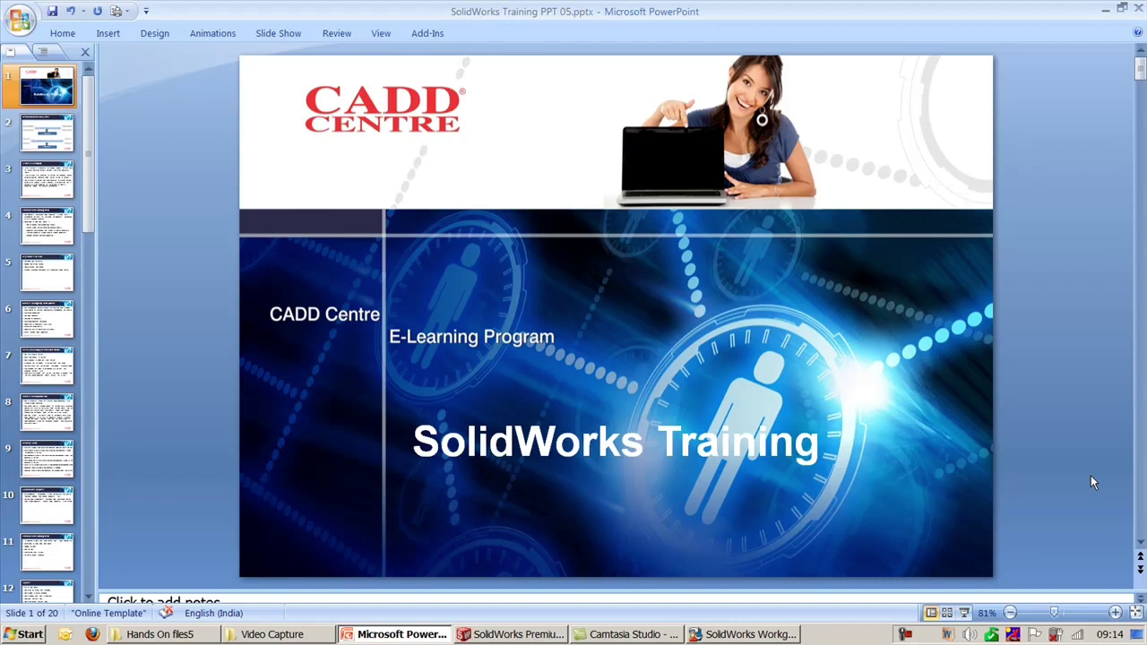
Step: Go to slide 2, Installation of PDM Server, and select its upper diagram picture
scroll(1090, 482, "down", 1)
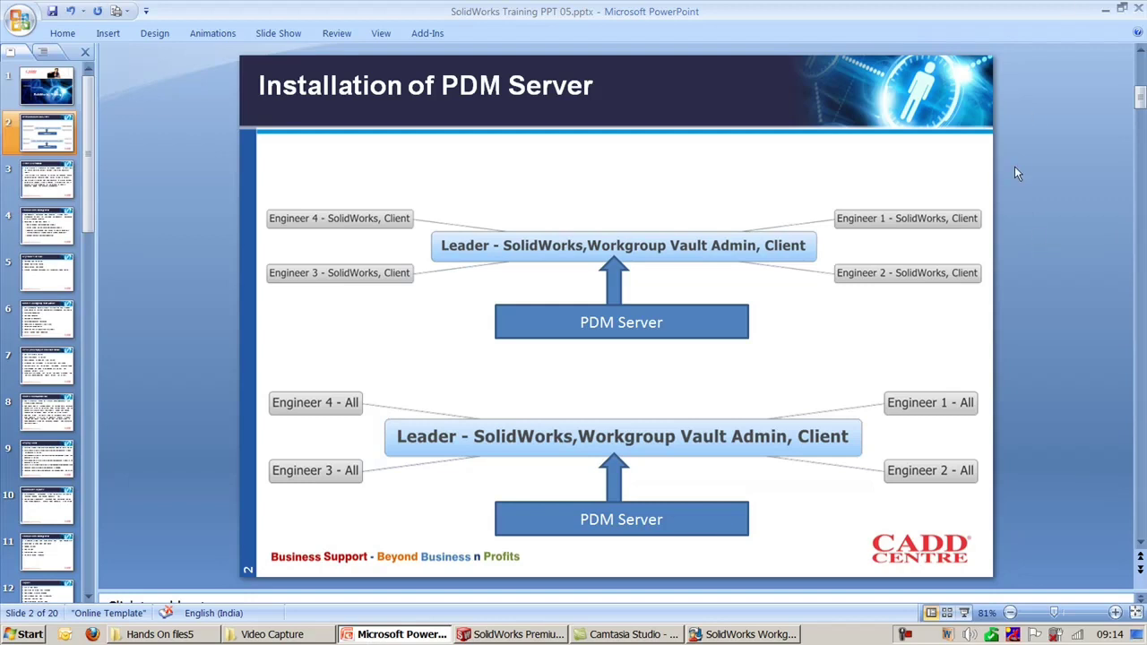
mouse_move(1014, 165)
left_mouse_down()
mouse_move(1011, 210)
mouse_move(738, 346)
mouse_move(363, 358)
mouse_move(221, 351)
left_mouse_up()
left_click(1059, 287)
left_click_drag(149, 170, 1063, 345)
left_click(1054, 360)
left_click(693, 248)
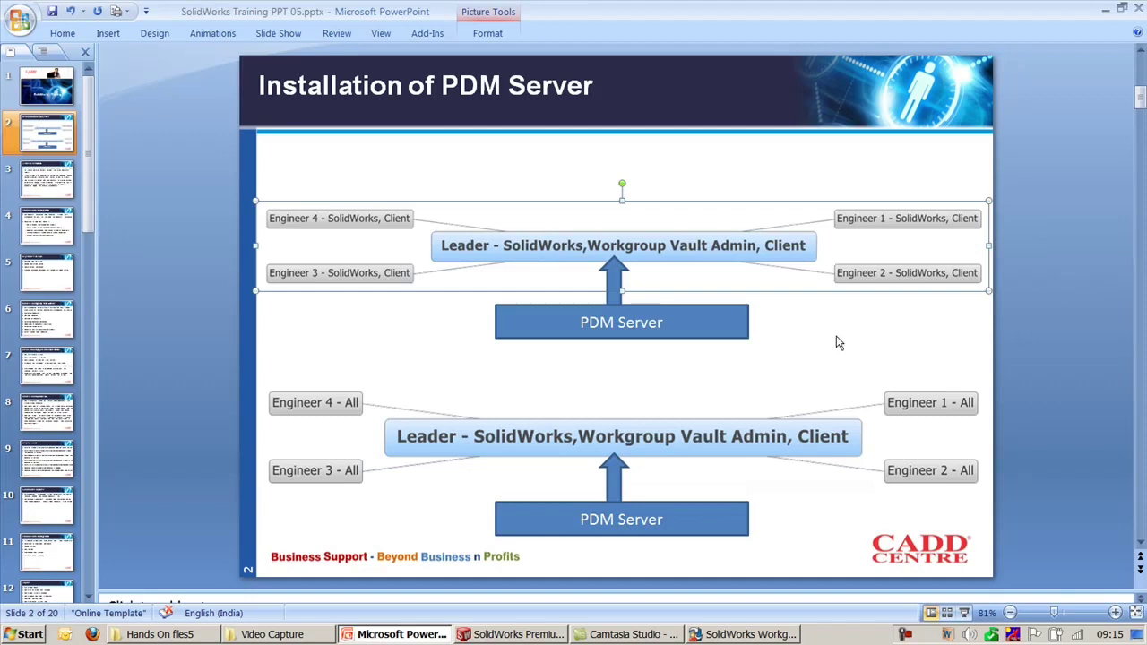
left_click_drag(663, 238, 667, 238)
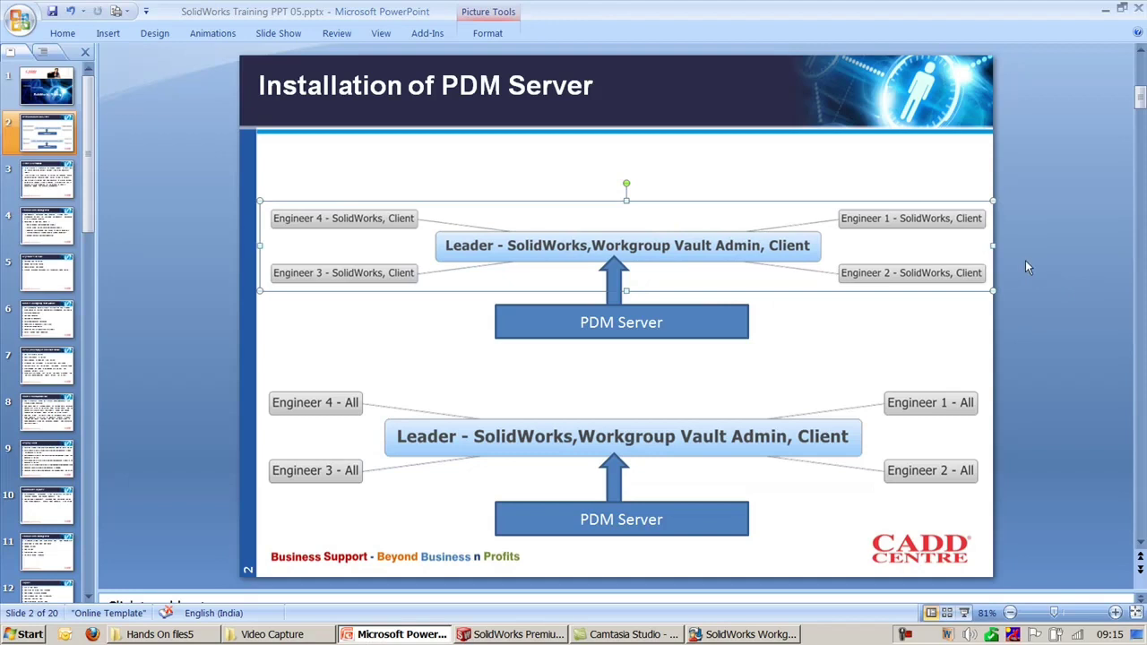
key("ctrl+z")
left_click(1050, 274)
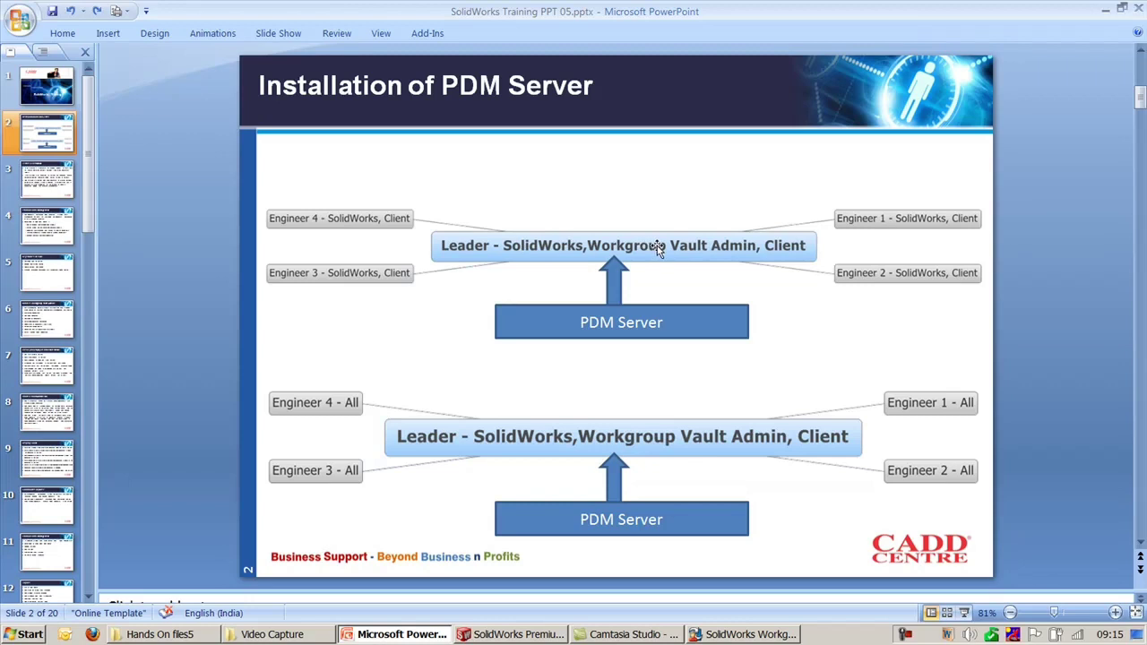
left_click(682, 318)
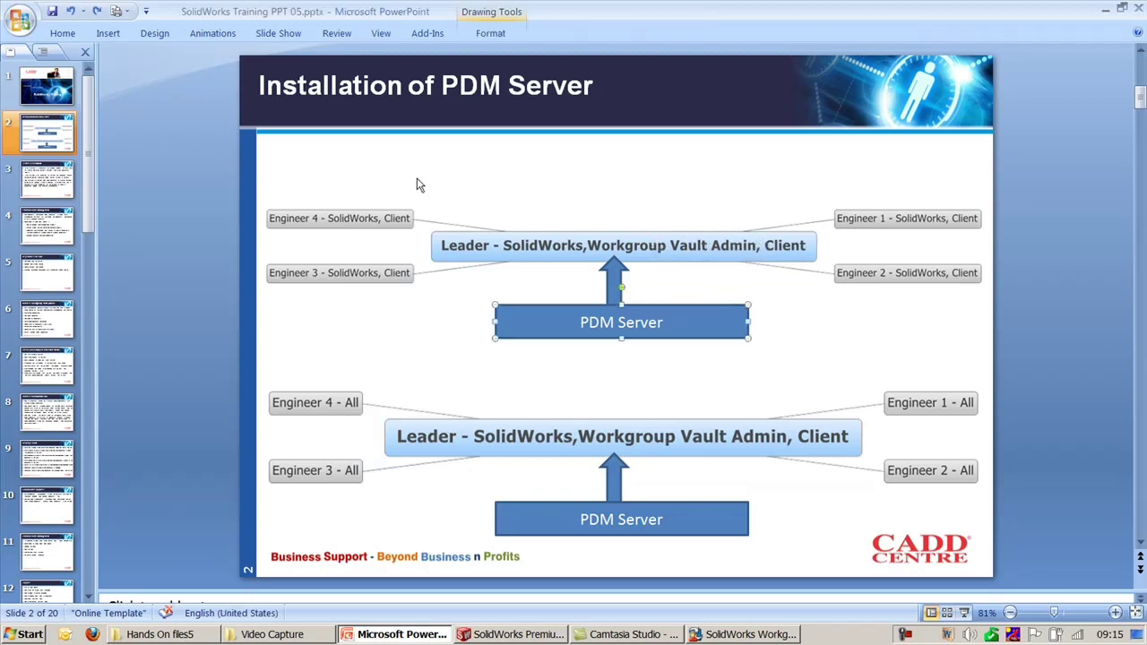
left_click(1059, 330)
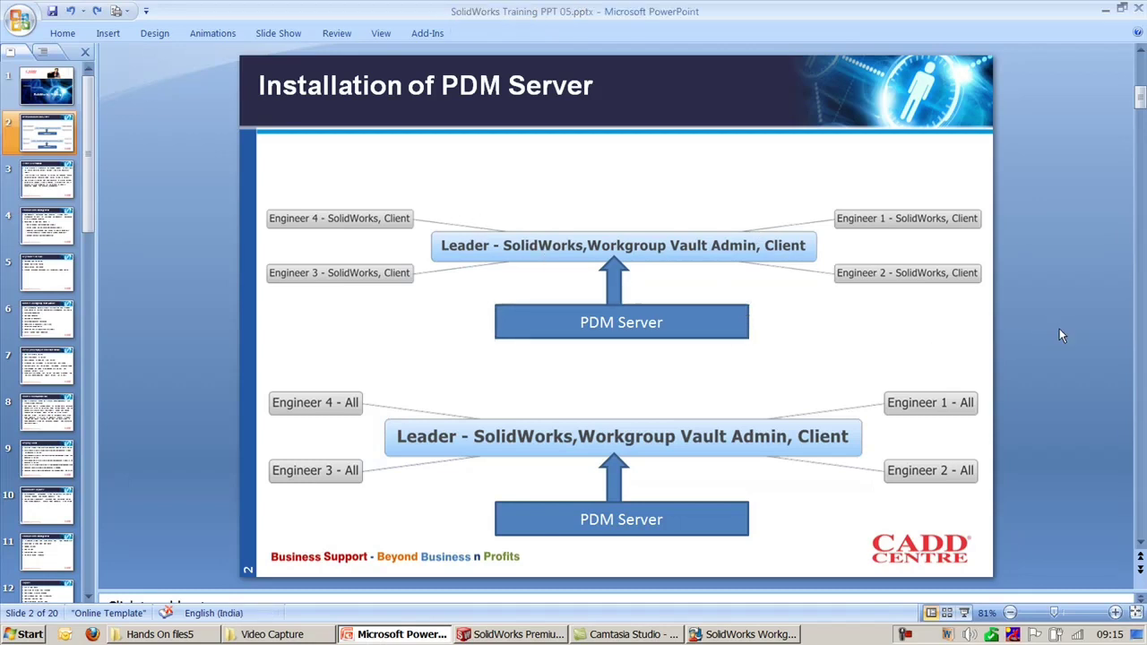
left_click(394, 222)
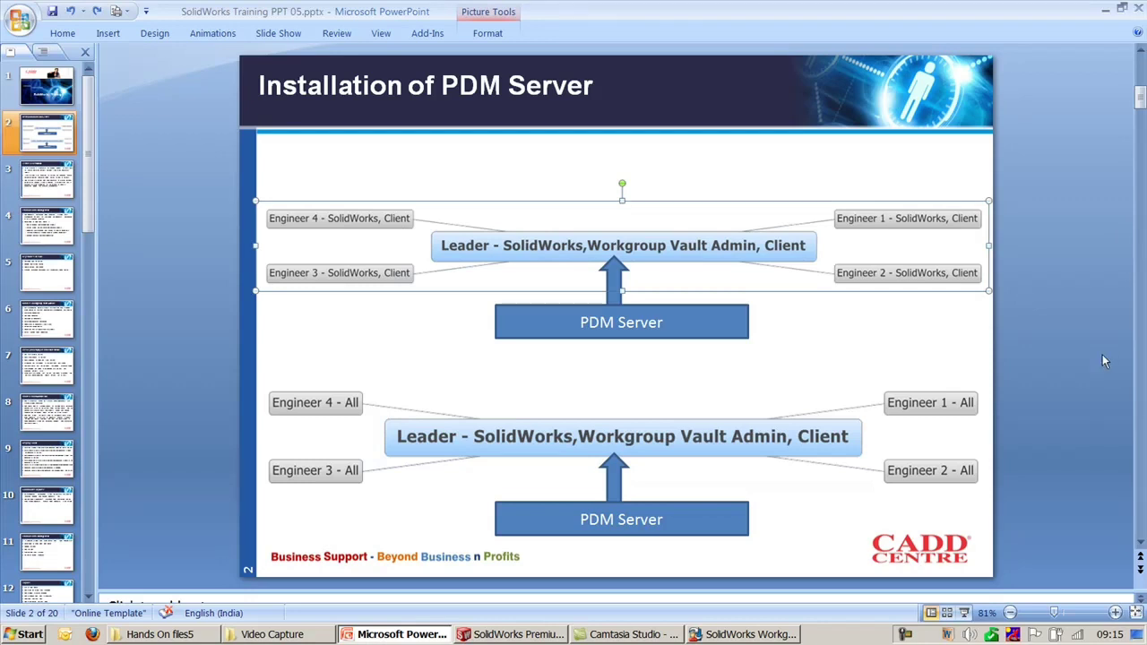
mouse_move(1087, 355)
left_mouse_down()
mouse_move(796, 312)
mouse_move(158, 155)
left_mouse_up()
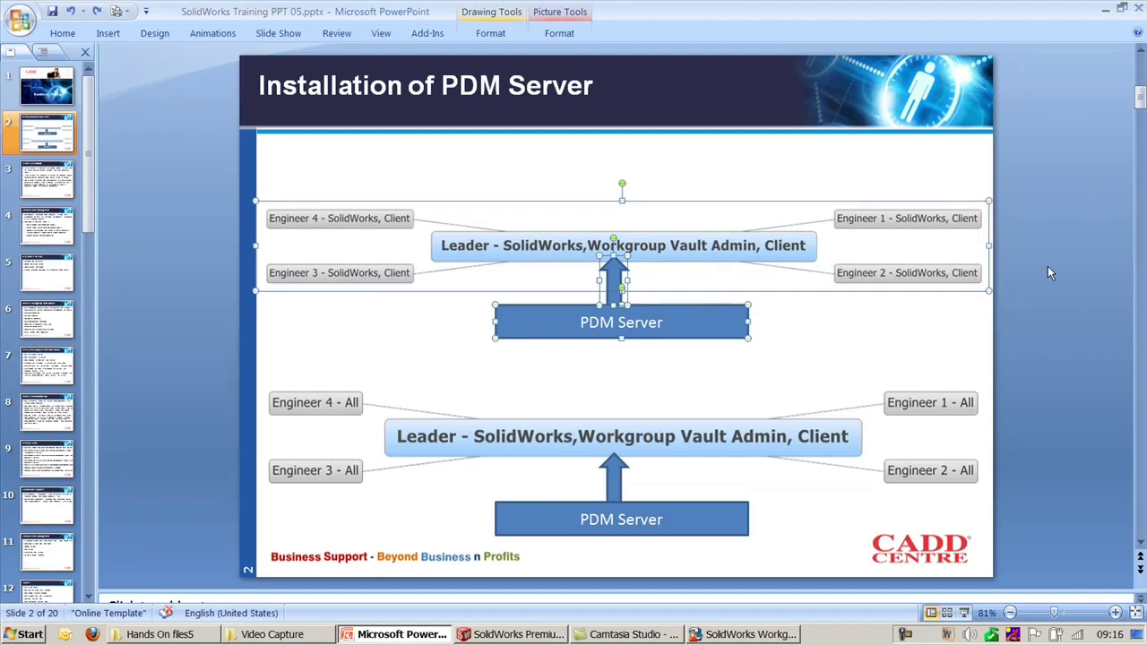
left_click(1046, 392)
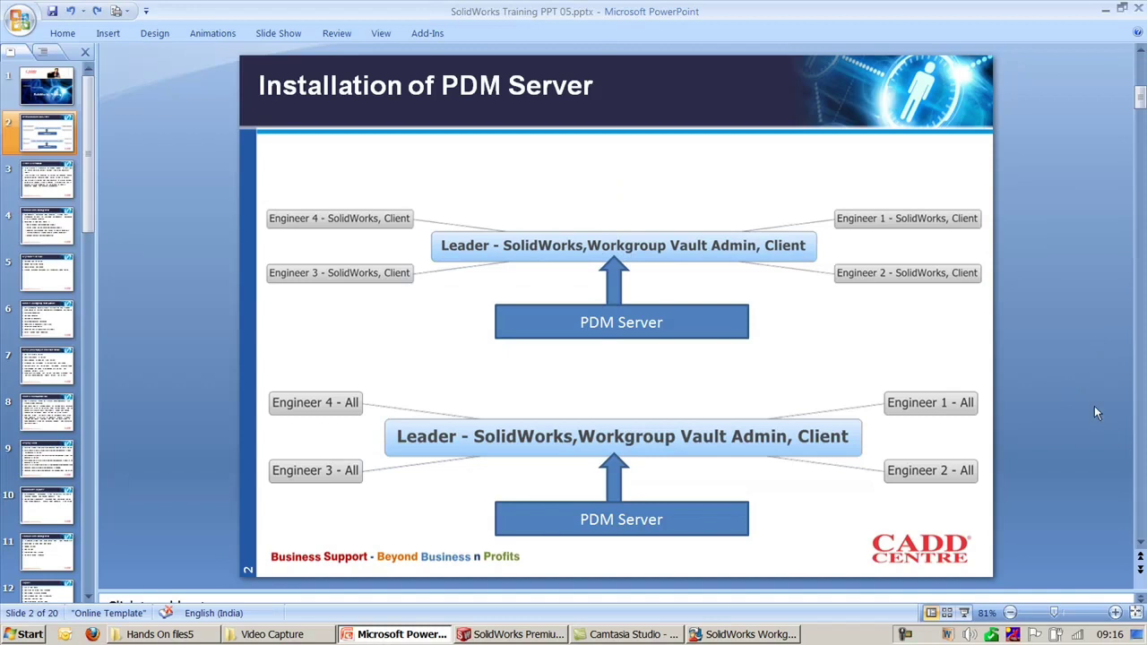
mouse_move(1064, 362)
left_mouse_down()
mouse_move(743, 564)
mouse_move(246, 539)
left_mouse_up()
left_click(1040, 371)
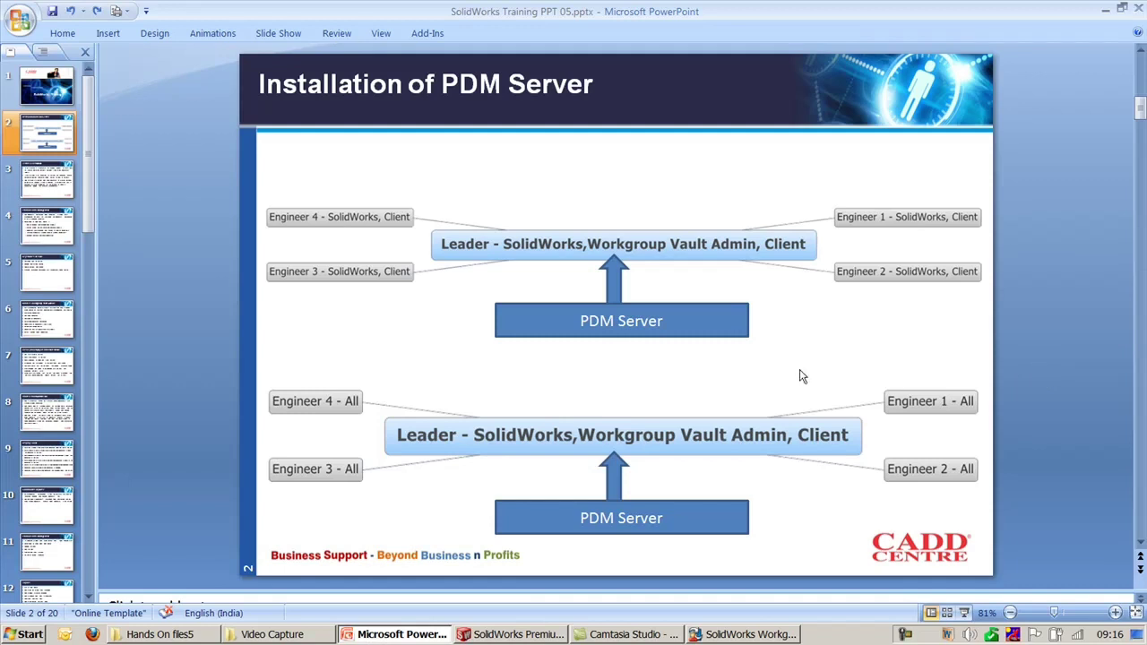
left_click(734, 427)
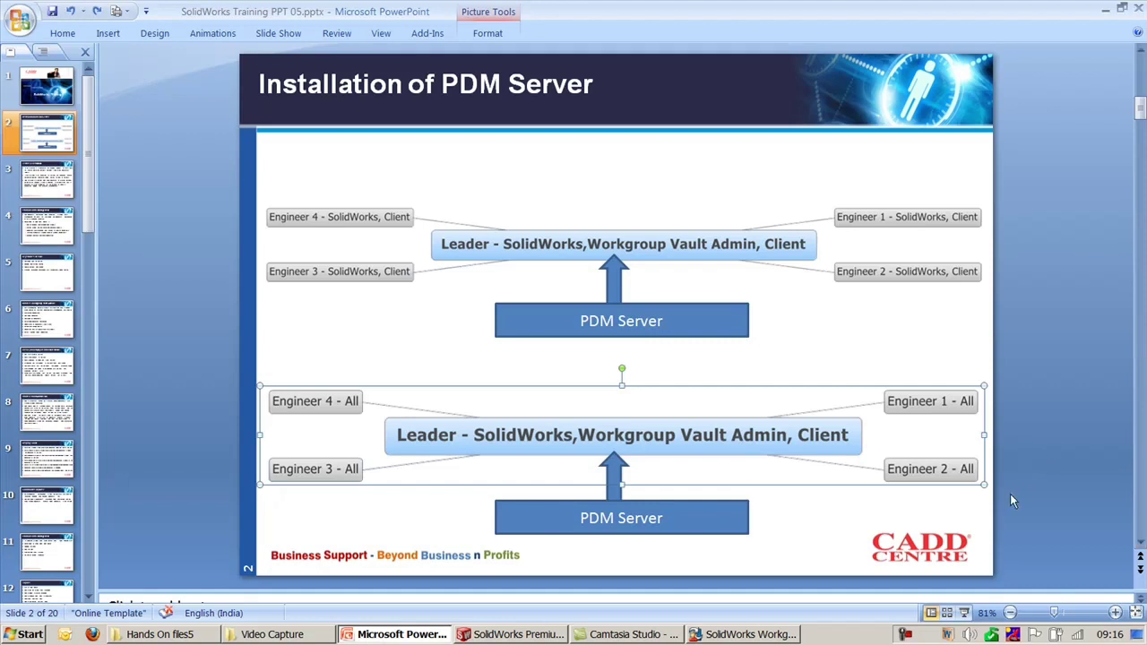
left_click(1039, 493)
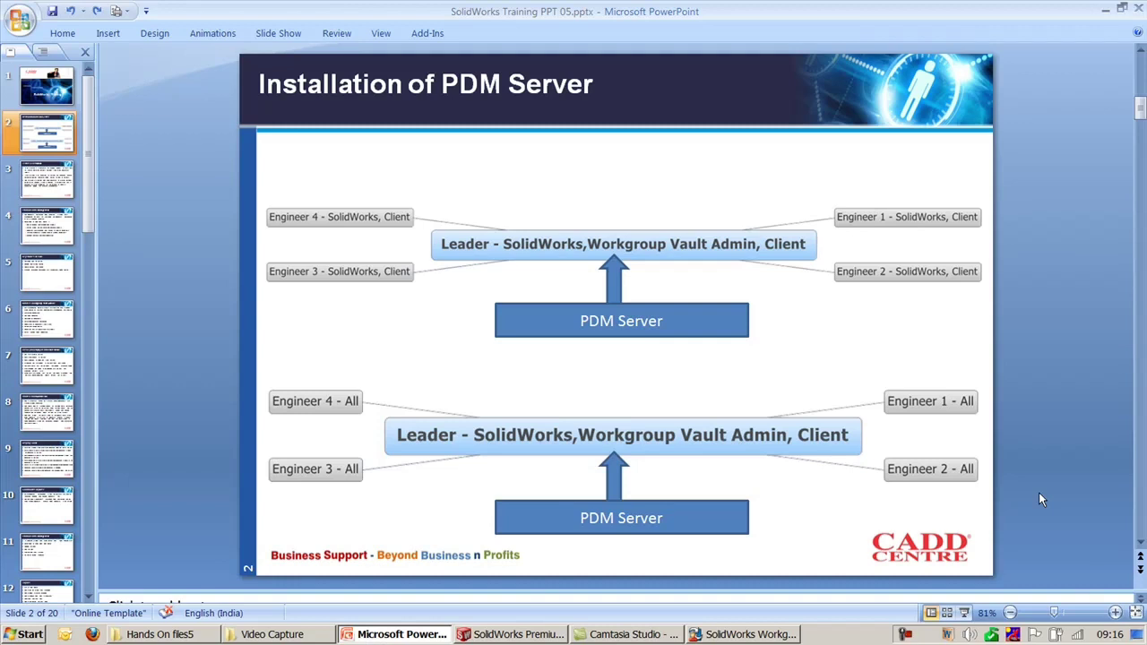
left_click_drag(1086, 141, 226, 534)
left_click(174, 289)
scroll(173, 285, "down", 1)
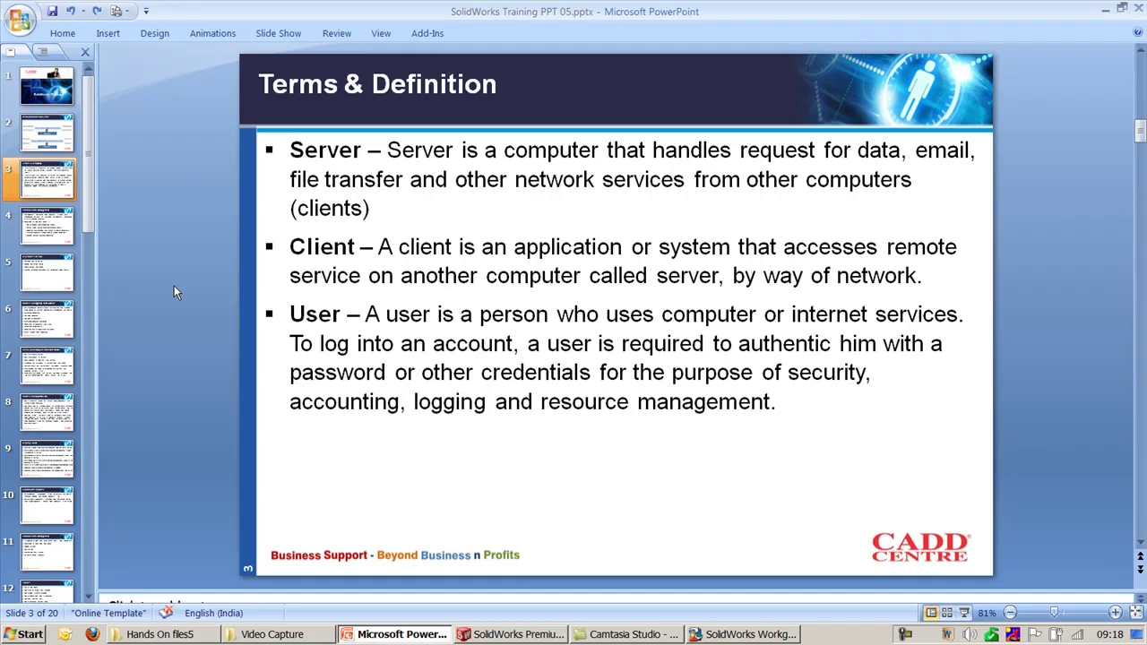
Step: Dismiss the old login window and relaunch VaultAdmin from All Programs > SolidWorks 2009
left_click(723, 634)
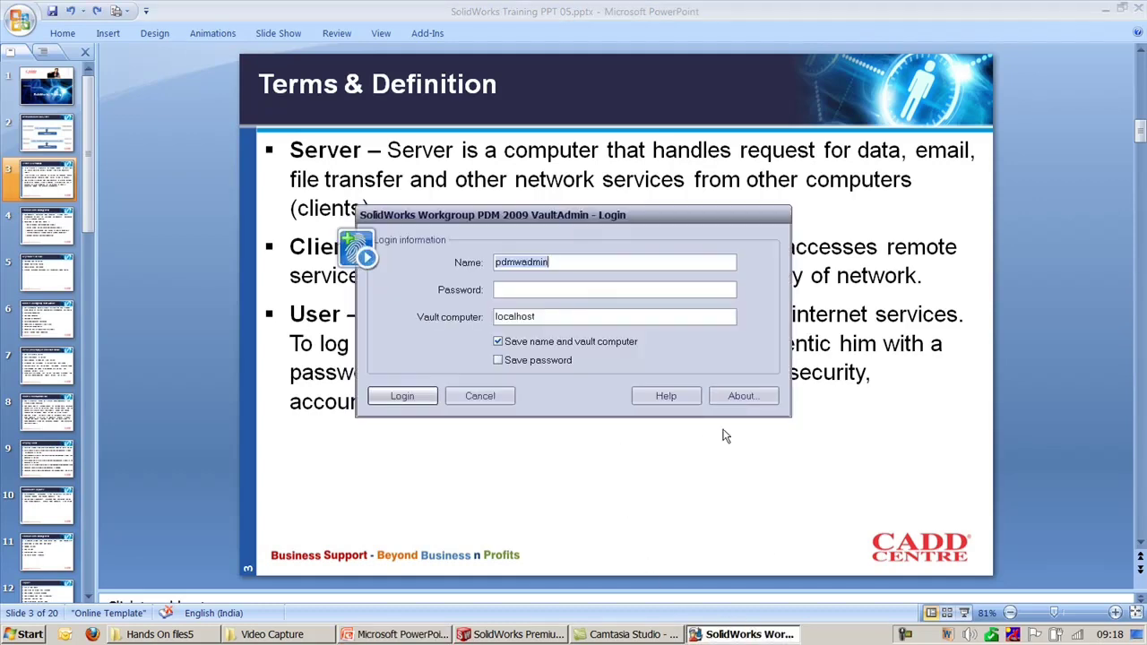
left_click(493, 398)
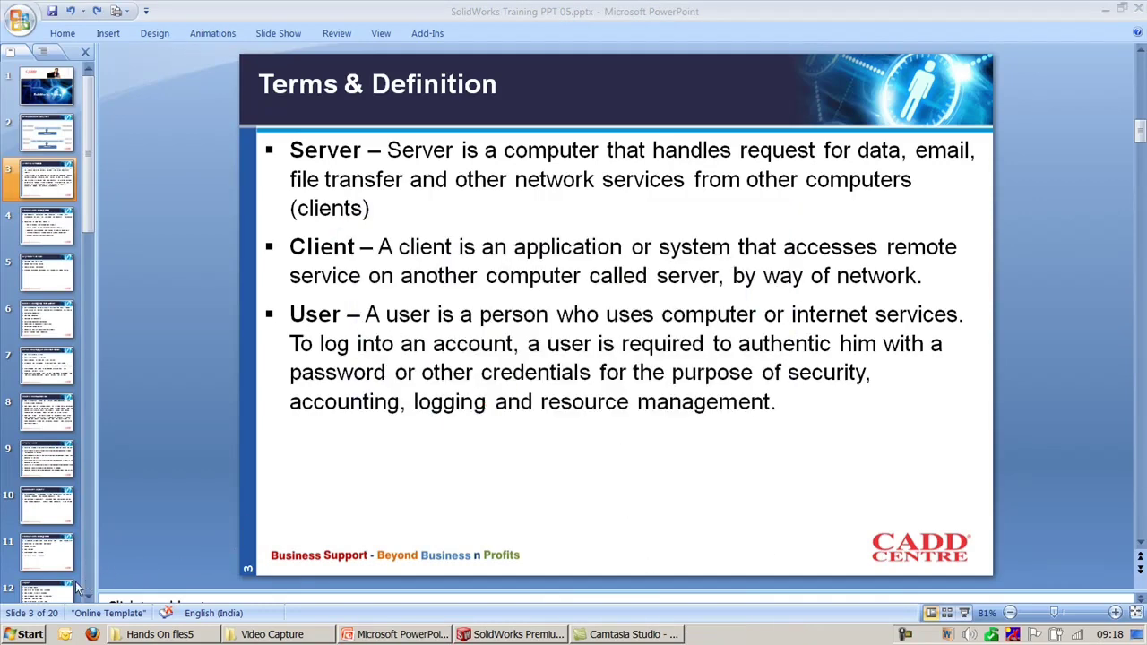
left_click(27, 634)
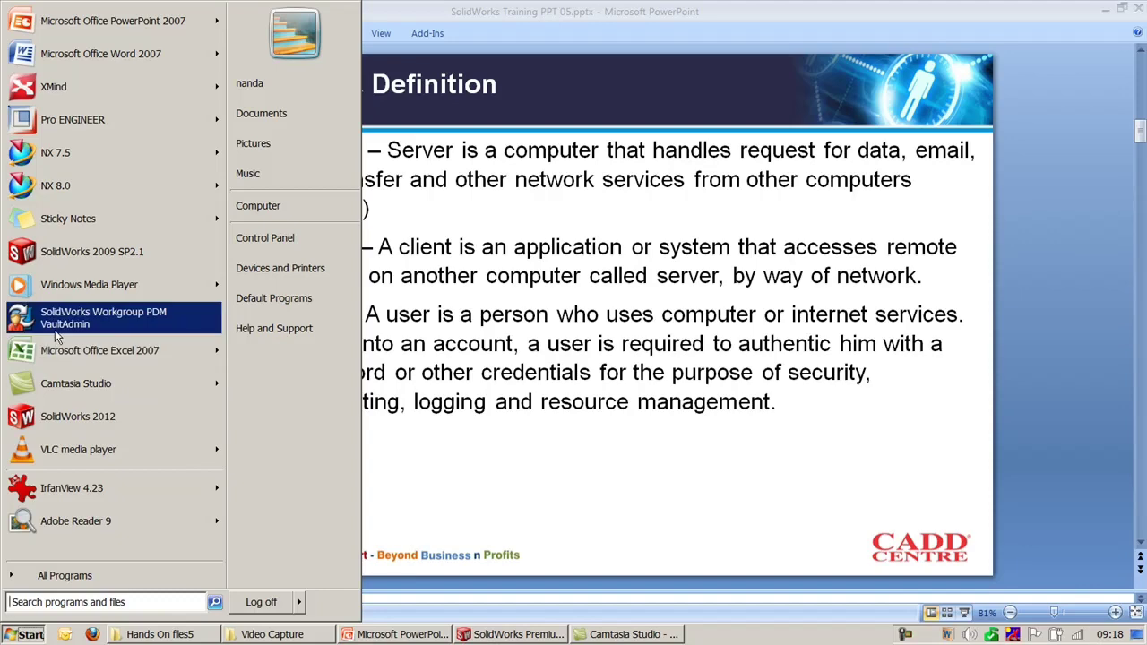
left_click(93, 574)
scroll(107, 475, "down", 10)
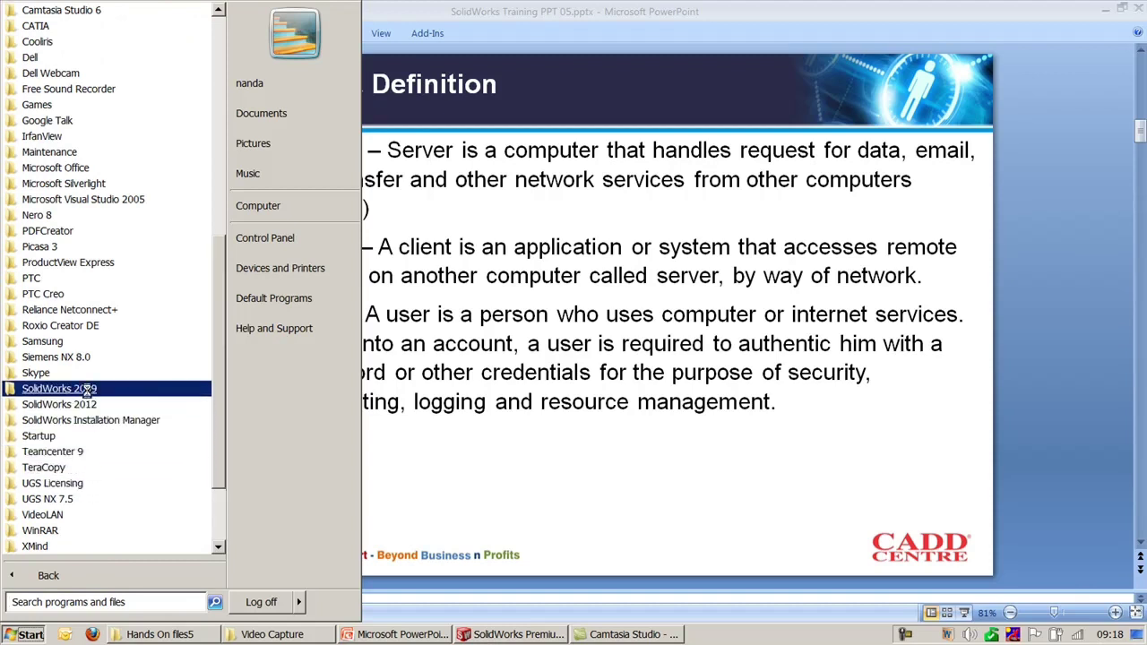
left_click(59, 388)
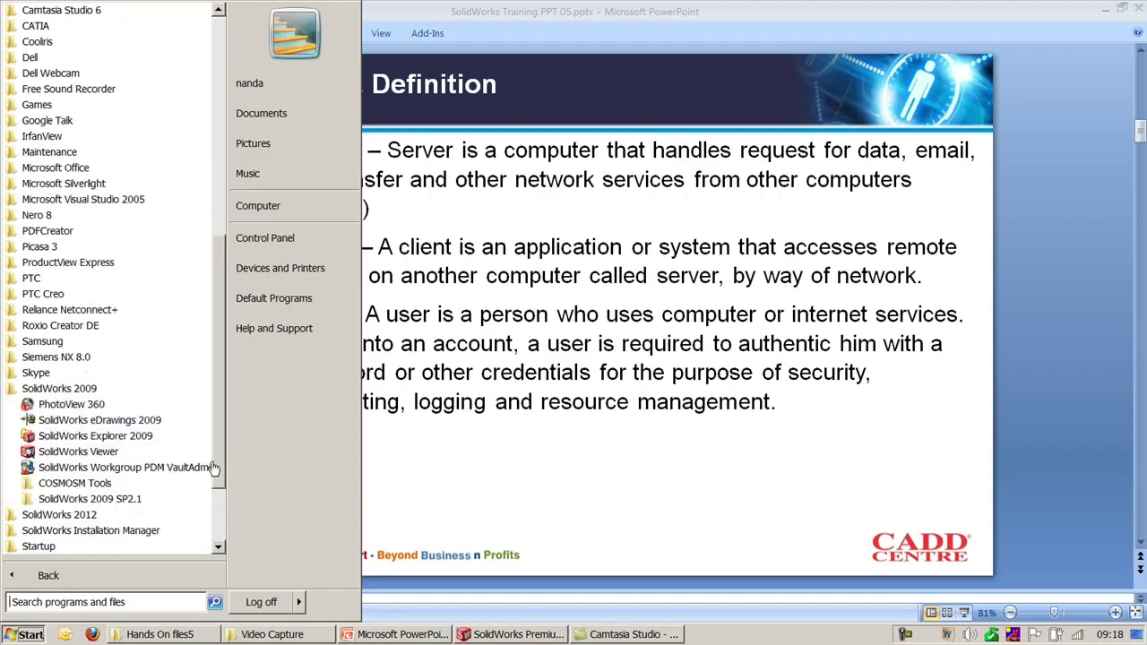
left_click(148, 468)
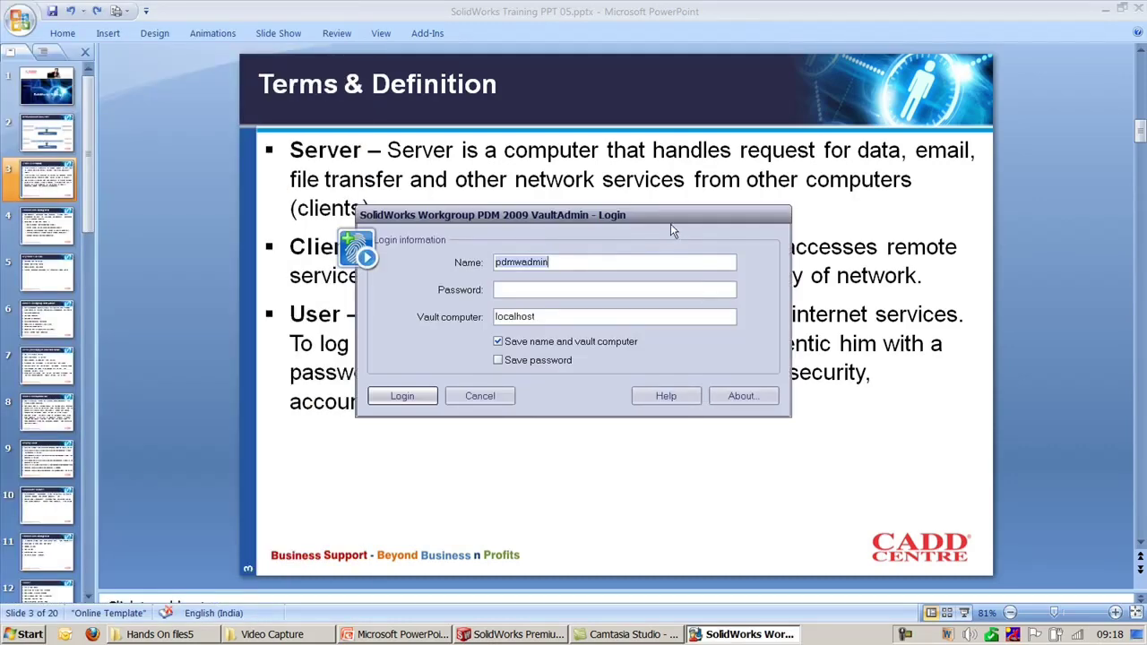
Step: Enter the administrator password and keep the vault computer set to localhost
left_click_drag(673, 220, 699, 235)
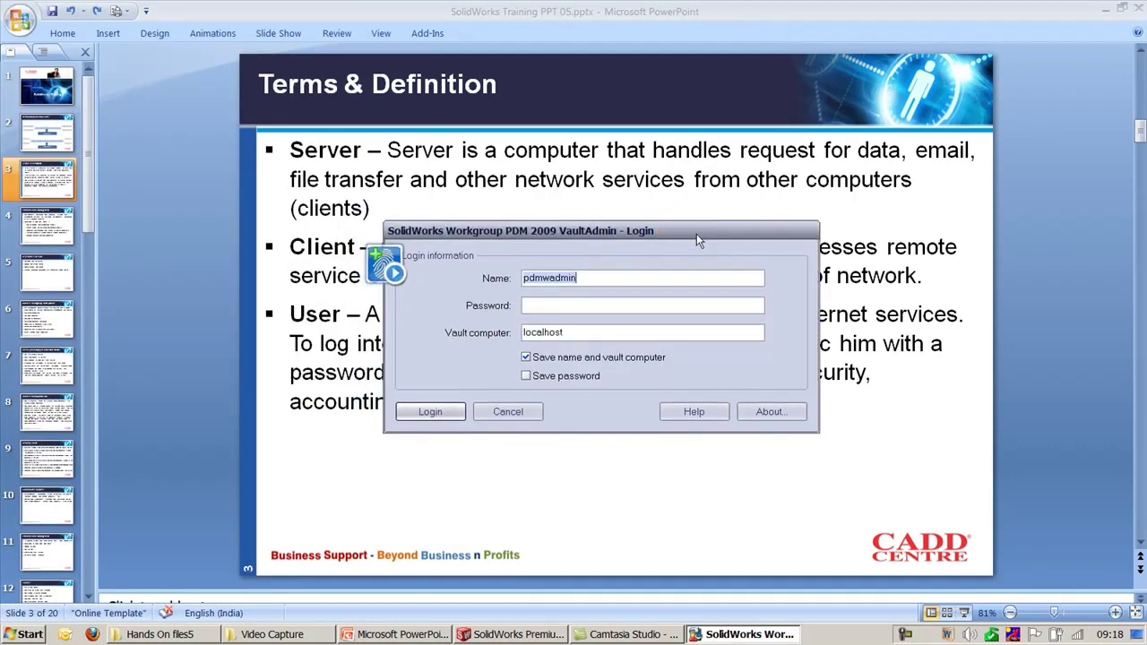
left_click(584, 278)
left_click_drag(584, 278, 476, 283)
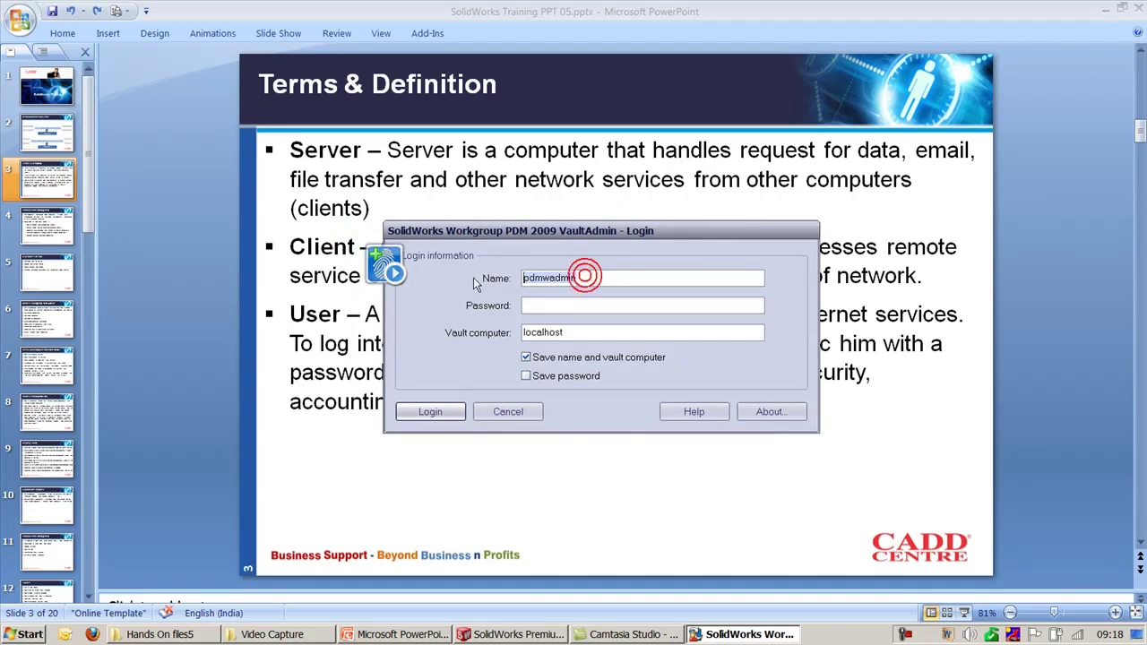
left_click(575, 305)
type("pdmwadmin")
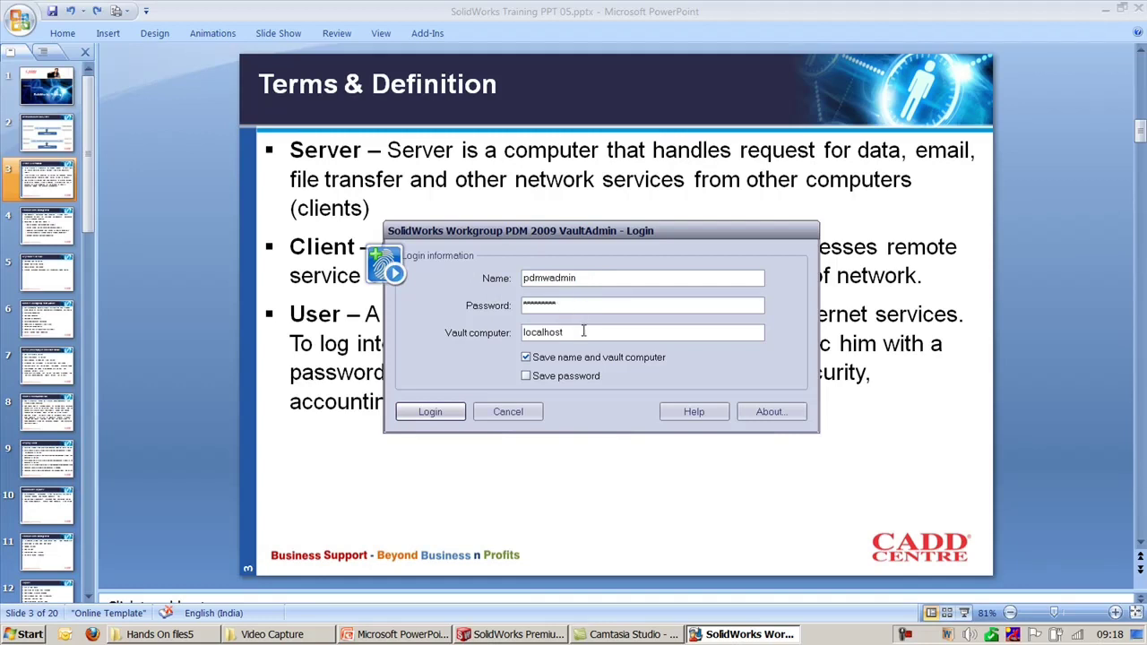
left_click_drag(583, 330, 487, 326)
type("mcadd02")
key("BackSpace")
key("BackSpace")
key("BackSpace")
key("BackSpace")
key("BackSpace")
key("BackSpace")
key("BackSpace")
type("localhost")
Step: Log in to the vault and shift the VaultAdmin window to the right
left_click(413, 417)
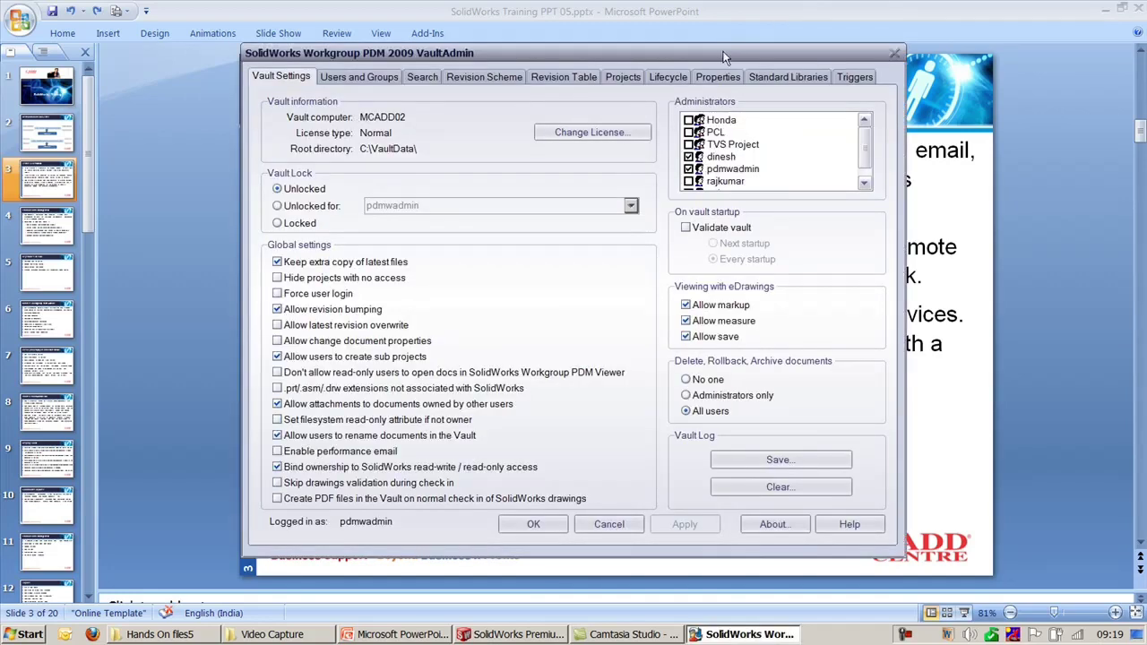
left_click_drag(725, 58, 789, 59)
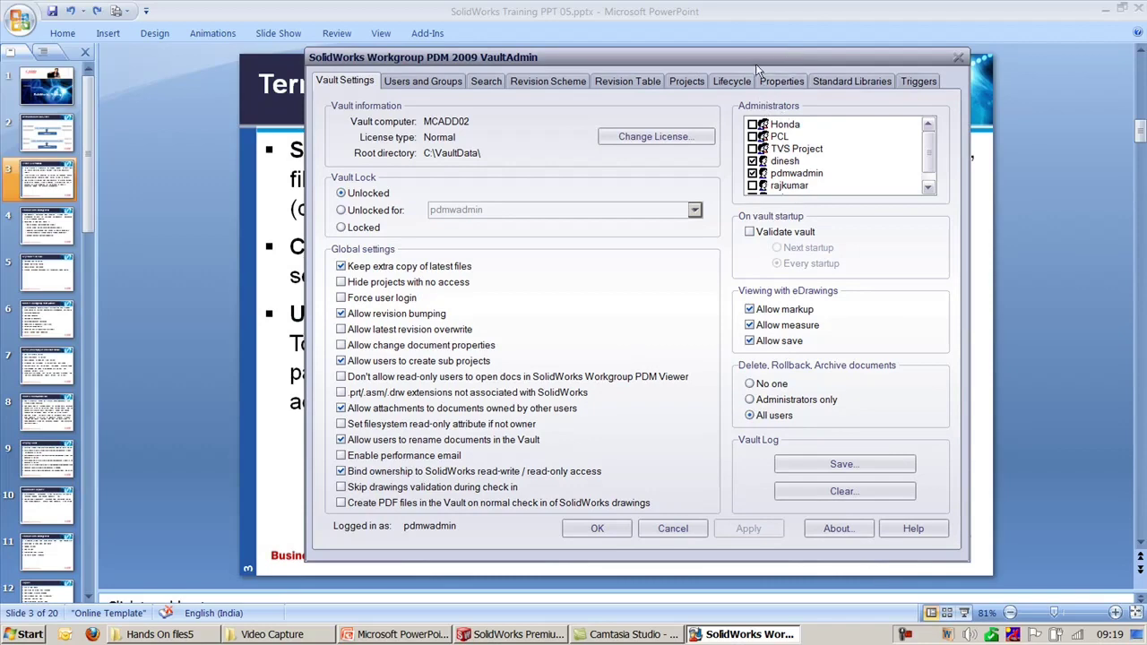
left_click_drag(755, 61, 953, 58)
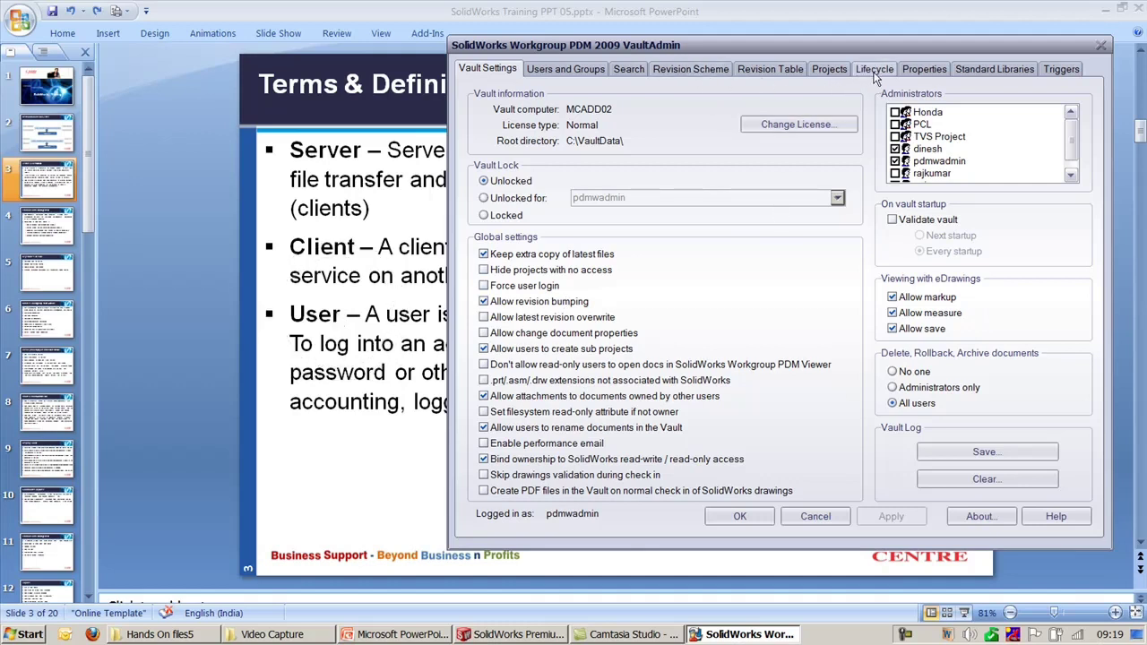
Step: Review each user on the Users and Groups tab, then cancel out of VaultAdmin
left_click(595, 70)
left_click(506, 167)
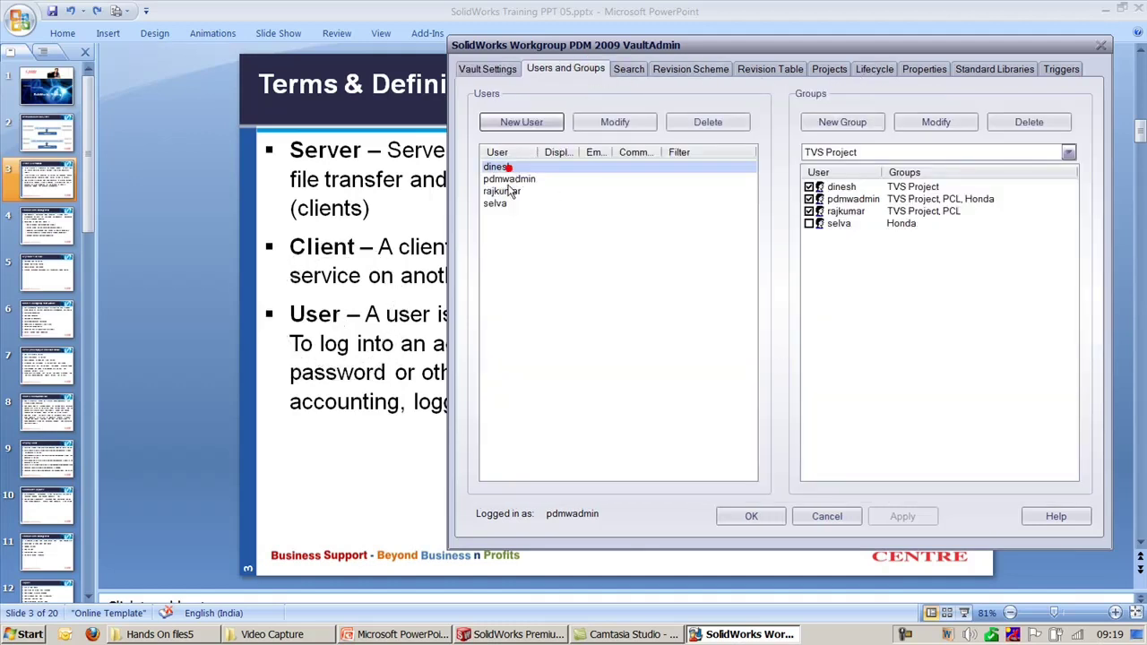
left_click(509, 179)
left_click(499, 226)
left_click(497, 204)
left_click(502, 191)
left_click(500, 166)
left_click(816, 524)
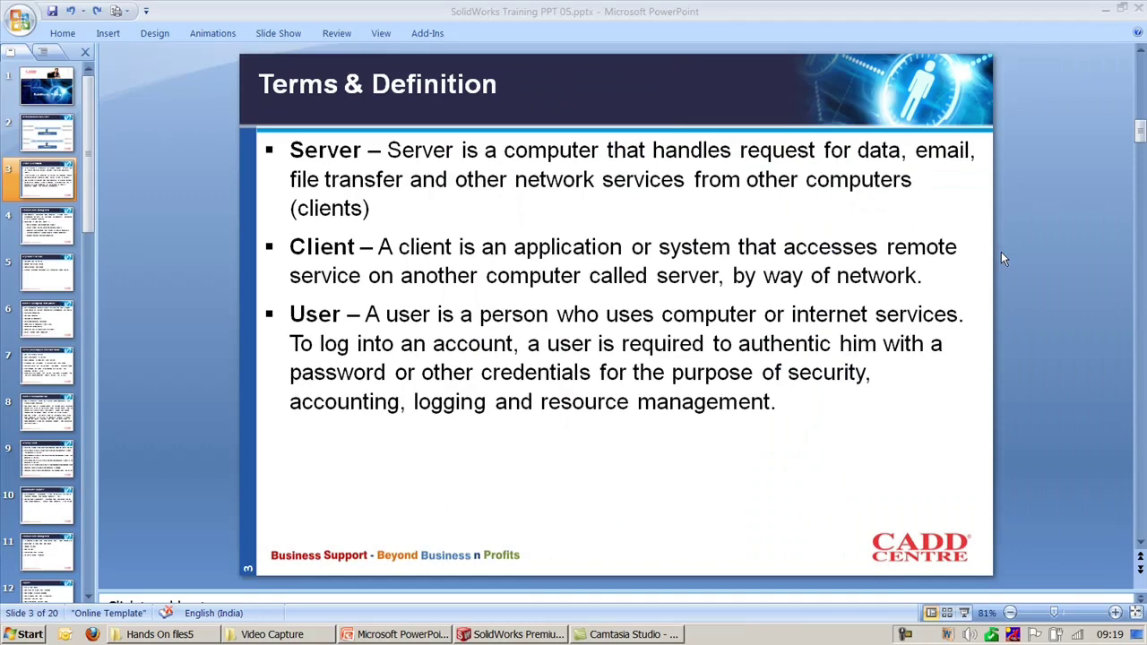
Step: OK the Add-Ins selection and fly out File Explorer showing the Workgroup PDM vault projects
left_click(519, 635)
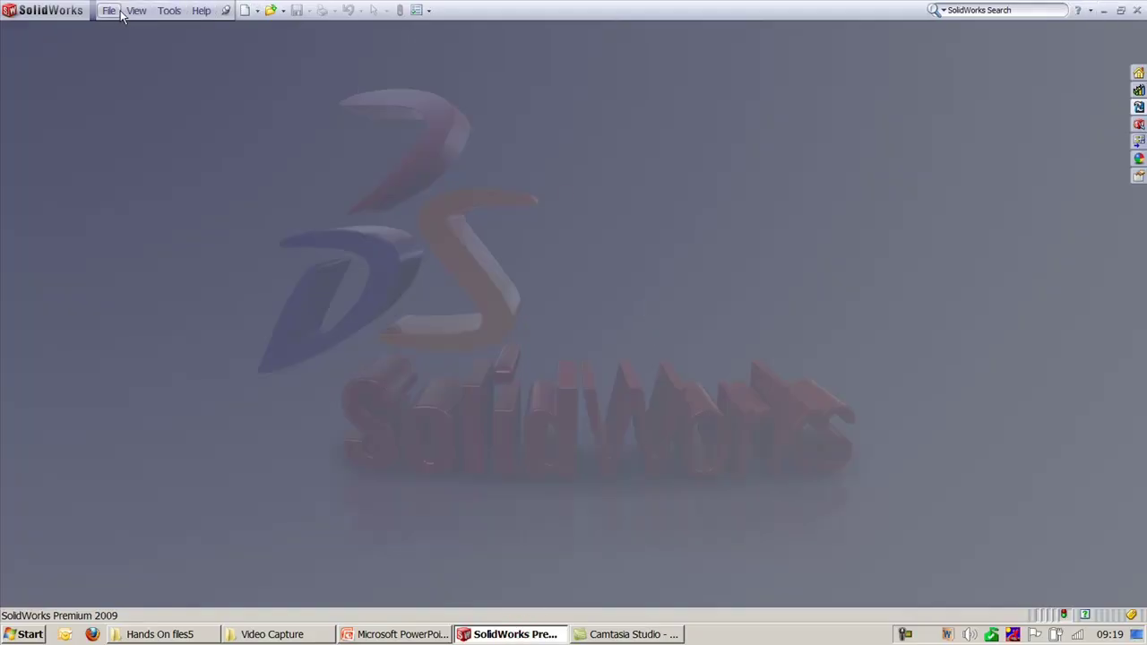
left_click(160, 11)
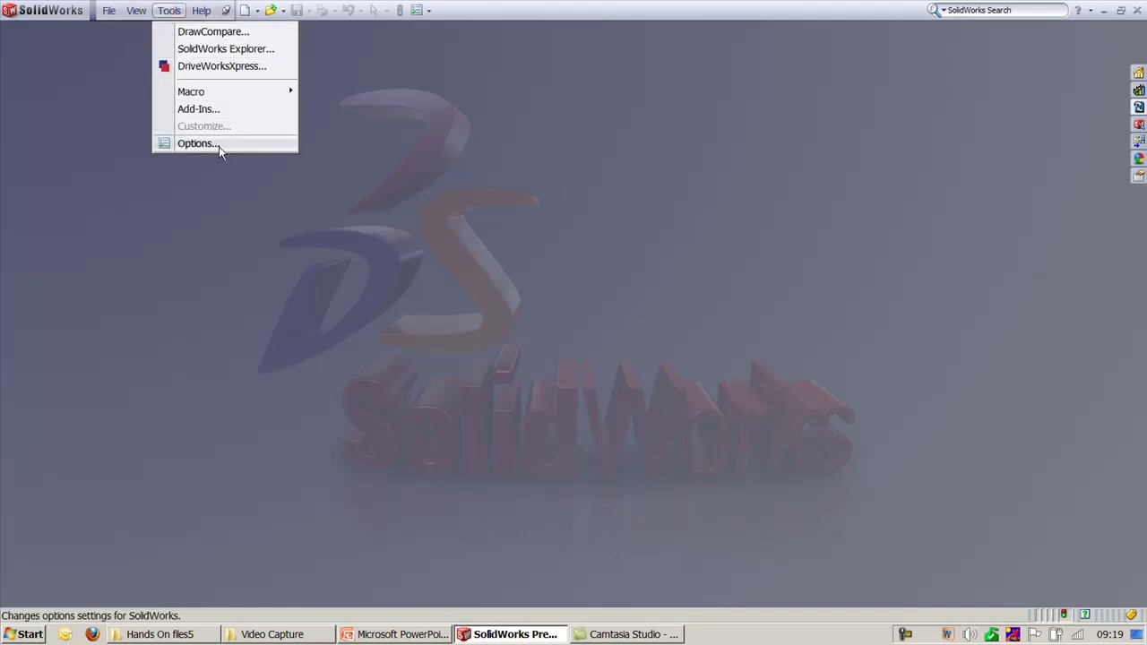
left_click(210, 112)
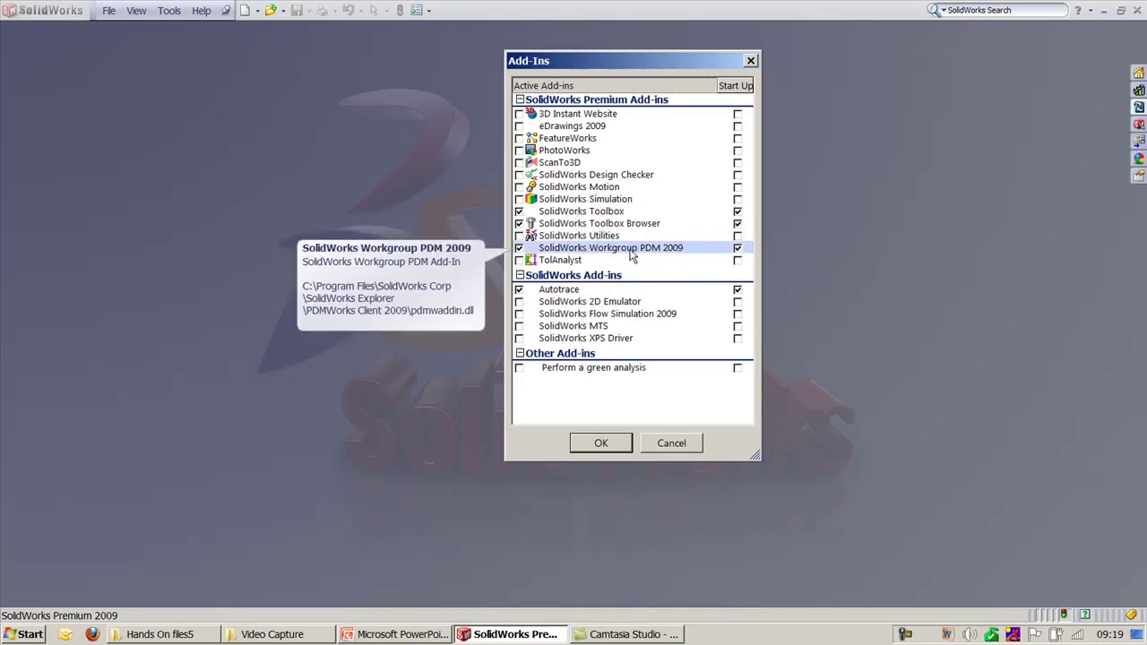
left_click(600, 443)
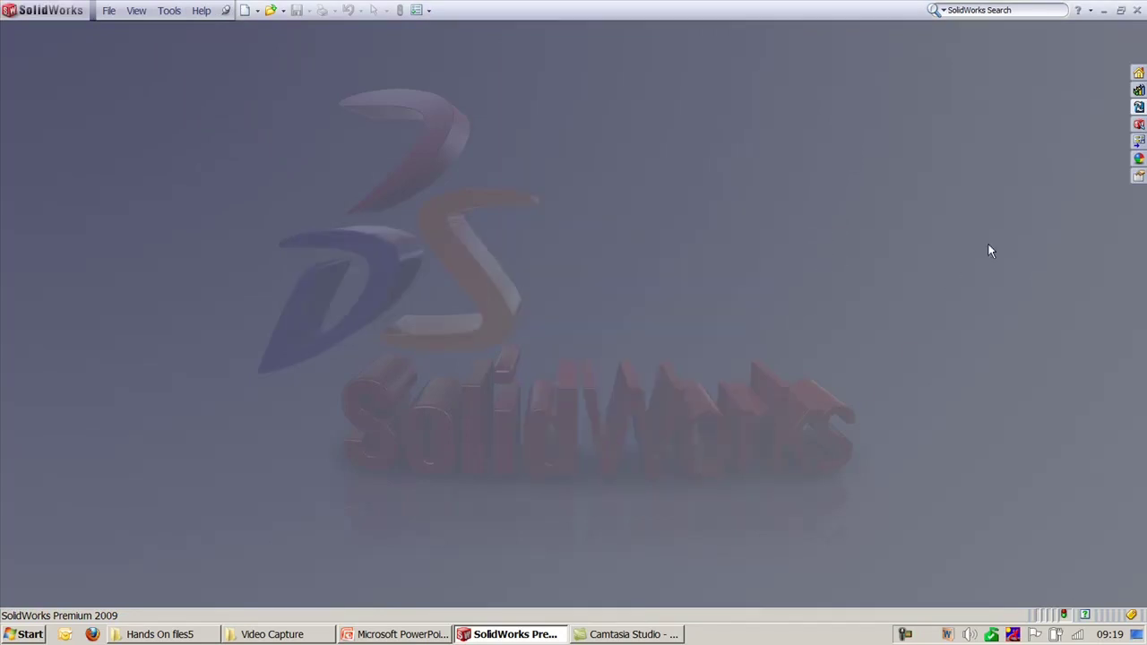
left_click(1136, 112)
left_click(1136, 107)
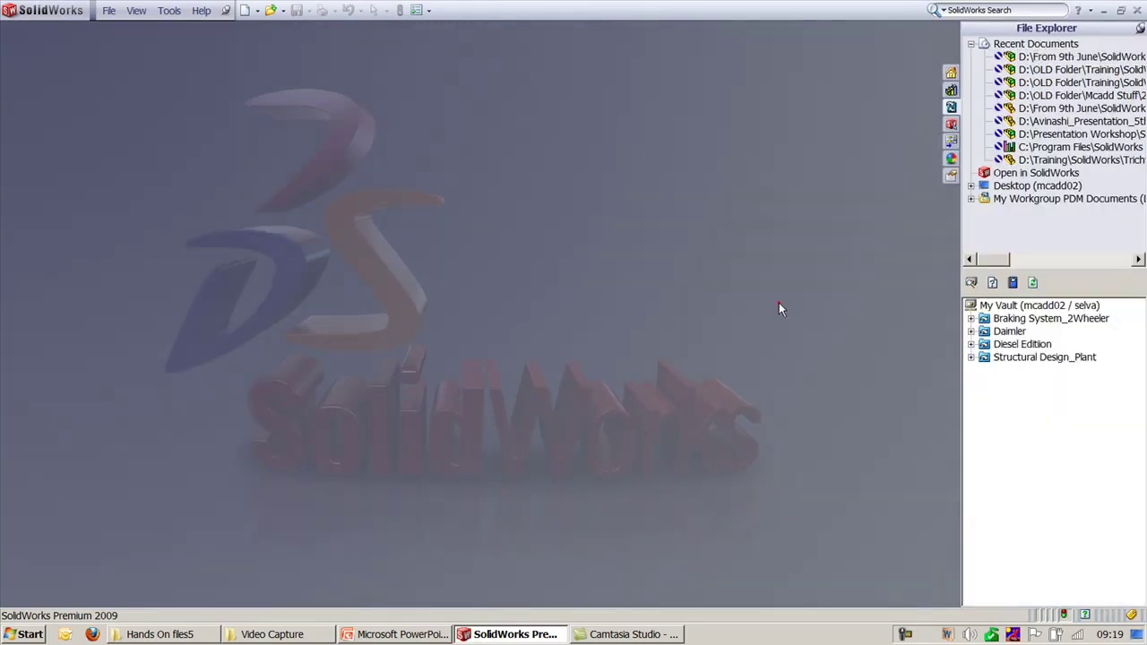
Step: Log out of My Vault, then open and cancel the vault Login form
right_click(1013, 308)
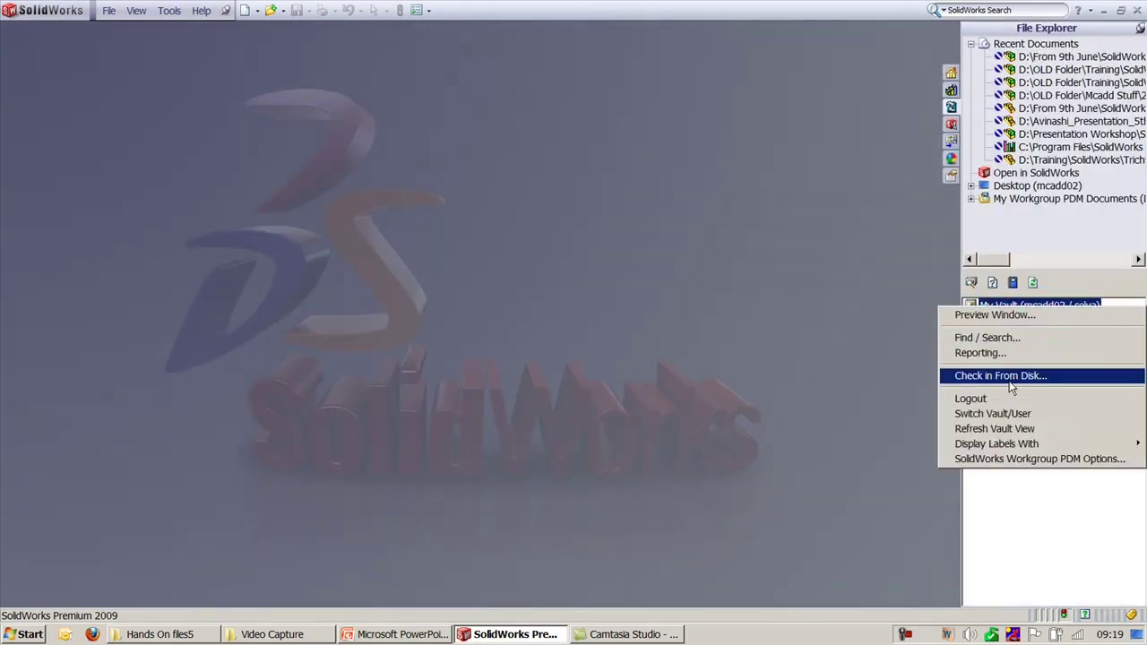
left_click(1009, 402)
double_click(989, 305)
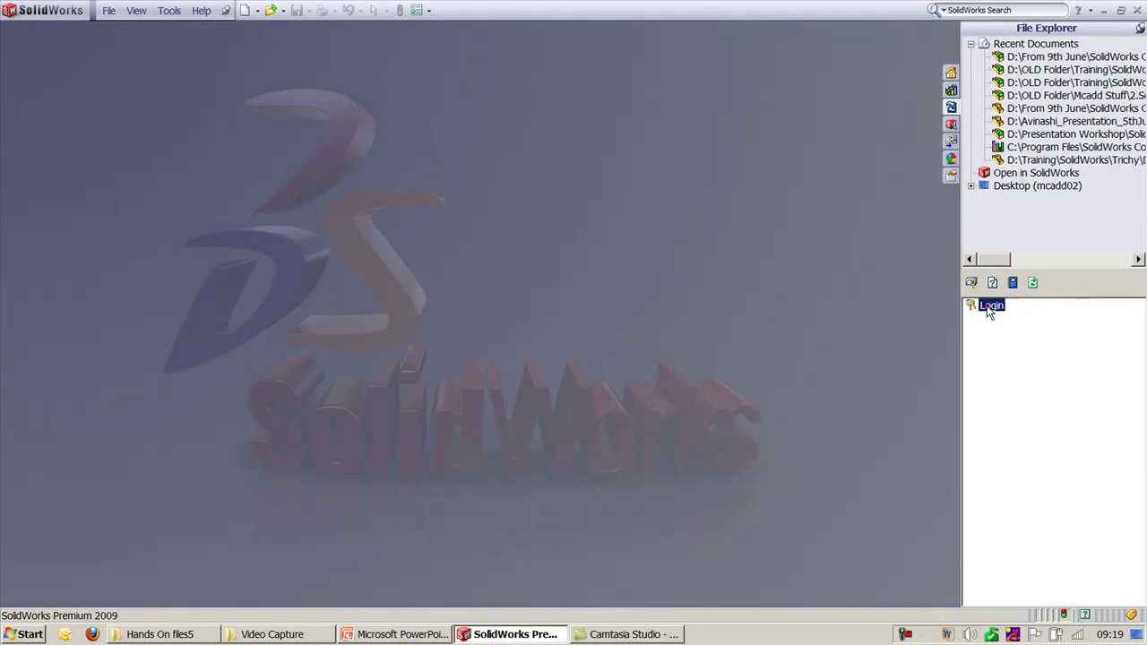
left_click_drag(521, 172, 520, 198)
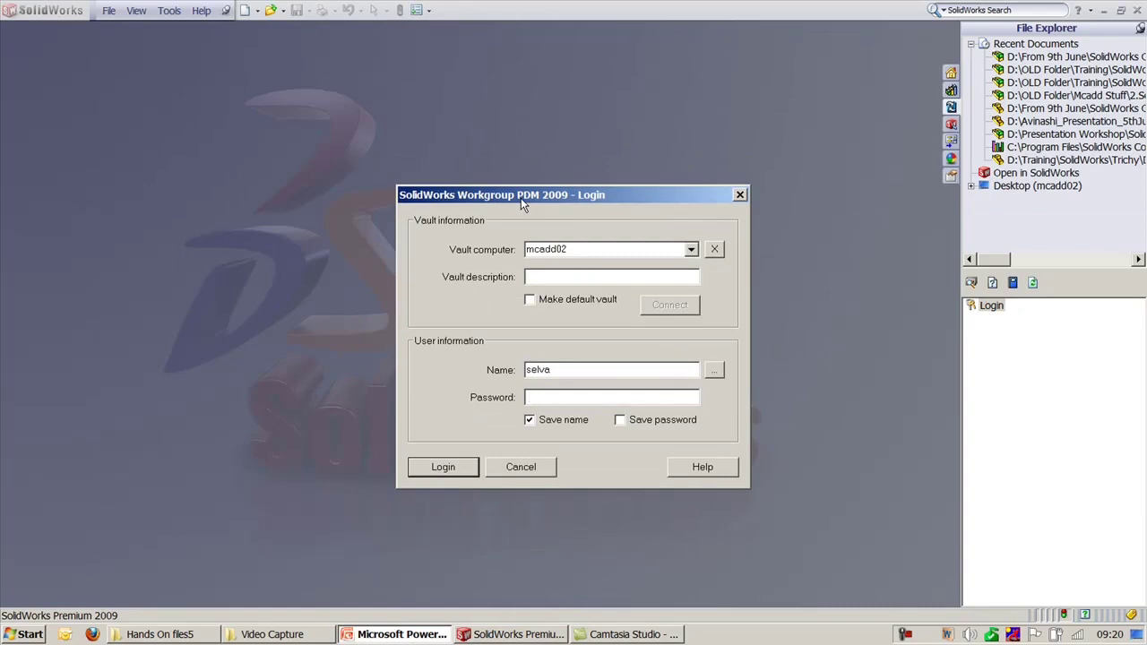
left_click(527, 468)
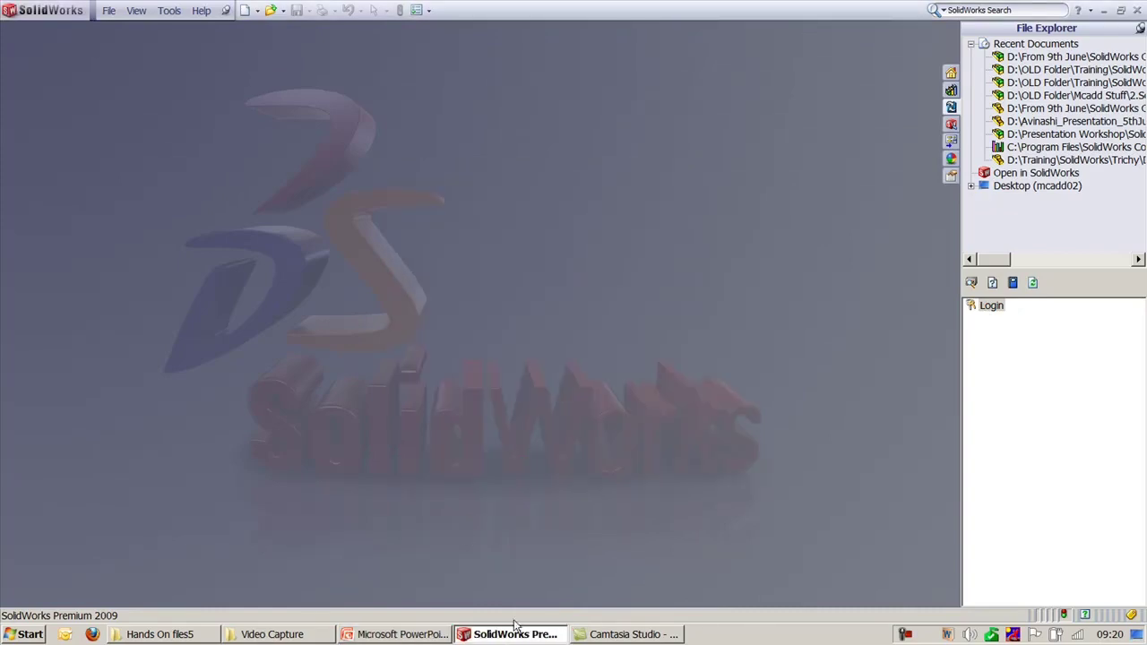
Step: In PowerPoint, select and then deselect the Server definition paragraph
left_click(399, 636)
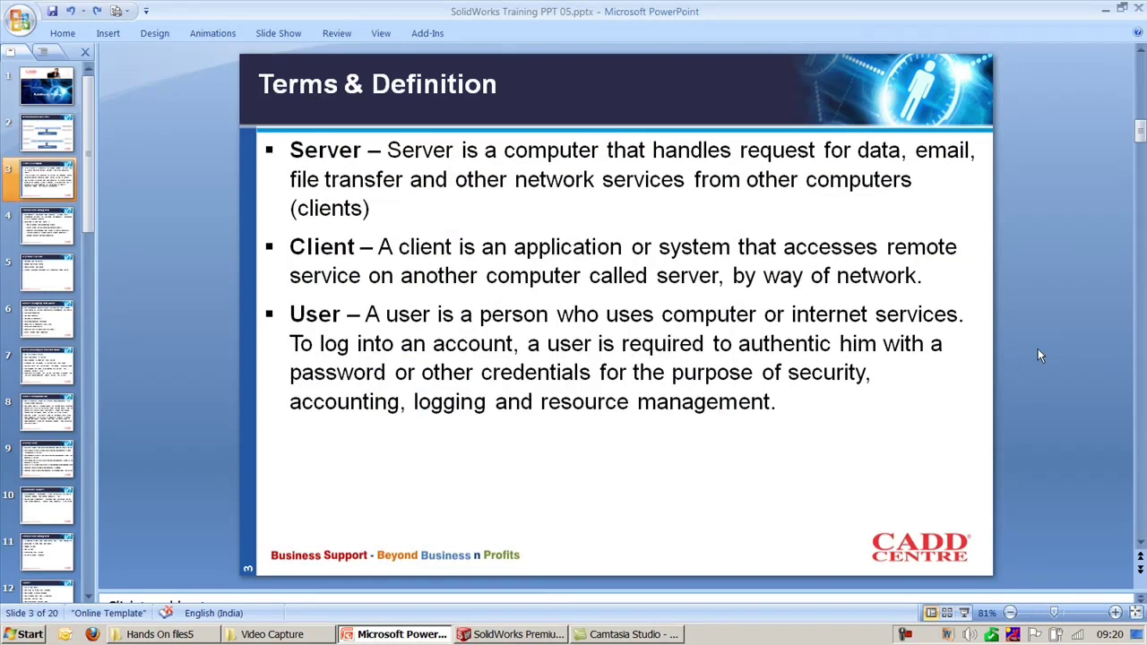
left_click_drag(408, 204, 303, 150)
left_click(391, 220)
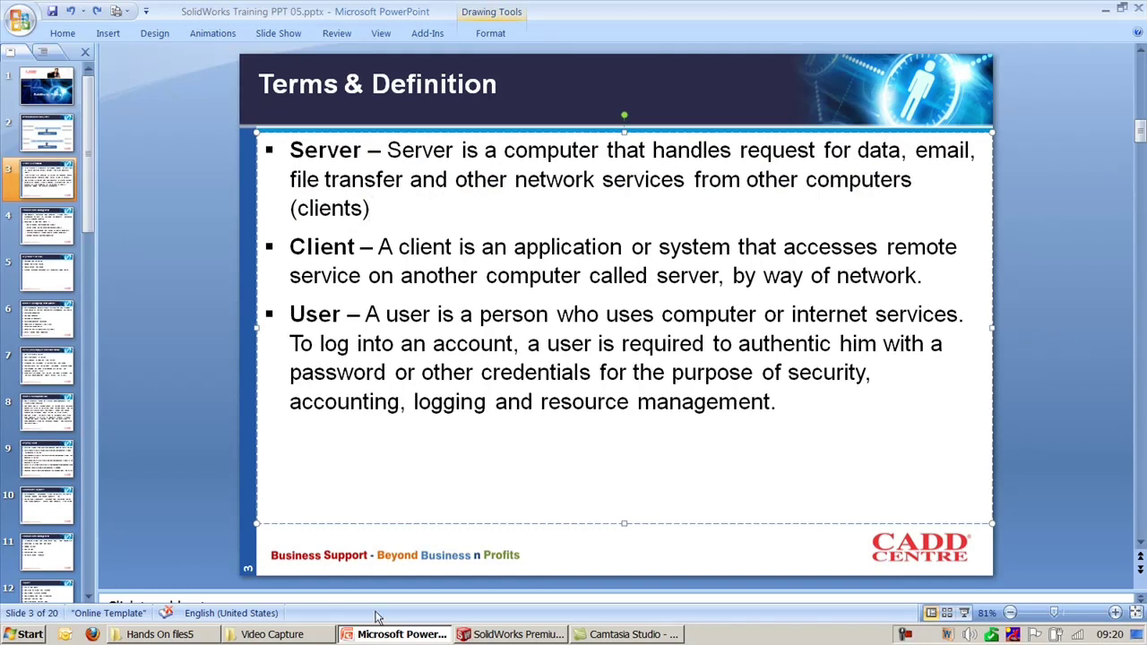
Step: Back in SolidWorks, open and cancel the vault Login form once more
left_click(491, 636)
double_click(988, 304)
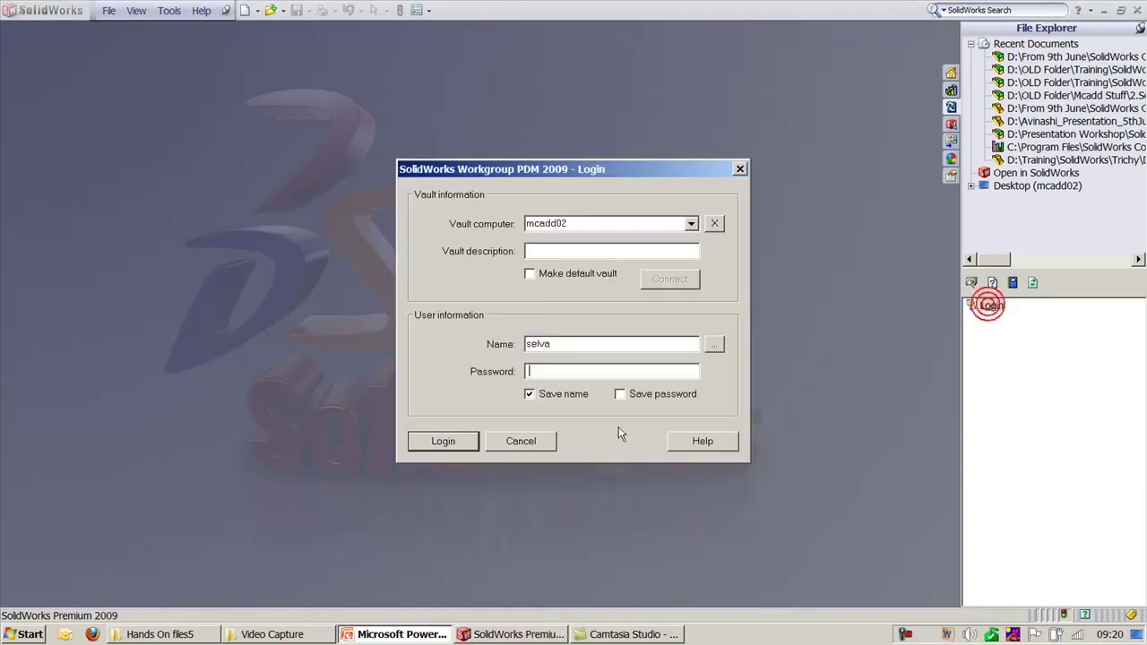
left_click(531, 442)
left_click(368, 635)
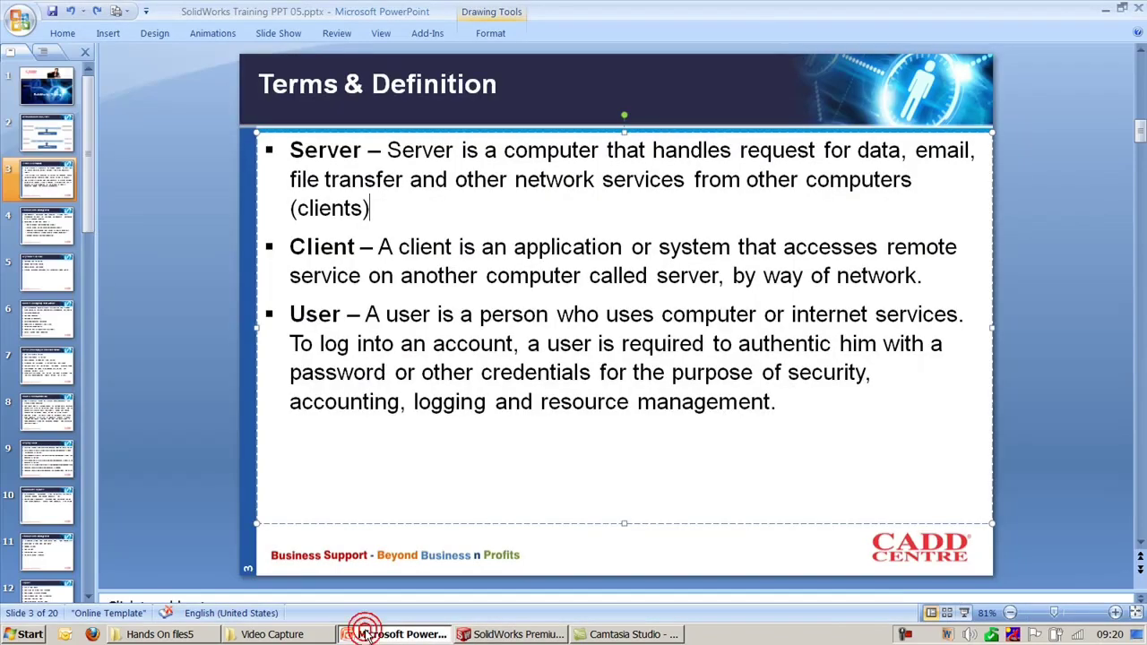
left_click(367, 634)
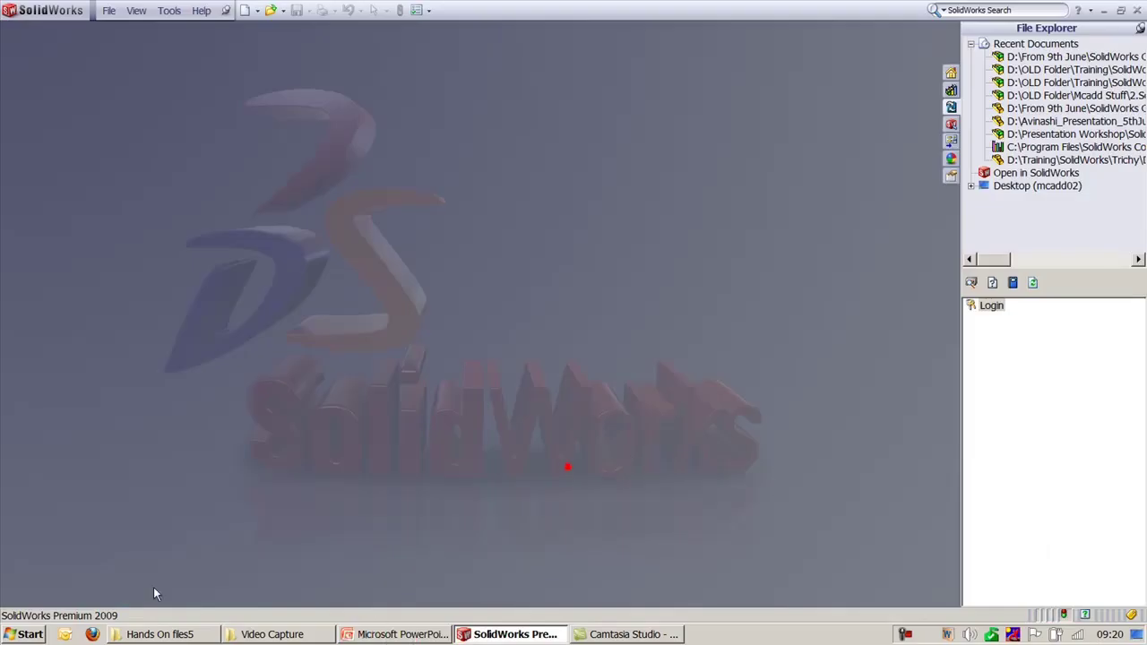
left_click(25, 634)
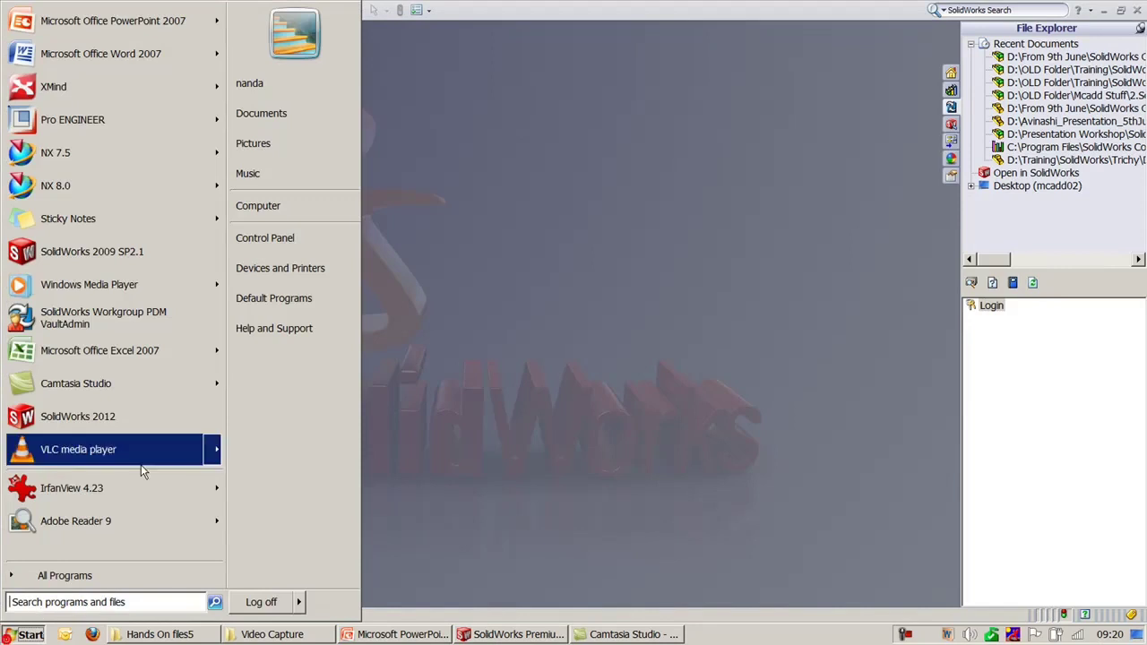
Step: Launch VaultAdmin, clear the invalid-password error, and log in with the administrator password
left_click(148, 325)
left_click(399, 396)
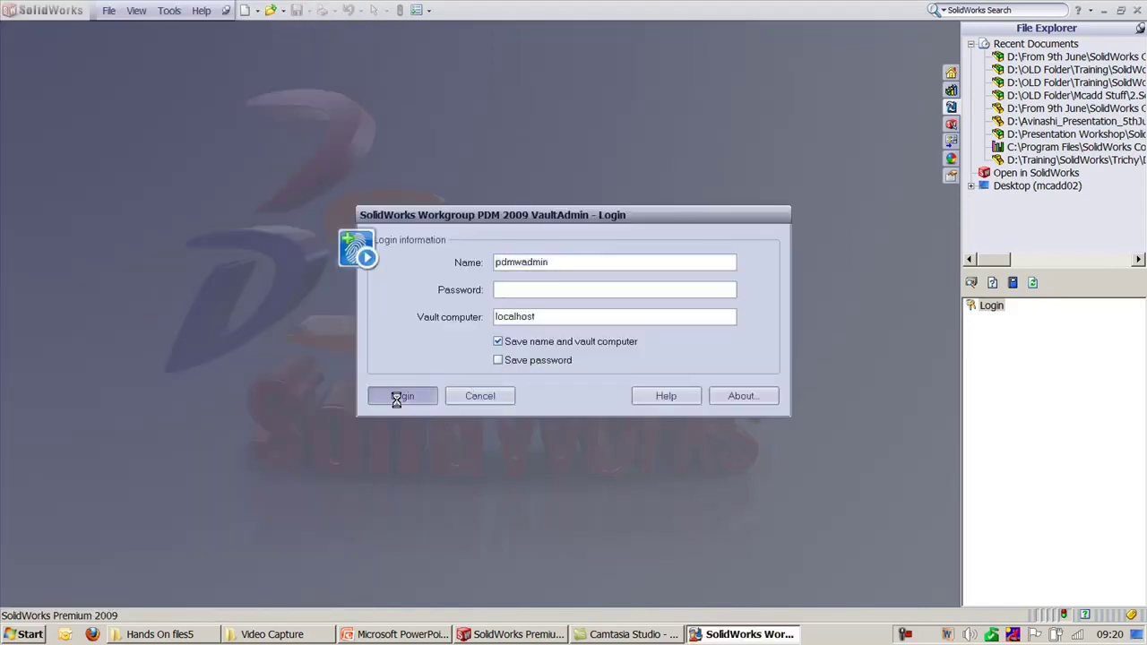
left_click(698, 356)
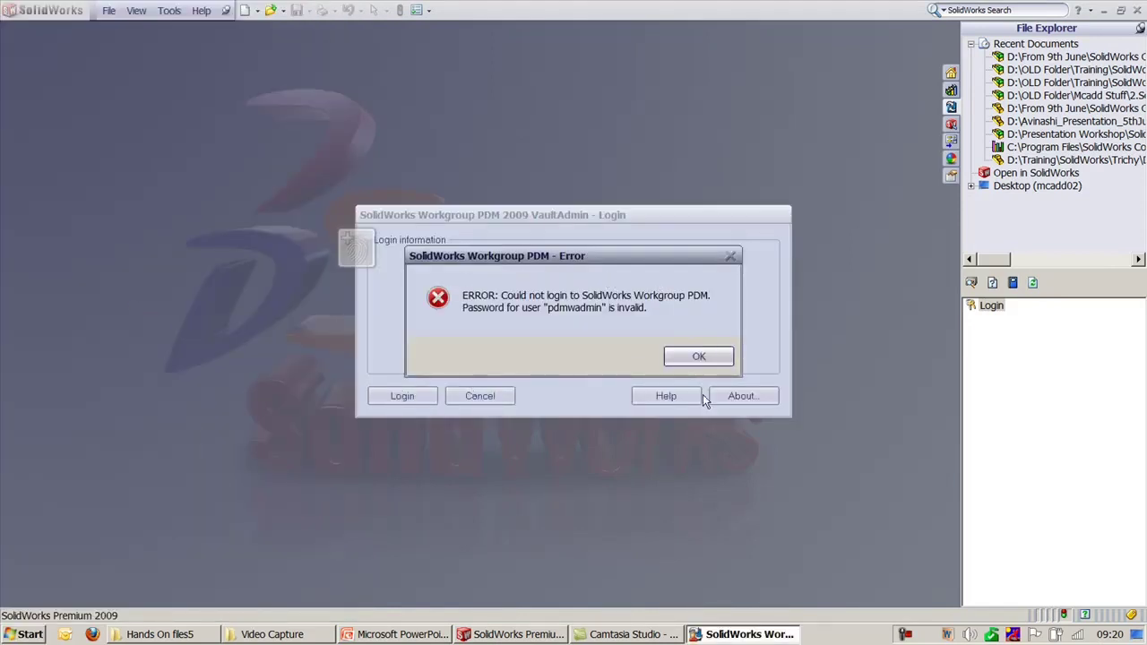
left_click_drag(551, 262, 446, 260)
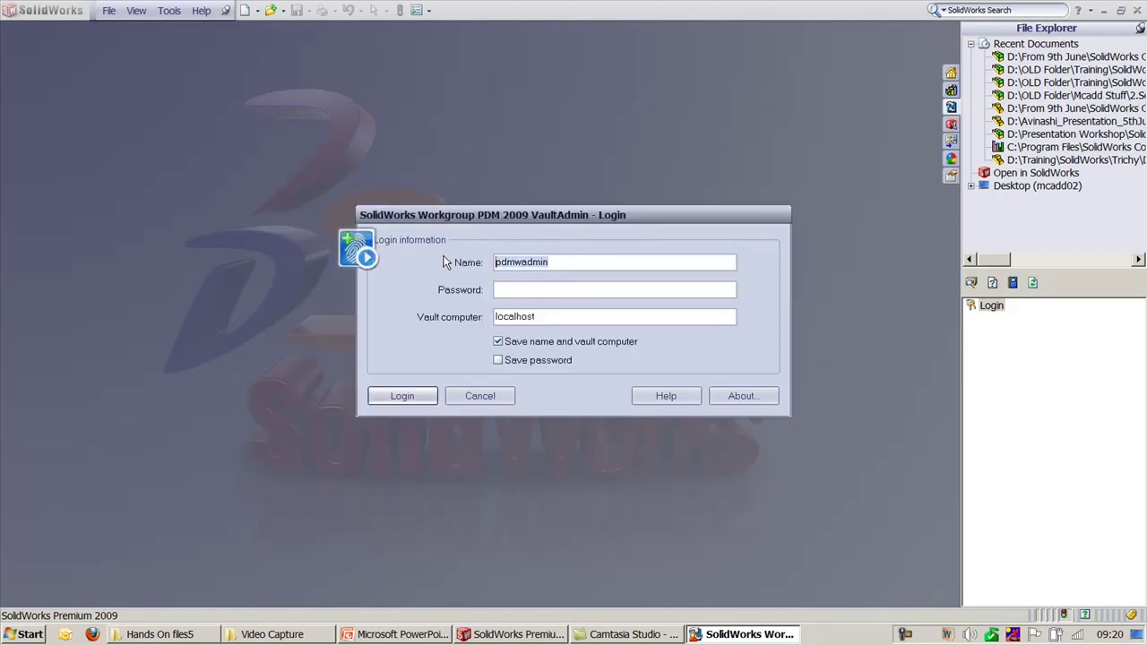
left_click(511, 291)
type("pdmwadmin")
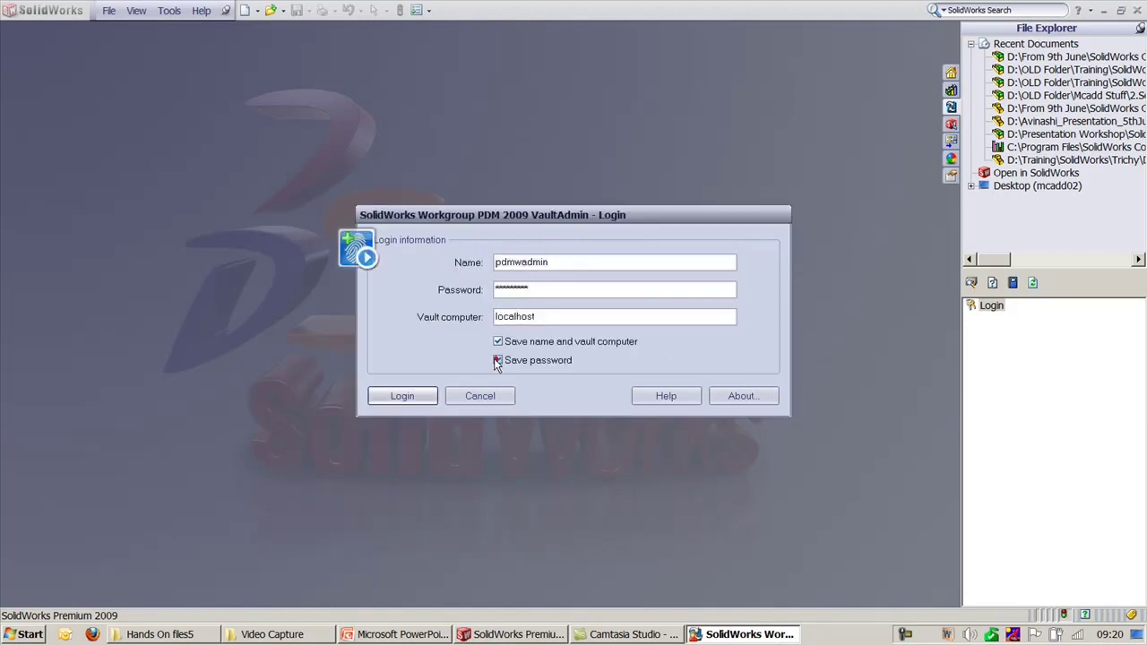
left_click(403, 394)
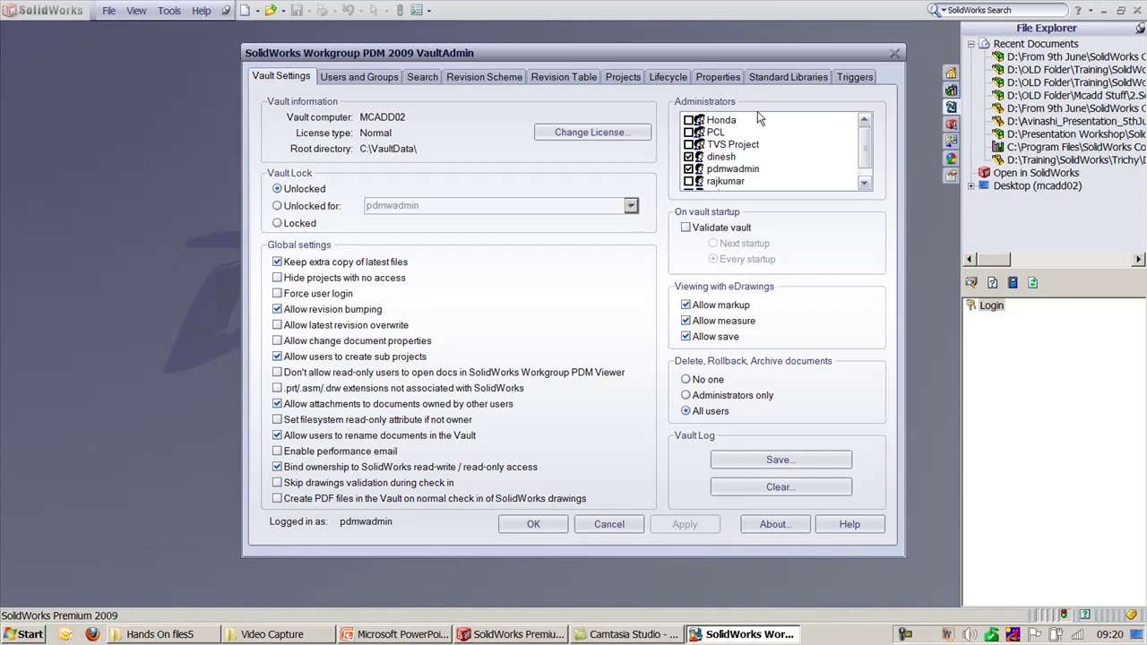
Step: Close the VaultAdmin settings with OK and return to PowerPoint's Terms & Definition slide
left_click(730, 631)
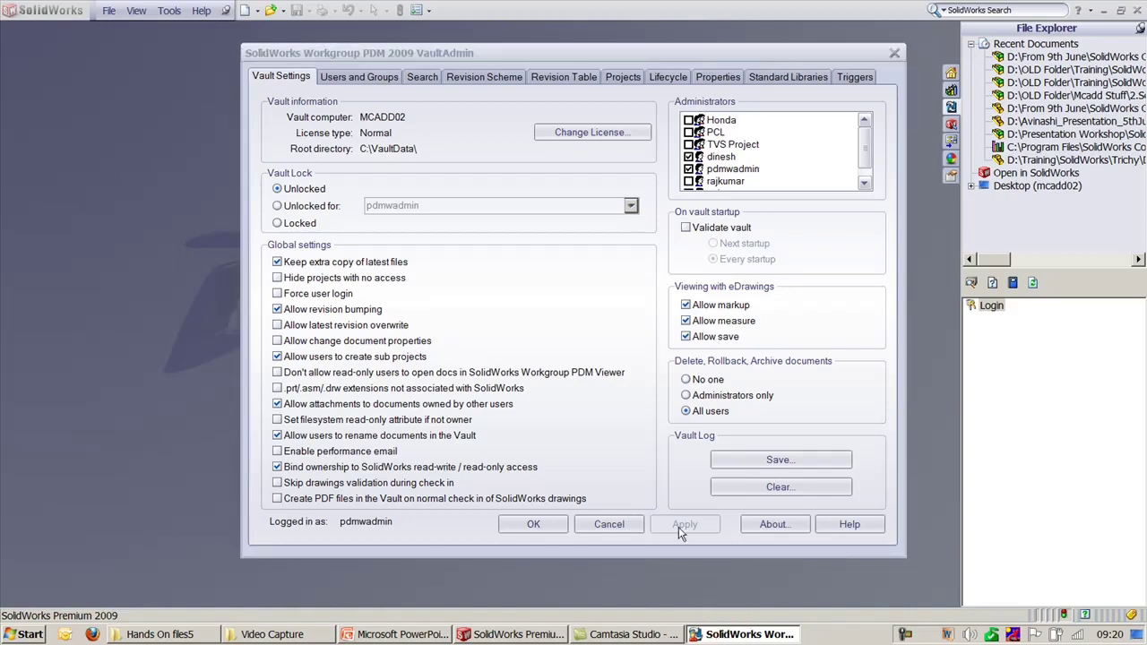
left_click(533, 524)
left_click(382, 631)
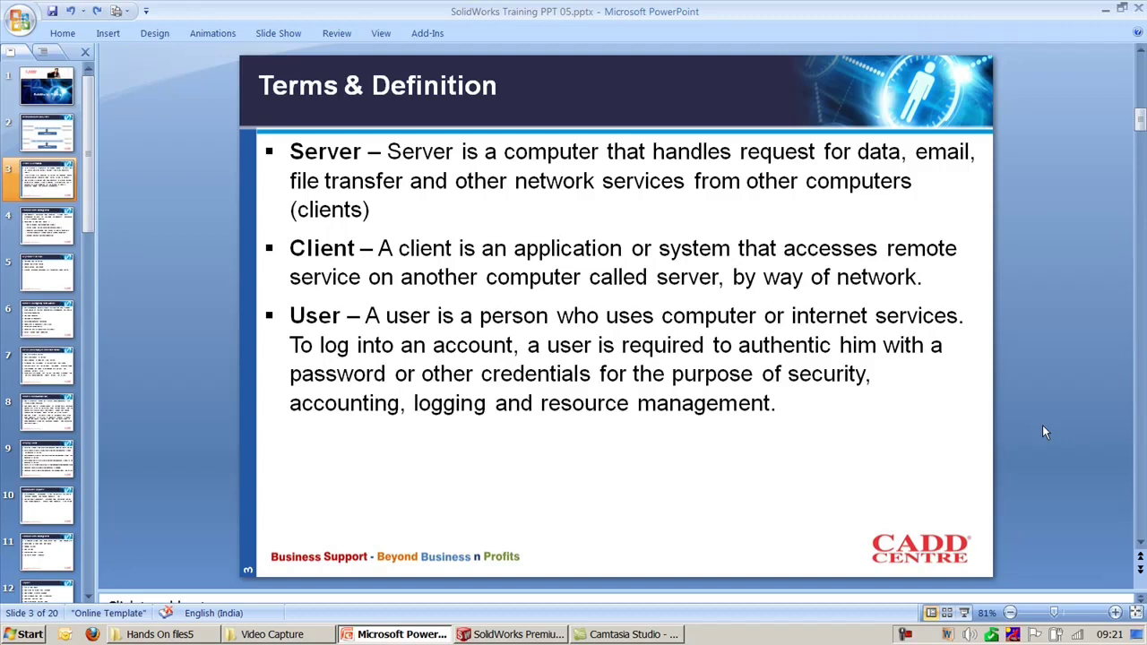
Step: Scroll to slide 4, Product Data Management, listing five PDM Vault Admin advantages
scroll(1042, 426, "down", 1)
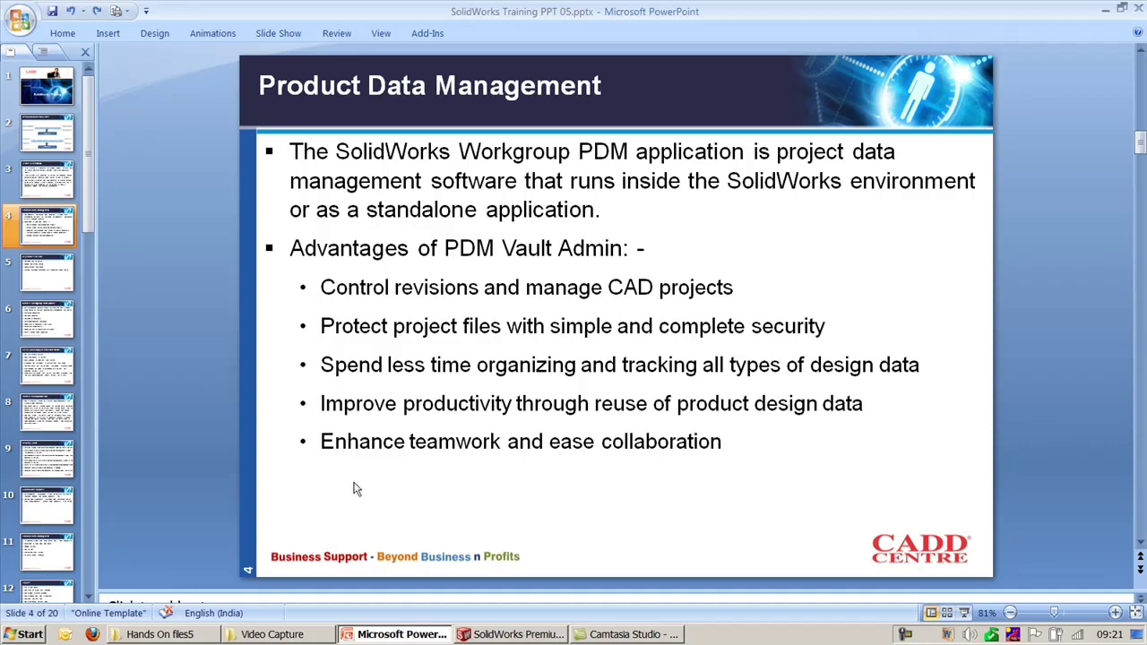
left_click(27, 635)
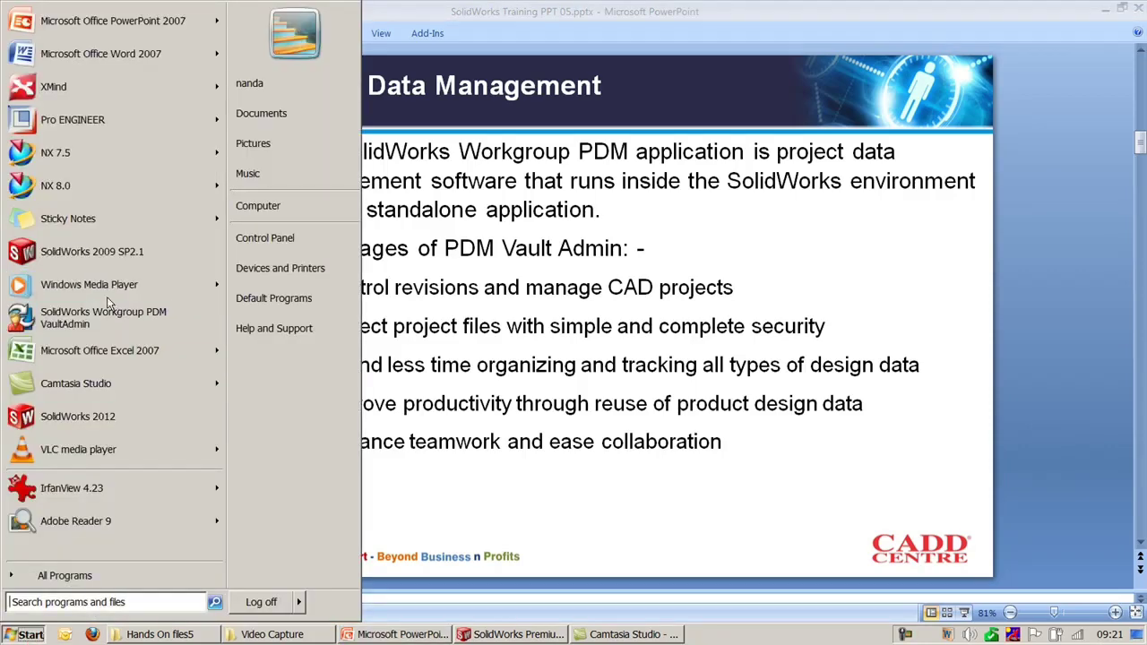
left_click(1055, 296)
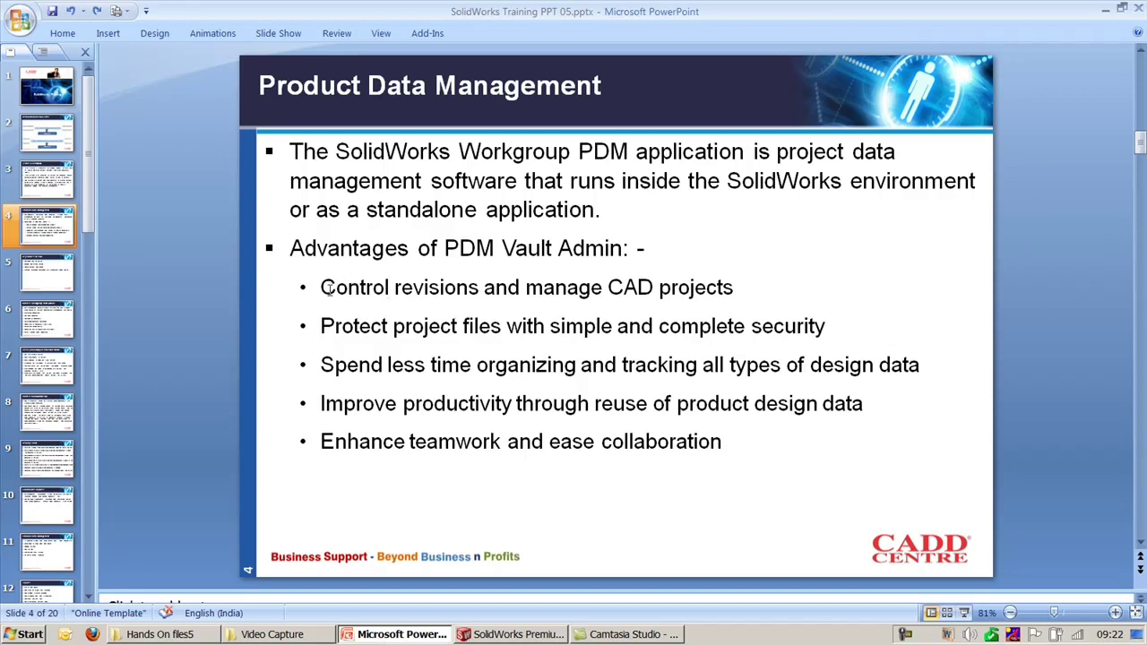
left_click_drag(321, 287, 544, 287)
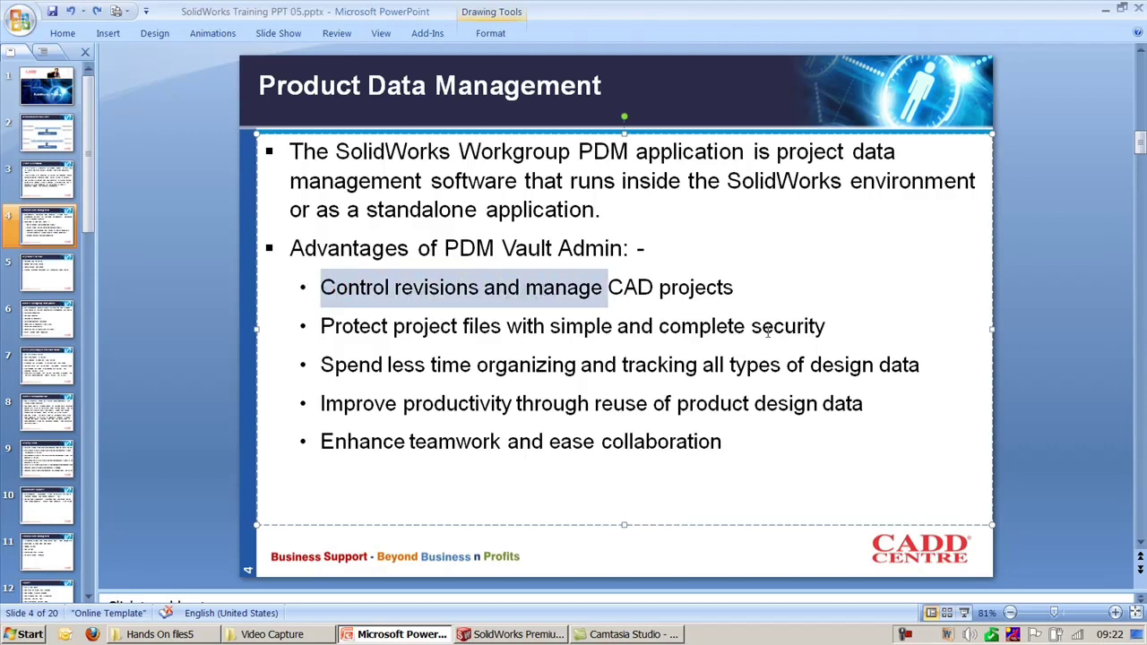
left_click(1028, 331)
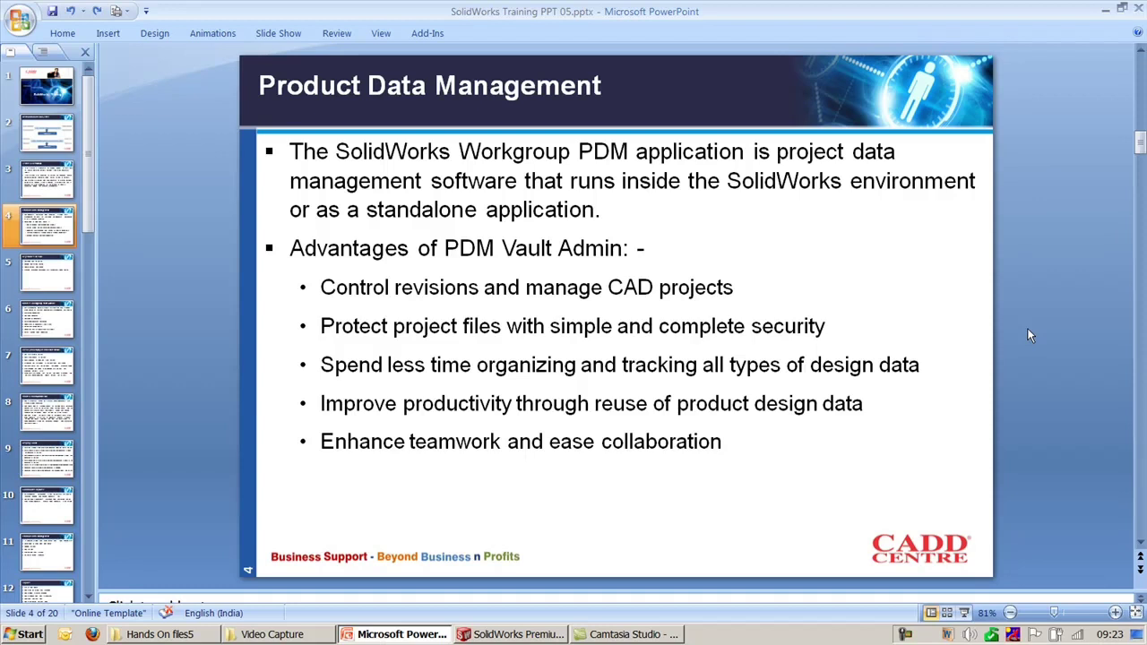
Step: Scroll to slide 5, Keystones of PDM, covering searching, change control, vaulting, reference tracking
scroll(1029, 335, "down", 1)
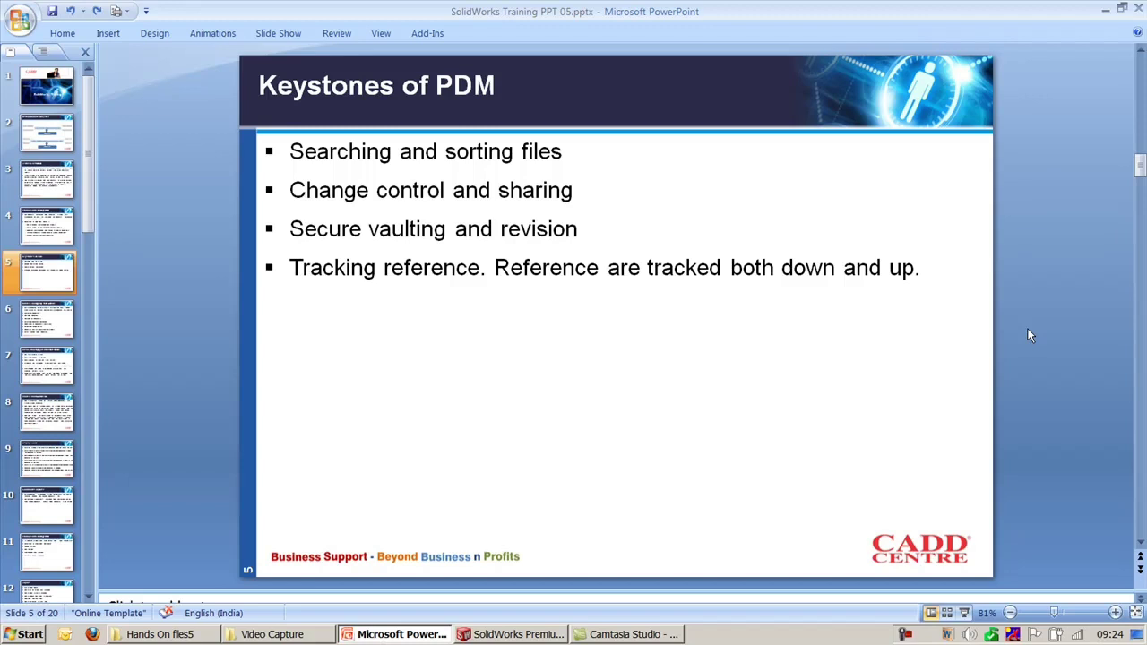
Step: Launch Workgroup PDM VaultAdmin from the Start menu and log in to it
scroll(1028, 335, "down", 1)
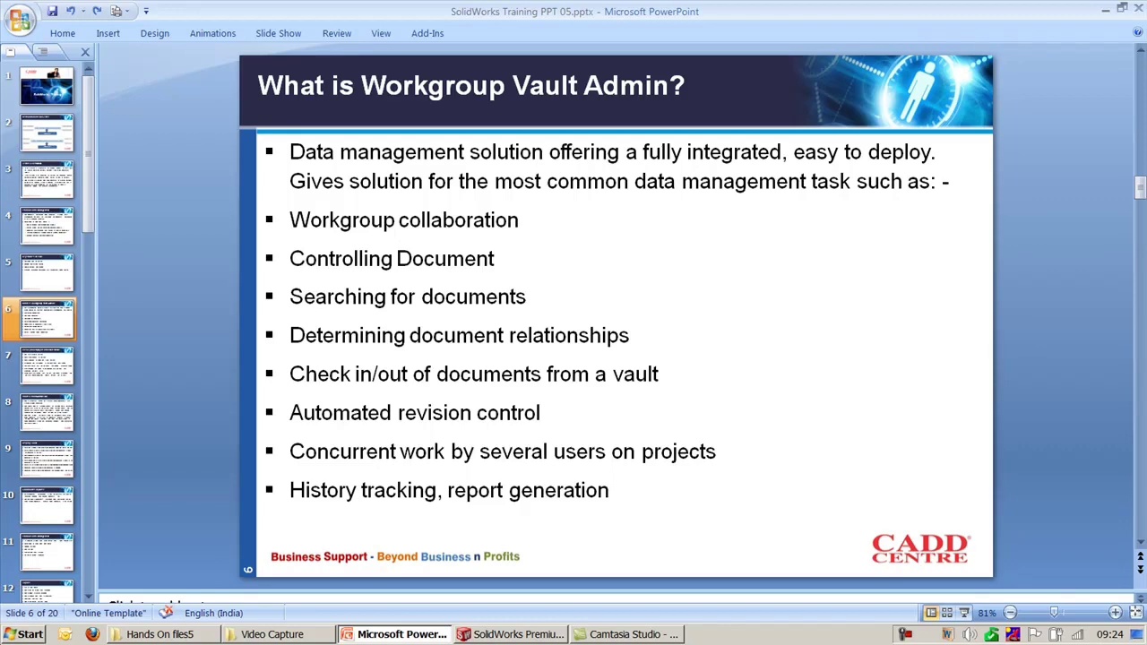
left_click(12, 634)
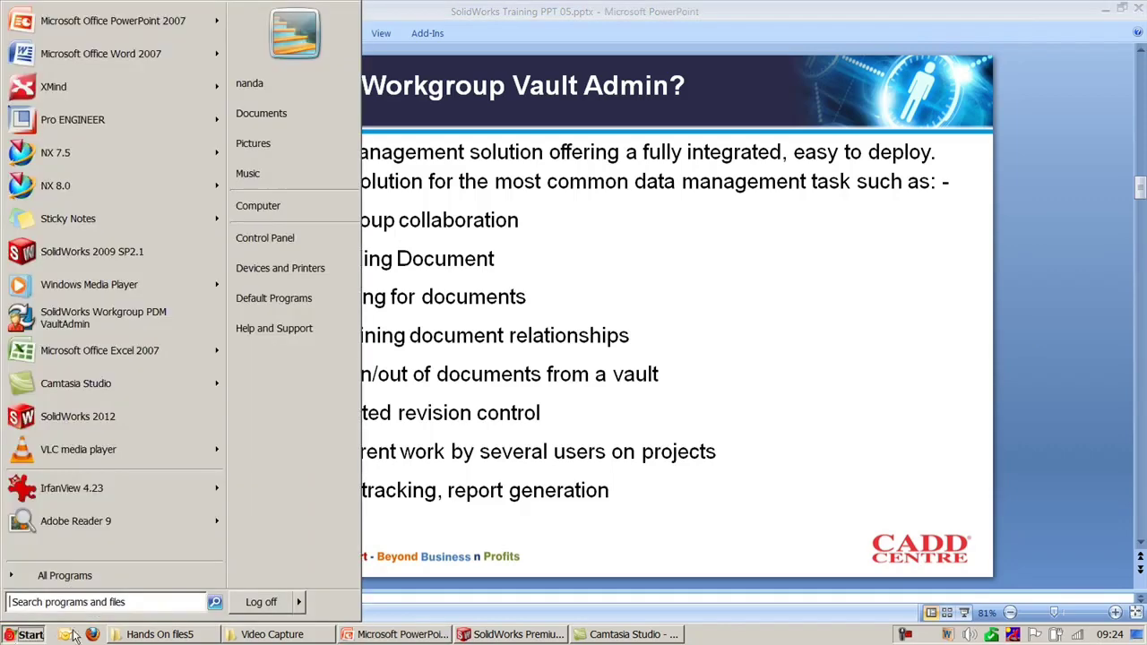
left_click(140, 315)
left_click(405, 397)
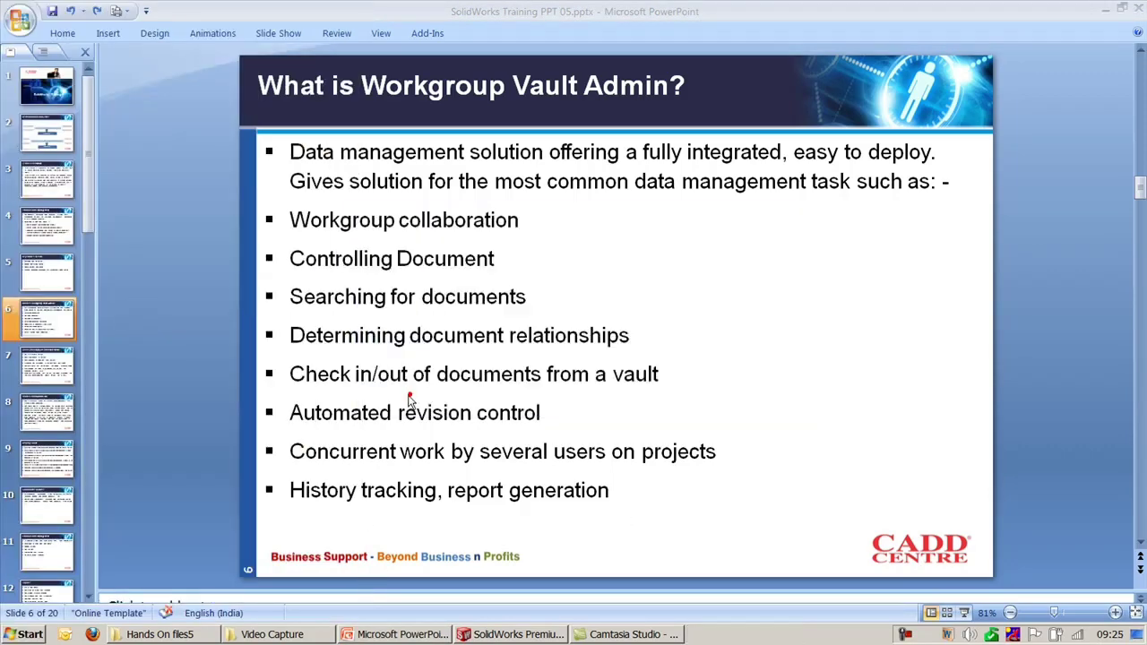
Step: Highlight the data management bullets on slide 6, then bring VaultAdmin back to the front
left_click(929, 244)
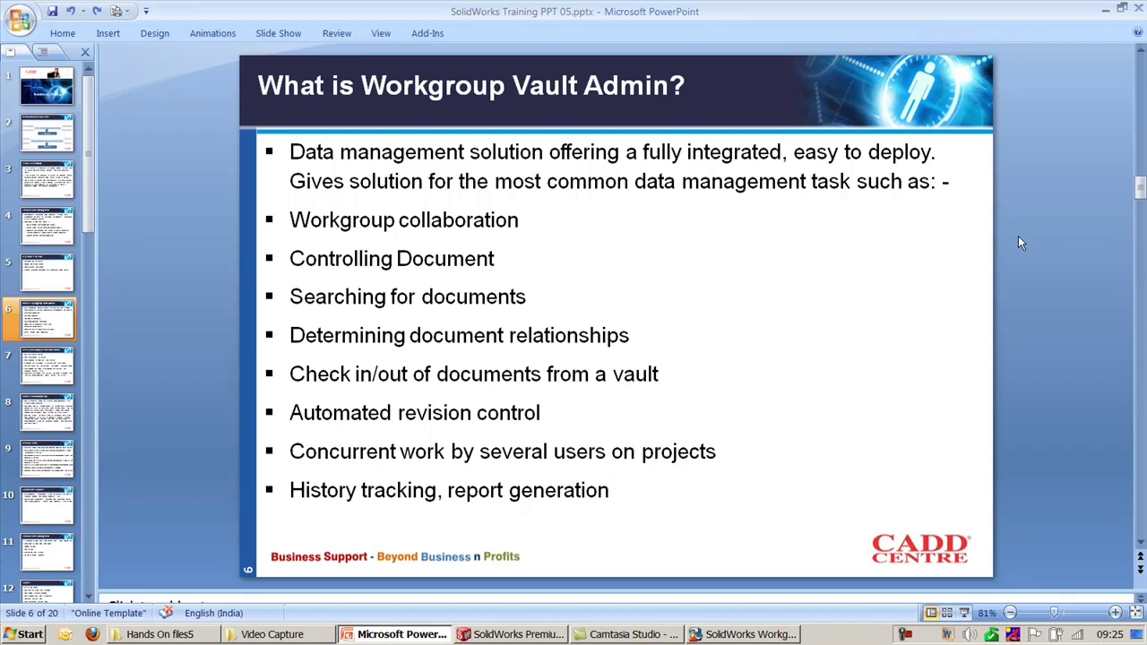
mouse_move(298, 215)
left_mouse_down()
mouse_move(550, 243)
mouse_move(613, 346)
mouse_move(672, 381)
left_mouse_up()
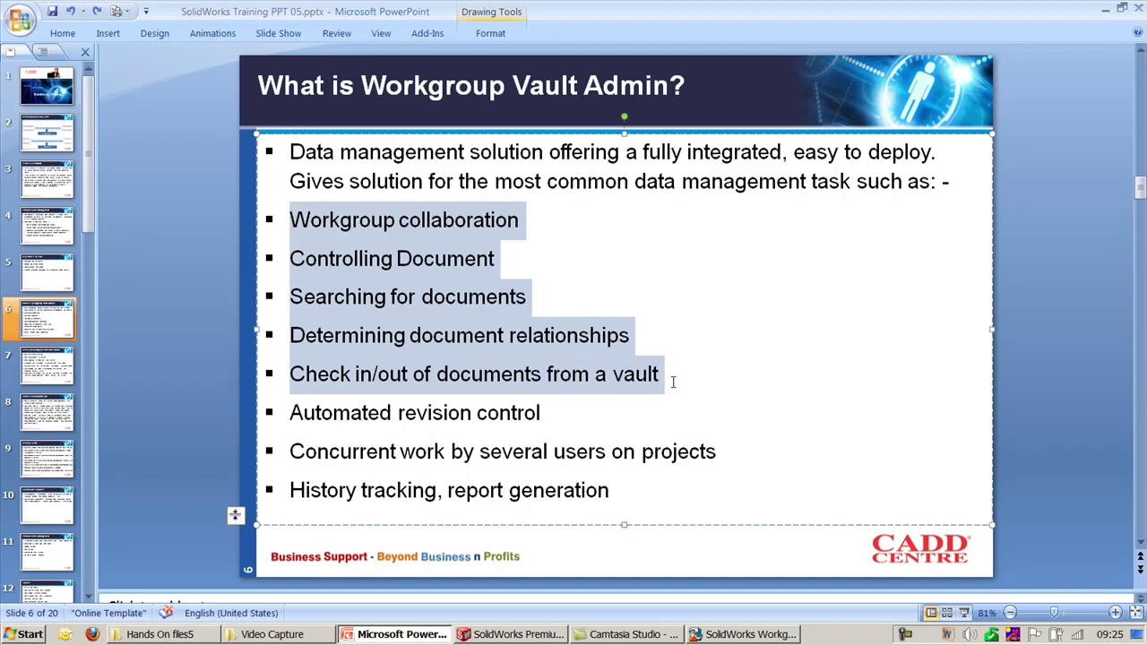
left_click(1013, 375)
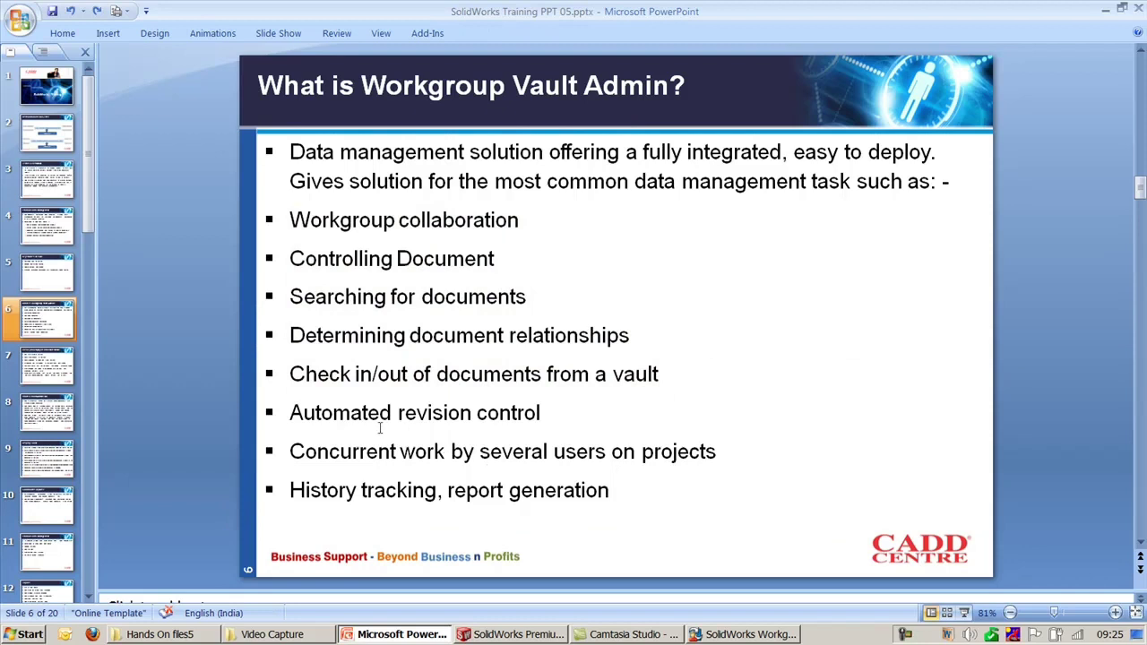
left_click_drag(291, 412, 351, 414)
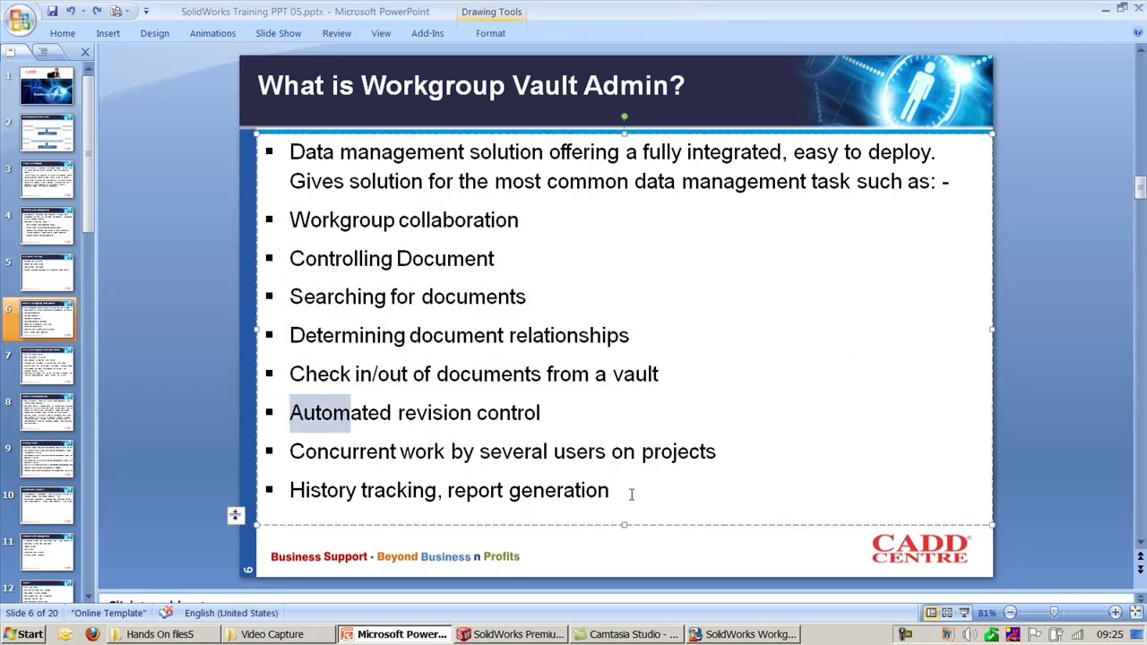
left_click_drag(631, 493, 288, 177)
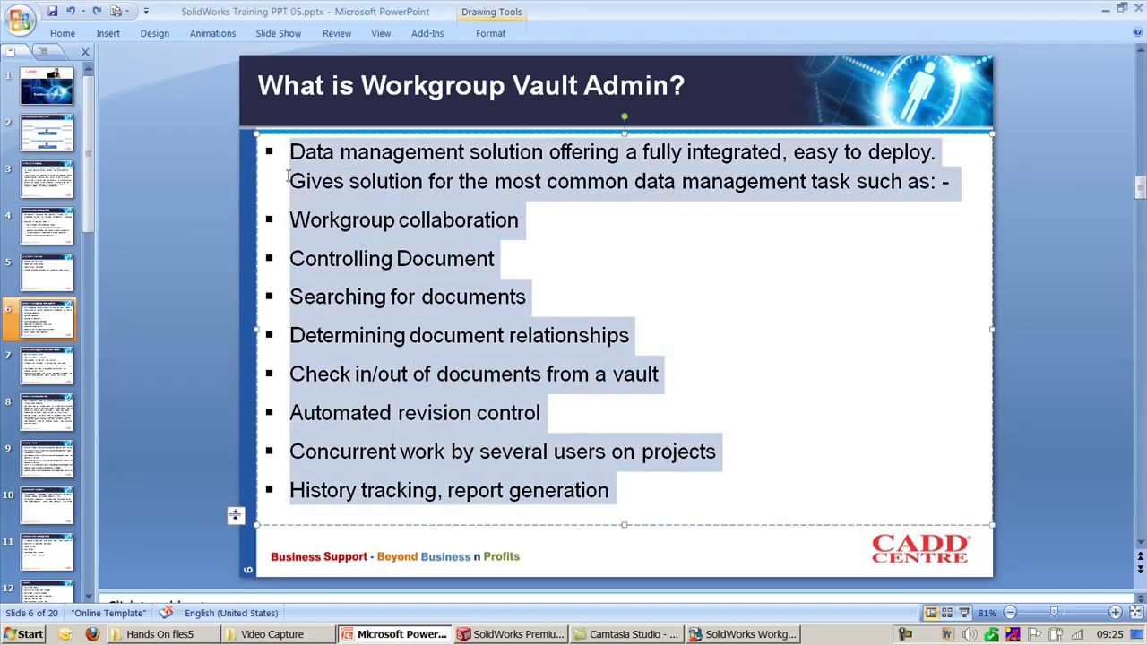
left_click(1016, 345)
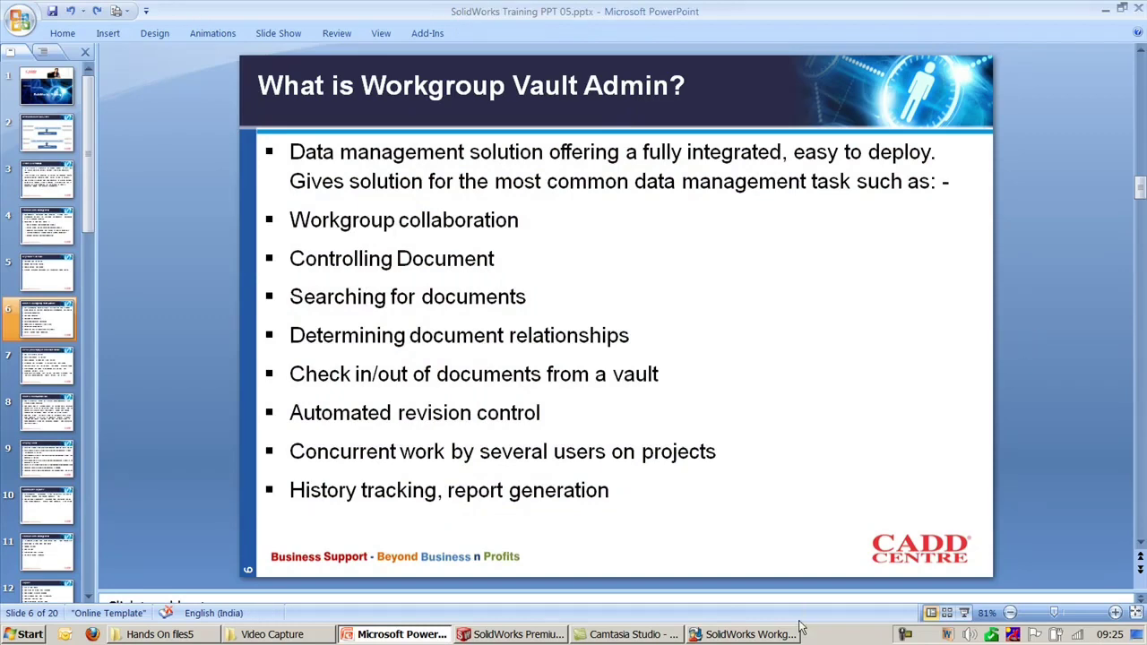
left_click(743, 633)
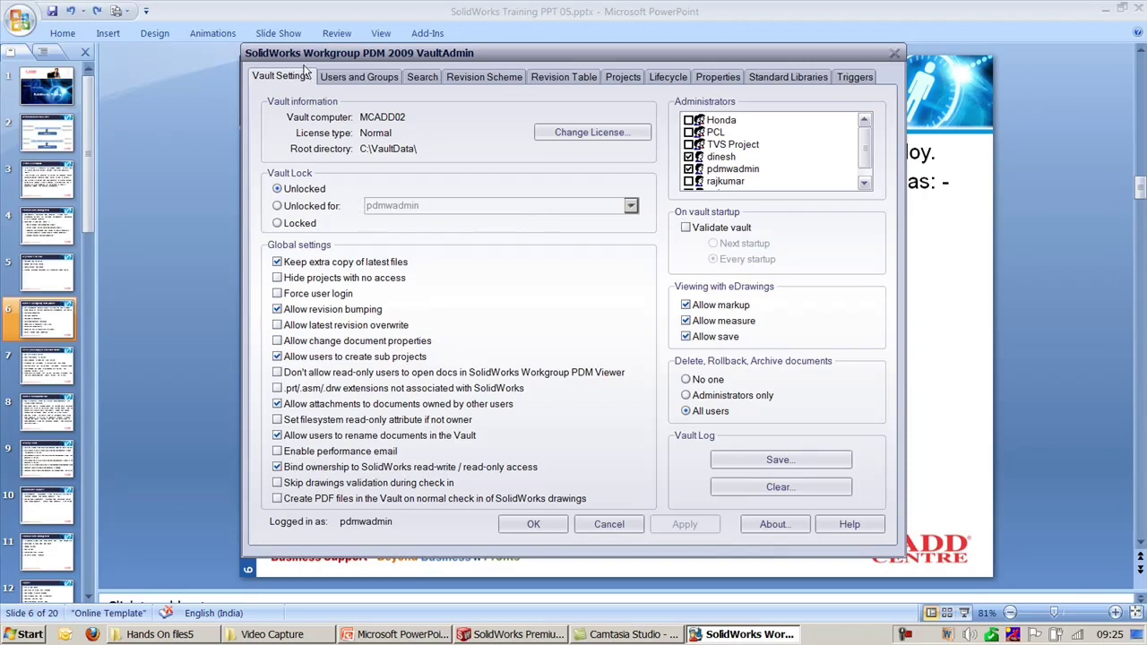
Step: Advance the deck to slide 7 on basic vault philosophy, then open Computer with Win+E
left_click(1055, 260)
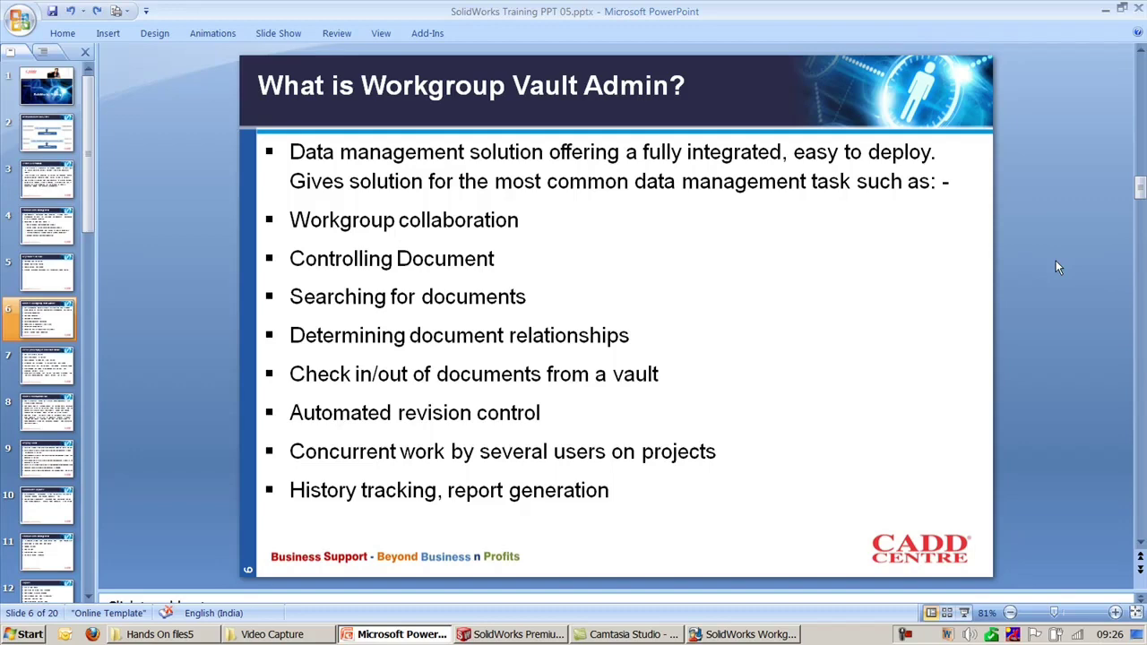
scroll(1055, 259, "down", 1)
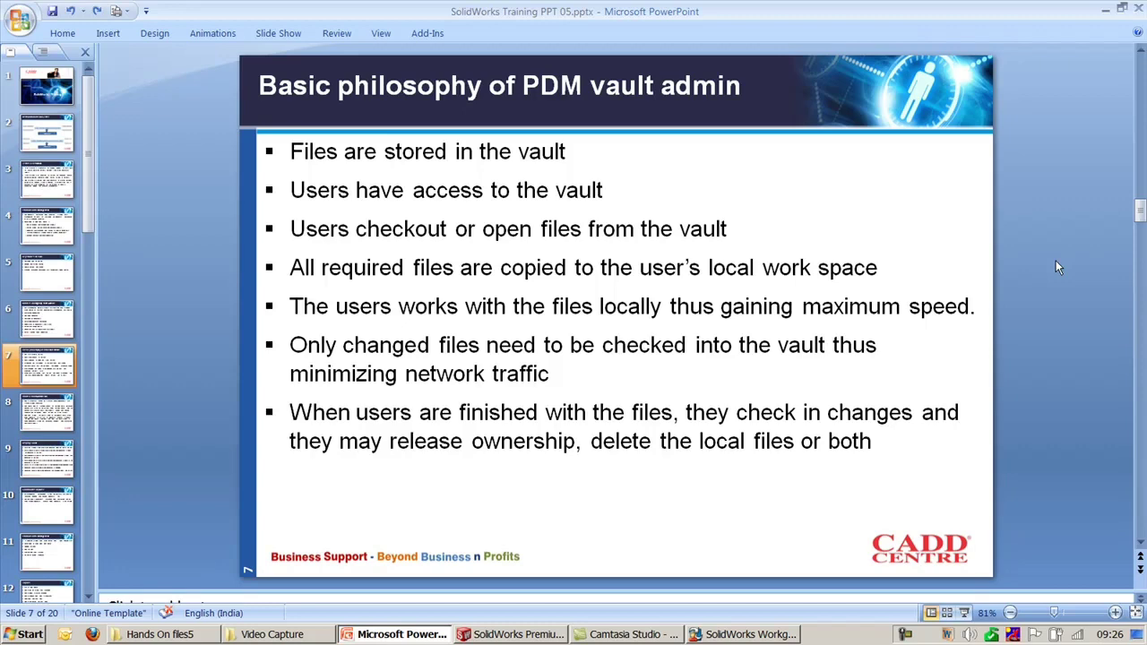
key("super+e")
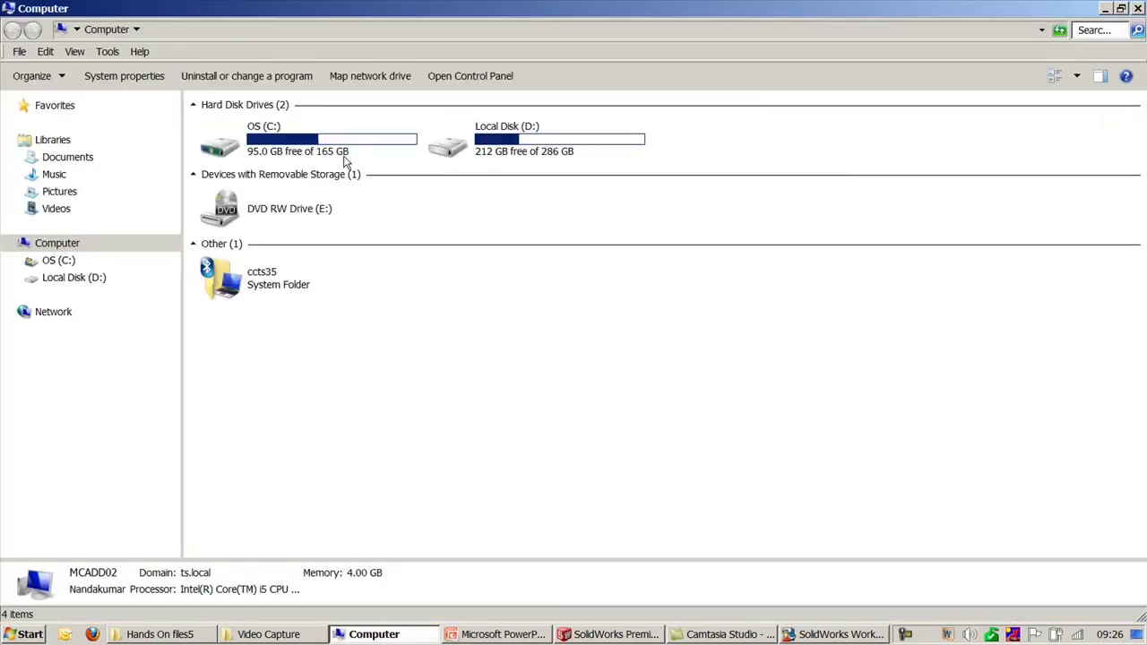
Step: Open OS (C:) and the VaultData folder, then go back to the C: listing
double_click(310, 150)
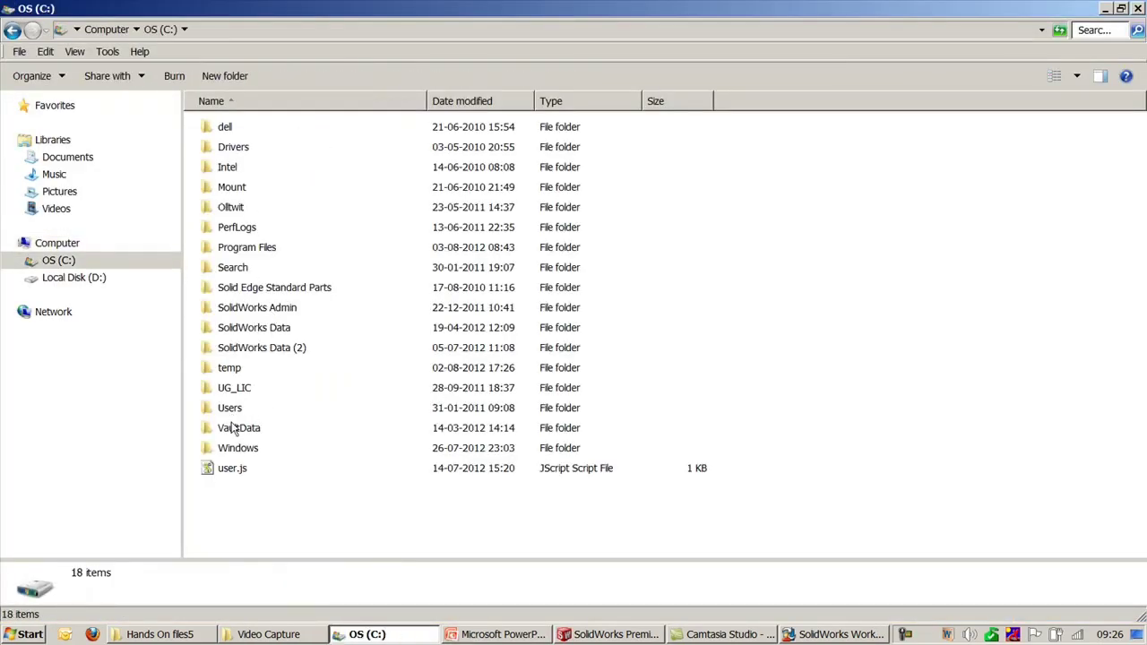
left_click(231, 435)
double_click(231, 434)
left_click(494, 408)
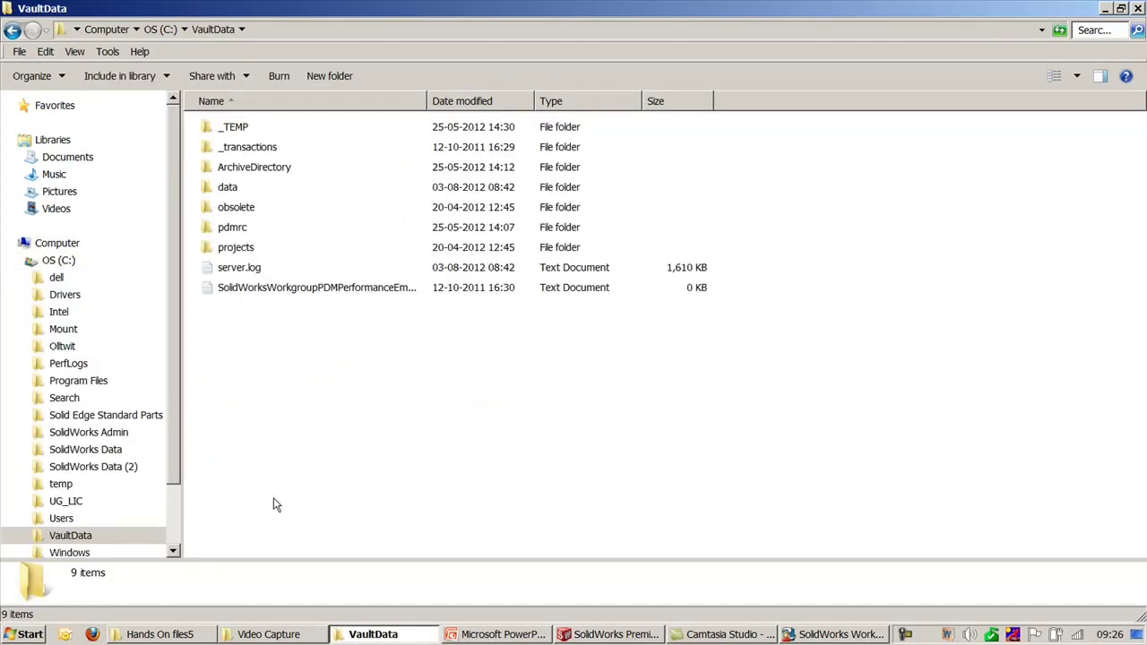
key("BackSpace")
Step: Highlight the local work space bullet on slide 7 and close the Explorer window
key("alt+Tab")
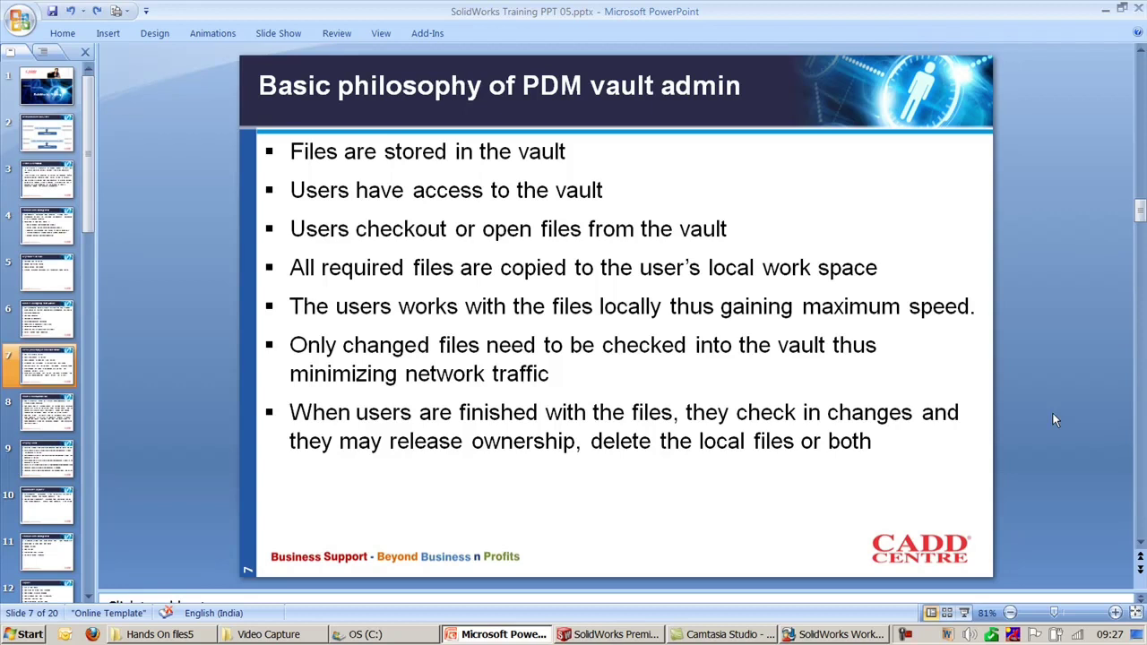
mouse_move(886, 265)
left_mouse_down()
mouse_move(412, 267)
mouse_move(308, 283)
left_mouse_up()
left_click(202, 241)
left_click(358, 634)
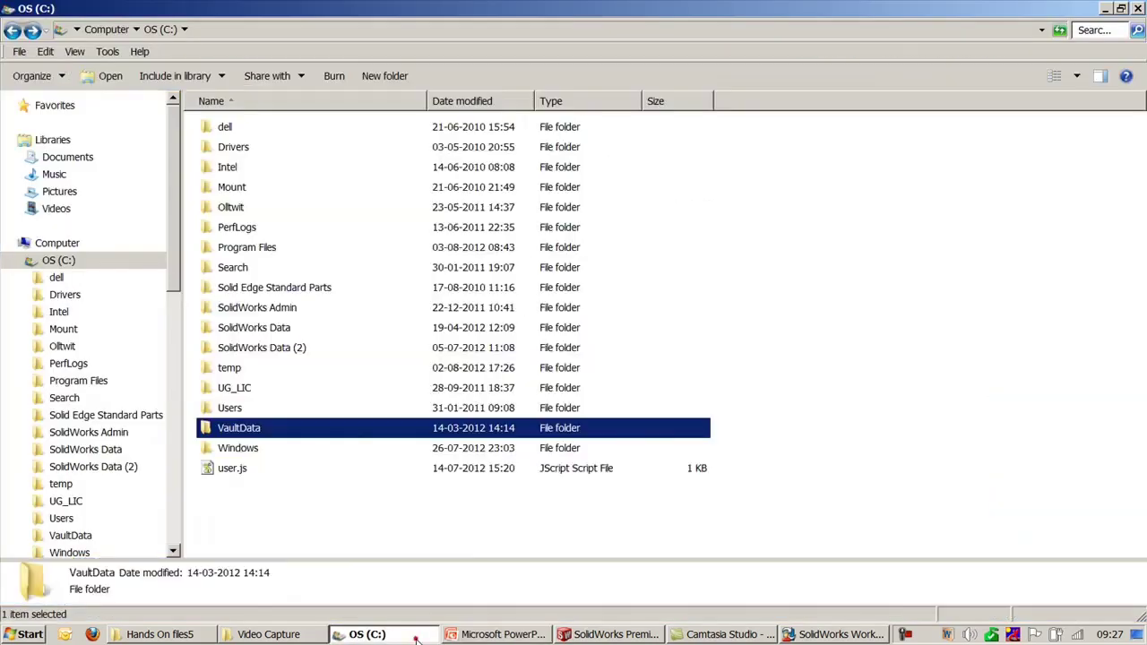
left_click(1137, 11)
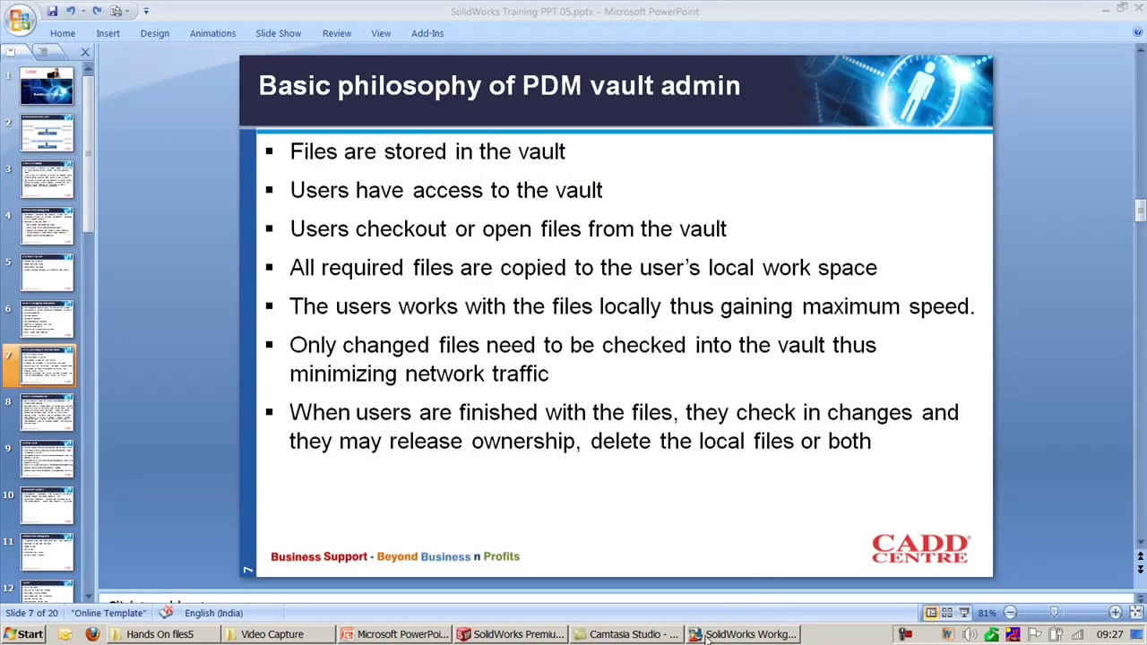
Step: Log in to the vault, expand Braking System_2Wheeler, and cancel Open/Check Out on Switch_&.SLDPRT
left_click(514, 633)
double_click(993, 308)
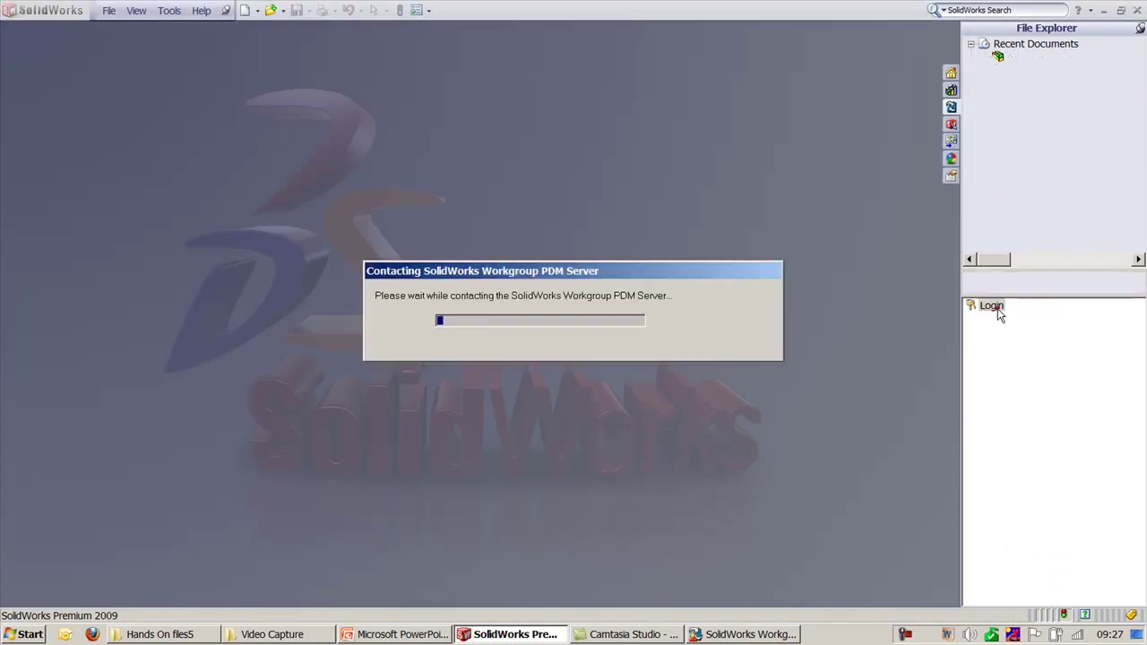
left_click(443, 440)
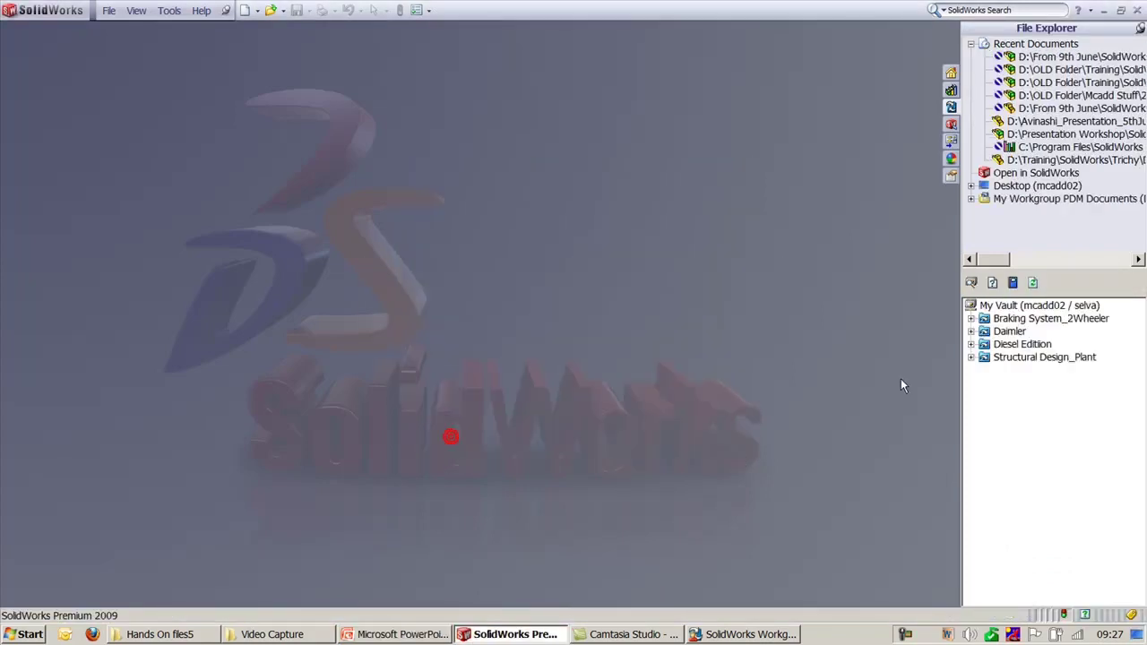
left_click(972, 318)
right_click(1023, 346)
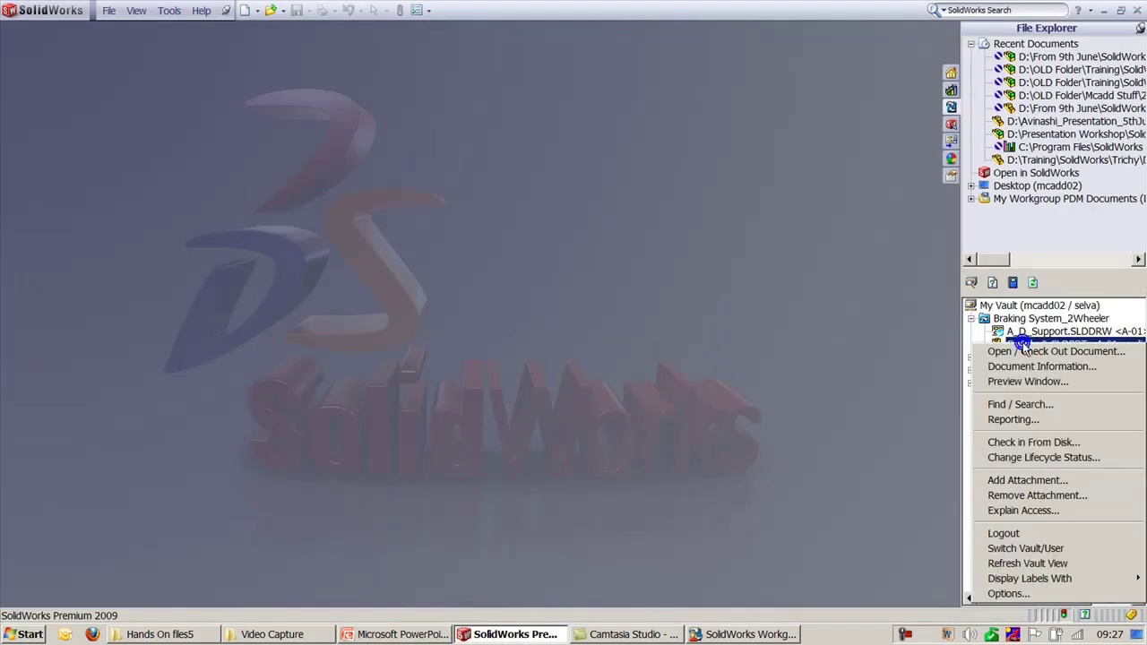
left_click(1040, 350)
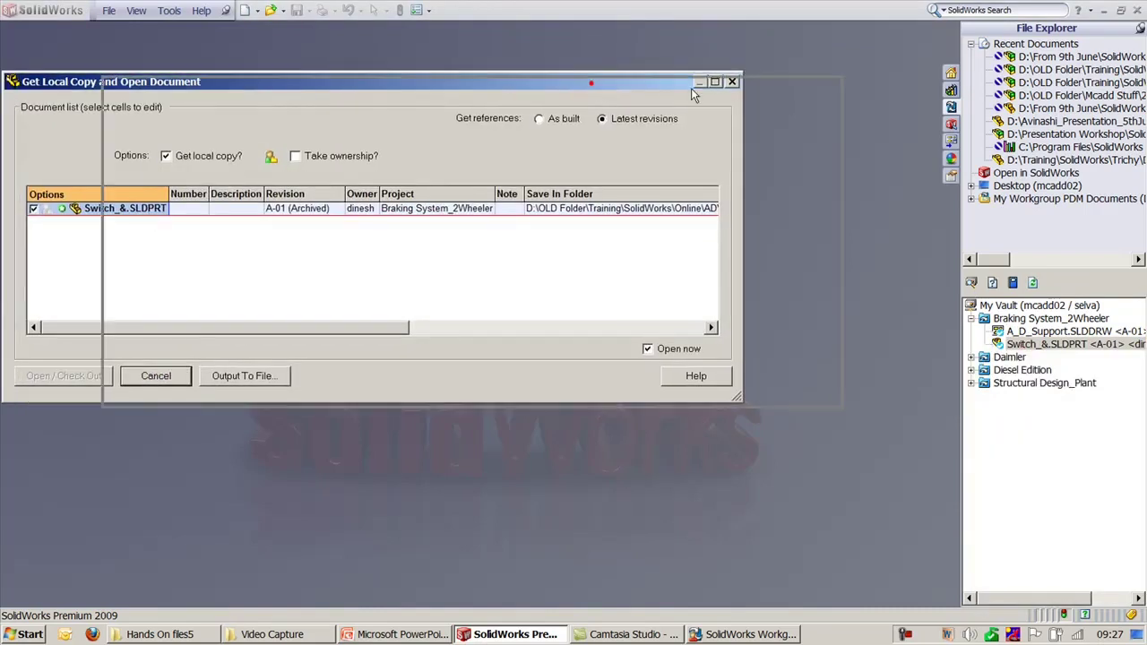
left_click(313, 378)
key("alt+Tab")
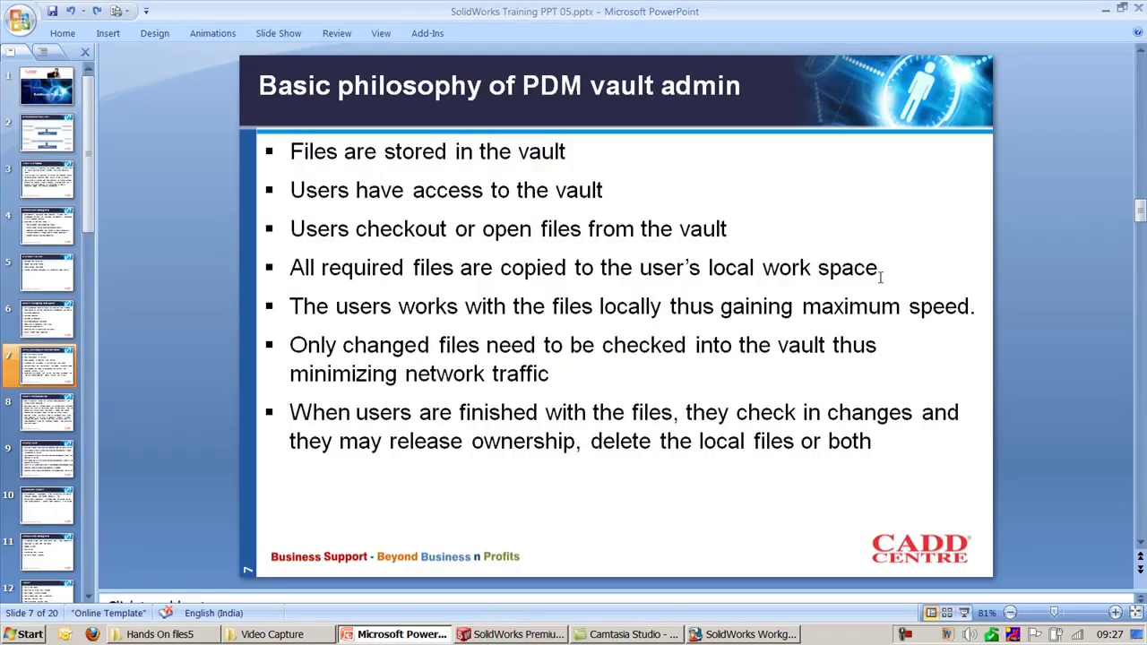
Step: Highlight slide 7's fourth bullet, then scroll on to slide 8, Vault & Vault Admin Tool
left_click_drag(880, 269, 289, 269)
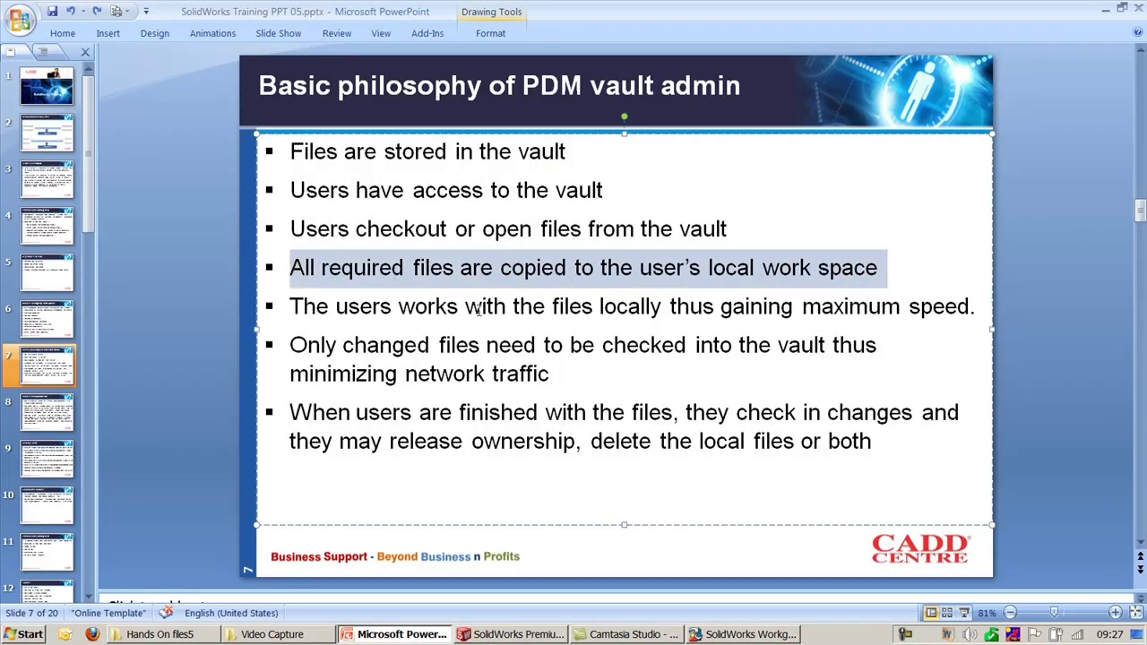
left_click(1043, 298)
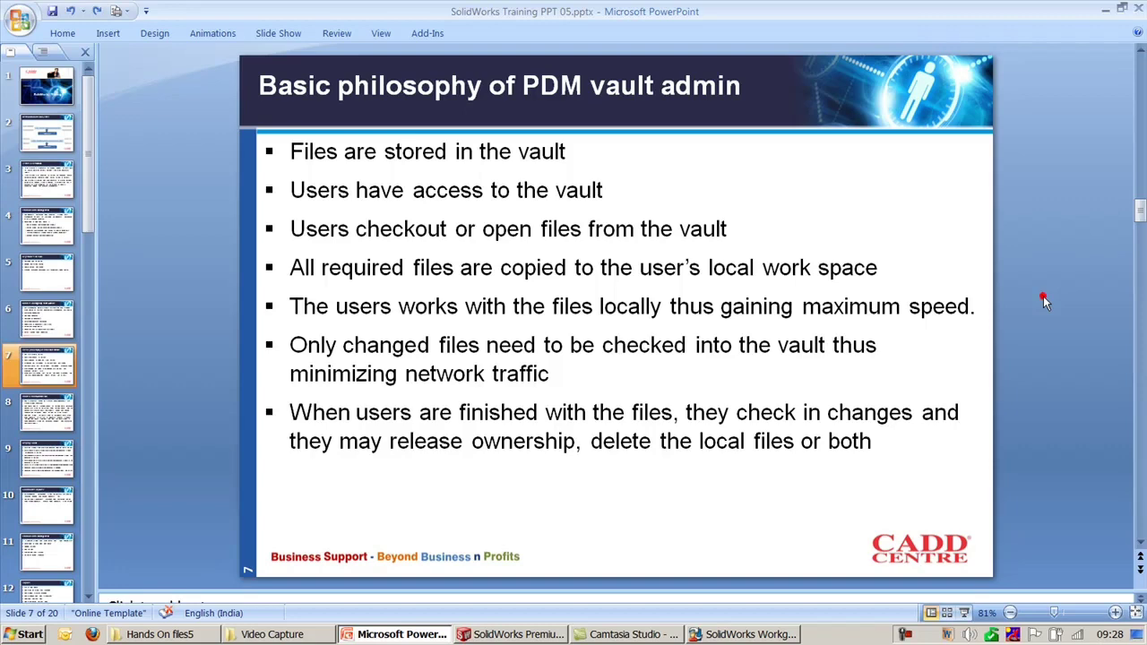
scroll(1042, 303, "down", 1)
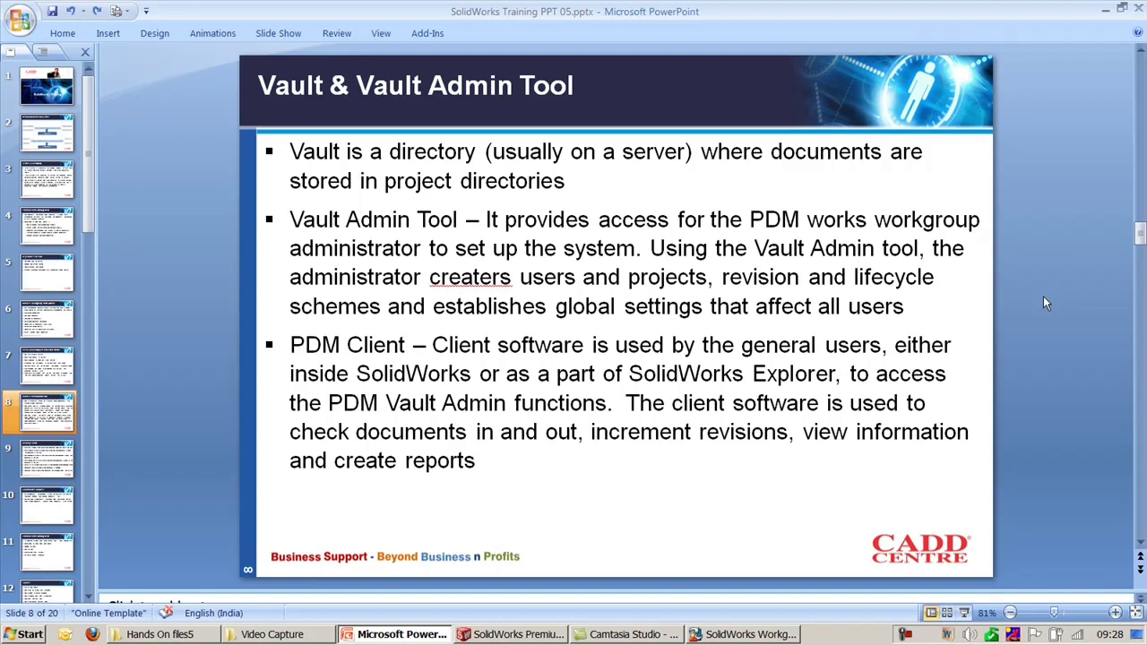
Step: Browse to C:\VaultData\projects to show its four project folders, then minimize Explorer
key("super+e")
double_click(300, 137)
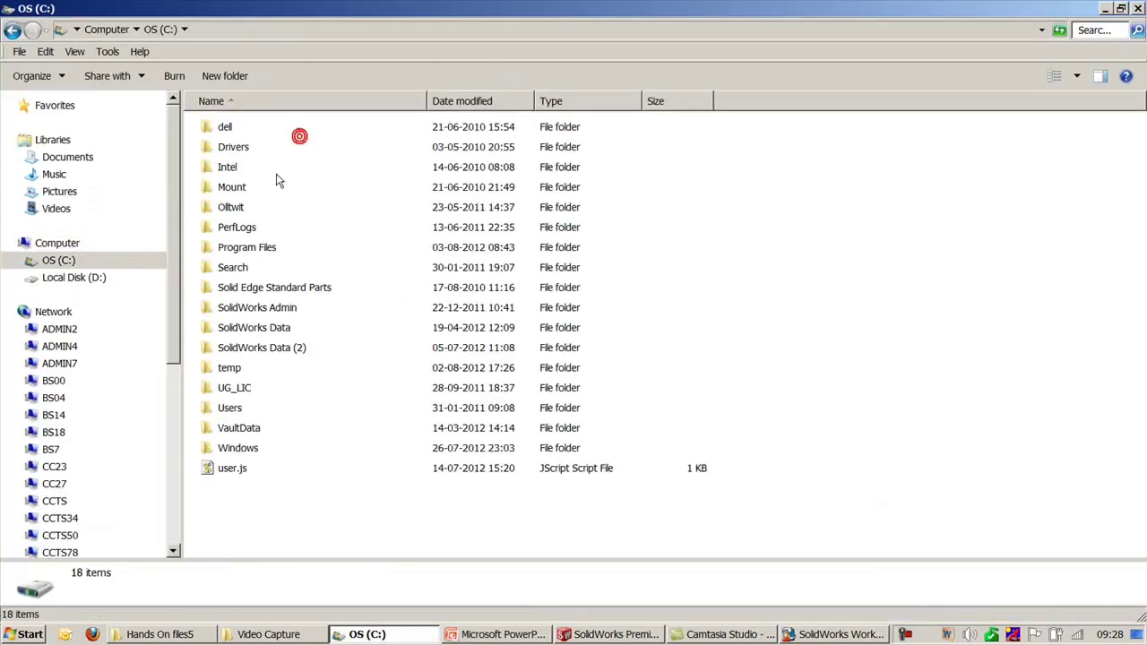
double_click(242, 428)
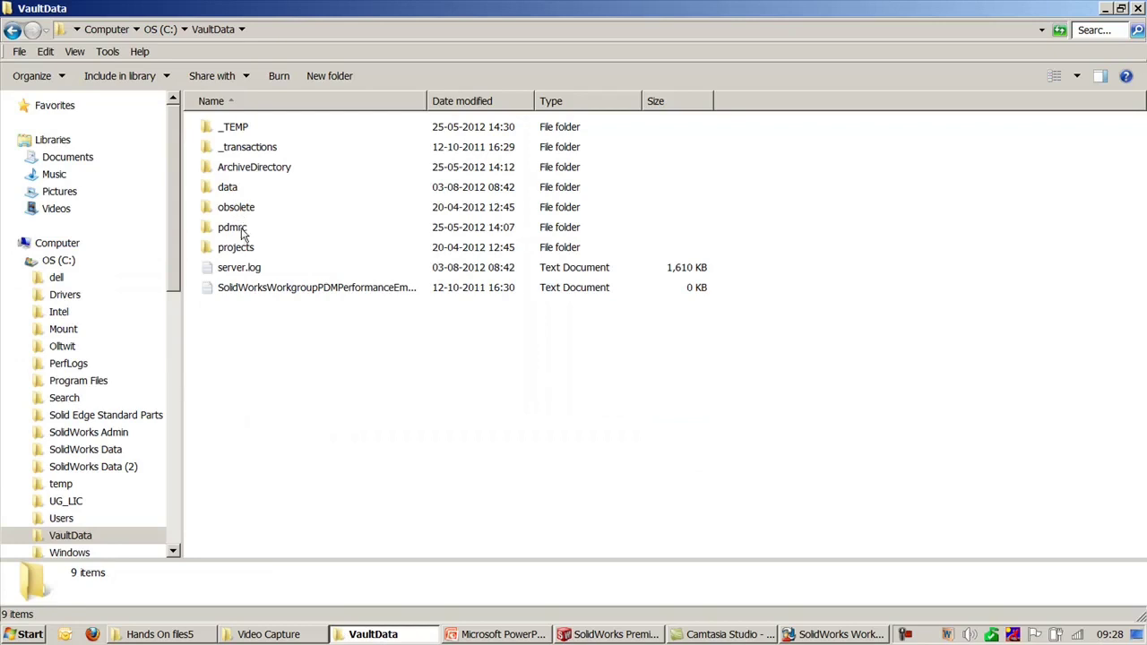
double_click(236, 247)
left_click_drag(429, 280, 364, 307)
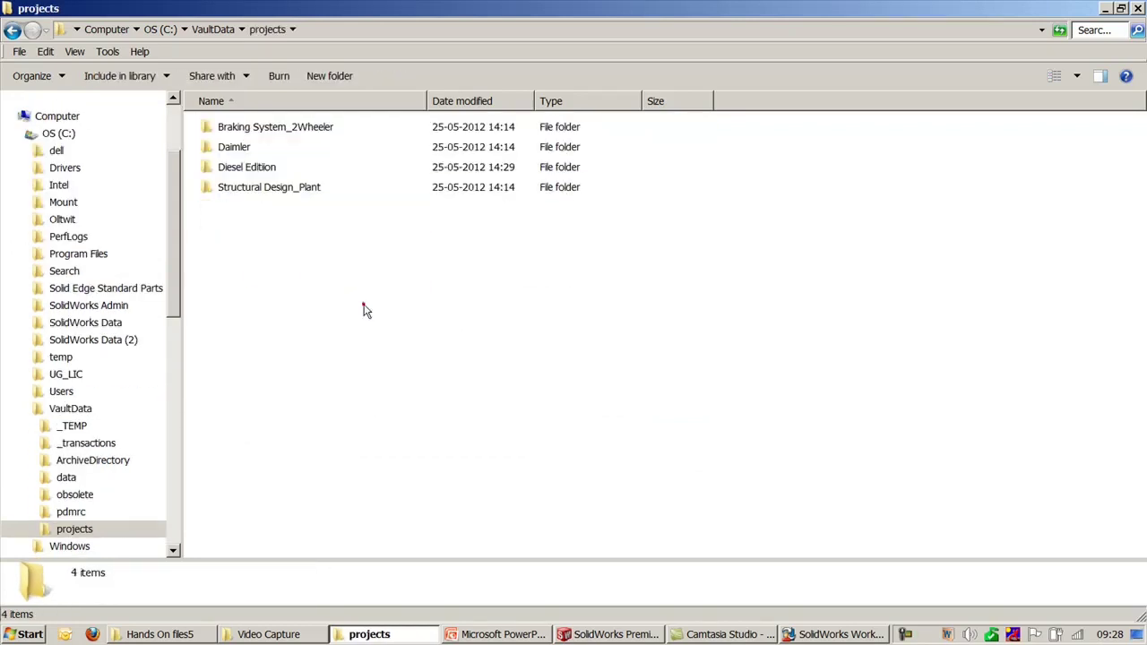
left_click(375, 634)
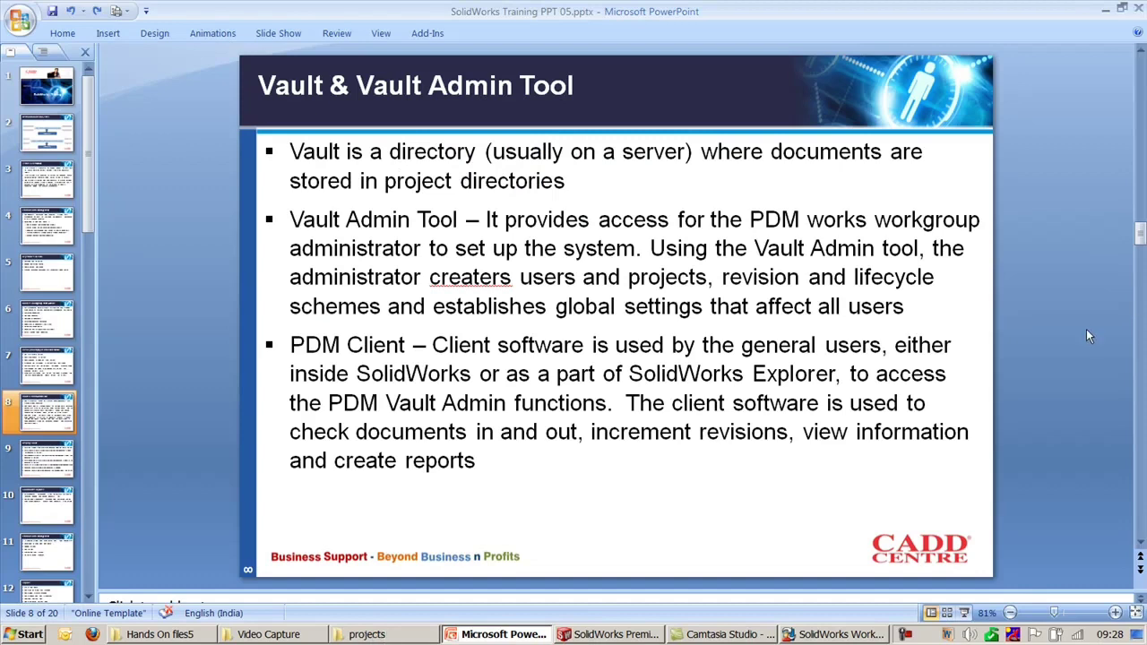
Step: Highlight the Vault Admin Tool description sentence on slide 8
left_click(394, 634)
left_click(399, 635)
left_click(988, 256)
left_click(1015, 186)
left_click(803, 636)
left_click(1022, 429)
mouse_move(465, 220)
left_mouse_down()
mouse_move(599, 222)
mouse_move(643, 250)
left_mouse_up()
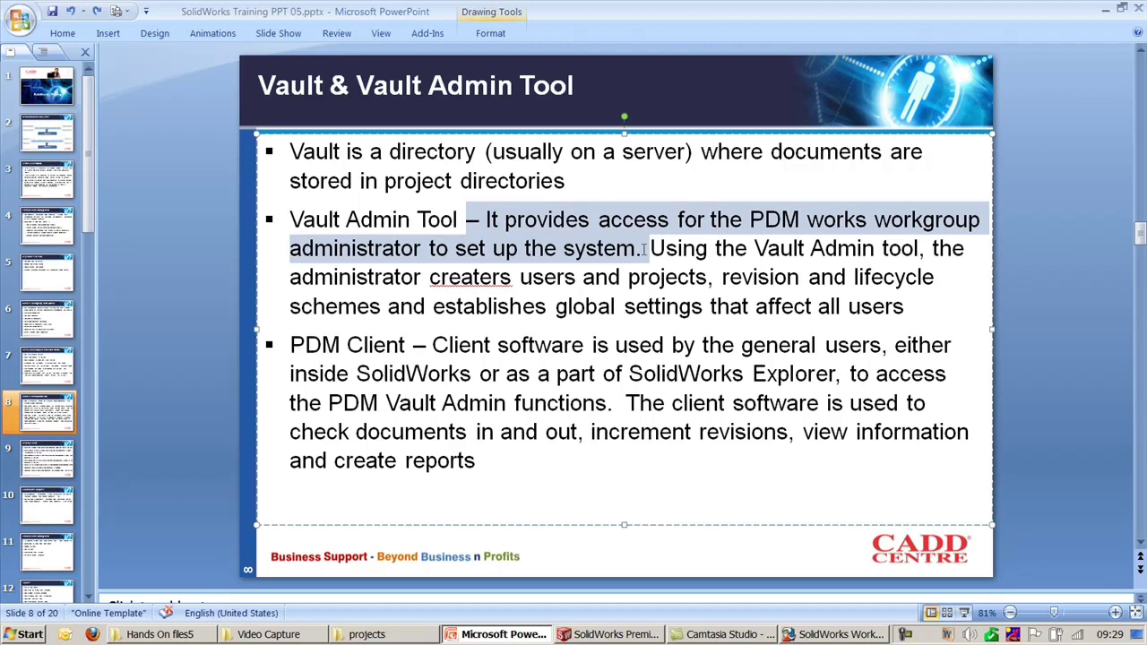
left_click(1033, 270)
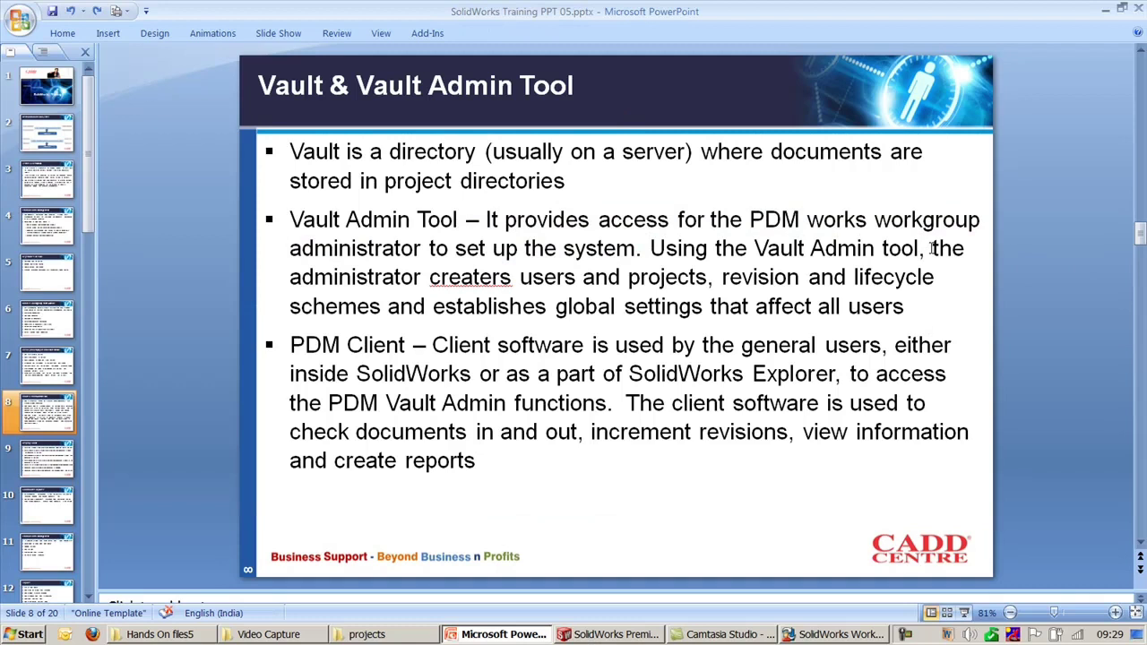
Step: Correct the misspelled word 'creaters' to 'create' on slide 8
left_click(510, 279)
key("BackSpace")
key("BackSpace")
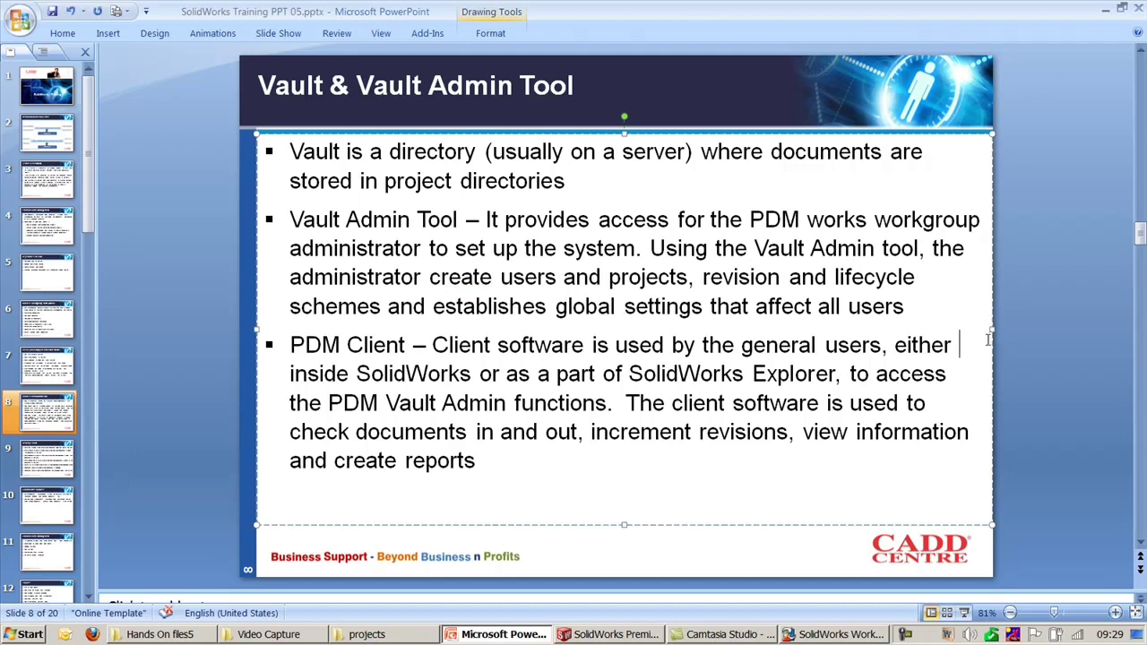
left_click(1016, 338)
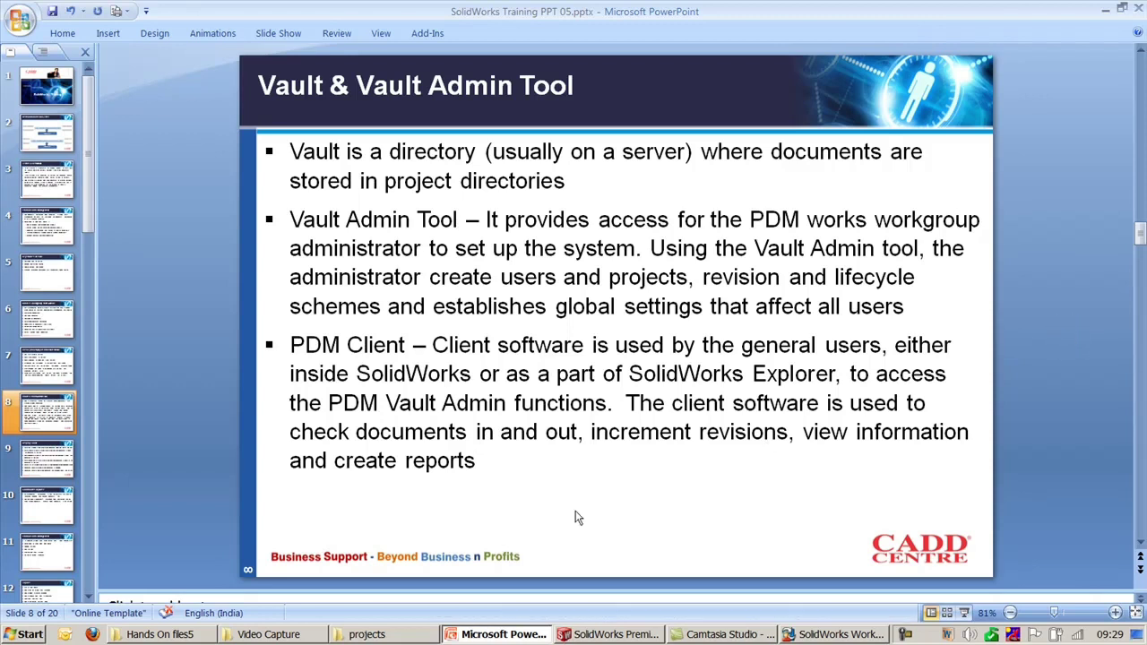
Step: Log out of My Vault in SolidWorks, then return to slide 8
left_click(612, 634)
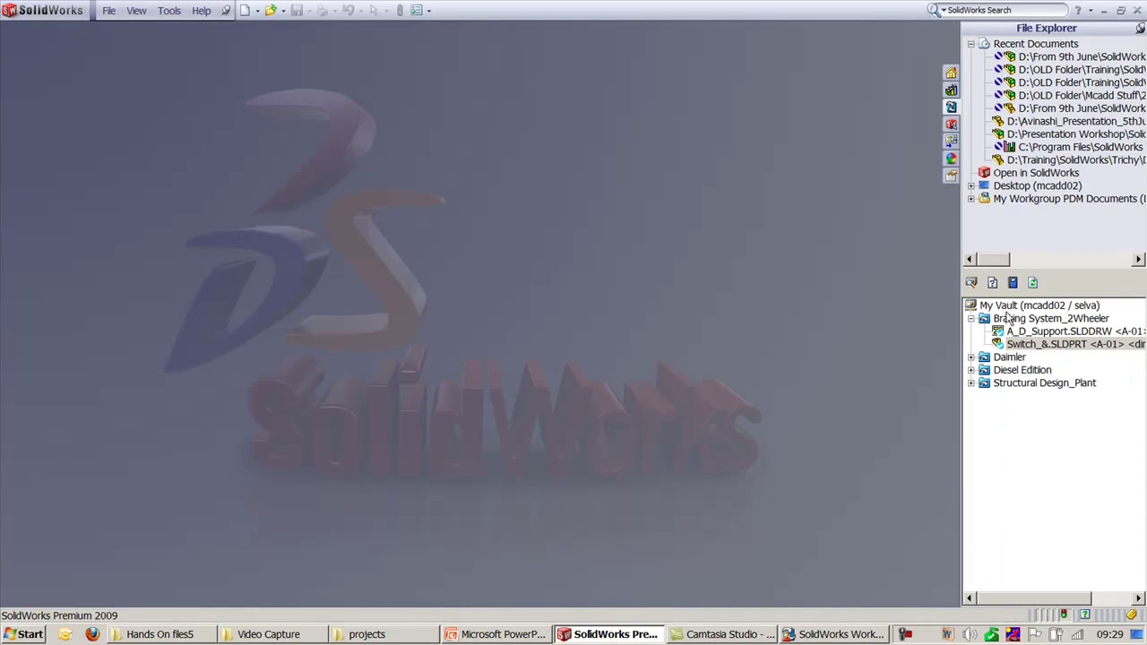
right_click(1008, 307)
left_click(969, 404)
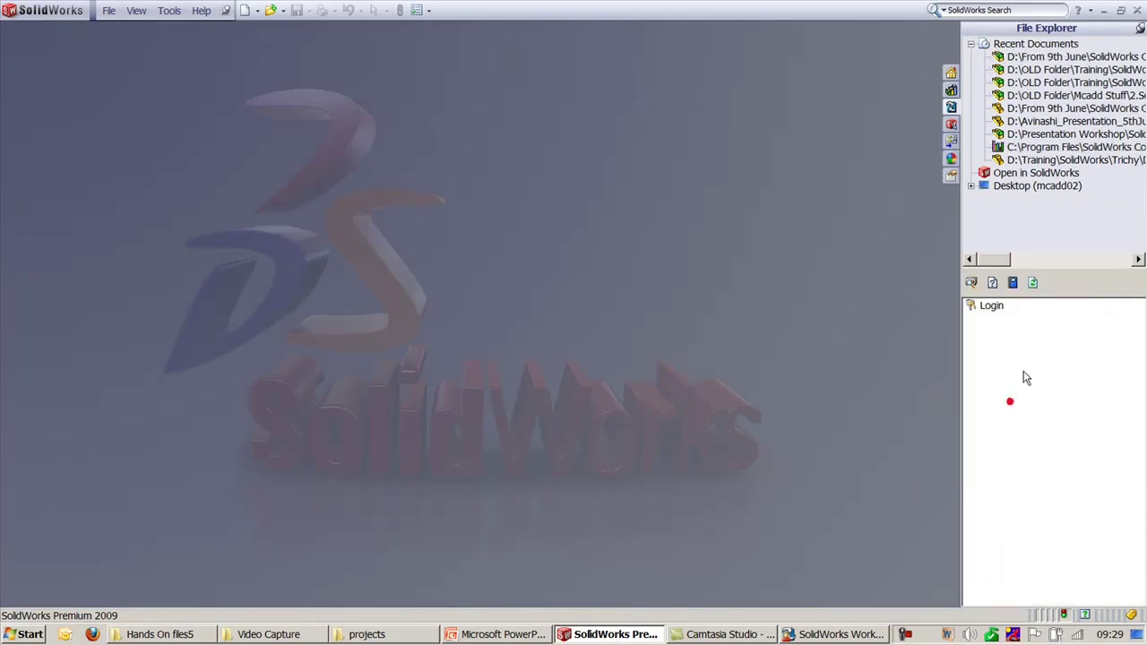
double_click(989, 305)
left_click(405, 638)
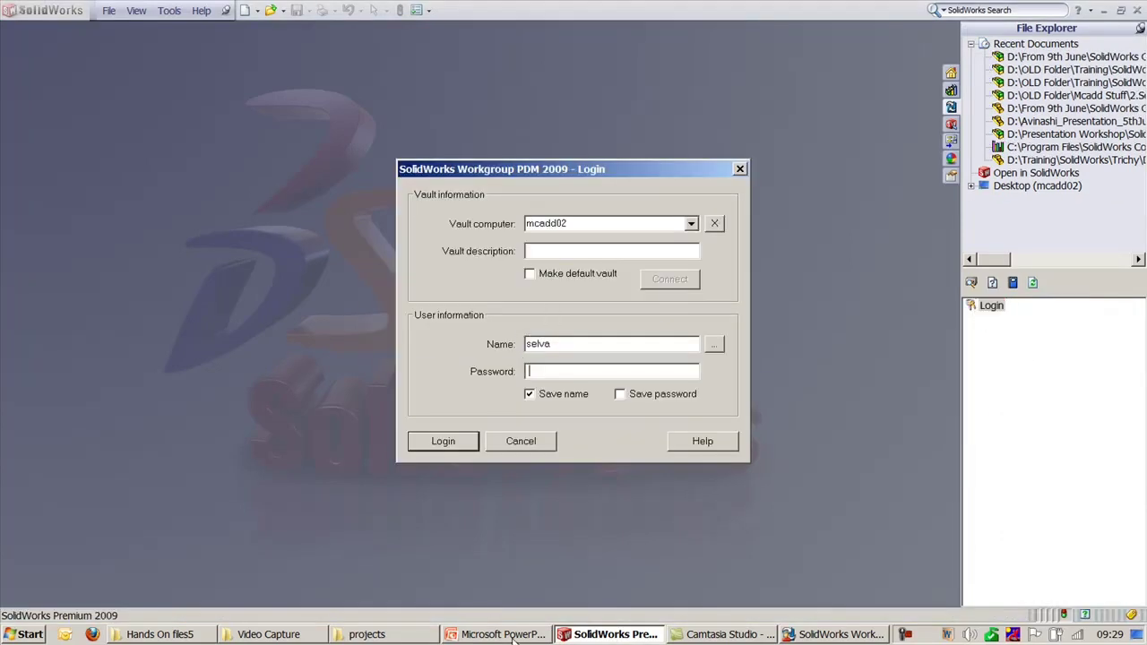
left_click(515, 638)
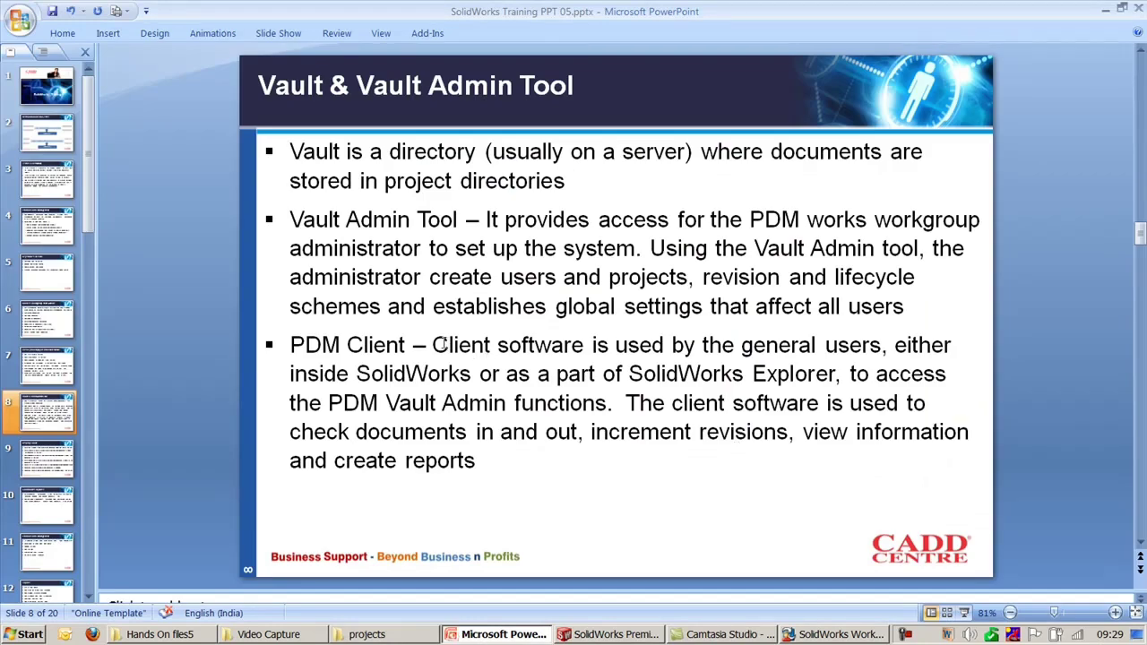
Step: Highlight the PDM Client description, deselect it, and scroll to slide 9, Display Color
mouse_move(432, 345)
left_mouse_down()
mouse_move(736, 349)
mouse_move(762, 401)
left_mouse_up()
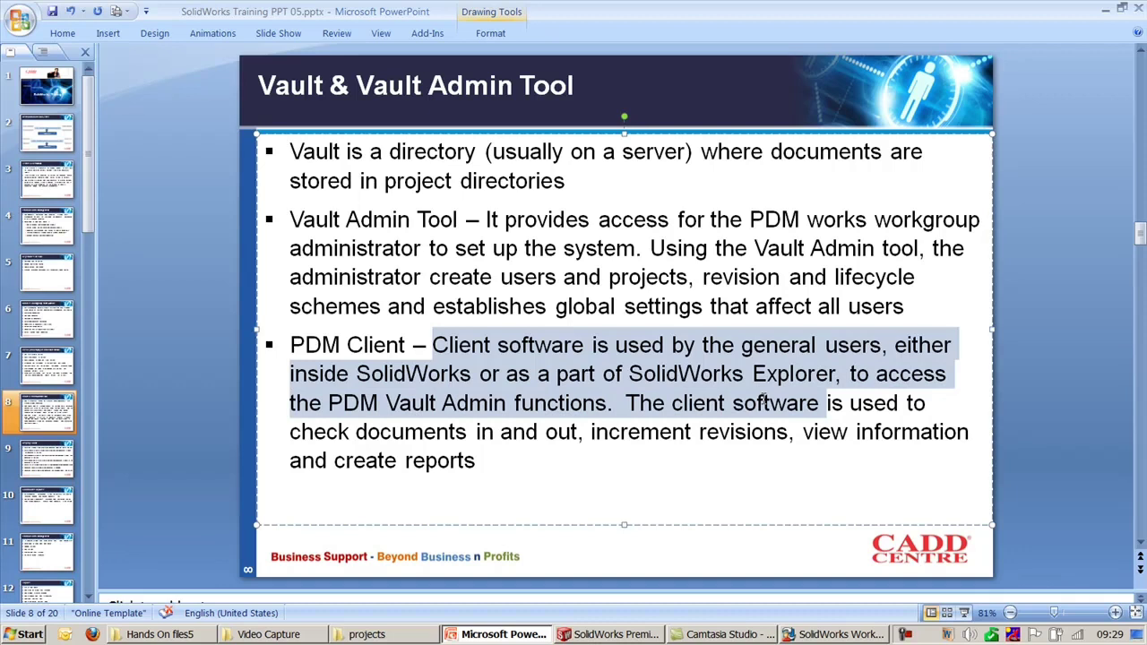
left_click(962, 402)
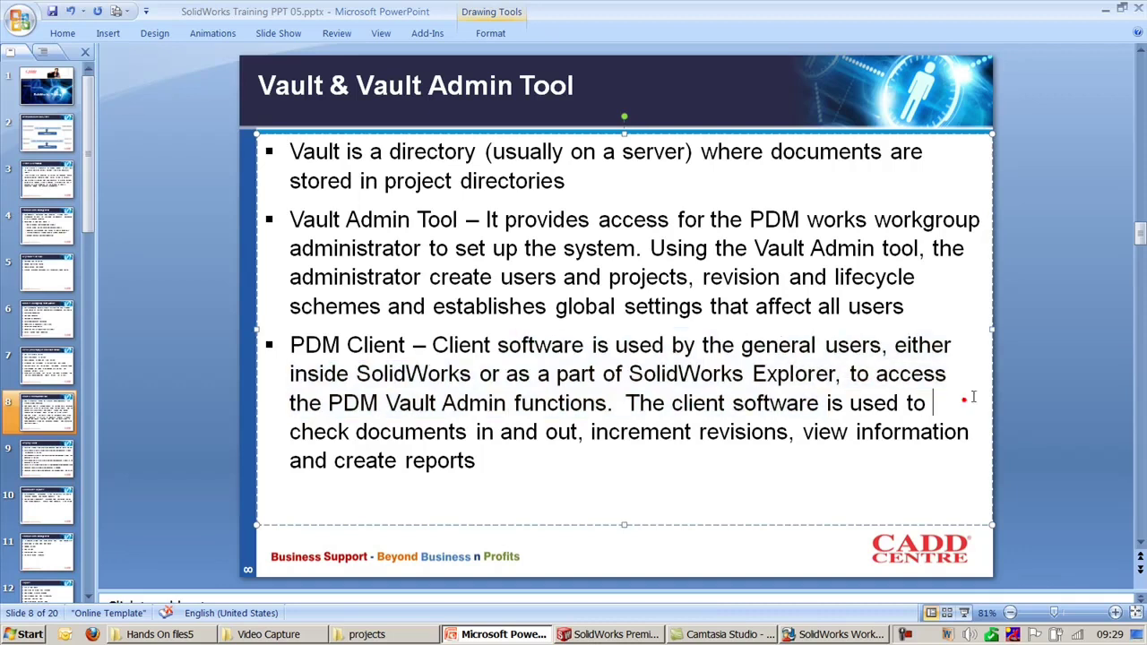
left_click(1049, 390)
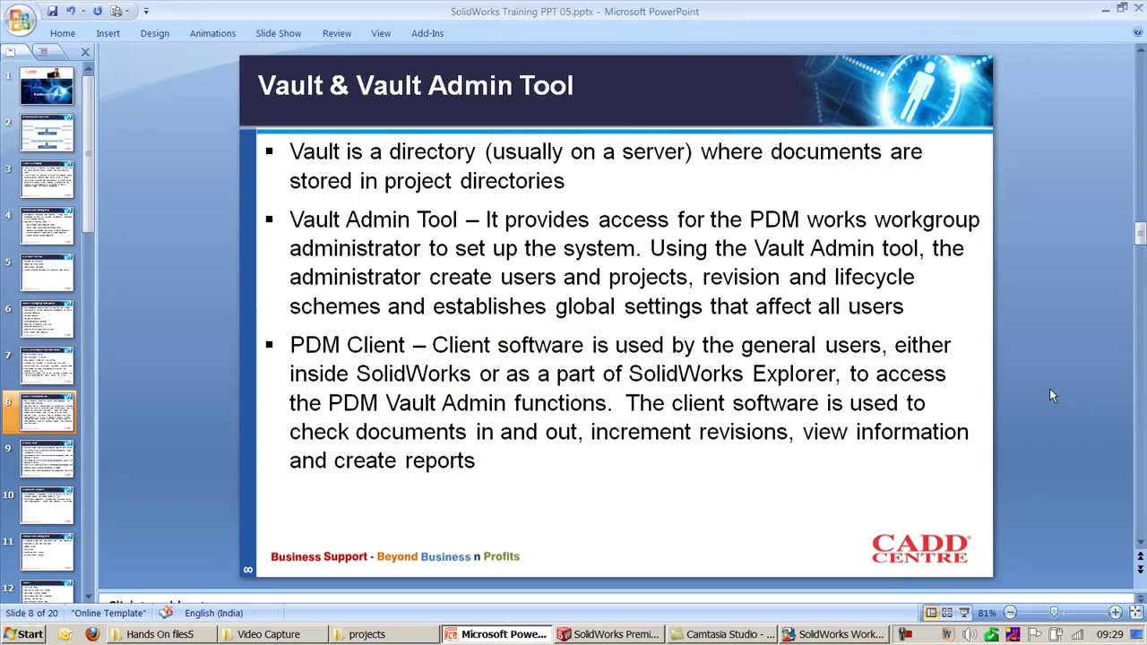
scroll(1049, 388, "down", 1)
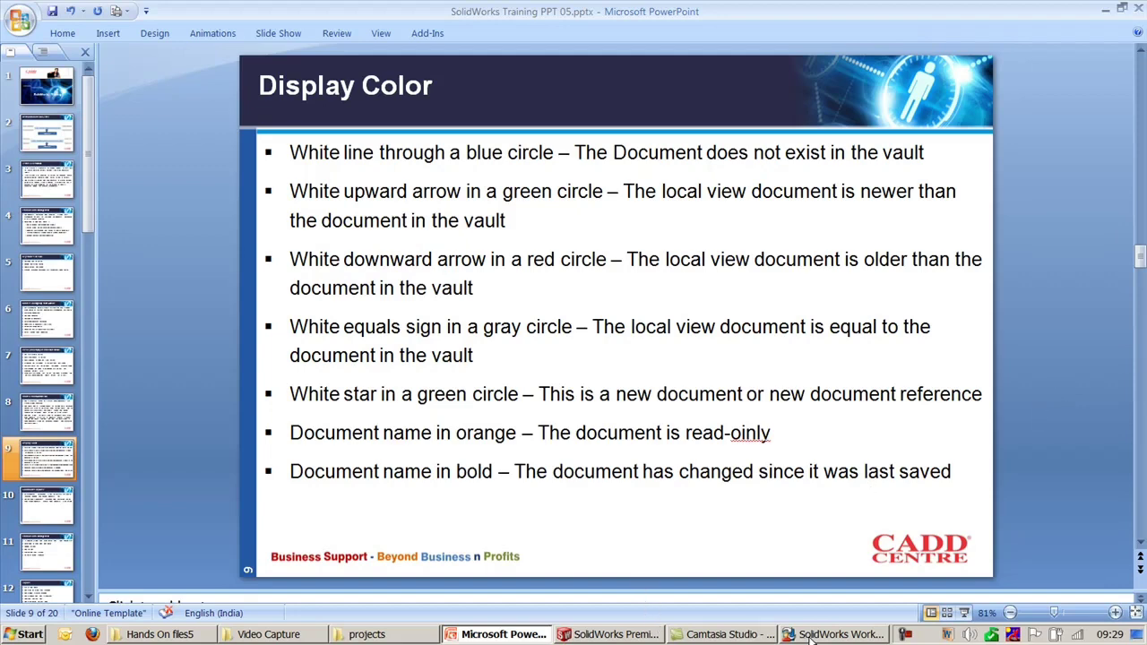
Step: Log into the vault, widen the pane, and expand Braking System_2Wheeler, Daimler and Diesel Edition
left_click(655, 634)
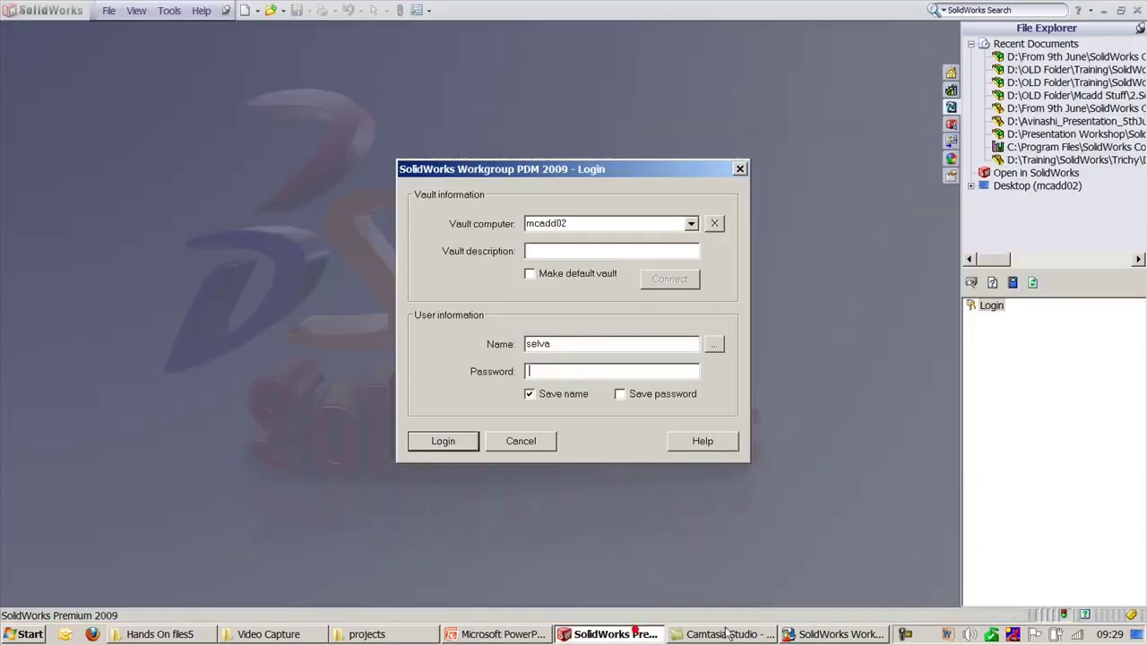
left_click(435, 440)
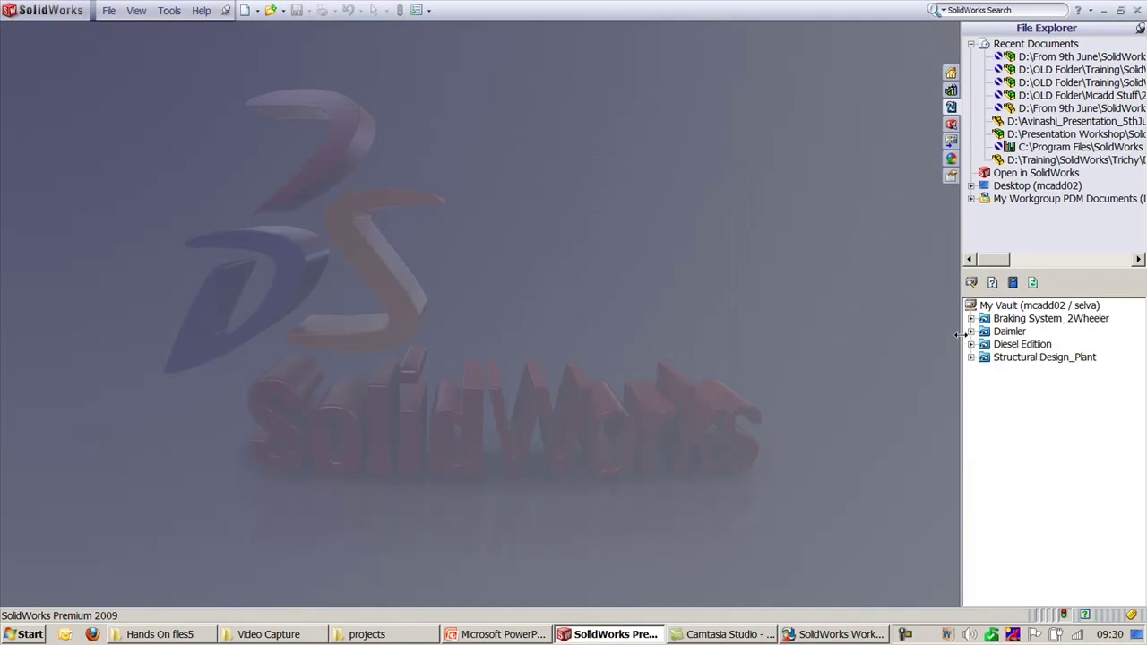
left_click_drag(960, 336, 912, 337)
left_click(920, 318)
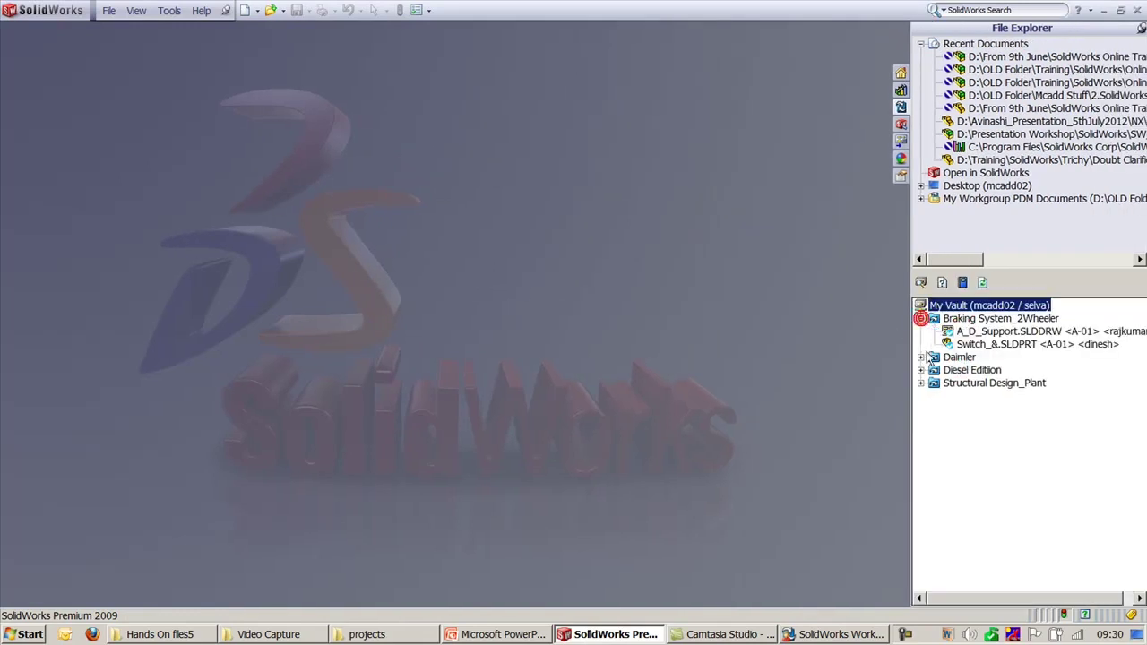
left_click(920, 356)
left_click(920, 383)
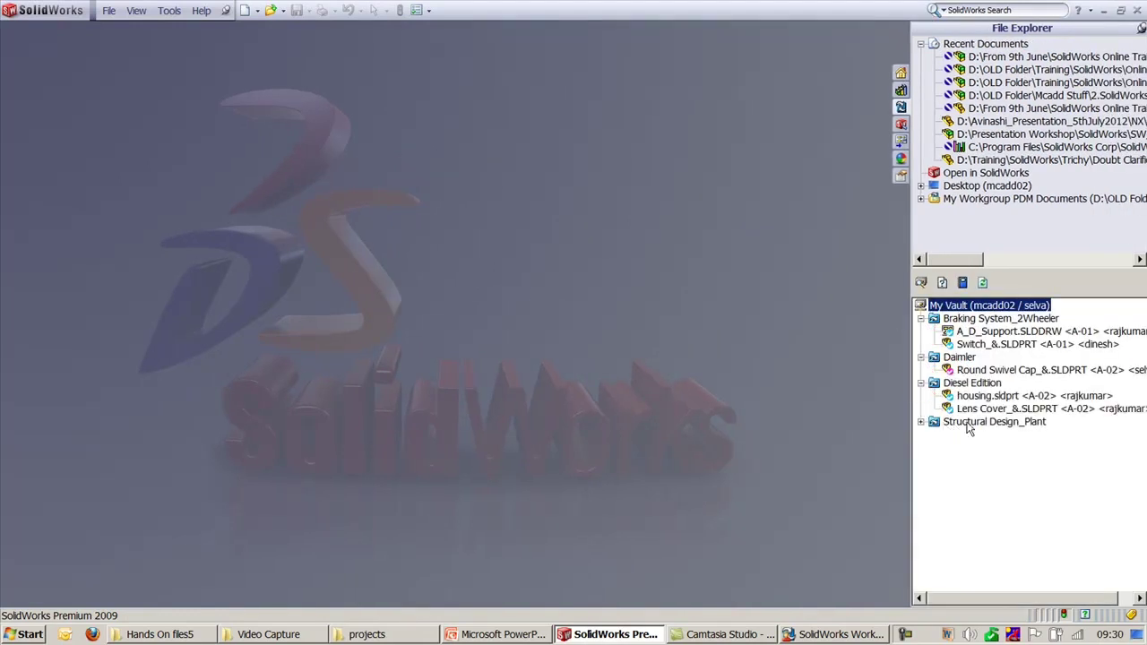
left_click(948, 59)
left_click(501, 635)
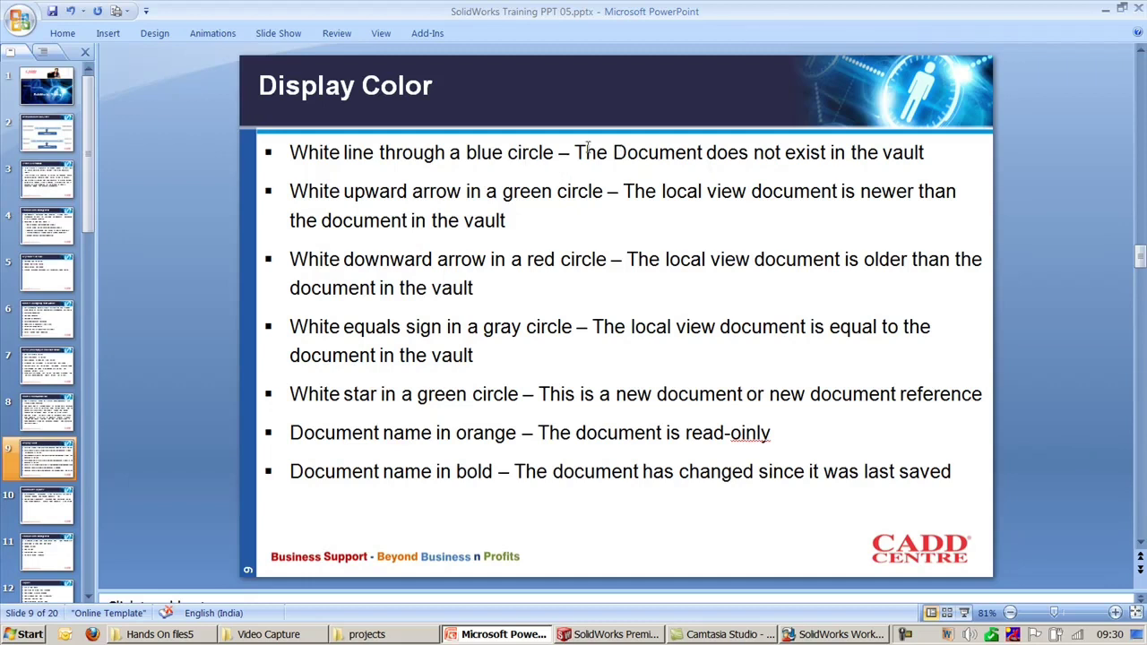
left_click_drag(574, 152, 925, 155)
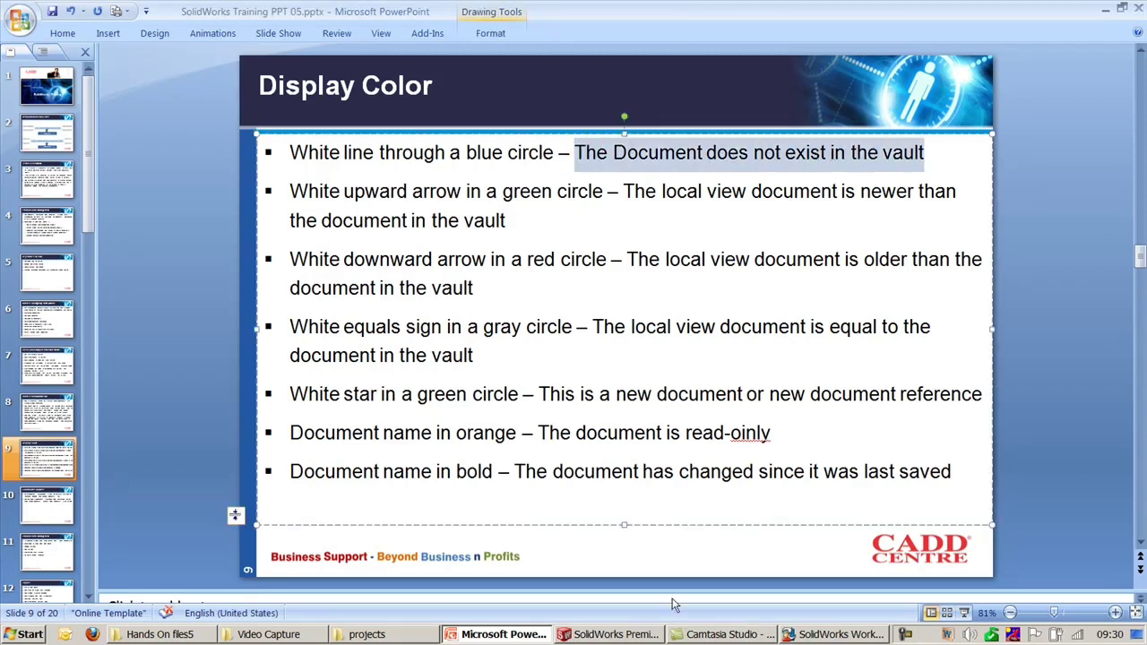
left_click(638, 635)
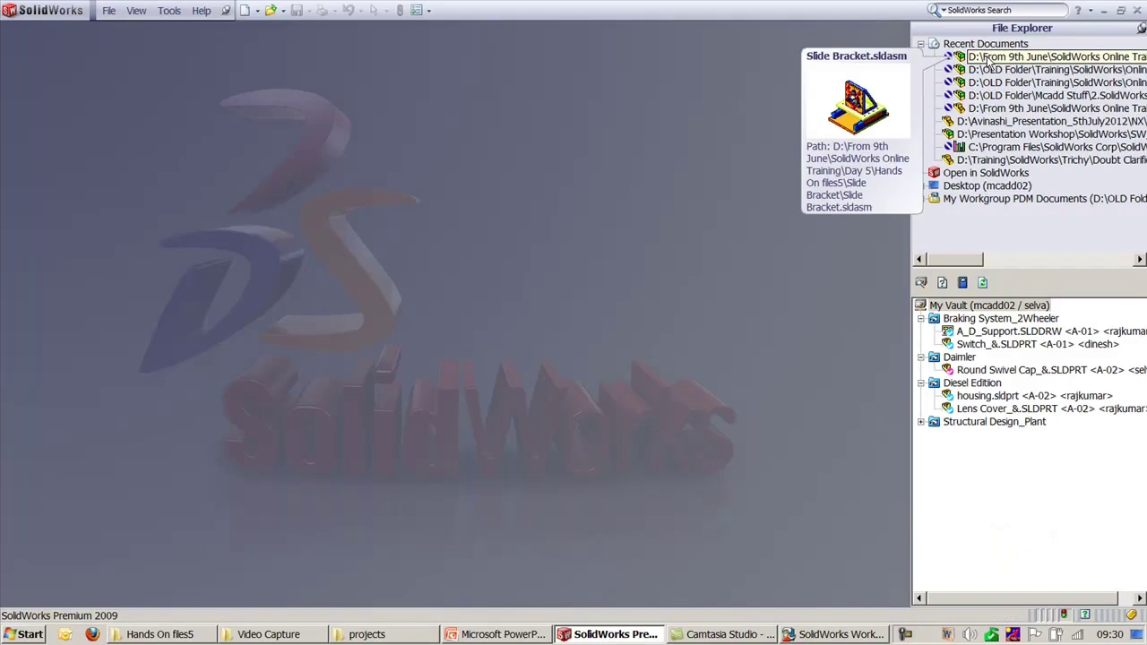
left_click(1104, 10)
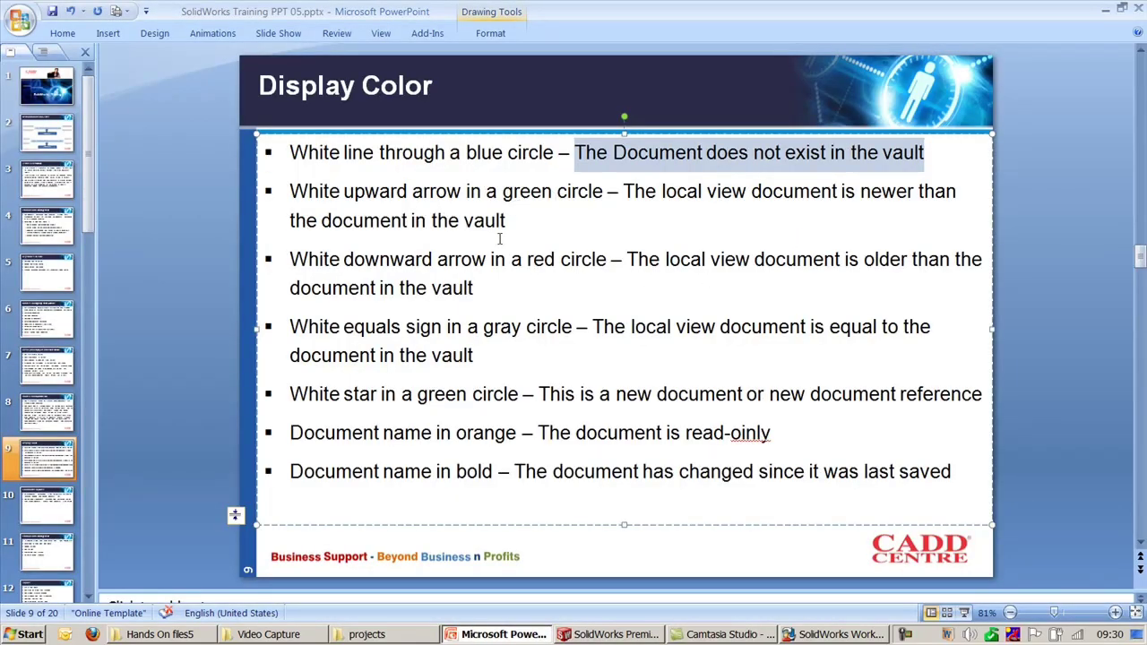
left_click_drag(624, 191, 728, 214)
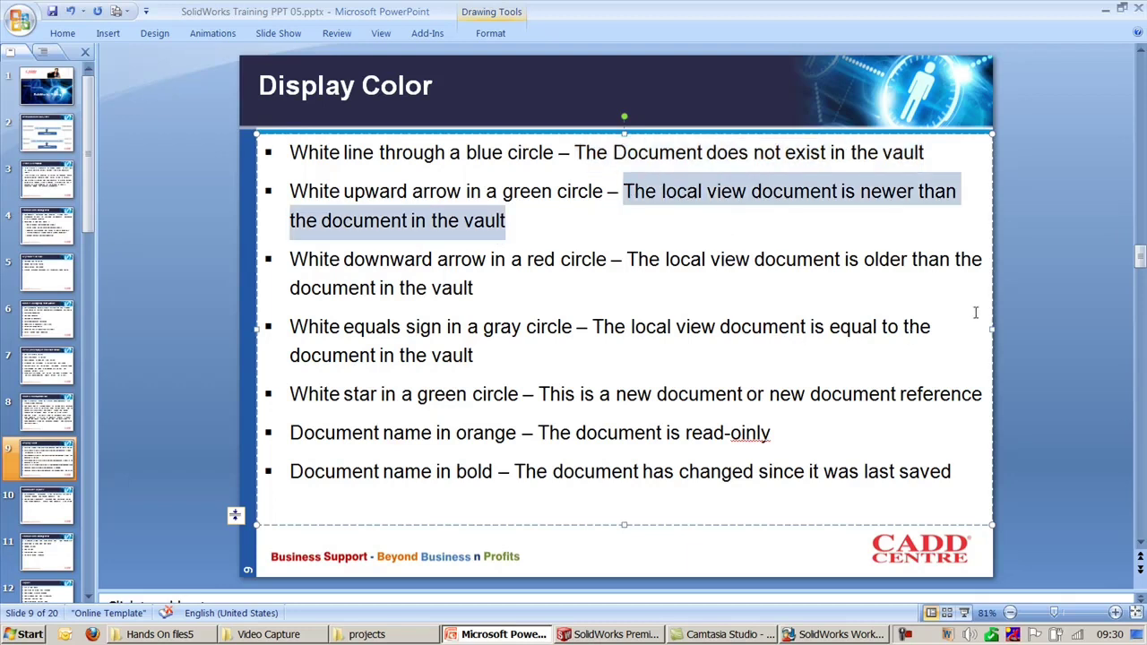
left_click(1009, 301)
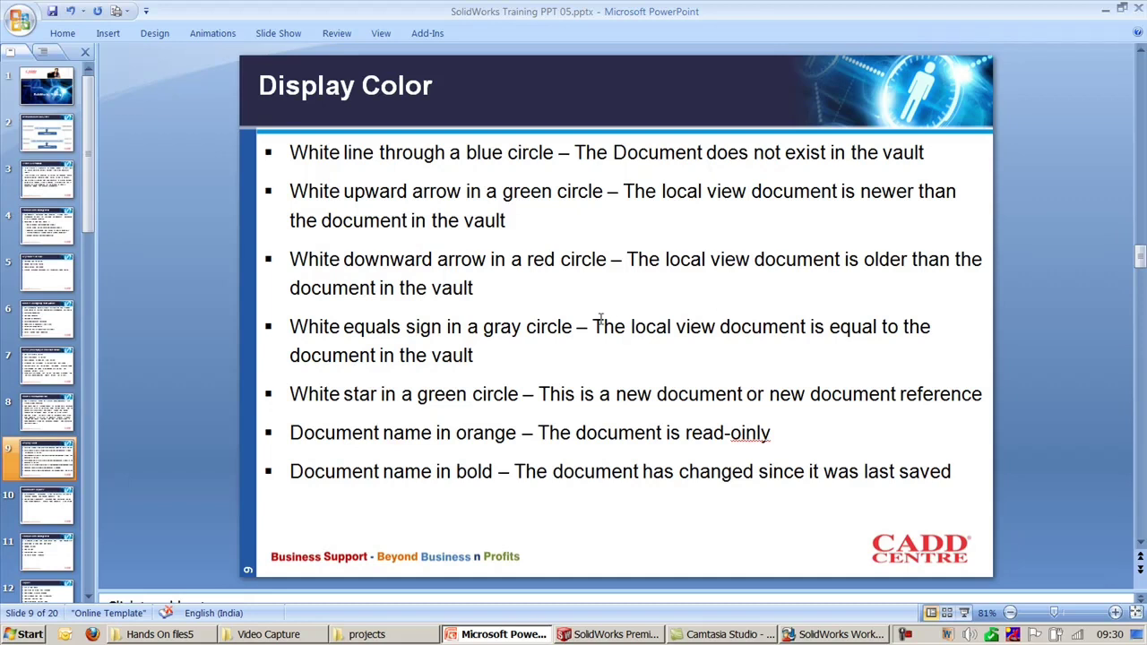
left_click_drag(594, 321, 672, 350)
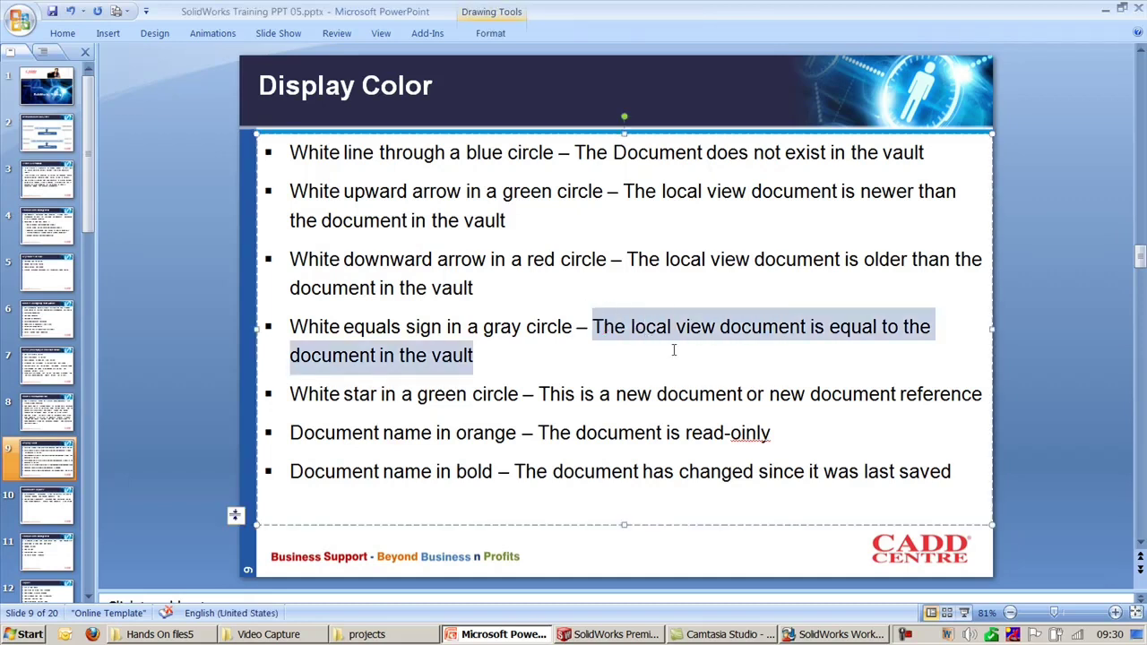
left_click(1021, 345)
mouse_move(541, 393)
left_mouse_down()
mouse_move(896, 403)
mouse_move(882, 399)
mouse_move(995, 446)
left_mouse_up()
left_click(1010, 434)
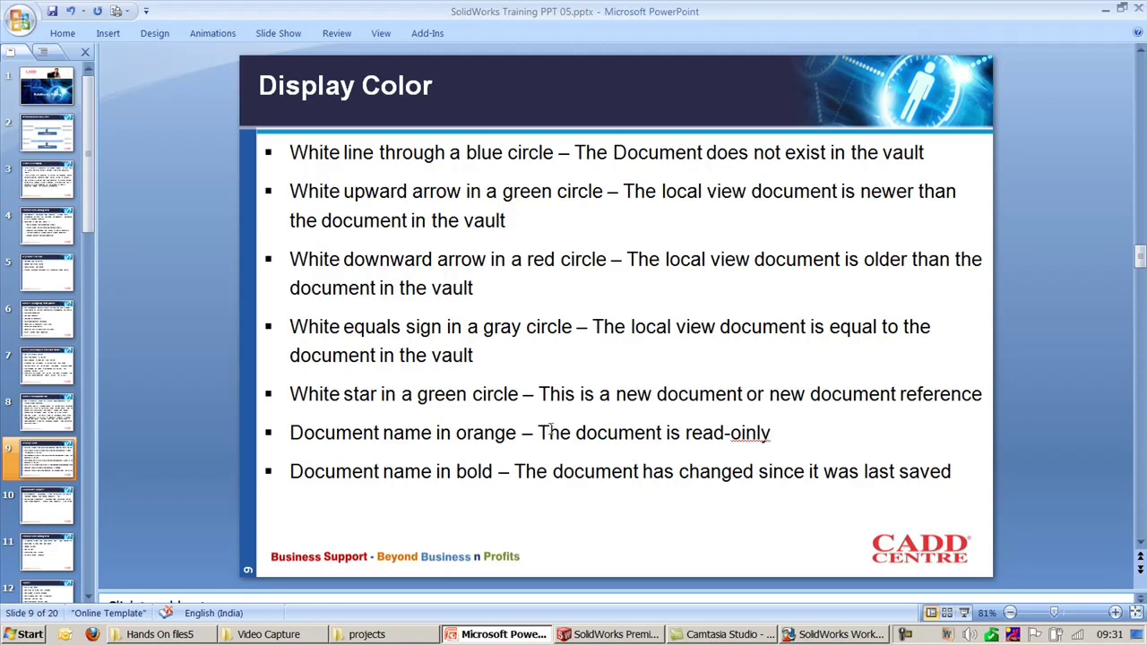
Step: Delete the stray 'i' in read-oinly, save with Ctrl+S, then scroll to slide 10
left_click(744, 439)
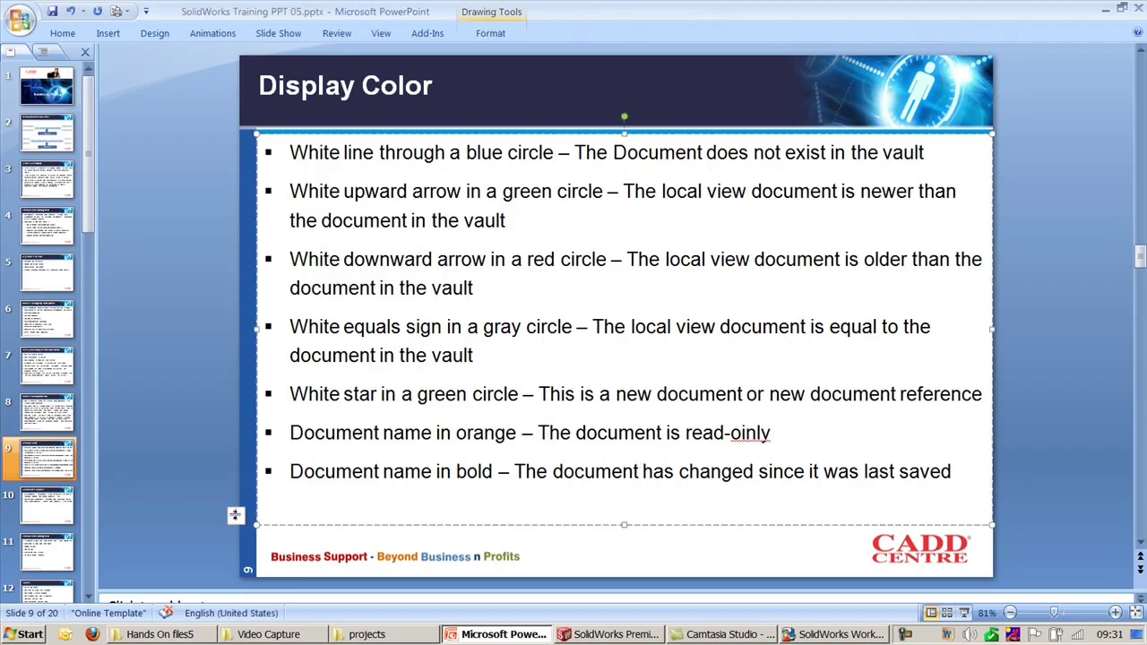
key("BackSpace")
left_click(1090, 404)
key("ctrl+s")
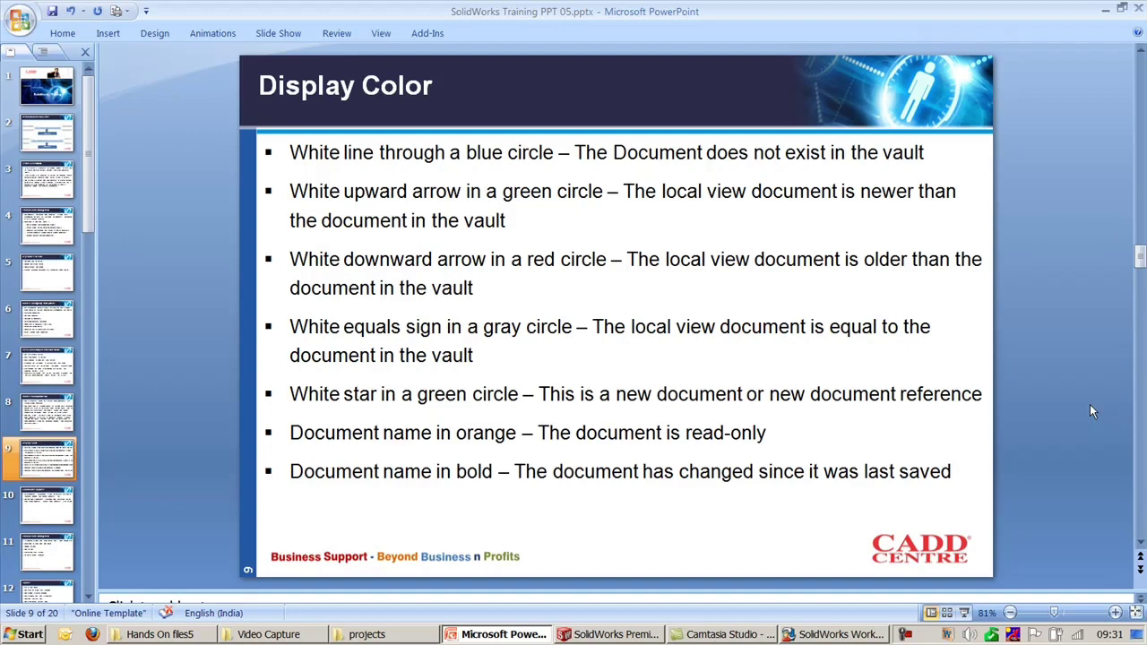
scroll(1090, 410, "down", 3)
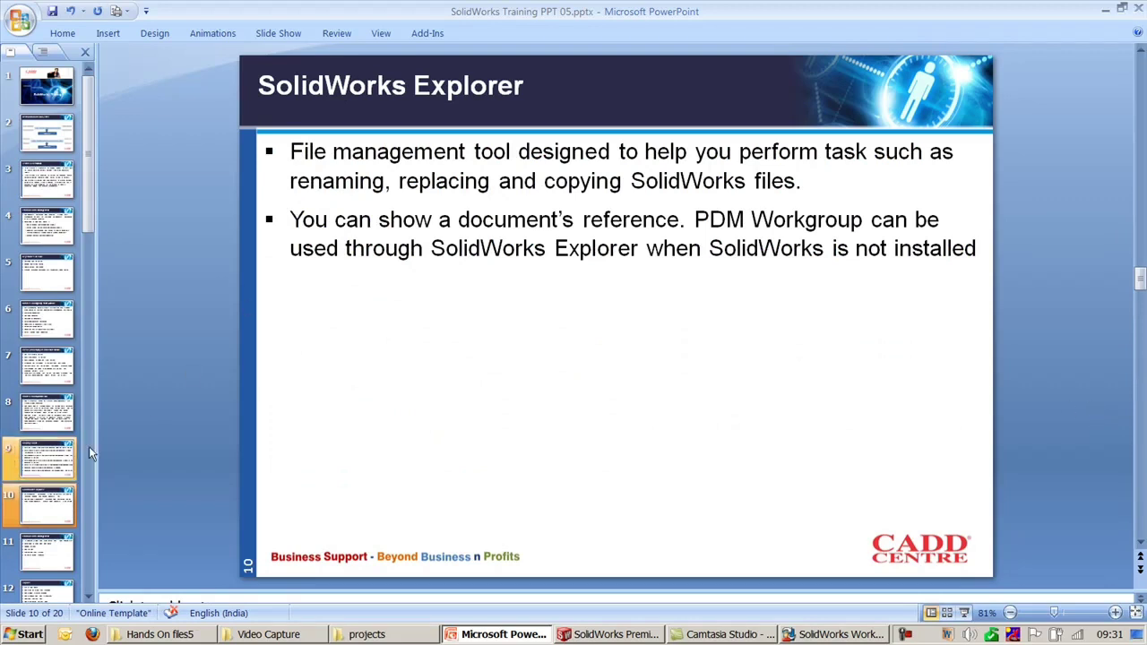
Step: Close the accidentally launched SolidWorks 2009's journal-file warning and crash notice, then minimize it
left_click(30, 634)
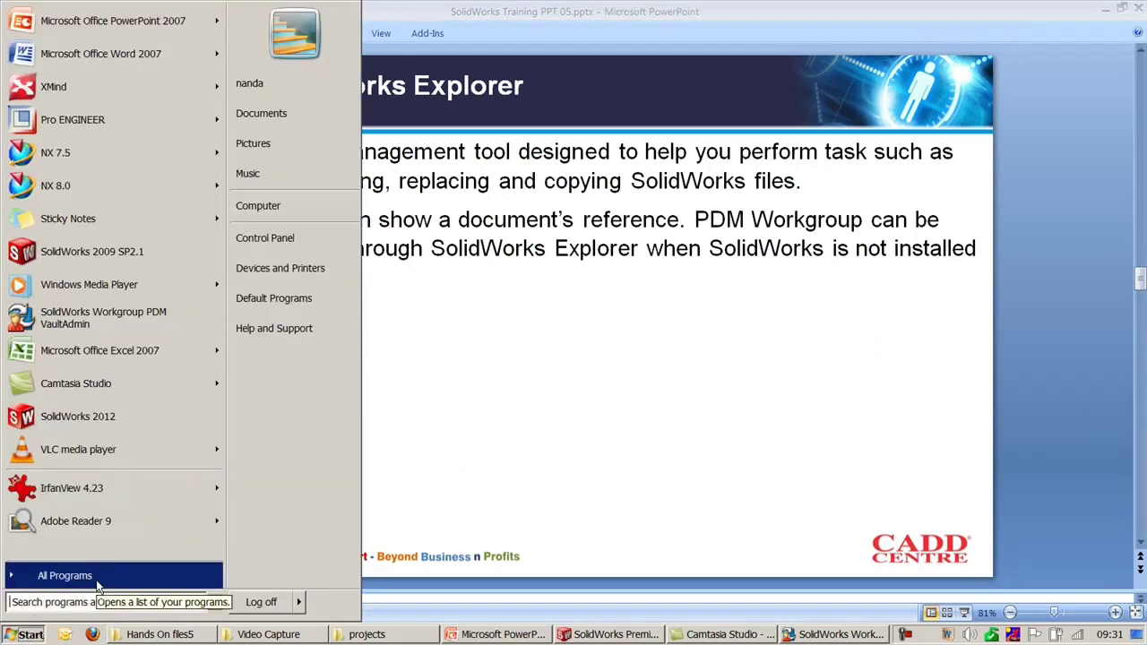
left_click(90, 252)
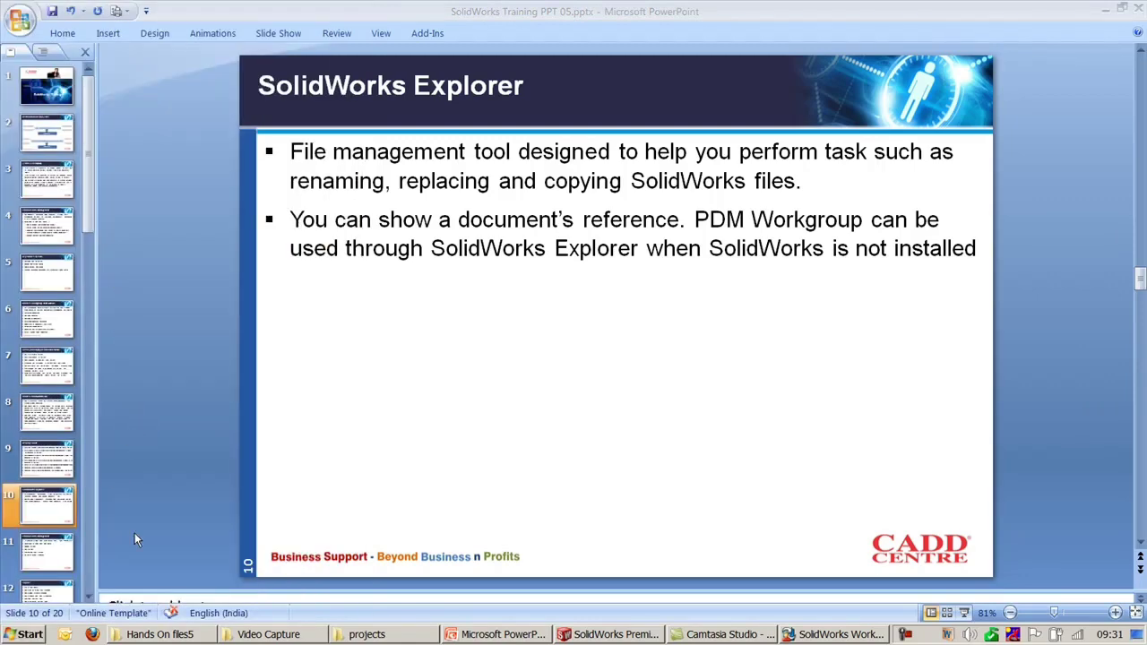
left_click(29, 635)
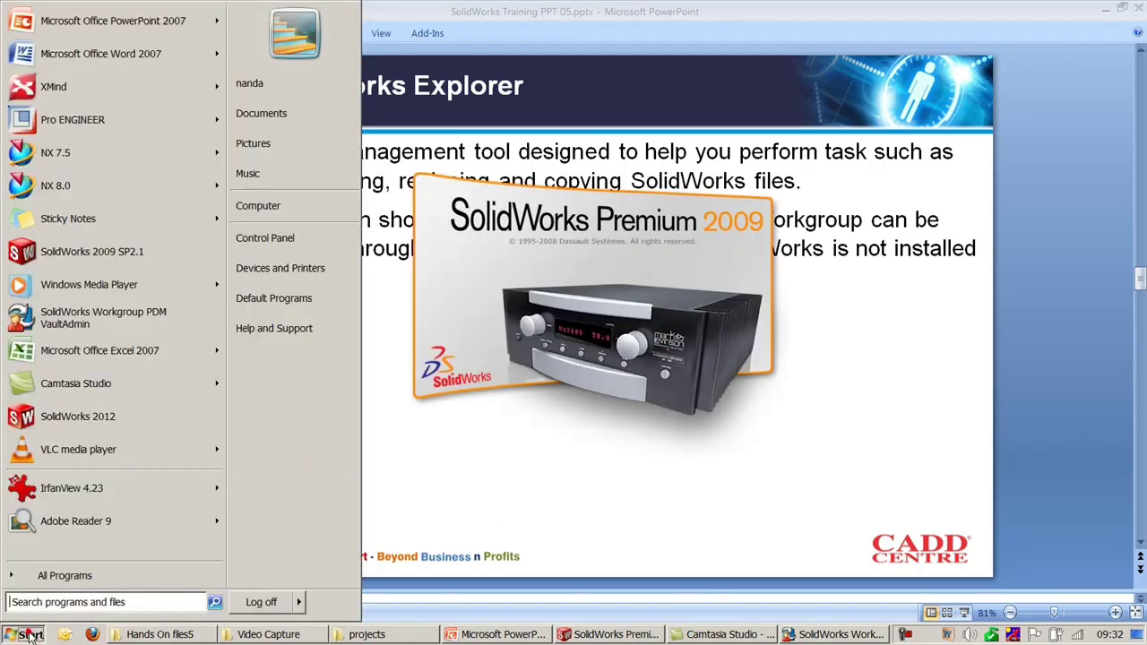
left_click(64, 575)
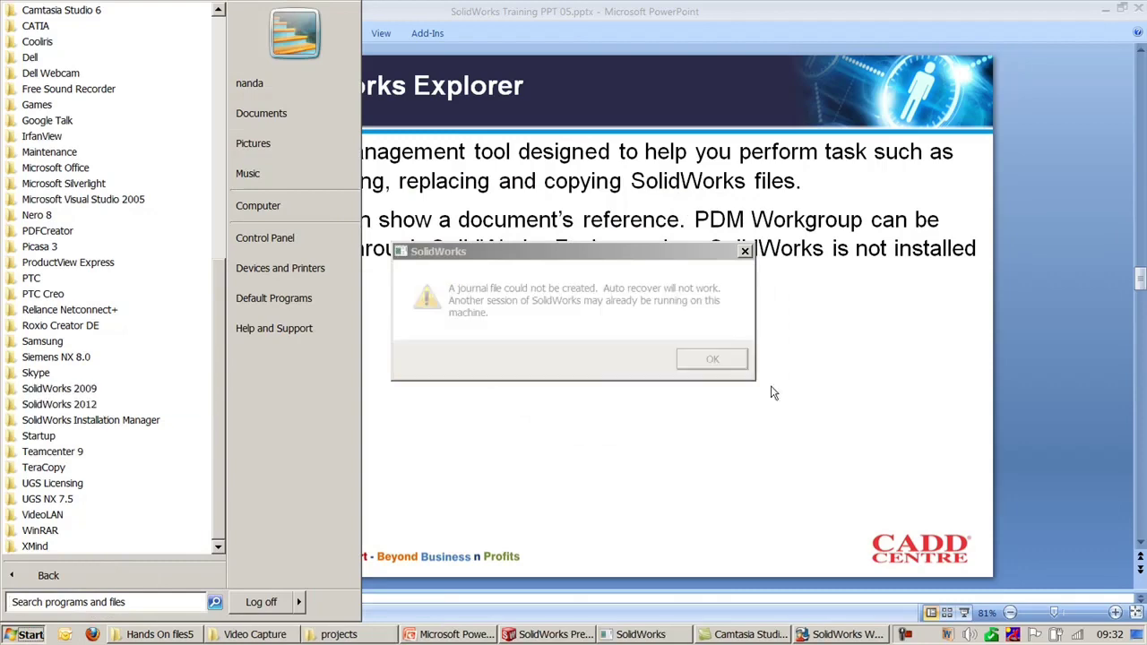
left_click(716, 358)
left_click(692, 404)
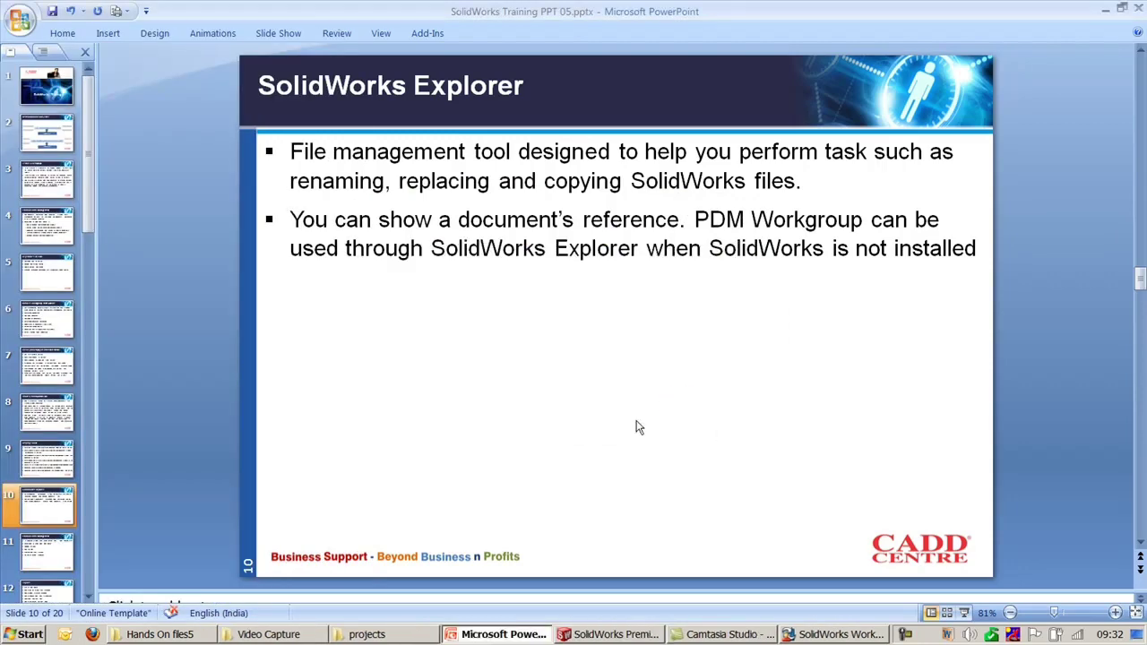
left_click(573, 636)
left_click(598, 633)
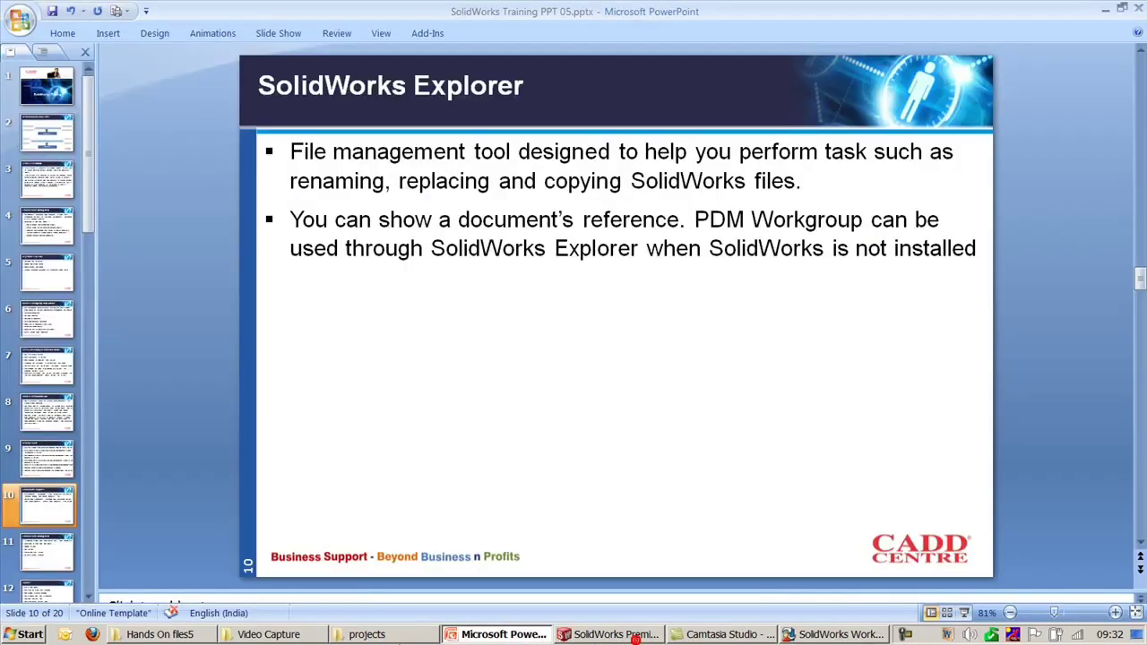
Step: Launch SolidWorks Explorer 2009 from the SolidWorks 2009 program folder
left_click(29, 634)
left_click(89, 578)
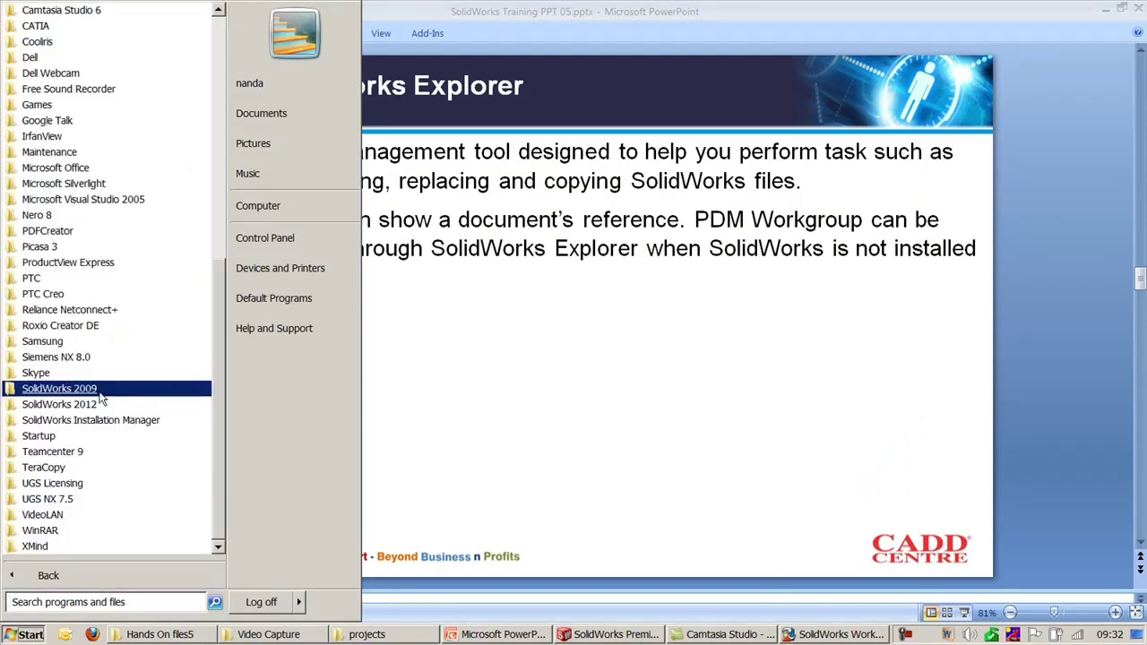
left_click(64, 397)
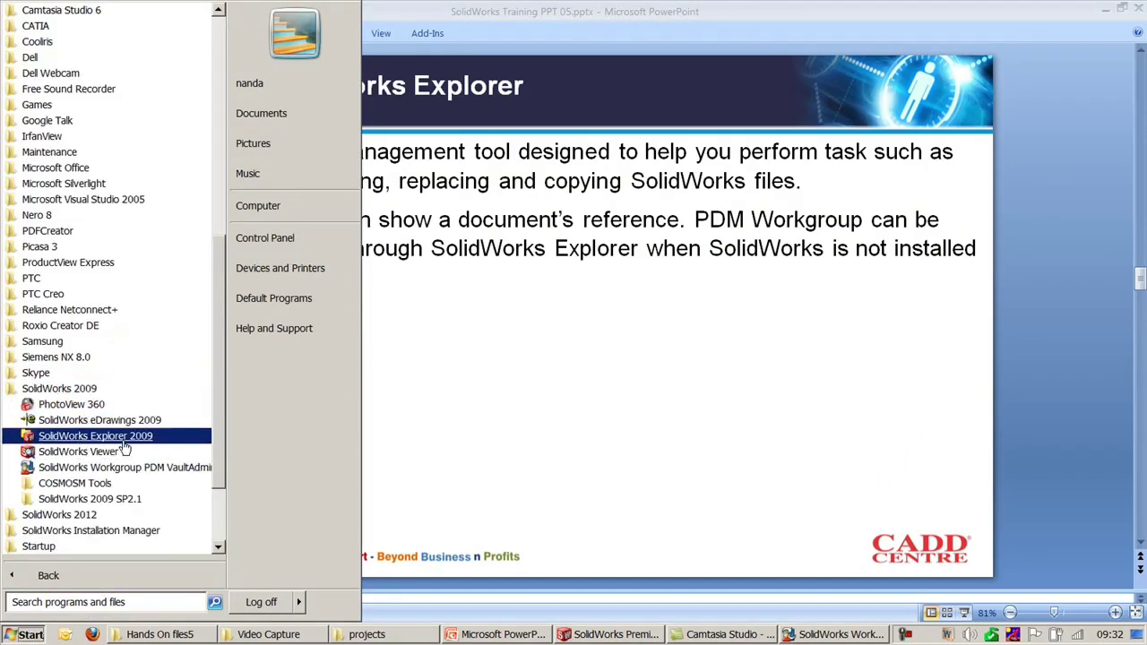
left_click(115, 435)
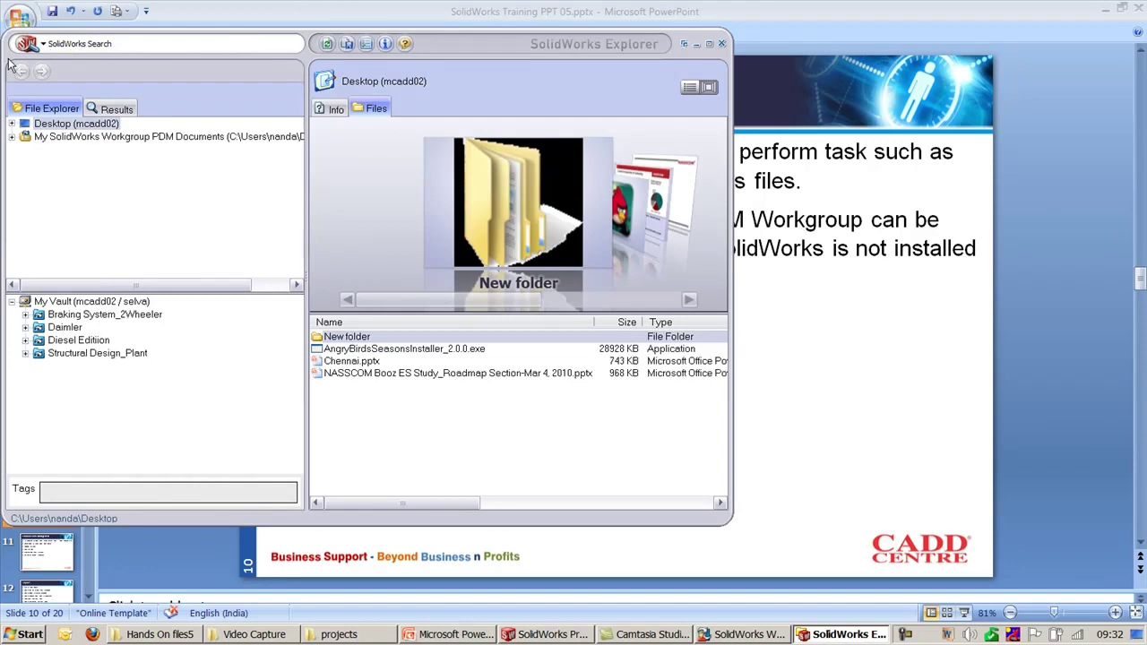
Step: Move the Explorer window aside, expand the Daimler vault project and preview Round Swivel Cap
left_click_drag(8, 61, 184, 87)
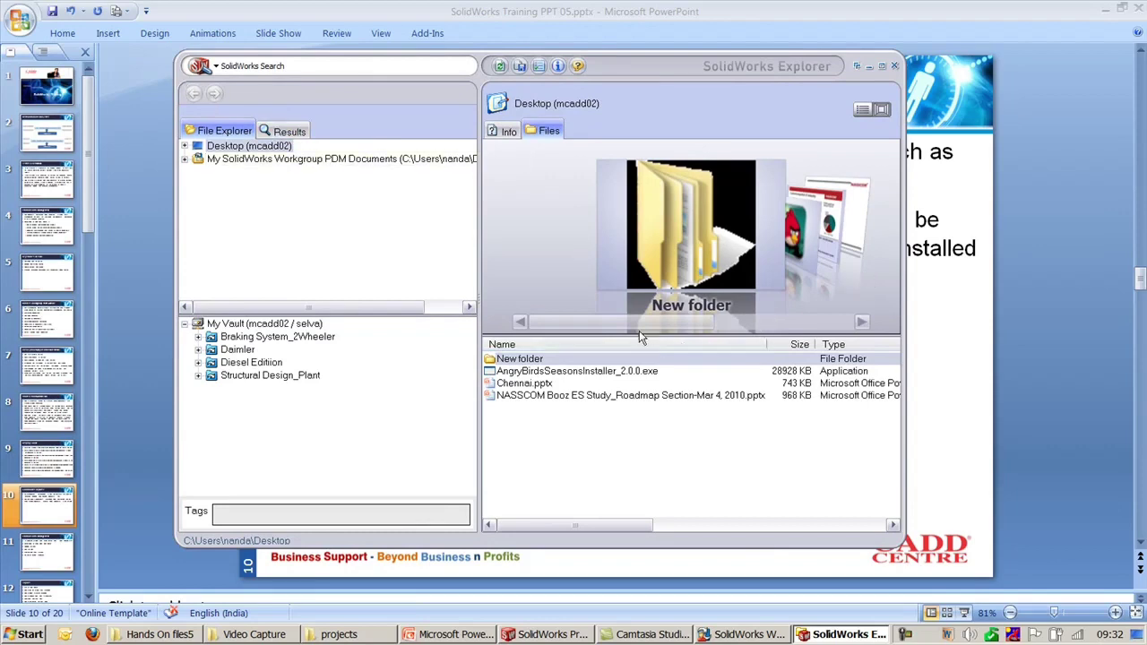
left_click_drag(638, 324, 605, 330)
left_click(561, 395)
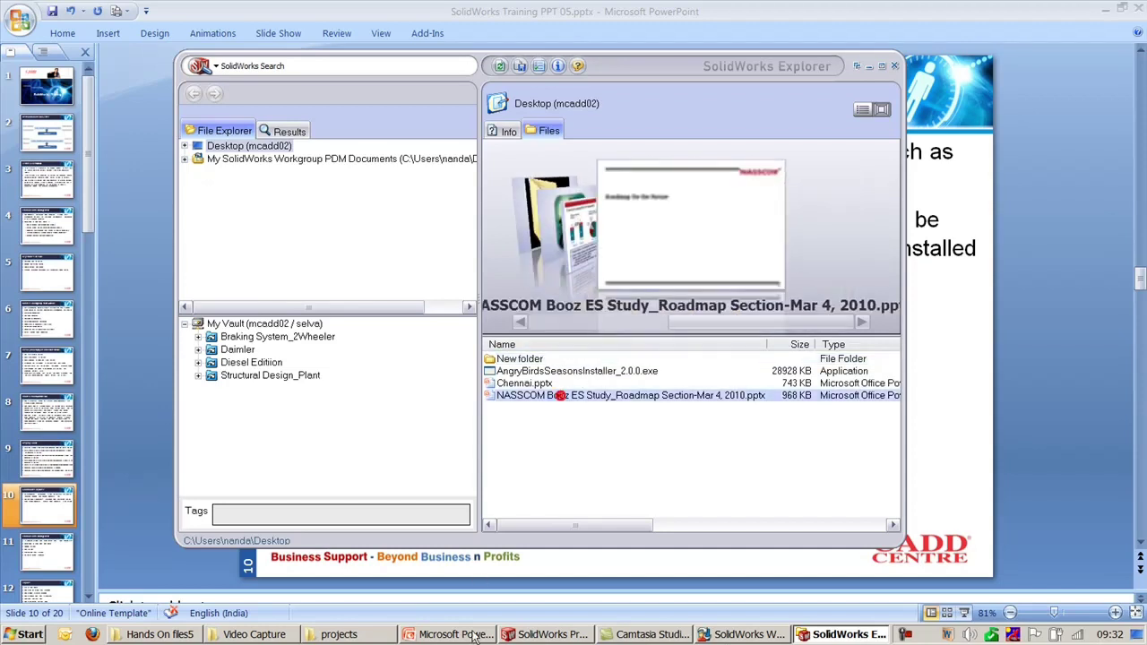
left_click(231, 351)
left_click(199, 349)
left_click(243, 361)
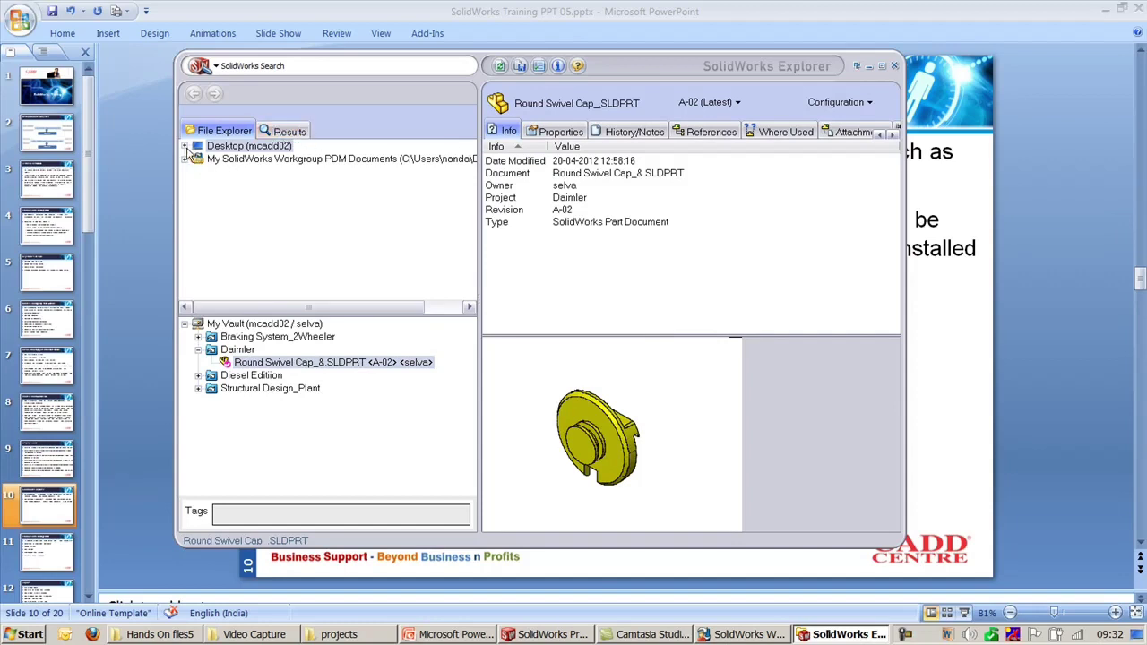
Step: Browse Desktop > Computer > D: > From 9th June > Day 5 > Hands On files5 to Slide Bracket
left_click(185, 146)
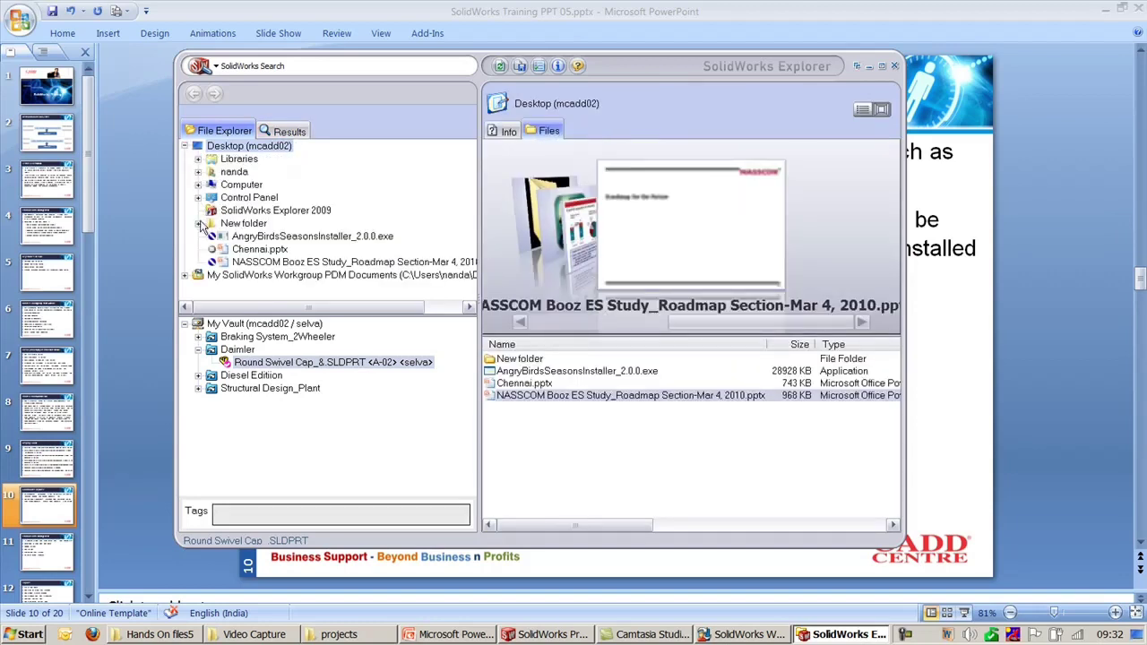
left_click(198, 184)
left_click(212, 211)
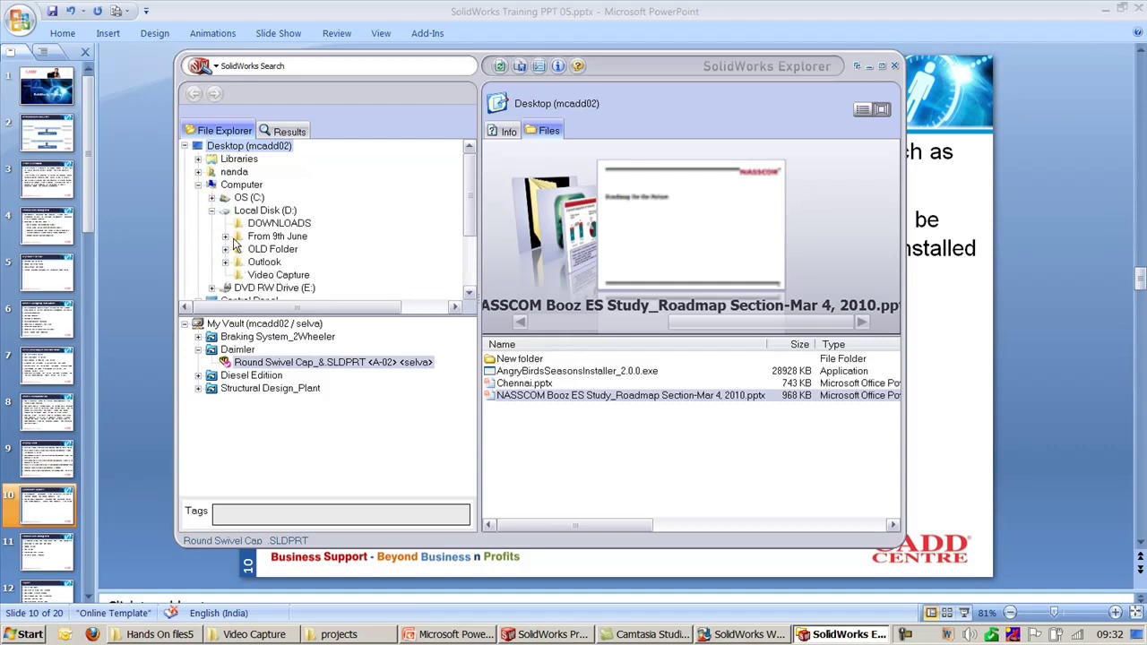
left_click(225, 236)
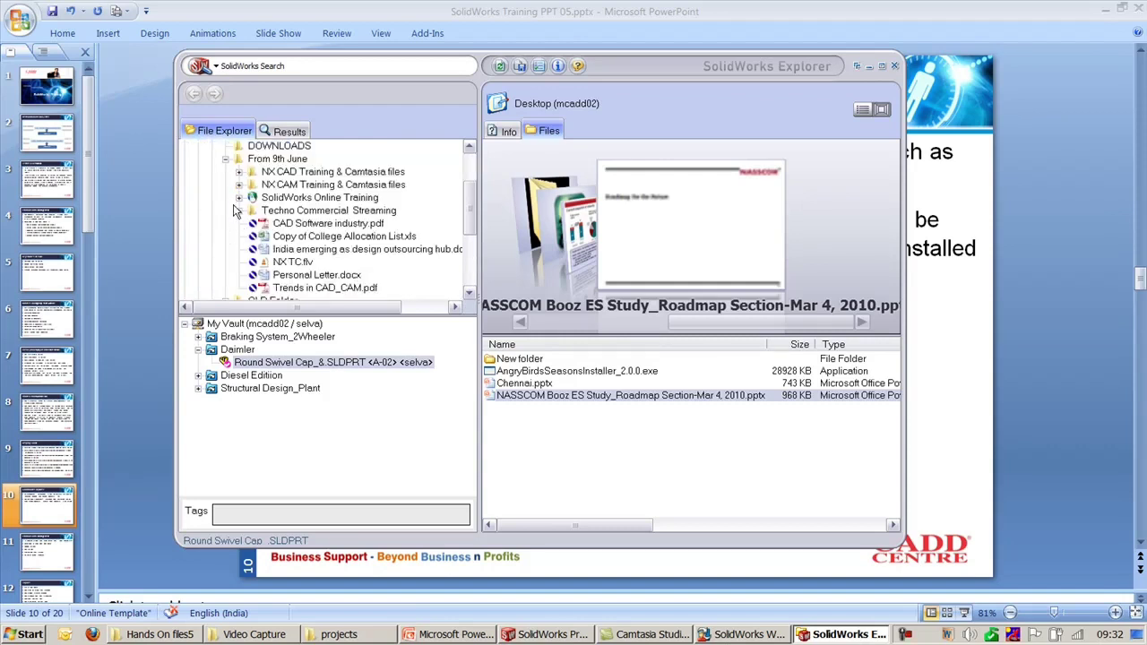
left_click(238, 198)
left_click(252, 210)
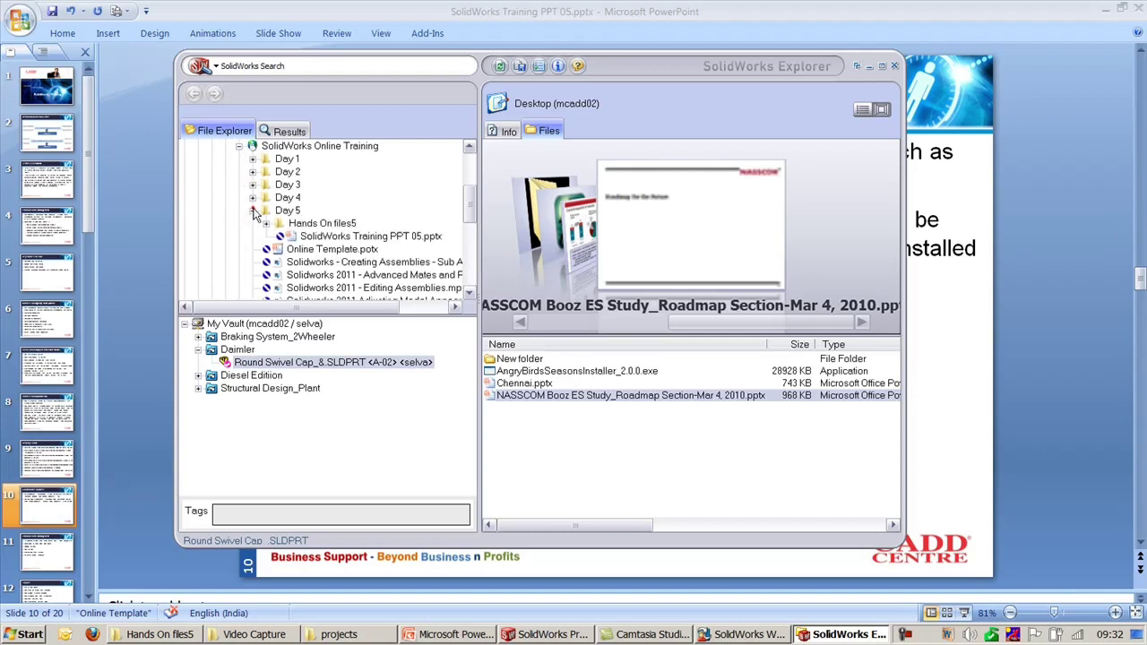
left_click(266, 224)
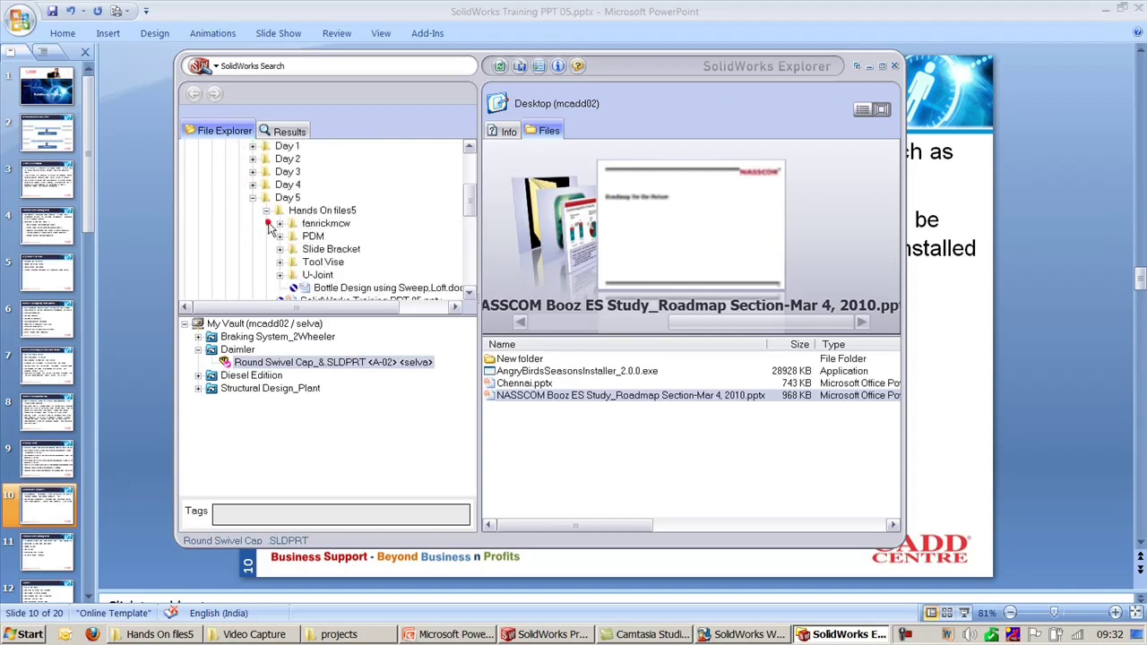
left_click(318, 249)
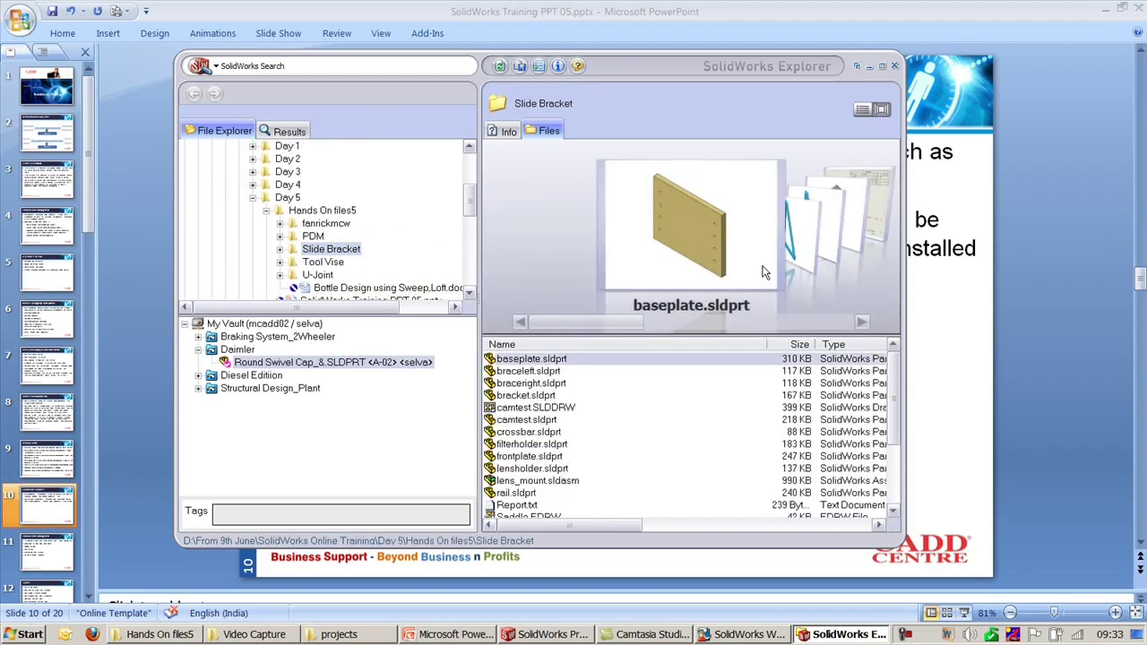
Step: Step the preview through the Slide Bracket files to crossbar.sldprt
left_click(861, 322)
left_click(861, 322)
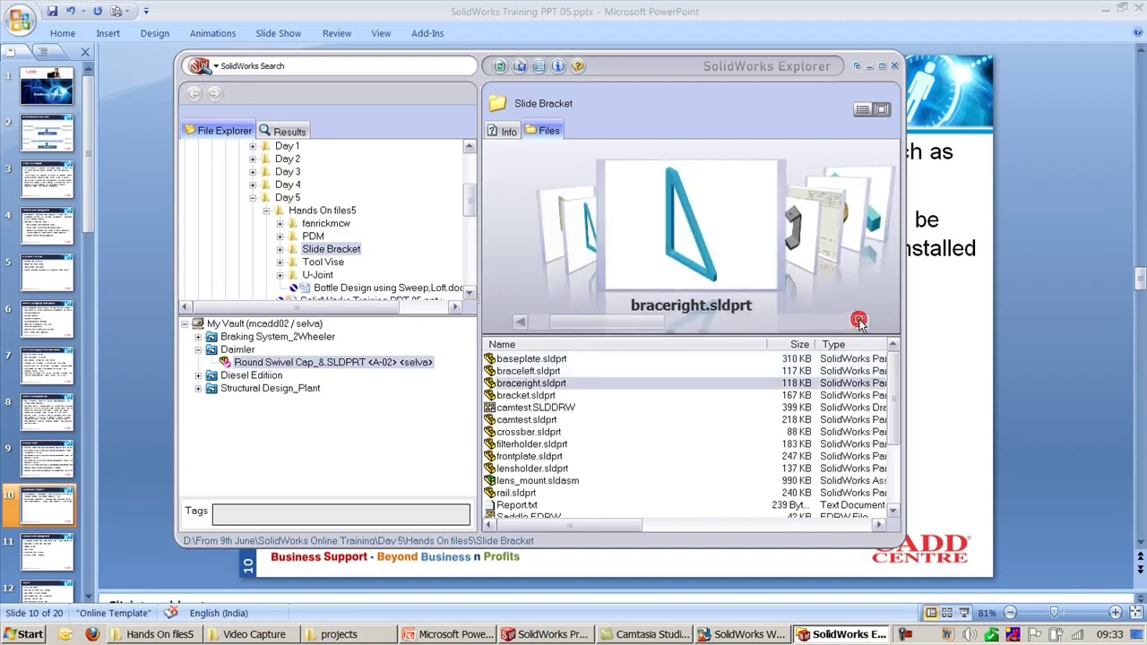
left_click(861, 321)
left_click(861, 321)
left_click(861, 322)
left_click(861, 322)
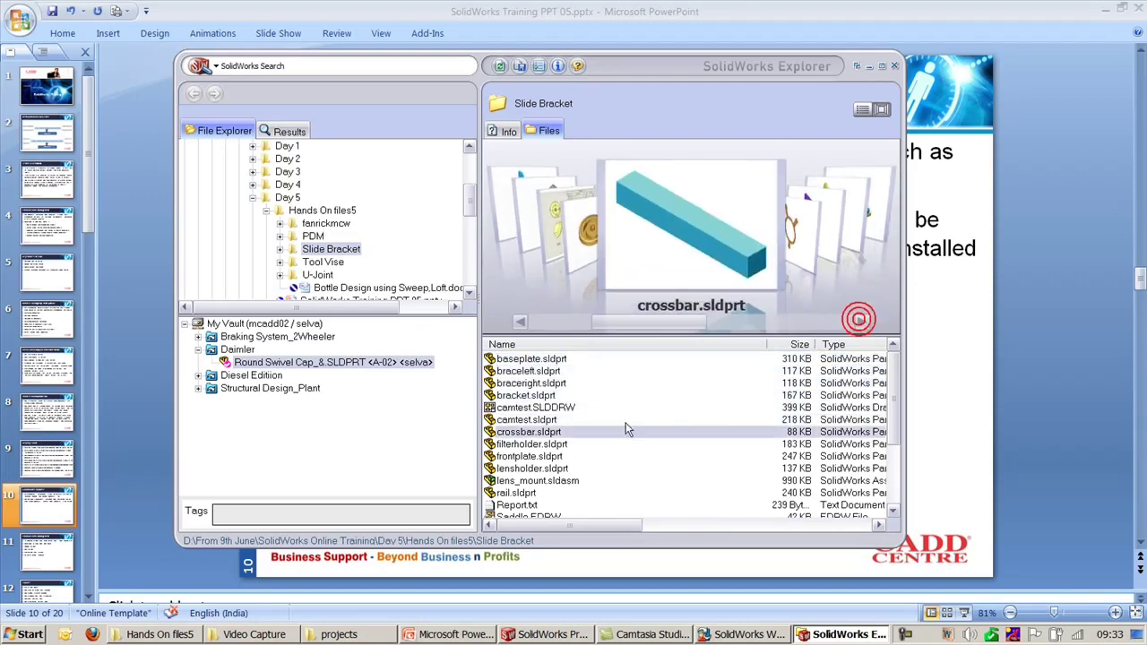
Step: Show crossbar.sldprt's context menu, dismiss it, and close SolidWorks Explorer
right_click(544, 434)
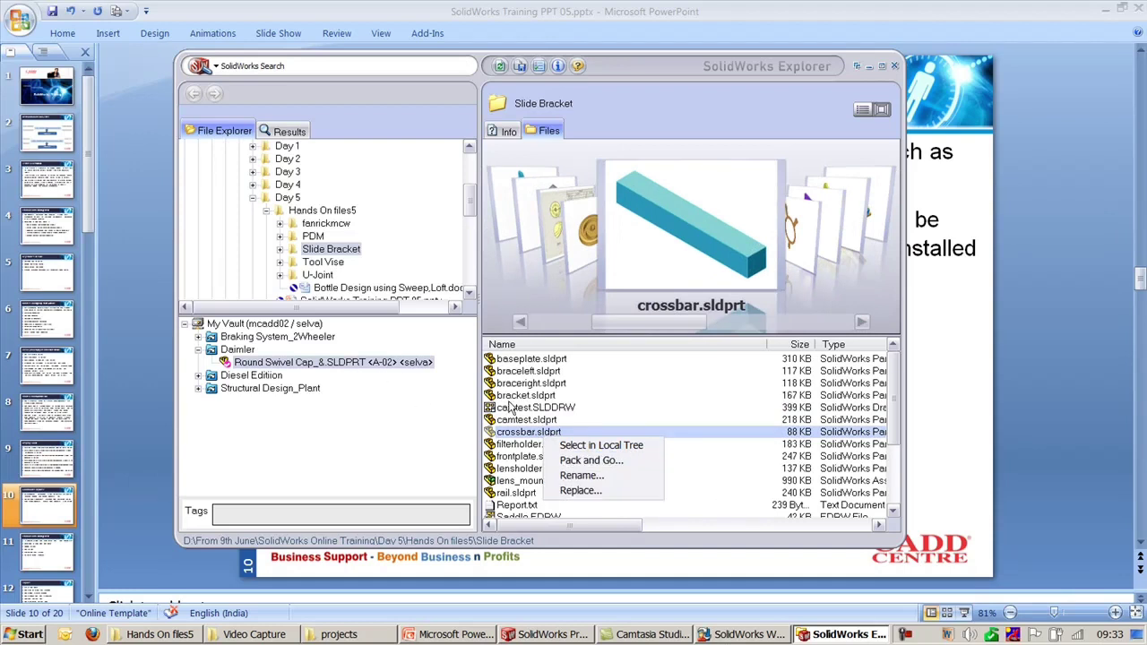
right_click(530, 436)
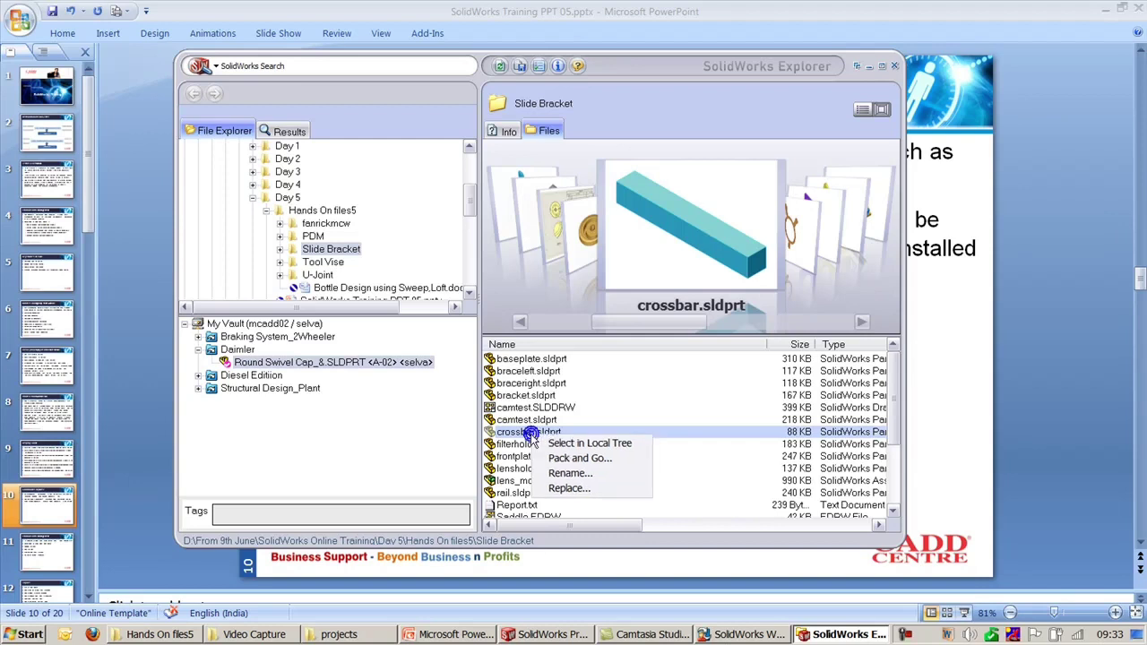
left_click(525, 434)
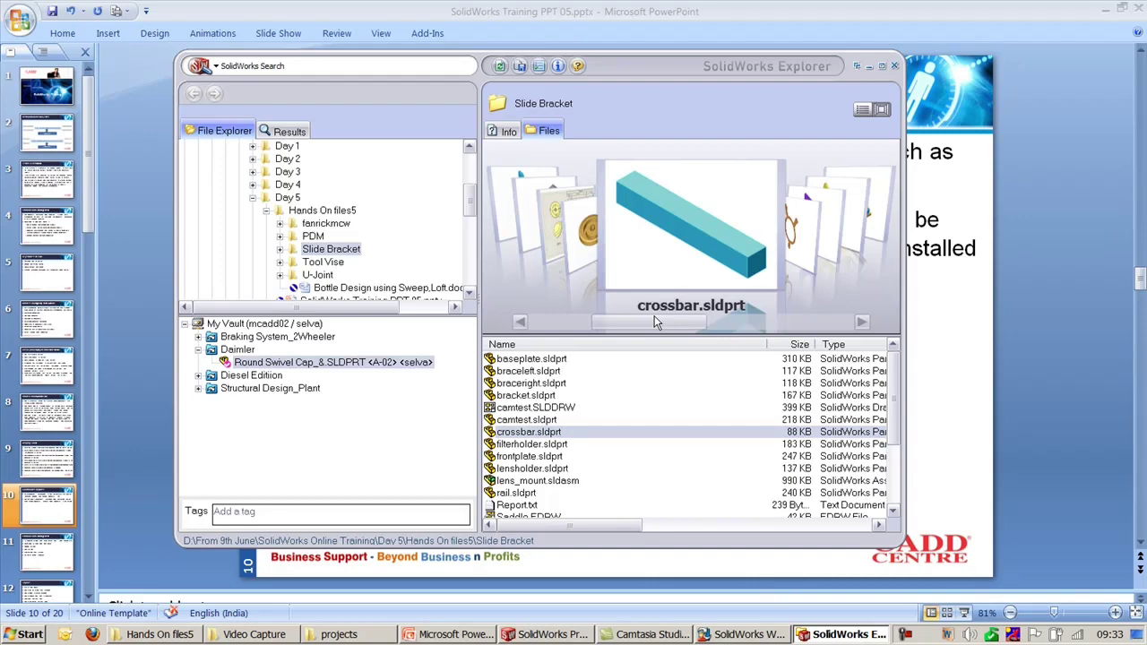
left_click(893, 66)
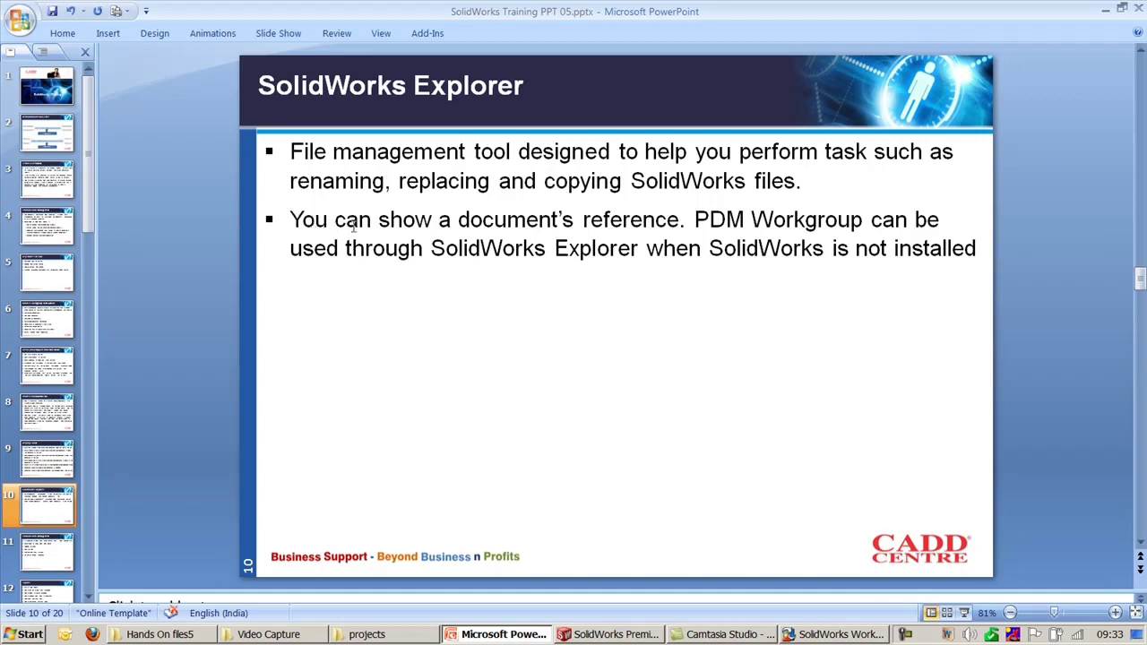
Step: Highlight 'PDM Workgroup can be' on the slide, then scroll down to slide 11
left_click_drag(705, 216, 970, 228)
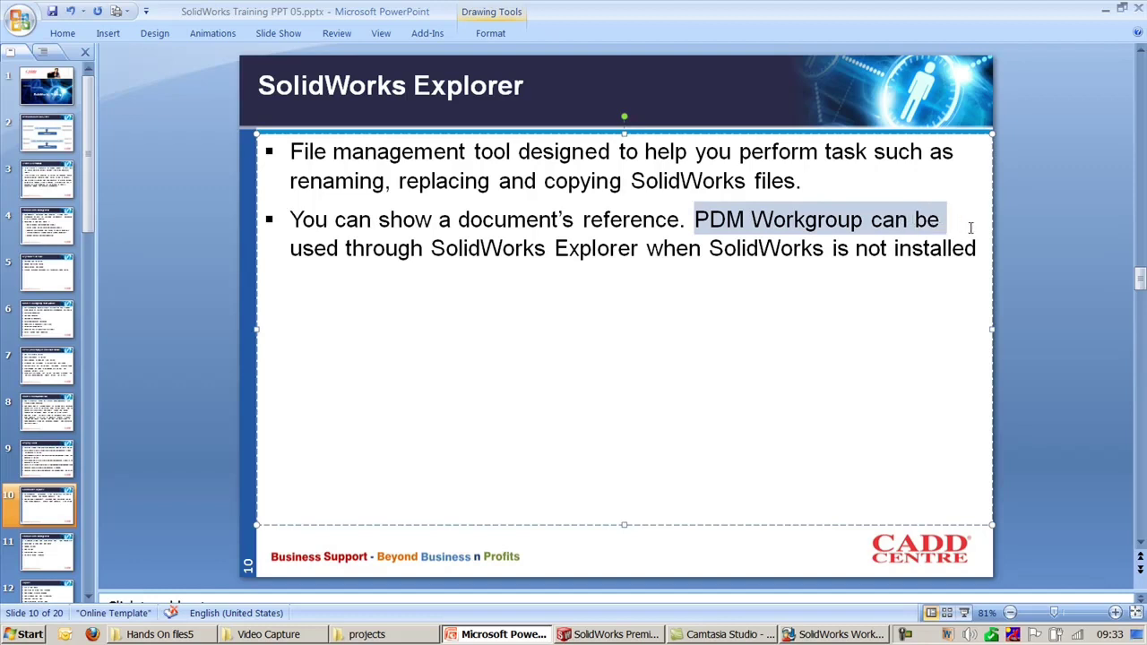
left_click(1052, 307)
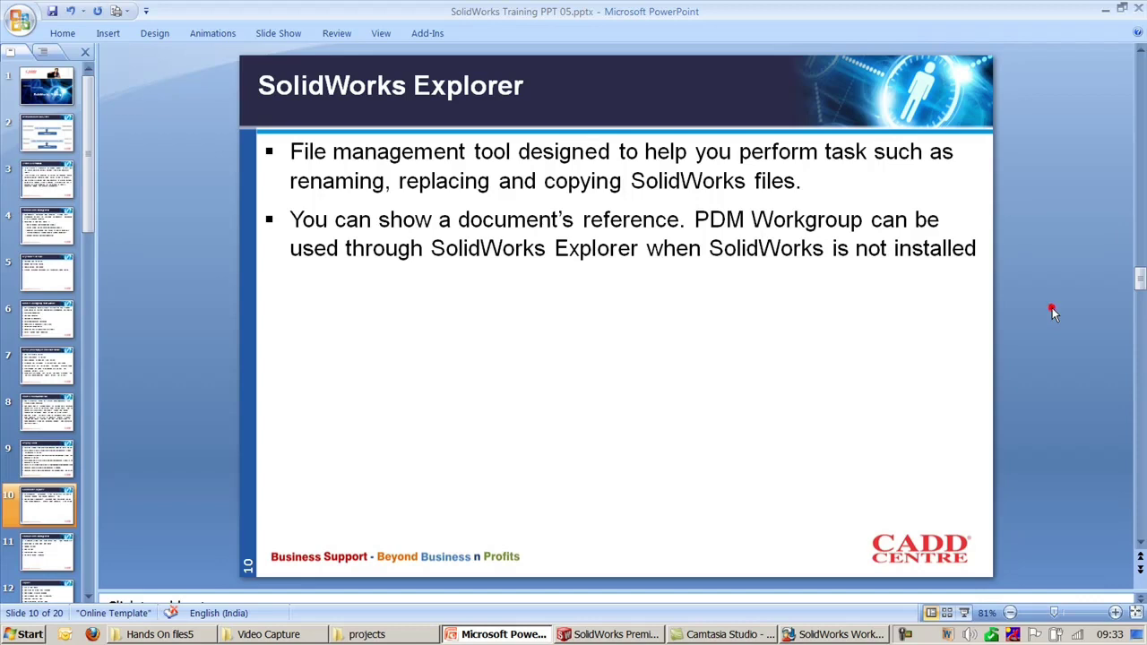
scroll(1052, 308, "down", 1)
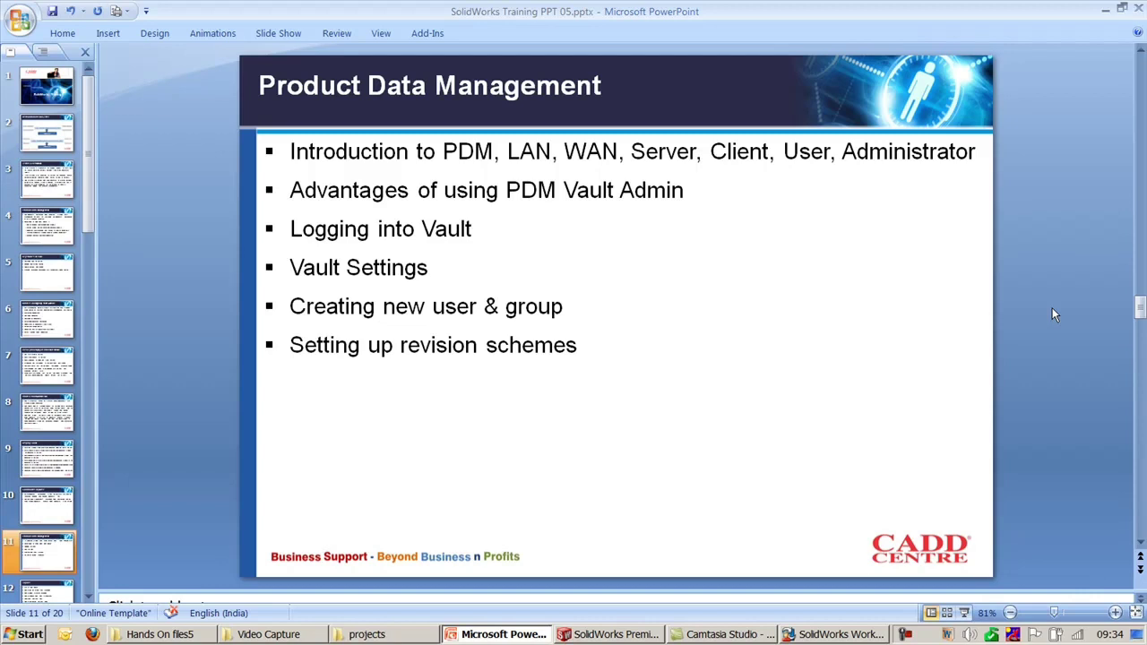
mouse_move(609, 345)
left_mouse_down()
mouse_move(433, 307)
mouse_move(299, 146)
left_mouse_up()
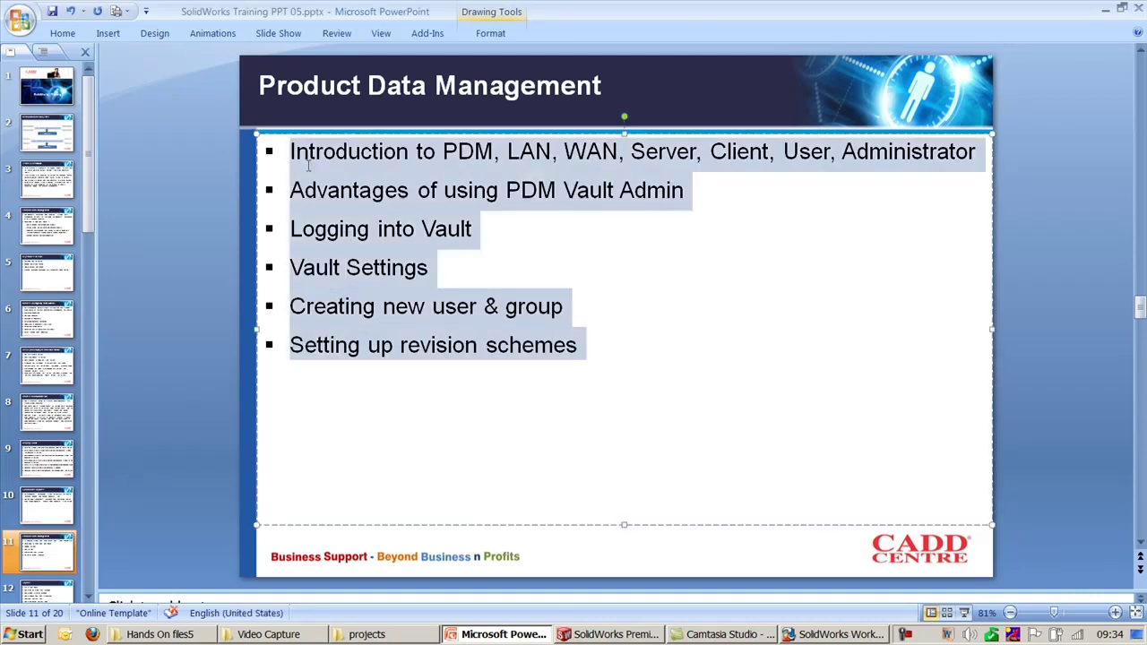
left_click(495, 230)
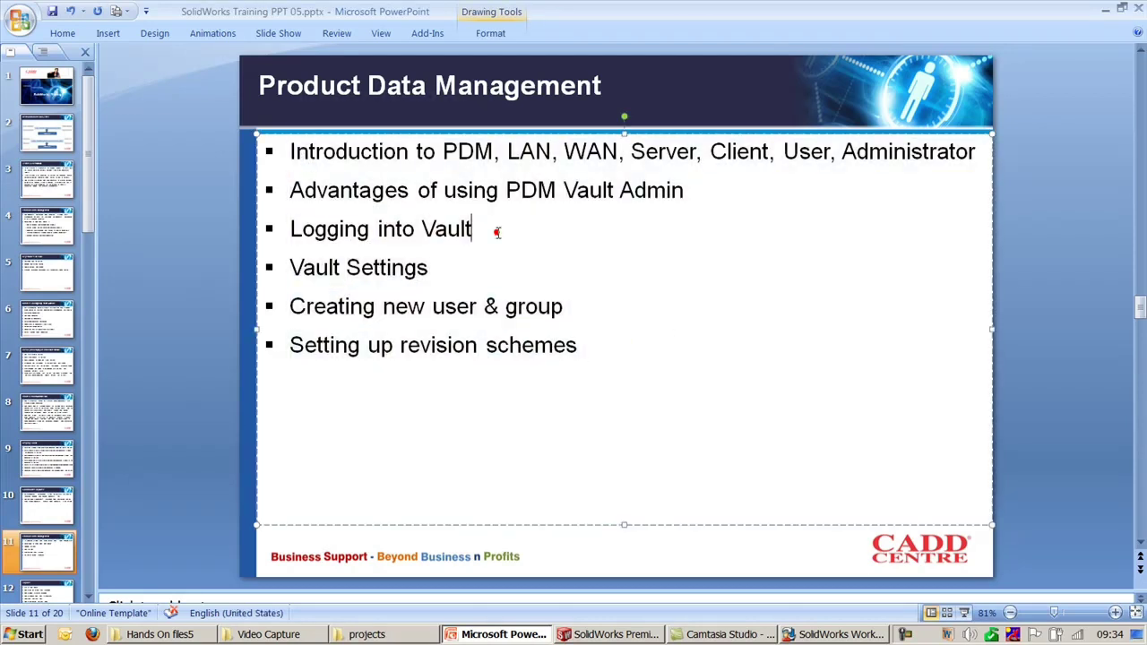
left_click(449, 269)
left_click(591, 309)
left_click(609, 348)
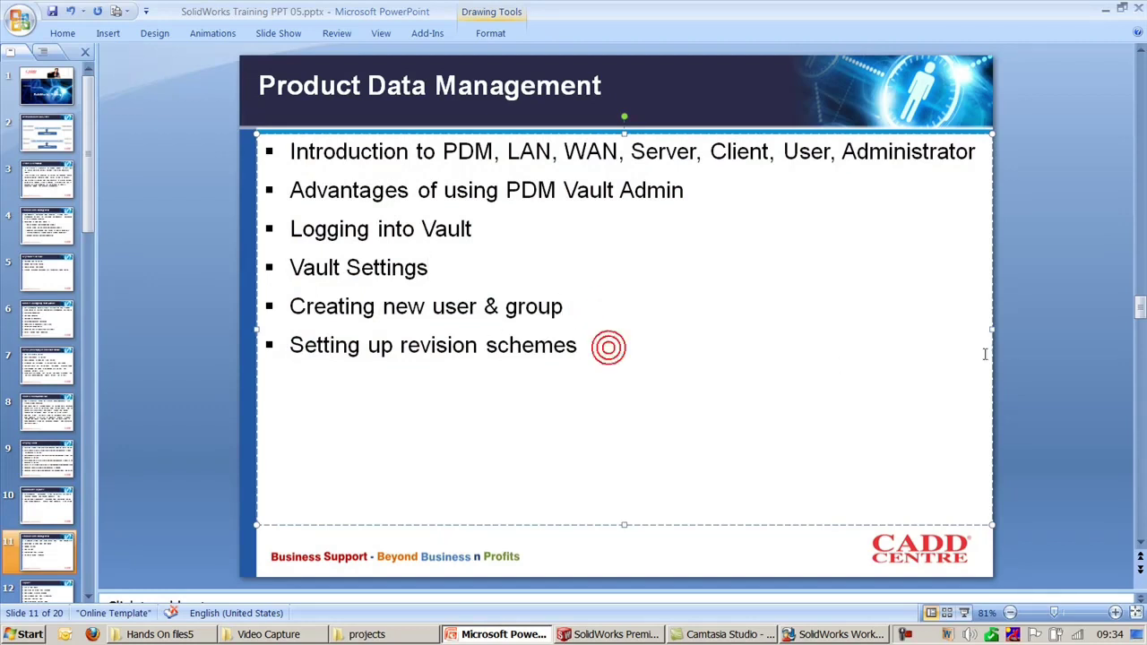
left_click(1057, 332)
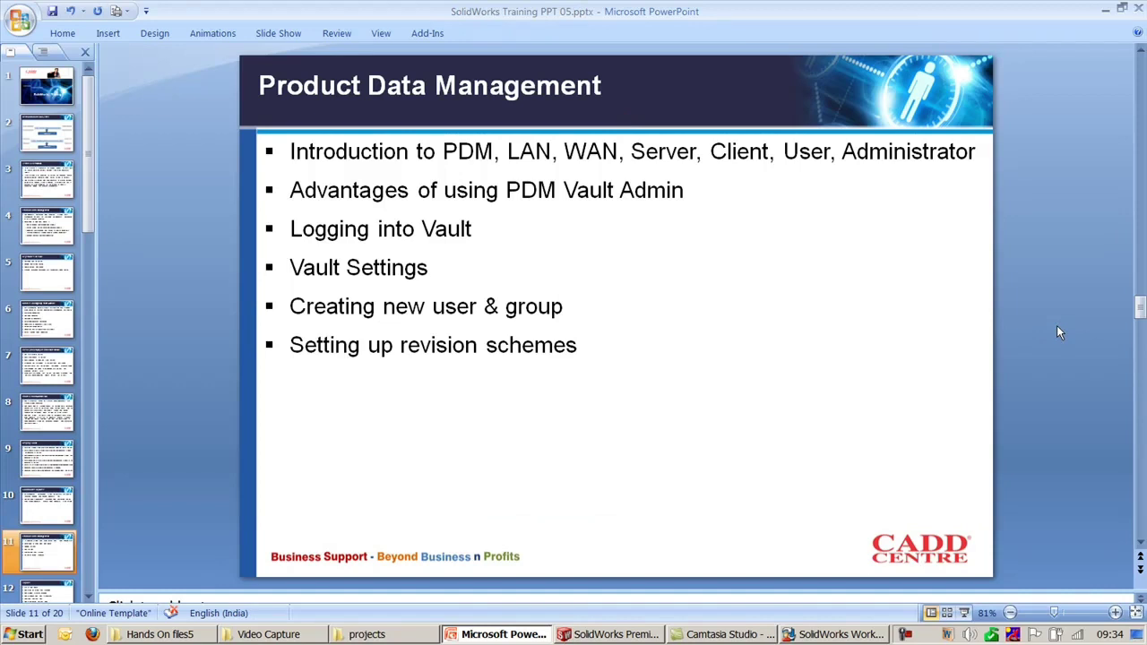
scroll(1056, 327, "down", 1)
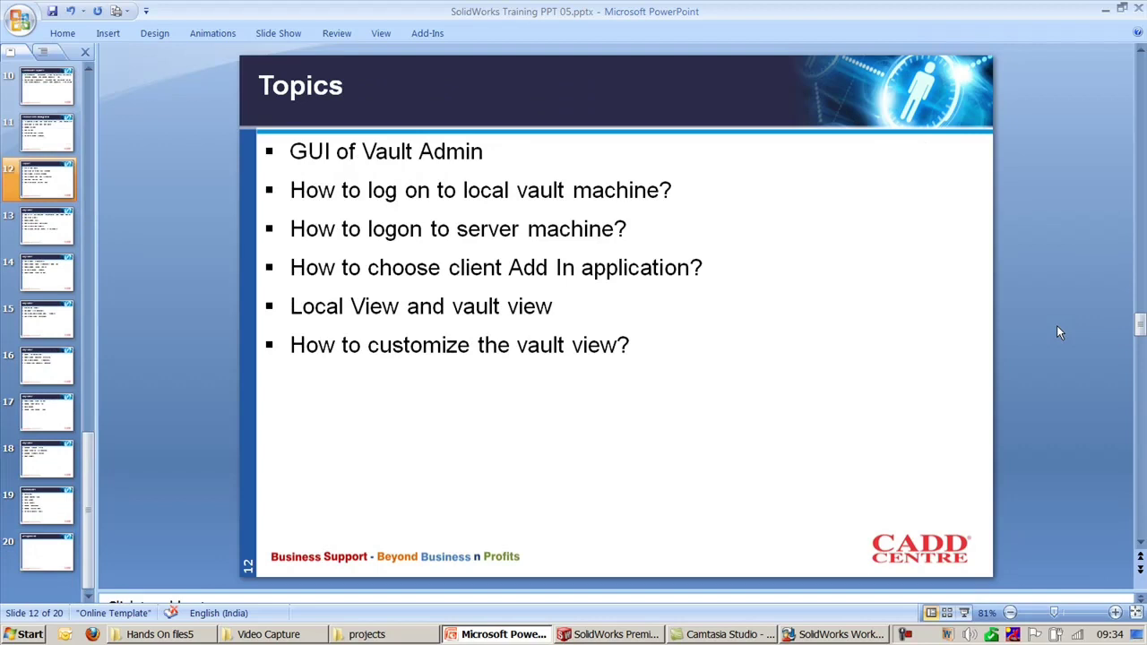
scroll(1056, 326, "up", 1)
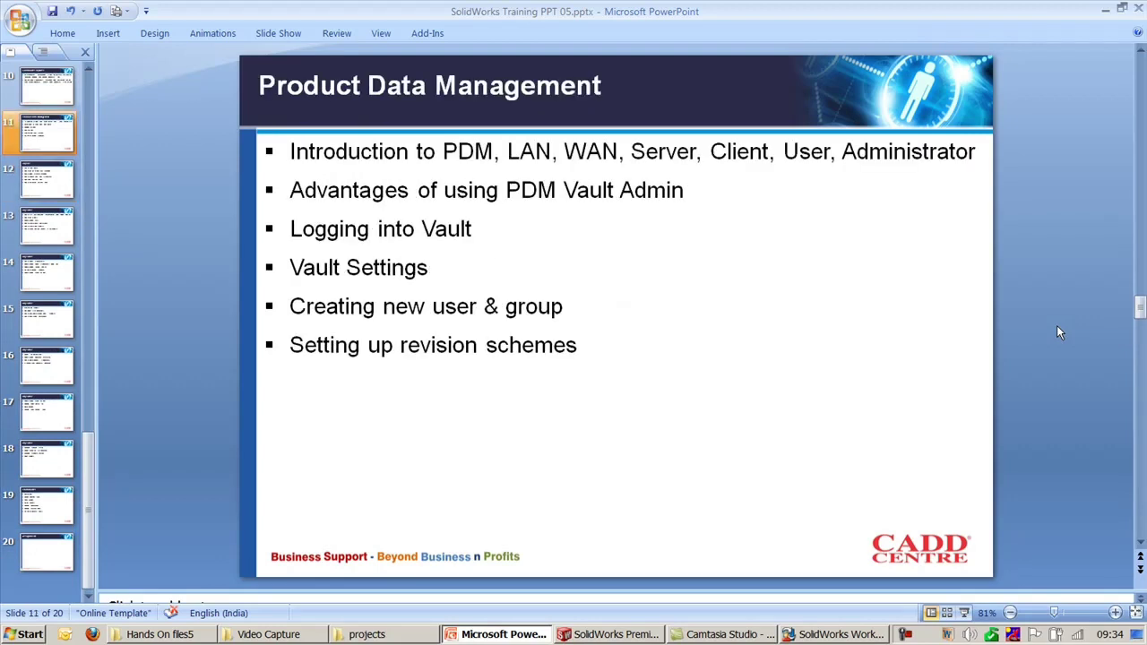
scroll(1056, 333, "down", 1)
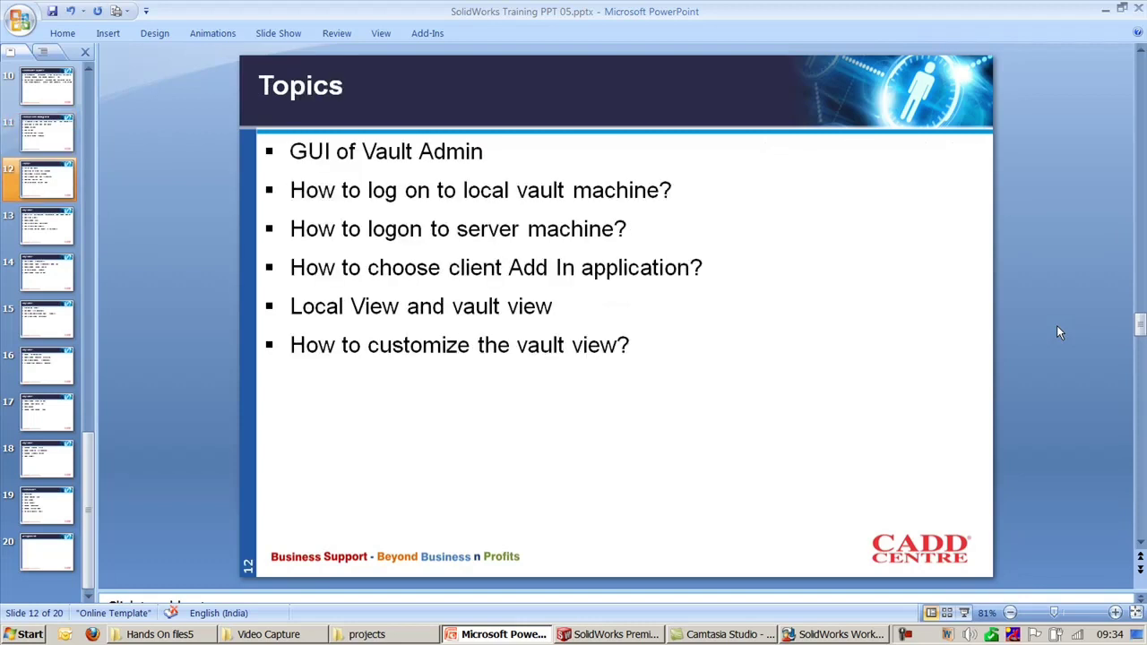
scroll(1056, 332, "down", 1)
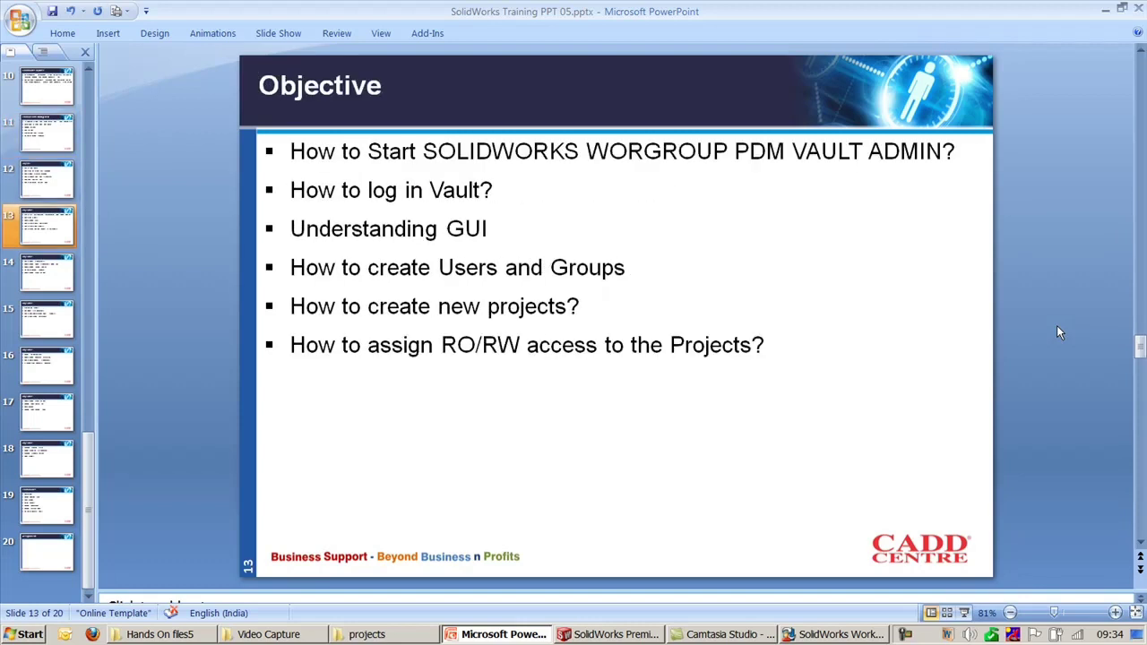
scroll(1057, 326, "up", 1)
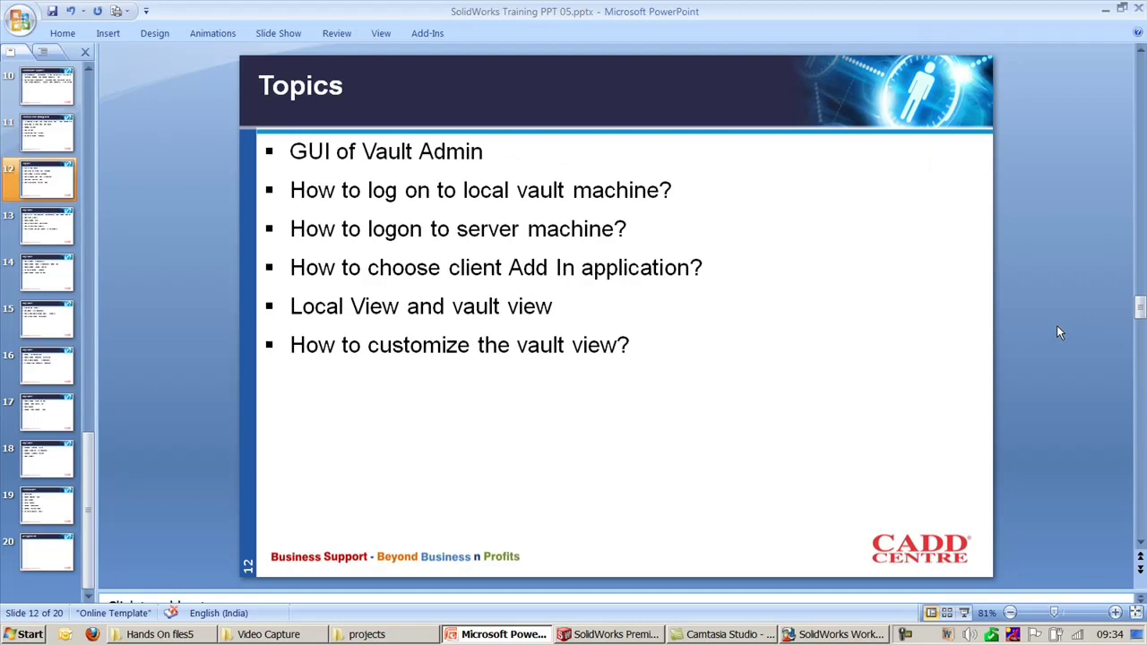
scroll(1057, 326, "up", 1)
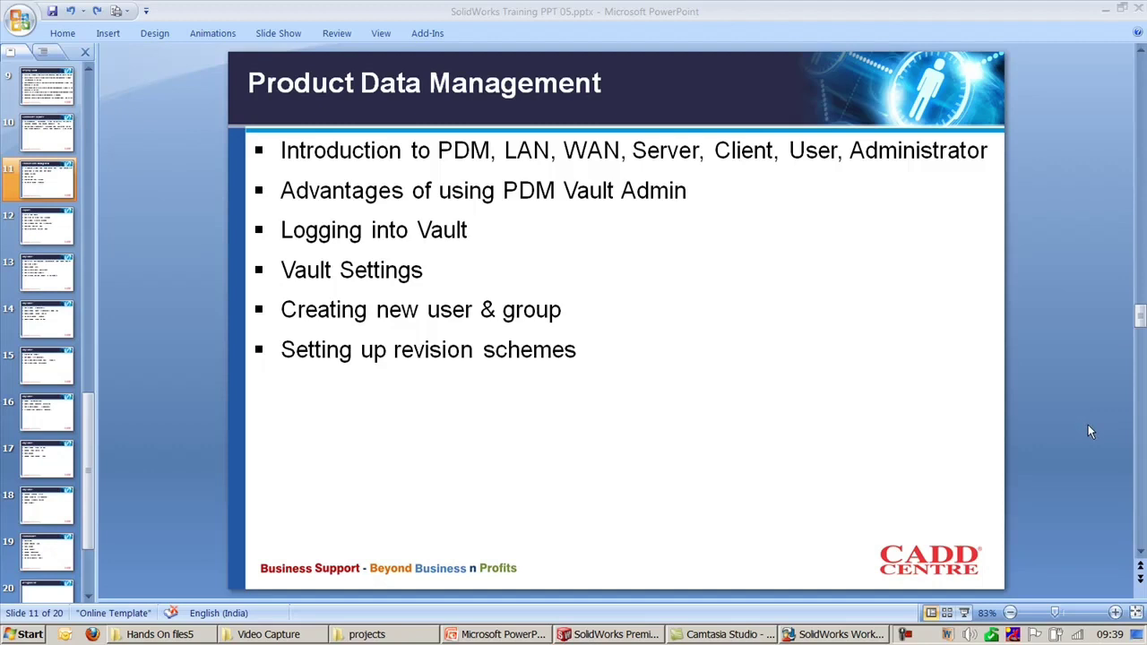
Step: Highlight the revision schemes, first and Vault Settings bullets on slide 11, then scroll to slide 12
left_click(570, 351)
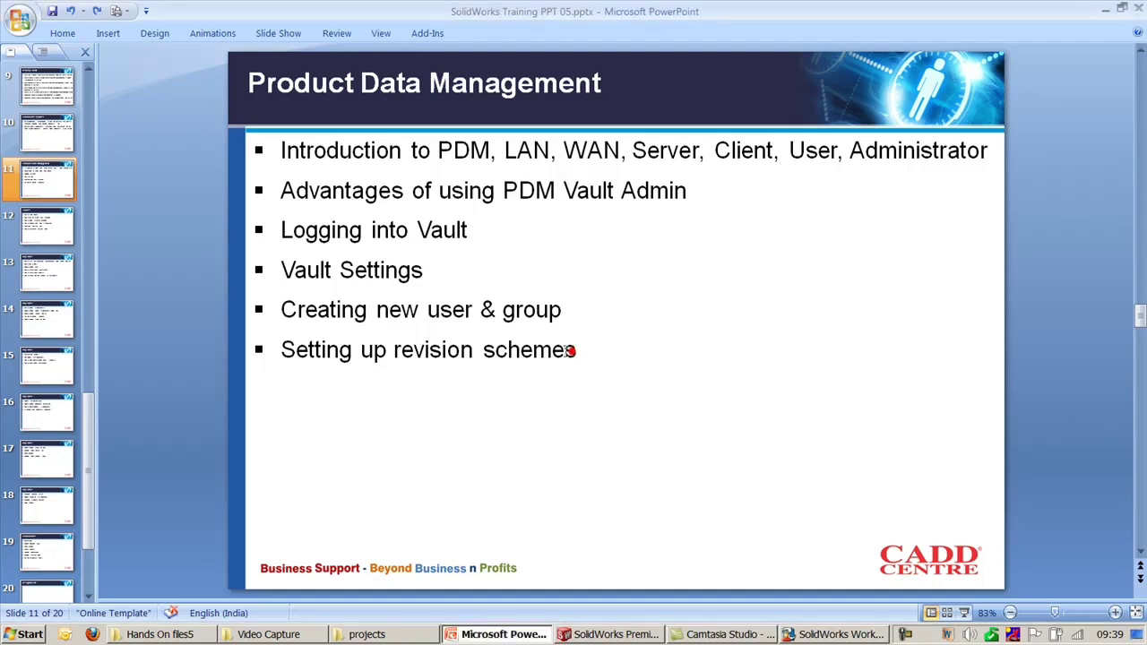
mouse_move(576, 349)
left_mouse_down()
mouse_move(321, 350)
mouse_move(287, 150)
left_mouse_up()
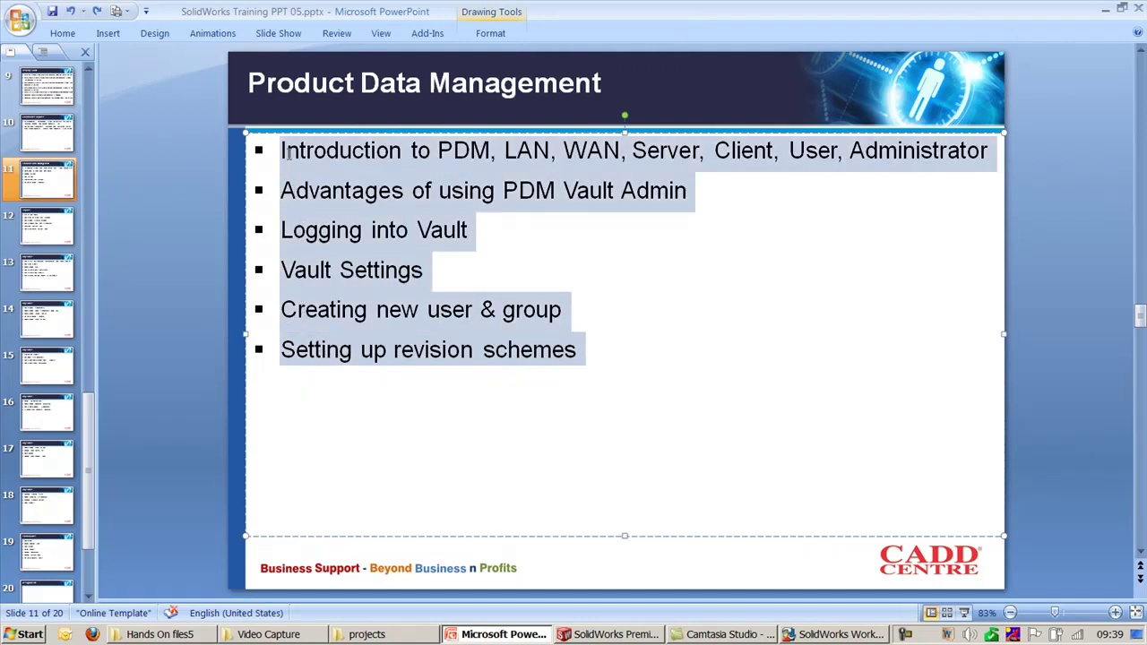
left_click(556, 270)
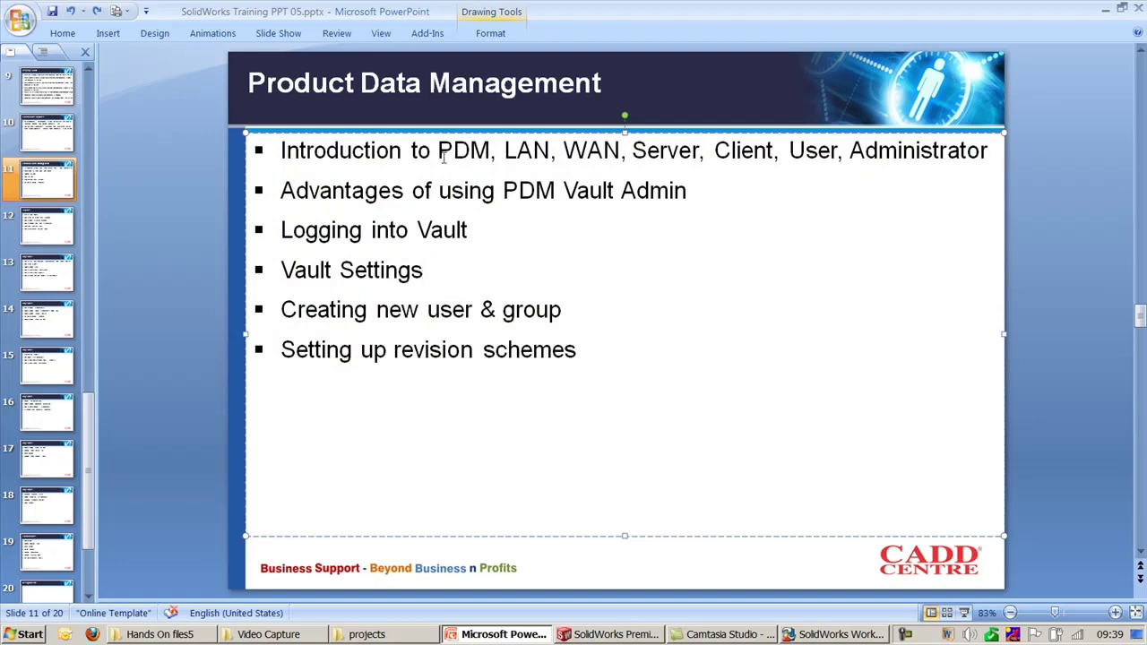
left_click_drag(439, 152, 860, 146)
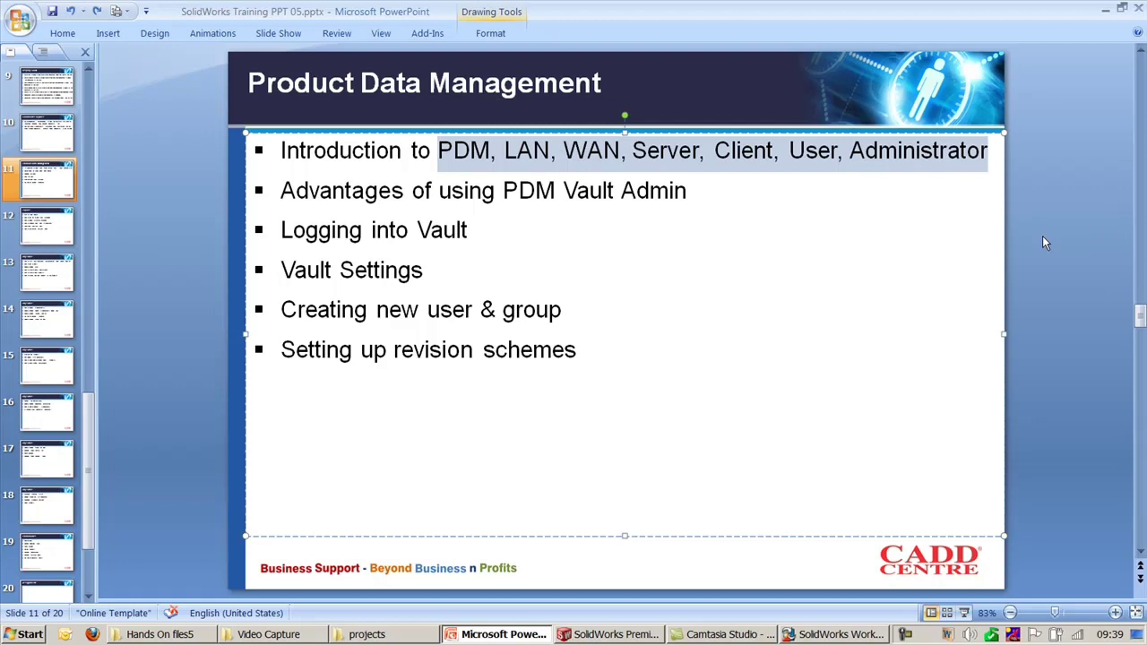
left_click(1042, 236)
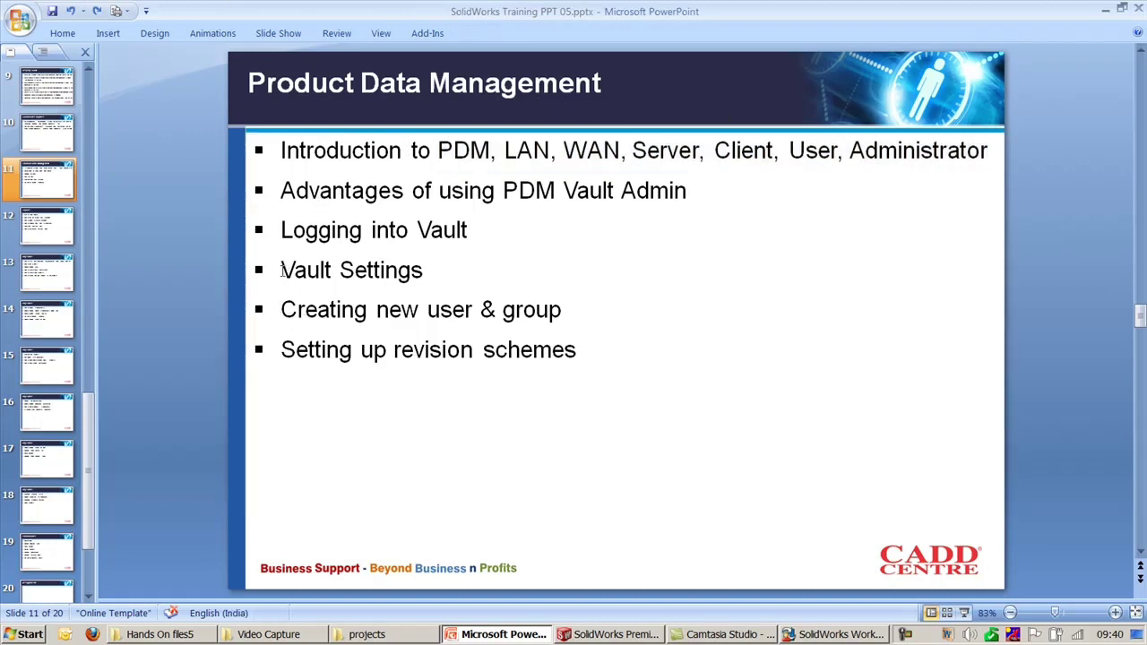
left_click_drag(282, 271, 445, 286)
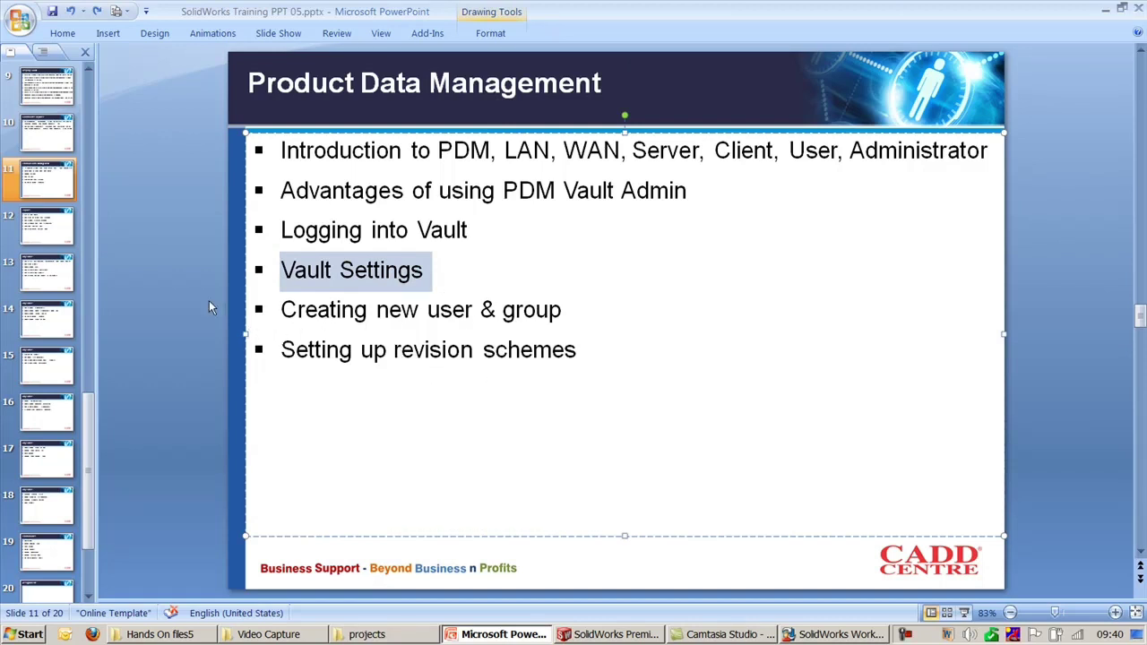
left_click(181, 262)
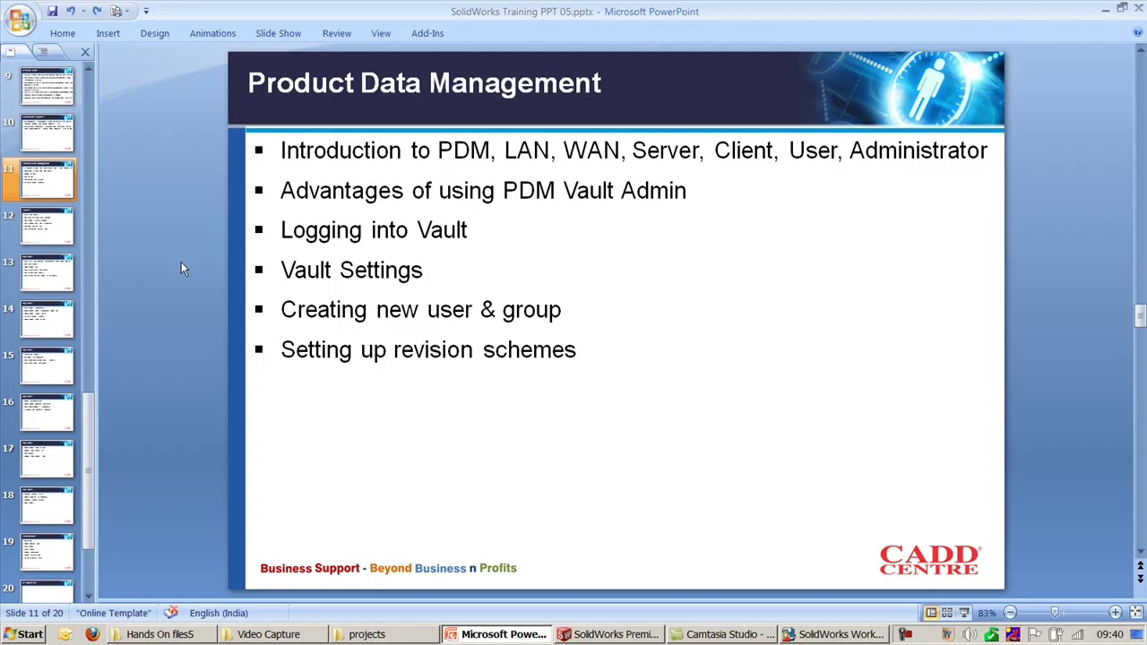
scroll(181, 262, "down", 1)
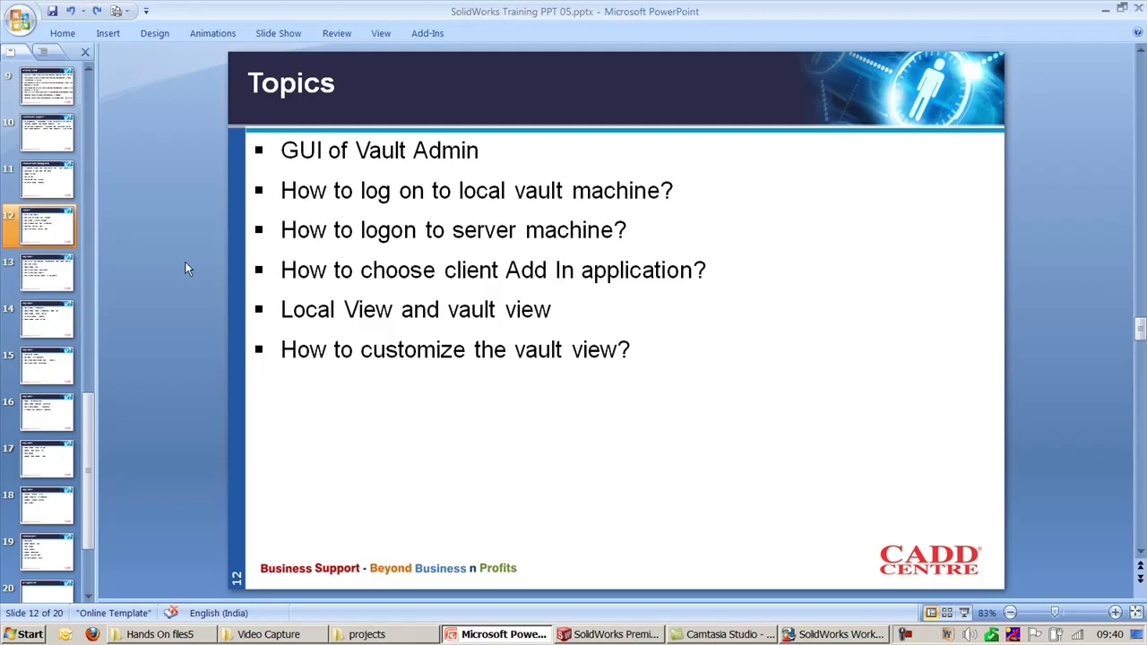
Step: Tour the VaultAdmin tabs: users and groups, search, revision schemes, revision table and project commands
left_click(840, 635)
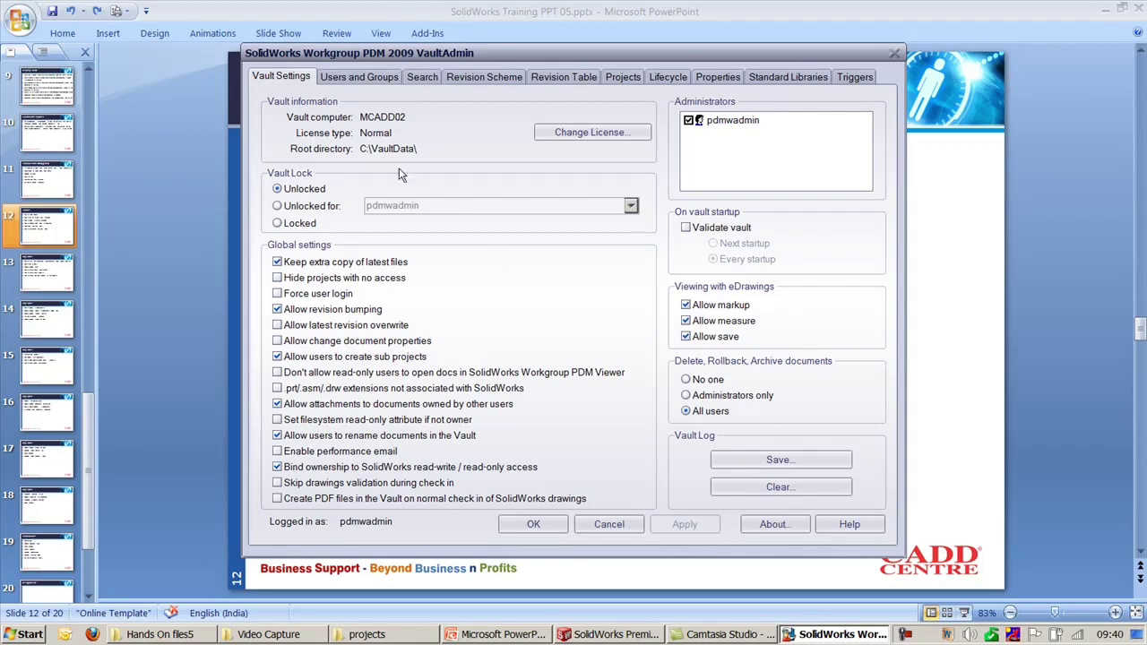
left_click(380, 77)
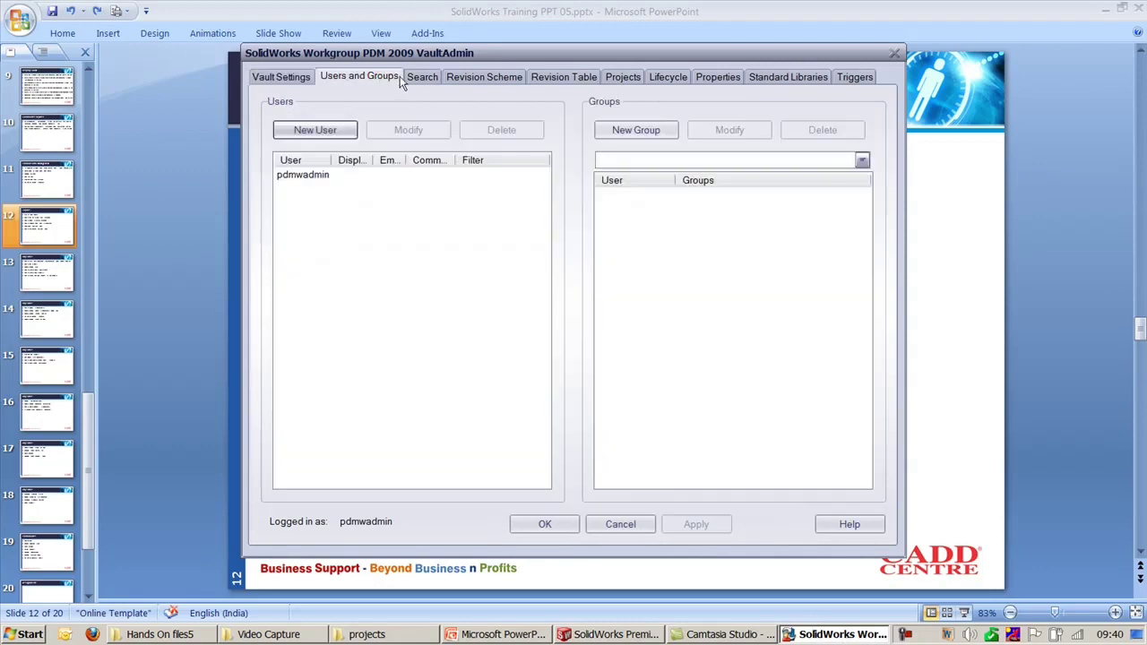
left_click(429, 77)
left_click(466, 79)
left_click(621, 77)
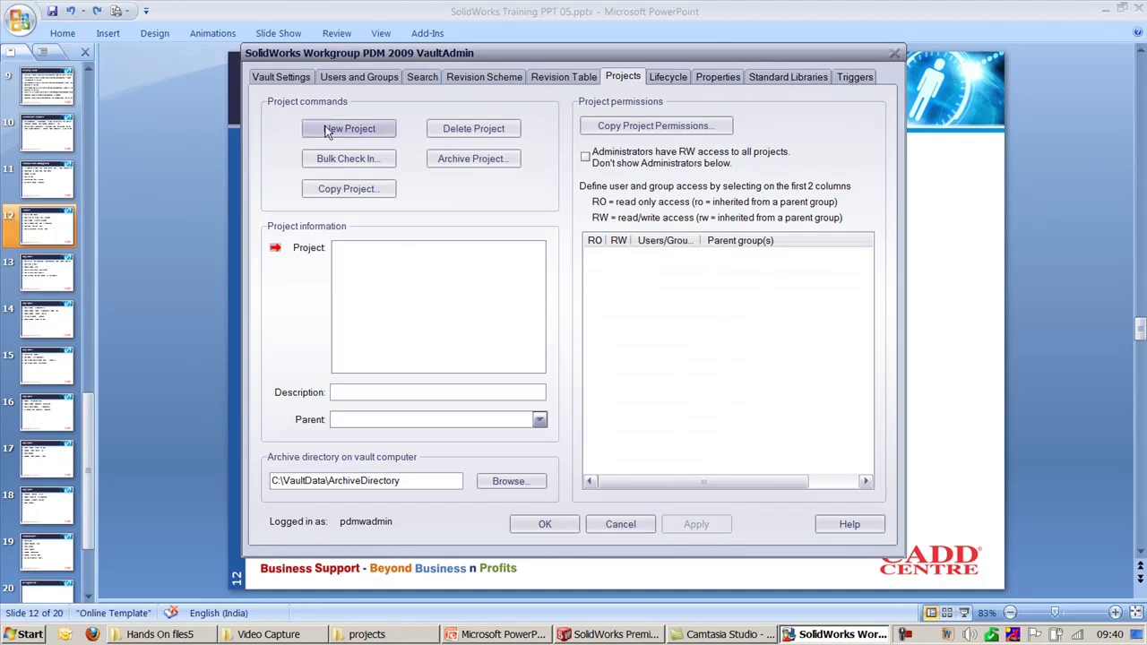
left_click(285, 79)
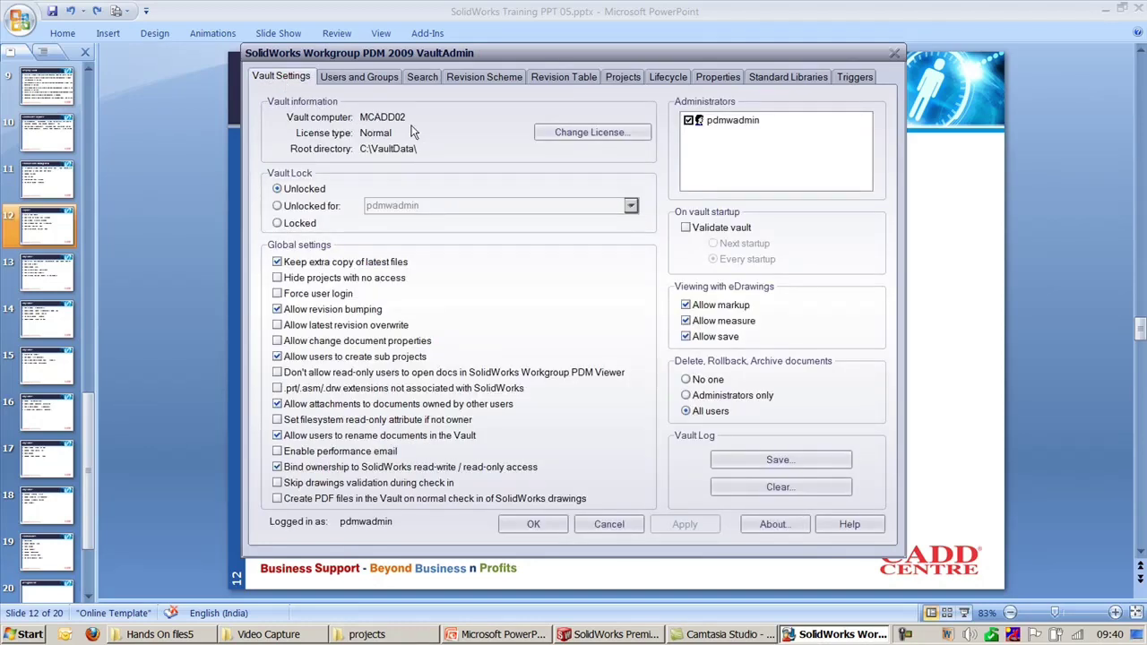
left_click(368, 78)
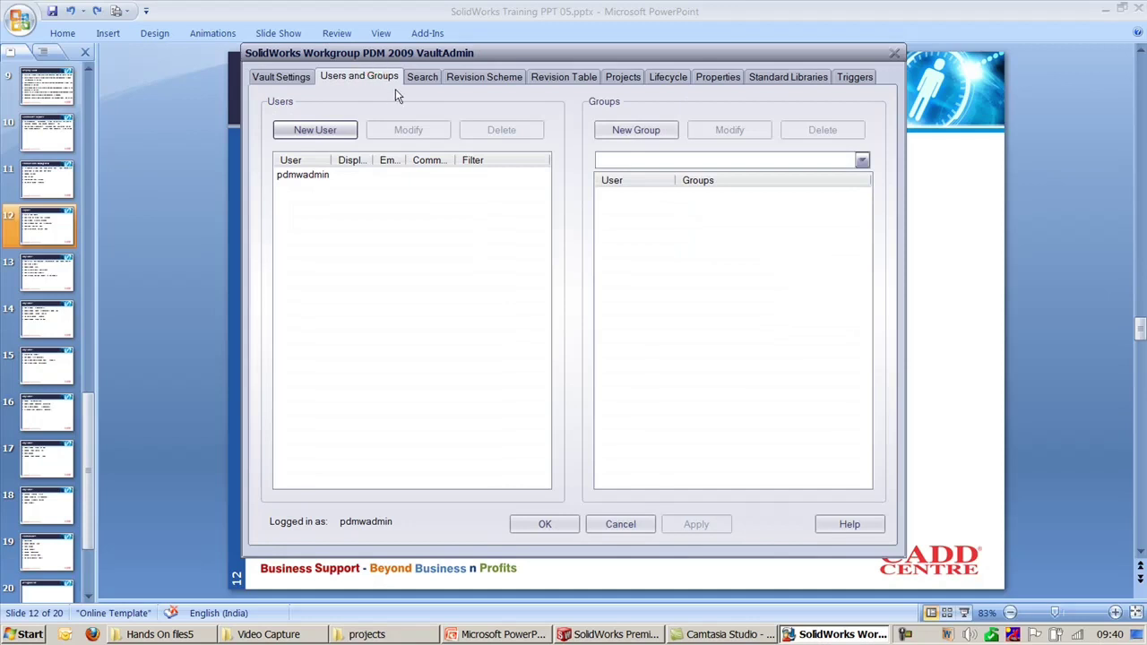
left_click(423, 79)
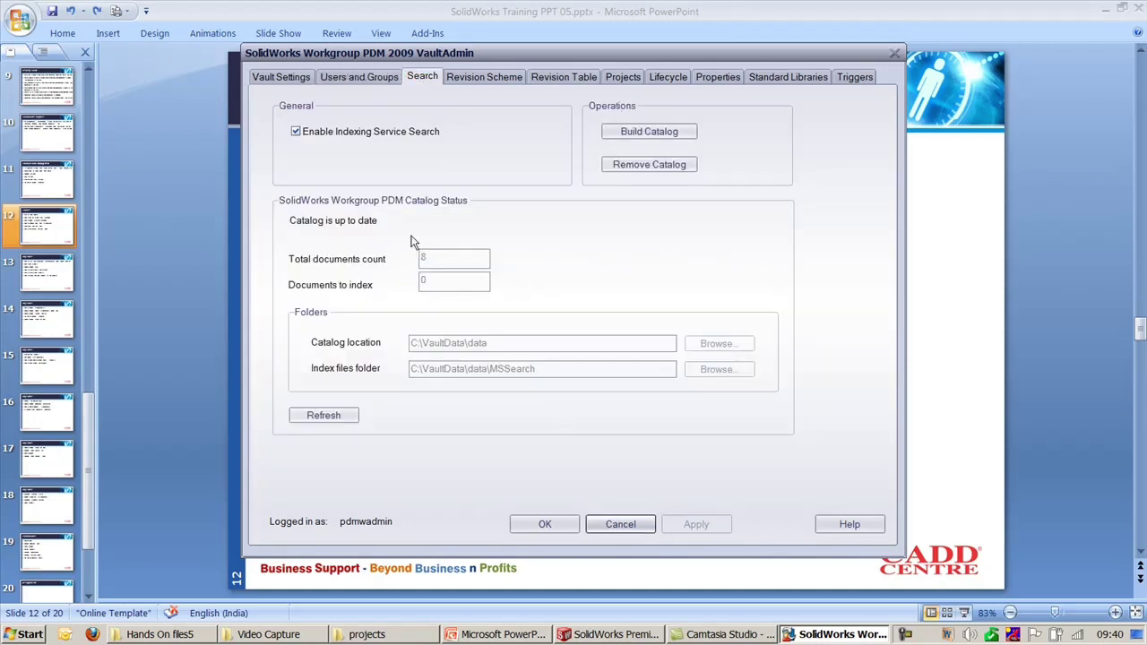
left_click(495, 79)
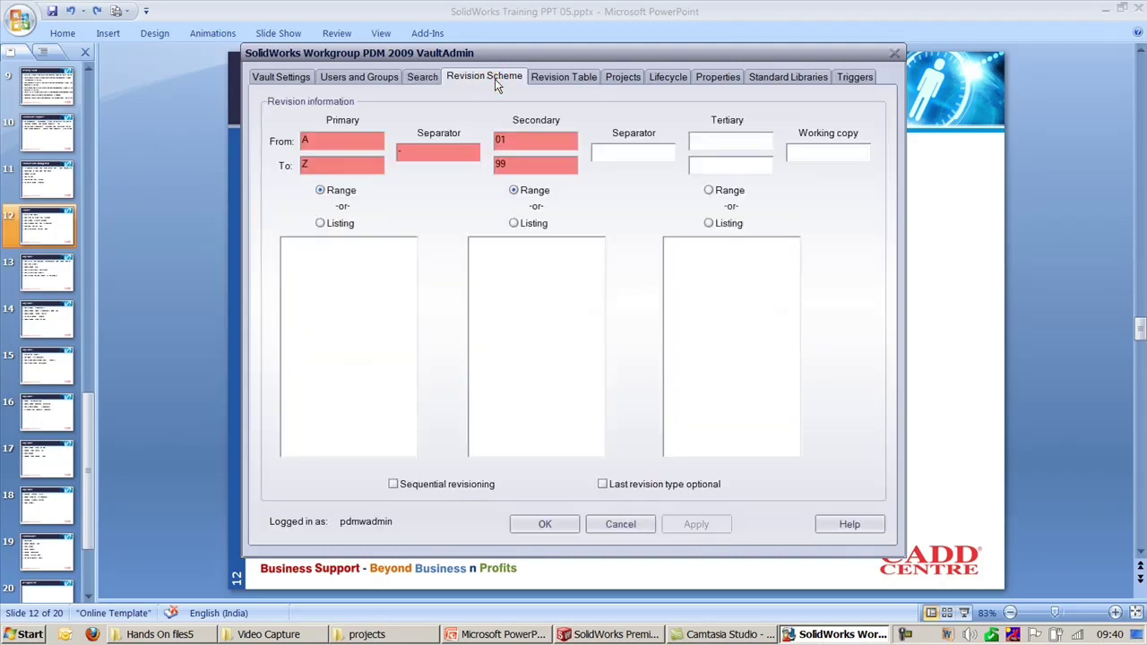
left_click(565, 79)
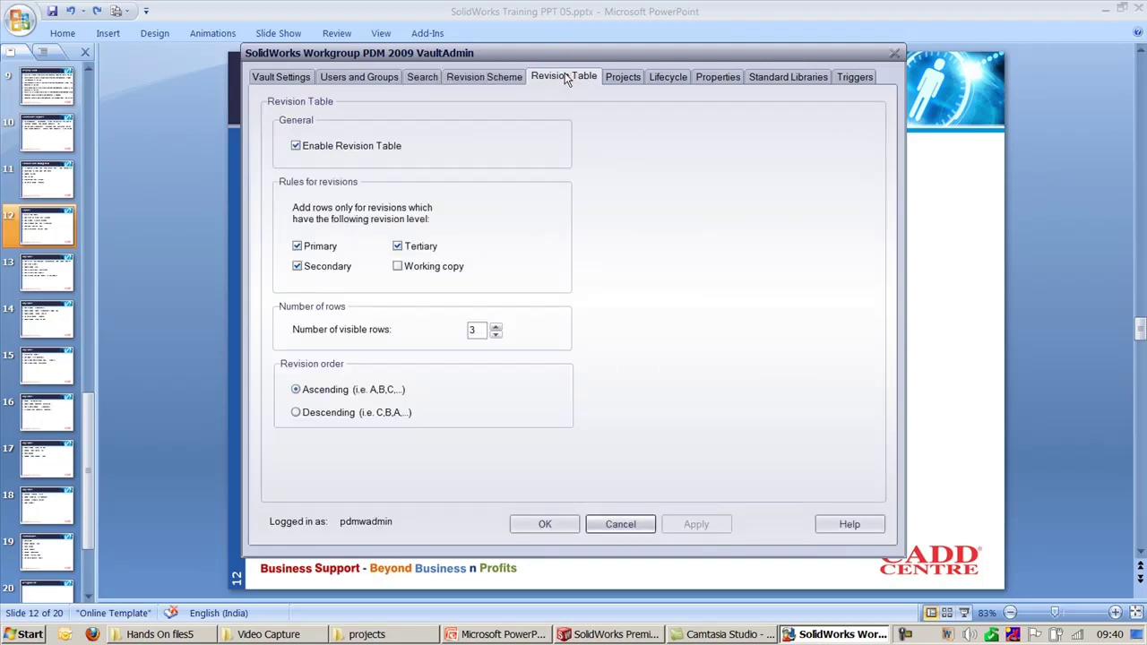
left_click(624, 79)
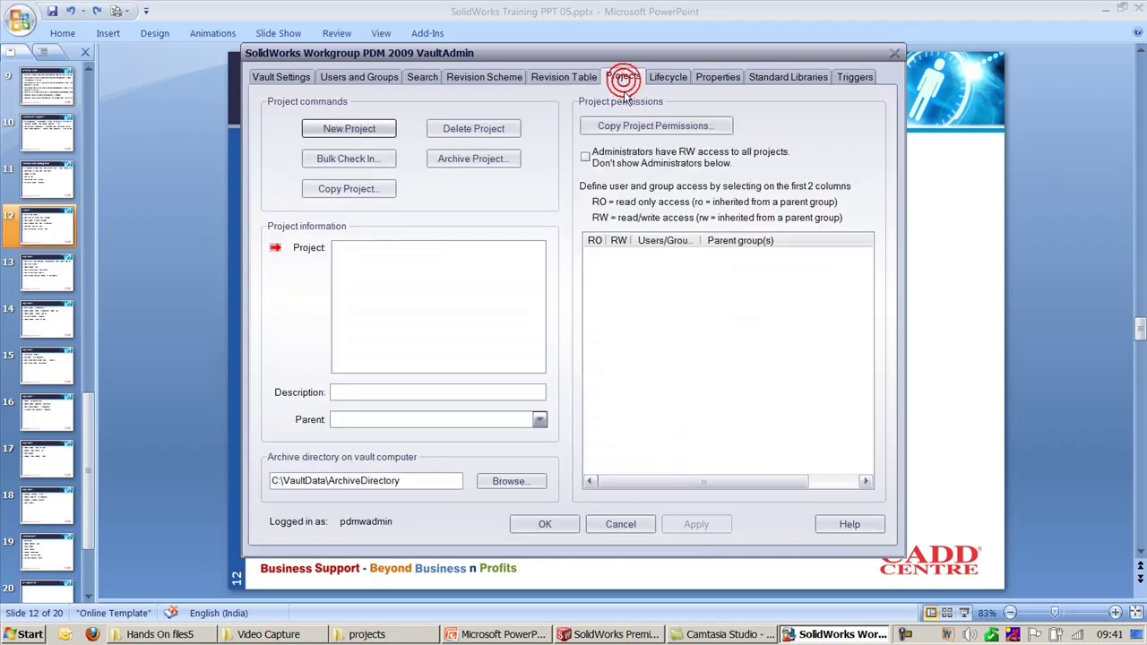
Step: Turn off lifecycle for the vault and apply the change
left_click(669, 79)
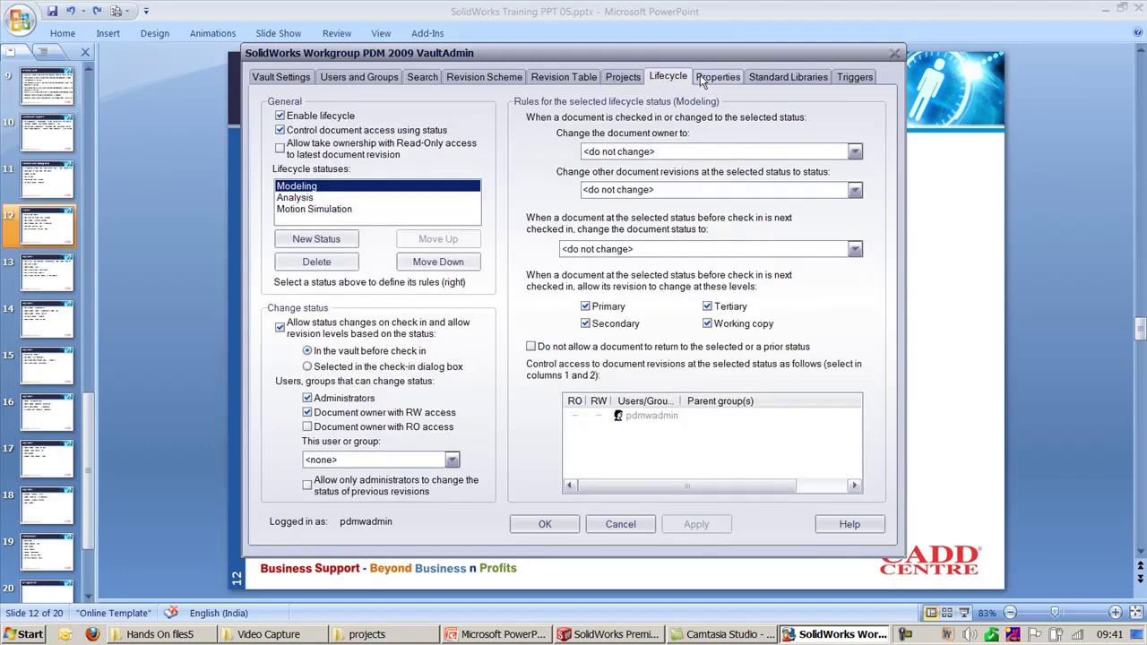
left_click(280, 116)
left_click(710, 82)
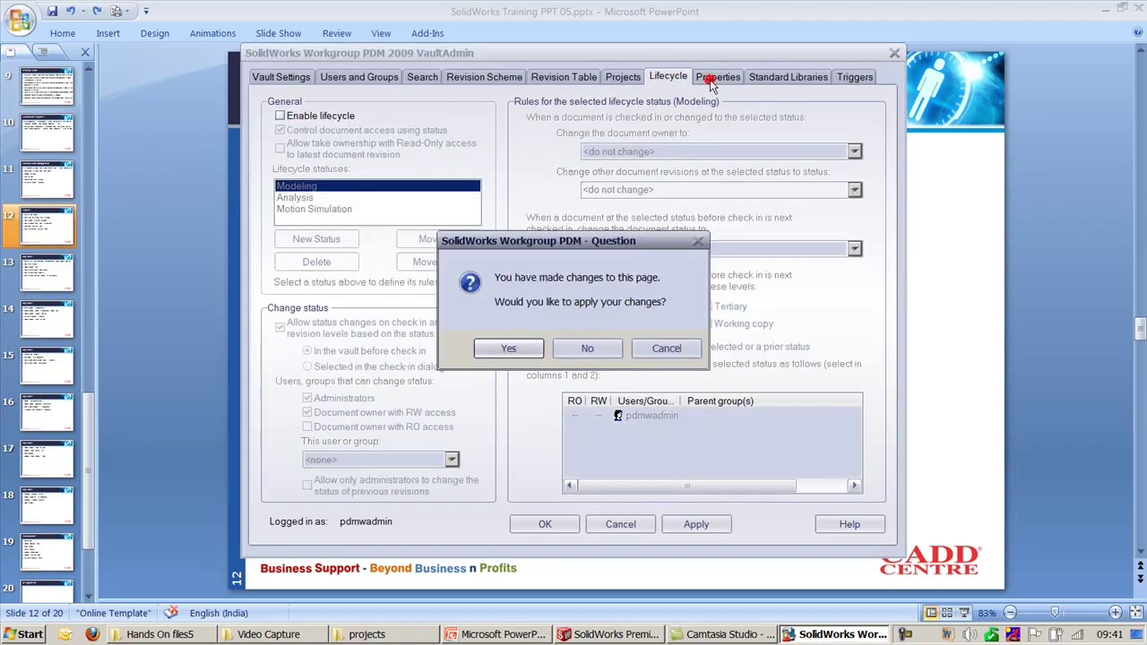
left_click(515, 349)
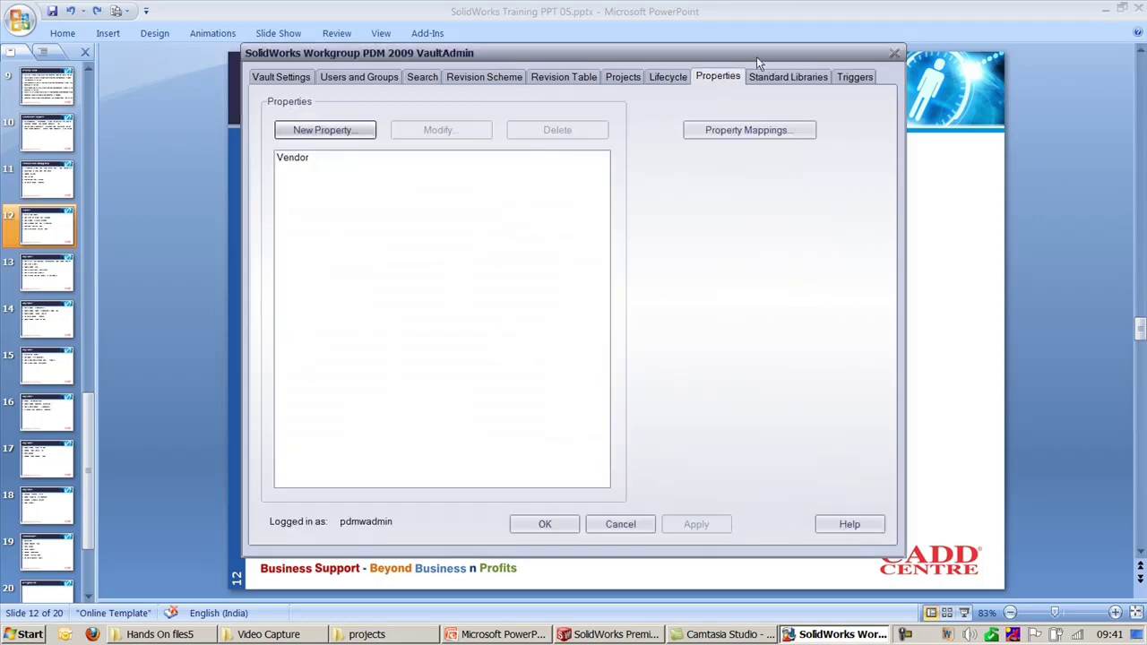
Step: Delete the Vendor custom property, apply it, view Triggers and leave VaultAdmin
left_click(297, 158)
left_click(562, 130)
left_click(611, 345)
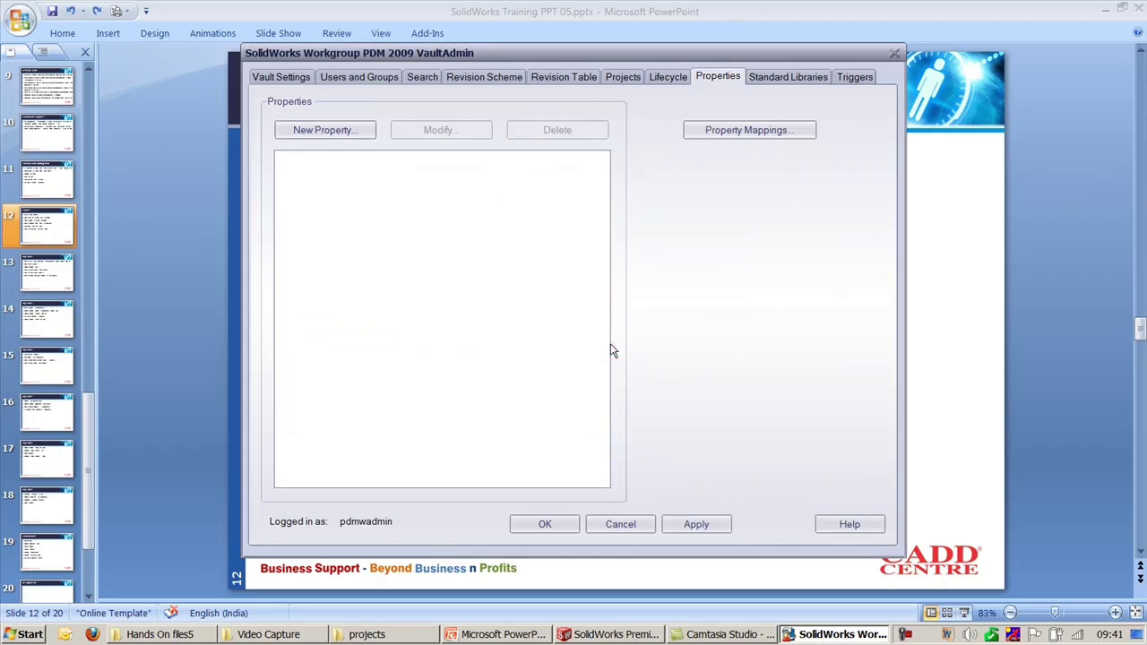
left_click(798, 79)
left_click(509, 354)
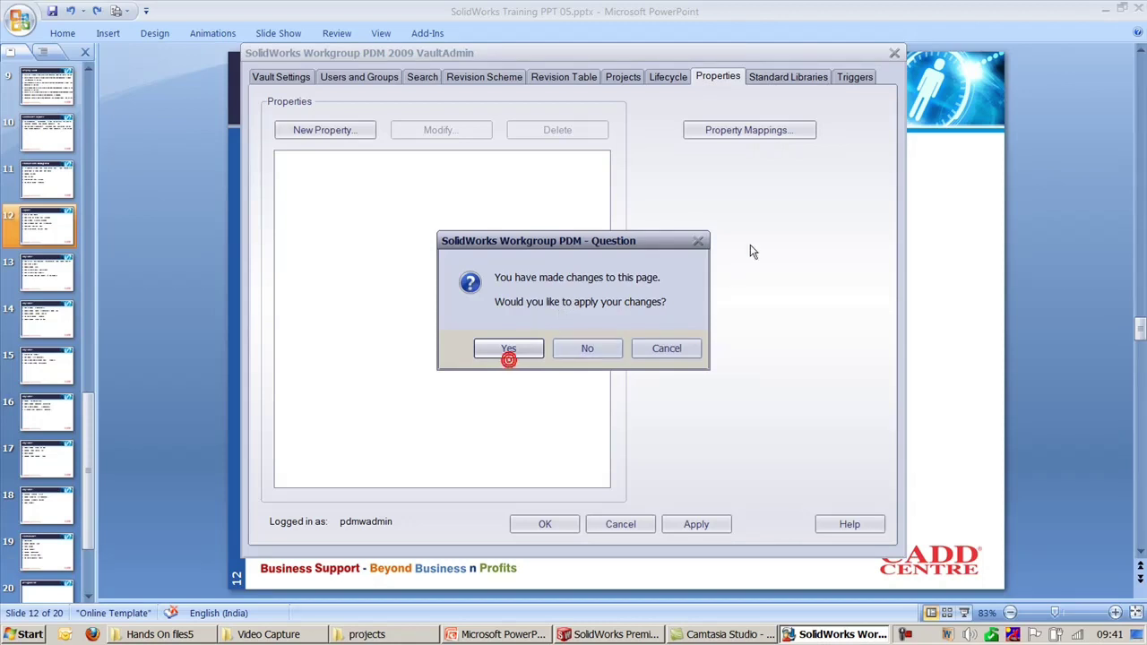
left_click(854, 81)
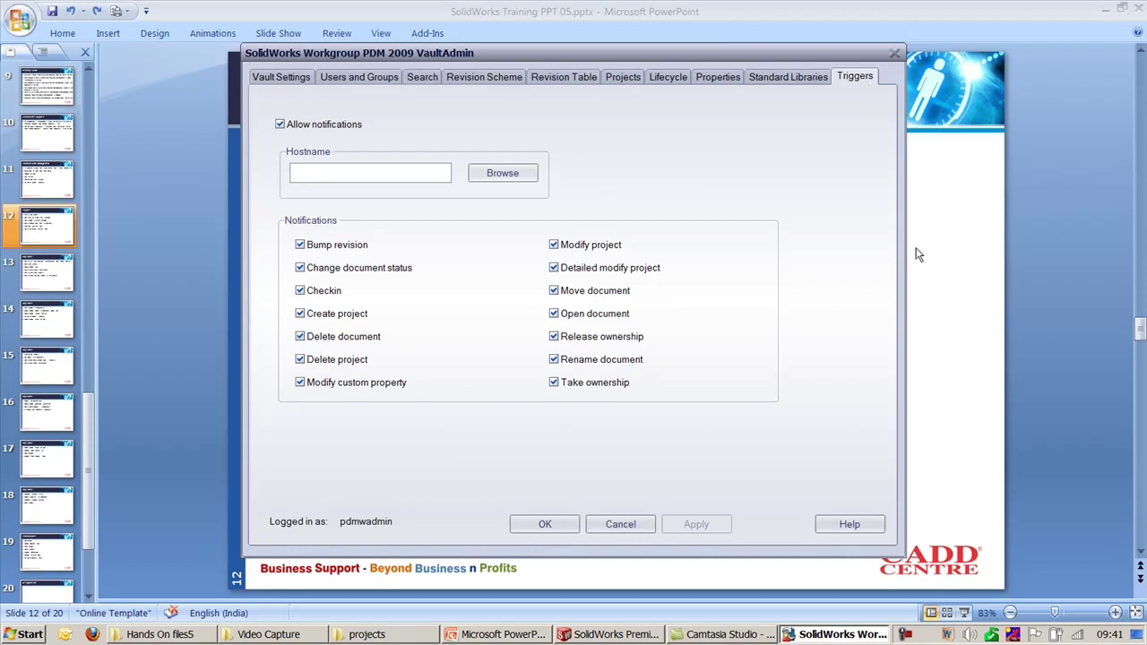
key("alt+Tab")
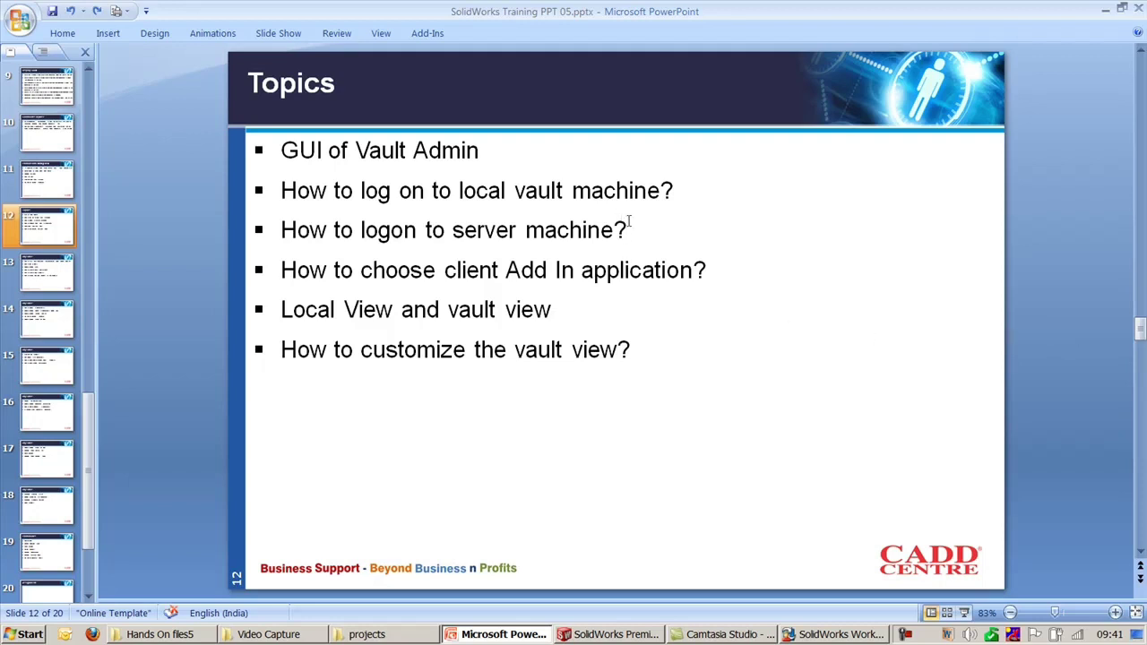
Step: Highlight the server logon bullets and close the VaultAdmin settings window
left_click_drag(633, 231, 274, 208)
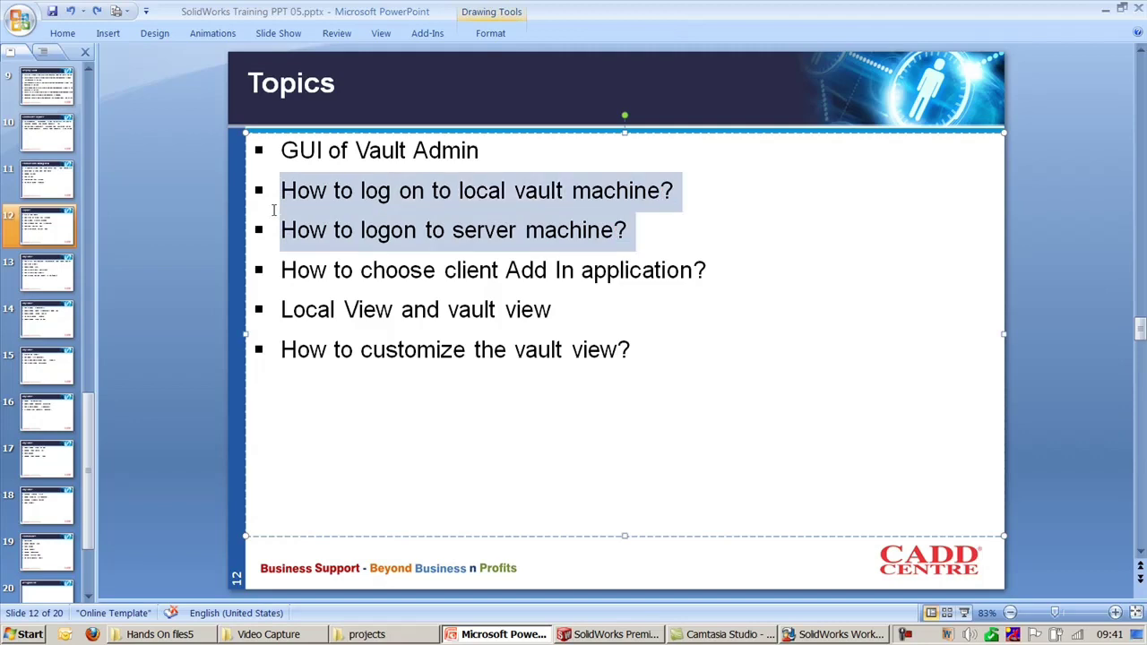
left_click(833, 634)
left_click(591, 524)
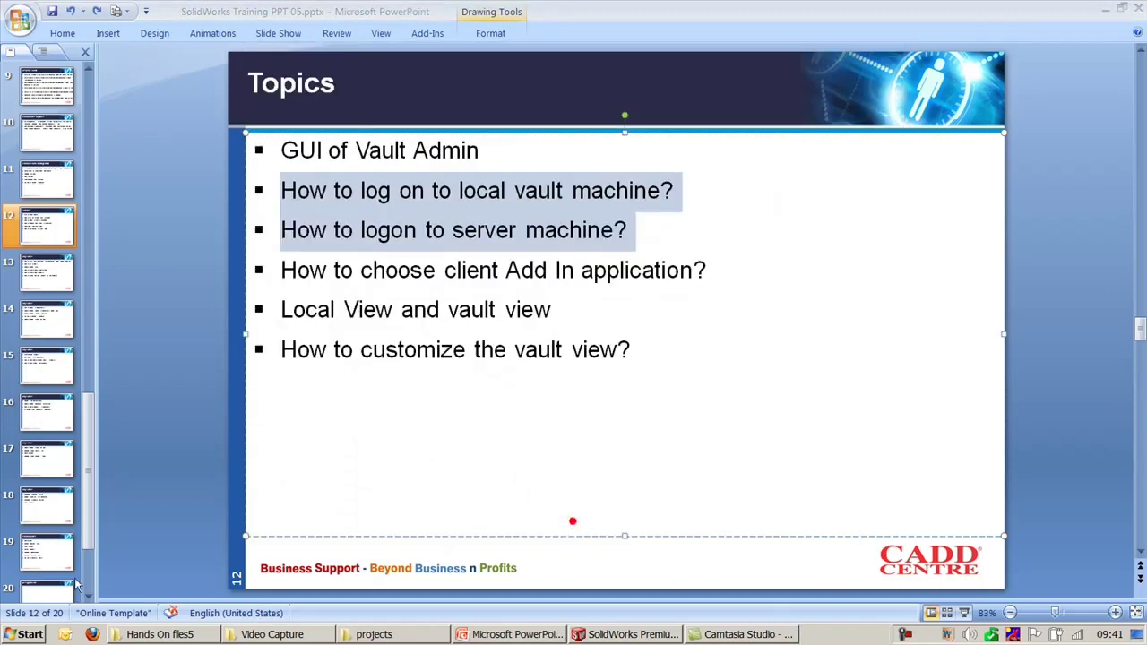
Step: Show the VaultAdmin login with localhost as vault computer, then switch to SolidWorks Premium
key("super")
left_click(72, 323)
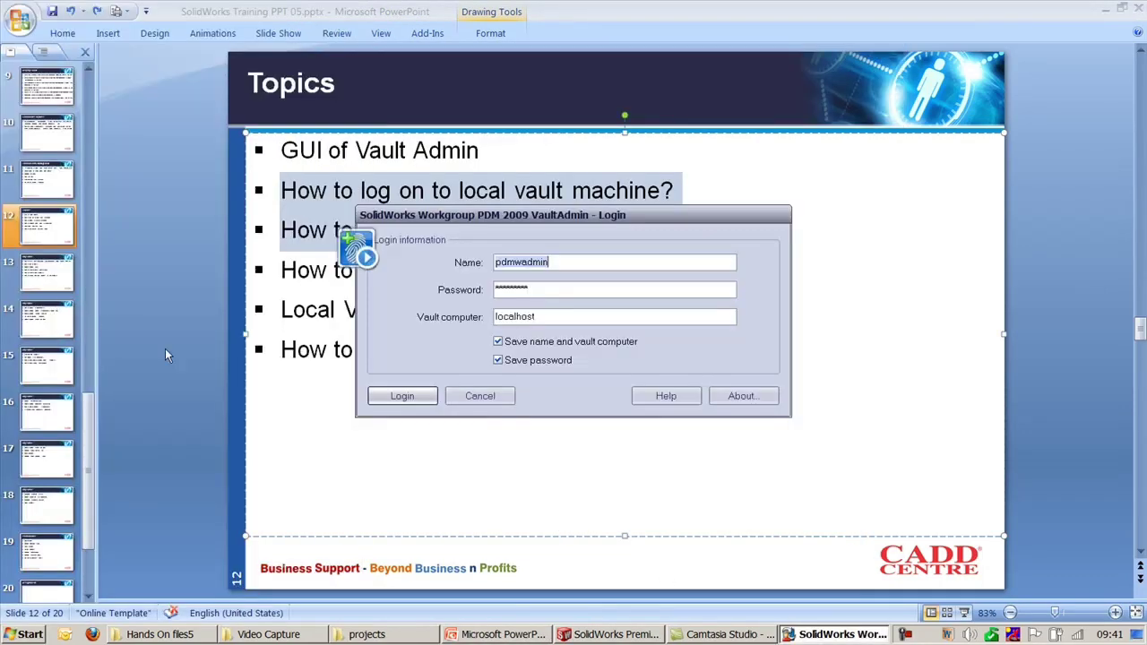
left_click(553, 314)
double_click(520, 319)
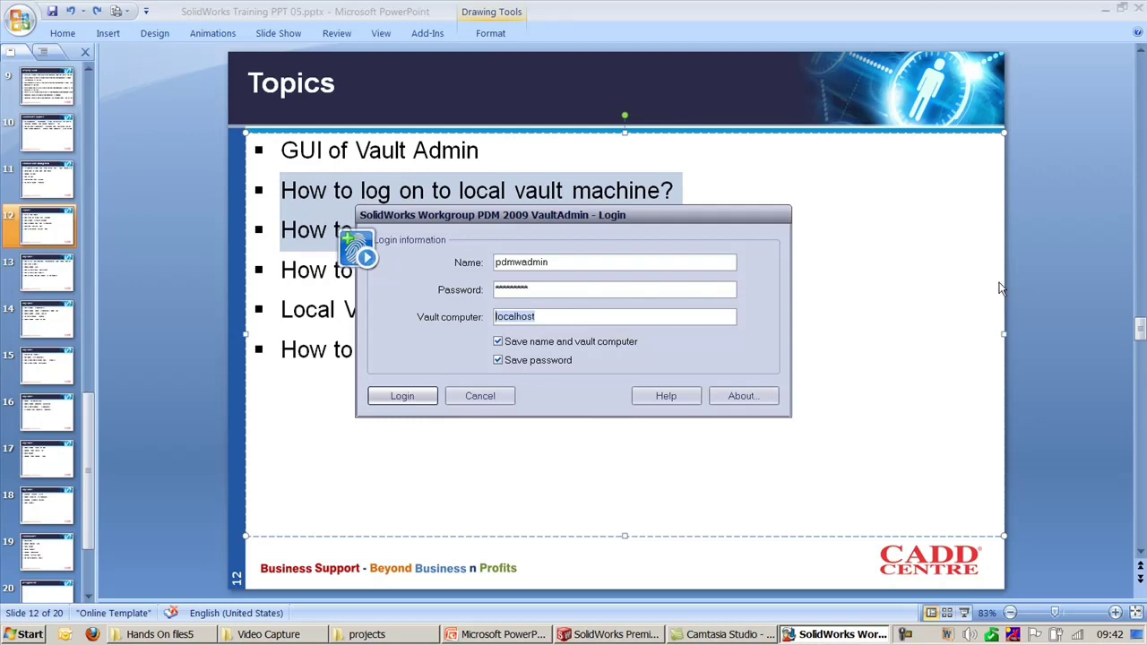
left_click(1040, 262)
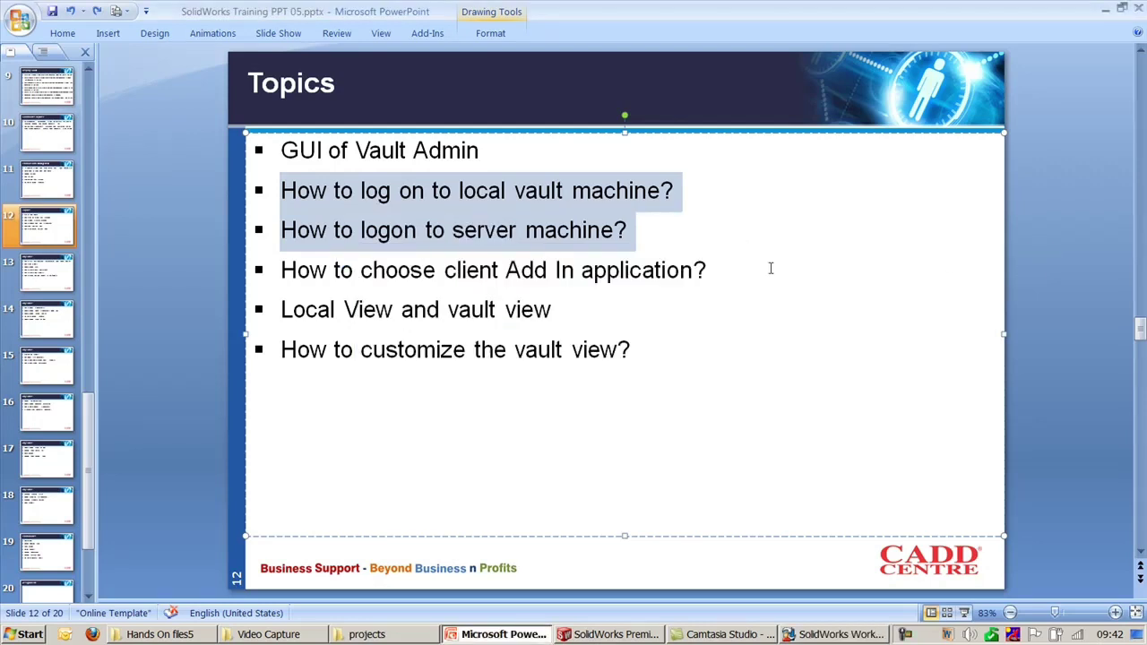
left_click_drag(715, 270, 286, 271)
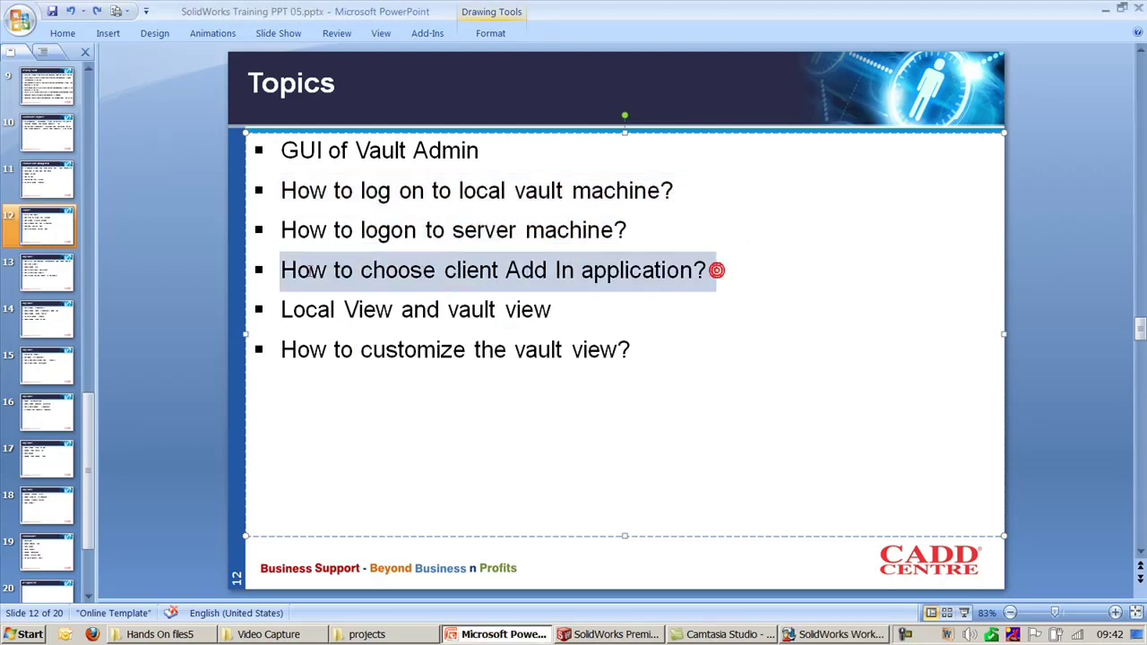
left_click(631, 636)
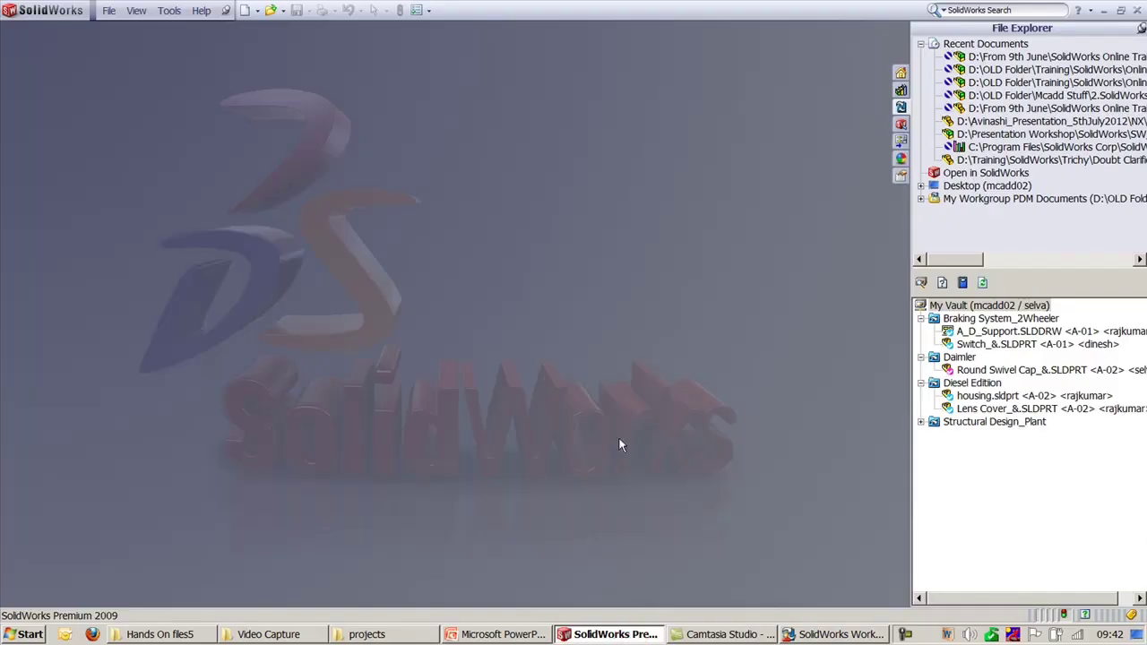
Step: Confirm the Add-Ins list with Workgroup PDM 2009 enabled
left_click(169, 10)
left_click(198, 108)
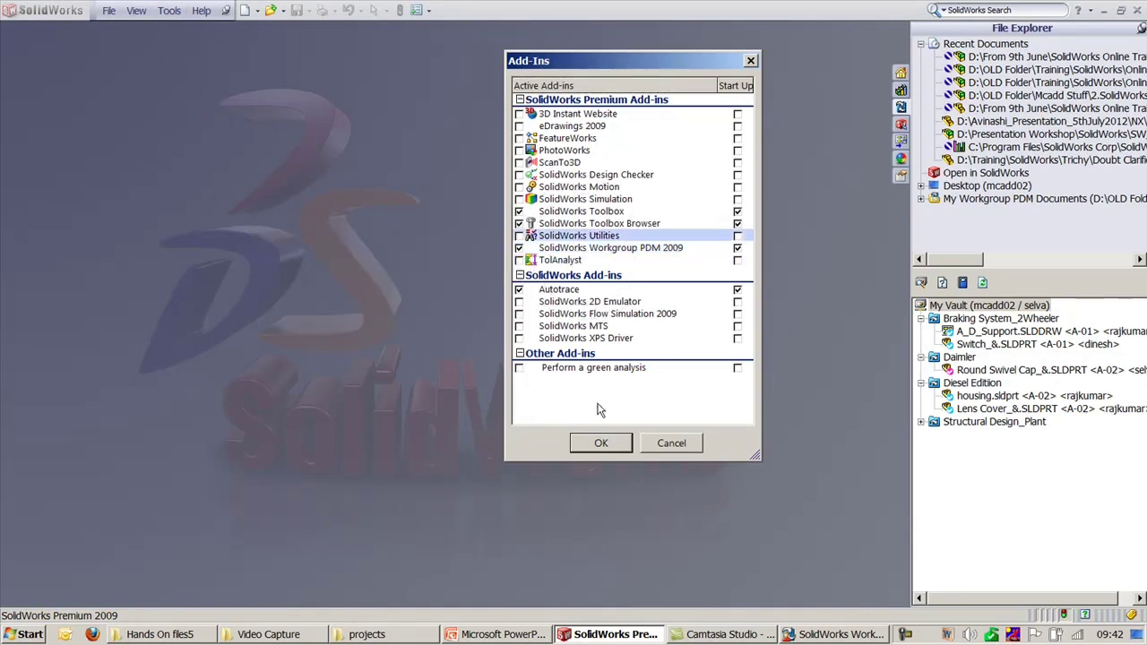
left_click(600, 443)
Step: Switch to the presentation, clear the bullet highlight and click through the side panel
left_click(621, 634)
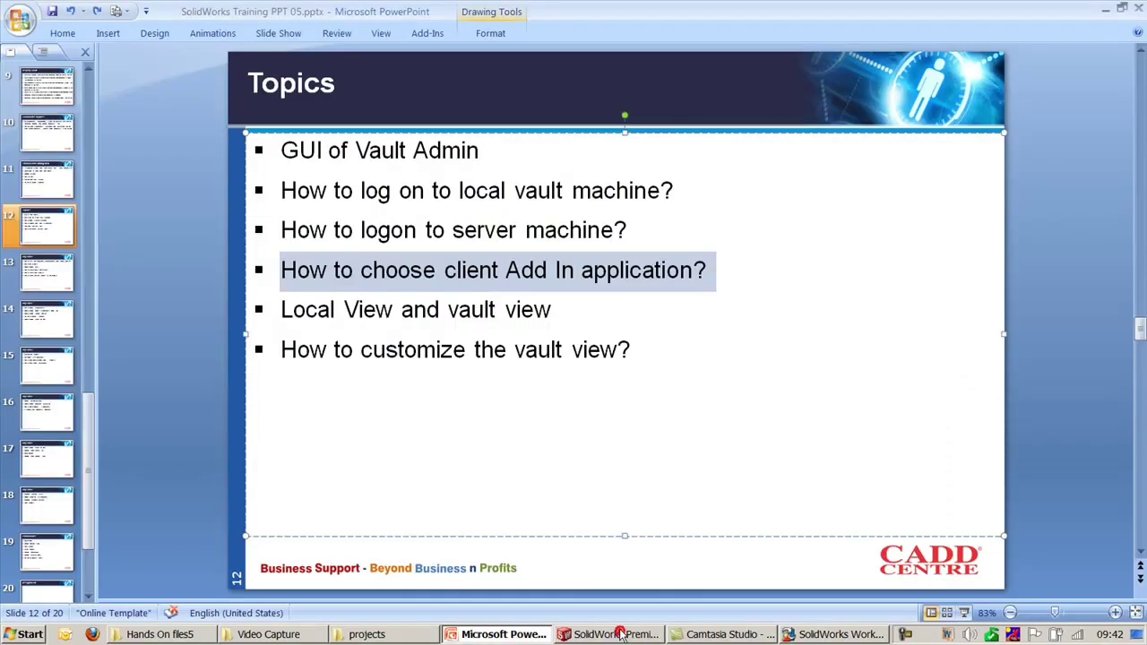
left_click(1046, 325)
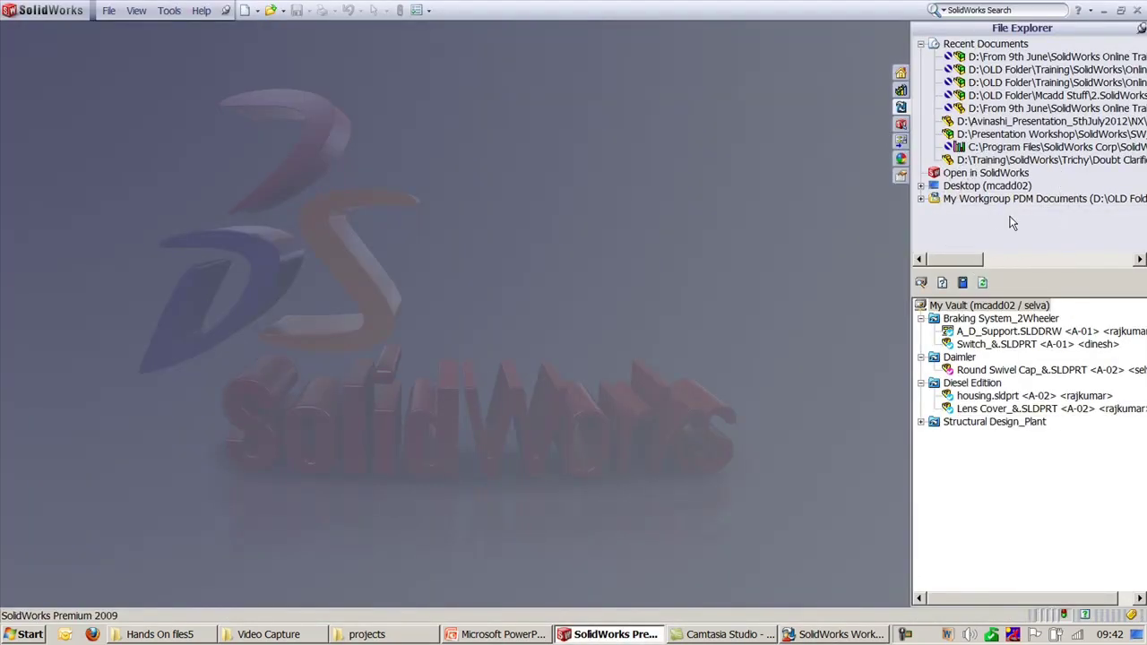
left_click(1079, 458)
left_click(1079, 458)
left_click(1080, 458)
left_click(1000, 212)
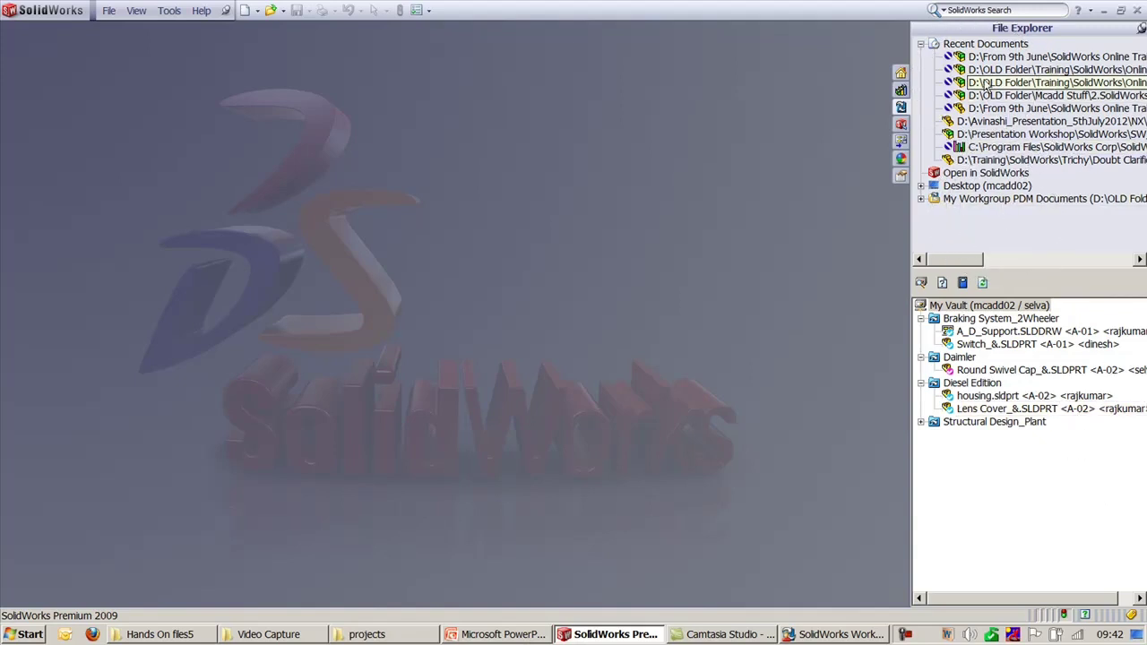
Step: Open the Slide Bracket assembly from Recent Documents, close it, and return to SolidWorks
double_click(1001, 56)
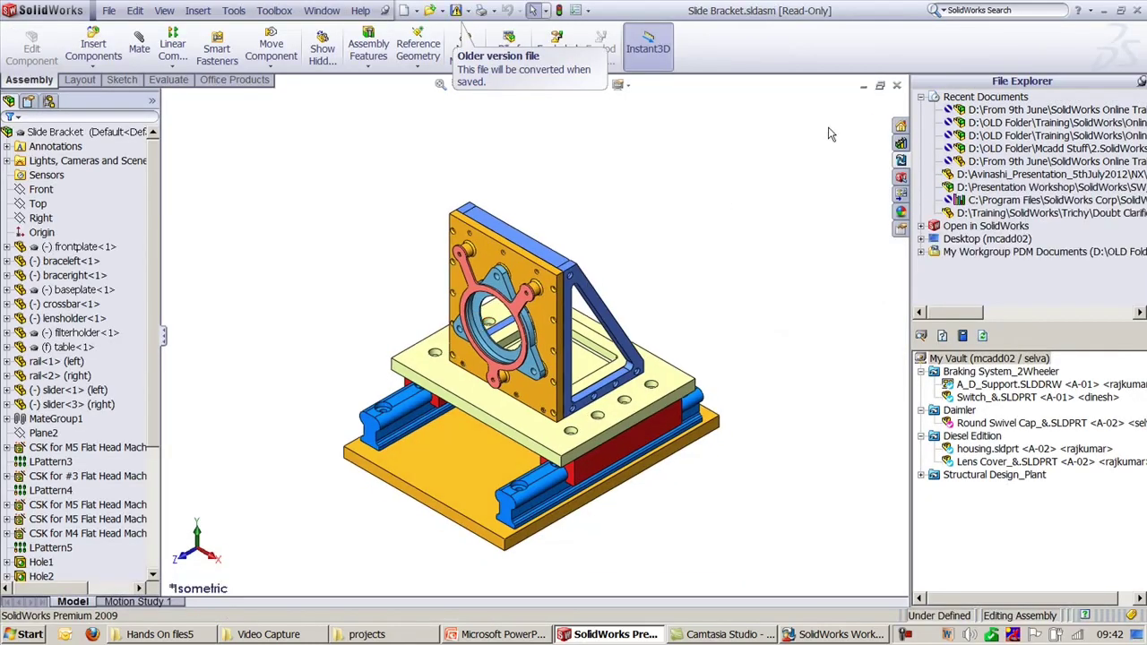
left_click(895, 85)
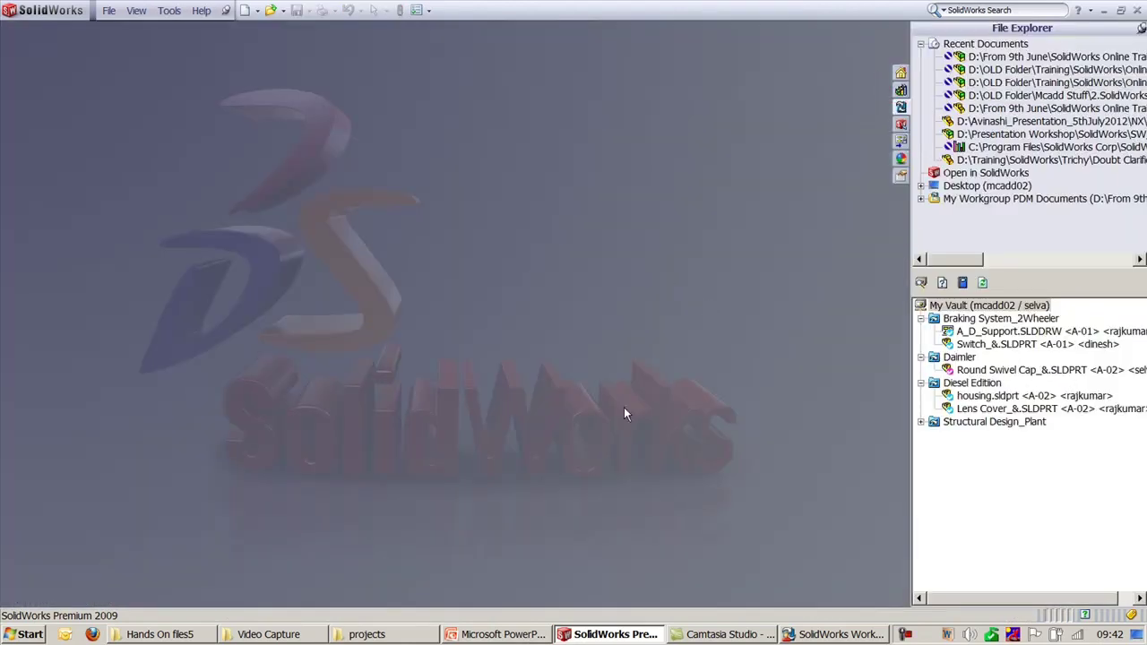
left_click(611, 632)
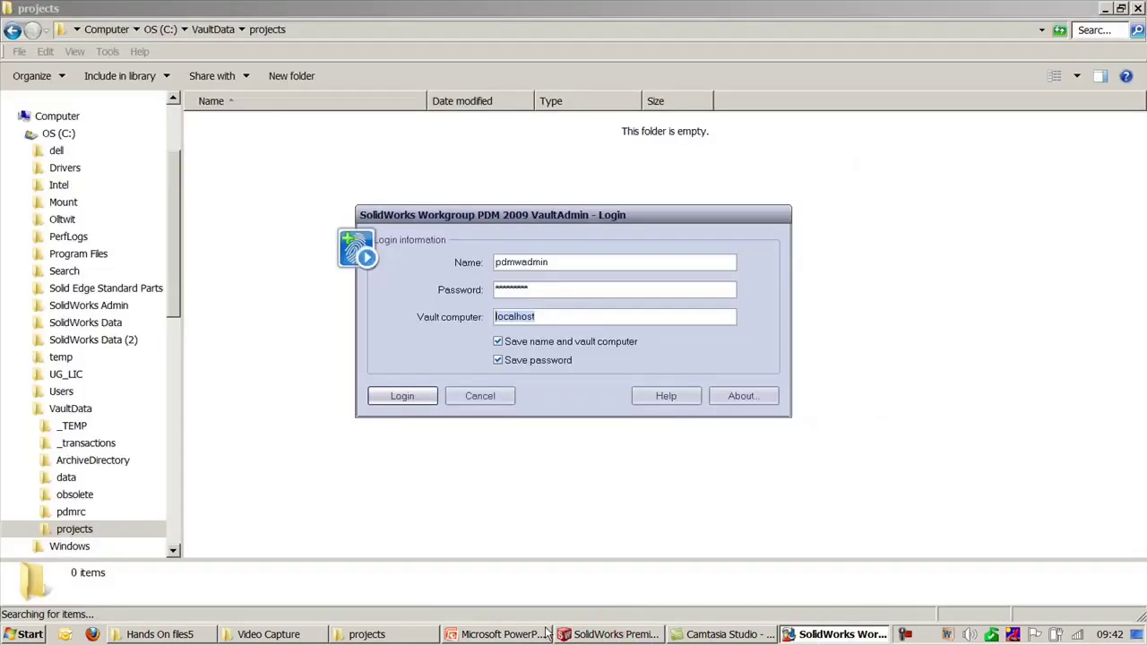
left_click(496, 634)
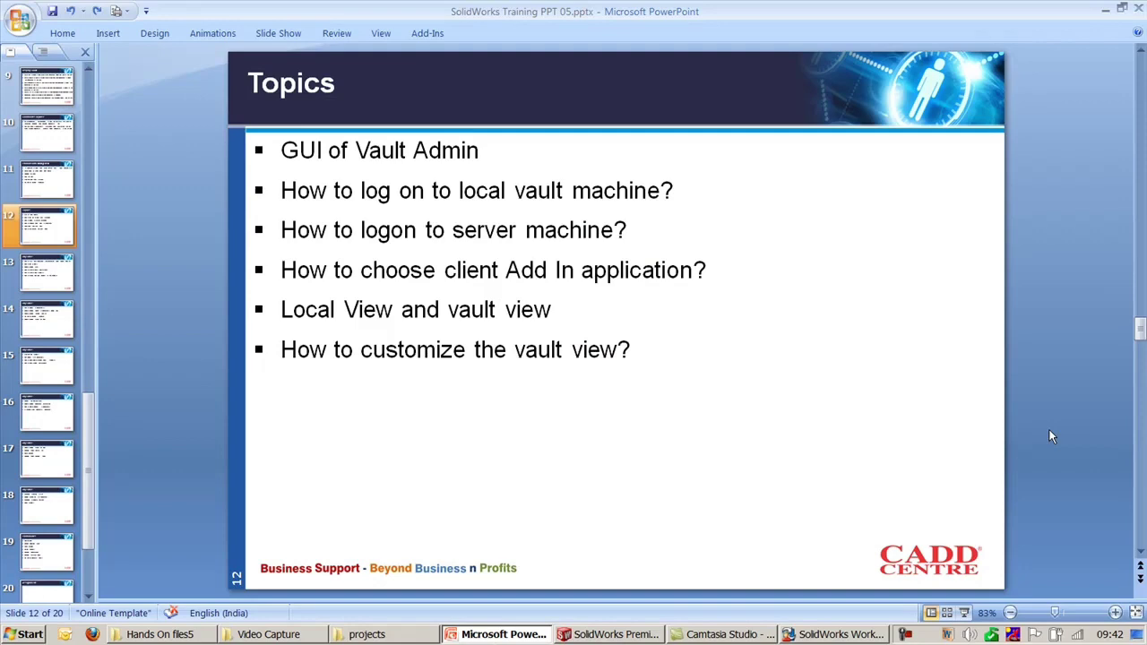
left_click(830, 632)
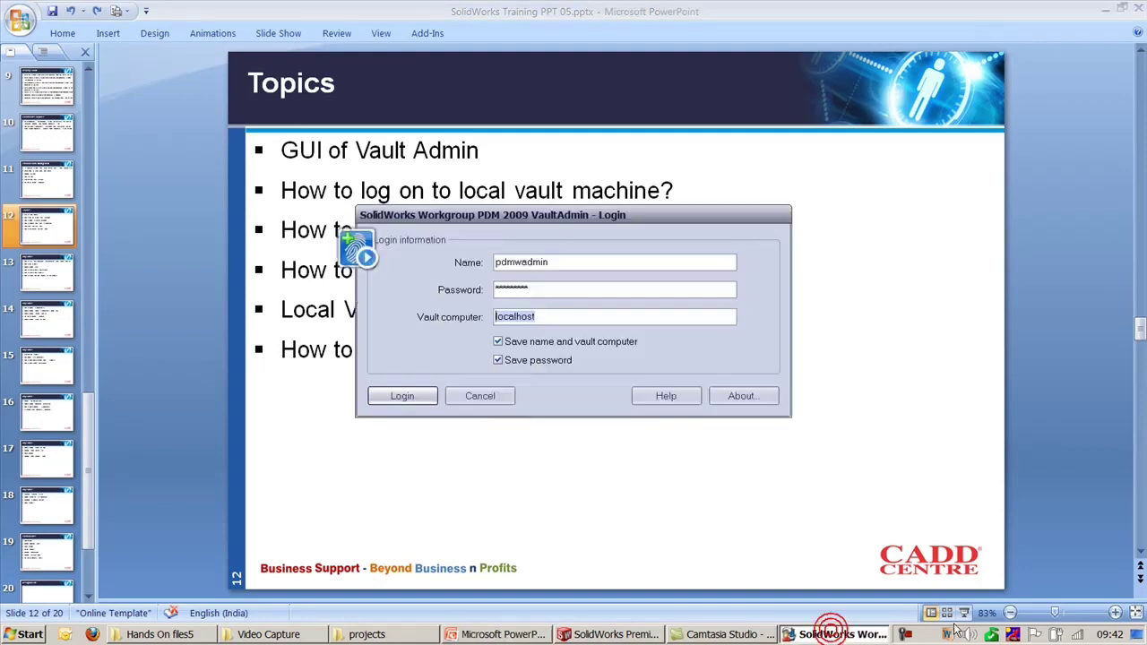
left_click(627, 635)
Step: Open Workgroup PDM Options and browse References/Where Used, Vault, Command Defaults, Folders and Labels
right_click(1008, 471)
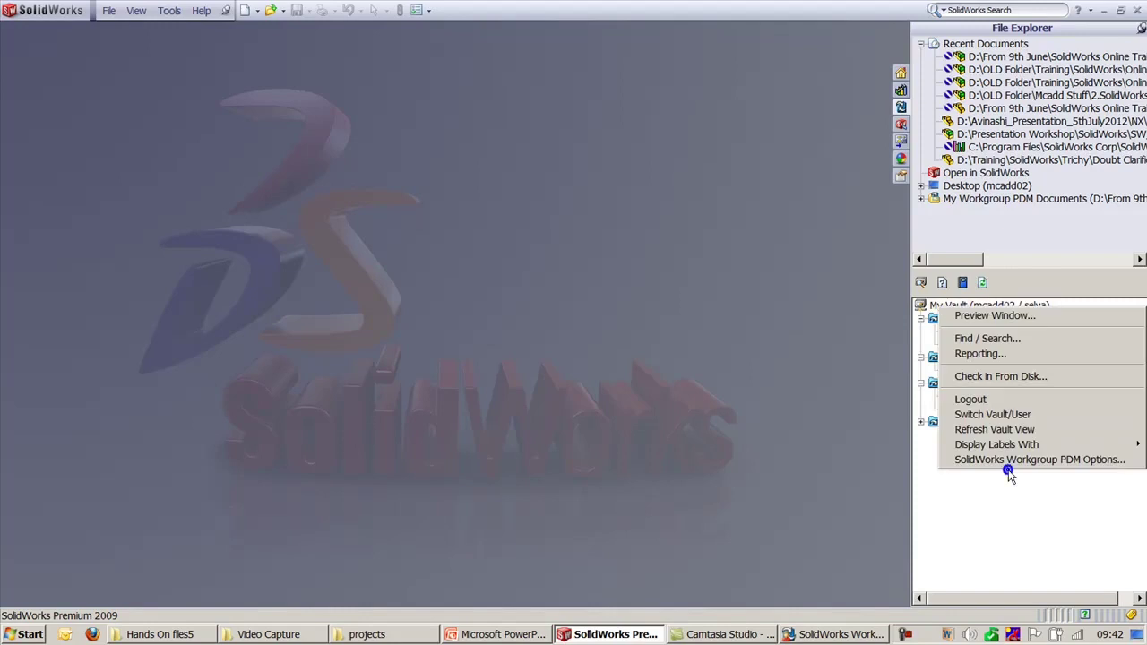
mouse_move(1017, 446)
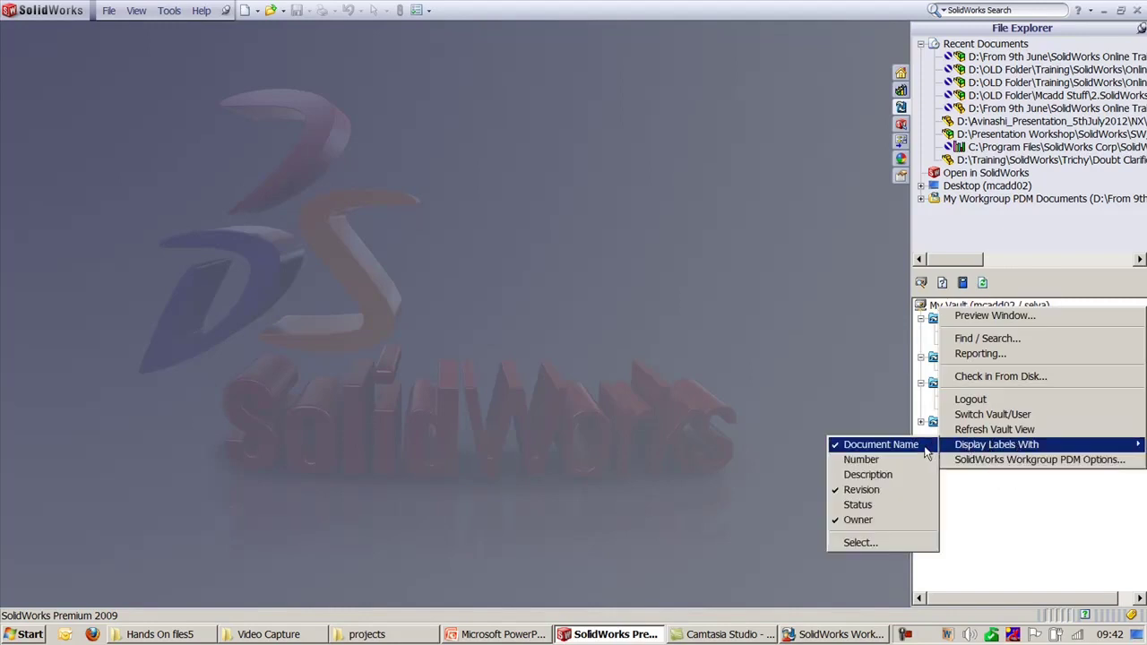
left_click(1003, 462)
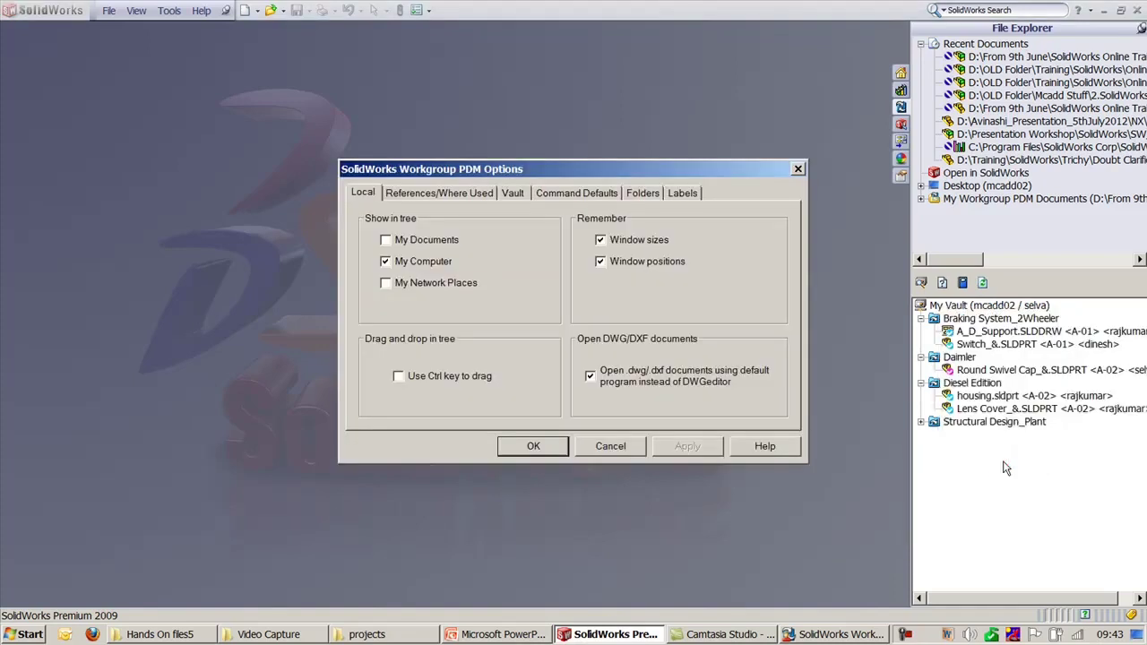
left_click(436, 193)
left_click(515, 194)
left_click(571, 194)
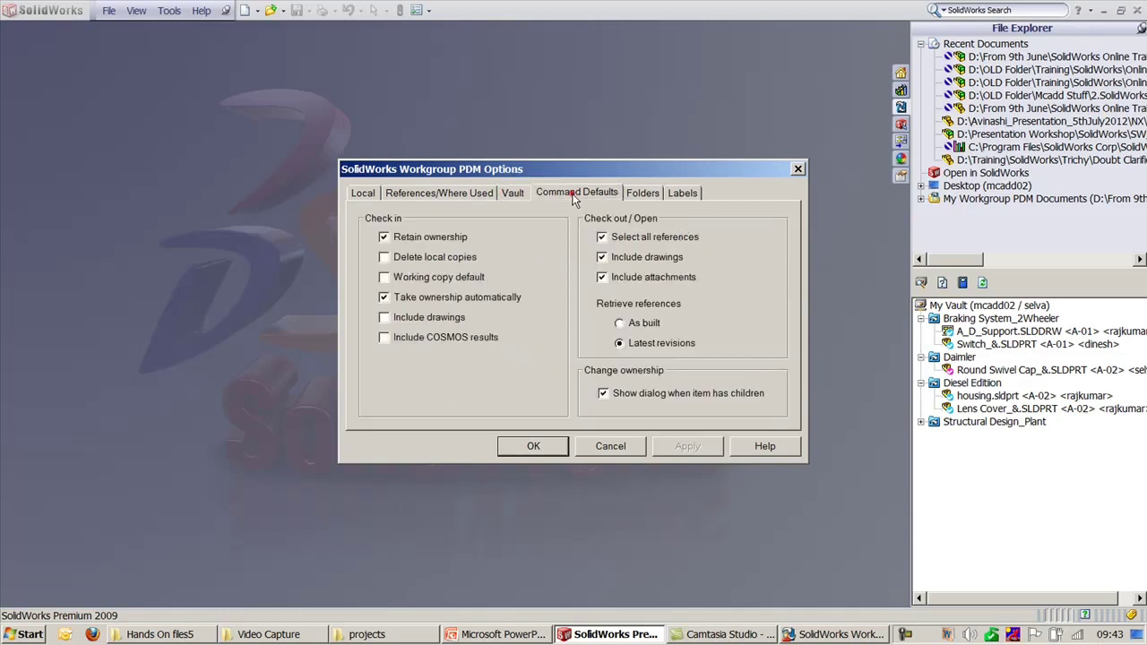
left_click(644, 194)
left_click(681, 193)
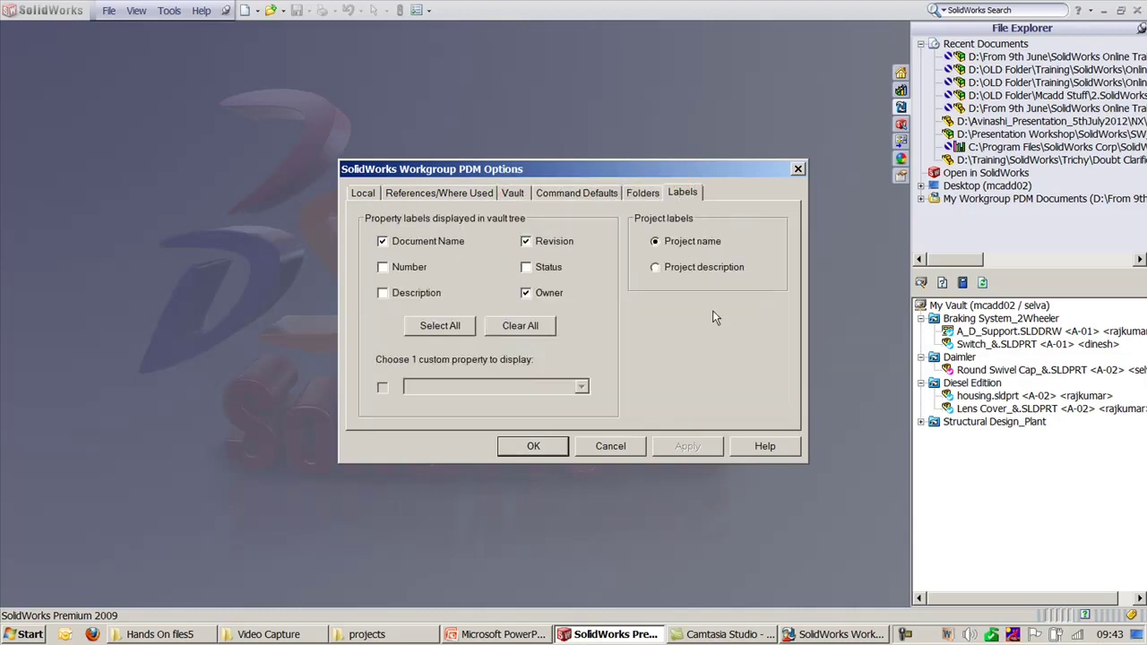
Step: Try adding Status to the labels, dismiss the vault error, revert to Document Name, Revision, Owner, and OK
left_click(526, 267)
left_click(668, 450)
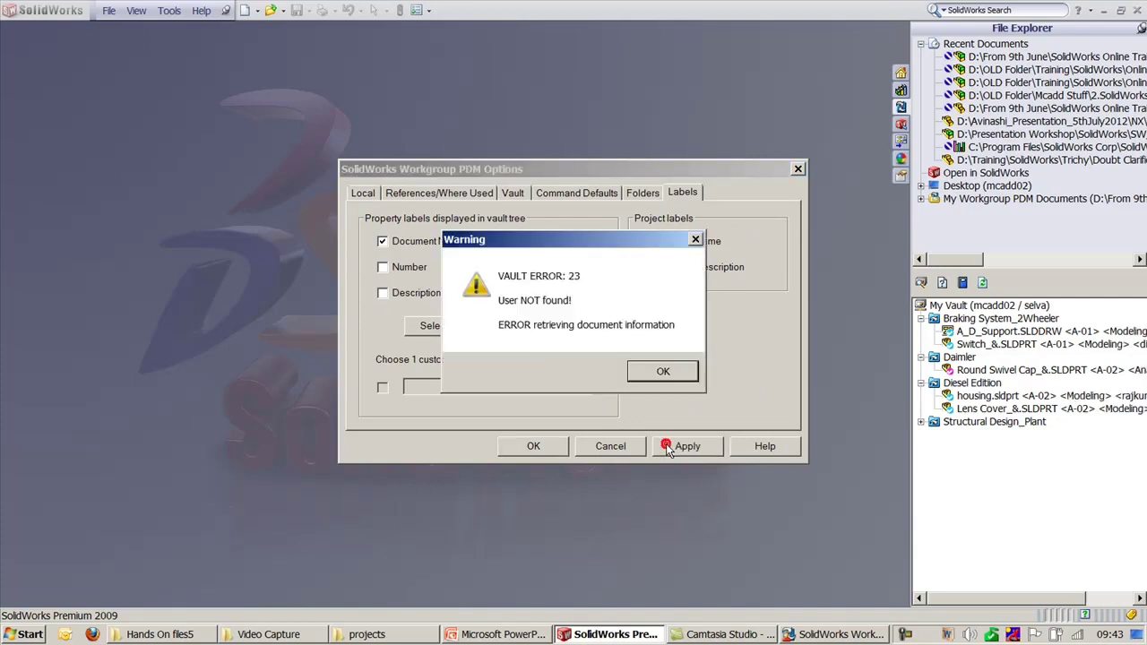
left_click(663, 374)
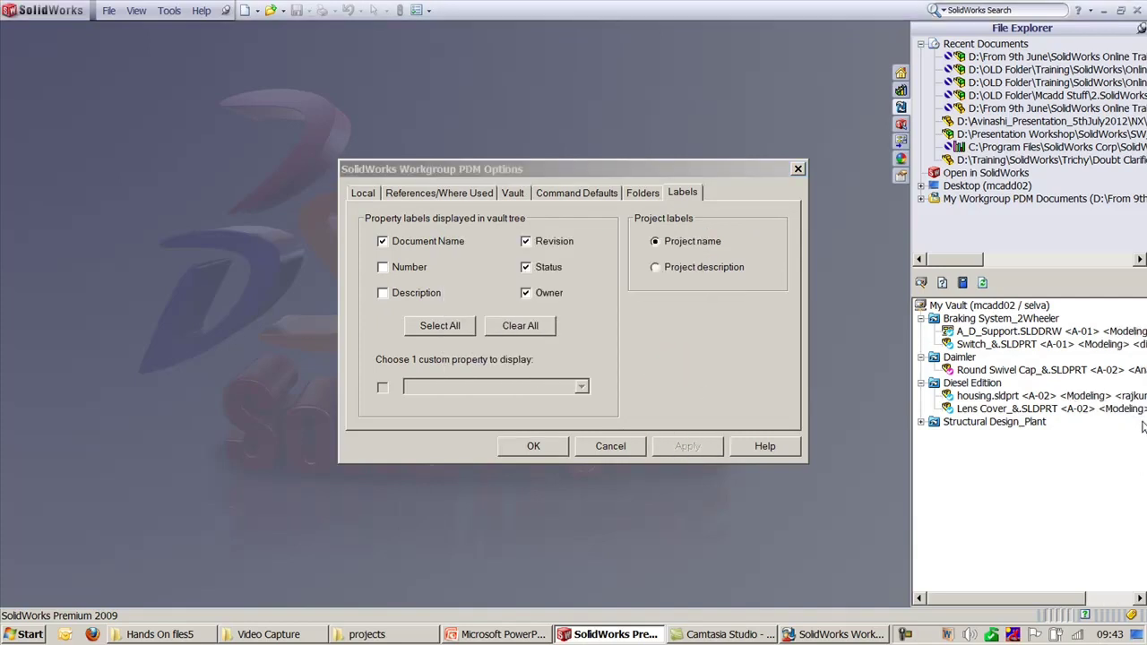
left_click(526, 267)
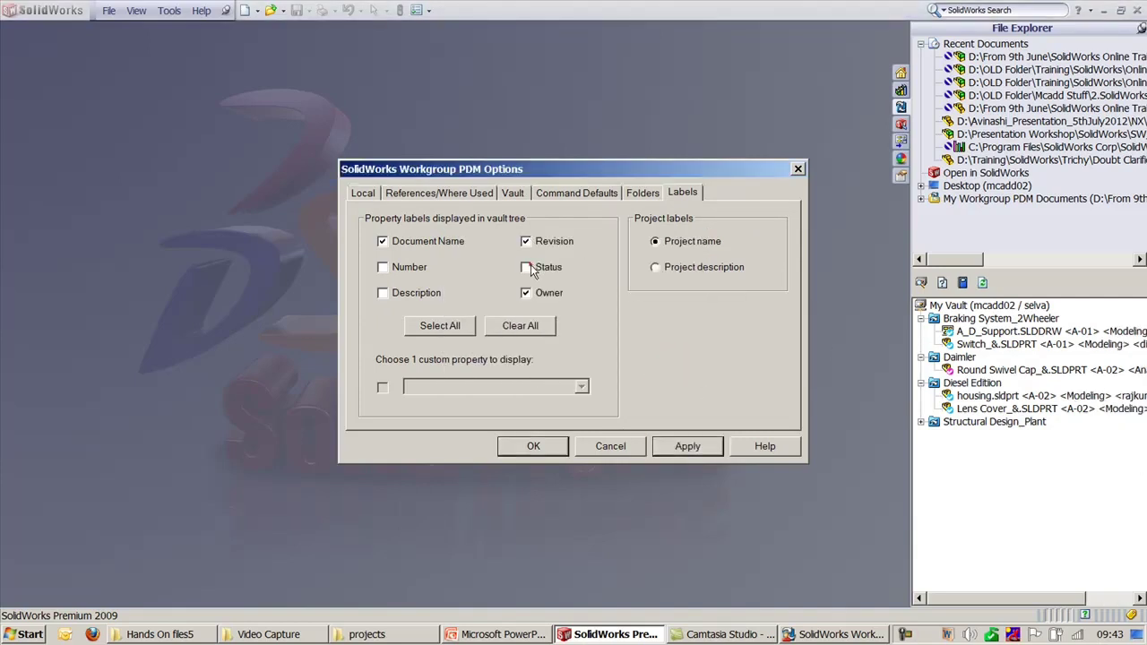
left_click(699, 450)
left_click(661, 371)
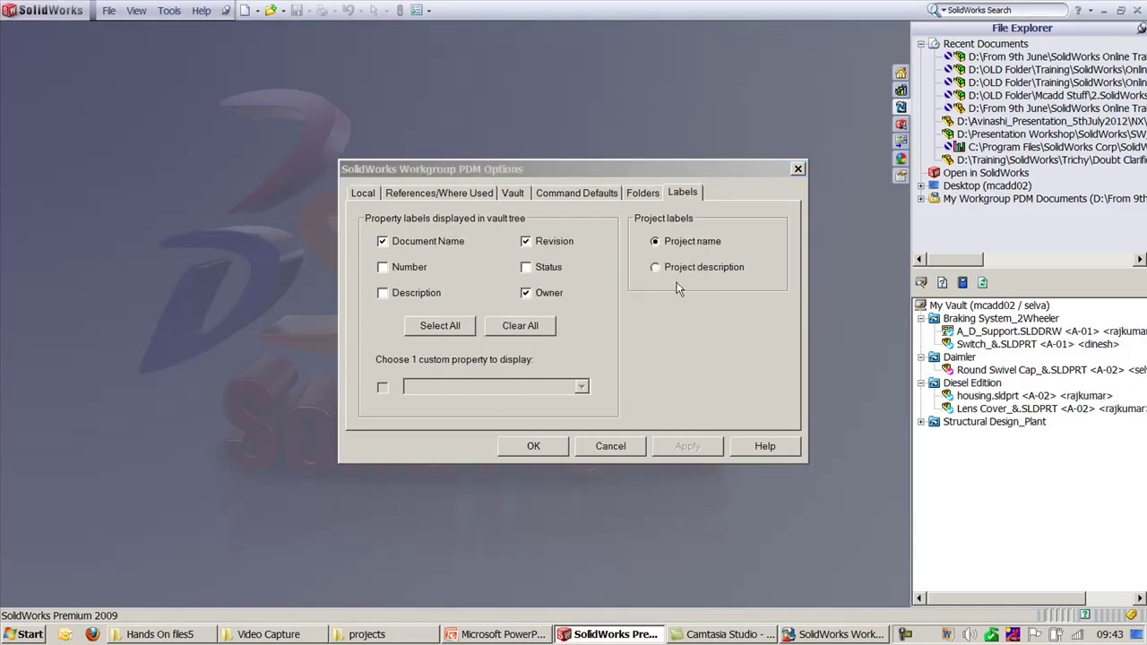
left_click(533, 446)
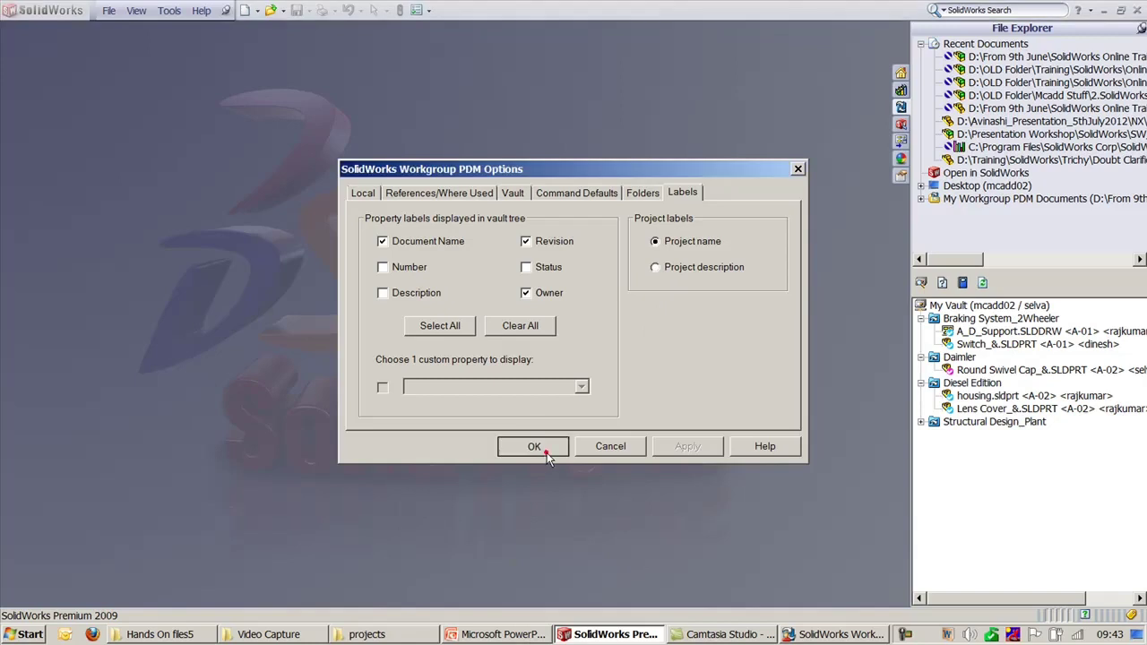
Step: Dismiss the remaining vault error warning
left_click(663, 371)
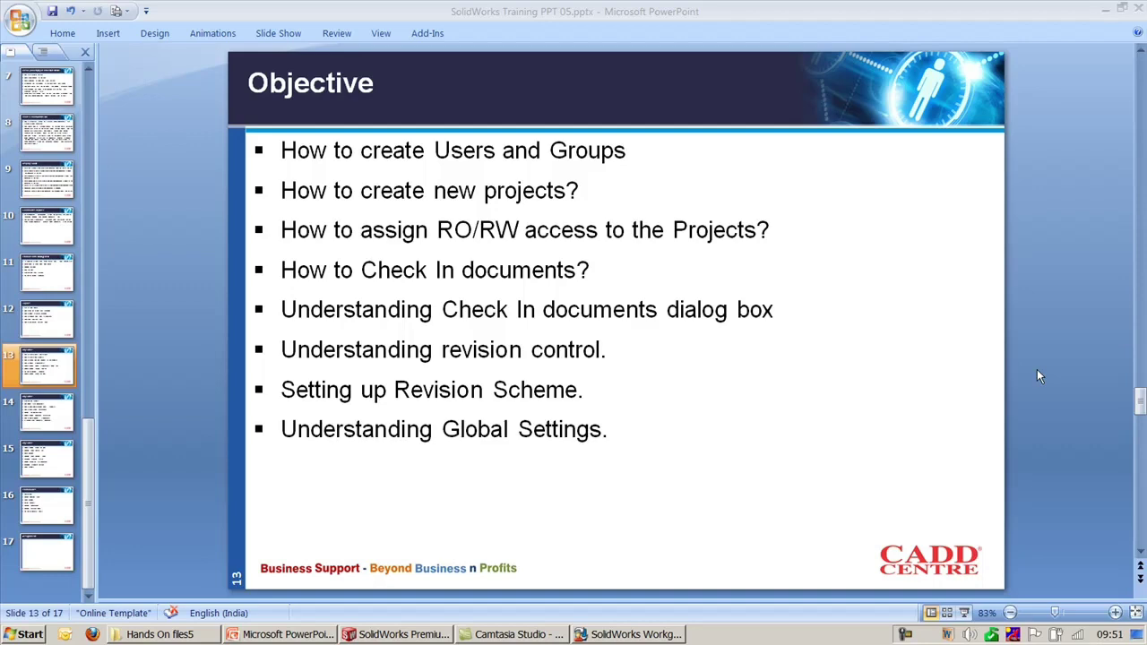
Step: Cancel the old VaultAdmin login and relaunch Workgroup PDM VaultAdmin from the Start menu
left_click(661, 634)
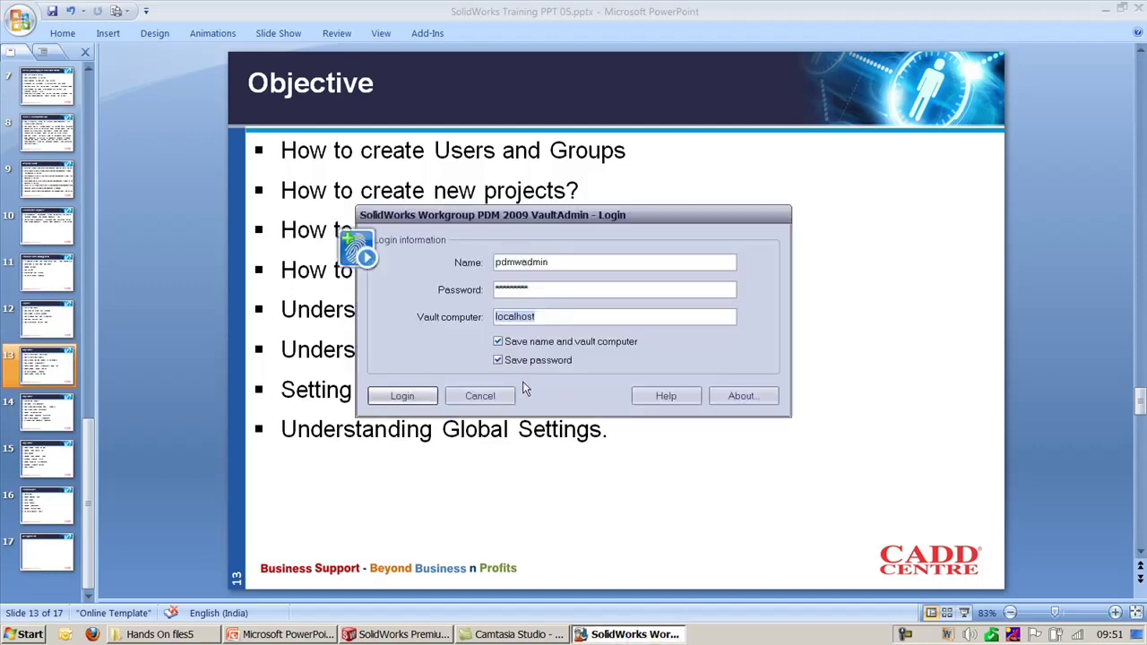
left_click(484, 404)
left_click(29, 634)
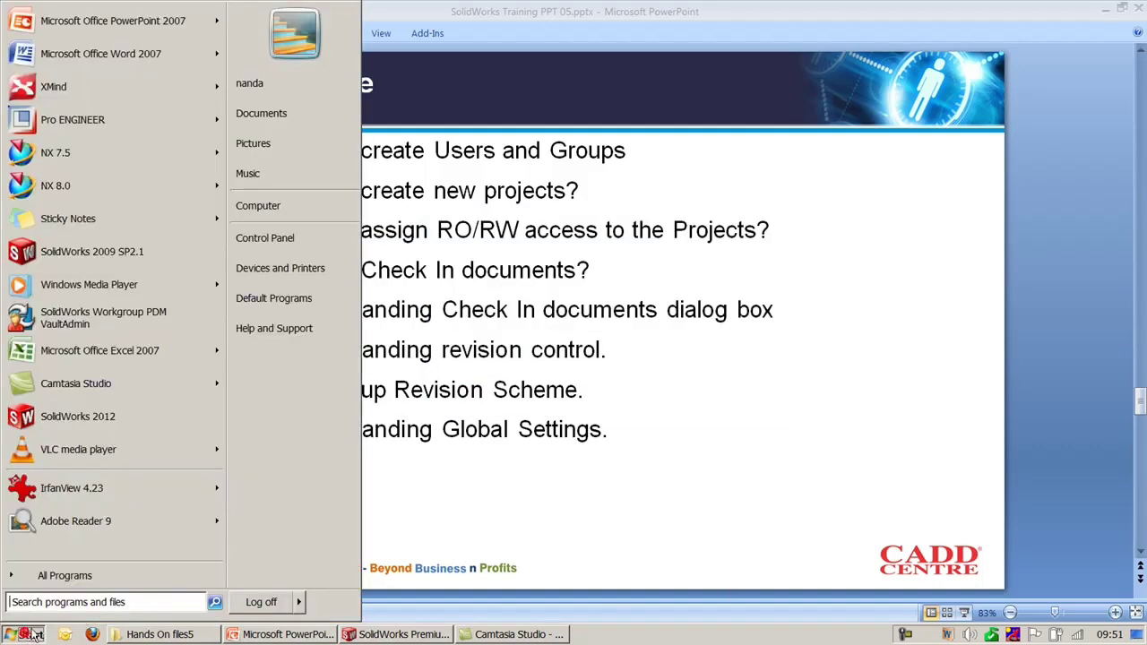
left_click(65, 321)
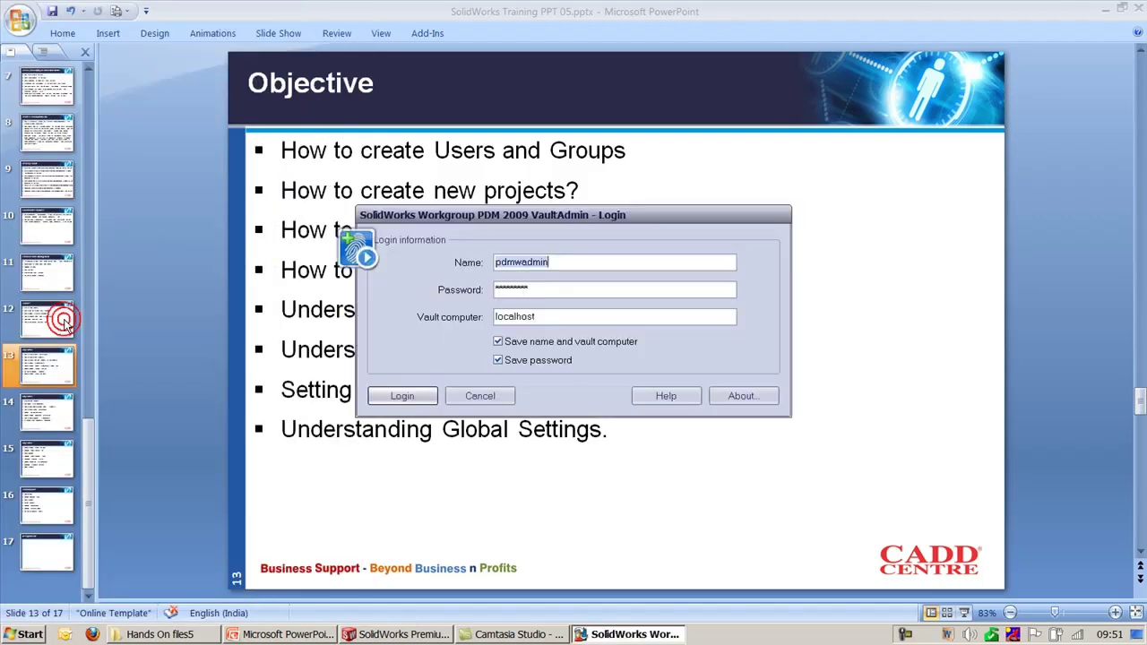
Step: Log in to the vault as administrator and view the Users and Groups tab
left_click(565, 257)
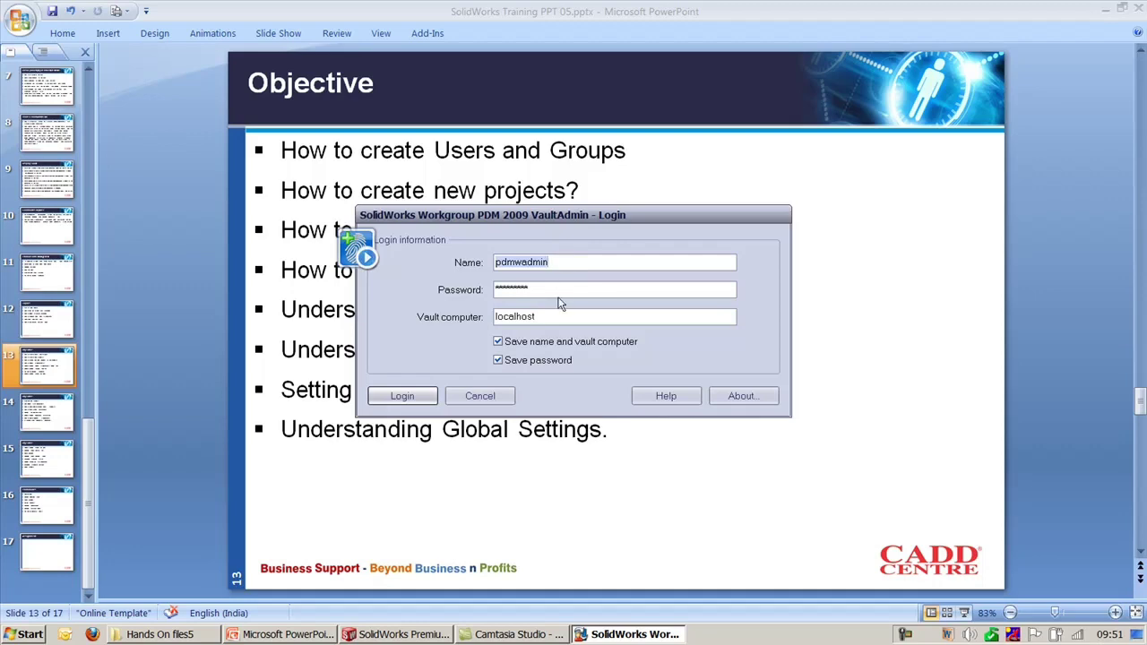
left_click(412, 396)
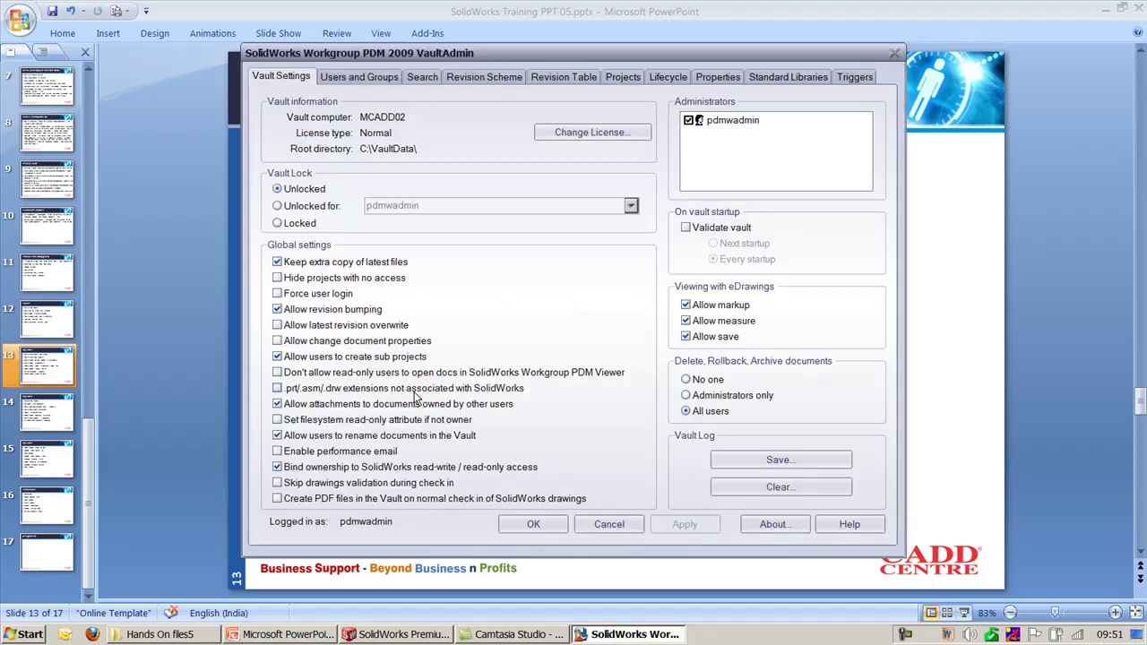
left_click(355, 79)
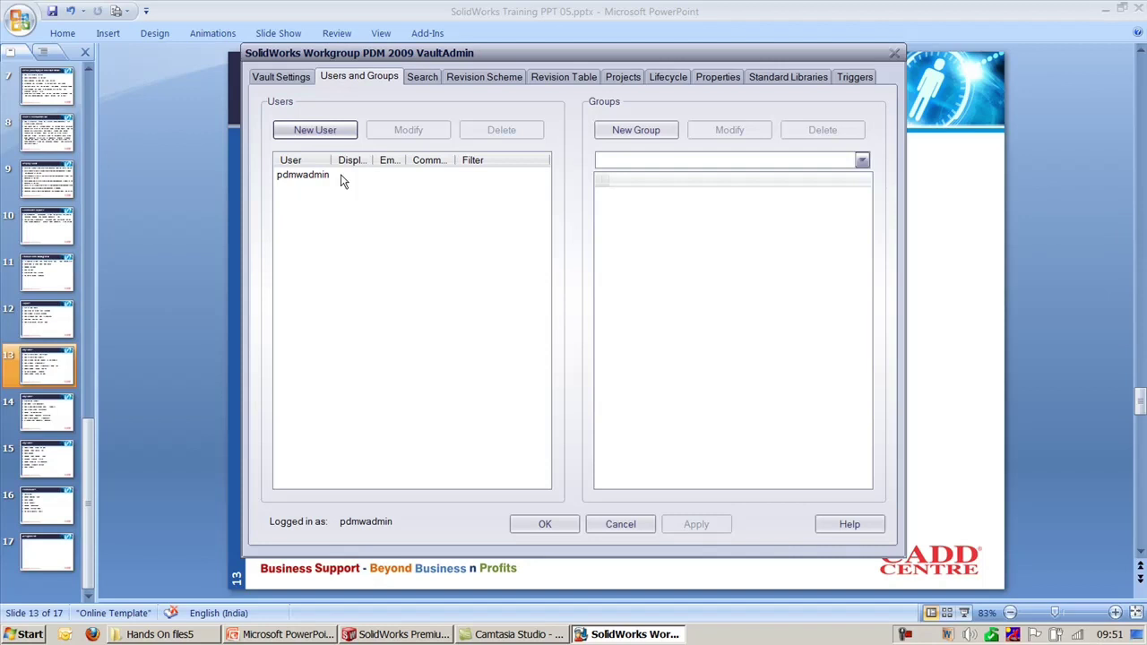
Step: Create the first two vault users, each without a password
left_click(312, 133)
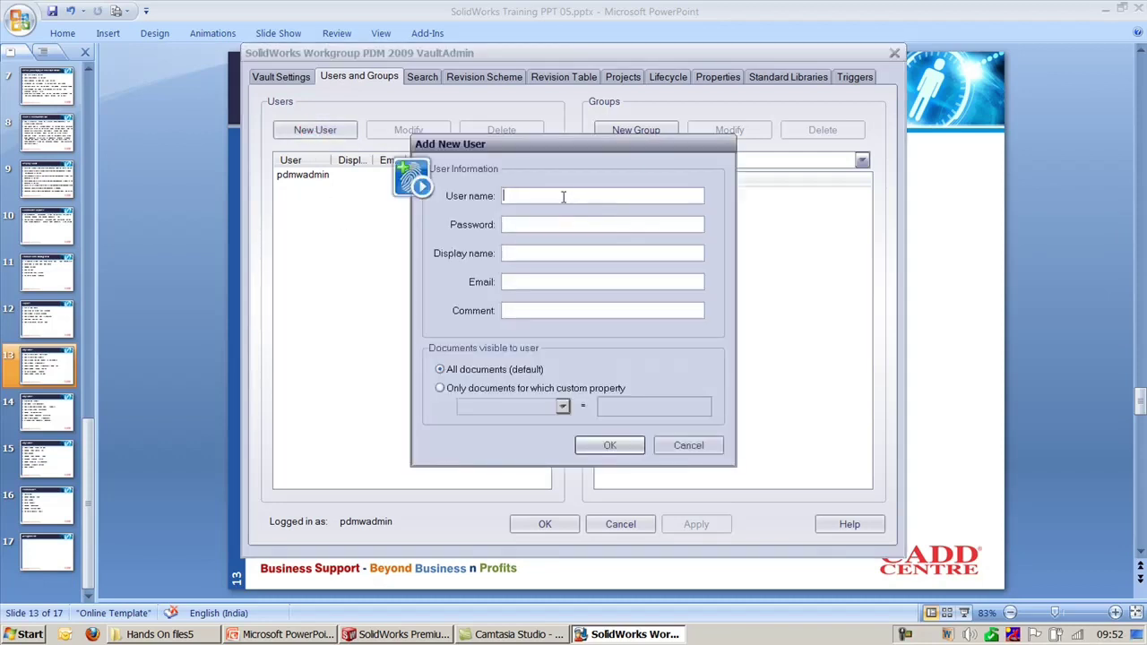
type("Raja")
left_click(531, 226)
left_click(533, 251)
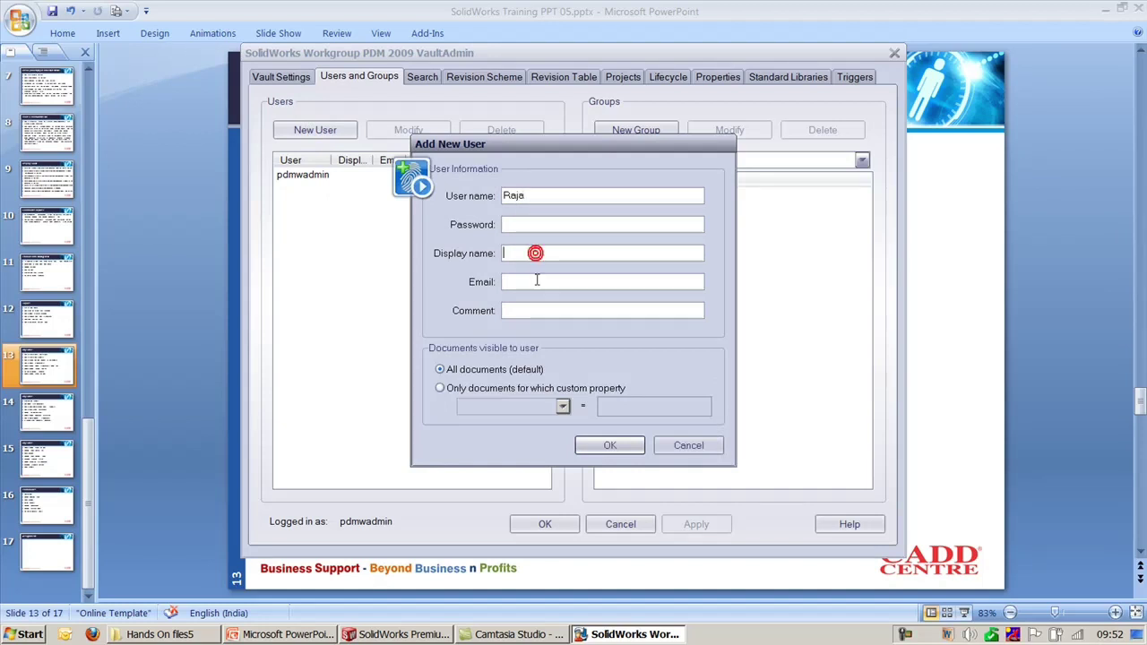
left_click(536, 280)
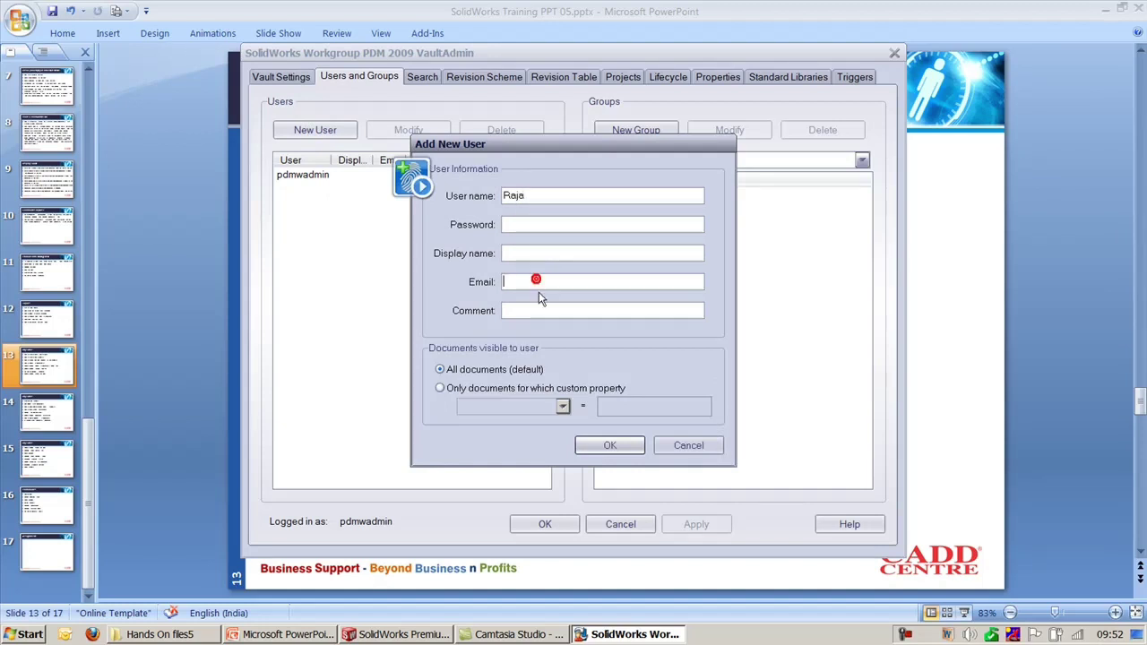
left_click(601, 445)
left_click(584, 349)
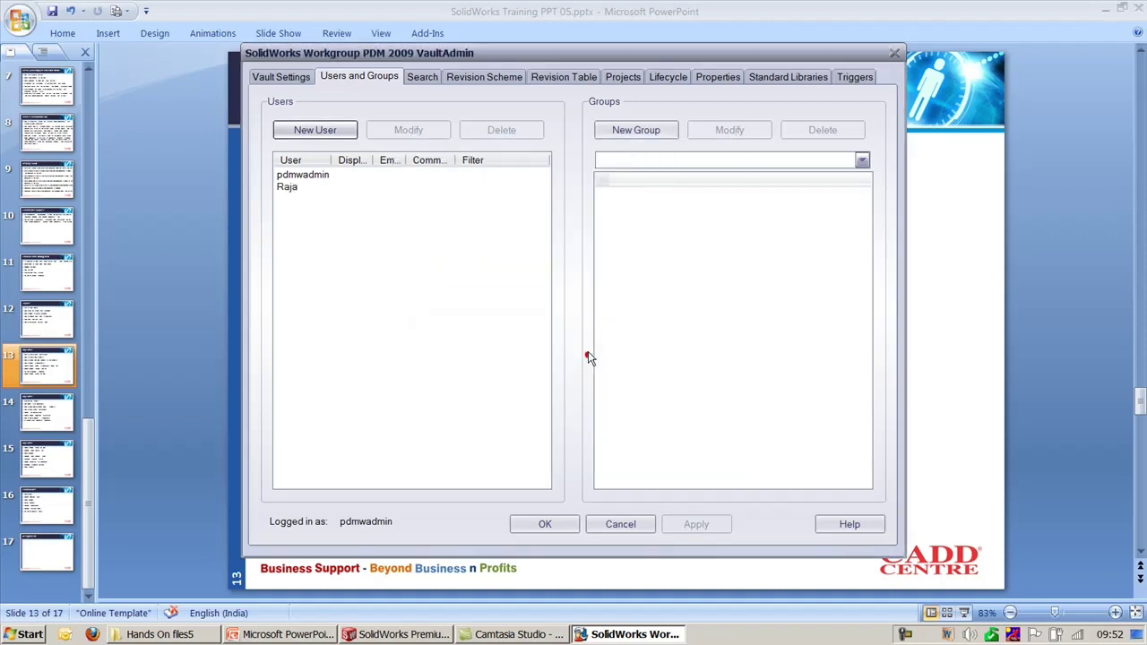
left_click(320, 130)
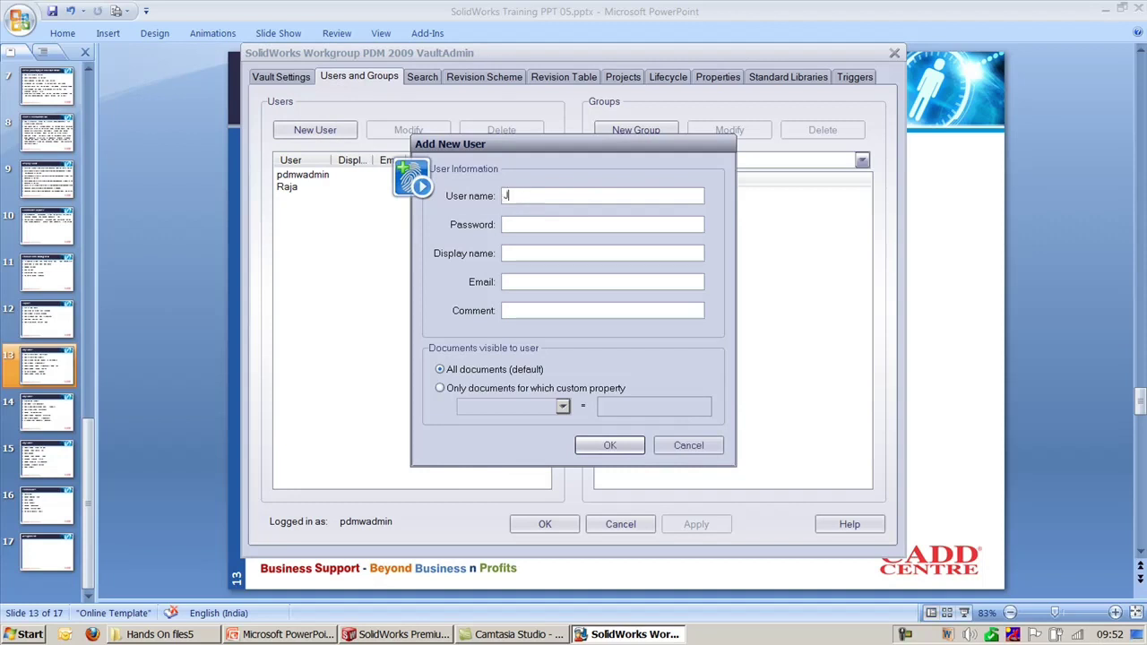
type("John")
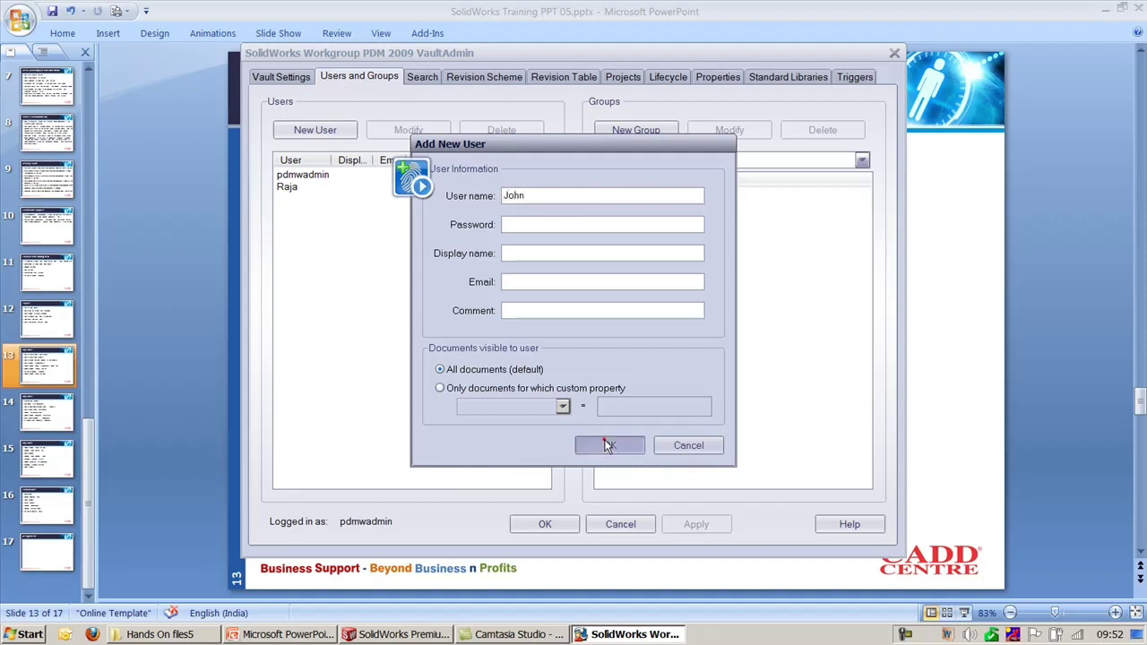
left_click(607, 445)
left_click(589, 354)
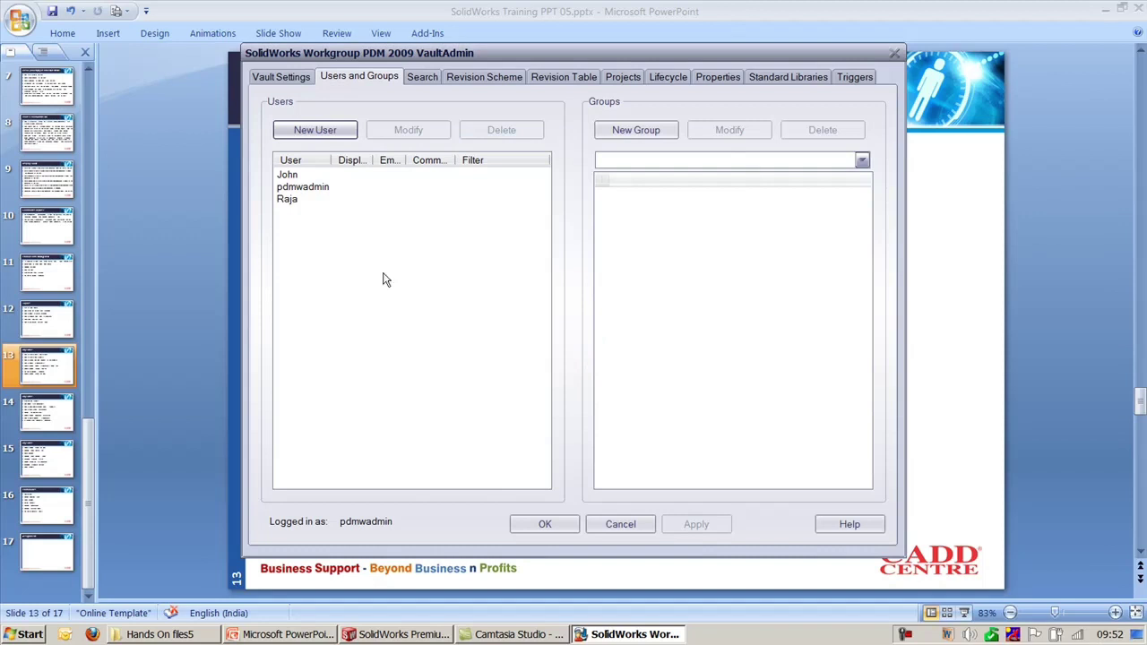
Step: Create the third and fourth vault users, also without passwords
left_click(325, 131)
left_click(551, 196)
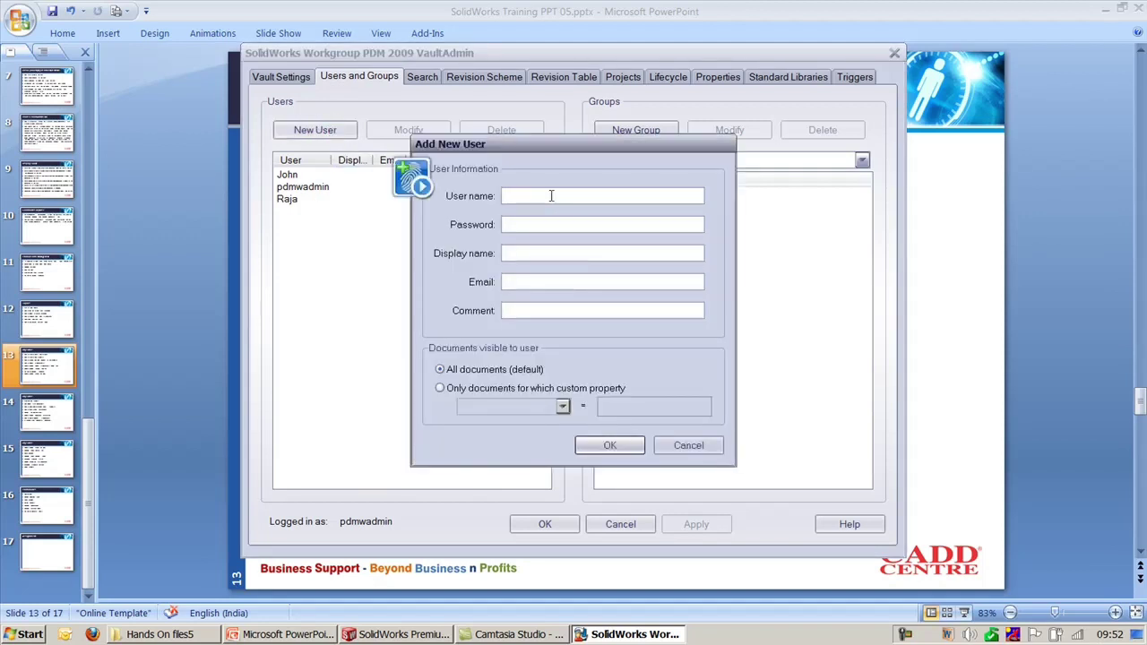
type("Rizwan")
left_click(609, 446)
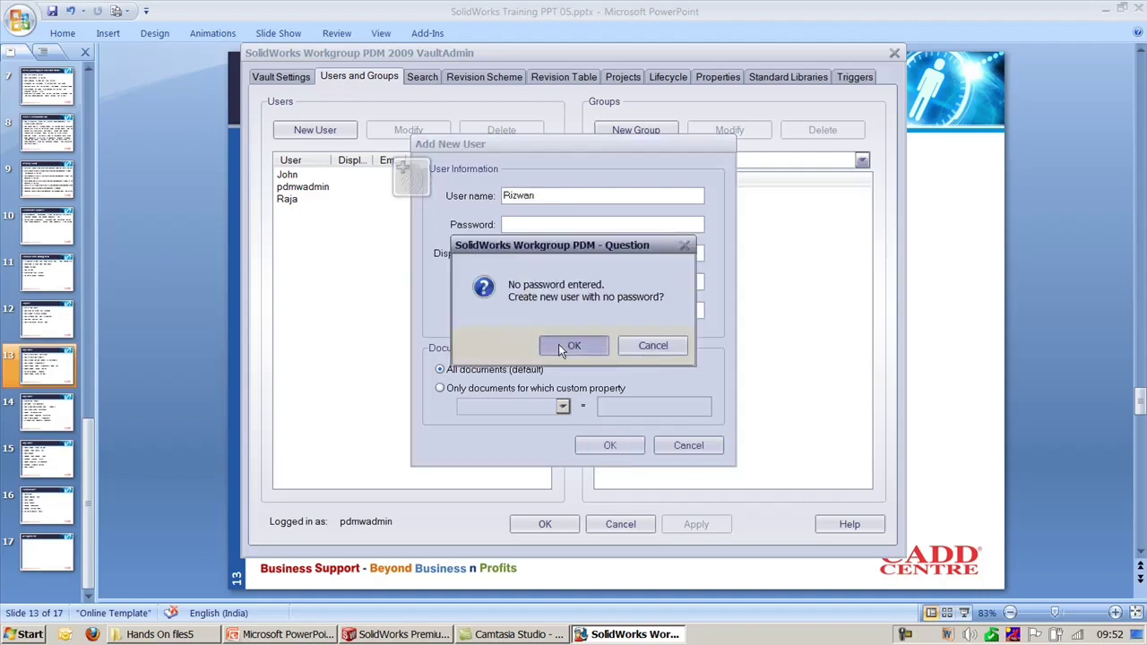
left_click(562, 346)
left_click(316, 130)
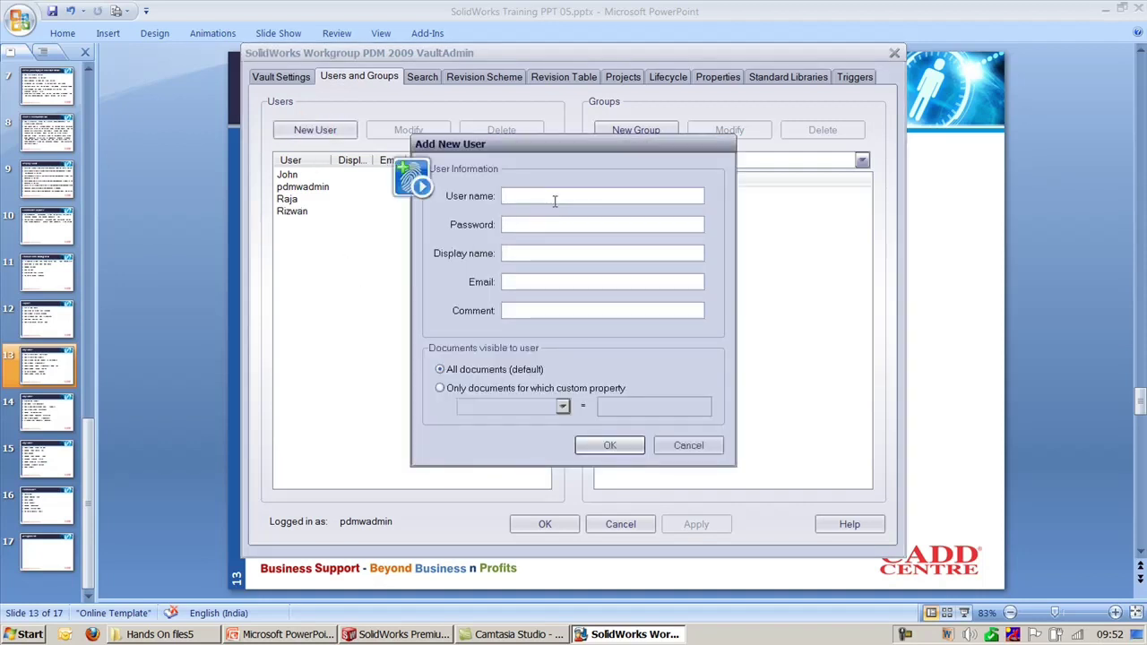
type("Shinoj")
left_click(627, 441)
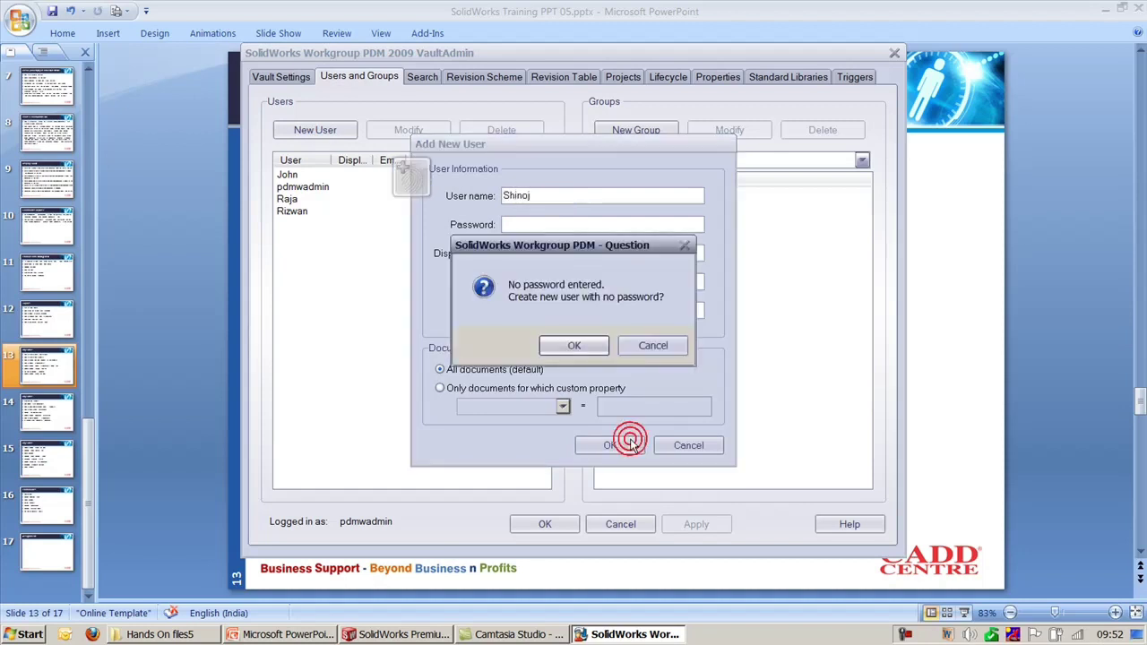
left_click(575, 346)
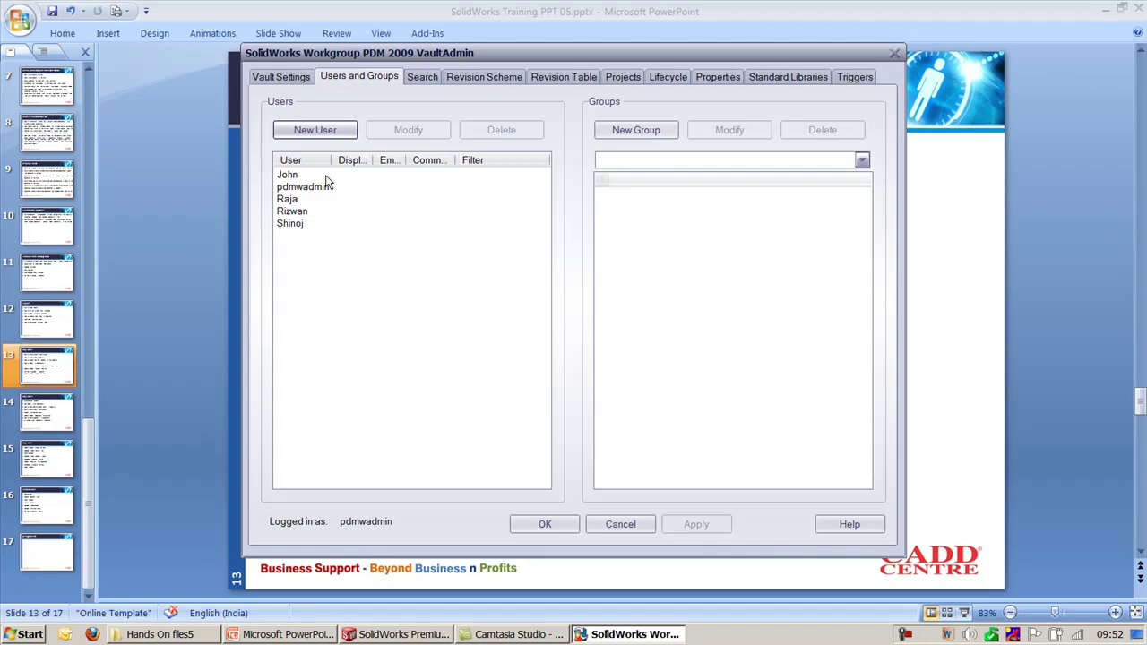
Step: Create a new user group named 'Whirlpool'
left_click(660, 138)
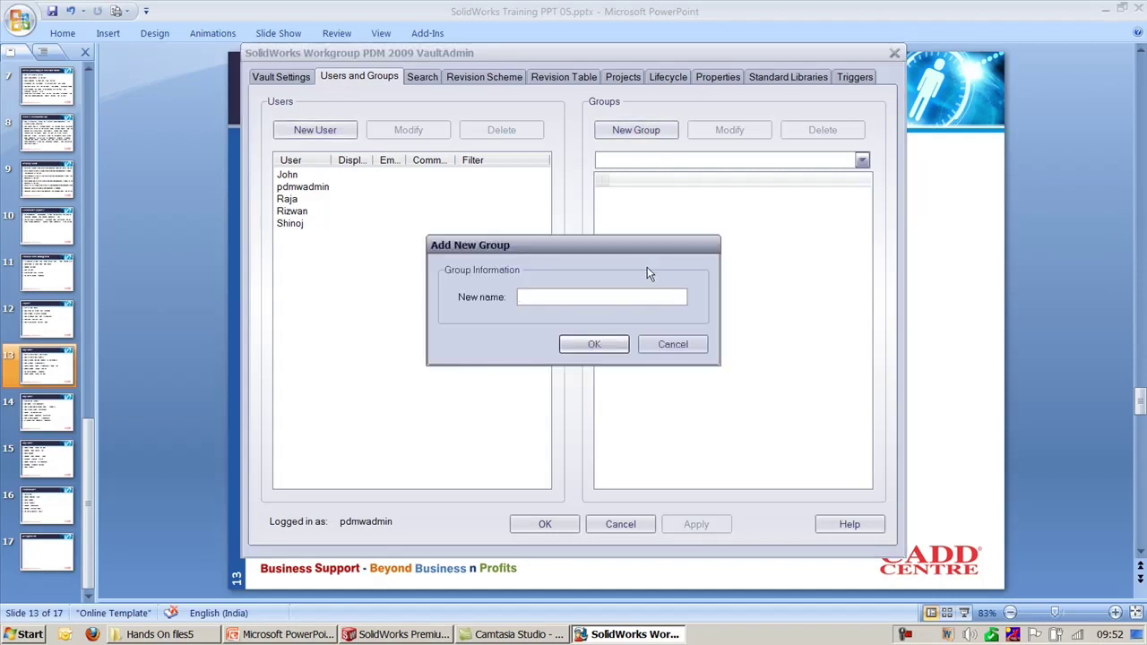
type("Whirlpool")
left_click(618, 344)
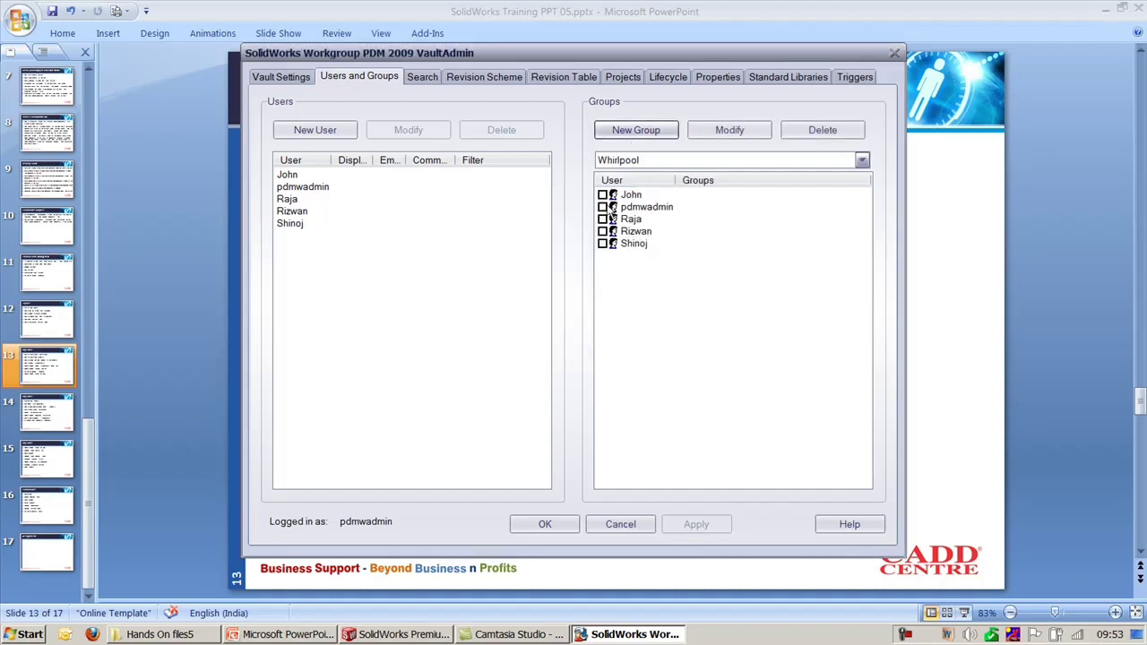
Step: Add the administrator and two users to Whirlpool and save the membership
left_click(602, 207)
left_click(602, 195)
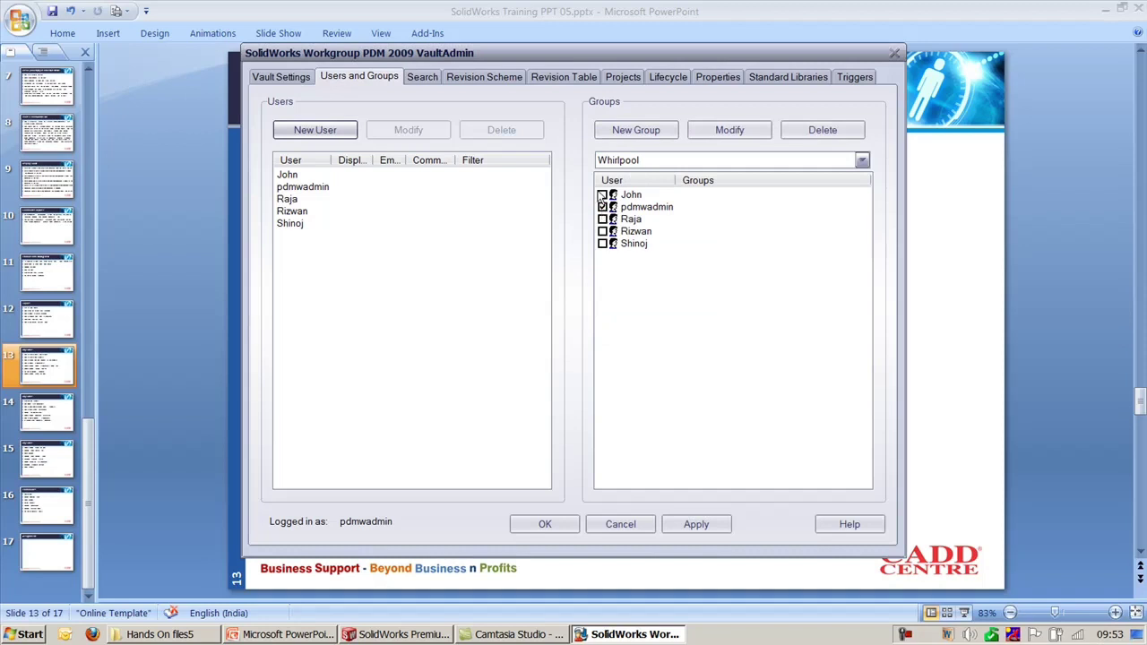
left_click(602, 219)
left_click(694, 527)
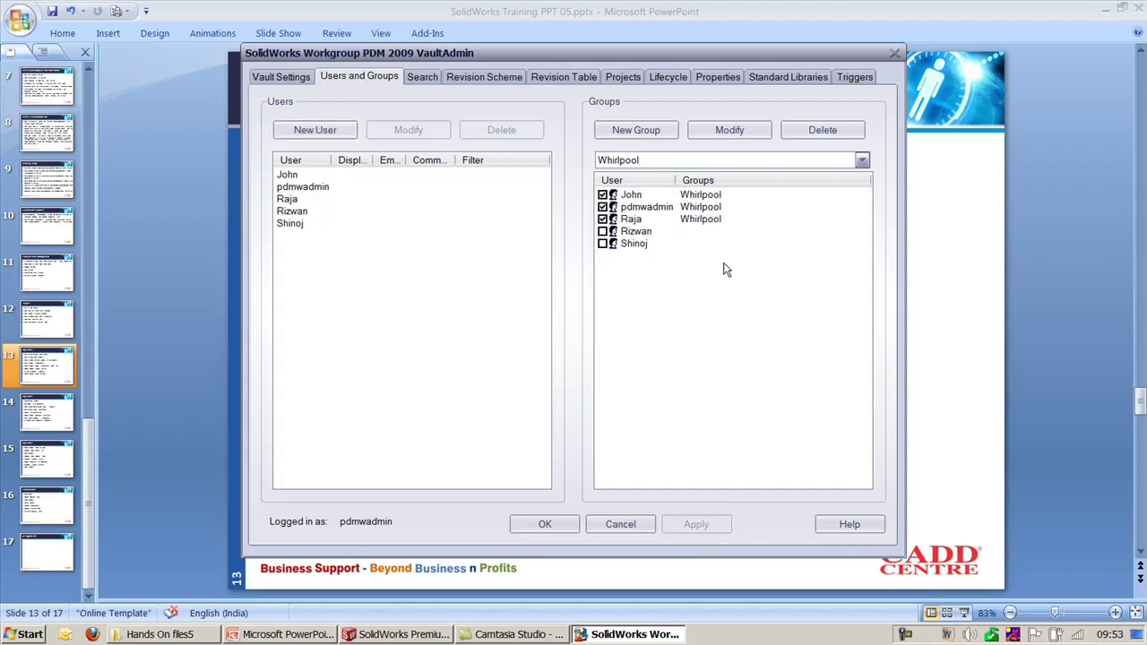
left_click(653, 132)
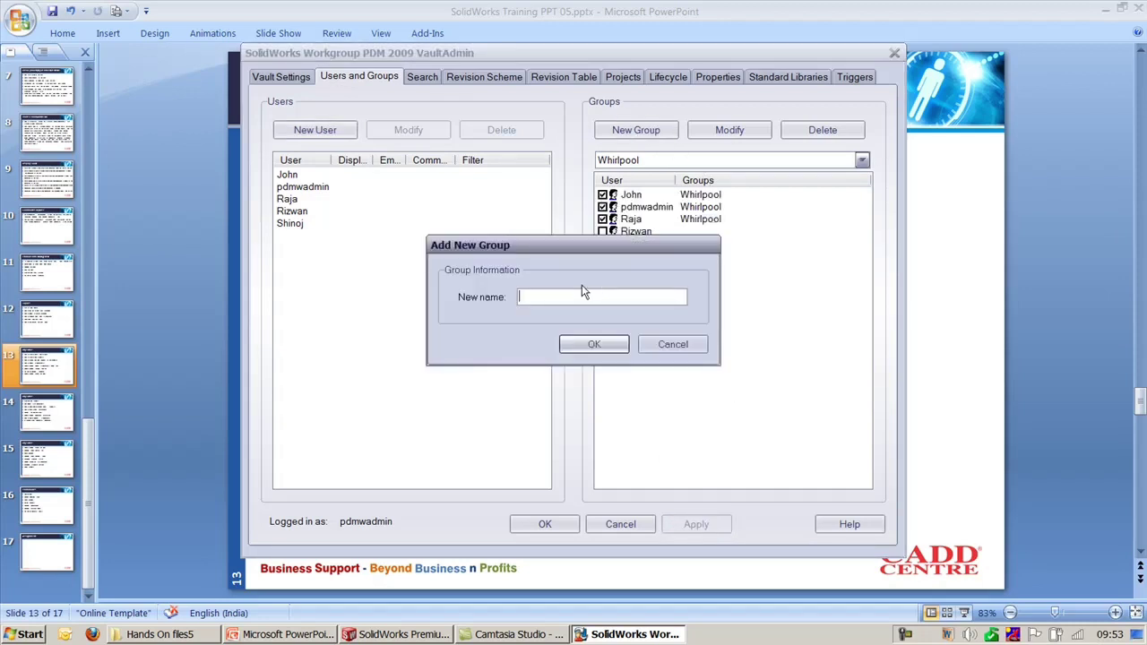
Step: Name the group 'BHEL Projects' and give it the administrator plus the two remaining users
type("BHEL Projects")
left_click(600, 343)
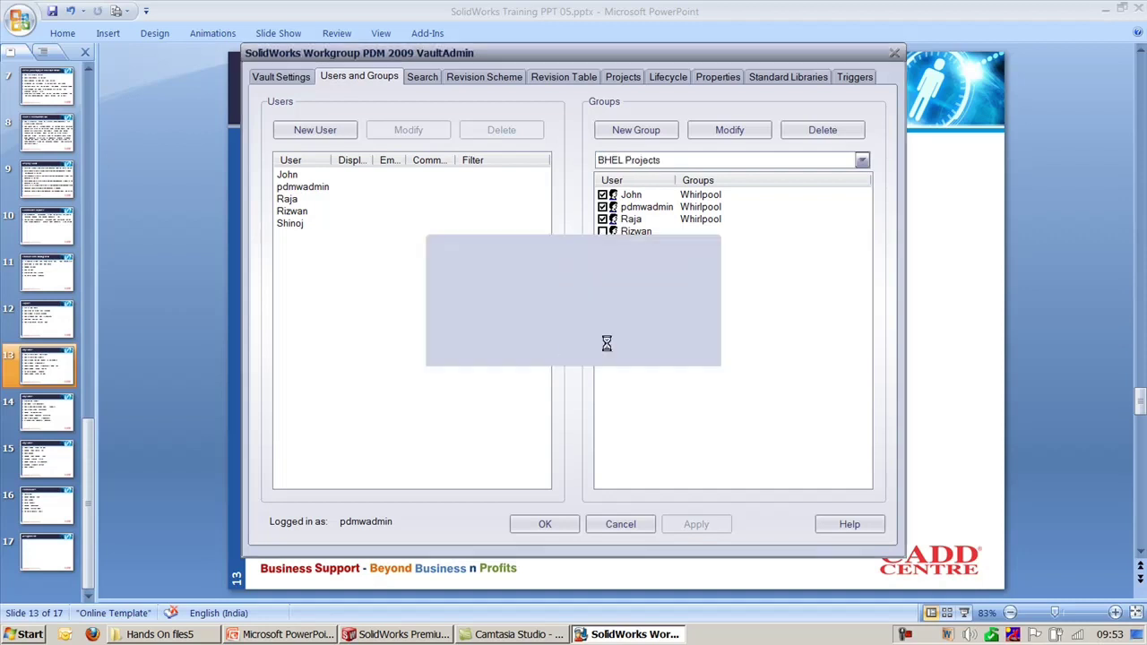
left_click(602, 231)
left_click(602, 244)
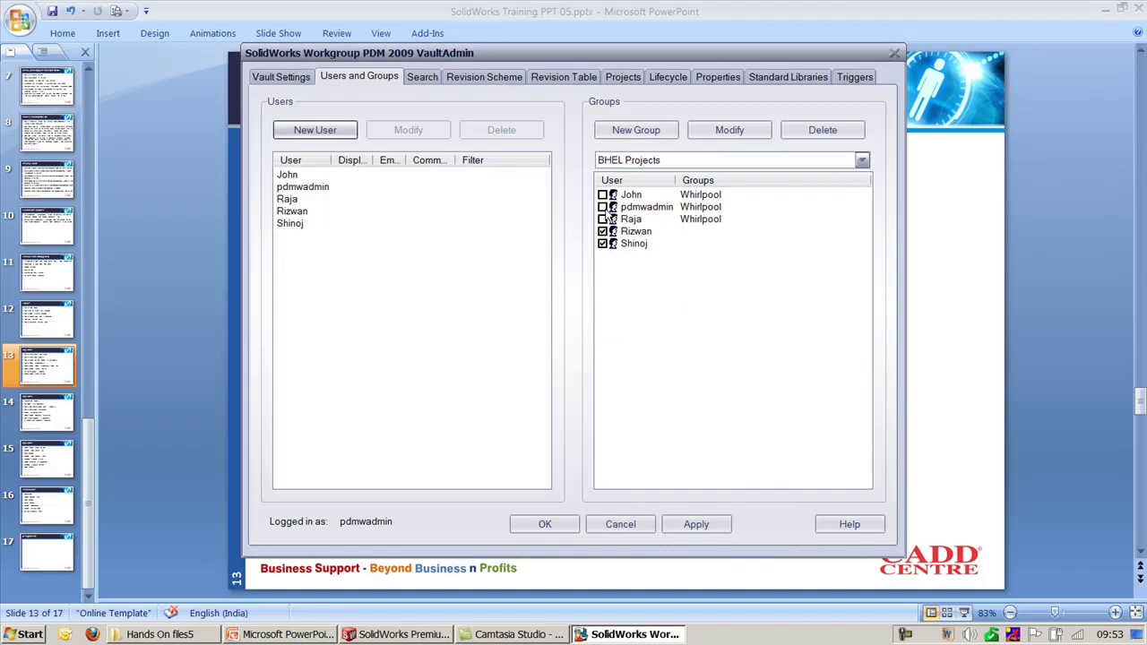
left_click(602, 207)
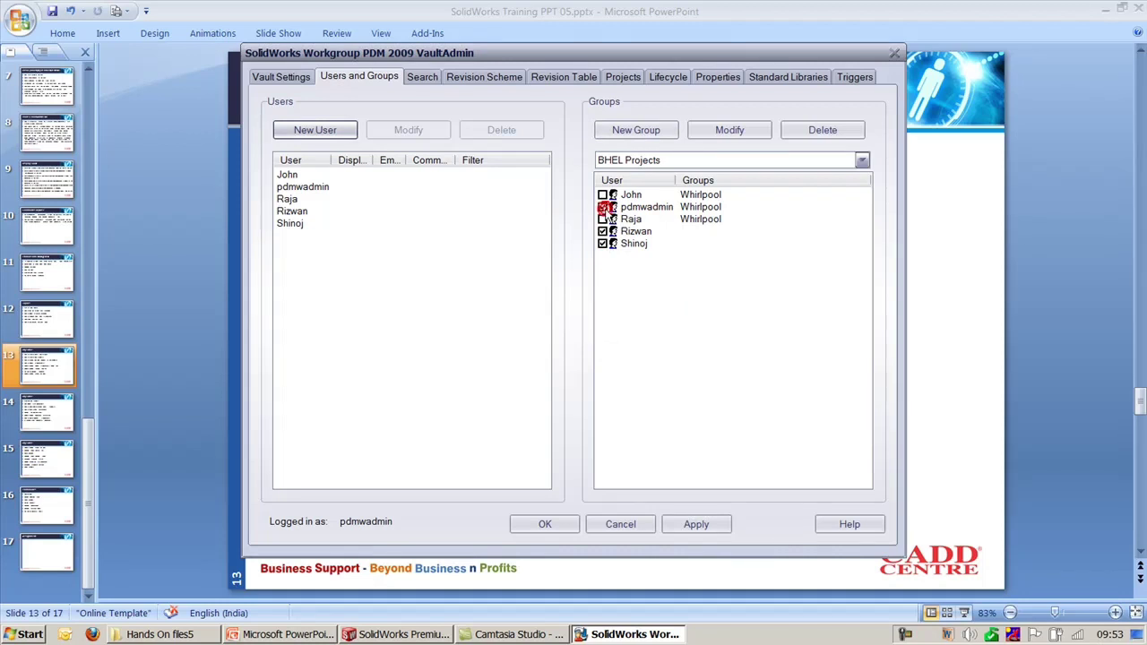
left_click(706, 524)
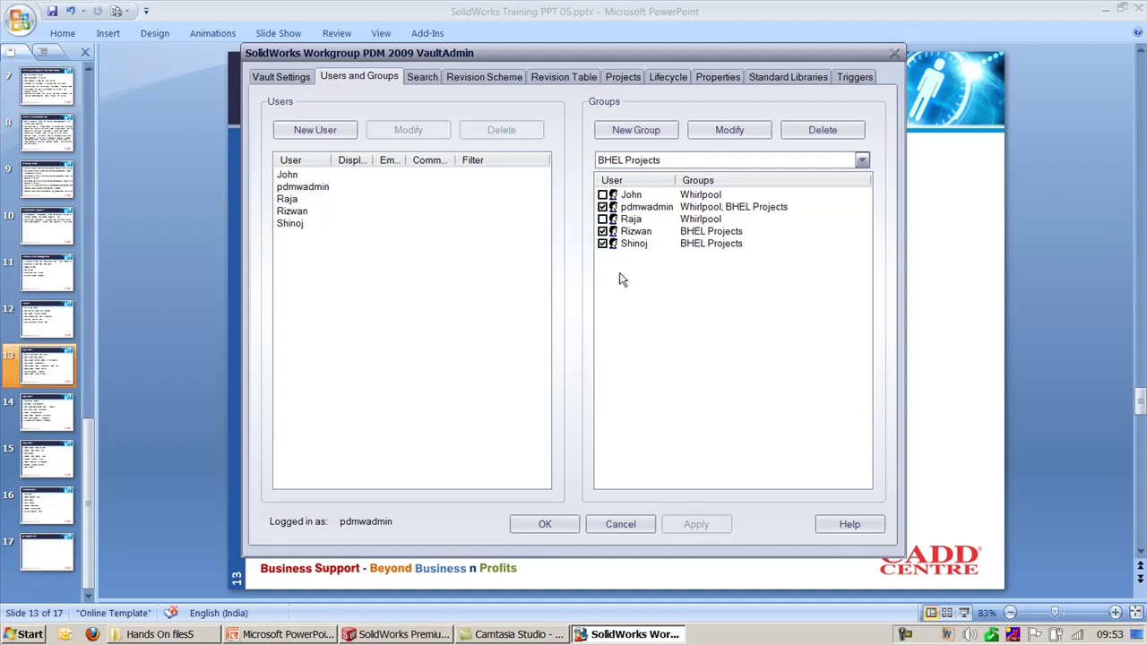
left_click(623, 76)
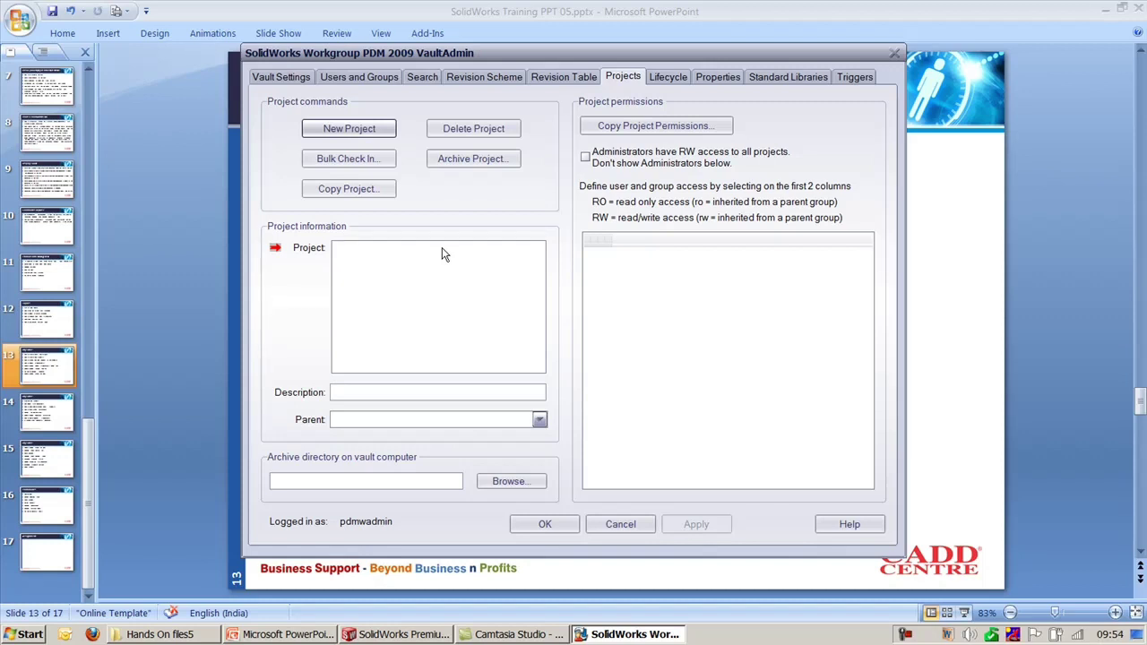
Step: Create the 'Design of Mold' project with its name copied as the description
left_click(363, 131)
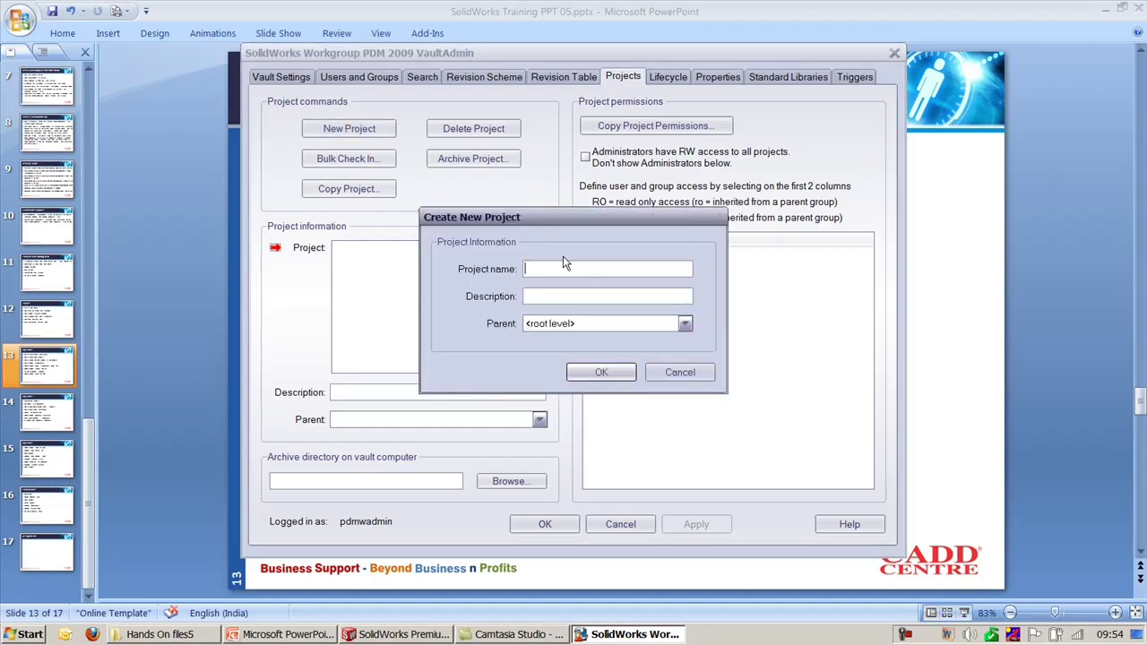
type("Design of Mold")
left_click_drag(525, 268, 604, 268)
key("ctrl+c")
left_click(599, 297)
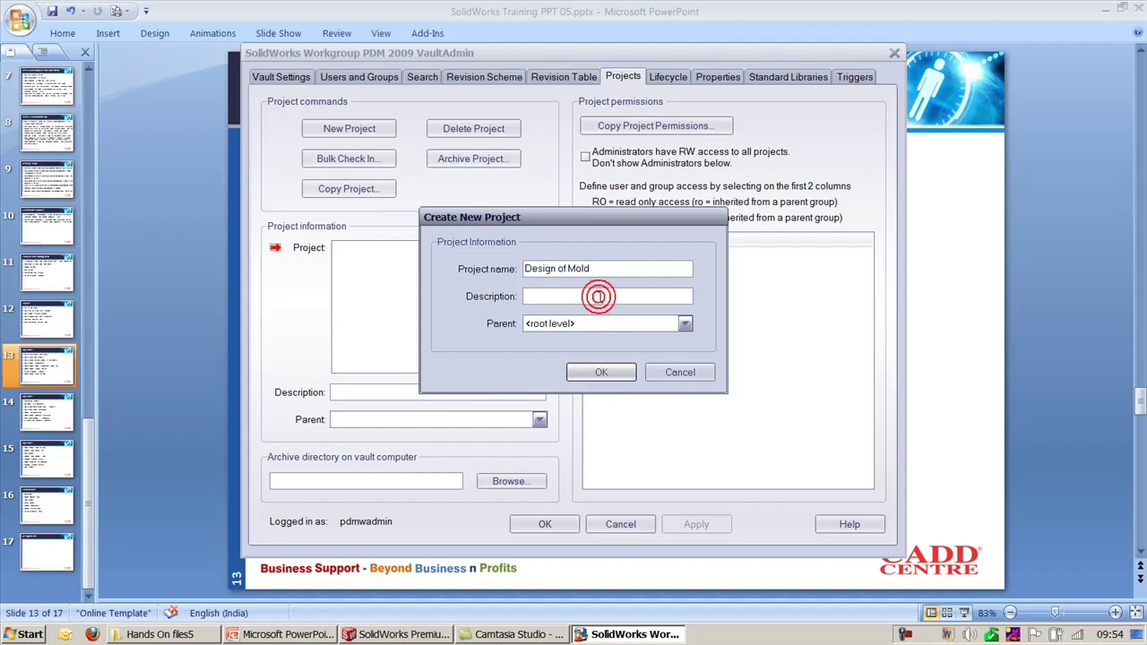
key("ctrl+v")
left_click(588, 372)
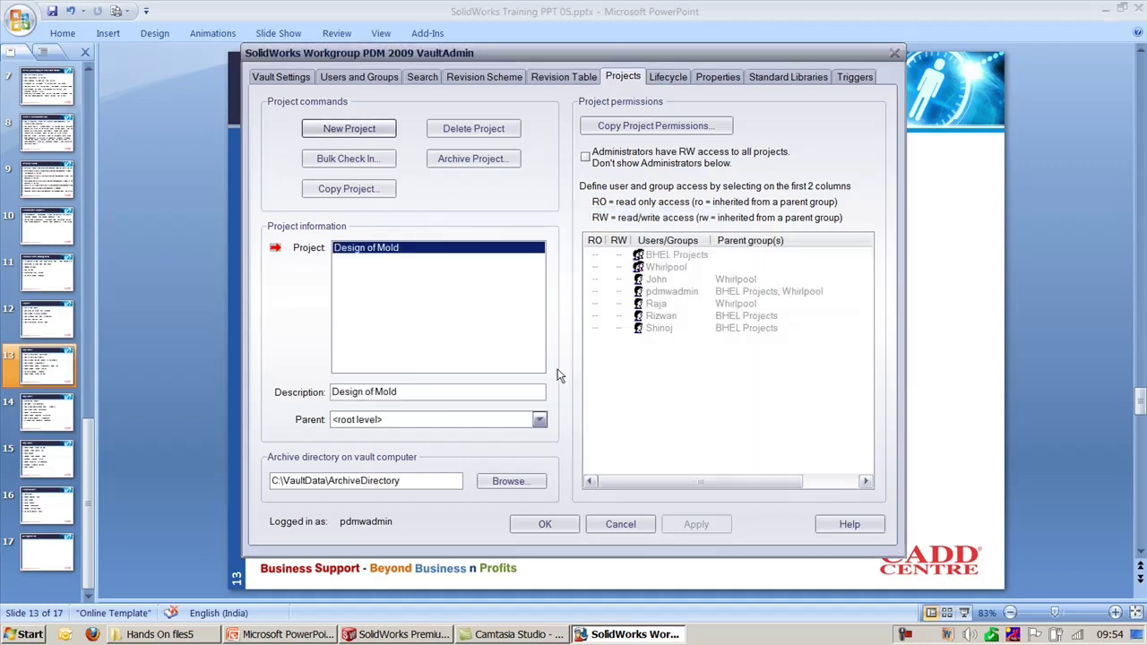
Step: Create the 'Structural Analysis' project with its name copied as the description
left_click(369, 135)
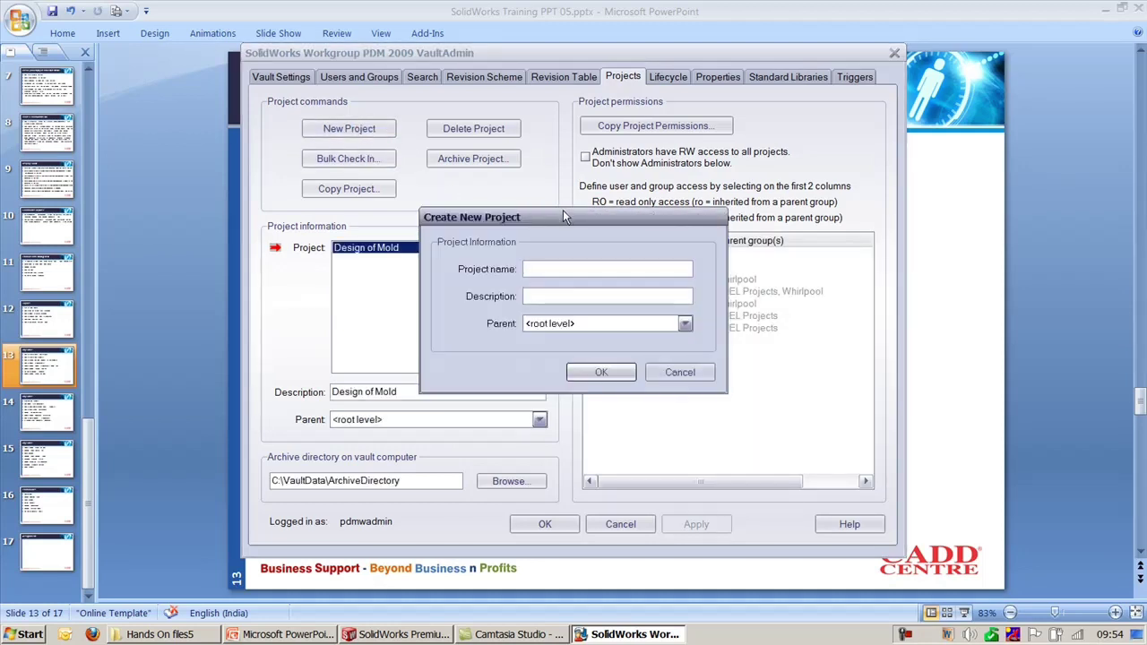
type("Analysis")
double_click(581, 268)
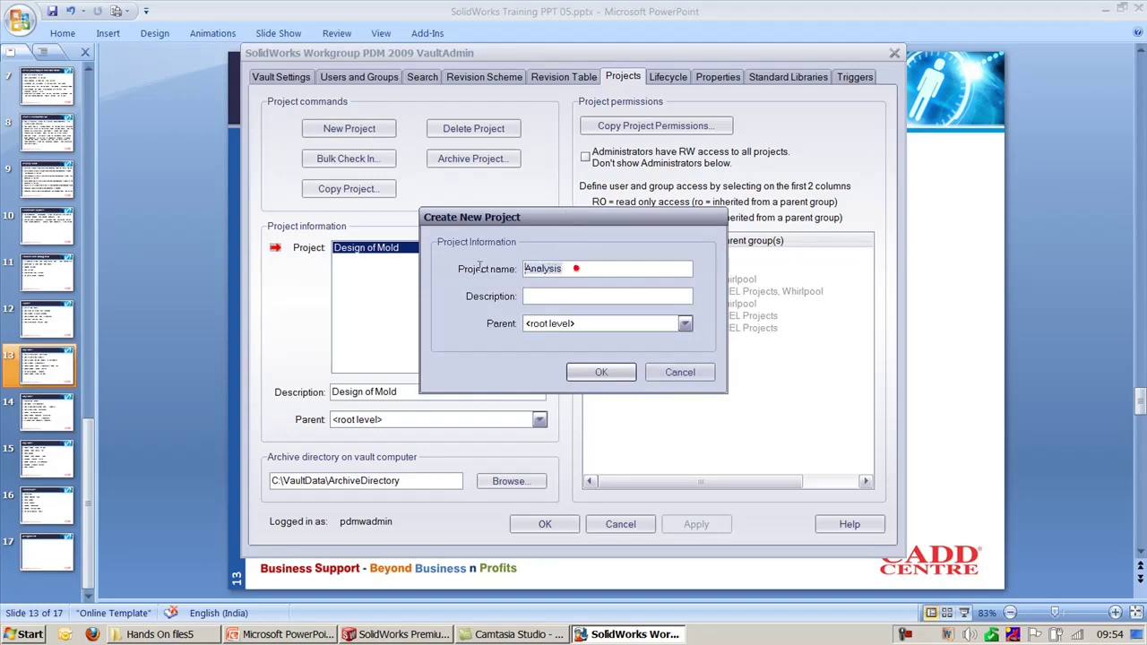
left_click(527, 270)
type("Str")
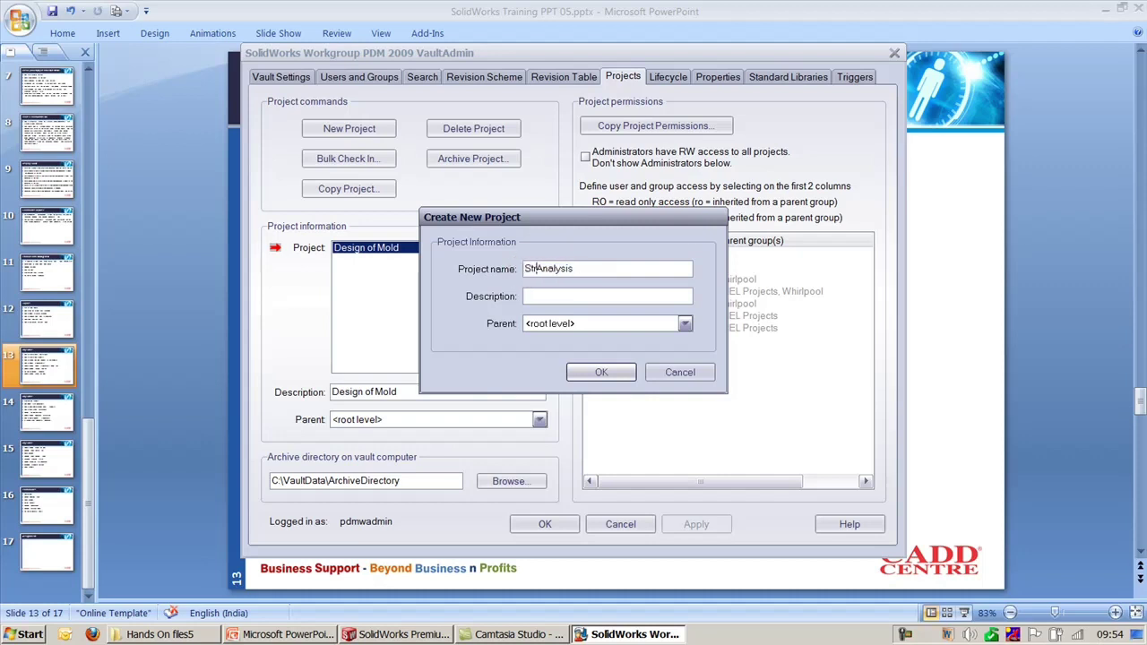
type("uctural")
left_click_drag(620, 269, 524, 268)
key("ctrl+c")
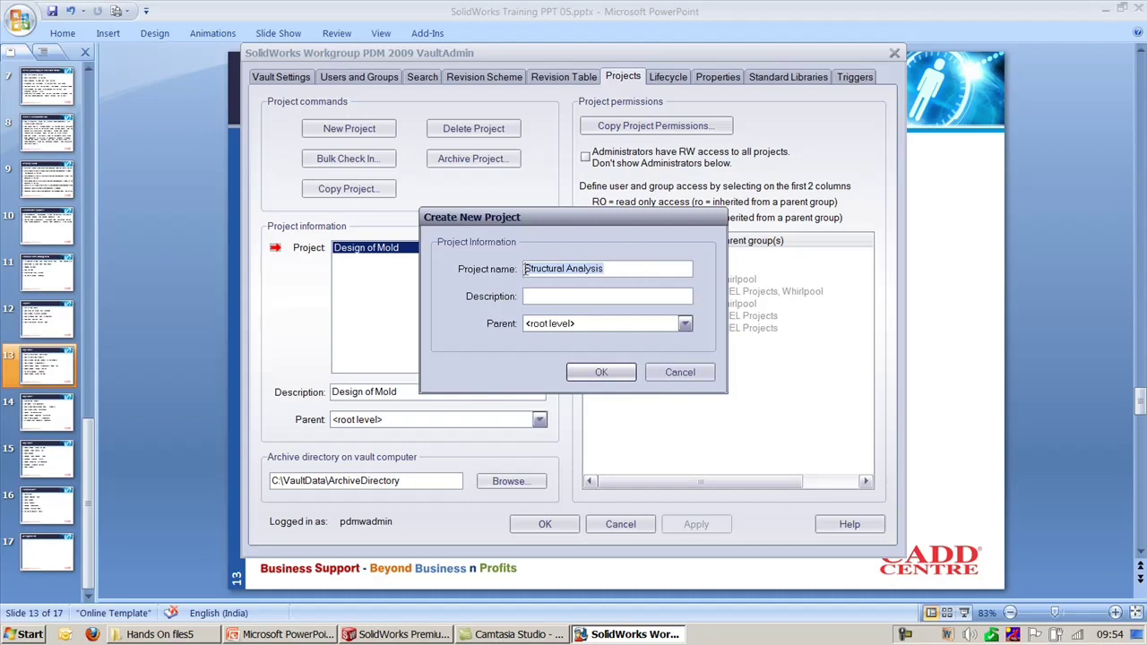
left_click(570, 297)
key("ctrl+v")
left_click(601, 372)
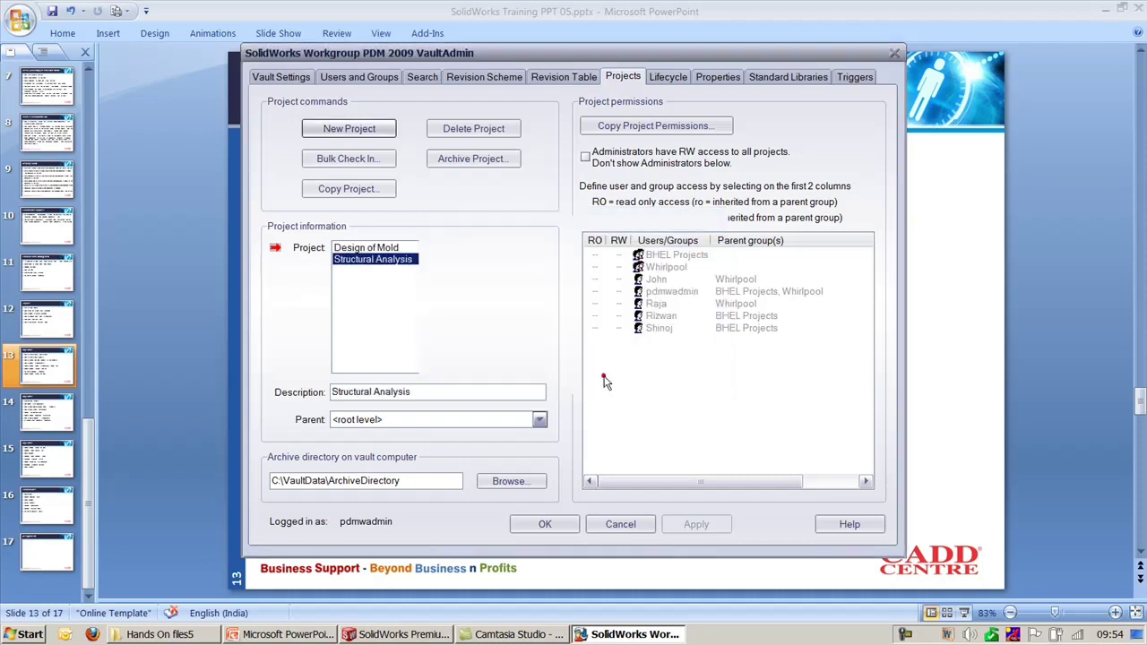
Step: Switch between Design of Mold and Structural Analysis to review their settings
left_click(371, 248)
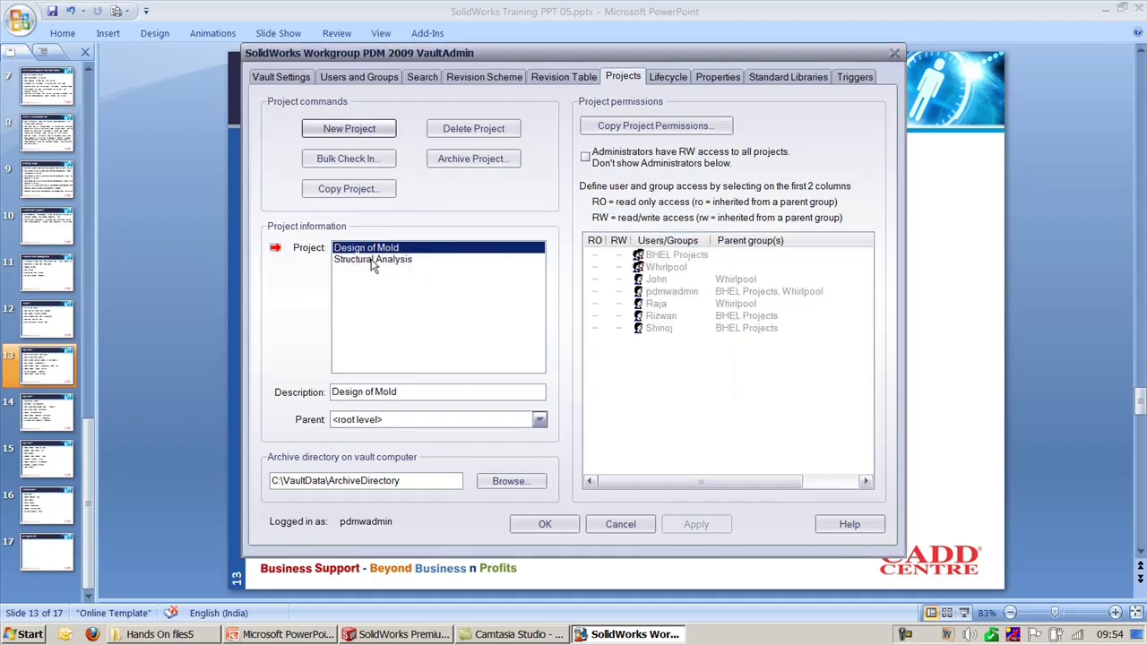
left_click(372, 261)
left_click(372, 249)
left_click(382, 260)
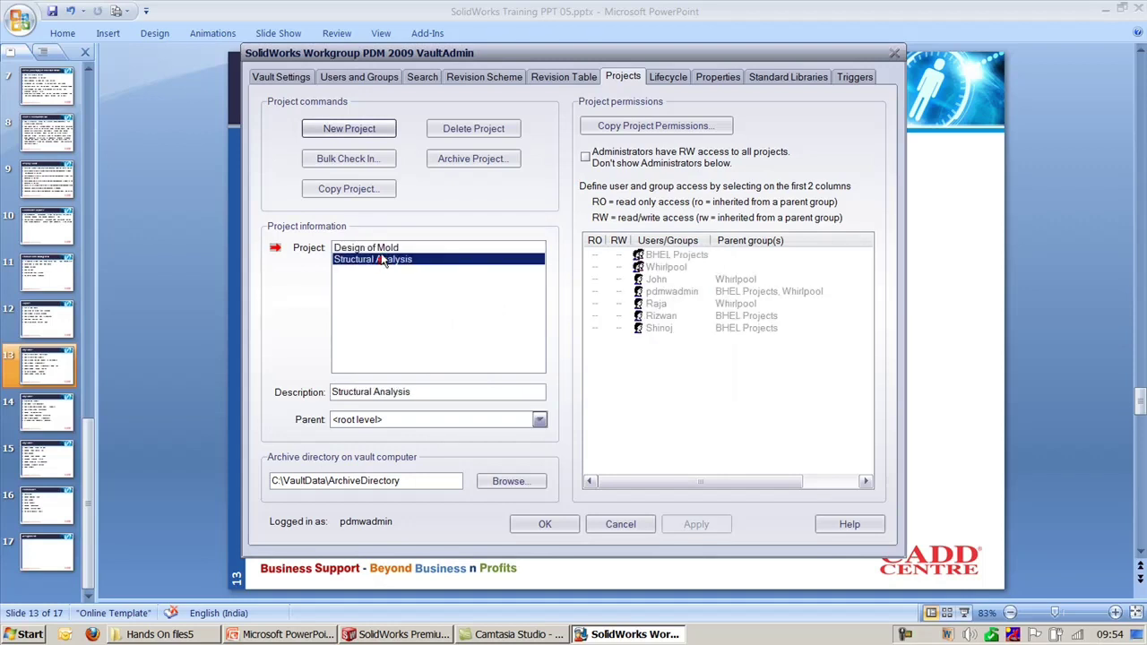
left_click(382, 249)
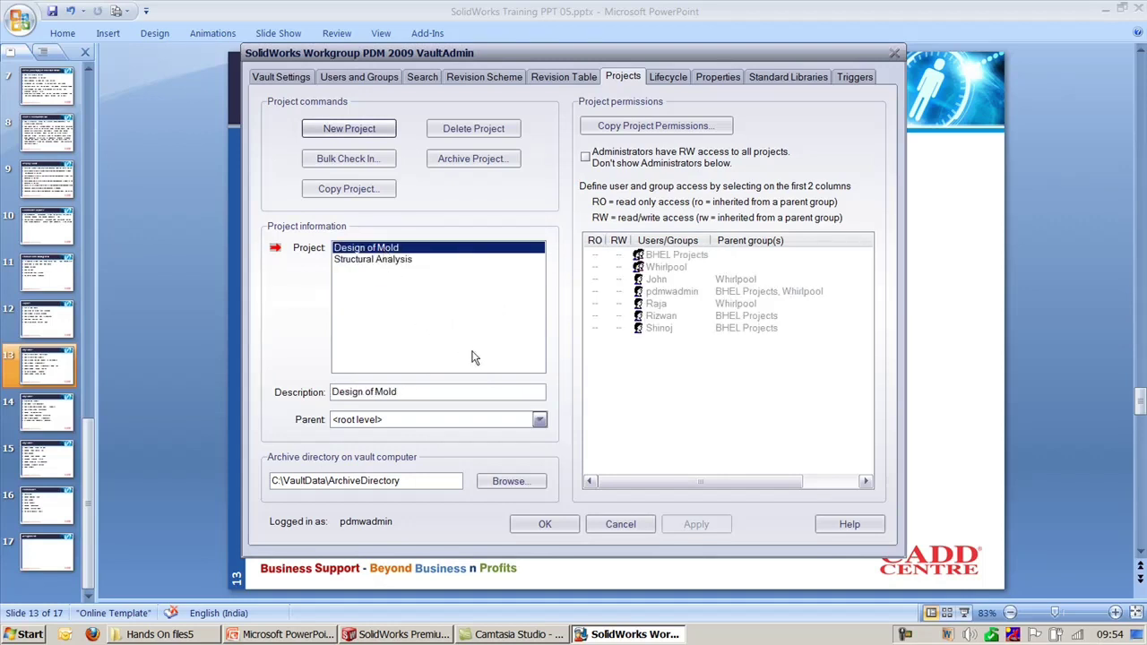
Step: Give Whirlpool read/write access to Design of Mold and apply the change
left_click(619, 268)
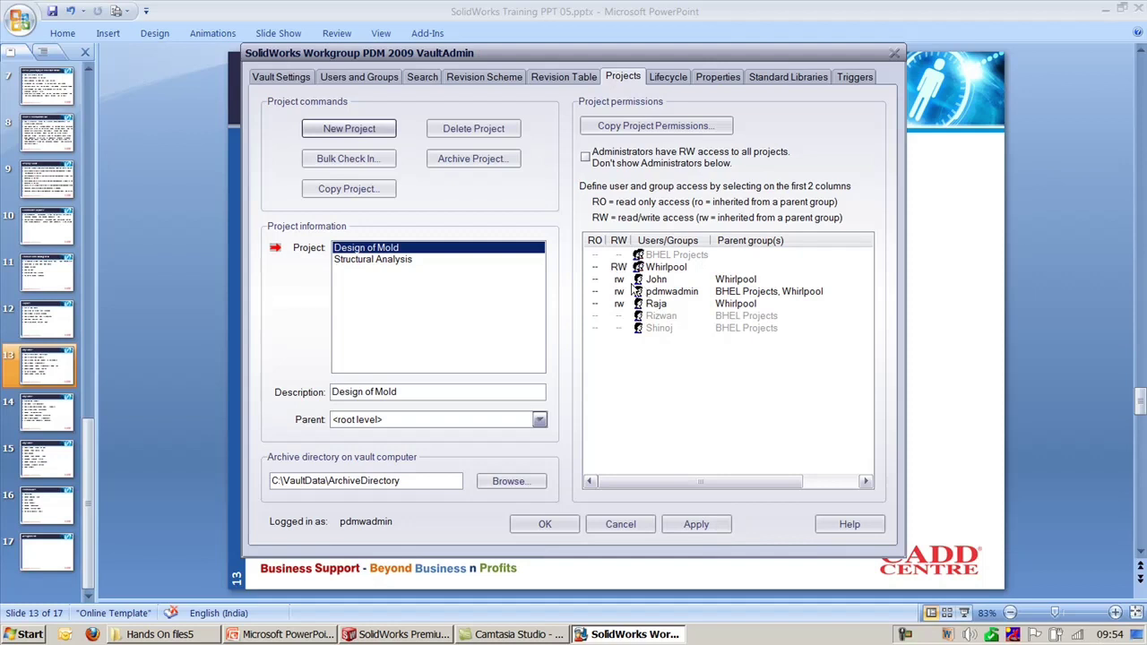
left_click(624, 285)
left_click(621, 283)
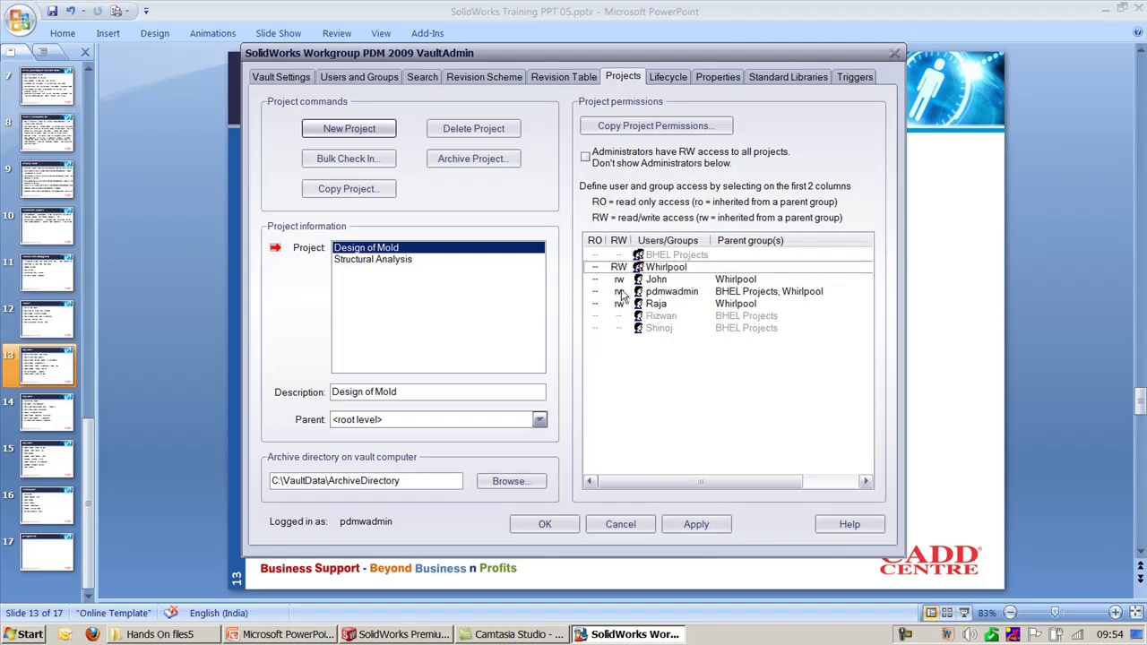
left_click(397, 267)
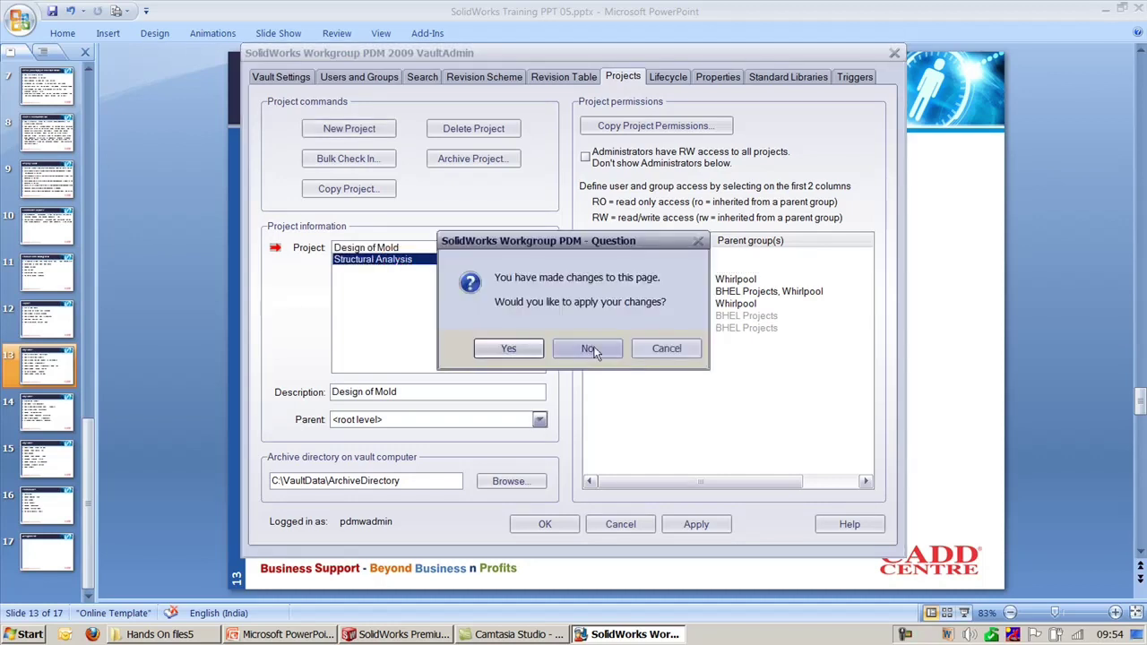
left_click(508, 349)
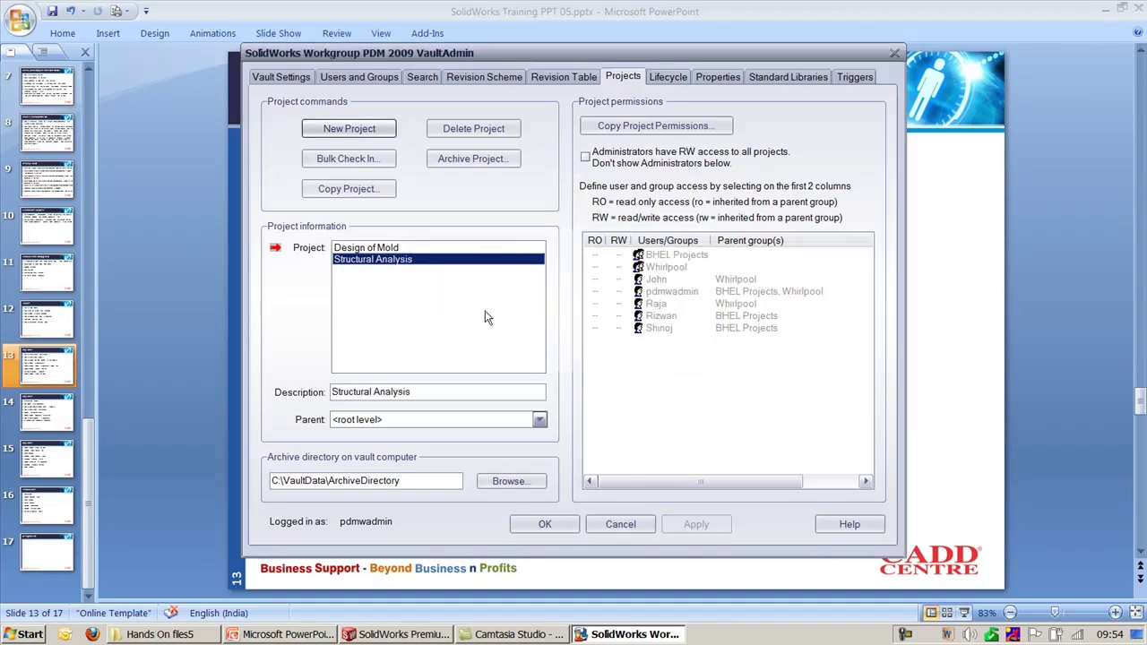
Step: Give BHEL Projects read/write access to Structural Analysis, then switch to SolidWorks
left_click(387, 249)
left_click(389, 259)
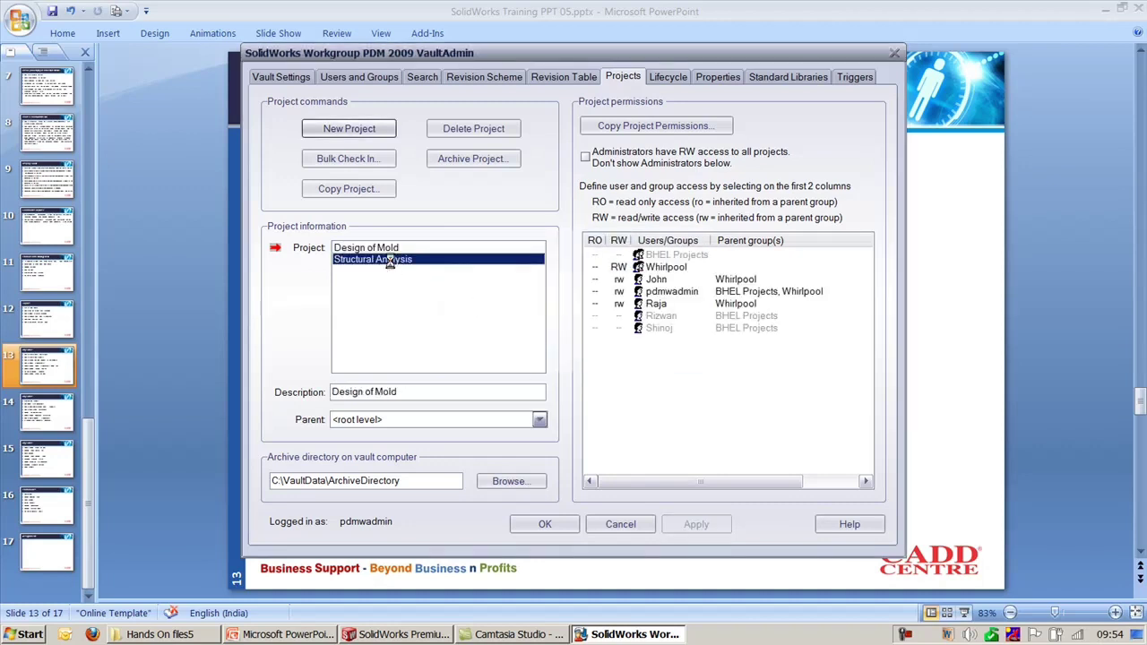
left_click(618, 255)
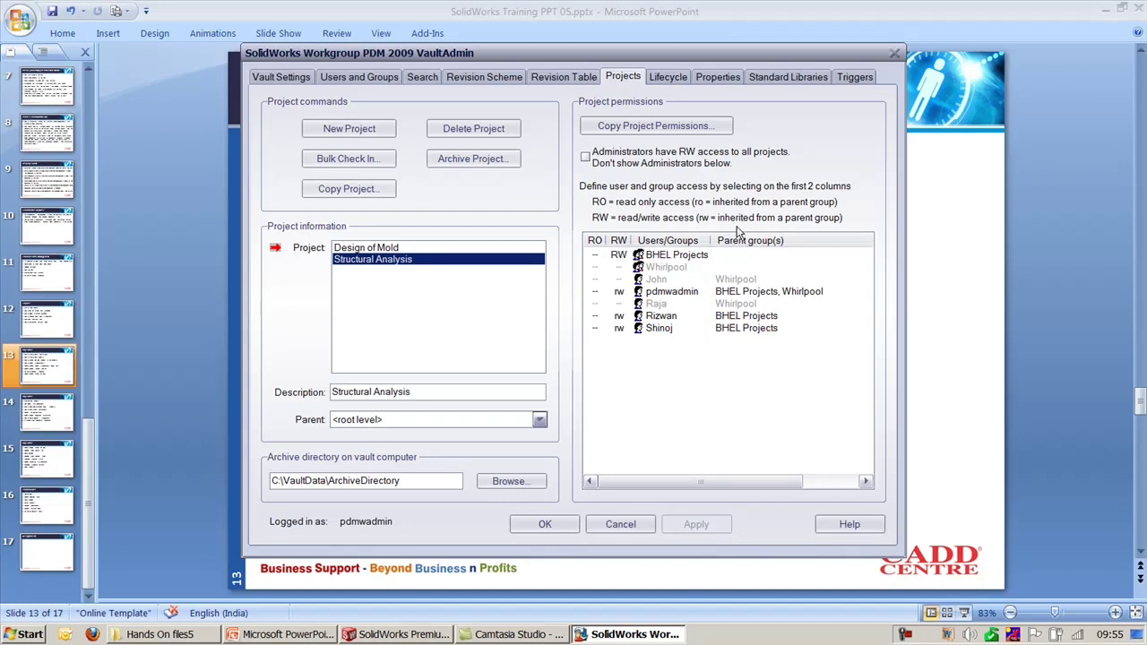
left_click(1039, 233)
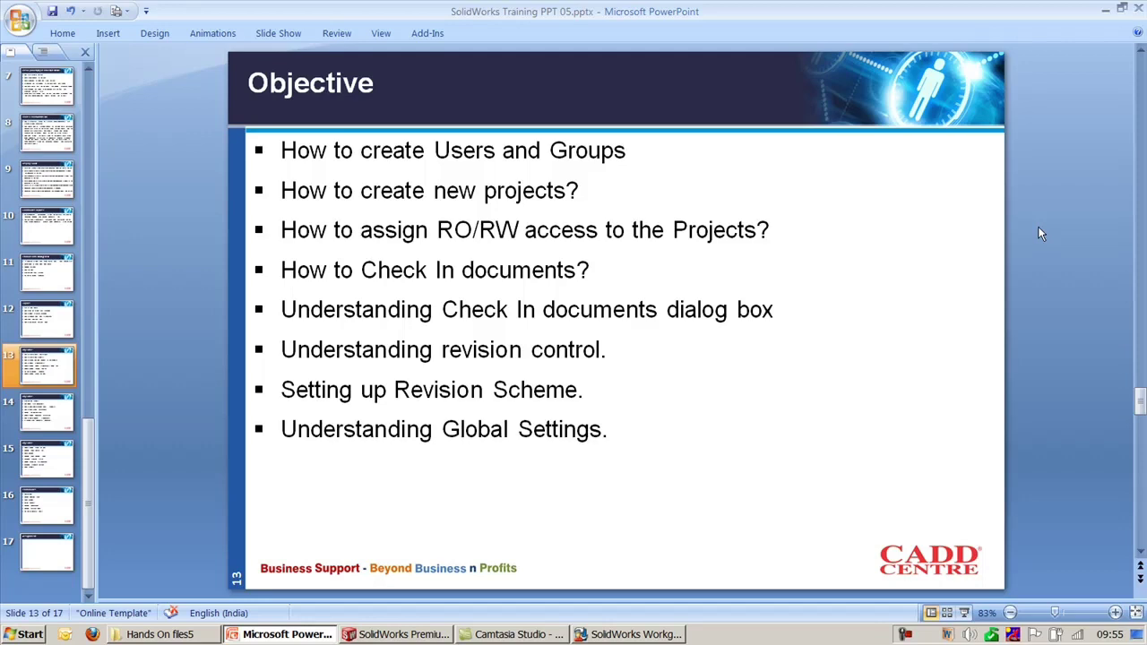
left_click(423, 636)
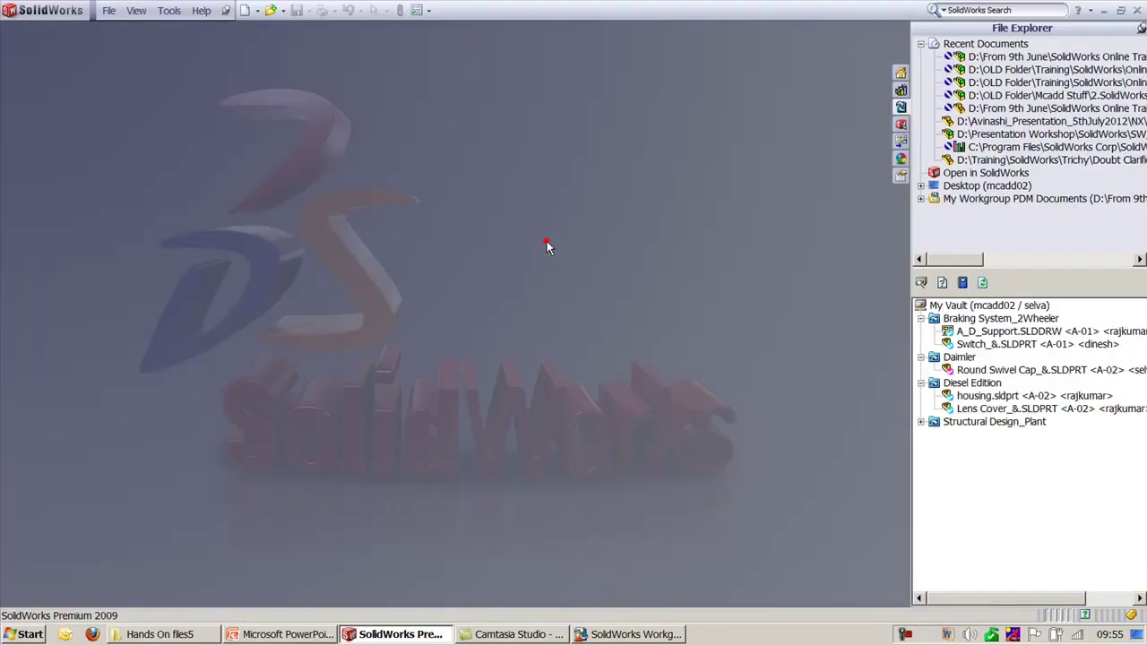
right_click(970, 318)
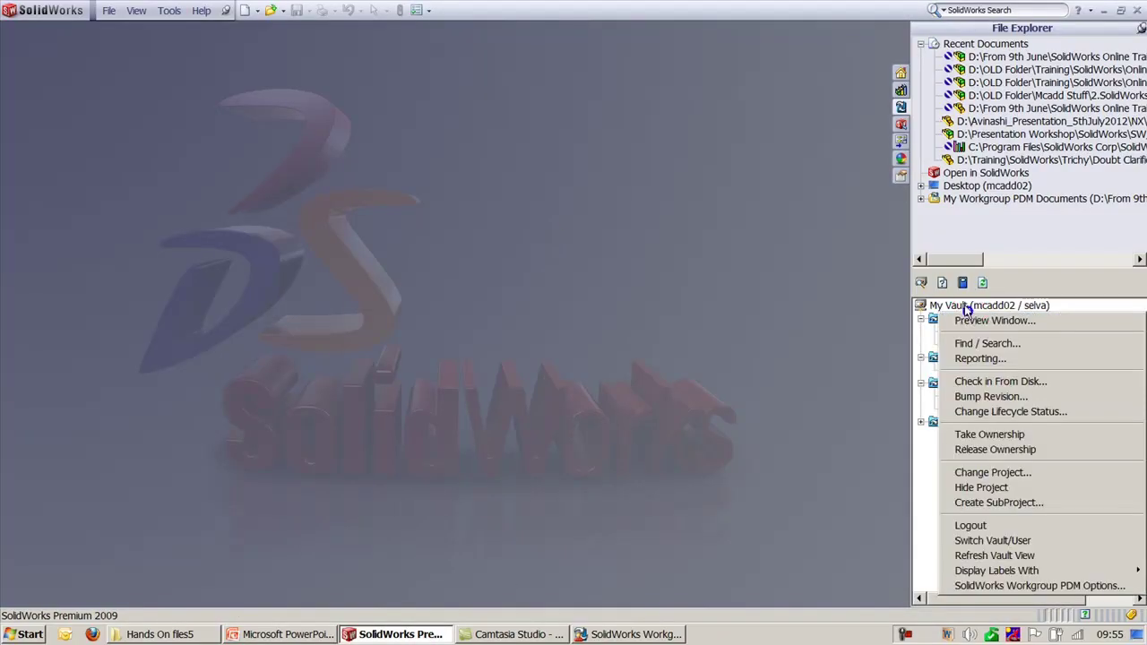
Step: Log out of the vault and log back in as a Whirlpool group user
right_click(964, 305)
left_click(984, 395)
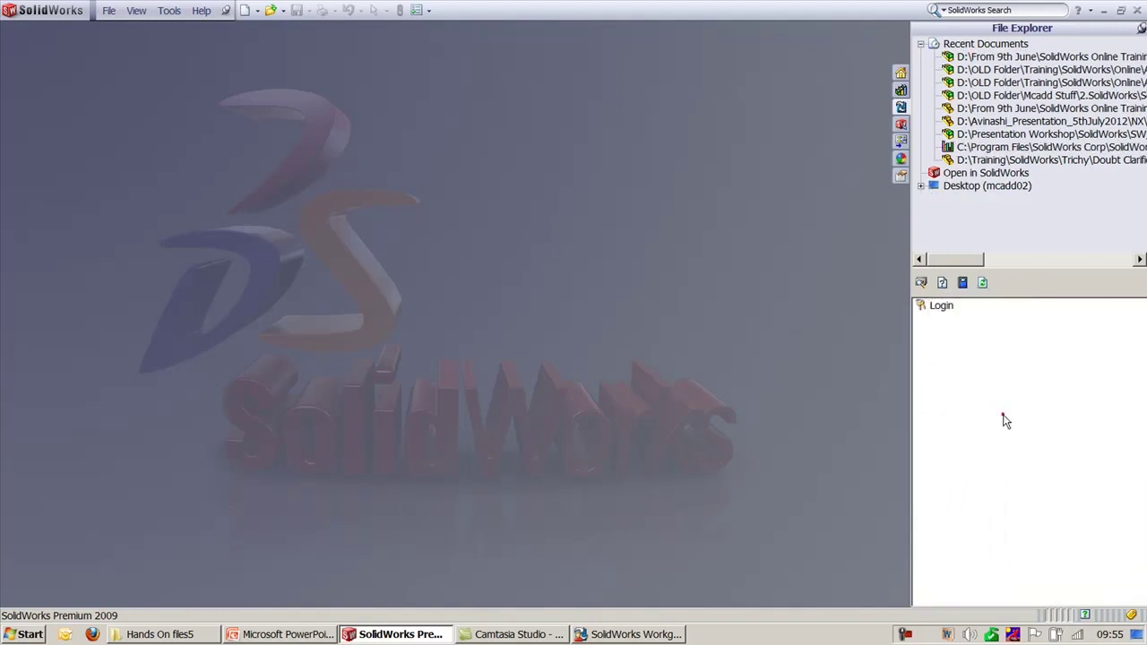
double_click(941, 306)
left_click(714, 345)
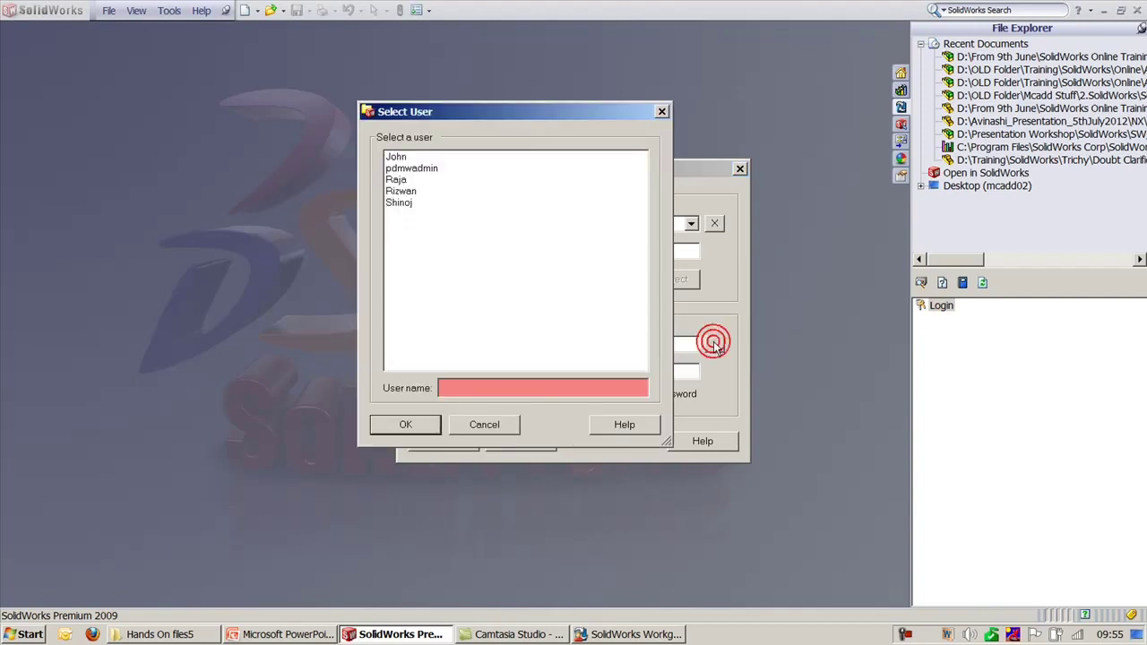
double_click(397, 169)
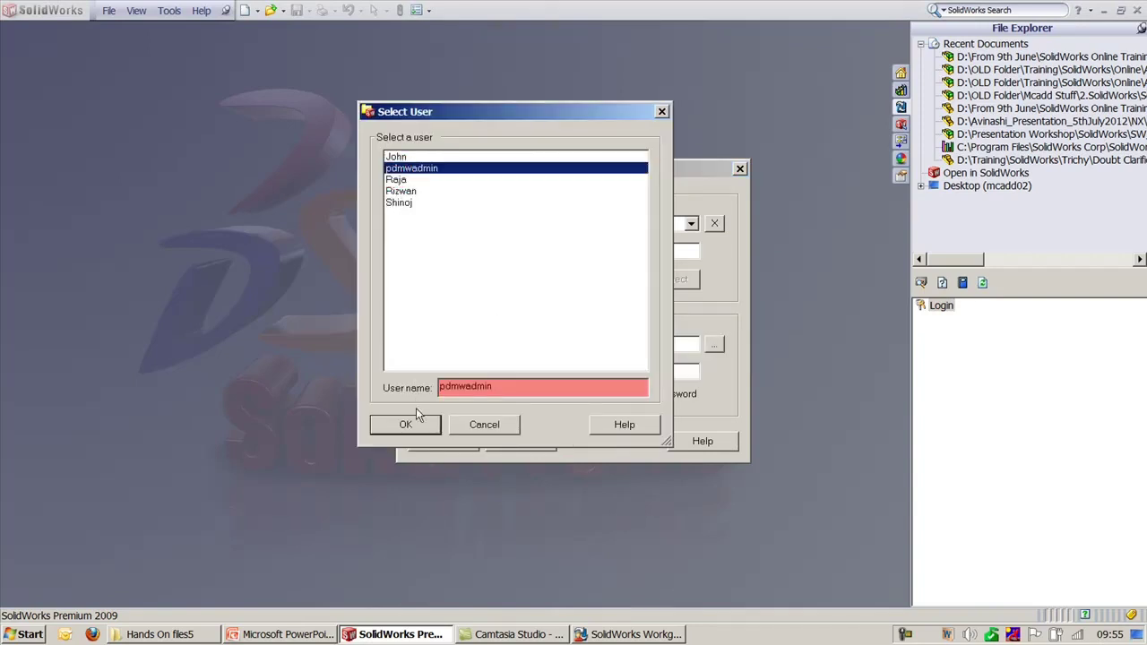
left_click(396, 157)
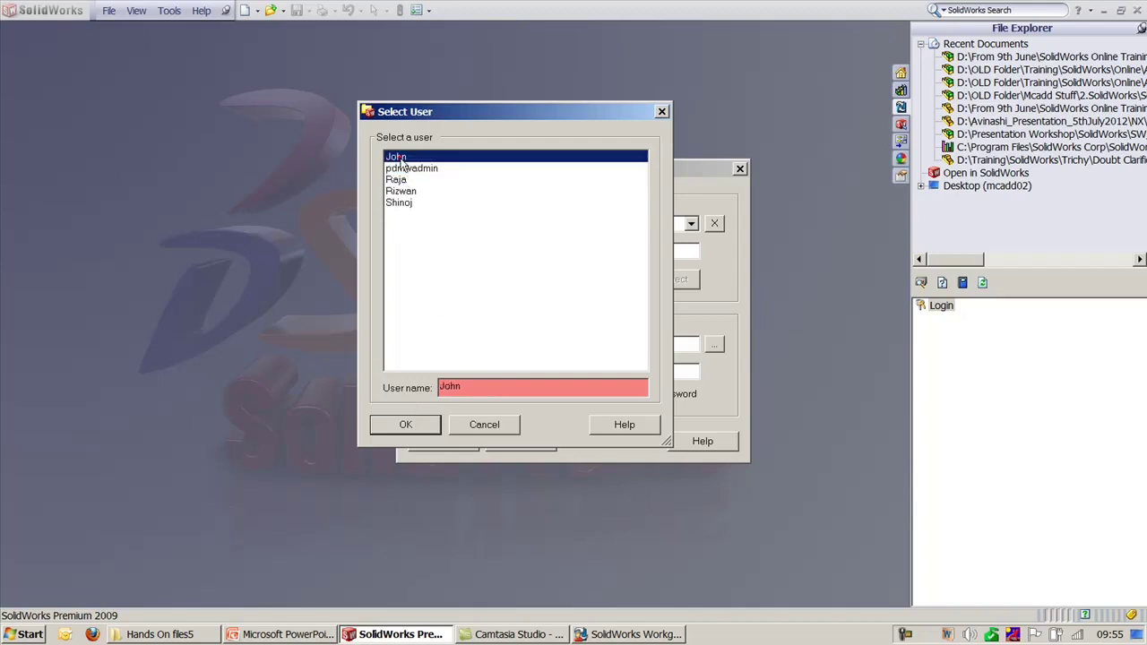
left_click(407, 425)
left_click(448, 442)
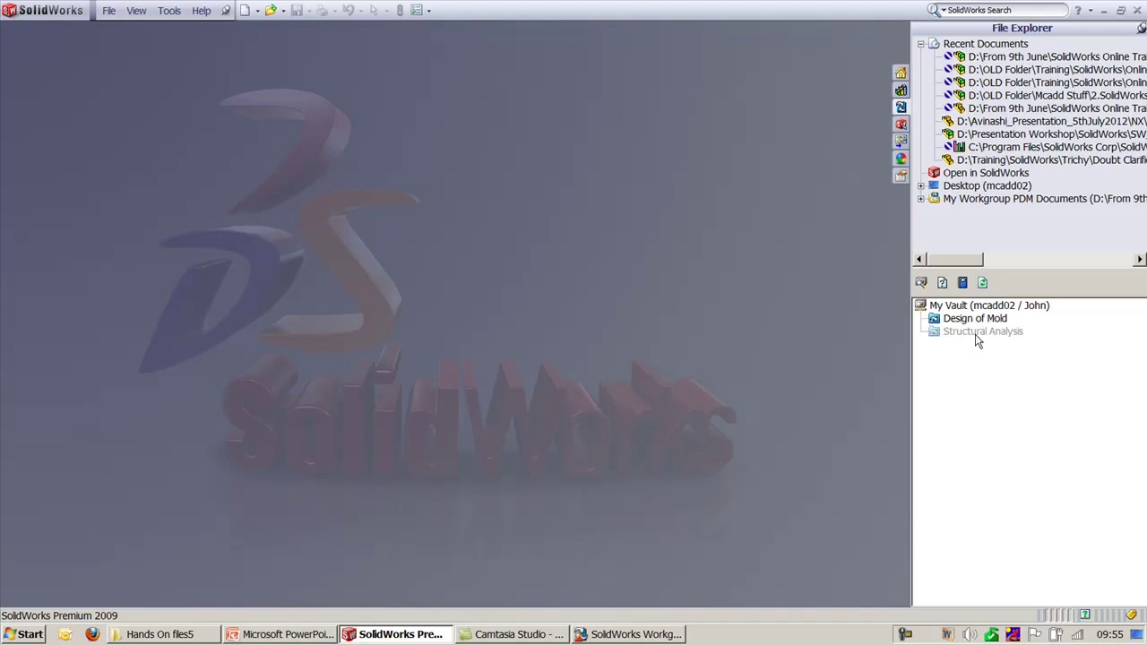
Step: Open fan concept 10.SLDASM from the fanrickmcw folder in SolidWorks
left_click(162, 635)
left_click_drag(457, 292, 282, 426)
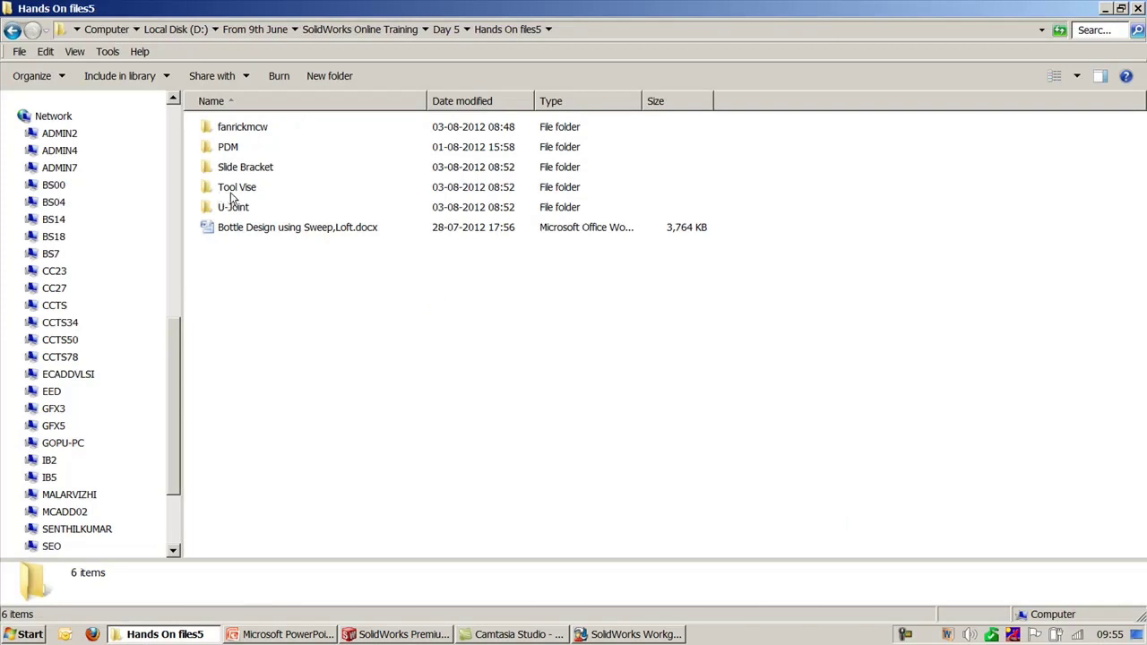
double_click(229, 130)
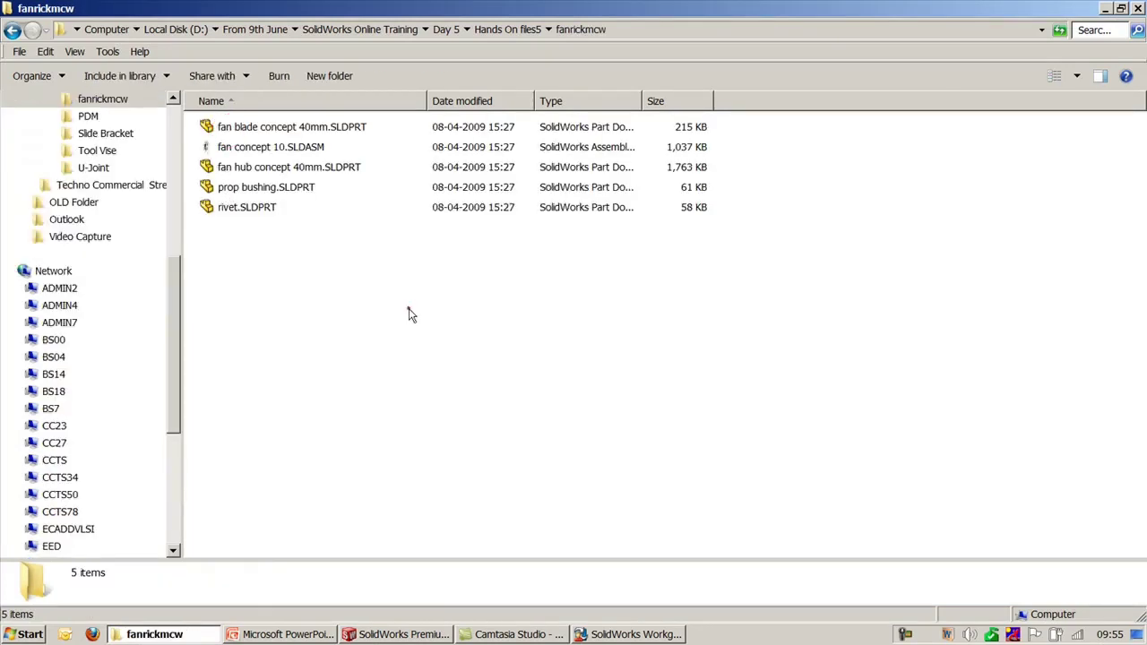
left_click(268, 149)
left_click(404, 634)
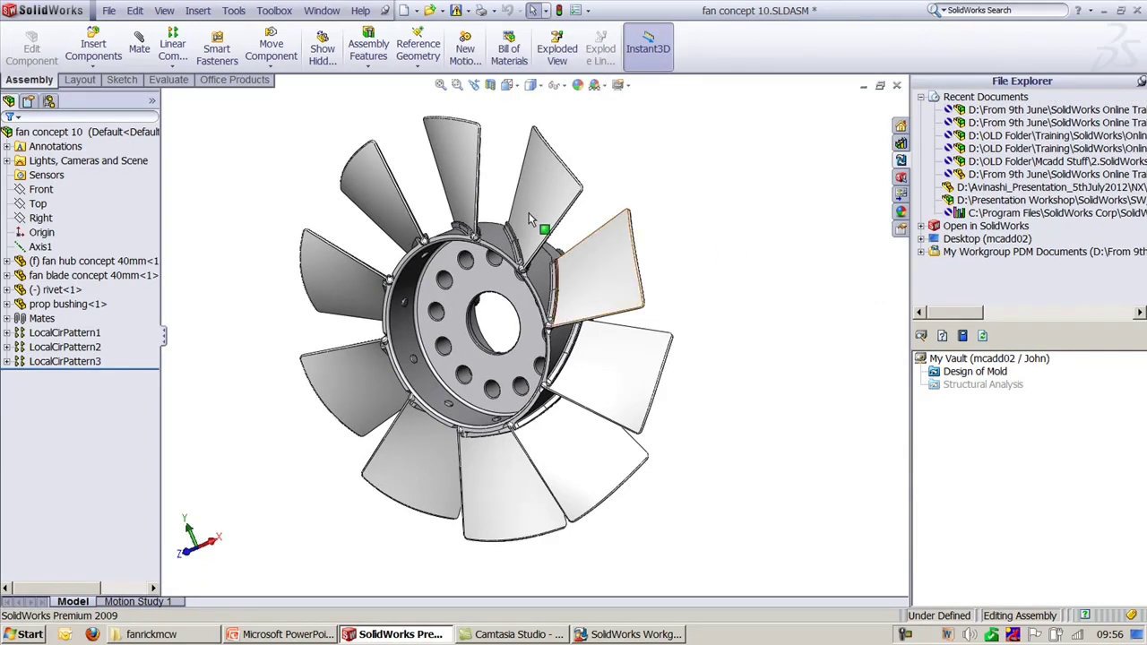
Step: Save all, enable the Workgroup PDM toolbar, and start check-in to Design of Mold
left_click(456, 10)
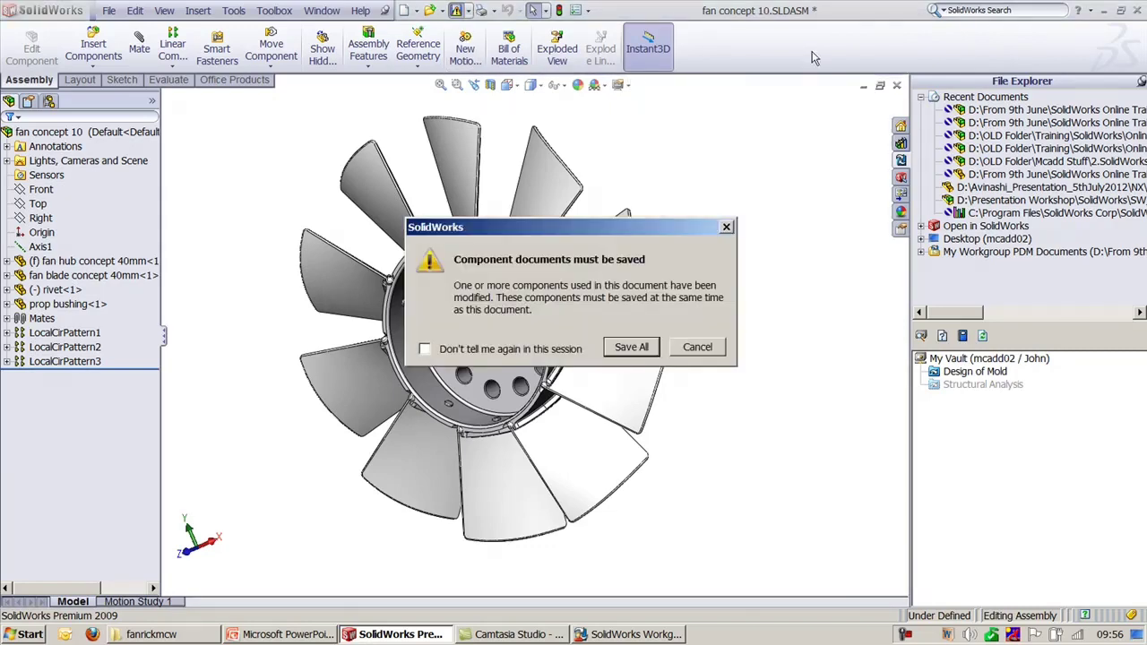
left_click(634, 348)
right_click(725, 51)
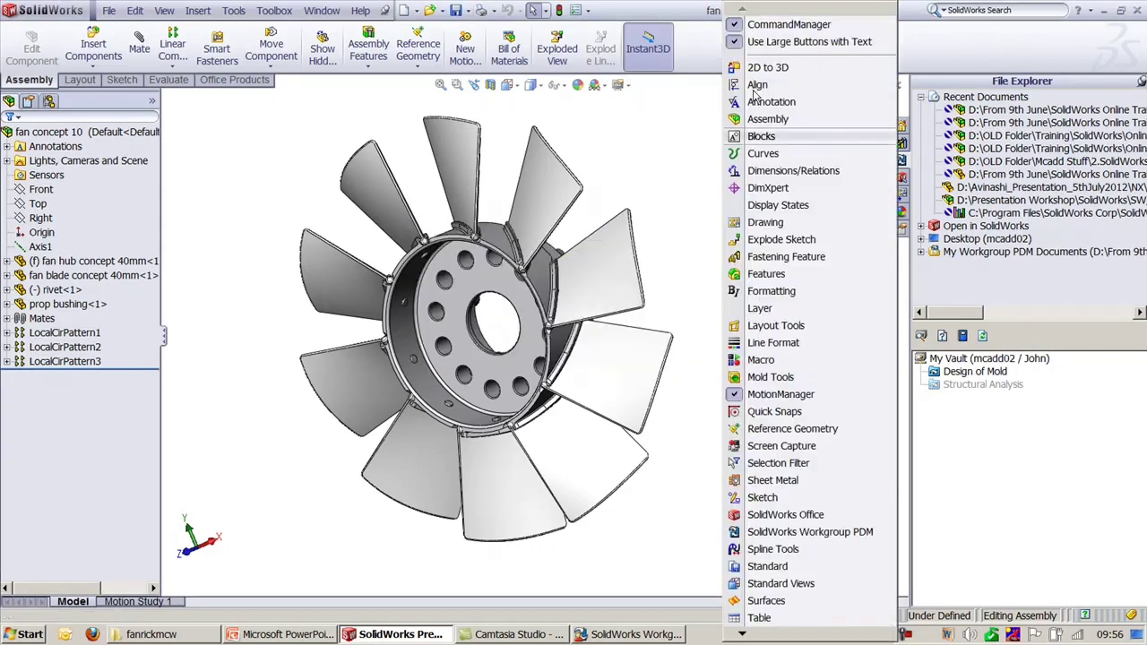
left_click(817, 536)
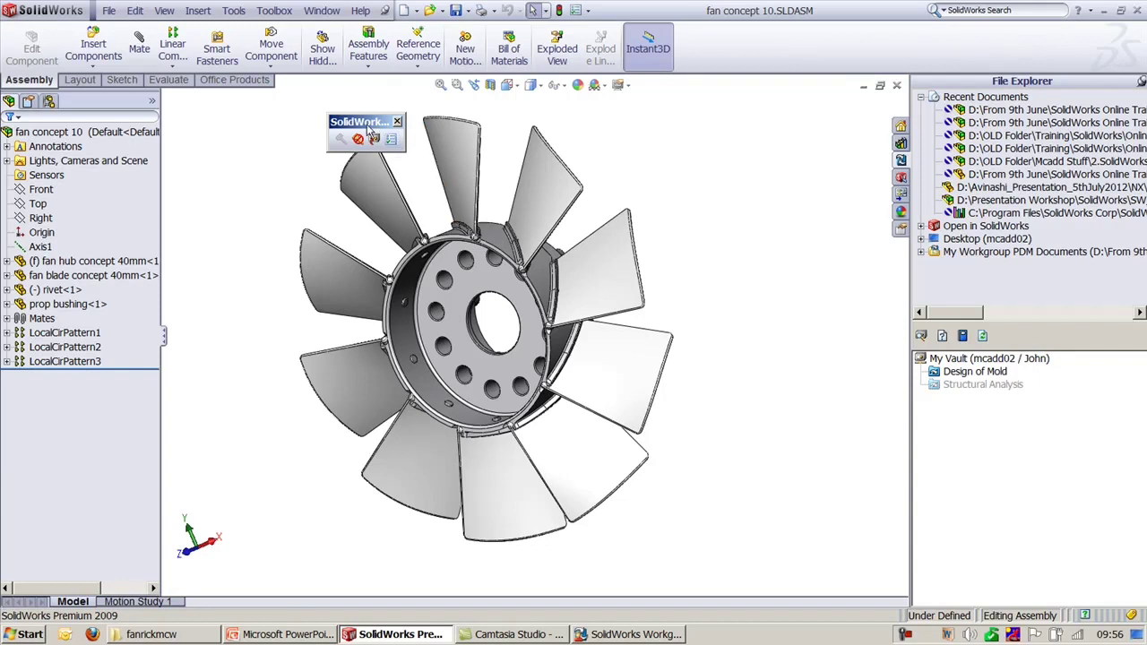
left_click_drag(365, 123, 268, 104)
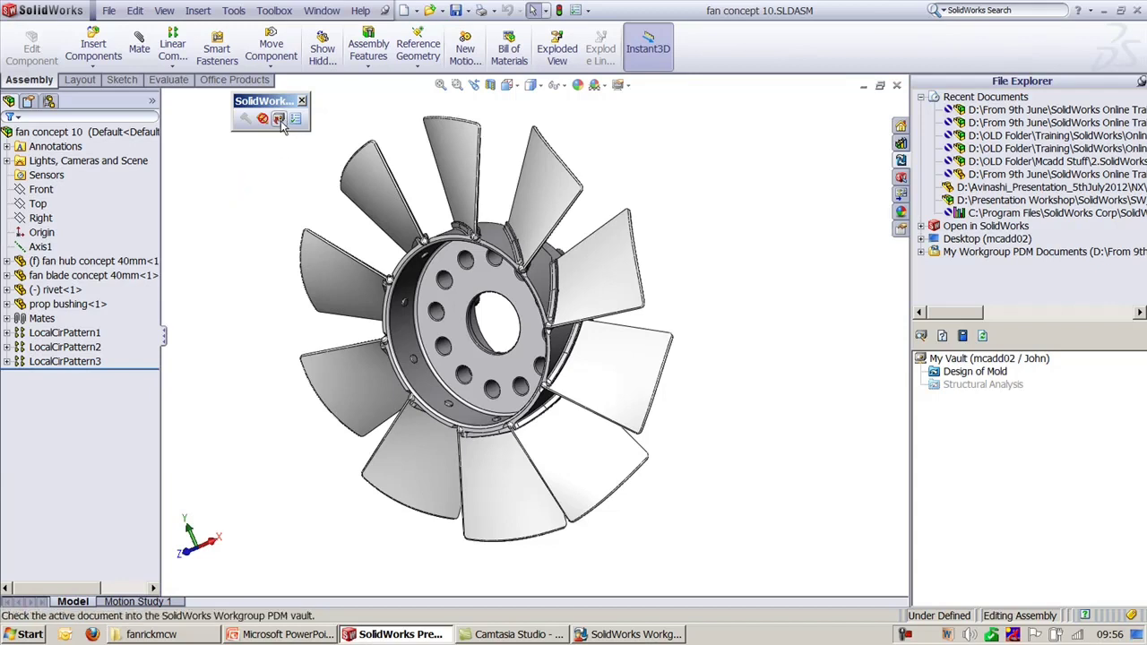
left_click(985, 373)
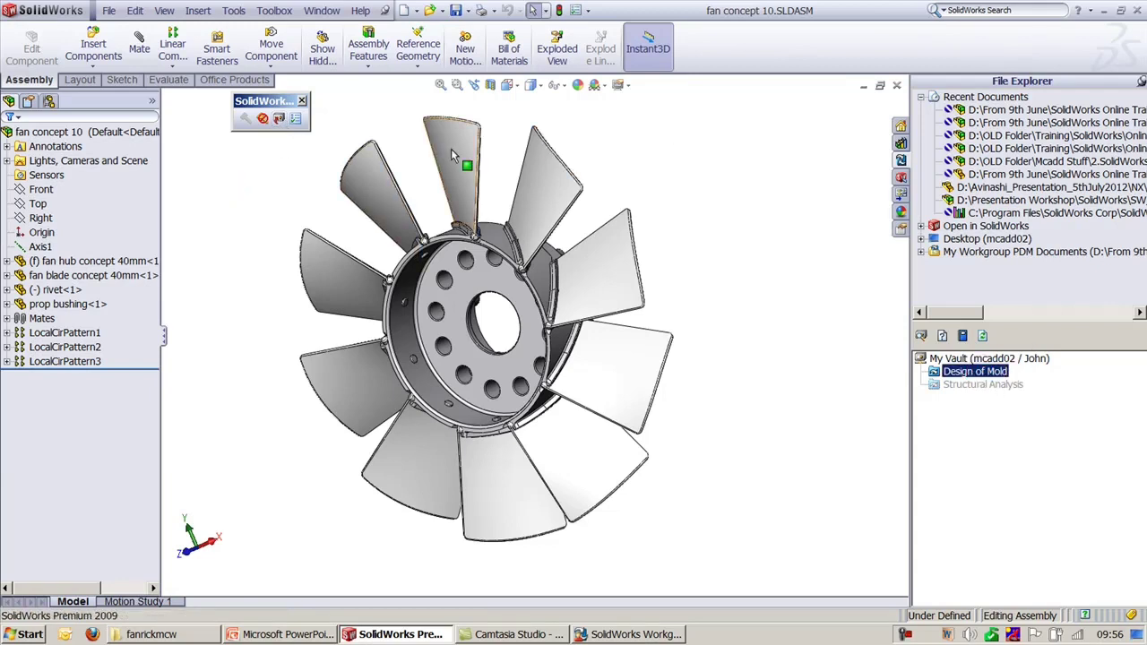
left_click(279, 119)
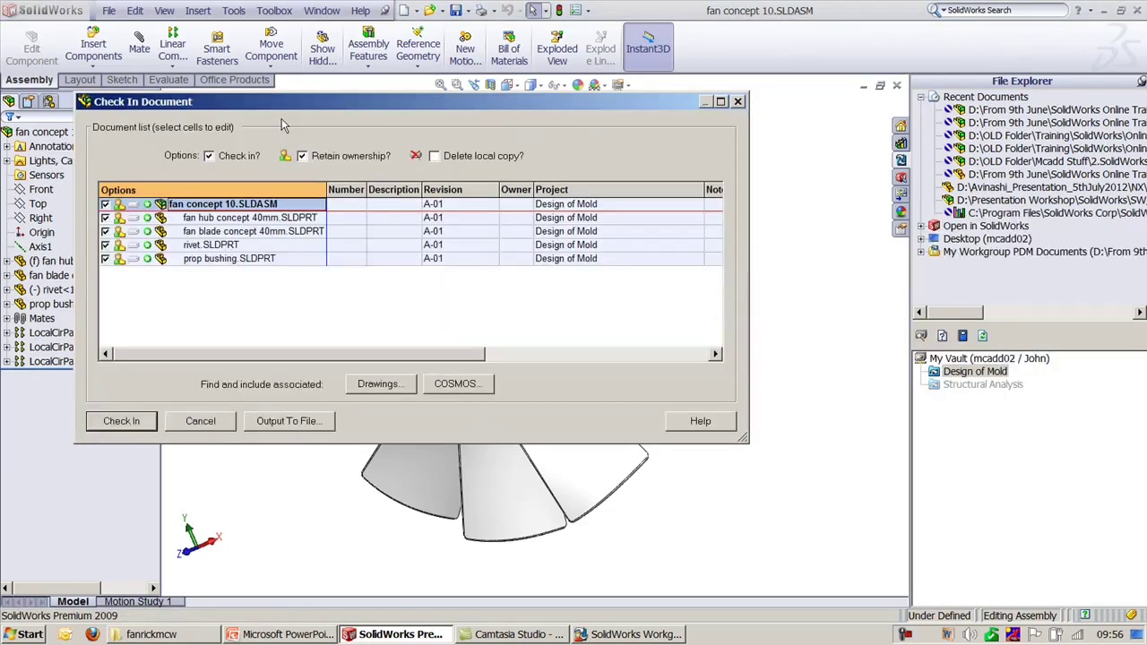
Step: Check in only fan concept 10.SLDASM and prop bushing.SLDPRT at A-01, retaining ownership
left_click_drag(484, 102, 664, 139)
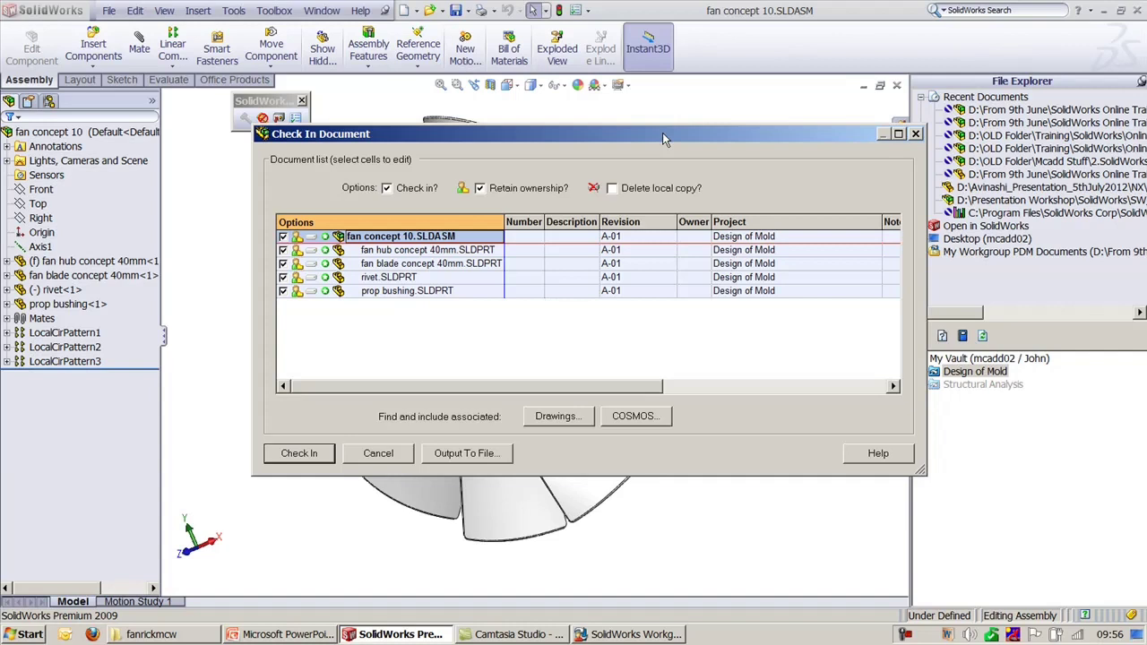
left_click(283, 250)
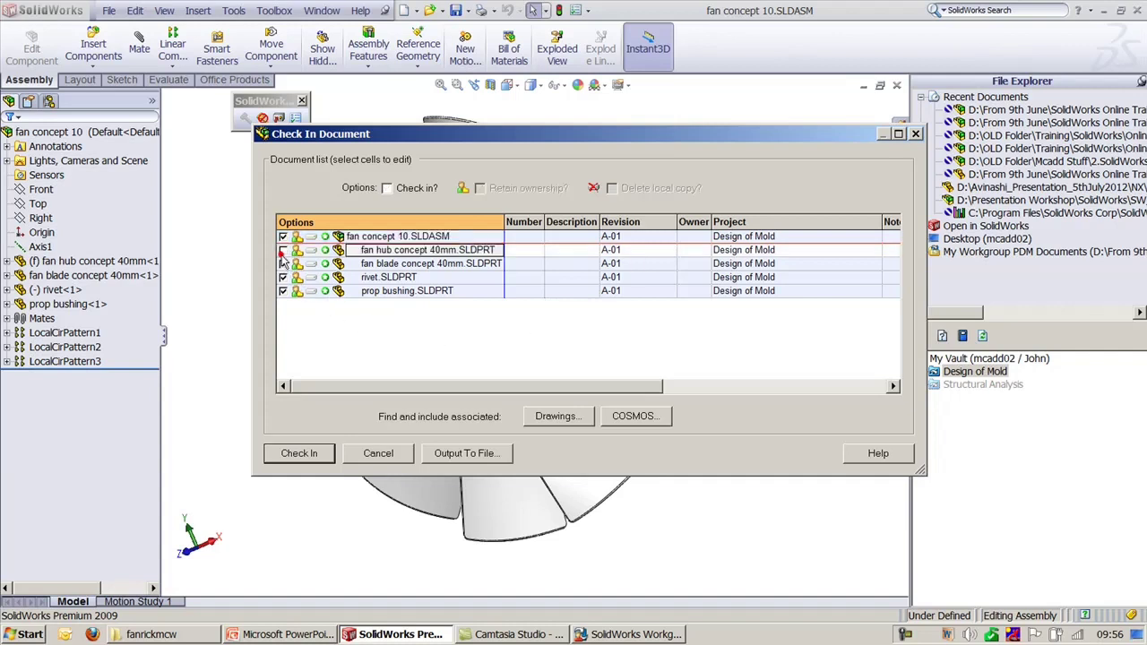
left_click(283, 264)
left_click(283, 277)
left_click(283, 290)
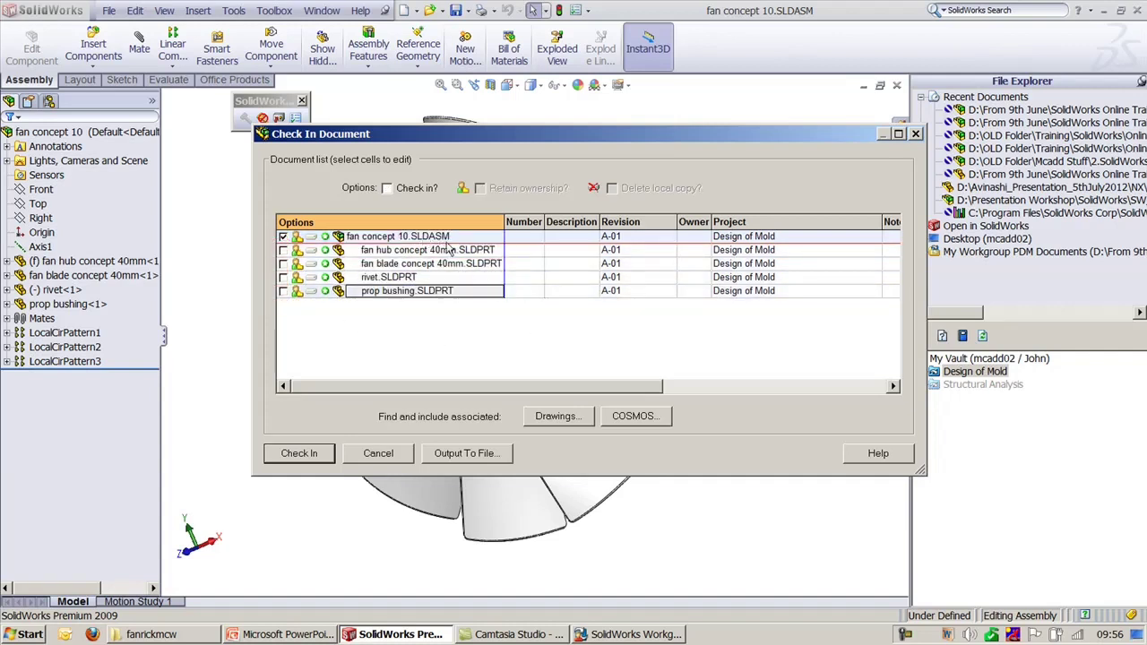
left_click(386, 189)
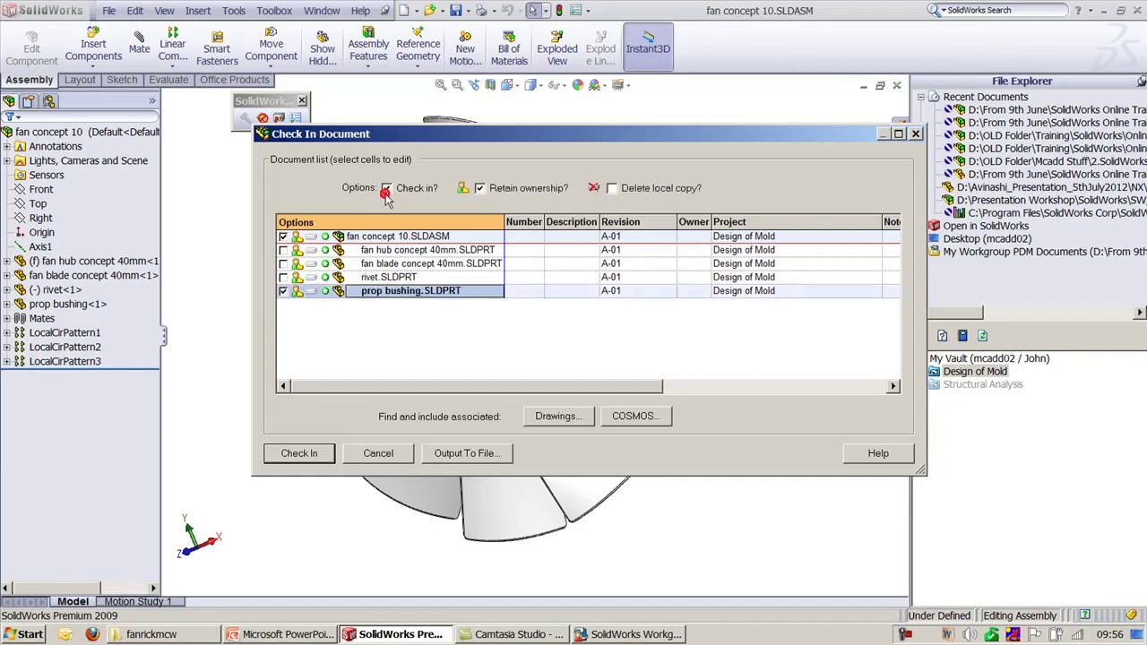
left_click(283, 291)
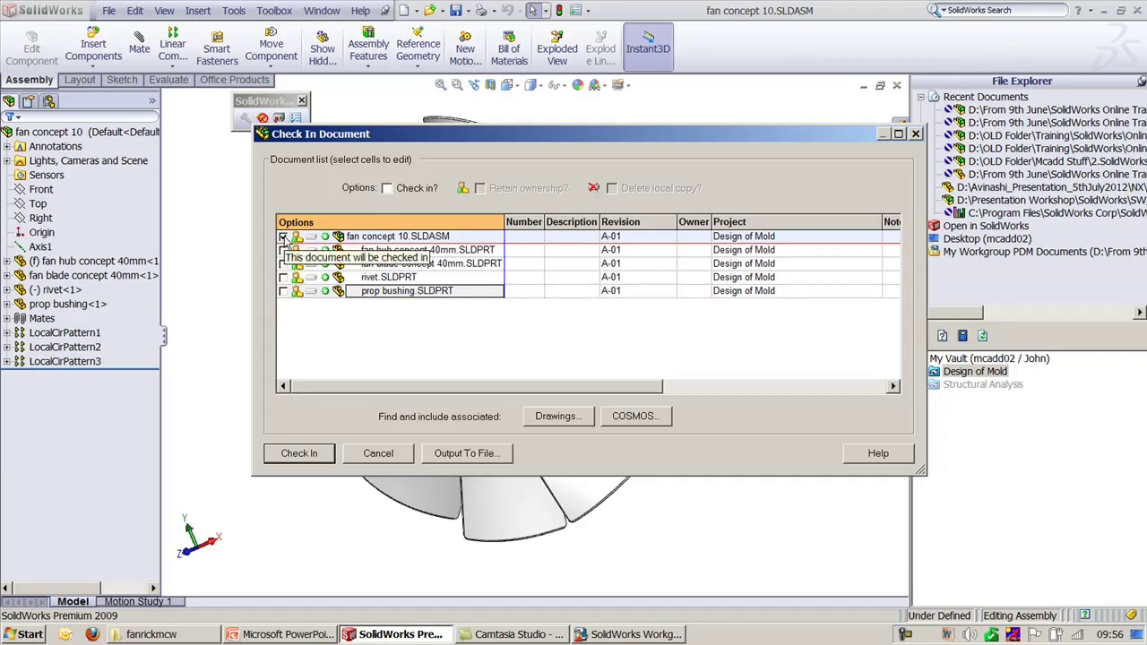
left_click(388, 189)
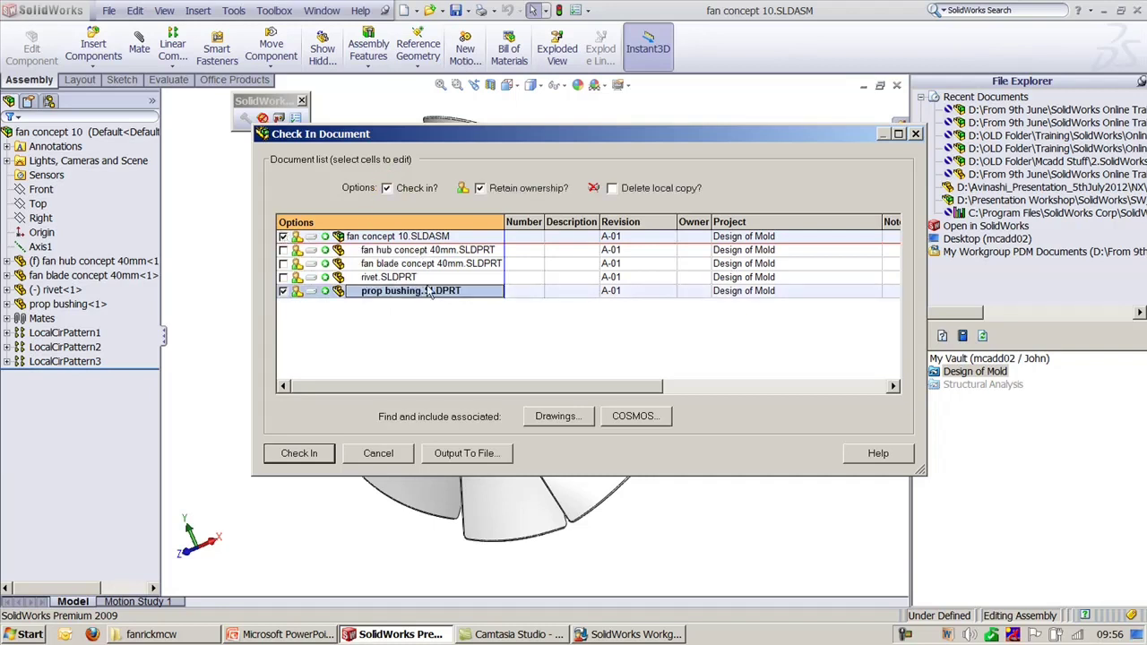
left_click(283, 237)
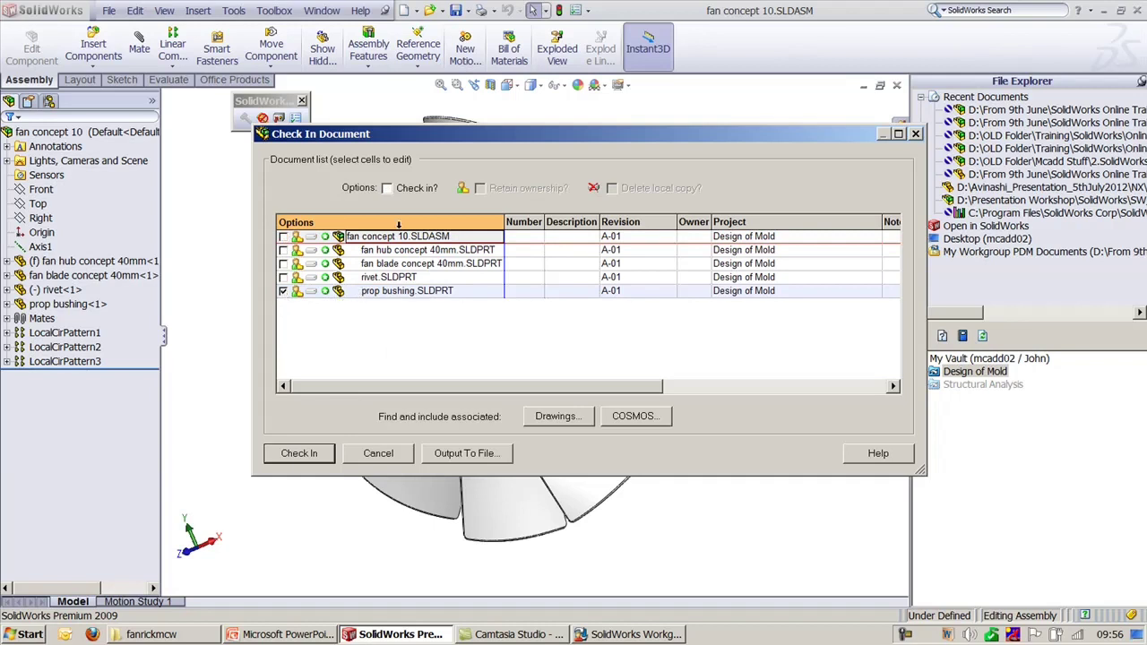
left_click(386, 189)
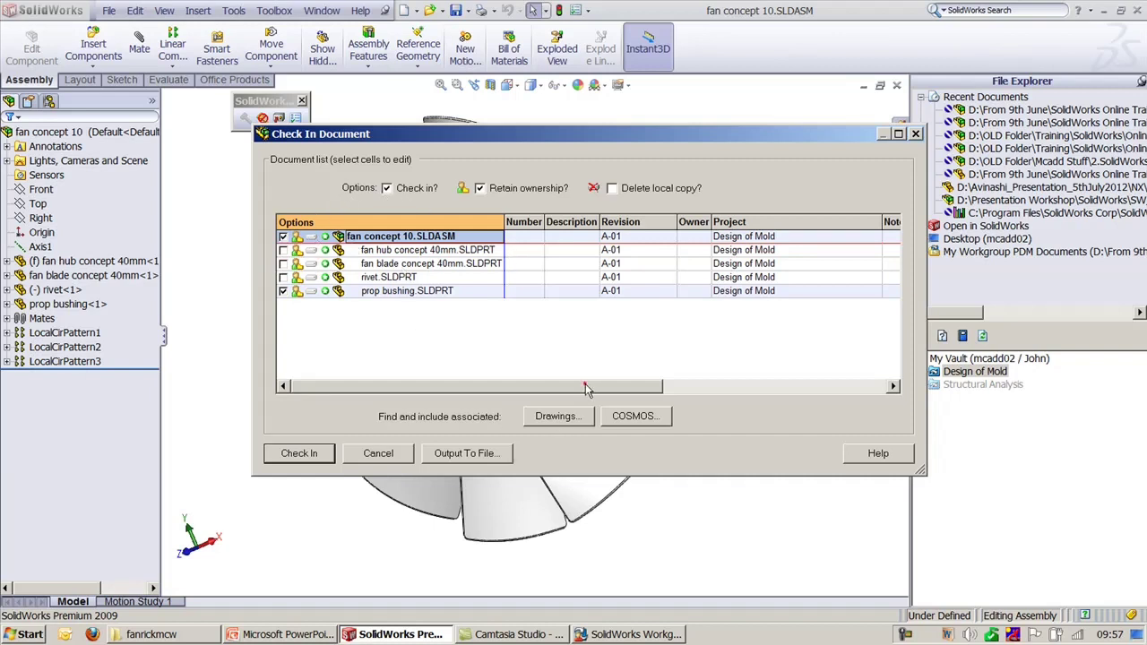
mouse_move(587, 389)
left_mouse_down()
mouse_move(811, 390)
mouse_move(587, 390)
left_mouse_up()
left_click(296, 454)
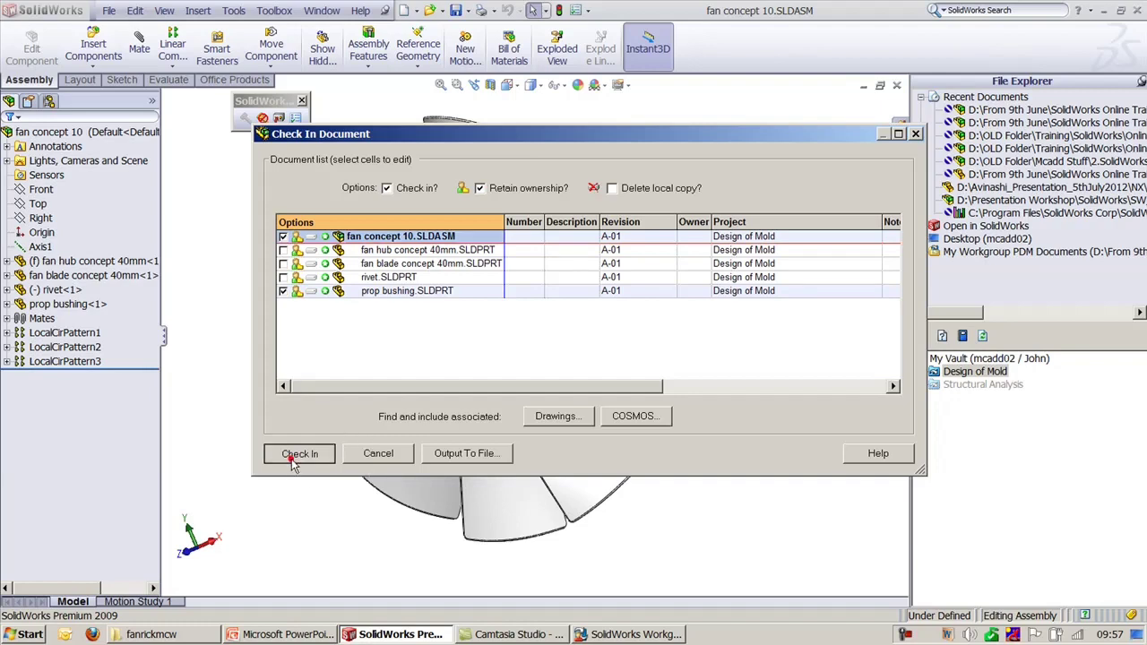
Step: Confirm the check-in, inspect the Design of Mold vault entries, and close the assembly
left_click(660, 379)
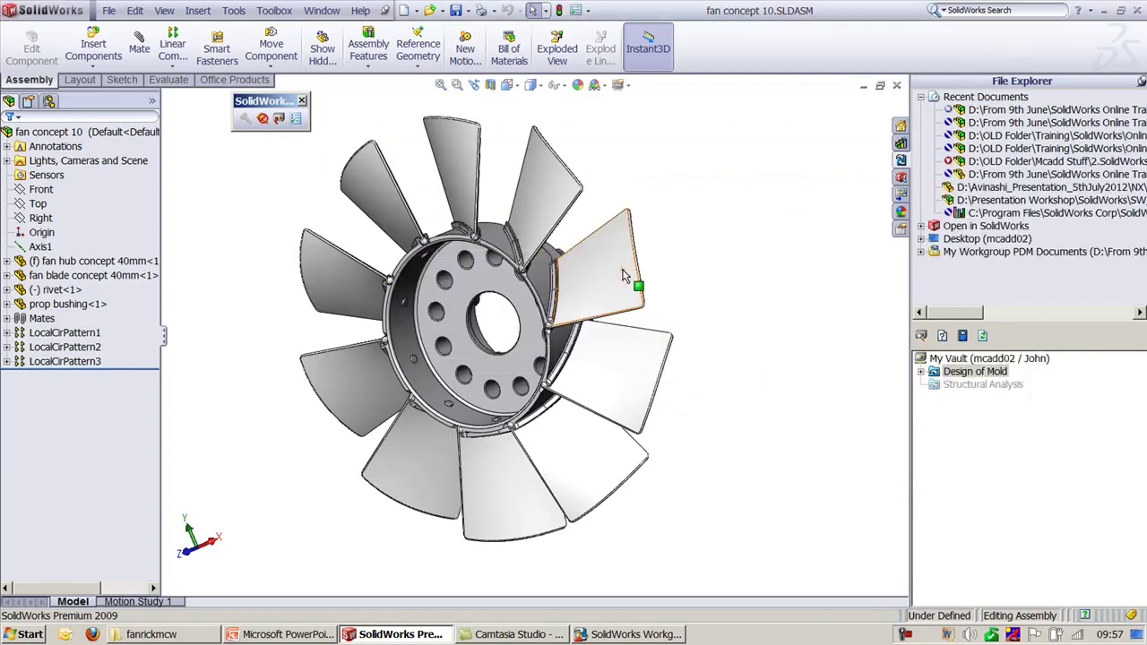
left_click(921, 370)
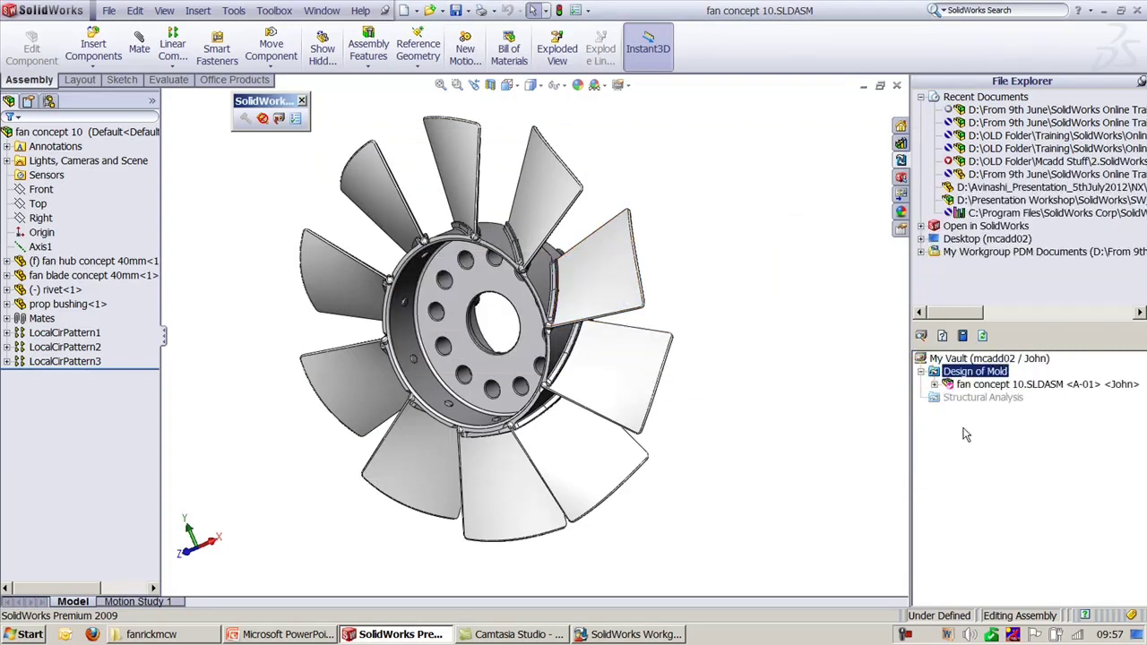
left_click(935, 384)
left_click(991, 385)
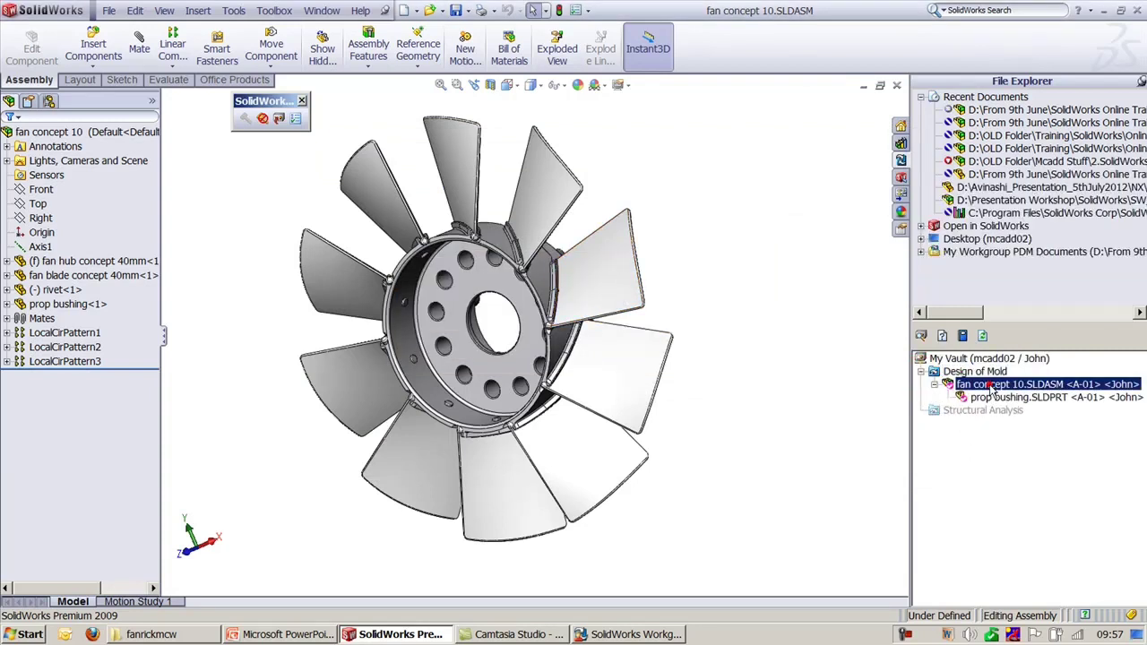
left_click(1000, 398)
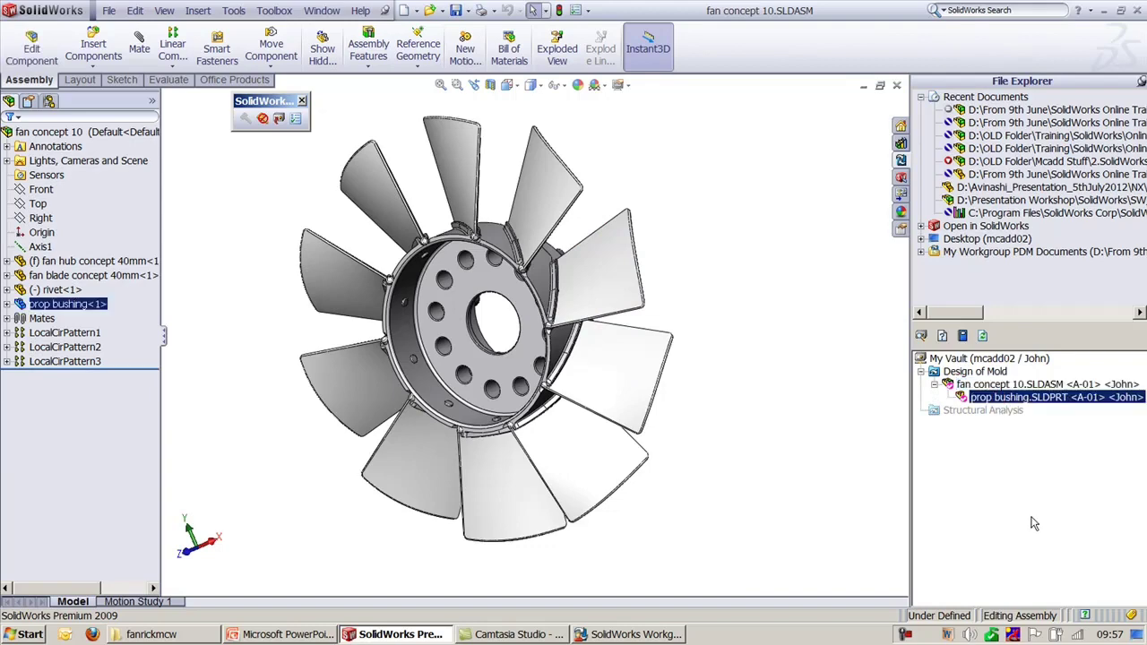
left_click(896, 436)
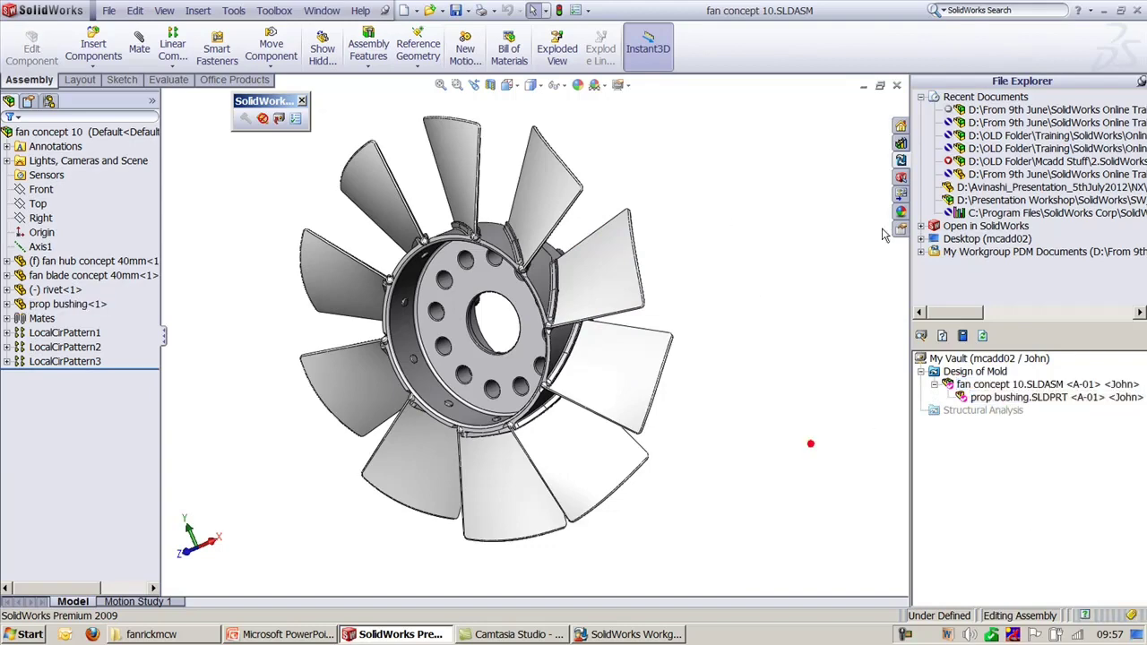
left_click(896, 86)
Step: Delete fan concept 10 and prop bushing from the vault
right_click(1010, 331)
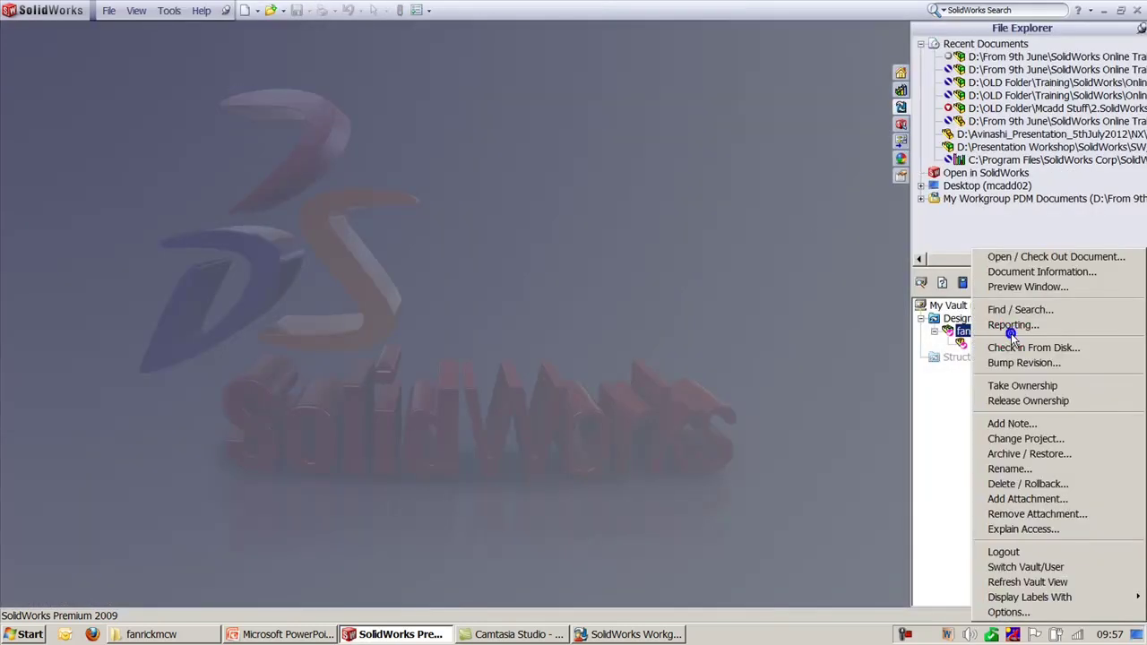
left_click(1026, 484)
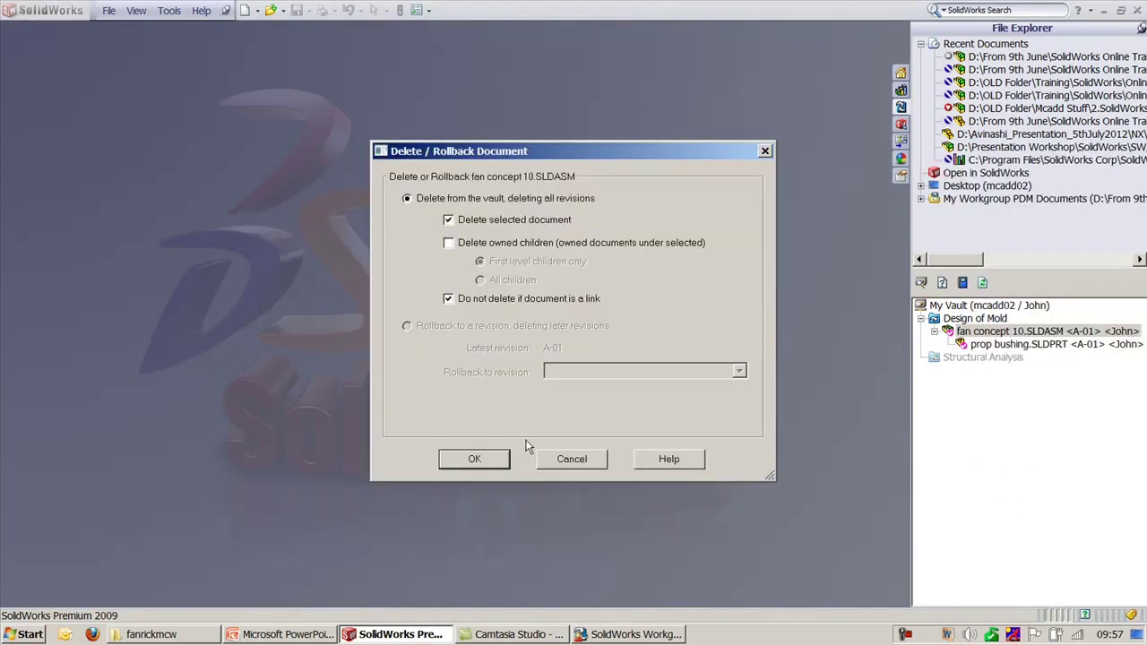
left_click(484, 455)
left_click(567, 355)
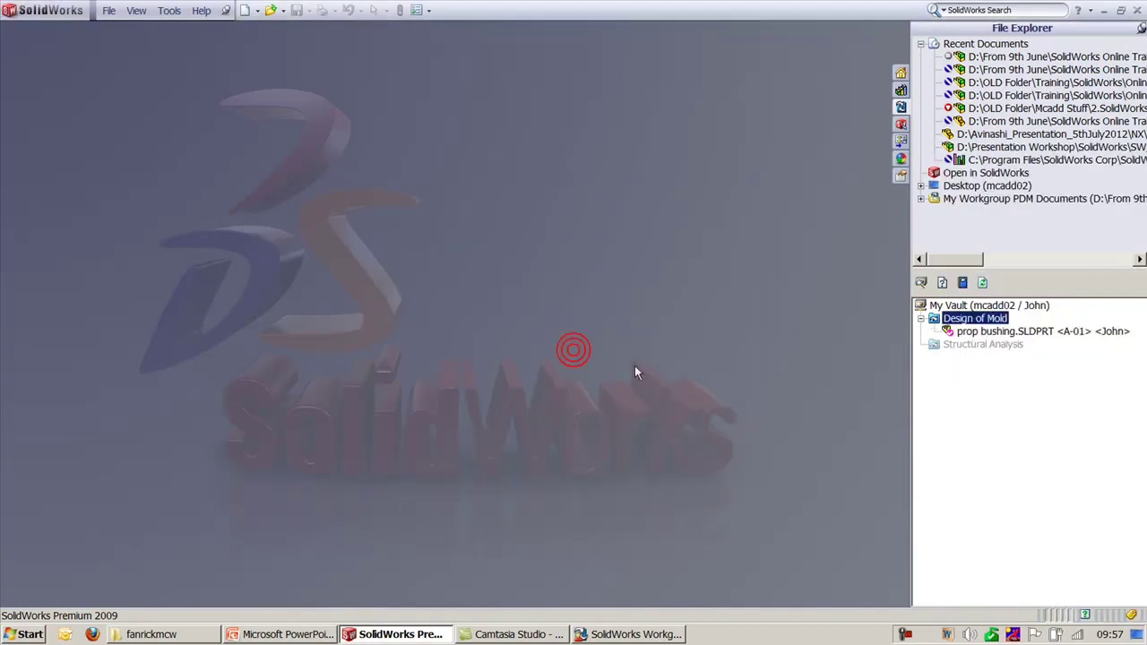
left_click(996, 333)
right_click(996, 333)
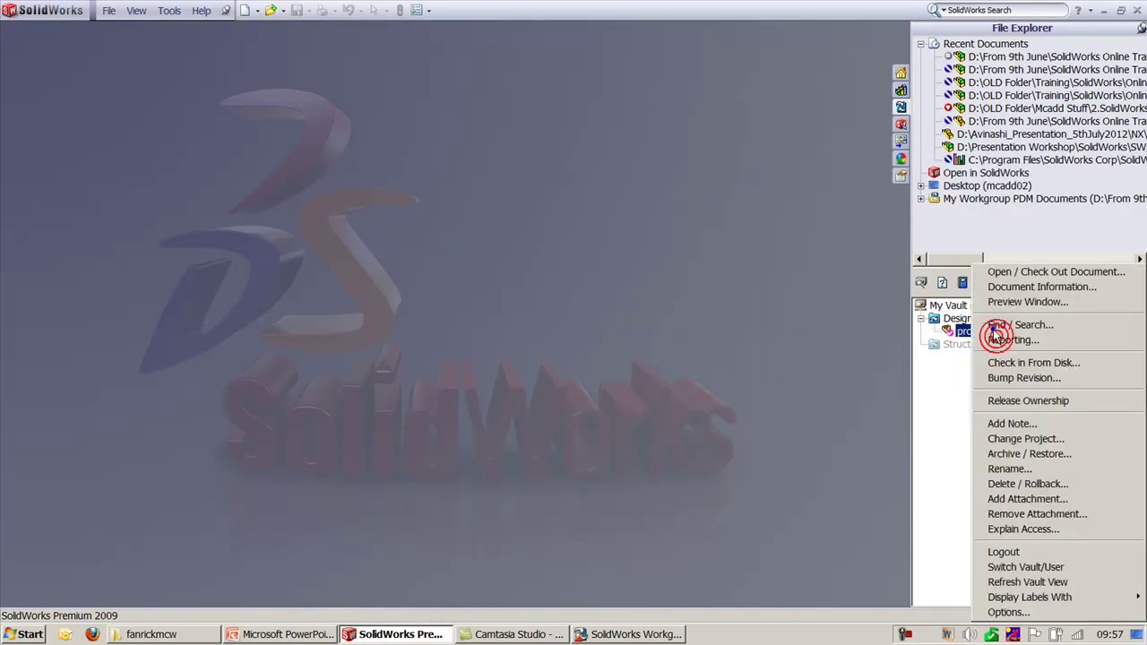
left_click(1027, 484)
left_click(476, 459)
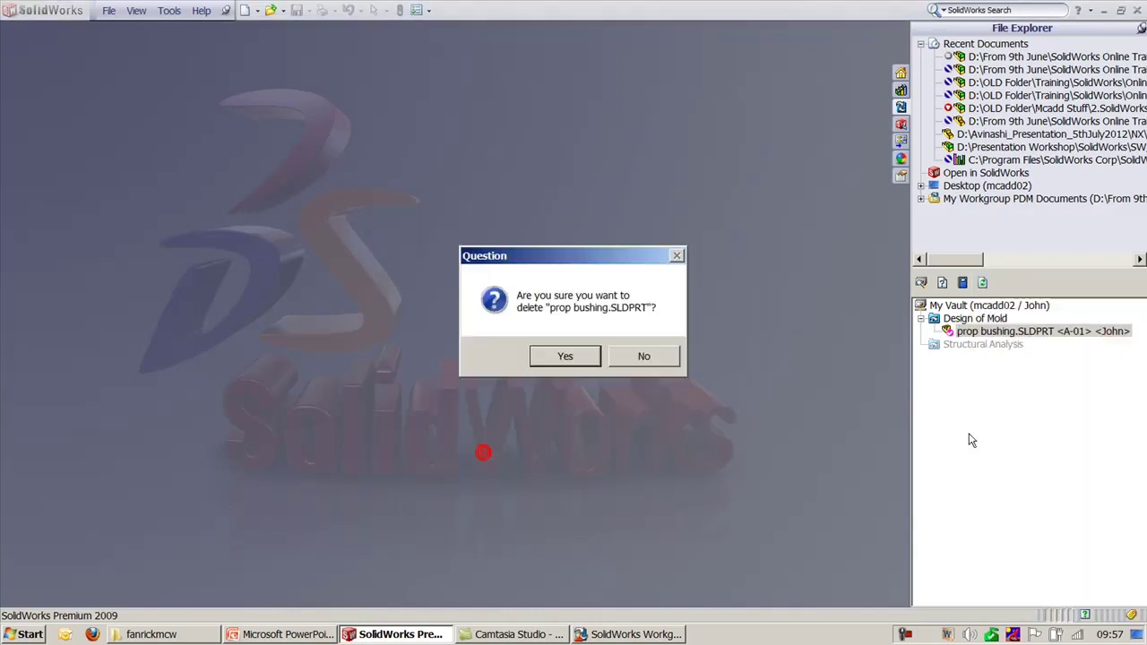
left_click(541, 362)
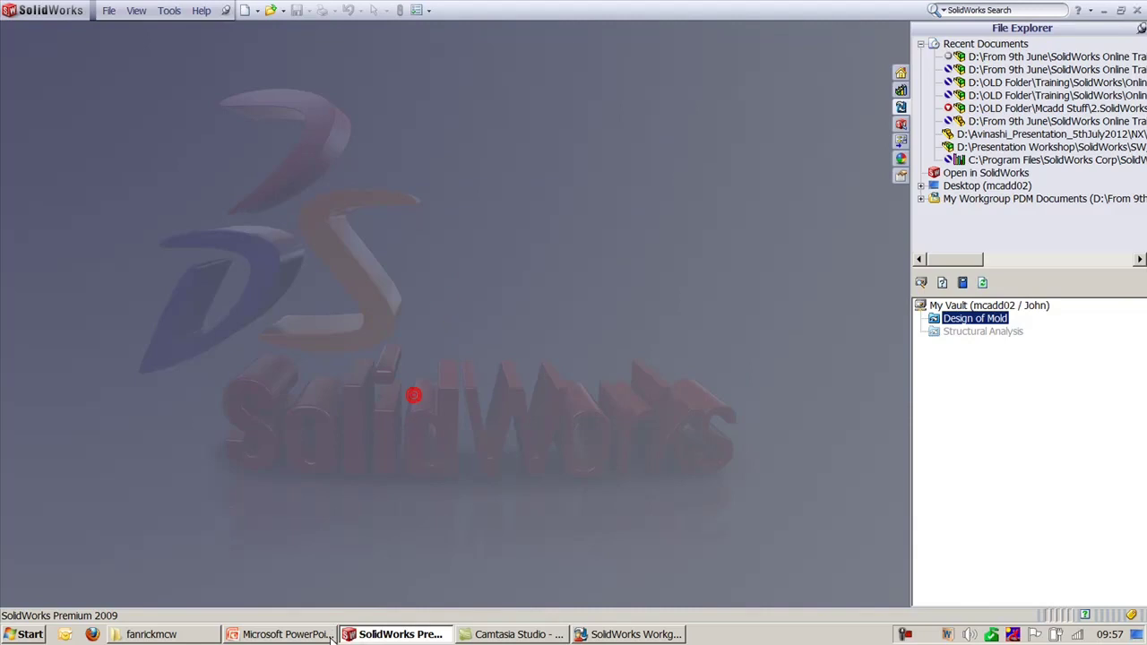
Step: Open prop bushing.SLDPRT in SolidWorks and show it in trimetric view
left_click(154, 634)
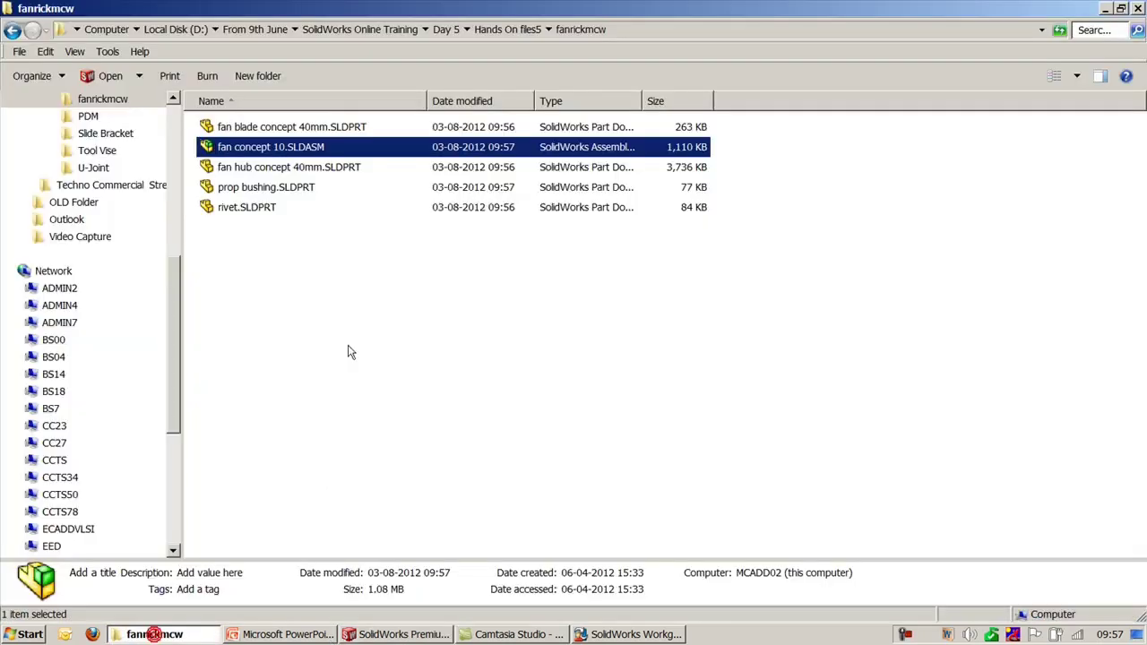
double_click(255, 188)
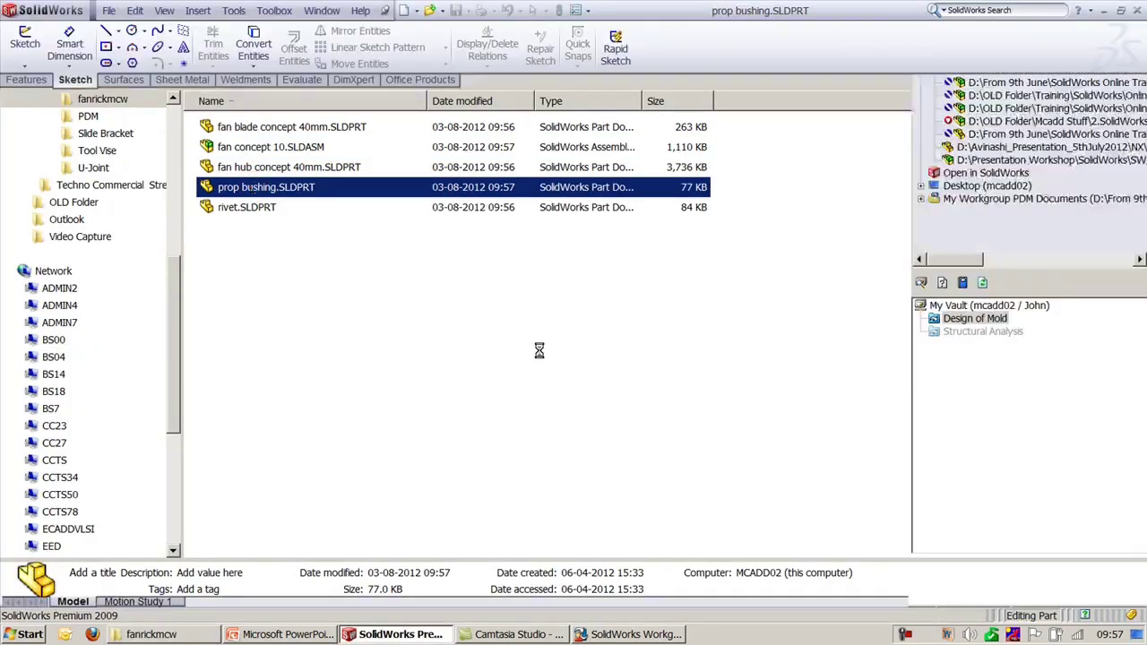
key("ctrl+7")
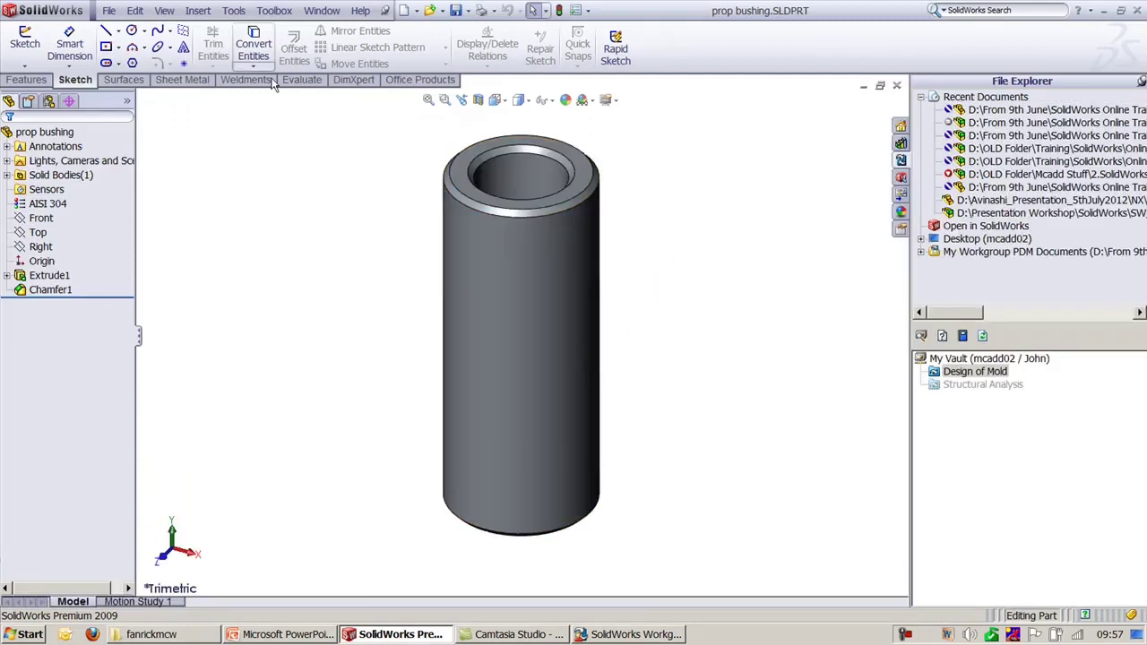
Step: Show the Workgroup PDM toolbar and check the part into Design of Mold at A-01
right_click(702, 44)
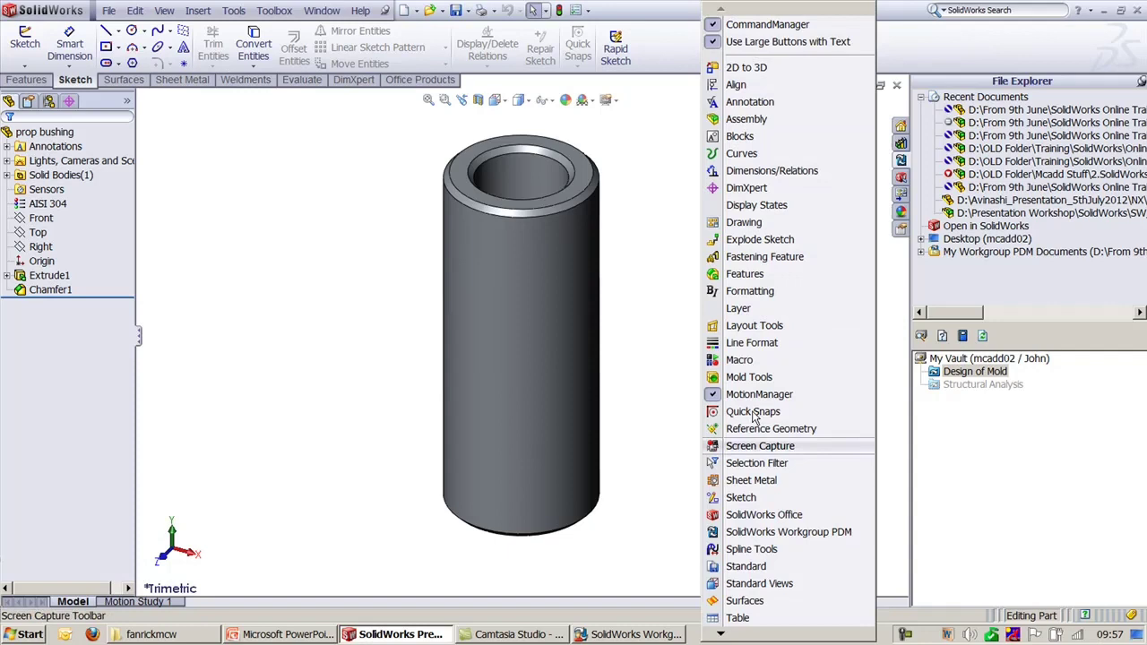
left_click(779, 538)
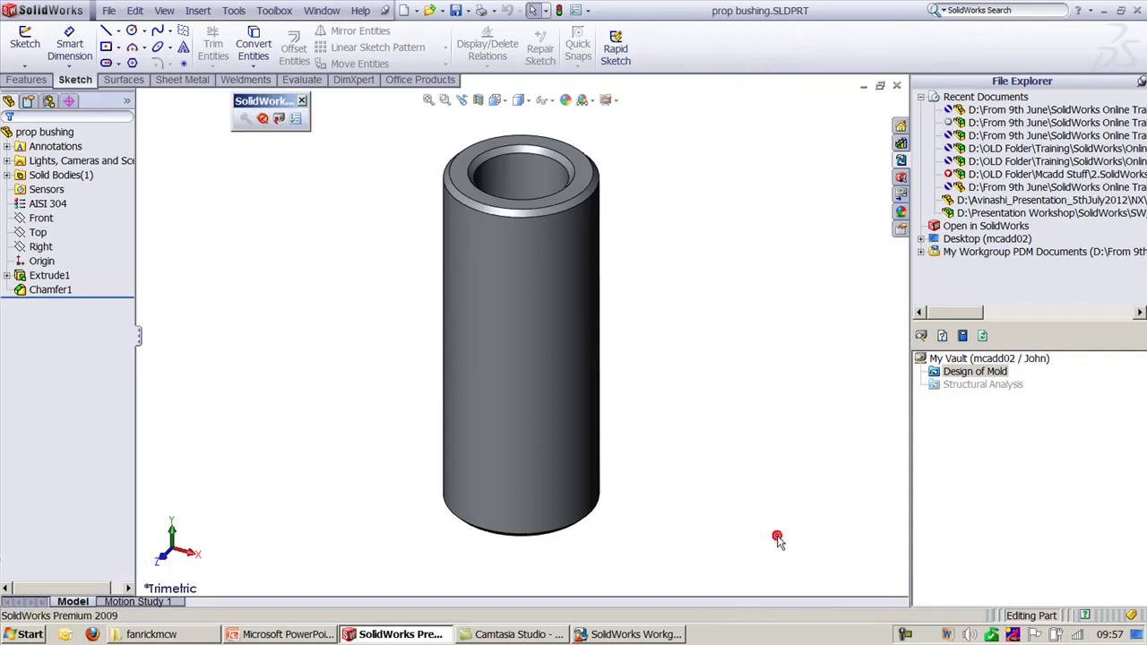
left_click(279, 120)
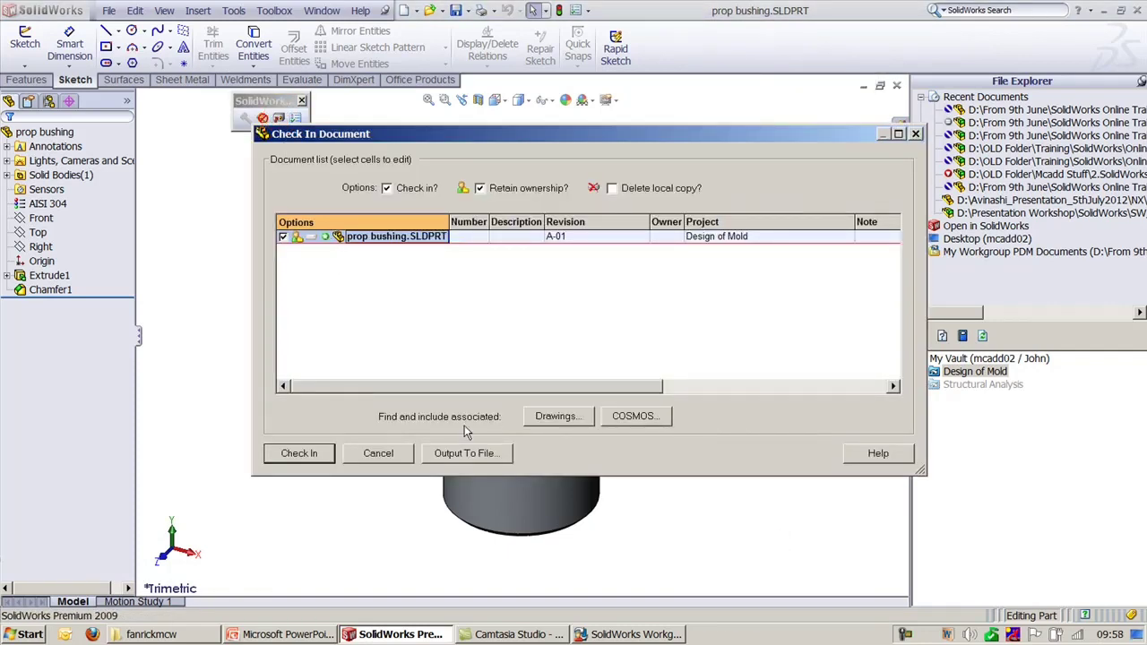
left_click(298, 454)
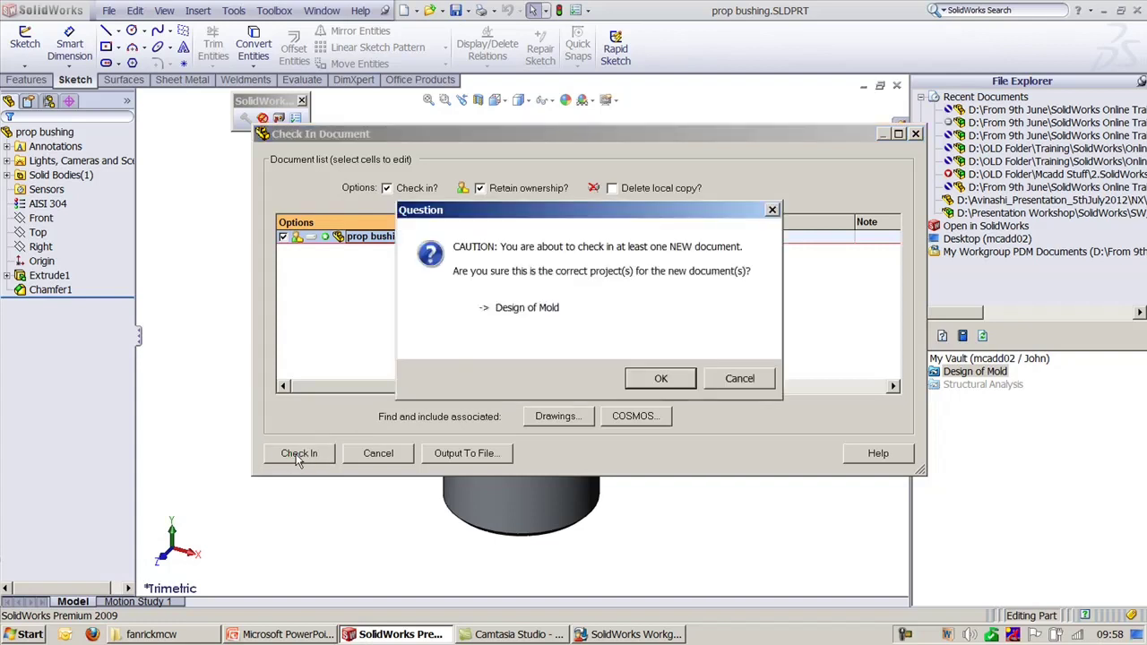
left_click(663, 377)
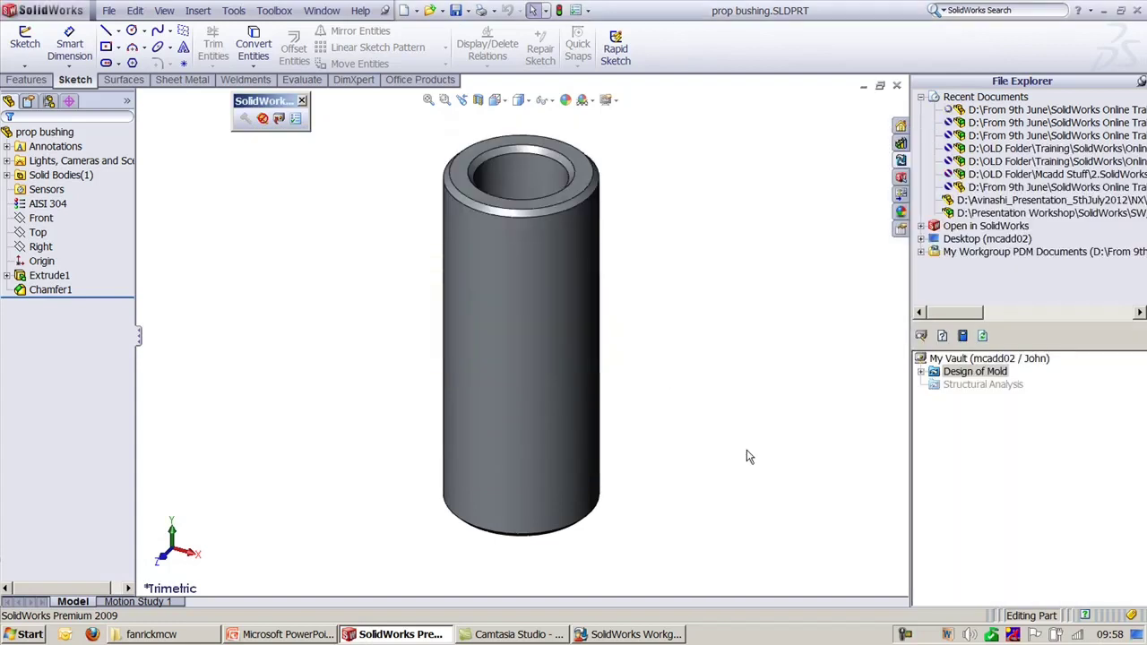
Step: Delete the prop bushing entry from Design of Mold in the vault
left_click(921, 371)
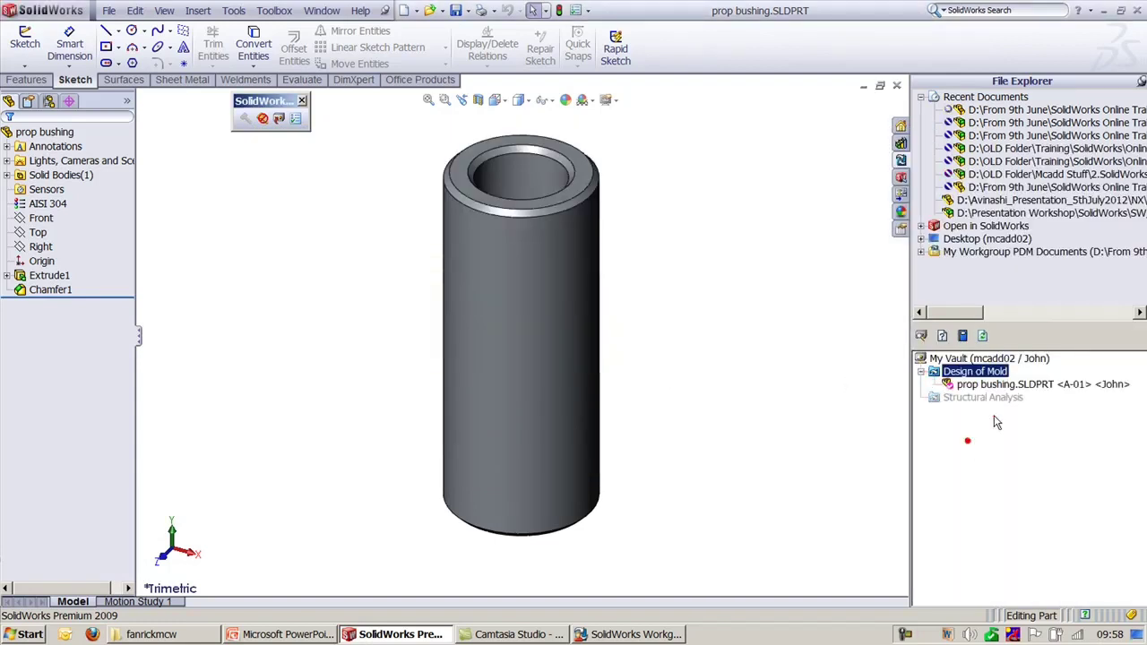
left_click(1022, 388)
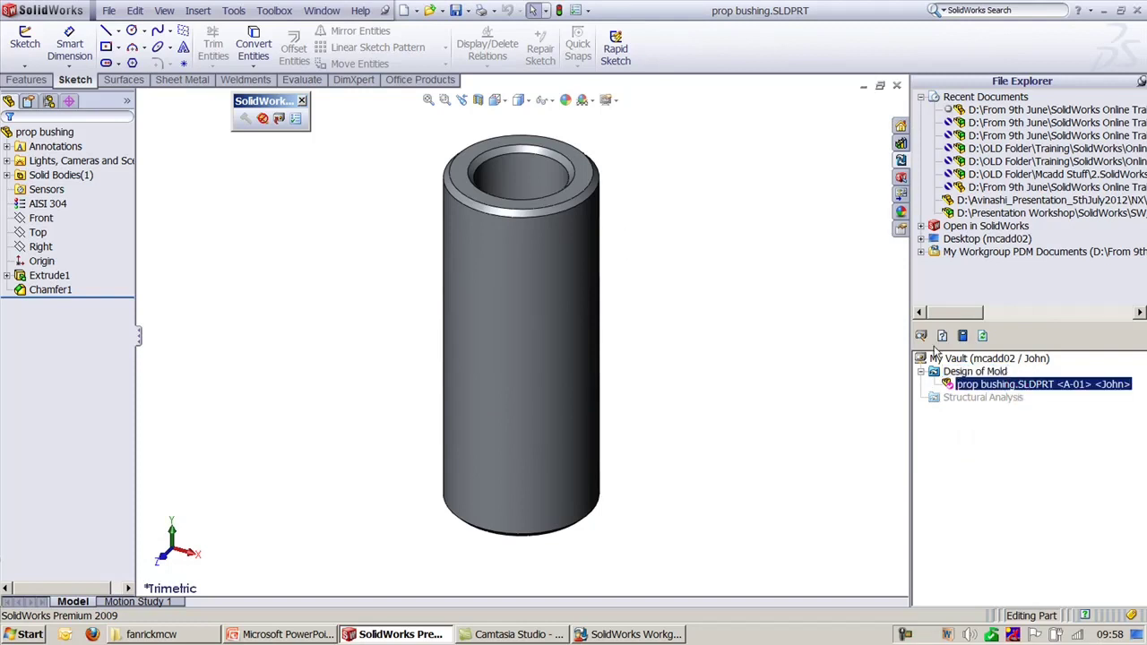
right_click(1023, 385)
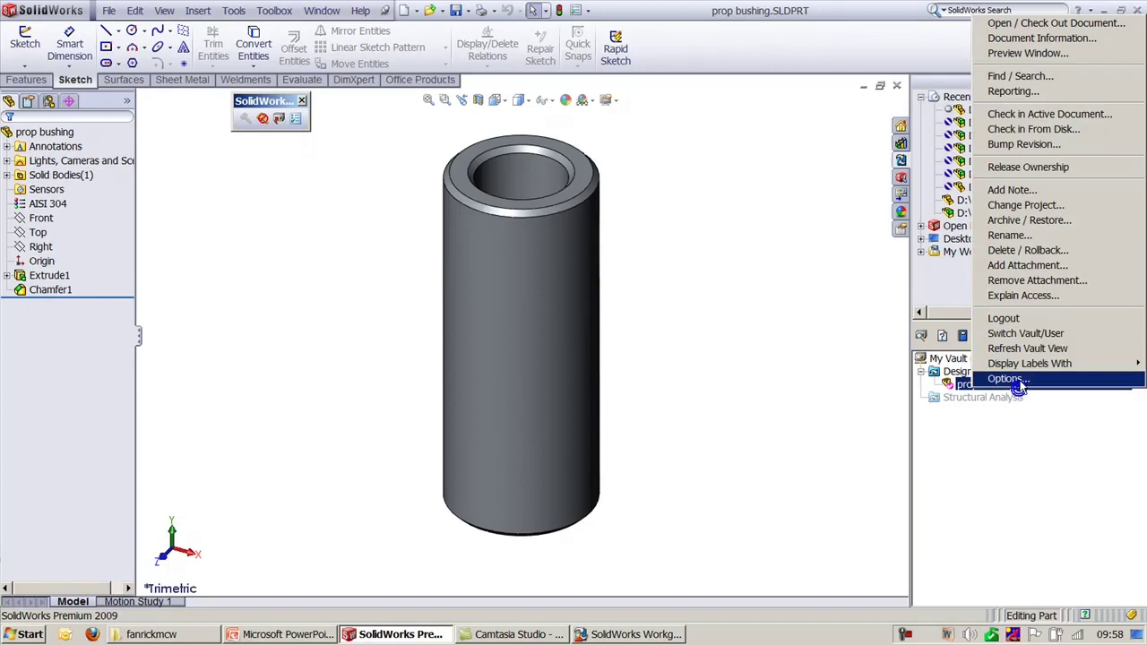
left_click(1027, 251)
left_click(484, 453)
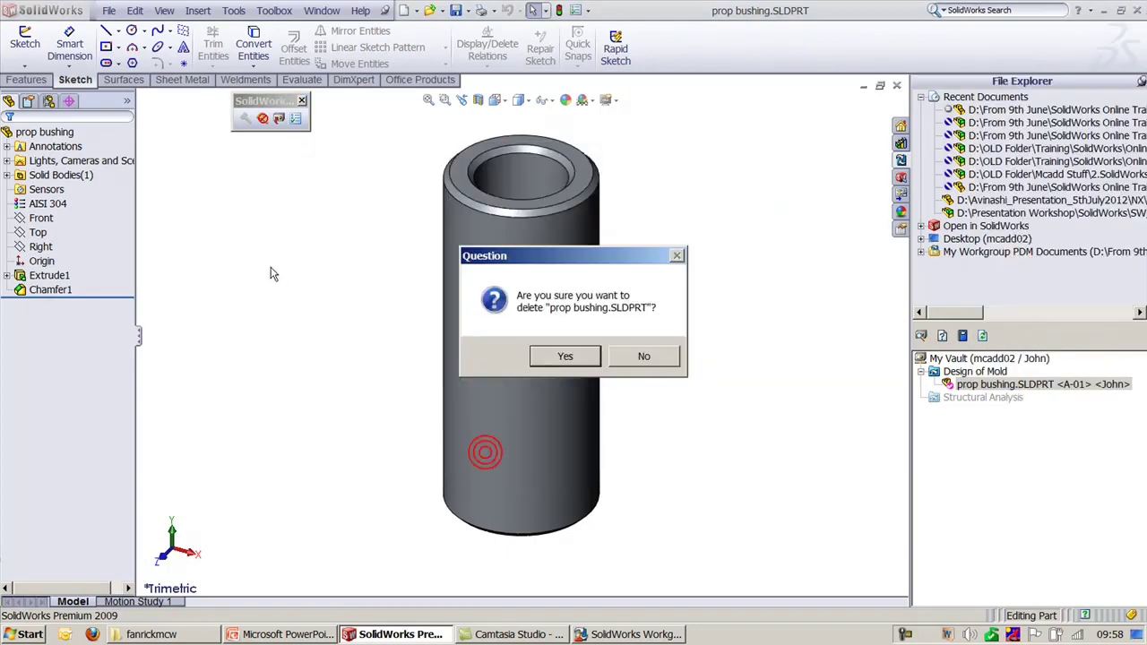
left_click(574, 357)
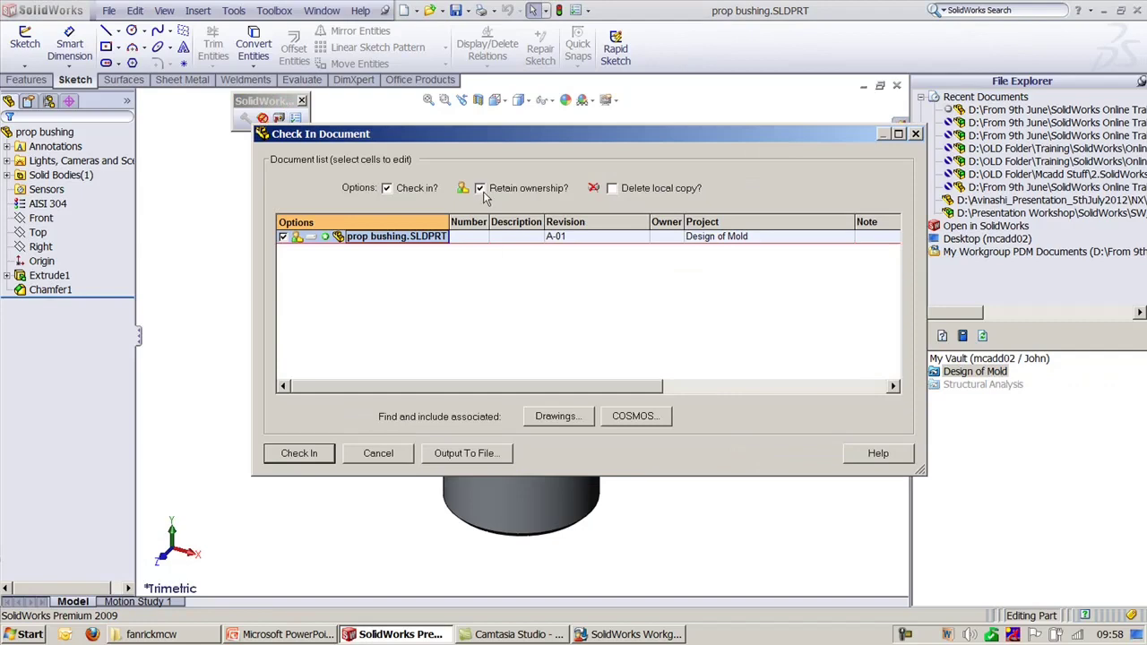
Step: Re-check prop bushing in at A-01 without retaining ownership
left_click(298, 453)
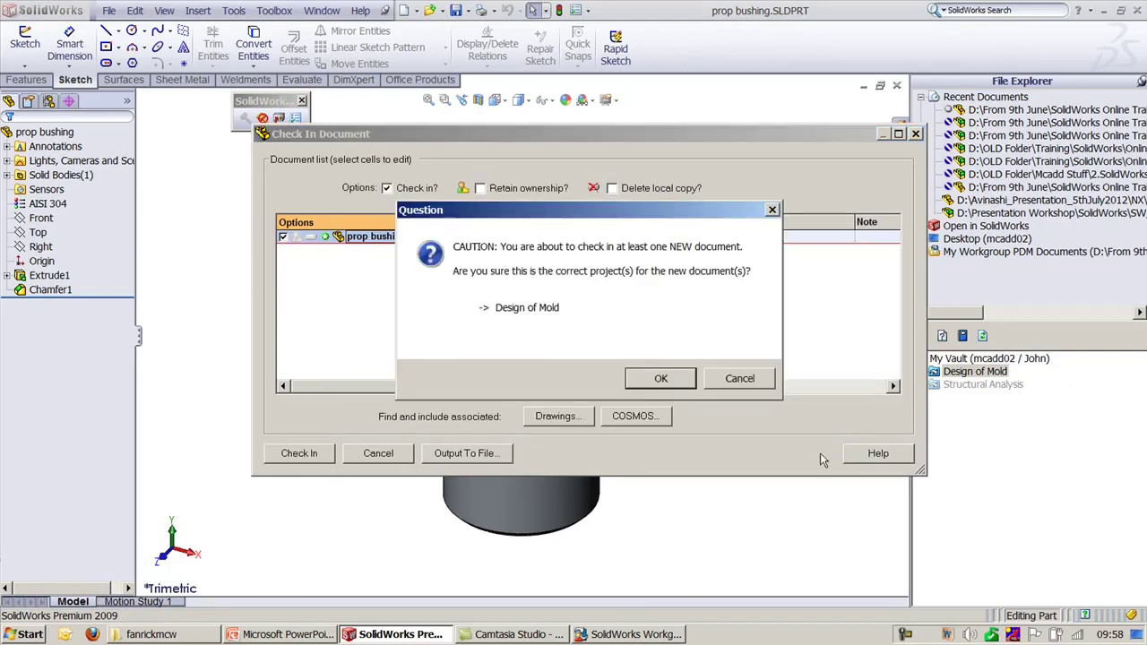
left_click(660, 378)
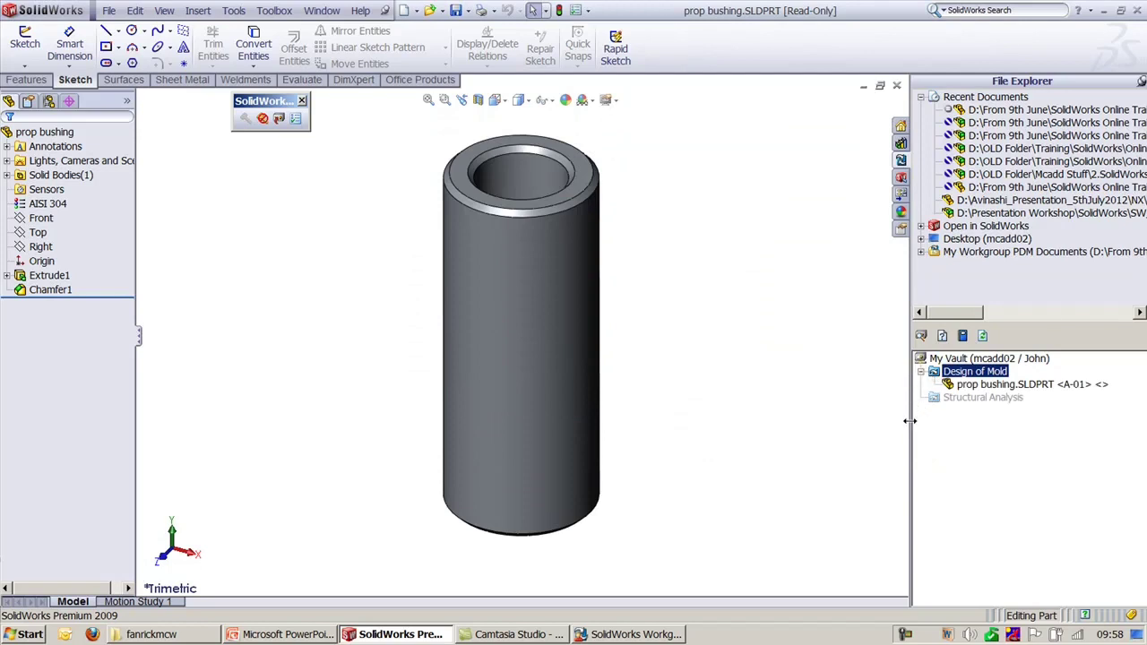
left_click_drag(909, 420, 814, 421)
Step: Take ownership of prop bushing.SLDPRT in the vault
right_click(941, 282)
mouse_move(1035, 433)
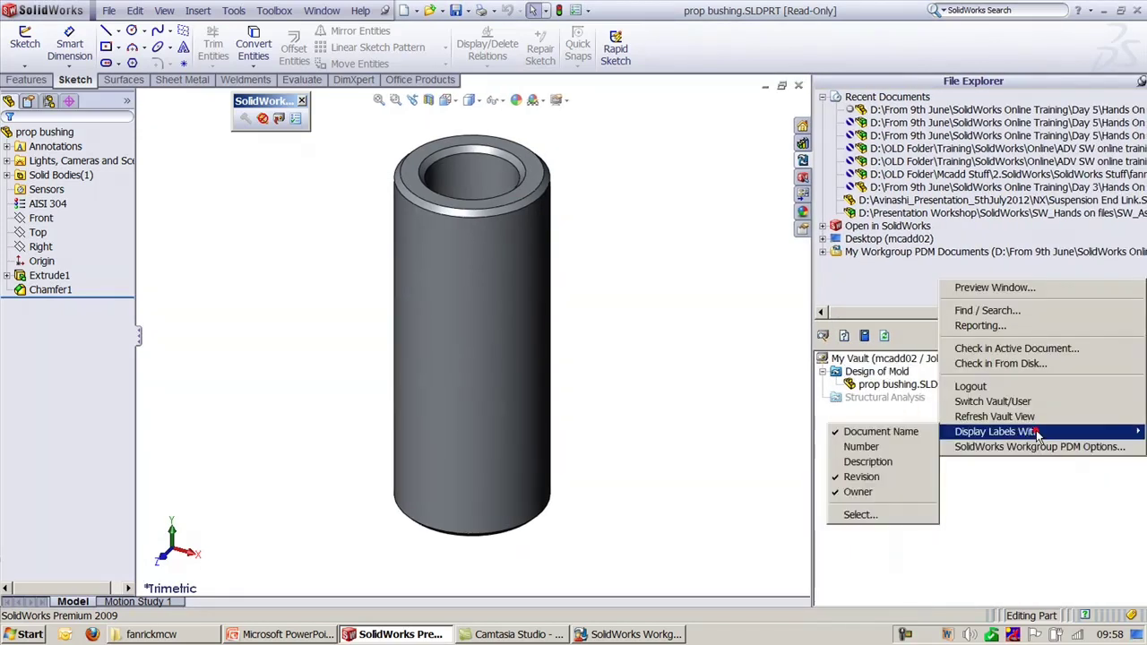
left_click(1041, 519)
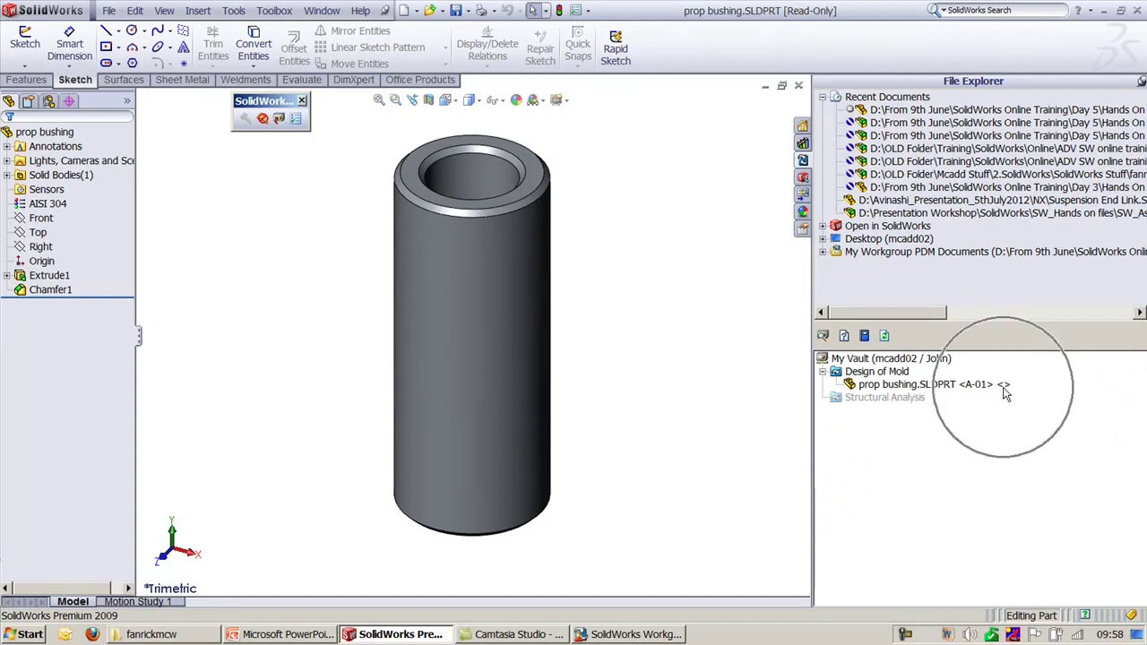
right_click(941, 385)
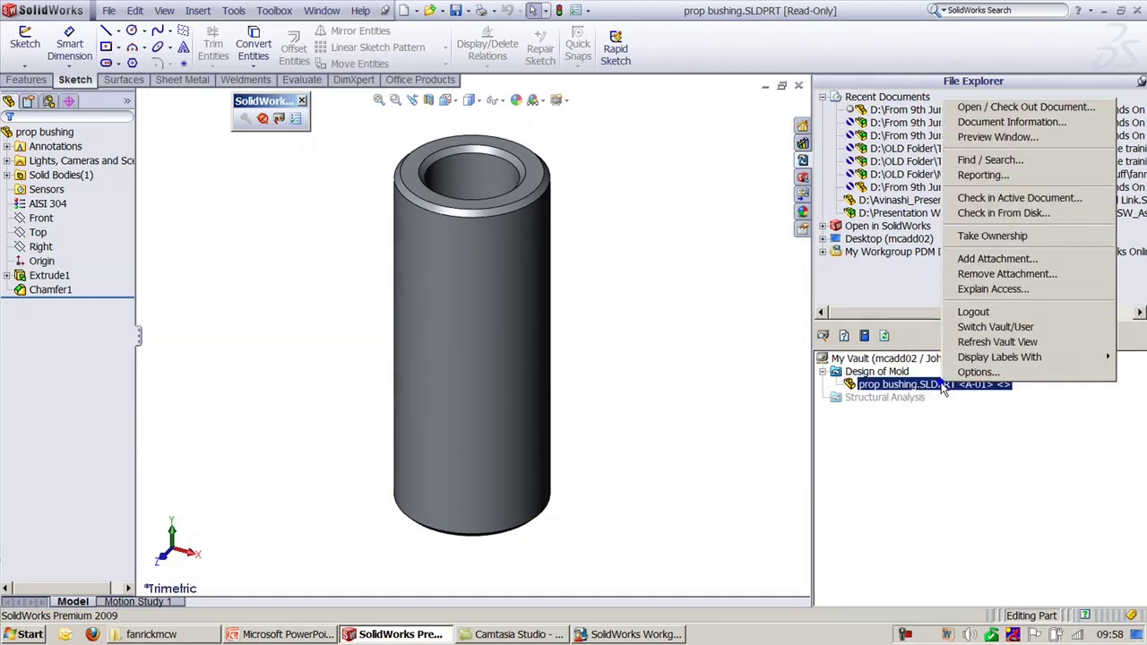
left_click(992, 236)
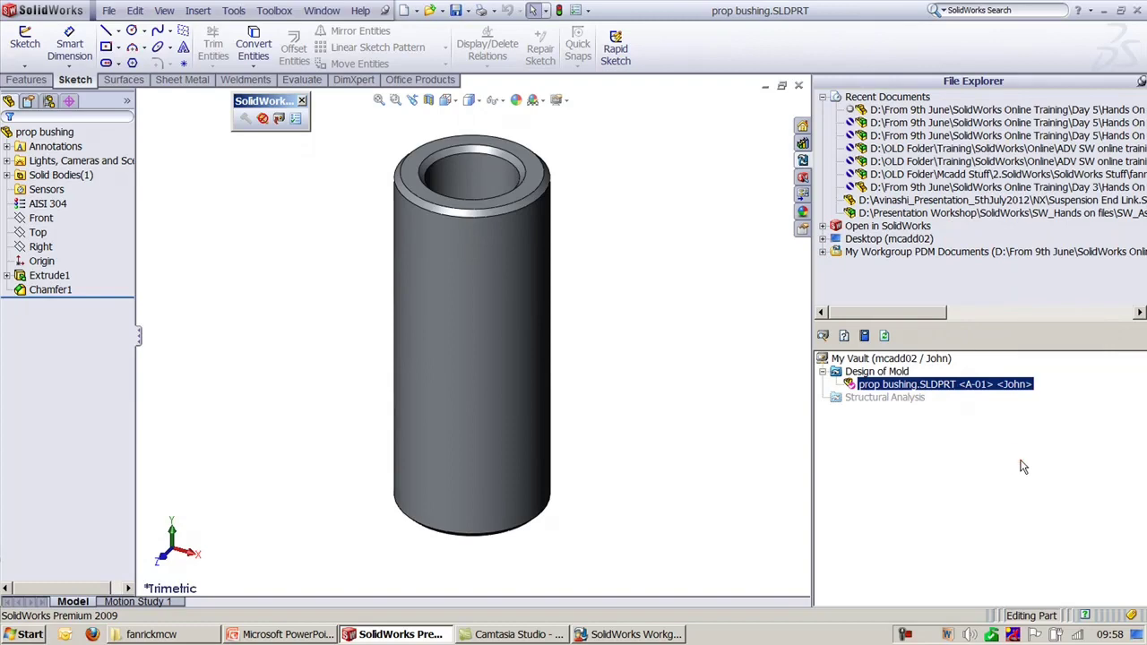
Step: Delete prop bushing.SLDPRT with all its revisions from the vault
right_click(987, 385)
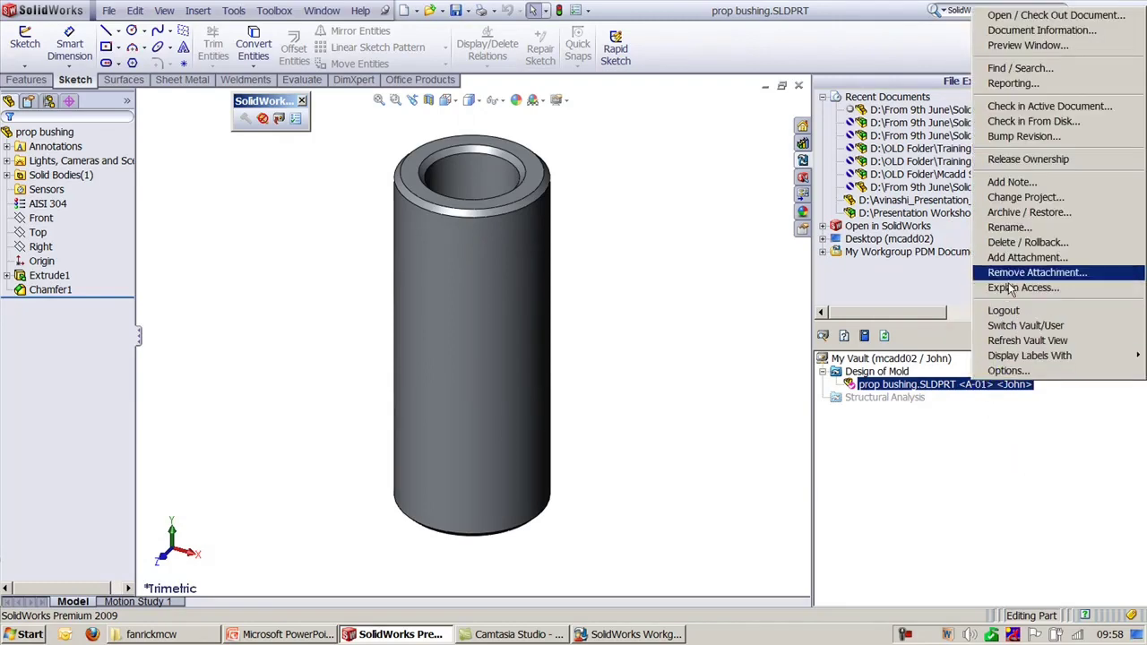
left_click(1010, 247)
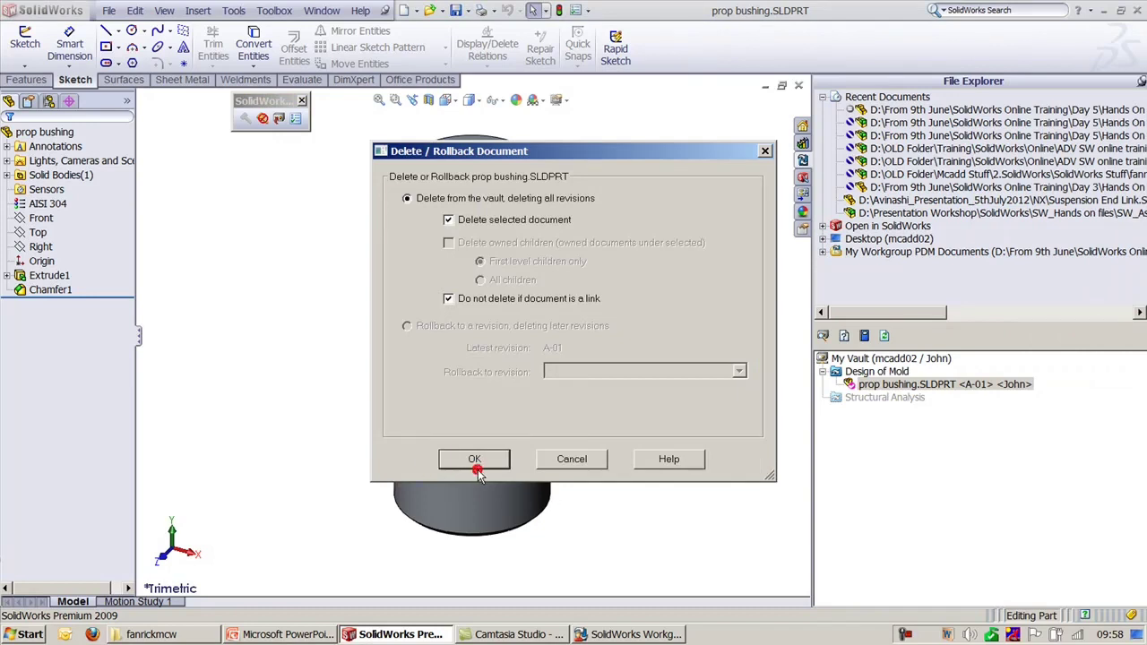
left_click(476, 462)
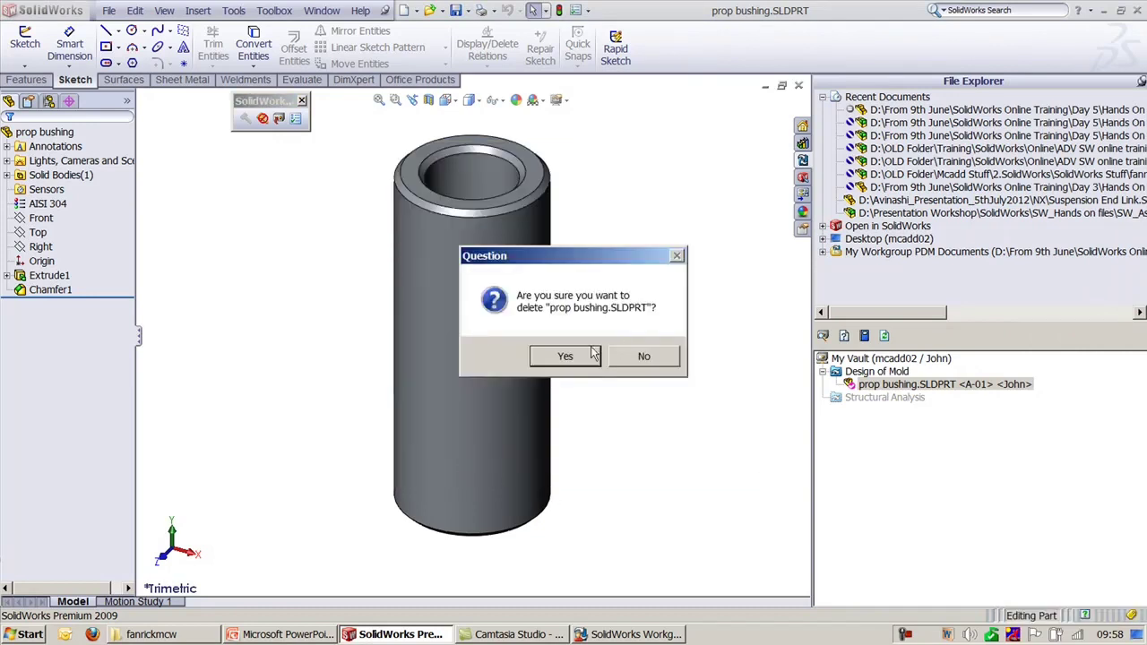
left_click(591, 353)
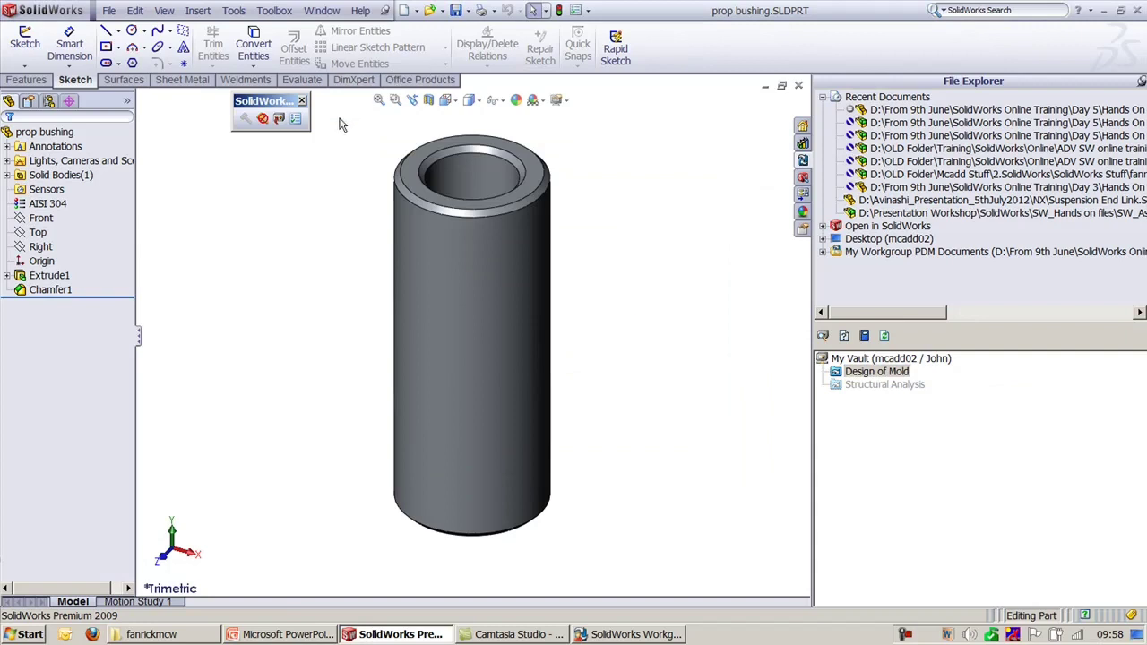
Step: Check prop bushing.SLDPRT into Design of Mold at A-01, retaining ownership
left_click(278, 119)
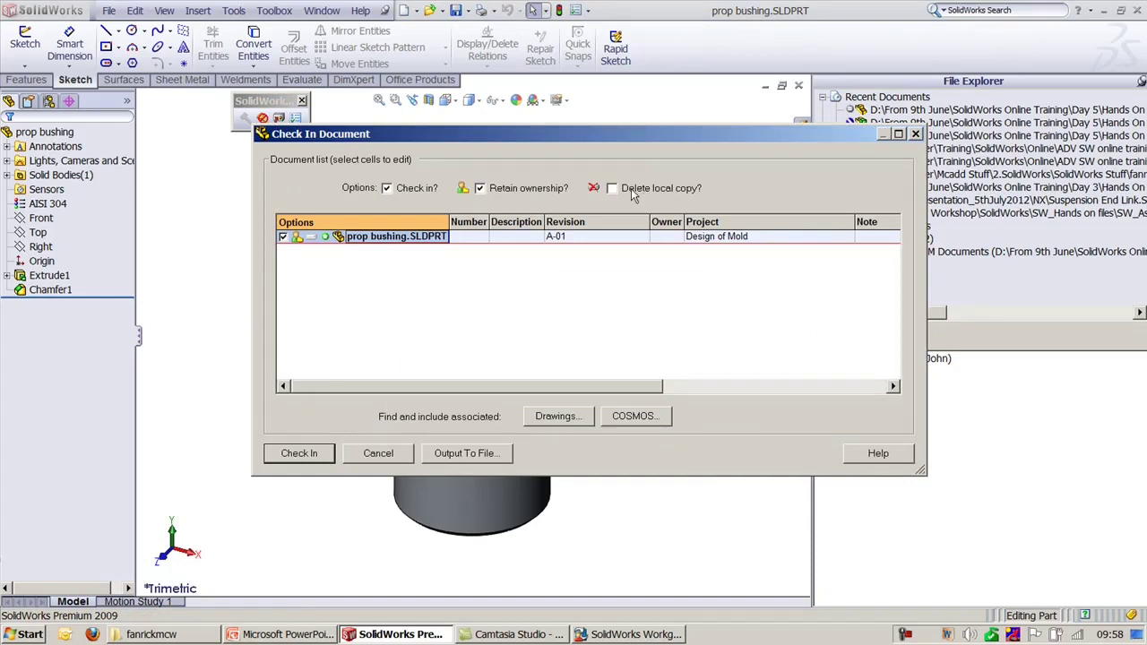
left_click(178, 631)
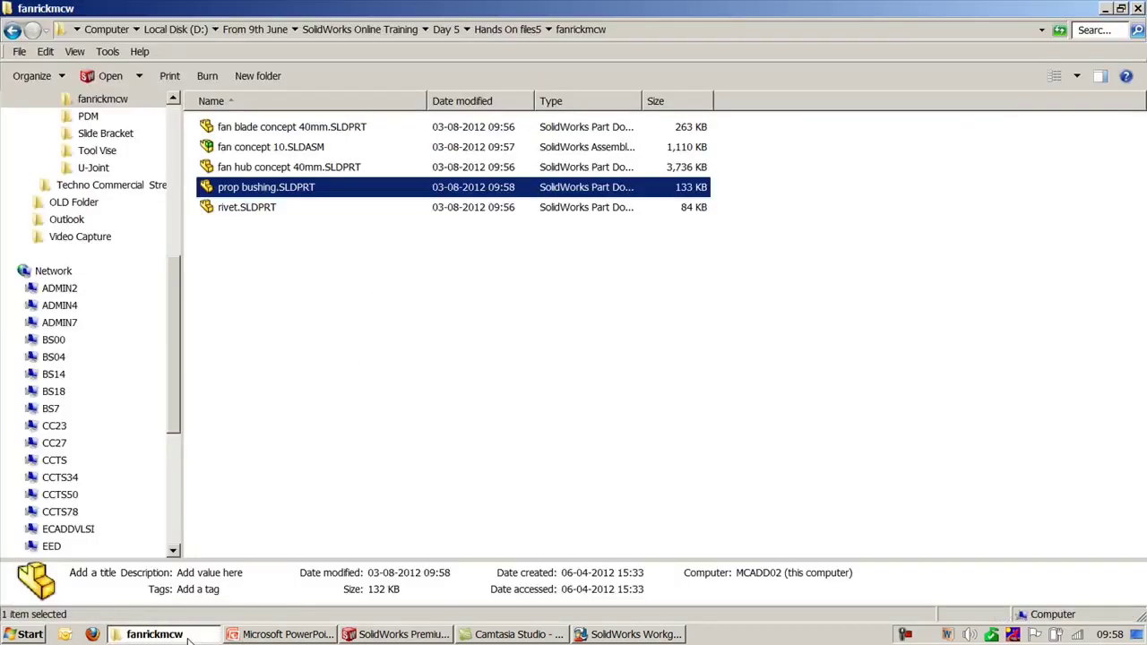
left_click(188, 634)
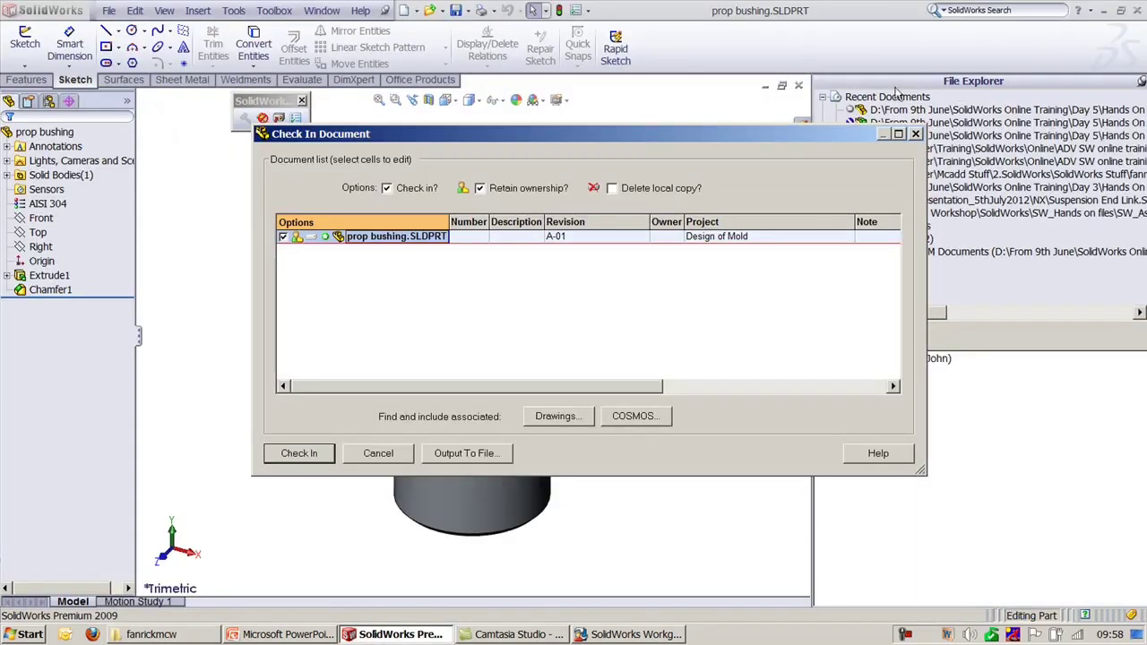
left_click_drag(776, 136, 741, 117)
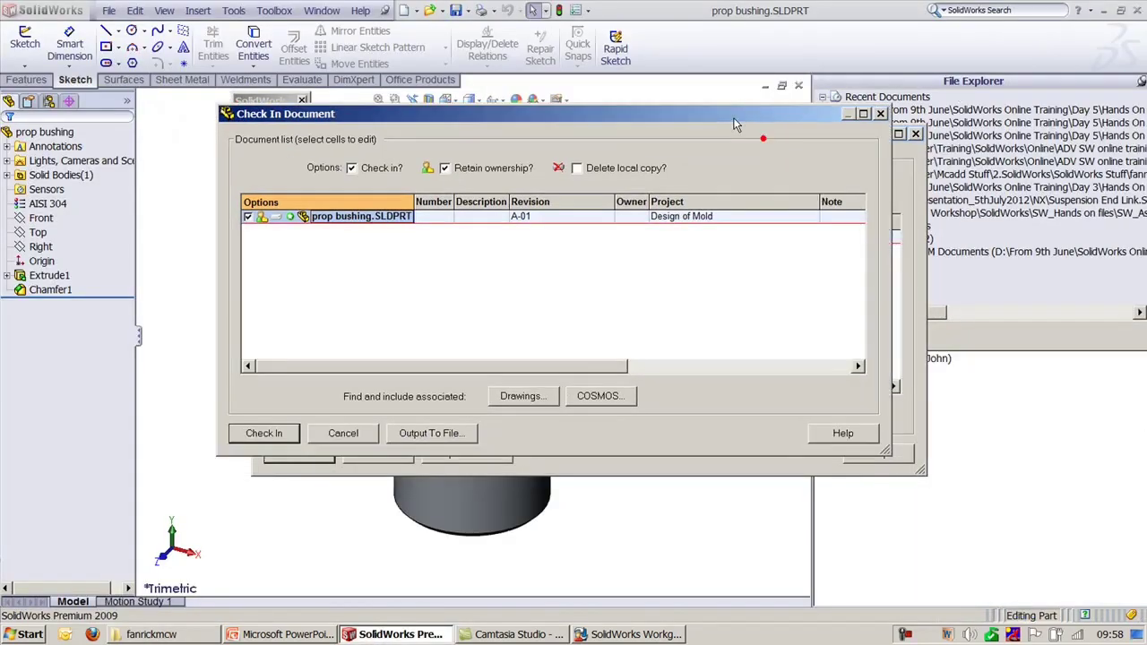
left_click(264, 434)
left_click(625, 359)
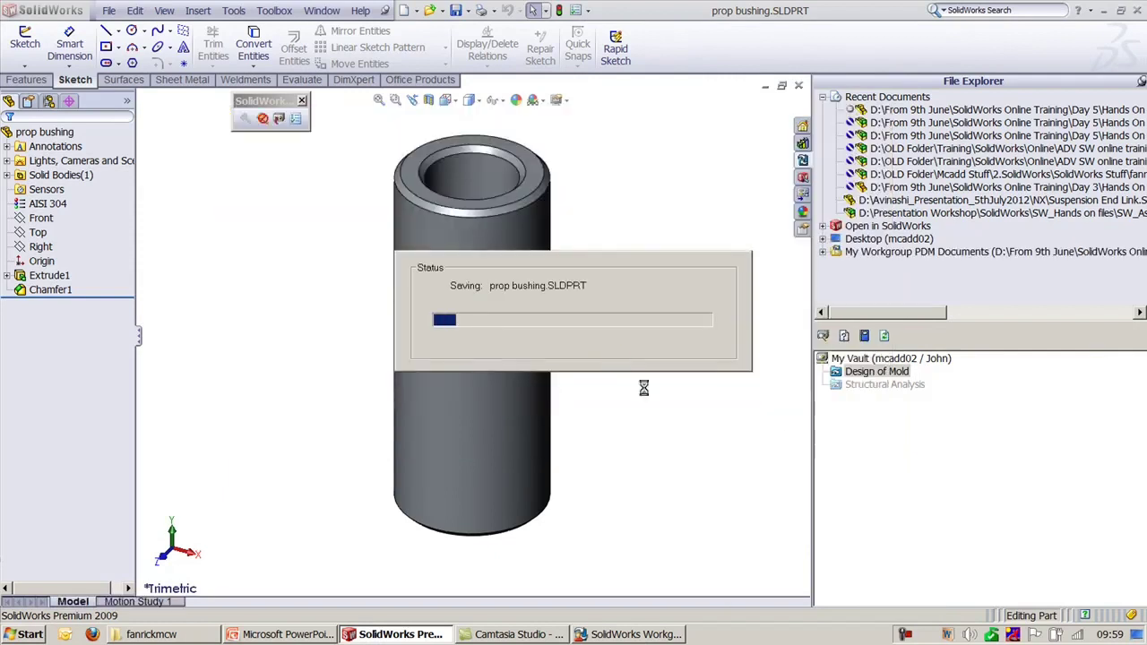
left_click(826, 371)
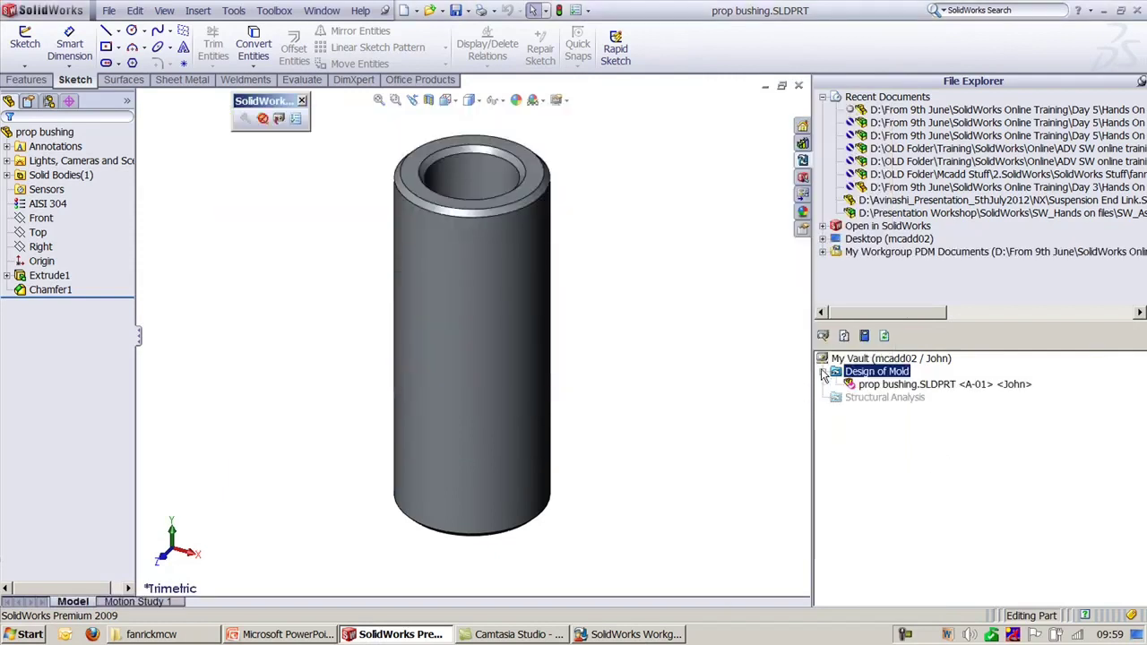
left_click(892, 451)
Step: Delete prop bushing.SLDPRT and all its revisions, then bring VaultAdmin forward
right_click(970, 385)
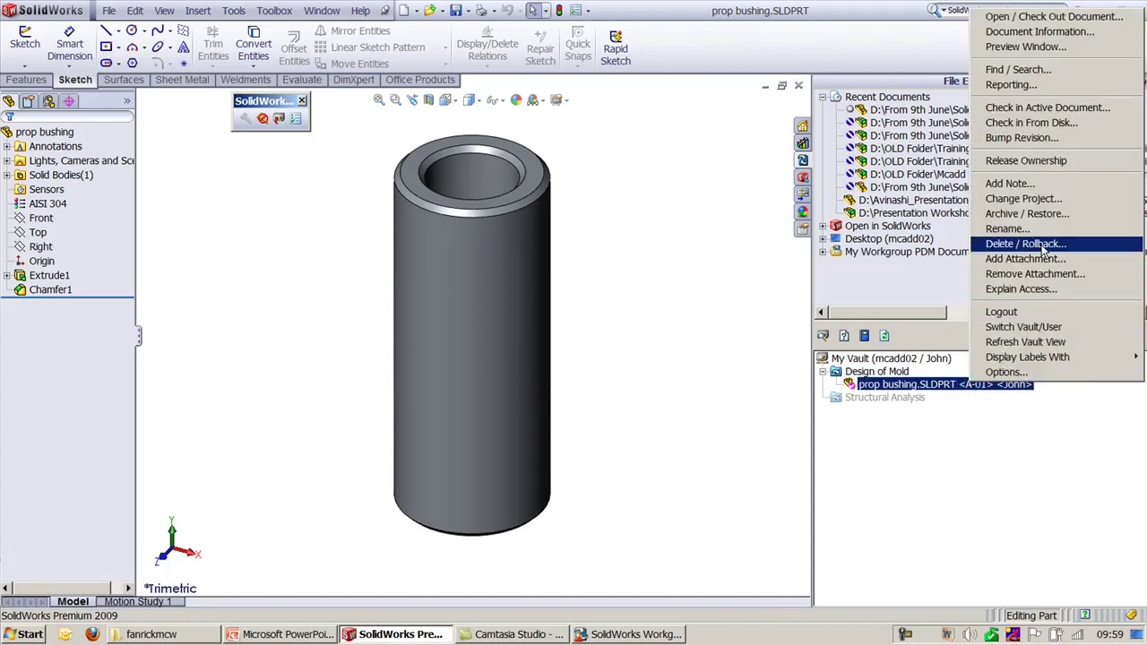
left_click(1039, 244)
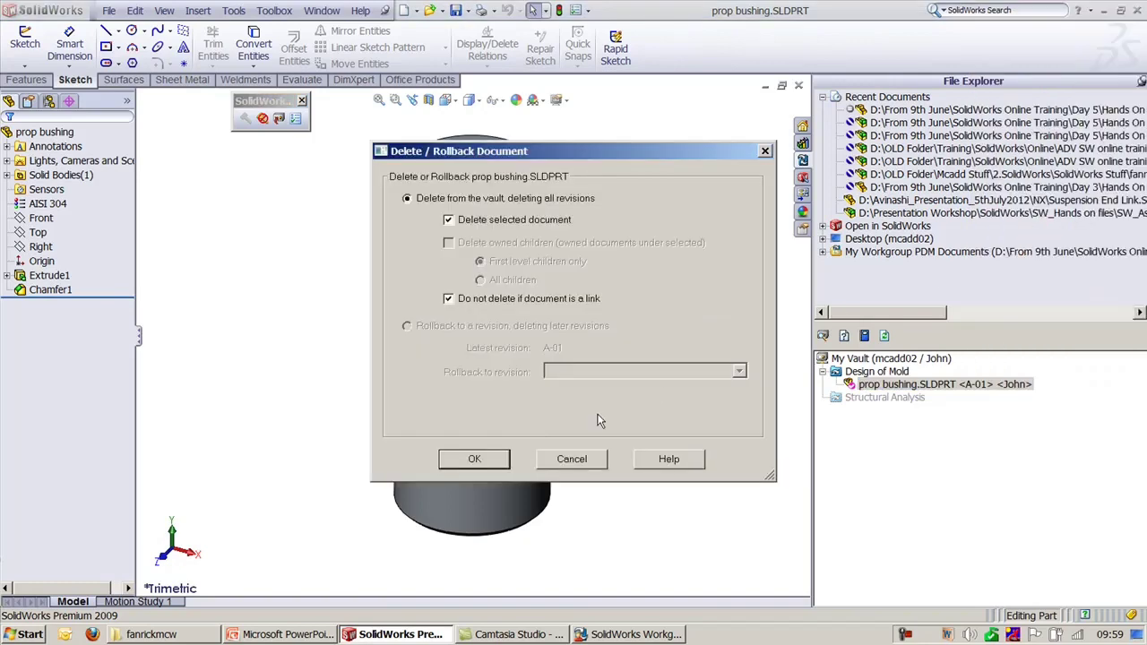
left_click(467, 467)
left_click(557, 358)
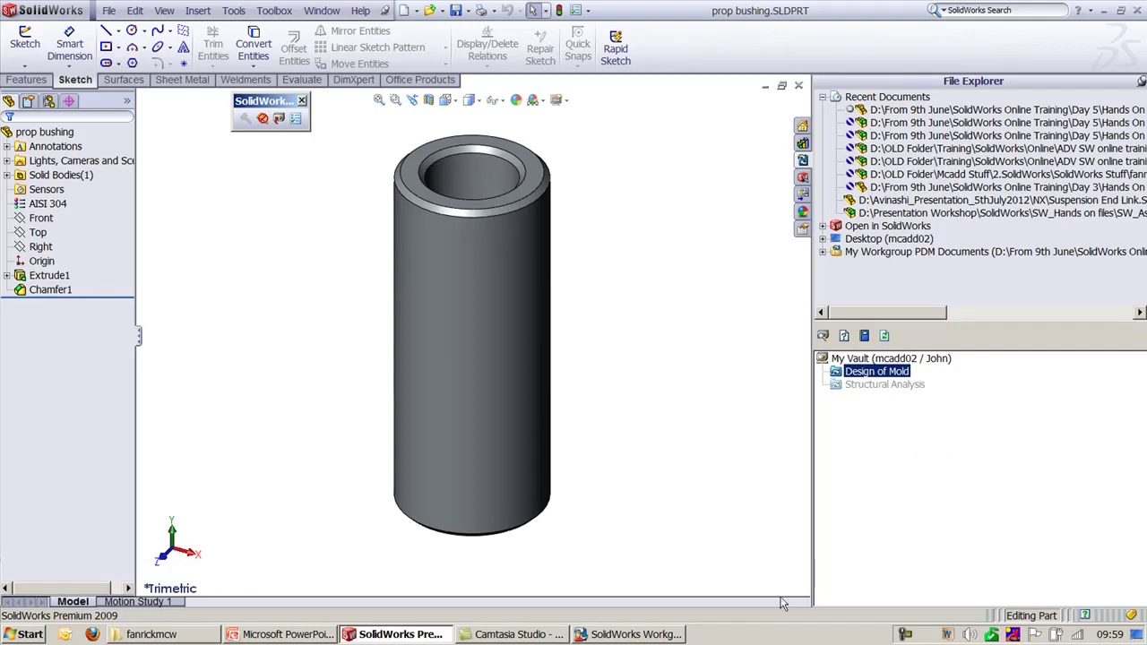
left_click(596, 634)
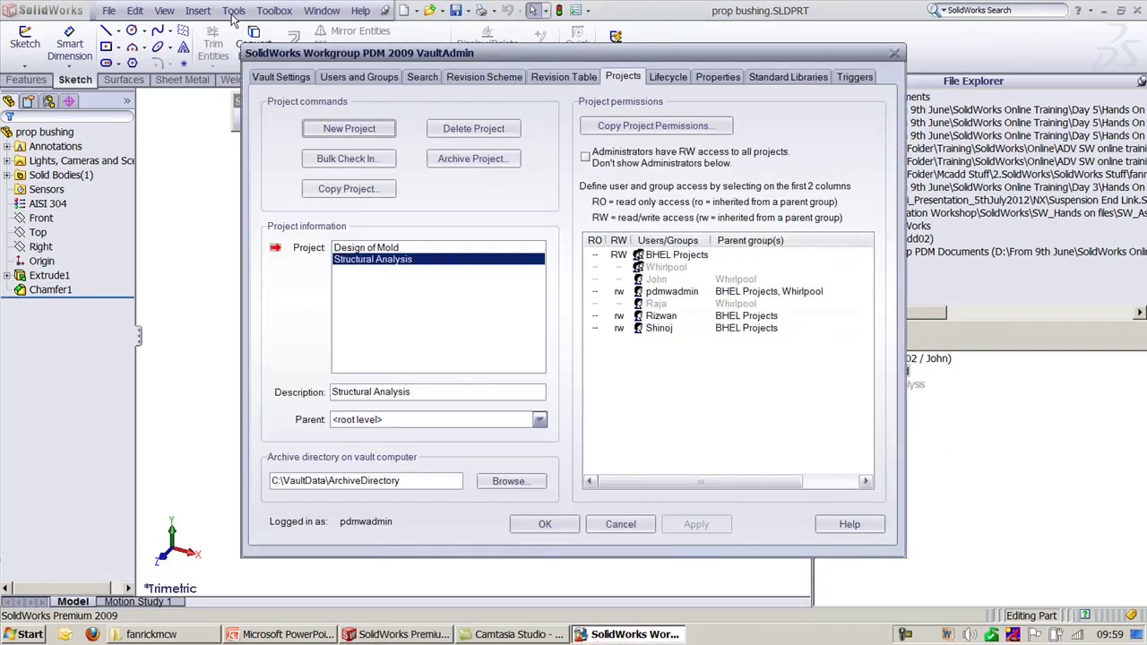
Step: Confirm Delete, Rollback, Archive documents is set to All users, then return to Projects
left_click(268, 81)
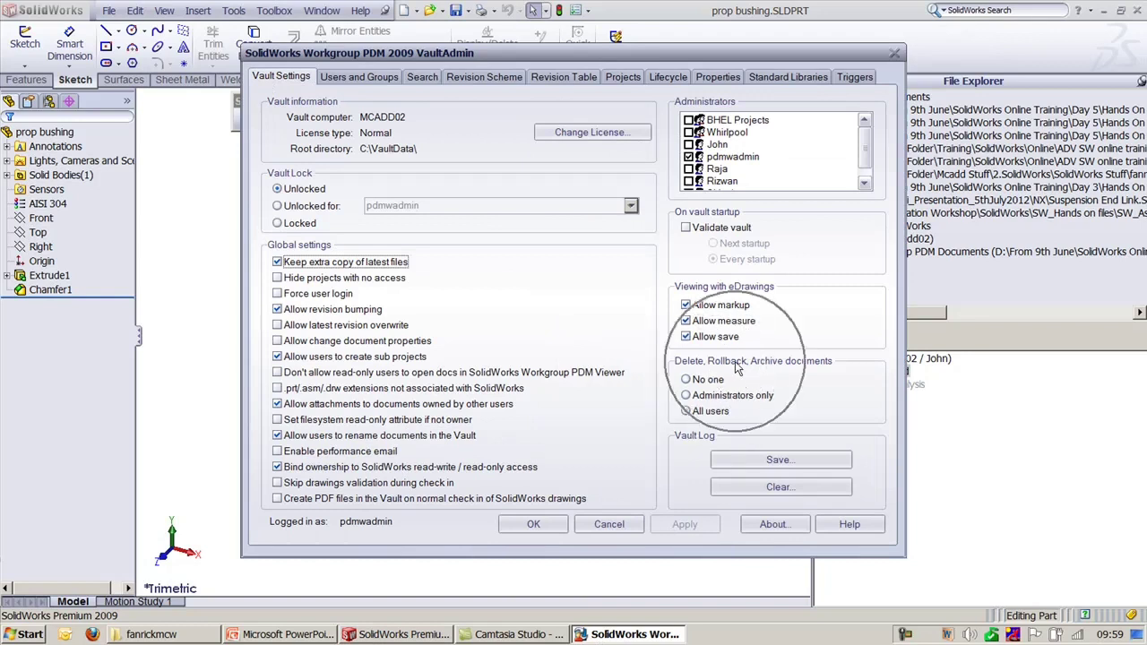
left_click(719, 414)
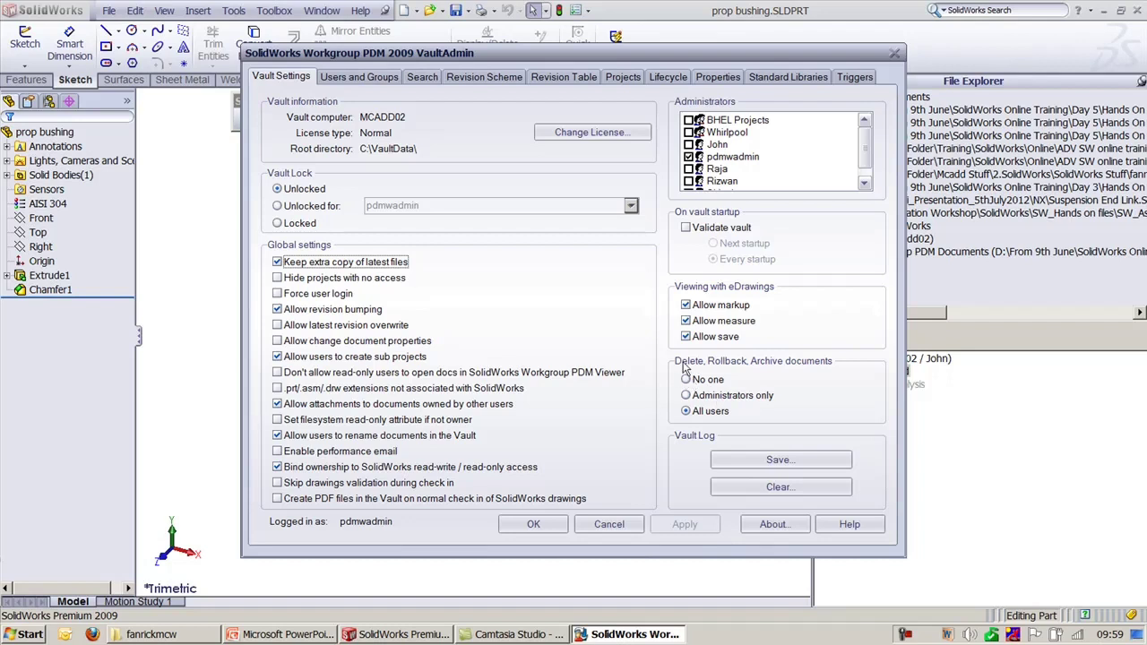
left_click_drag(864, 134, 862, 140)
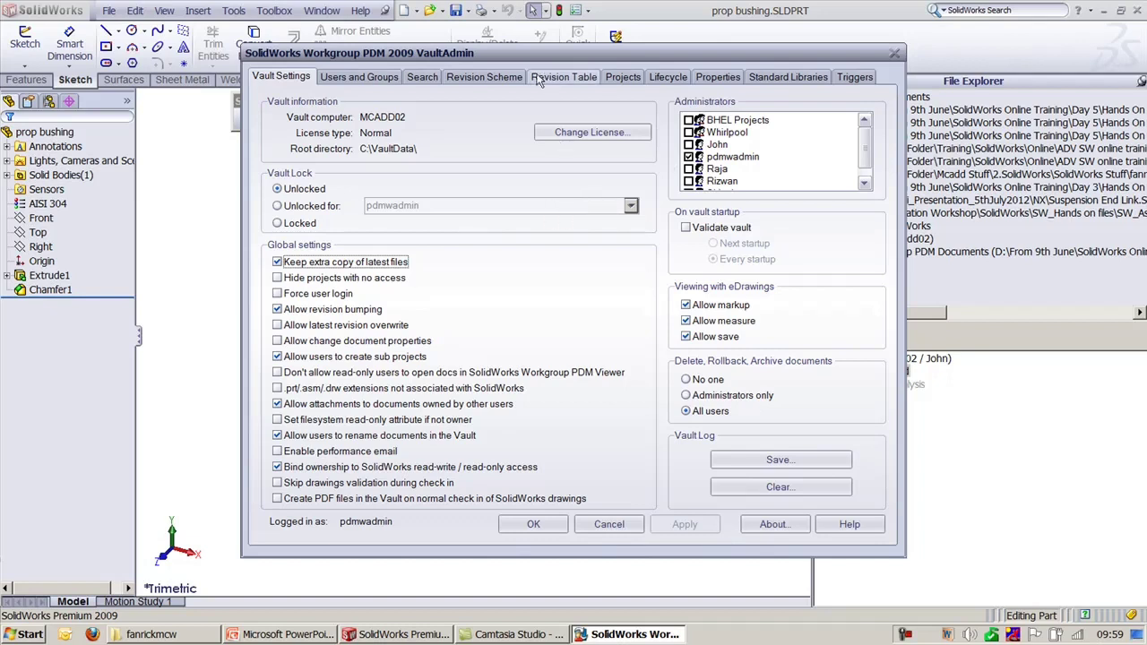
left_click(632, 78)
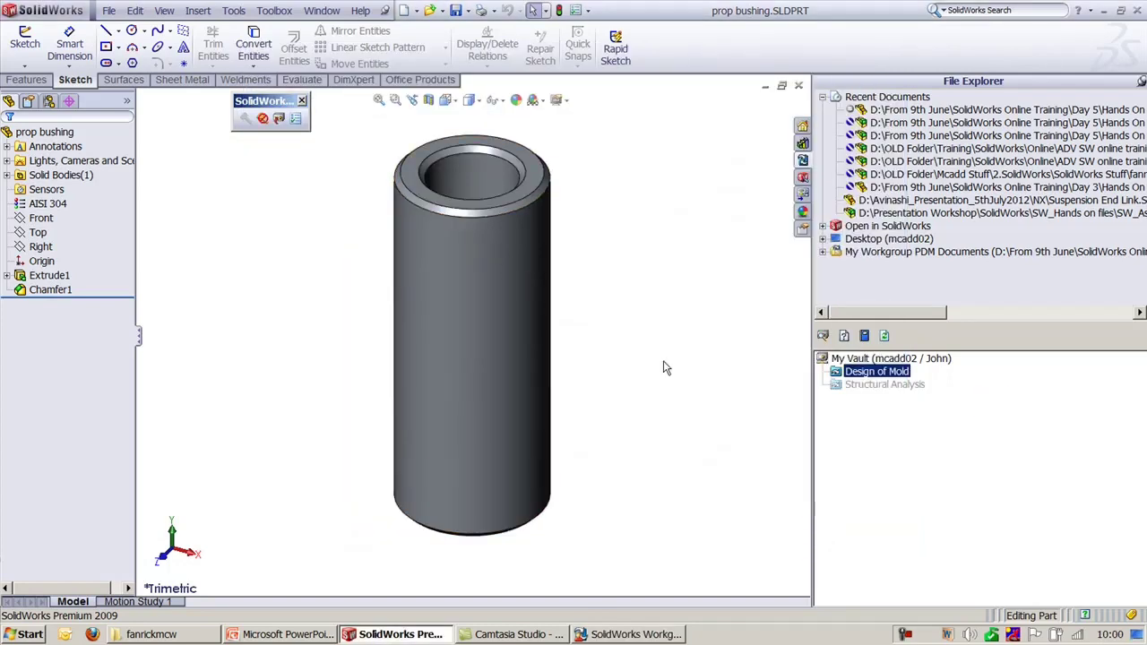
Step: Select the Chamfer1 feature and tilt the bushing to view its chamfered top
left_click(666, 367)
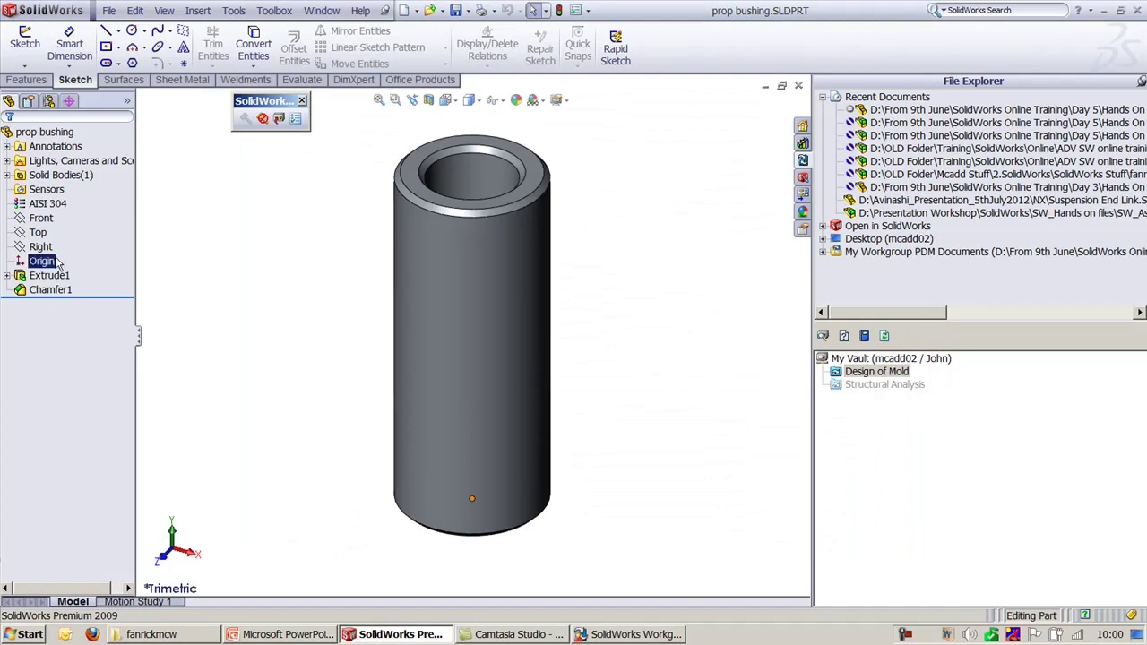
left_click(54, 289)
middle_click_drag(471, 400, 590, 317)
scroll(588, 358, "down", 3)
scroll(588, 363, "up", 2)
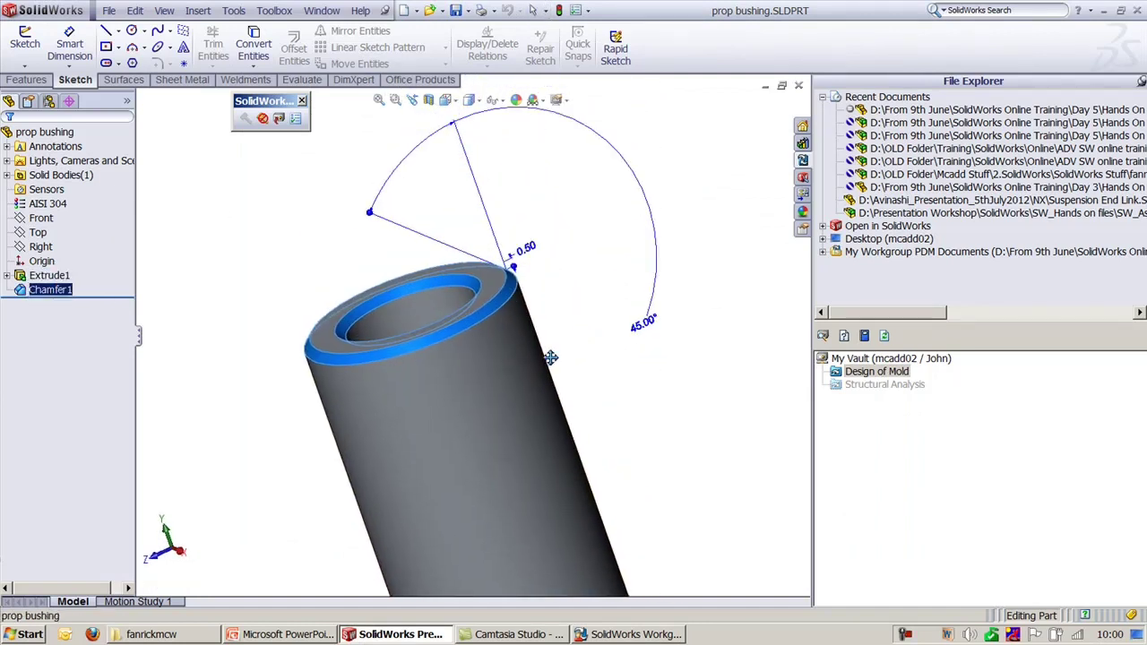
Step: Change the chamfer distance from 0.50 to 0.25, rebuild, and start the check-in
left_click(542, 257)
double_click(534, 253)
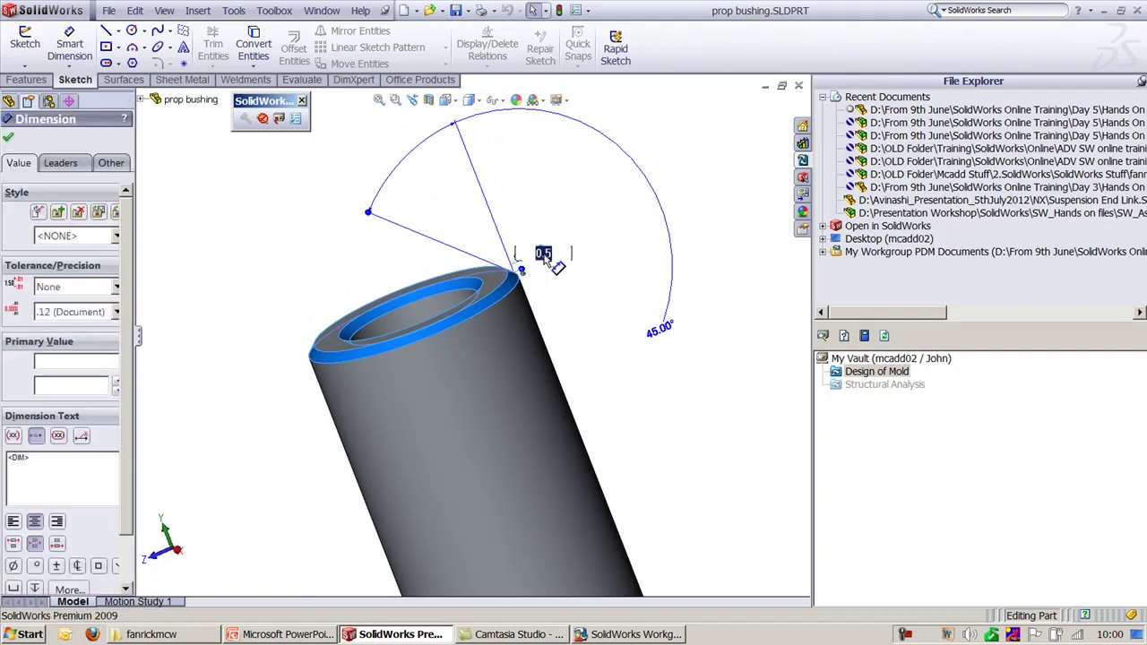
type(".2")
key("Return")
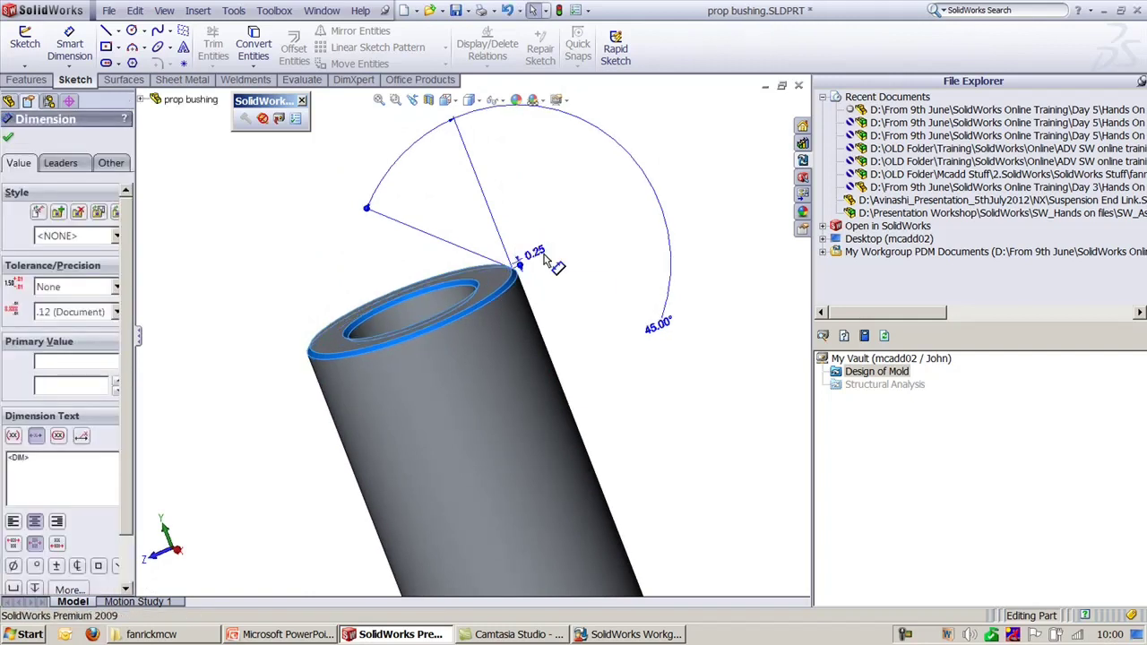
left_click(548, 274)
key("ctrl+7")
left_click(601, 262)
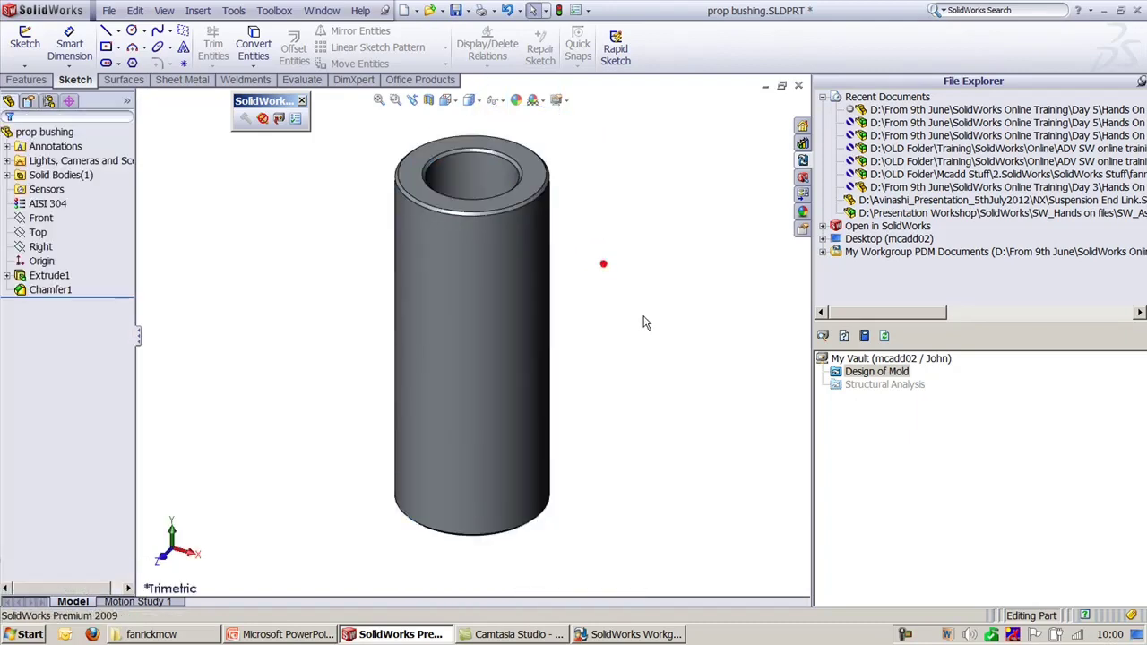
left_click(279, 121)
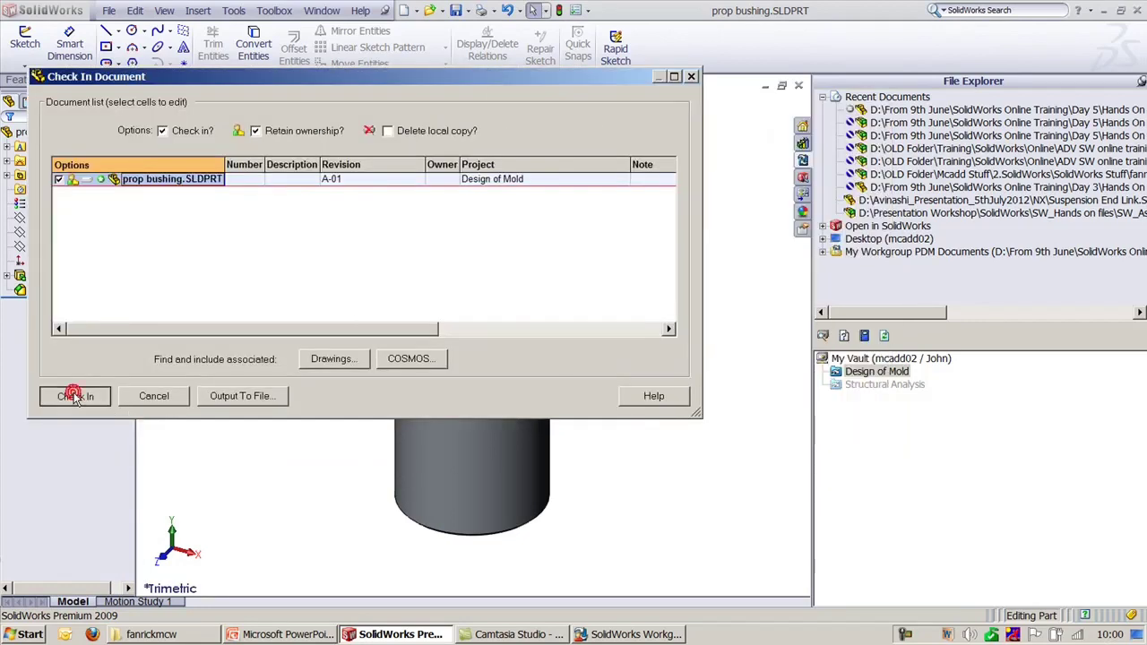
Step: Review the Number, Description and Note fields, then check the 0.25-chamfer part in as new
left_click(240, 180)
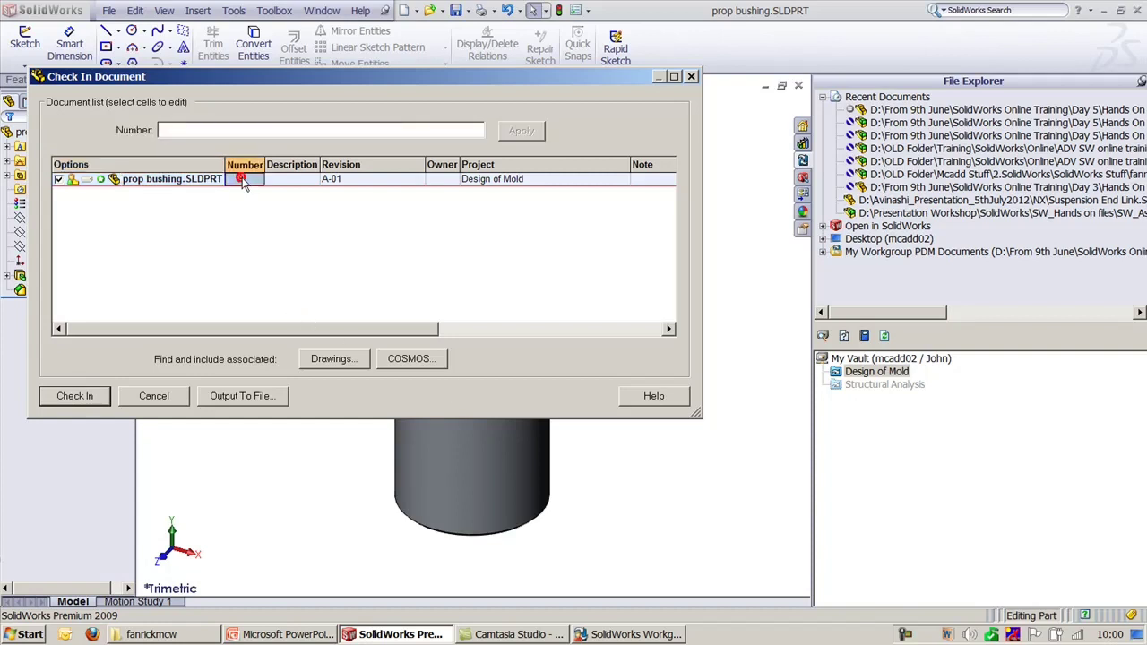
left_click(291, 180)
left_click_drag(370, 330, 663, 348)
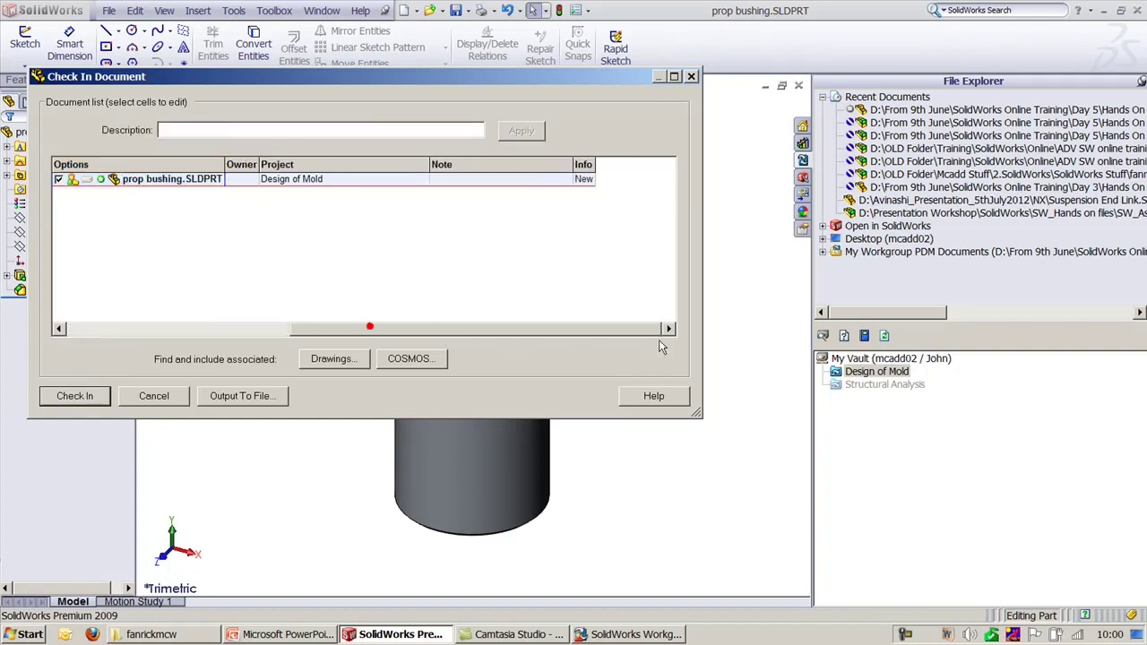
left_click(509, 180)
left_click(583, 179)
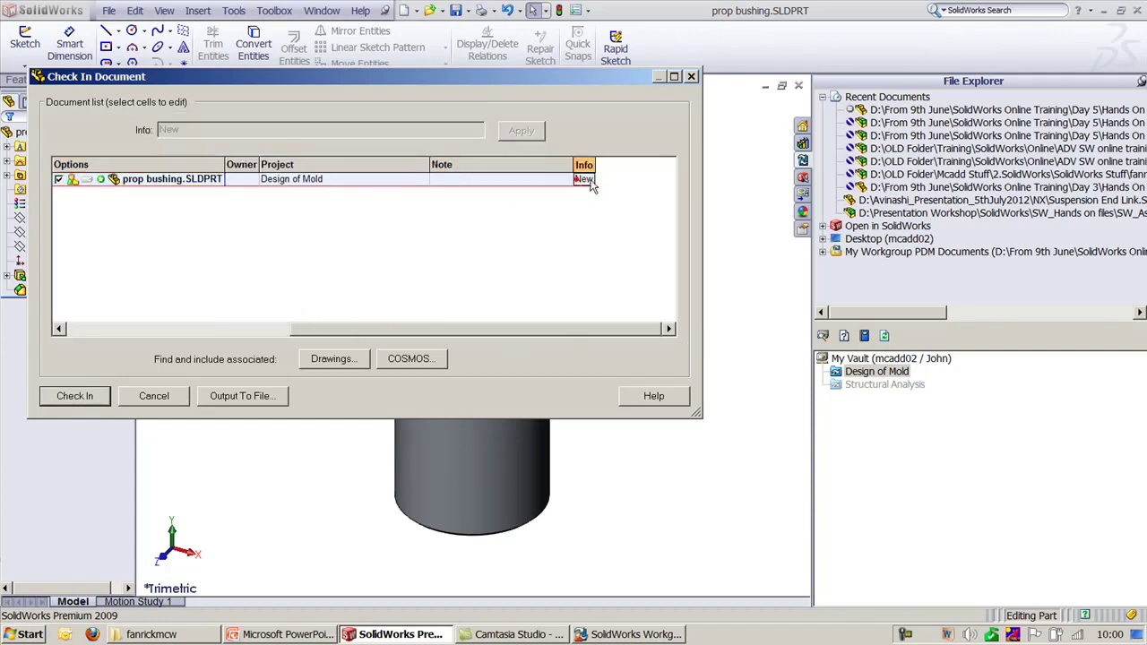
left_click(524, 178)
left_click(457, 337)
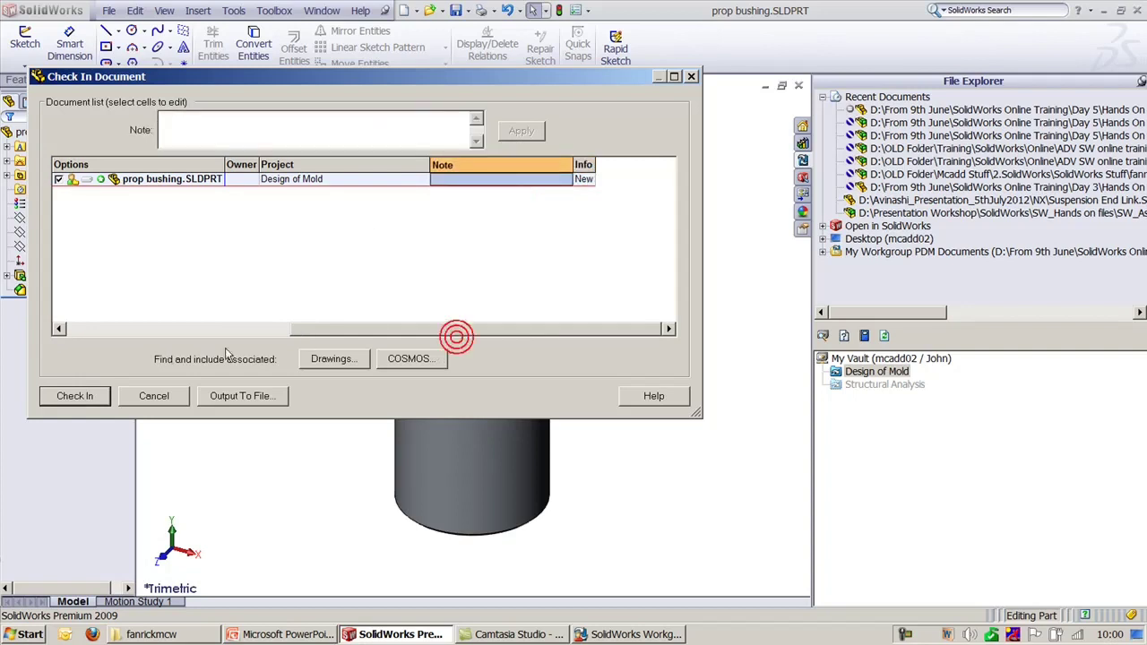
left_click(307, 328)
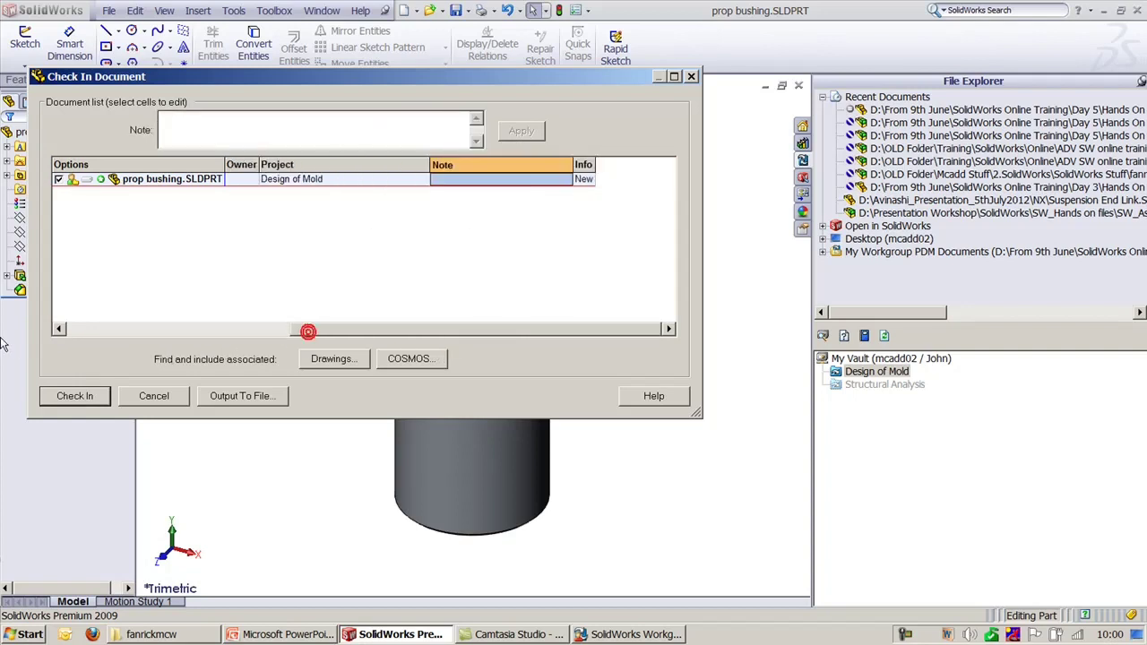
left_click(84, 399)
left_click(450, 323)
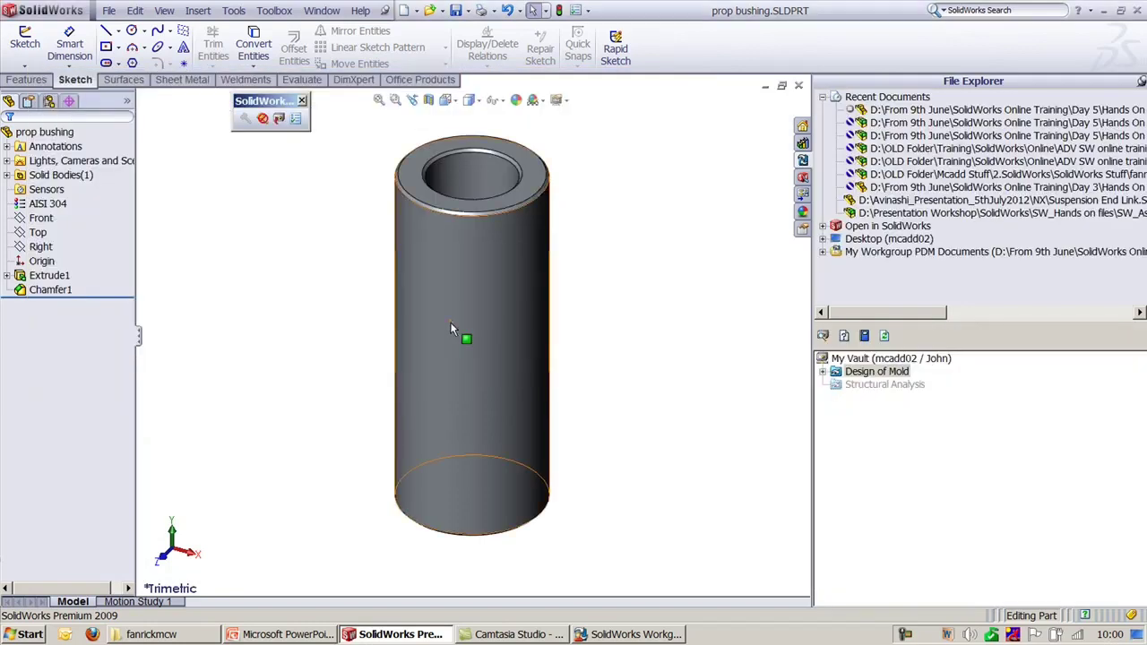
Step: Inspect the Chamfer1 dimension, then check prop bushing.SLDPRT in as revision A-02
left_click(50, 290)
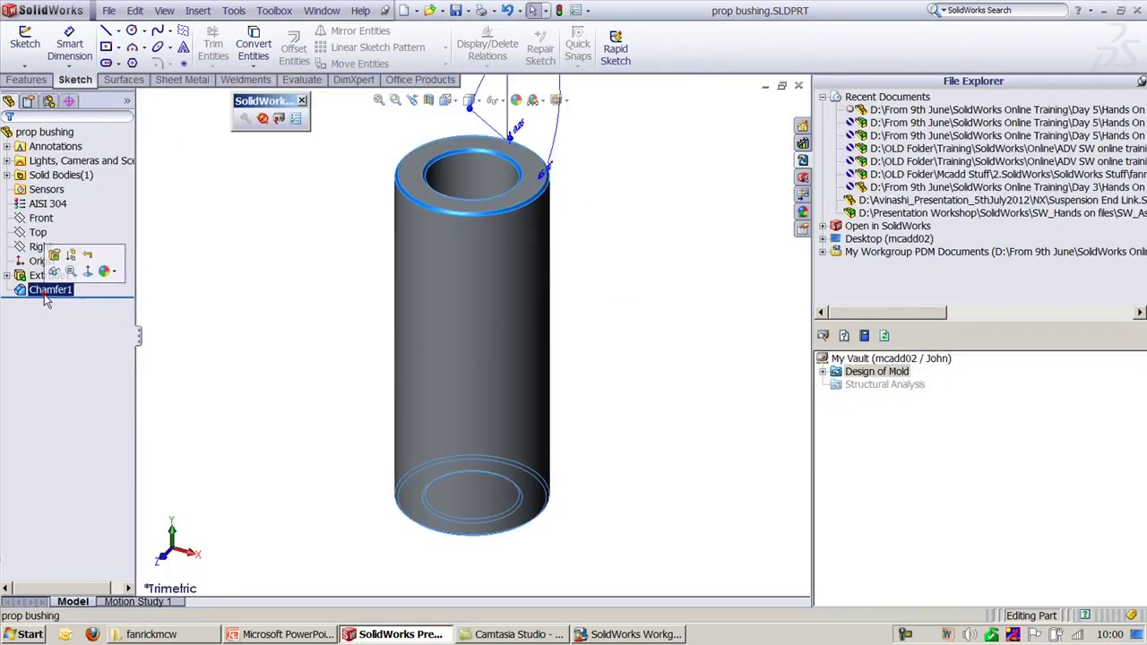
left_click(517, 131)
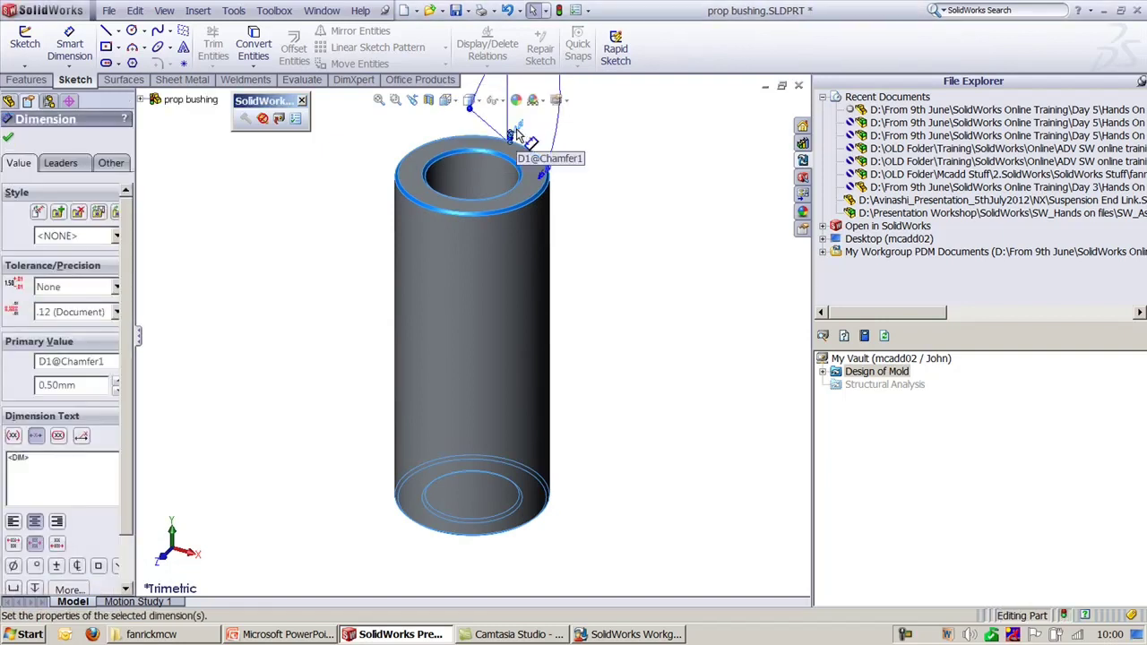
left_click(199, 343)
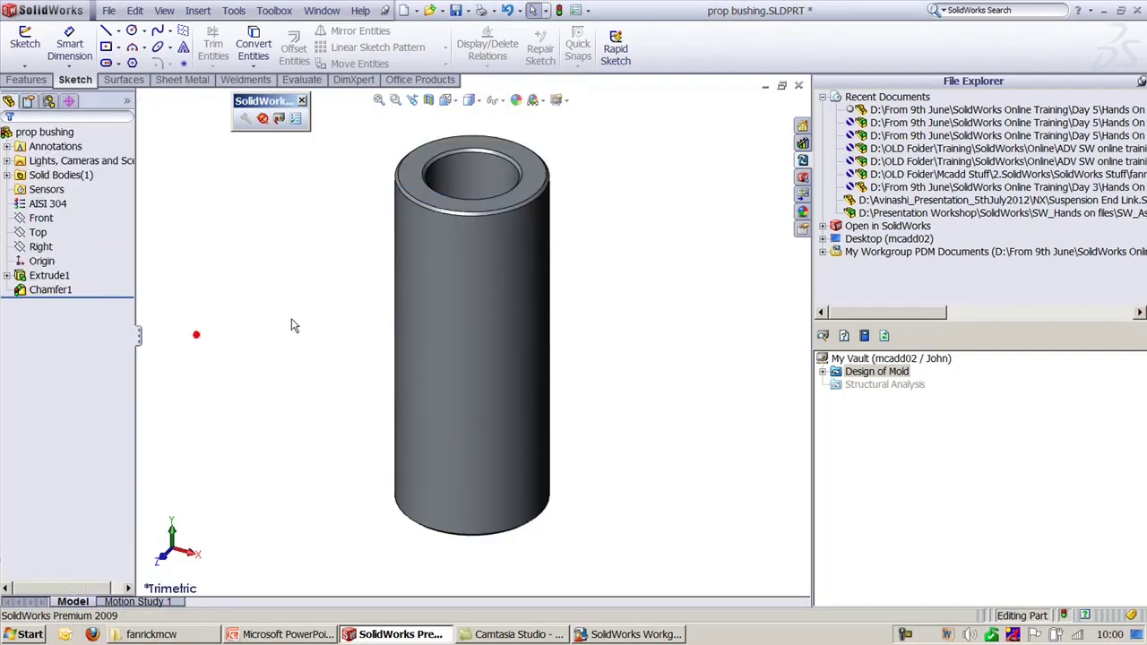
left_click(278, 120)
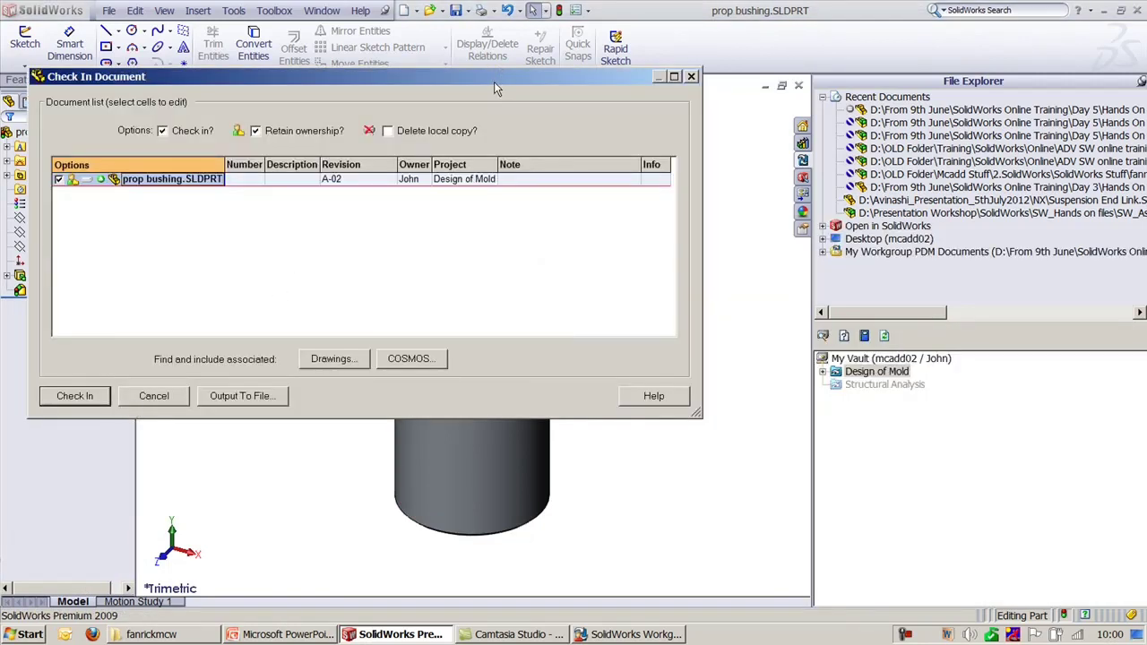
left_click_drag(495, 85, 579, 66)
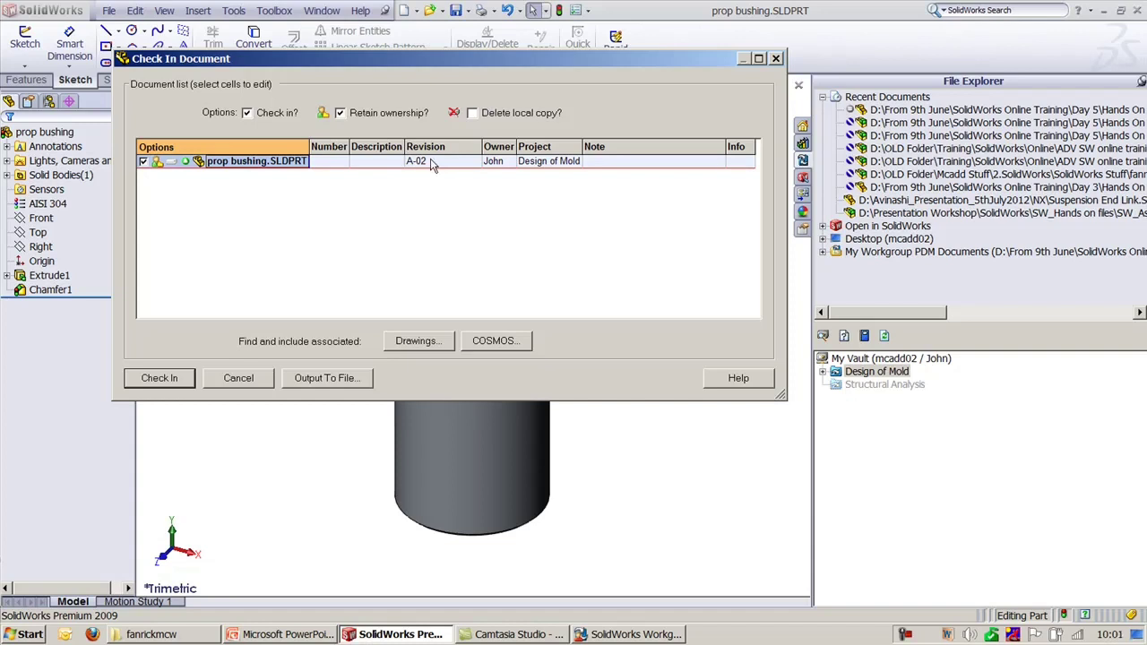
left_click(158, 378)
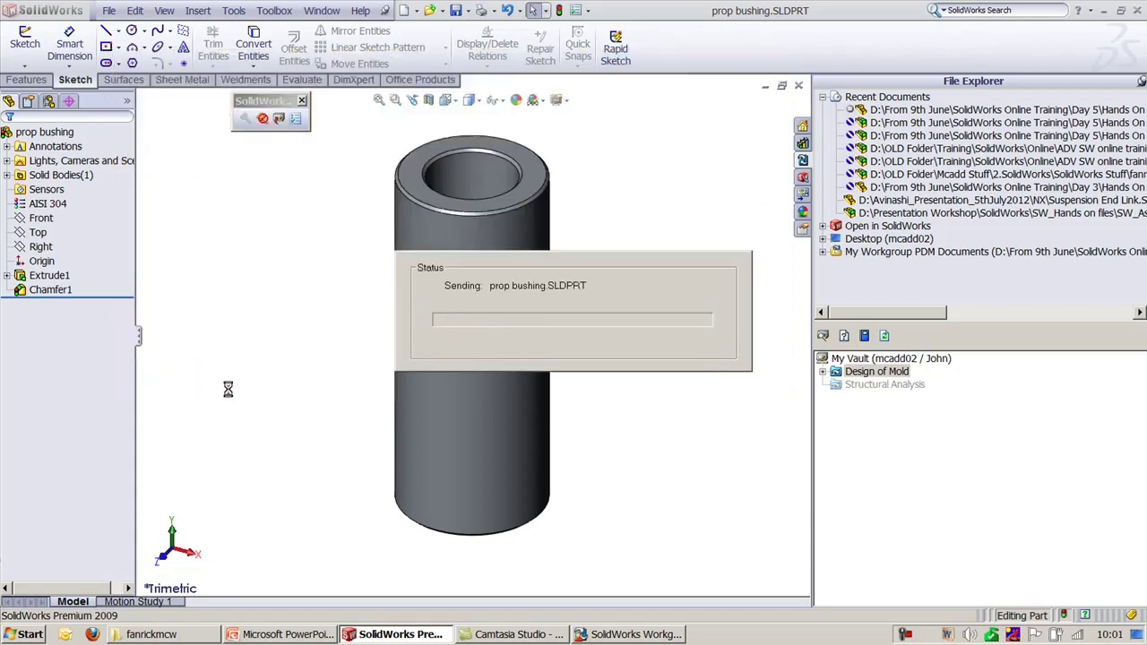
left_click(299, 636)
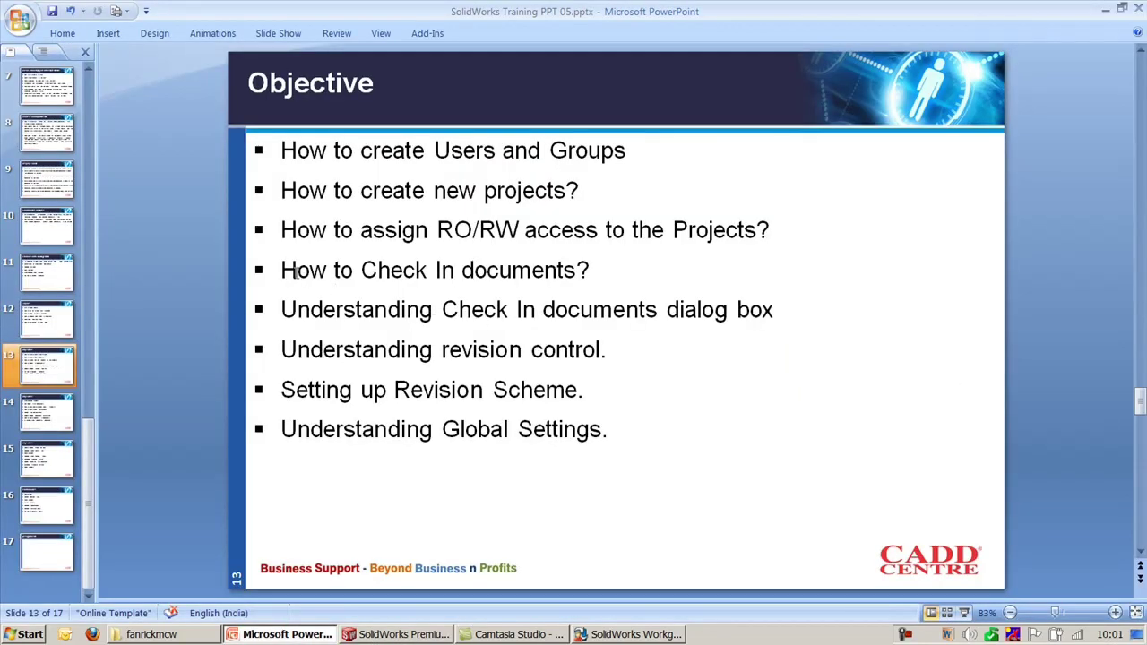
left_click_drag(295, 271, 586, 308)
left_click_drag(663, 311, 761, 320)
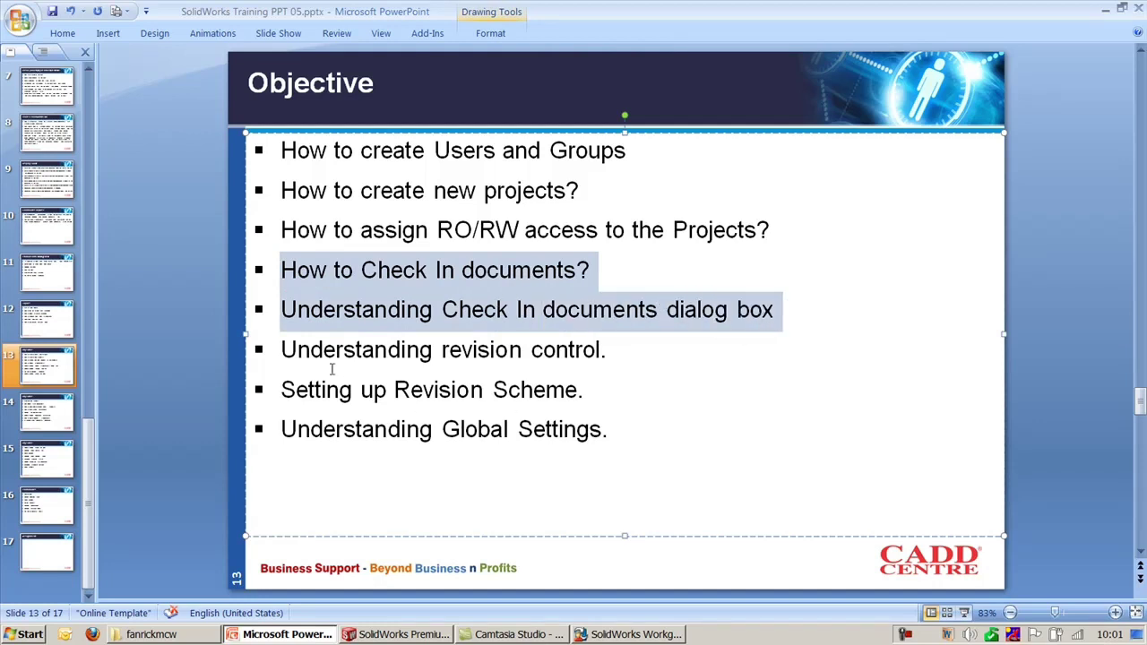
left_click_drag(283, 349, 625, 413)
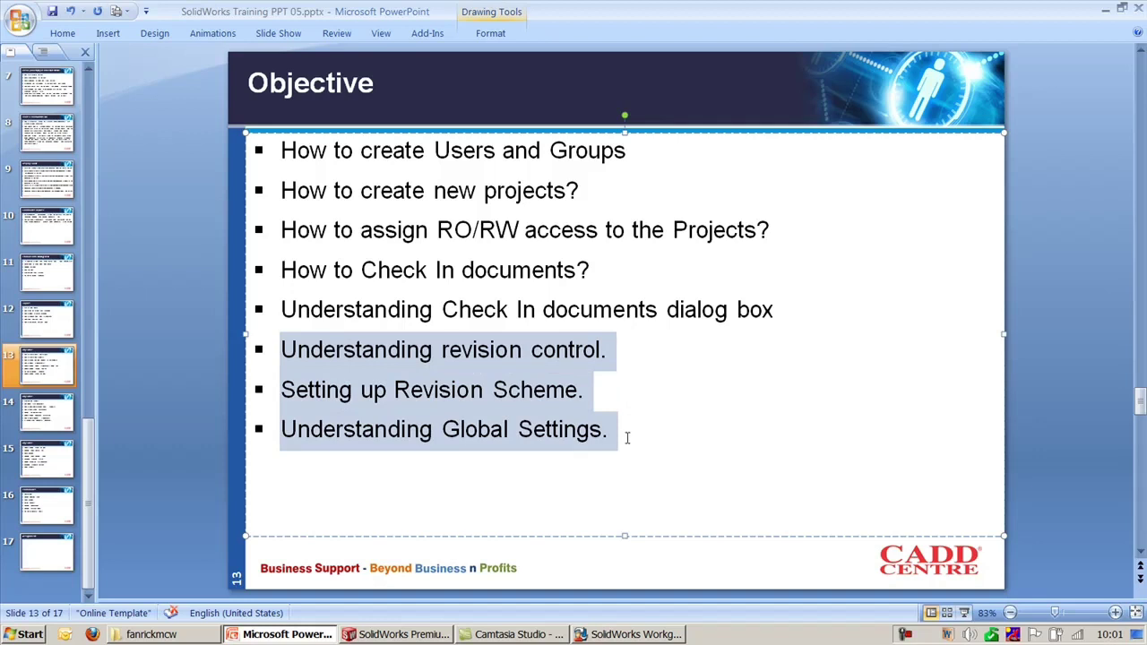
mouse_move(320, 638)
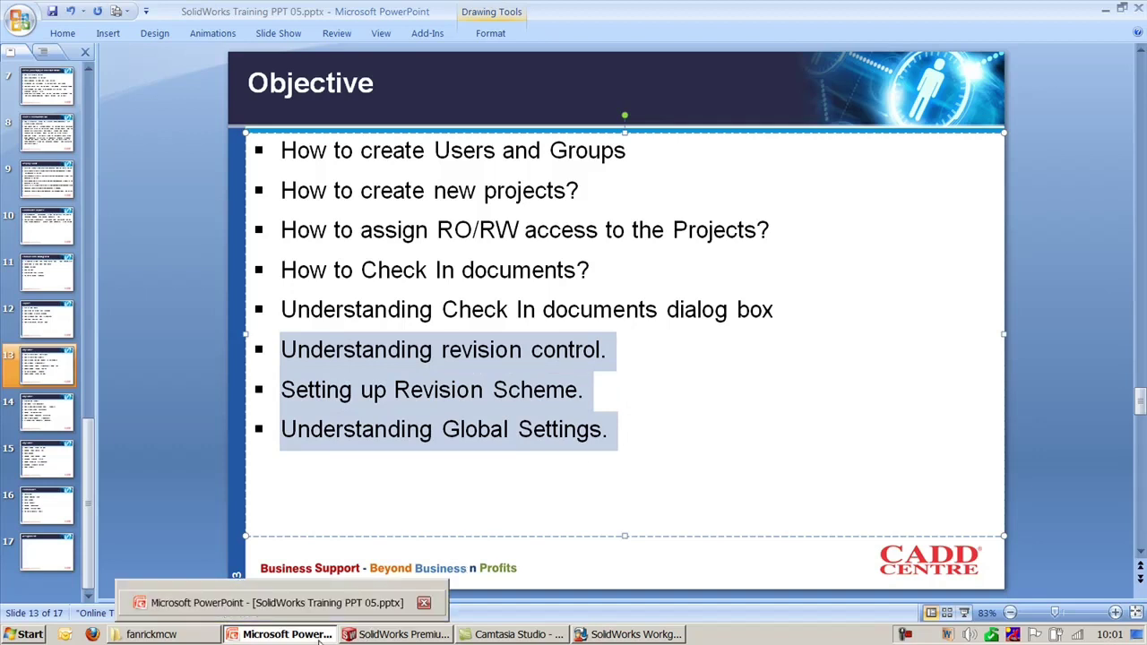
left_click(400, 633)
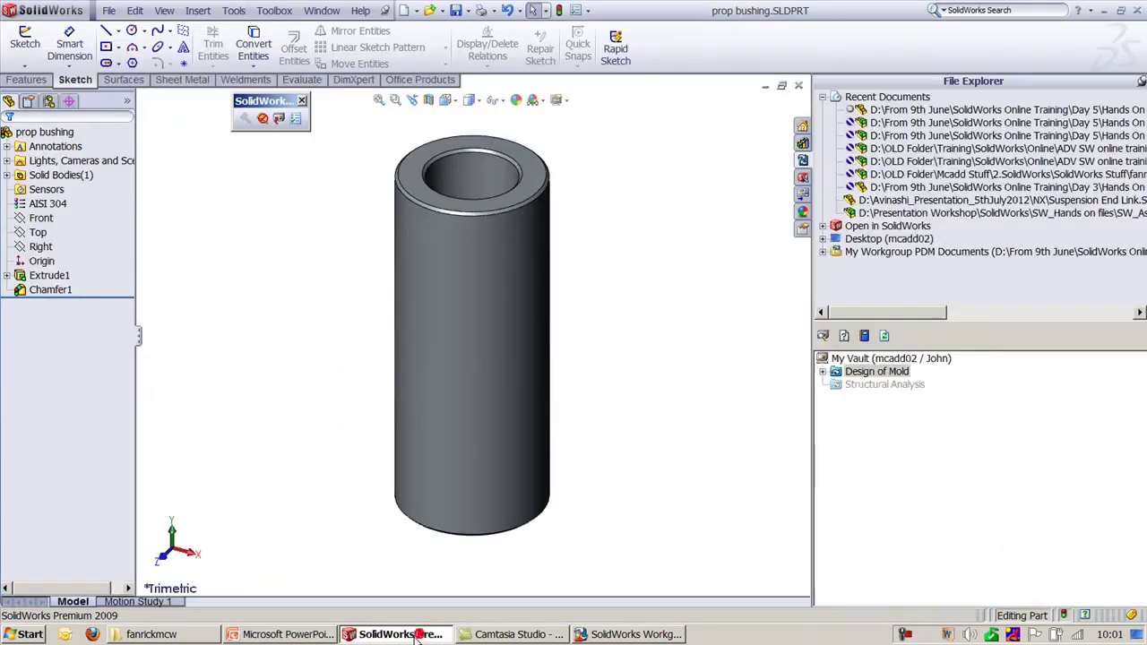
Step: Open the VaultAdmin Revision Scheme tab and look at the part in Design of Mold
left_click(631, 635)
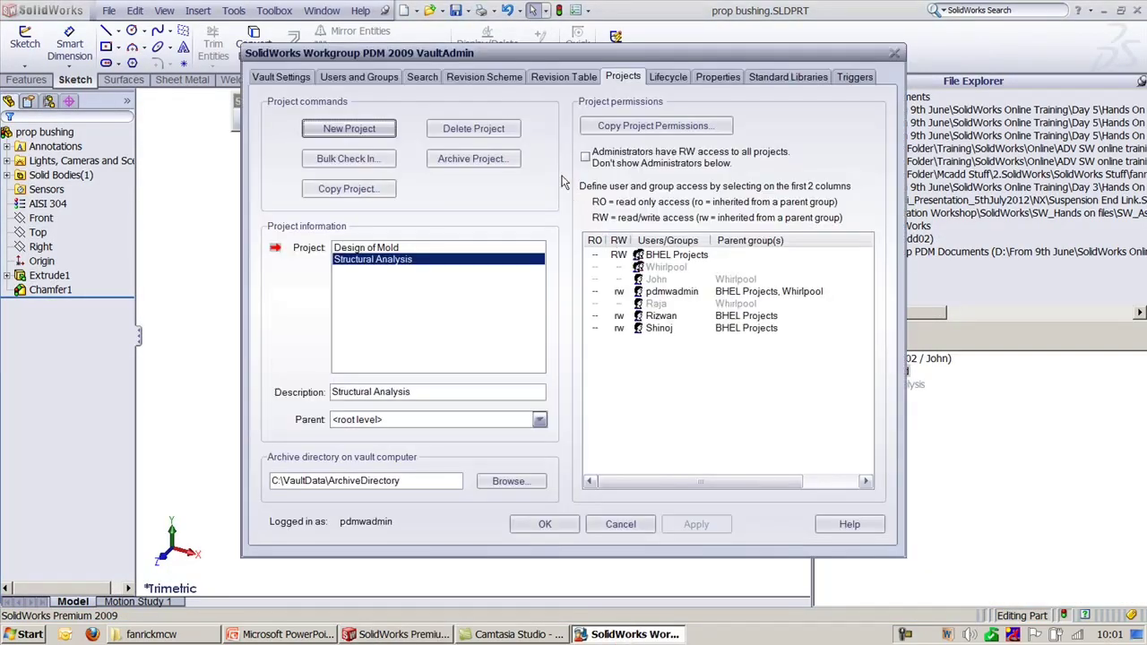
left_click(484, 75)
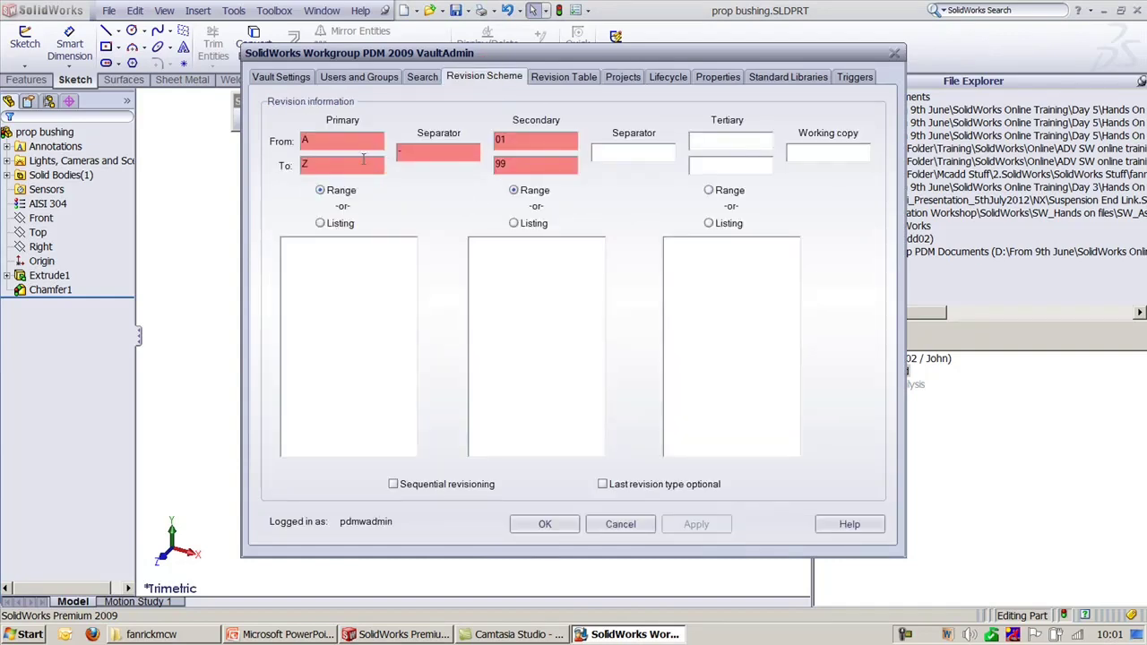
left_click(350, 141)
left_click(518, 136)
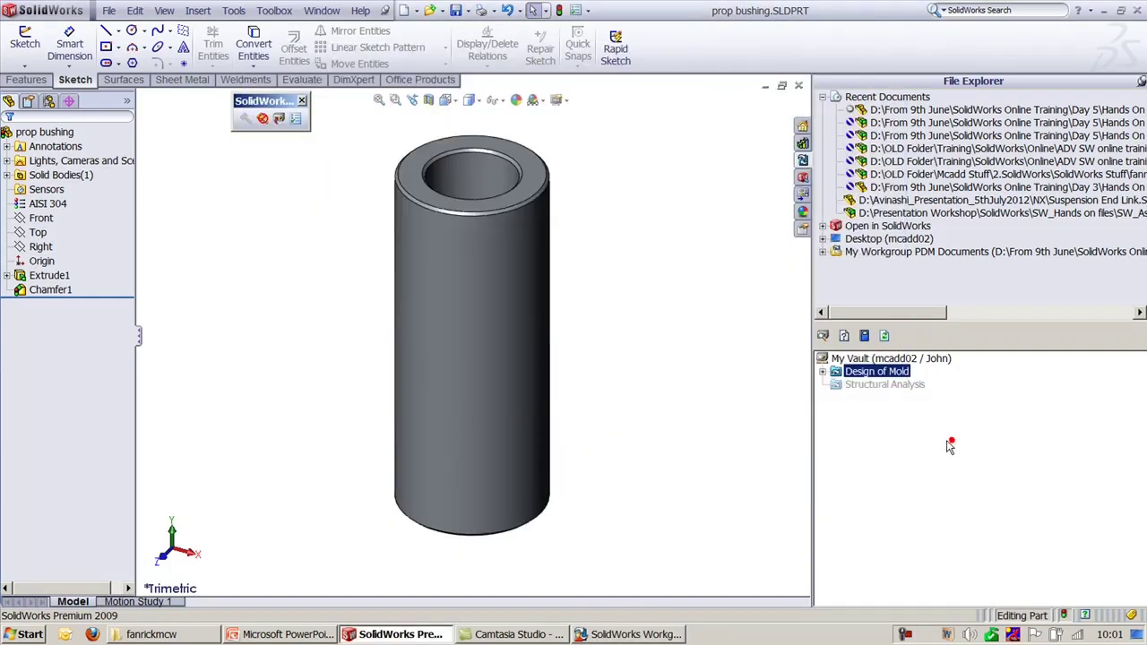
left_click(953, 441)
left_click(822, 371)
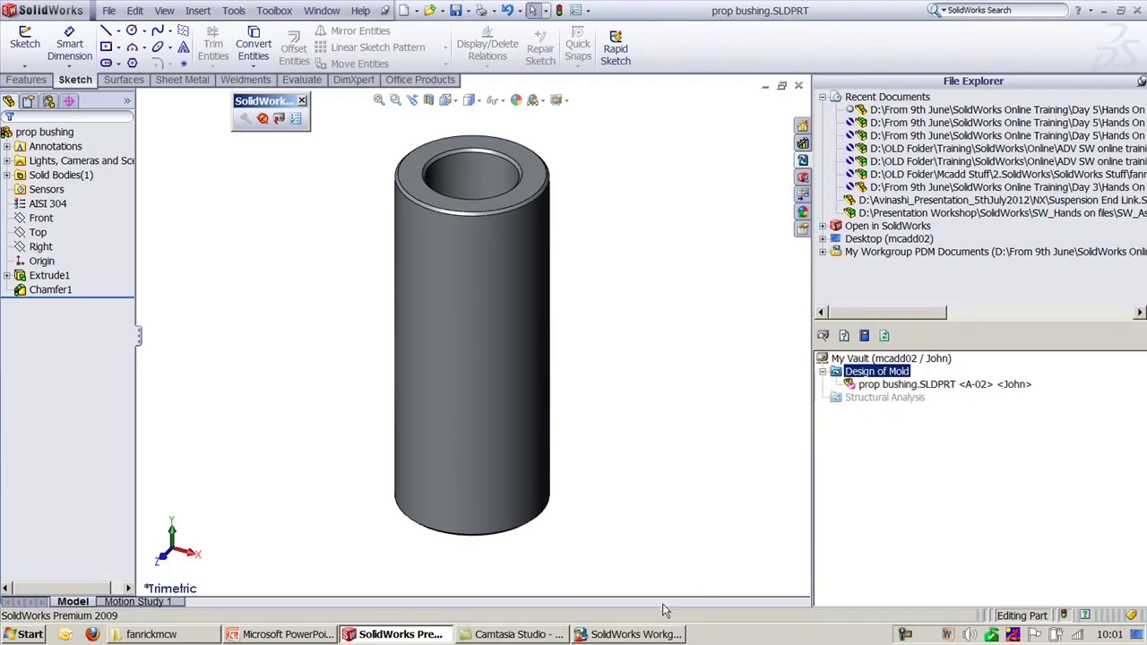
left_click(608, 634)
Step: Add a second '-' separator and a tertiary AA–ZZ range, then apply the scheme
left_click(646, 150)
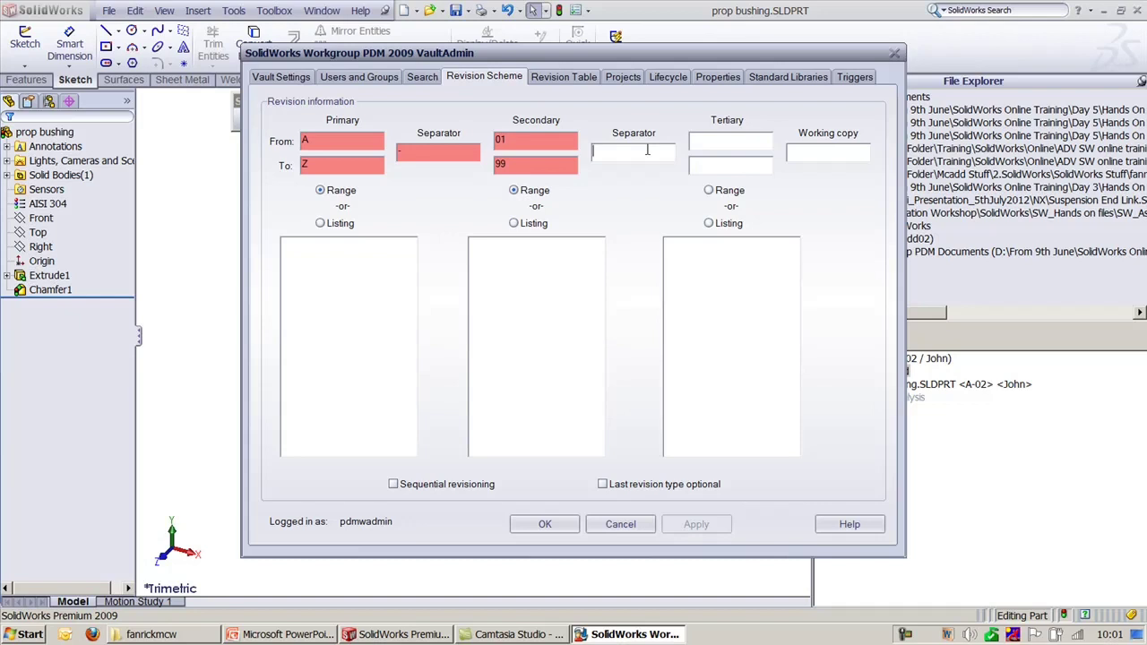
type("-")
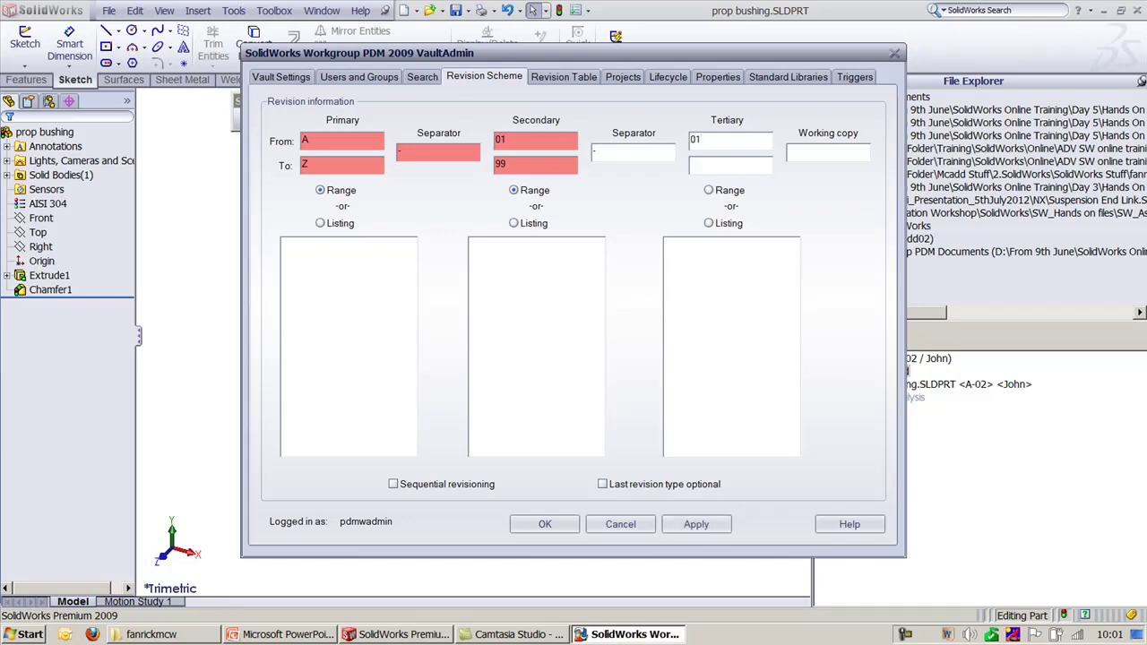
double_click(723, 141)
type("aa")
left_click(709, 189)
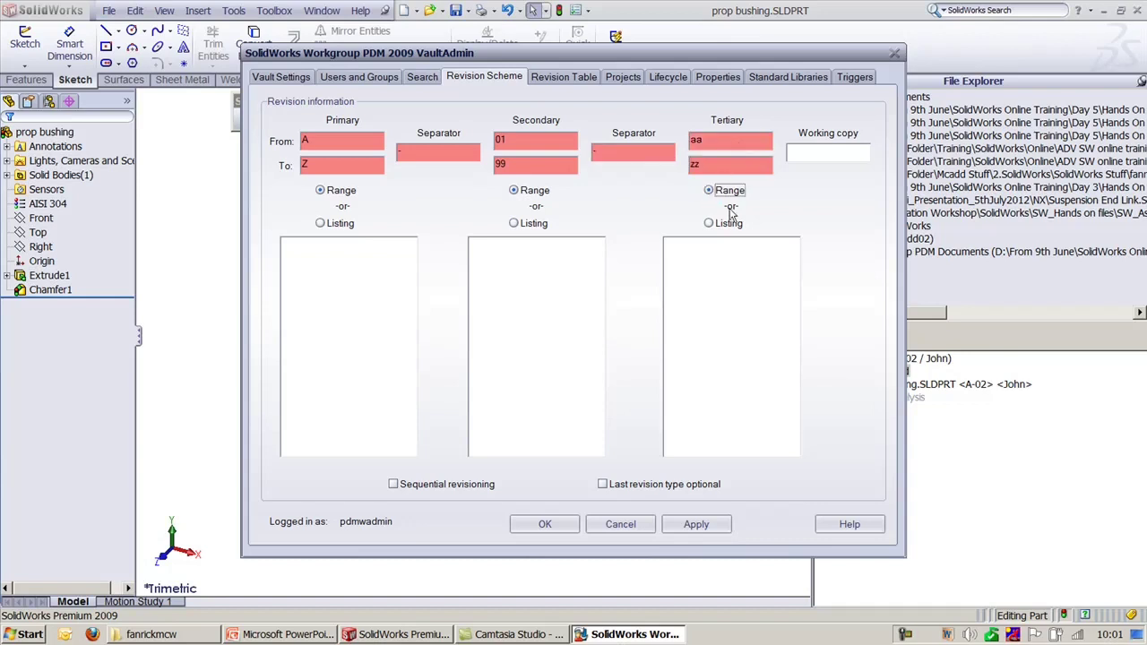
left_click(687, 522)
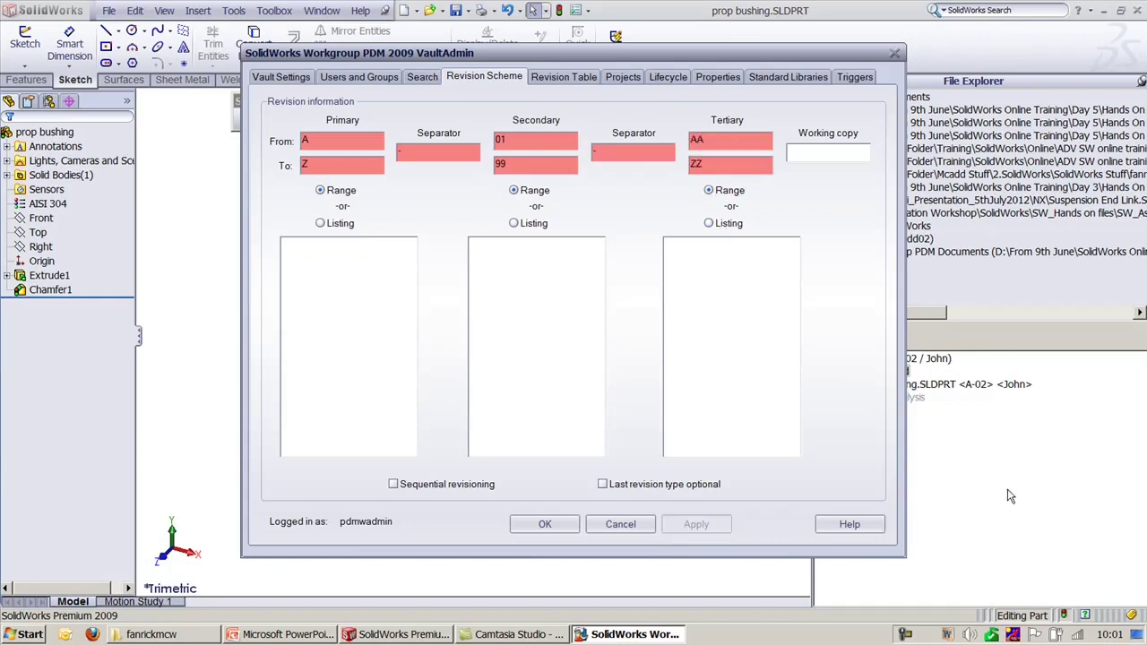
left_click(1010, 496)
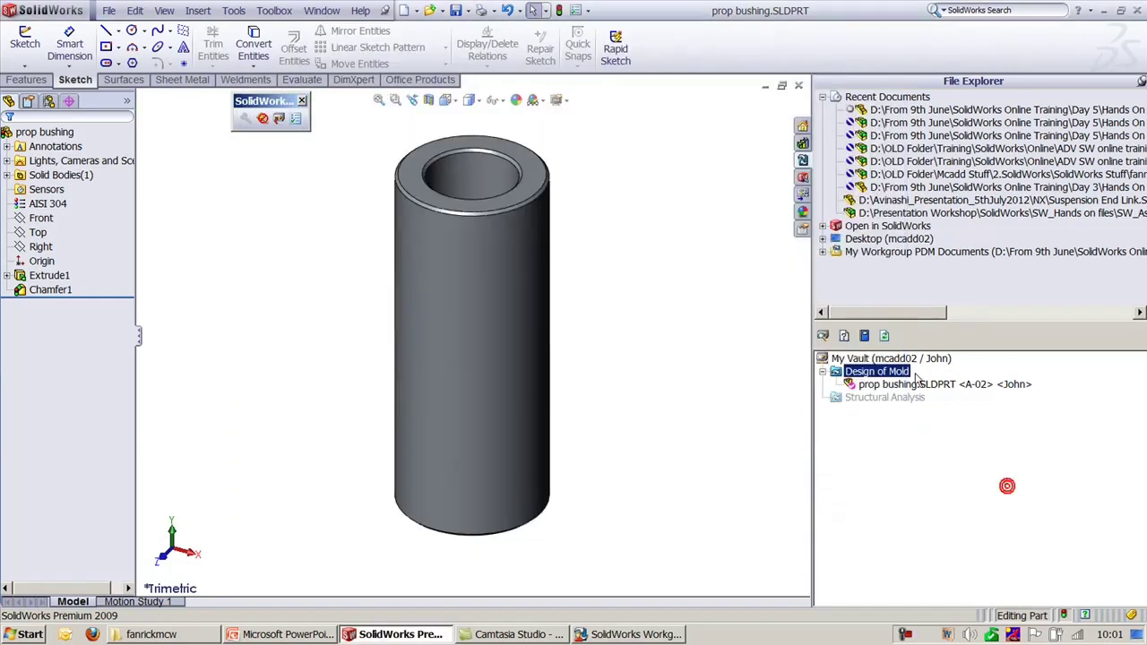
Step: Close the prop bushing part and delete prop bushing.SLDPRT from the vault
left_click(798, 86)
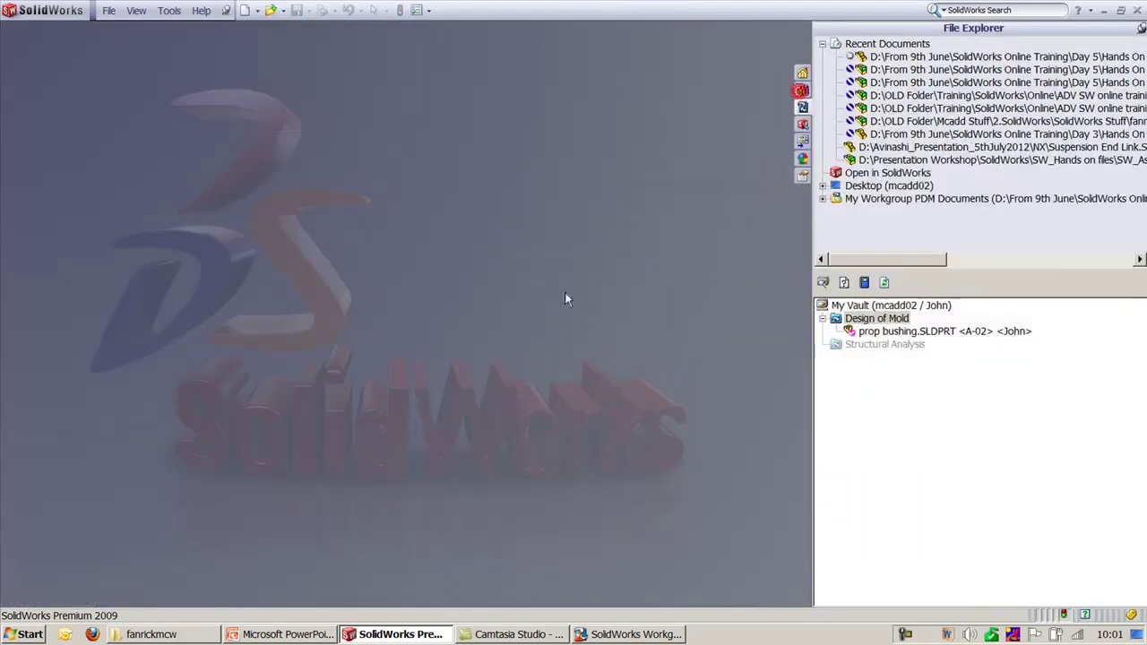
right_click(913, 331)
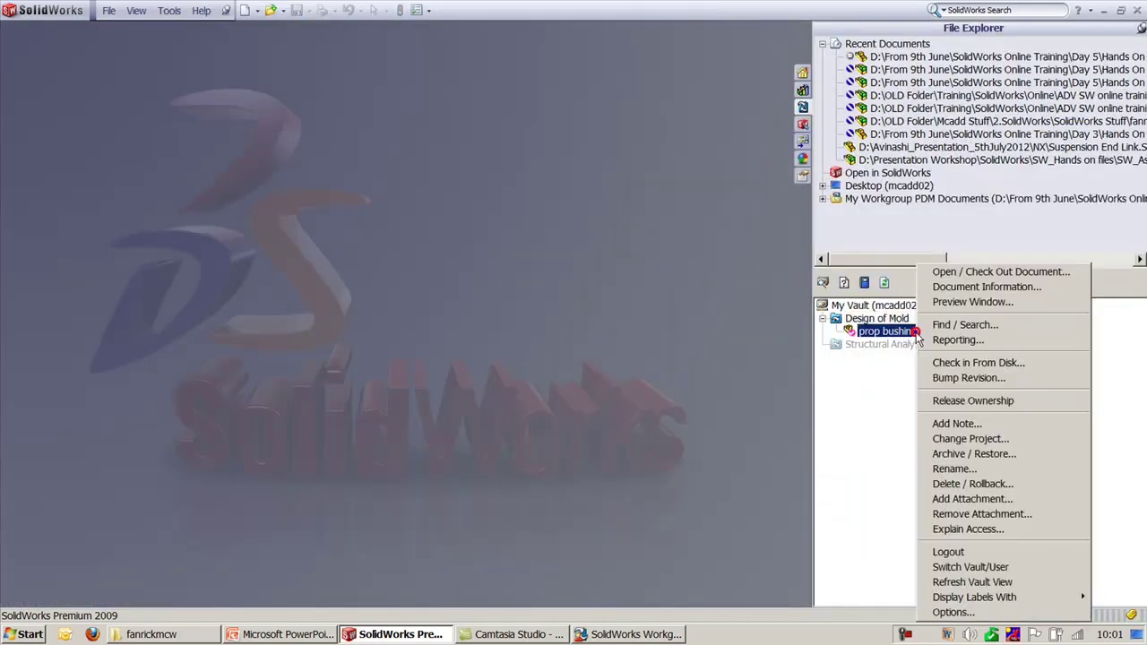
left_click(976, 484)
left_click(473, 462)
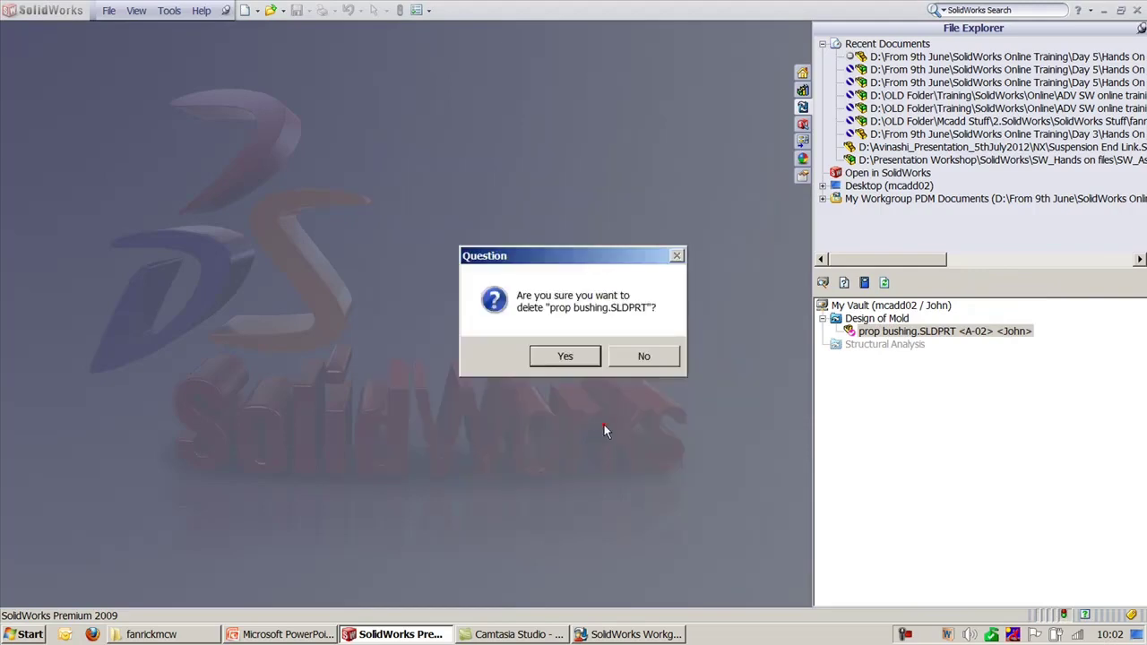
left_click(565, 356)
Step: Open fan concept 10.SLDASM from the fanrickmcw folder and check it in with its parts
left_click(188, 634)
left_click_drag(439, 310, 338, 453)
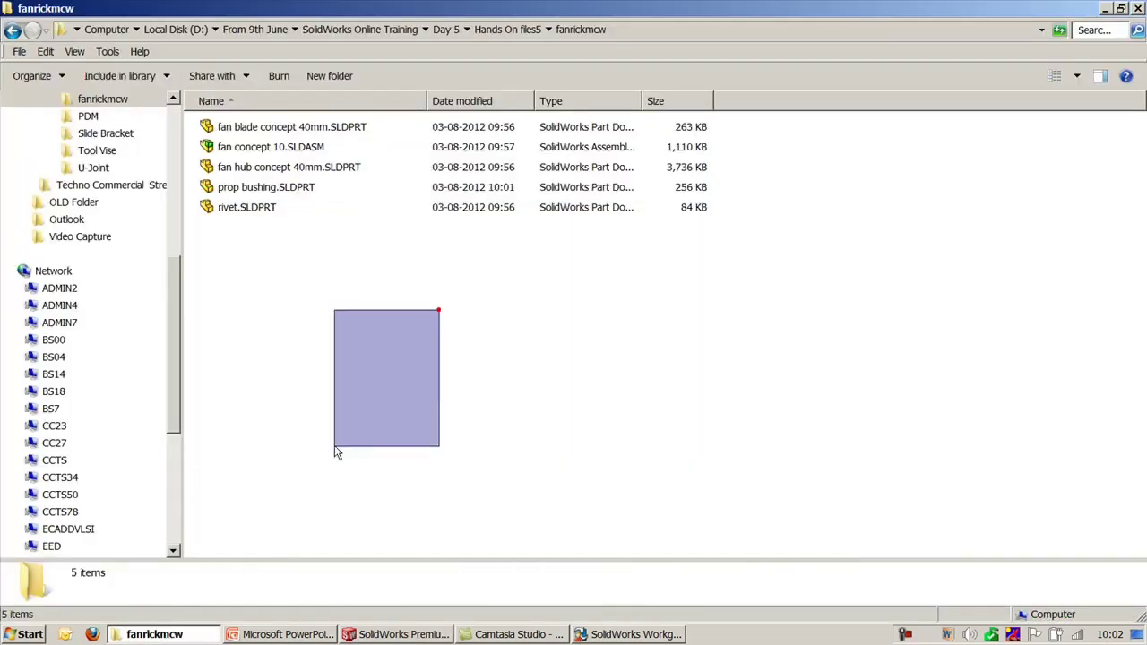
double_click(261, 148)
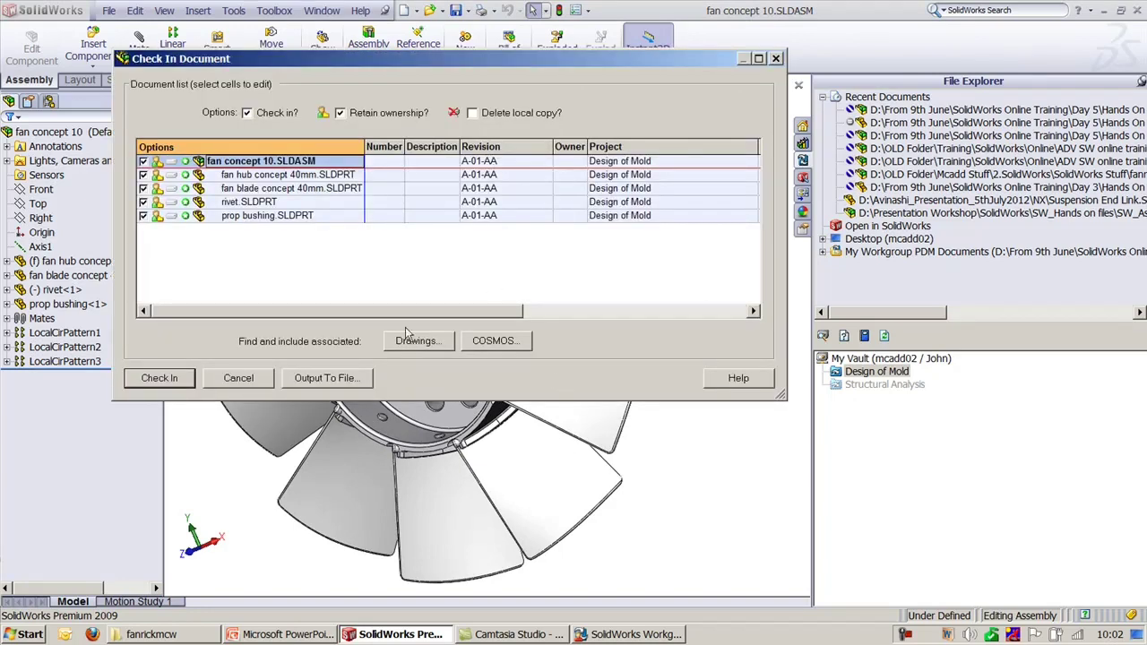
left_click(158, 380)
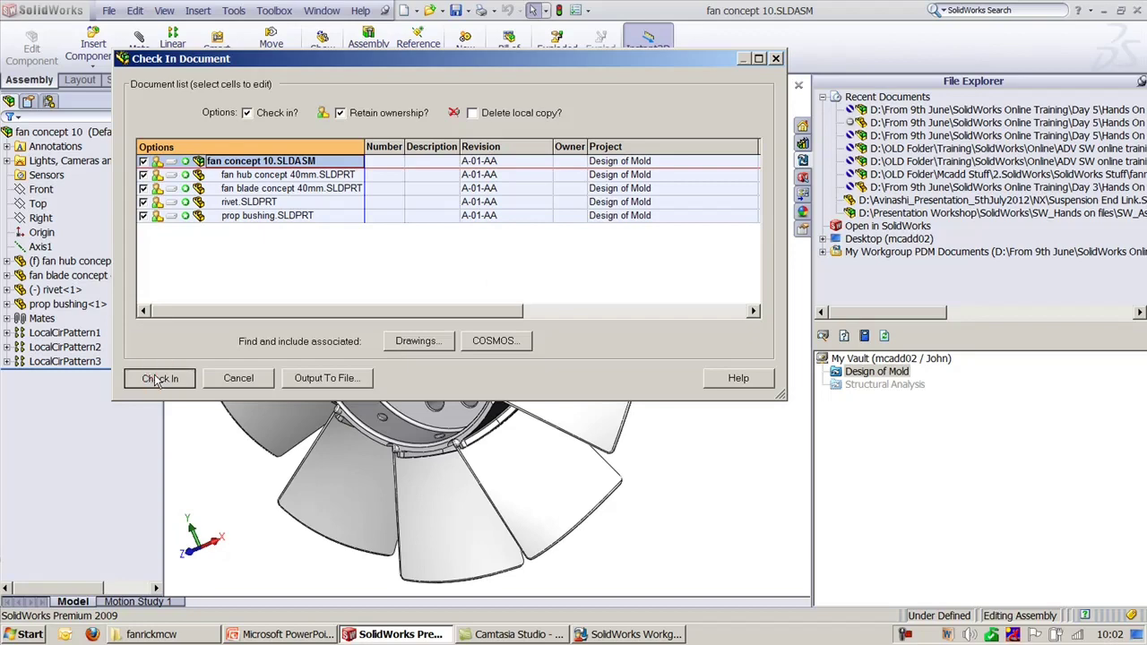
key("Return")
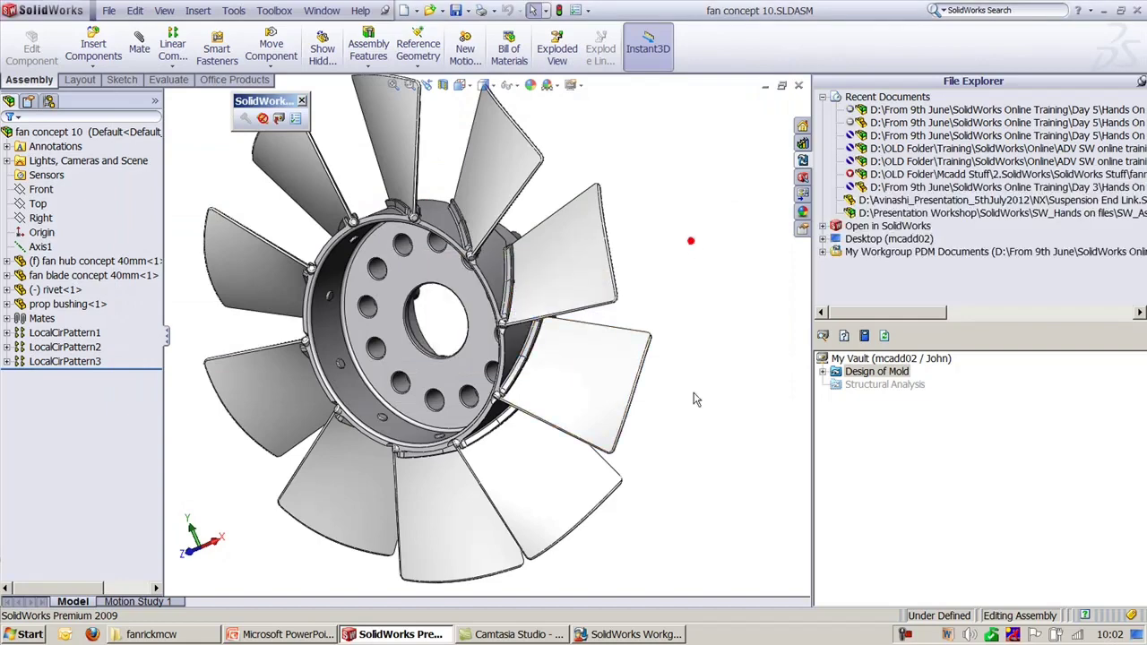
Step: Review the assembly's checked-in parts in Design of Mold and select the Distance1 mate
left_click(821, 371)
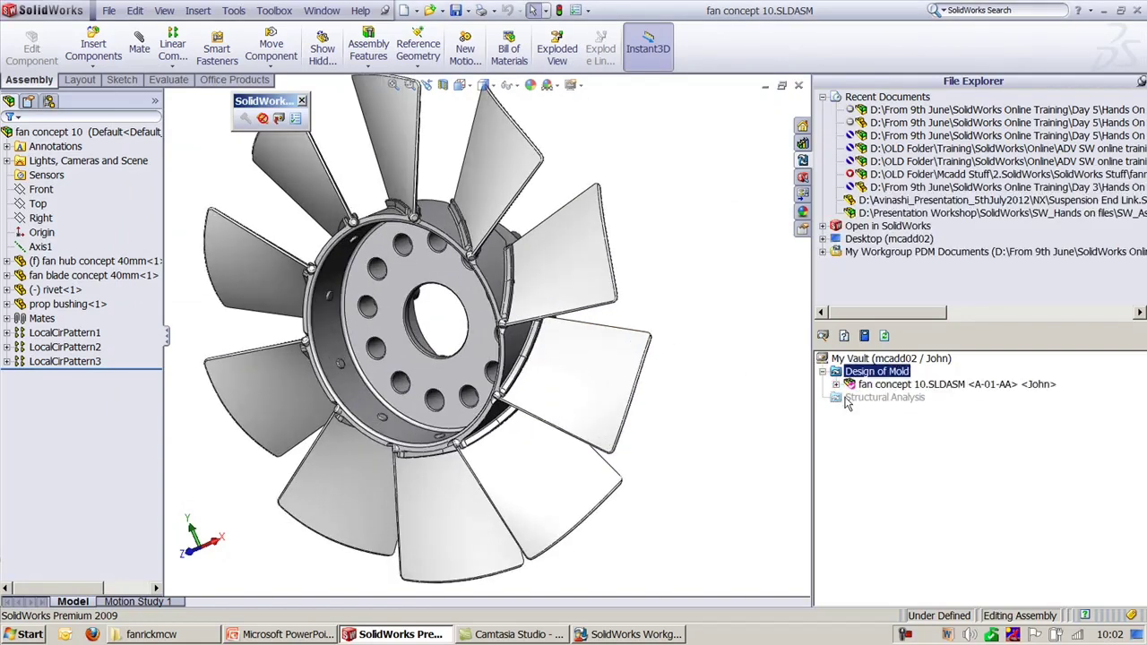
left_click(835, 385)
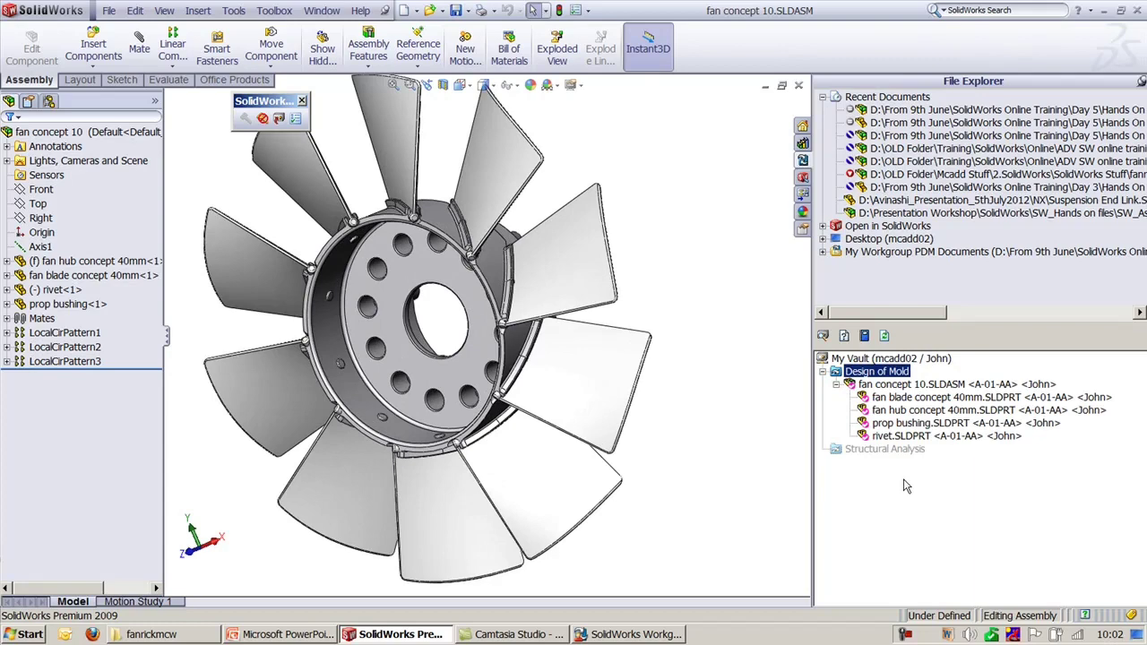
scroll(721, 461, "up", 3)
scroll(690, 470, "down", 2)
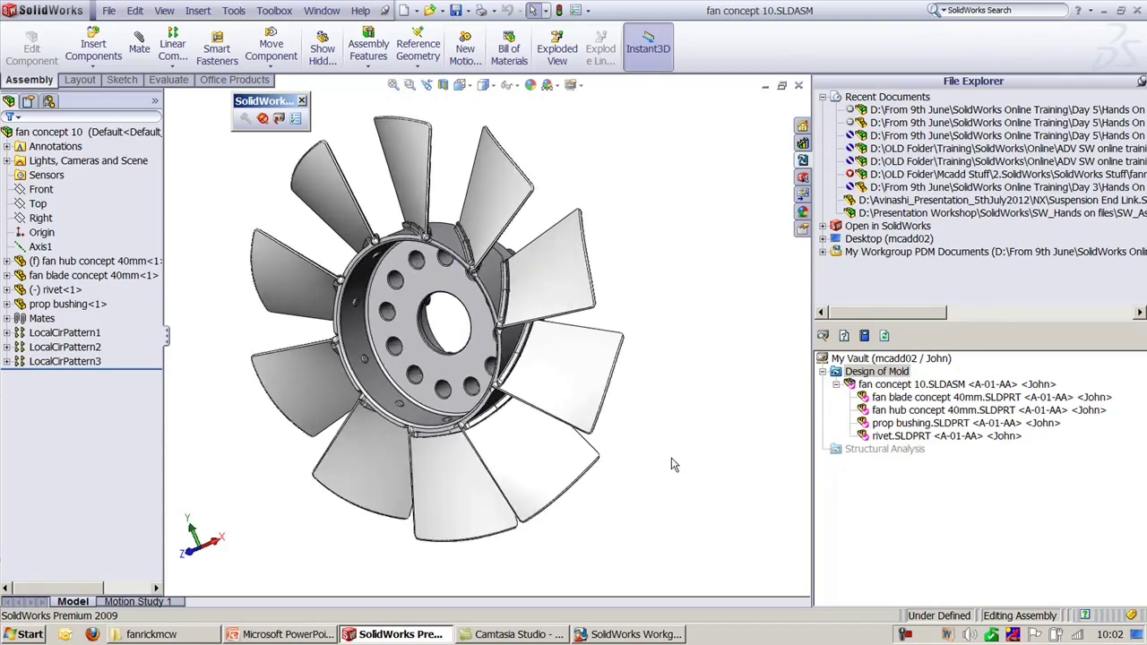
middle_click_drag(667, 446, 736, 489, "ctrl")
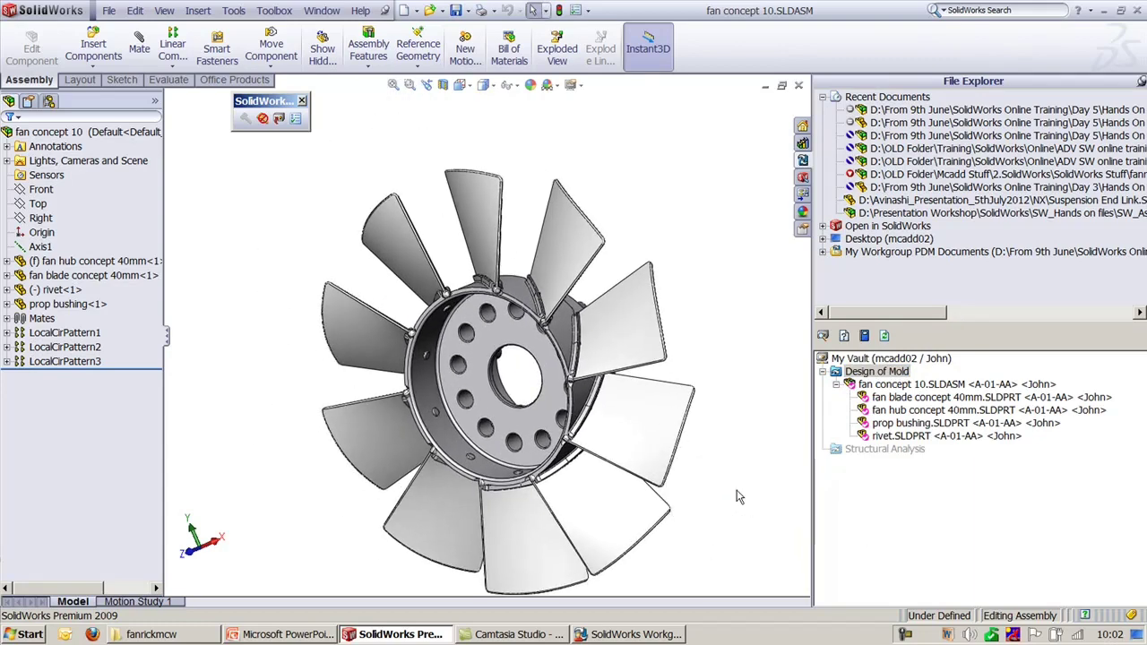
left_click(6, 318)
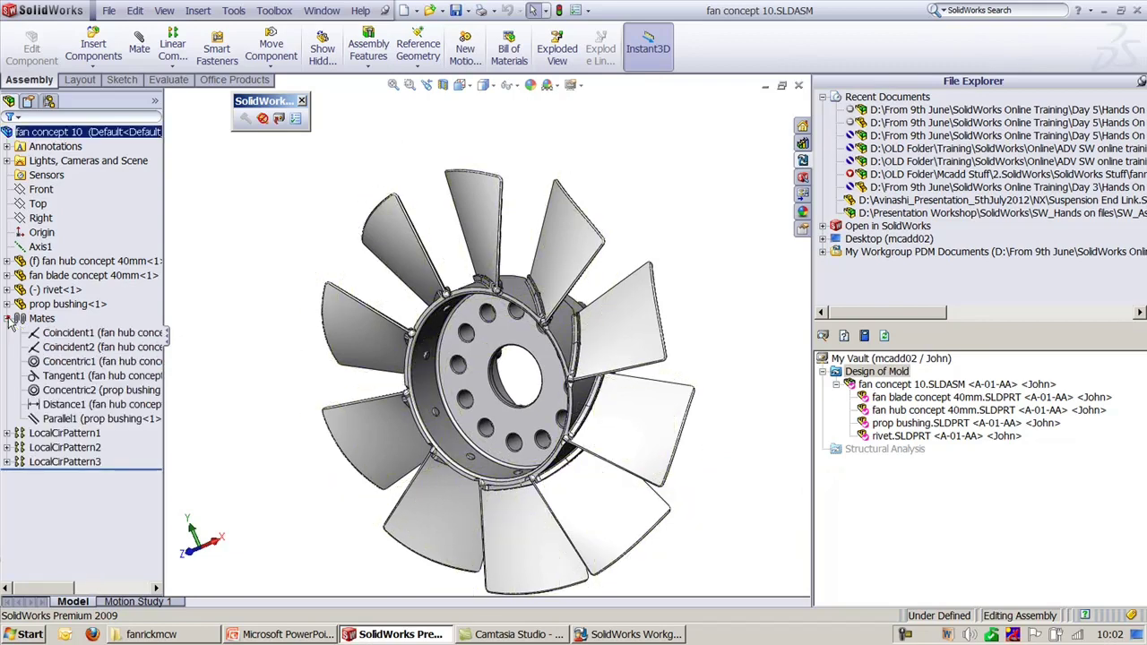
left_click(77, 337)
left_click(81, 405)
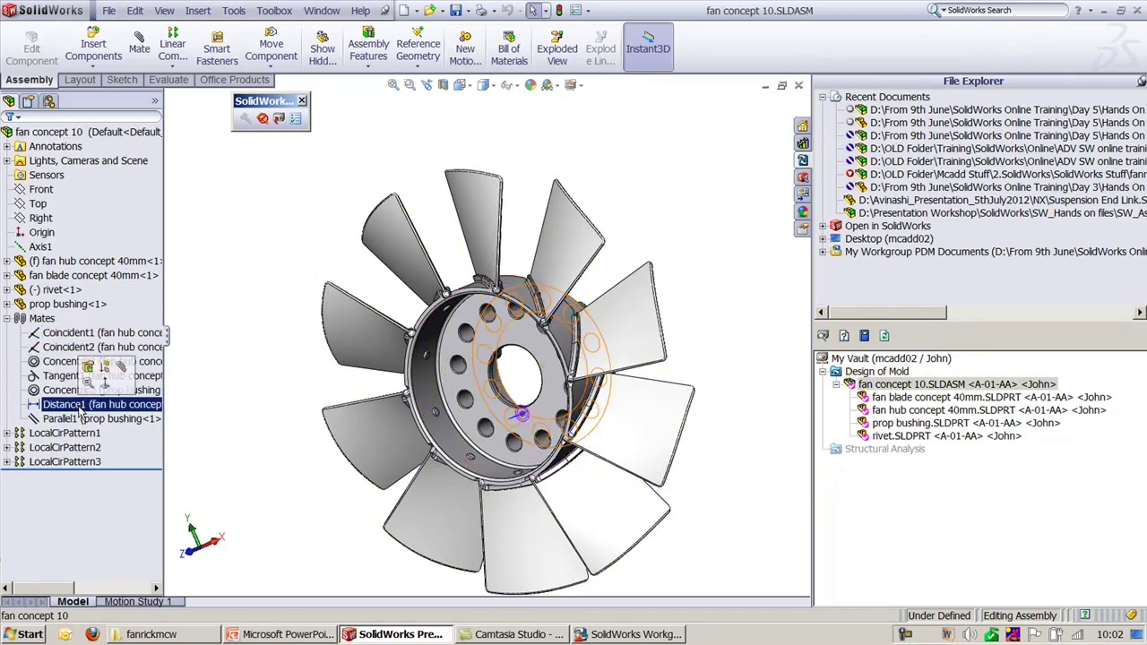
Step: Change the Distance1 mate from 12.70 mm to 13 mm
middle_click_drag(473, 435, 627, 462)
scroll(627, 462, "down", 5)
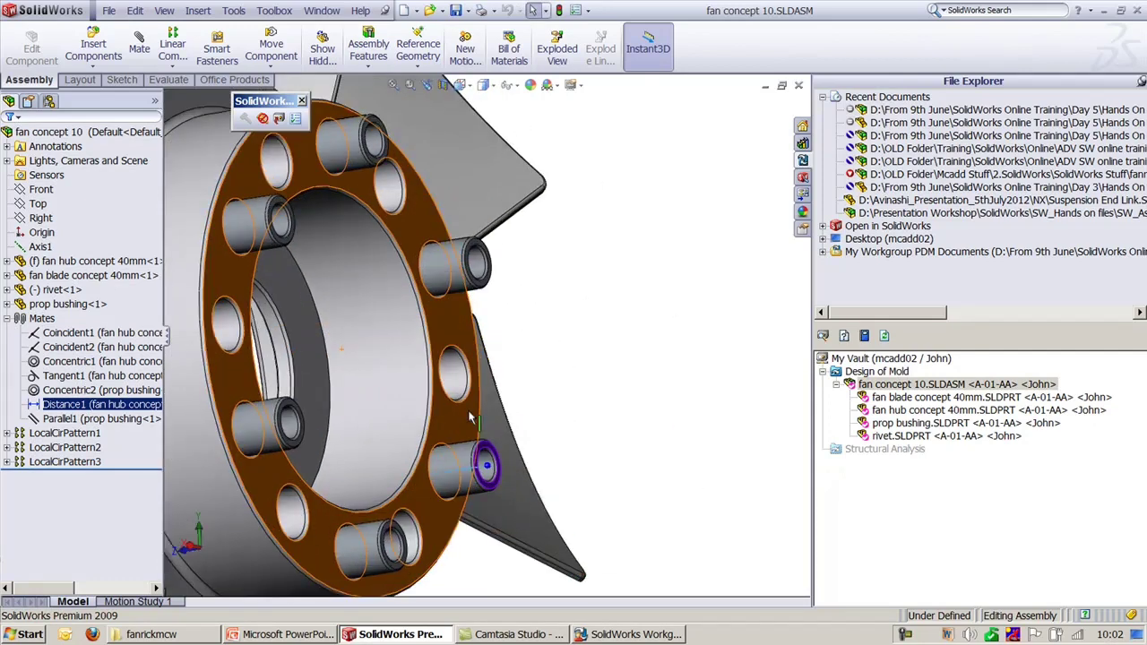
middle_click_drag(553, 362, 553, 265, "ctrl")
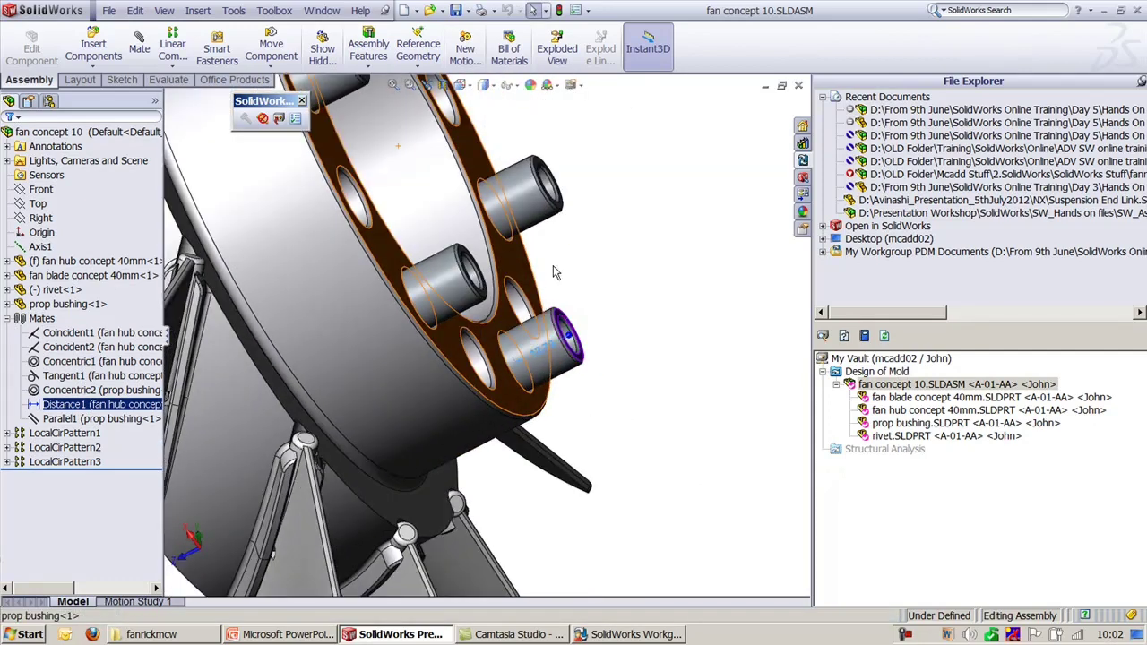
left_click(541, 351)
double_click(542, 351)
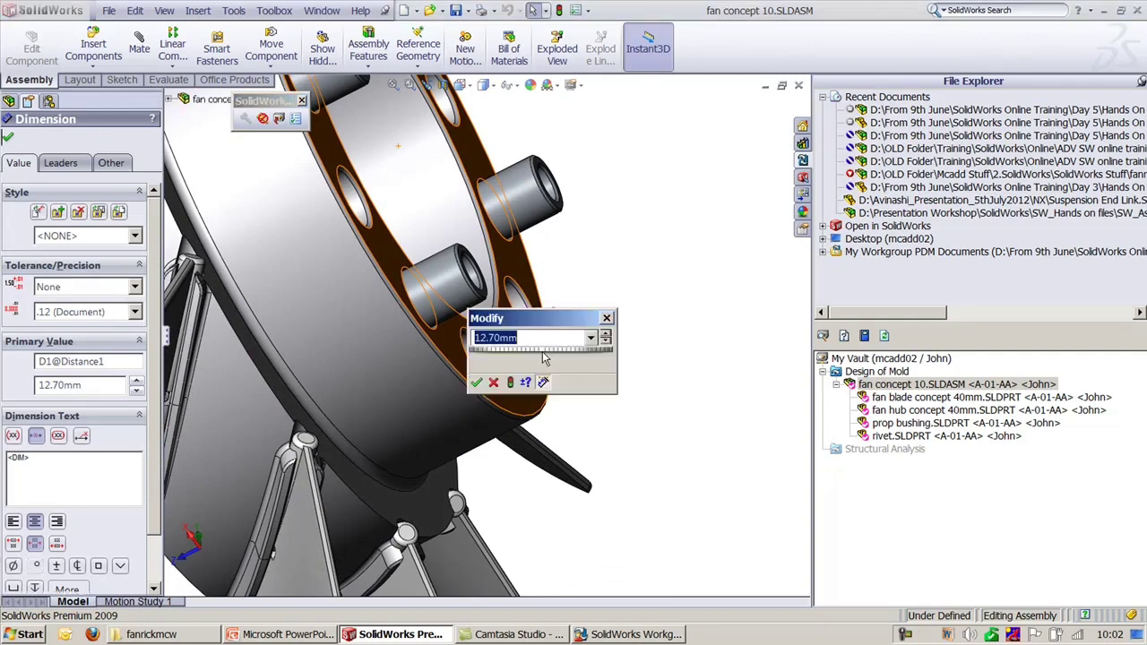
type("13")
key("Return")
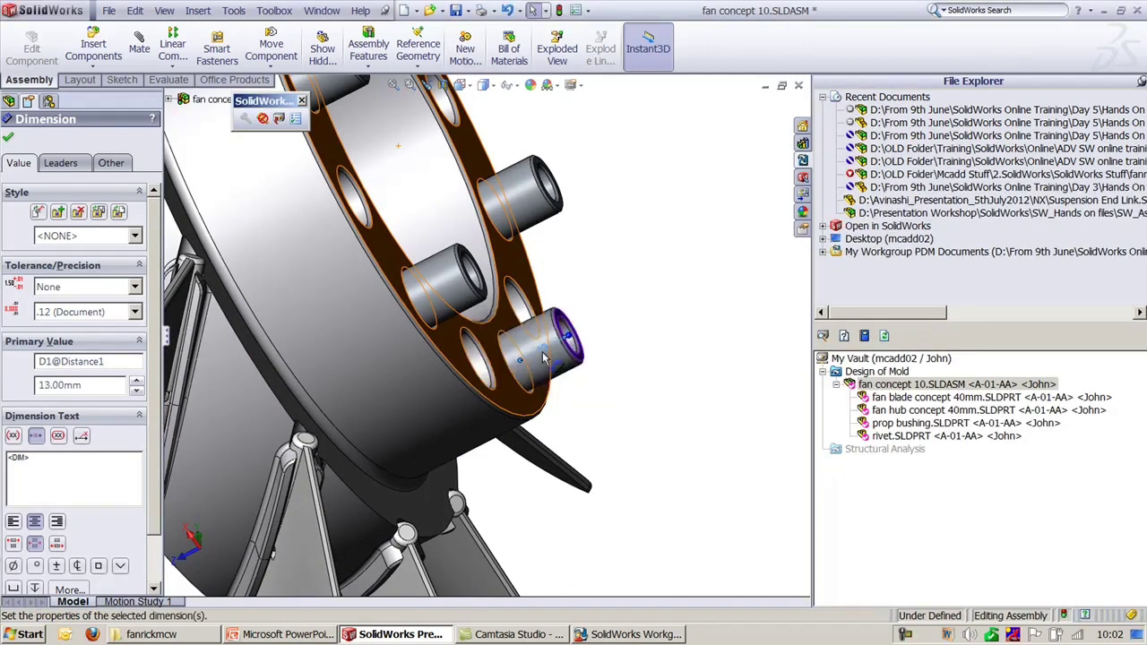
left_click(663, 262)
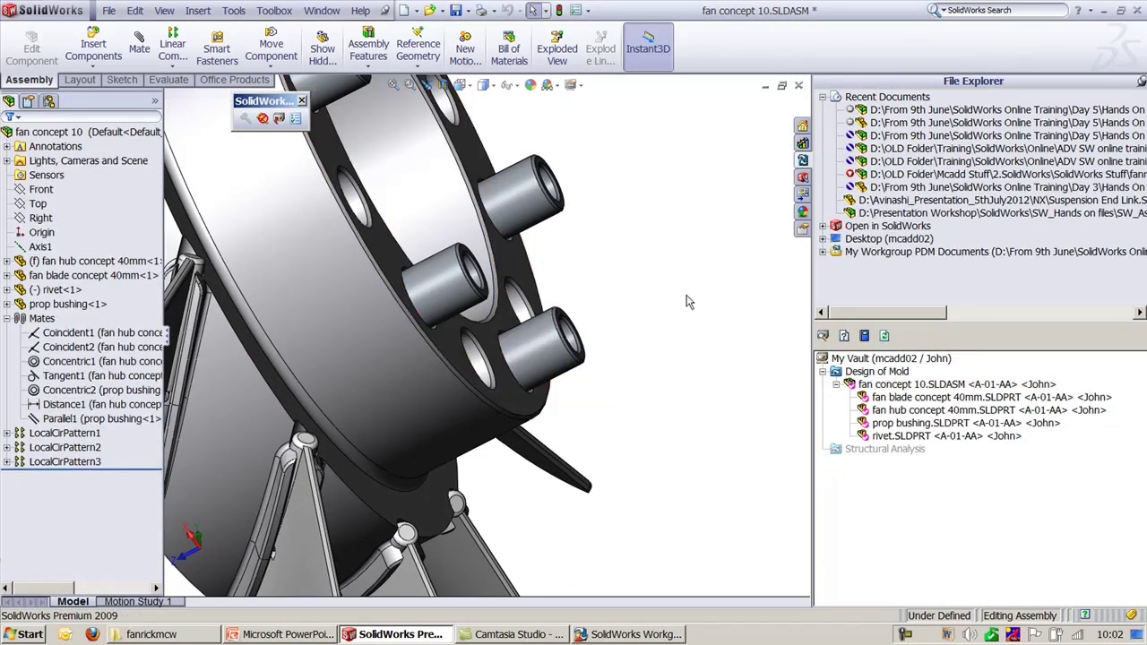
Step: Save the fan assembly without checking it in, then switch to VaultAdmin's Revision Scheme
middle_click_drag(685, 301, 683, 361)
key("ctrl+s")
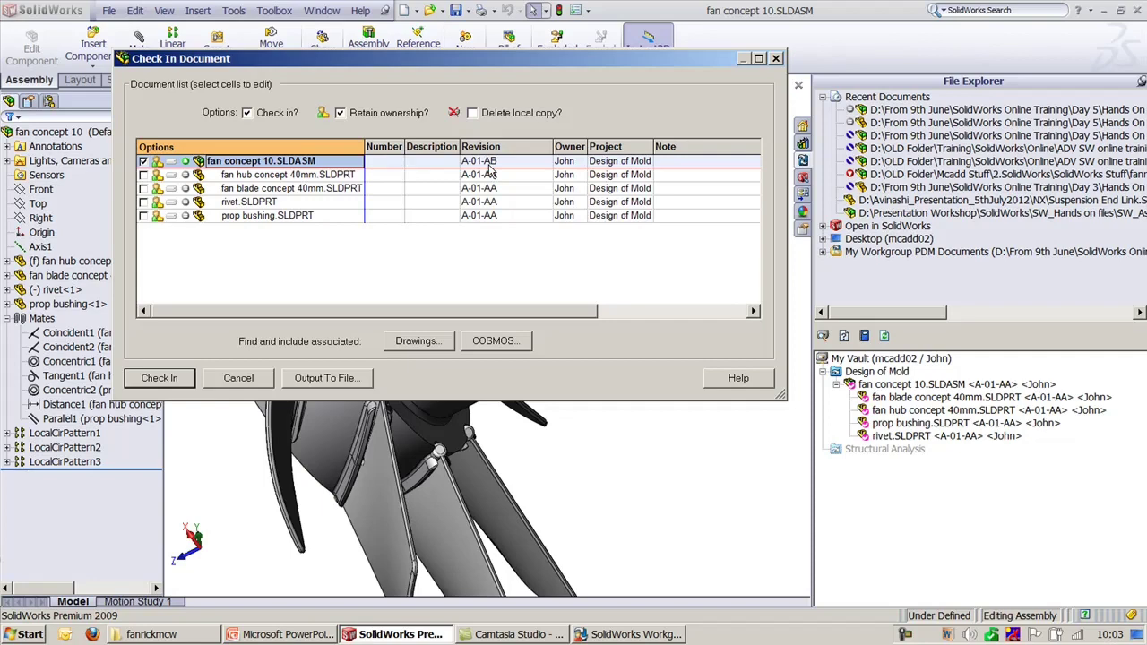
left_click(257, 383)
left_click(627, 635)
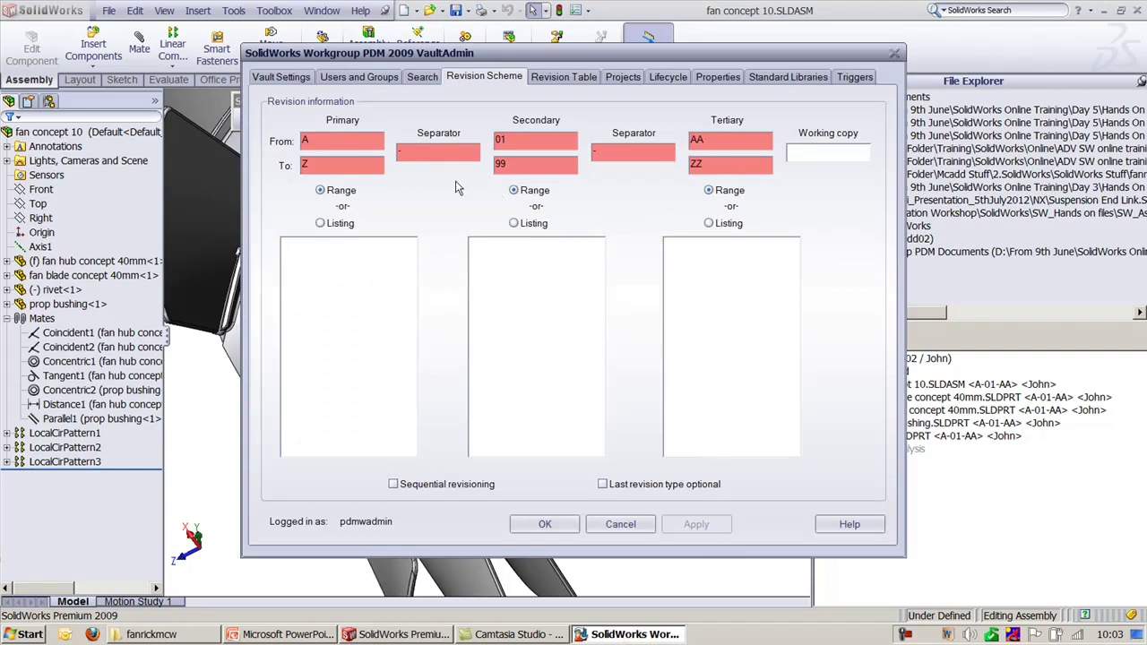
Step: Set the tertiary, secondary and primary revision types to Listing
left_click(716, 228)
left_click(518, 223)
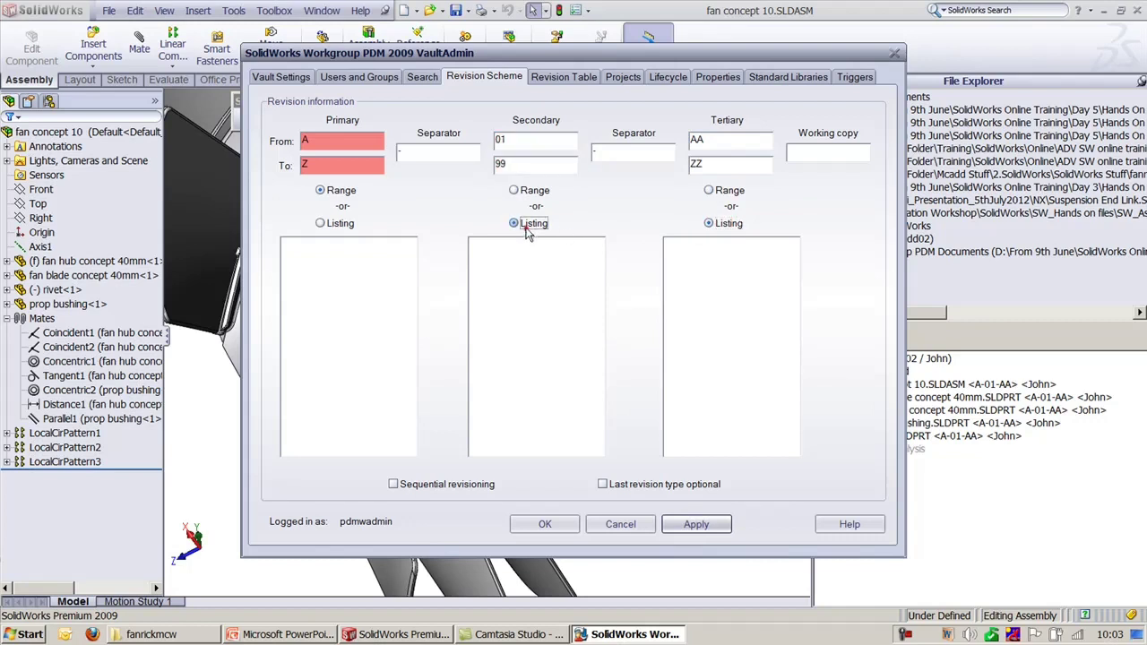
left_click(323, 223)
Step: Enter Design Stage, Manufacturing, Inspection and Final Despatch as primary revisions and apply
left_click(324, 268)
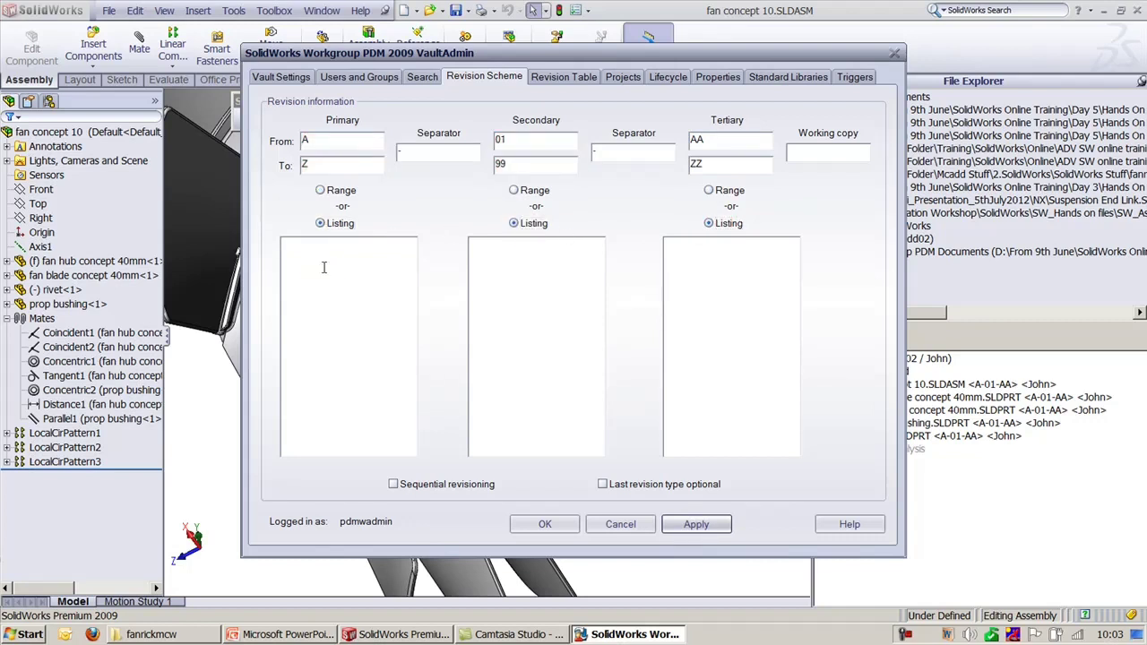
type("1")
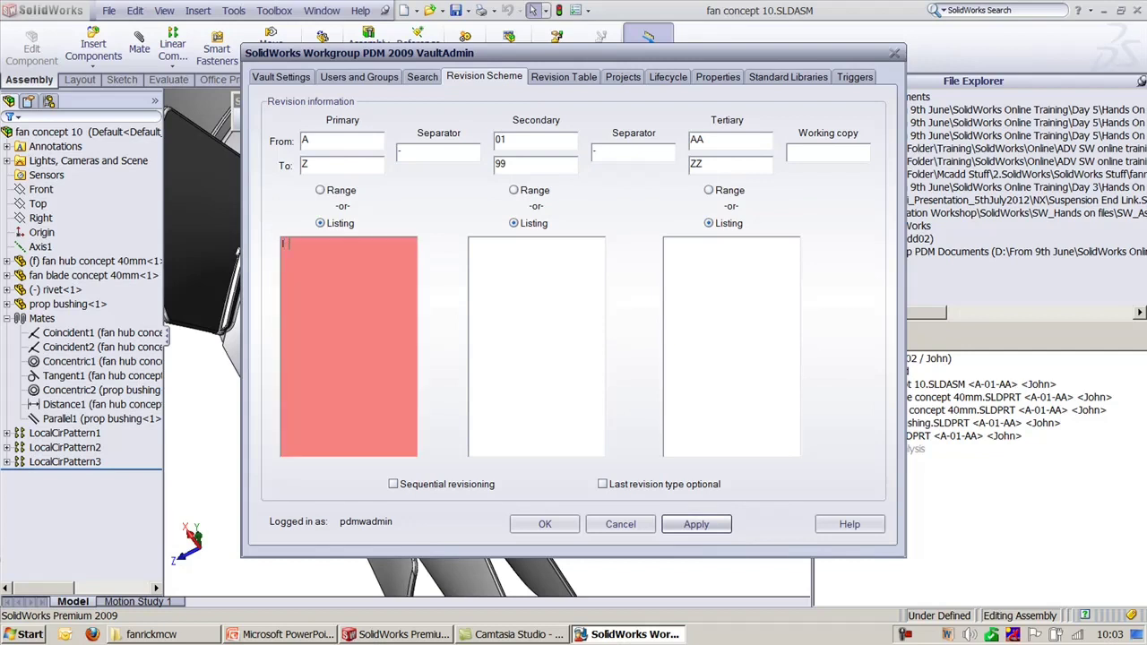
type("Design Stage")
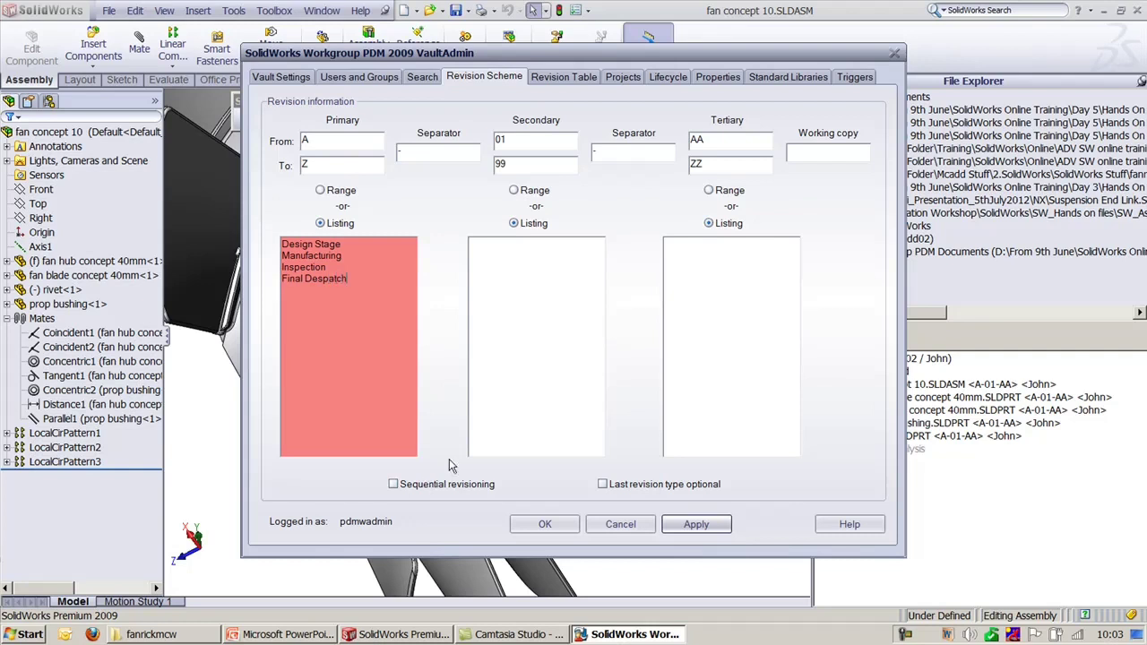
left_click_drag(366, 285, 280, 243)
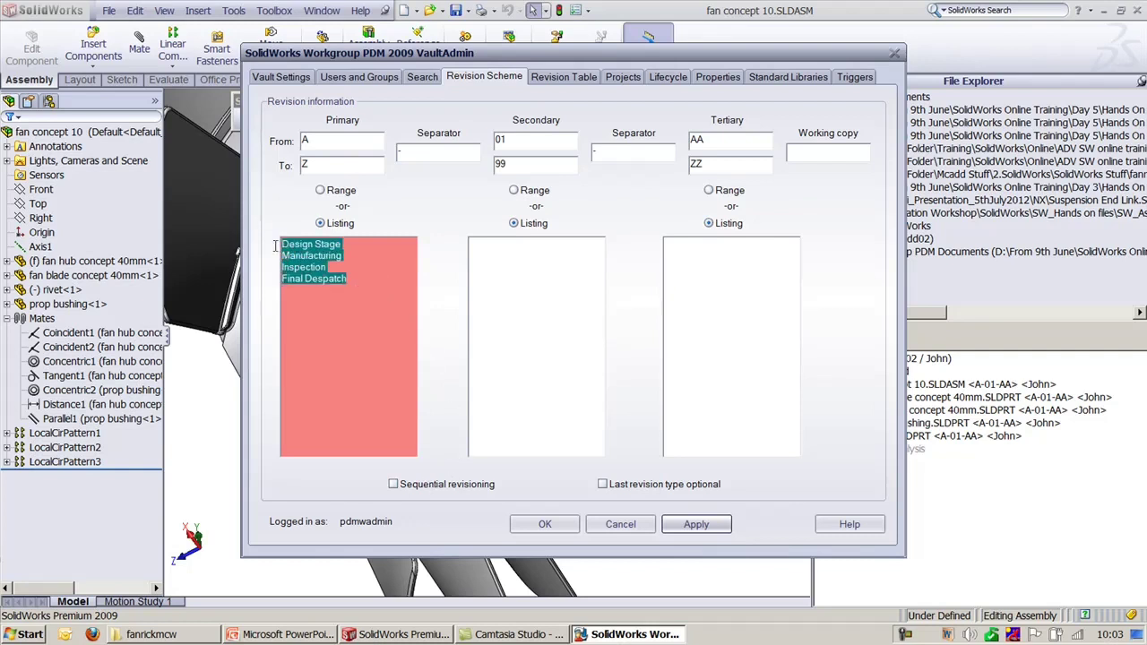
left_click(330, 301)
left_click(346, 346)
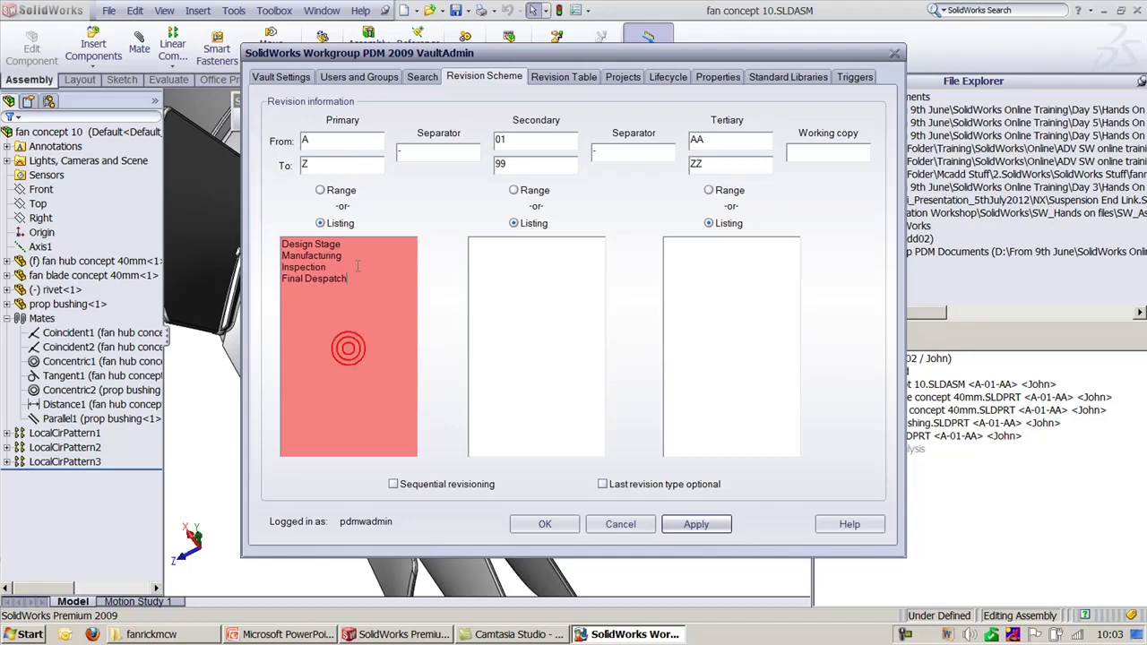
left_click_drag(356, 266, 296, 254)
left_click(696, 524)
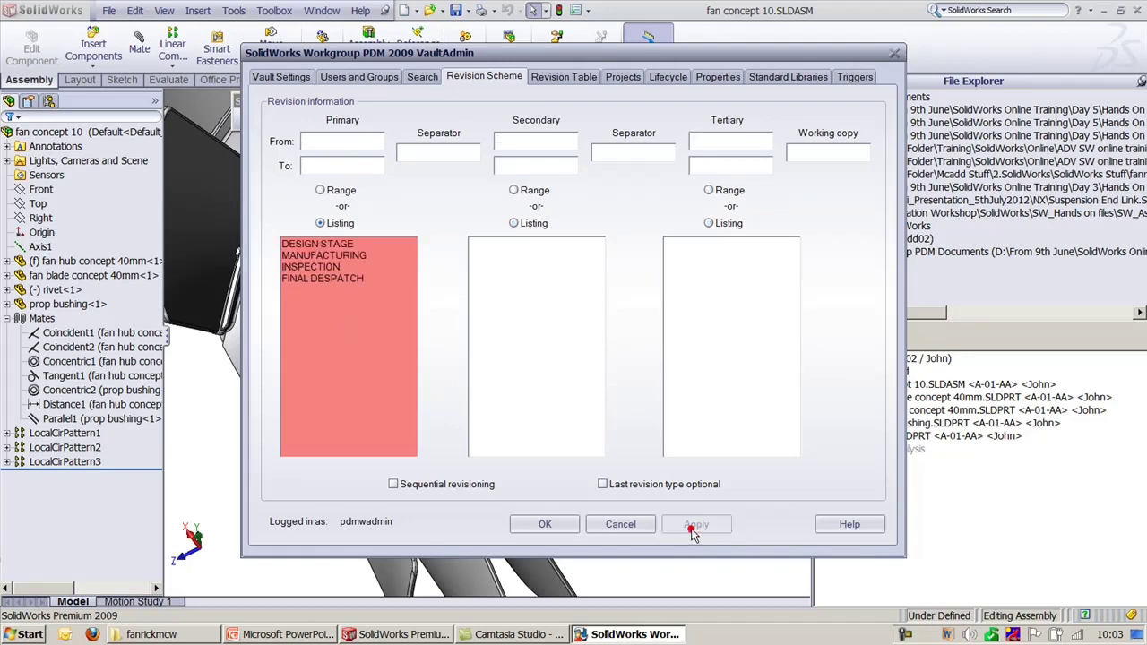
left_click(1017, 536)
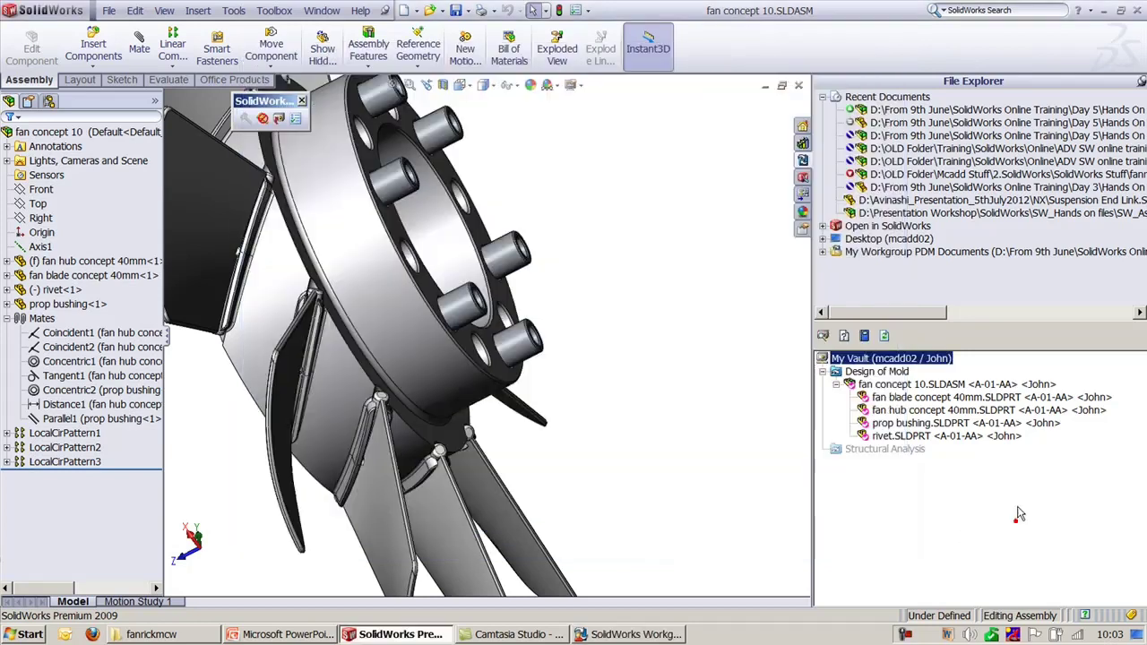
Step: Close the fan assembly and delete fan concept 10 with all revisions from the vault
left_click(798, 85)
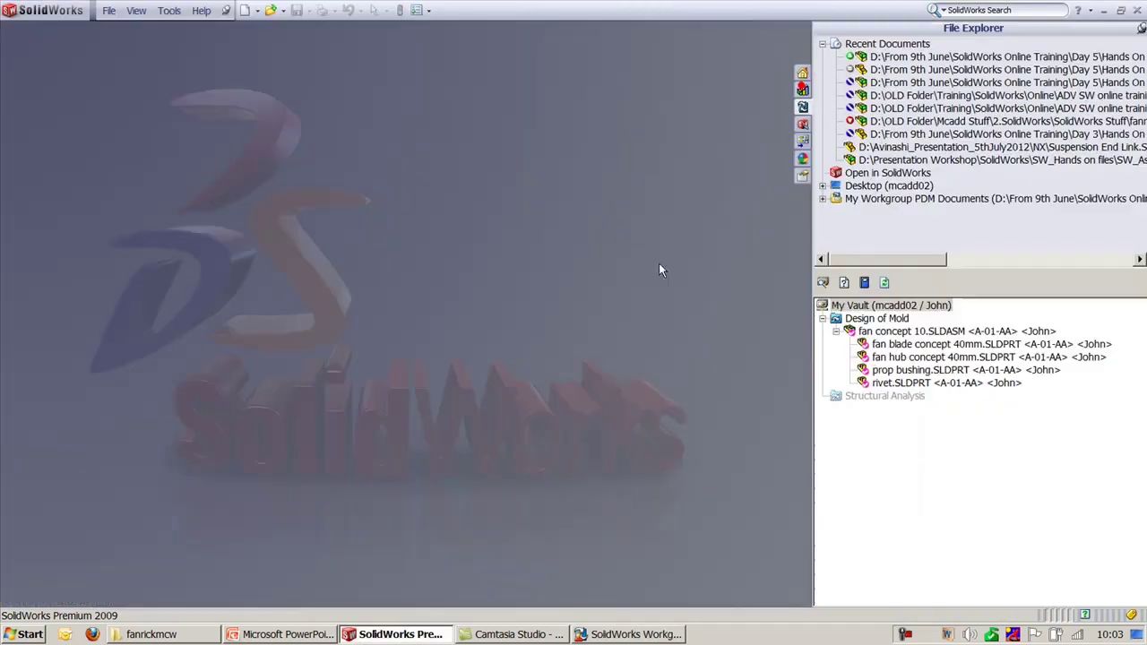
right_click(896, 332)
left_click(969, 484)
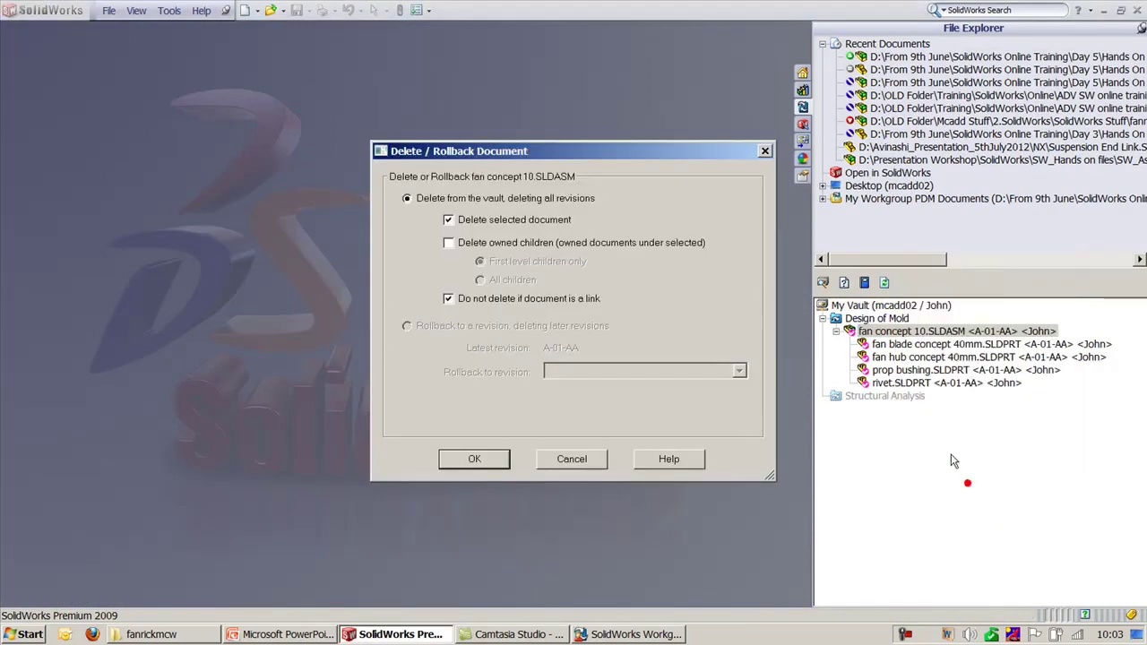
left_click(490, 460)
left_click(568, 355)
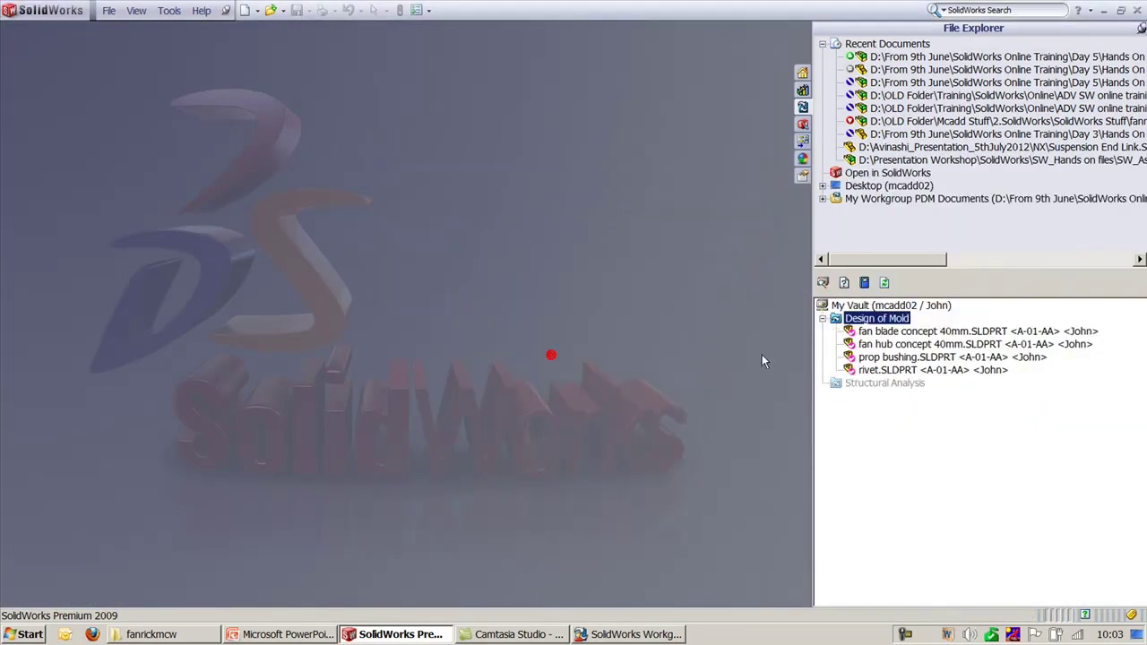
Step: Delete the four fan parts, including fan blade concept and fan hub, from the vault
left_click(860, 330)
left_click(878, 344, "shift")
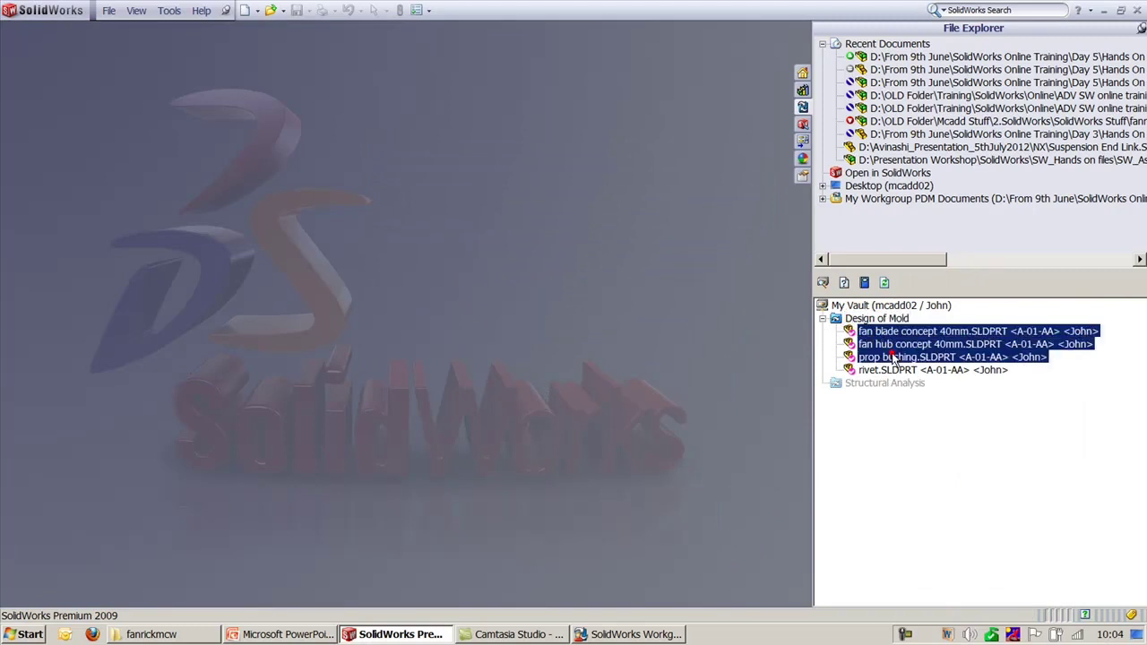
left_click(896, 369, "shift")
right_click(895, 370)
left_click(952, 242)
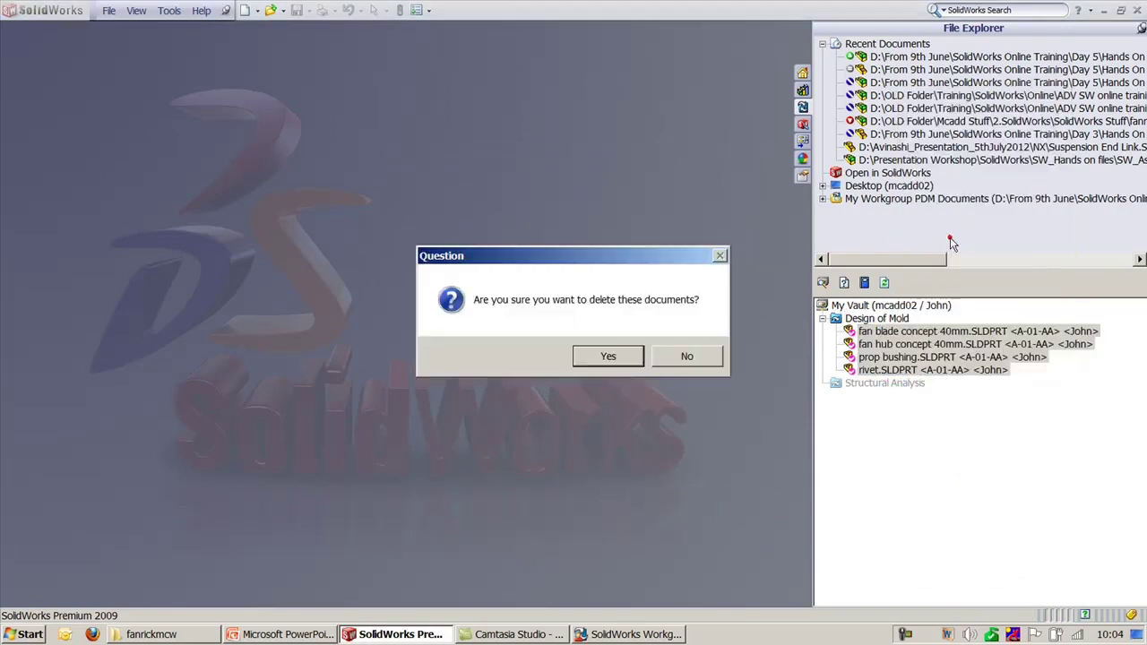
left_click(603, 356)
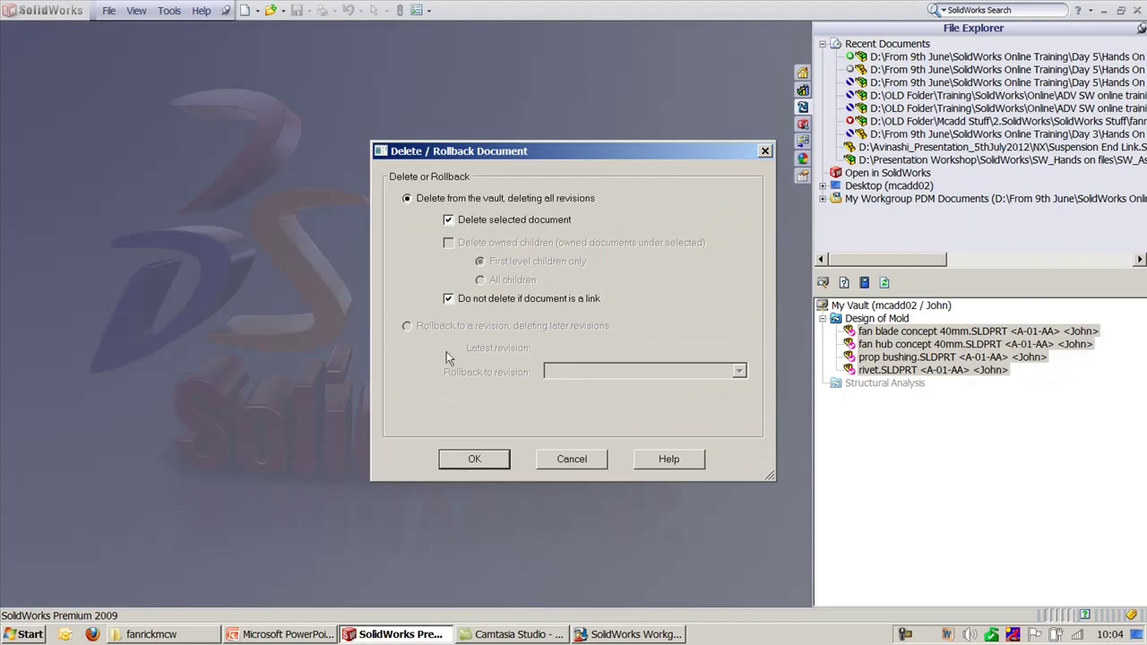
left_click(480, 462)
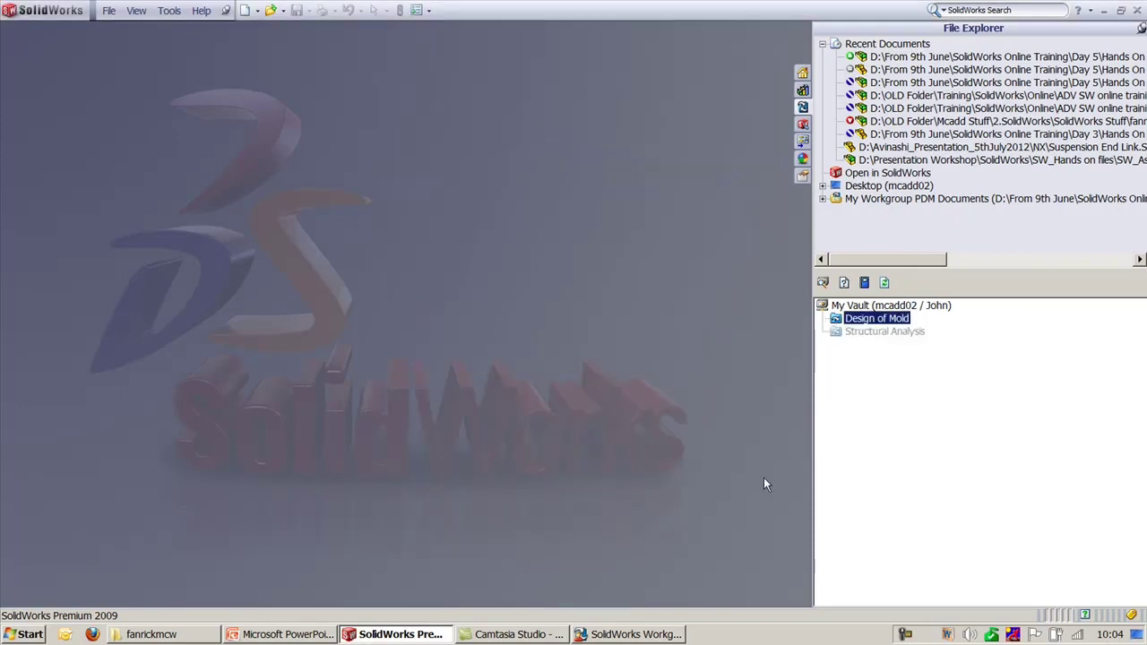
left_click(443, 335)
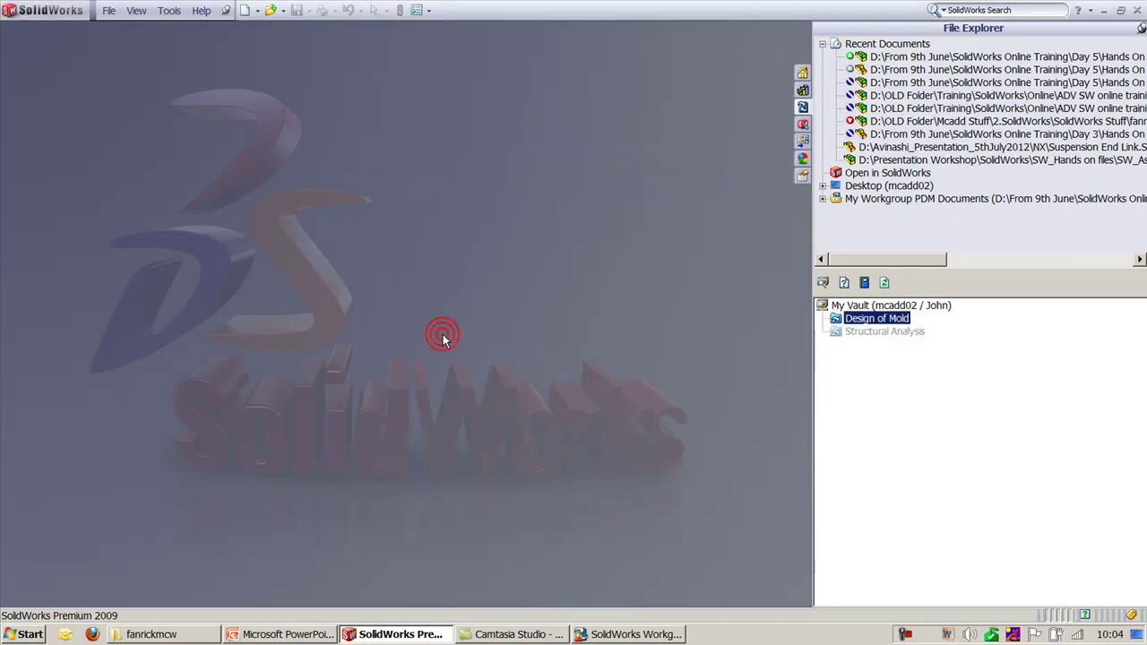
Step: Open the fan concept 10 assembly and inspect its fan hub and fan blade components
left_click(177, 636)
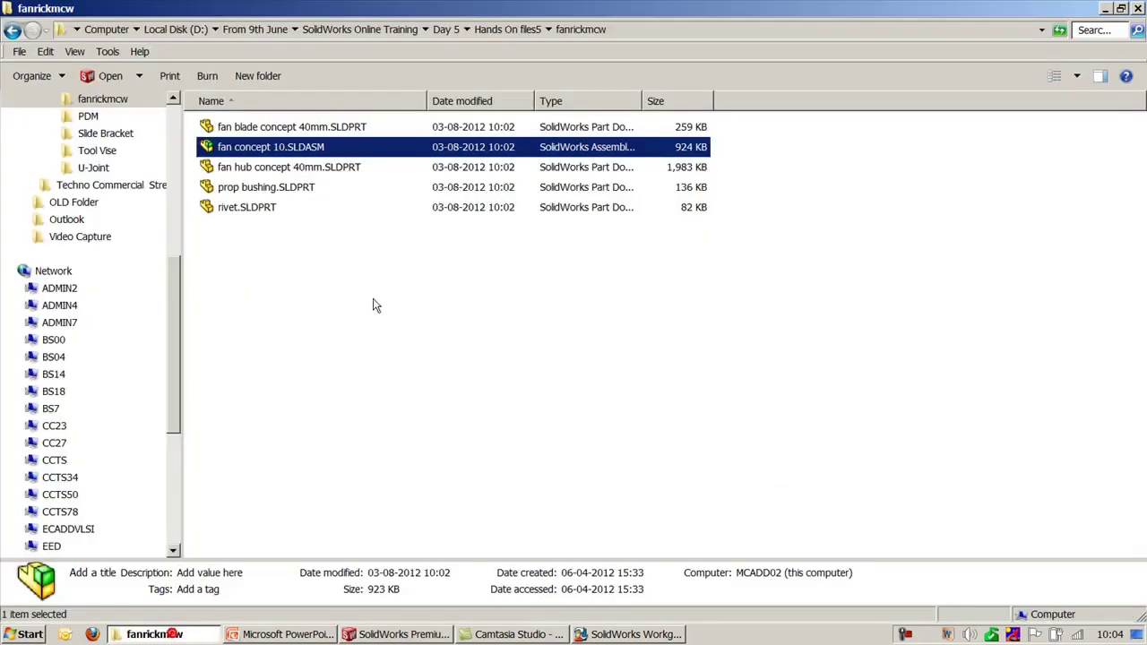
double_click(319, 148)
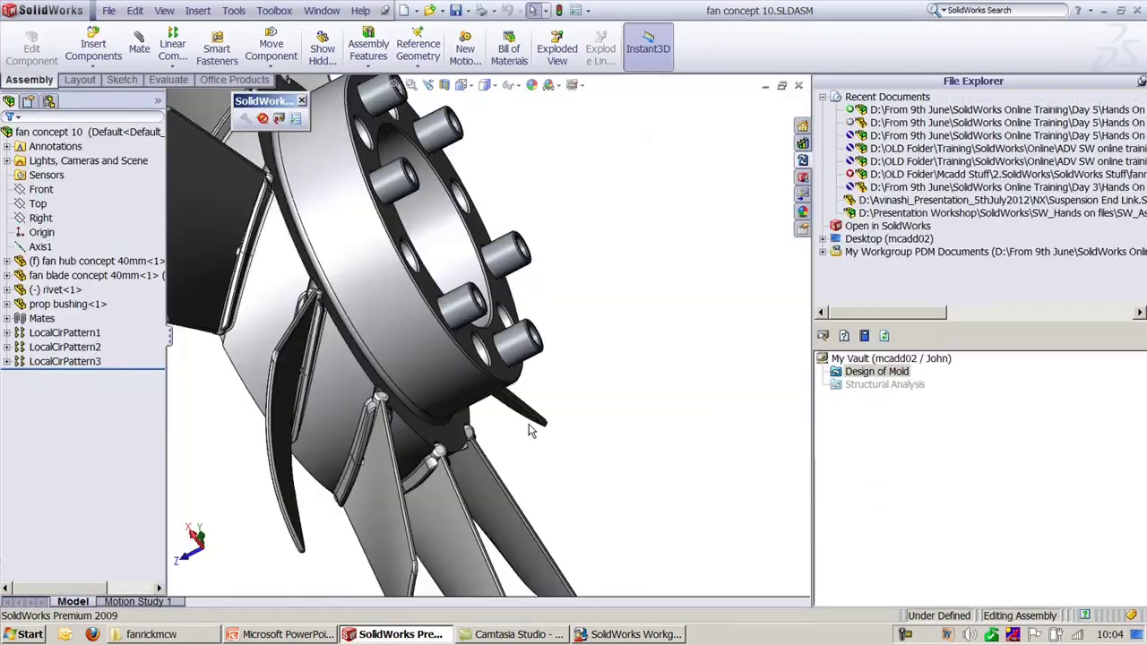
left_click(668, 367)
left_click(79, 261)
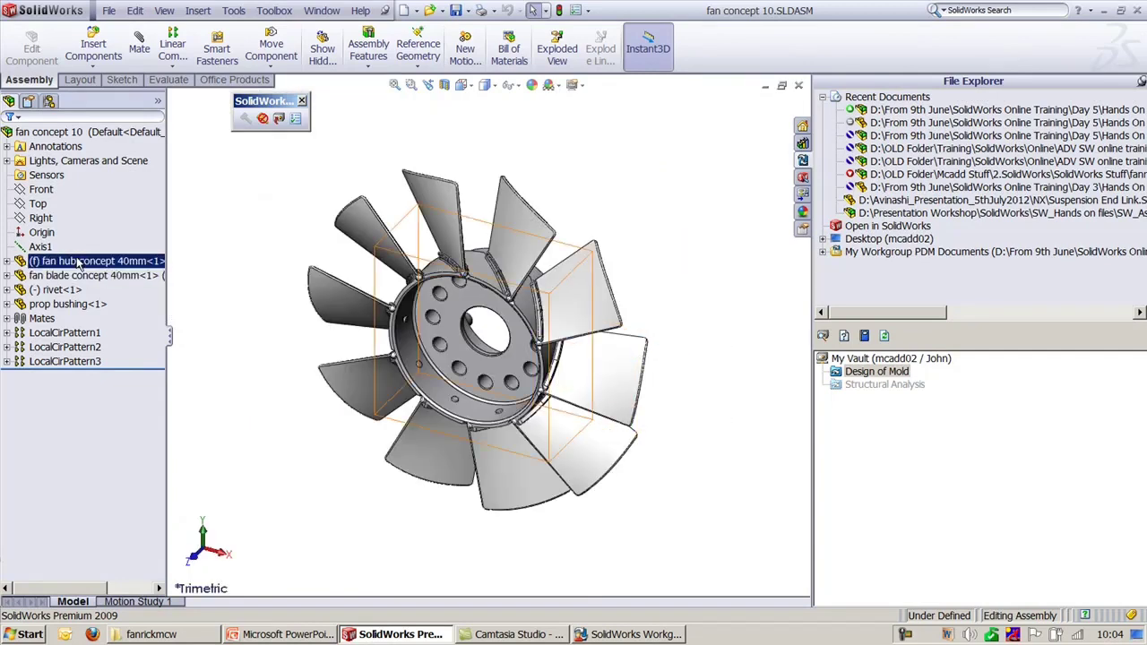
left_click(79, 275)
left_click(286, 387)
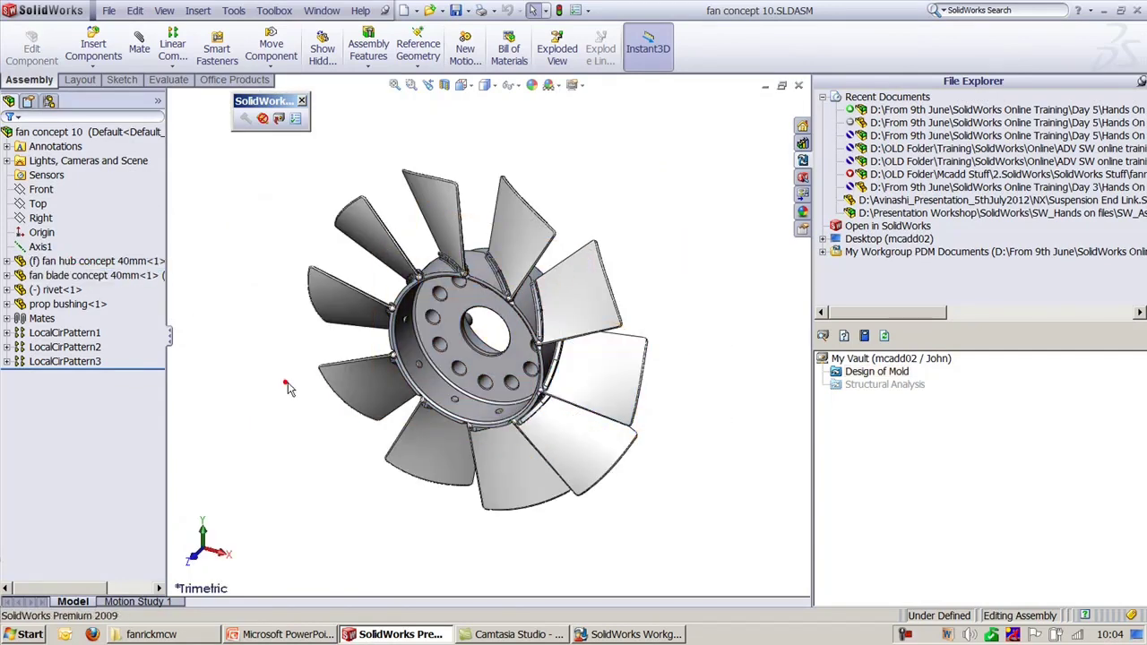
Step: Open the fan hub concept 40mm part and begin checking it into Design of Mold
left_click(405, 348)
left_click(445, 262)
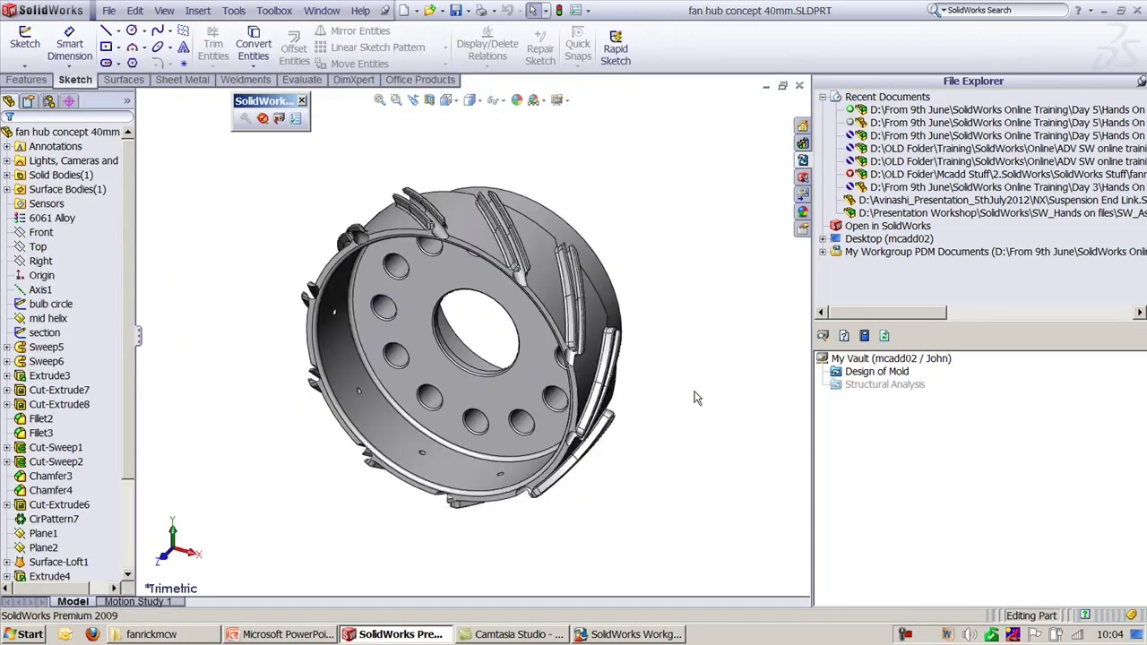
left_click(893, 374)
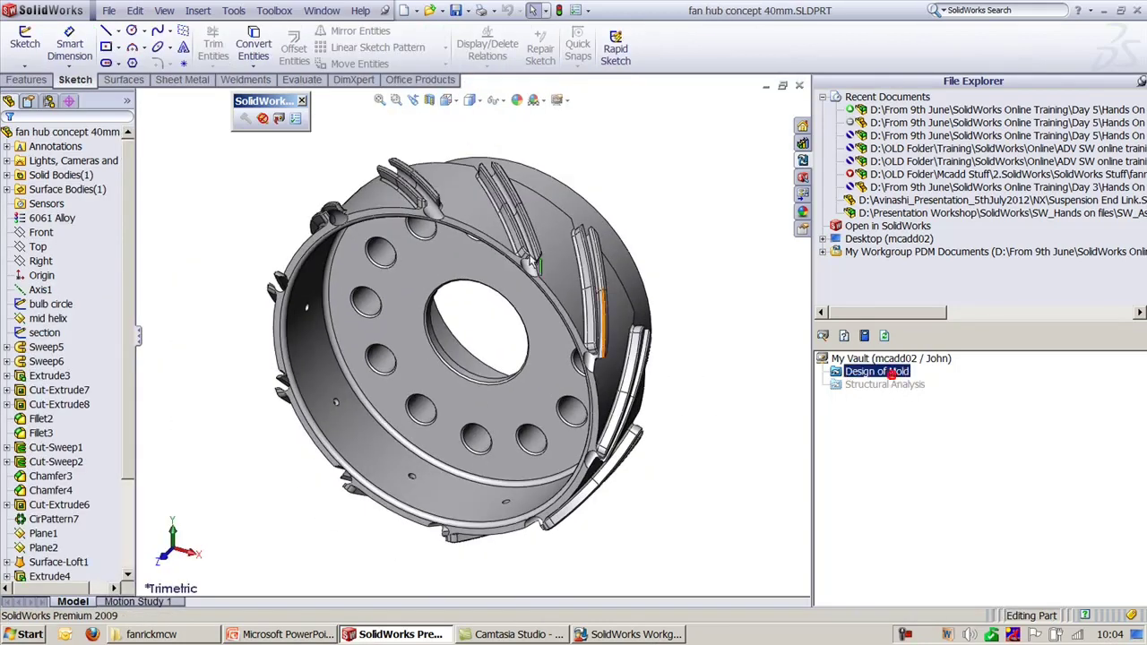
left_click(278, 119)
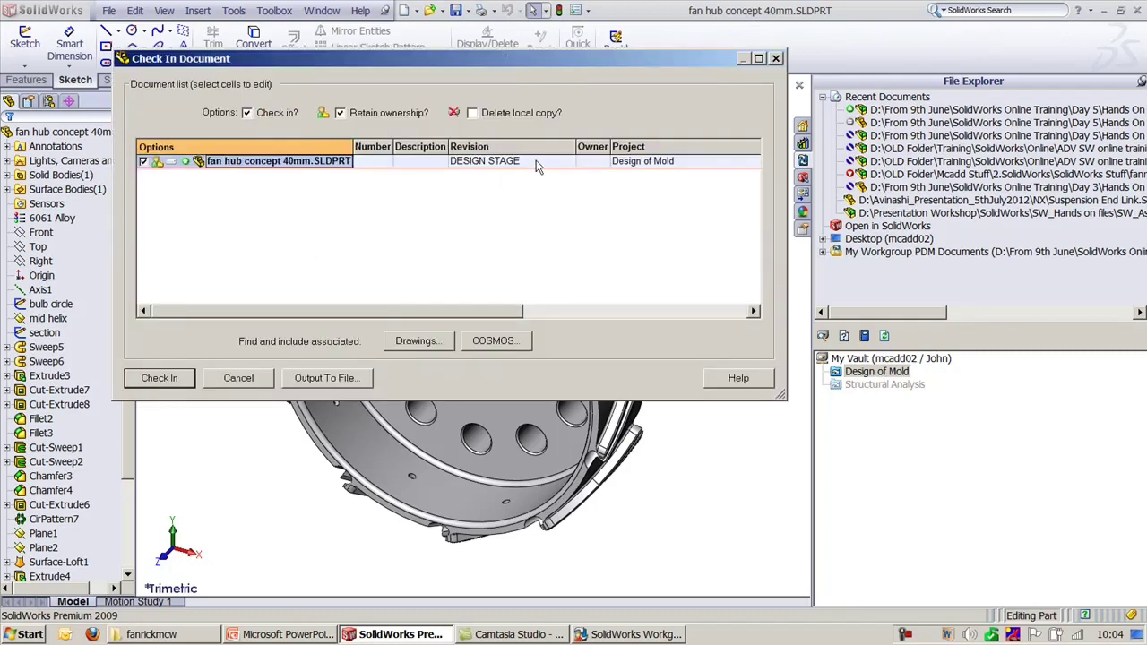
Step: Check the fan hub concept 40mm part into Design of Mold at revision DESIGN STAGE
left_click(160, 377)
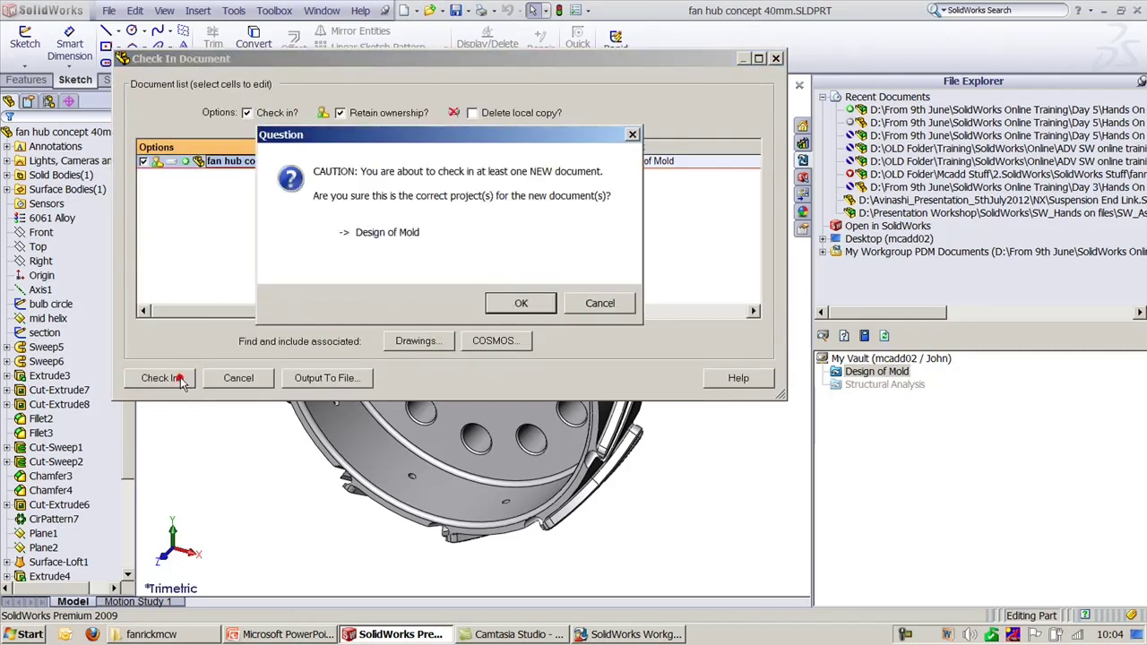
left_click(548, 306)
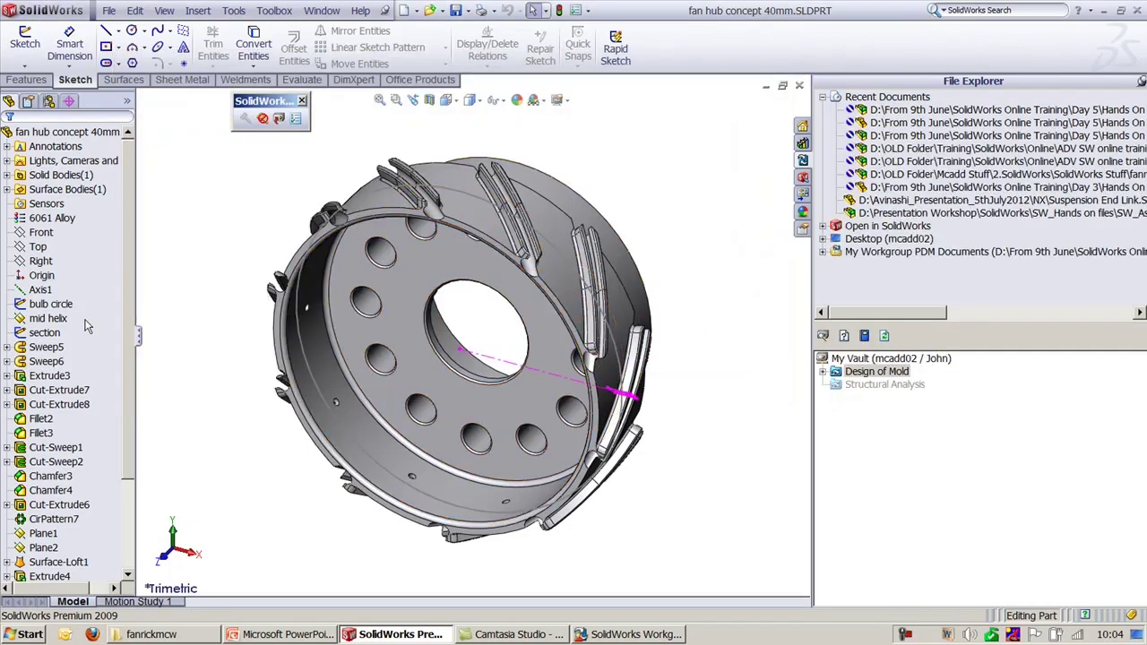
left_click(384, 363)
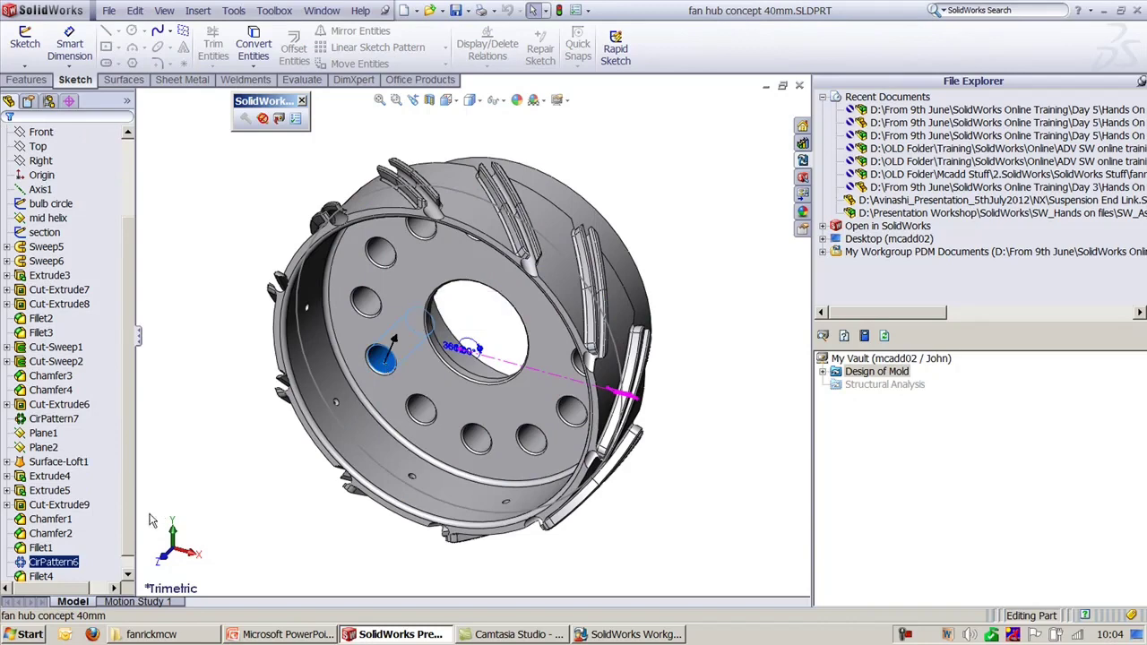
Step: Change CirPattern6 from 12 to 13 bolt-hole instances and return to Trimetric view
key("ctrl+8")
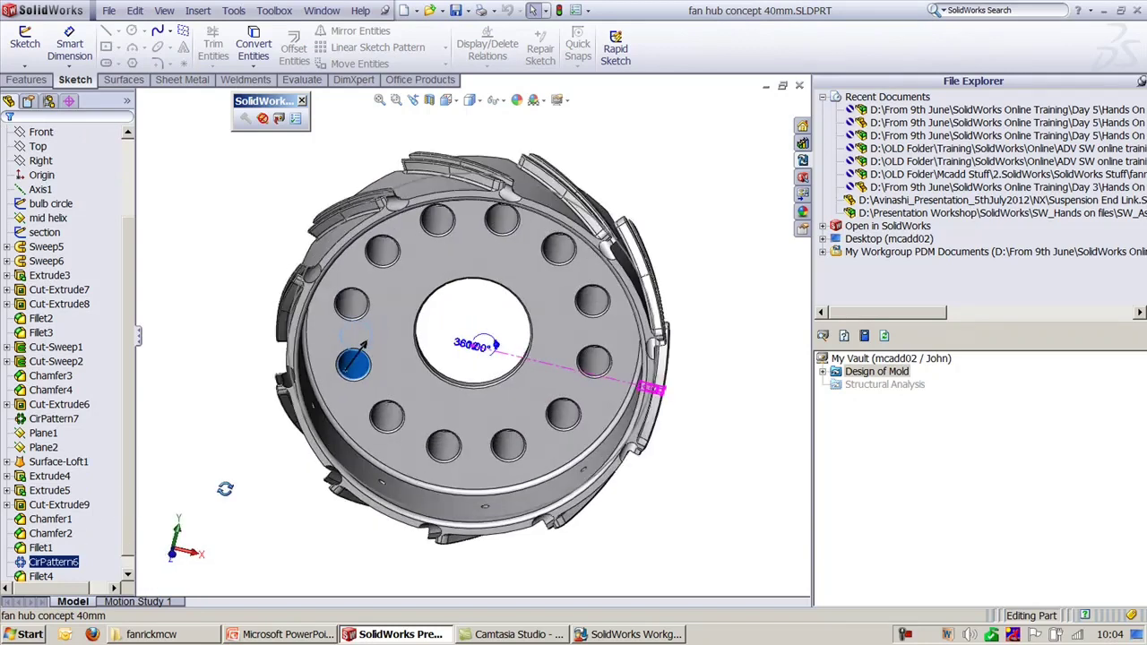
key("Escape")
left_click(75, 563)
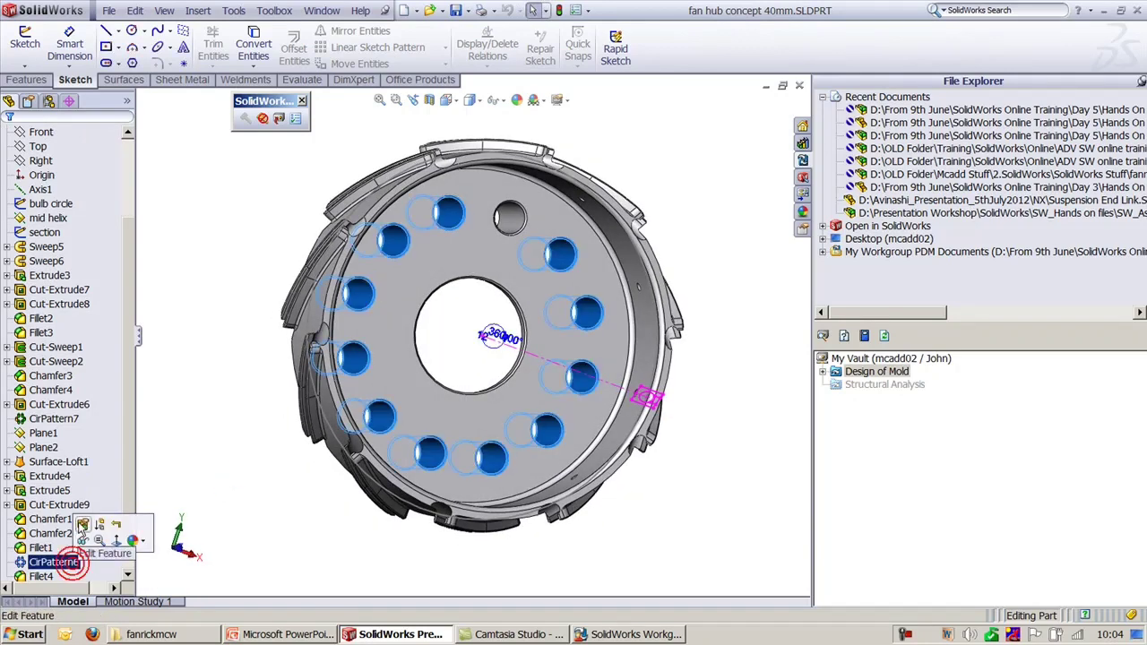
left_click(82, 530)
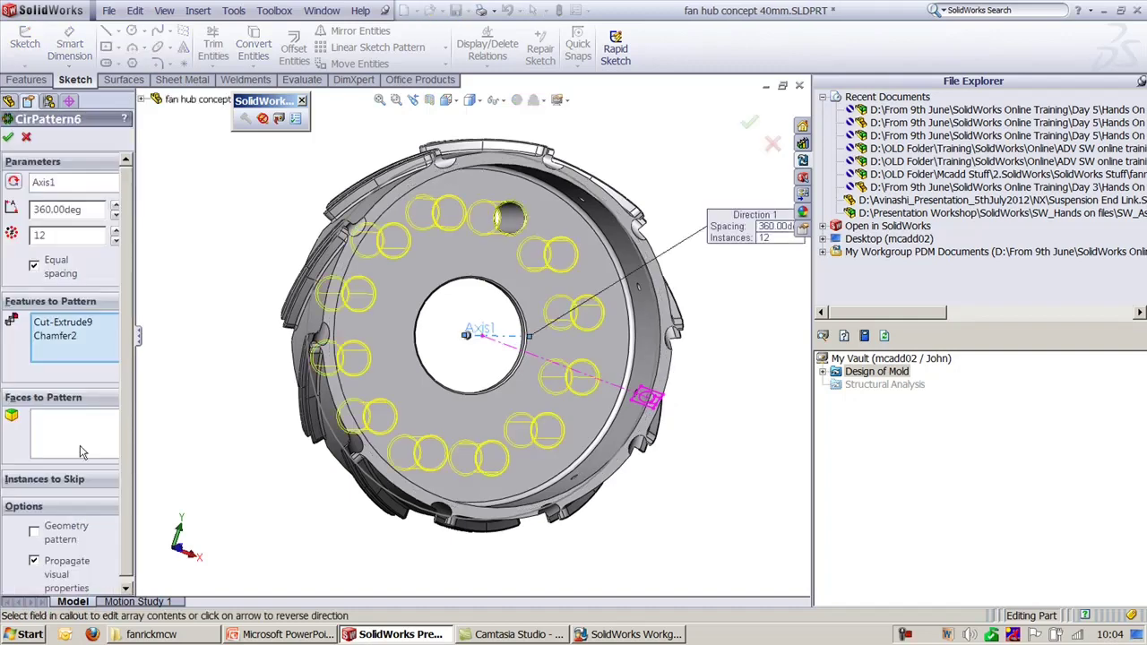
double_click(55, 234)
type("13")
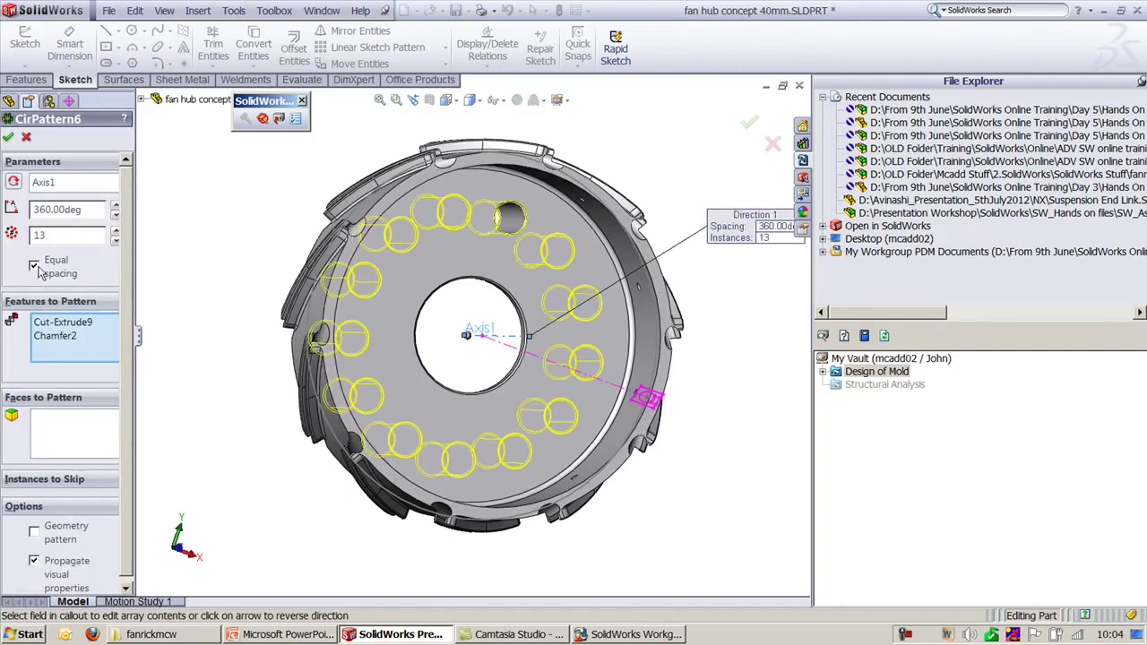
left_click(8, 138)
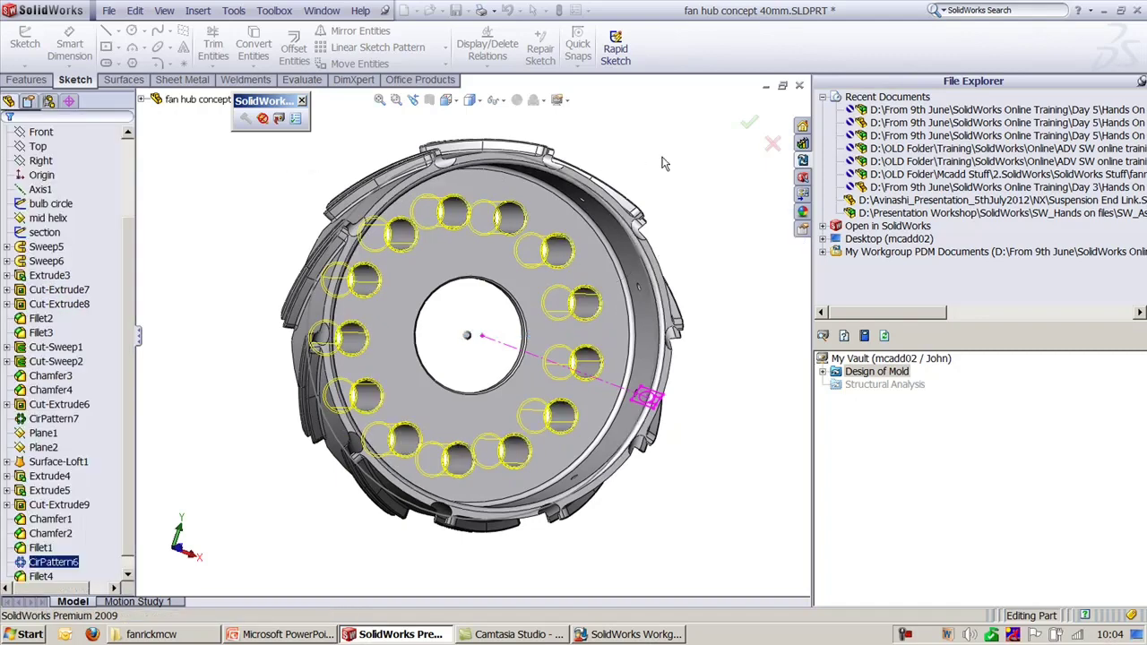
key("ctrl+1")
left_click(667, 141)
key("ctrl+7")
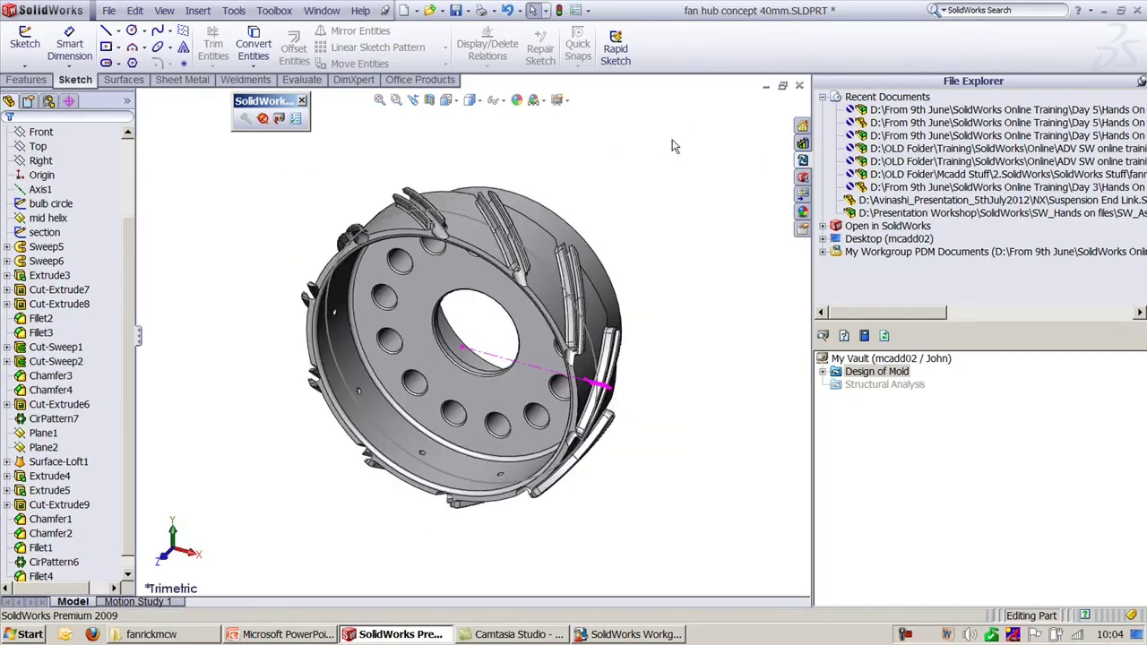
Step: Check the 13-hole fan hub in at revision MANUFACTURING, then switch to VaultAdmin's Revision Scheme
left_click(277, 119)
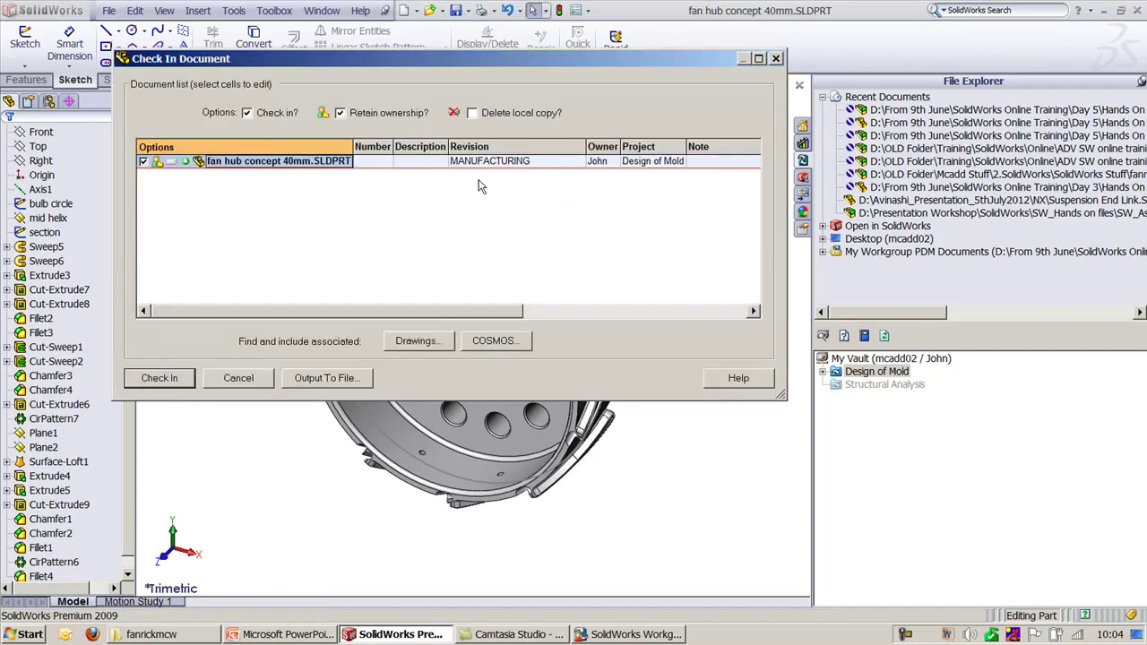
left_click(163, 380)
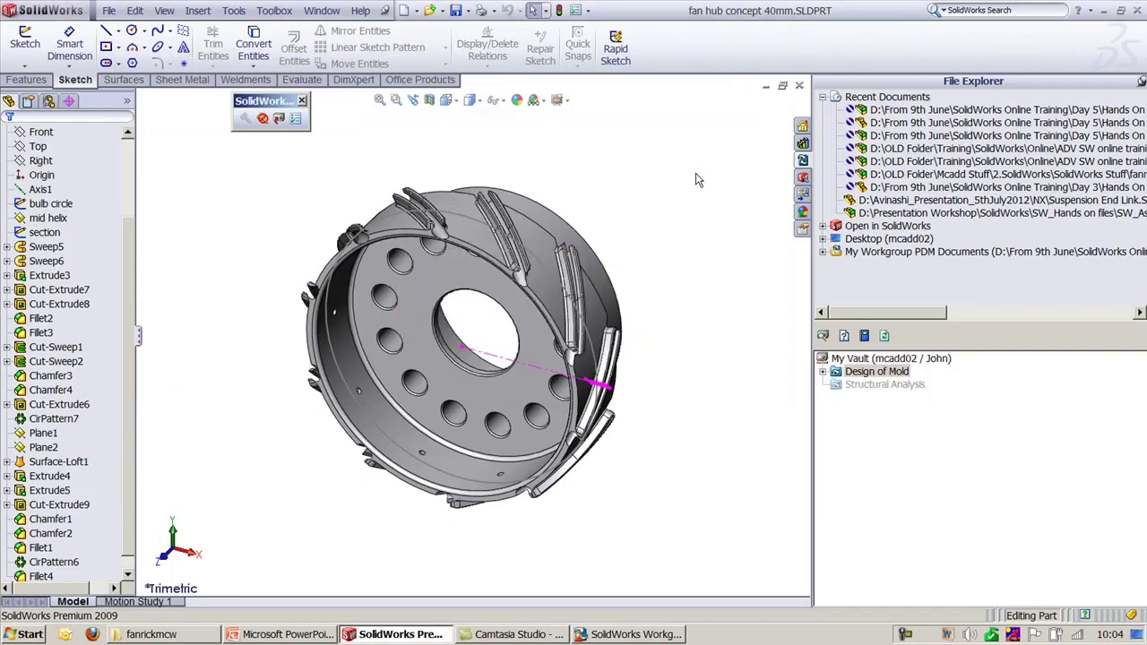
scroll(588, 201, "down", 2)
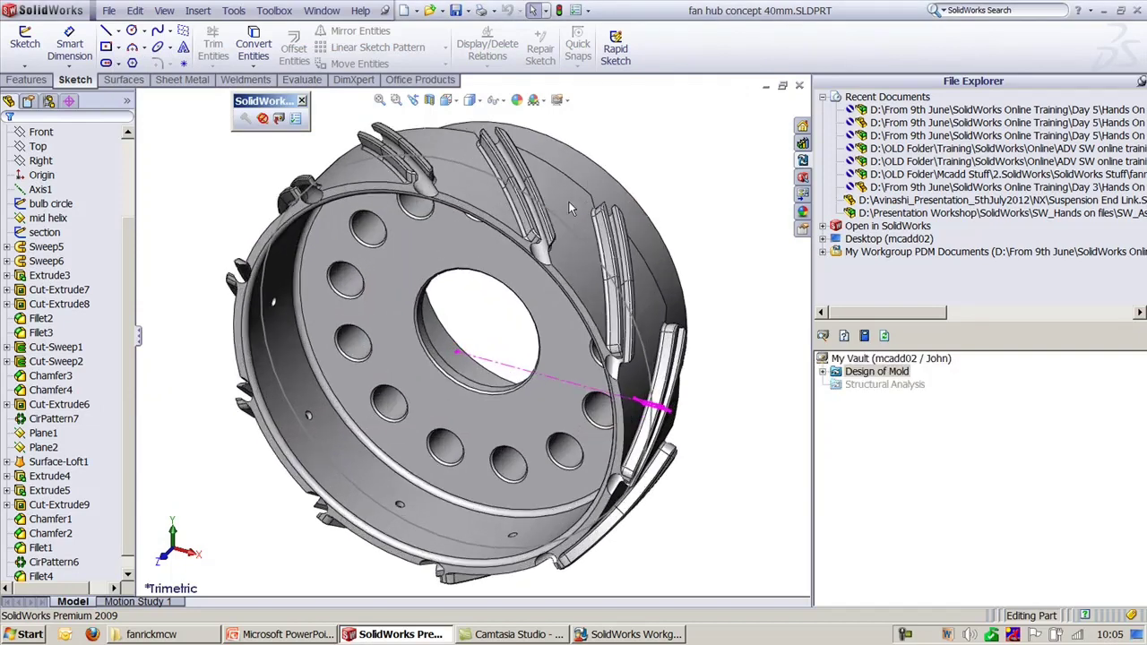
left_click(605, 635)
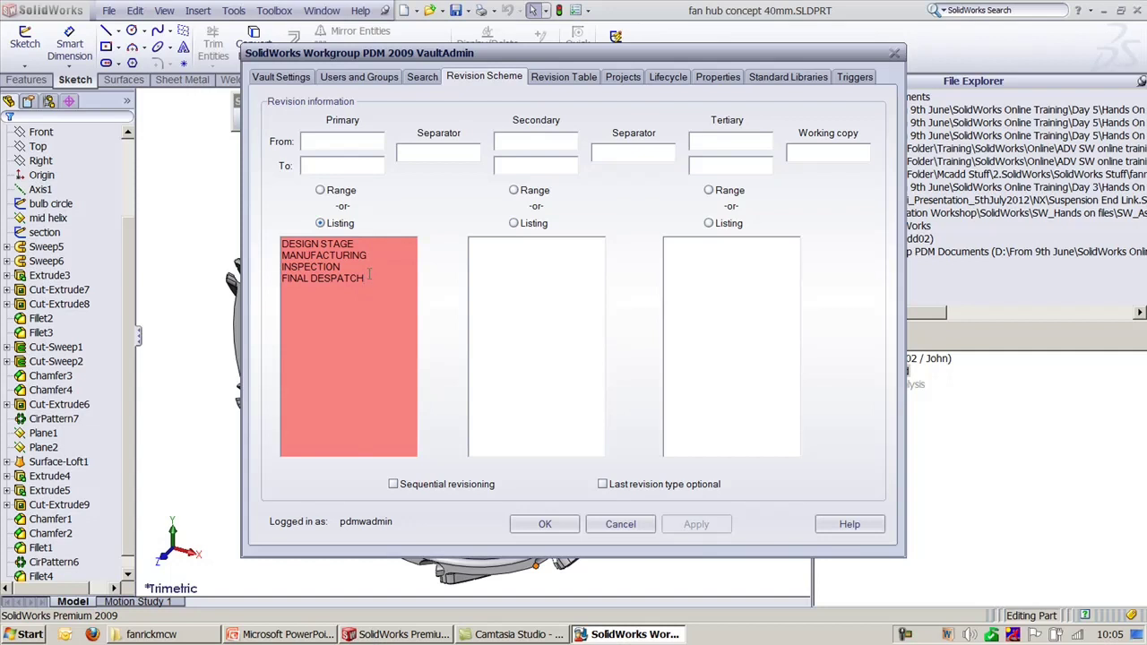
Step: Delete the four listed revision names and set primary, secondary and tertiary to Range
left_click_drag(365, 279, 288, 279)
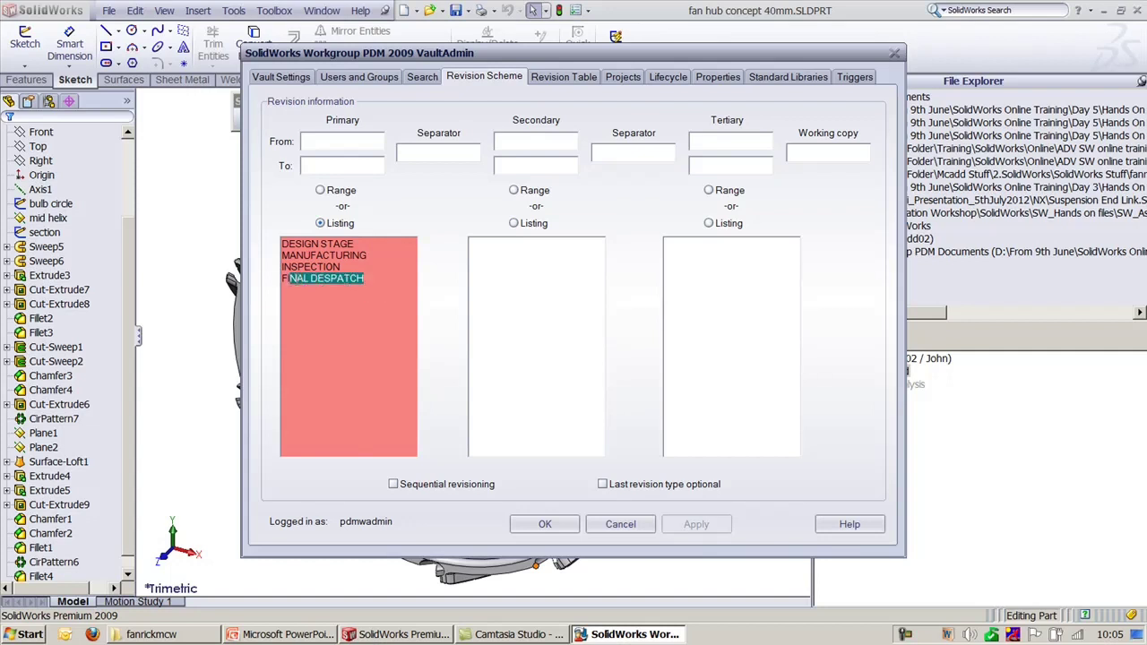
key("End")
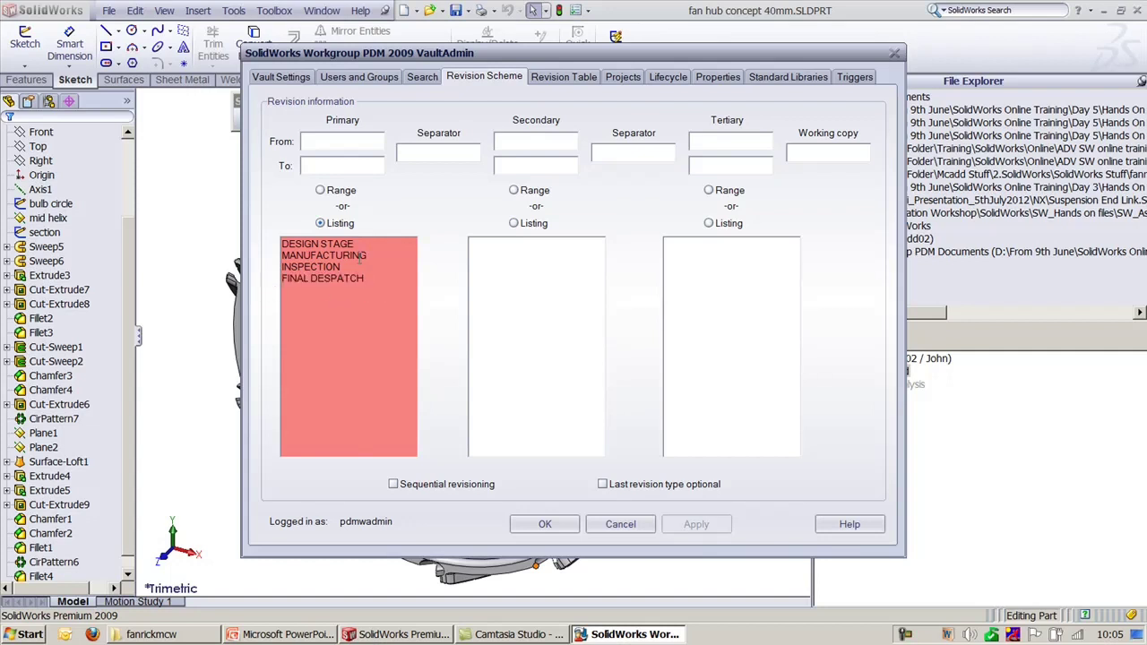
left_click_drag(356, 244, 284, 245)
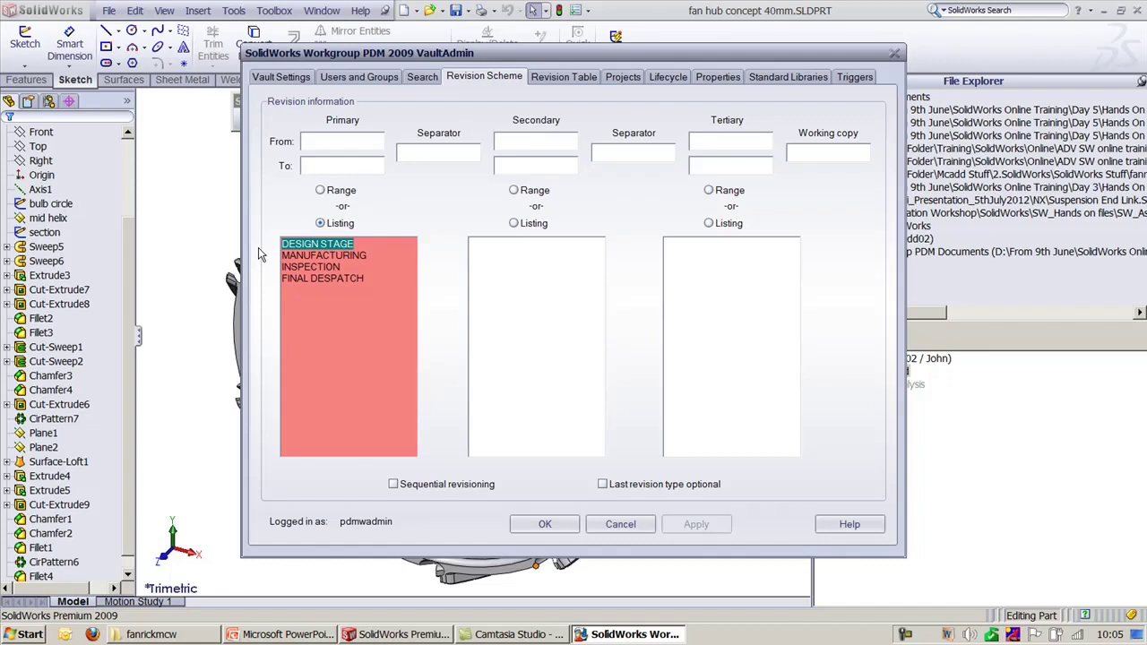
left_click(321, 190)
left_click_drag(375, 282, 283, 245)
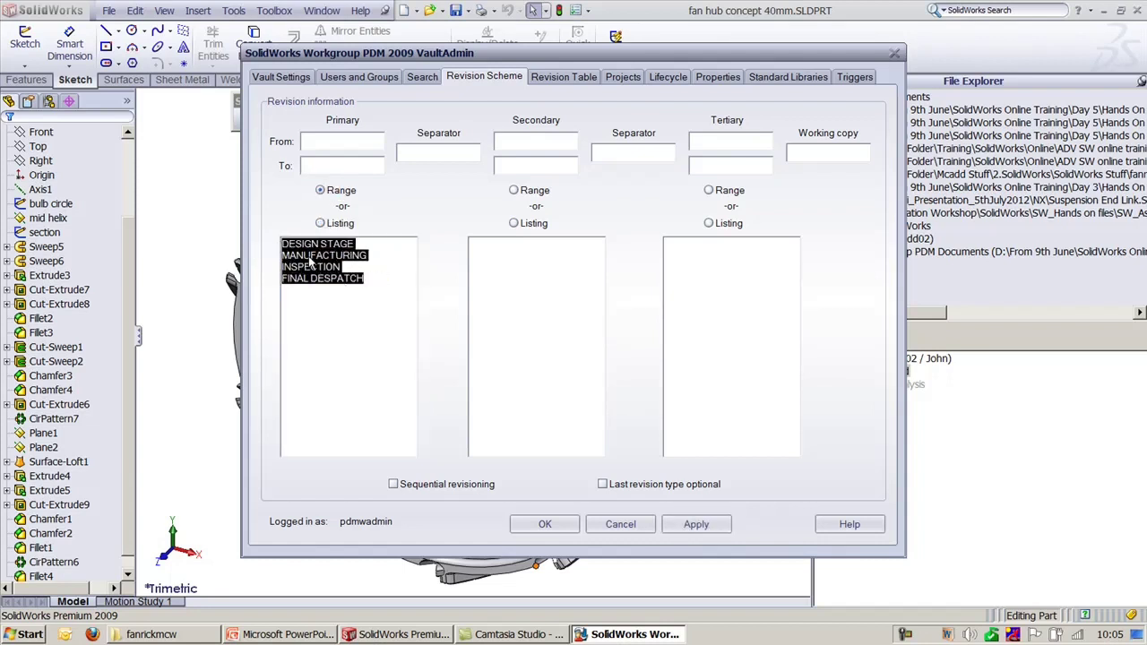
key("Delete")
left_click(515, 191)
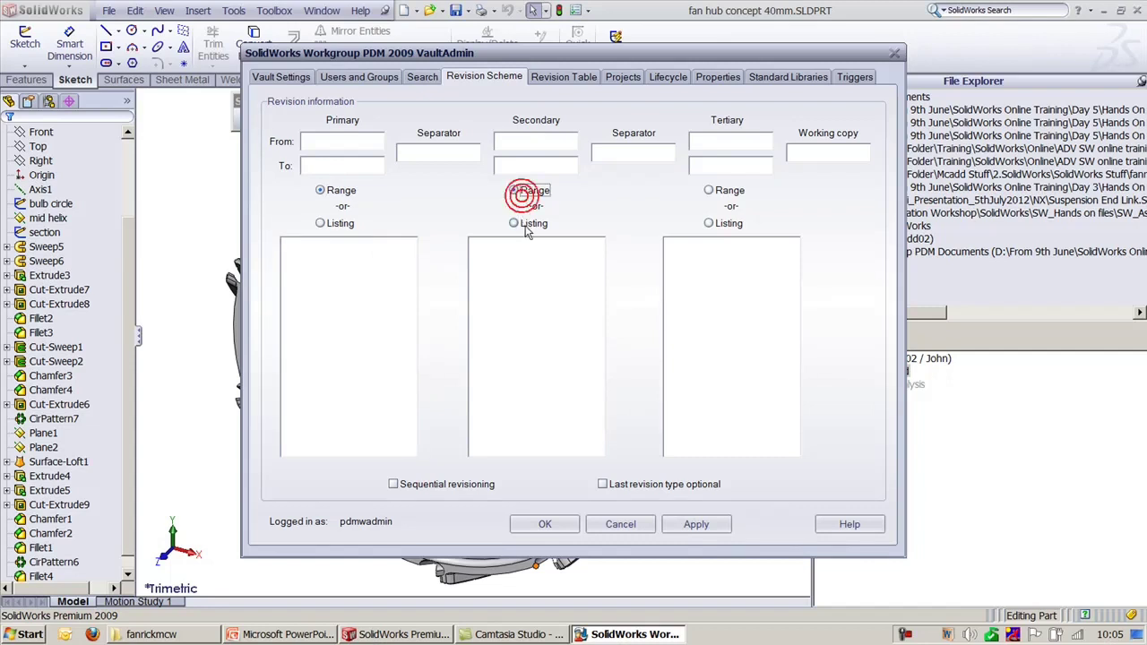
left_click(708, 190)
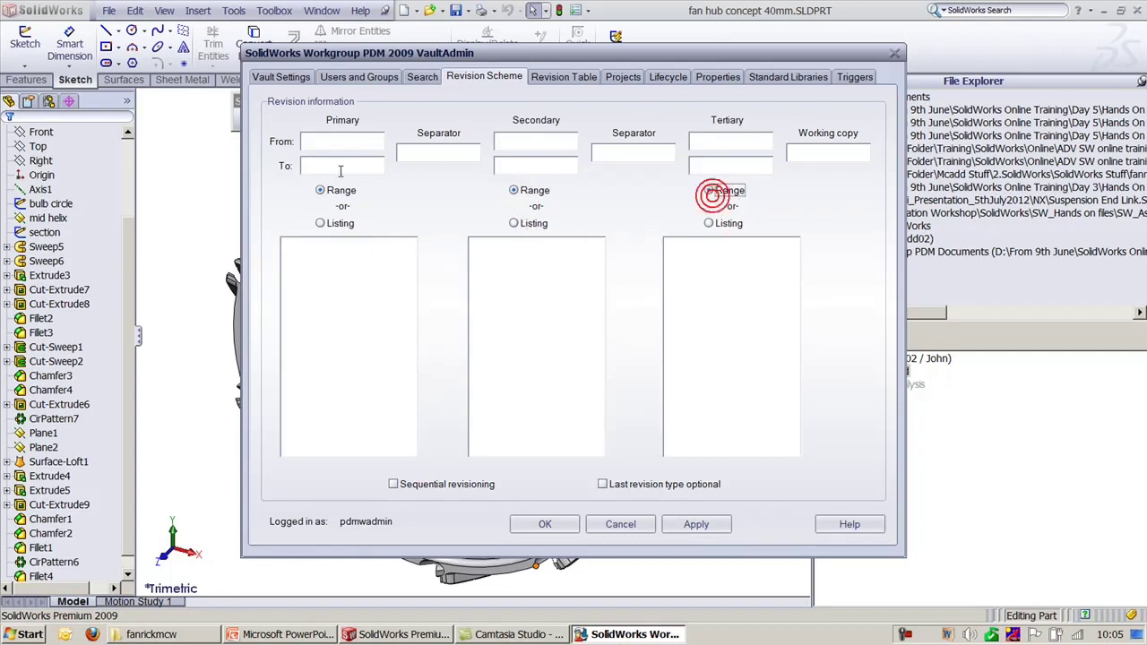
Step: Enter ranges A–Z and 01–99, tertiary 22–22, tick Sequential revisioning, and apply
left_click(324, 150)
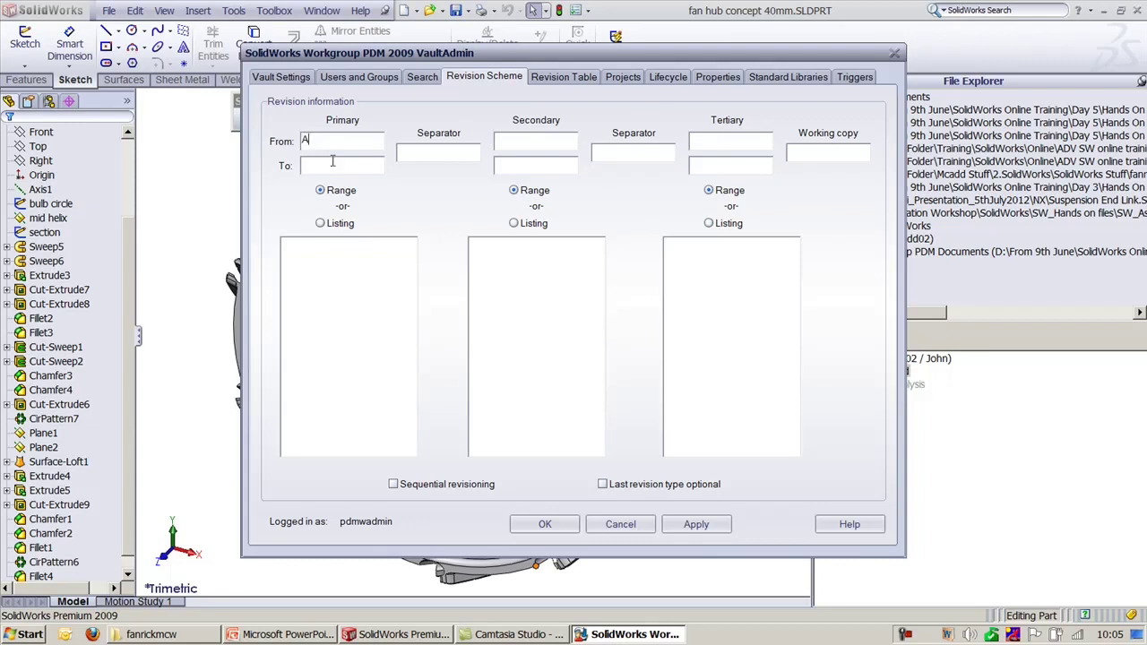
left_click(332, 162)
type("Z")
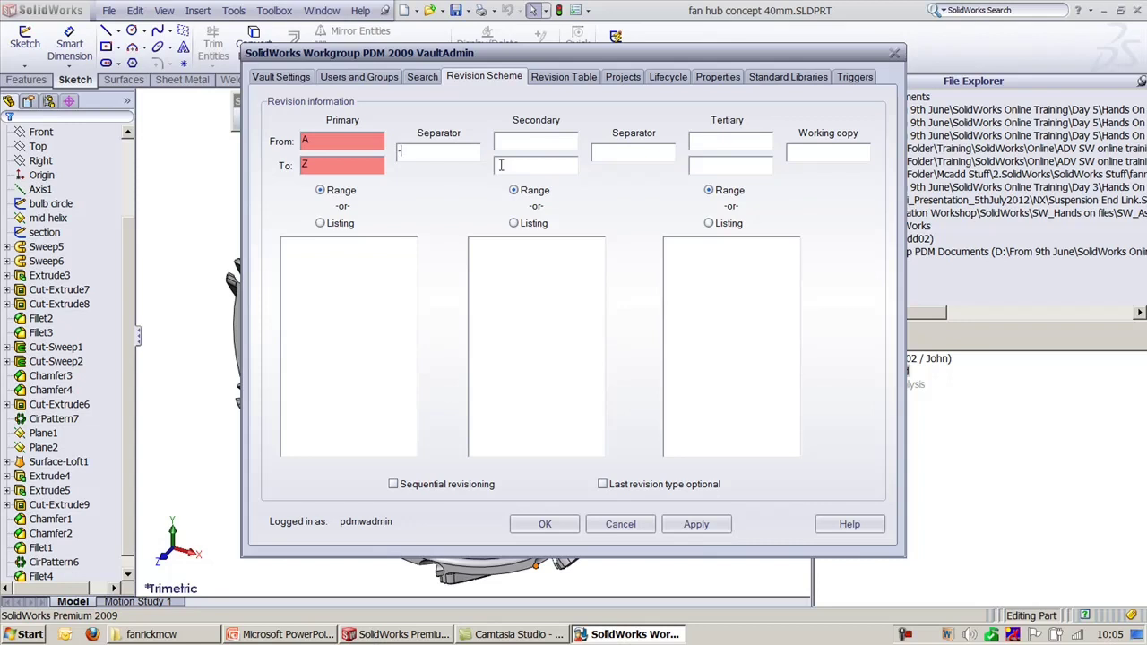
type("-")
type("01")
type("99")
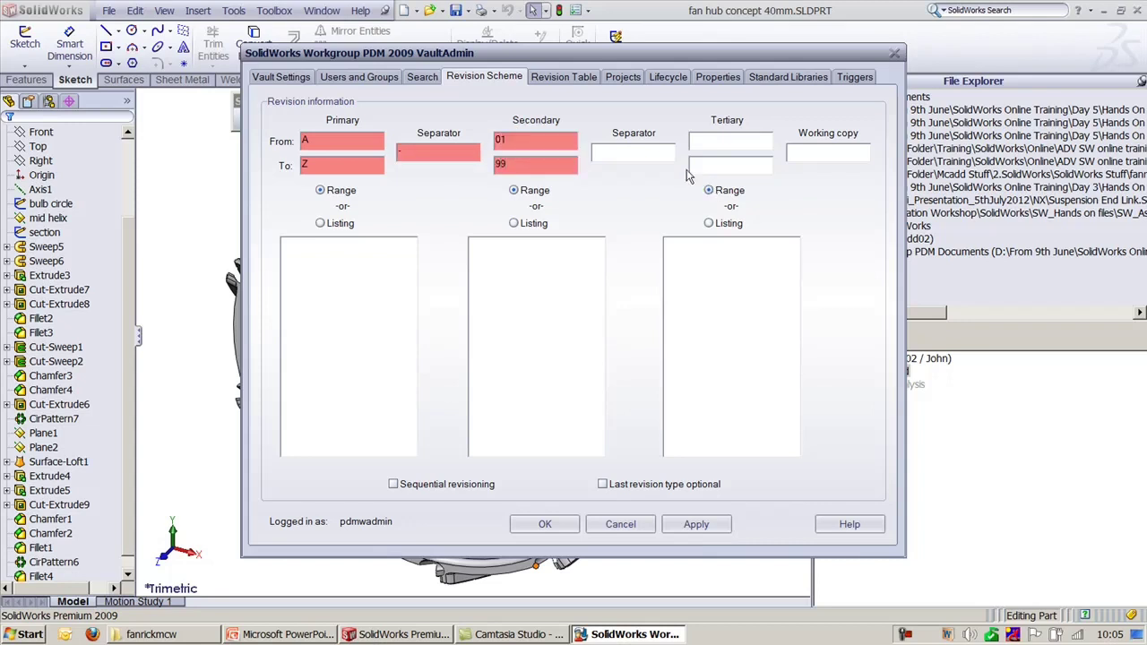
left_click(639, 154)
left_click(427, 484)
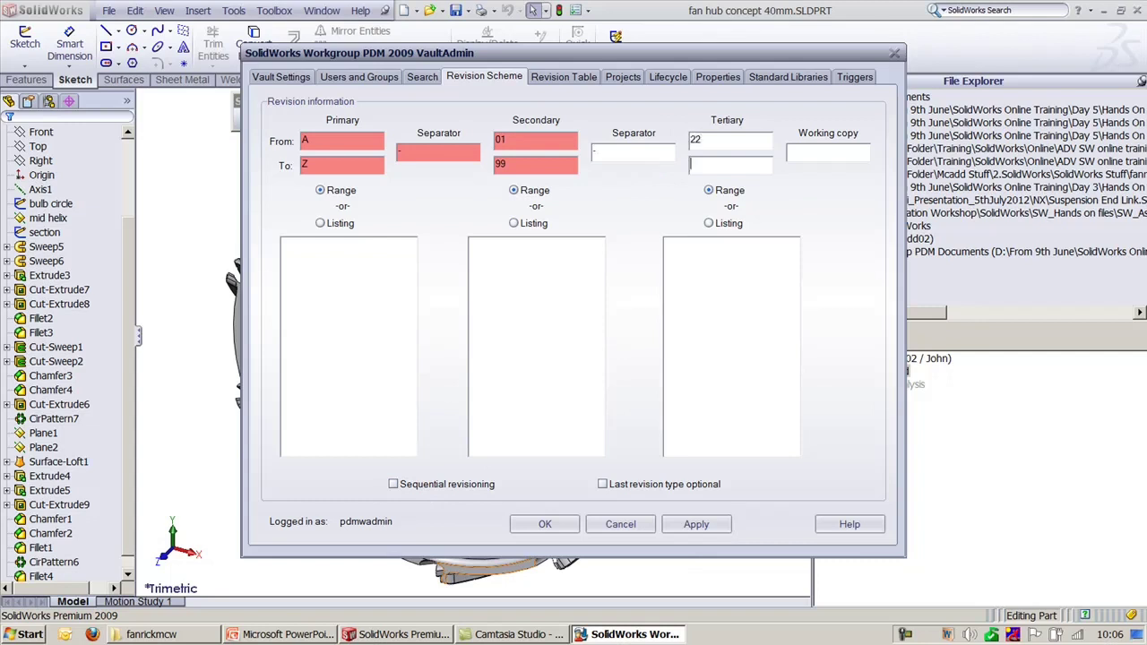
type("22")
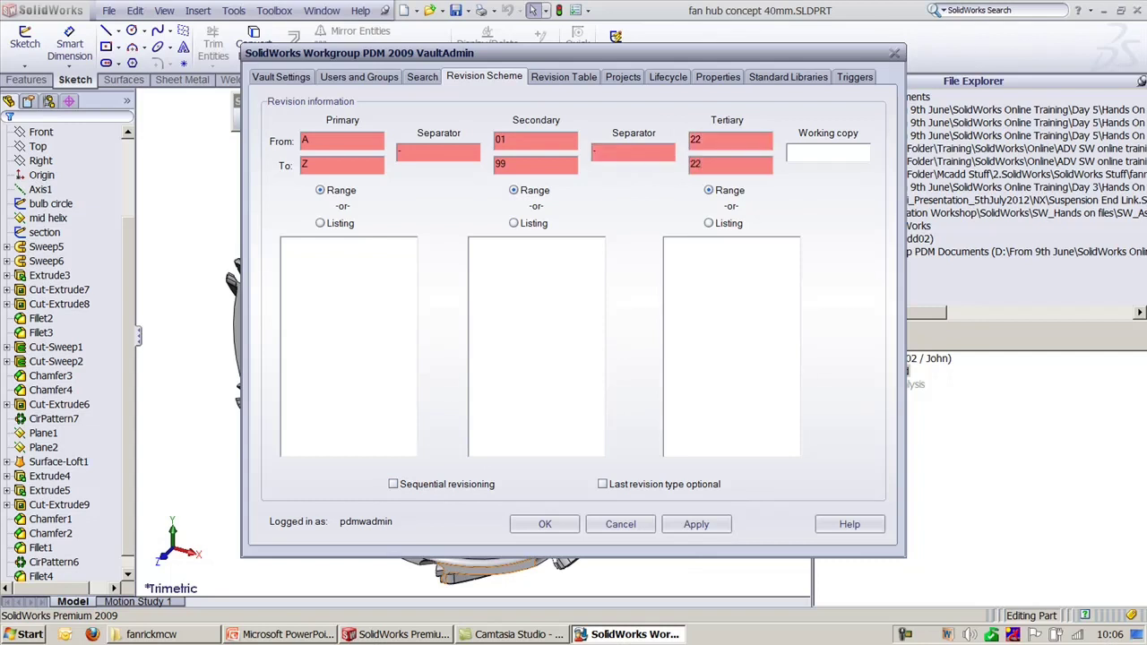
left_click(440, 484)
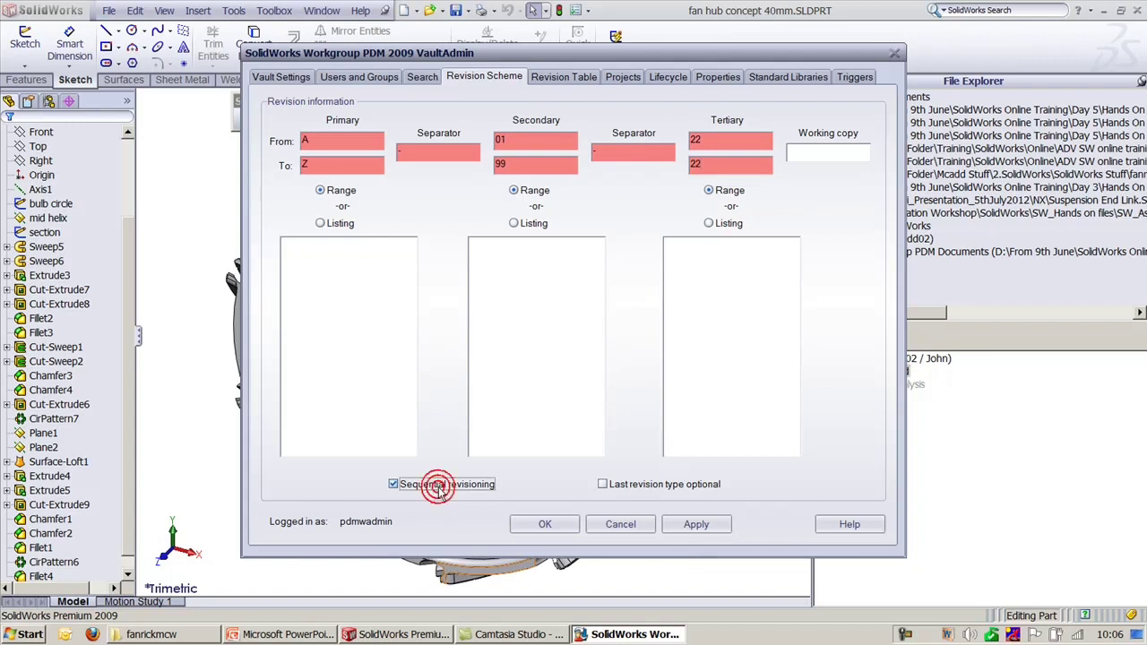
left_click(691, 522)
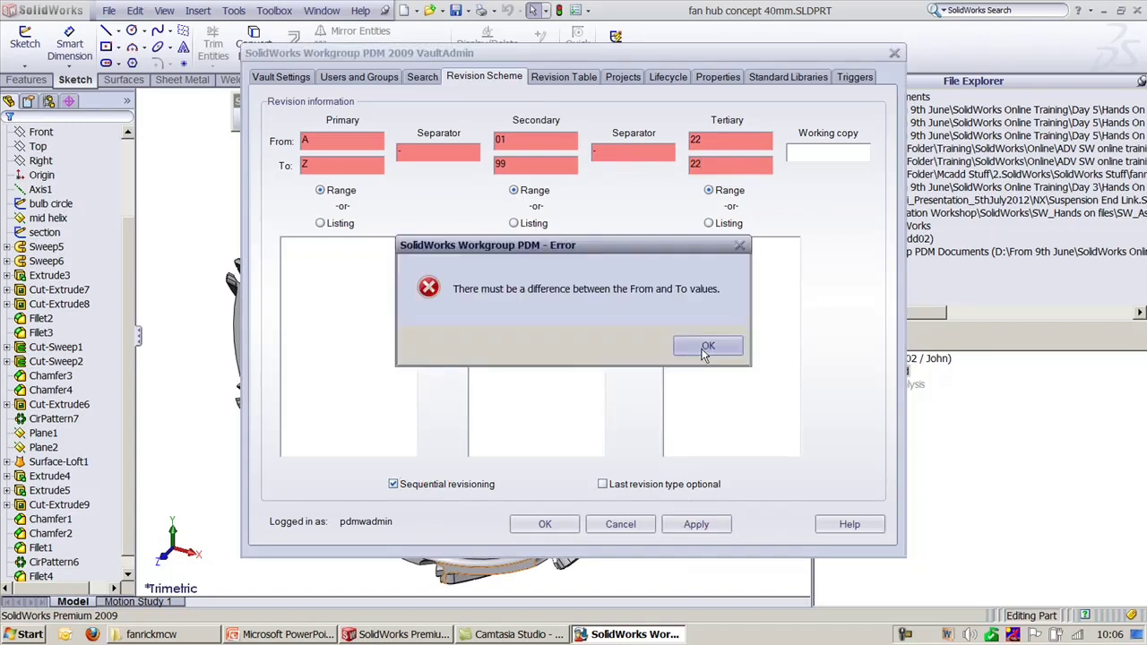
left_click(703, 349)
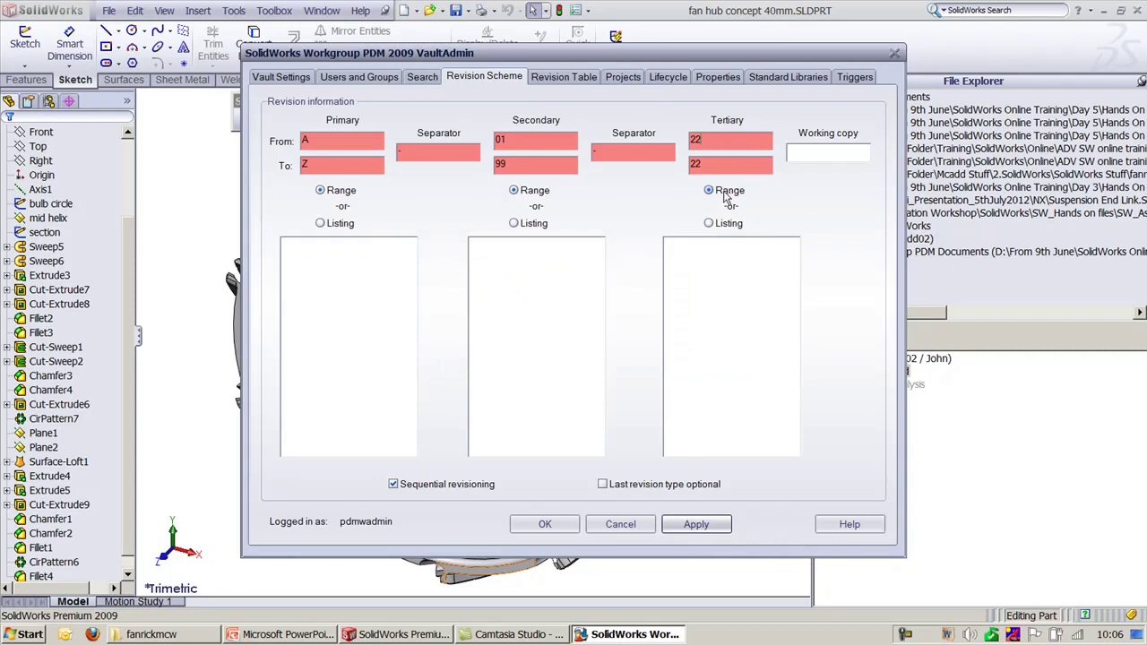
Step: Change the tertiary range to AA–ZZ and apply
double_click(713, 138)
type("AA")
key("Tab")
type("ZZ")
left_click(698, 527)
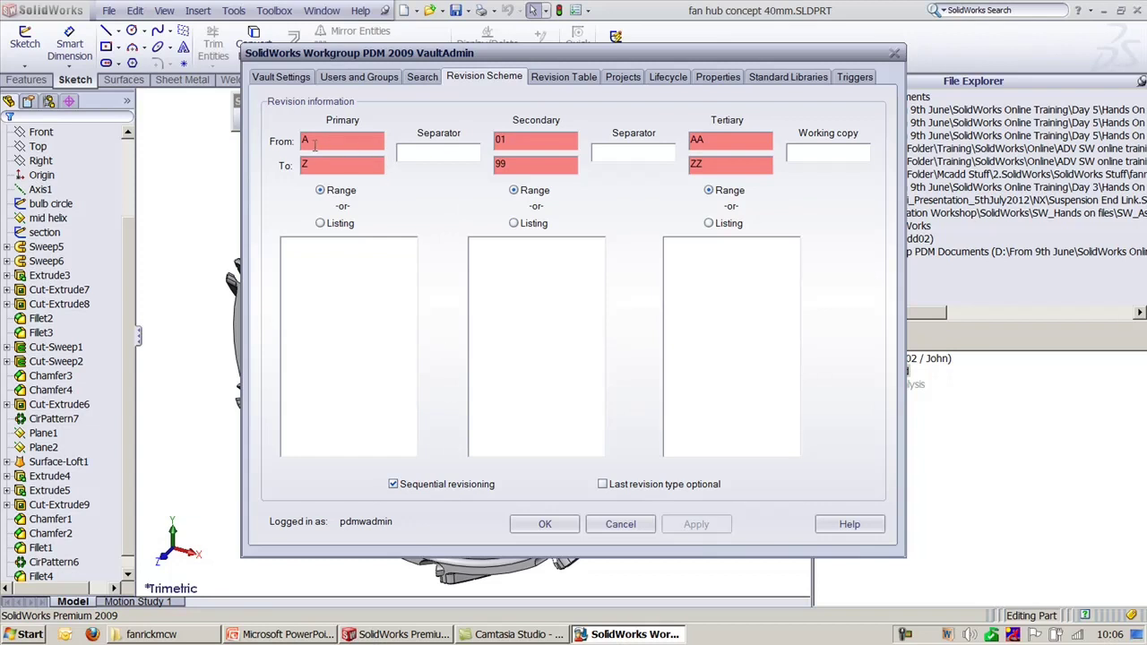
Step: Clear Sequential revisioning, set both separators to '-', and apply
left_click(455, 484)
left_click(435, 155)
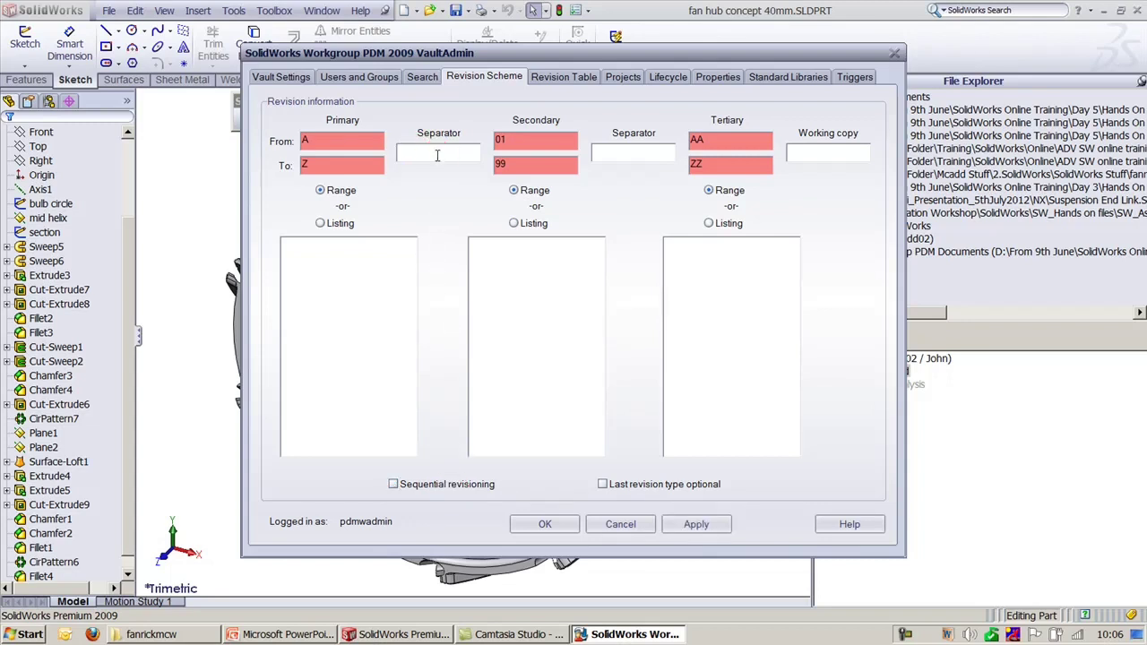
type("-")
key("Tab")
left_click(625, 153)
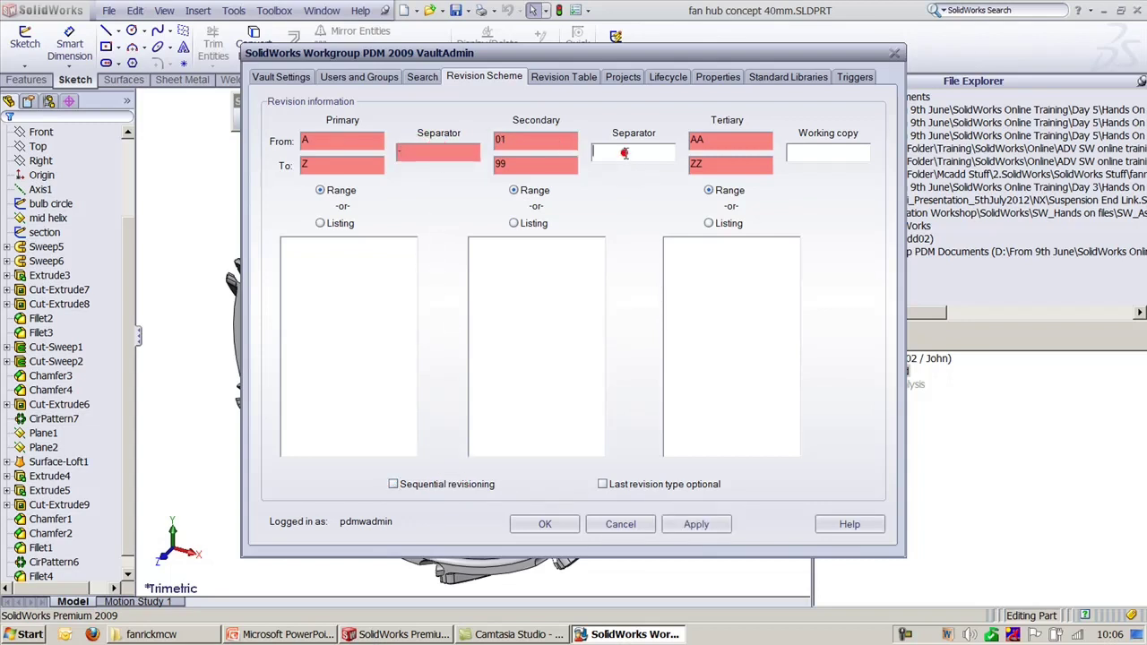
type("-")
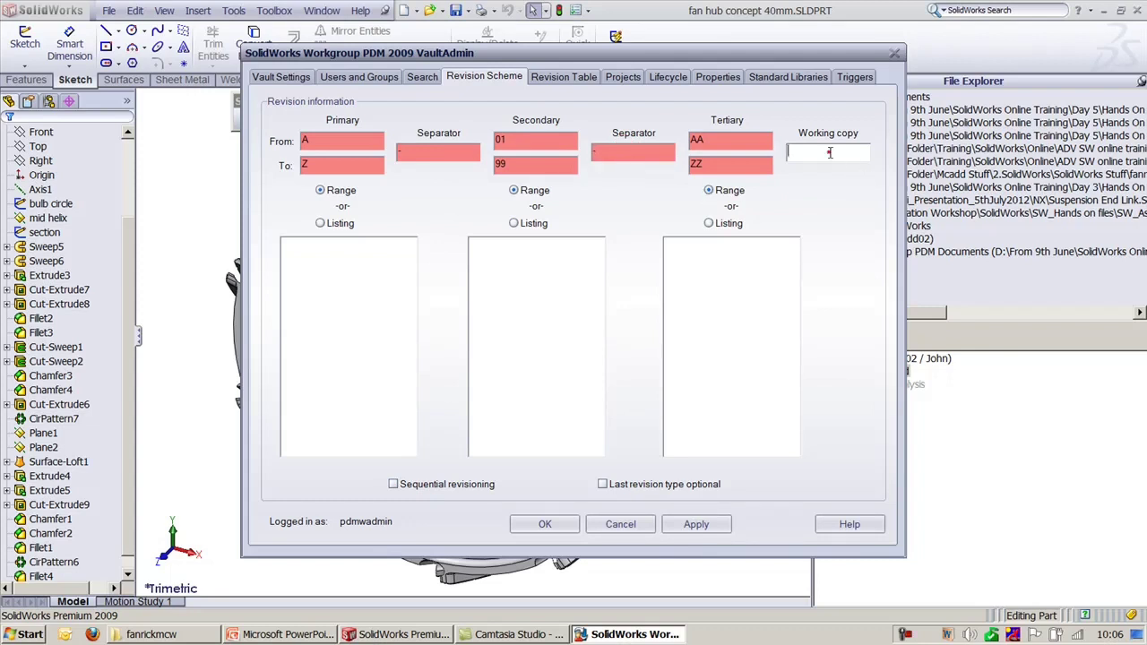
left_click(720, 521)
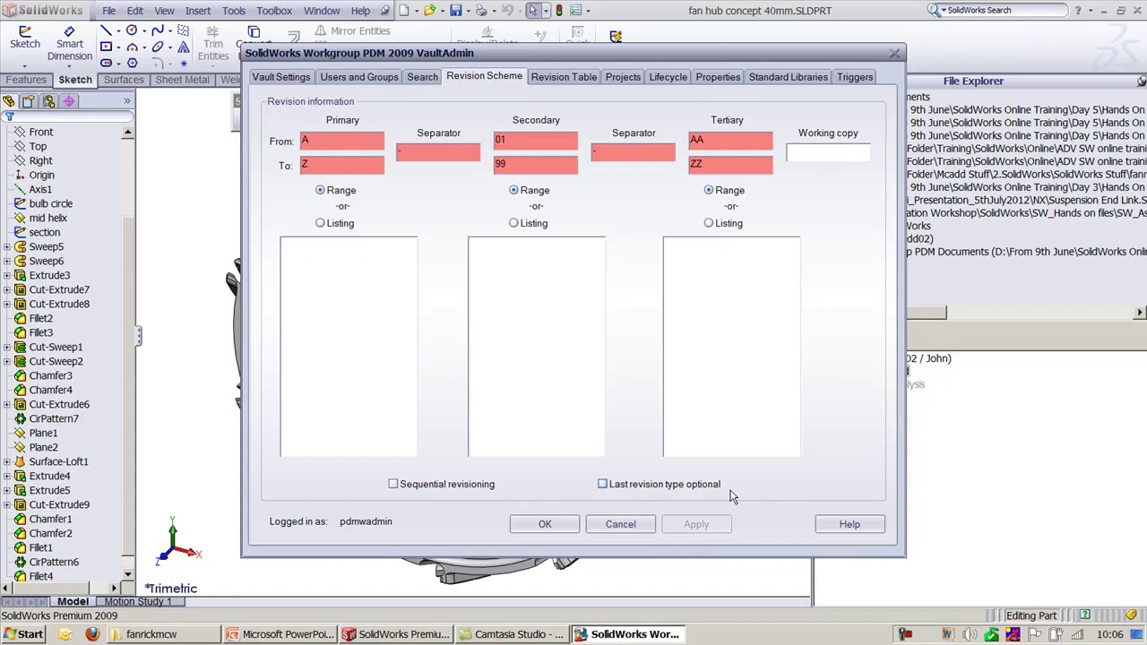
Step: Make the last revision type optional, apply, then revert to required and apply
left_click(634, 483)
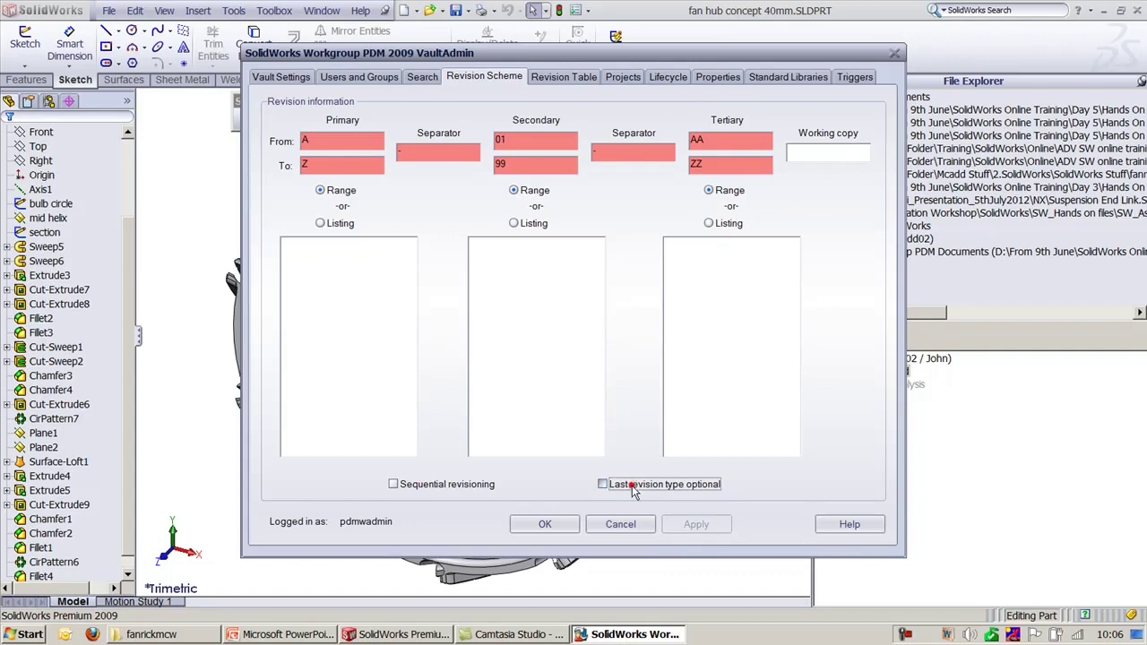
left_click(704, 527)
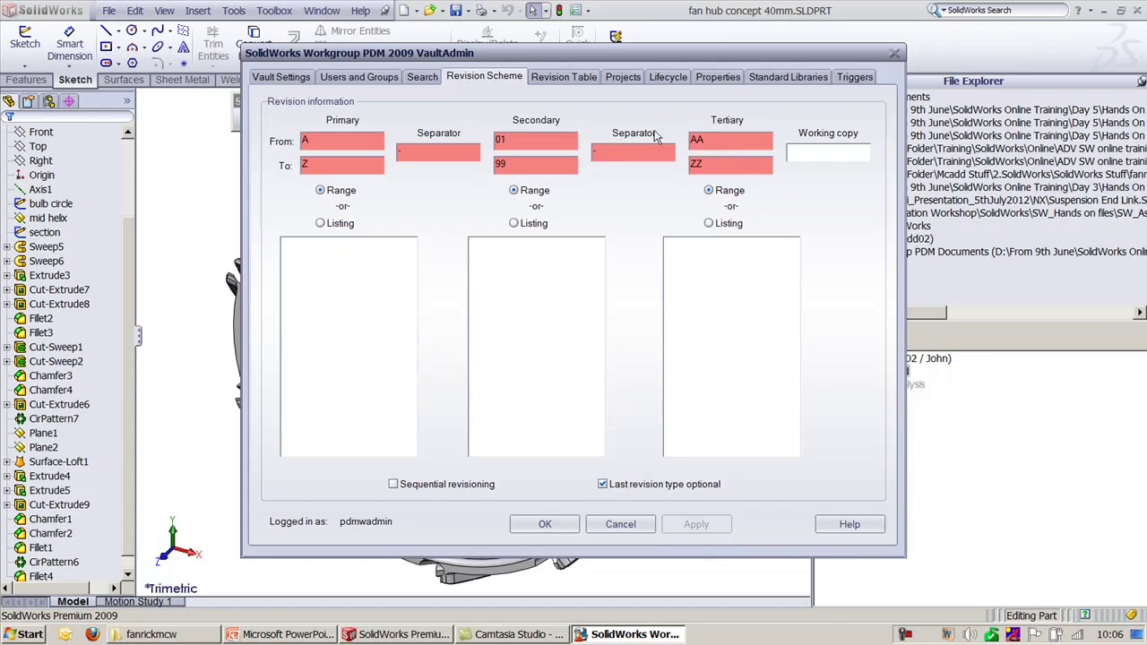
left_click(625, 484)
left_click(667, 524)
Step: Turn on and apply Sequential revisioning in the VaultAdmin revision scheme
left_click(298, 636)
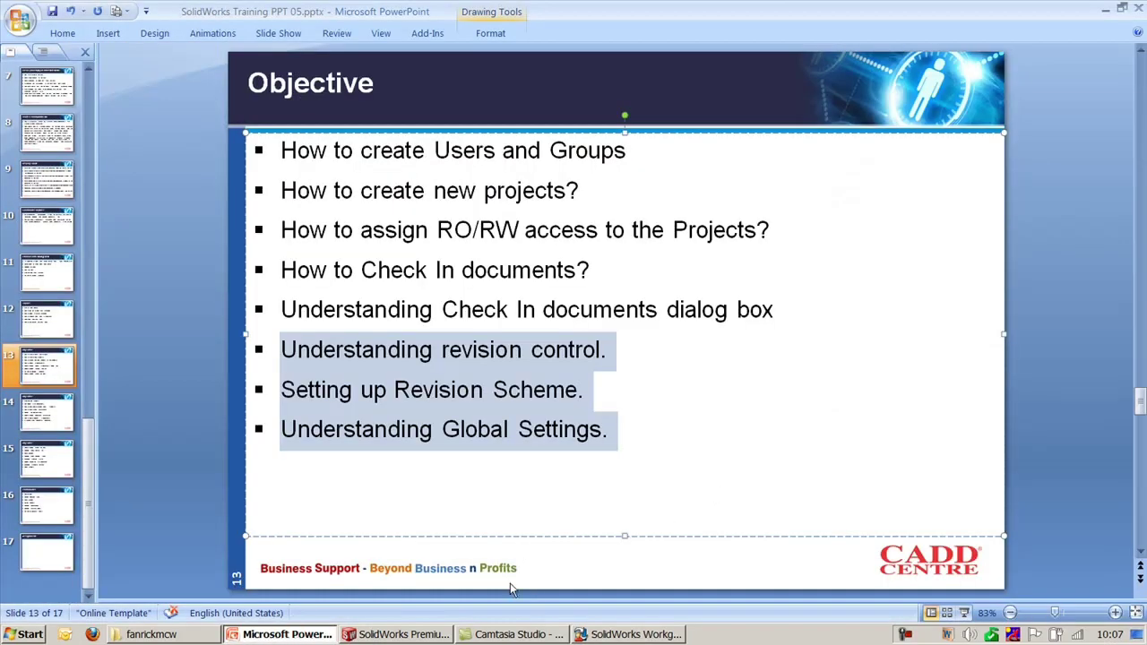
left_click(616, 634)
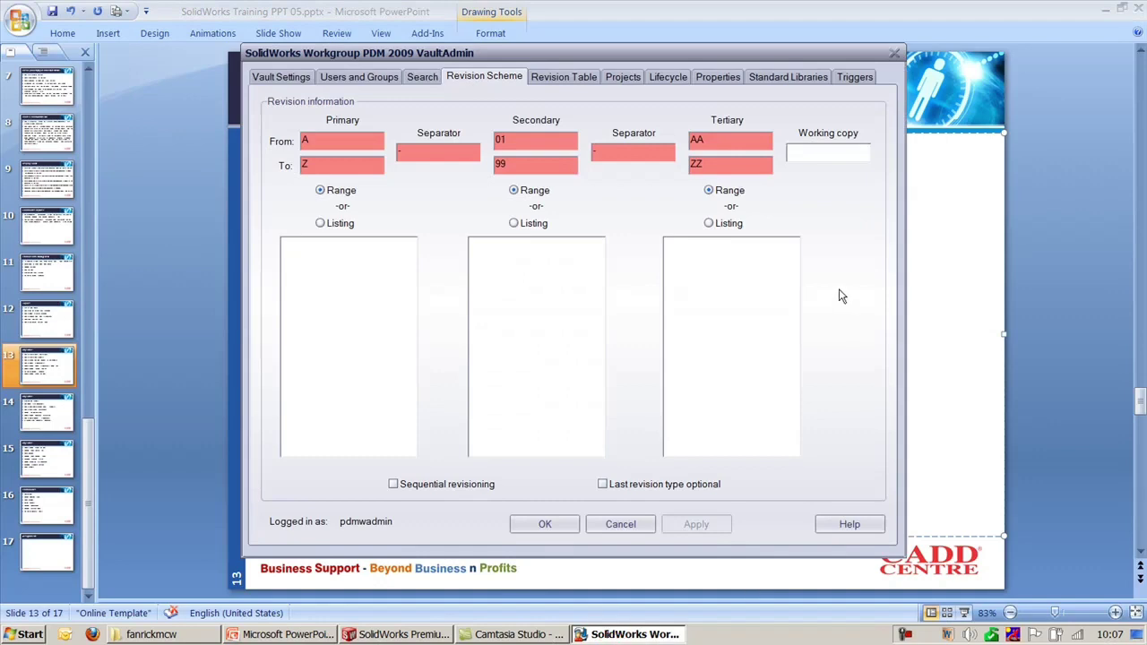
left_click(1105, 8)
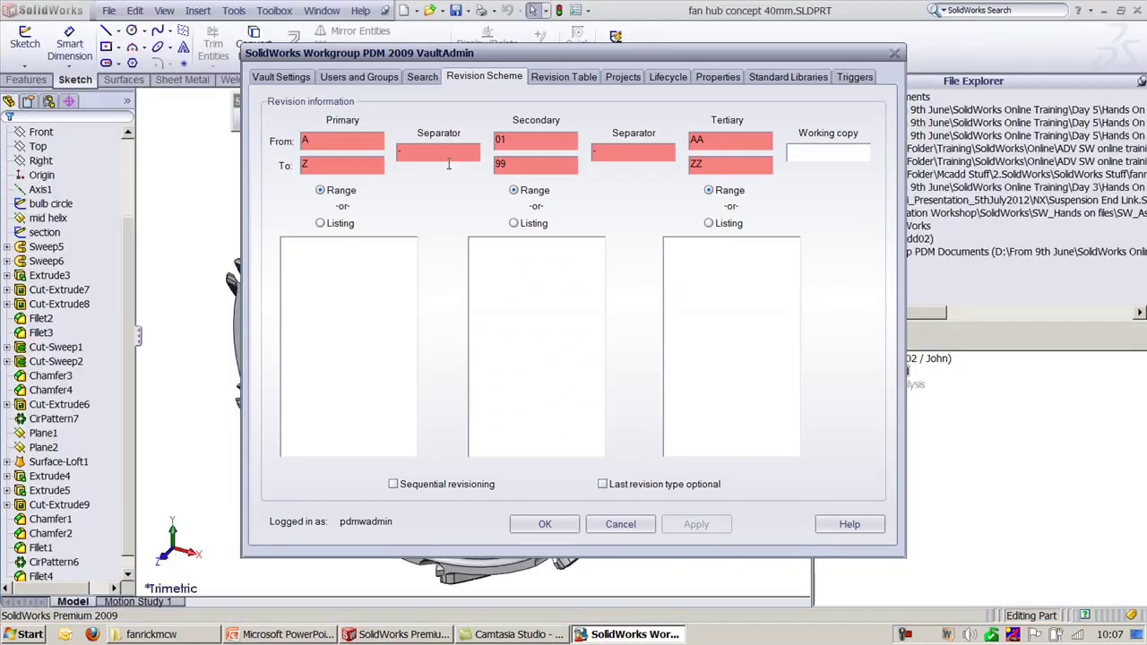
left_click(452, 486)
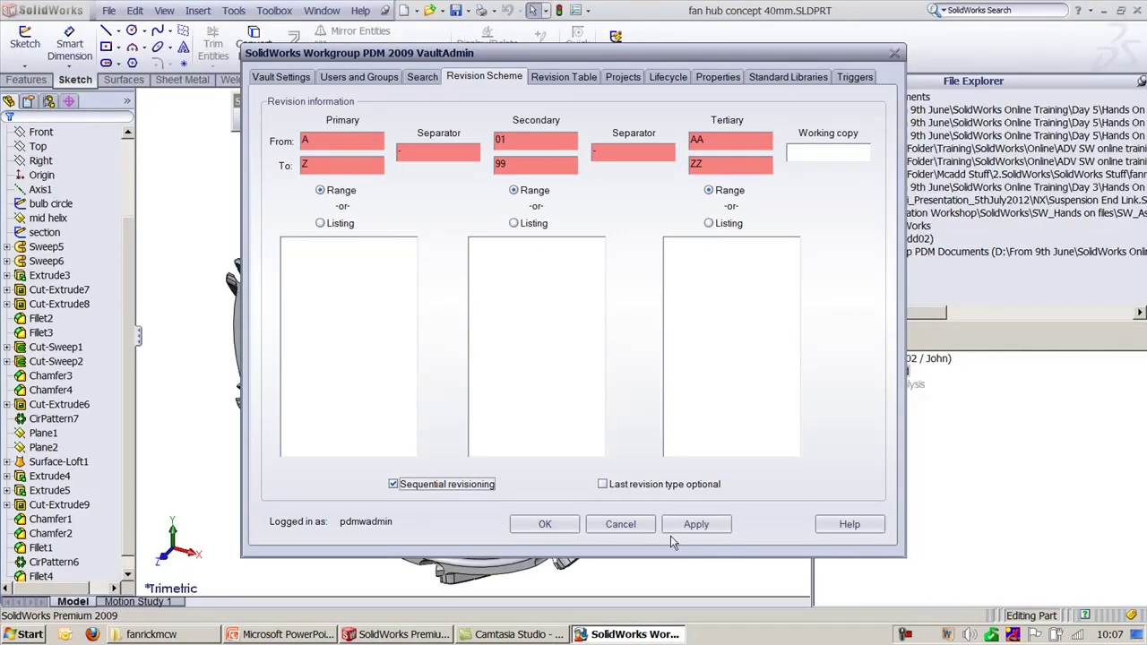
left_click(696, 524)
Step: Close the fan hub part and fan assembly without saving
left_click(1061, 462)
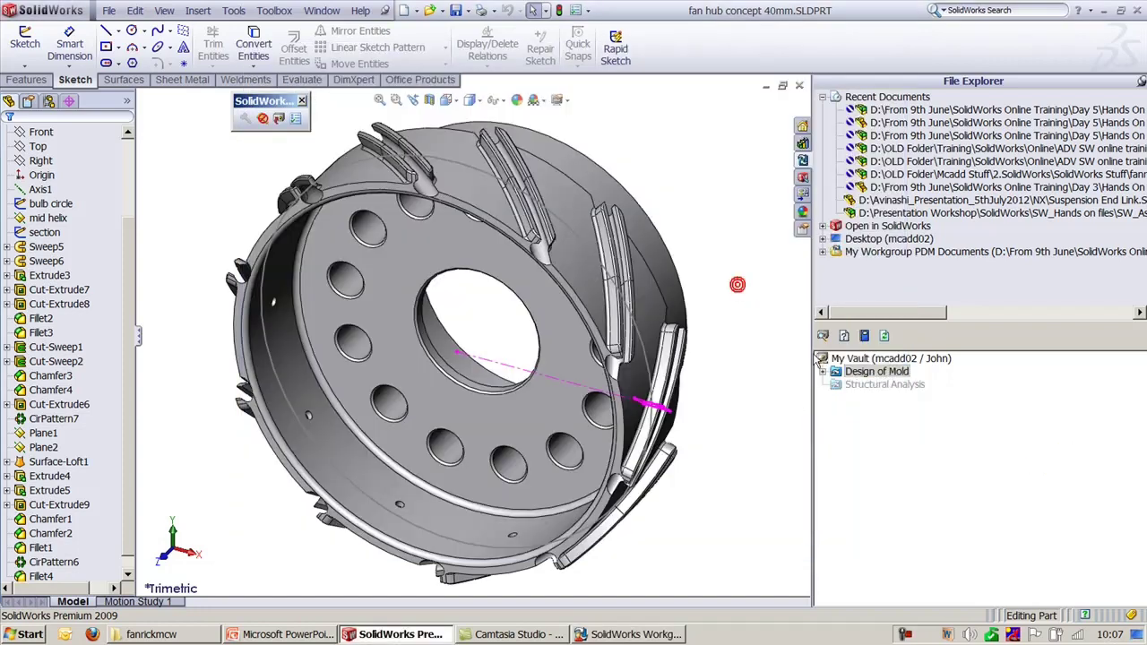
left_click(799, 86)
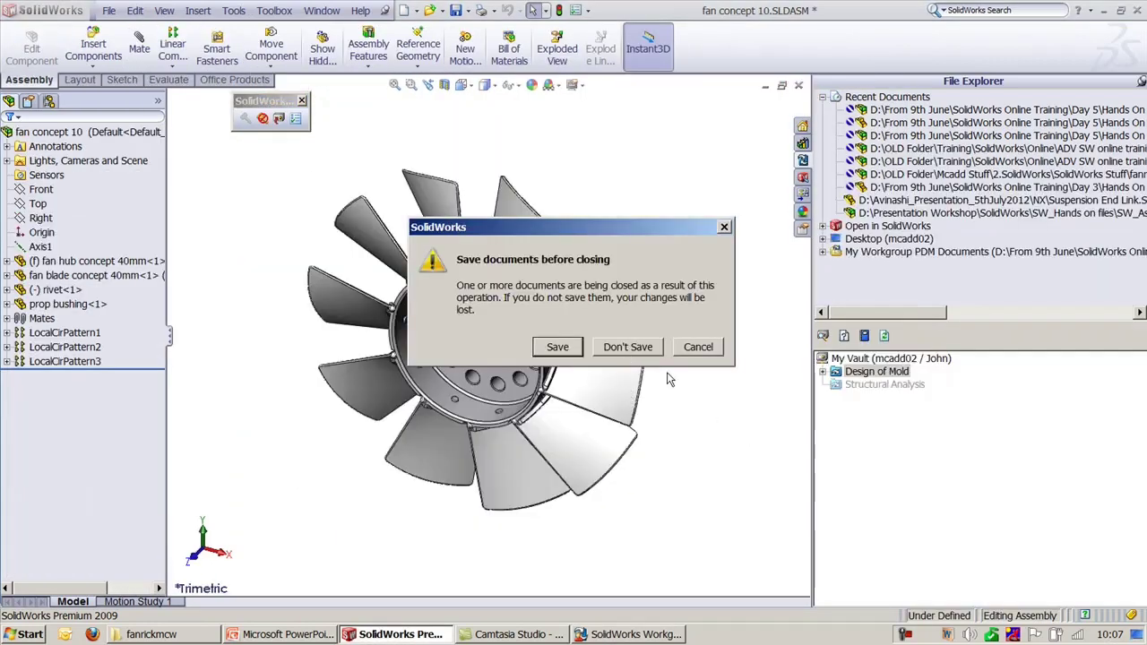
left_click(627, 347)
Step: Open rivet.SLDPRT from the fanrickmcw folder in SolidWorks, then return to the Revision Scheme settings
left_click(823, 319)
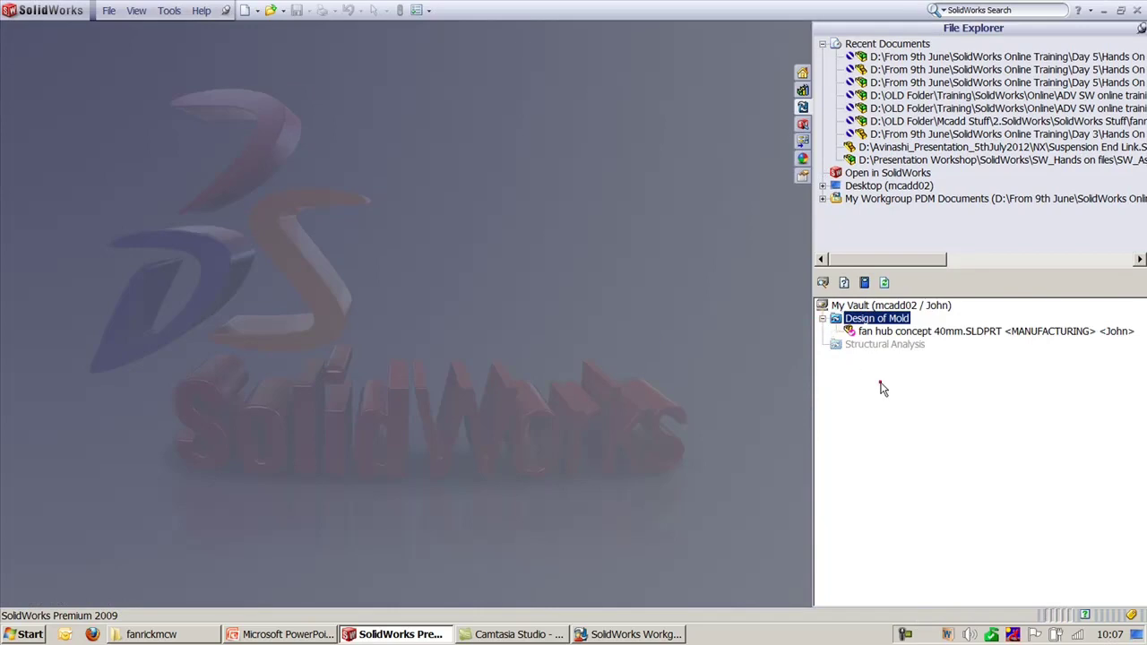
left_click(153, 635)
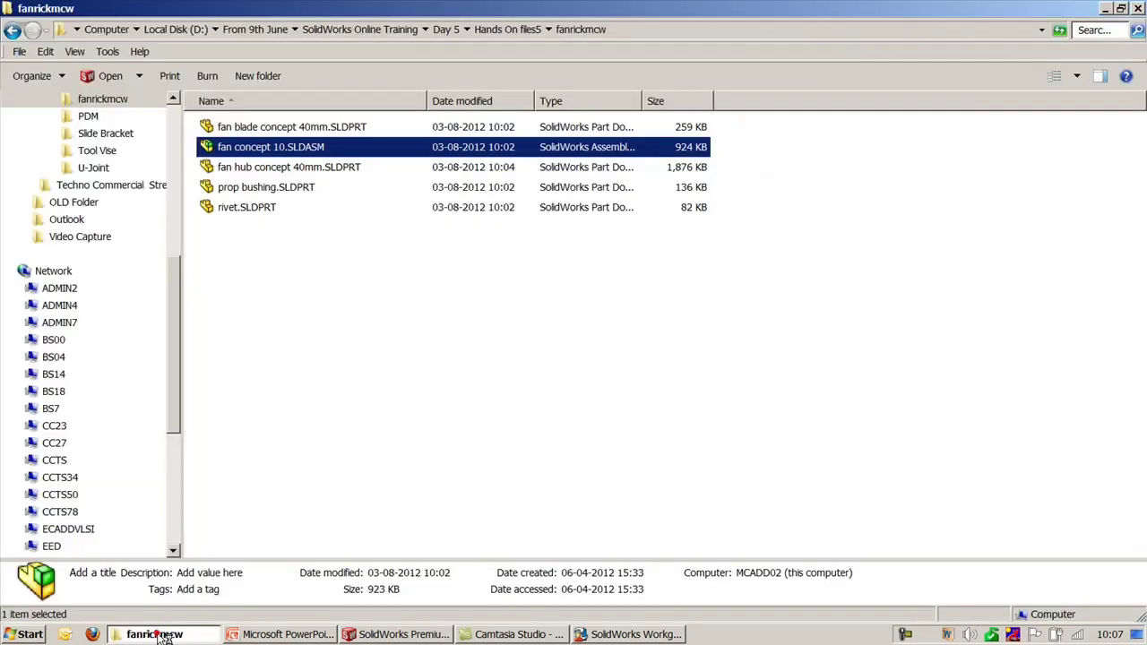
left_click(307, 414)
left_click(255, 210)
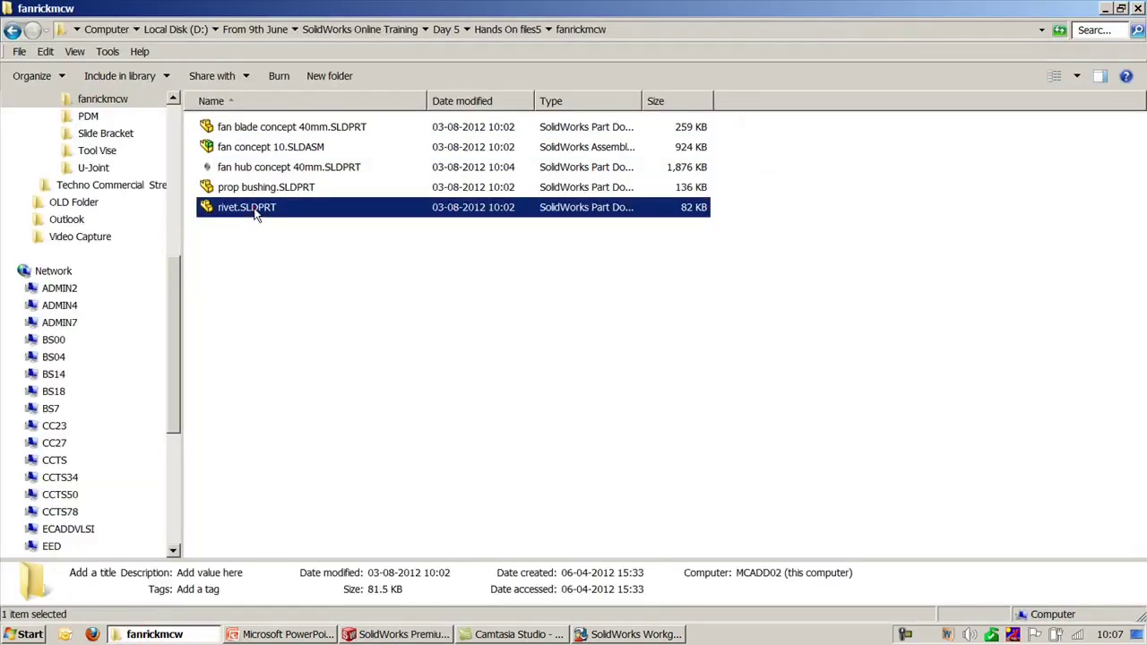
left_click(399, 631)
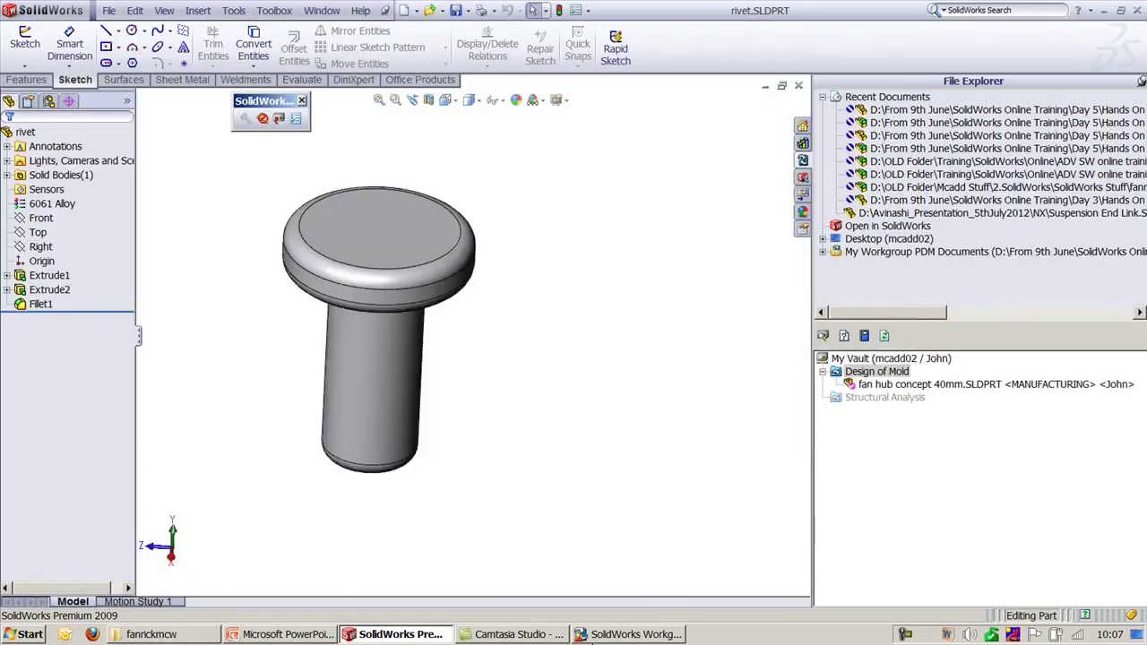
left_click(630, 635)
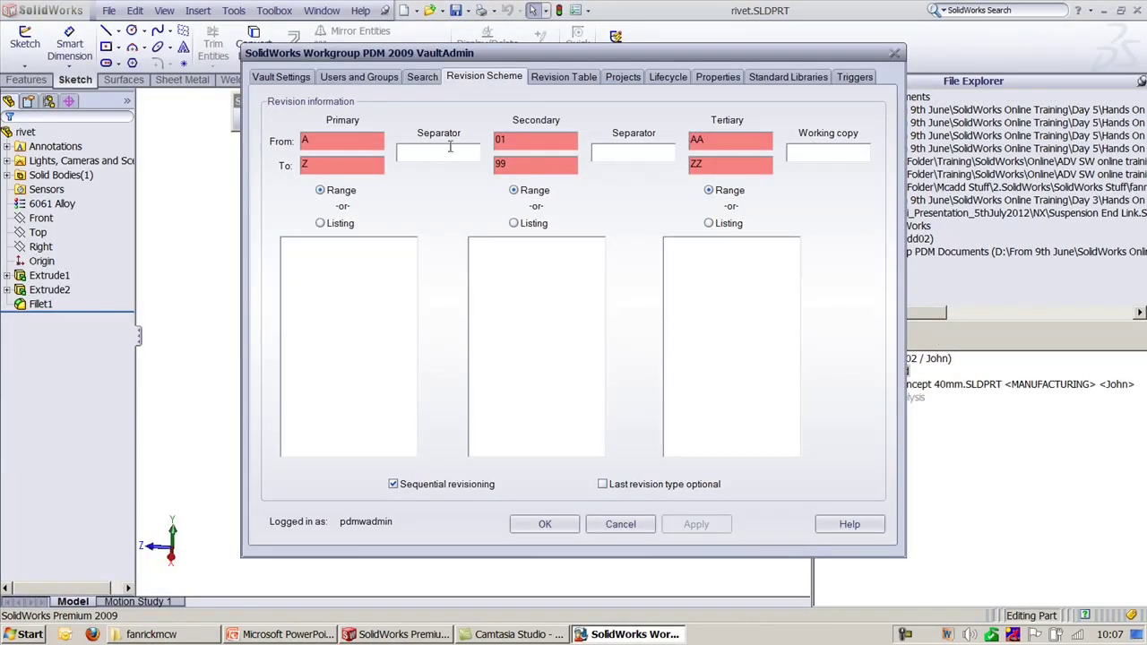
Step: Preview the rivet's check-in revision A, then cancel the check-in
left_click(1014, 516)
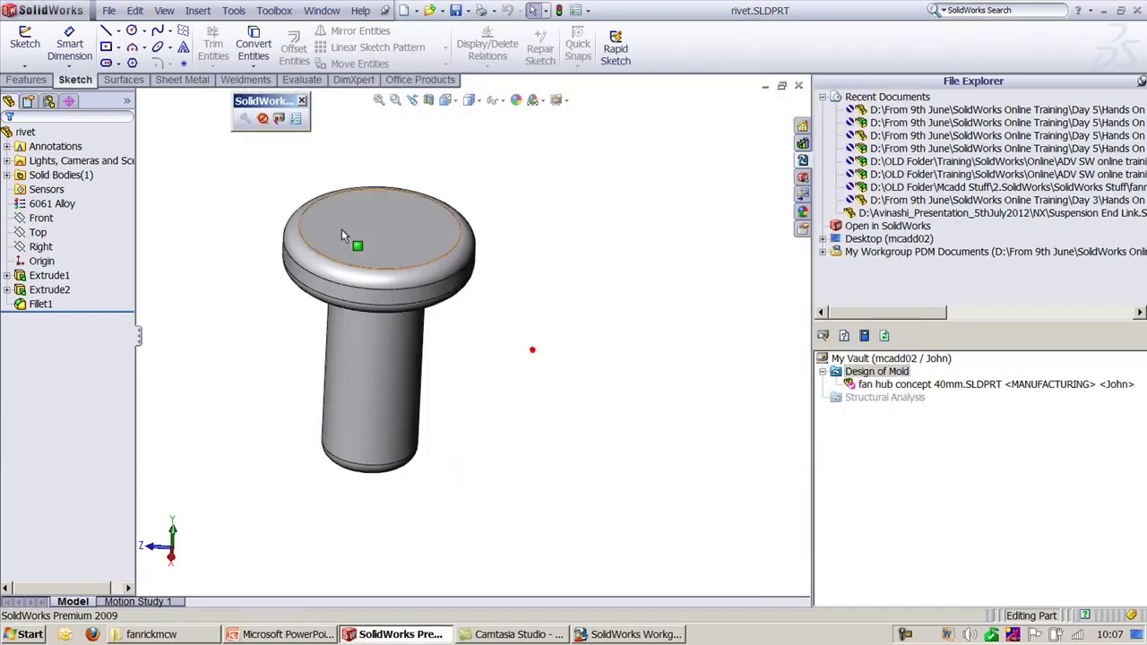
left_click(277, 119)
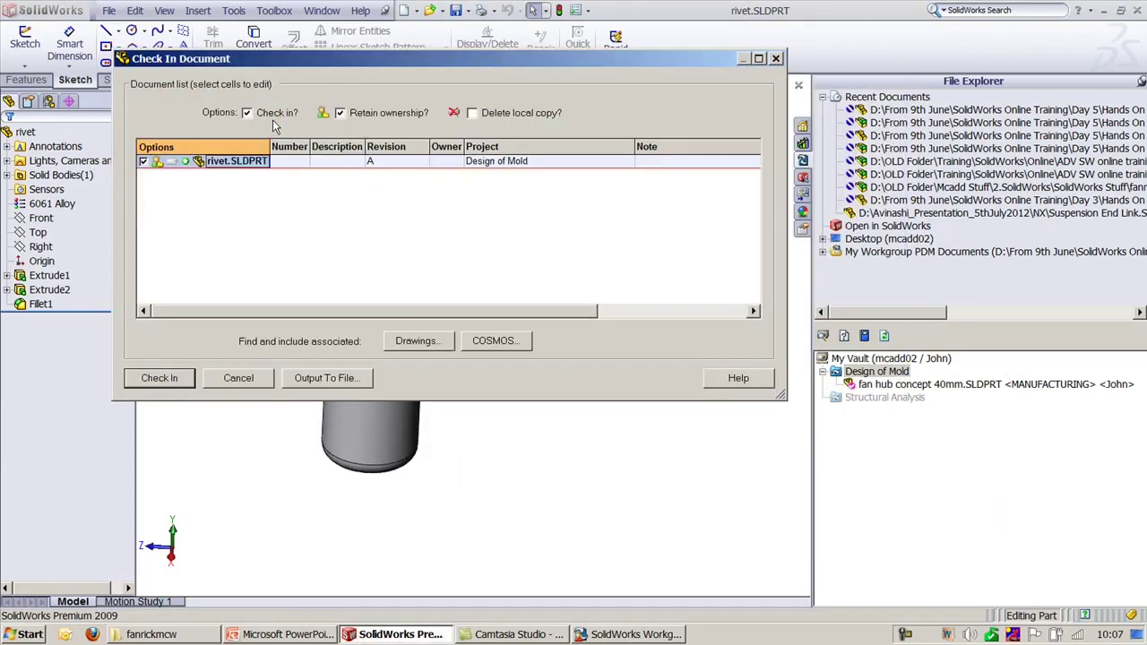
left_click(382, 166)
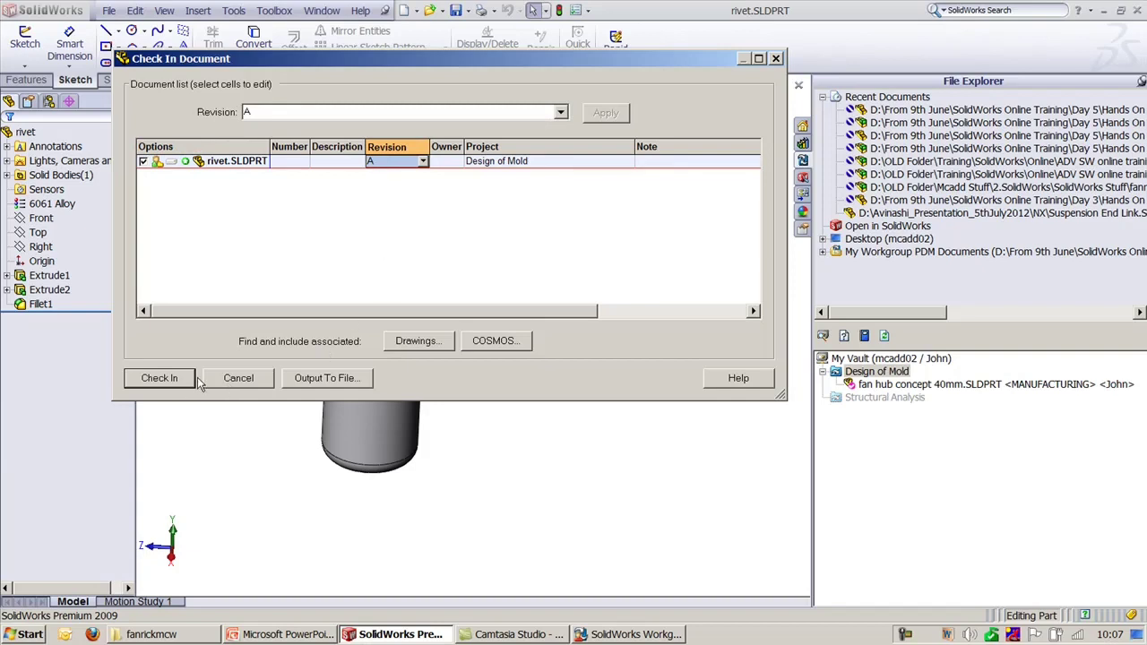
left_click(231, 378)
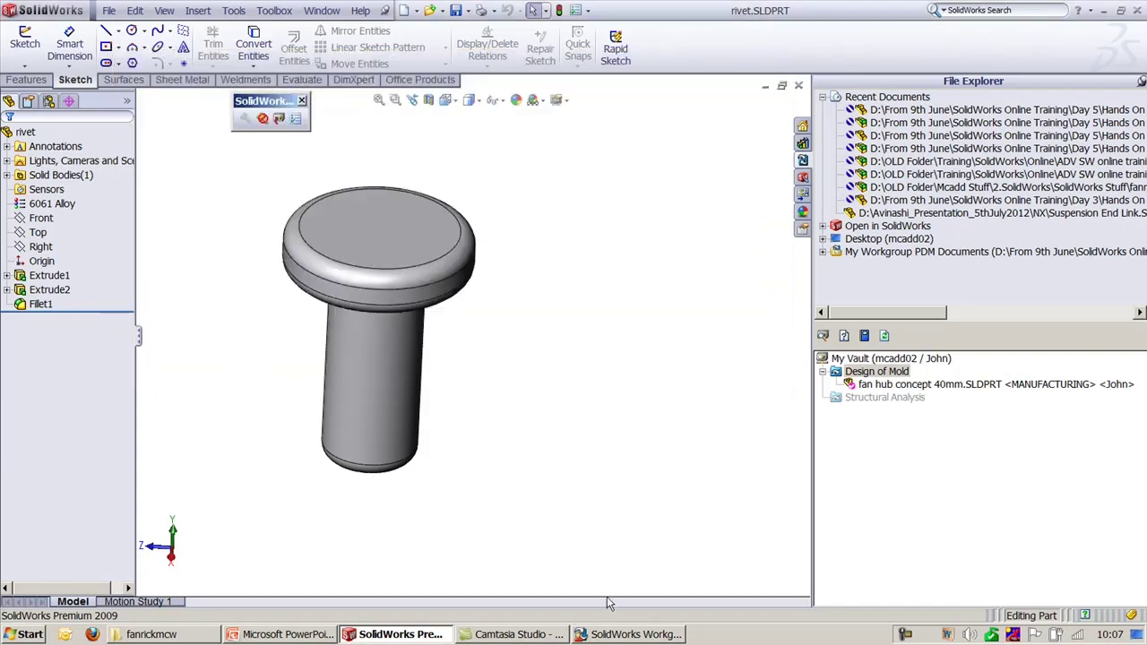
Step: Disable sequential revisioning, set a '-' separator, make the last revision type optional, and apply
left_click(600, 636)
left_click(393, 484)
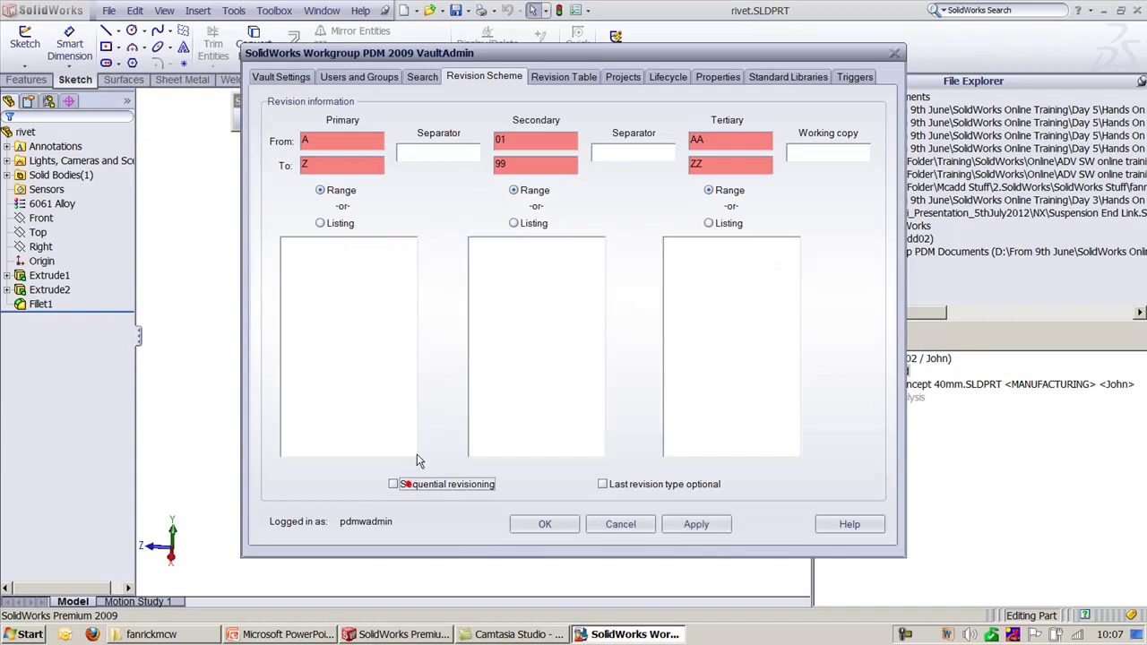
left_click(450, 153)
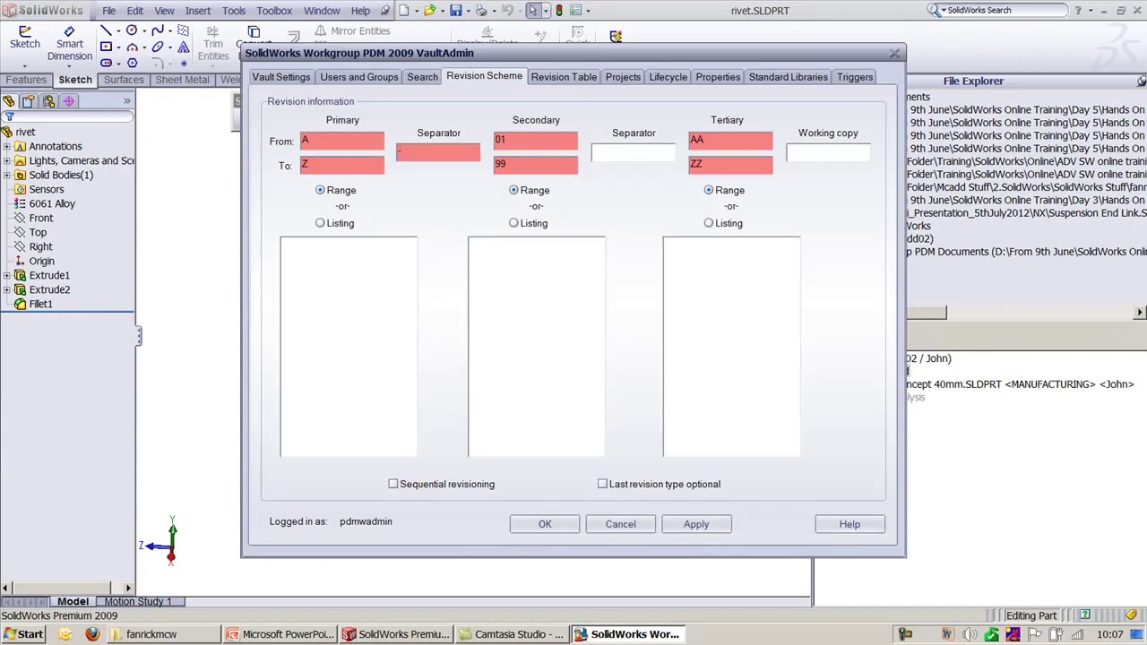
type("-")
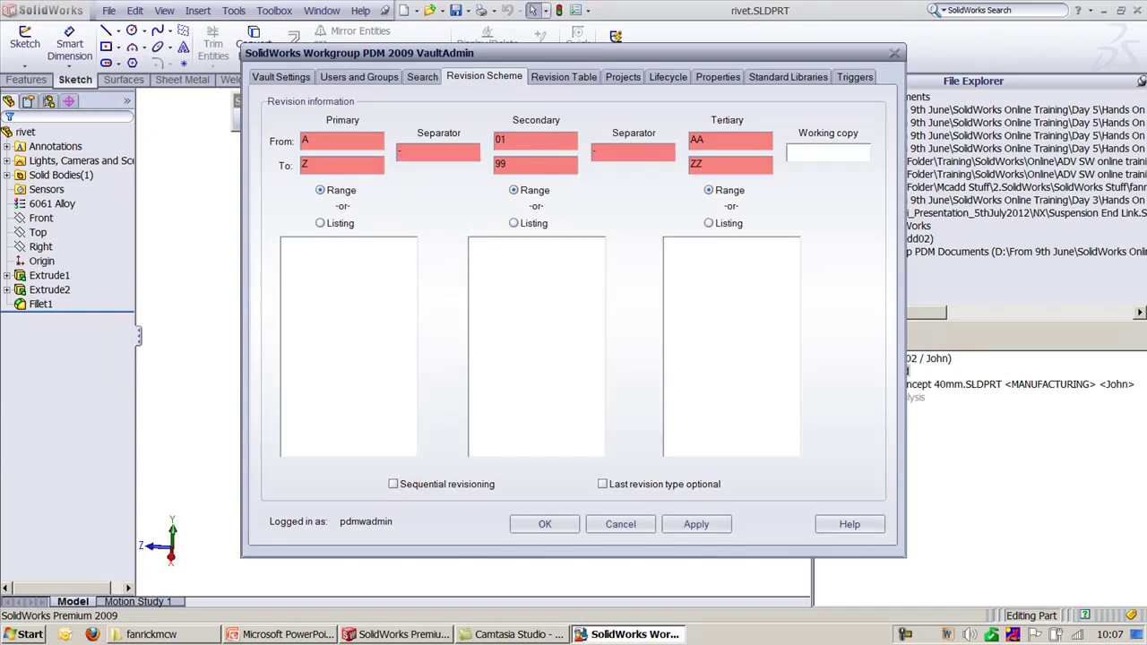
left_click(603, 485)
left_click(696, 526)
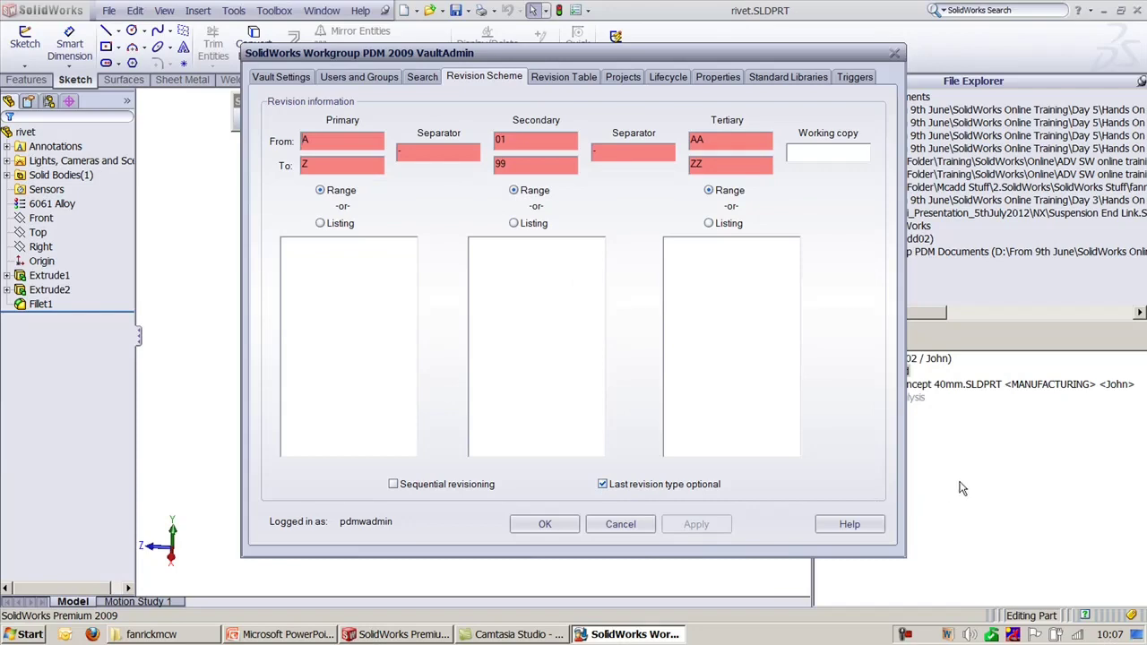
key("alt+Tab")
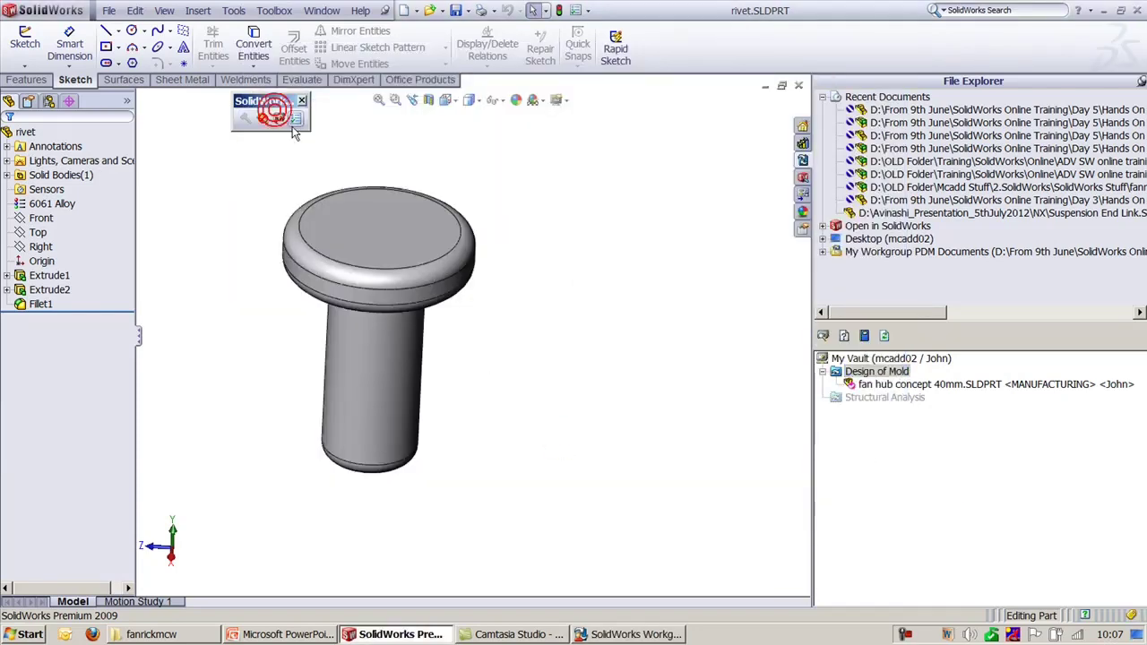
Step: Preview the rivet's A-01 check-in revision, then make the last revision type required and show Vault Settings
left_click(277, 118)
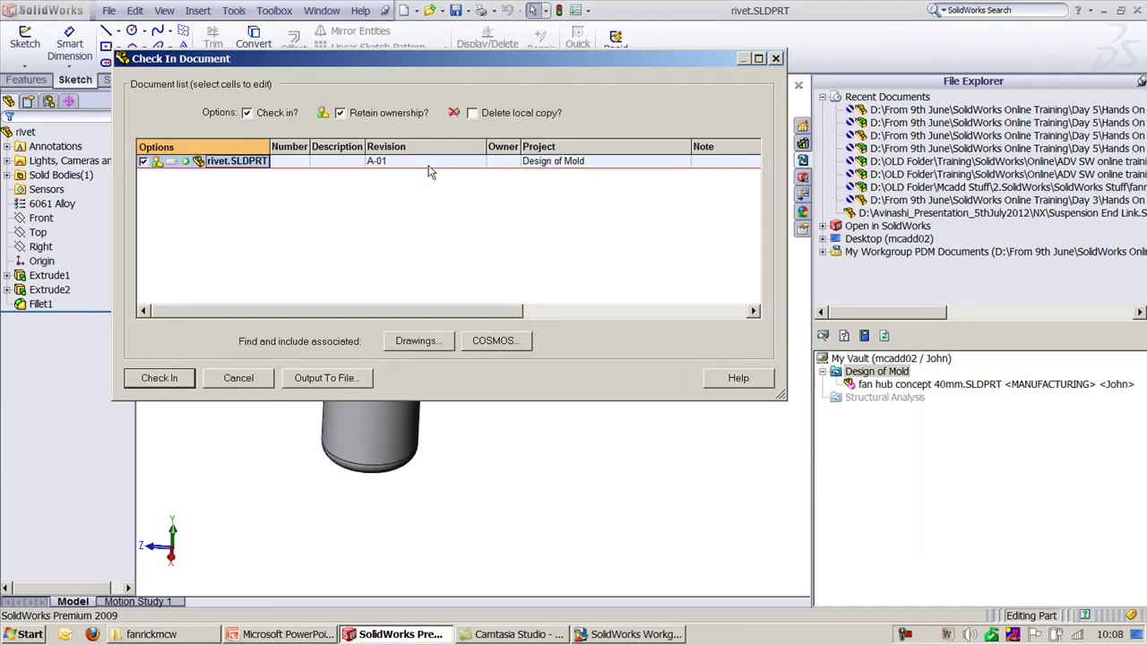
left_click(272, 380)
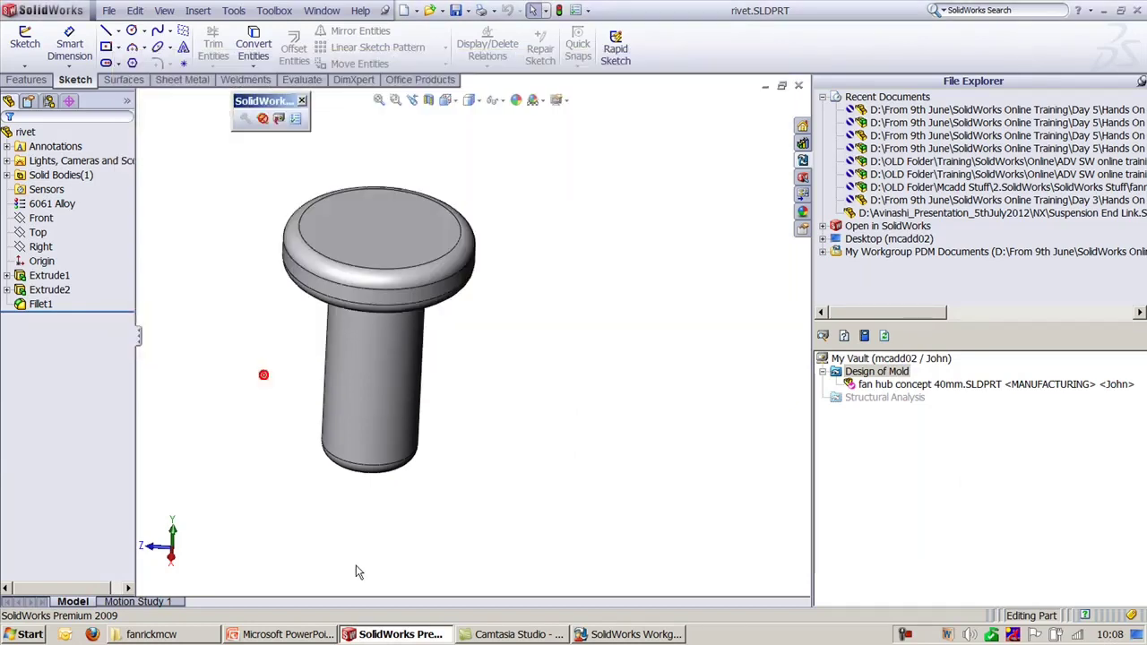
left_click(611, 638)
left_click(609, 484)
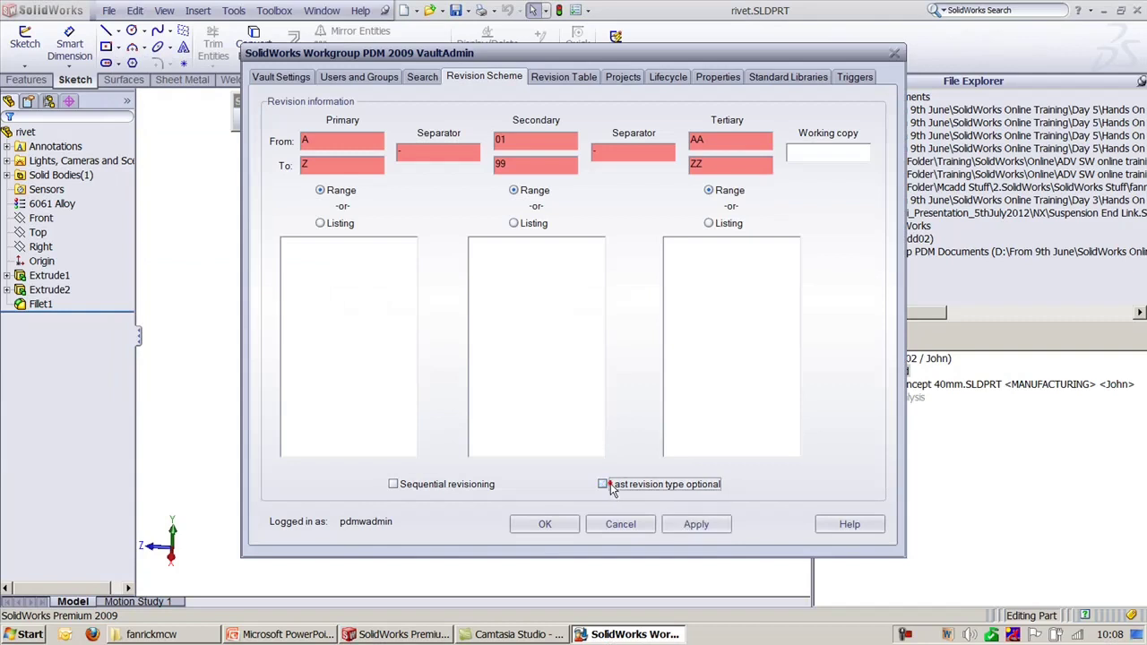
left_click(685, 524)
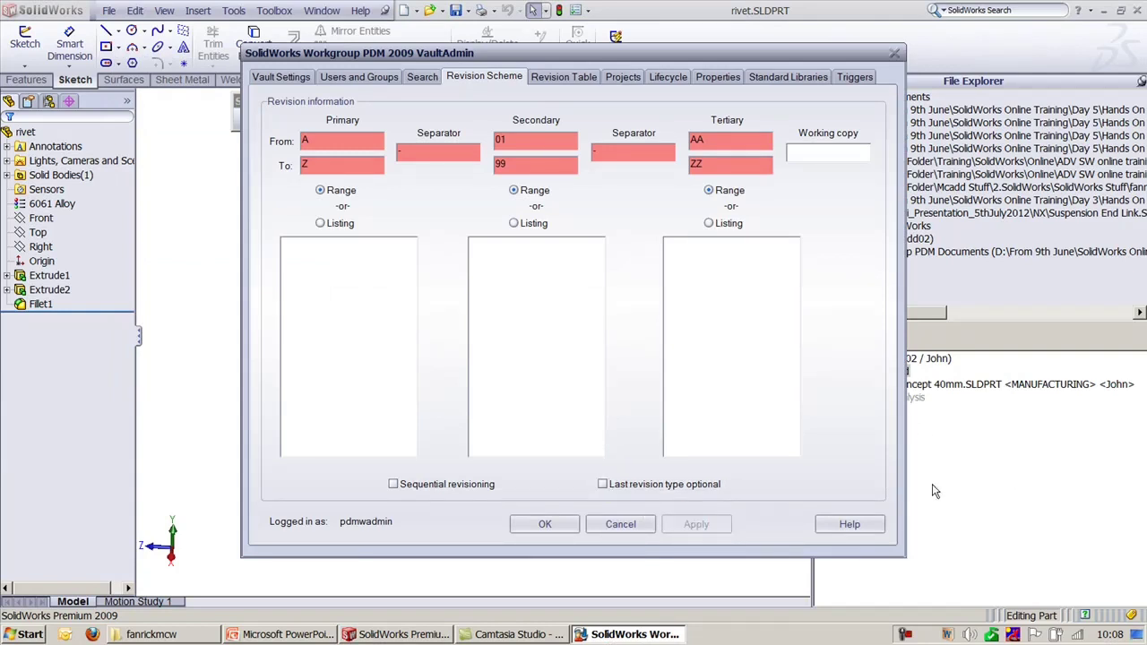
left_click(269, 77)
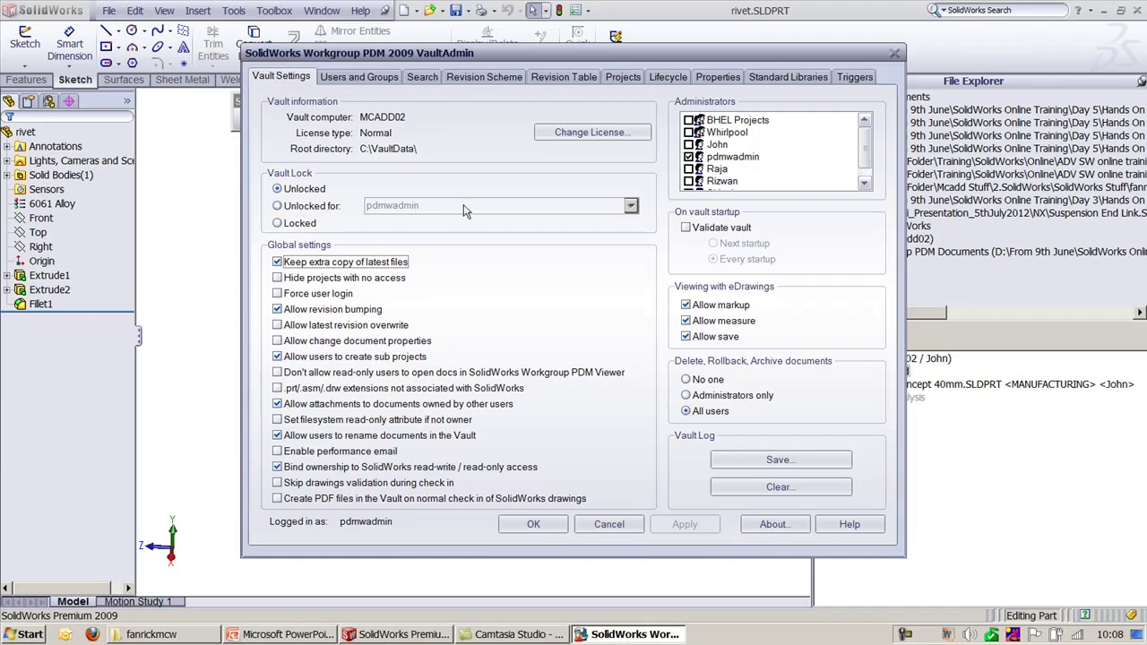
Step: Browse in Windows Explorer to C:\VaultData\projects\Design of Mold
left_click(464, 152)
left_click(464, 153)
key("super+e")
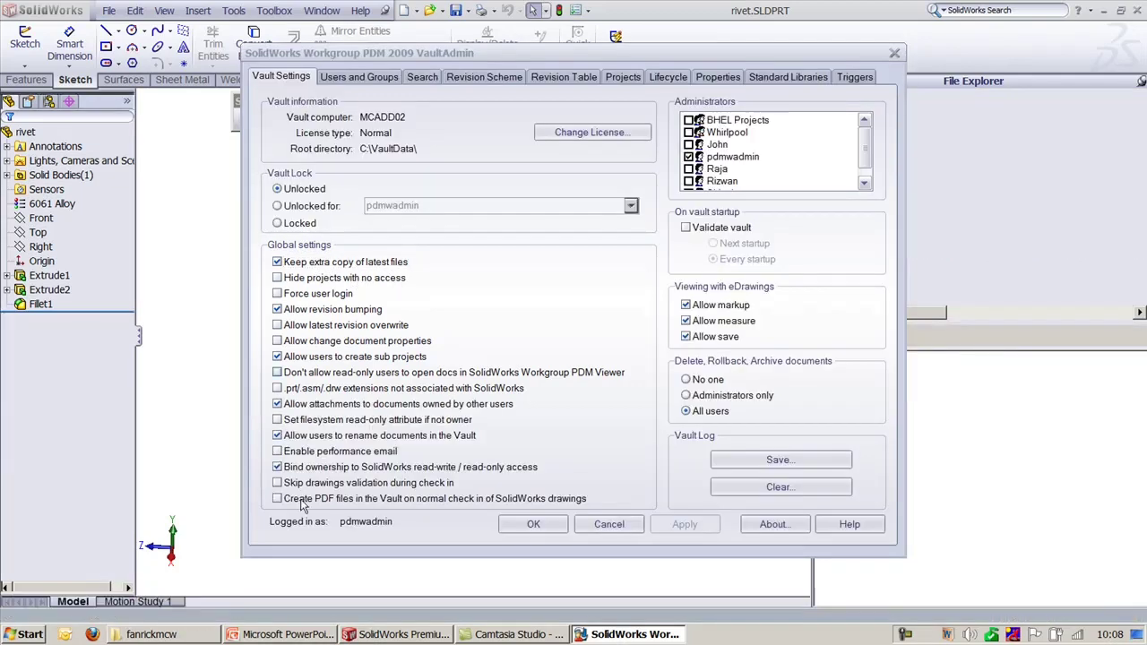
double_click(376, 150)
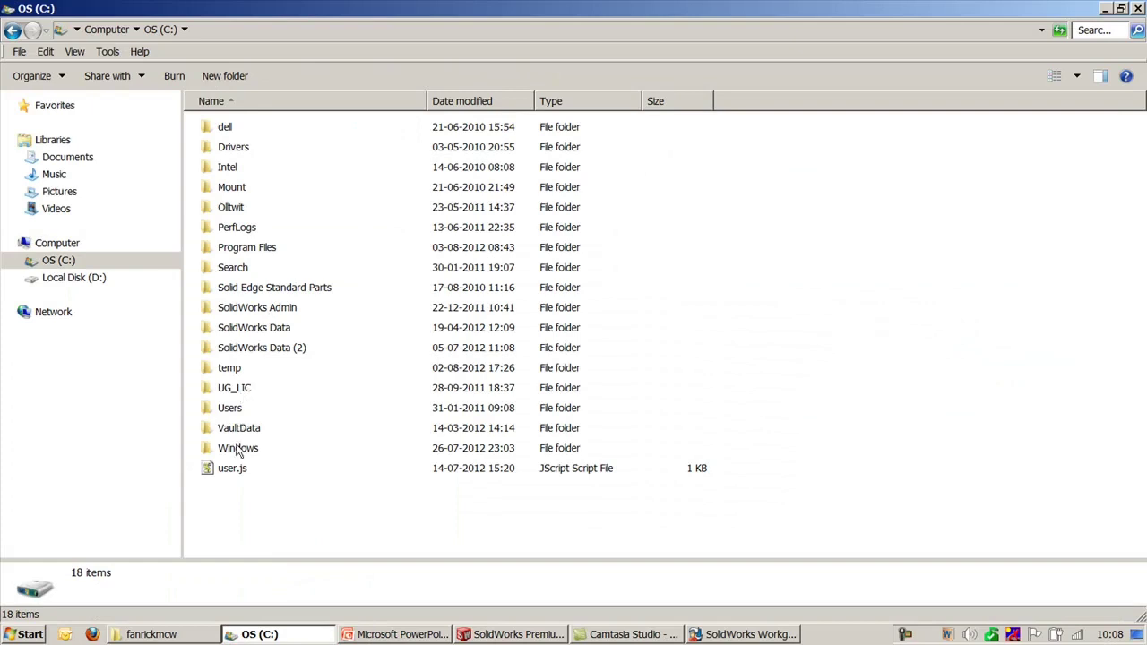
left_click(238, 431)
double_click(237, 431)
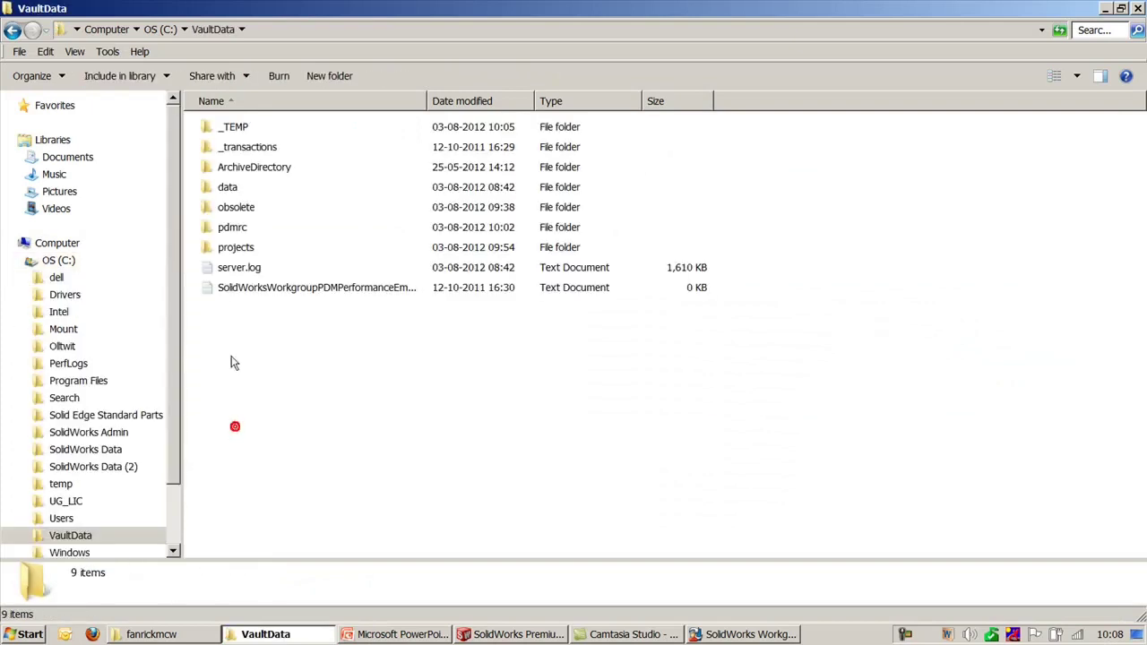
double_click(234, 210)
key("BackSpace")
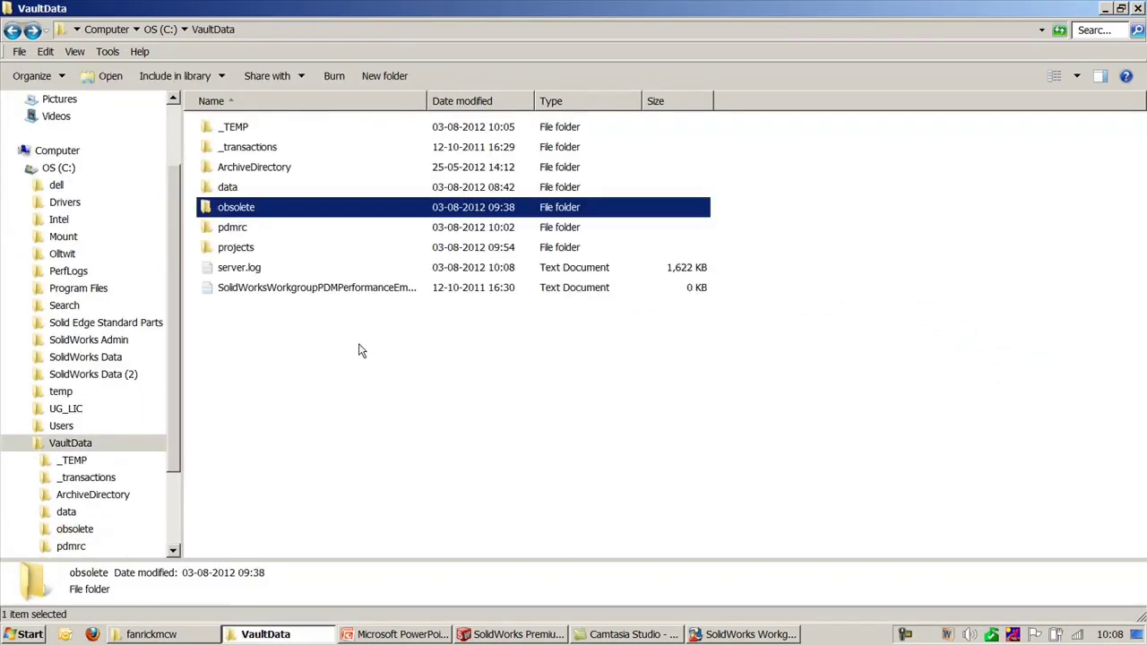
double_click(237, 250)
double_click(237, 128)
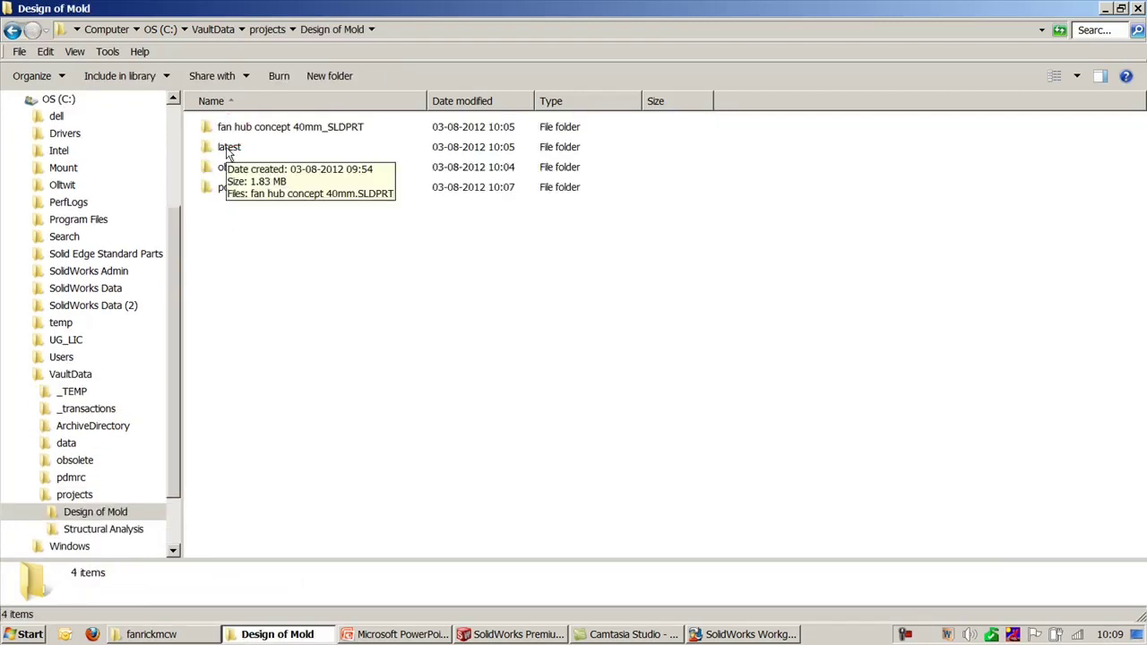
Step: Turn off 'Keep extra copy of latest files', apply it, and refresh the project folder
left_click(683, 635)
left_click(328, 261)
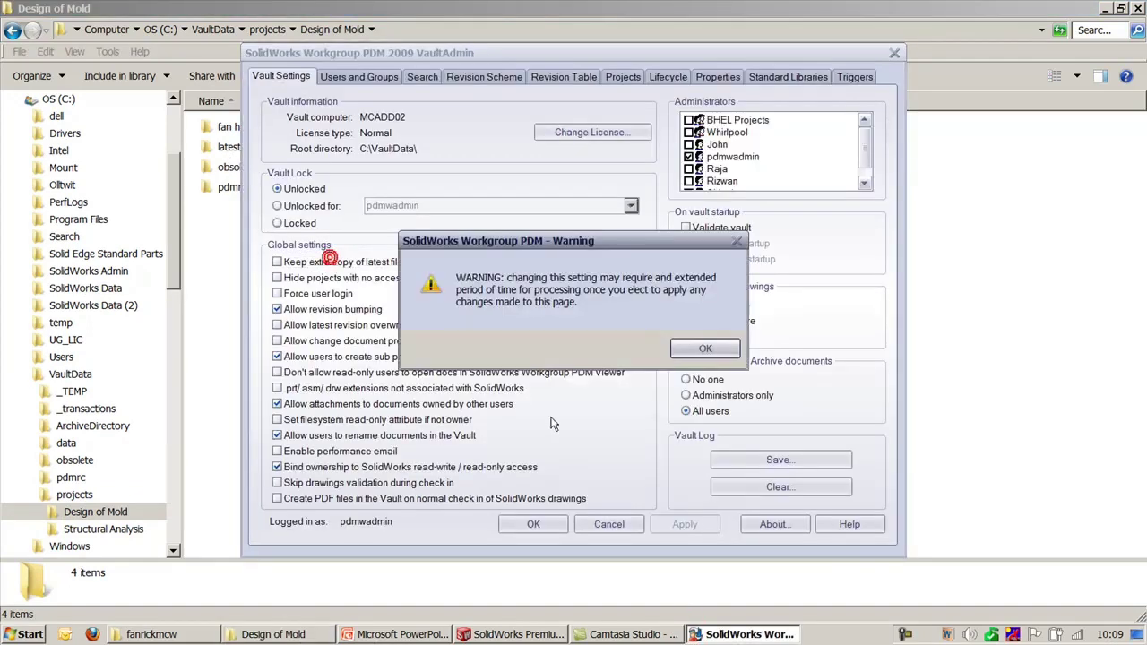
left_click(705, 349)
left_click(684, 524)
left_click(1022, 288)
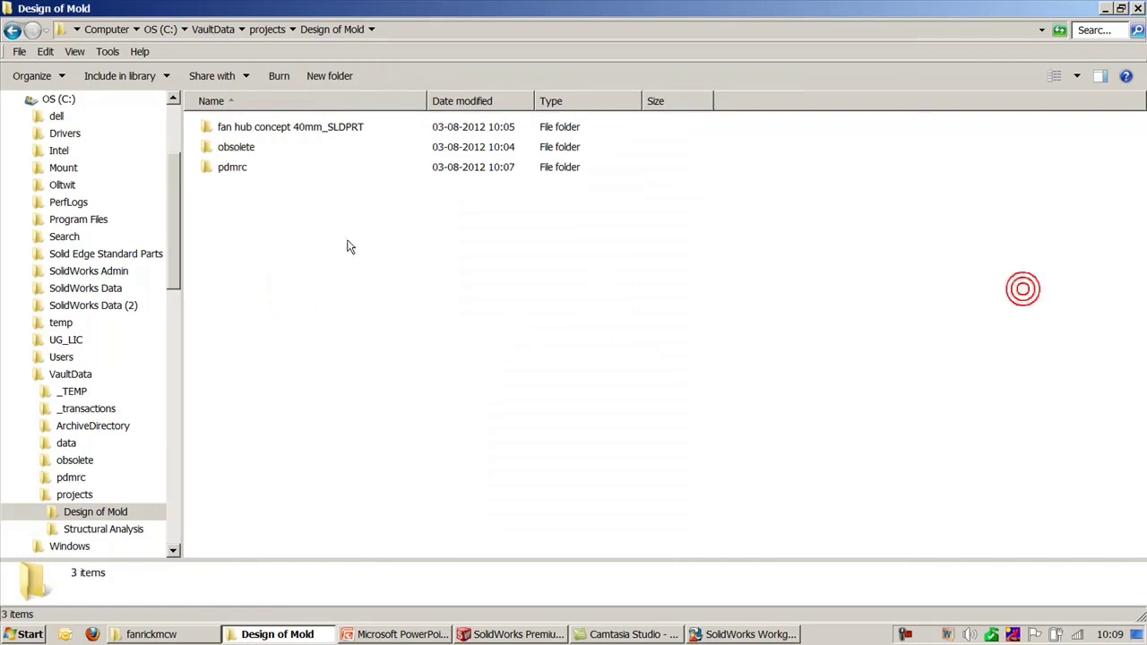
right_click(350, 247)
left_click(382, 291)
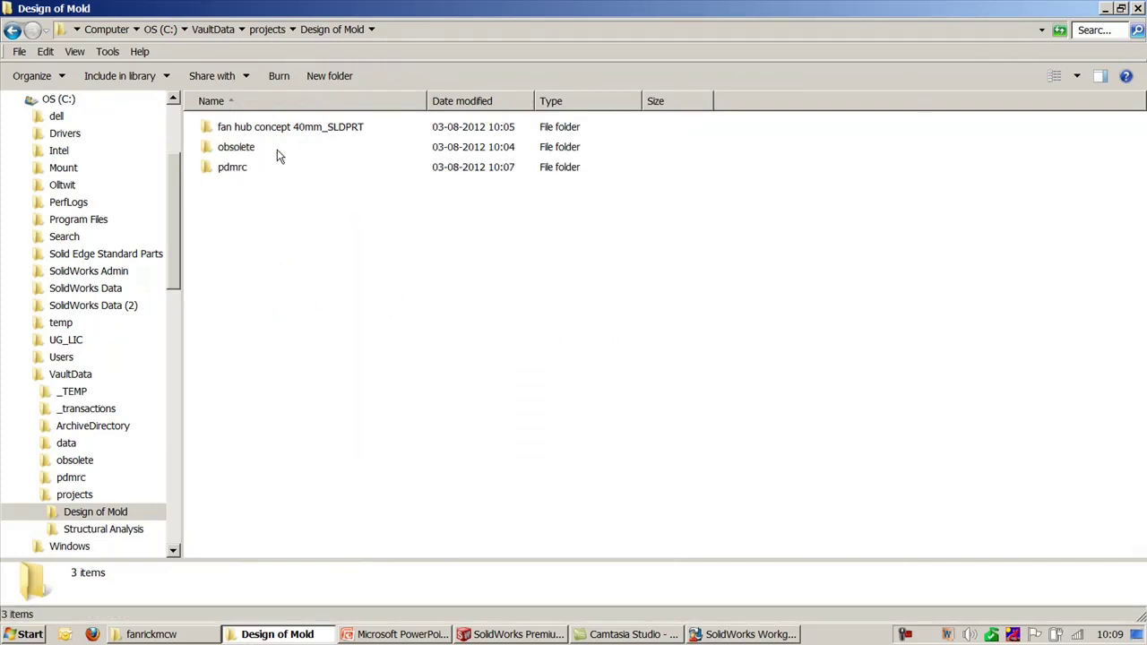
Step: Turn 'Keep extra copy of latest files' back on and apply it
left_click(747, 633)
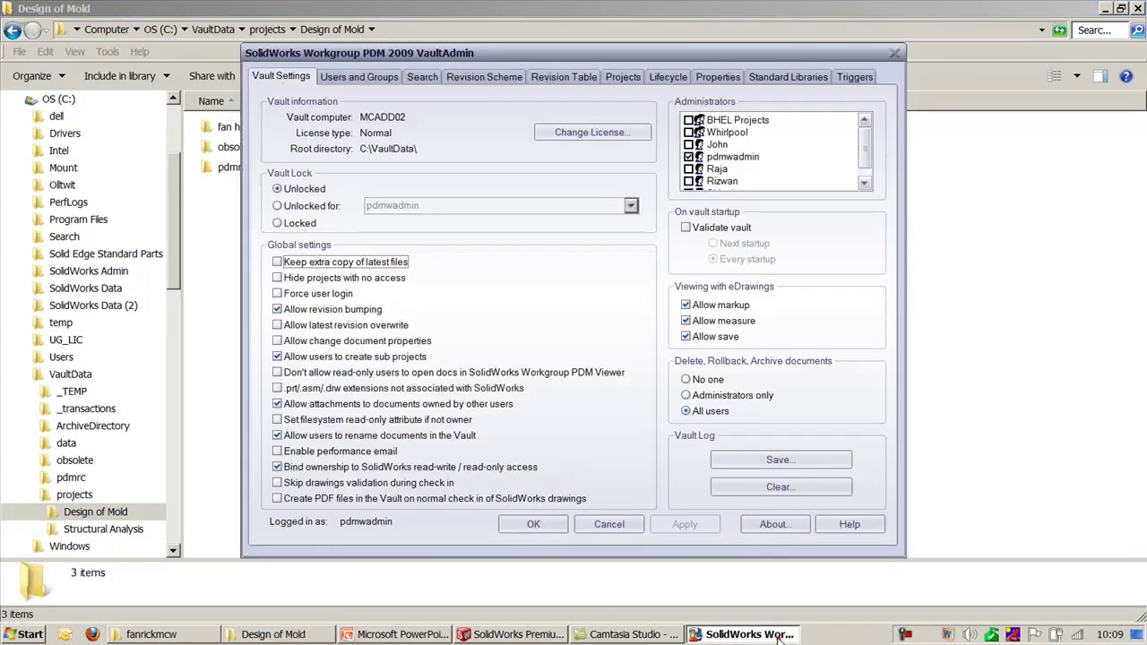
left_click_drag(484, 63, 667, 45)
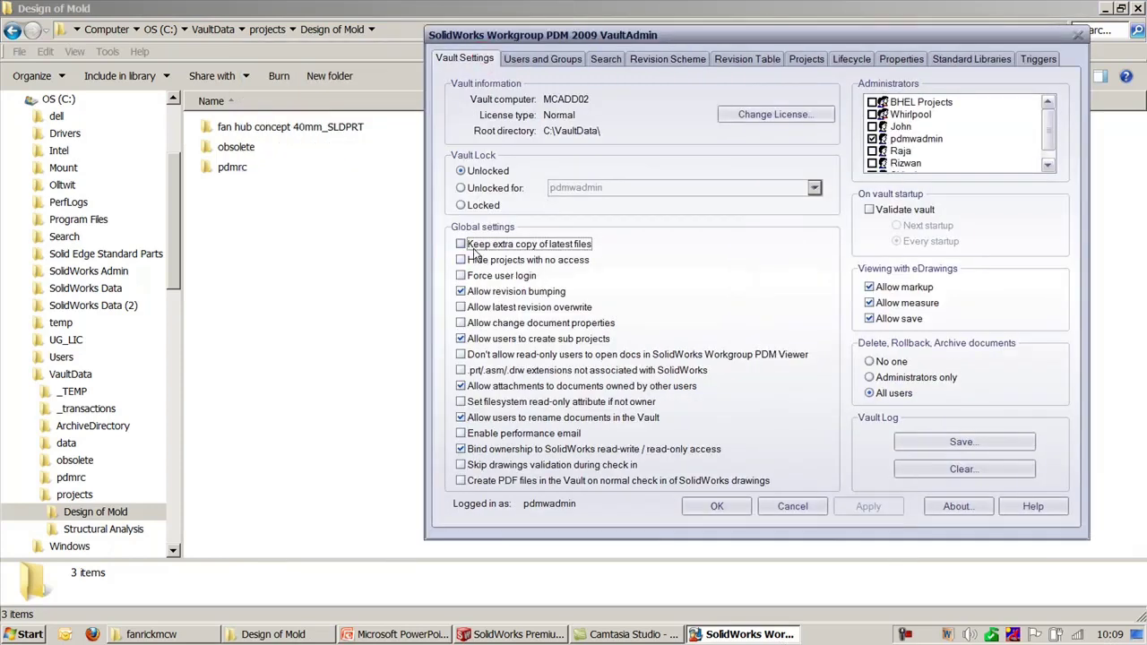
left_click(461, 243)
left_click(885, 330)
left_click(867, 507)
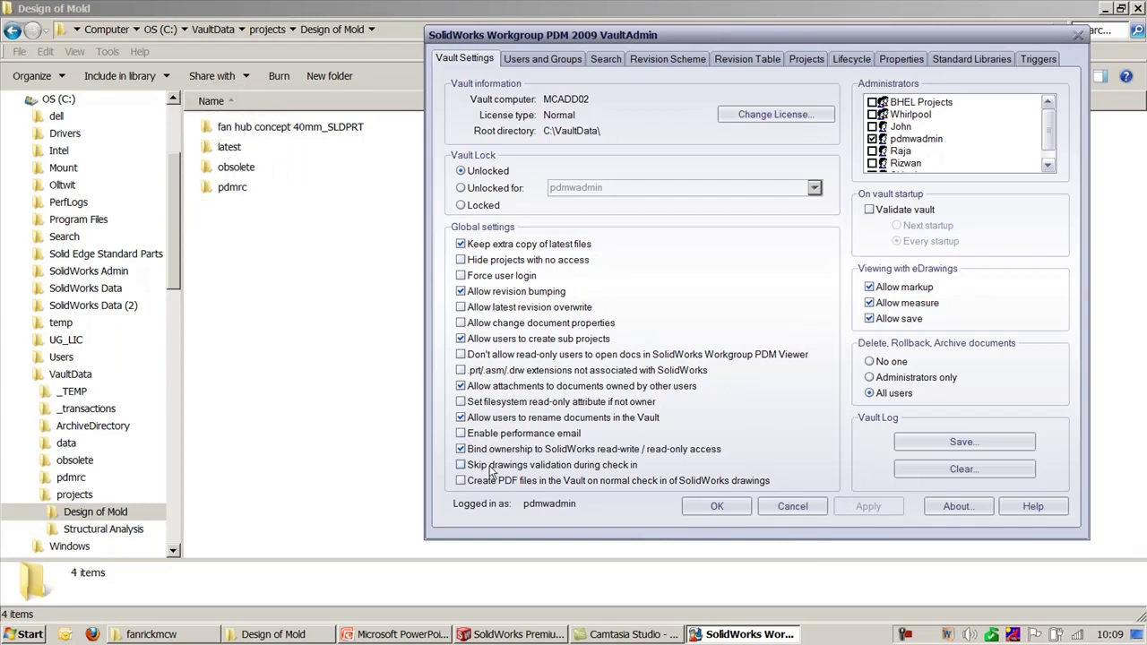
Step: Open the new latest folder in Design of Mold, then minimize Explorer
left_click(302, 323)
double_click(238, 146)
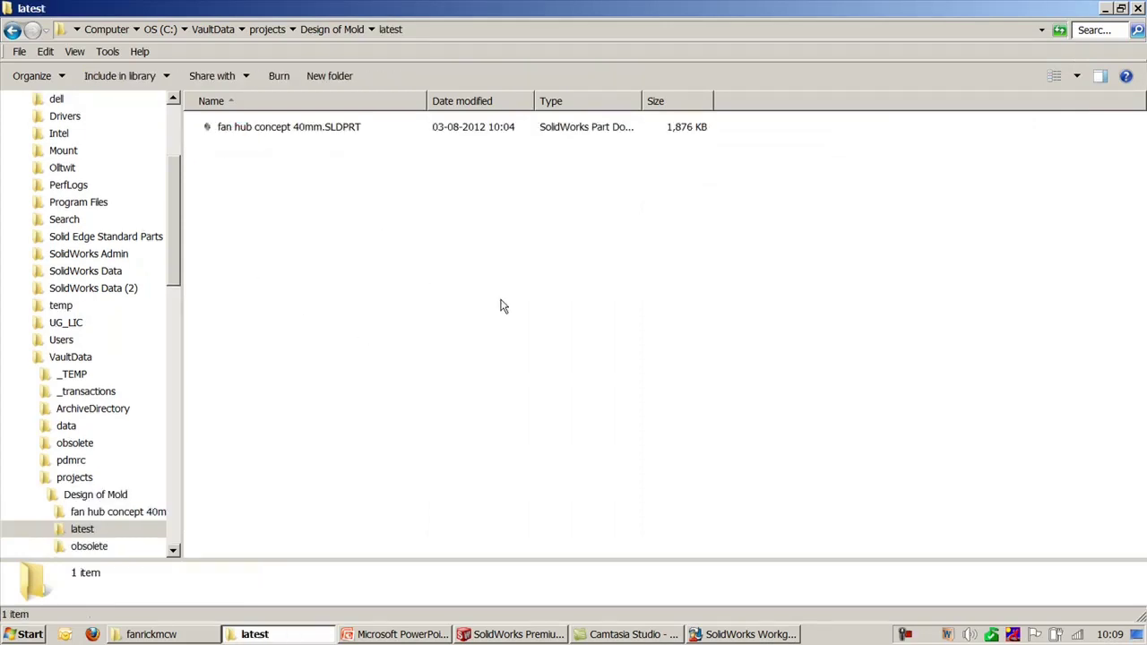
left_click(1104, 8)
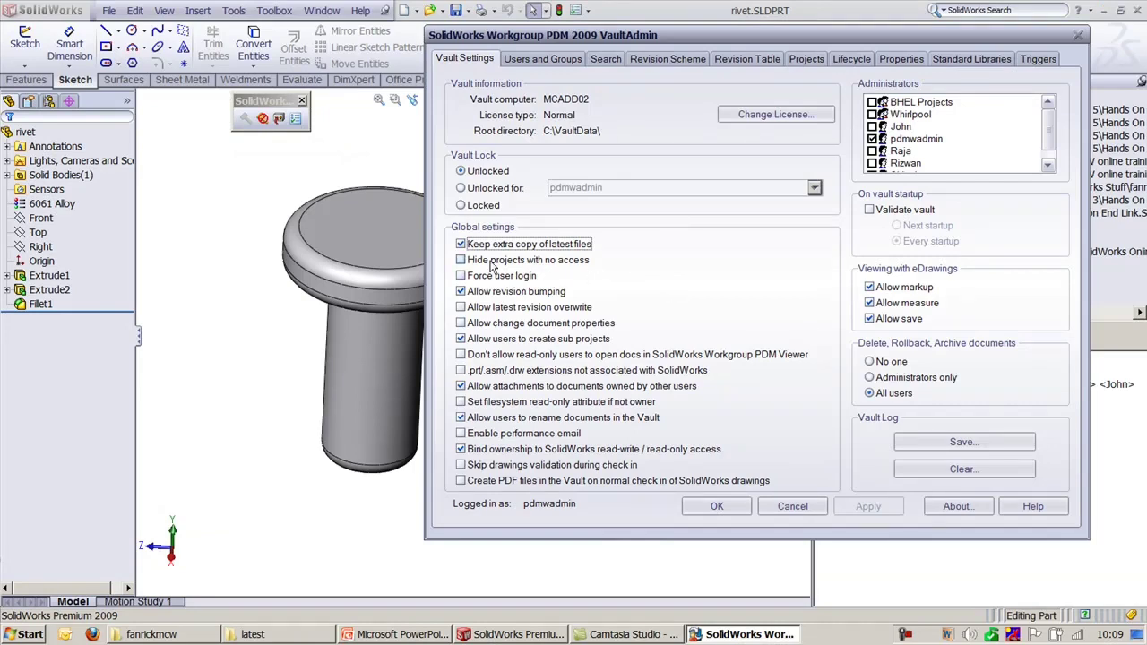
Step: Enable 'Hide projects with no access', apply it, and check the refreshed vault
left_click_drag(583, 35, 270, 3)
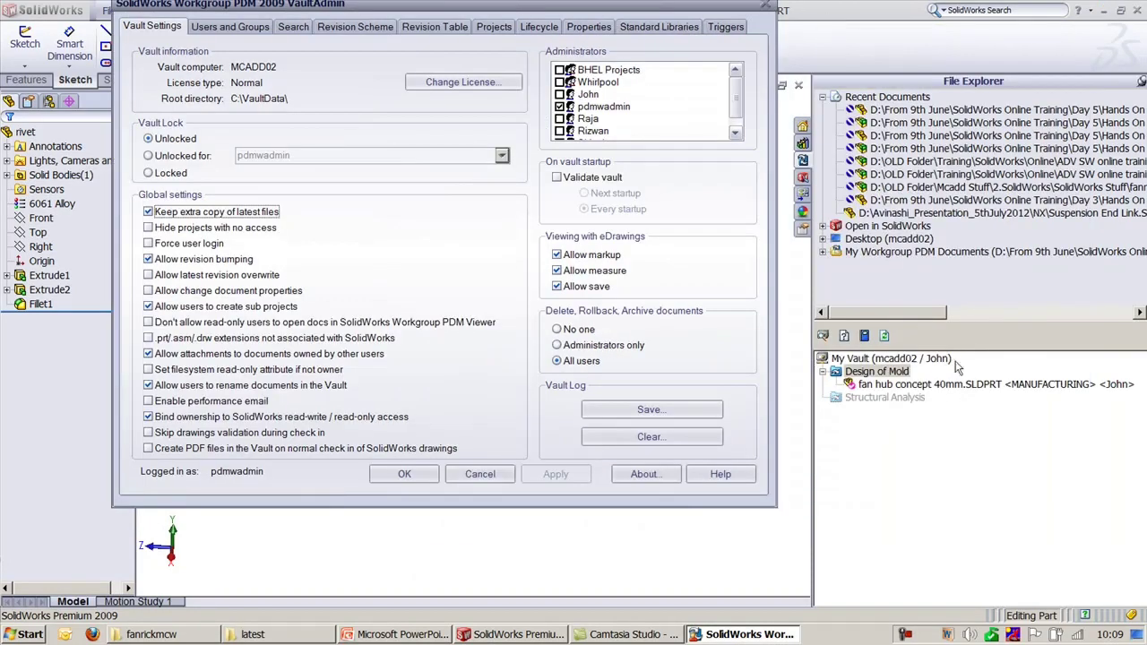
left_click(905, 406)
left_click(179, 227)
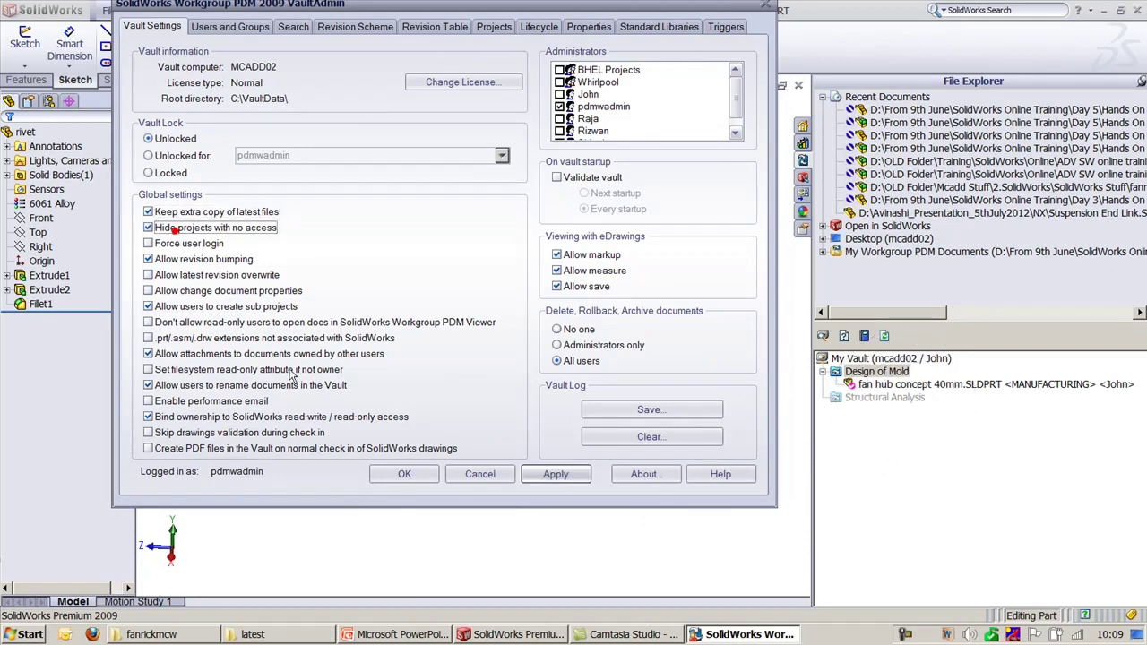
left_click(547, 474)
left_click(886, 336)
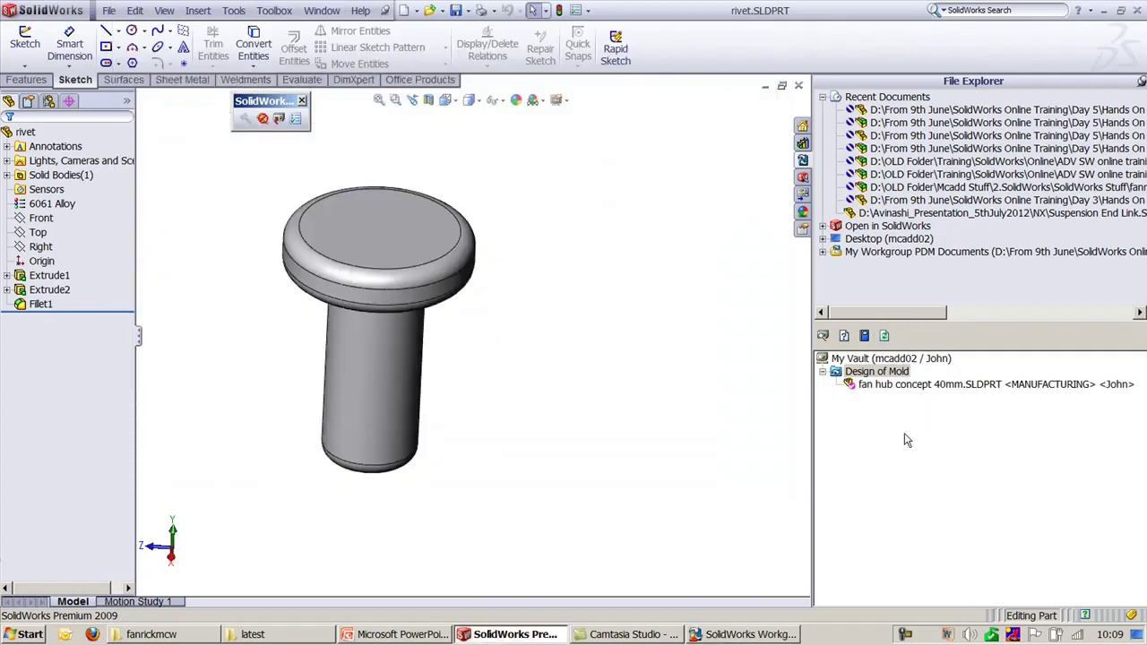
Step: Turn on 'Force user login', apply it, and close the vault settings
left_click(762, 636)
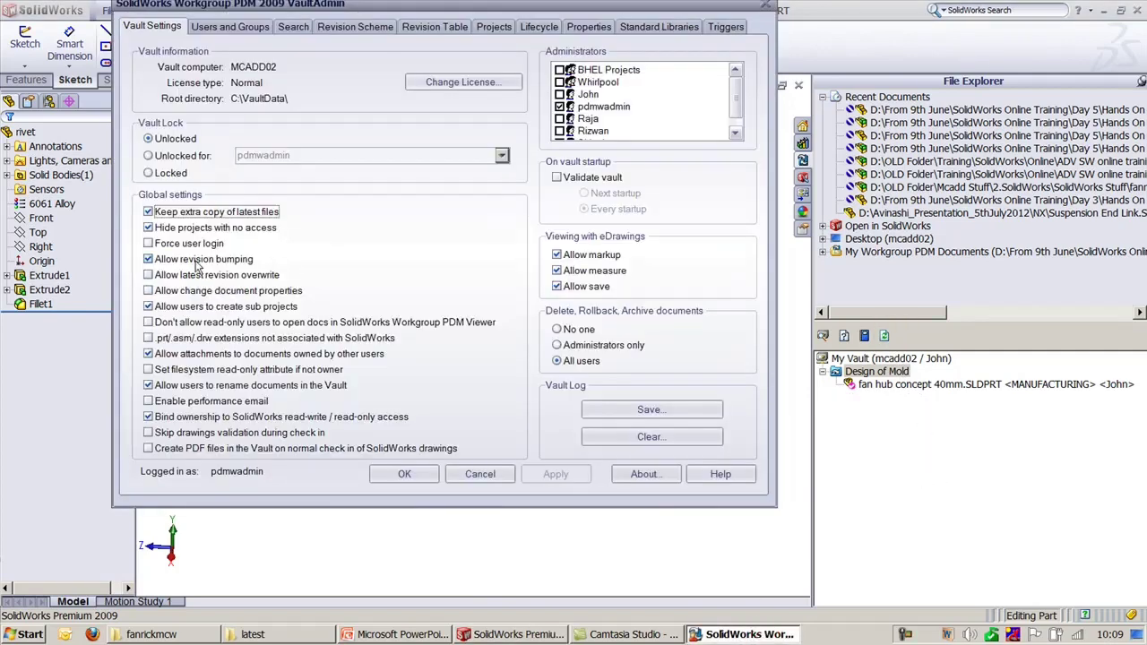
left_click(175, 246)
left_click(556, 474)
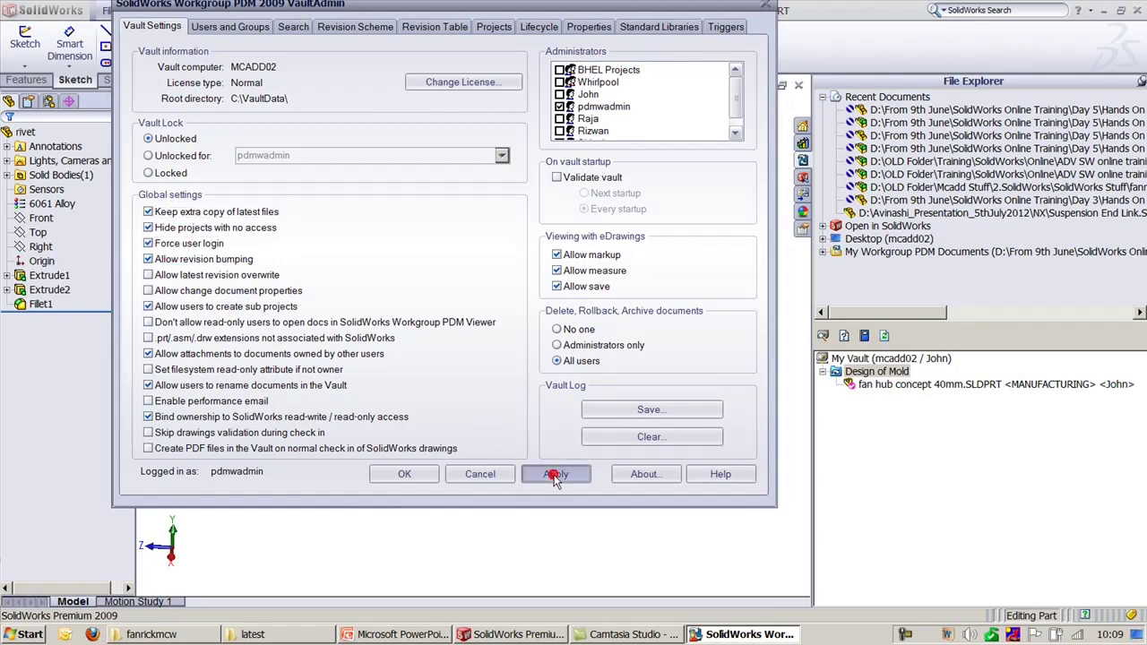
left_click(404, 474)
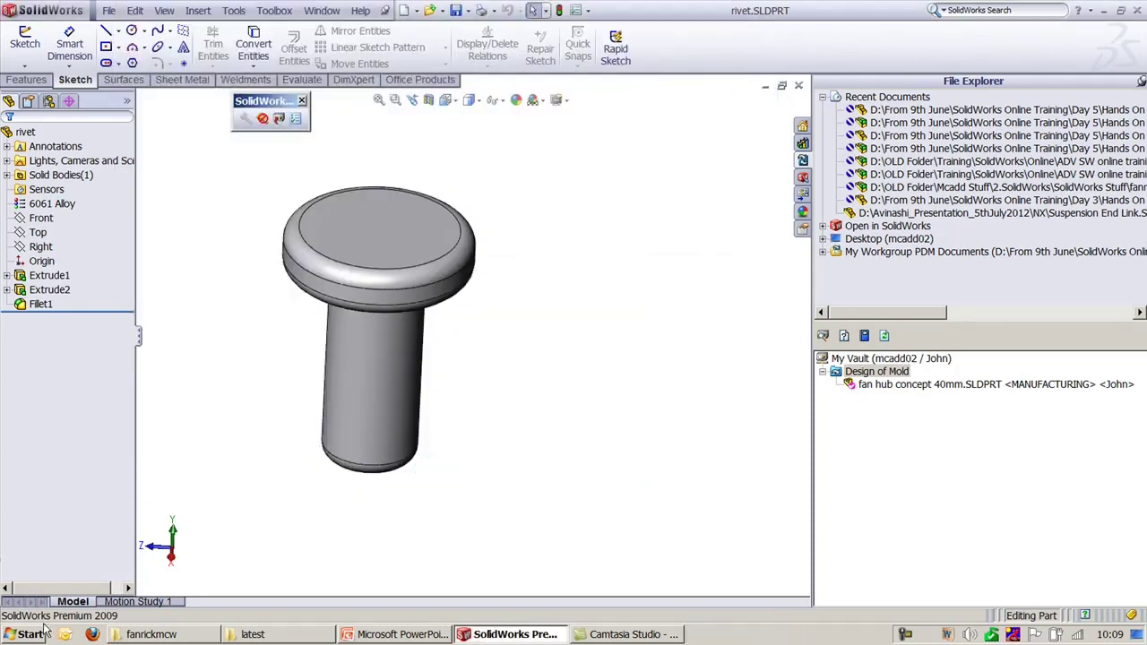
Step: Relaunch VaultAdmin and log in with the administrator password
left_click(45, 629)
left_click(85, 318)
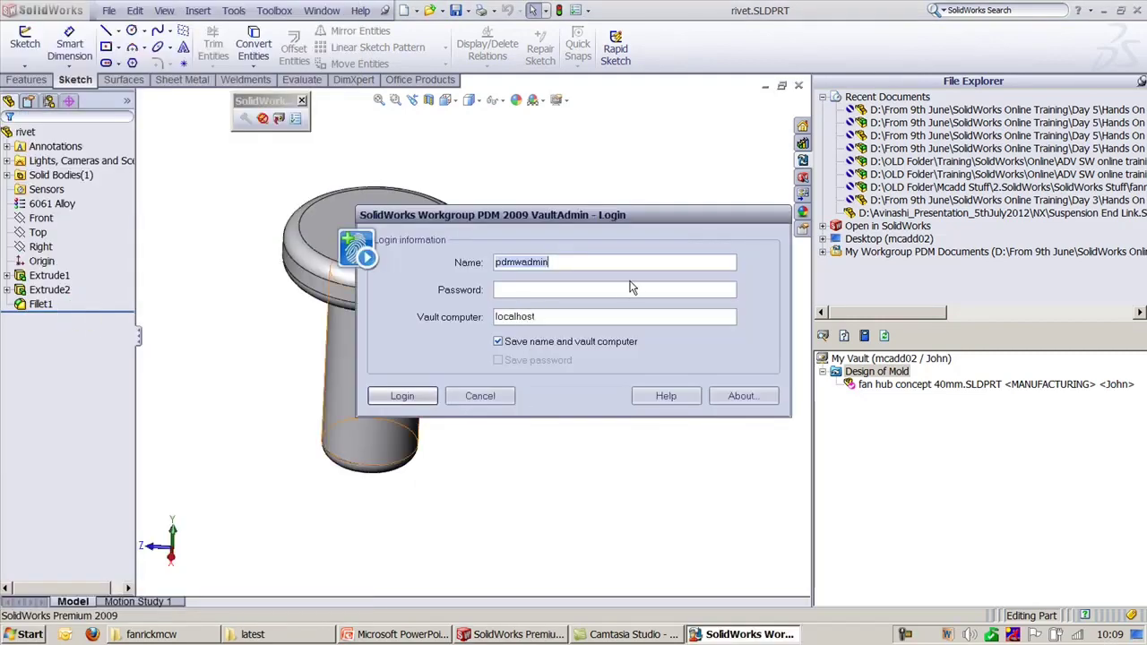
left_click(535, 289)
type("pdmwadmin")
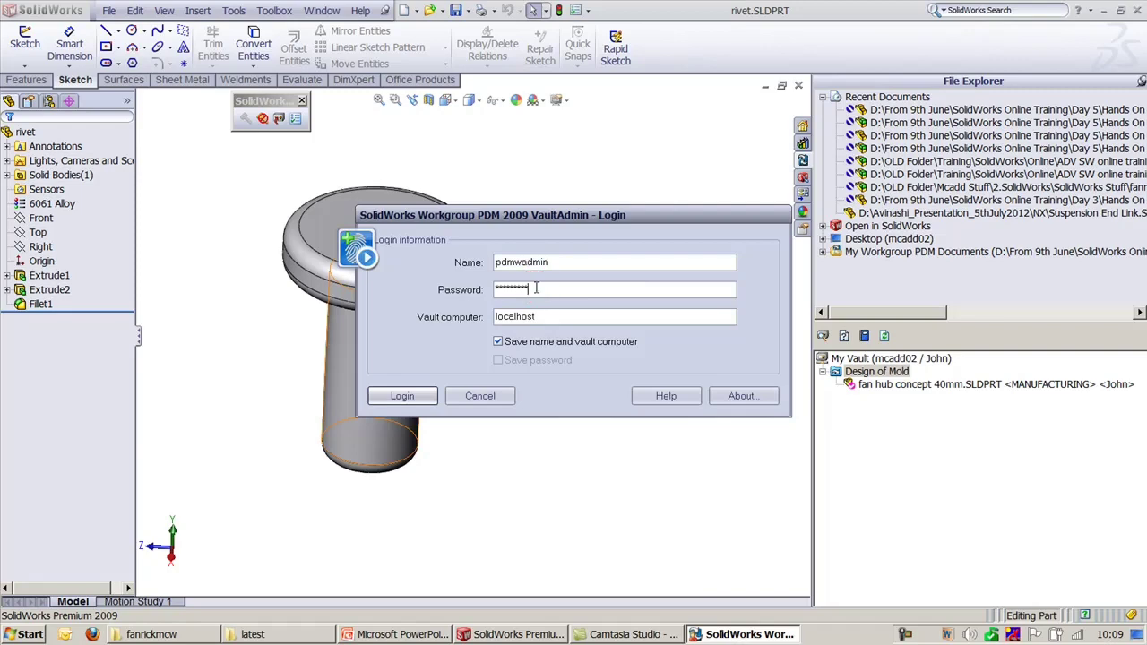
left_click(403, 395)
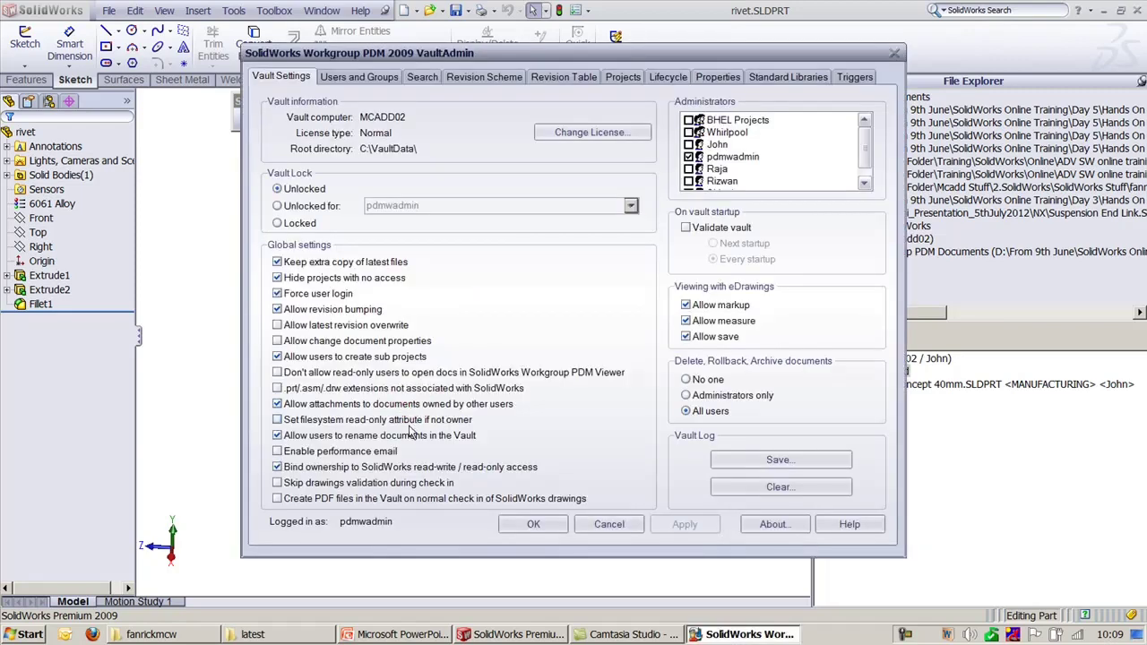
Step: Turn 'Force user login' back off, apply and close, then select Design of Mold
left_click(279, 293)
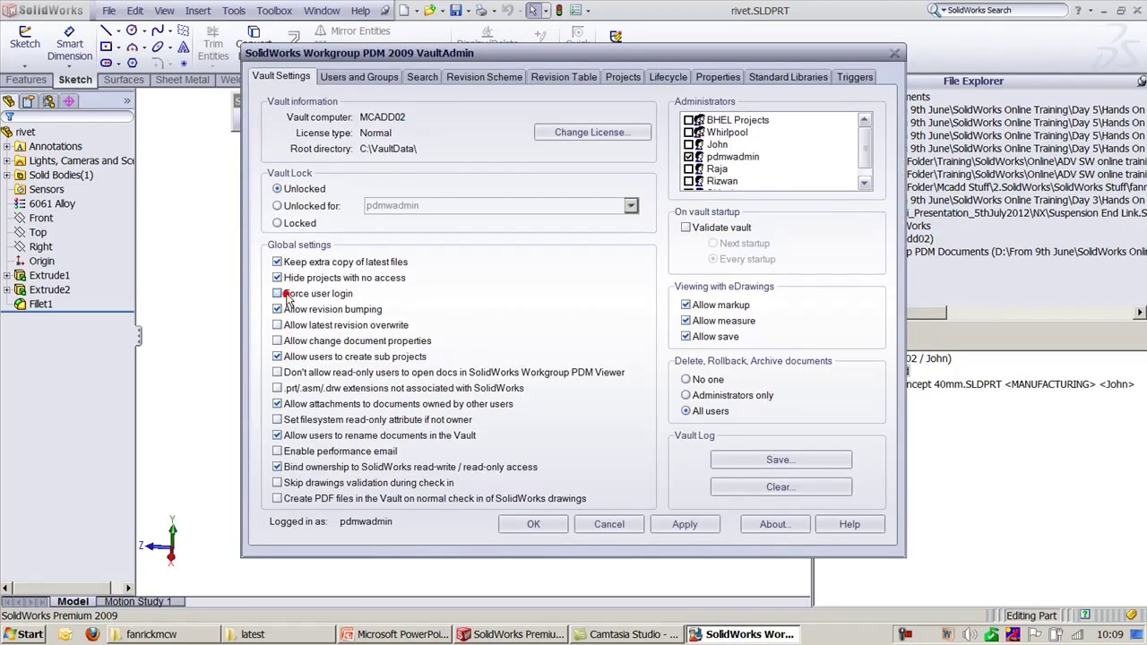
left_click(680, 523)
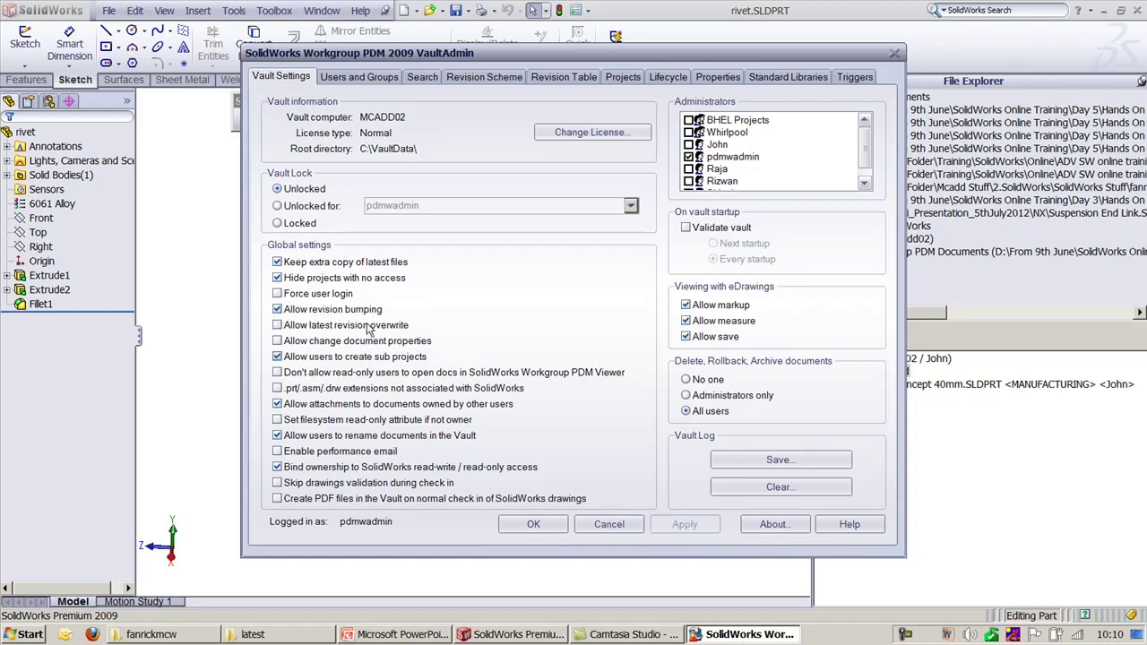
left_click(543, 528)
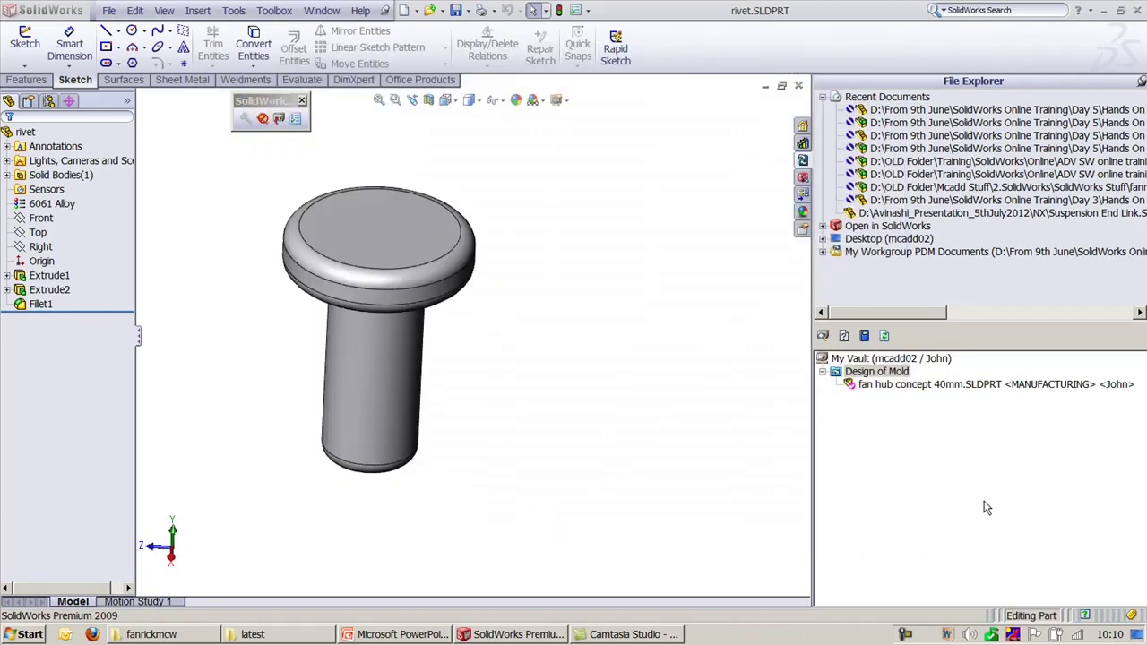
left_click(984, 498)
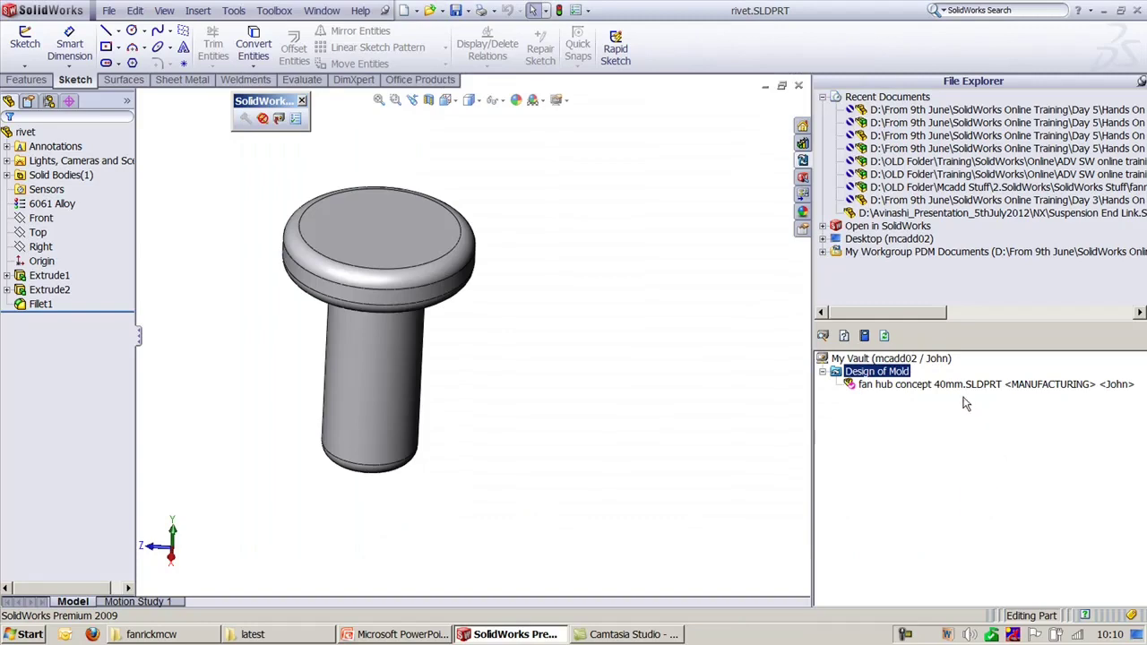
Step: Permanently delete fan hub concept 40mm.SLDPRT from the vault and start checking in rivet.SLDPRT
right_click(1068, 386)
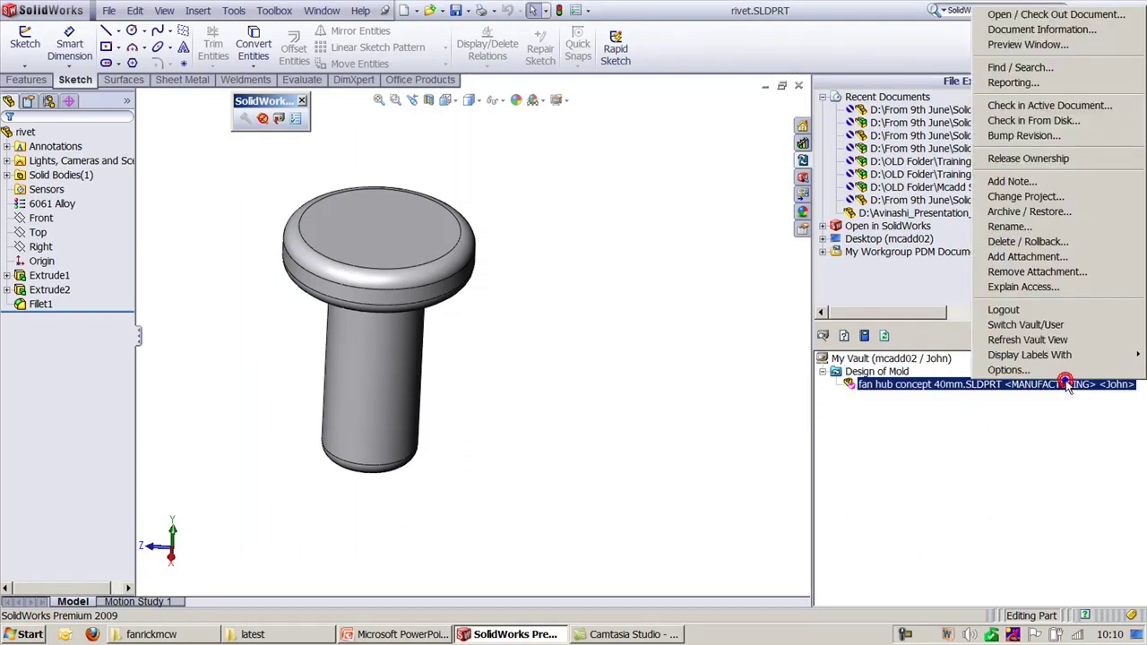
left_click(1019, 242)
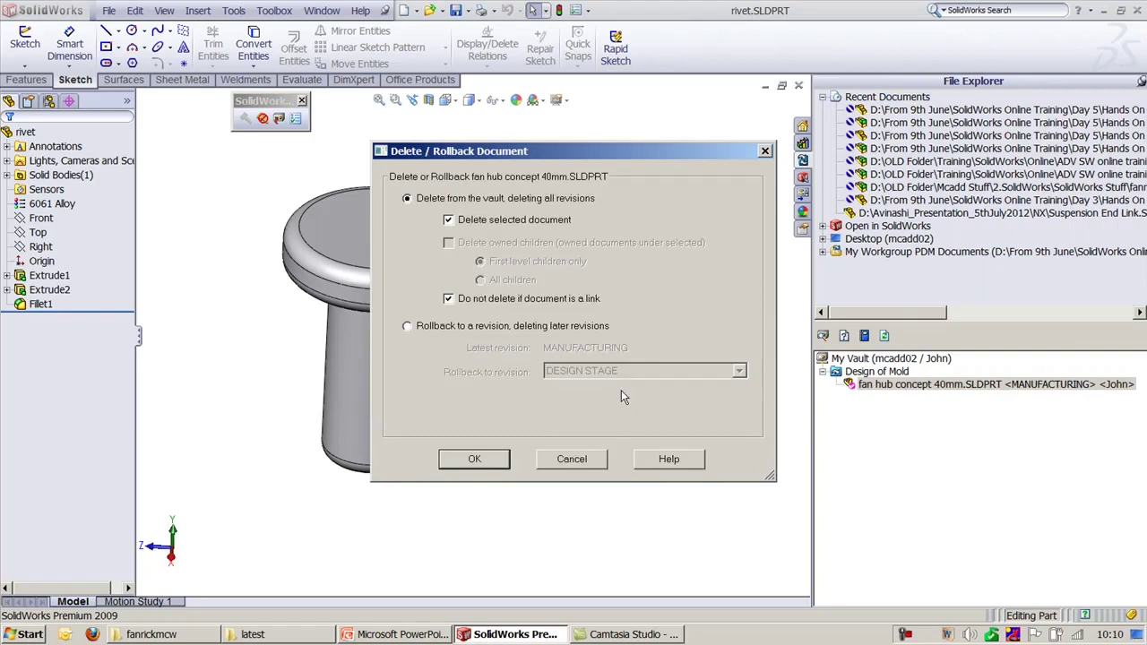
left_click(500, 458)
left_click(576, 357)
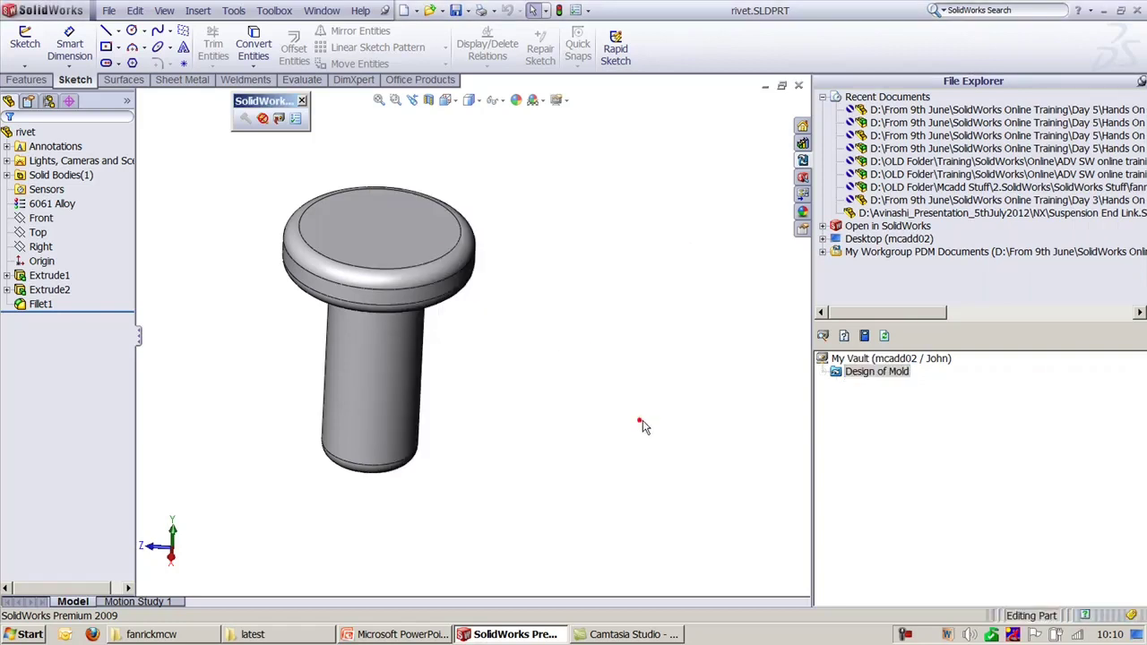
left_click(872, 373)
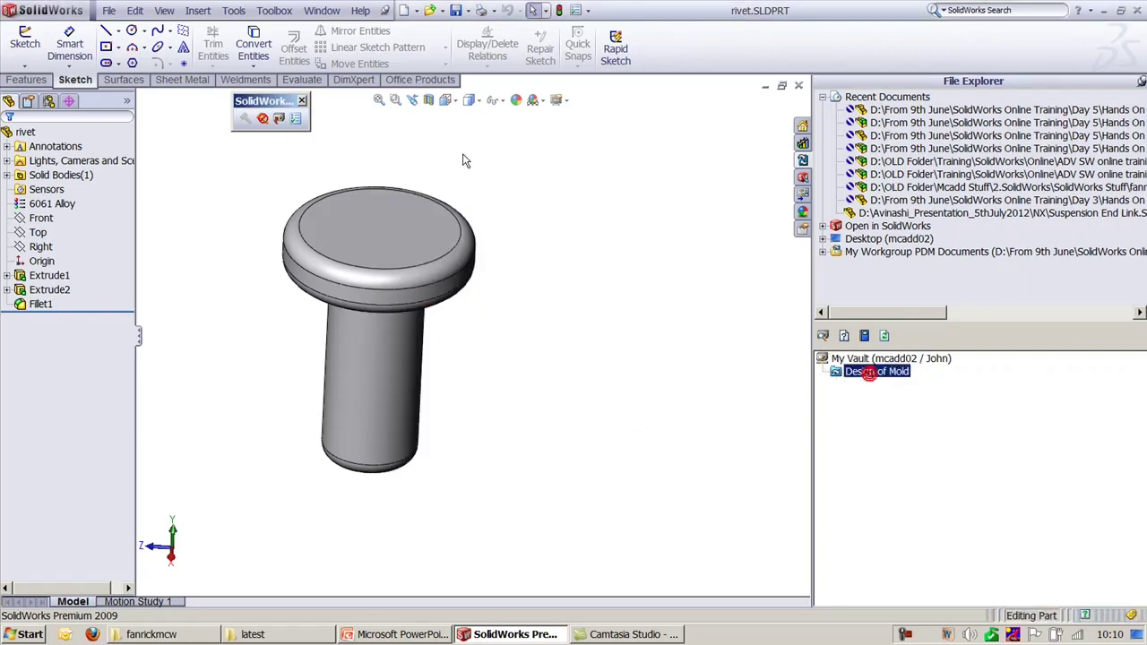
left_click(272, 120)
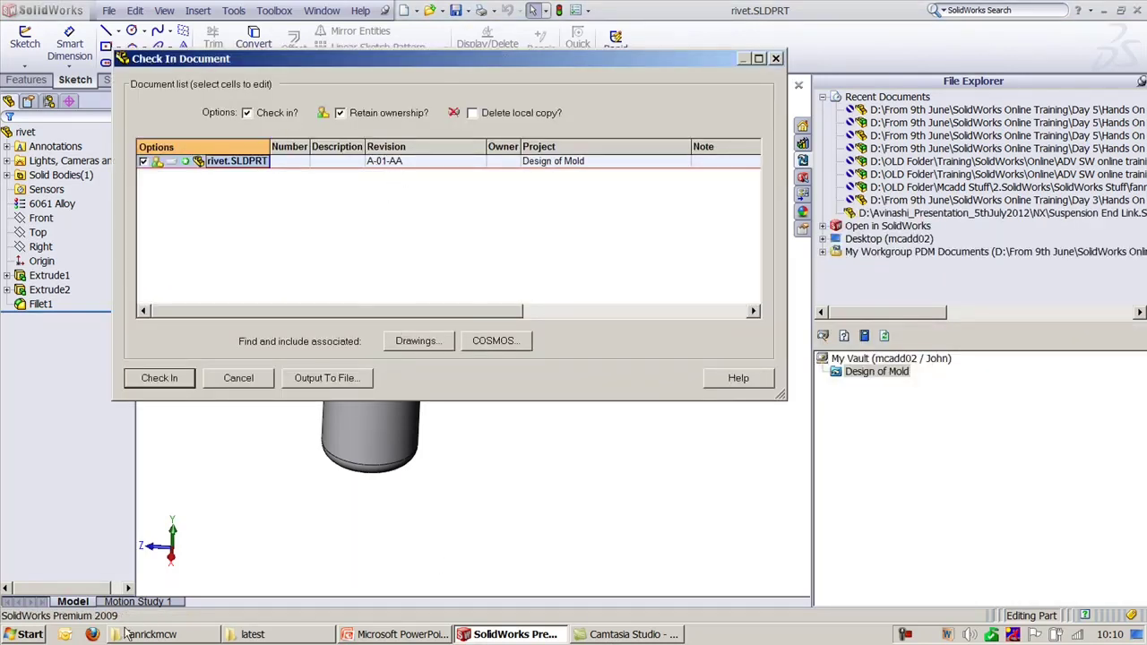
Step: Launch VaultAdmin and log in as administrator with the password remembered
left_click(30, 633)
left_click(62, 318)
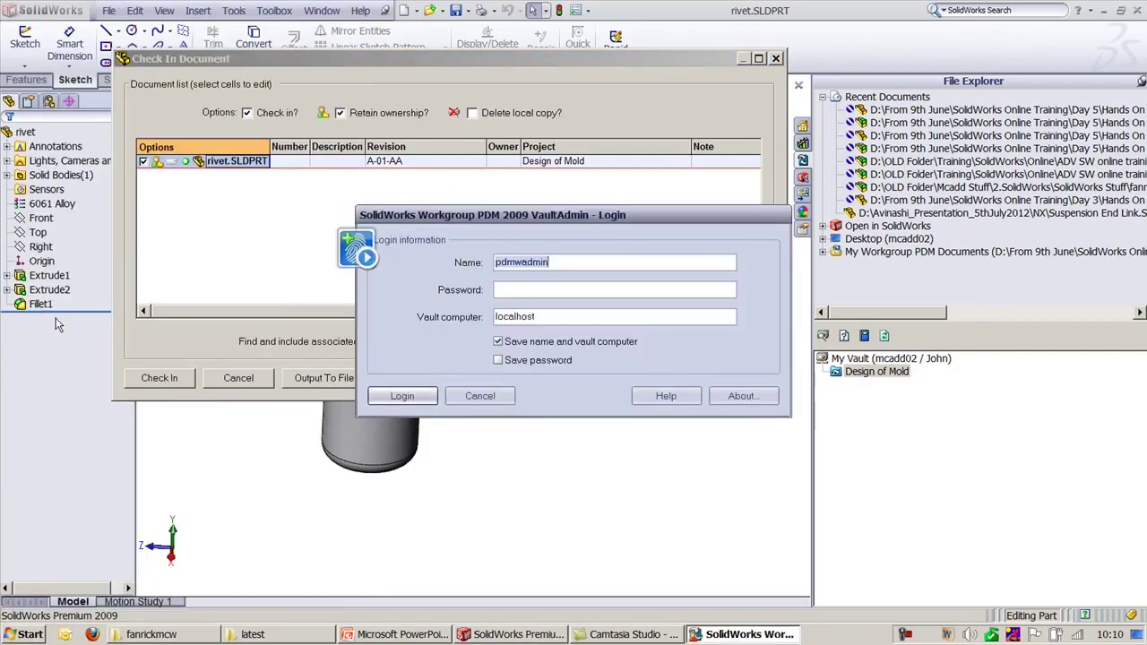
left_click(560, 263)
left_click(503, 291)
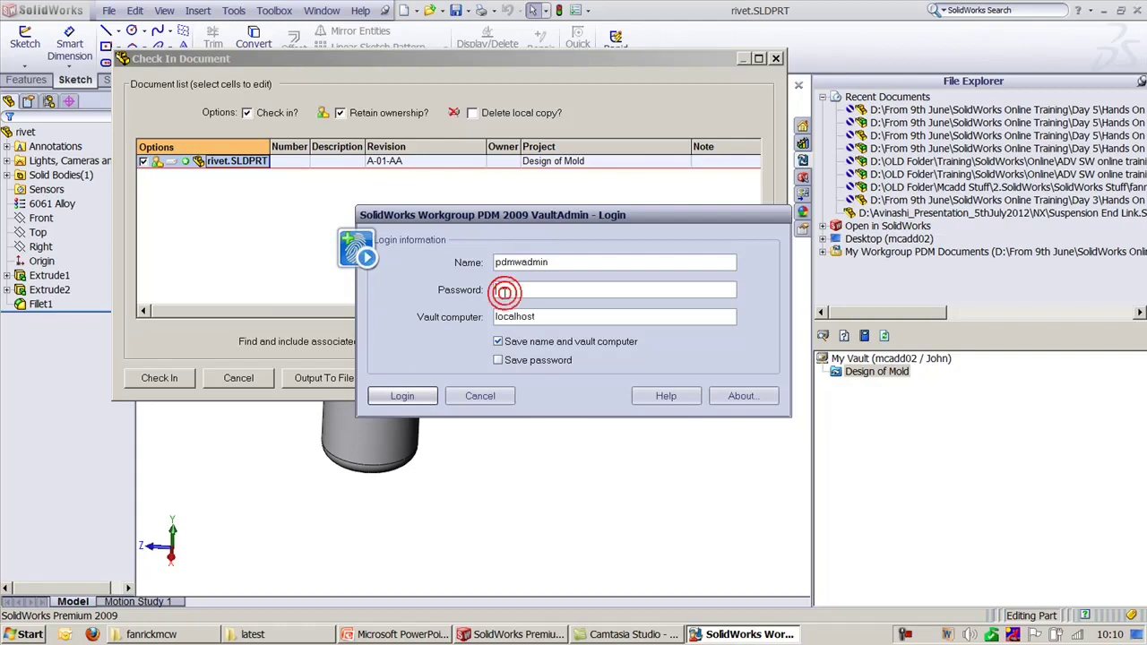
type("pdmwadmin")
left_click(497, 360)
key("Return")
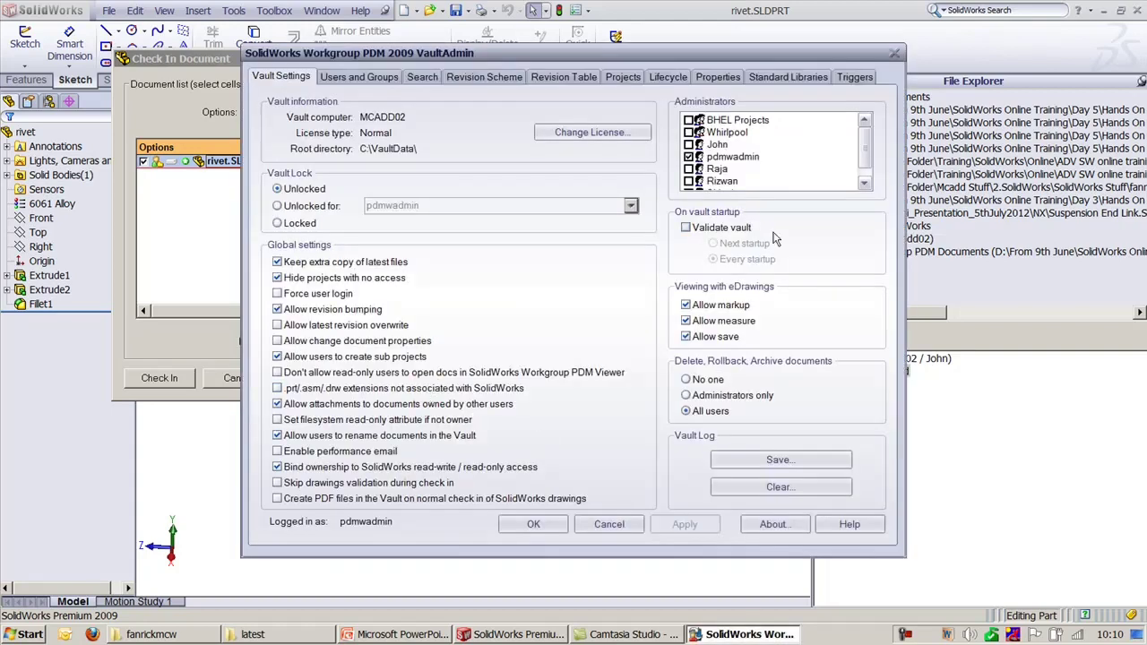
Step: Delete the second separator from the revision scheme, apply, and cancel the pending rivet check-ins
left_click(491, 77)
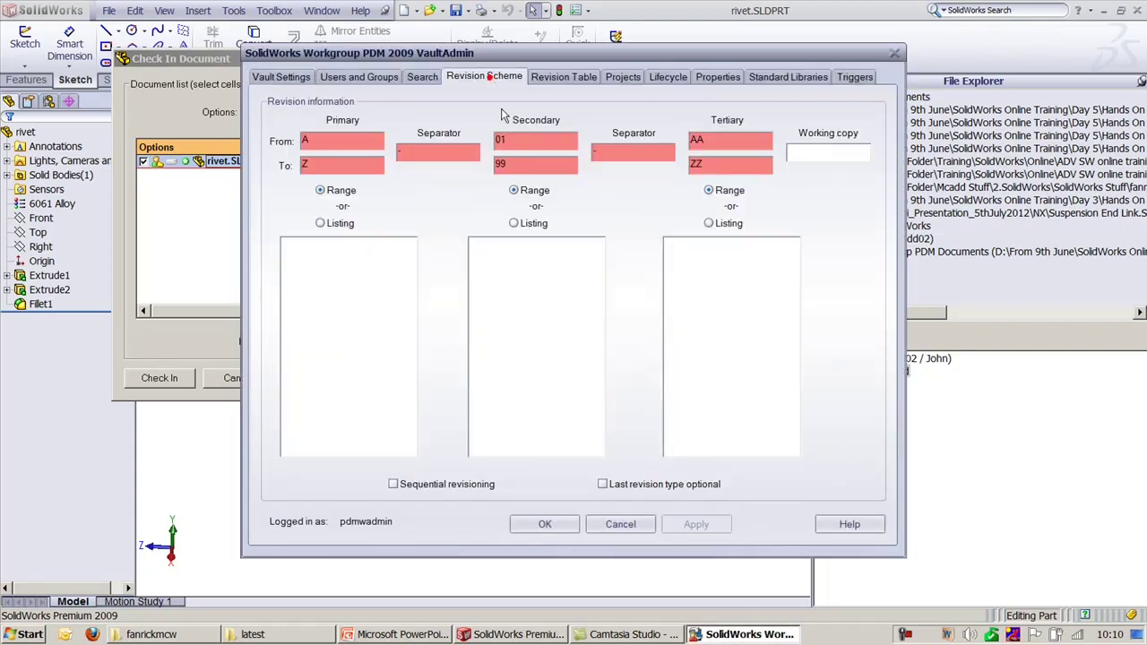
left_click(640, 151)
key("BackSpace")
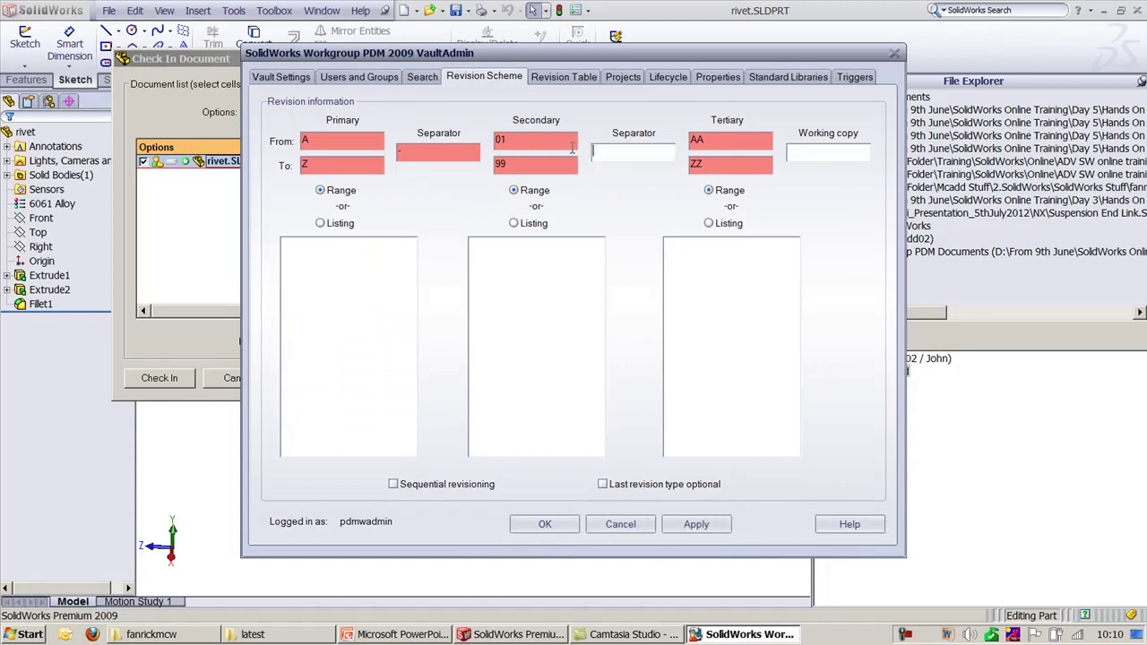
left_click(704, 525)
left_click(519, 526)
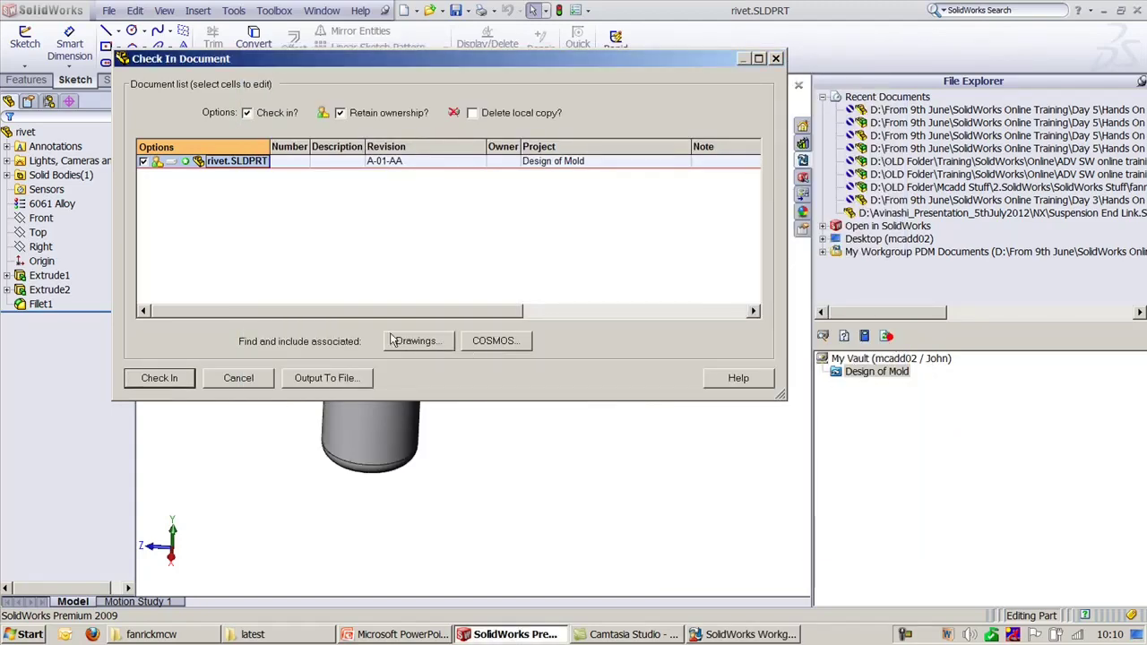
left_click(238, 377)
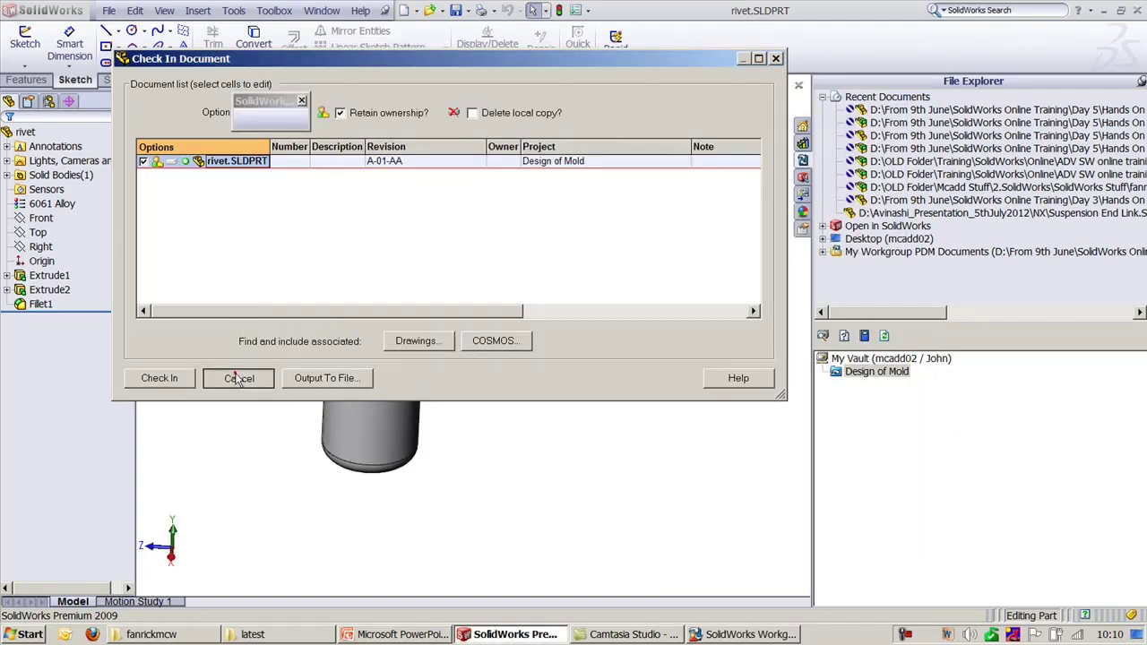
left_click(278, 118)
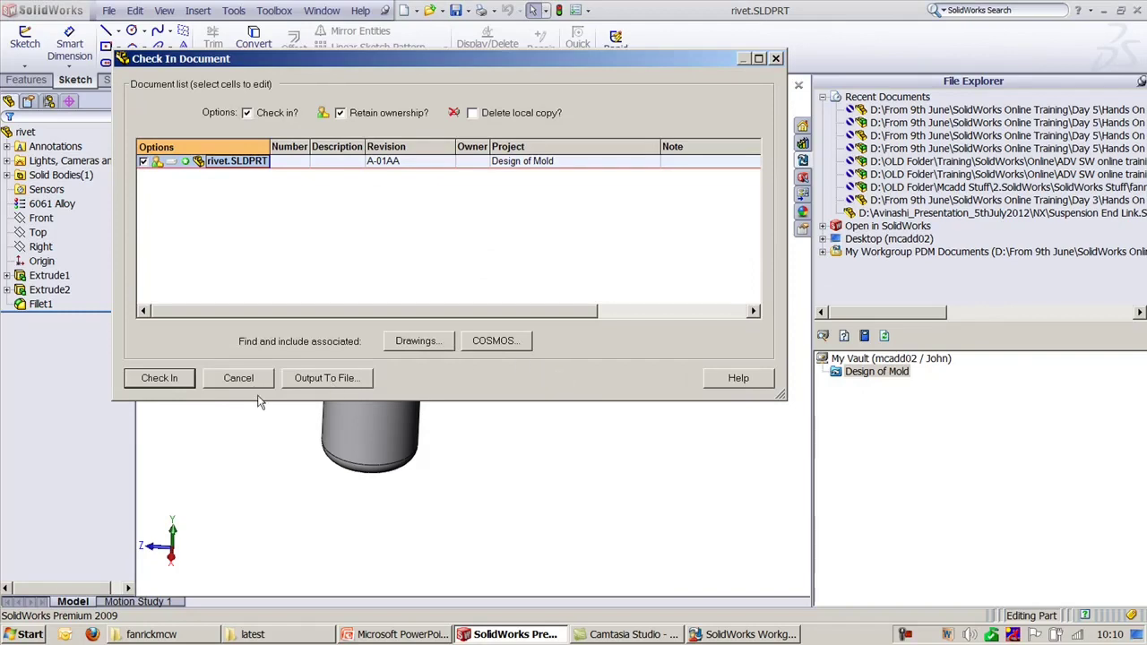
left_click(239, 378)
Step: Clear the tertiary AA and ZZ revision values, apply, and close VaultAdmin
left_click(744, 634)
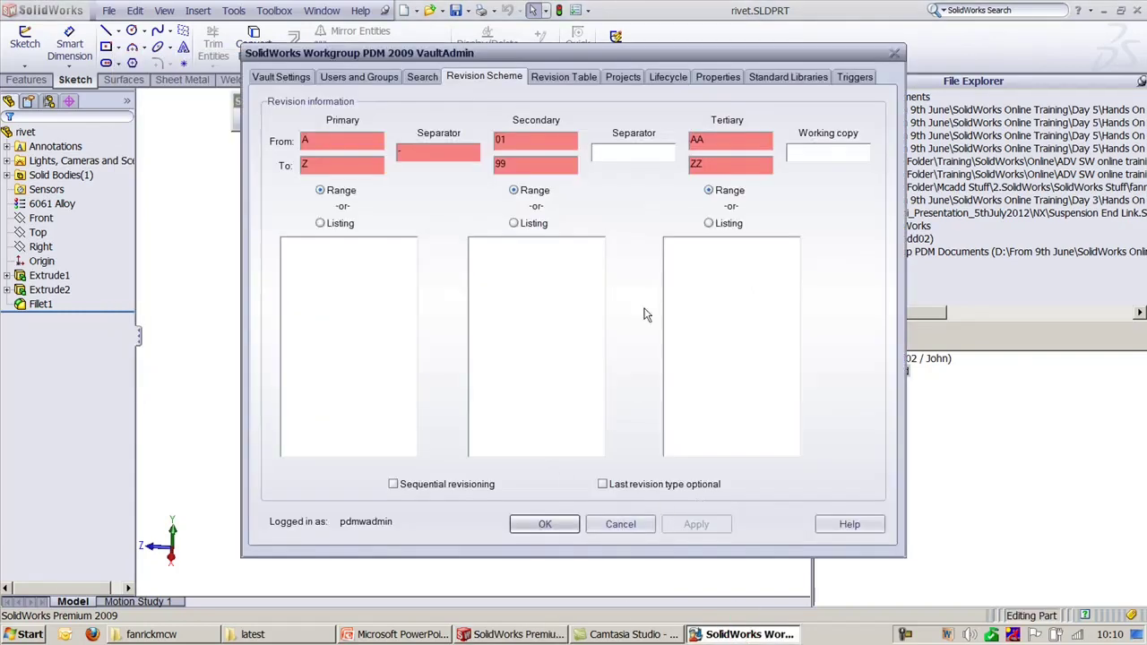
double_click(704, 141)
key("BackSpace")
double_click(704, 164)
key("BackSpace")
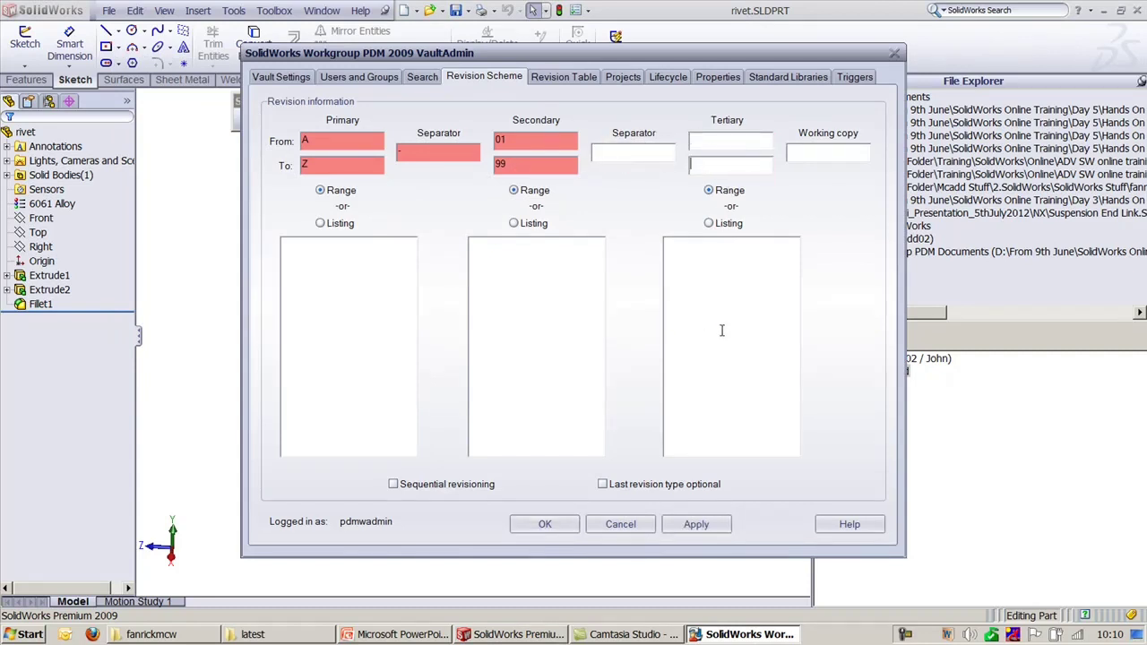
left_click(695, 524)
key("Return")
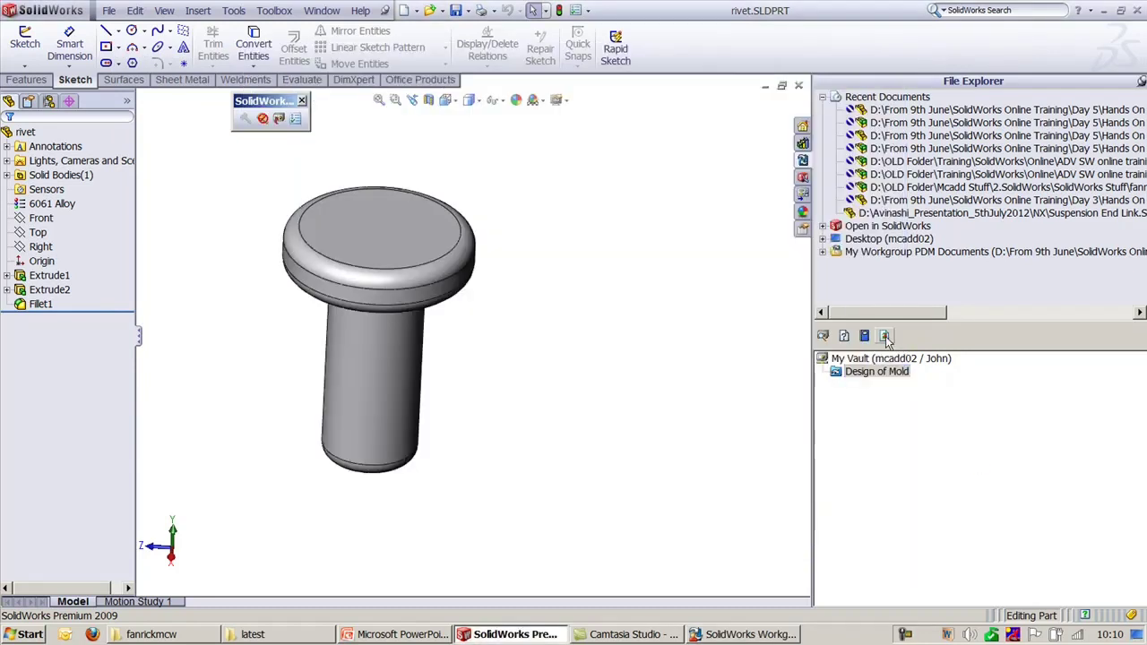
Step: Check rivet.SLDPRT into the Design of Mold project as revision A-01
left_click(277, 120)
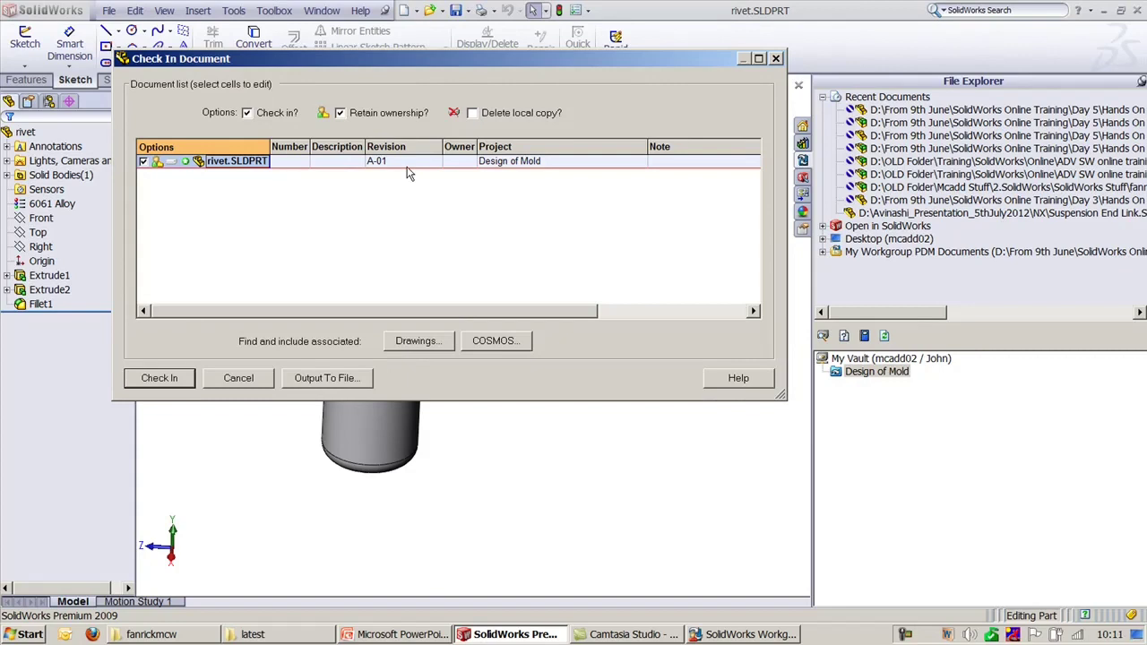
left_click(162, 380)
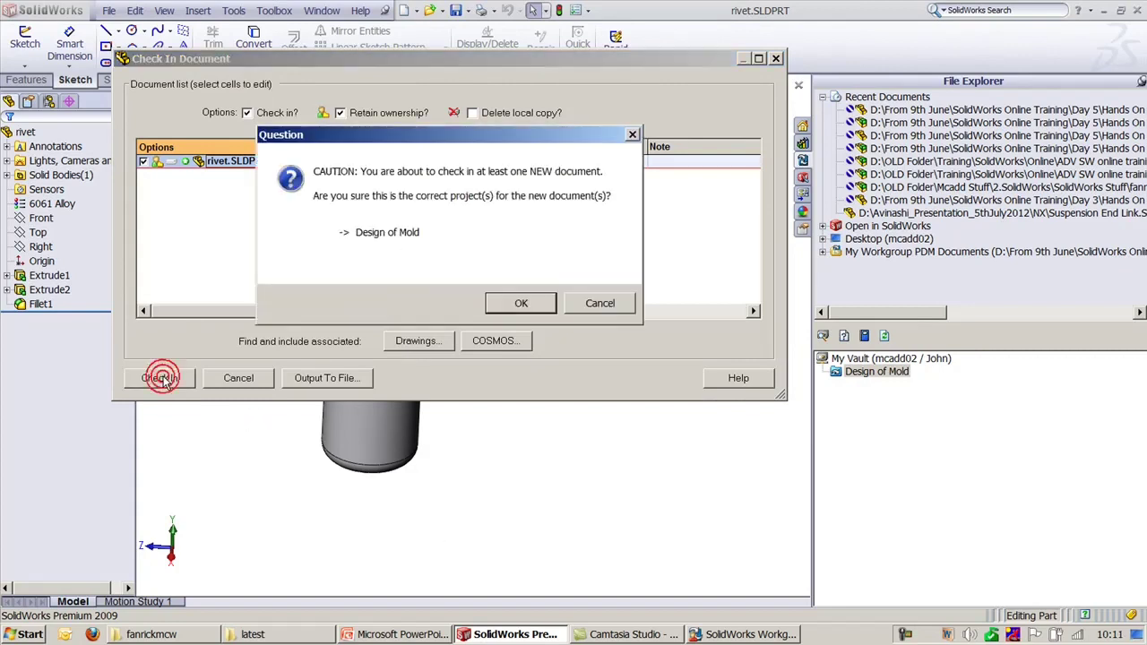
left_click(511, 305)
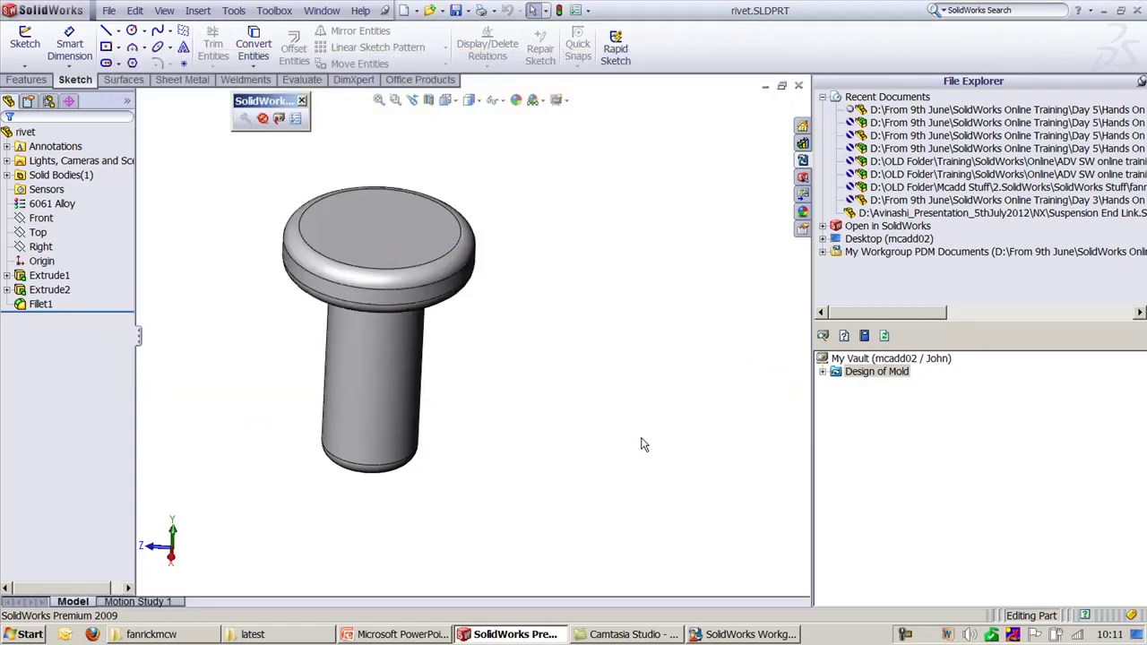
Step: Bump rivet.SLDPRT's revision by specifying a custom value, changing A-02 to F-02
double_click(835, 371)
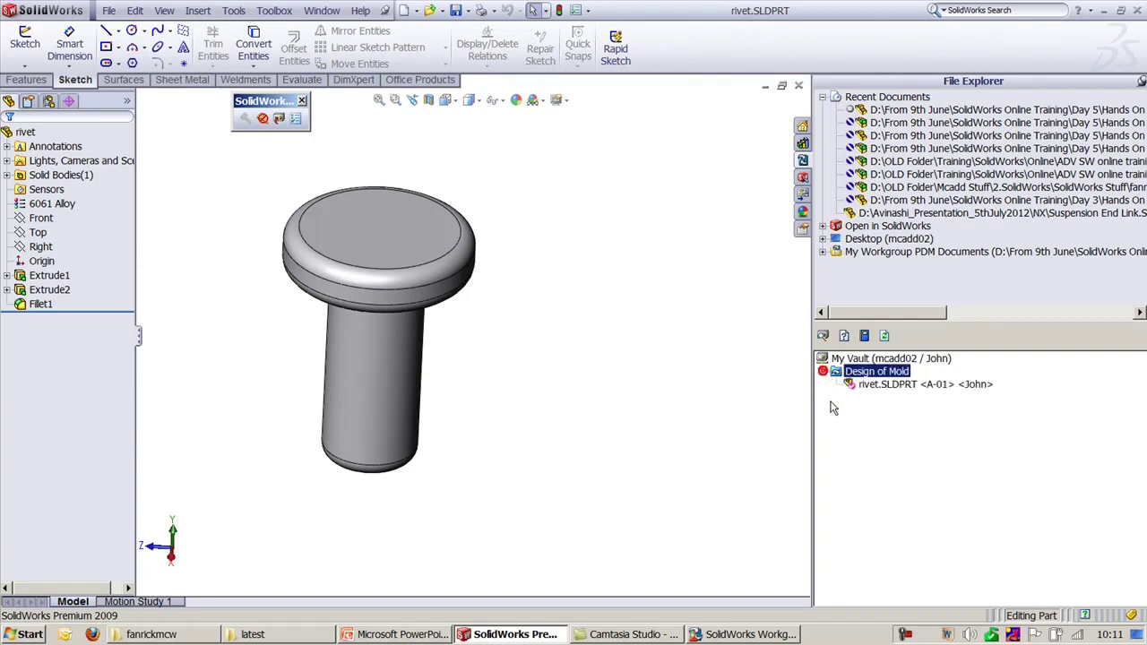
left_click(923, 385)
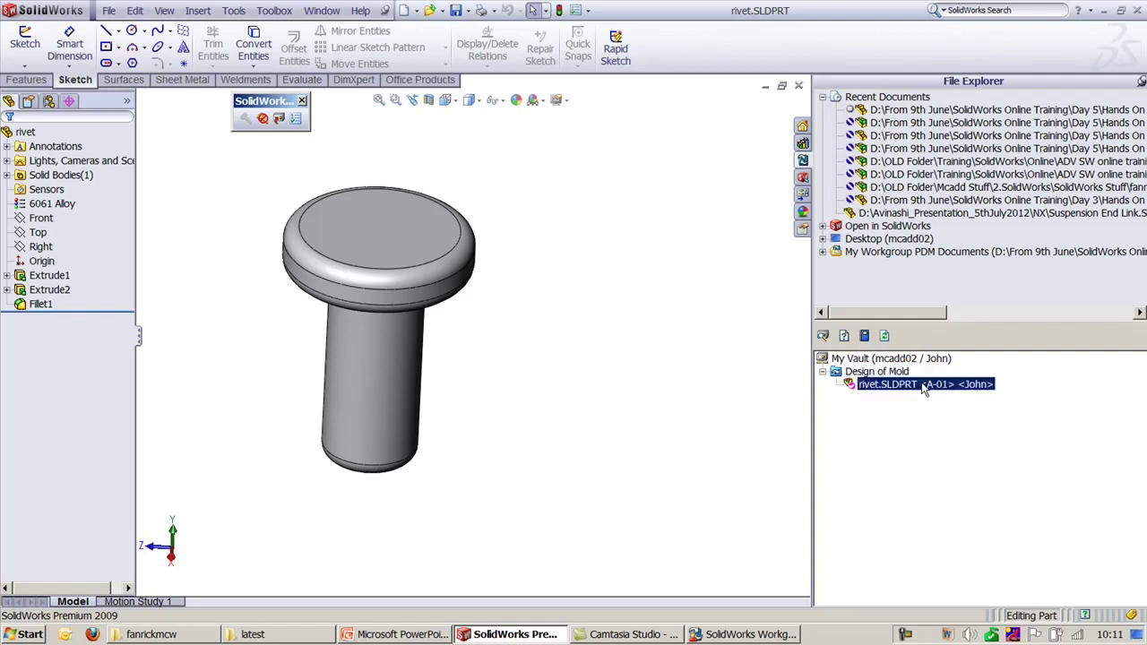
right_click(923, 385)
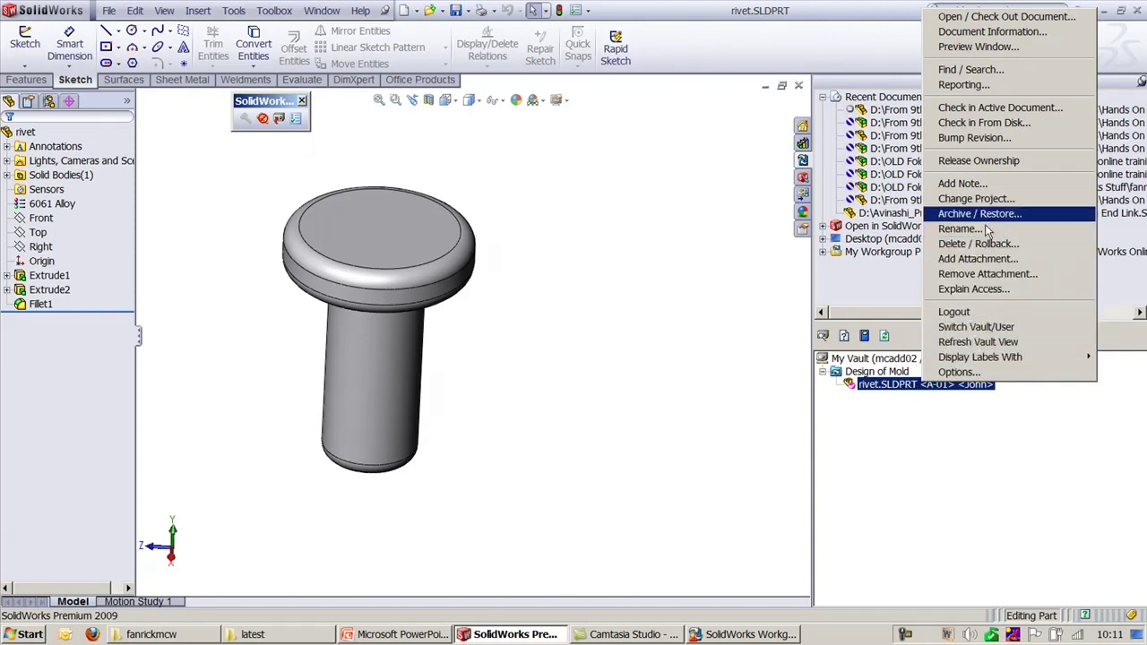
left_click(988, 139)
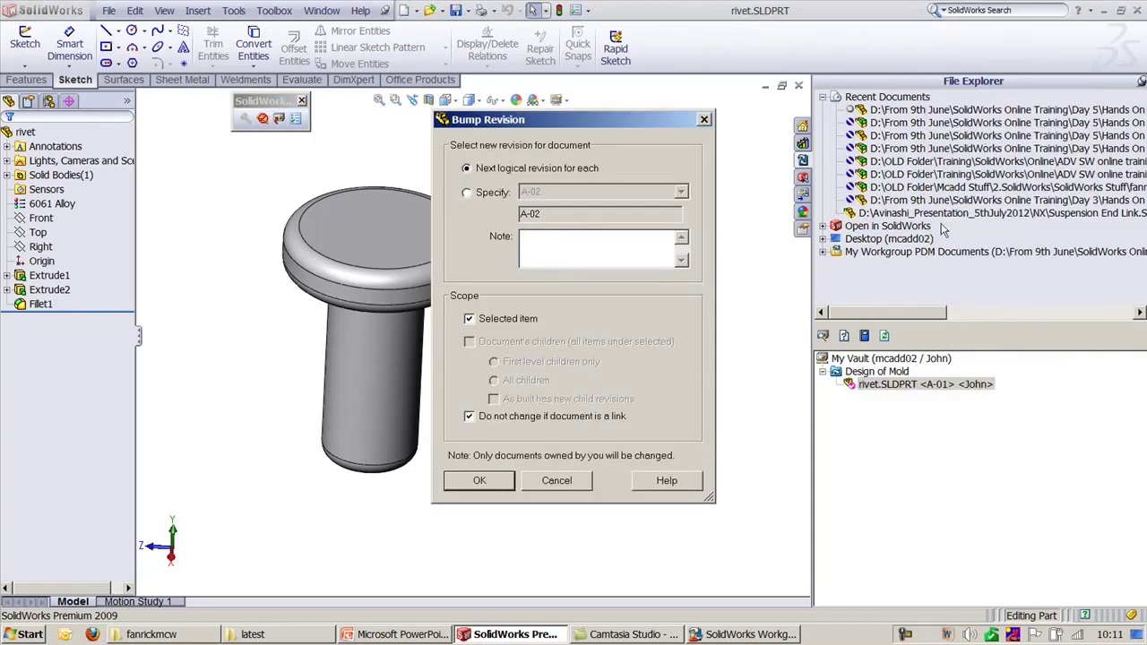
left_click(466, 192)
left_click(591, 192)
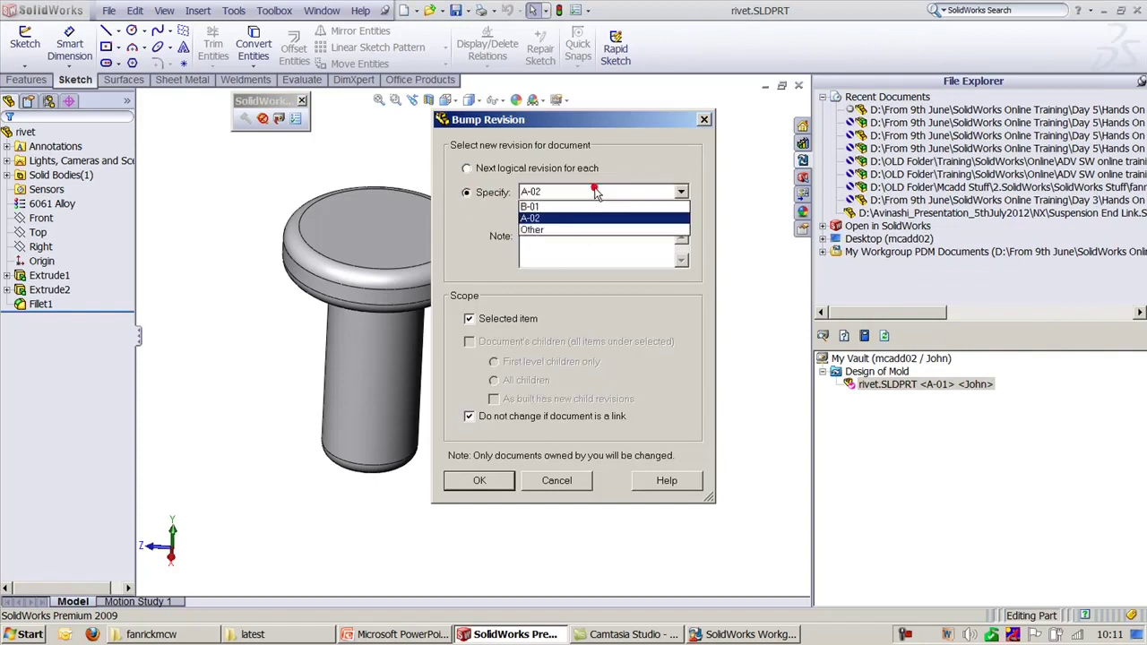
left_click(589, 192)
left_click(587, 193)
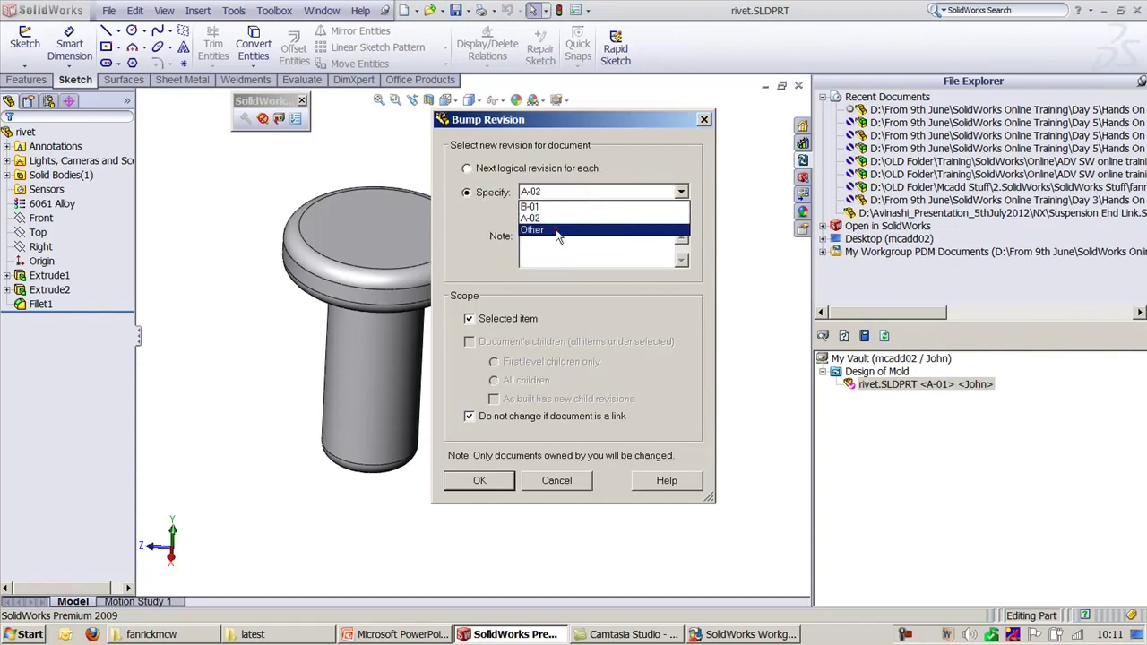
left_click(557, 232)
left_click(528, 212)
key("BackSpace")
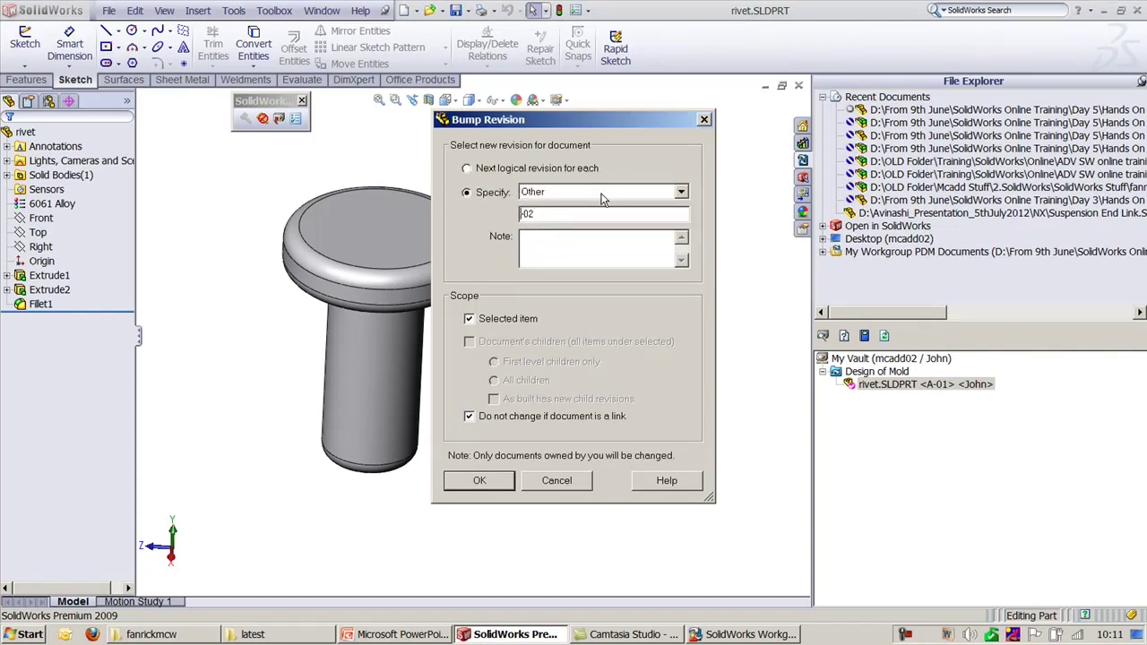
type("F")
left_click(484, 482)
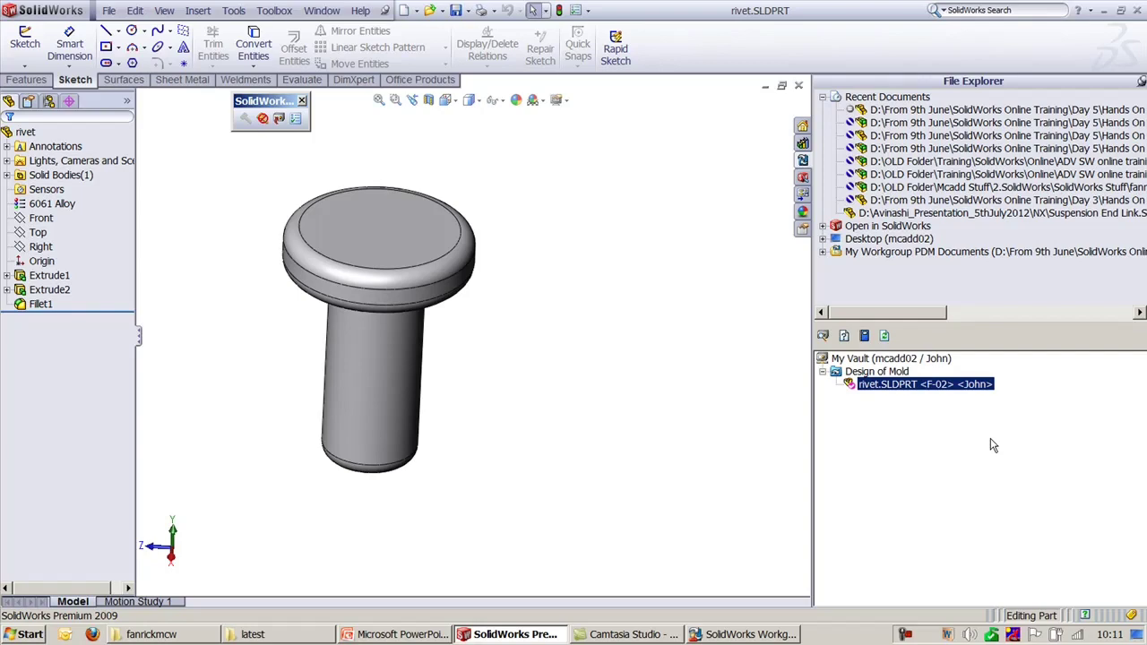
Step: View VaultAdmin's general settings, then return to SolidWorks in trimetric view
left_click(749, 634)
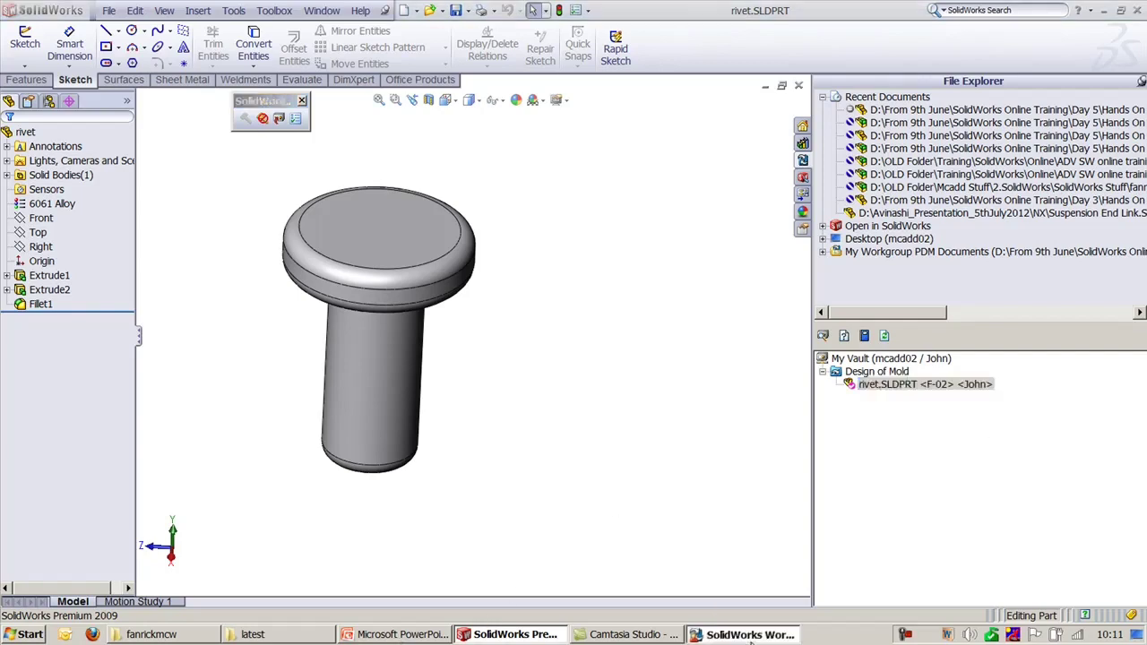
left_click(296, 77)
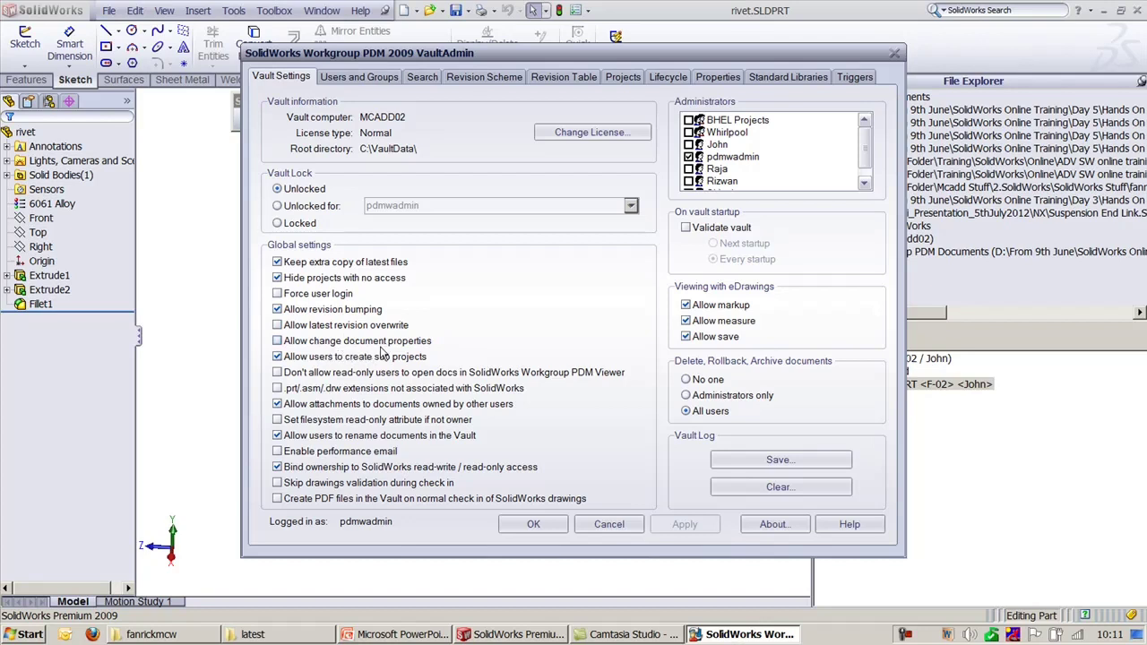
left_click(978, 475)
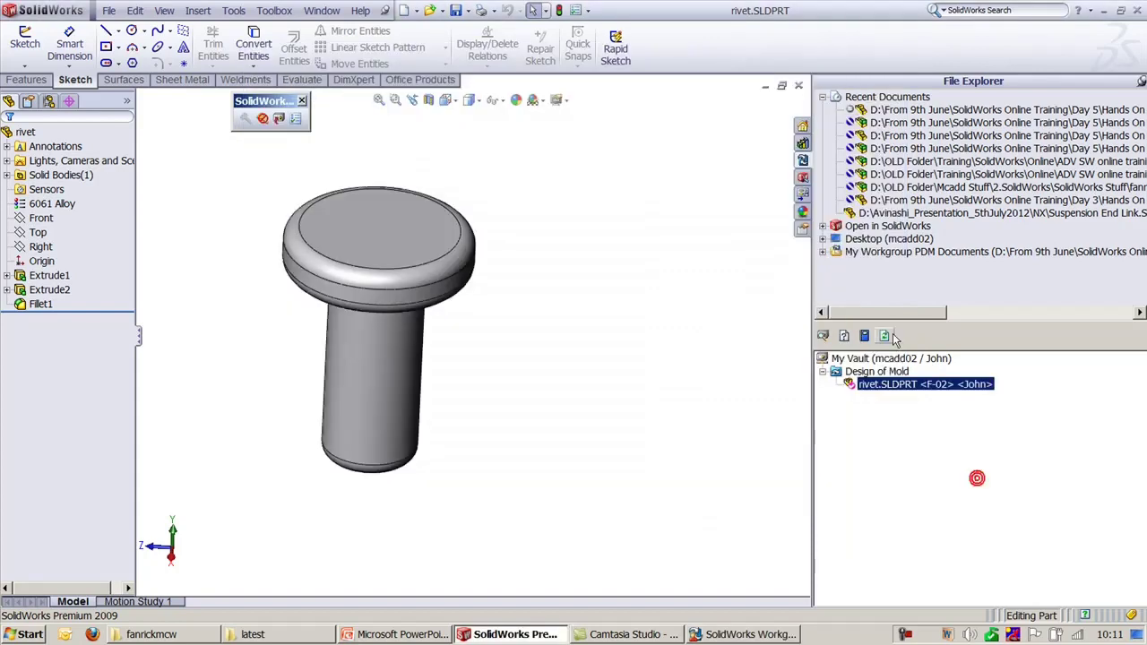
key("ctrl+7")
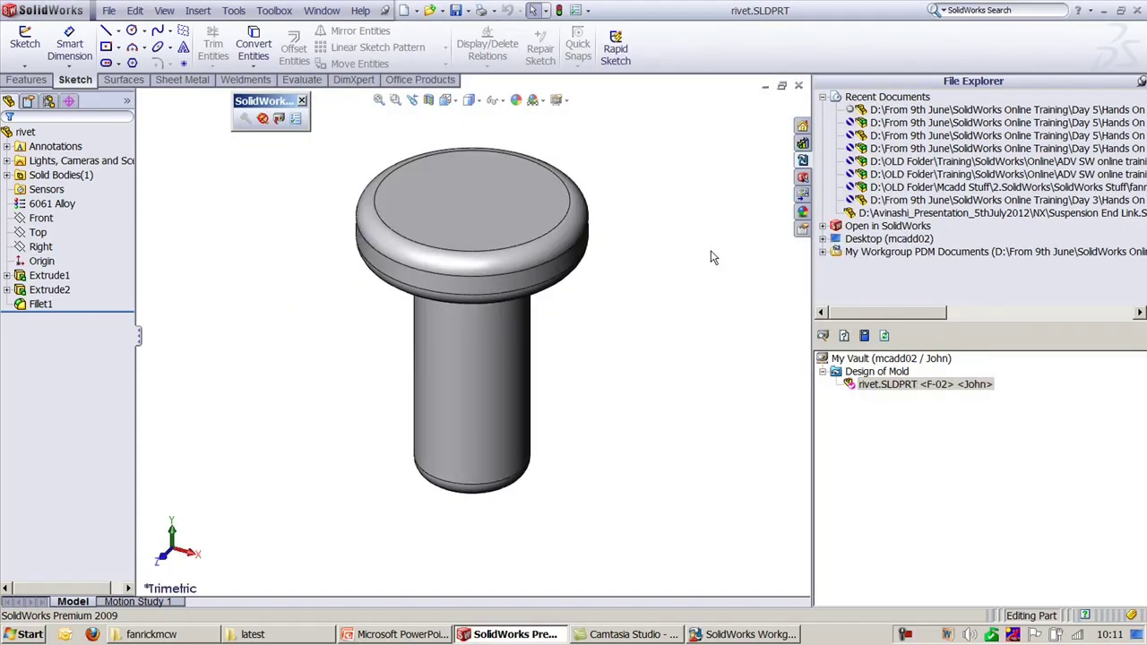
Step: Try editing the rivet's Description and Number properties, dismissing the not-allowed warnings, and close Document Information
right_click(886, 387)
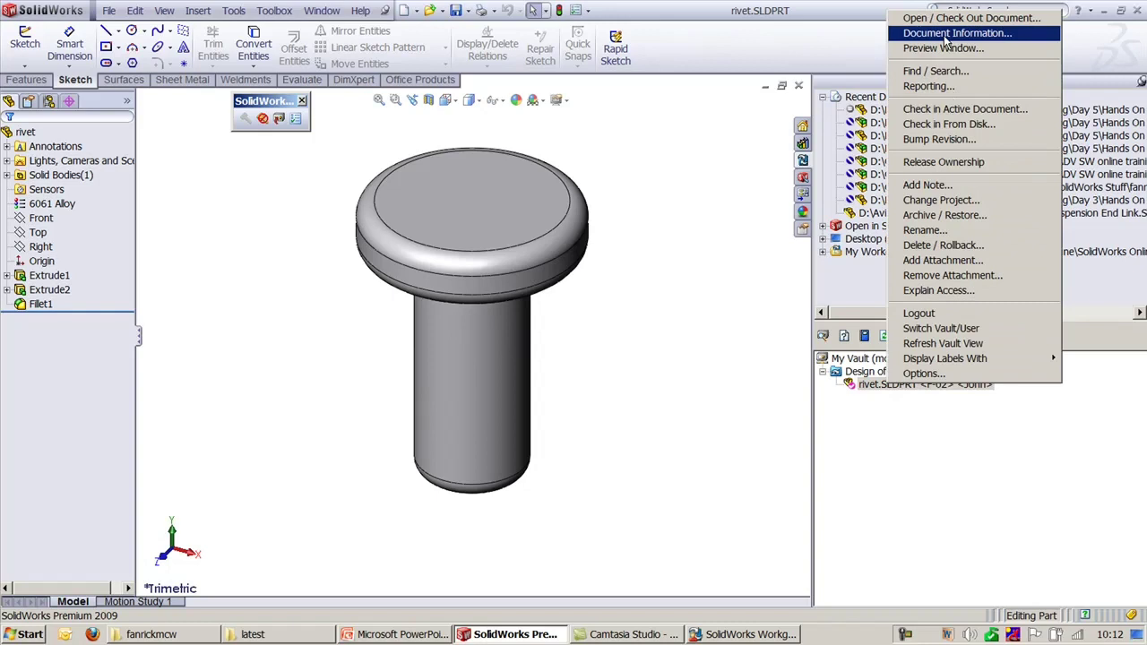
left_click(944, 36)
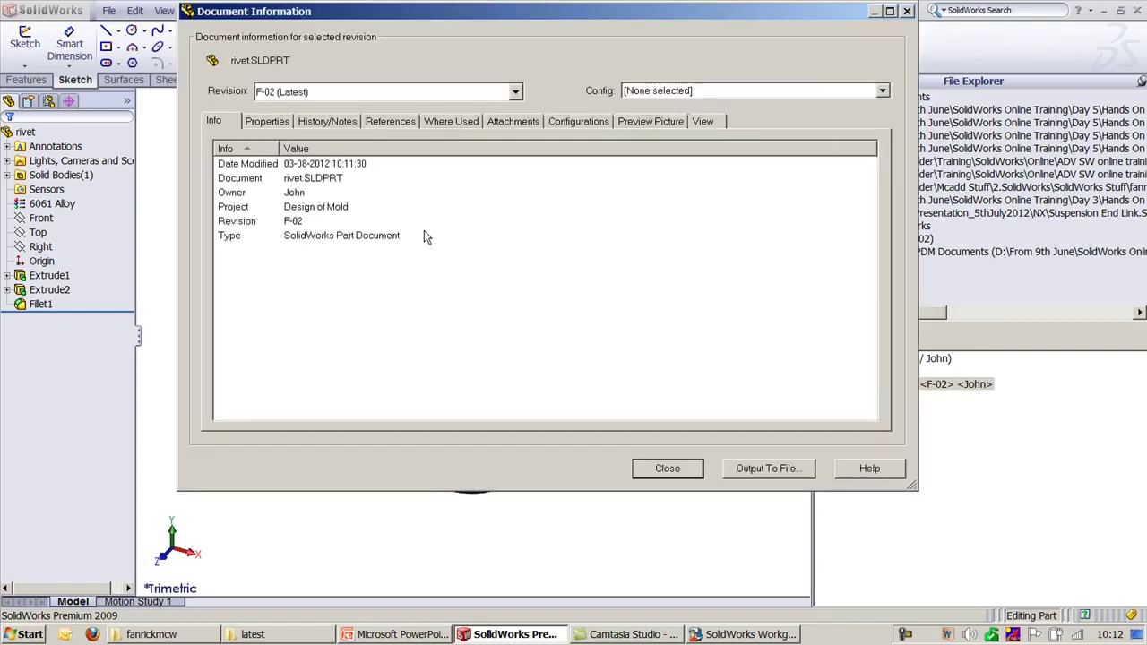
left_click(270, 122)
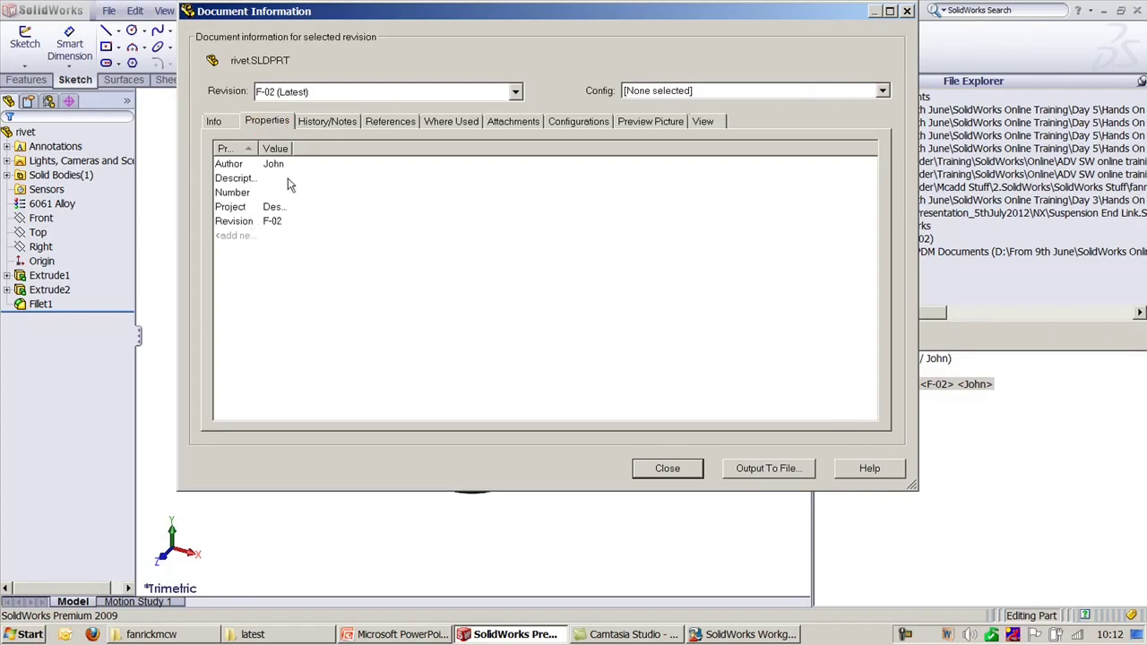
left_click_drag(259, 148, 319, 149)
left_click(237, 182)
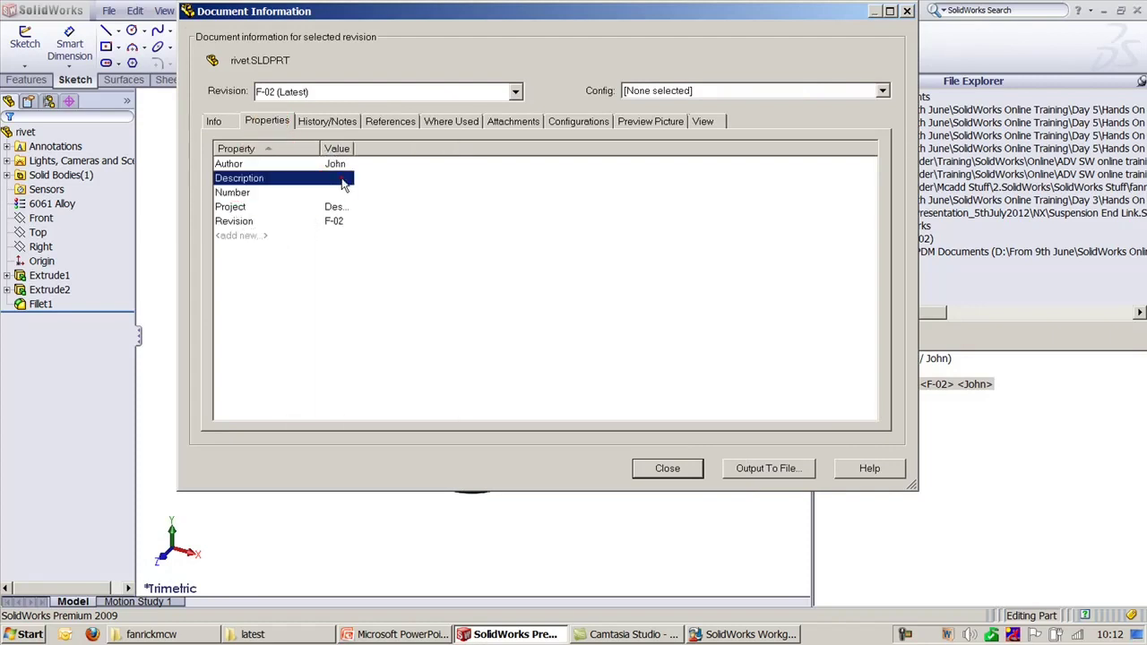
left_click(341, 178)
left_click(691, 301)
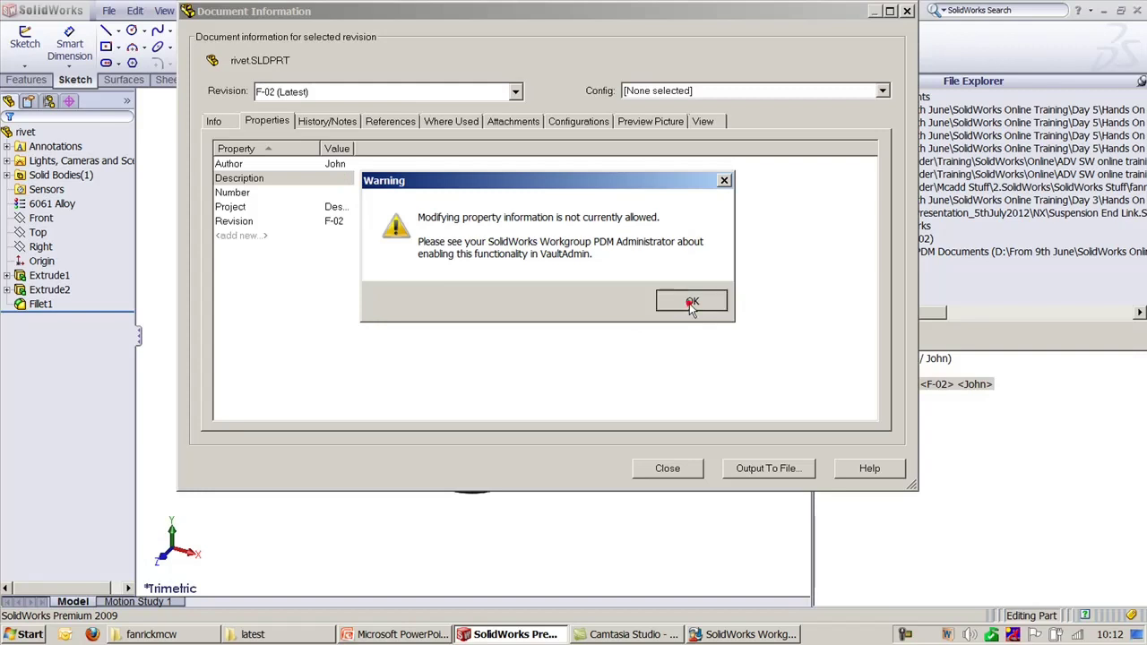
left_click(686, 298)
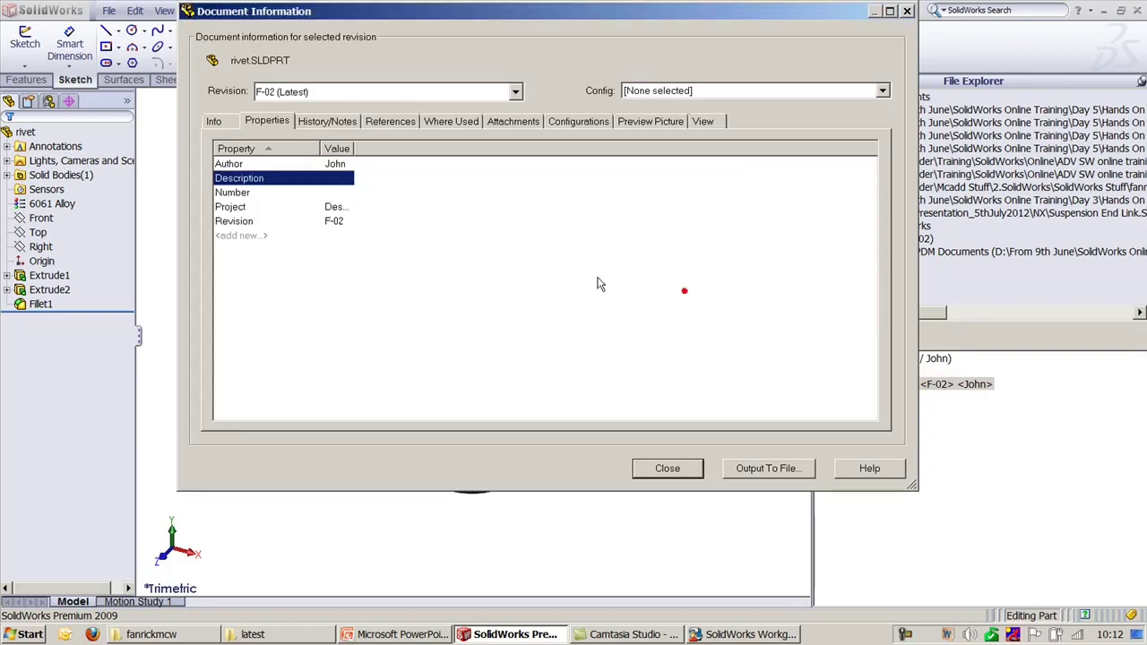
left_click(331, 192)
left_click(685, 301)
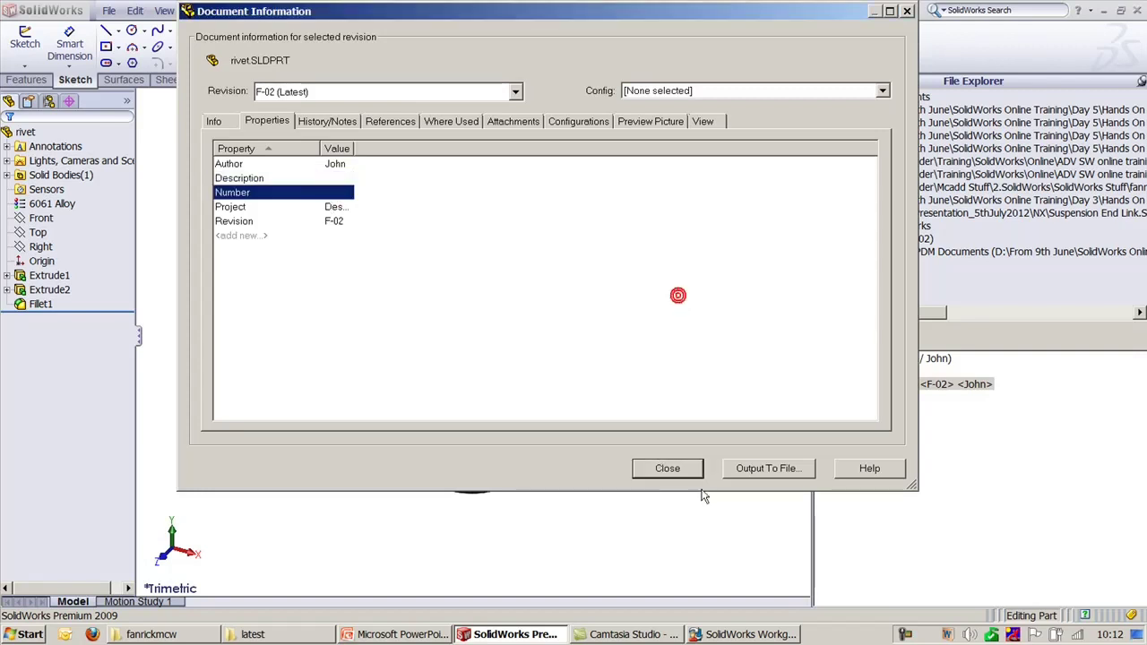
left_click(666, 468)
left_click(740, 635)
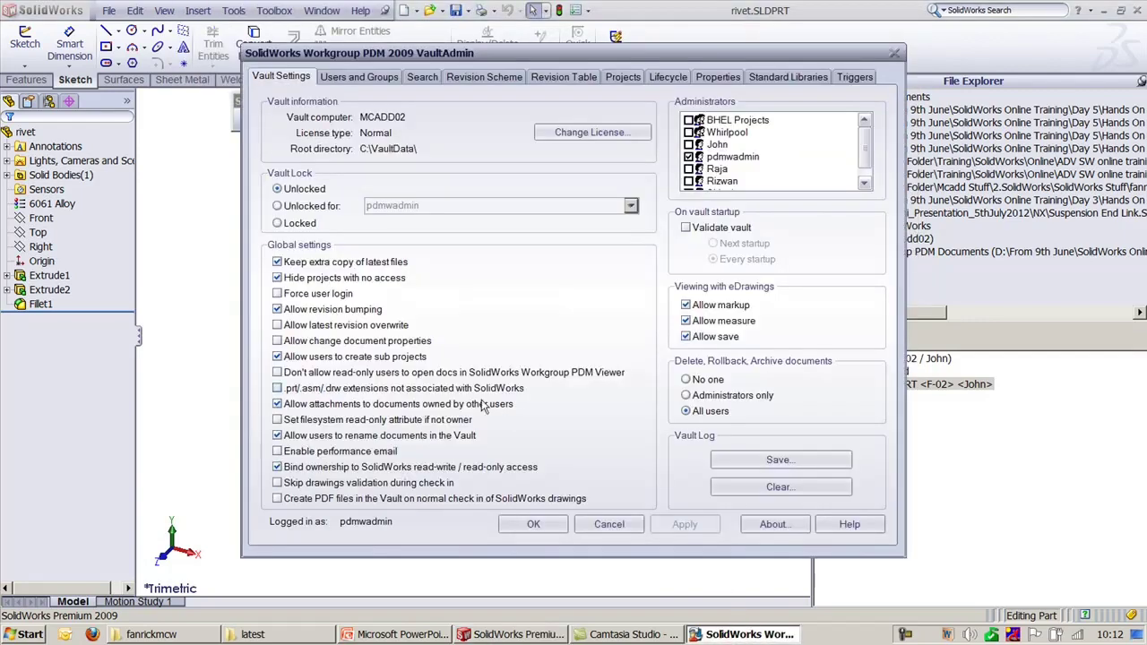
Step: Enable 'Allow change document properties' in VaultAdmin and apply it
left_click(305, 341)
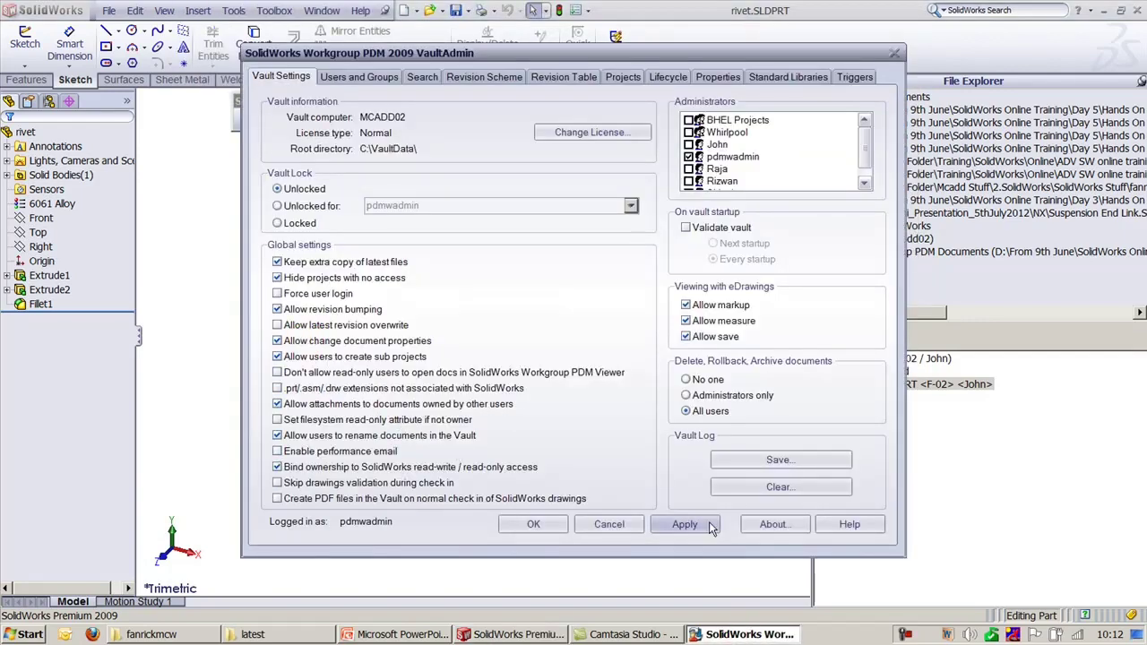
left_click(684, 524)
left_click(911, 518)
Step: Edit the rivet's Description and Number properties, cancelling each change, then close Document Information
right_click(925, 391)
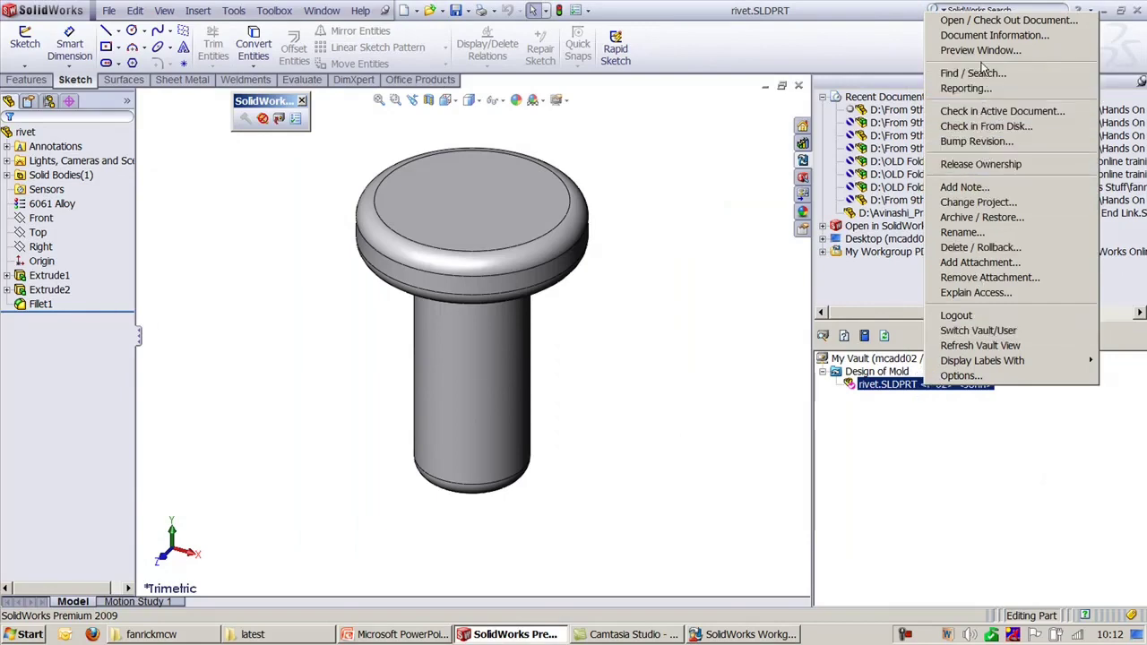
left_click(985, 34)
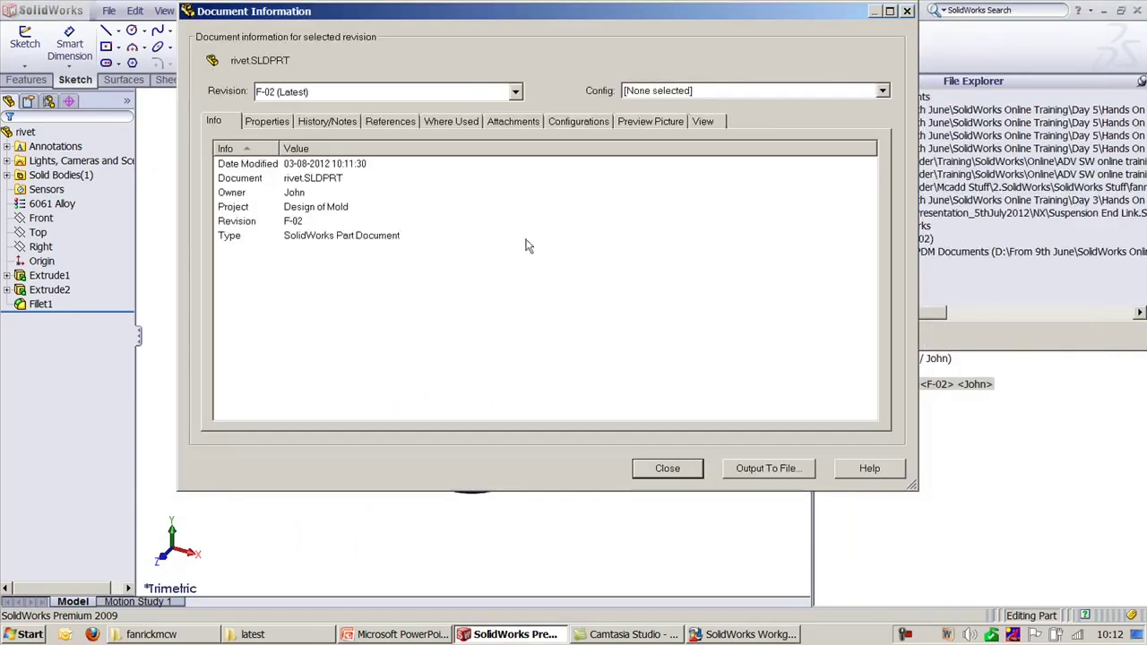
left_click(256, 120)
double_click(275, 182)
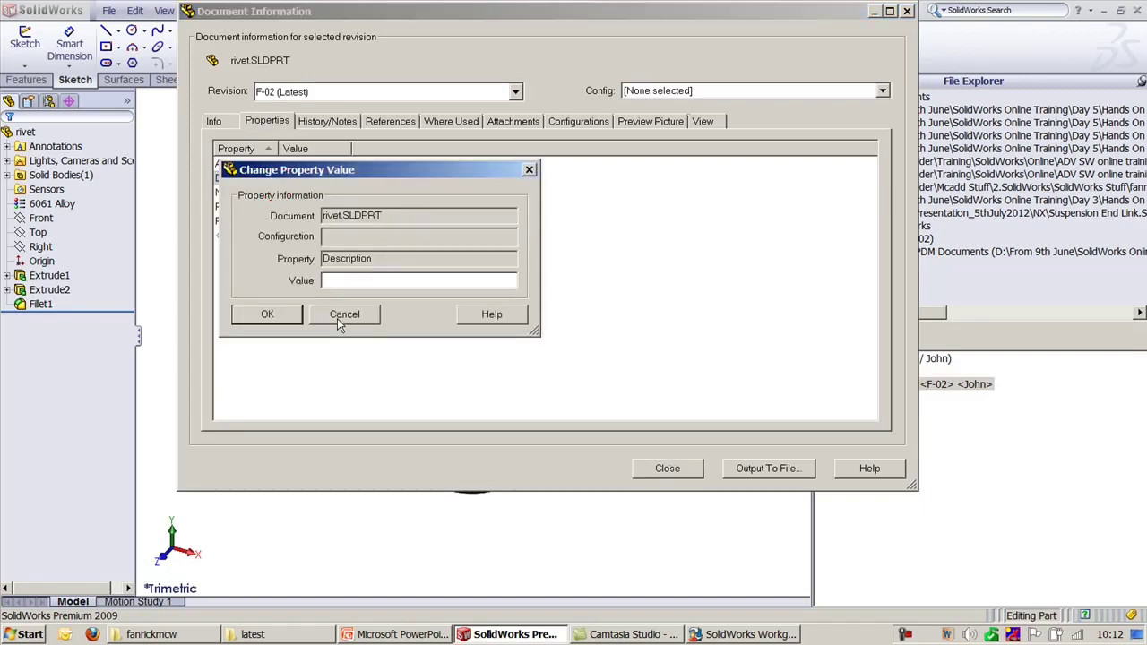
left_click(344, 314)
double_click(279, 191)
left_click(355, 315)
left_click(666, 468)
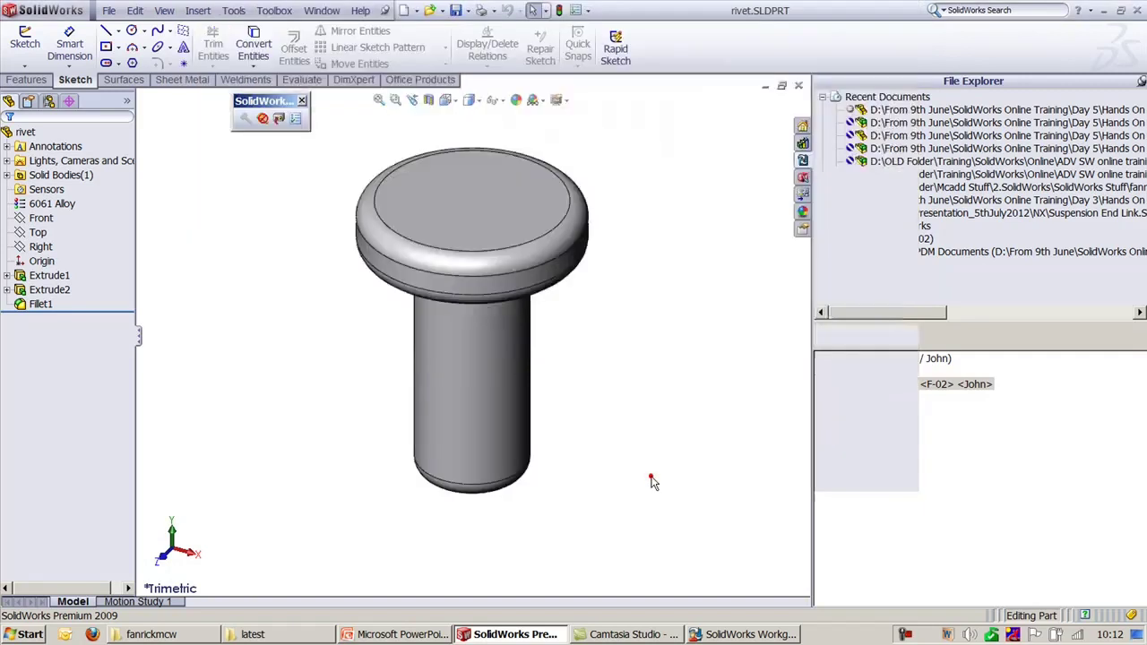
Step: Turn 'Allow change document properties' back off and apply it
left_click(752, 632)
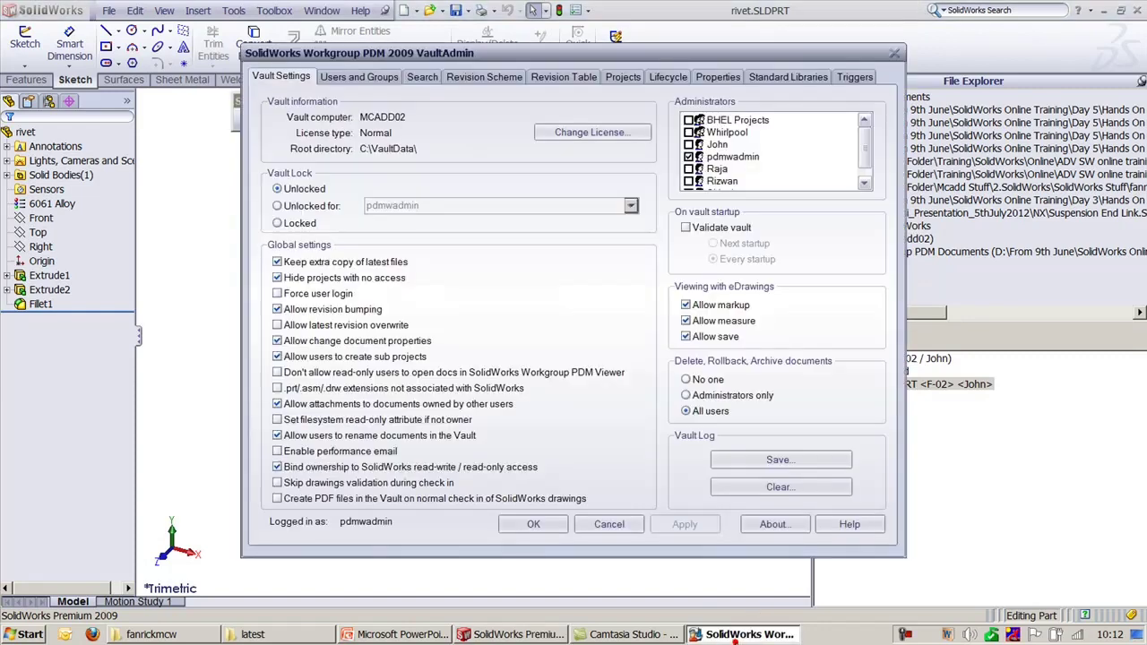
left_click(328, 342)
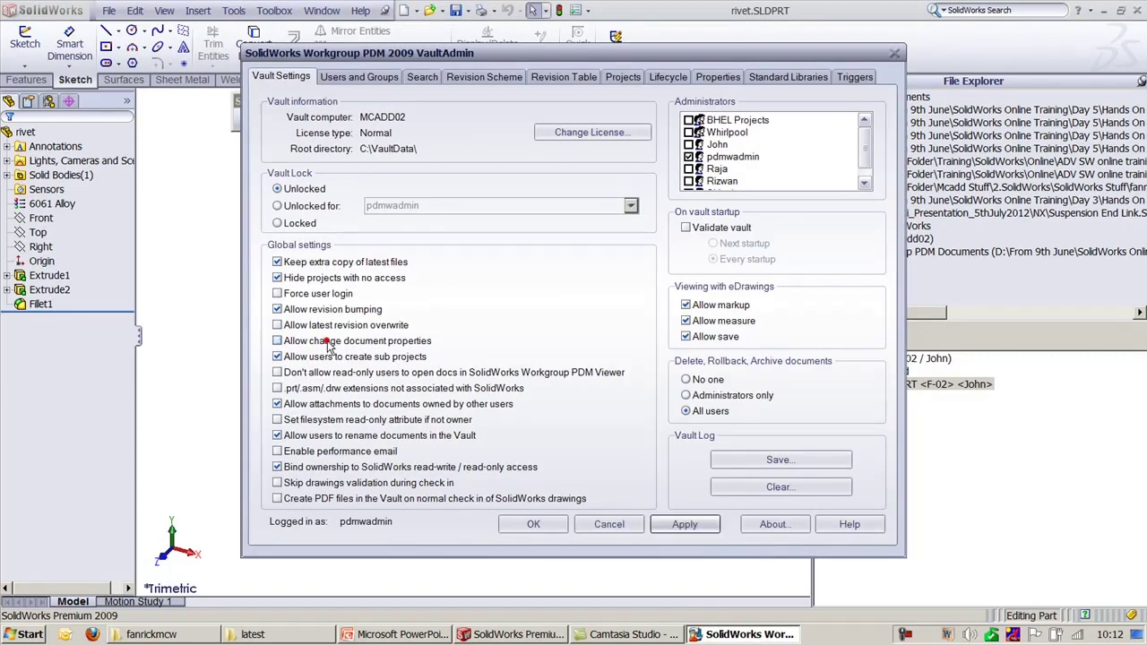
left_click(685, 524)
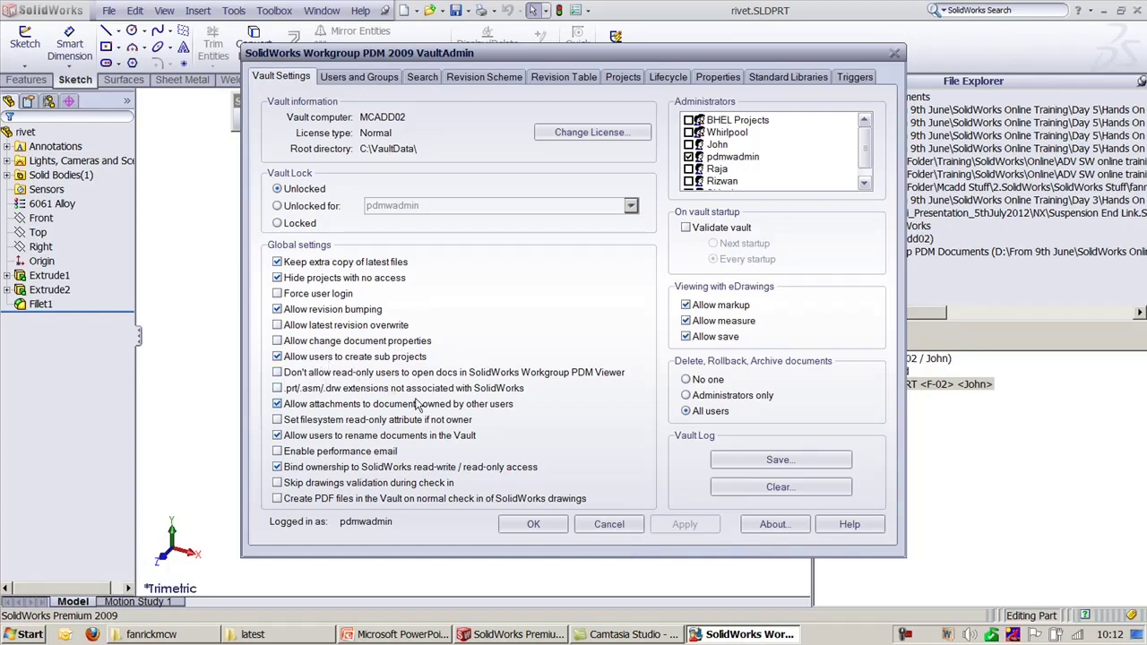
Step: Start a new root-level project in Projects settings, cancel it, and return to SolidWorks
left_click(623, 77)
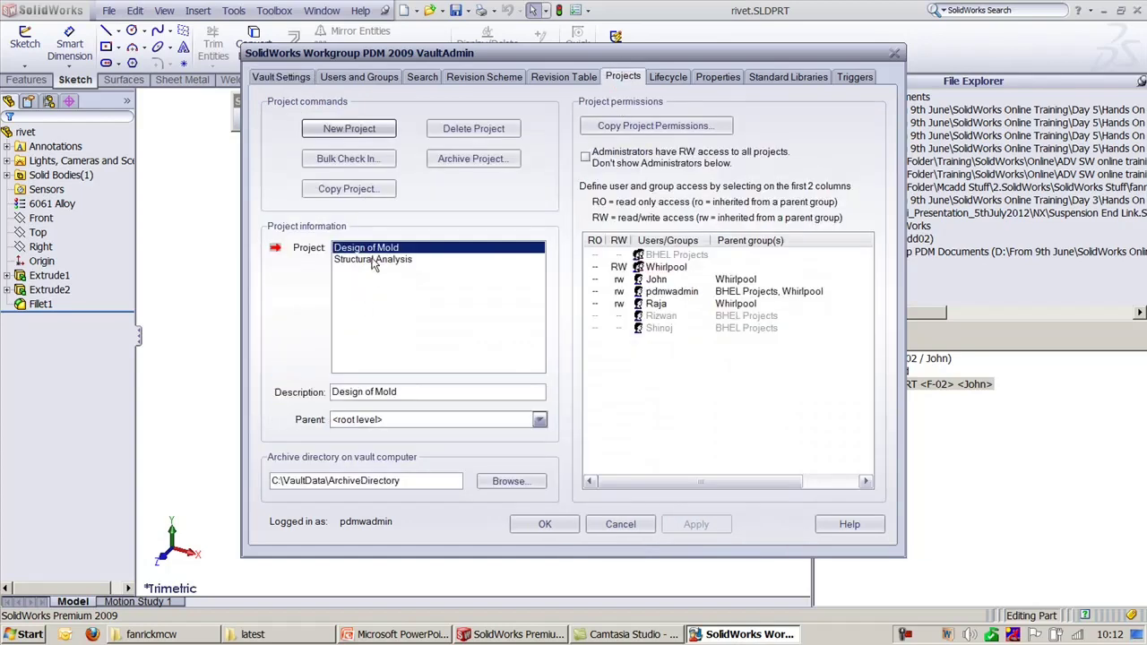
left_click(351, 128)
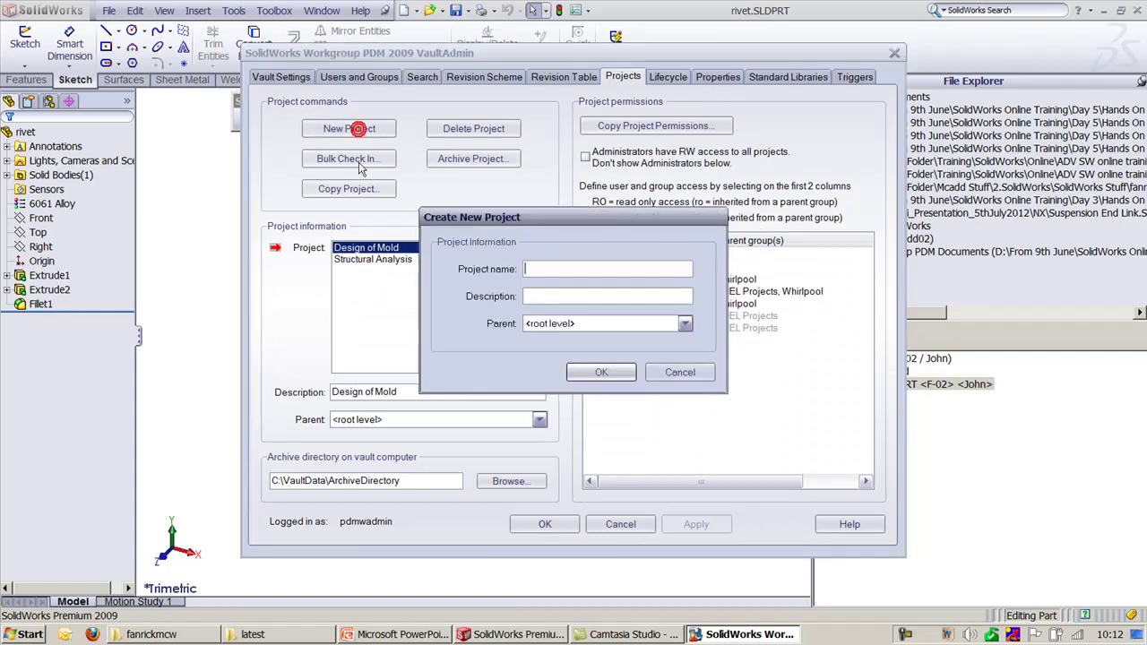
left_click(570, 326)
left_click(570, 337)
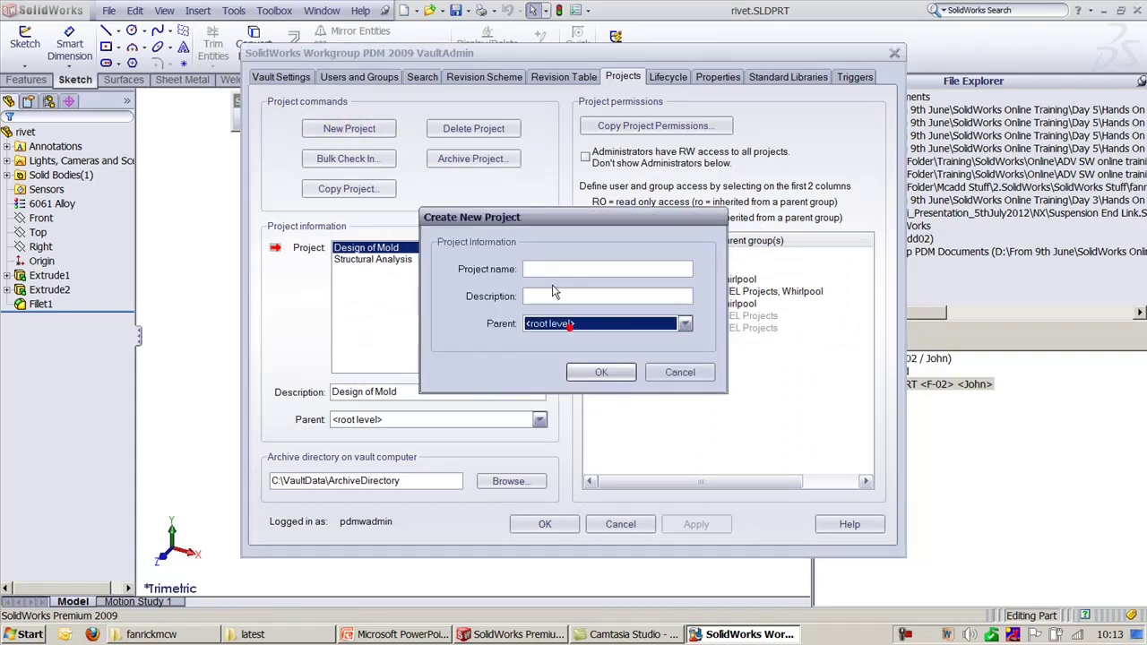
left_click(547, 269)
left_click(570, 324)
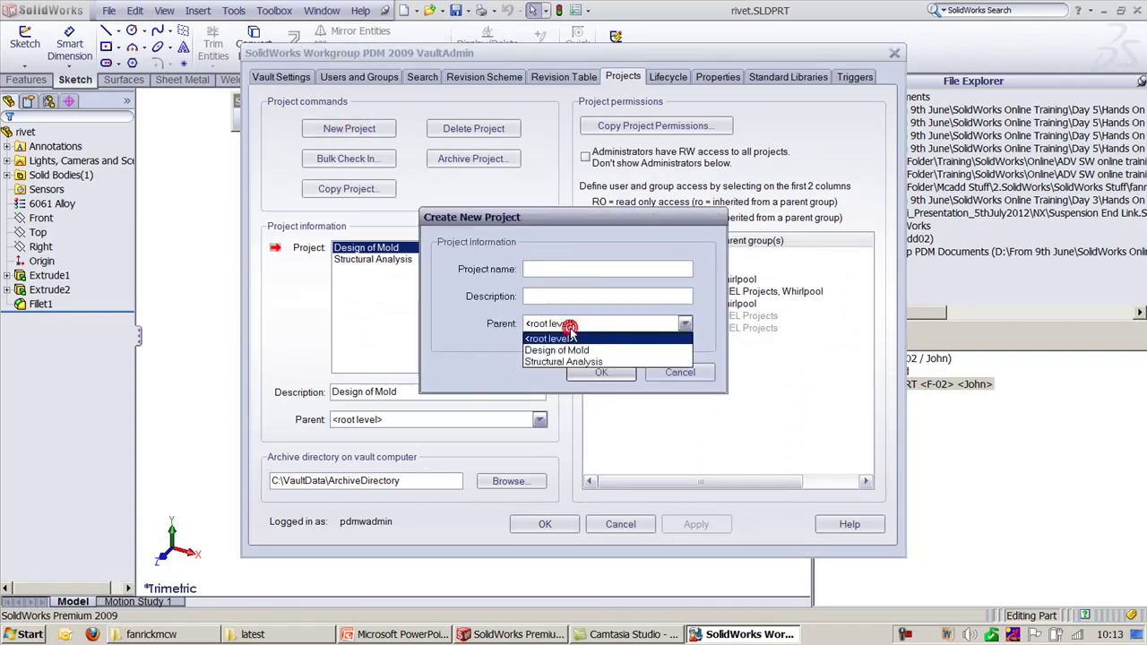
left_click(570, 328)
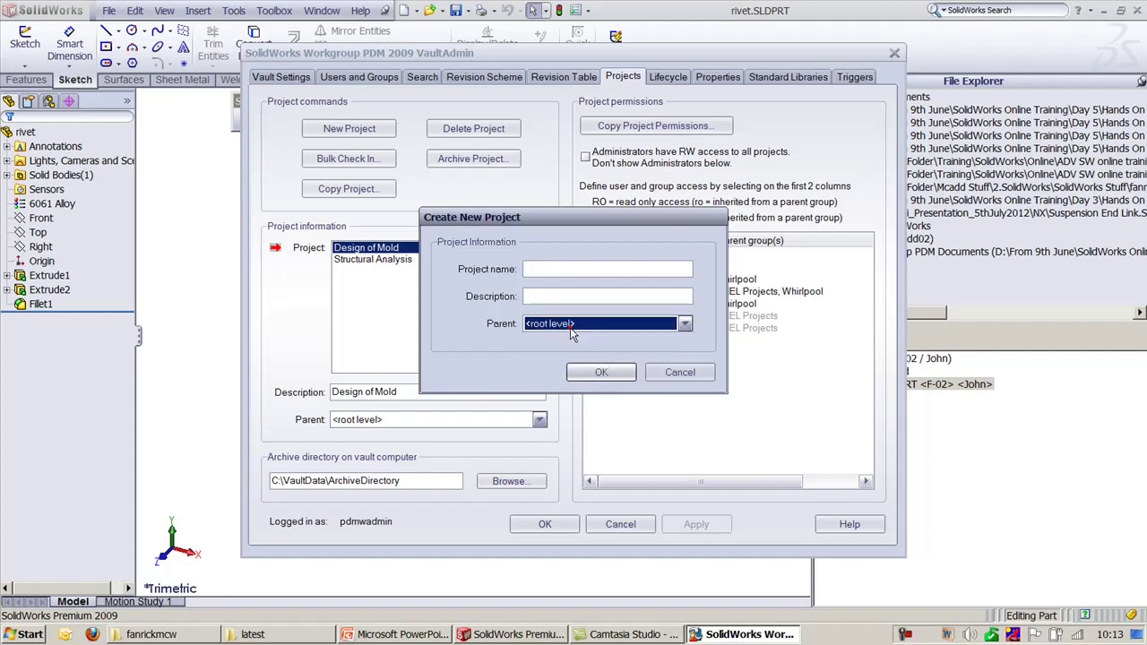
left_click(673, 373)
left_click(1003, 475)
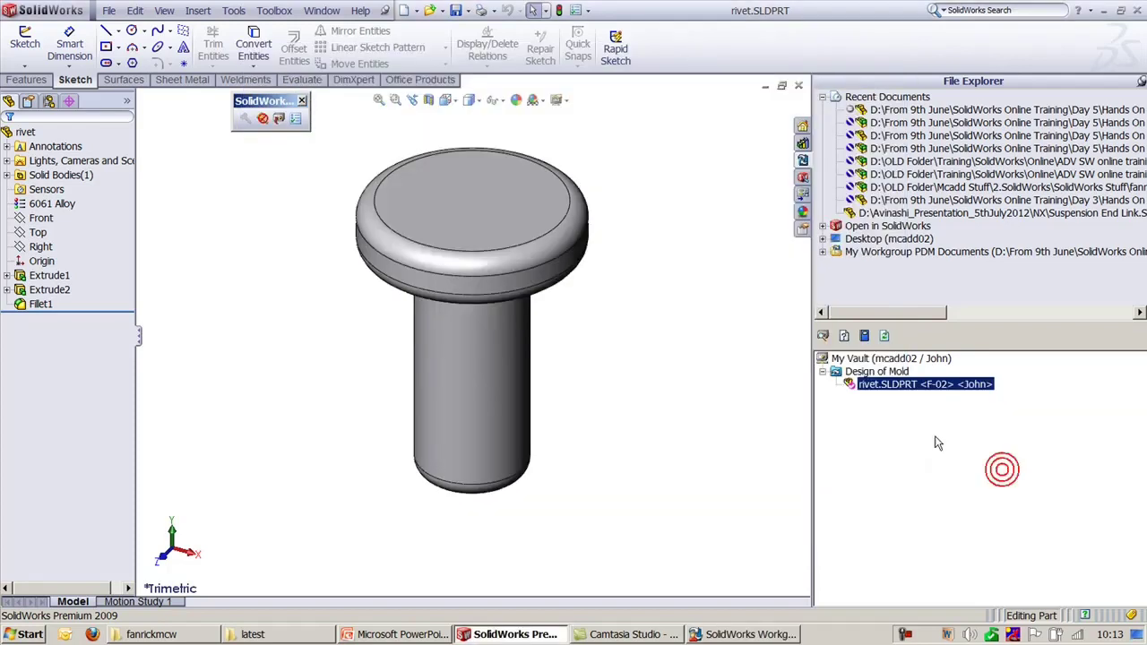
Step: Create the 'Plastic Components' subproject under Design of Mold, with a description
right_click(885, 373)
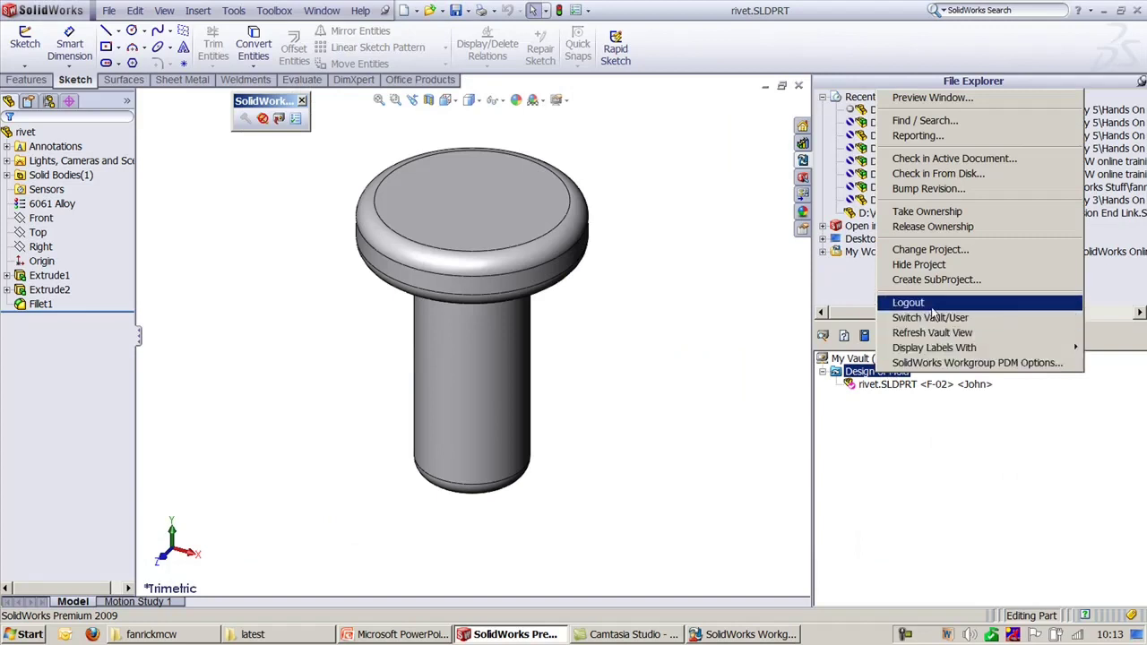
left_click(934, 280)
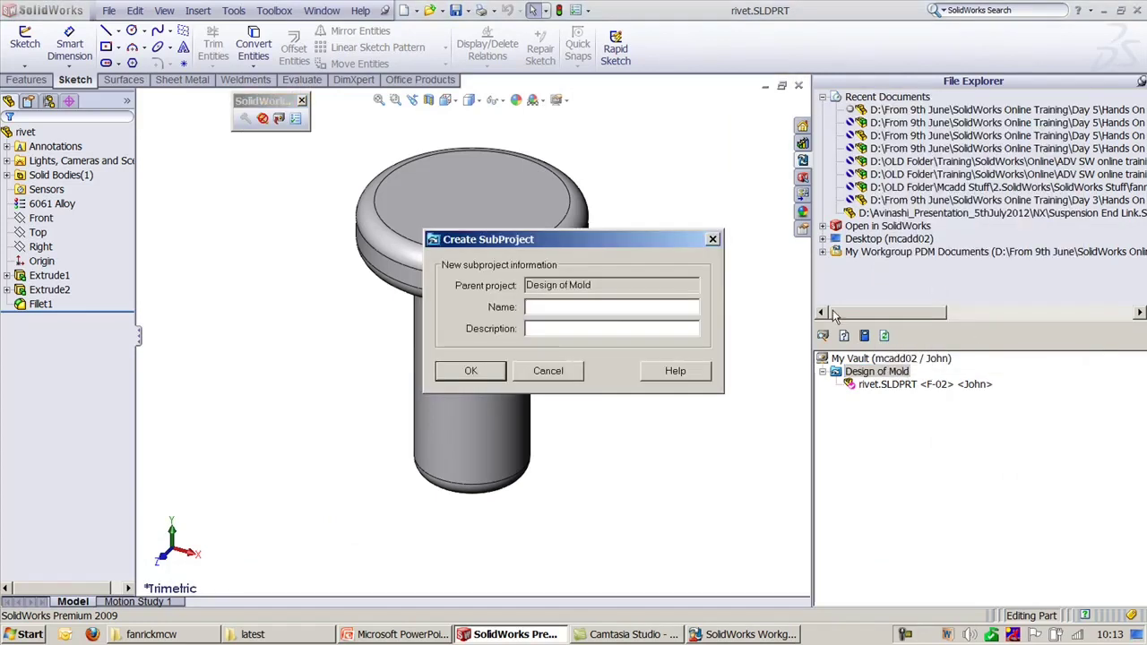
type("Plastic Components")
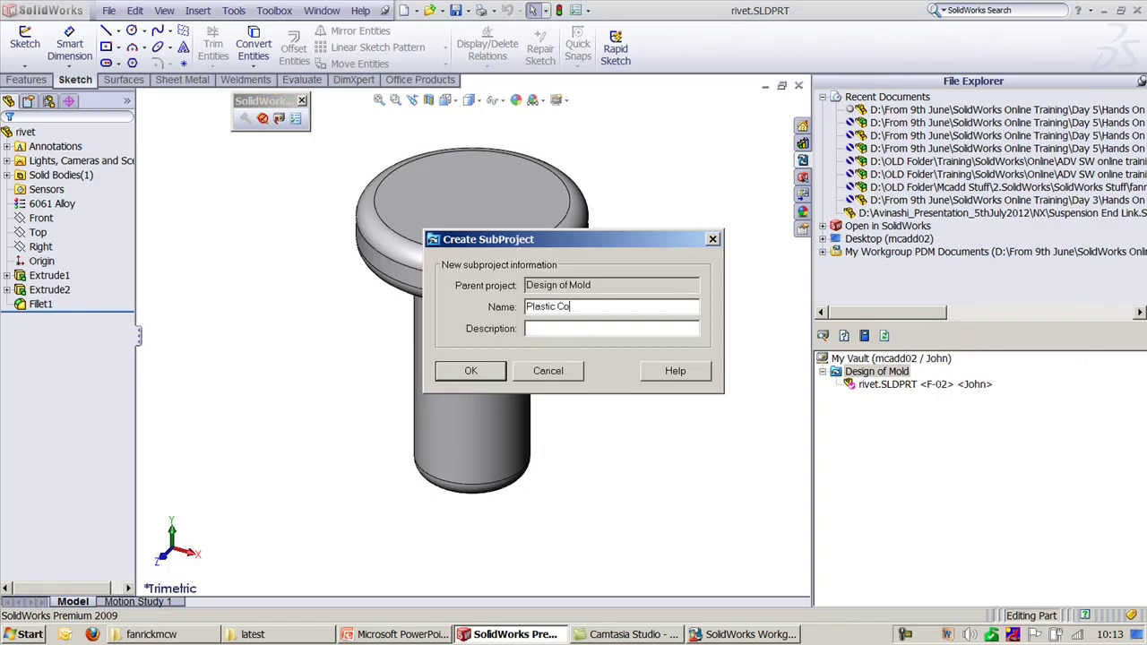
triple_click(617, 308)
left_click(564, 330)
type("Consumer")
left_click(481, 372)
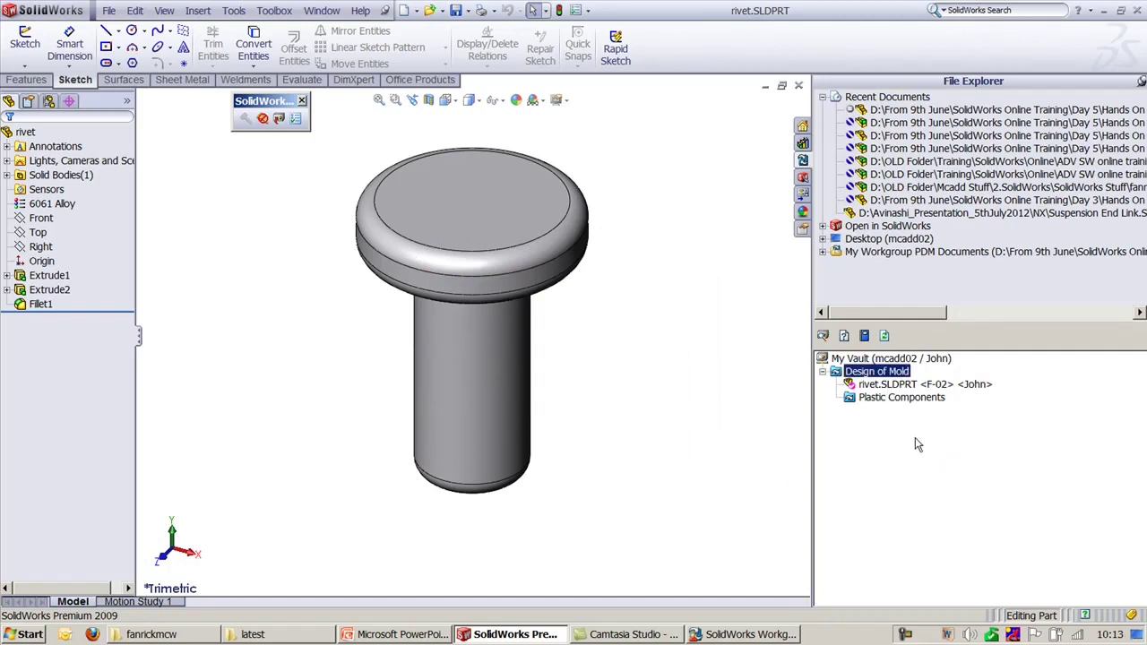
Step: In VaultAdmin's vault settings, uncheck Allow users to create sub projects and apply
left_click(743, 634)
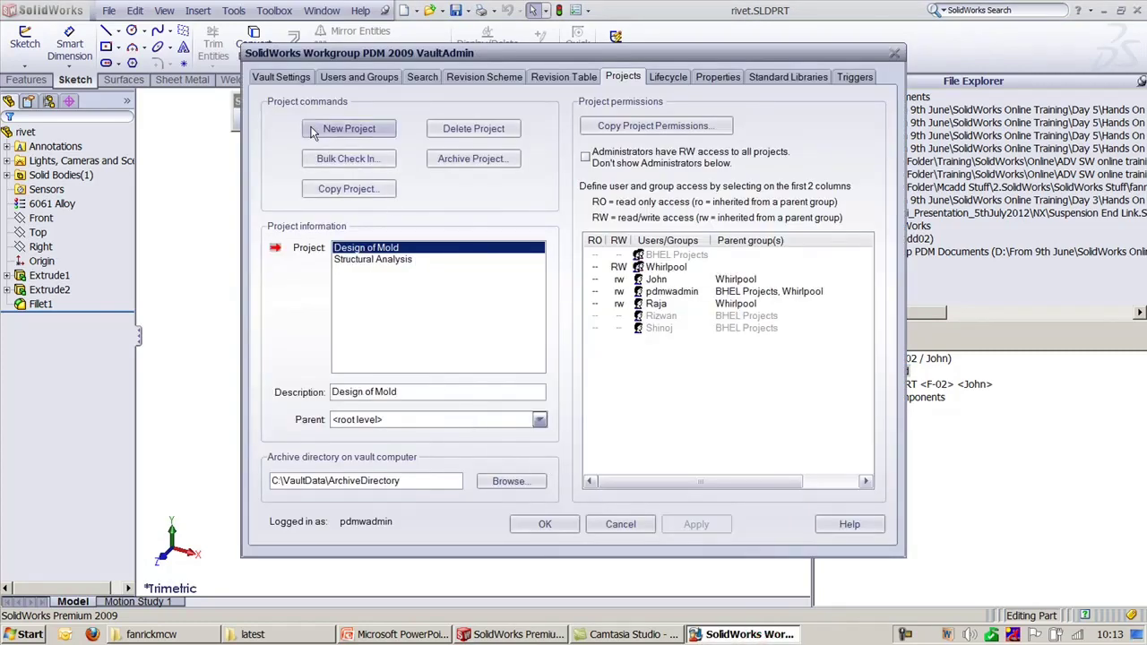
left_click(280, 76)
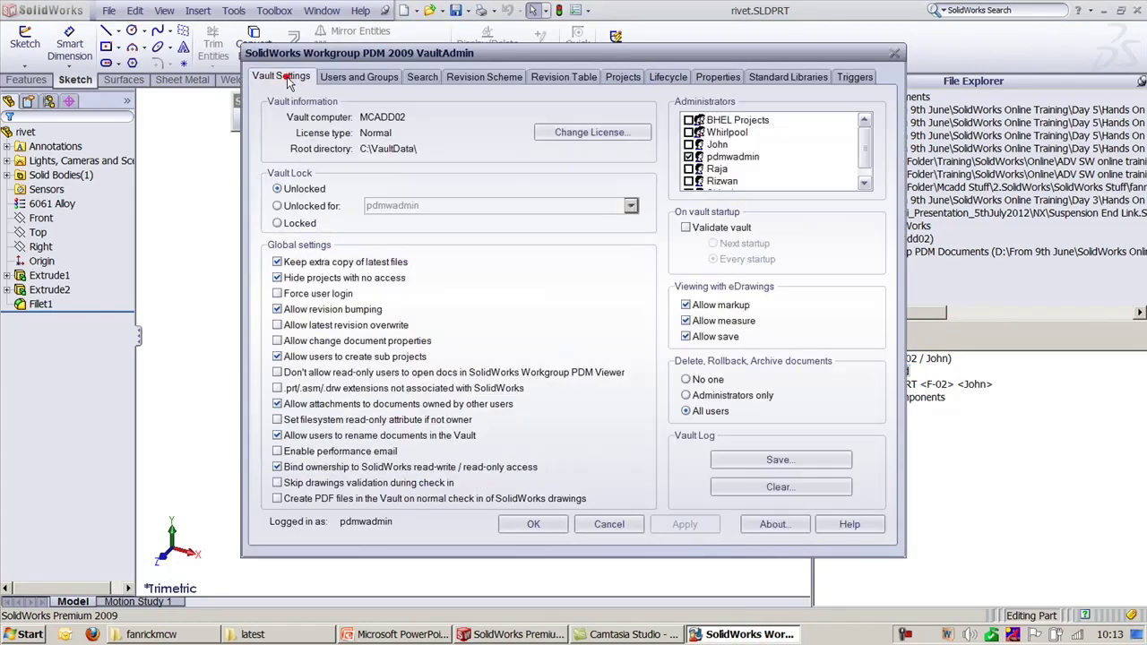
left_click(287, 358)
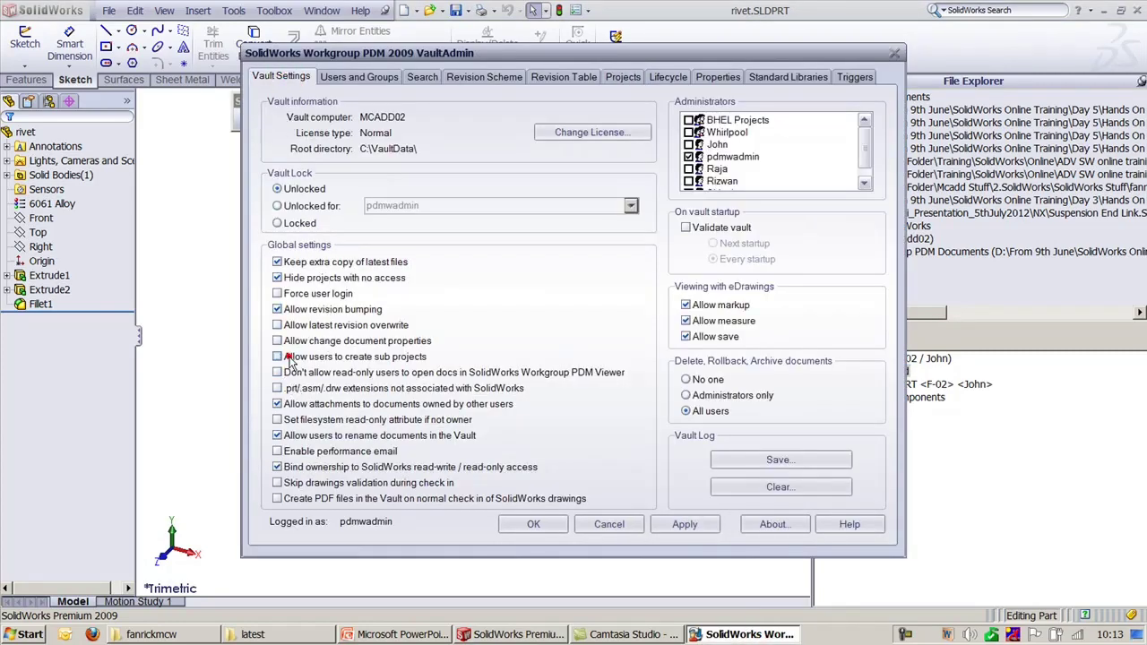
left_click(685, 524)
key("Return")
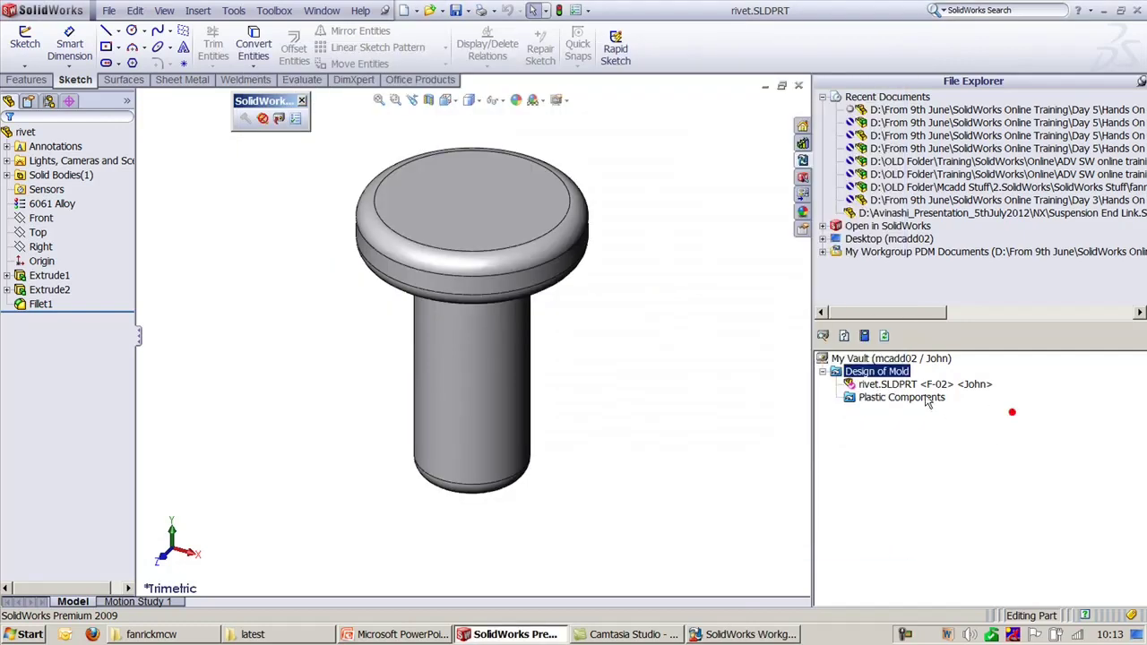
Step: Recheck Design of Mold's PDM options for subproject creation
right_click(896, 372)
left_click(985, 361)
left_click(990, 507)
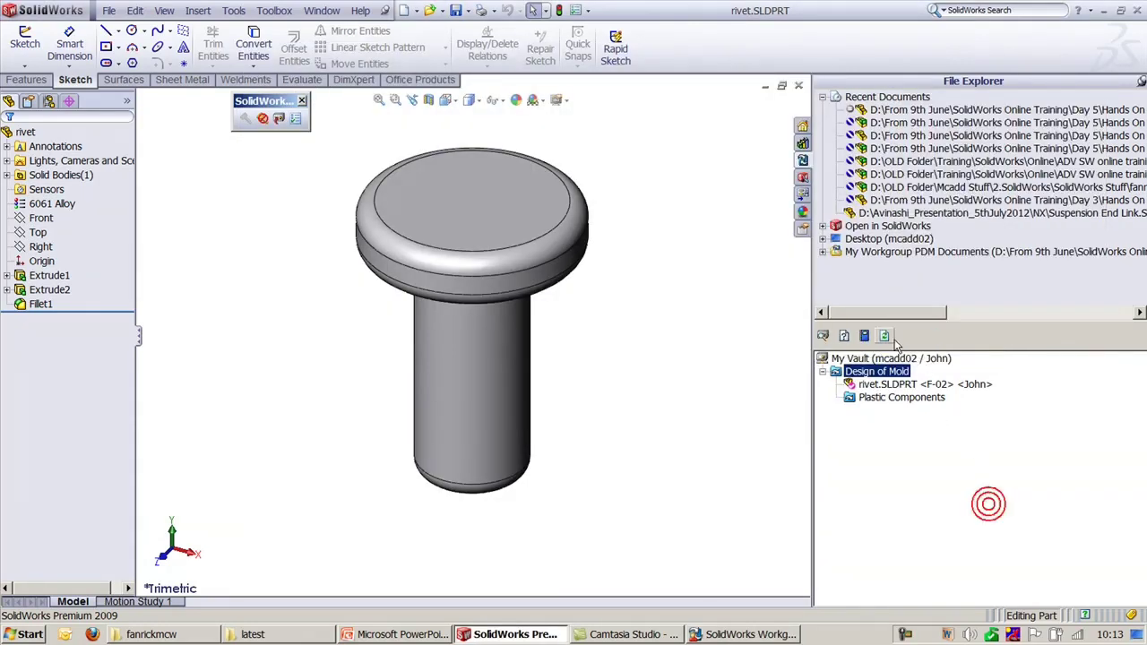
right_click(894, 372)
left_click(885, 372)
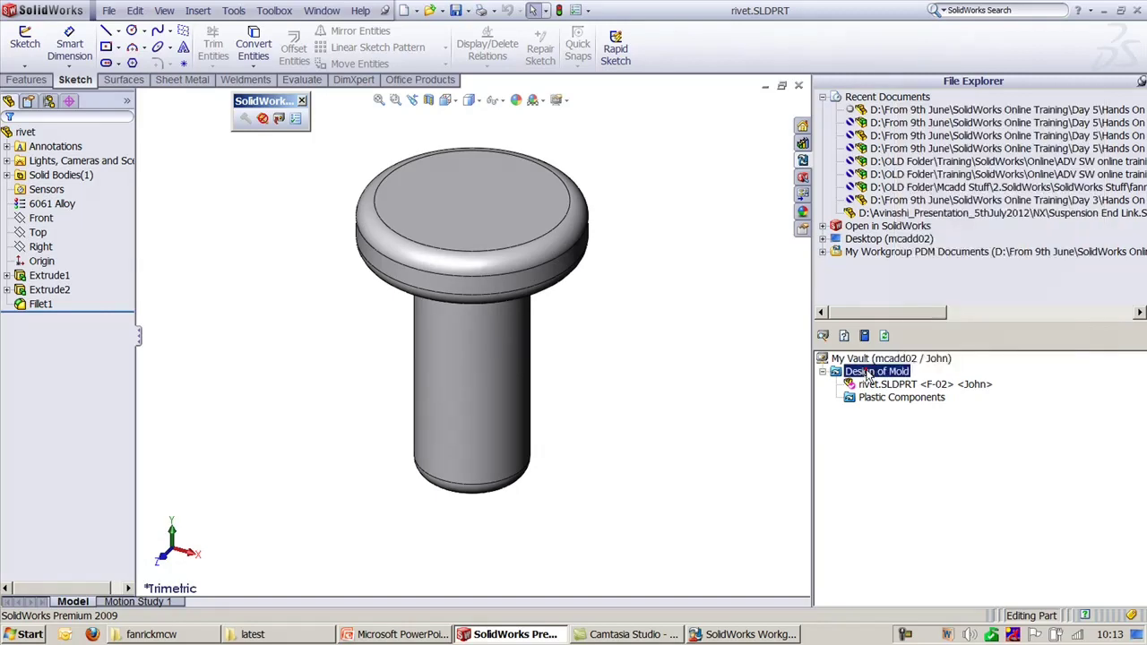
right_click(866, 372)
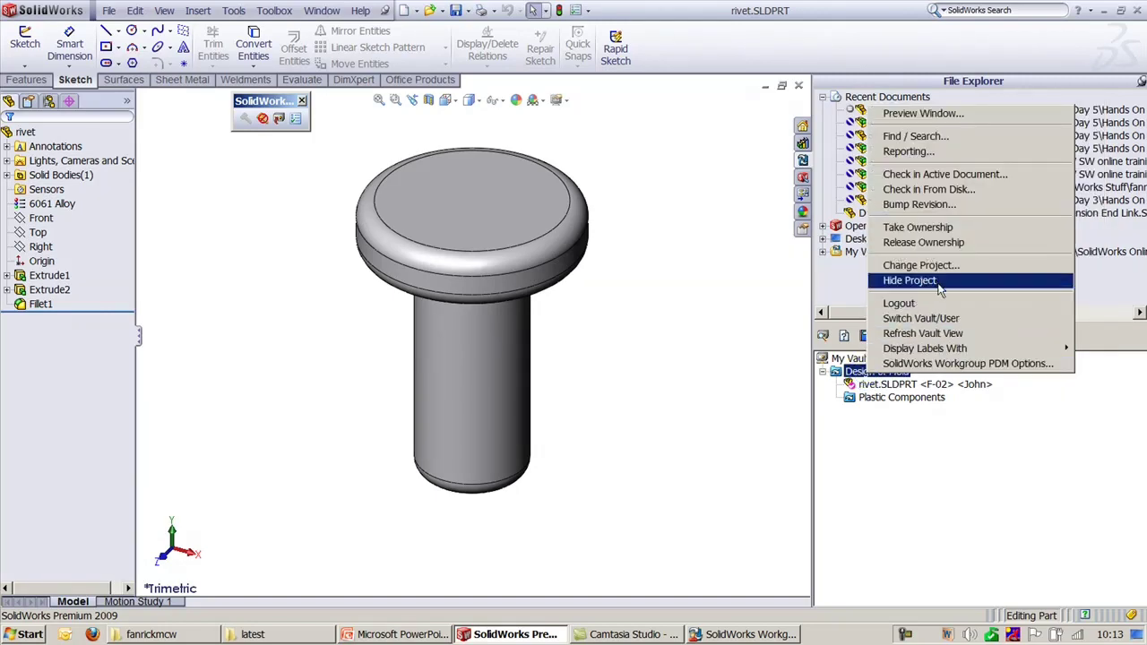
Step: Re-check Allow users to create sub projects in VaultAdmin, apply, then go back to the training slides
left_click(975, 448)
left_click(751, 634)
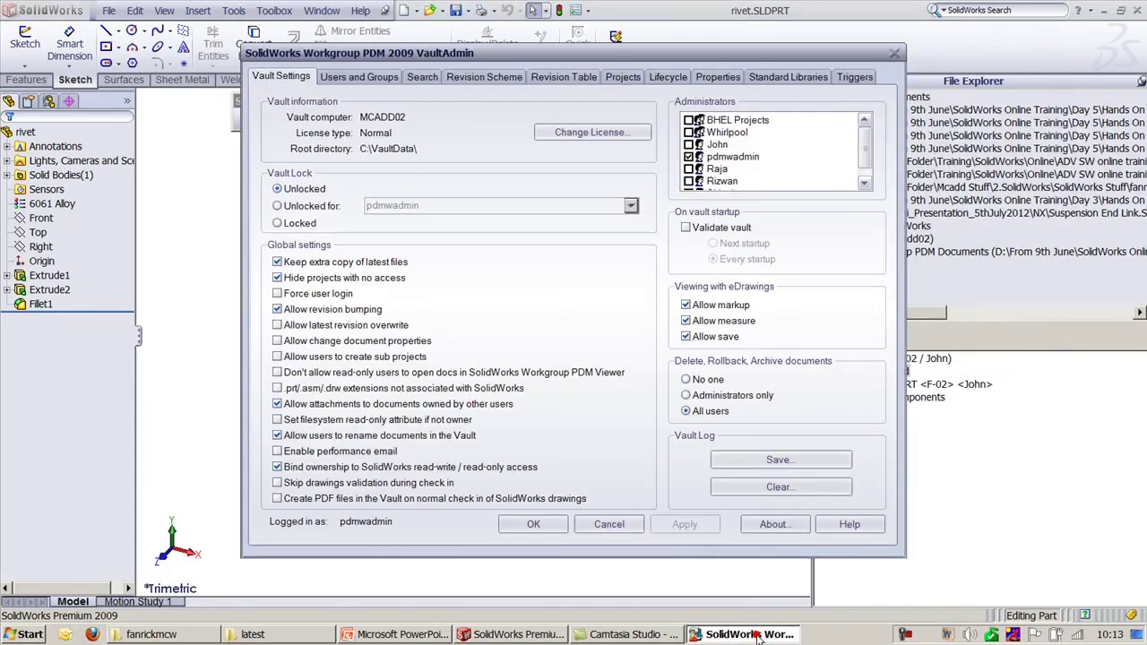
left_click(289, 357)
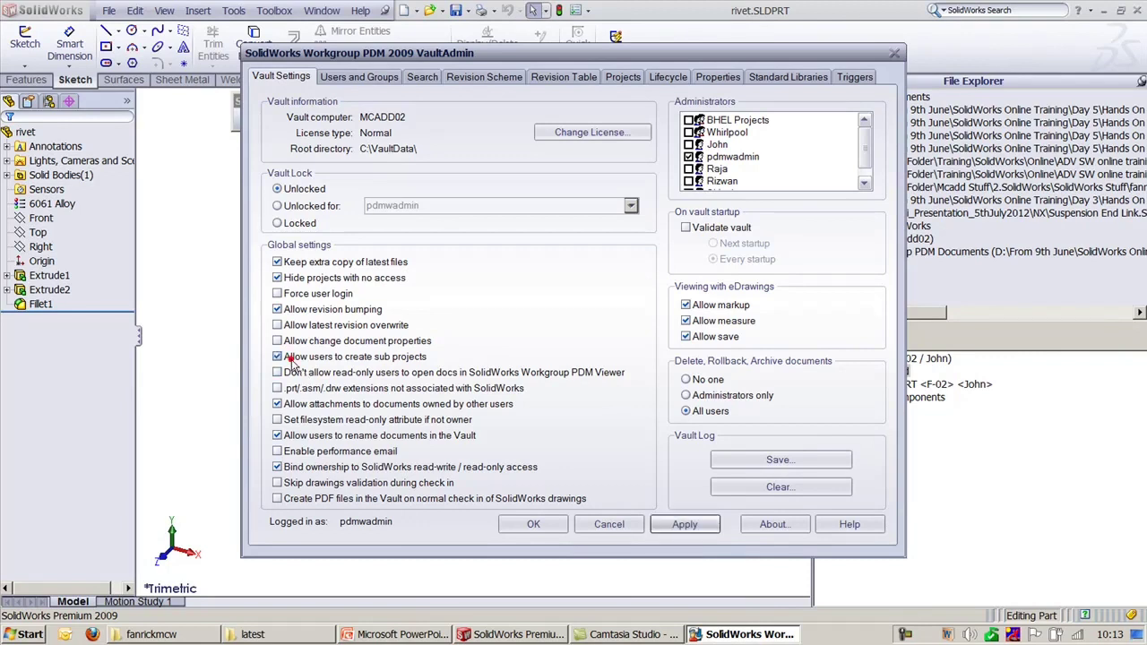
left_click(681, 524)
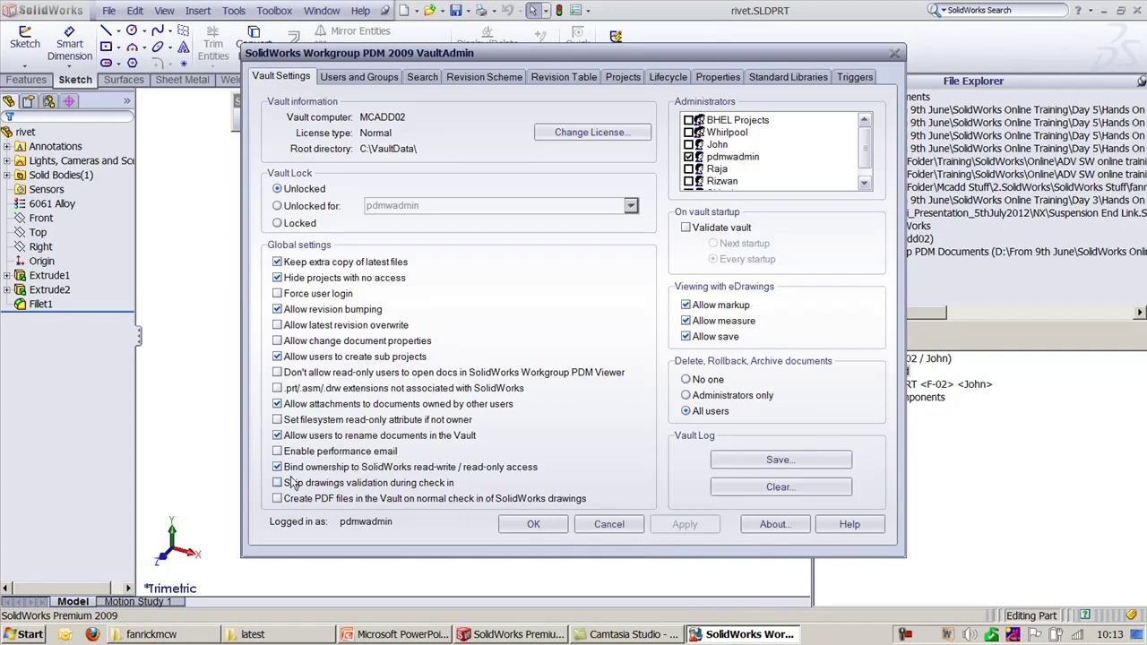
left_click(993, 465)
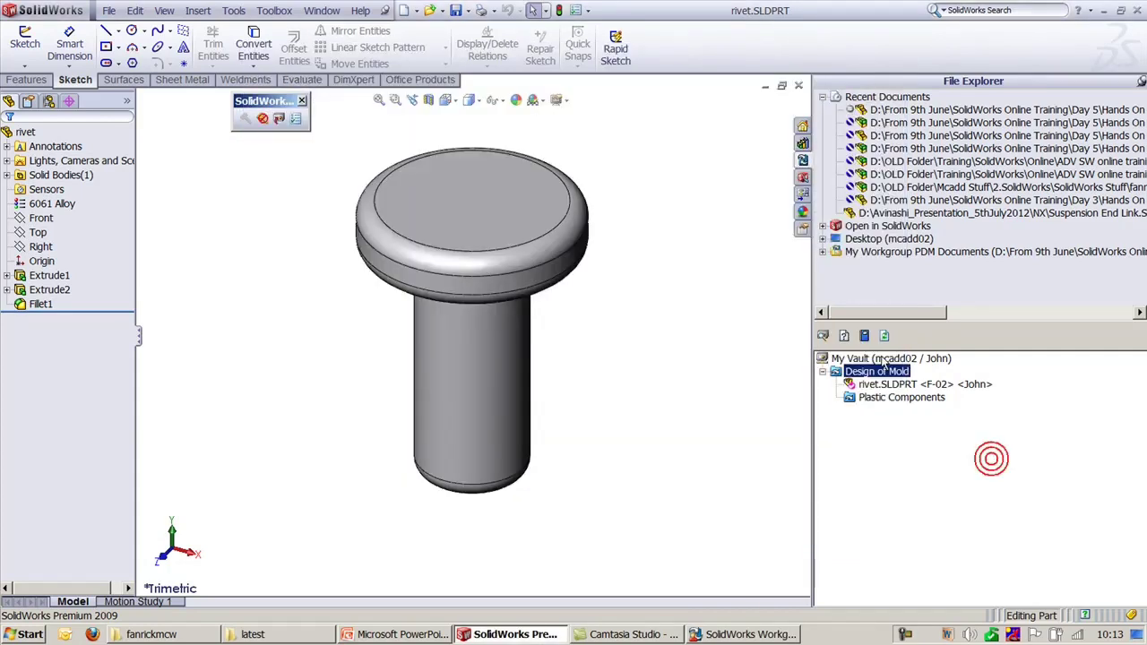
left_click(424, 635)
Step: Review the Objective slide bullets, from Creating Sub Projects to Viewing the Configurations, then return to SolidWorks
left_click(1085, 369)
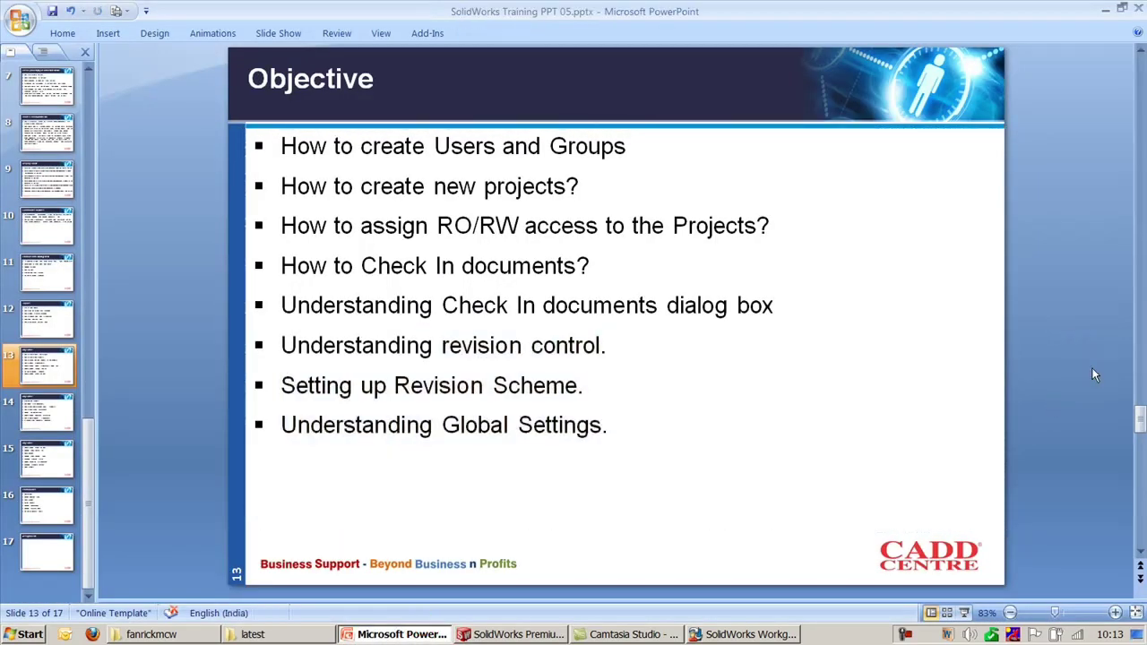
scroll(1091, 375, "down", 1)
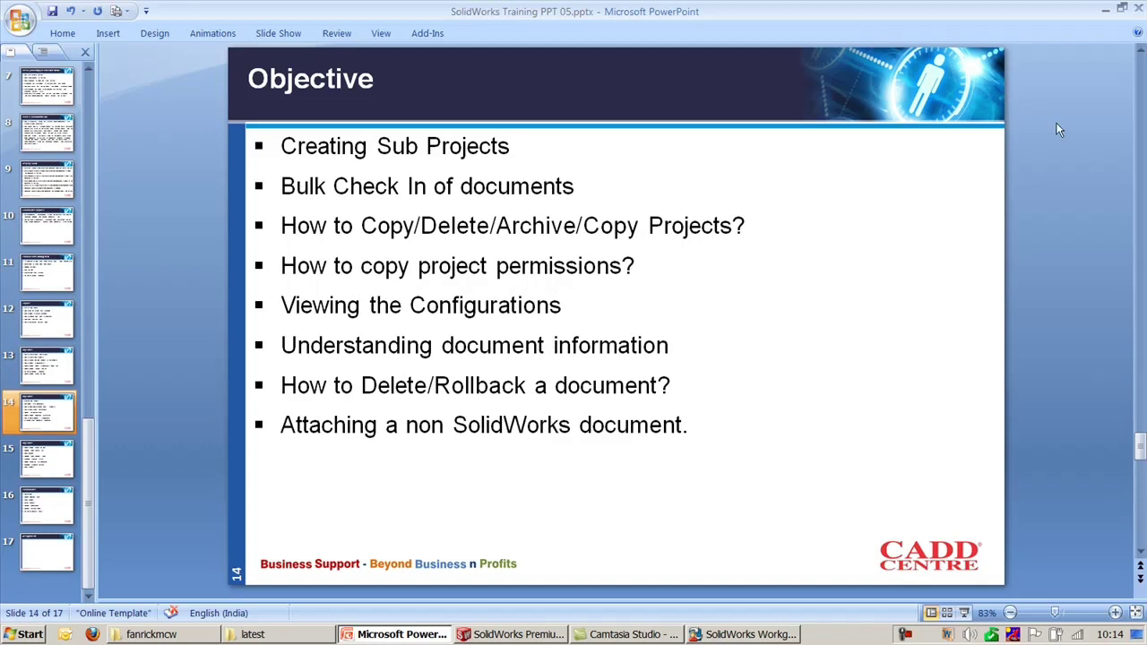
left_click_drag(513, 150, 263, 148)
left_click(179, 167)
mouse_move(287, 188)
left_mouse_down()
mouse_move(478, 265)
mouse_move(511, 306)
left_mouse_up()
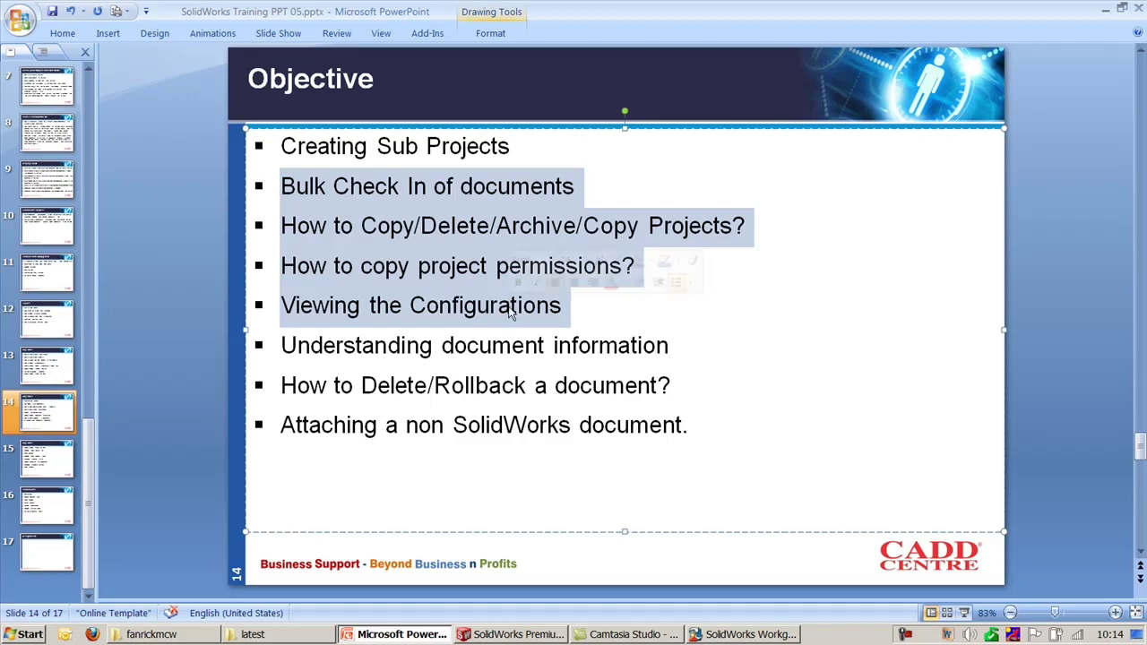
left_click(1065, 304)
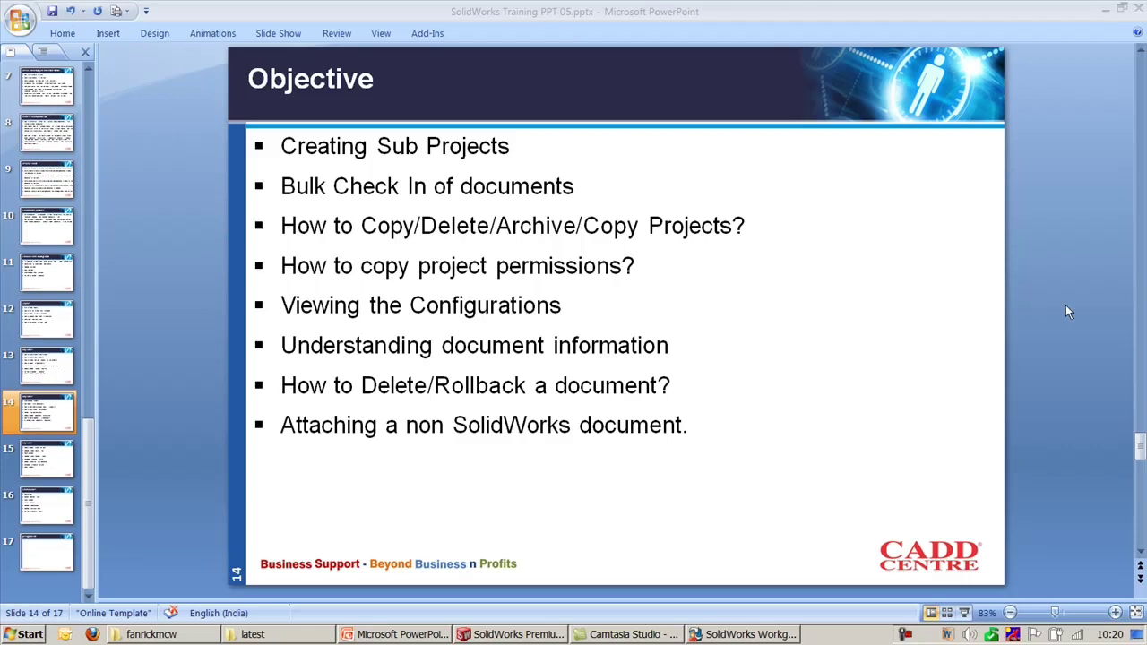
left_click(528, 634)
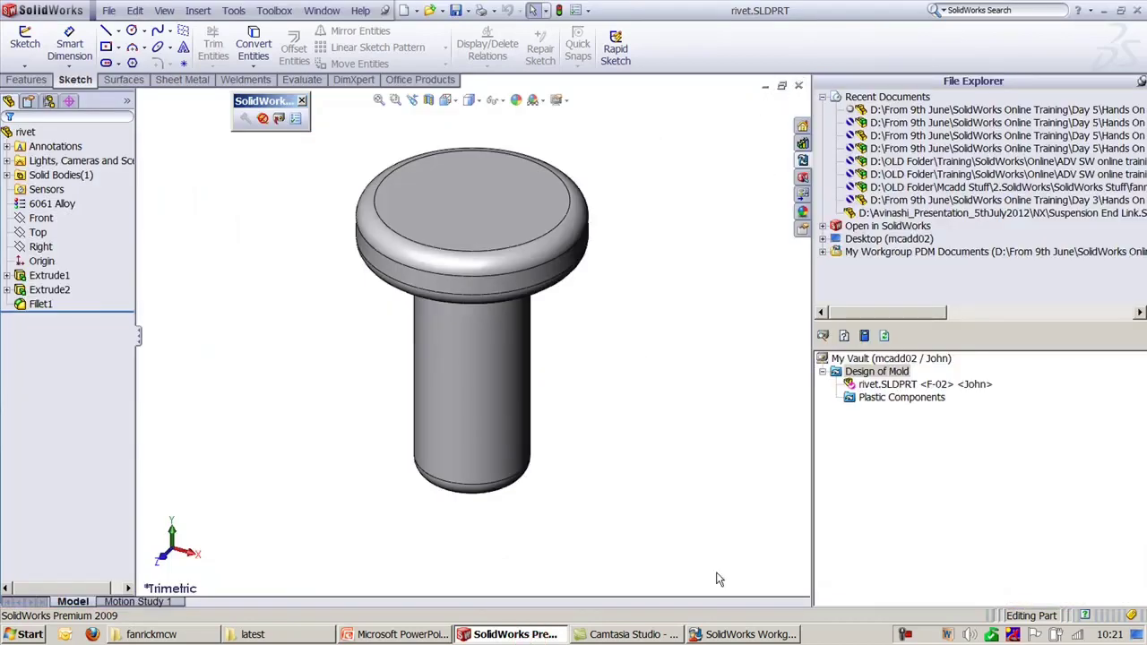
Step: Open Projects > Bulk Check In and browse into Local Disk (D:) > From 9th June
left_click(751, 635)
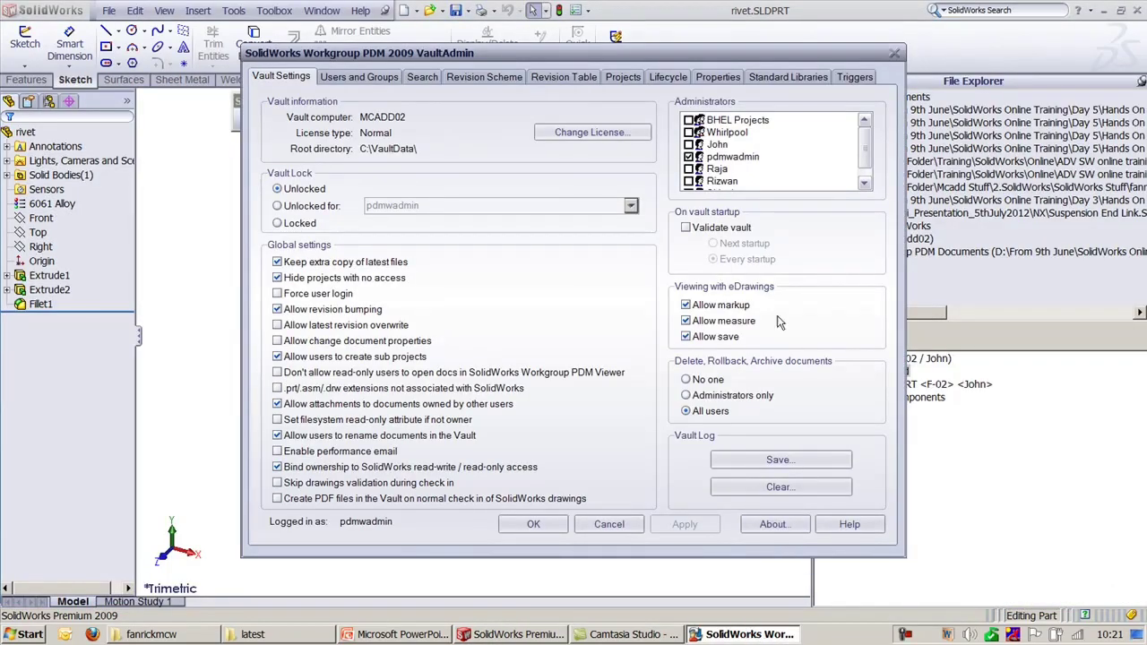
left_click(618, 79)
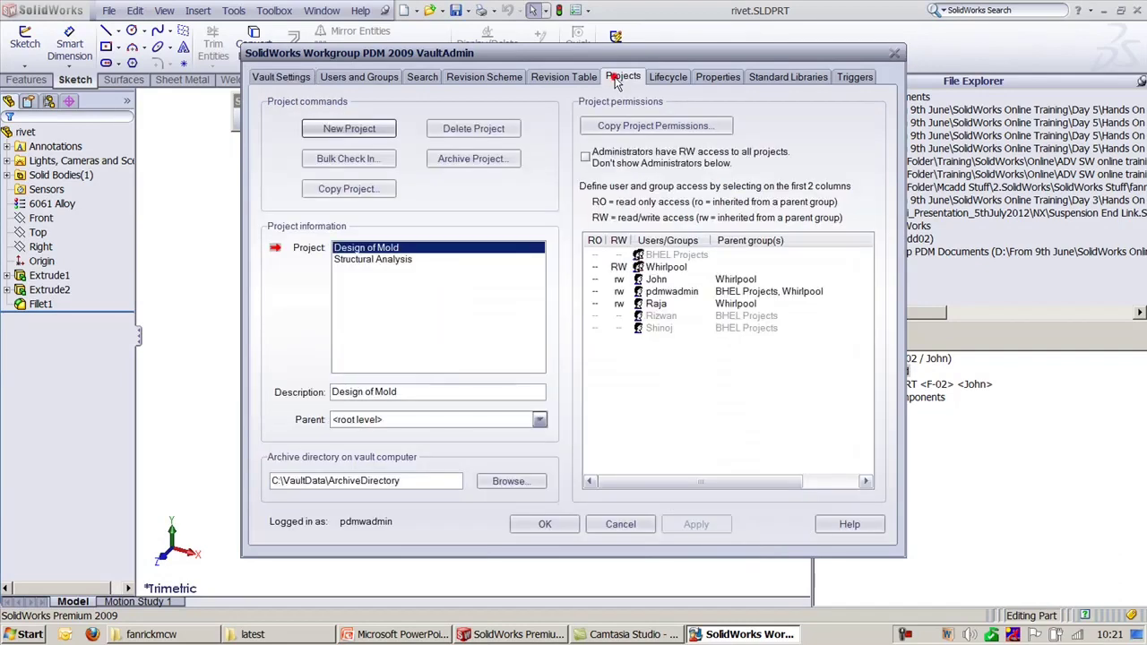
left_click(372, 159)
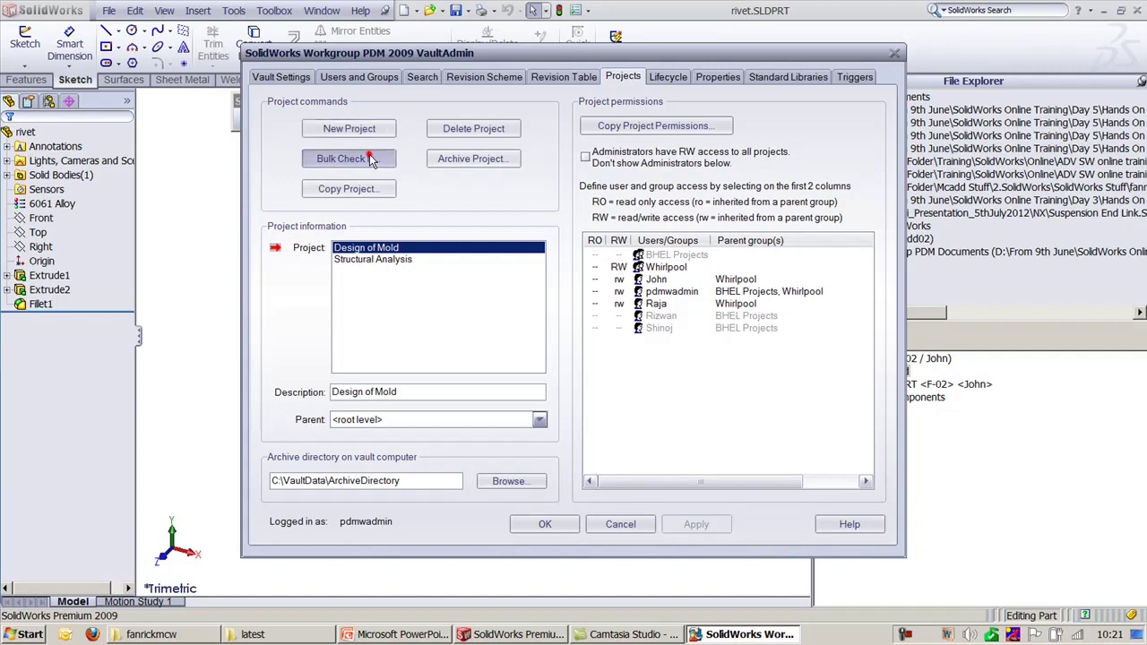
left_click(211, 115)
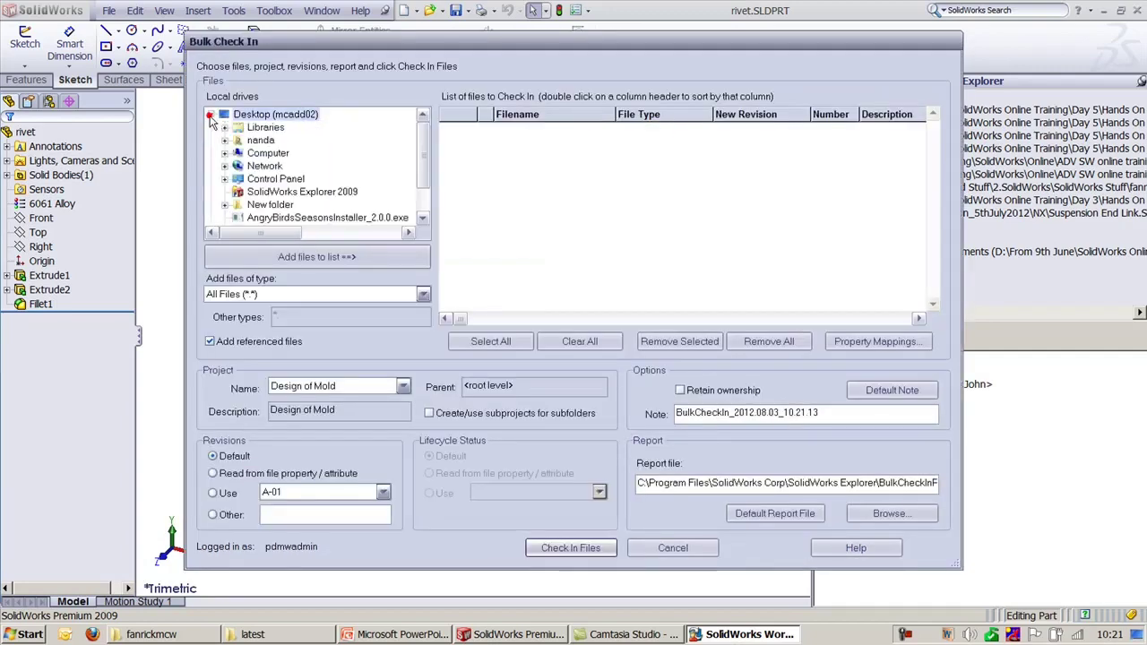
left_click(224, 154)
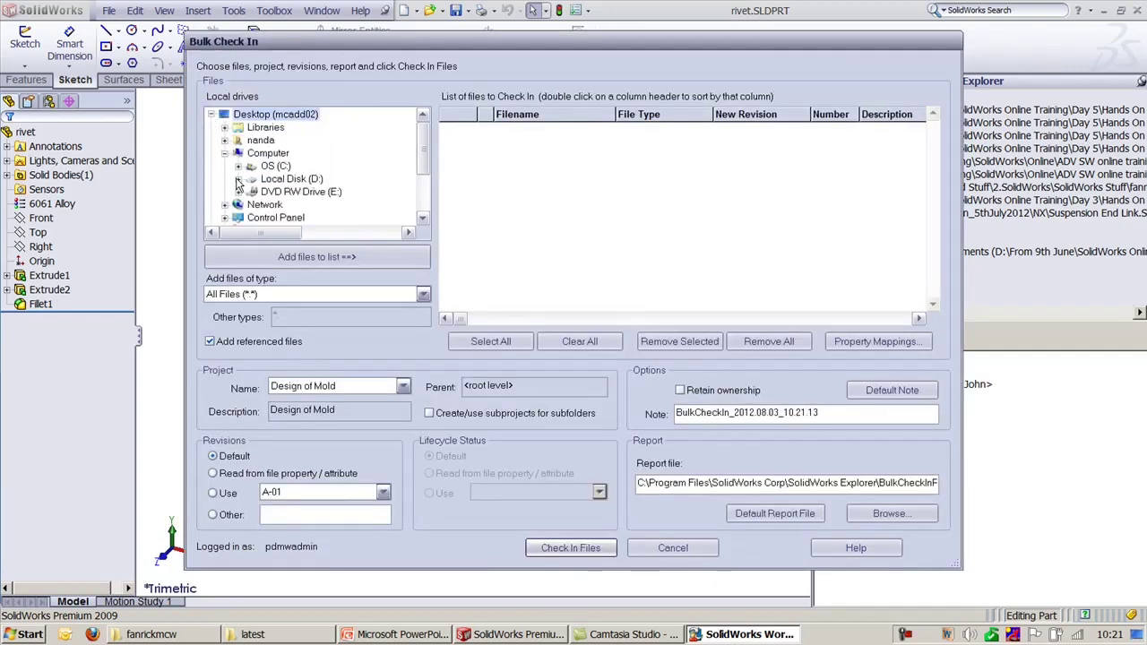
left_click(238, 179)
left_click(253, 179)
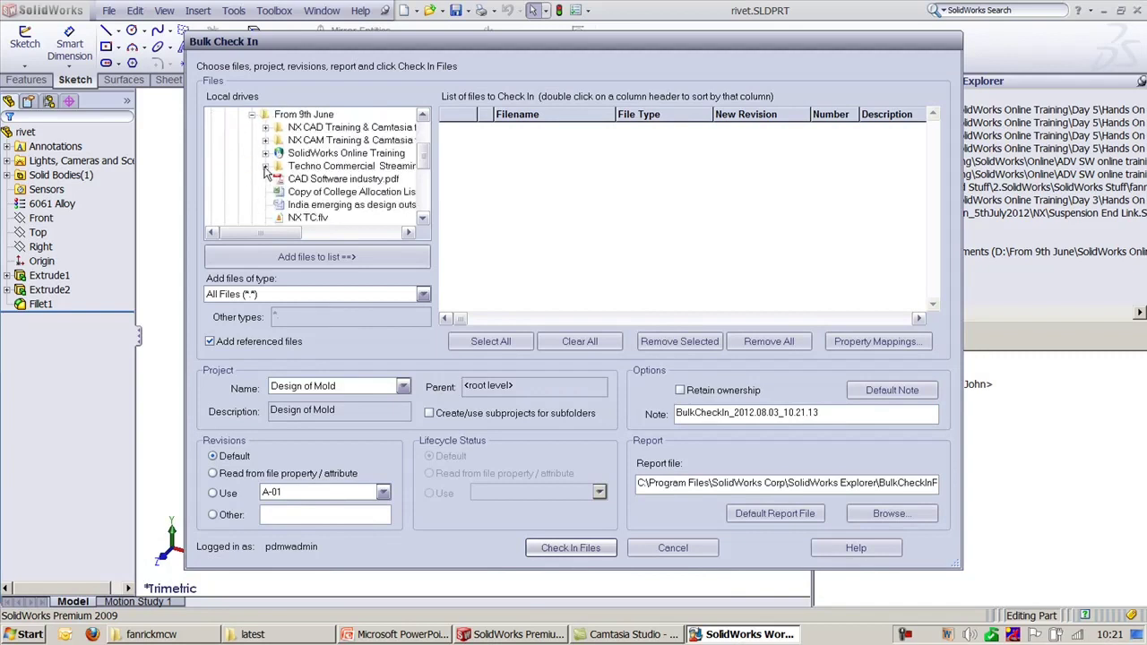
Step: Pick SolidWorks Online Training\Day 5\Hands On files5\Tool Vise and add its 14 files to the list
left_click(266, 153)
left_click(279, 179)
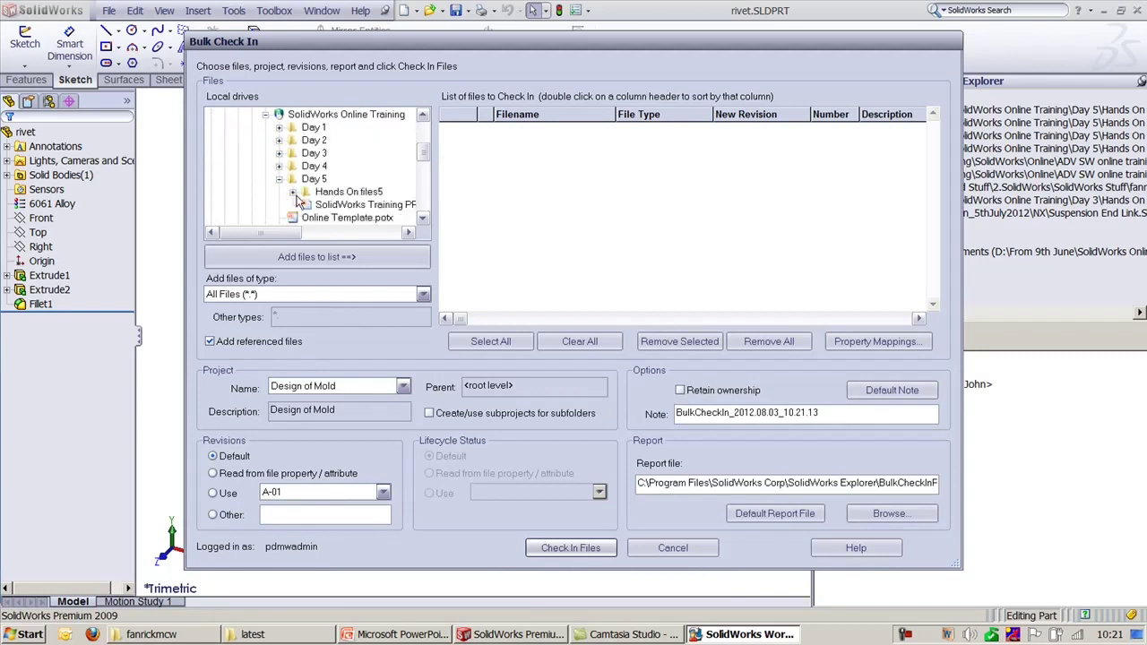
left_click(292, 192)
left_click(349, 192)
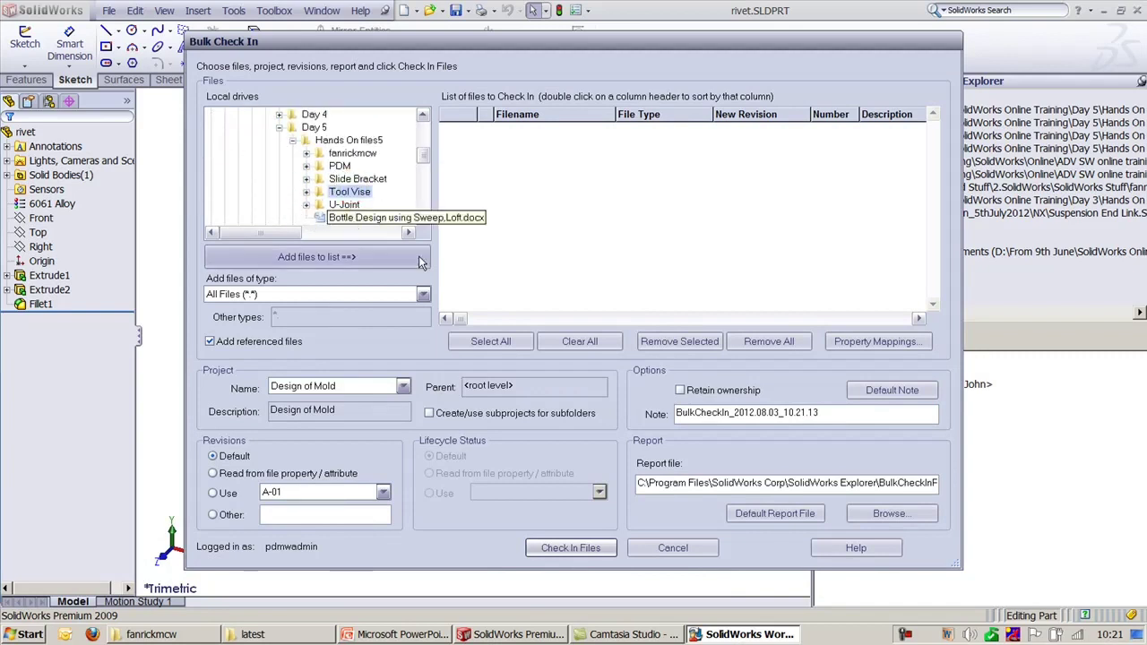
left_click(311, 254)
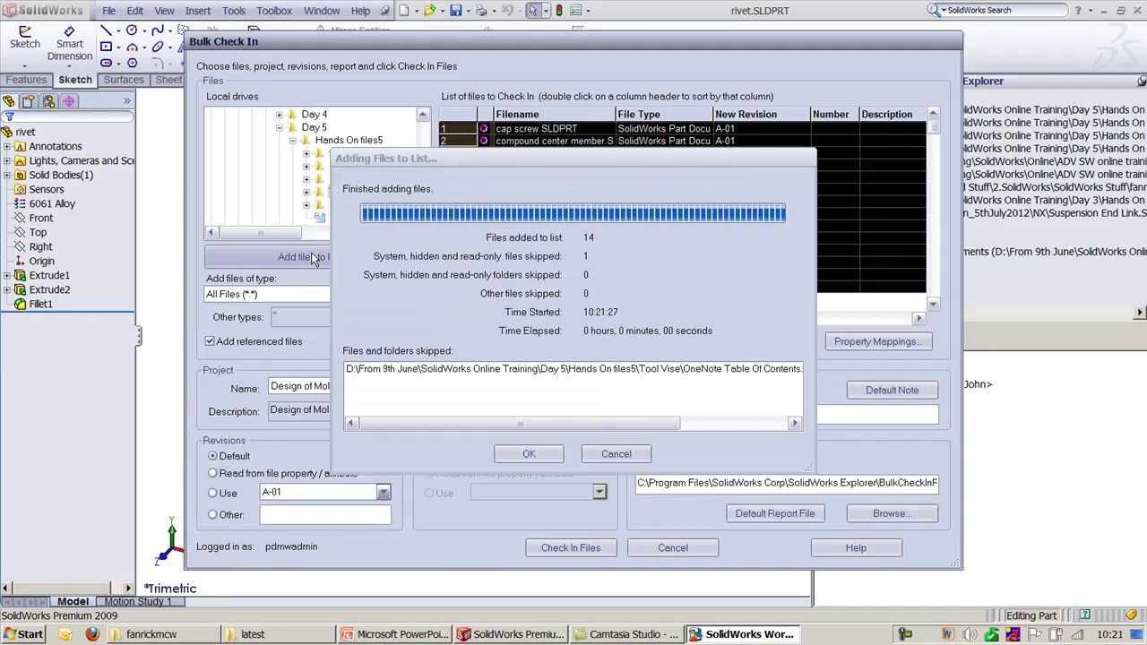
left_click(540, 453)
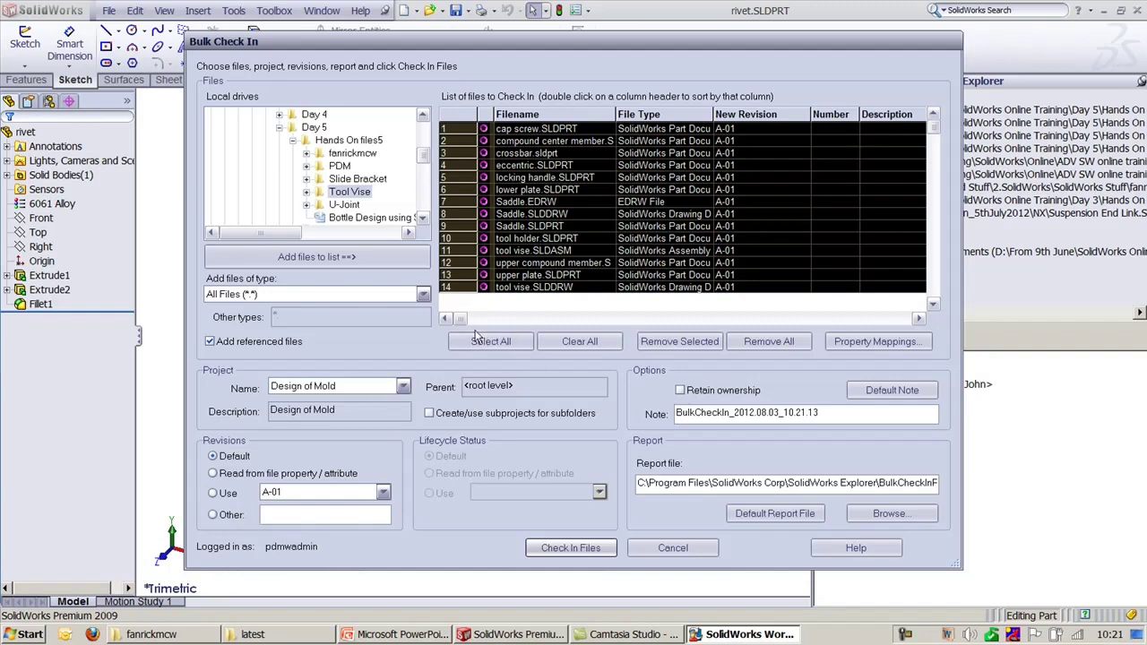
Step: Widen the Project column and set Design of Mold as the target project
left_click_drag(460, 318, 708, 317)
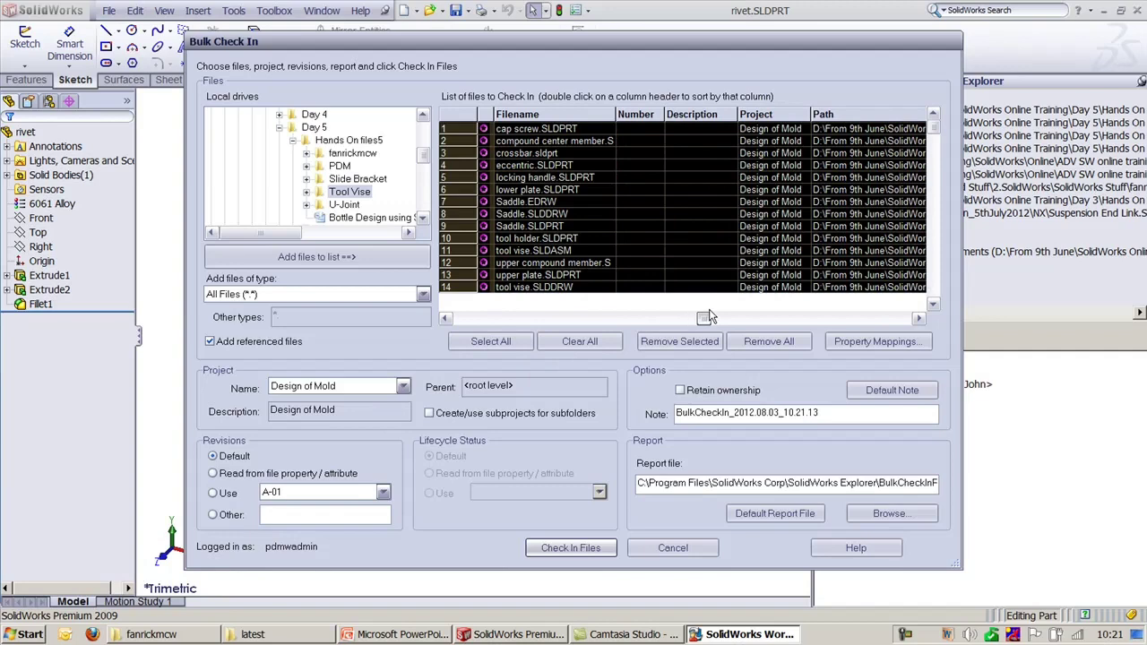
left_click(817, 115)
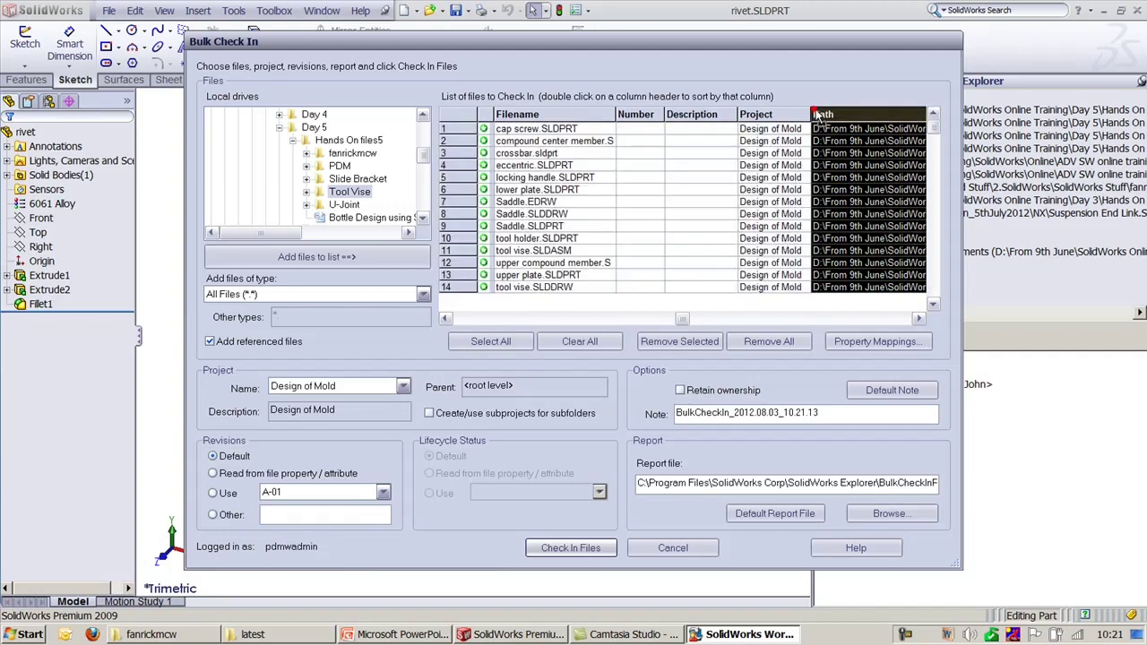
left_click(792, 117)
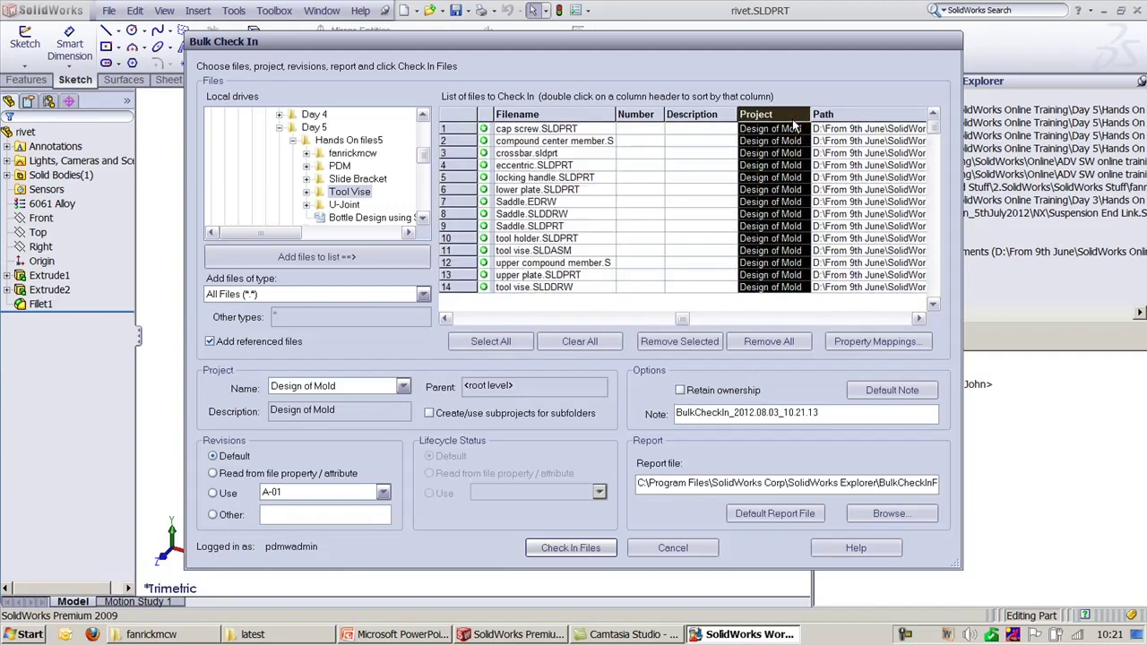
mouse_move(809, 115)
left_mouse_down()
mouse_move(845, 115)
mouse_move(827, 113)
left_mouse_up()
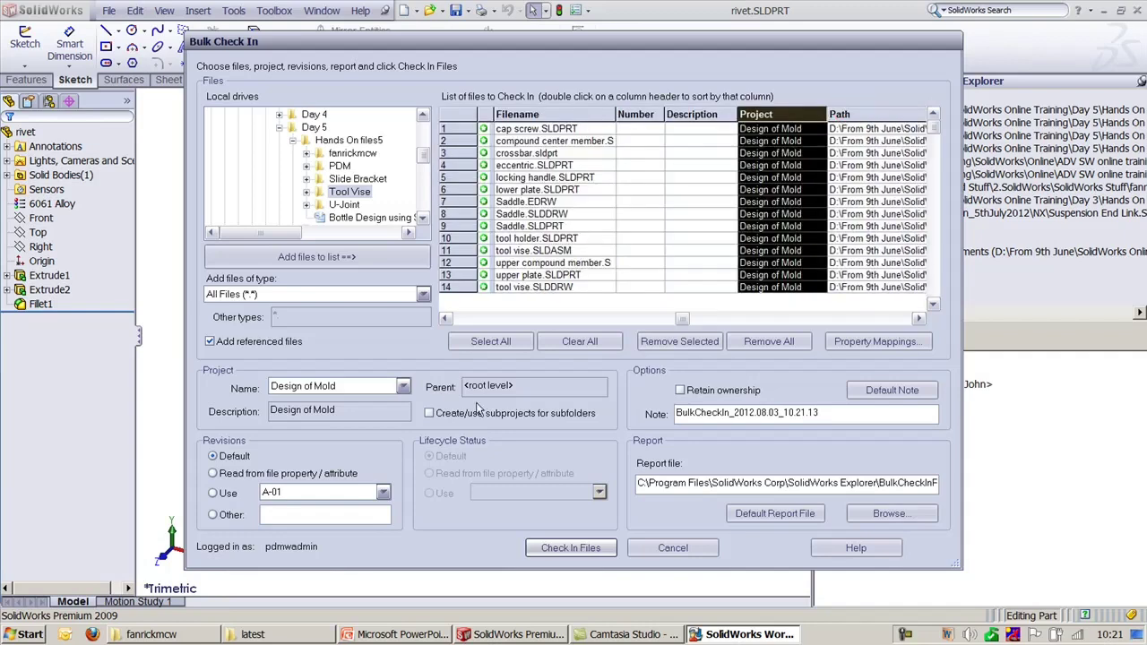
left_click(311, 389)
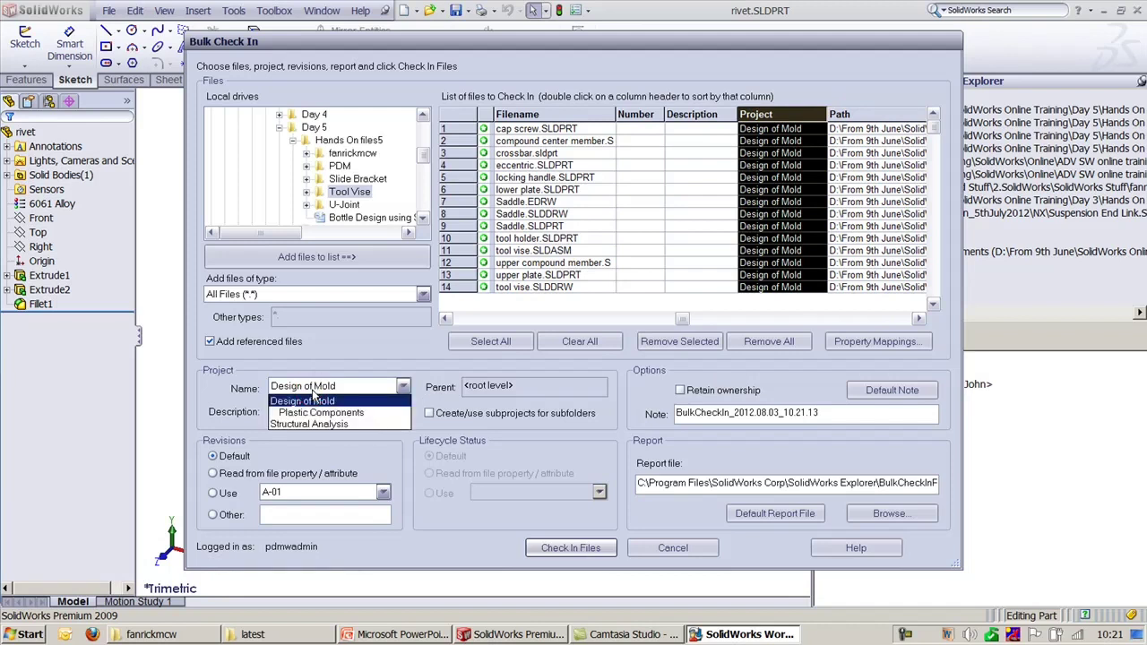
left_click(311, 400)
left_click(308, 389)
left_click(308, 389)
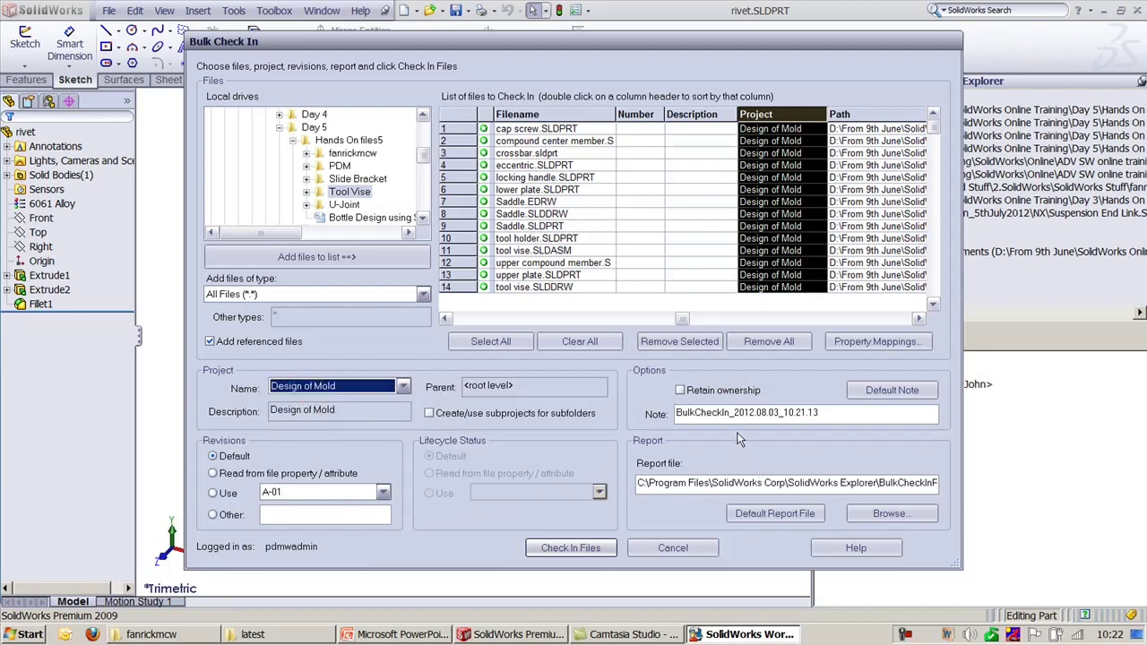
Step: Check in the files with Retain ownership on, skipping files already in the vault
left_click(716, 398)
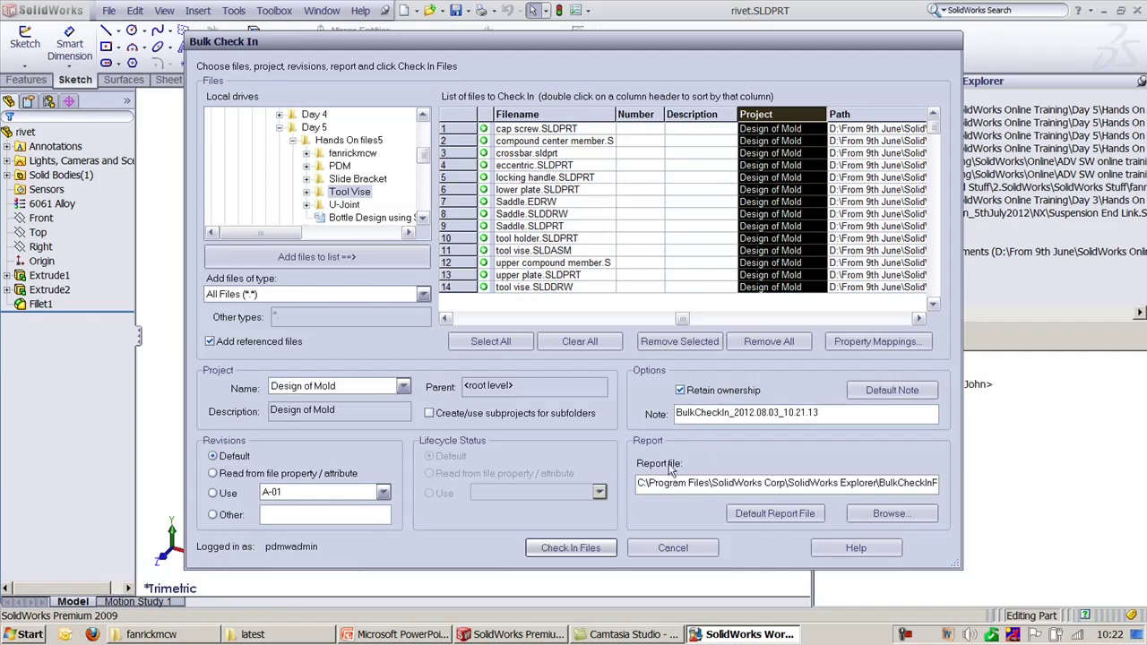
left_click(573, 548)
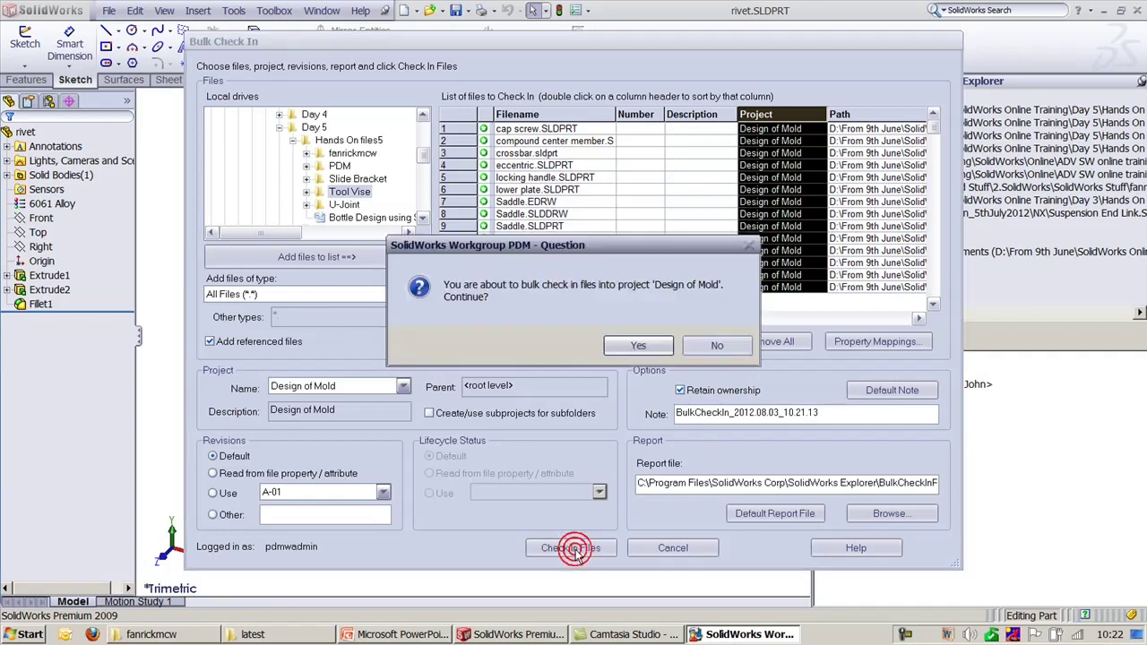
left_click(641, 348)
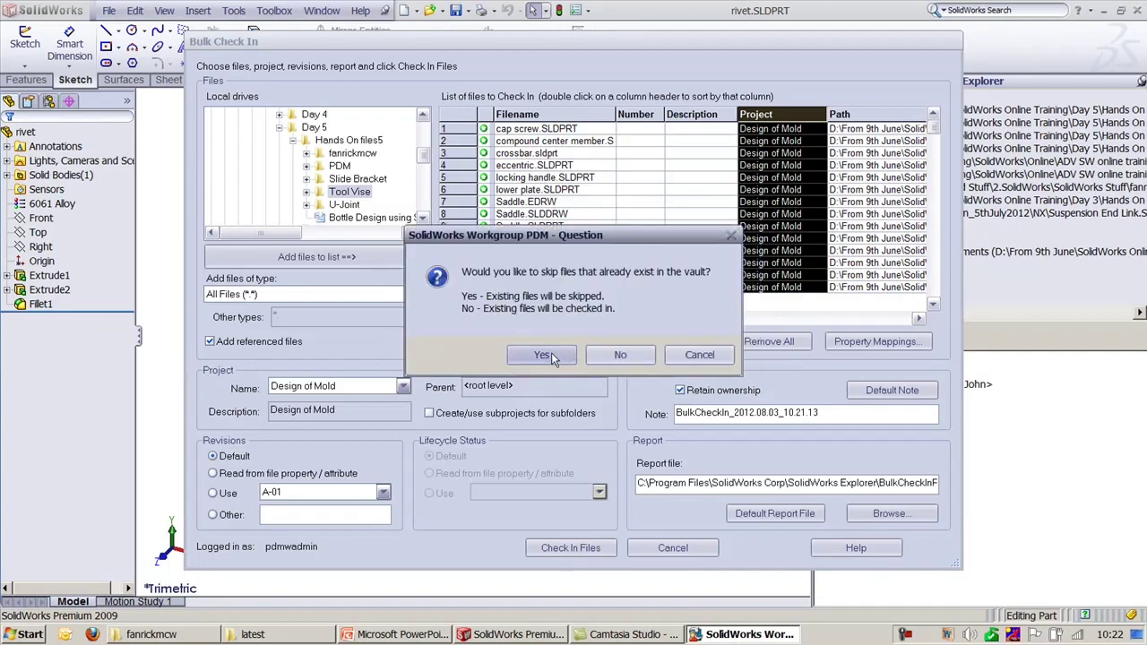
left_click(543, 355)
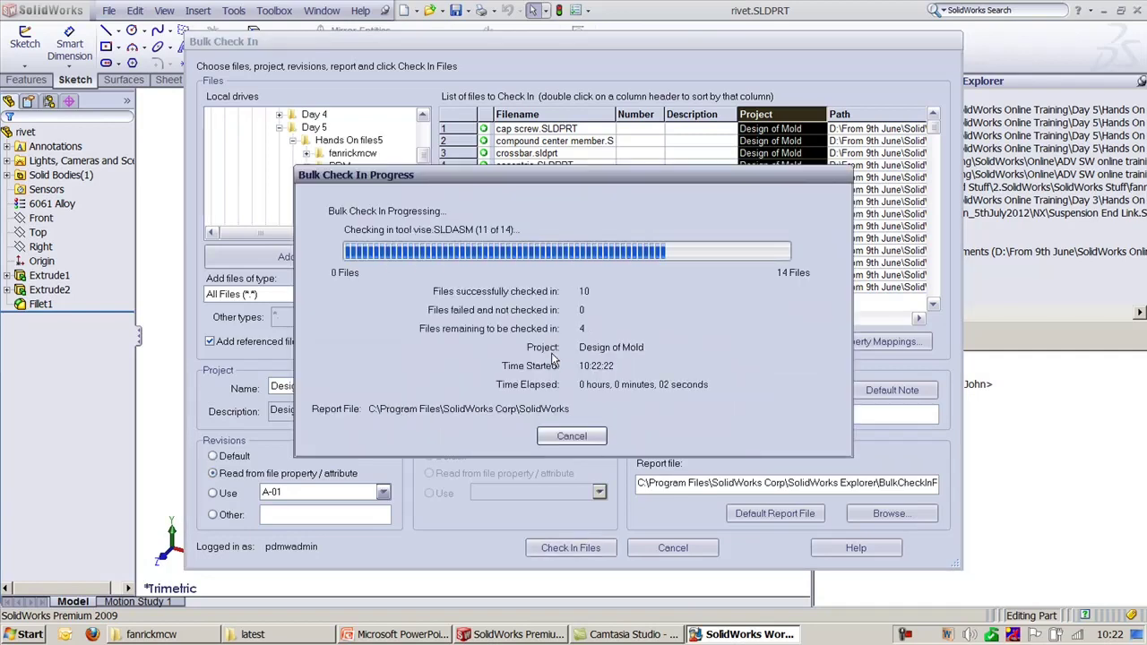
left_click(545, 400)
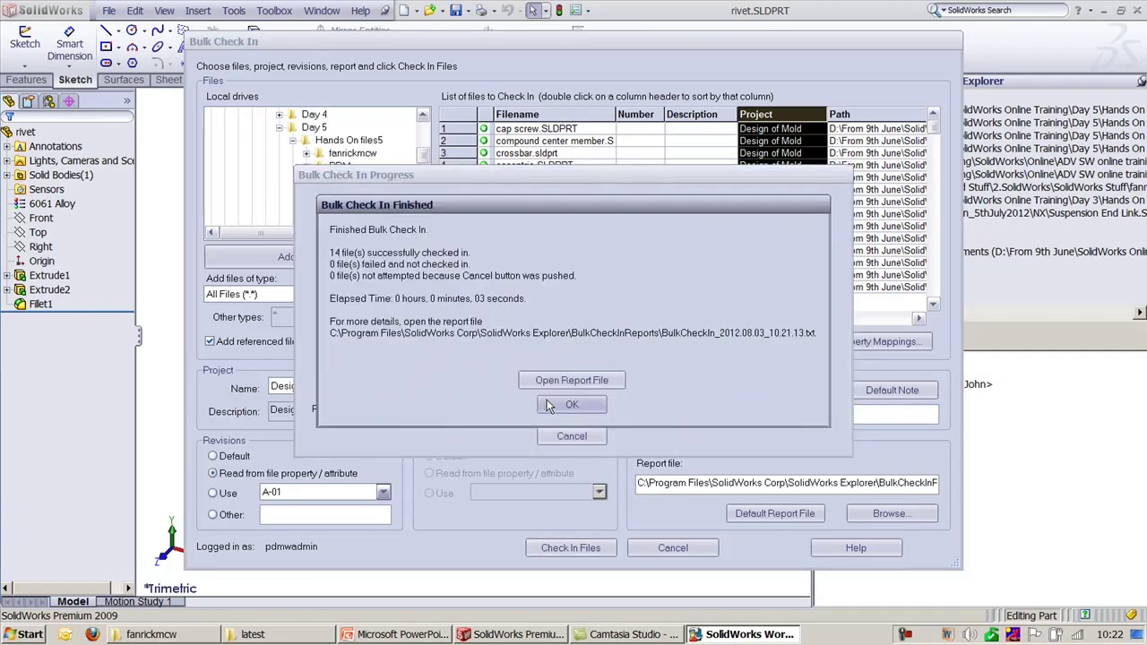
left_click(1053, 491)
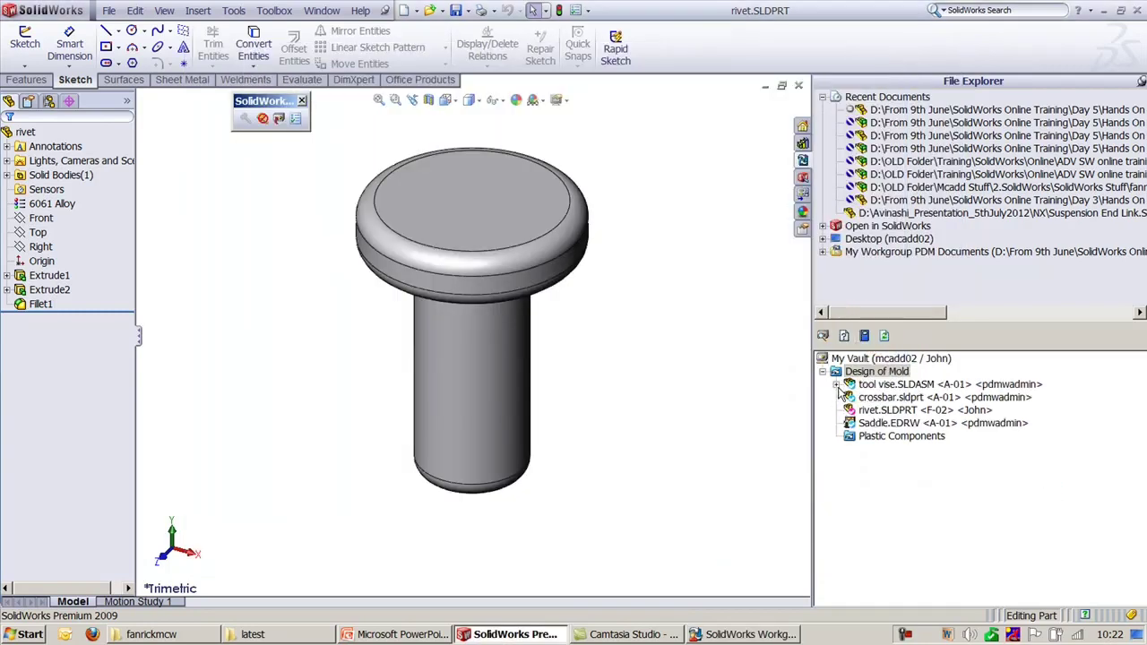
Step: Inspect tool vise.SLDASM's parts in the vault pane, then close rivet.SLDPRT
left_click(835, 384)
left_click(836, 384)
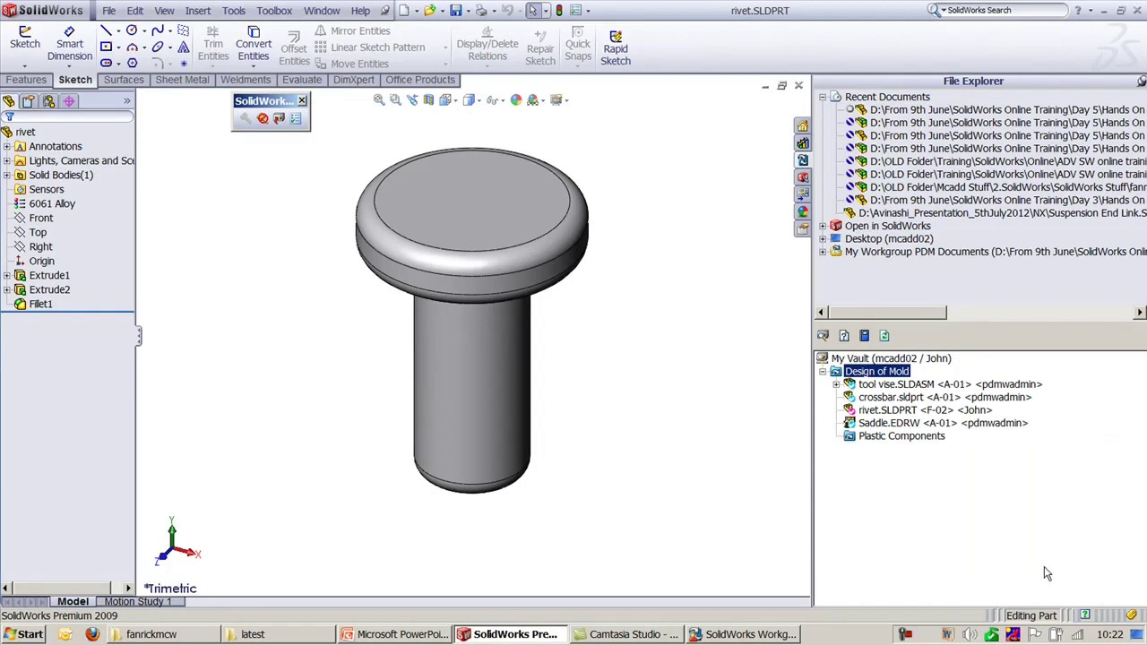
left_click(1011, 385)
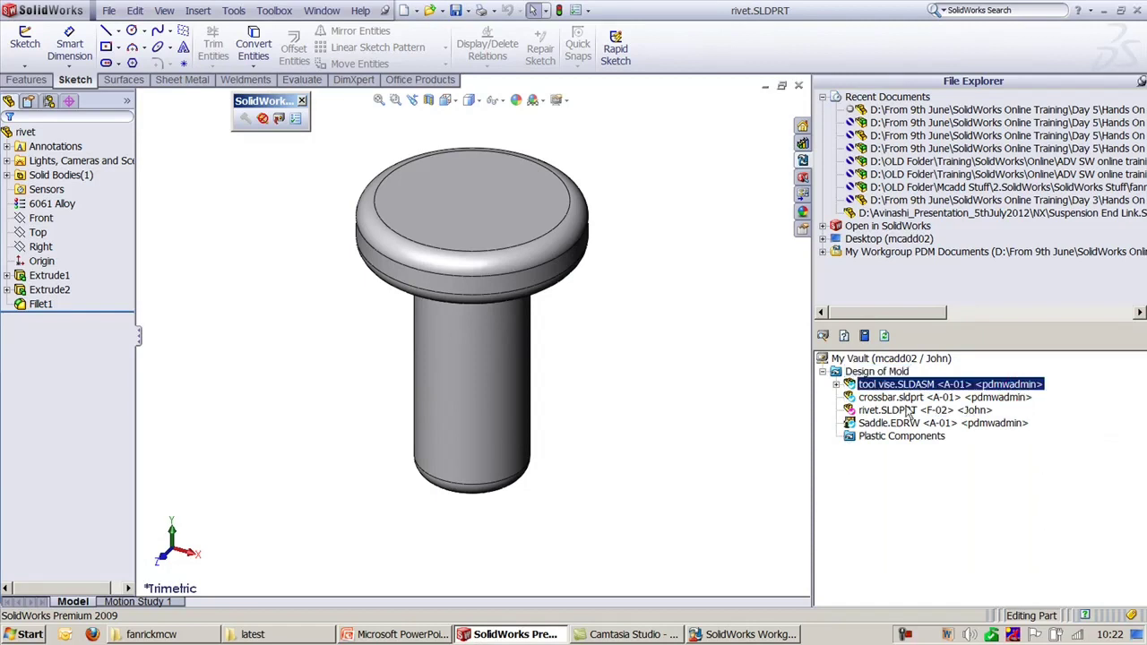
left_click(836, 384)
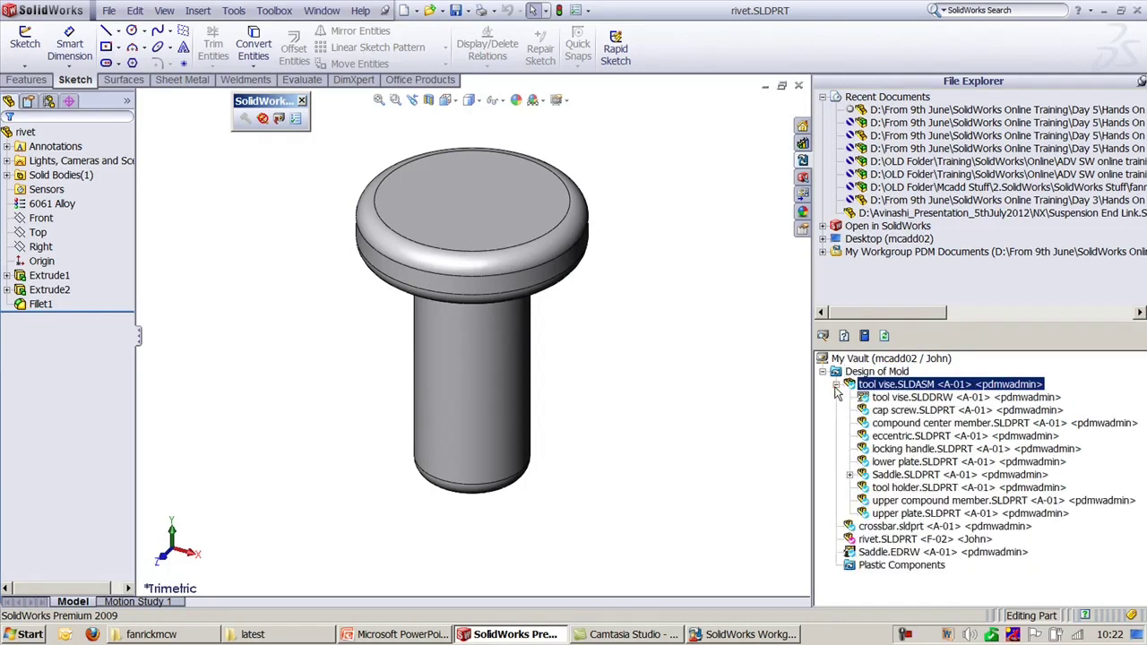
left_click(835, 384)
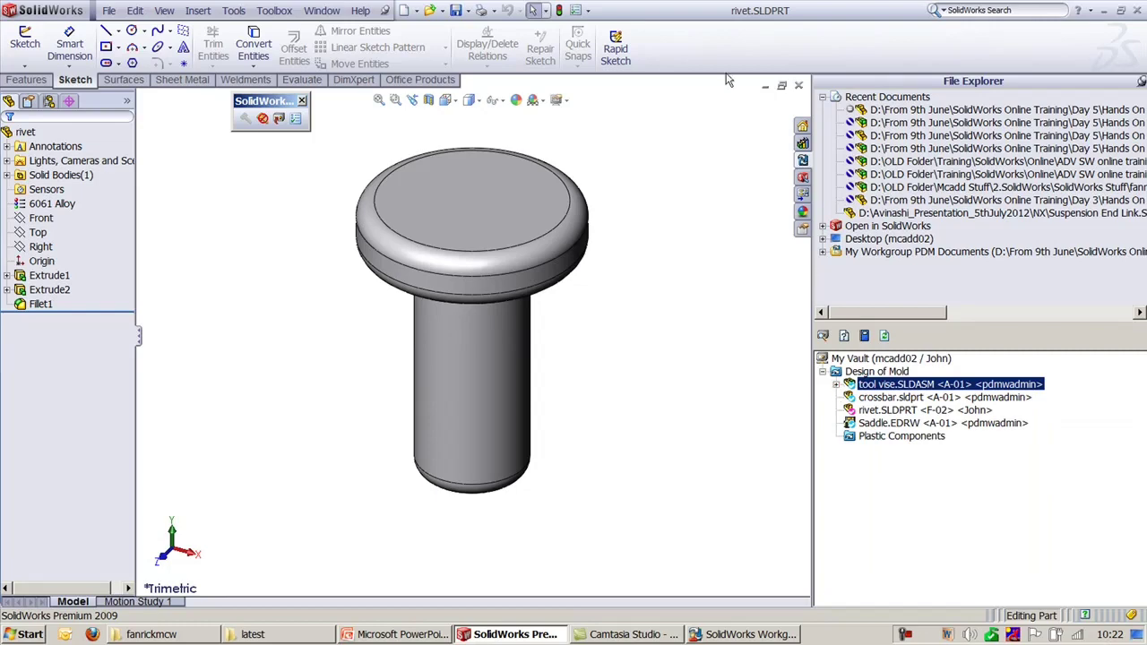
left_click(798, 87)
left_click(730, 633)
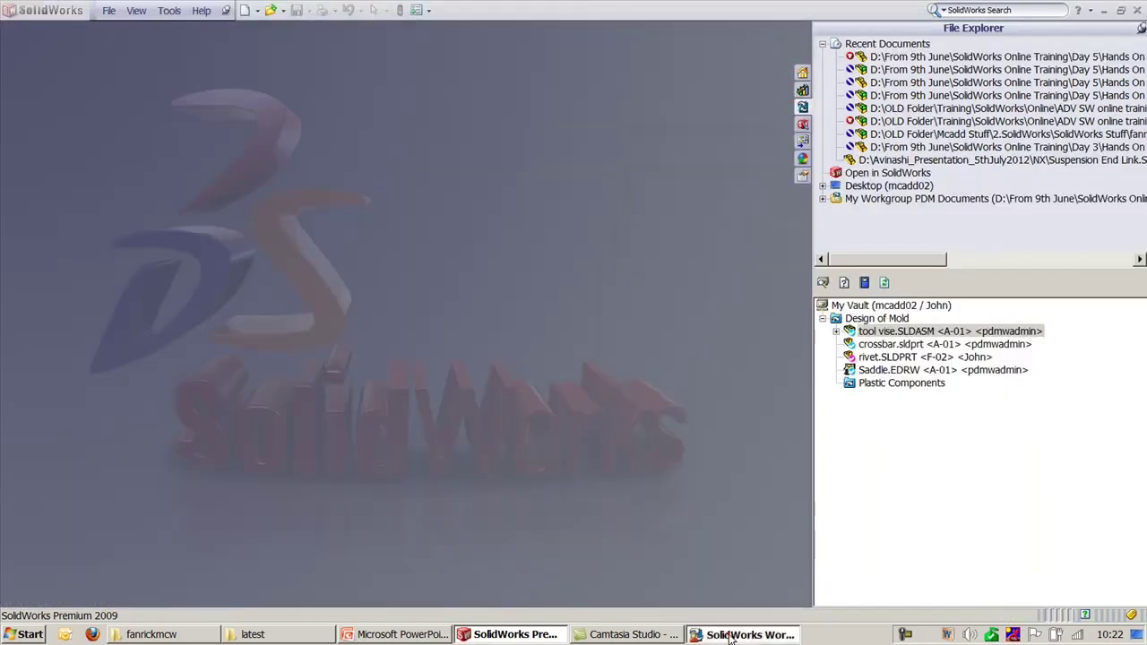
left_click(401, 634)
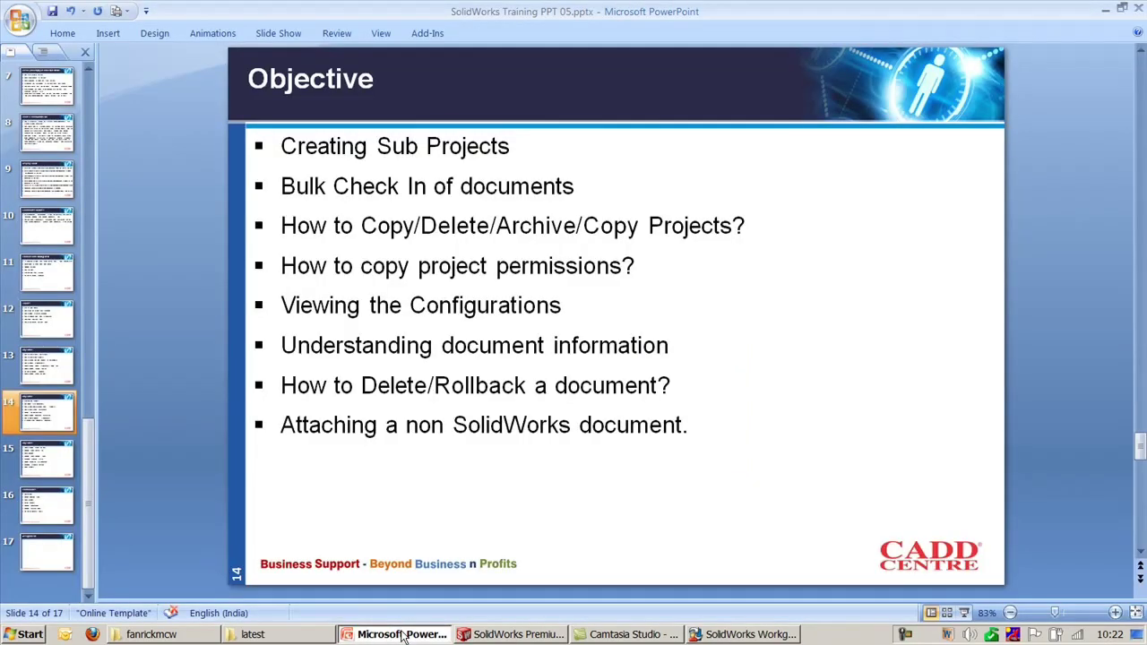
left_click(400, 634)
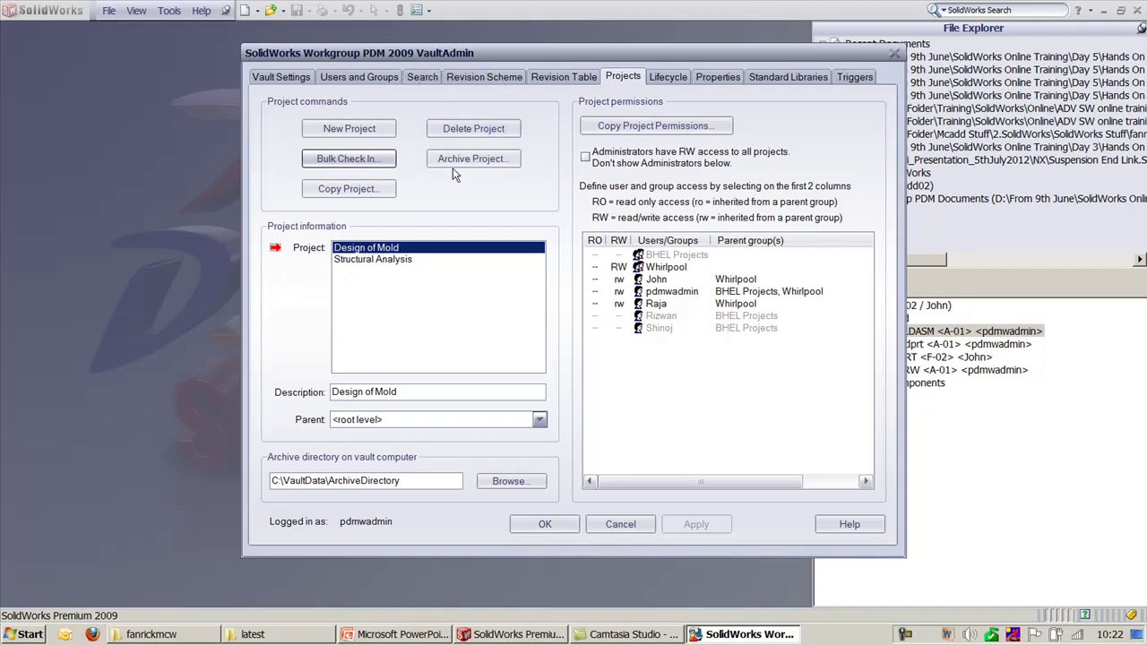
Step: Create a new project named ADC with description ADC
left_click(385, 260)
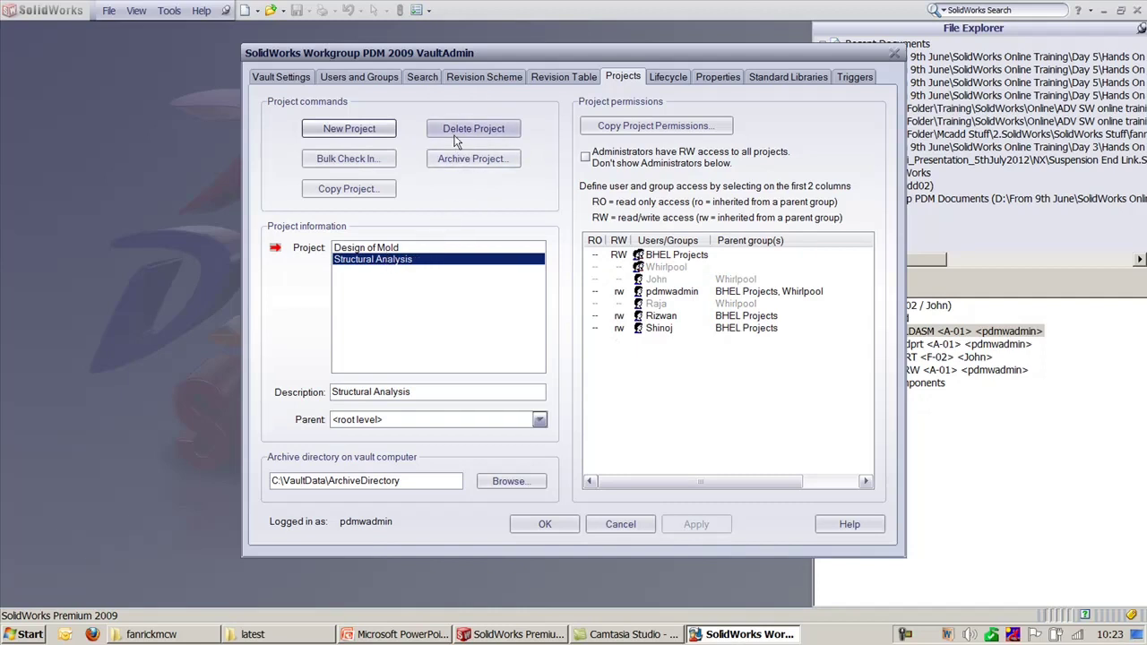
left_click(380, 131)
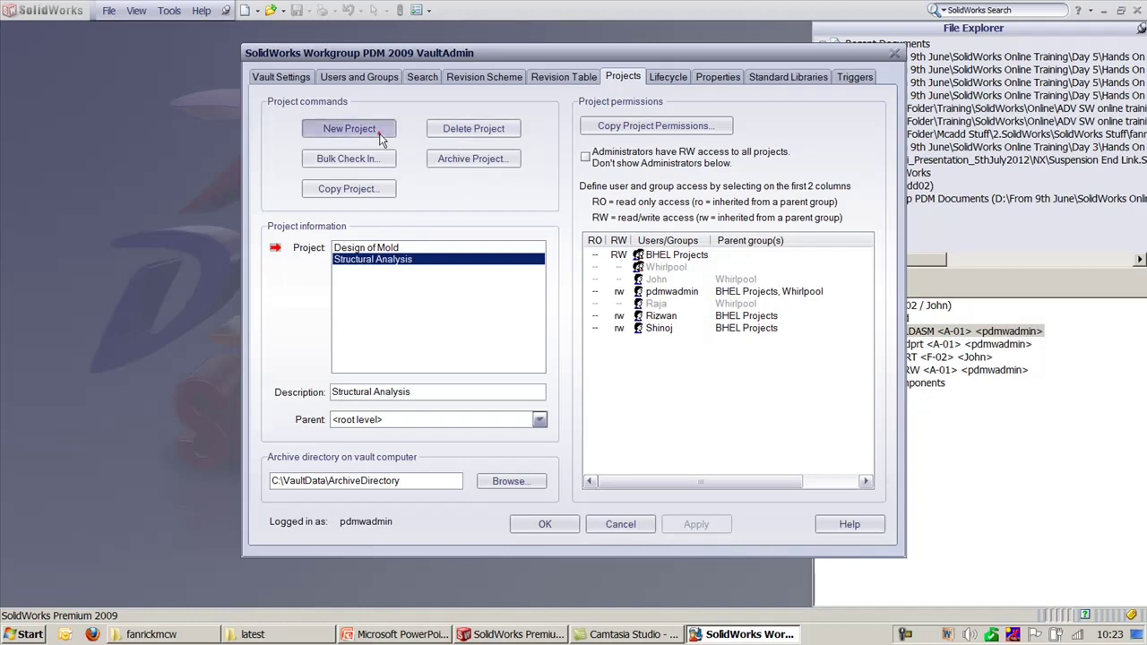
type("ADC")
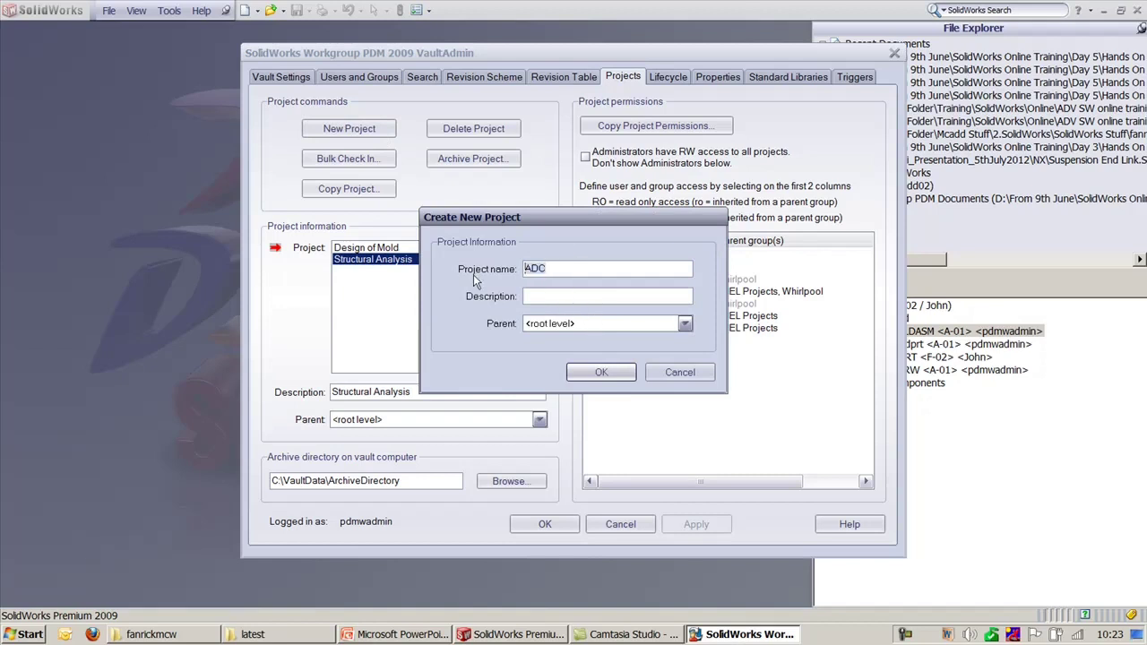
left_click(536, 299)
type("ADC")
left_click(601, 371)
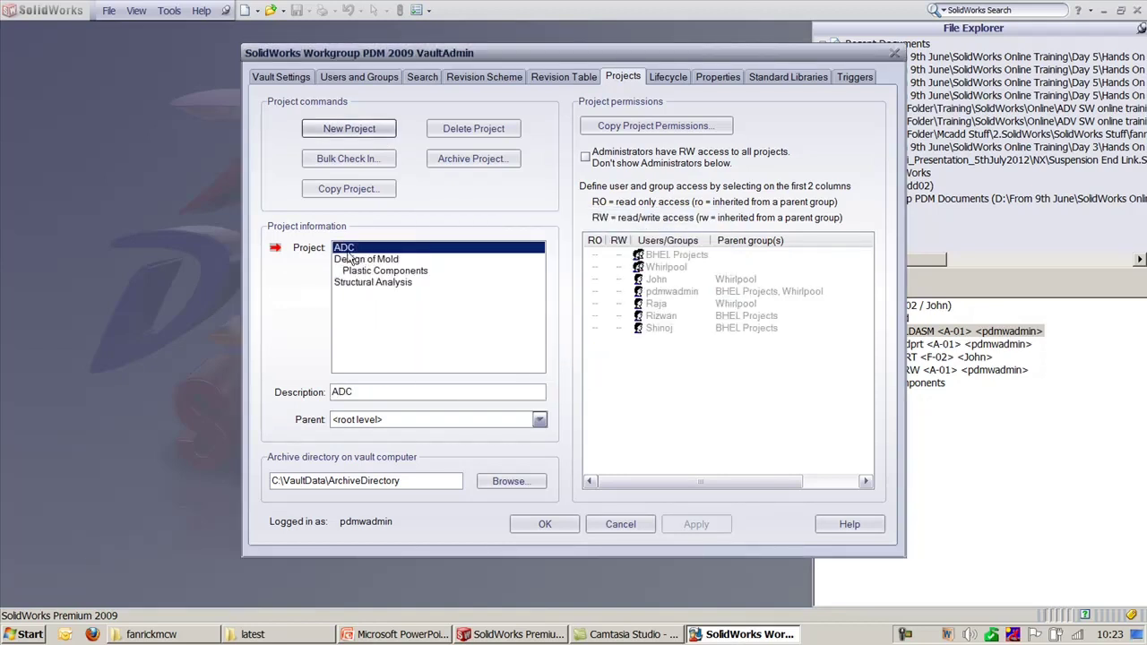
Step: Delete the ADC project and begin copying Design of Mold
left_click(454, 132)
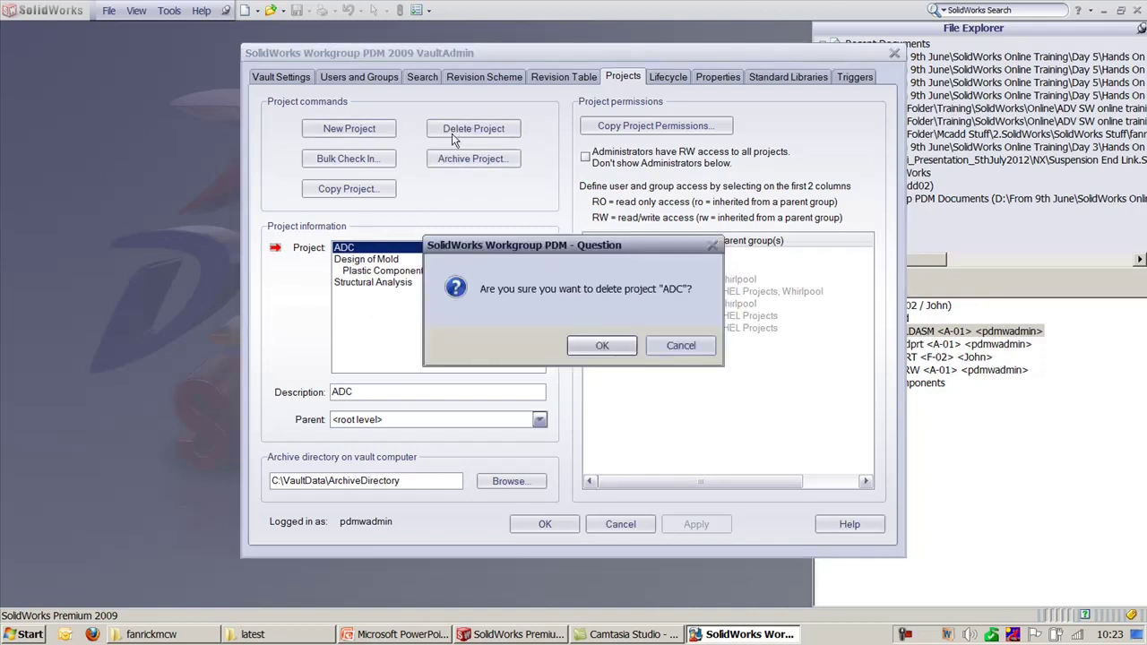
left_click(603, 346)
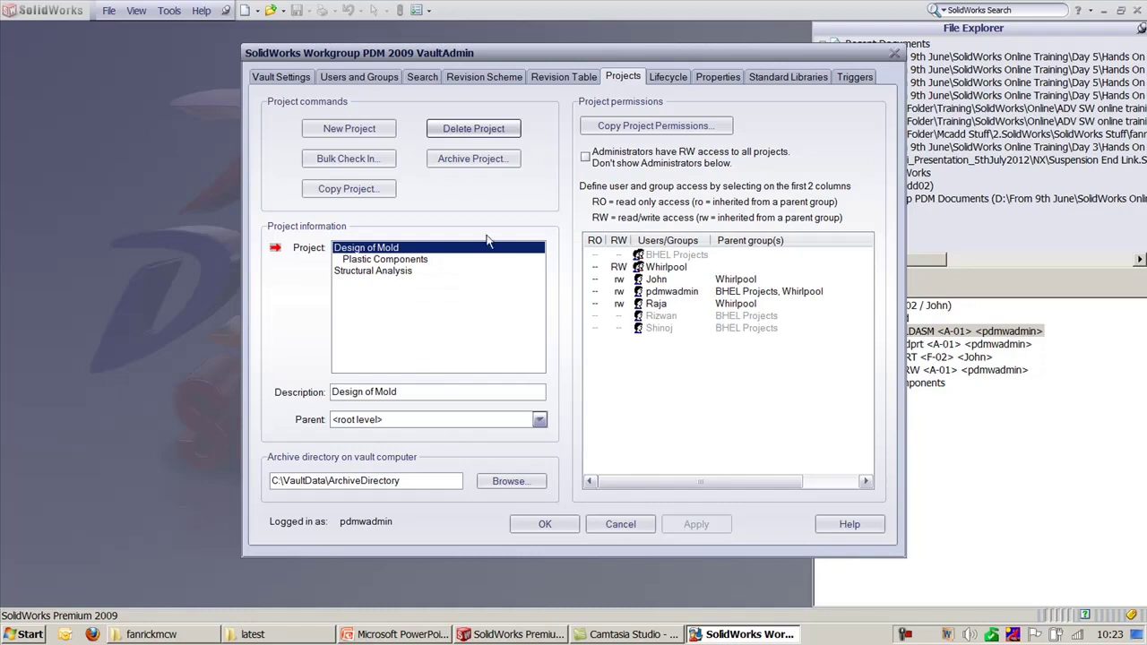
left_click(370, 190)
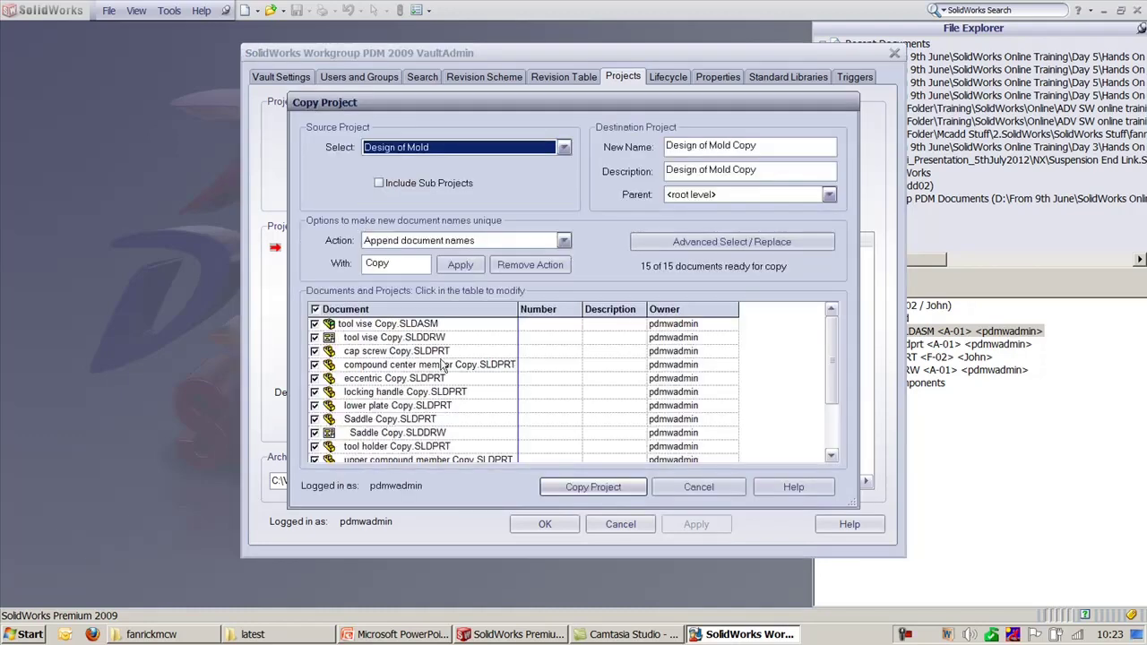
Step: Name the copied project 'Vendor A _Design of Mold Copy'
left_click_drag(829, 364, 831, 318)
left_click(668, 145)
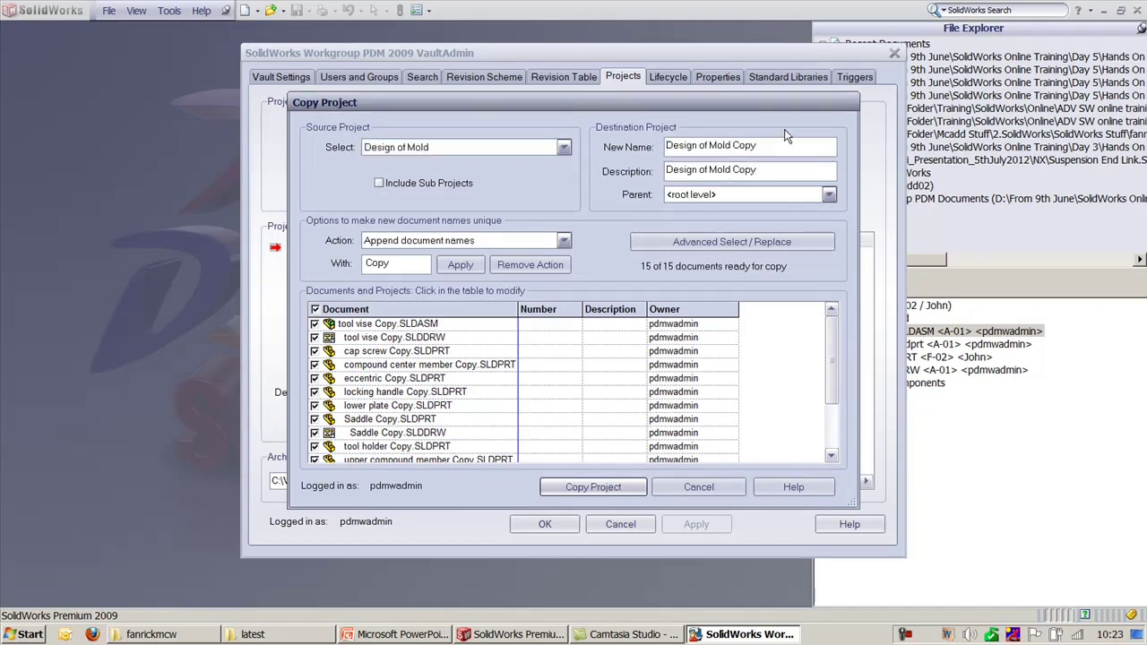
type("Vendor")
type(" of")
key("BackSpace")
key("BackSpace")
type("_")
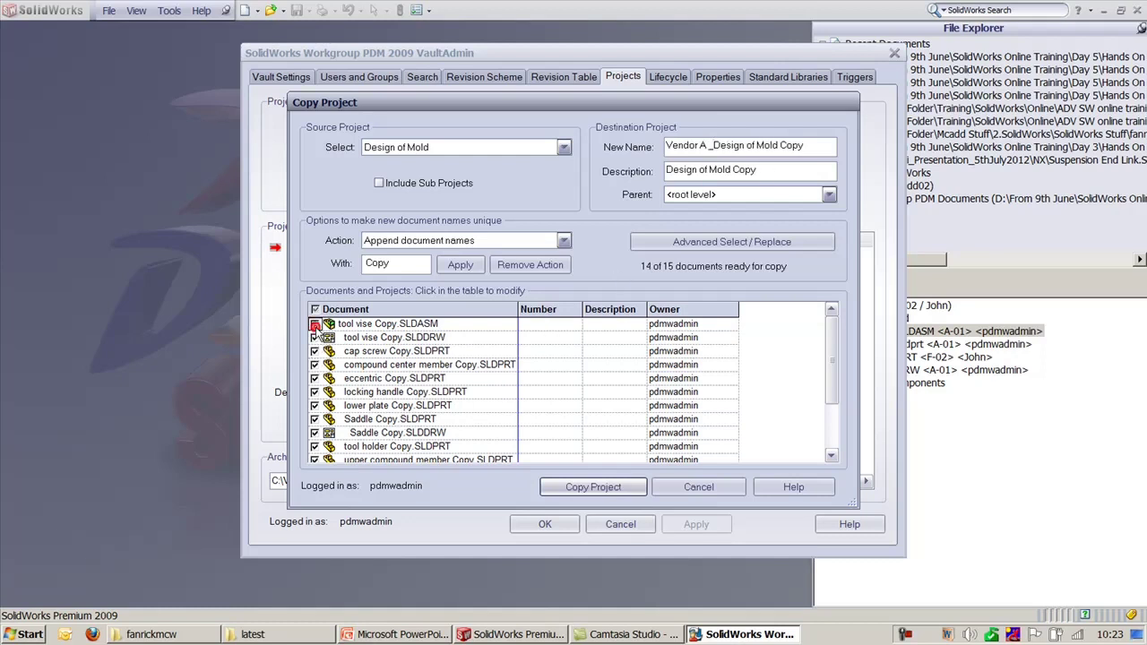
Step: Exclude the tool vise, eccentric and locking handle files, clear the Copy suffix, and run the copy
left_click(314, 324)
left_click(314, 337)
left_click(314, 378)
left_click(315, 391)
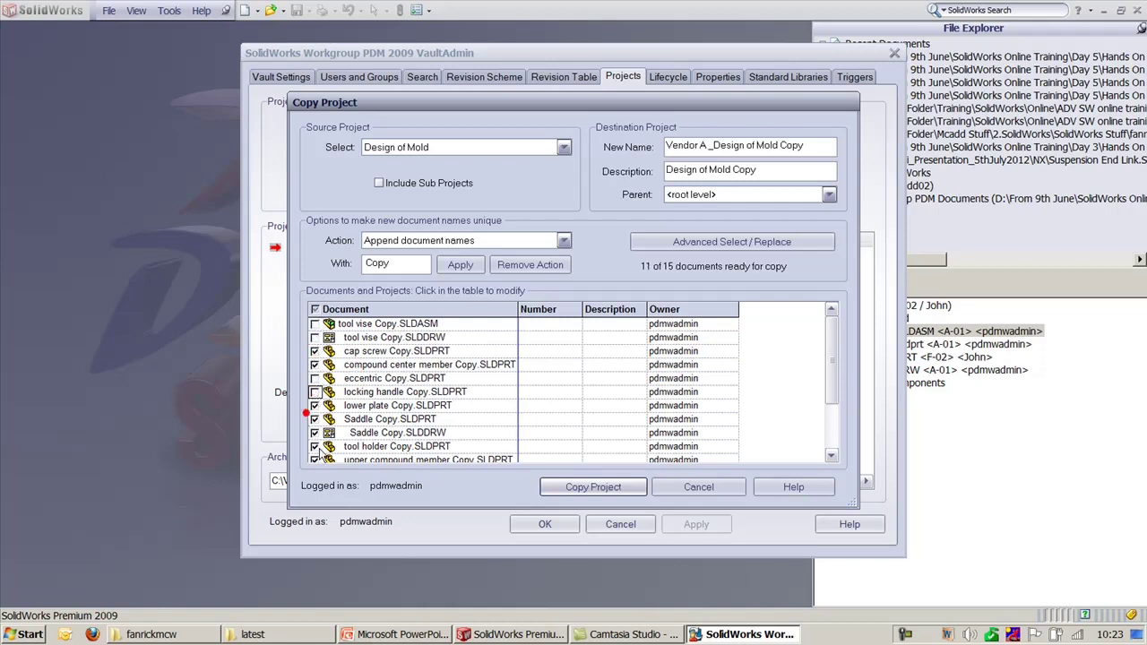
left_click(555, 496)
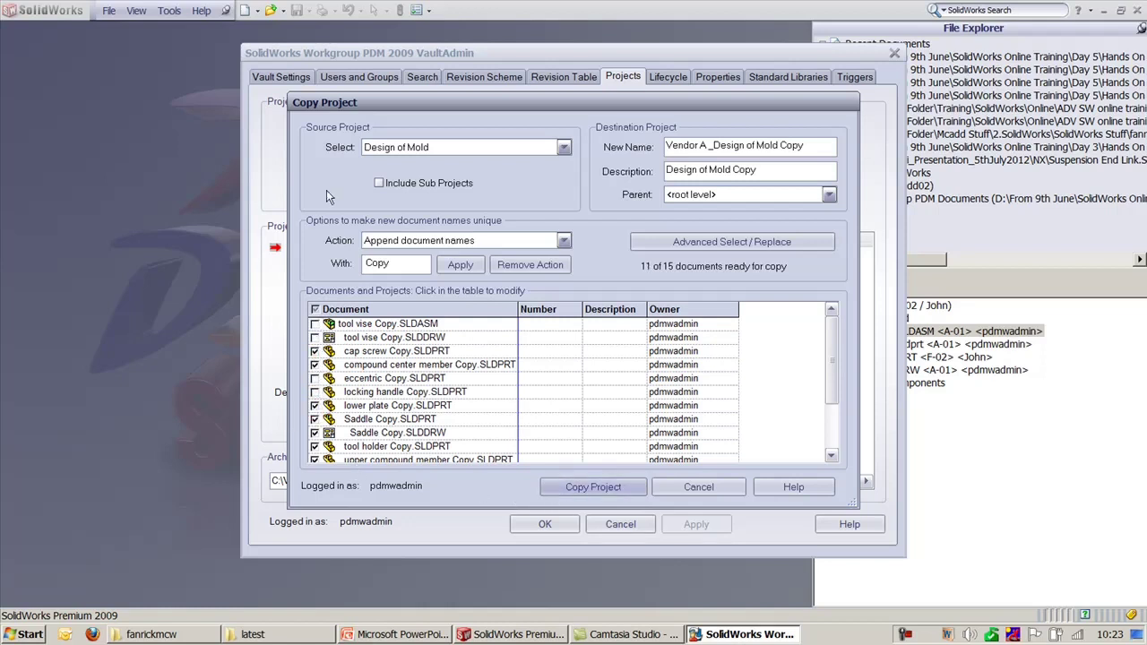
double_click(395, 264)
key("Delete")
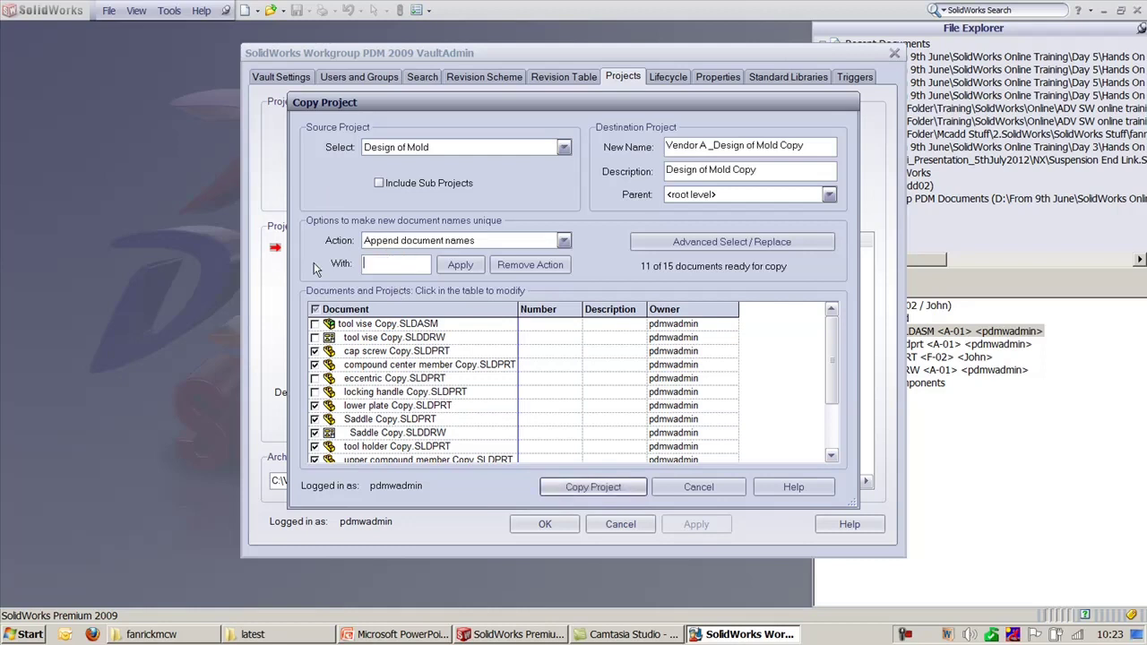
left_click(566, 486)
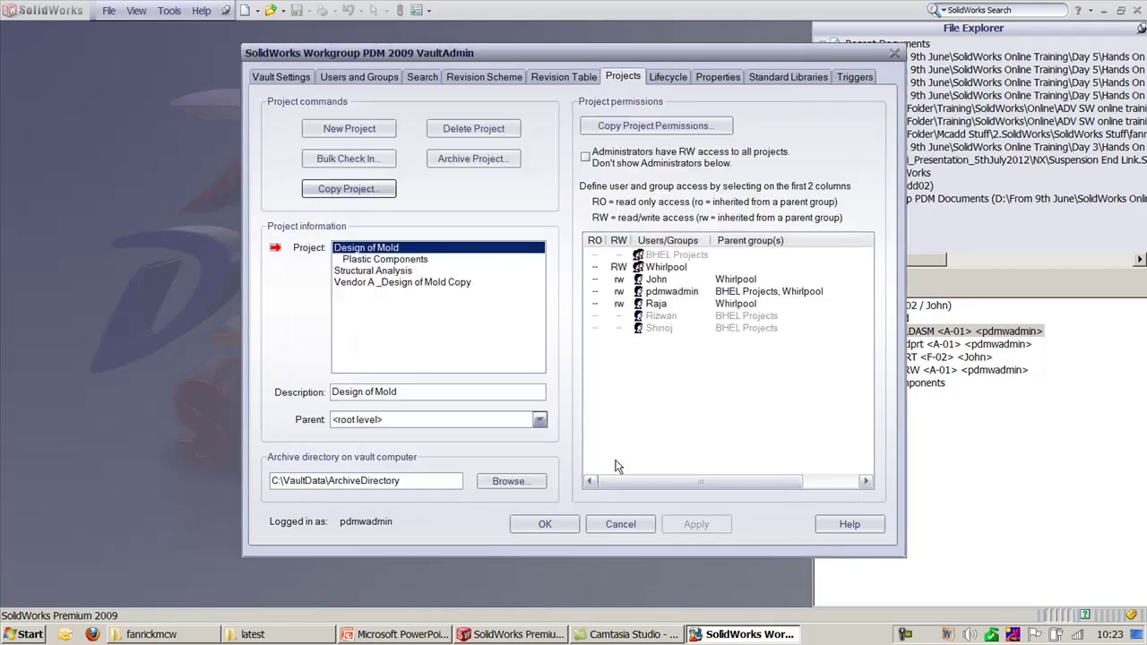
Step: Refresh the vault tree and expand the new Vendor A _Design of Mold Copy project
left_click(944, 494)
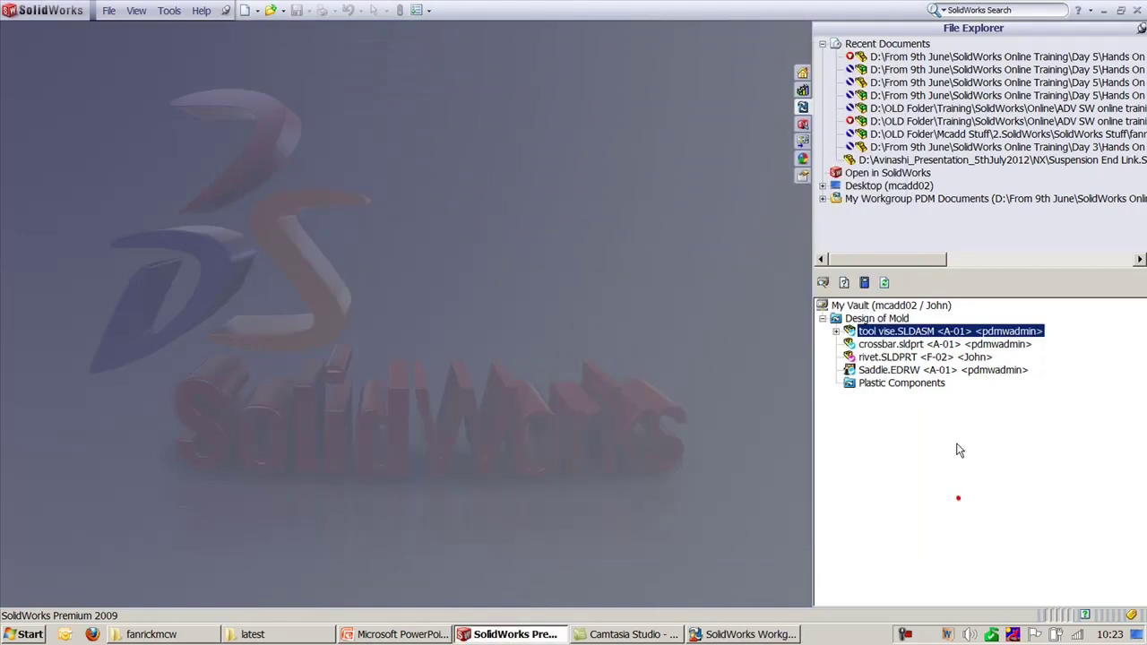
left_click(886, 283)
left_click(822, 396)
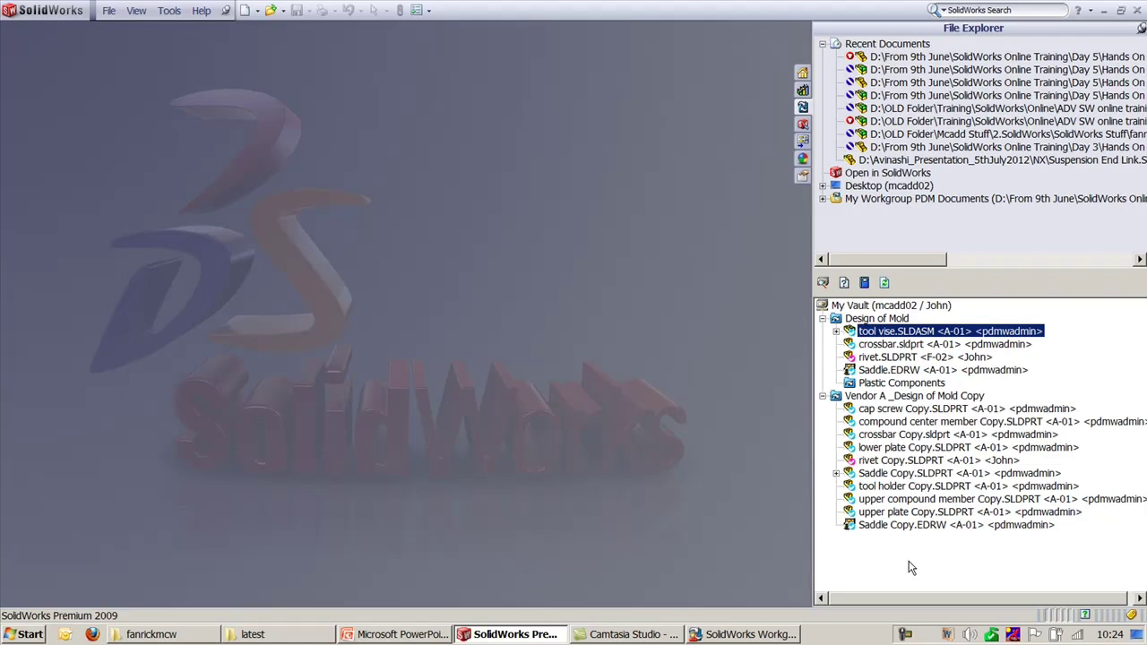
Step: View the Vendor A project's description and permissions in VaultAdmin, then select crossbar.sldprt
left_click(744, 634)
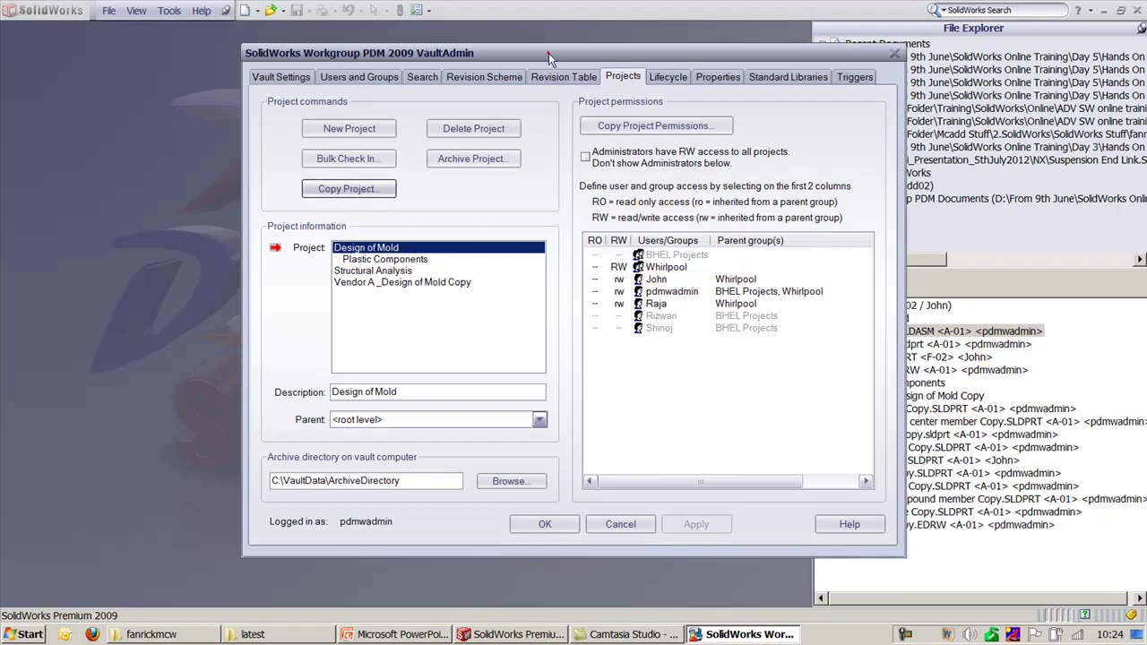
left_click_drag(549, 58, 404, 67)
left_click(267, 291)
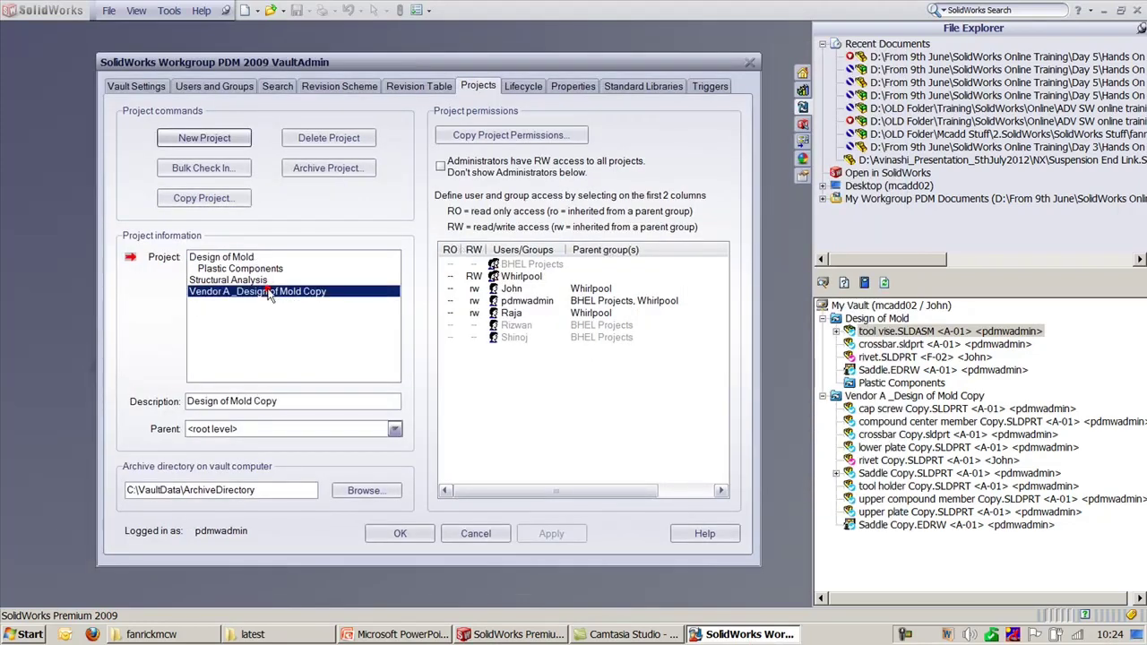
left_click(249, 258)
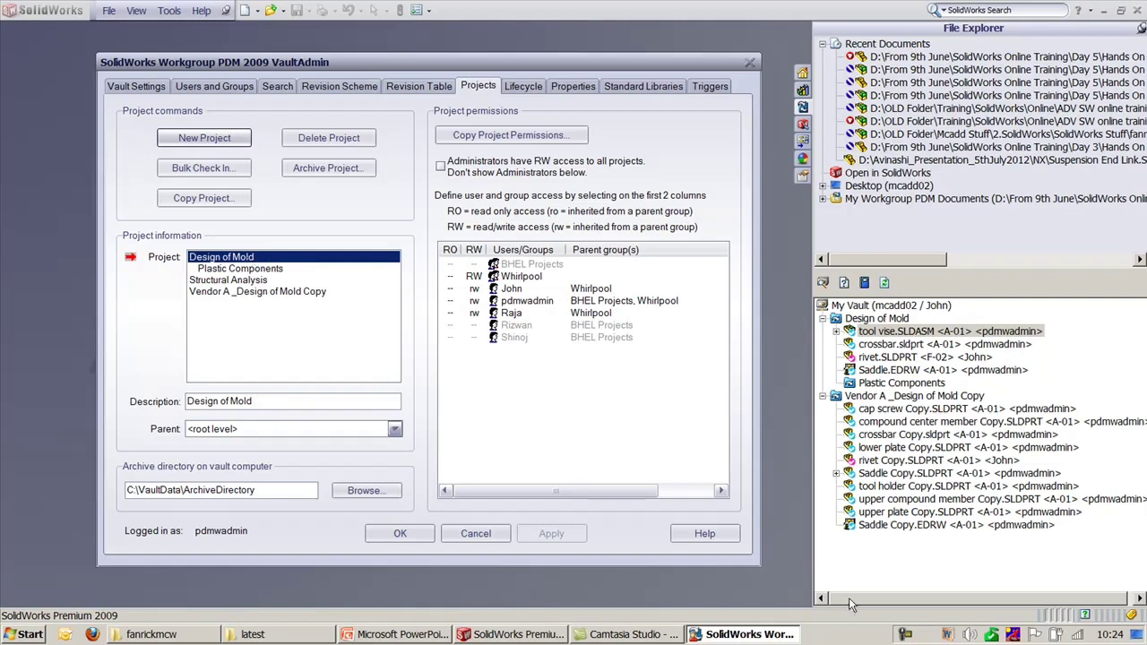
left_click(932, 573)
left_click(905, 346)
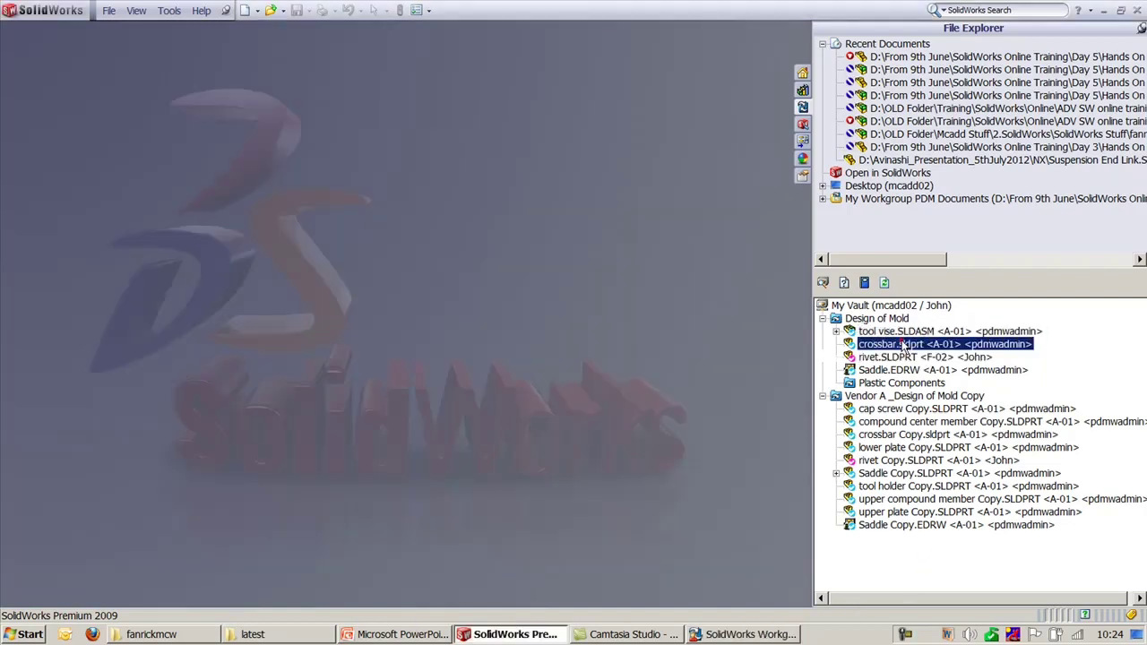
Step: Open crossbar.sldprt from the vault via Open / Check Out Document
right_click(905, 346)
left_click(931, 348)
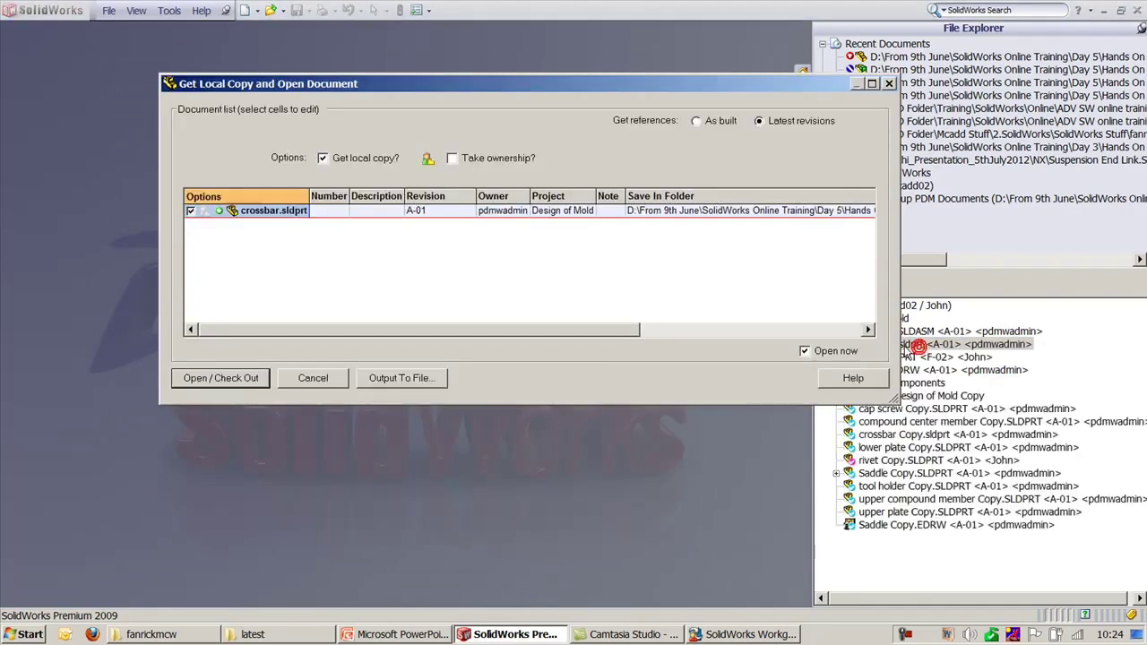
left_click(224, 381)
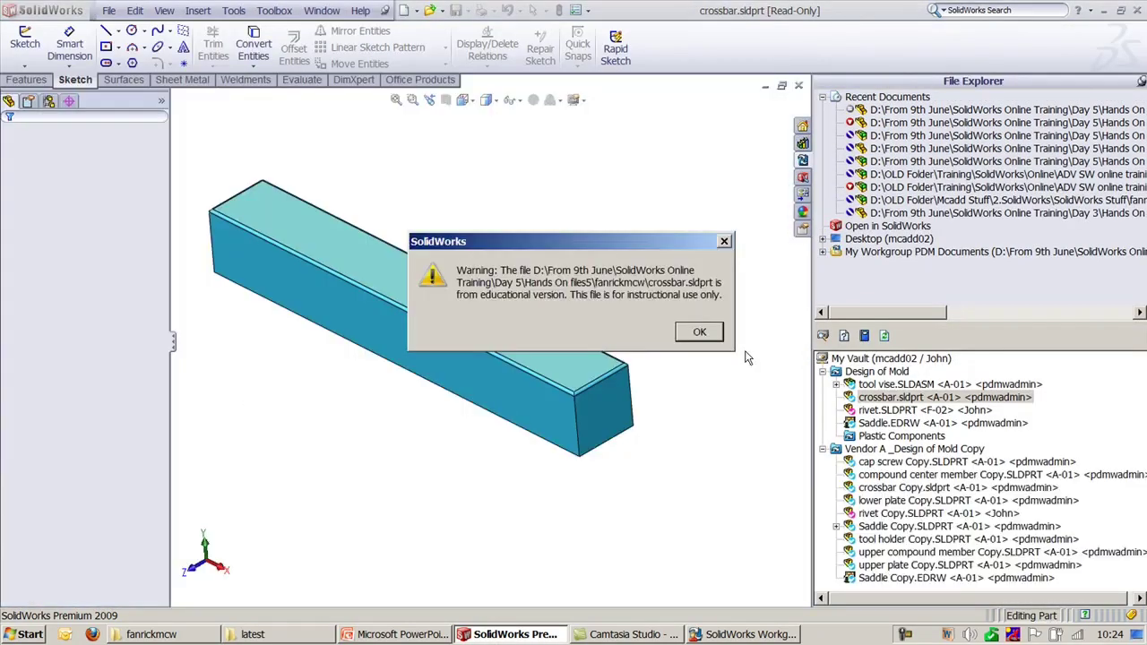
left_click(699, 332)
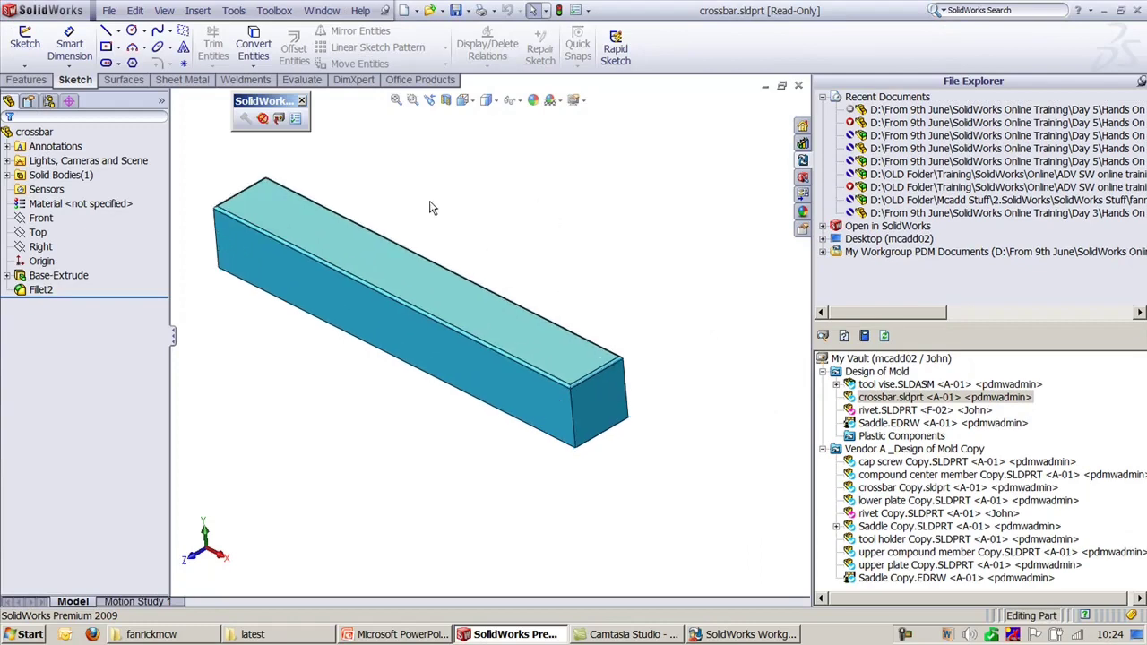
Step: Try resizing Fillet2 and saving the read-only part, cancel the save, and close it
left_click(45, 291)
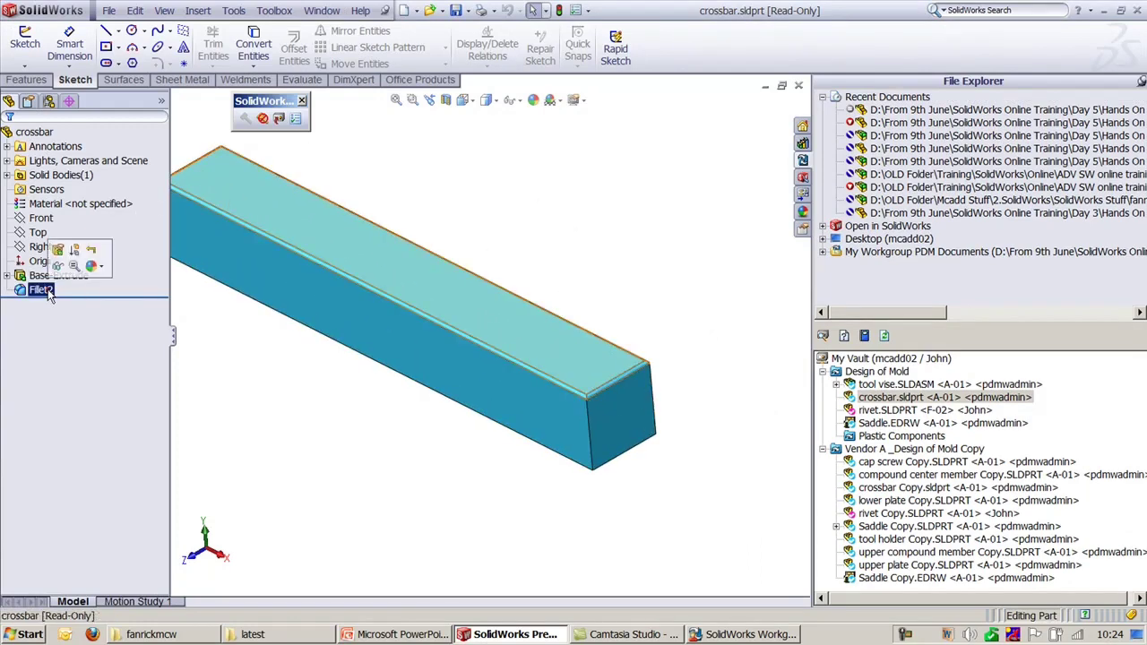
left_click(582, 392)
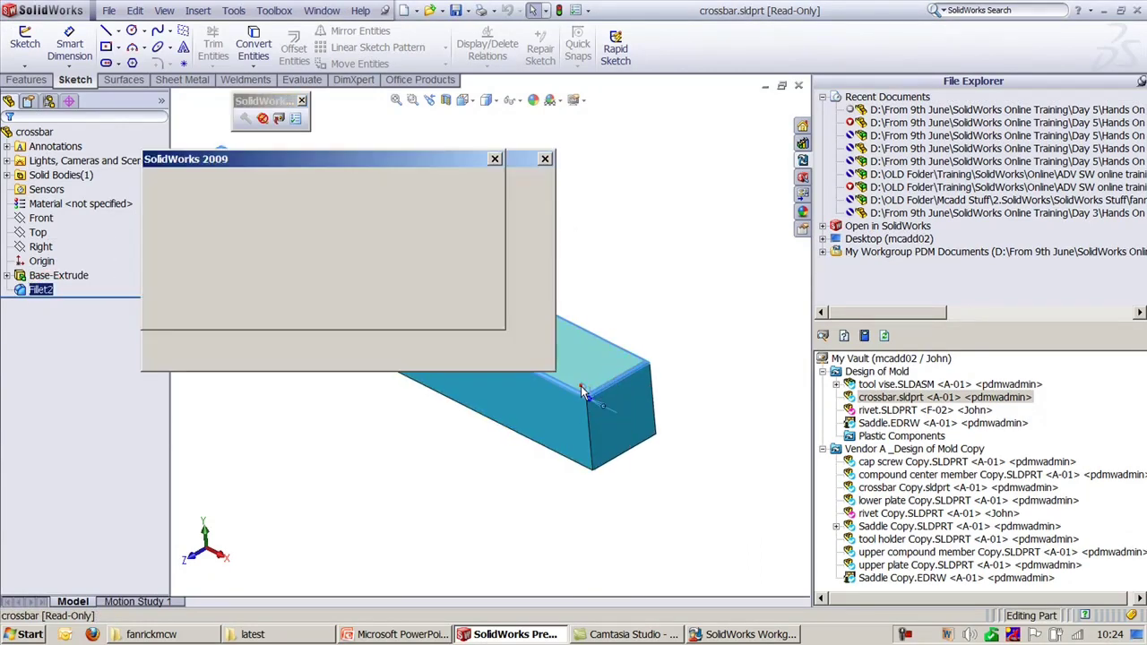
left_click(344, 279)
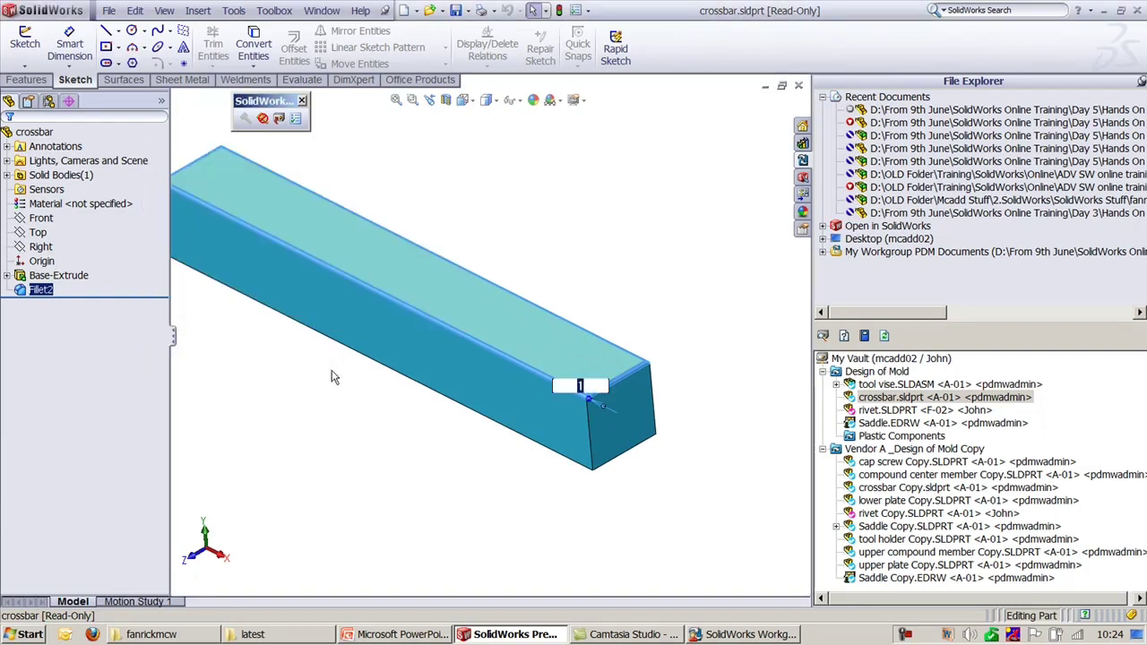
key("Return")
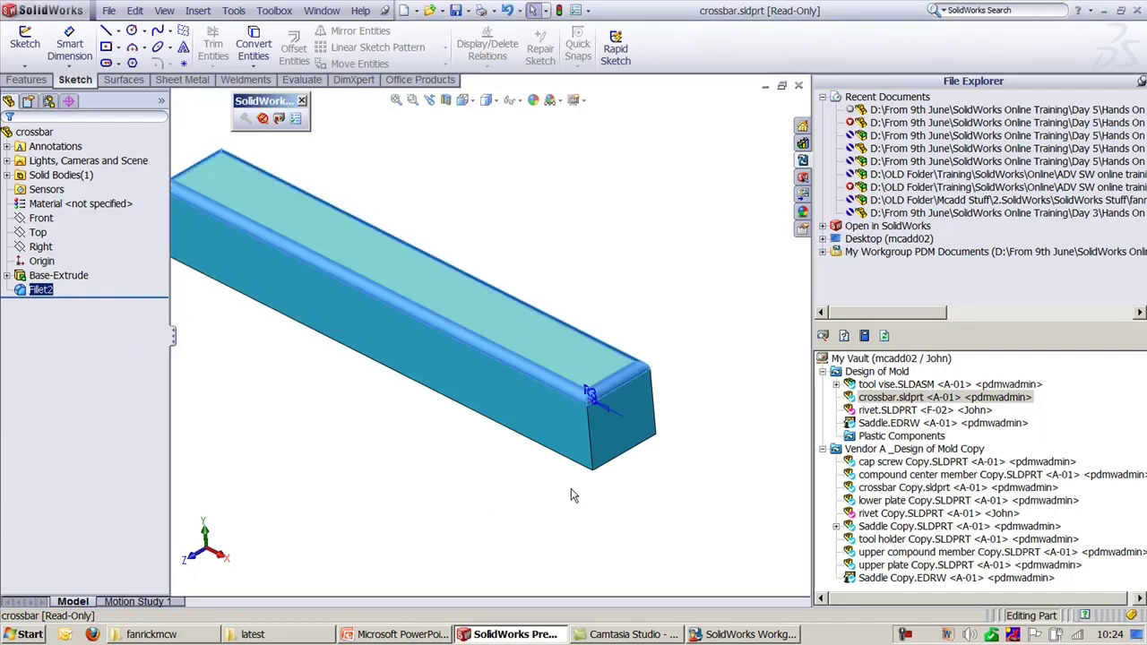
key("ctrl+s")
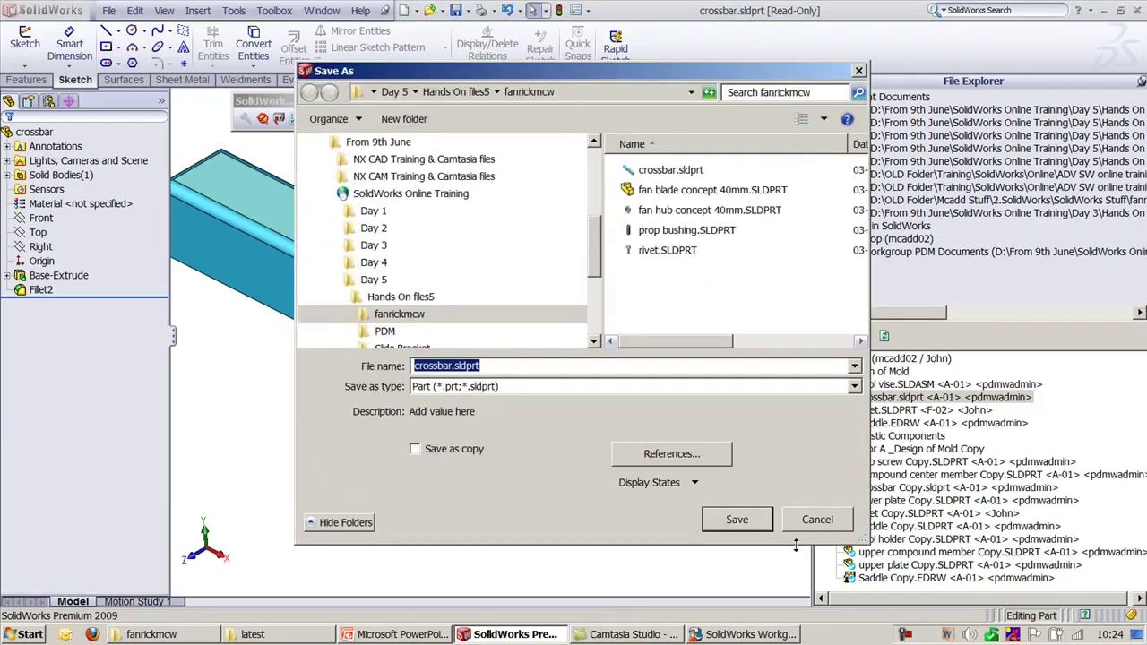
left_click(816, 524)
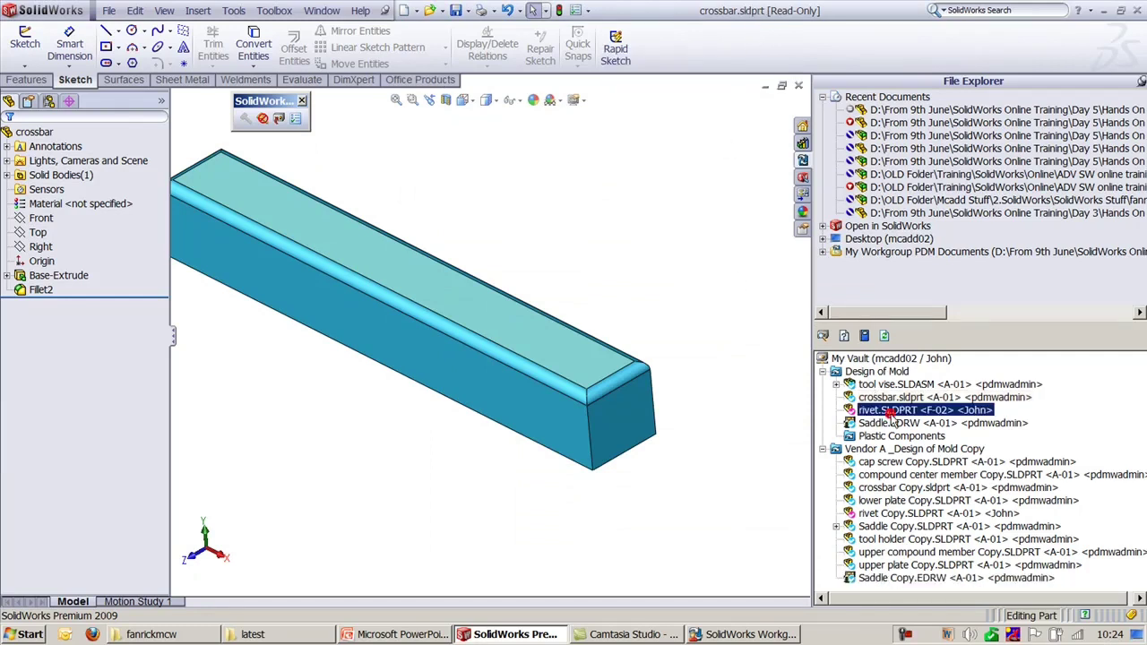
left_click(673, 262)
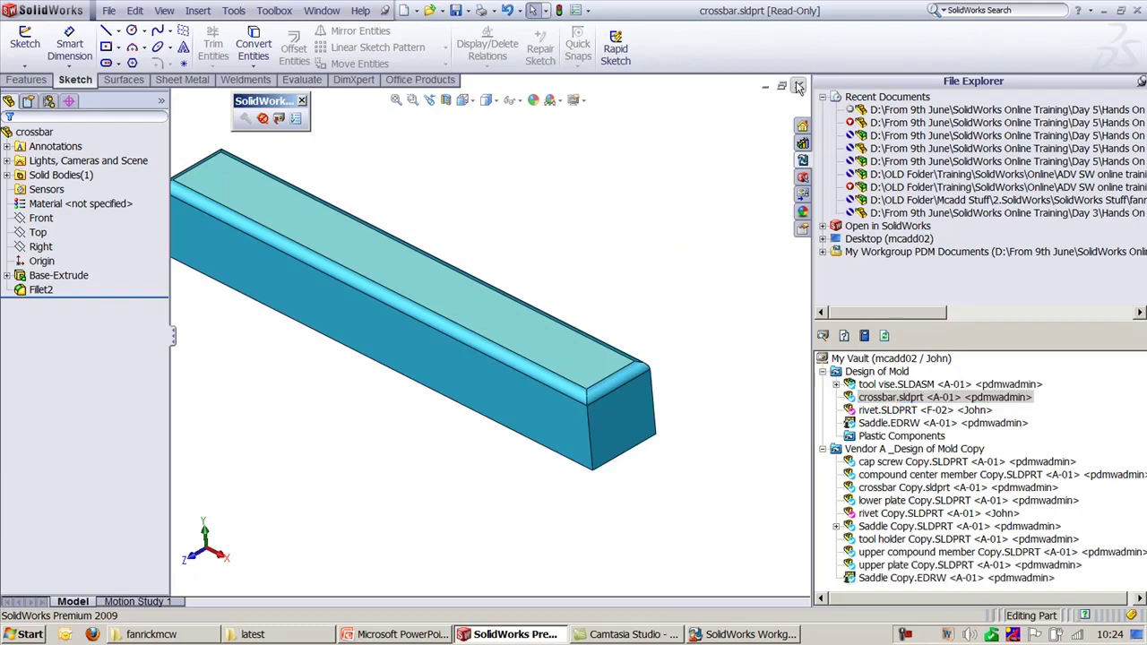
left_click(798, 85)
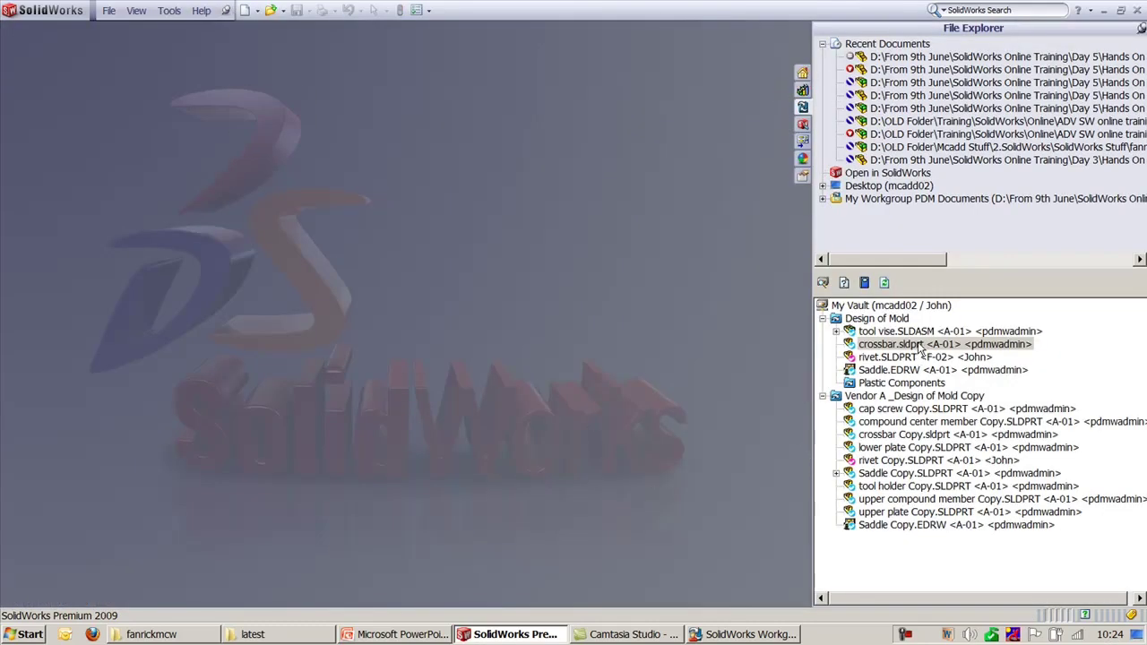
Step: From the vault root's Switch Vault/User, choose the administrator as the login user
right_click(920, 345)
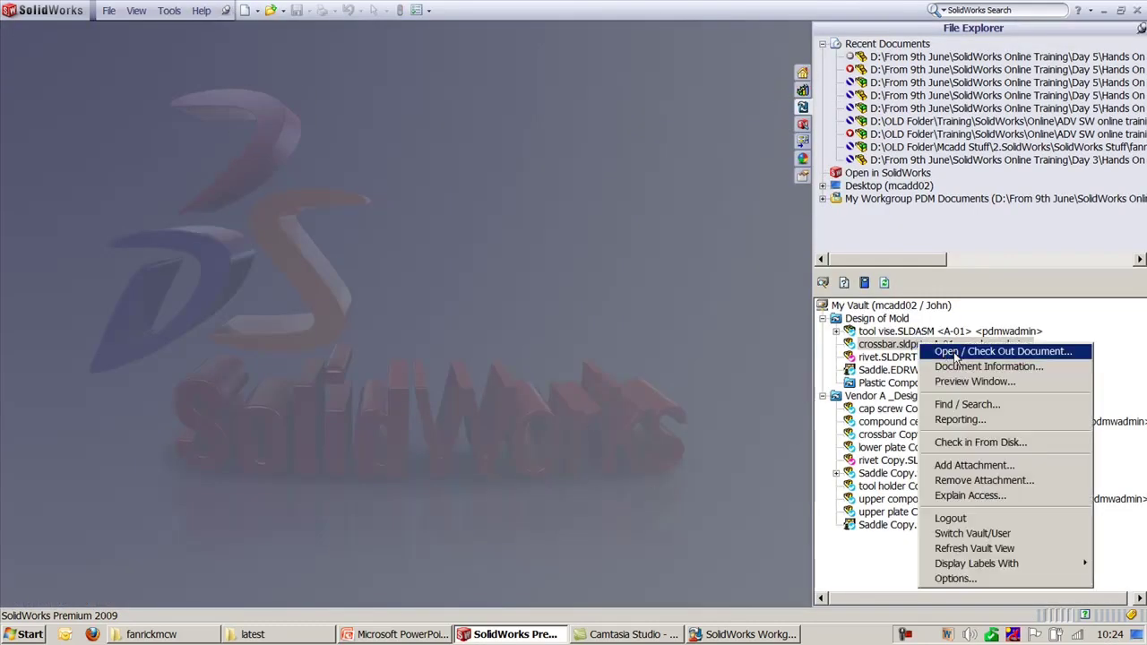
left_click(701, 374)
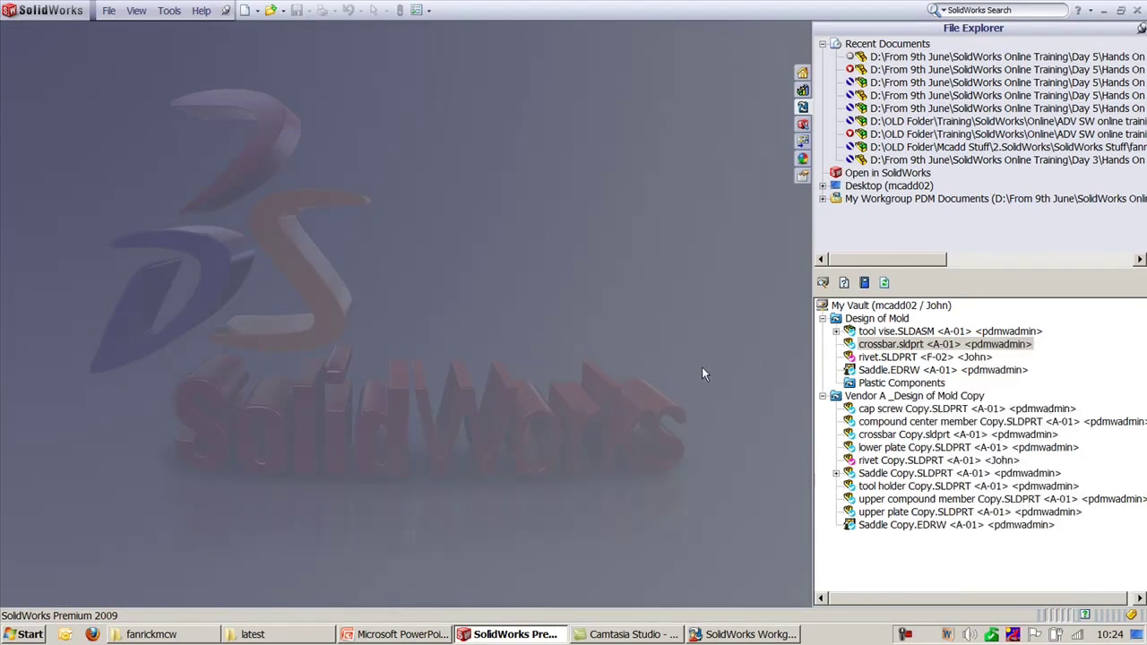
left_click(926, 308)
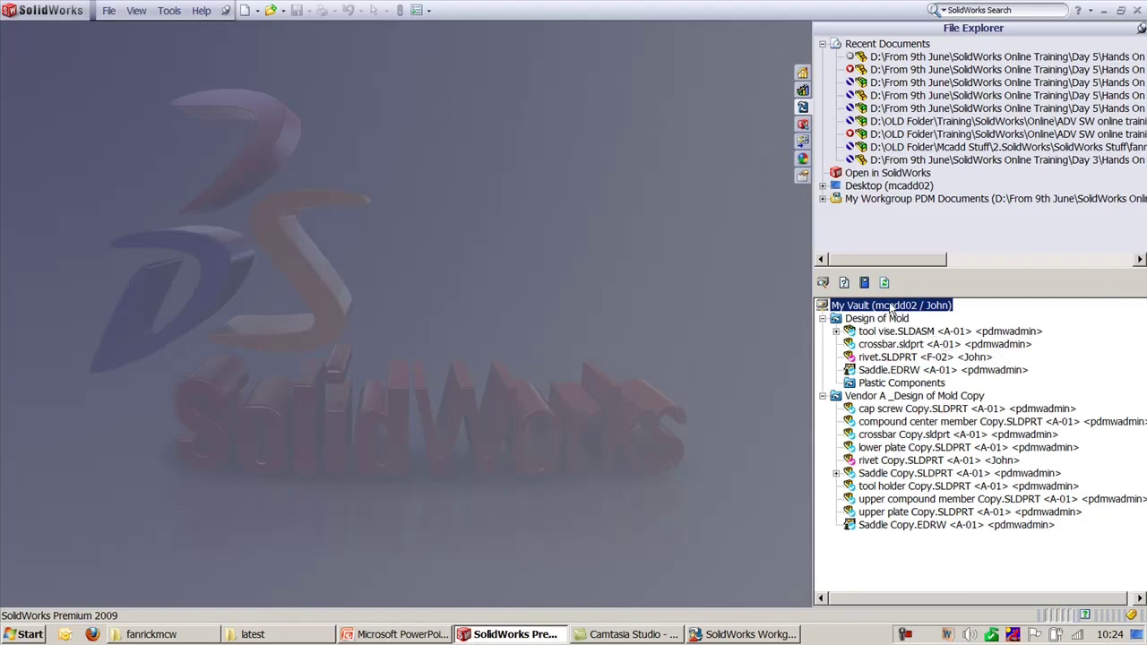
right_click(892, 308)
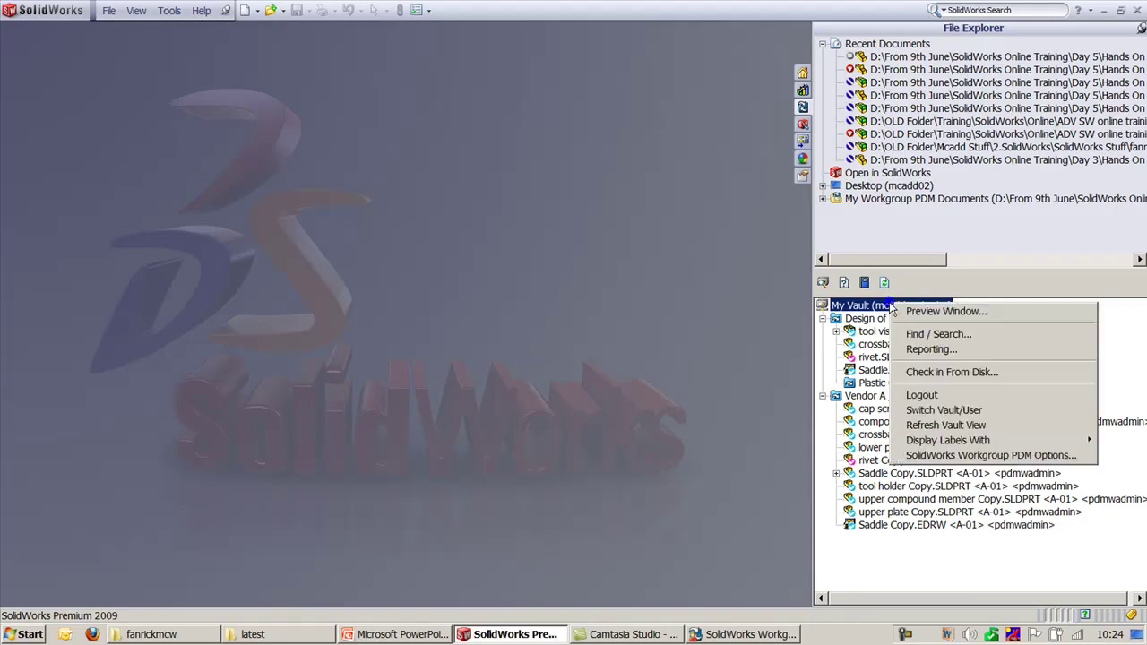
left_click(942, 410)
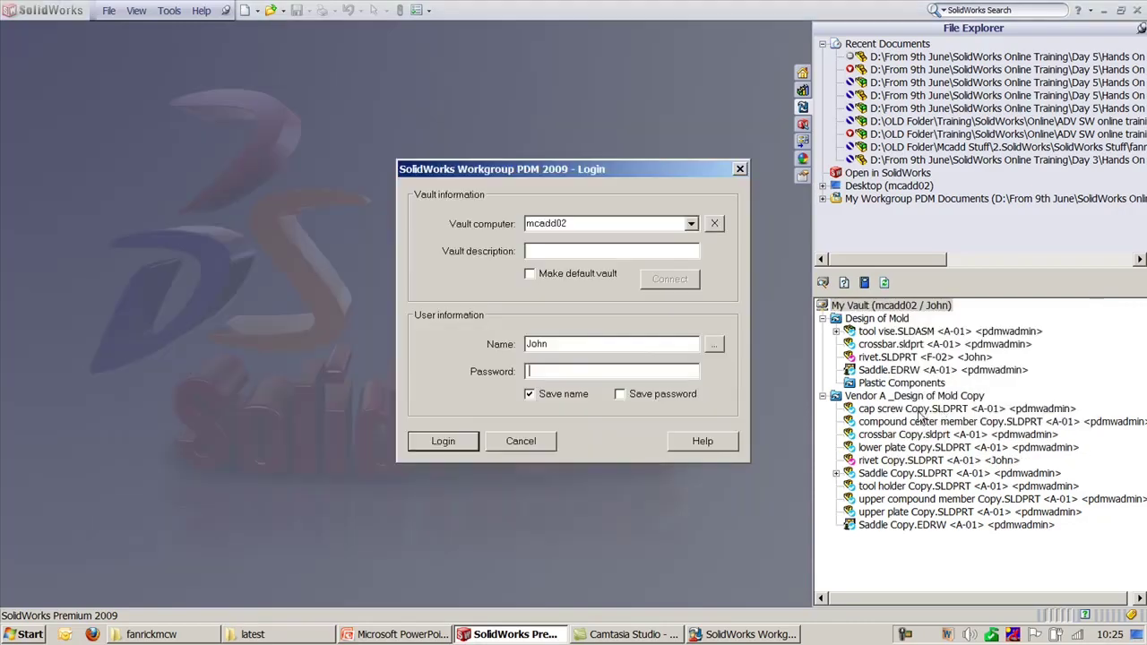
left_click(713, 344)
double_click(410, 171)
Step: Enter the administrator's password and log in to the vault as administrator
left_click(431, 440)
left_click(668, 356)
double_click(629, 342)
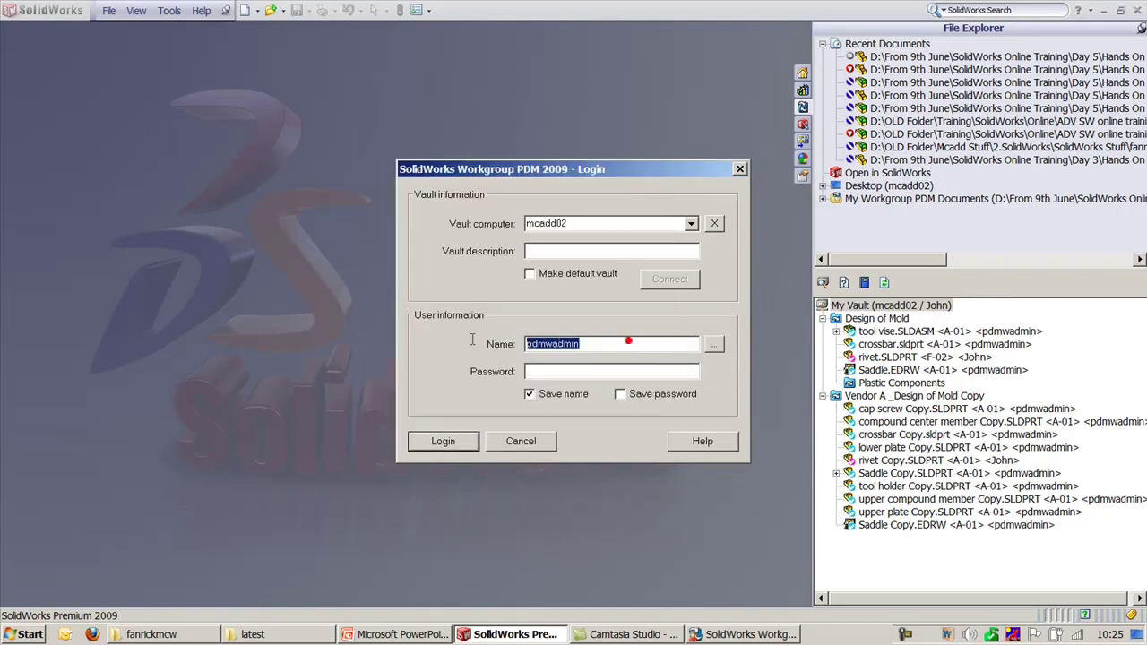
left_click(574, 371)
type("pdmwadmin")
left_click(436, 440)
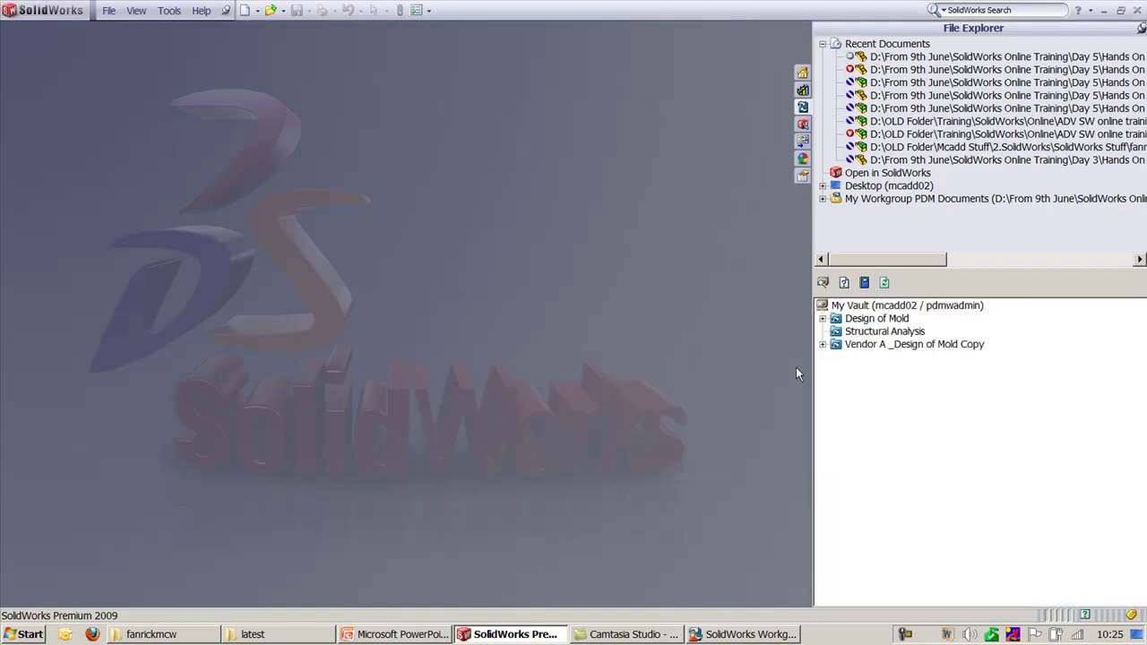
Step: Open the cap screw part from Design of Mold > tool vise via Open / Check Out
left_click(823, 319)
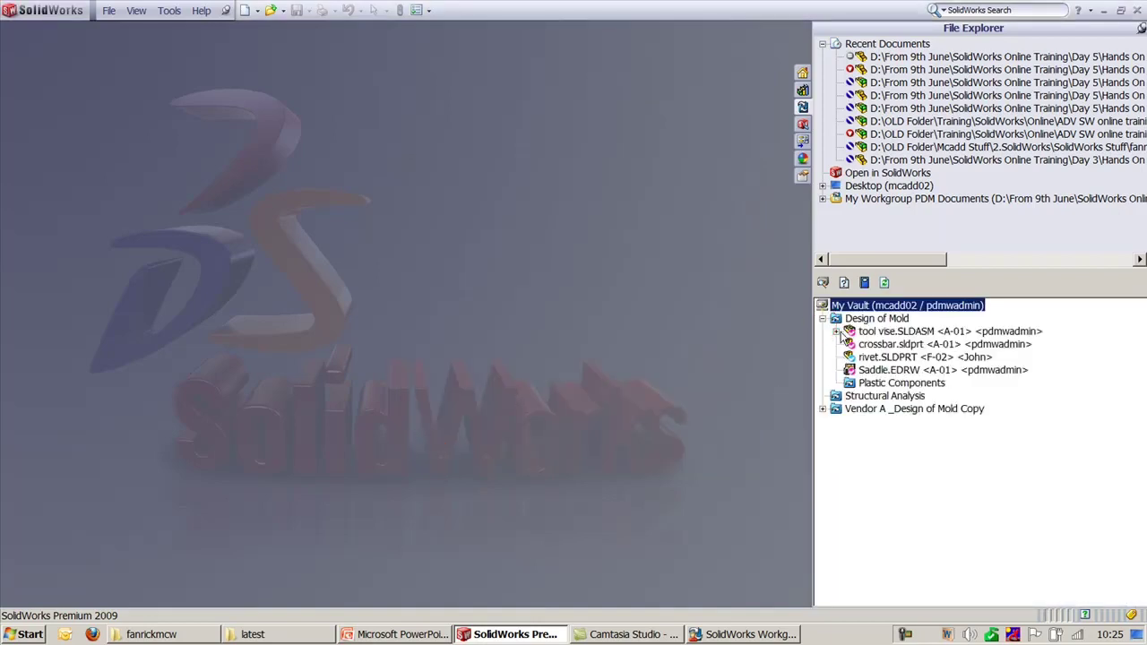
left_click(836, 332)
left_click(898, 356)
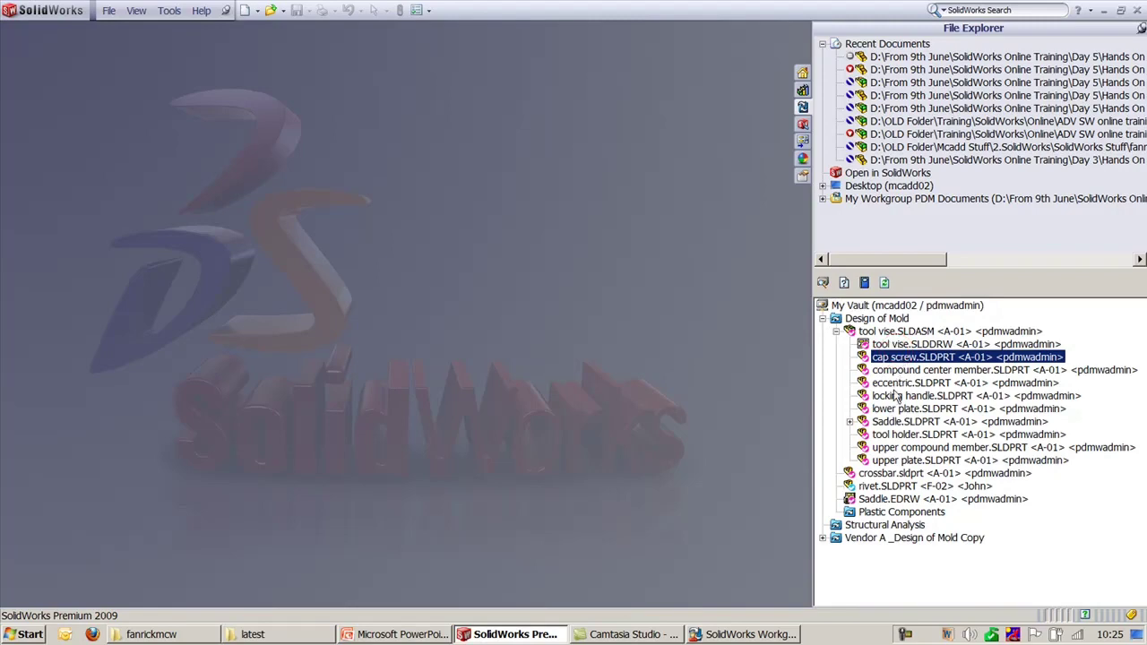
right_click(880, 359)
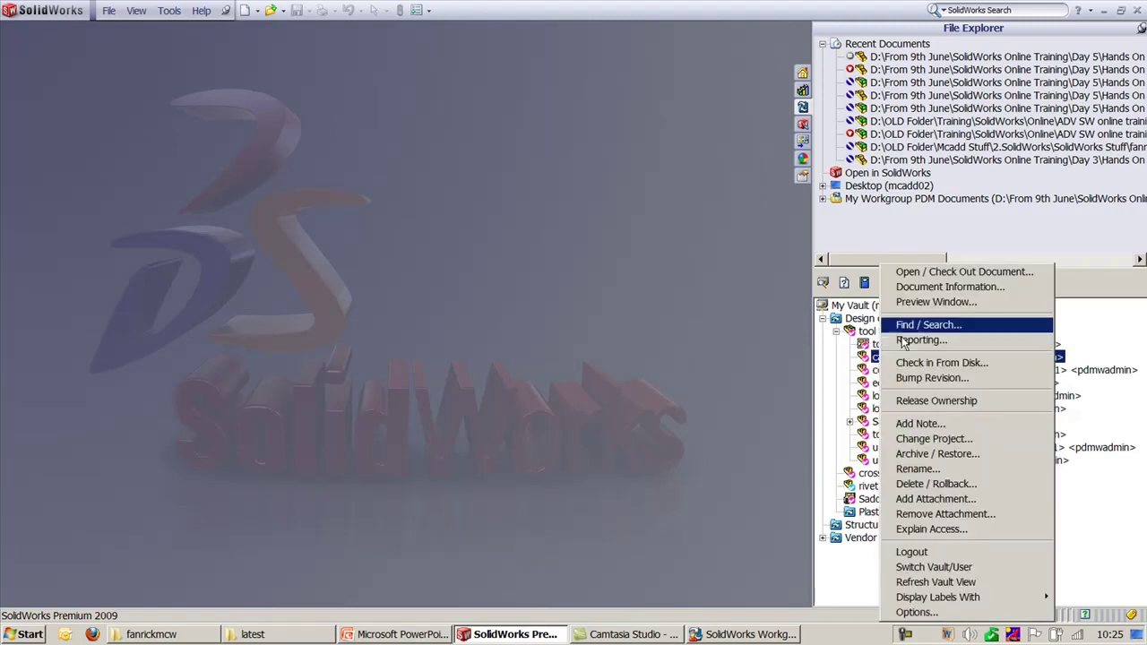
left_click(910, 277)
left_click(226, 380)
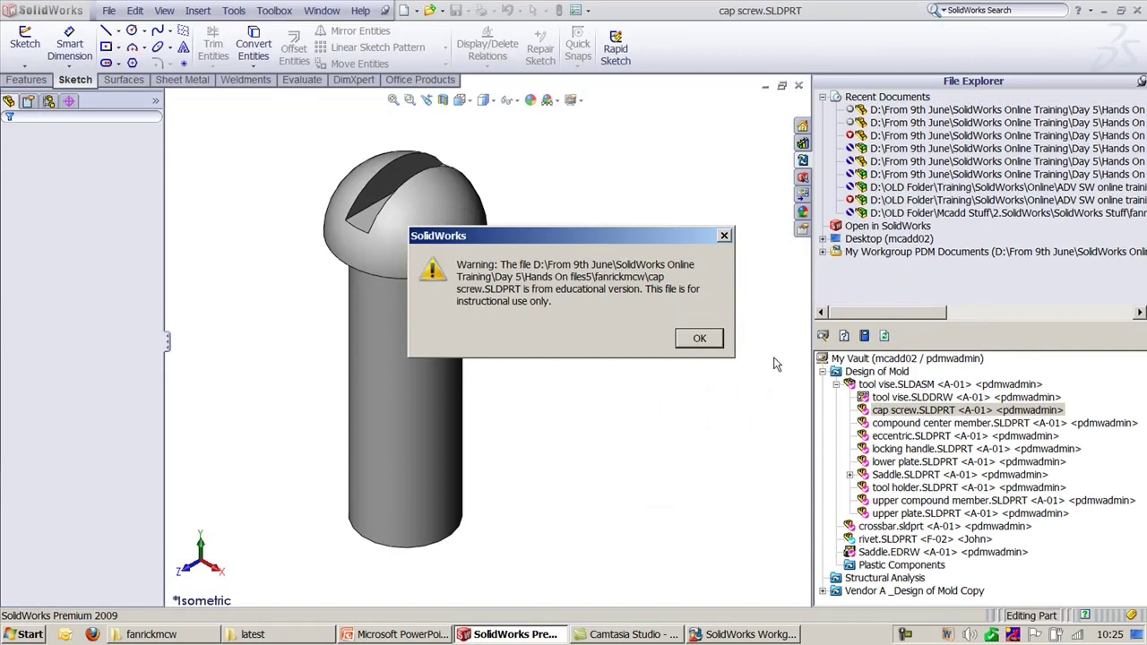
left_click(708, 340)
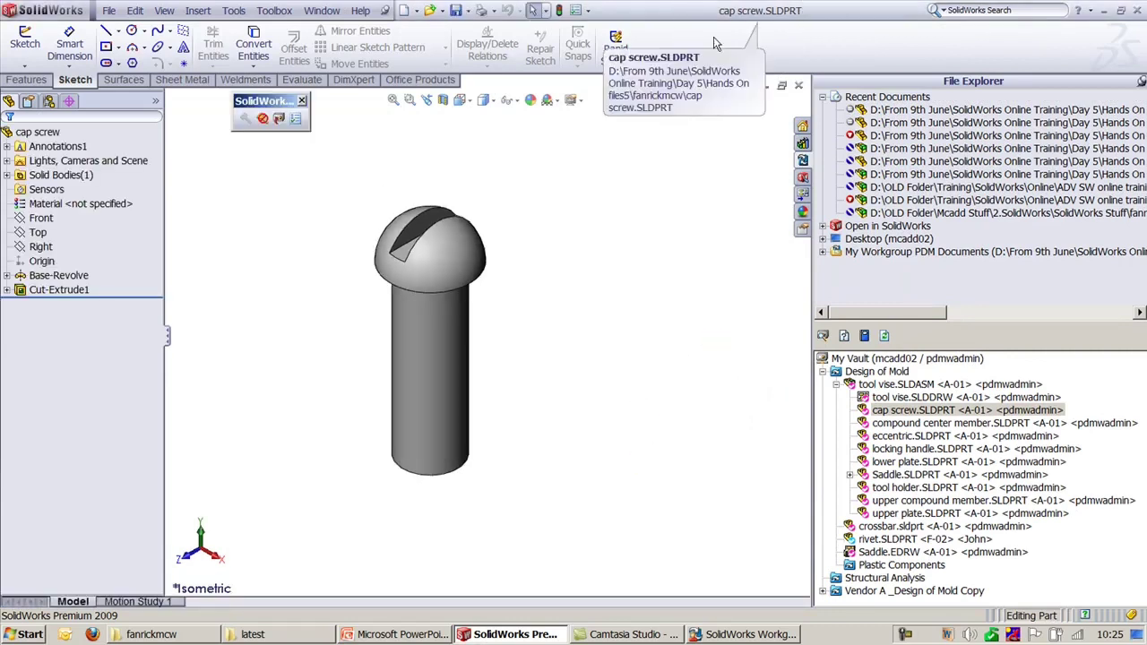
Step: Deepen the slot in Cut-Extrude1's Sketch2 to 0.102, rebuild, and save the part
left_click(7, 290)
left_click(60, 303)
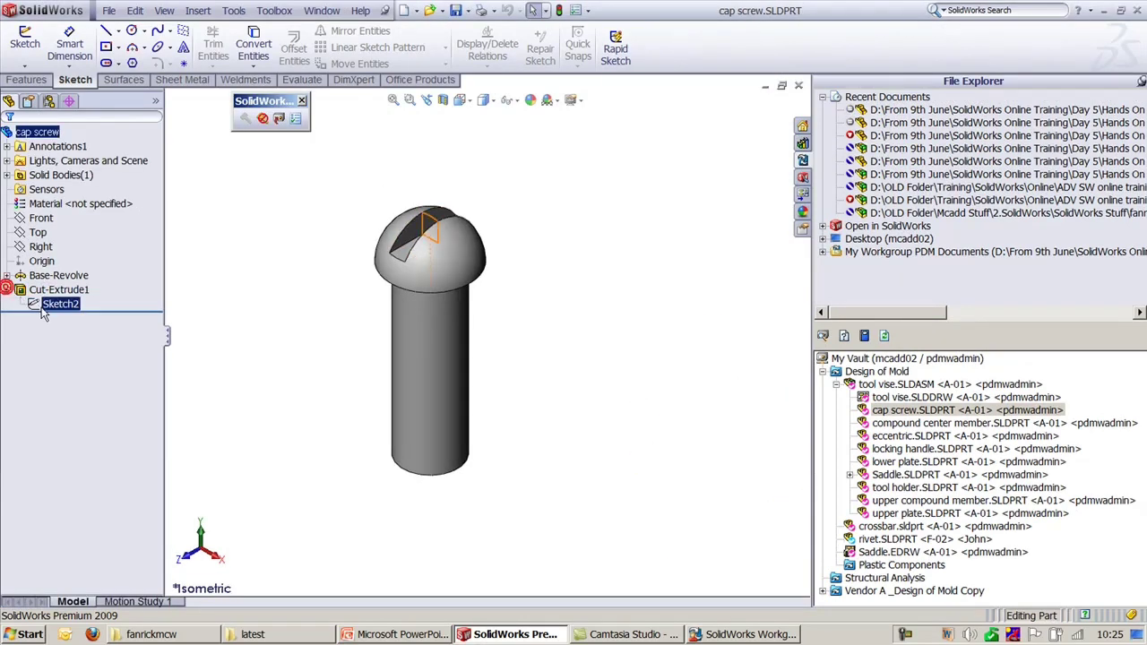
scroll(430, 242, "down", 3)
scroll(566, 330, "down", 5)
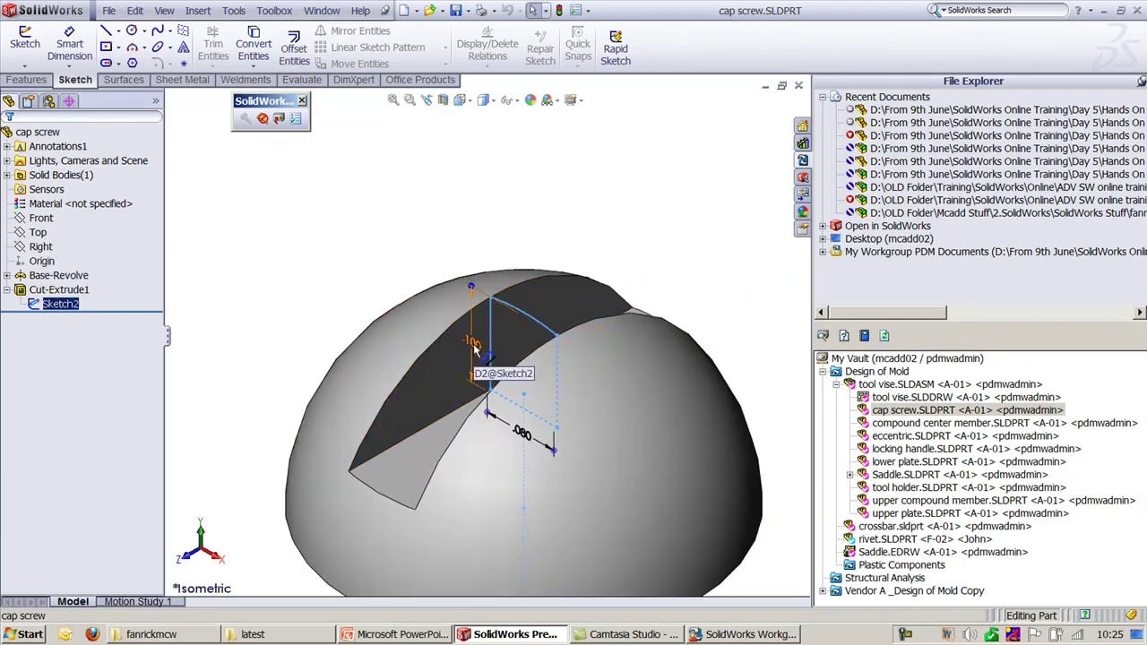
key("Up")
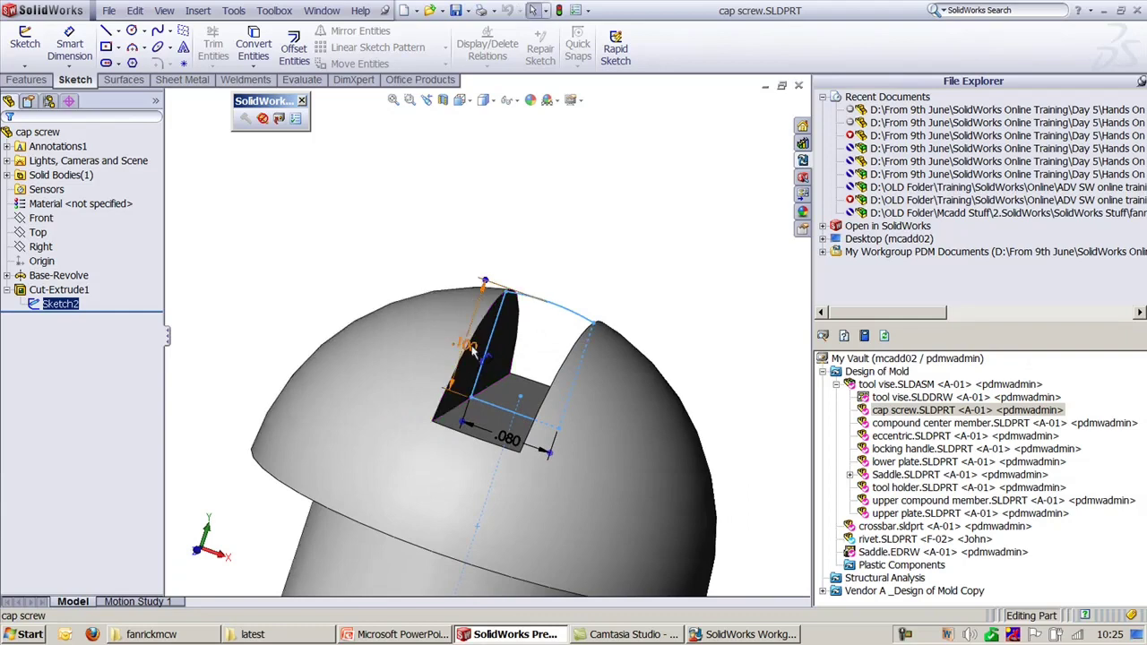
double_click(473, 352)
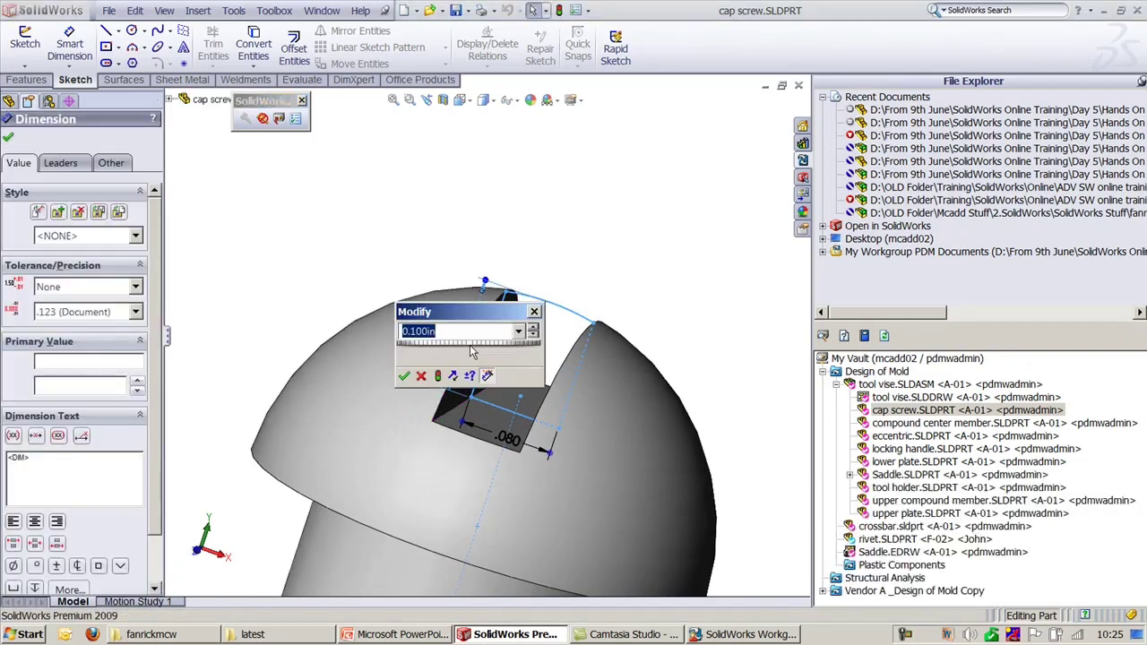
key("Return")
left_click_drag(484, 280, 518, 250)
left_click(657, 252)
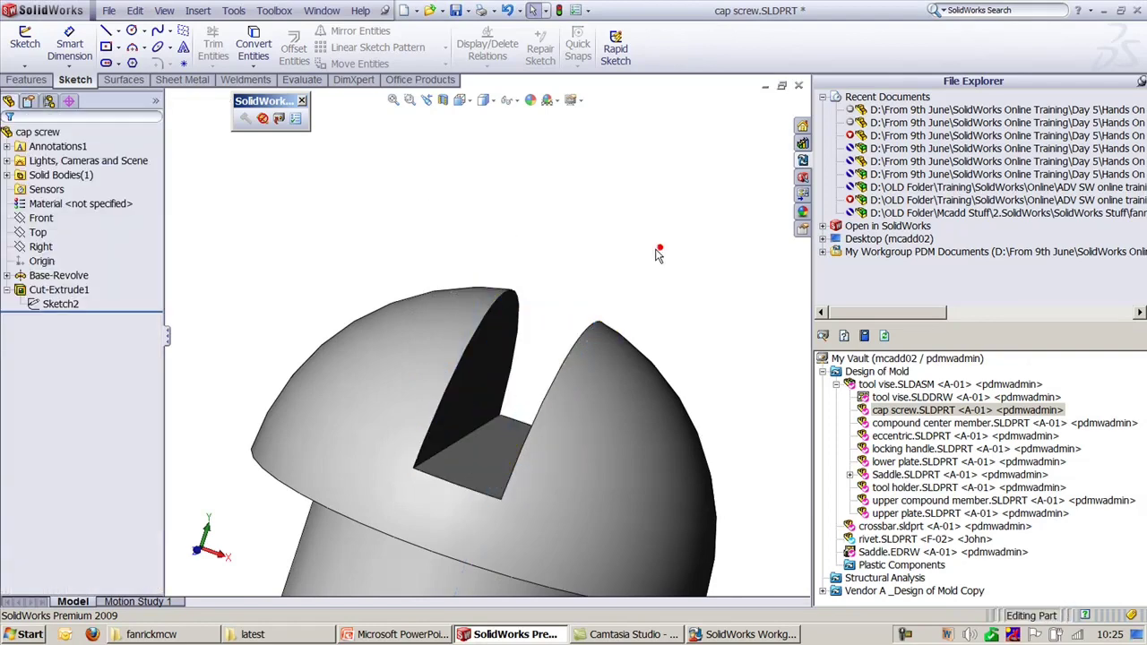
left_click(655, 251)
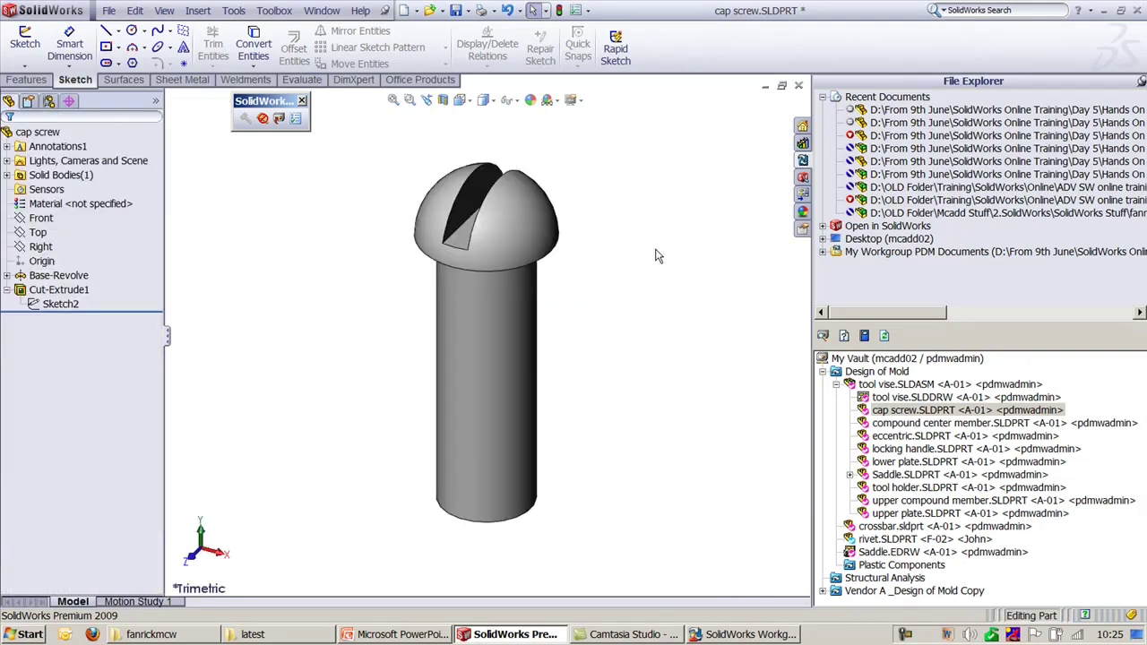
key("ctrl+s")
Step: Check the cap screw in as A-02, then apply a green appearance (RGB 6/255/186) to it
left_click(278, 117)
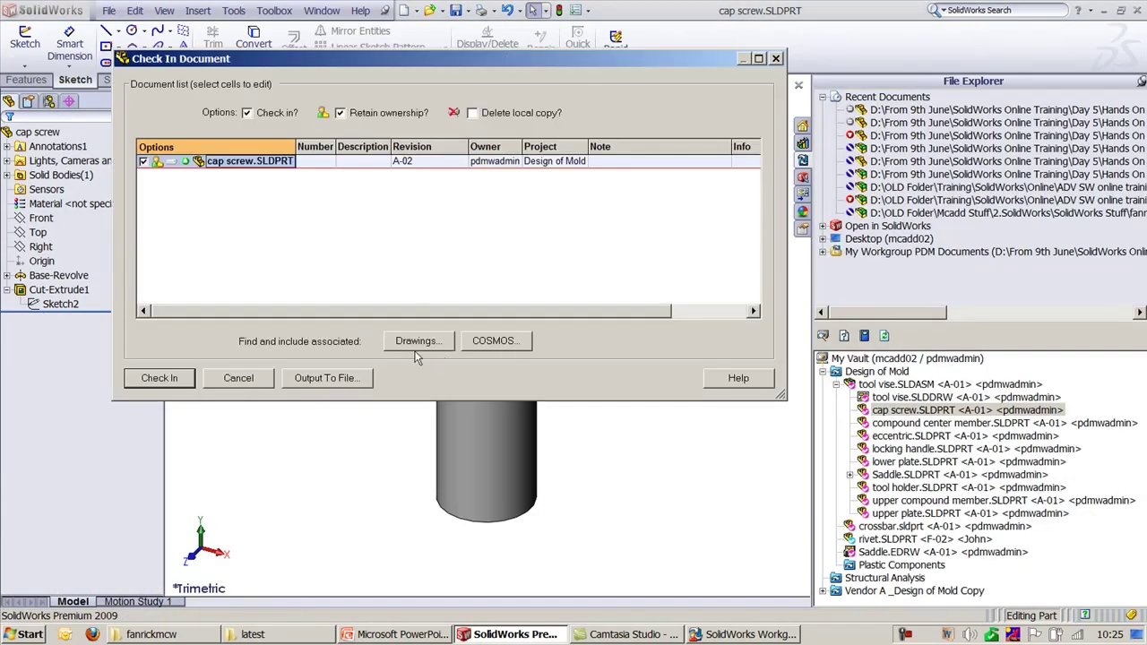
left_click(159, 378)
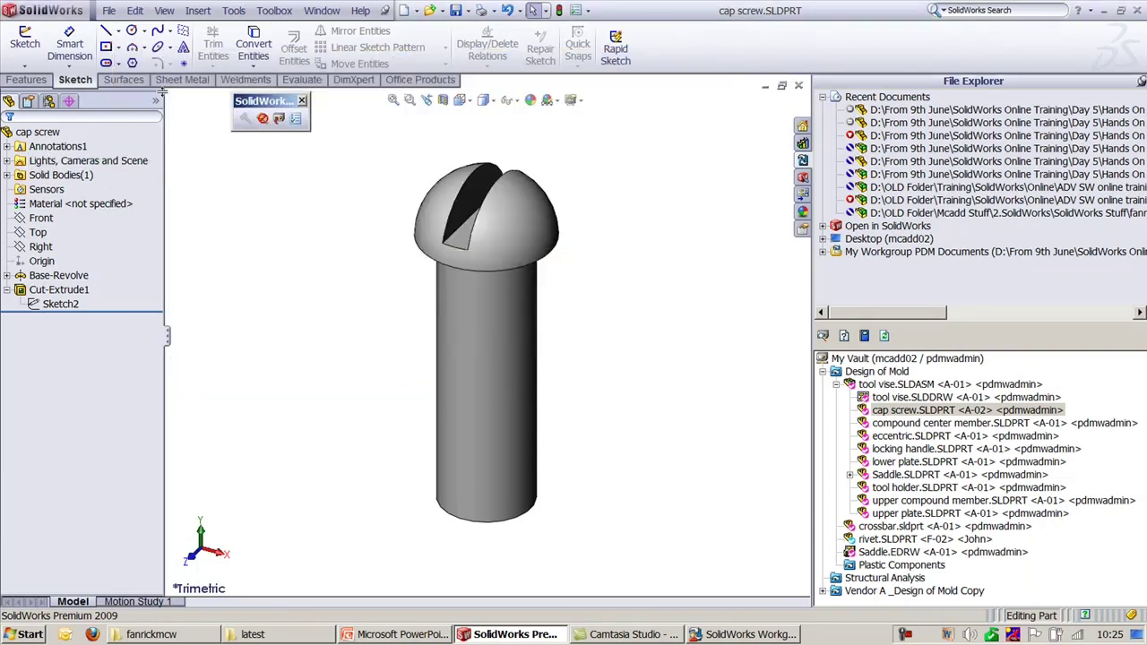
left_click(156, 100)
left_click(205, 135)
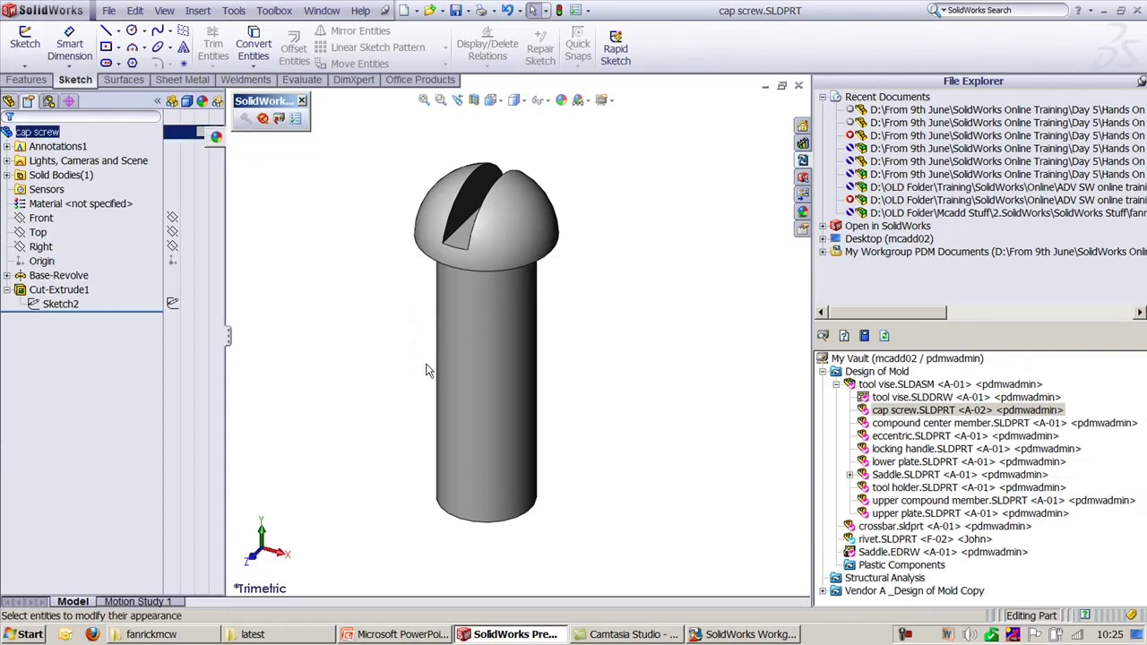
scroll(139, 485, "down", 5)
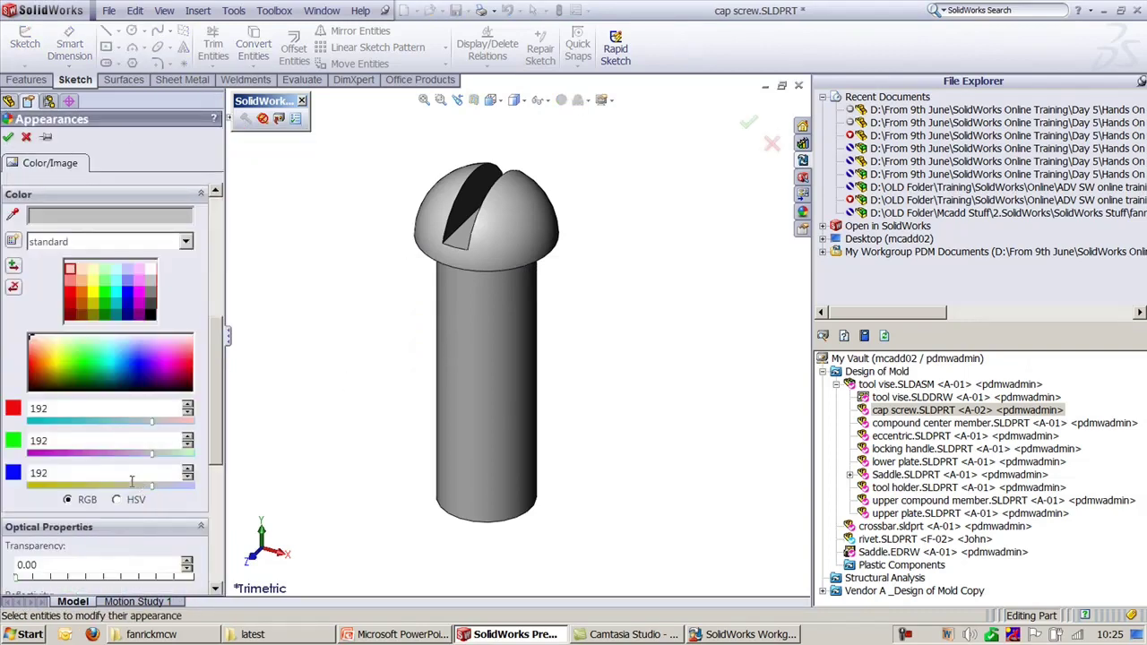
left_click(103, 362)
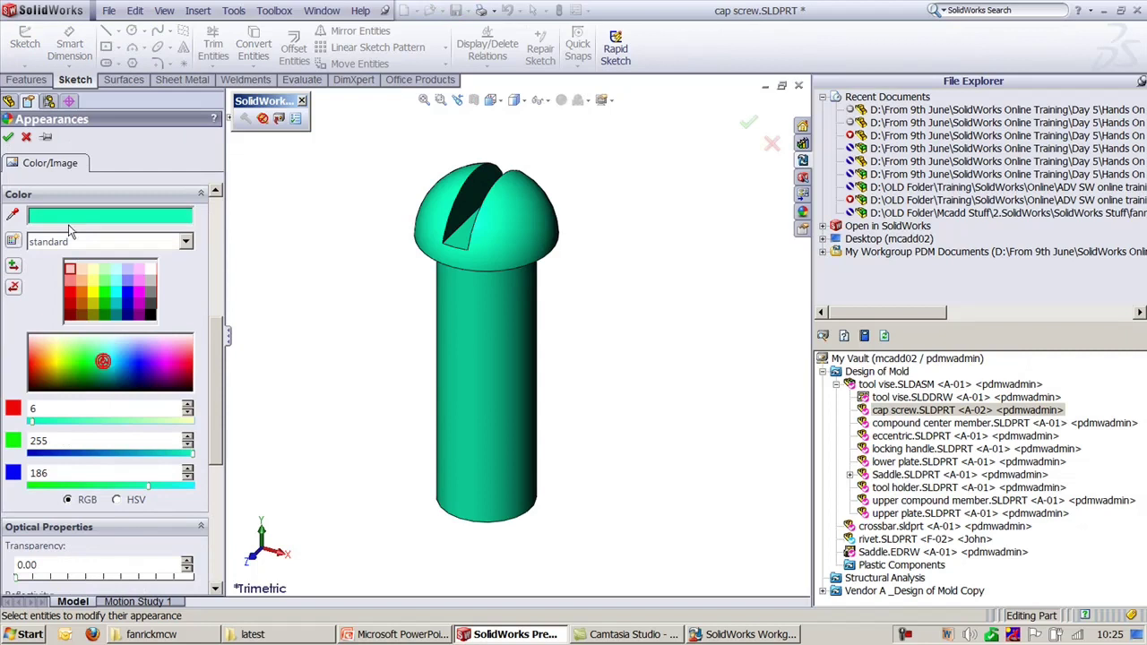
left_click(7, 139)
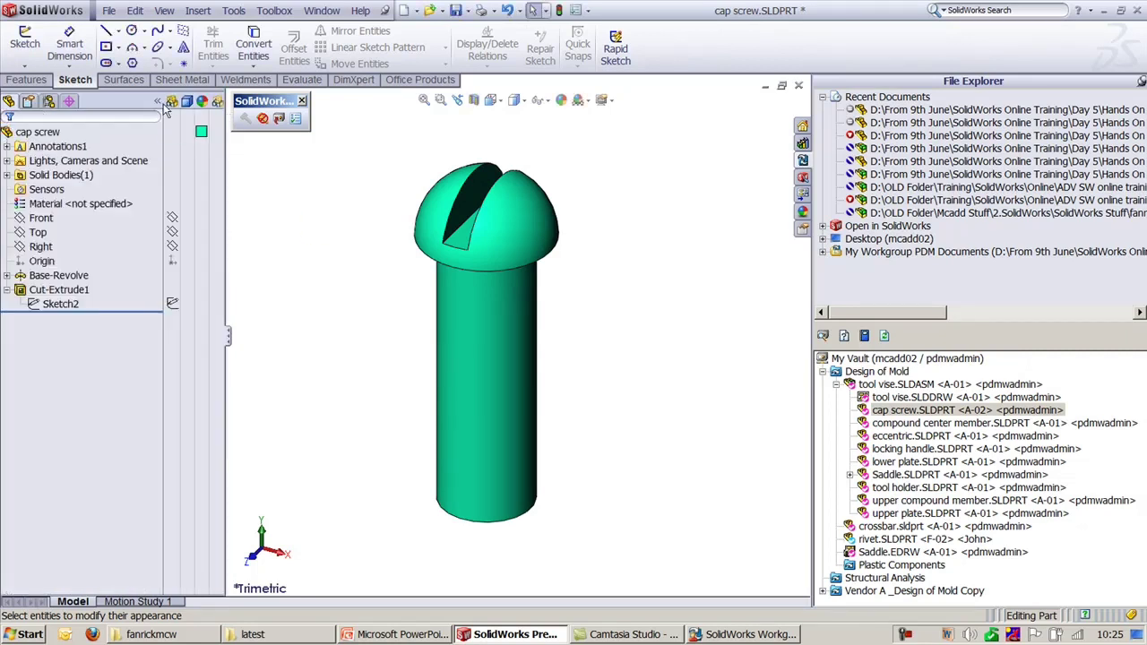
Step: Check in the green part as A-03, set Sketch1's .200 dimension to 0.25 in, and check in as A-04
key("ctrl+s")
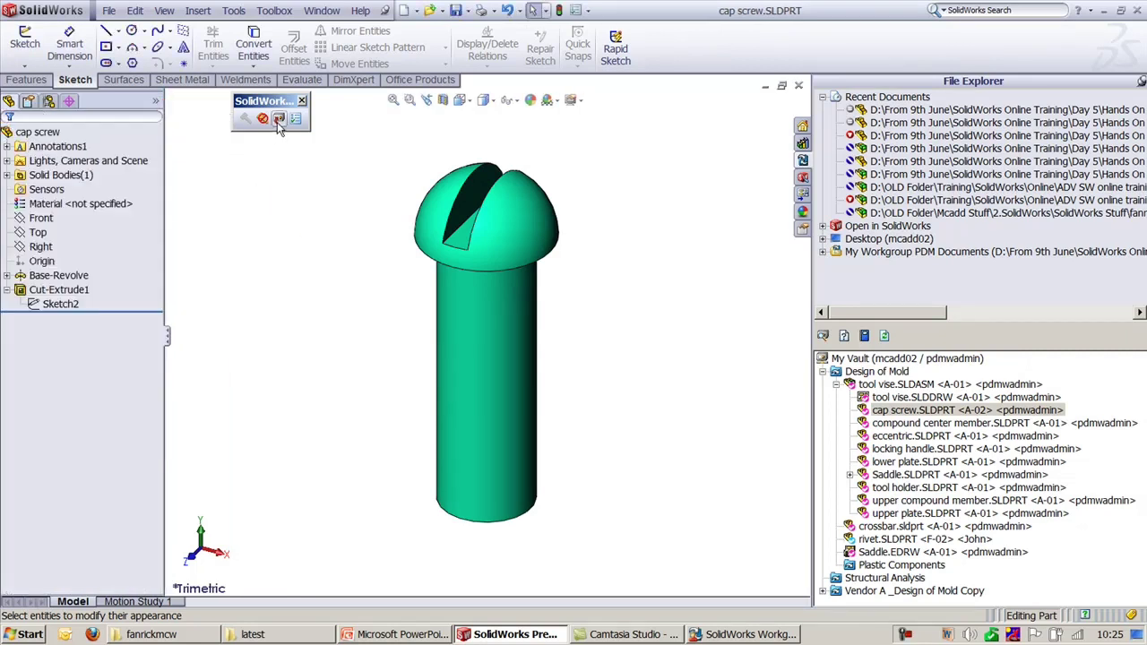
left_click(193, 381)
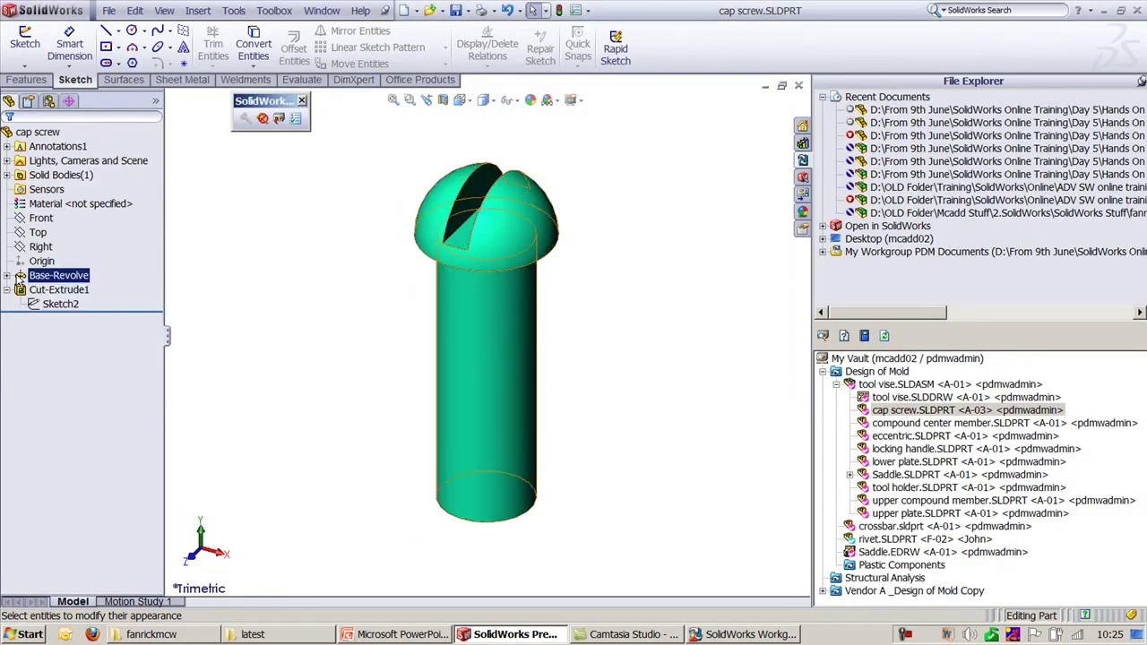
left_click(7, 275)
left_click(59, 290)
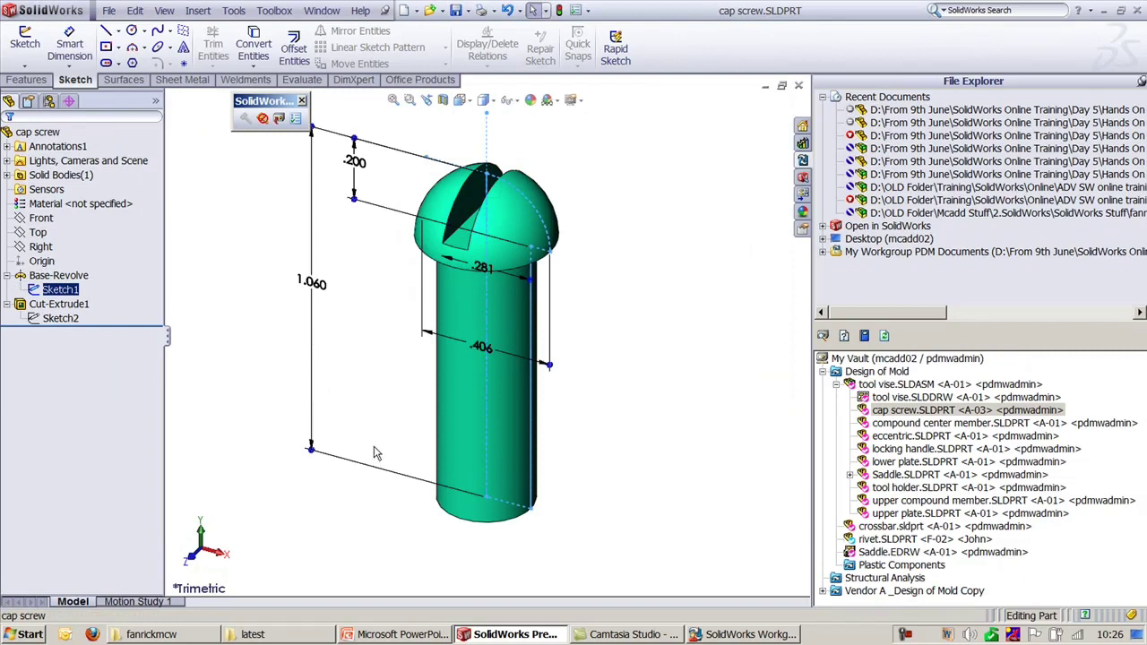
middle_click_drag(375, 395, 394, 341)
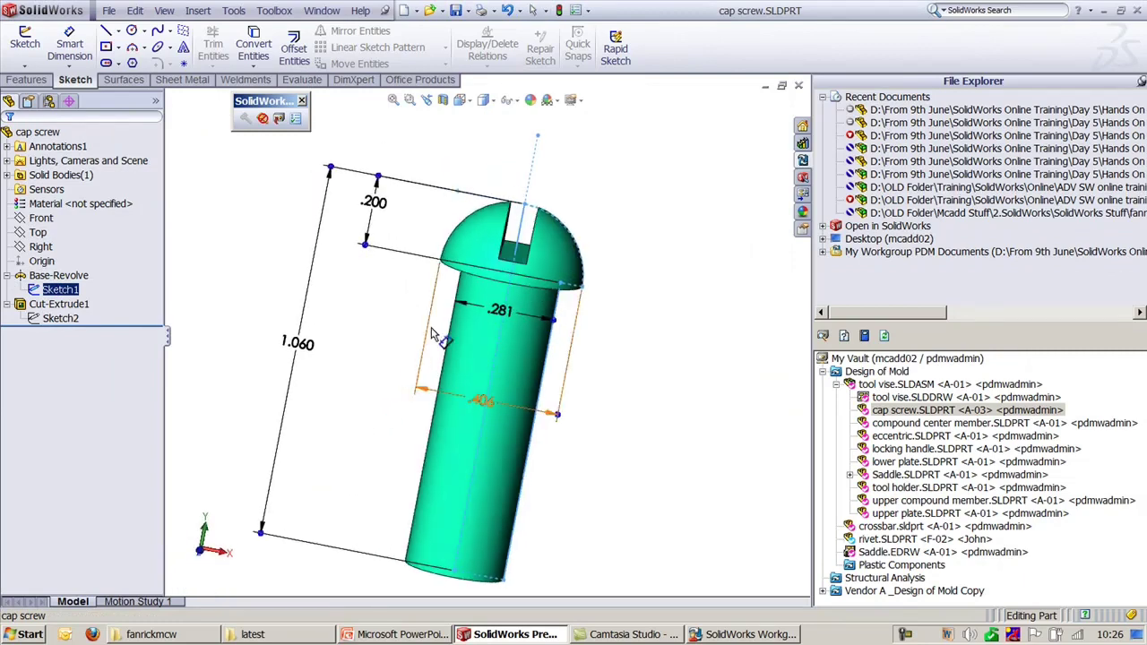
double_click(371, 202)
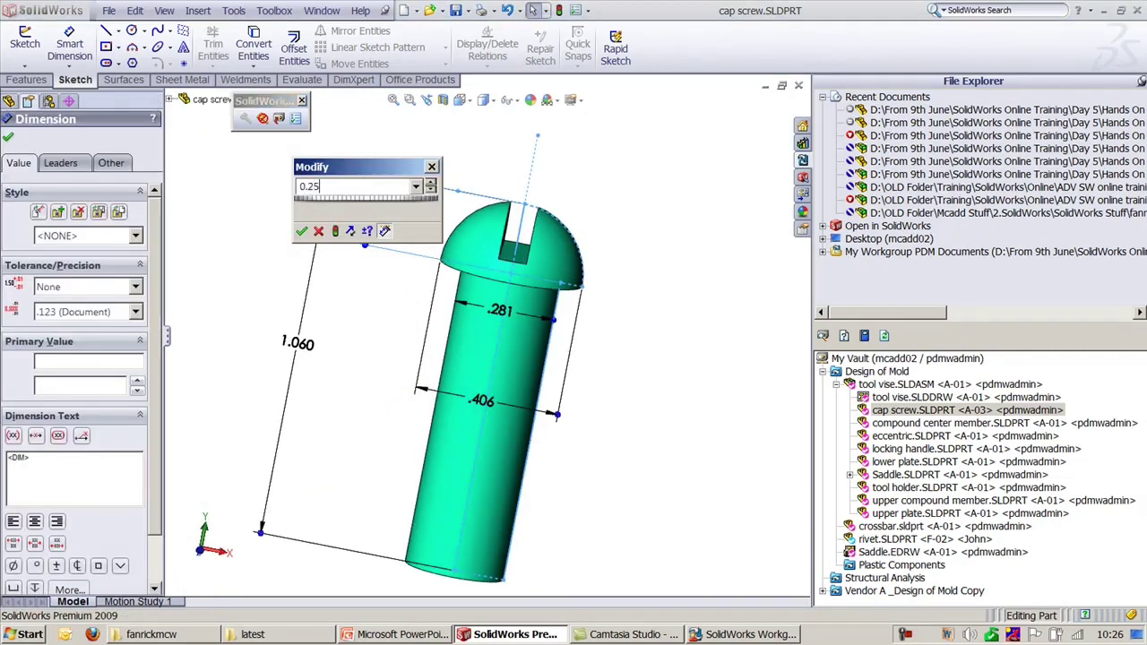
type("0.25")
key("Return")
left_click(295, 167)
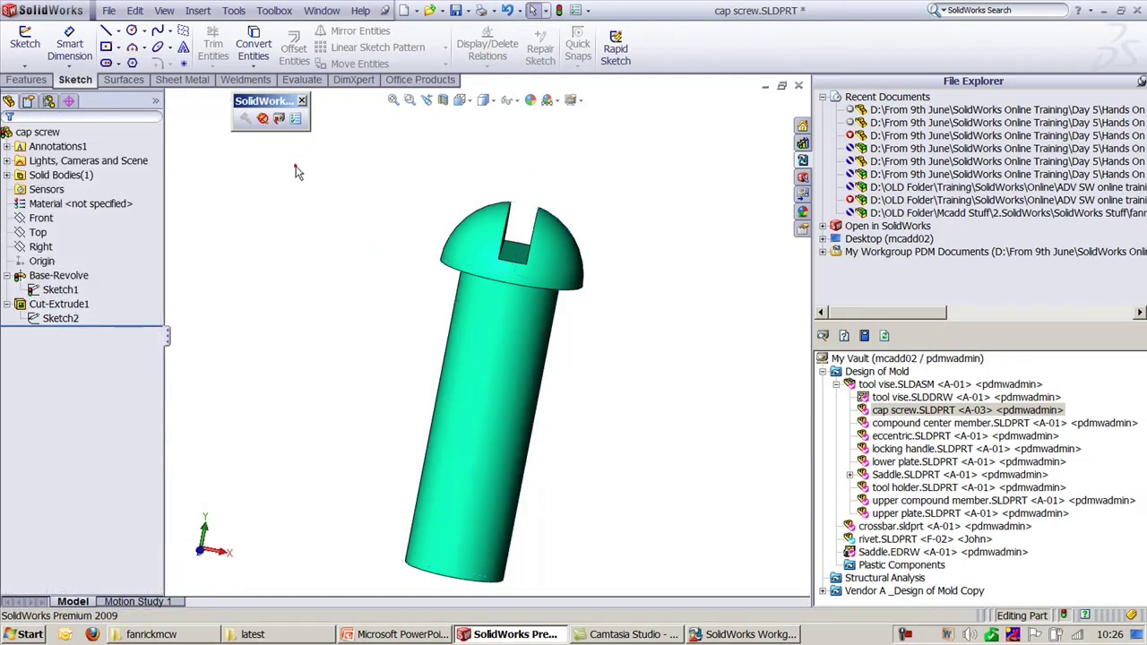
key("ctrl+7")
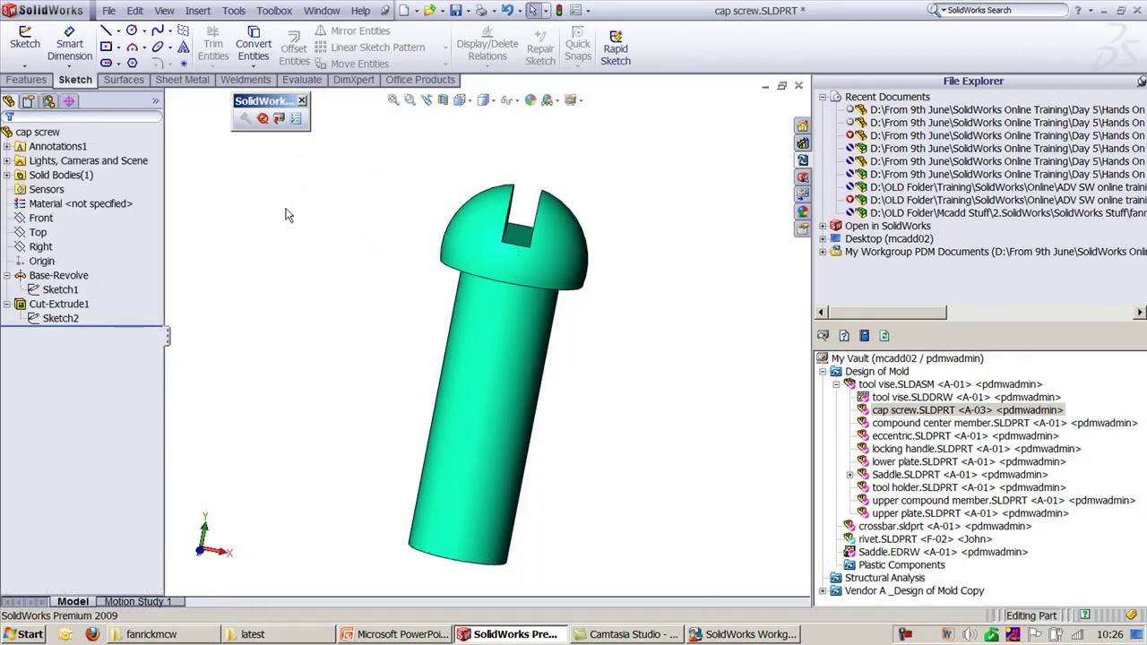
key("ctrl+s")
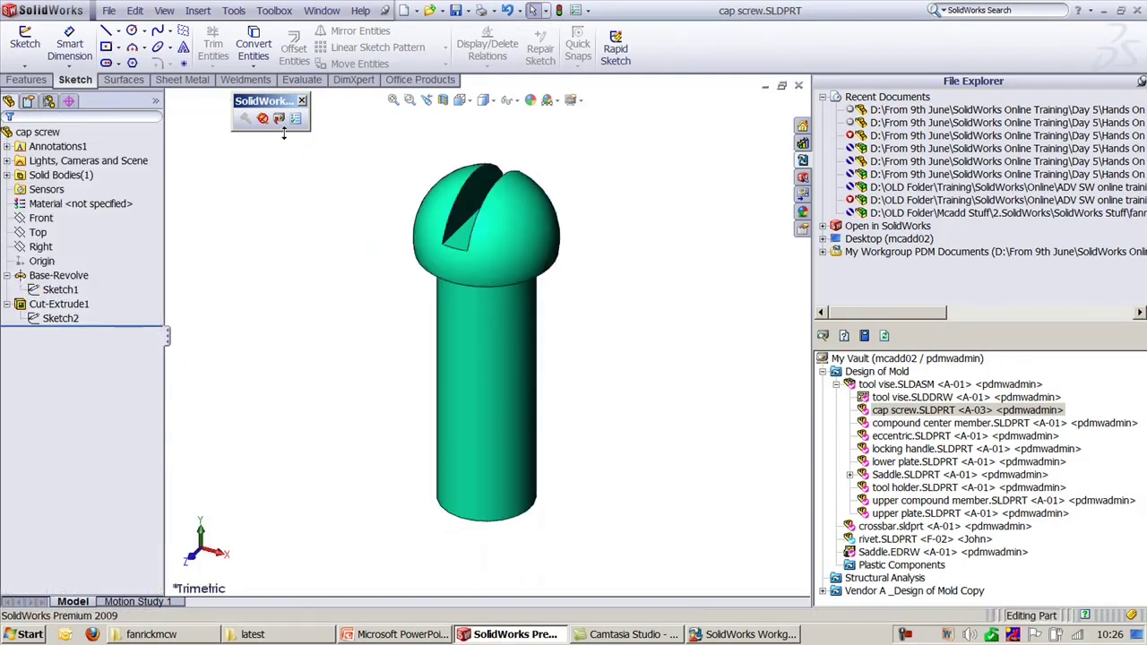
left_click(176, 381)
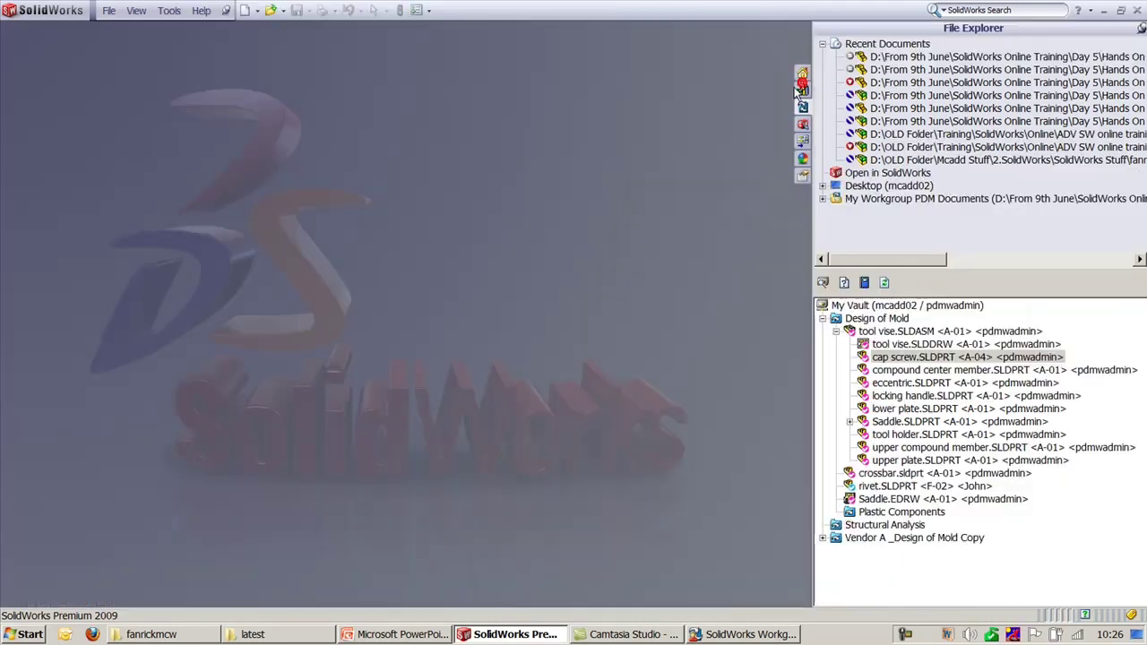
Step: Close the cap screw and review its revision list in Open / Check Out, then cancel
left_click(798, 85)
right_click(931, 357)
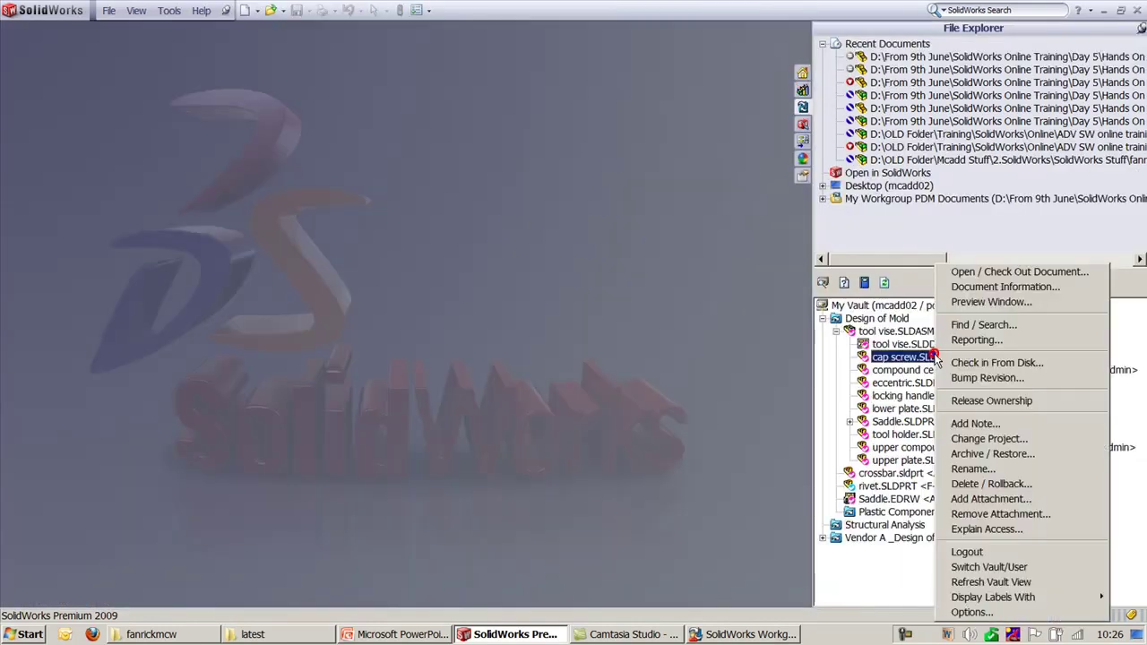
left_click(992, 273)
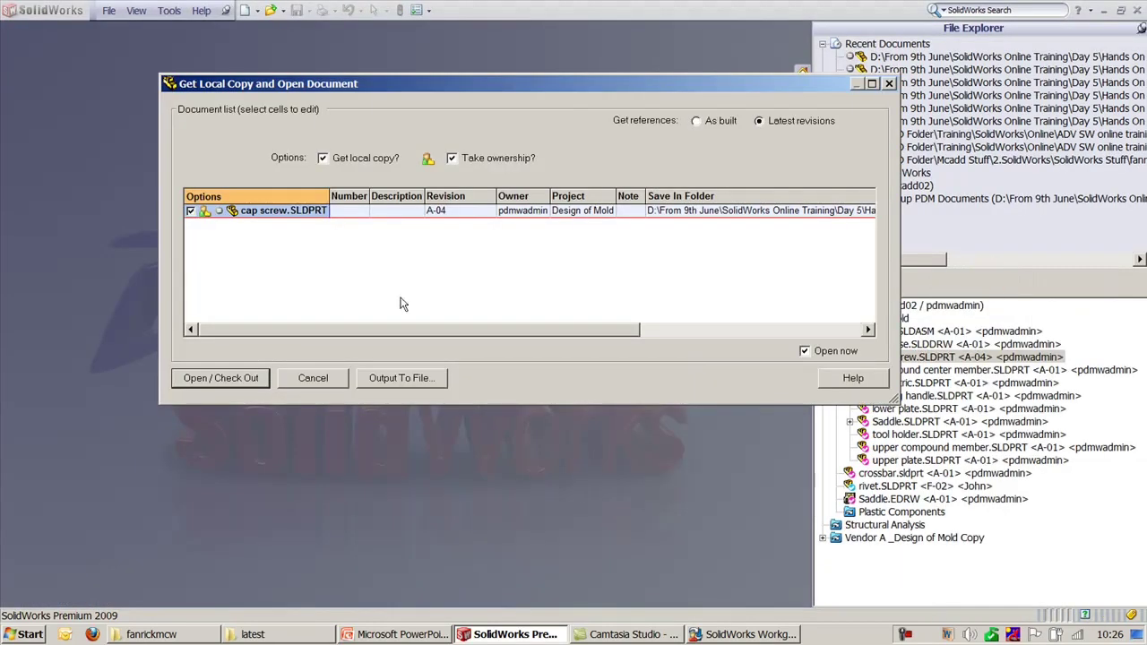
left_click(475, 213)
left_click(488, 209)
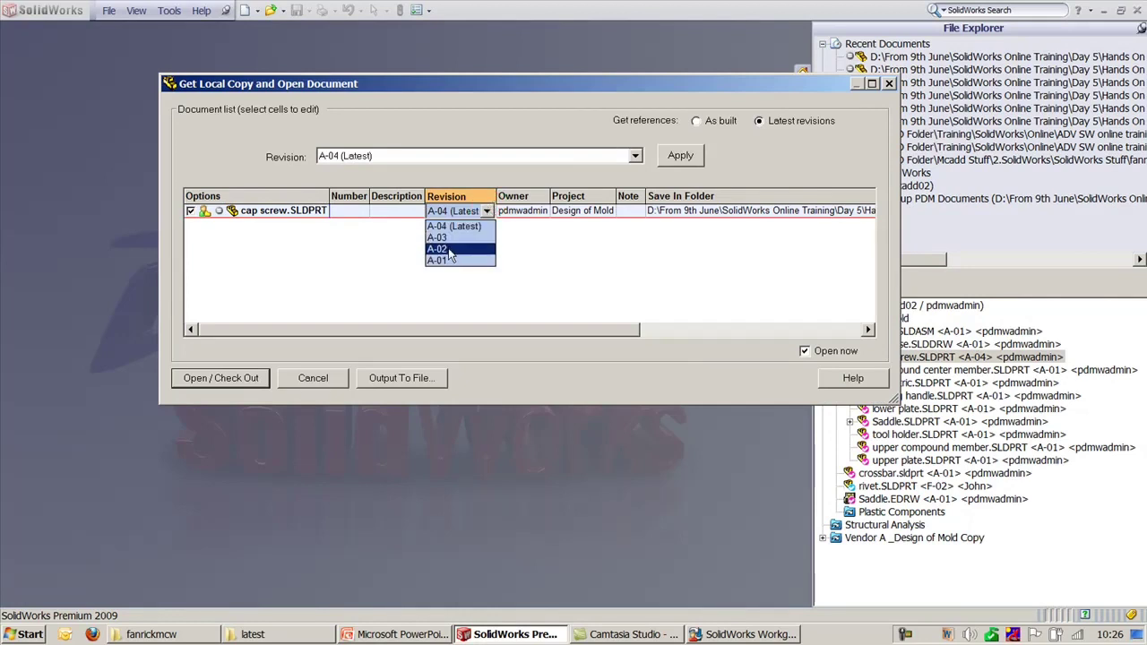
left_click(313, 379)
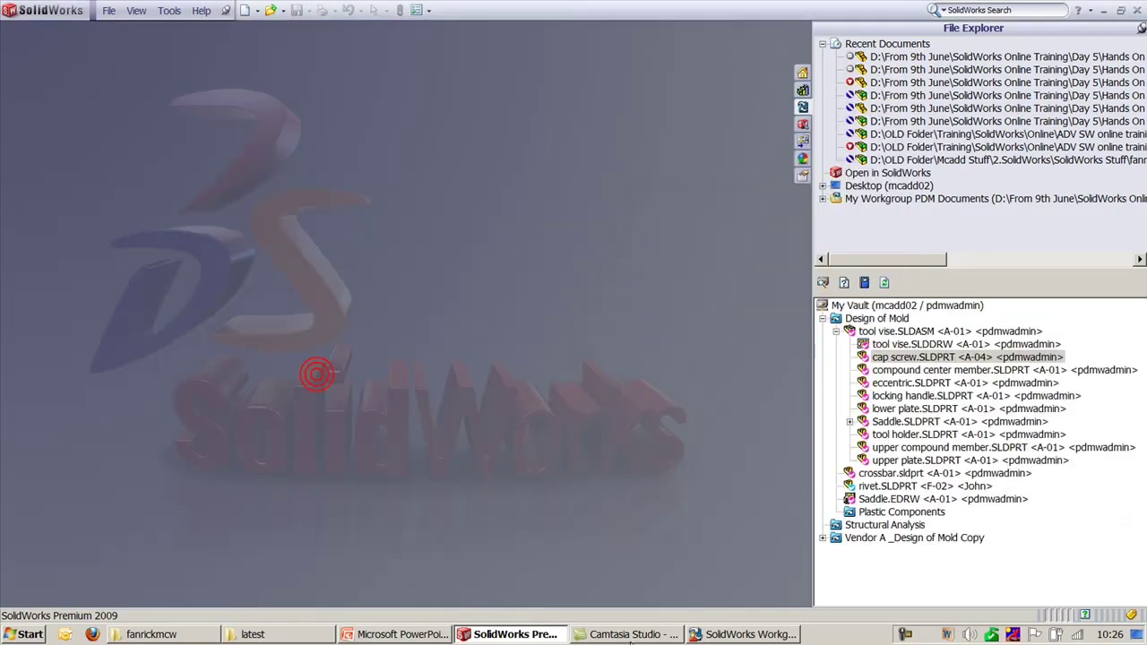
Step: In VaultAdmin's Archive Project, archive cap screw revisions A-01 and A-02
left_click(743, 634)
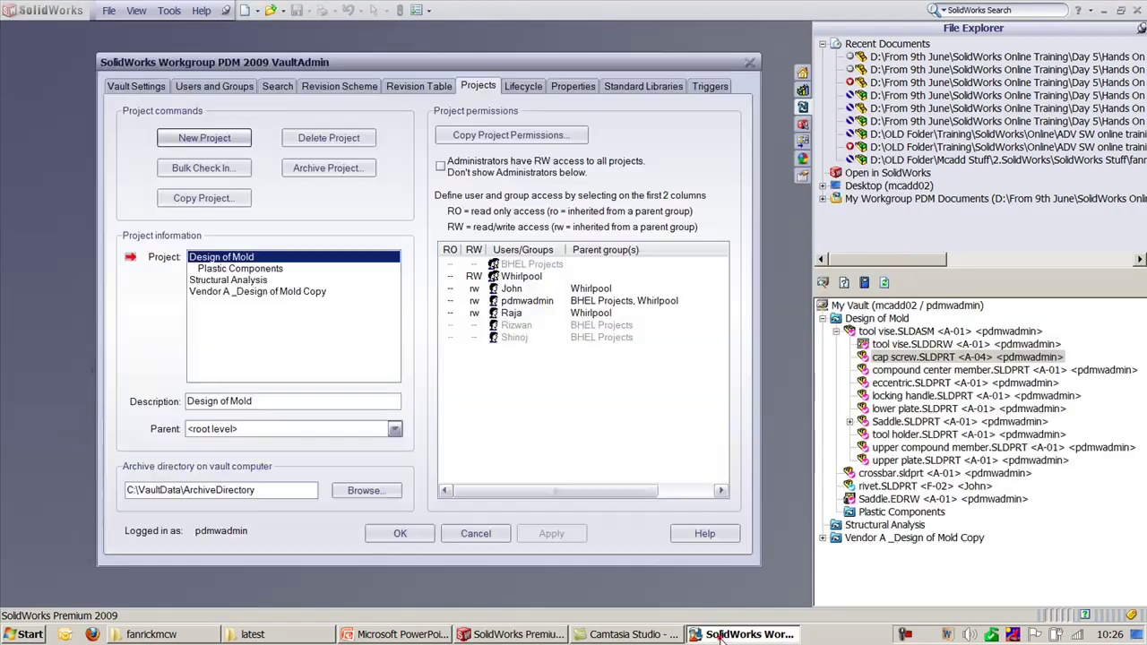
left_click(316, 171)
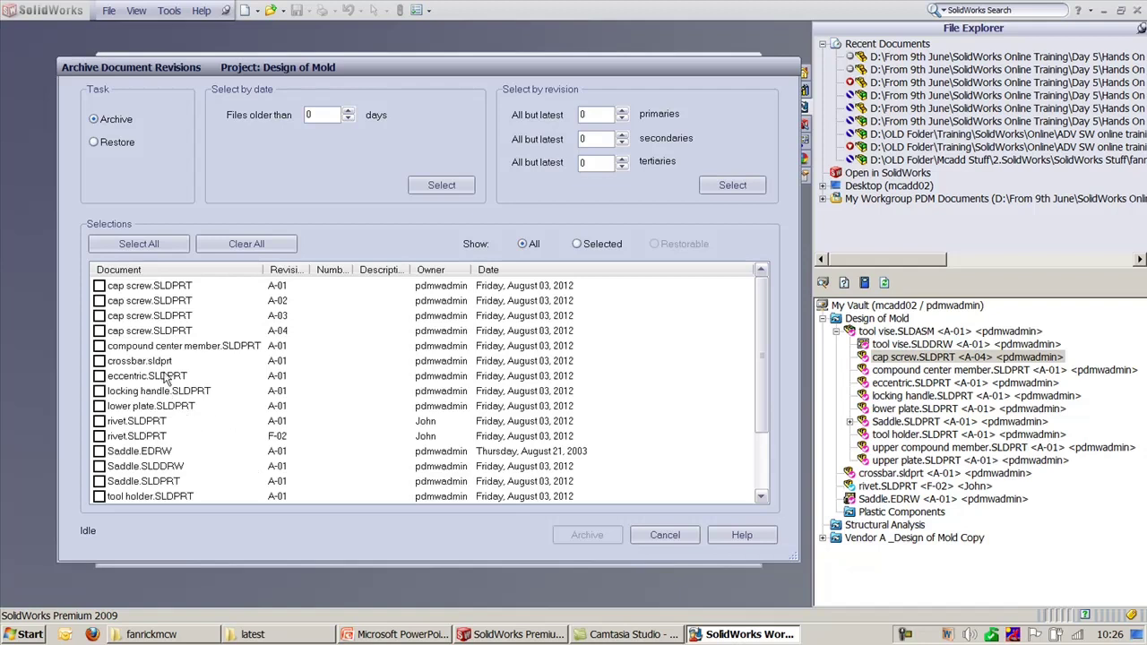
left_click(98, 284)
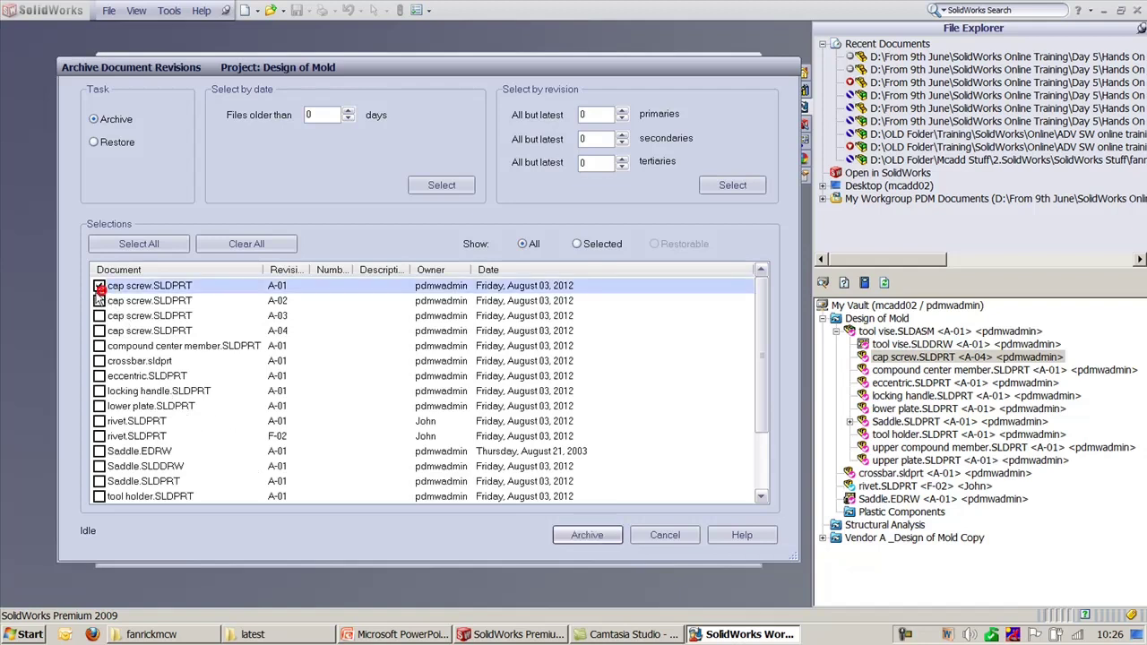
left_click(99, 300)
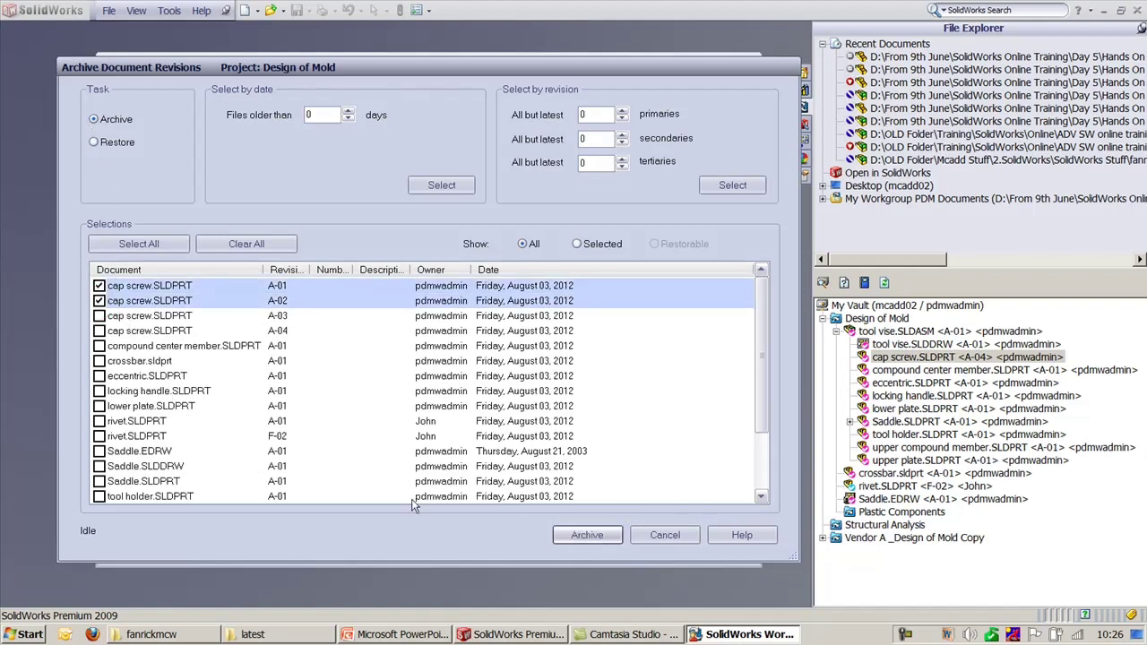
left_click(553, 535)
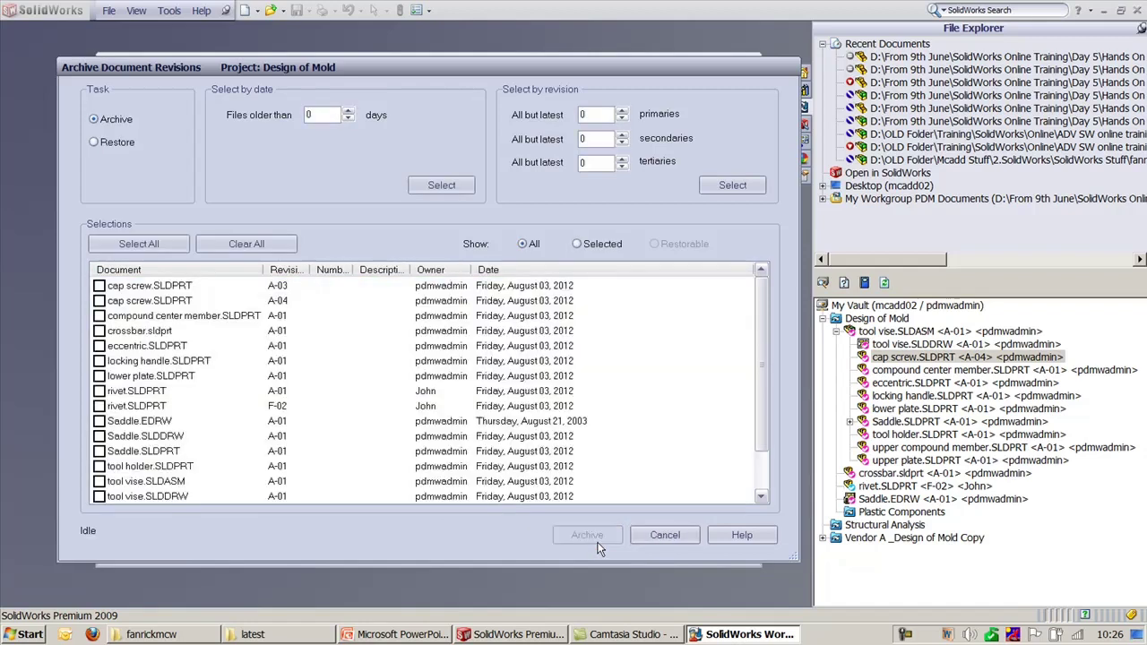
left_click(662, 534)
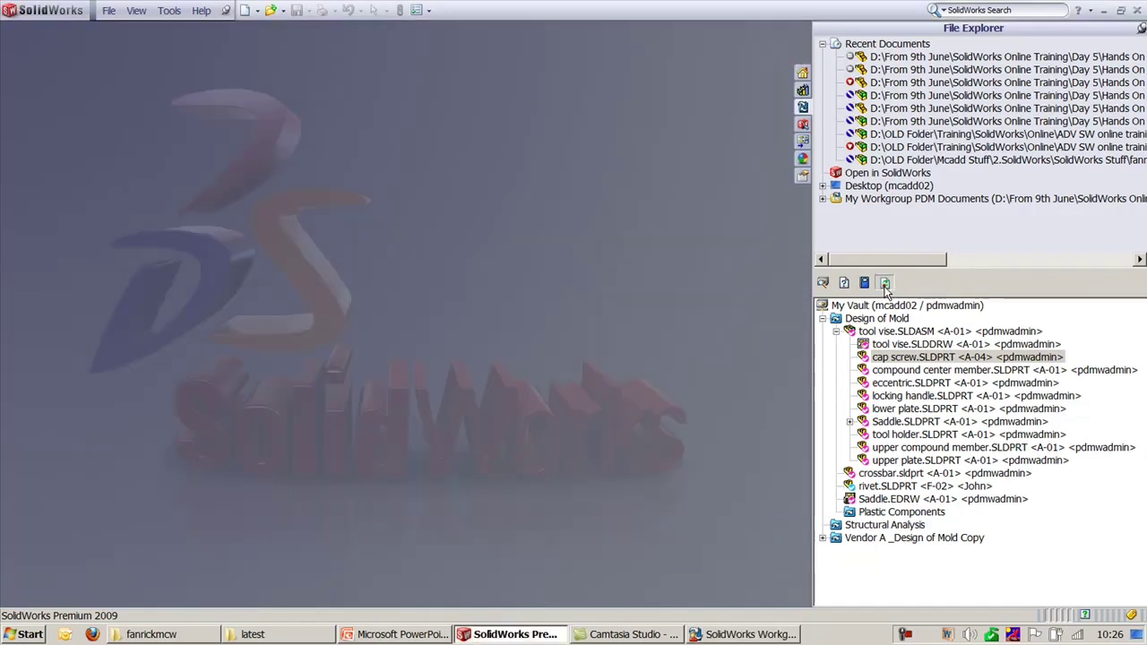
left_click(892, 304)
Step: Try opening archived cap screw revision A-02, then reset to A-04 and cancel
right_click(909, 357)
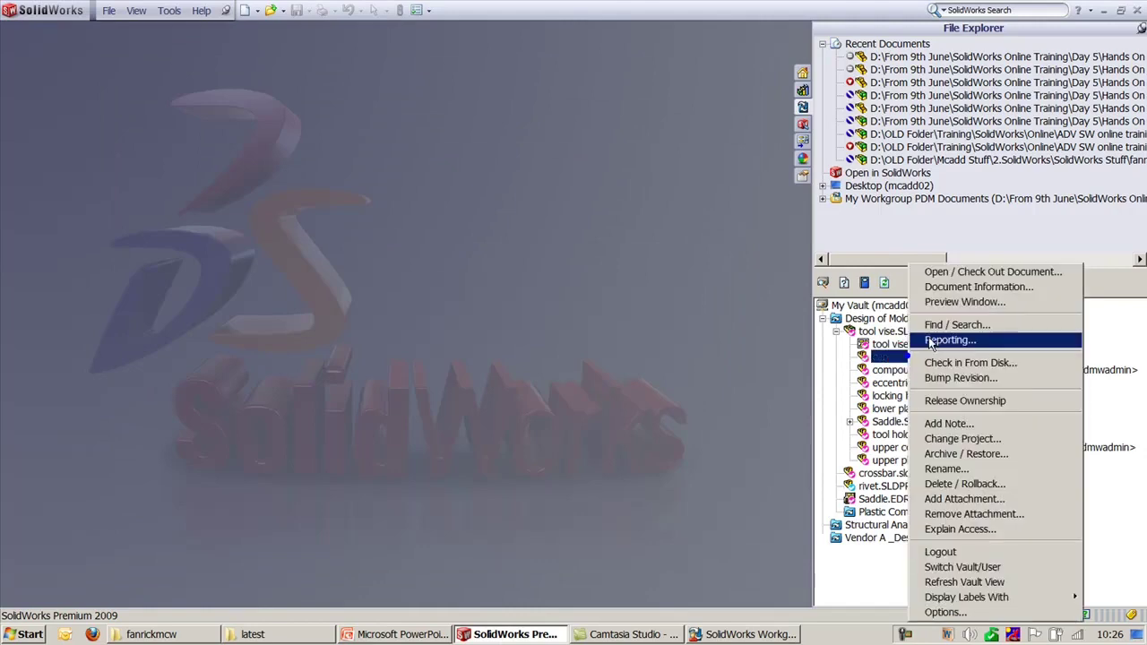
left_click(958, 270)
left_click(453, 211)
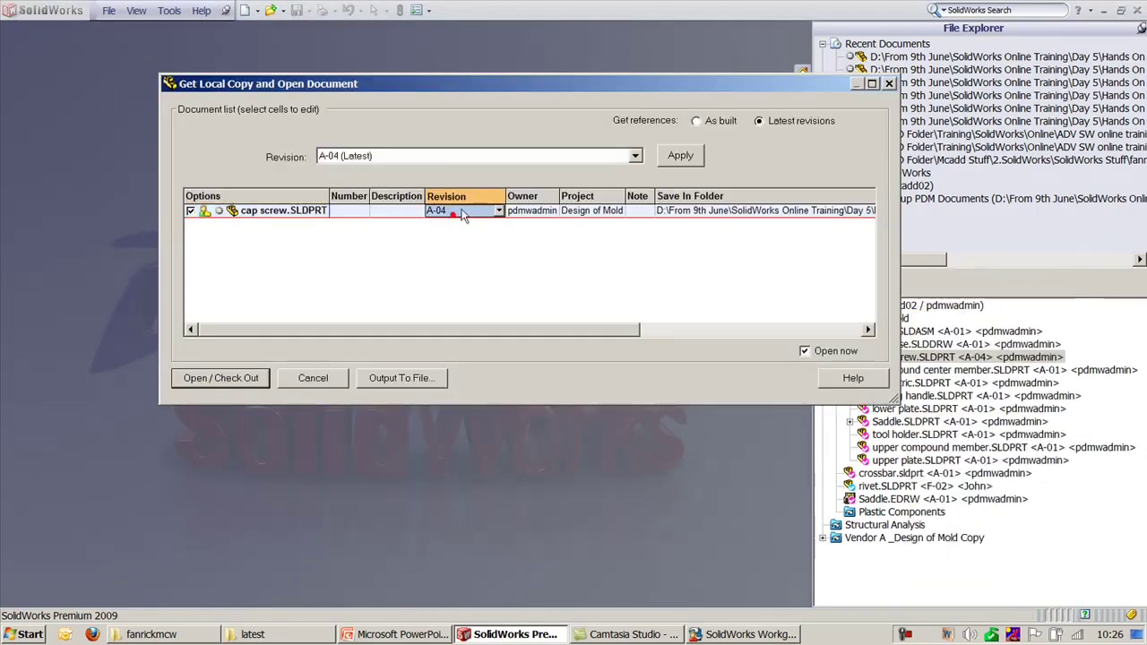
left_click(460, 211)
left_click(461, 249)
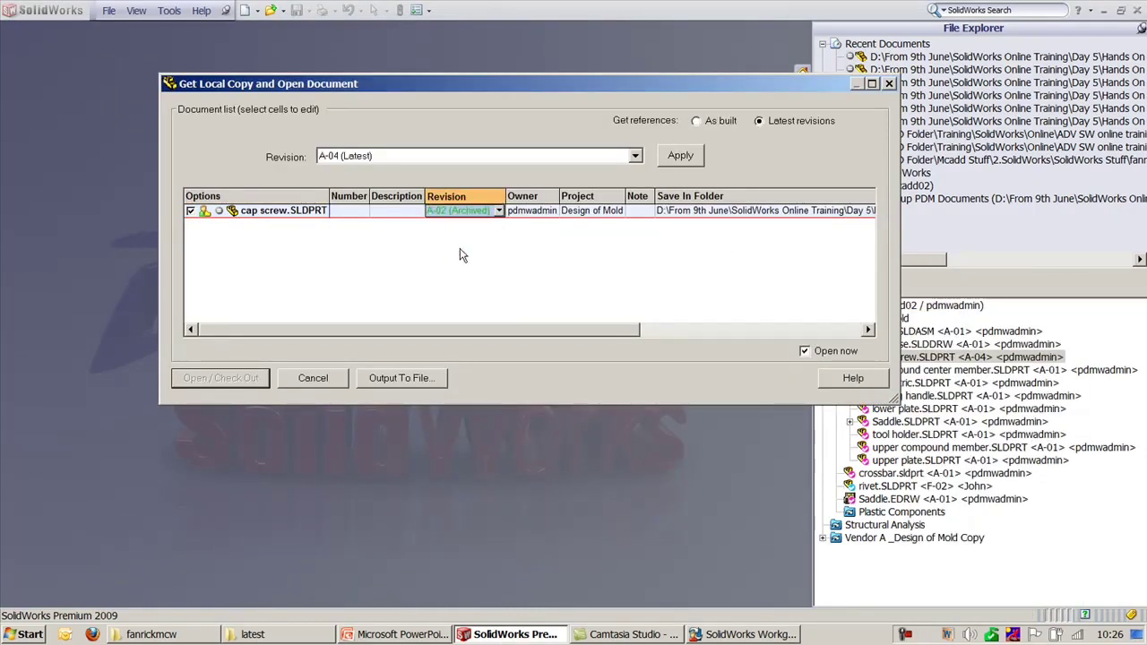
left_click(233, 386)
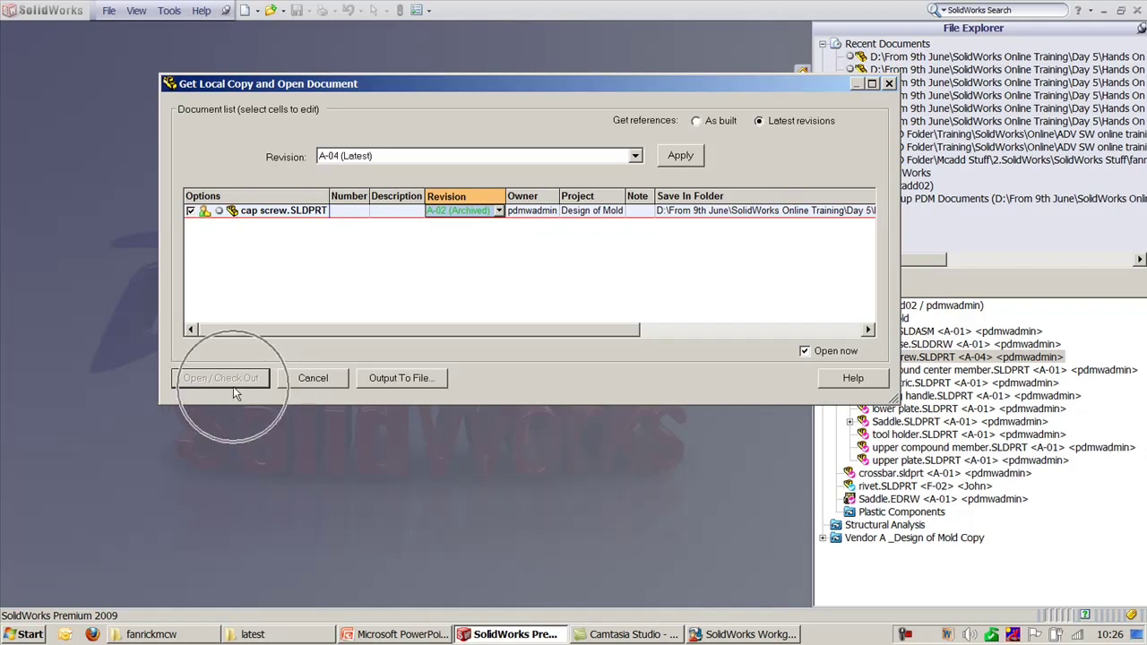
left_click(452, 215)
left_click(450, 209)
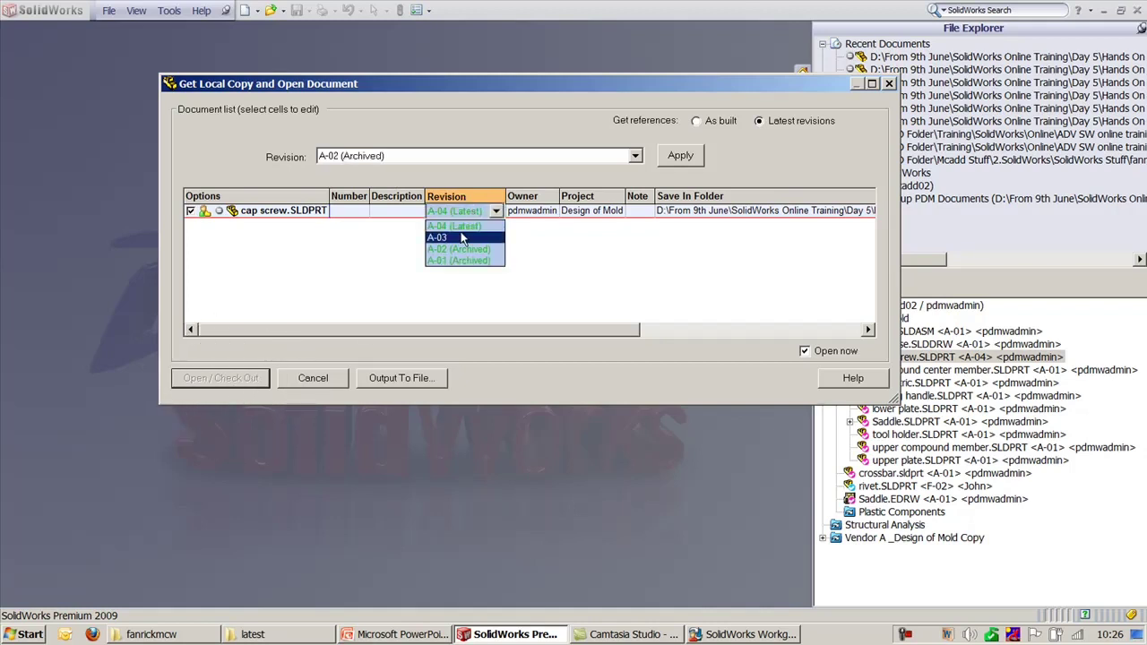
left_click(453, 226)
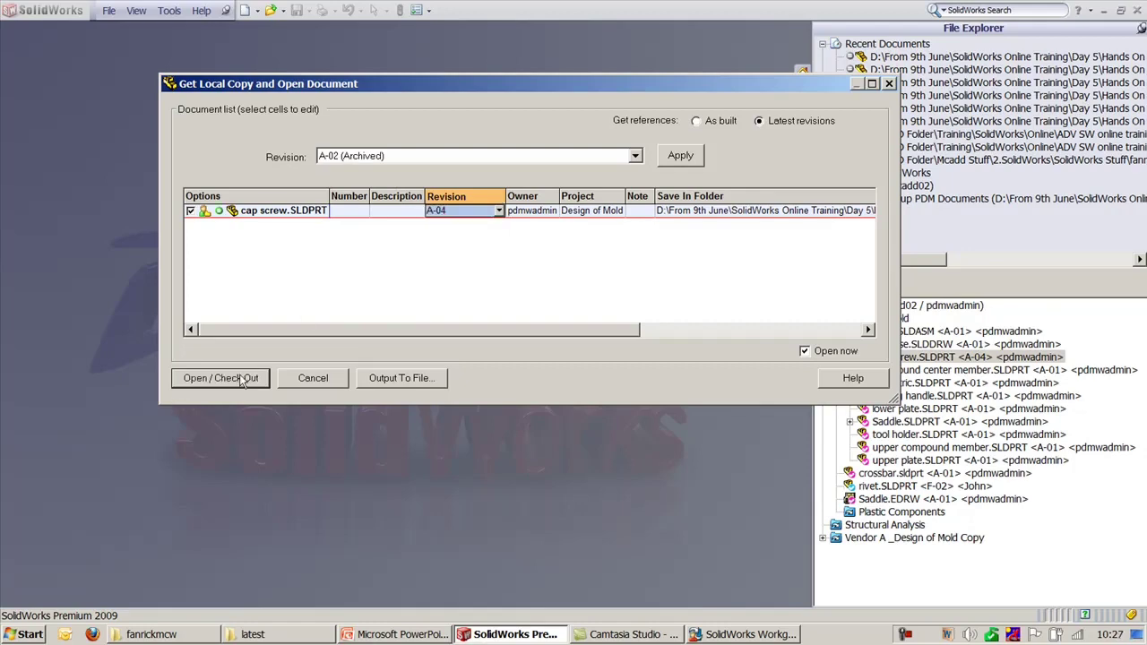
left_click(315, 379)
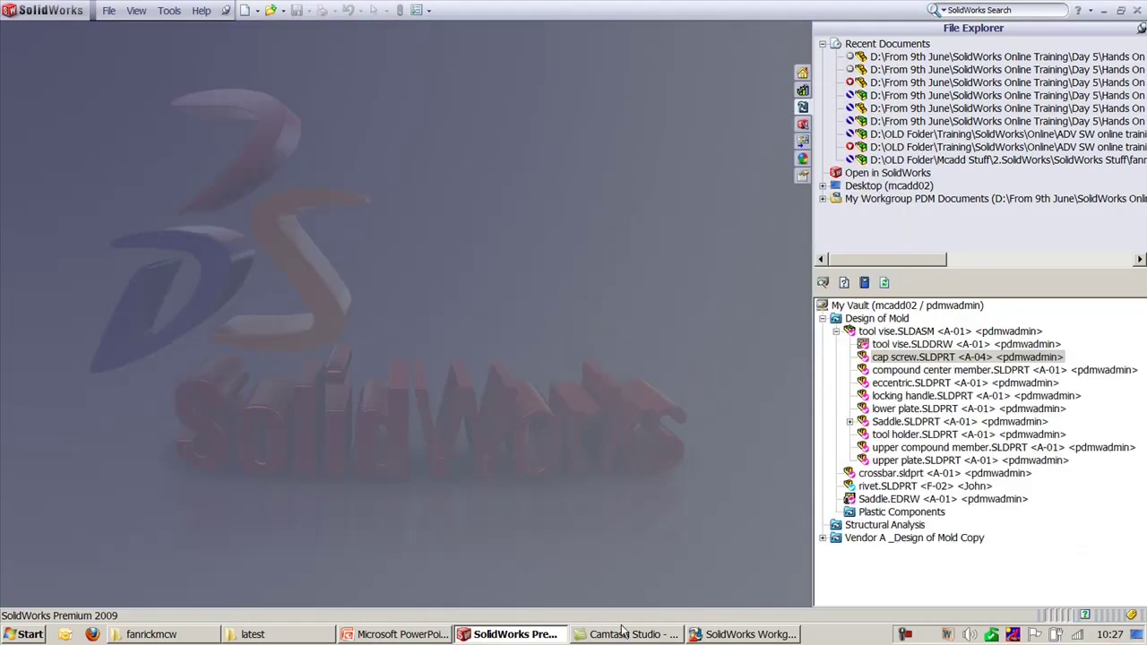
Step: In VaultAdmin's Archive Project, restore cap screw revisions A-01 and A-02
key("alt+Tab")
left_click(325, 168)
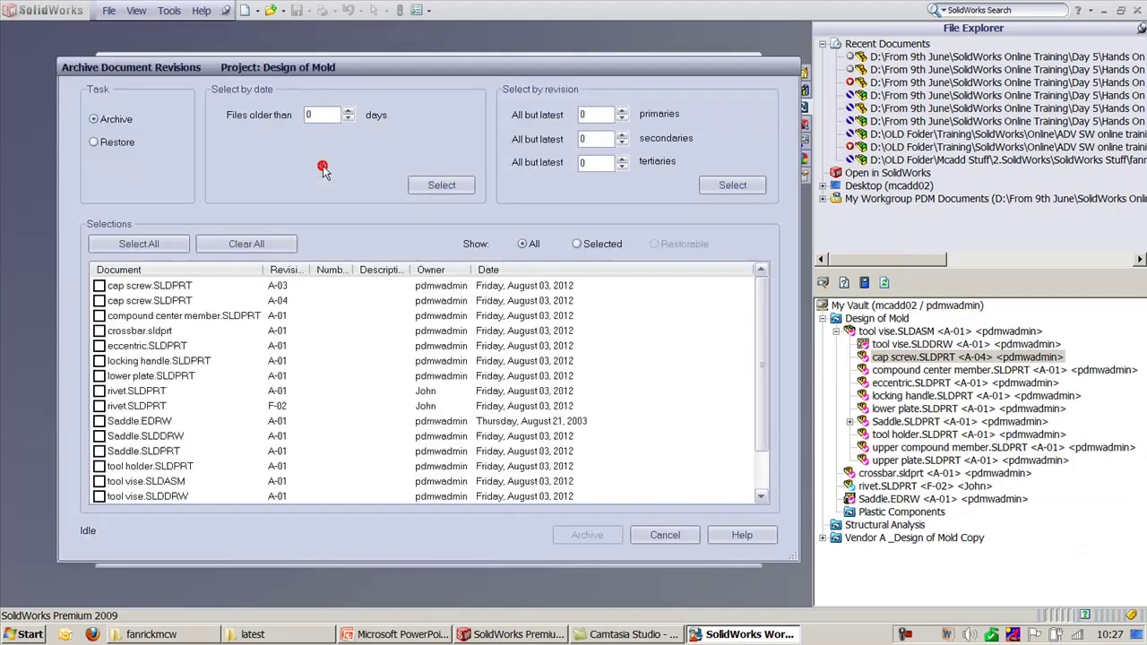
left_click(115, 144)
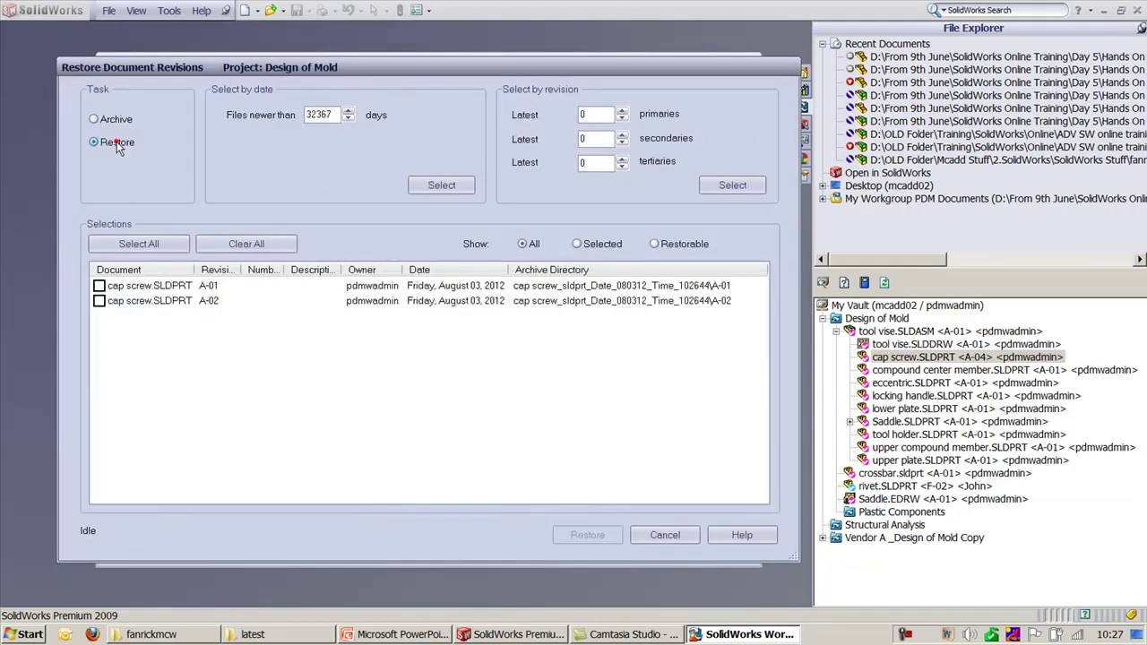
left_click(98, 285)
left_click(98, 300)
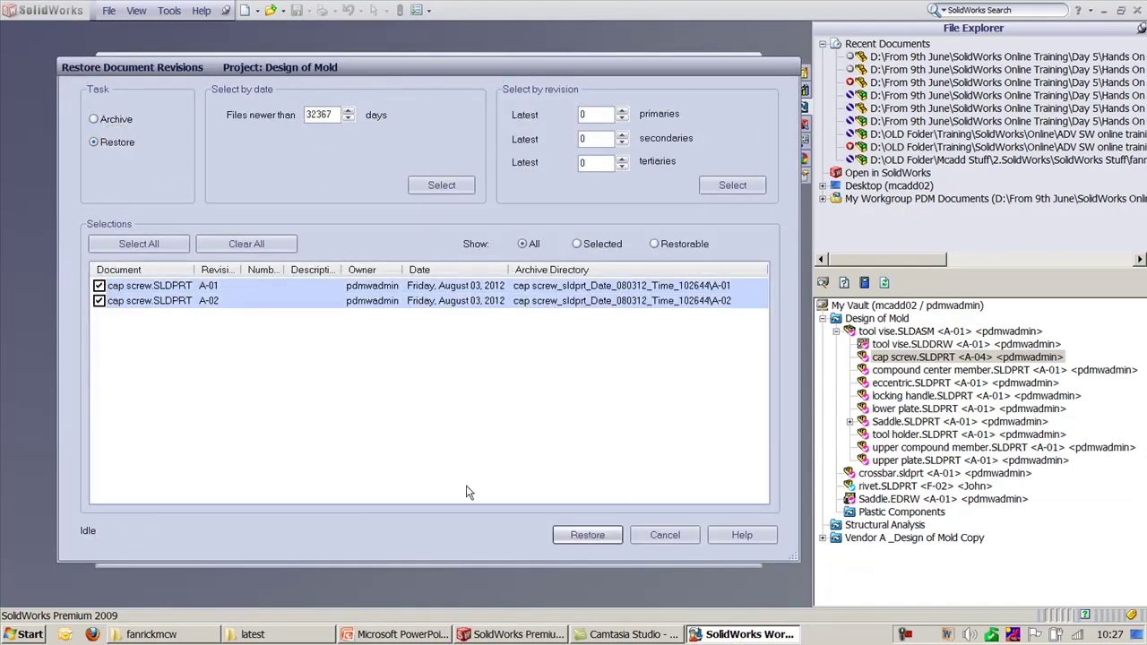
left_click(587, 535)
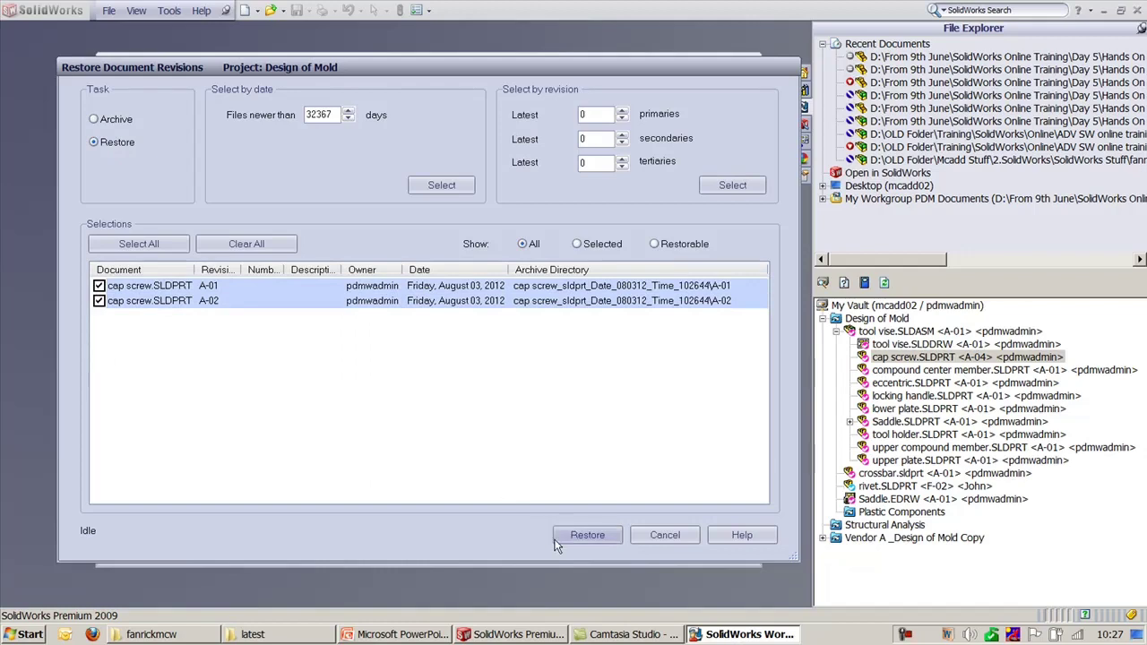
left_click(664, 535)
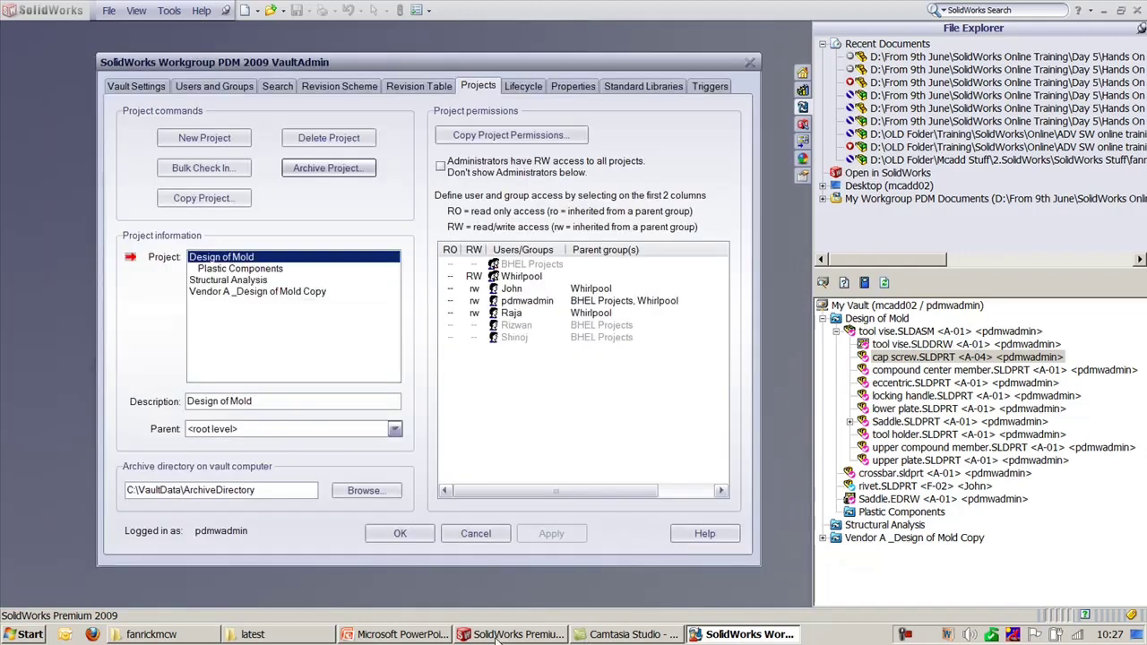
left_click(398, 634)
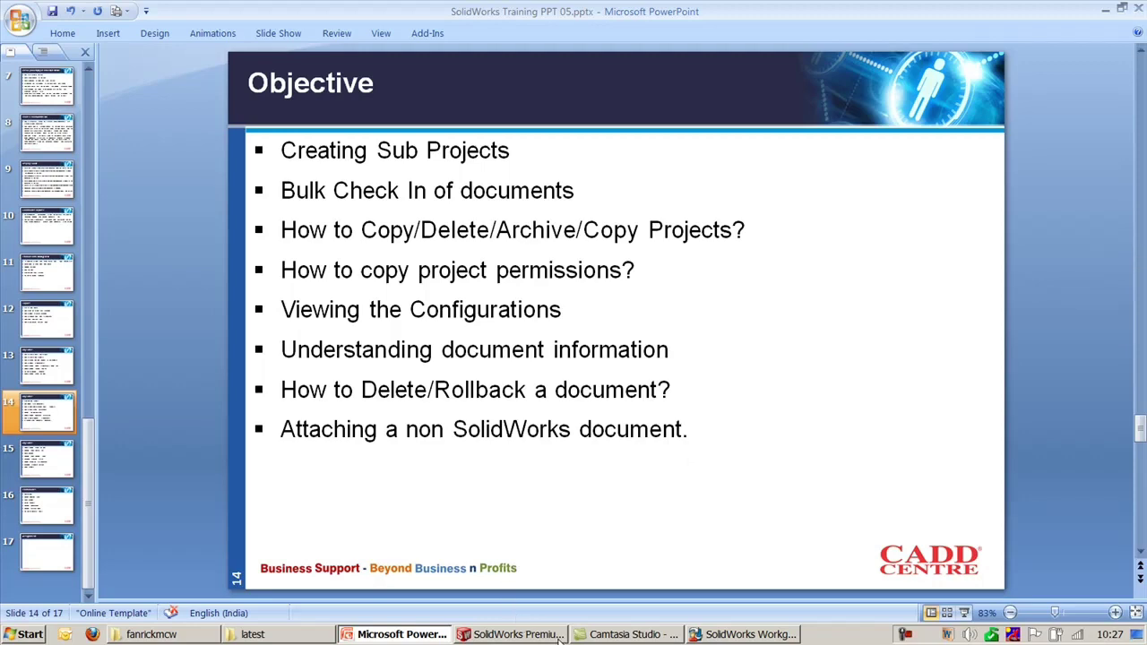
left_click(747, 634)
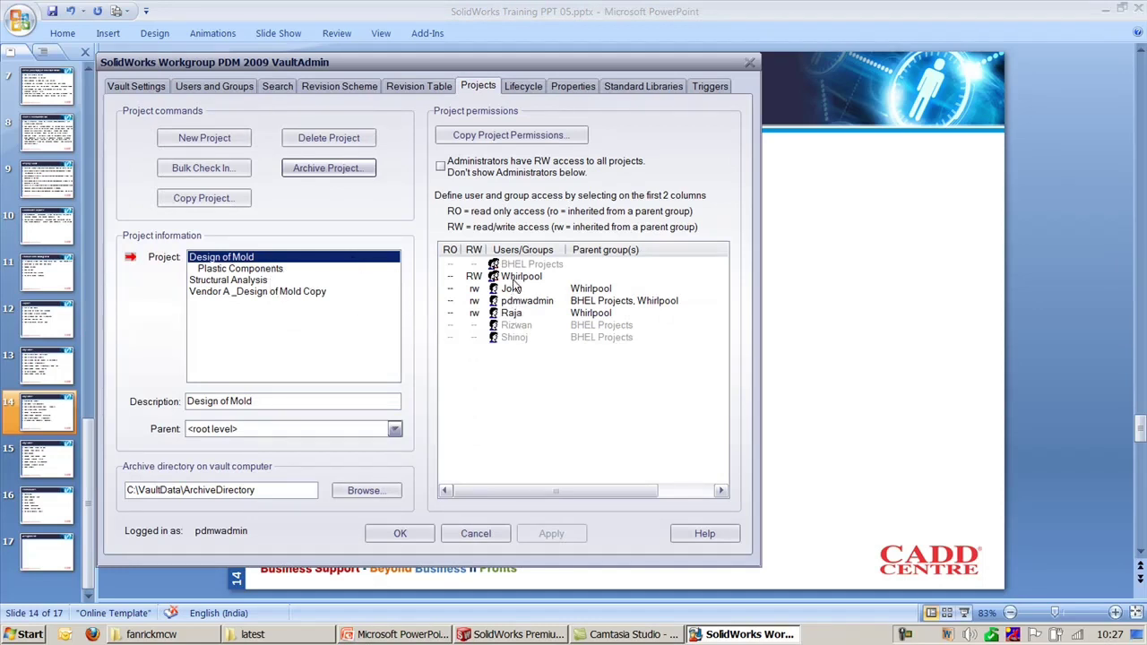
Step: Remove Whirlpool's read/write access from Plastic Components and apply the change
left_click(248, 269)
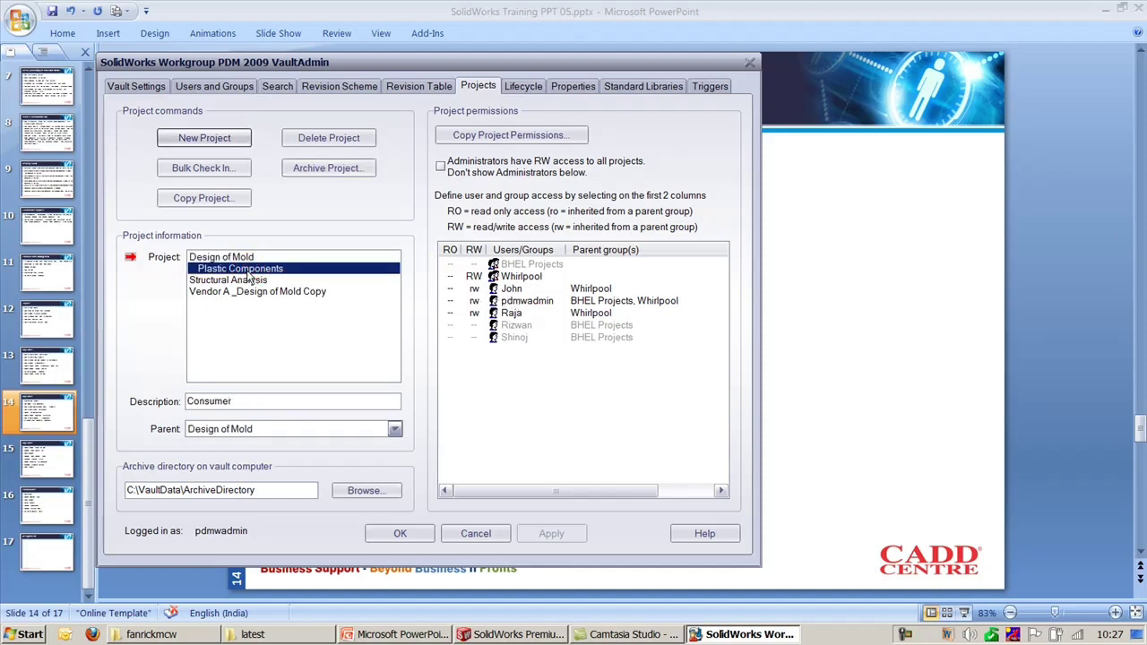
left_click(473, 275)
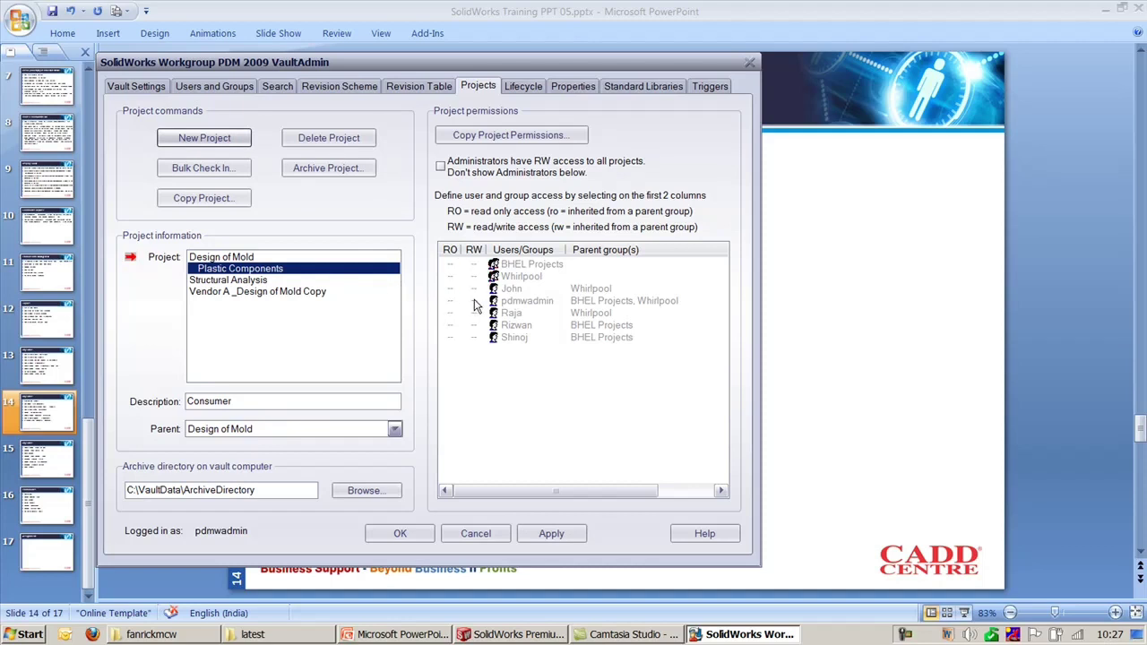
left_click(248, 258)
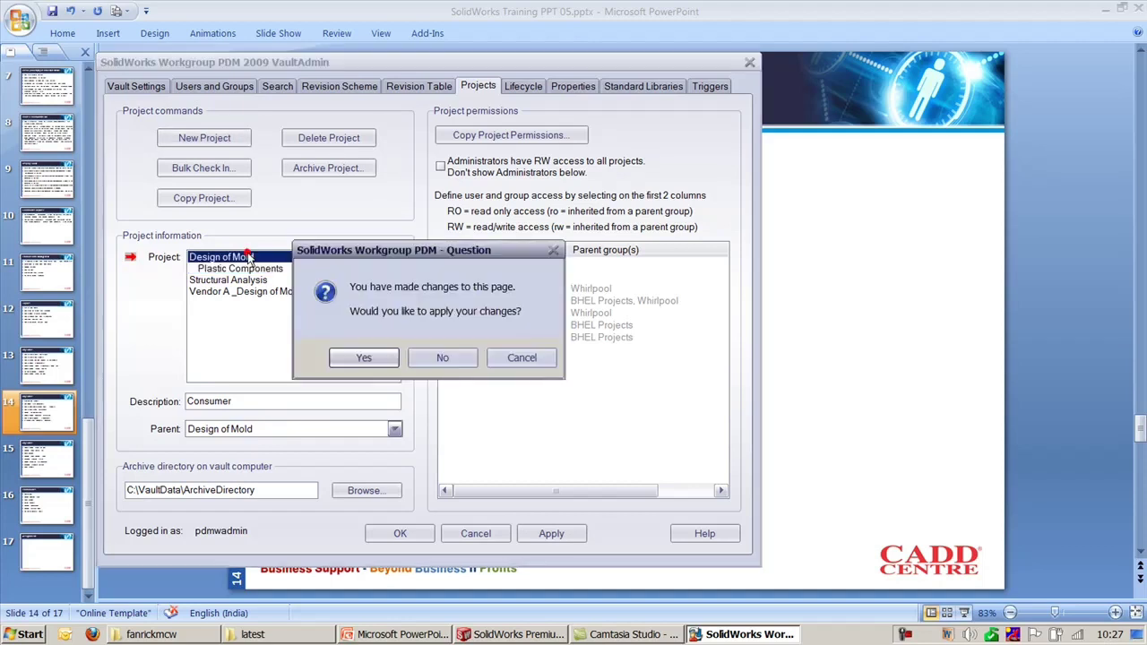
left_click(339, 357)
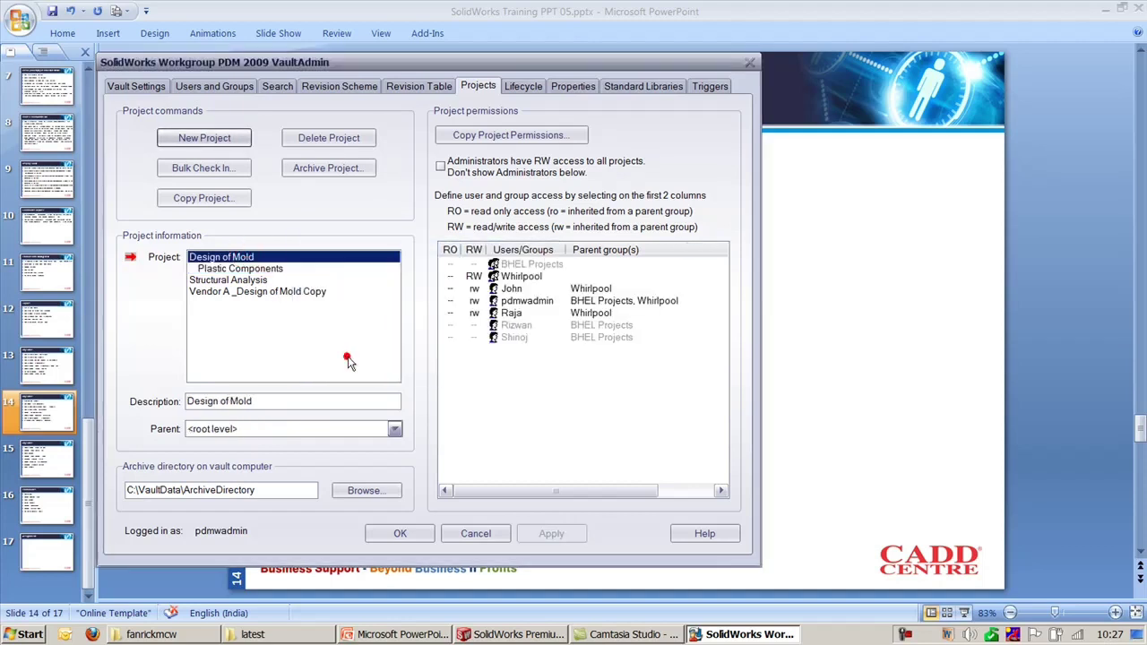
Step: Copy Design of Mold's permissions to Plastic Components and compare the two projects
left_click(465, 142)
left_click_drag(473, 129, 772, 129)
left_click(494, 246)
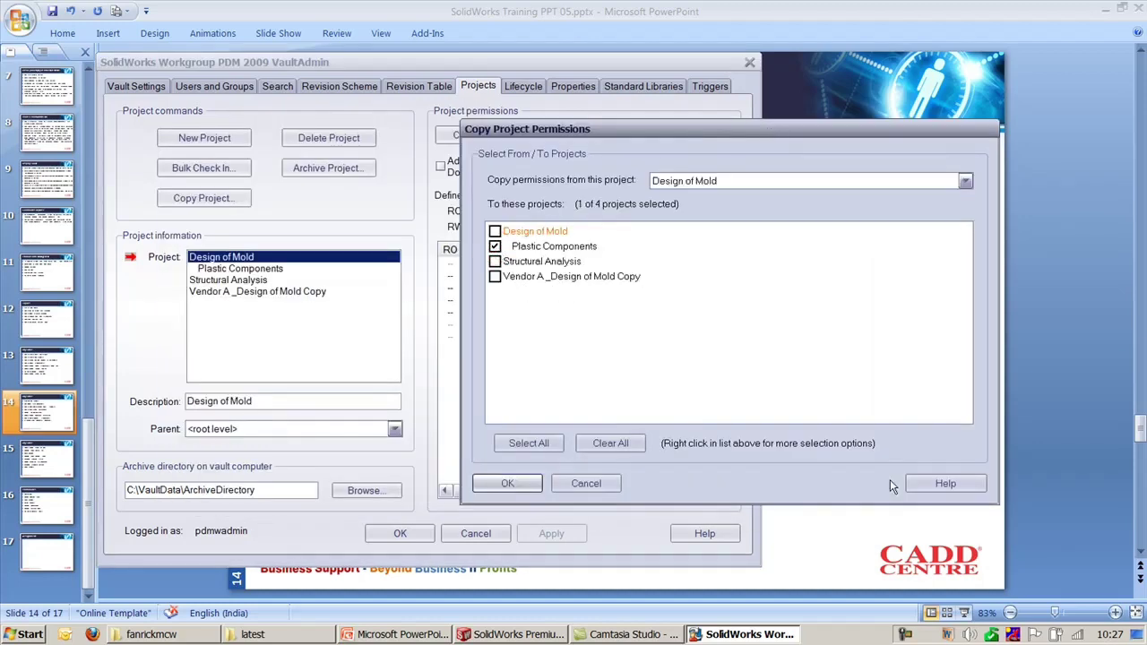
left_click(529, 482)
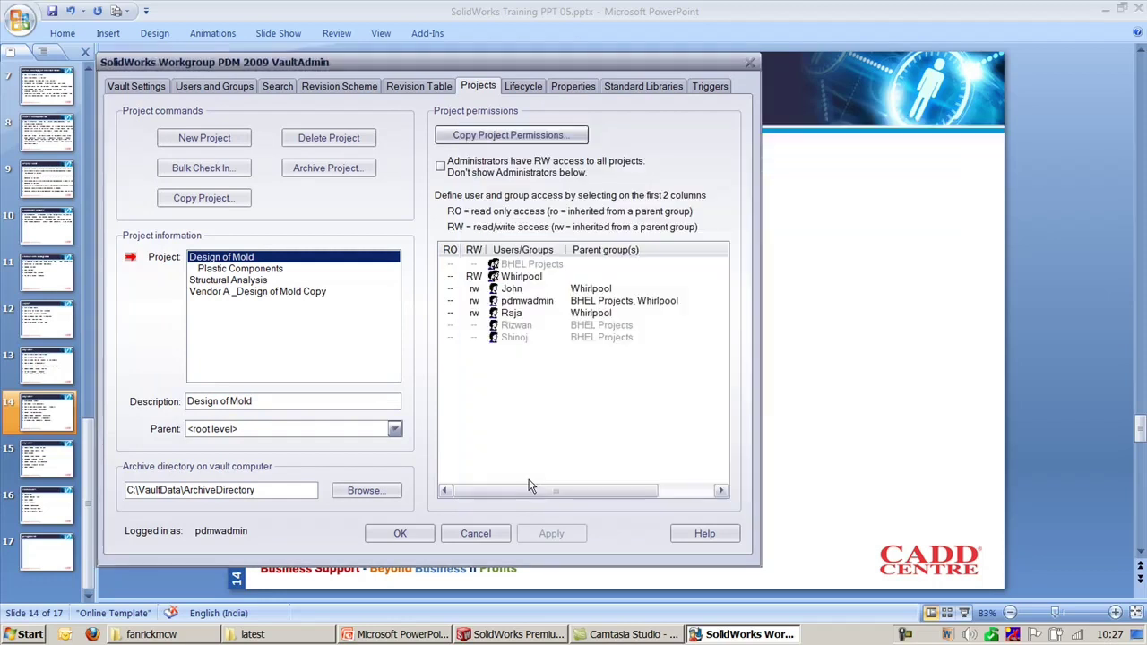
left_click(247, 267)
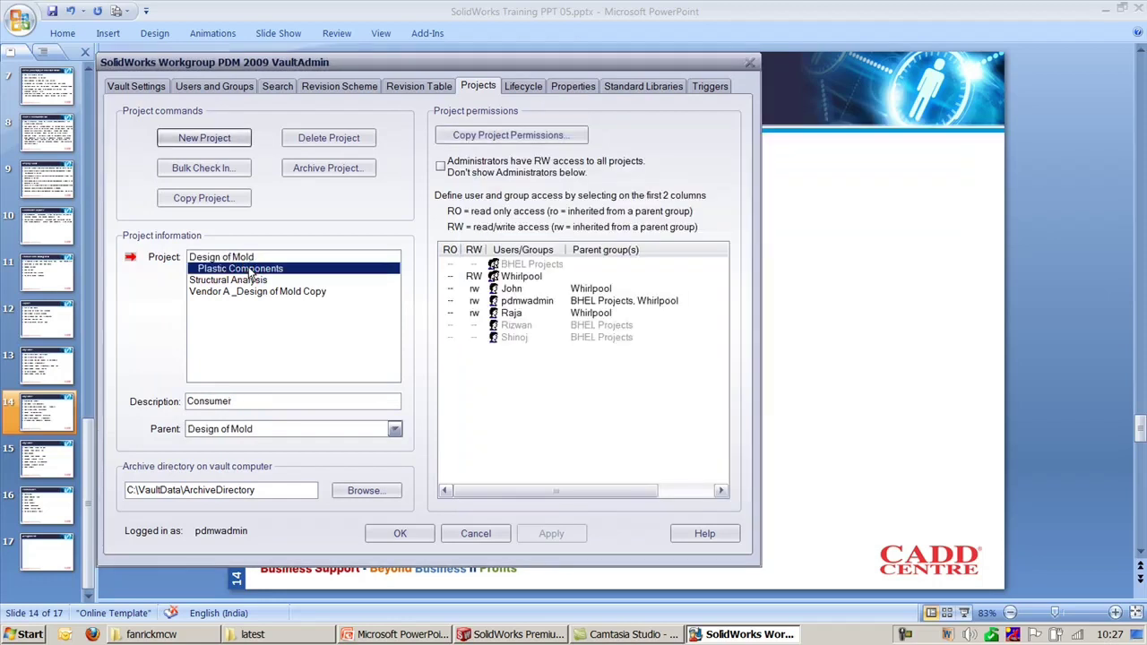
left_click(231, 257)
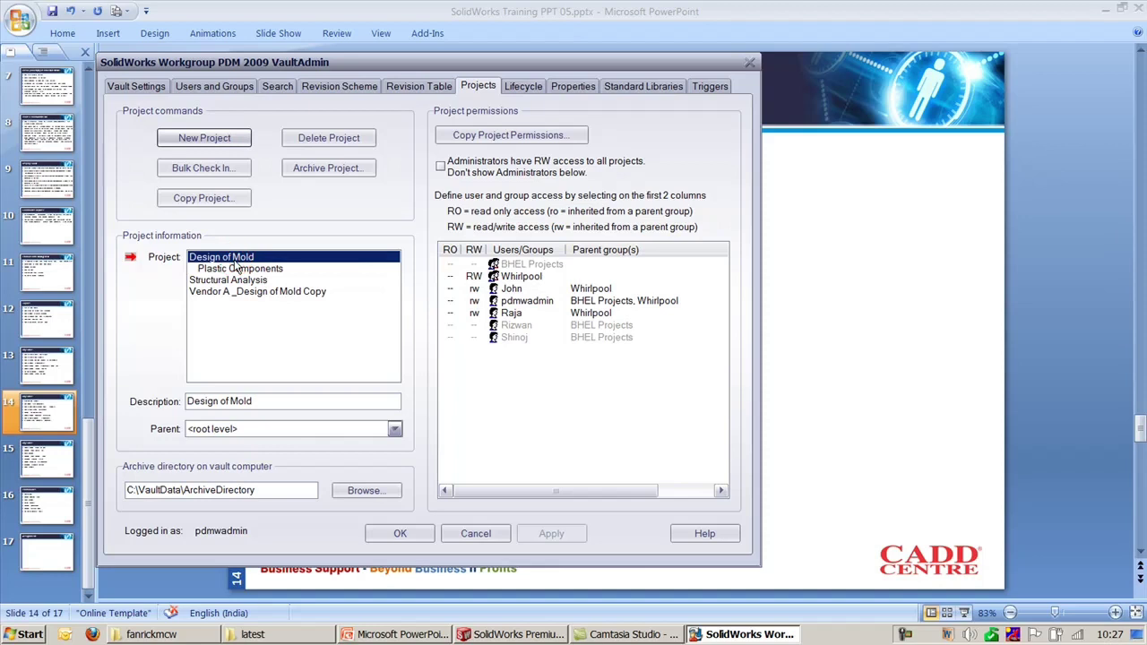
left_click(239, 268)
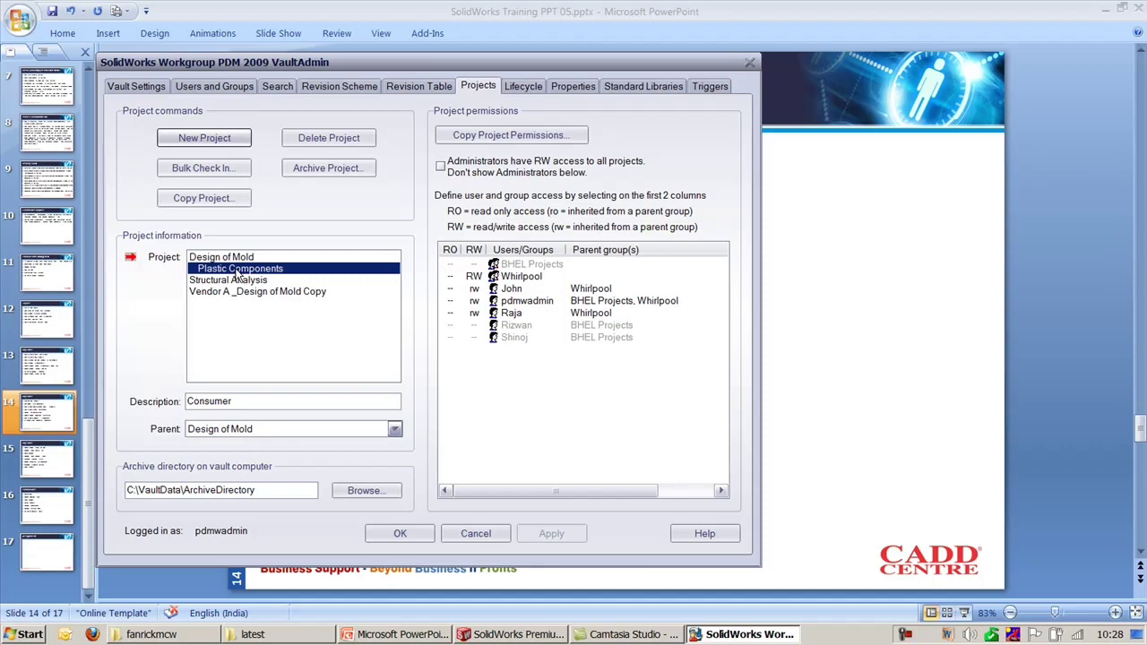
Step: Bring up the Objective slide in PowerPoint, then minimise it to return to SolidWorks
left_click(439, 635)
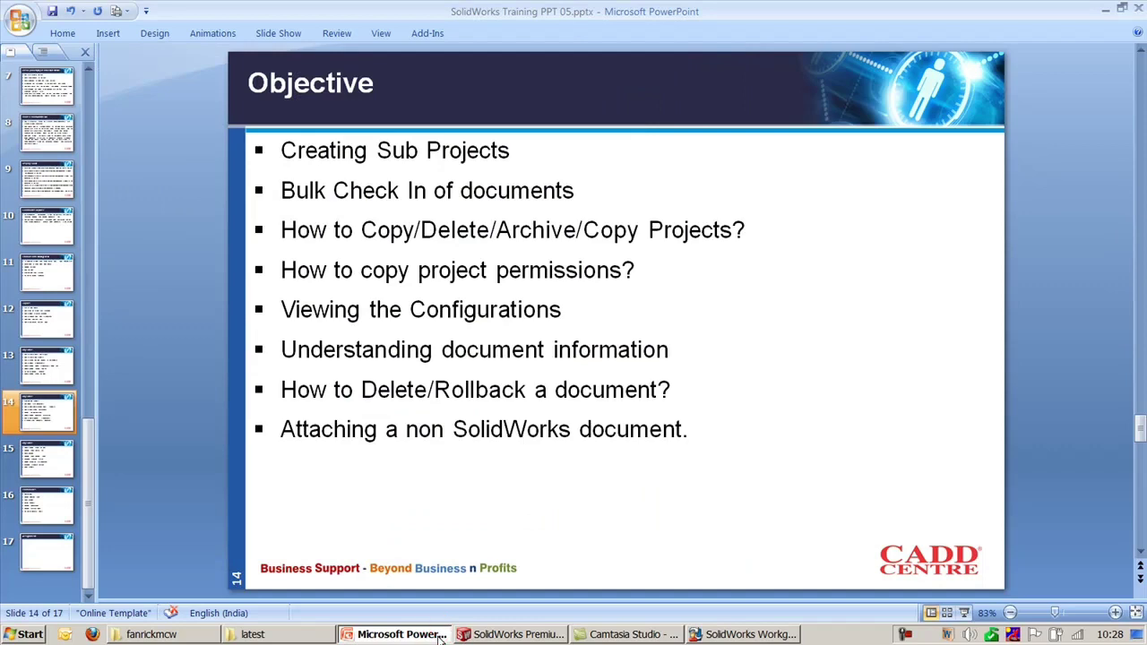
left_click(439, 635)
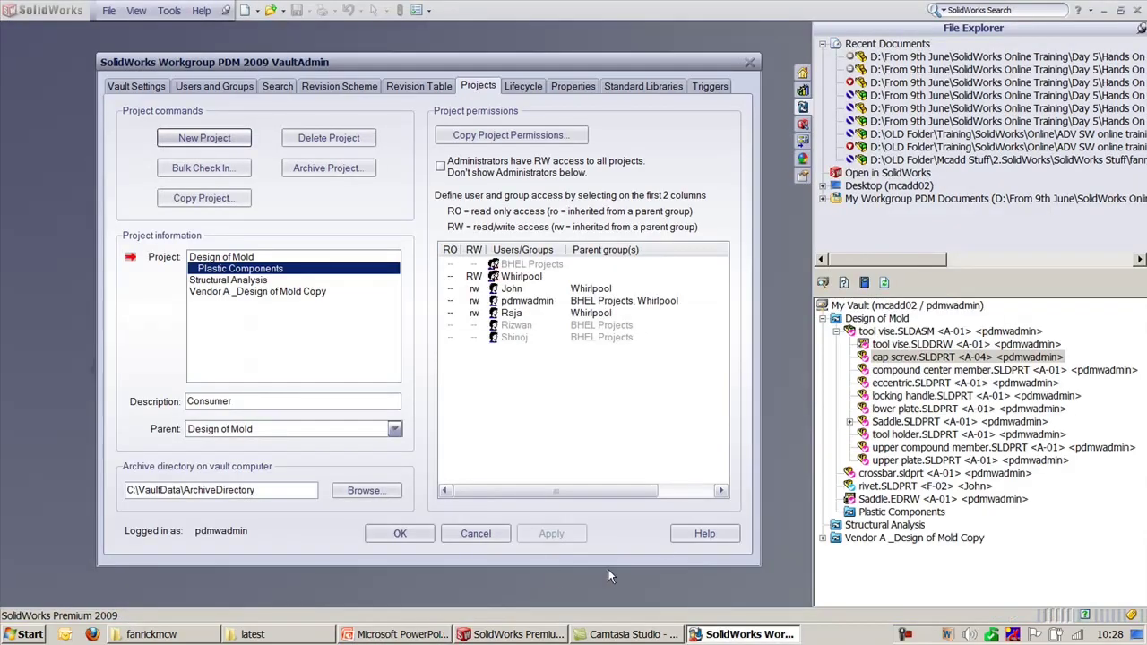
Step: Check out and open compound center member.SLDPRT from the vault, then show its configurations
left_click(499, 533)
left_click(702, 379)
left_click(888, 370)
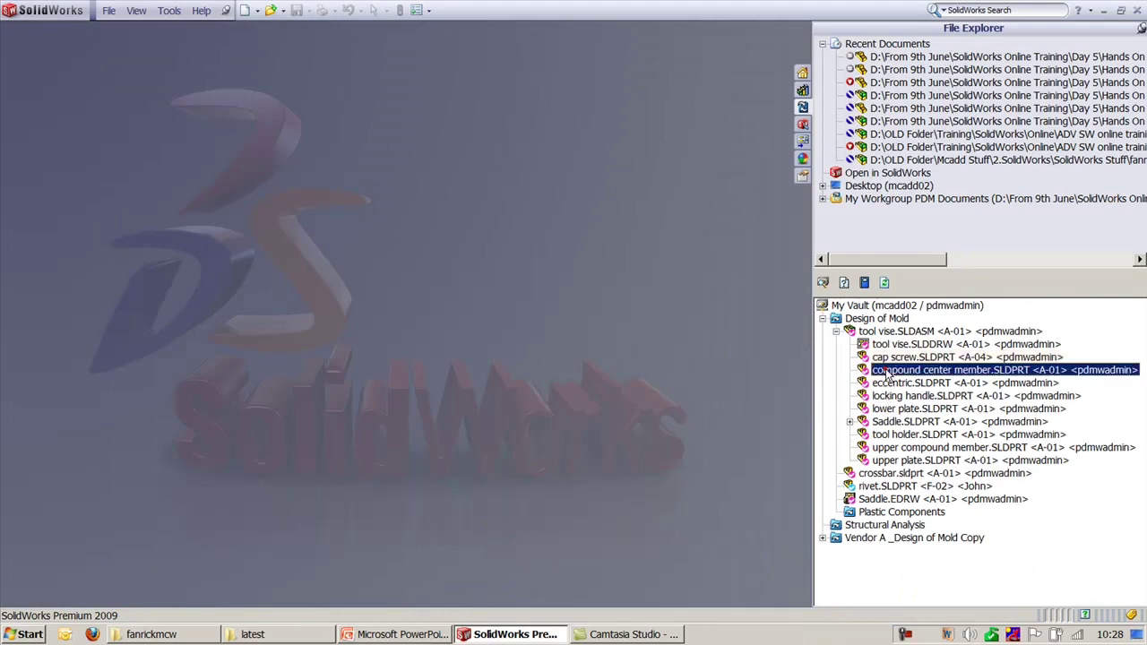
right_click(885, 375)
key("Escape")
right_click(905, 375)
left_click(990, 17)
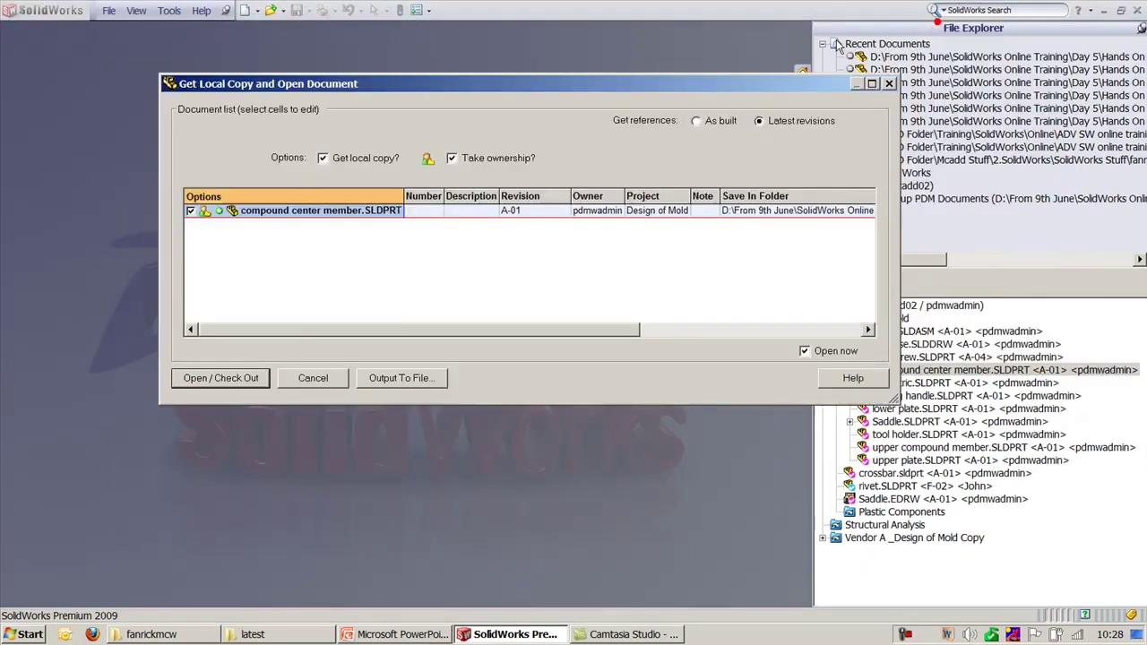
left_click(219, 378)
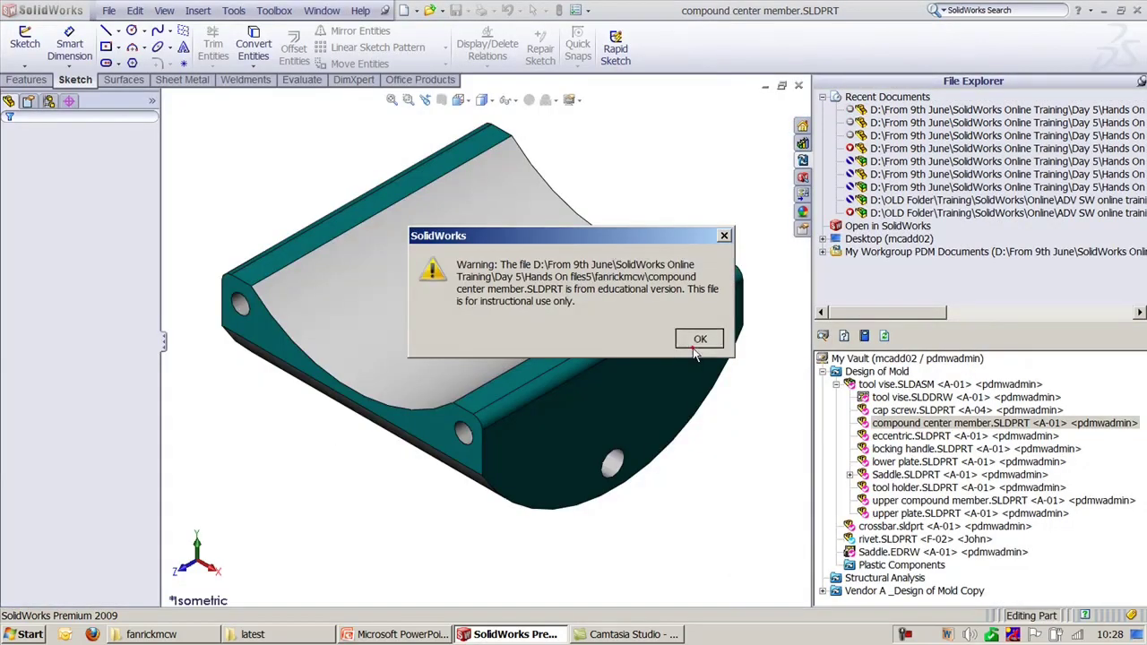
left_click(698, 340)
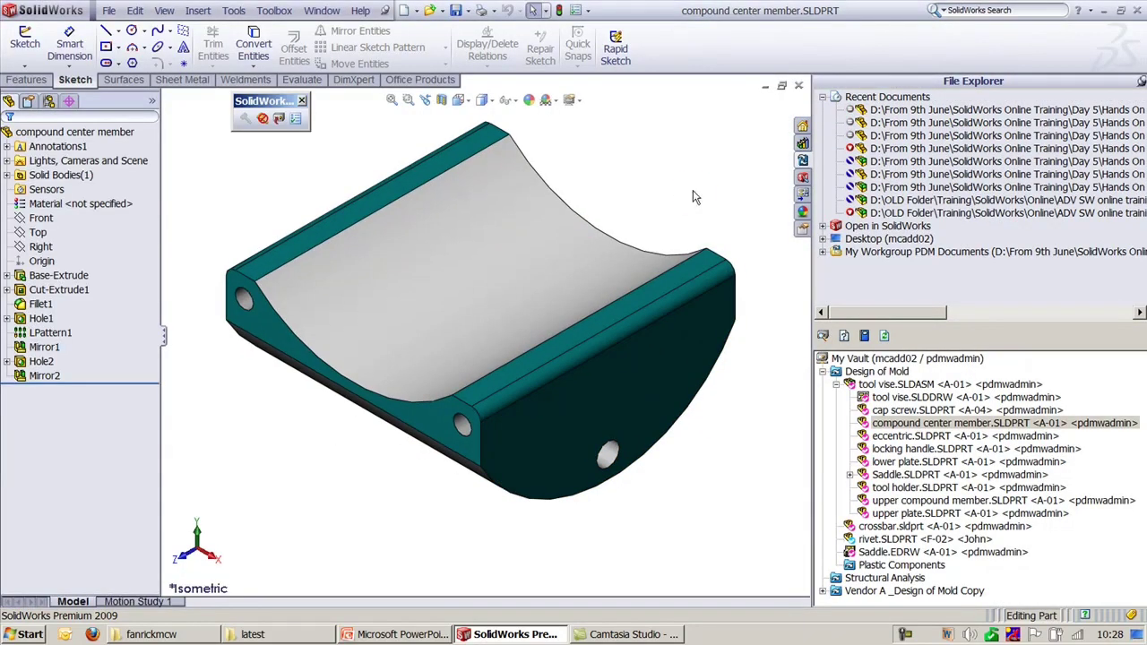
left_click(27, 101)
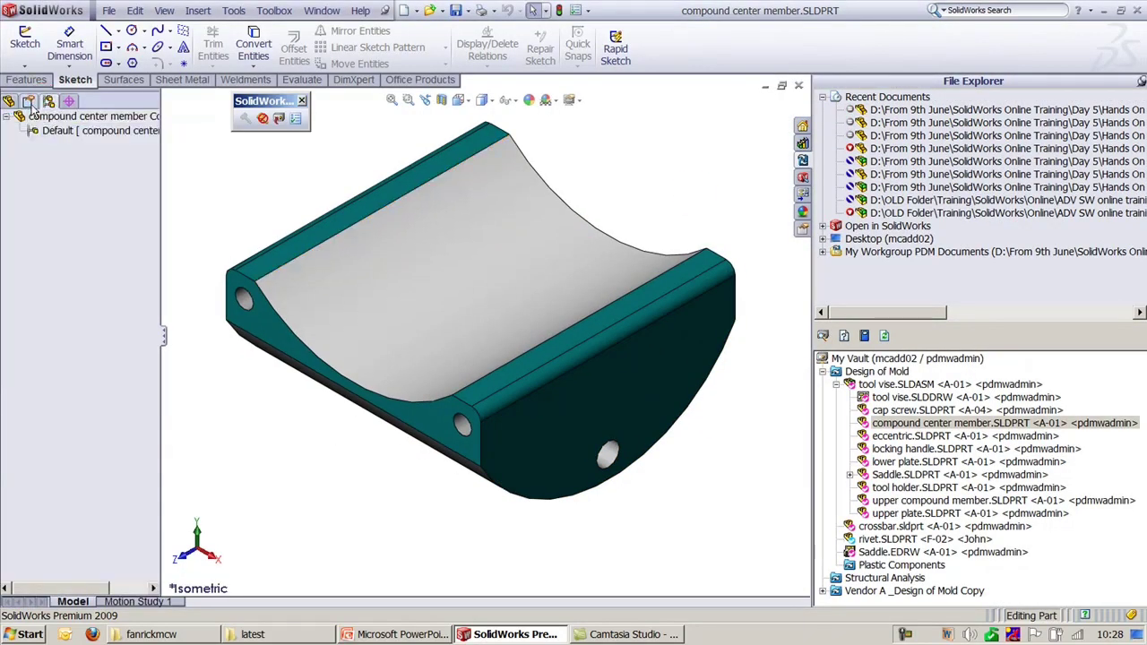
right_click(85, 118)
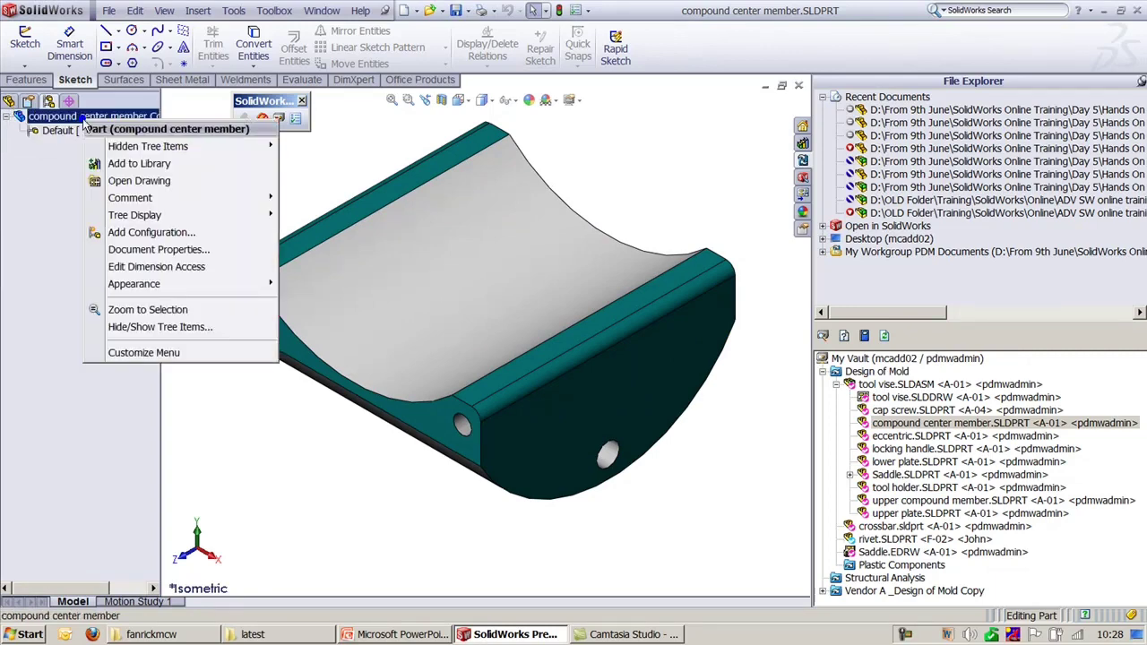
Step: Add a new configuration named Hole Display to the compound center member
left_click(148, 232)
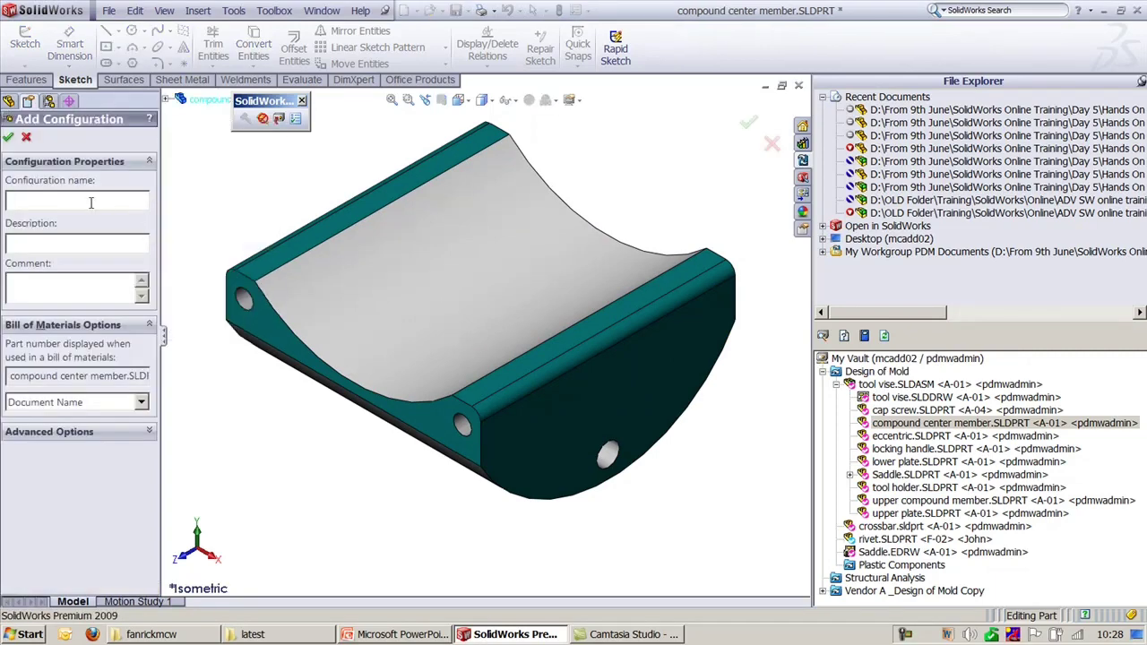
type("Hole Display")
left_click(8, 136)
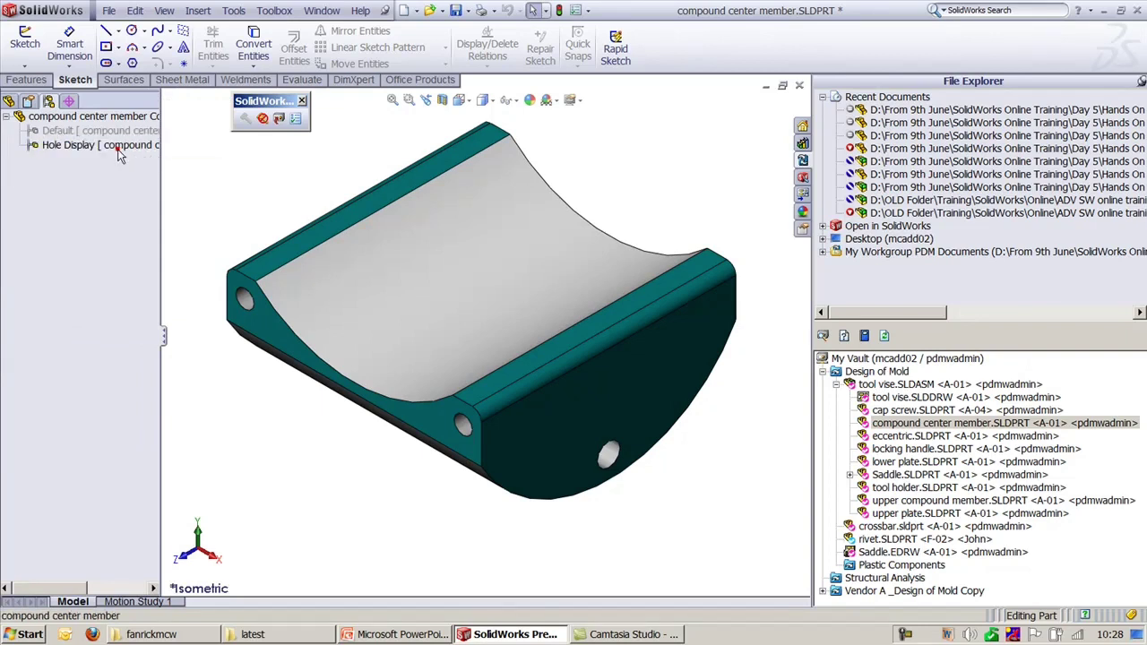
left_click(8, 102)
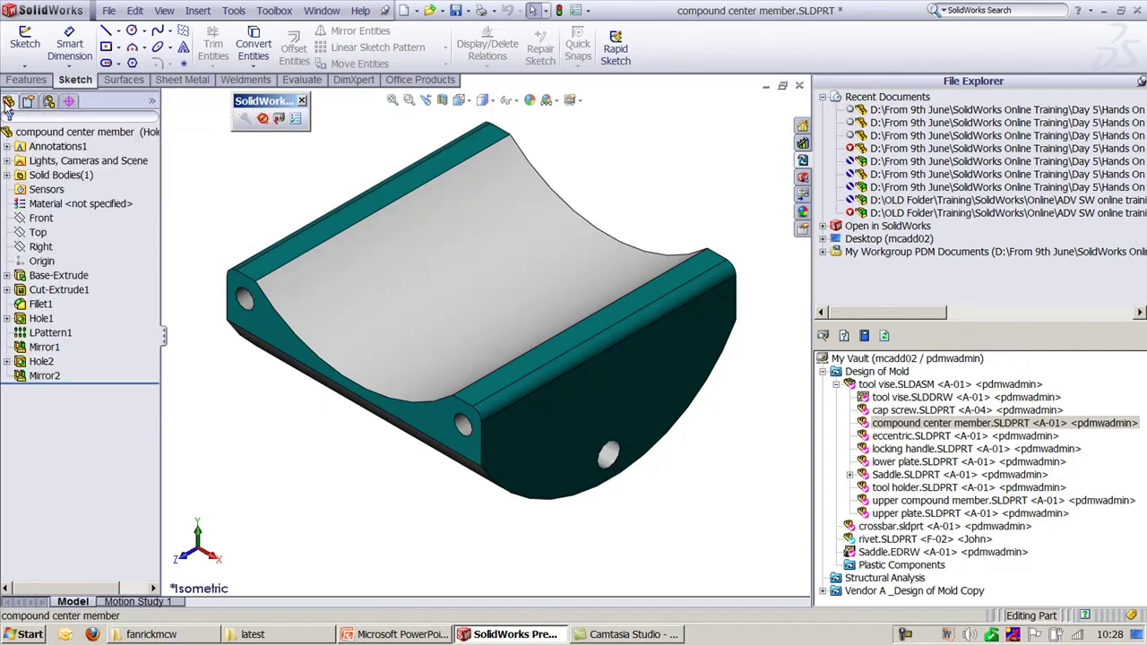
Step: Suppress Hole1 with its pattern and mirror, and Hole2 with its mirror
left_click(231, 292)
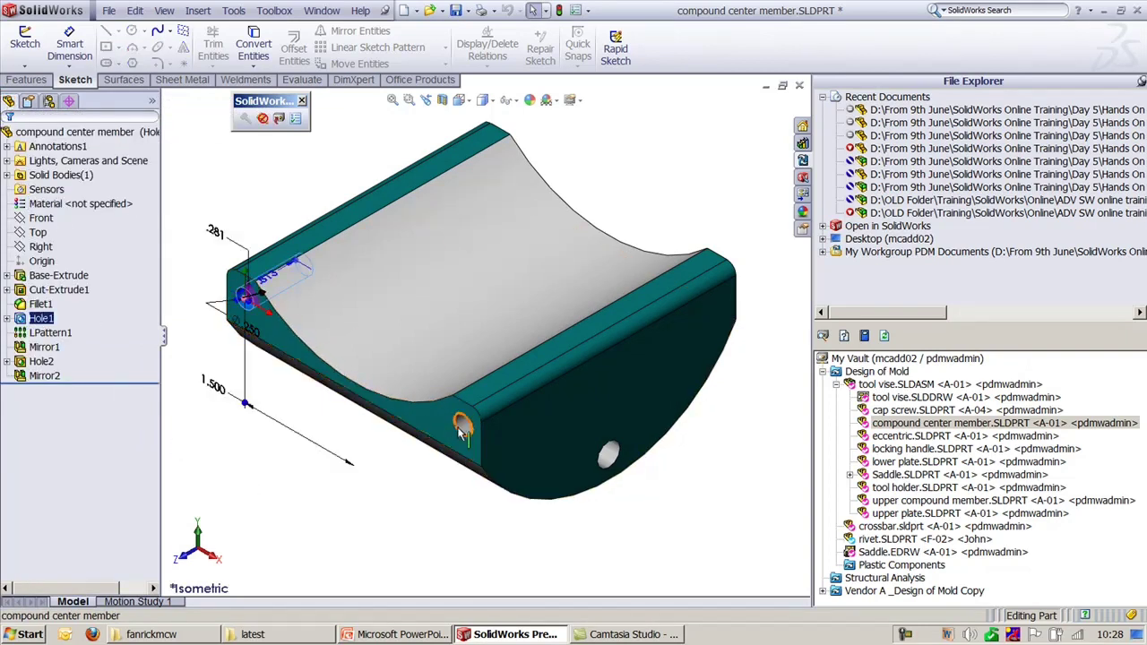
left_click(536, 369)
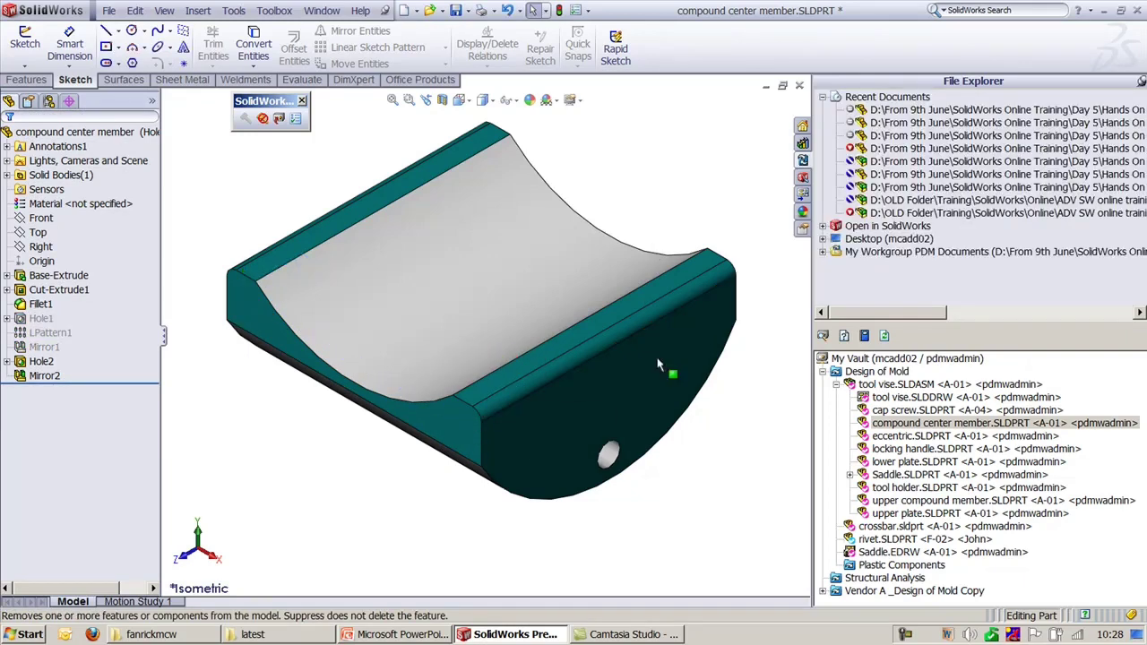
left_click(607, 455)
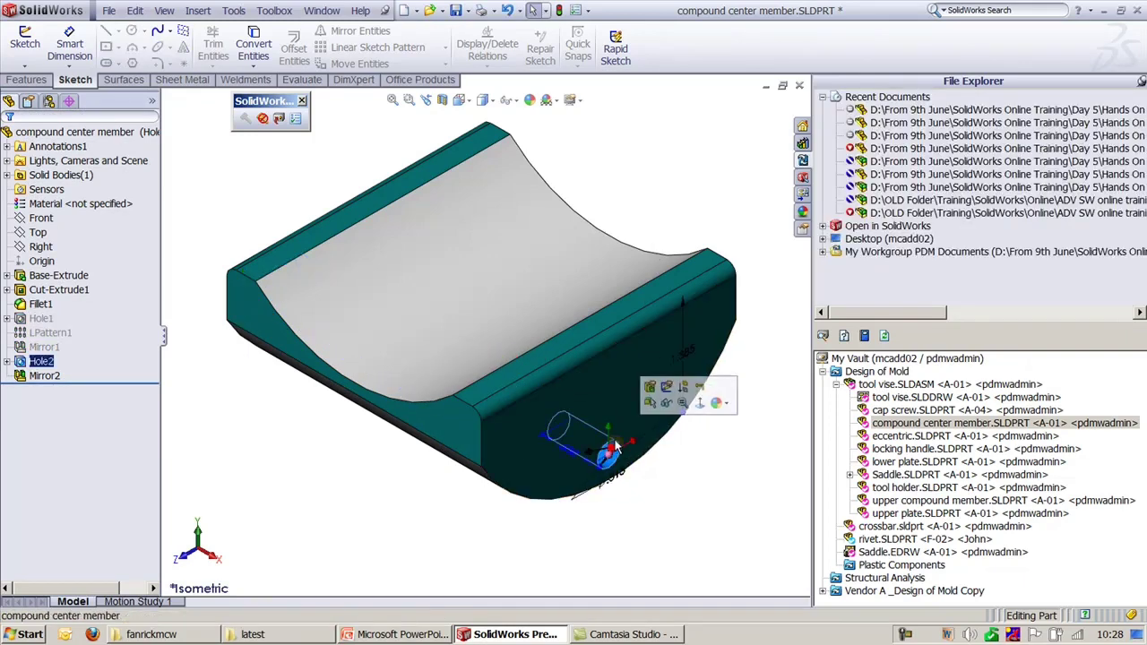
left_click(683, 389)
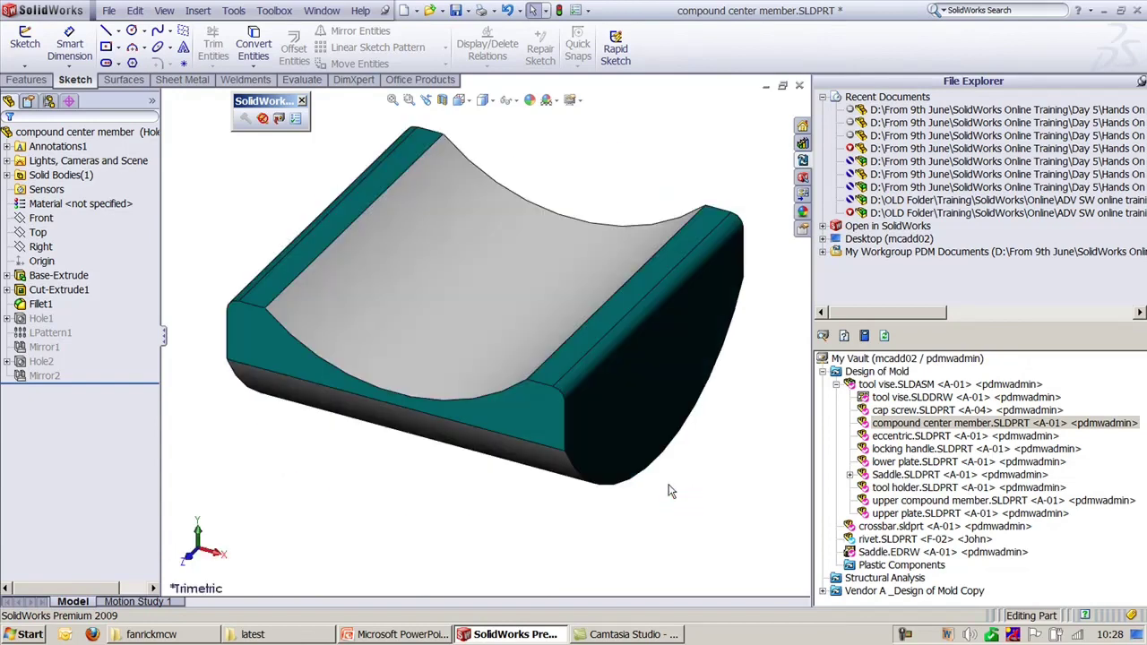
left_click(89, 163)
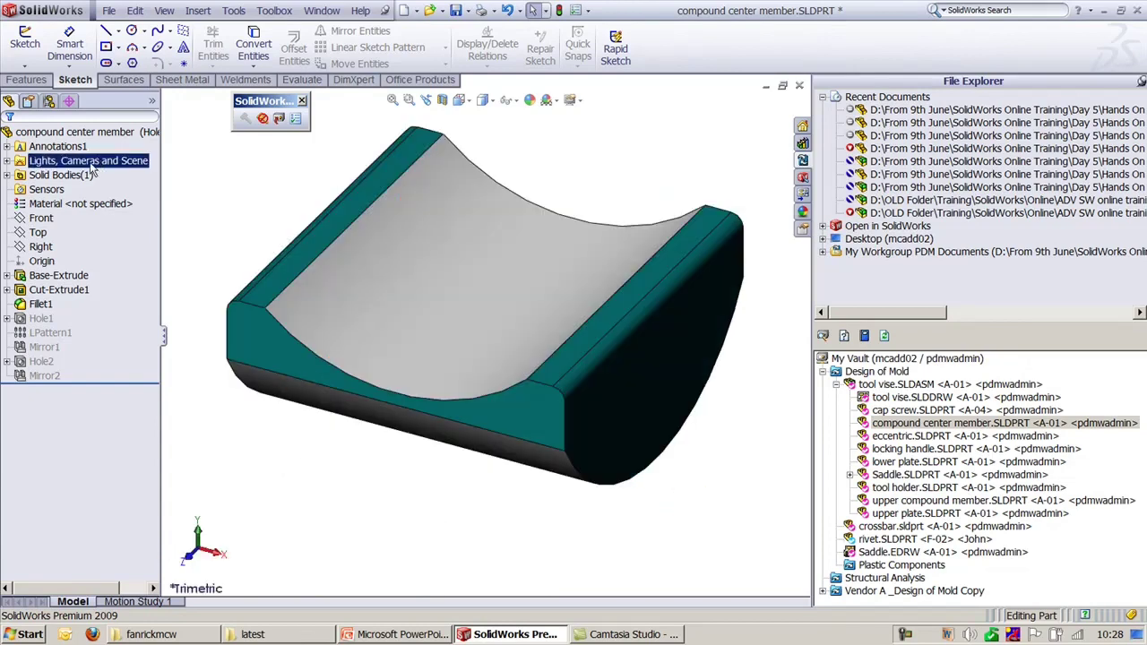
Step: Compare Default against Hole Display, reactivate Hole Display, and save for check-in
left_click(48, 100)
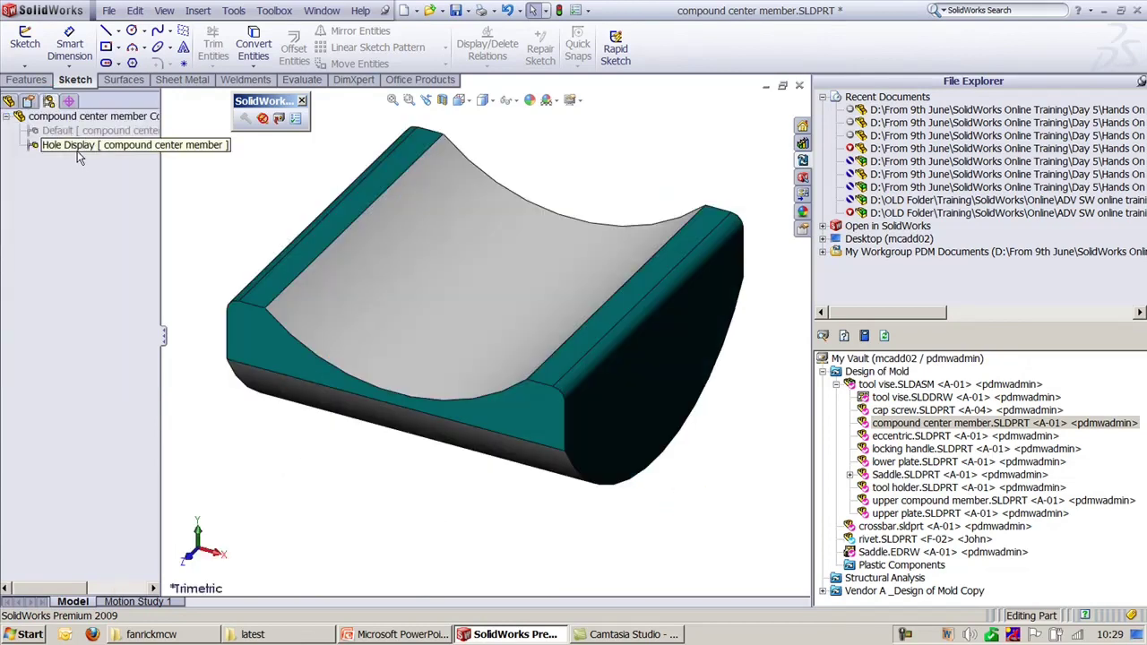
left_click(79, 154)
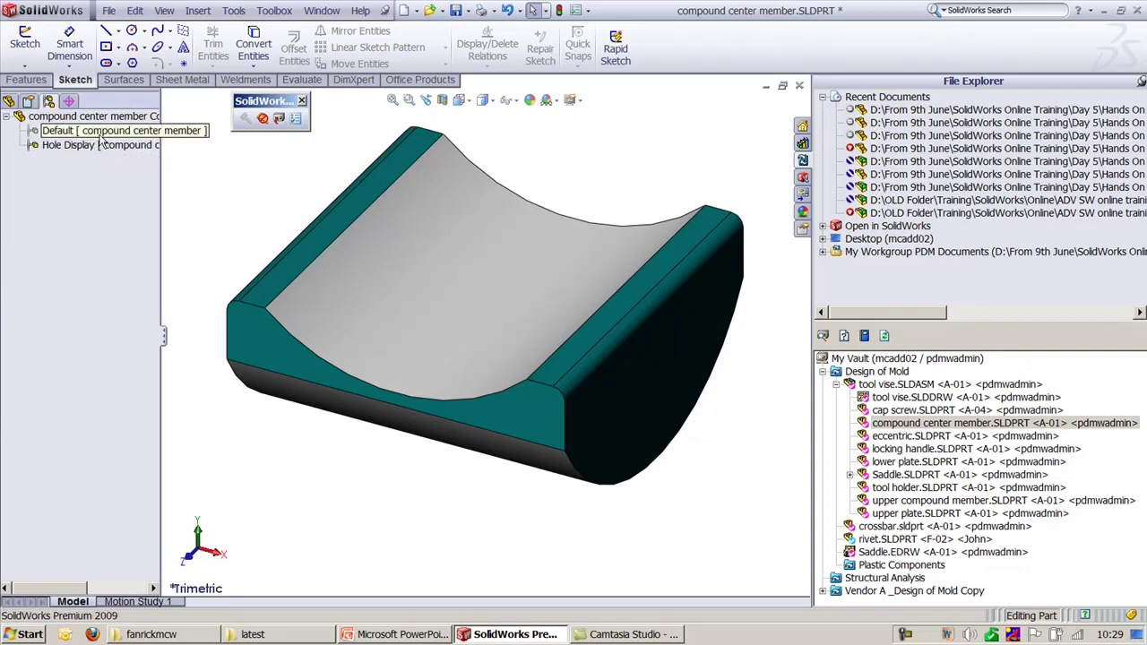
double_click(101, 133)
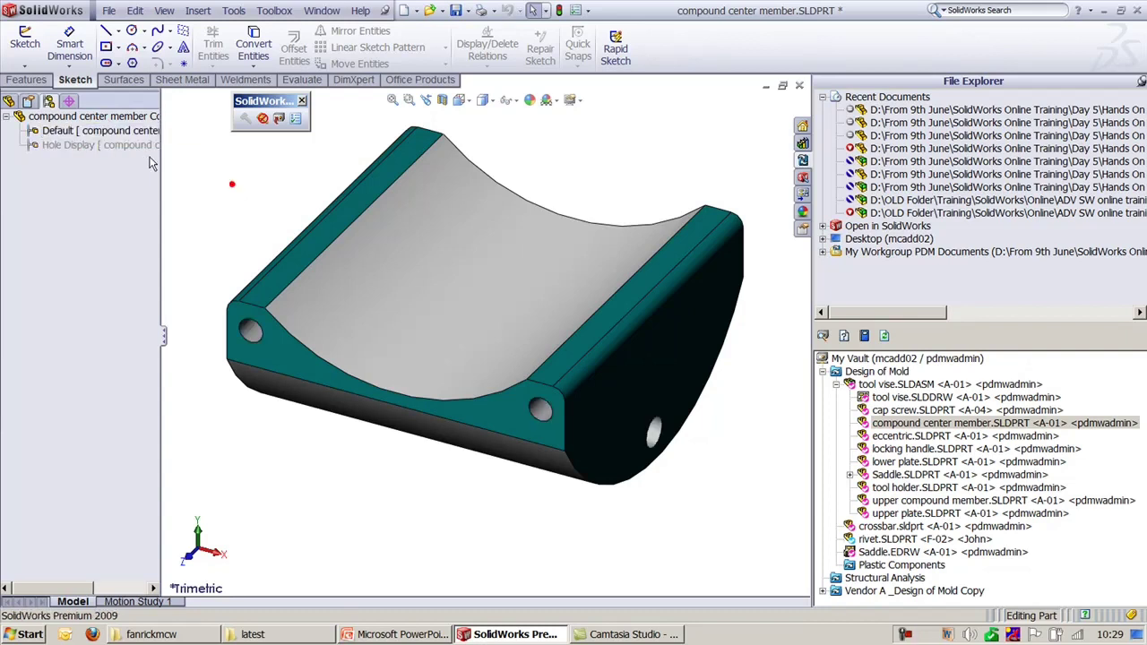
left_click(8, 102)
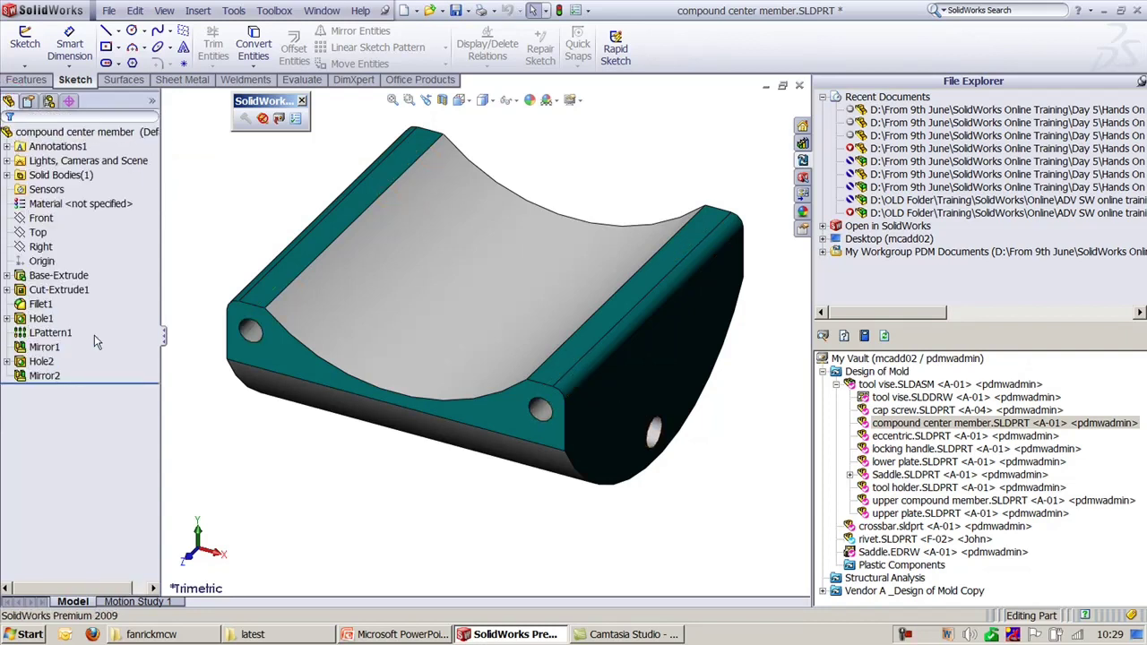
left_click(48, 101)
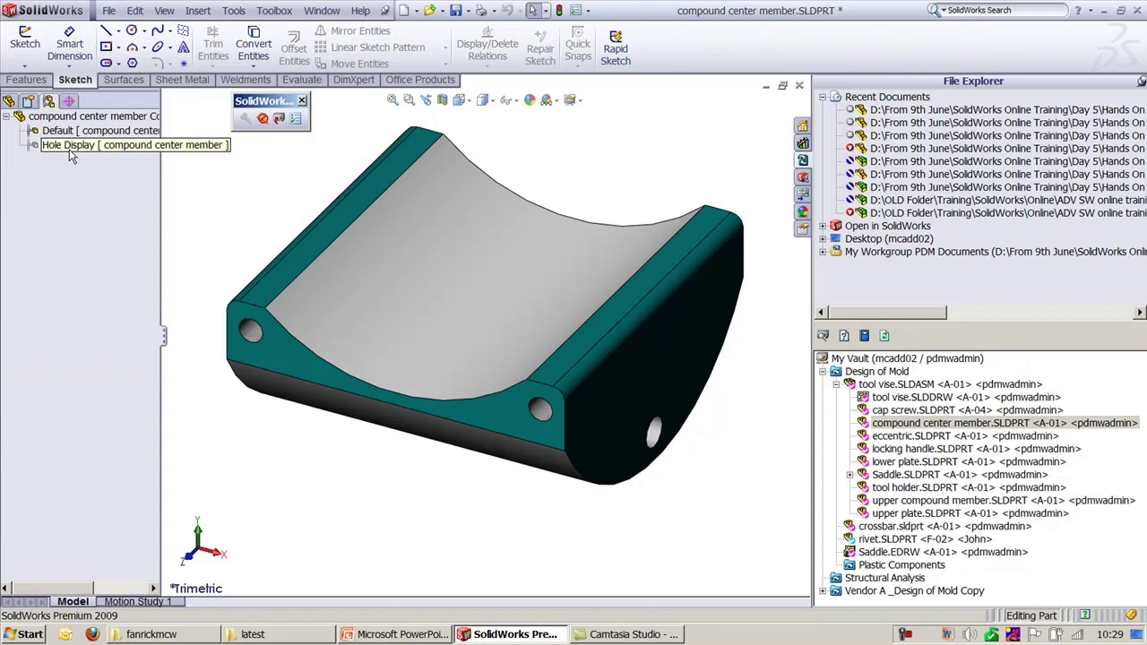
left_click(68, 147)
double_click(69, 147)
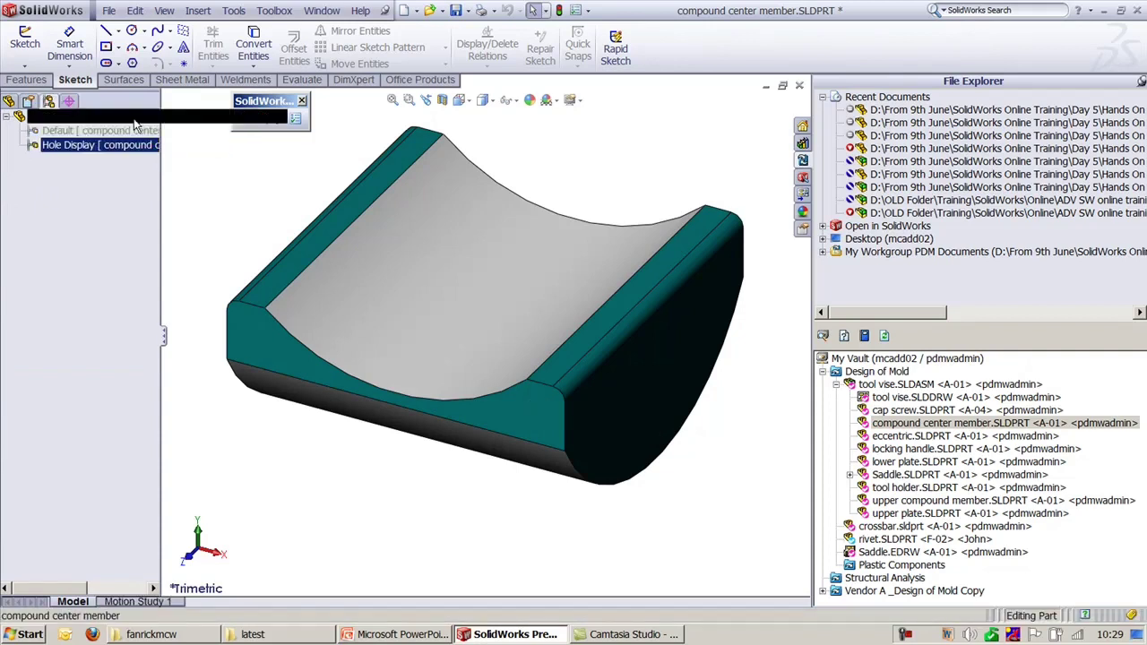
left_click(9, 103)
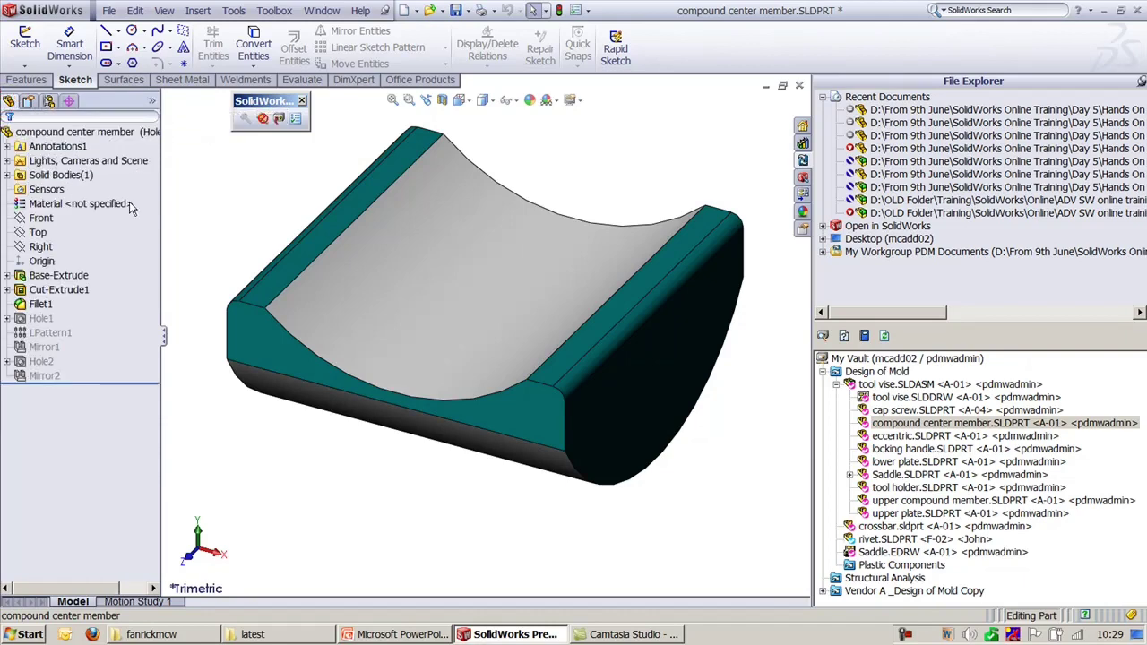
left_click(278, 118)
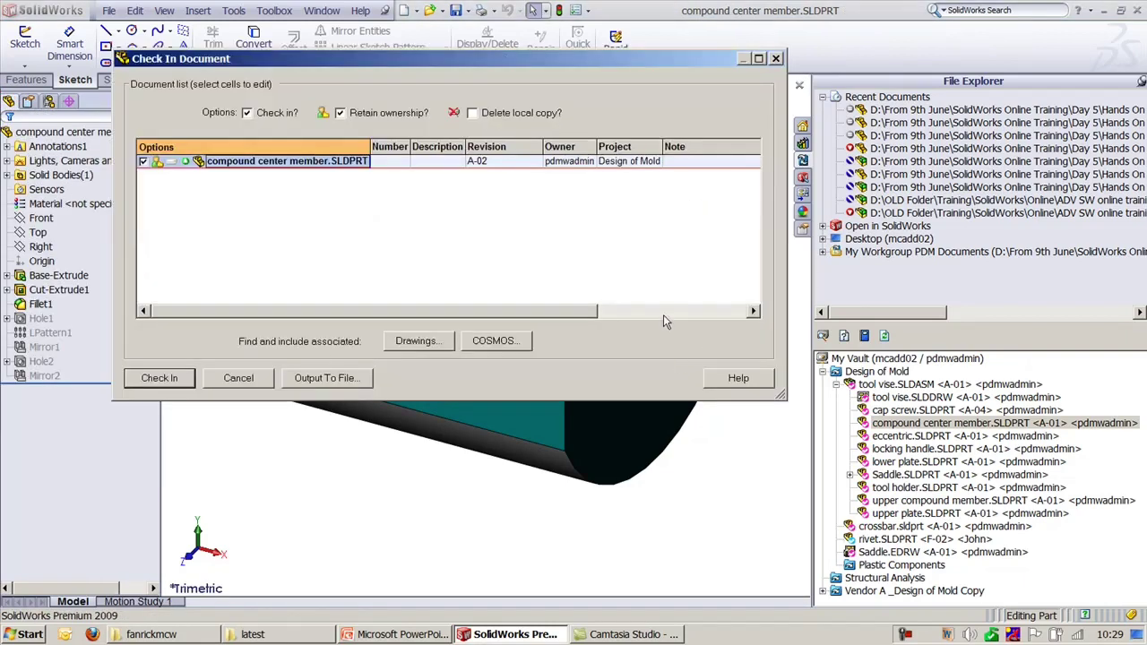
Step: Check the part in as revision A-02, close it, and request reopening it from the vault
left_click(183, 378)
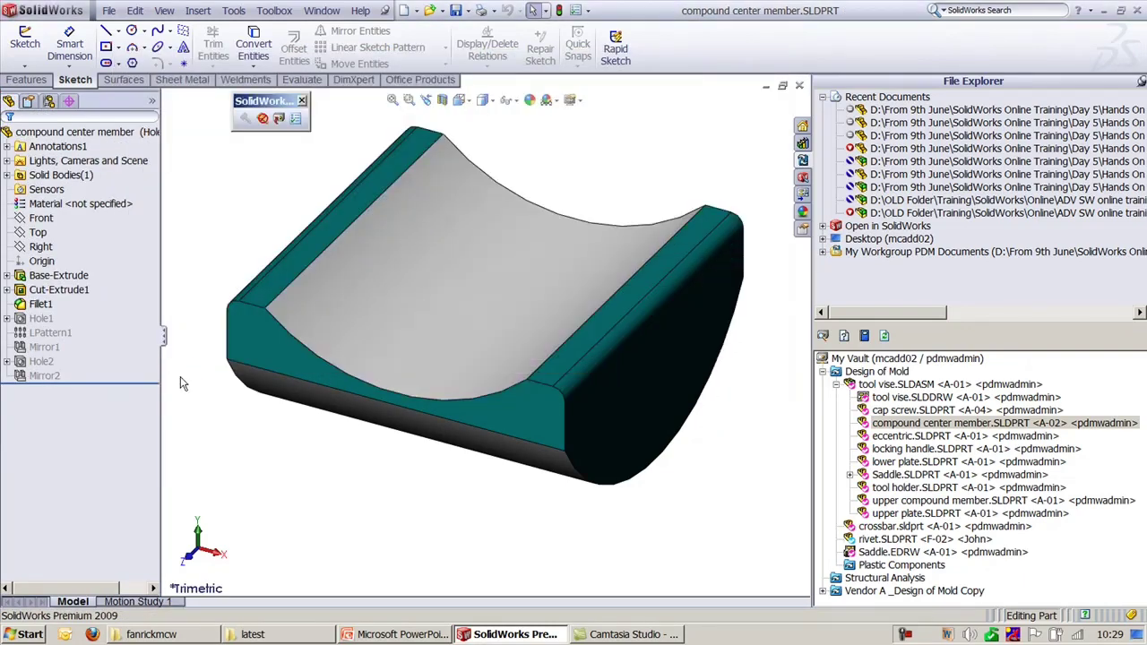
left_click(800, 85)
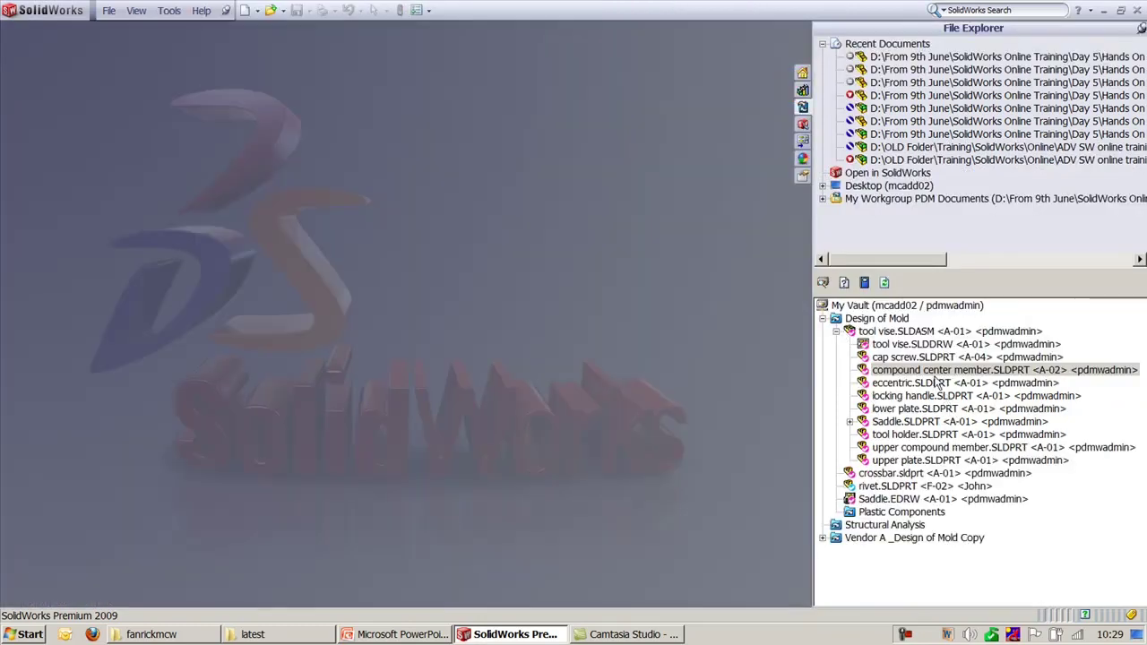
right_click(934, 370)
left_click(977, 24)
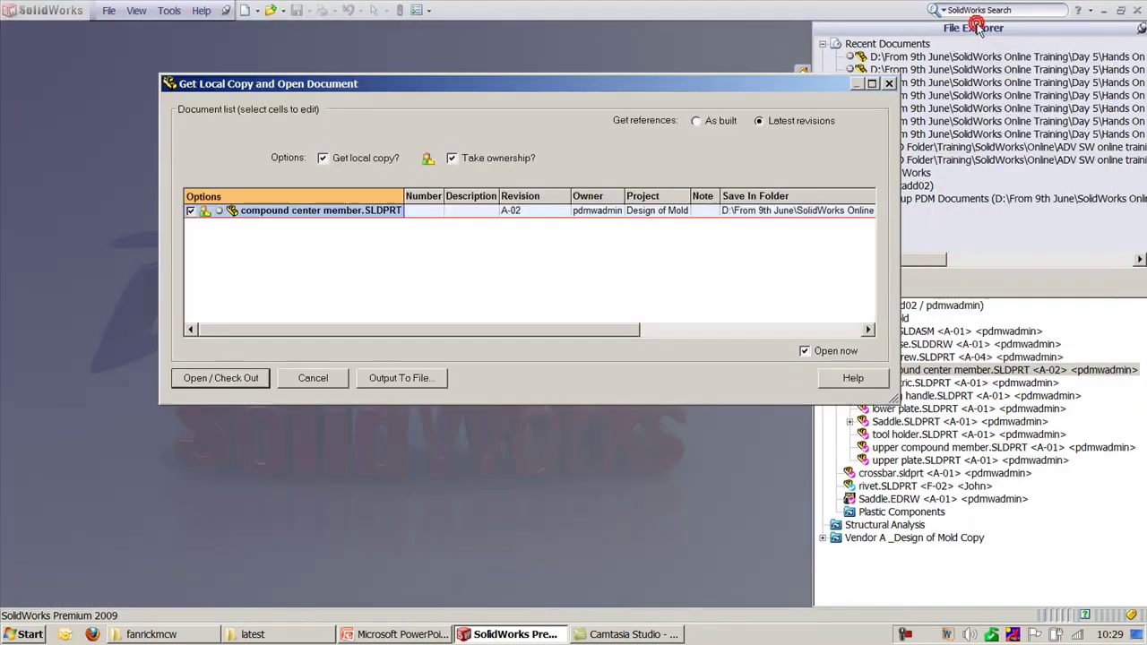
left_click(332, 379)
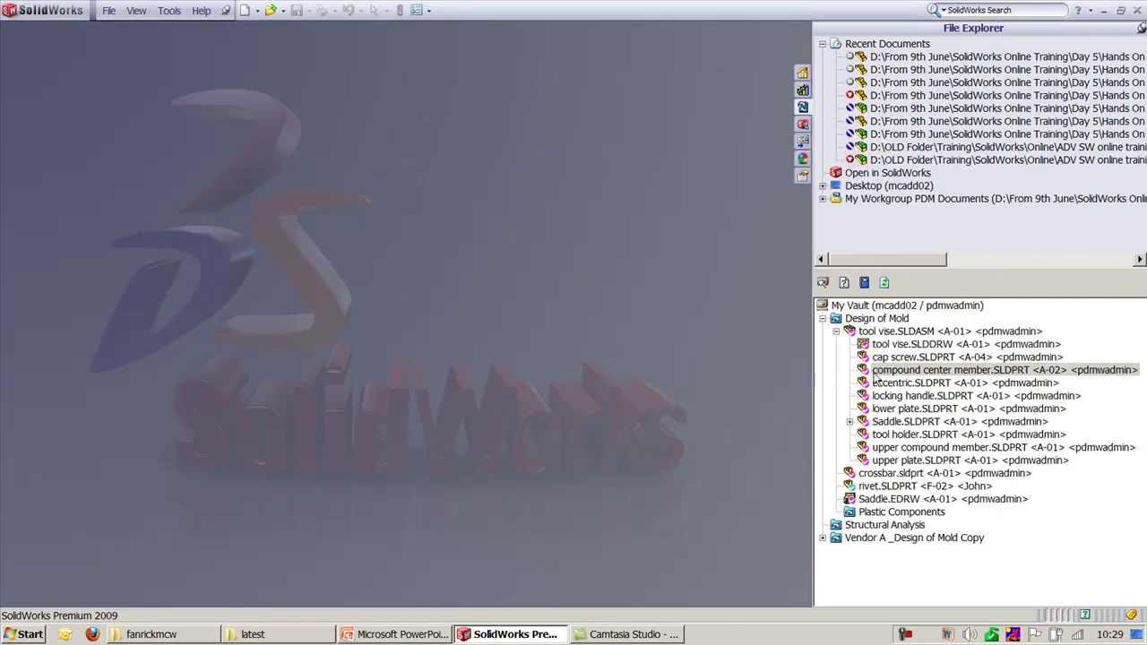
right_click(893, 376)
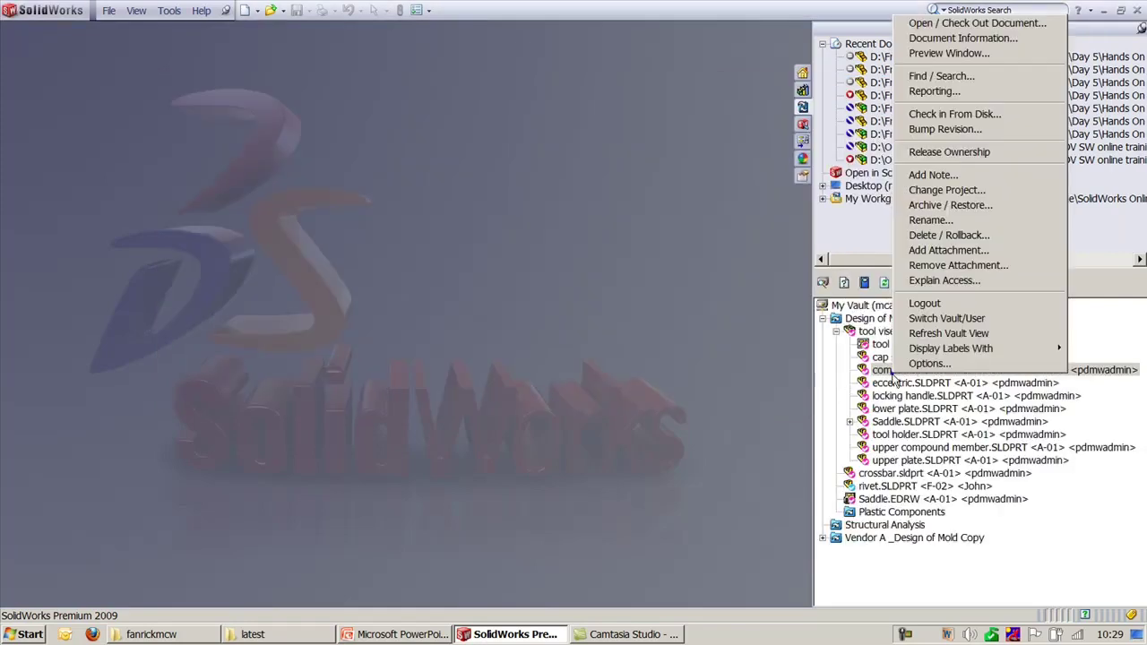
left_click(950, 54)
left_click(455, 329)
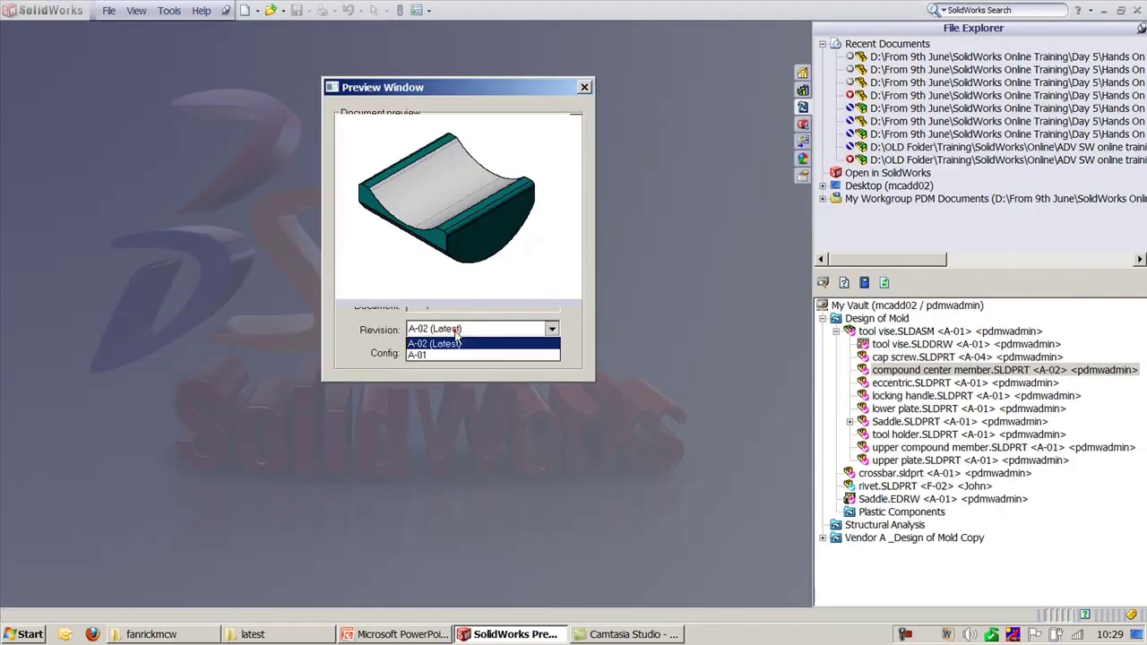
left_click(454, 354)
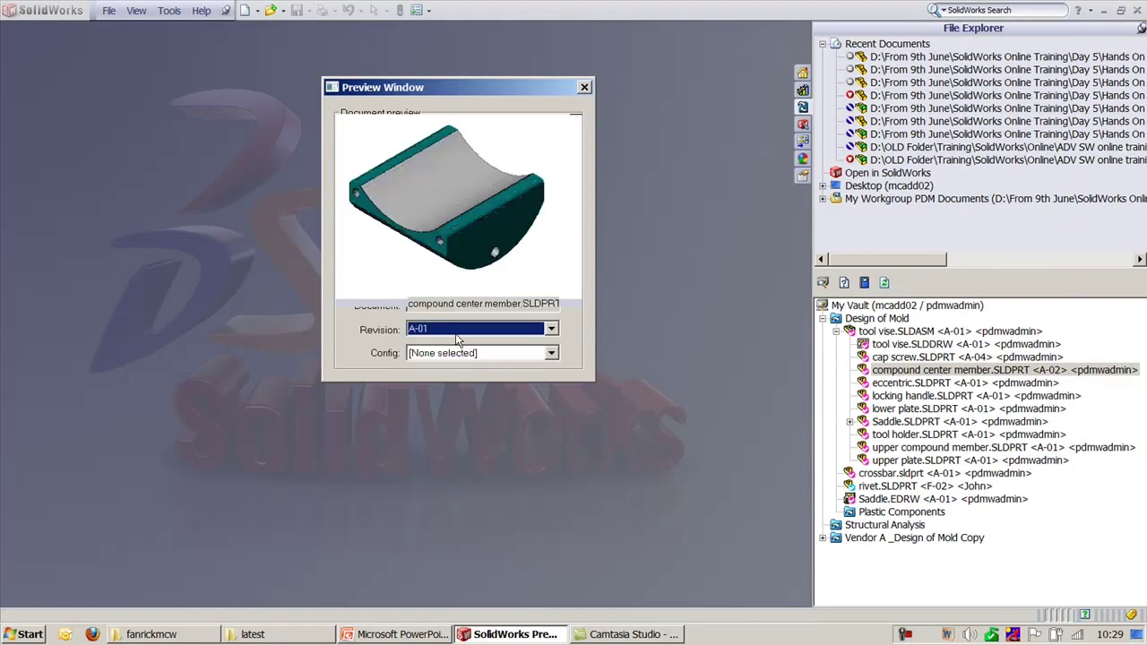
left_click(455, 330)
left_click(454, 344)
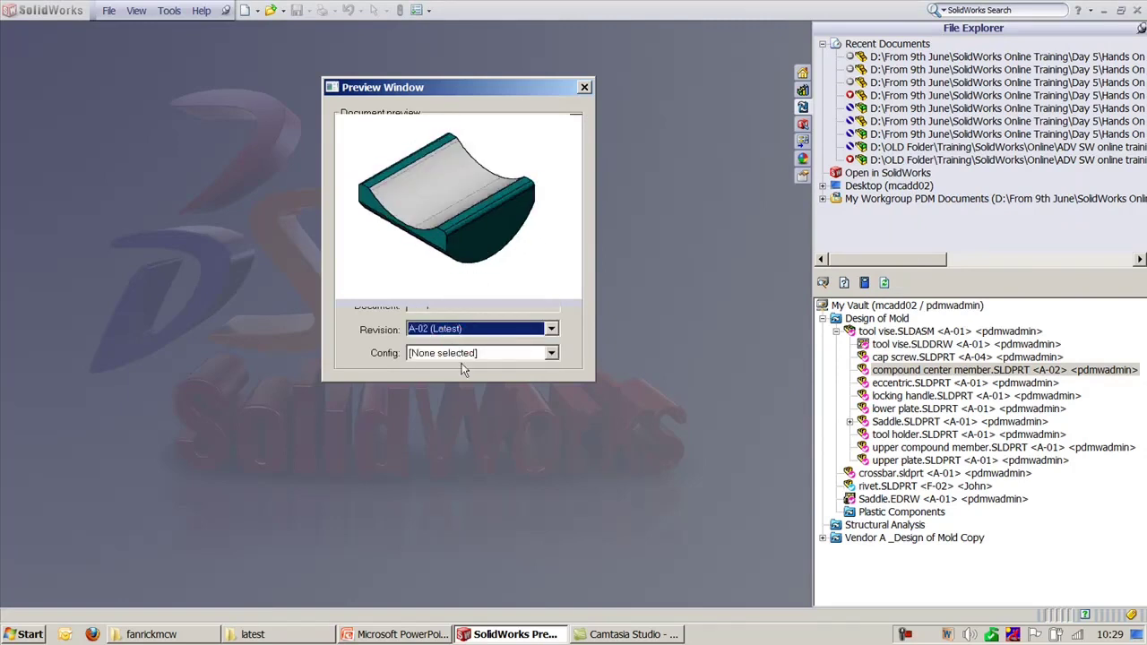
left_click(457, 352)
left_click(458, 380)
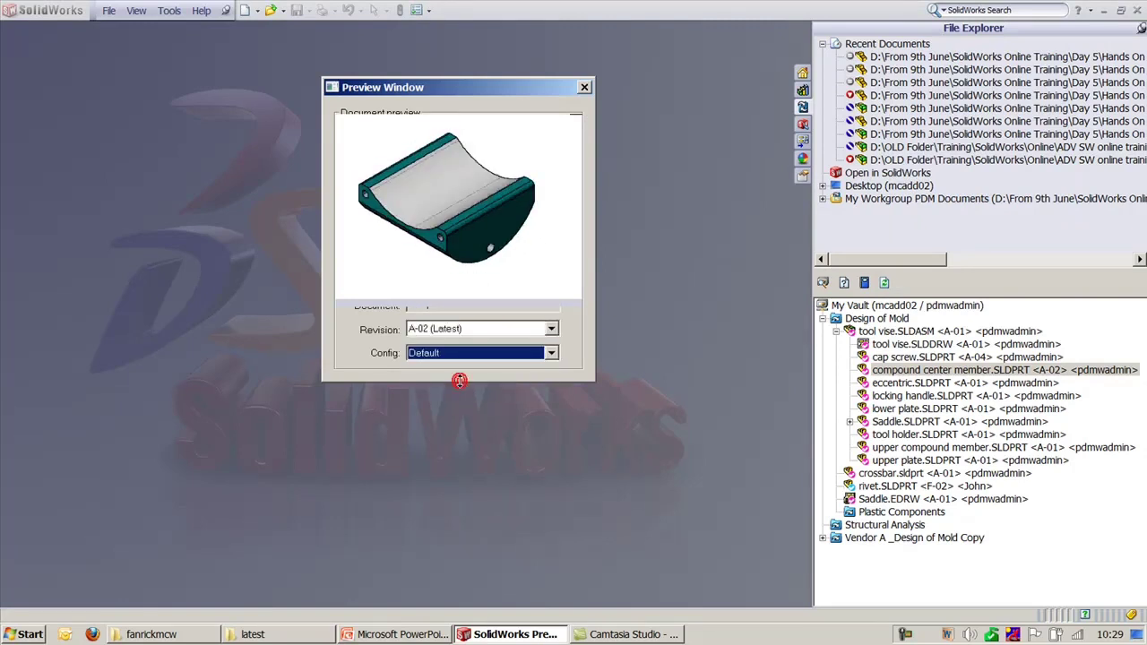
left_click(456, 331)
left_click(455, 344)
left_click(452, 355)
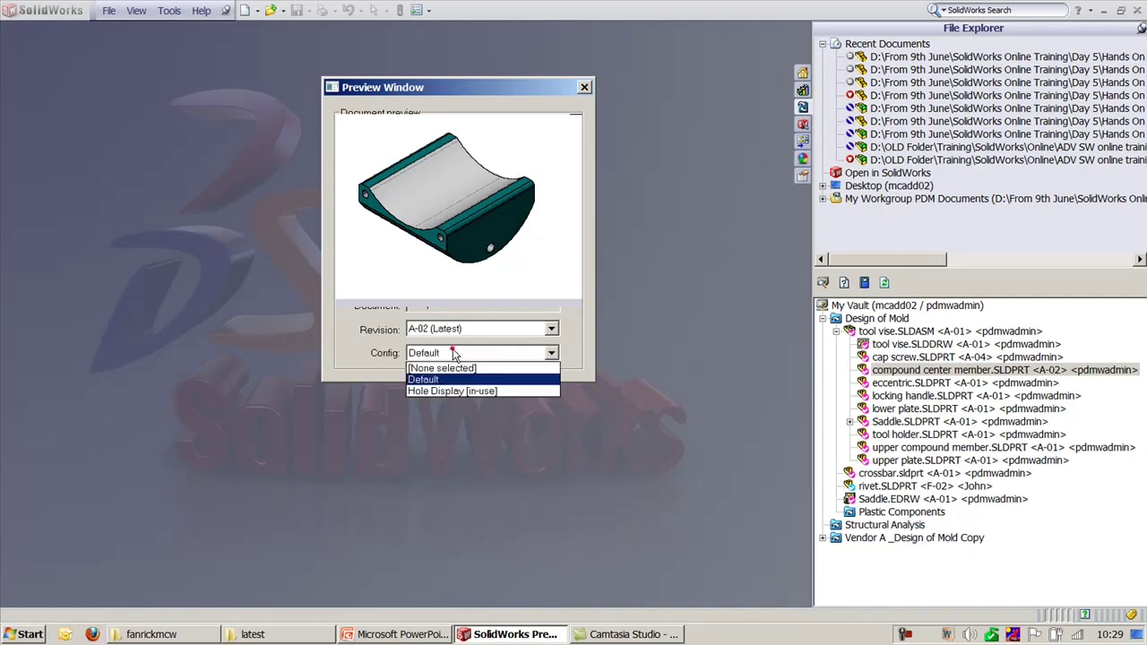
left_click(451, 391)
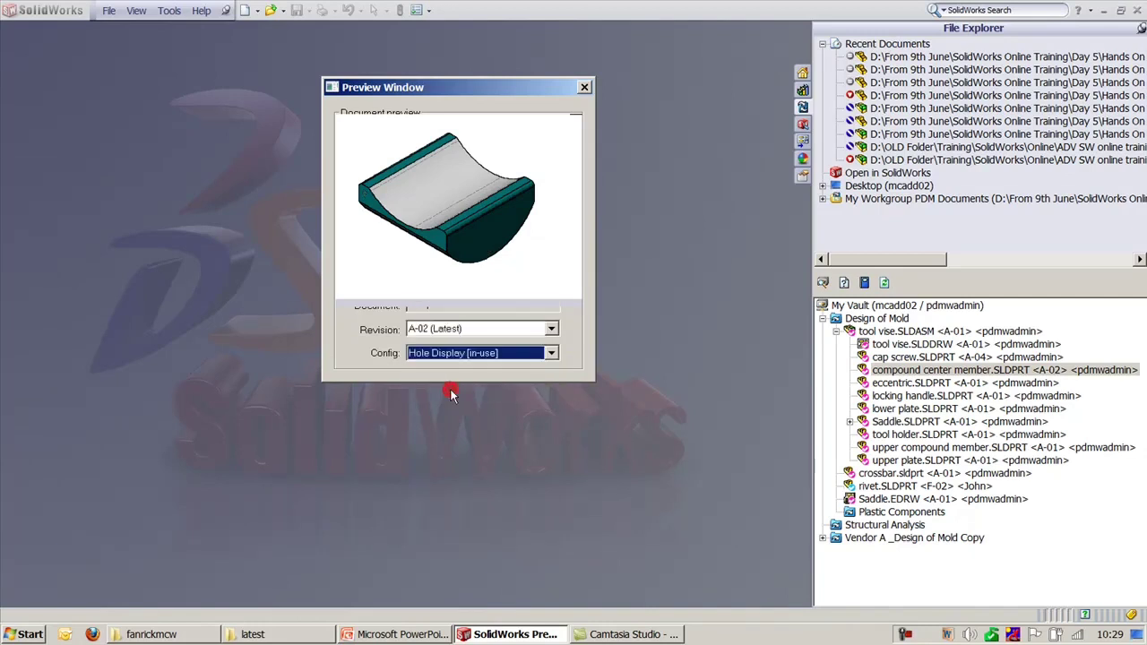
left_click(452, 355)
left_click(453, 380)
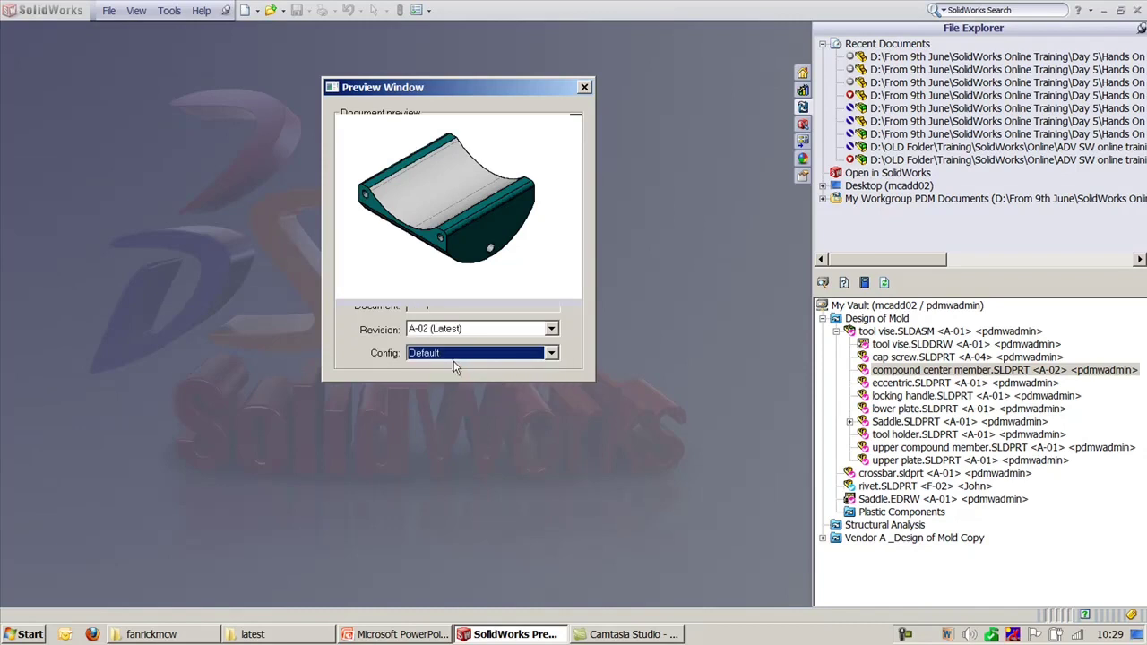
left_click(455, 352)
left_click(451, 392)
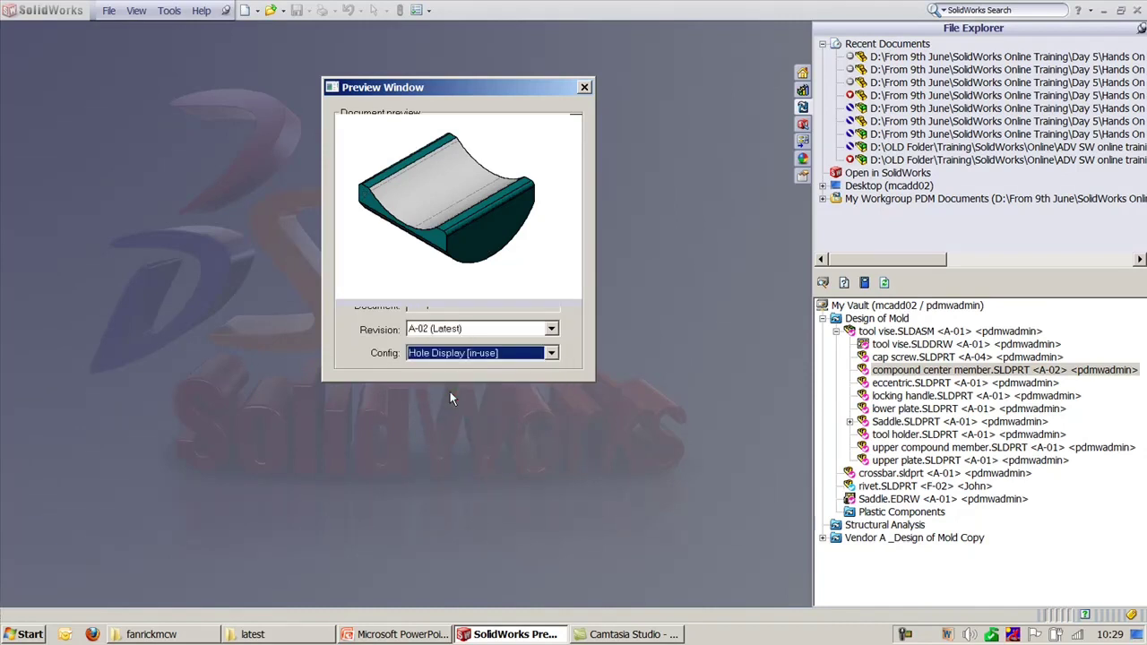
left_click(453, 353)
left_click(452, 380)
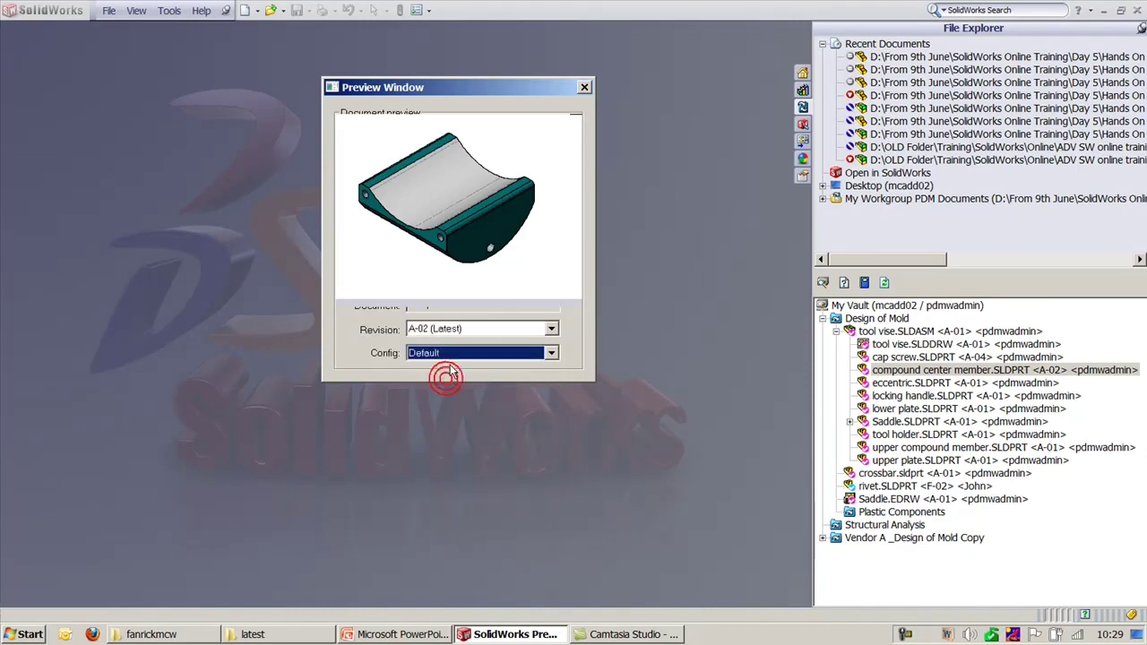
left_click(584, 87)
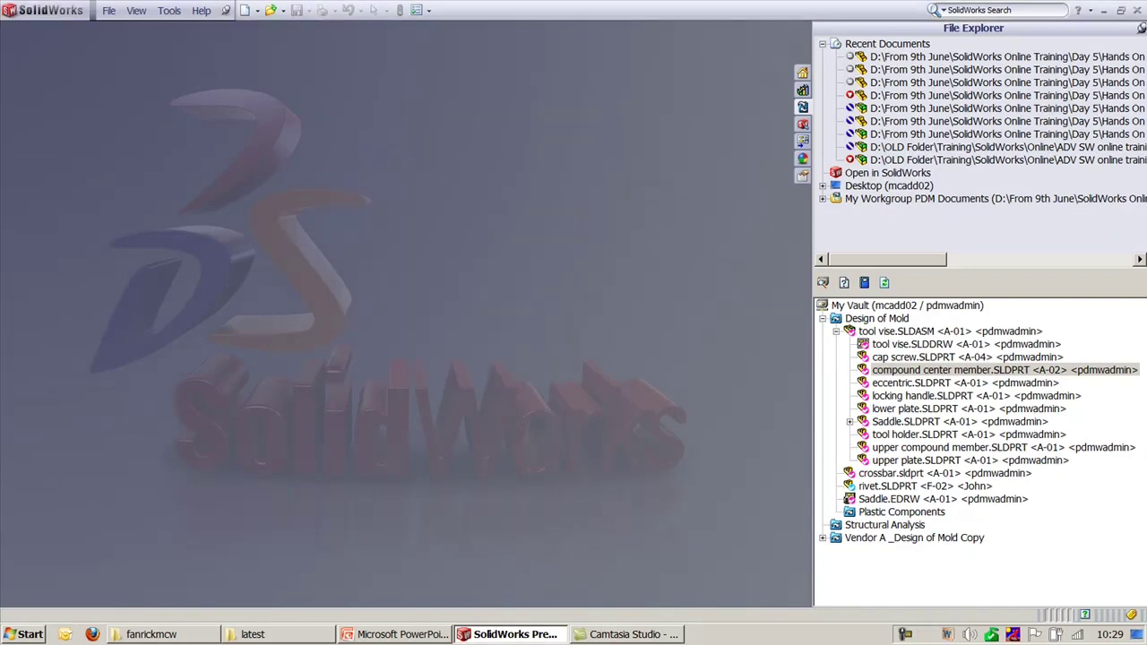
left_click(392, 634)
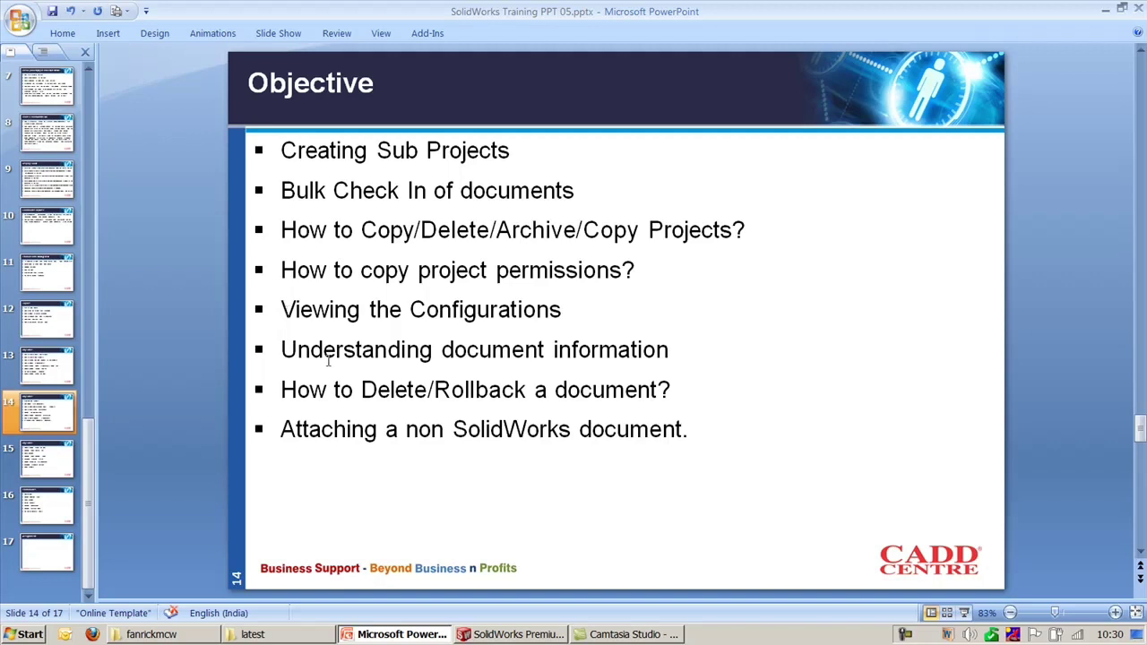
Step: Highlight 'Understanding document information' in PowerPoint, then open Document Information for tool vise.SLDASM
left_click_drag(283, 349, 677, 349)
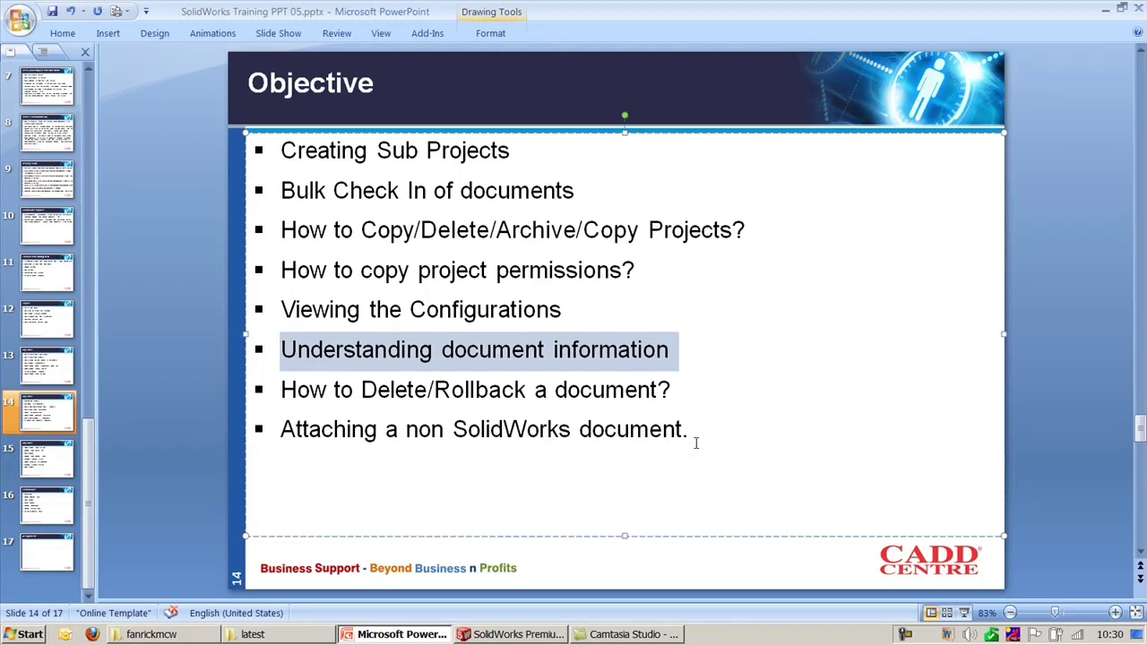
left_click(550, 634)
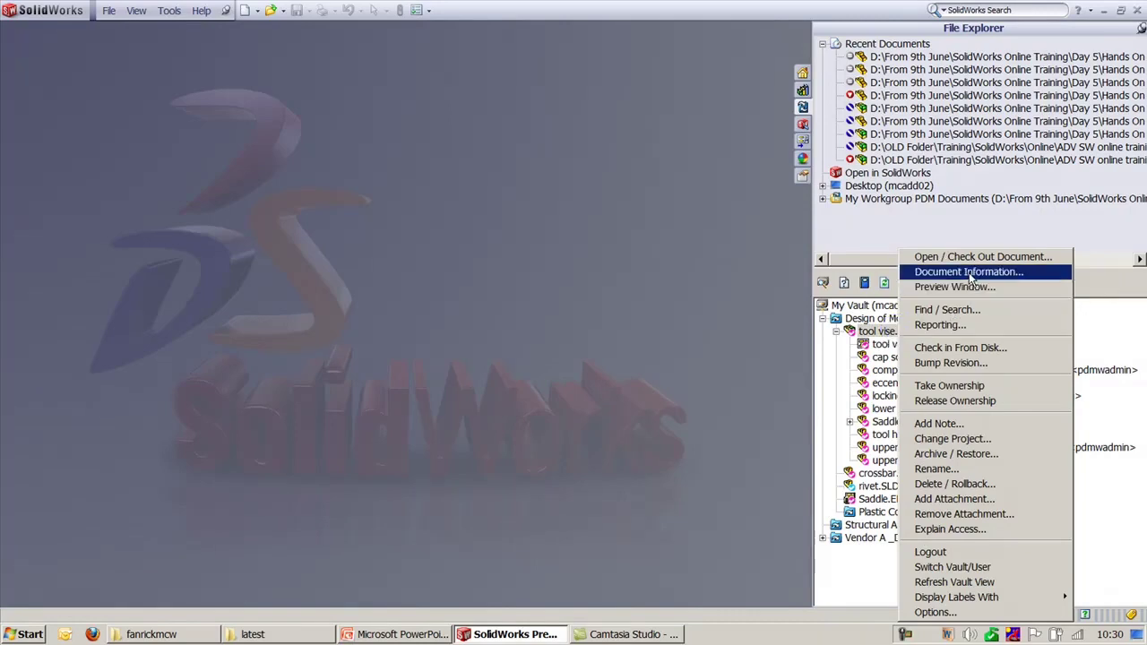
left_click(954, 271)
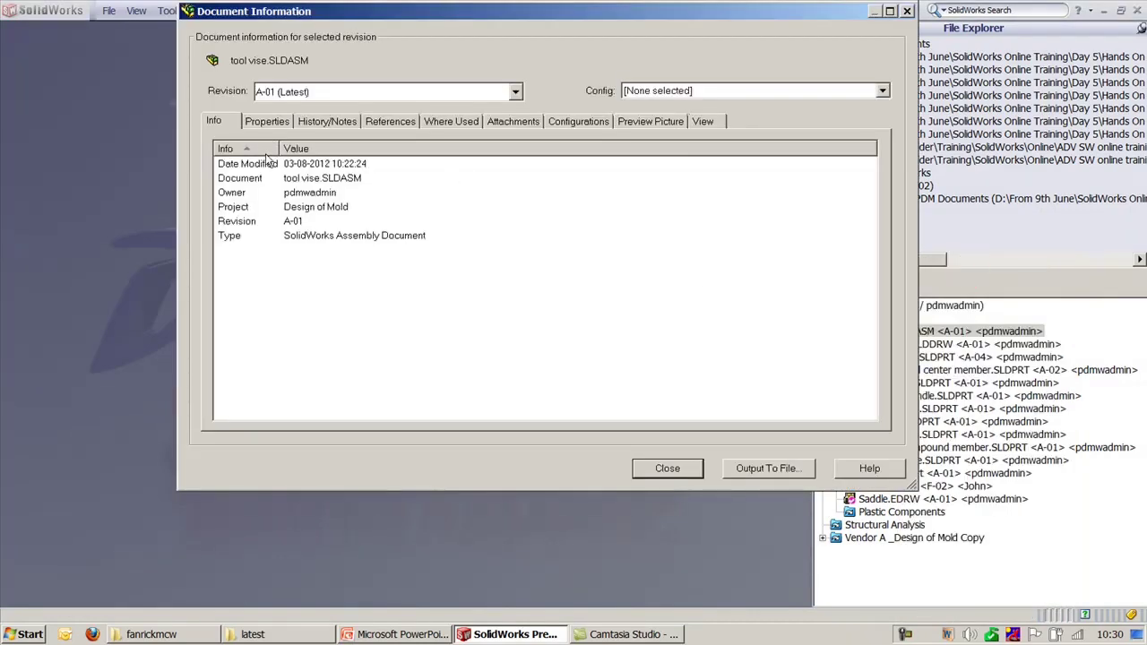
Step: Review tool vise.SLDASM's properties, including its revision, and its check-in history
mouse_move(278, 151)
left_mouse_down()
mouse_move(299, 160)
mouse_move(269, 162)
left_mouse_up()
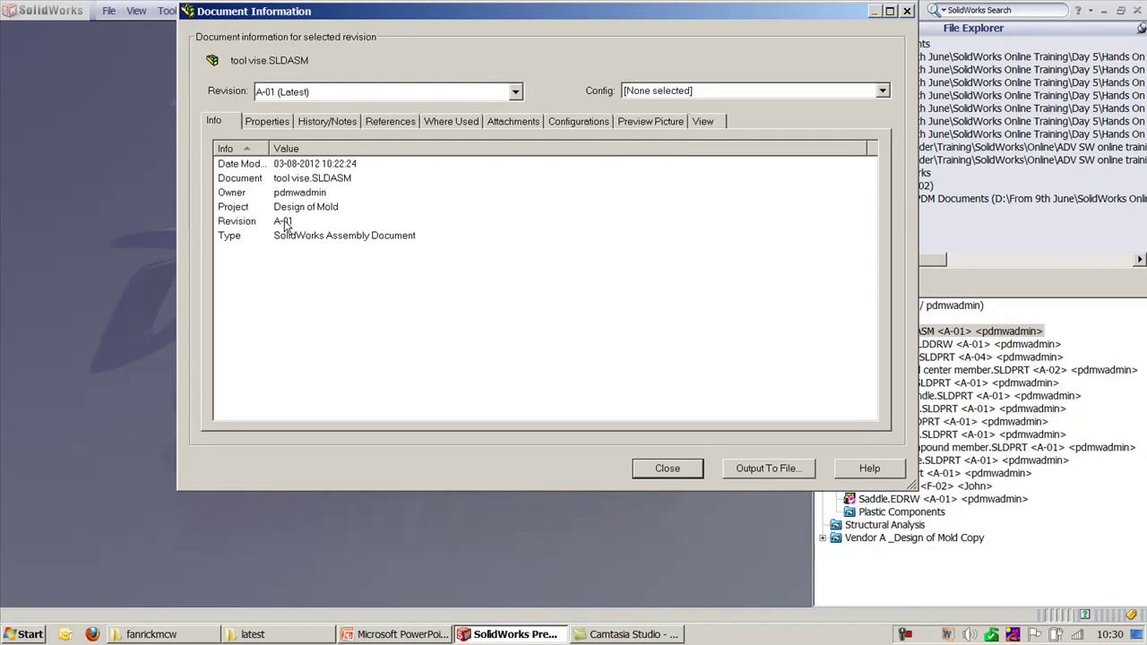
left_click(284, 223)
left_click(267, 121)
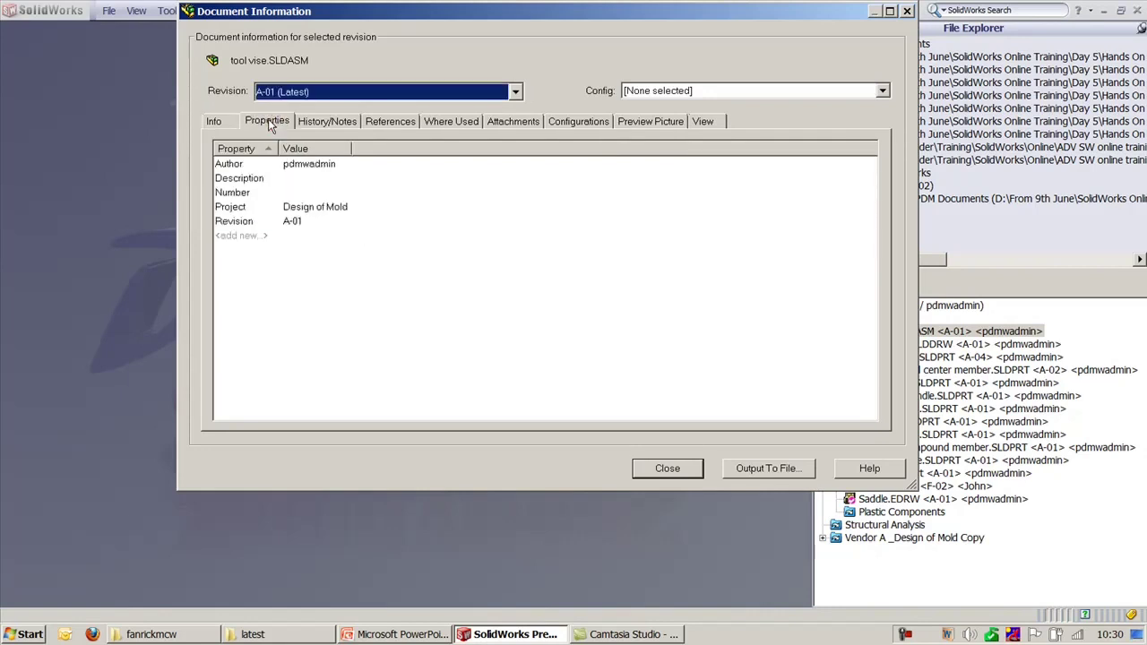
left_click(328, 125)
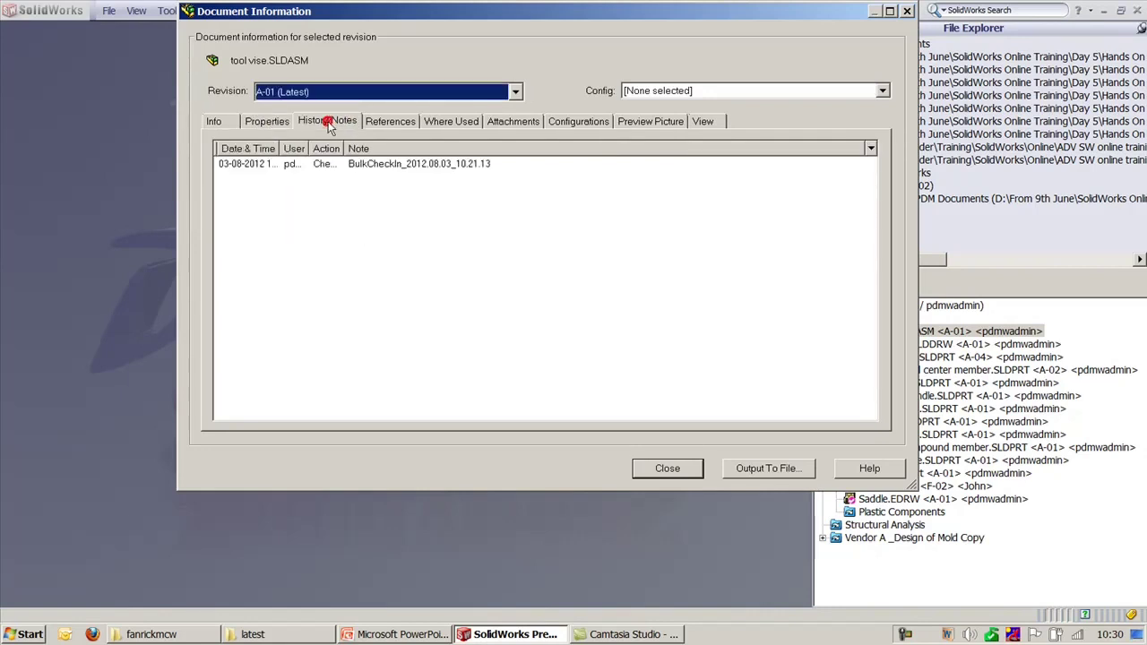
Step: Inspect the referenced parts: cap screw, compound center member, locking handle, Saddle, plates, eccentric
left_click(388, 123)
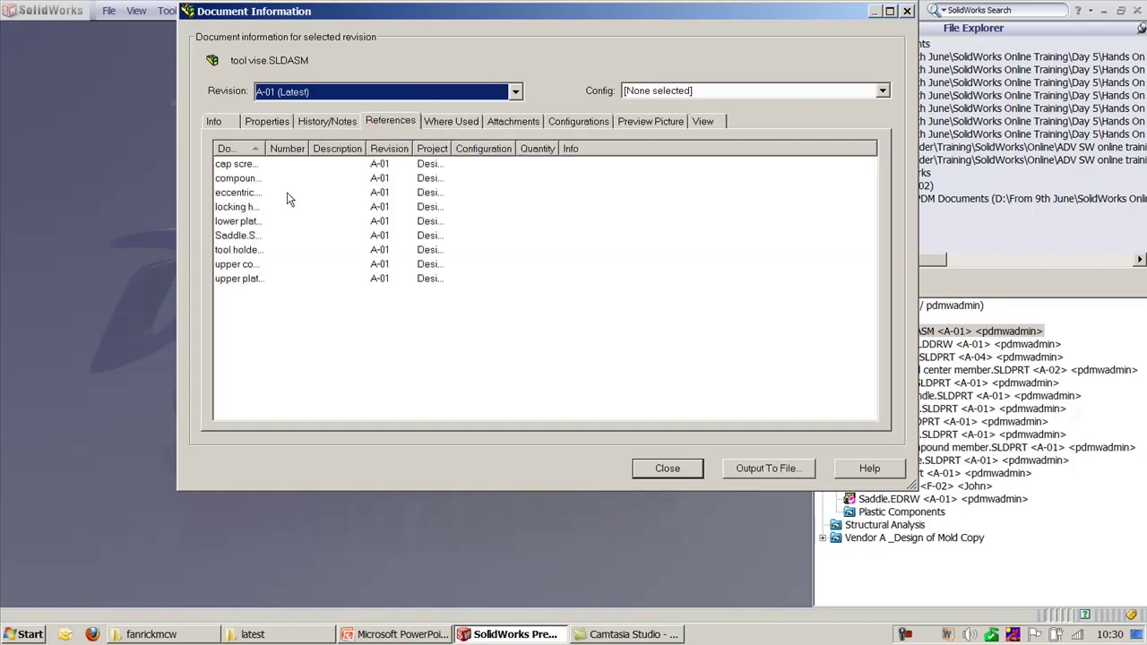
left_click(248, 165)
left_click(244, 179)
left_click(253, 208)
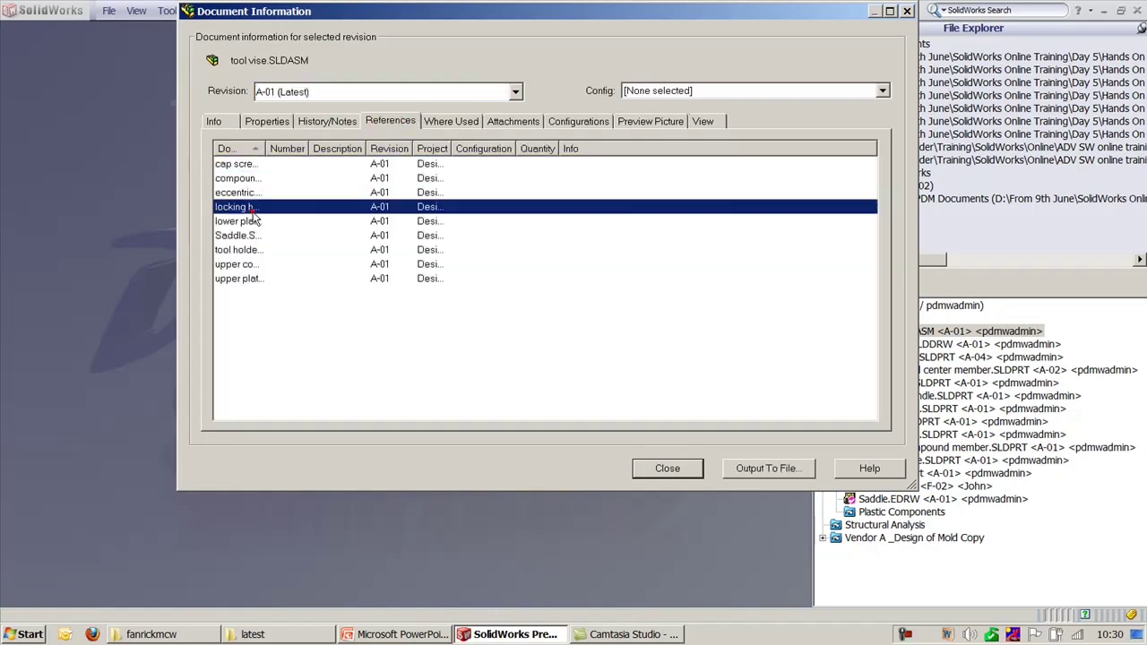
left_click(241, 235)
left_click(240, 277)
left_click(238, 221)
left_click(235, 192)
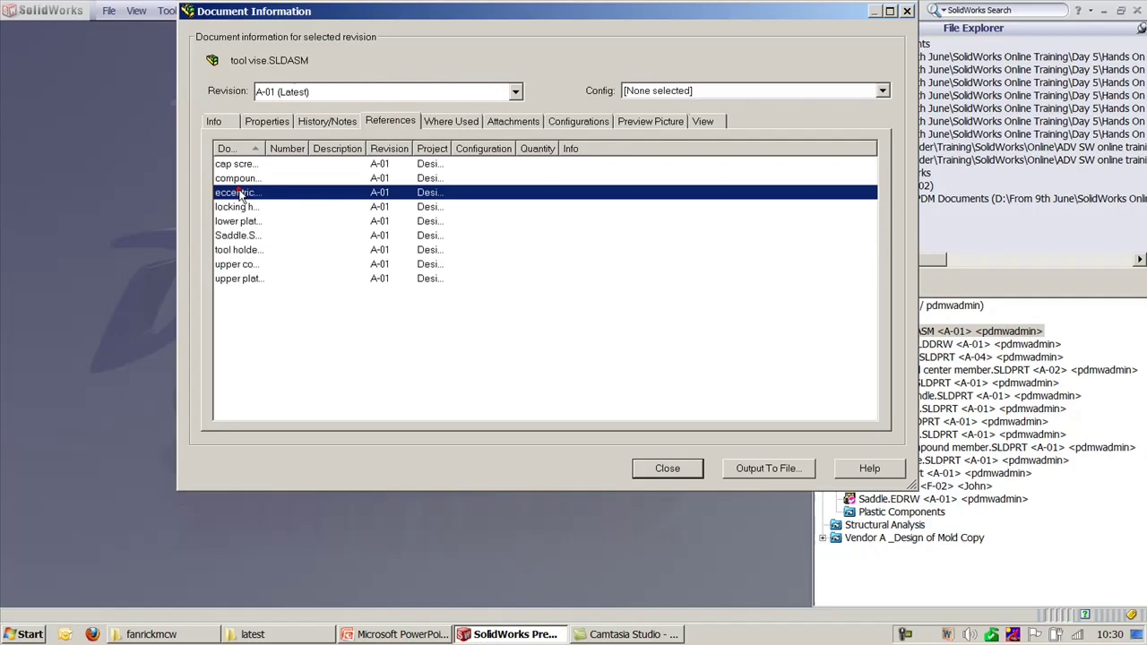
Step: Check the assembly's where-used, attachments, configurations and preview picture
left_click(452, 122)
left_click(261, 165)
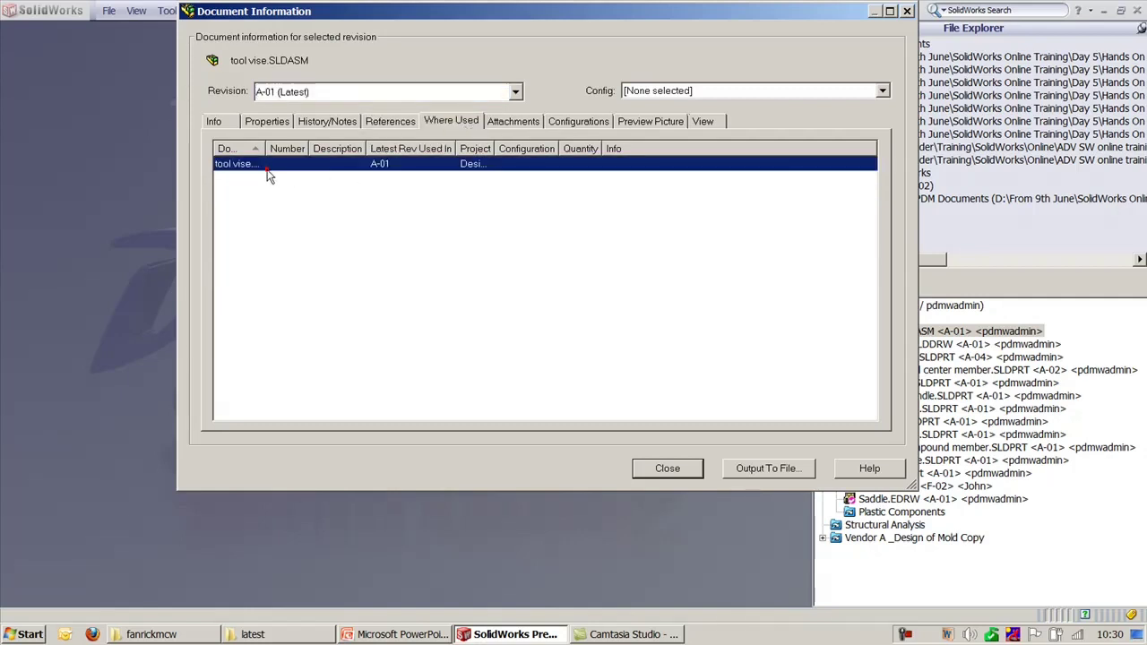
left_click(517, 123)
left_click(575, 123)
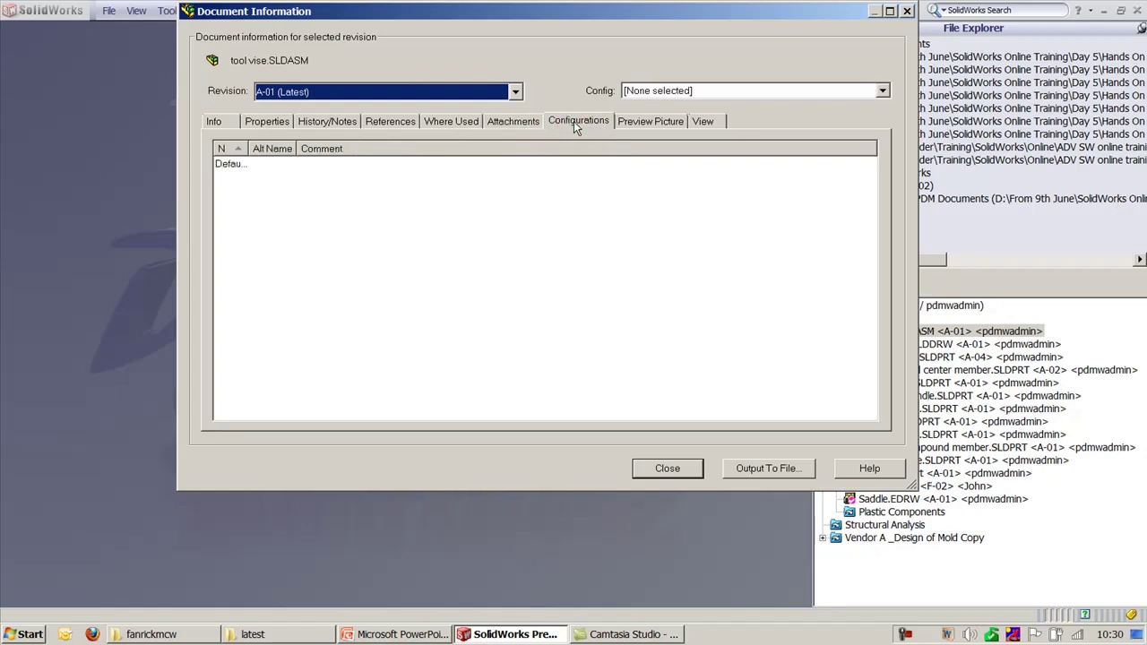
left_click(643, 123)
Step: Load the vise in the interactive 3-D viewer, orbit it, and spin it automatically
left_click(720, 126)
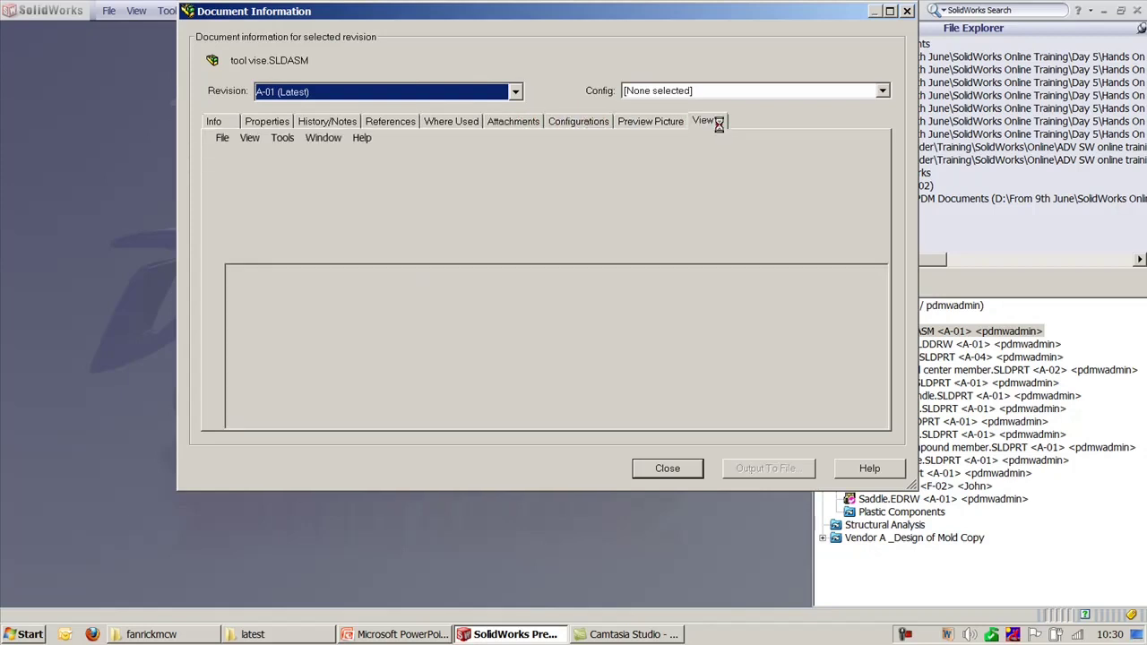
left_click_drag(689, 323, 670, 308)
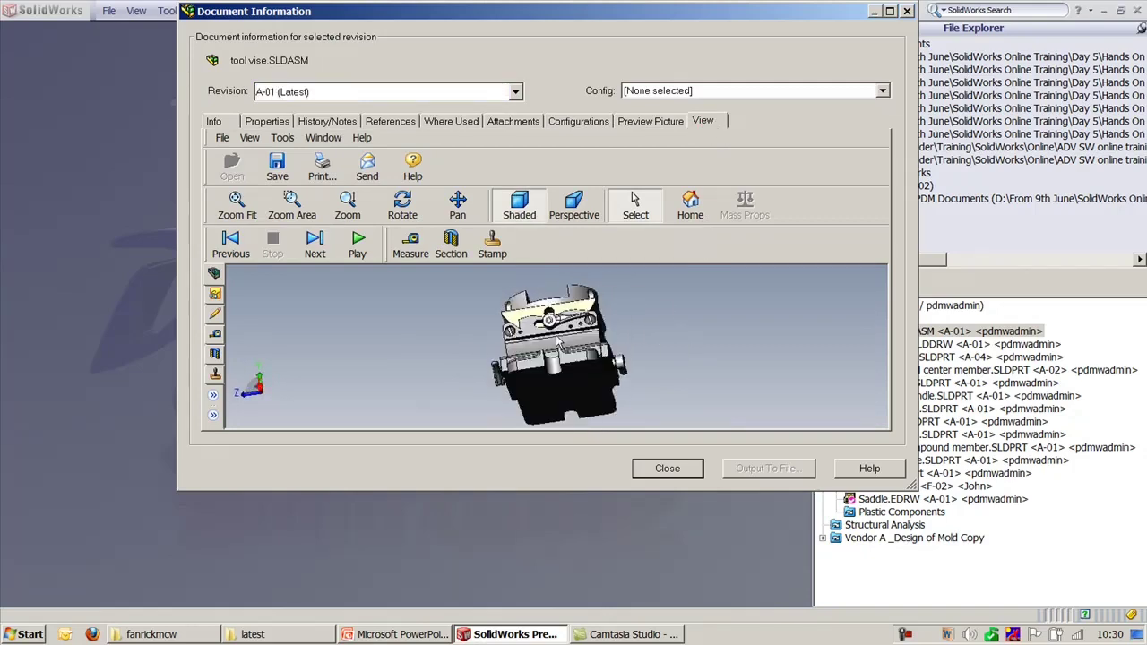
left_click(358, 242)
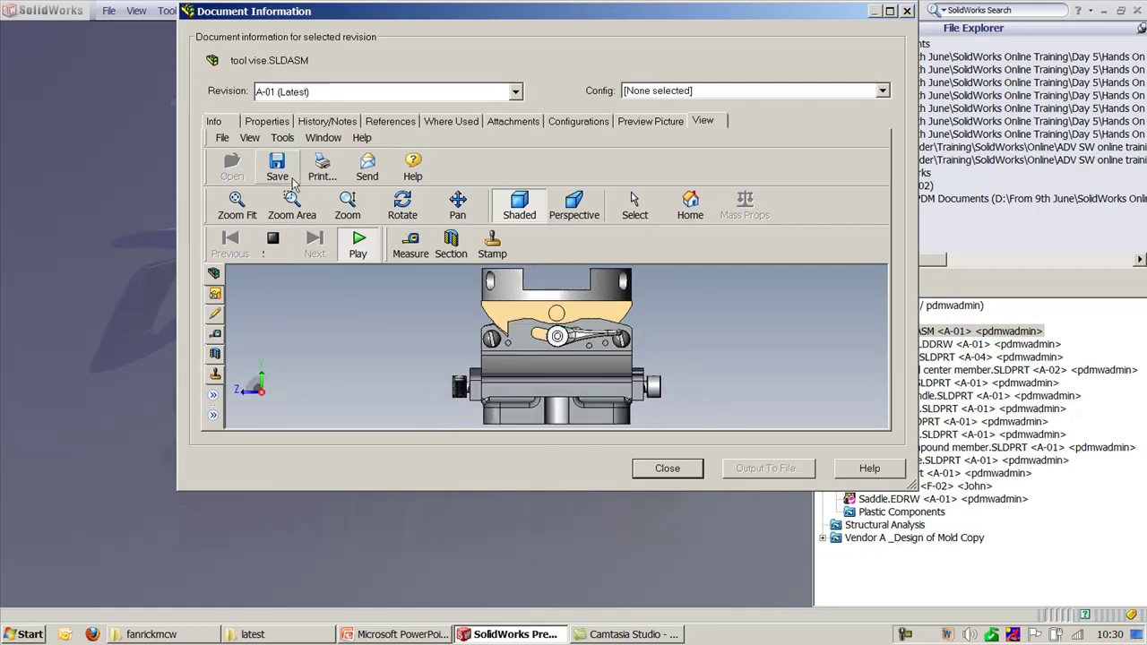
left_click(283, 246)
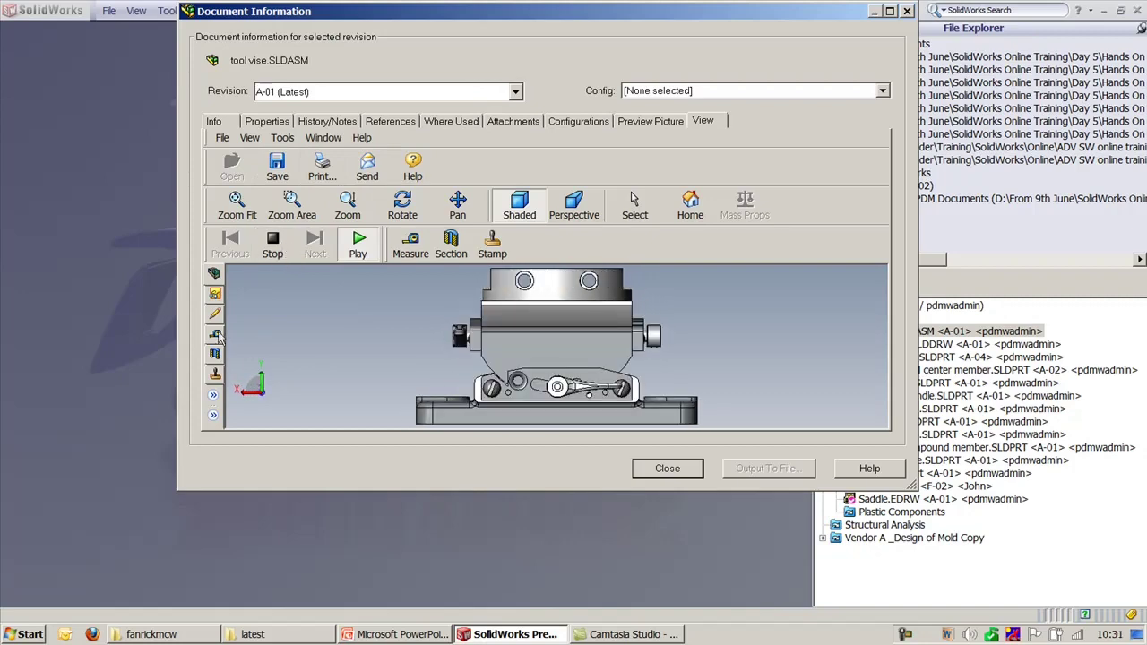
Step: Attach a markup comment to the cylinder part, then close Document Information
left_click(216, 335)
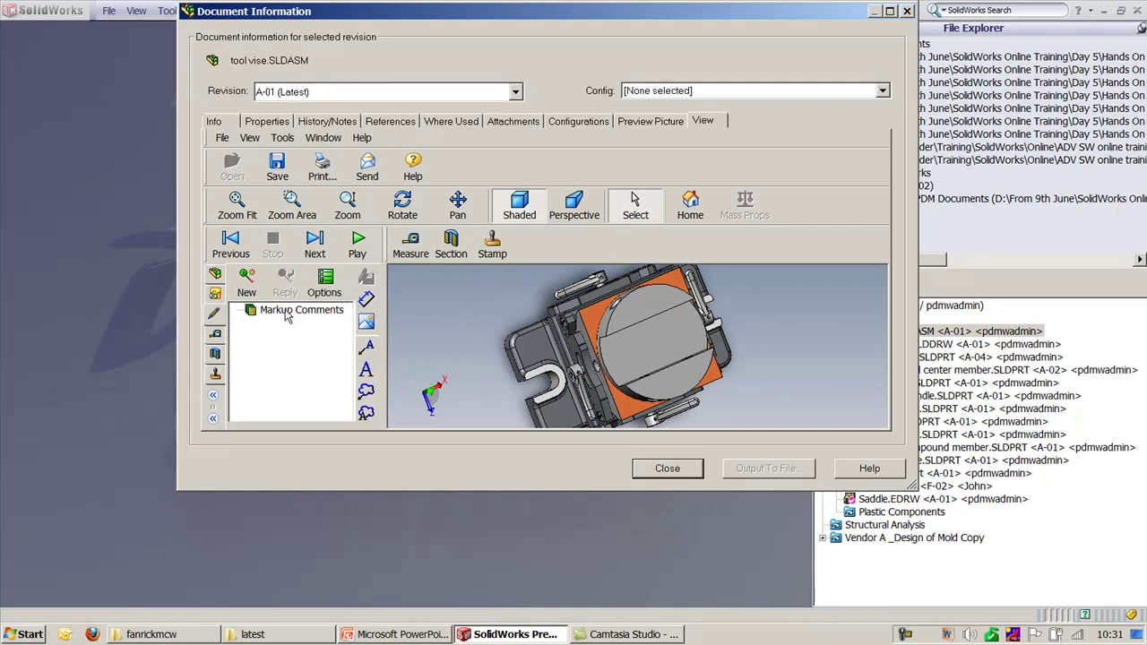
left_click(246, 280)
left_click(648, 321)
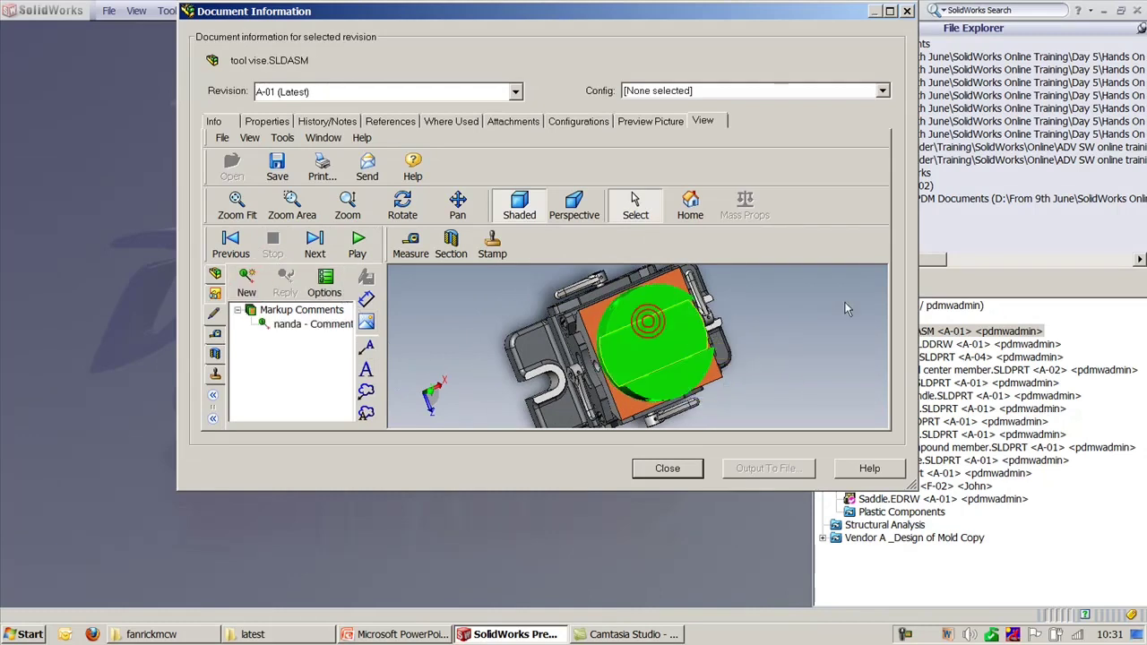
left_click(801, 300)
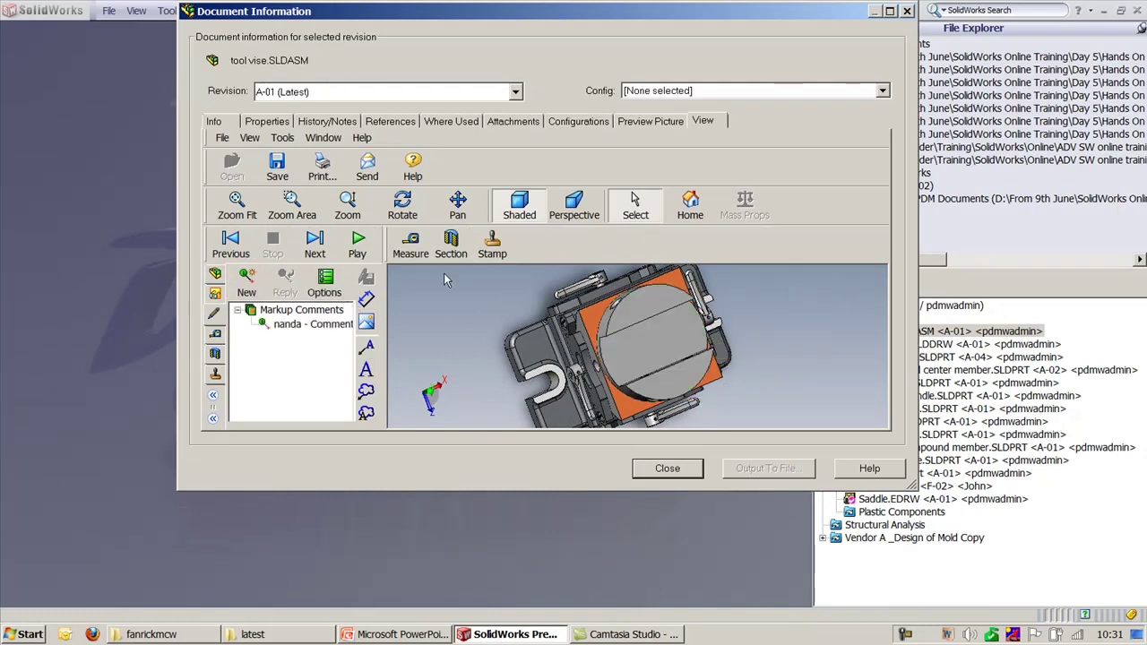
left_click(683, 470)
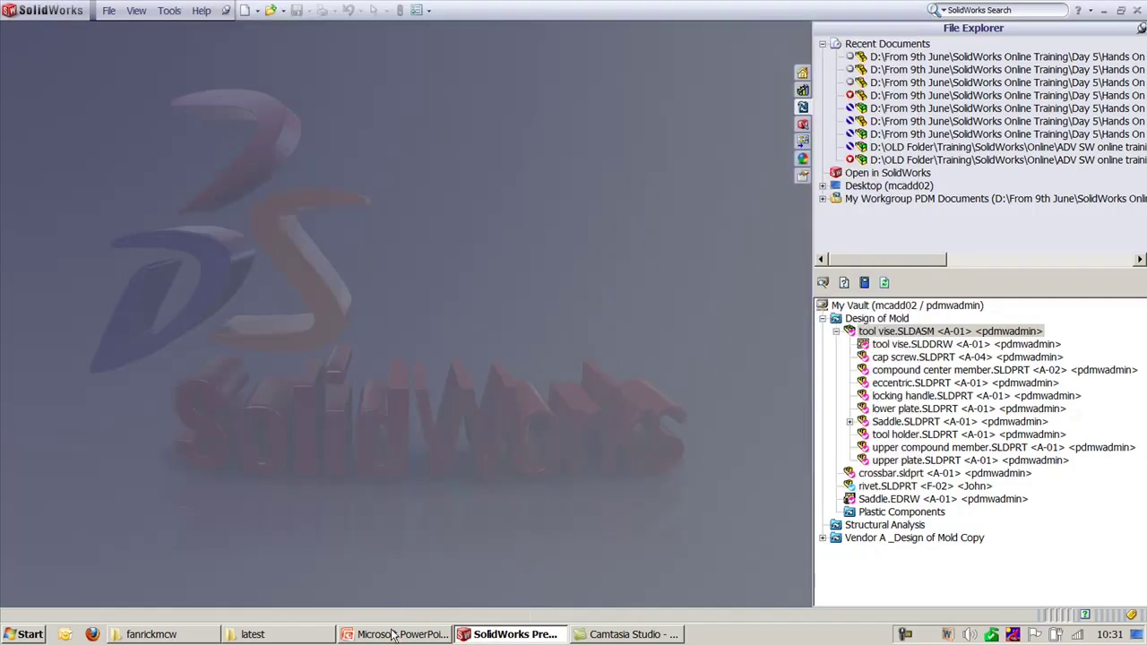
Step: Highlight the Delete/Rollback bullet, log into VaultAdmin to check settings, then return to SolidWorks
left_click(395, 634)
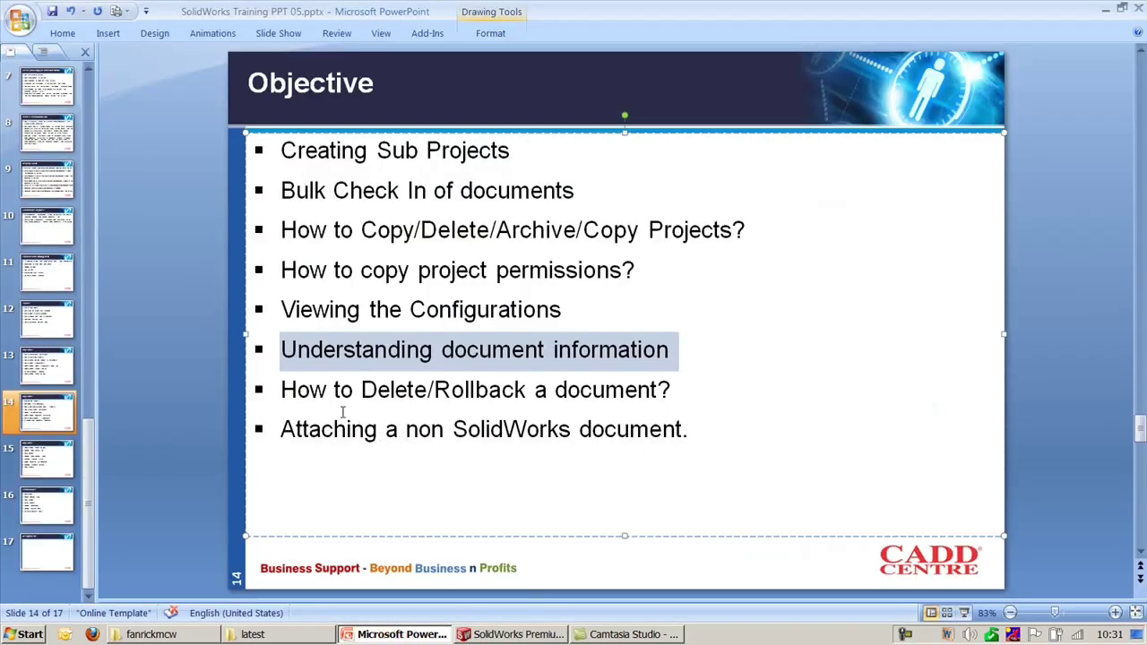
left_click_drag(284, 391, 620, 405)
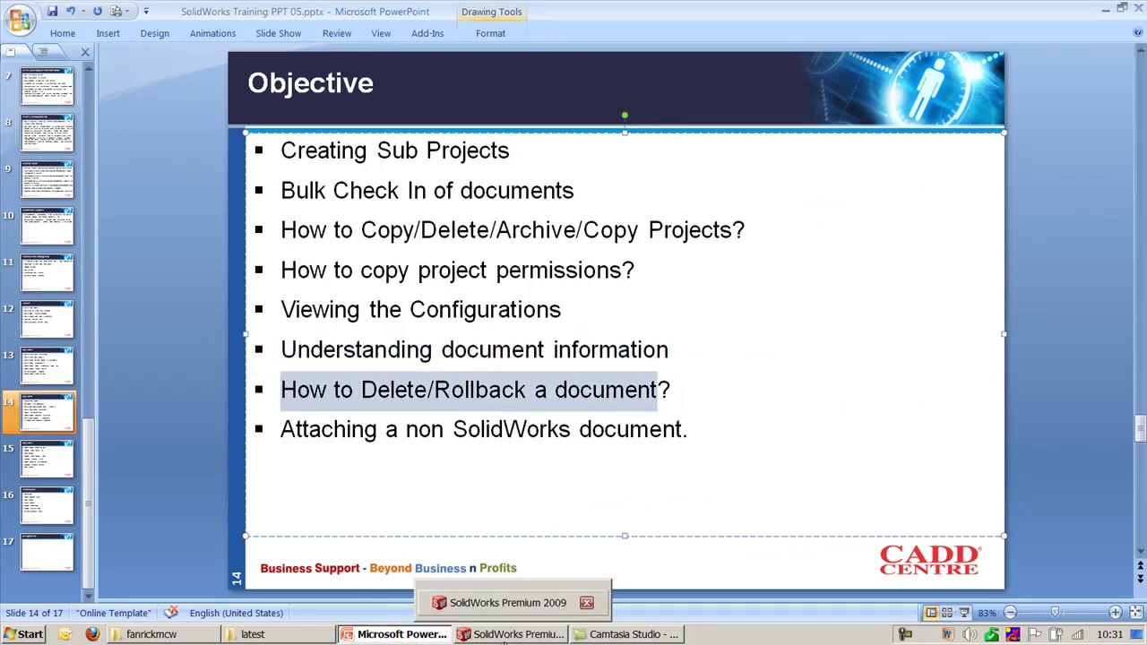
left_click(27, 635)
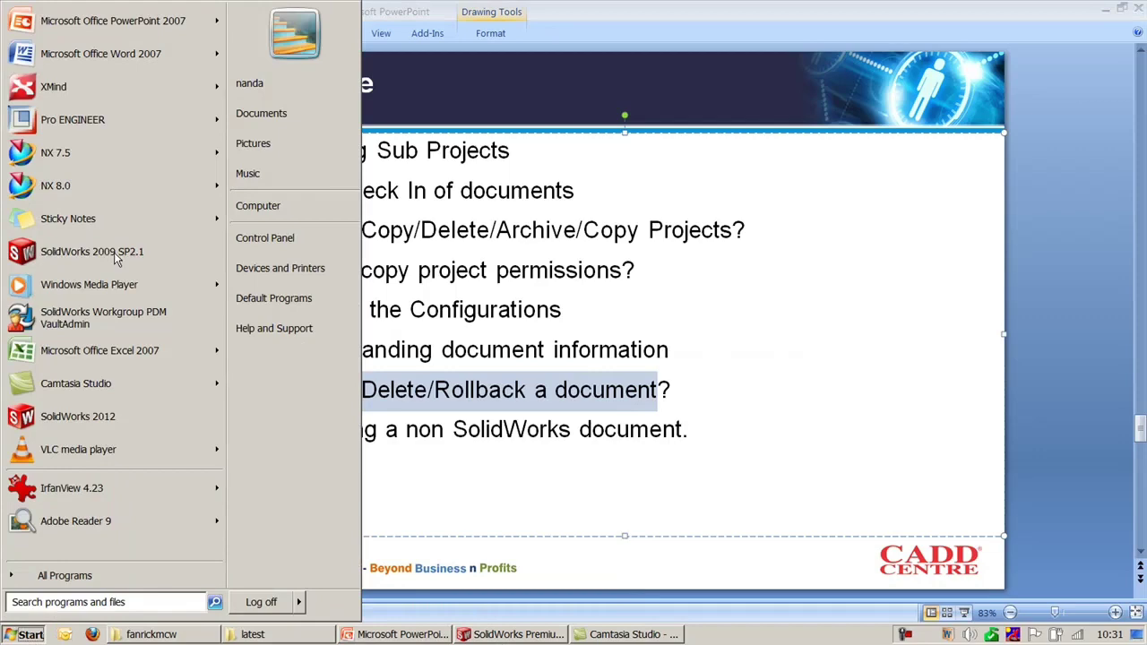
left_click(106, 314)
left_click(410, 397)
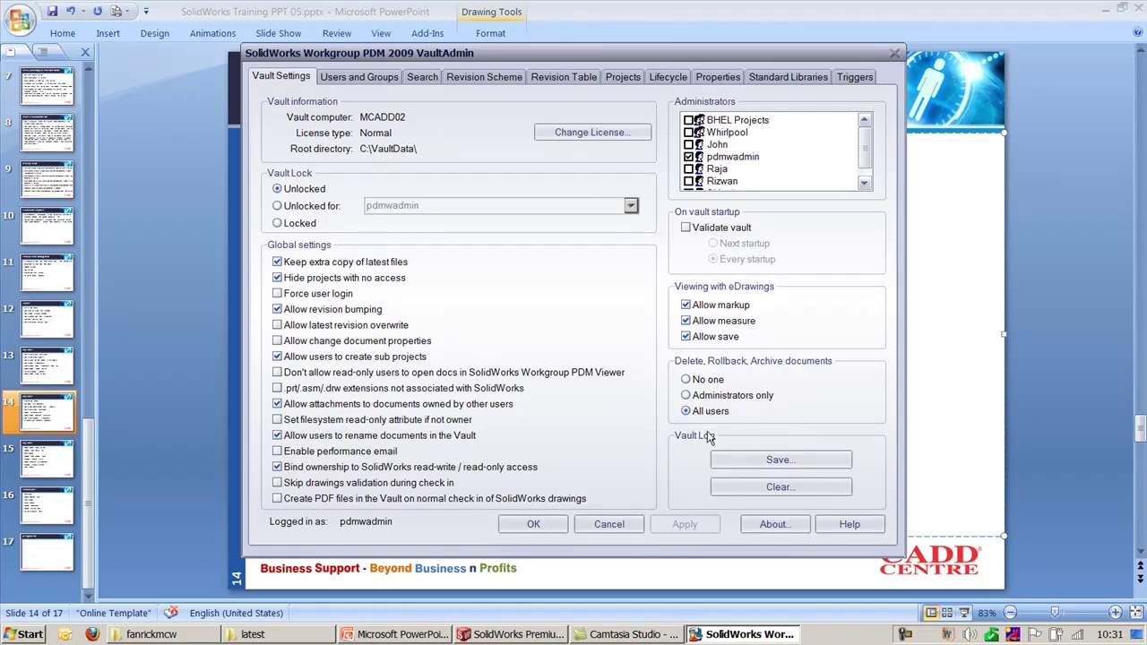
left_click(513, 634)
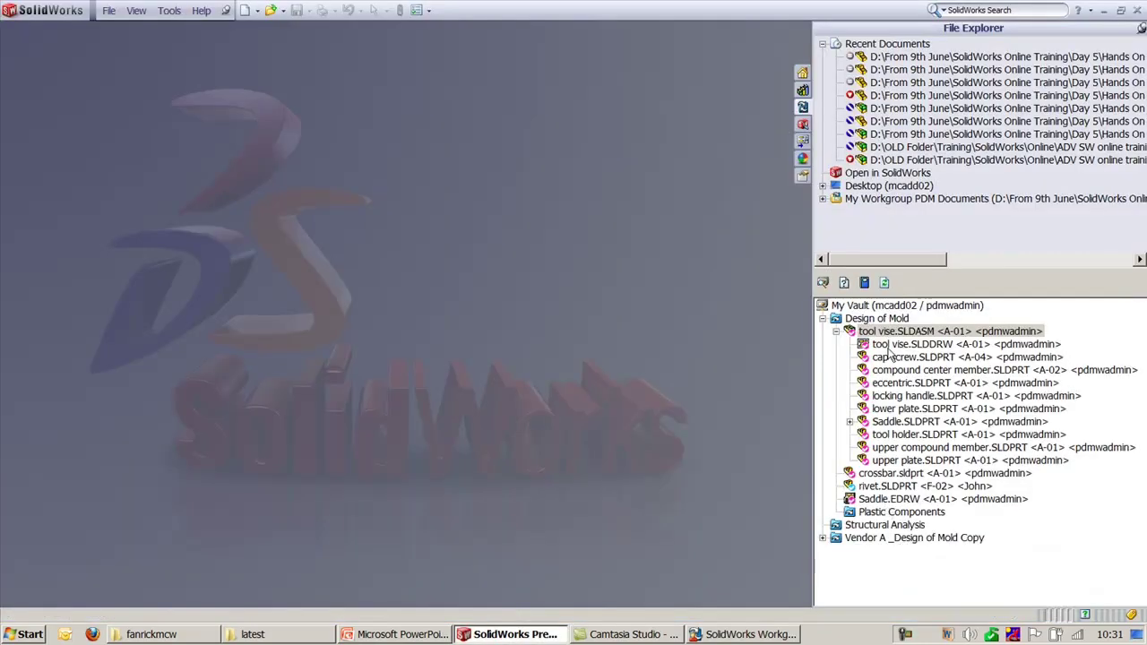
Step: Begin deleting cap screw Copy.SLDPRT in the Vendor A copy project, but decline
left_click(824, 537)
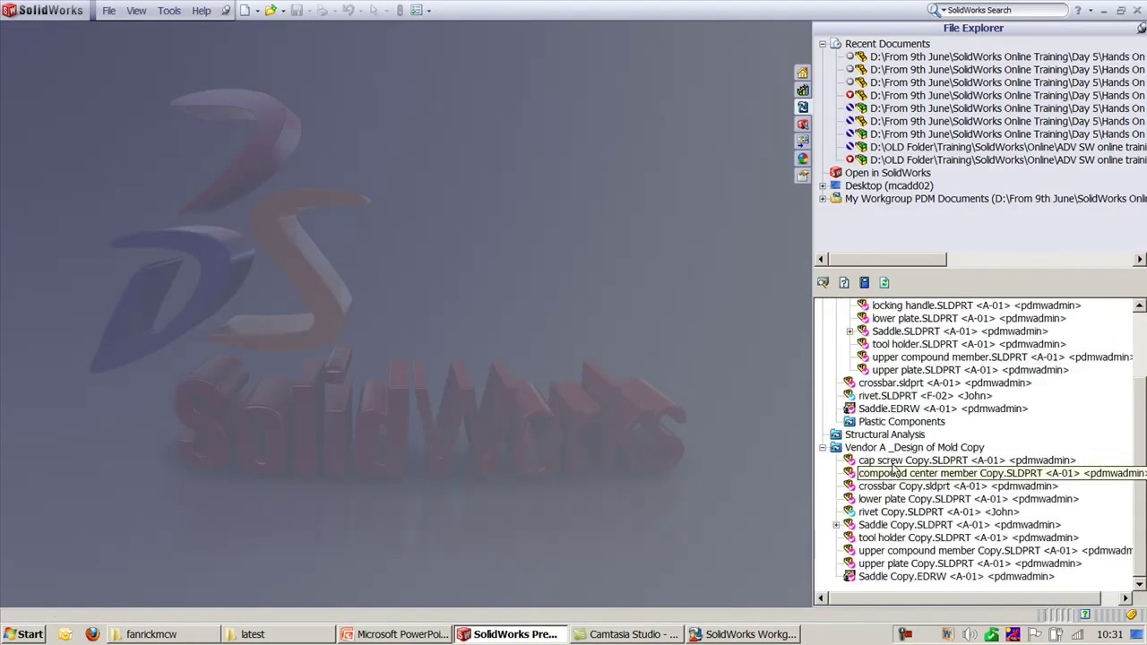
right_click(892, 461)
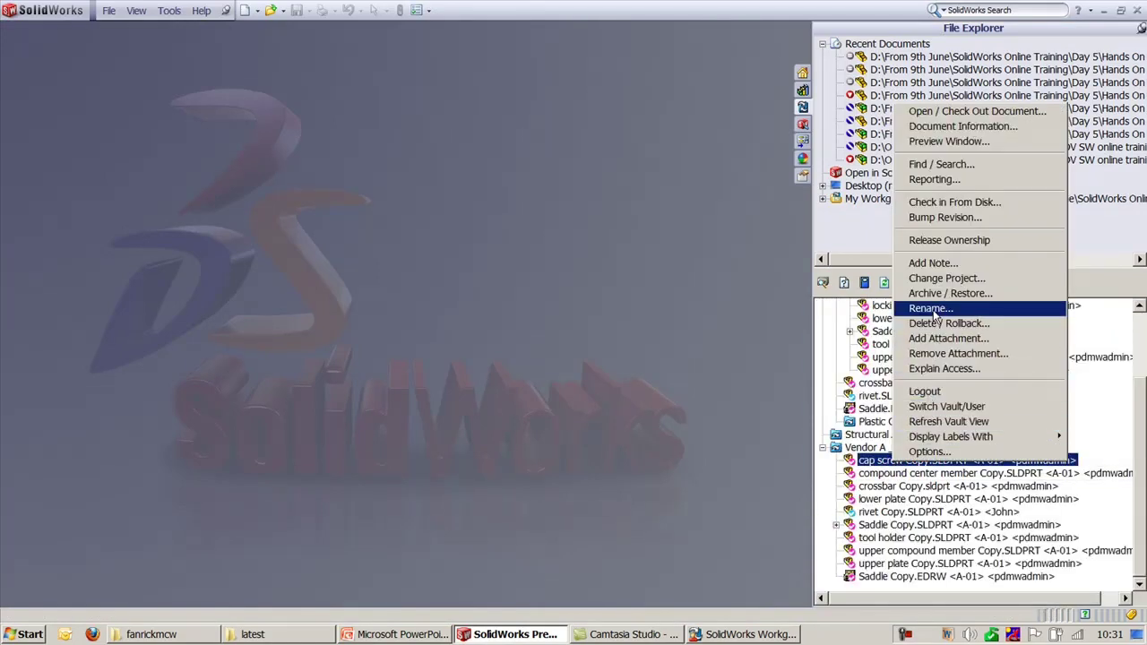
left_click(941, 325)
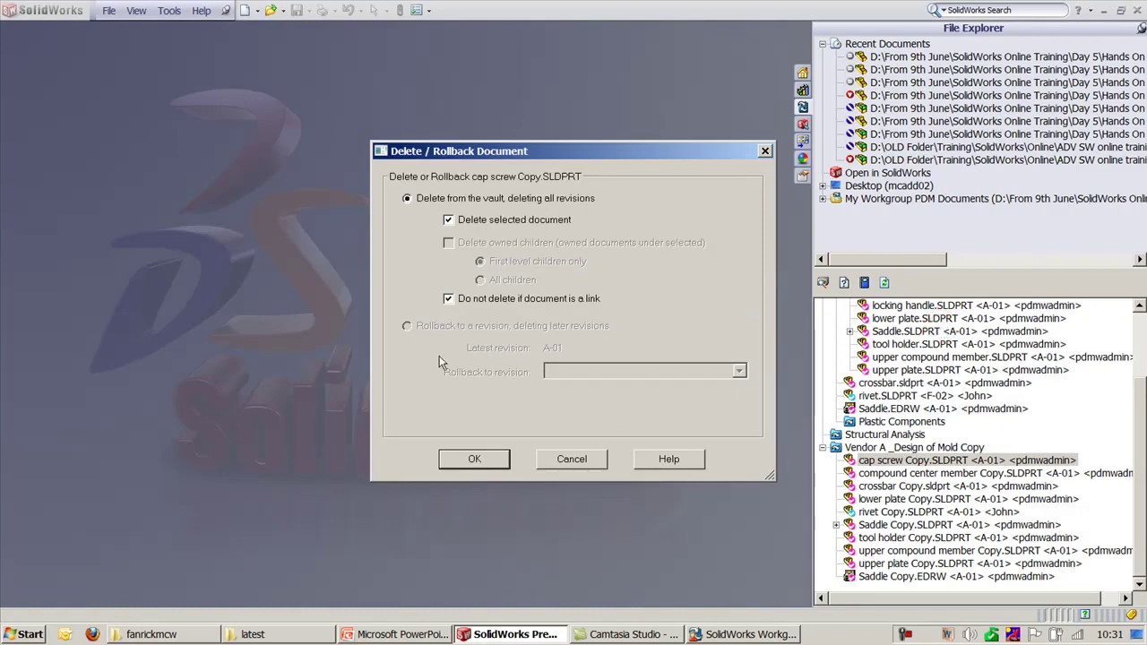
left_click(459, 461)
left_click(663, 357)
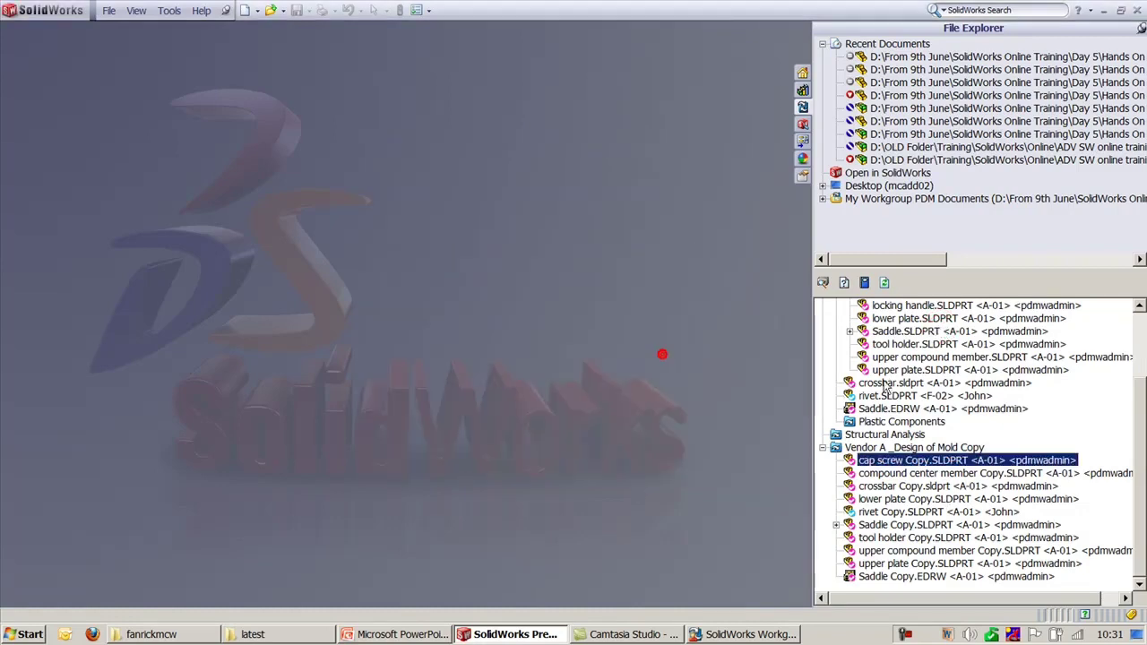
Step: Roll cap screw.SLDPRT in Design of Mold back to revision A-02
right_click(955, 359)
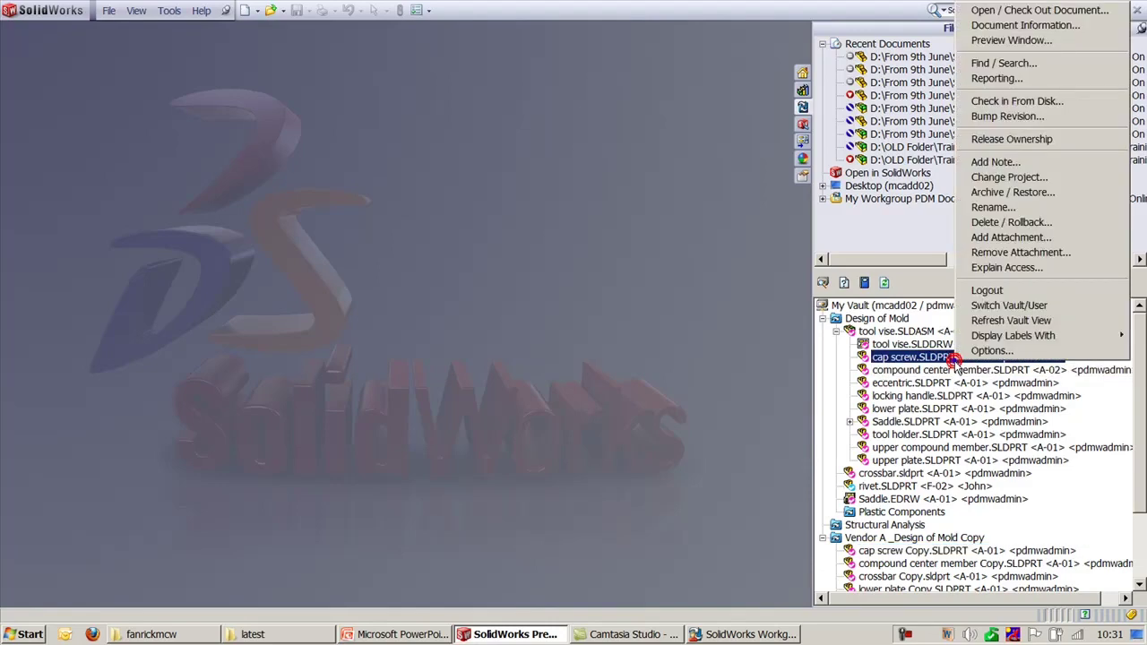
left_click(1021, 224)
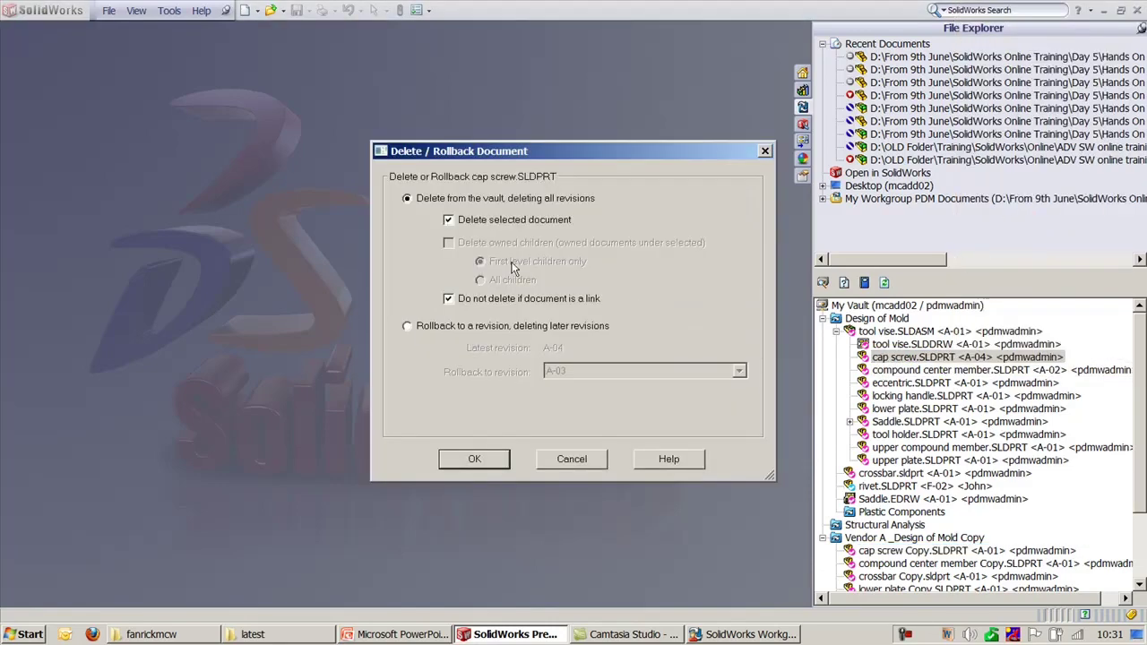
left_click(410, 326)
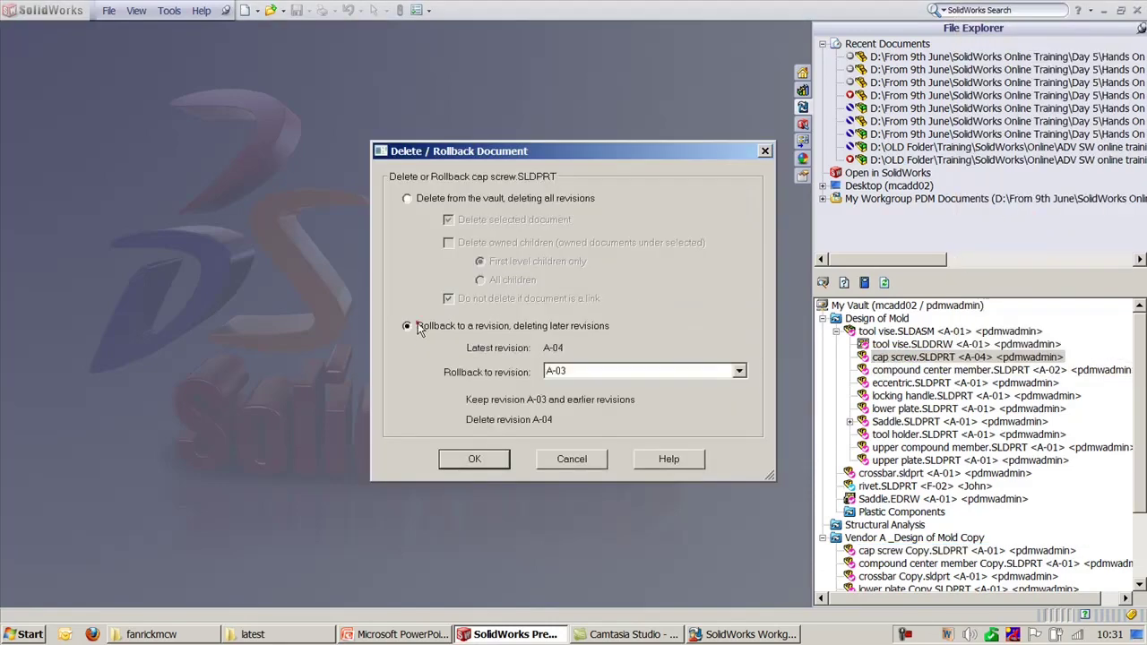
left_click(742, 371)
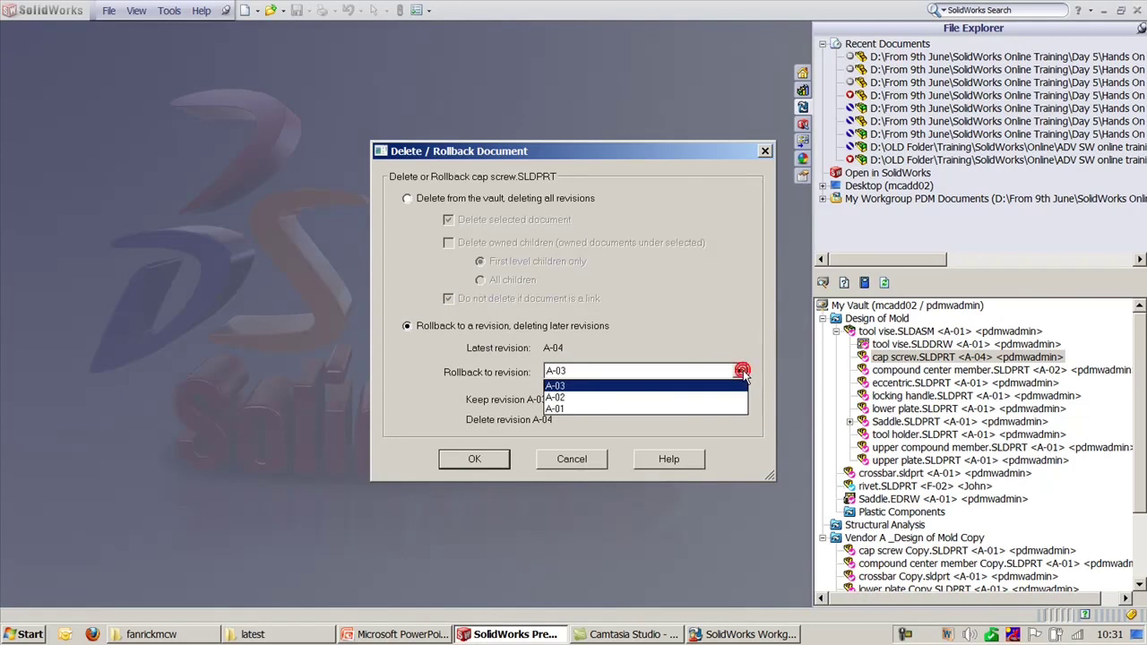
left_click(565, 397)
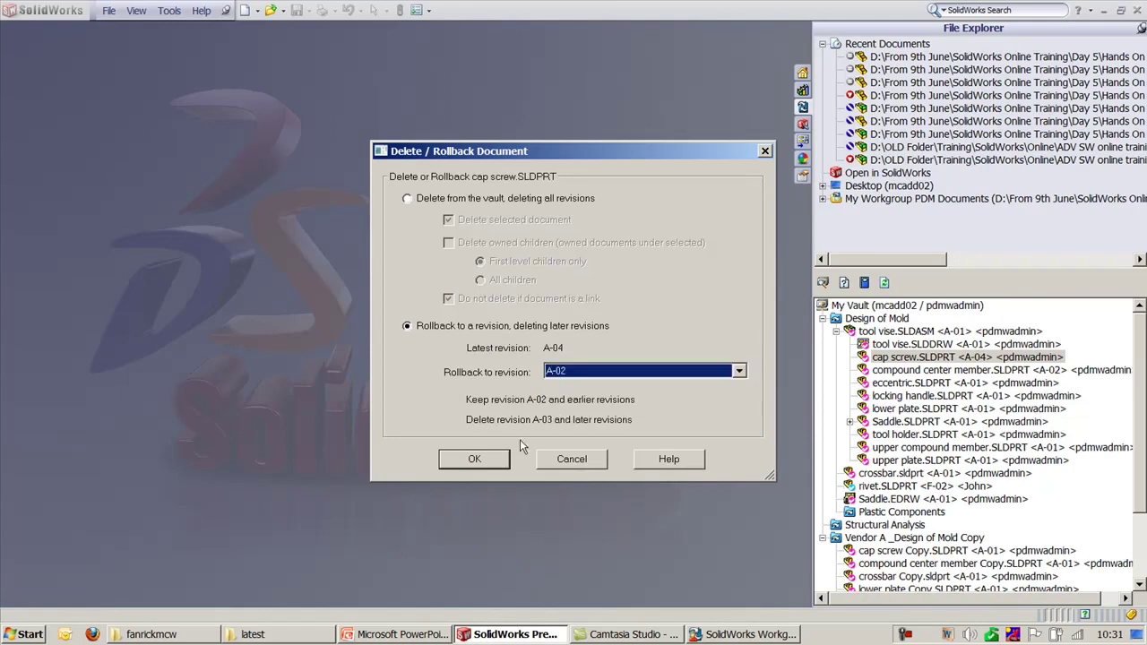
left_click(477, 461)
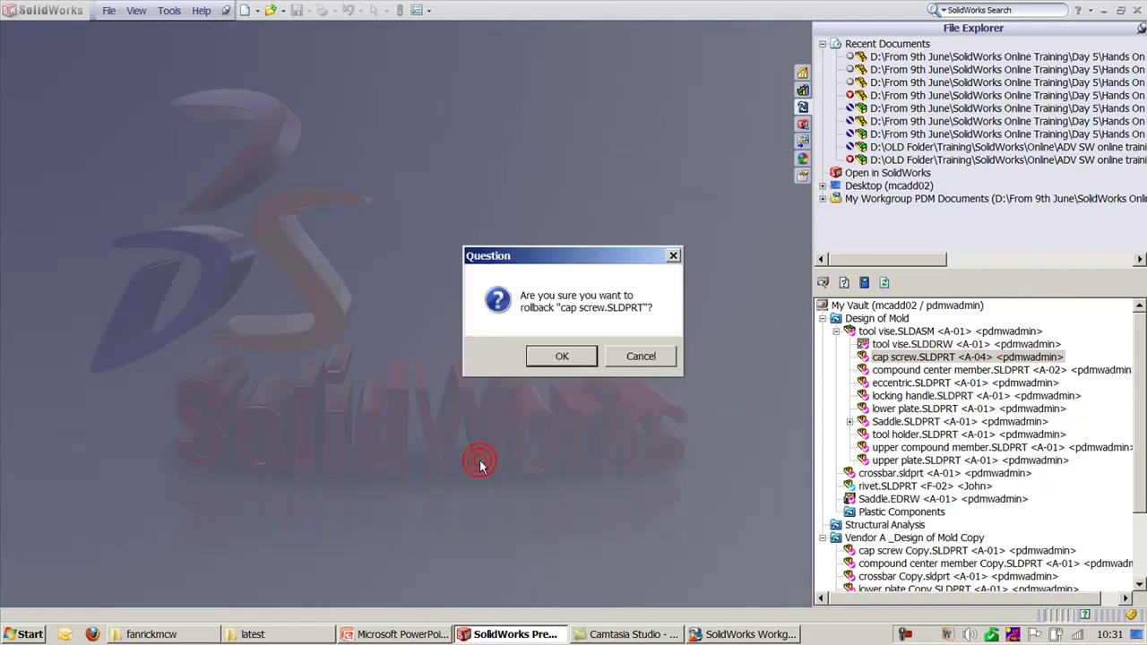
left_click(561, 357)
Step: Verify in Open / Check Out that only revisions A-02 and A-01 remain
right_click(971, 361)
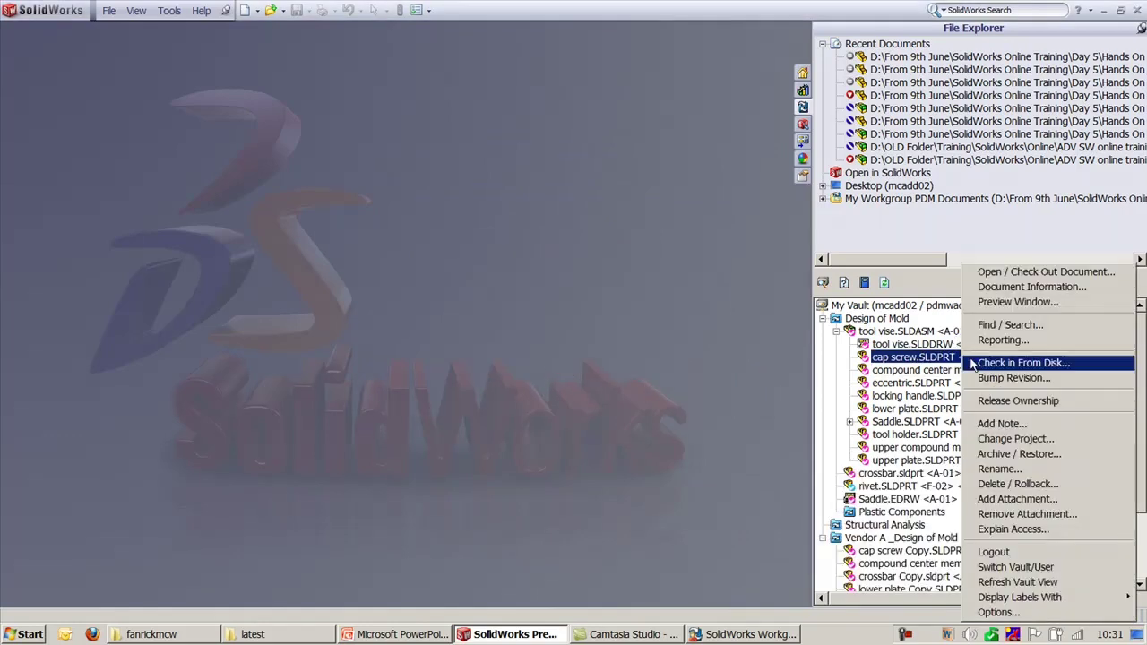
left_click(1039, 271)
left_click(460, 210)
left_click(488, 211)
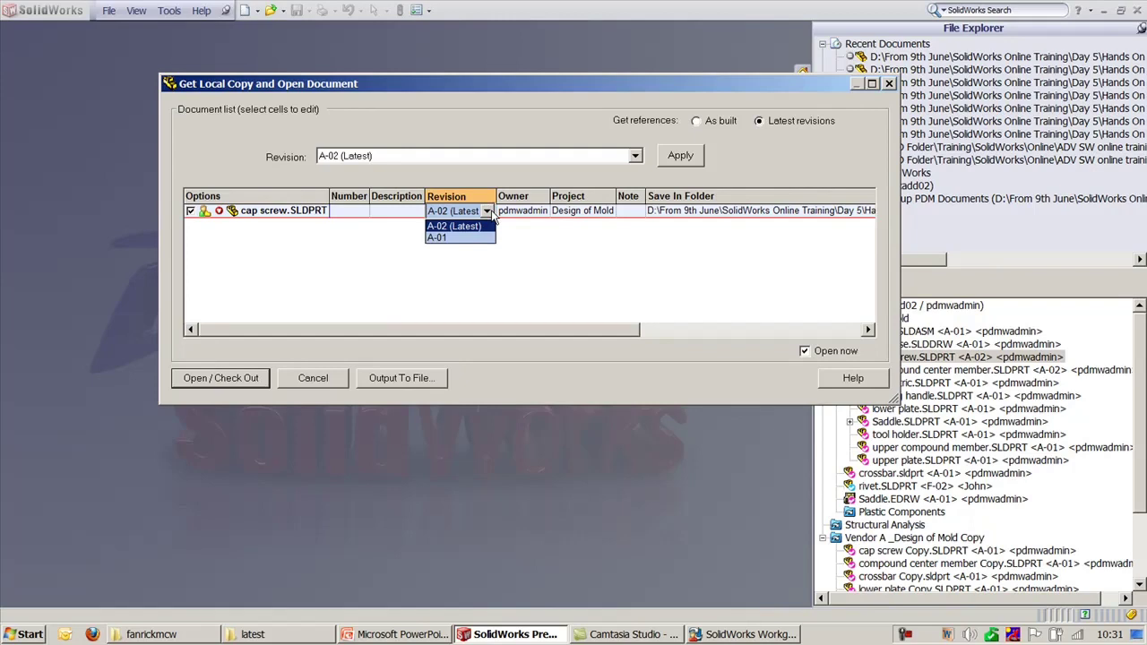
left_click(437, 238)
left_click(255, 378)
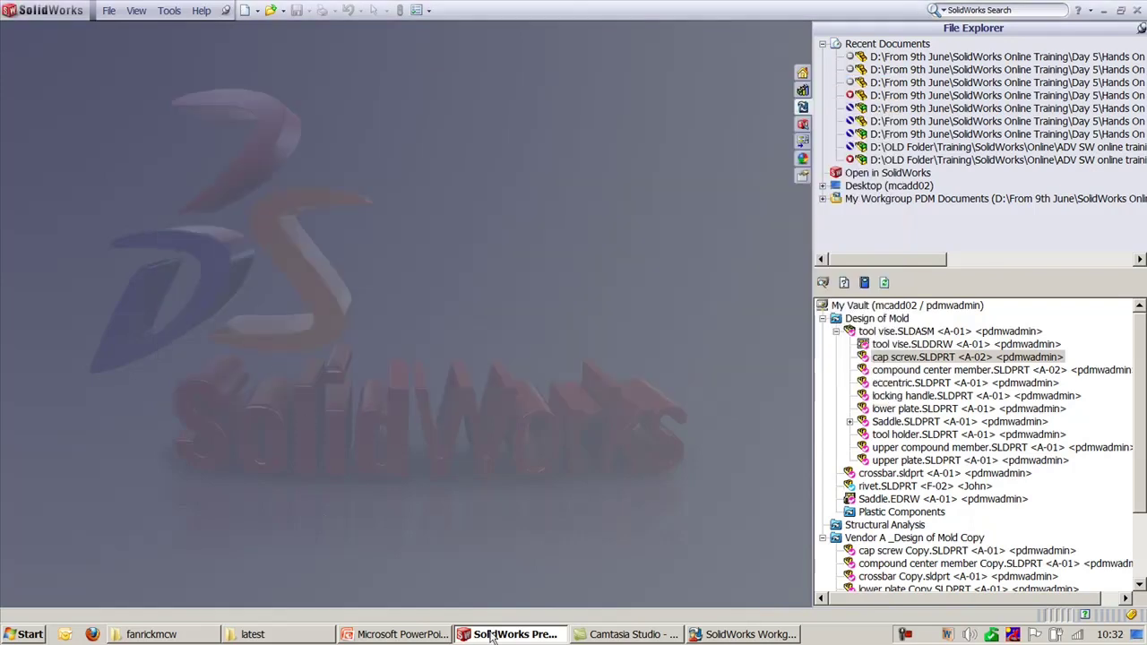
left_click(394, 635)
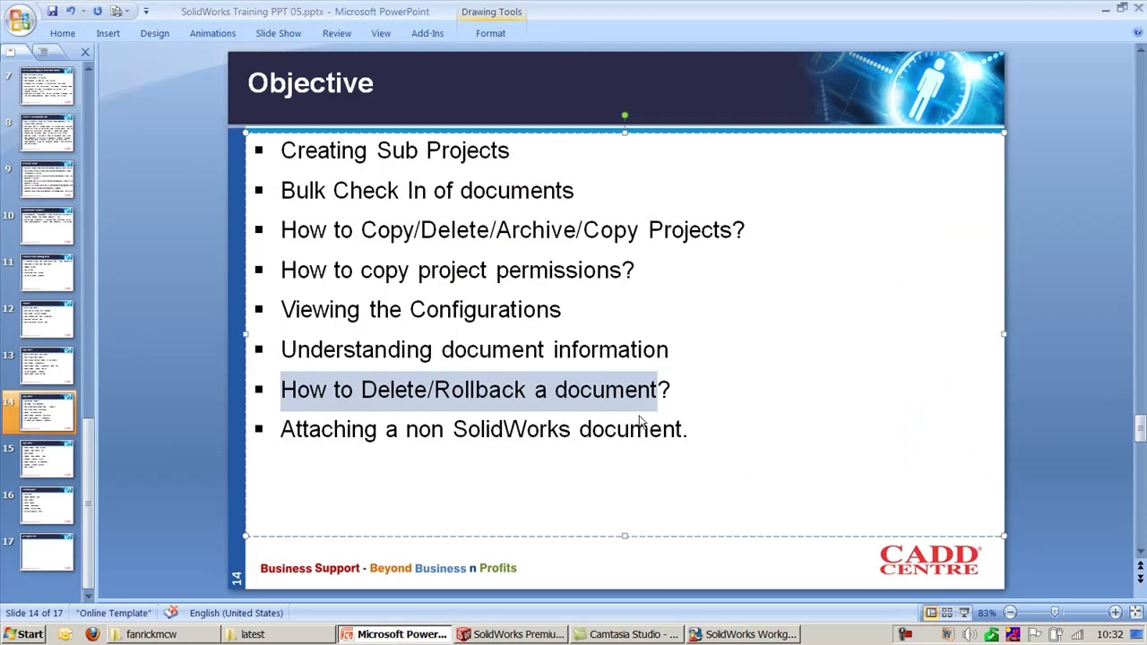
left_click(741, 634)
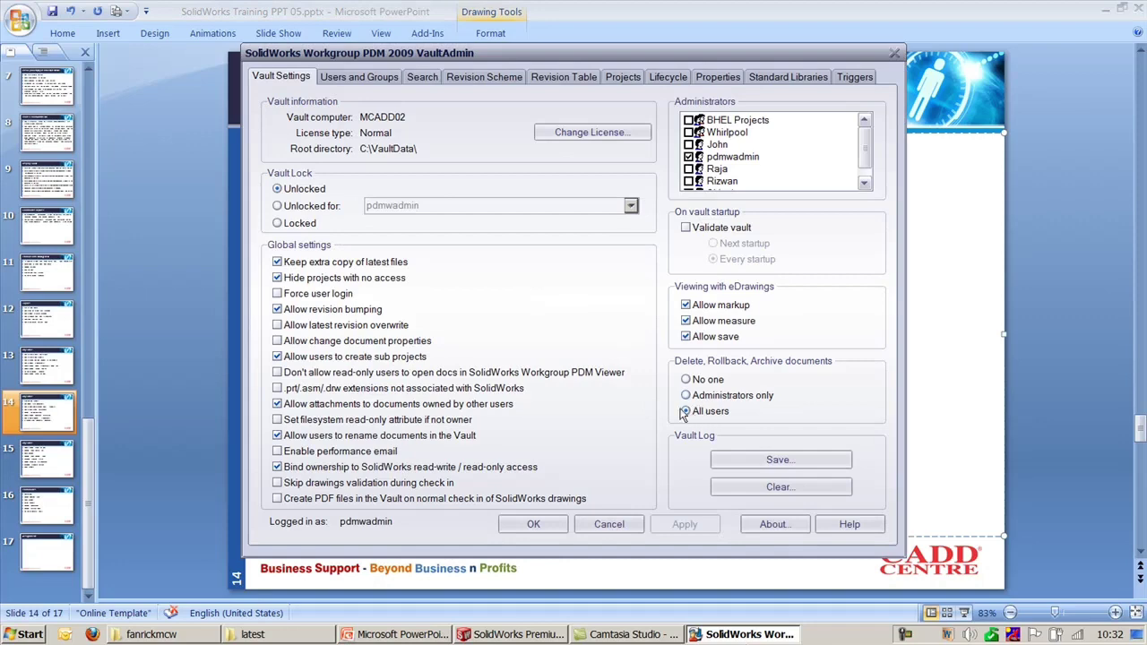
left_click(710, 636)
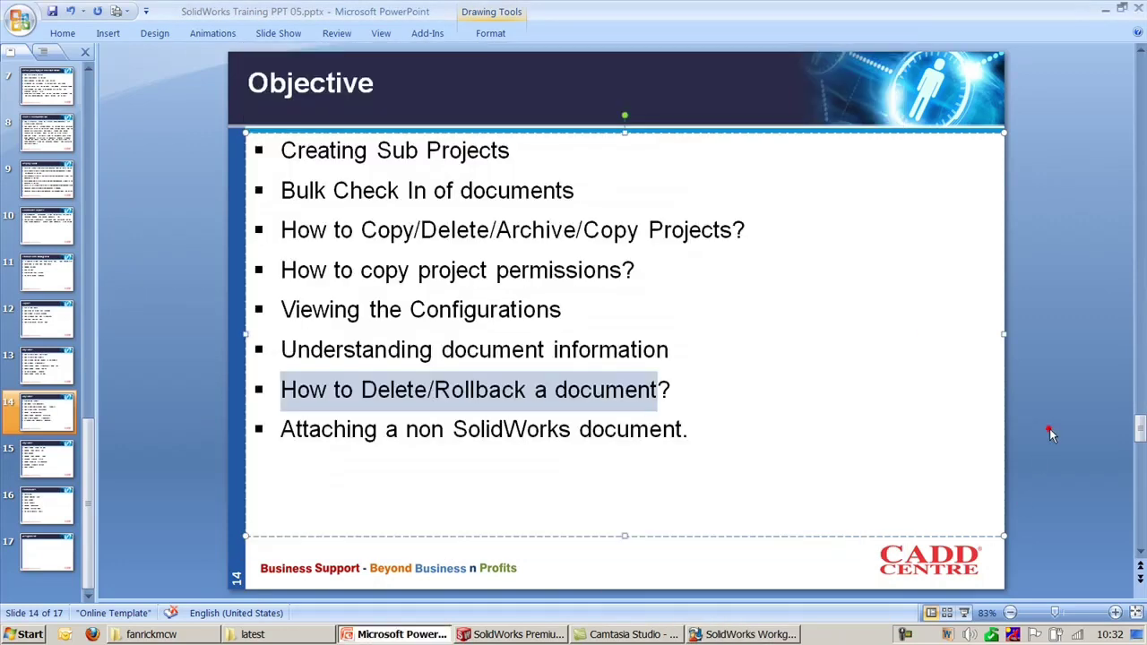
triple_click(704, 433)
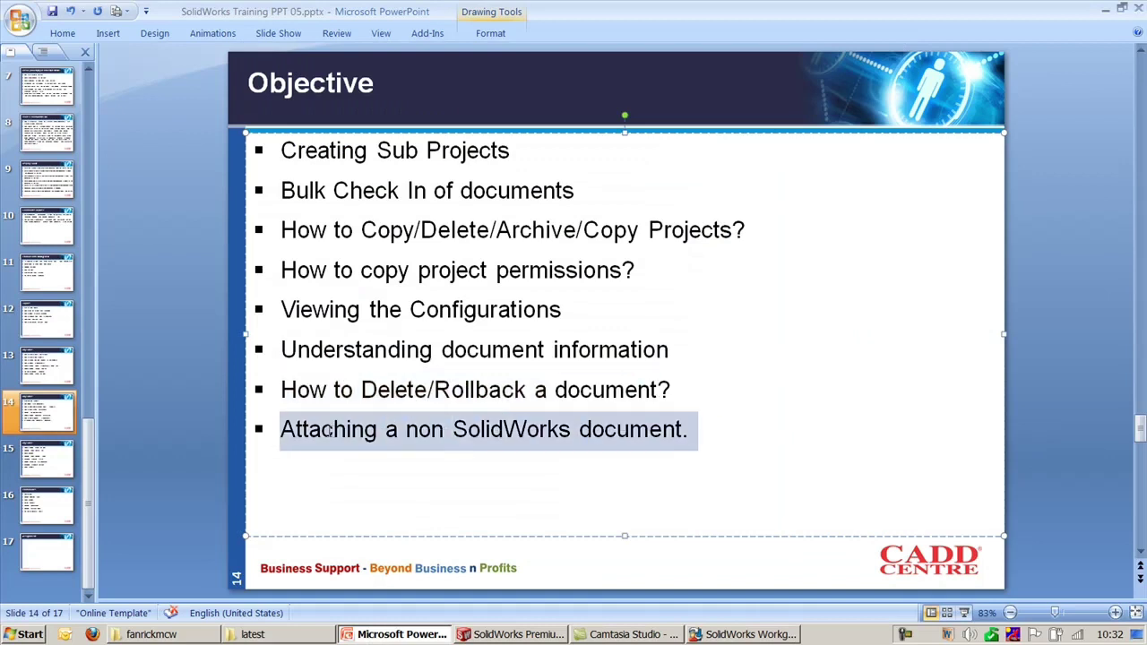
left_click(168, 422)
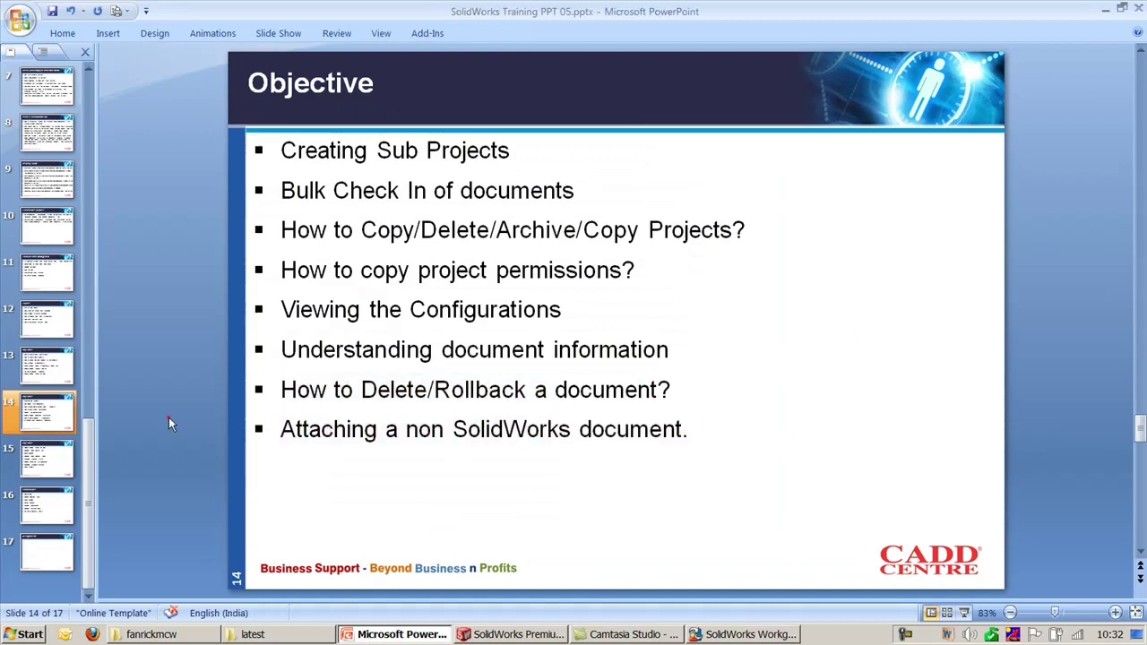
left_click(501, 634)
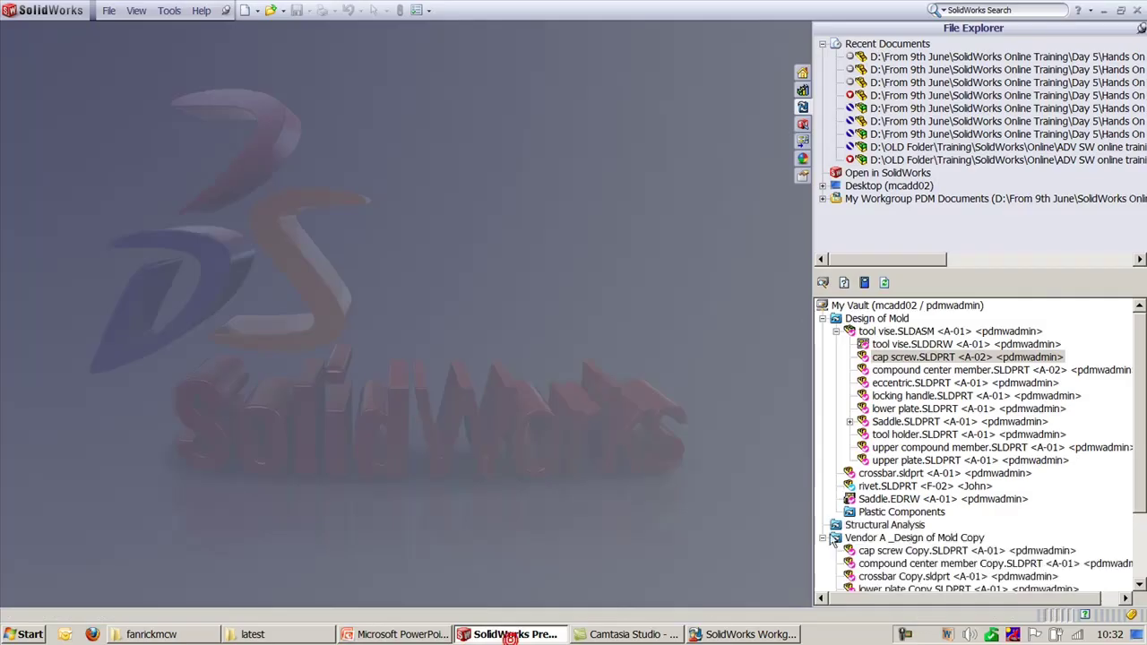
Step: Drag Chennai.pptx from the Desktop onto tool vise.SLDASM in the vault tree
left_click(823, 186)
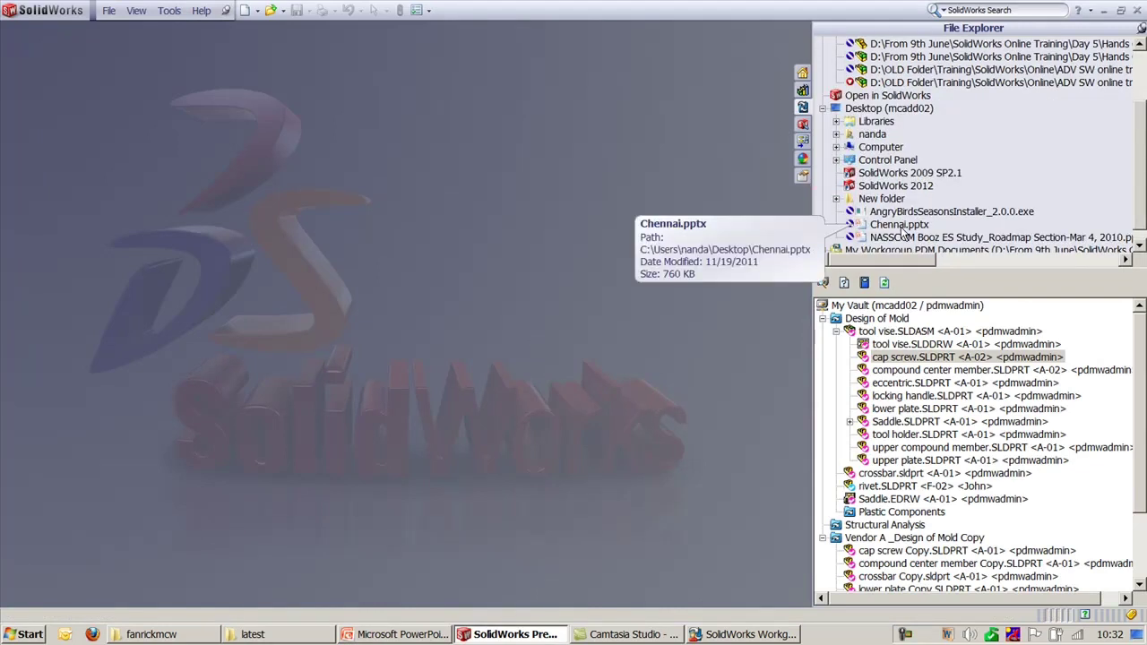
left_click(903, 228)
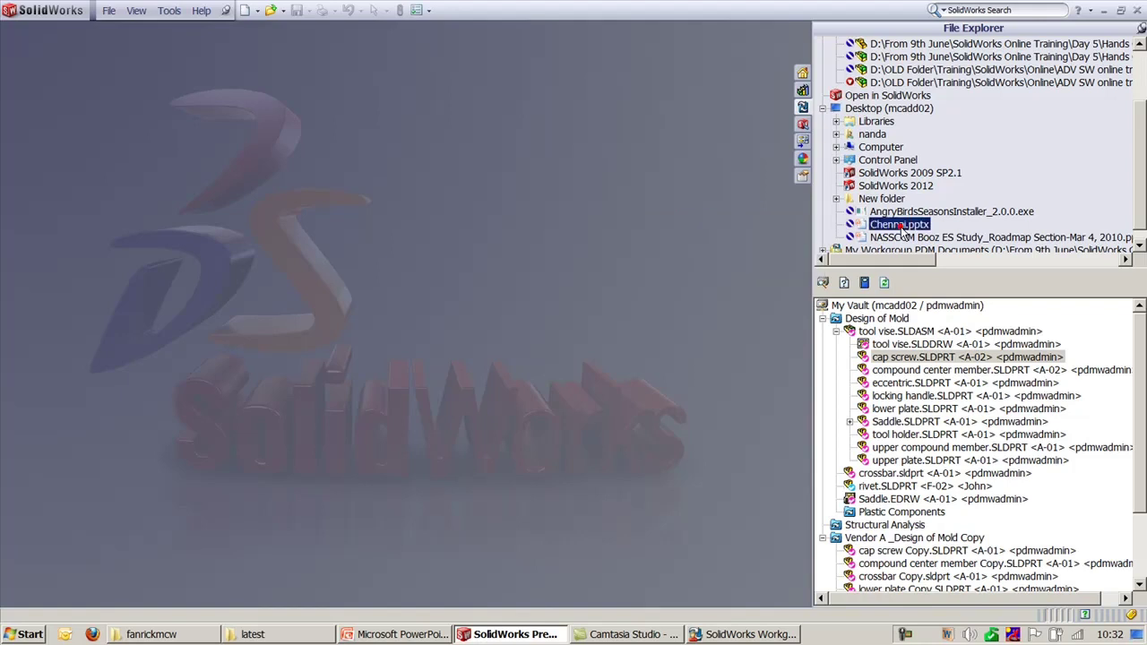
left_click(930, 341)
left_click_drag(930, 341, 899, 334)
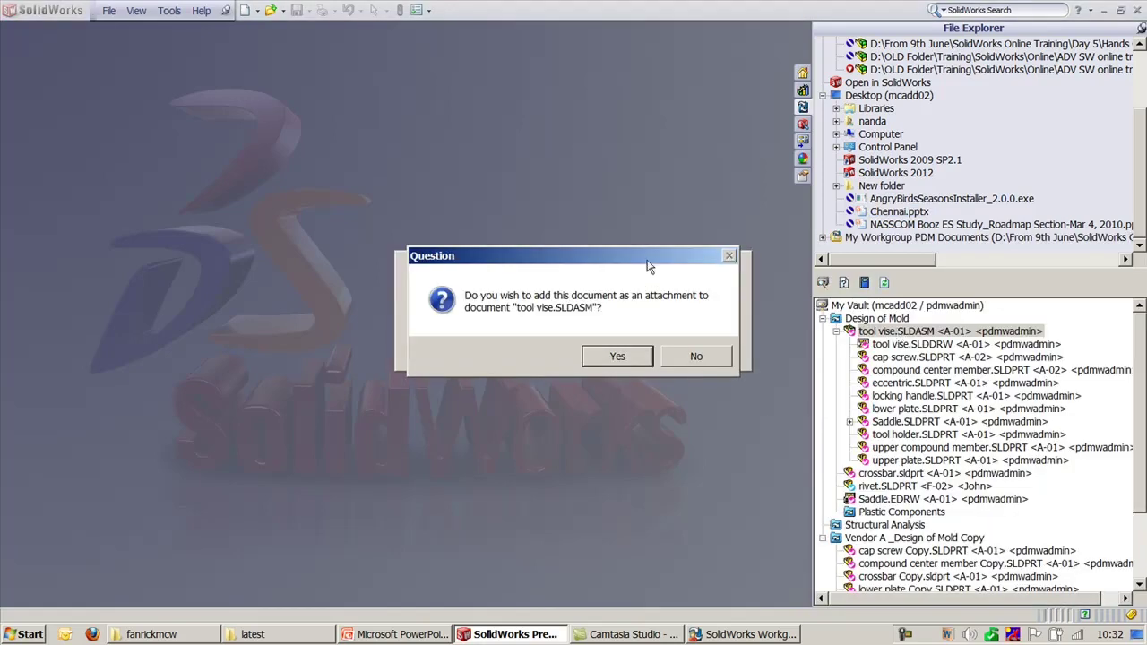
Step: Attach Chennai.pptx to tool vise.SLDASM and check it into the vault, accepting the caution
left_click(640, 355)
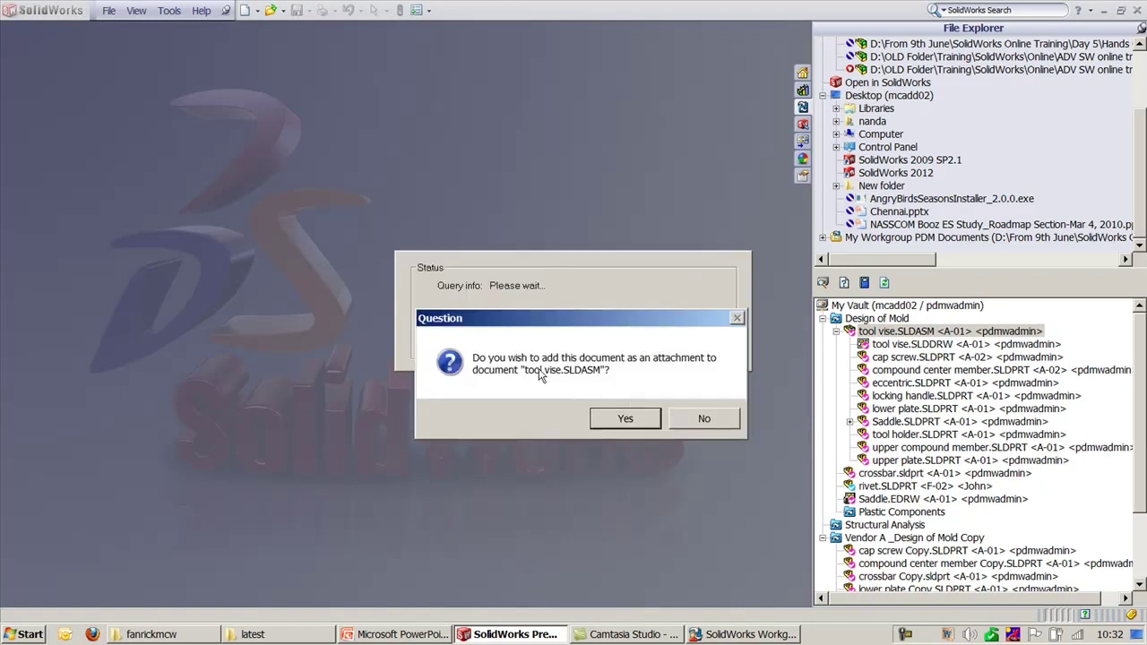
left_click(625, 423)
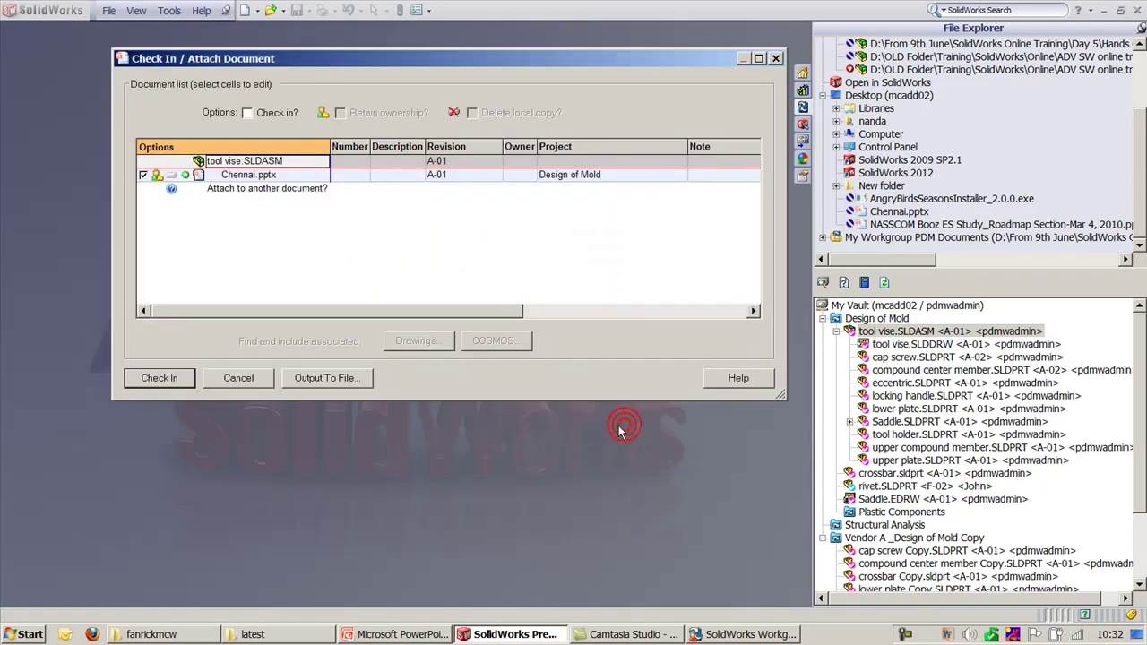
left_click(162, 385)
left_click(526, 303)
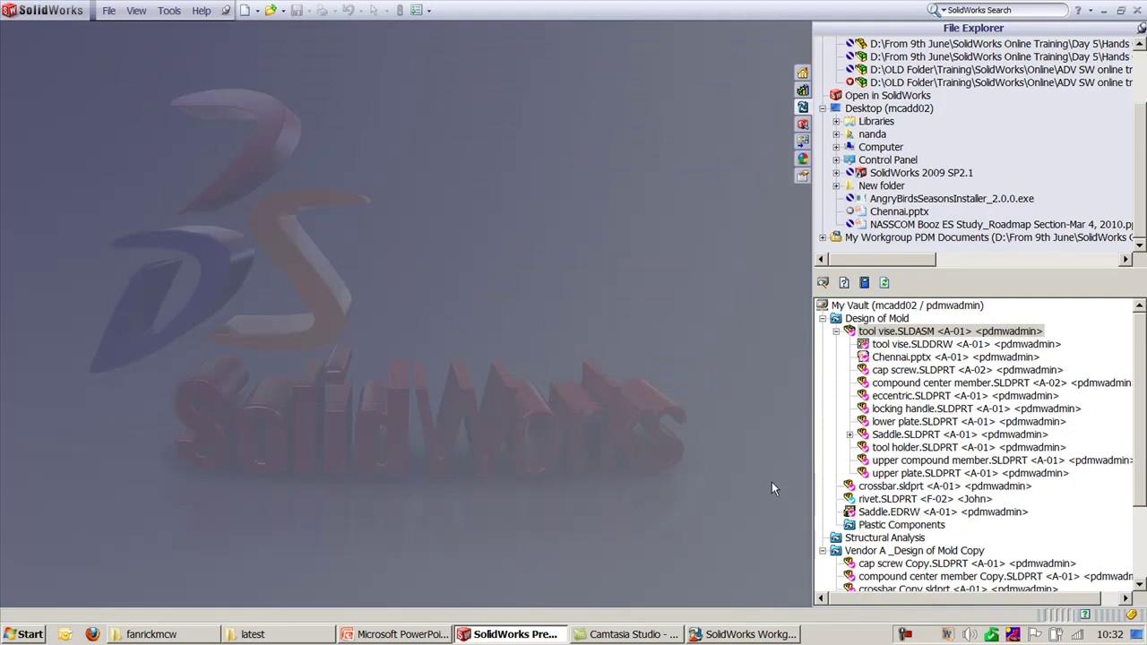
Step: Check out Chennai.pptx from the vault tree and open it in PowerPoint
left_click(944, 357)
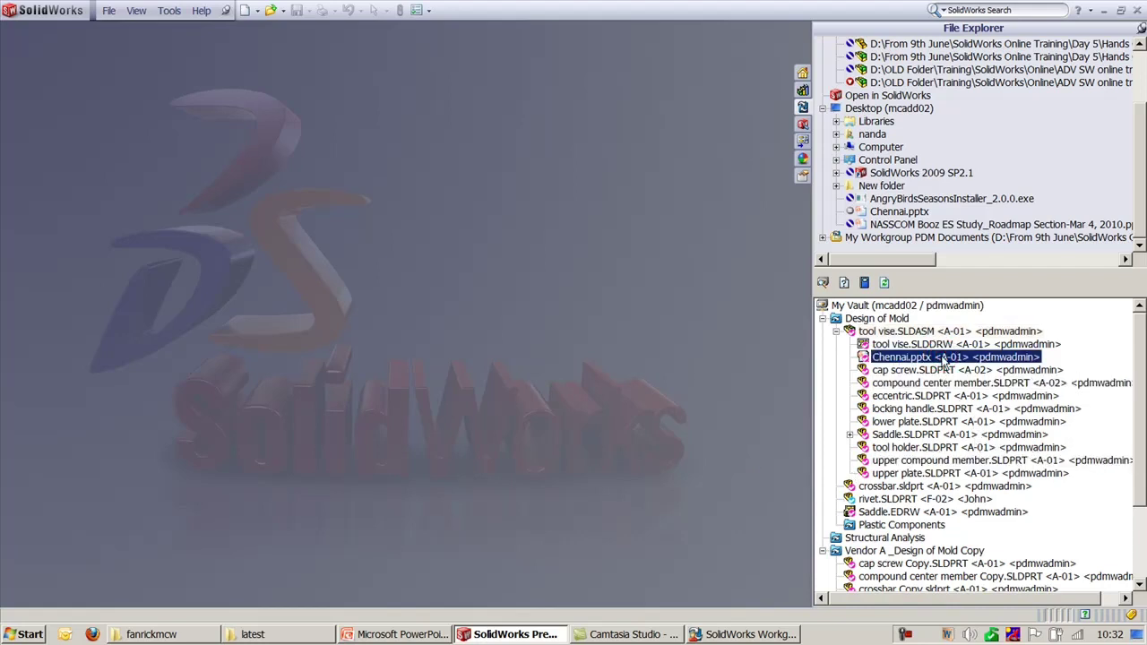
right_click(943, 358)
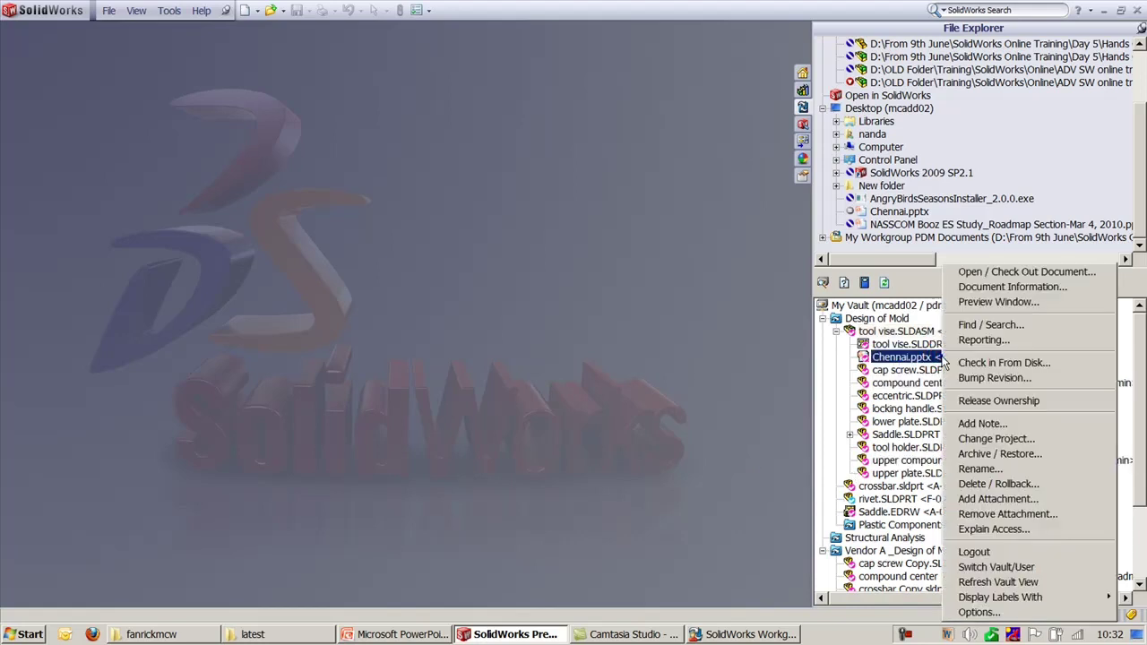
left_click(1006, 272)
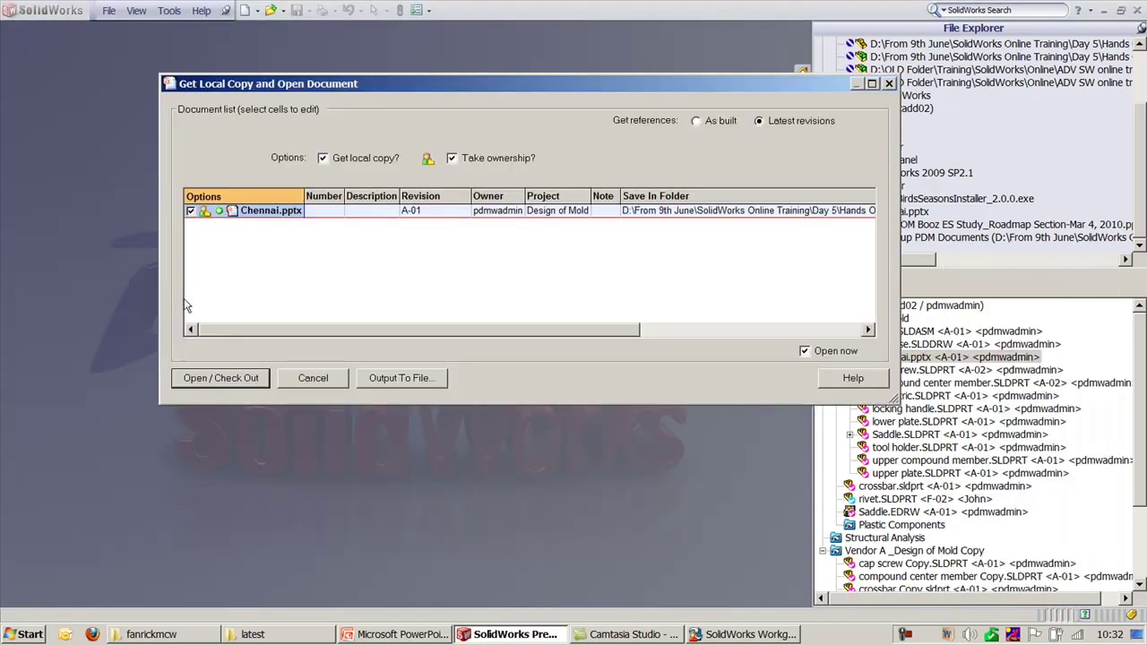
left_click(209, 381)
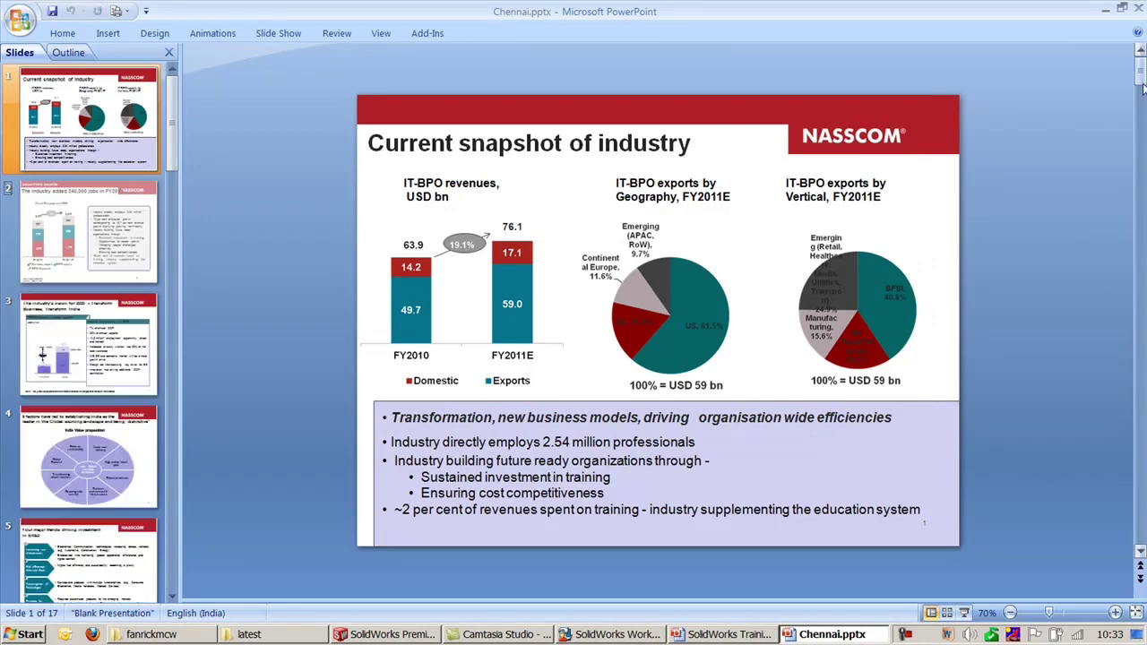
Step: Close Chennai.pptx, return to the SolidWorks Training deck and scroll to slide 15
left_click(1139, 9)
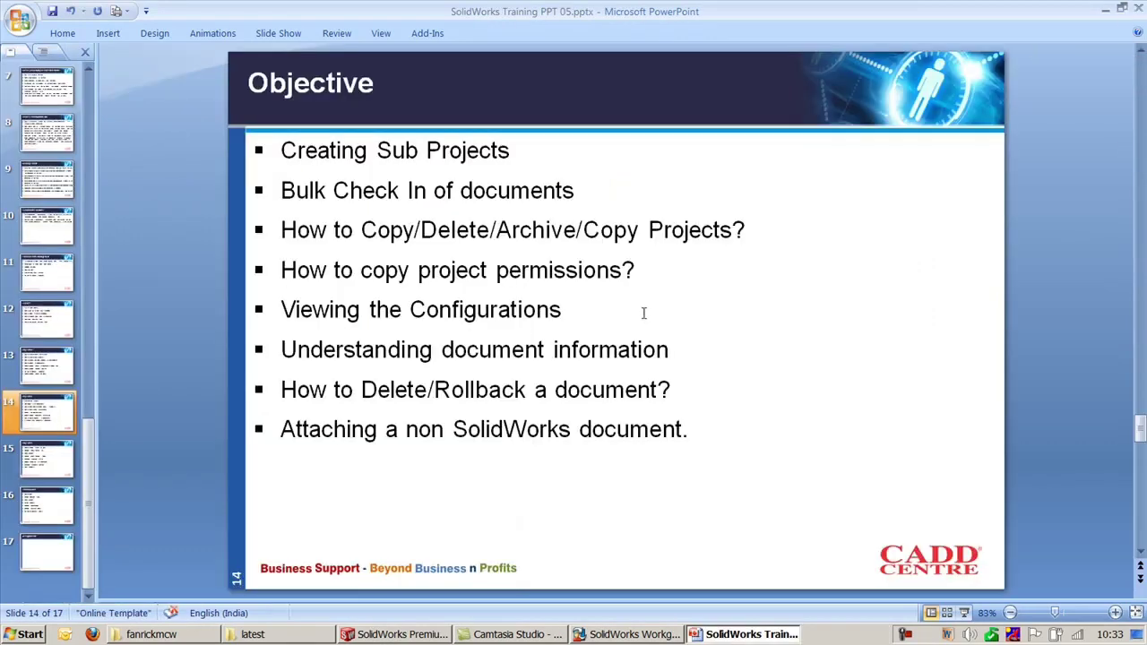
left_click(616, 638)
left_click(407, 638)
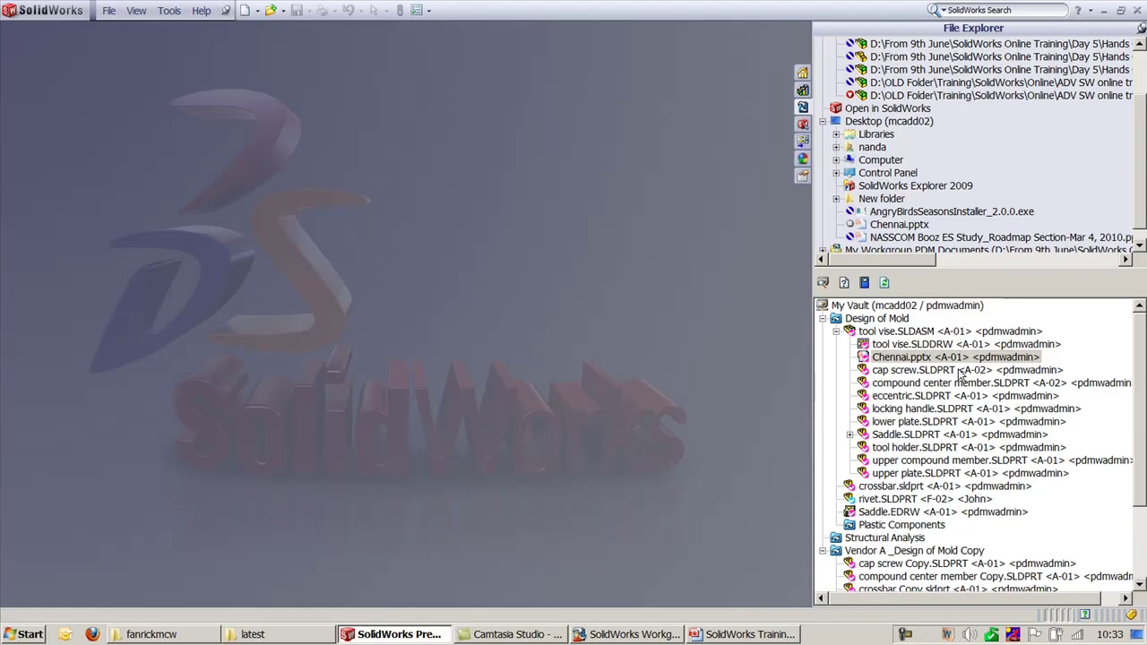
key("alt+Tab")
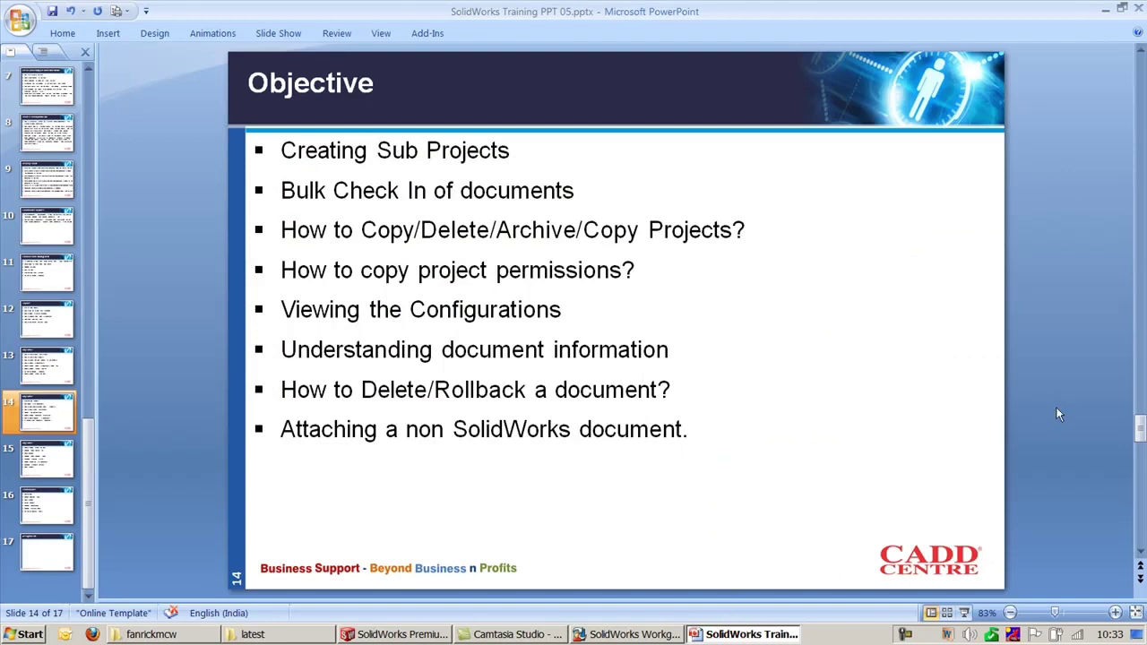
scroll(1055, 408, "down", 1)
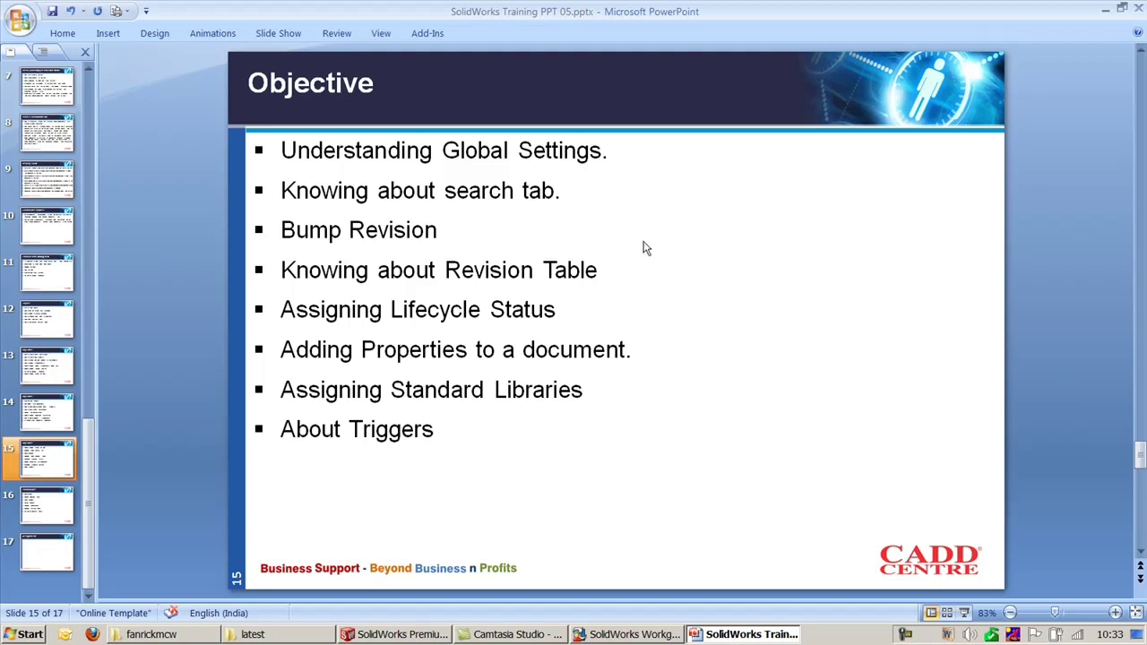
Step: Delete the 'Bump Revision' bullet from slide 15's objectives, then bring VaultAdmin's Vault Settings forward
left_click_drag(448, 231, 273, 232)
key("Delete")
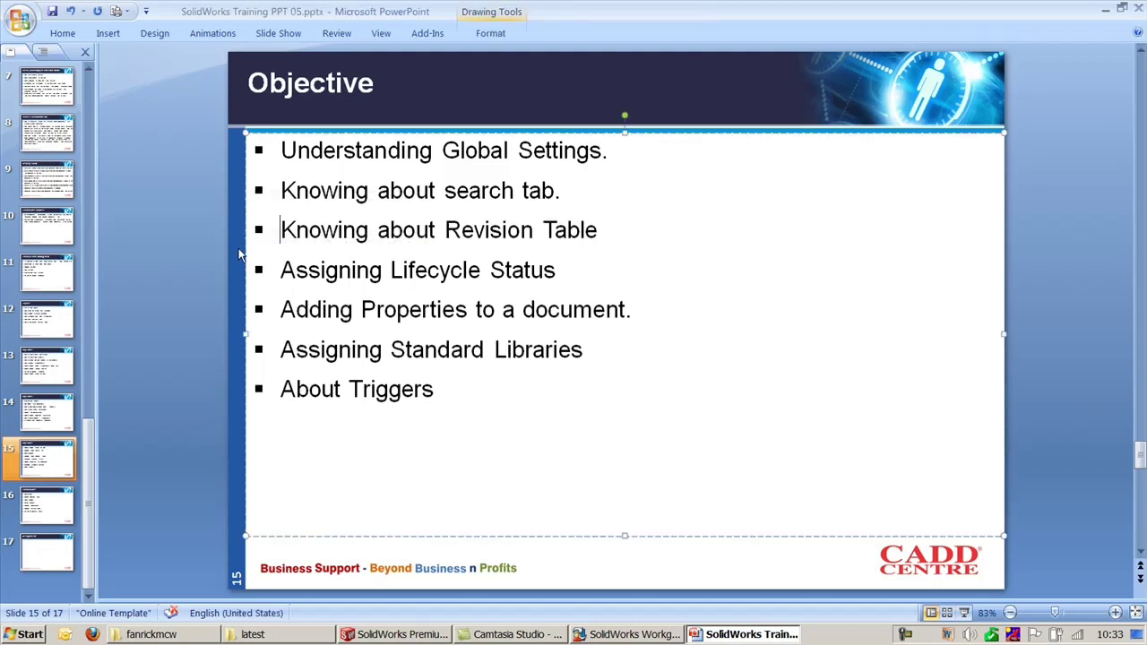
left_click(553, 189)
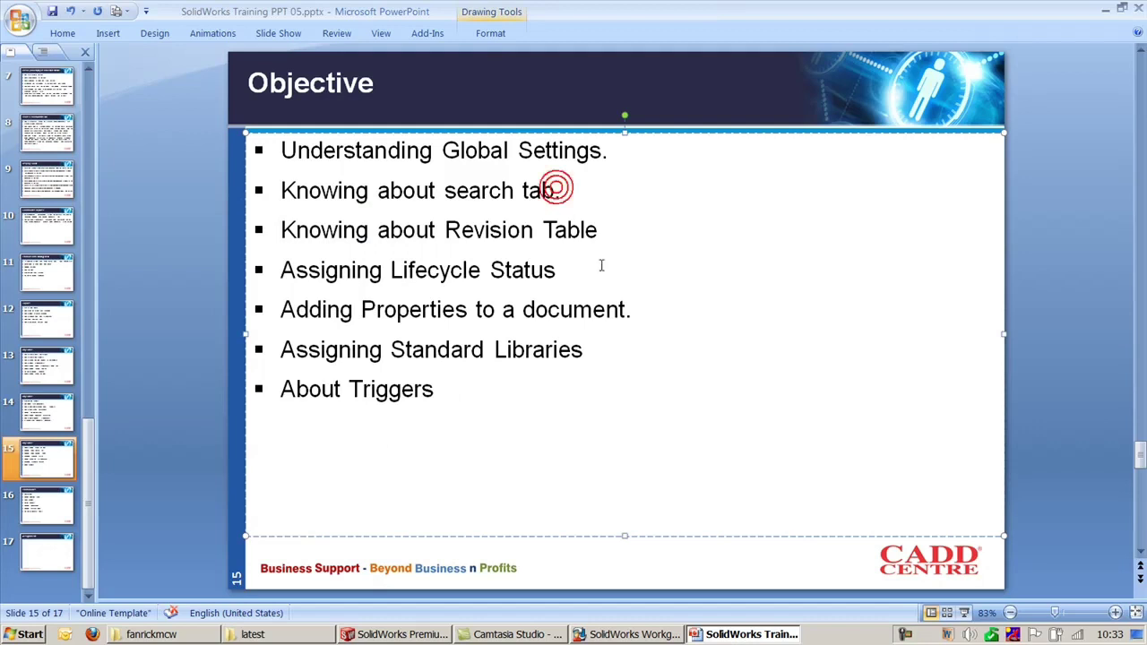
left_click(638, 234)
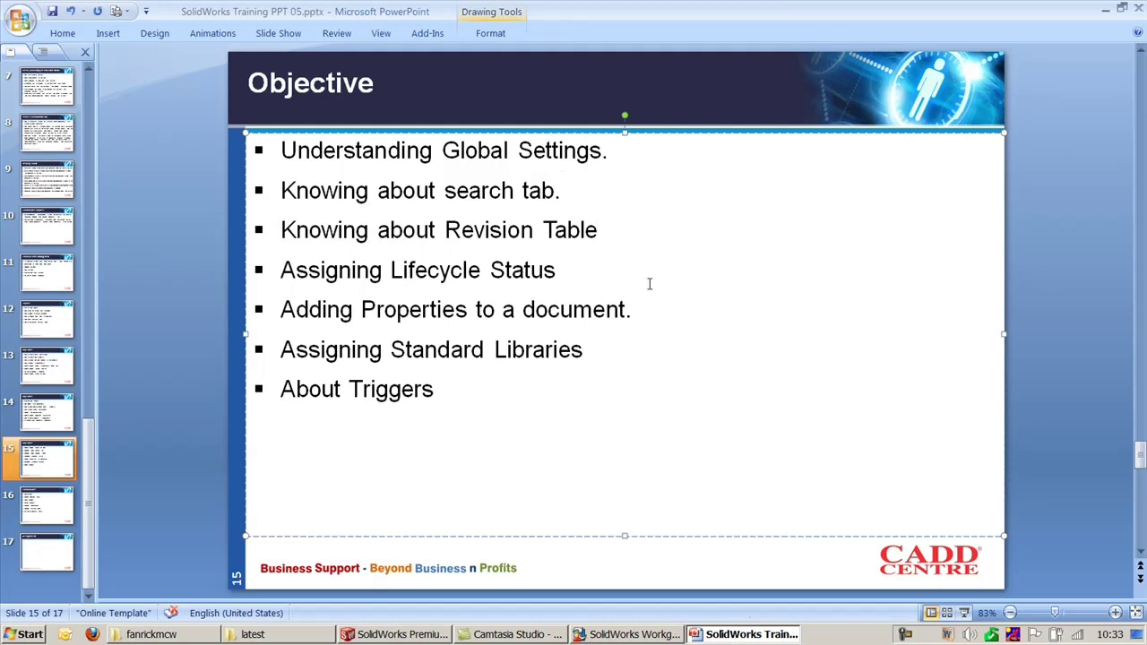
left_click(566, 284)
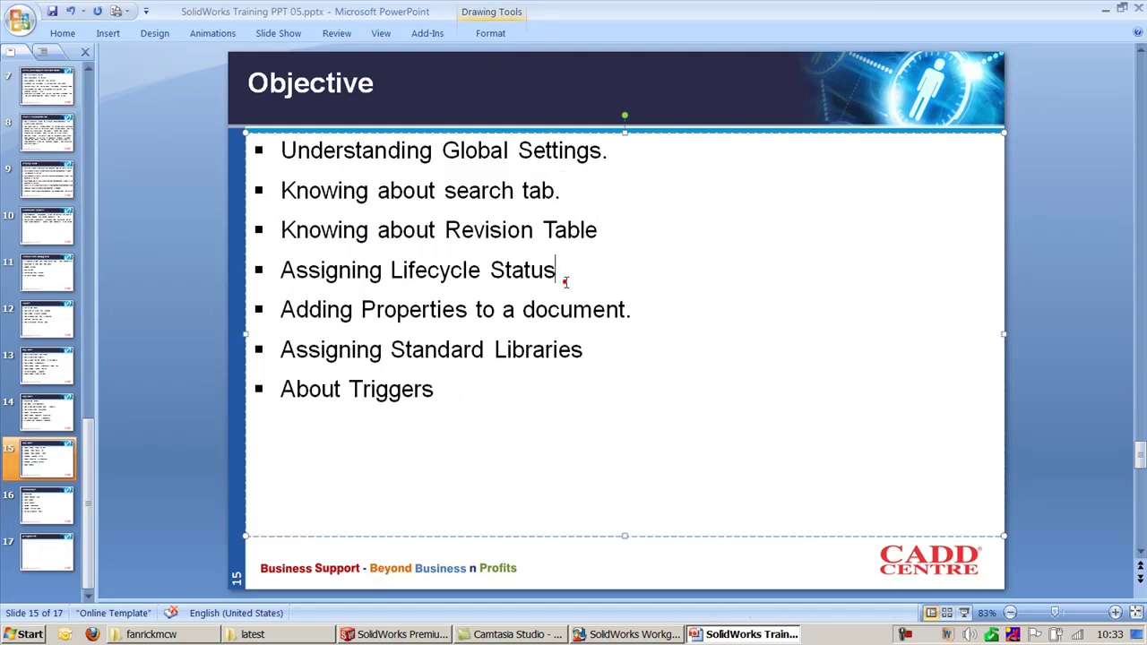
left_click(638, 310)
left_click(624, 344)
left_click(486, 392)
left_click(1024, 296)
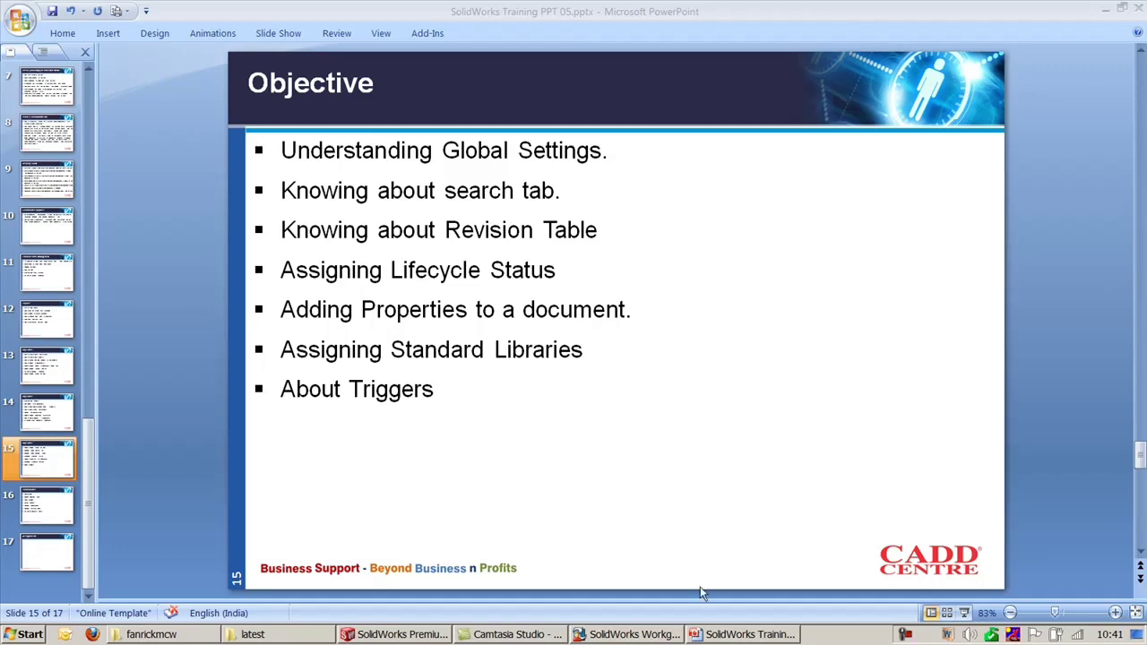
left_click(651, 634)
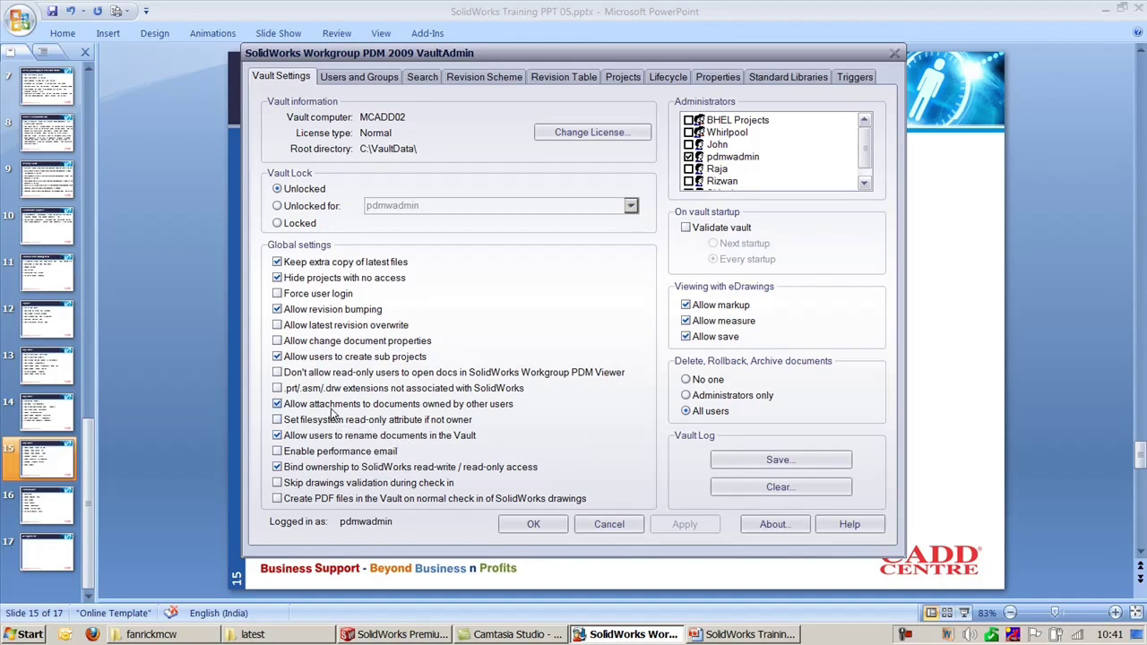
Step: Uncheck and apply 'Allow users to rename documents in the Vault', then collapse Design of Mold in SolidWorks
left_click(340, 435)
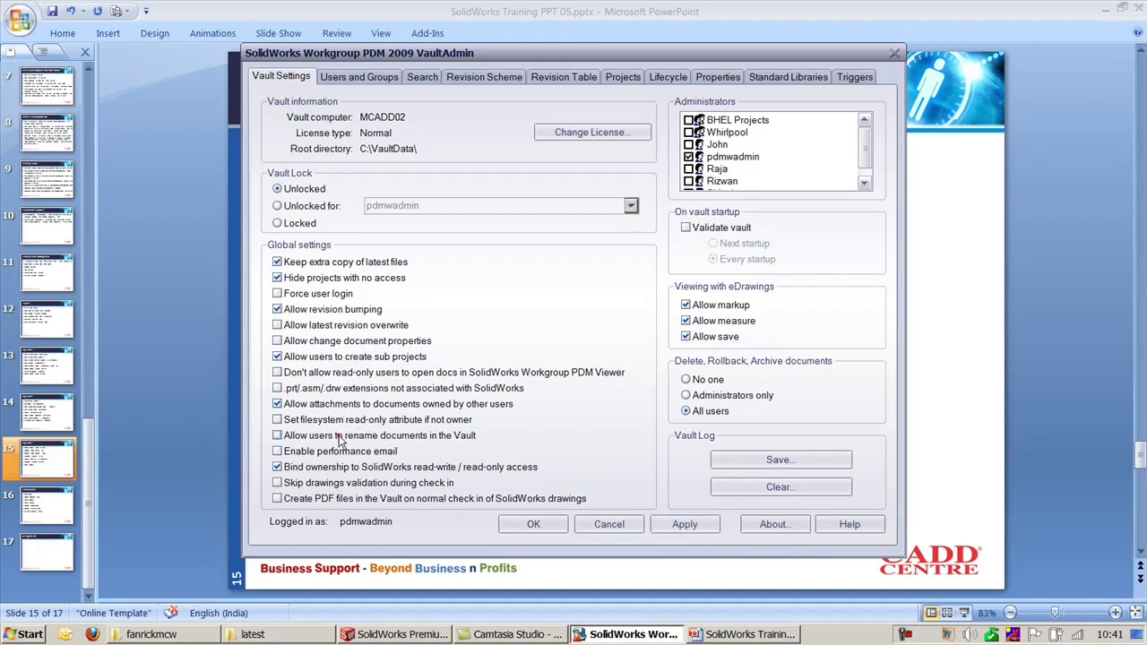
left_click(670, 525)
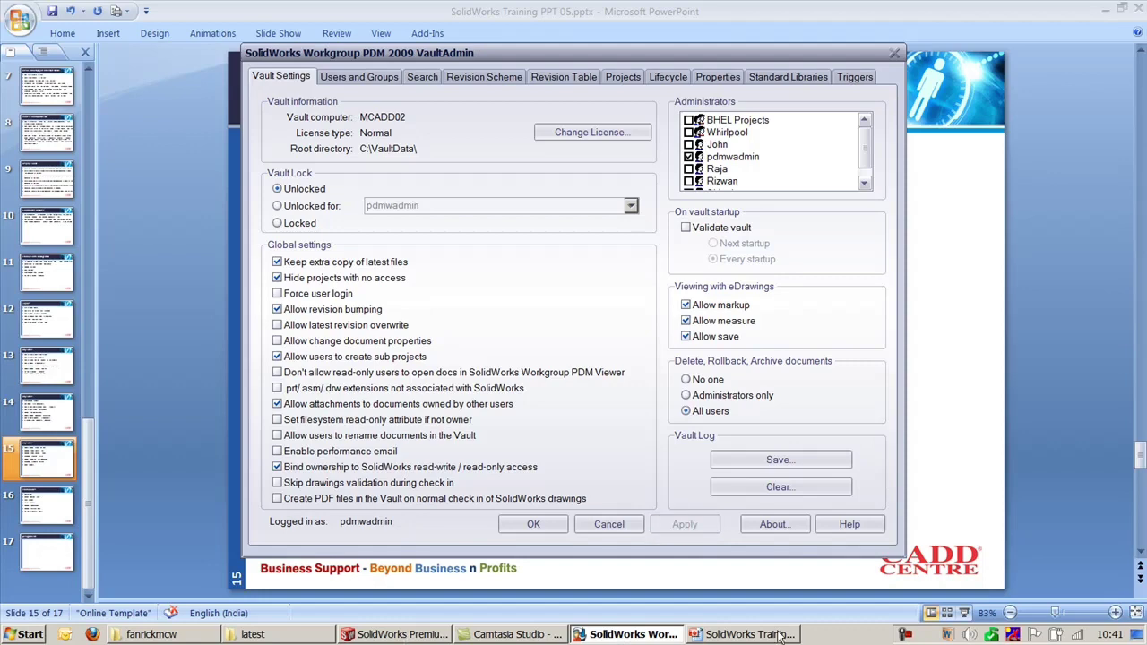
left_click(394, 634)
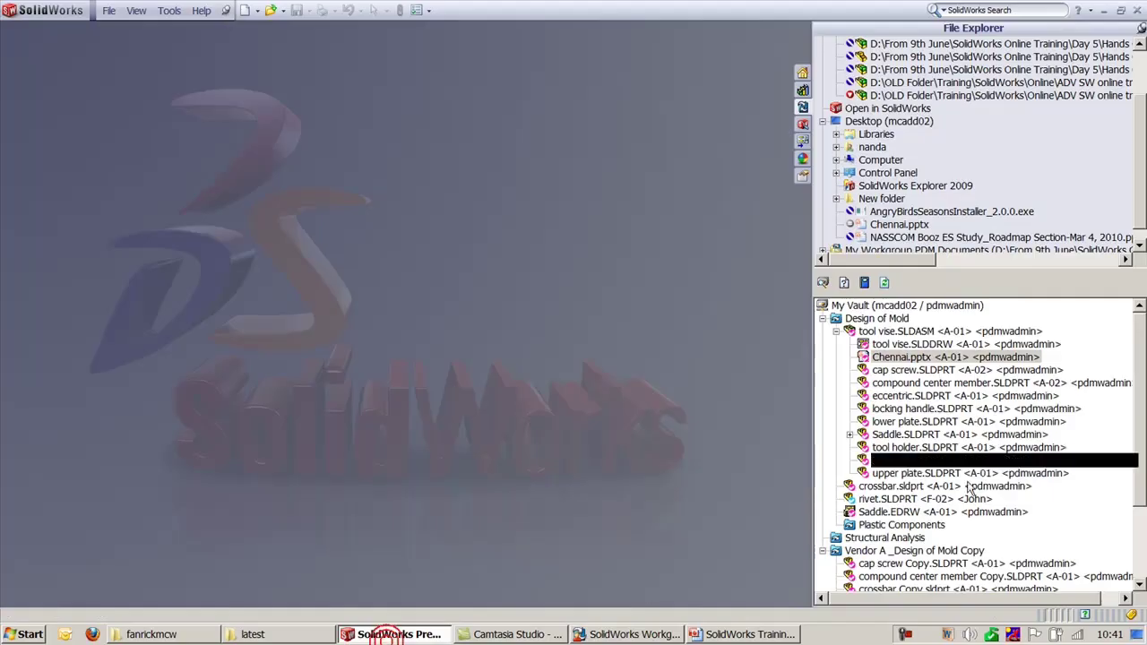
left_click(835, 330)
left_click(822, 318)
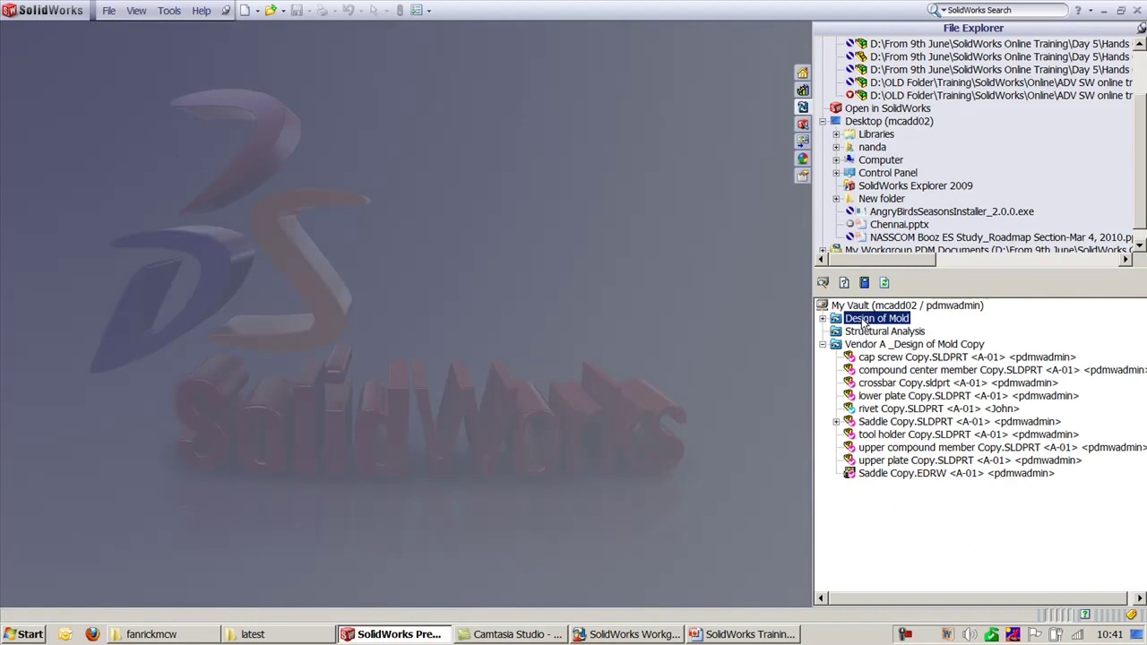
right_click(874, 322)
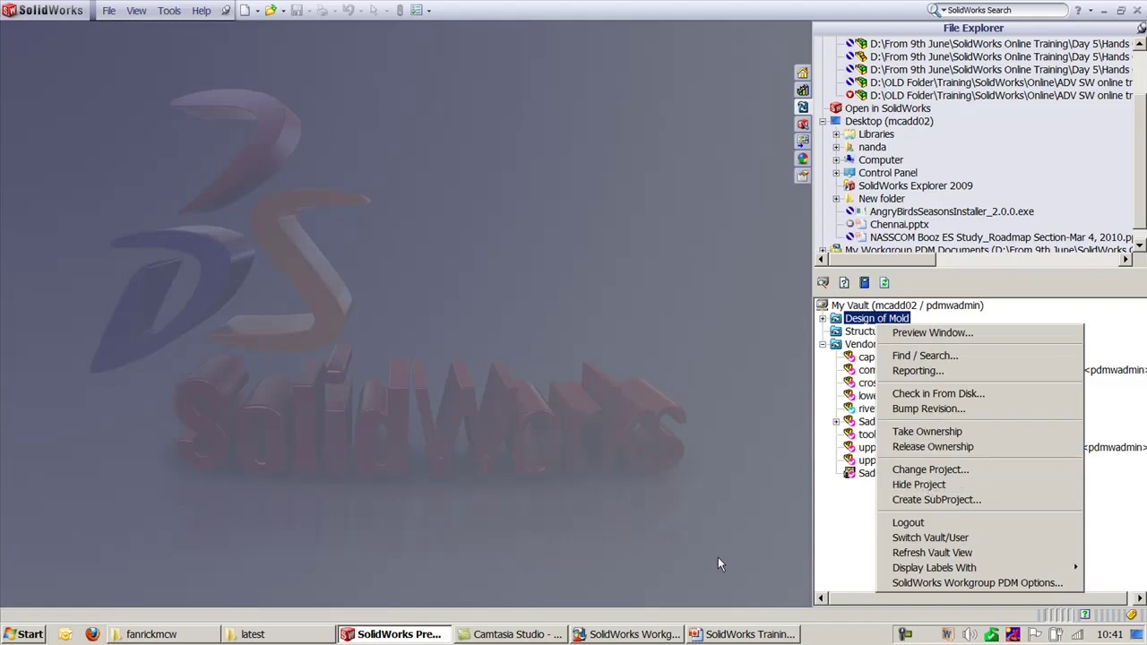
left_click(831, 539)
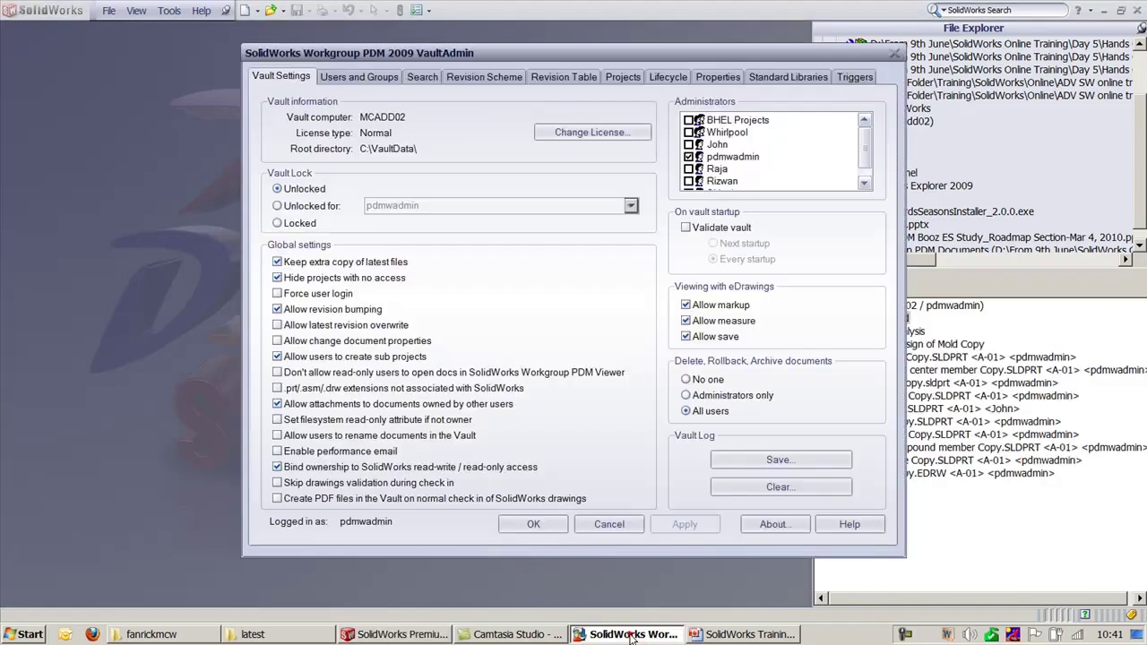
left_click(632, 634)
left_click(994, 496)
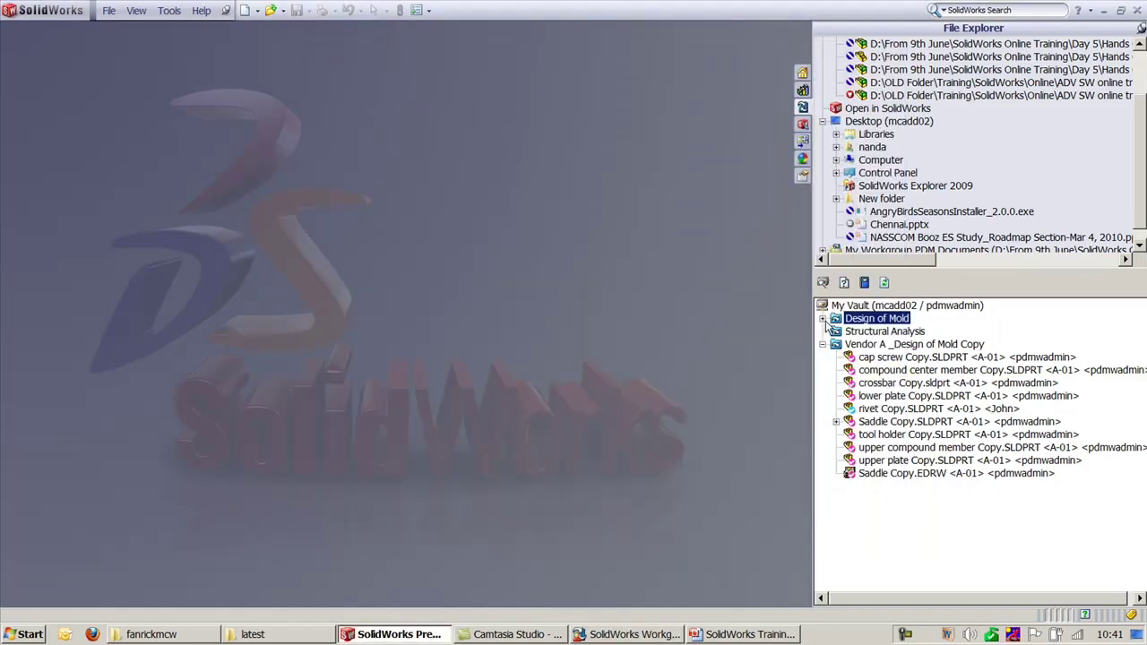
Step: Try renaming cap screw Copy.SLDPRT to 'cap screw' and dismiss the name-in-use warning
left_click(885, 358)
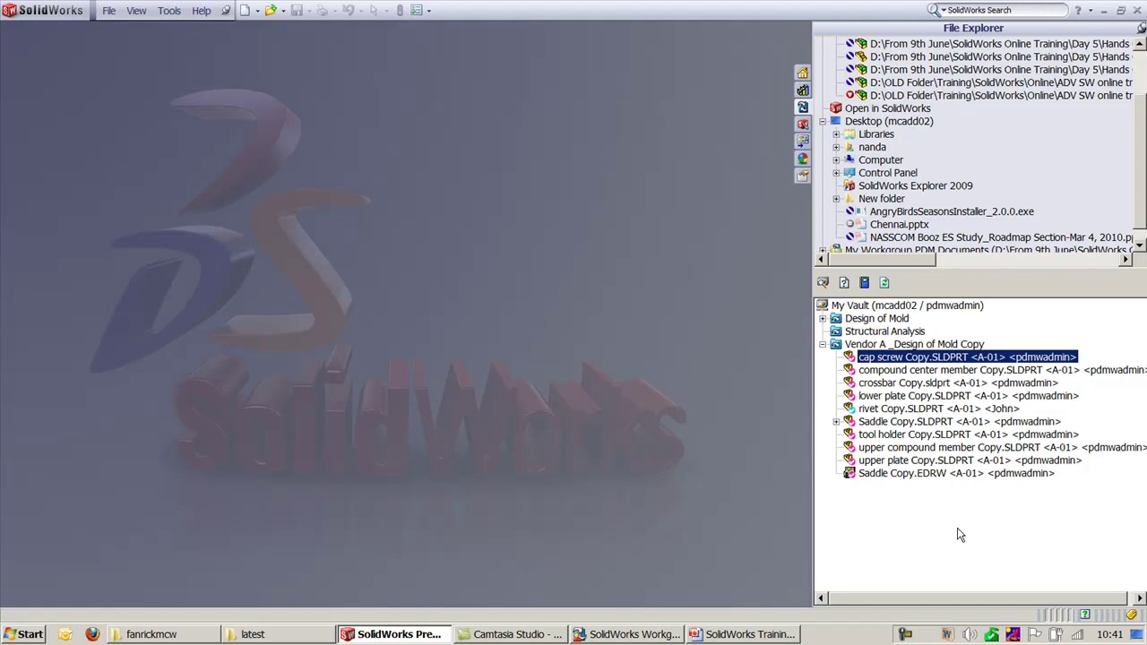
key("F2")
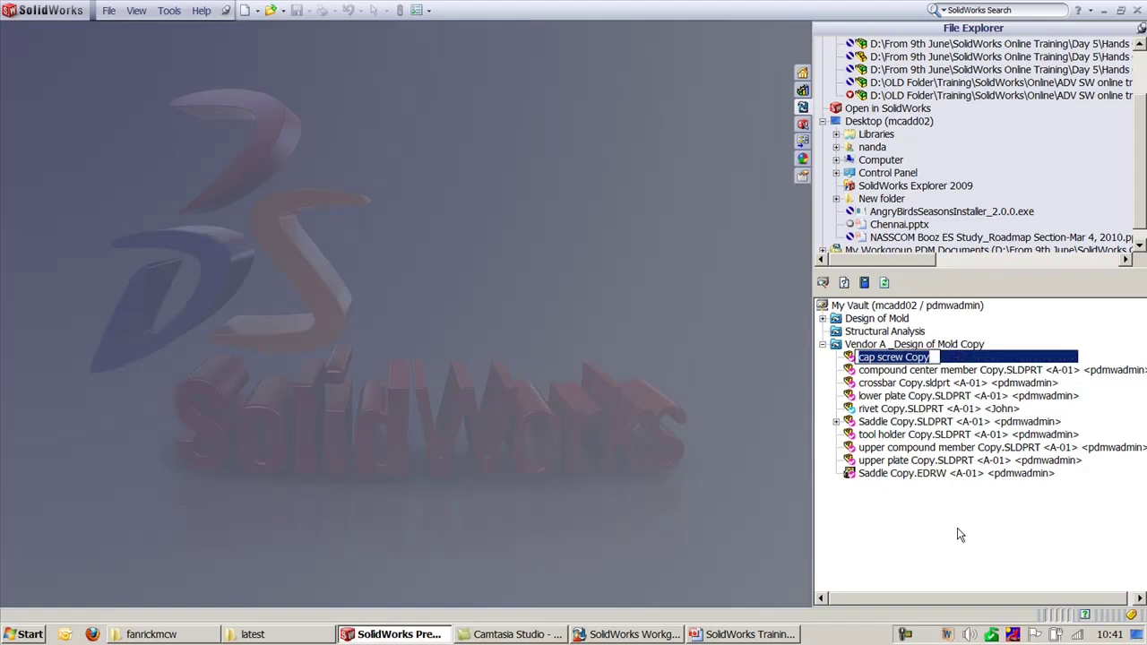
key("End")
key("BackSpace")
key("BackSpace")
key("BackSpace")
key("BackSpace")
key("BackSpace")
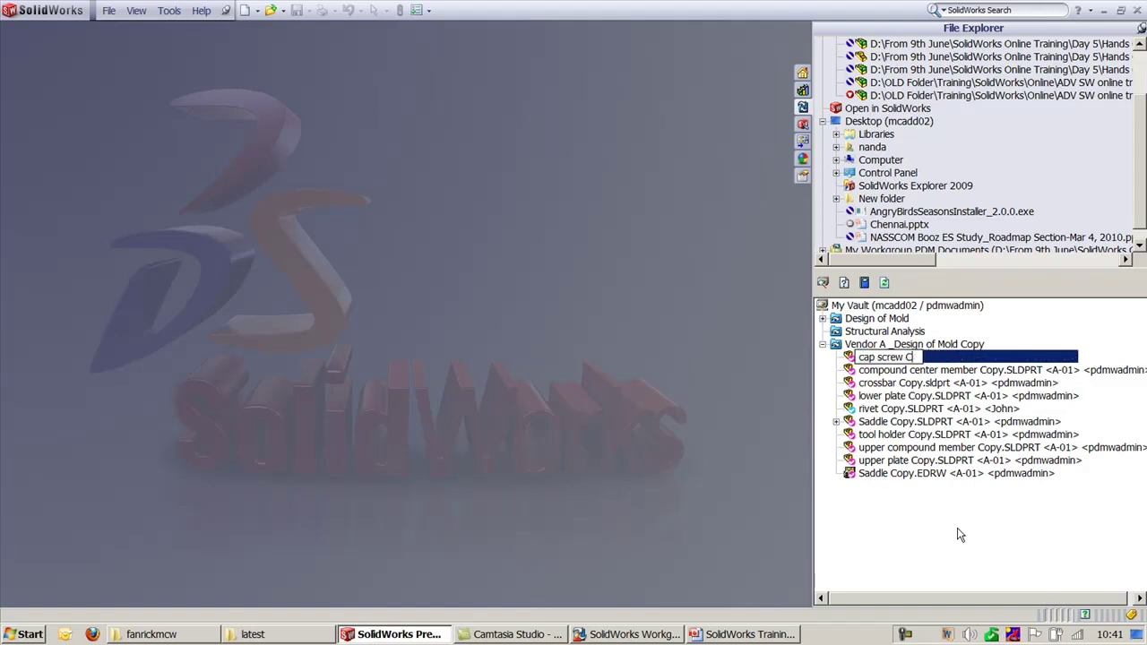
key("Return")
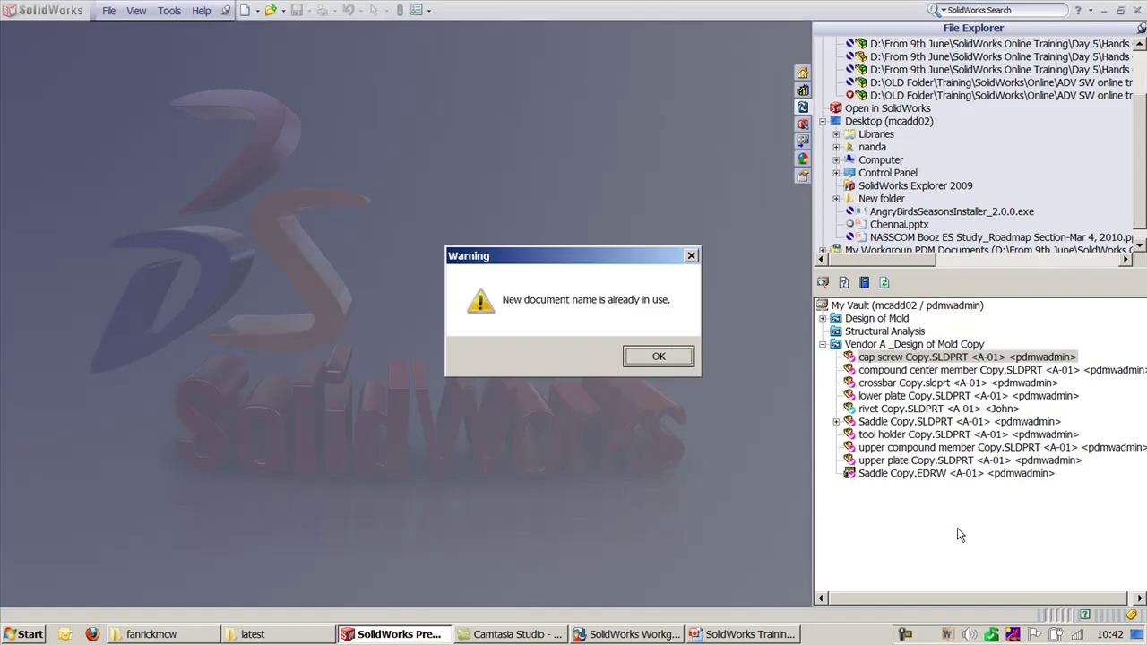
left_click(681, 358)
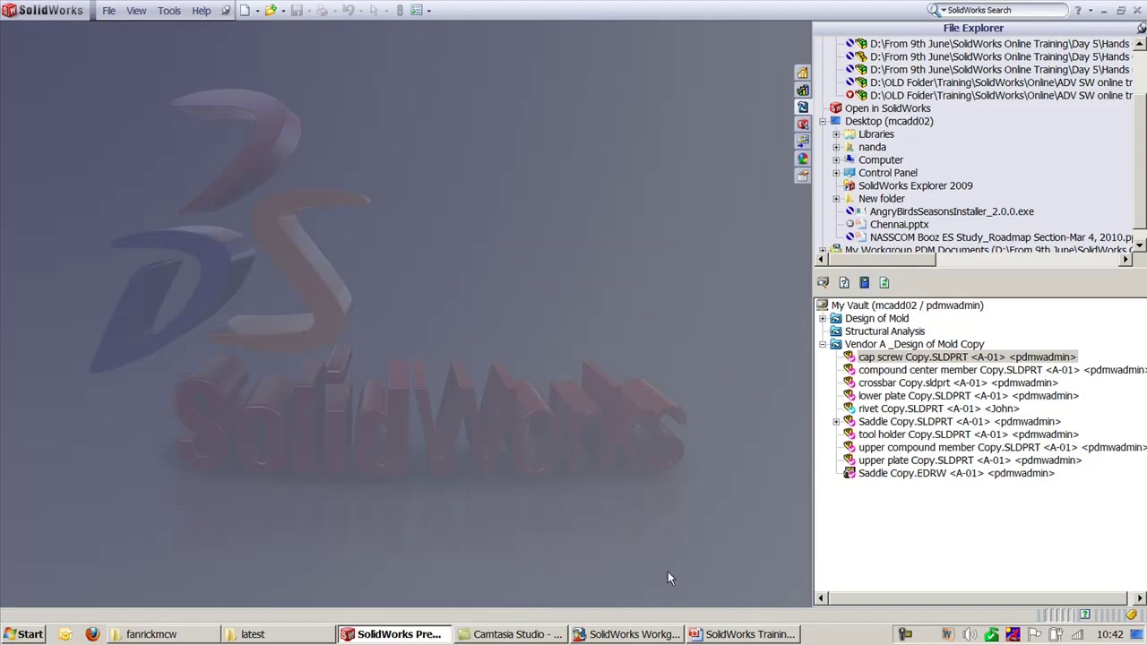
Step: Retry the rename, dismiss the not-authorized warning, and tick 'Allow users to rename documents in the Vault'
left_click(674, 636)
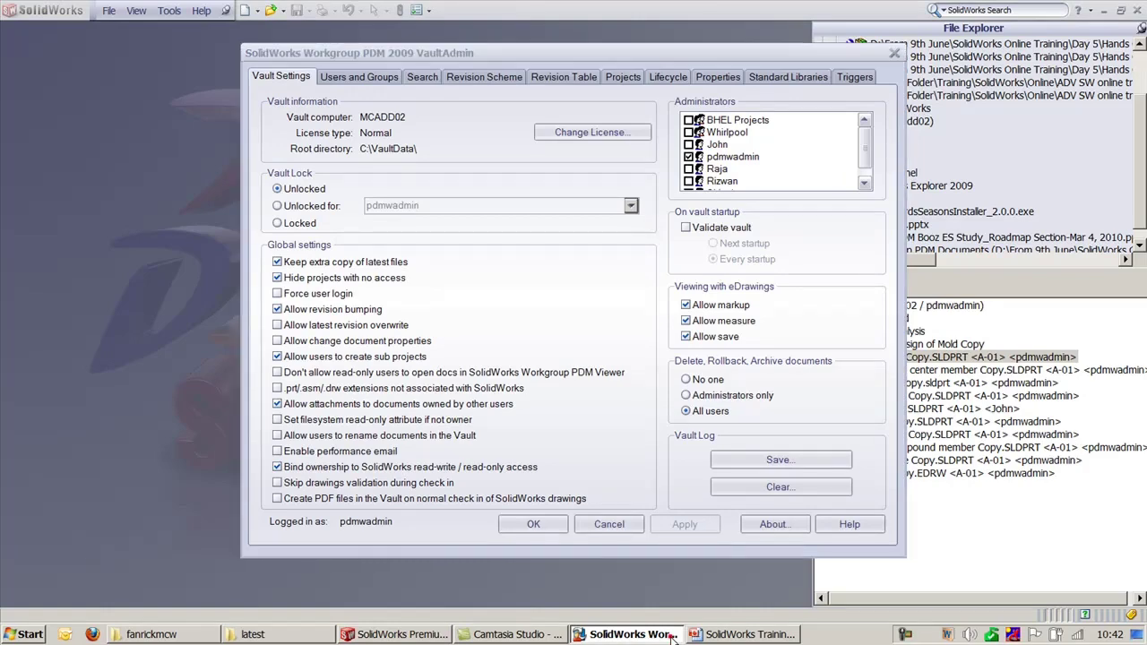
left_click(938, 466)
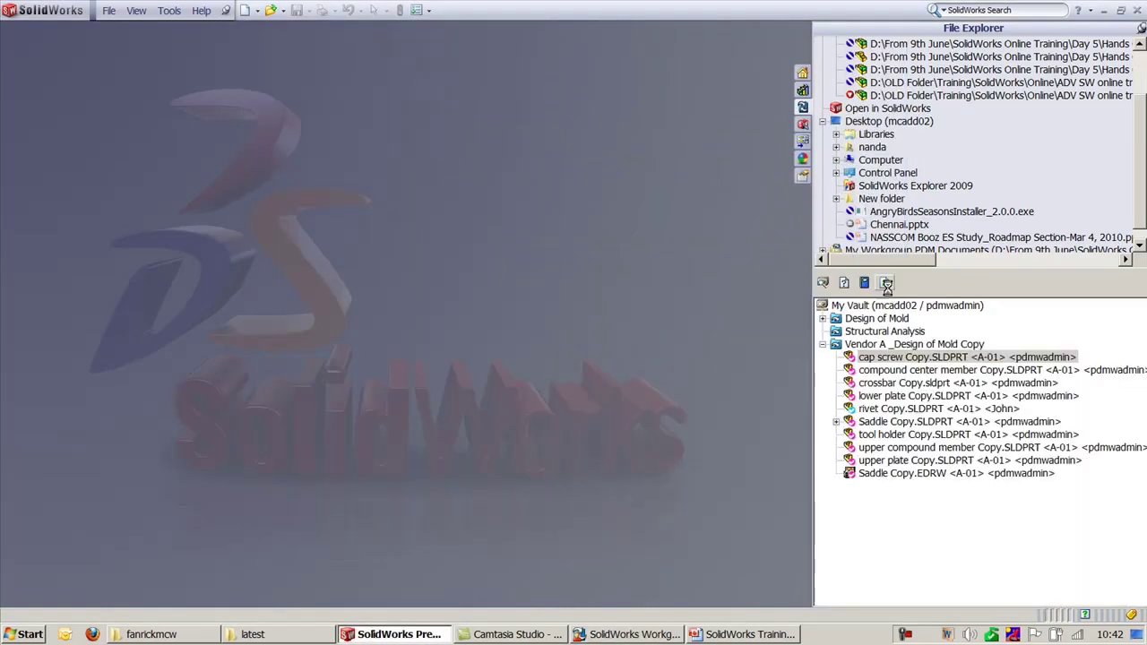
left_click(896, 356)
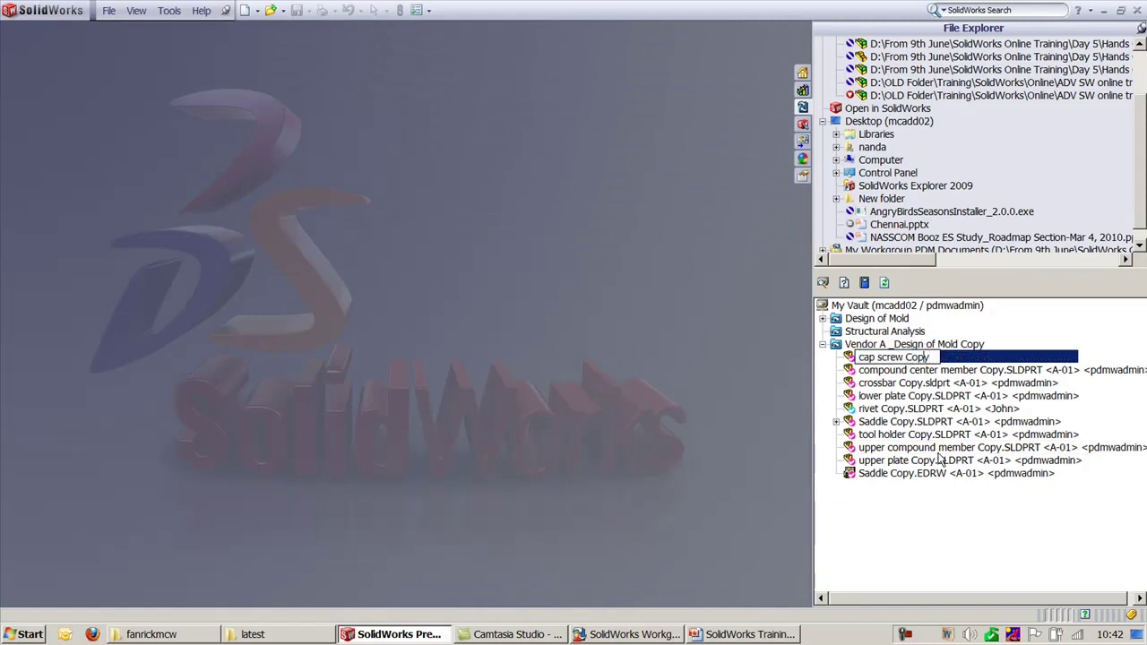
key("BackSpace")
key("BackSpace")
key("BackSpace")
key("BackSpace")
key("BackSpace")
key("BackSpace")
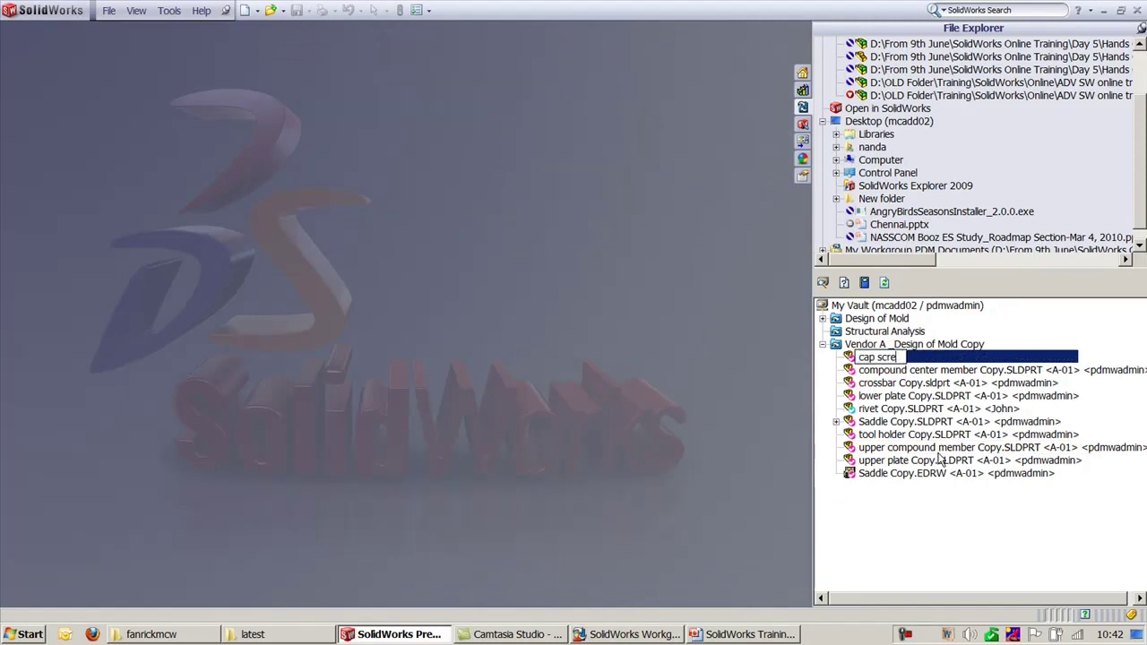
key("BackSpace")
key("BackSpace")
key("BackSpace")
key("BackSpace")
key("Return")
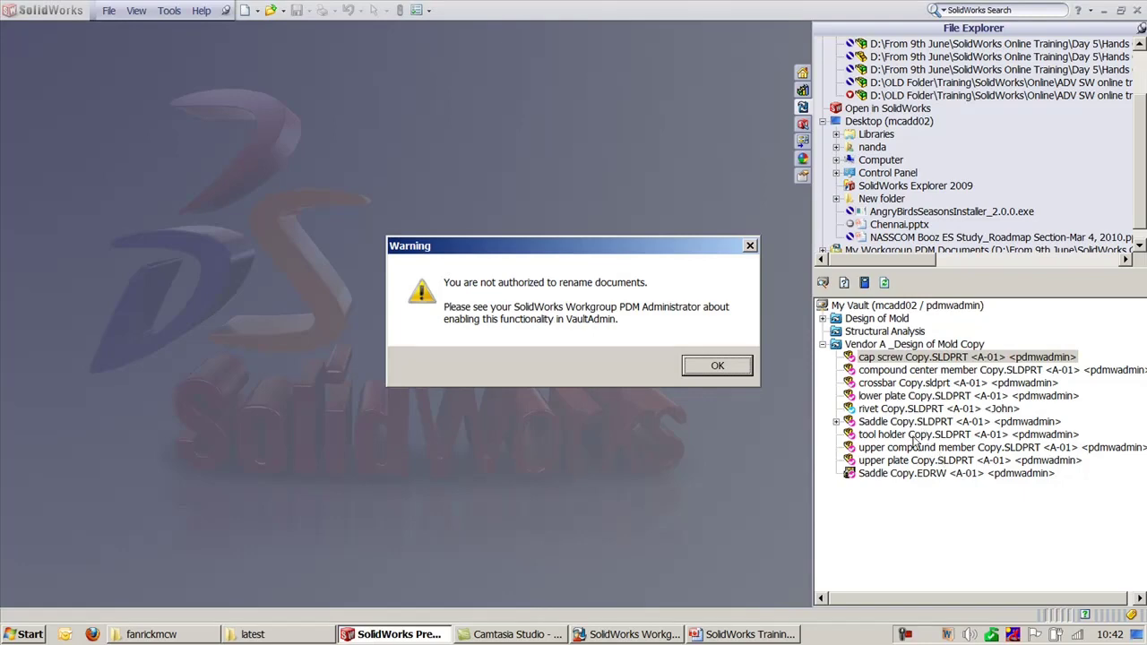
left_click(711, 368)
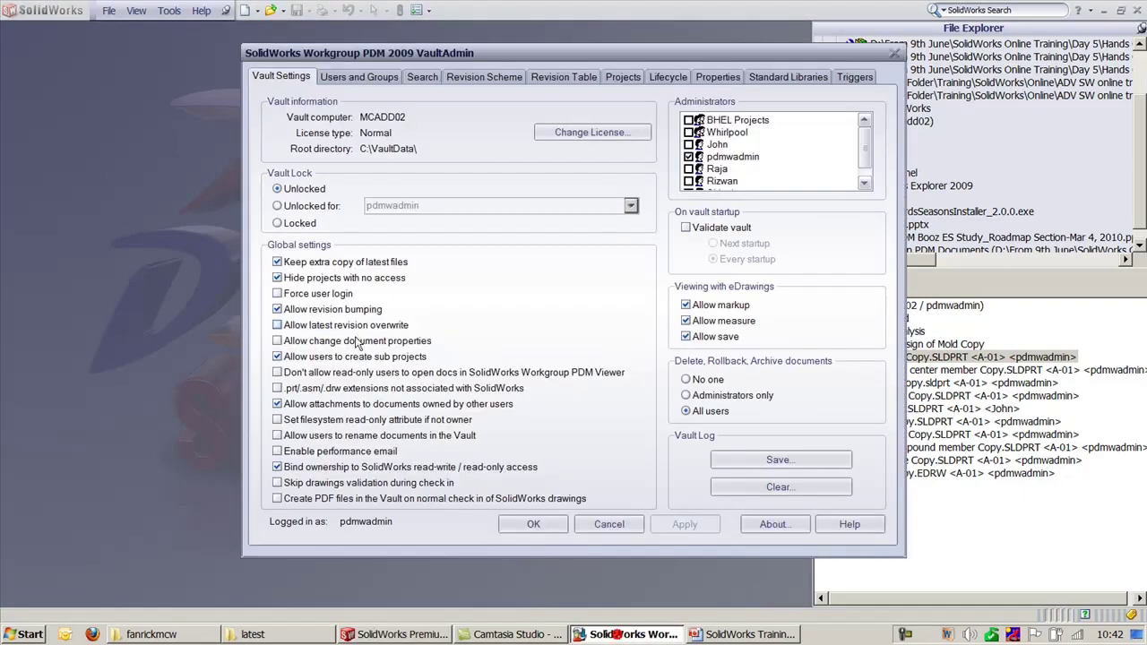
left_click(277, 435)
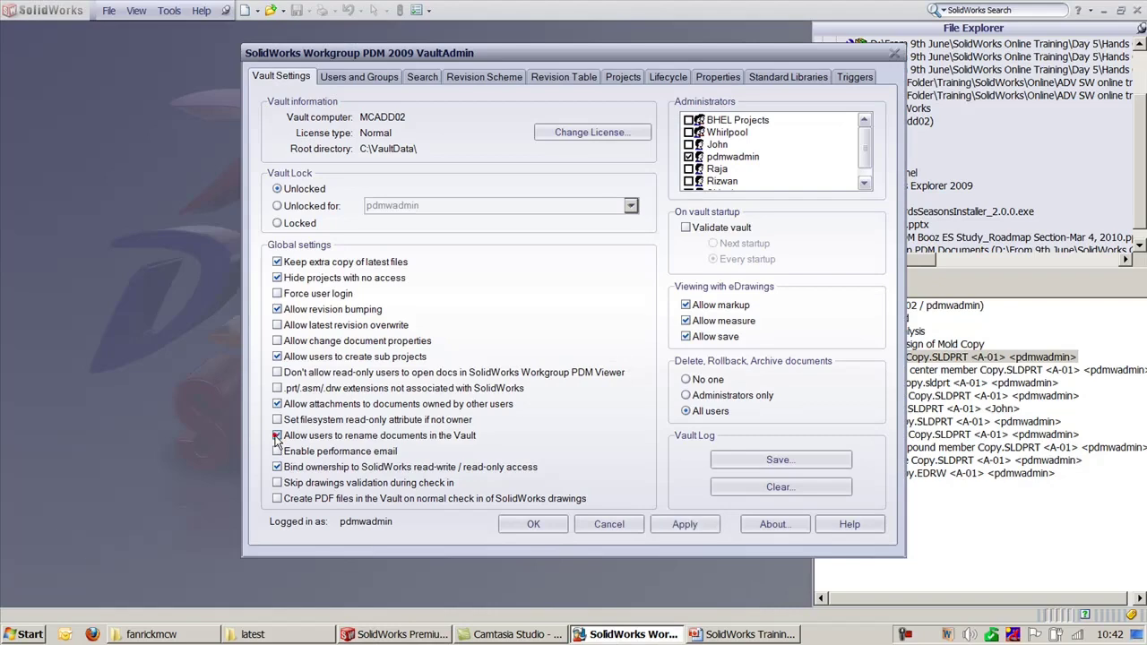
Step: Apply the rename permission and rename cap screw Copy.SLDPRT to cap_screw.SLDPRT
left_click(684, 524)
key("Return")
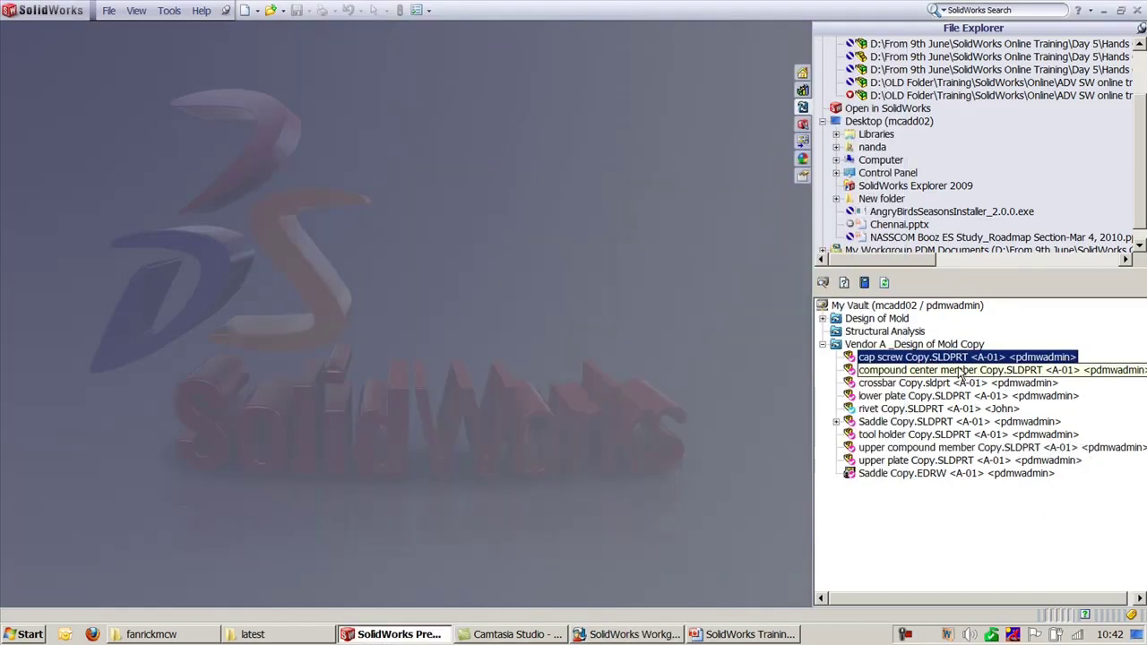
key("F2")
key("End")
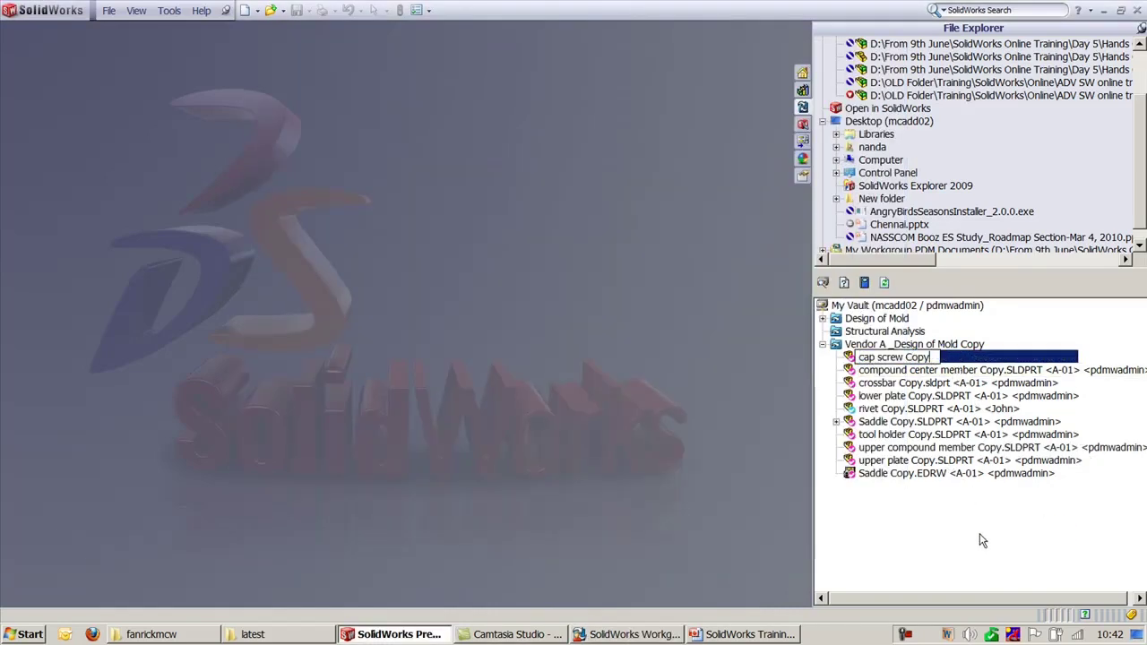
key("BackSpace")
key("BackSpace")
key("BackSpace")
key("BackSpace")
key("BackSpace")
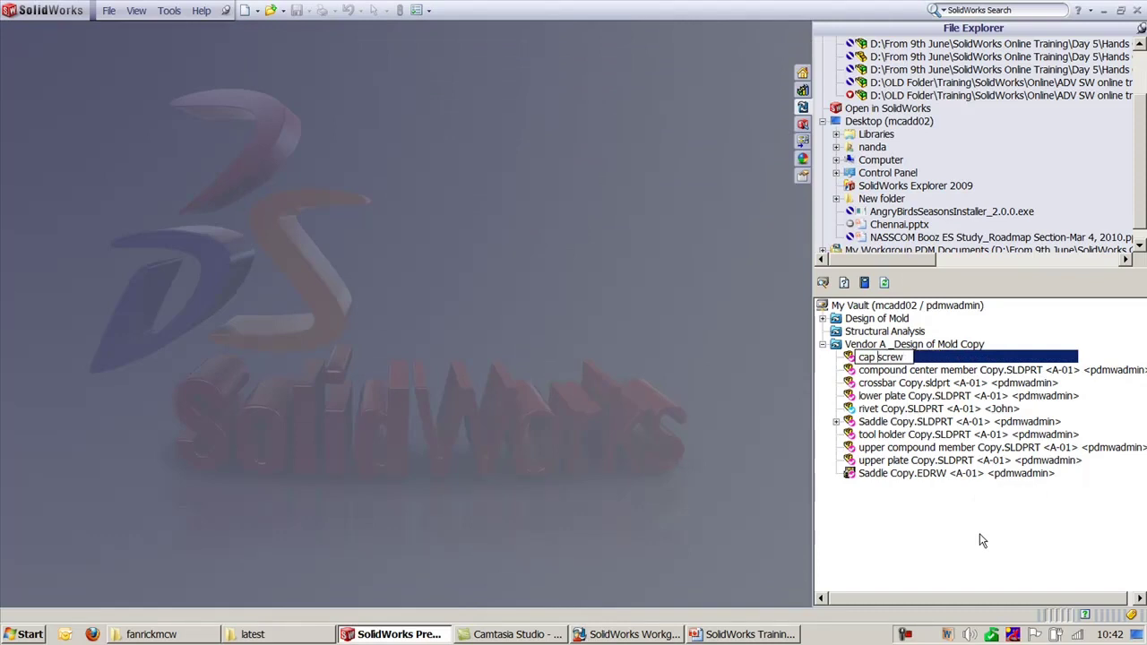
key("BackSpace")
type("_")
key("Return")
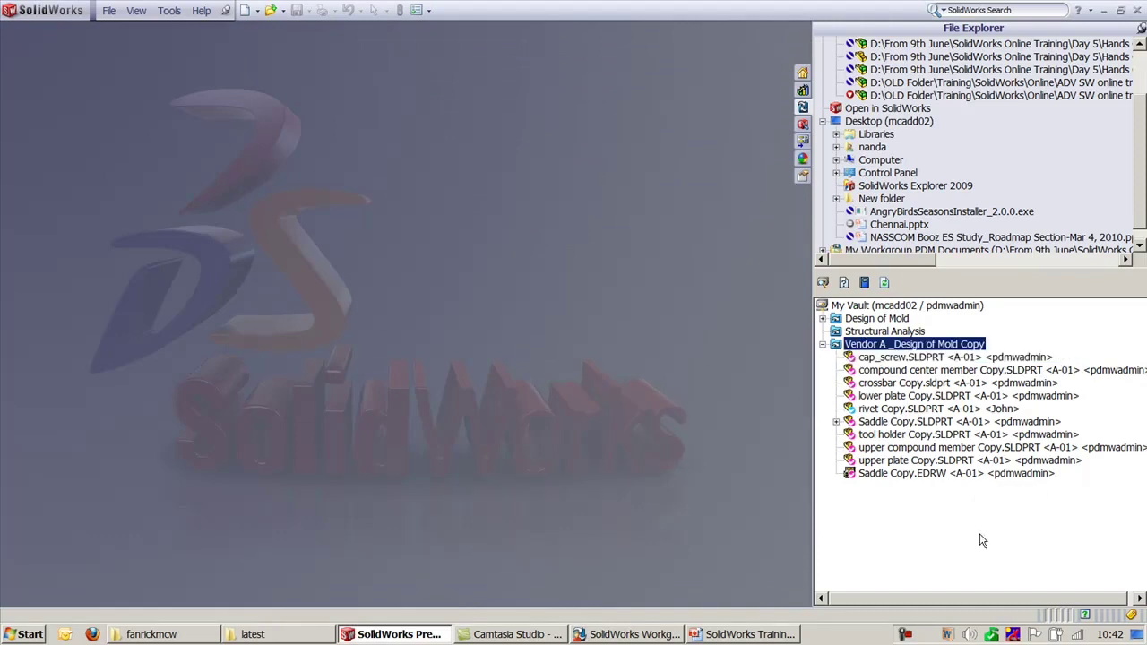
left_click(644, 634)
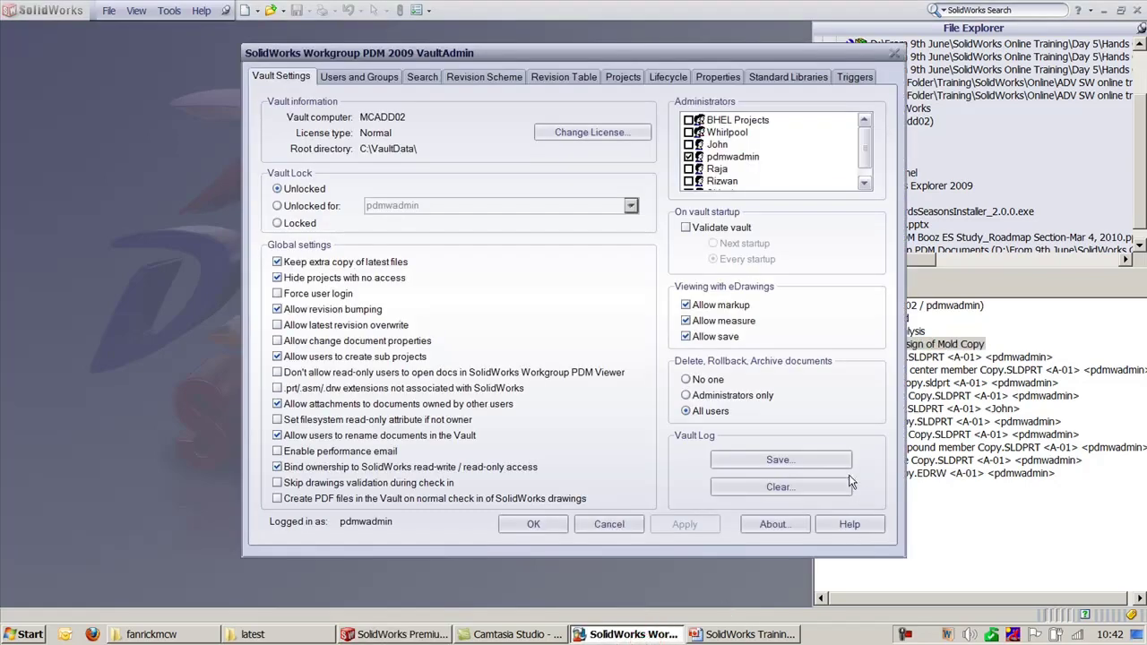
Step: Save the vault server log under its default dated name on Local Disk (D:)
left_click(815, 464)
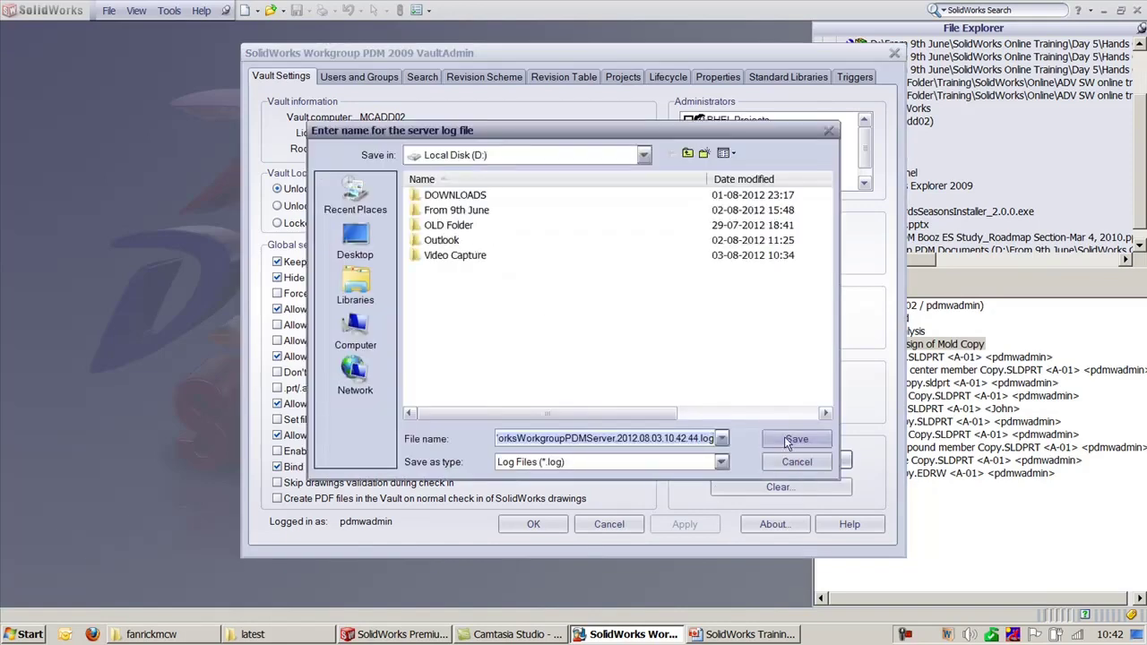
left_click(785, 440)
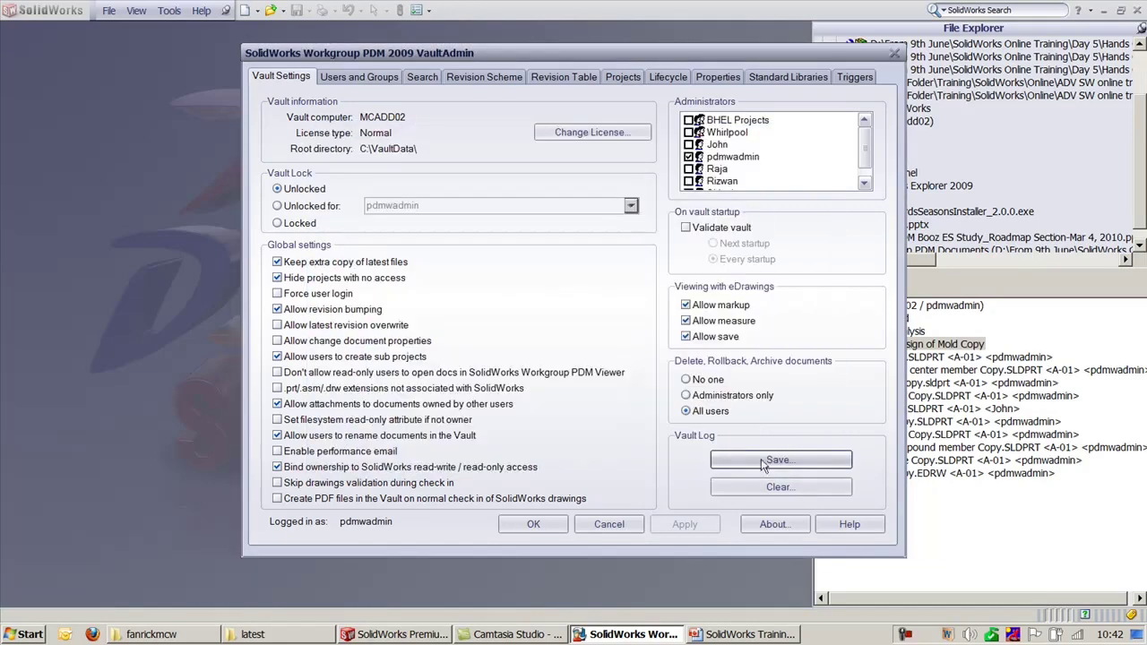
key("super+e")
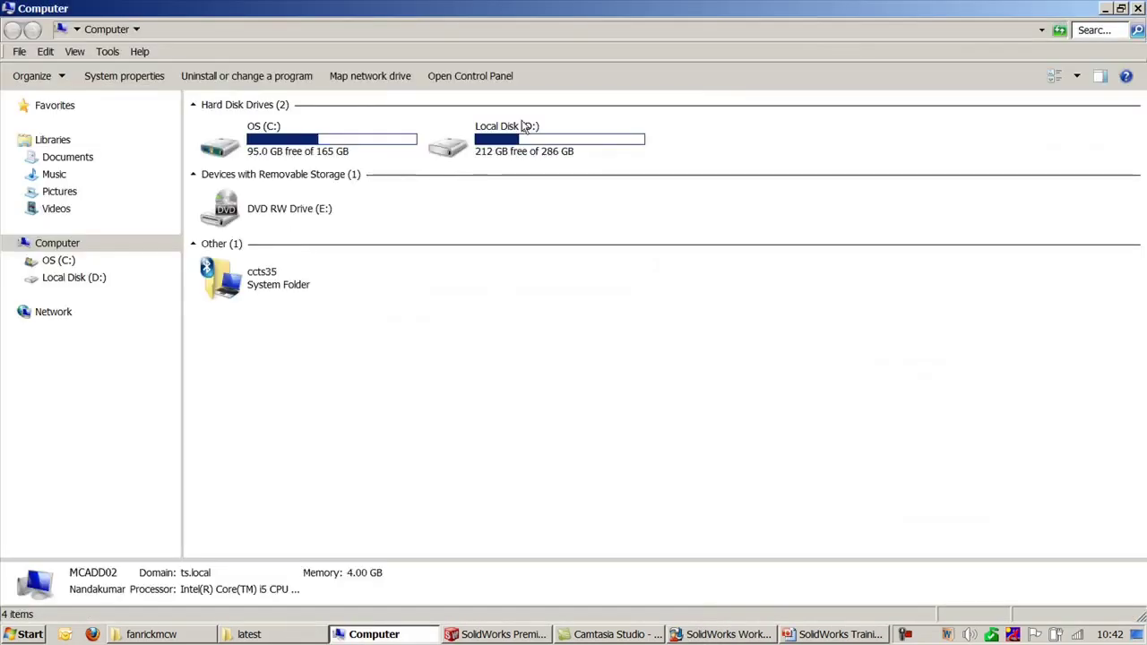
Step: Open the saved server log from Local Disk (D:) in Notepad, read through it, and close it
double_click(523, 125)
double_click(238, 125)
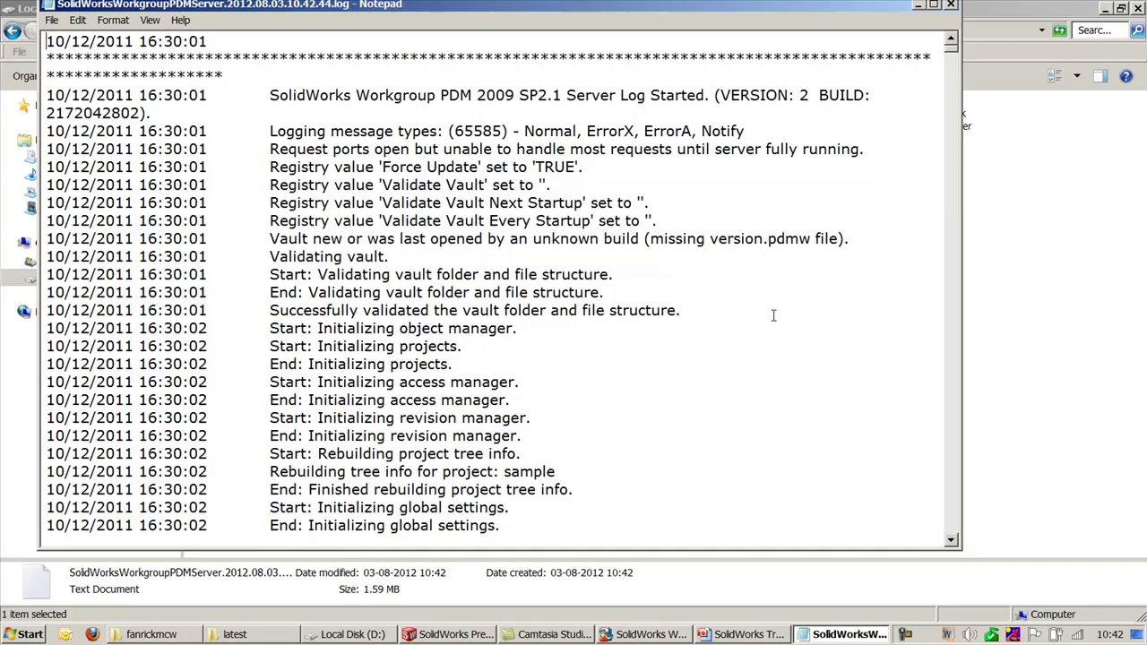
scroll(681, 331, "down", 7)
scroll(688, 344, "down", 20)
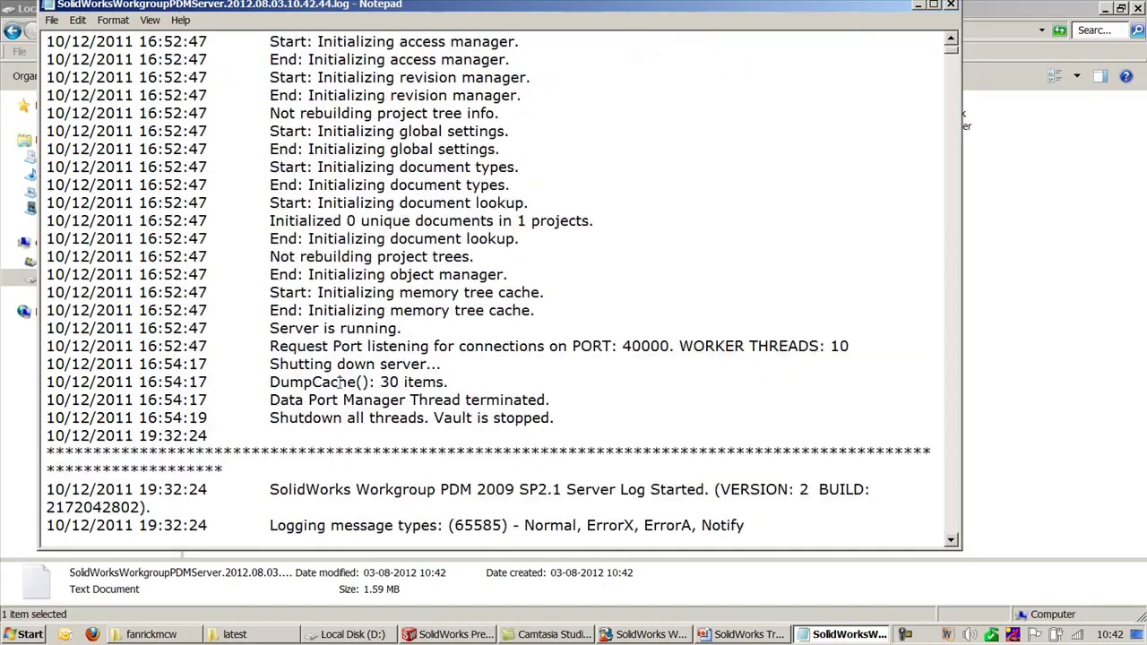
scroll(343, 382, "down", 12)
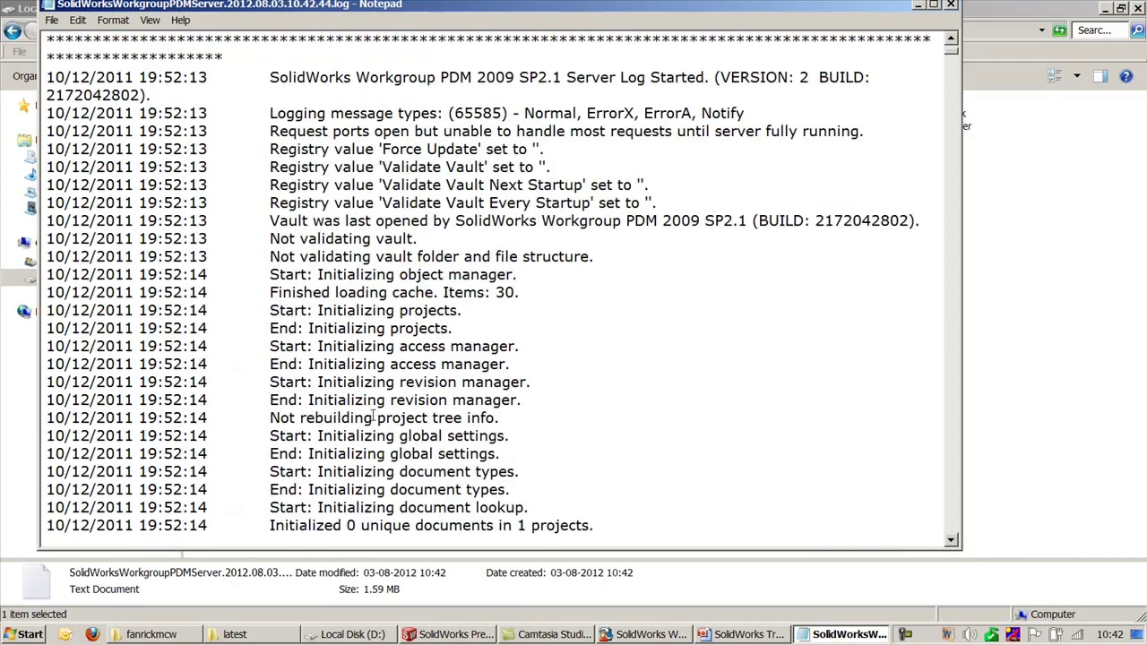
scroll(582, 296, "up", 17)
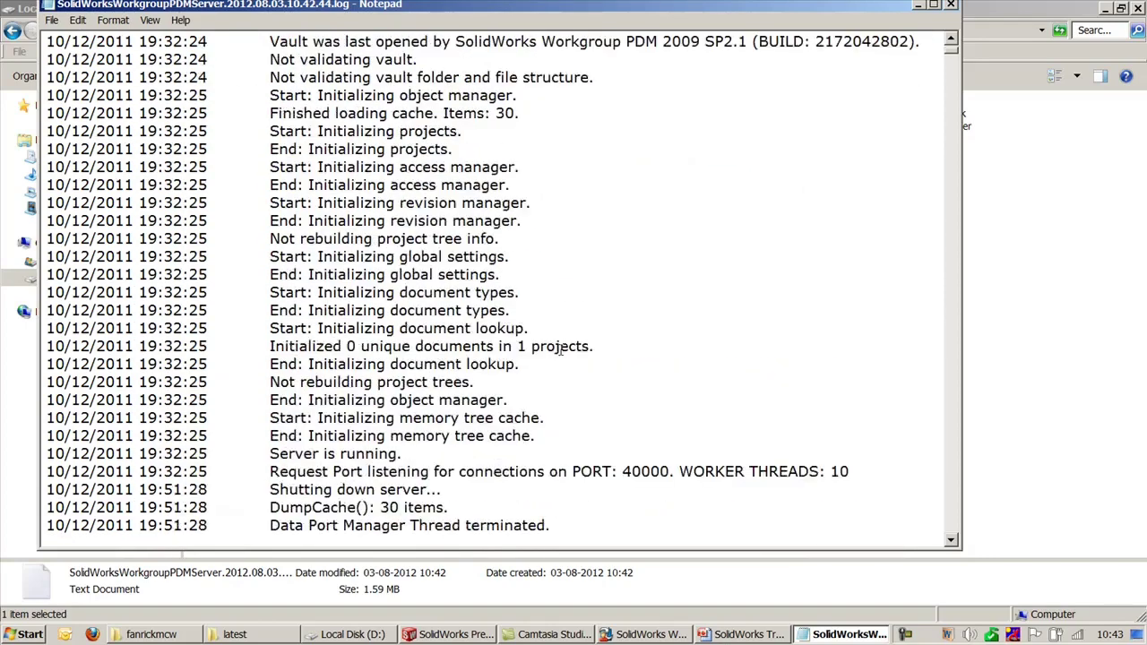
scroll(560, 349, "up", 6)
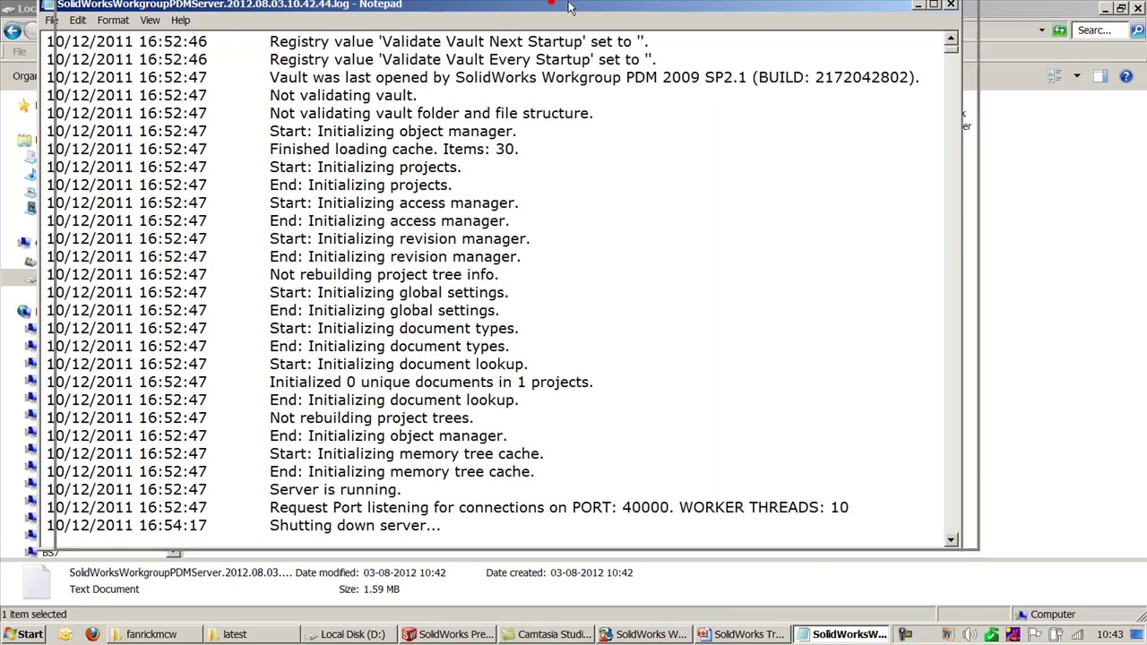
left_click_drag(551, 7, 601, 57)
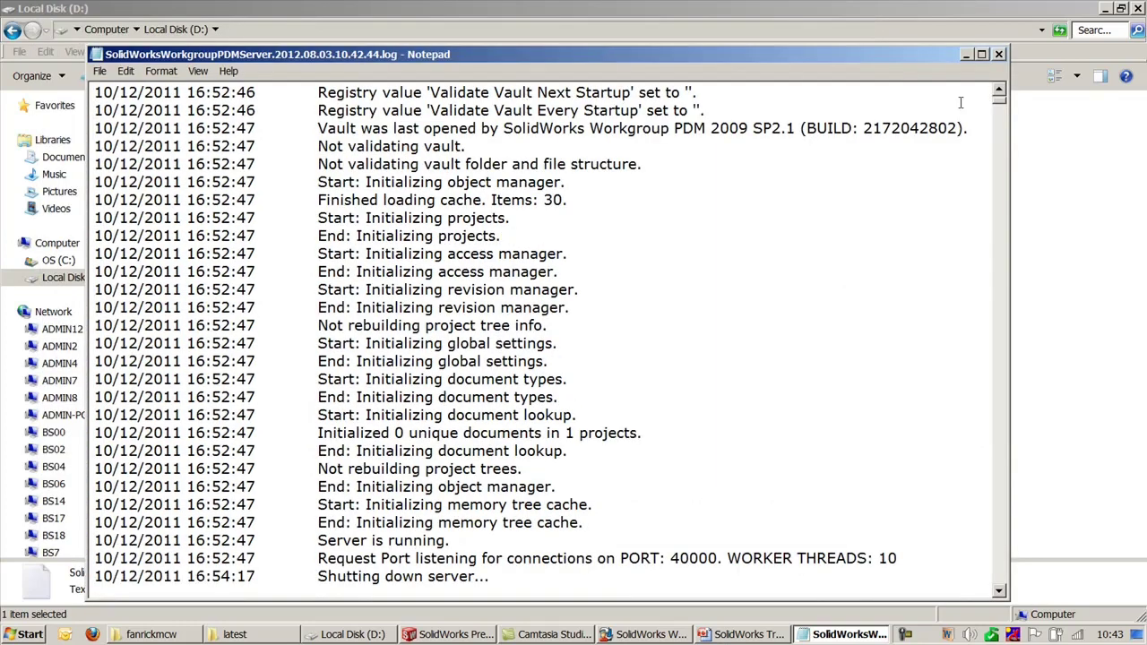
left_click_drag(1001, 103, 999, 87)
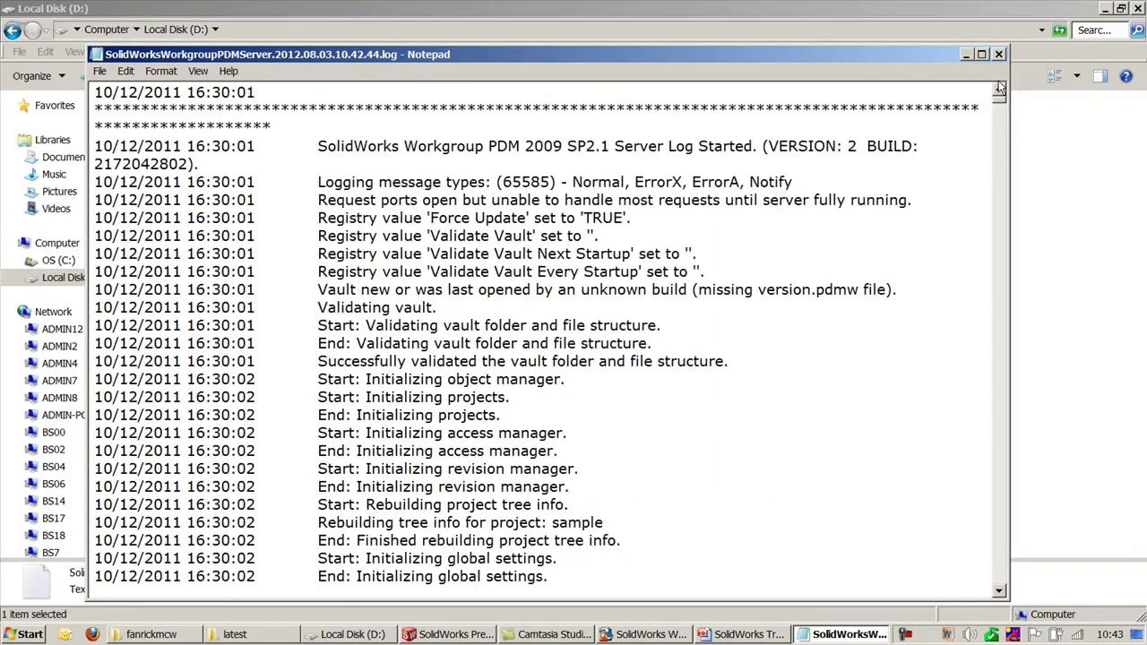
left_click(581, 180)
left_click(998, 54)
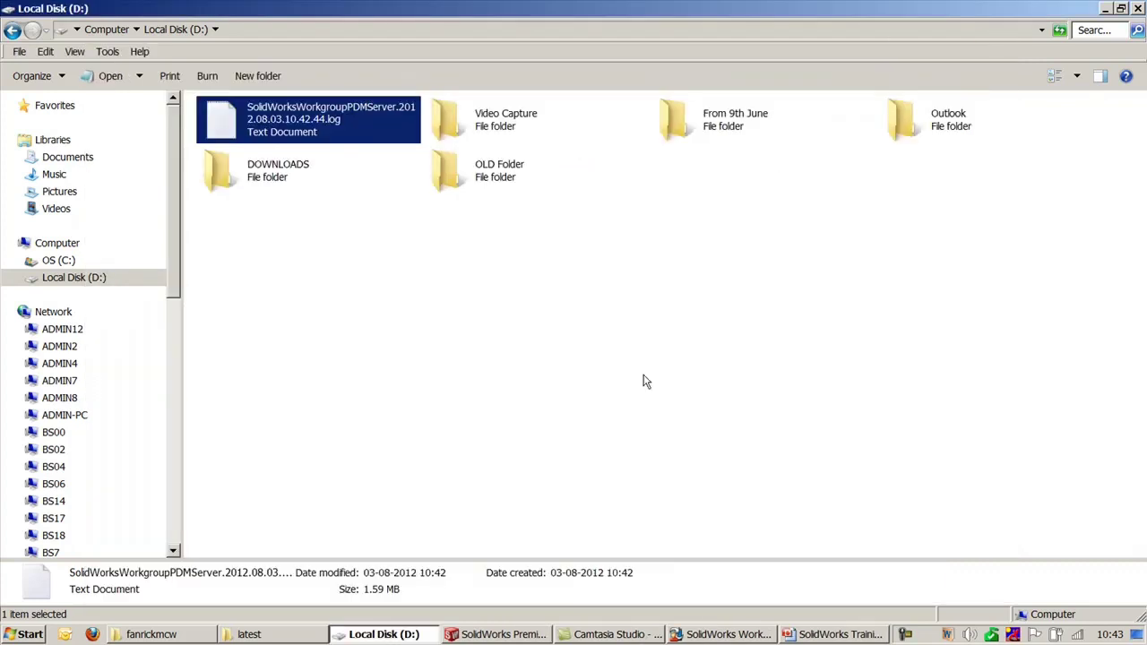
Step: Delete the server log file to the Recycle Bin and close Windows Explorer
left_click(642, 377)
left_click(325, 123)
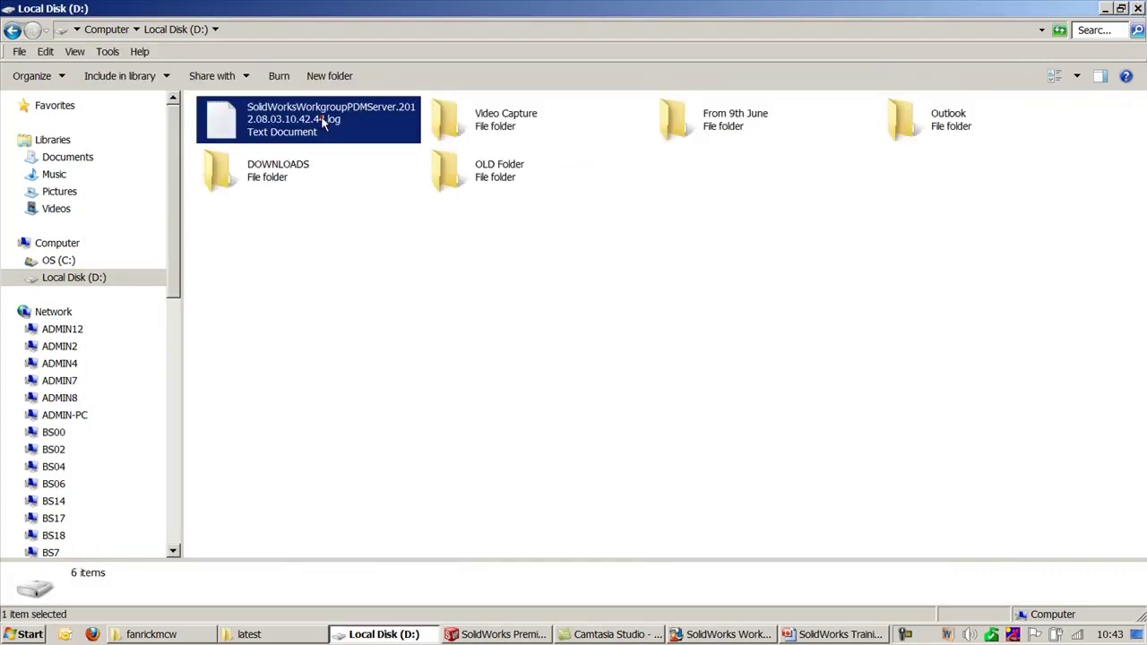
key("Delete")
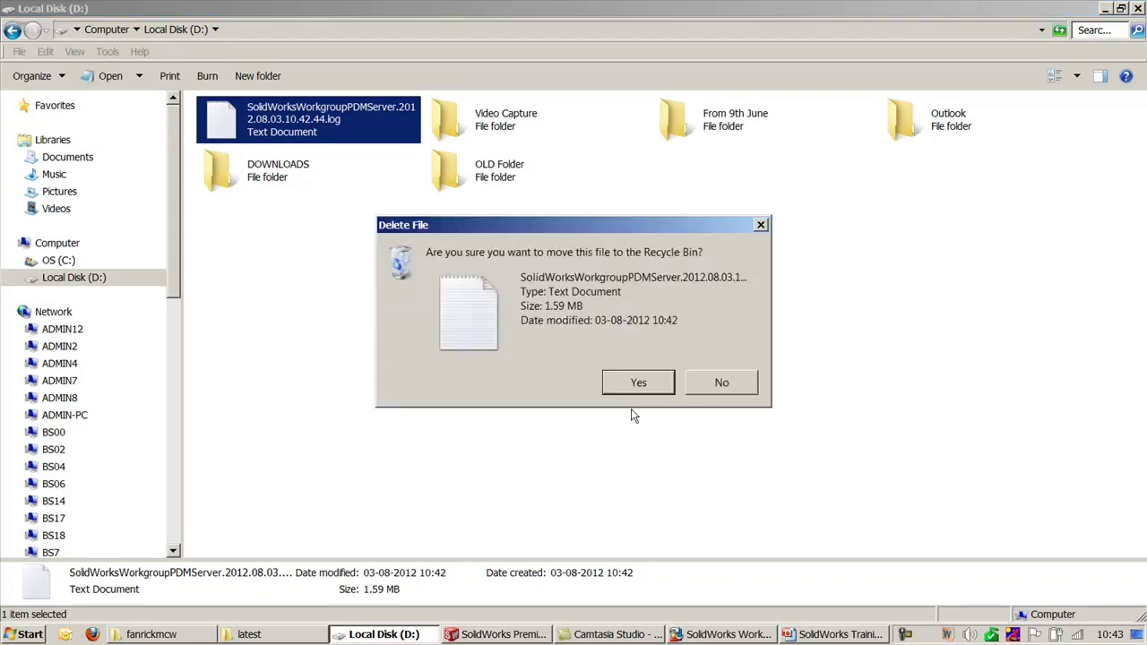
left_click(634, 385)
left_click(1105, 8)
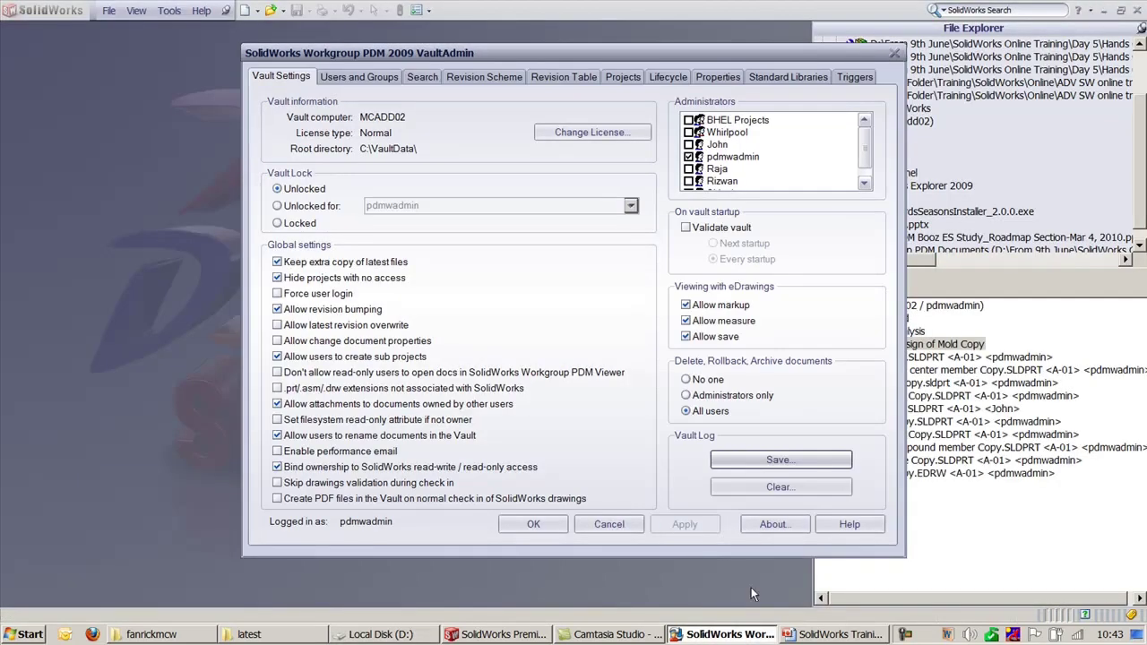
left_click(401, 633)
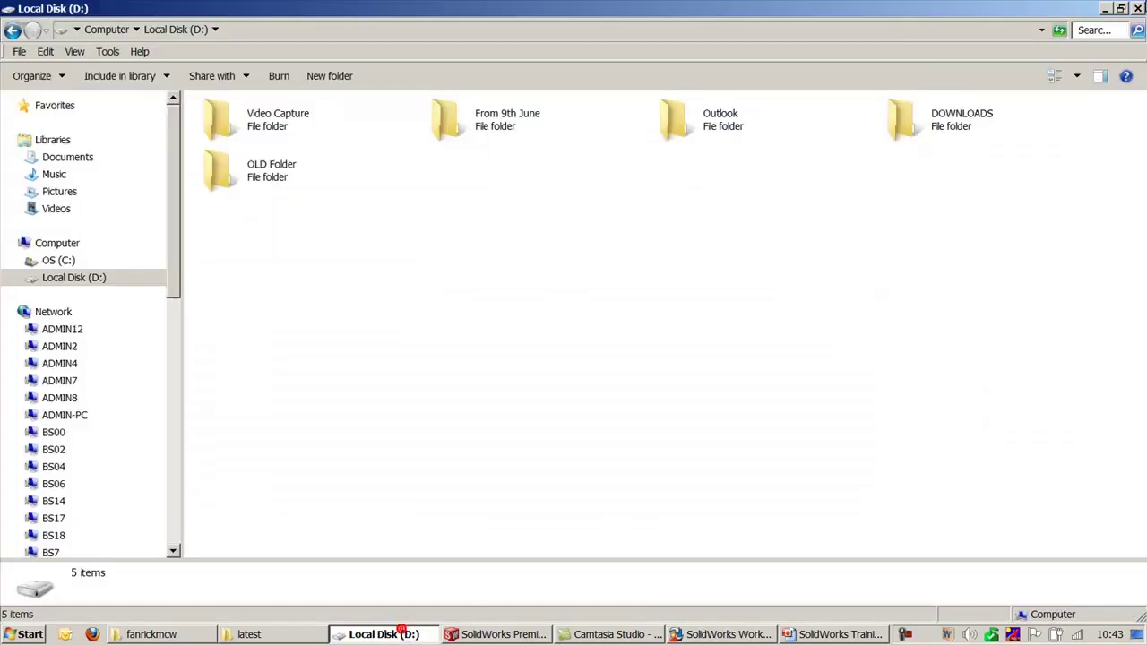
left_click(1138, 8)
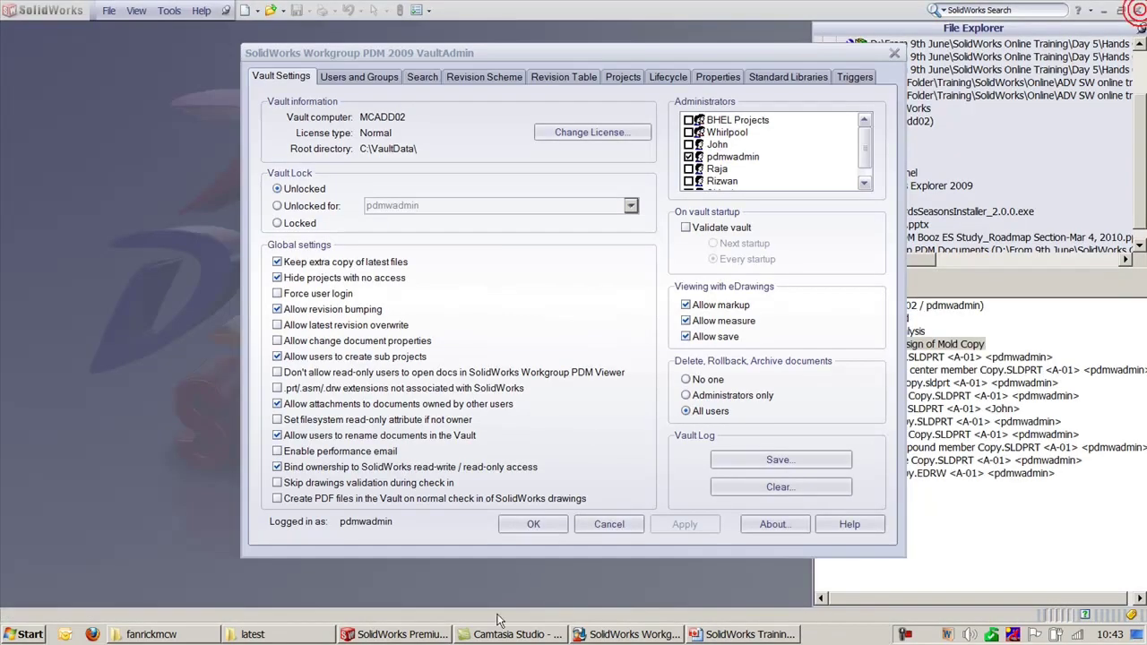
Step: Build the vault's search catalog from the Search tab, confirming with Yes
left_click(752, 636)
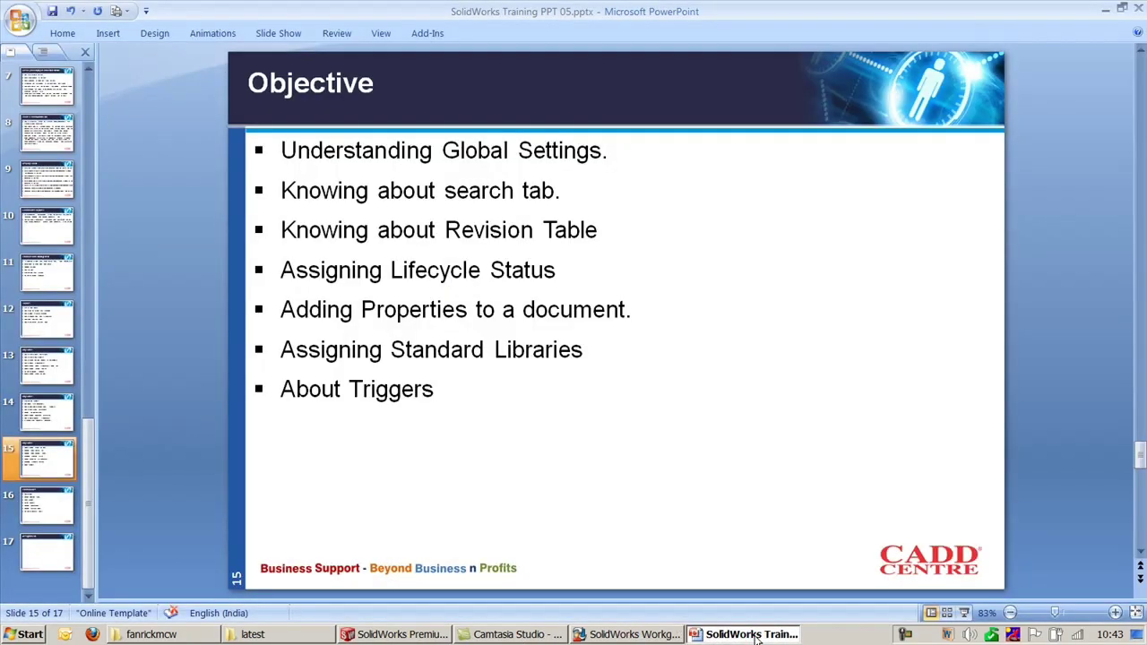
left_click(752, 634)
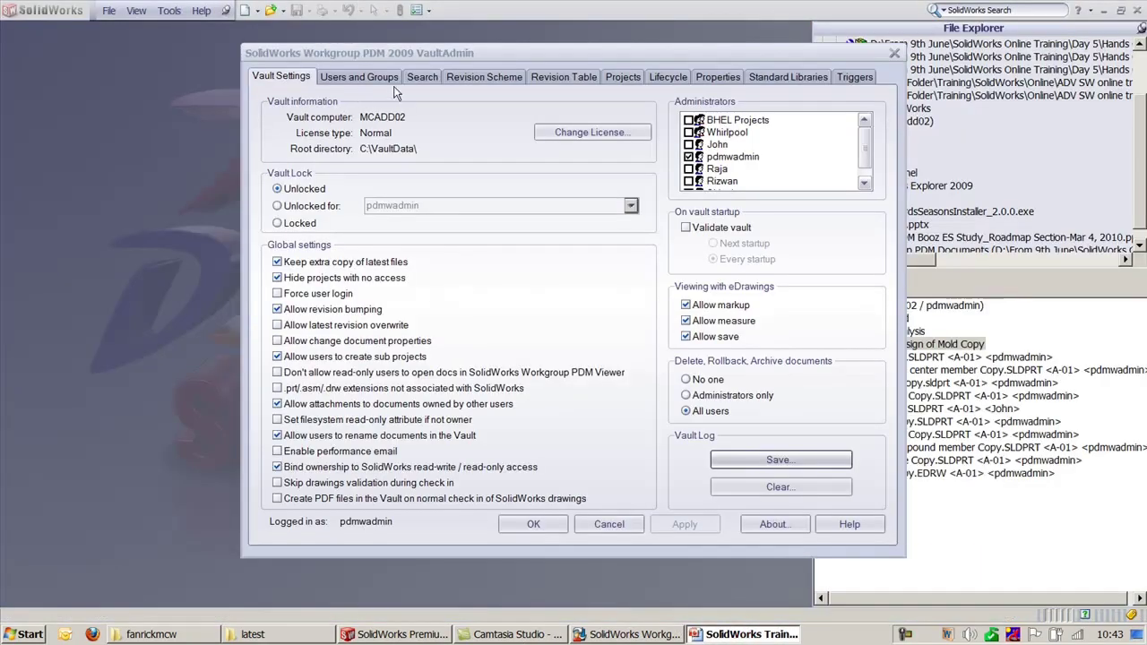
left_click(421, 78)
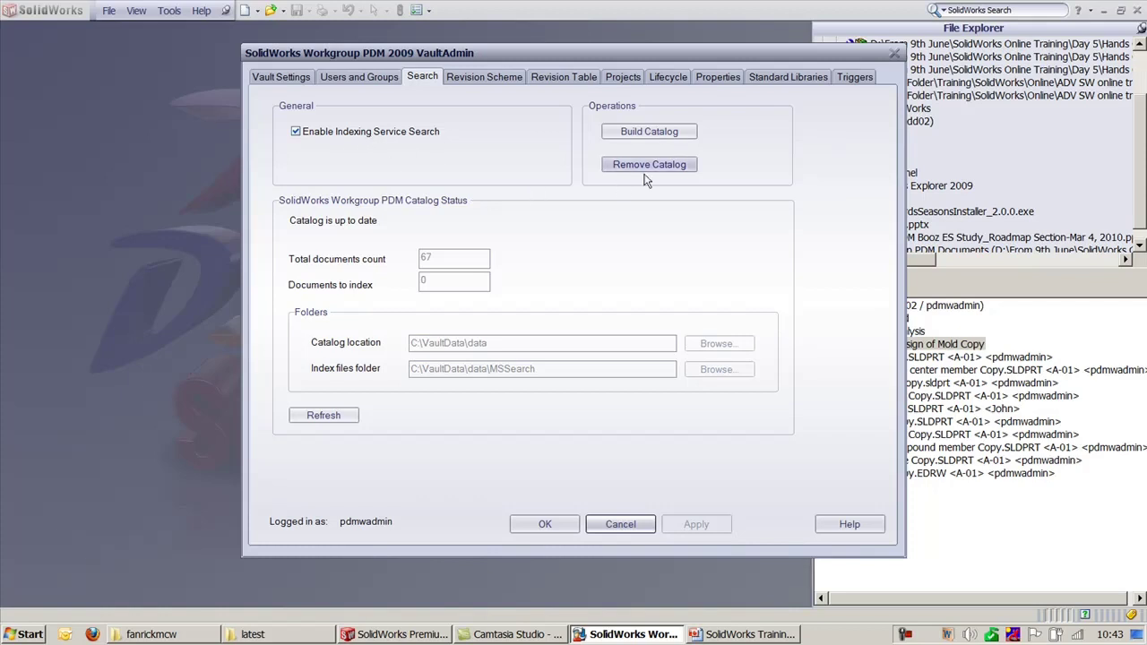
left_click(660, 139)
left_click(522, 345)
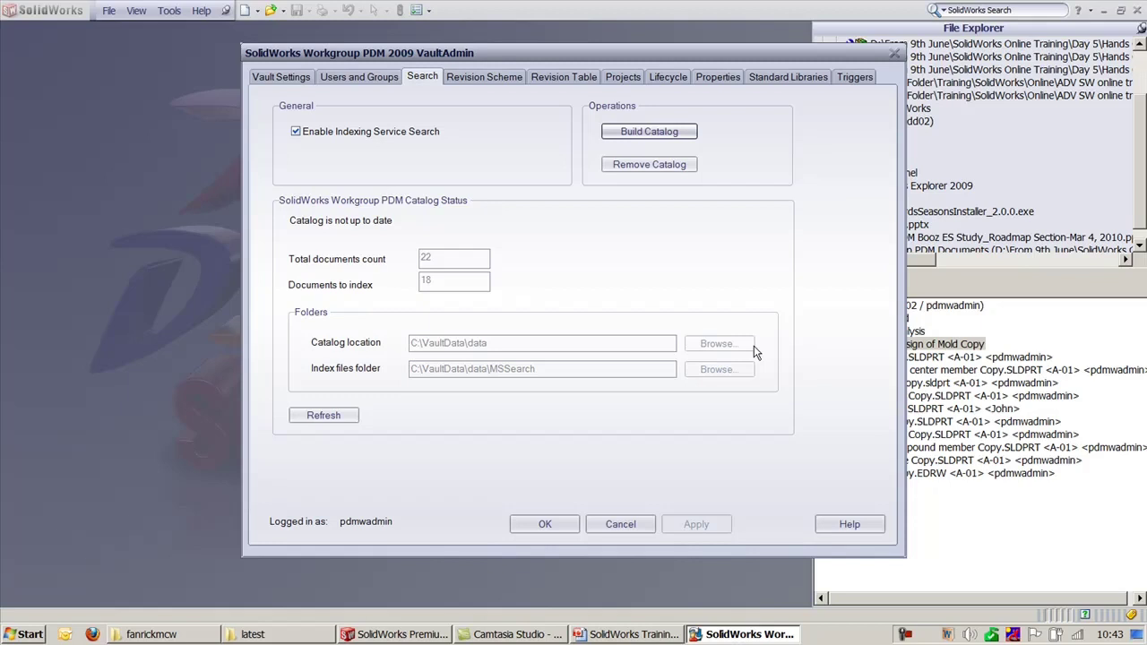
Step: Move VaultAdmin aside, view the Revision Table settings, then return to SolidWorks
left_click_drag(699, 58, 543, 55)
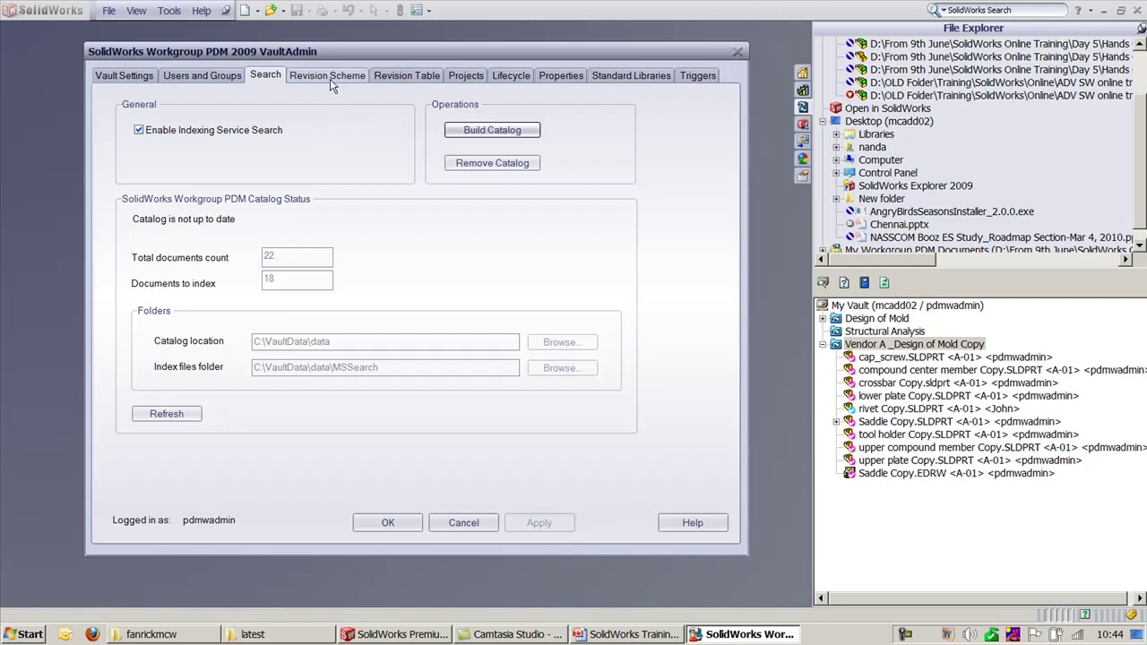
left_click(403, 77)
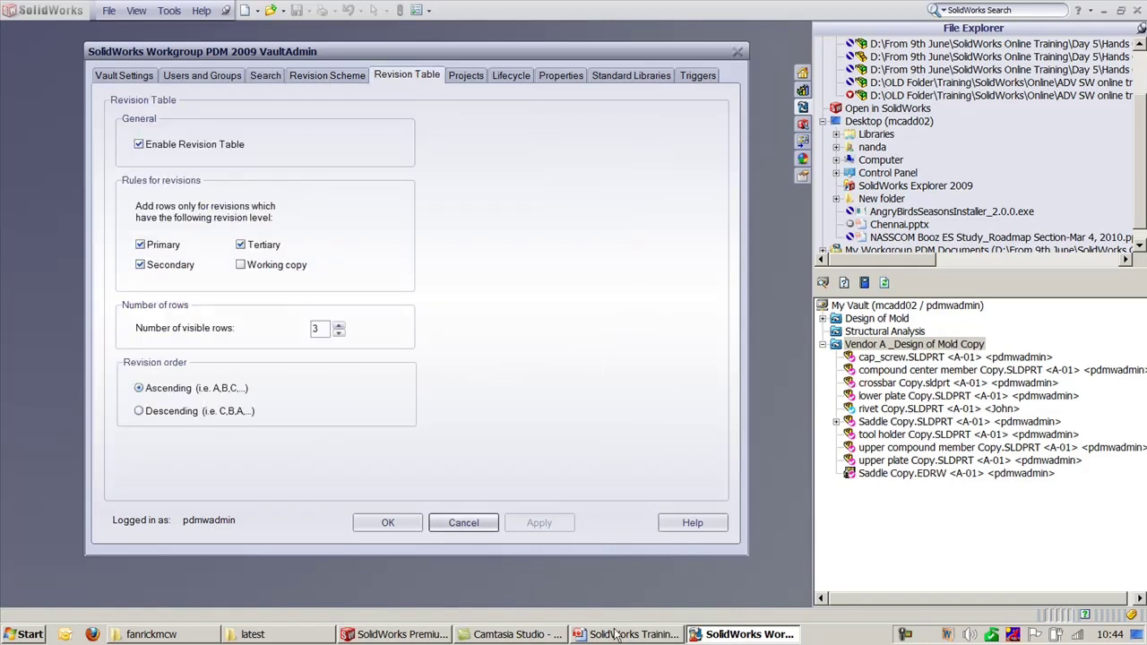
left_click(643, 629)
left_click(641, 634)
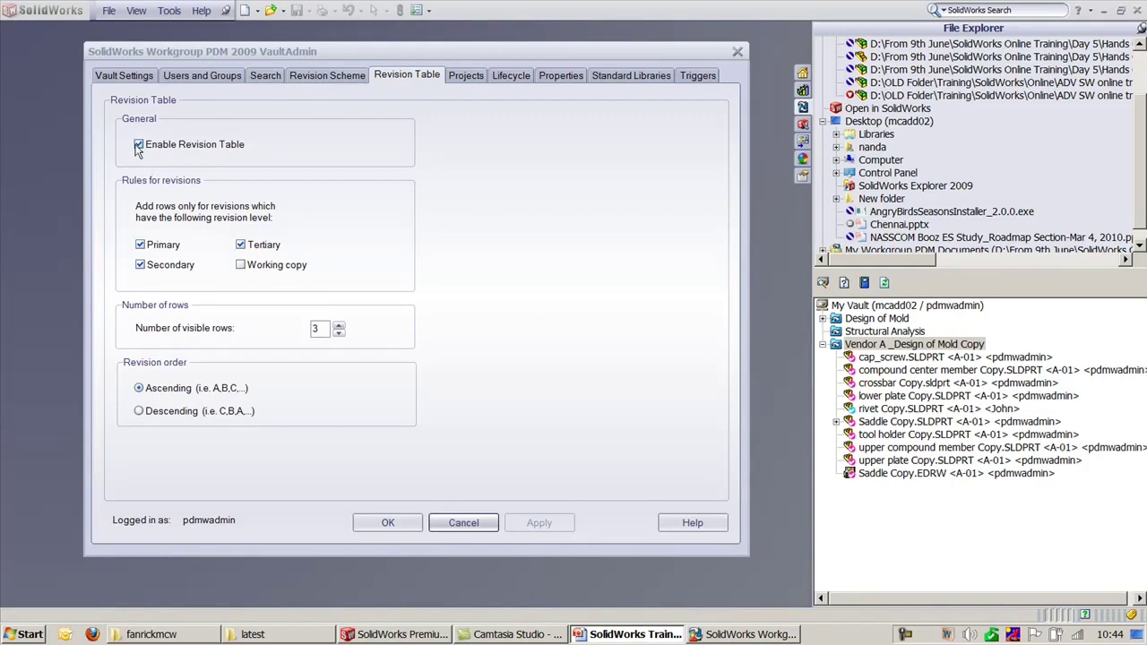
left_click(870, 535)
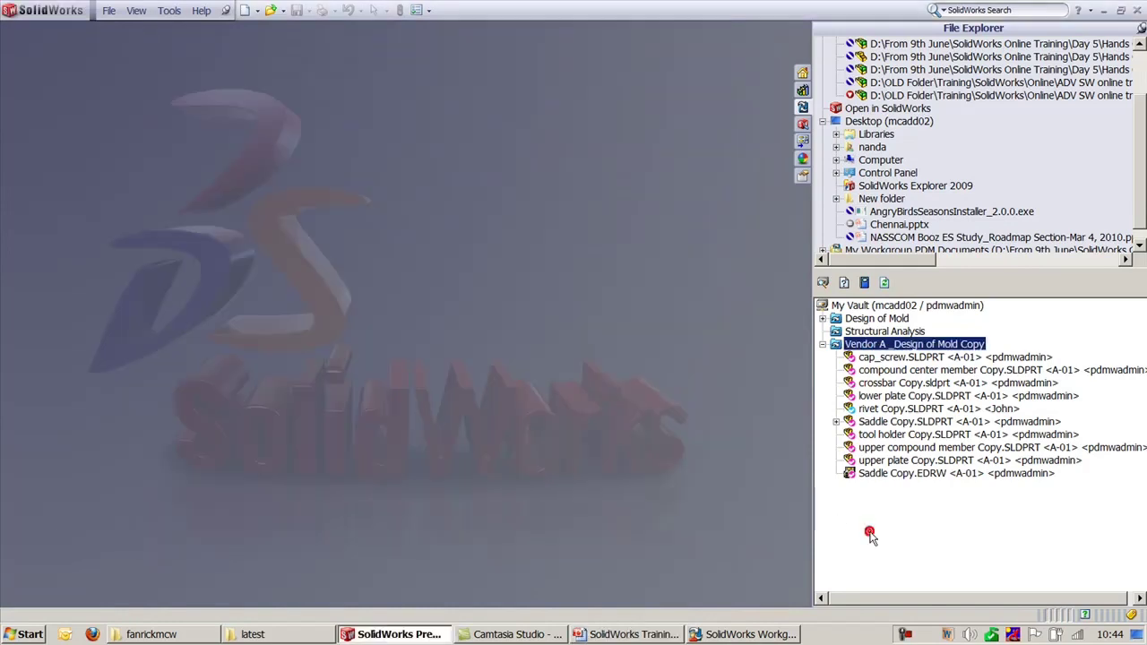
Step: Expand the Design of Mold project and browse the crossbar, rivet and Saddle.EDRW items
left_click(825, 330)
left_click(823, 319)
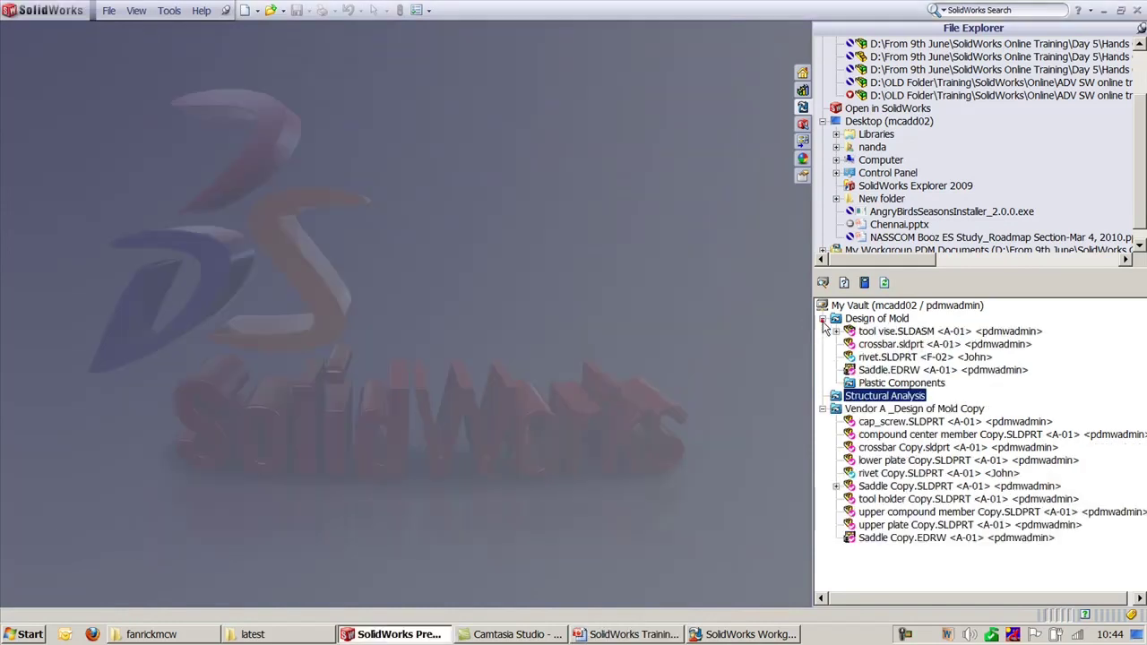
left_click(868, 344)
left_click(873, 356)
left_click(874, 369)
right_click(874, 345)
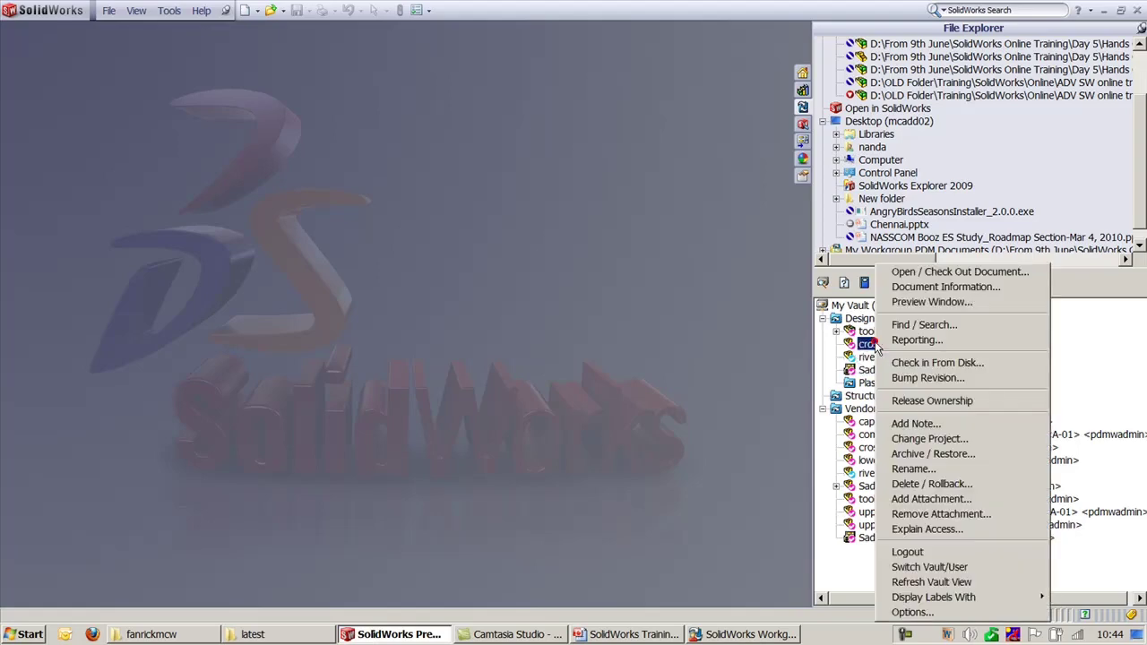
Step: Open and check out eccentric.SLDPRT from the tool vise assembly in the vault
left_click(835, 330)
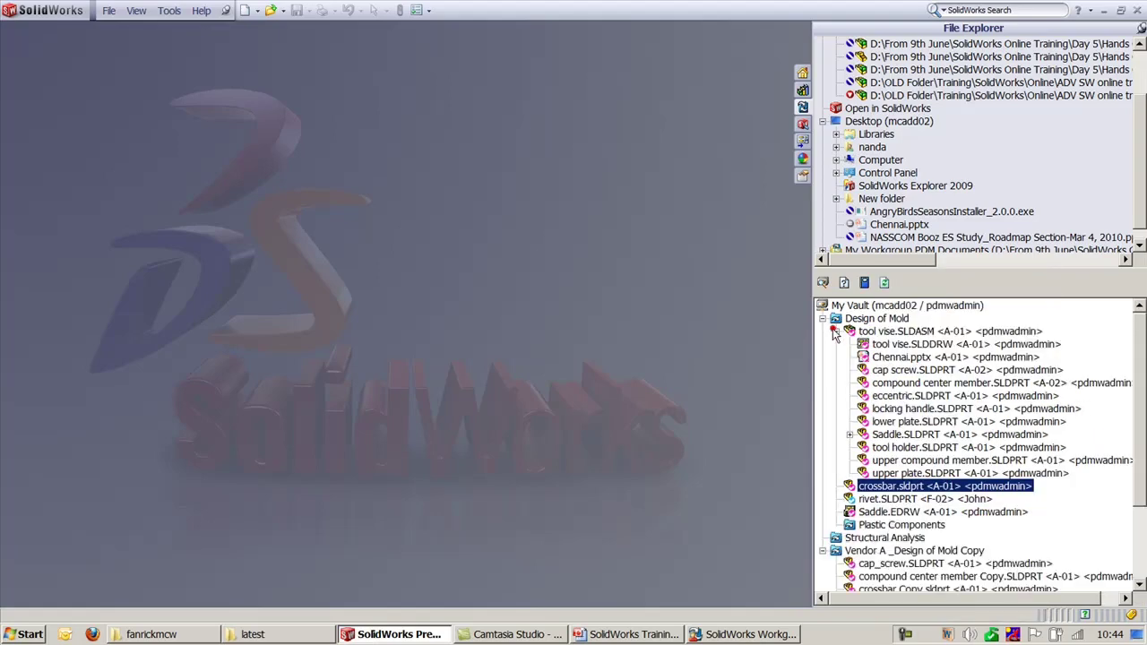
left_click(905, 396)
right_click(905, 405)
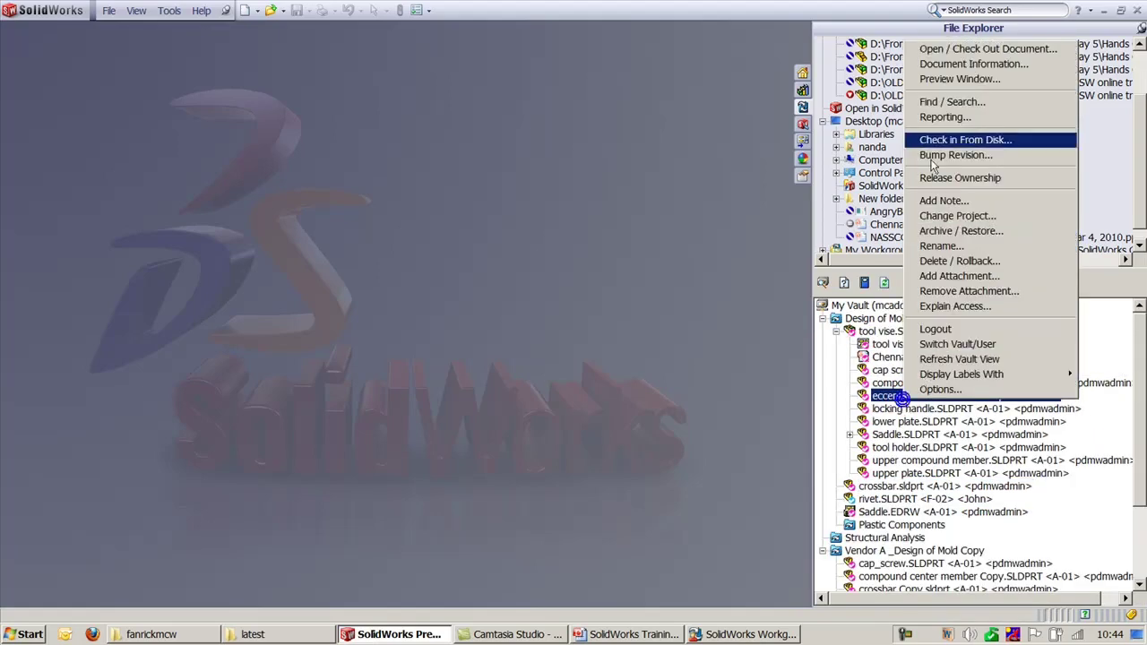
left_click(923, 47)
left_click(215, 378)
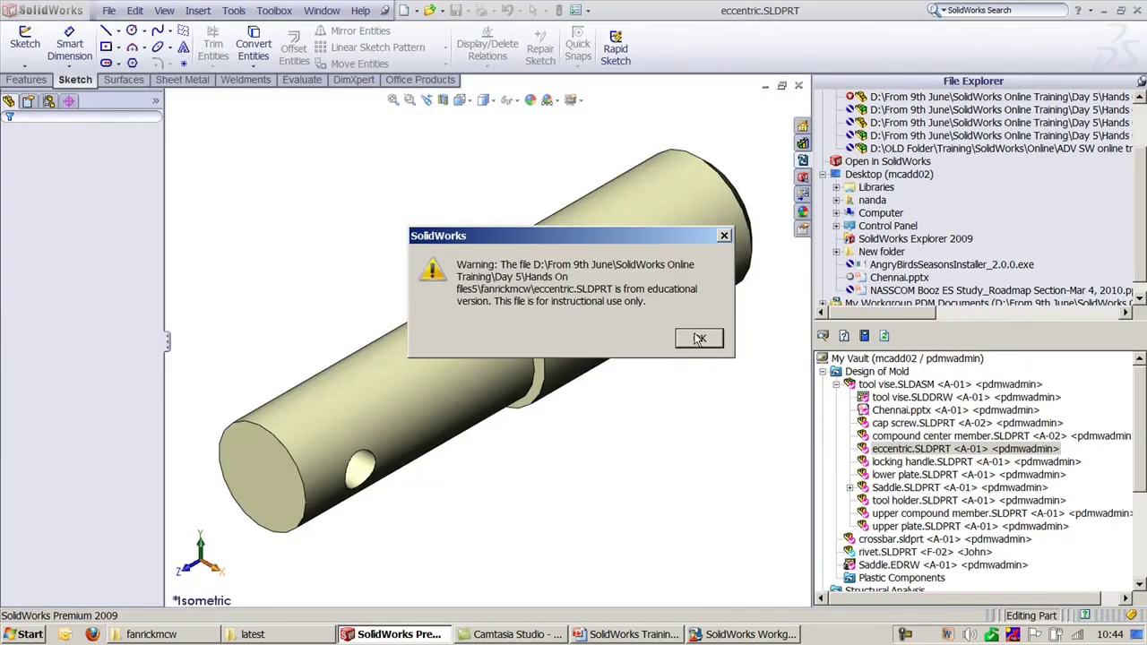
left_click(699, 339)
Step: Make a new drawing from the eccentric part, removing the missing template folders
left_click(110, 11)
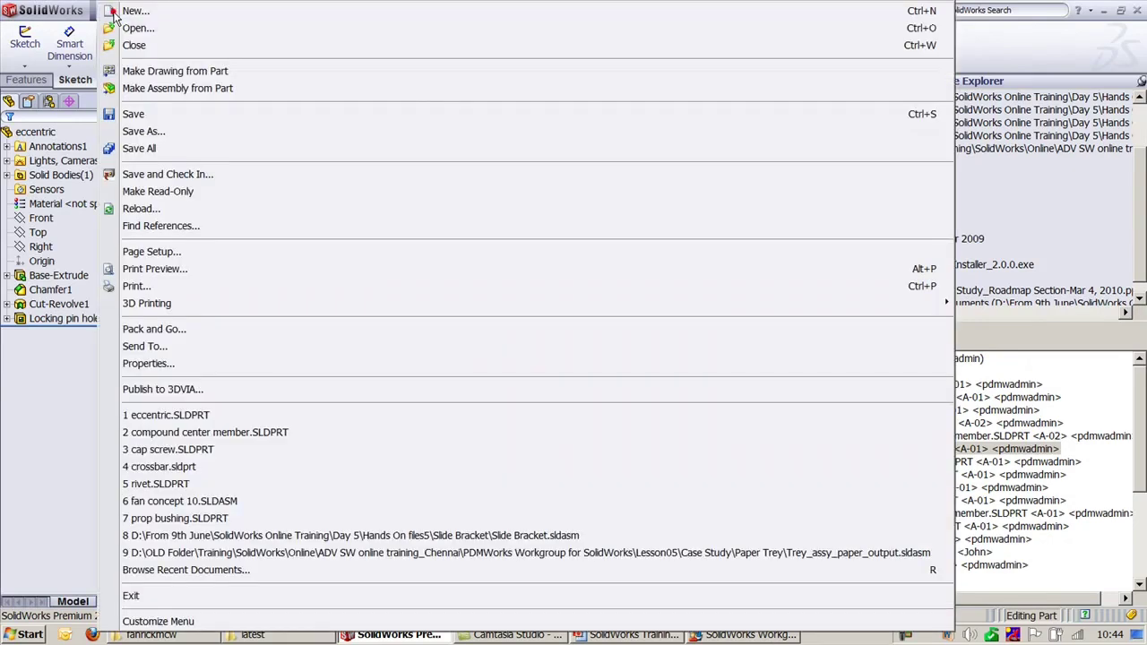
left_click(154, 71)
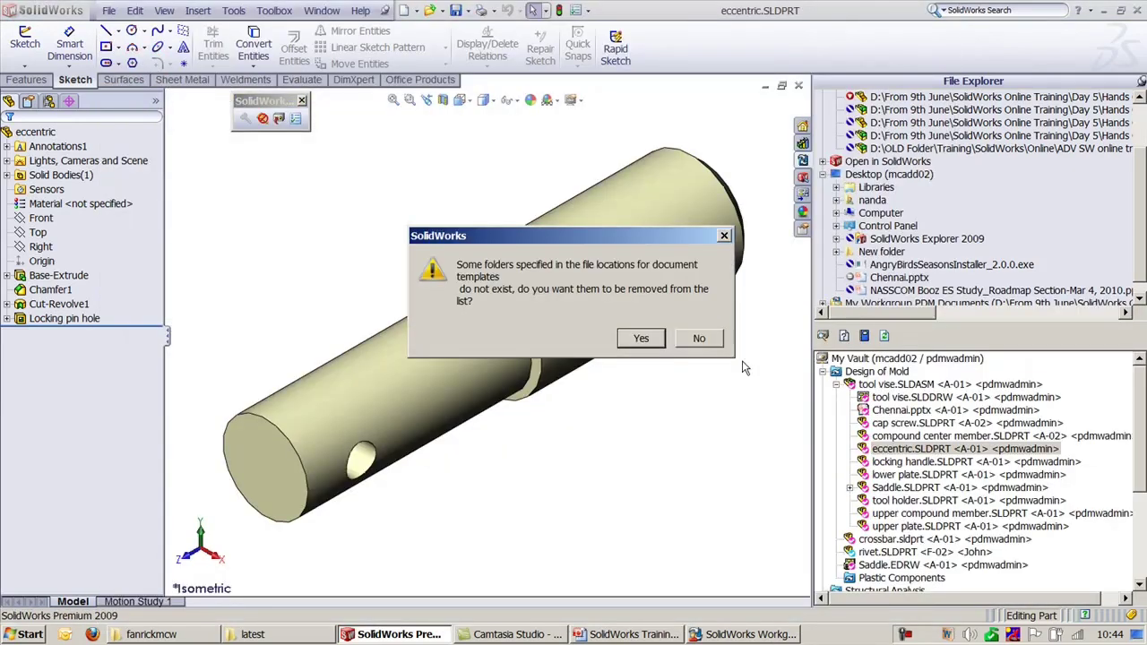
left_click(656, 340)
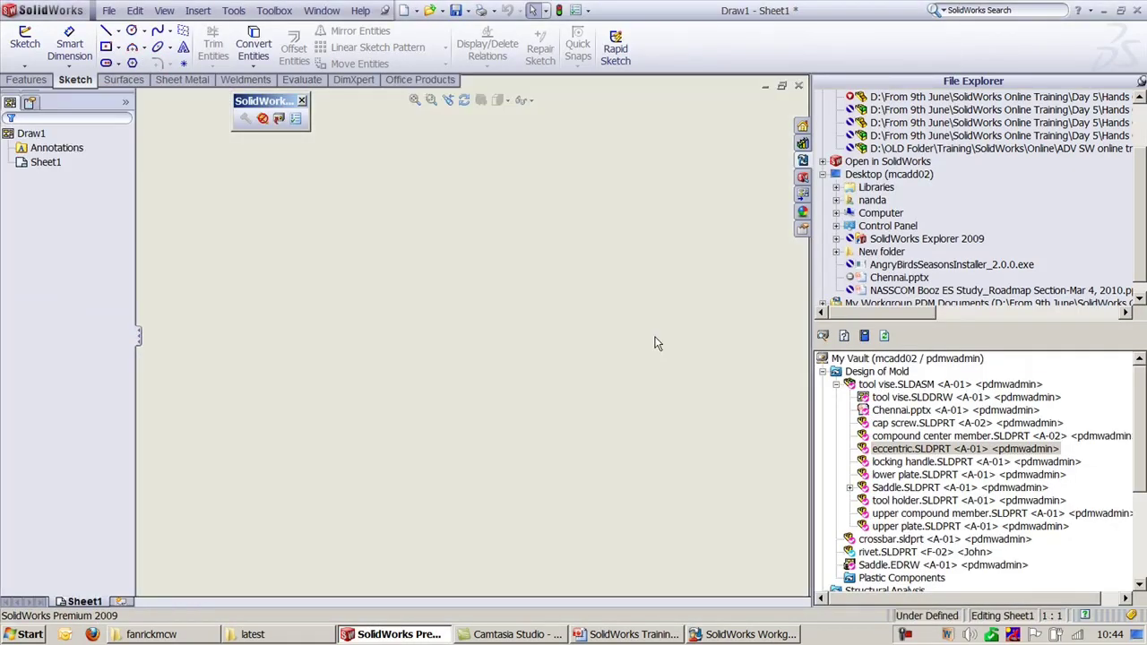
Step: Place the eccentric's right view, with projected views below it and to its right
left_click(543, 224)
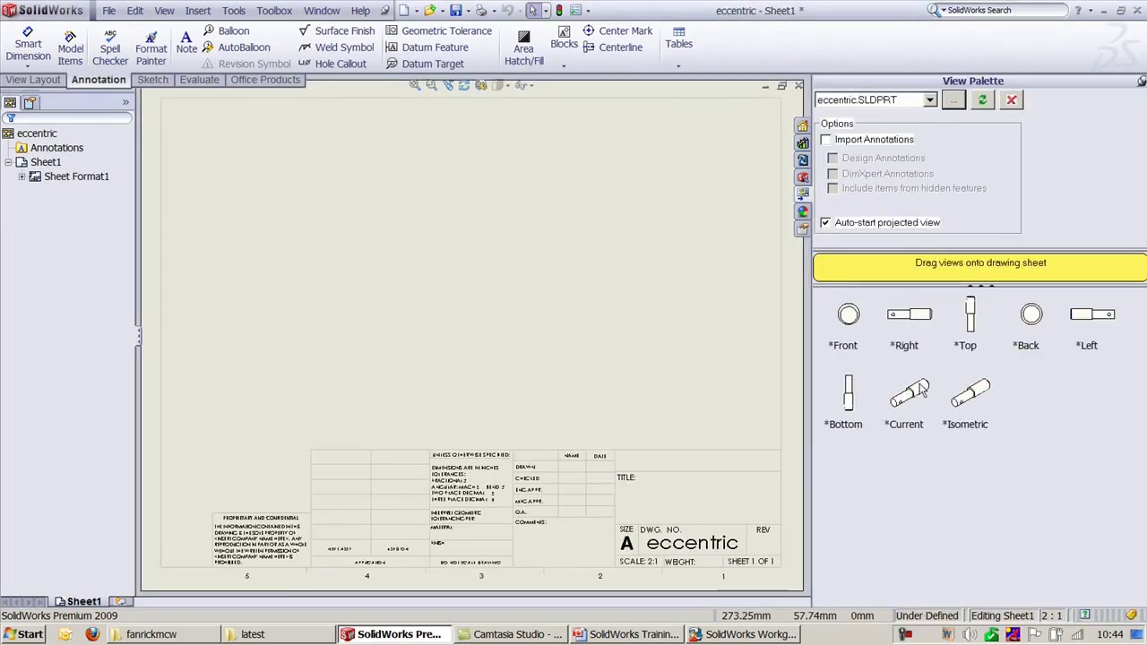
left_click_drag(909, 314, 387, 204)
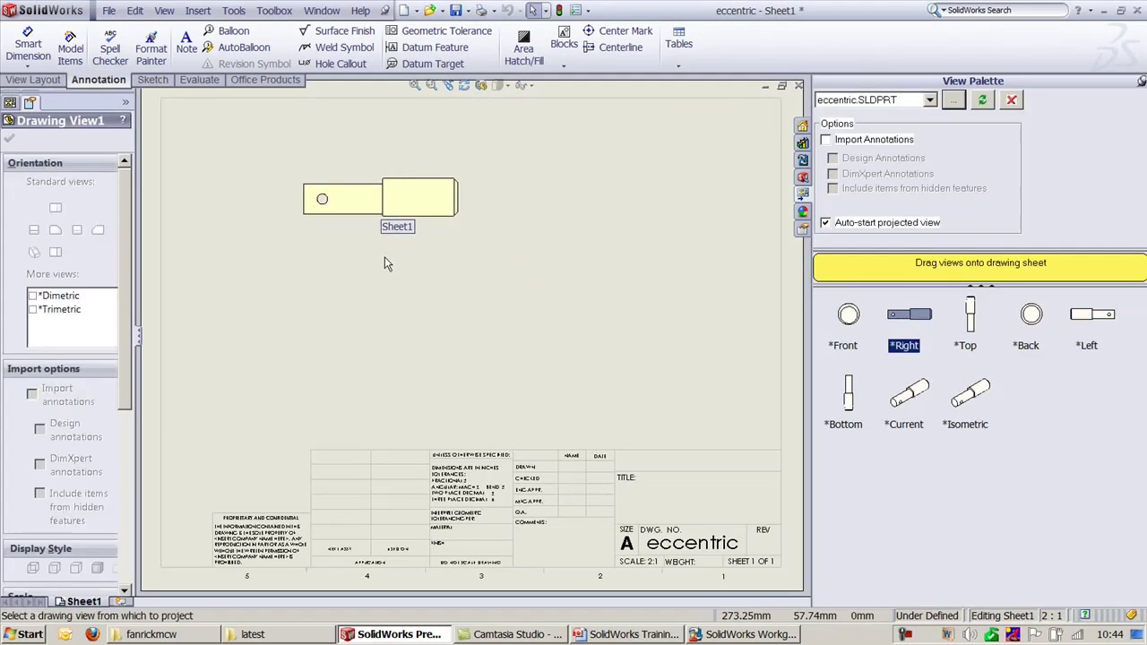
left_click(392, 325)
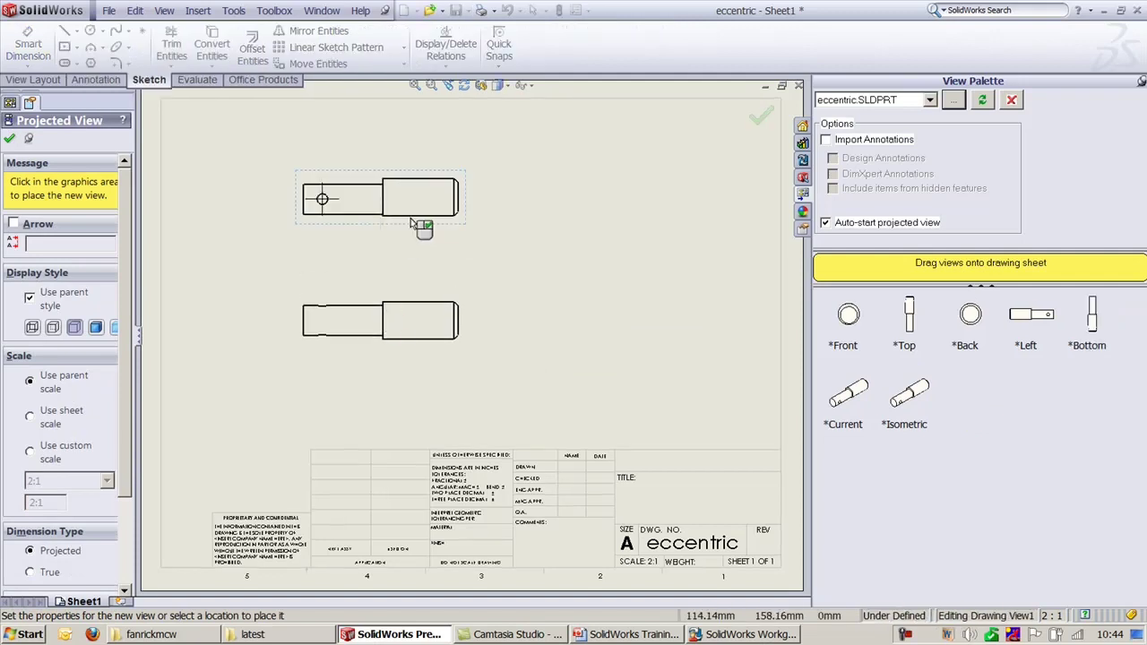
left_click(599, 221)
key("Escape")
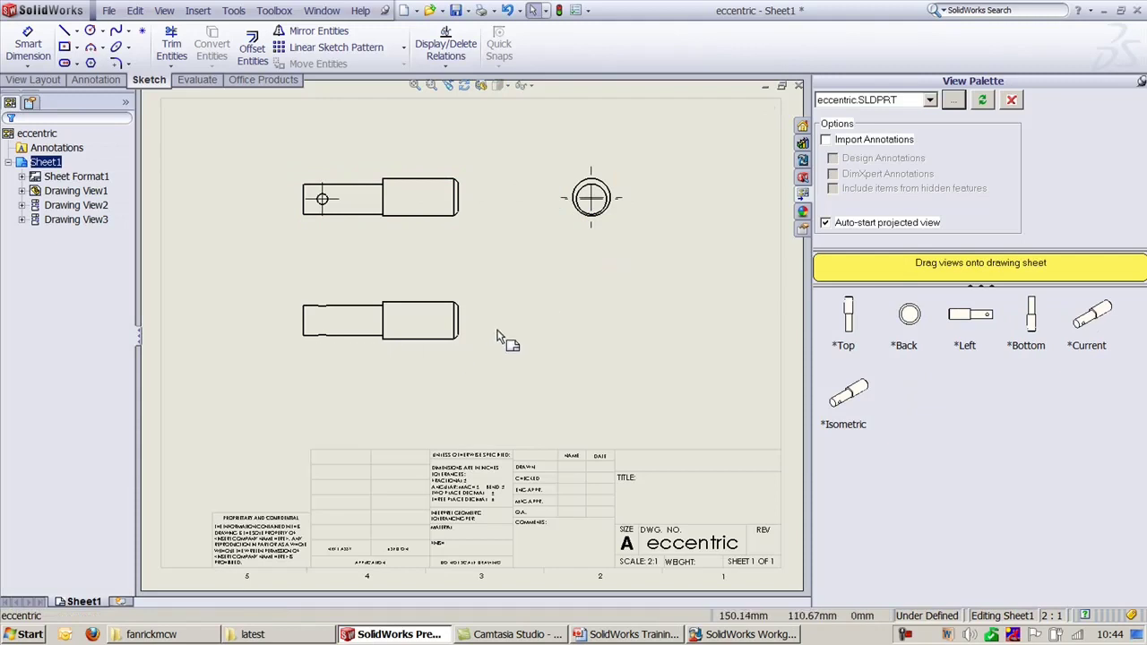
Step: Set the drawing views to shaded display and fit the whole sheet in the window
left_click(467, 243)
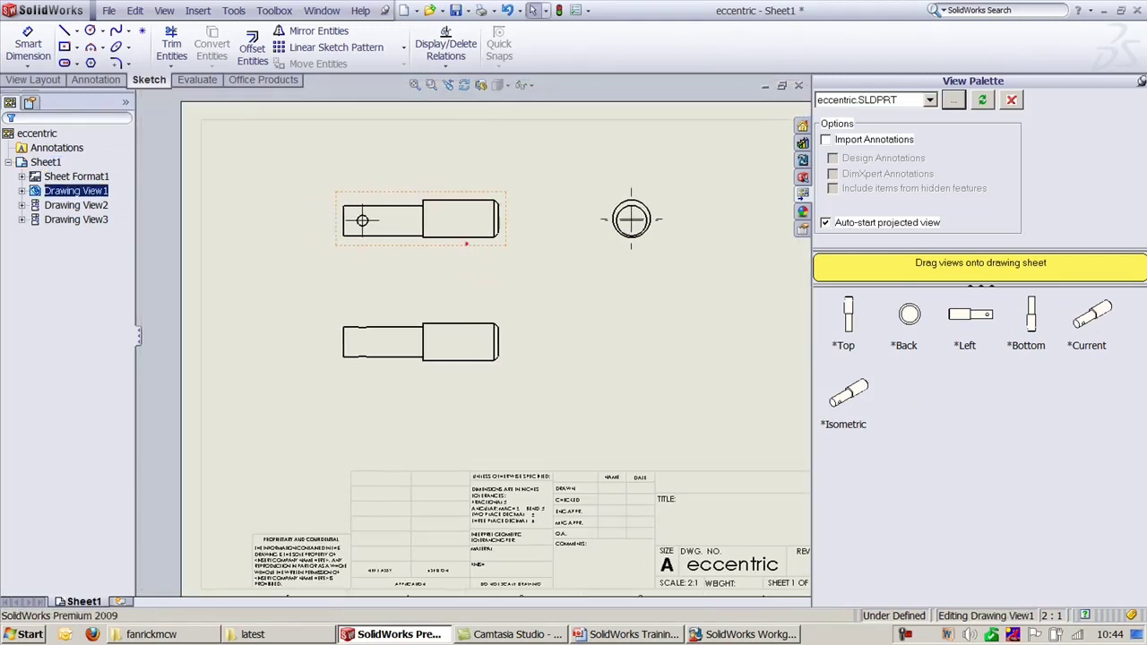
left_click(97, 567)
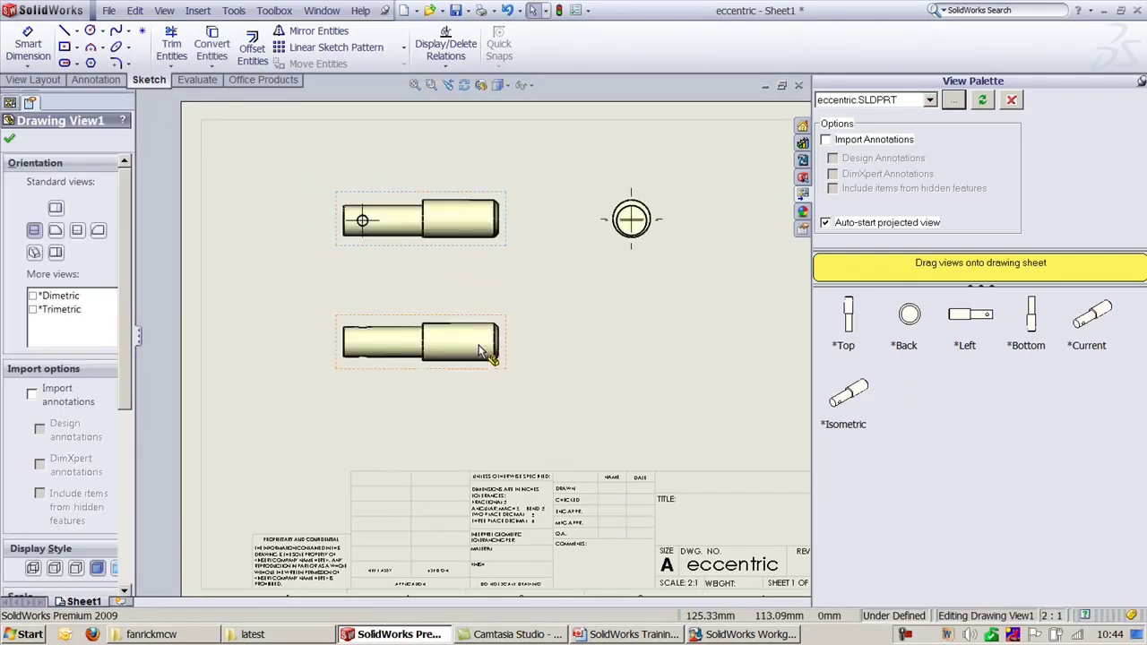
left_click(627, 285)
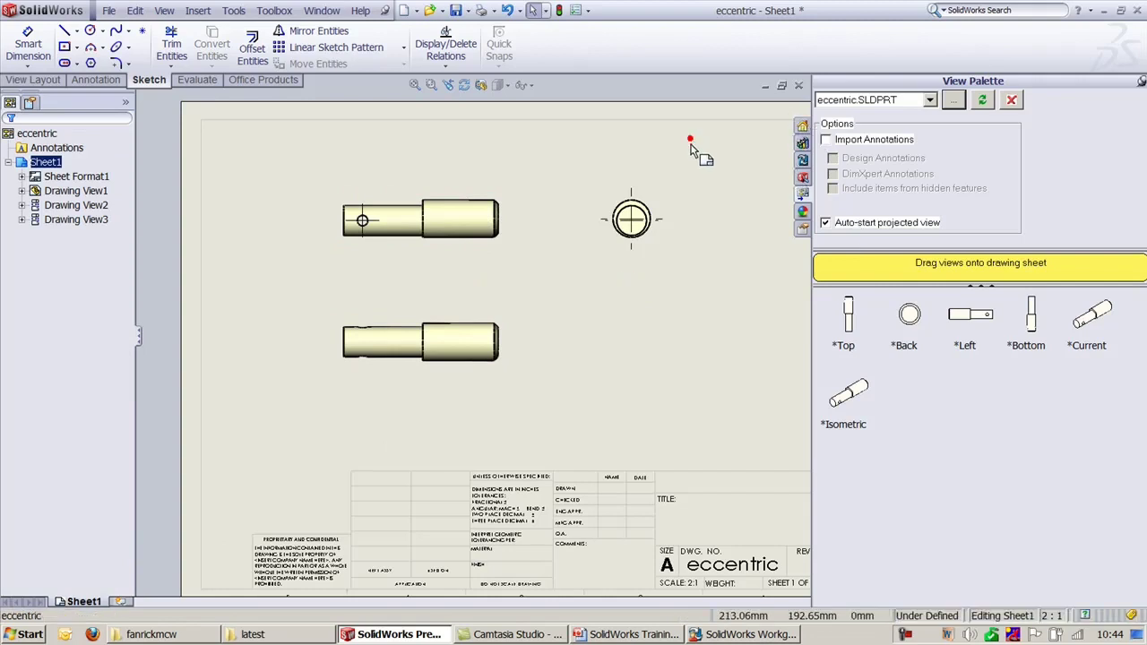
key("f")
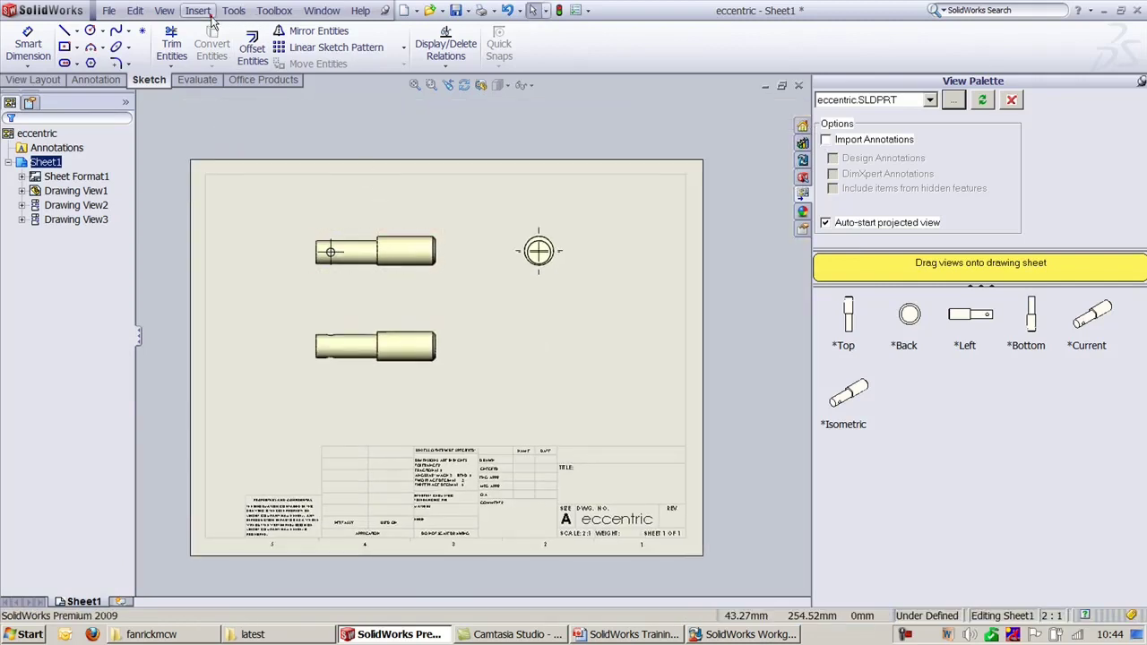
left_click(198, 10)
Step: Insert model dimensions from the entire model into all three views
left_click(215, 30)
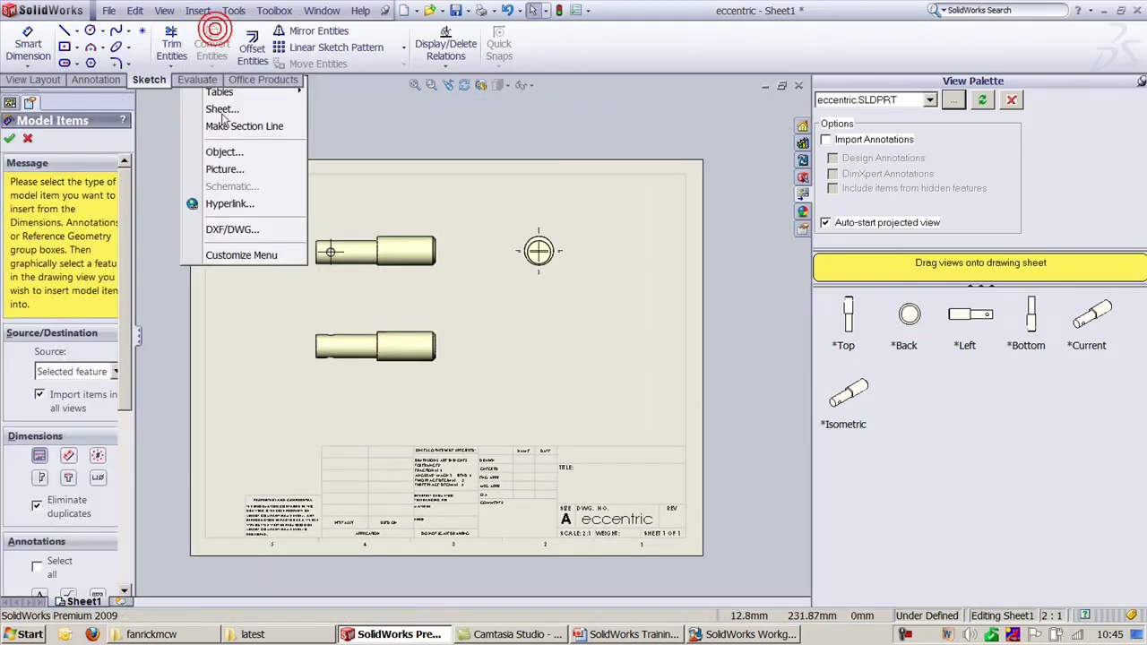
left_click(81, 373)
left_click(71, 392)
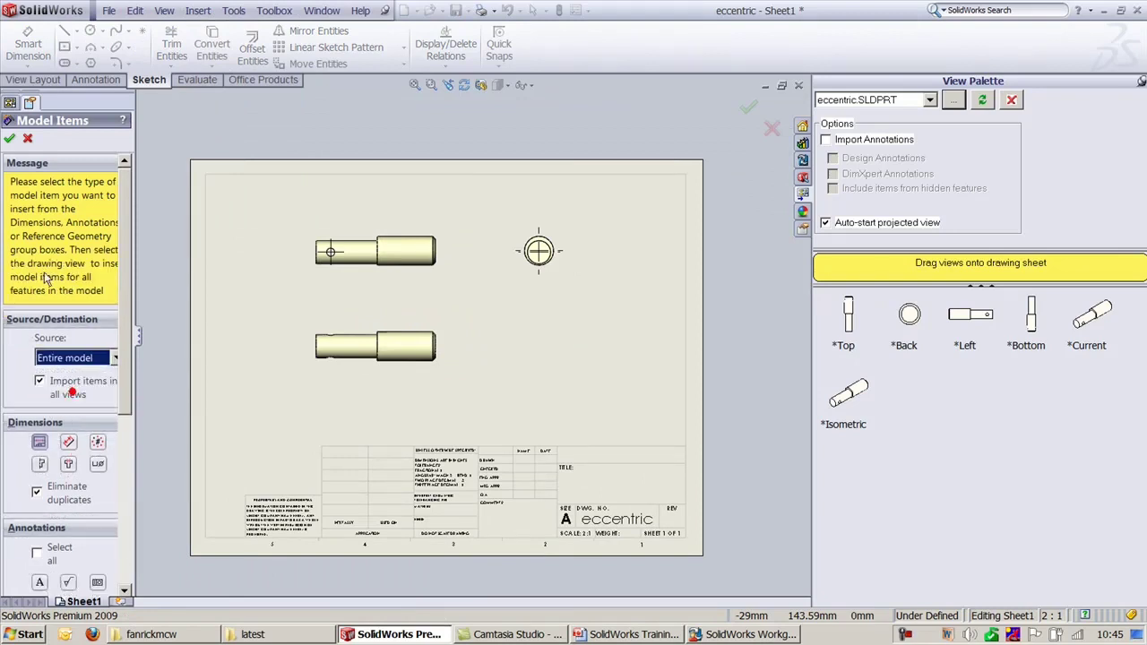
left_click(469, 134)
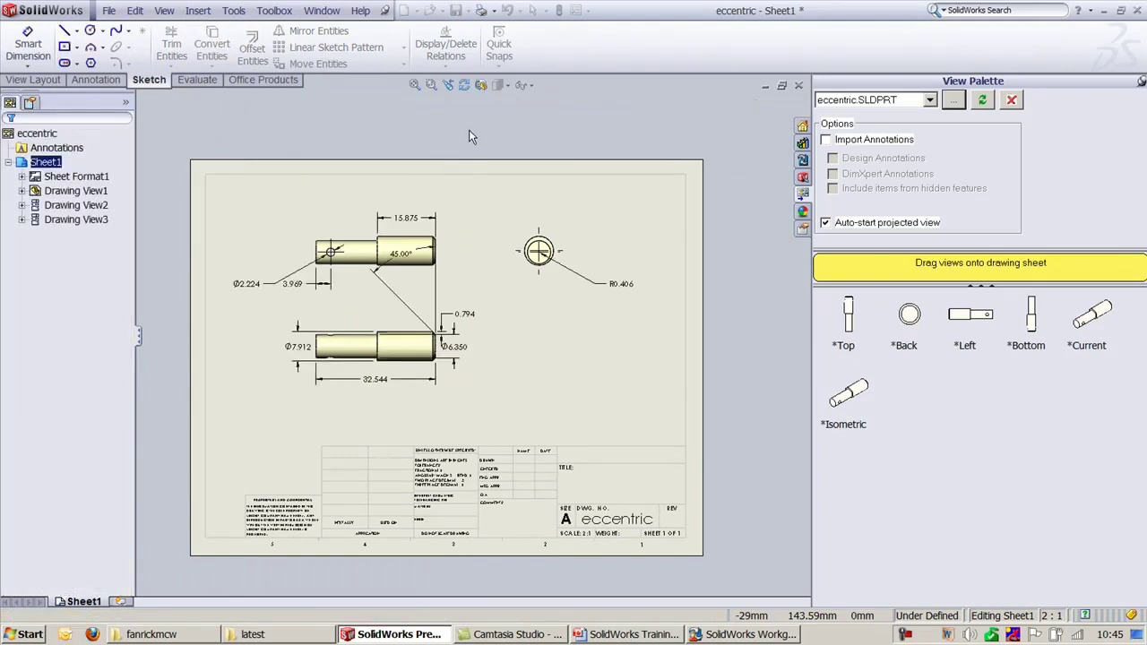
key("f")
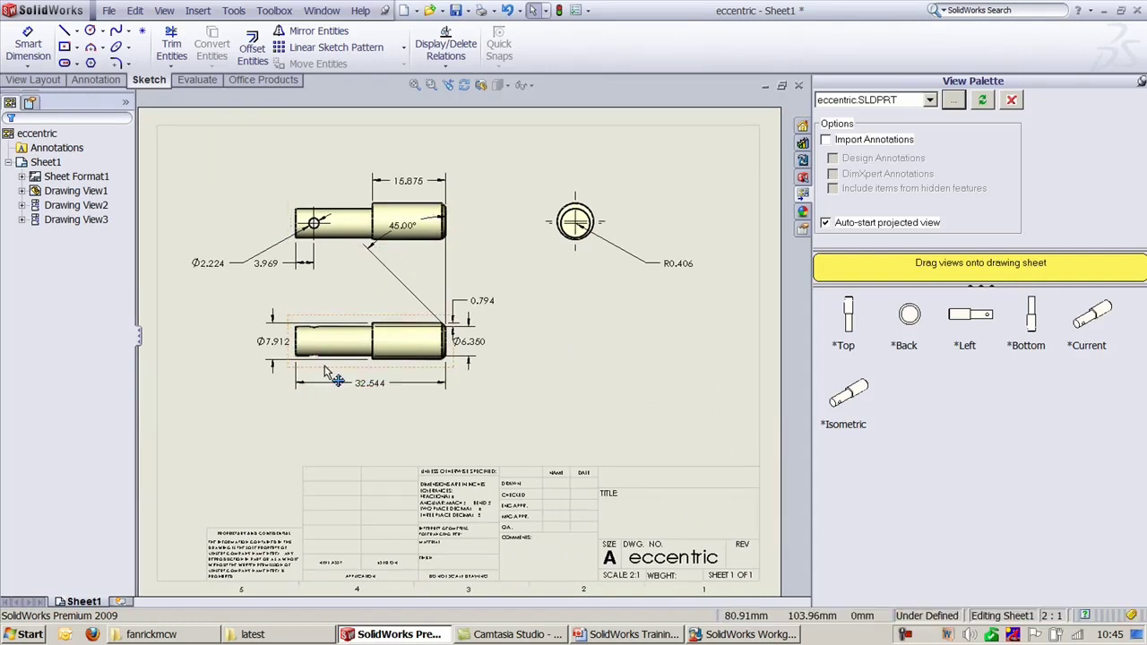
Step: Rearrange the views, moving the end view left and the Ø2.224 dimension above the shaft
left_click_drag(314, 307, 323, 361)
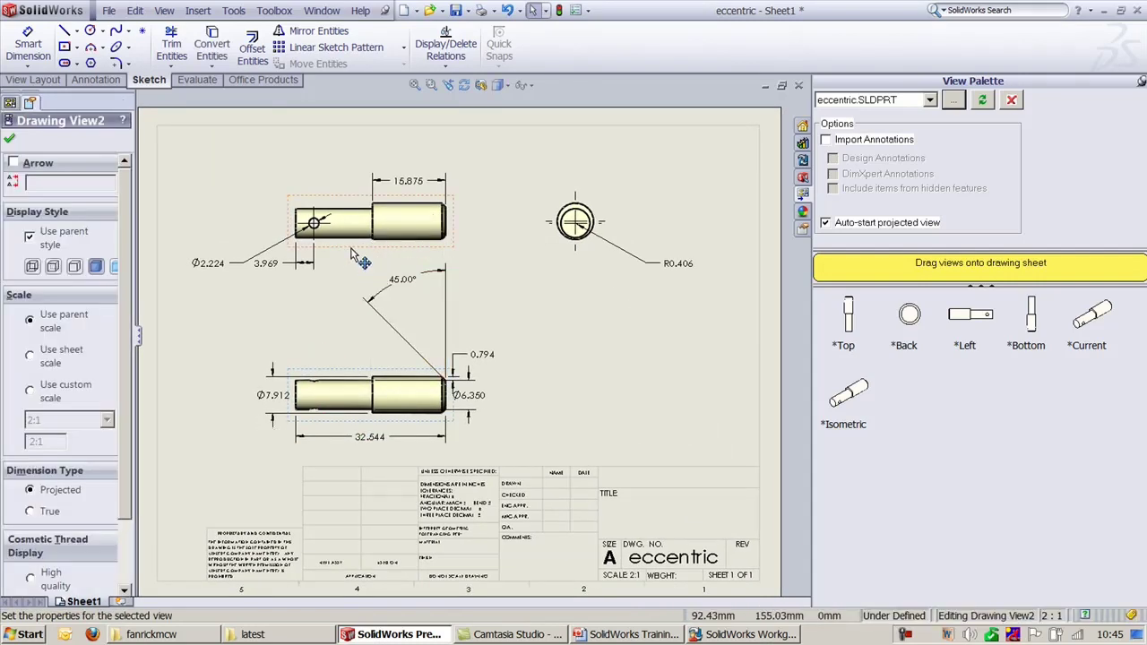
left_click_drag(352, 253, 272, 313)
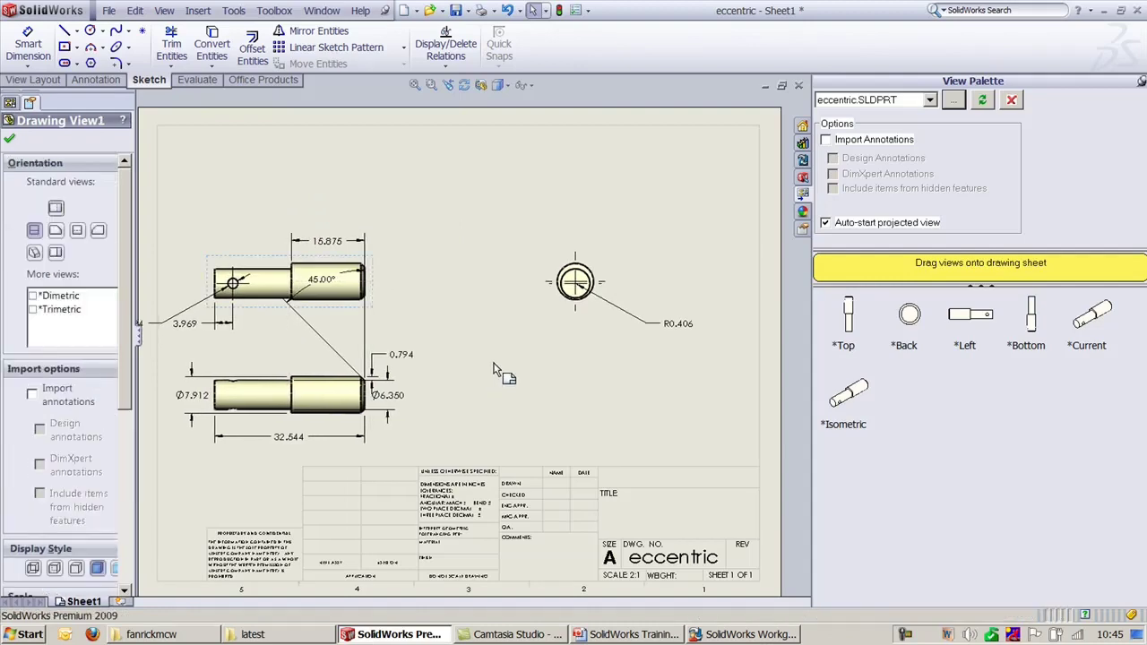
left_click(683, 356)
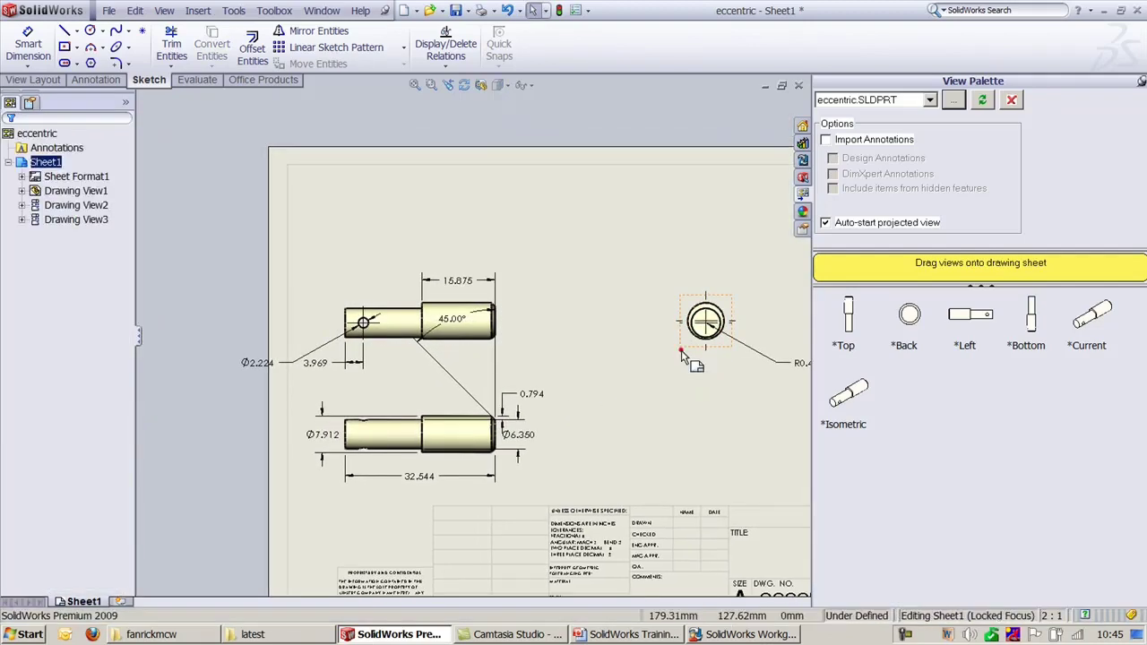
left_click_drag(683, 355, 573, 356)
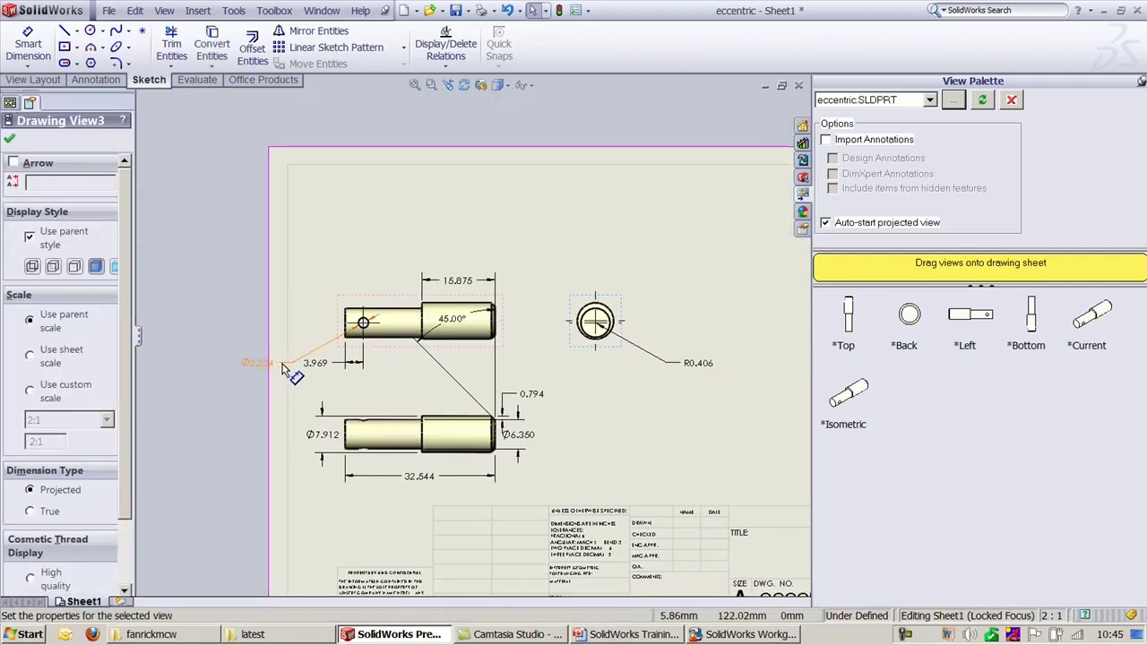
left_click_drag(282, 367, 331, 281)
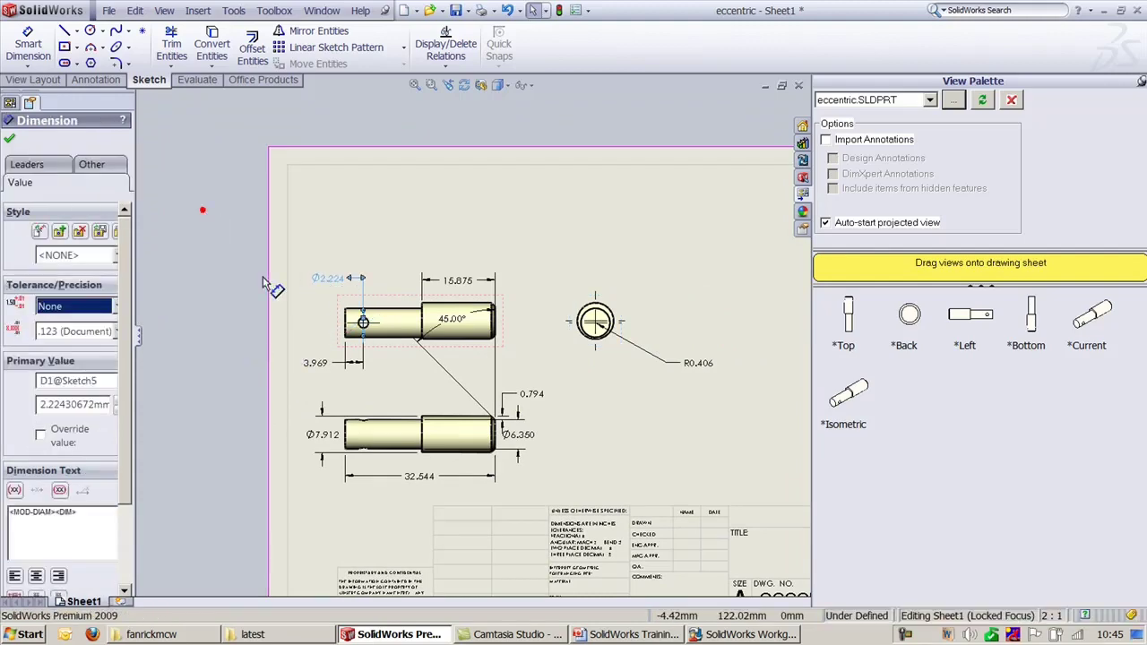
left_click(660, 251)
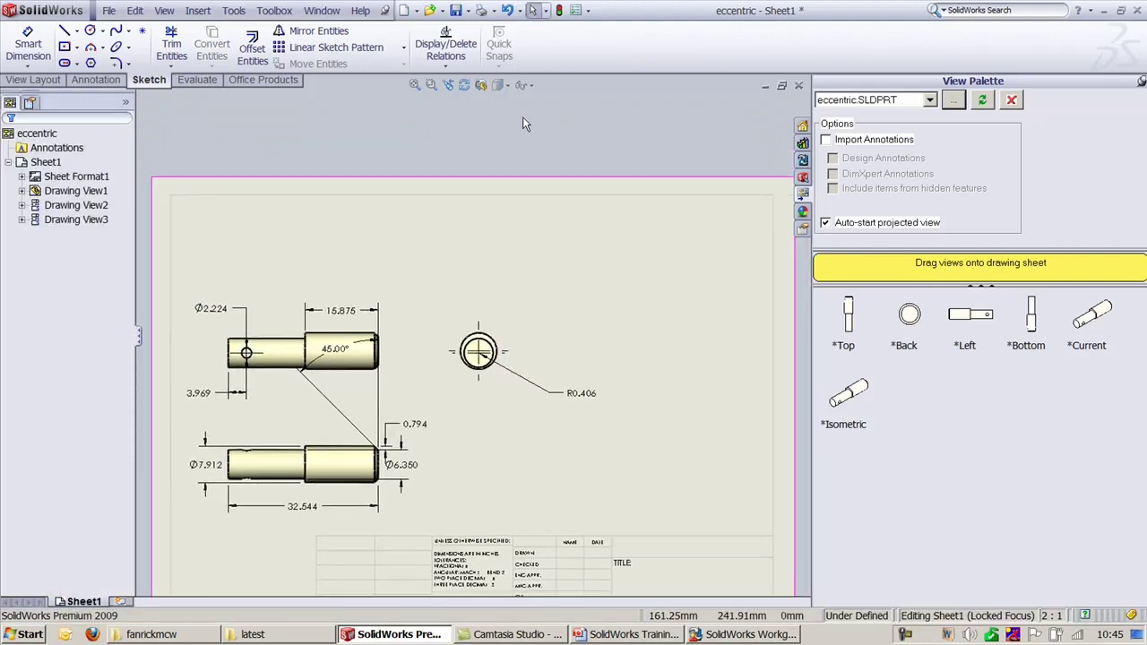
left_click(198, 10)
left_click(366, 104)
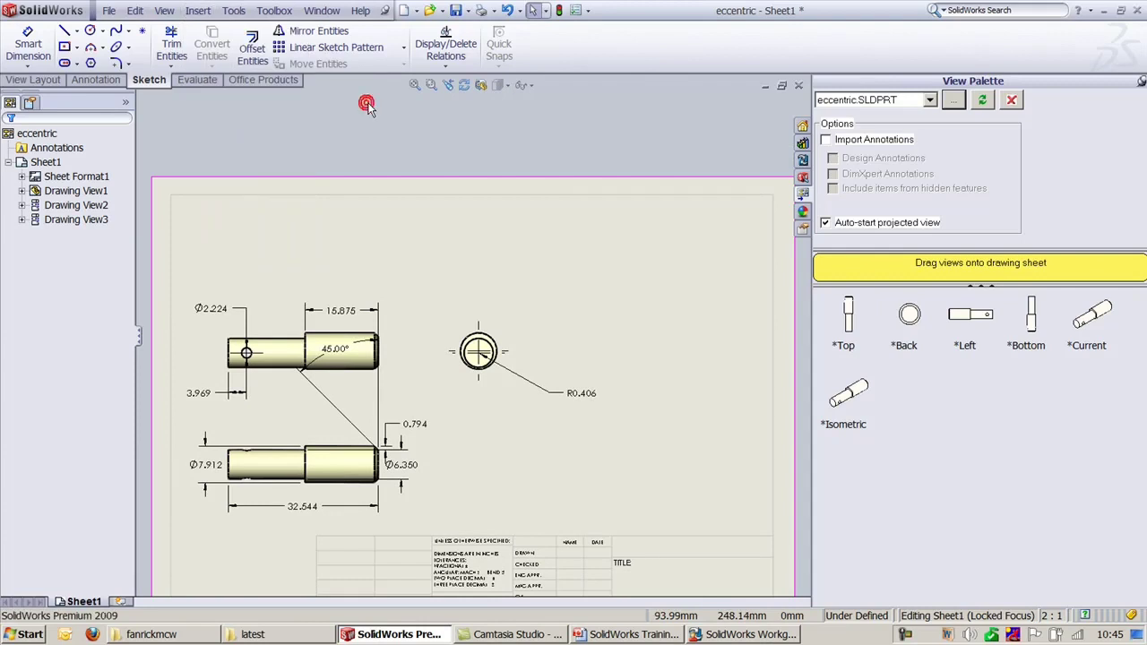
Step: Save the drawing as eccentric.SLDDRW and place an empty revision table at the sheet's top
key("ctrl+s")
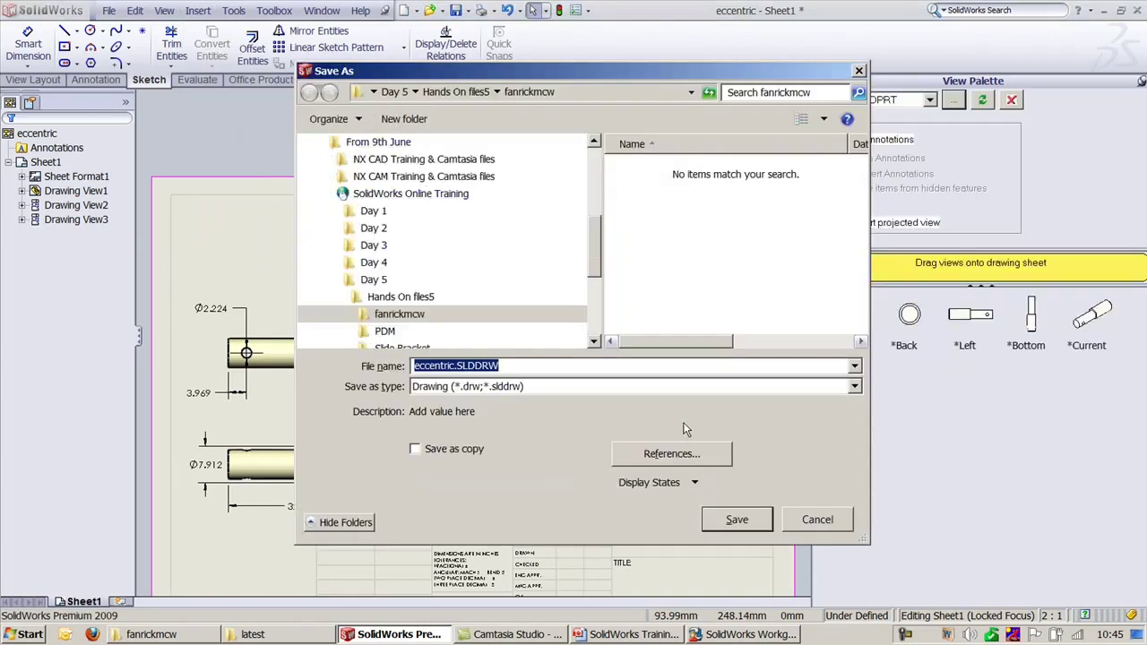
left_click(730, 518)
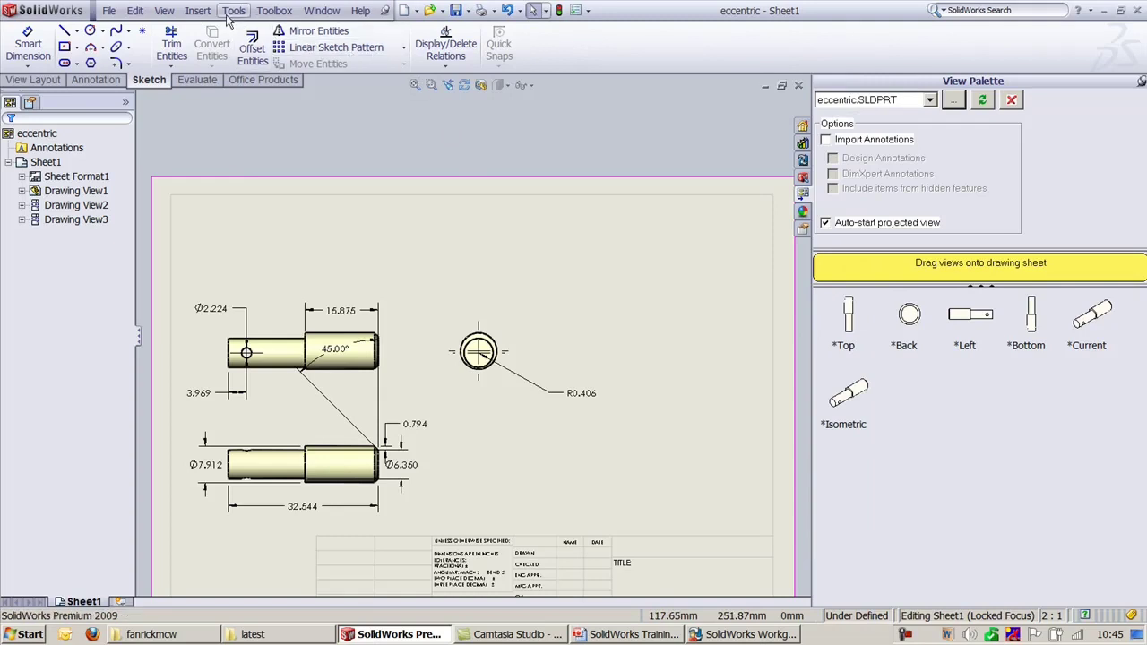
left_click(210, 12)
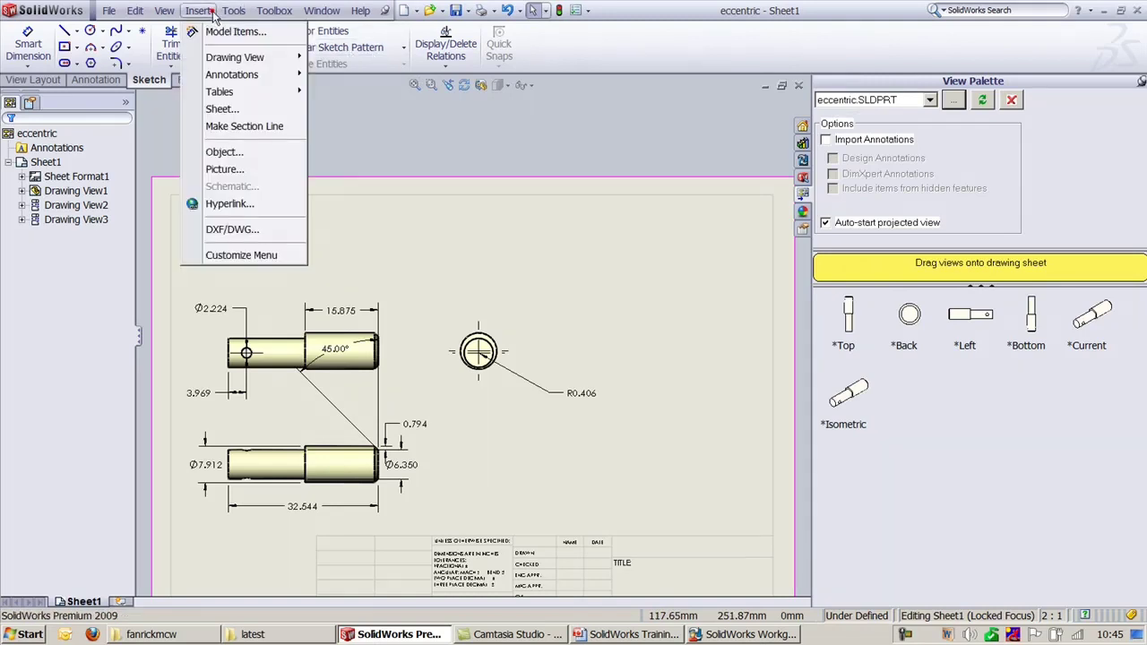
mouse_move(260, 92)
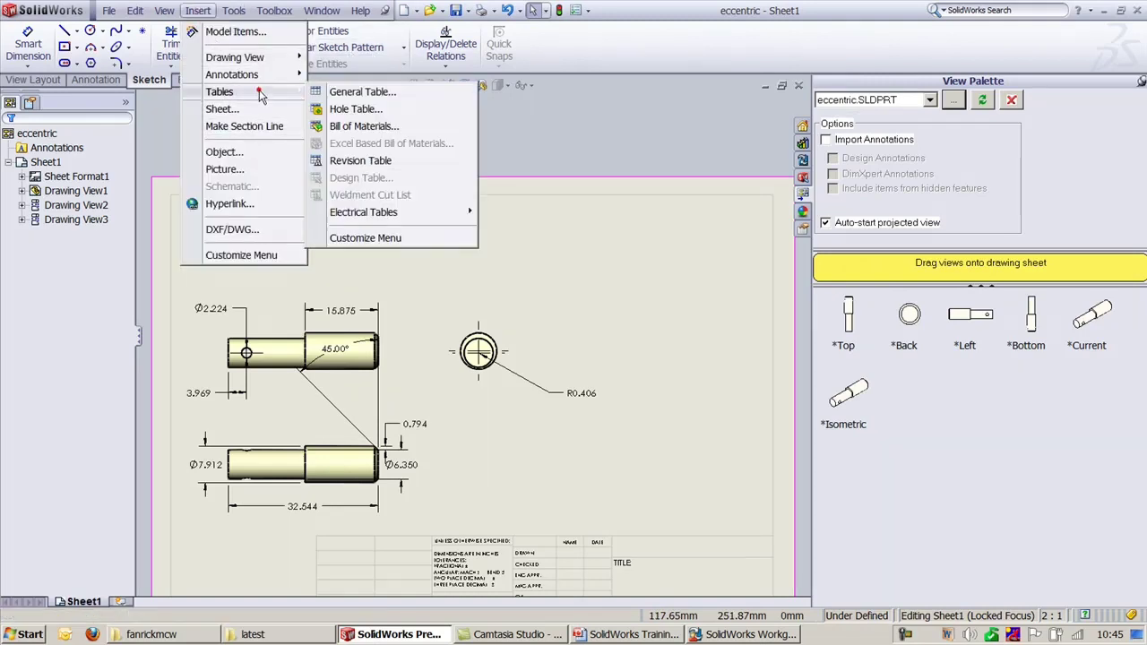
left_click(380, 164)
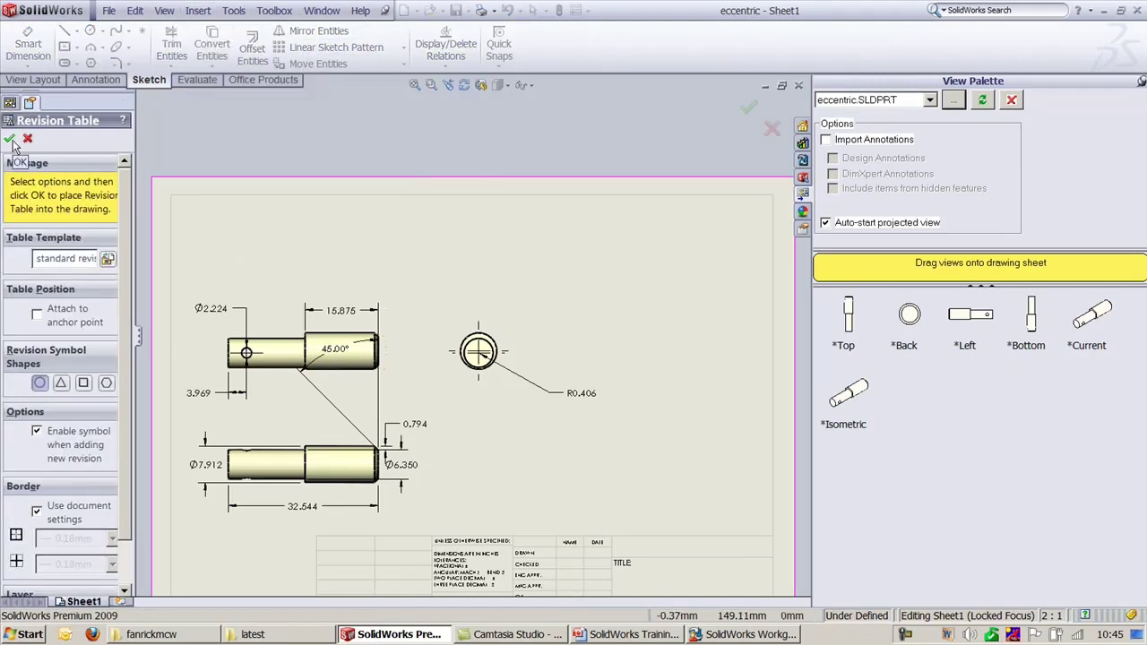
left_click(10, 139)
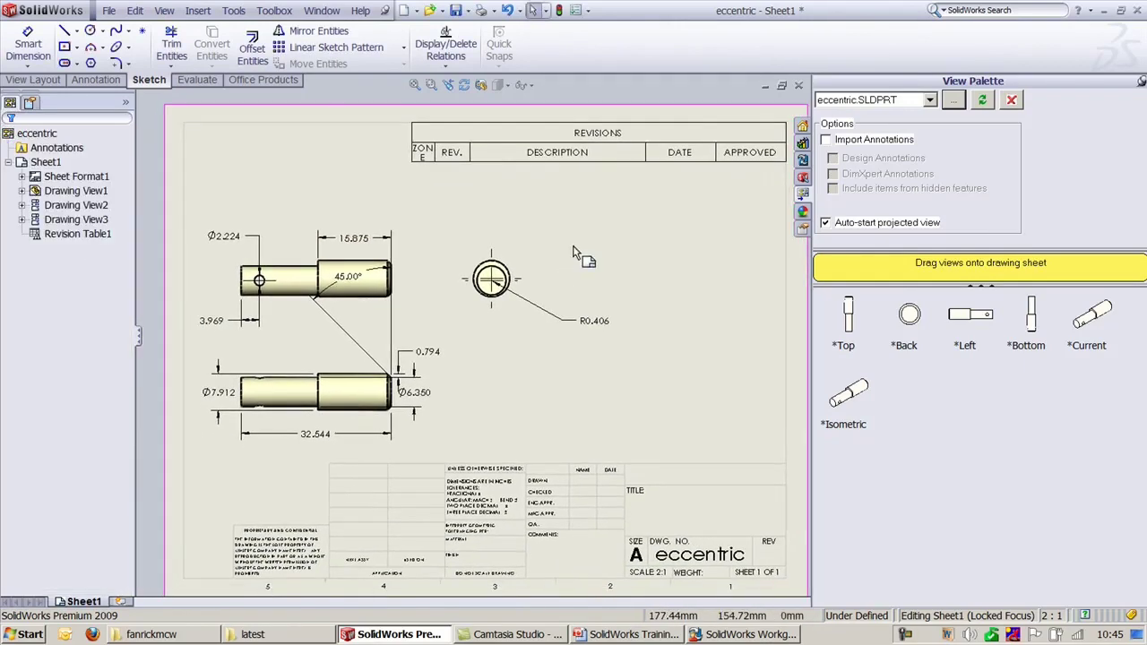
right_click(605, 43)
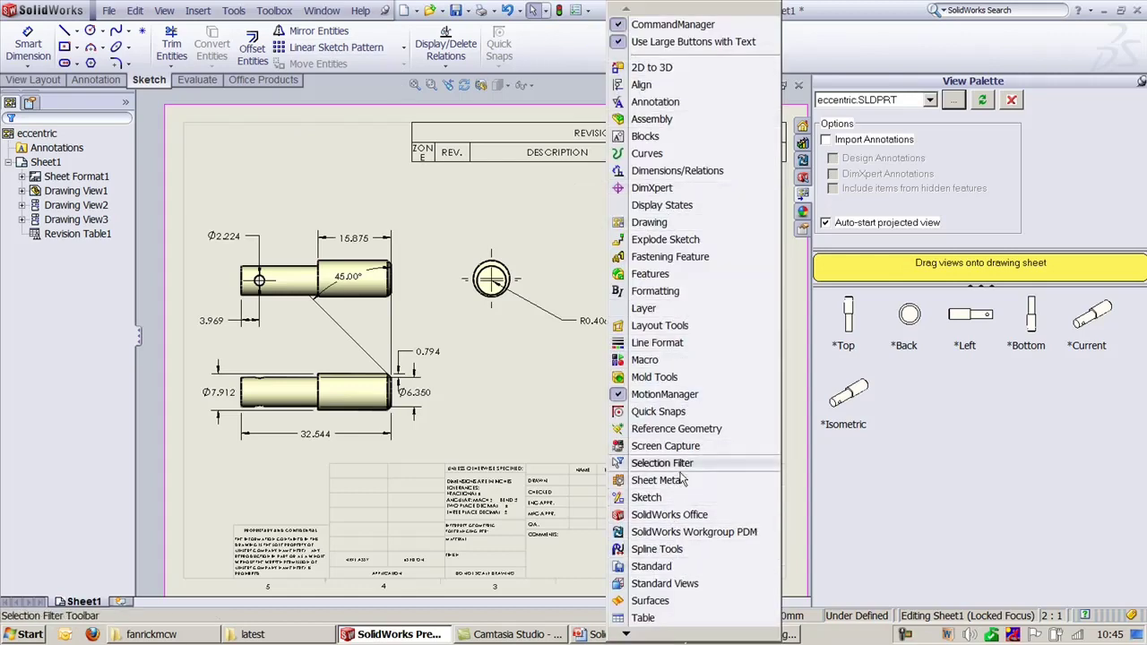
Step: Enable the Workgroup PDM toolbar and check the eccentric drawing into Design of Mold
left_click(694, 531)
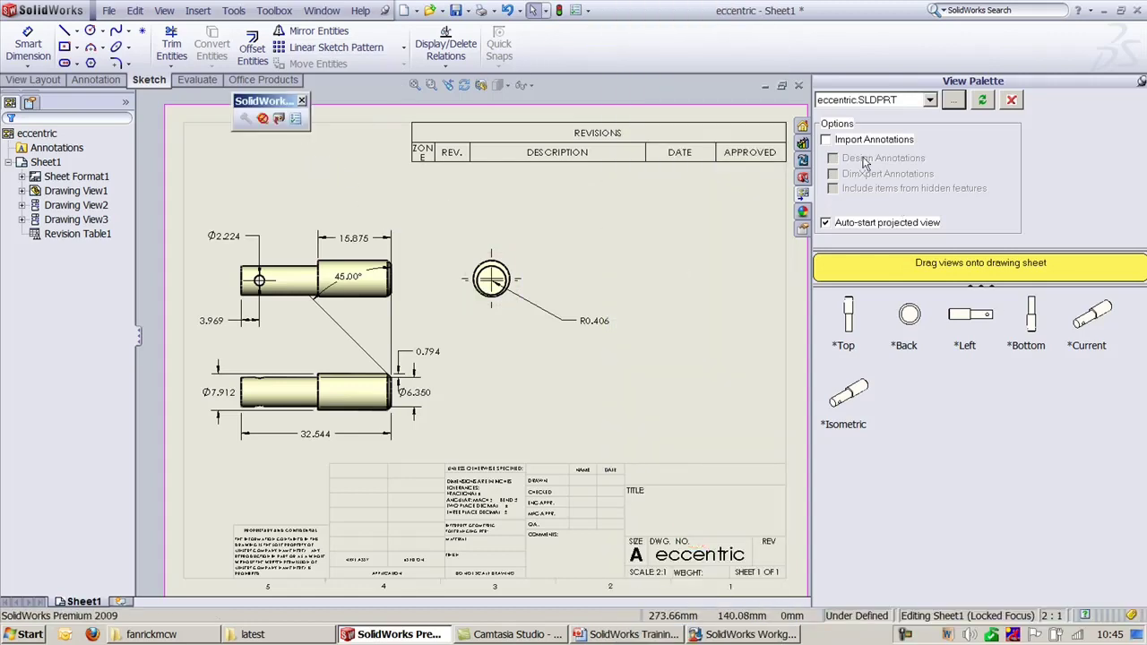
left_click(803, 160)
left_click(905, 448)
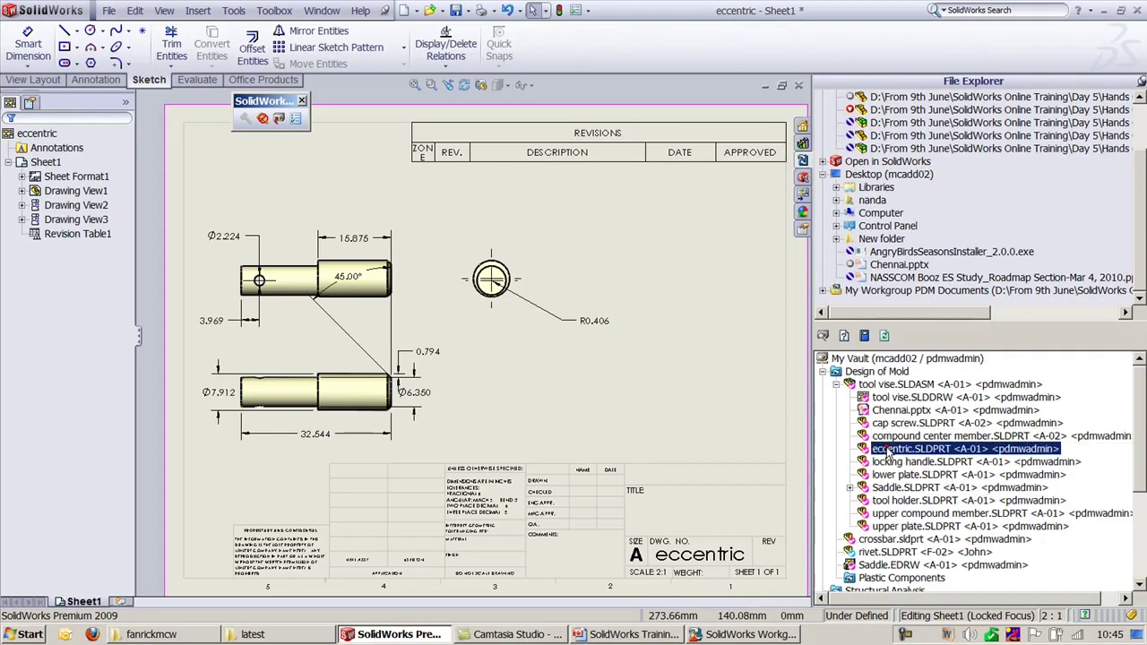
left_click(280, 119)
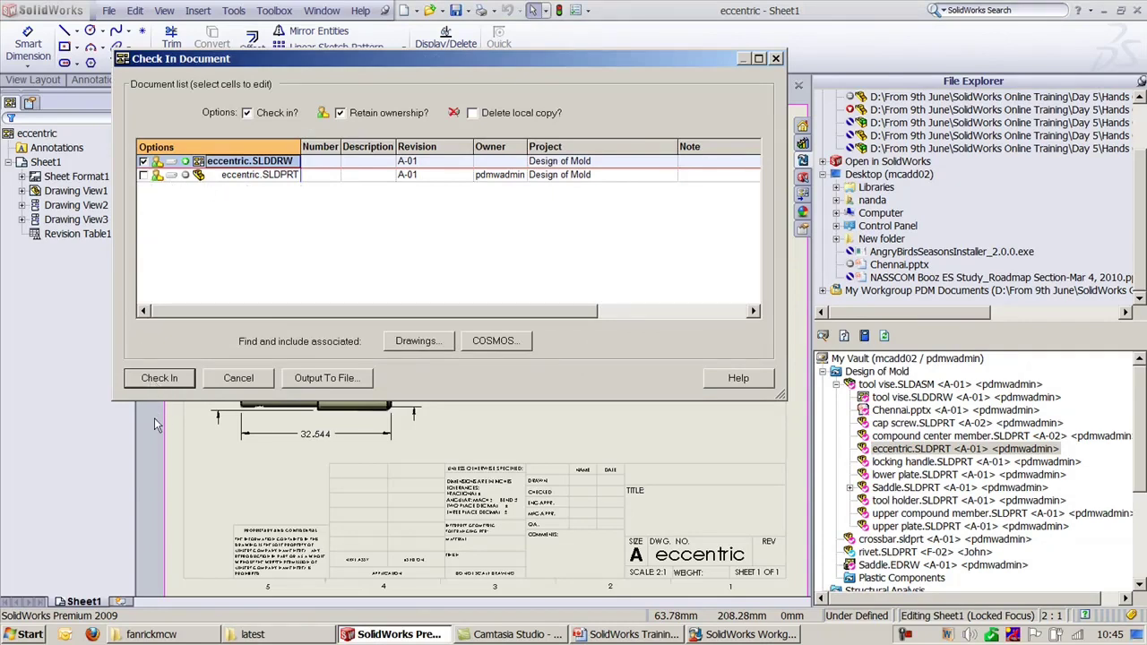
left_click(156, 378)
left_click(514, 305)
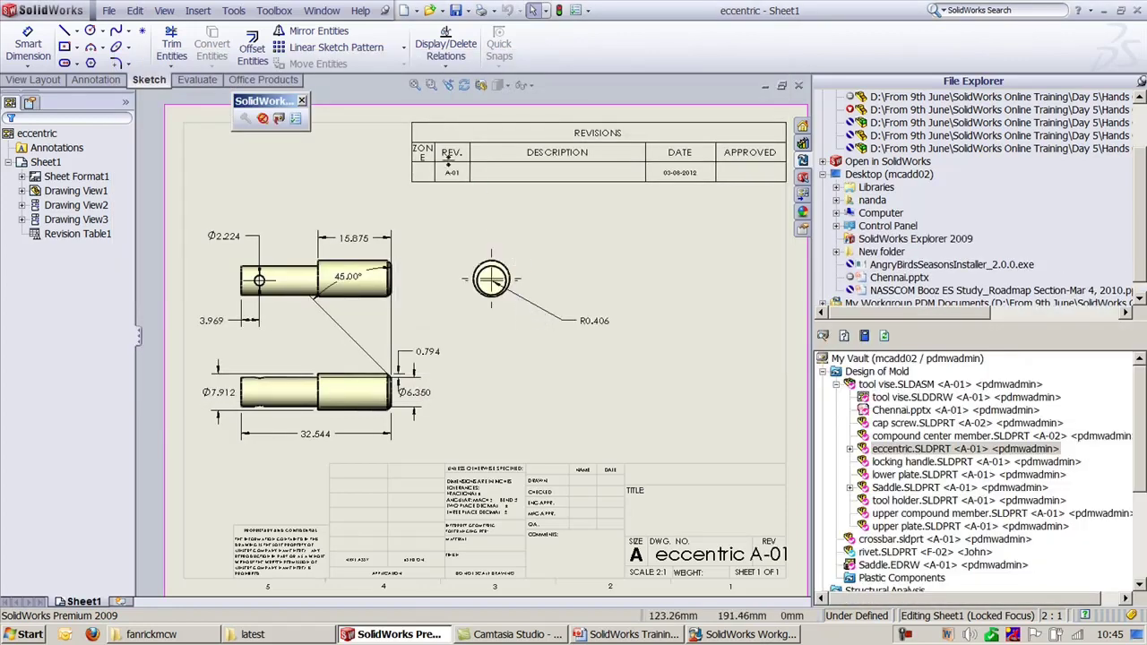
Step: Pan around the sheet to view the new A-01 row in the revision table
scroll(362, 356, "down", 5)
scroll(606, 233, "up", 5)
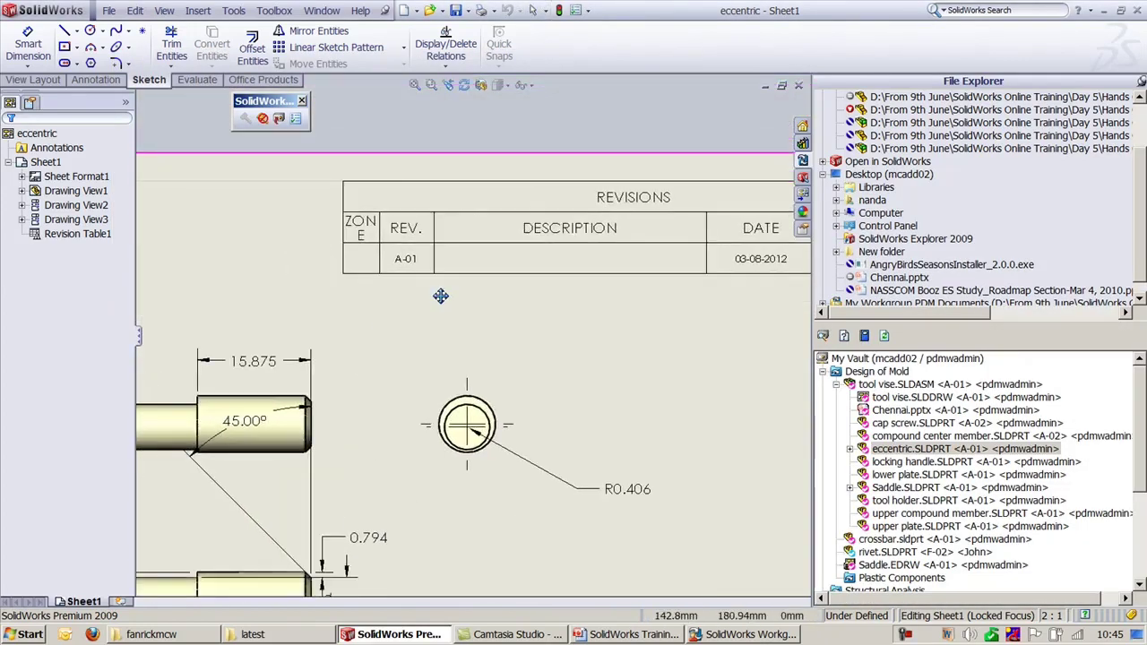
middle_click_drag(605, 233, 557, 203, "ctrl")
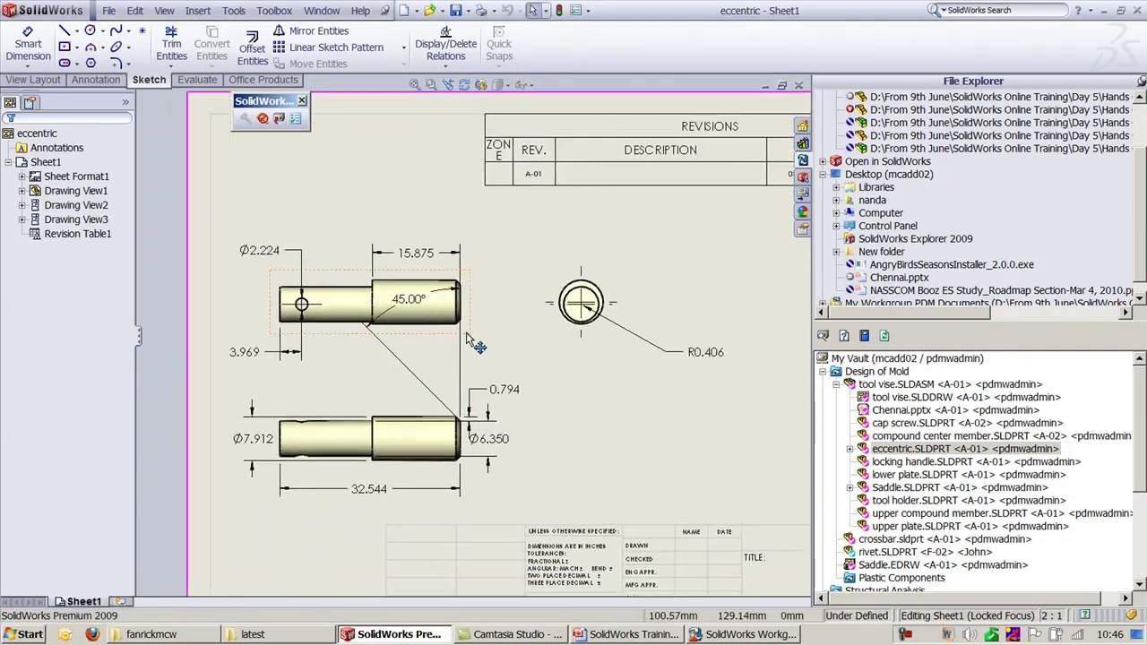
left_click(559, 331)
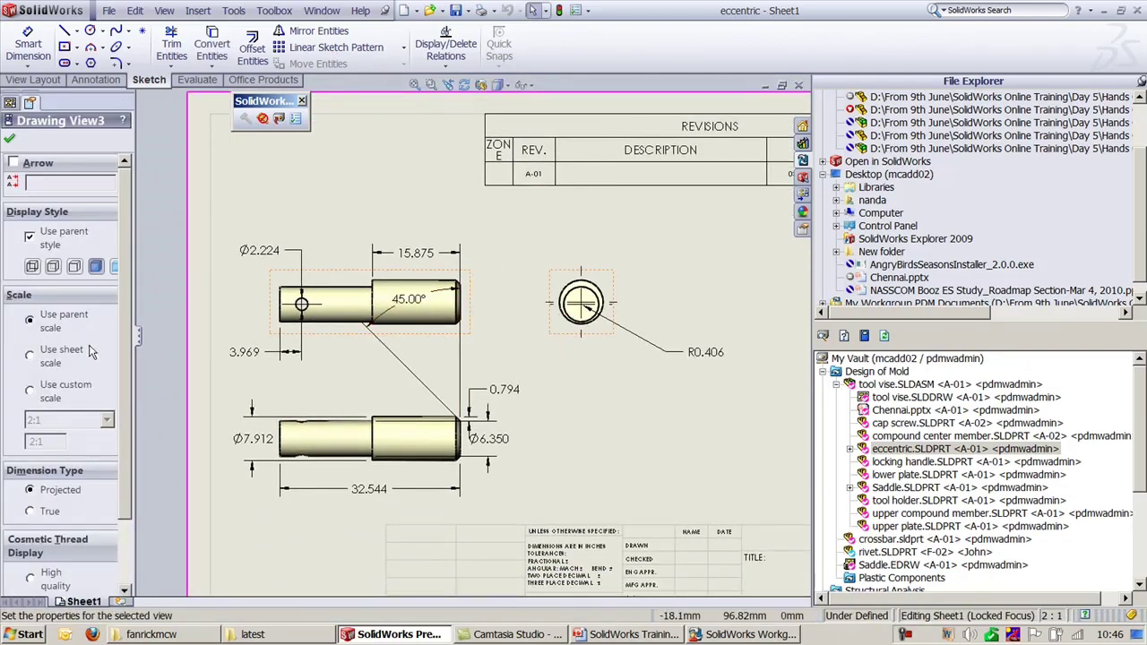
left_click(531, 249)
mouse_move(559, 257)
middle_mouse_down()
mouse_move(451, 240)
mouse_move(513, 221)
middle_mouse_up()
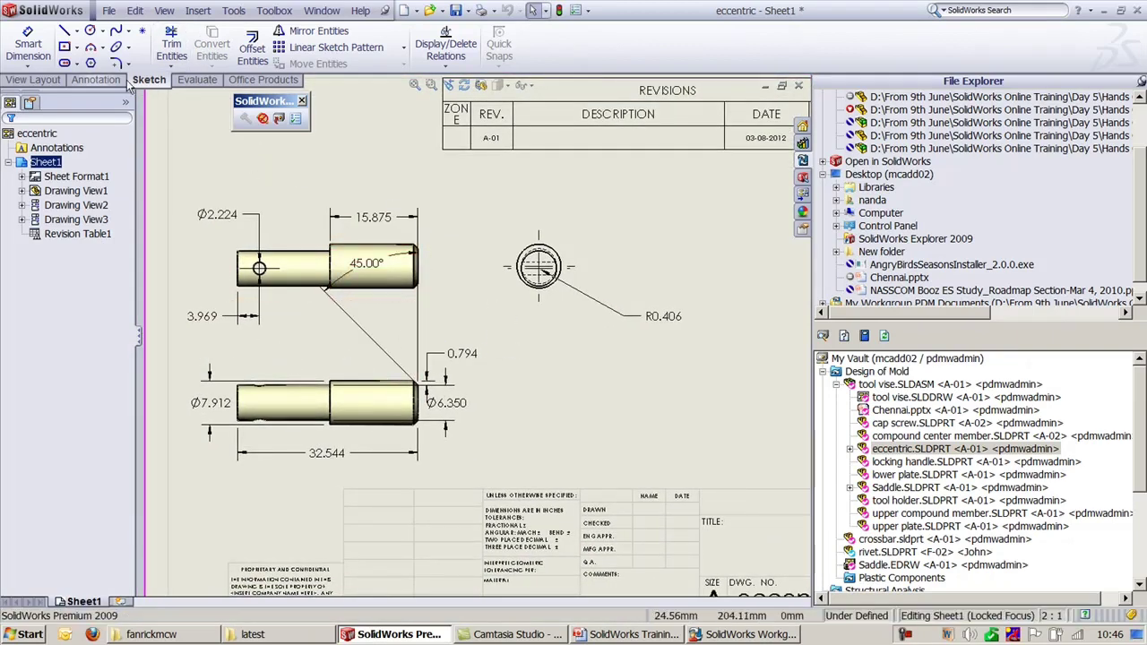
Step: Add Section A-A along the shaft and move it, unaligned, to the drawing's right
left_click(36, 79)
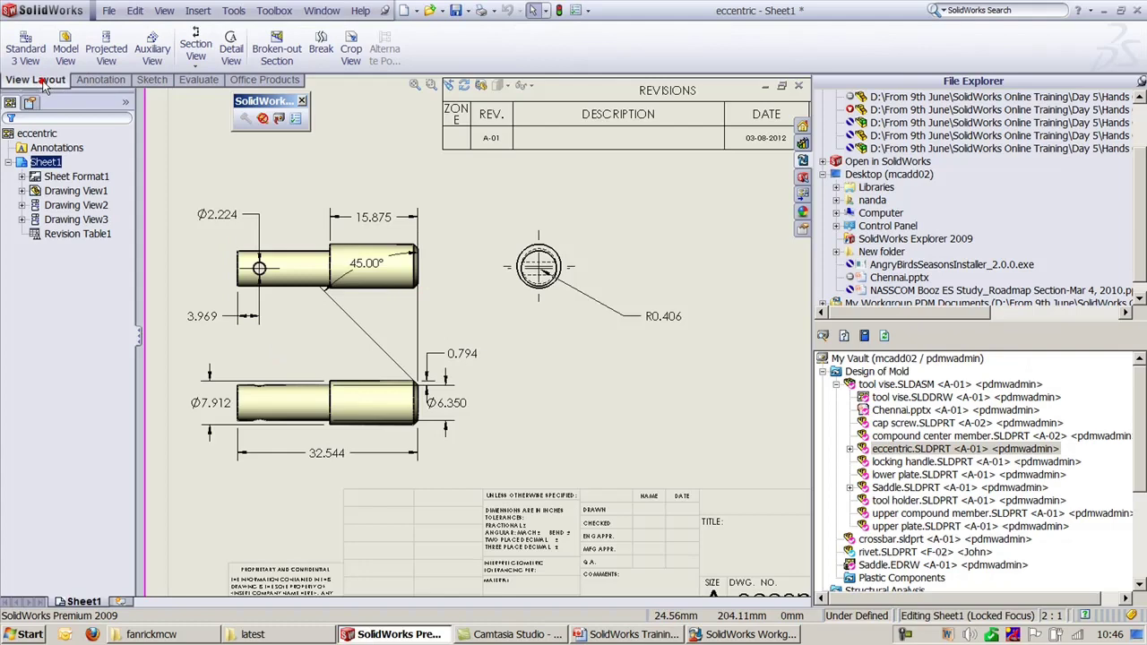
left_click(195, 47)
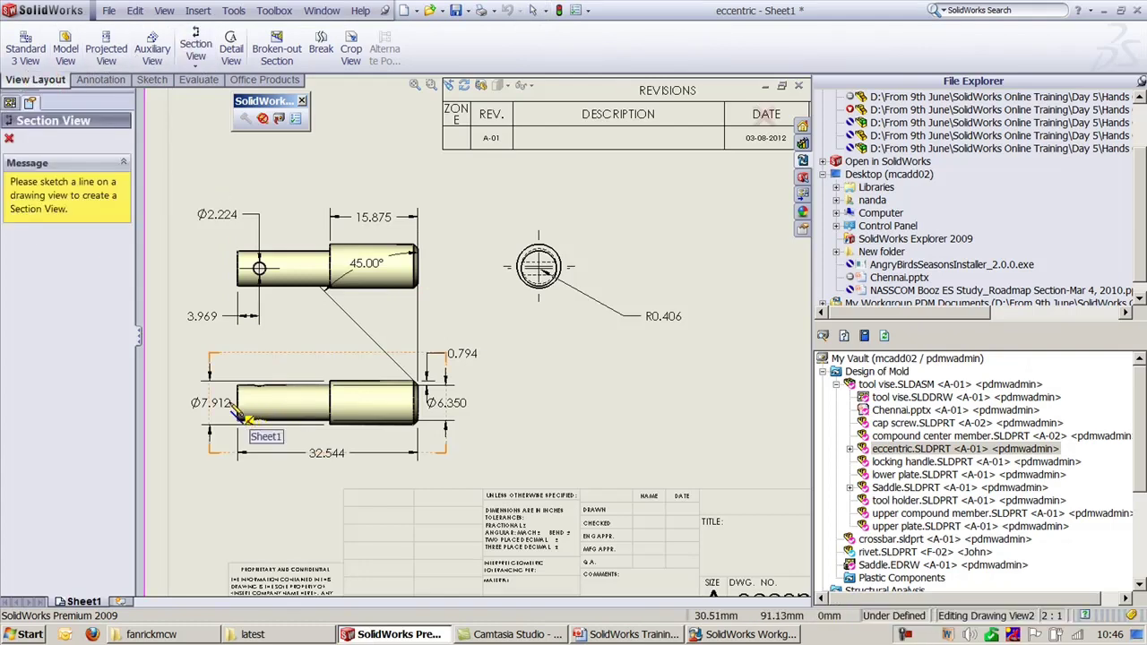
left_click(230, 404)
left_click(424, 403)
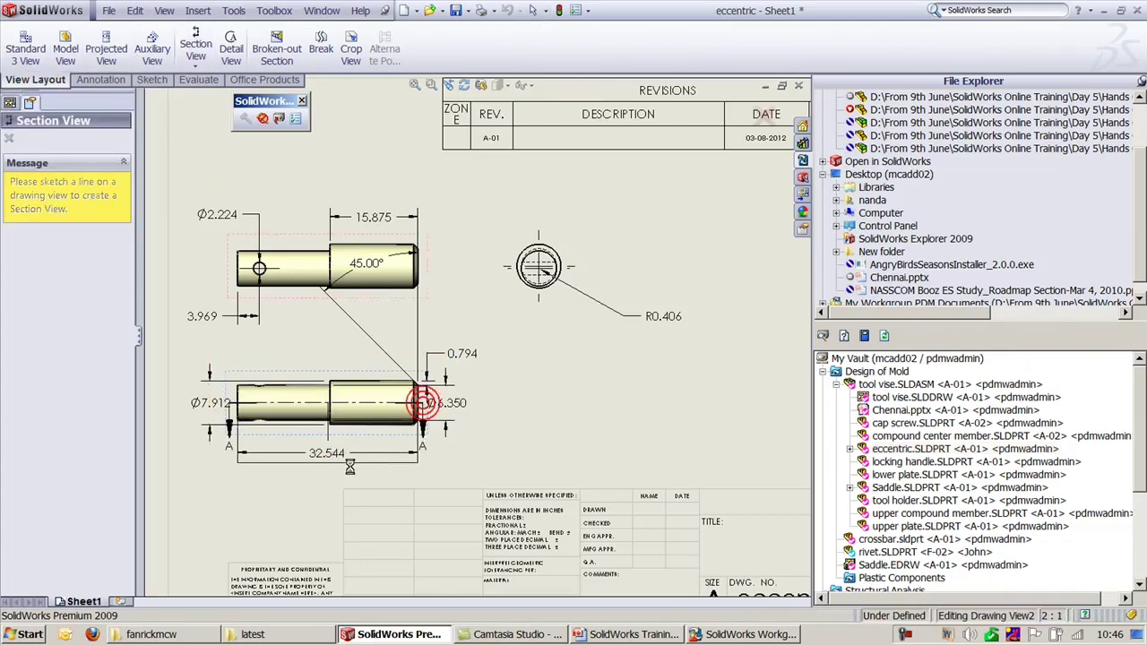
left_click(421, 488)
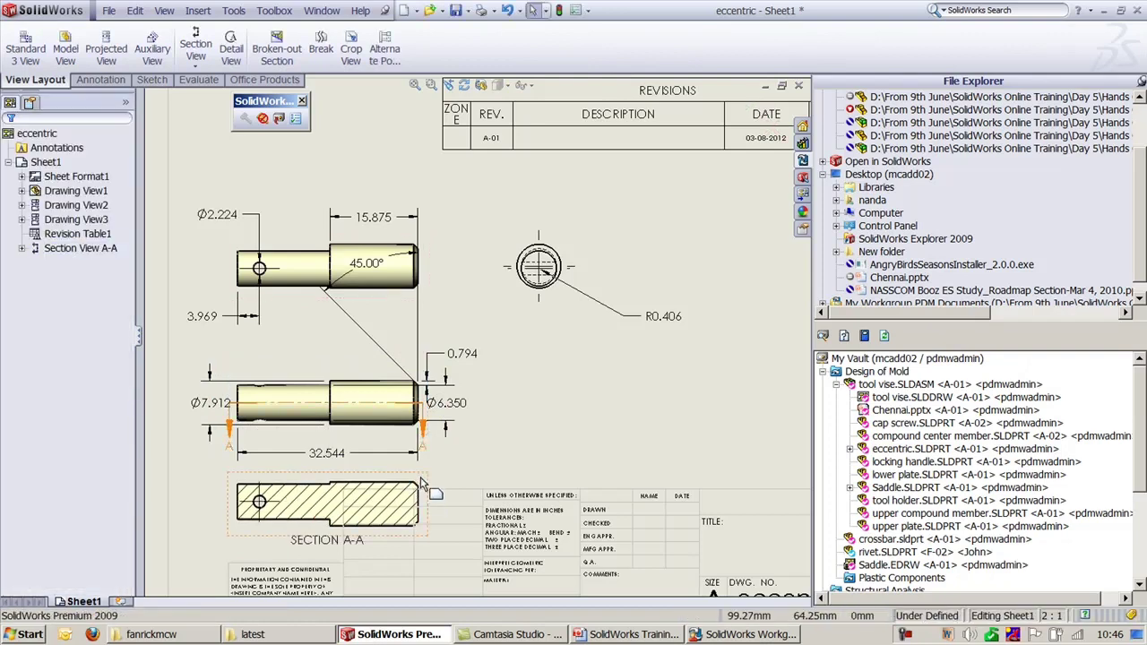
right_click(423, 488)
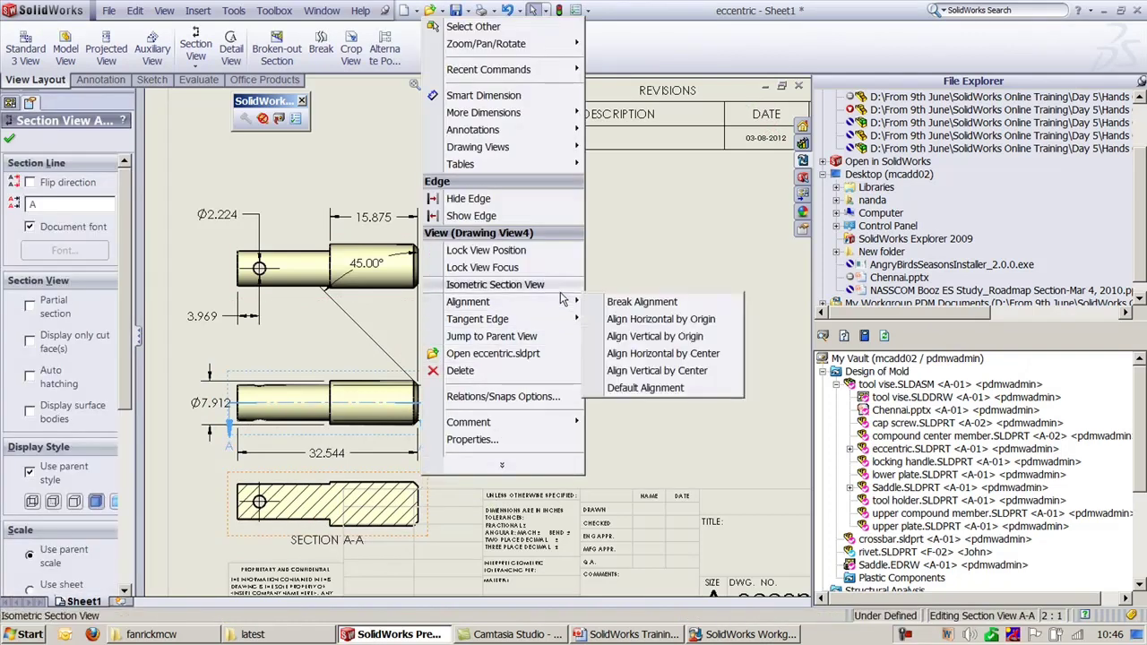
left_click(641, 301)
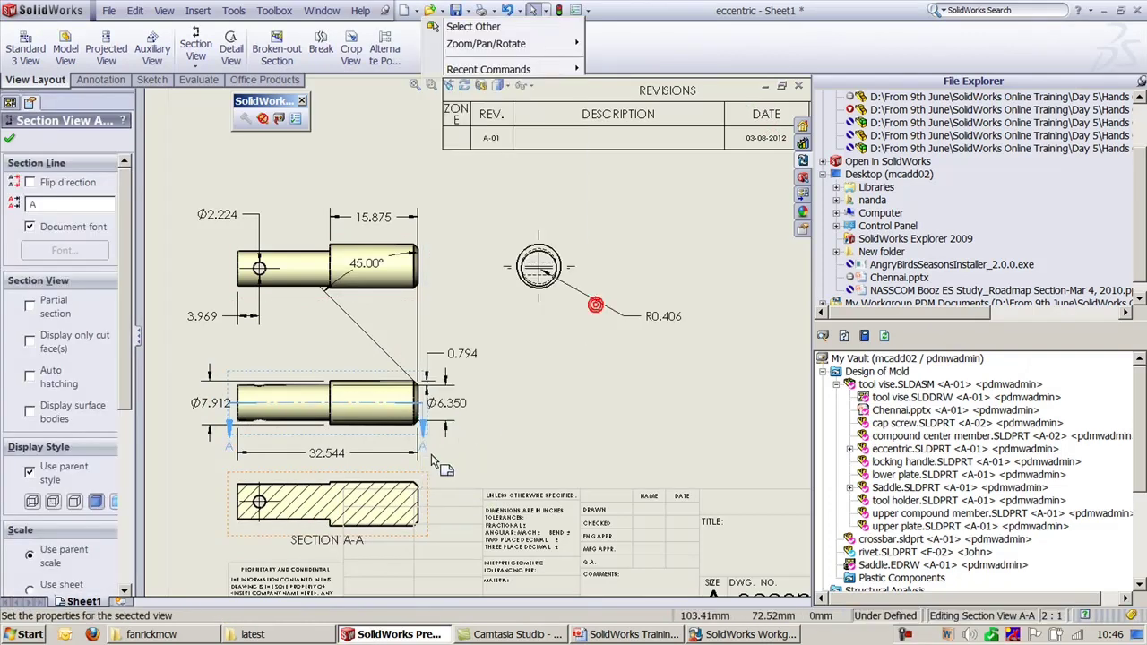
left_click_drag(426, 475, 722, 385)
left_click(727, 302)
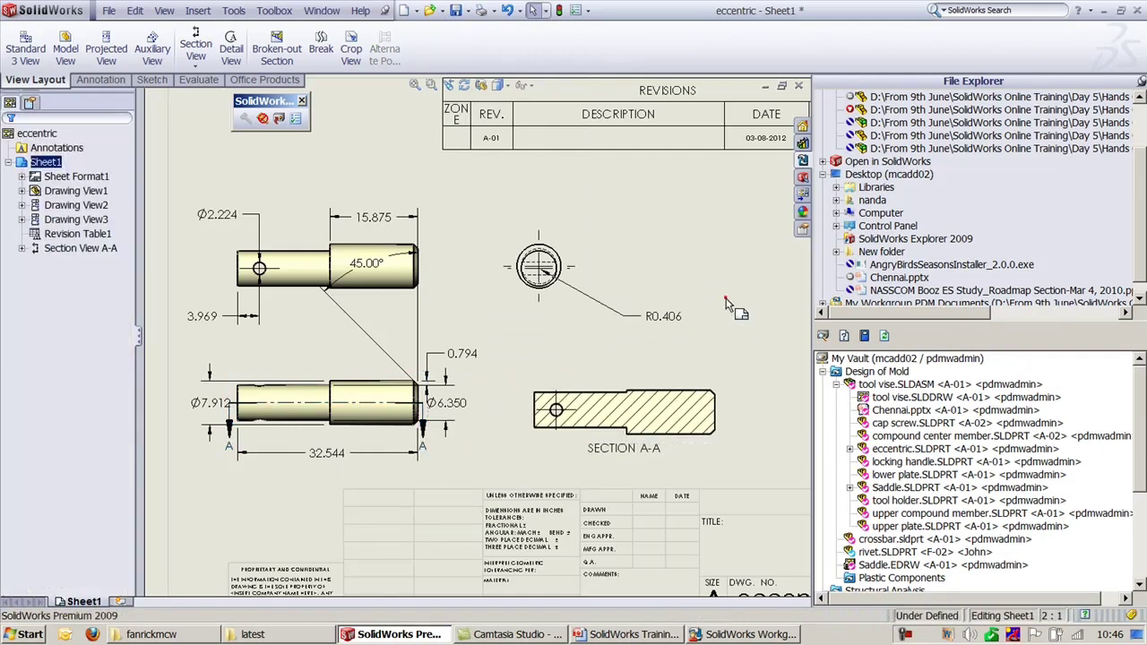
middle_click_drag(687, 277, 622, 343)
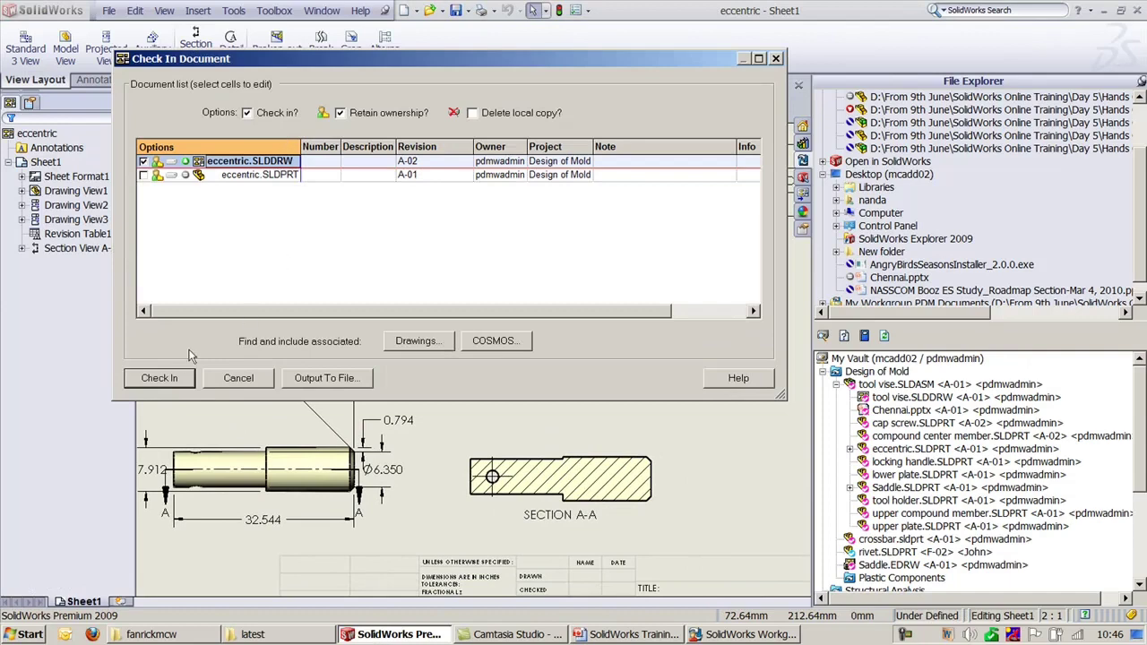
Step: Check the drawing in as revision A-02, then begin another check-in
left_click(170, 378)
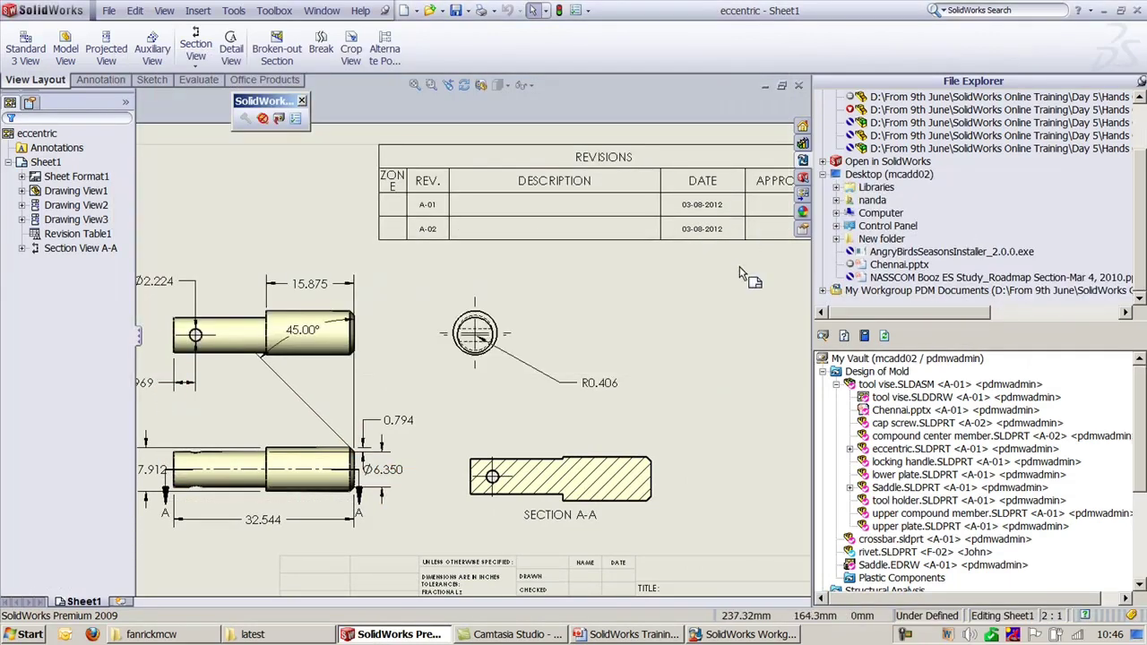
middle_click_drag(740, 273, 596, 300)
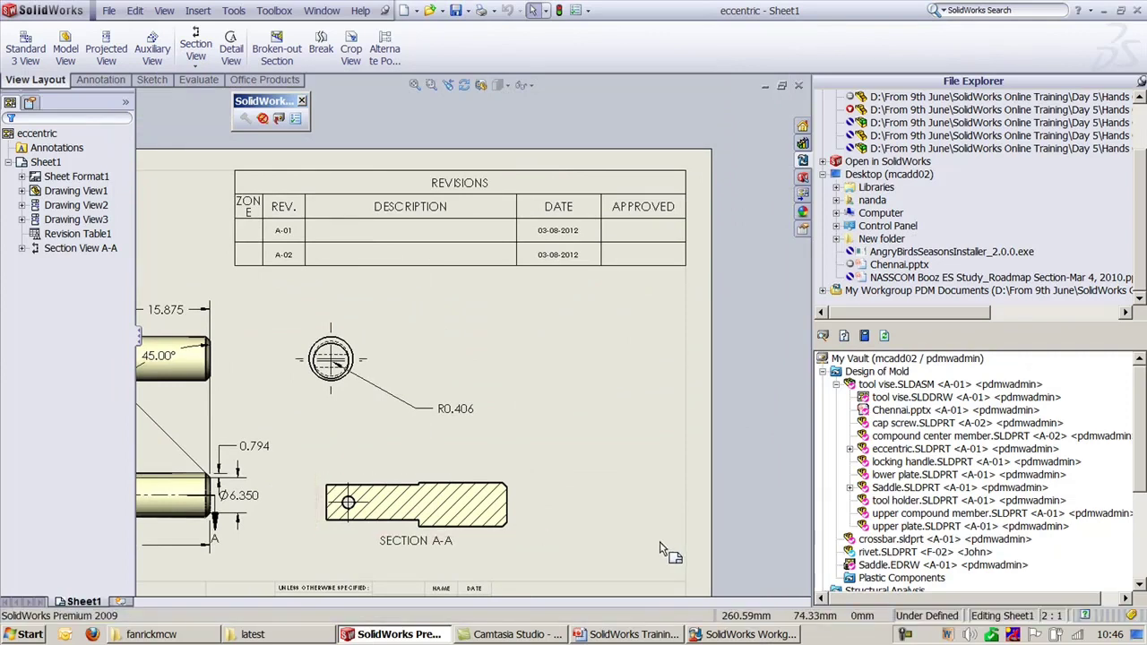
left_click(741, 634)
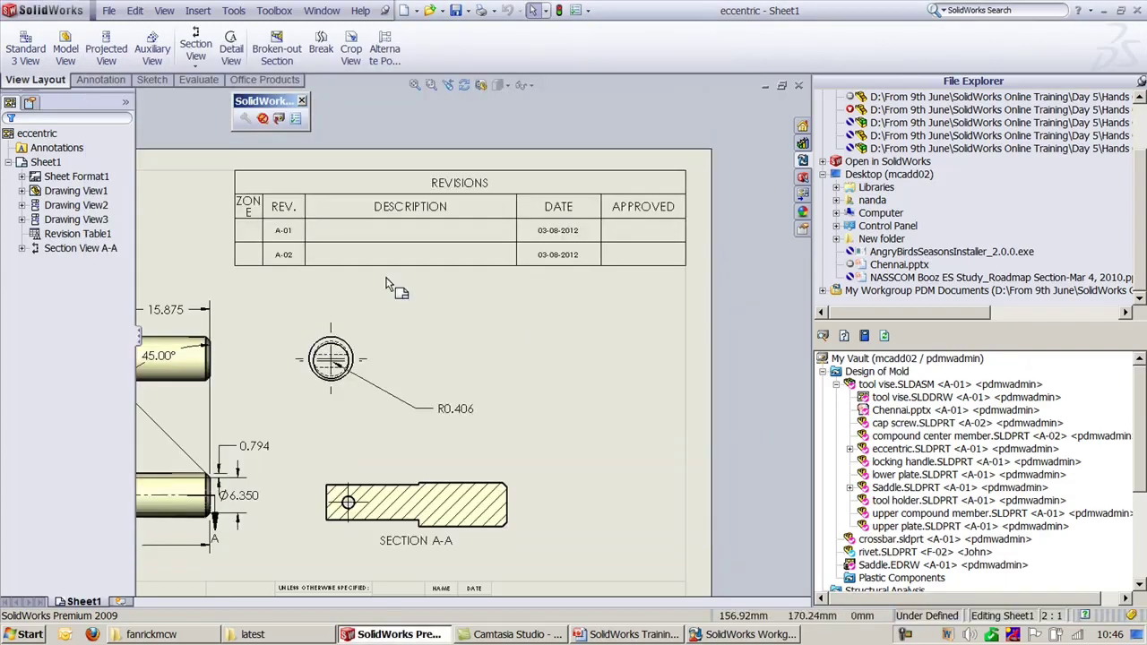
left_click(280, 120)
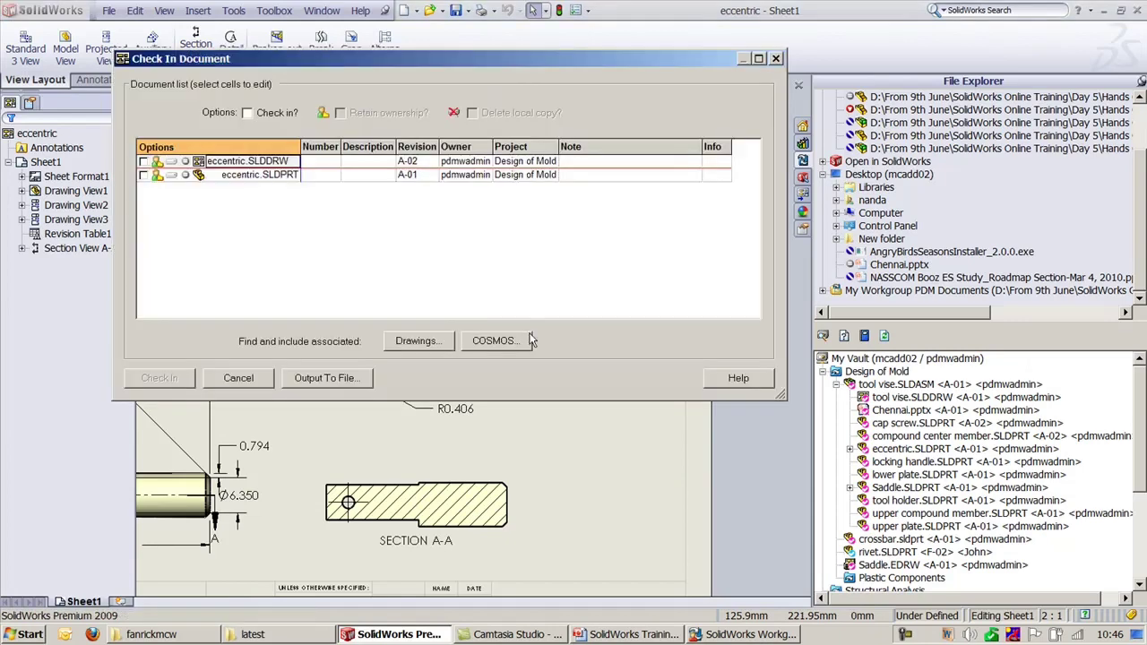
Step: Check the drawing in as revision A-03
left_click(238, 377)
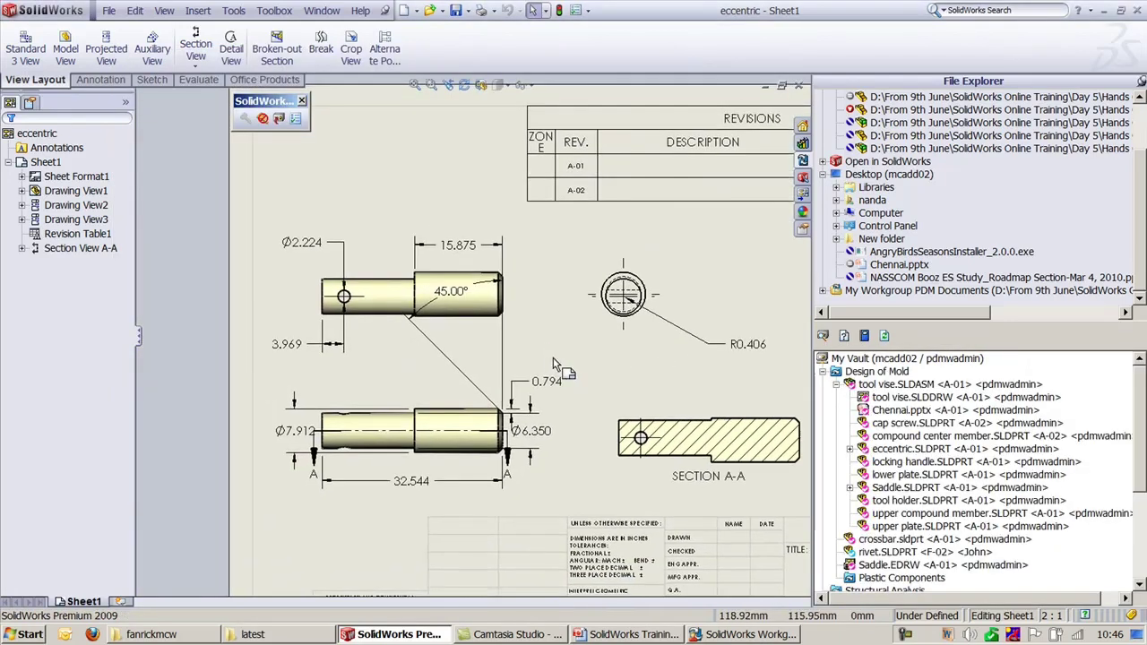
left_click(657, 417)
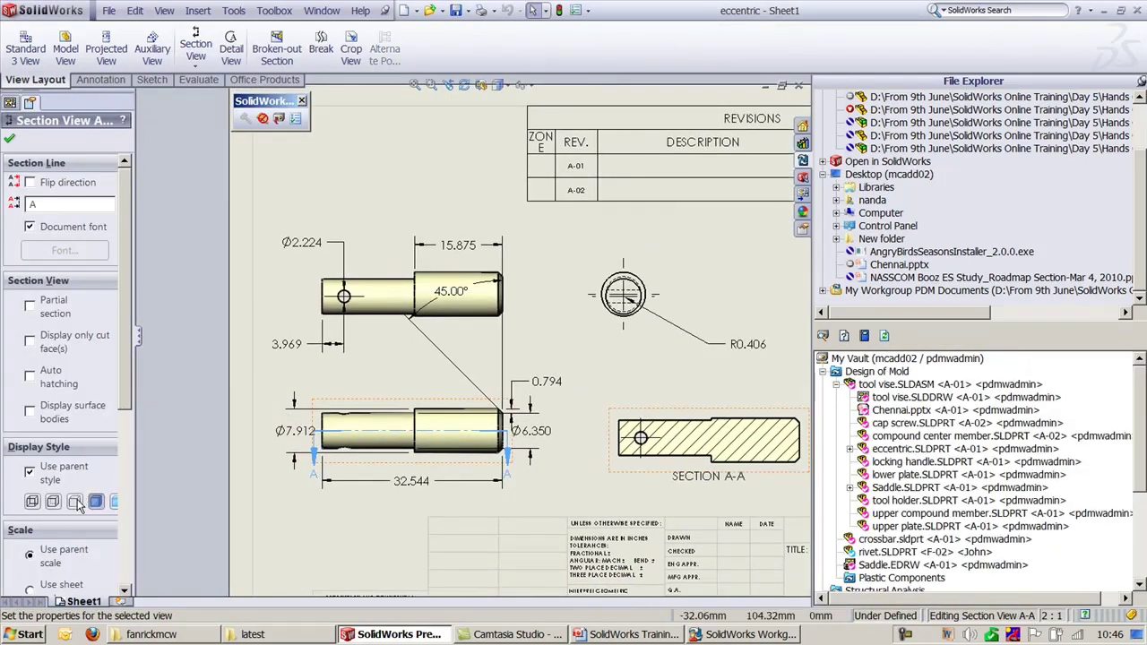
left_click(288, 154)
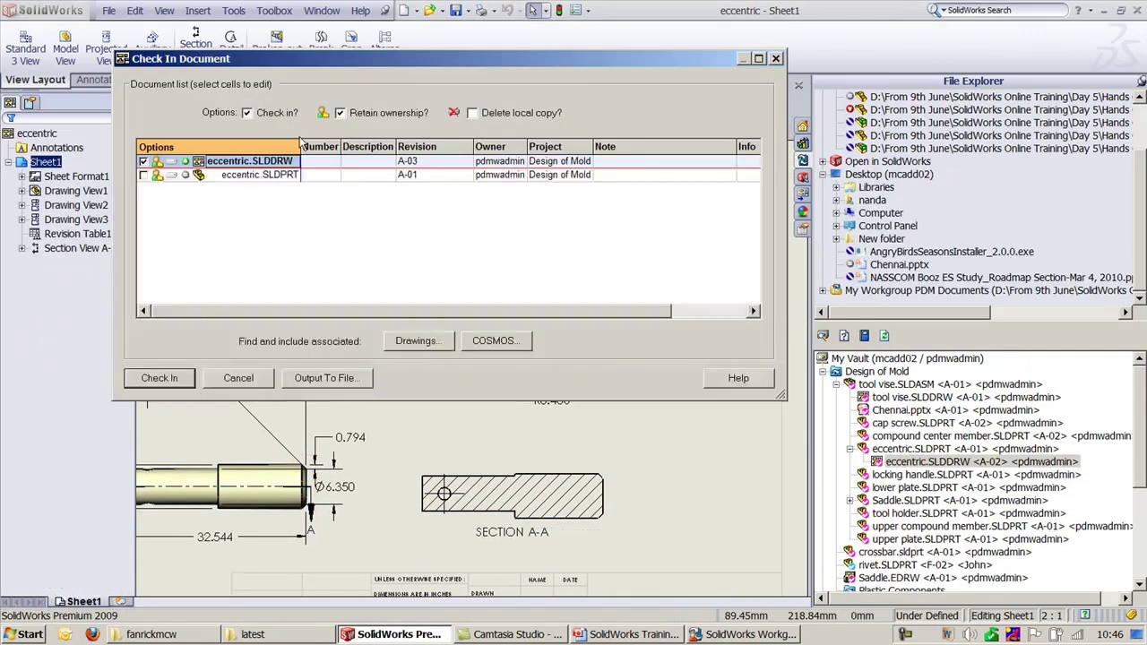
left_click(170, 377)
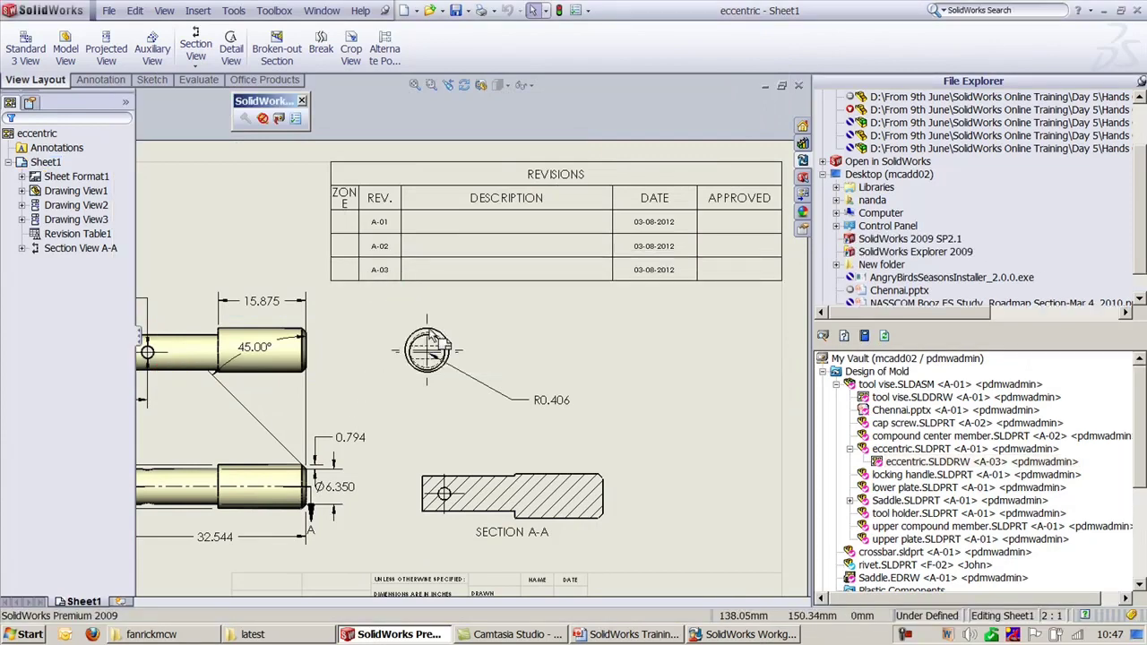
Step: Check the drawing in again as revision A-04, then bring VaultAdmin forward
left_click(430, 322)
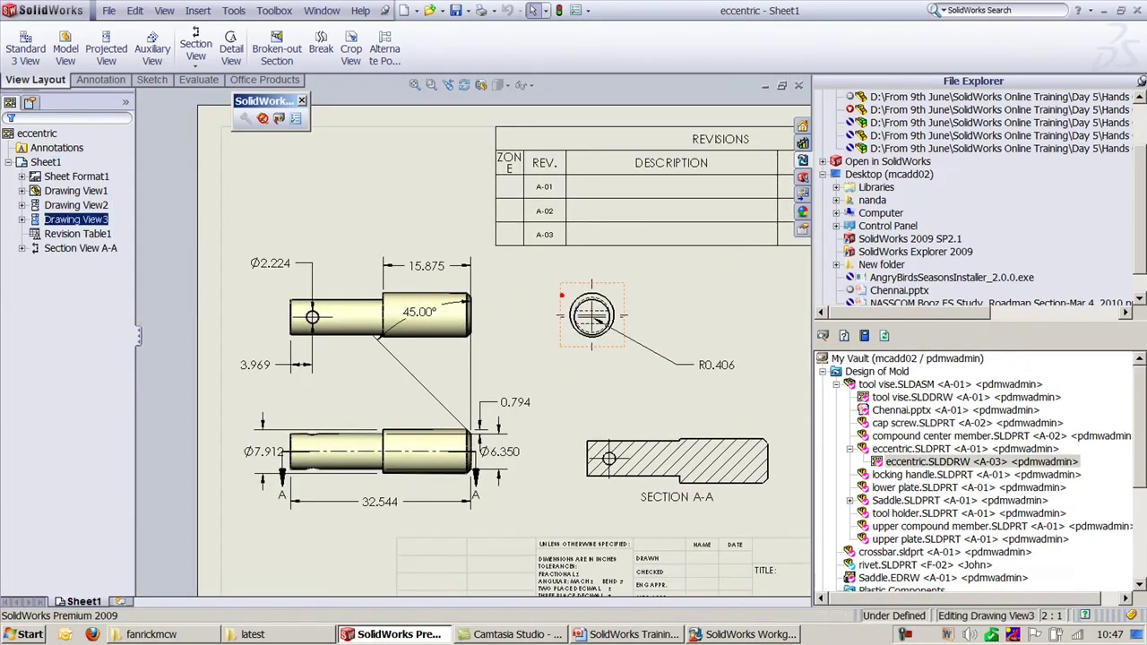
left_click(341, 253)
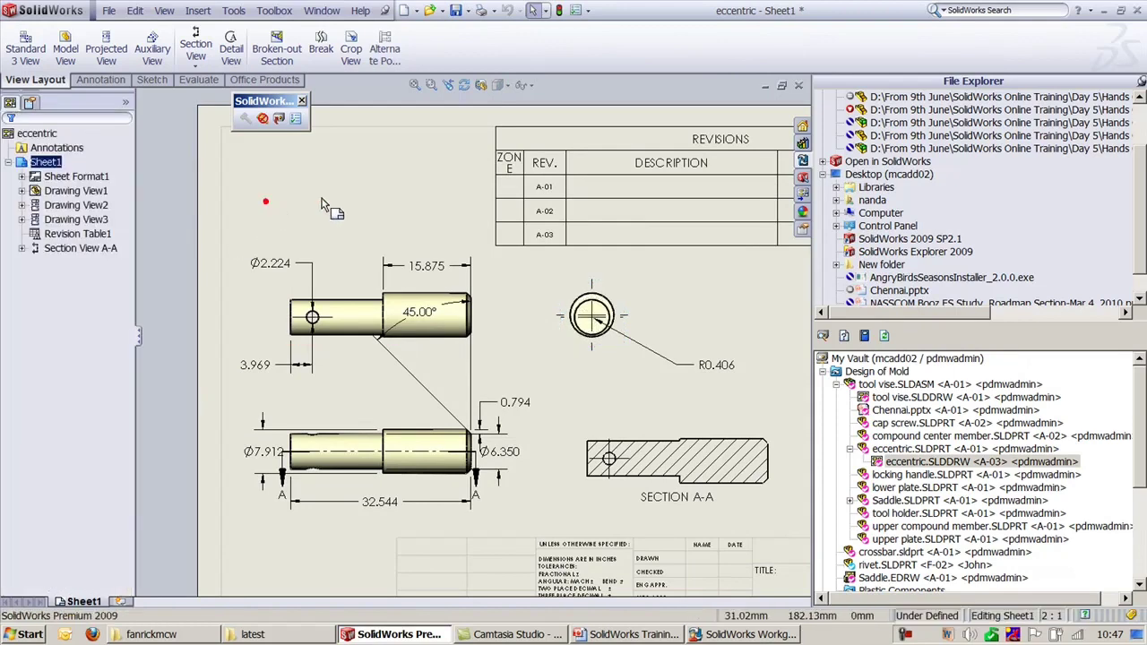
left_click(278, 120)
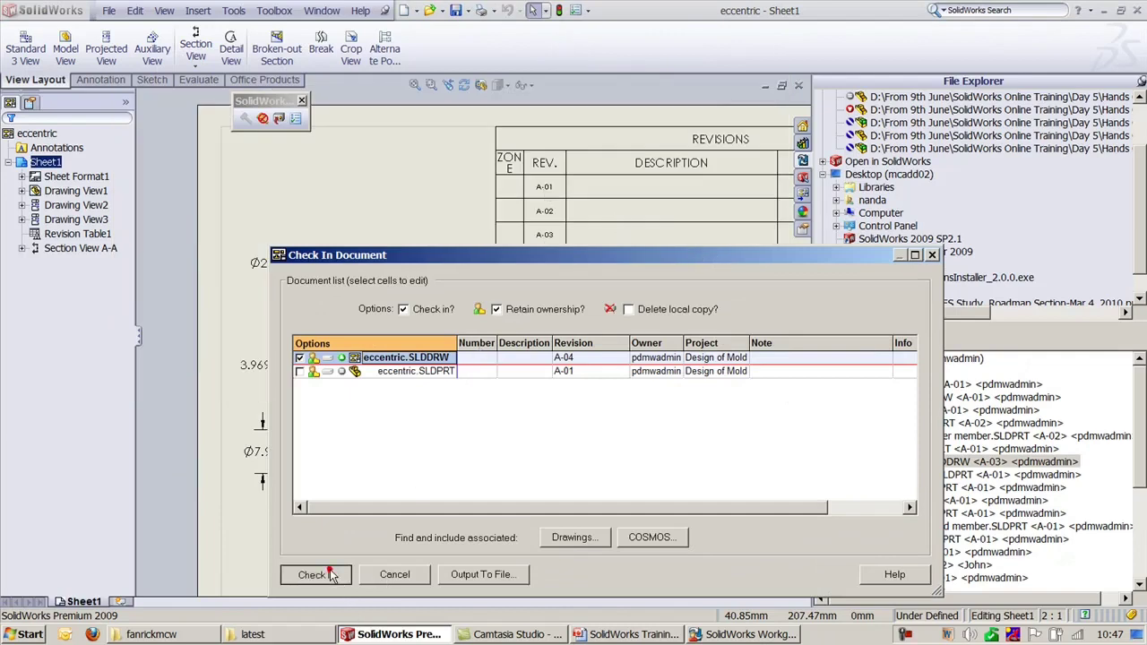
left_click(314, 574)
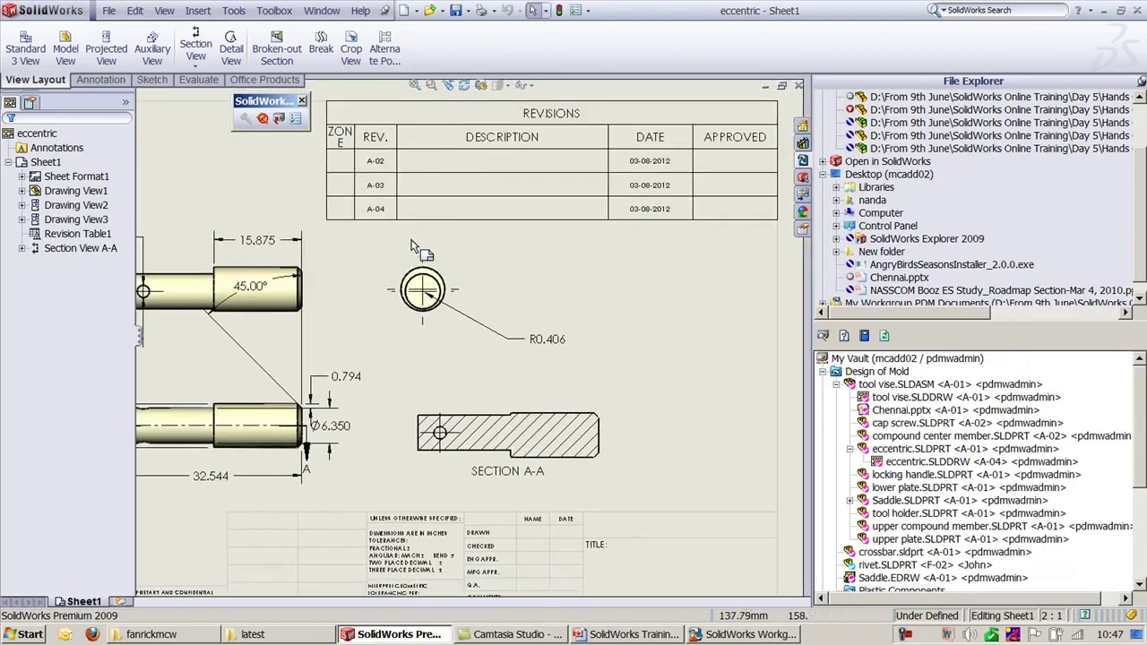
key("f")
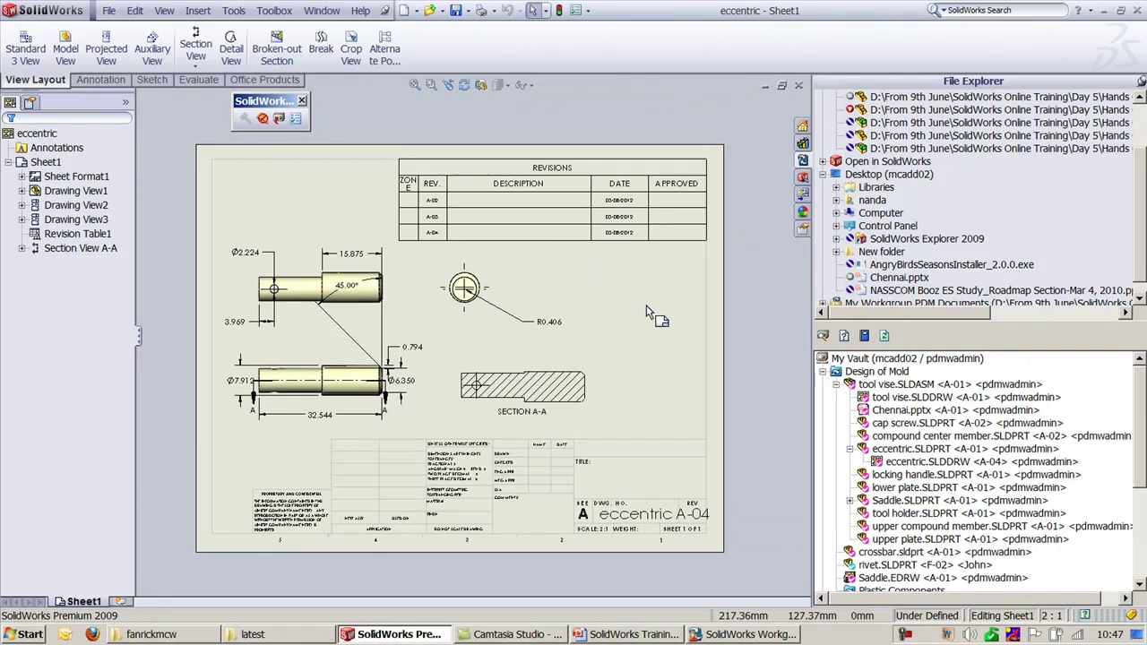
scroll(555, 215, "down", 2)
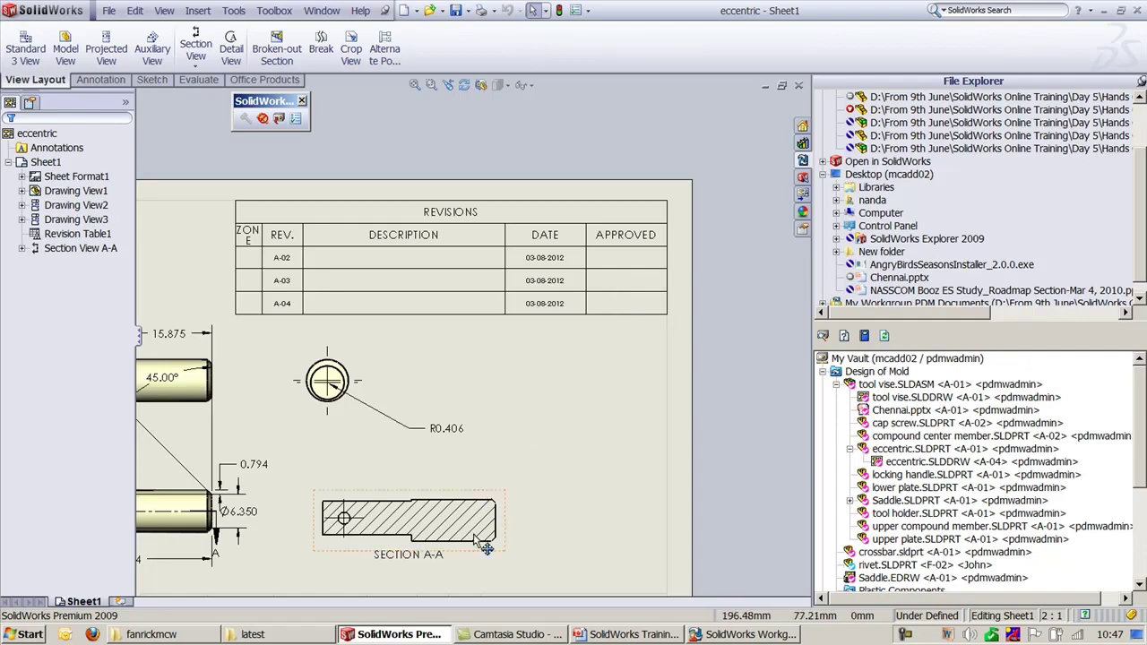
left_click(714, 636)
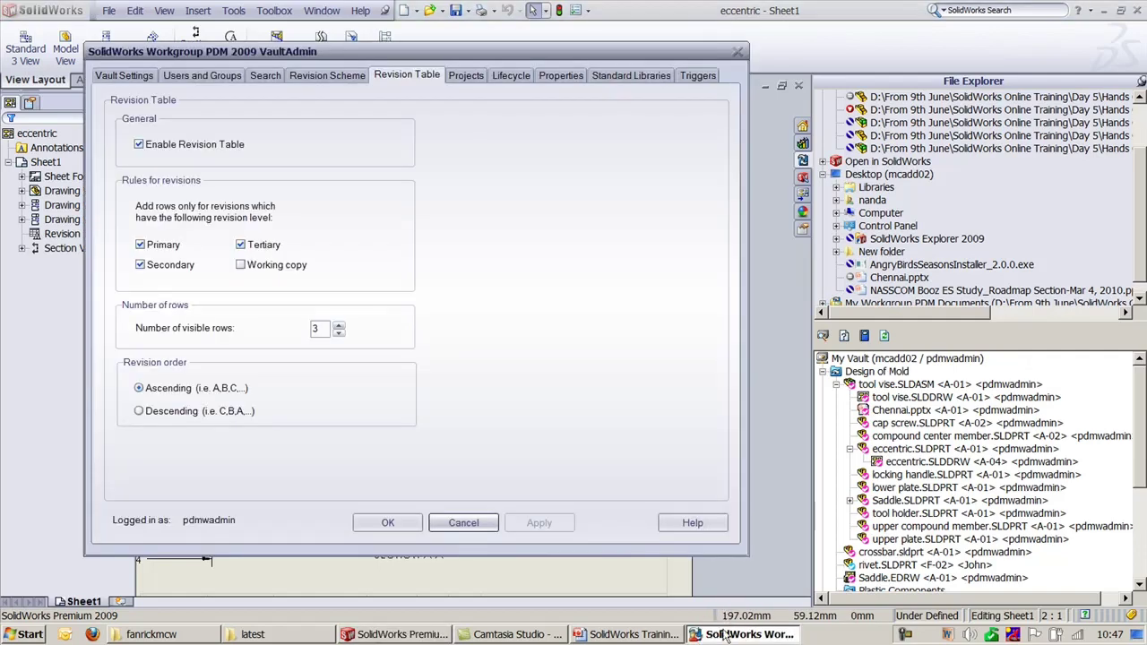
Step: Show slide 15's Objective list and highlight its Revision Table topic
left_click(607, 634)
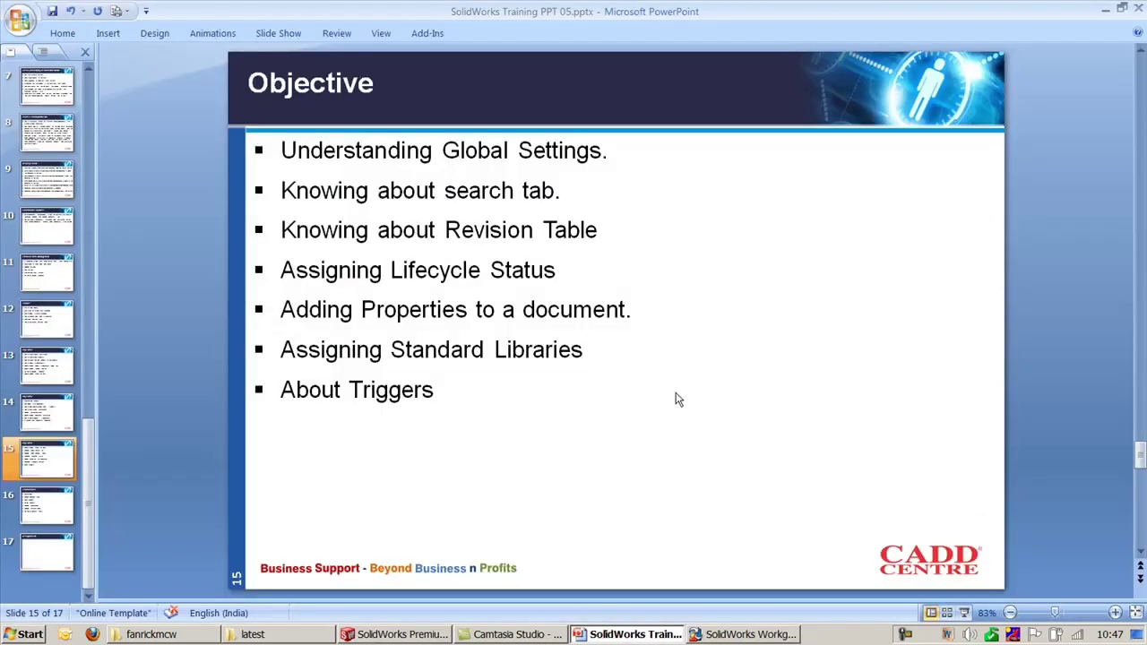
left_click_drag(281, 235, 530, 237)
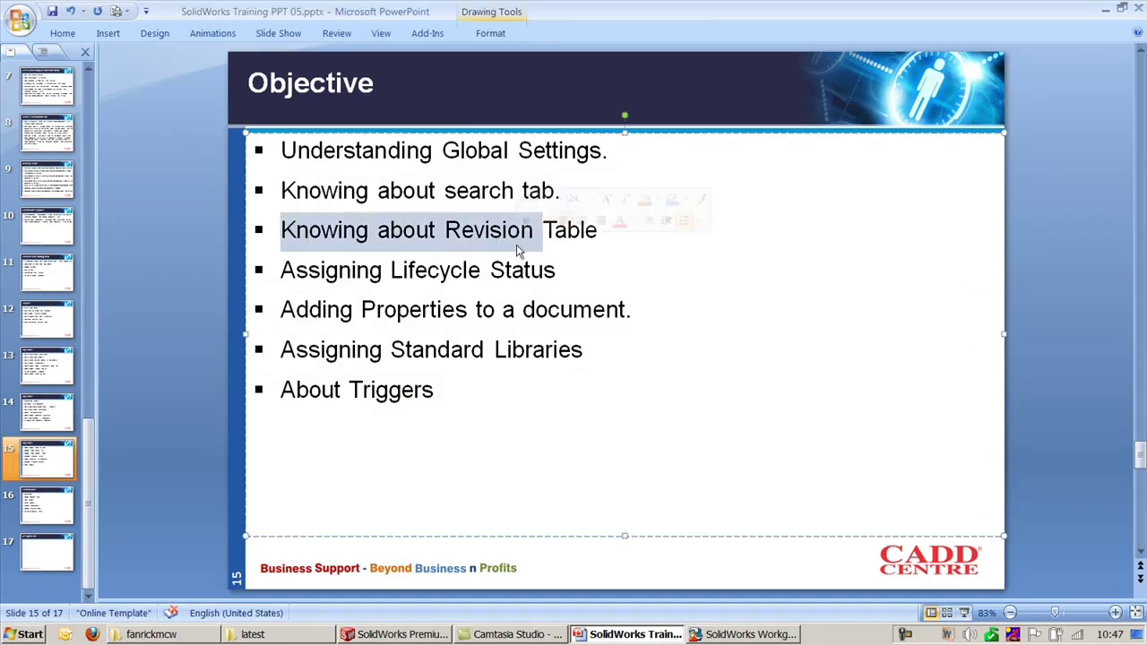
left_click(566, 280)
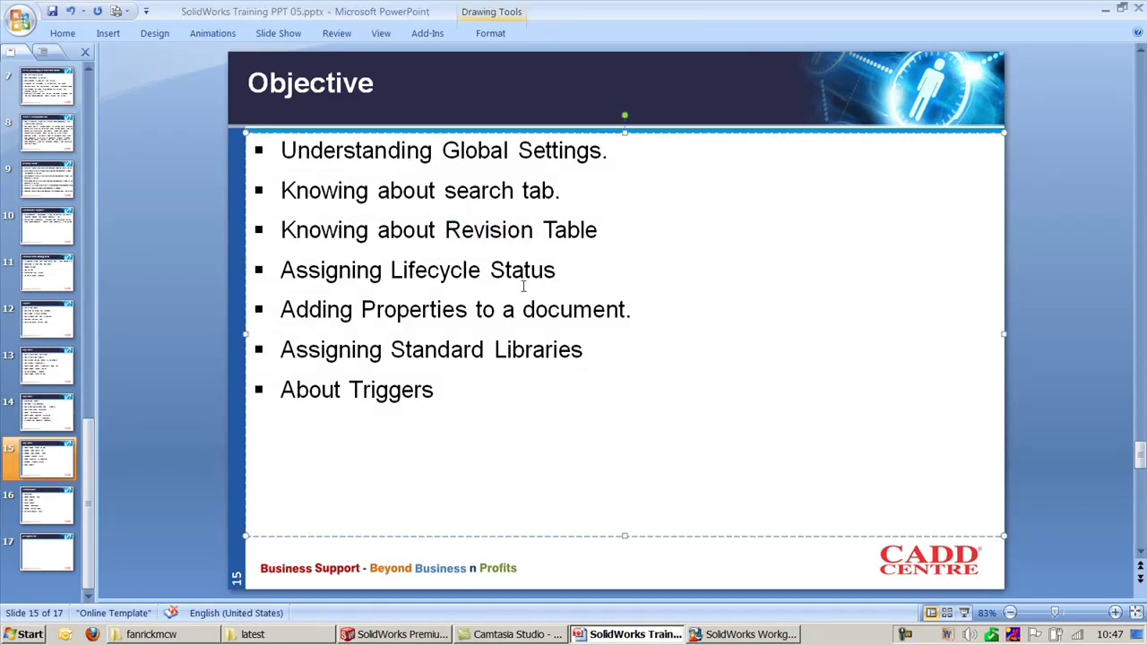
left_click(734, 632)
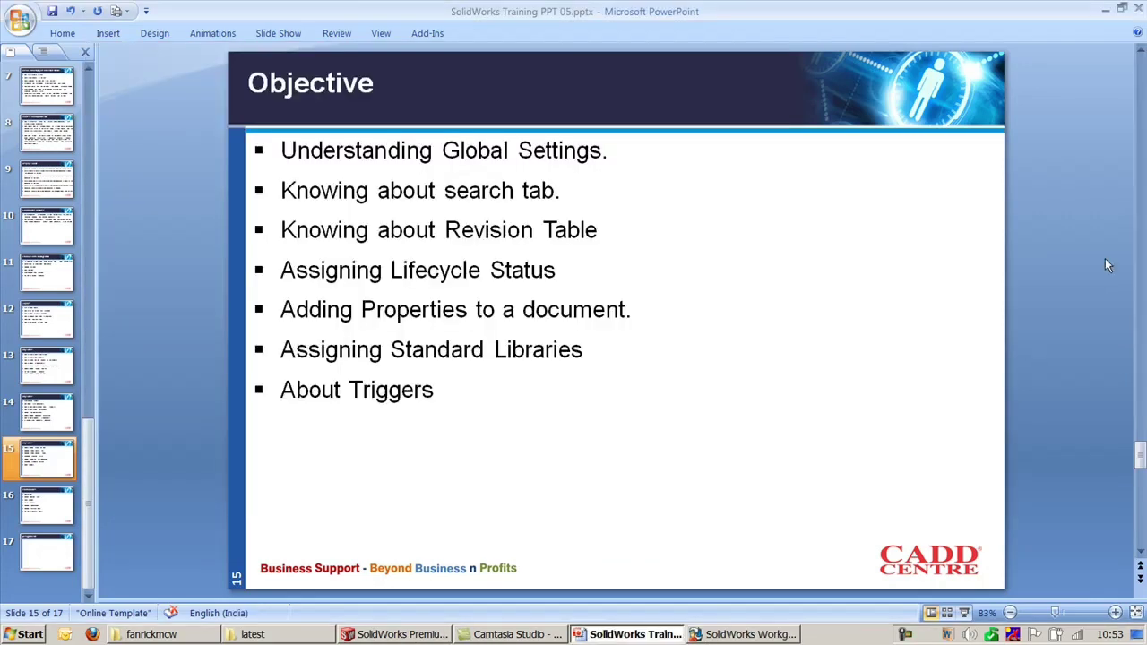
Step: Minimize PowerPoint and show VaultAdmin's Lifecycle tab with Modeling, Analysis and Motion Simulation statuses
left_click(1104, 9)
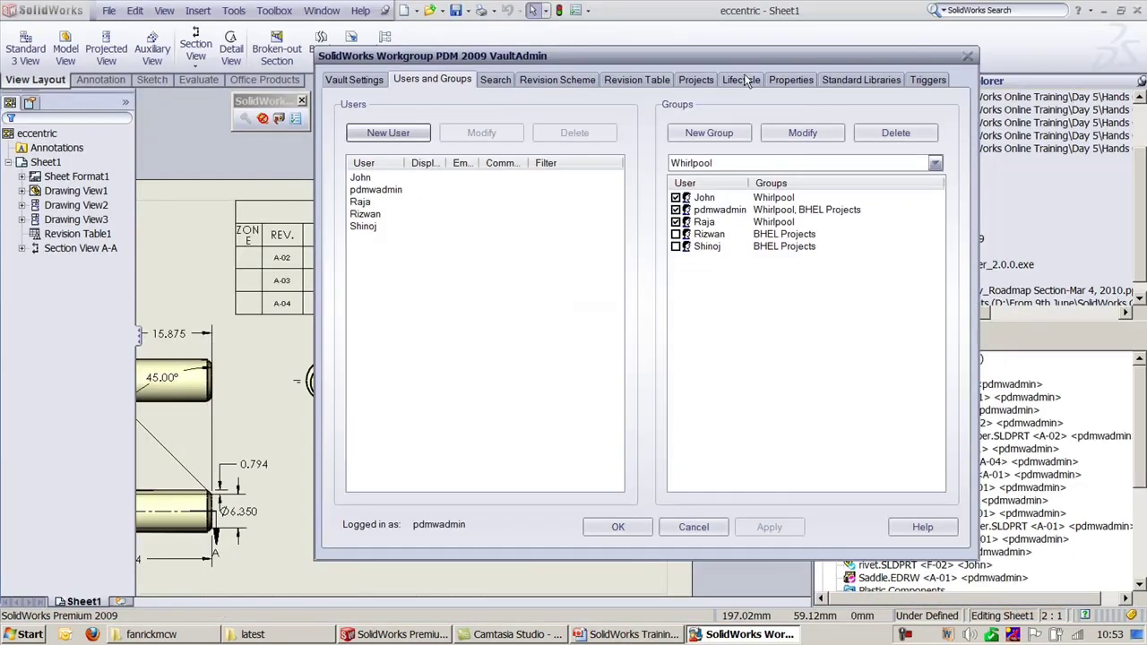
left_click_drag(748, 55, 570, 97)
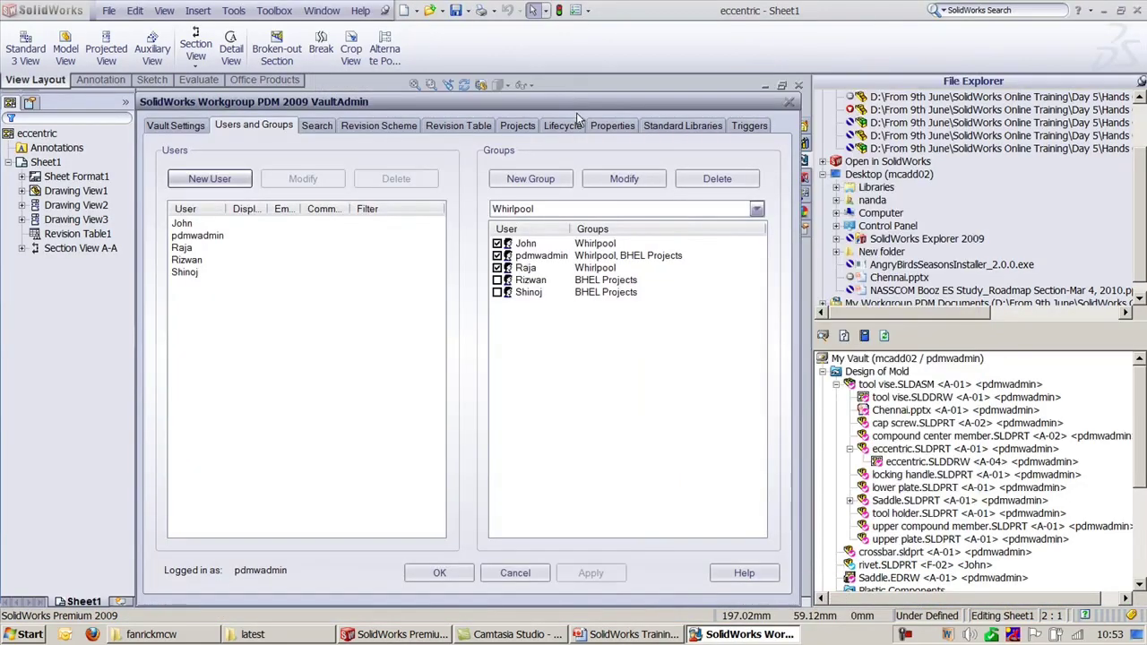
left_click(563, 125)
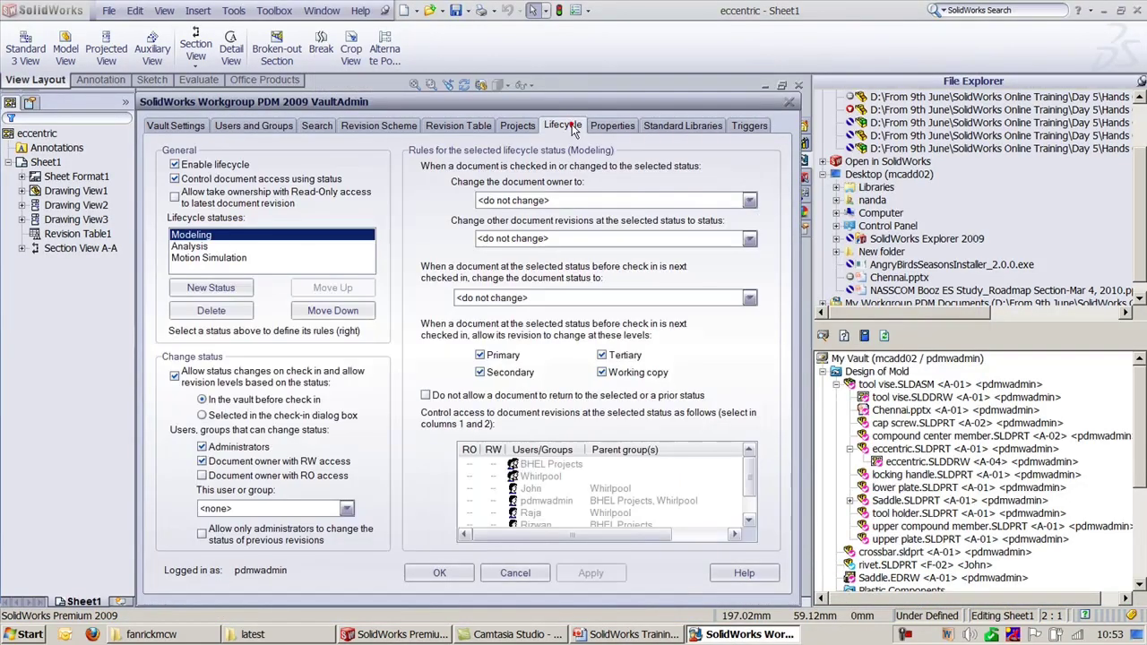
left_click_drag(593, 102, 740, 80)
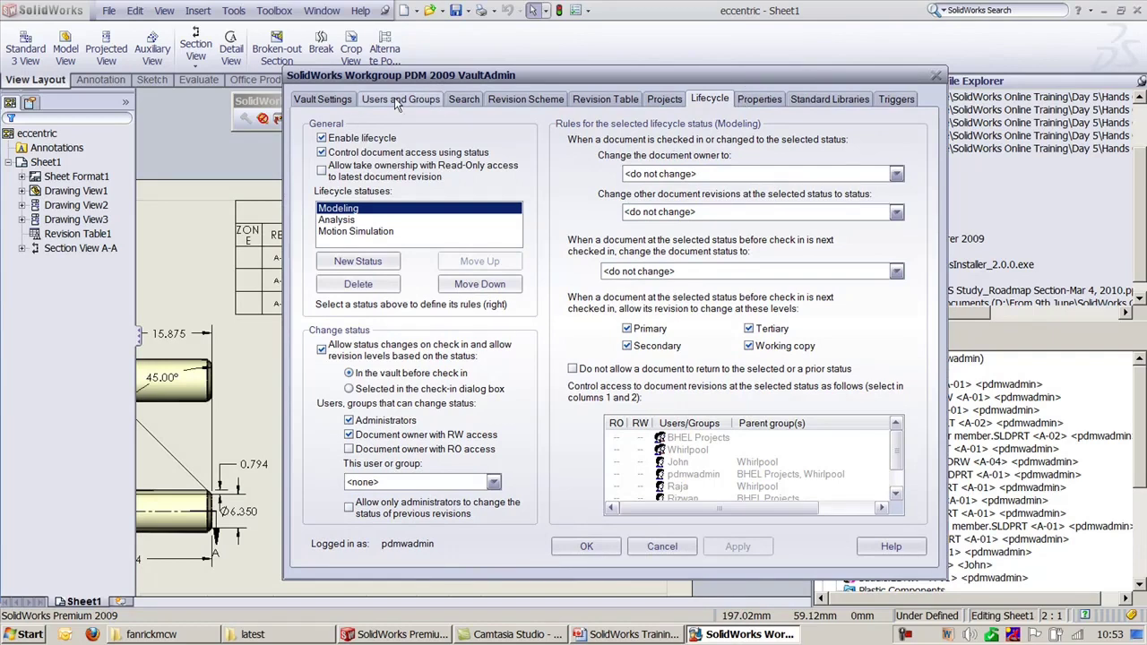
Step: Give the BHEL Projects group read/write access and delete the Plastic Components project
left_click(665, 100)
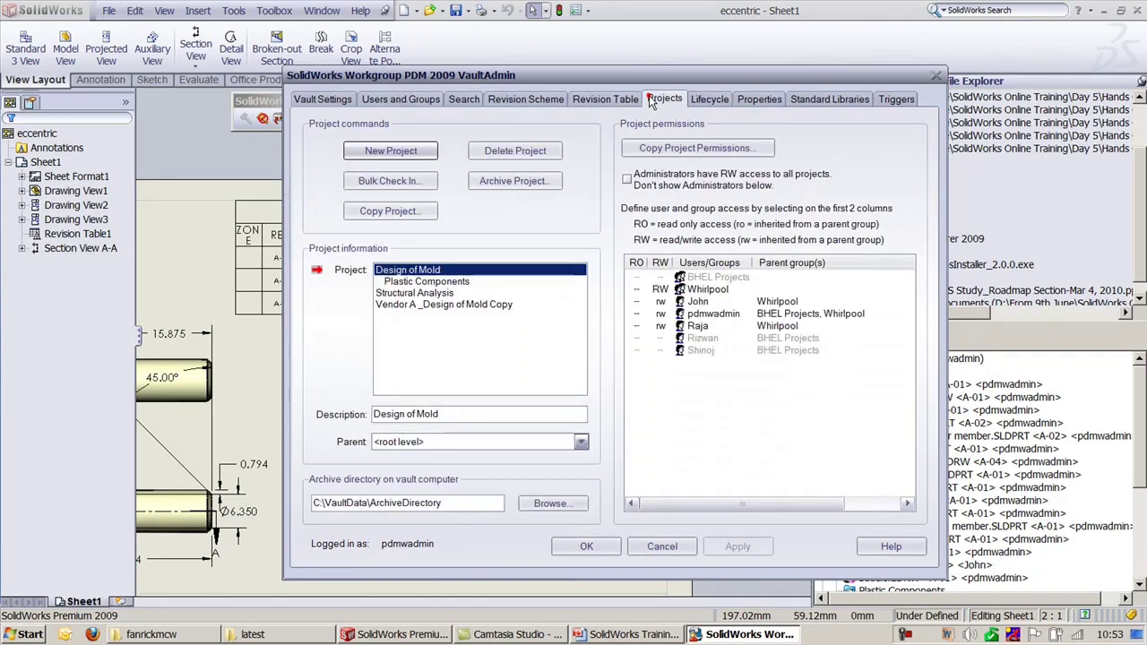
left_click(660, 276)
left_click(737, 546)
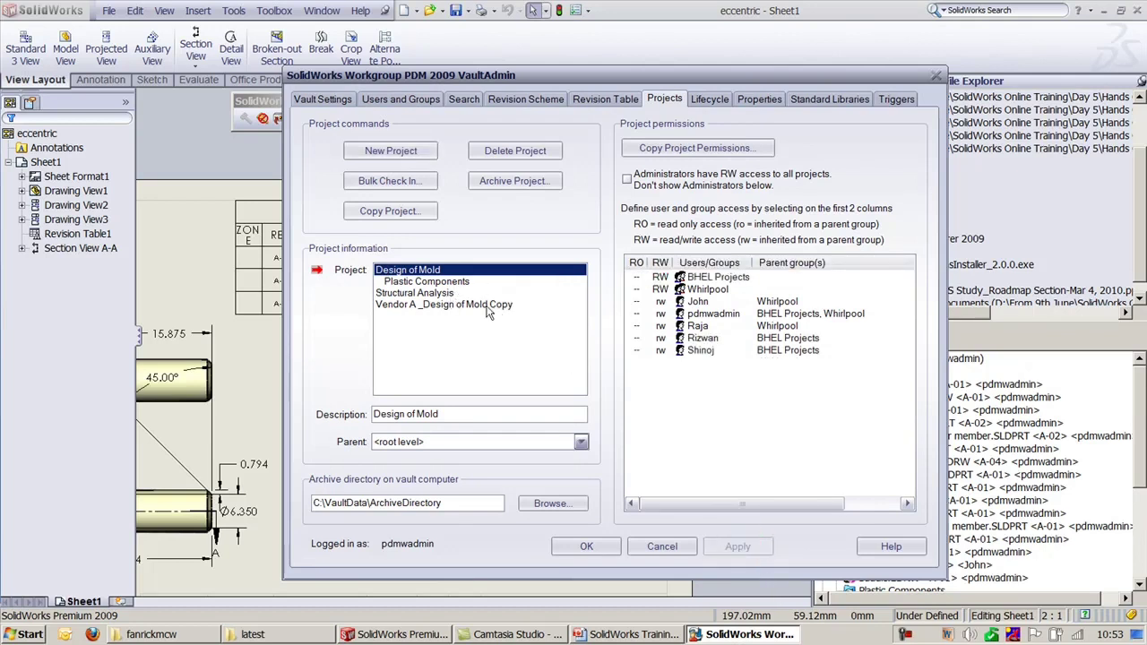
left_click(439, 283)
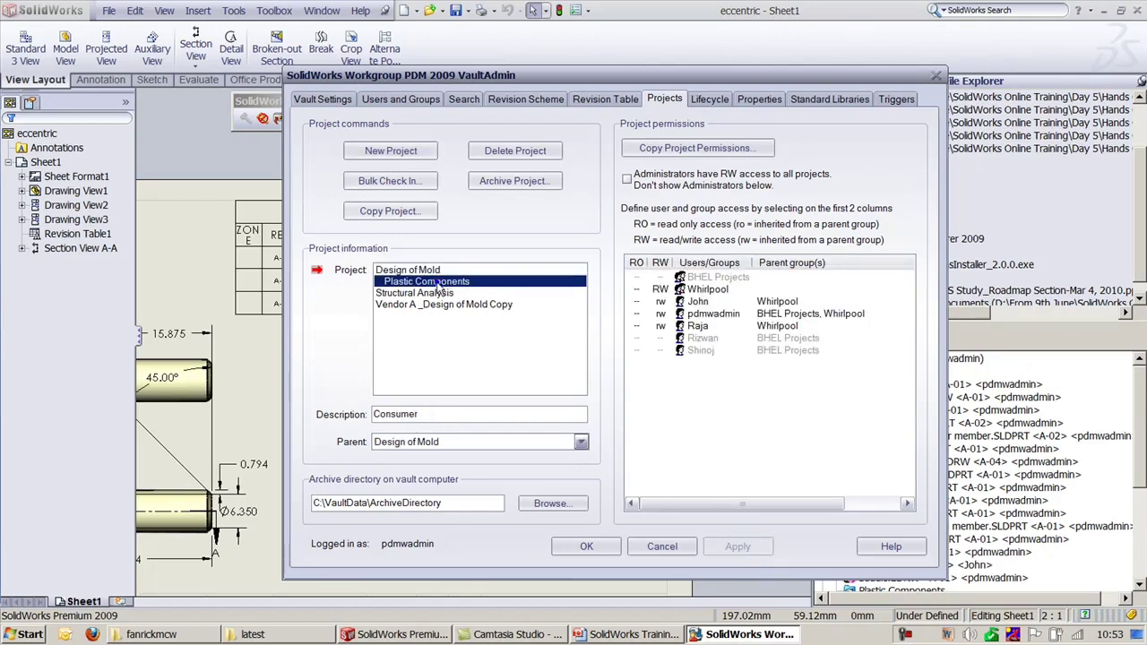
left_click(520, 151)
left_click(677, 369)
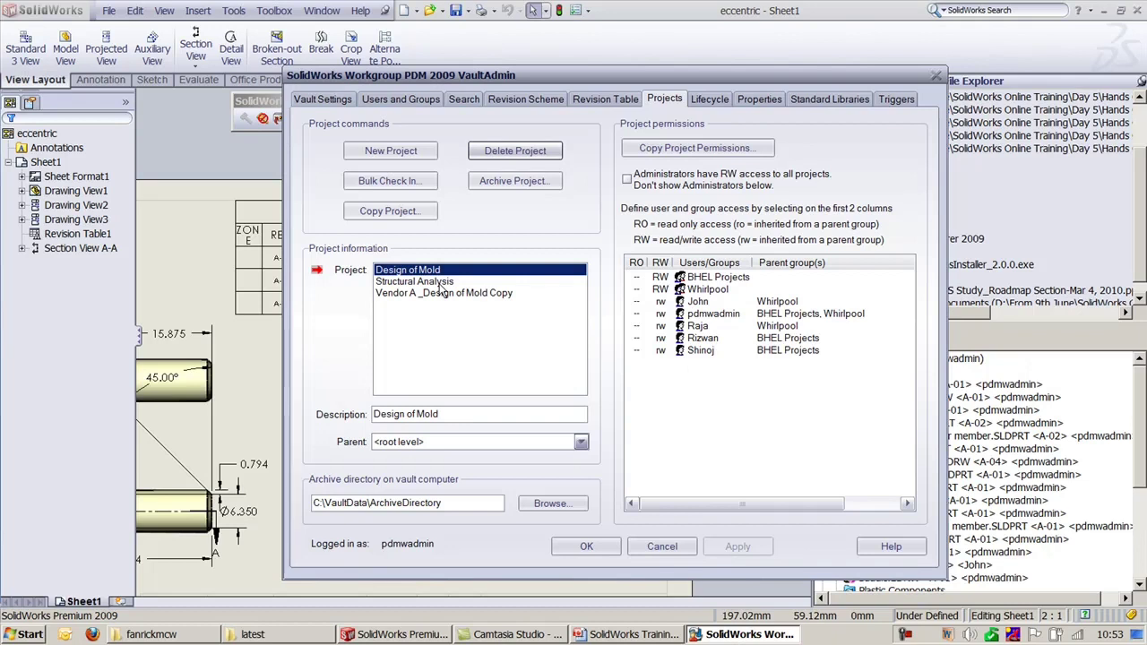
Step: Grant Whirlpool read/write on Structural Analysis and delete the Vendor A _Design of Mold Copy project
left_click(439, 282)
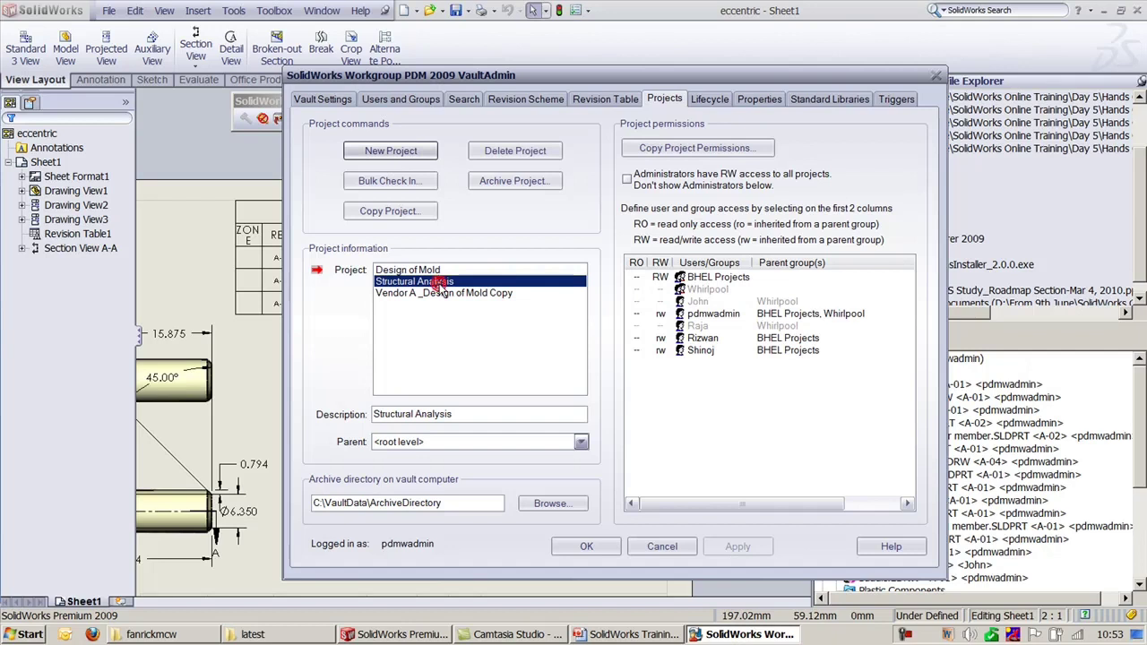
left_click(660, 289)
left_click(737, 547)
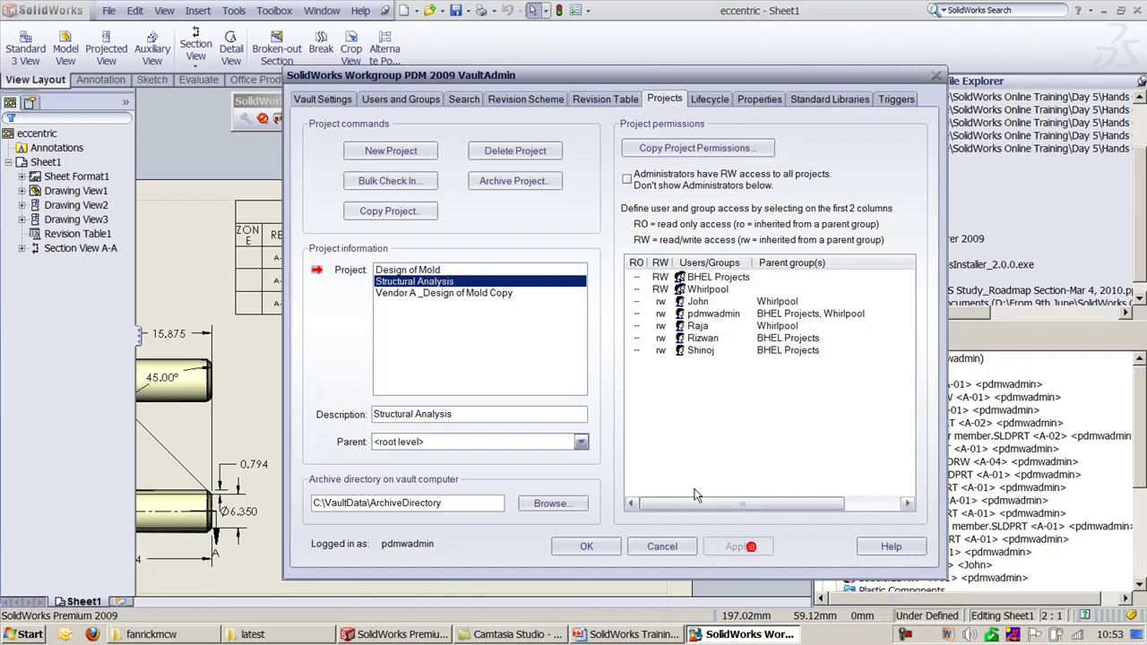
left_click(478, 294)
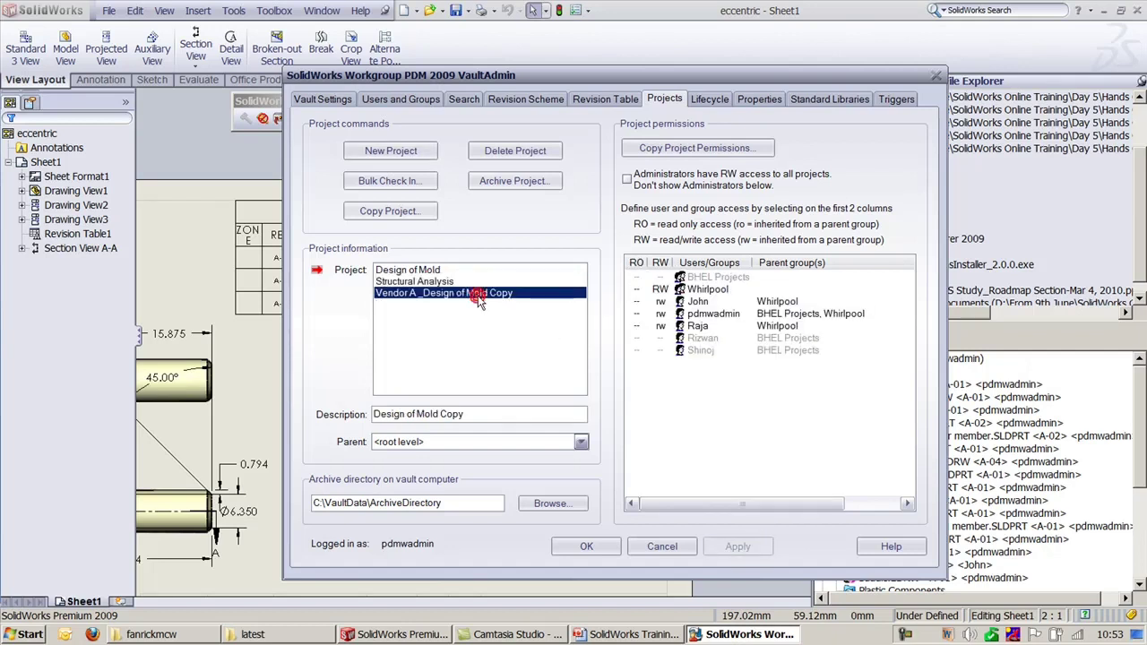
left_click(515, 151)
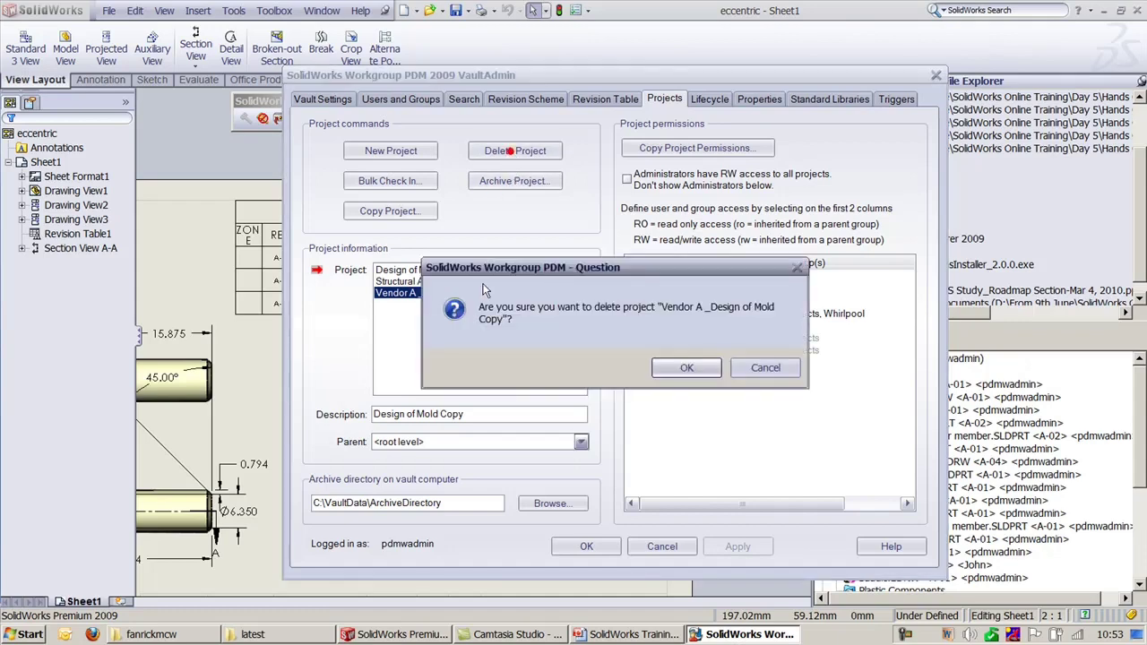
left_click(666, 380)
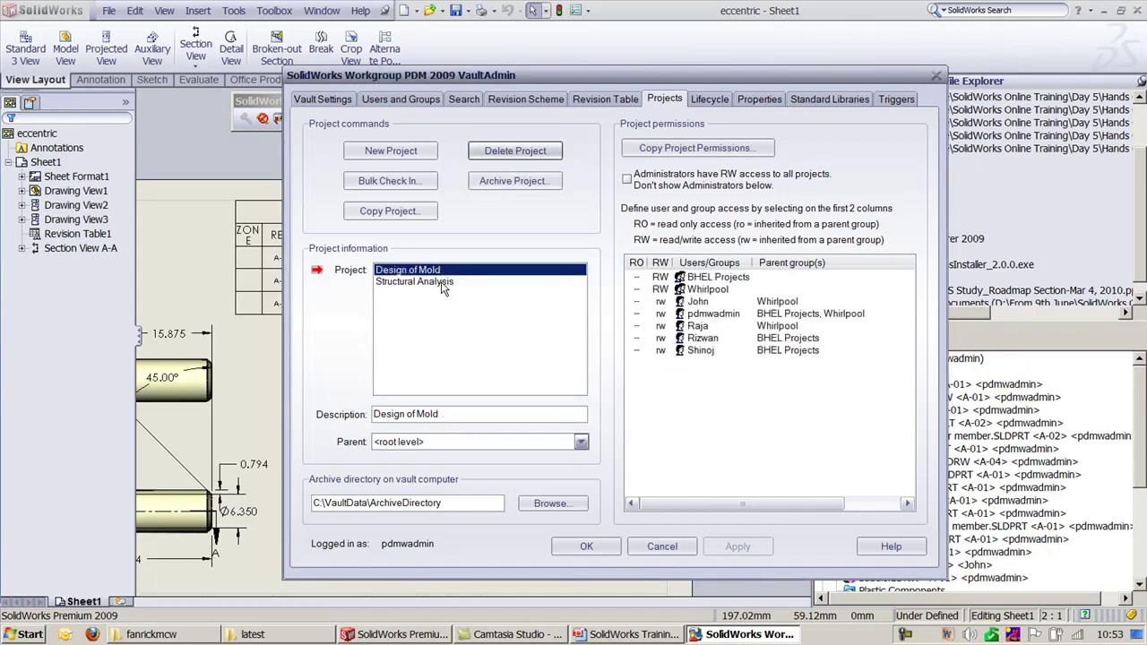
left_click(442, 283)
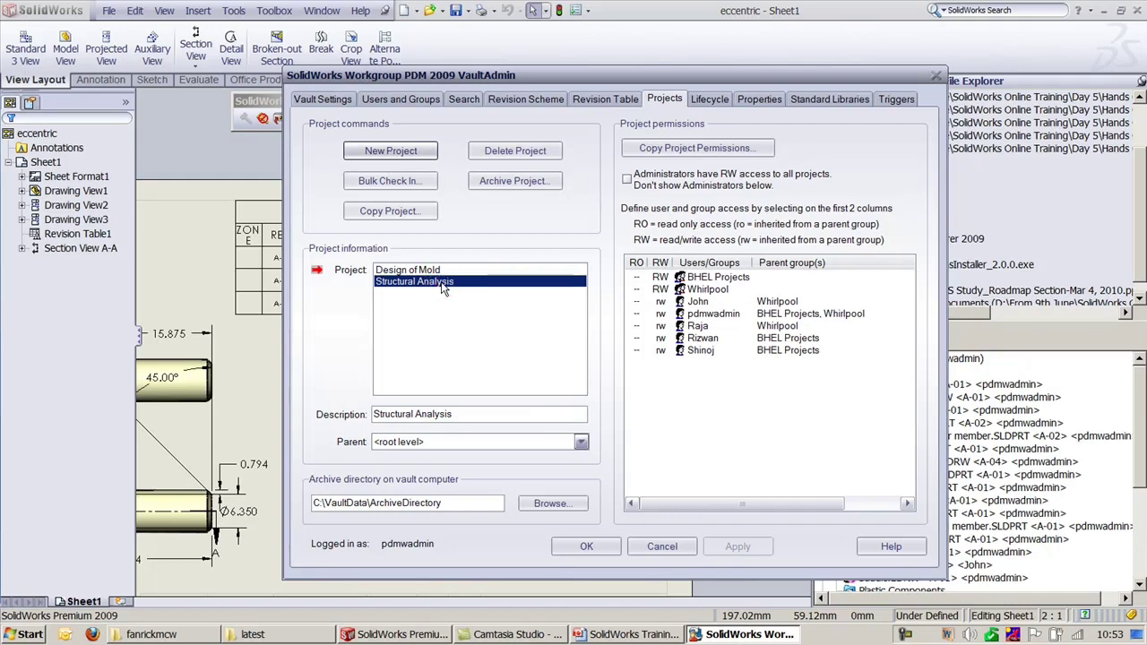
left_click(707, 97)
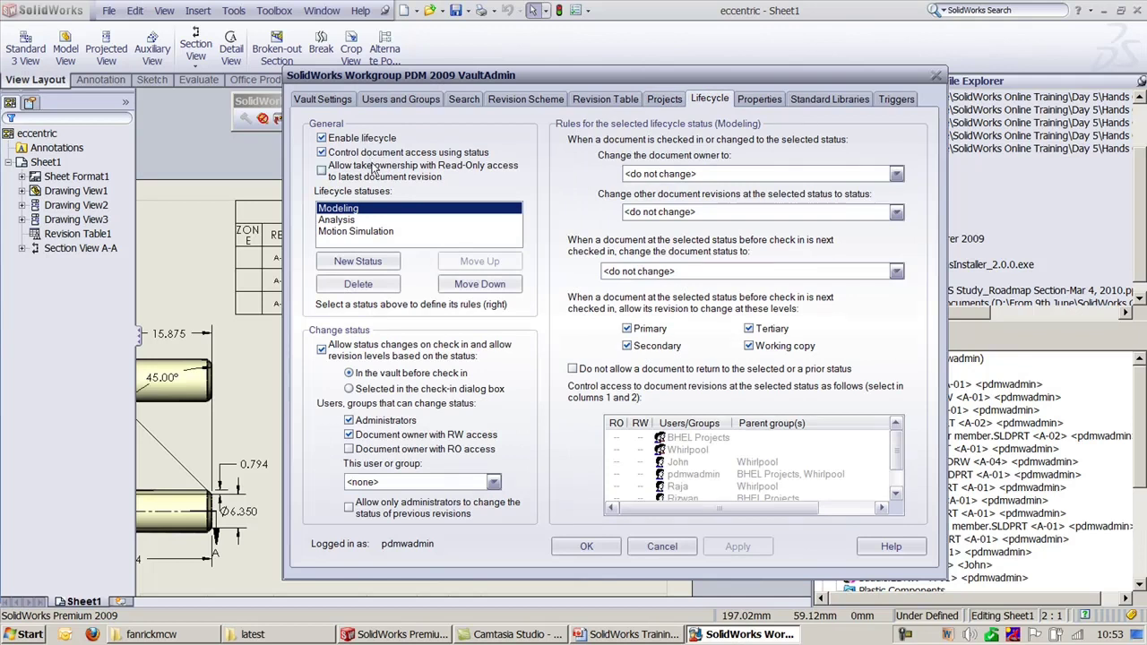
left_click(362, 267)
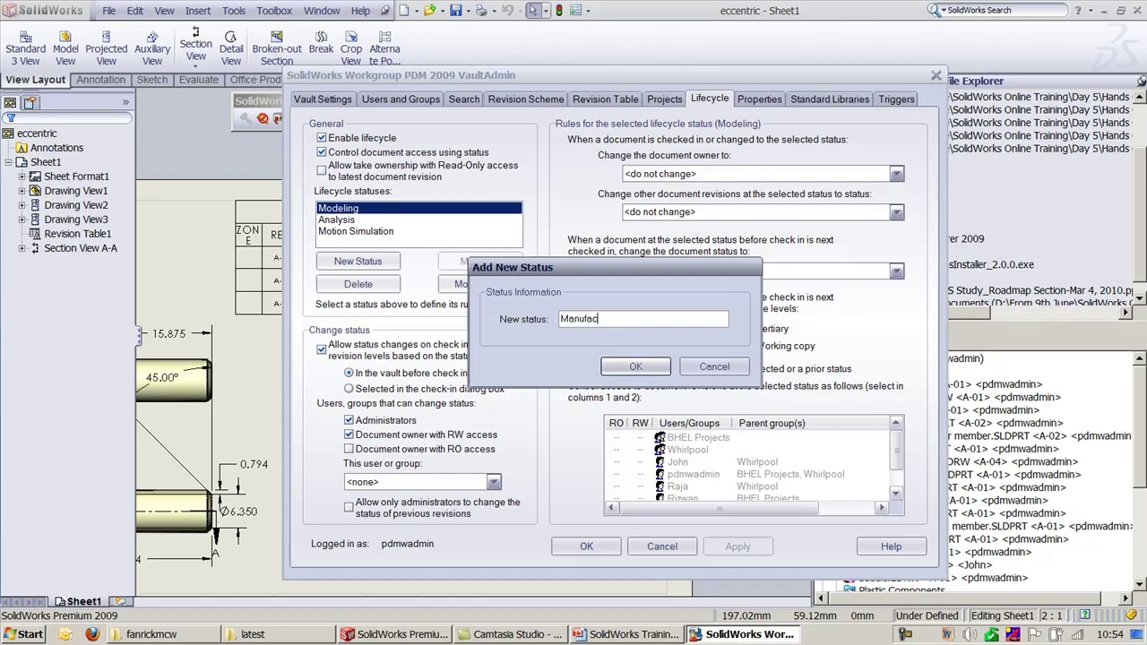
type("Manufacturing")
key("Return")
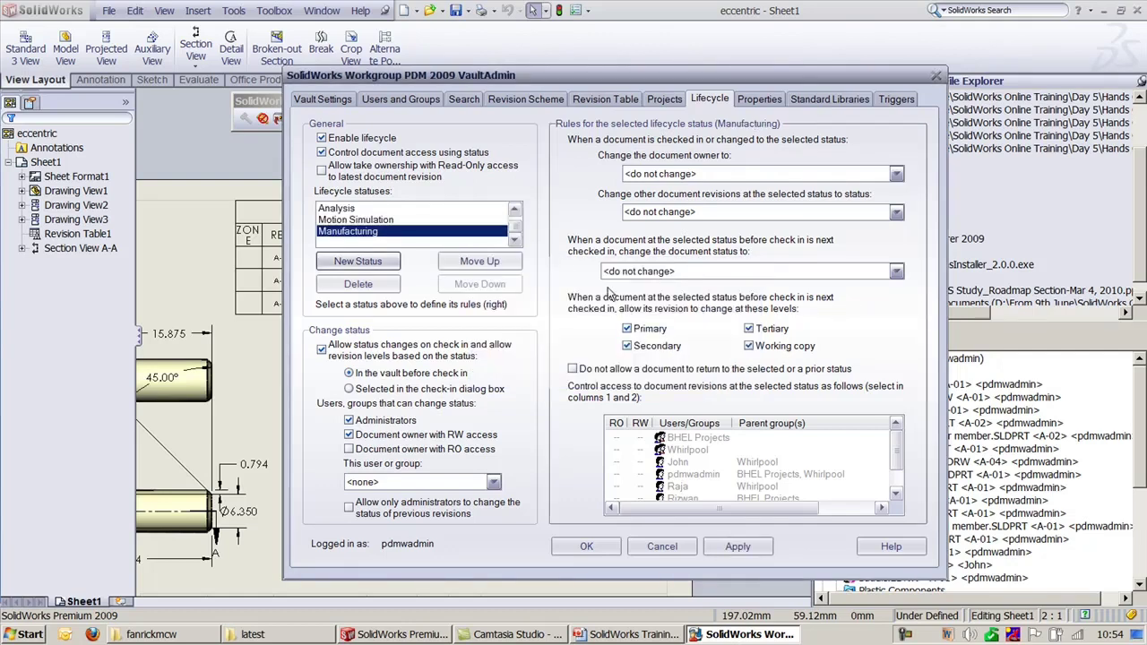
left_click(356, 285)
left_click(618, 372)
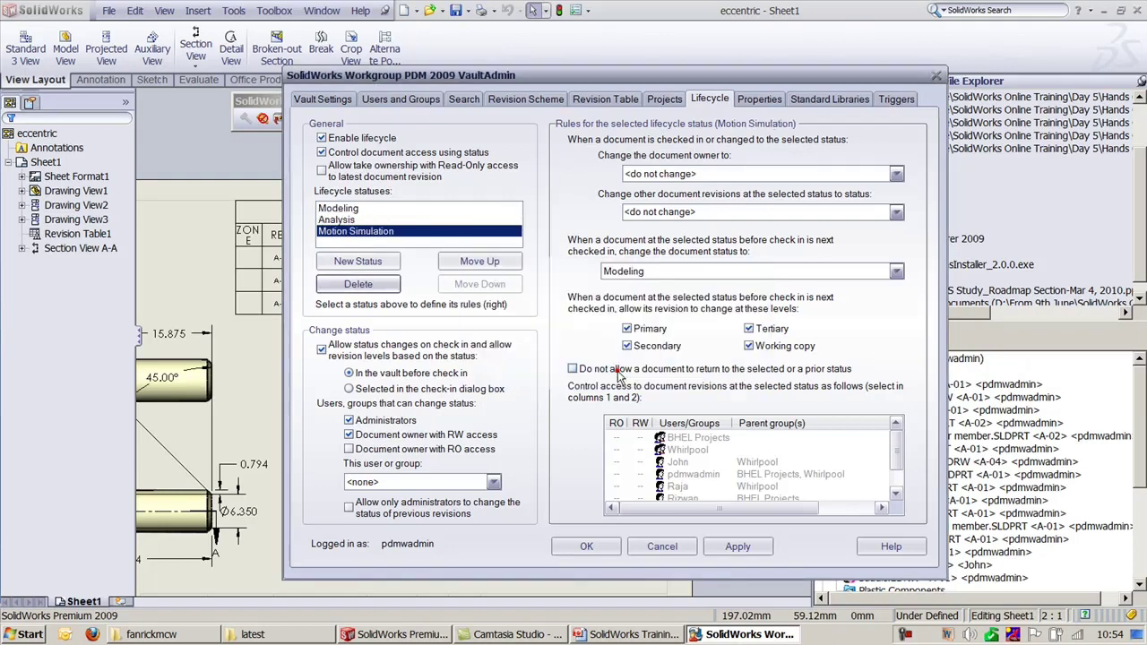
left_click(339, 211)
left_click(338, 221)
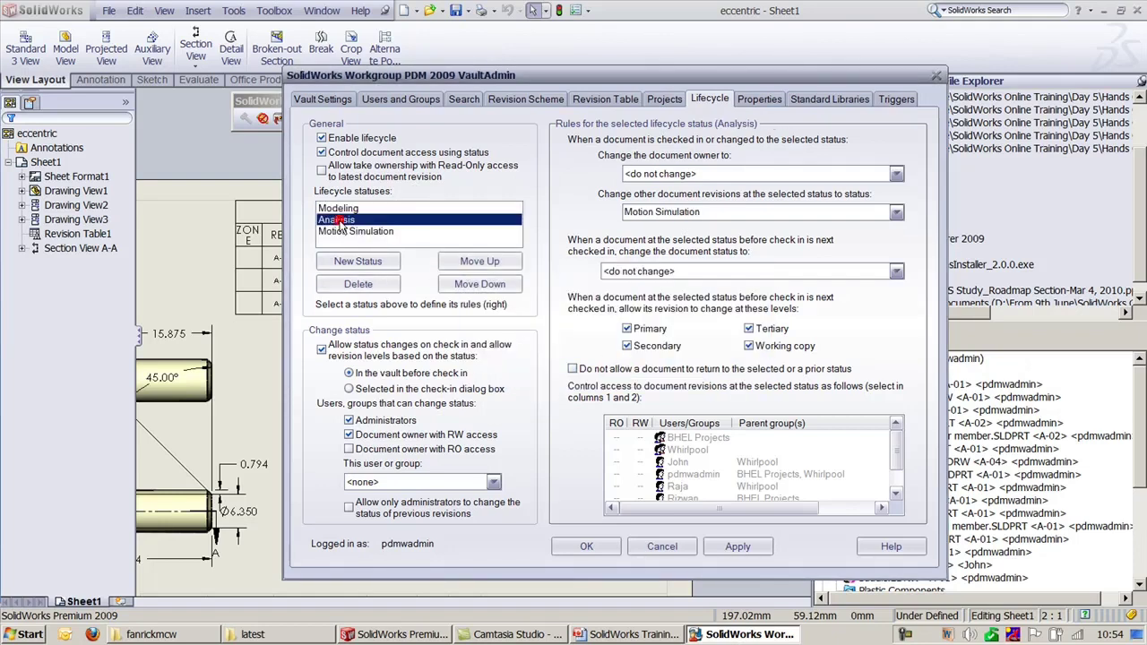
left_click(344, 232)
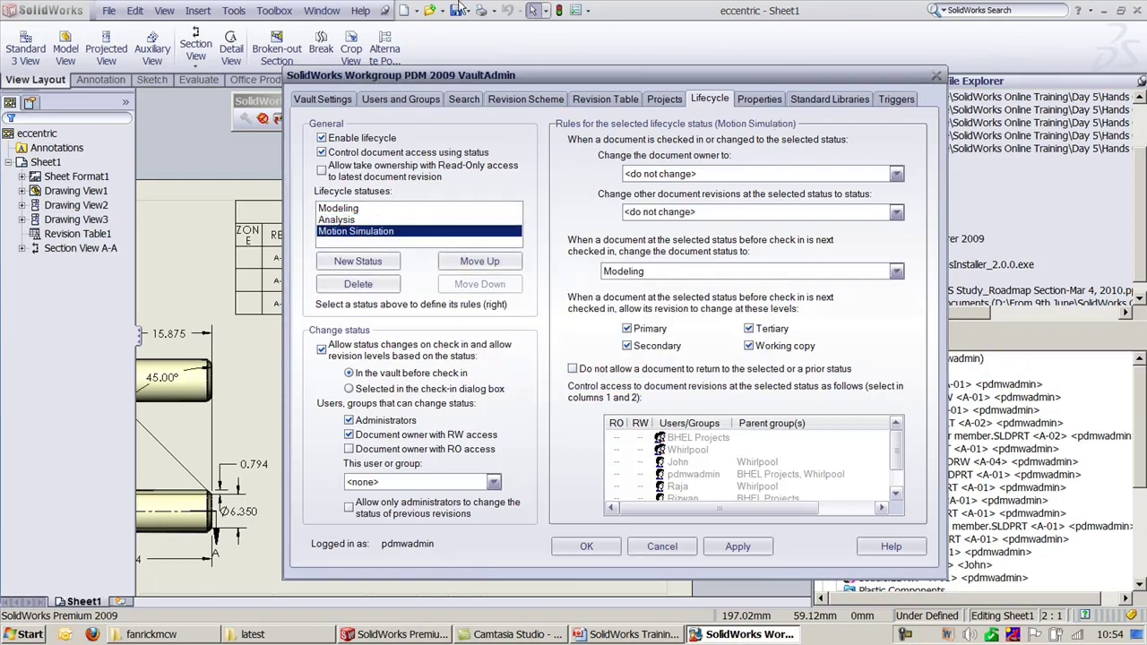
Step: Assign a document owner to the Modeling status and give BHEL Projects and Whirlpool read/write access there
left_click(339, 210)
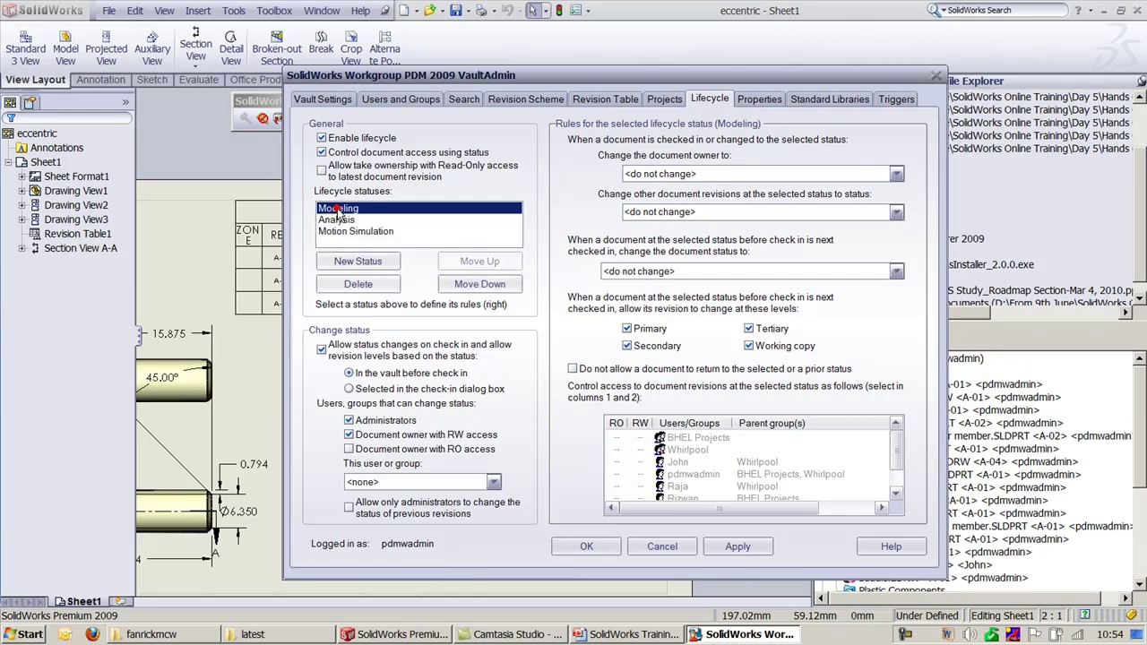
left_click(724, 174)
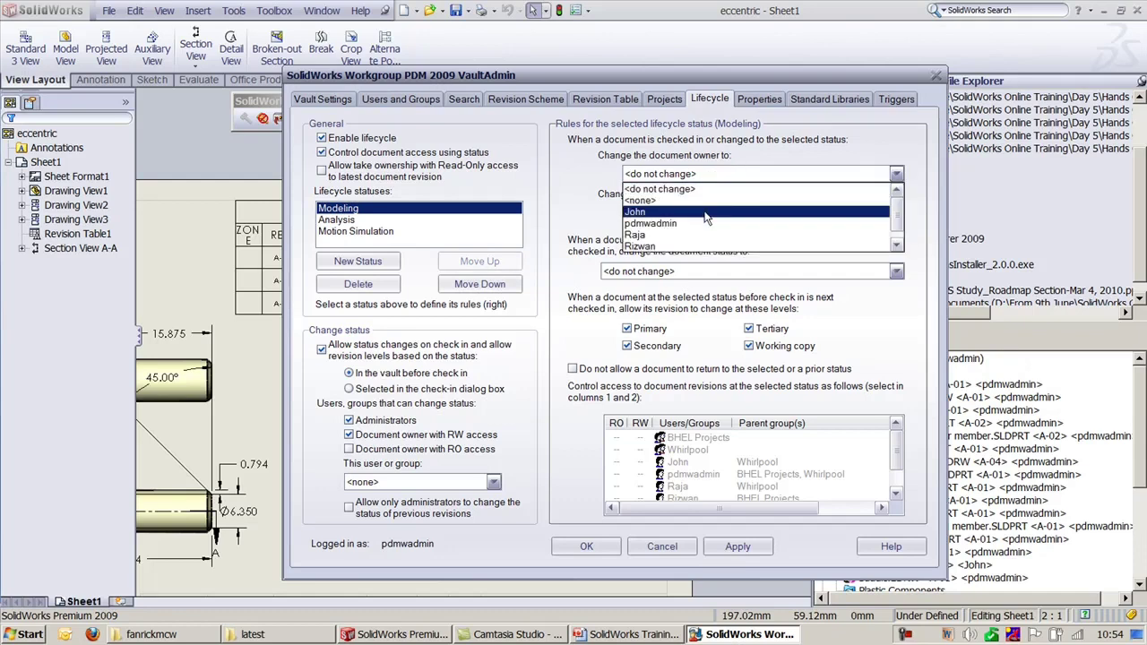
left_click(706, 213)
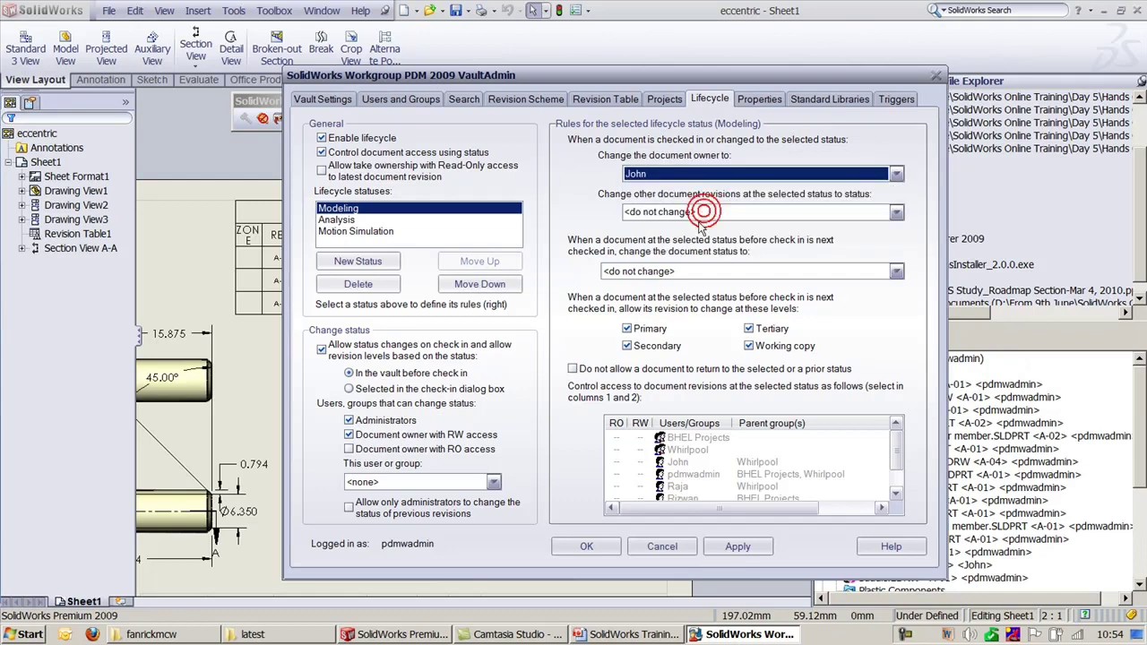
left_click(746, 548)
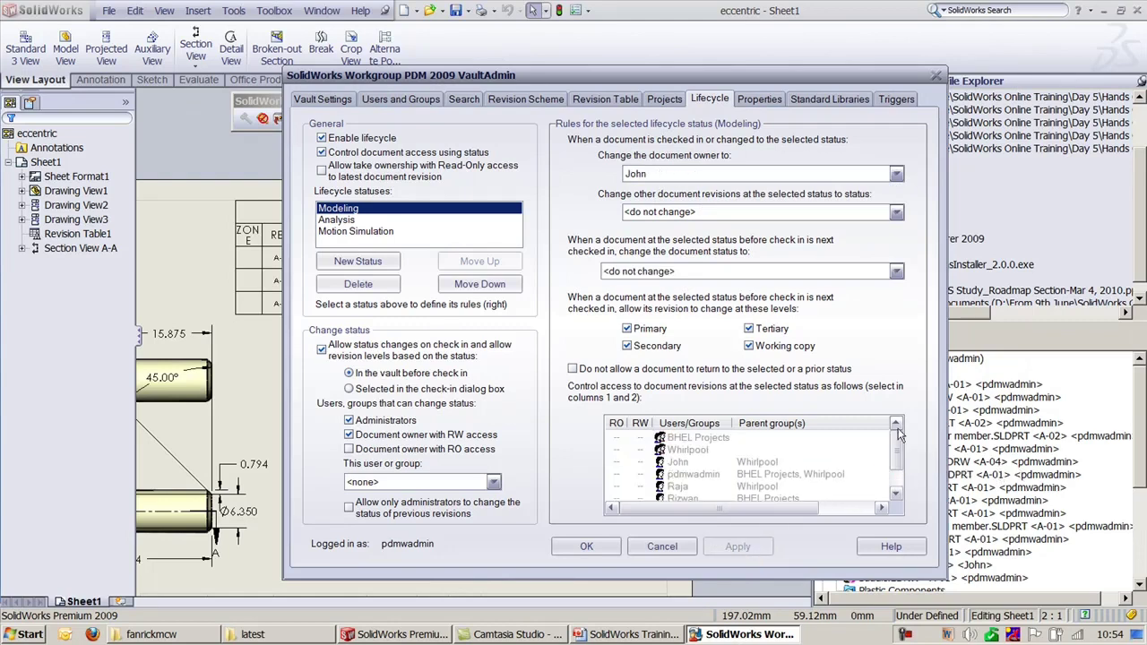
left_click(640, 437)
left_click(639, 450)
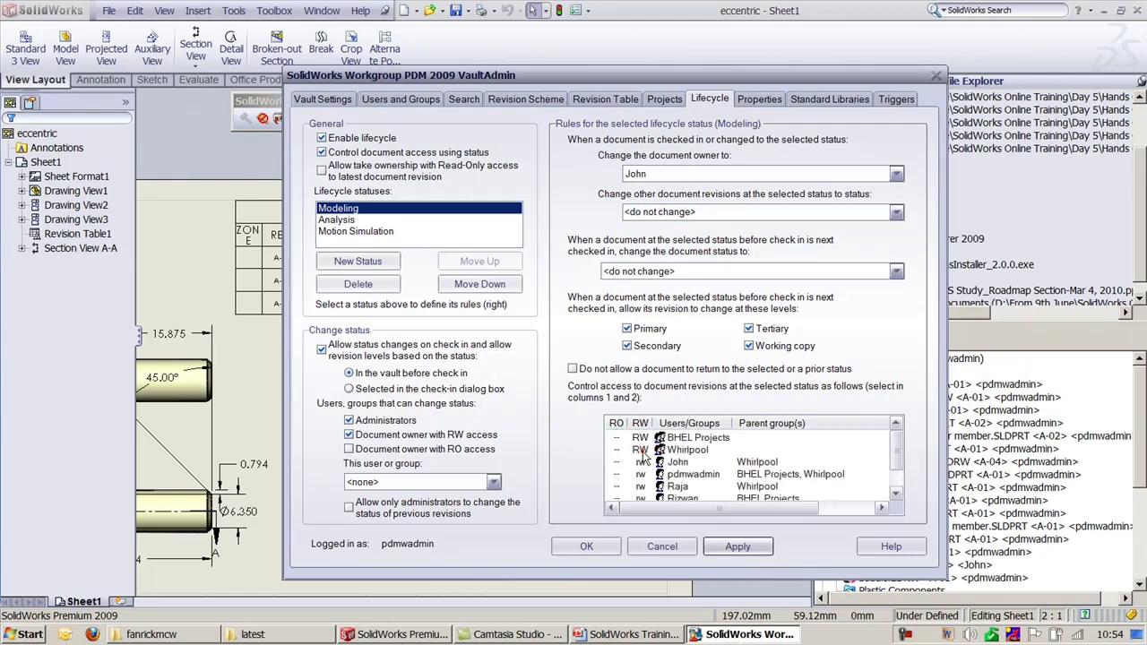
scroll(833, 524, "down", 1)
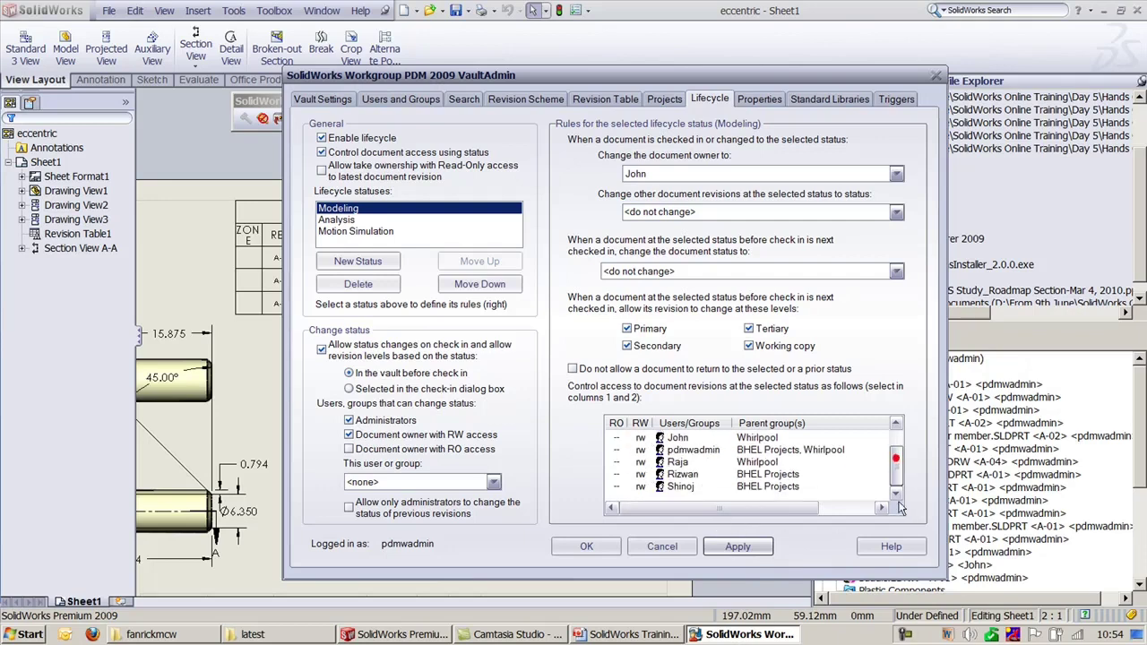
left_click(752, 547)
Step: Grant BHEL Projects and Whirlpool read/write access at the Analysis and Motion Simulation statuses
left_click(348, 220)
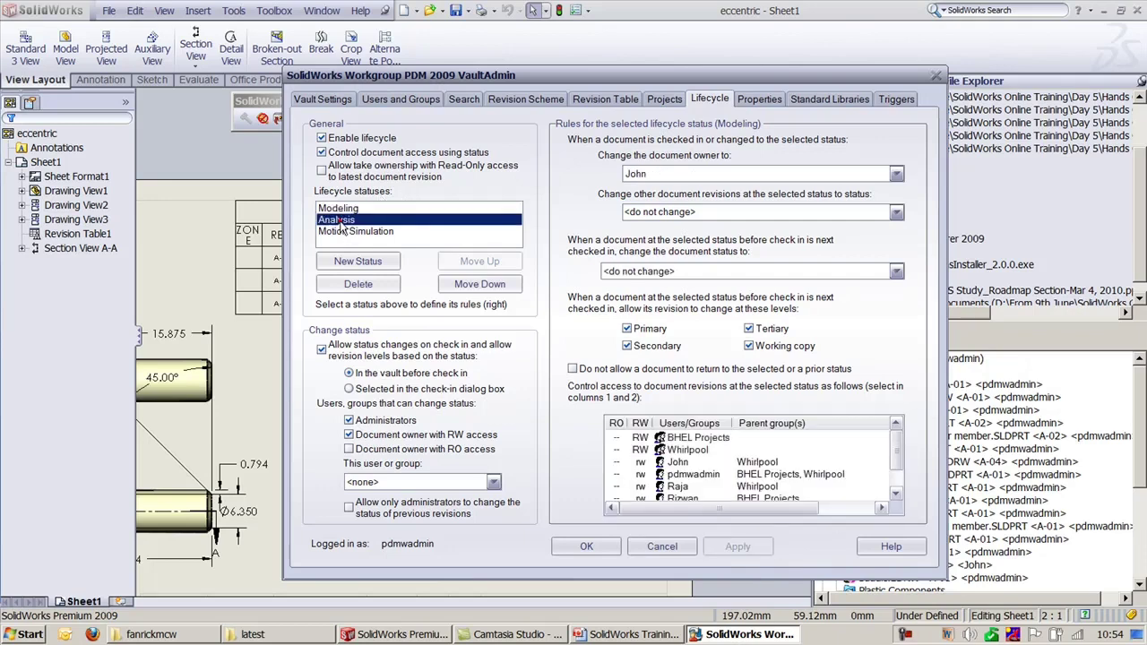
left_click(640, 438)
left_click(639, 450)
left_click(738, 546)
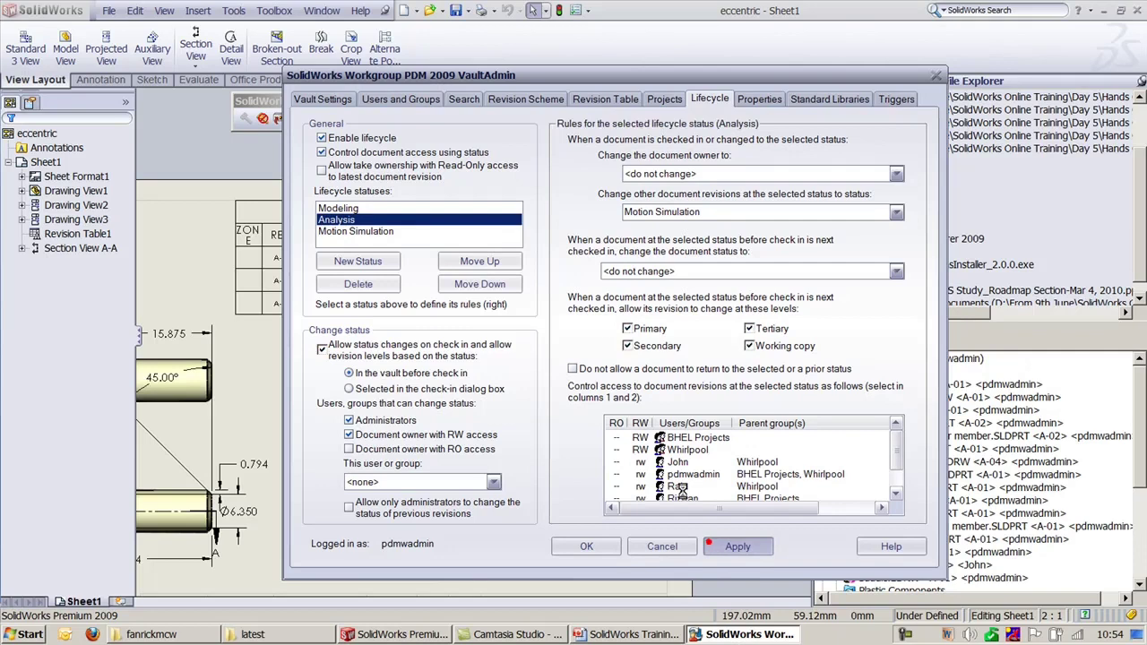
left_click(363, 231)
left_click(640, 437)
left_click(640, 450)
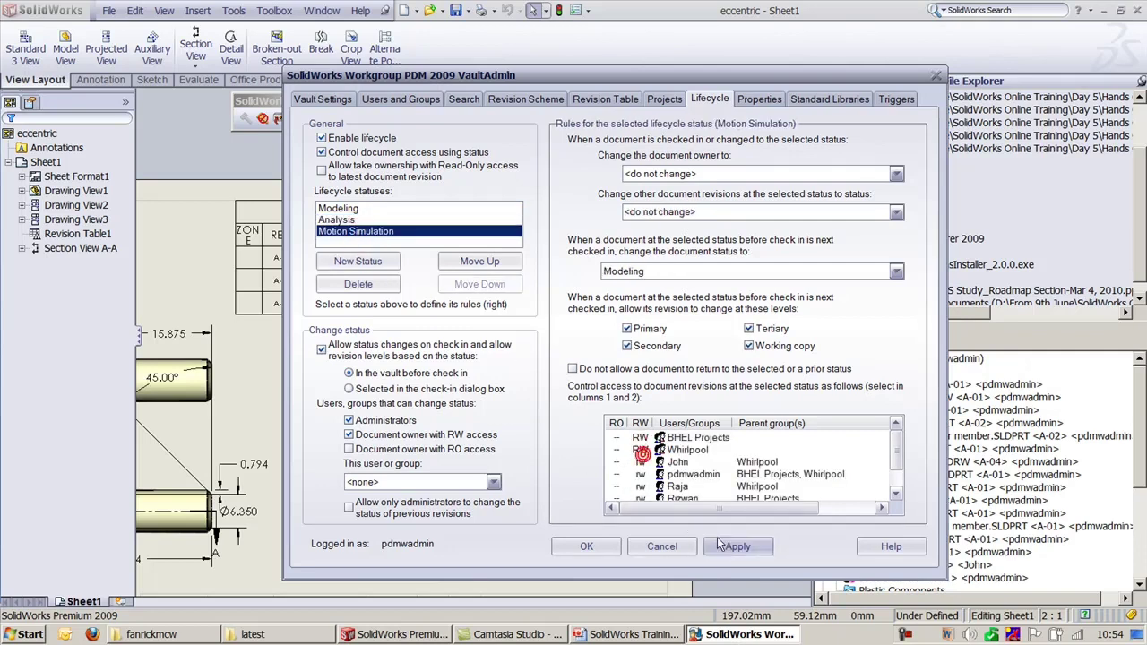
left_click(736, 547)
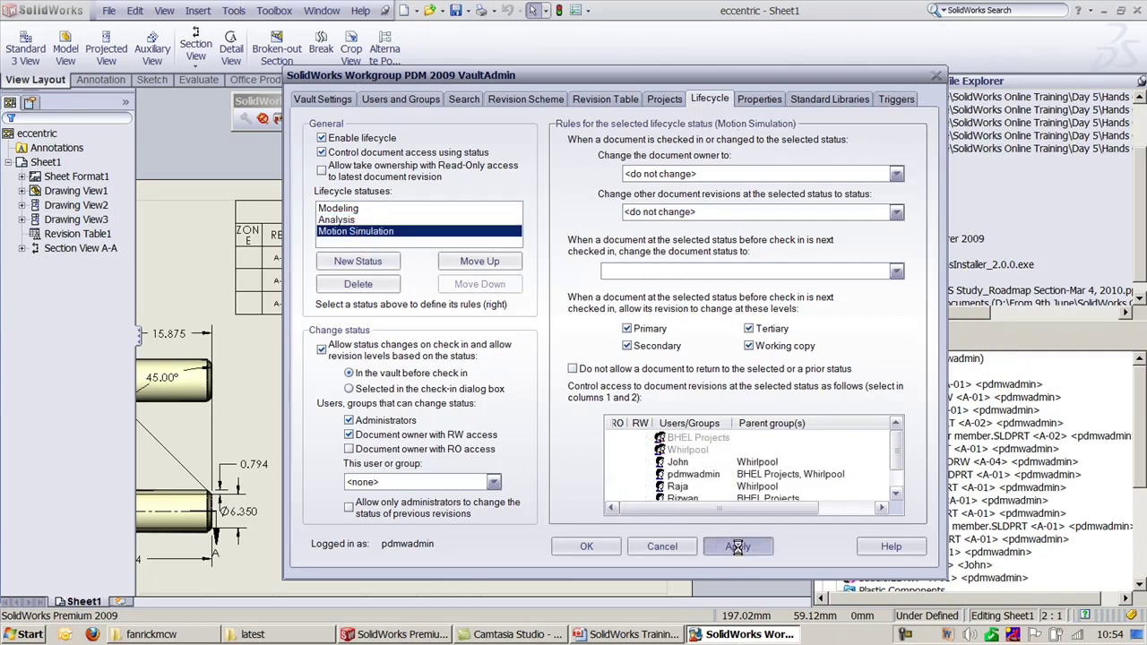
Step: Review the Modeling, Analysis and Motion Simulation rules, setting Analysis to move other revisions to Motion Simulation
left_click(341, 208)
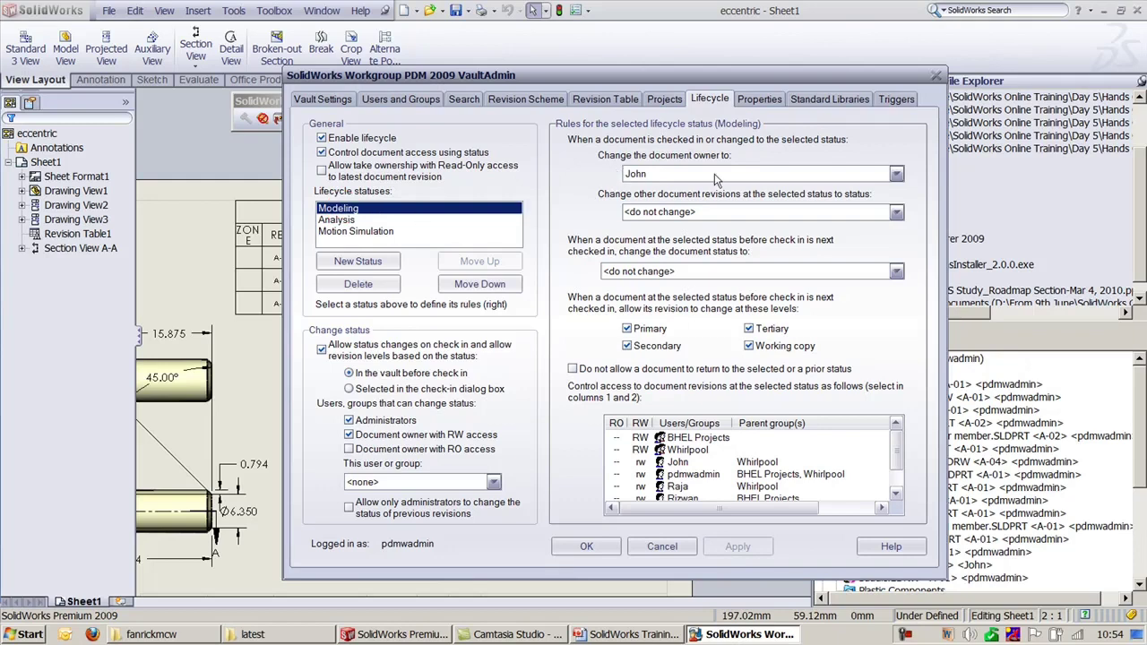
left_click(350, 222)
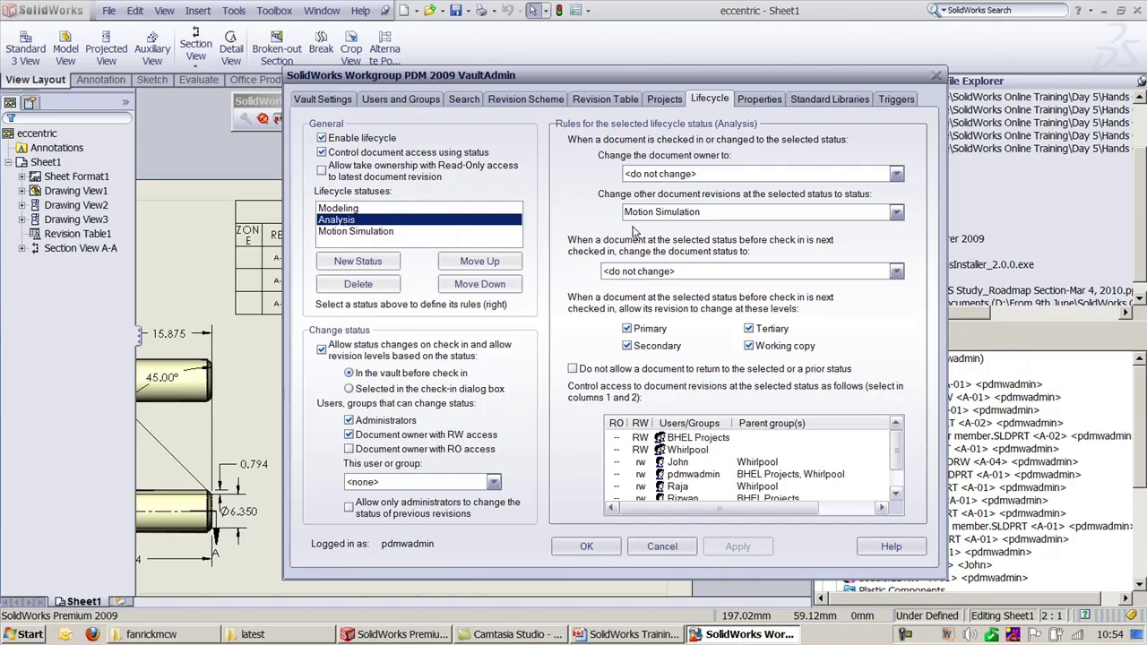
left_click(710, 212)
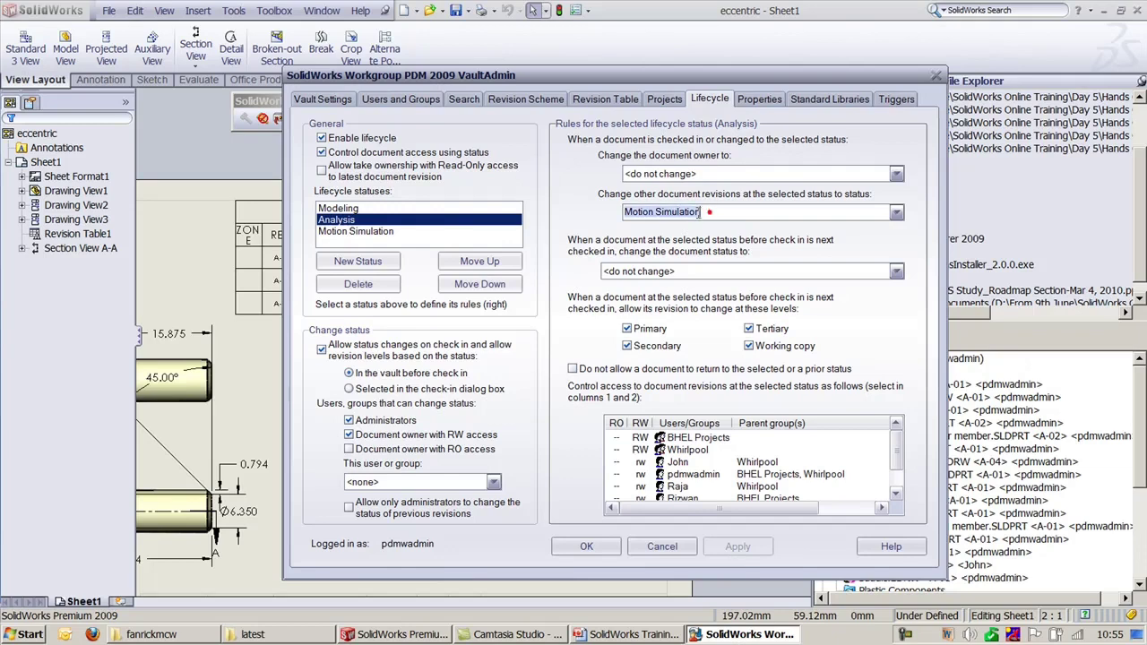
left_click(368, 233)
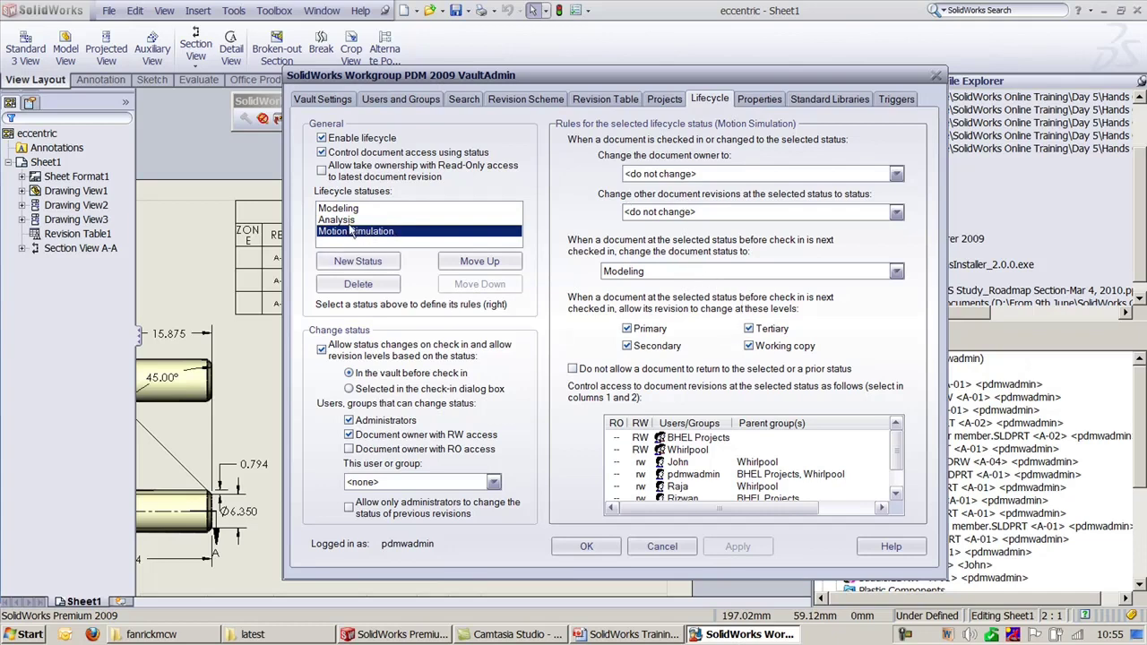
left_click(345, 220)
left_click(357, 232)
Step: Assign a document owner to the Motion Simulation status and recheck the Analysis rules
left_click(669, 173)
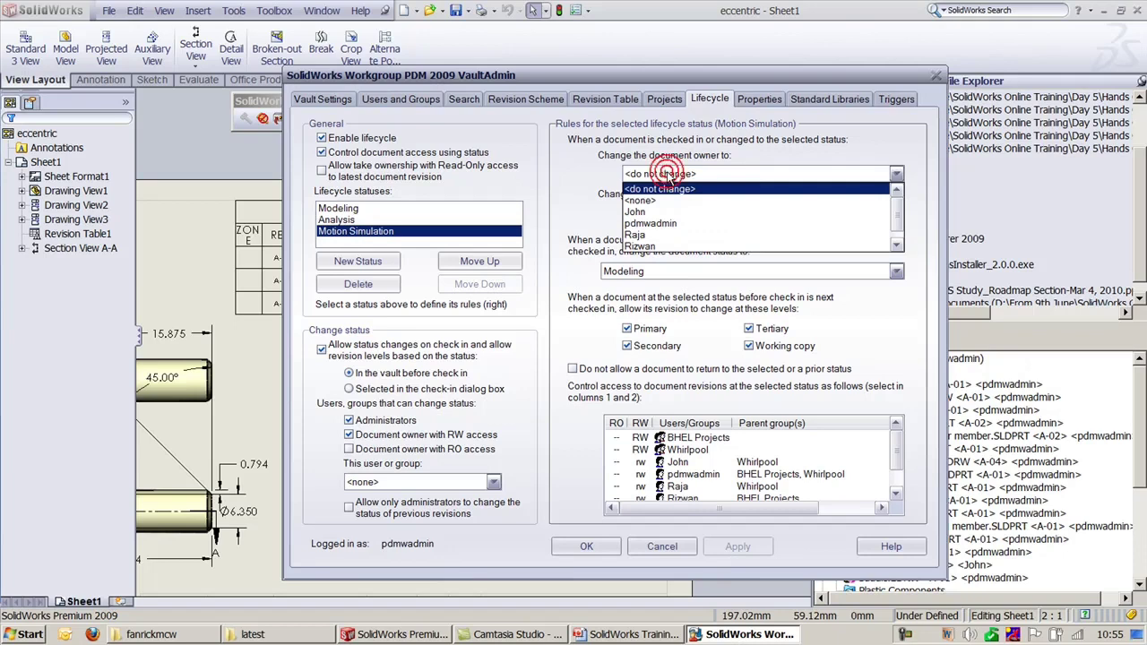
left_click(652, 234)
left_click(752, 546)
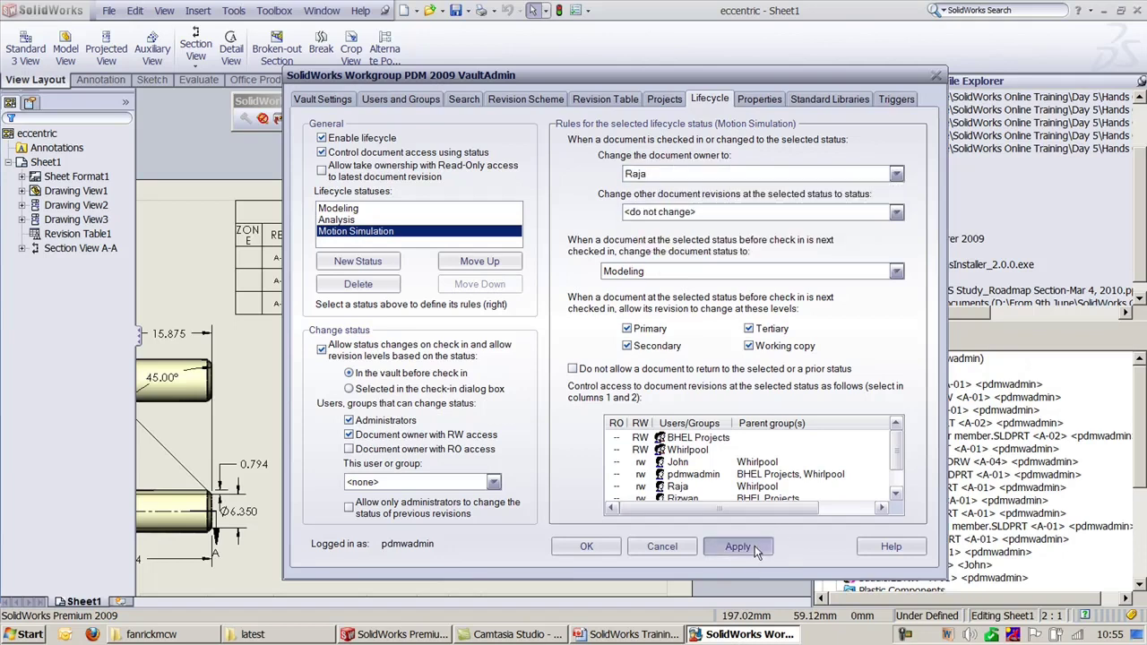
left_click(342, 220)
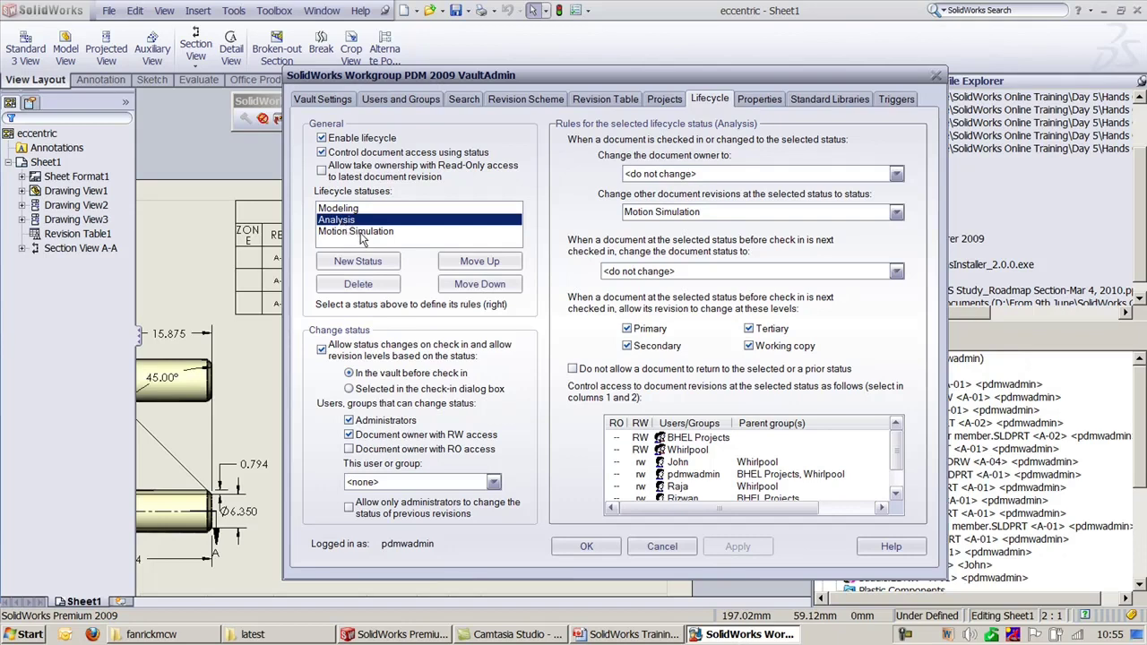
Step: Assign another user as document owner for the Motion Simulation status and apply it
left_click(359, 234)
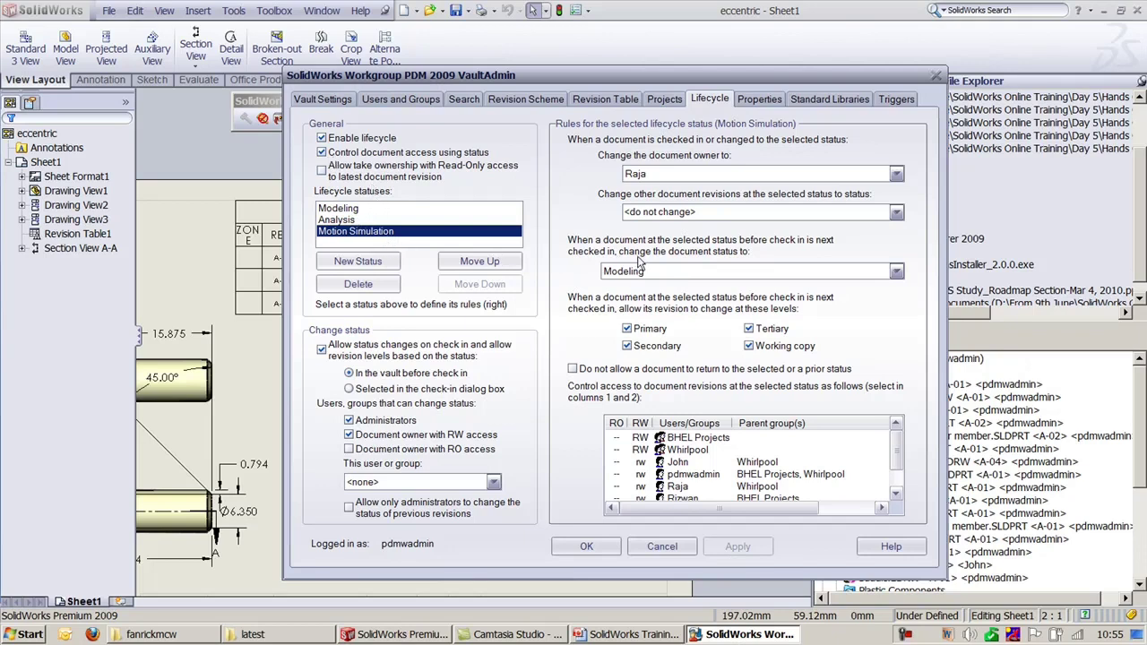
left_click(658, 173)
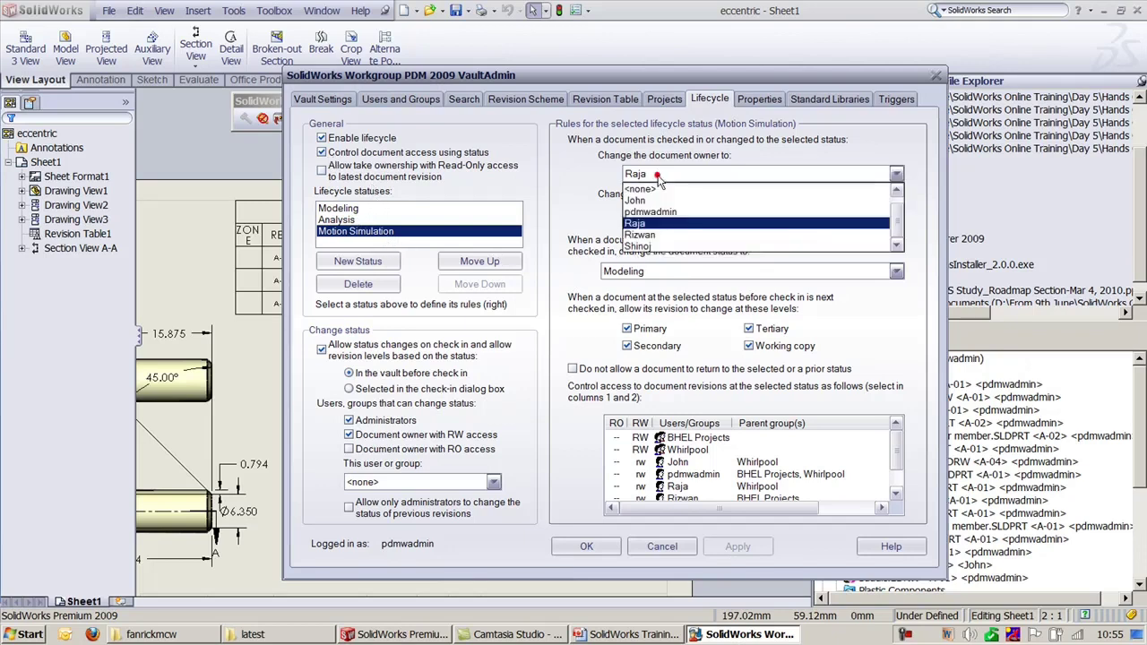
left_click(655, 240)
left_click(738, 546)
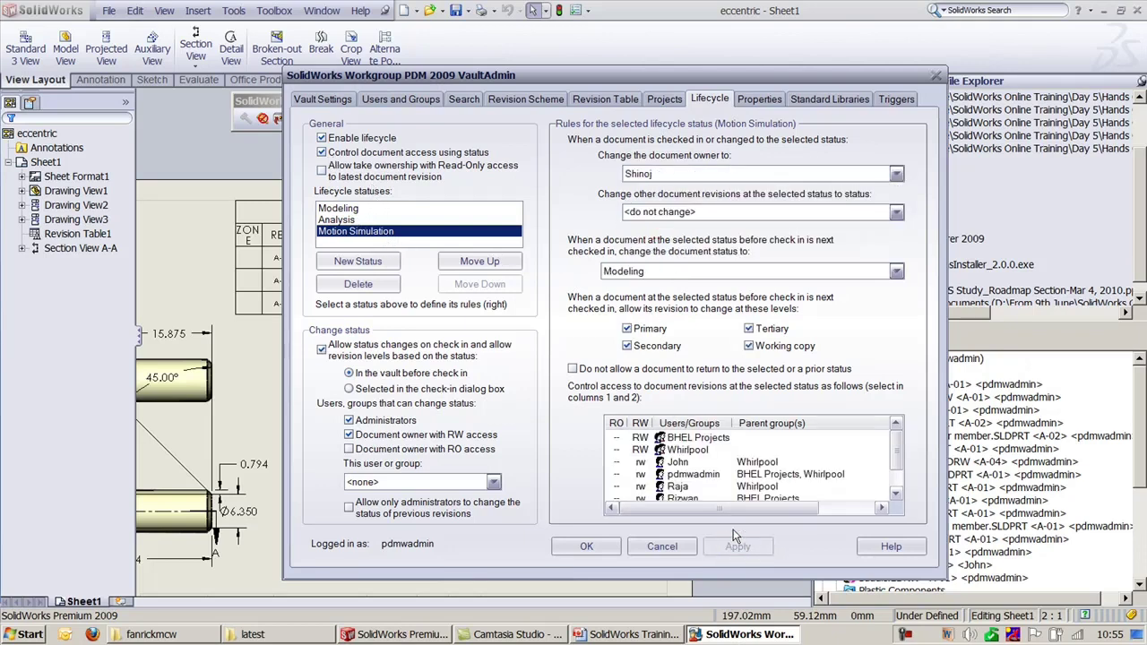
Step: Compare the Modeling and Analysis rules, then set Motion Simulation's owner to <none>, keep next status Modeling, and apply
left_click(349, 212)
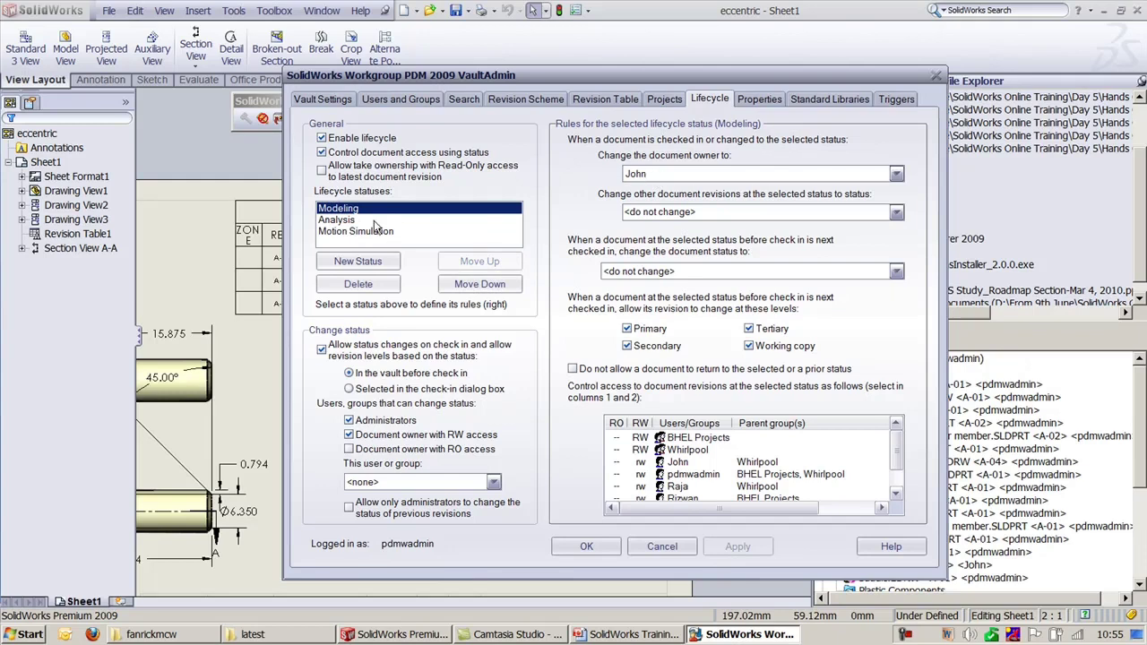
left_click(340, 220)
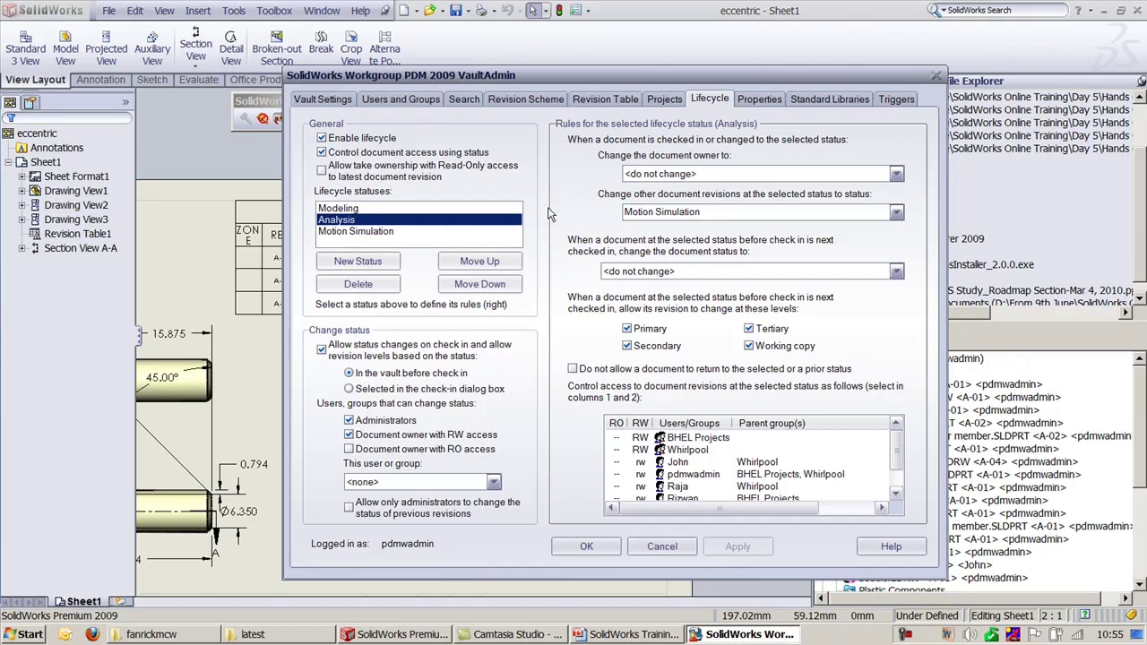
left_click(354, 232)
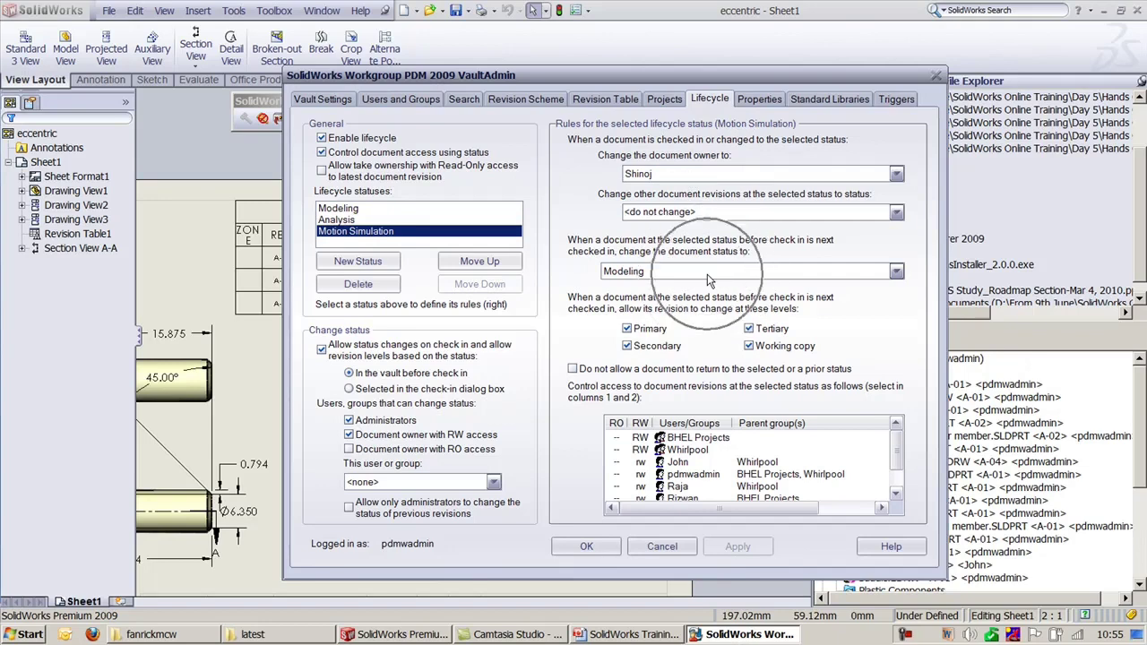
left_click(701, 175)
left_click(685, 189)
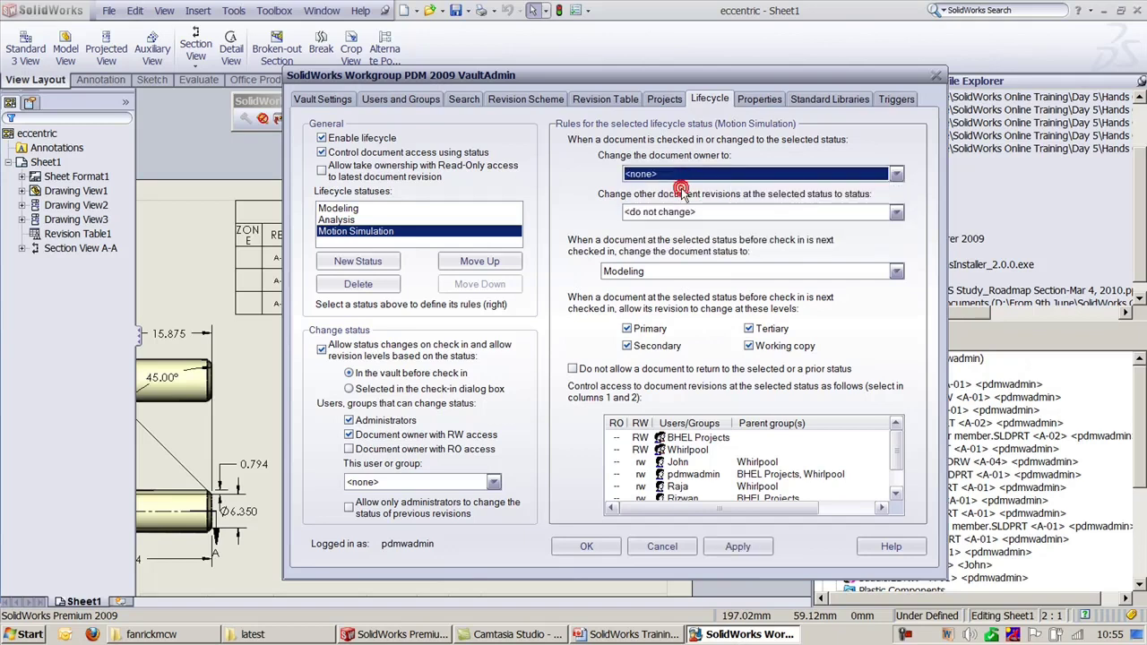
left_click(641, 273)
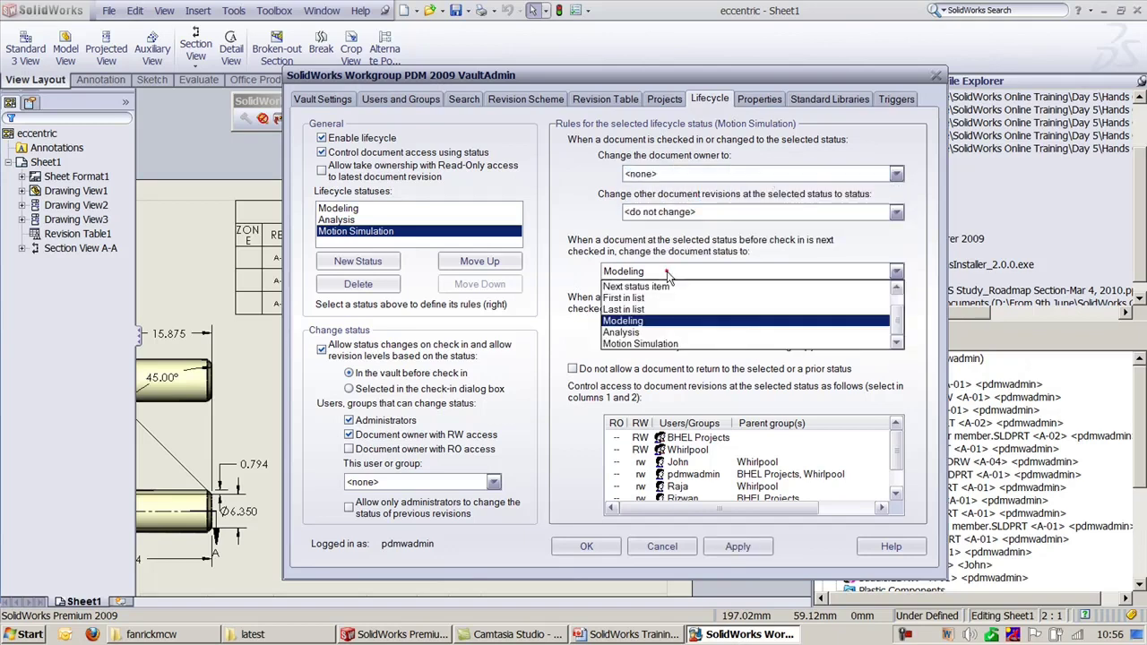
left_click(661, 274)
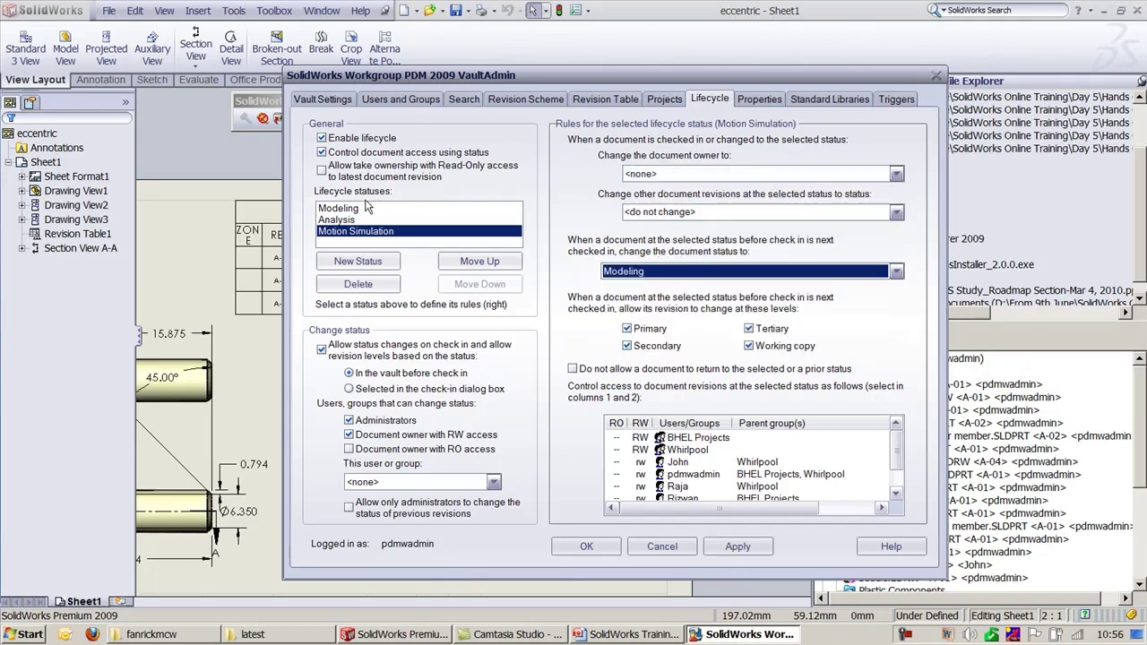
left_click(738, 545)
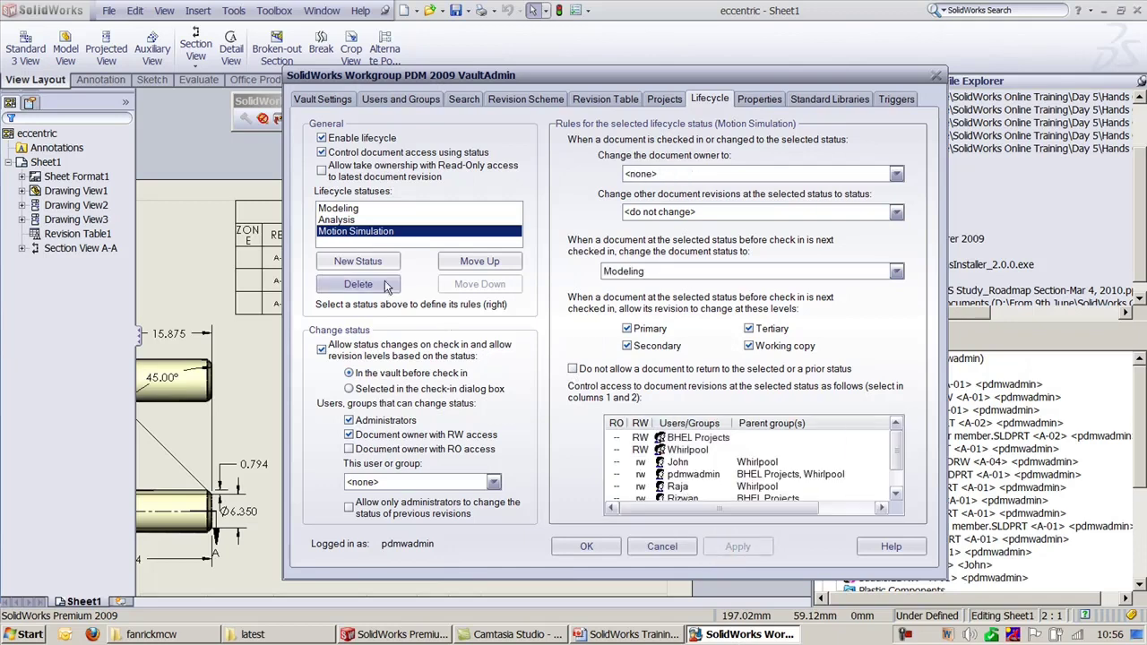
Step: Recheck the Analysis, Modeling and Motion Simulation rules, then return to SolidWorks
left_click(349, 220)
left_click(348, 209)
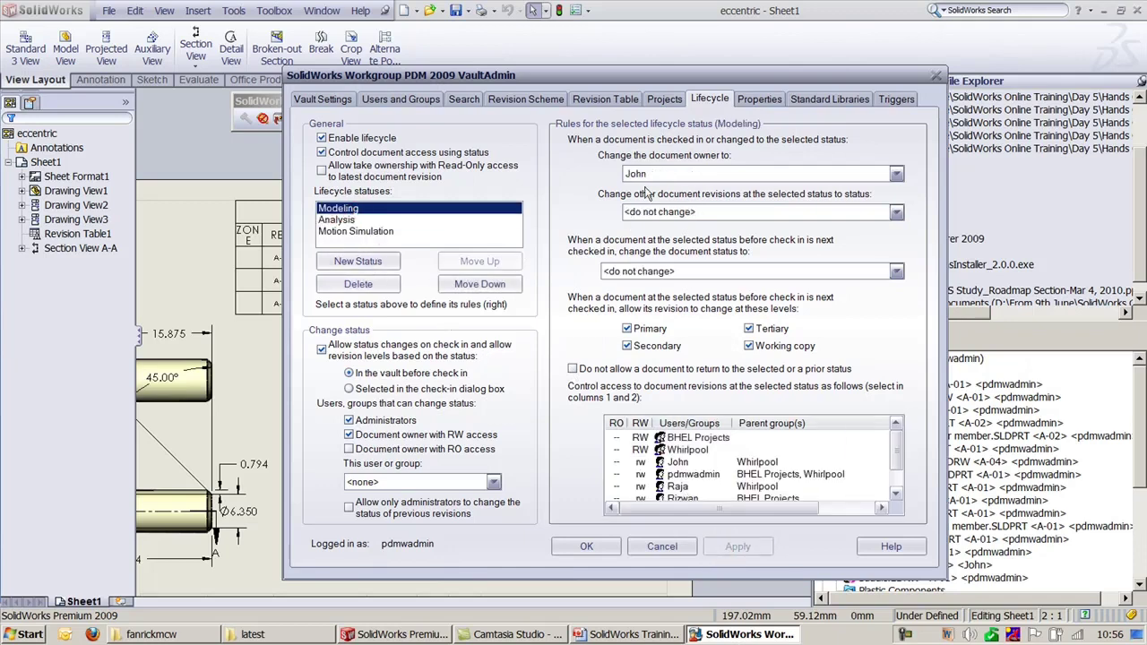
left_click(350, 233)
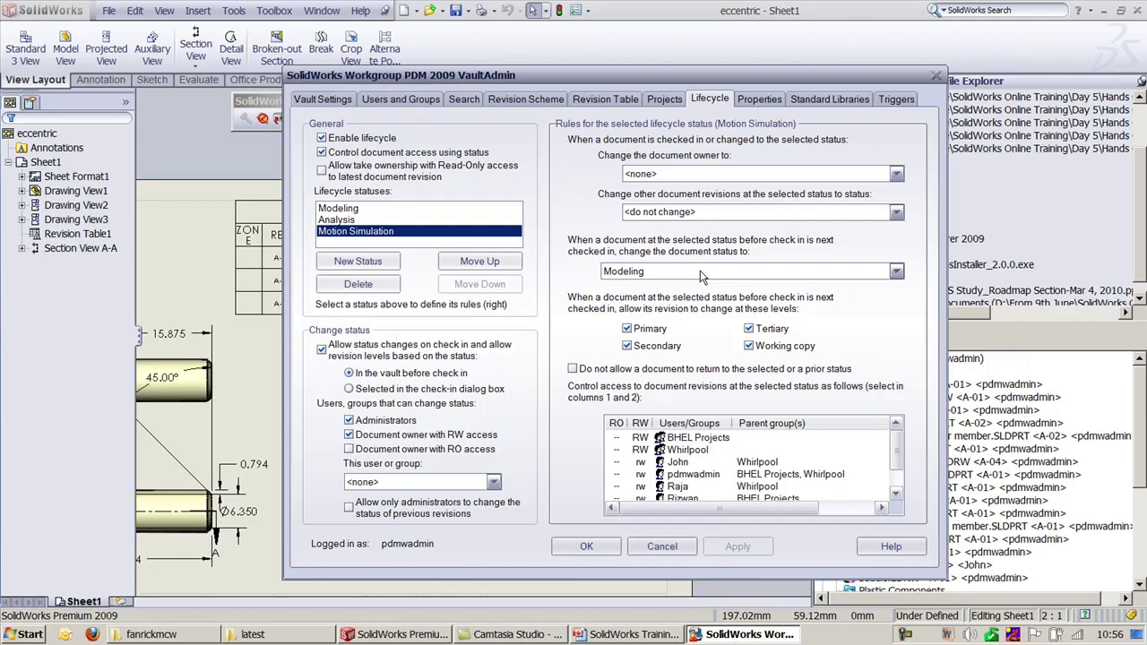
left_click(342, 208)
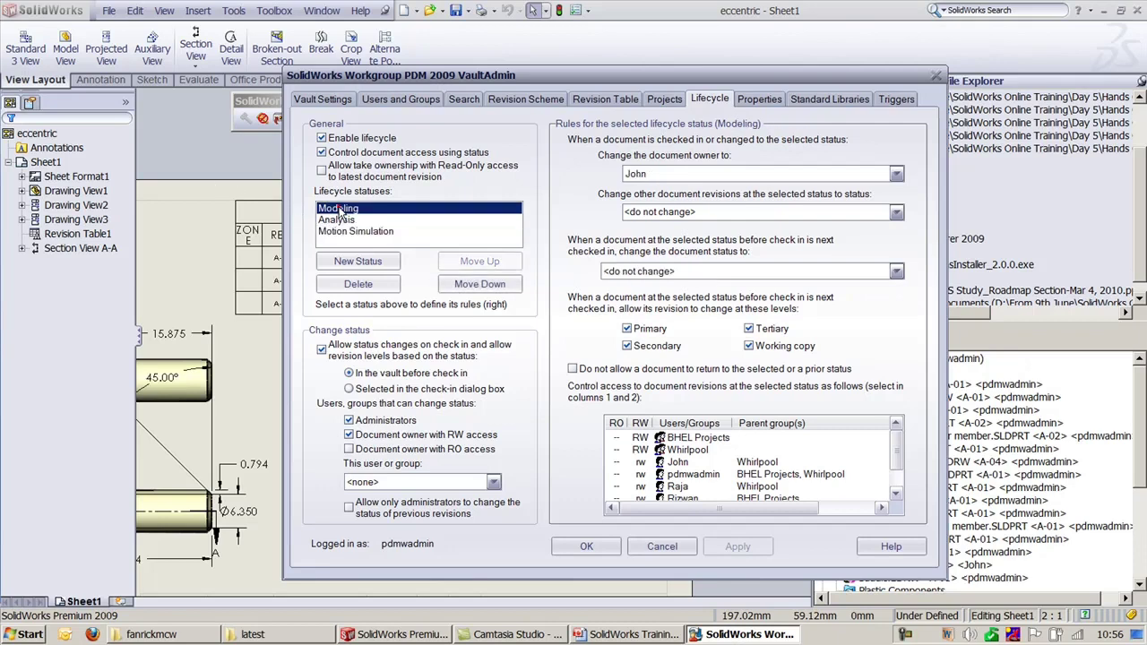
left_click(983, 352)
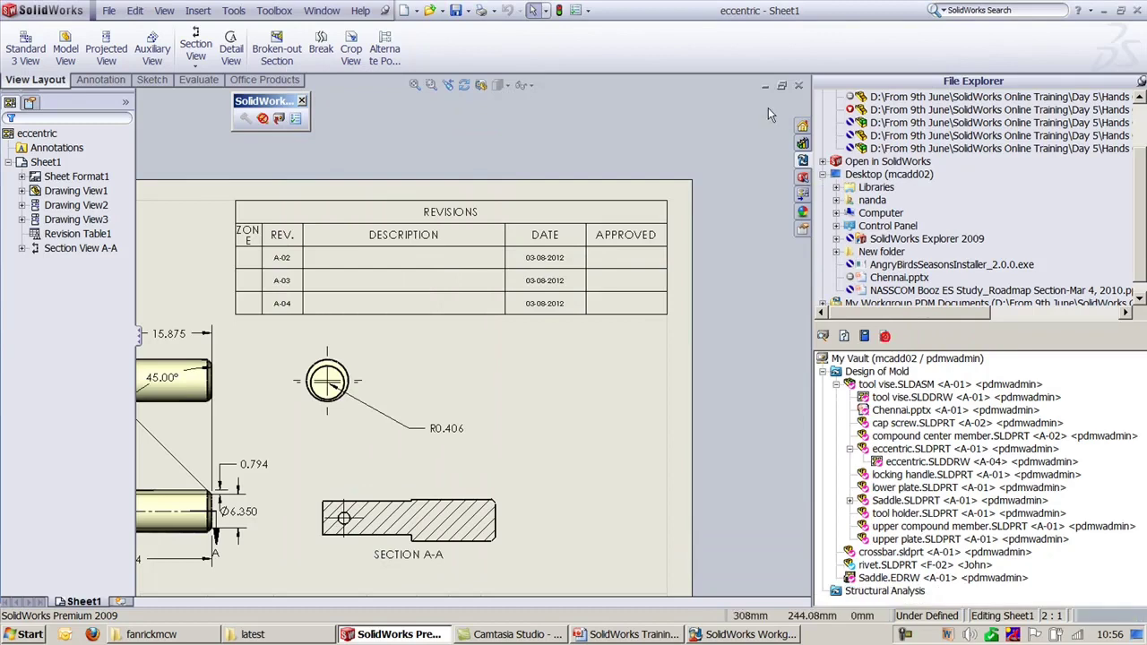
Step: Close the eccentric drawing and part, then delete tool vise.SLDASM from the vault
left_click(798, 85)
left_click(798, 85)
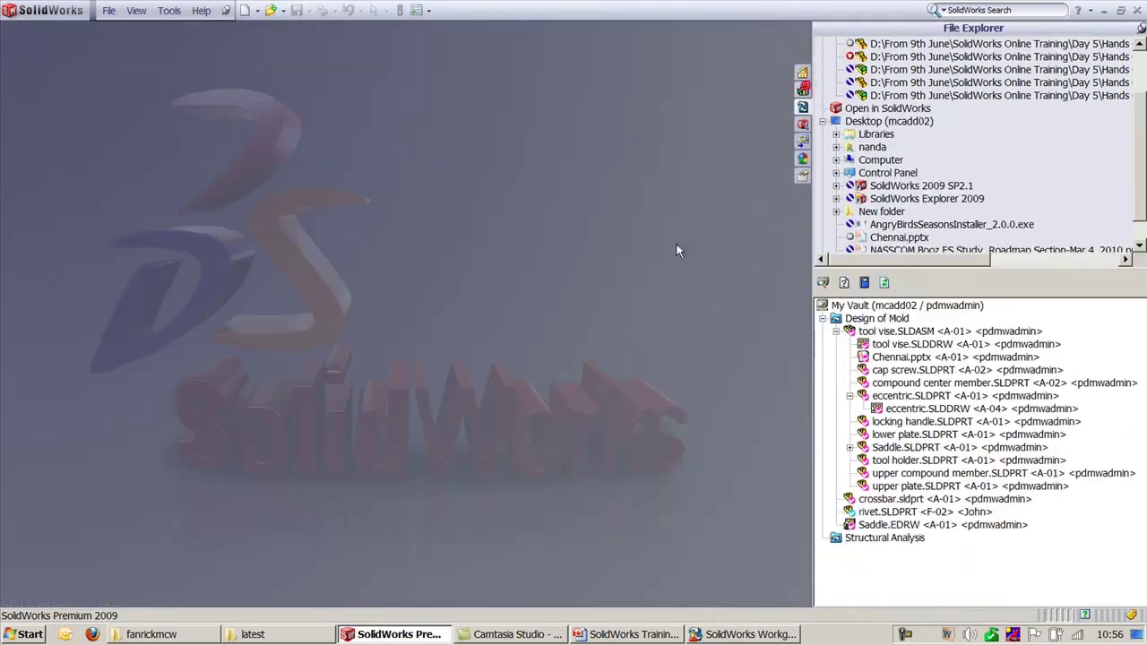
right_click(882, 332)
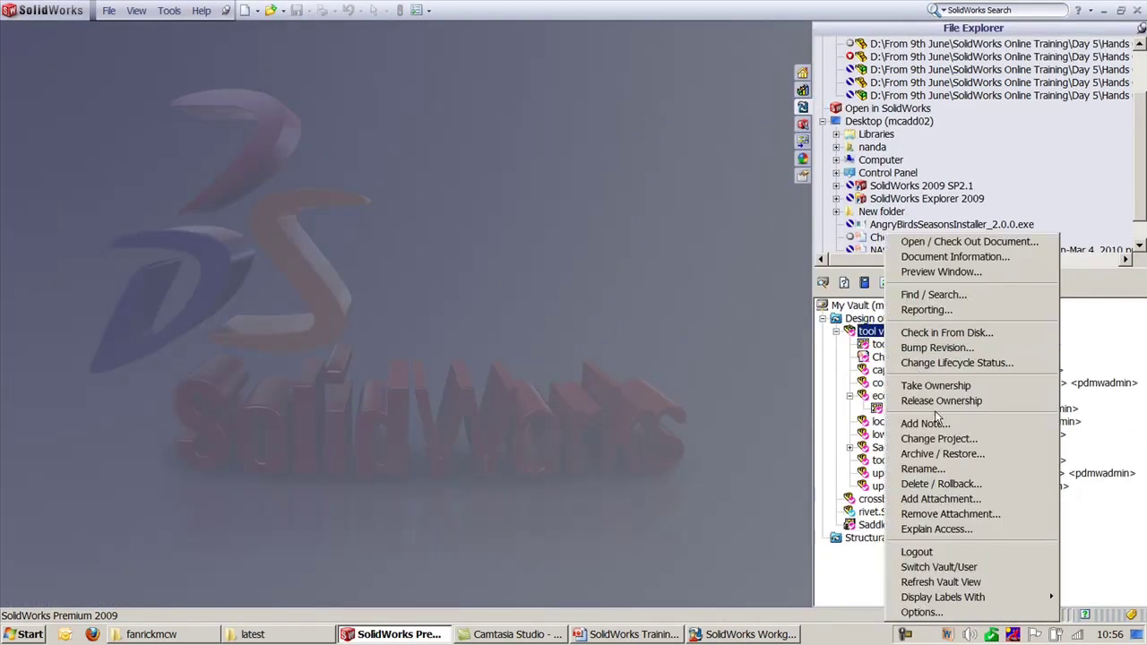
left_click(941, 483)
left_click(474, 459)
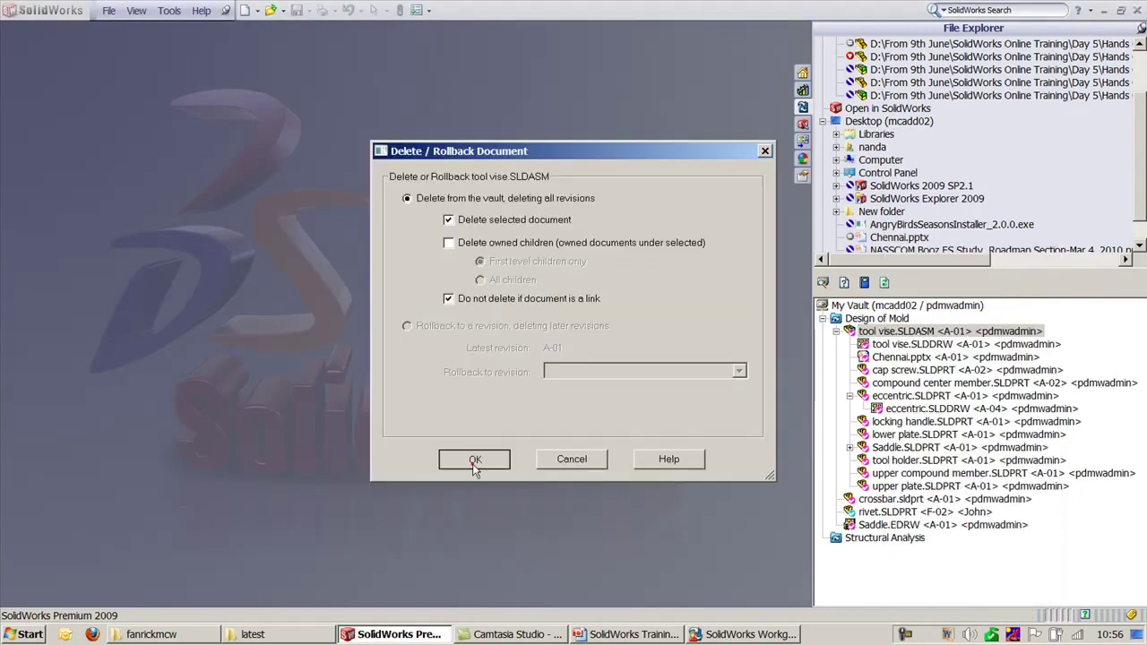
left_click(527, 355)
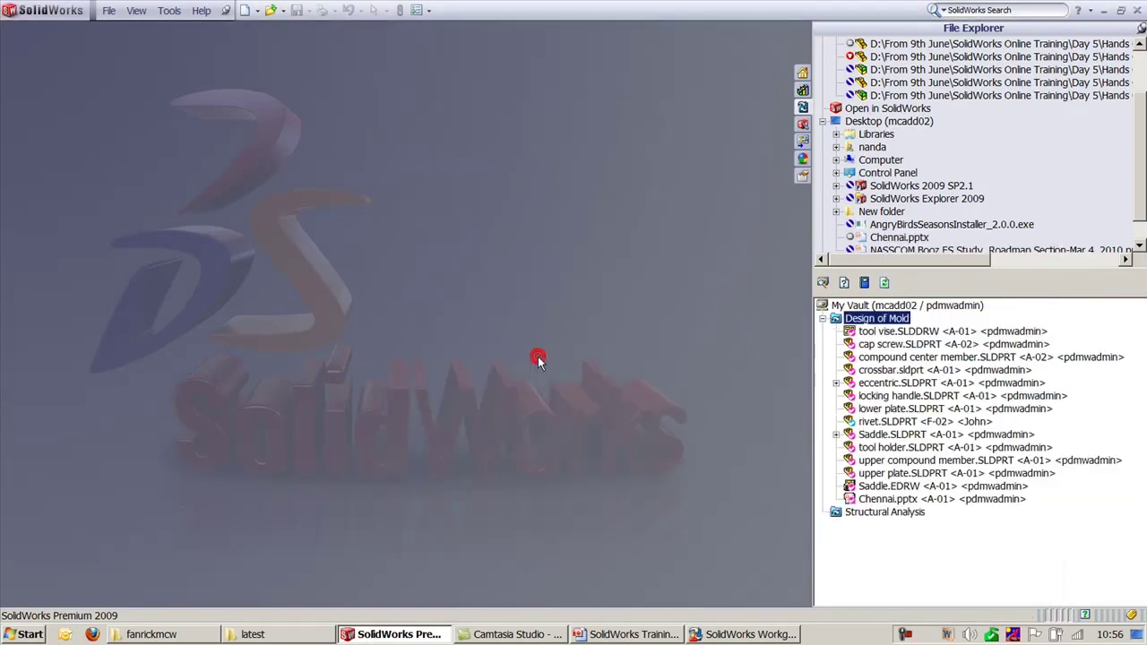
Step: Delete tool vise.SLDDRW through Chennai.pptx with all owned children, accepting the in-use warnings
left_click(887, 332)
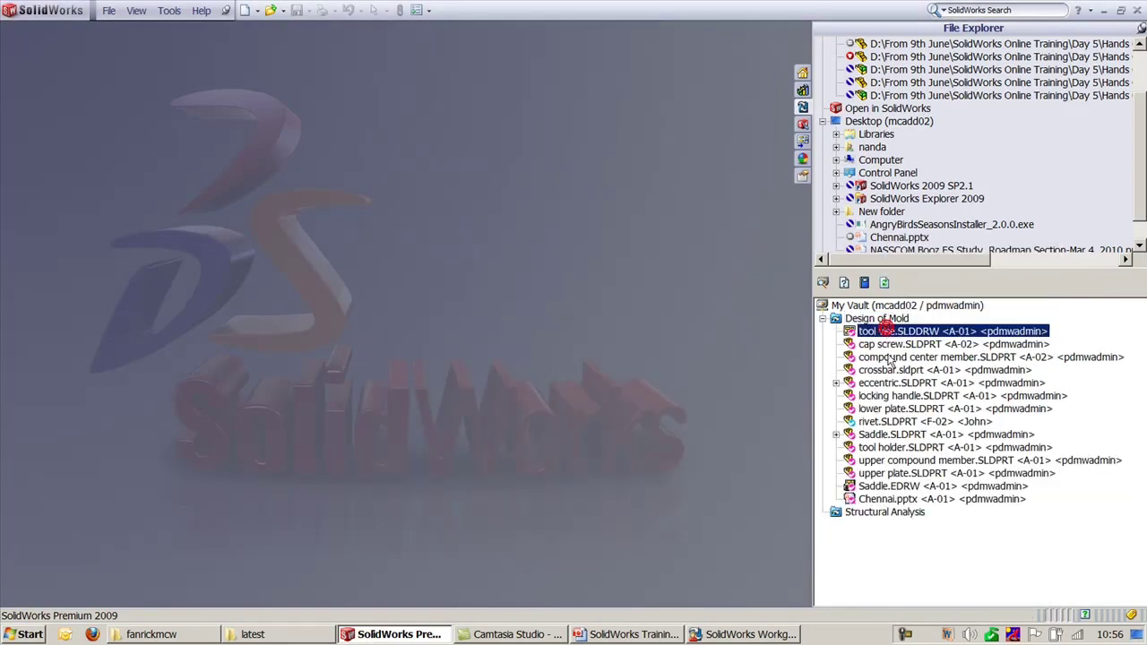
left_click(907, 500, "shift")
right_click(907, 500)
left_click(938, 372)
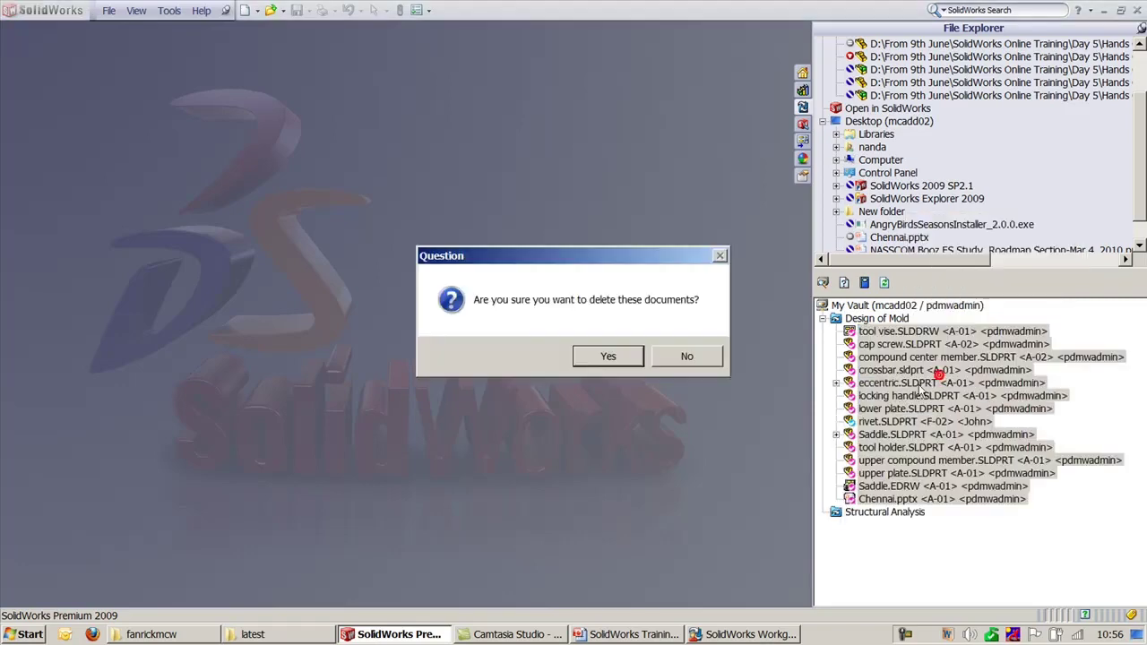
left_click(606, 358)
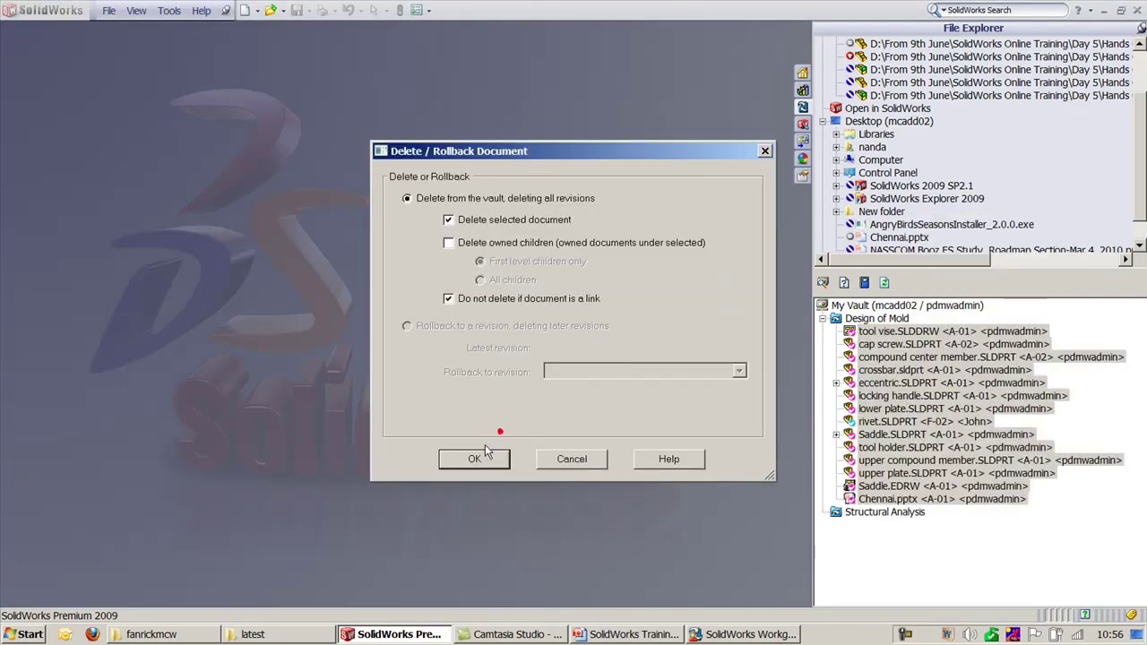
left_click(449, 243)
left_click(494, 279)
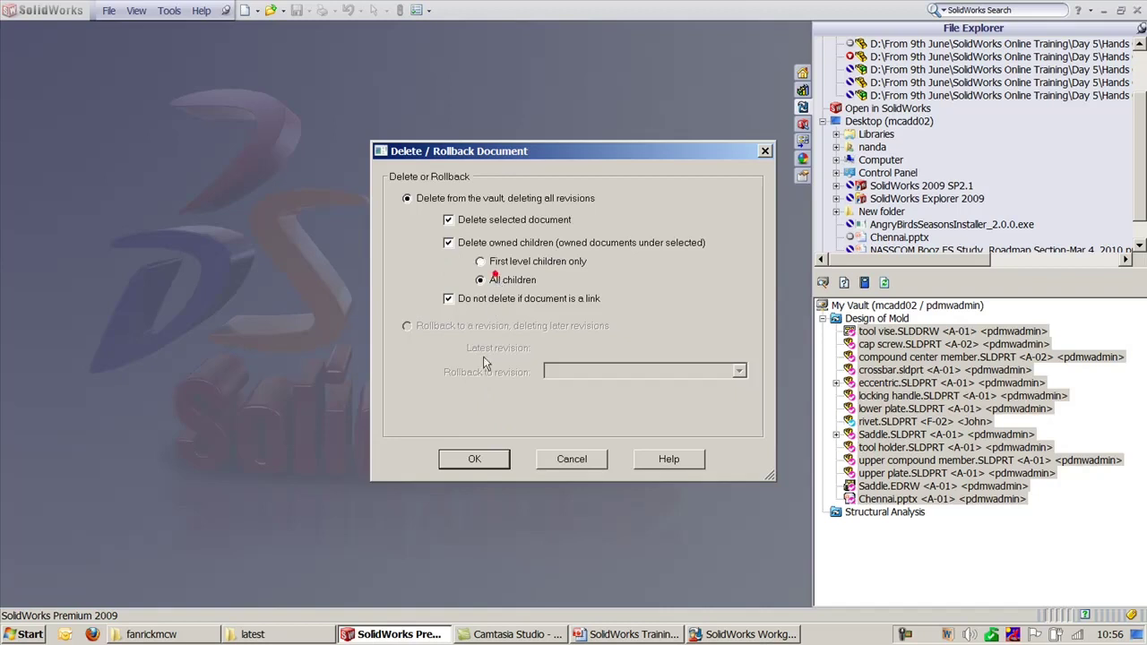
left_click(473, 458)
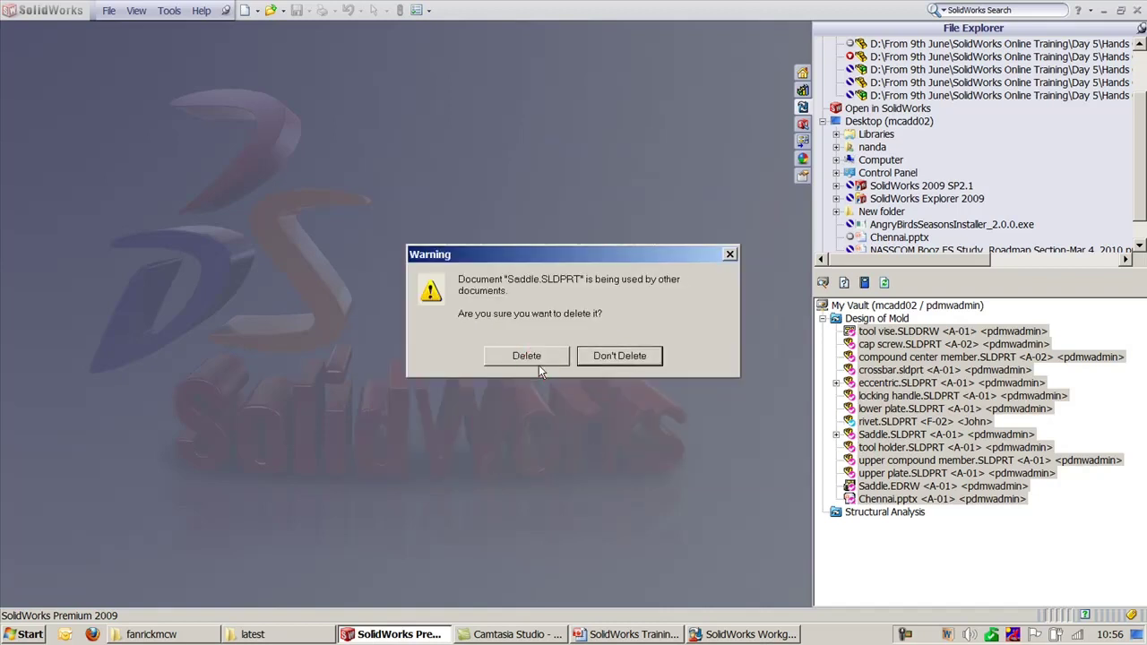
left_click(538, 358)
left_click(540, 356)
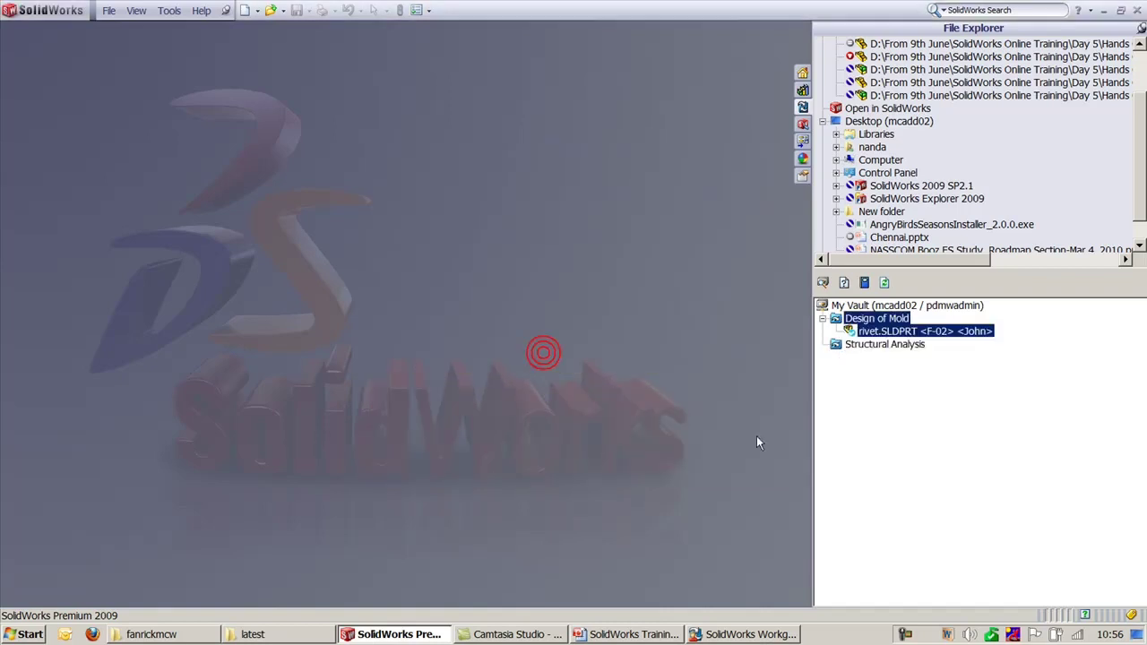
Step: Clear the vault file selection and switch to the Explorer folder window
left_click(853, 376)
left_click(945, 413)
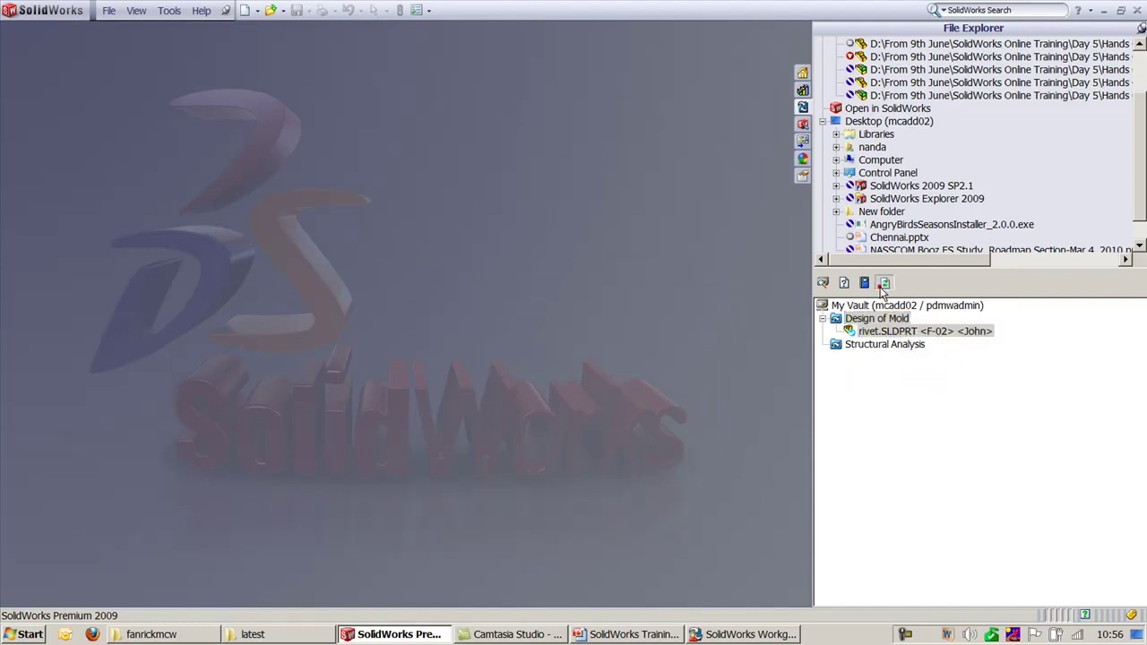
left_click(894, 405)
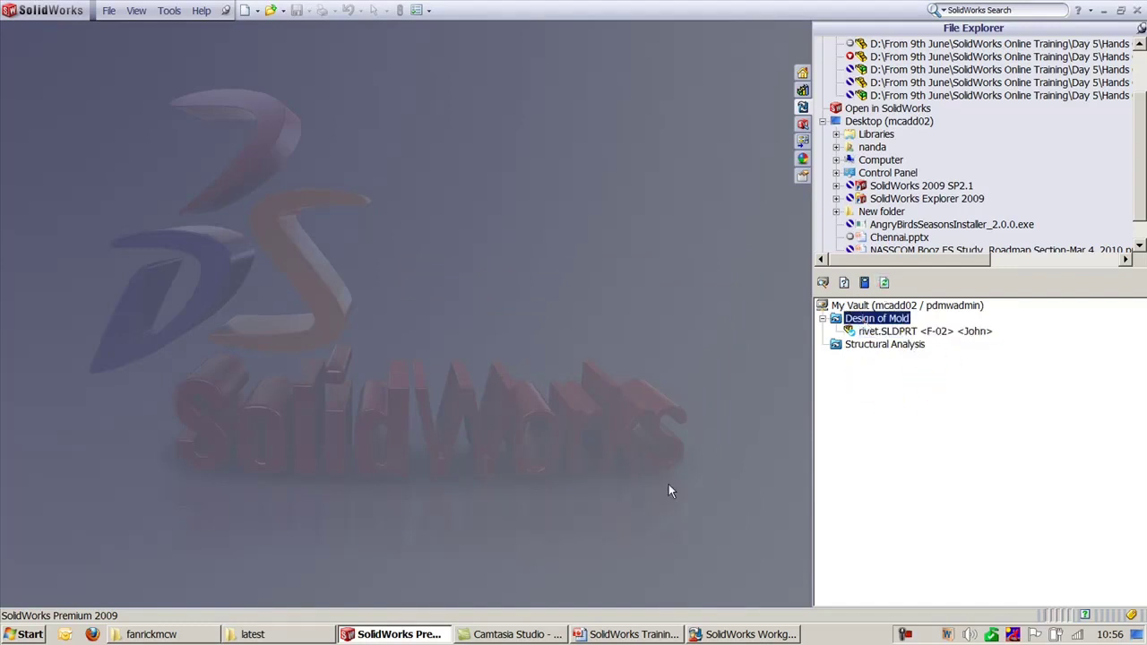
left_click(188, 634)
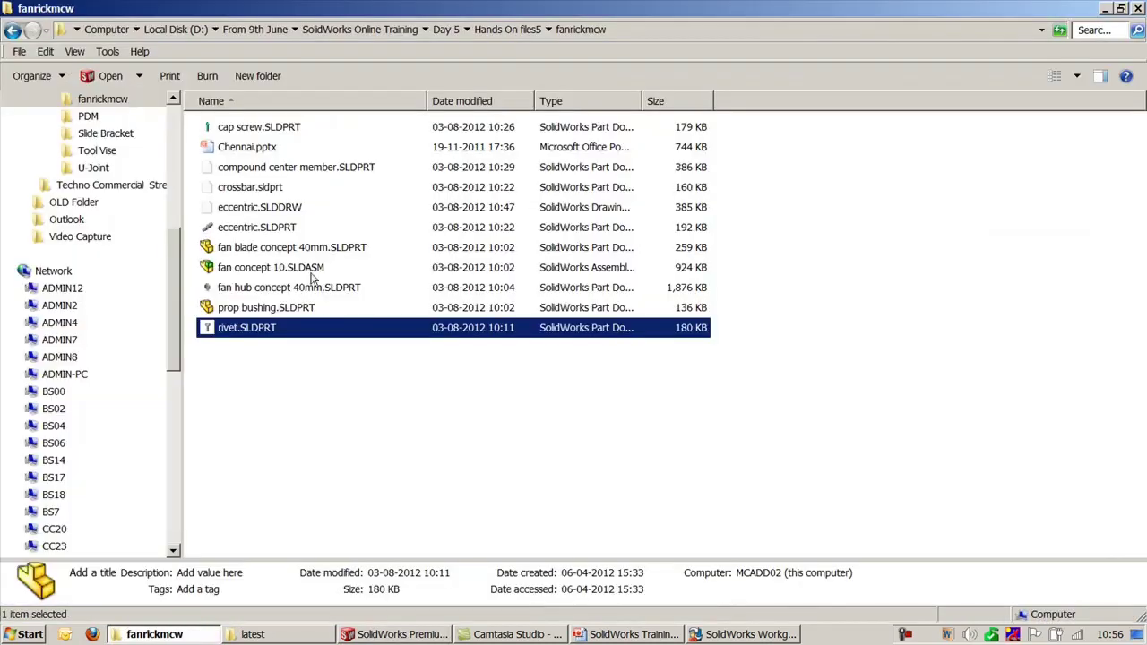
Step: Browse Hands On files5 via Slide Bracket into U-Joint, select bracket.sldprt, and return to SolidWorks
left_click(495, 28)
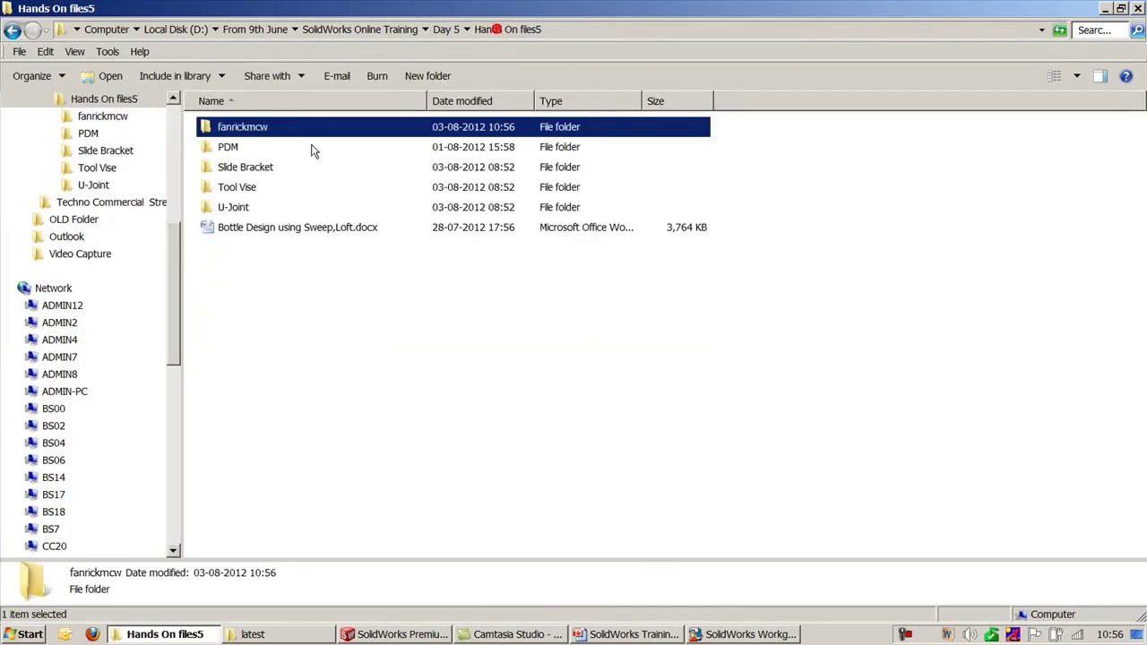
double_click(236, 168)
left_click(499, 30)
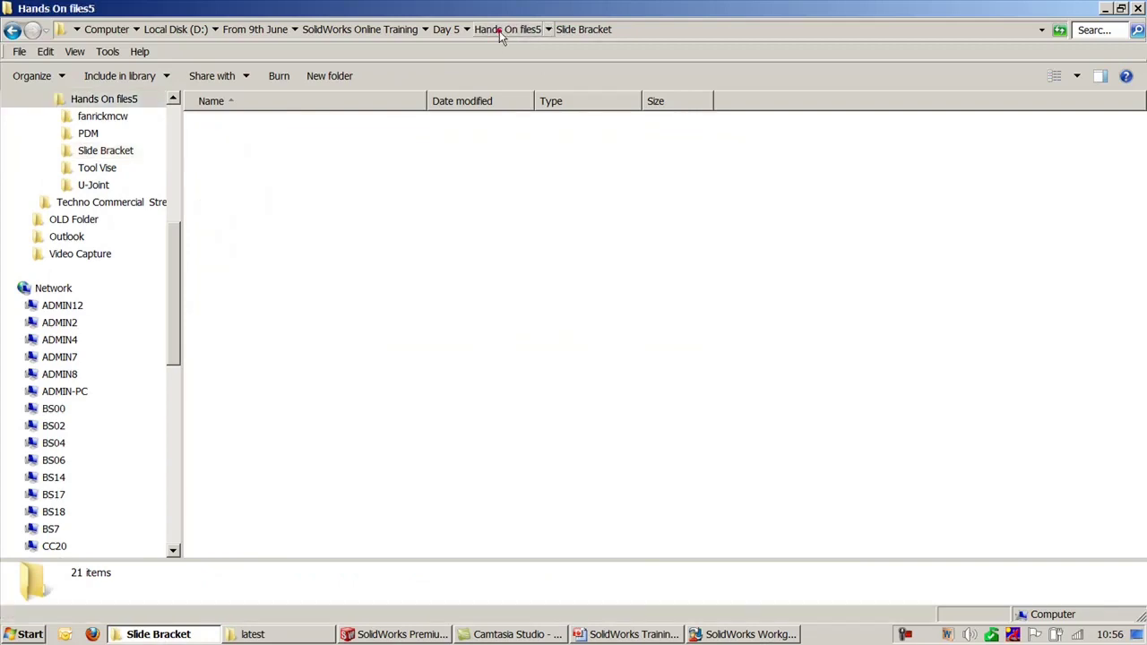
double_click(259, 207)
left_click(255, 130)
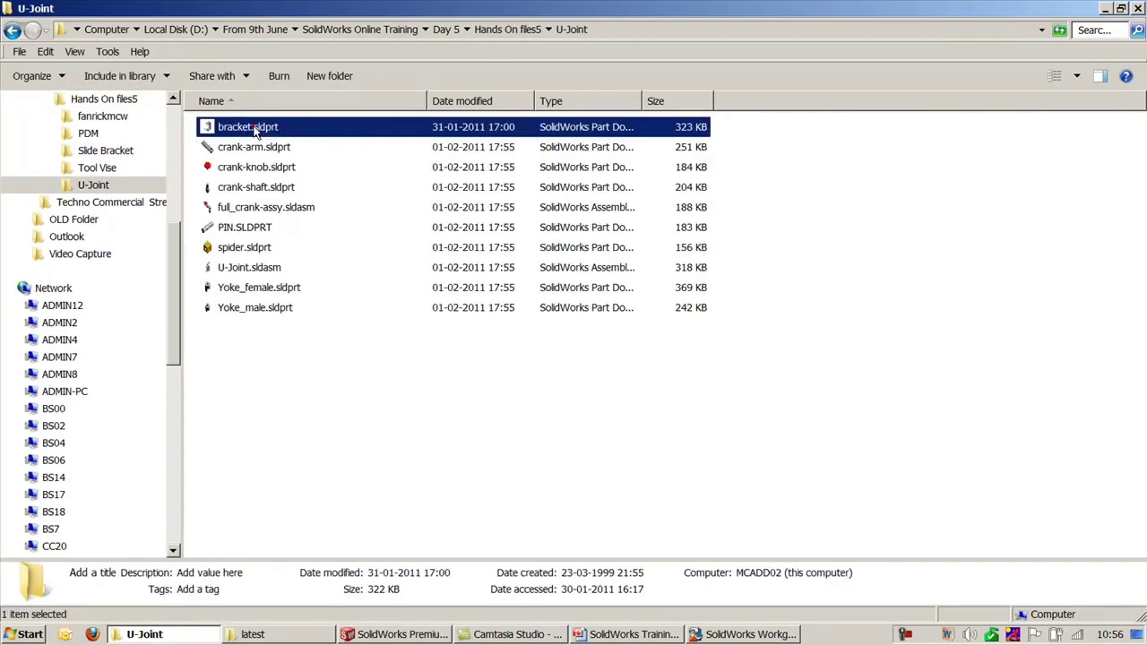
left_click(389, 631)
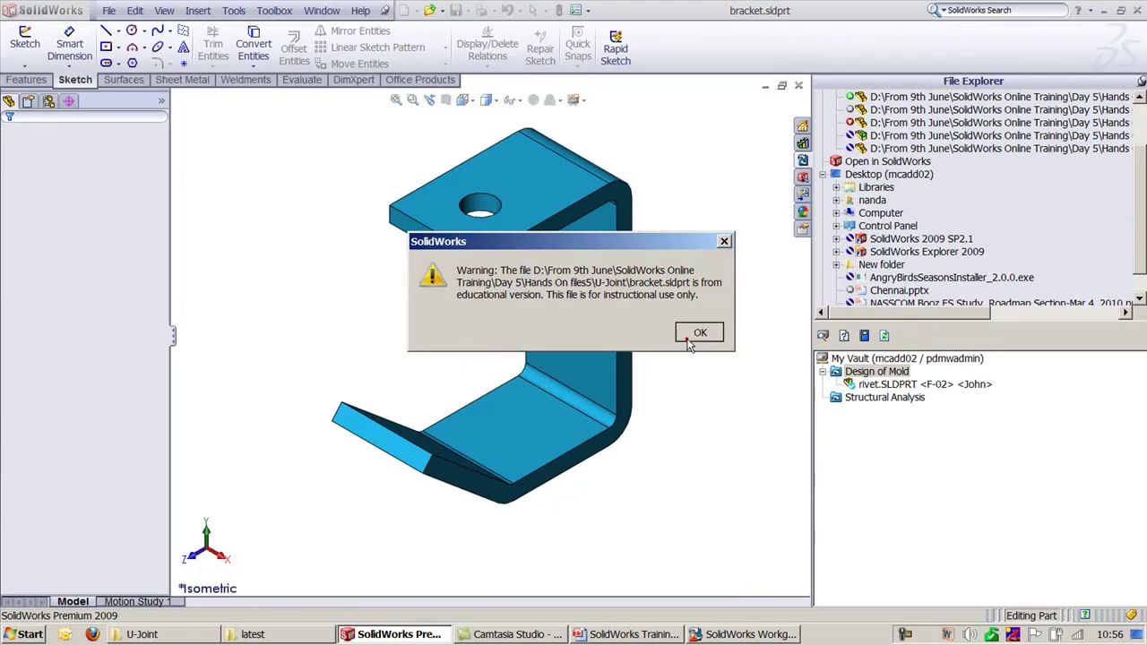
Step: Dismiss the warning so the bracket loads, select Design of Mold, and bring up VaultAdmin
left_click(691, 336)
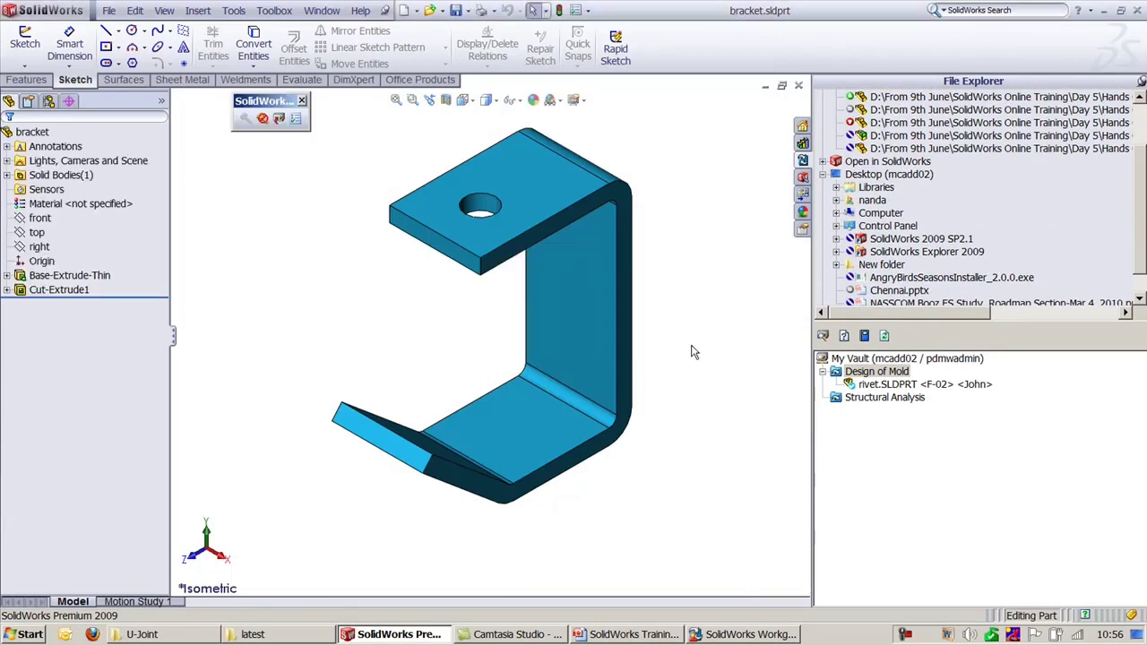
left_click(866, 373)
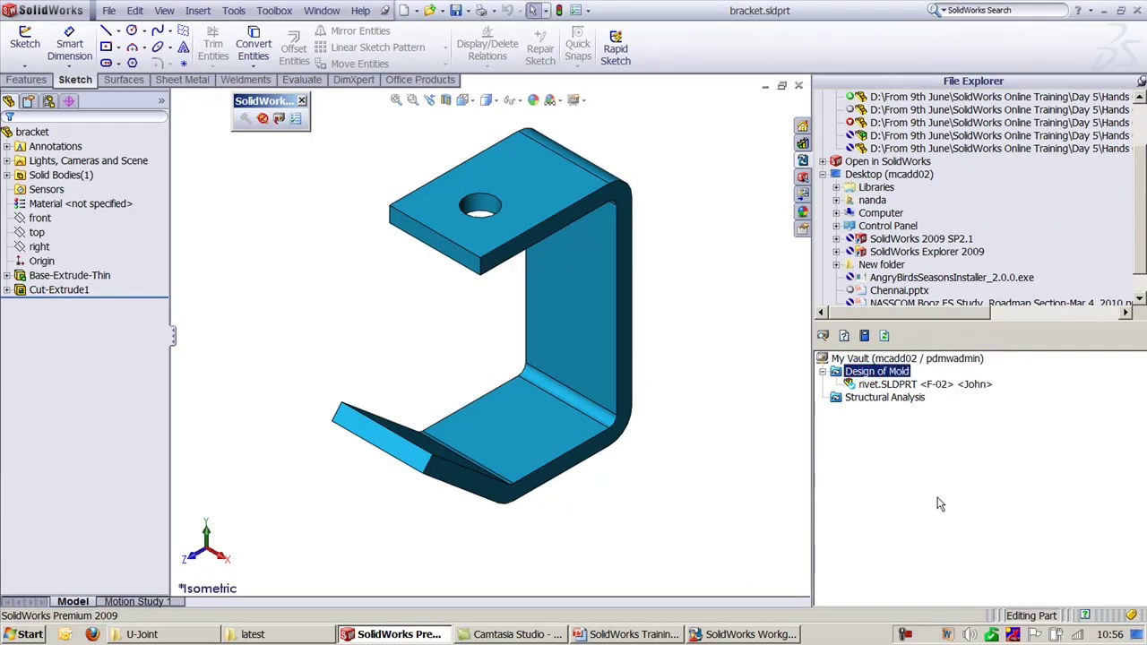
mouse_move(777, 634)
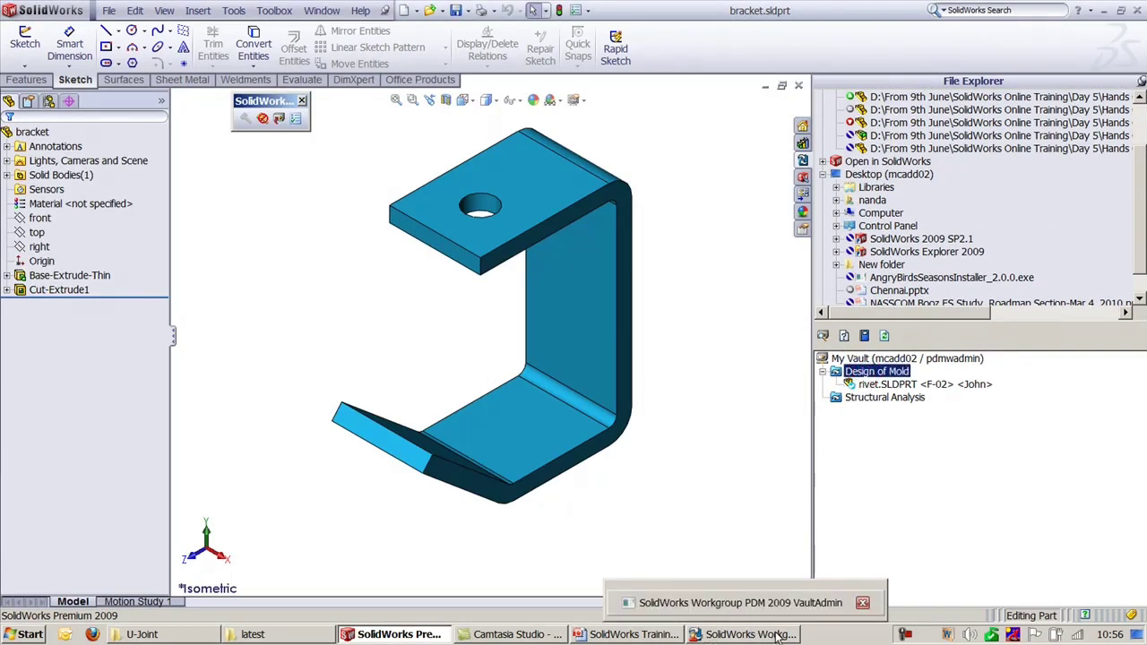
left_click(777, 635)
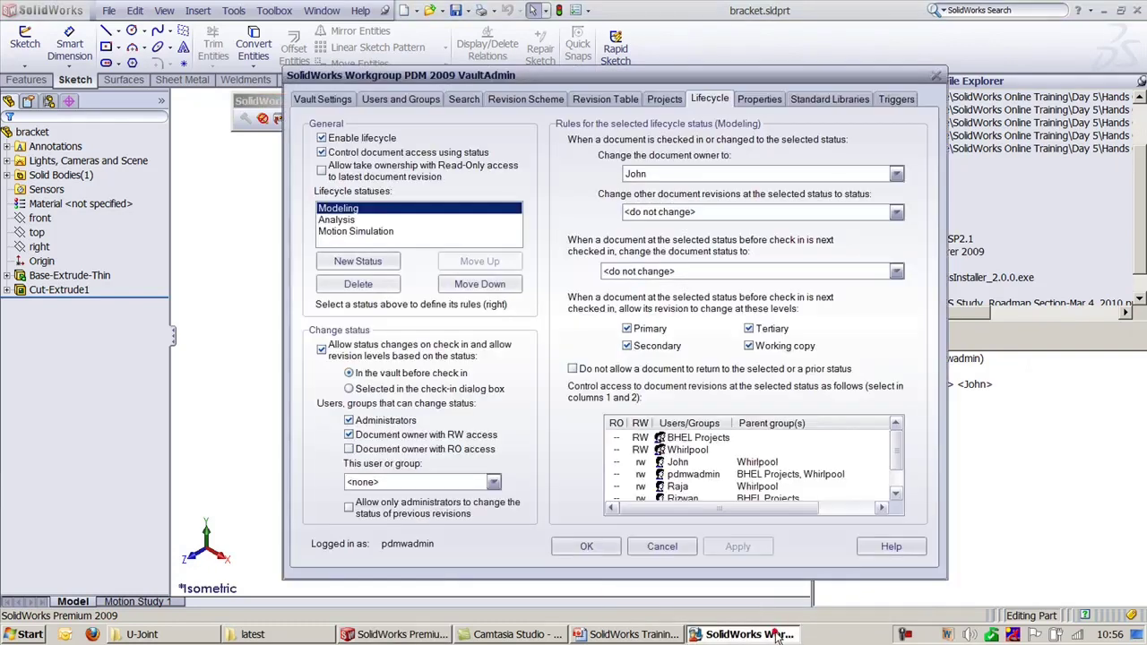
Step: Toggle Enable lifecycle off and on, apply it, glance at the Projects tab, and close VaultAdmin
left_click(328, 136)
left_click(328, 138)
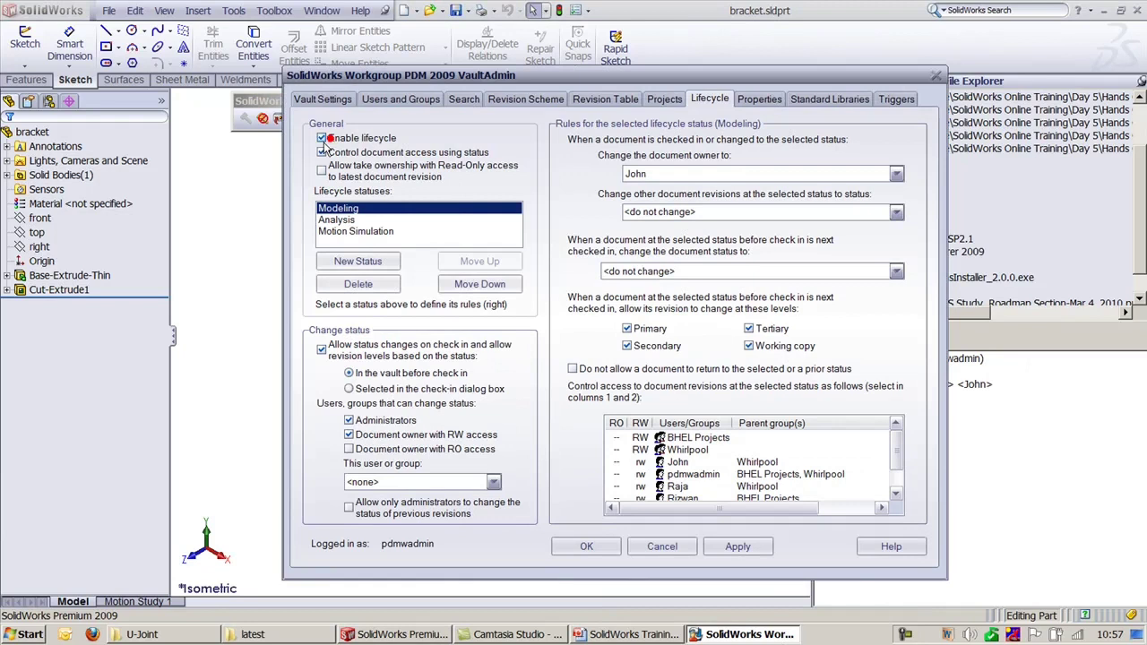
left_click(727, 552)
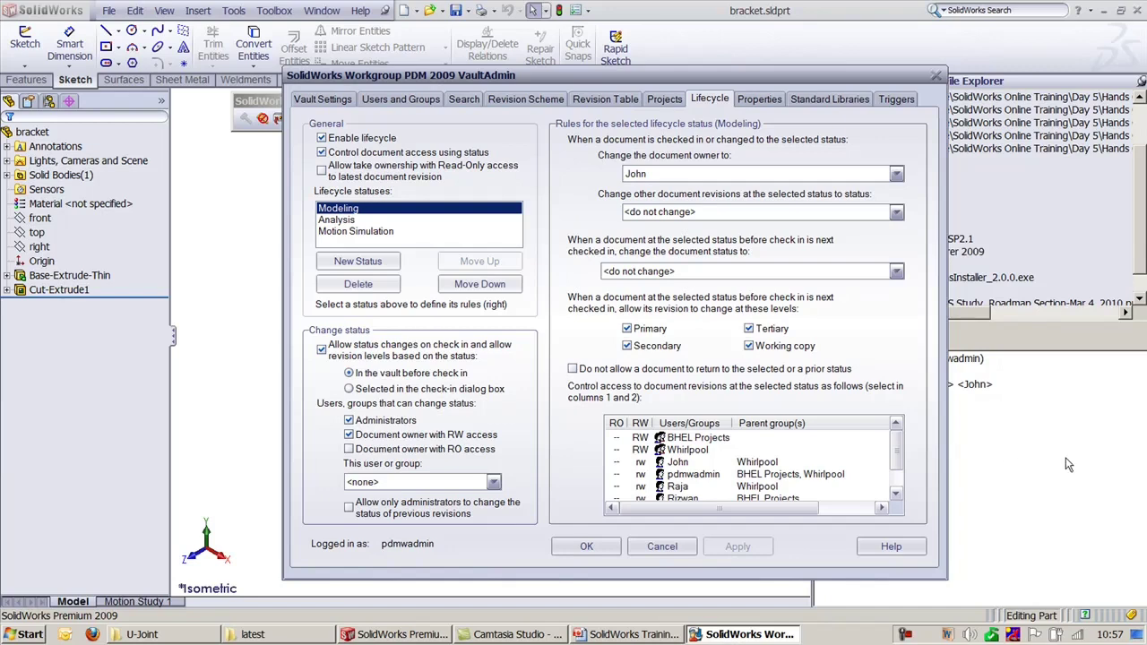
scroll(752, 466, "down", 1)
scroll(752, 466, "up", 1)
left_click(664, 98)
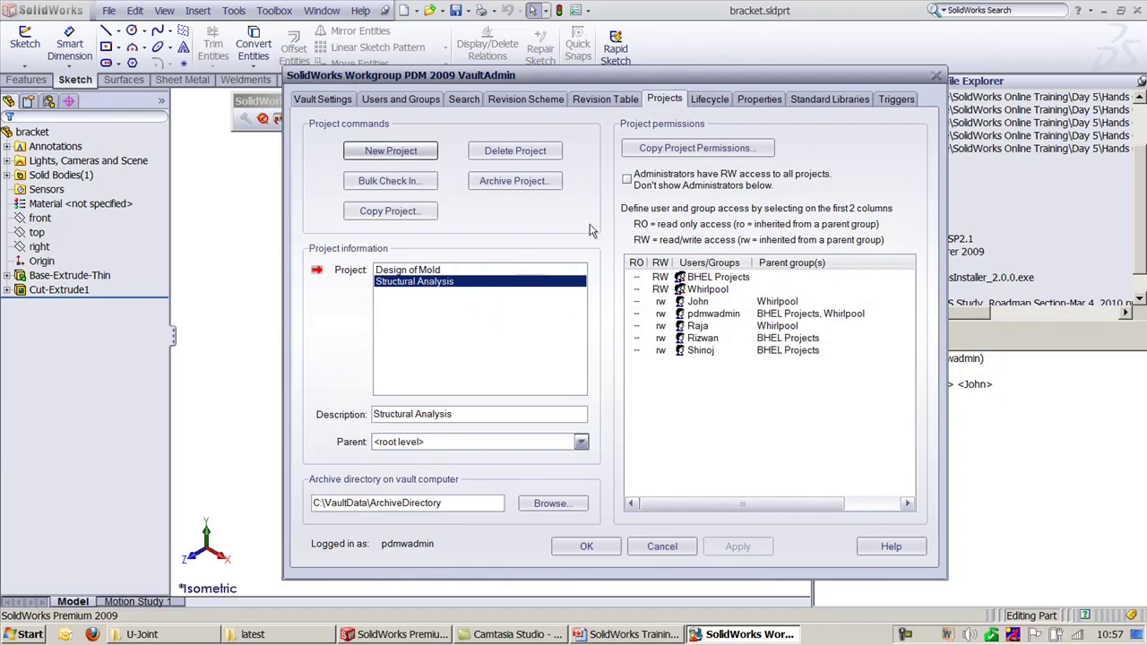
left_click(708, 98)
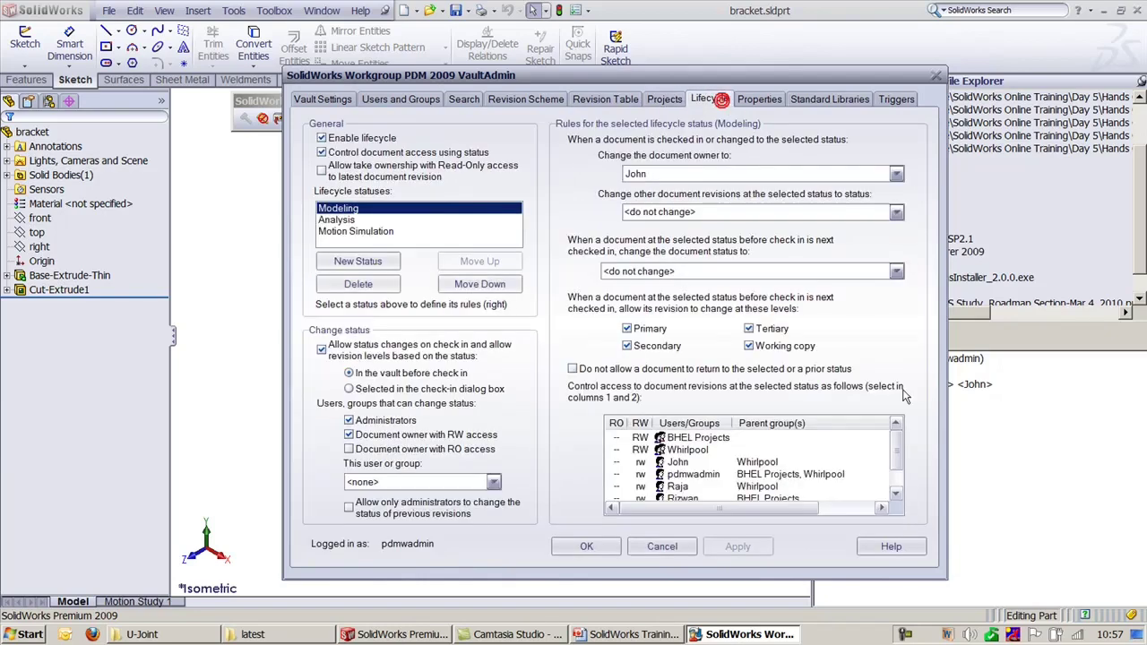
key("Escape")
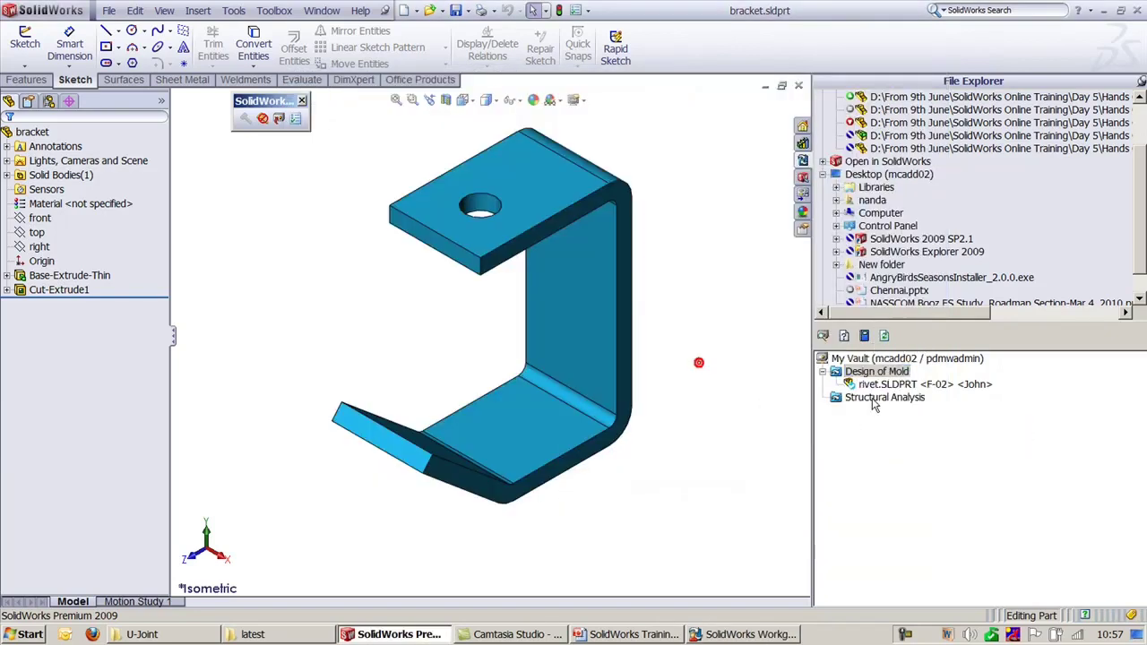
Step: Select Design of Mold and begin a bracket check-in, then cancel it
left_click(864, 375)
left_click(278, 118)
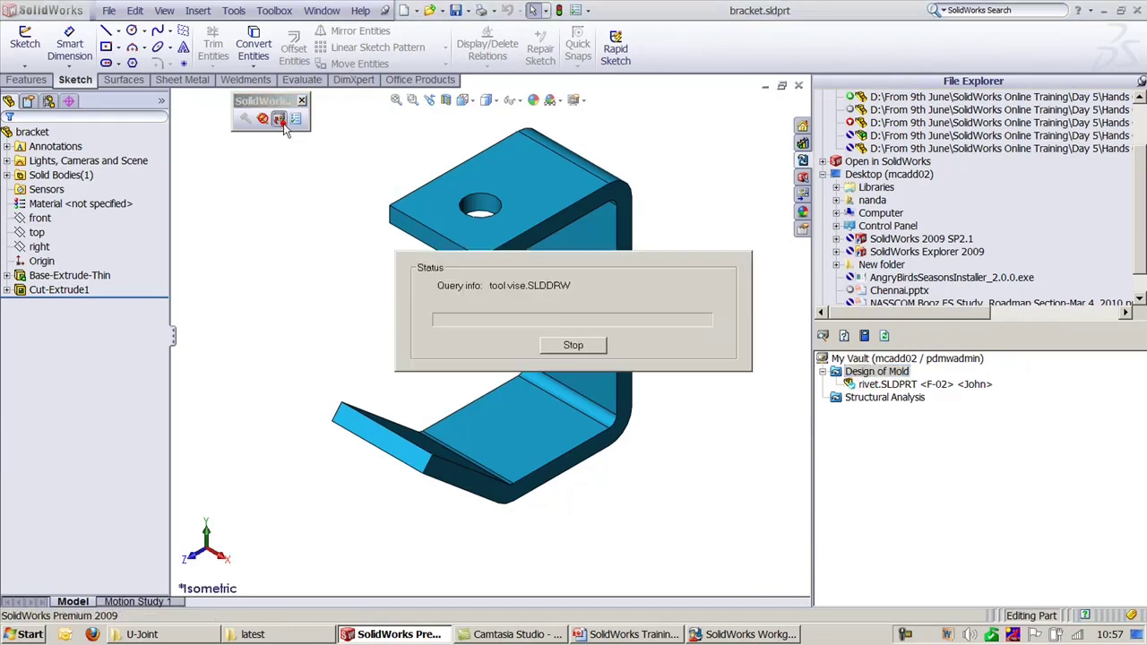
left_click_drag(553, 254, 488, 81)
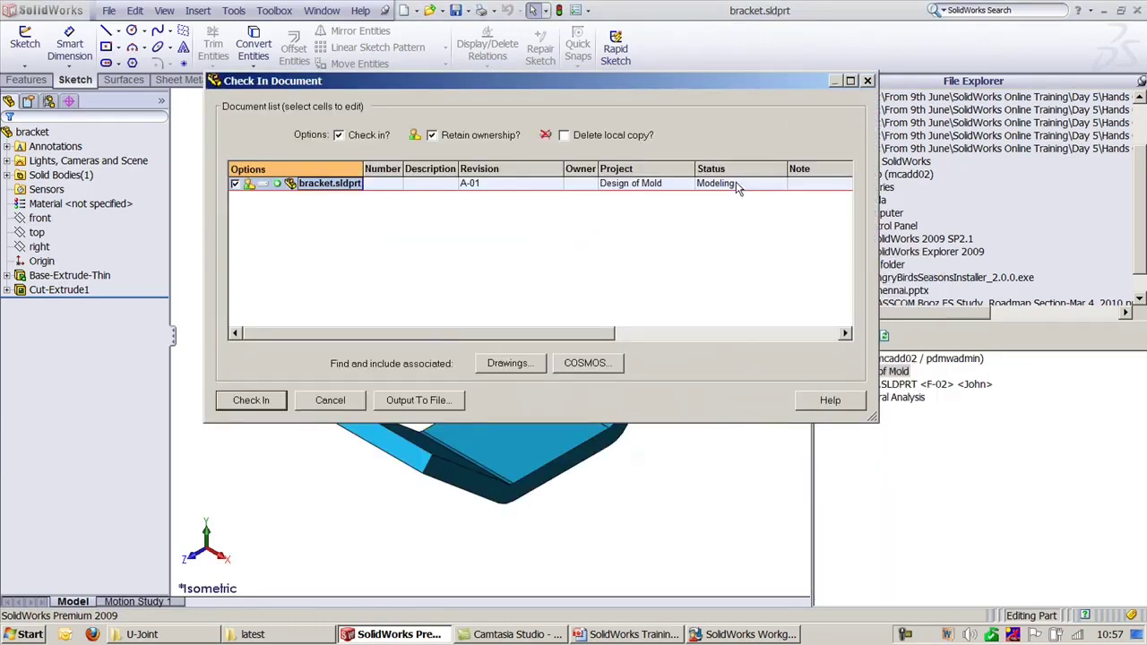
left_click(331, 400)
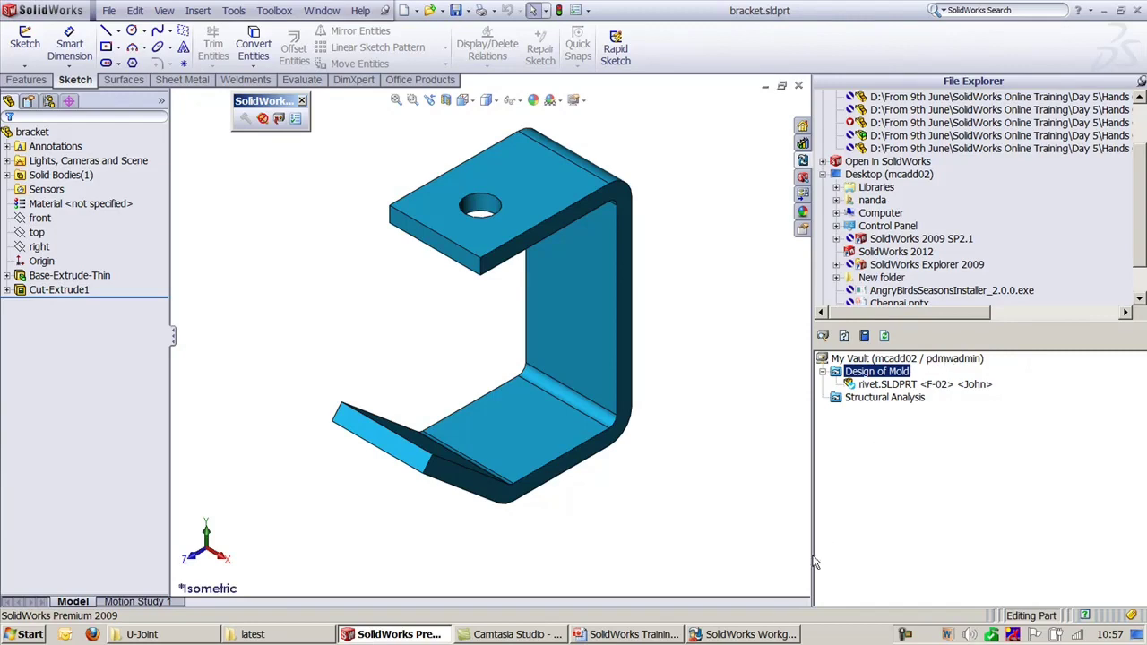
Step: Glance at VaultAdmin, return to the part, and select the top-level vault
left_click(744, 634)
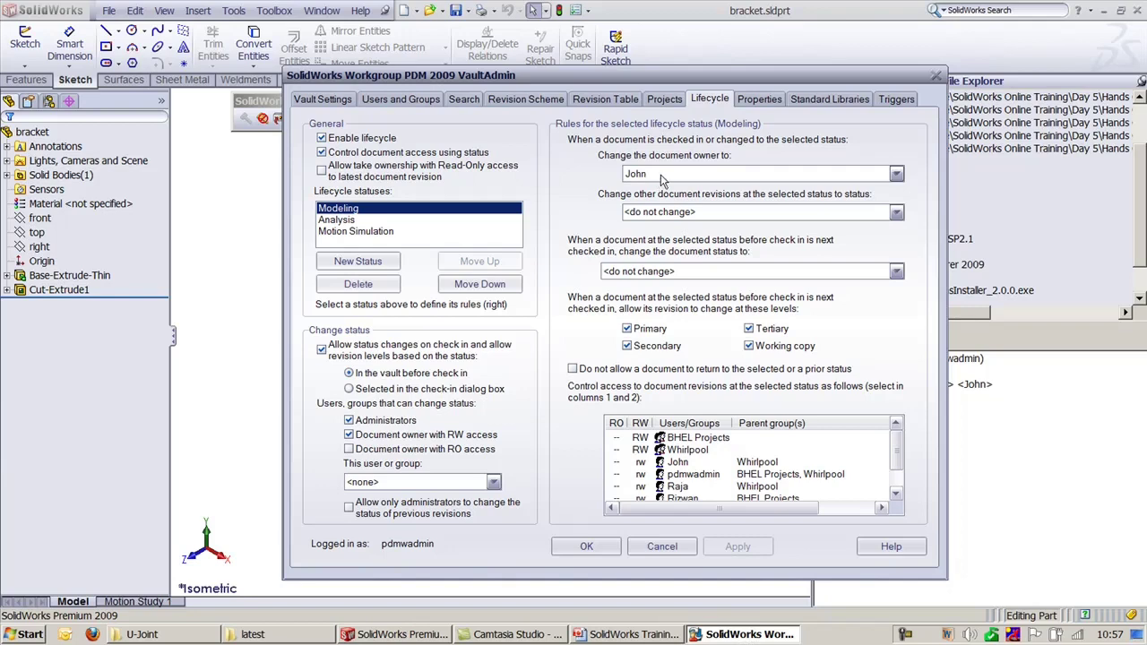
left_click(1037, 456)
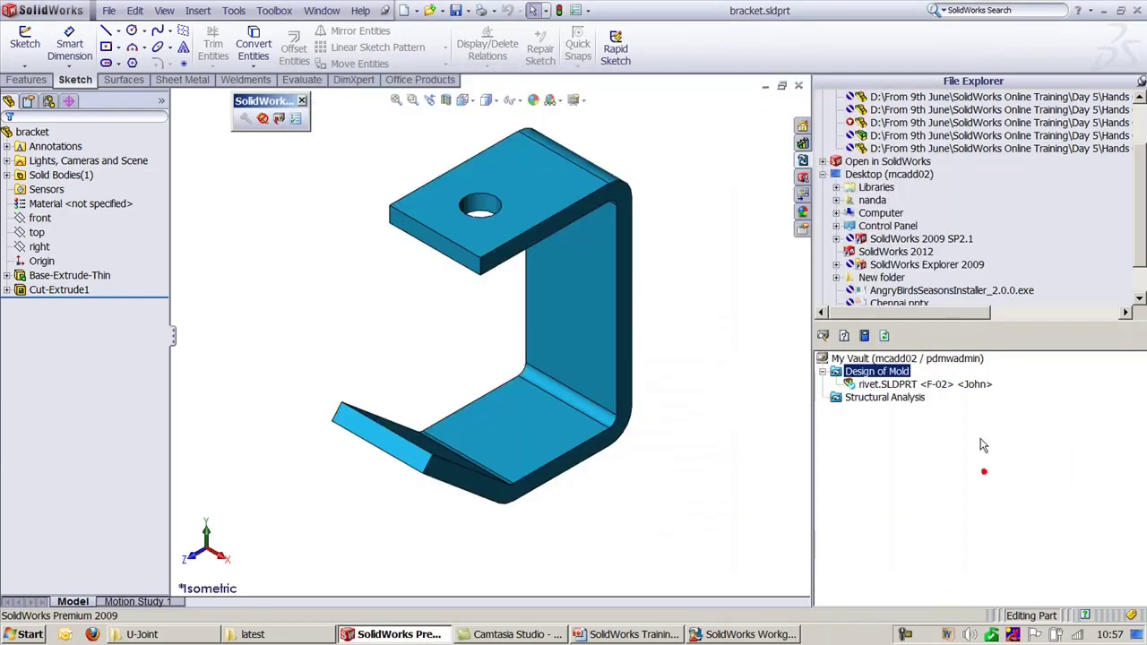
left_click(907, 359)
left_click(946, 358)
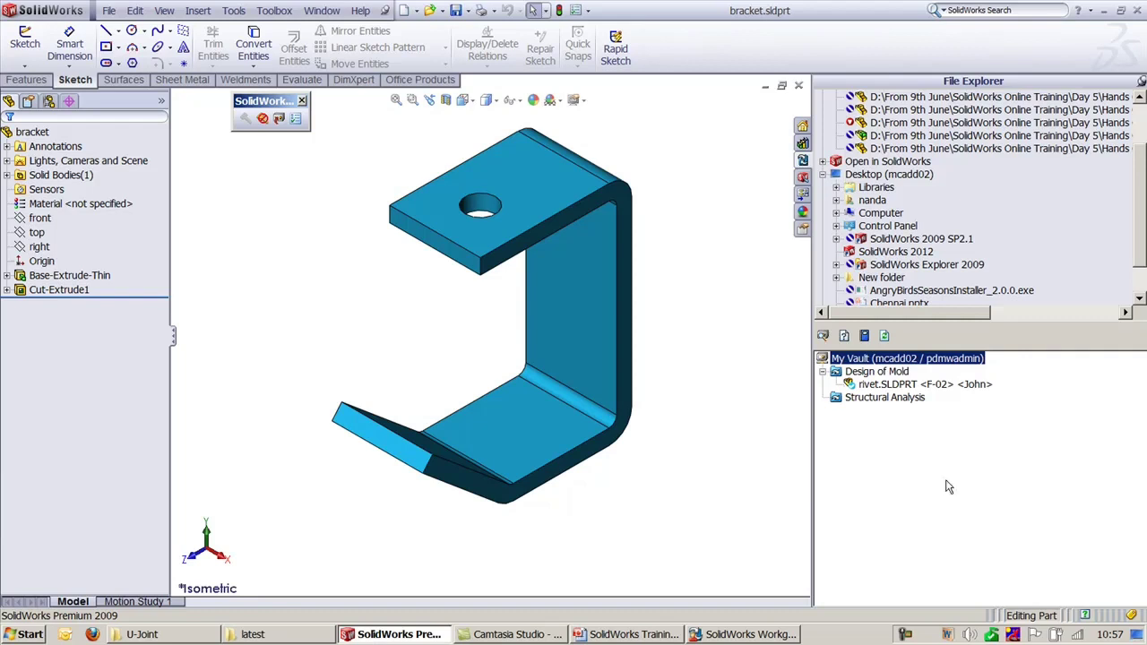
Step: Check the bracket into Design of Mold at revision A-01 with Modeling status
left_click(279, 118)
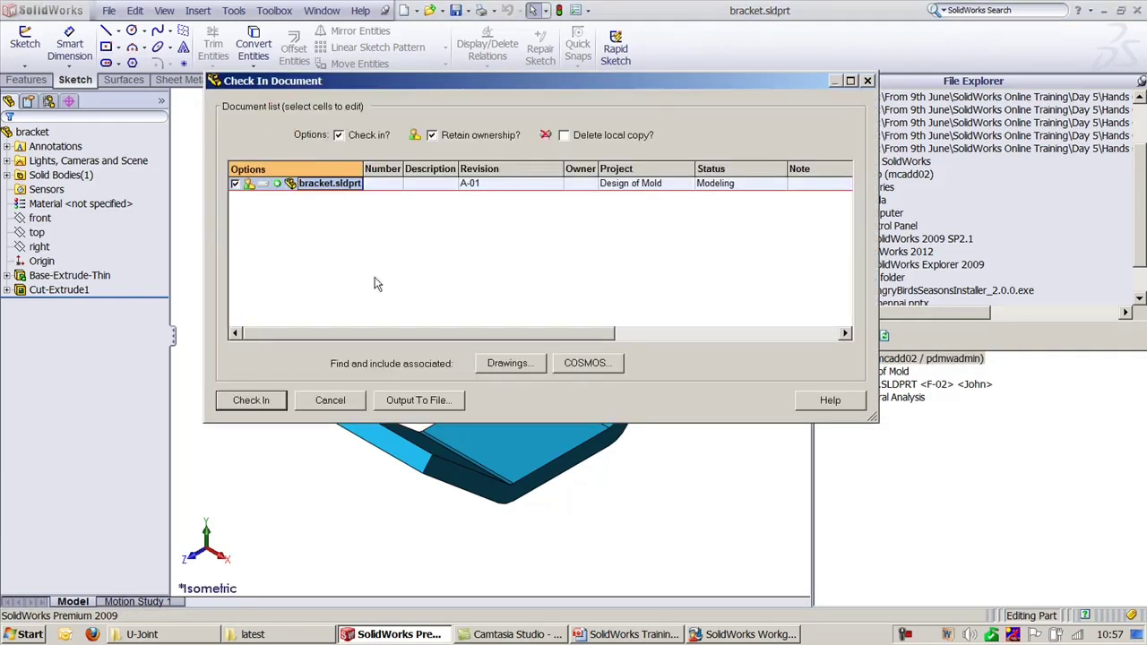
left_click(722, 188)
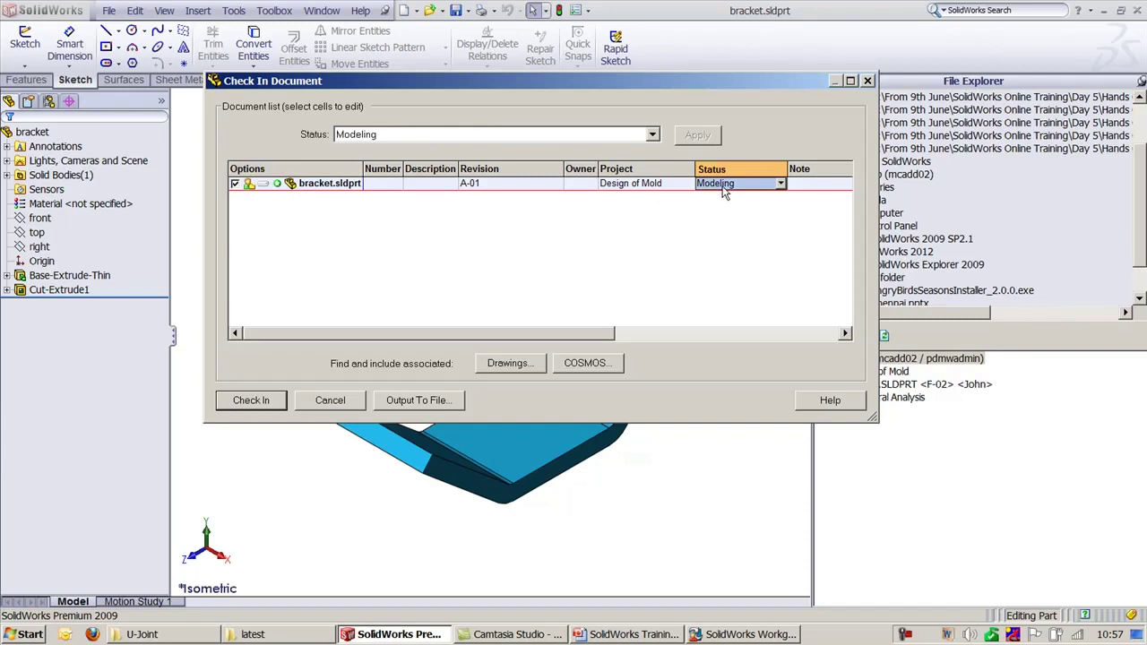
left_click(255, 403)
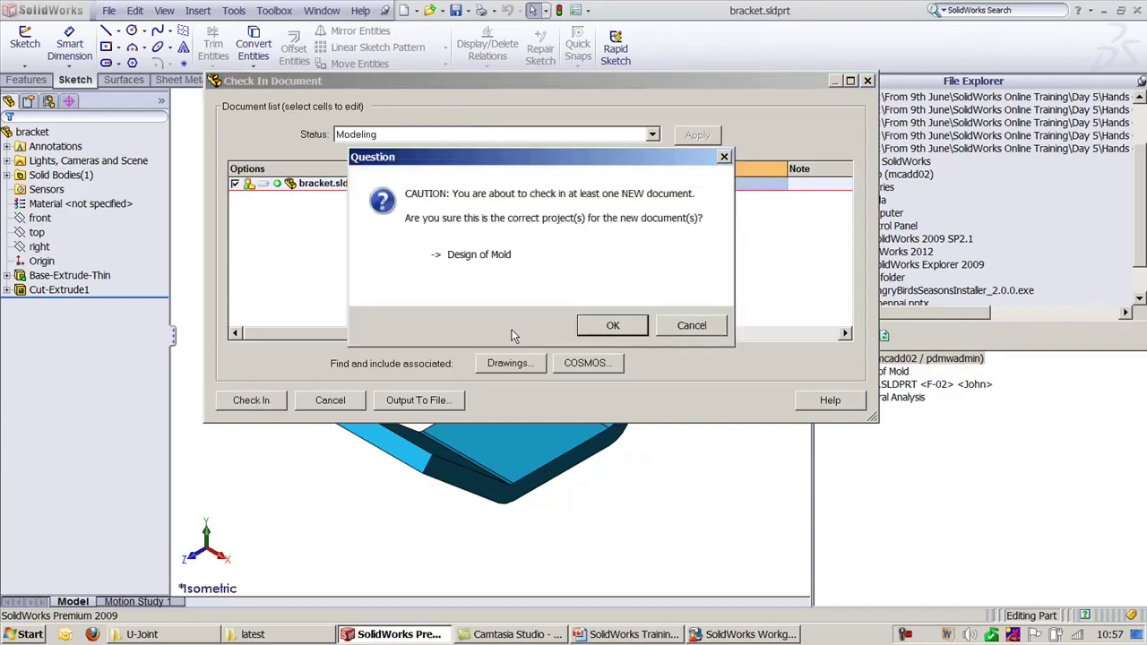
left_click(612, 325)
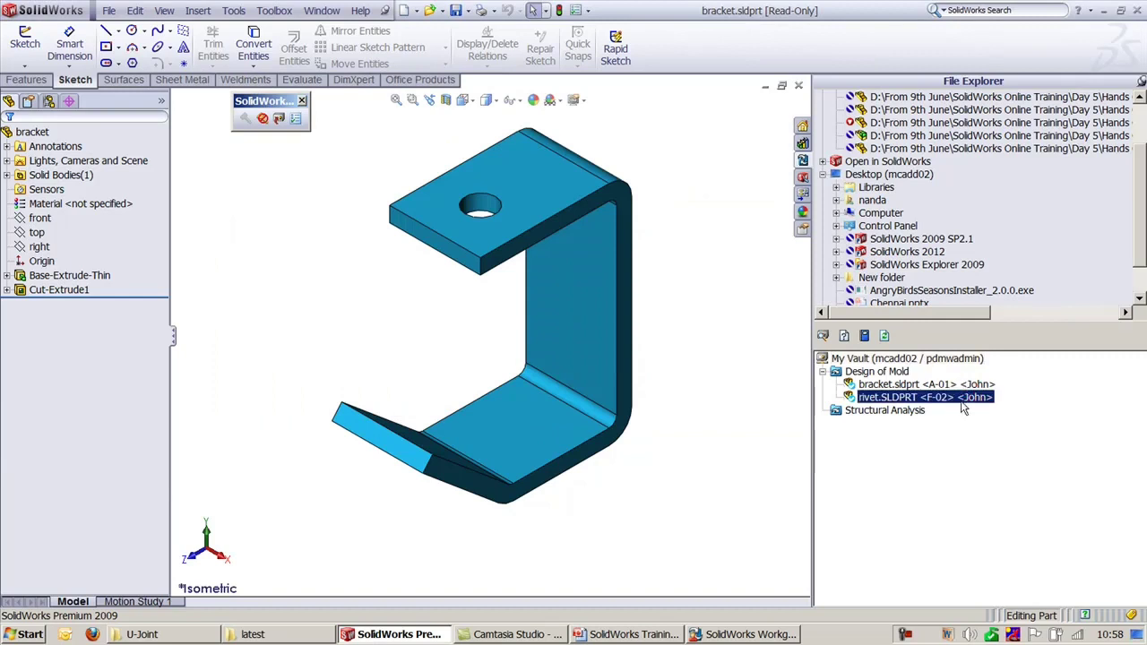
left_click(957, 386)
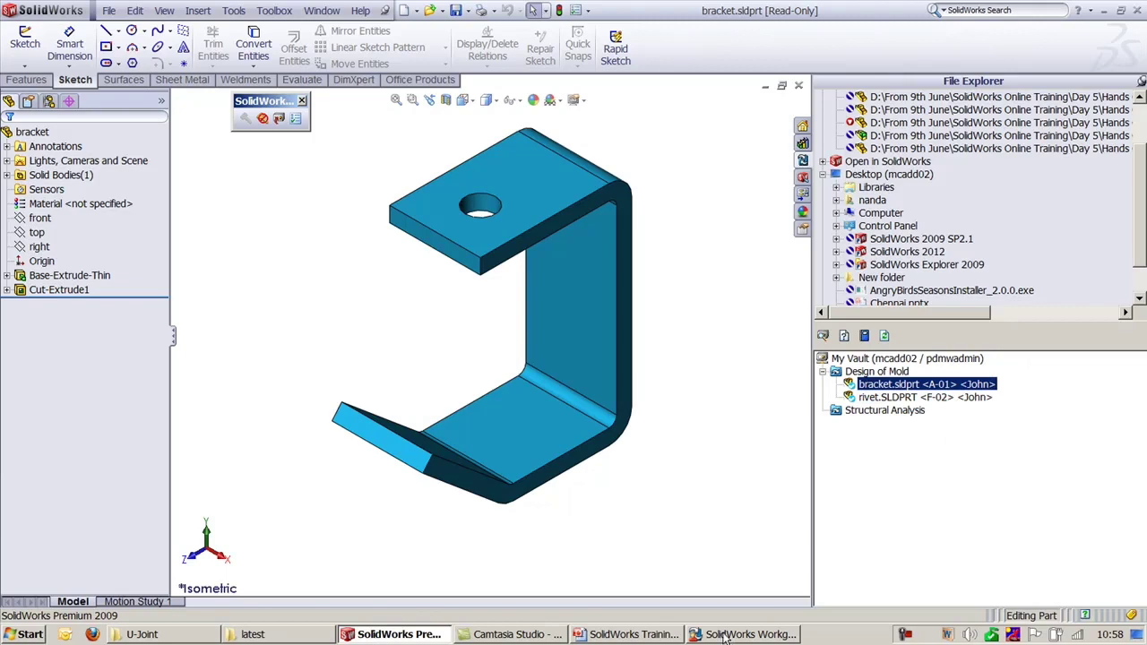
Step: Review the training slide and VaultAdmin's Analysis status rules, then return to SolidWorks
left_click(636, 634)
left_click(737, 634)
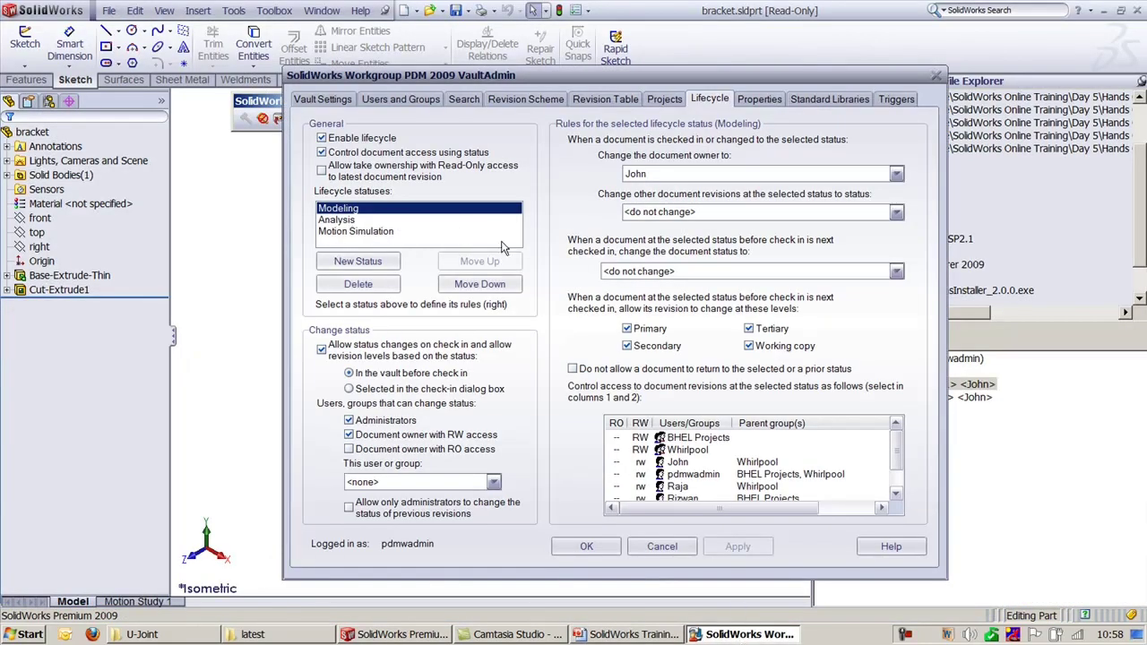
left_click(337, 221)
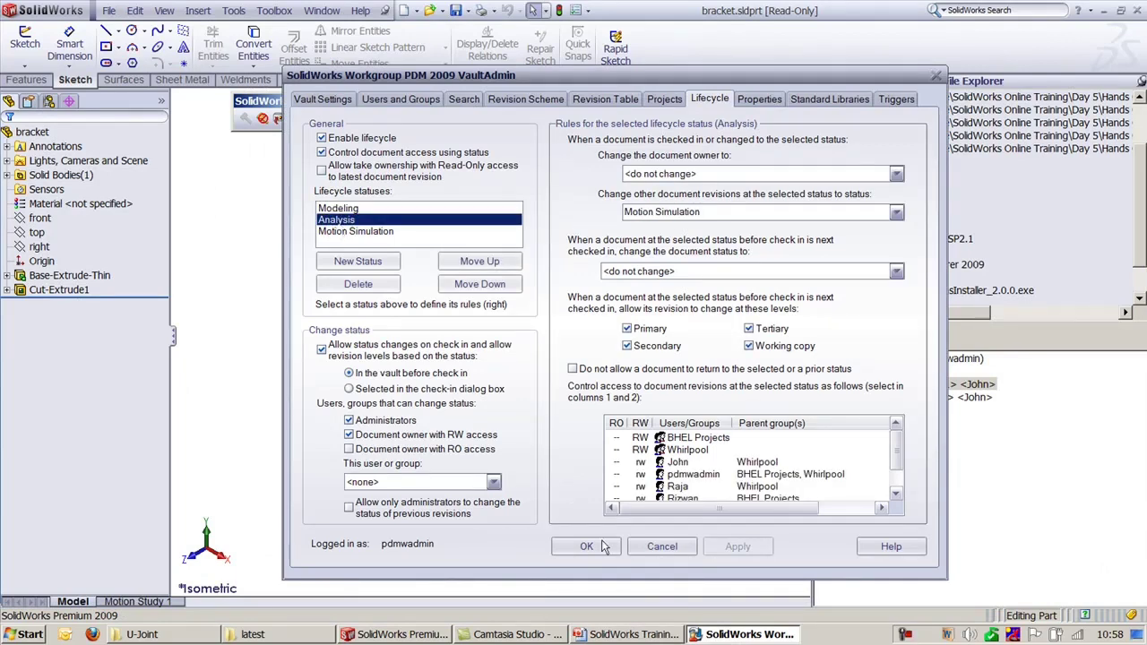
left_click(1035, 498)
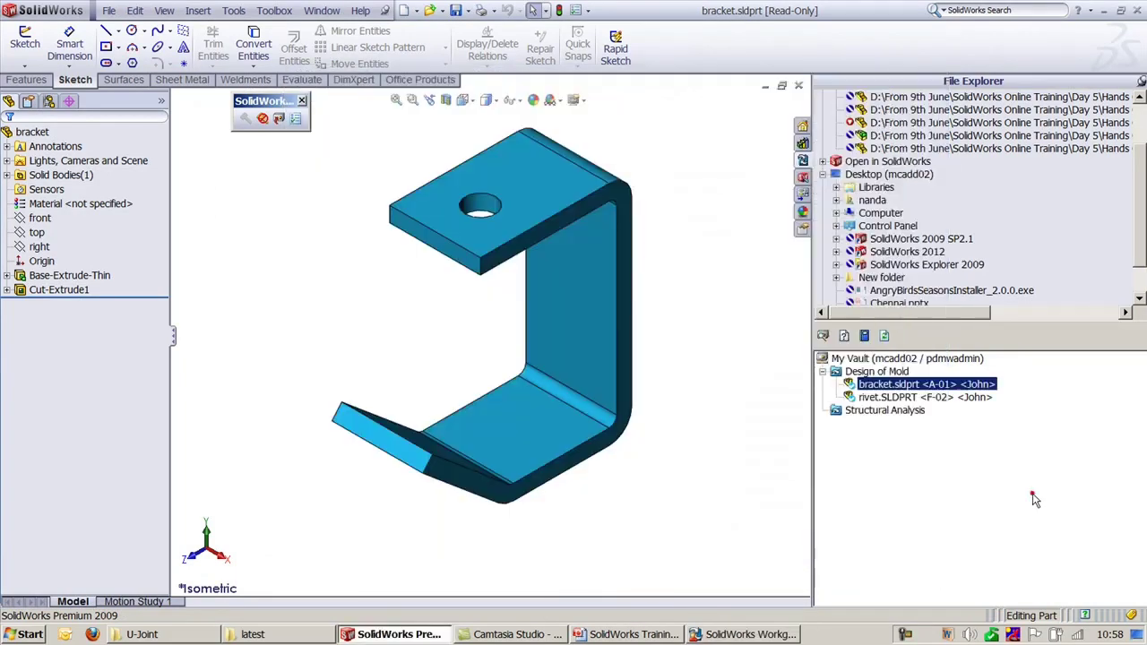
Step: Inspect the bracket's vault context menu without choosing anything, then select the top-level vault
right_click(907, 391)
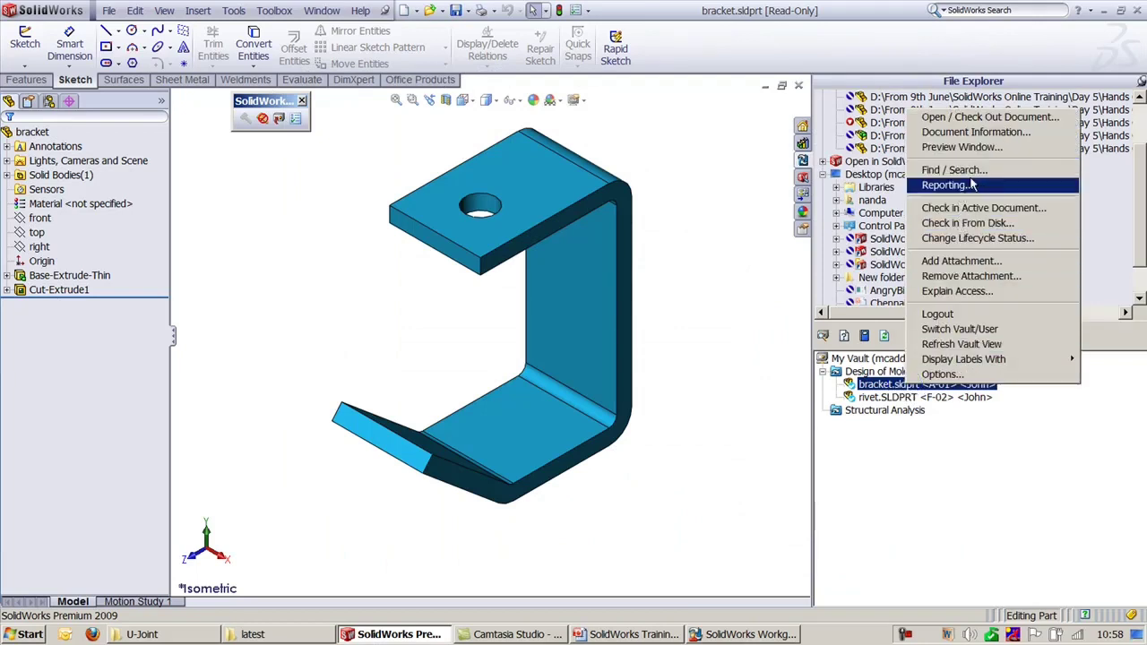
left_click(858, 423)
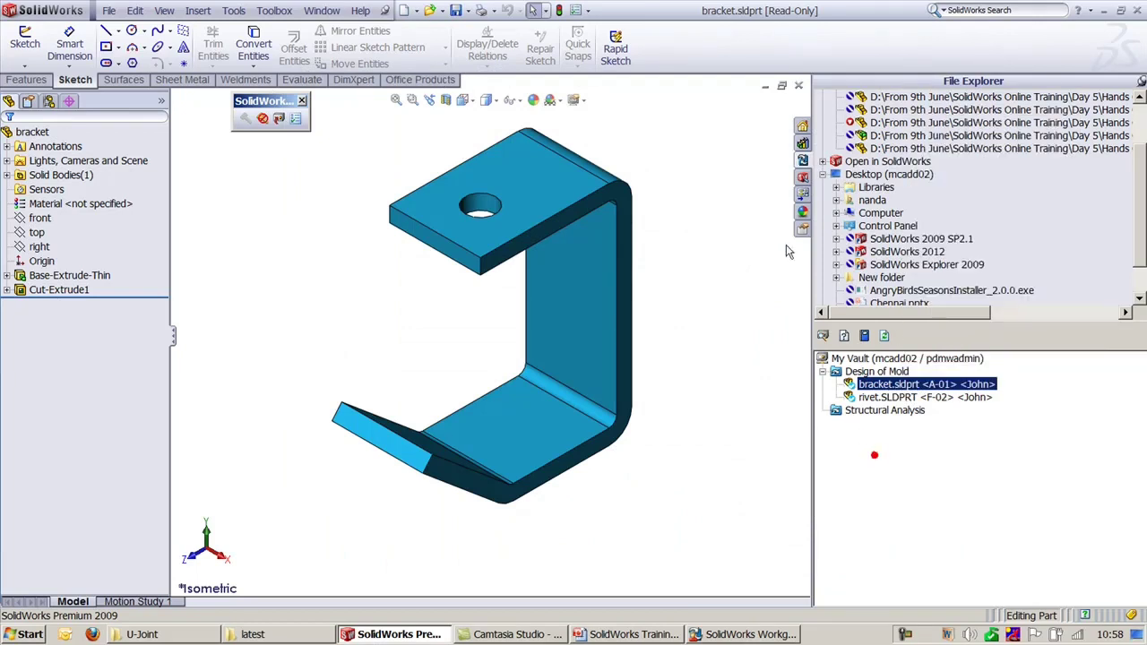
right_click(916, 387)
left_click(990, 498)
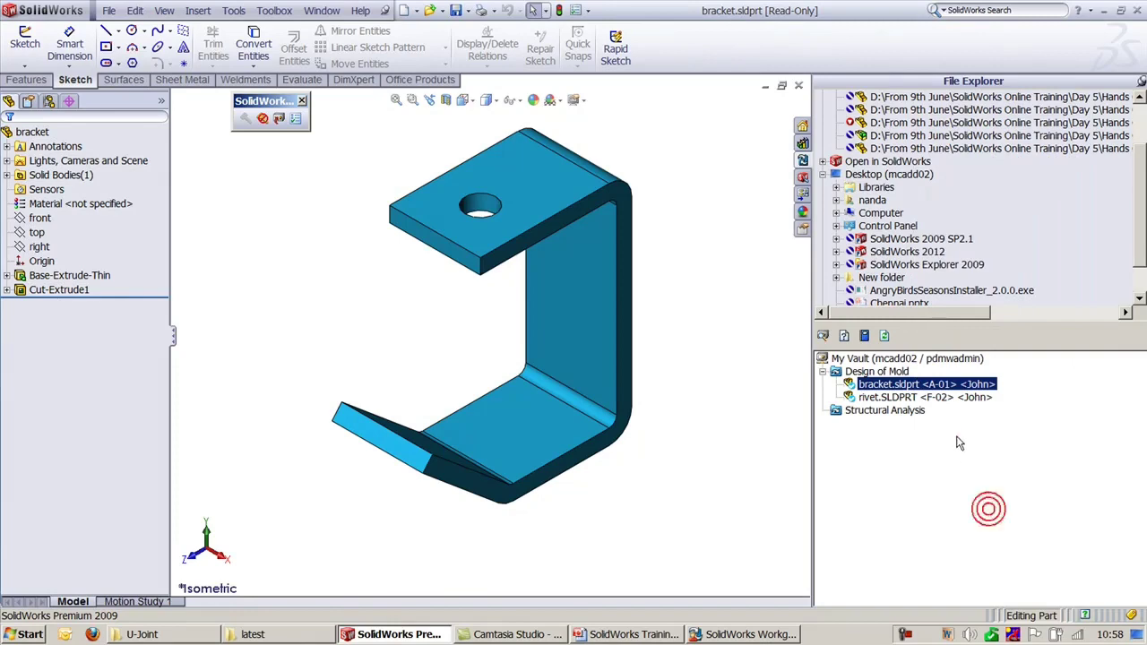
left_click(931, 359)
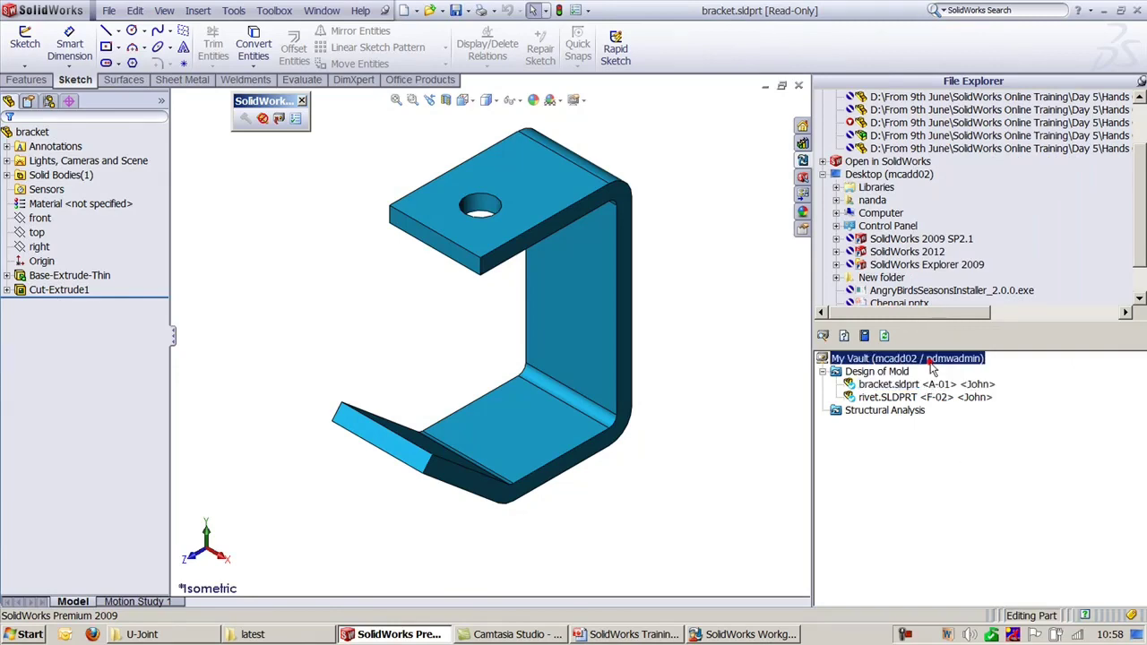
Step: Close the bracket part and open Yoke_female.sldprt from the U-Joint folder
left_click(797, 85)
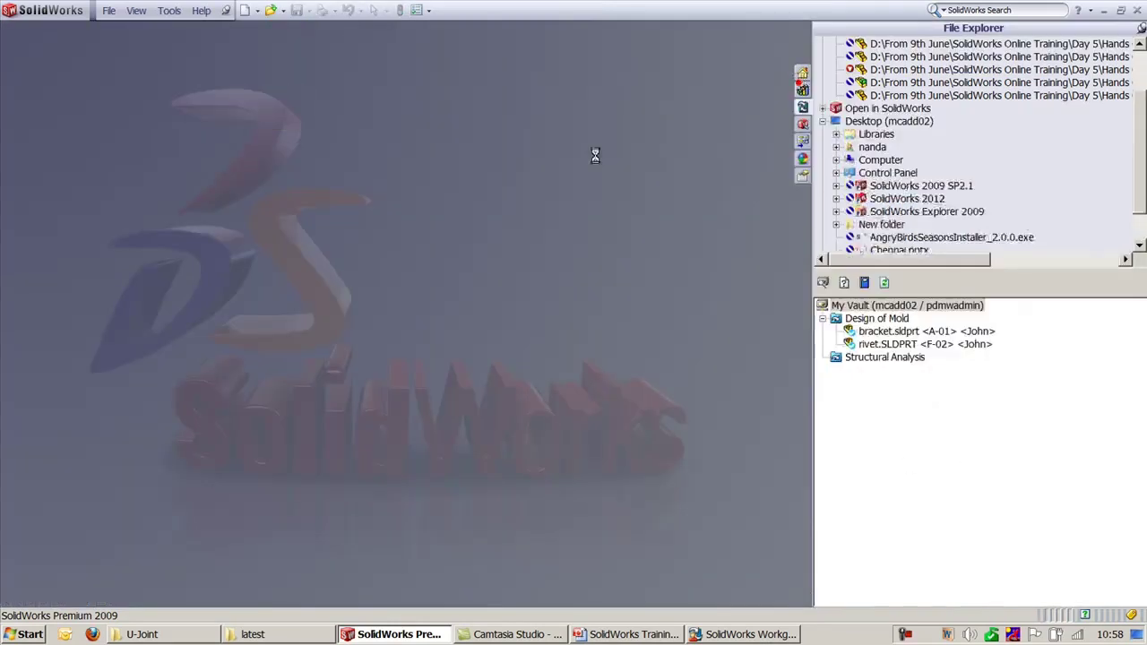
key("alt+Tab")
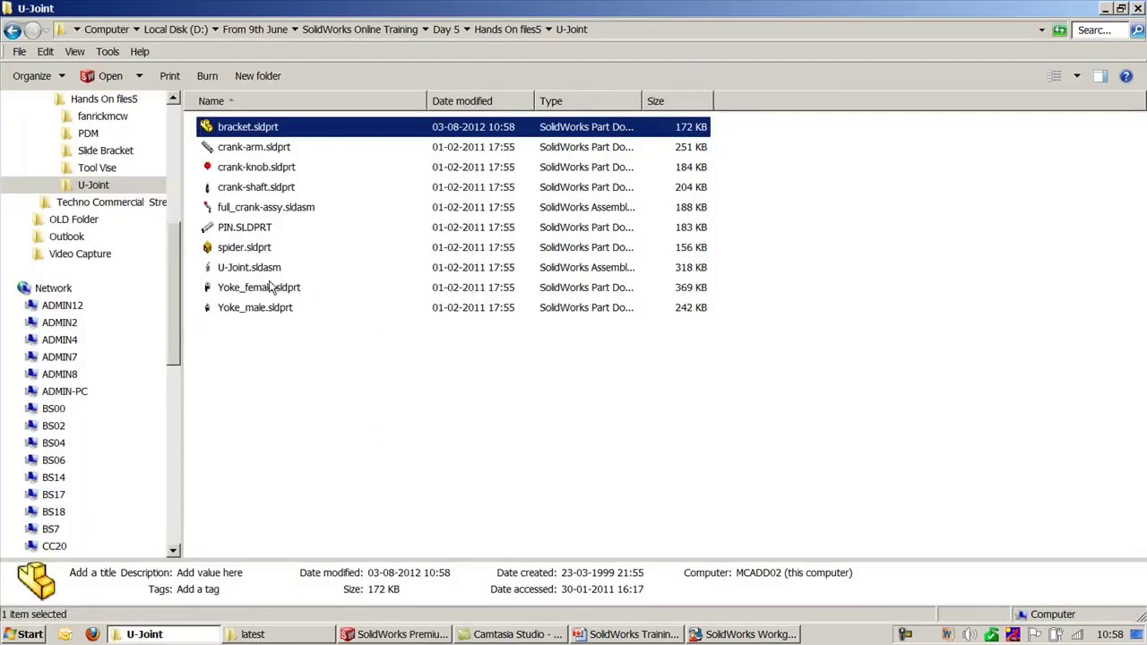
double_click(273, 288)
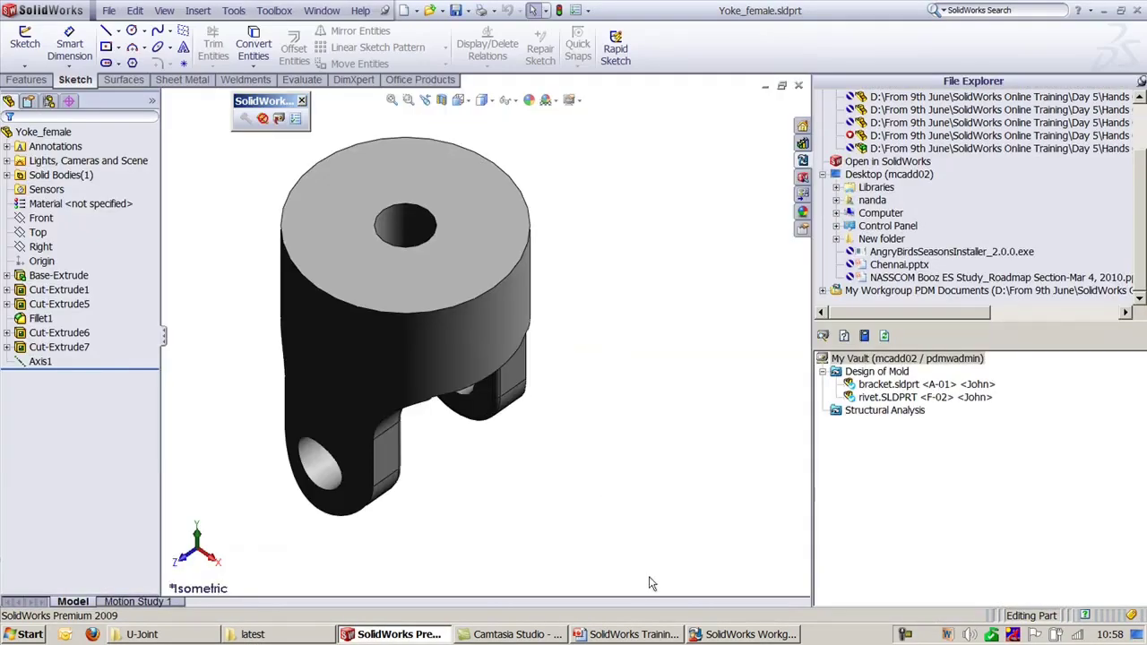
Step: Glance at the training slide and VaultAdmin, then bring up Yoke_female's check-in settings
left_click(663, 634)
left_click(663, 634)
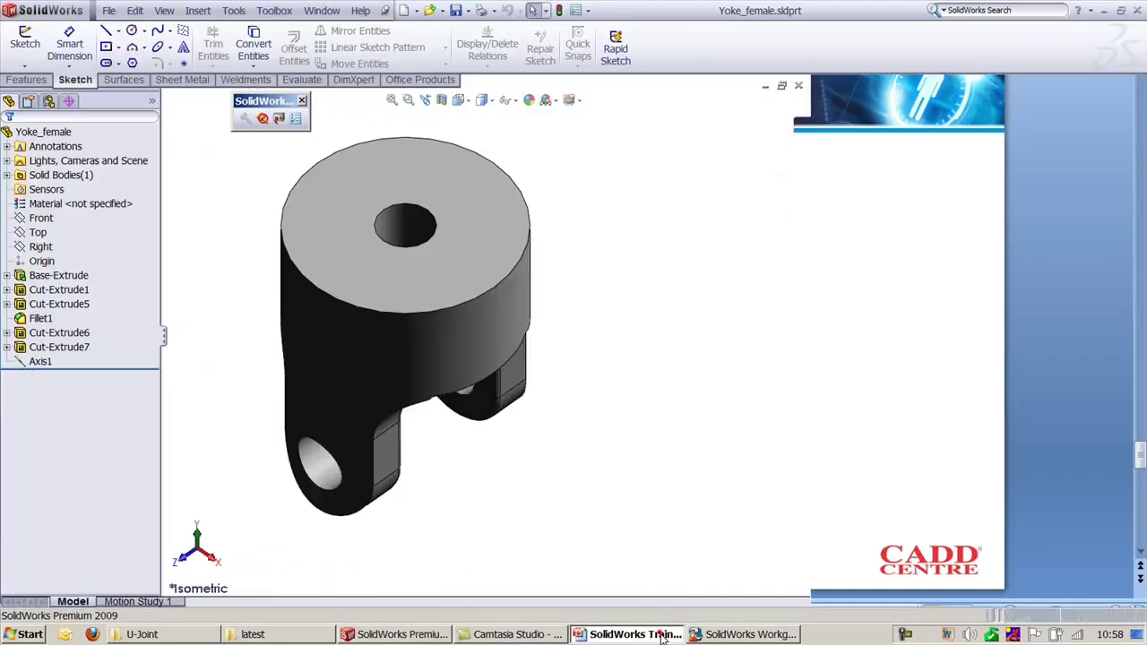
left_click(750, 635)
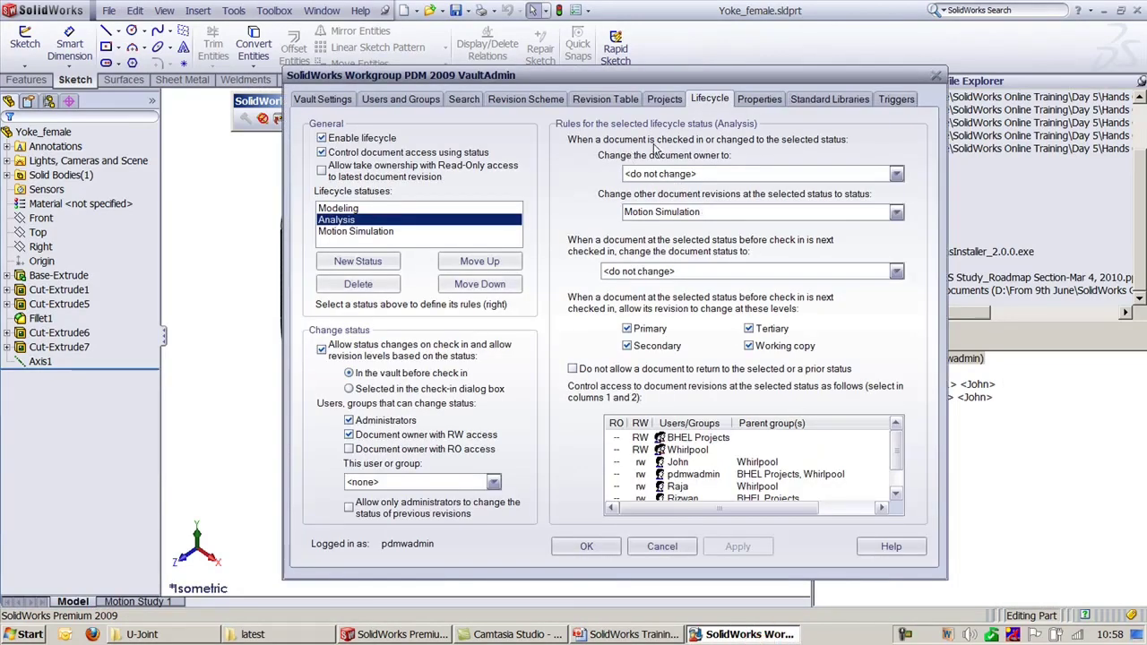
left_click(1074, 487)
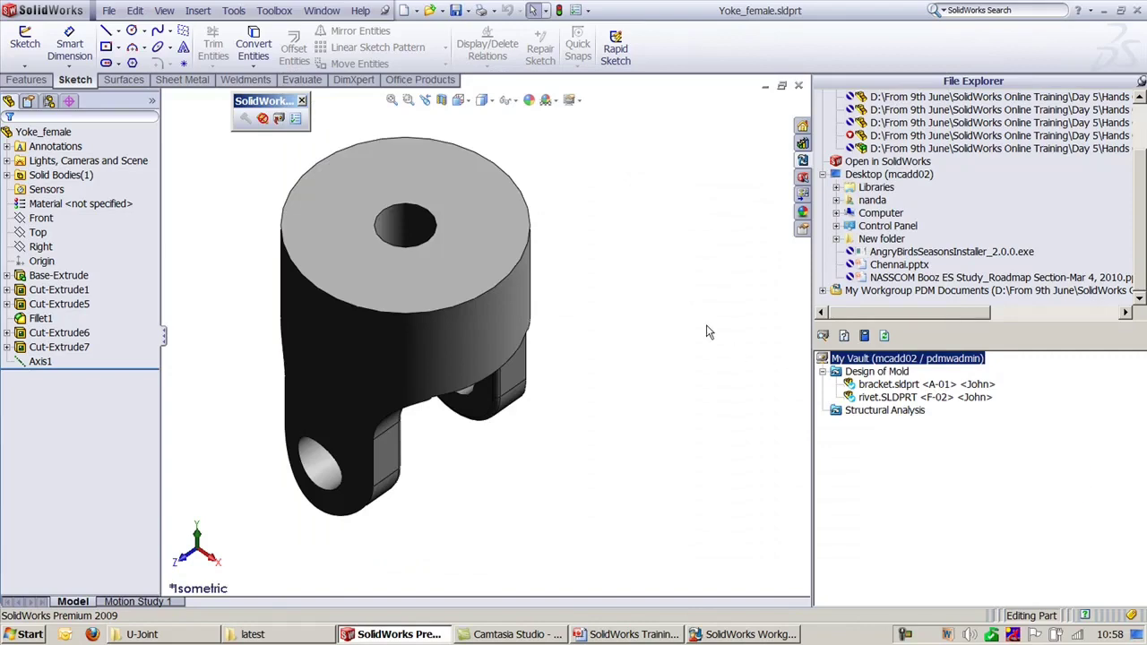
left_click(278, 119)
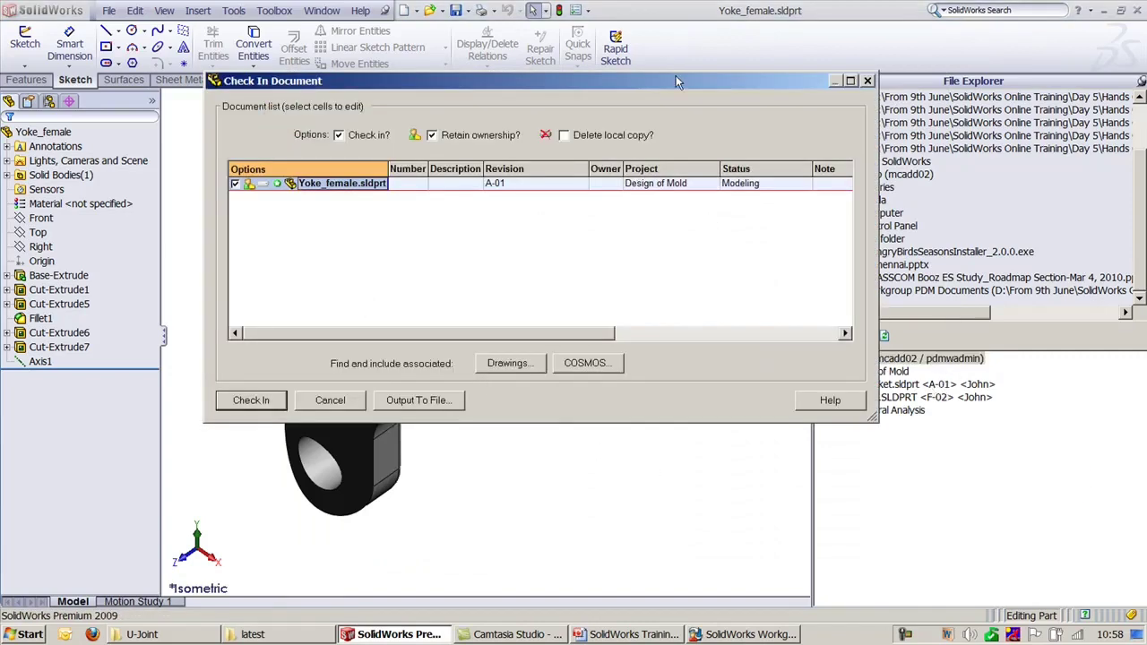
Step: Check Yoke_female into Design of Mold with Analysis status at revision A-01
left_click_drag(678, 82, 652, 111)
left_click(724, 219)
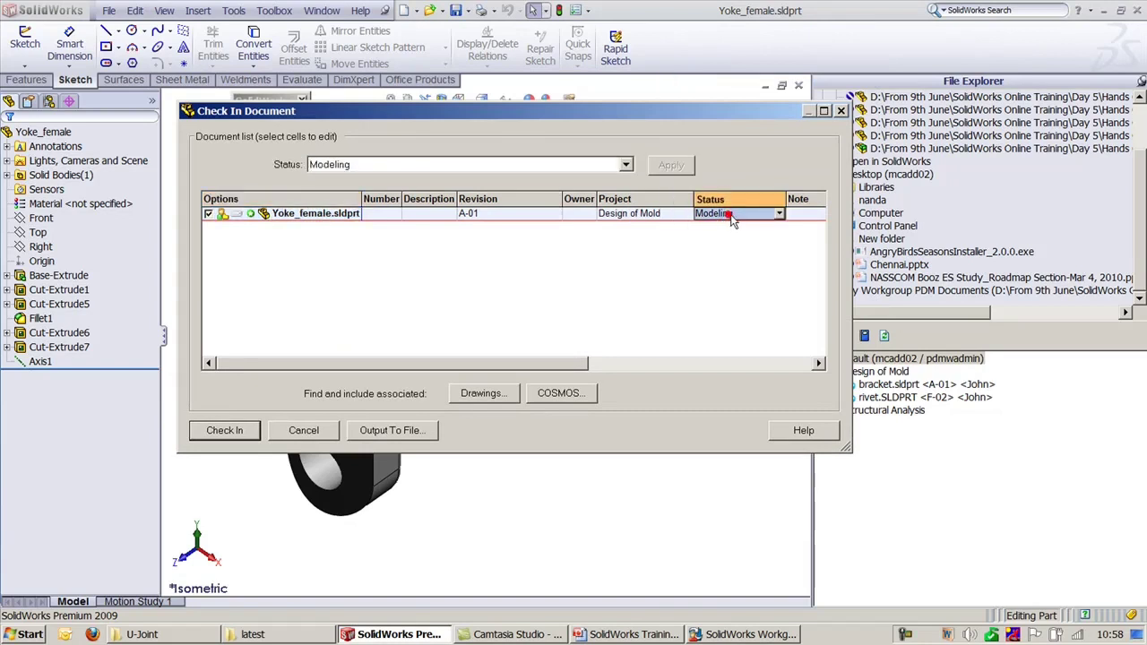
left_click(779, 214)
left_click(740, 240)
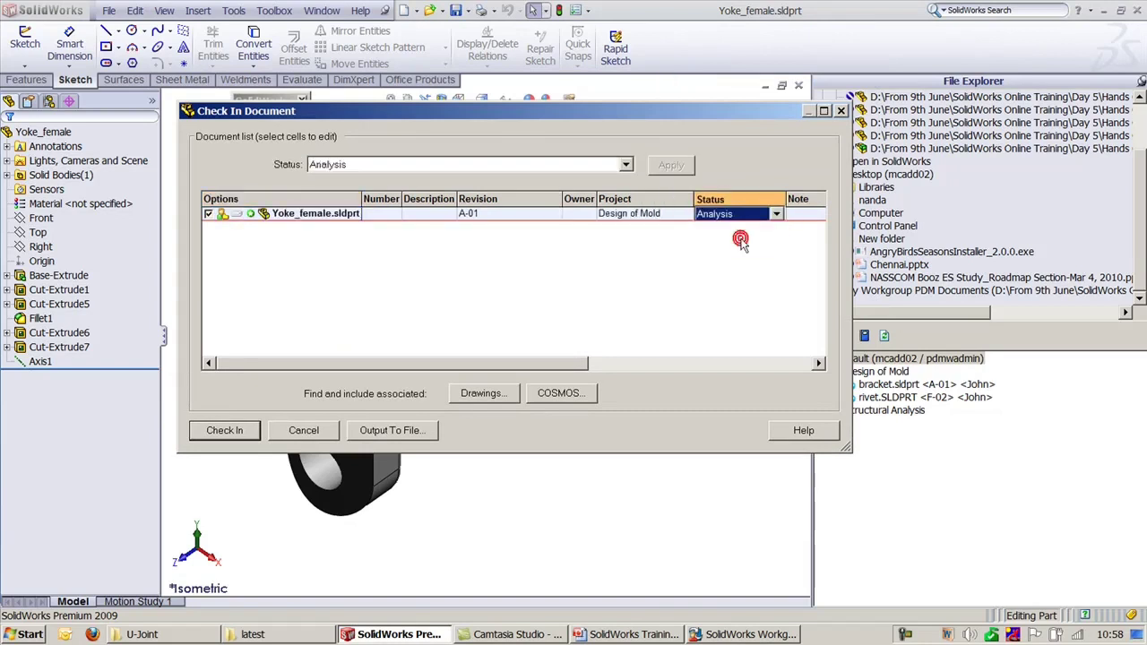
left_click(489, 165)
left_click(489, 164)
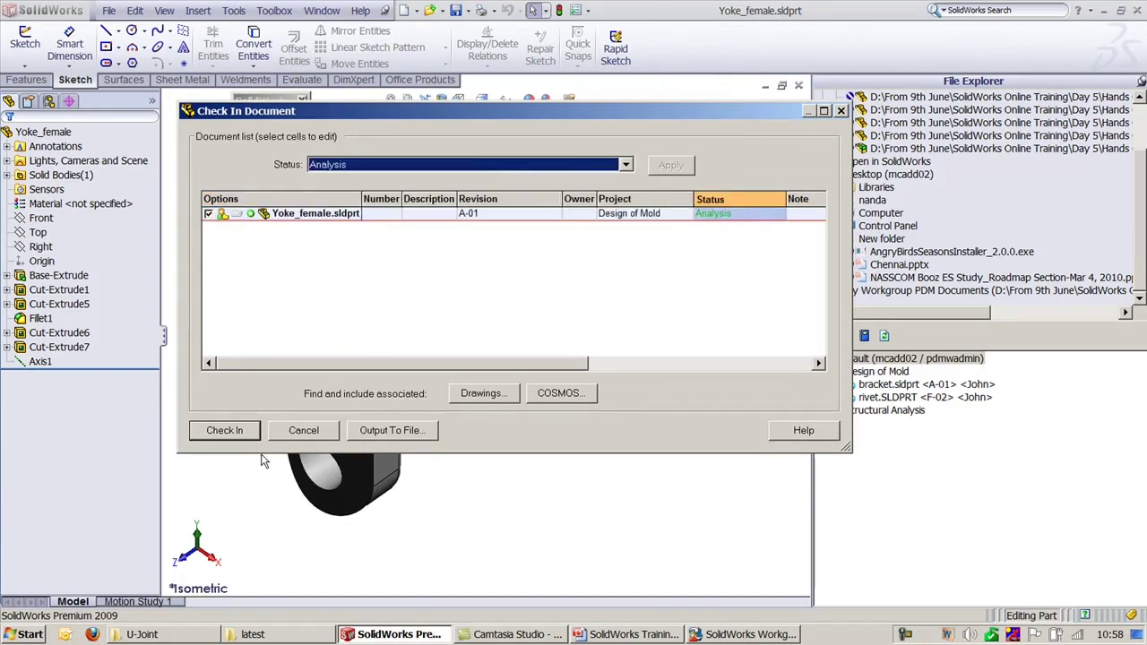
left_click(216, 433)
left_click(216, 432)
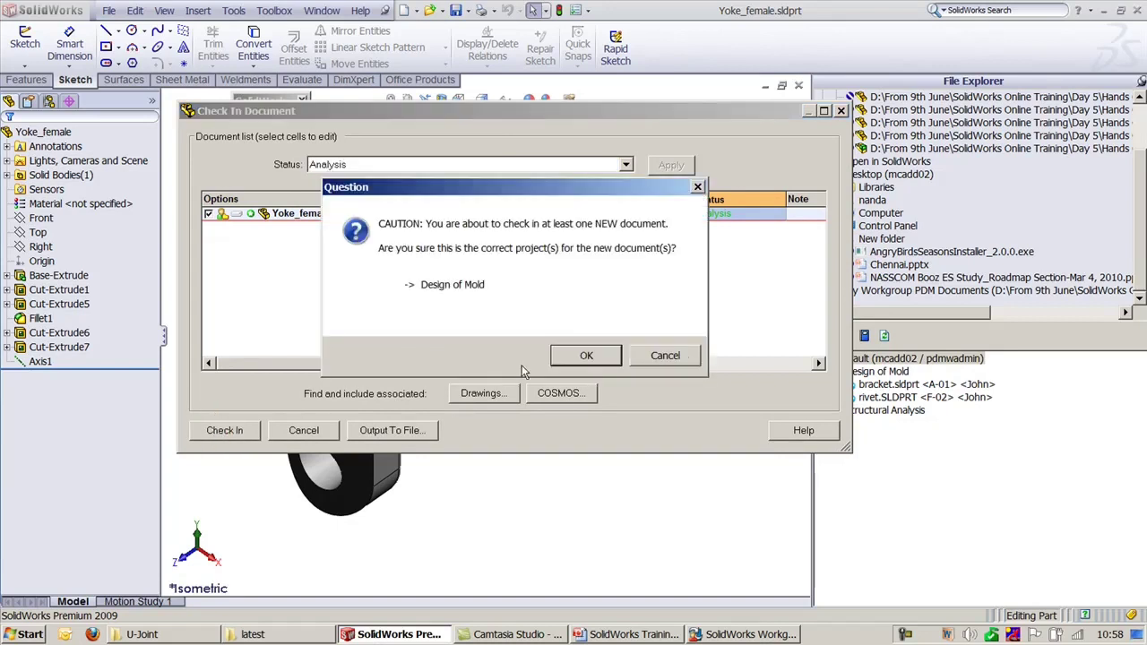
left_click(585, 356)
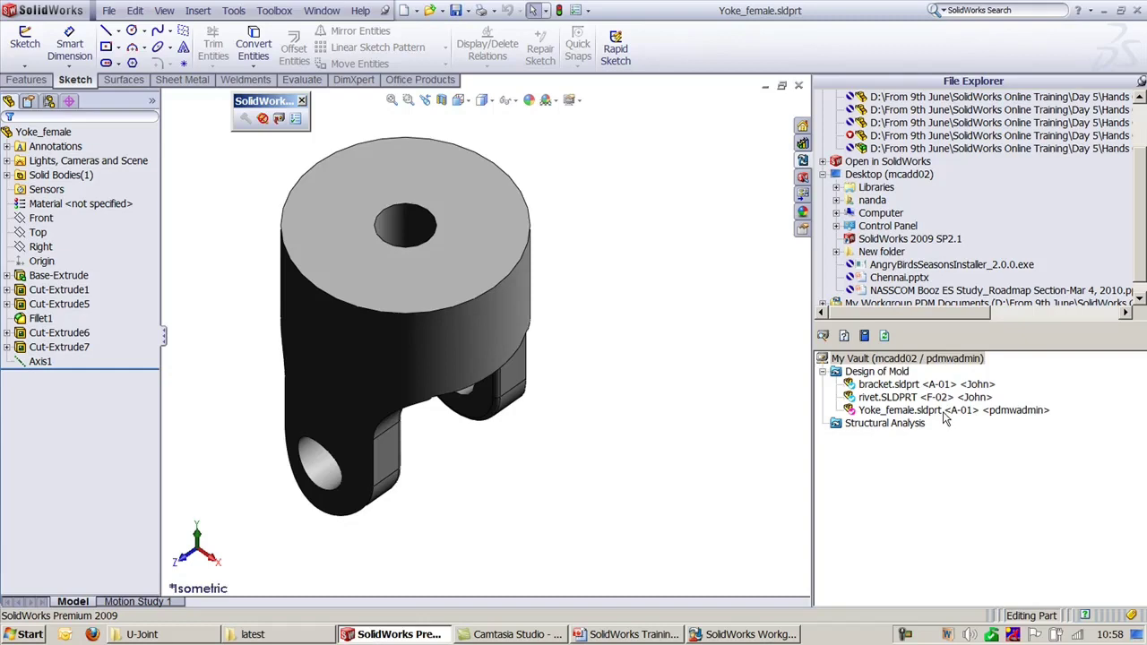
Step: Review VaultAdmin's Analysis and Motion Simulation rules, refresh the vault listing, and close Yoke_female
left_click(945, 410)
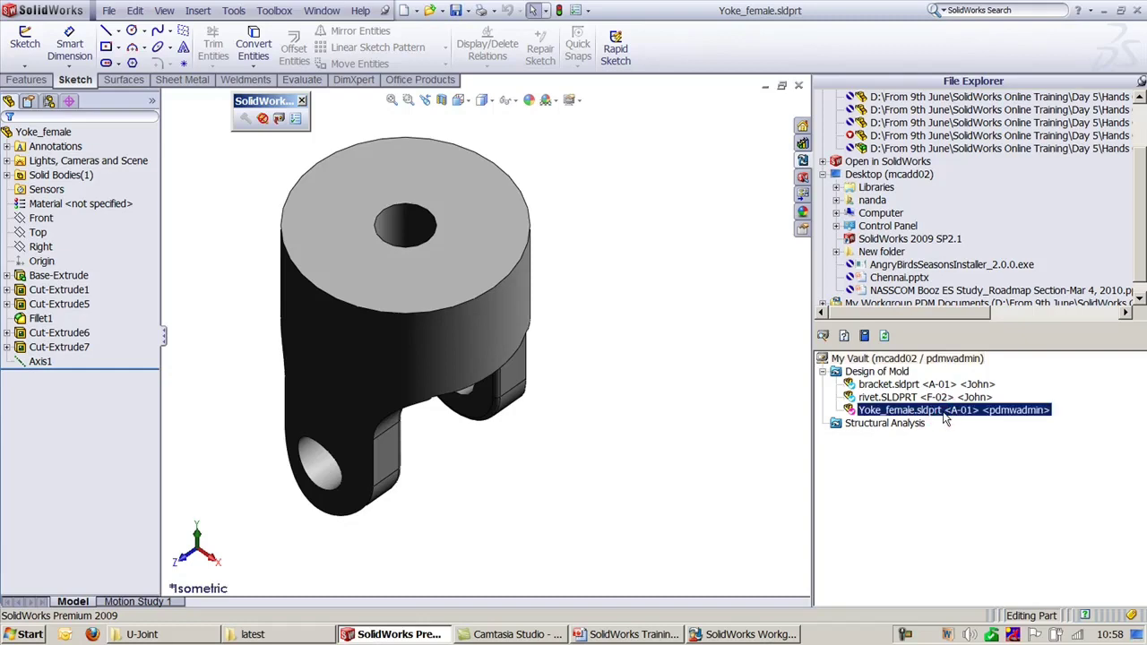
left_click(730, 634)
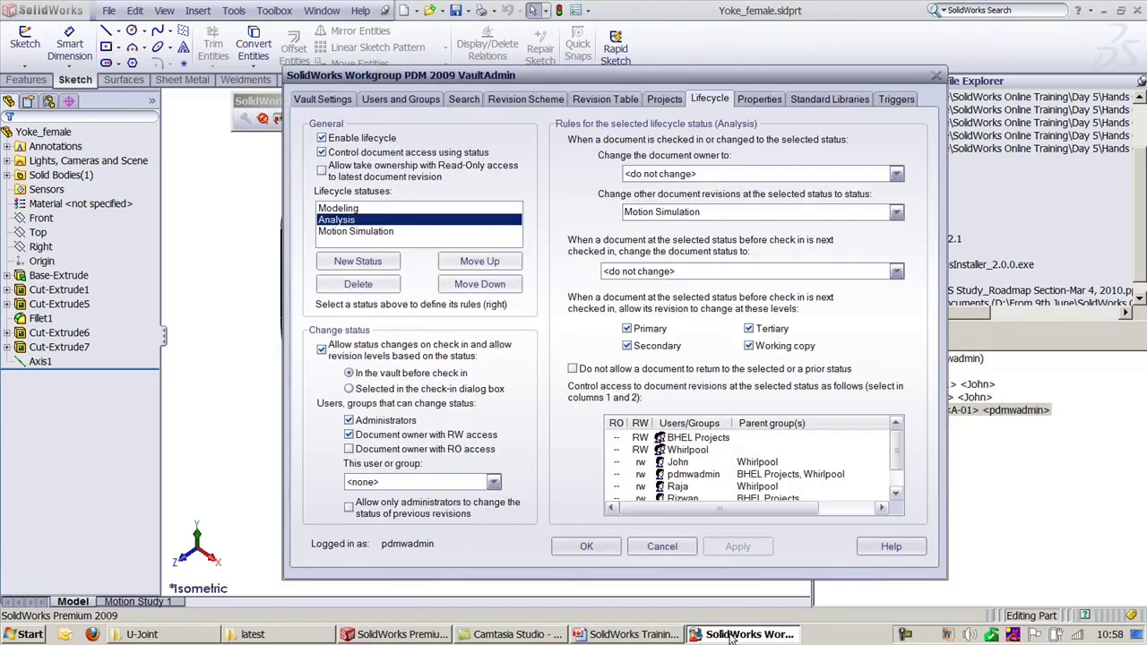
left_click(714, 212)
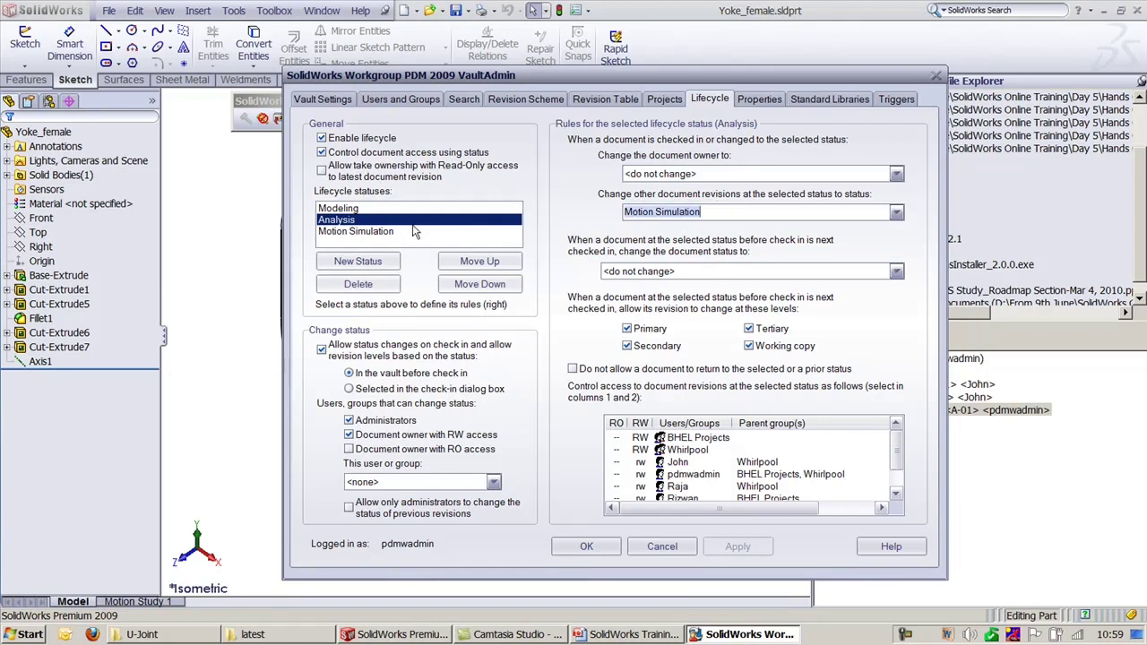
left_click(382, 233)
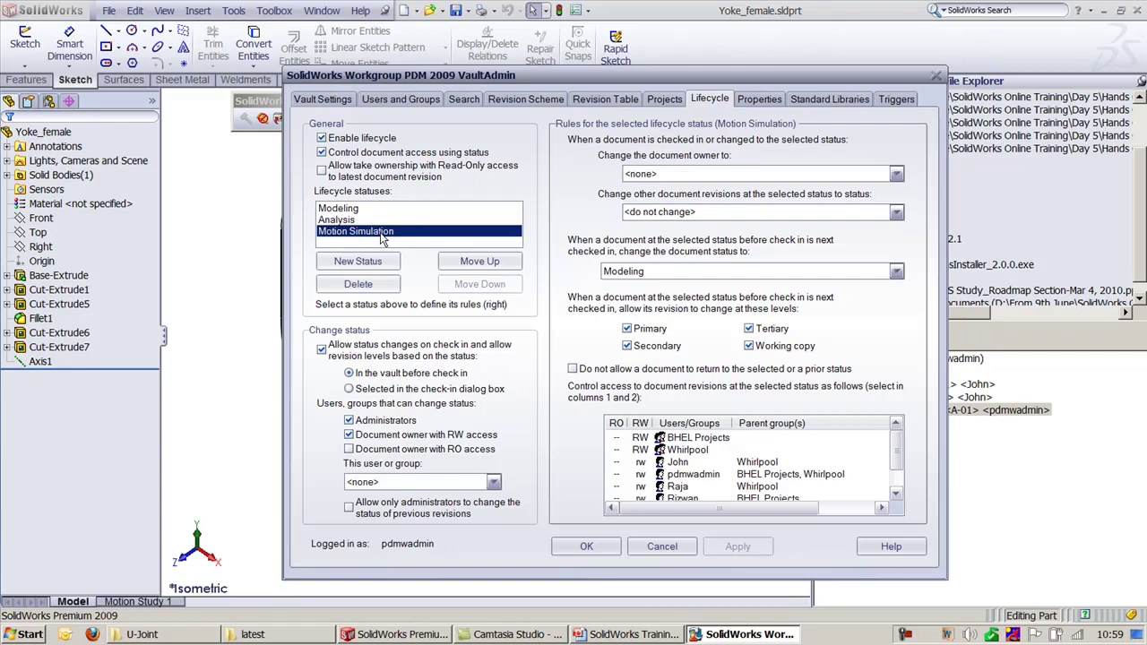
left_click(345, 219)
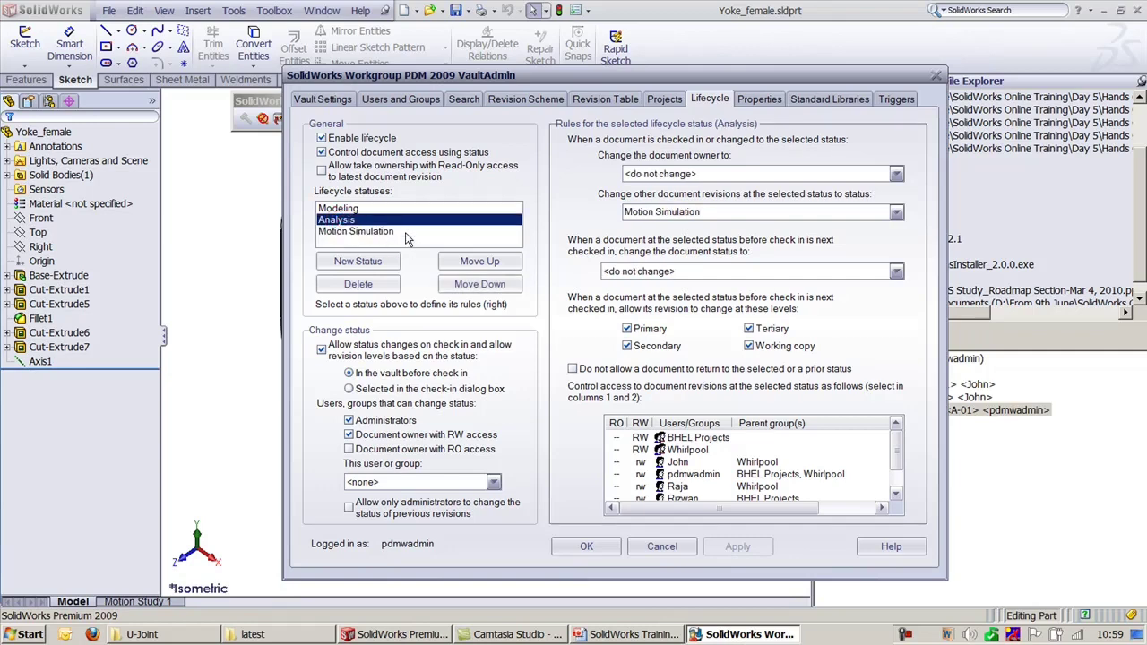
left_click(941, 308)
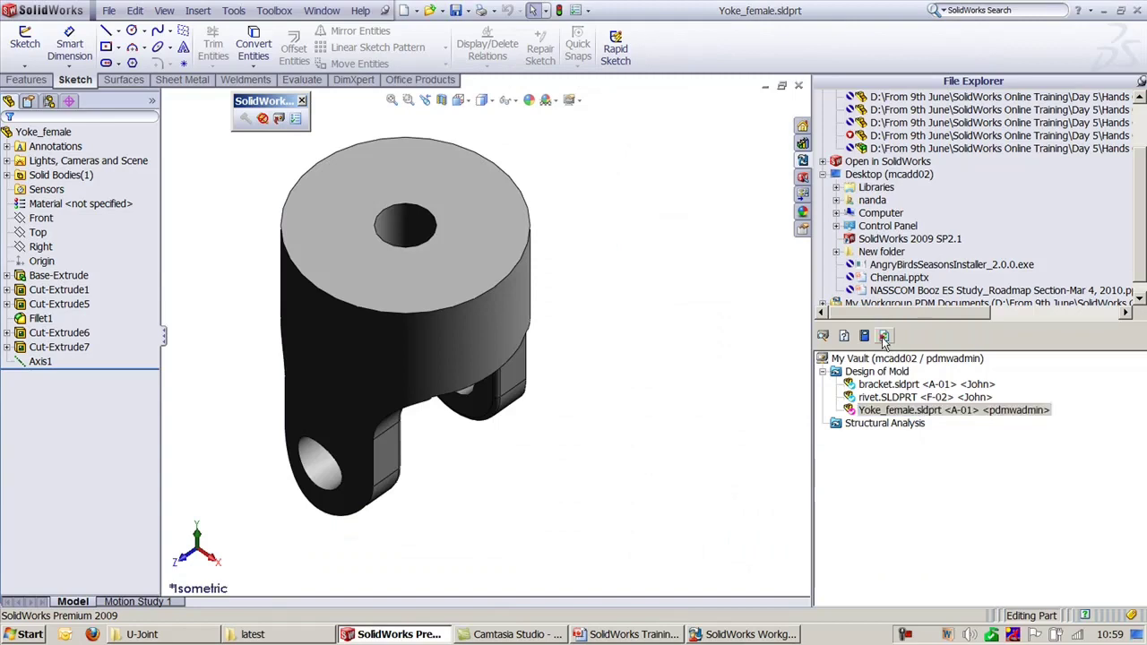
left_click(883, 336)
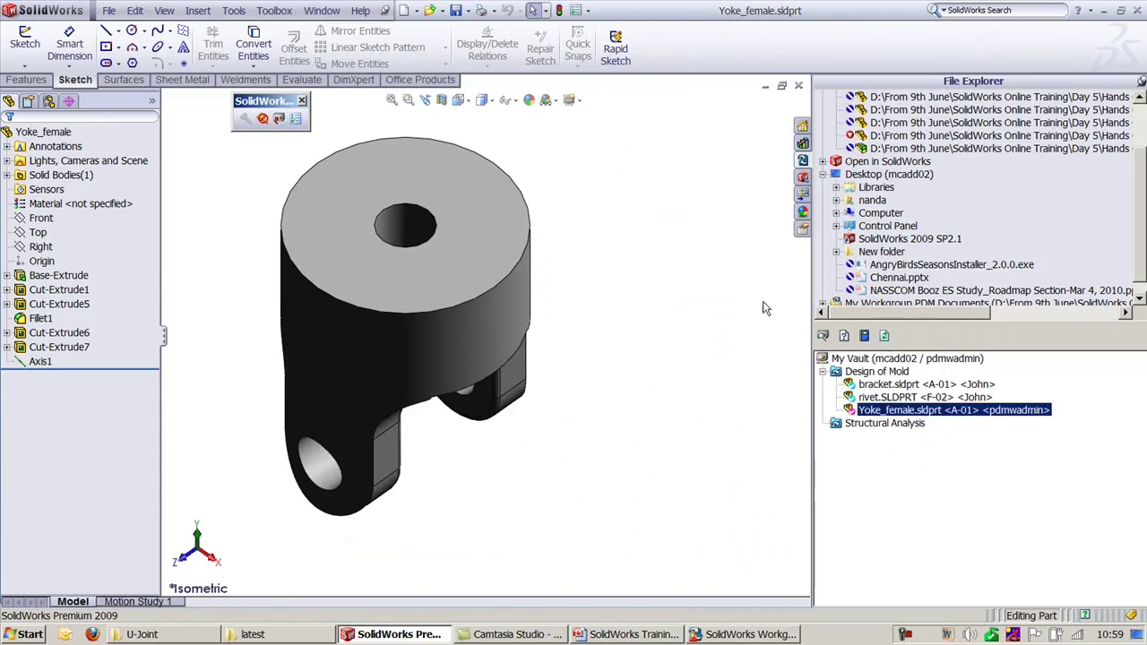
left_click(798, 85)
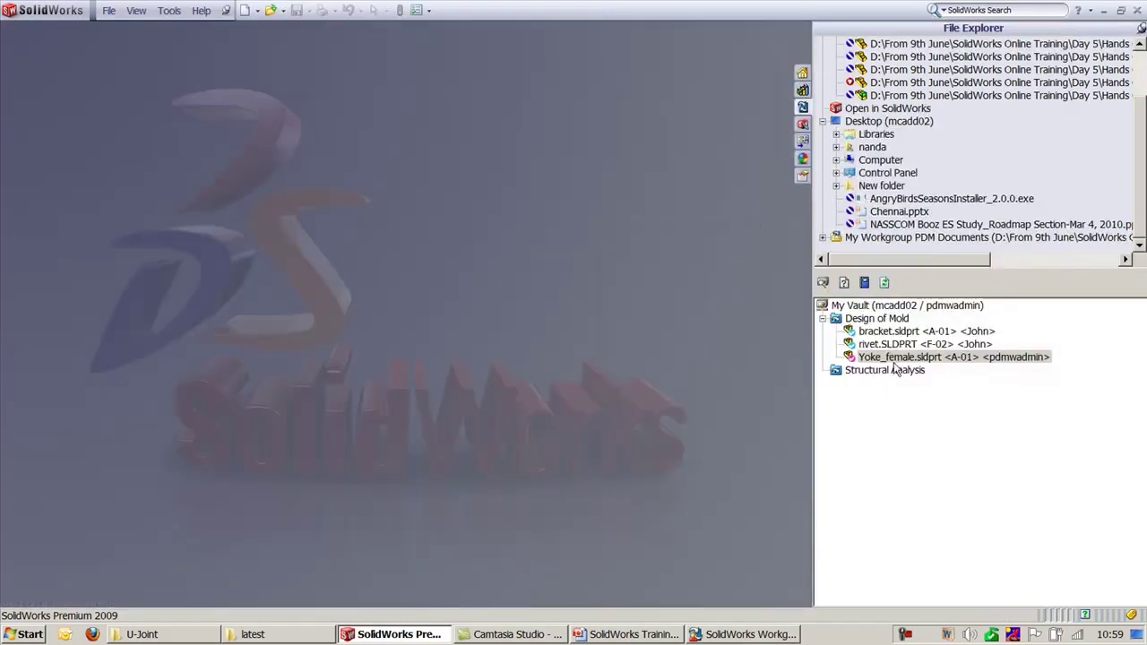
Step: Open and check out Yoke_female from the vault, dismissing the educational-version warning
right_click(893, 363)
left_click(932, 257)
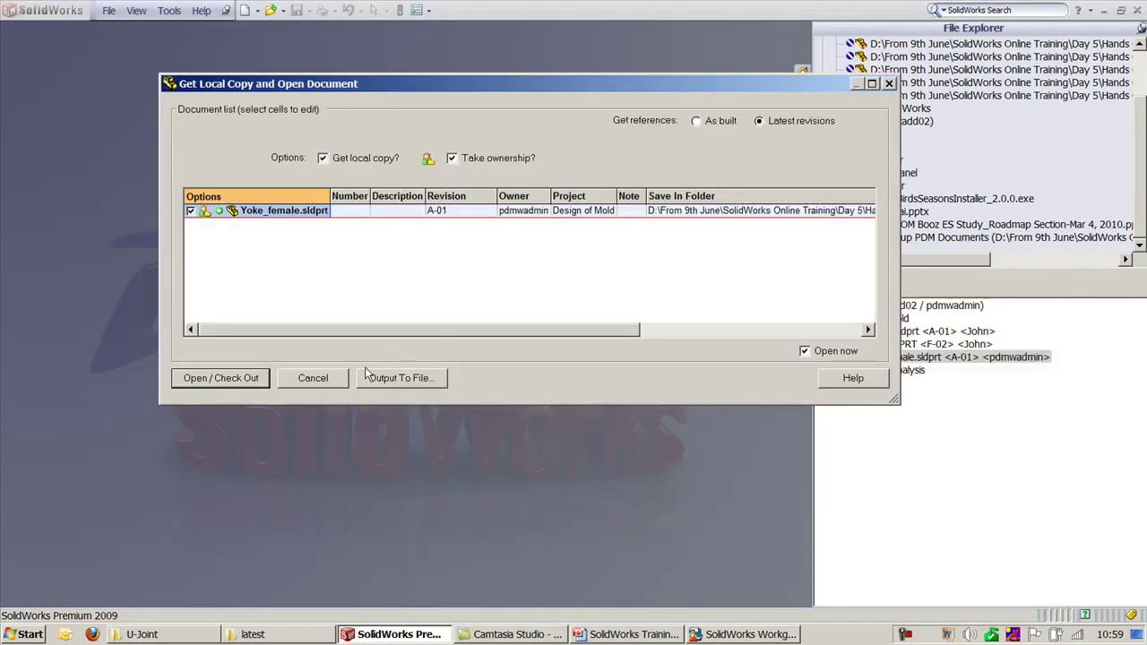
left_click(242, 377)
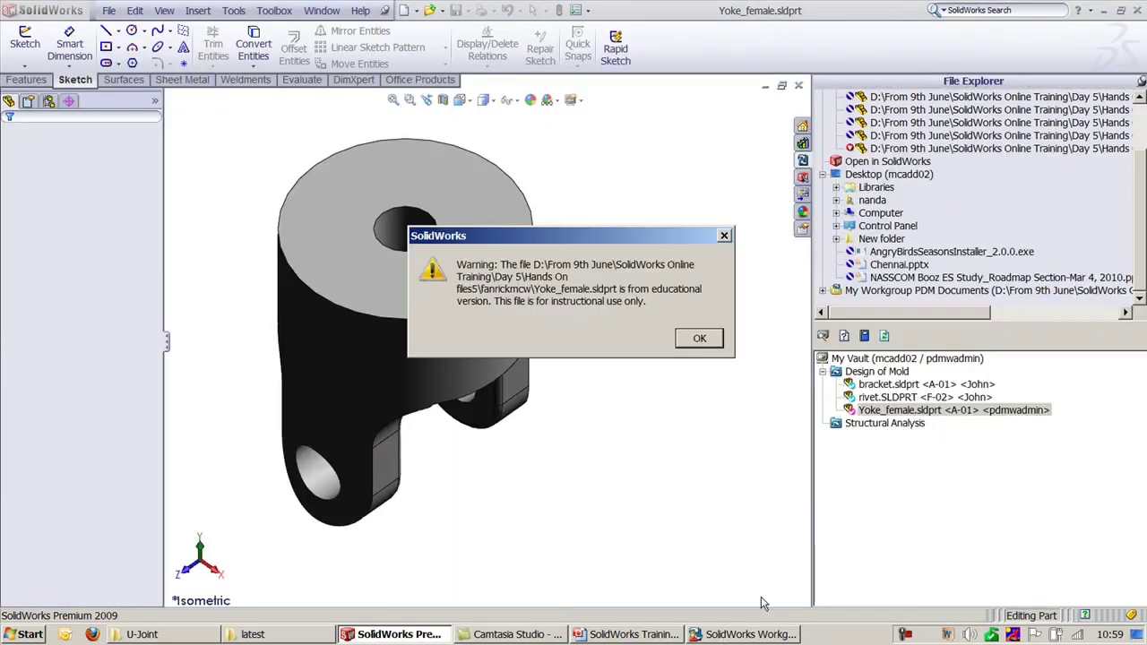
left_click(699, 338)
left_click(717, 634)
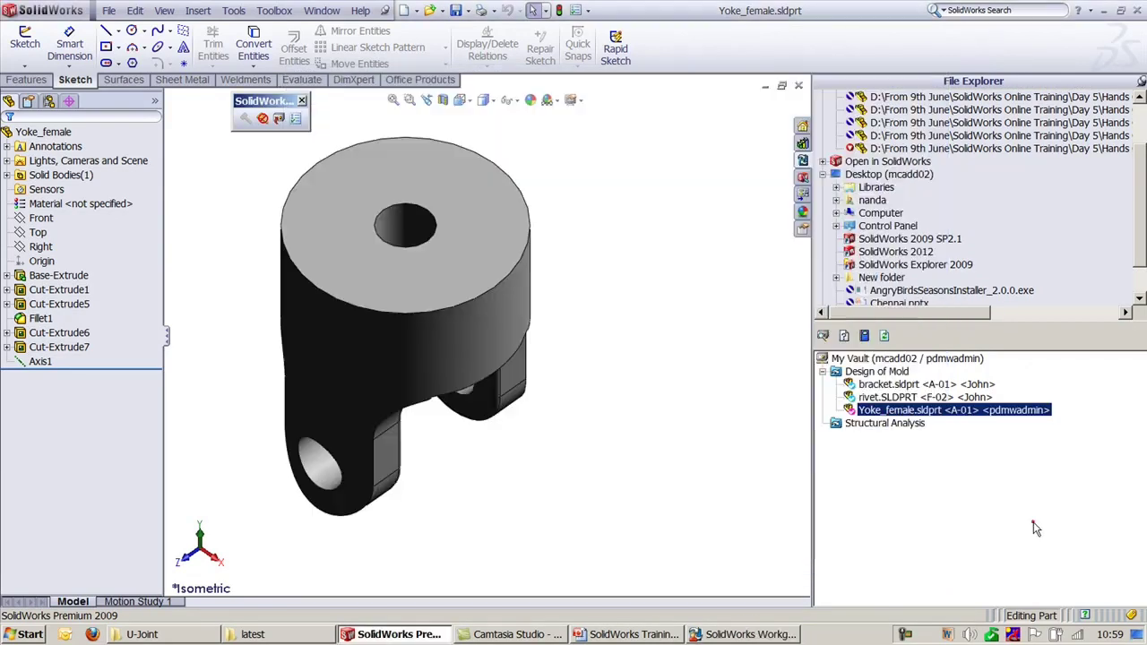
left_click(749, 634)
Step: Check the hole diameter, then fillet the top outer circular edge at 0.100in
left_click(413, 233)
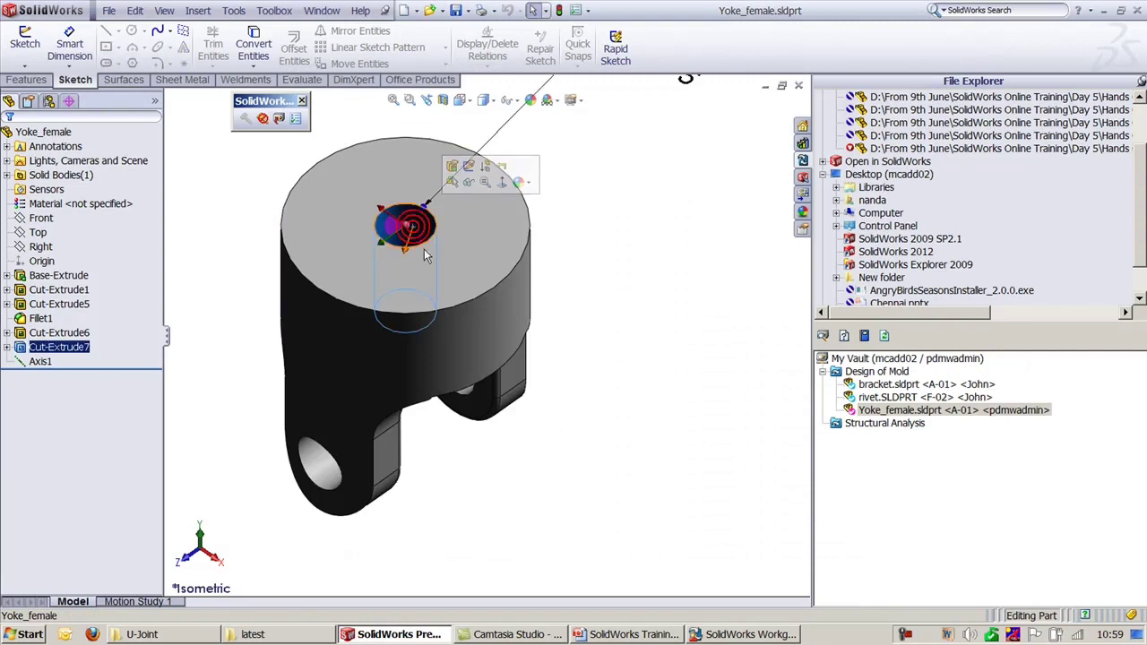
scroll(484, 335, "up", 3)
left_click(318, 138)
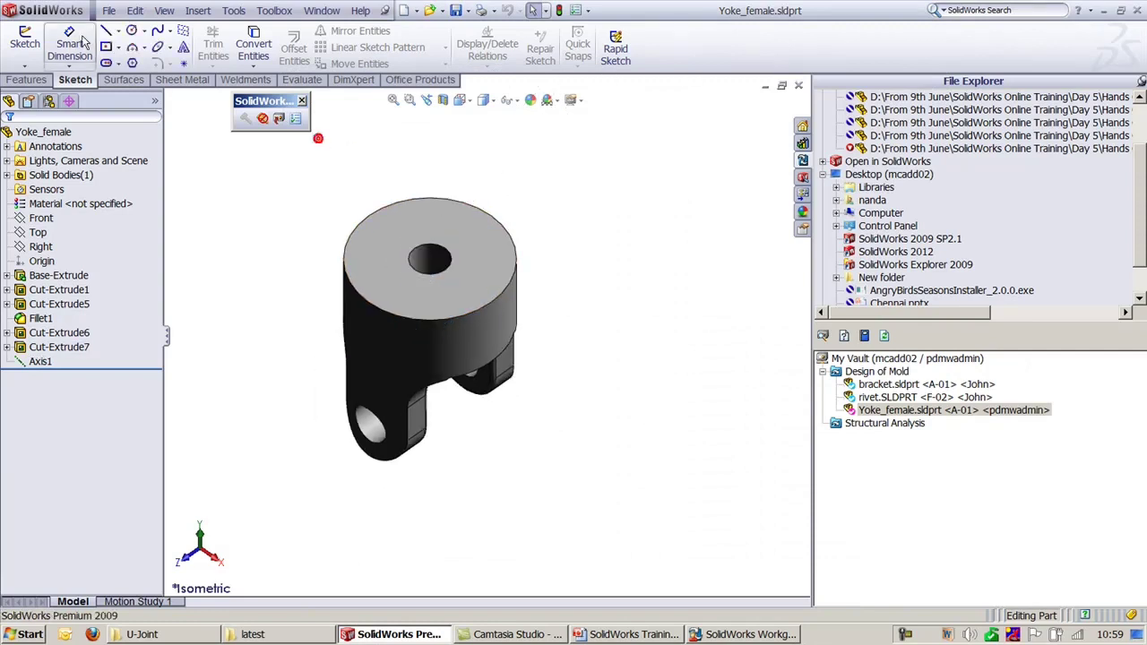
left_click(27, 79)
left_click(459, 41)
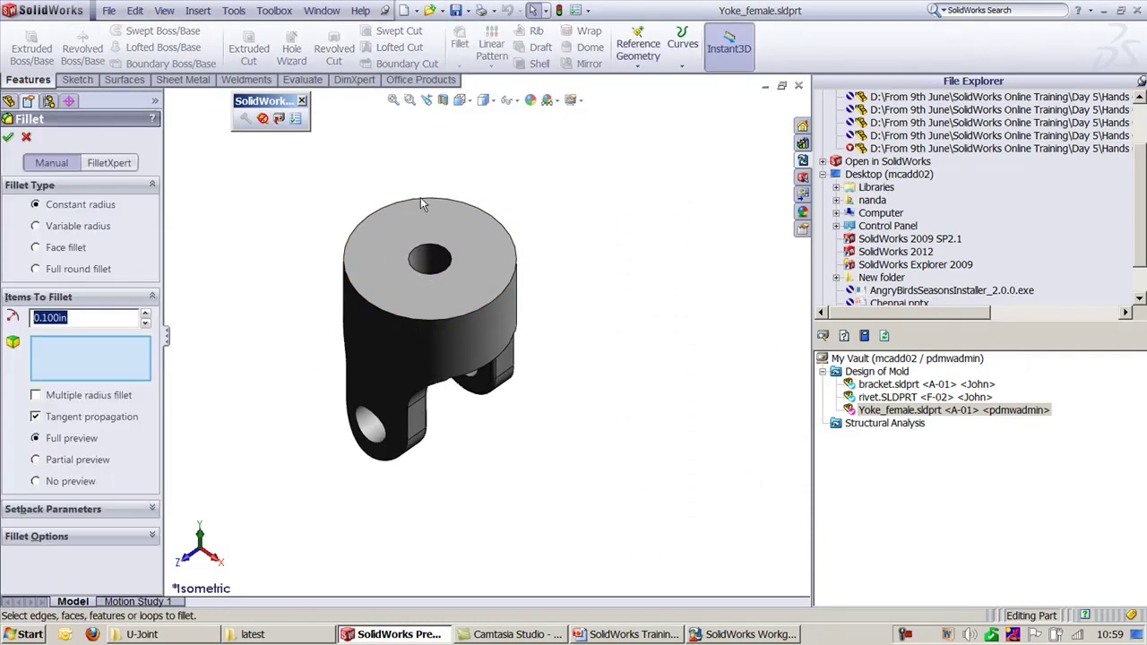
left_click(420, 199)
key("Return")
left_click(607, 197)
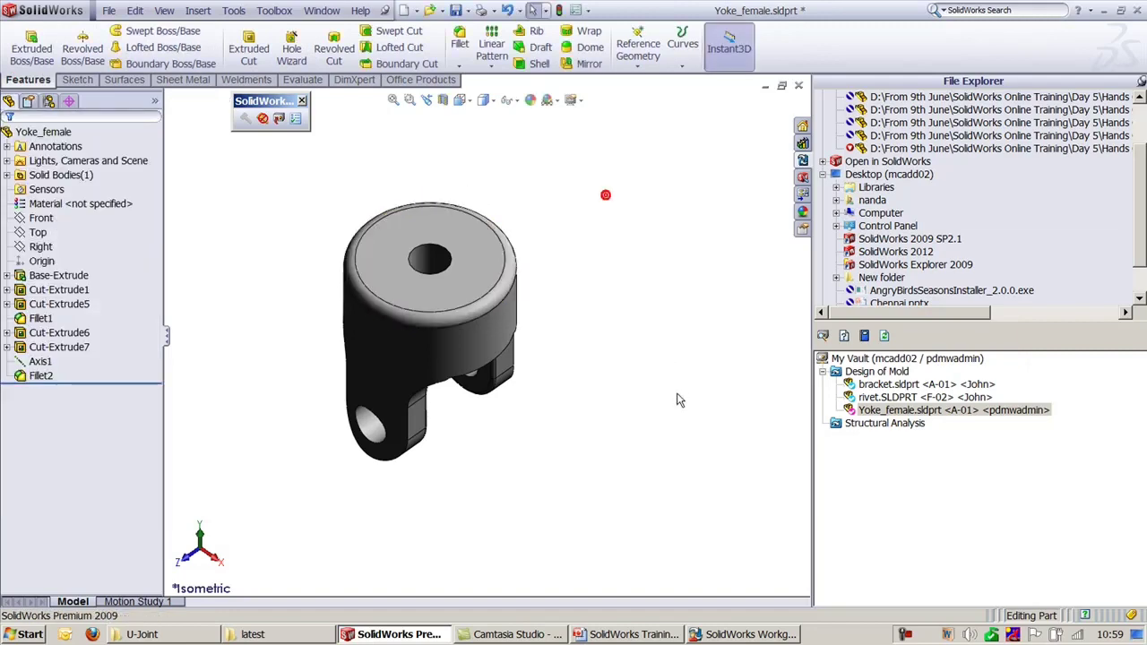
middle_click_drag(607, 197, 617, 267, "ctrl")
Step: Check the filleted Yoke_female in as revision A-02 with Analysis status, then show VaultAdmin
left_click(278, 119)
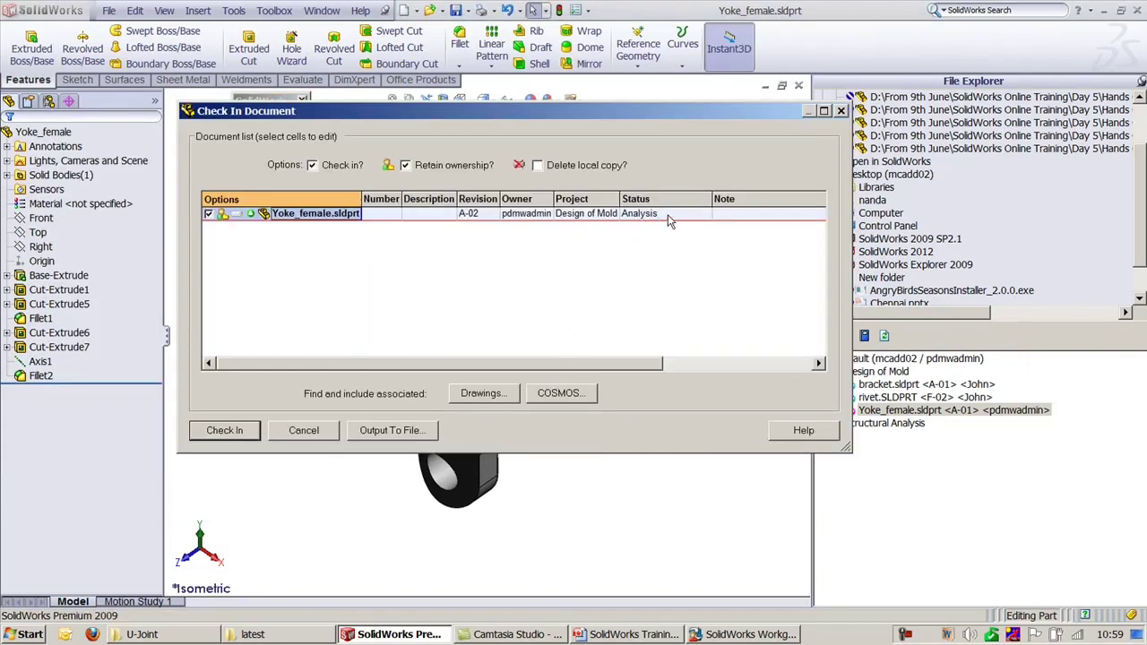
left_click(667, 214)
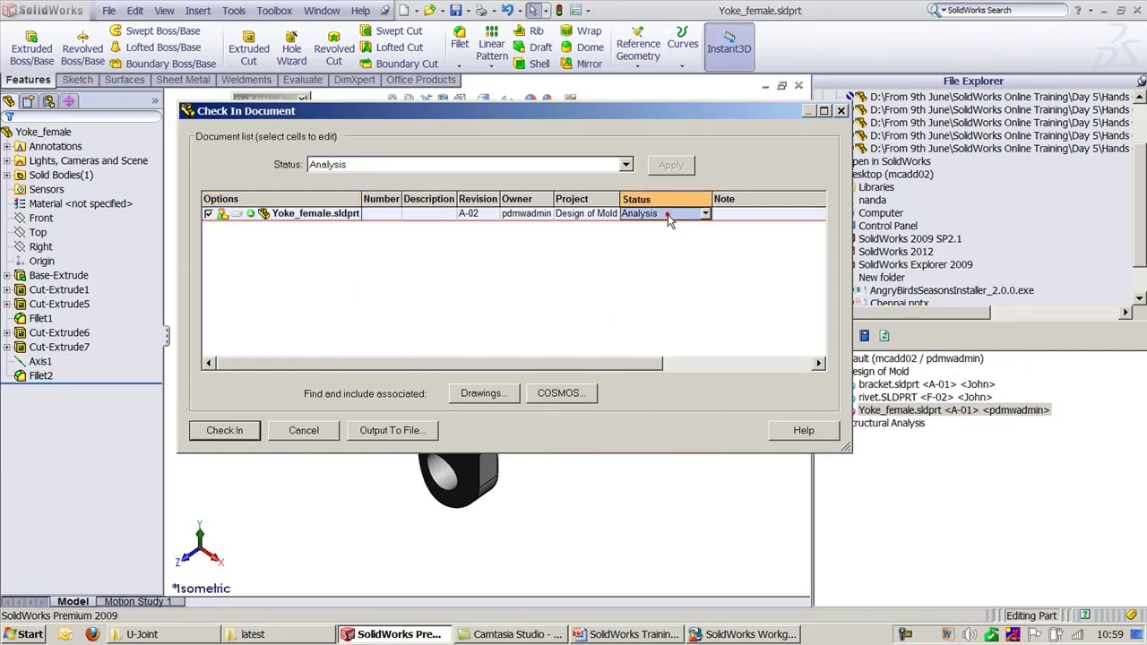
left_click(225, 431)
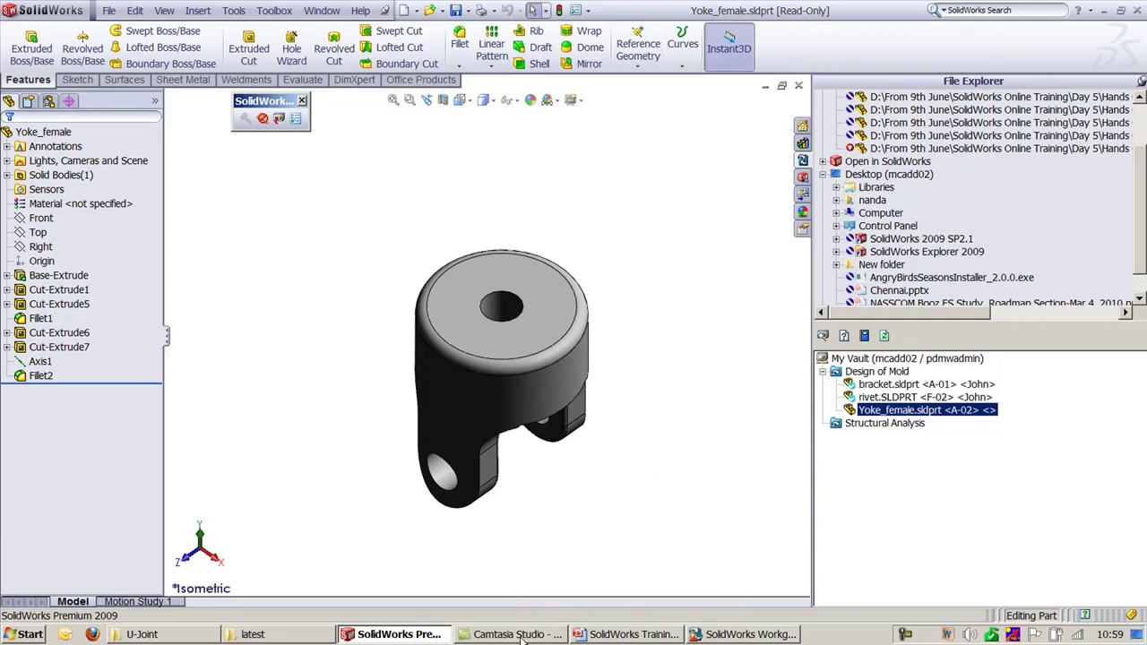
left_click(734, 634)
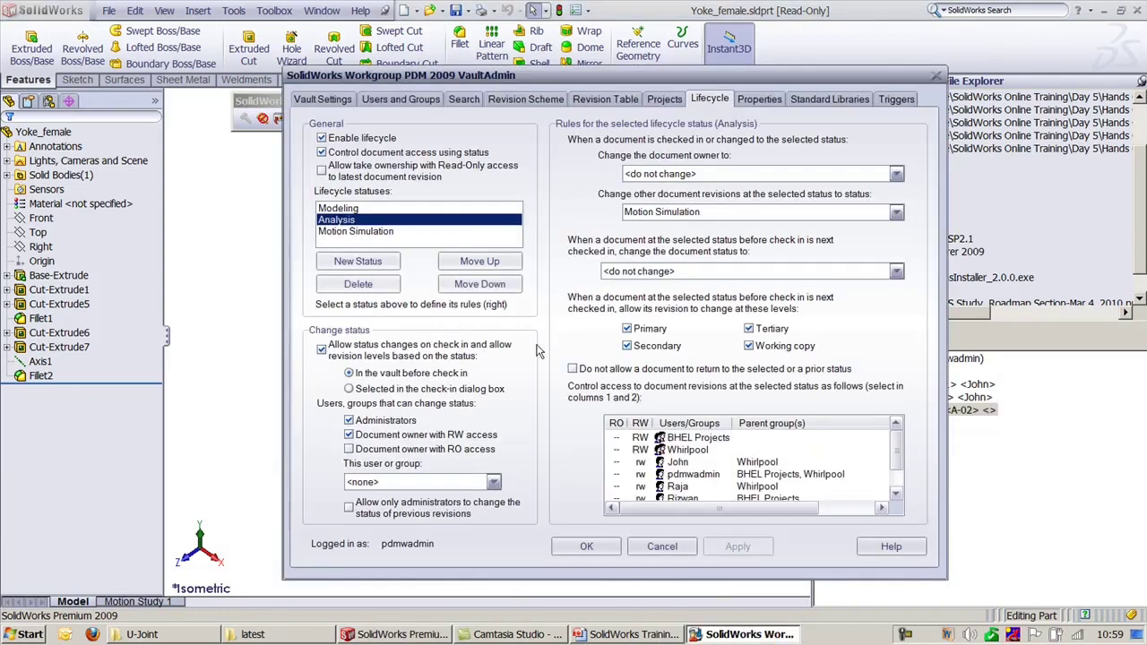
Step: Give the Motion Simulation status a new document owner, apply it, and close VaultAdmin
left_click(336, 232)
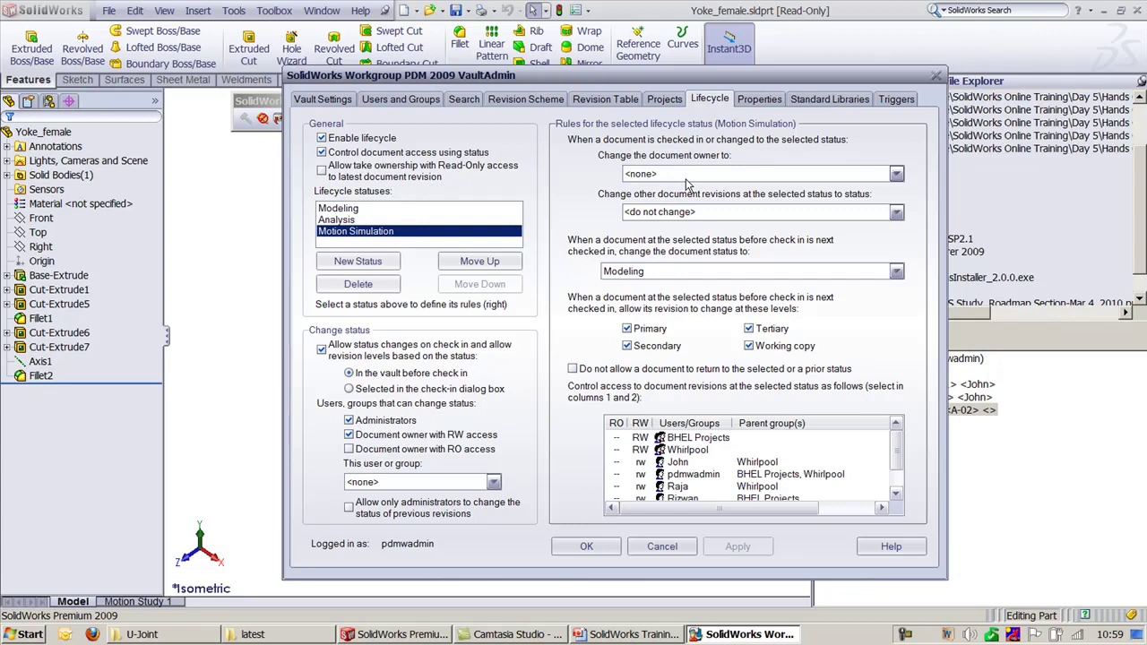
left_click(340, 222)
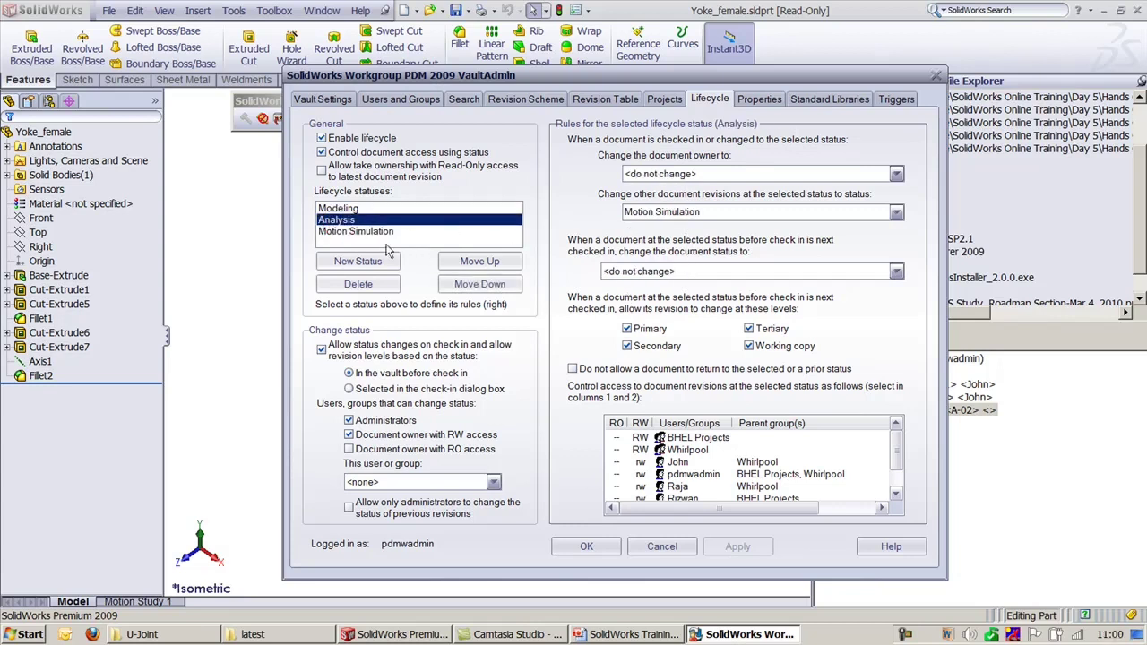
left_click(367, 232)
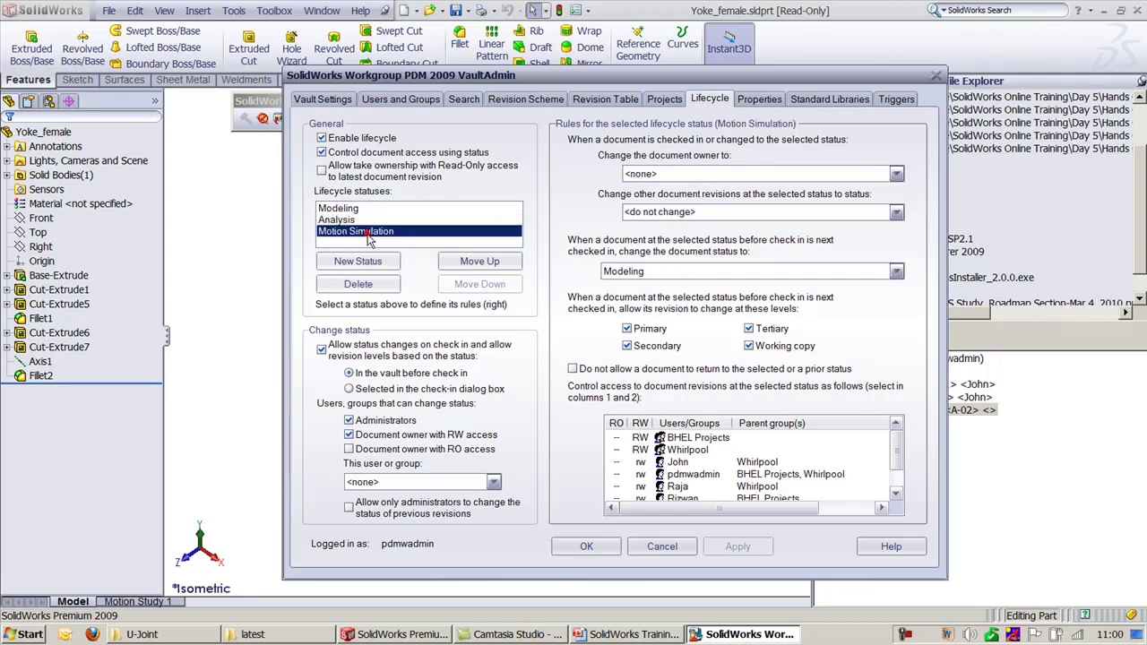
left_click(656, 175)
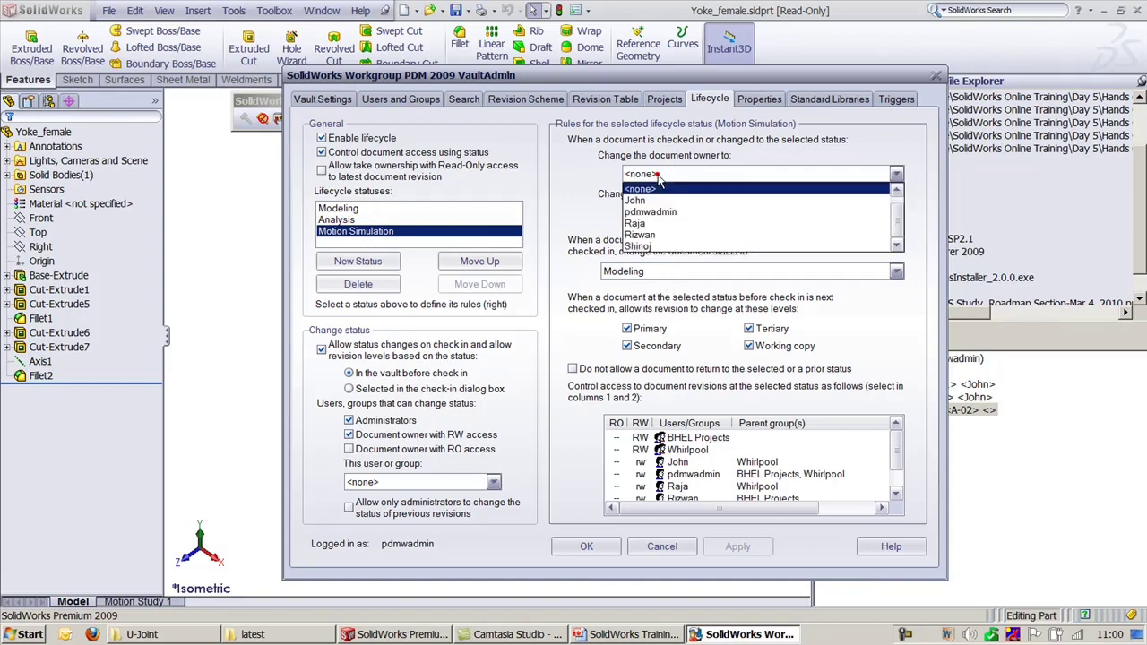
left_click(653, 238)
left_click(738, 545)
key("Escape")
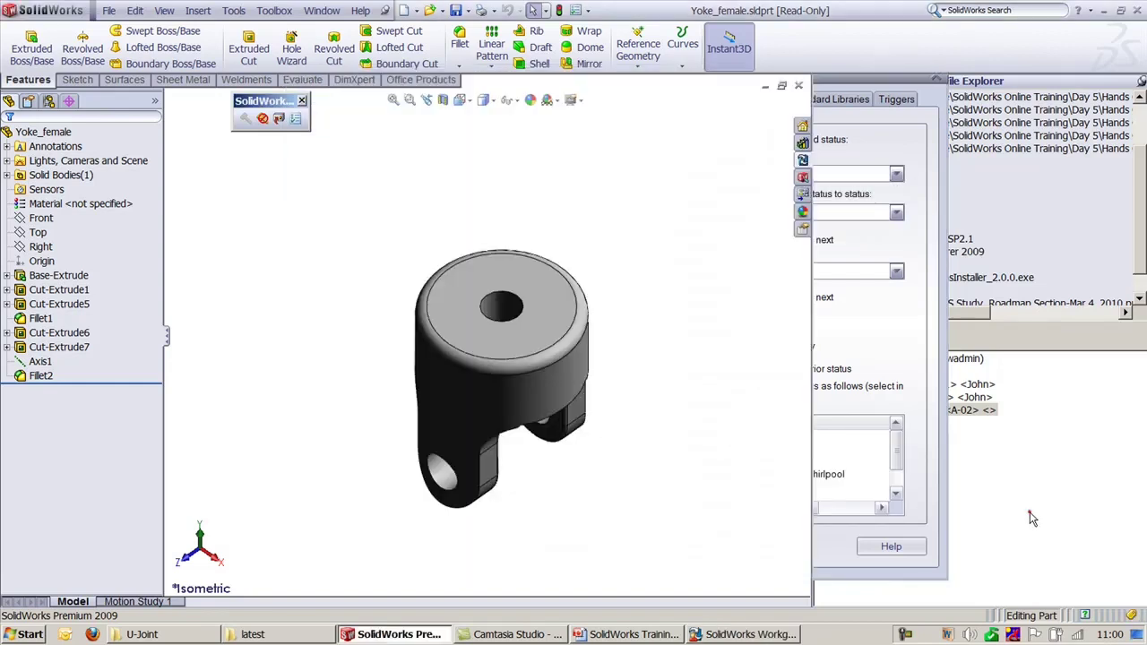
Step: Try renaming Yoke_female in the vault, dismiss the permission error, and reopen its actions
right_click(928, 409)
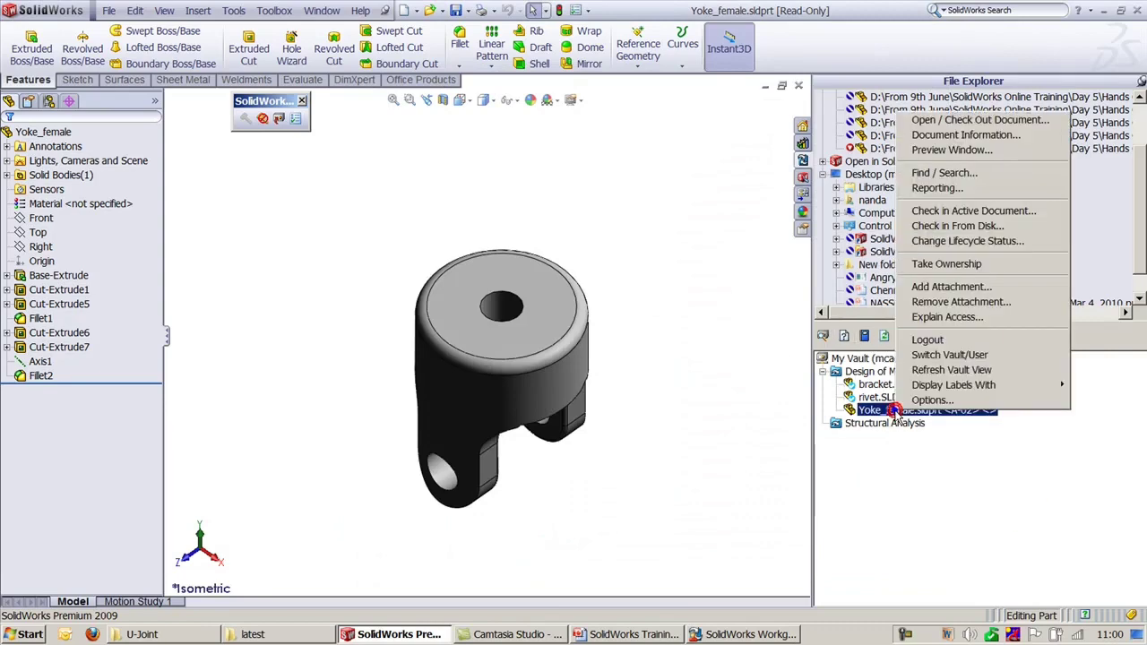
left_click(938, 342)
left_click(668, 357)
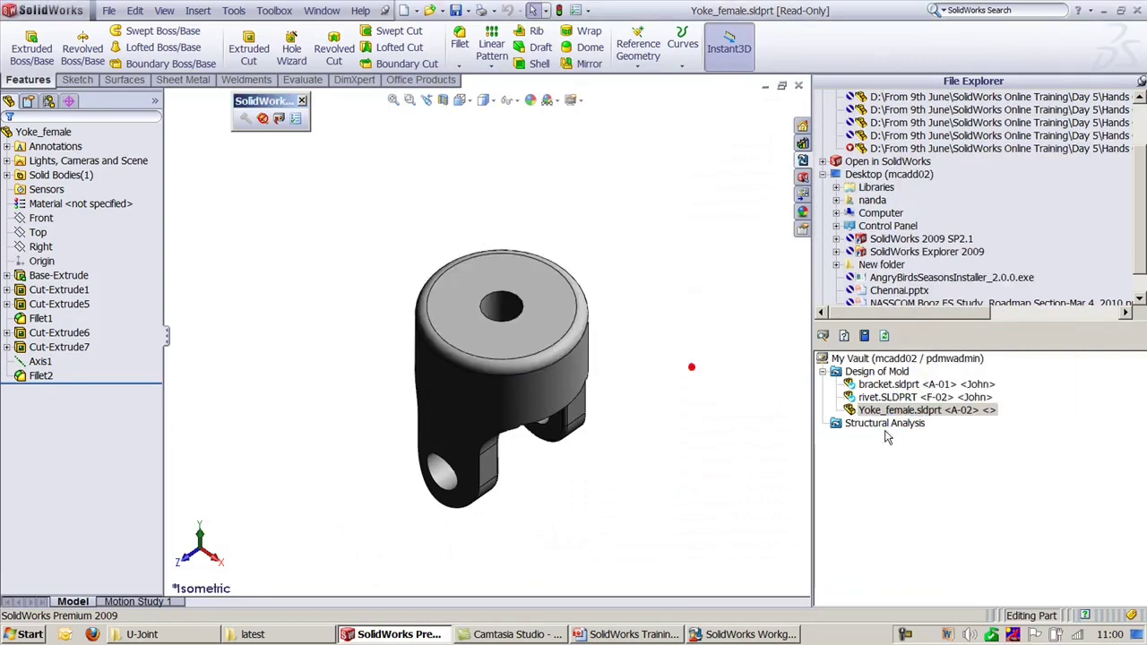
right_click(919, 414)
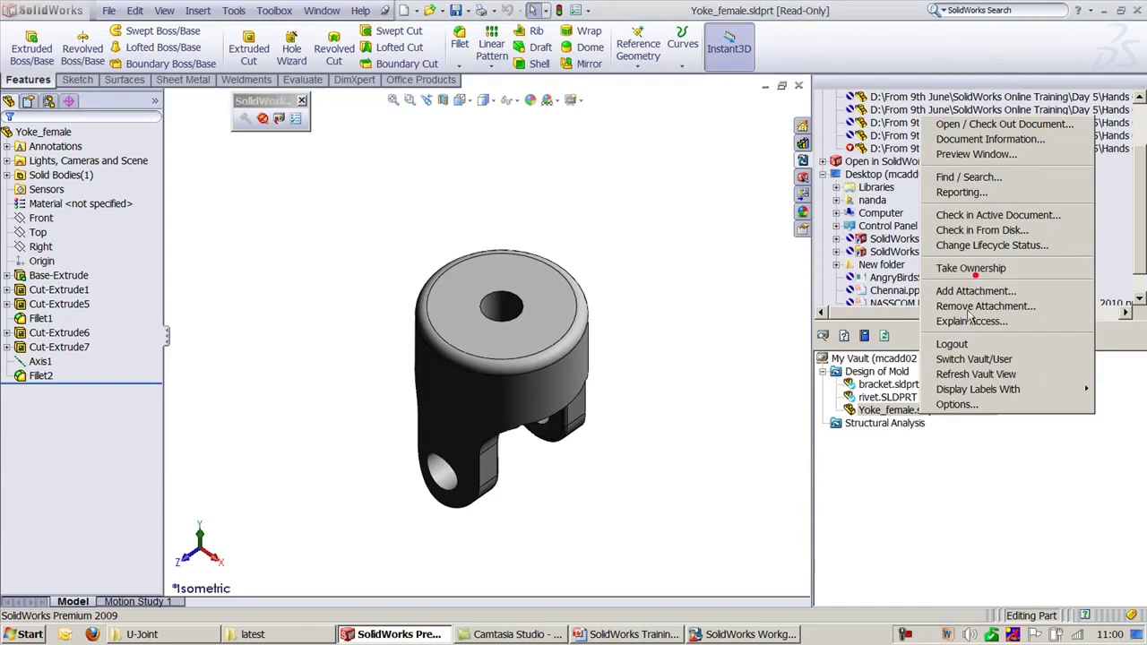
Step: Take ownership of Yoke_female, then delete it from the vault
left_click(971, 268)
left_click(582, 359)
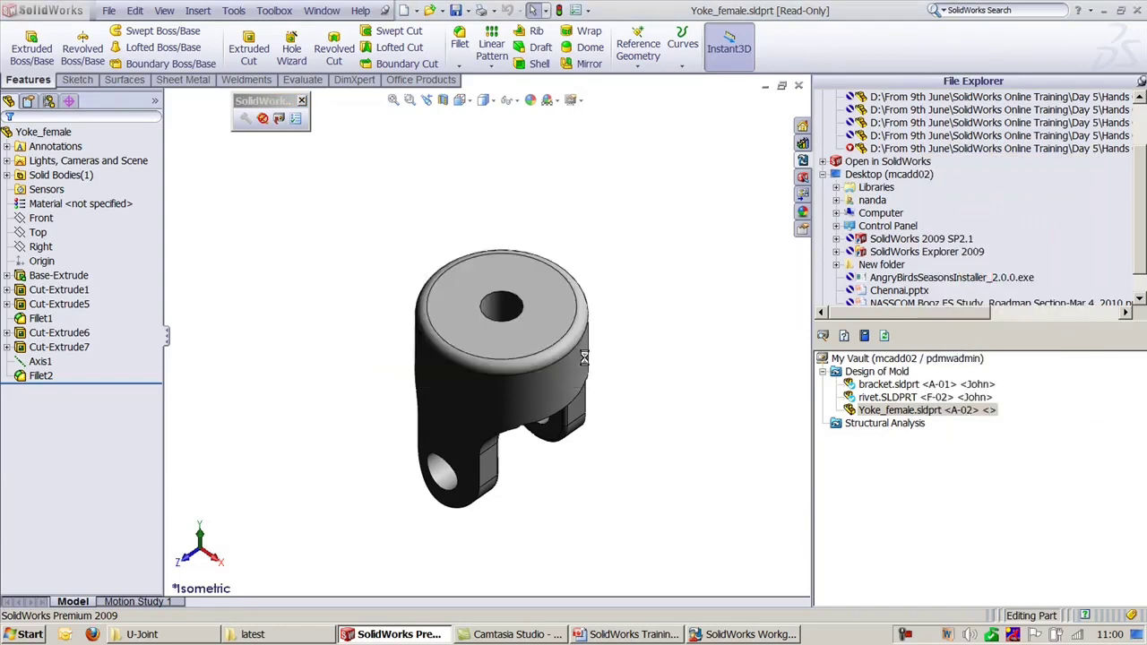
right_click(919, 412)
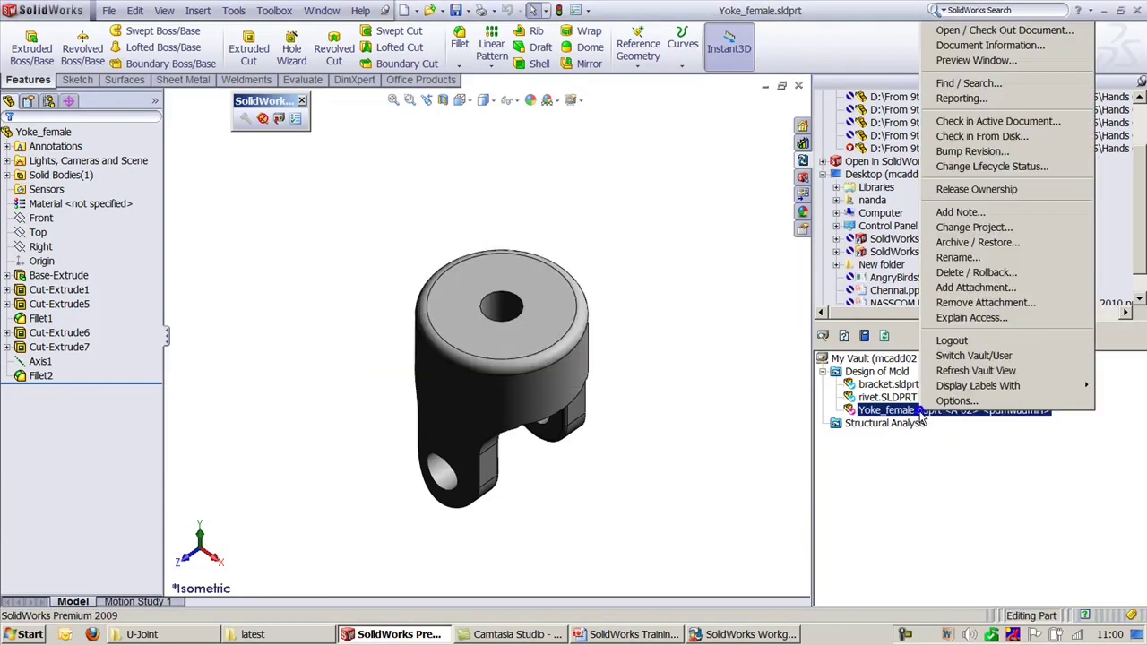
left_click(961, 274)
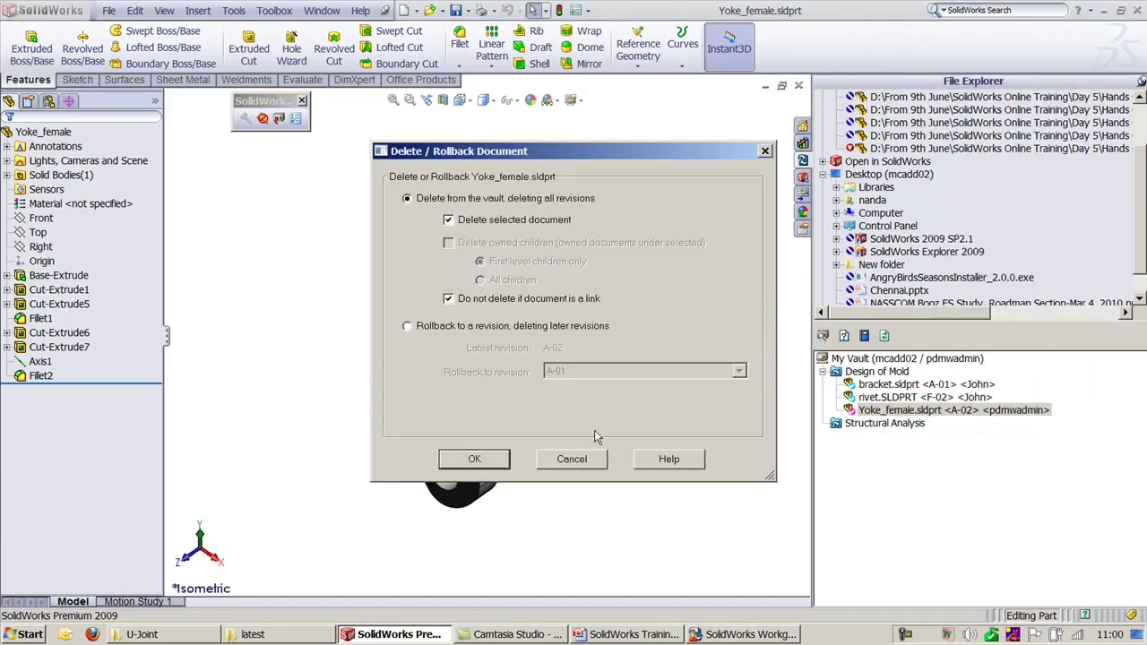
left_click(475, 461)
left_click(557, 356)
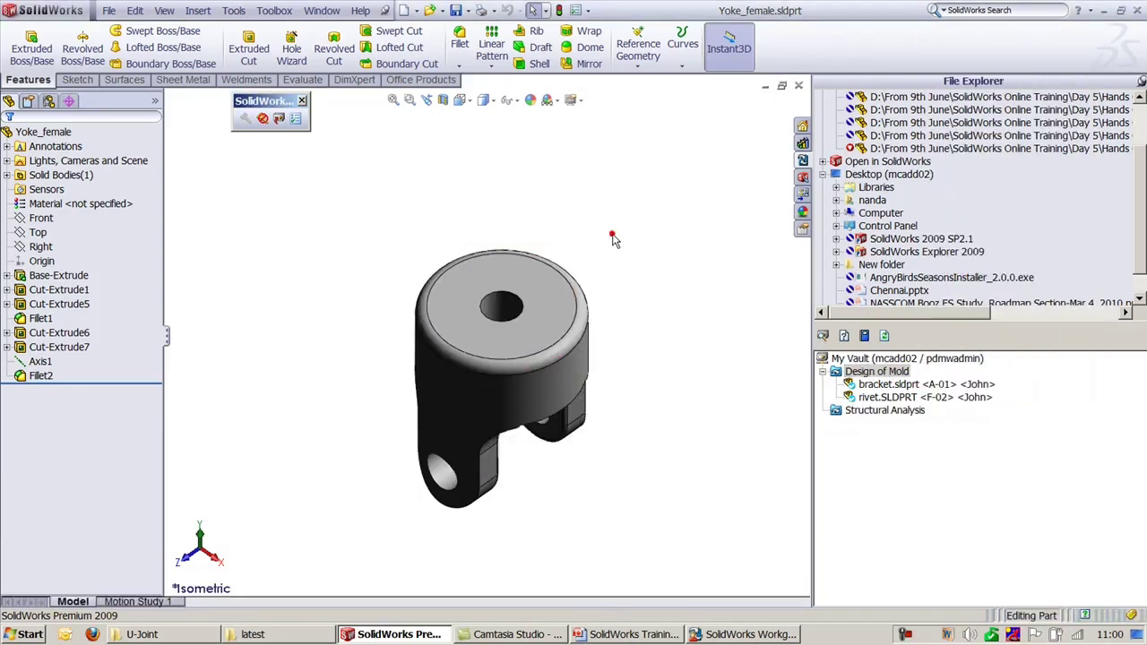
Step: Check Yoke_female back into Design of Mold with Analysis status
left_click(278, 119)
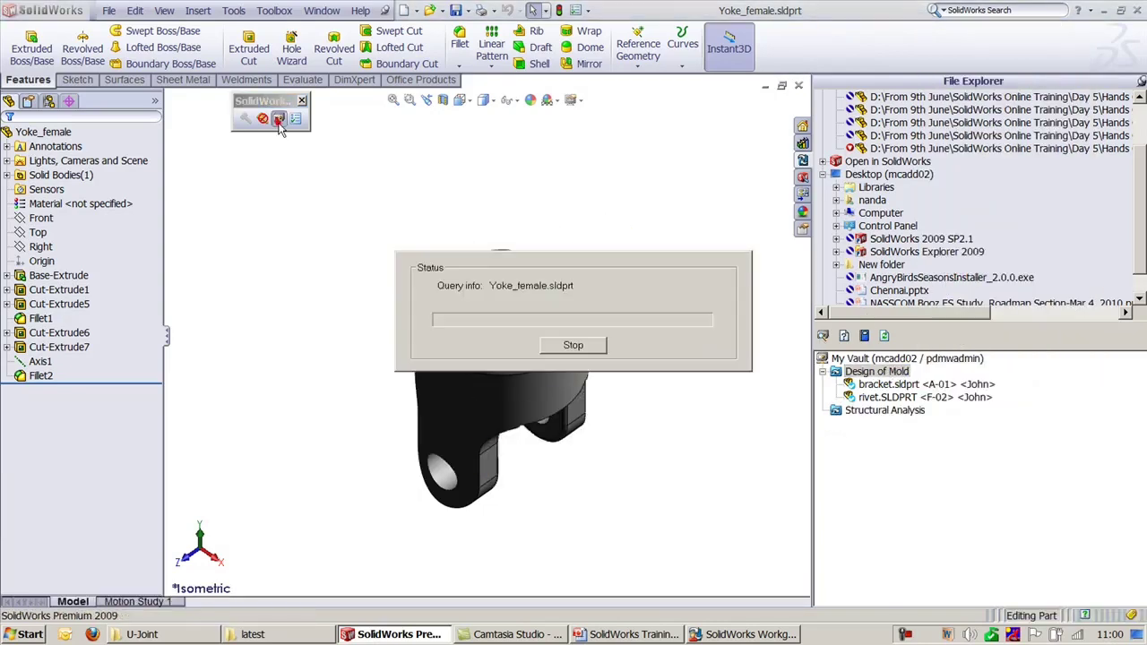
left_click(725, 215)
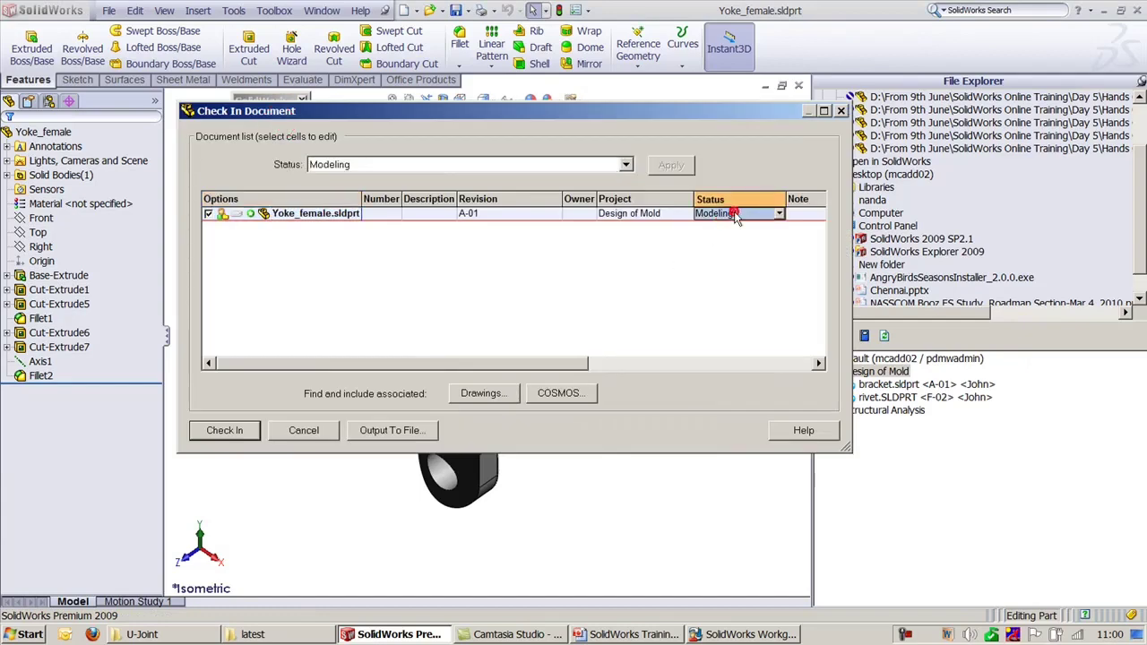
left_click(618, 167)
left_click(346, 187)
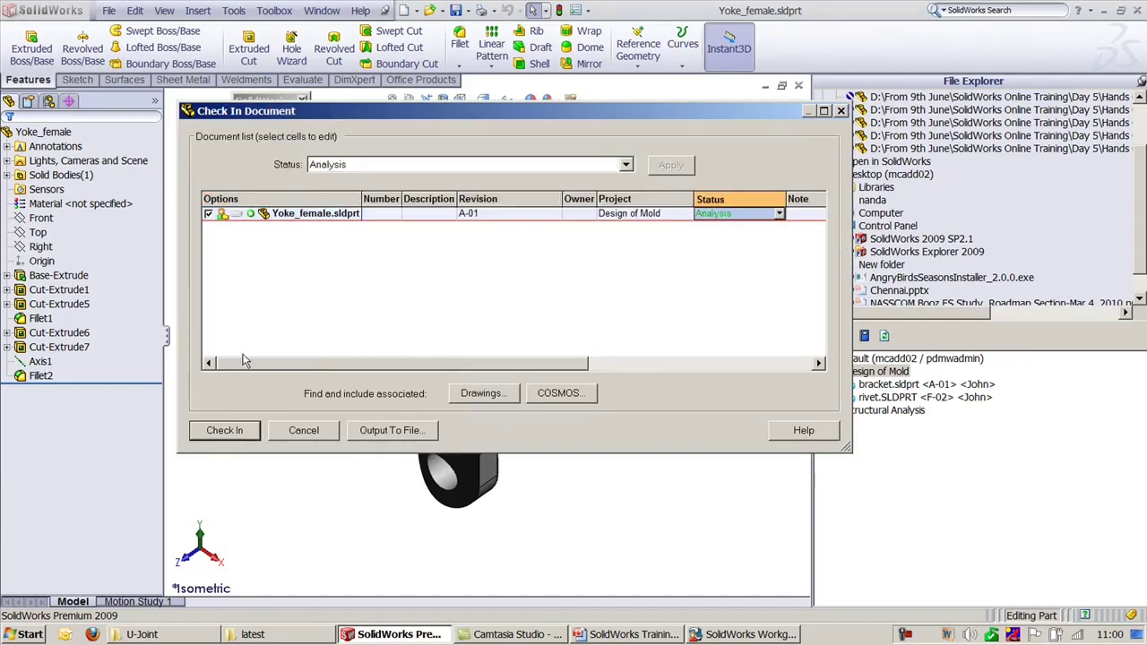
left_click(227, 431)
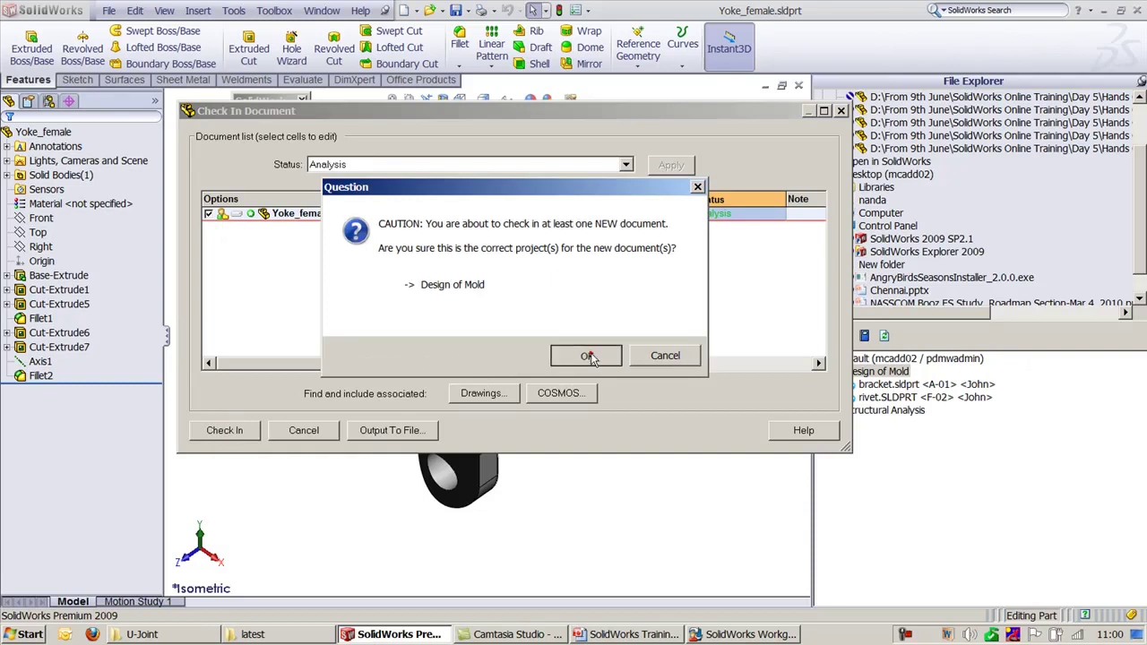
left_click(590, 354)
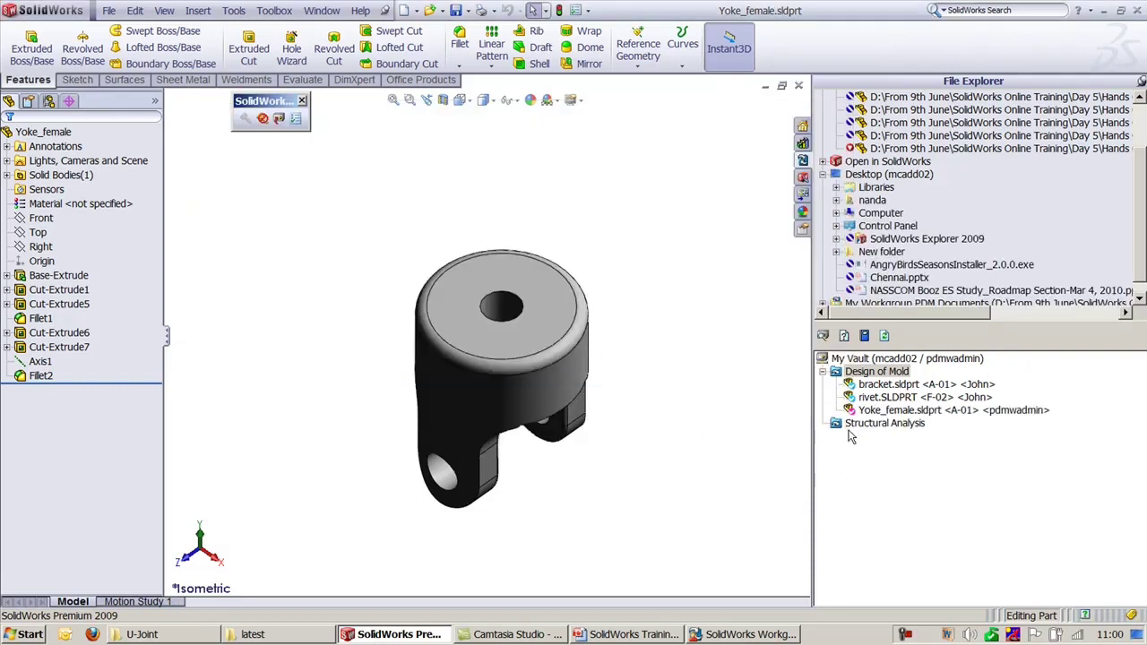
Step: Delete Fillet2 from Yoke_female and check the change in as revision A-02
left_click(40, 376)
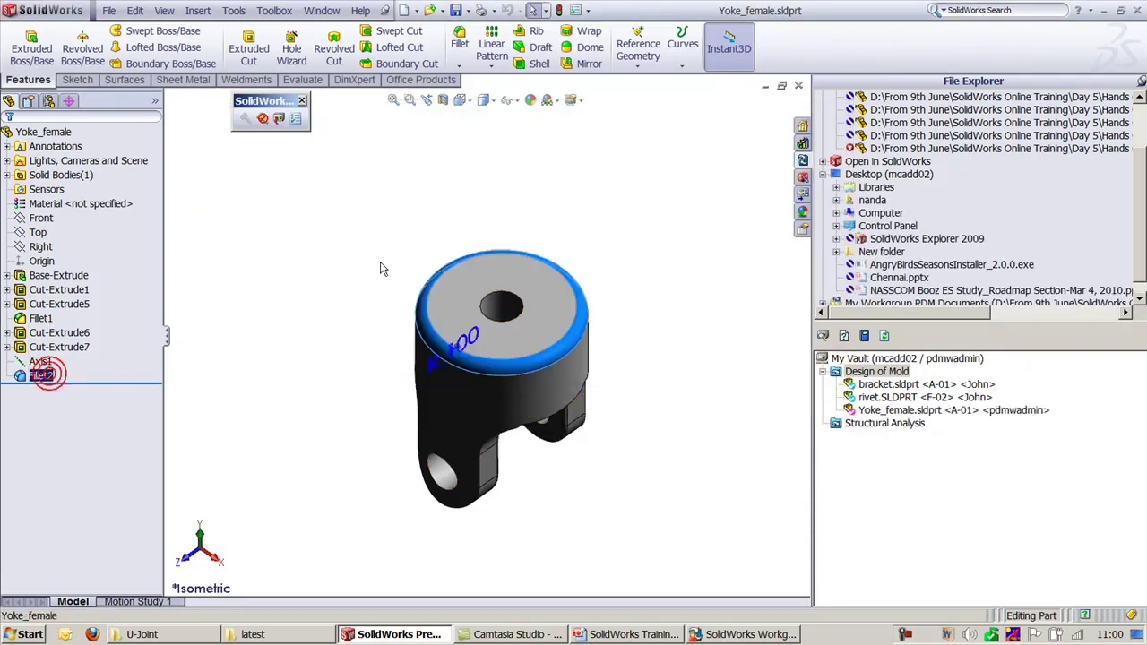
key("Delete")
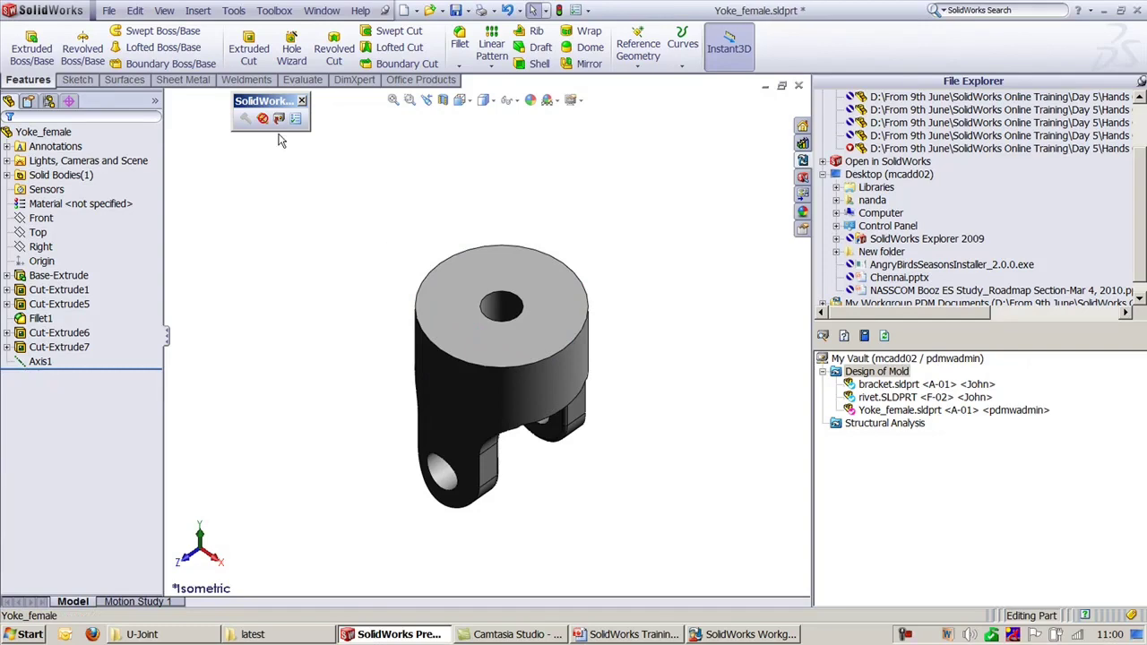
left_click(279, 118)
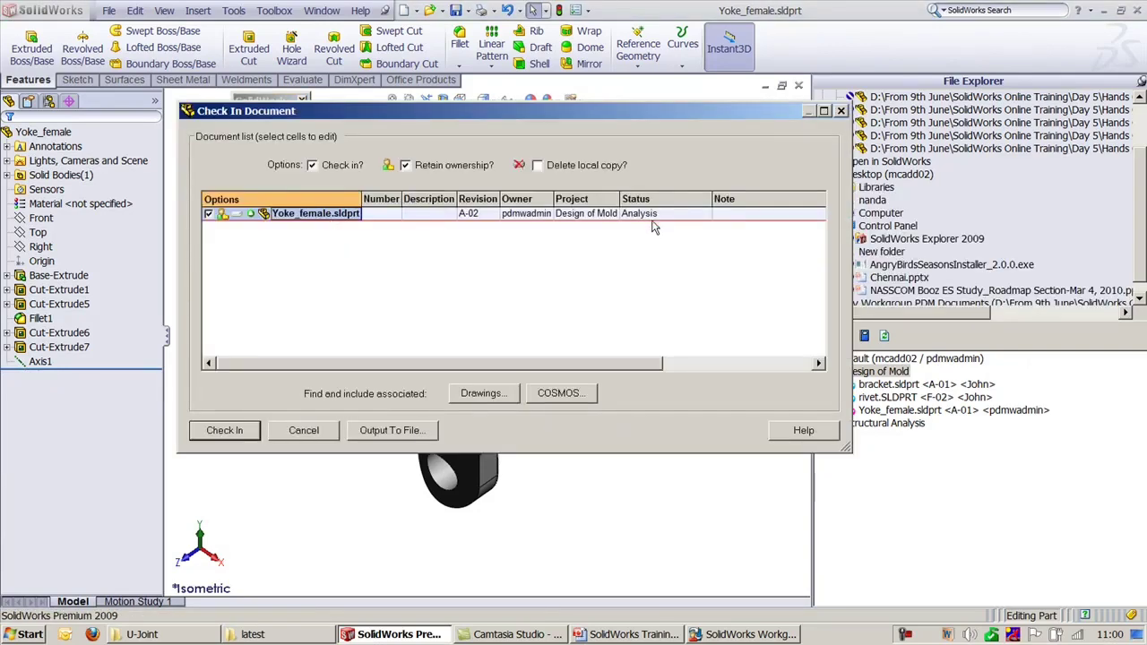
left_click(224, 430)
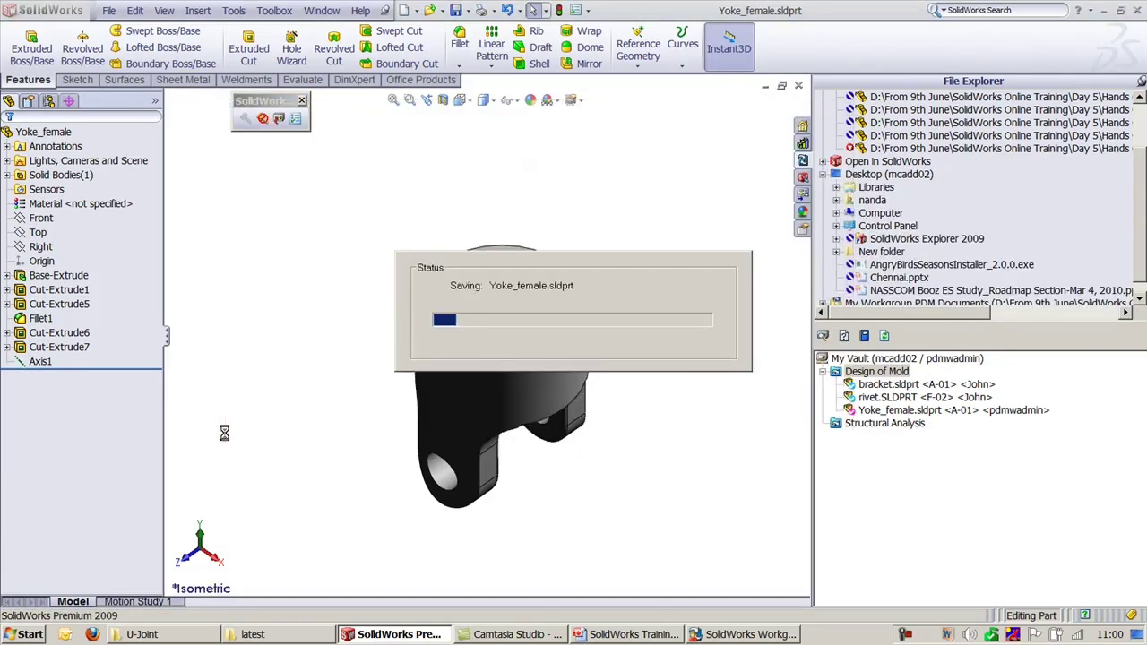
Step: Review Yoke_female's vault entry and lifecycle settings, then close the part
left_click(1006, 411)
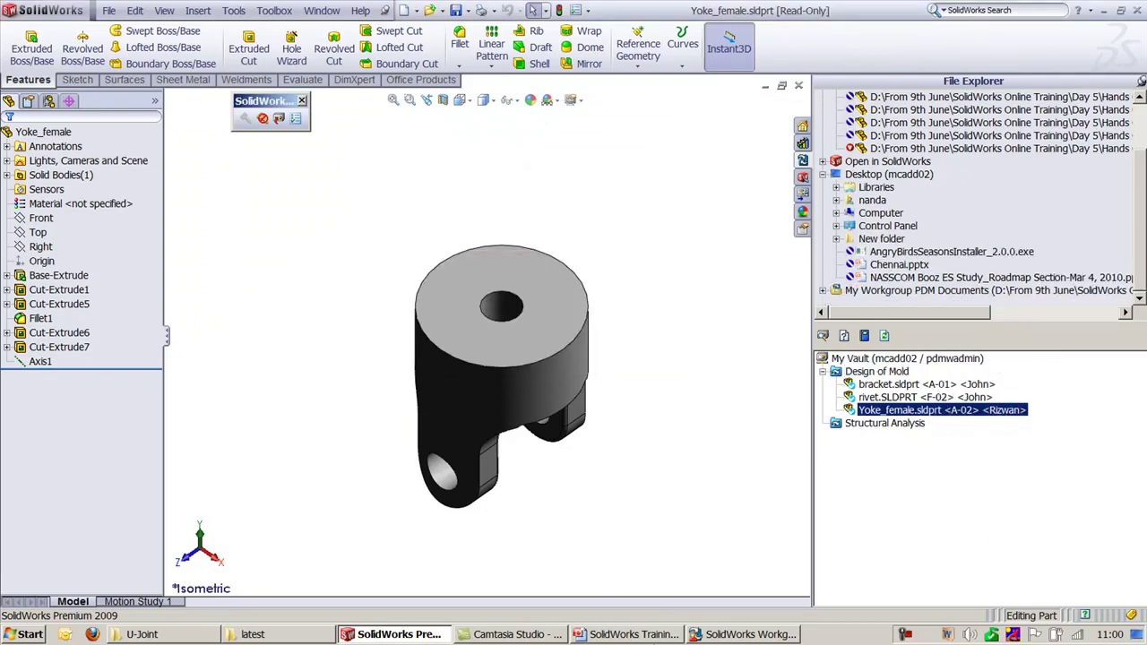
left_click(743, 635)
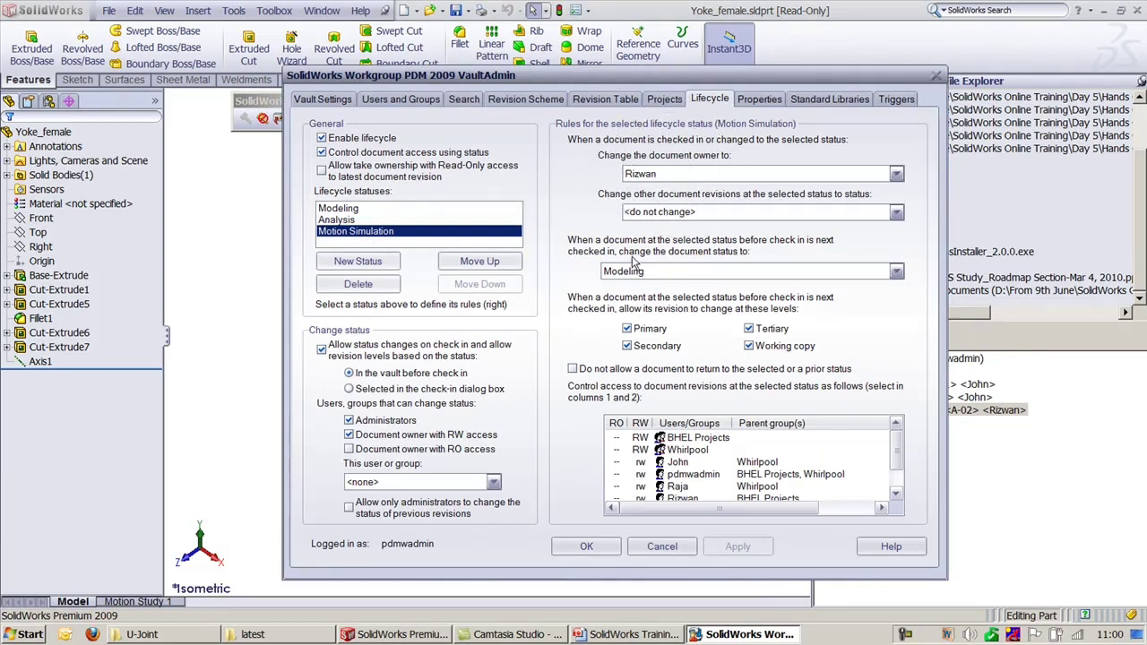
left_click(1090, 484)
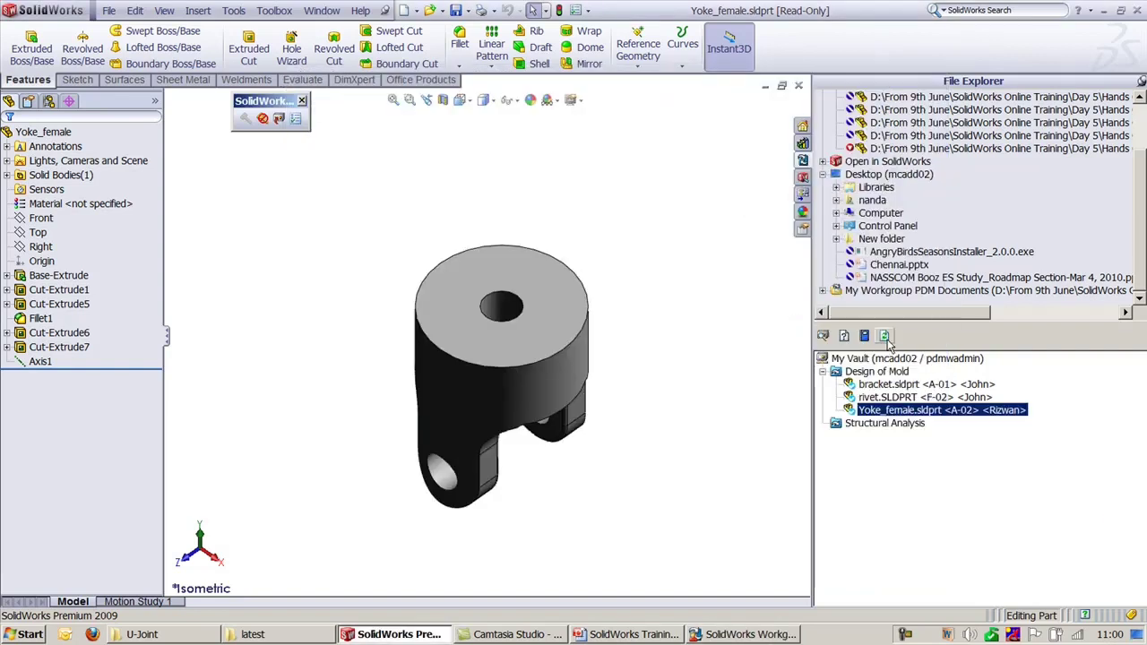
left_click(799, 85)
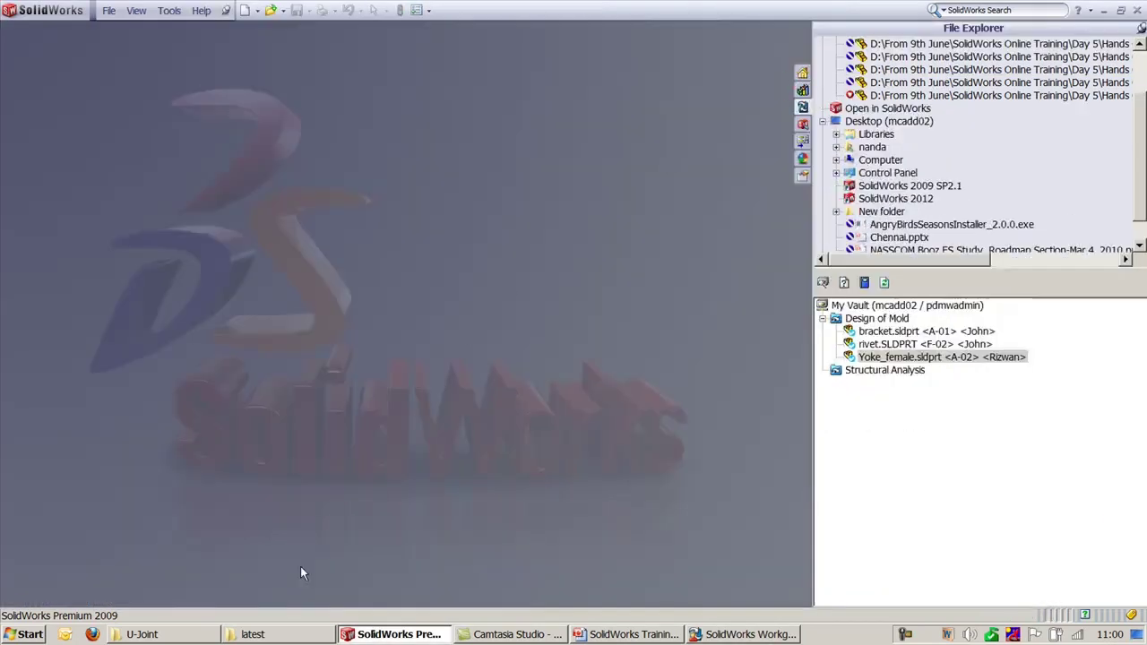
Step: Open spider.sldprt and check it into Design of Mold with Motion Simulation status
left_click(141, 633)
double_click(244, 247)
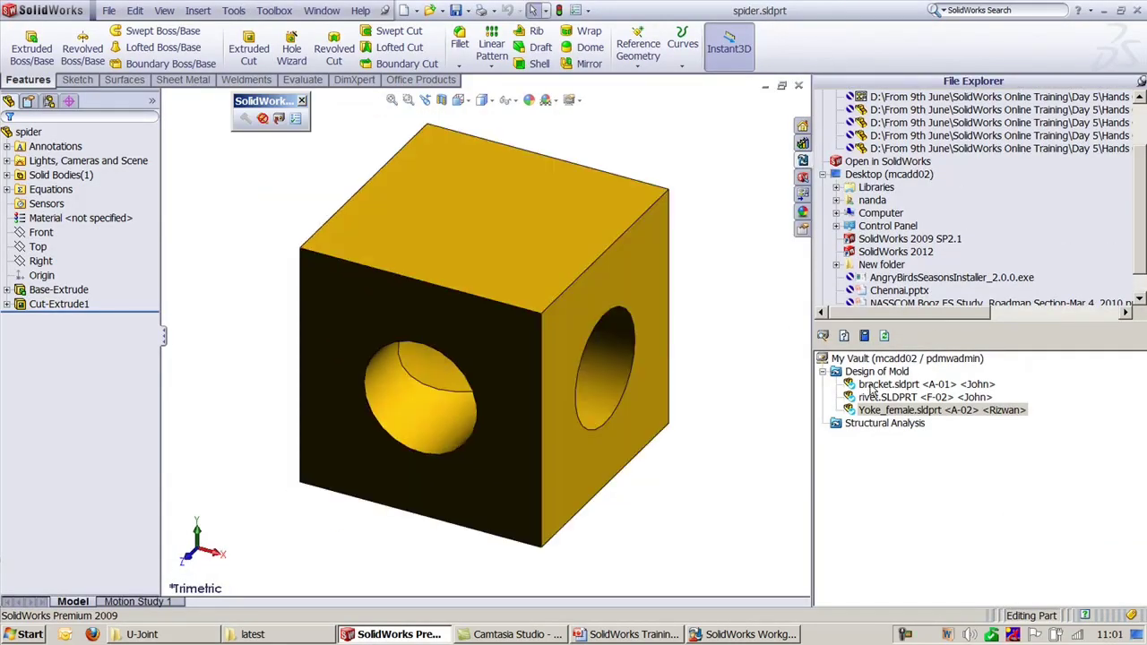
left_click(273, 119)
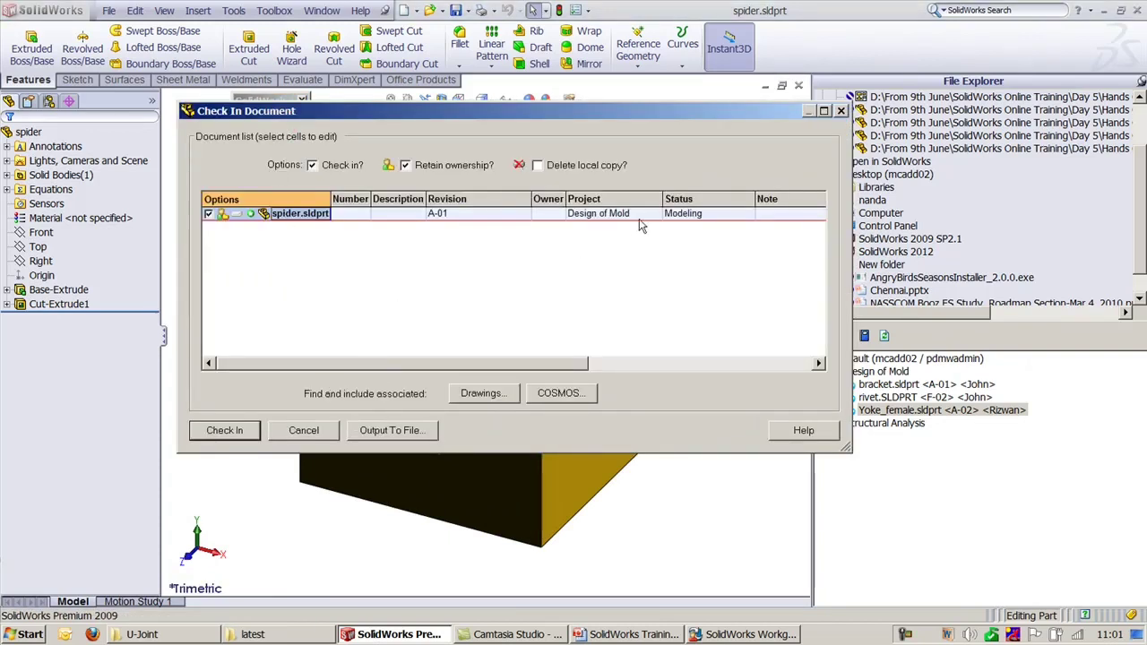
left_click(706, 213)
left_click(747, 213)
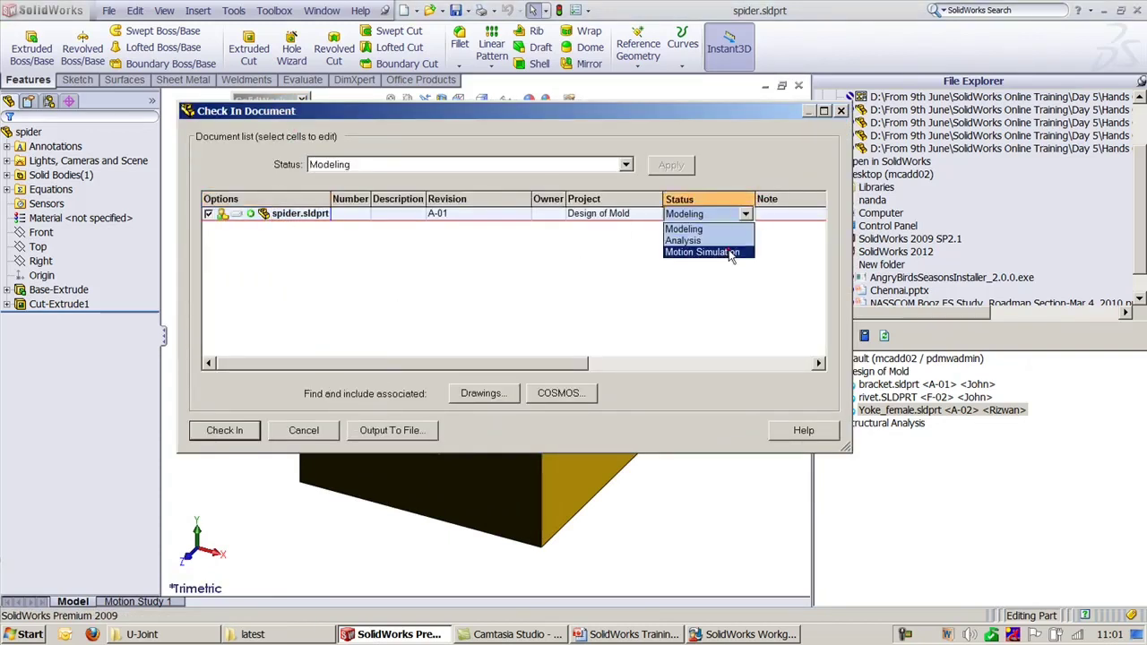
left_click(713, 249)
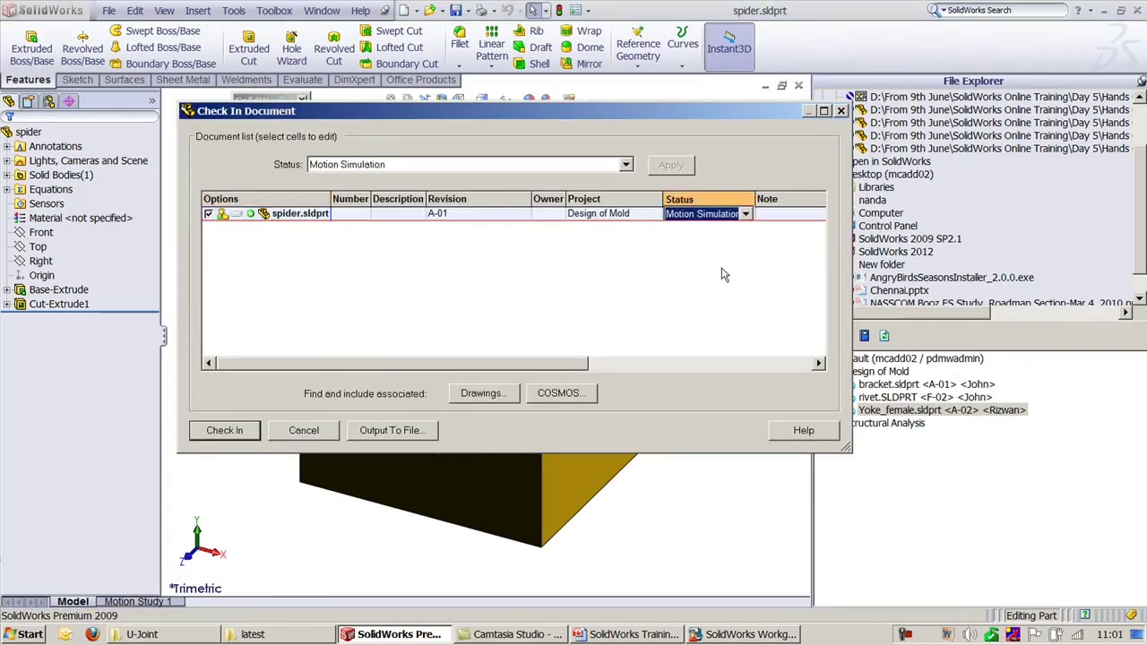
left_click(235, 432)
left_click(584, 356)
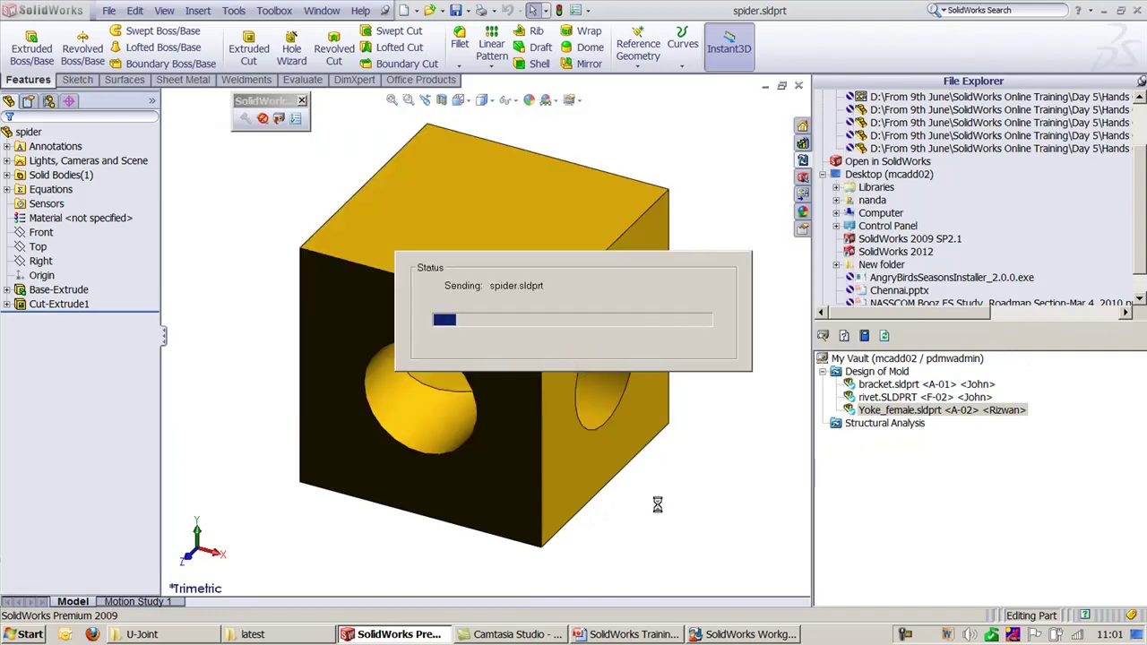
Step: Look over the vault lifecycle settings, then close the spider part
left_click(744, 634)
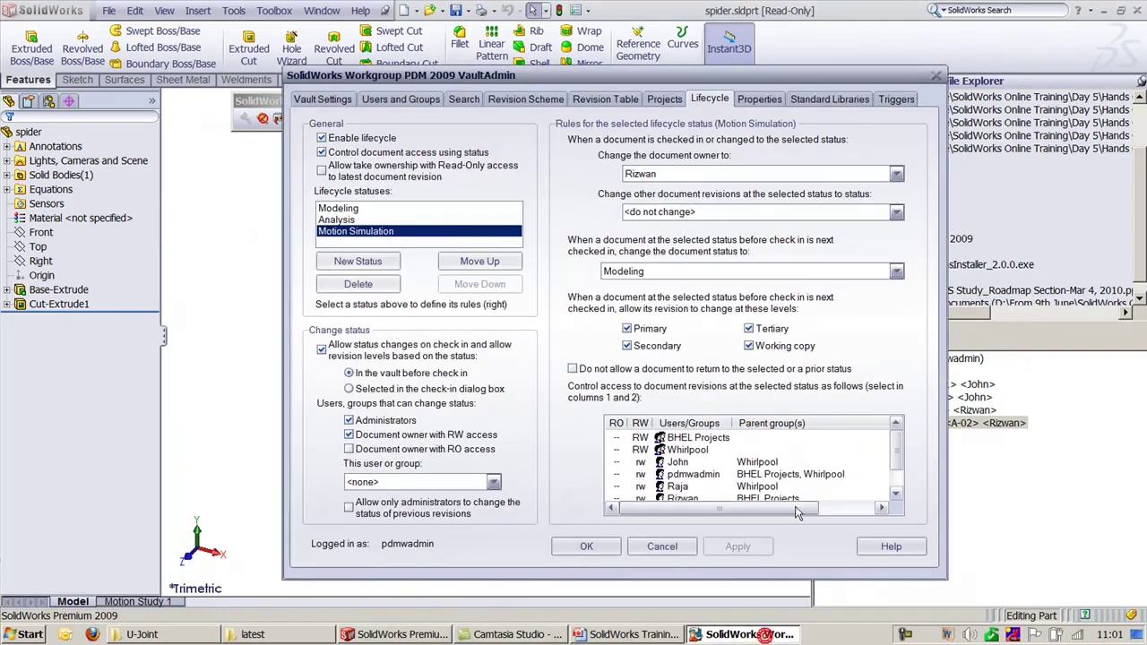
left_click(722, 277)
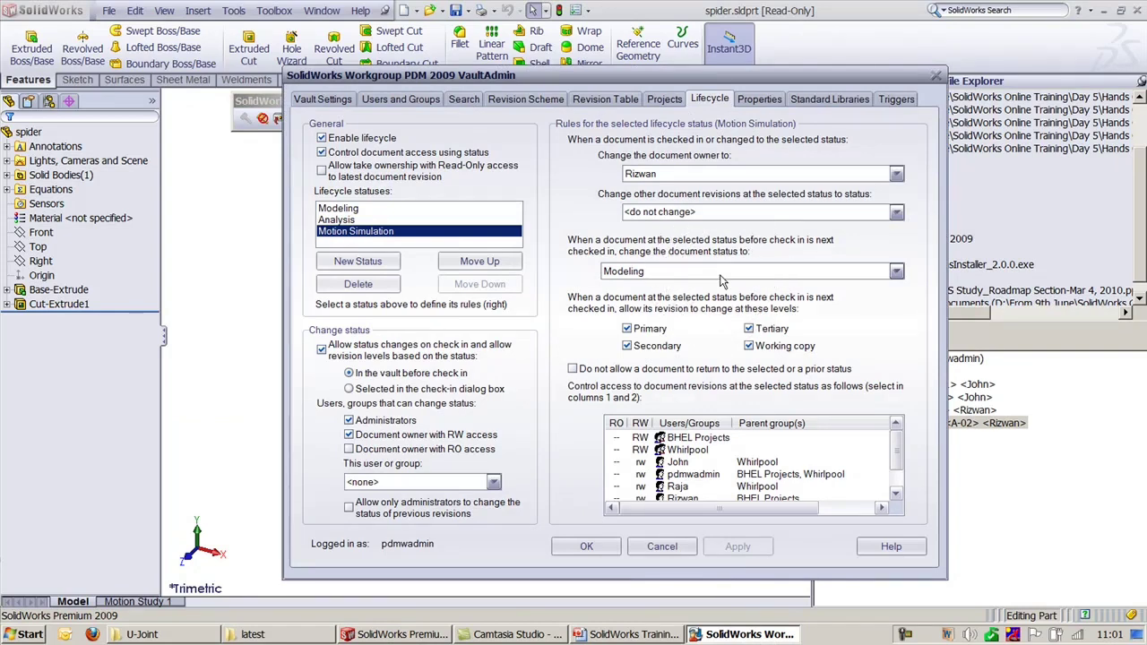
left_click(1052, 493)
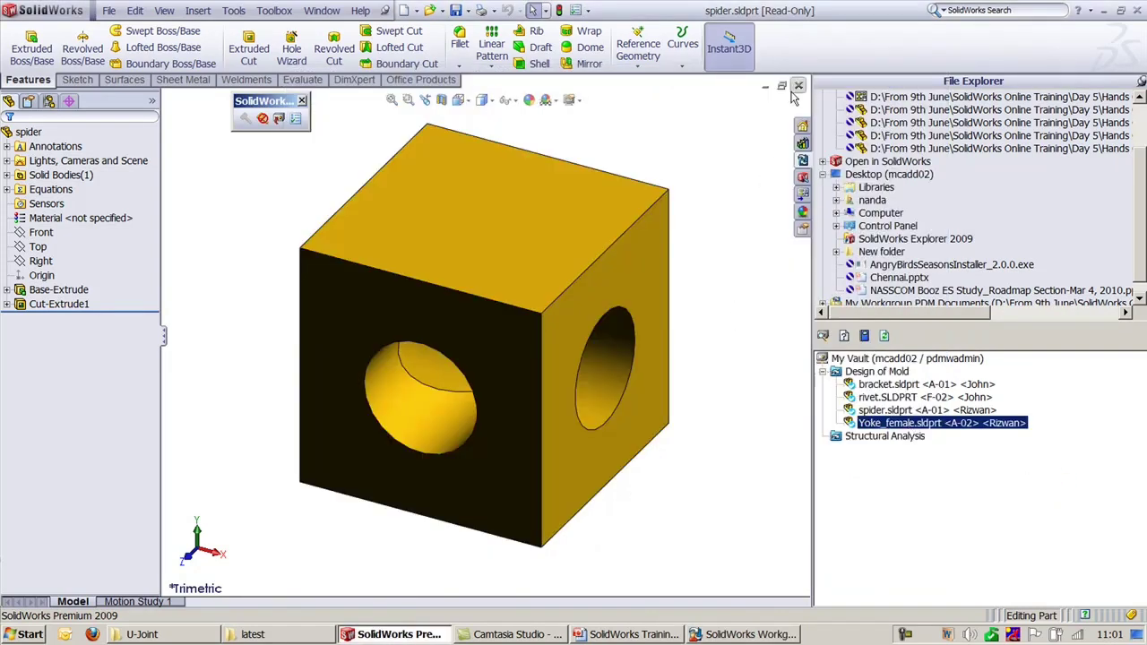
key("ctrl+w")
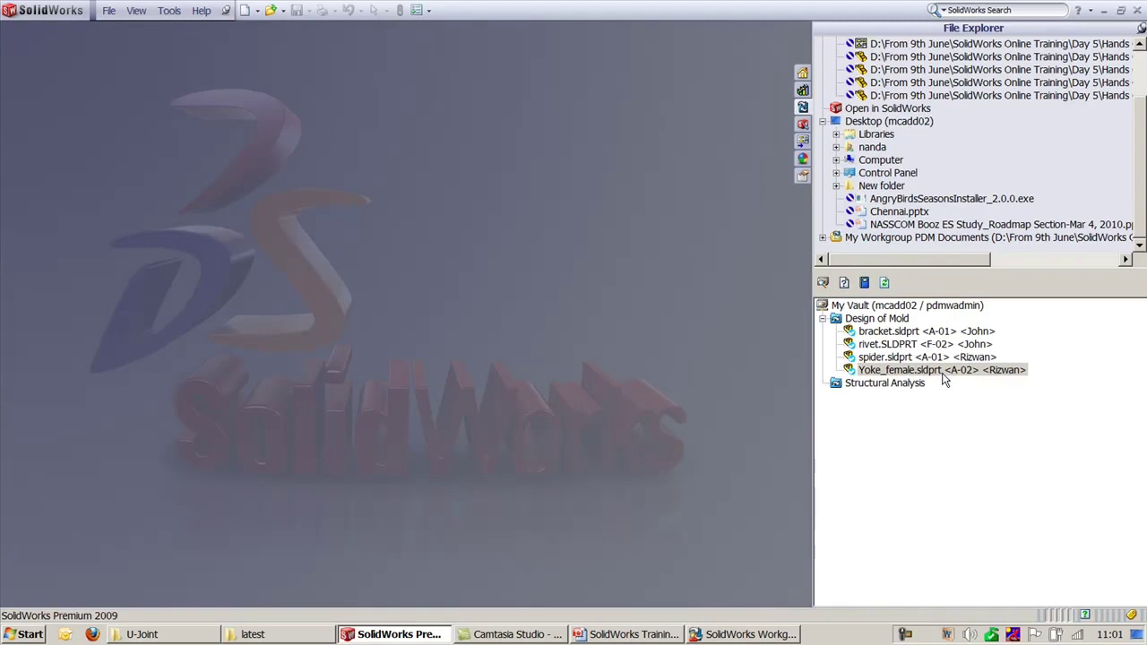
Step: Use Switch Vault/User to log into the vault as another user from Select User
left_click(725, 633)
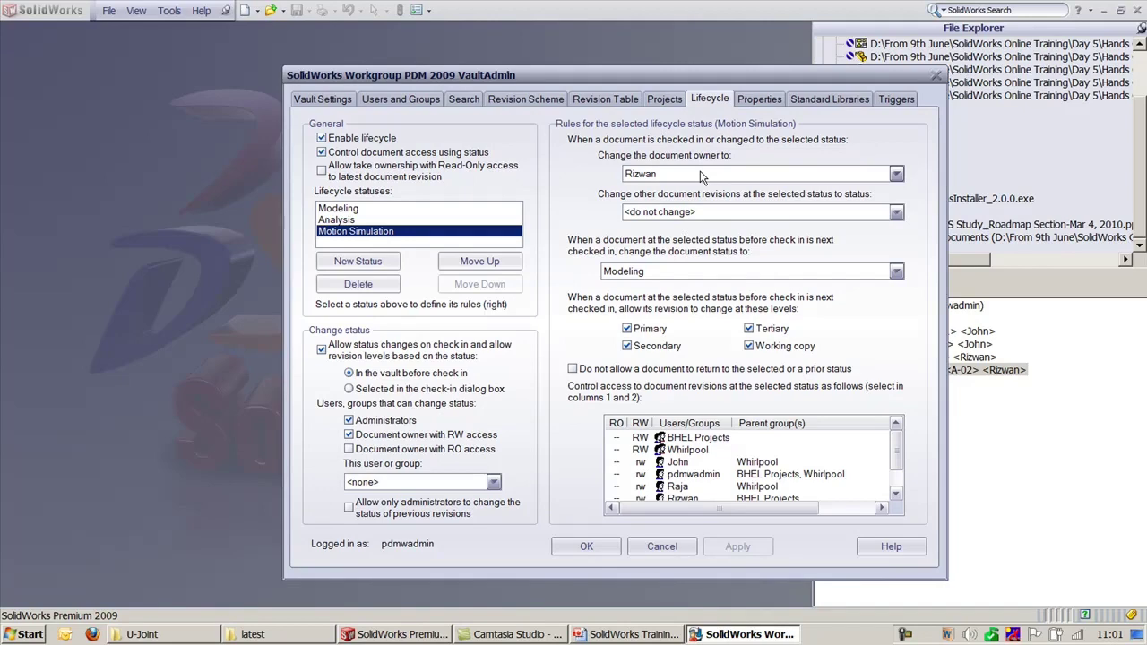
left_click(997, 448)
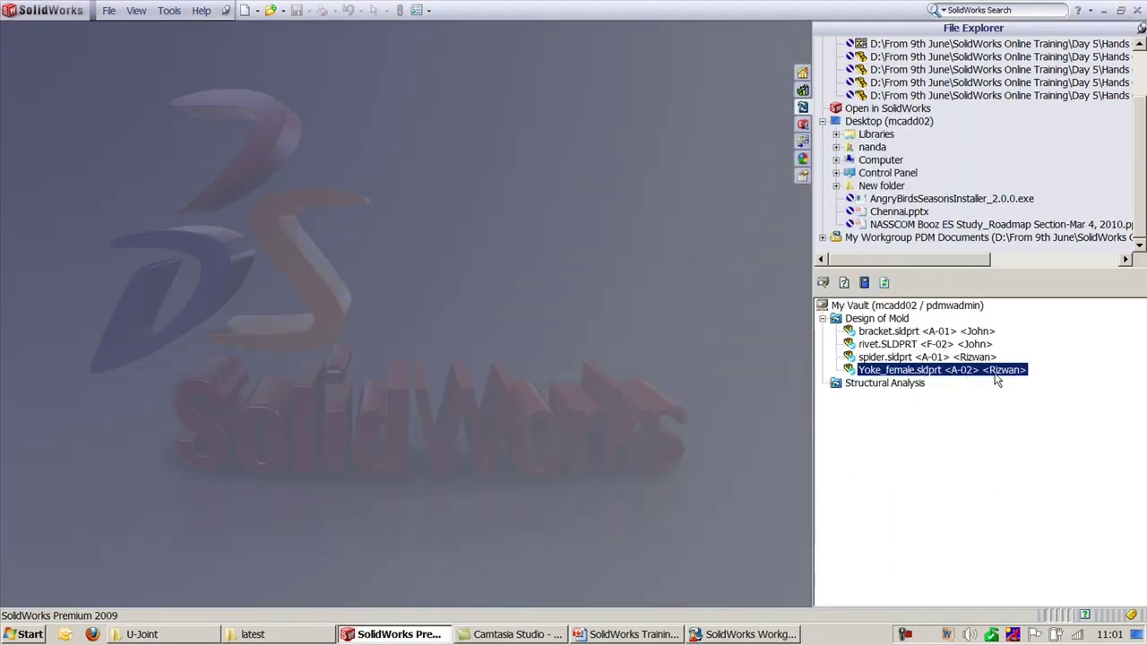
left_click(887, 318)
right_click(890, 318)
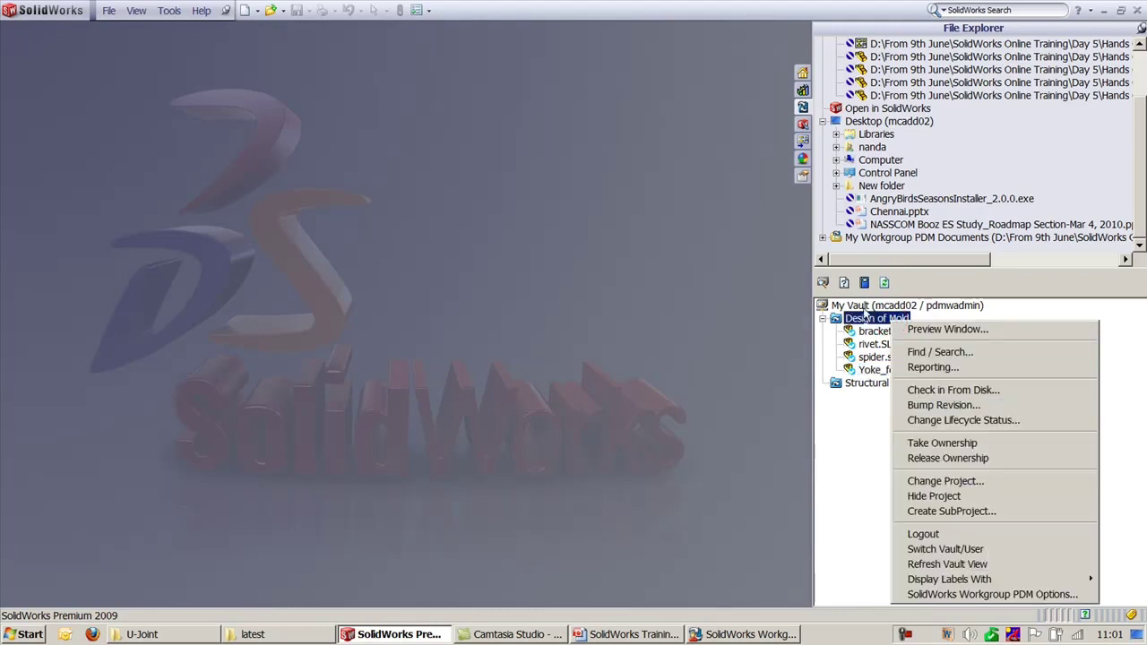
right_click(859, 305)
left_click(921, 410)
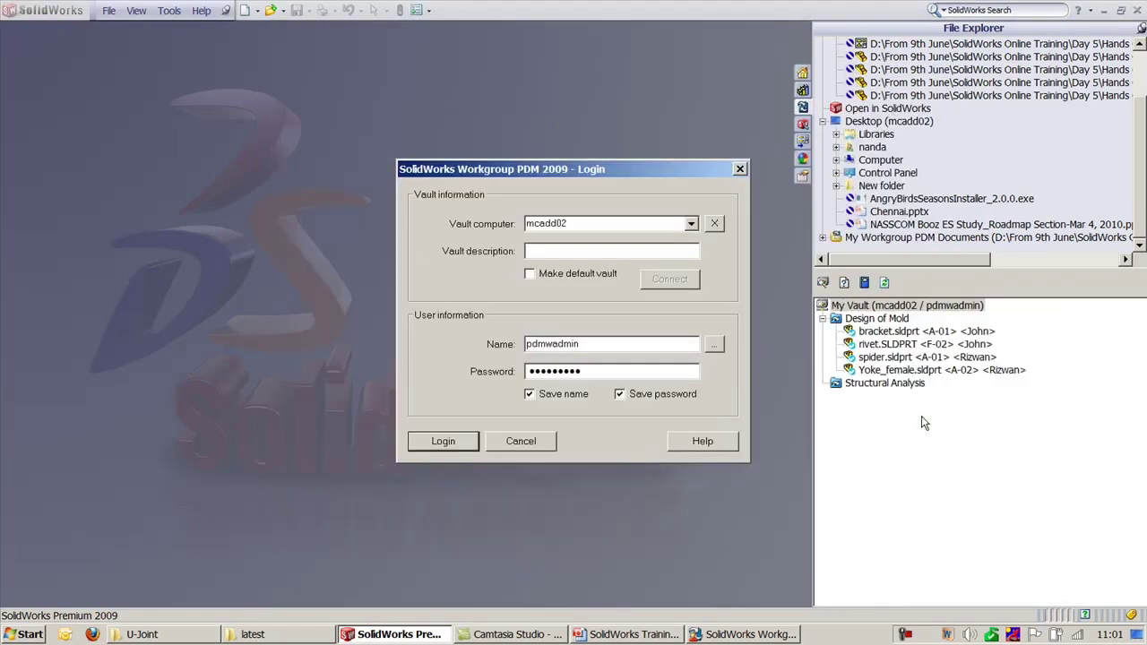
left_click(713, 345)
double_click(415, 191)
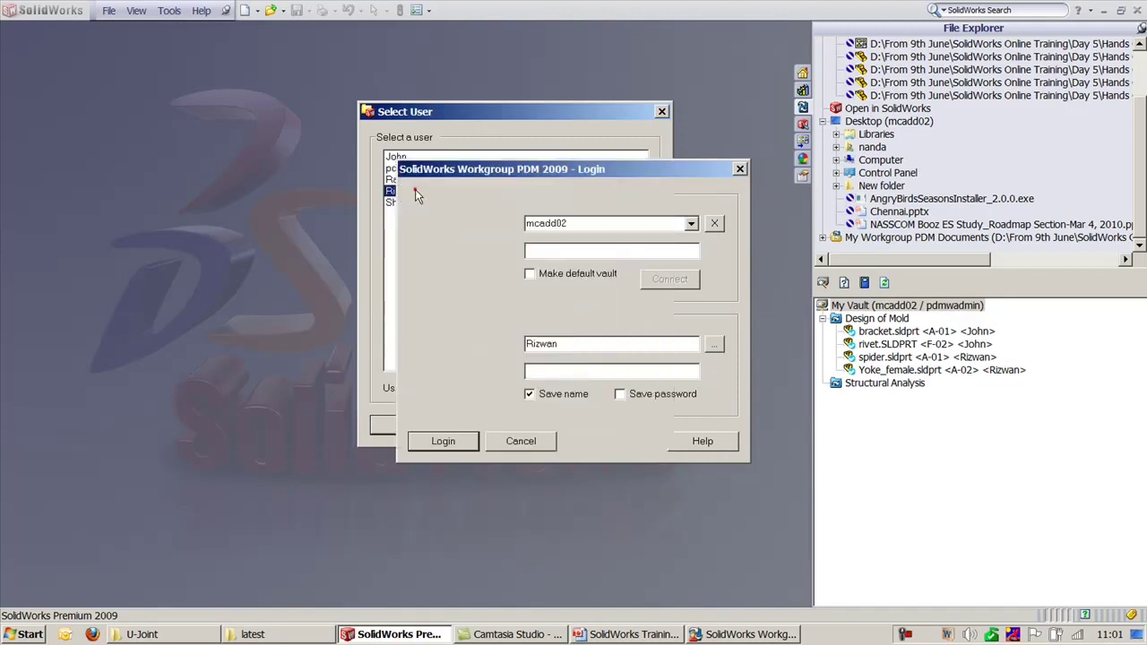
left_click(442, 442)
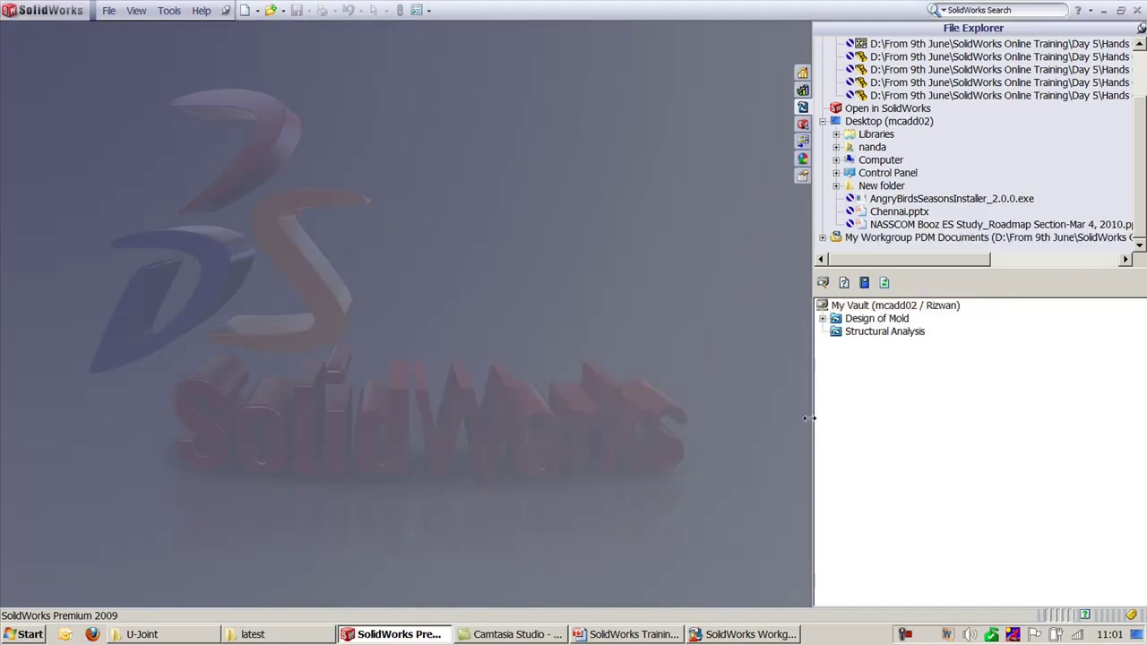
left_click(822, 318)
Step: Open / check out Yoke_female.sldprt, overwriting the local copy, then close it
right_click(950, 370)
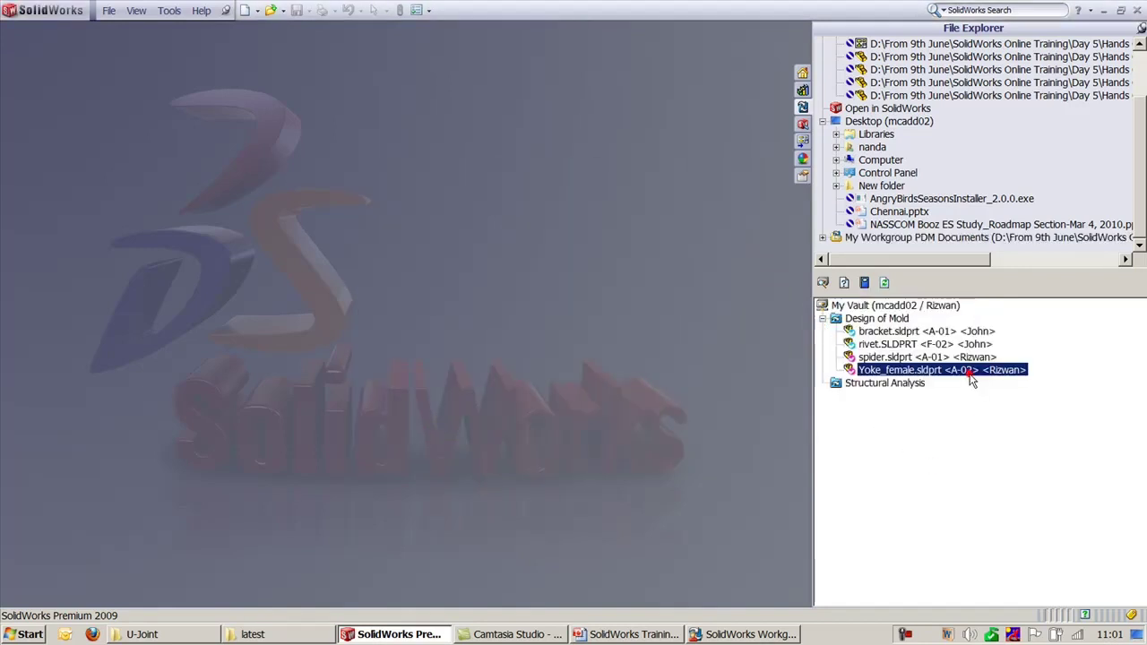
left_click(1048, 256)
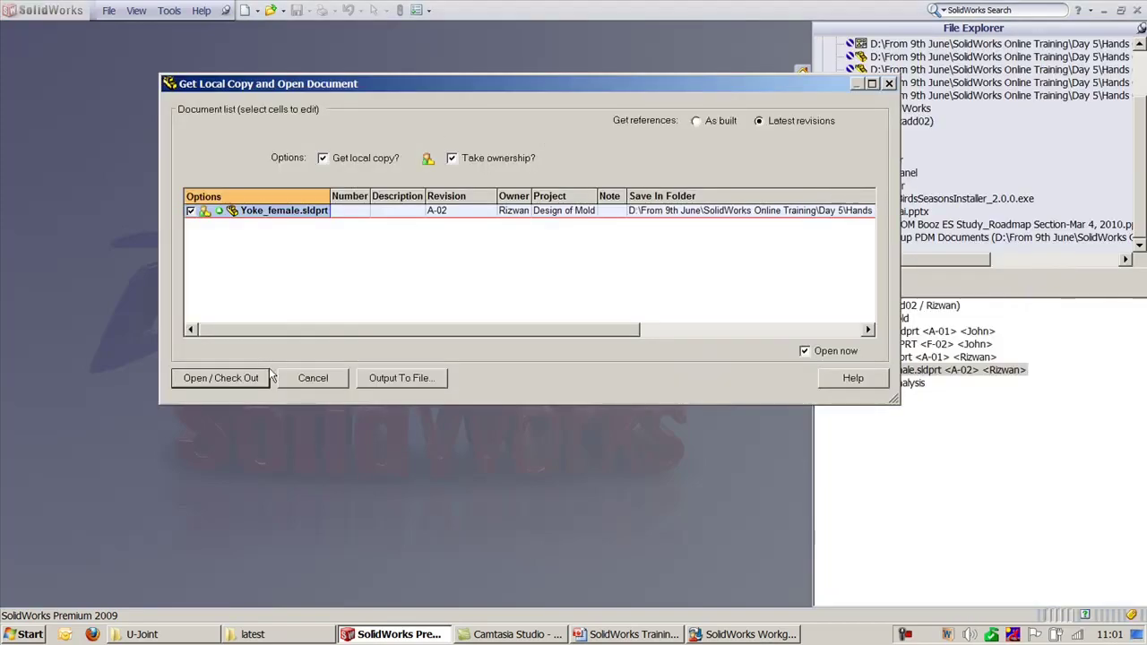
left_click(240, 379)
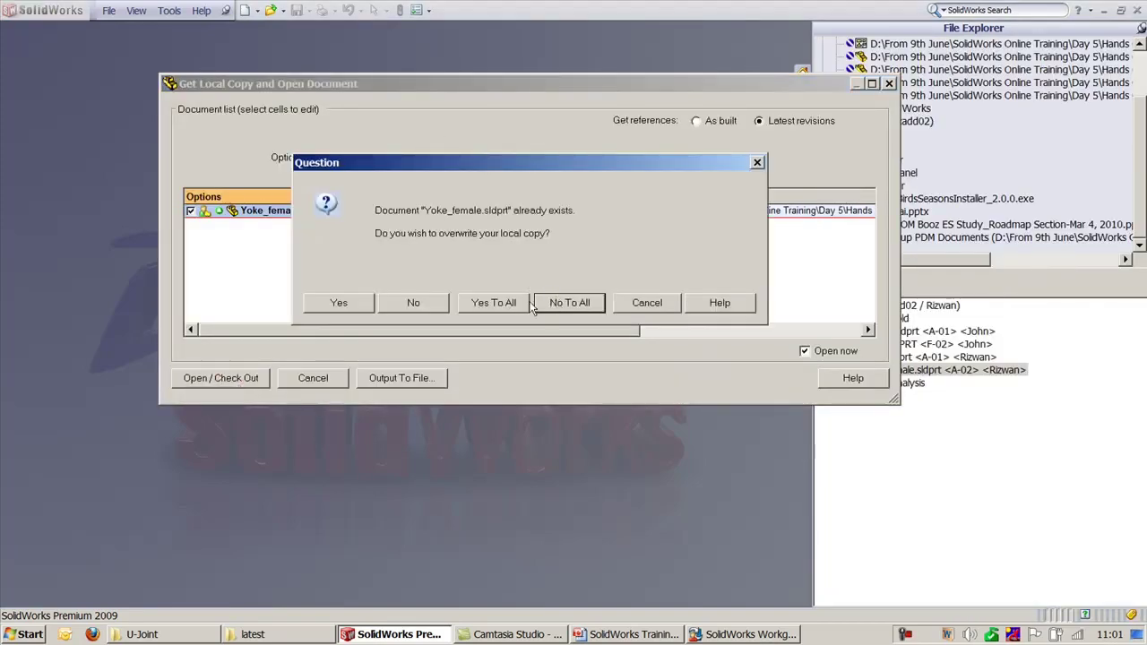
left_click(503, 306)
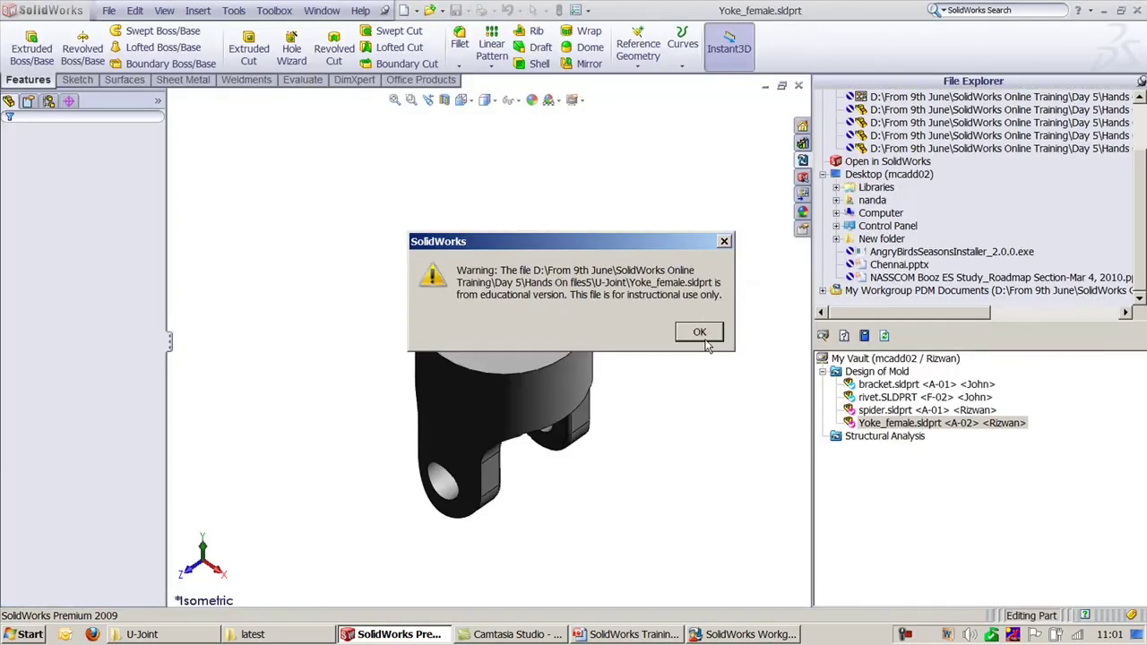
left_click(700, 332)
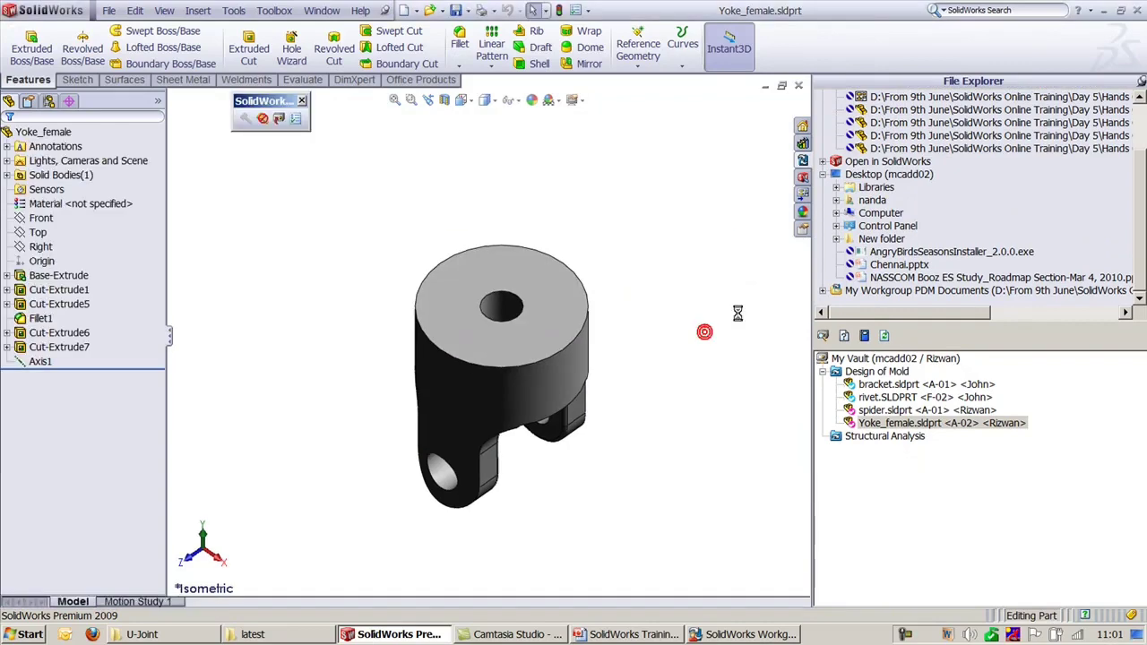
left_click(799, 86)
Step: Get the local copy of spider.sldprt from the vault and open it
left_click(914, 357)
right_click(914, 357)
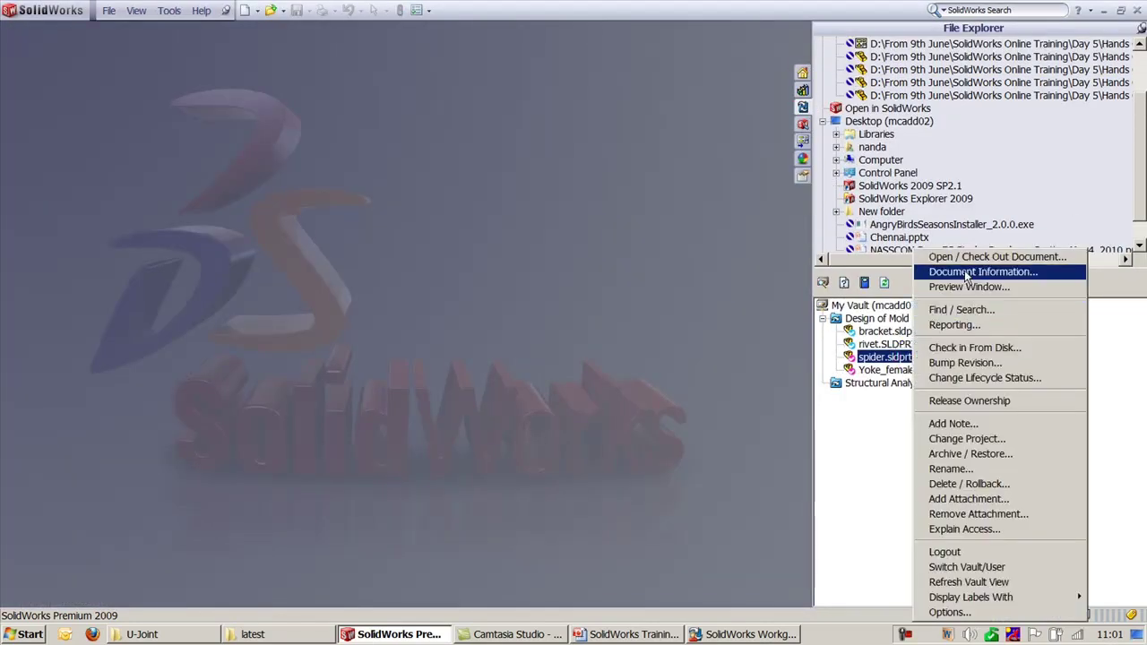
left_click(965, 256)
left_click(233, 377)
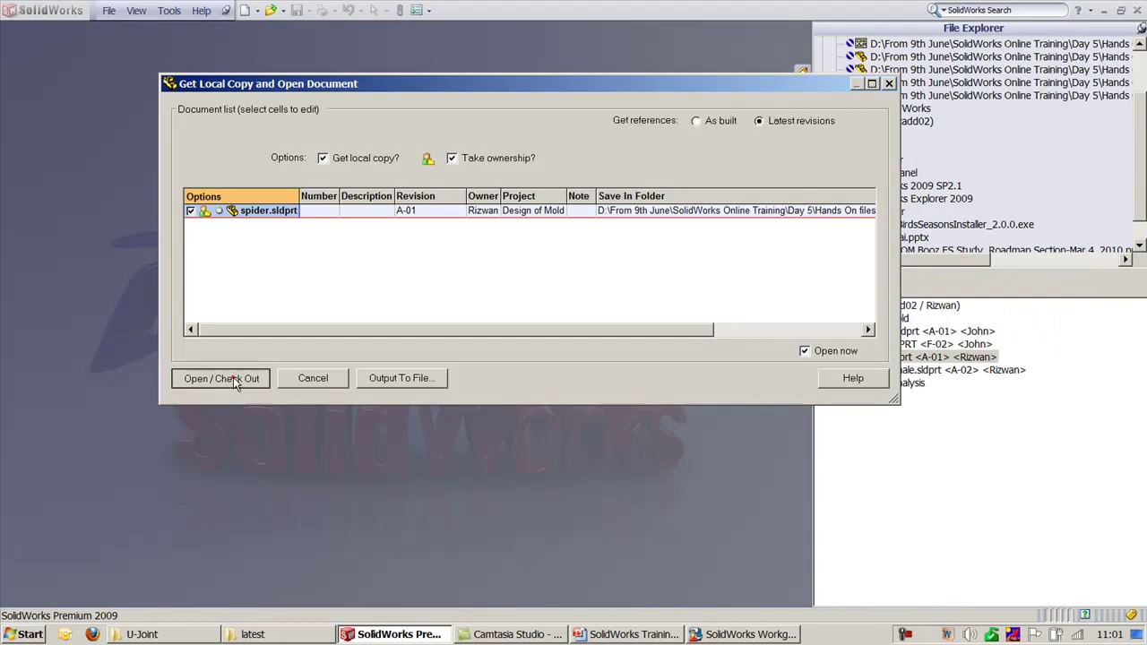
left_click(513, 301)
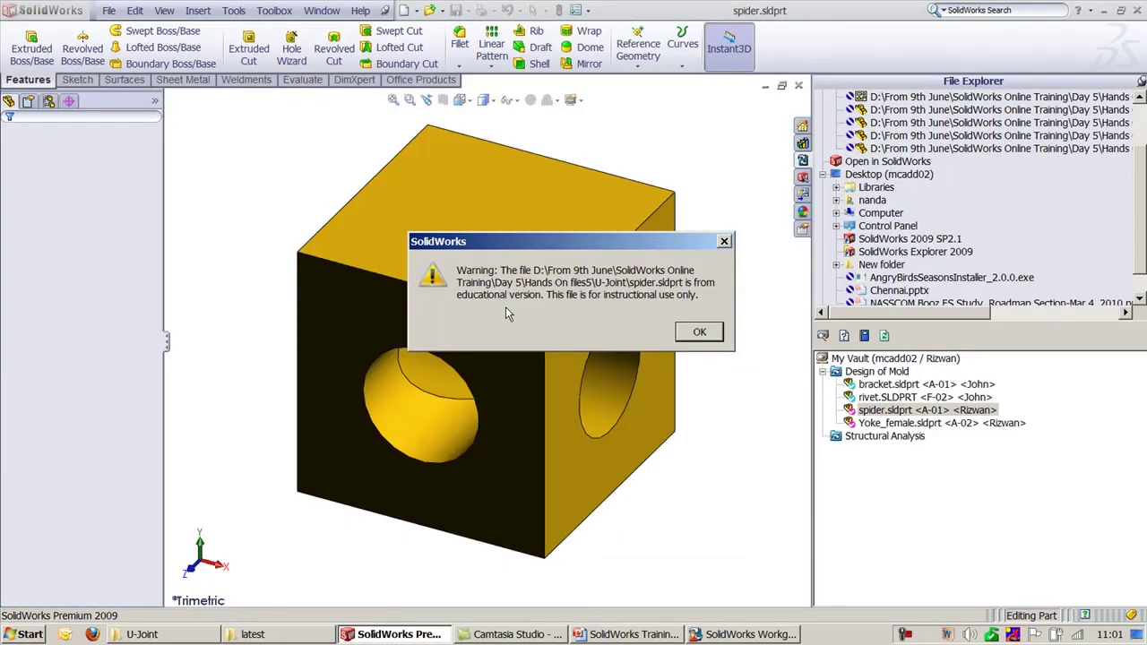
Step: Fillet the top face edges of the spider cube
left_click(700, 330)
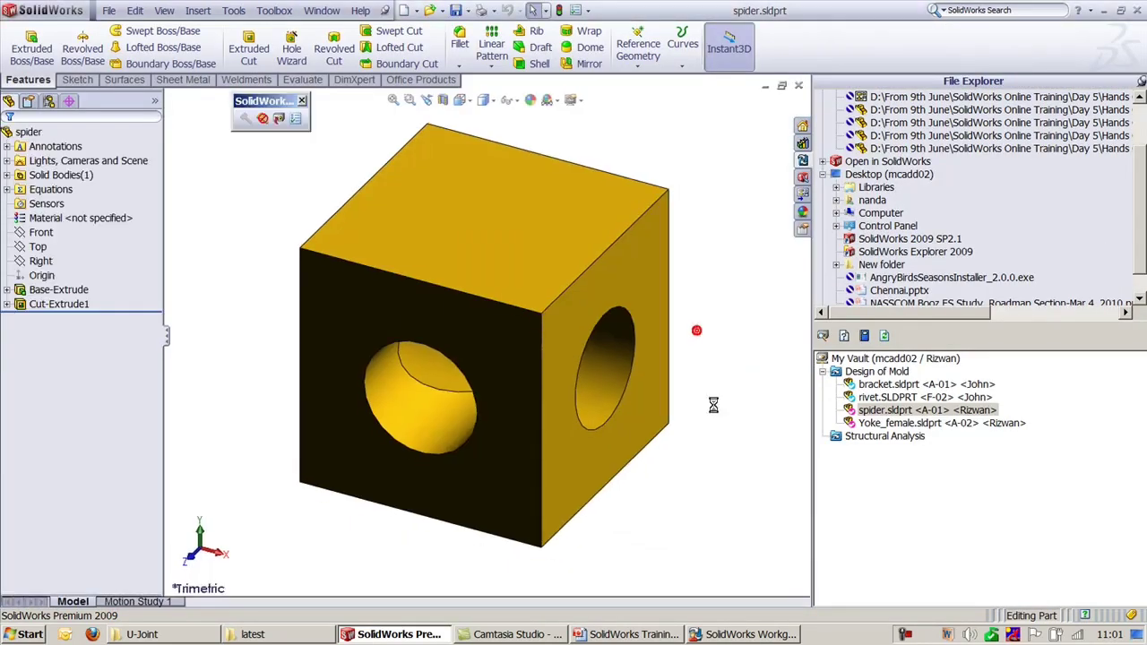
left_click(459, 43)
left_click(504, 209)
key("Return")
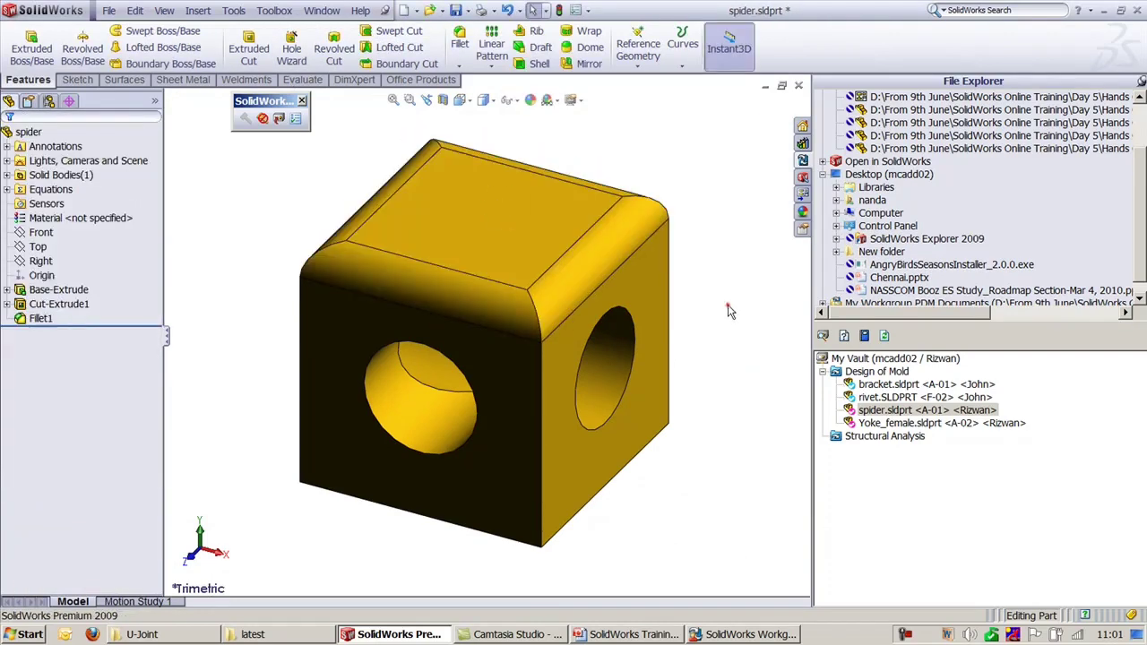
left_click(727, 304)
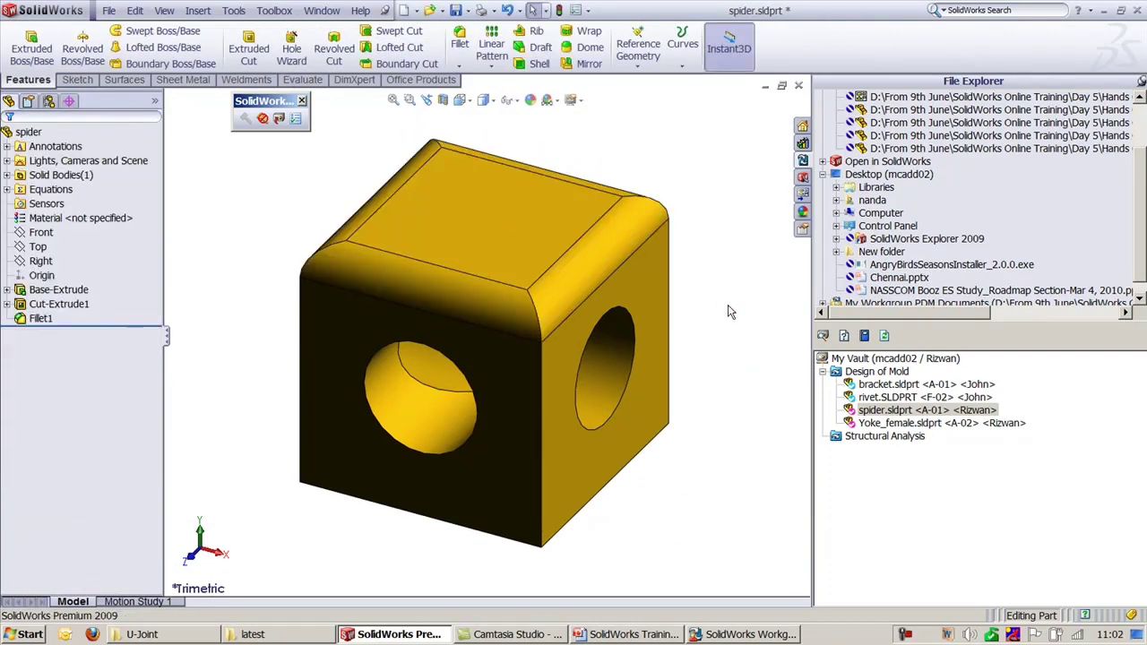
Step: Check spider.sldprt back into the vault with Motion Simulation status
left_click(278, 118)
left_click(596, 213)
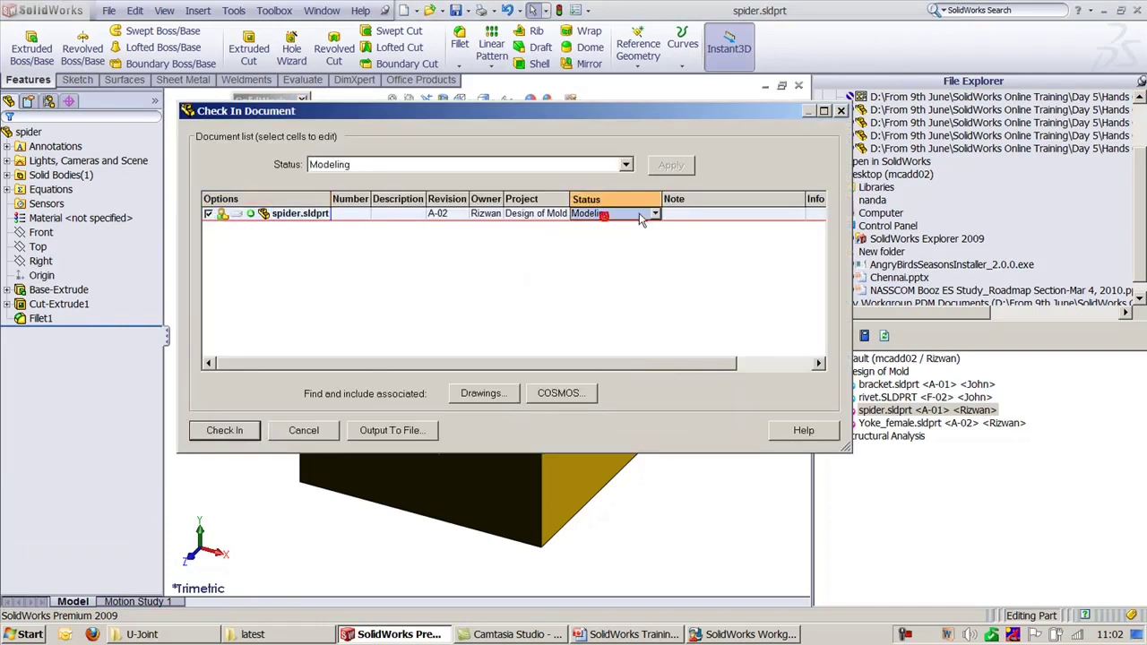
left_click(652, 214)
left_click(639, 254)
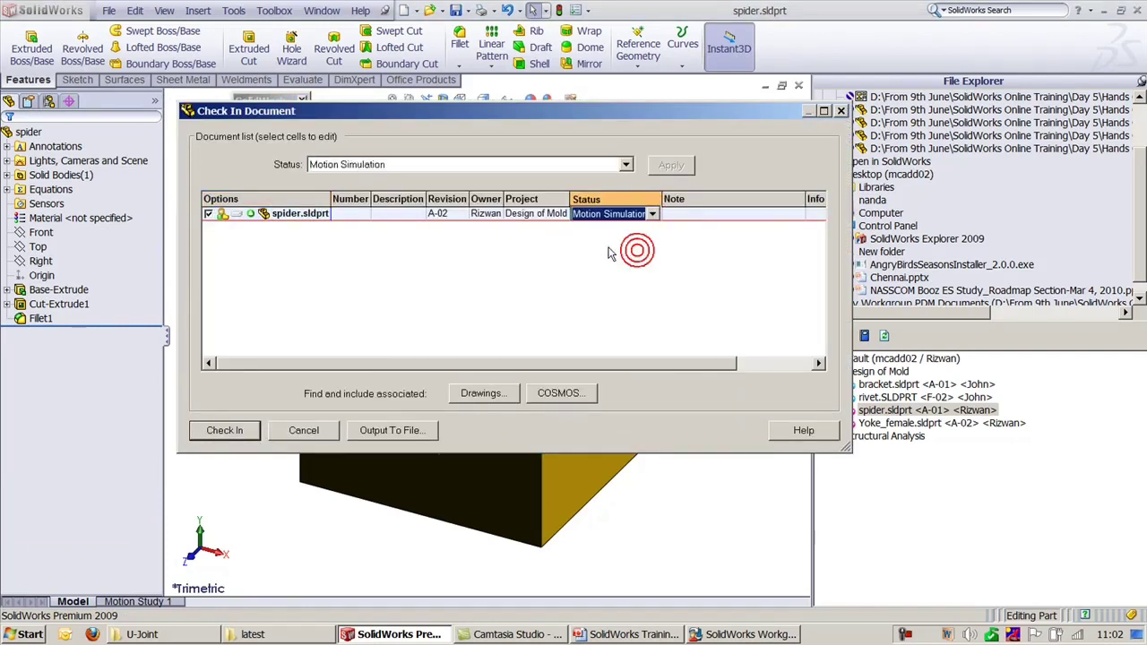
left_click(235, 434)
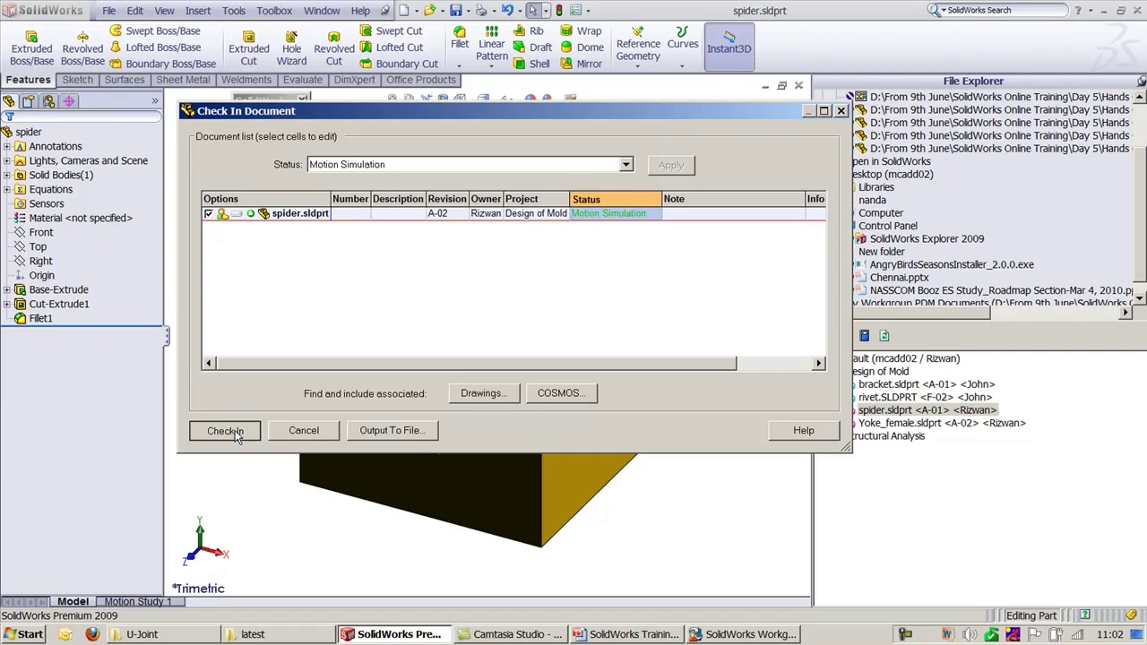
left_click(230, 430)
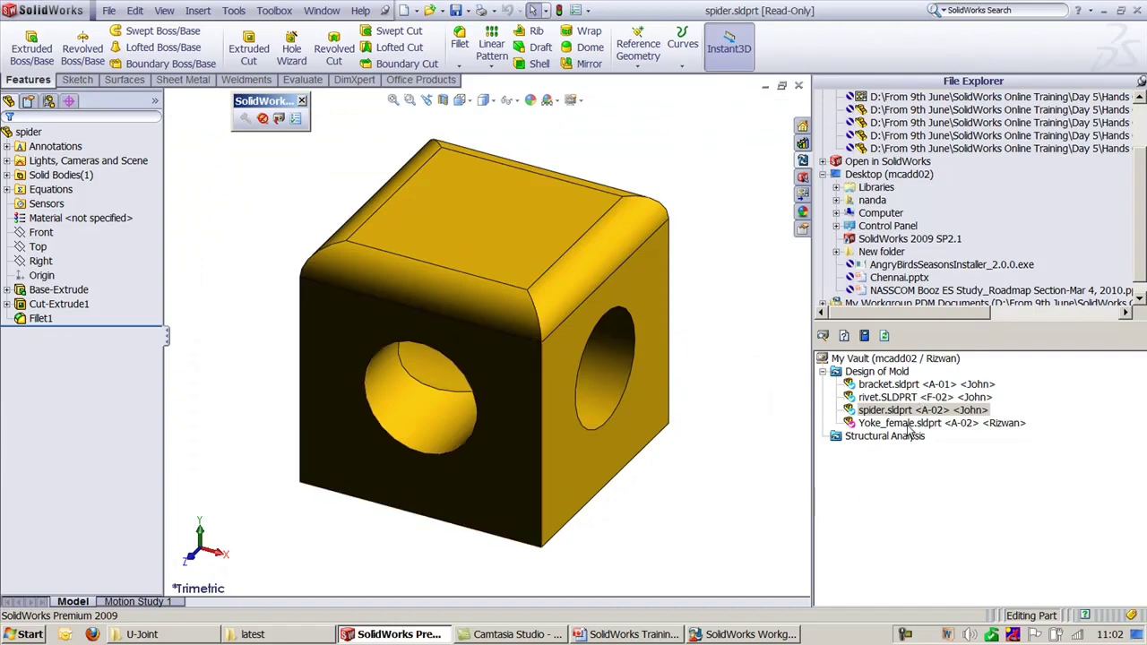
left_click(736, 635)
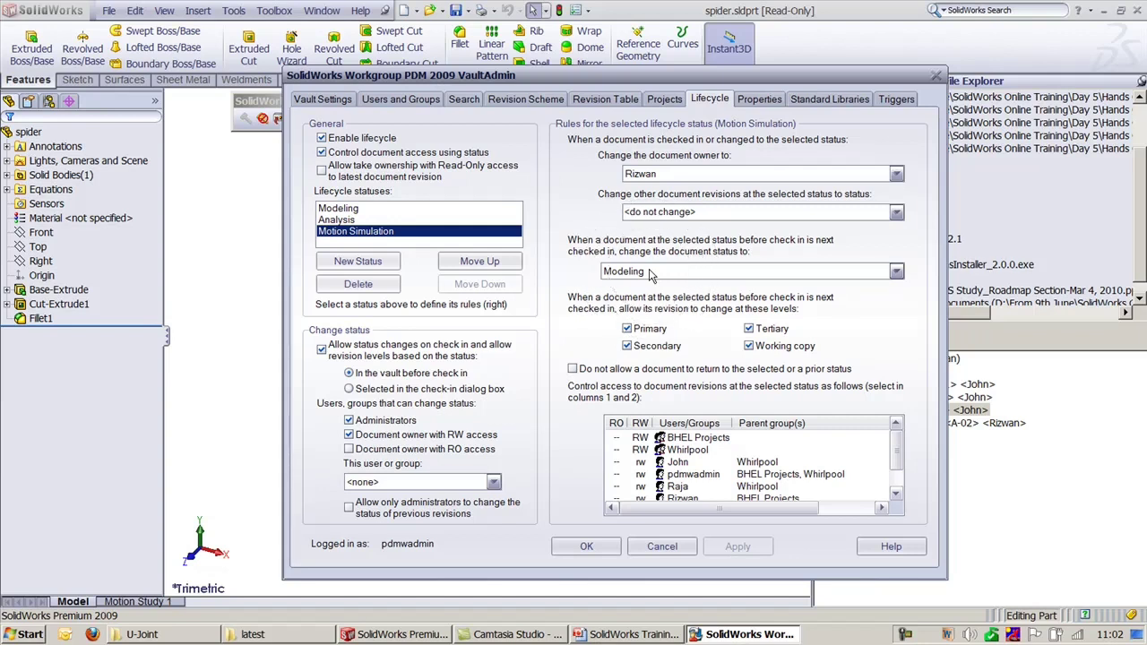
Step: Review the lifecycle rules for the Modeling, Analysis and Motion Simulation statuses
left_click(359, 210)
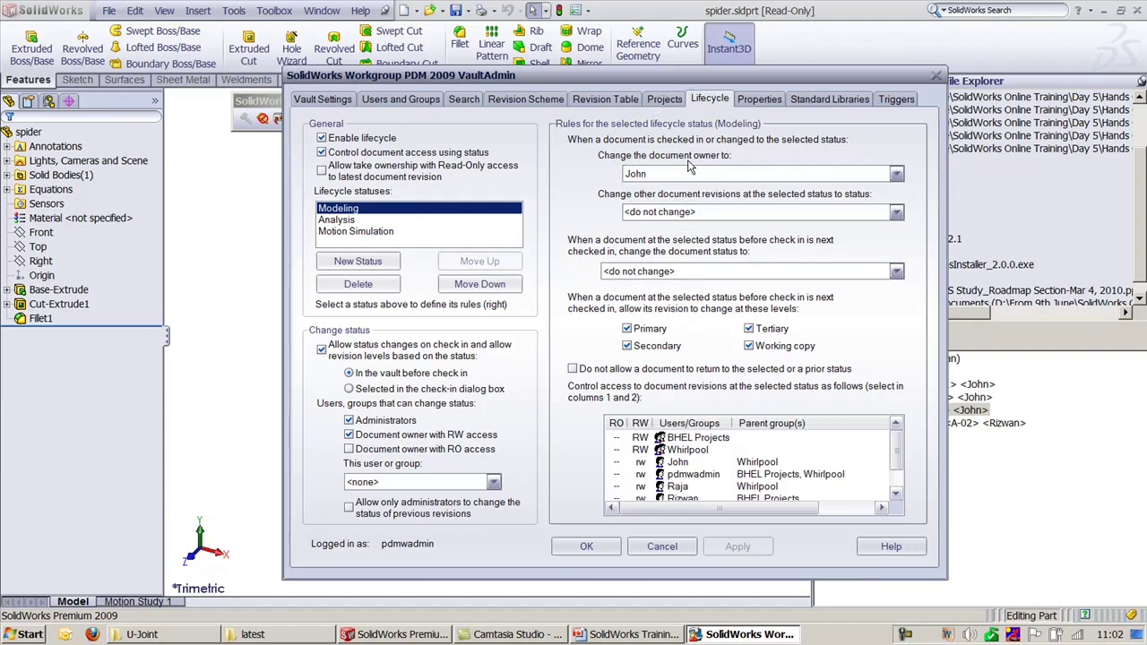
left_click(392, 233)
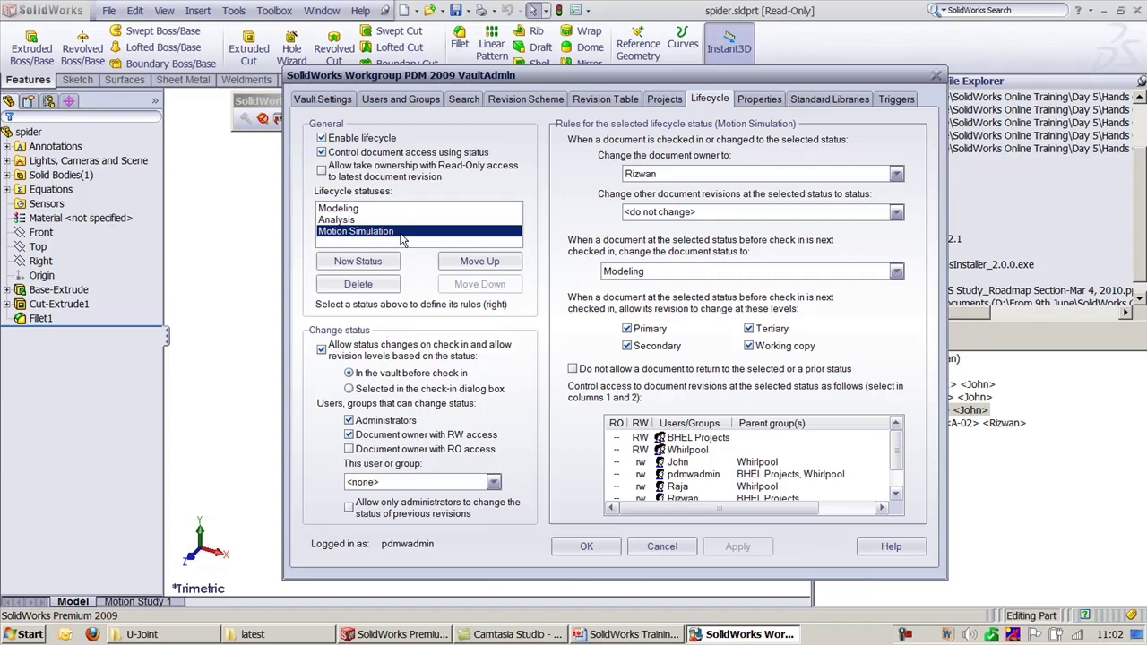
left_click(361, 209)
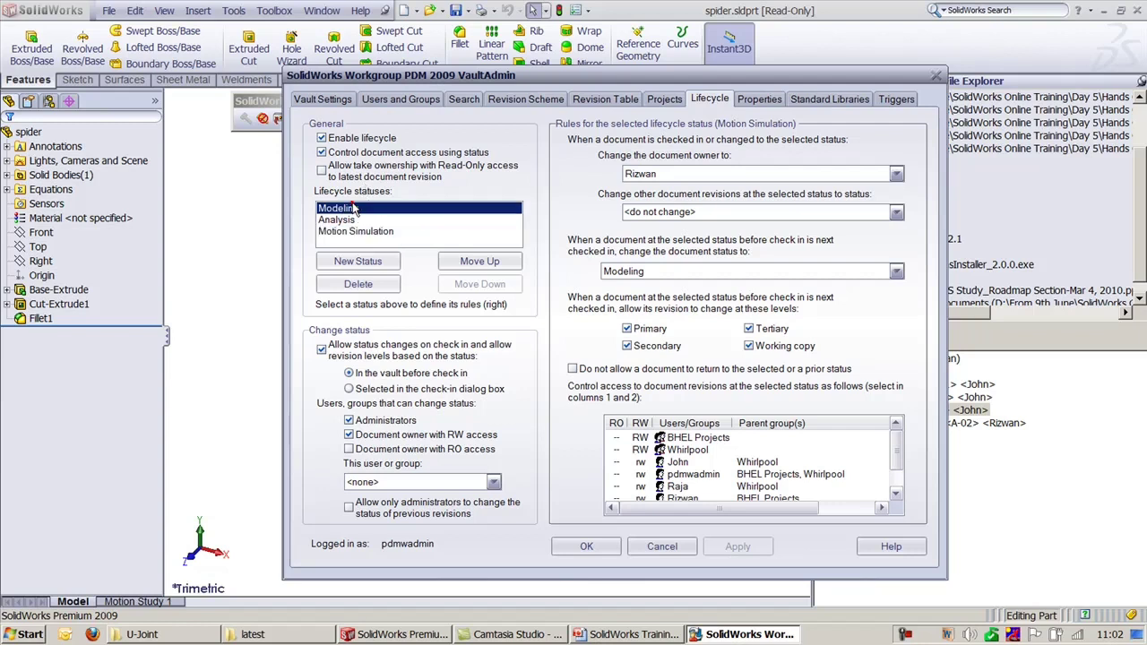
left_click(345, 221)
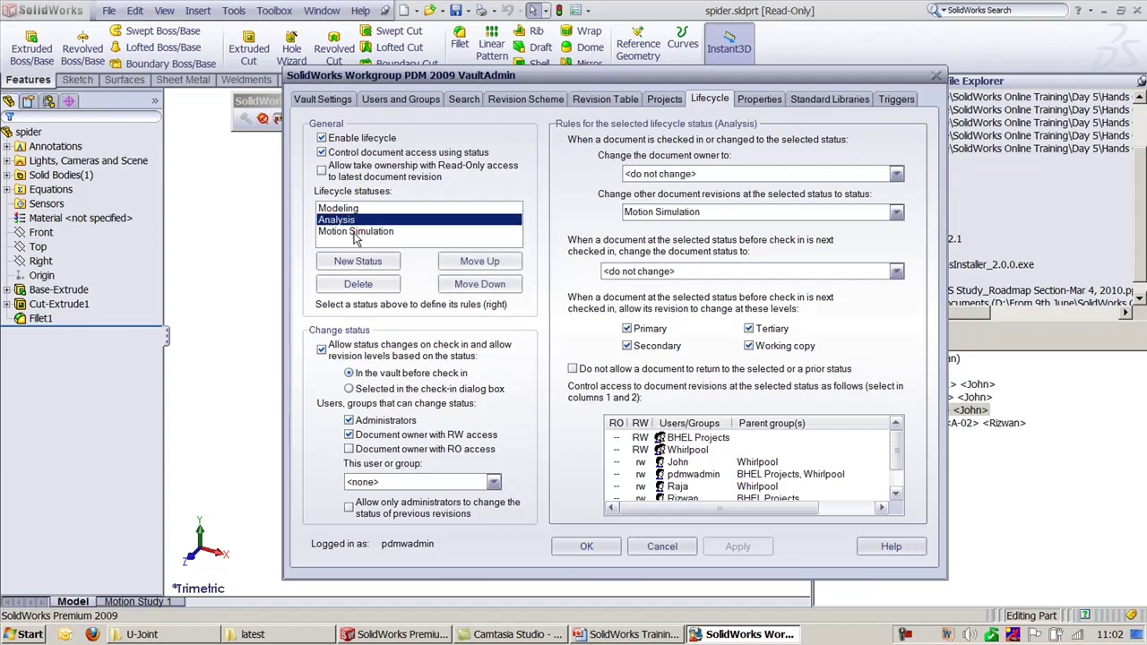
left_click(355, 232)
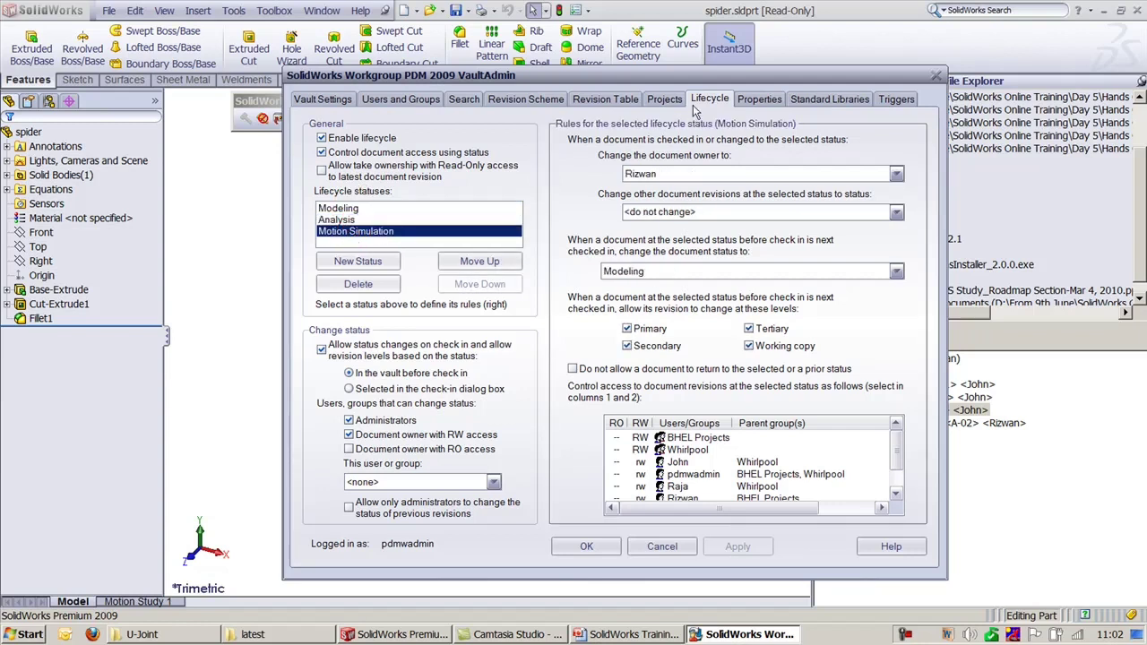
Step: Check Design of Mold and Structural Analysis project permissions, recheck lifecycle rules, then show Properties
left_click(664, 99)
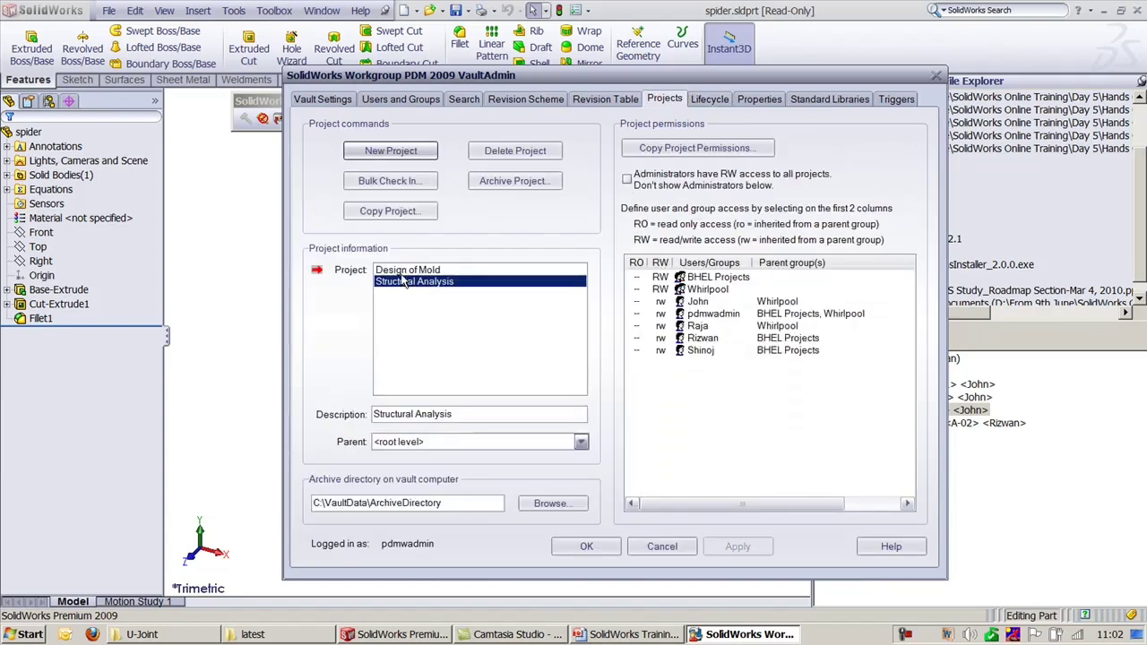
left_click(405, 270)
left_click(405, 283)
left_click(707, 100)
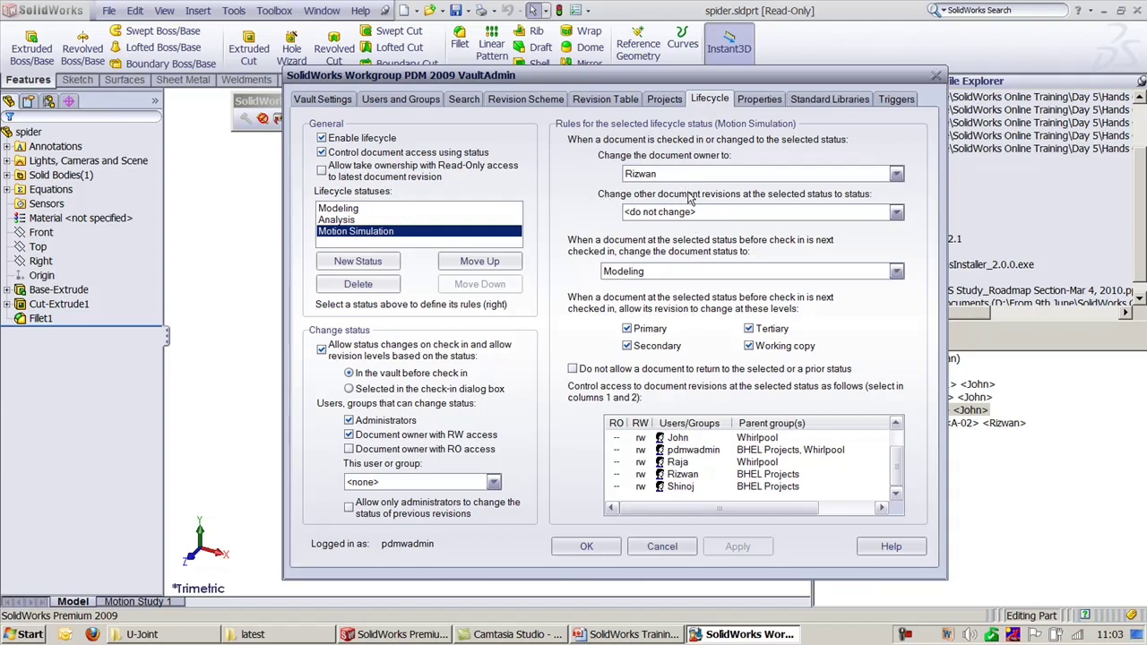
left_click(350, 209)
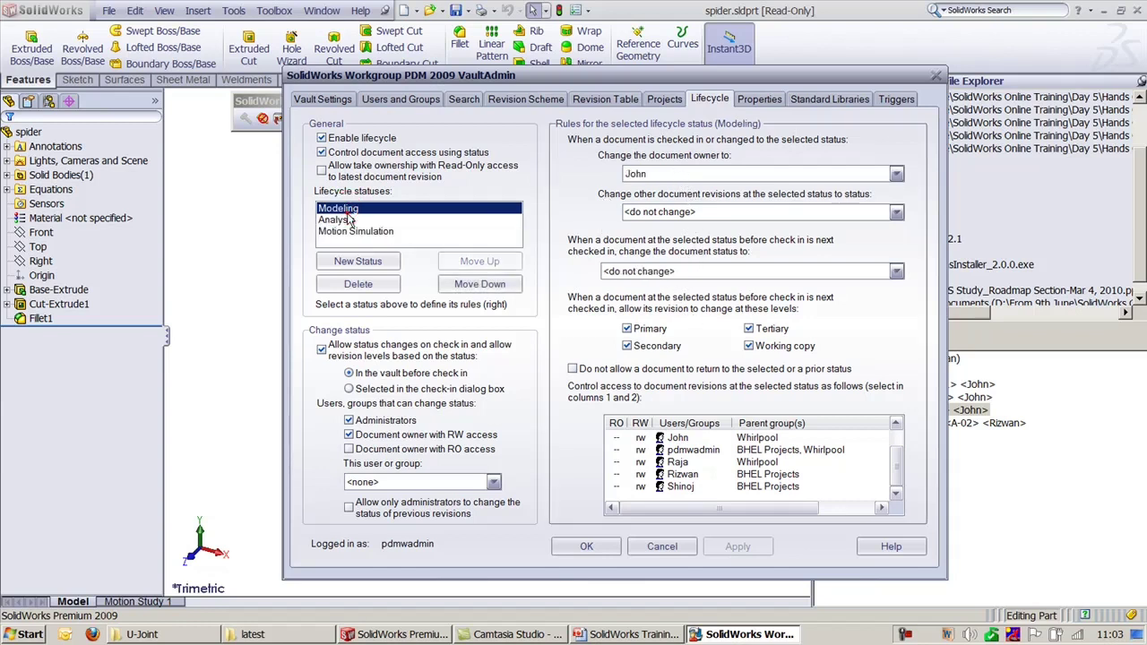
left_click(344, 219)
left_click(346, 209)
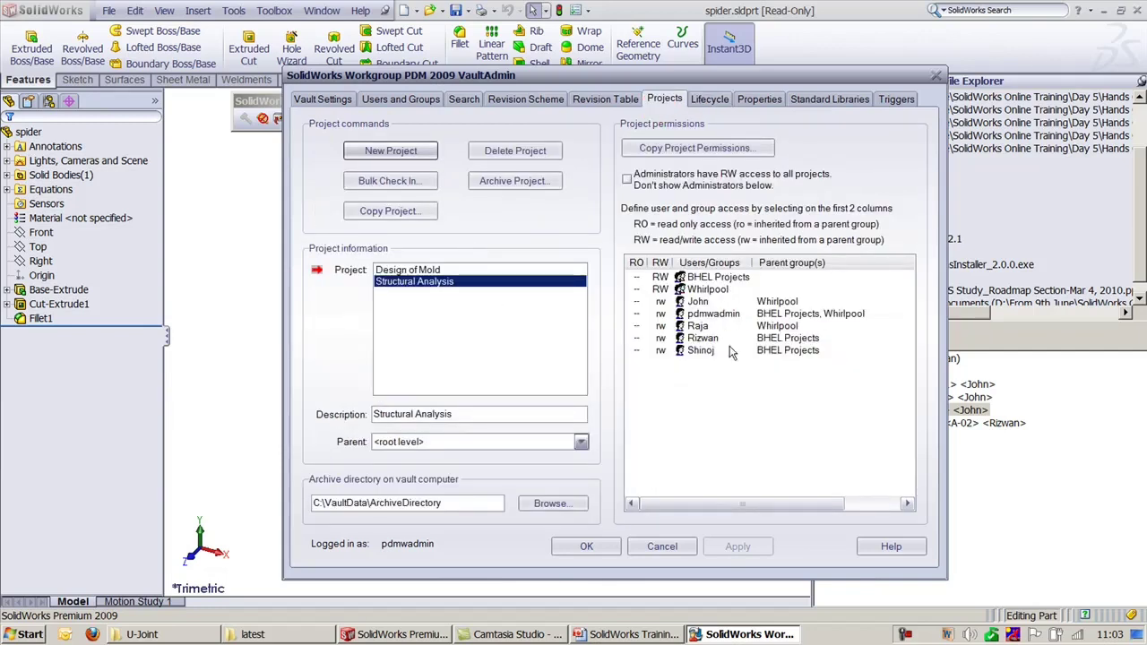
left_click(722, 100)
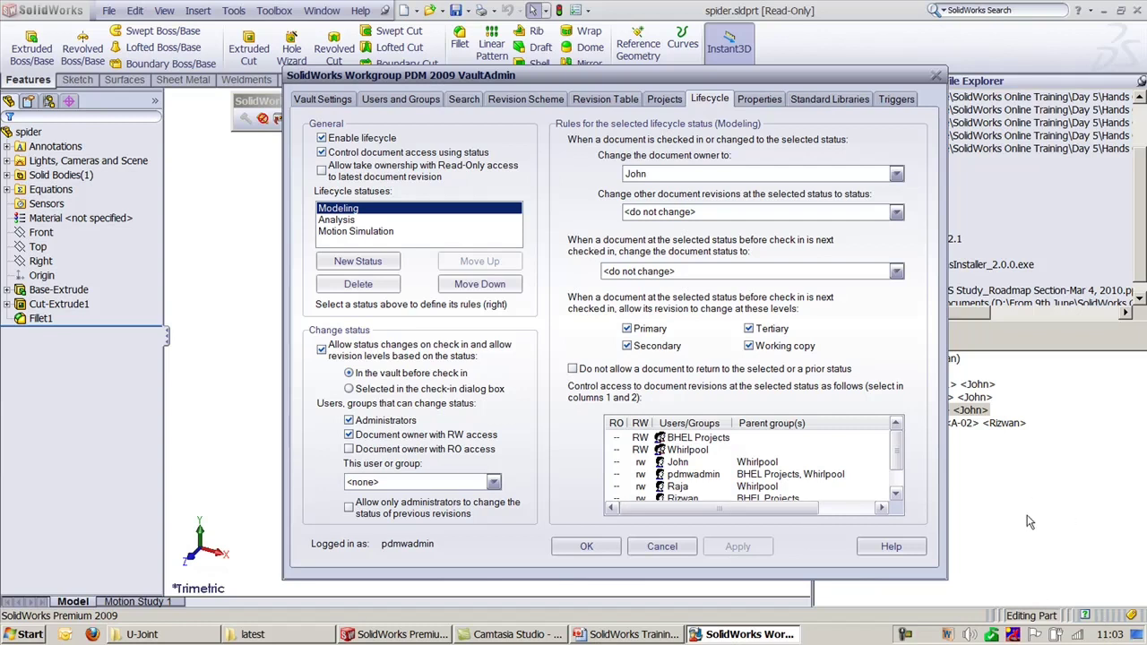
left_click(760, 100)
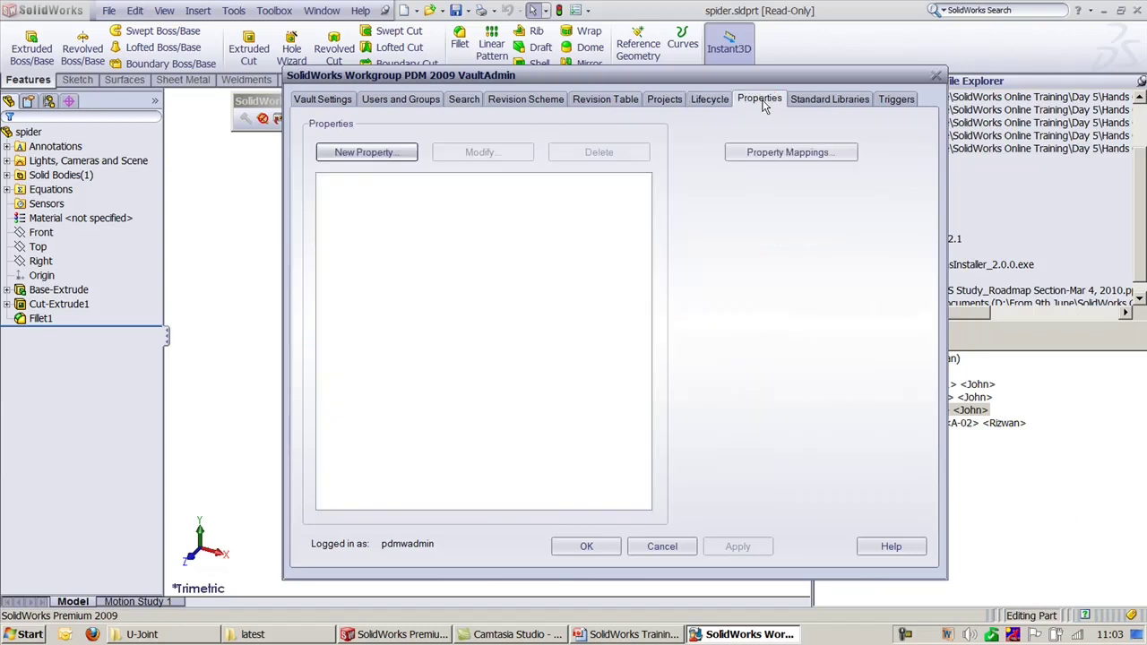
Step: Close the spider part and open Yoke_male.sldprt from the U-Joint folder
left_click(416, 637)
left_click(798, 86)
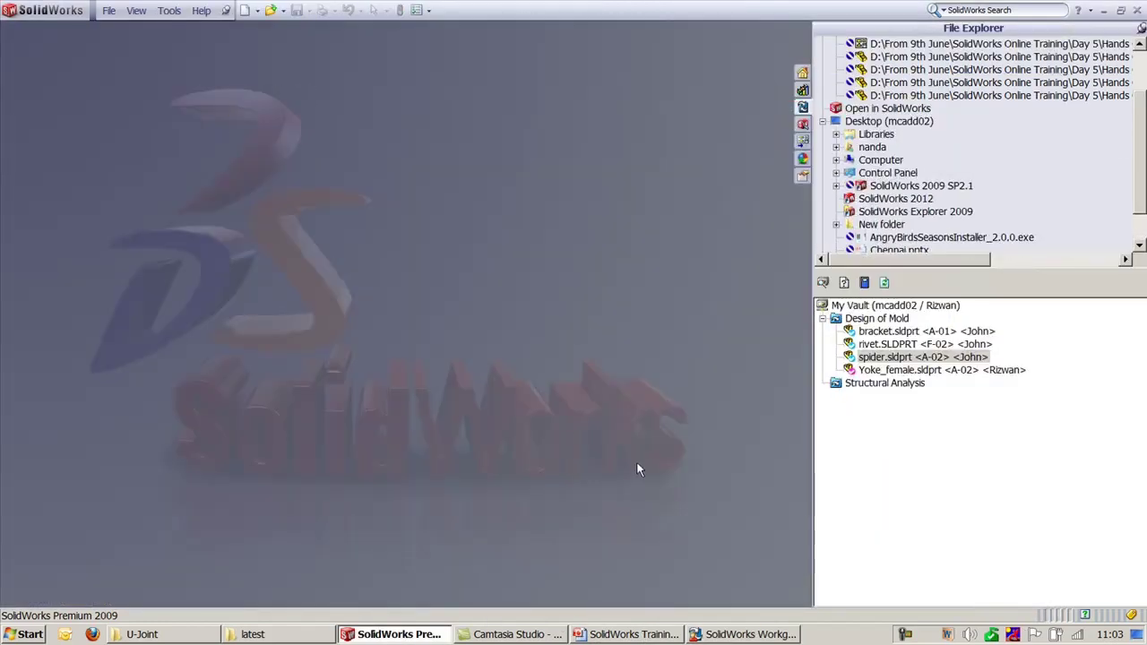
left_click(184, 636)
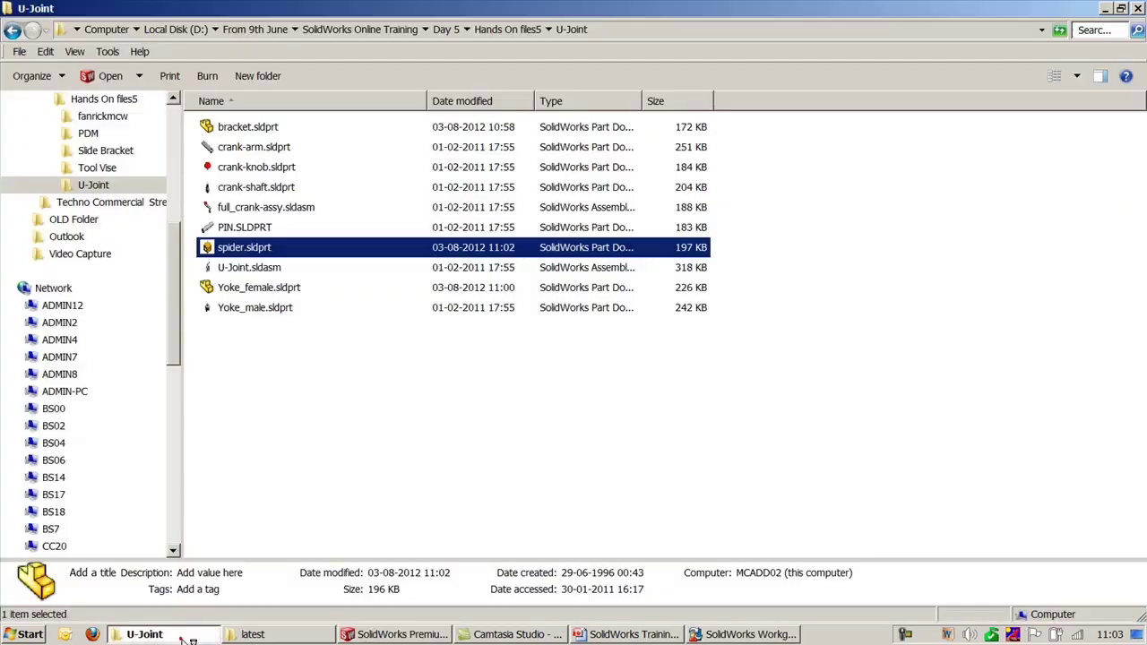
double_click(257, 308)
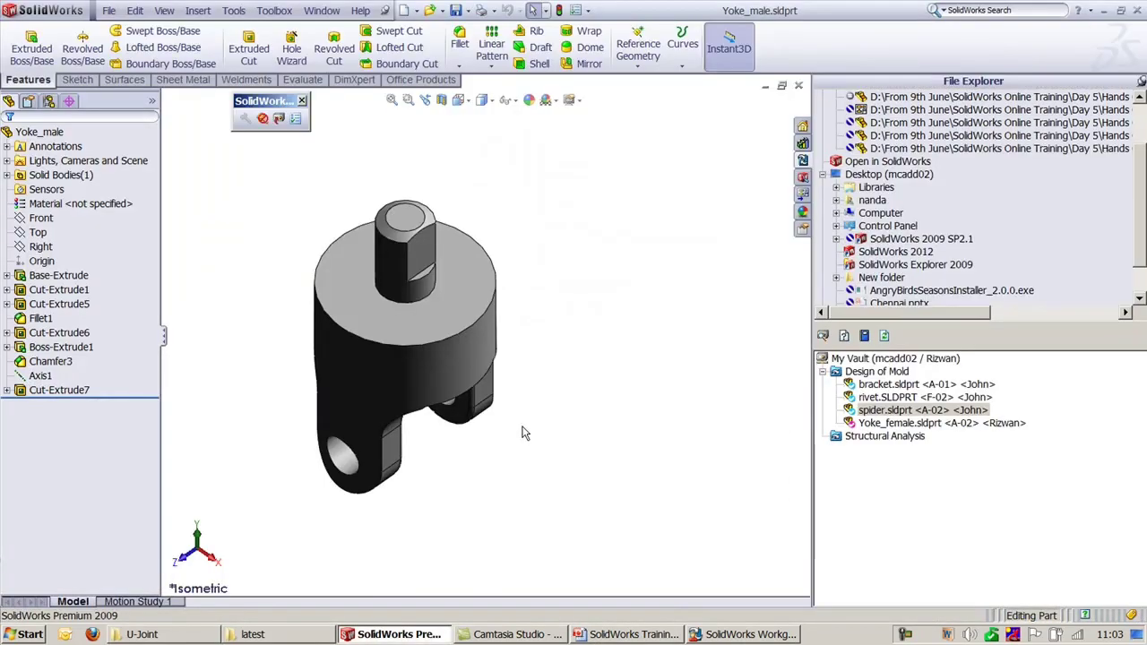
Step: Start checking in Yoke_male, cancel it, and bring VaultAdmin's Properties page forward
left_click(279, 118)
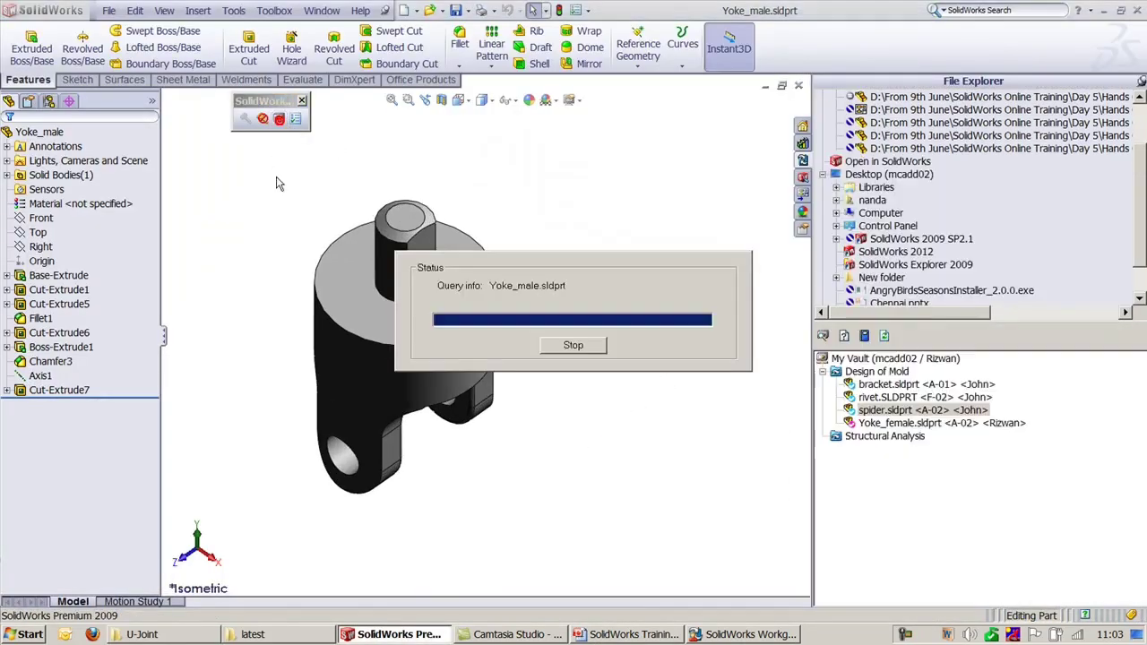
left_click(570, 213)
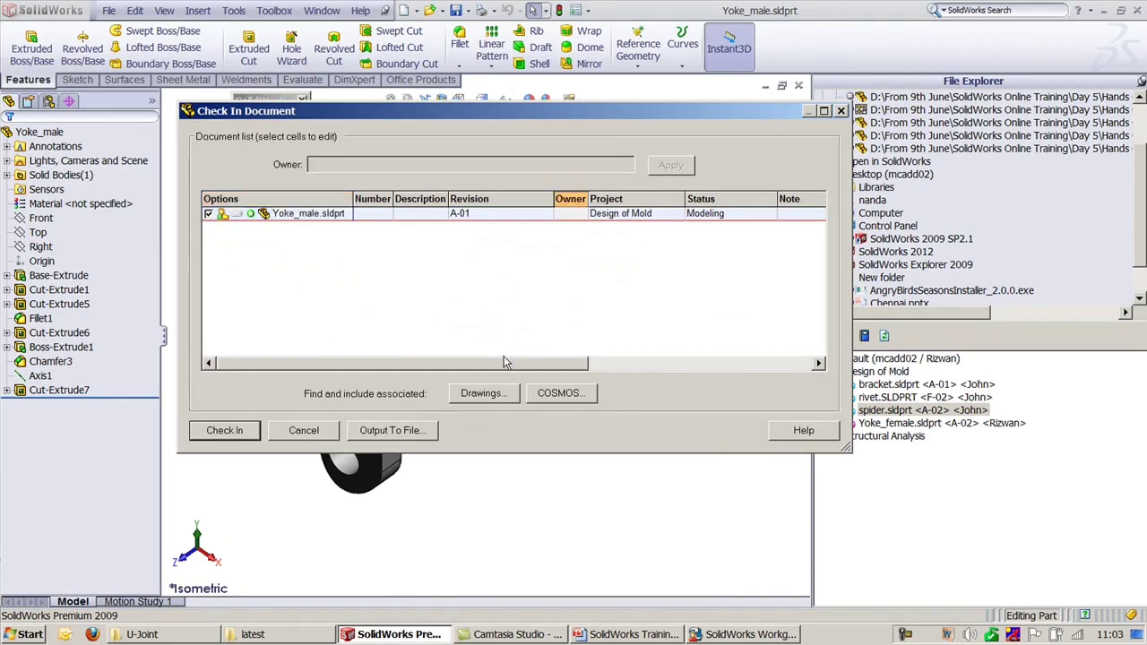
left_click_drag(506, 362, 697, 381)
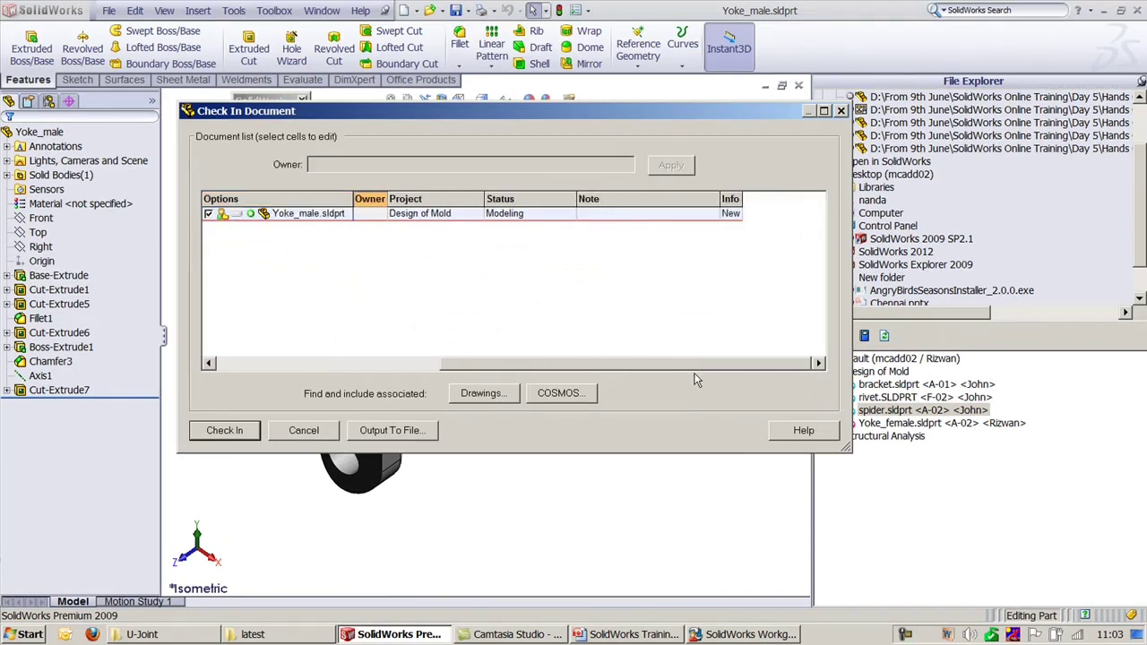
left_click(305, 430)
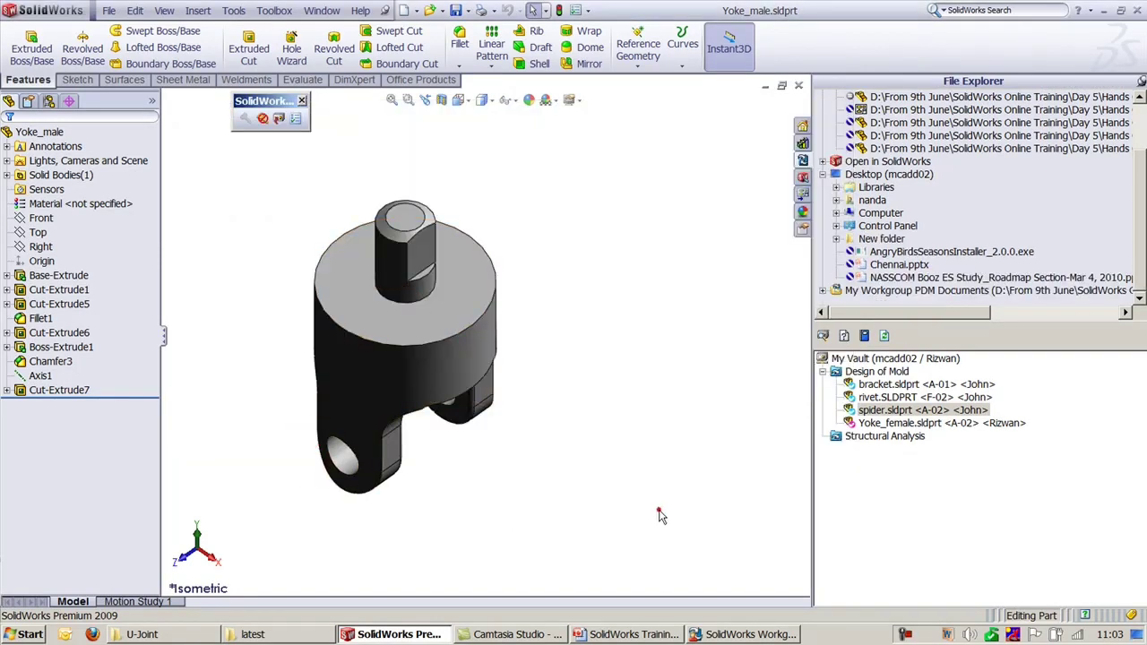
left_click(722, 636)
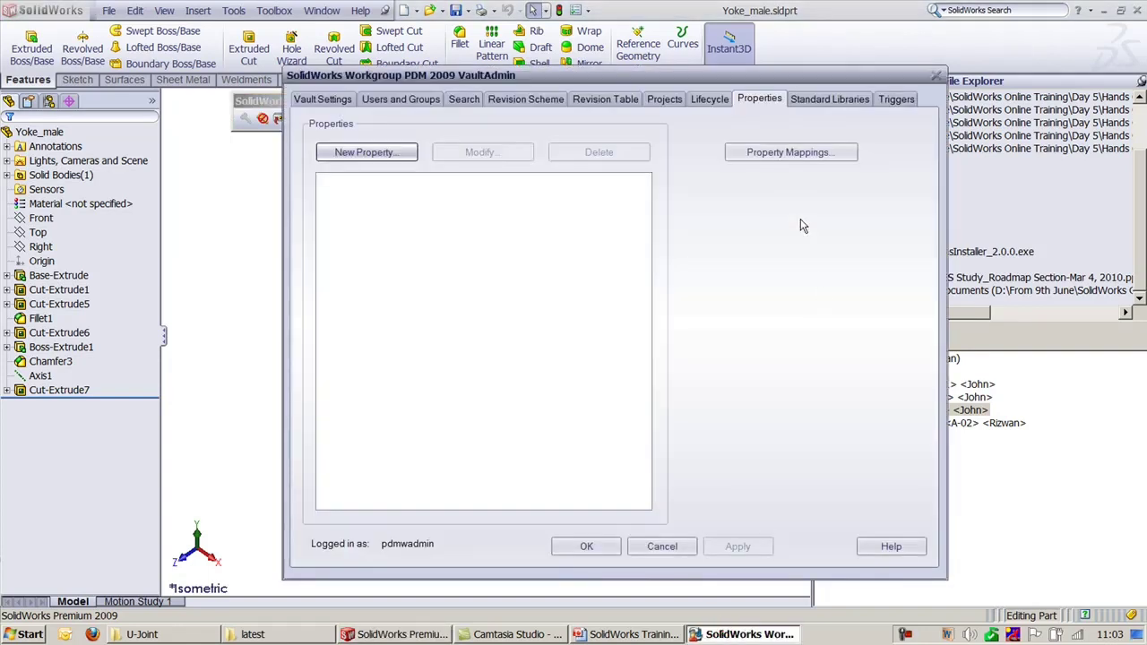
Step: Add a new vault document property named COST and apply it
left_click(380, 153)
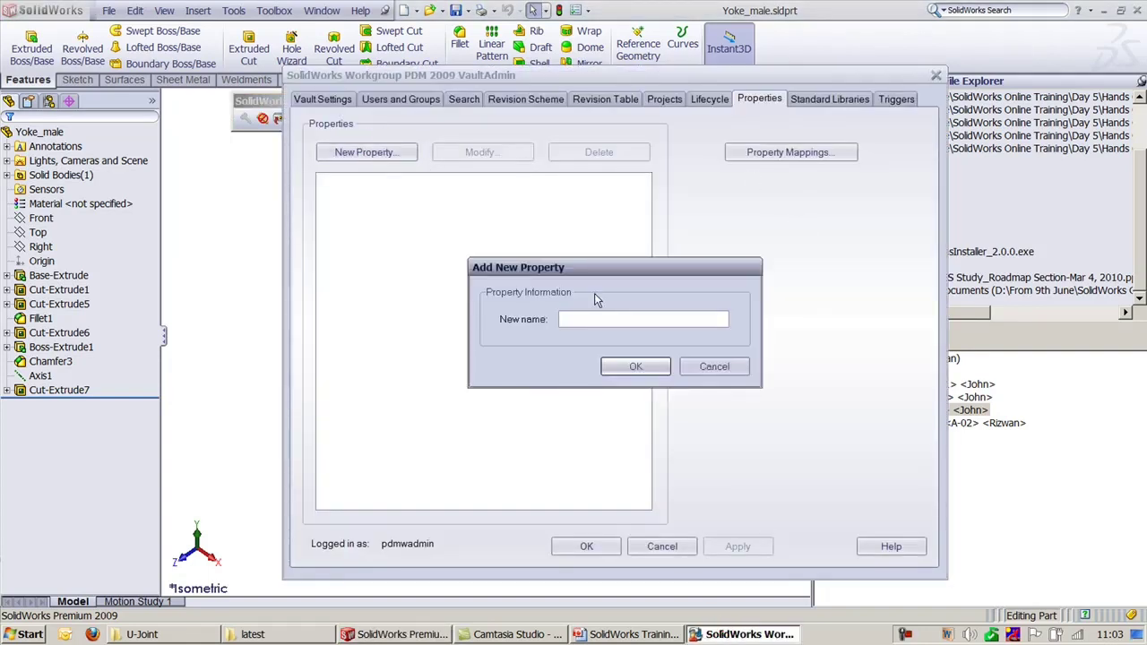
type("COst")
key("BackSpace")
key("BackSpace")
key("BackSpace")
type("OST")
left_click(635, 367)
left_click(586, 546)
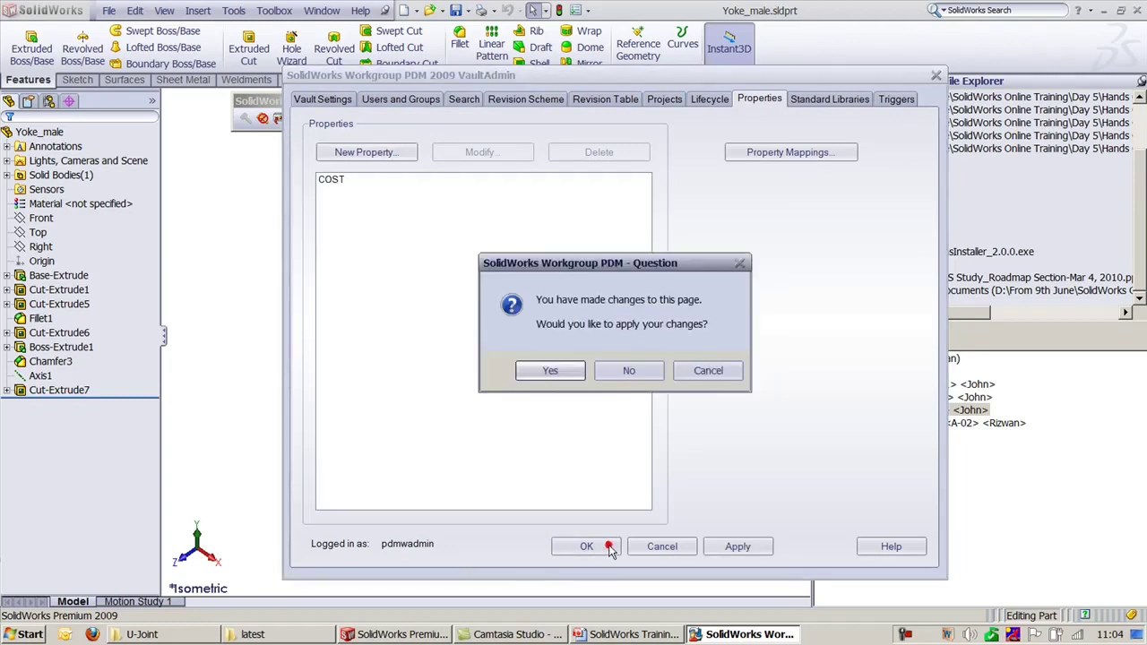
left_click(550, 371)
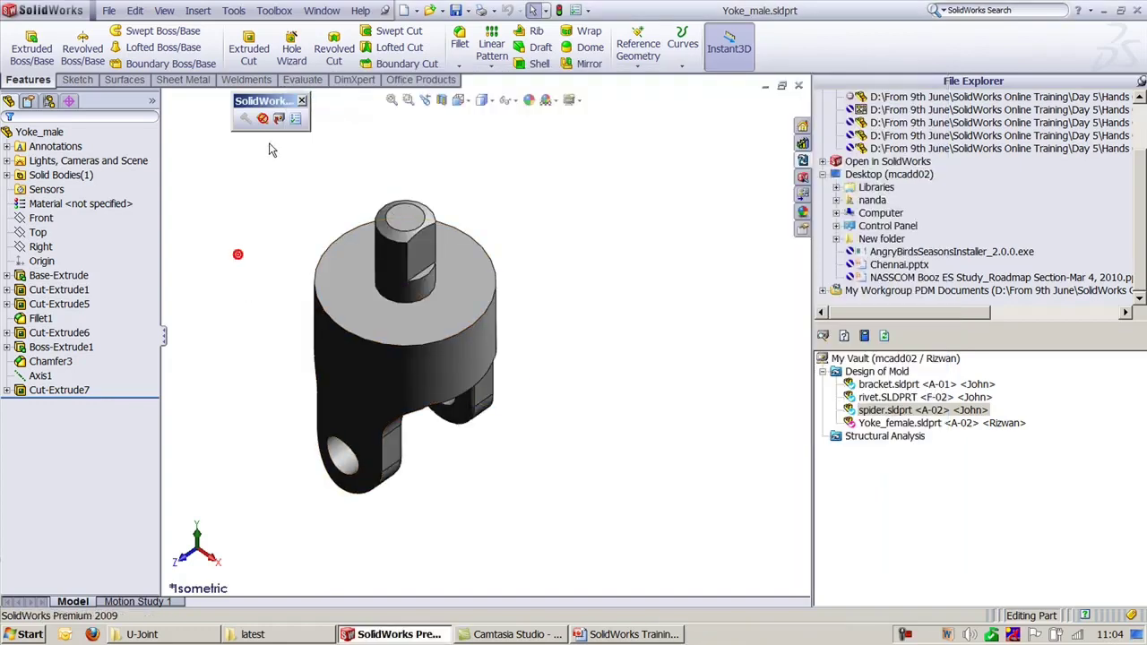
Step: Check Yoke_male.sldprt into Design of Mold with COST set to 2500
left_click(279, 119)
left_click_drag(357, 362, 561, 363)
left_click(727, 213)
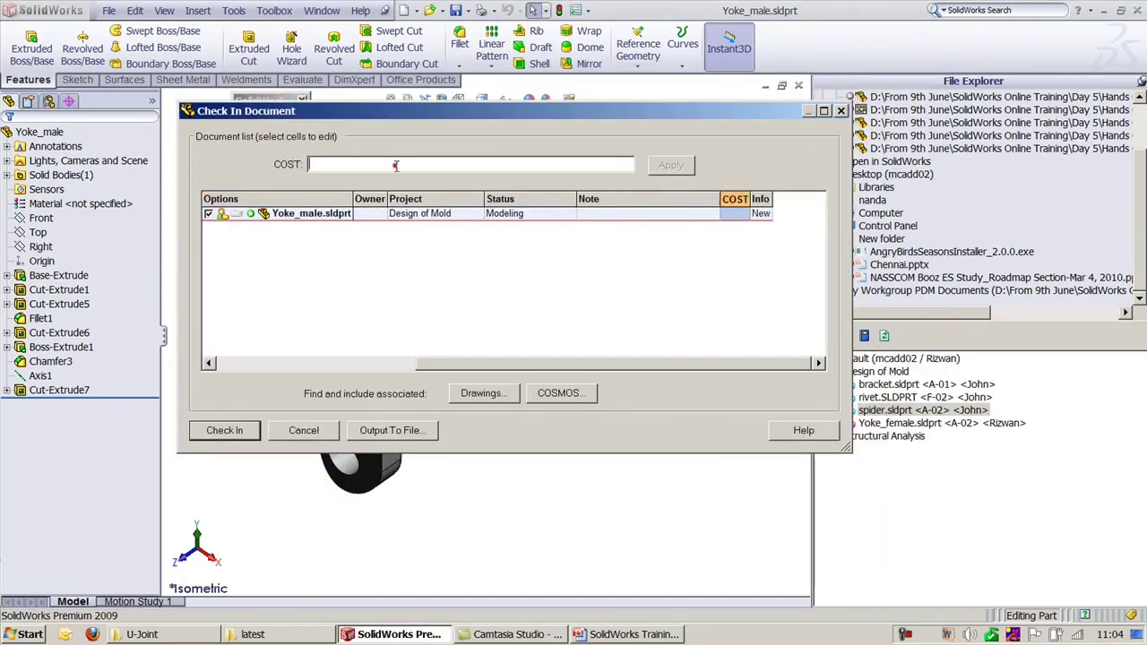
type("2500")
left_click(226, 431)
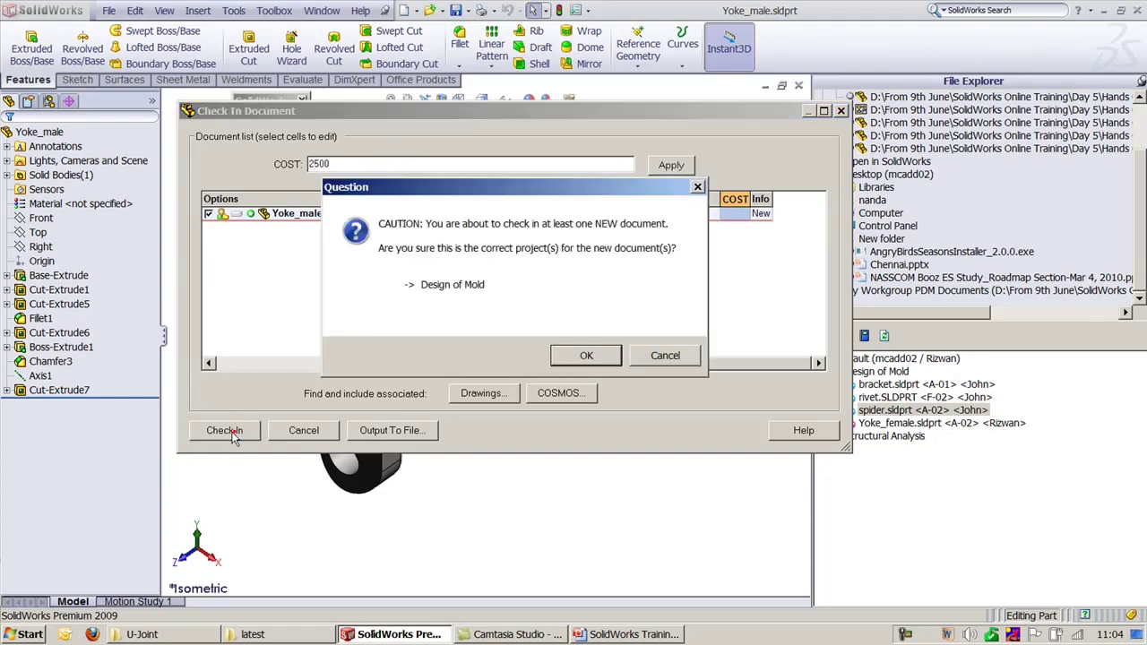
left_click(597, 351)
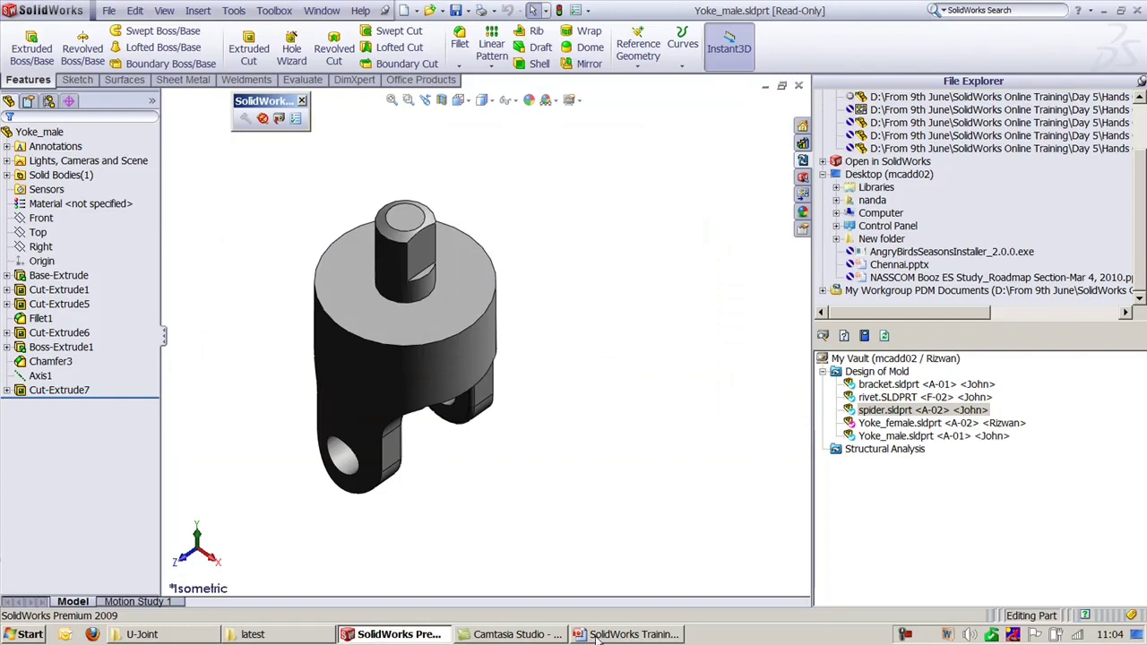
left_click(14, 634)
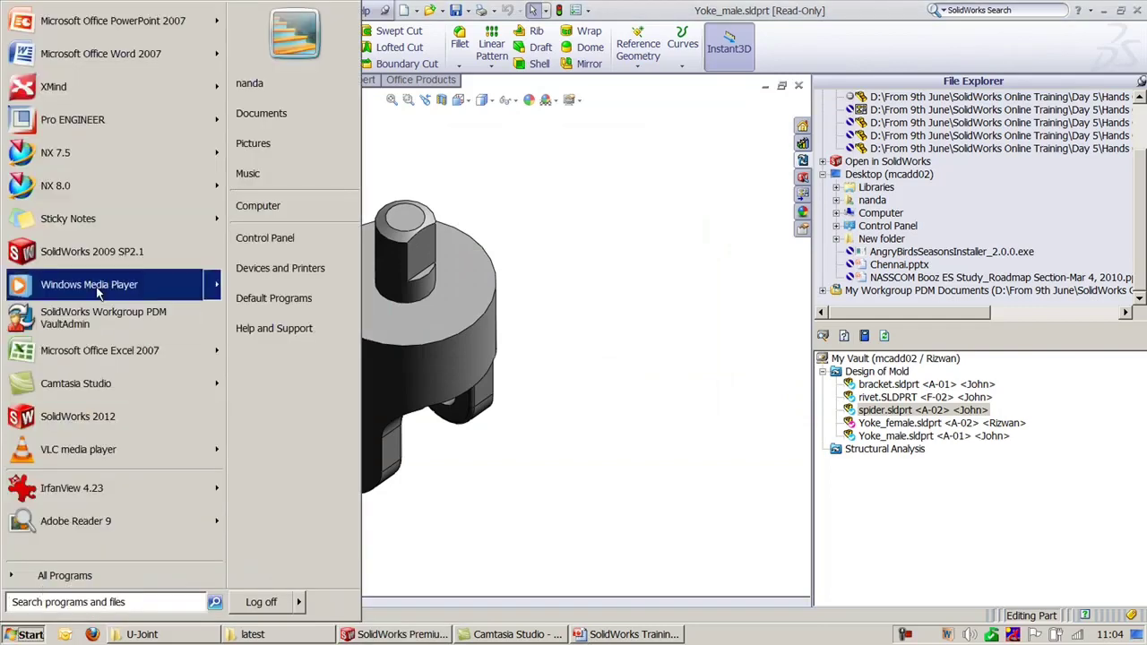
Step: In VaultAdmin, uncheck Enable lifecycle and apply the change
left_click(115, 318)
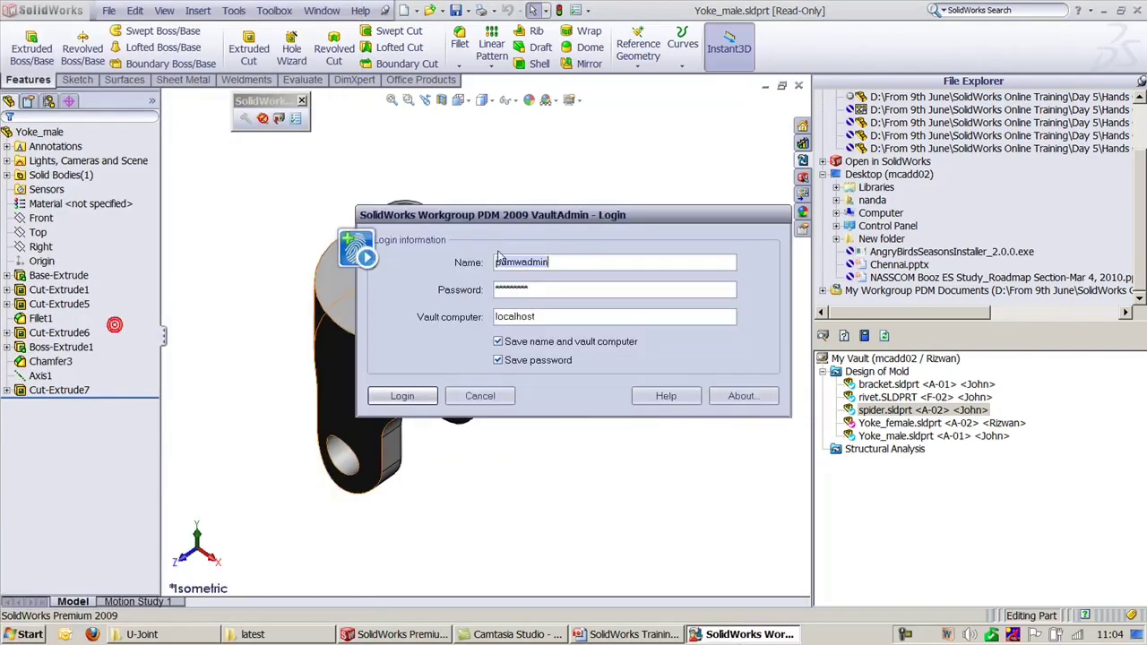
left_click(400, 397)
left_click(667, 77)
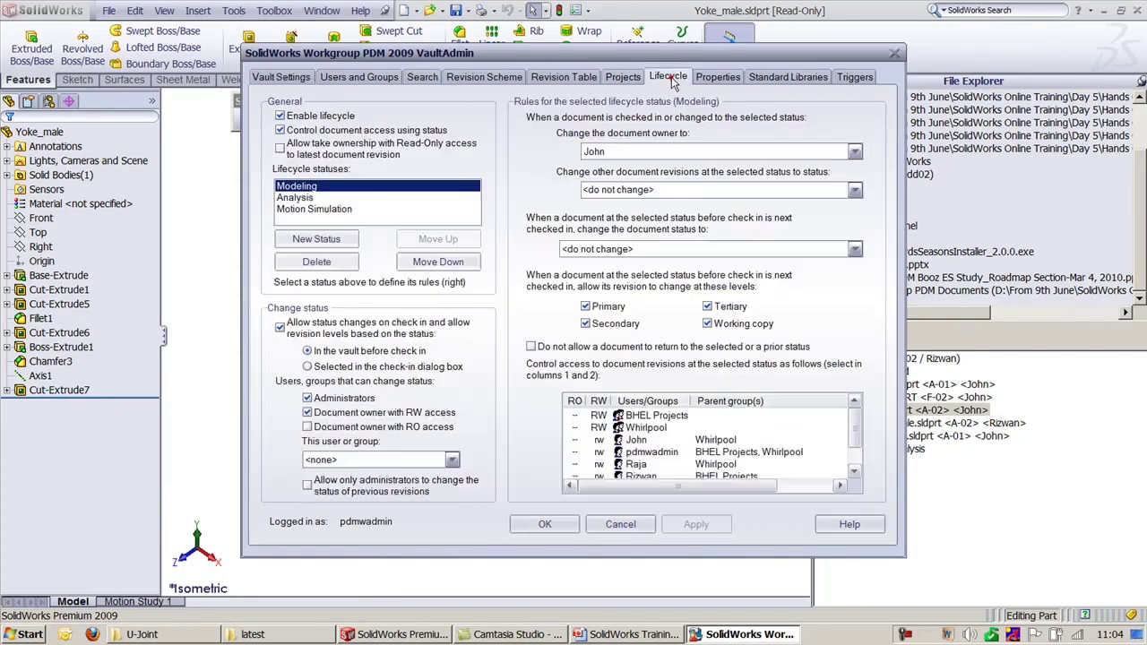
left_click(314, 121)
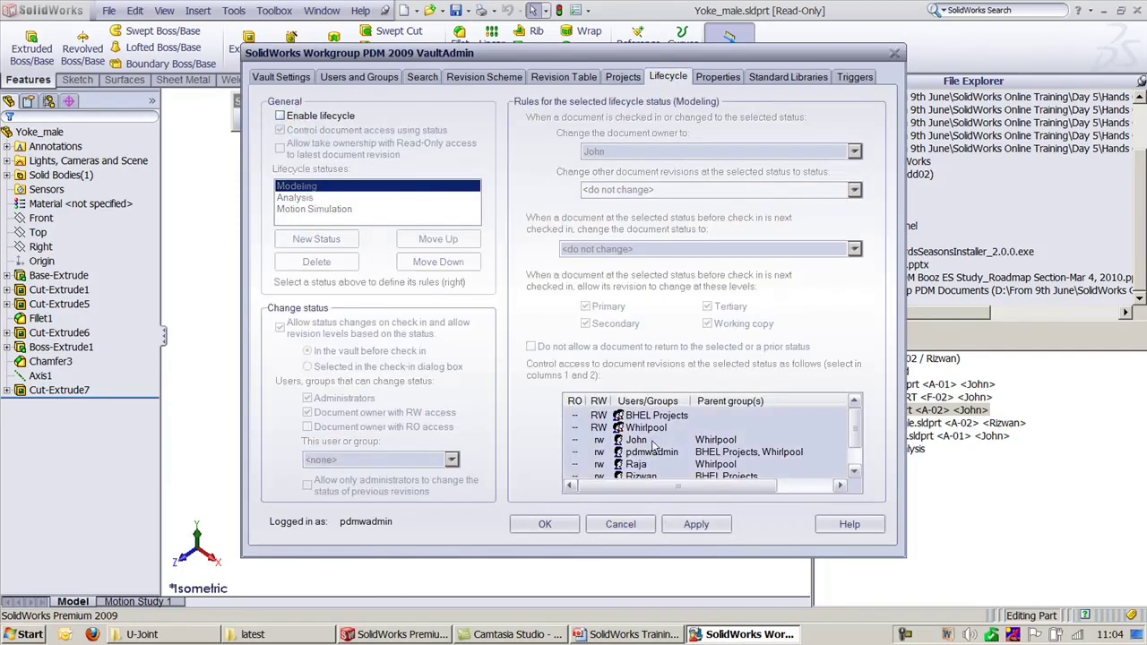
left_click(696, 524)
Step: Refresh the vault file list in SolidWorks, then return to the PowerPoint Objective slide
left_click(1017, 514)
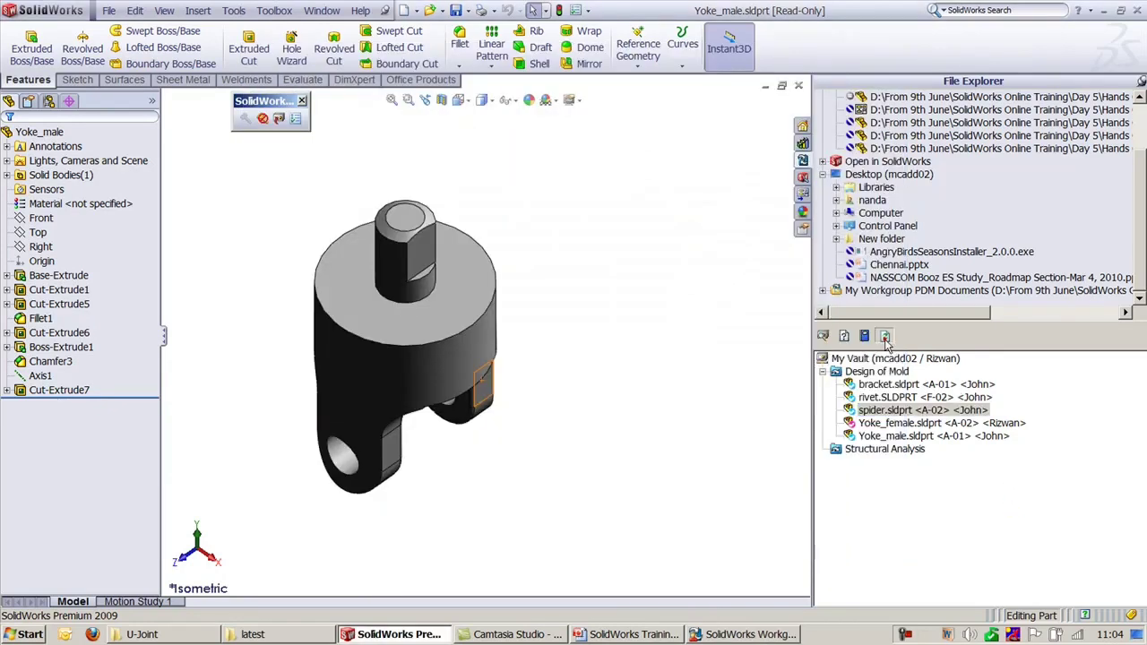
left_click(884, 336)
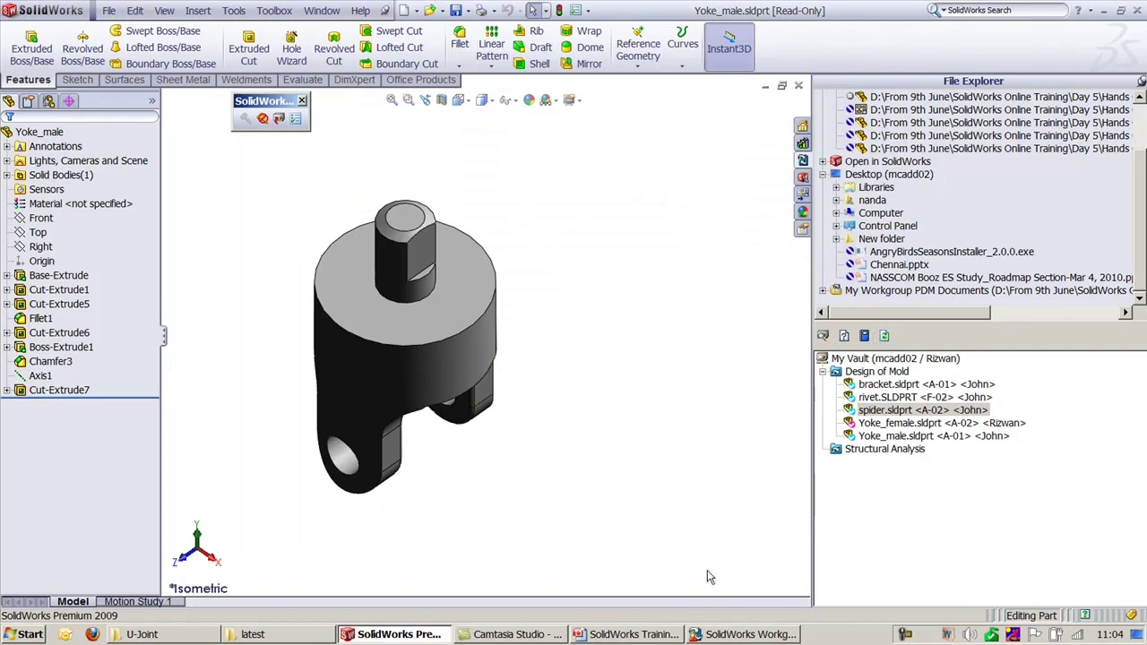
left_click(732, 635)
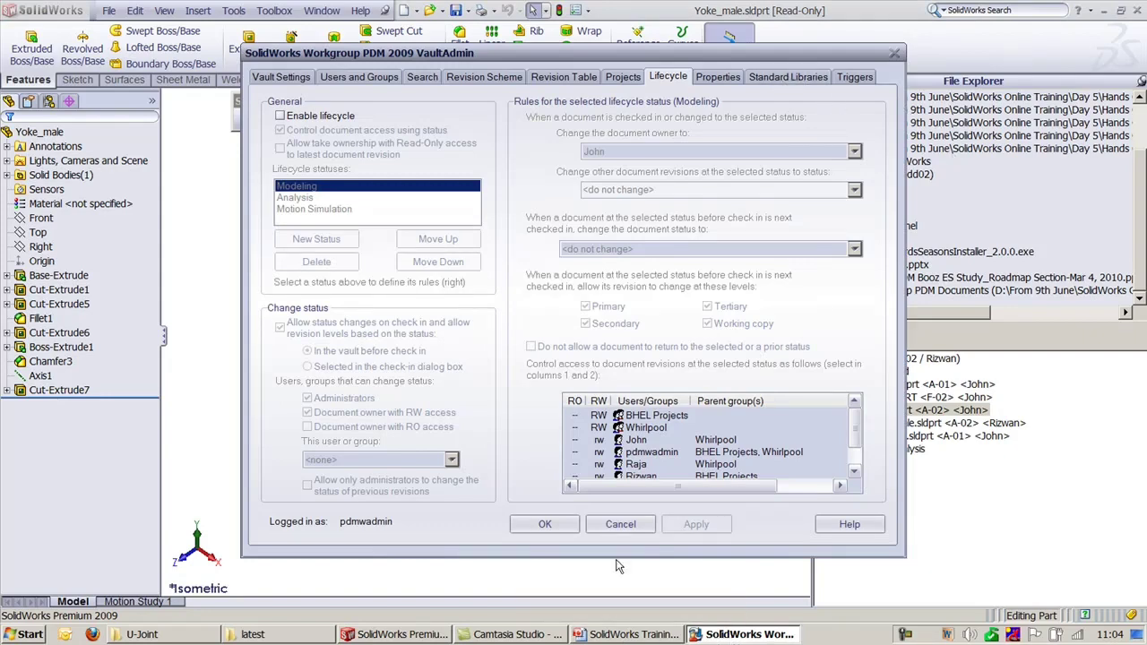
left_click(628, 634)
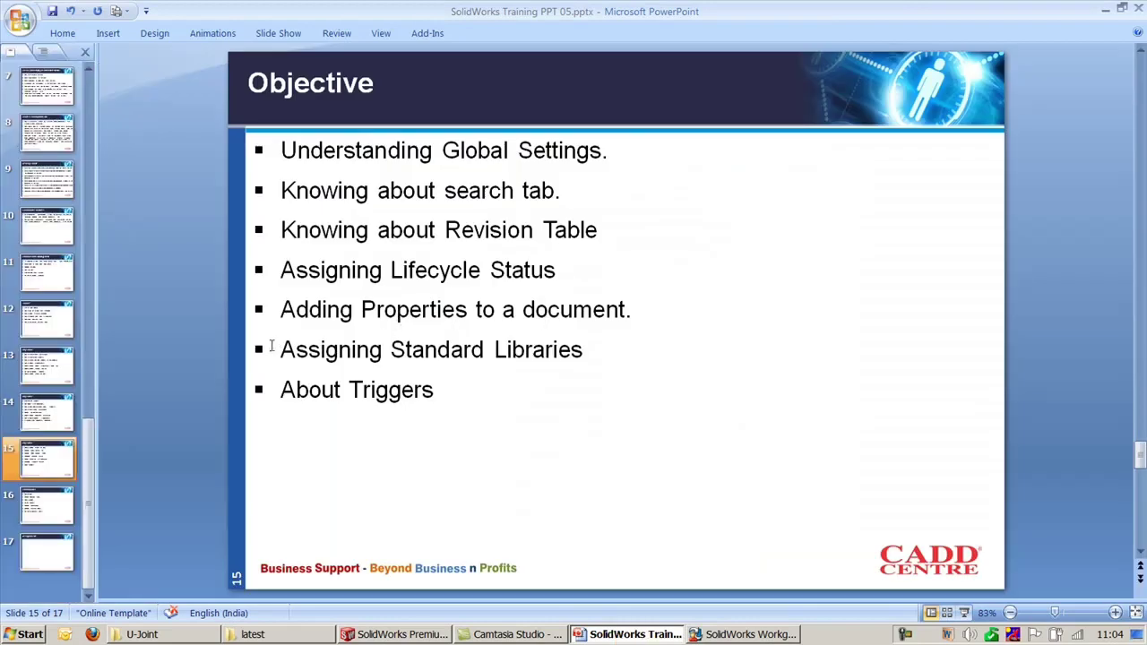
Step: Highlight the Assigning Standard Libraries objective, then bring up VaultAdmin's Standard Libraries settings
left_click_drag(273, 349, 628, 348)
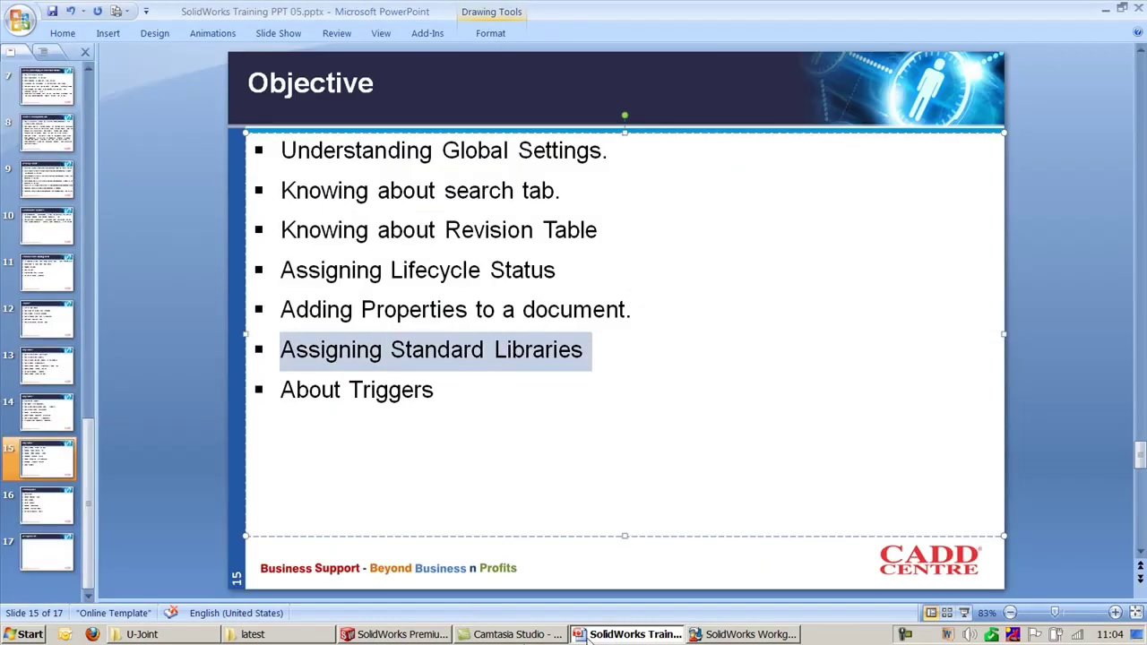
left_click(751, 634)
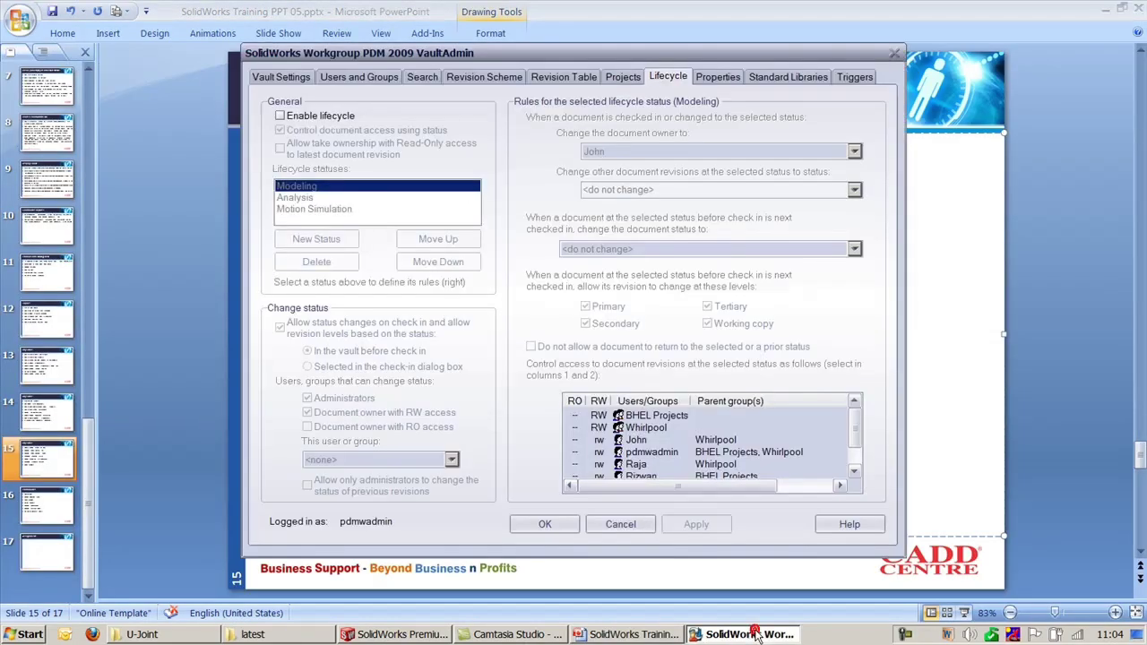
left_click(788, 76)
left_click(520, 196)
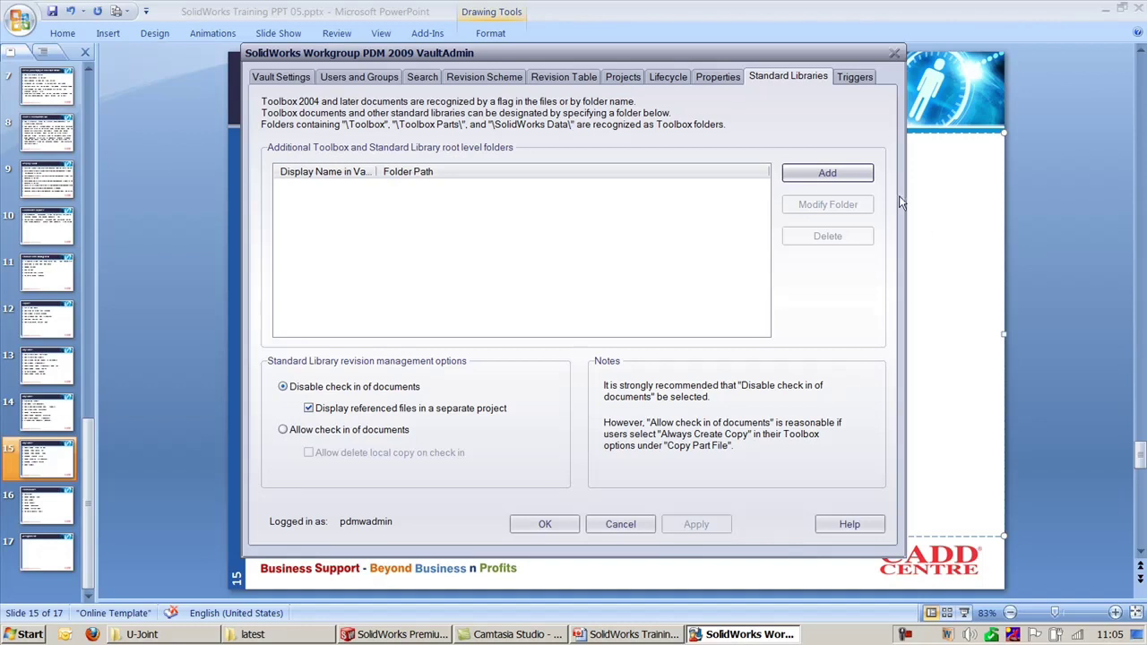
Step: Start adding a standard library folder, cancel it, and show the notification Triggers settings
left_click(842, 188)
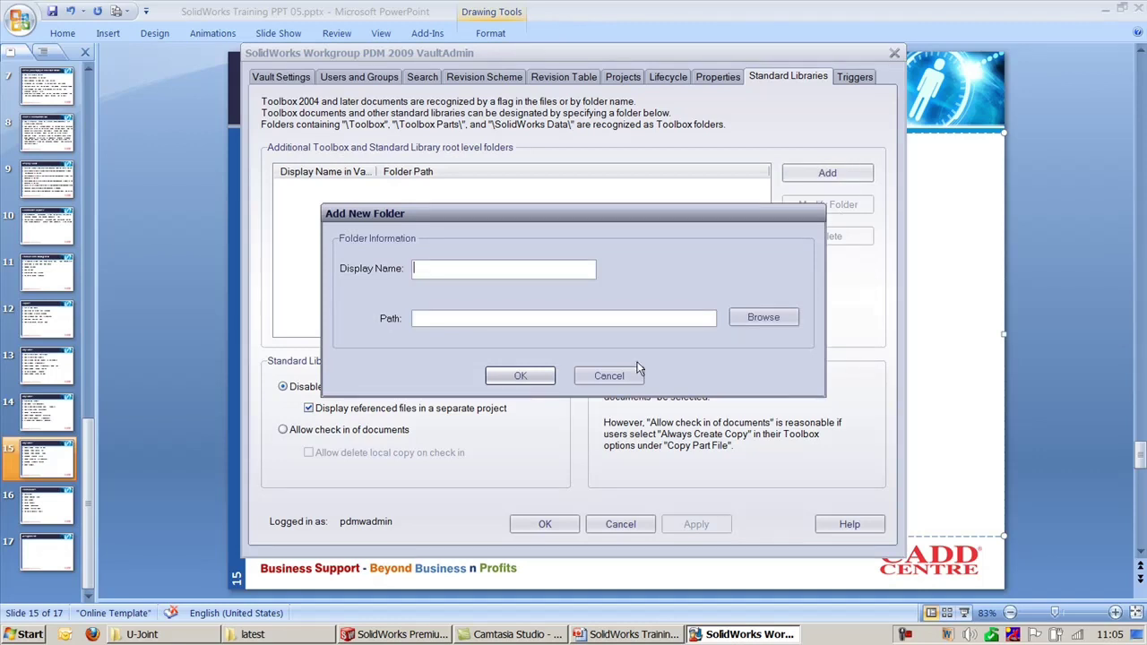
left_click(608, 377)
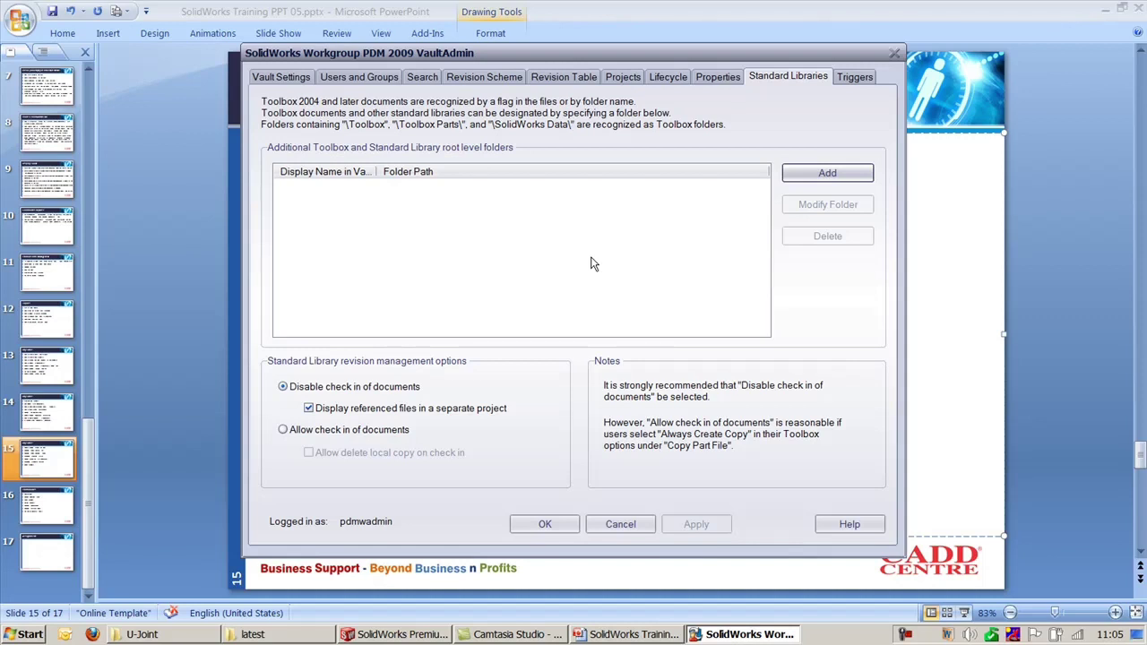
left_click(854, 76)
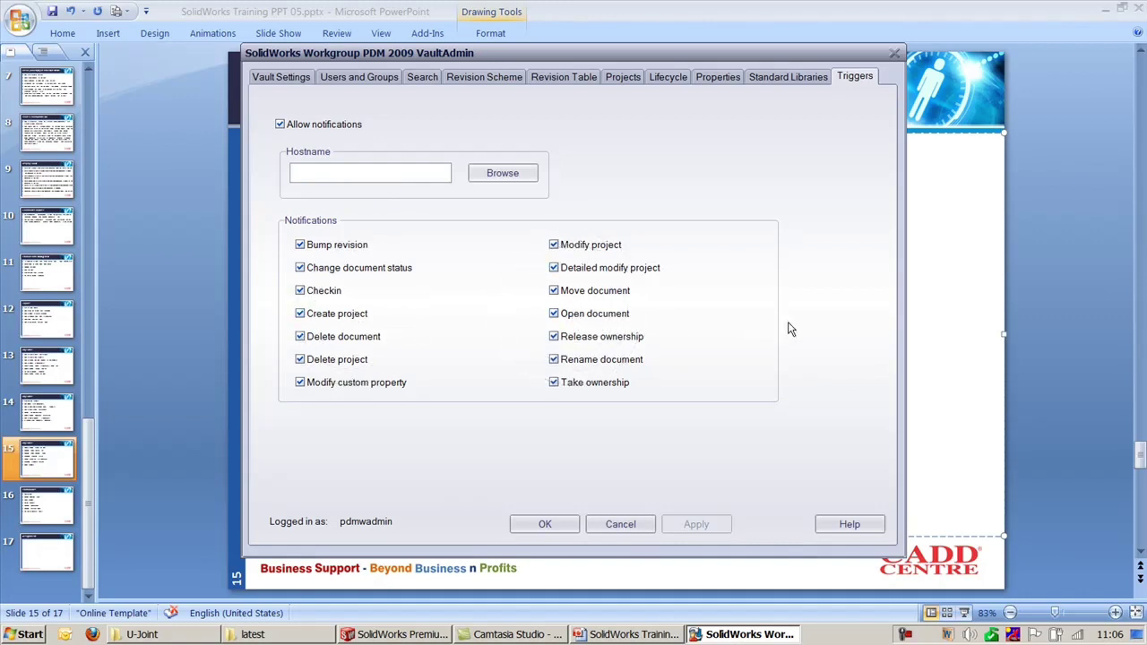
Step: Clear the objective highlight on the slide and return to VaultAdmin's Standard Libraries settings
left_click(1060, 282)
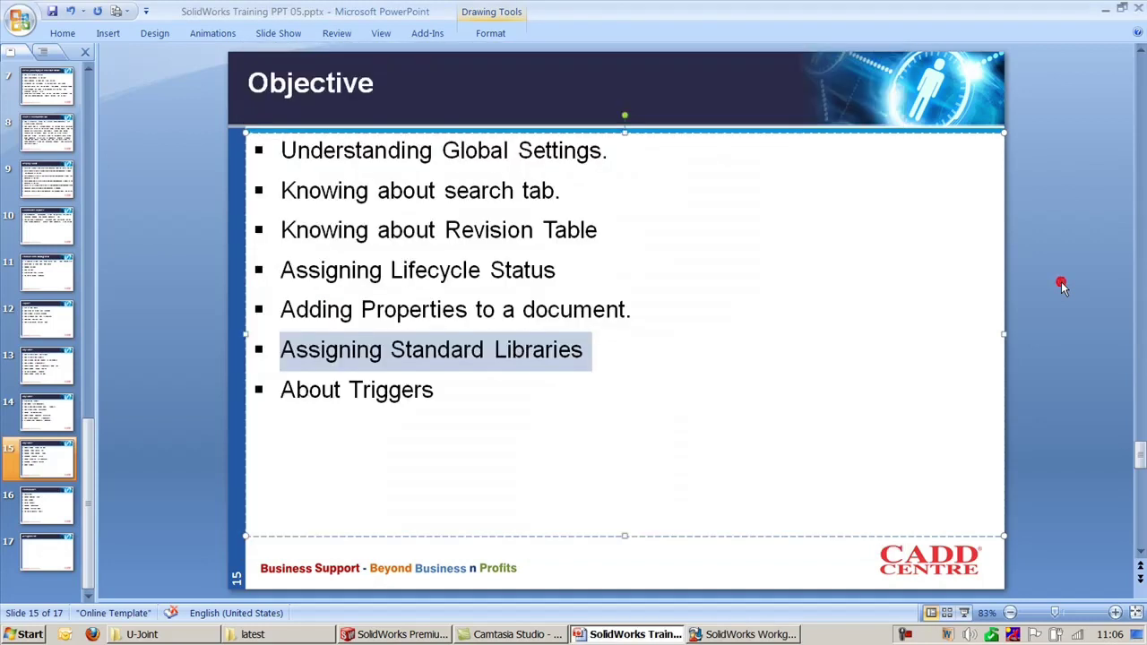
left_click(1060, 281)
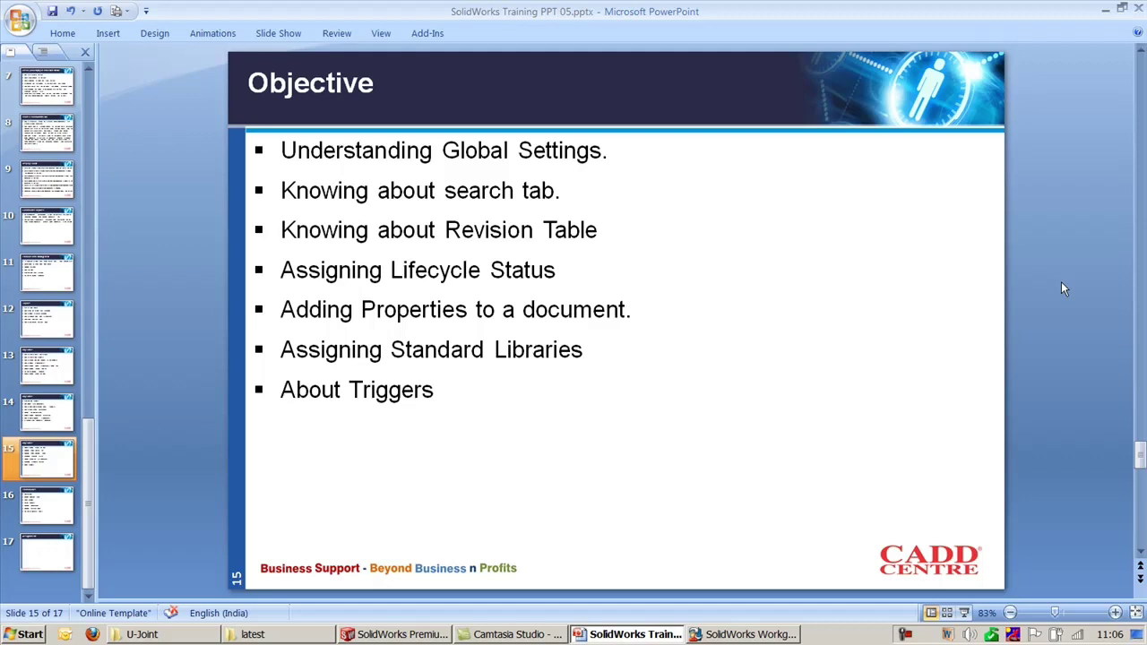
left_click(749, 634)
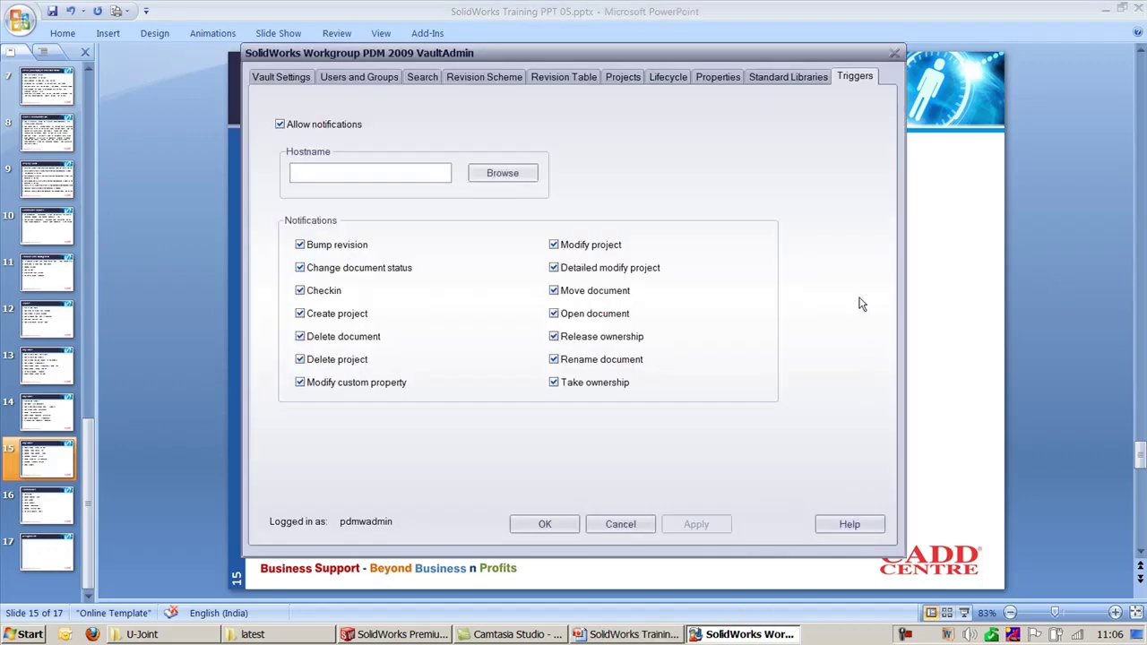
left_click(788, 77)
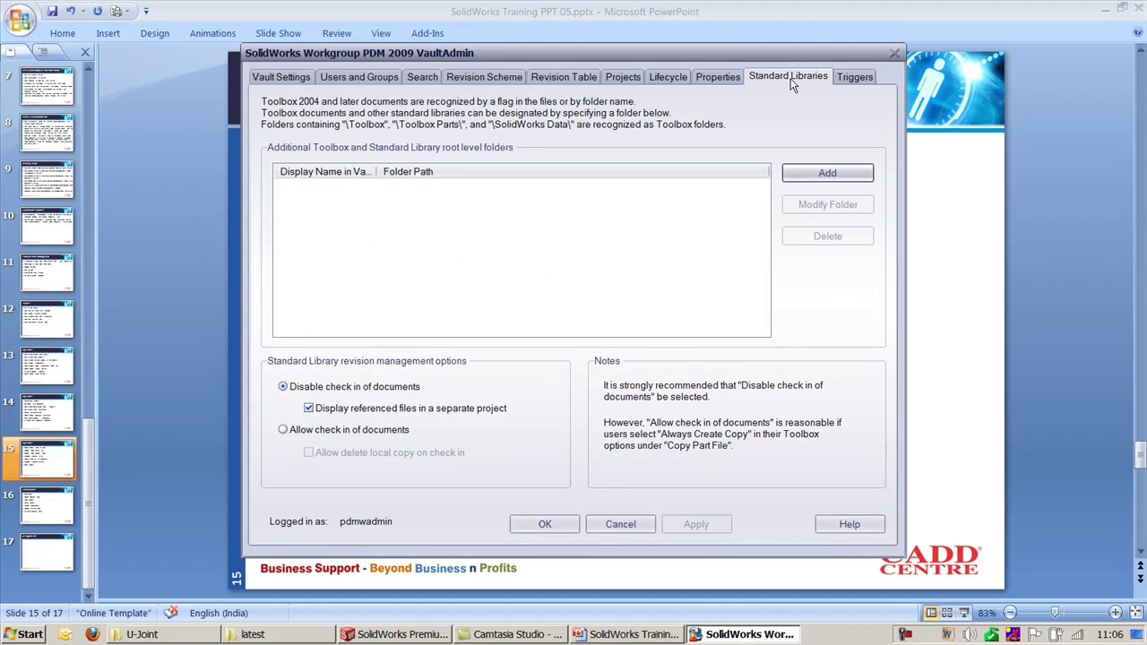
Step: Glance at the Properties page, then show the vault's Users and Groups
left_click(727, 78)
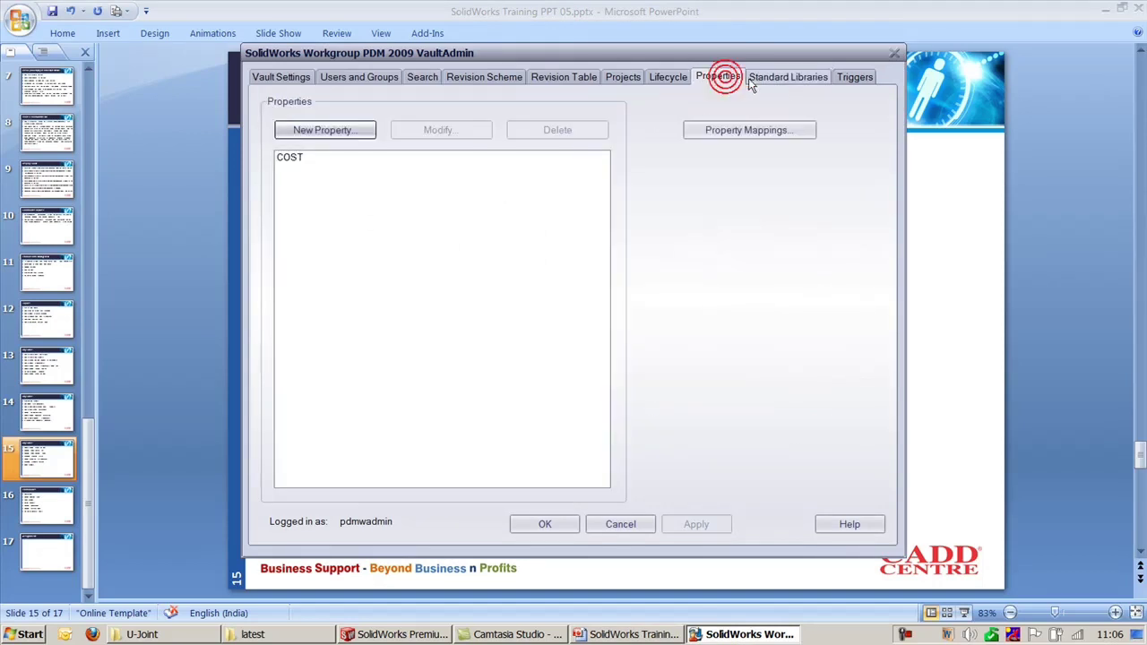
left_click(794, 79)
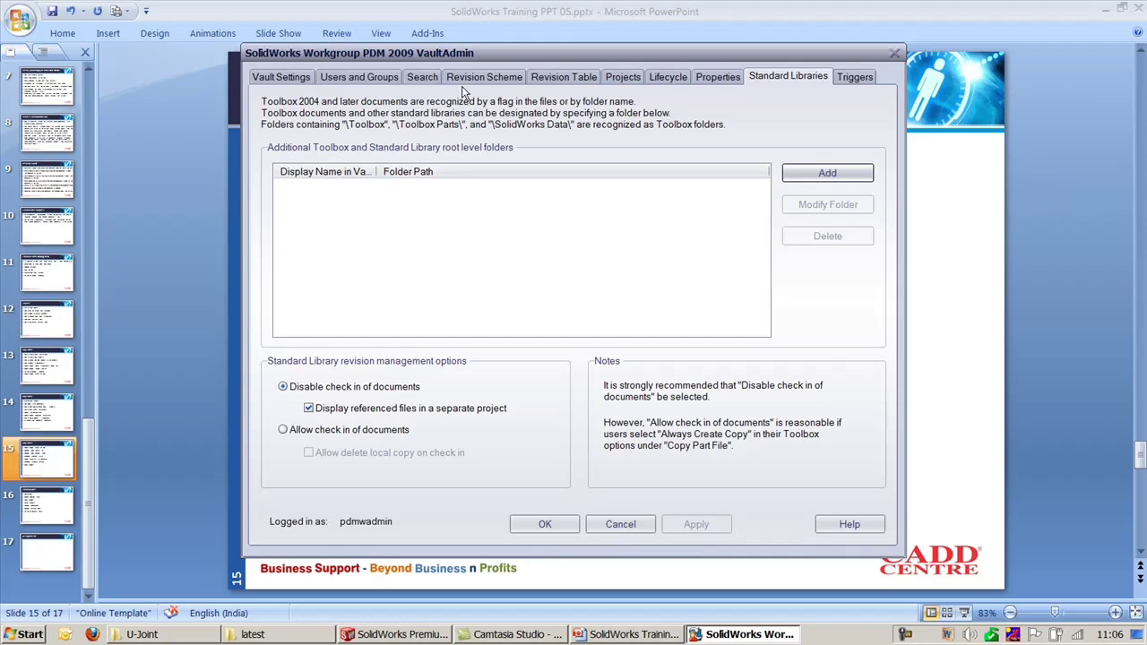
left_click(362, 77)
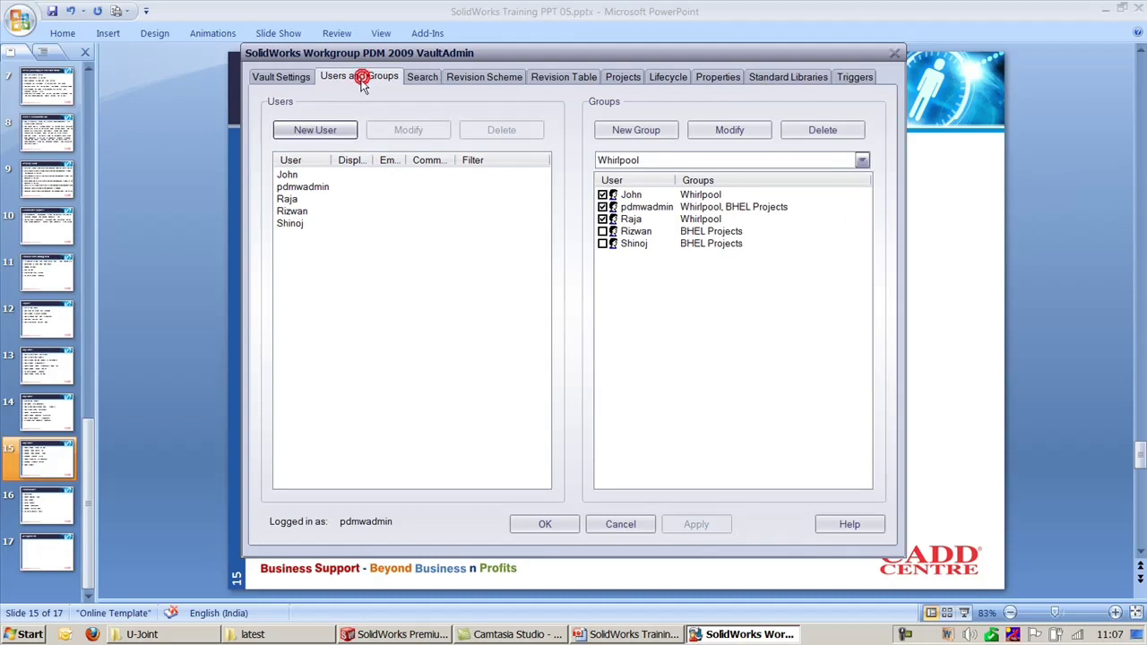
Step: Show the COST property, then switch to the Fluorescent Light Bulb part and list its Office Products add-ins
left_click(718, 78)
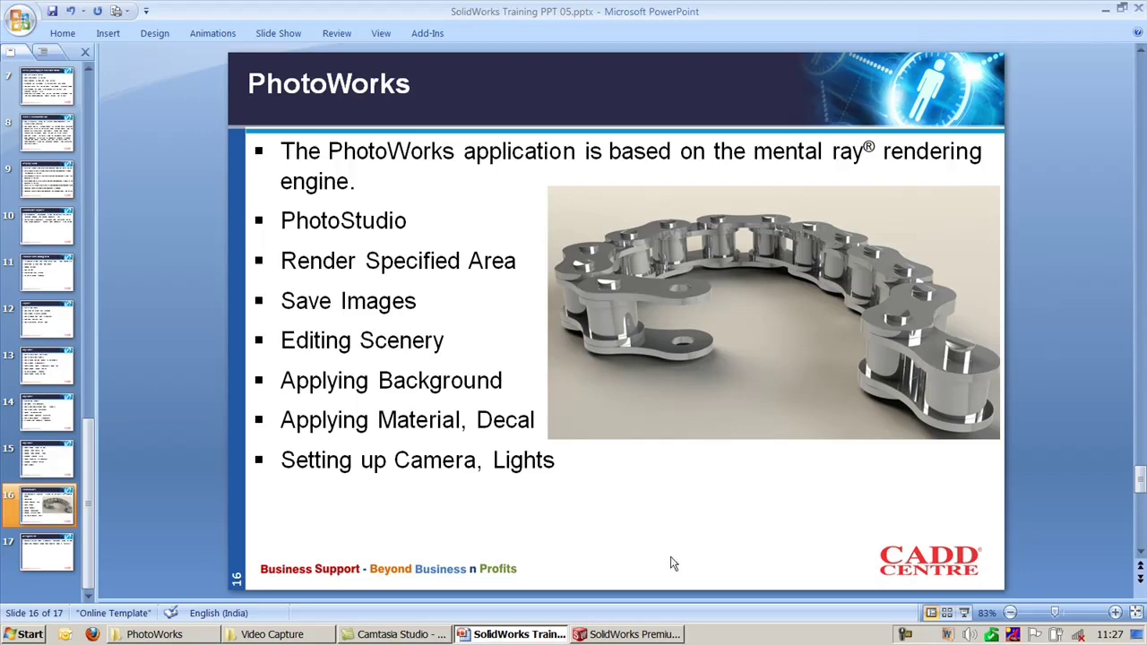
left_click(647, 636)
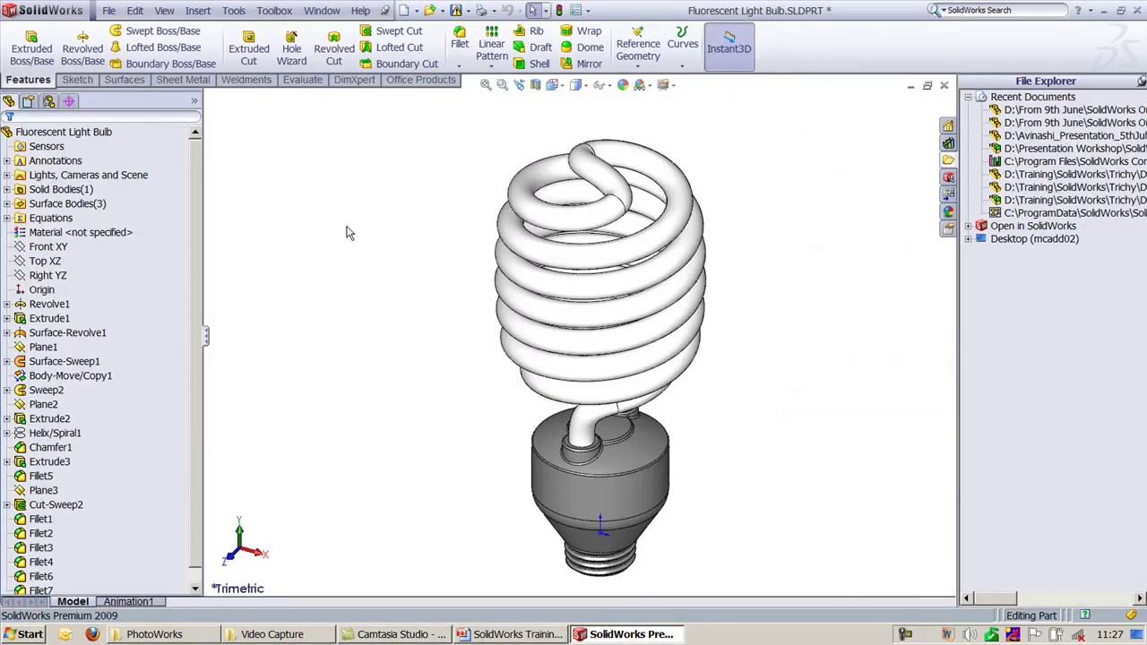
left_click(420, 80)
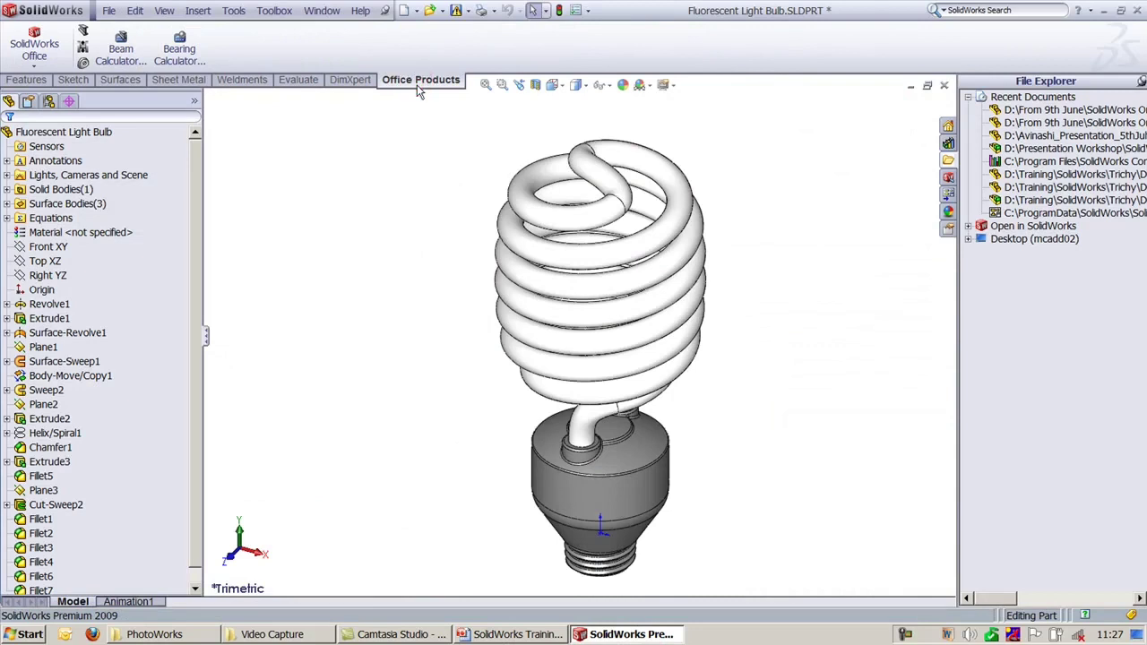
left_click(34, 45)
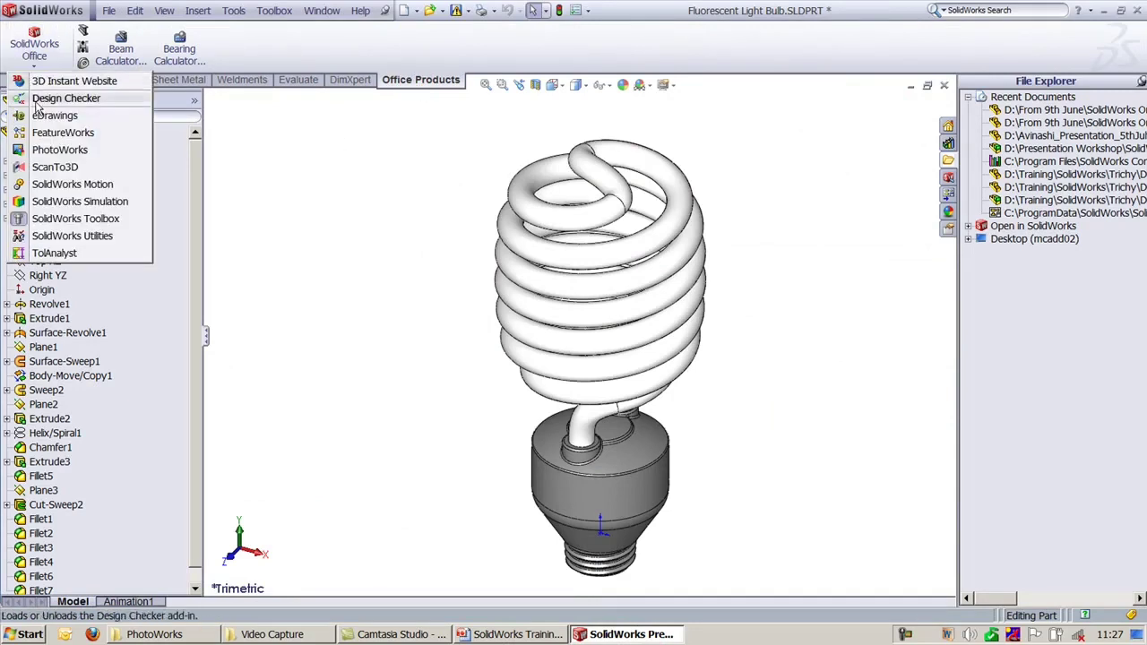
Step: Load the PhotoWorks add-in and tilt the bulb to show more of its base
left_click(59, 152)
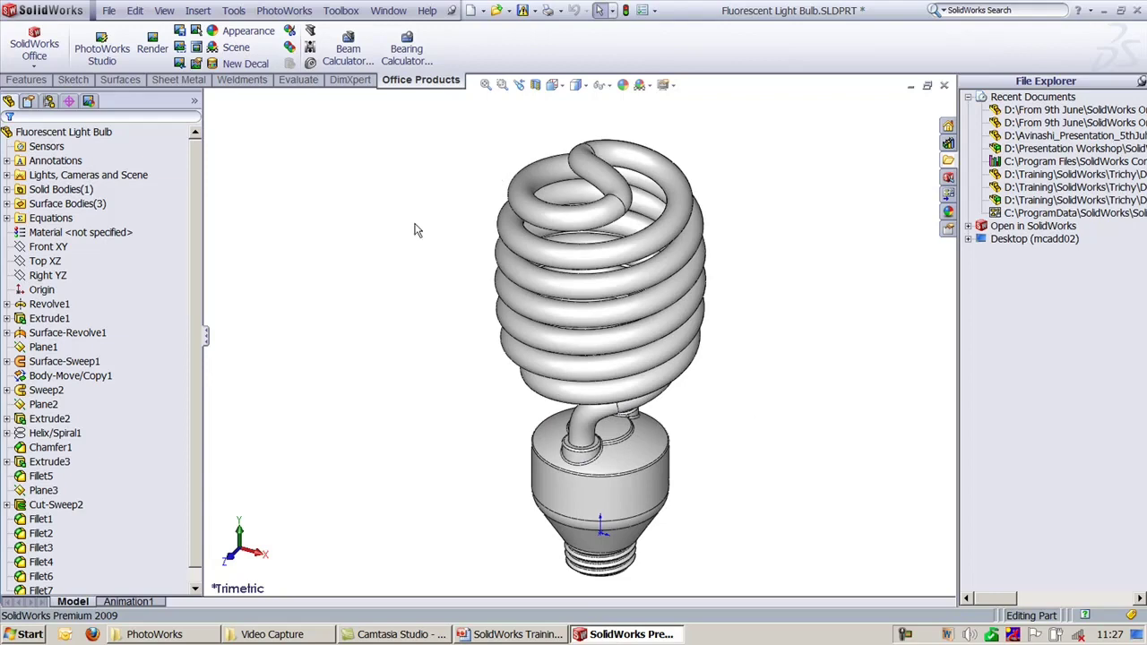
middle_click_drag(364, 386, 387, 447)
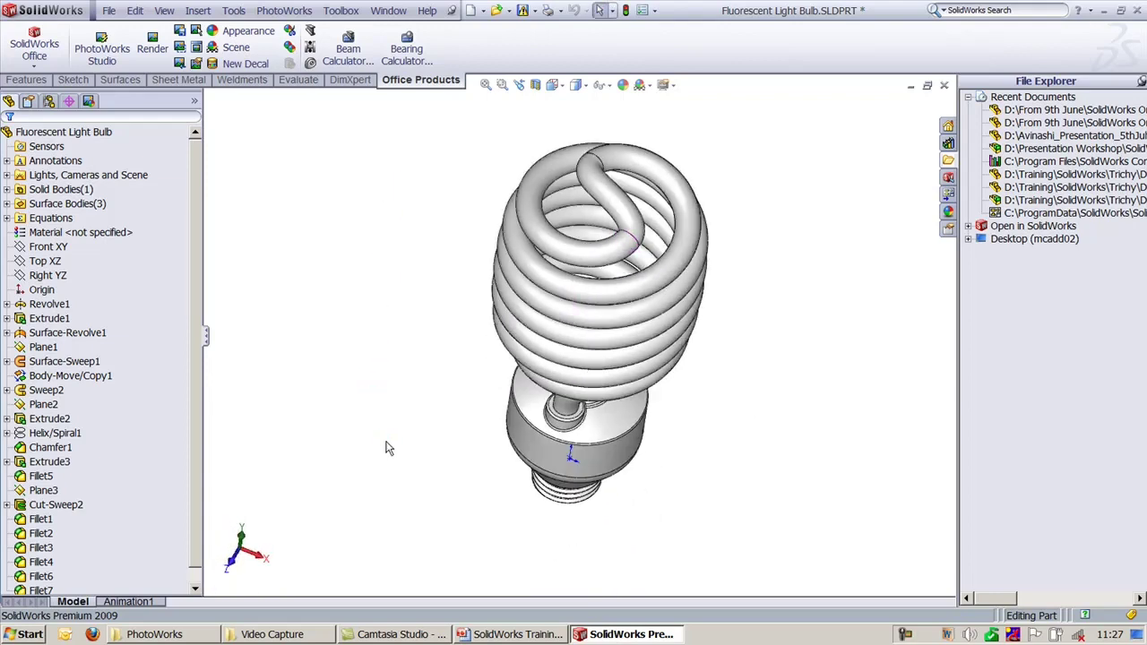
Step: Show the display column beside a widened feature tree and orbit the bulb side-on
left_click(194, 102)
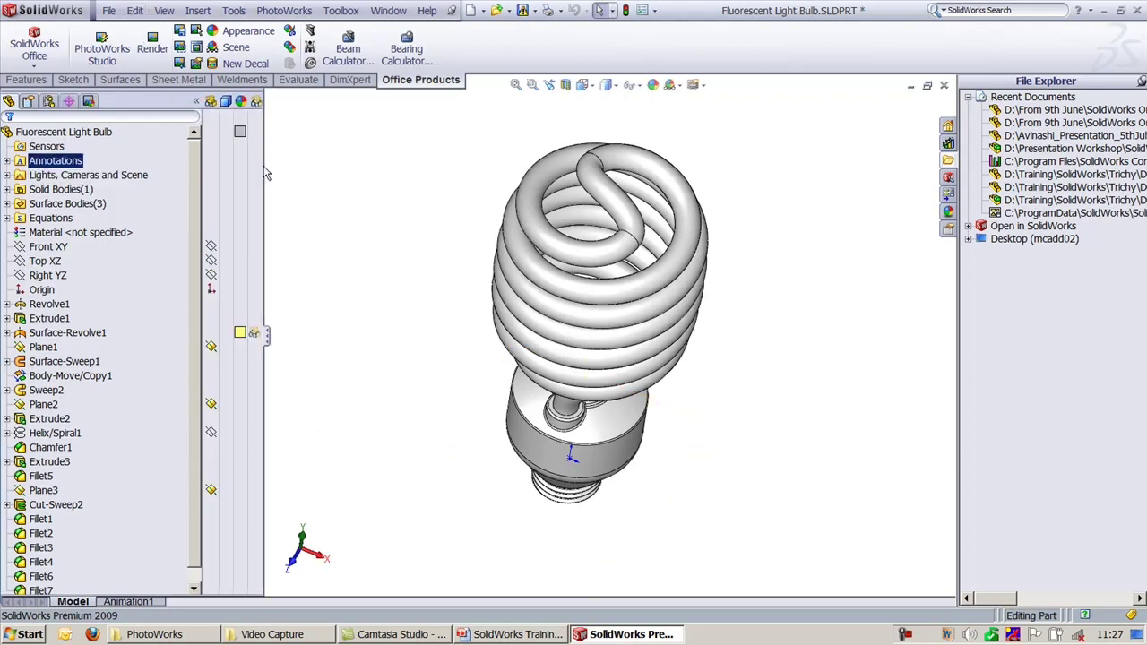
left_click_drag(265, 173, 303, 172)
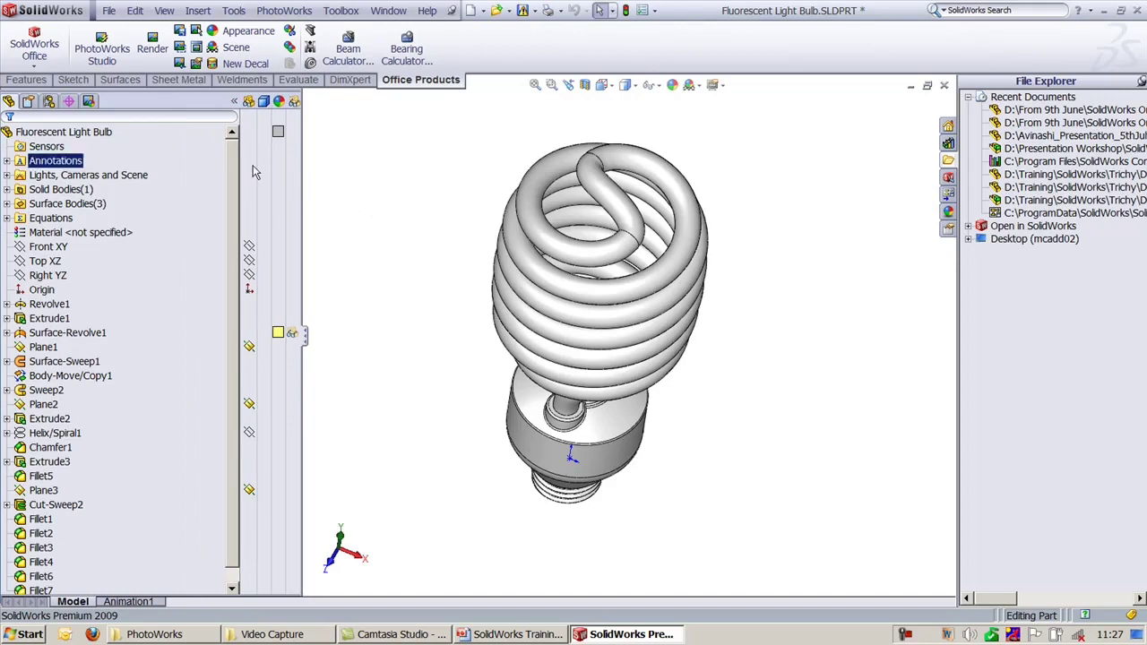
left_click(277, 133)
mouse_move(278, 133)
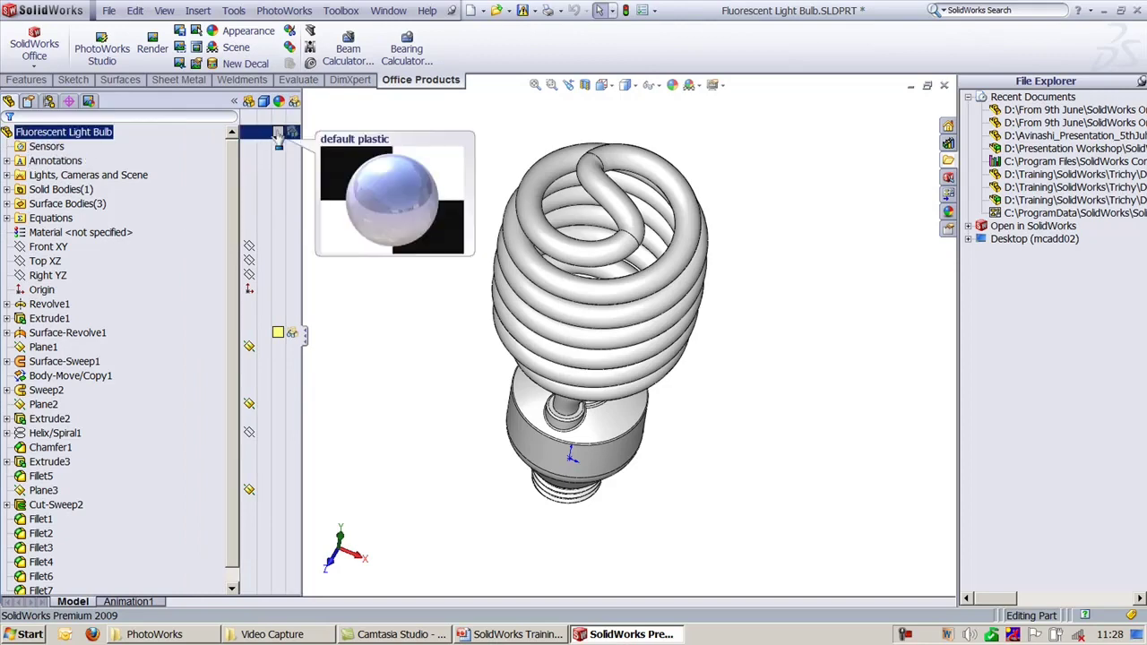
middle_click_drag(698, 412, 690, 258)
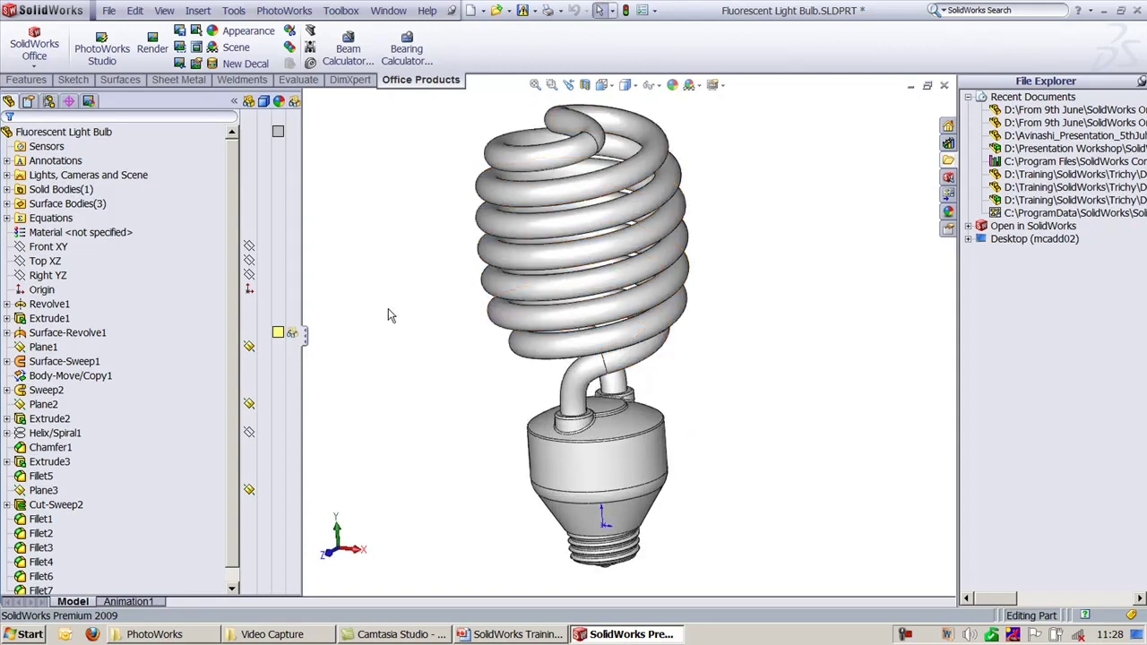
Step: Expand Solid and Surface Bodies and open the appearance editor for the Sweep2 spiral tube
left_click(7, 189)
left_click(7, 217)
left_click(89, 235)
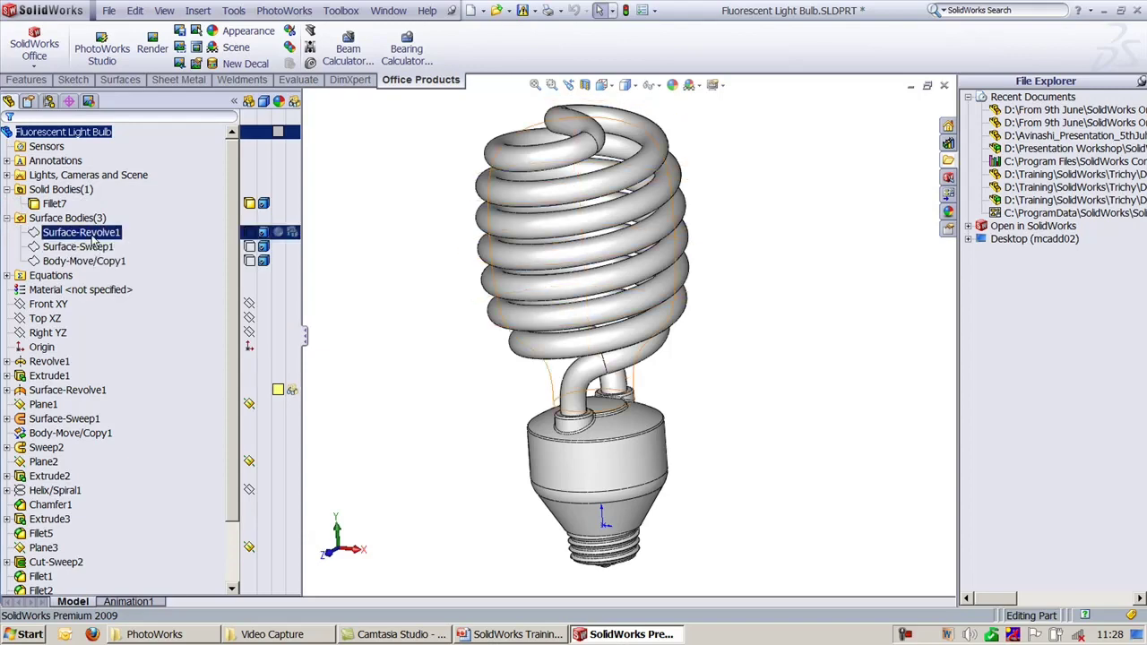
left_click(627, 234)
left_click(372, 488)
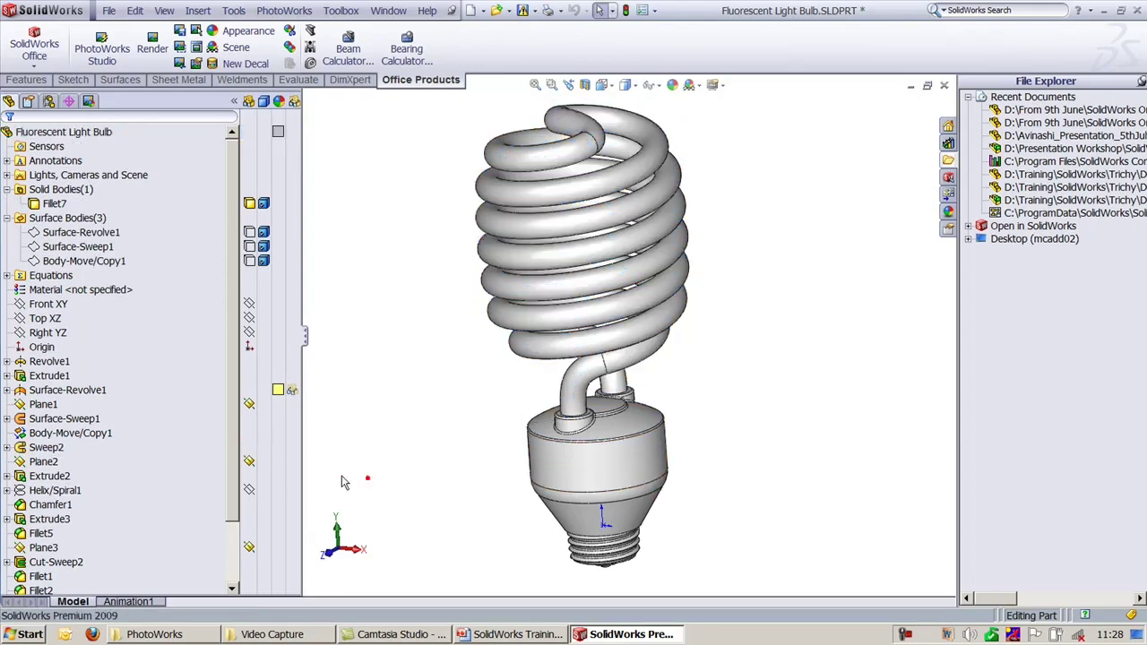
left_click(271, 448)
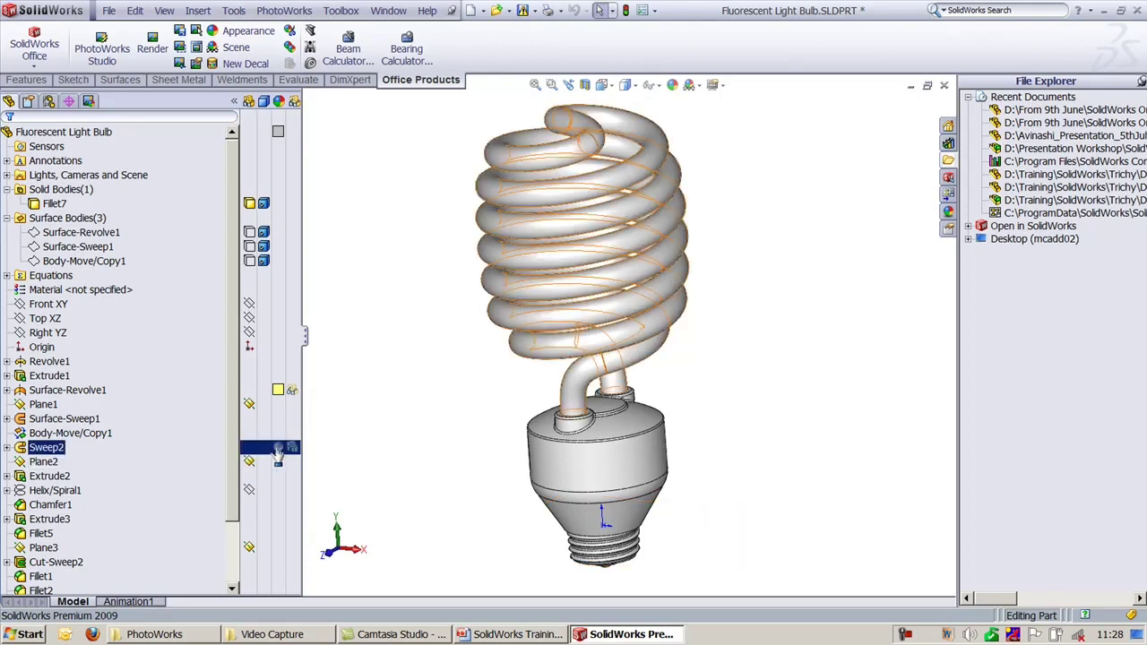
left_click(277, 451)
left_click(309, 459)
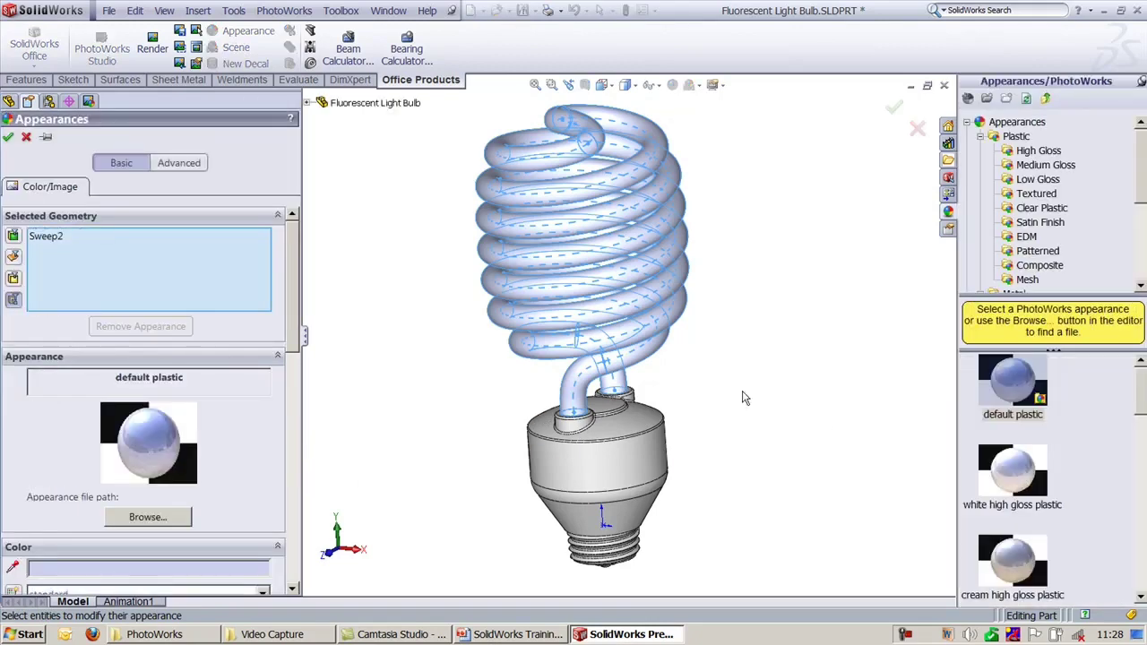
Step: Apply the Glass > Gloss clear glass appearance to the Sweep2 spiral tube and confirm
left_click_drag(1142, 394, 1142, 595)
left_click_drag(1135, 160, 1137, 197)
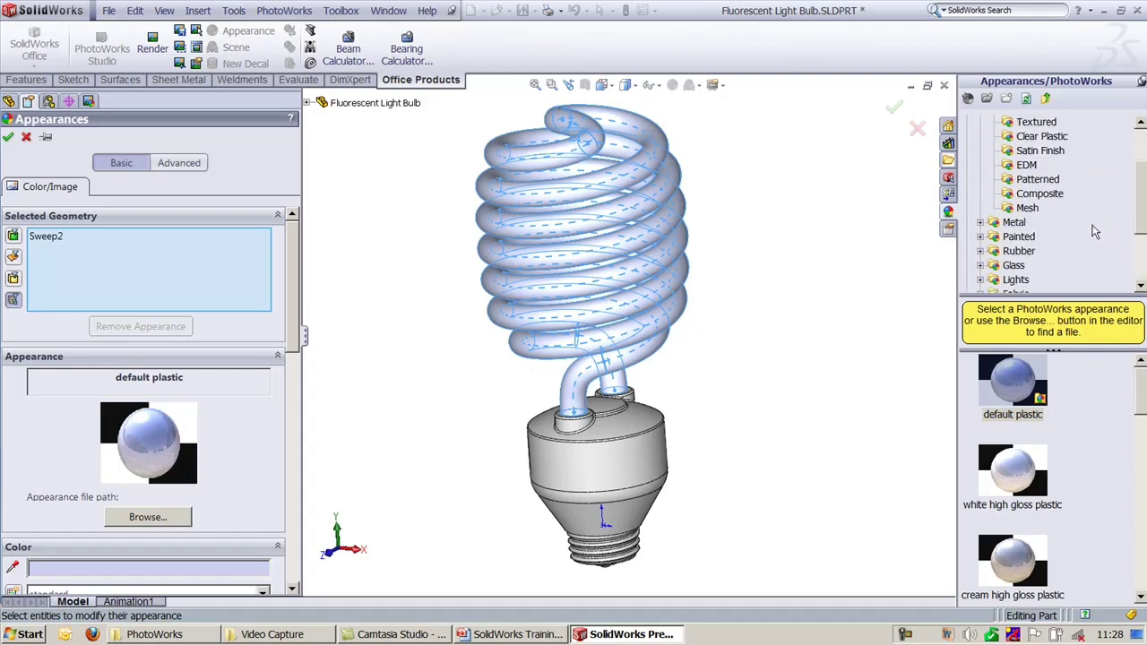
left_click(980, 265)
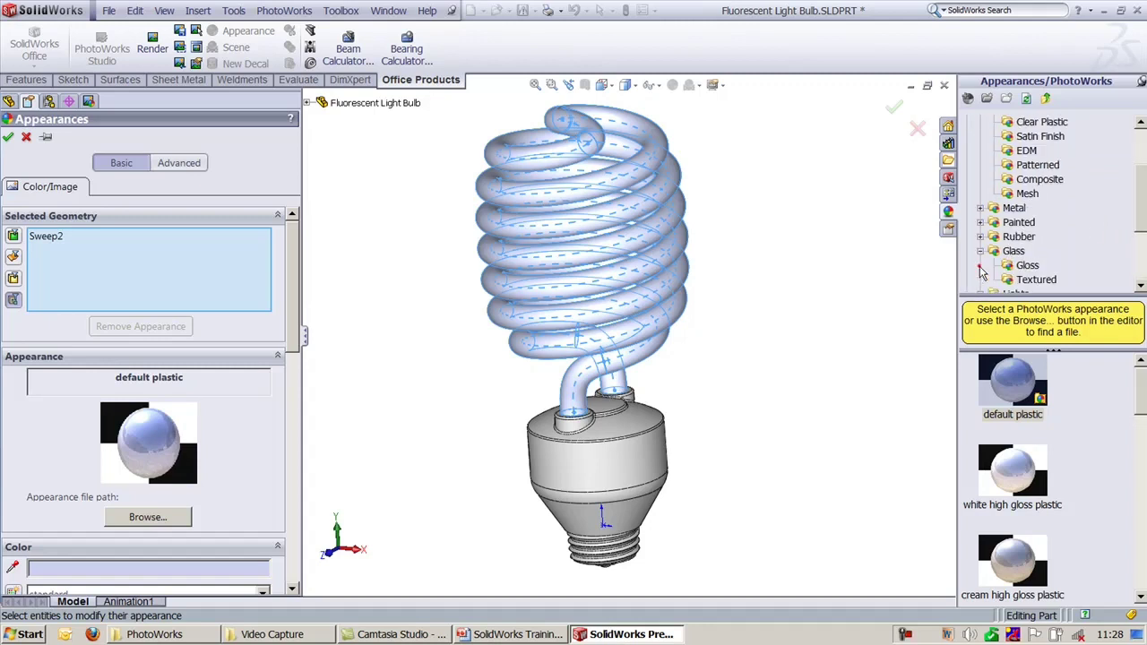
left_click(1027, 266)
left_click_drag(1142, 407, 1129, 333)
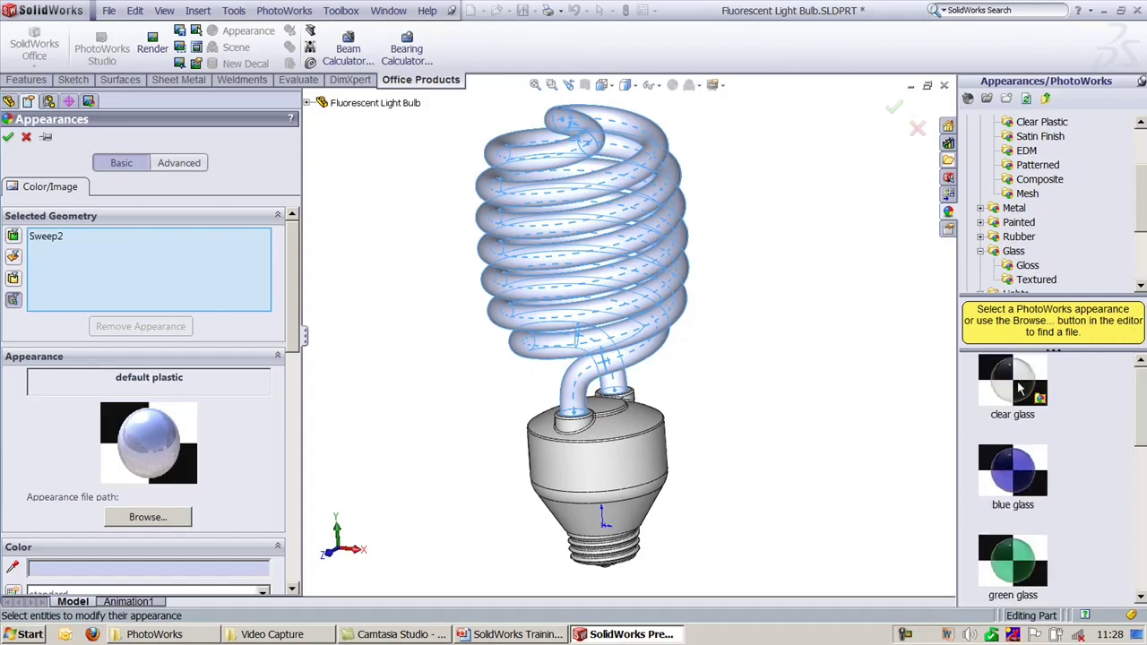
left_click(1019, 387)
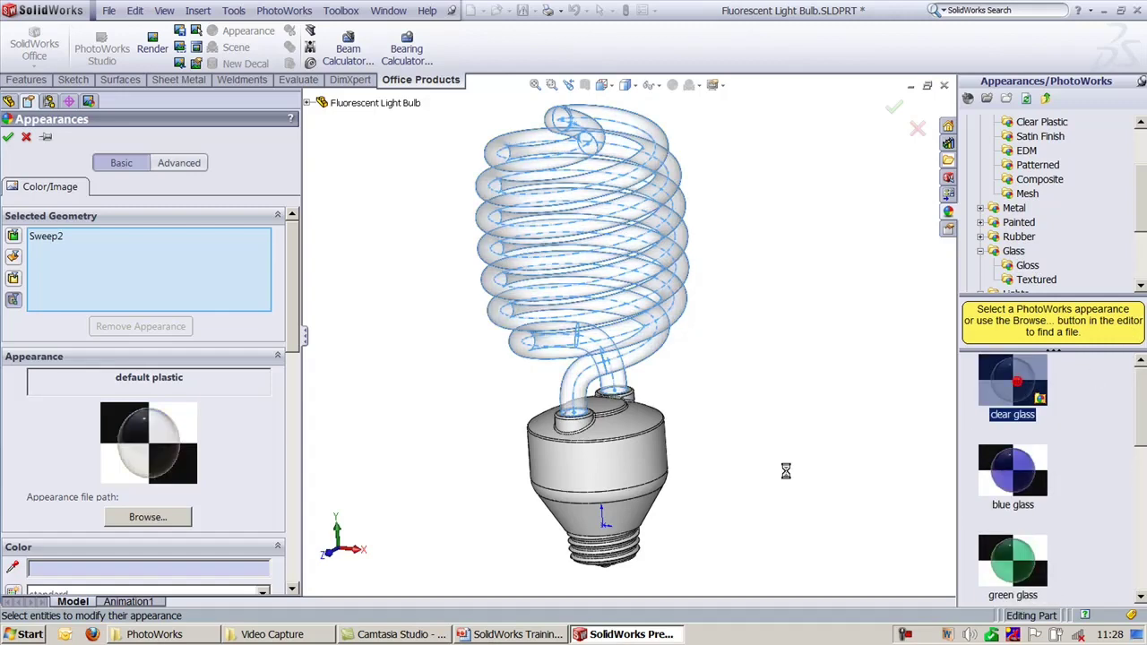
left_click(8, 136)
Step: Switch the display style to Shaded without edges and orbit toward a top-down view
middle_click_drag(454, 397, 514, 392)
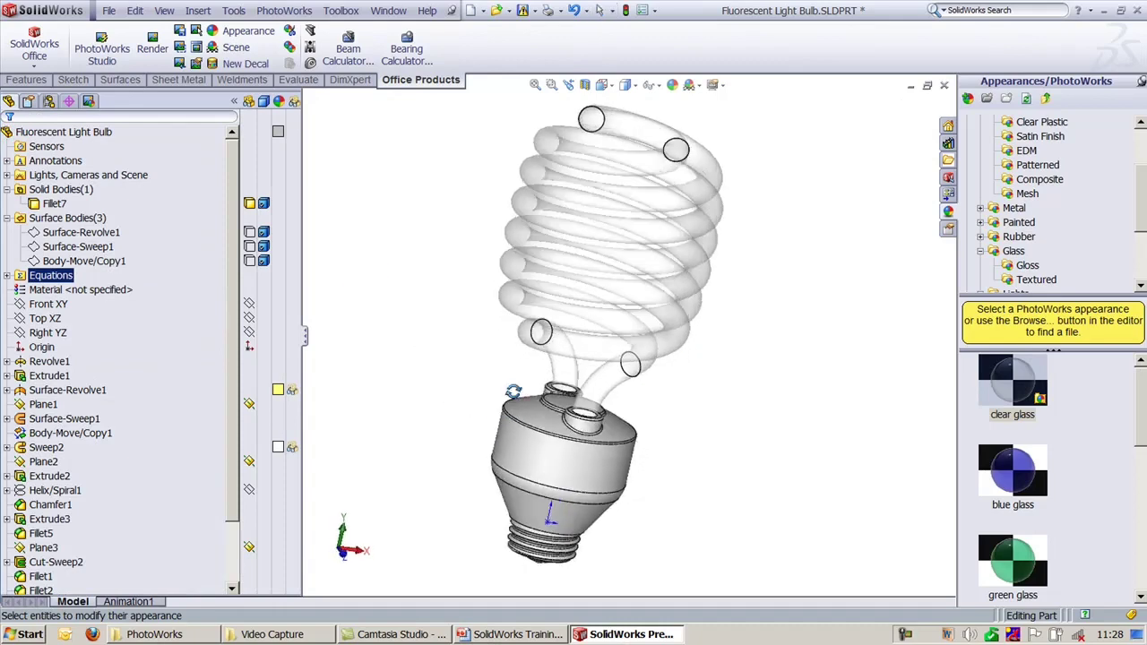
left_click(627, 85)
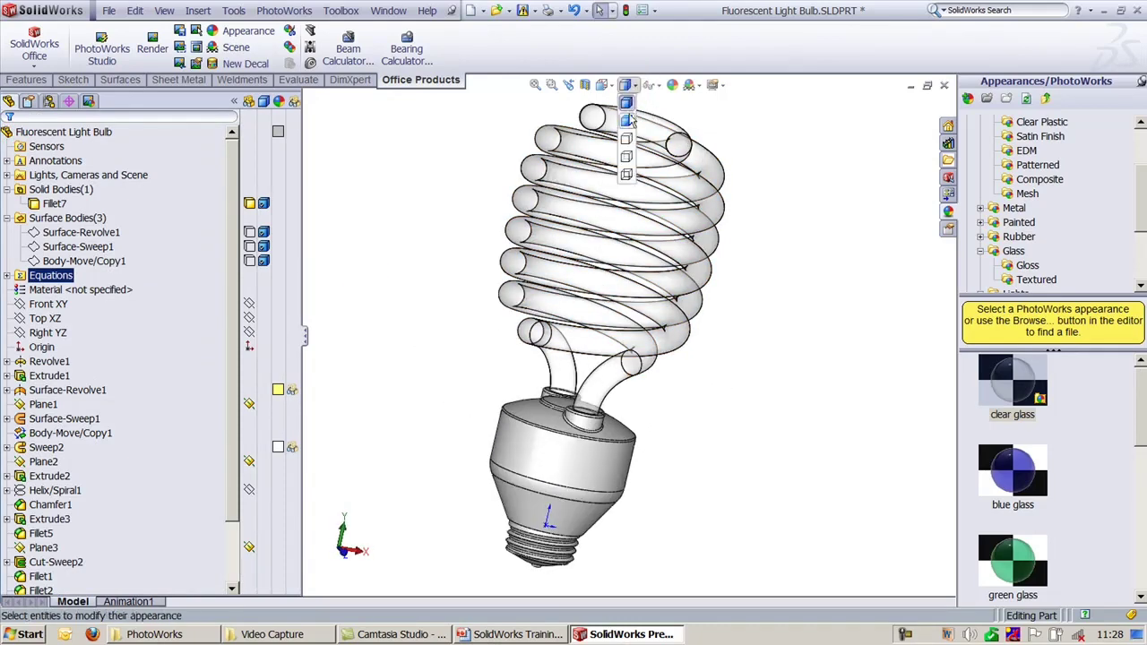
left_click(626, 120)
mouse_move(748, 429)
middle_mouse_down()
mouse_move(726, 452)
mouse_move(737, 190)
middle_mouse_up()
scroll(736, 190, "up", 5)
Step: Remove Sweep2's current appearance, reapply clear glass to the spiral, and fit the bulb in view
left_click(278, 392)
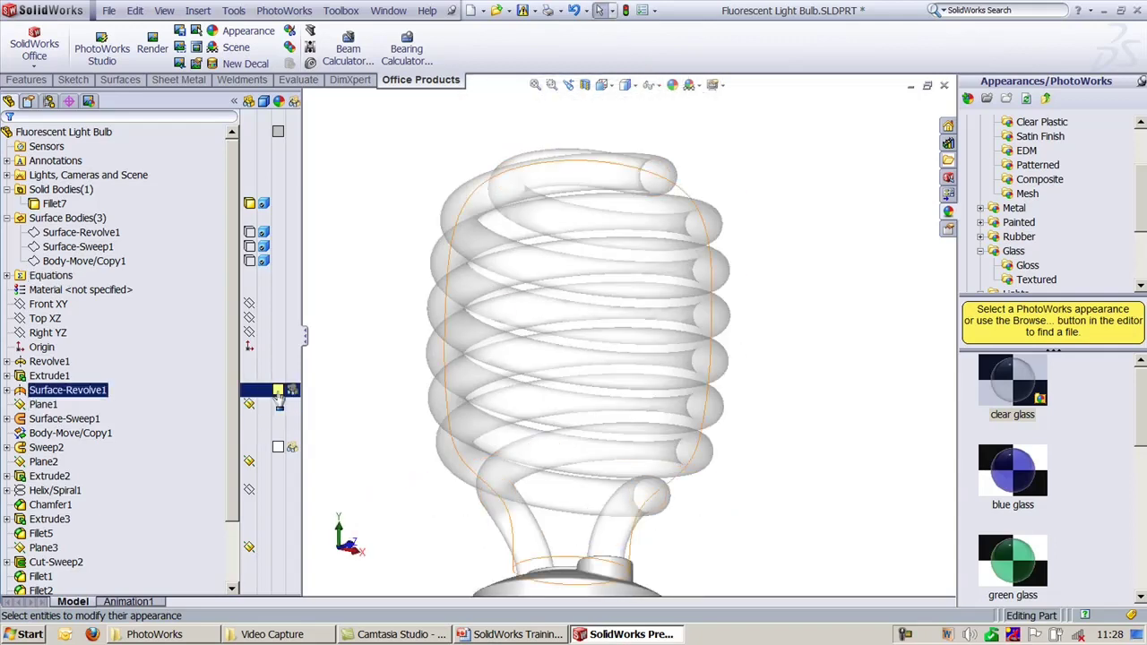
left_click(279, 447)
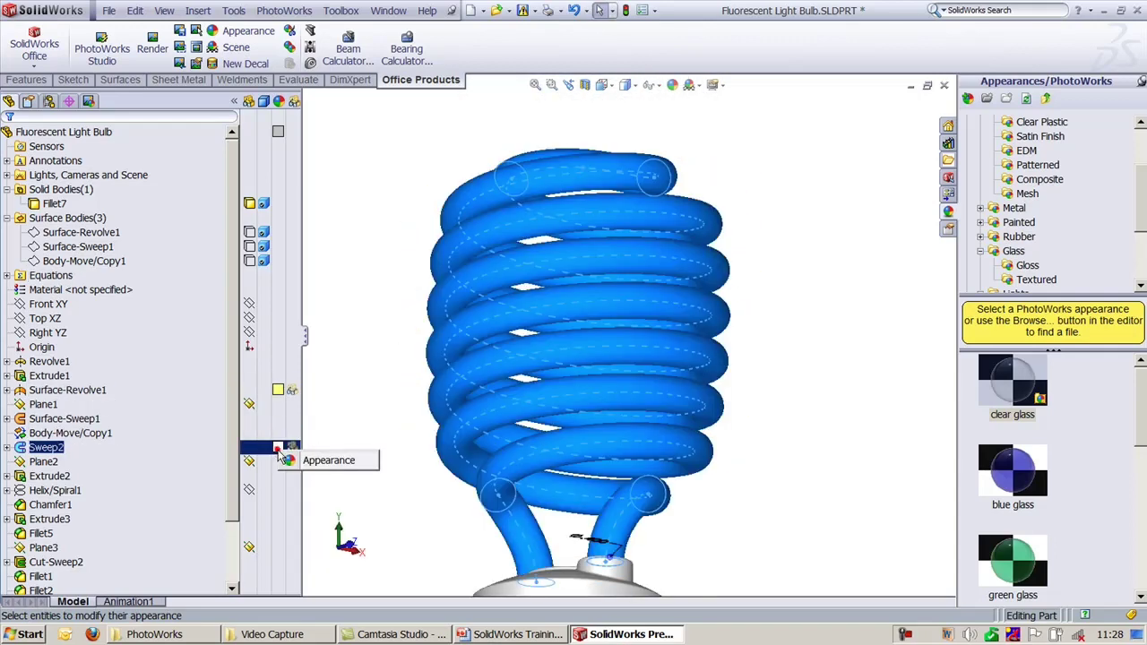
left_click(322, 461)
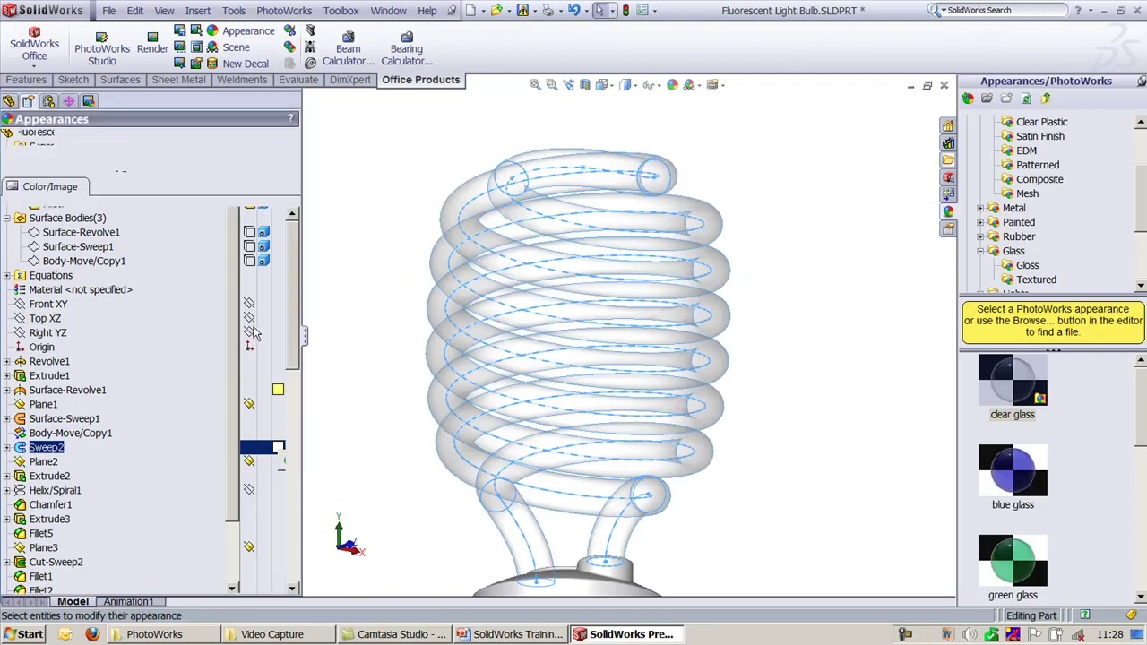
mouse_move(295, 330)
left_mouse_down()
mouse_move(290, 402)
mouse_move(290, 330)
left_mouse_up()
left_click(178, 326)
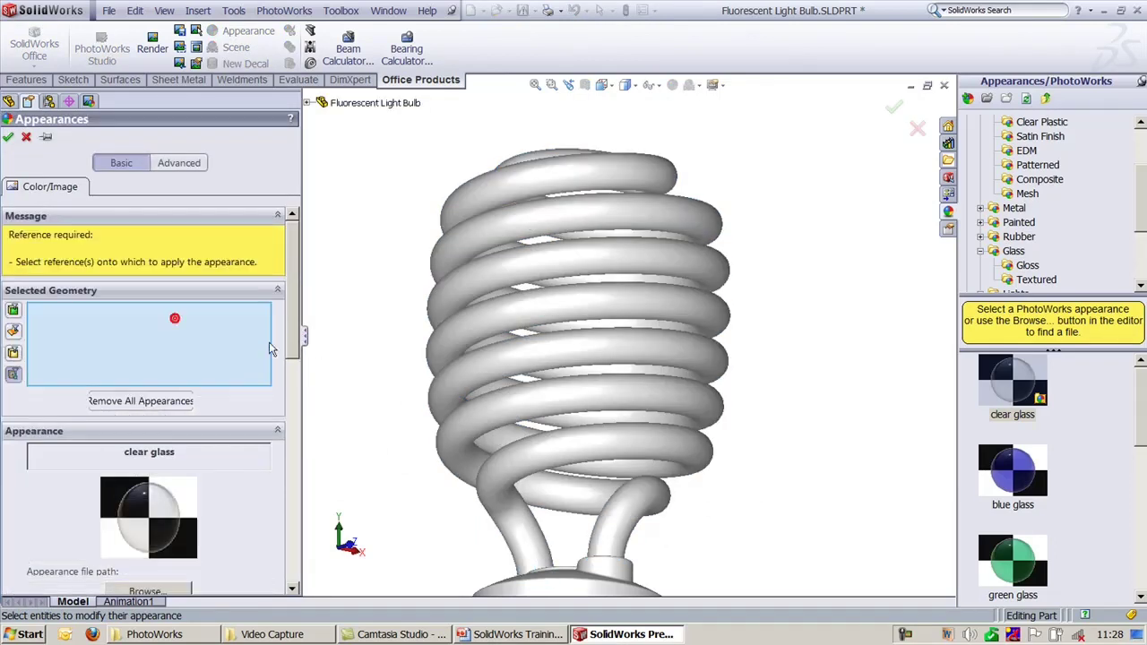
left_click(294, 318)
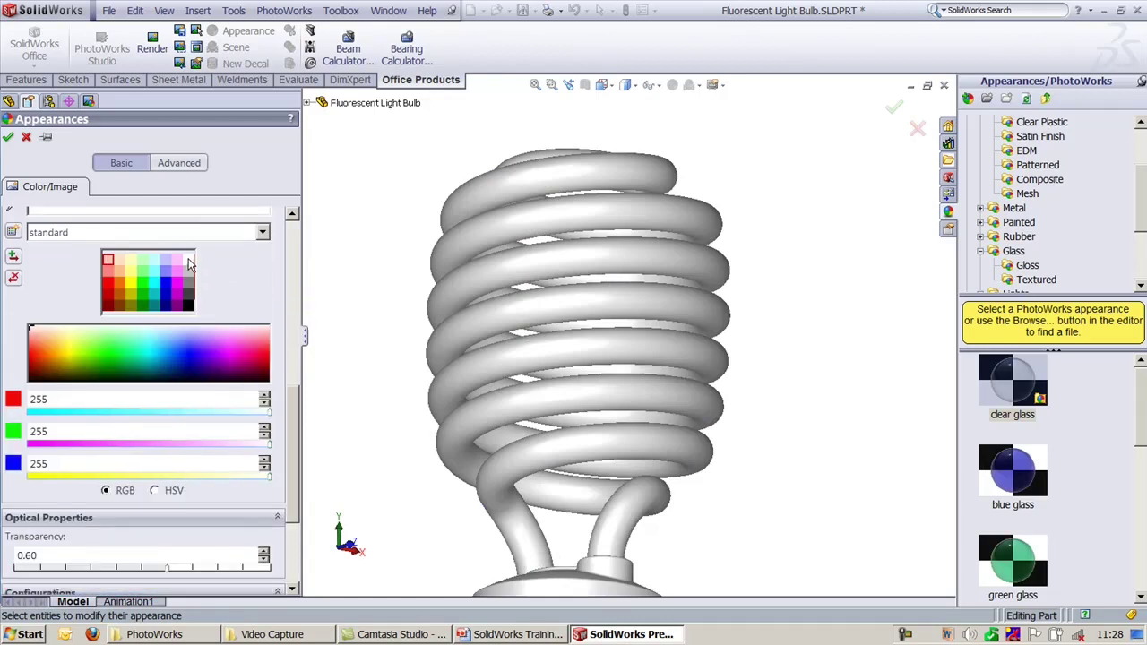
left_click_drag(295, 454, 313, 261)
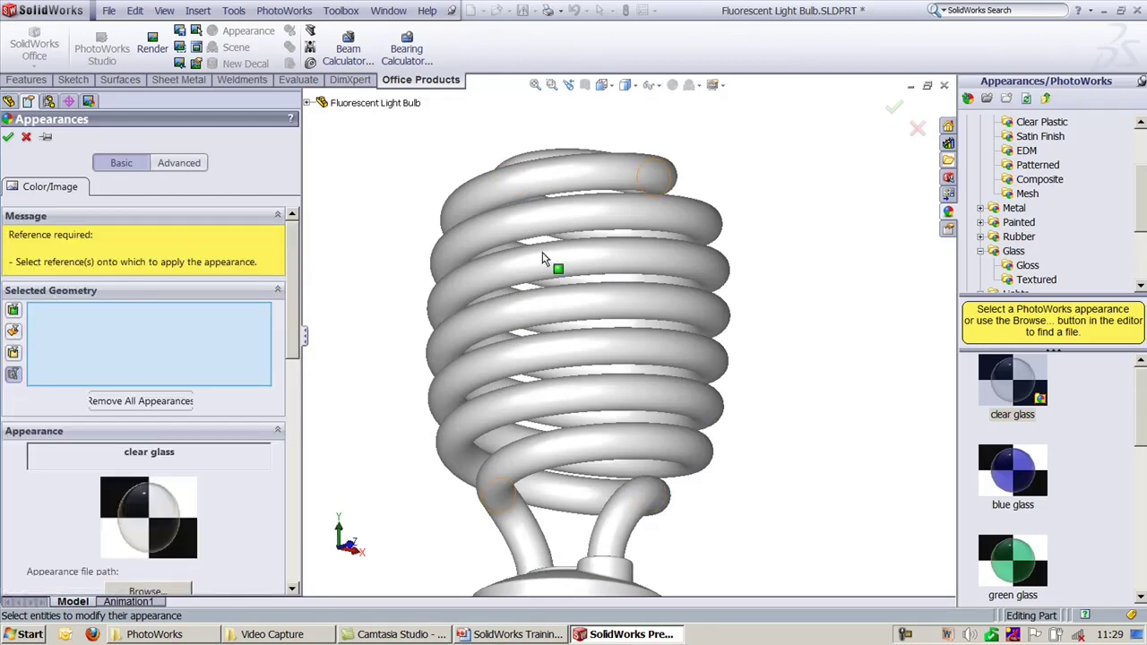
left_click(464, 312)
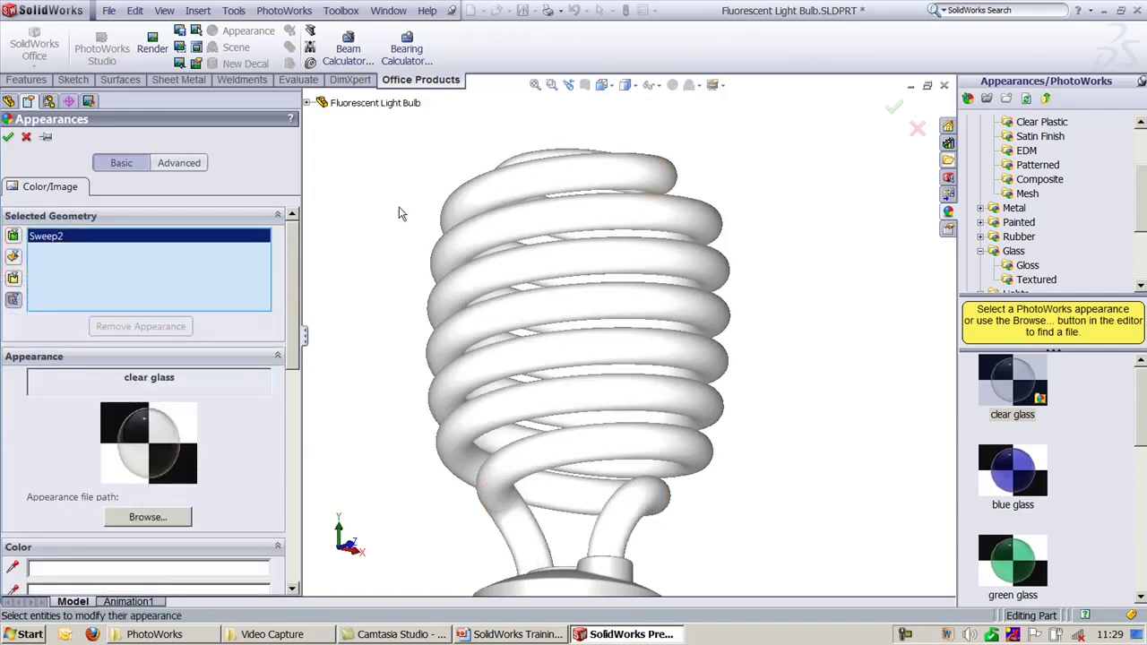
middle_click_drag(402, 212, 421, 313)
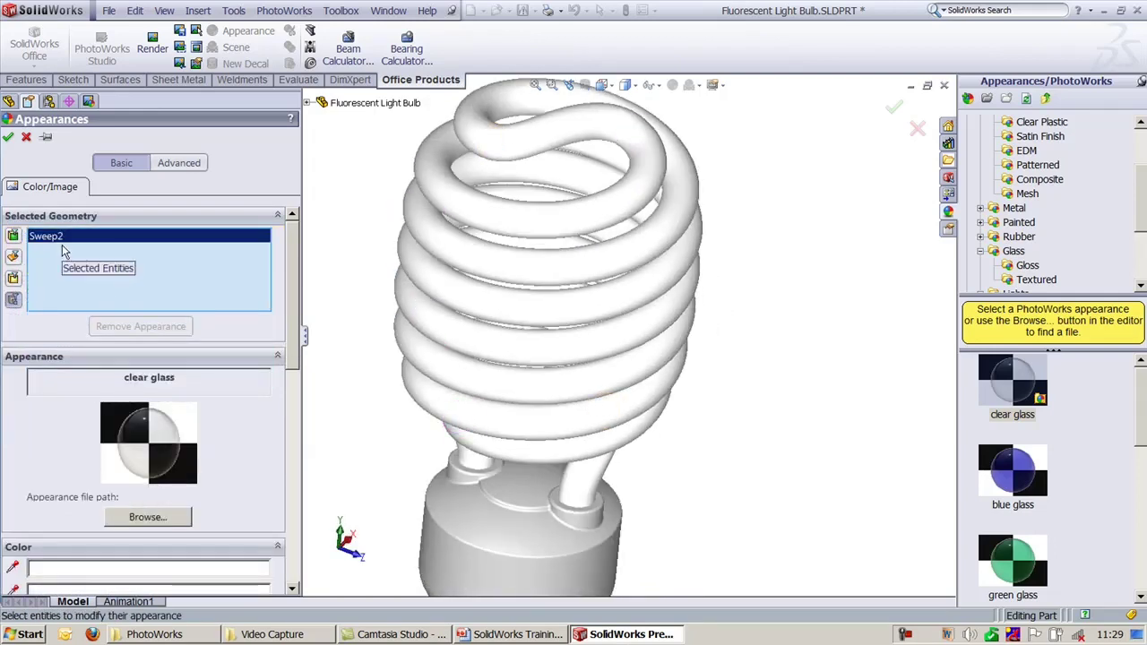
key("f")
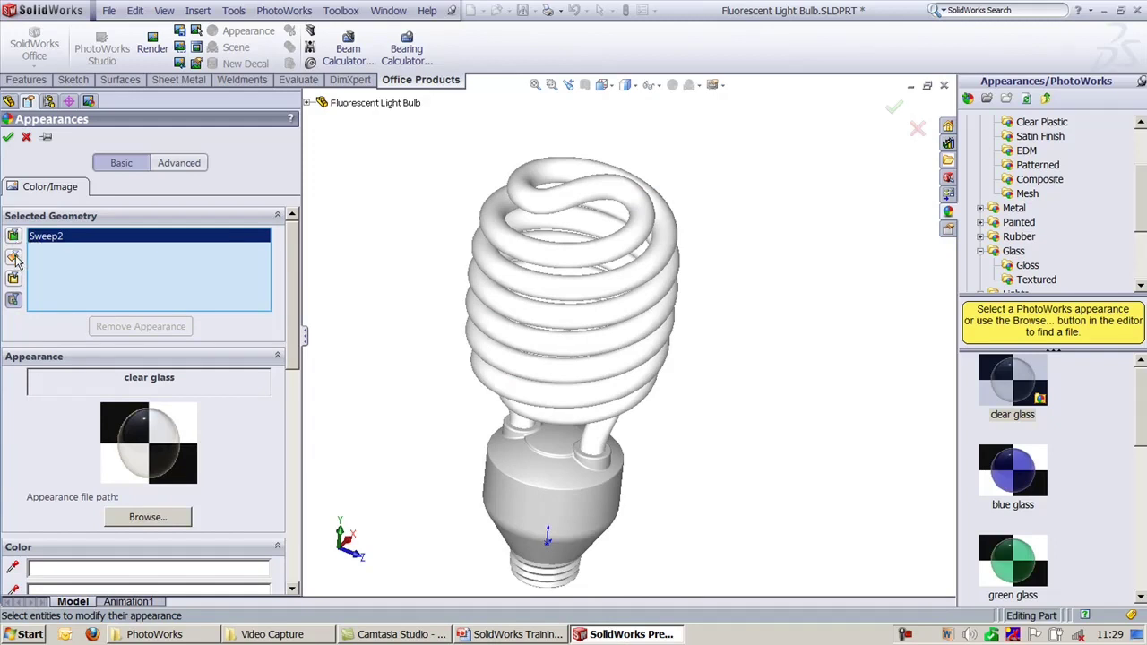
Step: Confirm the clear glass appearance and recentre the bulb to fit the view
left_click(8, 136)
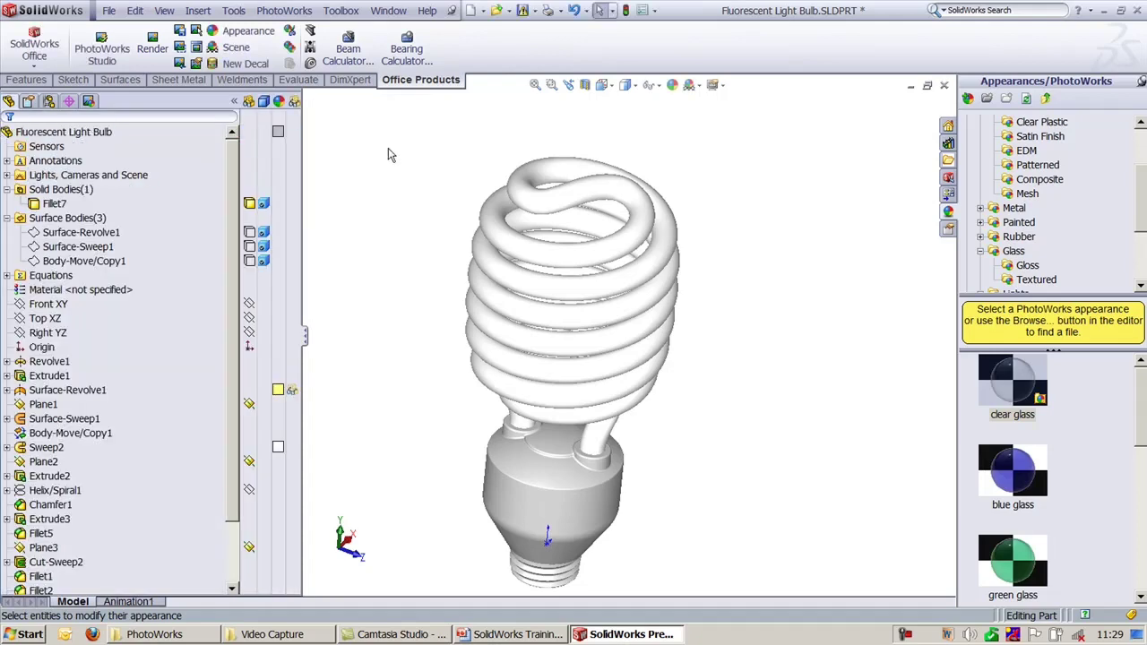
left_click(234, 101)
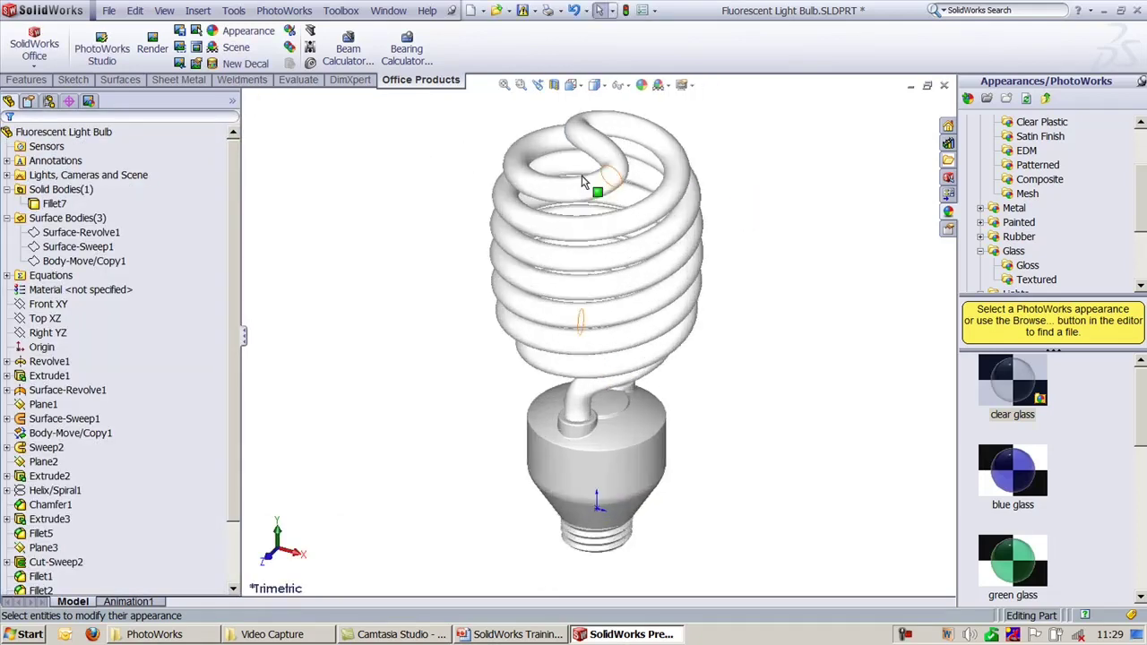
scroll(760, 263, "up", 5)
middle_click_drag(761, 262, 761, 307, "ctrl")
key("f")
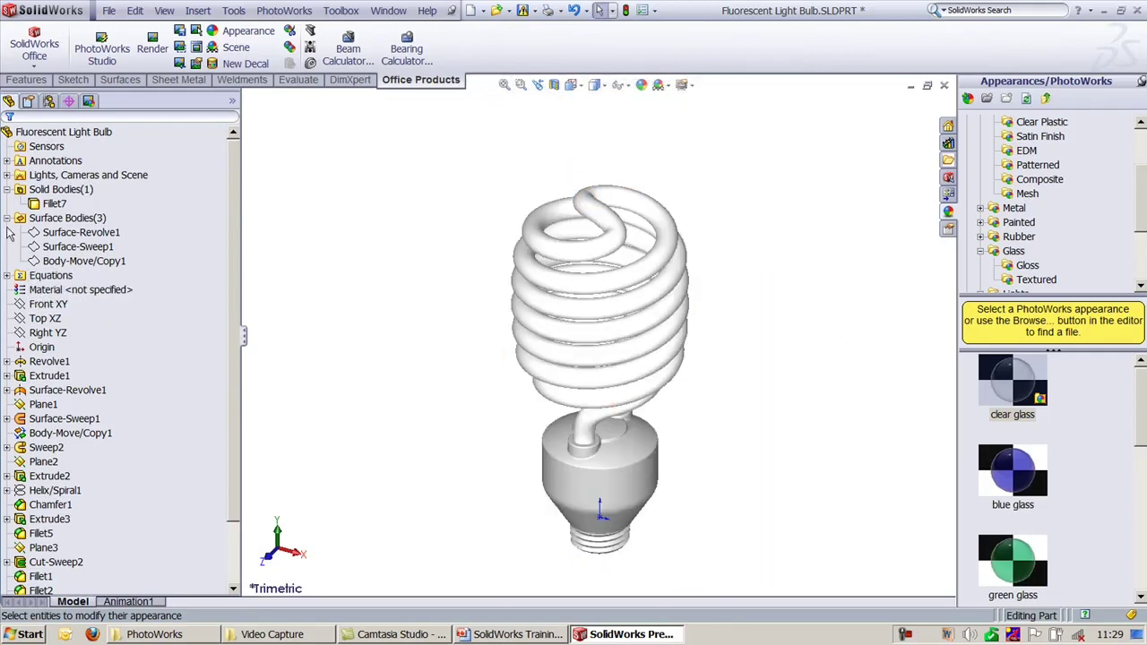
left_click(233, 106)
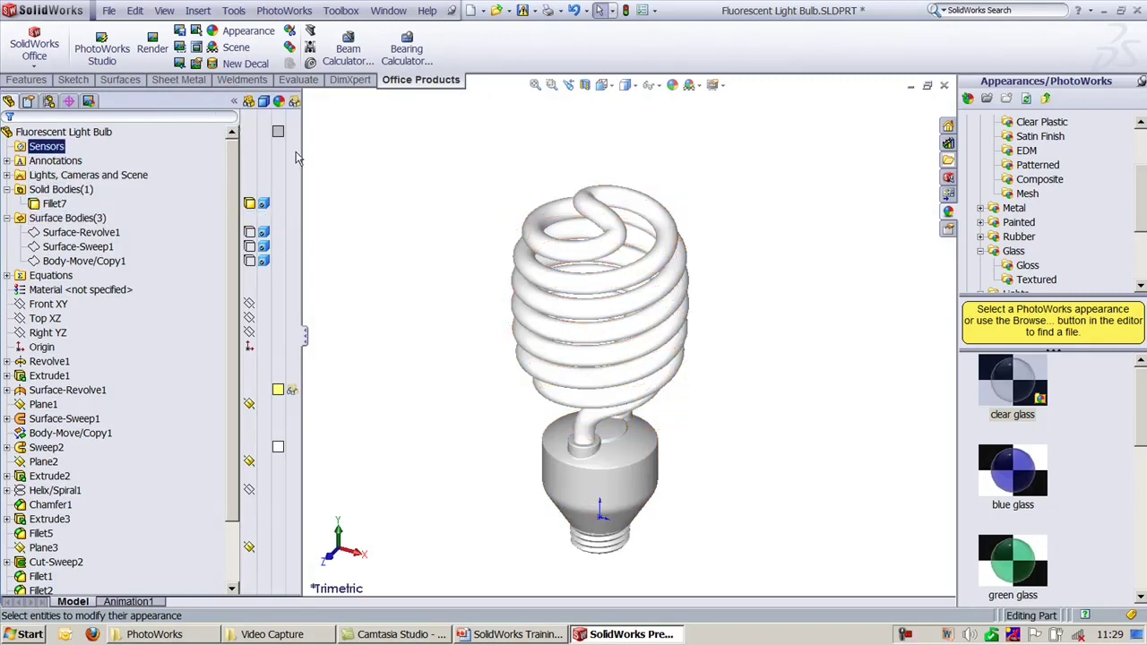
scroll(708, 456, "down", 5)
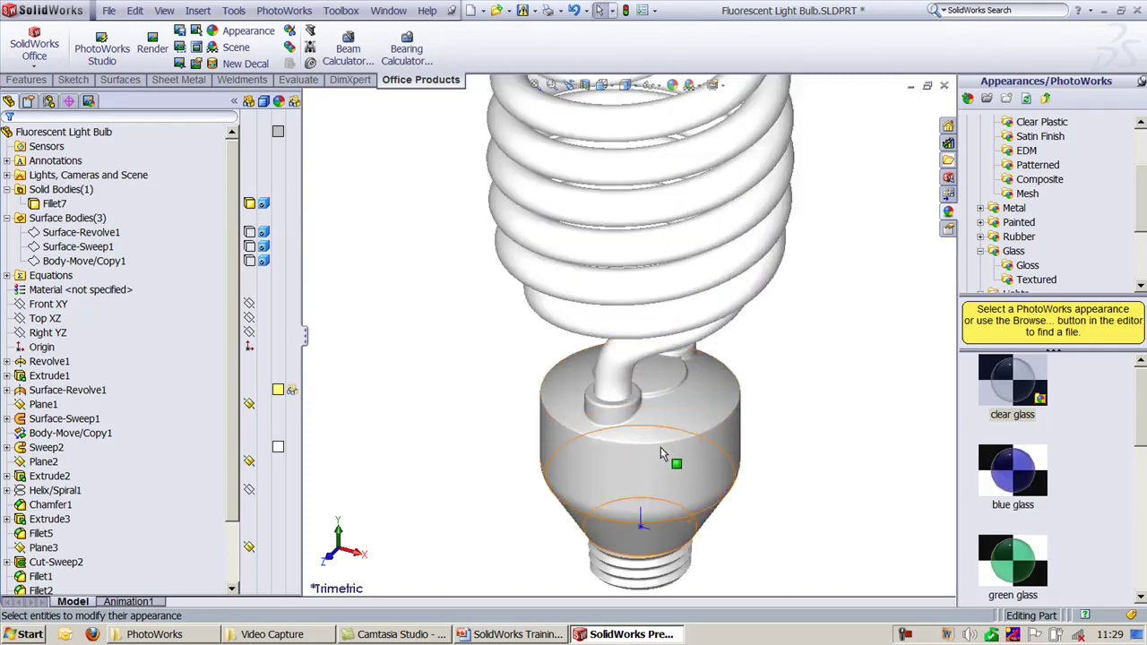
scroll(726, 484, "up", 5)
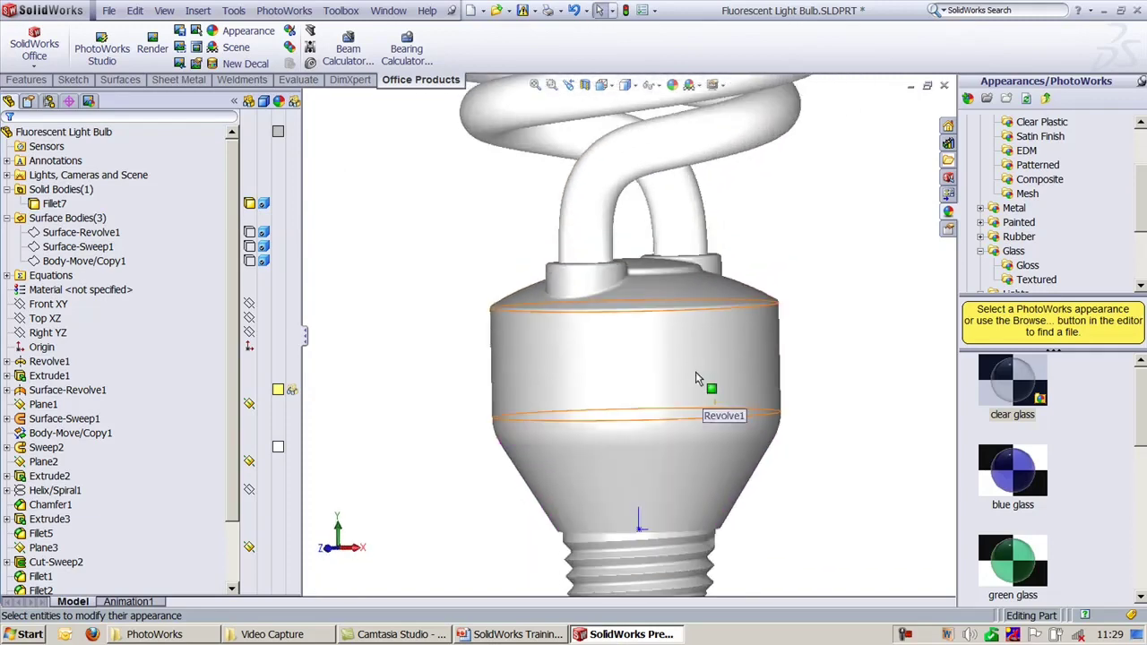
Step: Select only the Fillet7 base body and open its body appearance editor
left_click(61, 190)
left_click(55, 203)
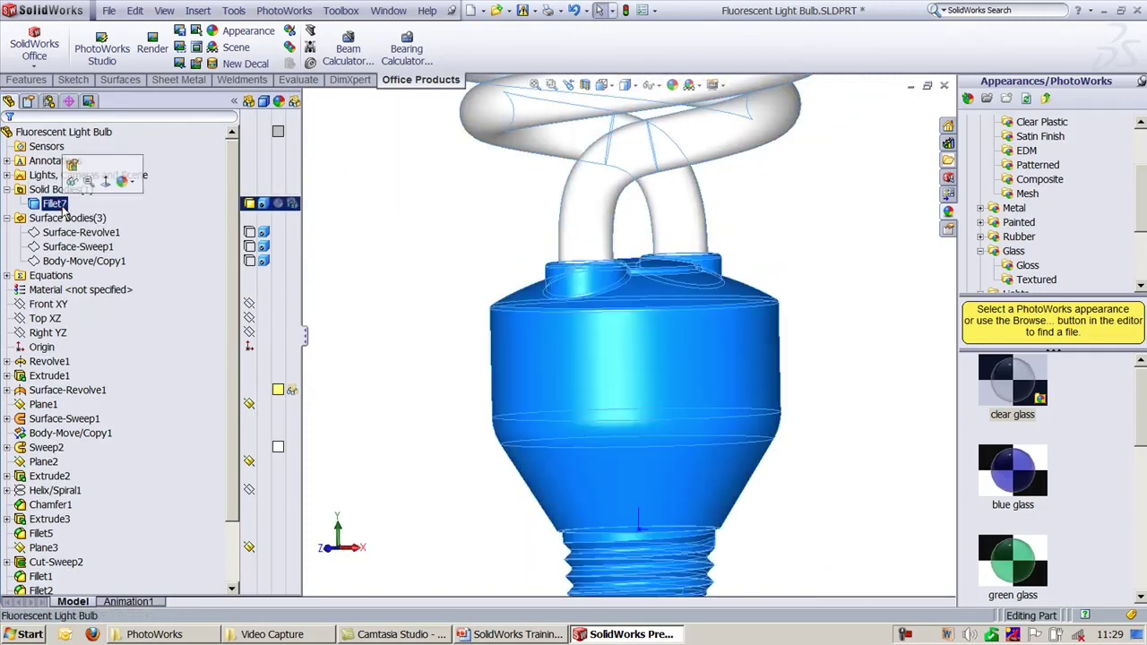
left_click(108, 233, "ctrl")
left_click(107, 233, "ctrl")
left_click(397, 250)
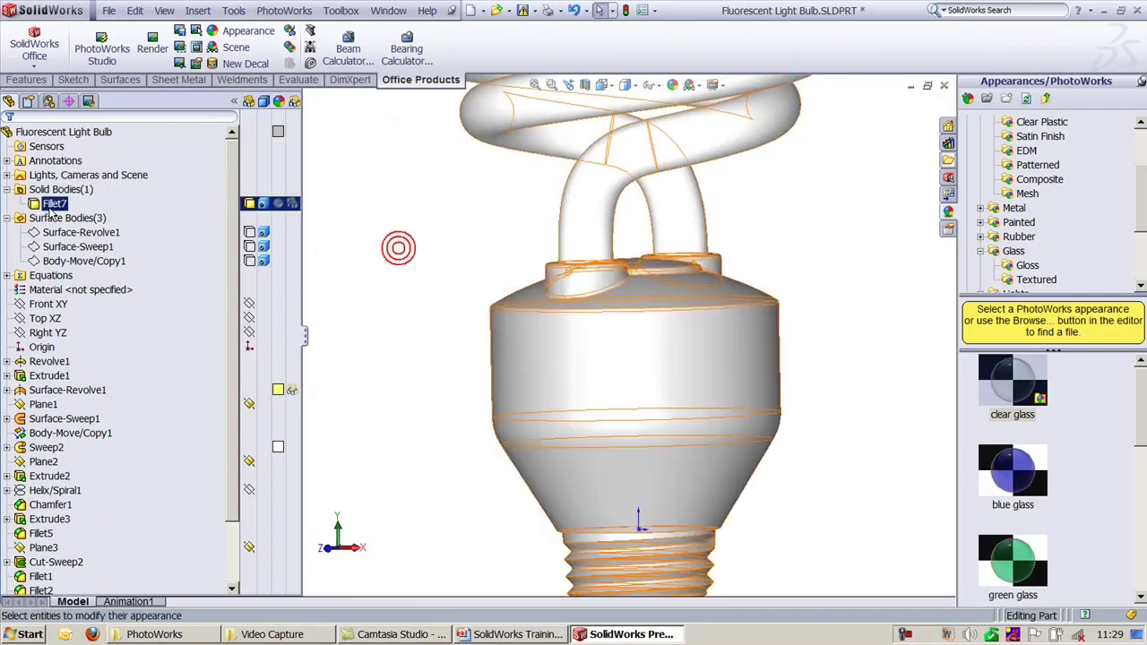
left_click(54, 203)
left_click(105, 188)
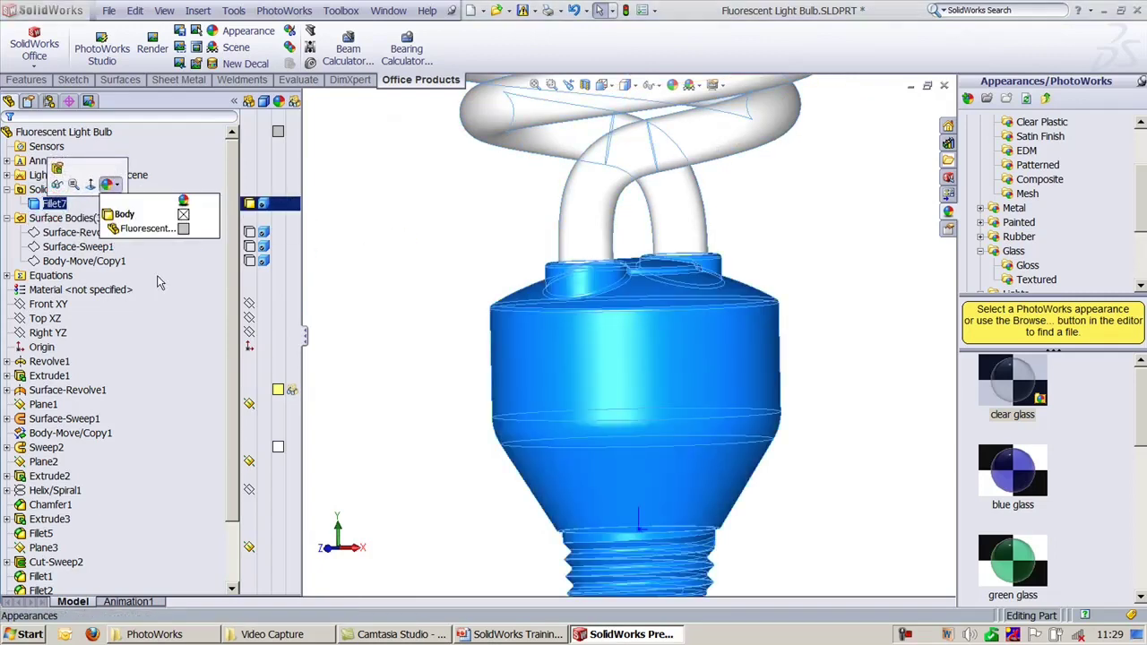
left_click(183, 215)
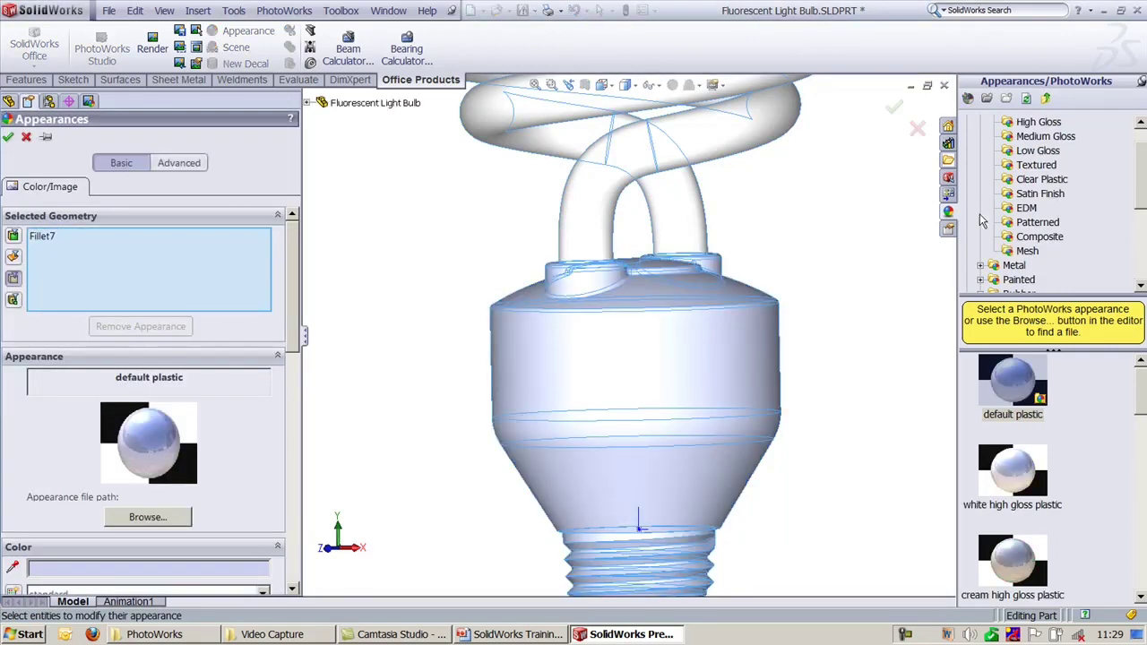
Step: Collapse Plastic and Glass, then preview the Stone > Paving asphalt 2d finish on the base
left_click_drag(1137, 193, 1134, 182)
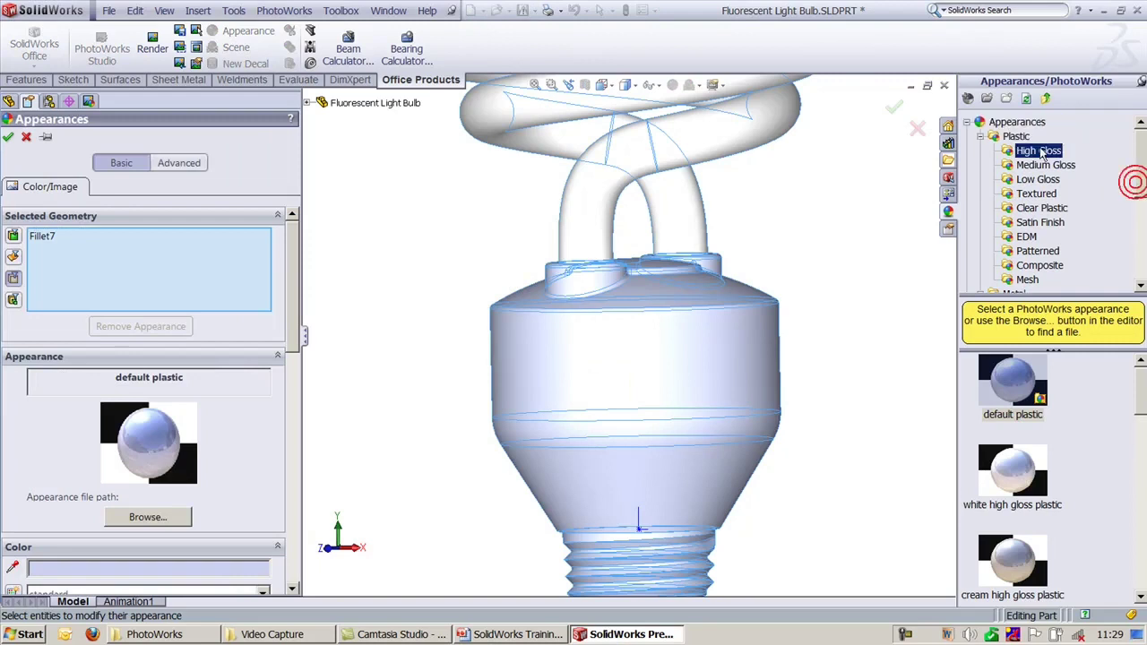
left_click(980, 136)
left_click(980, 193)
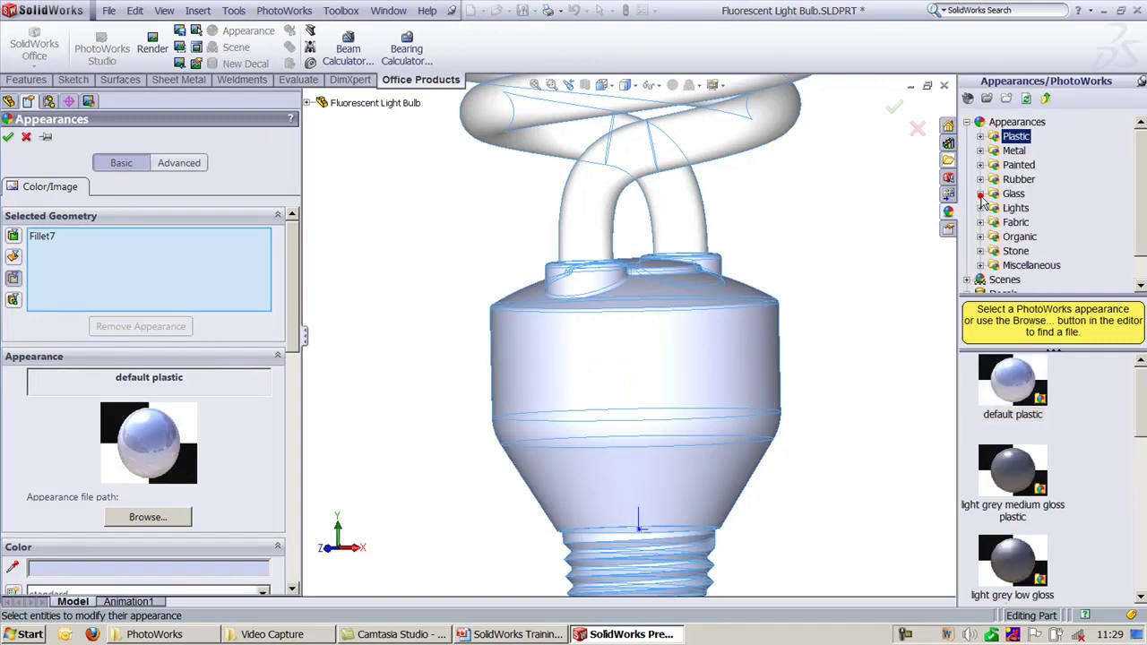
left_click(981, 252)
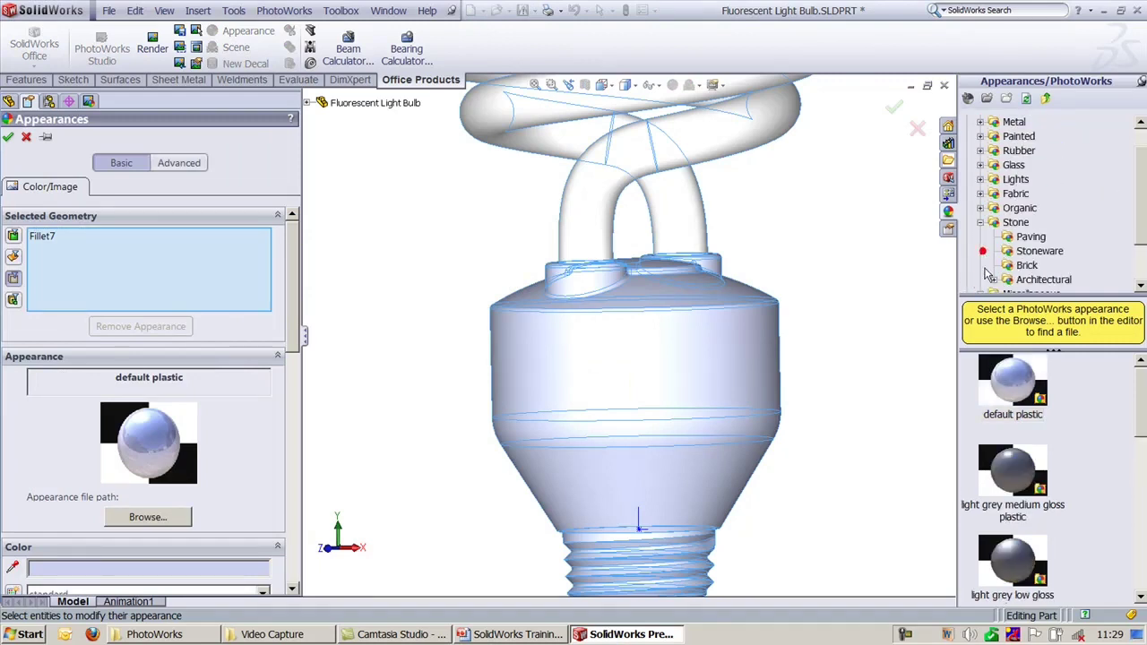
left_click(1030, 238)
left_click(1026, 400)
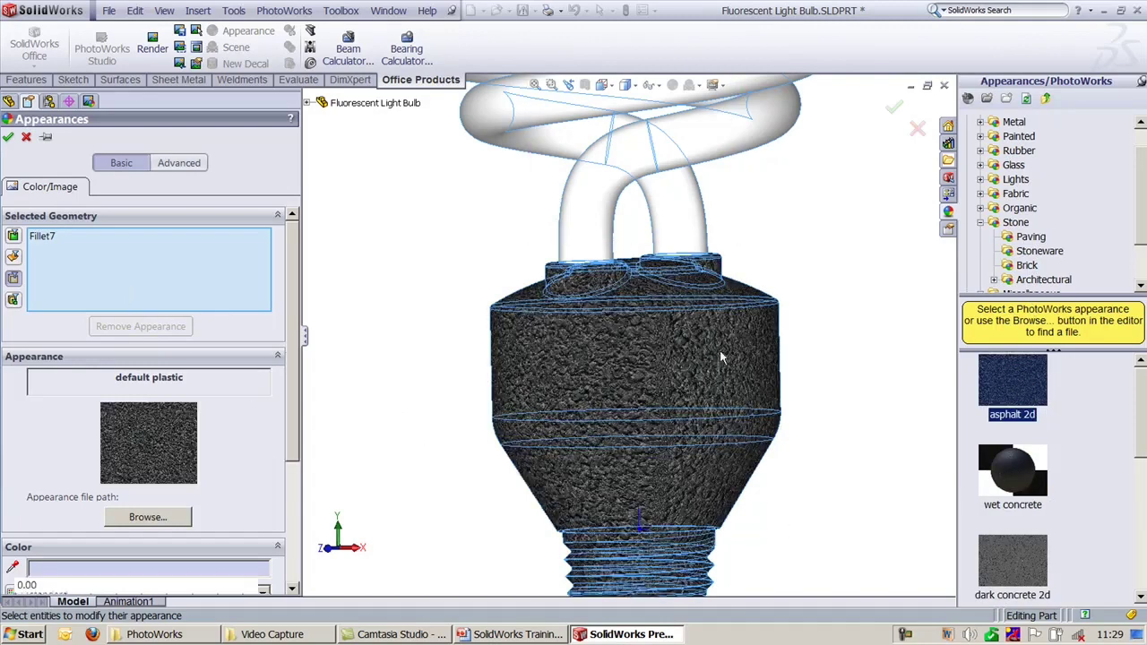
scroll(698, 339, "up", 2)
middle_click_drag(688, 332, 750, 366)
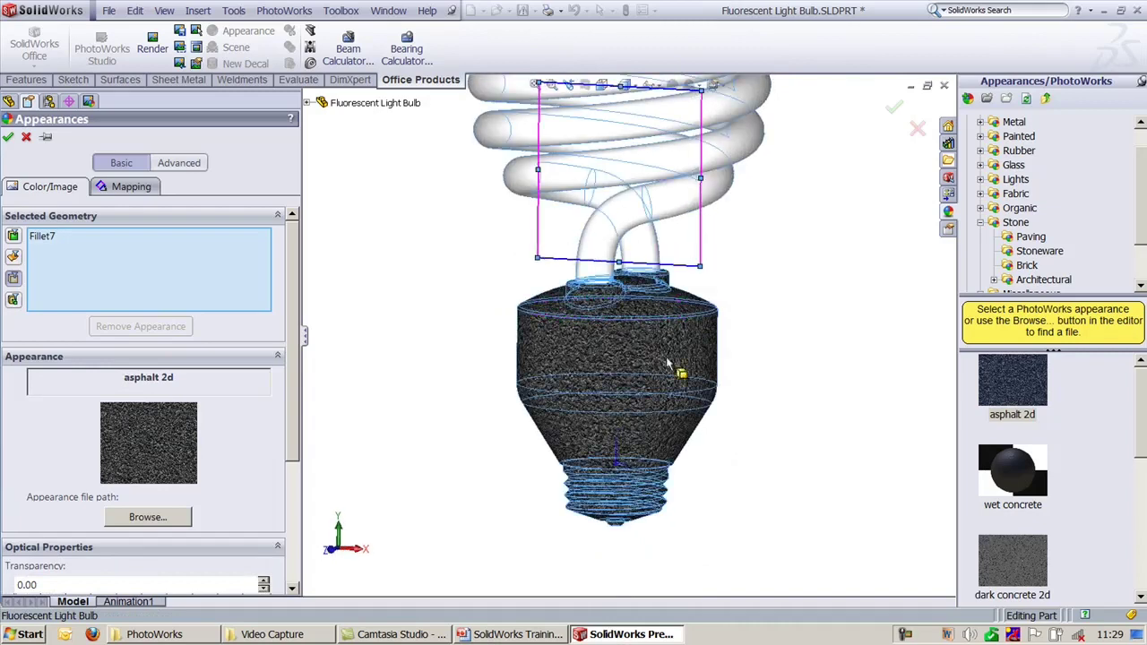
scroll(724, 468, "down", 3)
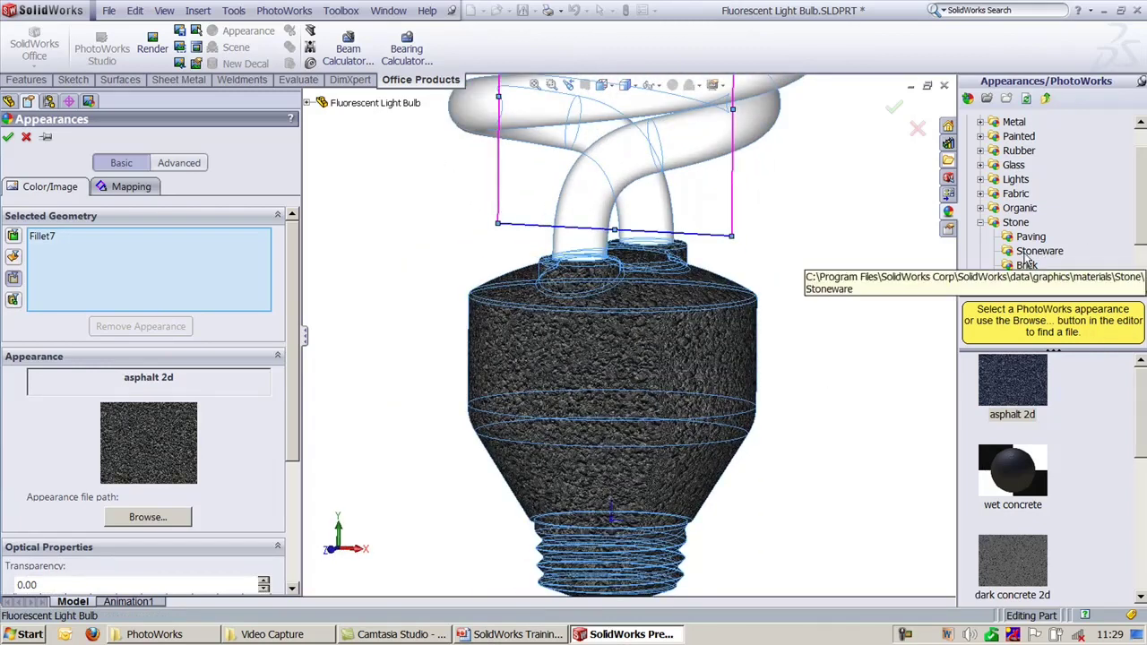
Step: Preview the Stoneware bone china and earthenware finishes on the base
left_click(1040, 254)
left_click(1011, 385)
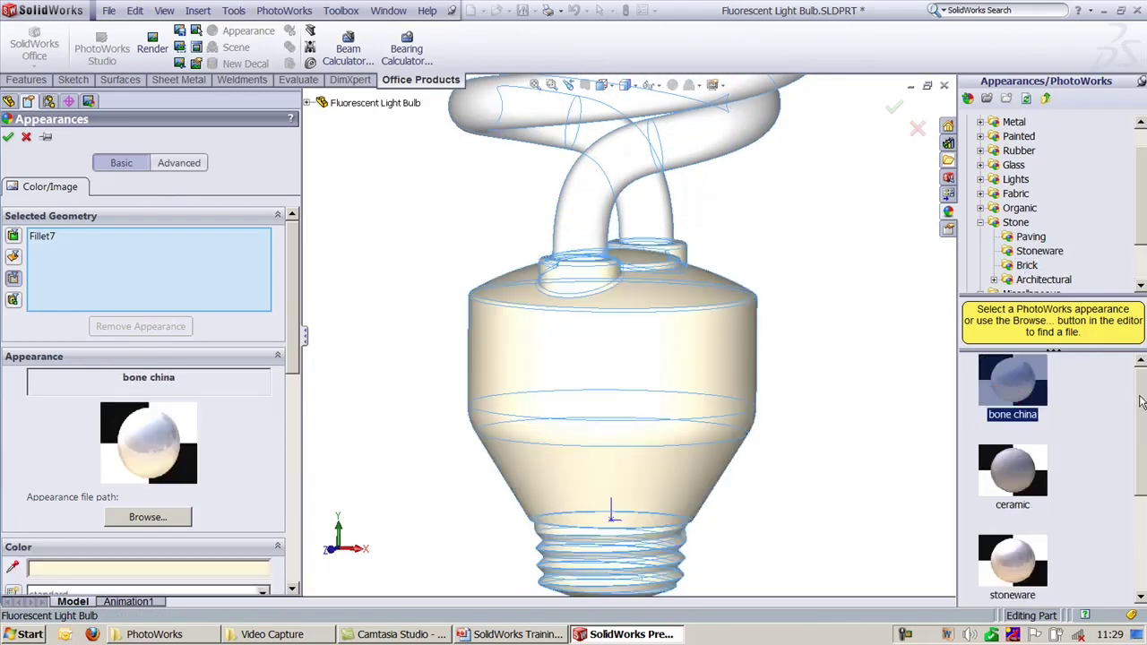
left_click(1144, 509)
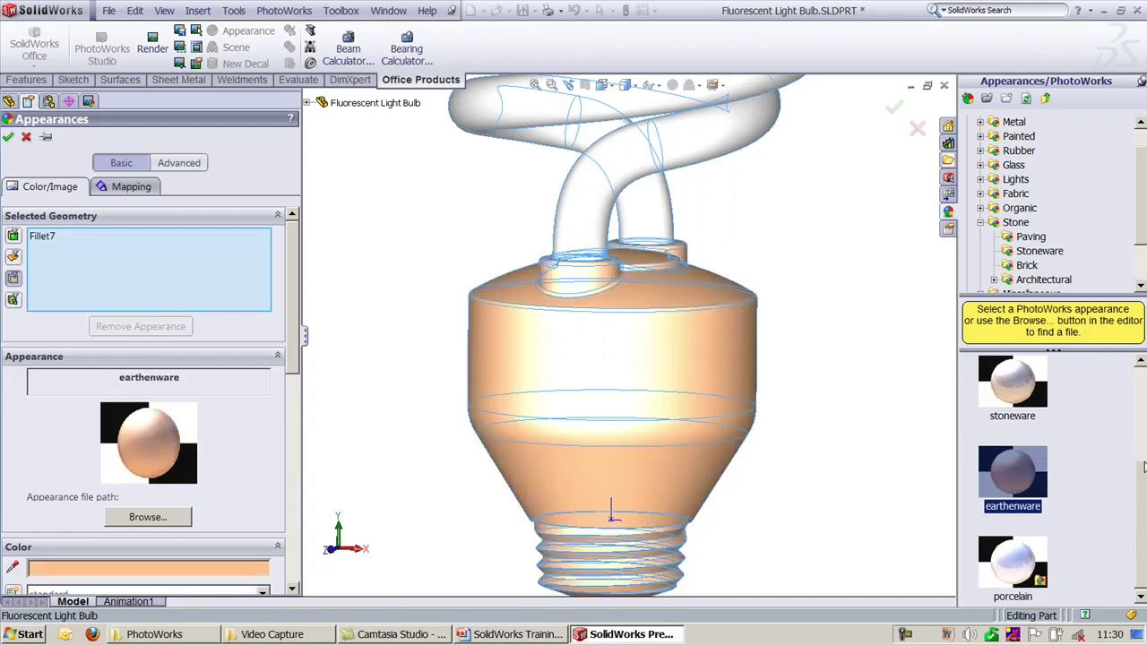
scroll(689, 323, "down", 3)
middle_click_drag(761, 313, 776, 340)
scroll(775, 330, "up", 2)
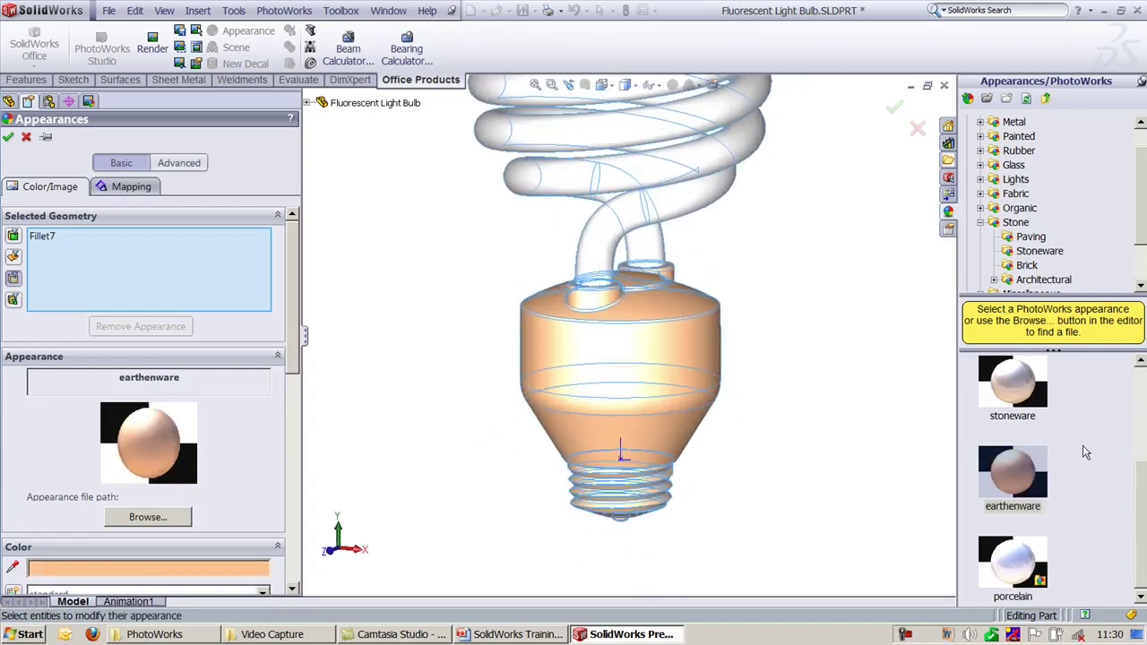
left_click(1140, 500)
left_click(1140, 224)
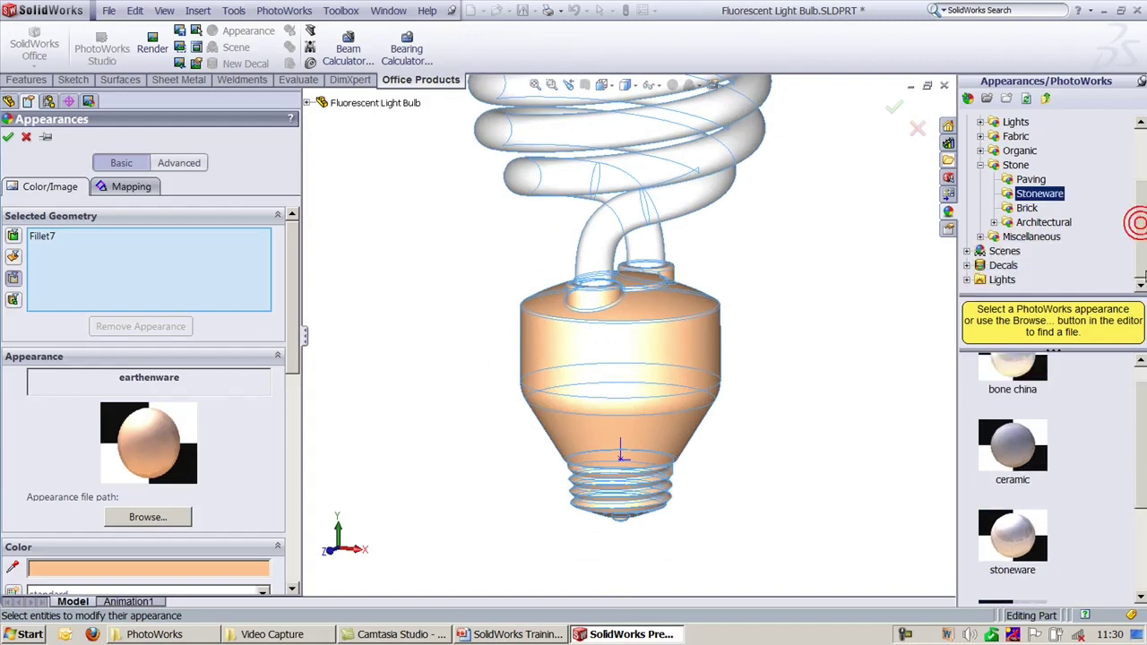
Step: Preview Architectural granite, dark marble and beige marble 2d, then cancel without keeping any
left_click(993, 223)
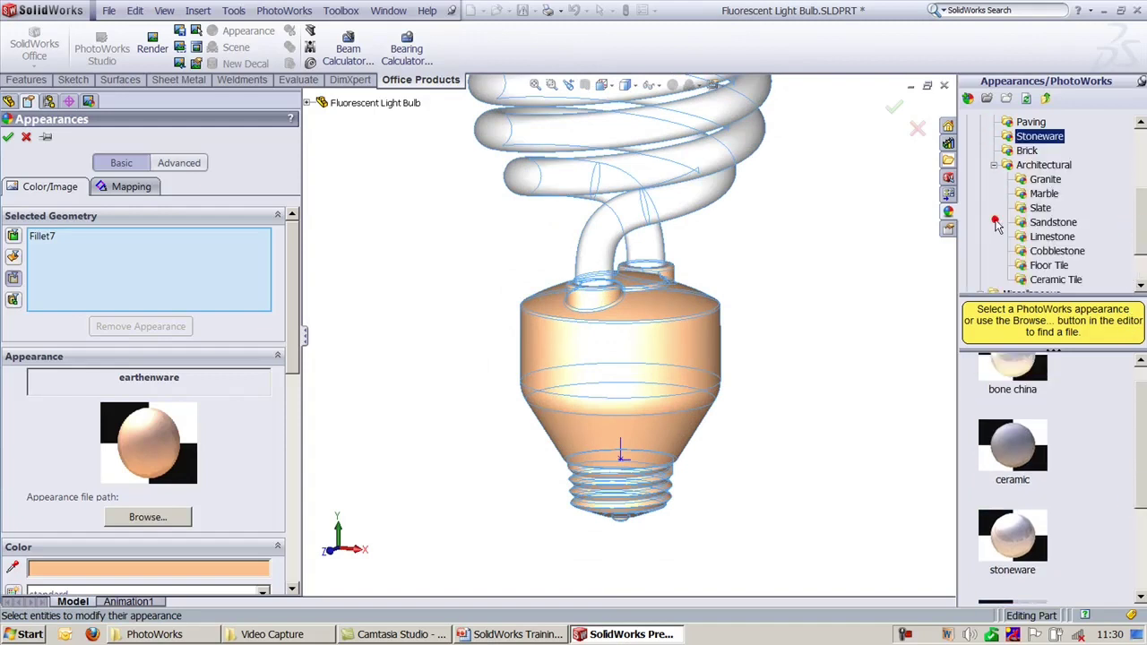
left_click(1045, 180)
left_click(1042, 193)
double_click(1016, 369)
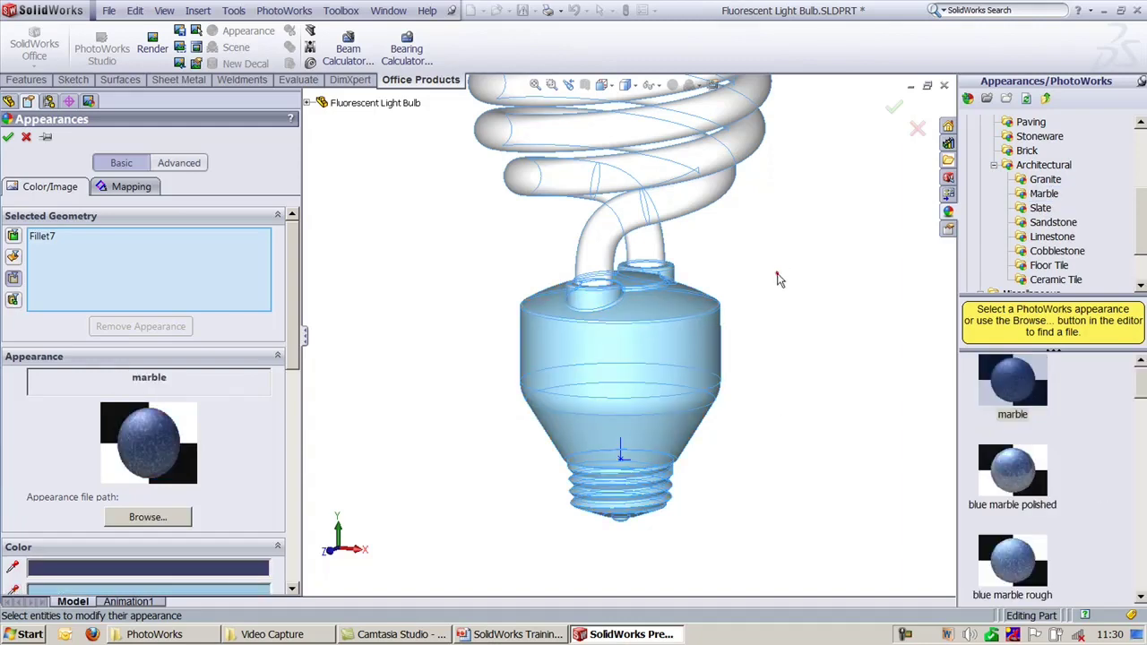
middle_click_drag(783, 284, 735, 248)
scroll(799, 351, "down", 2)
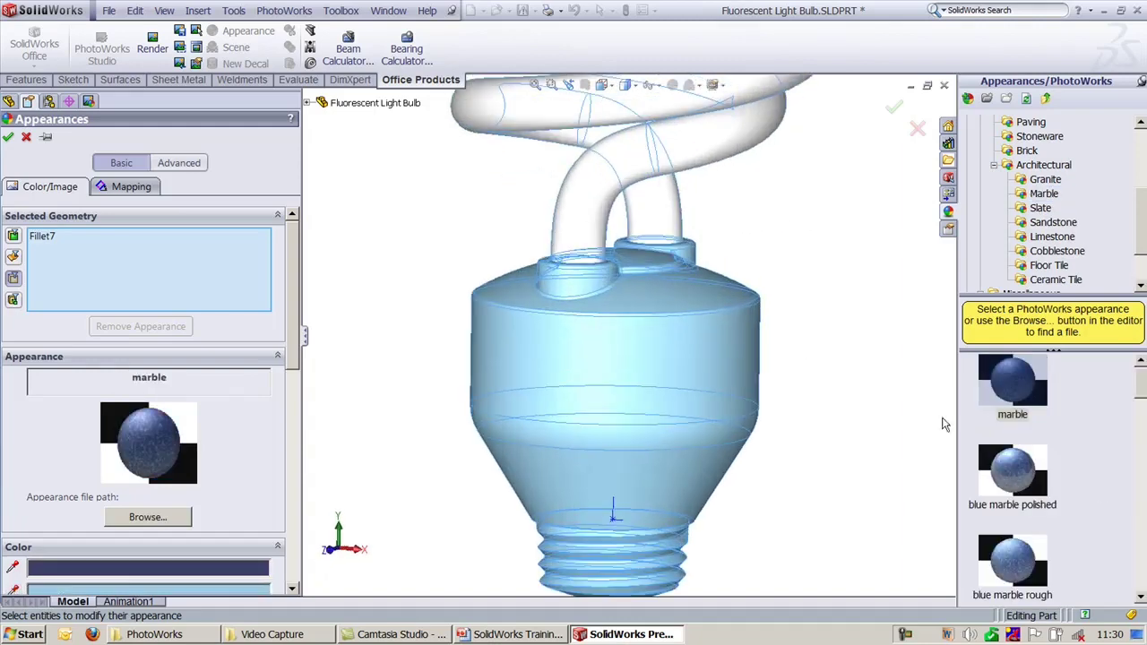
left_click_drag(1141, 394, 1141, 473)
left_click(986, 425)
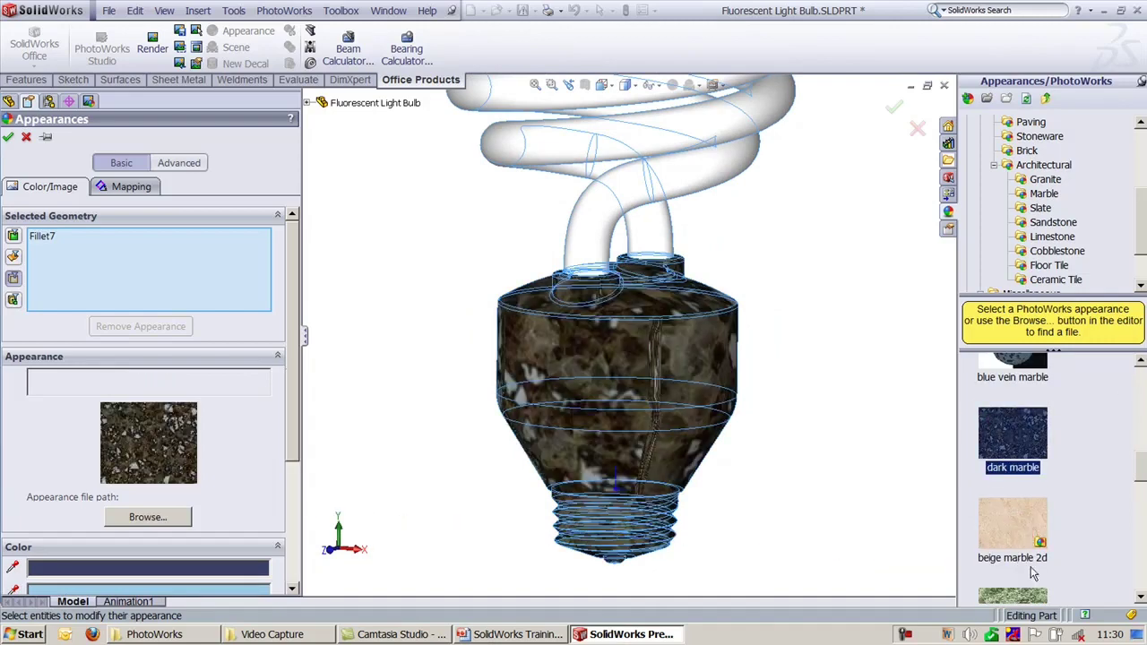
left_click_drag(828, 423, 921, 150)
left_click(916, 128)
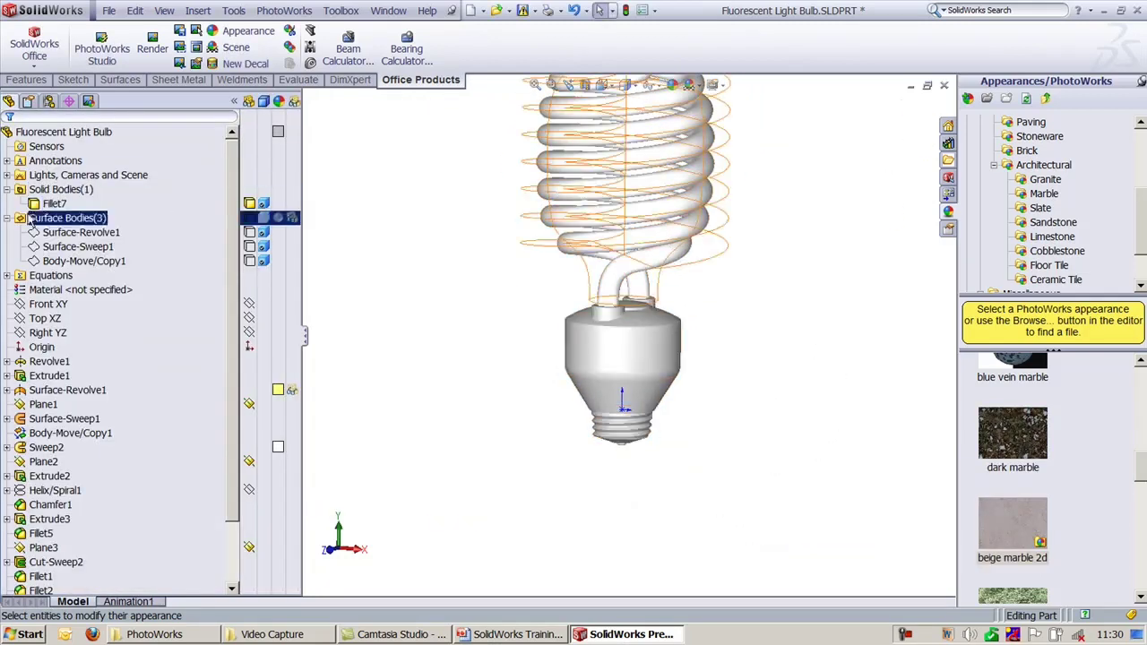
Step: Add Plane4 offset 0.300in, reversed below the Top XZ plane
left_click(7, 218)
left_click(8, 189)
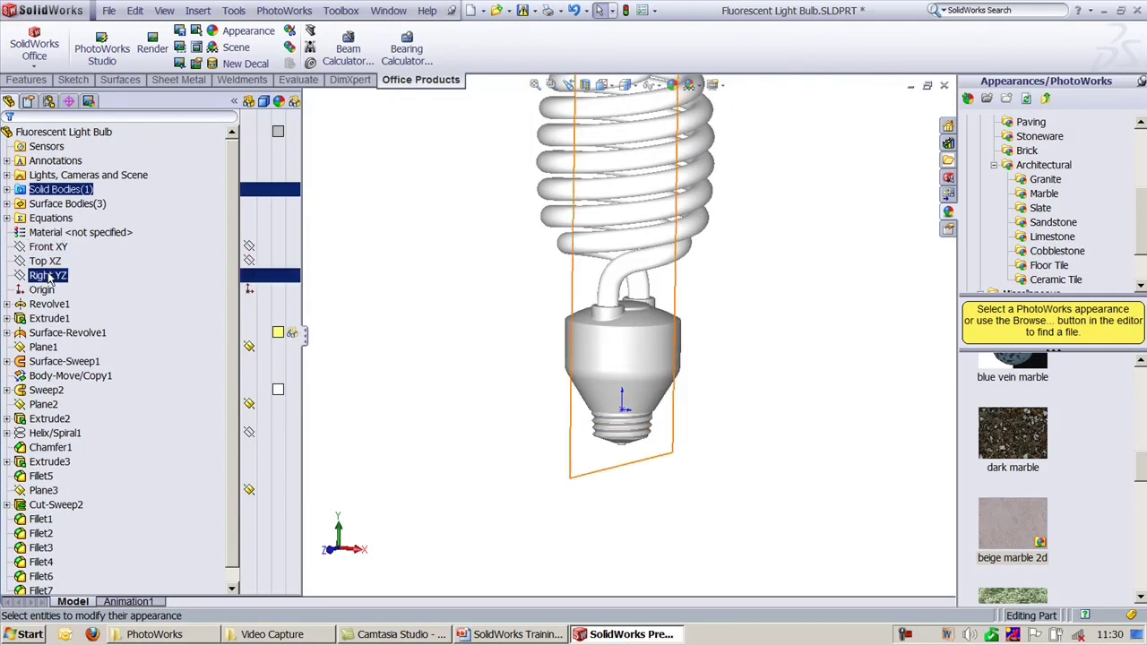
left_click(45, 261)
left_click(27, 79)
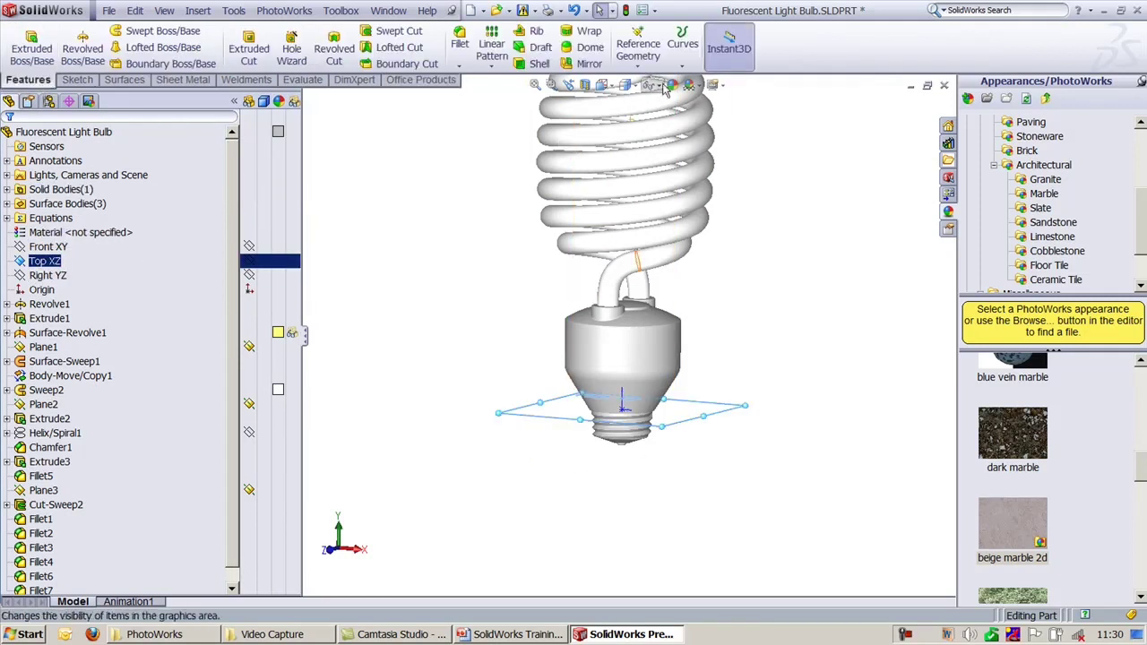
left_click(638, 47)
left_click(645, 85)
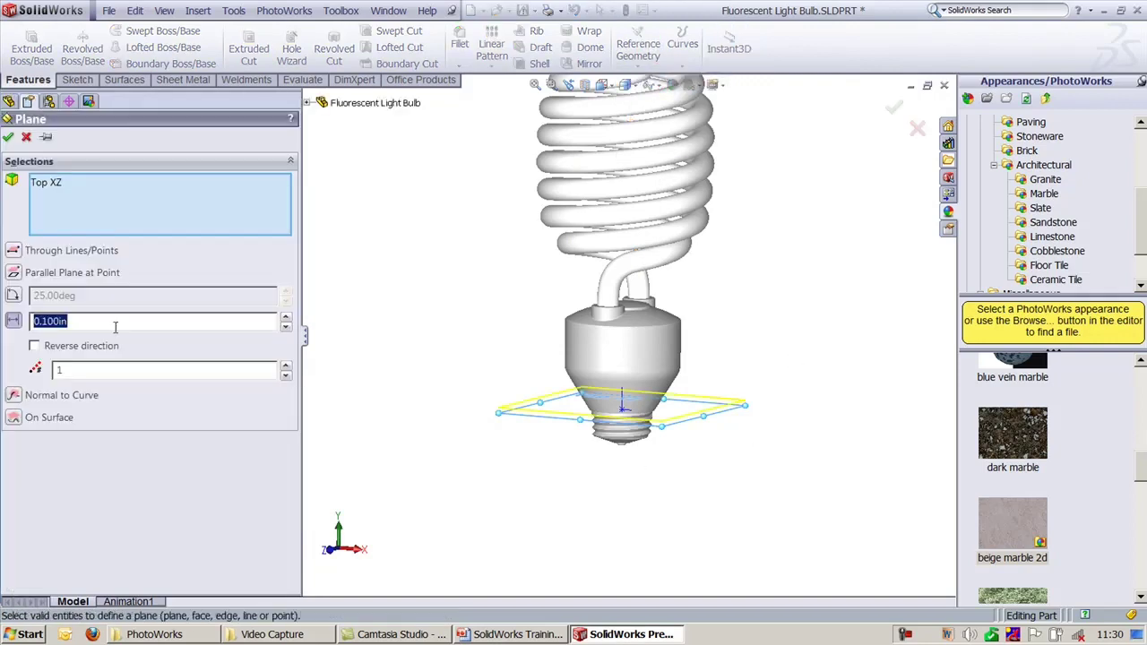
left_click(286, 324)
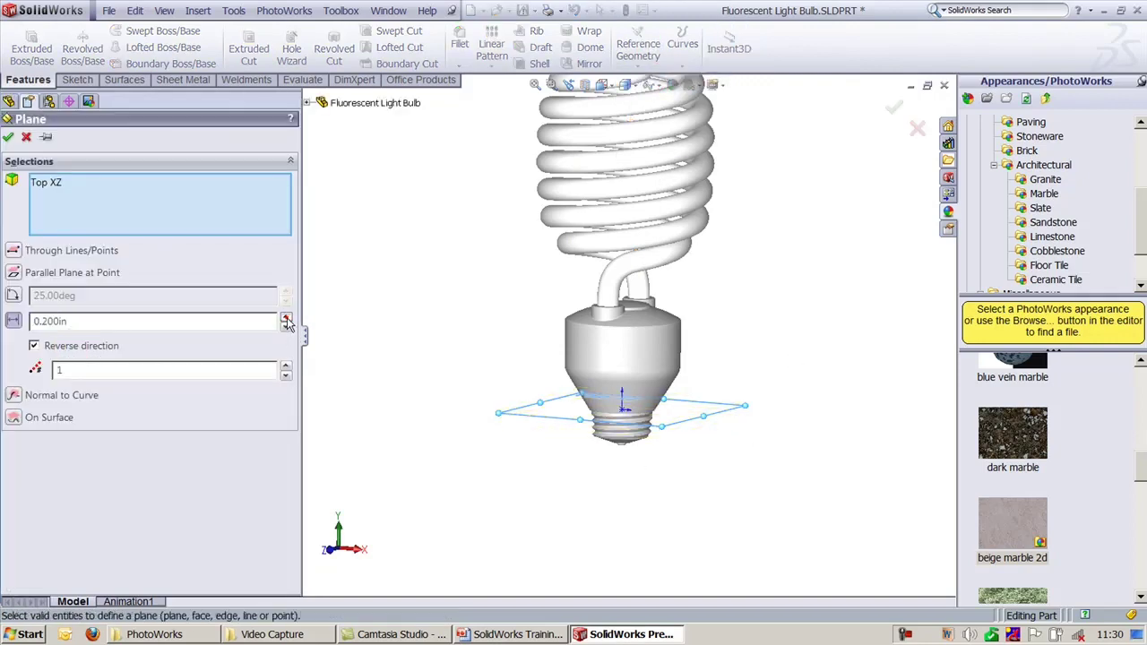
left_click(8, 137)
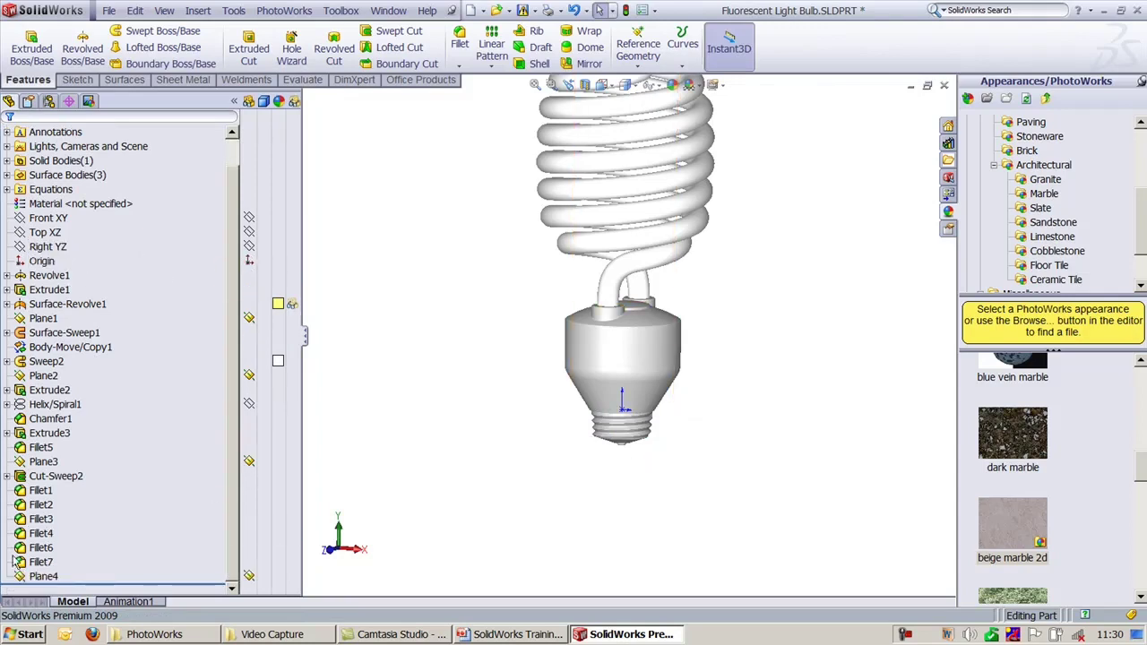
Step: Sketch a circle on Plane4 centred on the origin, extending beyond the base
left_click(43, 576)
left_click(62, 546)
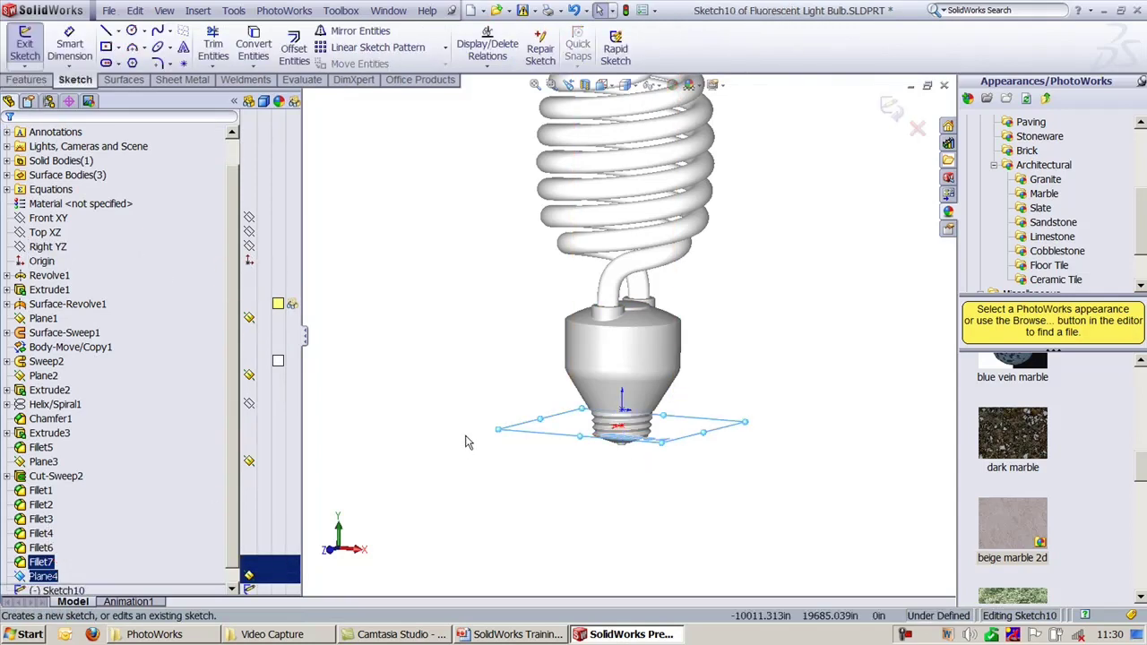
left_click(132, 30)
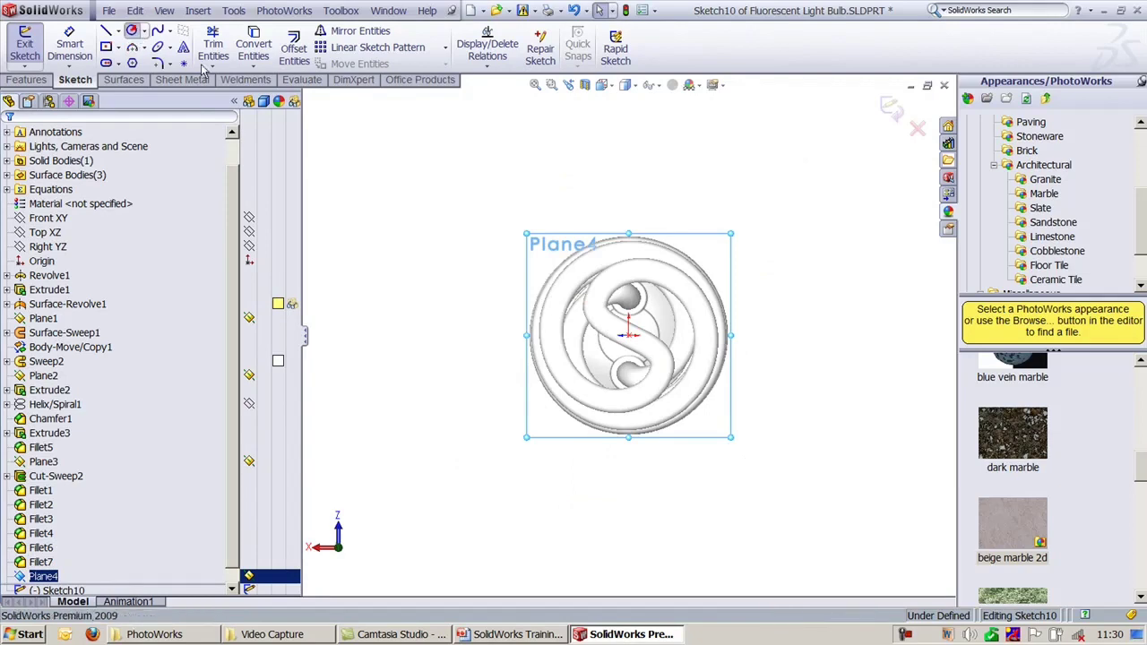
left_click(629, 335)
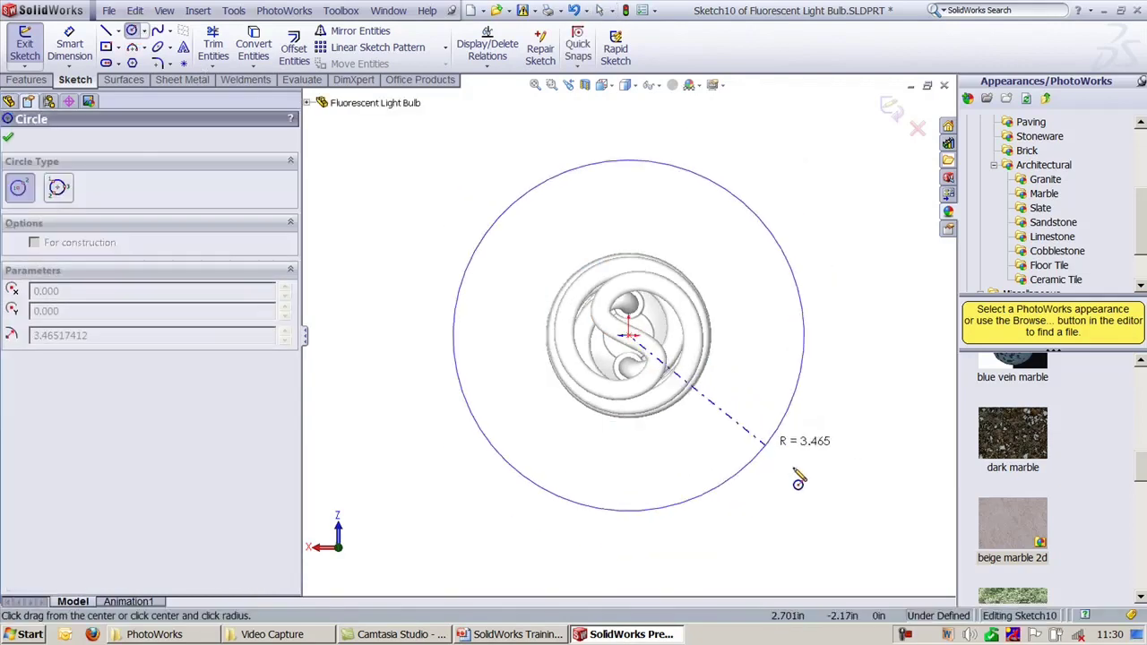
left_click(755, 439)
left_click(887, 109)
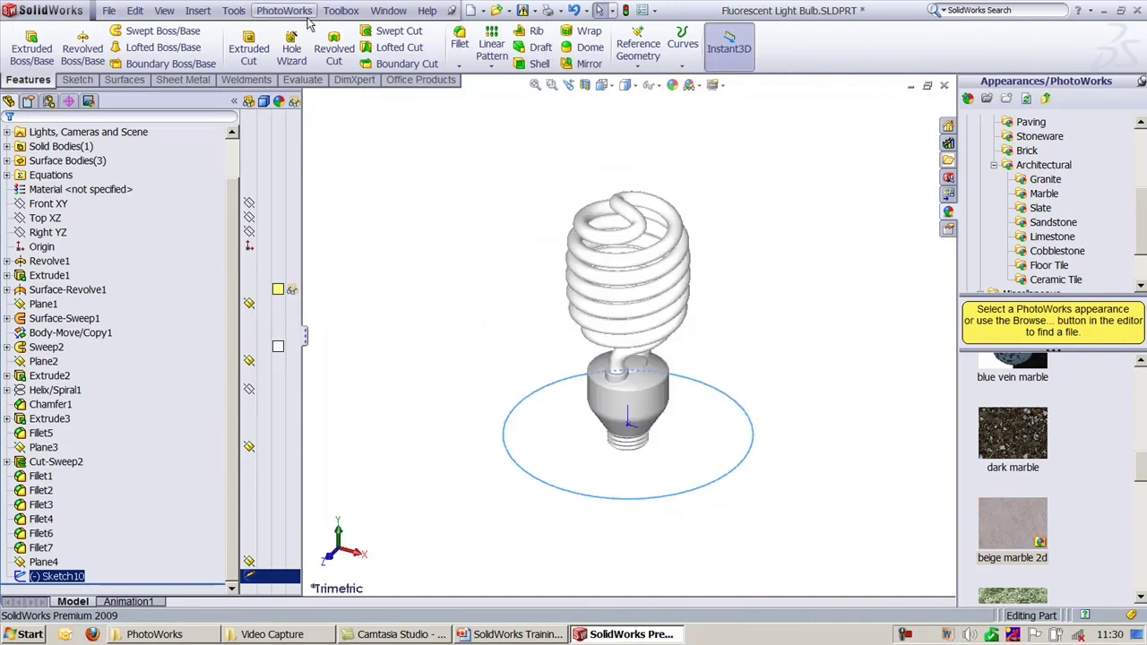
Step: Create a planar surface from the circle sketch as the floor
left_click(130, 81)
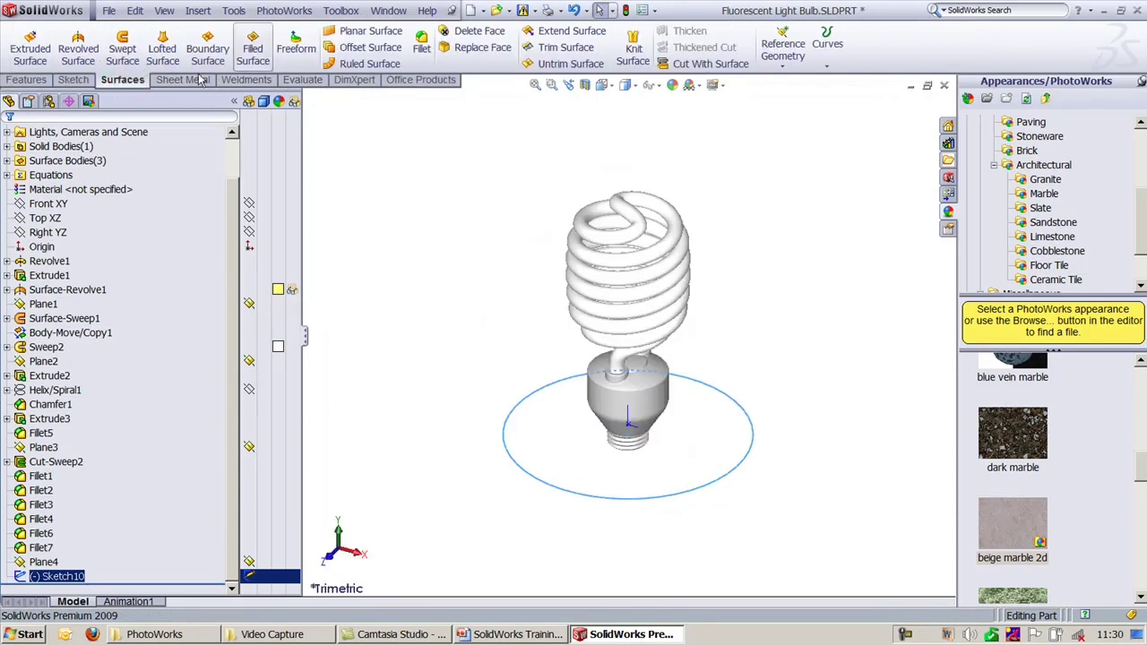
left_click(399, 29)
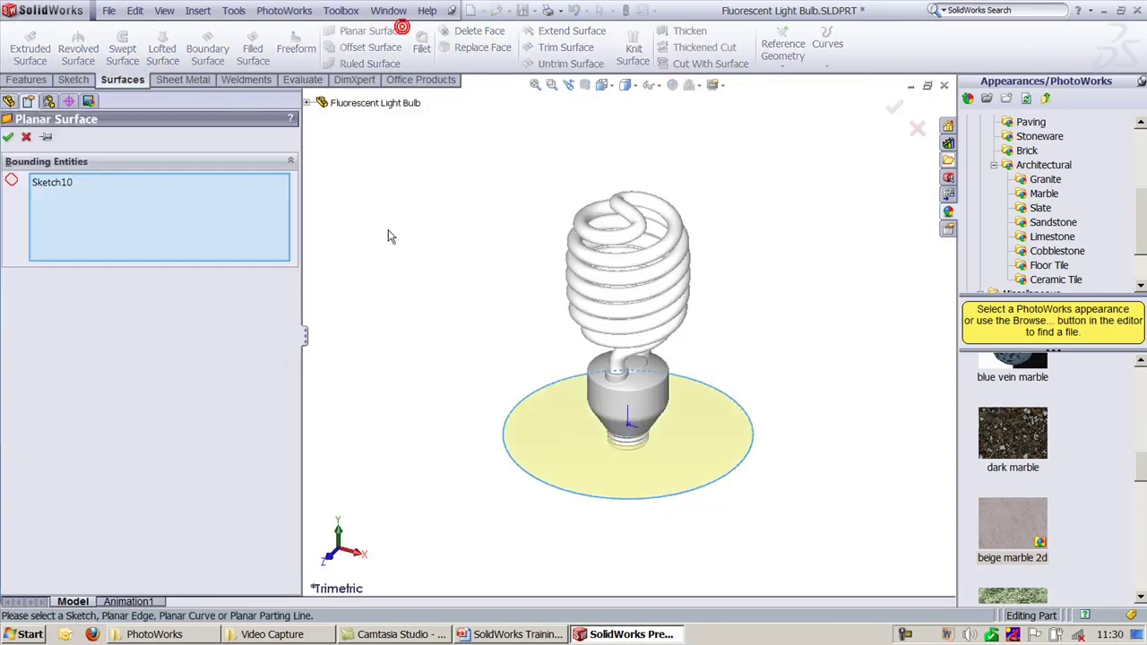
left_click(8, 136)
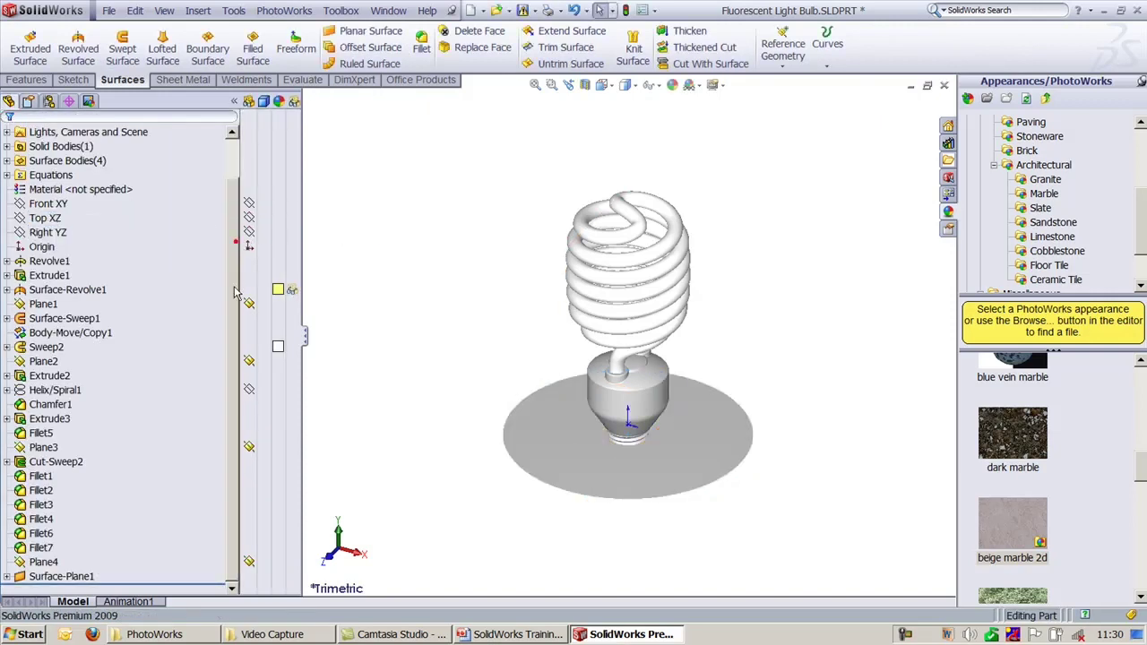
Step: Edit the appearance of Surface-Plane1, trying red and blue high gloss plastic
left_click(61, 576)
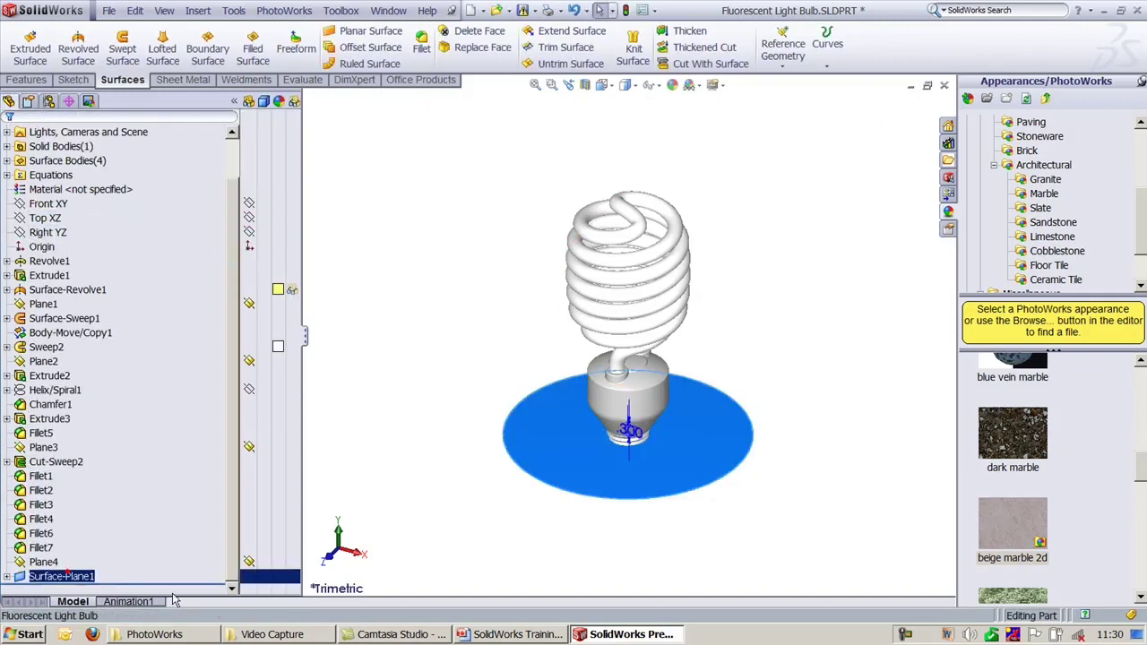
left_click(287, 576)
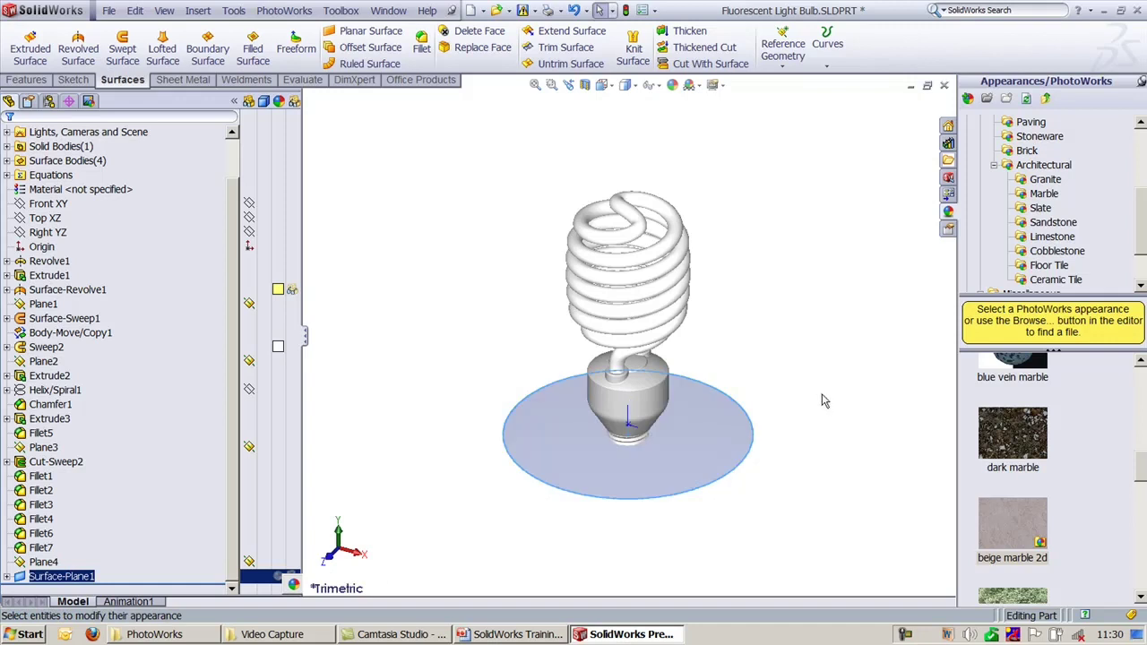
left_click(1140, 408)
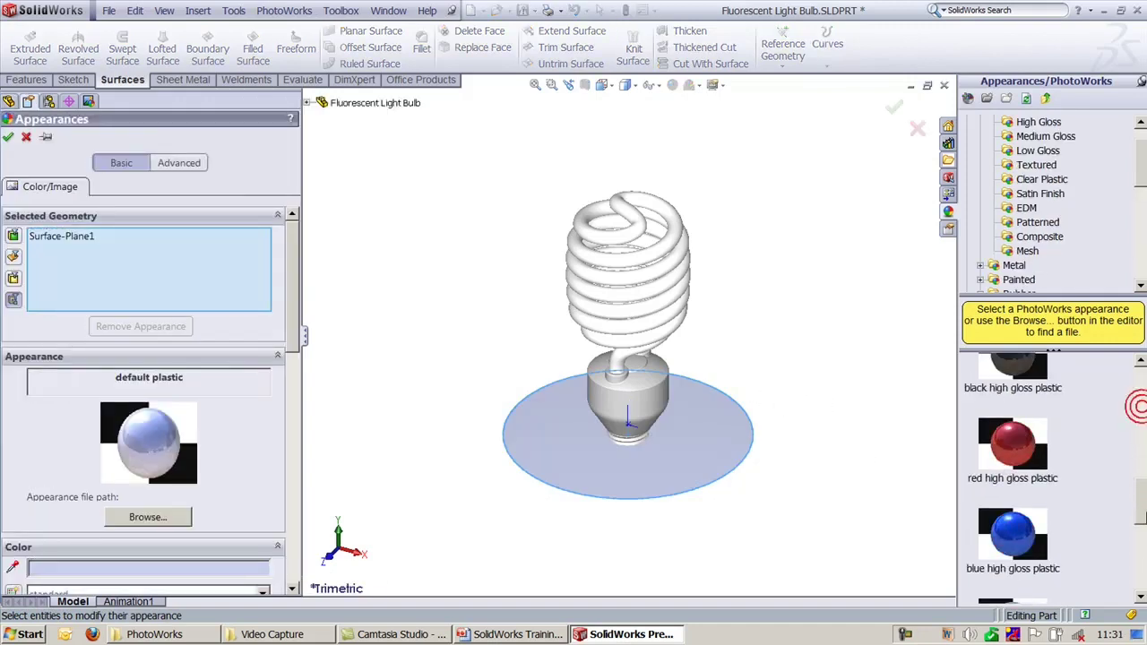
left_click(1043, 460)
left_click(1030, 555)
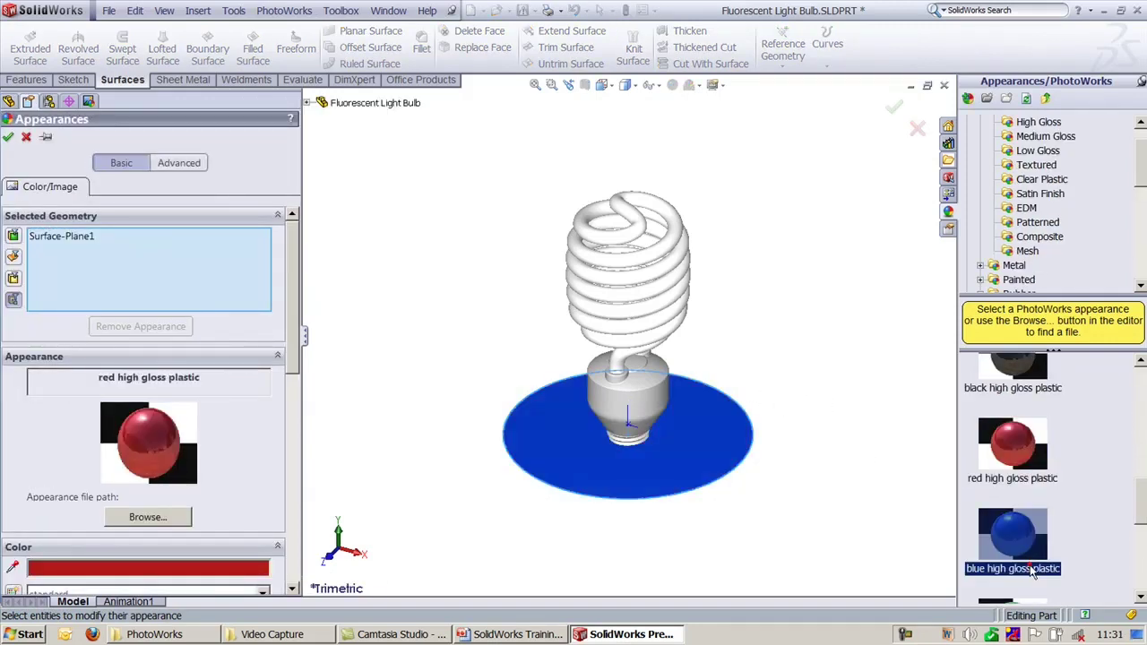
Step: Browse the mesh plastics and settle on circular mesh plastic after trying diamond mesh
left_click(1028, 251)
left_click(1012, 467)
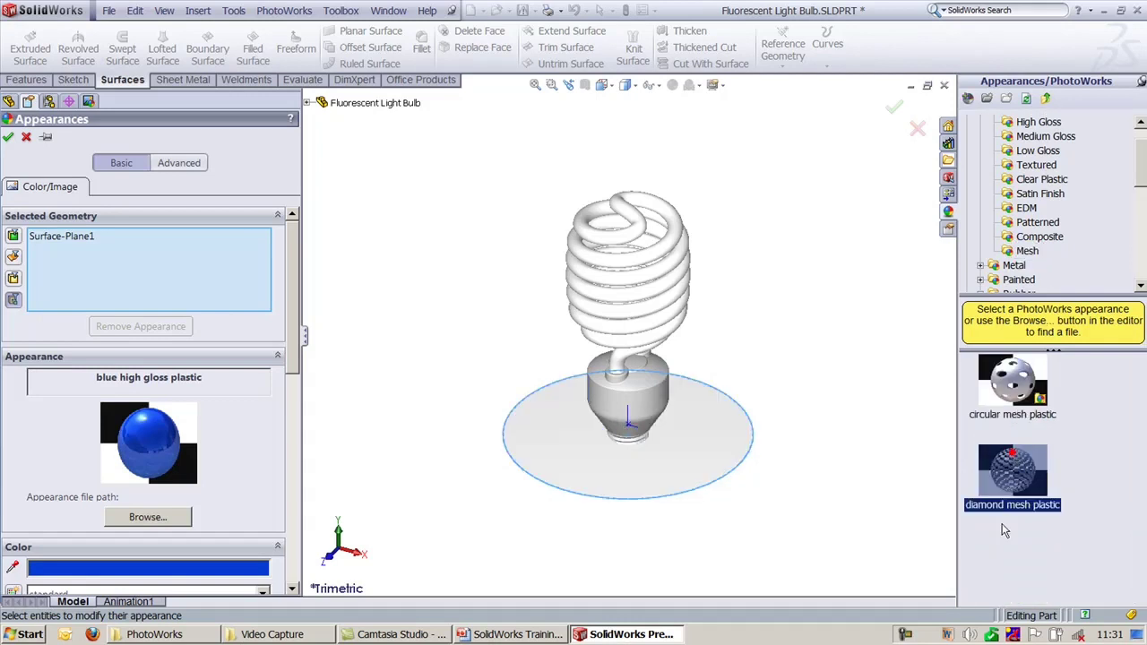
left_click(1012, 383)
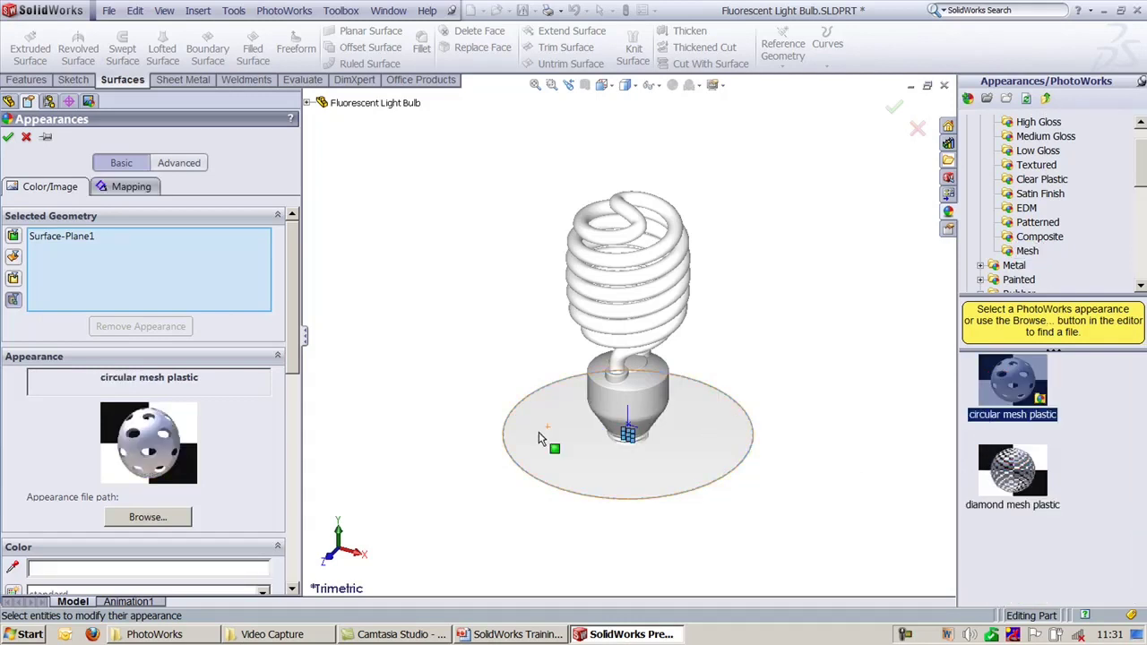
scroll(627, 341, "up", 1)
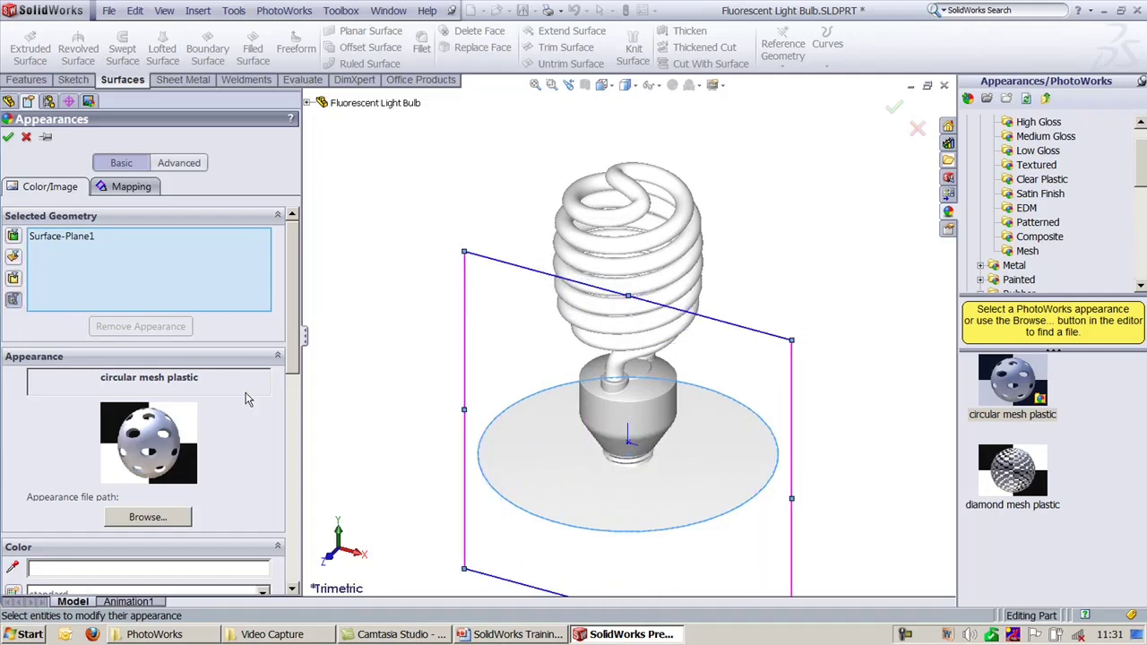
scroll(288, 277, "down", 5)
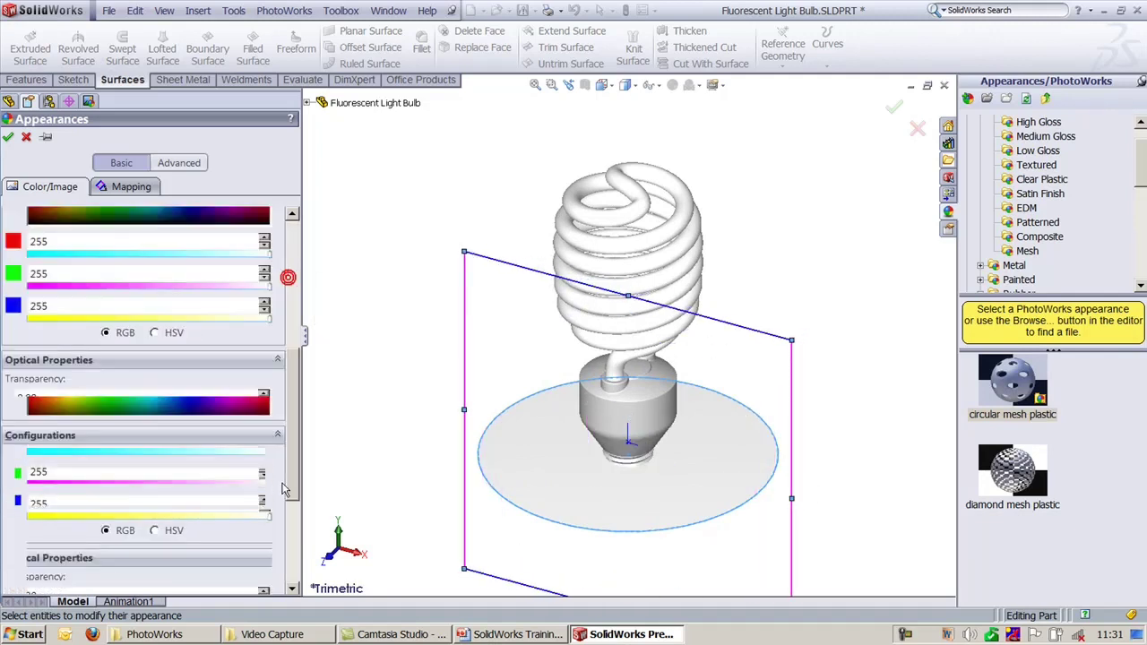
scroll(288, 277, "up", 5)
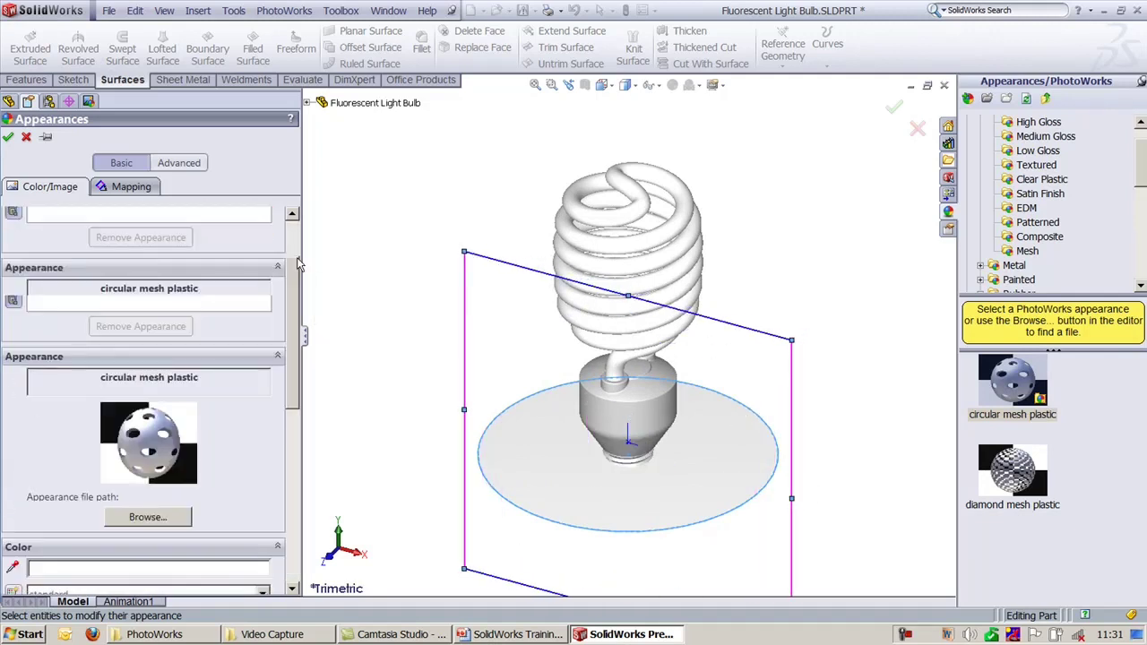
Step: Set the mapping to Planar style, then stretch and rotate the mapping plane toward 345°
left_click(122, 188)
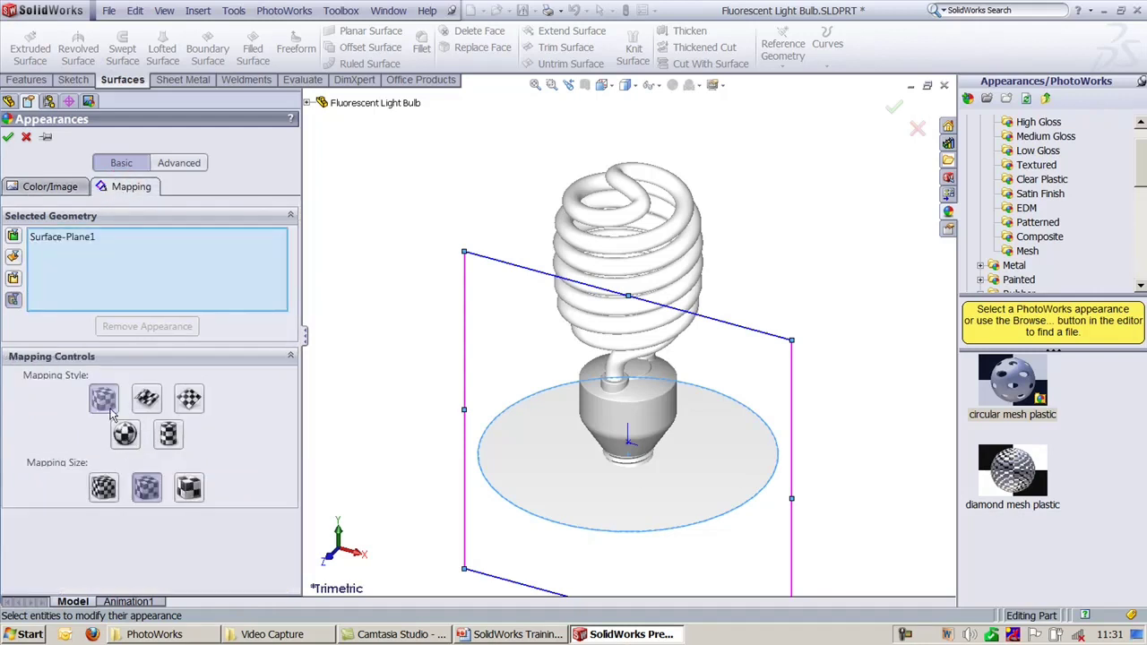
left_click(199, 400)
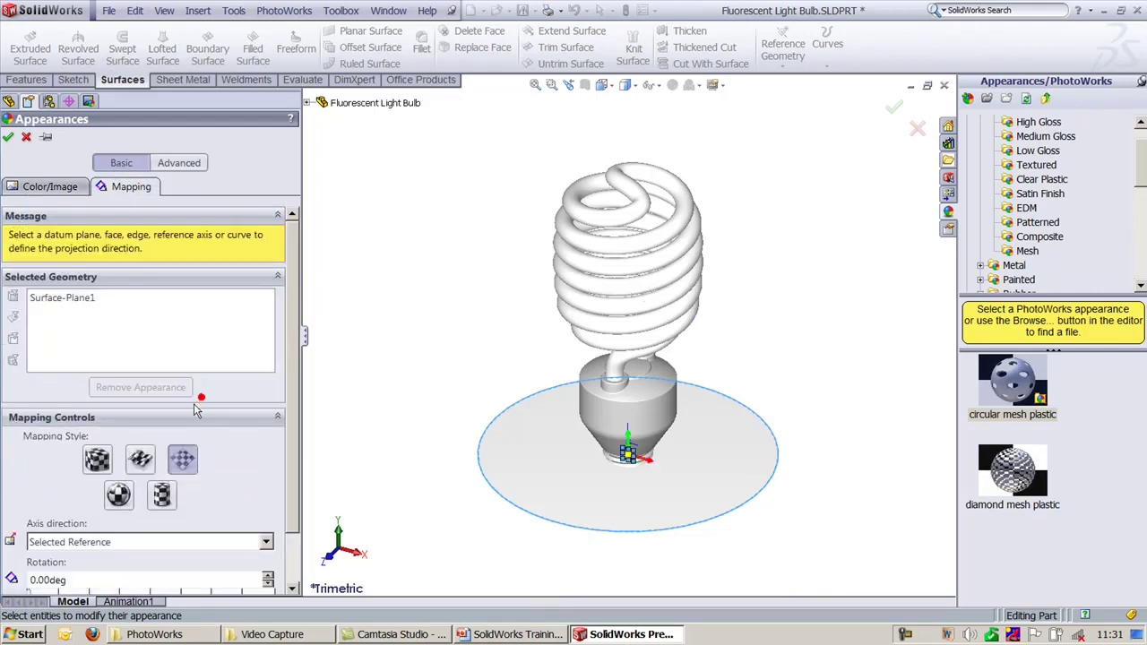
left_click_drag(627, 454, 836, 359)
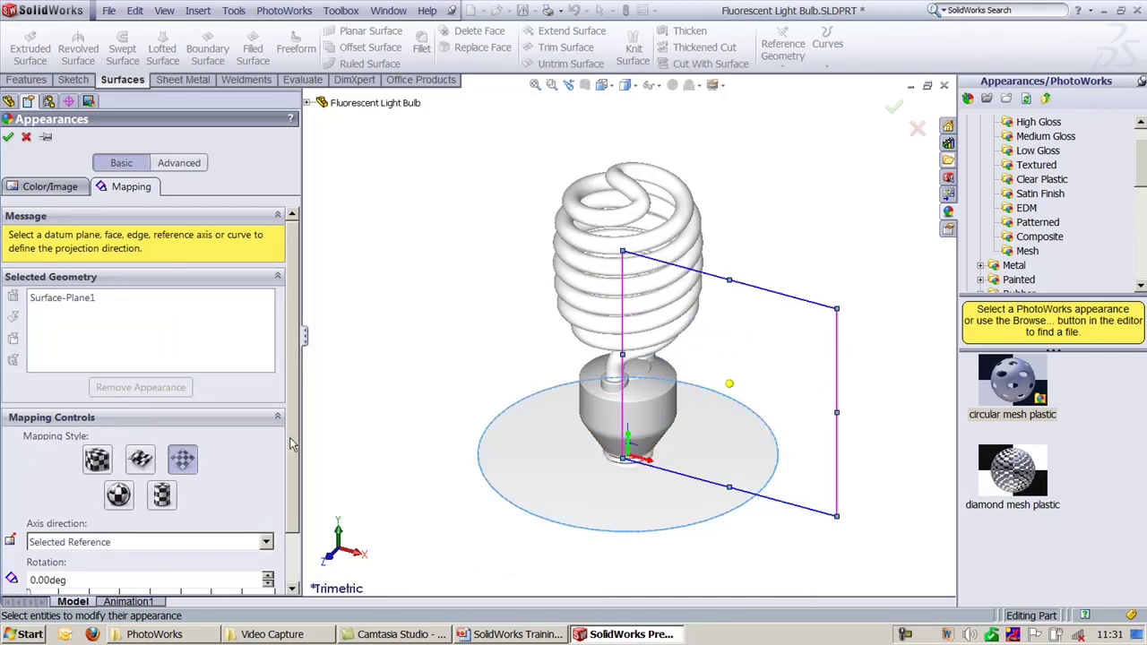
left_click_drag(289, 443, 292, 540)
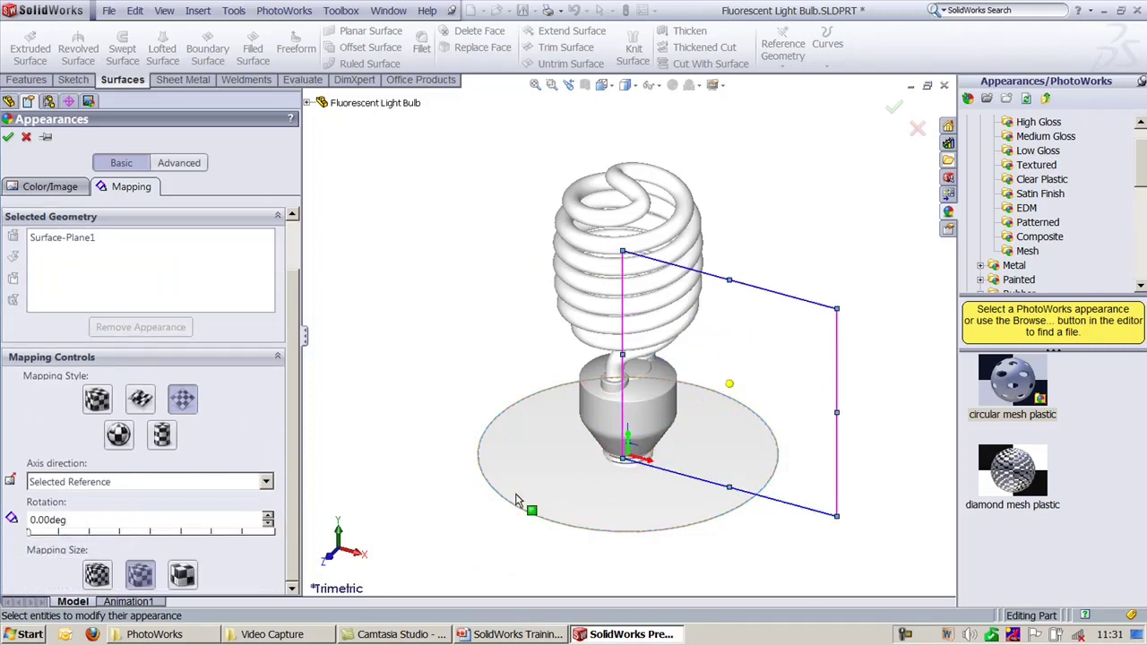
left_click_drag(733, 392, 742, 304)
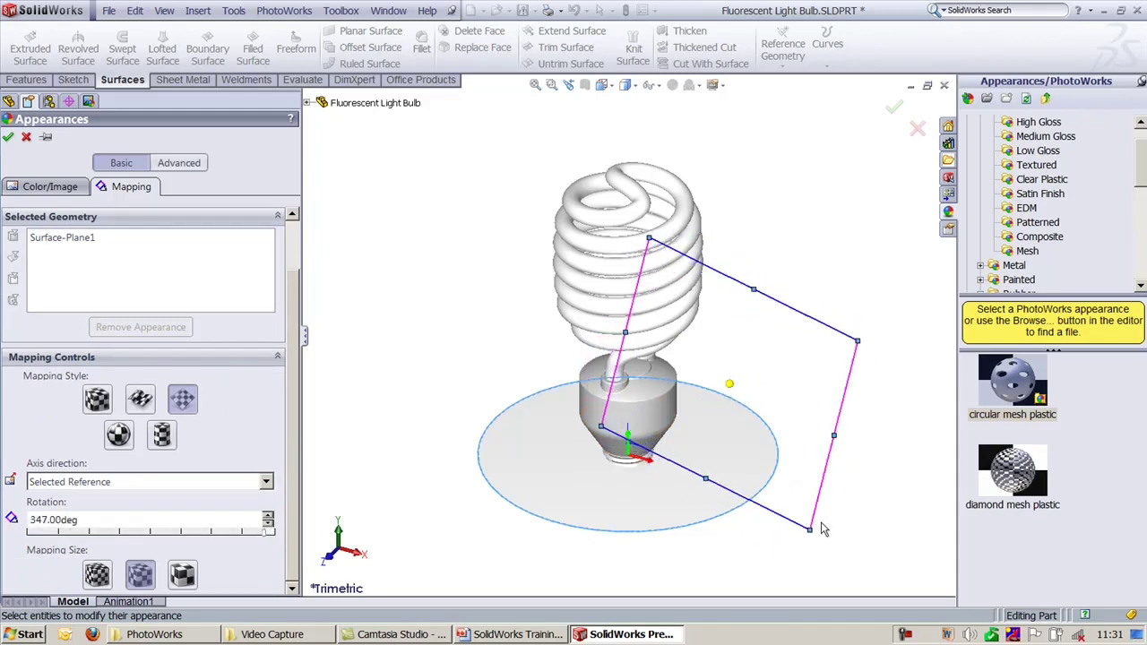
left_click_drag(809, 529, 800, 514)
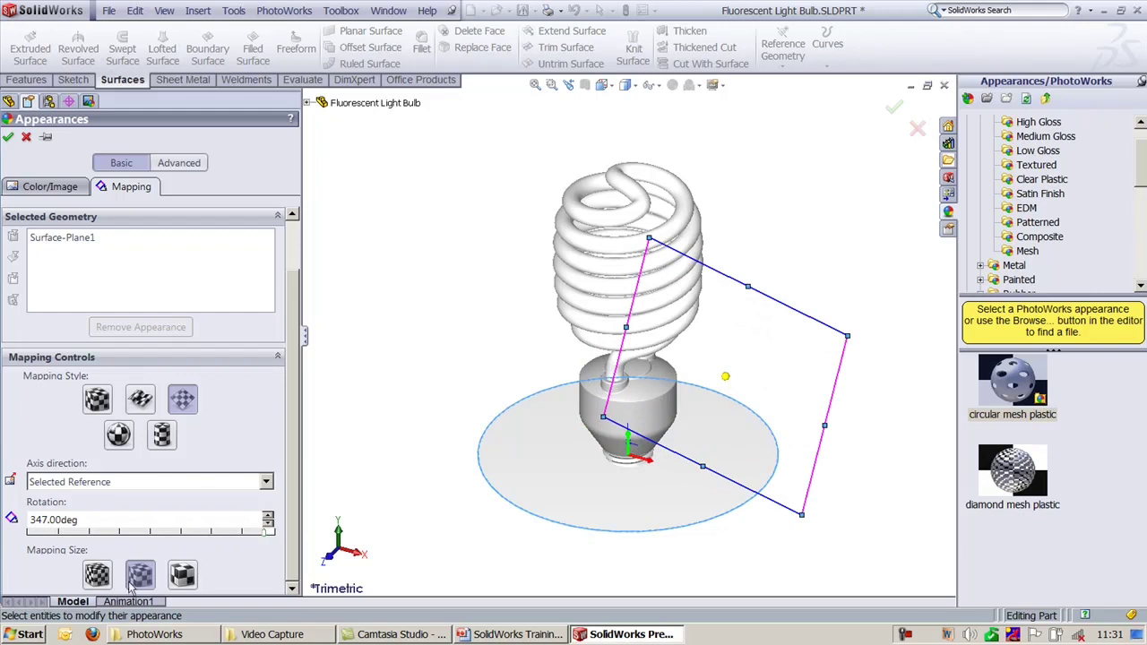
Step: Set the mapping axis direction to ZX, resize the plane to cover the disk, and accept
left_click(144, 482)
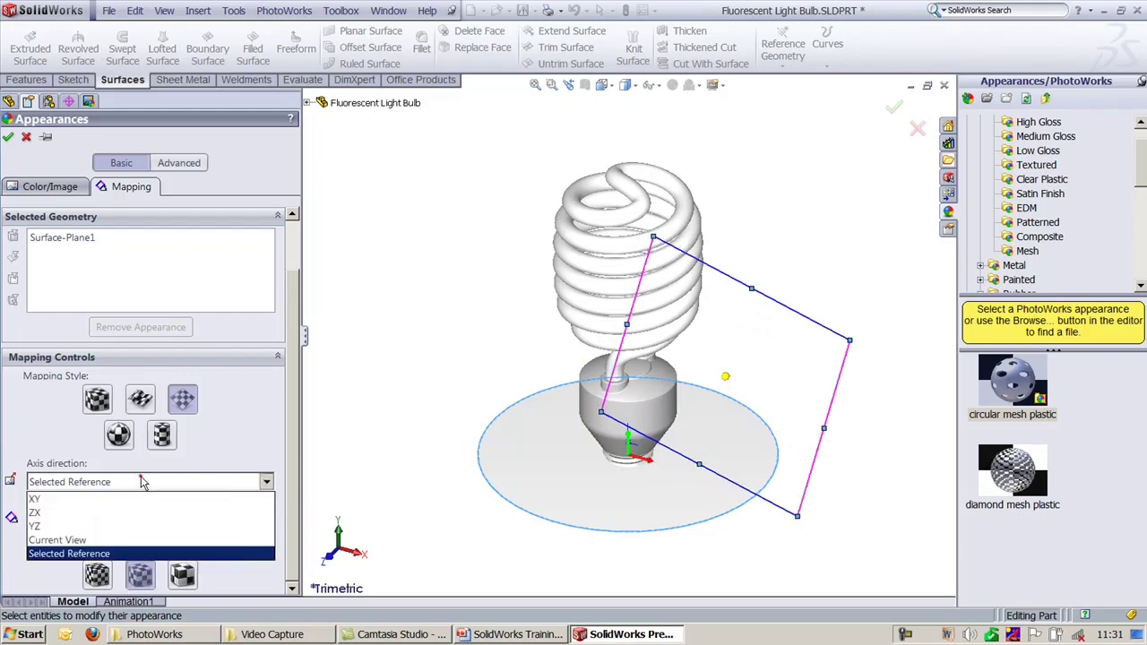
left_click(113, 512)
scroll(690, 478, "down", 3)
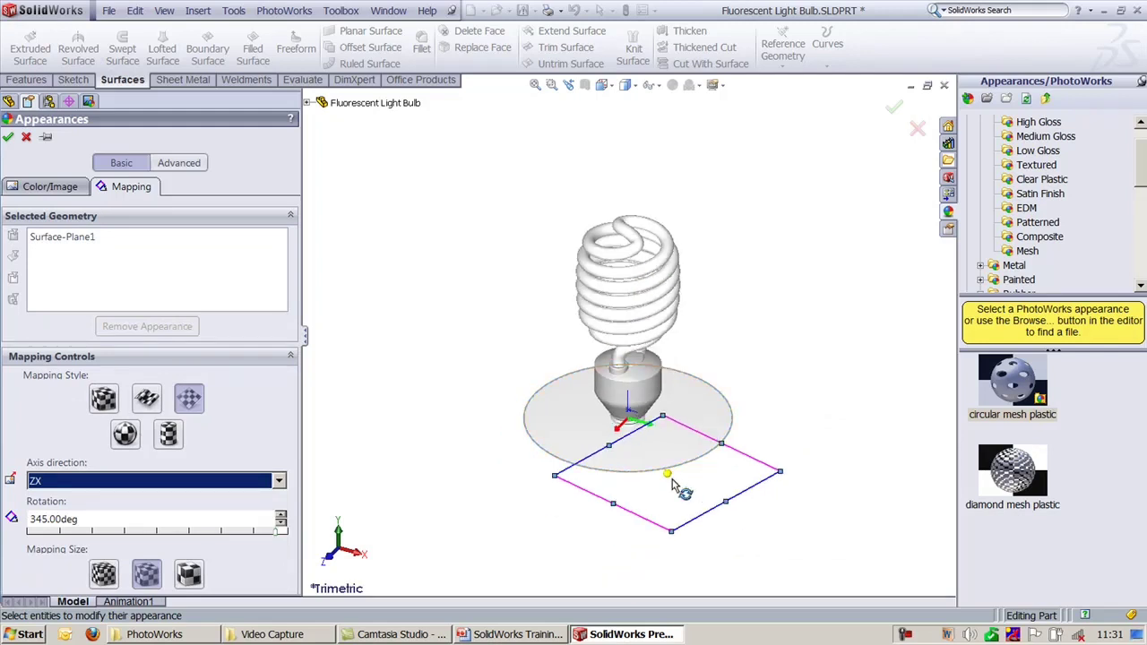
left_click(668, 480)
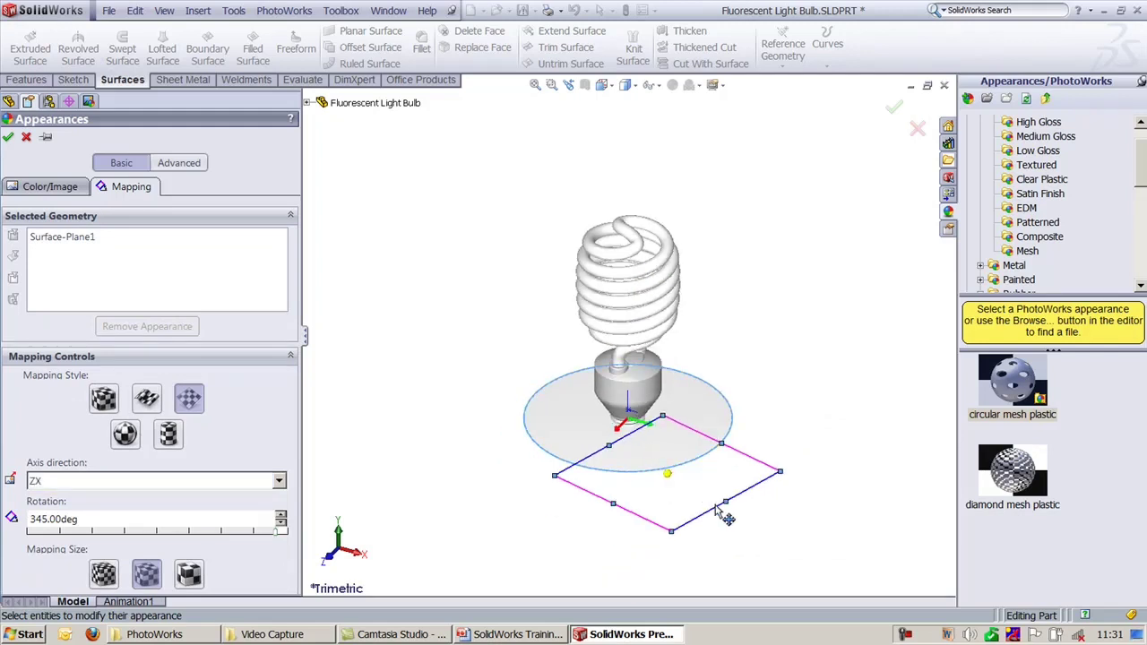
left_click_drag(726, 500, 734, 506)
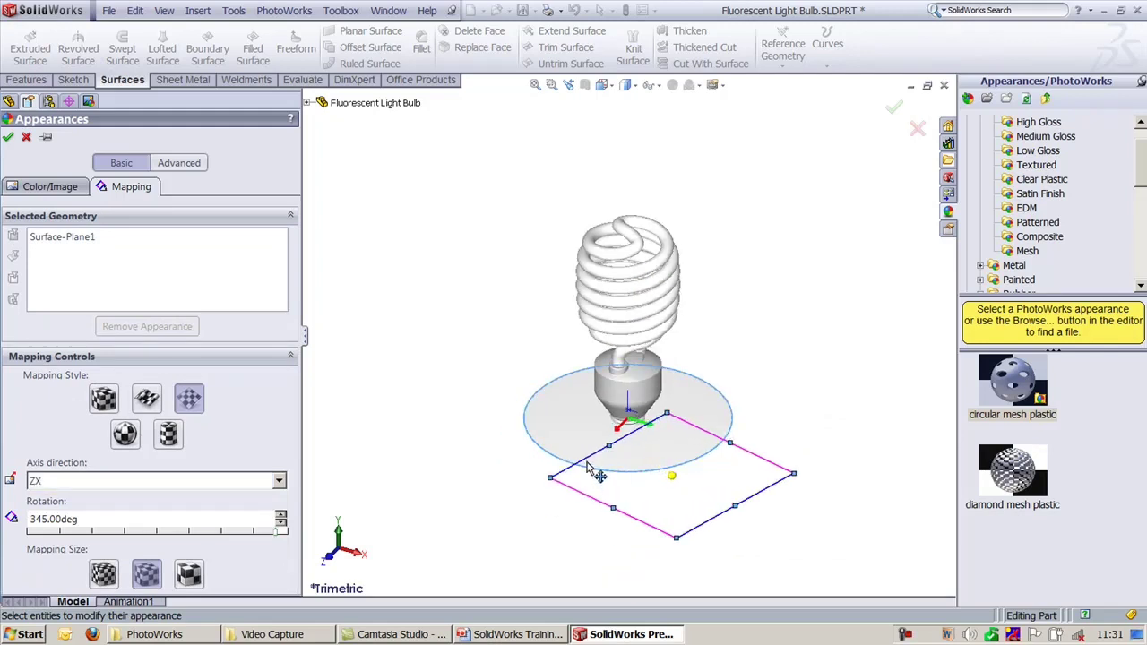
left_click_drag(587, 464, 549, 405)
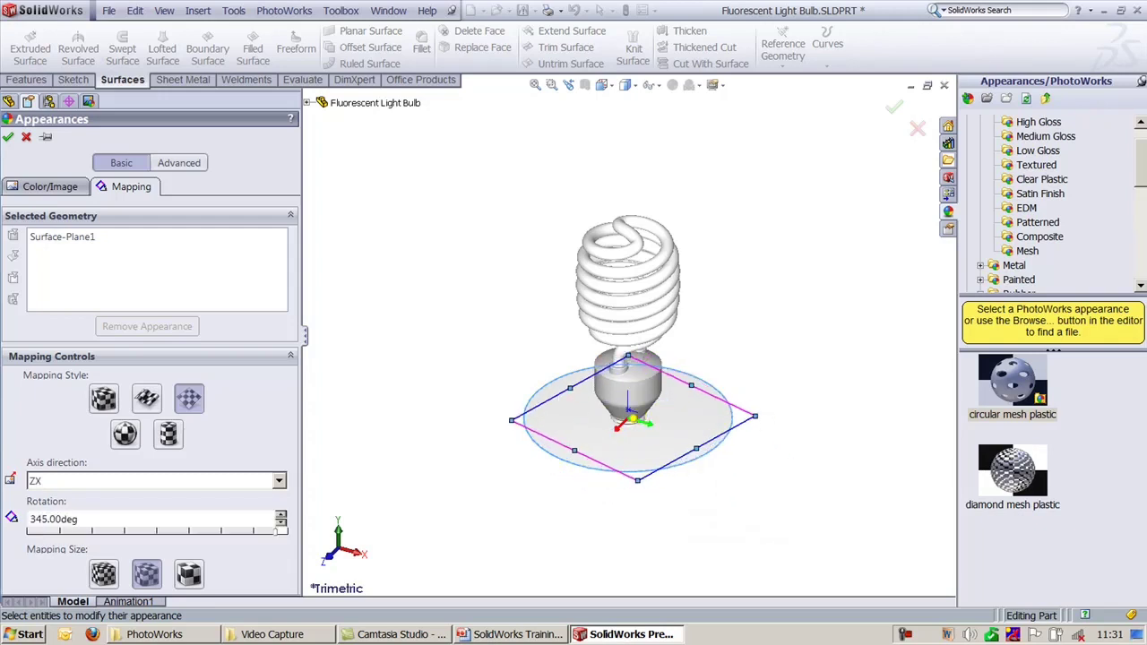
left_click_drag(755, 417, 802, 413)
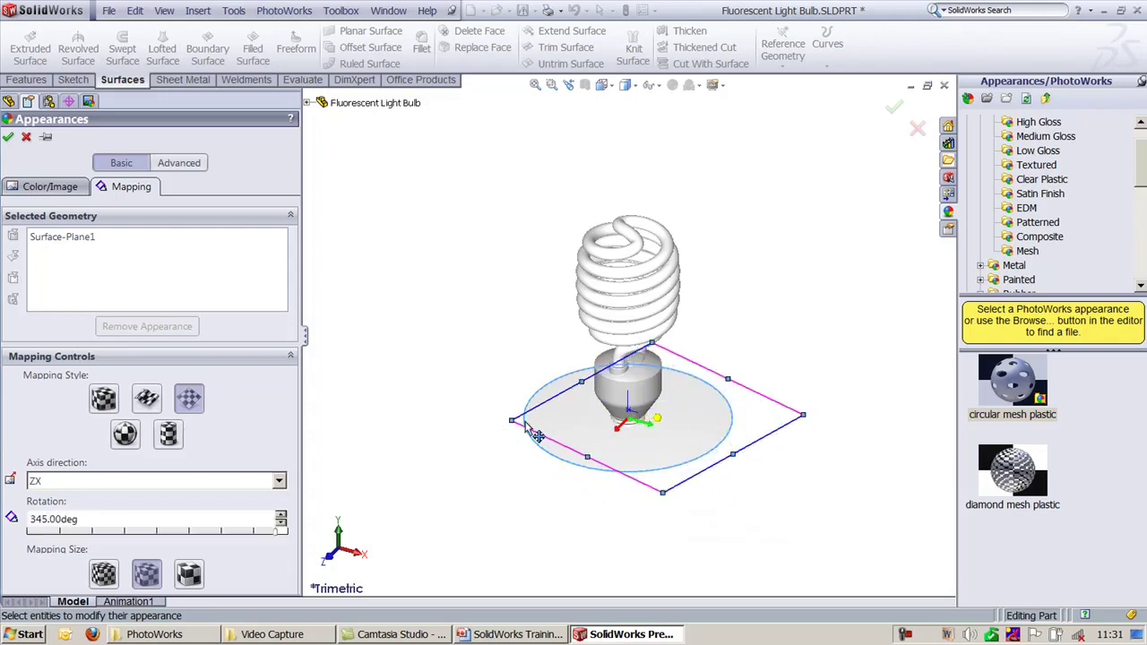
left_click_drag(502, 420, 433, 421)
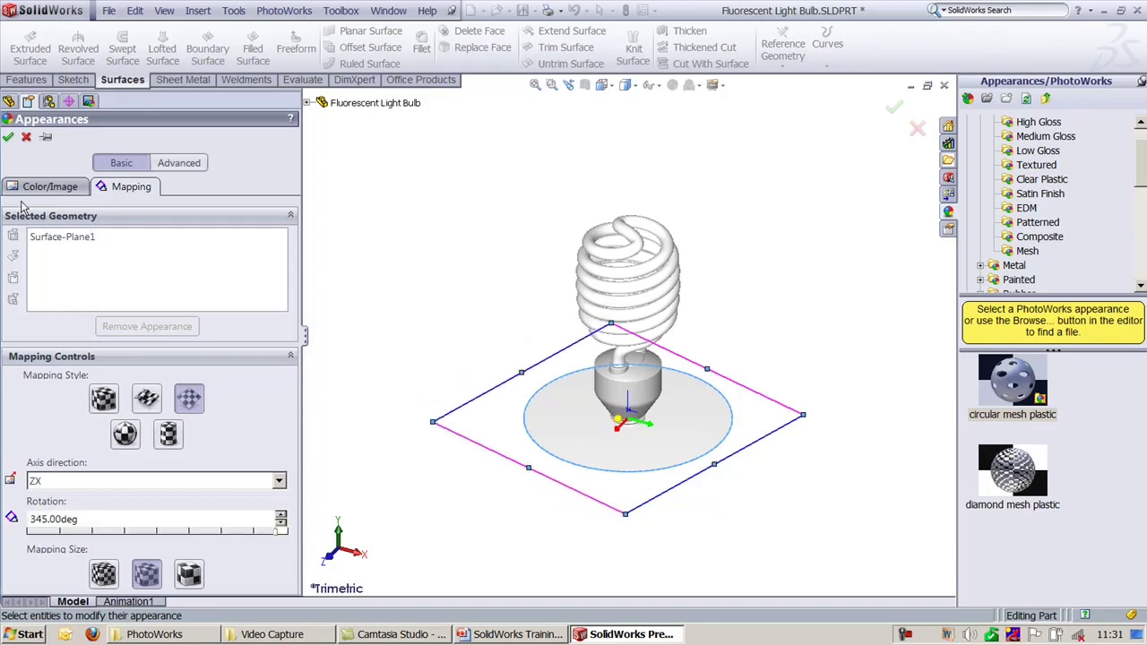
left_click(7, 137)
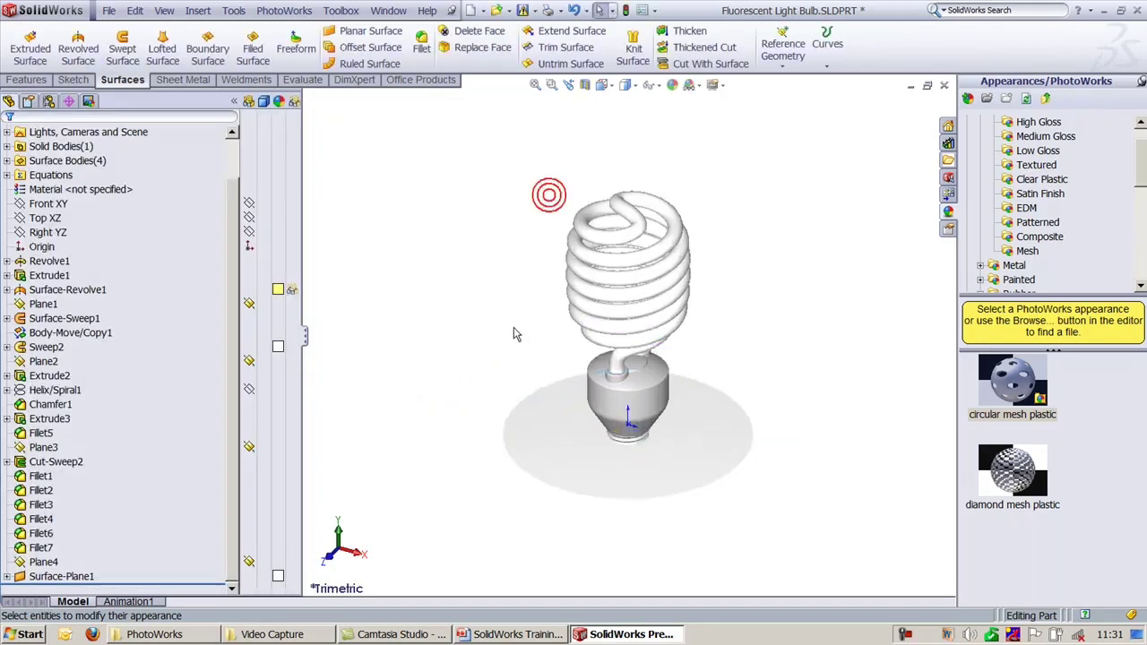
Step: Render a PhotoWorks preview of the bulb scene from Office Products, then close it
left_click(415, 82)
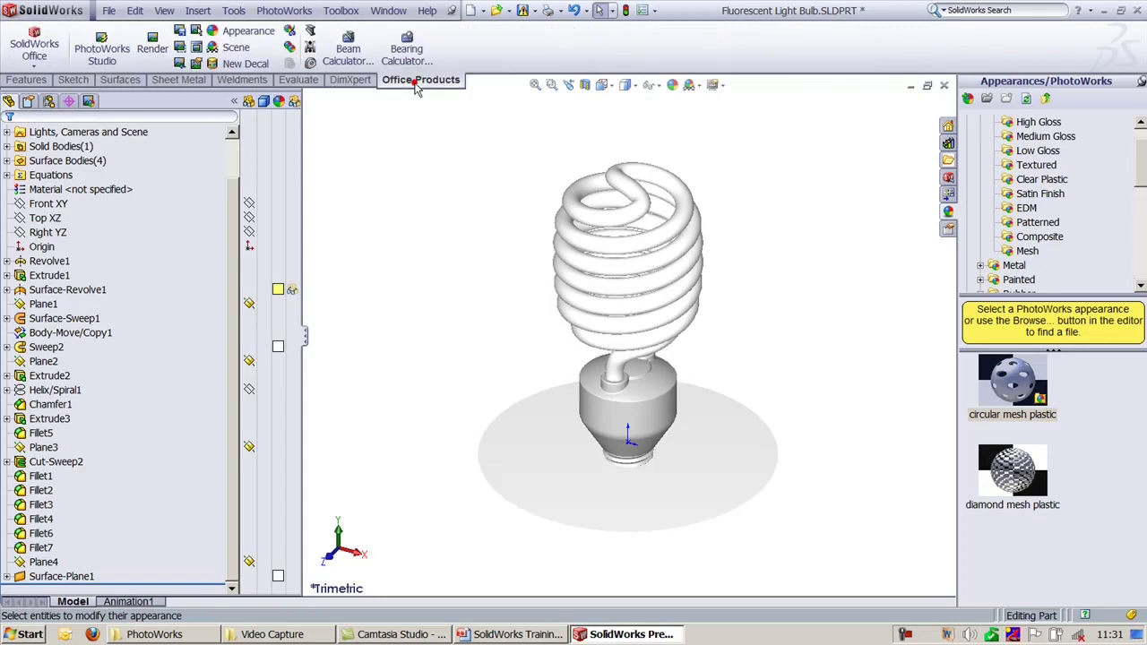
left_click(146, 54)
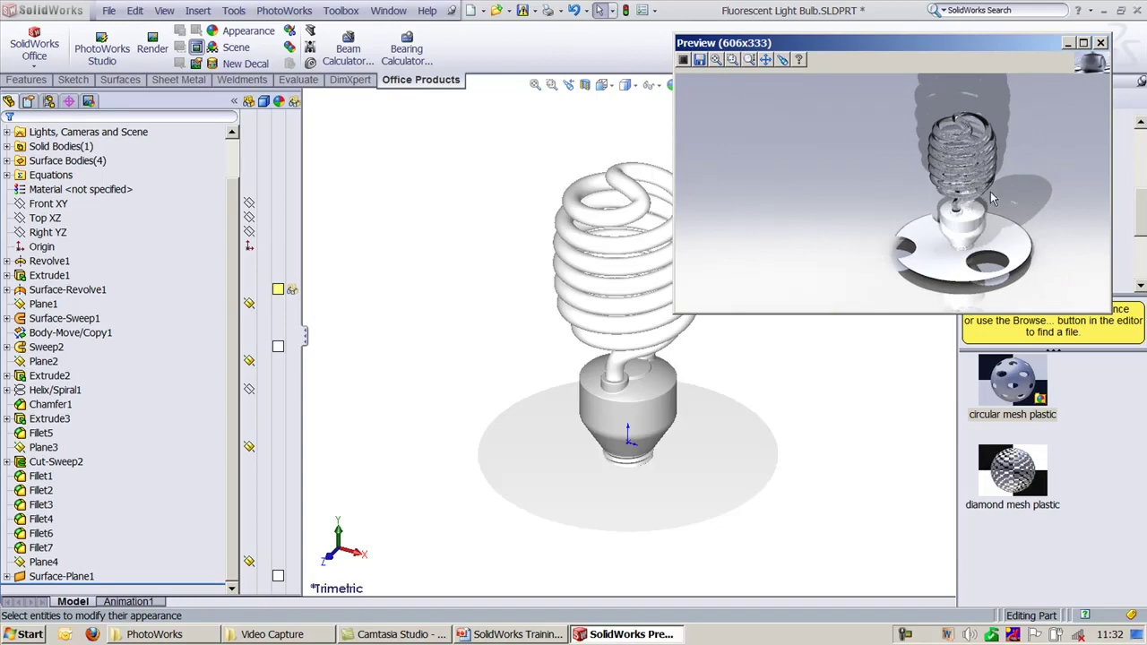
left_click(1100, 43)
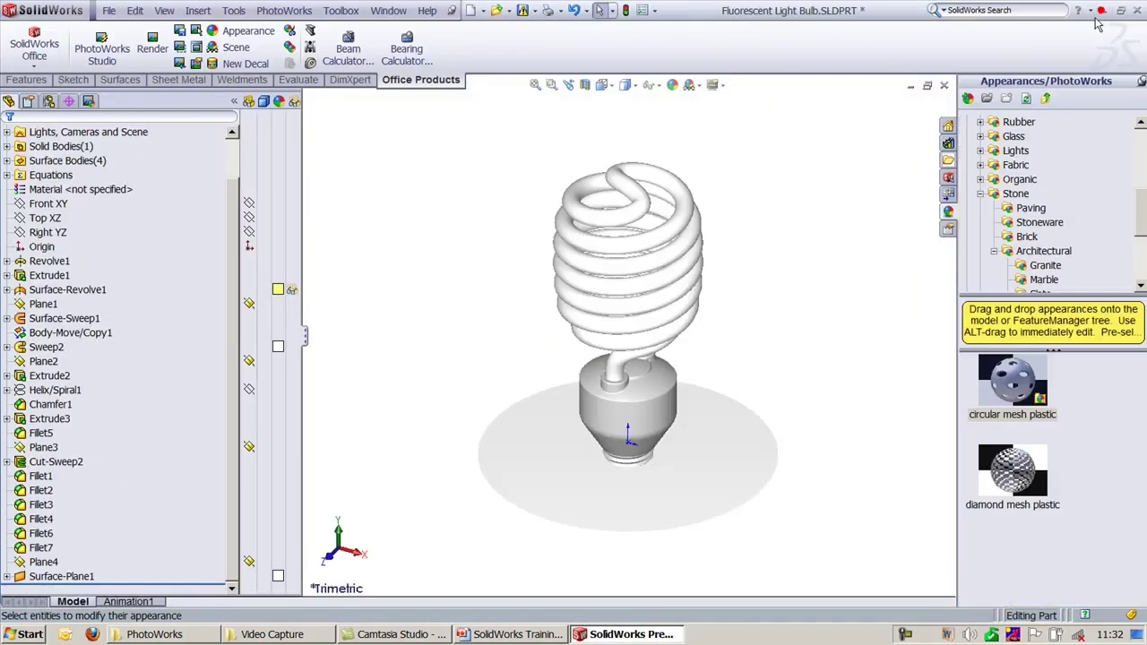
Step: Return to the bulb model and run the full PhotoWorks render
left_click(1104, 9)
left_click(627, 178)
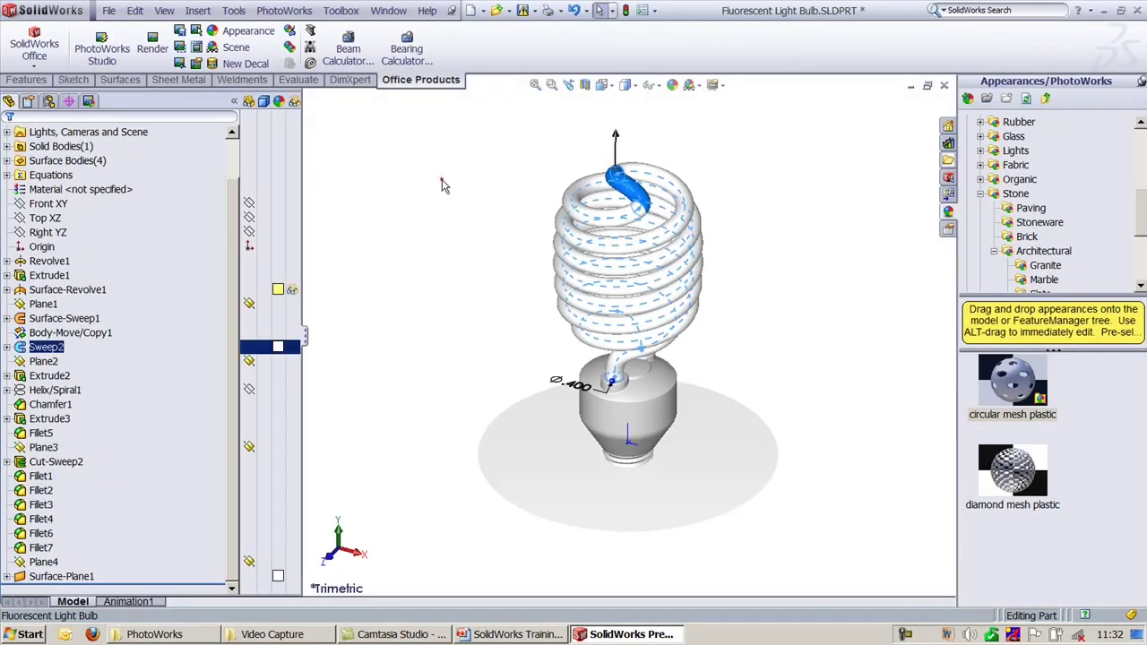
left_click(442, 179)
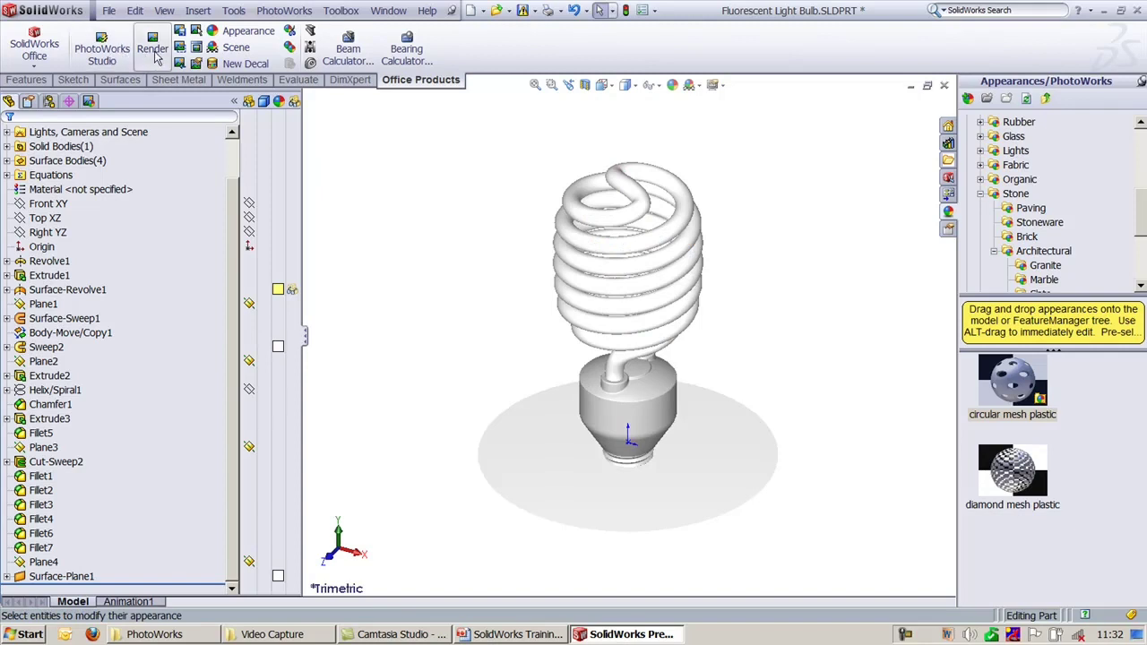
left_click(152, 47)
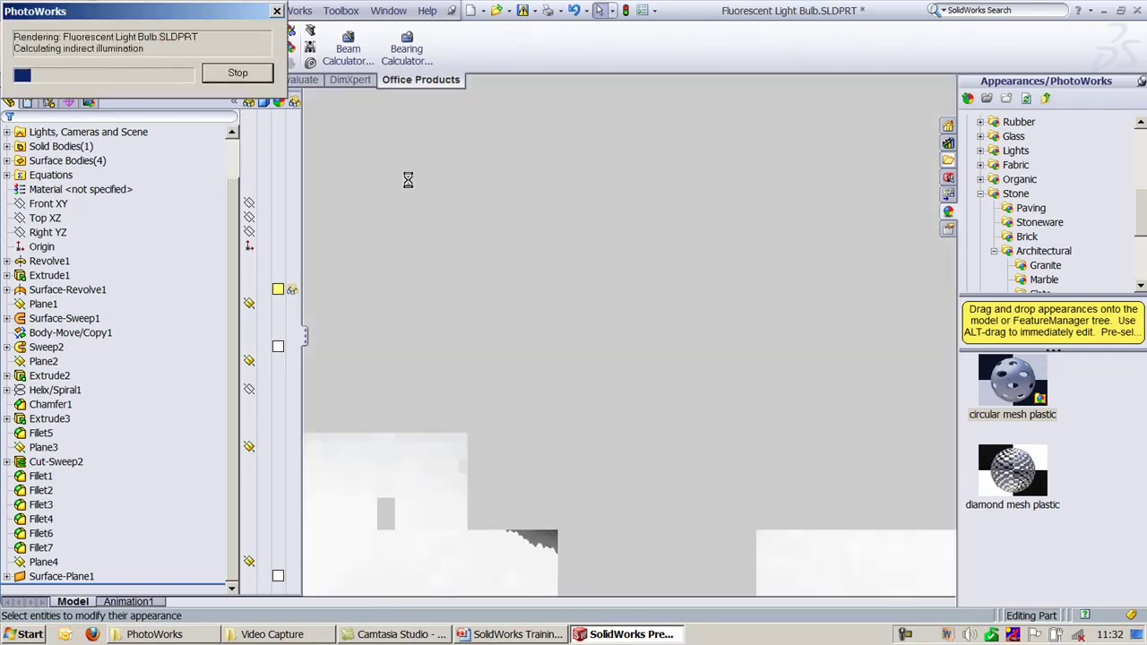
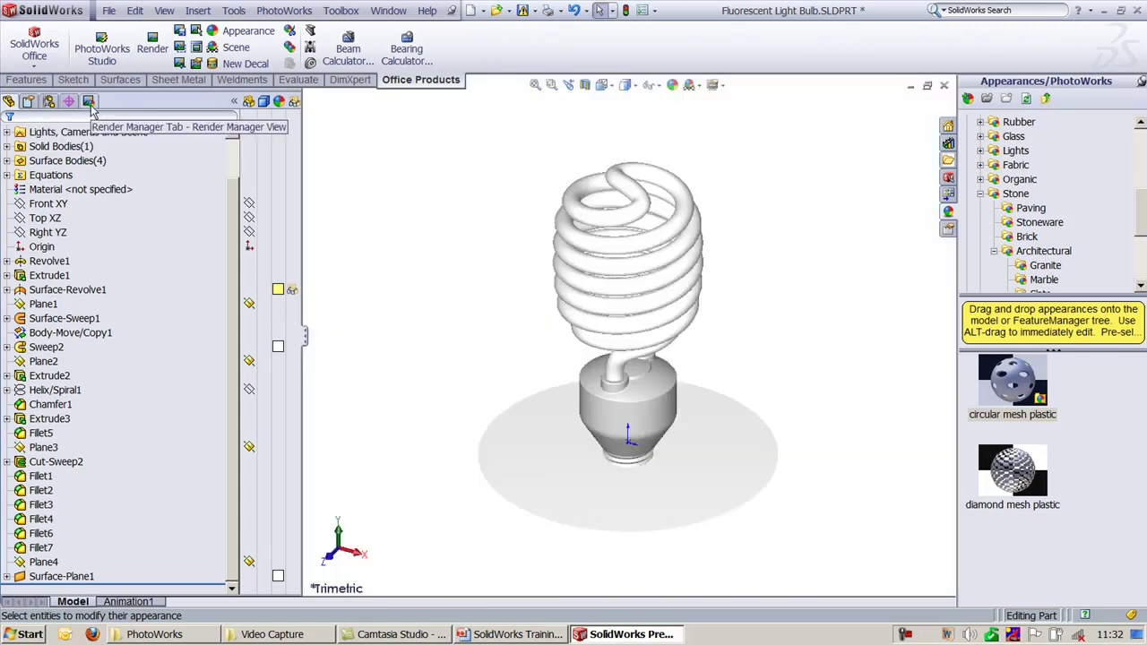
Step: In the Render Manager, detach the default plastic <1> appearance from the bulb
left_click(89, 101)
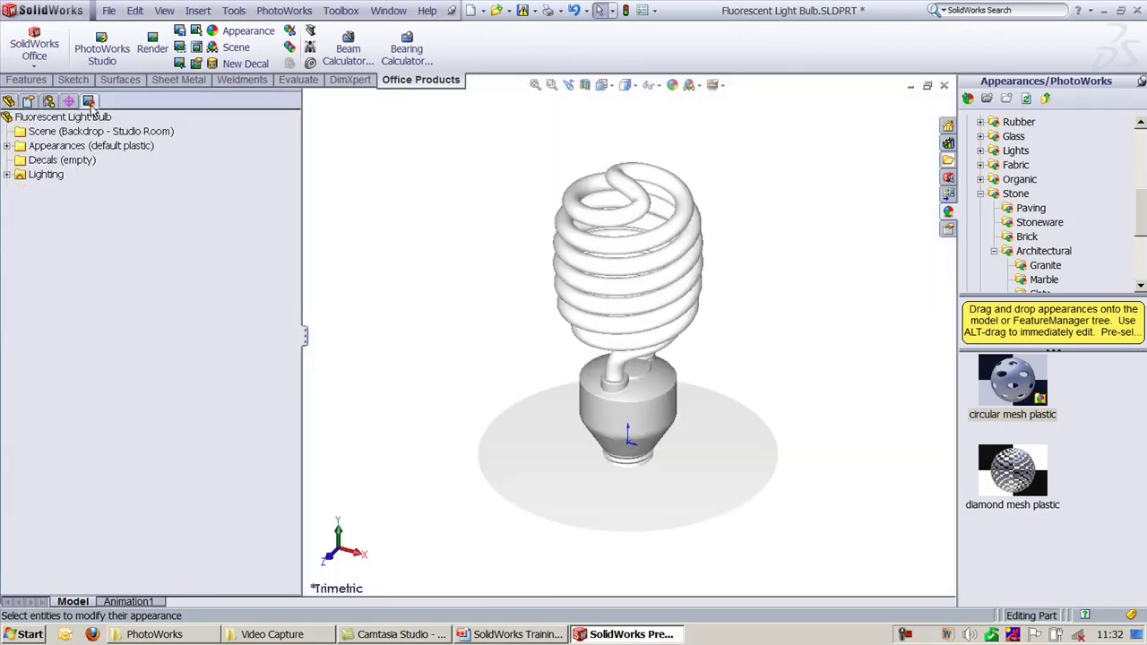
left_click(49, 132)
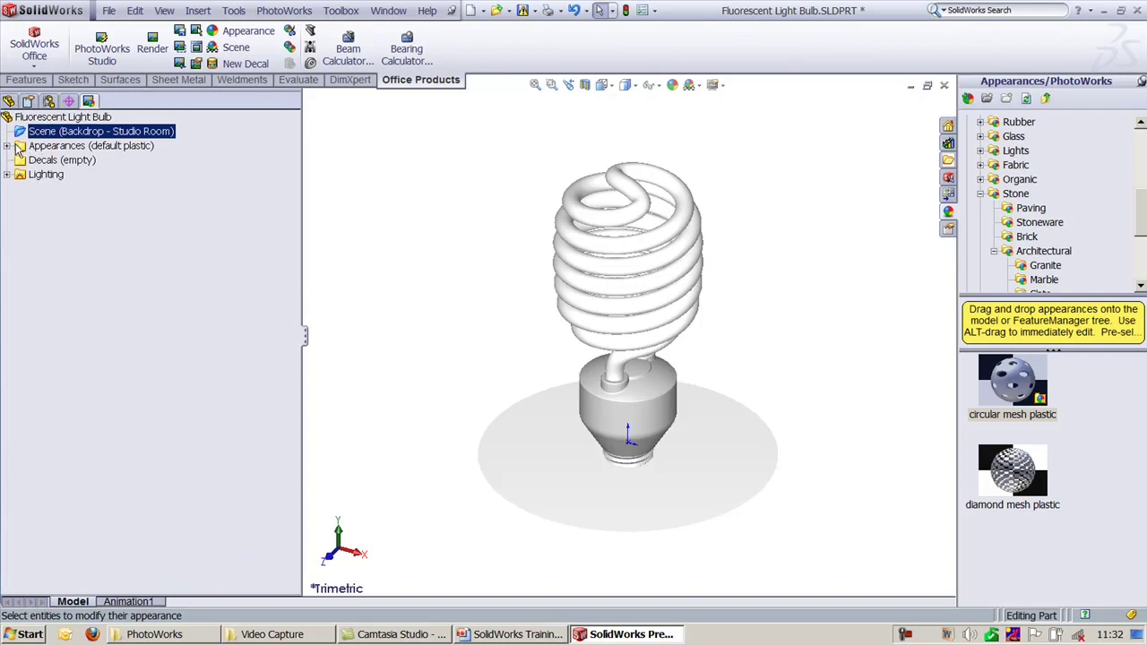
left_click(7, 145)
left_click(8, 231)
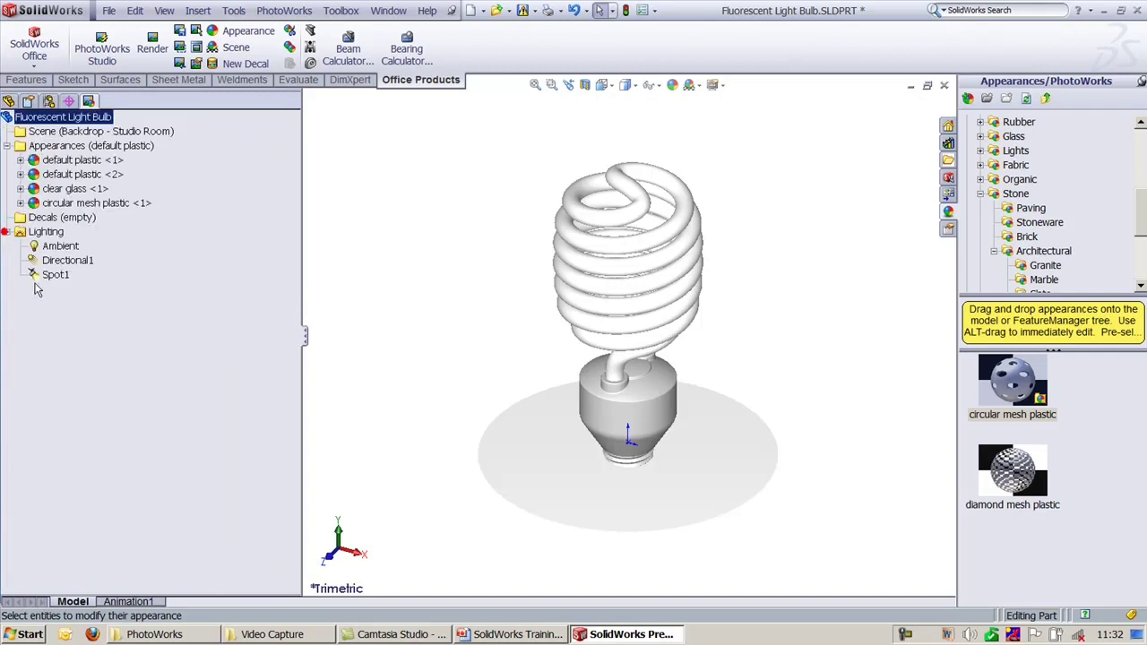
left_click(75, 161)
right_click(76, 163)
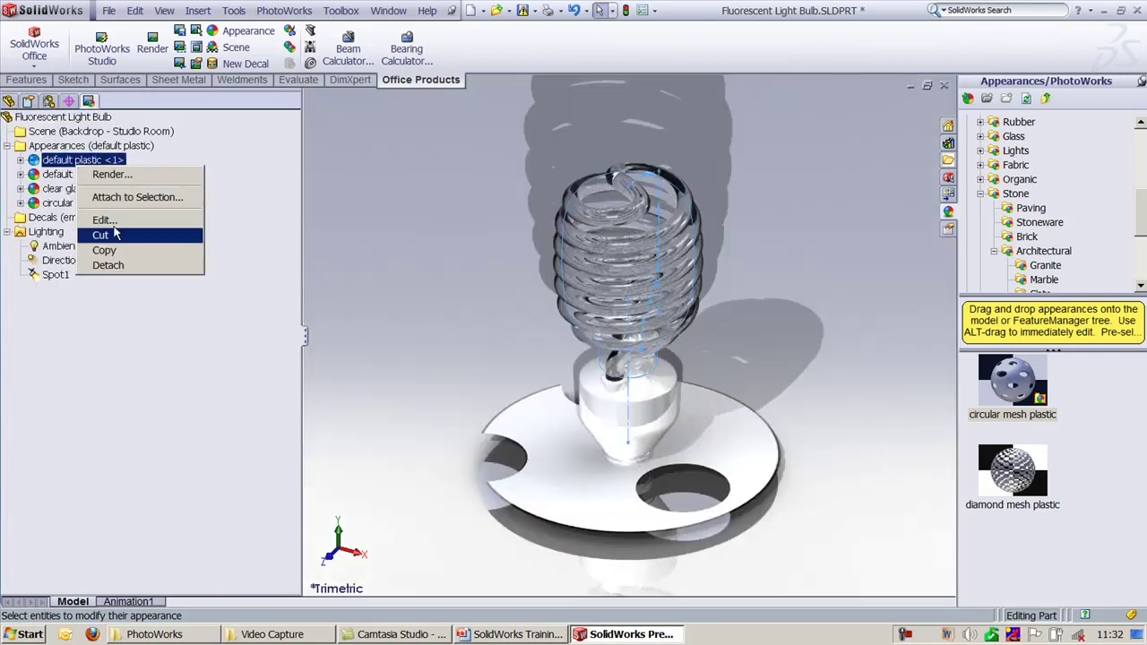
left_click(107, 265)
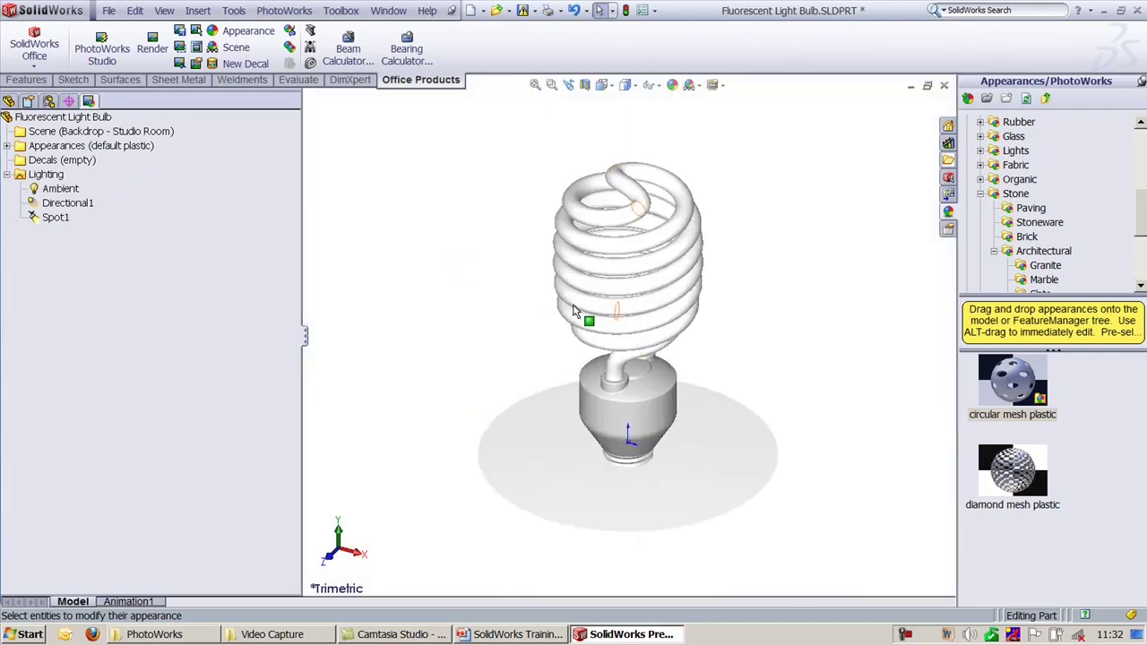
Step: Select the three remaining appearances and detach them all from the bulb
left_click(7, 145)
left_click(62, 161)
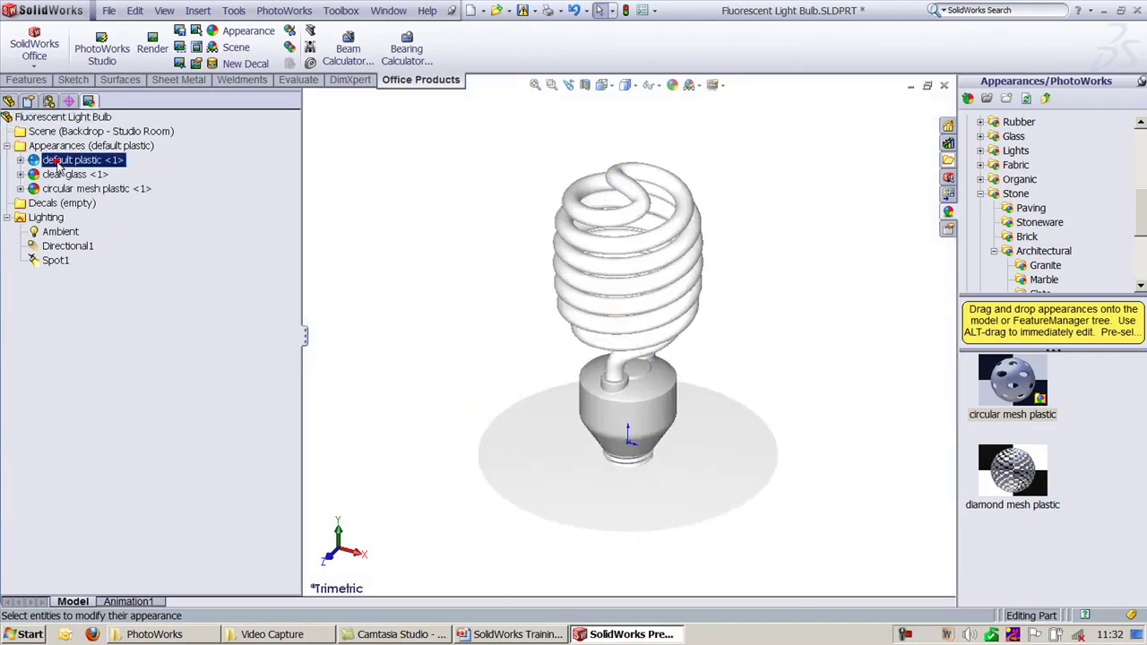
left_click(77, 189, "shift")
right_click(78, 189)
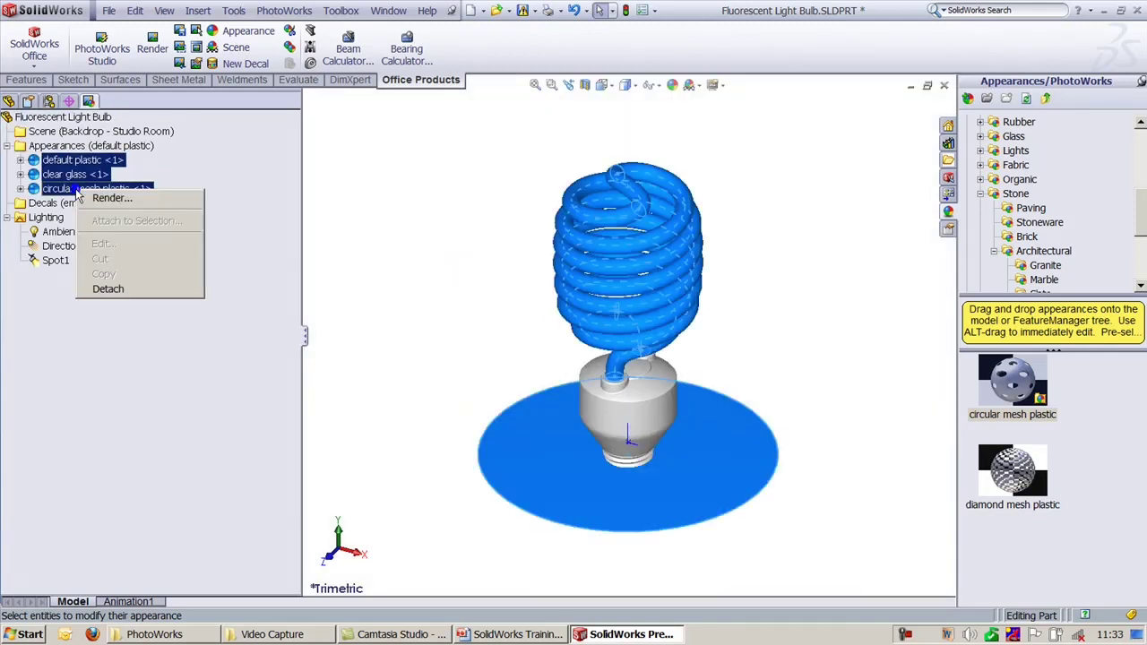
left_click(124, 289)
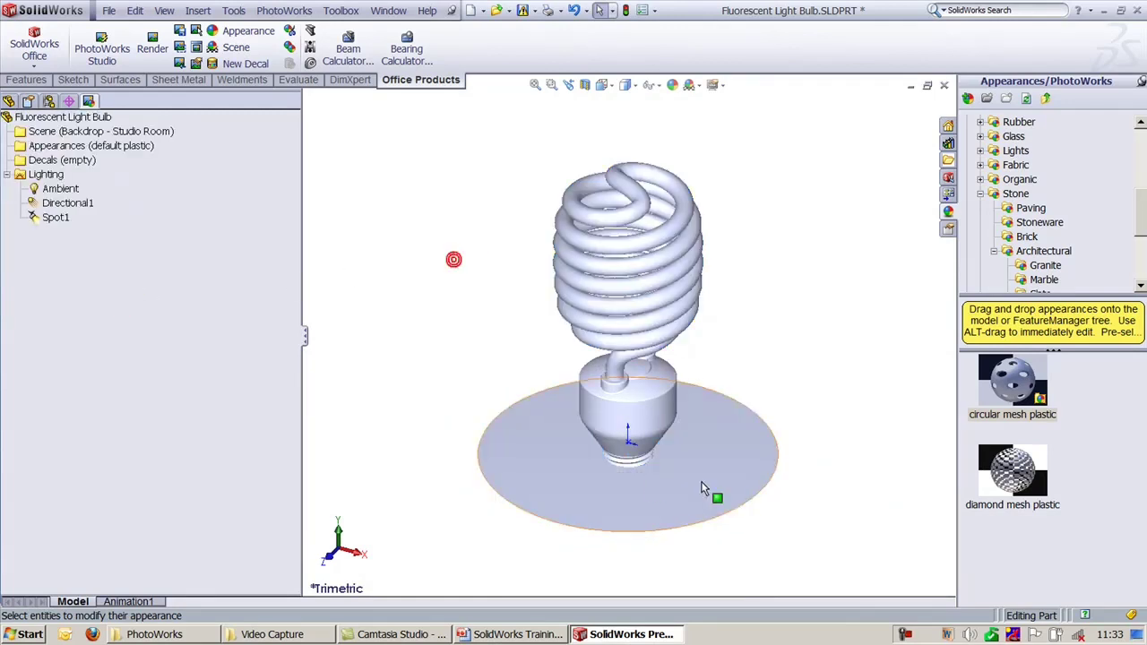
Step: Clear the base disk and Ambient light selections, then render the plain bulb
left_click(701, 473)
left_click(349, 323)
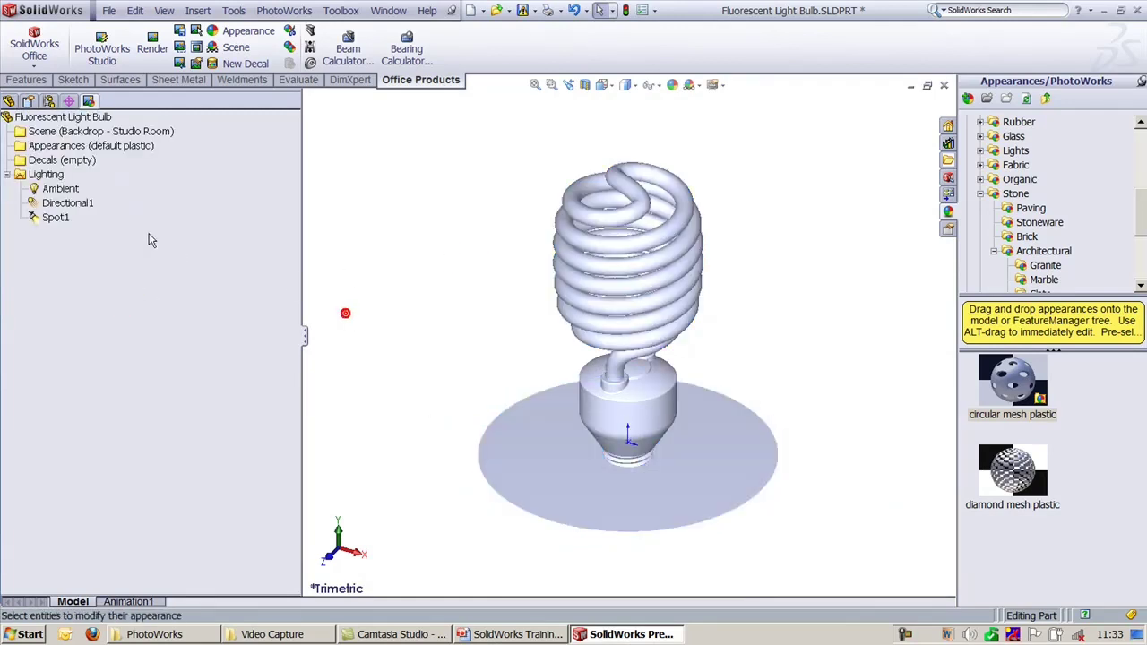
left_click(62, 189)
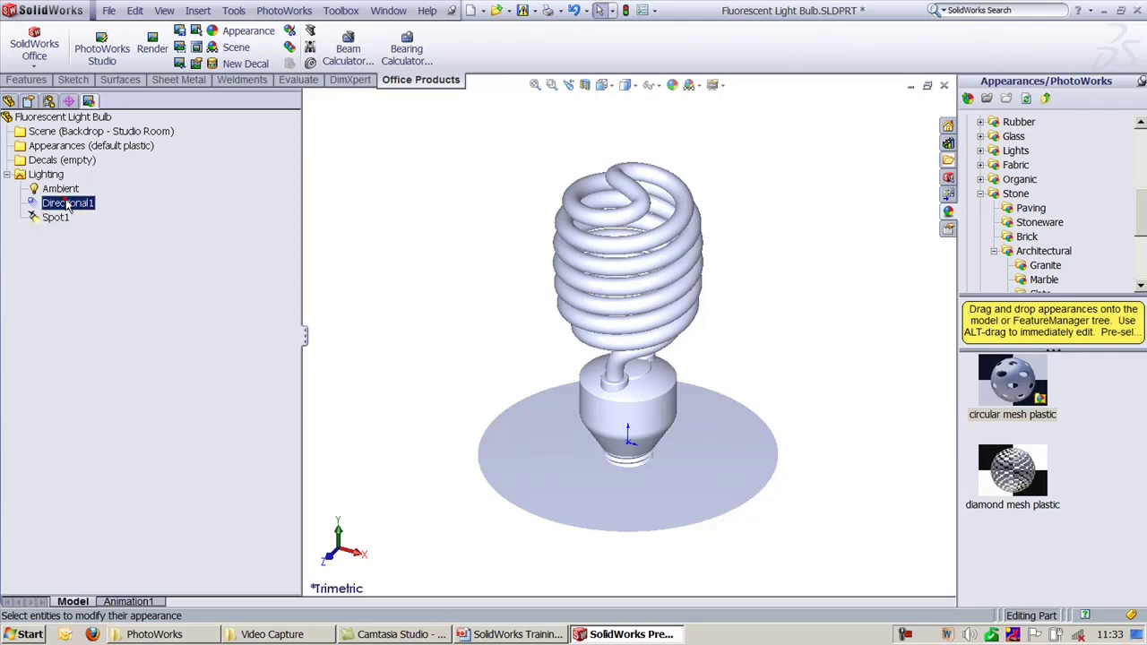
left_click(386, 191)
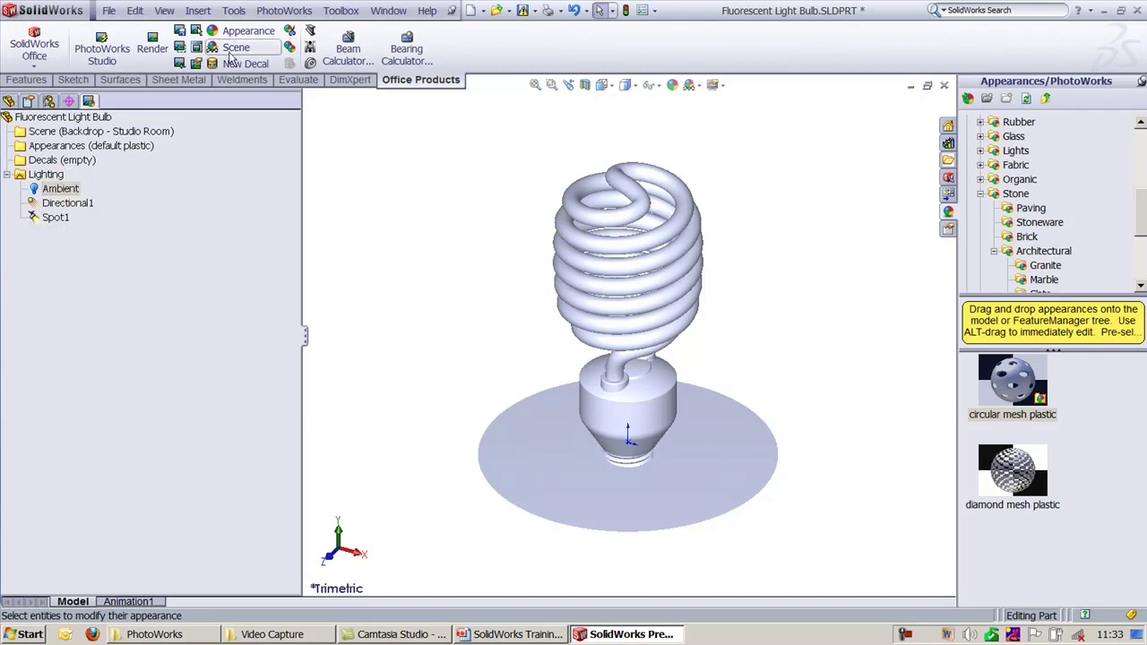
left_click(164, 48)
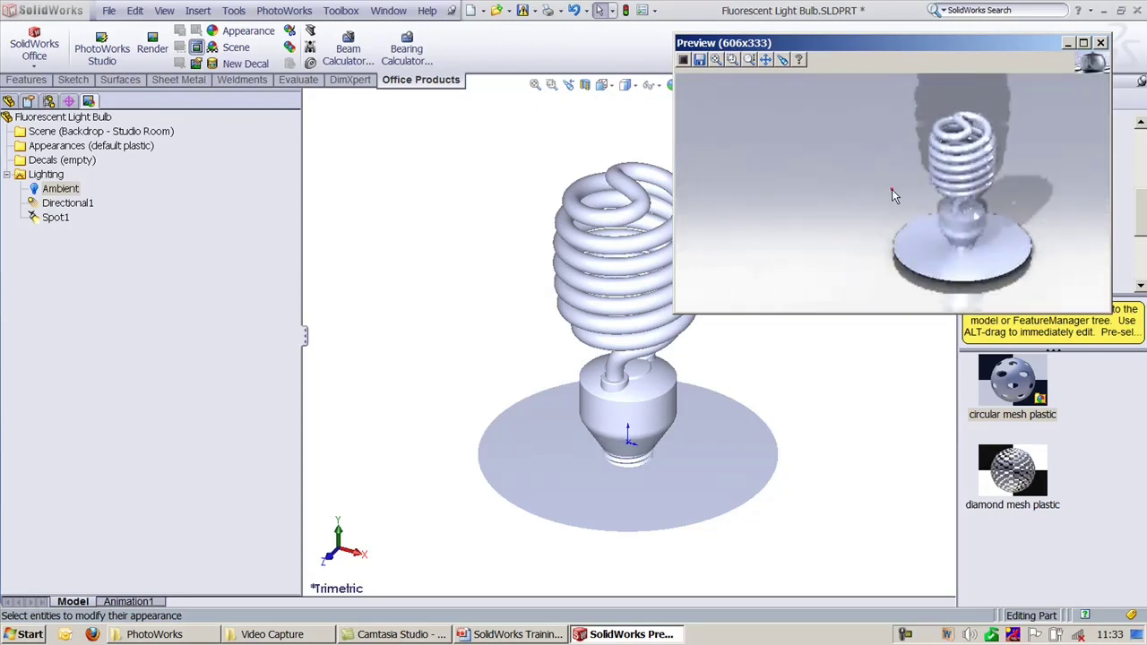
Step: Zoom into the rendered bulb, close the Preview, and return to the FeatureManager tree
left_click(891, 189)
left_click(877, 204)
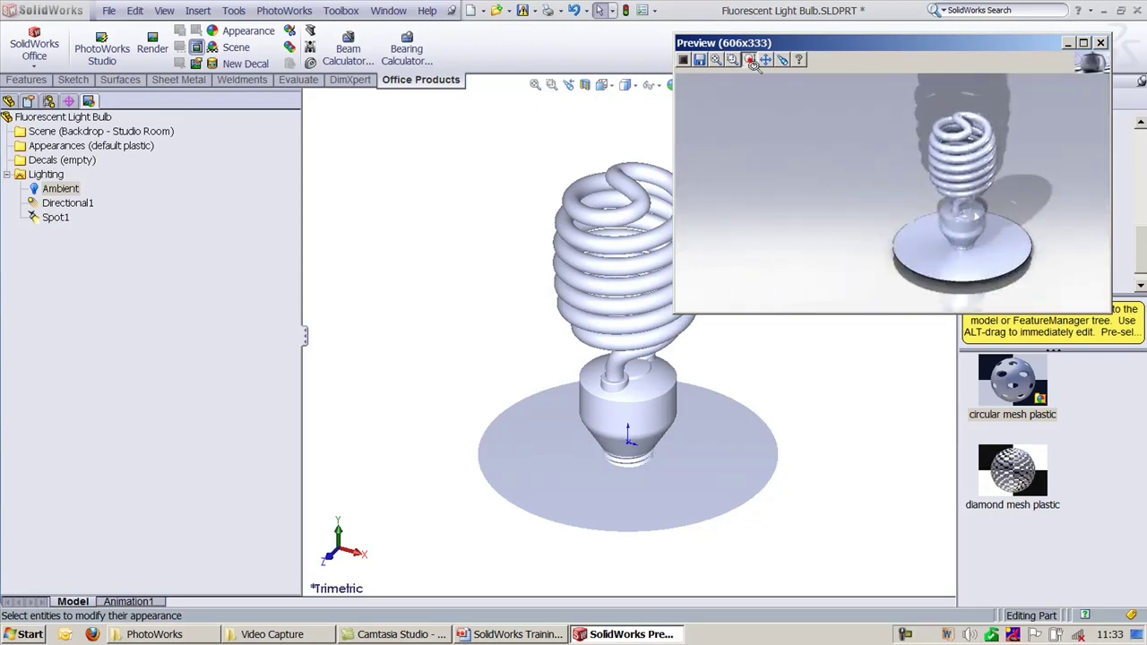
left_click(749, 59)
left_click(845, 210)
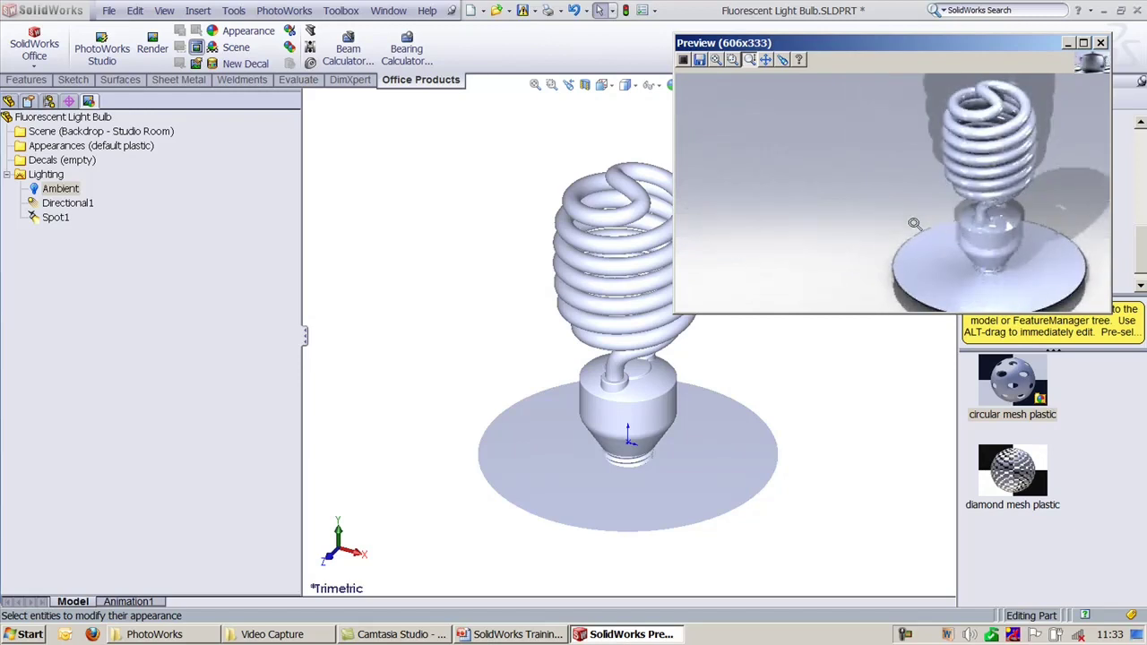
left_click(1100, 42)
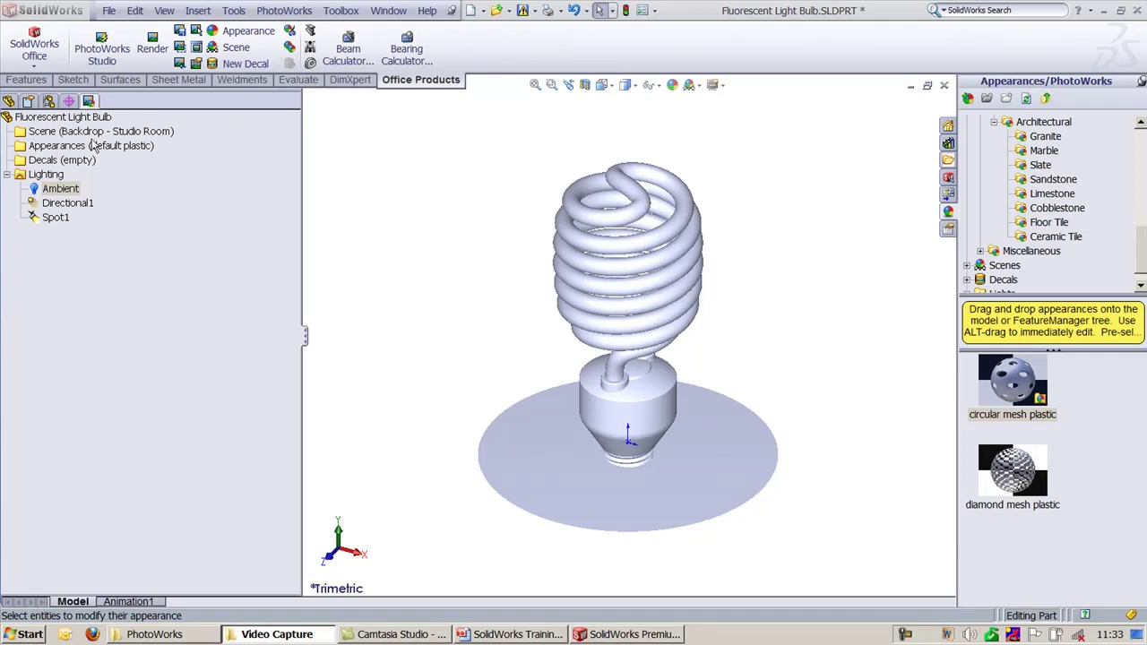
left_click(11, 103)
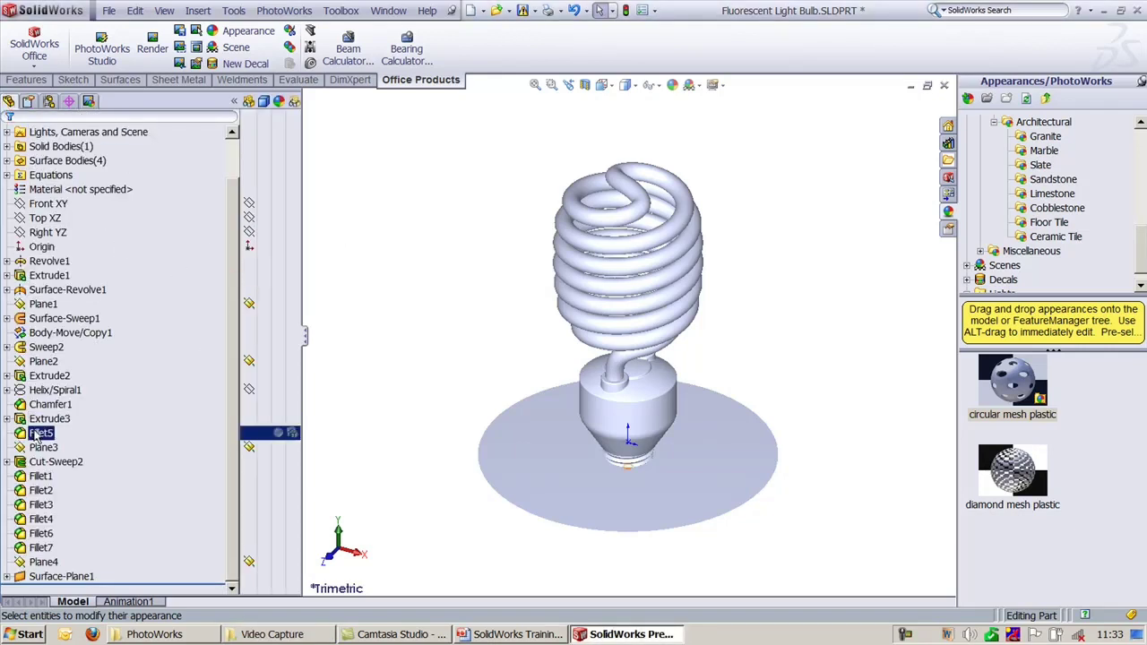
Step: Apply white medium gloss plastic from Plastic > Medium Gloss to the Sweep2 coil
left_click(260, 347)
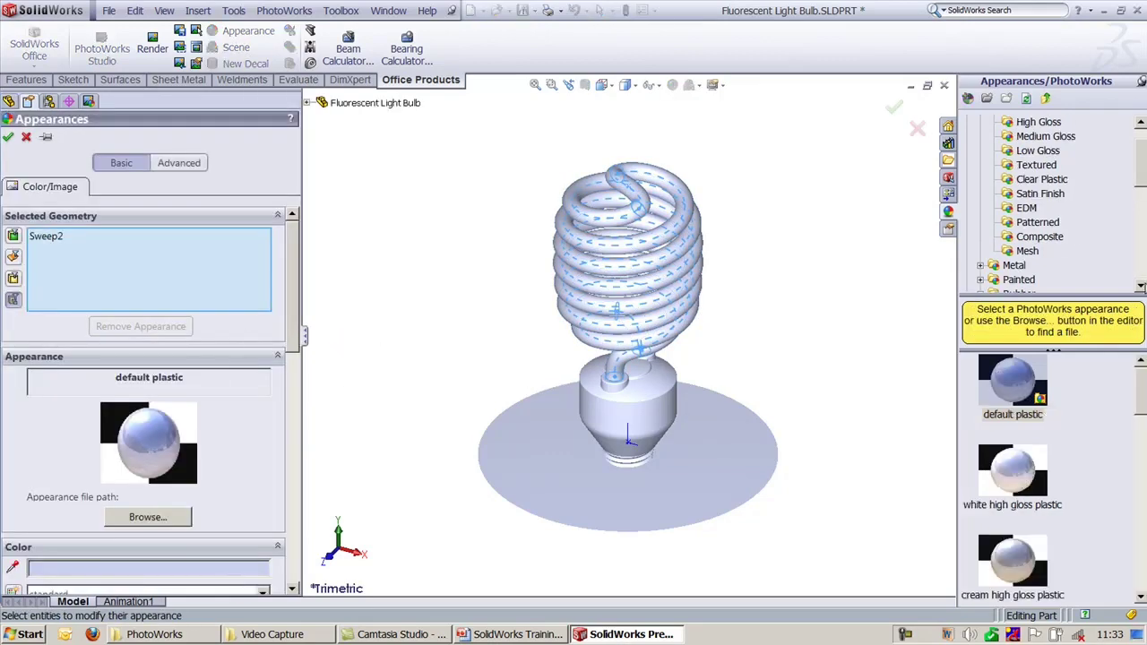
scroll(1142, 179, "up", 1)
left_click(1046, 165)
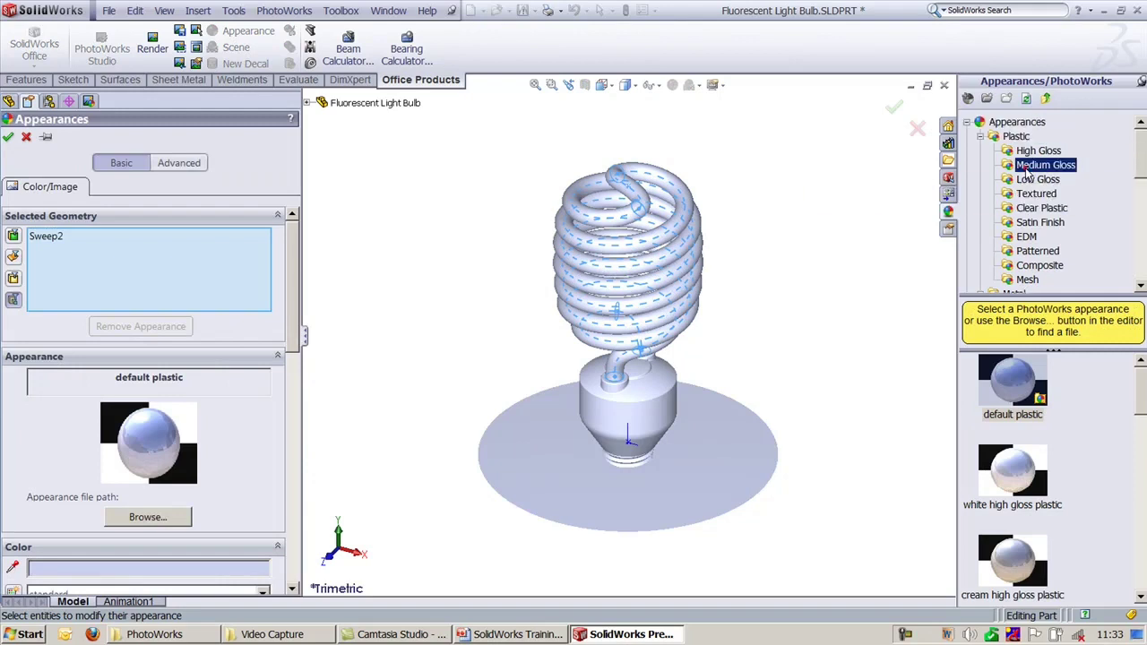
left_click_drag(1140, 426, 1134, 377)
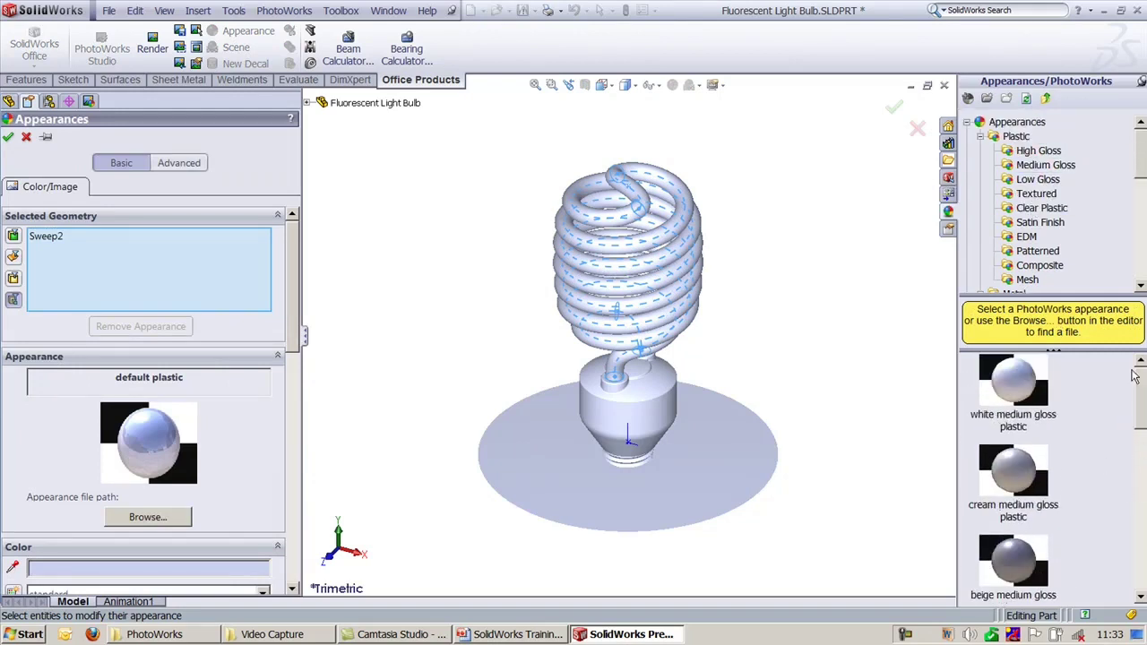
left_click(997, 381)
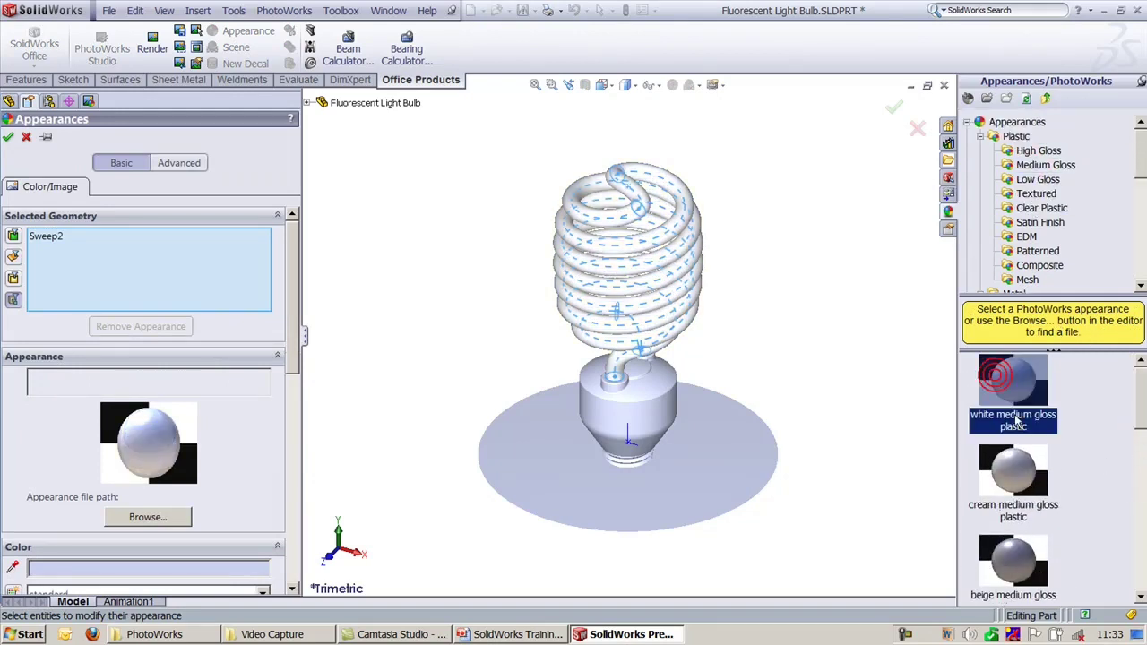
left_click(8, 137)
left_click(380, 220)
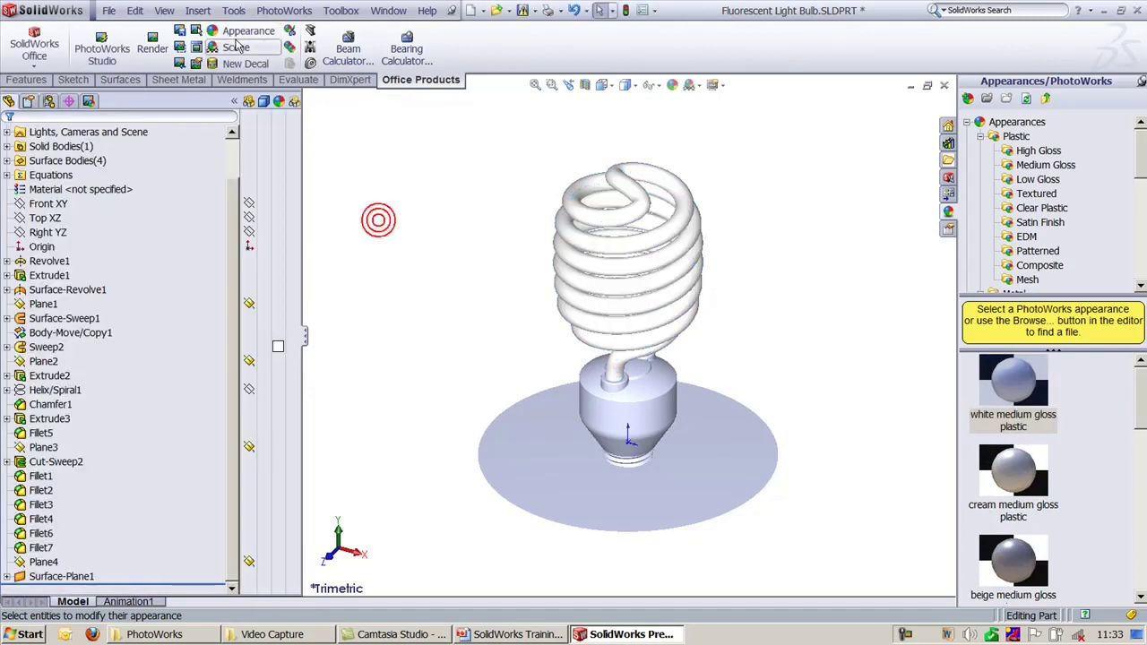
Step: Render the bulb, enlarge the Preview to 936x610, and pan the image left
left_click(203, 50)
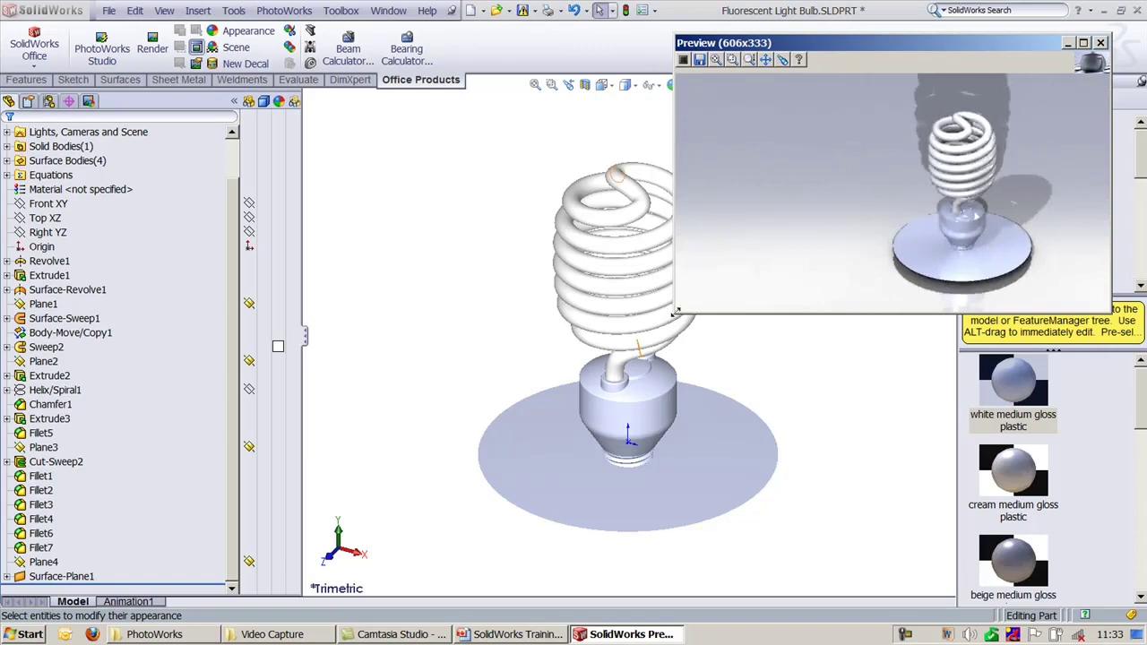
left_click_drag(674, 312, 437, 514)
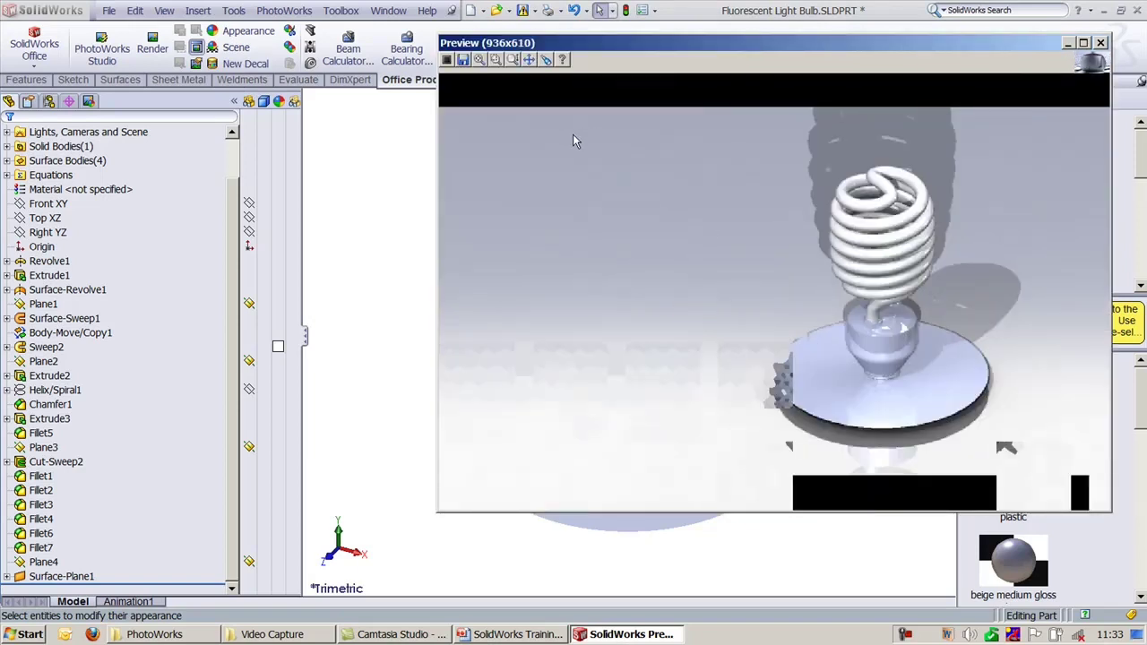
left_click(528, 59)
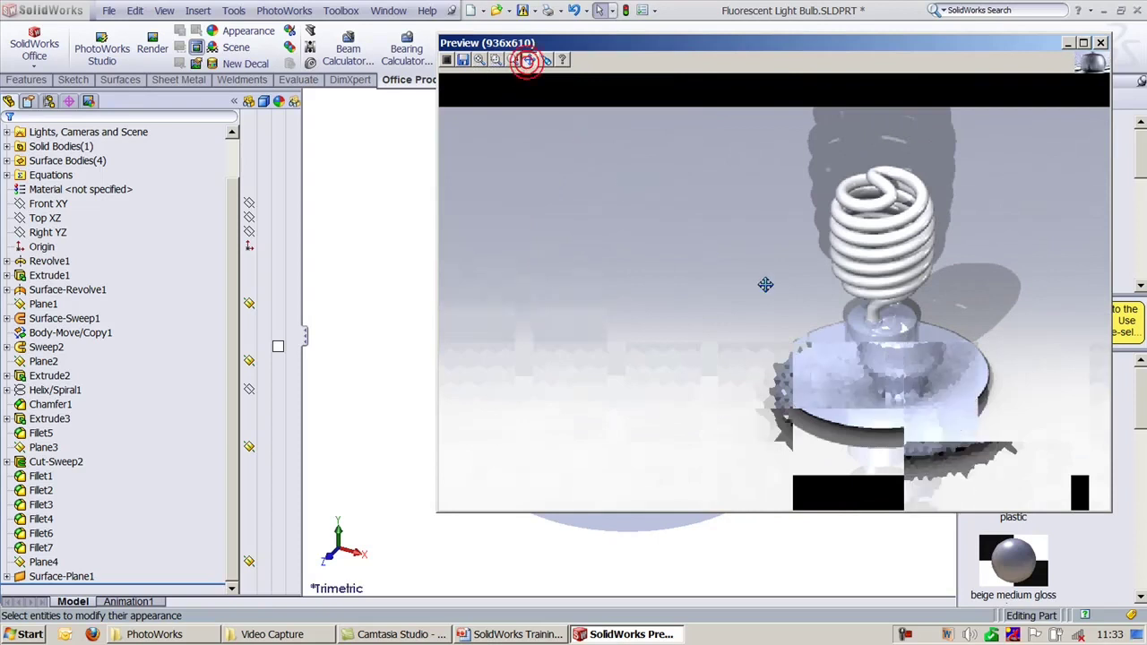
left_click_drag(832, 320, 696, 333)
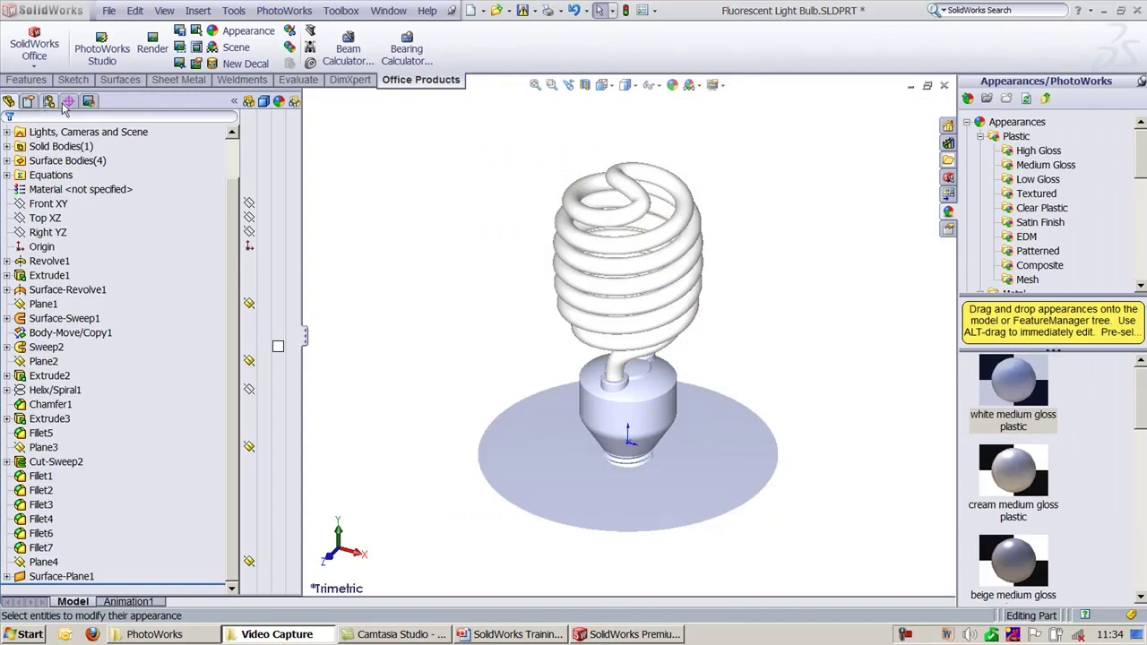
Step: Open Scenery... from the Backdrop - Studio Room scene entry to show the Scene Editor
left_click(87, 100)
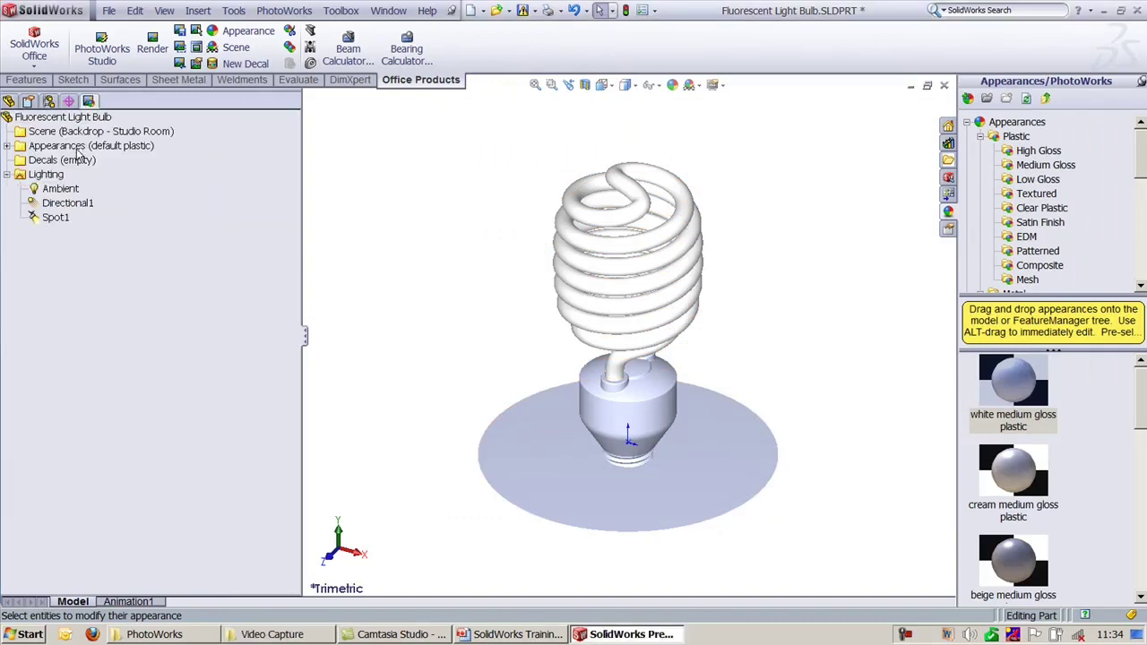
left_click(8, 146)
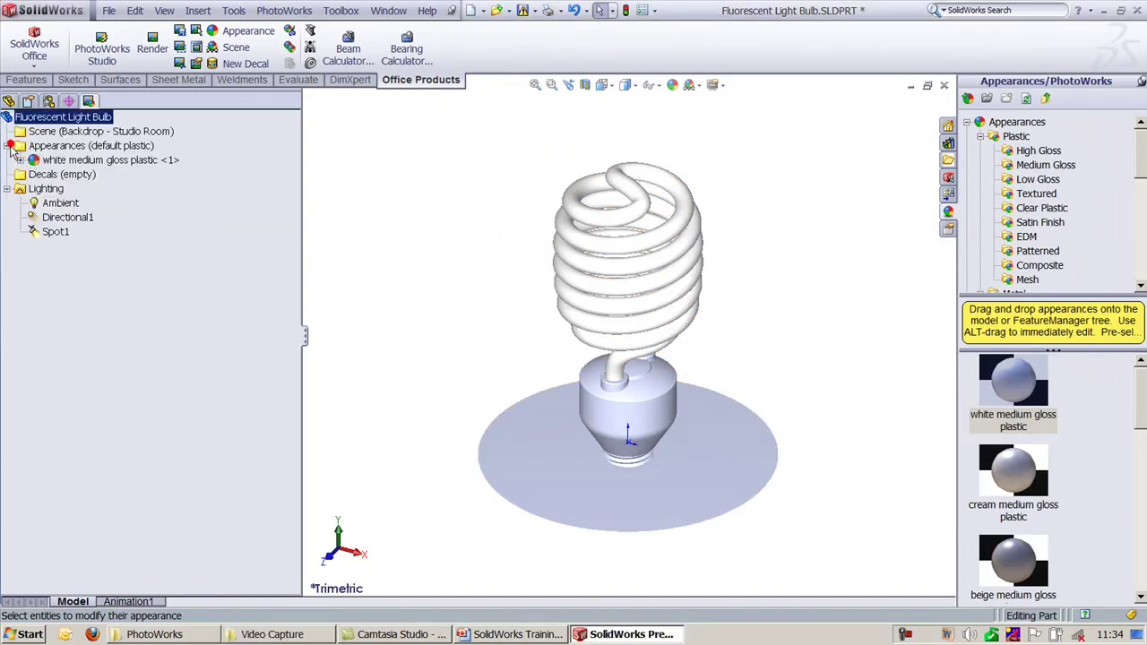
right_click(61, 135)
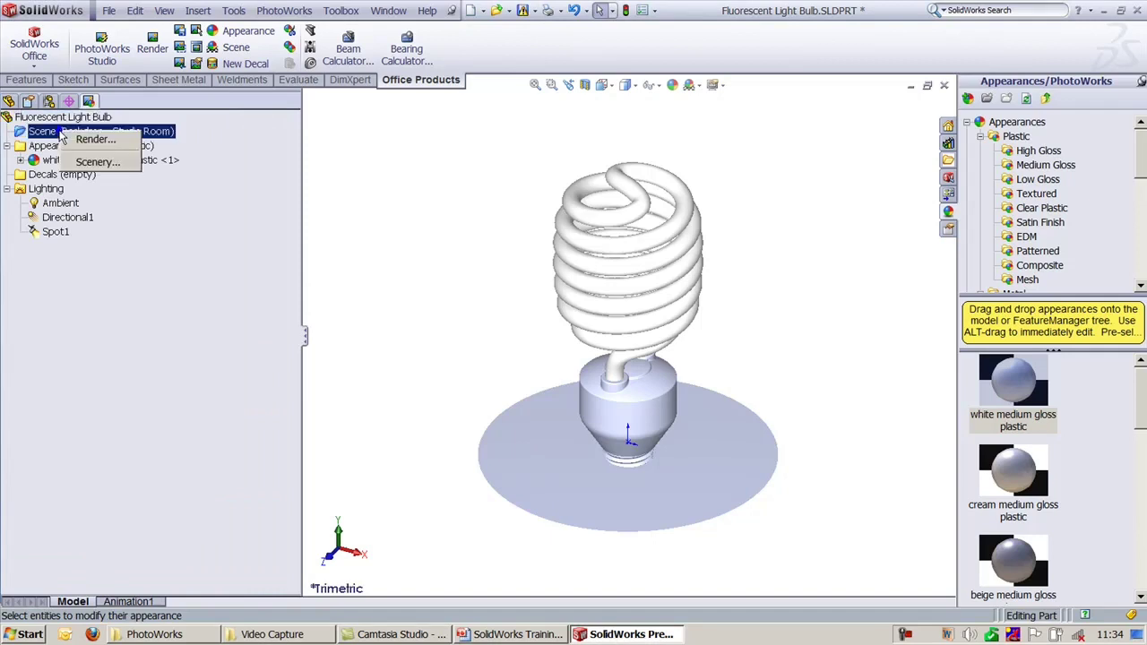
left_click(58, 116)
right_click(56, 116)
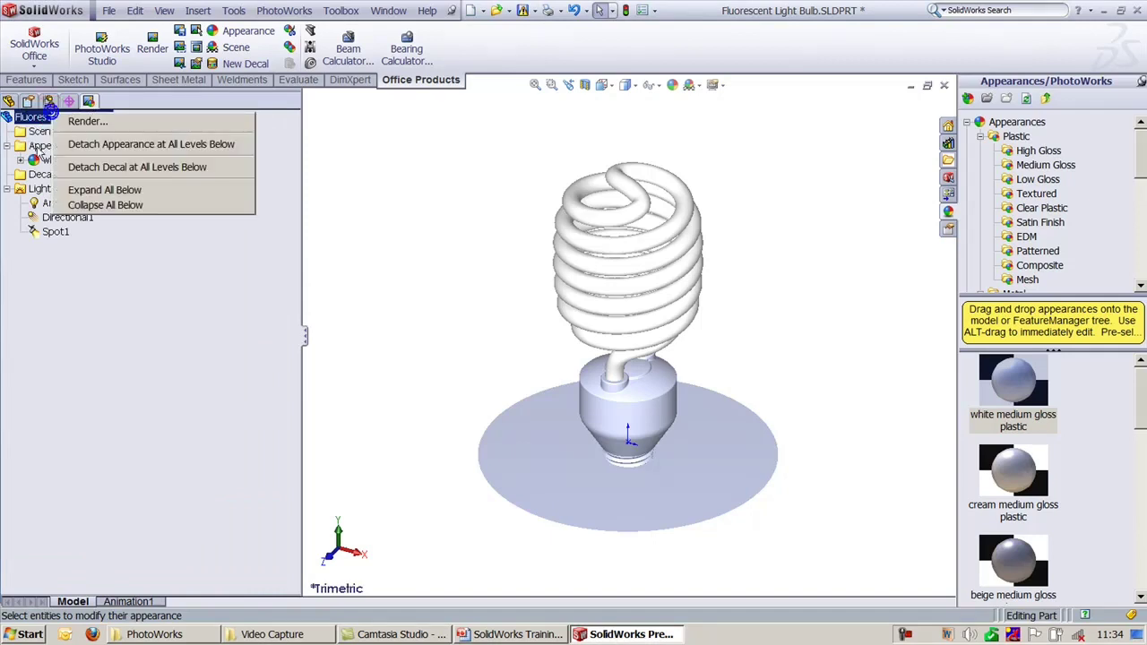
left_click(332, 284)
left_click(111, 149)
left_click(108, 132)
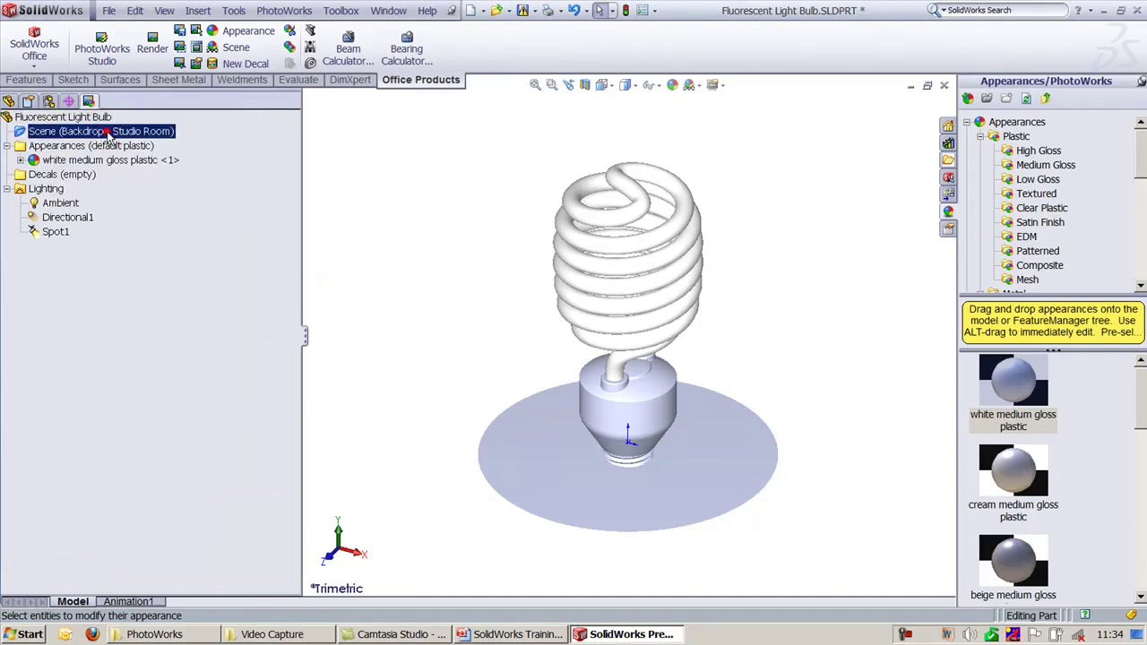
right_click(108, 134)
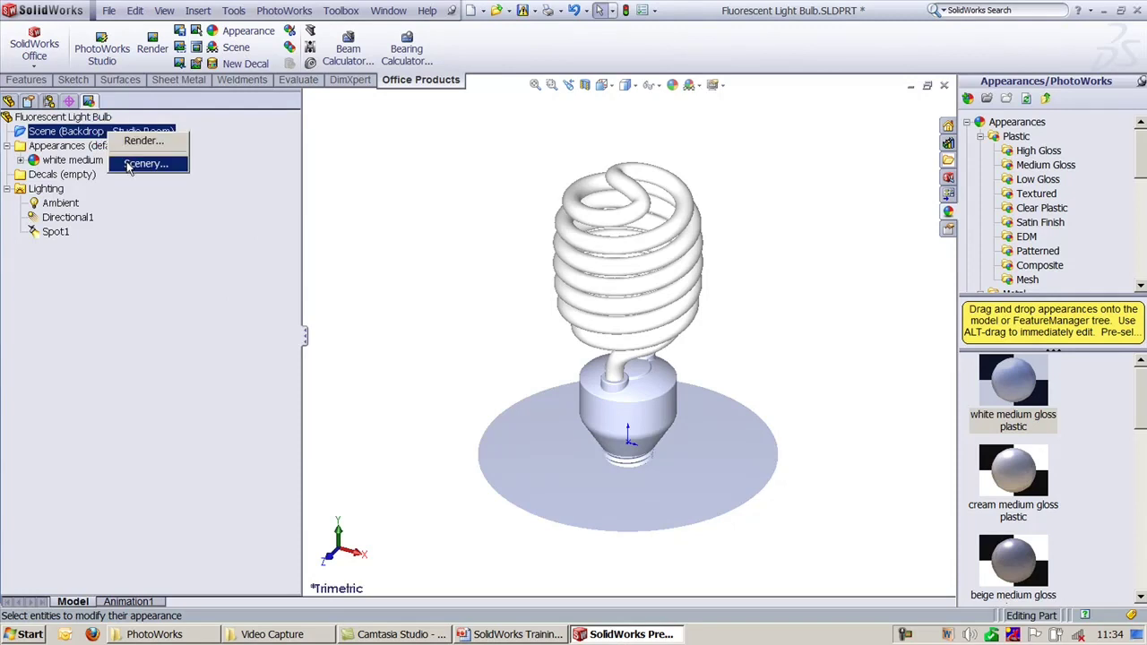
left_click(130, 166)
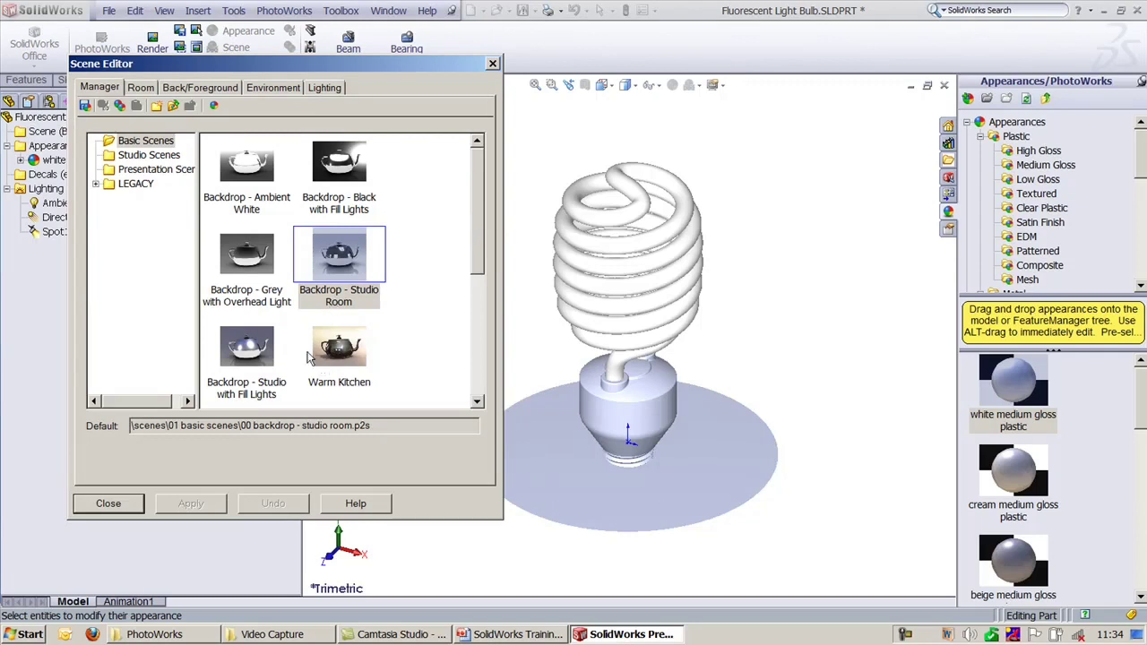
Step: From the Scene Editor's Room tab, start a preview render and reposition both windows
left_click(141, 87)
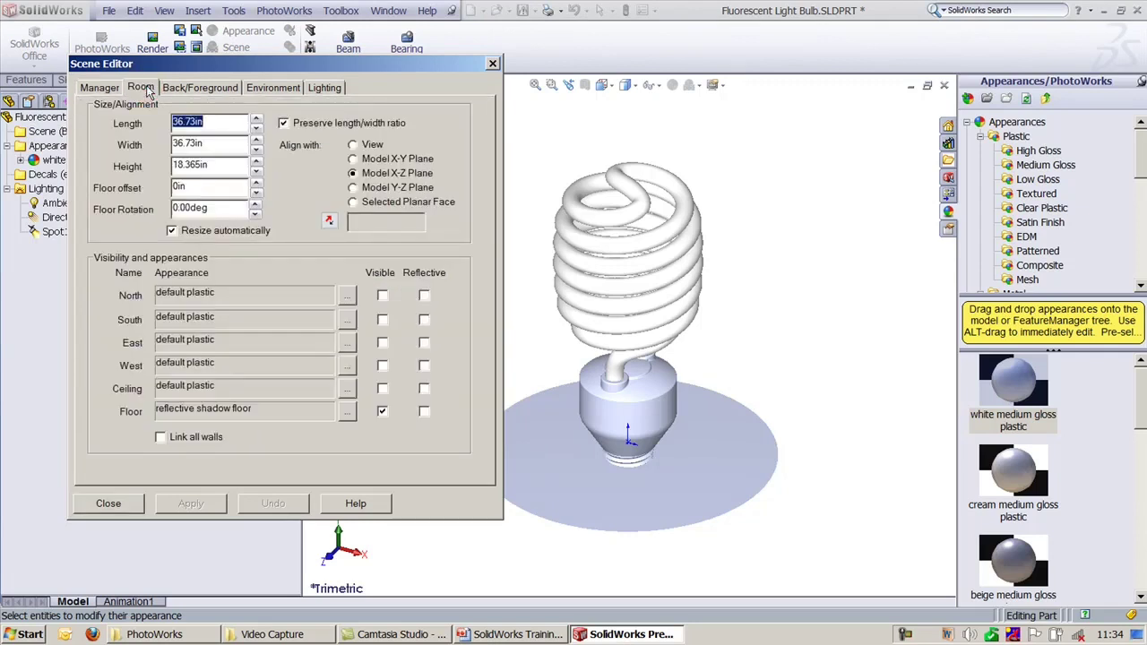
left_click_drag(199, 70, 163, 89)
left_click(196, 47)
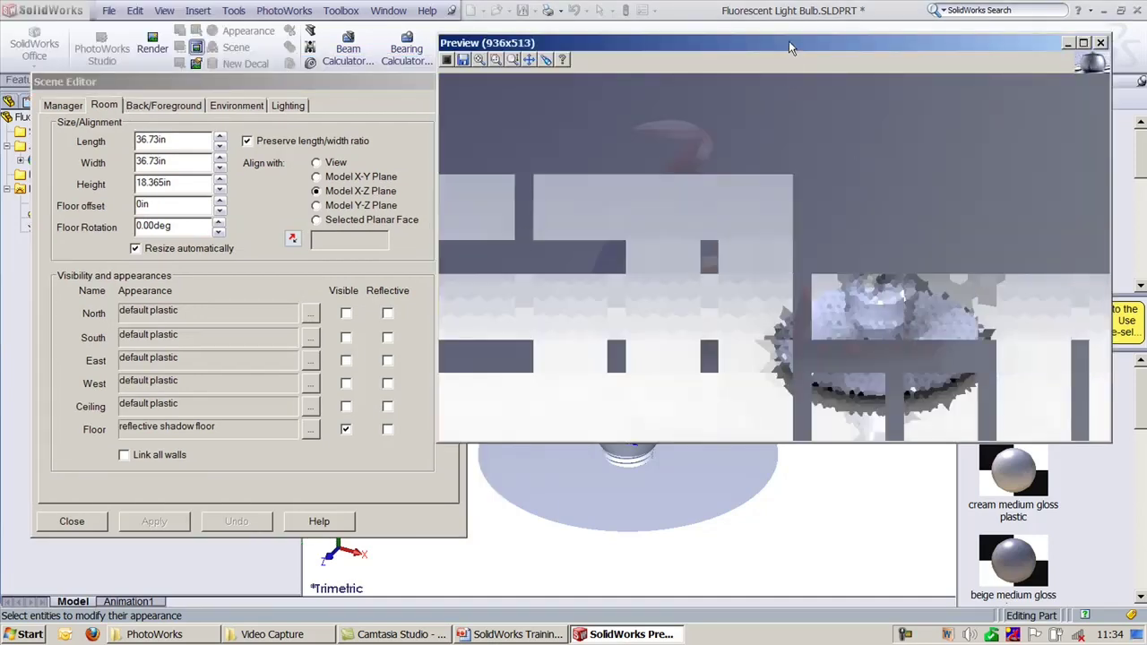
left_click_drag(790, 58, 822, 42)
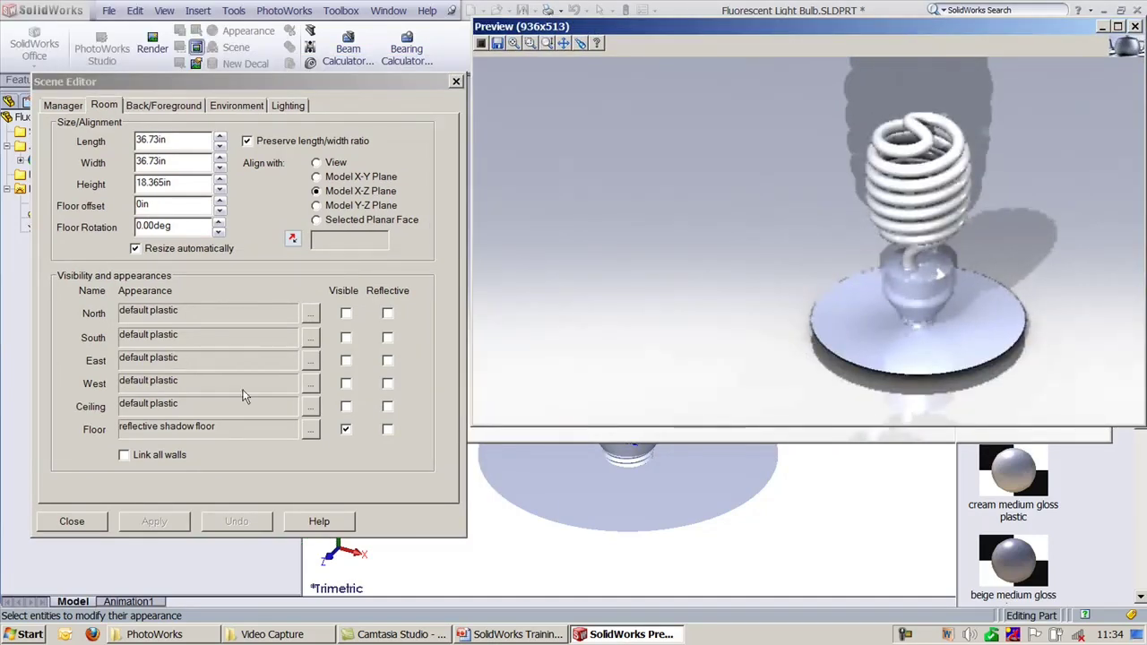
Step: Show the Lighting tab with its Transparent global shadow setting
left_click(278, 109)
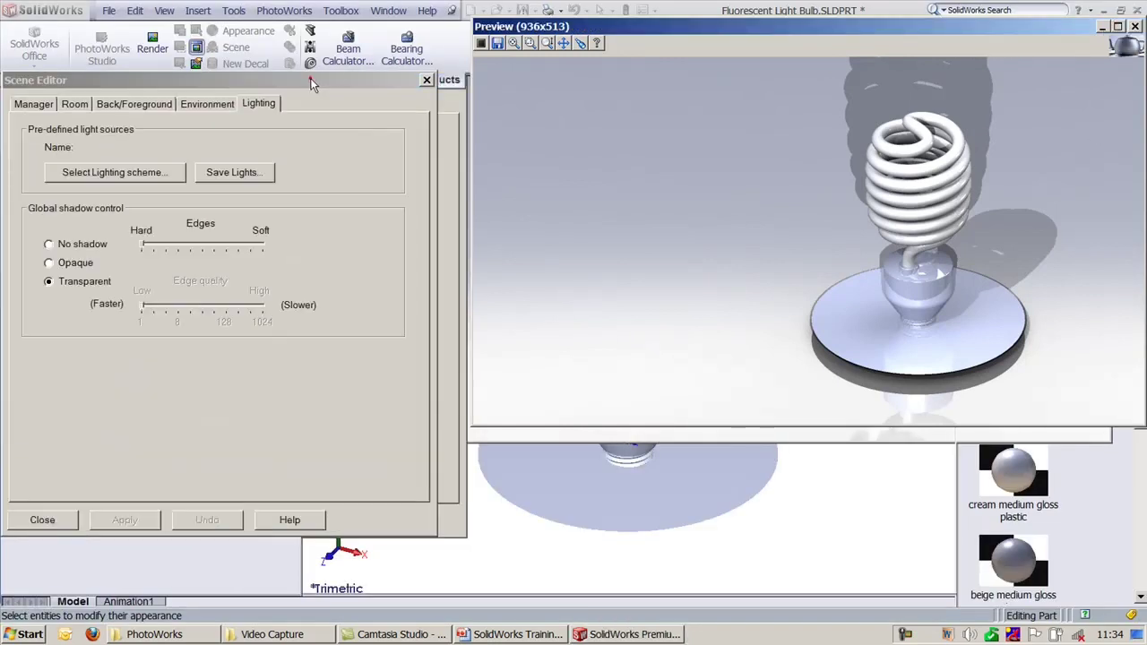
left_click(311, 81)
left_click(342, 80)
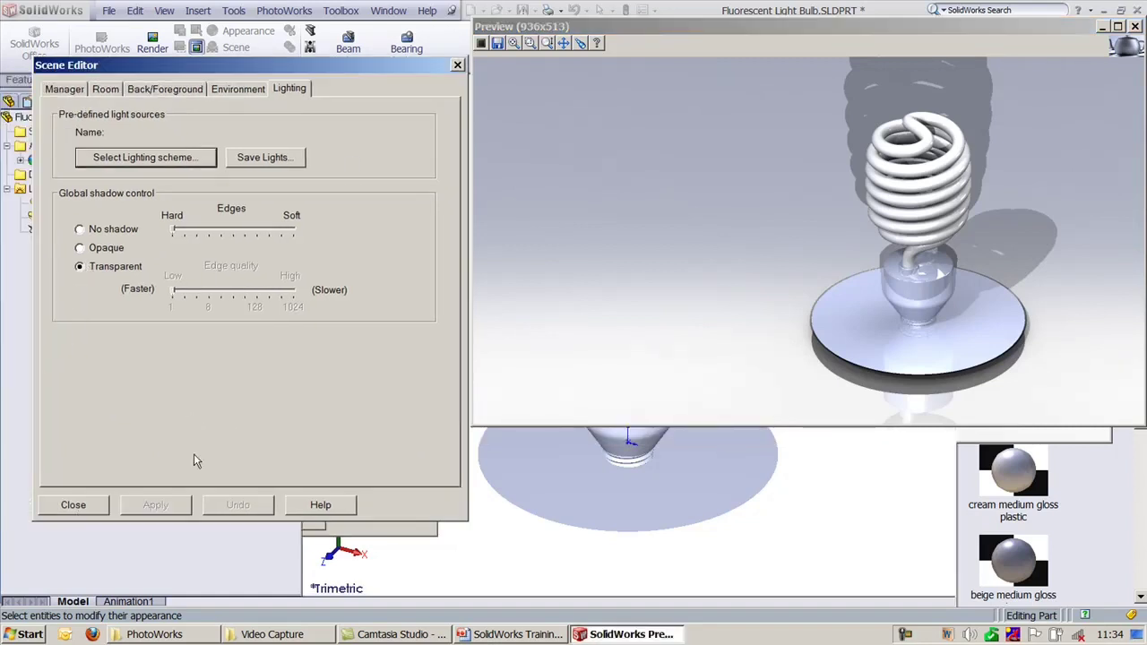
Step: Set global shadows to No shadow, apply to re-render, then show the Environment tab
left_click(110, 230)
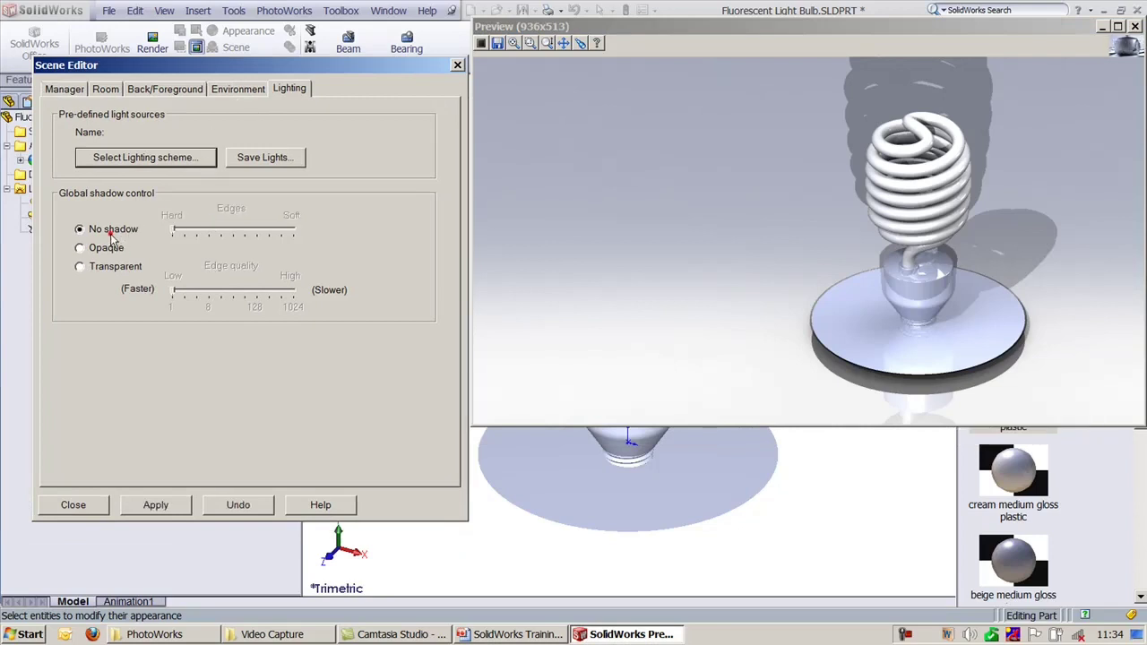
left_click(175, 508)
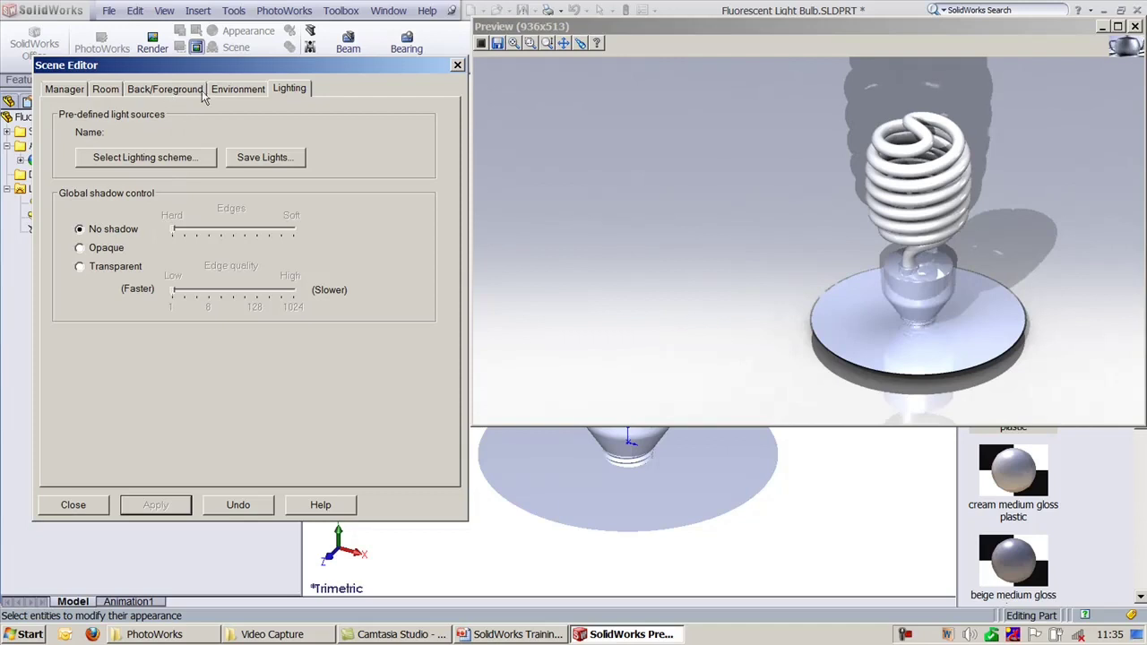
left_click(241, 89)
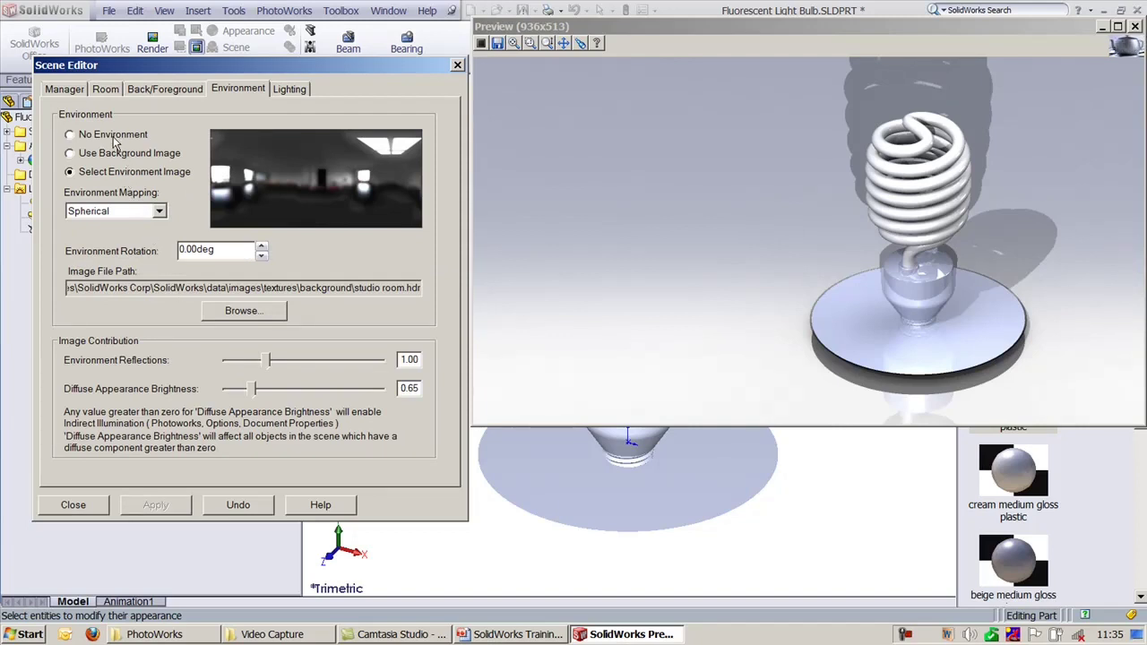
Step: Re-render with No Environment, then re-enable Select Environment Image and browse for a file
left_click(114, 136)
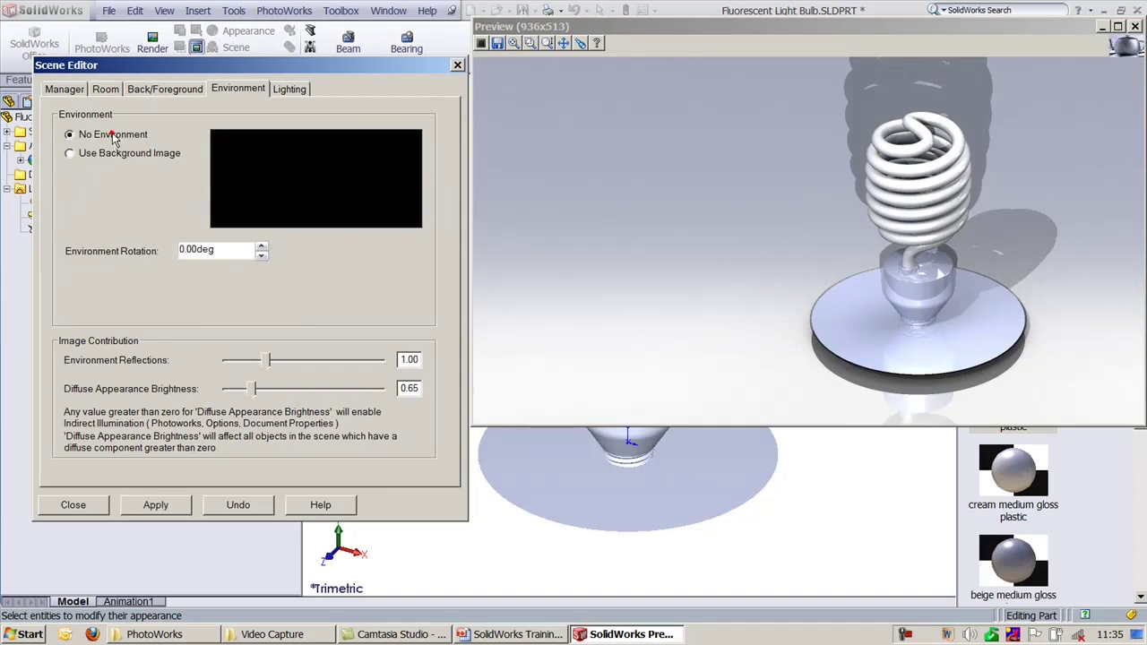
left_click(152, 505)
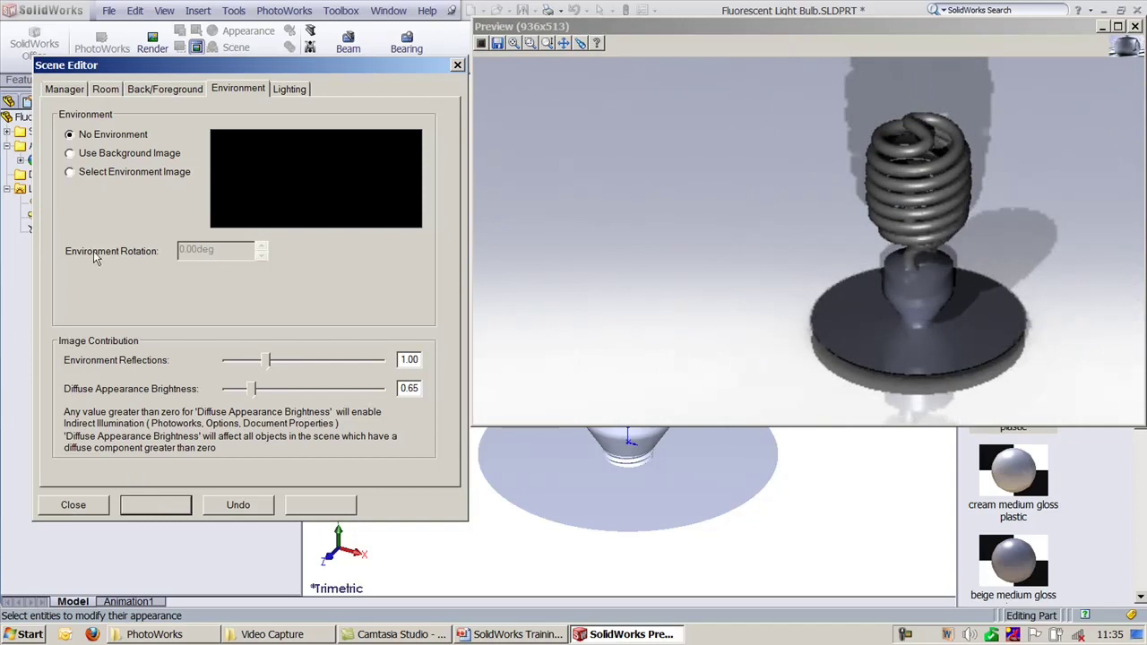
left_click(114, 171)
left_click(242, 312)
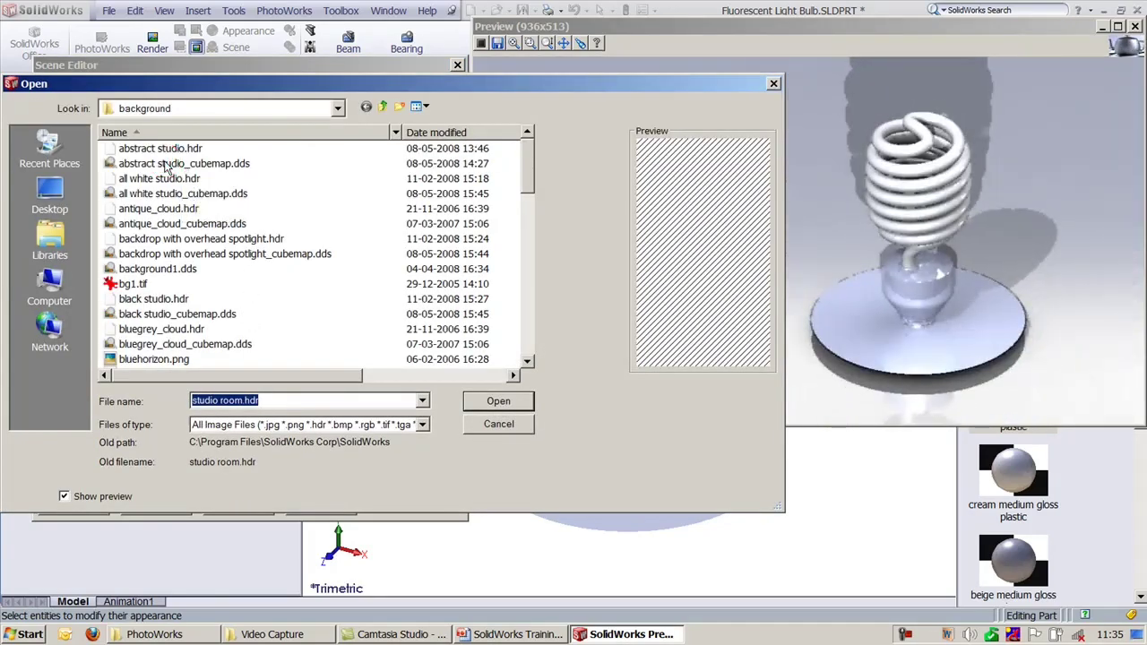
Step: Load all white studio.hdr as the environment image, then show the Lighting tab
left_click(164, 164)
key("Down")
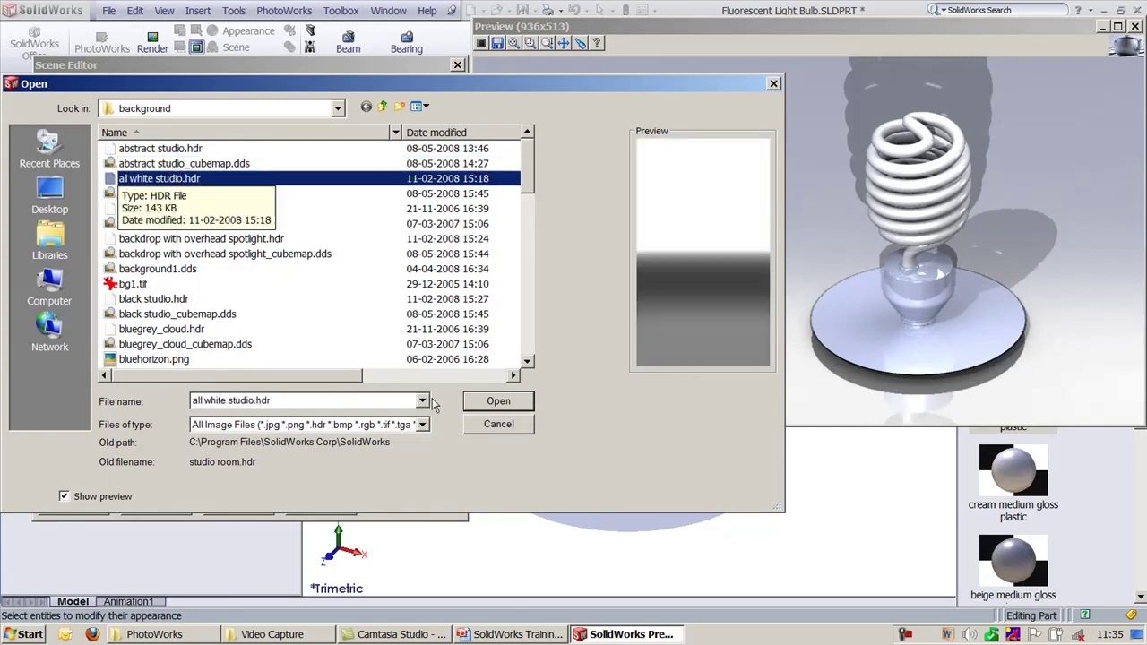
left_click(517, 398)
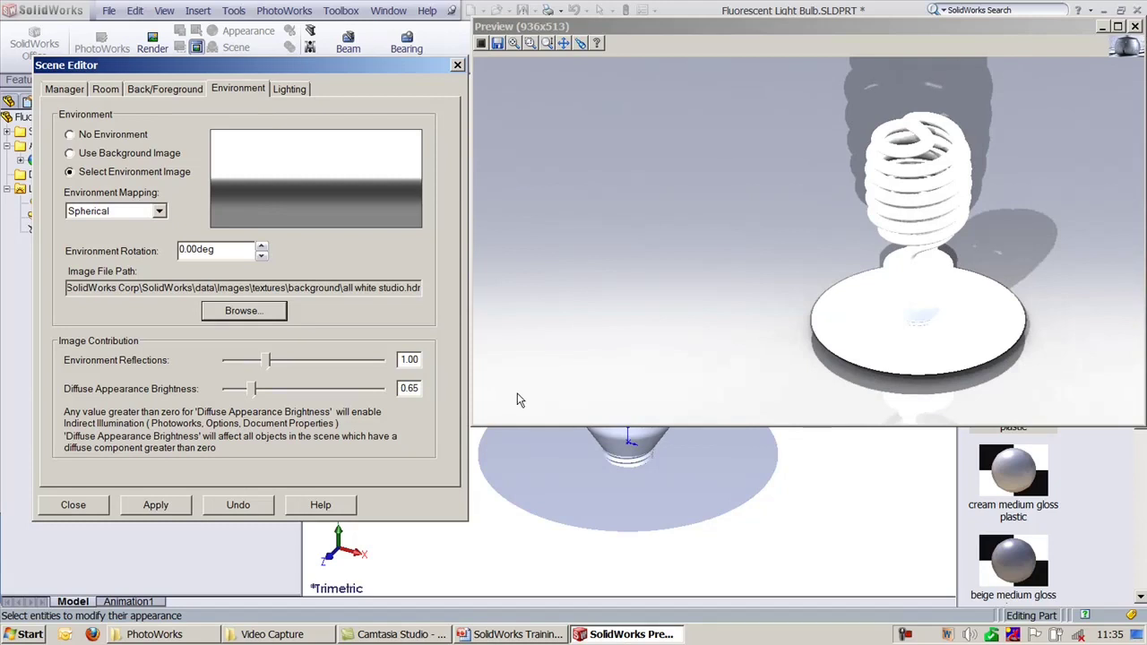
left_click(287, 93)
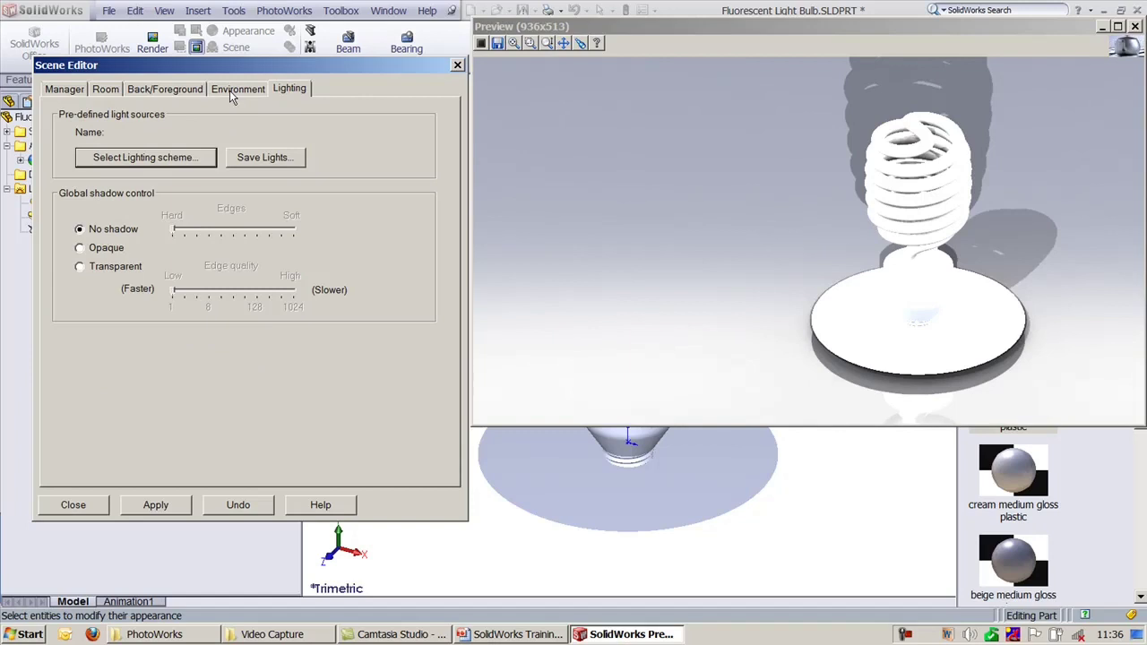
Step: Compare lighting scheme previews and load 77 grill lighting.p2l, returning to the Environment tab
left_click(178, 158)
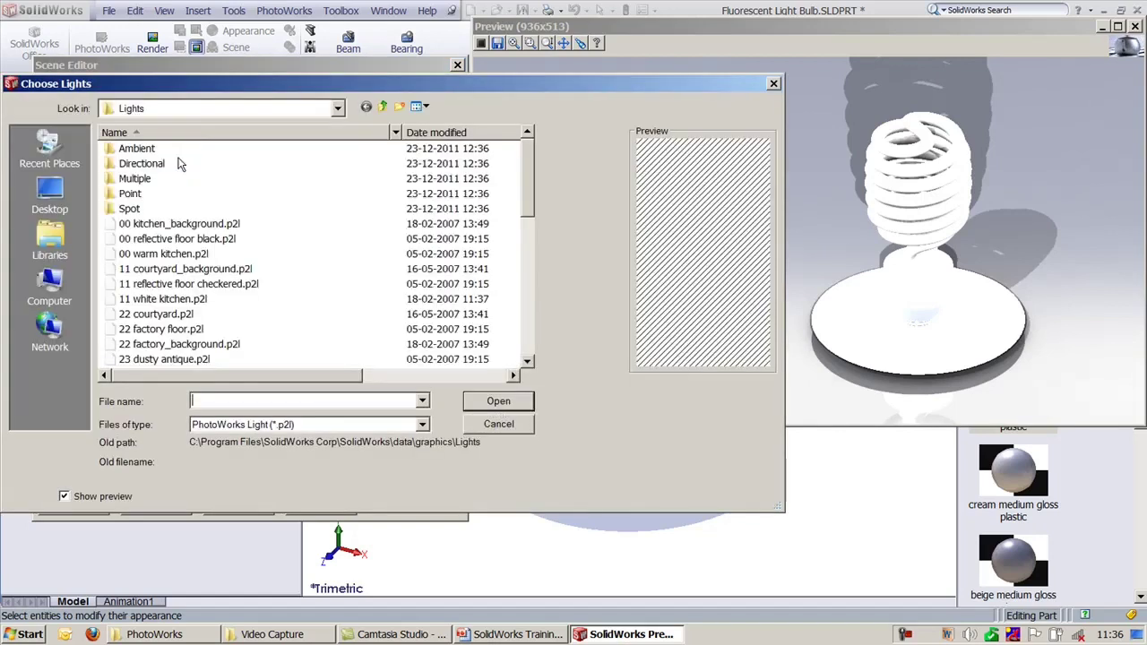
left_click(166, 285)
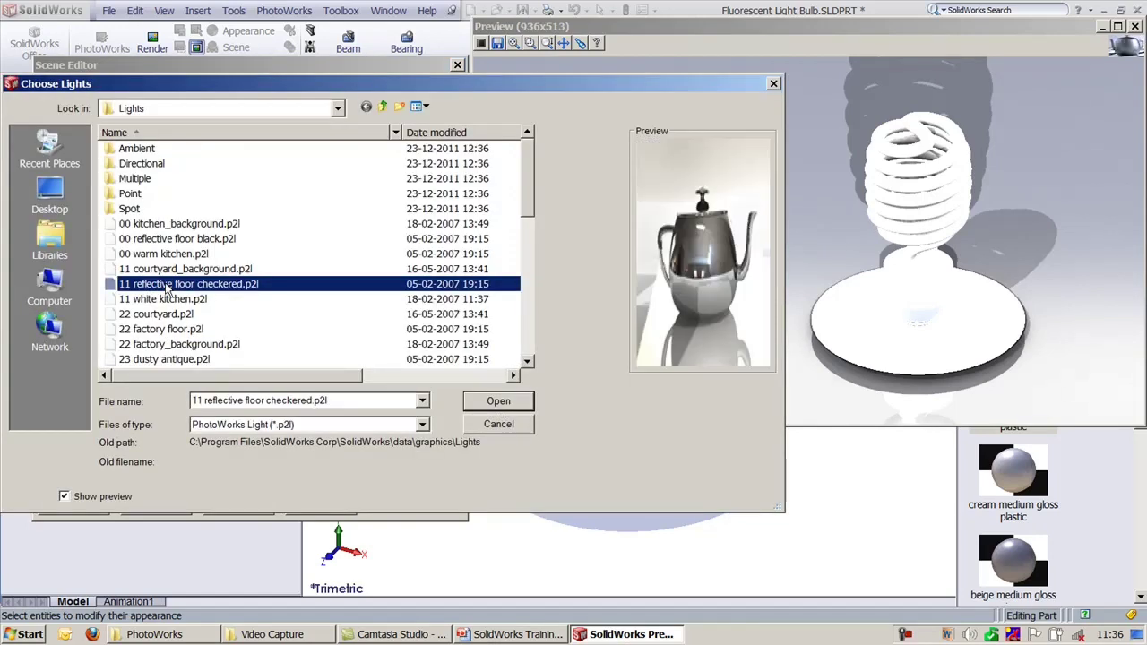
key("Up")
key("Up")
key("Down")
key("Down")
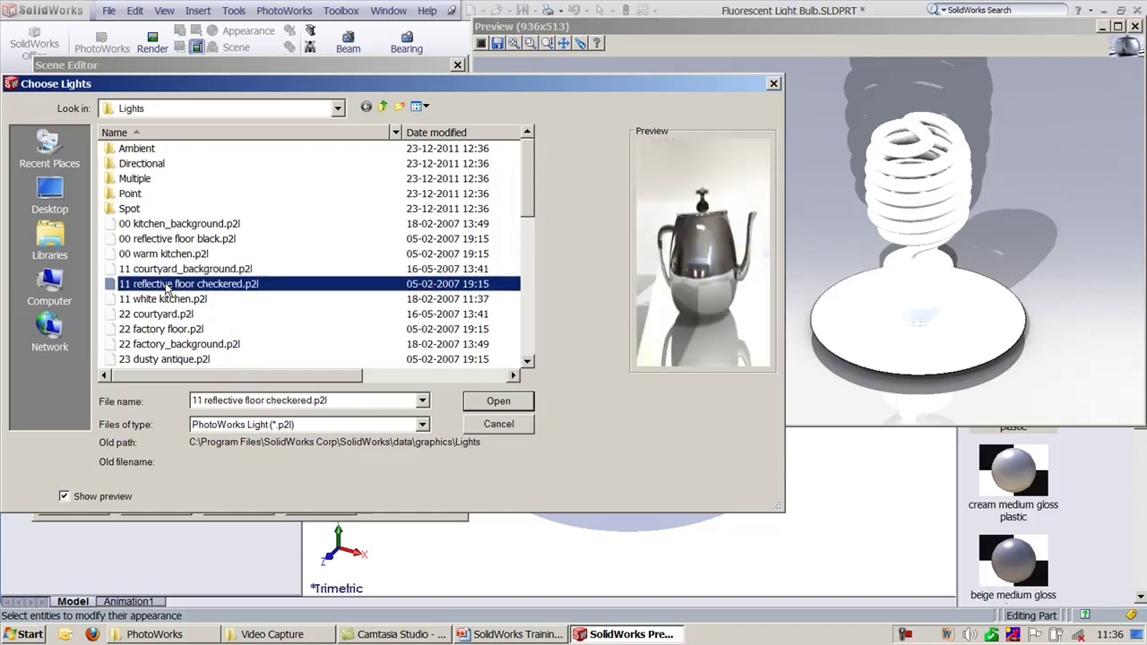
key("Down")
key("Down")
key("Down")
key("Down")
key("Down")
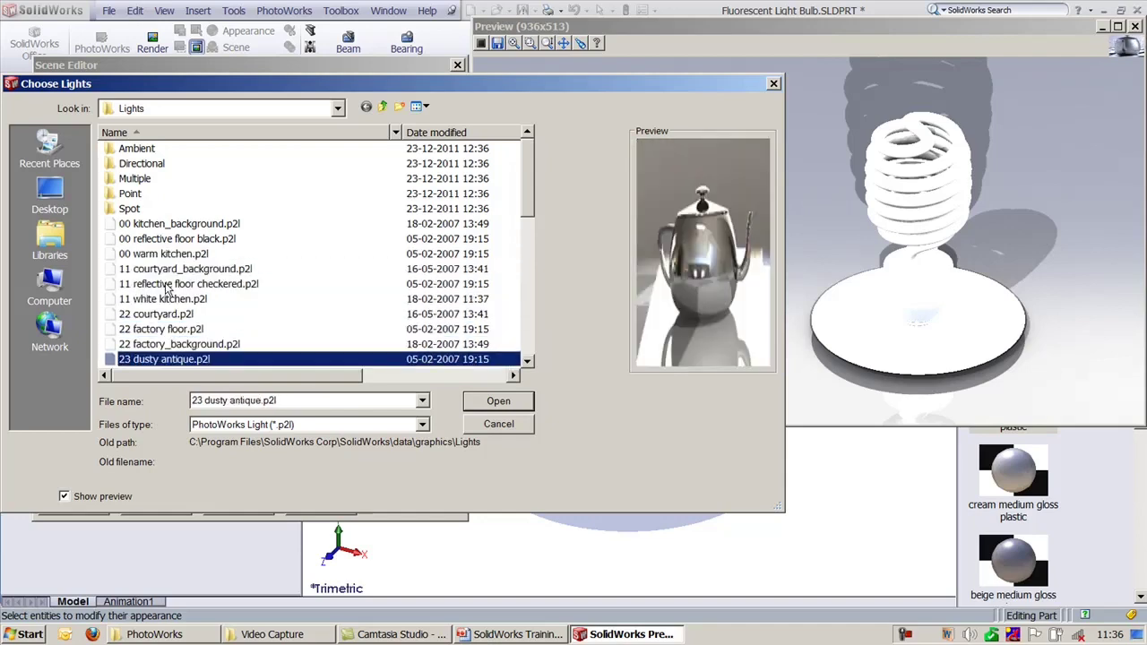
key("Down")
key("Down")
key("Down")
key("Down")
key("Down")
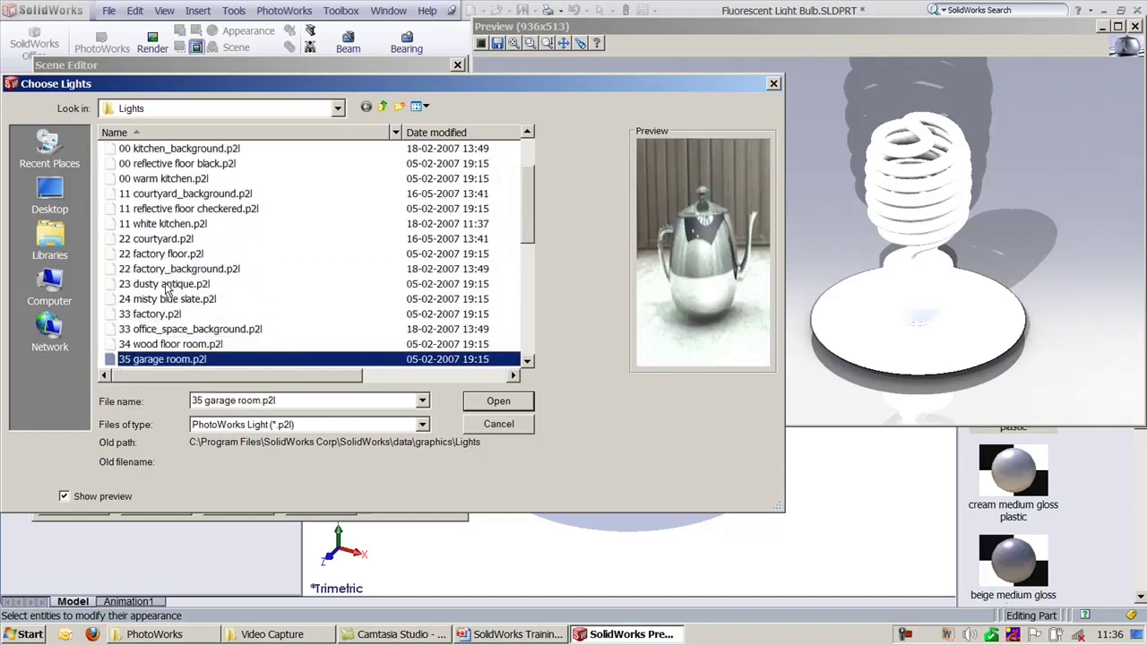
key("Down")
key("Down")
key("Down")
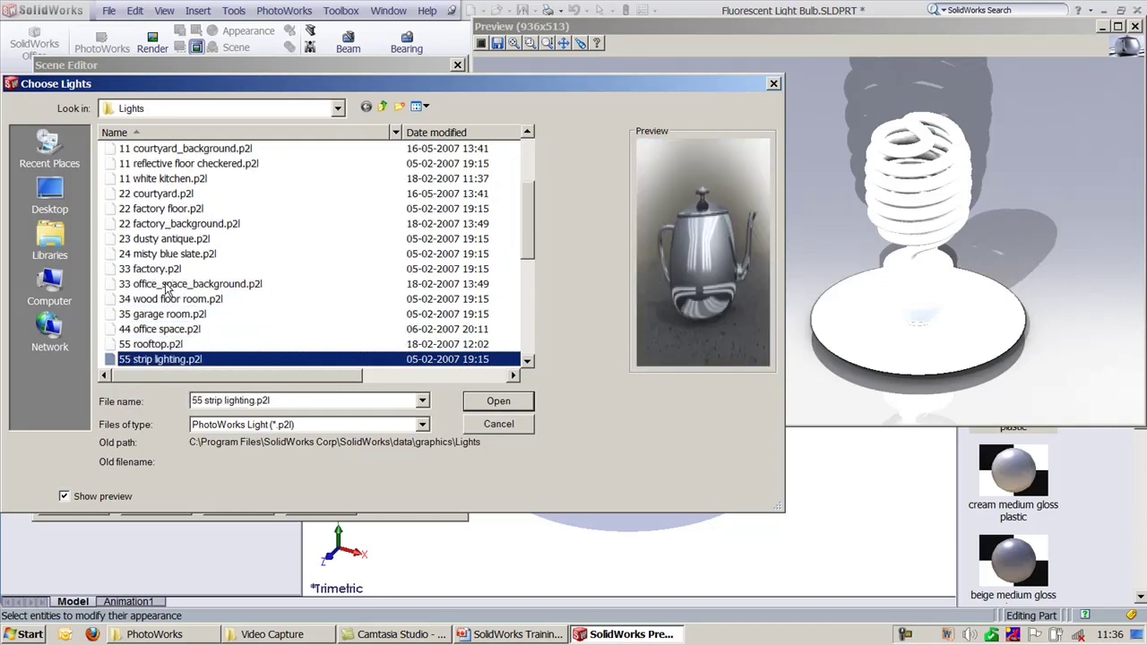
key("Down")
key("Down")
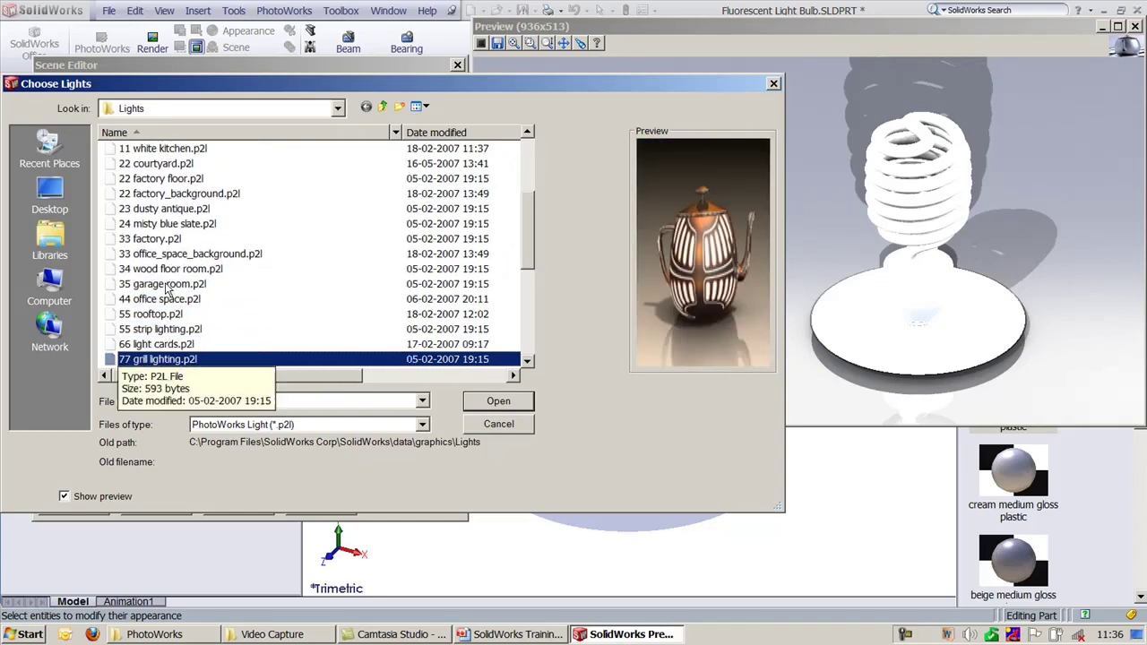
key("Return")
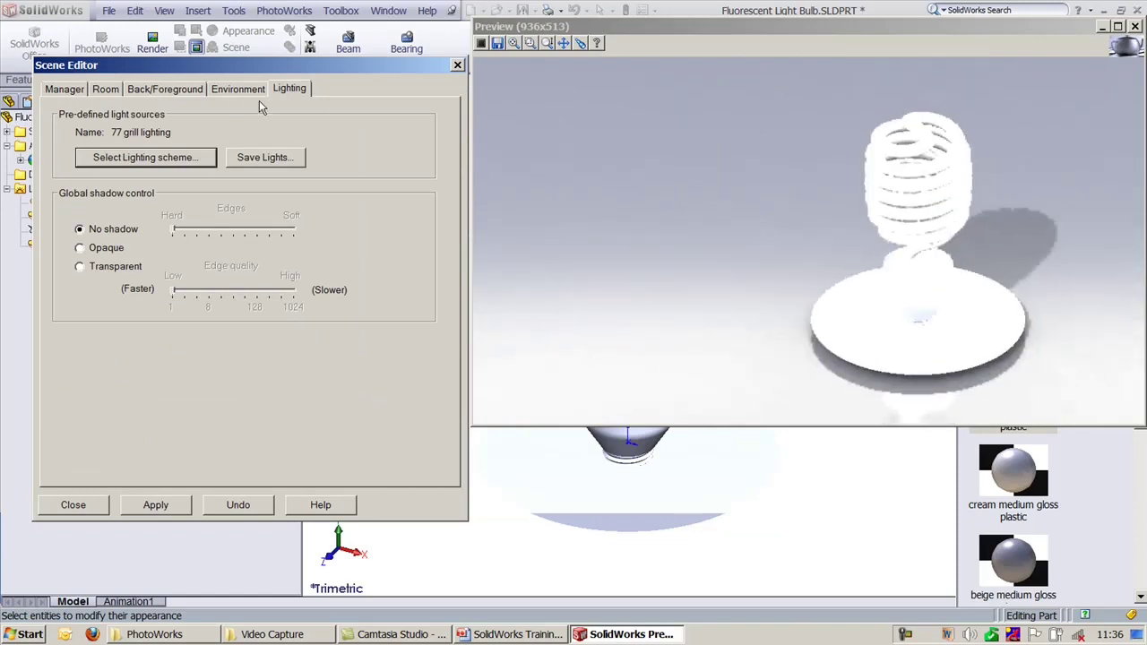
left_click(222, 94)
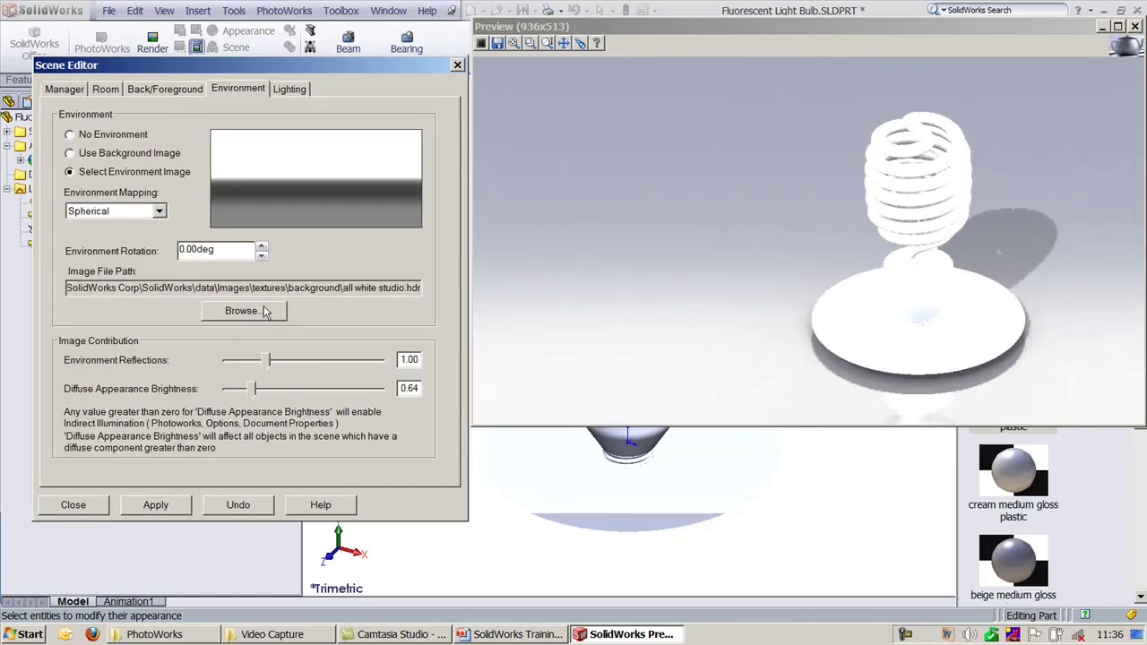
Step: Browse the environment images, load abstract studio_cubemap.dds, then apply it and re-render the bulb preview
left_click(259, 310)
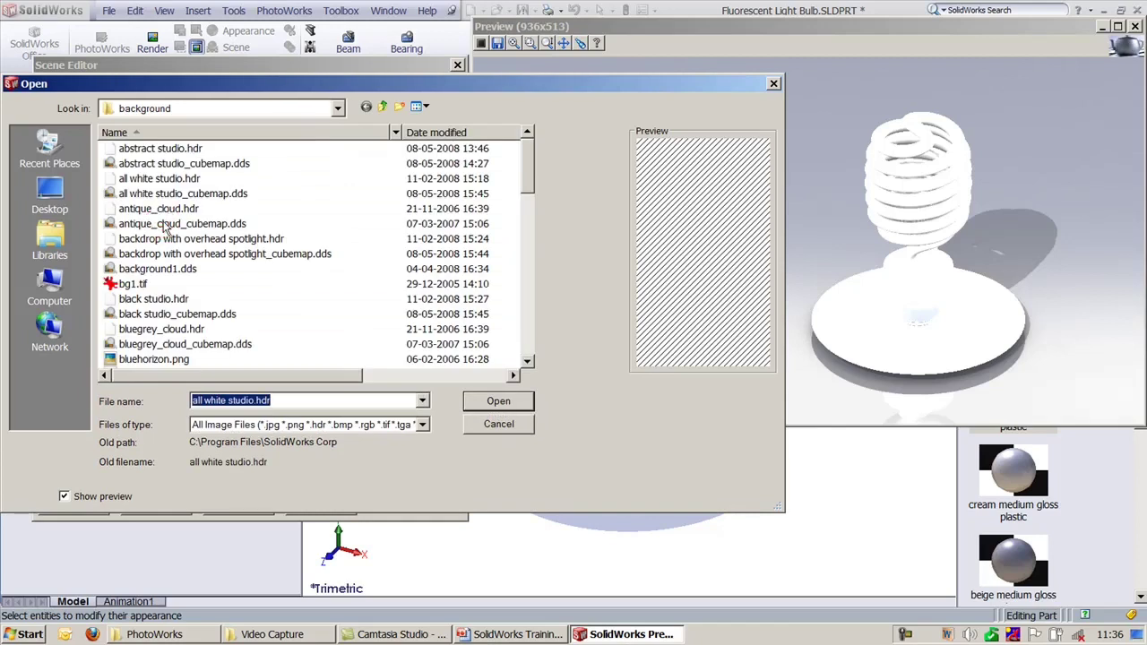
left_click(163, 224)
key("Down")
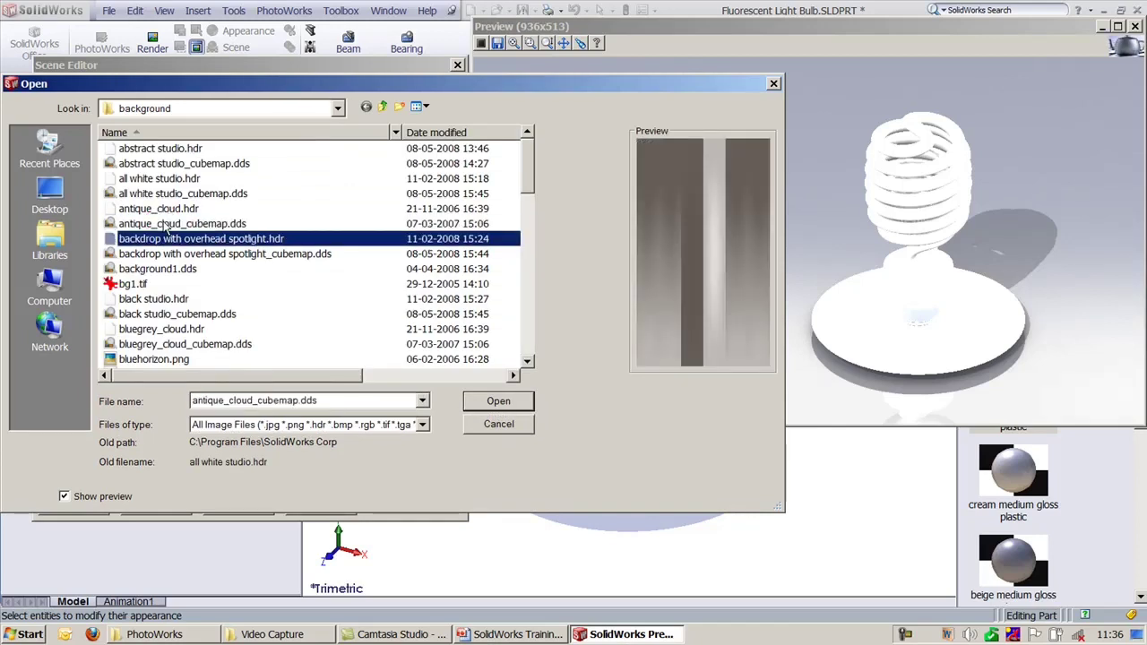
key("Down")
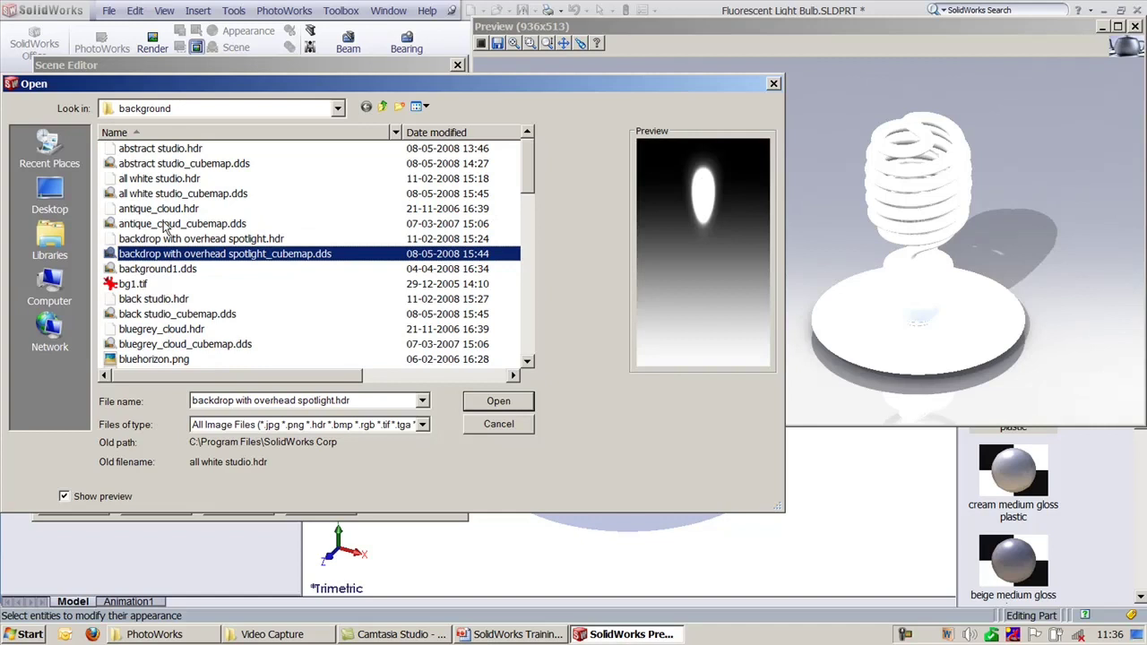
key("Down")
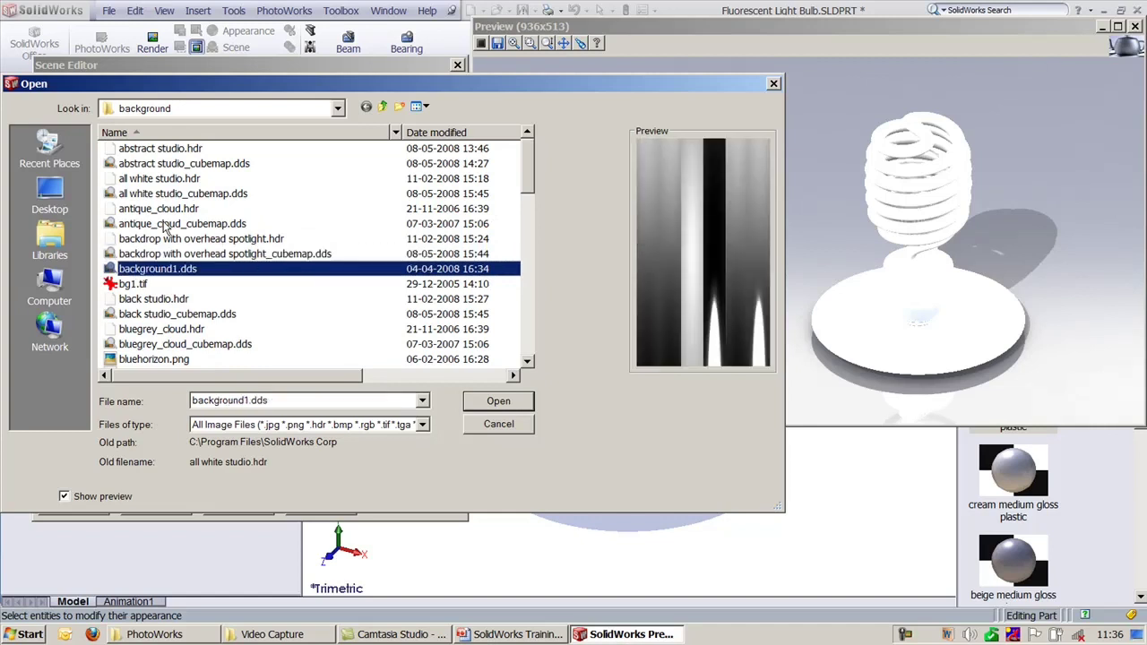
left_click(210, 167)
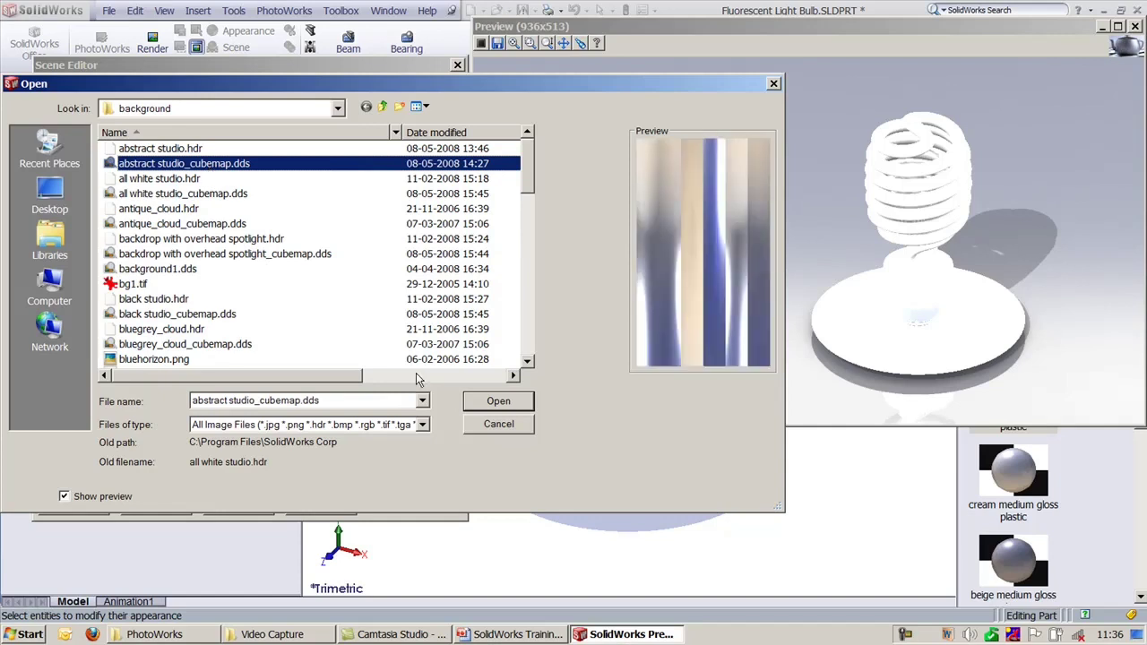
left_click(484, 409)
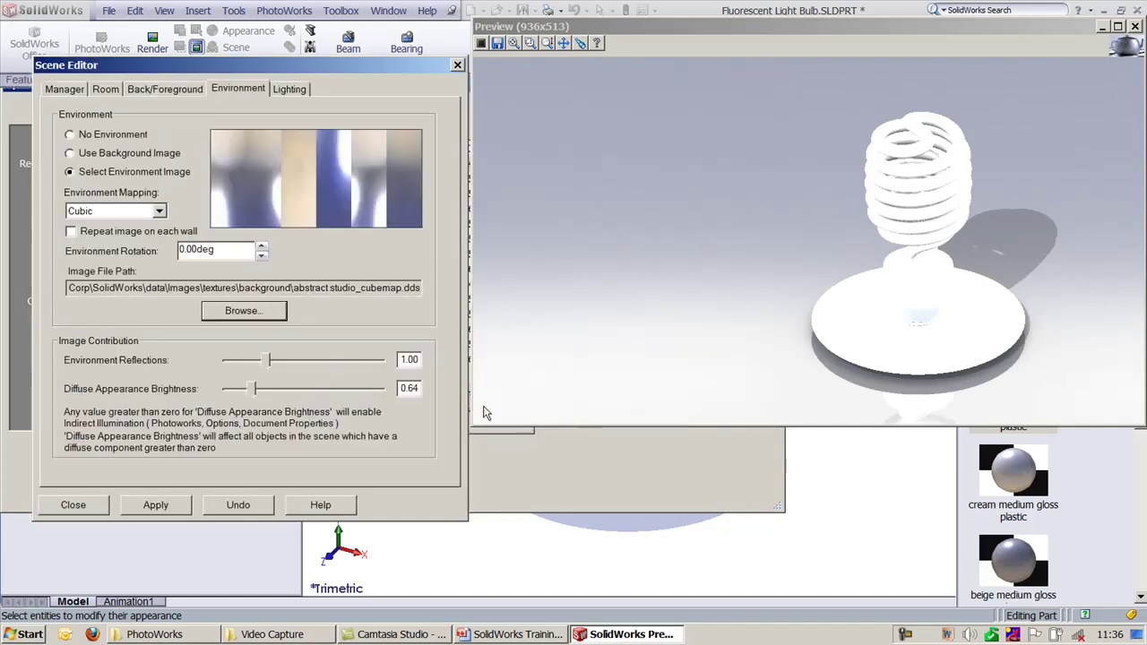
left_click(149, 511)
left_click(149, 508)
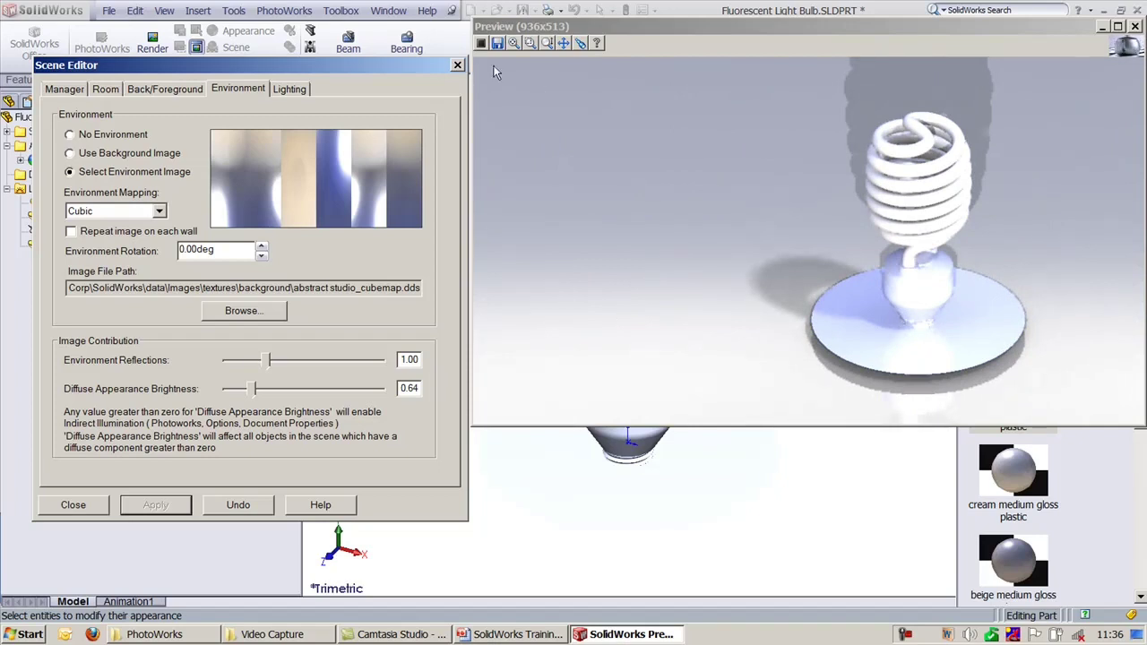
Step: Choose Wood Floor Room from the Presentation Scenes library and apply it to the bulb render
left_click(106, 89)
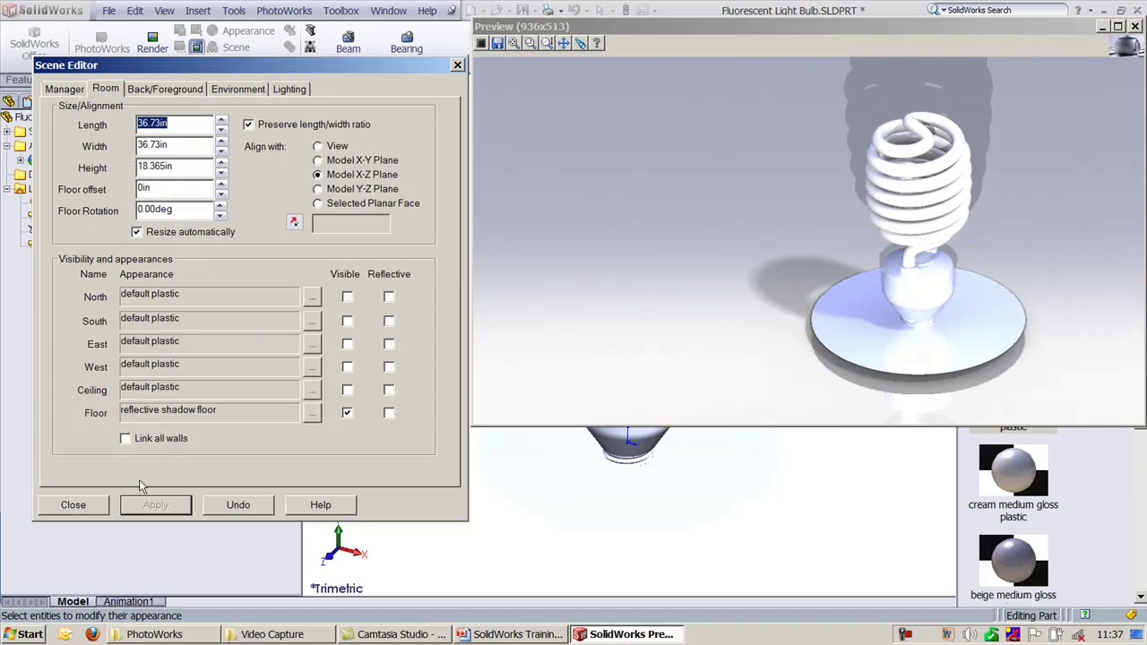
left_click(66, 91)
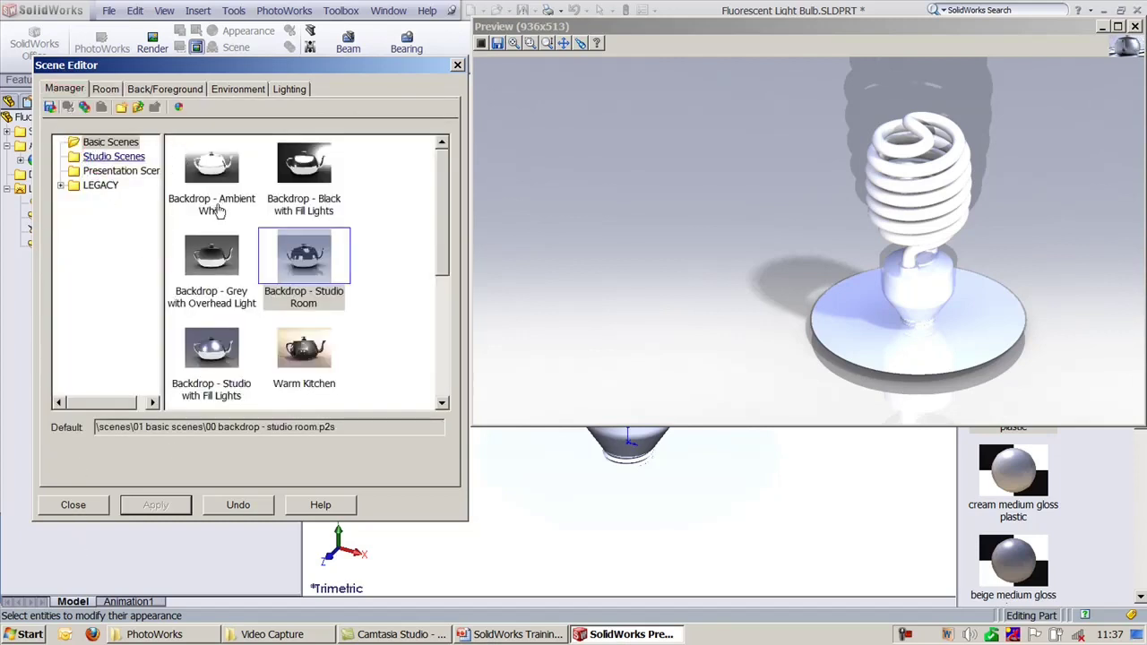
left_click(109, 157)
mouse_move(442, 210)
left_mouse_down()
mouse_move(439, 301)
mouse_move(440, 204)
left_mouse_up()
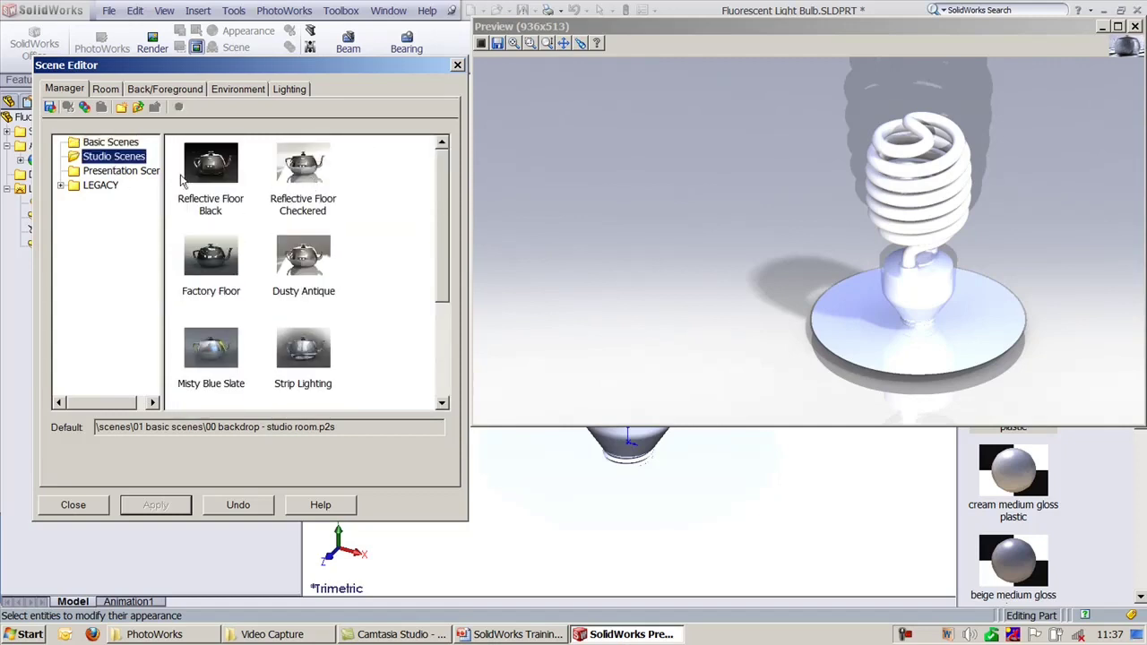
left_click(115, 171)
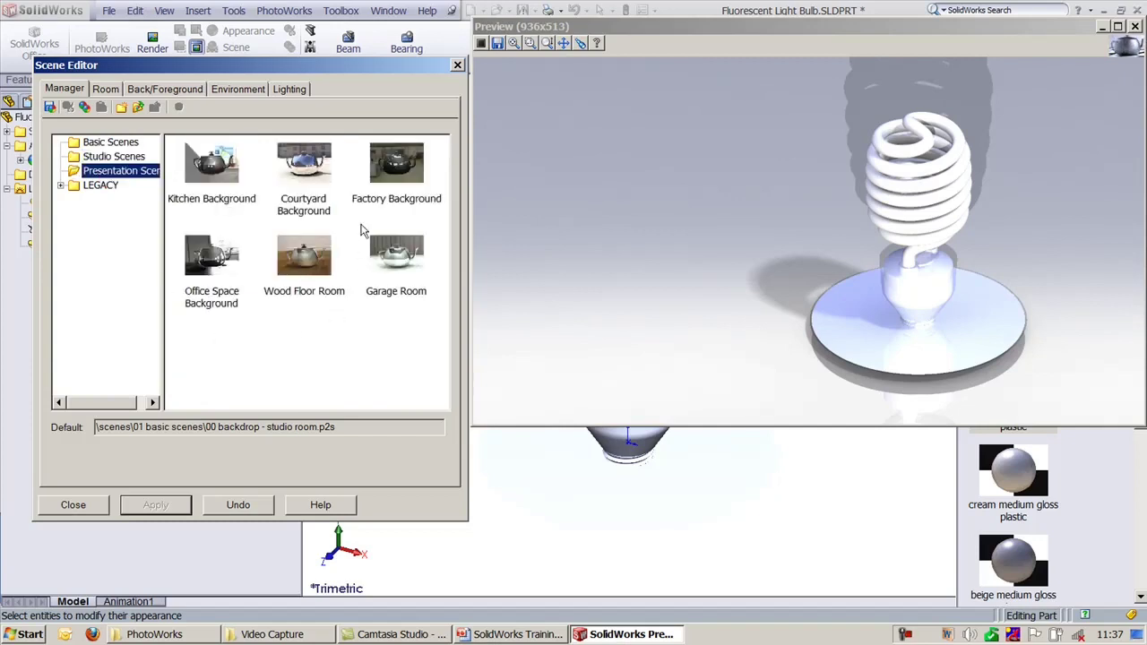
left_click(296, 267)
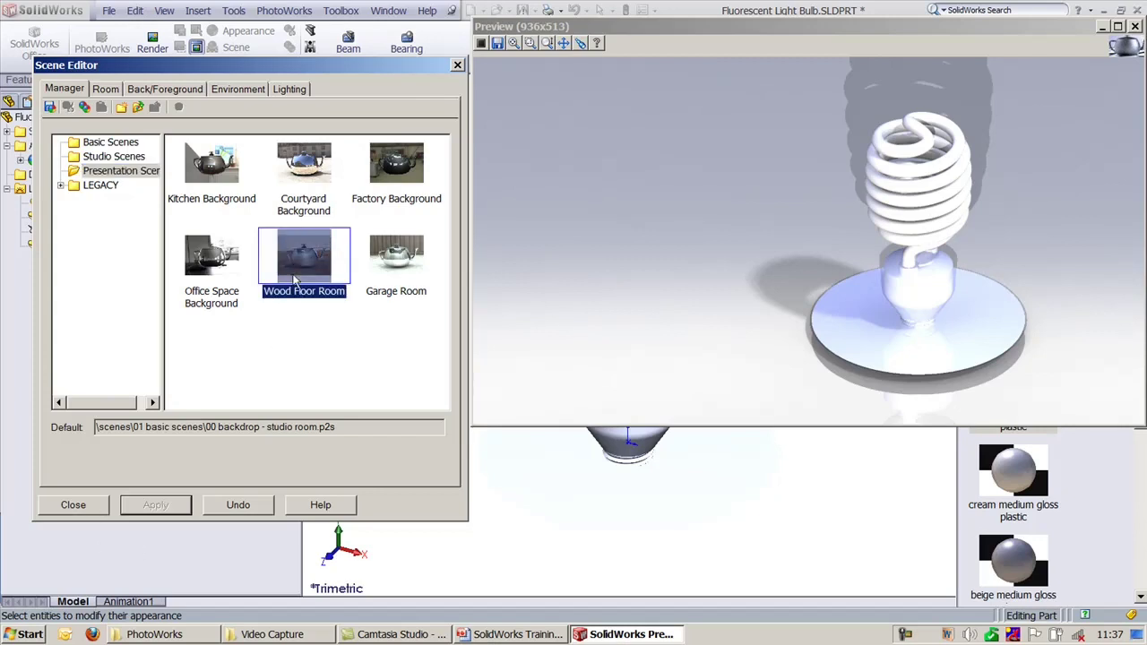
left_click(295, 280)
left_click(165, 505)
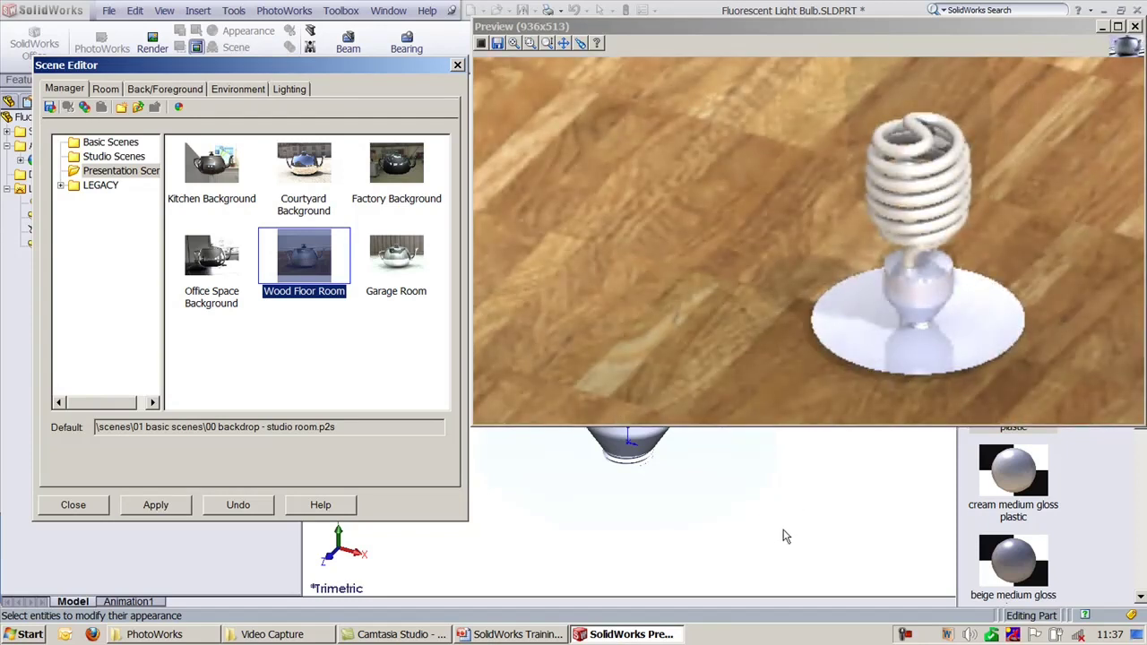
Step: Apply the Garage Room presentation scene and move the render preview down over the model
left_click(784, 533)
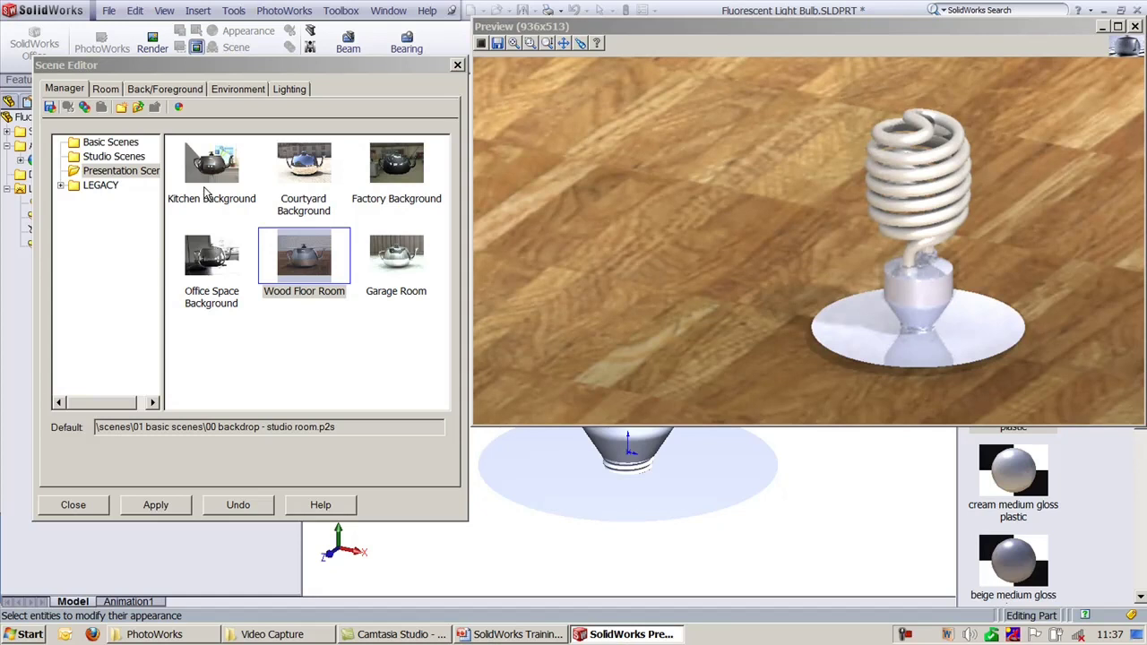
left_click(392, 258)
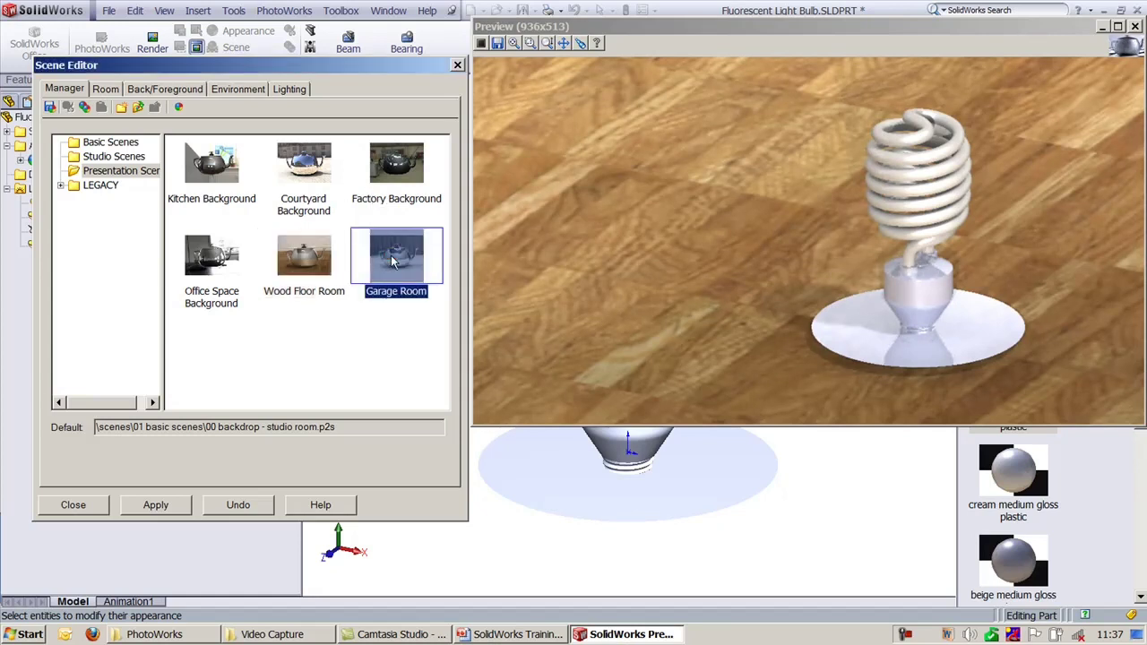
left_click(155, 504)
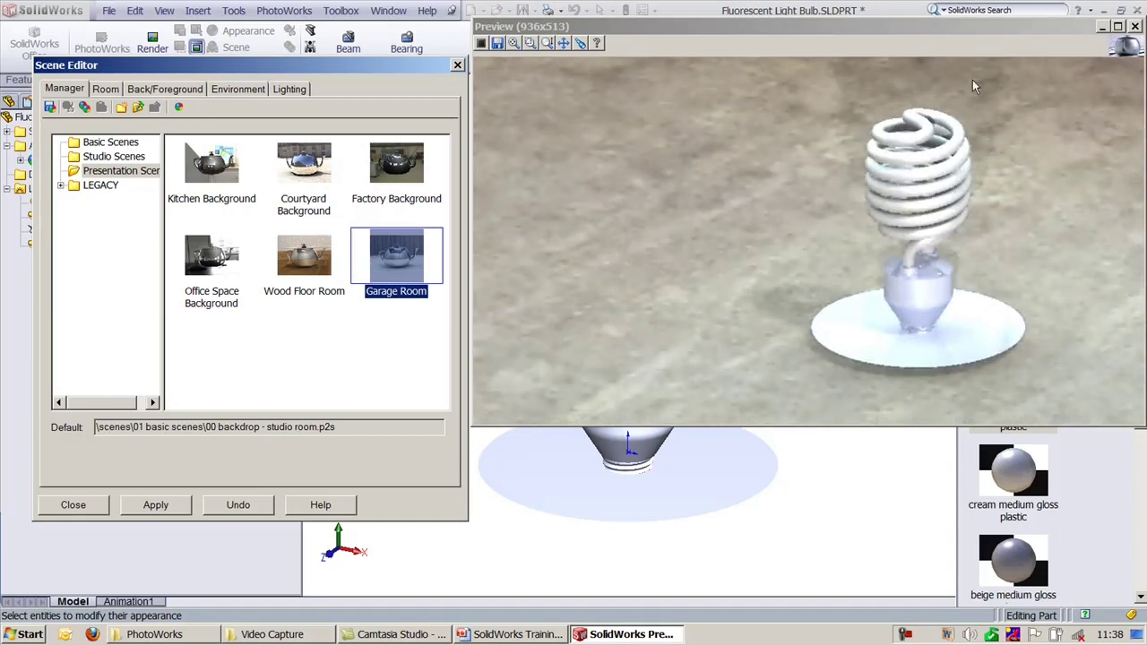
left_click(1102, 27)
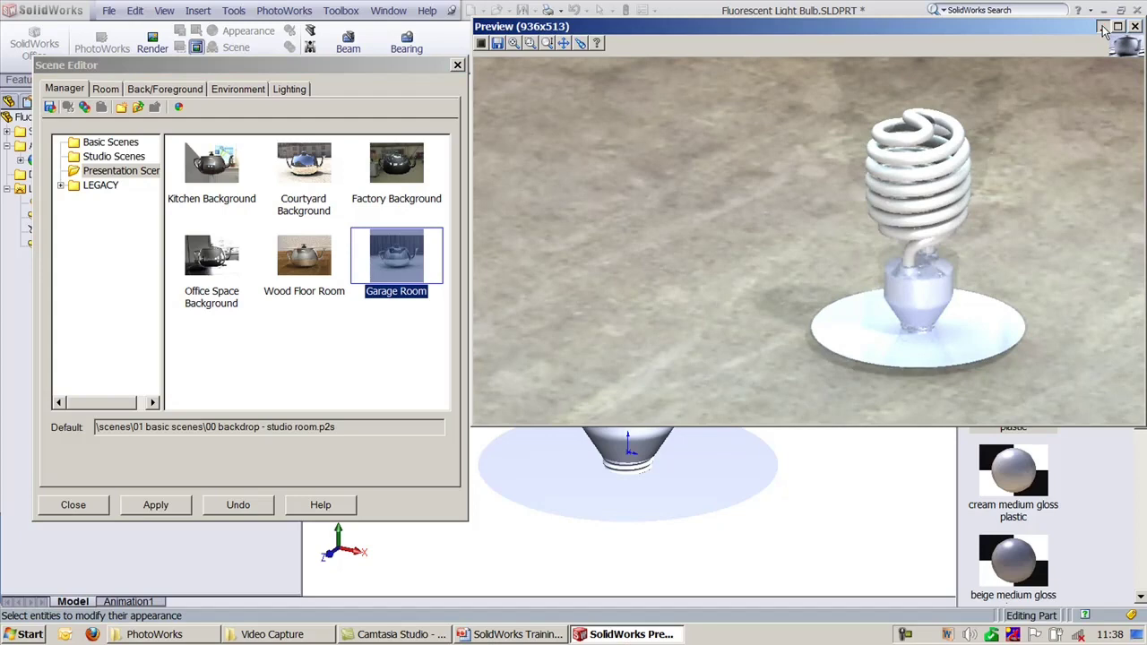
left_click_drag(525, 27, 517, 124)
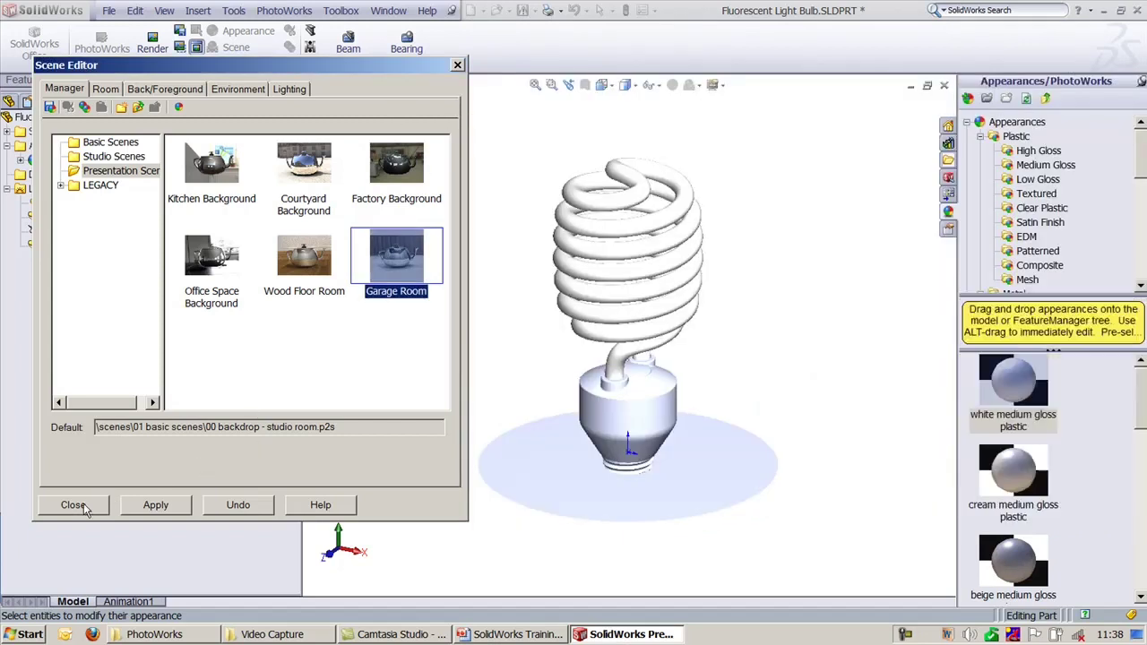
Step: Close the Scene Editor, keep the pending scene changes, and switch the view to perspective
left_click(73, 504)
left_click(317, 332)
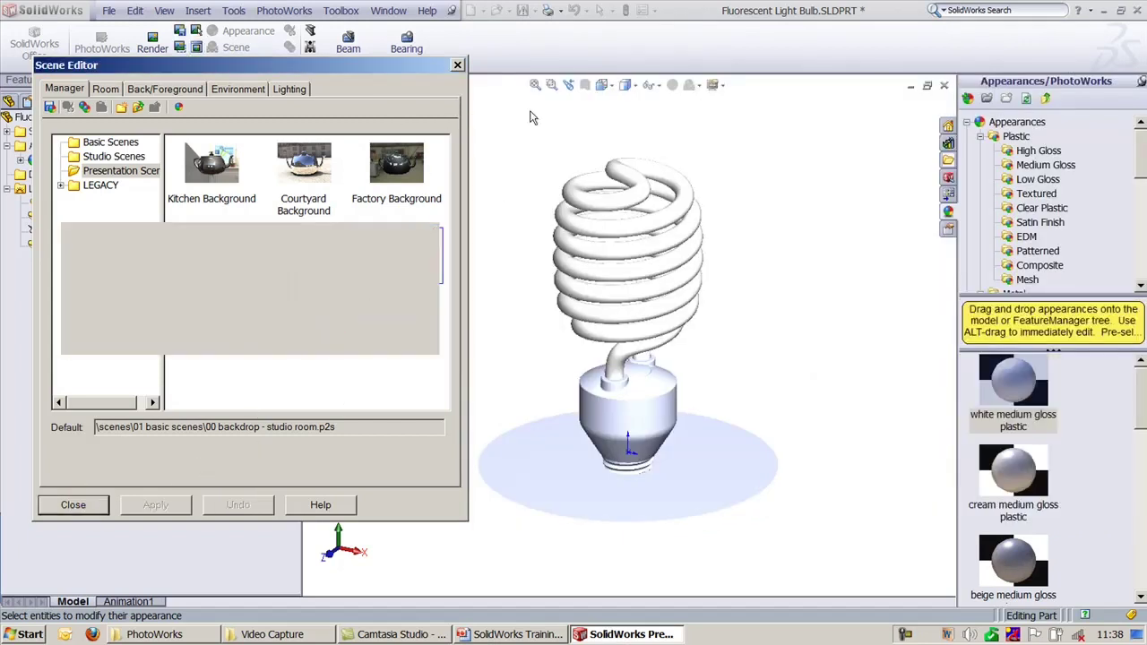
left_click(716, 85)
left_click(730, 121)
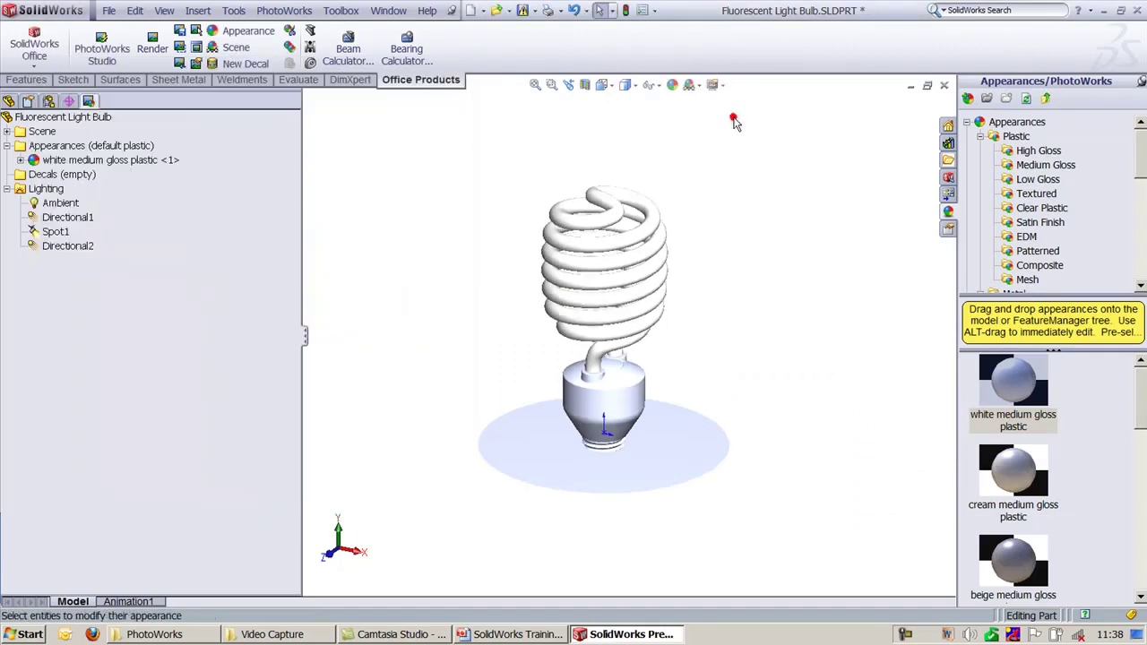
Step: Render a garage-scene preview of the bulb, close it, and zoom to fit the model
left_click(198, 48)
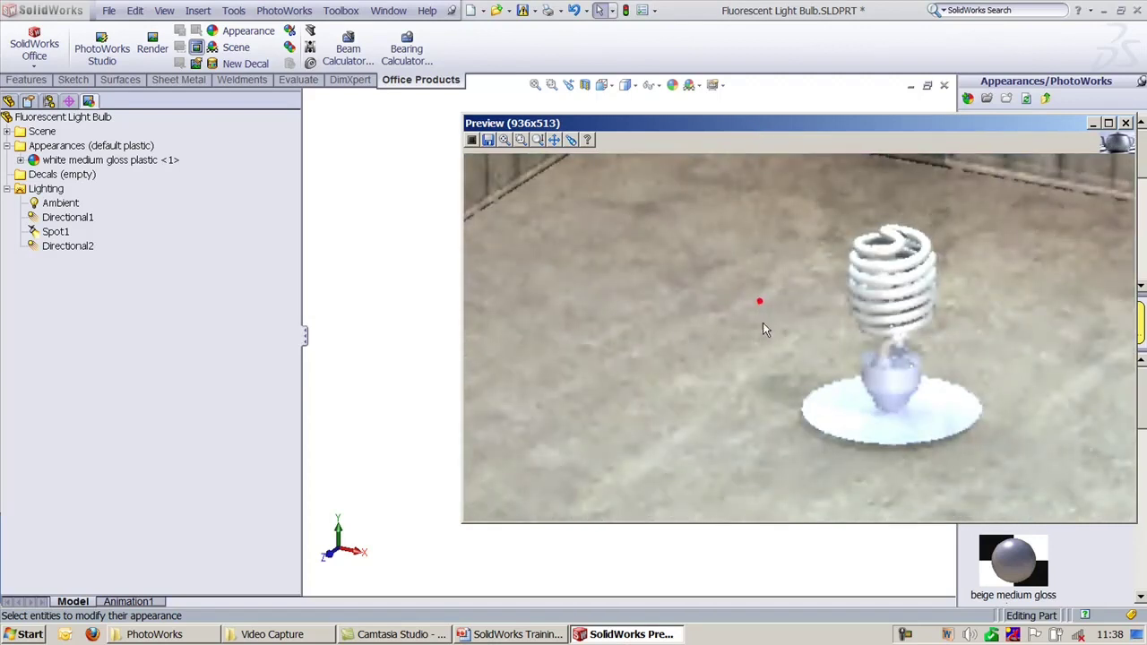
left_click_drag(744, 129, 299, 46)
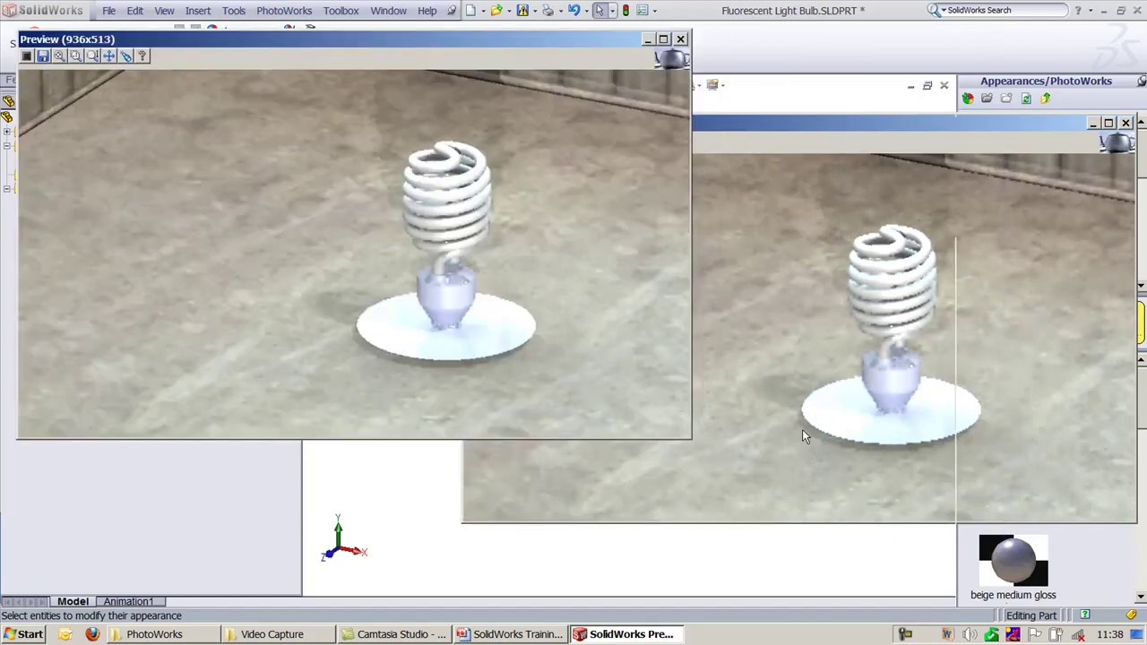
left_click(693, 36)
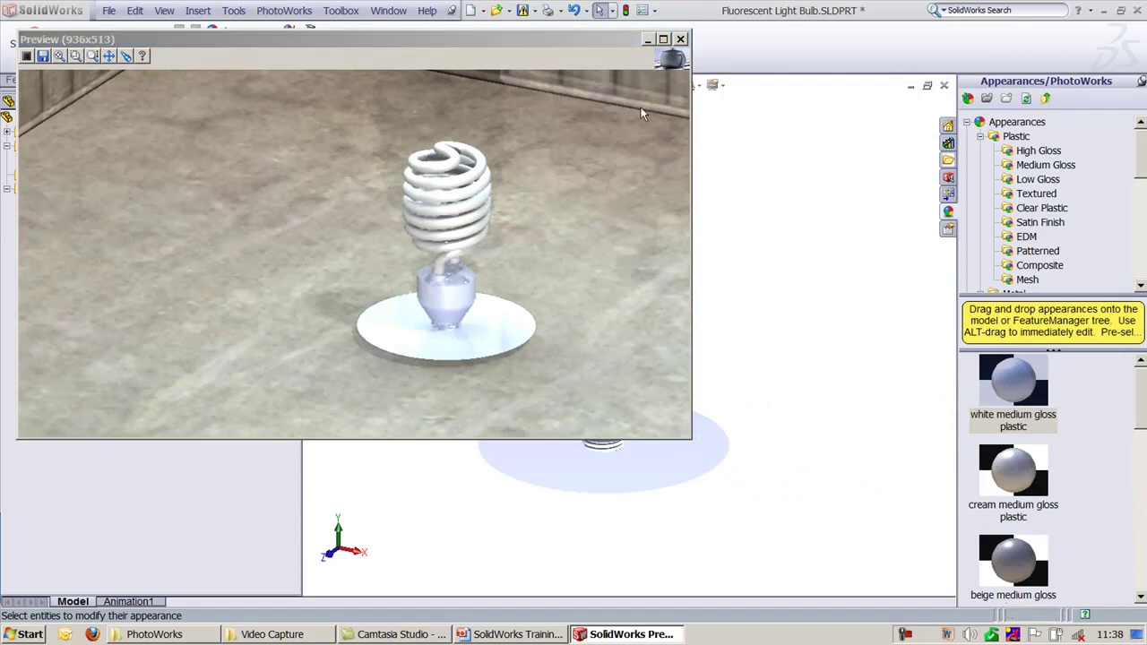
left_click(561, 42)
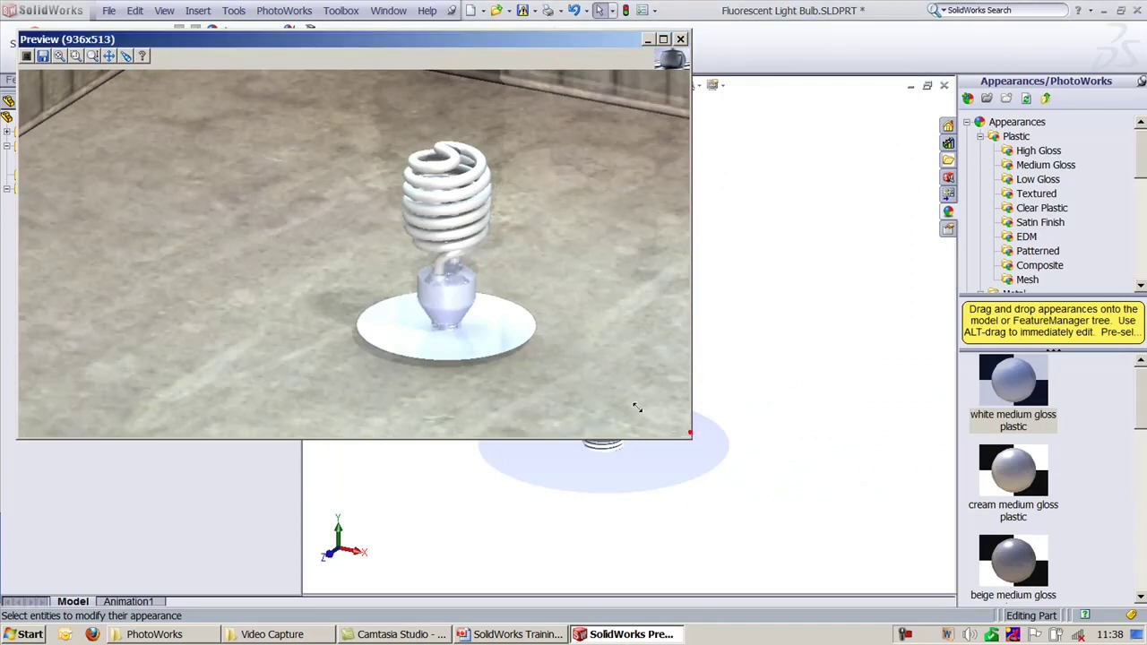
left_click_drag(450, 367, 451, 371)
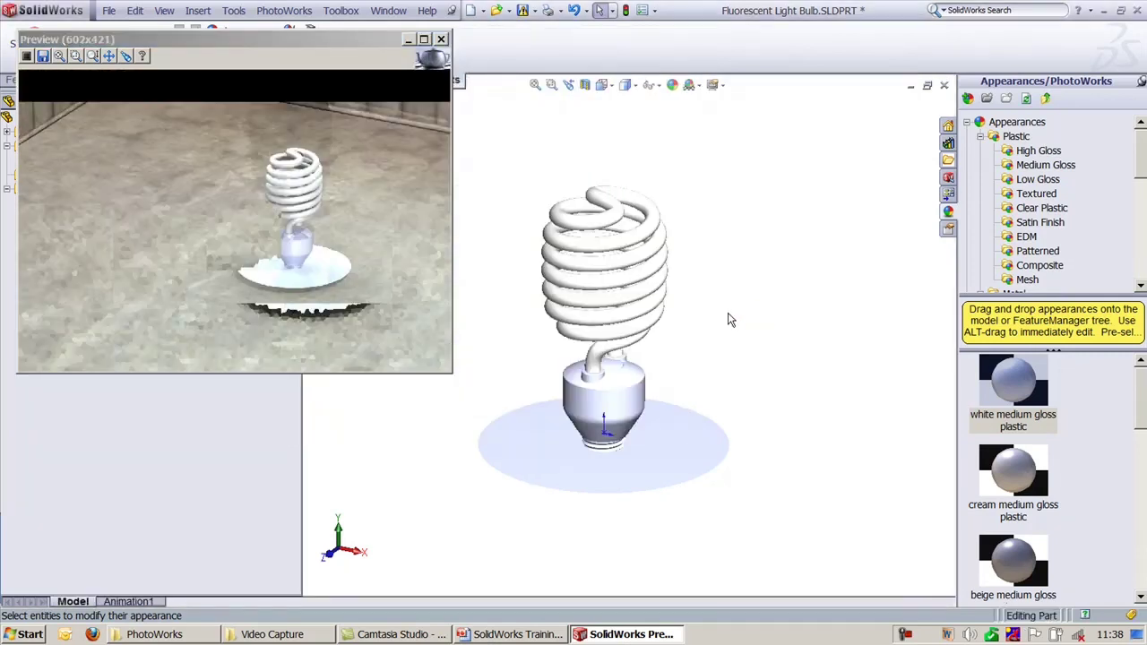
middle_click_drag(732, 295, 728, 292)
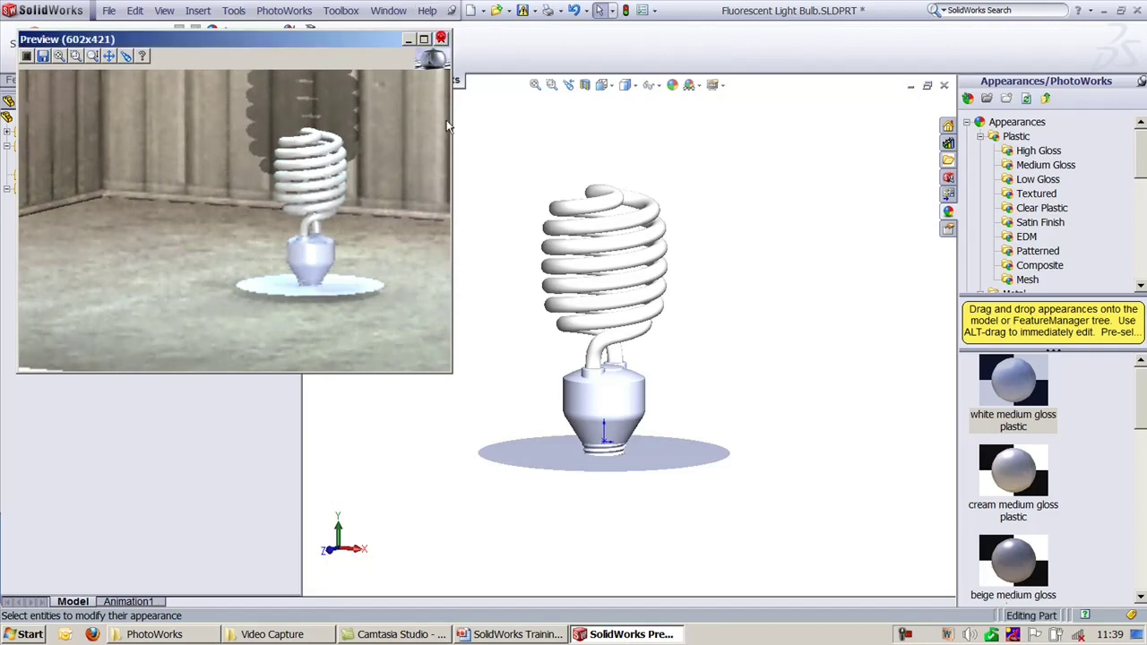
left_click(441, 39)
left_click(504, 634)
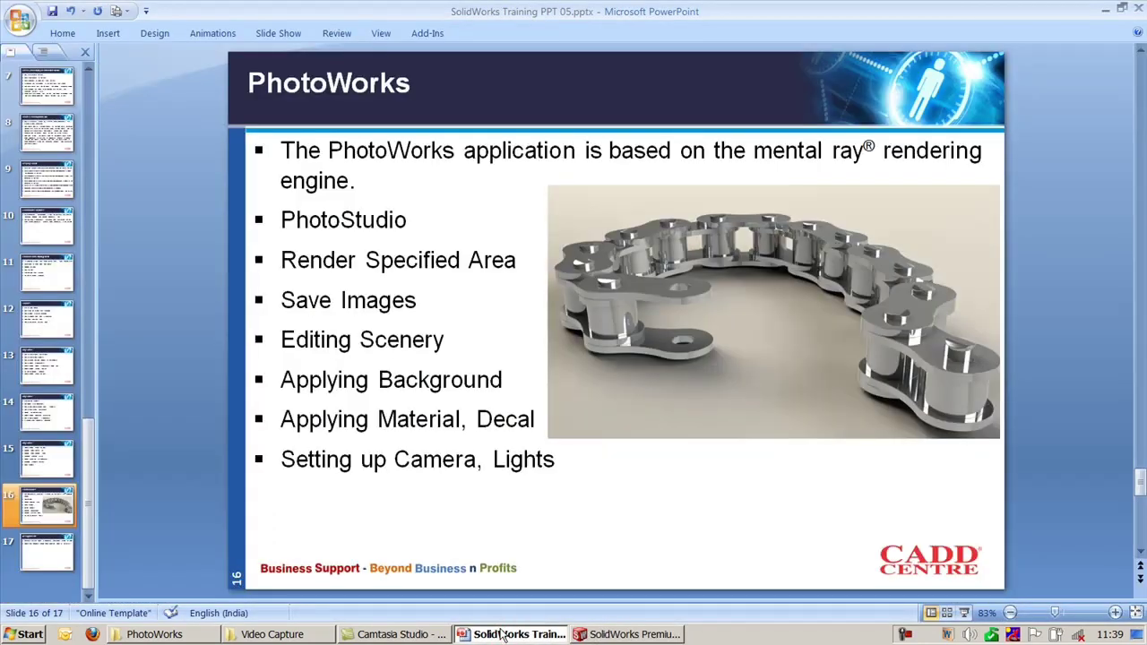
left_click(501, 635)
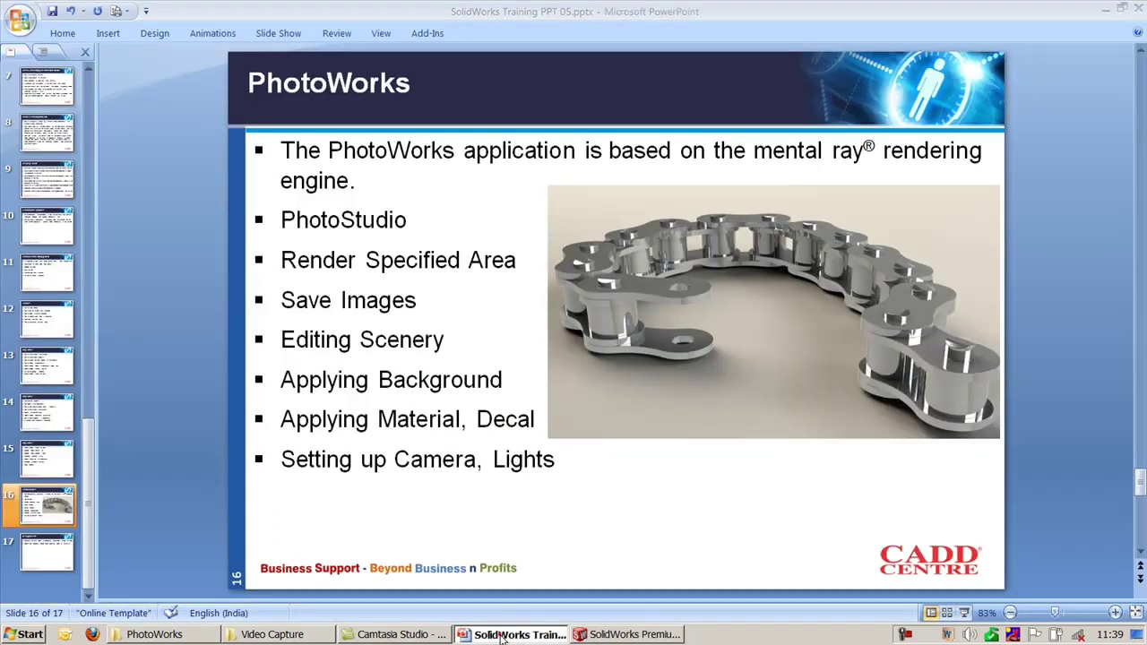
left_click(535, 85)
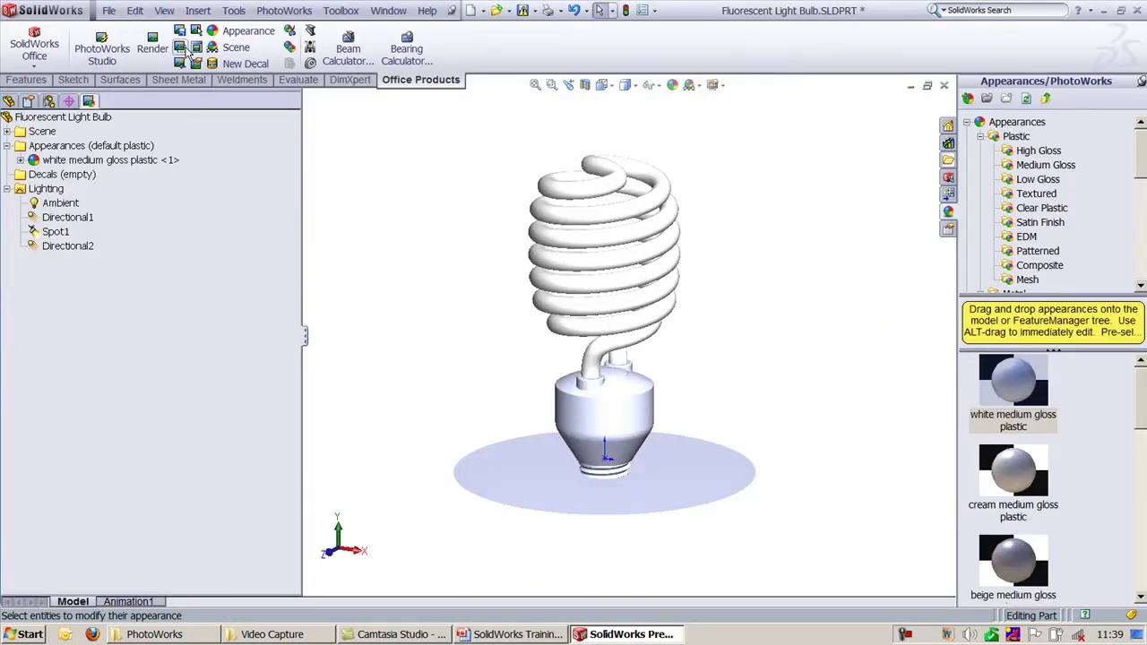
Step: Render only a box around the top of the coil, then re-render that area
left_click(284, 11)
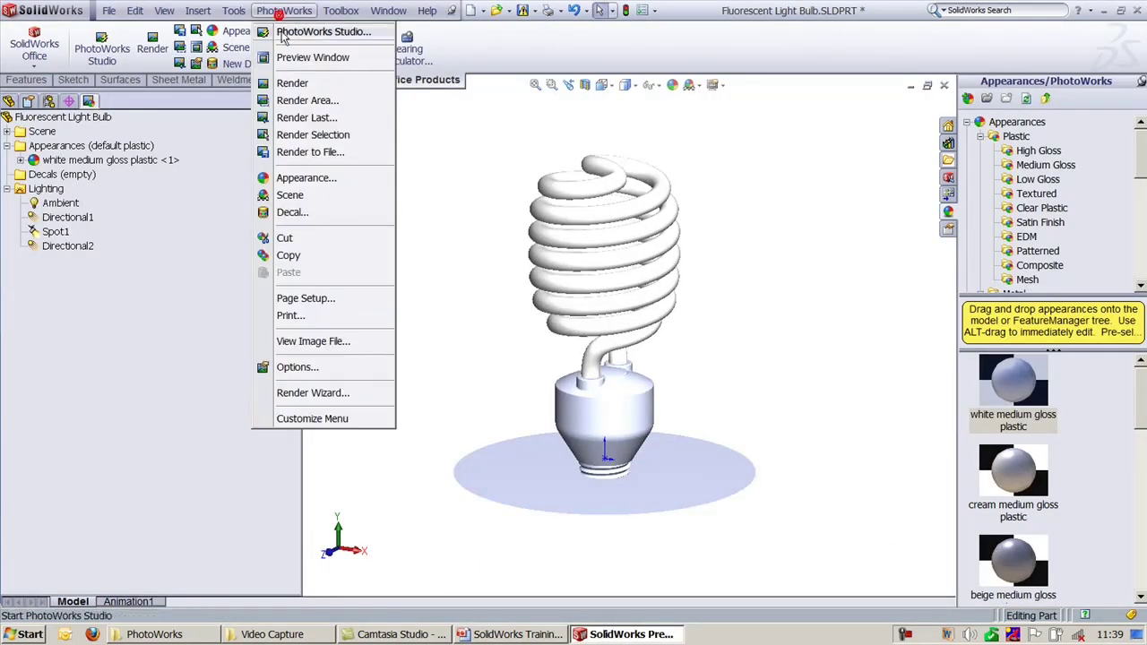
left_click(298, 103)
left_click_drag(509, 142, 702, 311)
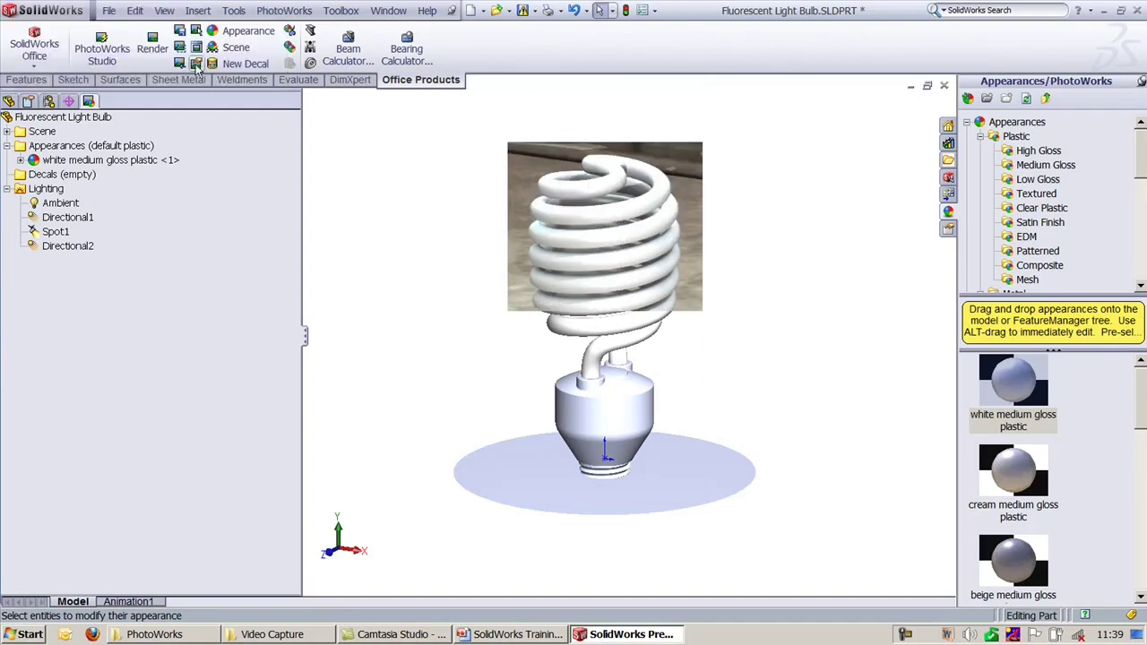
left_click(283, 10)
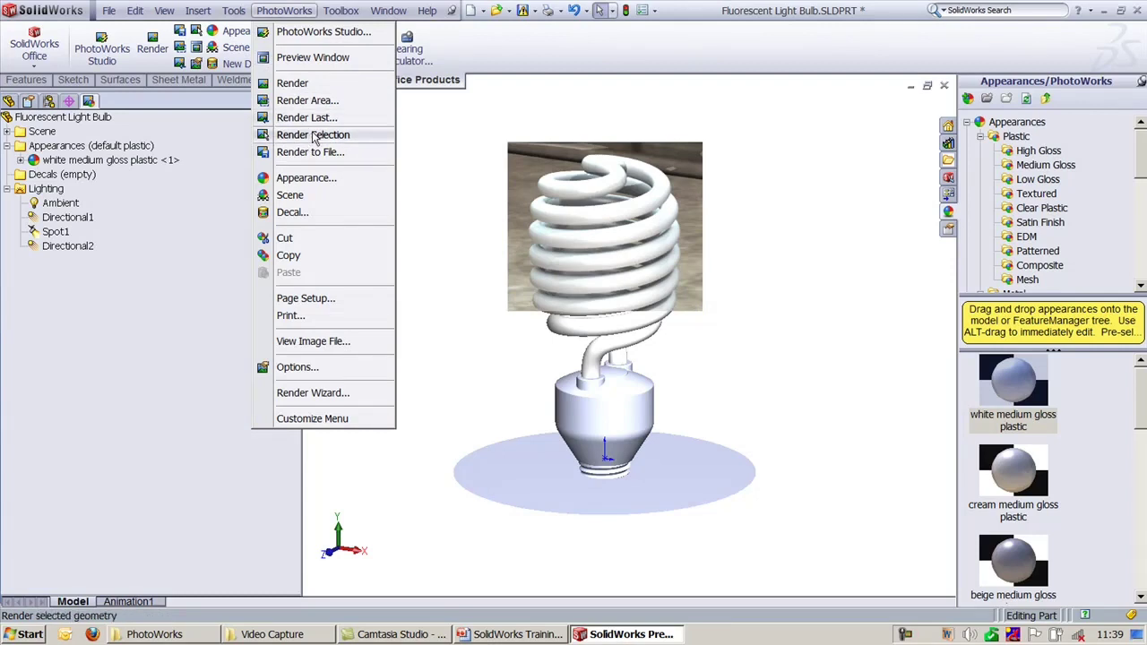
left_click(314, 135)
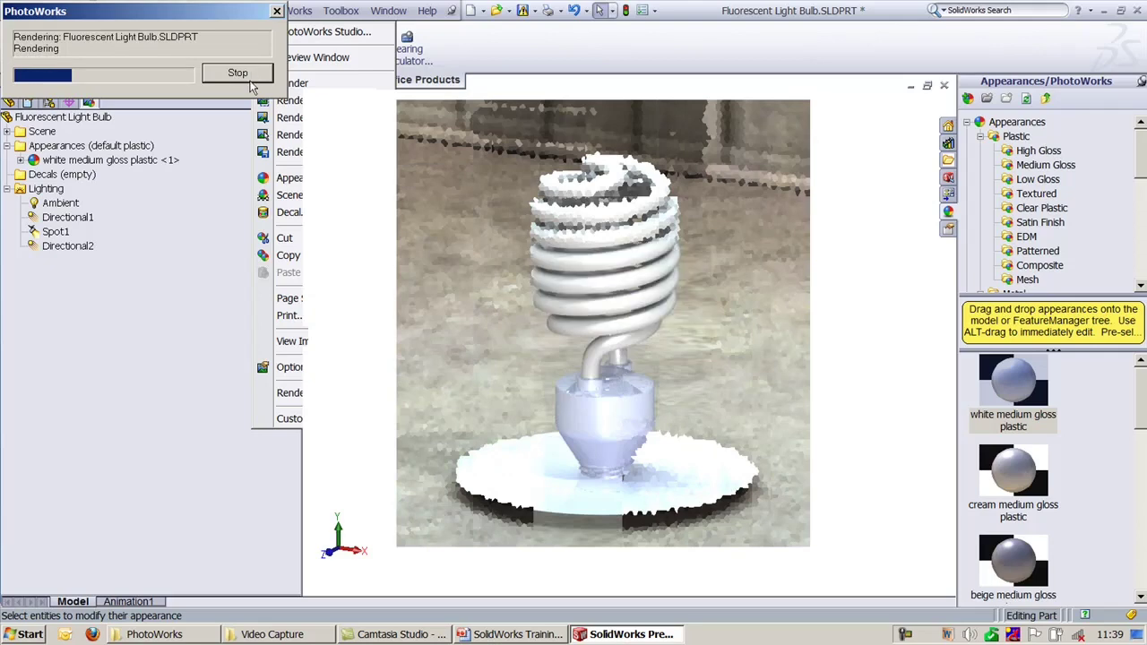
left_click(250, 79)
Step: Clear the area render and render only the bulb's selected base face
left_click(477, 330)
left_click(612, 417)
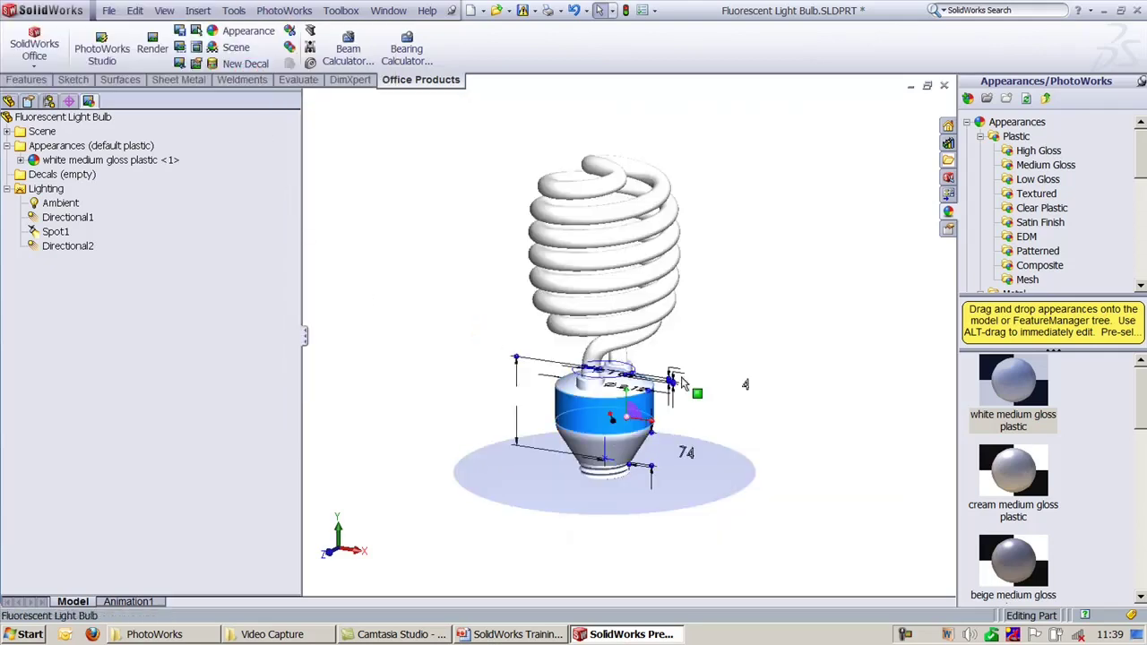
left_click(283, 10)
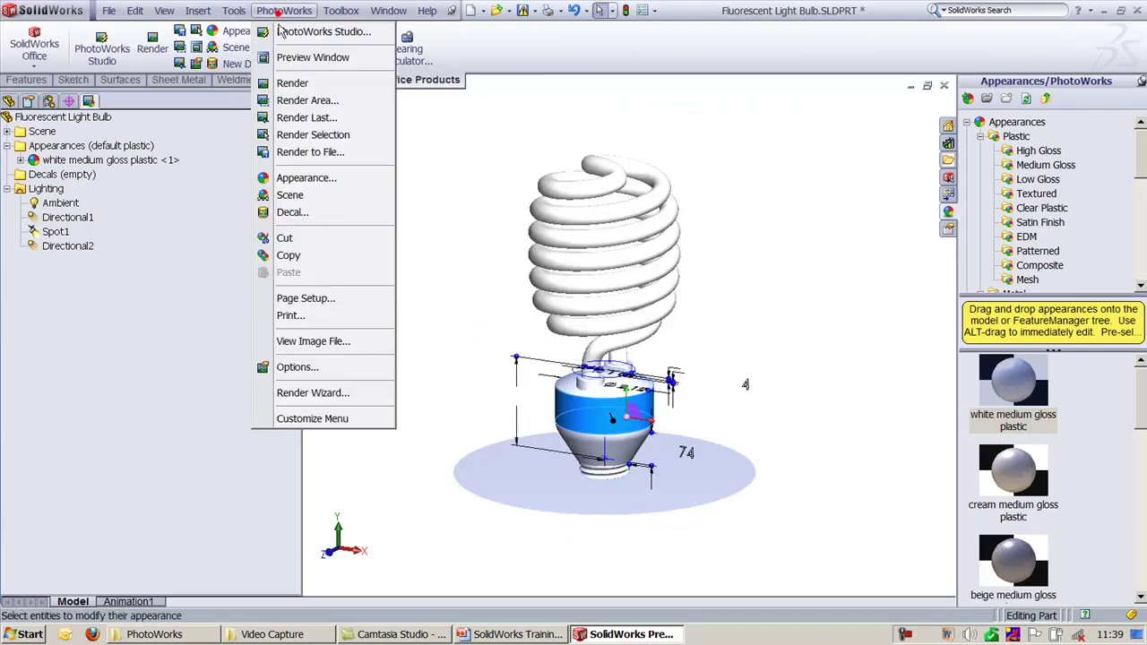
left_click(319, 135)
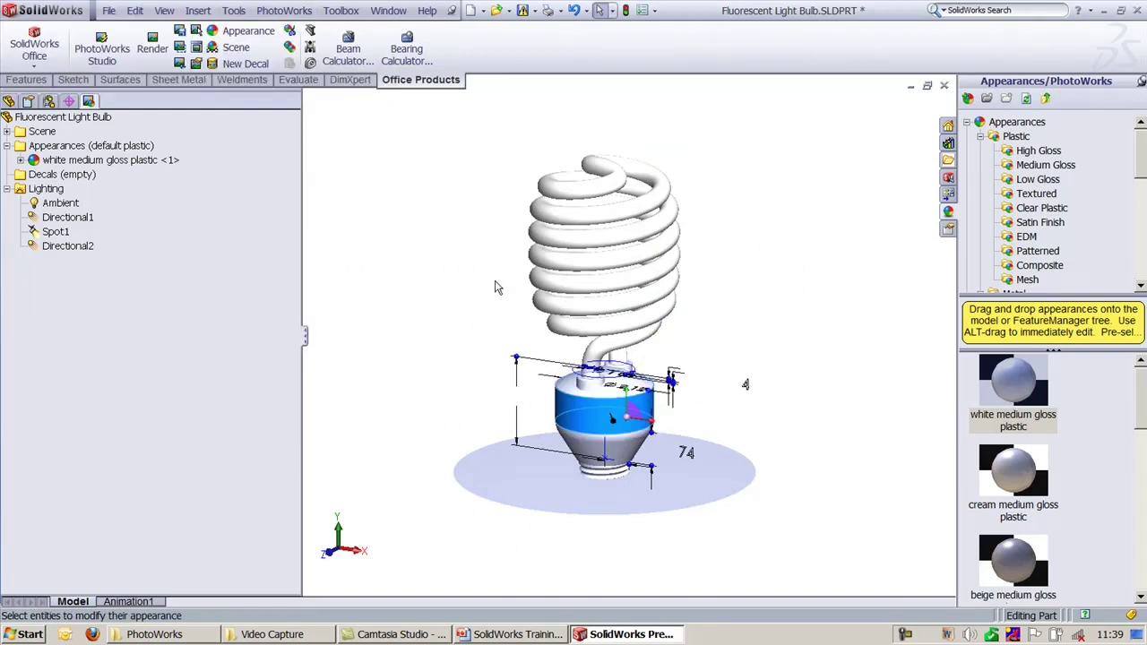
left_click(451, 305)
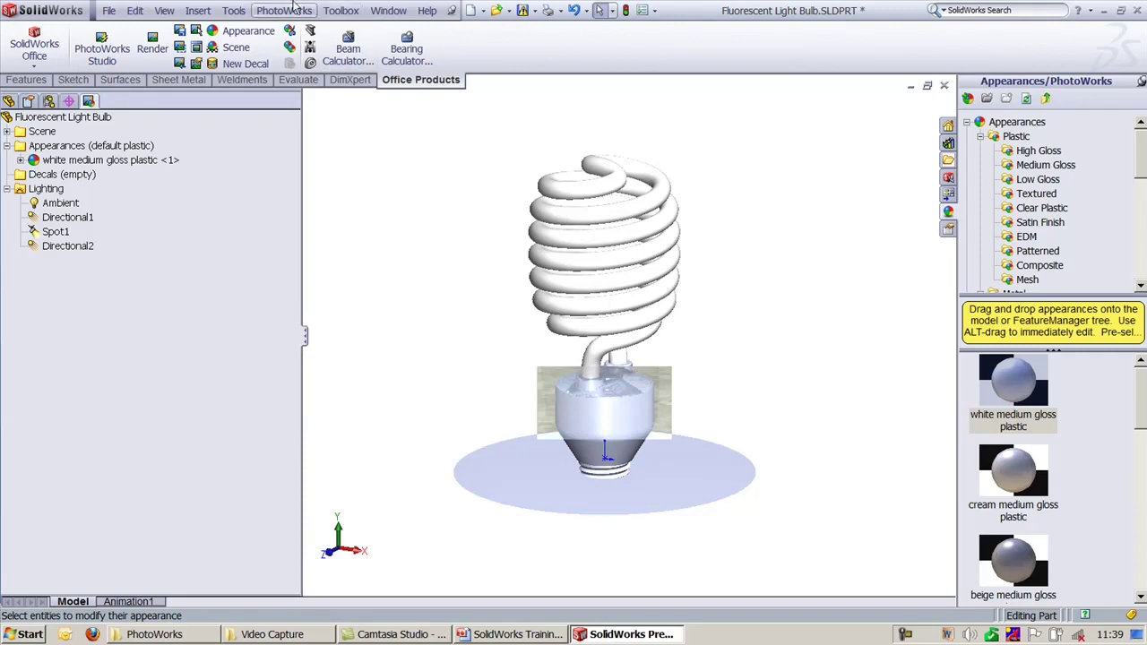
left_click(285, 11)
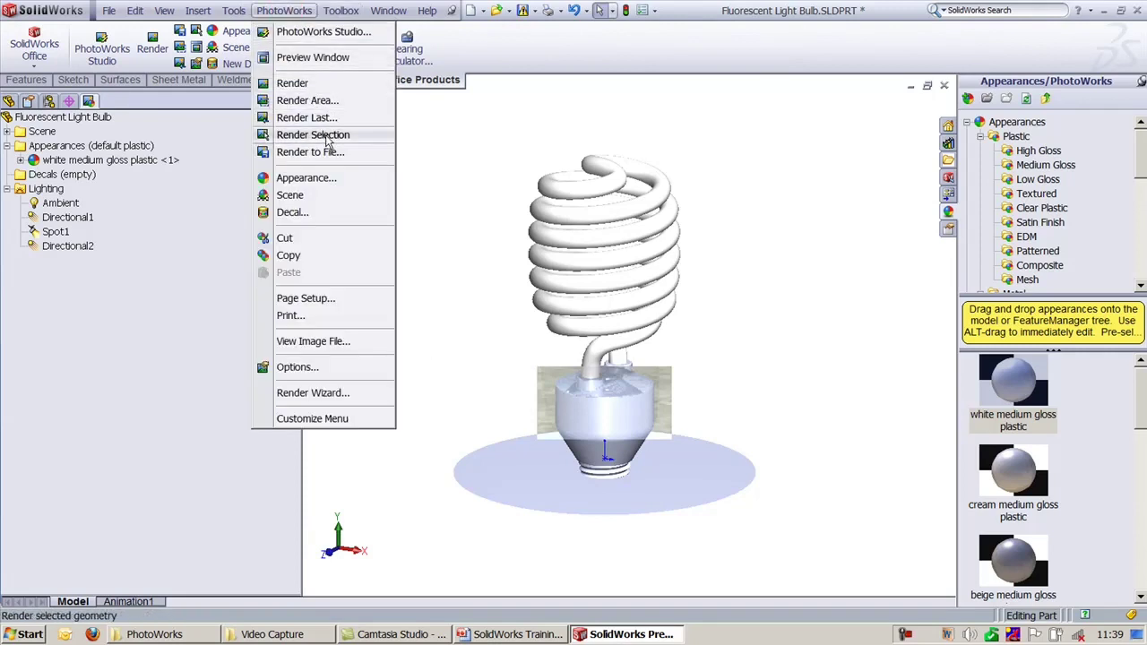
Step: Open Render to File, keep the background folder destination, and cancel without rendering
left_click(333, 153)
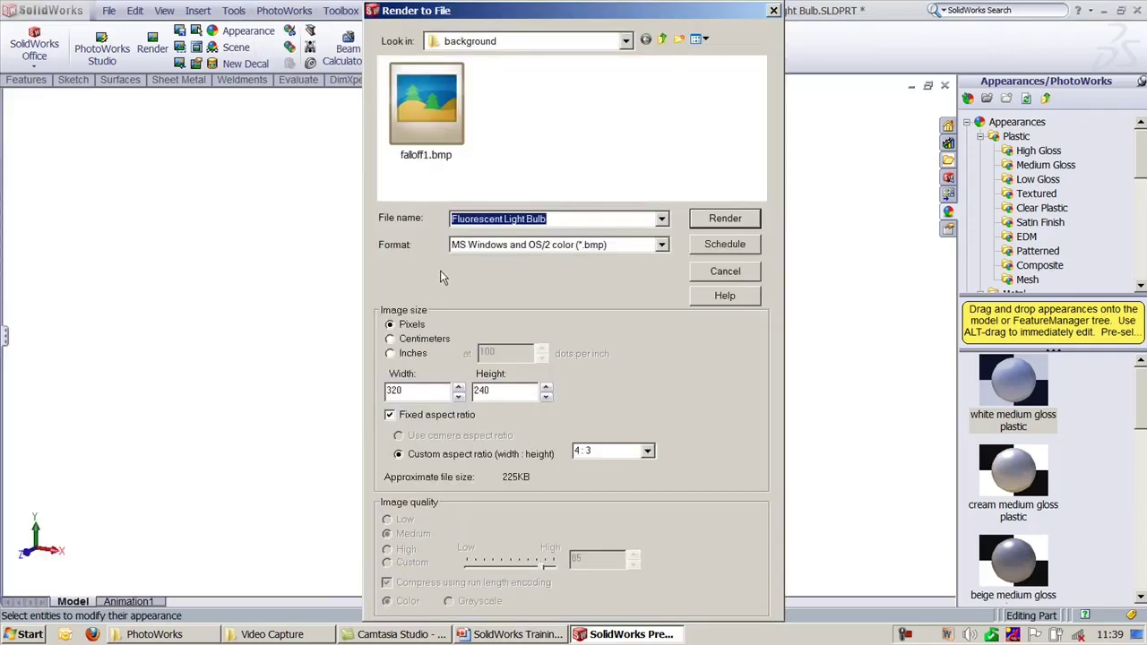
left_click(625, 42)
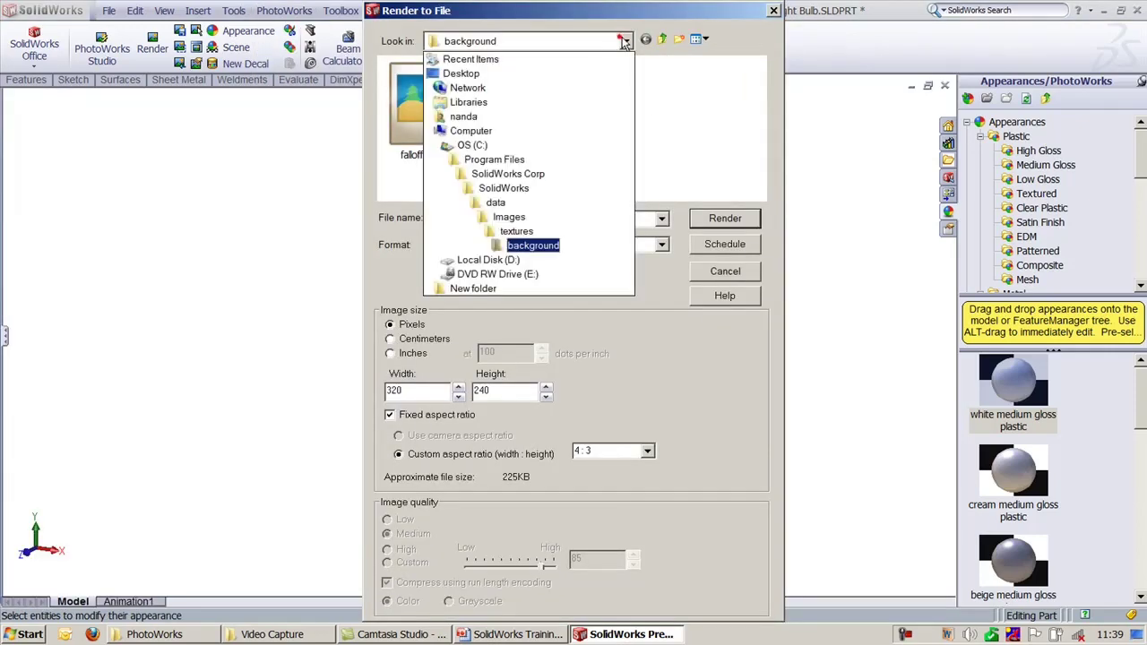
left_click(625, 42)
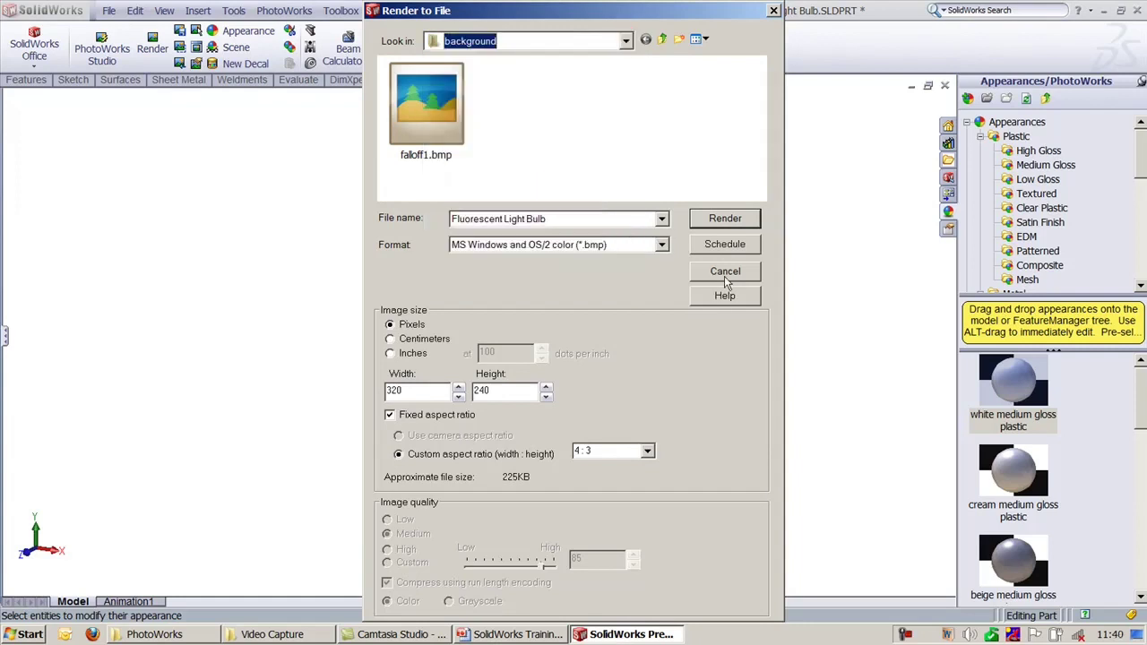
left_click(725, 272)
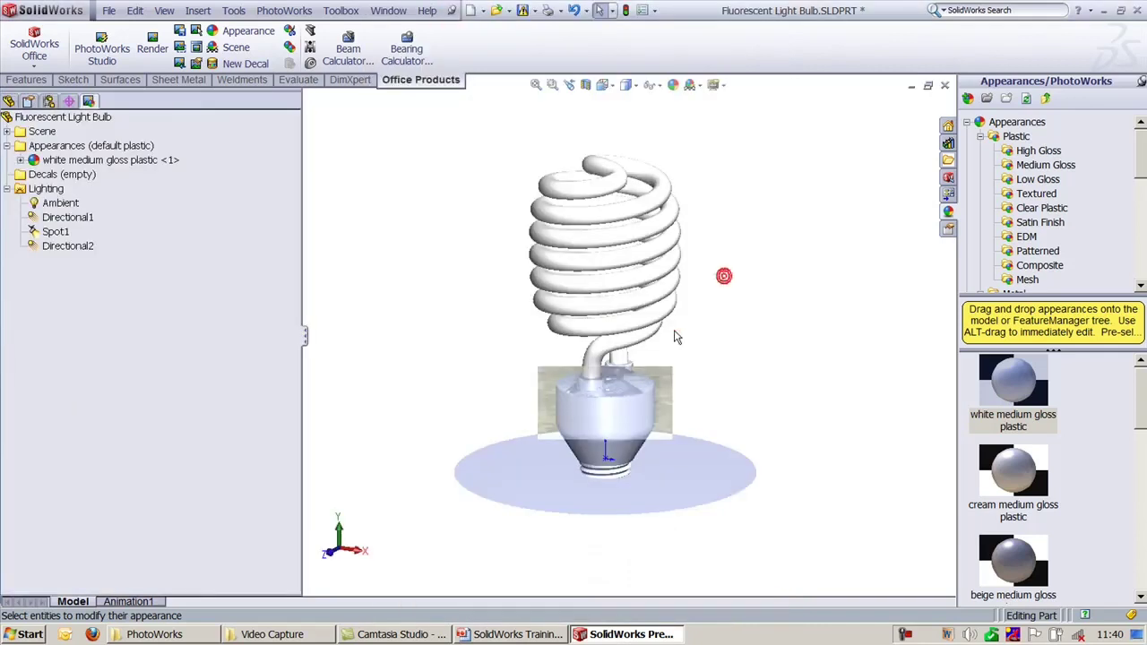
left_click(763, 300)
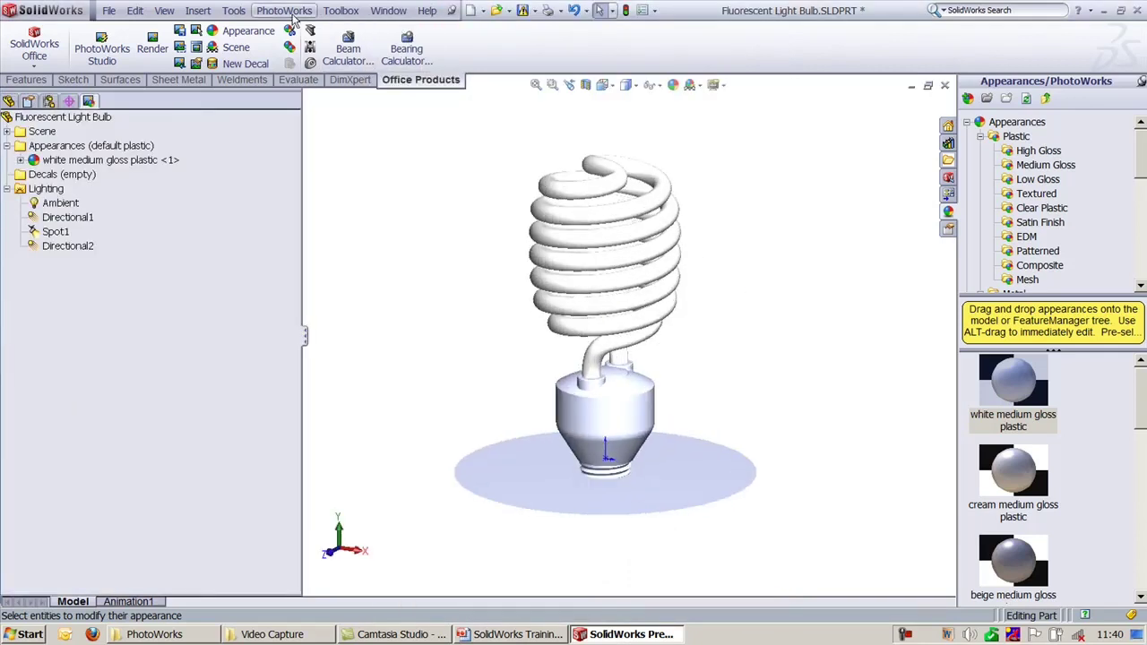
Step: Add a new directional light to the bulb's lighting
left_click(284, 10)
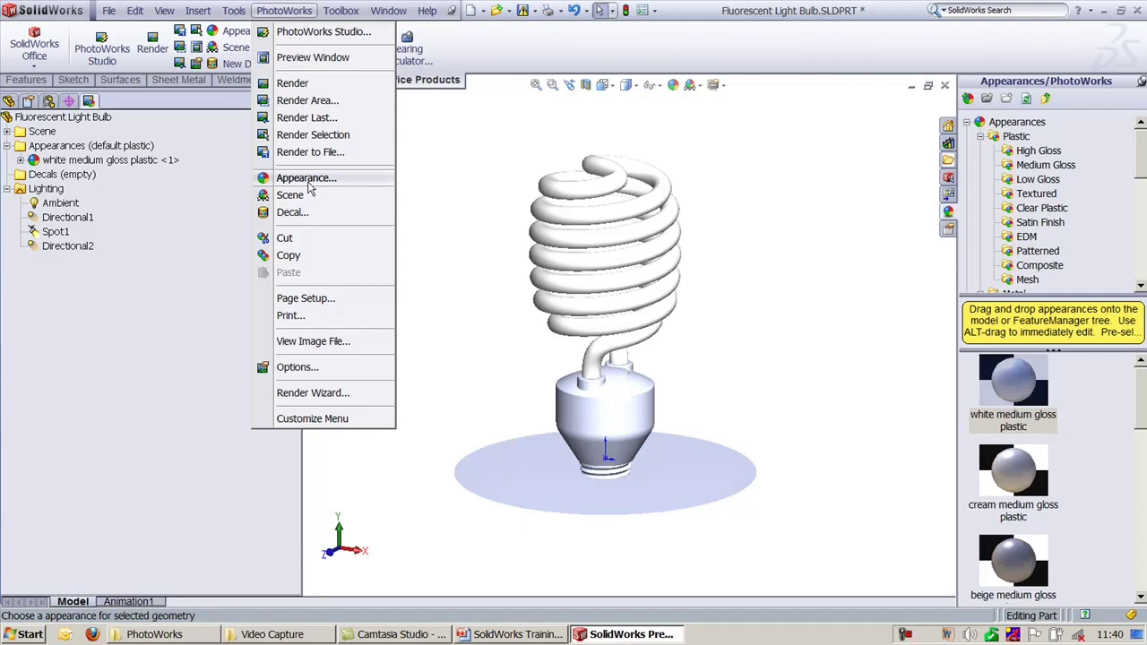
left_click(420, 174)
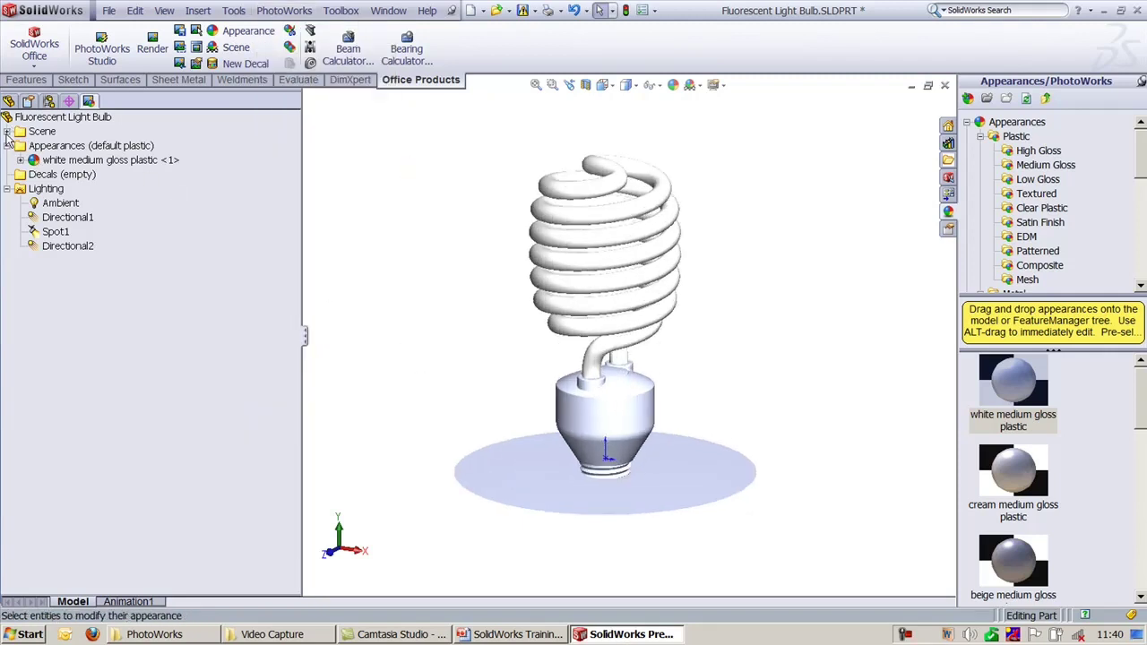
left_click(54, 190)
left_click(67, 204)
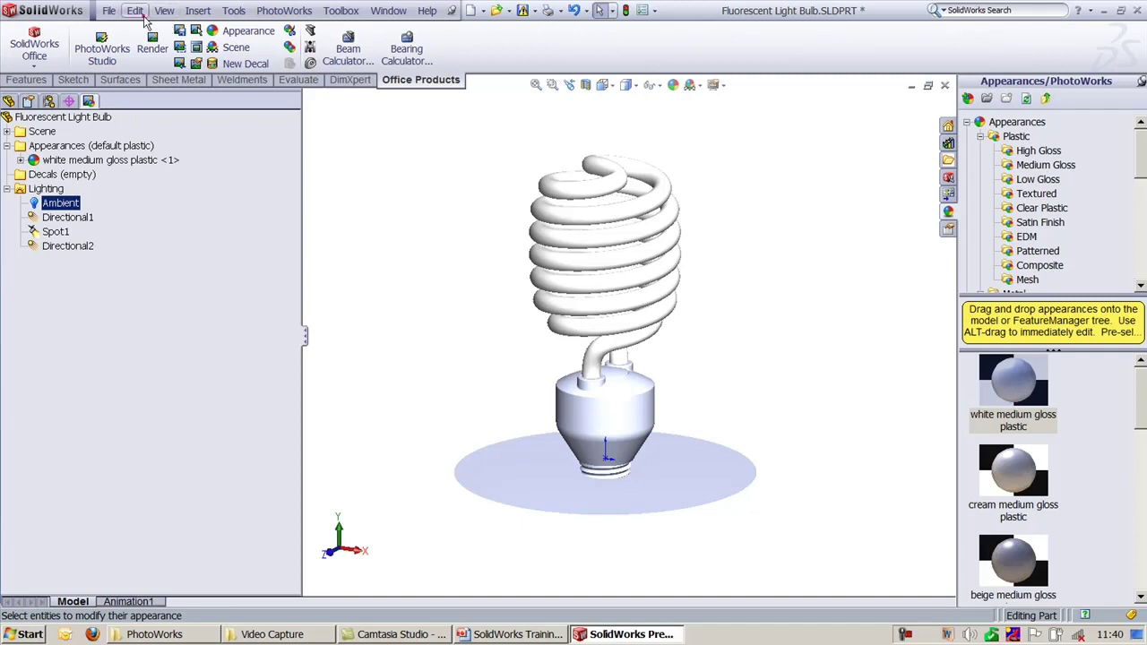
left_click(165, 10)
mouse_move(260, 101)
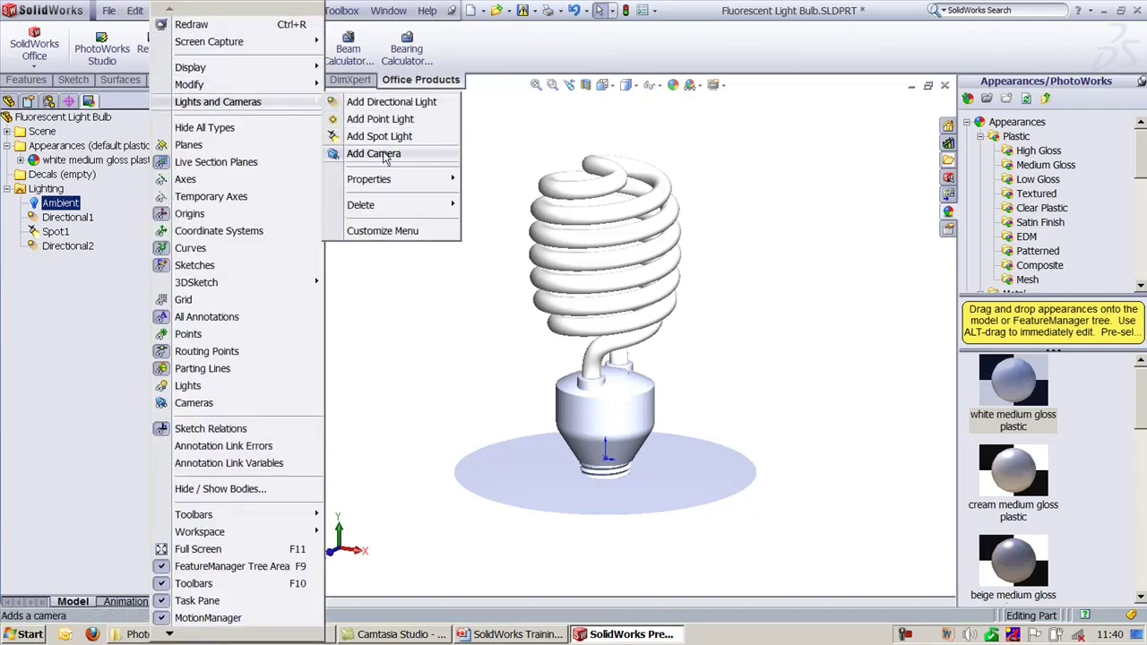
left_click(385, 103)
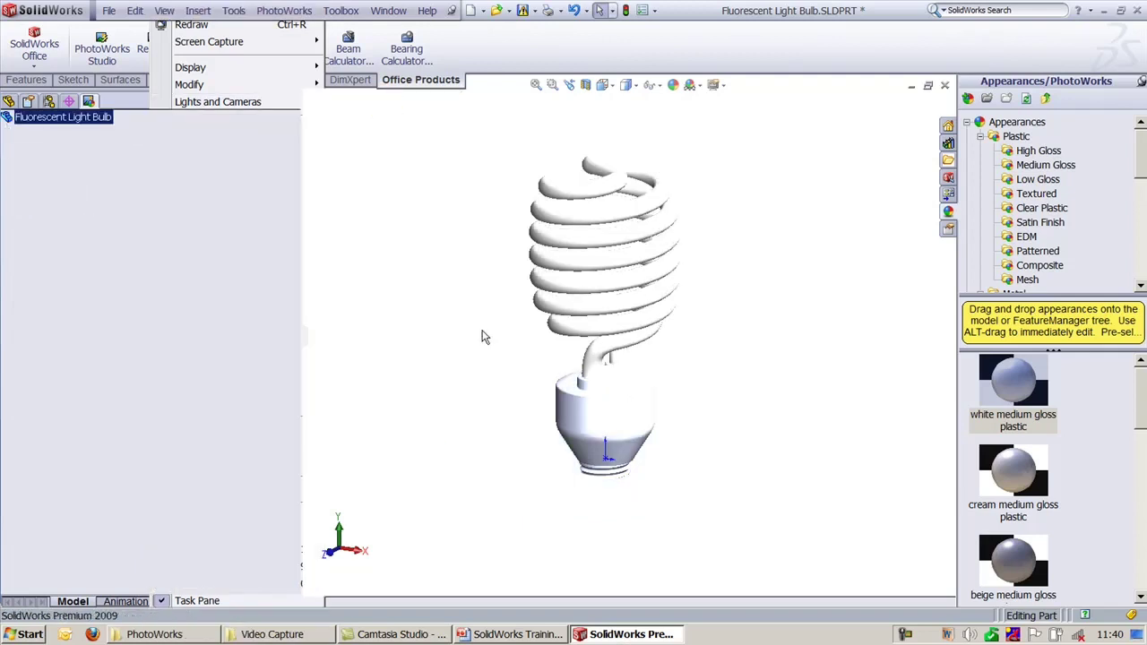
Step: Place Directional3 at the bulb's upper left and colour it dark purple
left_click_drag(882, 198, 444, 212)
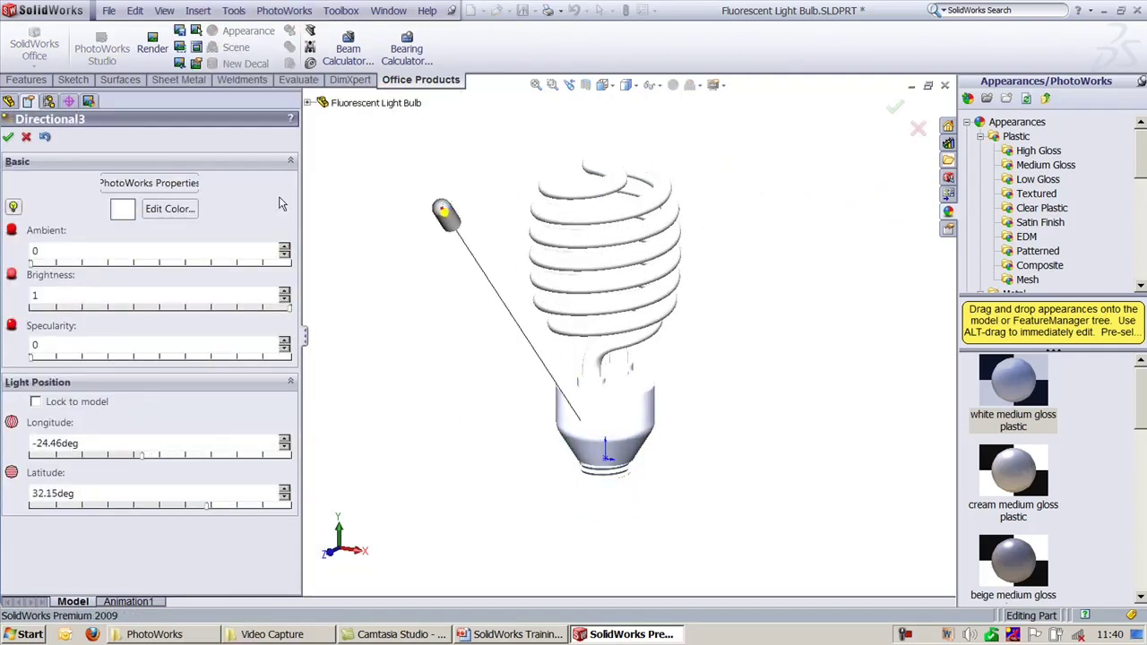
left_click(155, 208)
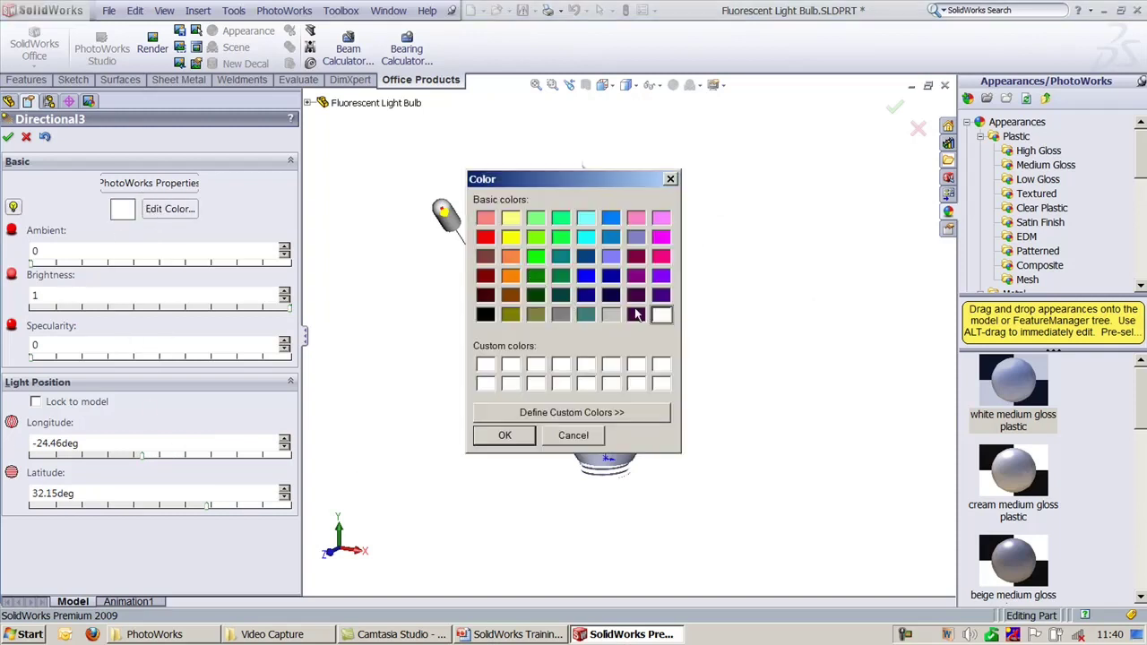
left_click(636, 314)
left_click(504, 436)
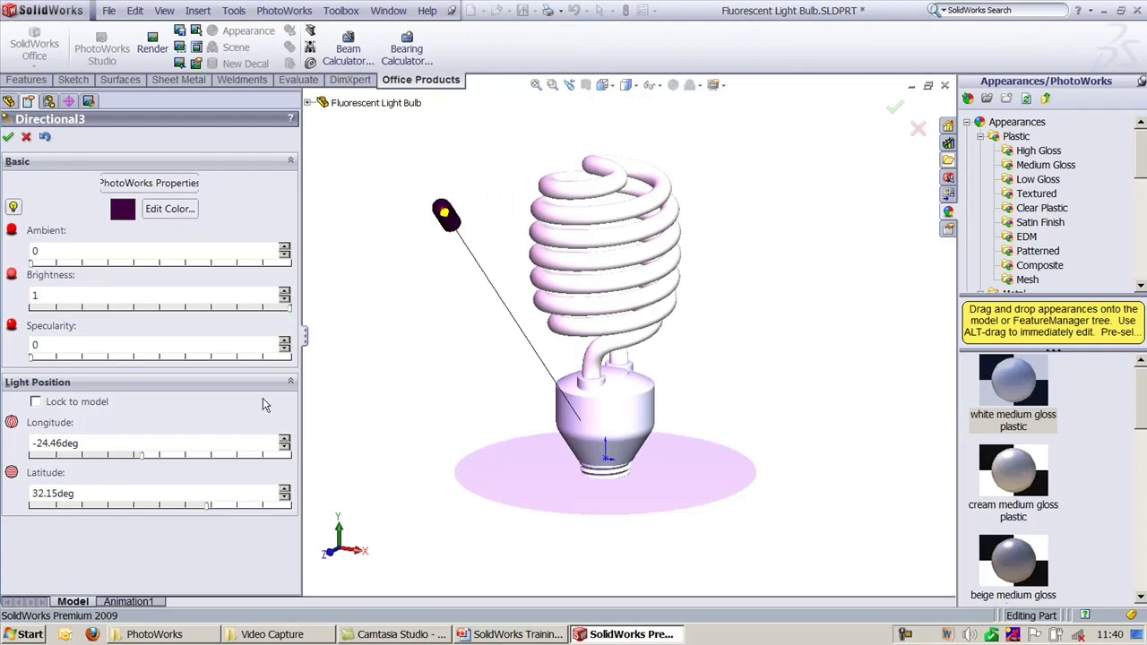
left_click(8, 137)
middle_click_drag(365, 150, 442, 260)
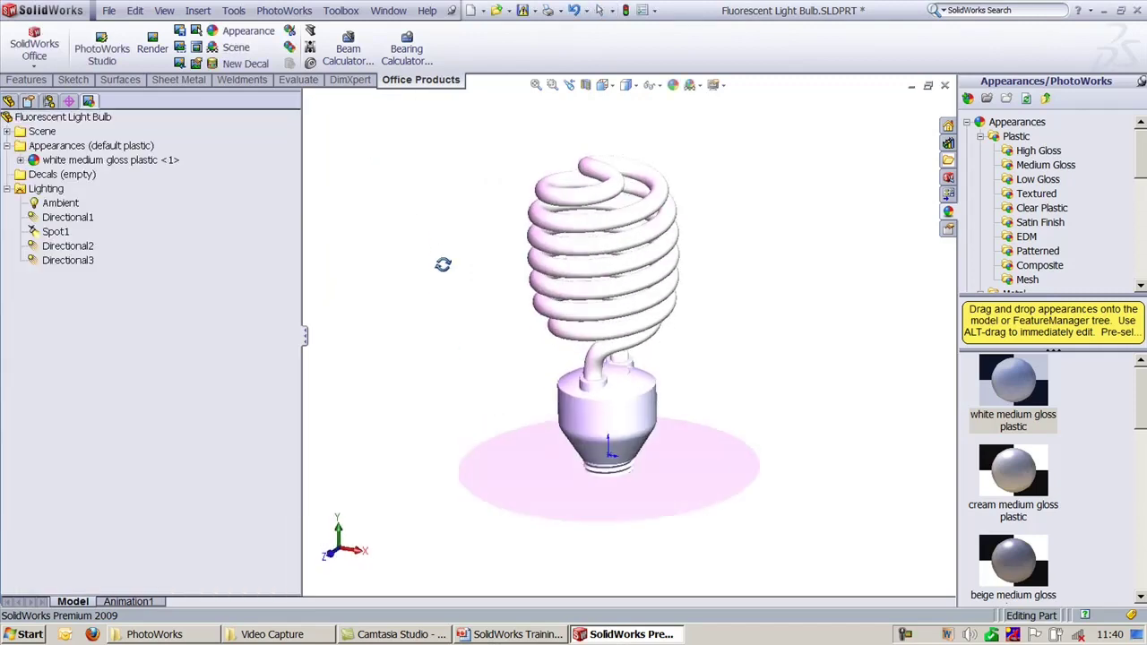
Step: Toggle Directional3's PhotoWorks rendering off and back on
left_click(80, 263)
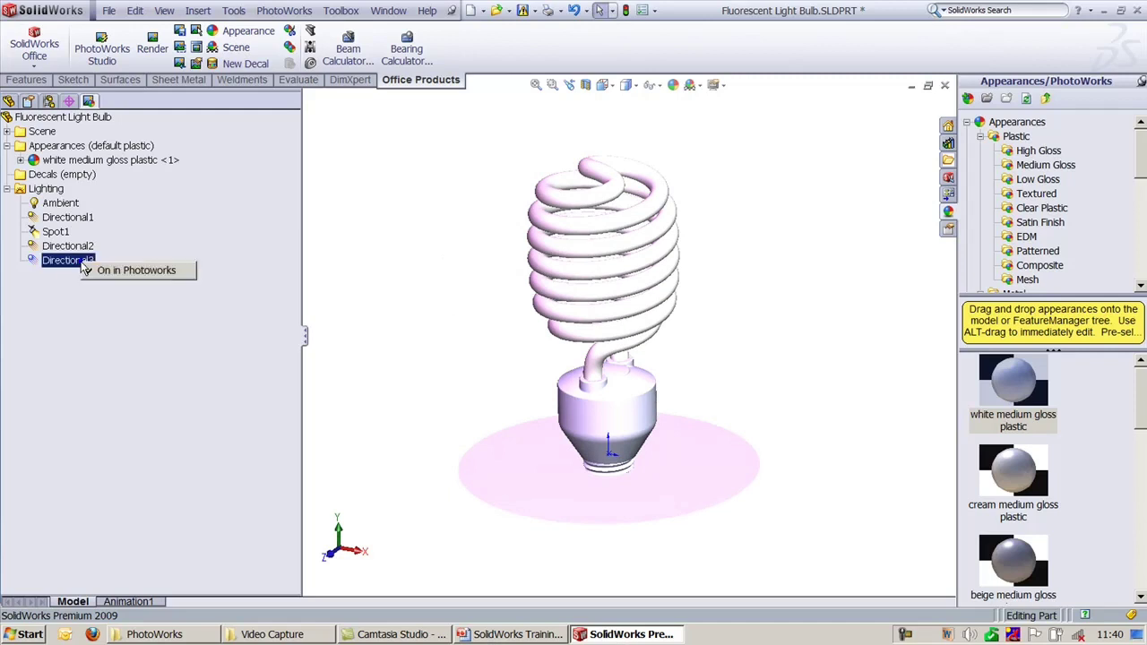
left_click(134, 271)
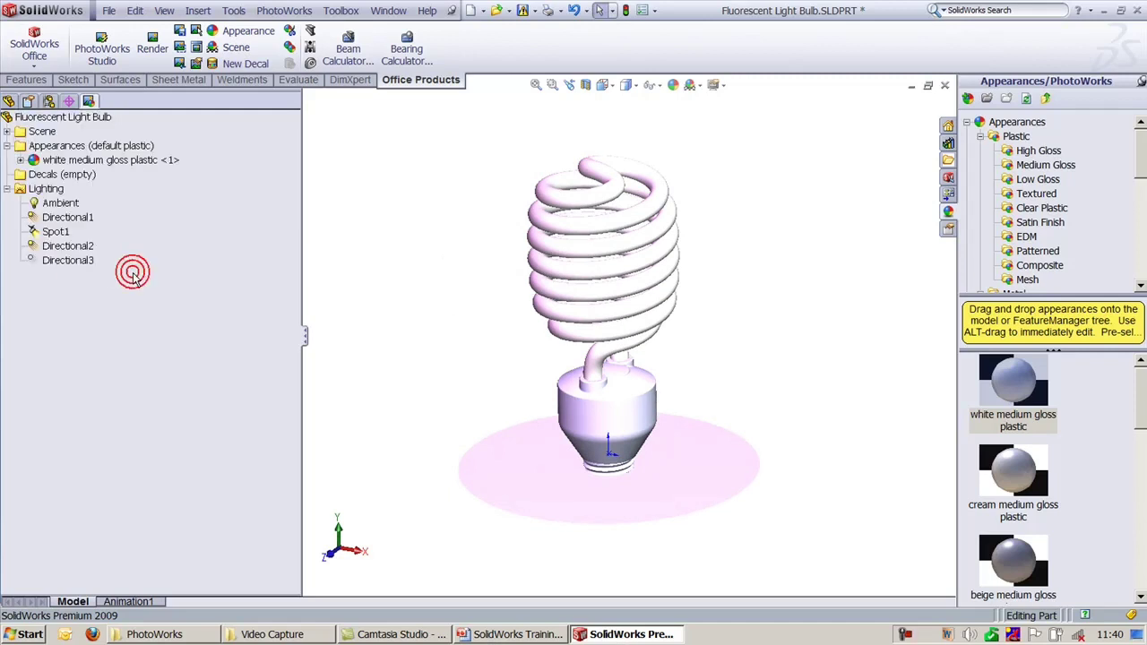
left_click(87, 262)
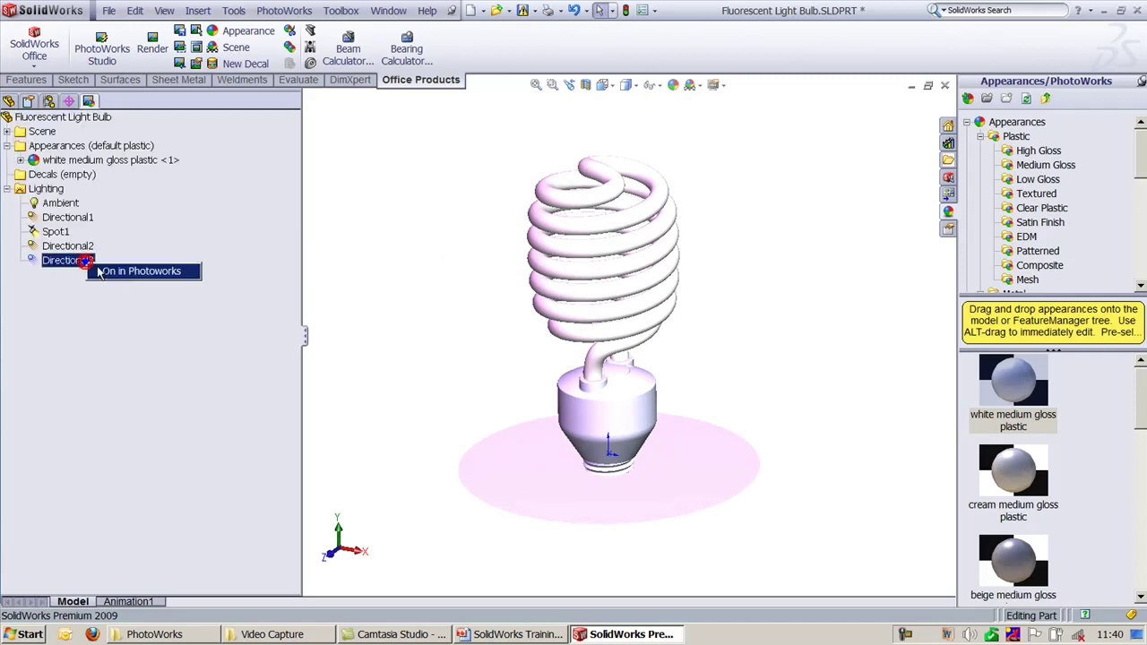
left_click(102, 270)
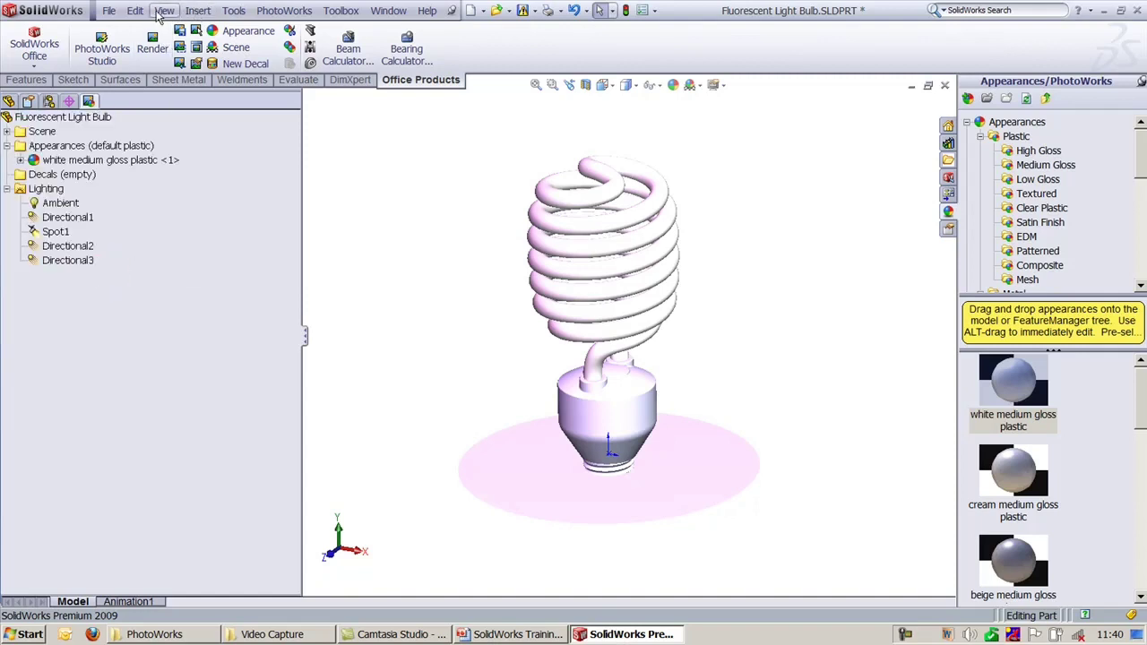
left_click(164, 10)
mouse_move(269, 103)
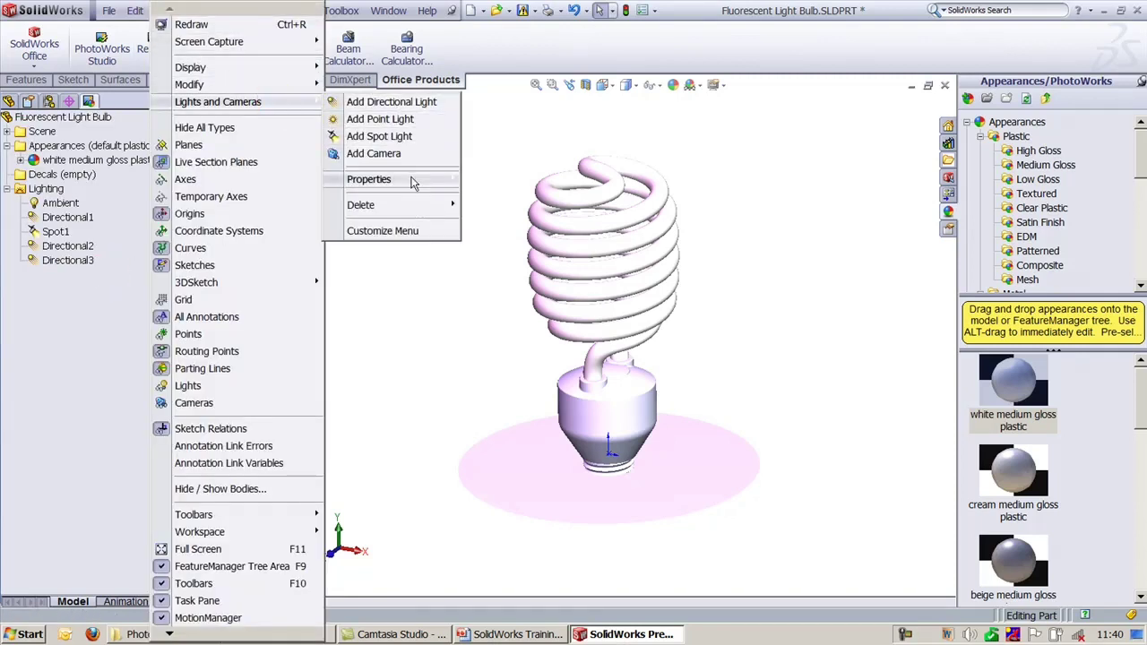
mouse_move(413, 183)
mouse_move(423, 205)
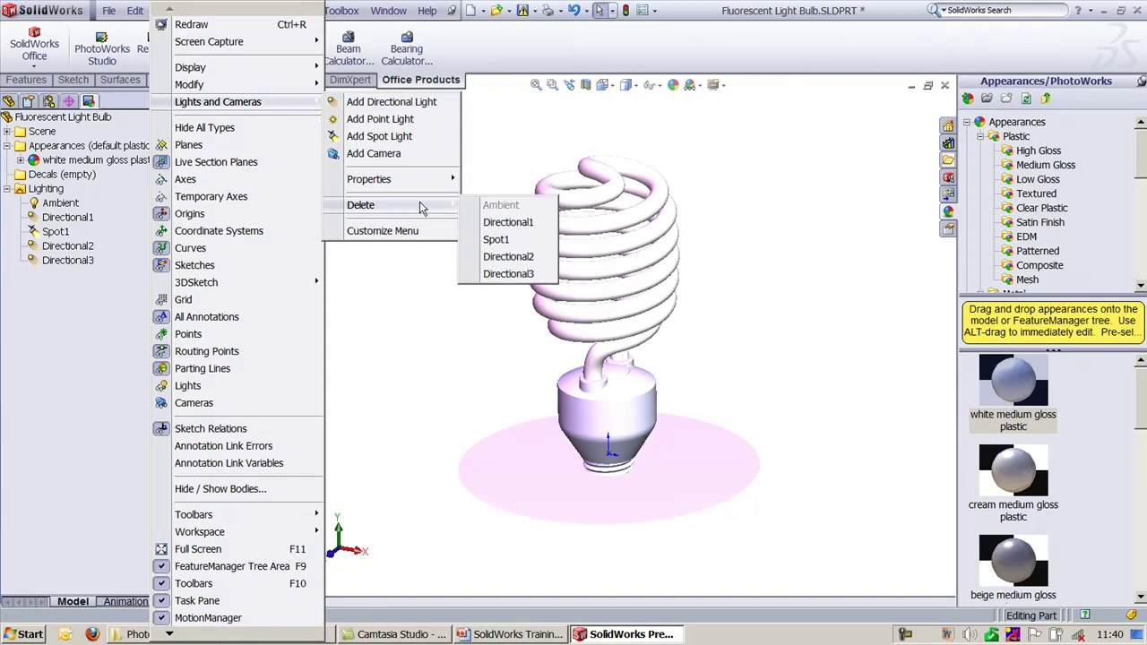
left_click(507, 222)
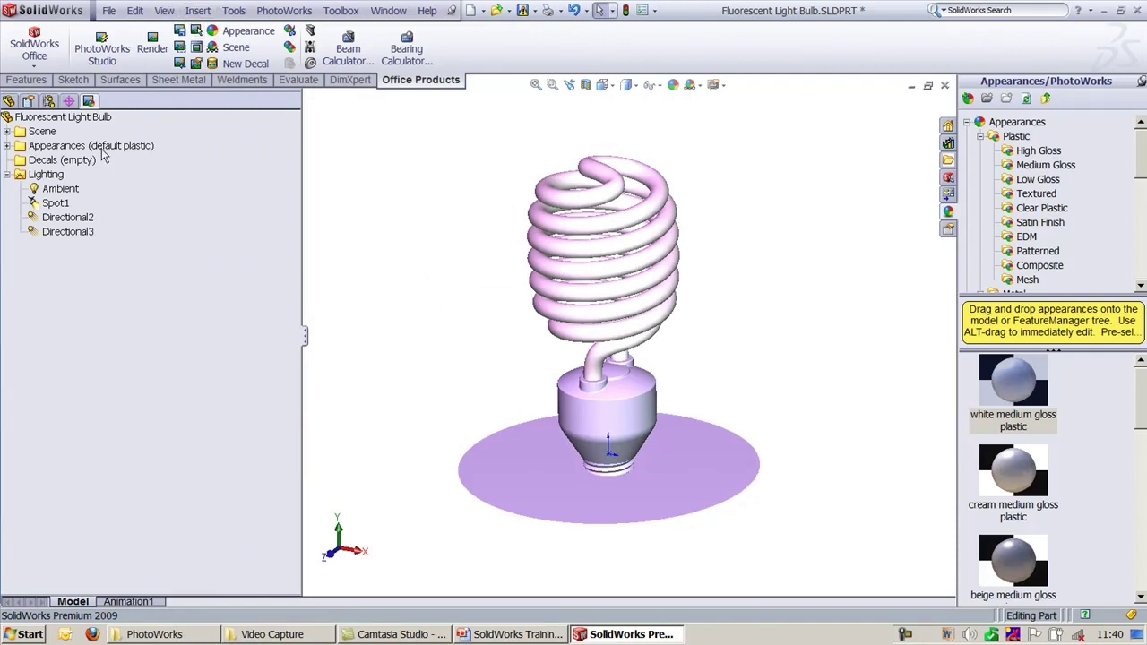
left_click(77, 220)
left_click(74, 229)
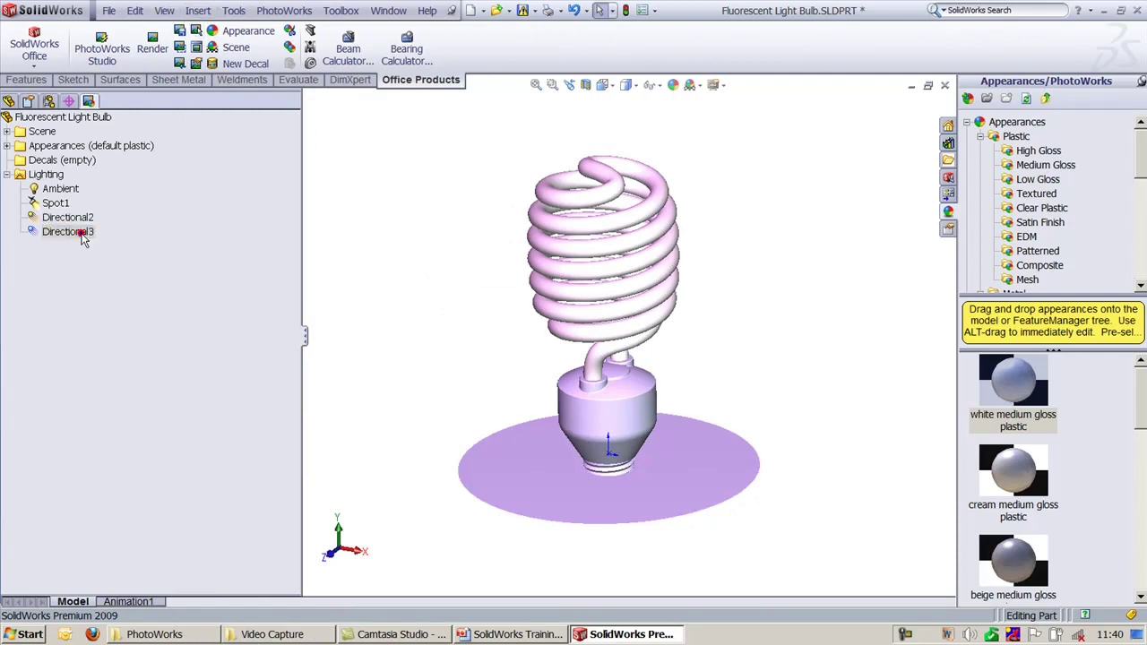
left_click(398, 179)
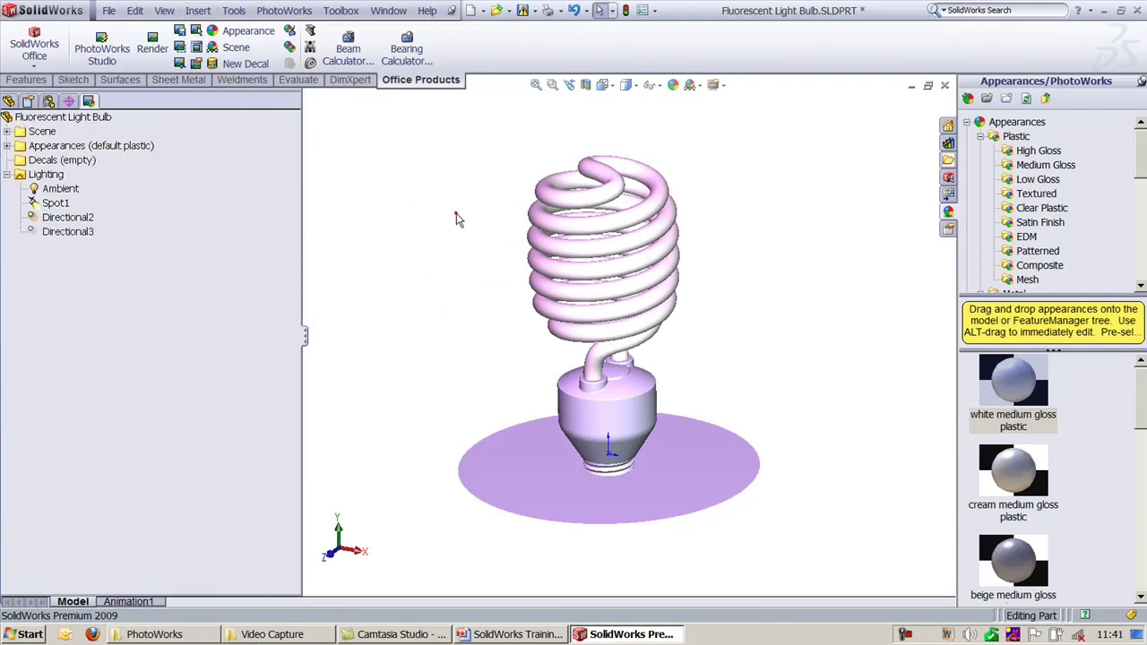
mouse_move(457, 218)
middle_mouse_down()
mouse_move(389, 273)
mouse_move(400, 286)
middle_mouse_up()
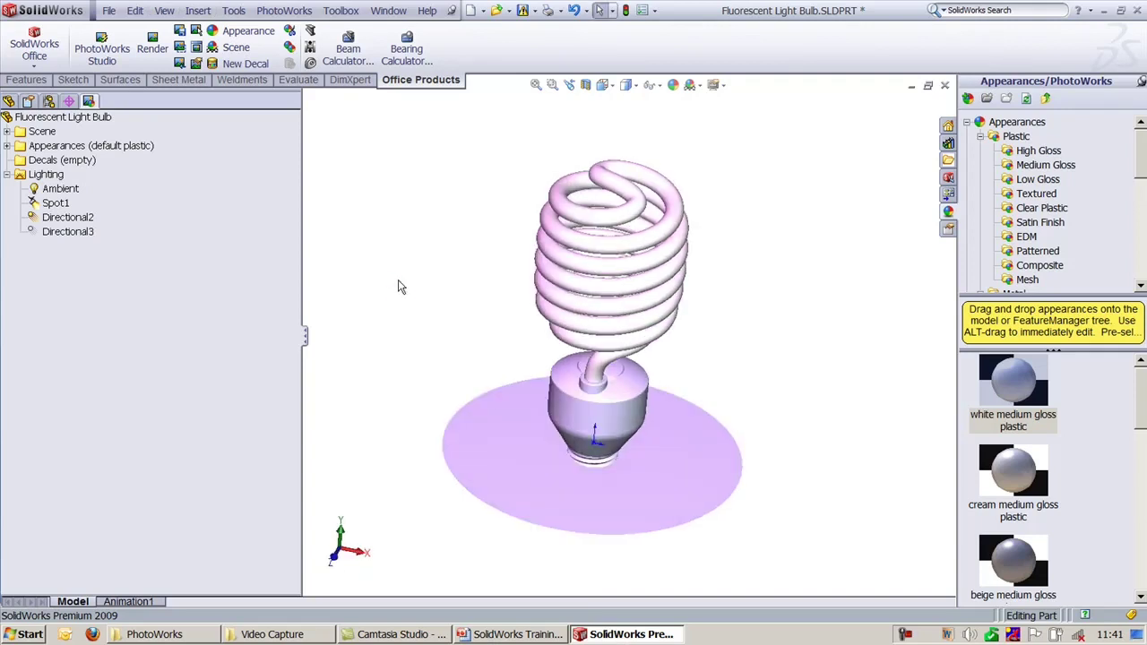
left_click(73, 217)
left_click(413, 229)
key("ctrl+7")
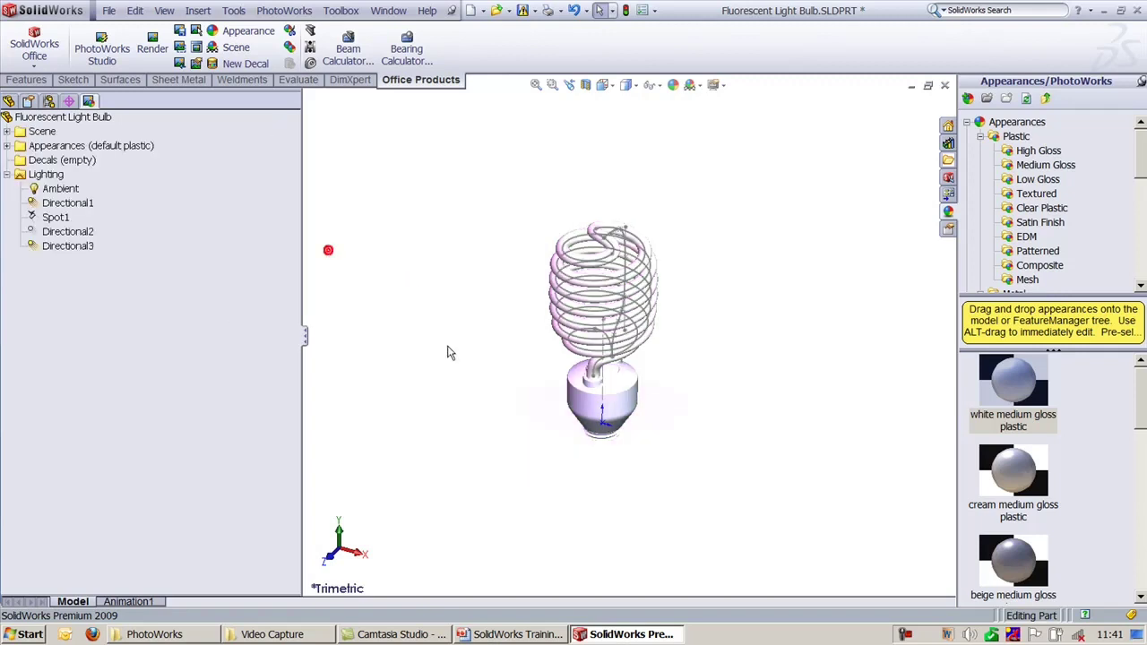
key("f")
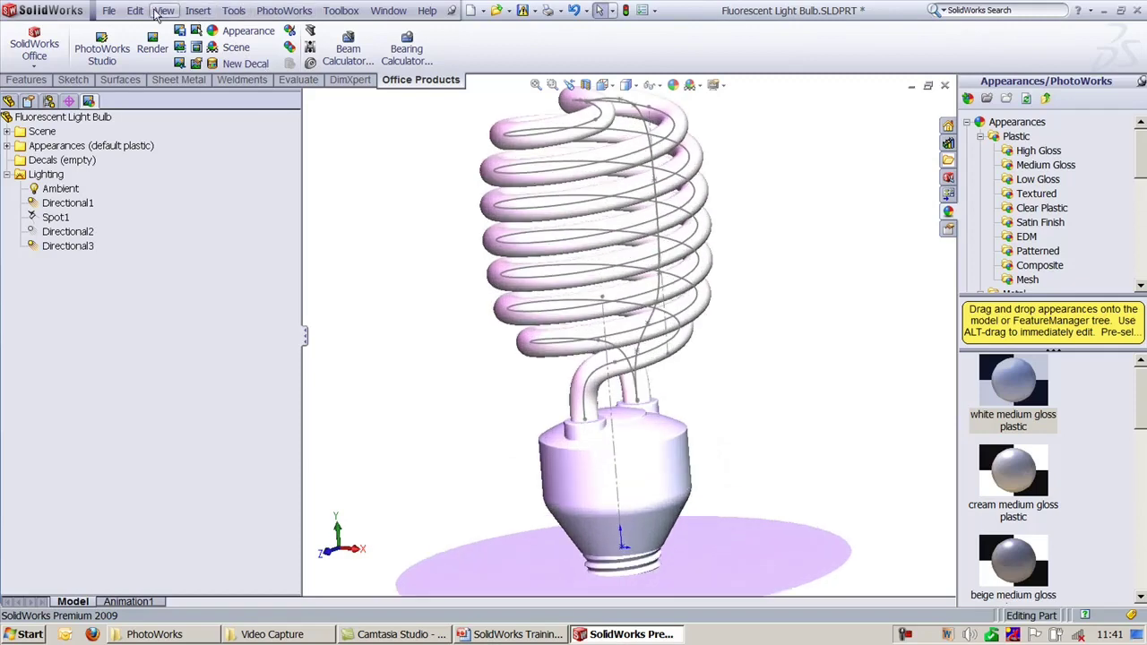
left_click(163, 11)
left_click(193, 265)
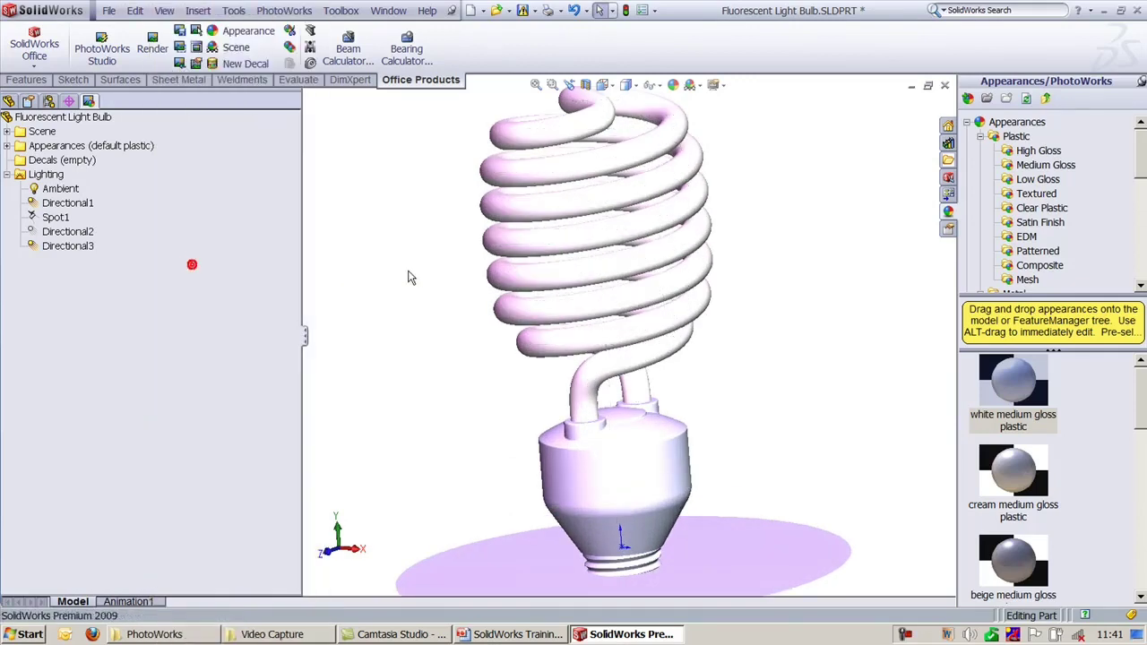
scroll(415, 266, "up", 3)
key("f")
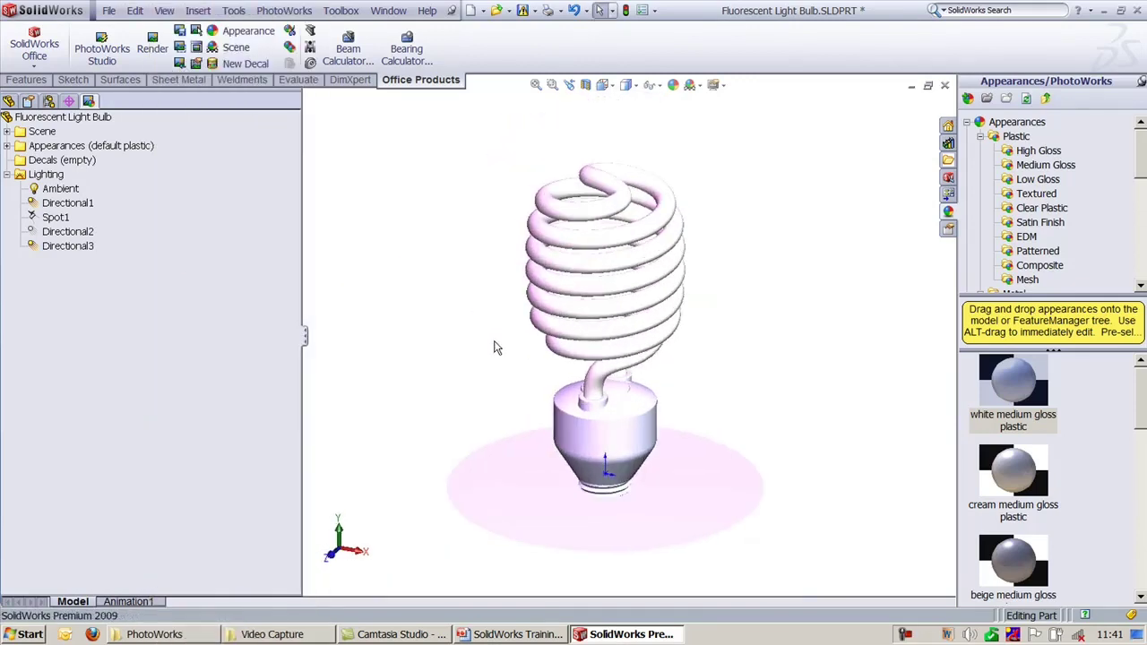
left_click(73, 232)
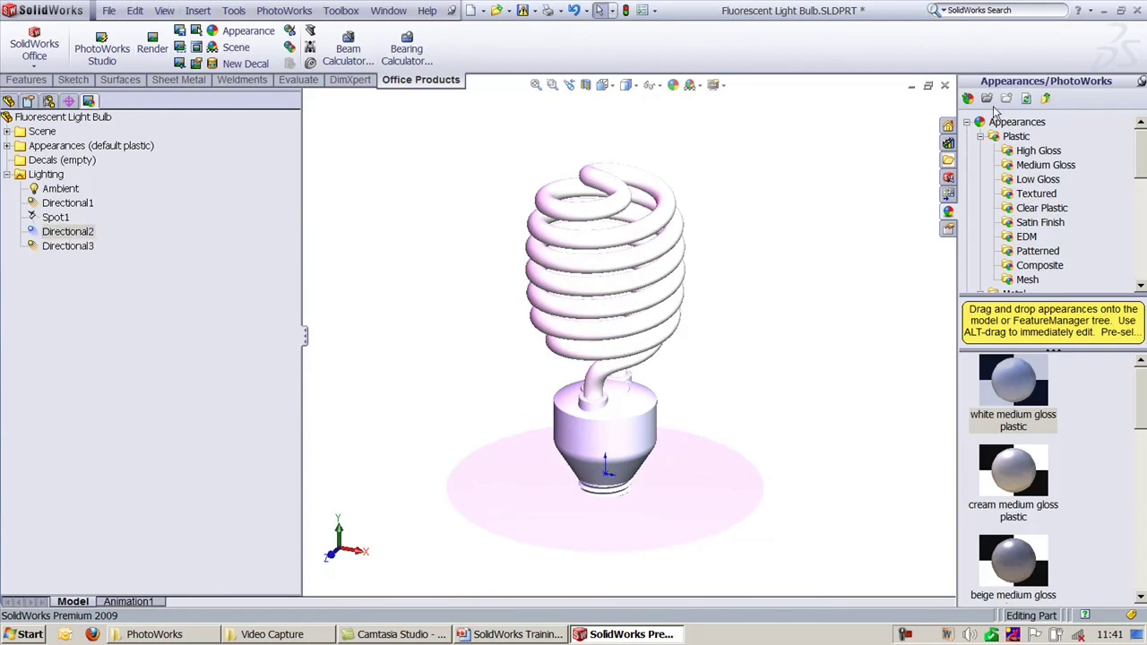
Step: Close Fluorescent Light Bulb.SLDPRT without saving, reopen it from recent documents, and show PhotoWorks commands
left_click(944, 85)
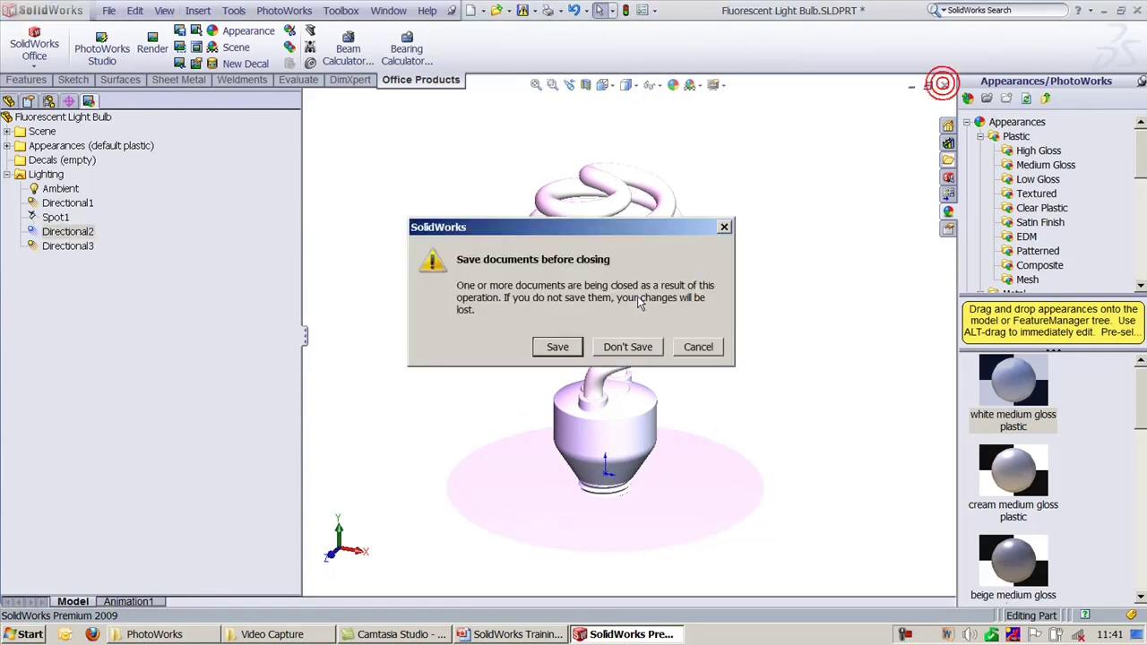
left_click(628, 347)
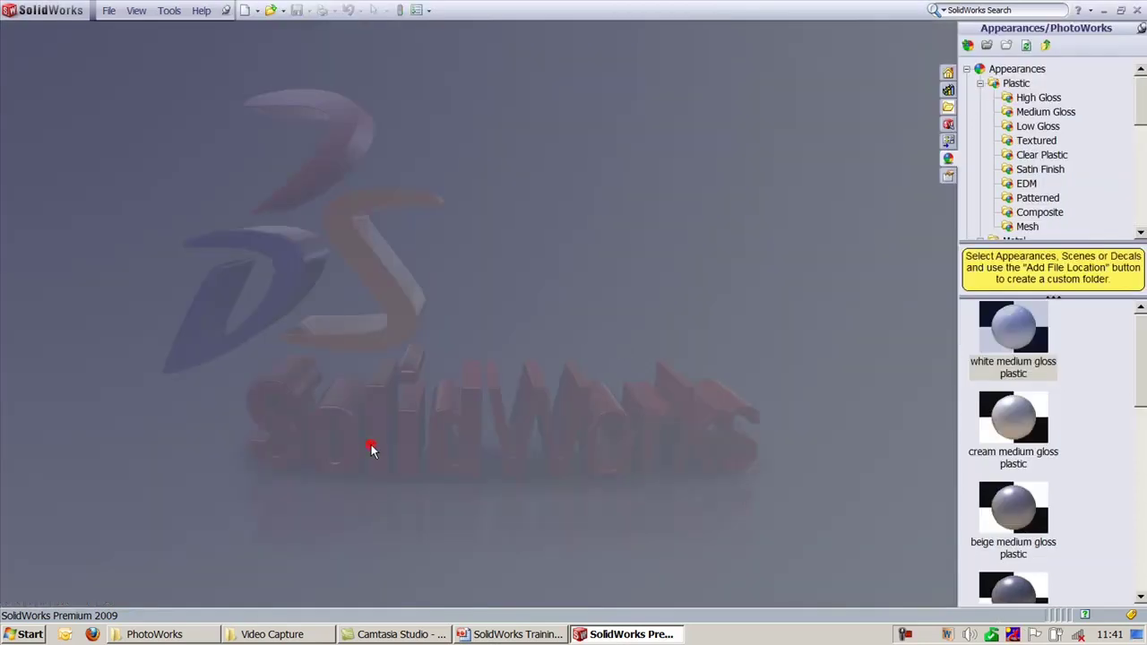
key("r")
left_click(390, 204)
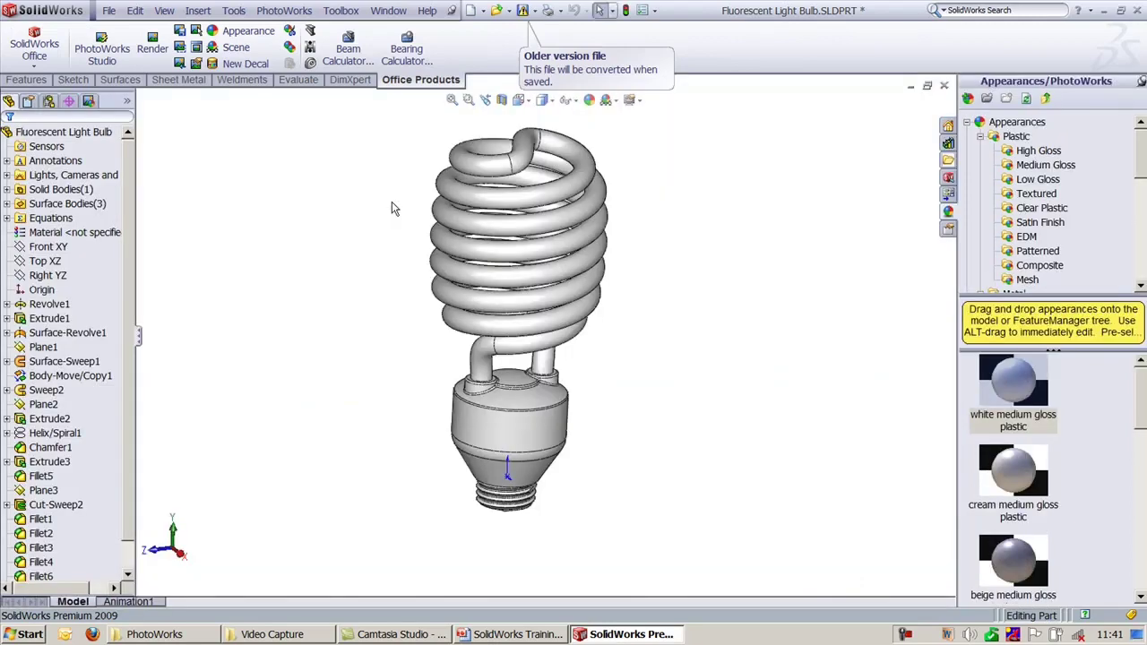
left_click(326, 290)
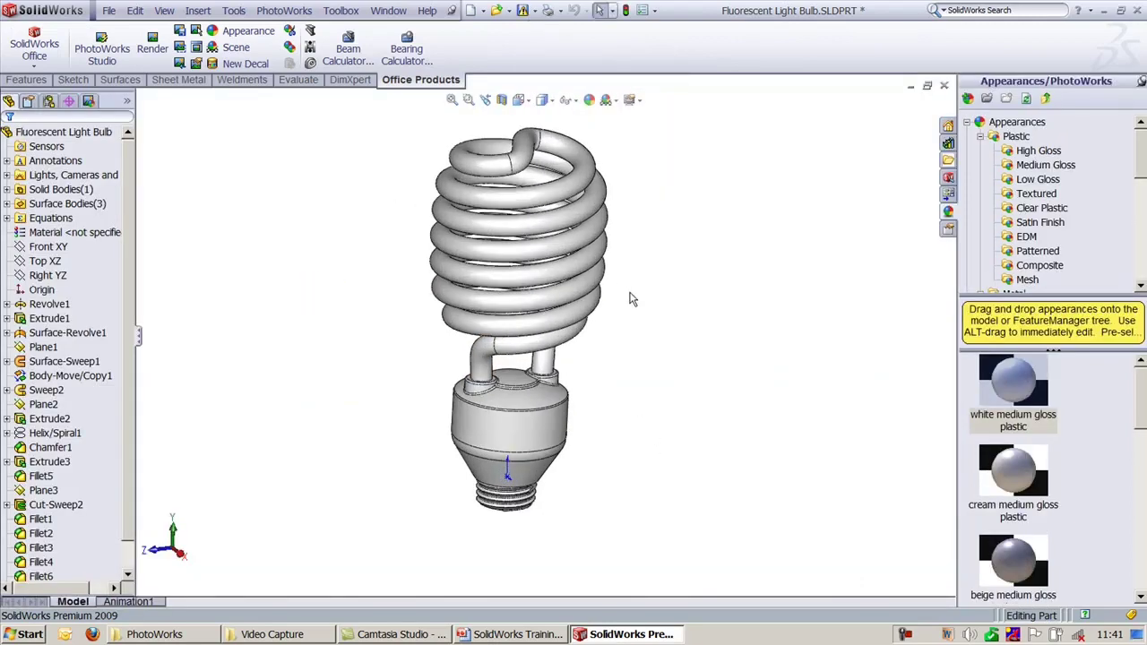
scroll(639, 430, "down", 5)
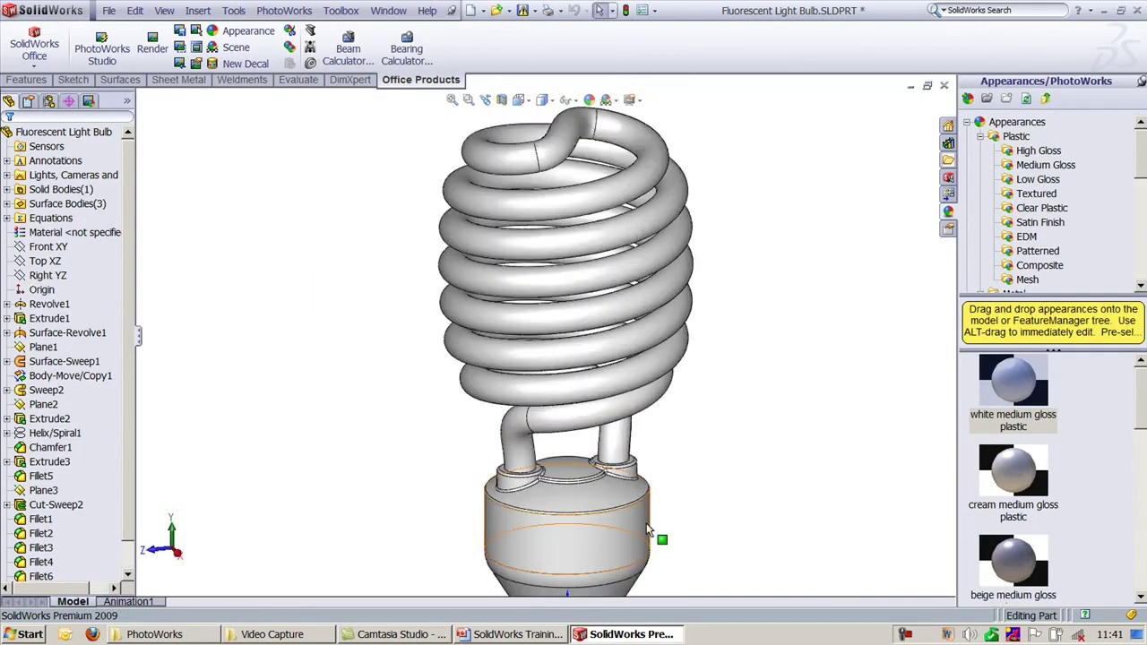
left_click(283, 11)
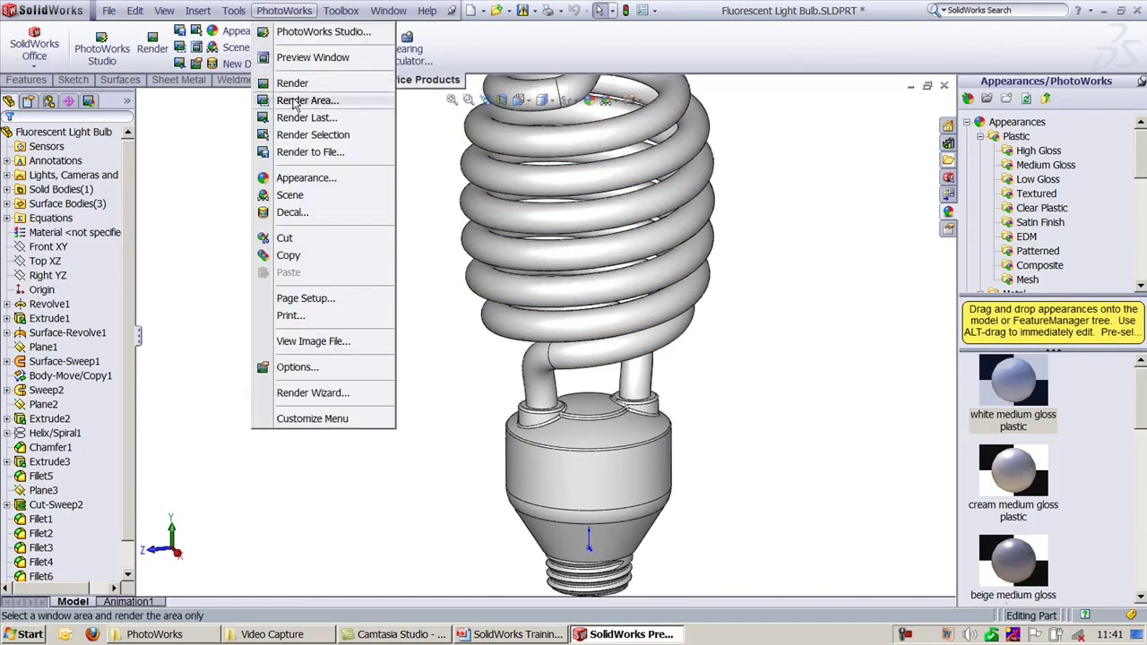
Step: Choose the SolidWorks logo decal and map it onto the bulb's base face
left_click(302, 214)
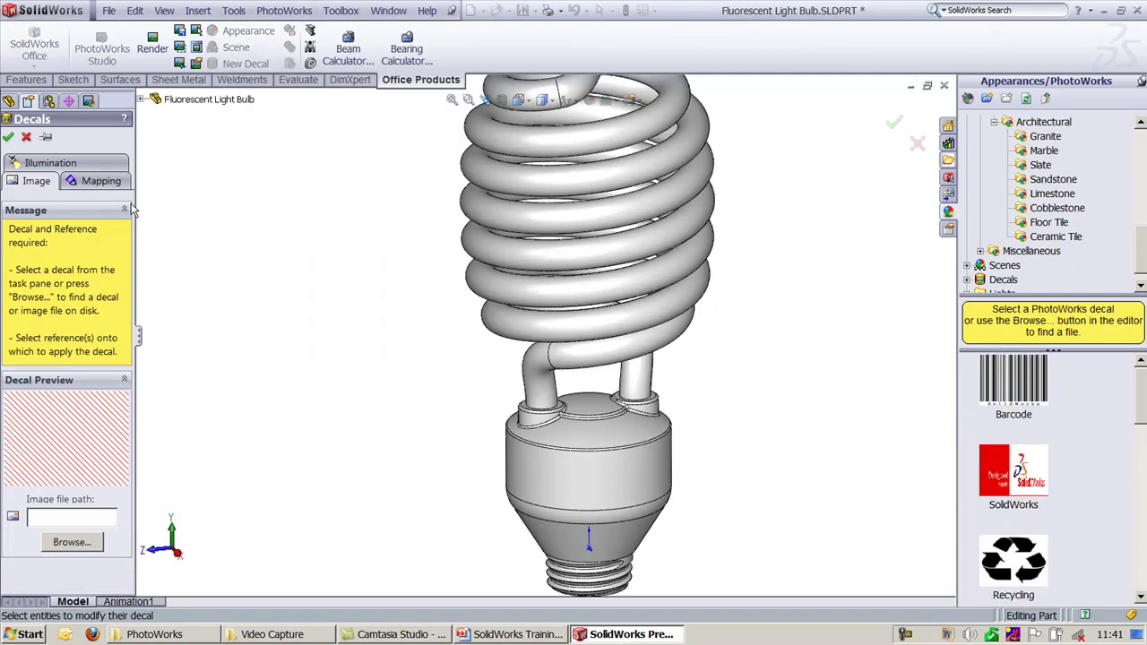
left_click_drag(137, 150, 198, 150)
scroll(1142, 411, "down", 2)
scroll(1142, 410, "up", 2)
left_click(1013, 470)
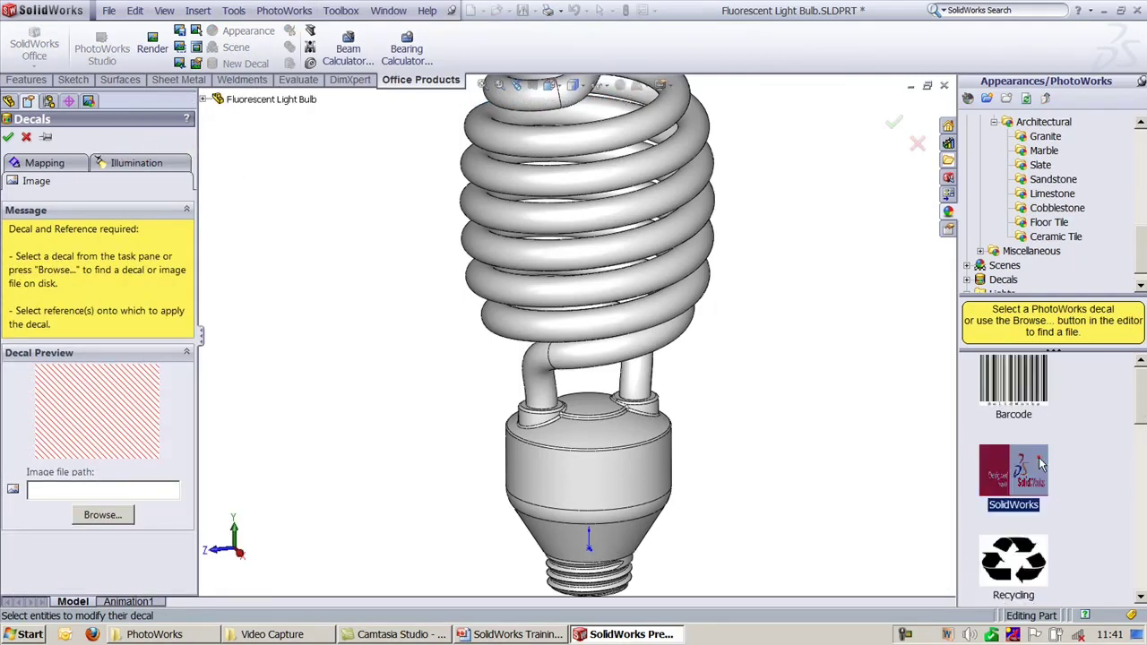
left_click(47, 163)
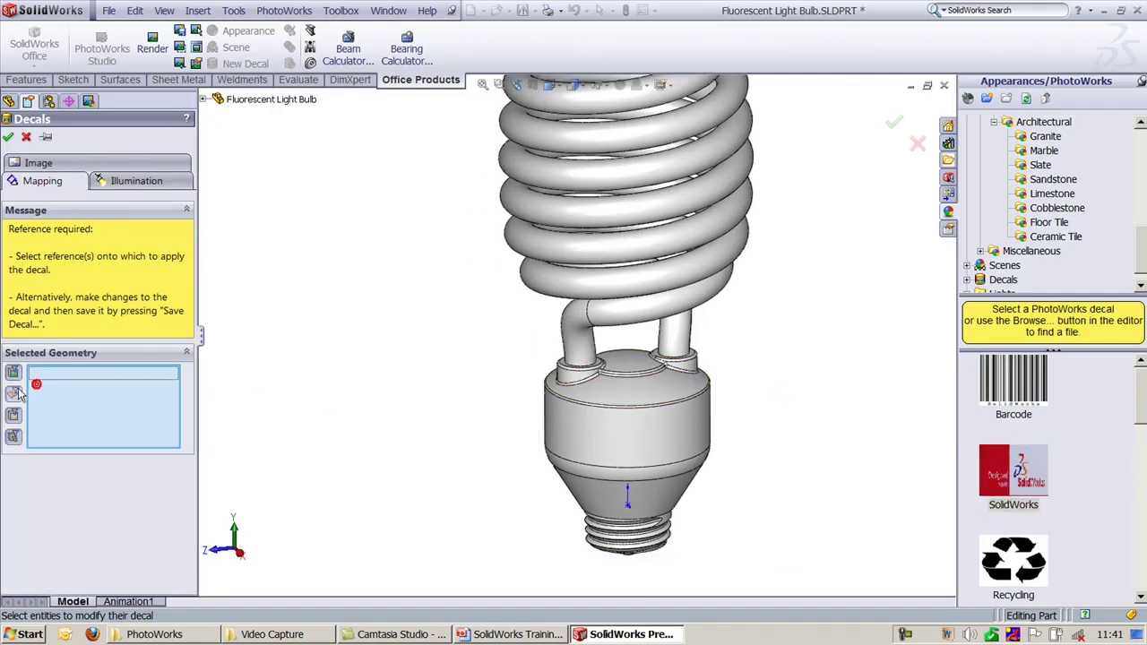
left_click(655, 464)
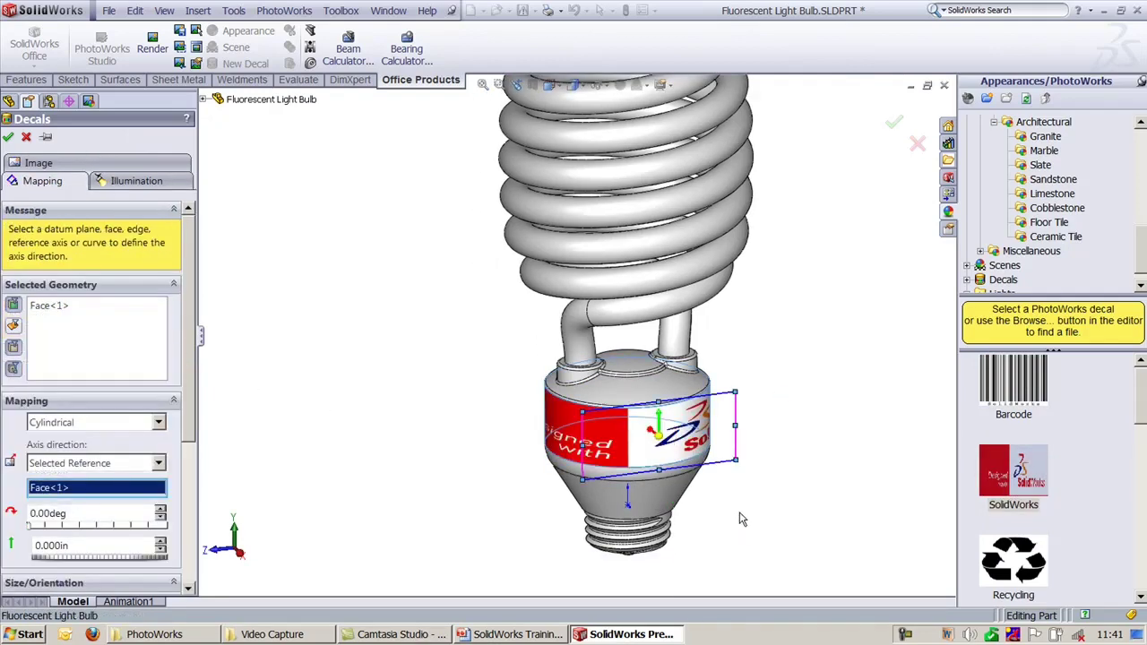
middle_click_drag(740, 520, 610, 457)
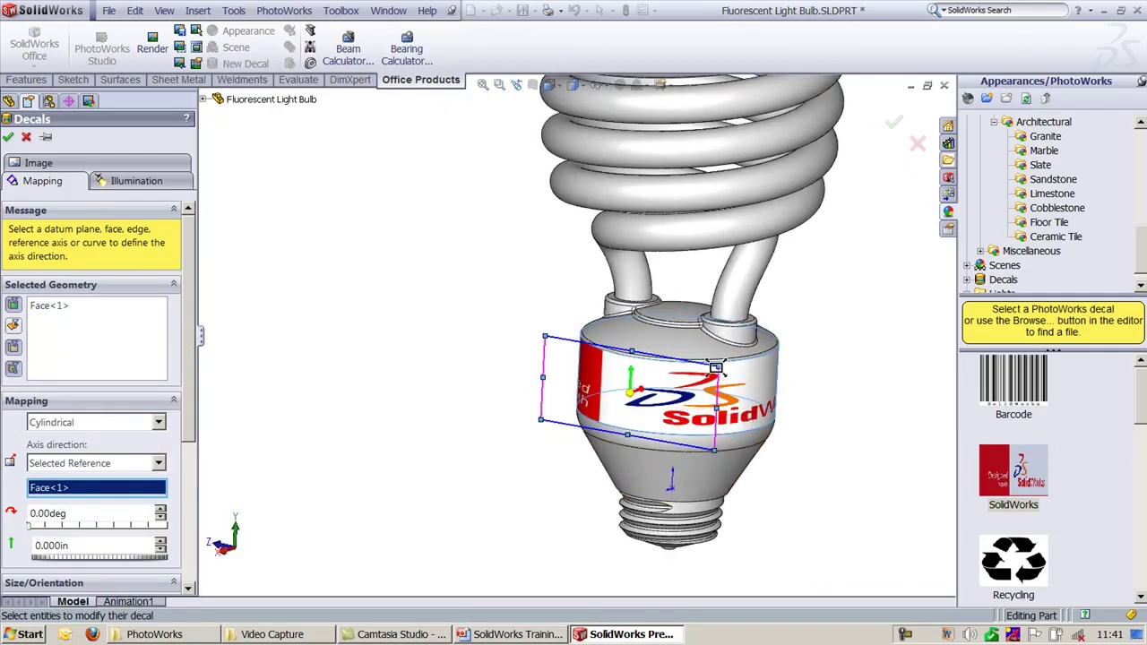
Step: Resize, slide and rotate the logo decal around the base to about 358.5°
left_click_drag(720, 369, 832, 361)
left_click_drag(751, 358, 694, 372)
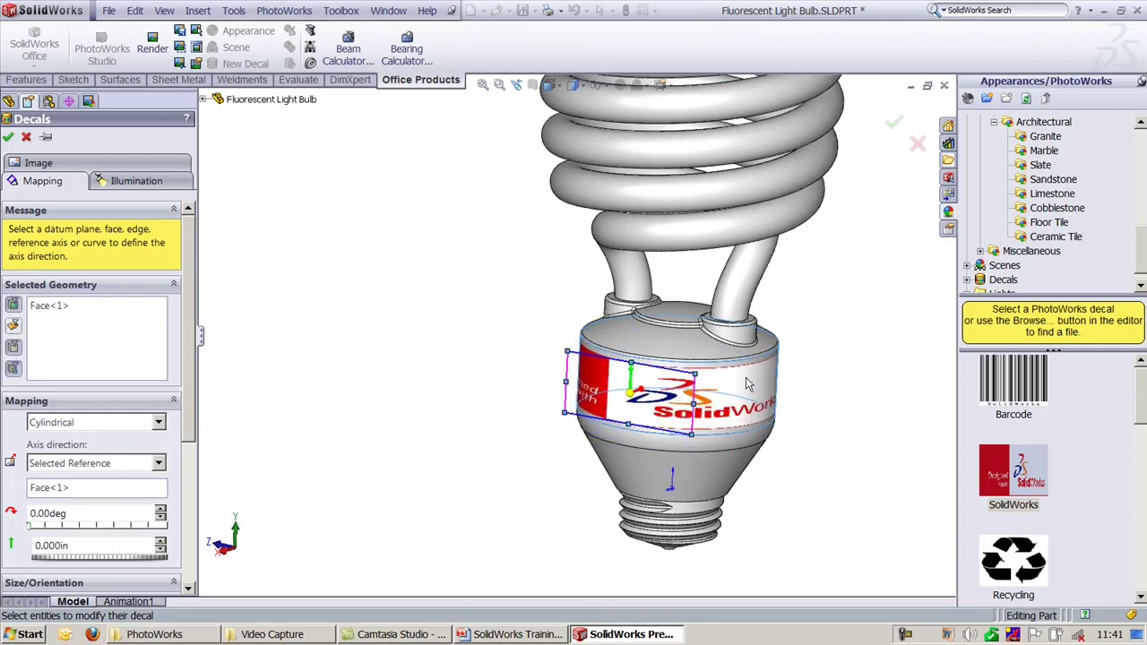
mouse_move(701, 373)
left_mouse_down()
mouse_move(870, 367)
mouse_move(705, 276)
mouse_move(706, 369)
left_mouse_up()
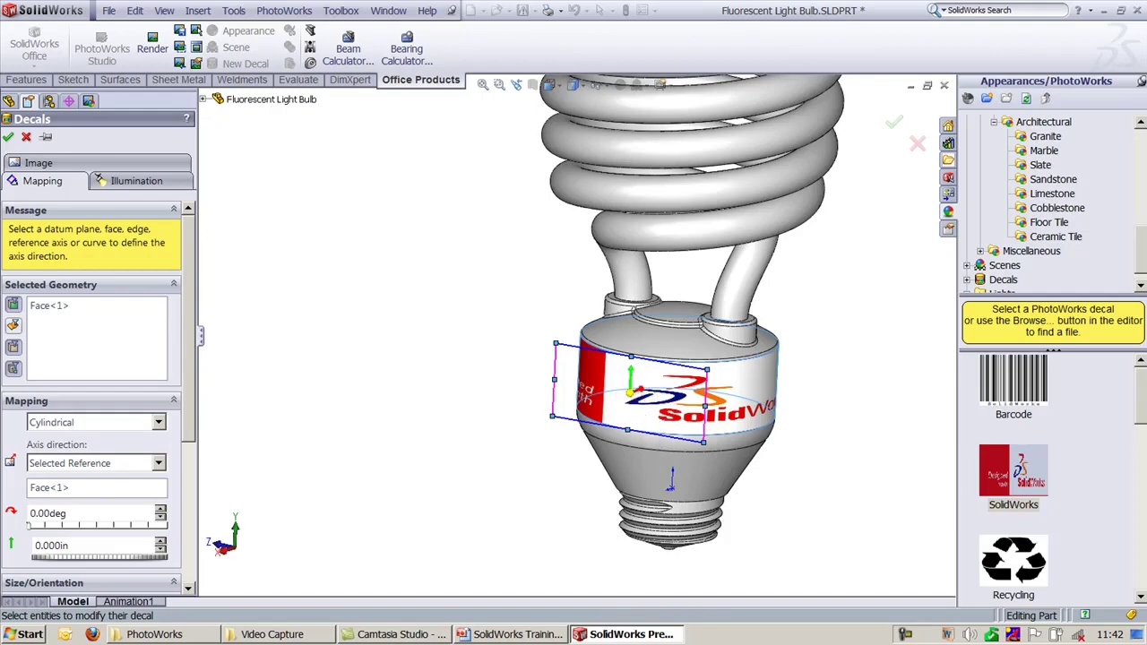
left_click_drag(640, 395, 641, 399)
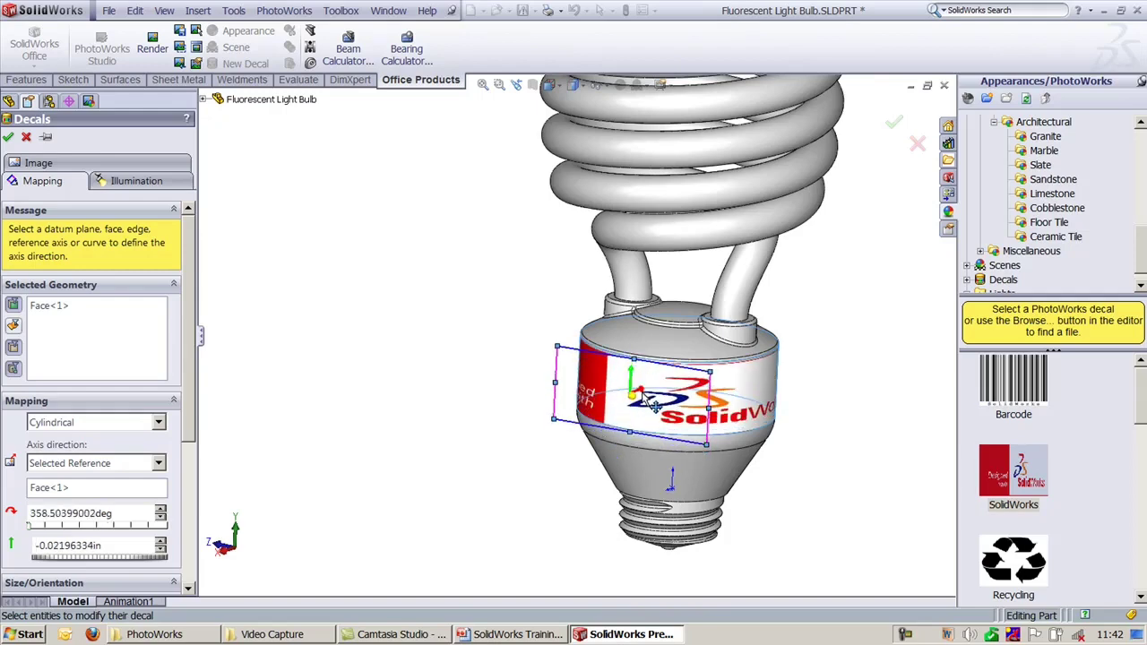
scroll(641, 399, "down", 3)
left_click_drag(681, 441, 650, 397)
scroll(549, 342, "up", 3)
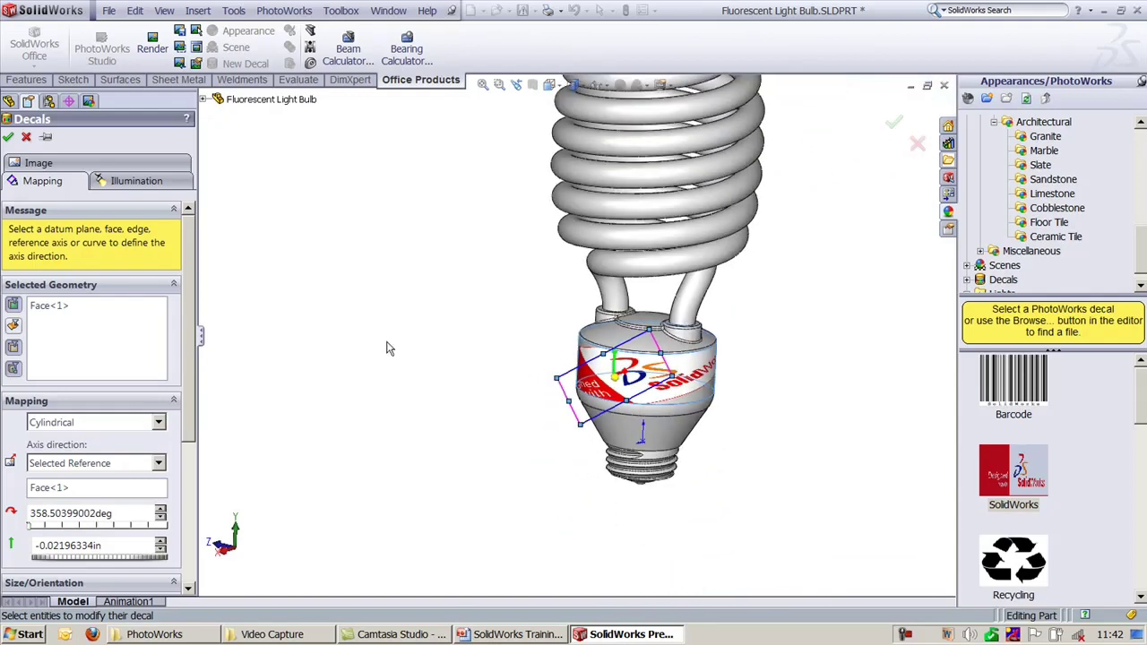
middle_click_drag(388, 347, 407, 390, "ctrl")
scroll(188, 407, "down", 3)
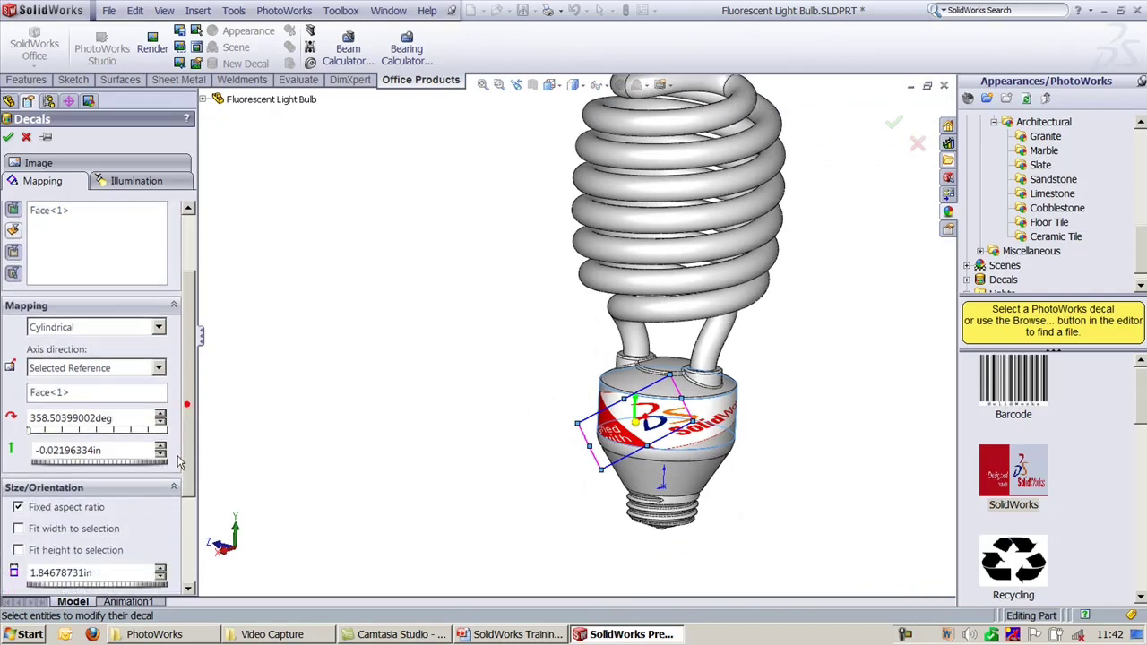
Step: Keep Cylindrical mapping and review the decal's Illumination and Image settings
left_click(102, 328)
left_click(103, 327)
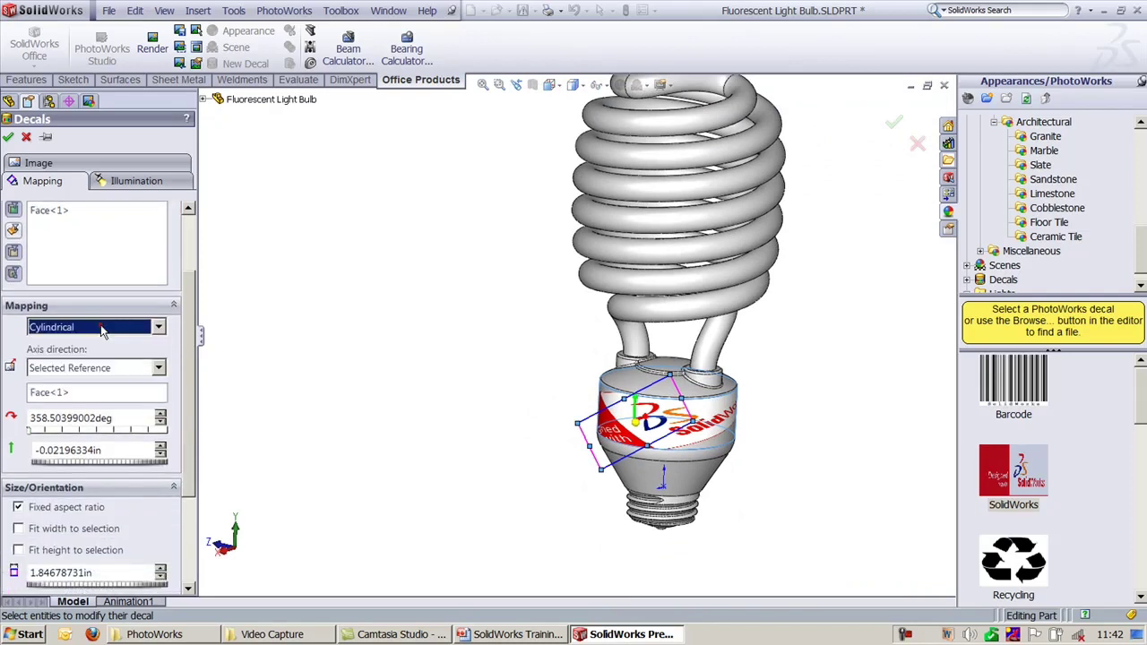
left_click(185, 437)
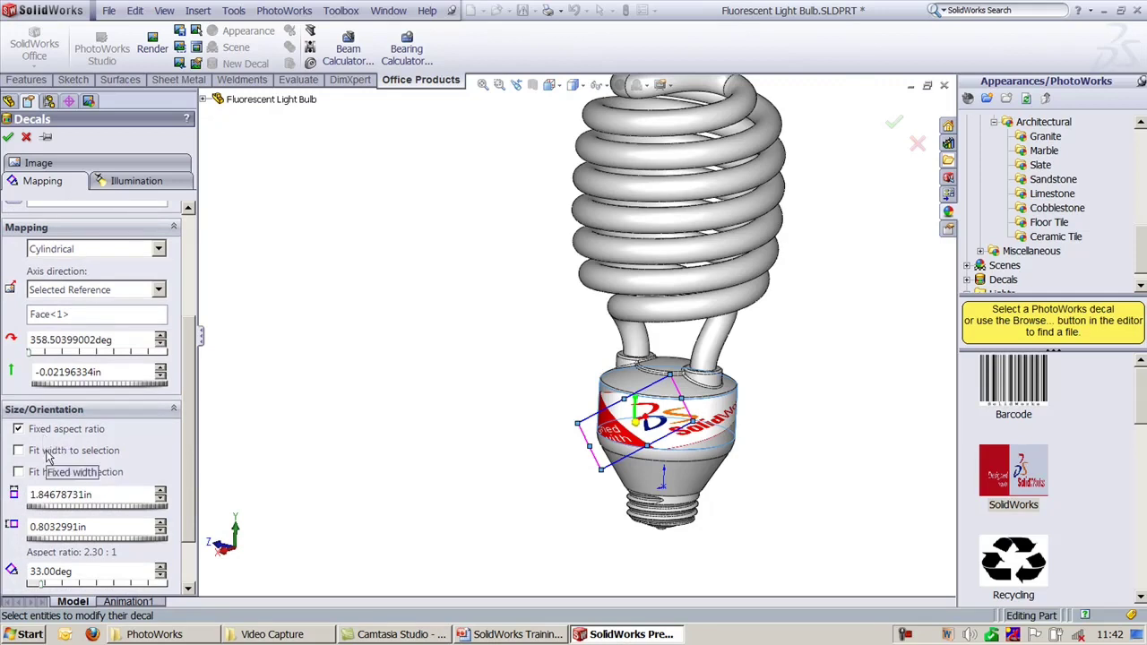
left_click(150, 183)
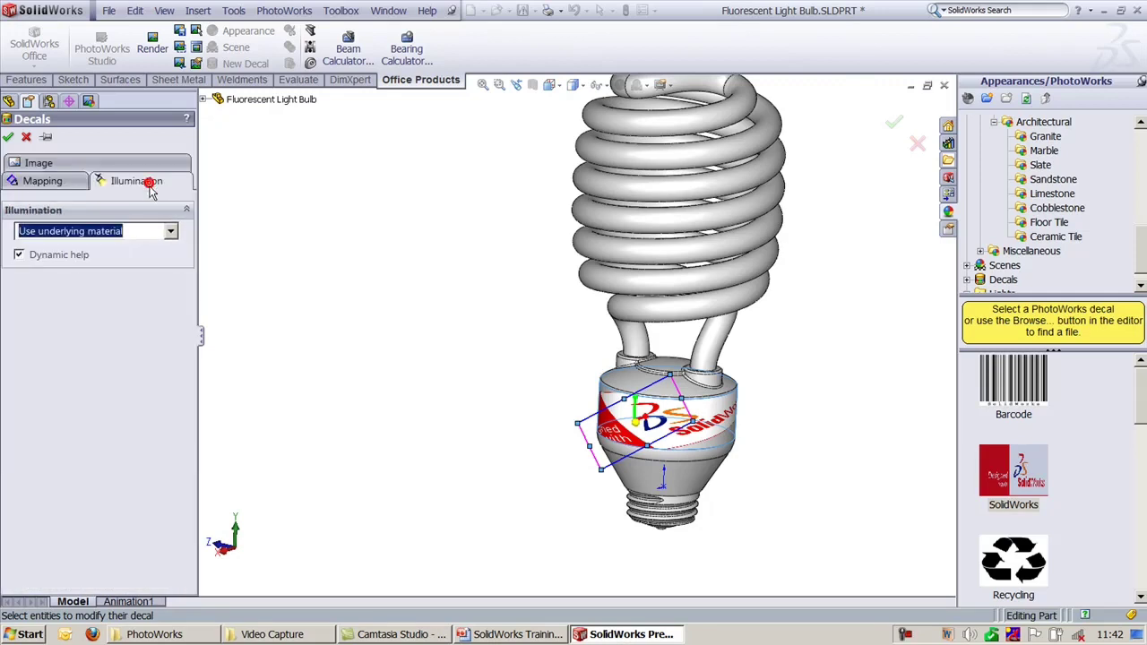
left_click(45, 163)
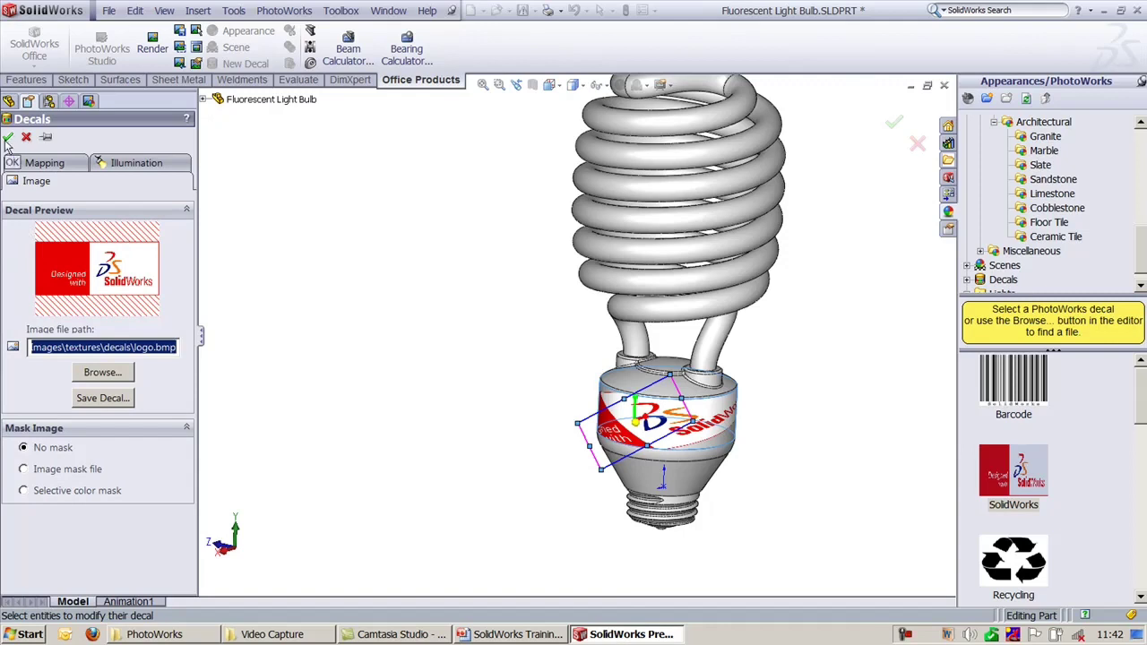
left_click(31, 165)
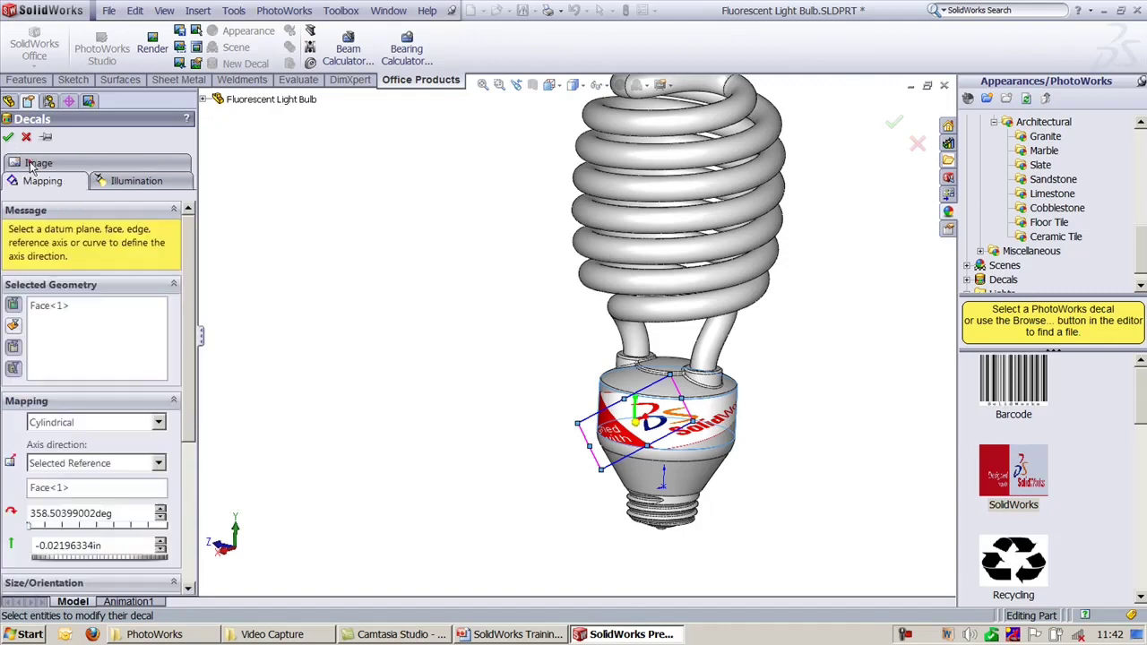
Step: Set the decal rotation to 0°, finish the decal, and return to trimetric view
double_click(134, 516)
type("0")
key("Return")
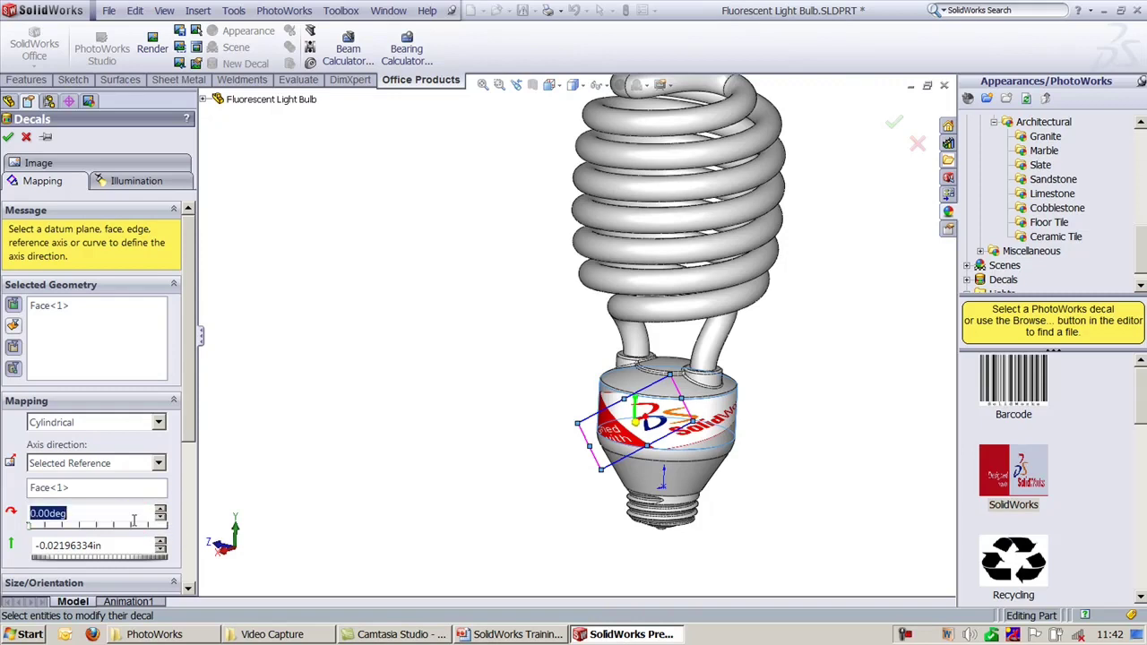
left_click_drag(648, 454, 638, 395)
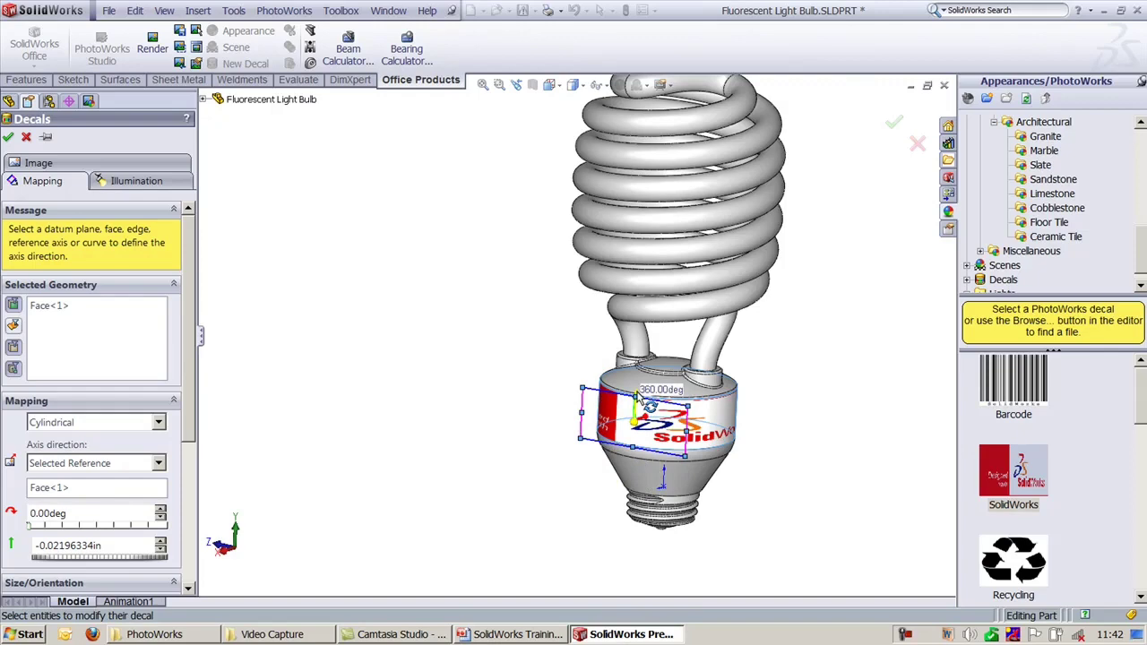
scroll(820, 435, "down", 3)
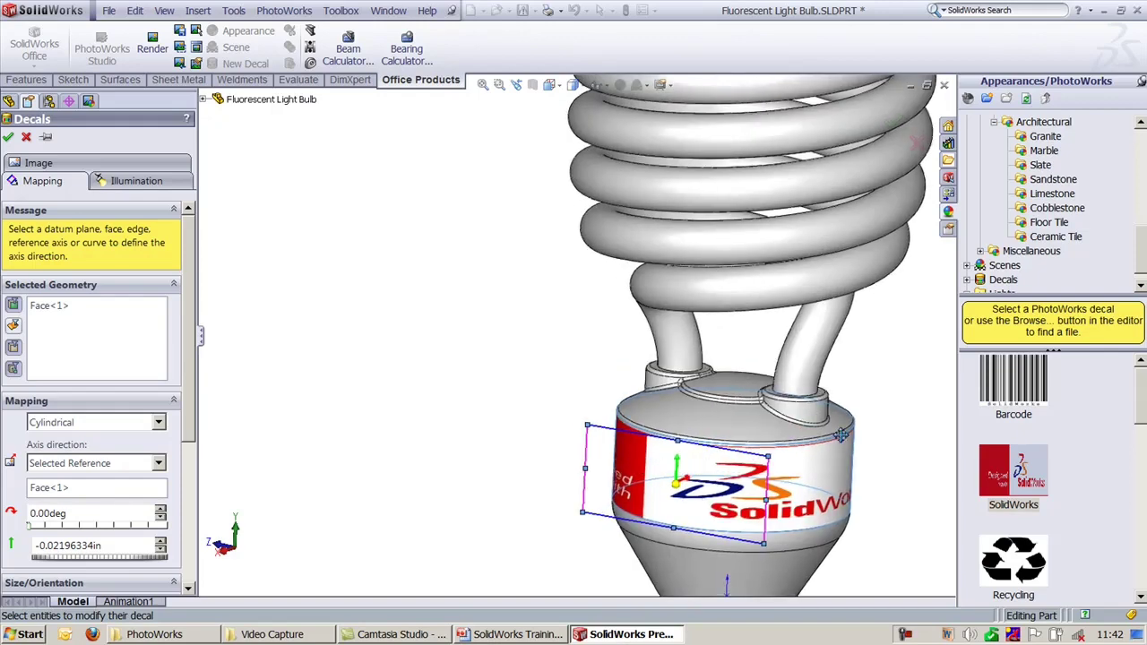
middle_click_drag(840, 435, 645, 506)
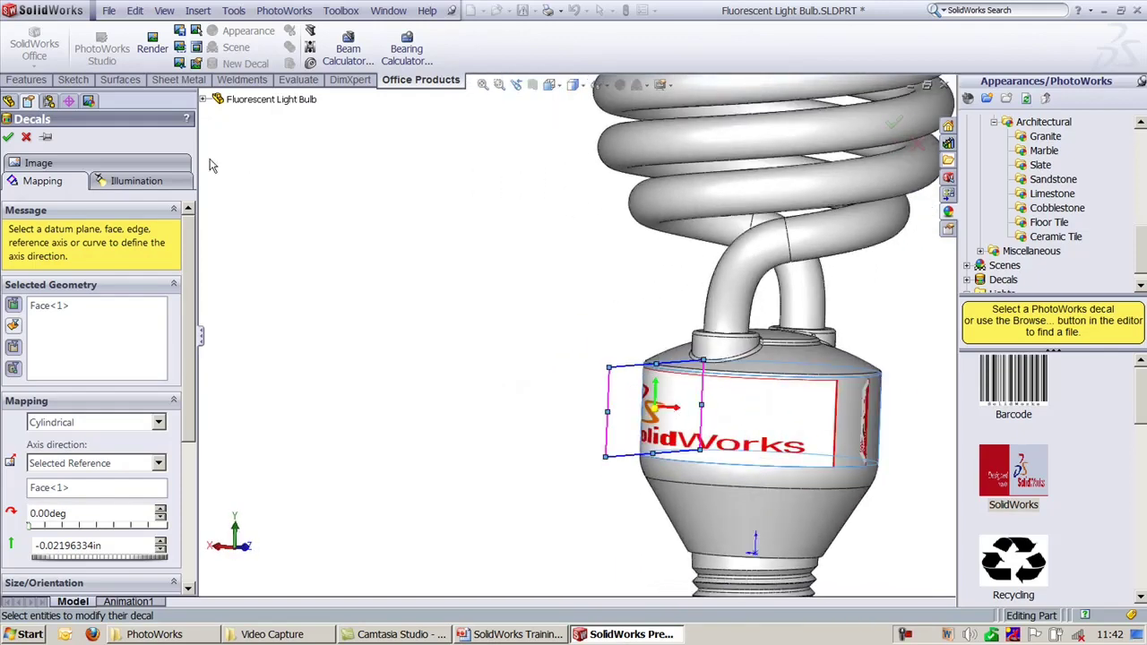
left_click(8, 138)
middle_click_drag(486, 373, 772, 451)
key("ctrl+7")
Step: Bring up PhotoWorks slide 16 and highlight its 'Applying Background' bullet
scroll(748, 381, "down", 2)
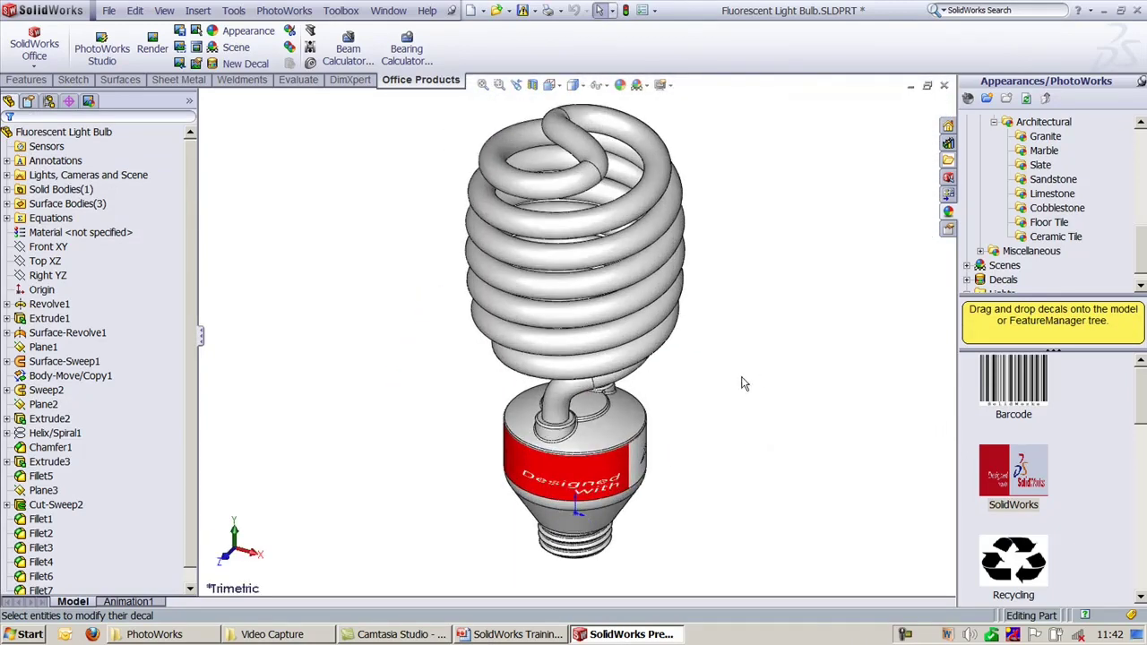
scroll(688, 462, "down", 2)
scroll(687, 483, "up", 1)
left_click(528, 636)
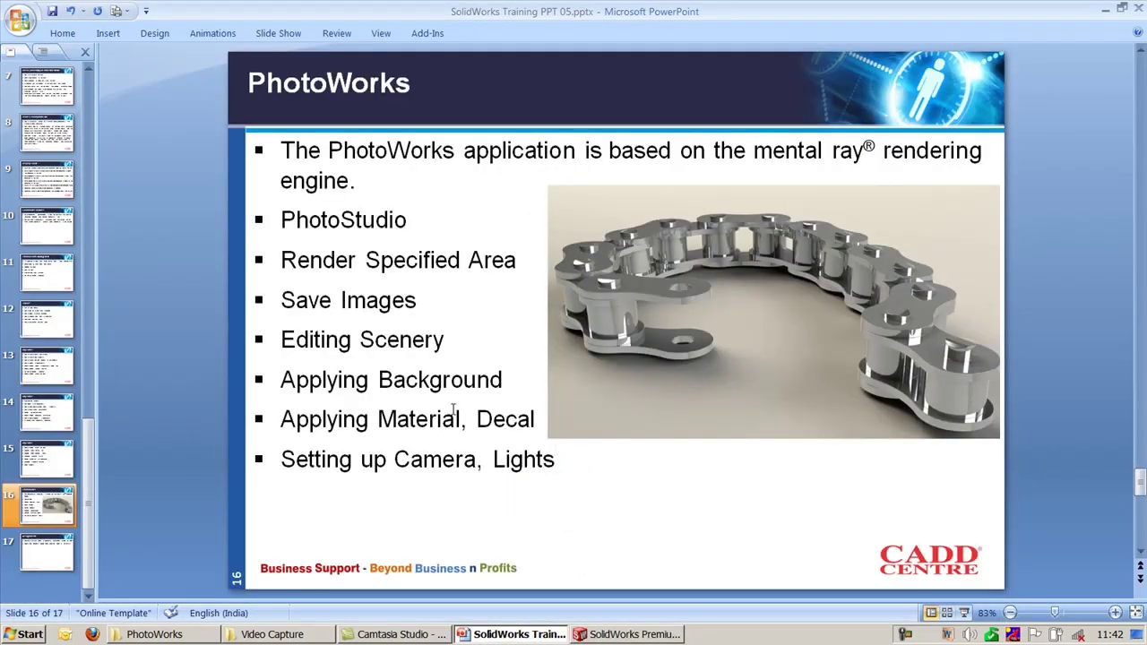
triple_click(283, 381)
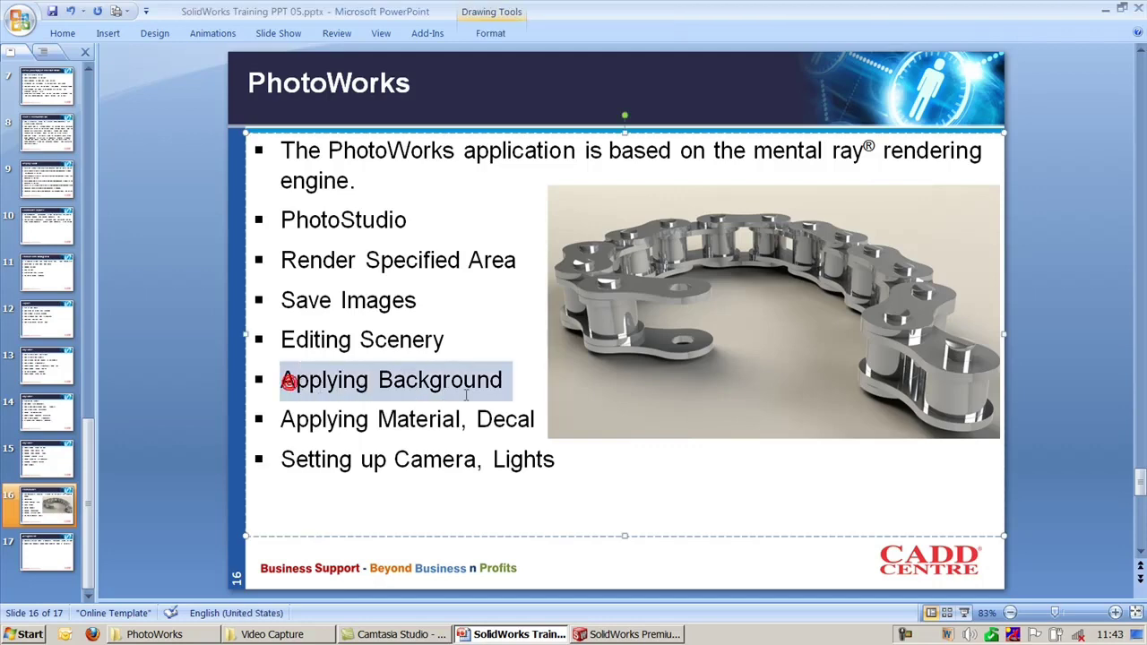
Step: Show the bulb's PhotoWorks tree and review the Scene Editor's Back/Foreground background, background1.dds
left_click(581, 634)
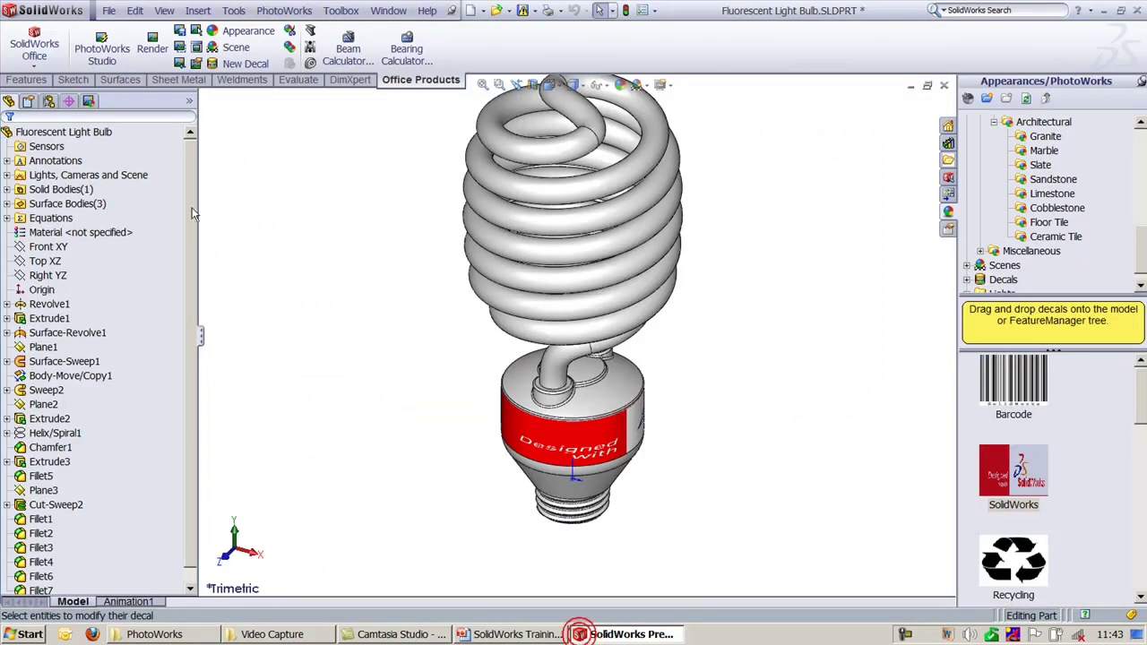
left_click(93, 102)
right_click(56, 118)
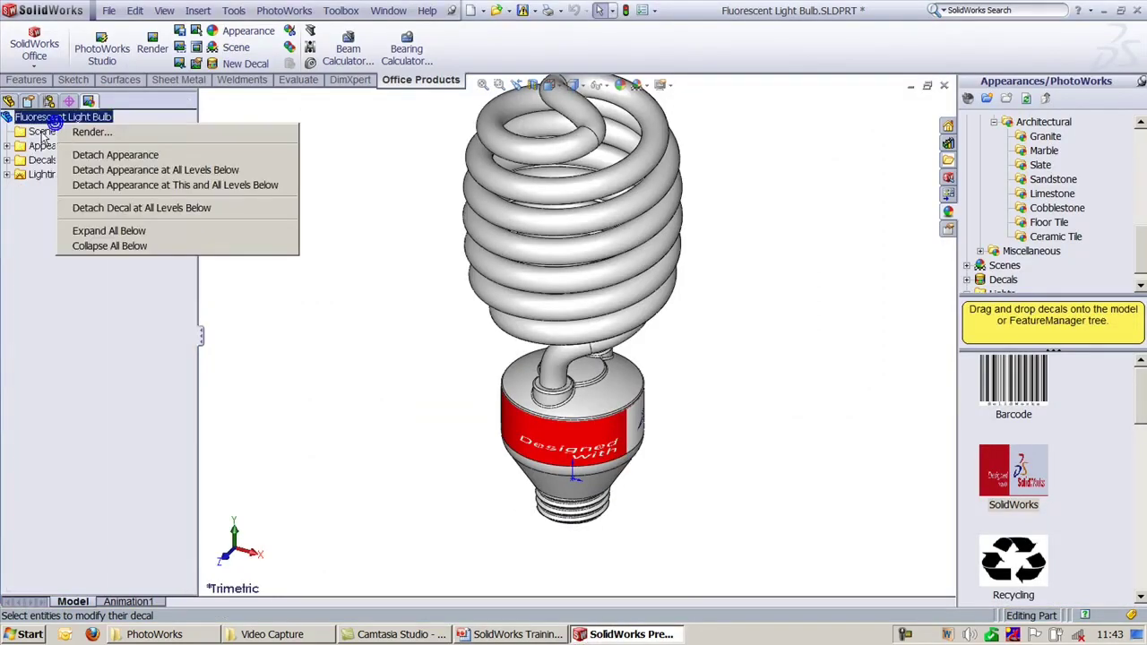
right_click(54, 131)
left_click(76, 164)
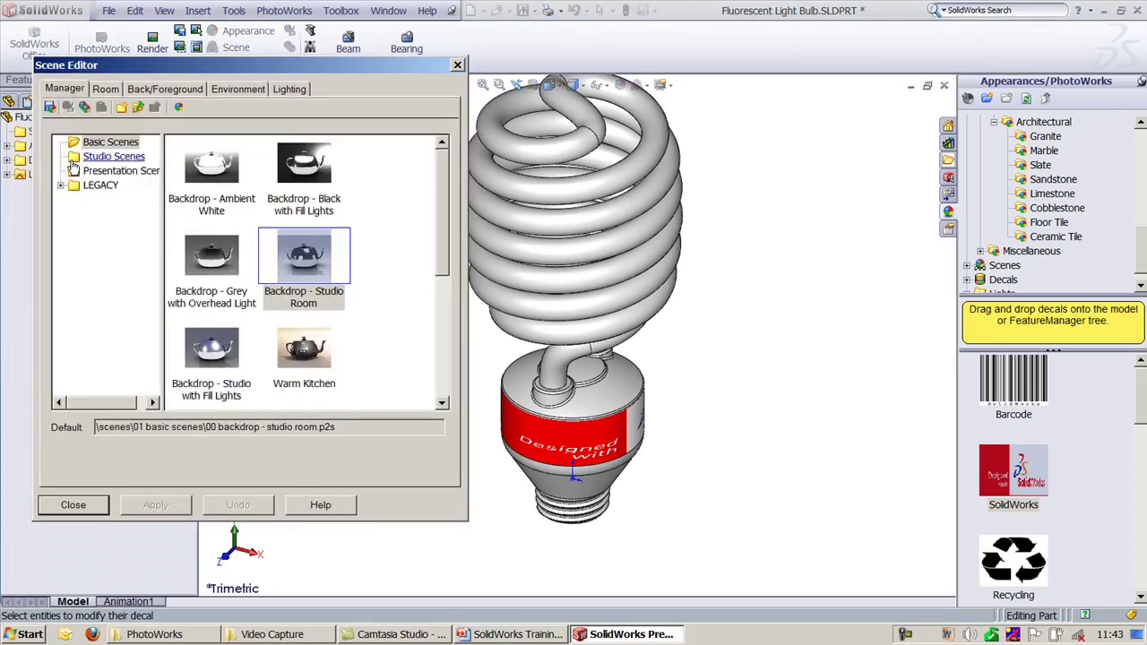
left_click(170, 88)
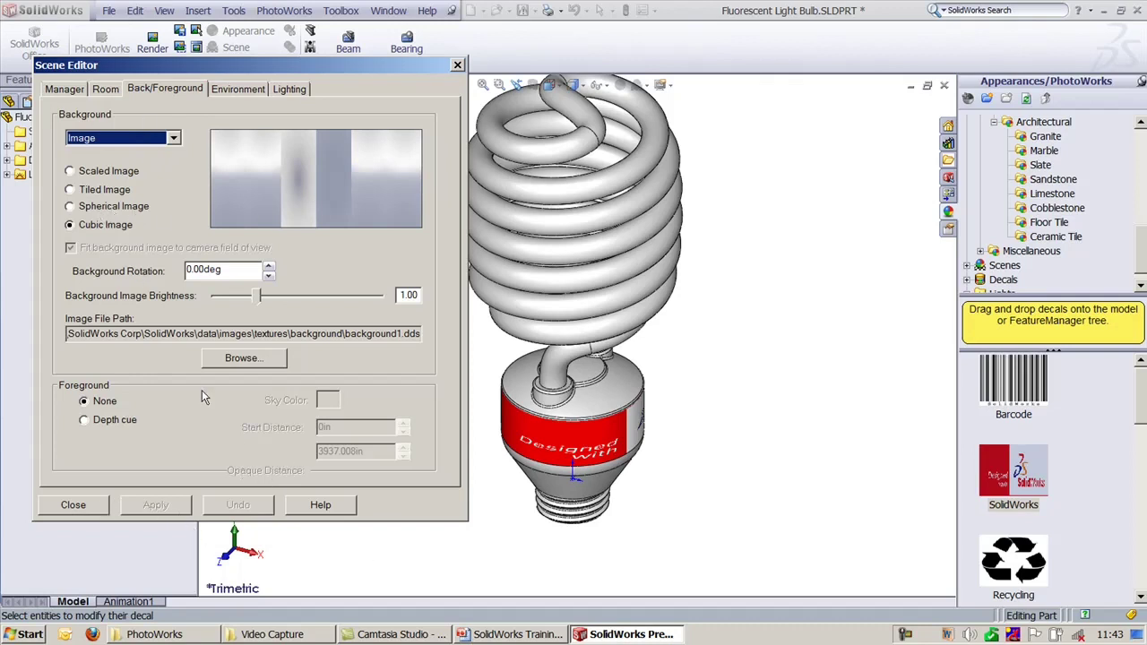
left_click(73, 505)
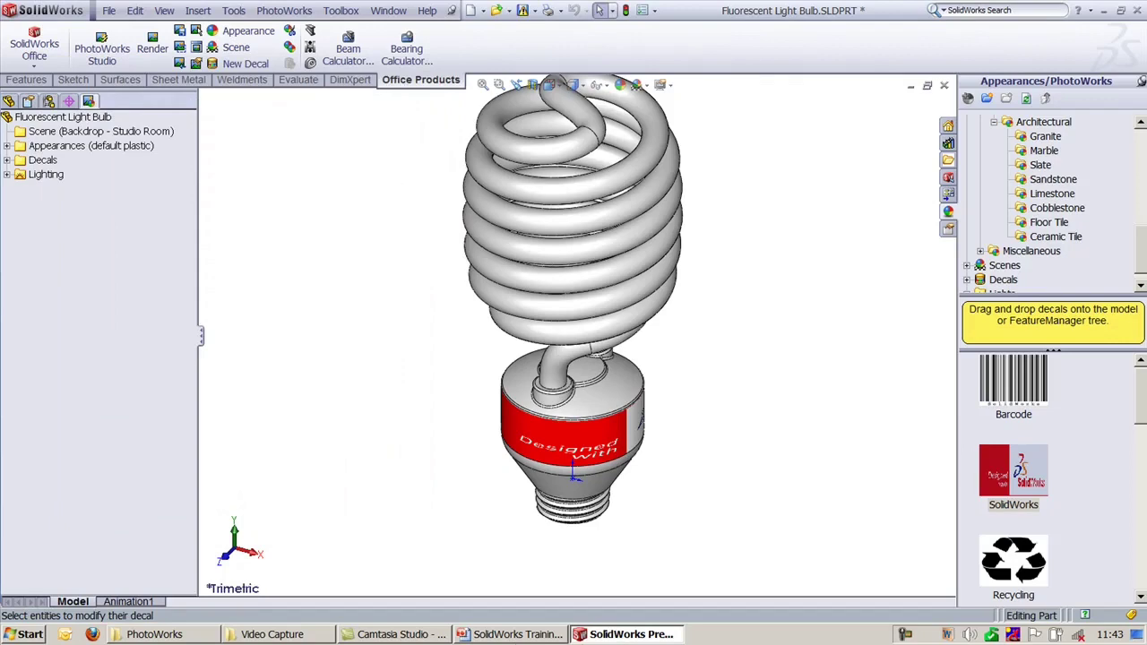
Step: Glance at the training slides, then return to the bulb and bring up the View menu
left_click(515, 634)
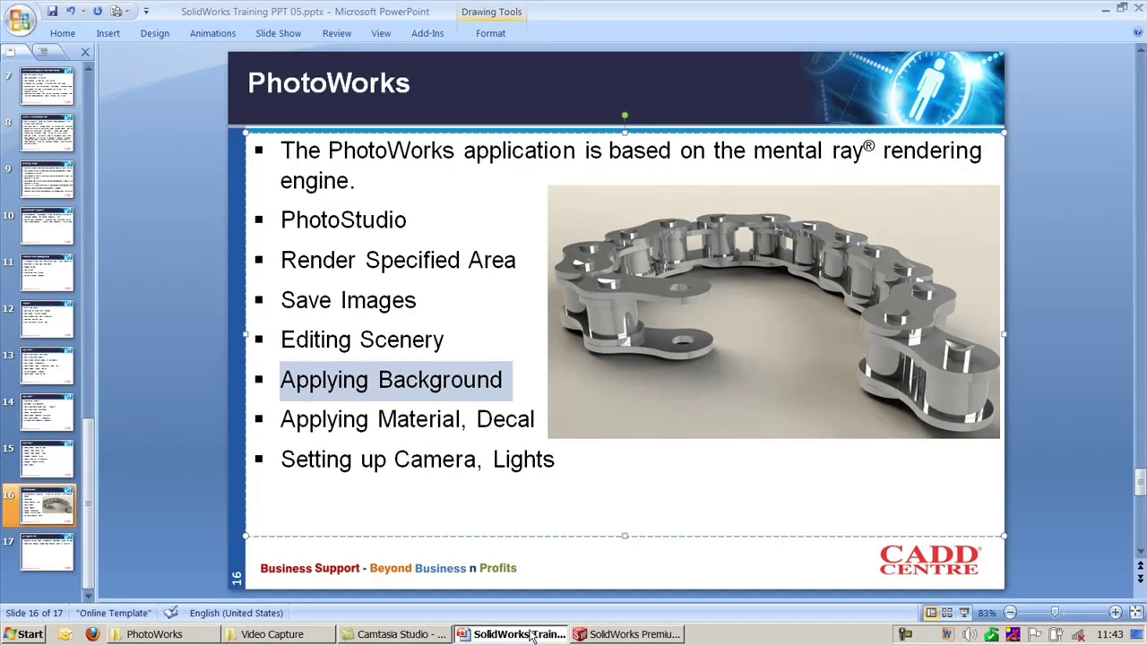
left_click(532, 634)
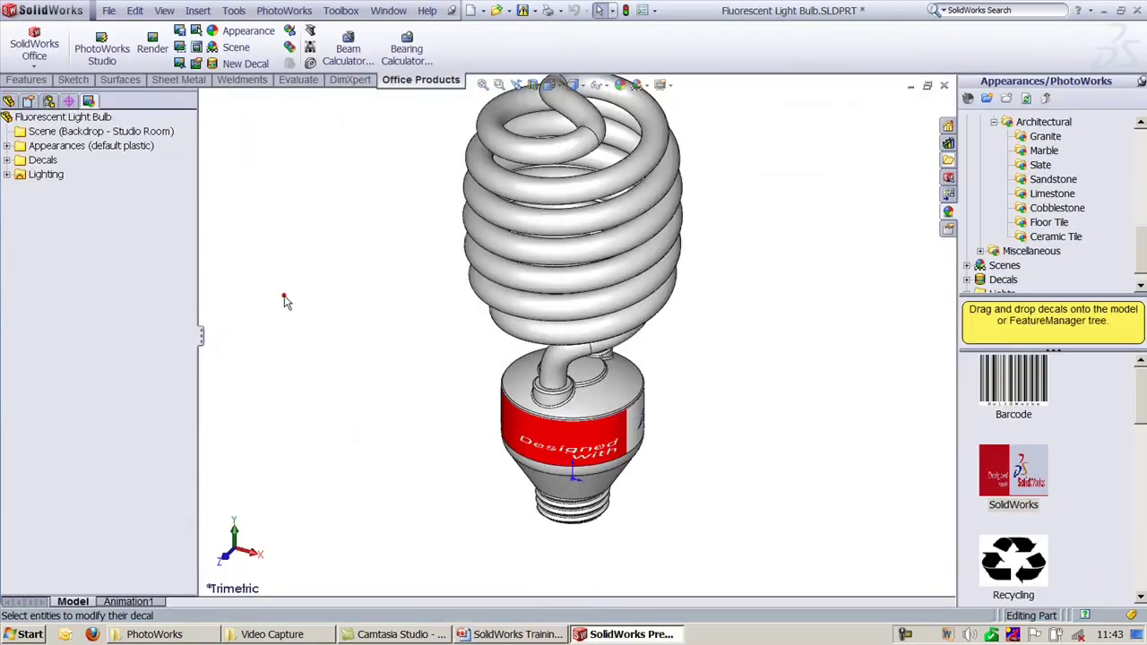
left_click(166, 9)
left_click(165, 10)
left_click(166, 10)
Step: Add a new camera, Camera1, and adjust the view of the bulb
left_click(202, 102)
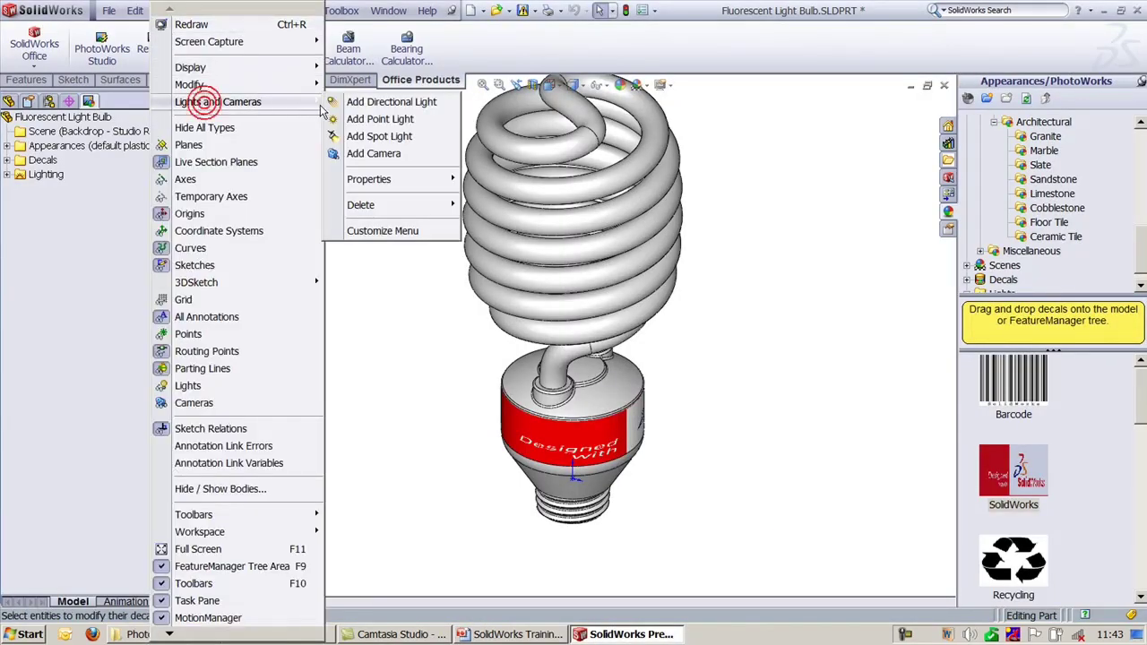
left_click(384, 153)
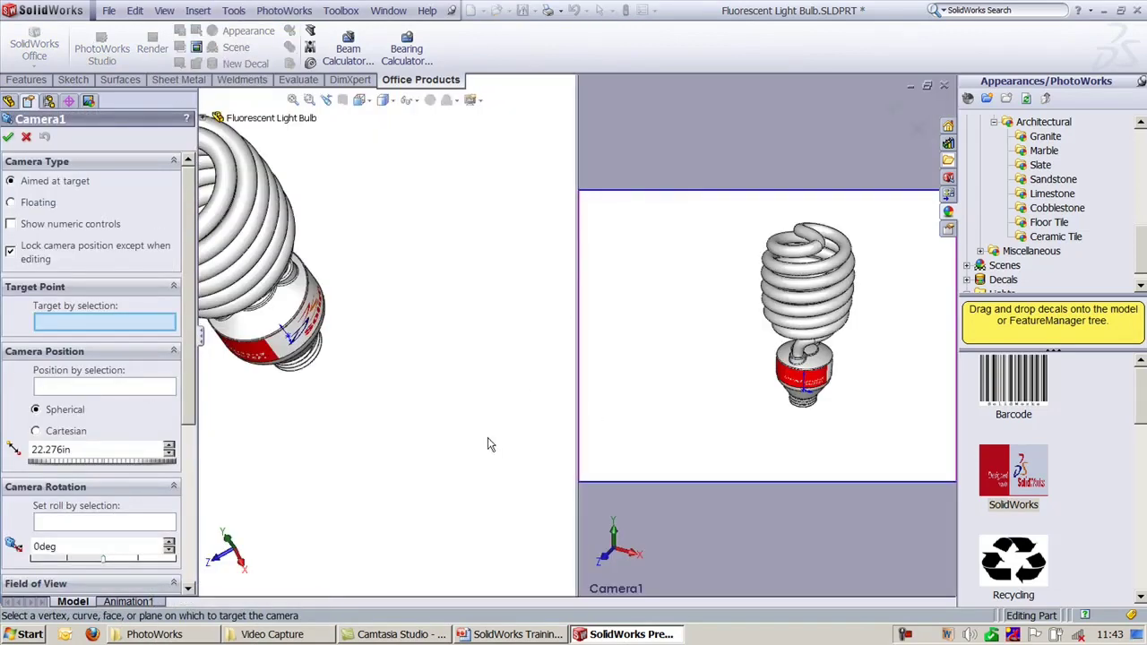
scroll(281, 345, "down", 5)
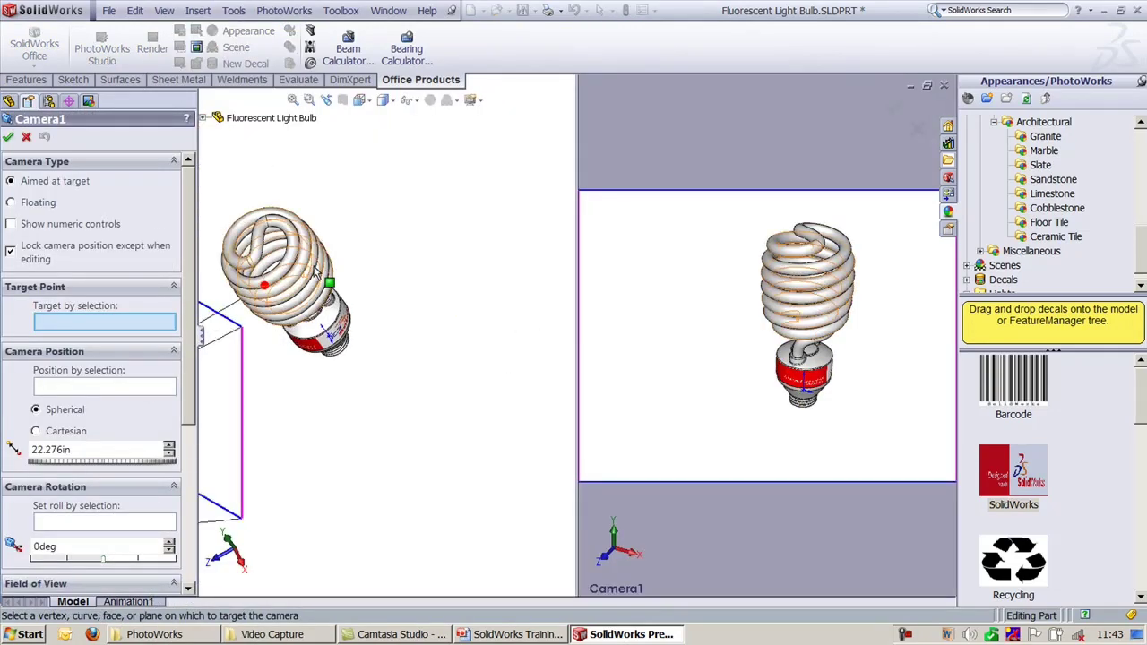
scroll(377, 295, "up", 4)
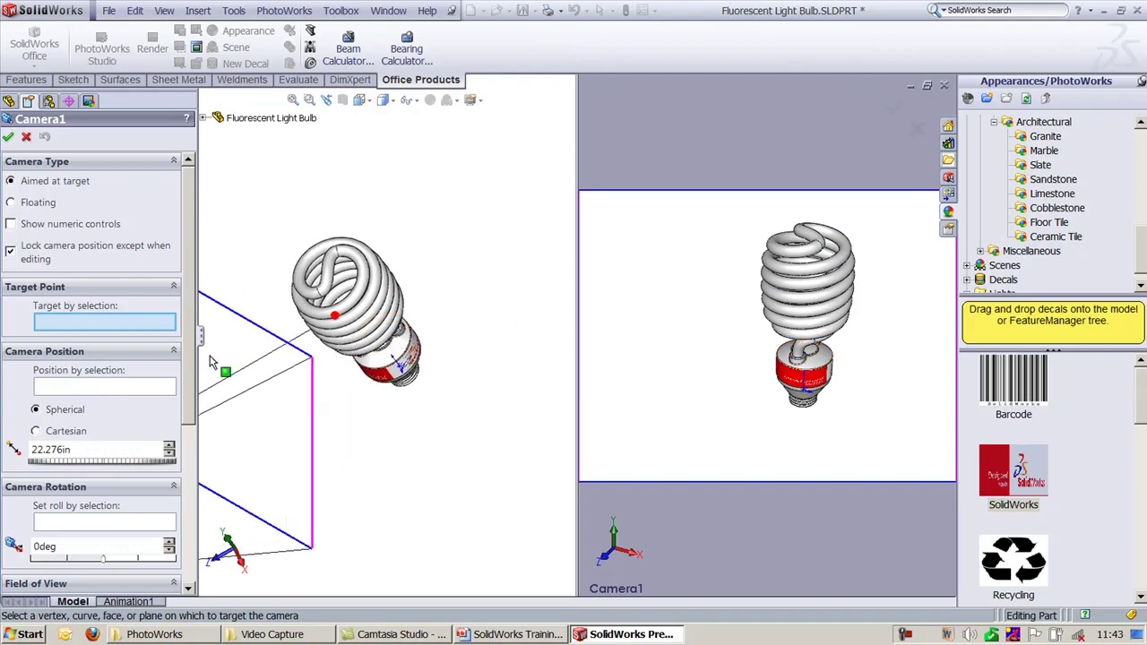
scroll(377, 399, "up", 6)
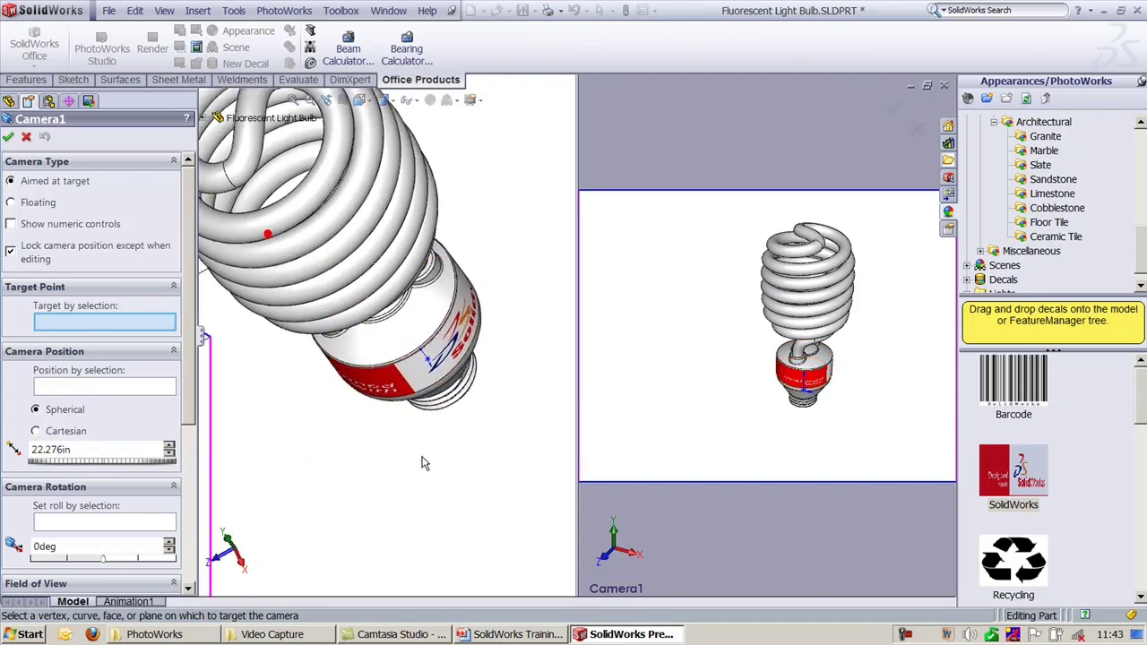
middle_click_drag(424, 414, 394, 403)
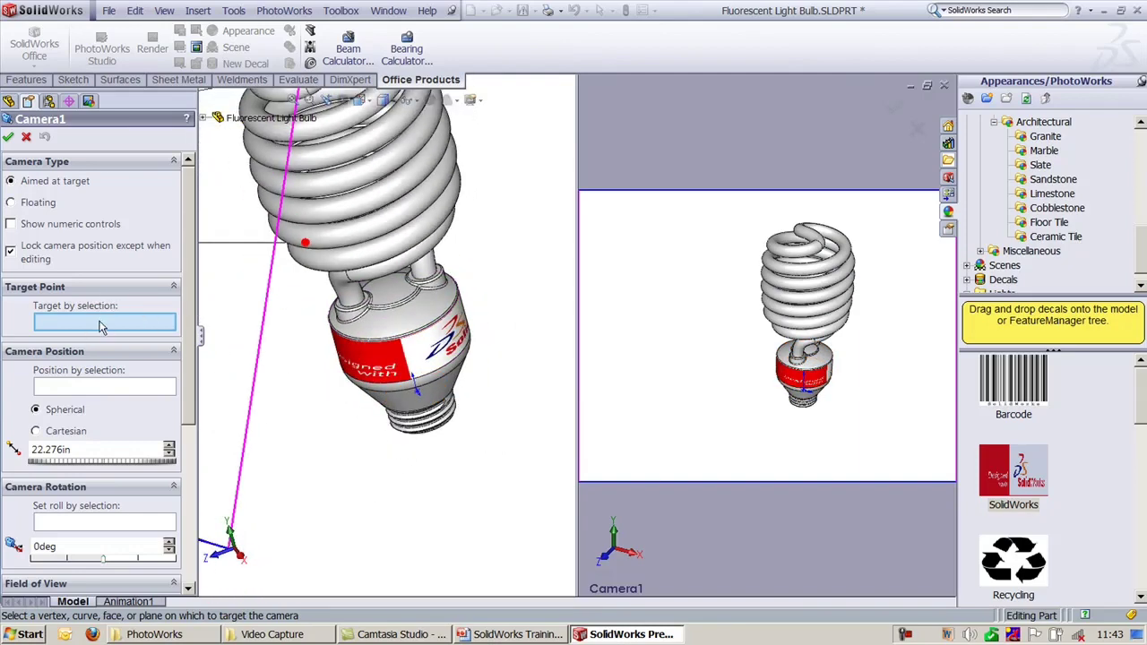
scroll(394, 323, "down", 2)
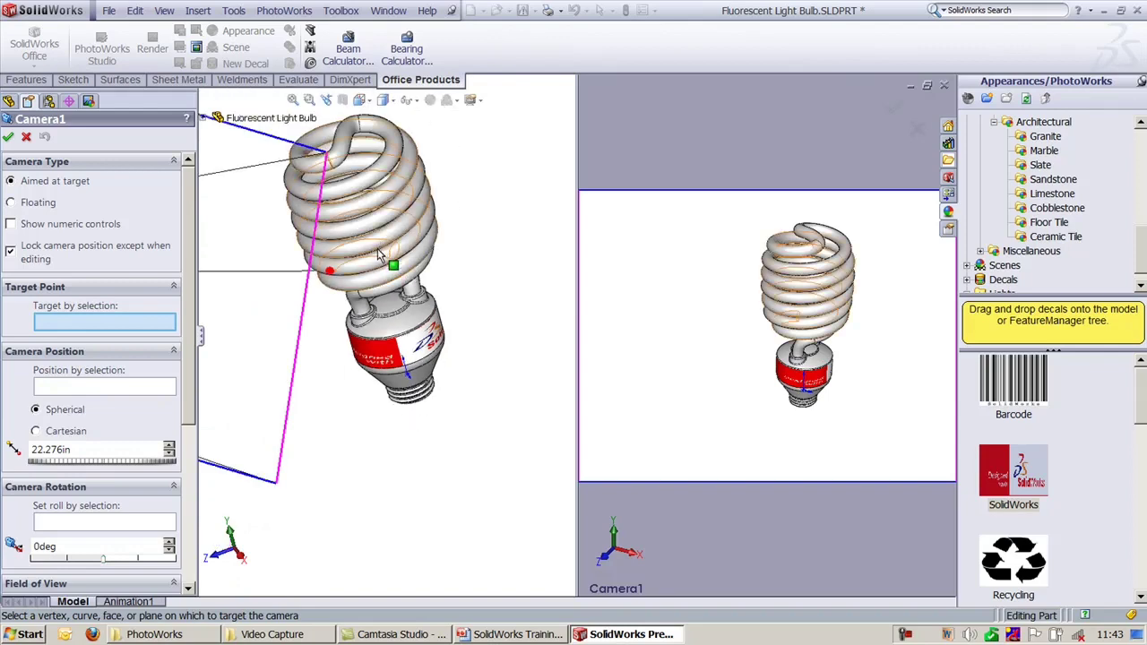
left_click_drag(392, 291, 367, 278)
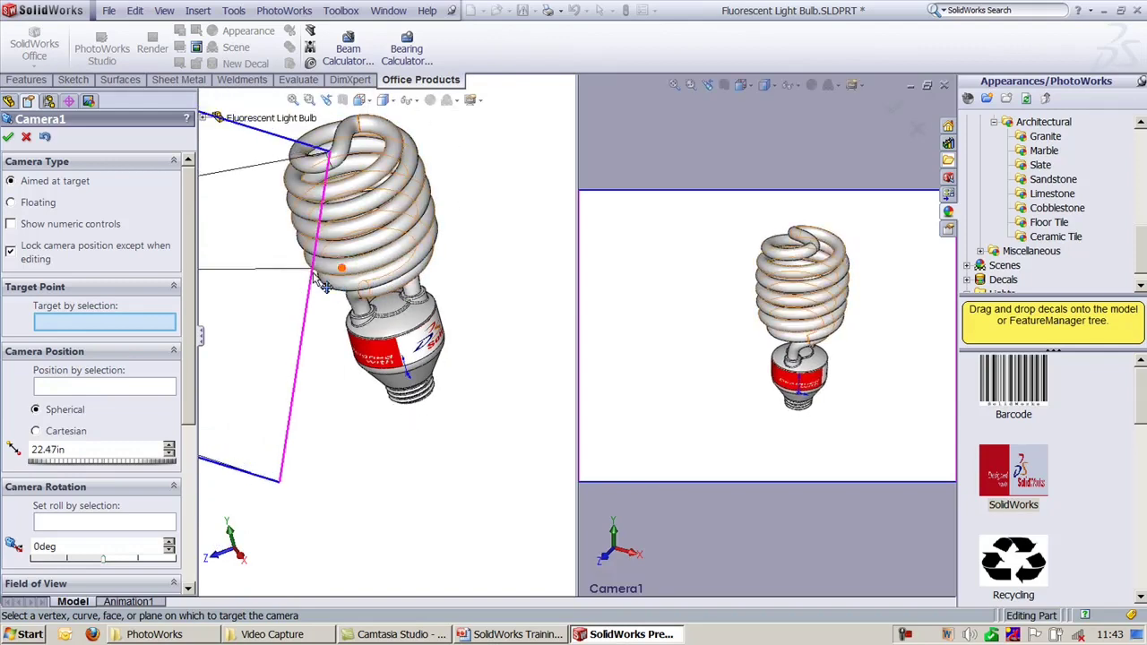
Step: Aim Camera1 at the bulb's neck face and position it on a base face
left_click(101, 387)
left_click(89, 323)
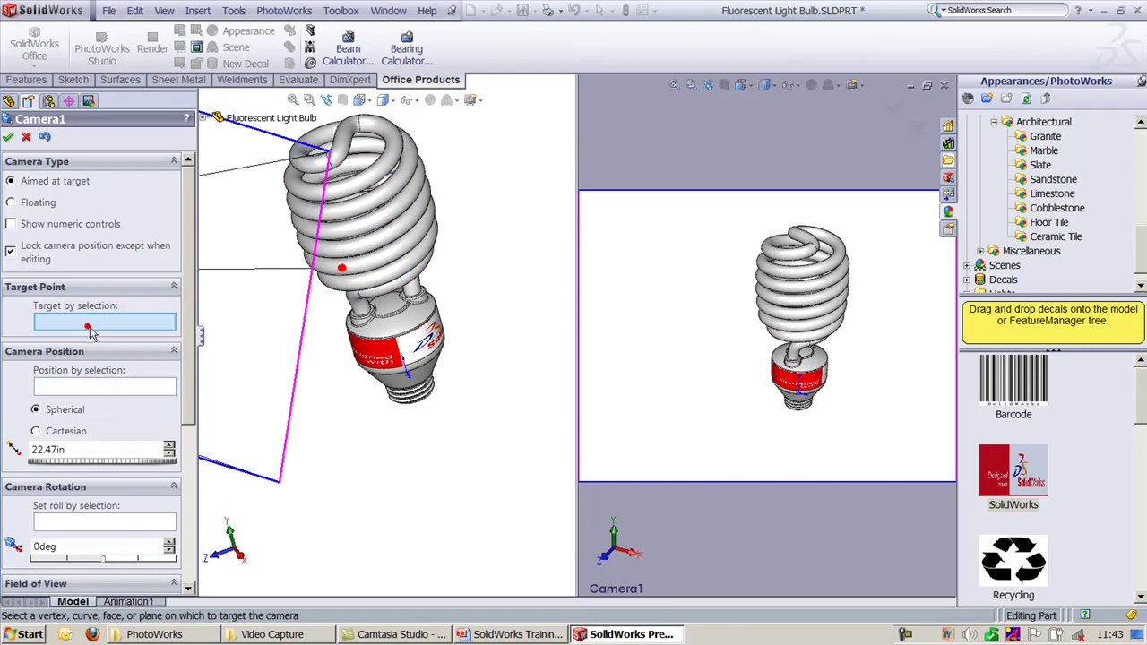
left_click(390, 312)
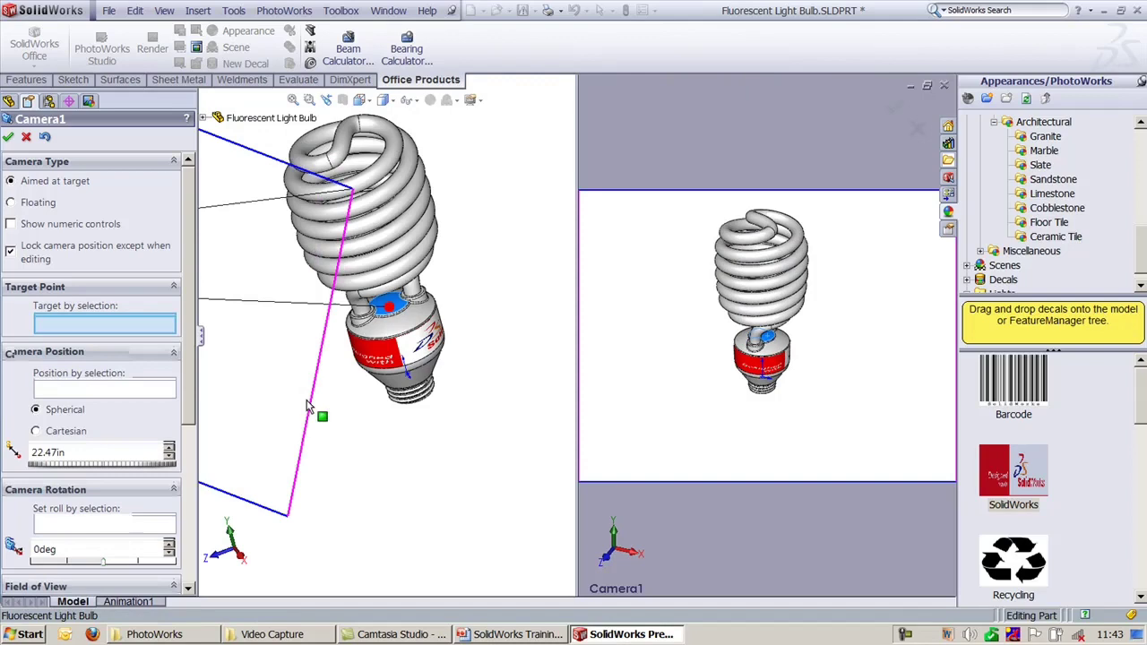
left_click(93, 389)
left_click(416, 383)
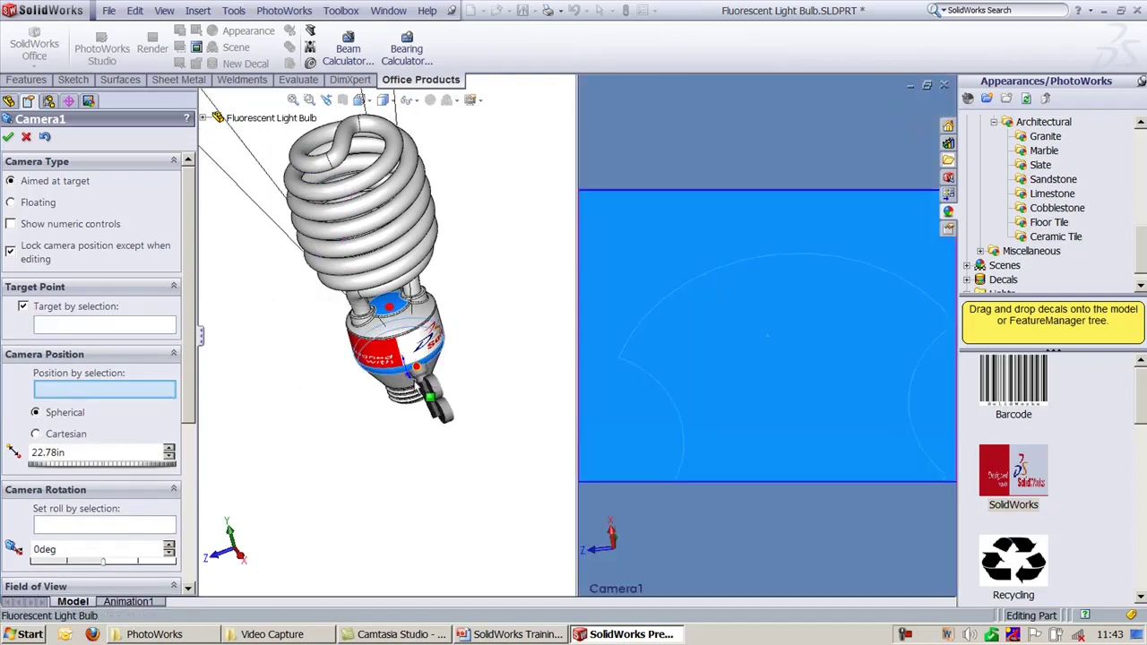
Step: Slide Camera1 along the base face, roll it to -180°, and close its settings
scroll(428, 403, "down", 3)
middle_click_drag(428, 404, 422, 420, "ctrl")
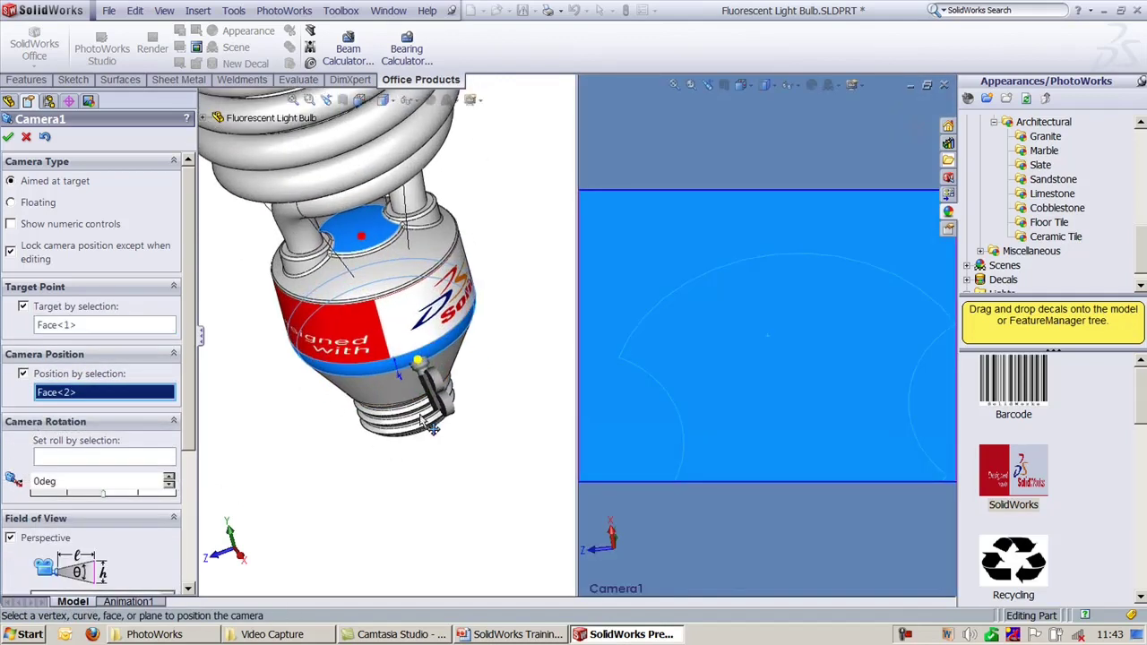
scroll(188, 448, "down", 5)
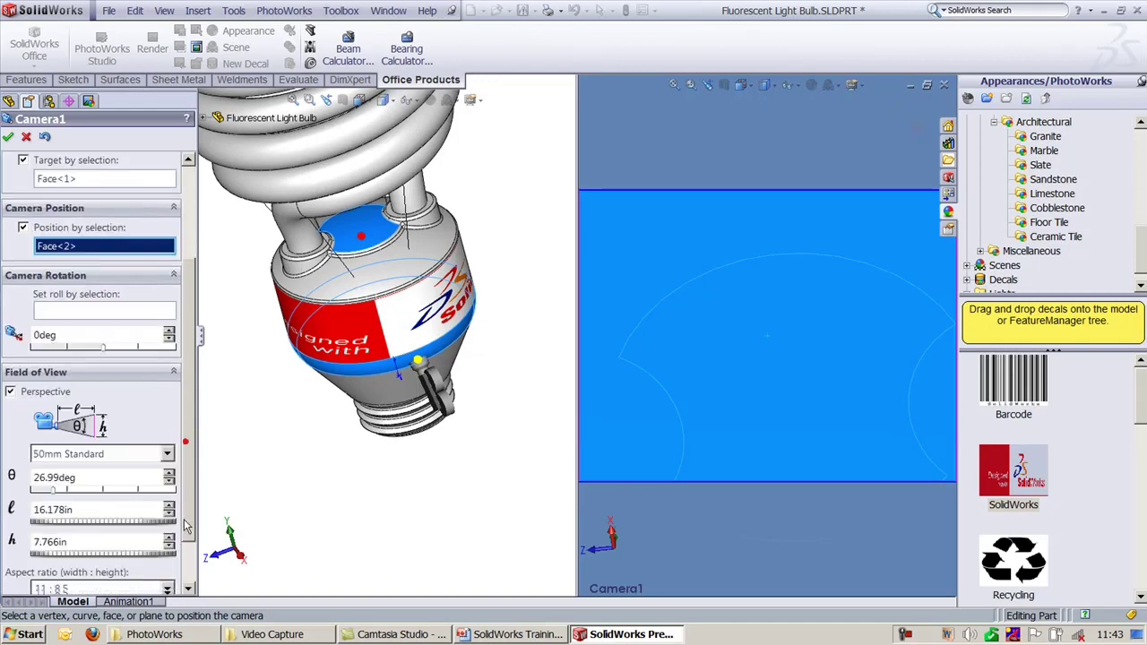
middle_click_drag(453, 414, 488, 377)
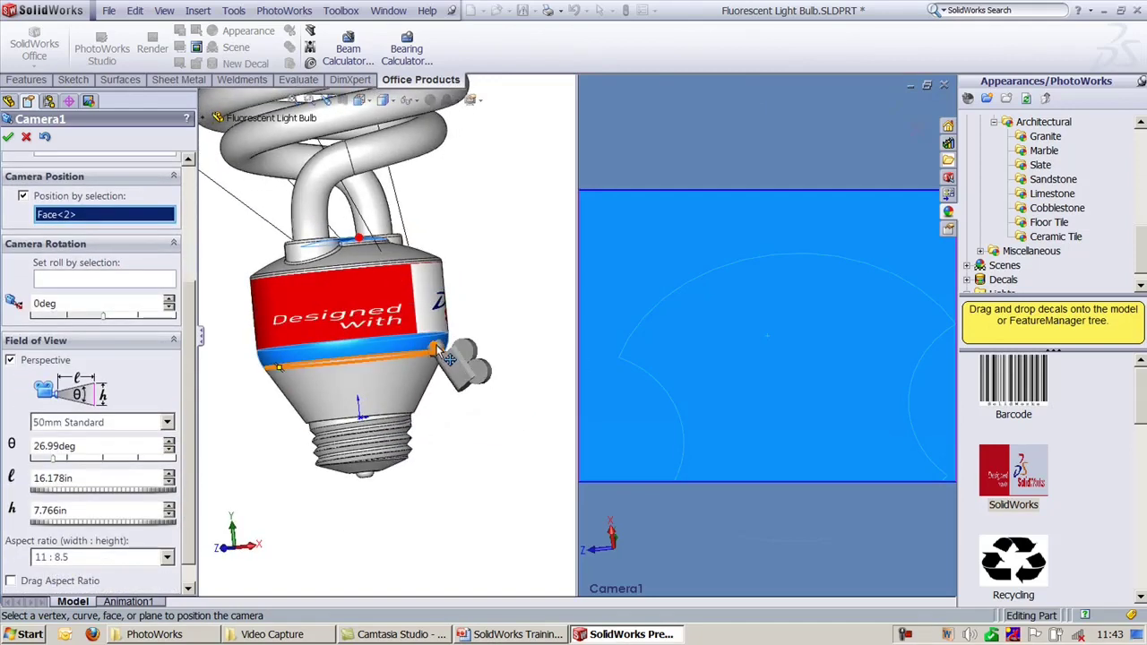
left_click_drag(448, 362, 480, 379)
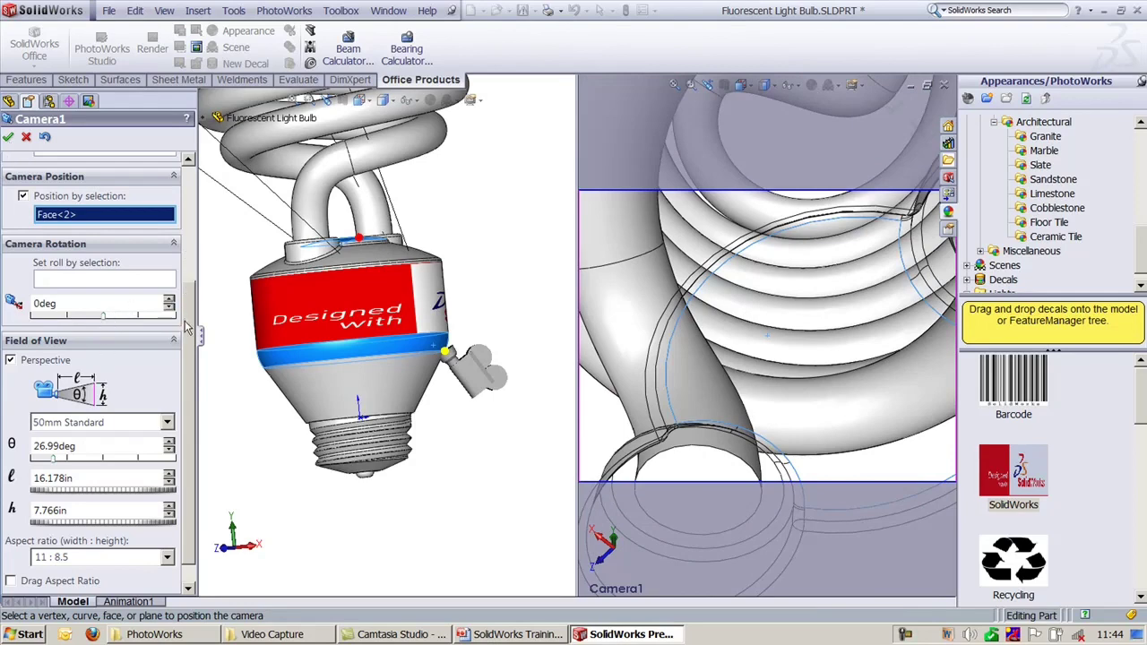
scroll(185, 328, "up", 4)
mouse_move(98, 493)
left_mouse_down()
mouse_move(7, 487)
mouse_move(89, 488)
mouse_move(78, 489)
left_mouse_up()
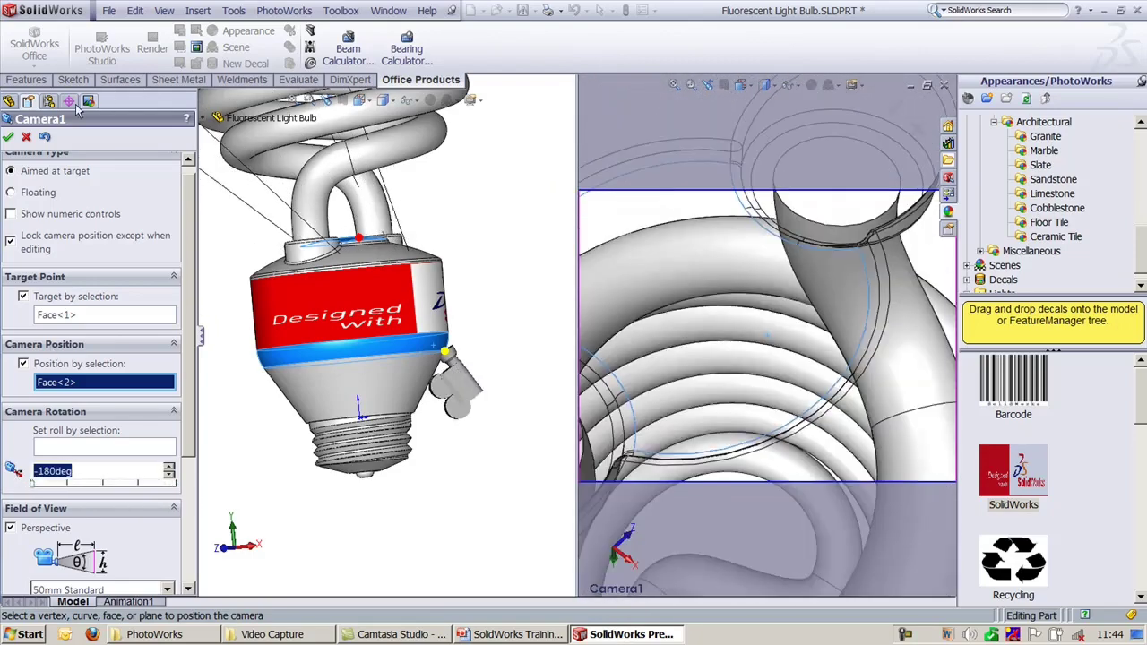
left_click(26, 137)
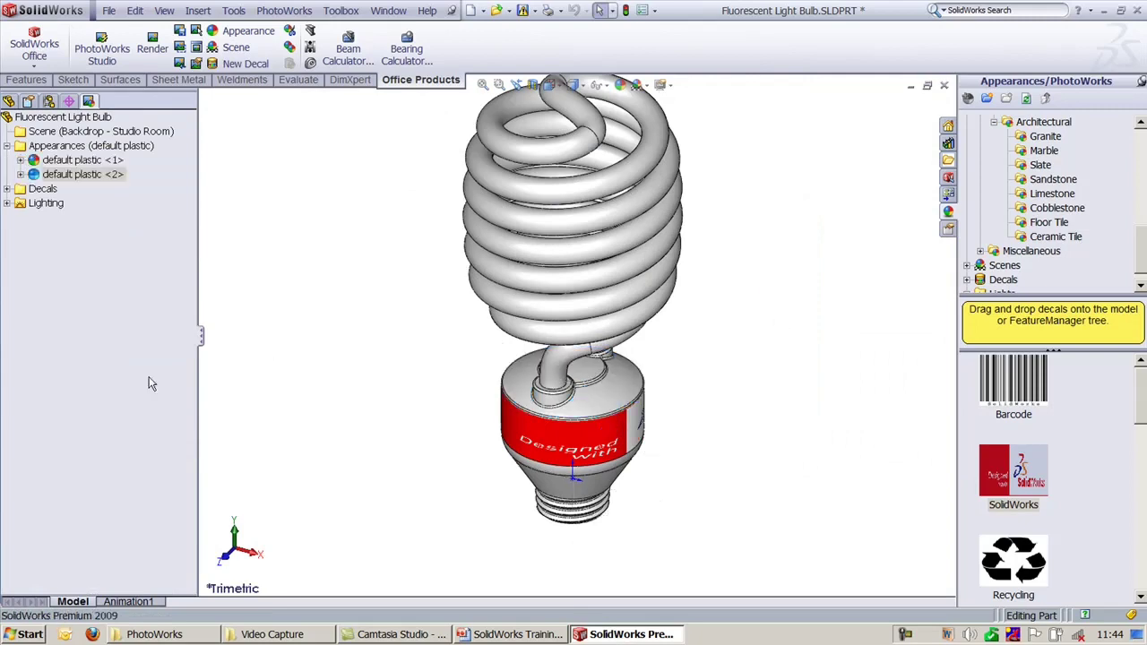
Step: Start a new sketch on the Top XZ plane after abandoning one on Right YZ
left_click(27, 79)
left_click(73, 80)
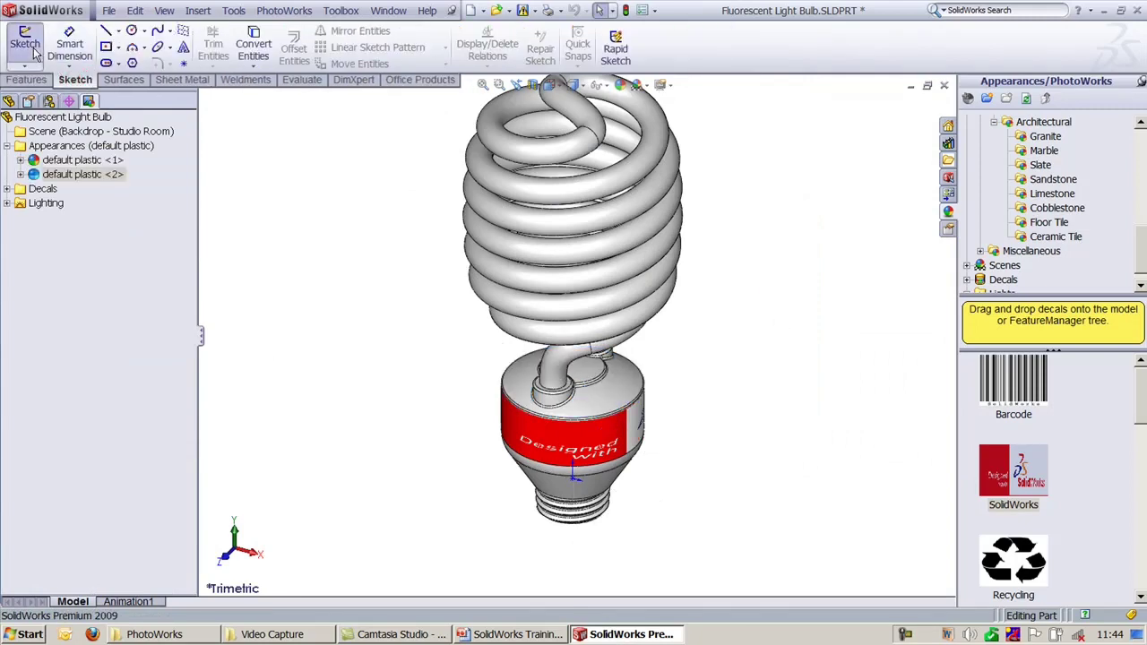
left_click(25, 43)
left_click(203, 99)
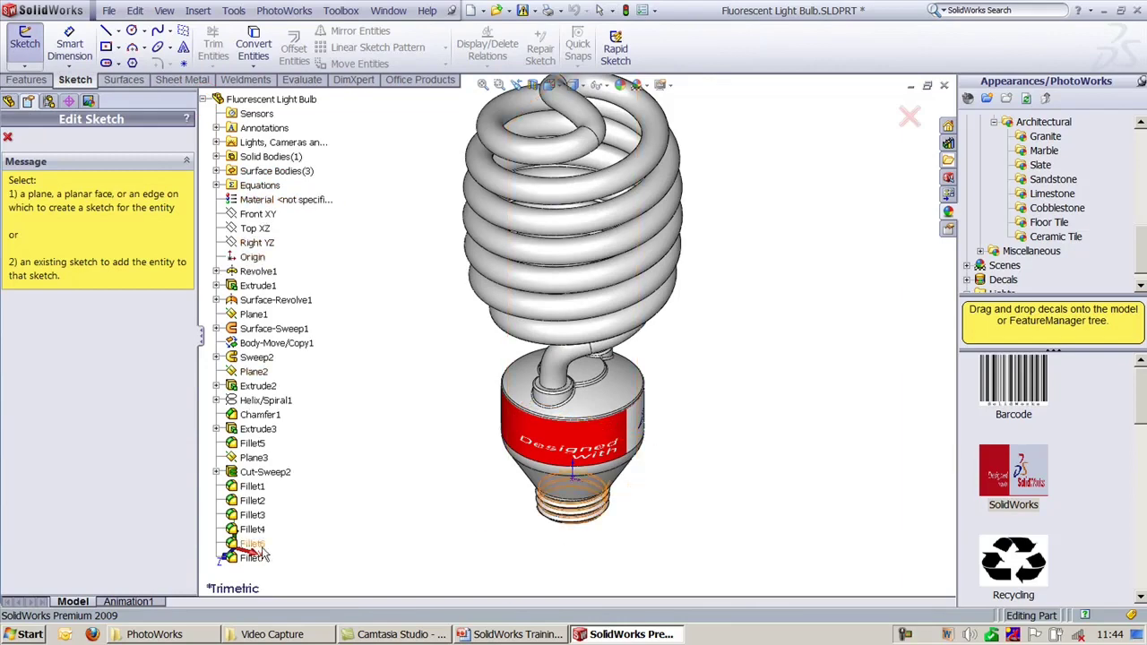
left_click(257, 244)
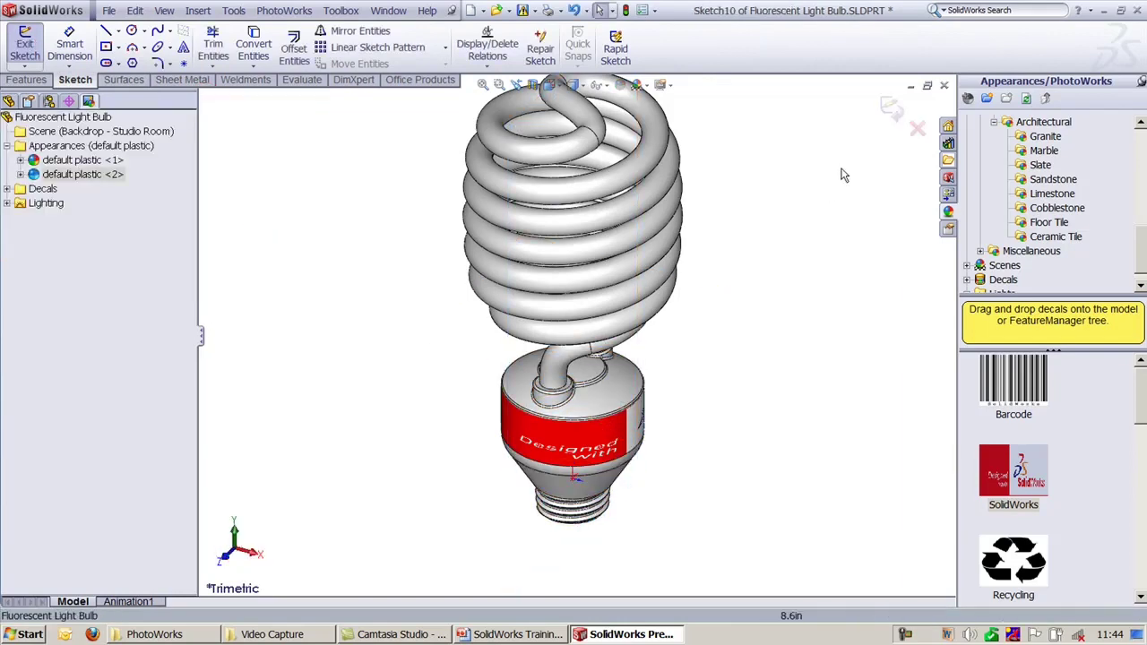
left_click(25, 43)
left_click(25, 43)
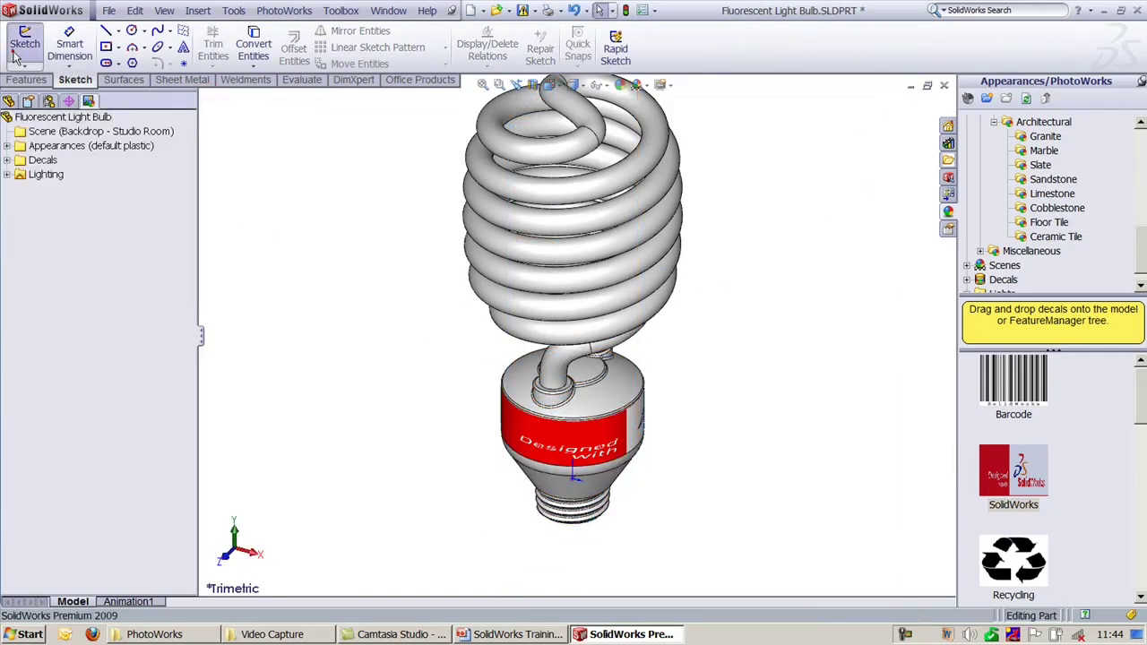
left_click(203, 99)
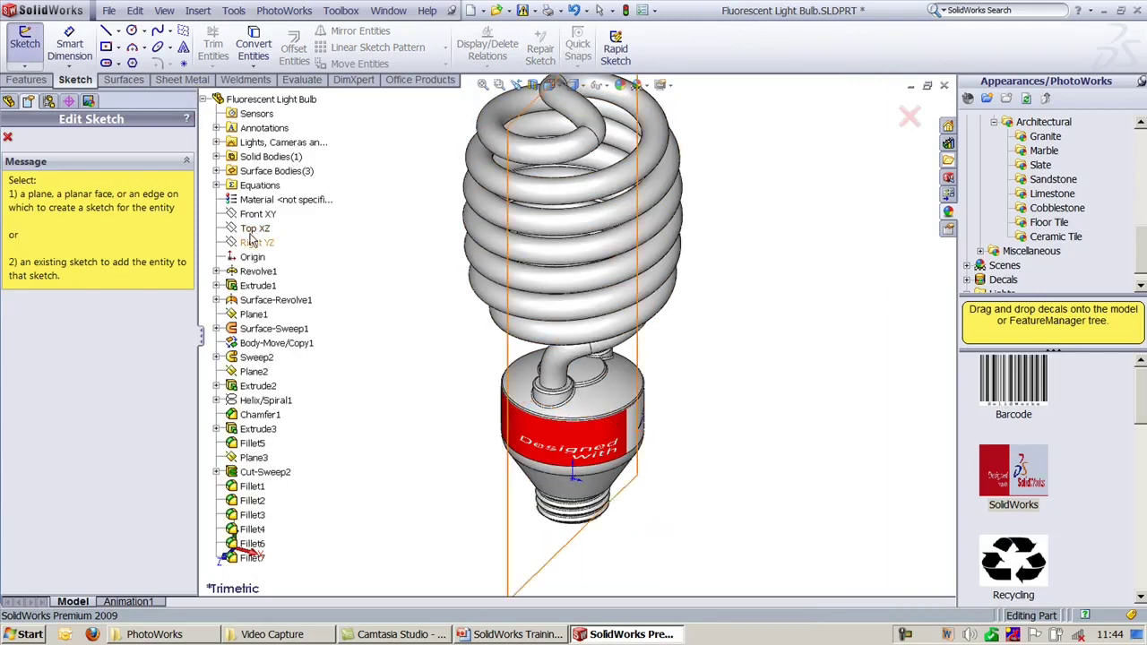
left_click(255, 229)
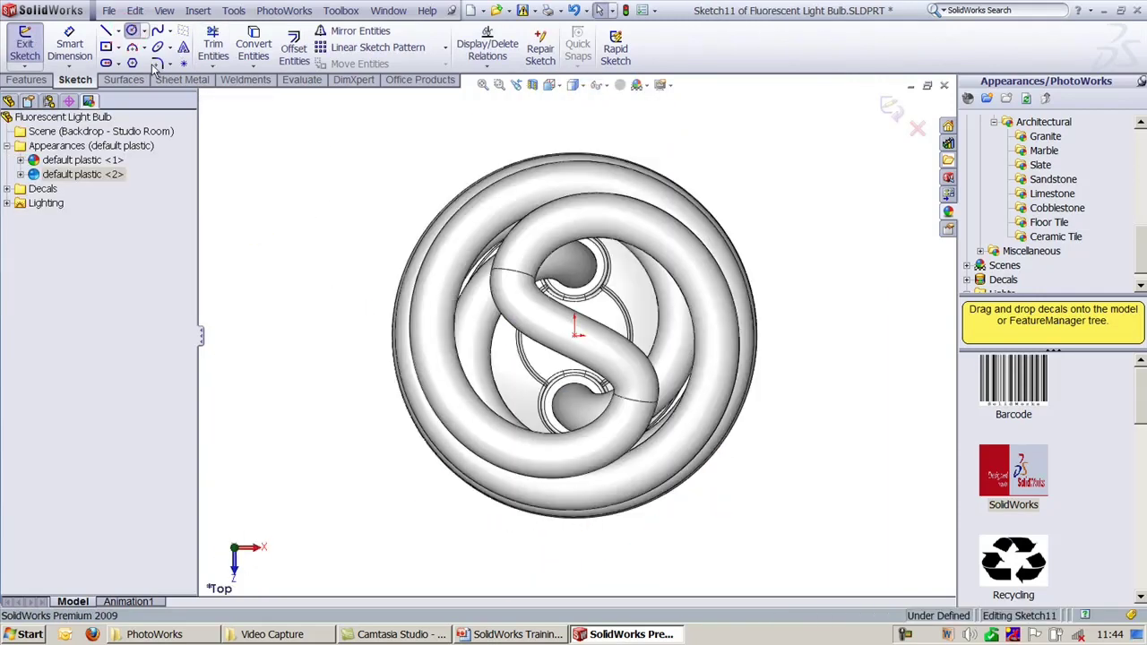
Step: Draw a trial circle around the bulb from the origin, then delete it
left_click(131, 30)
left_click(577, 334)
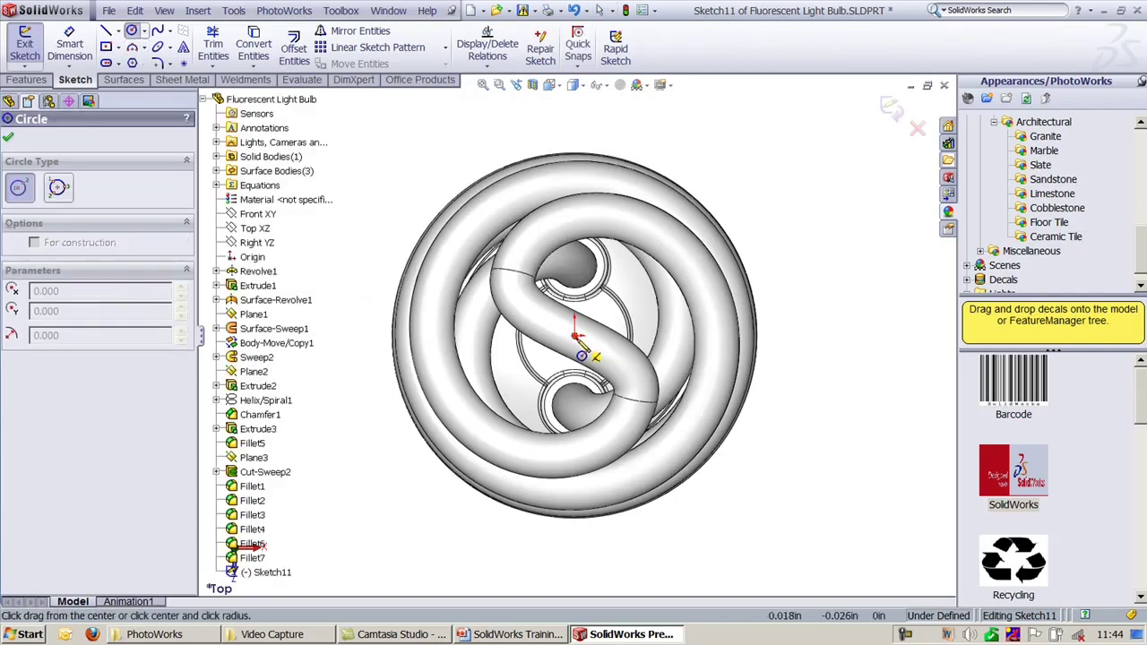
scroll(788, 400, "up", 3)
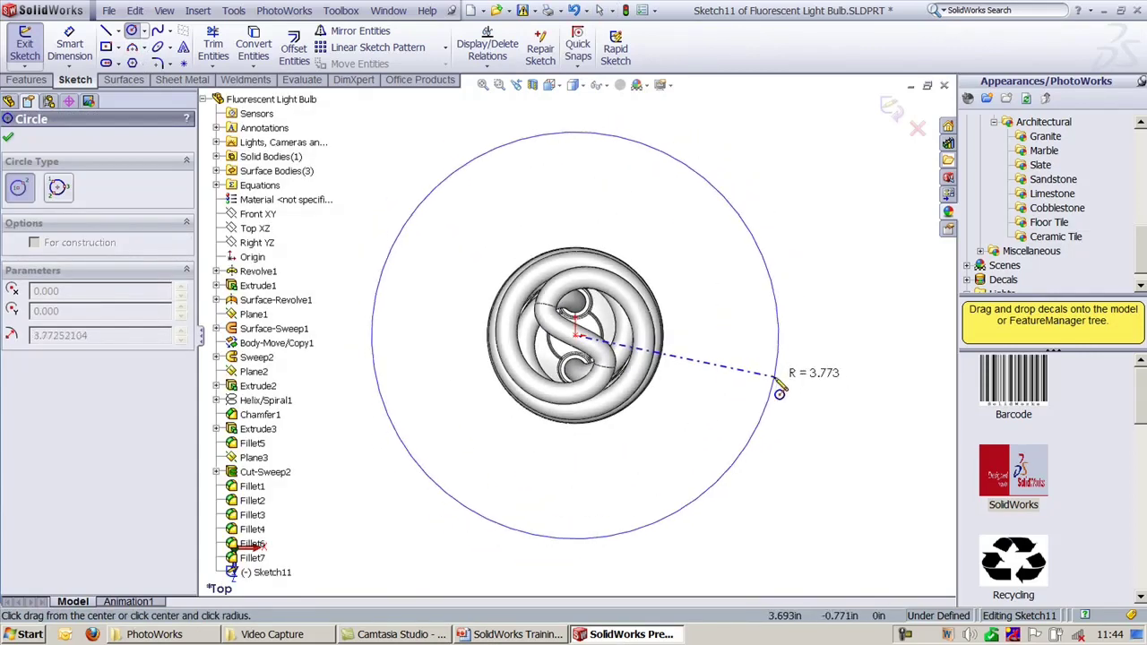
left_click(771, 400)
key("Escape")
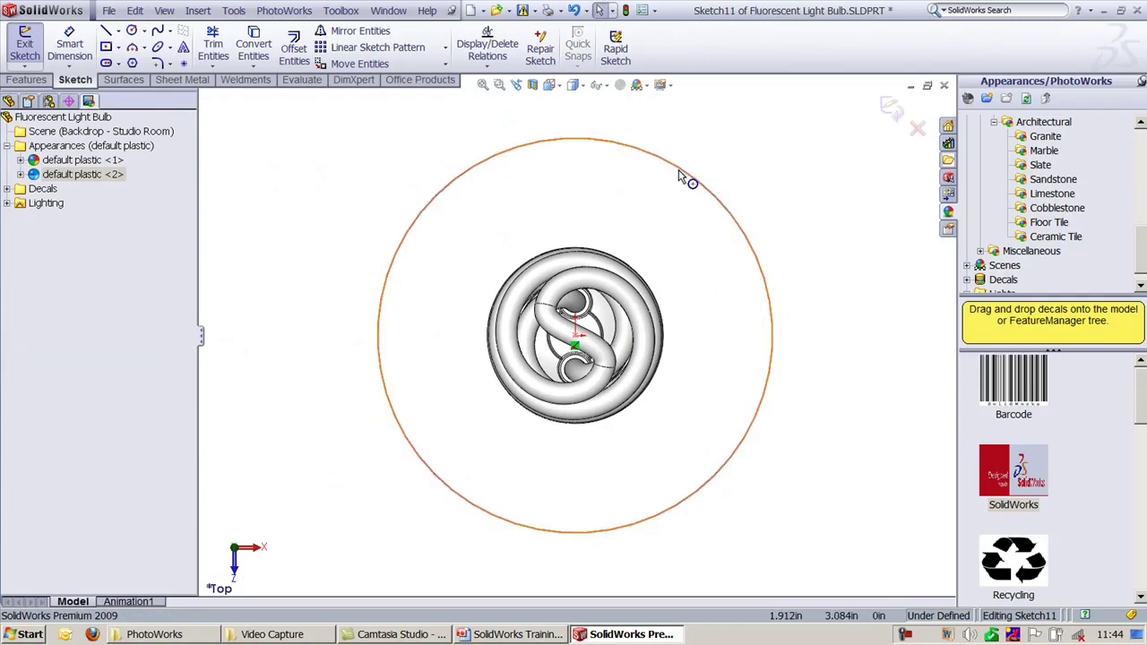
left_click(678, 170)
key("Delete")
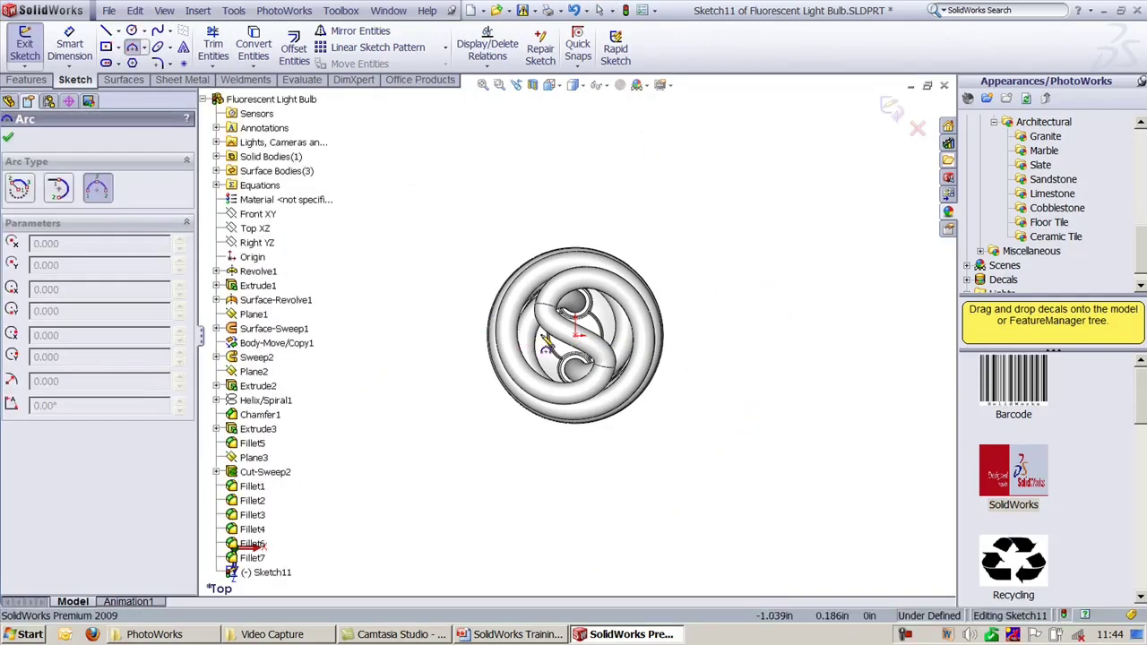
Step: Draw a 3-point arc around the bulb, exit the sketch, and switch to trimetric view
left_click(575, 146)
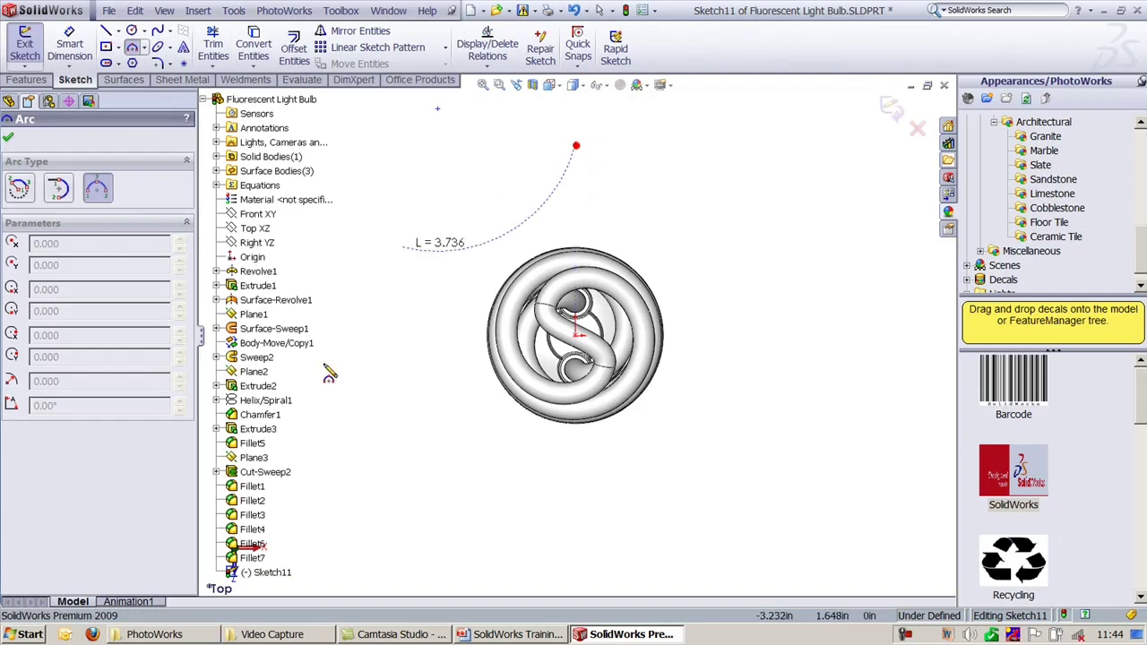
left_click(686, 503)
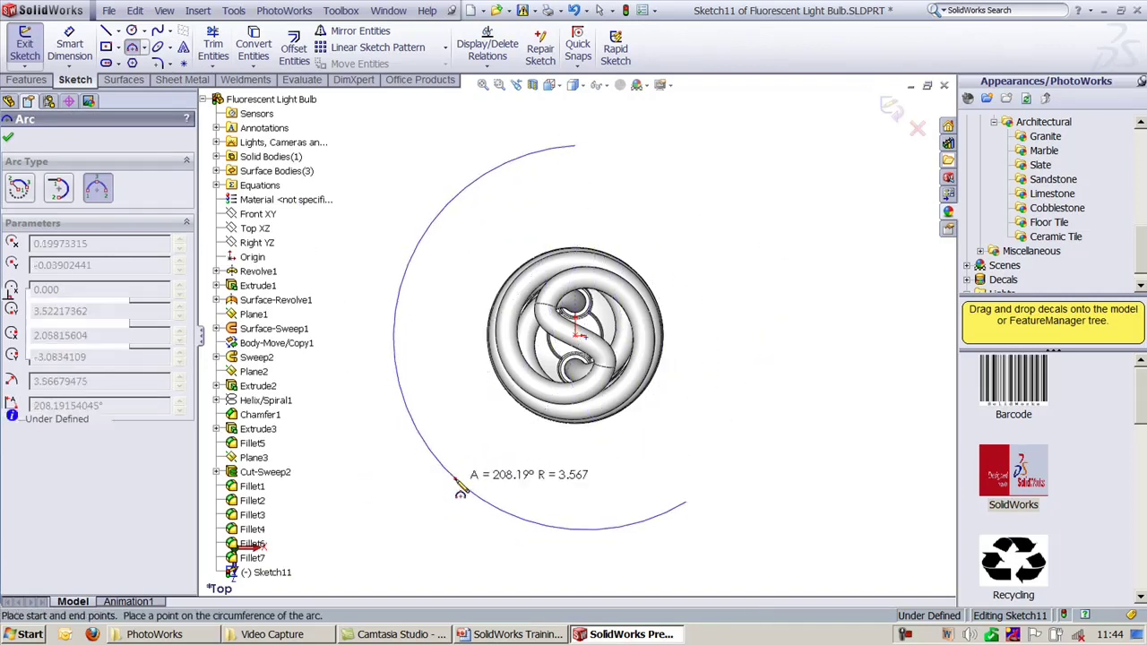
left_click(449, 480)
left_click(890, 105)
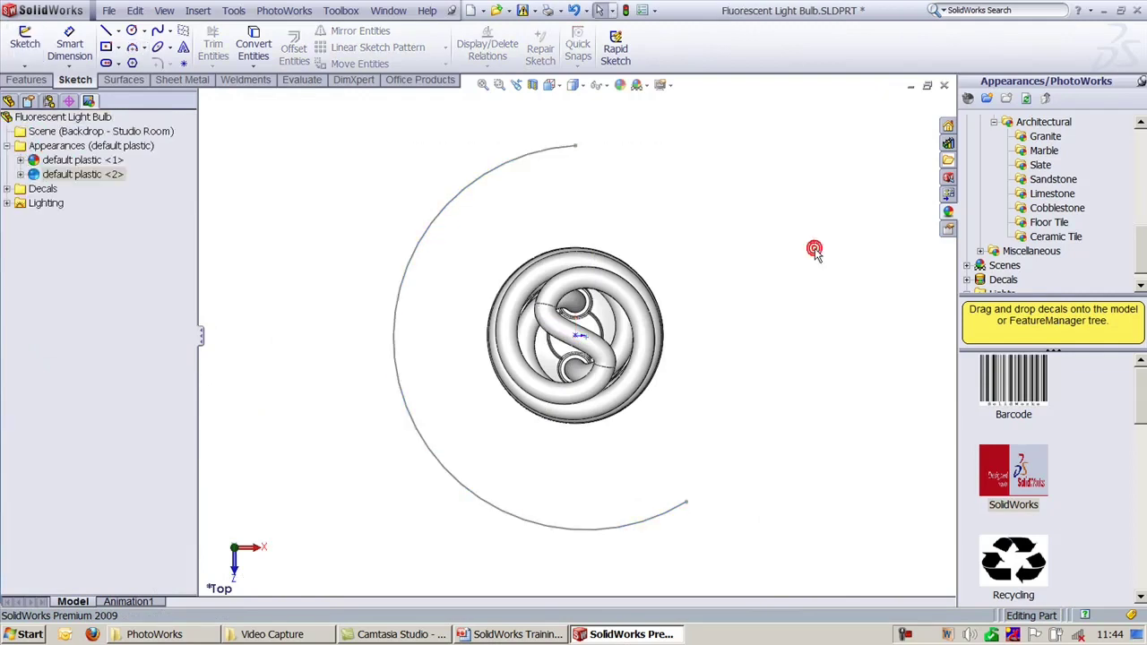
key("ctrl+7")
Step: Add Camera2 aimed at a coil face, placed at the Sketch11 arc's start, and accept it
left_click(164, 11)
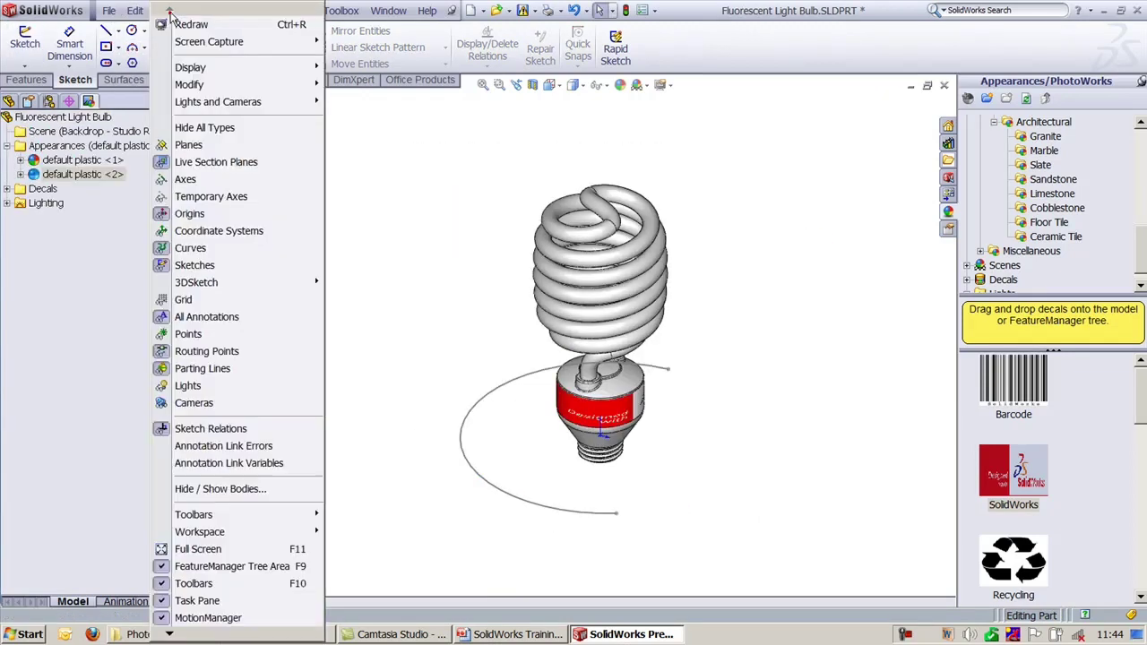
left_click(287, 102)
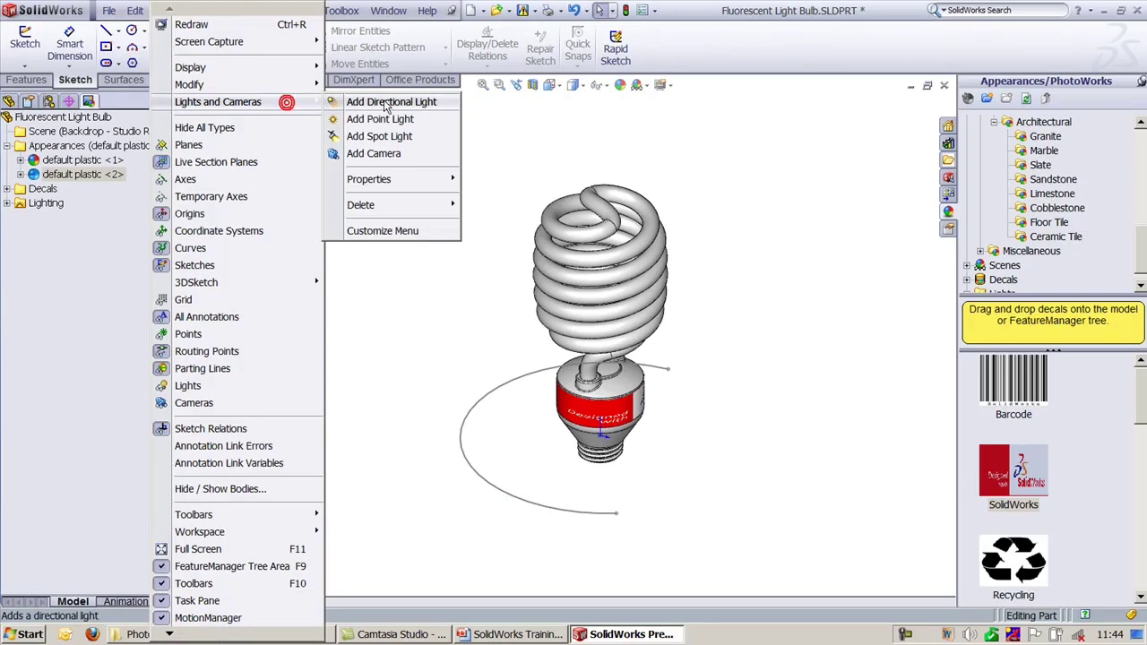
left_click(395, 153)
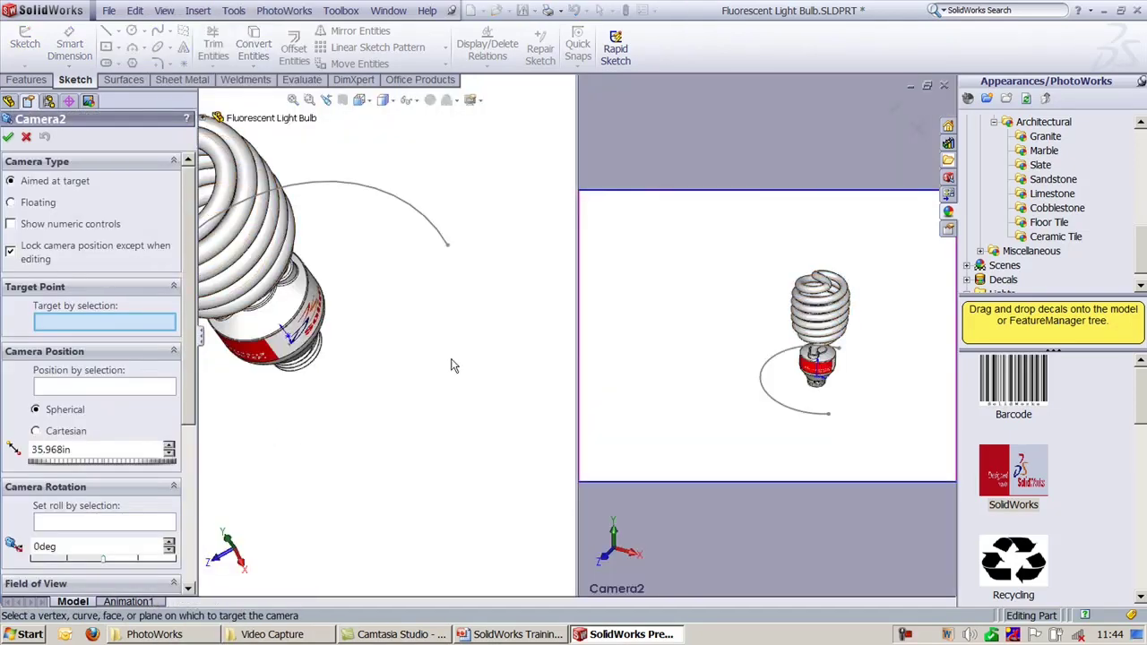
left_click(77, 391)
left_click(434, 231)
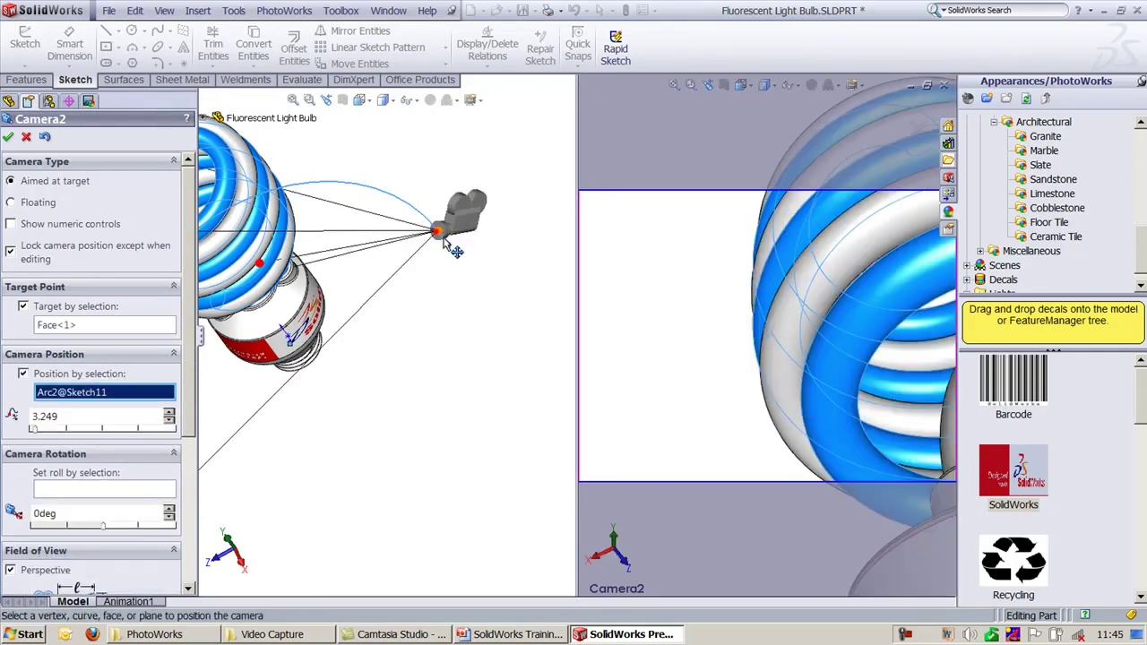
left_click_drag(455, 251, 465, 263)
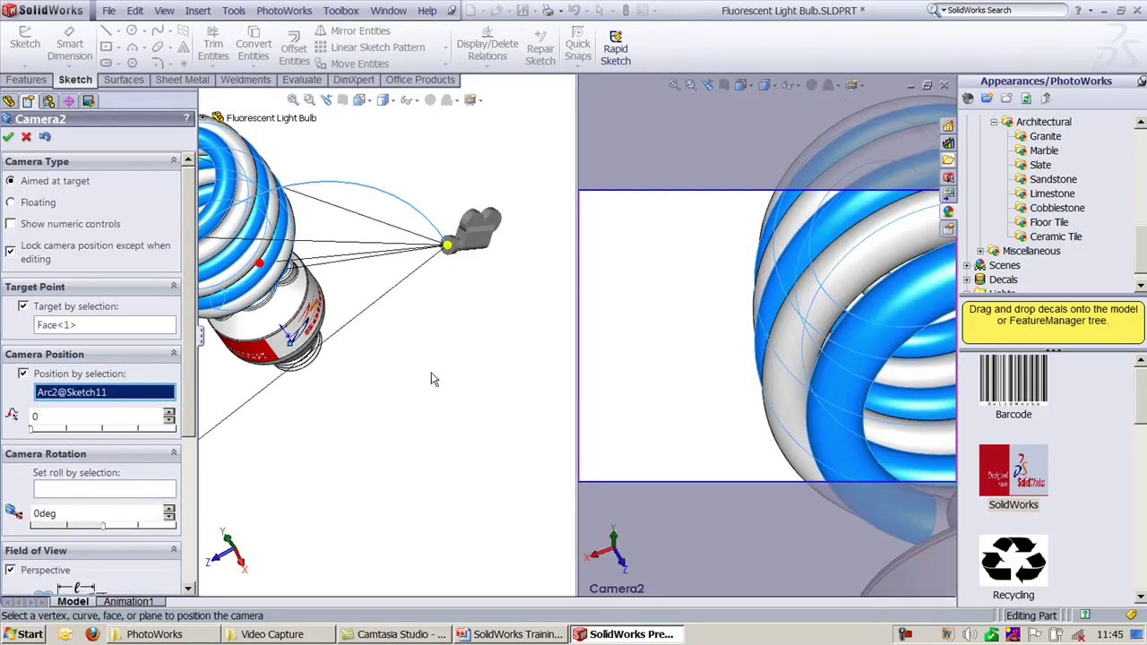
left_click(8, 138)
Step: Fit the bulb in view, show the Animation1 timeline, and disable view key creation
key("f")
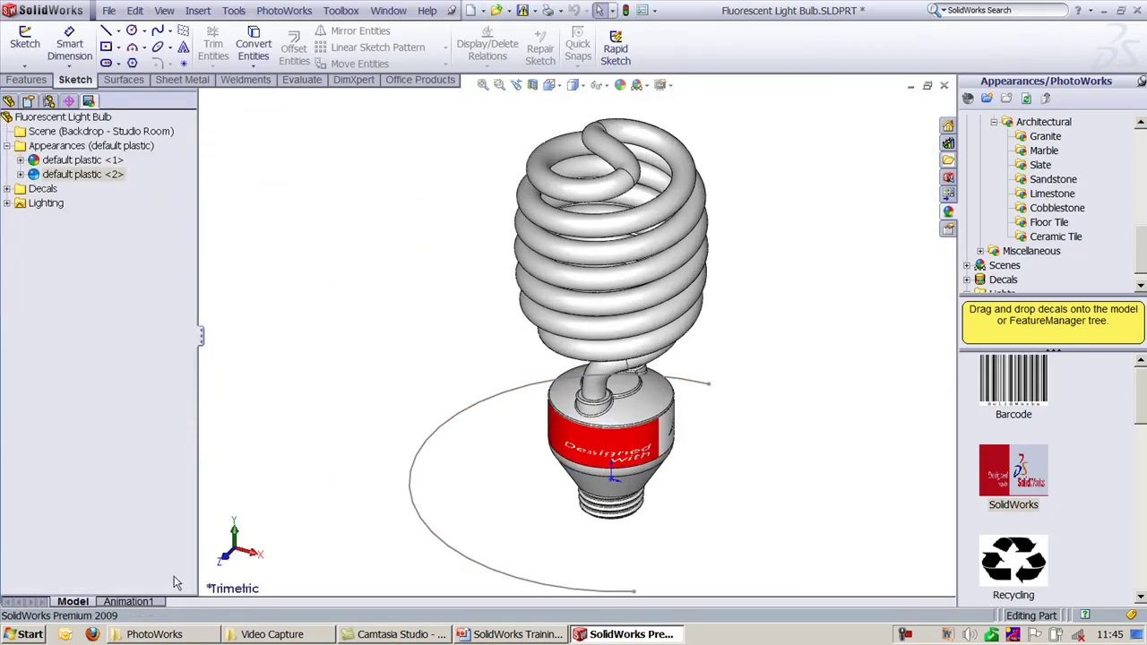
left_click(154, 604)
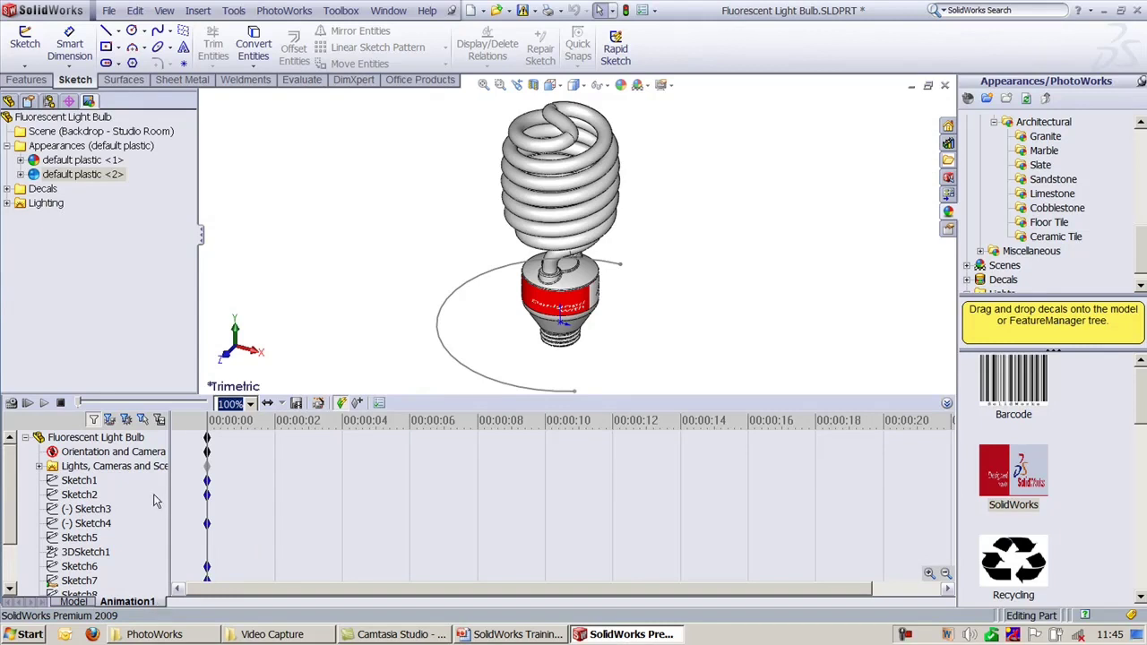
right_click(142, 452)
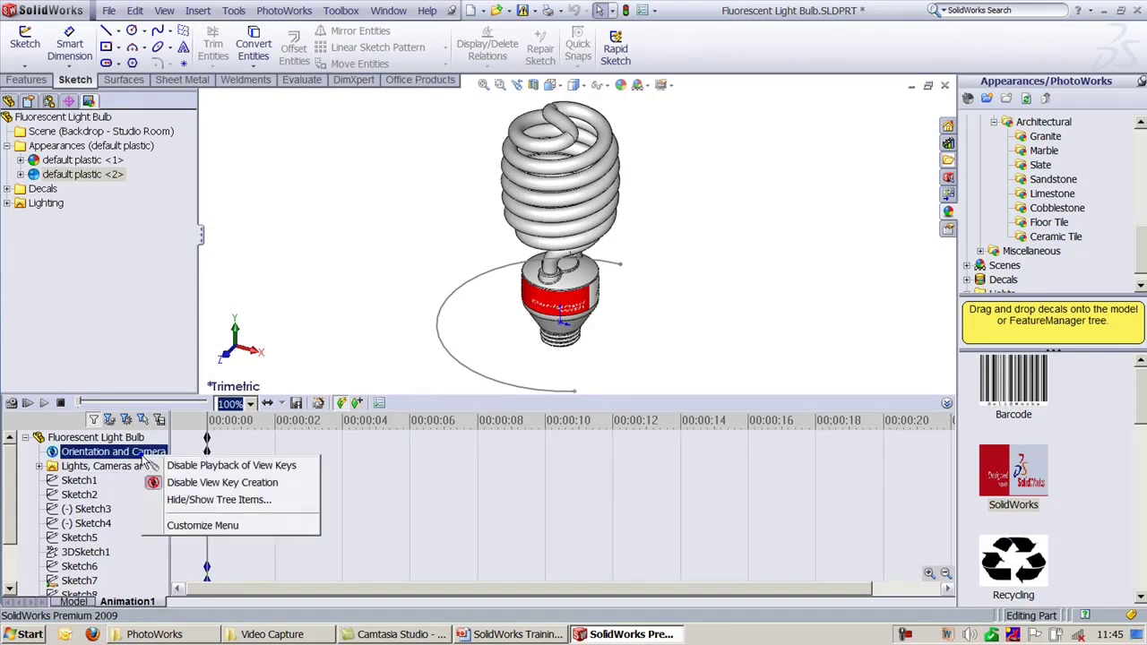
left_click(171, 484)
Step: Switch the display to look at the bulb through Camera2
left_click(8, 100)
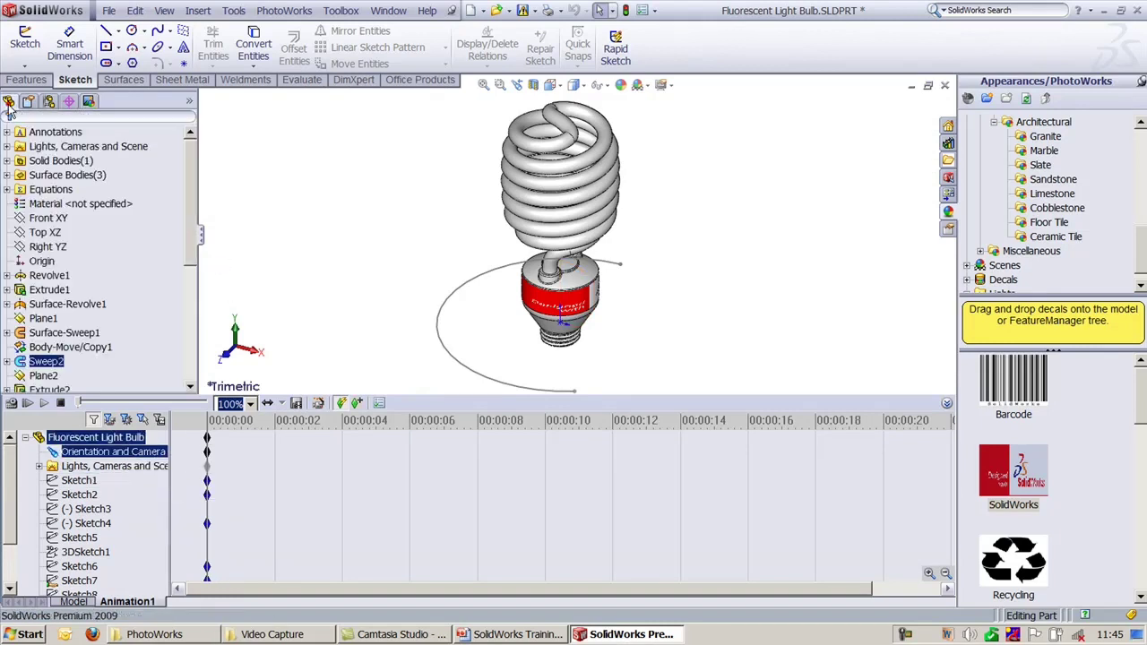
left_click(40, 465)
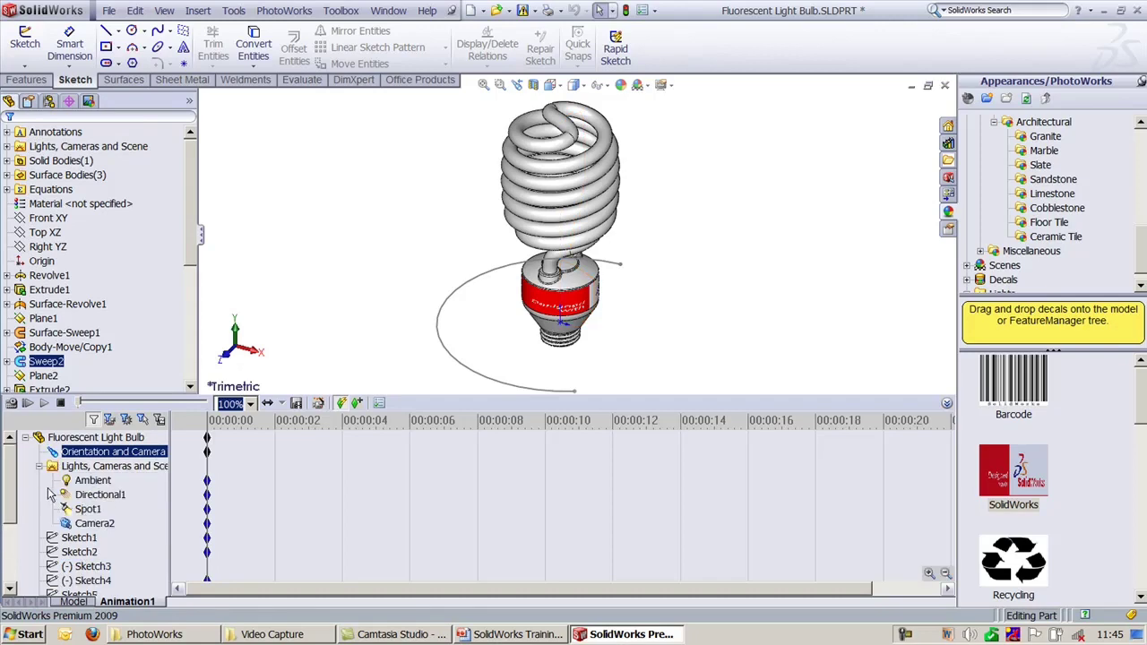
right_click(97, 525)
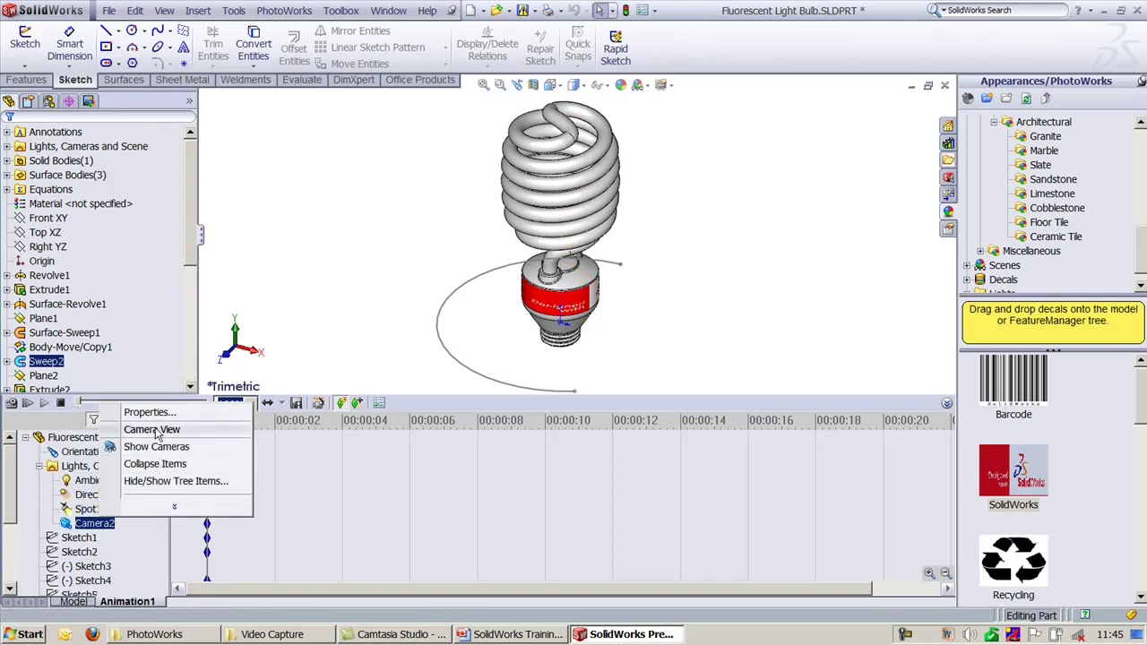
left_click(152, 429)
right_click(90, 524)
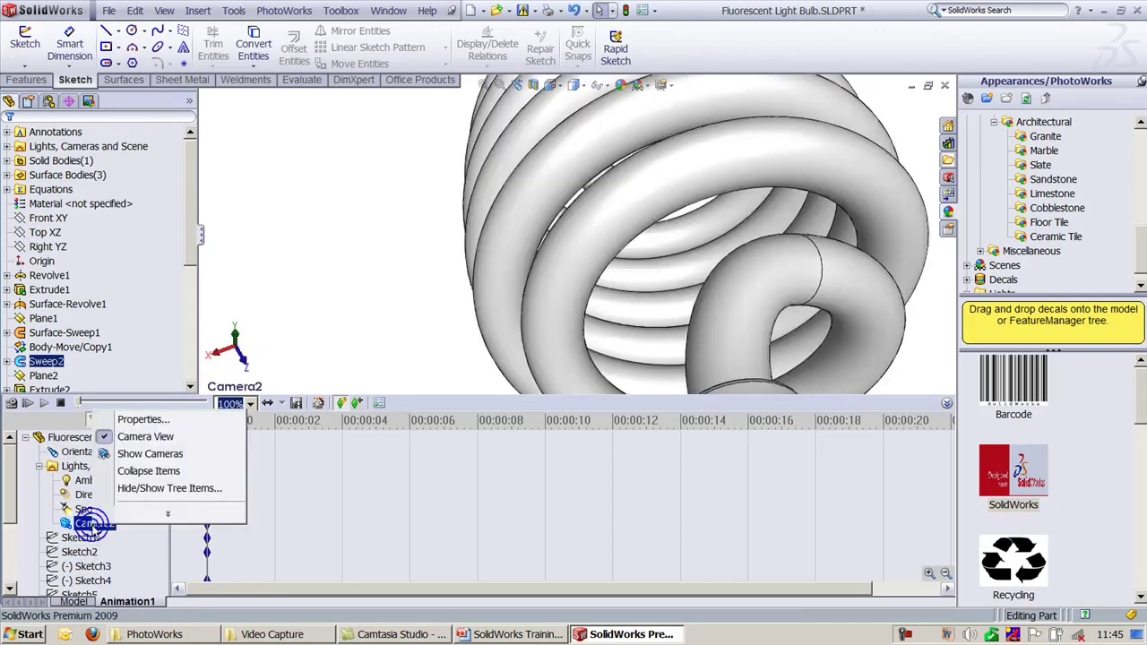
left_click(145, 436)
right_click(117, 458)
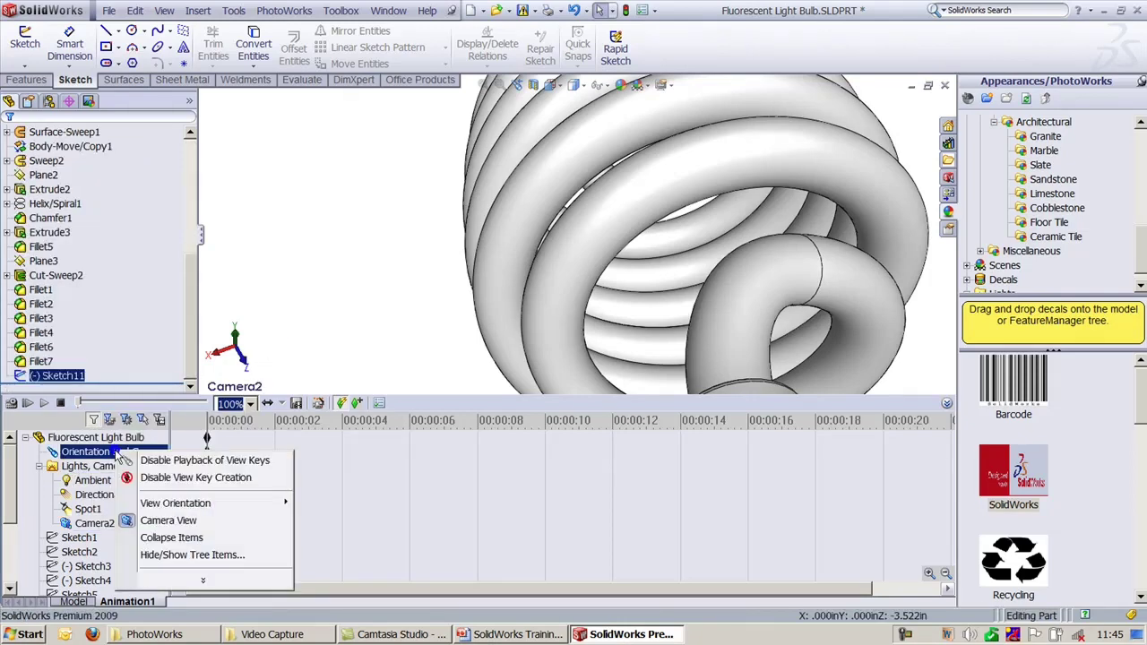
left_click(179, 519)
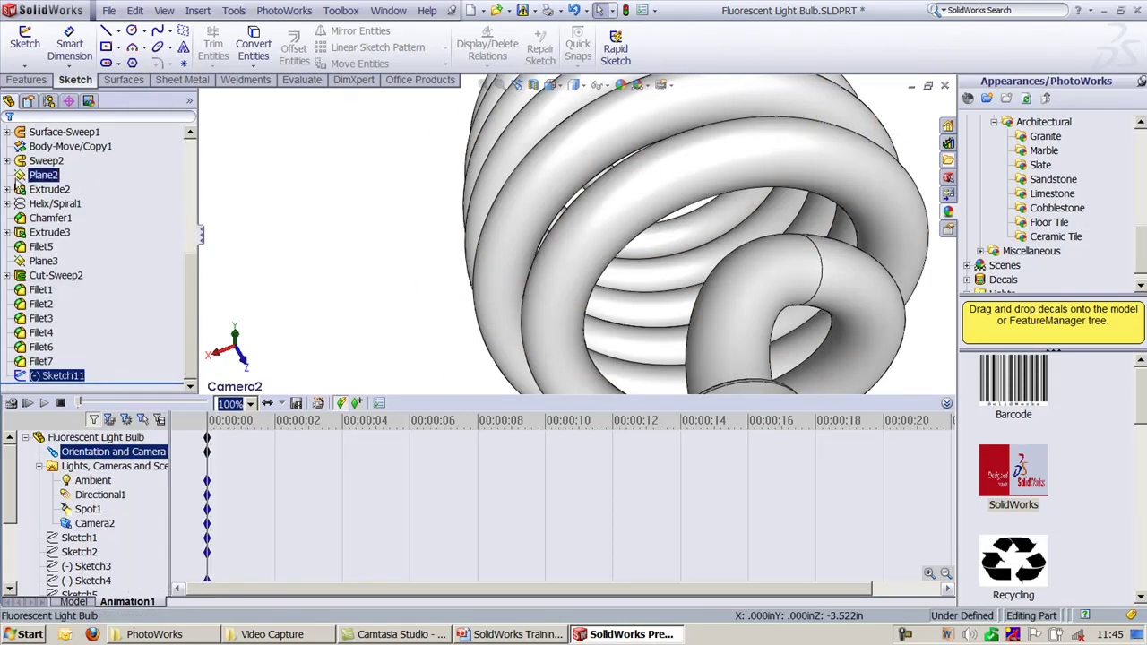
Step: Toggle Camera2's lock in the feature tree and select its animation track
left_click(17, 222)
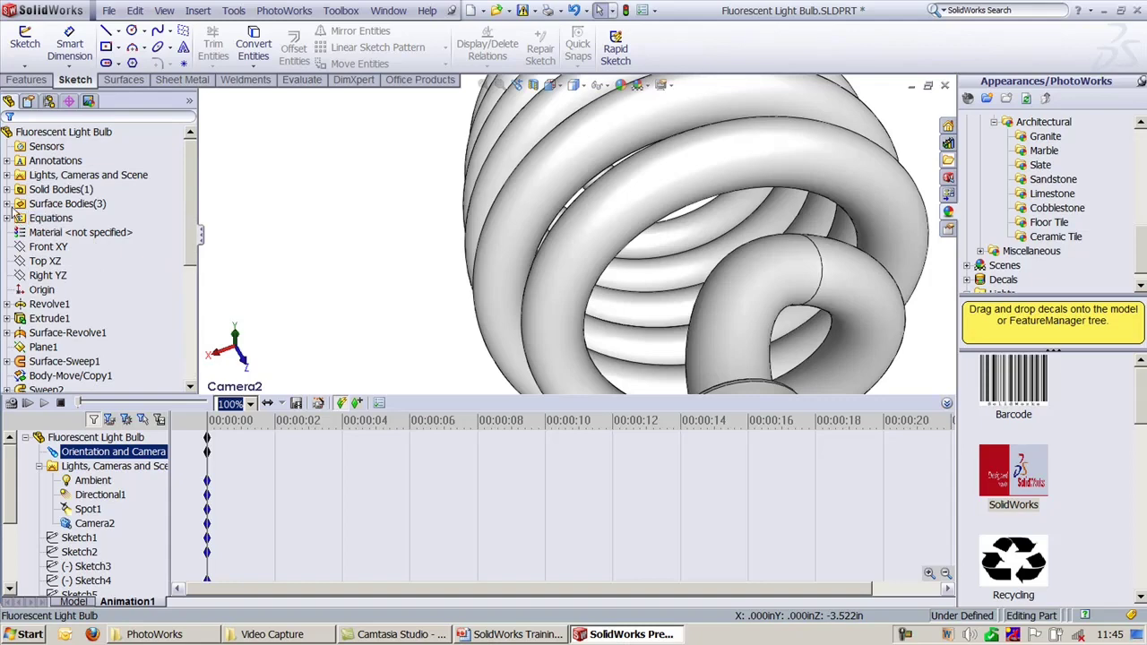
left_click(7, 176)
right_click(55, 232)
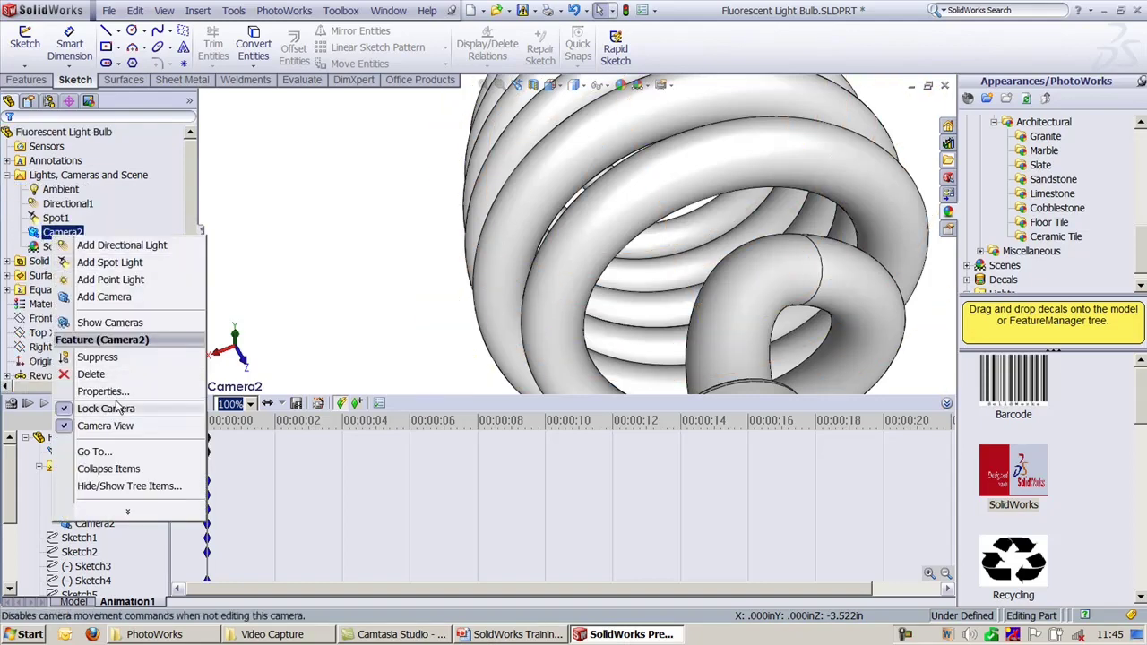
left_click(368, 249)
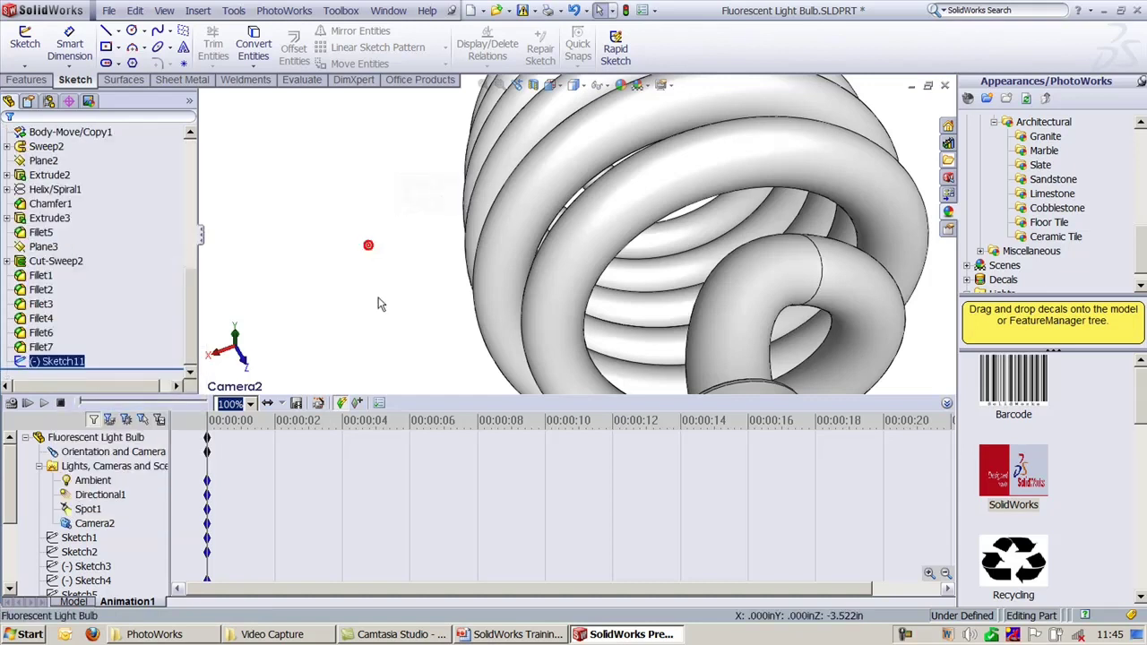
left_click(189, 544)
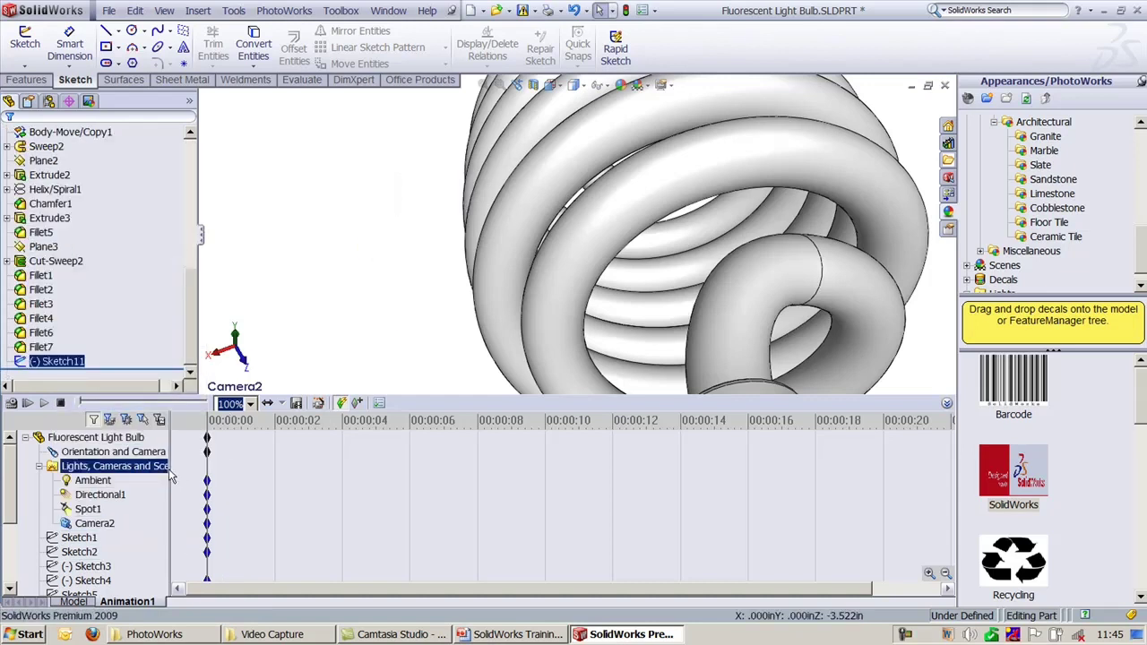
left_click(103, 526)
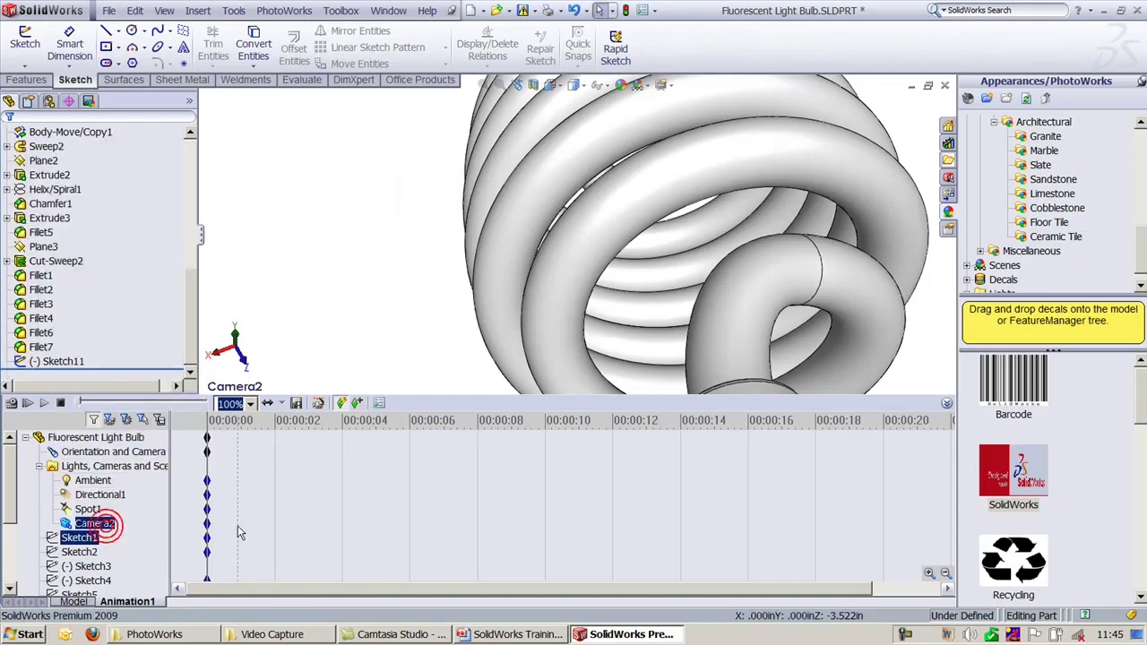
Step: Drag Camera2's end key to 00:00:16 and set its Camera Position to 100 along the arc
left_click_drag(209, 524, 842, 501)
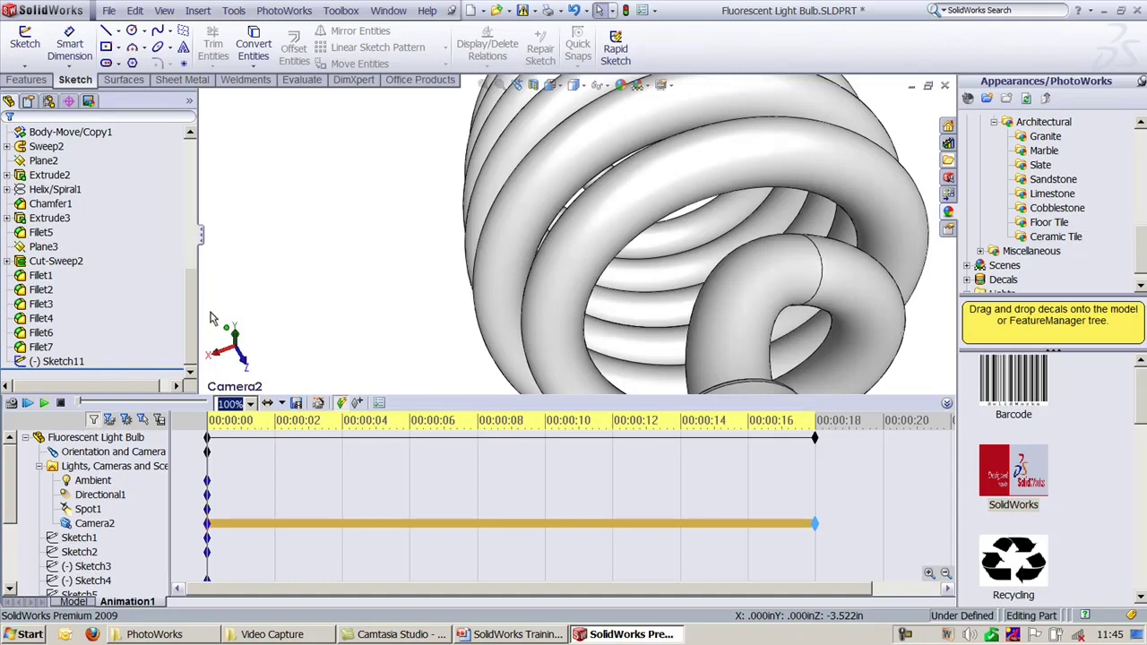
double_click(94, 523)
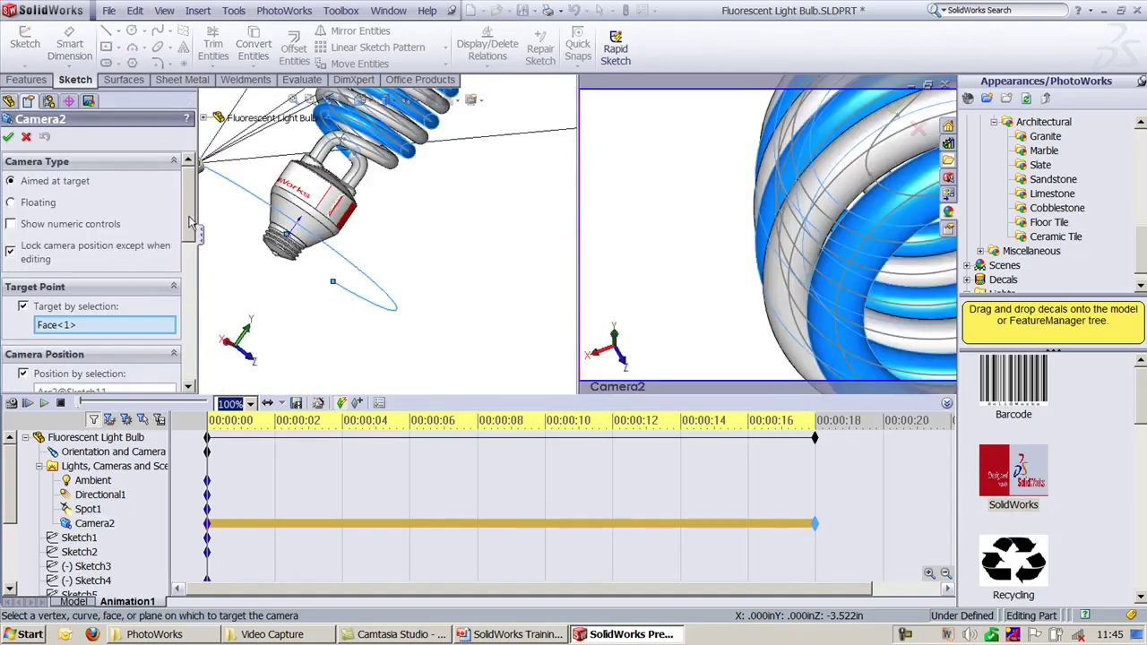
left_click_drag(189, 224, 190, 273)
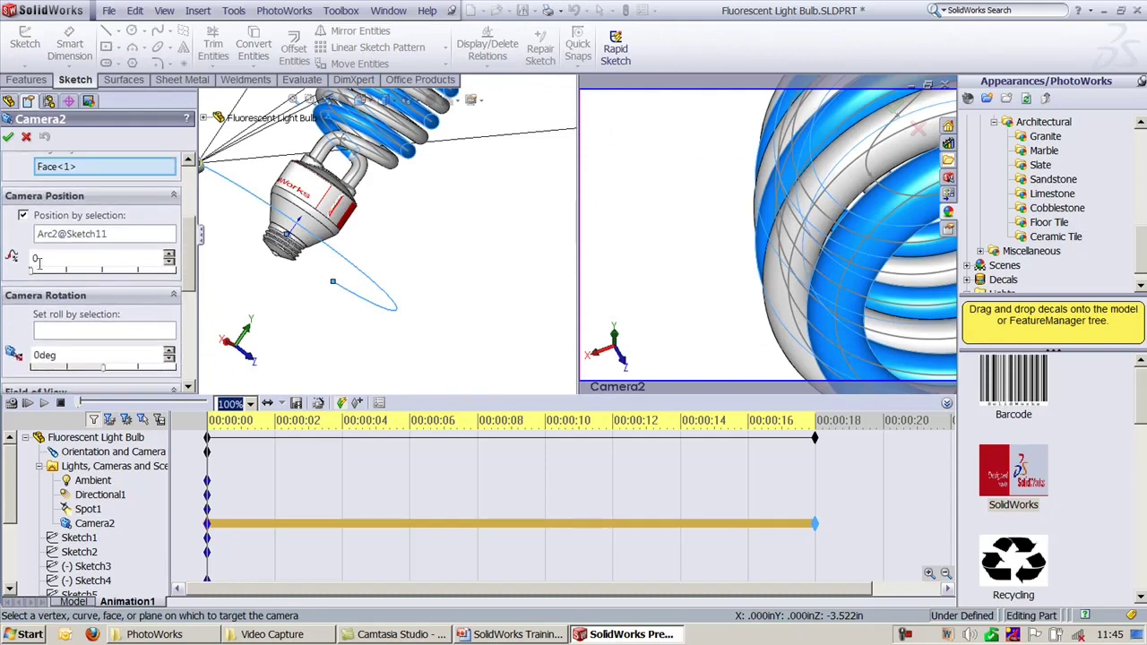
left_click_drag(41, 278, 179, 288)
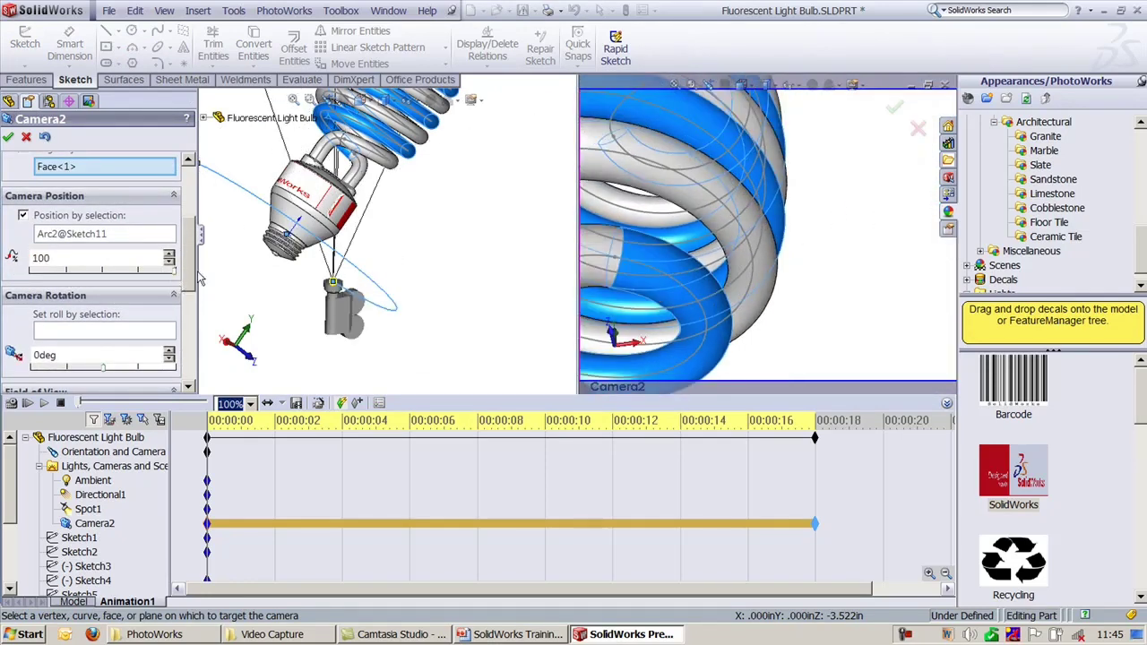
left_click(9, 137)
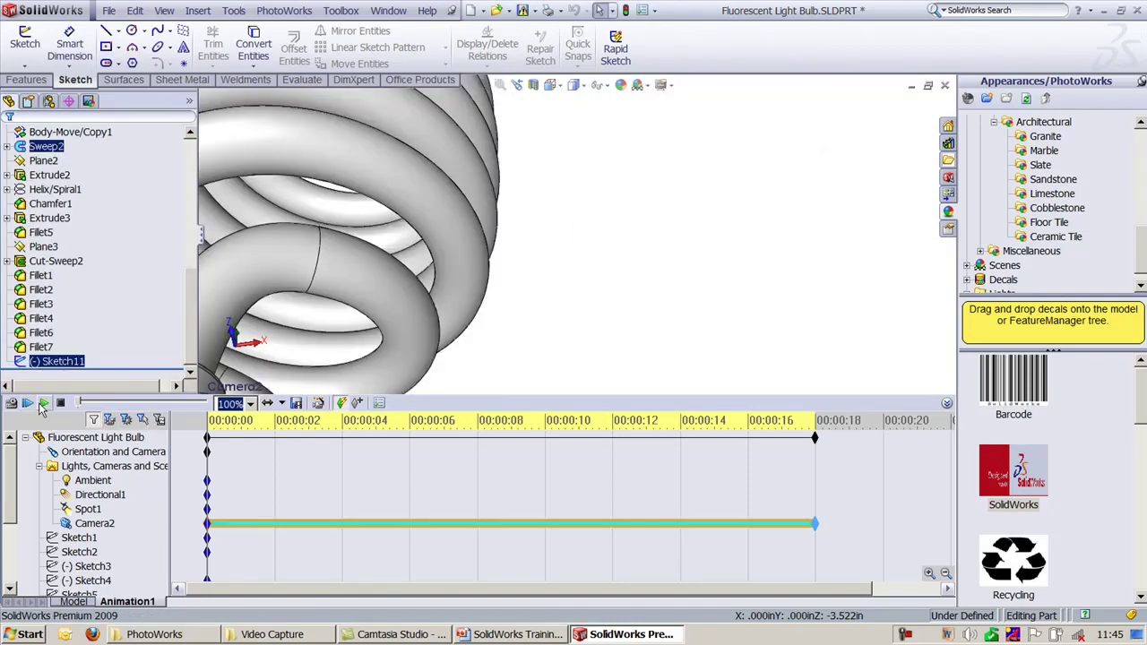
Step: Play the Camera2 fly-around animation, then return to the Model tab
left_click(42, 404)
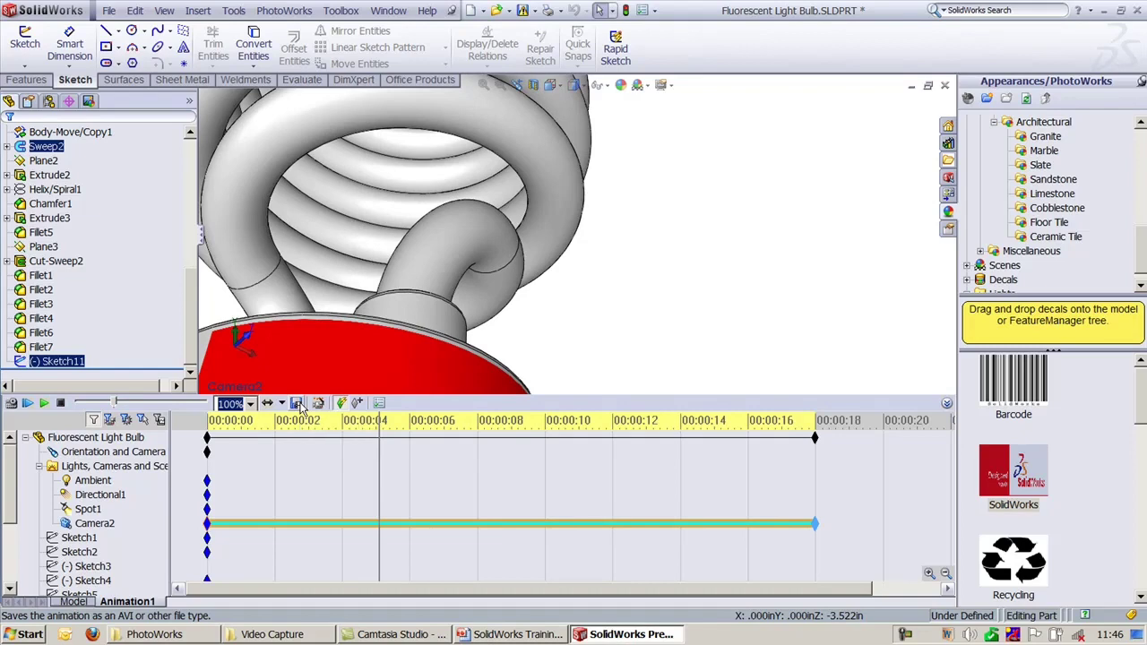
left_click(73, 601)
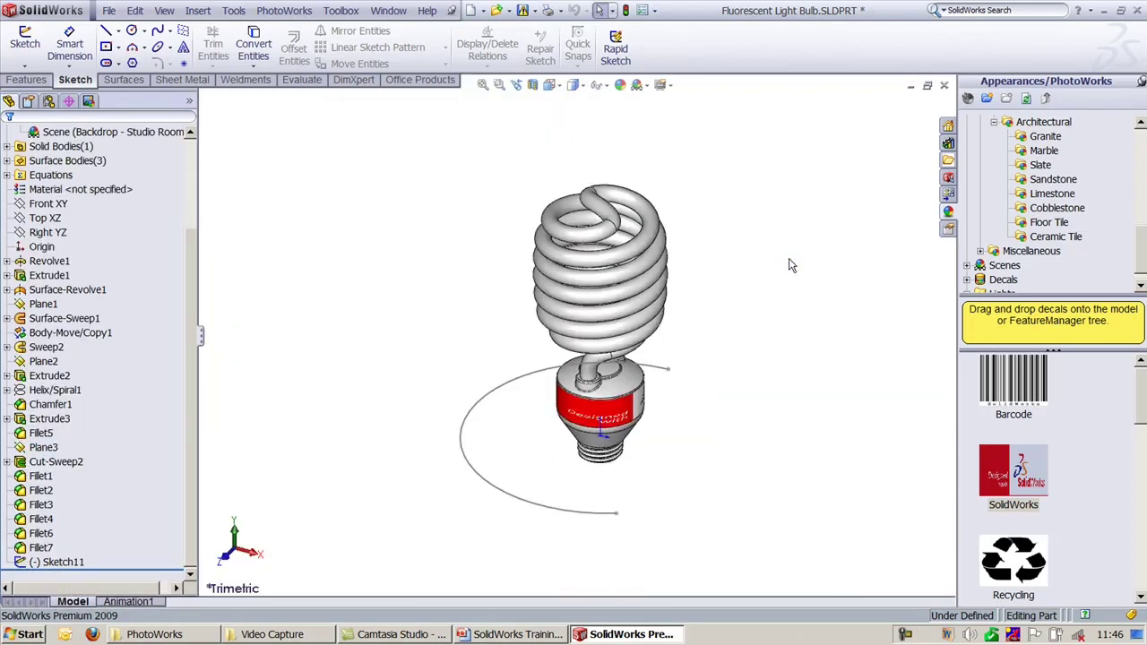
Step: Zoom to fit the whole bulb, then bring PowerPoint's PhotoWorks slide 16 to the front
key("f")
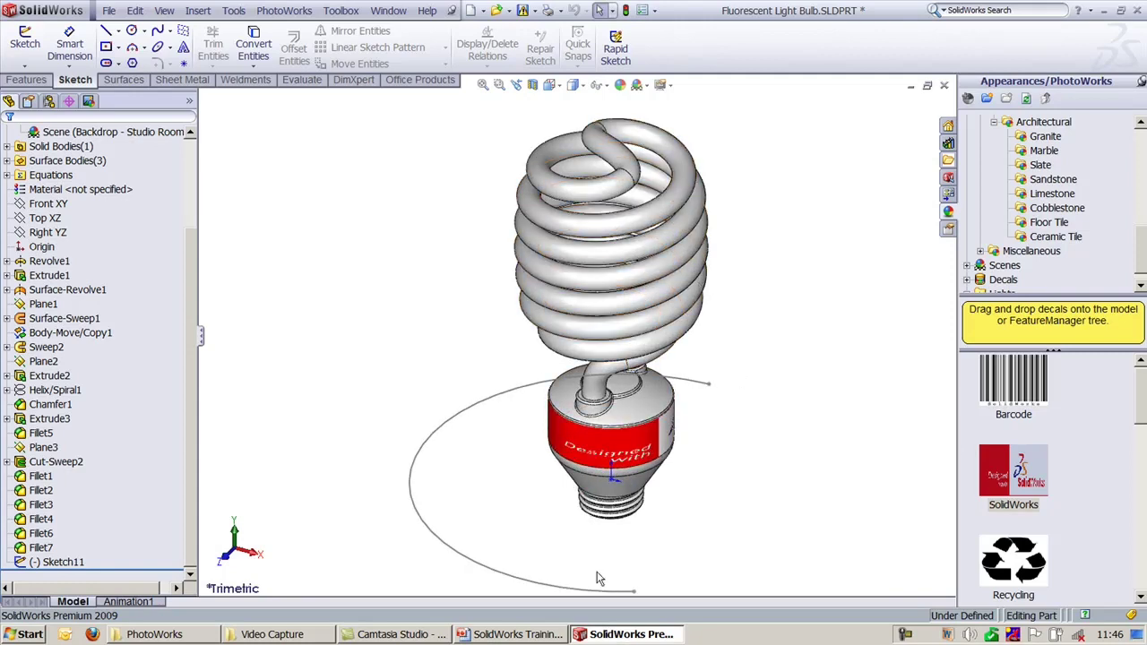
left_click(553, 635)
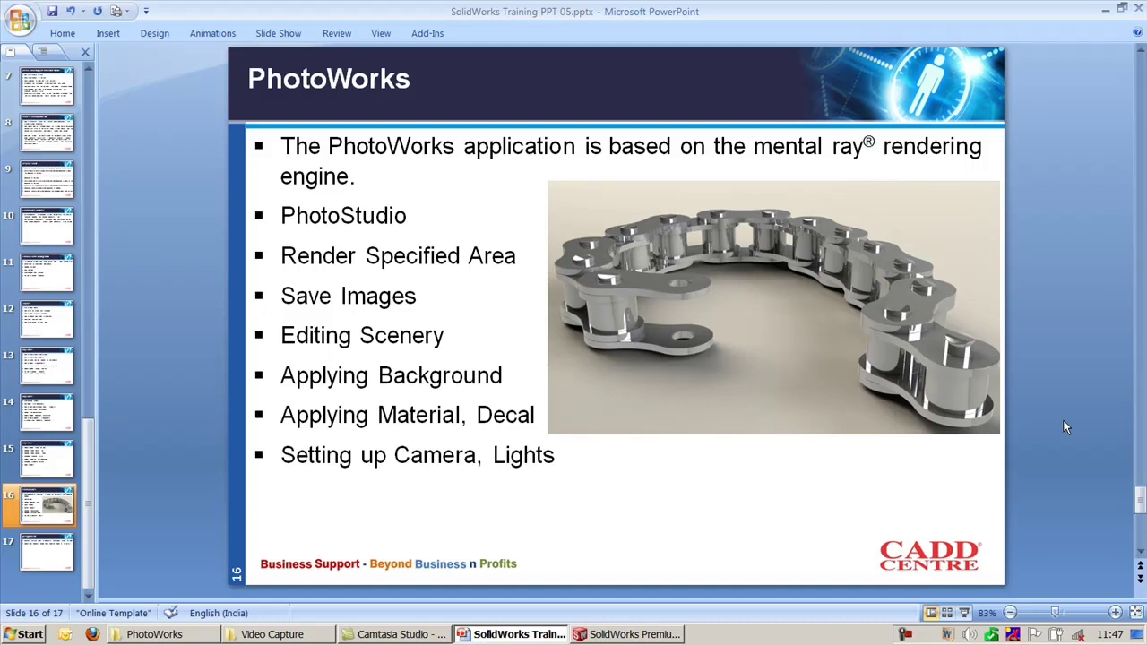
Step: Scroll past the PhotoWorks slide to slide 17
scroll(1065, 427, "down", 1)
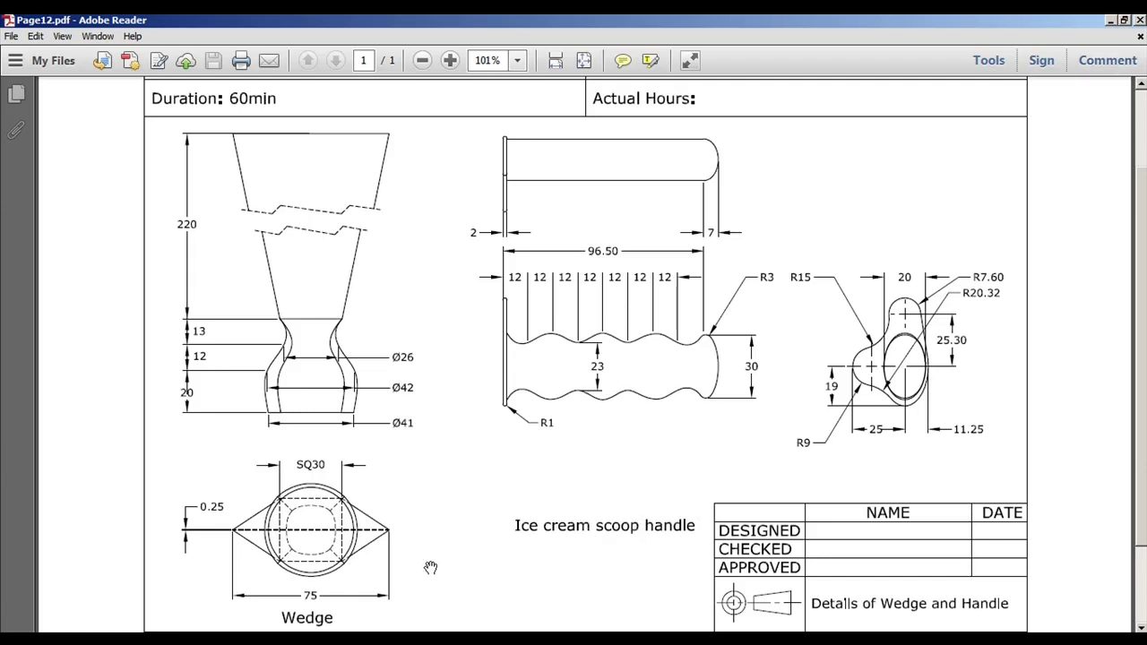
Step: Switch to the Ex_08_a wedge and display the origin, Plane1–Plane4 and the Loft1 body
left_click(304, 525)
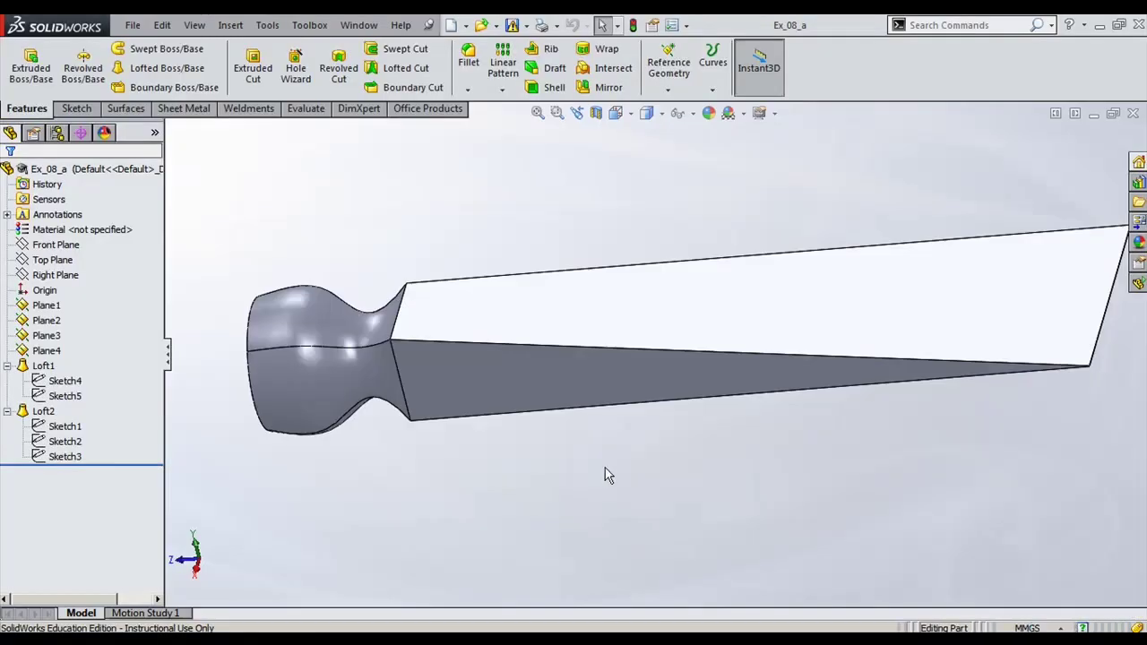
middle_click_drag(604, 471, 701, 479)
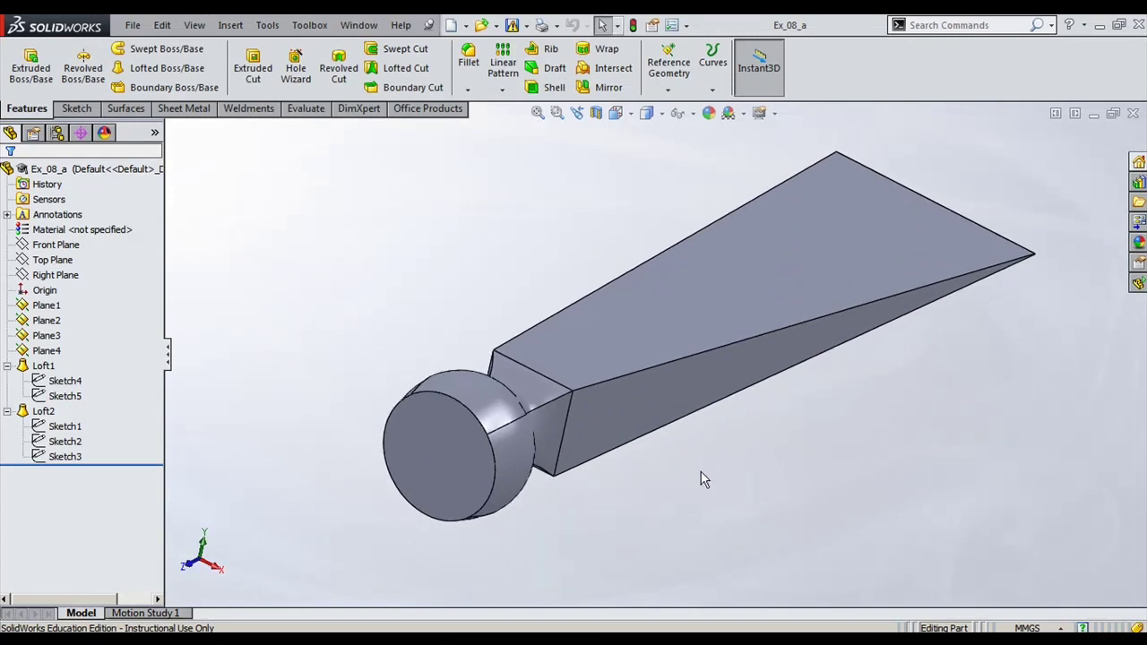
left_click(39, 292)
left_click(47, 305)
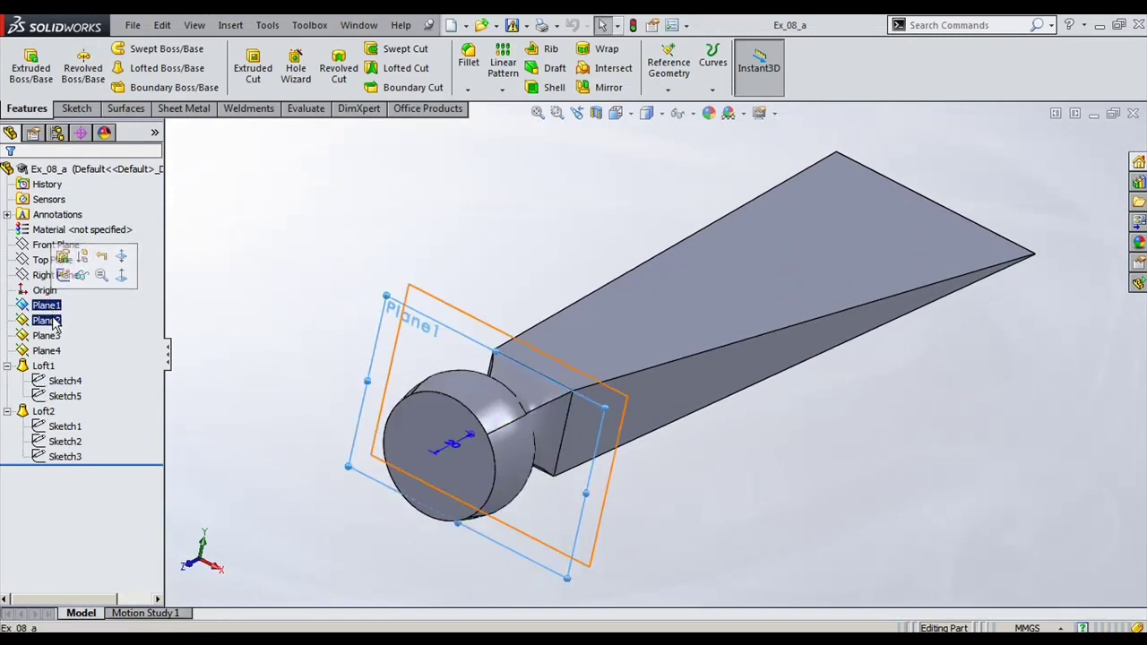
left_click(49, 321)
left_click(46, 335)
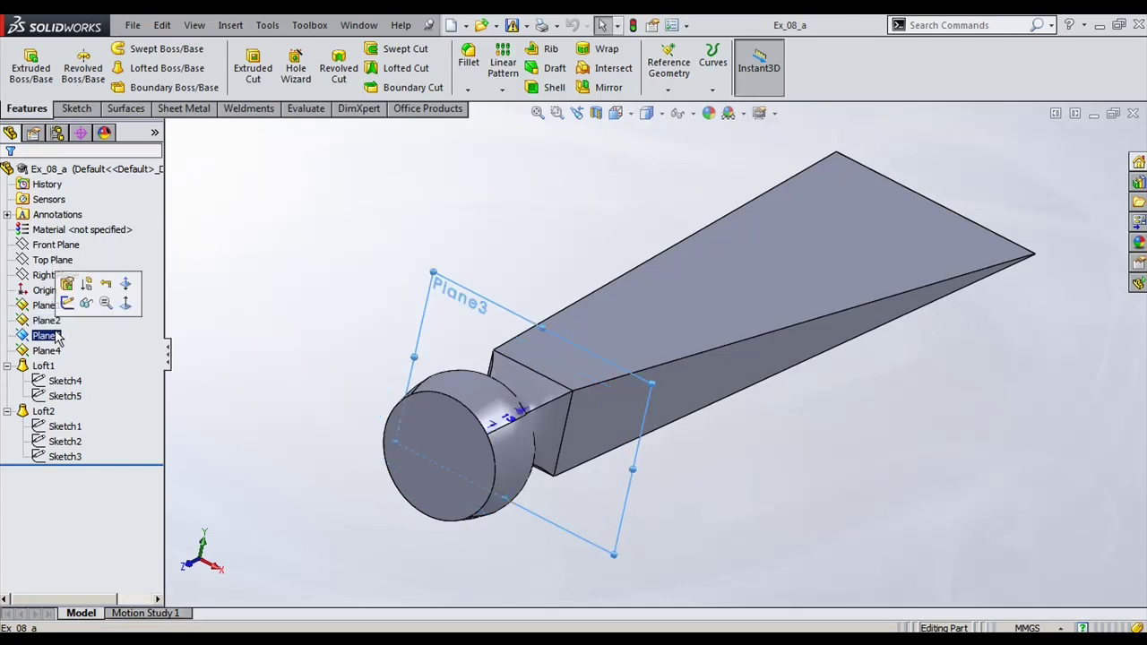
left_click(57, 351)
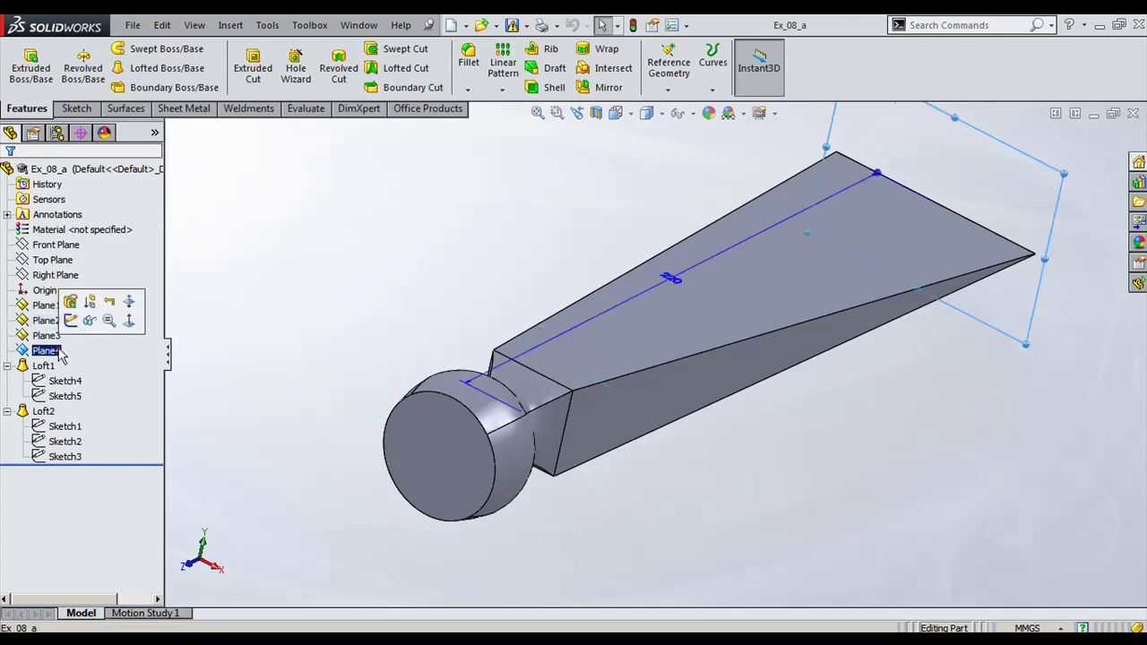
left_click(43, 366)
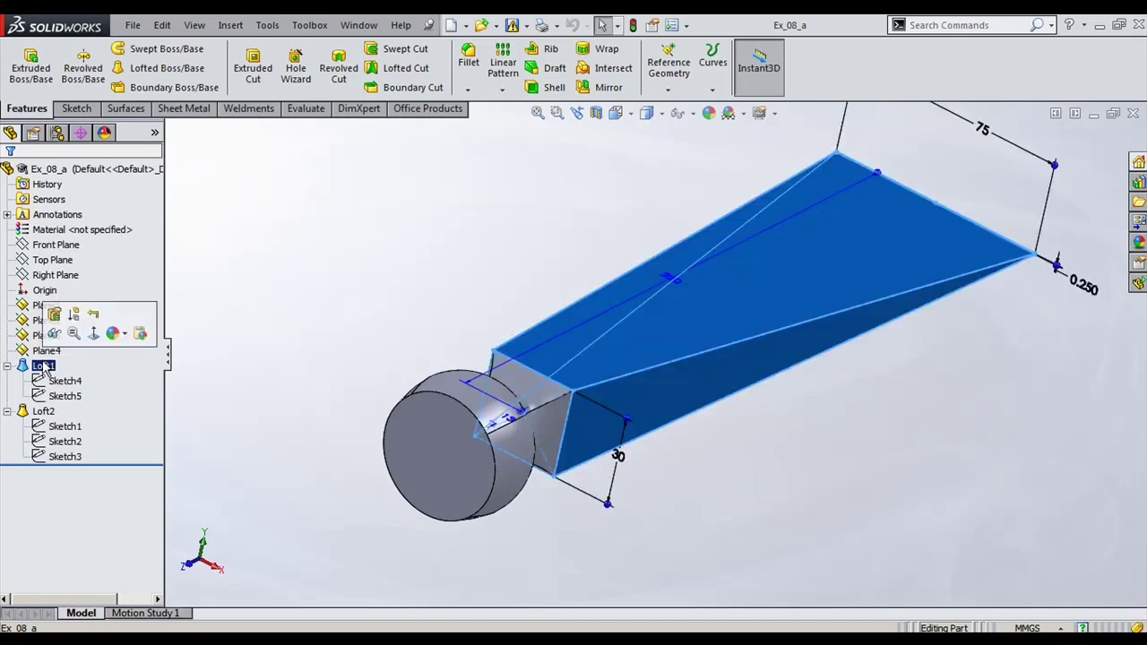
Step: Review the Sketch4 and Sketch5 profile dimensions at the wedge's narrow and wide ends
mouse_move(365, 363)
middle_mouse_down()
mouse_move(323, 364)
mouse_move(197, 438)
mouse_move(402, 346)
mouse_move(422, 398)
mouse_move(335, 409)
middle_mouse_up()
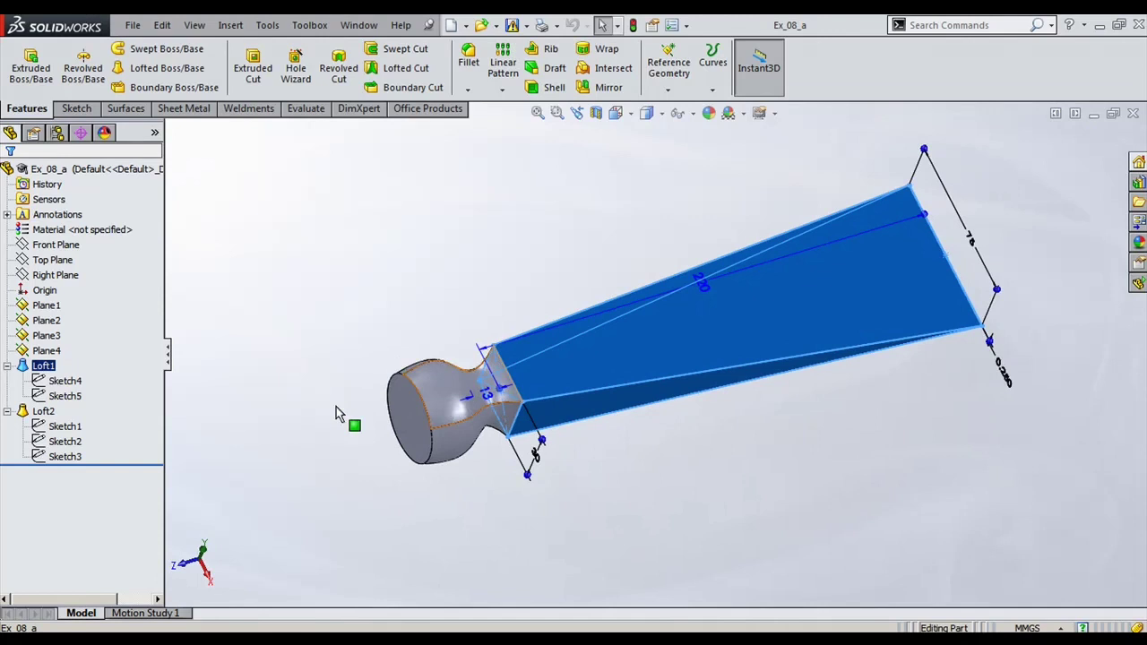
left_click(60, 382)
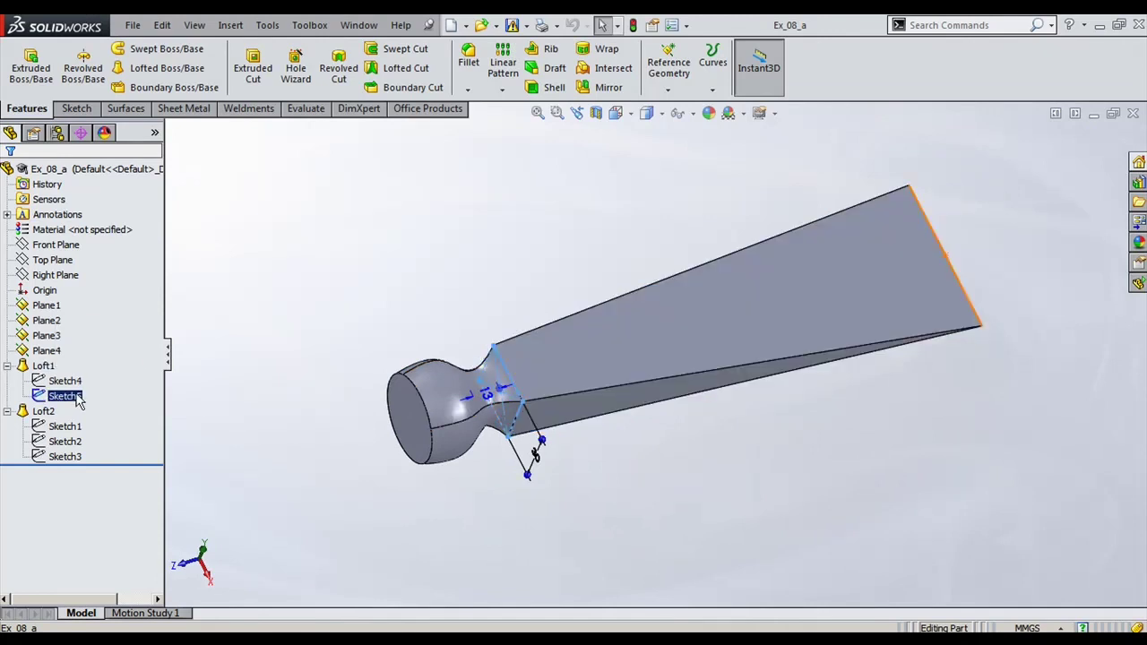
left_click(77, 398)
left_click(59, 382)
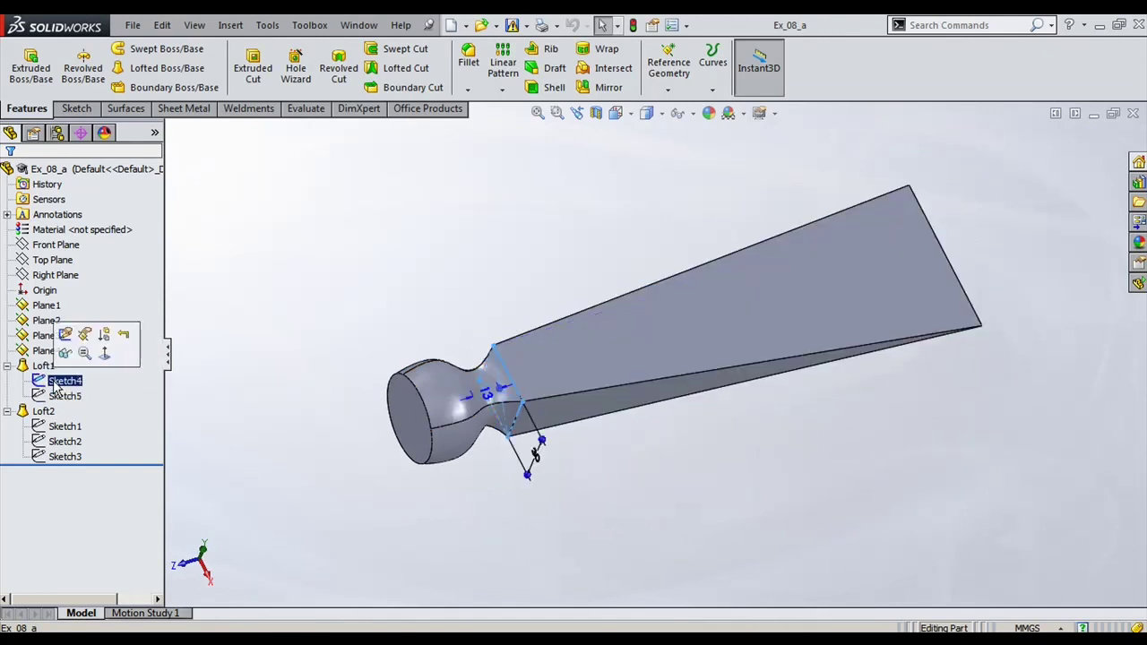
scroll(608, 467, "down", 2)
mouse_move(608, 466)
middle_mouse_down()
mouse_move(648, 397)
mouse_move(476, 553)
mouse_move(957, 211)
mouse_move(592, 286)
middle_mouse_up()
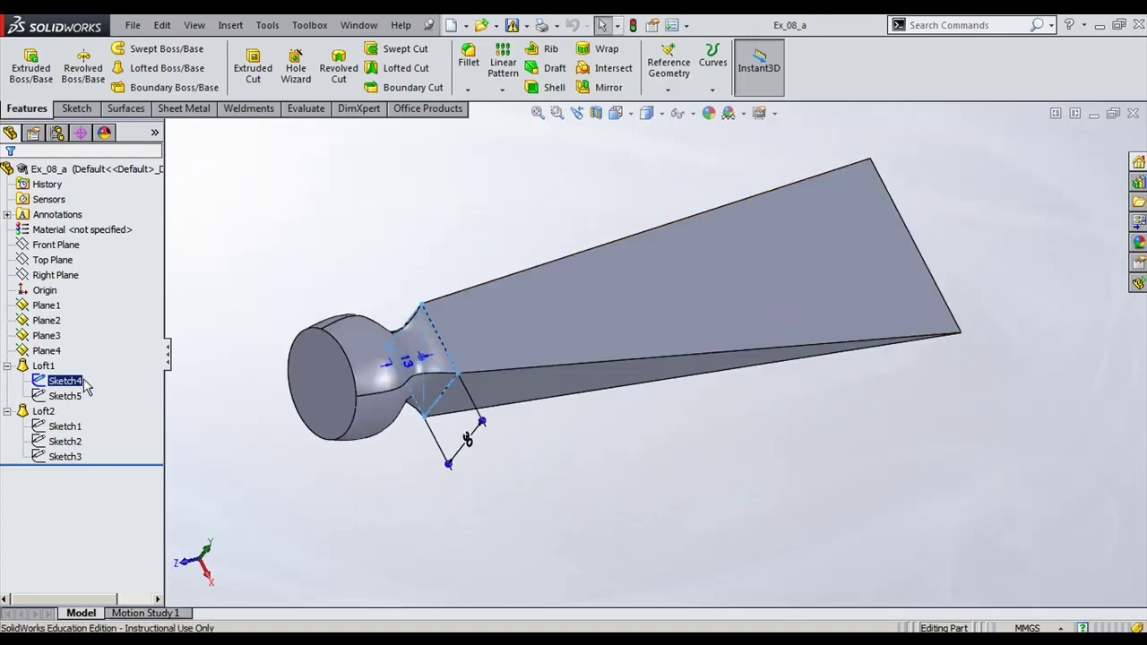
left_click(914, 247)
scroll(949, 441, "down", 3)
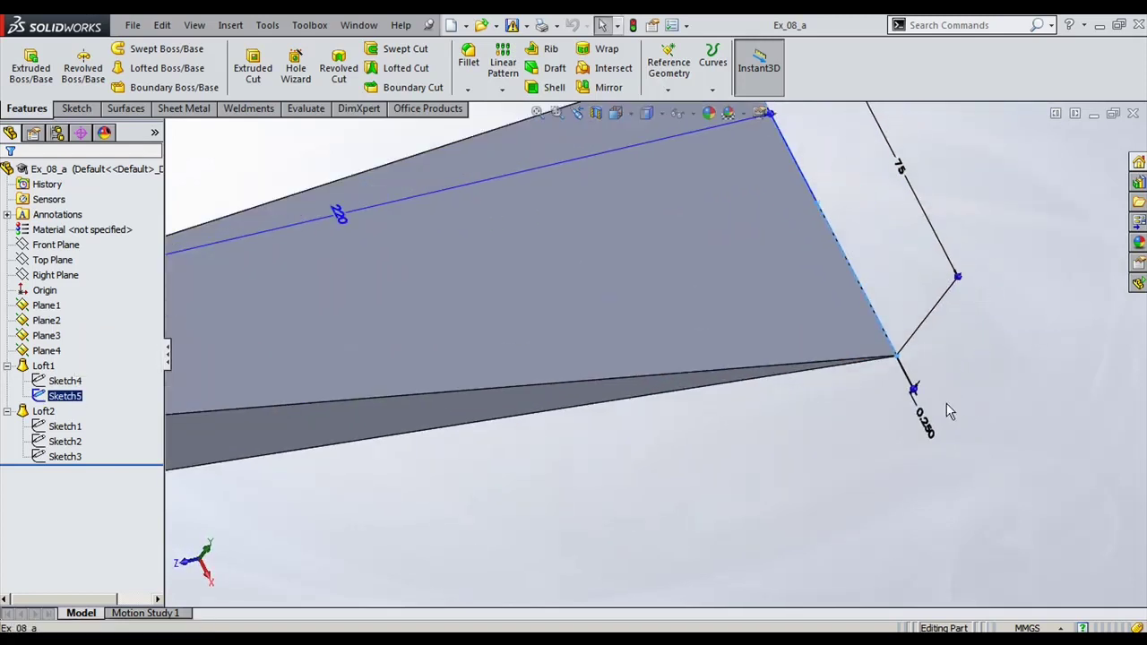
scroll(924, 418, "up", 5)
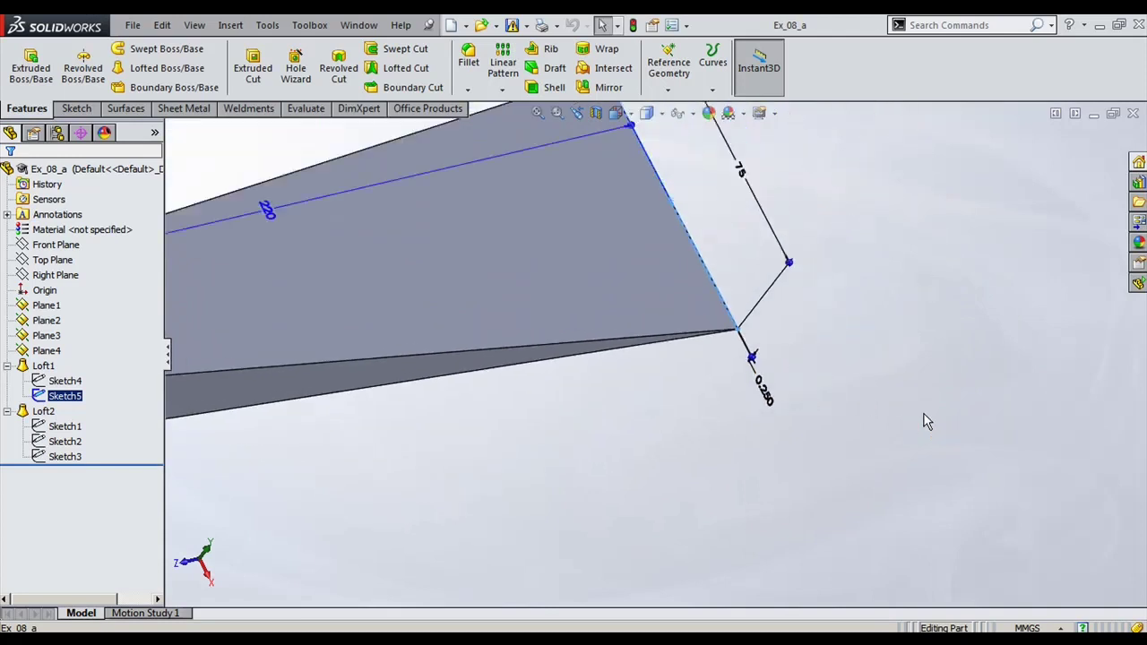
scroll(457, 269, "up", 3)
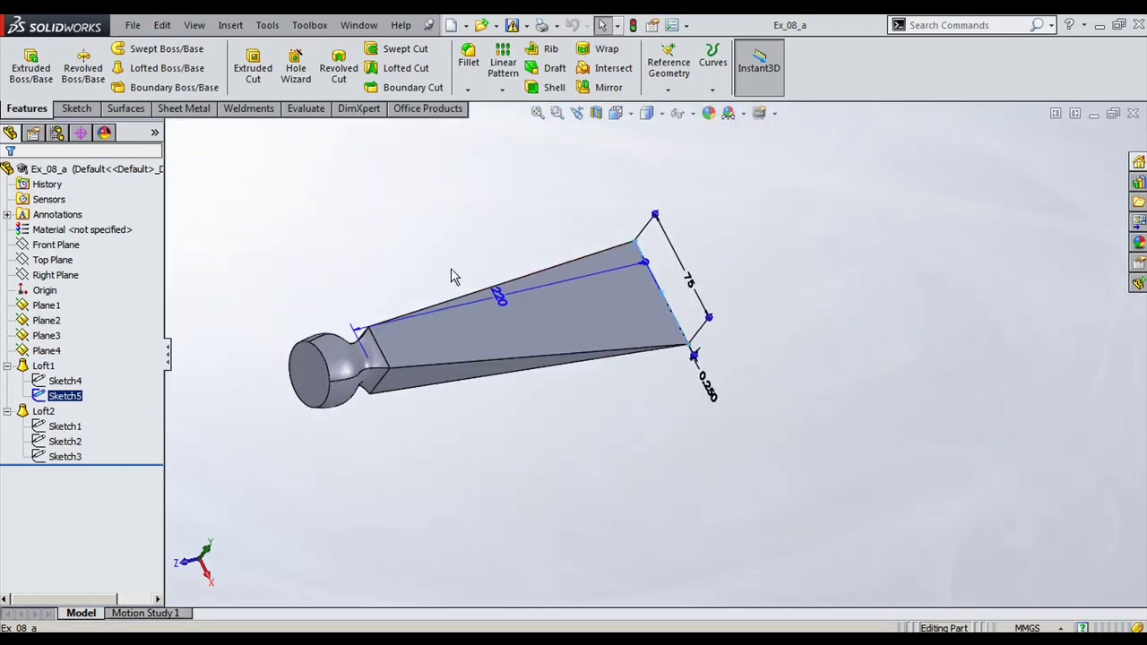
scroll(362, 286, "down", 1)
left_click(42, 367)
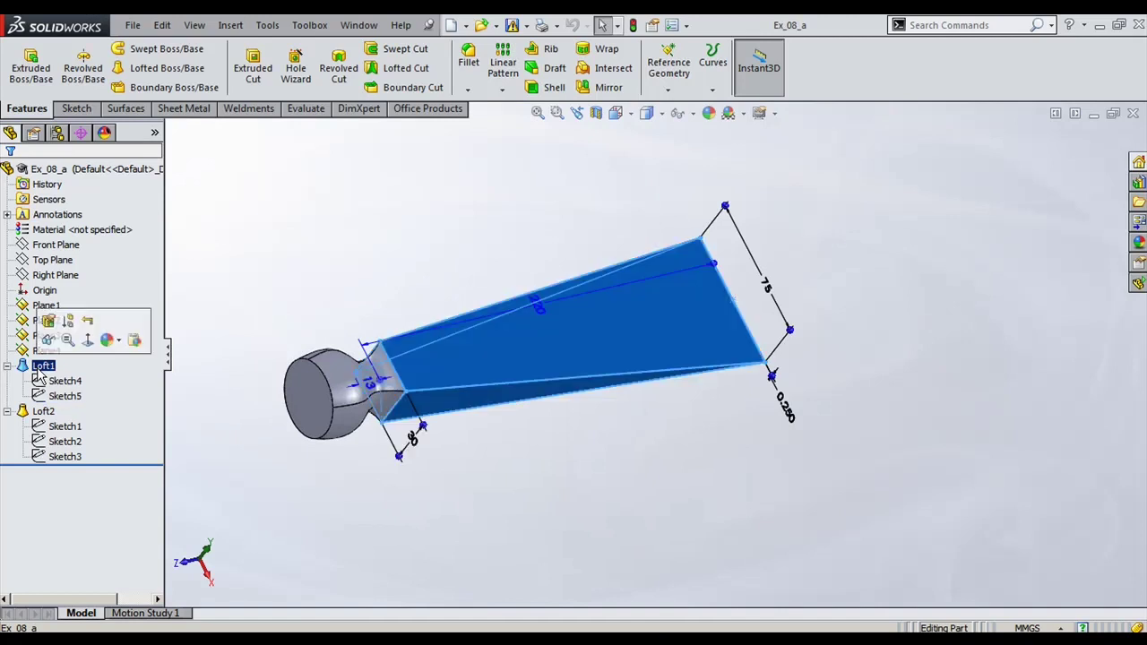
Step: Compare the bulb profiles Sketch1, Sketch2 and Sketch3, then select Loft1 to edit
left_click(532, 534)
left_click(78, 427)
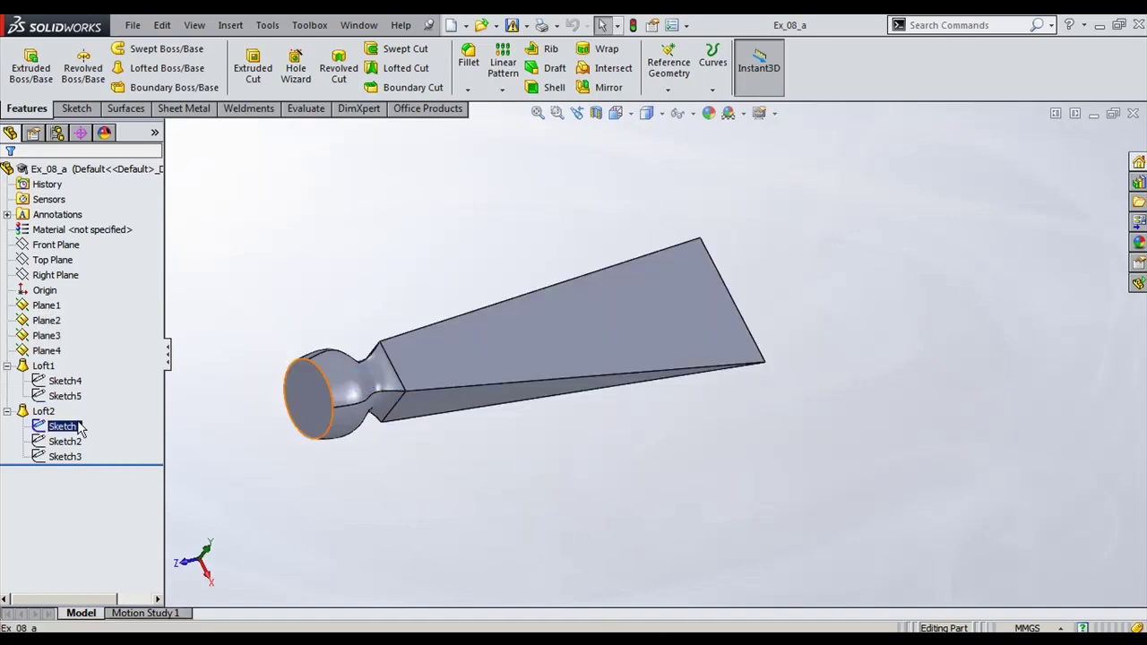
left_click(76, 442, "ctrl")
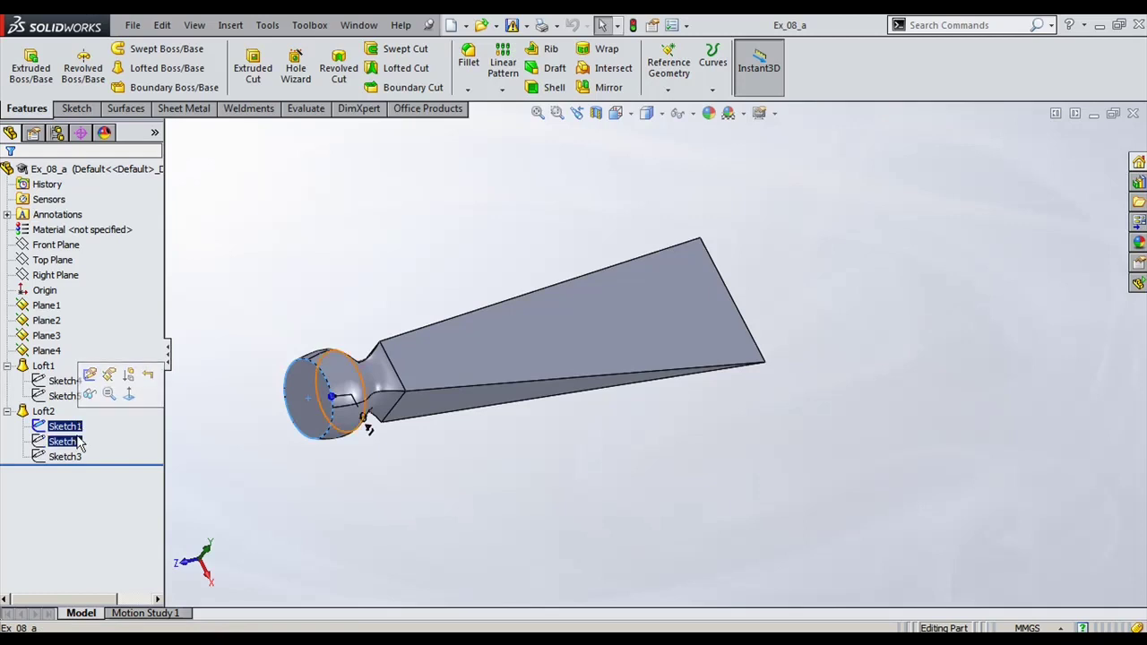
left_click(77, 444)
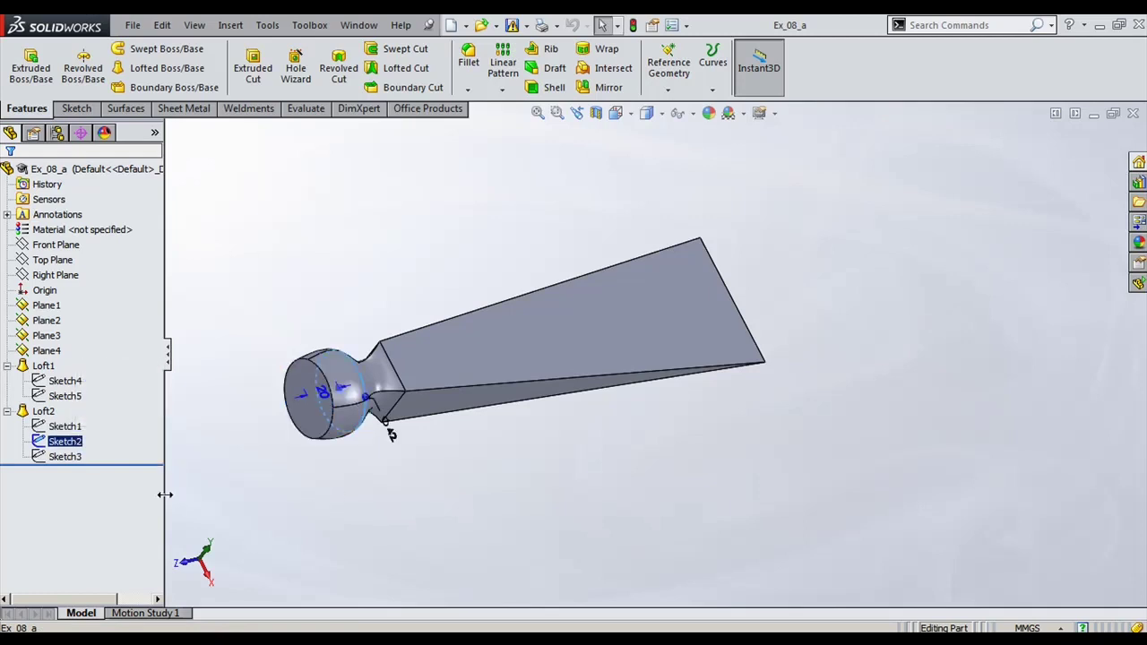
left_click(77, 457)
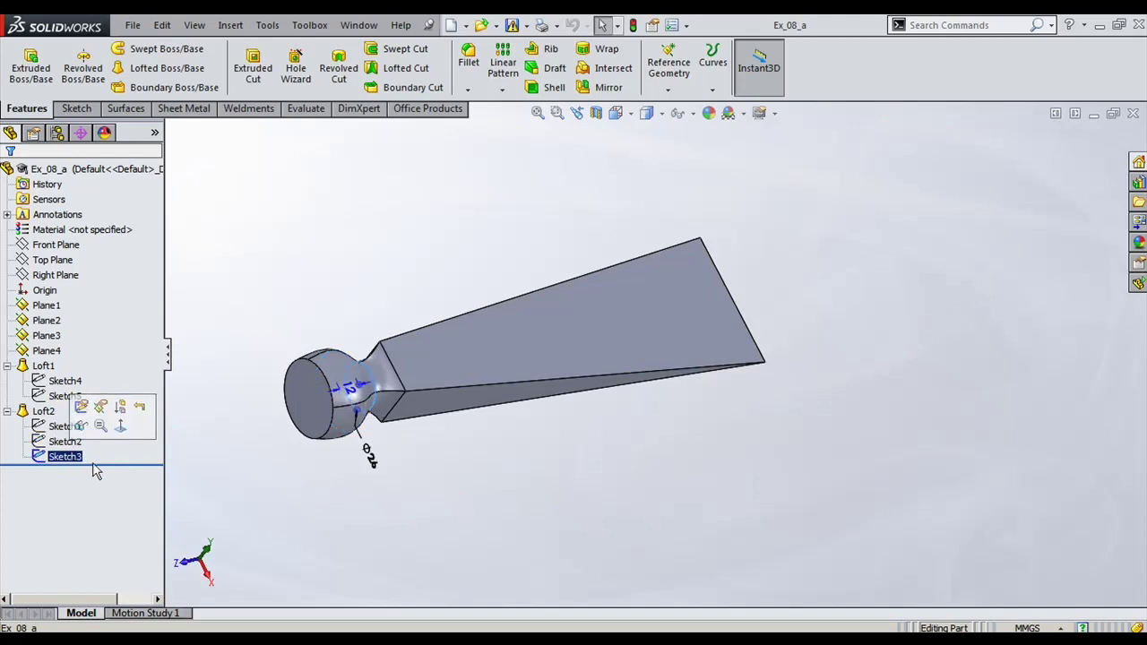
middle_click_drag(407, 525, 371, 487)
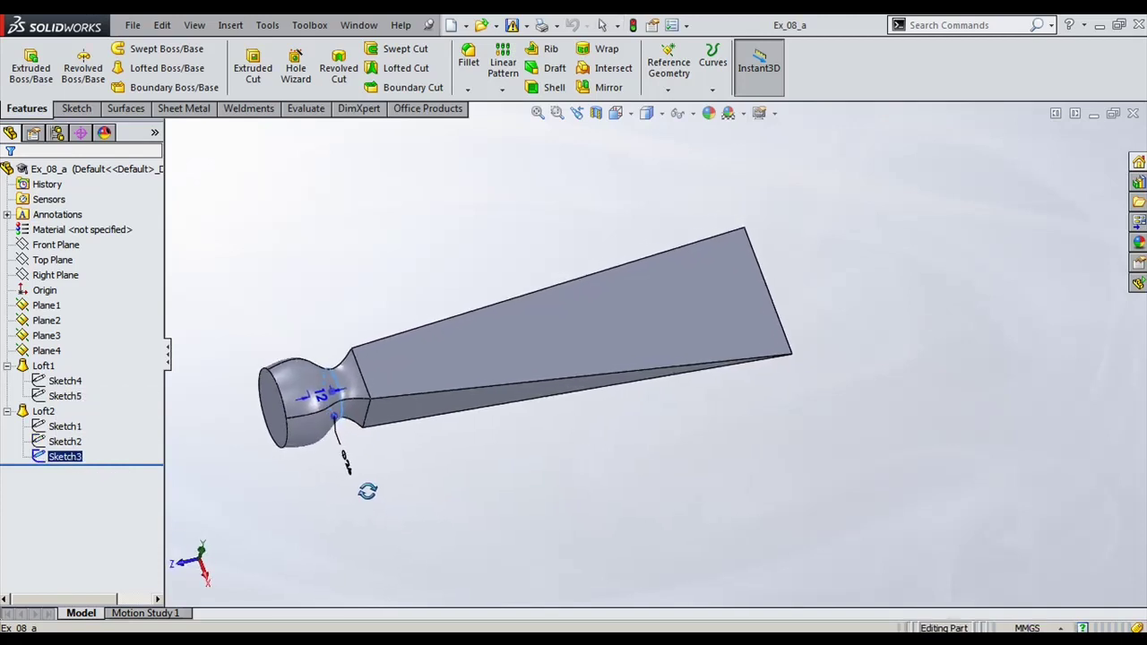
left_click(81, 397, "ctrl")
left_click(47, 366)
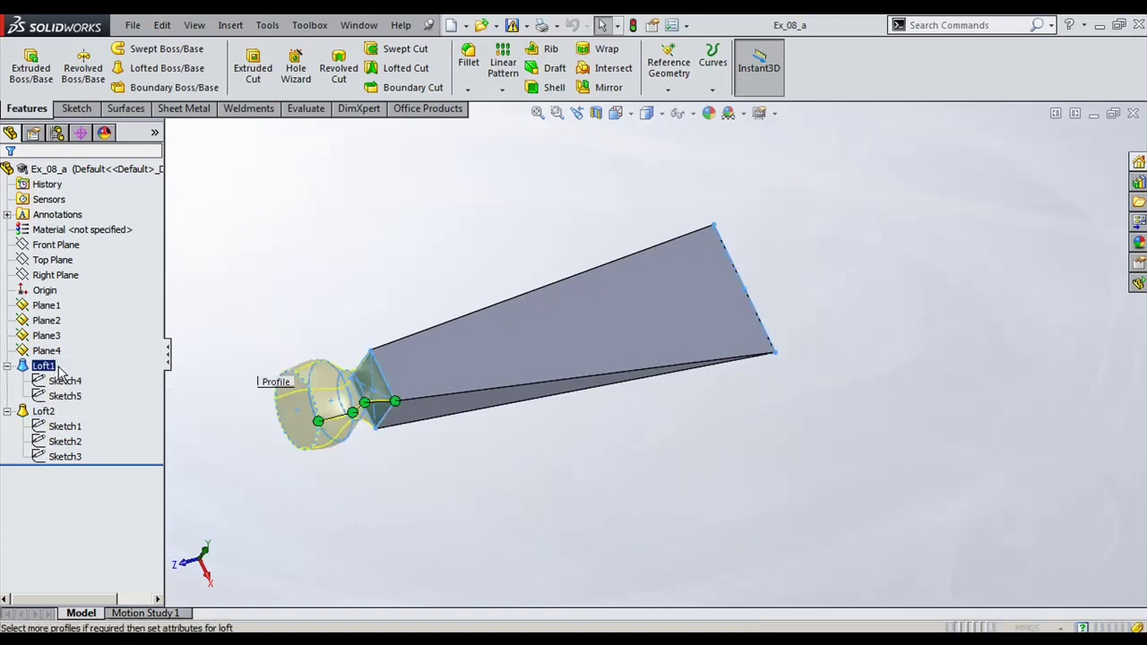
Step: Check the loft preview with Sketch1–3 and Face<1> profiles, accept it, and view isometric
scroll(320, 370, "down", 5)
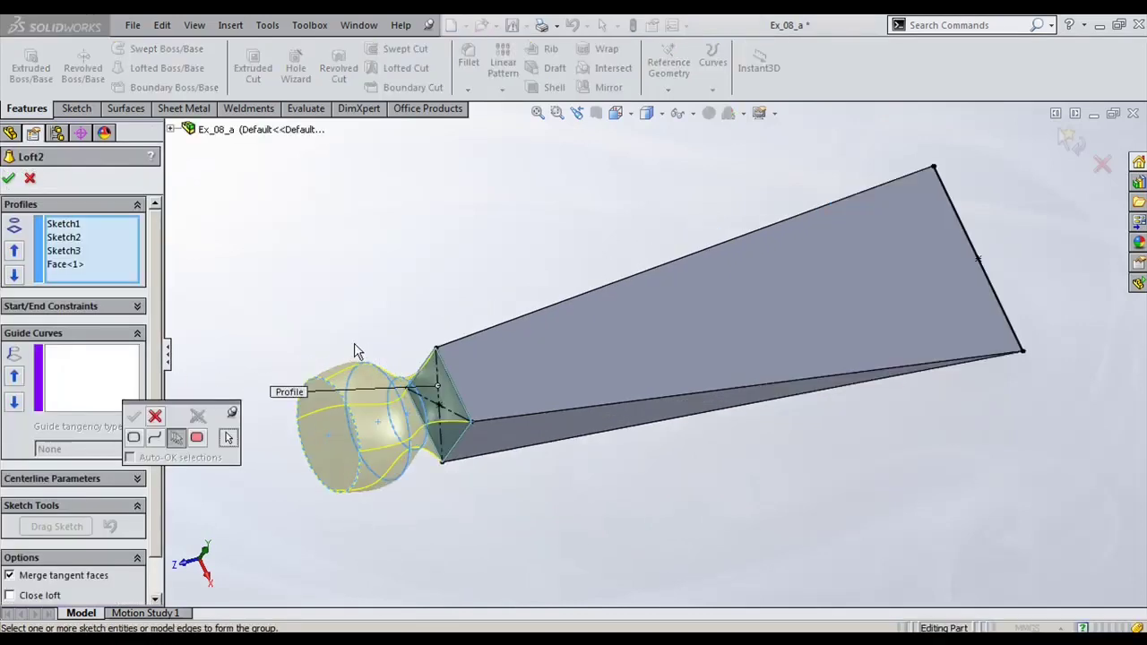
middle_click_drag(321, 370, 330, 395)
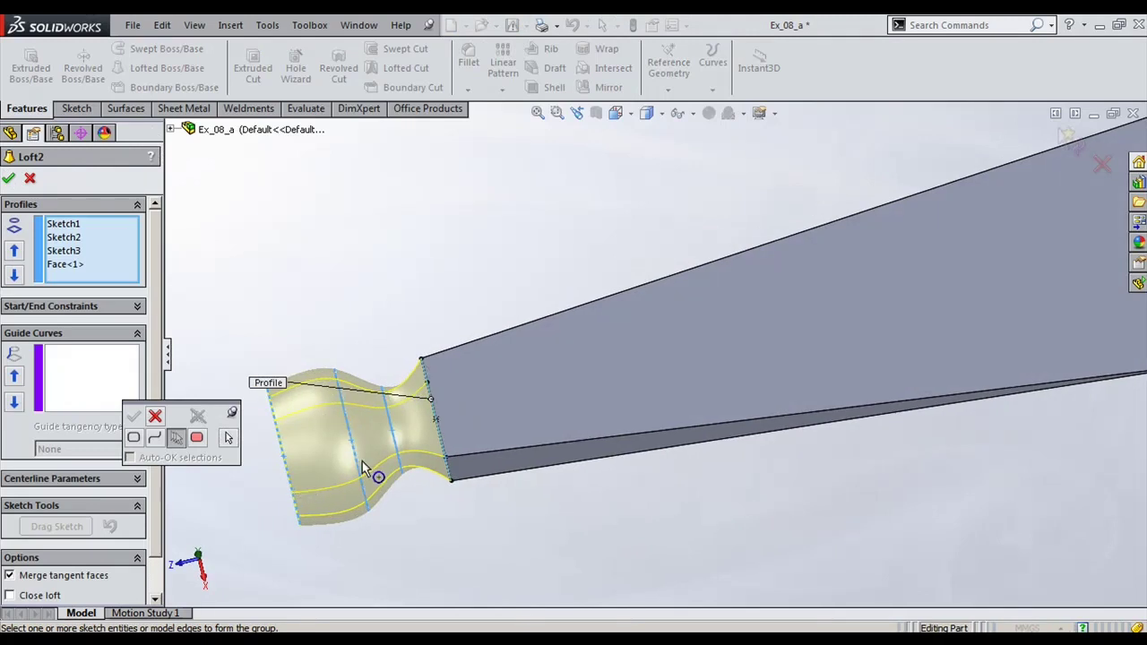
middle_click_drag(439, 452, 452, 372)
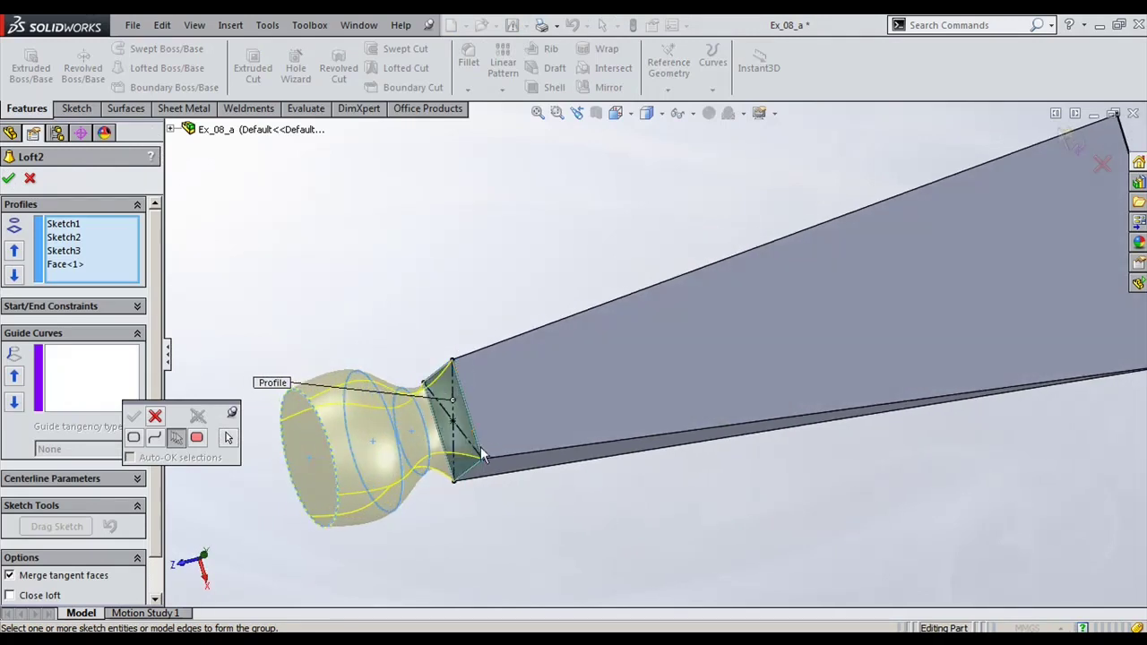
left_click(158, 417)
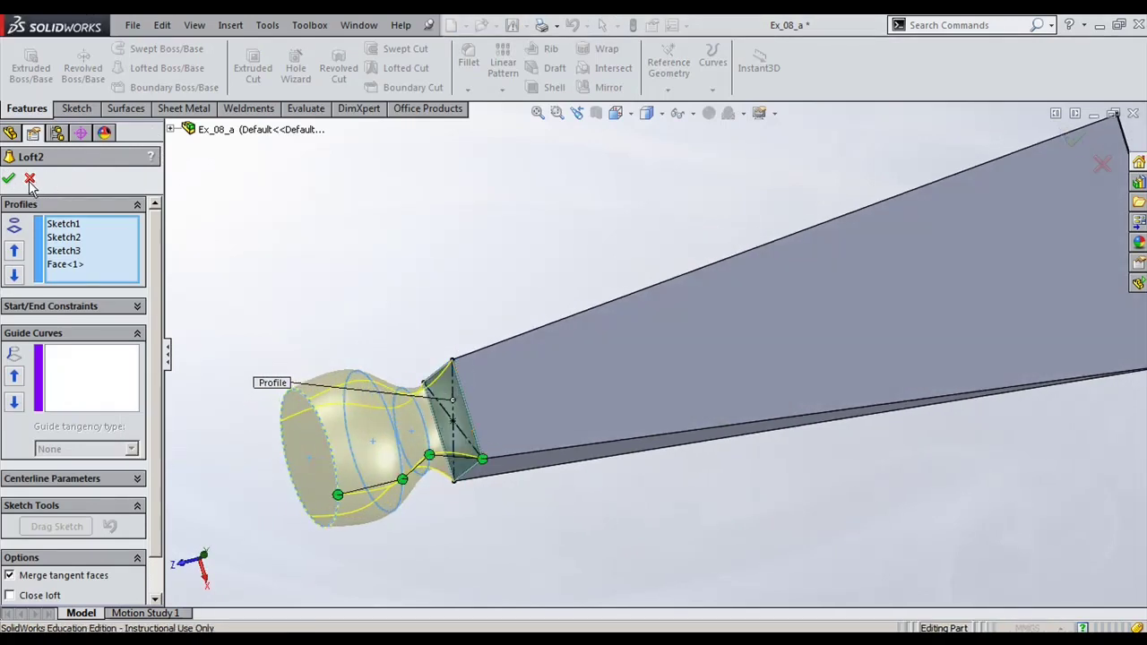
key("Return")
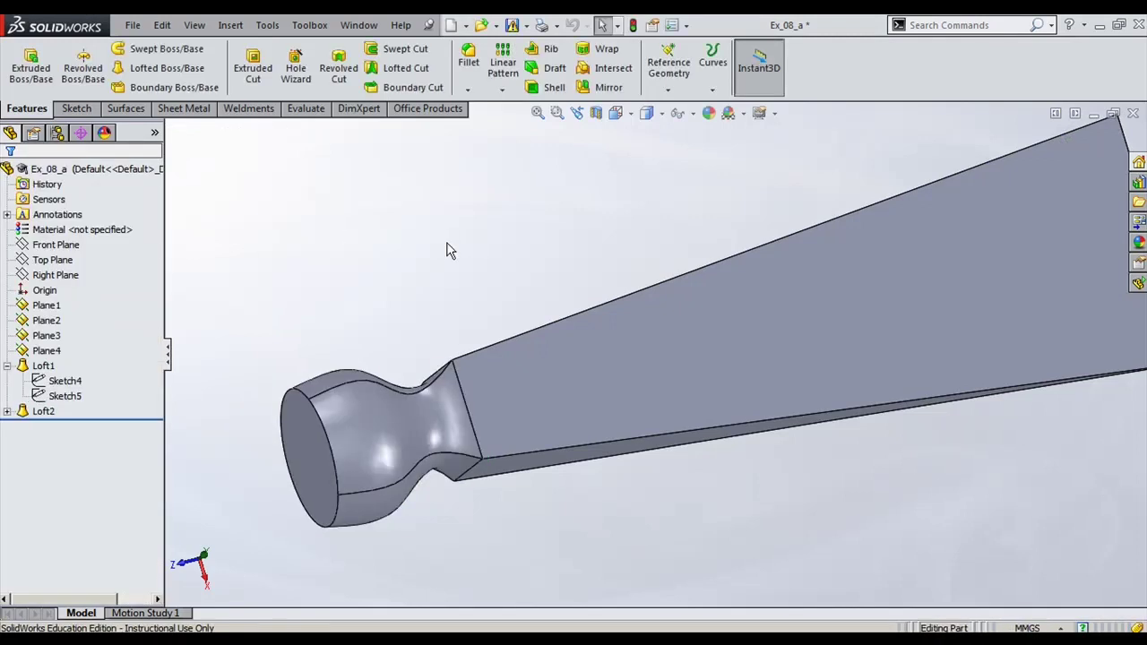
key("ctrl+7")
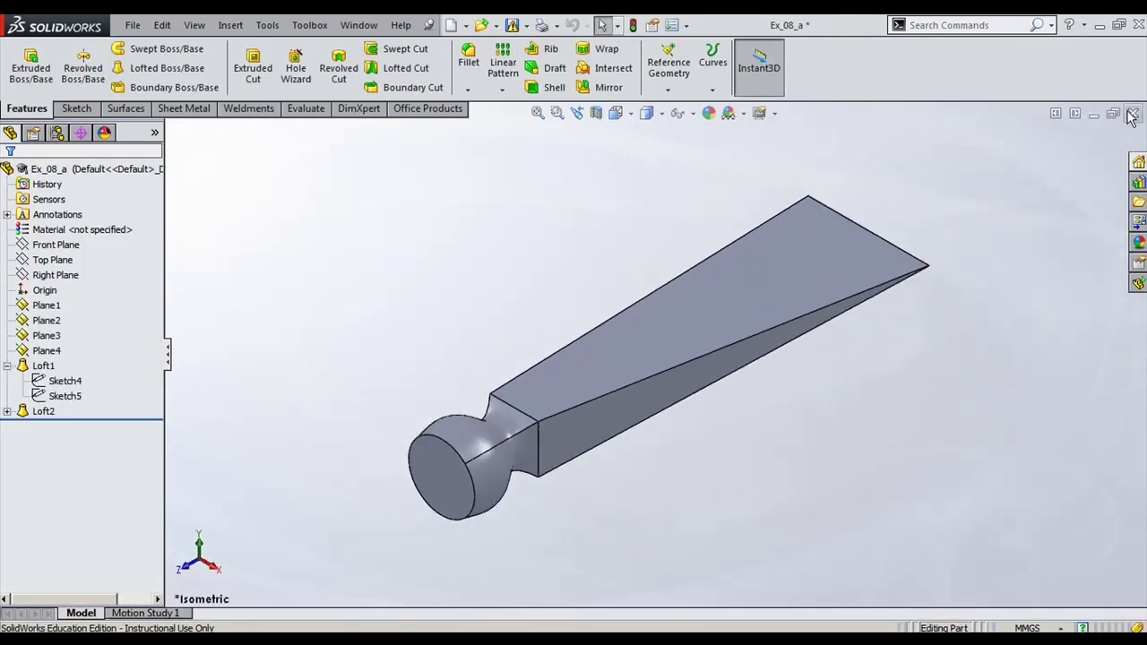
Step: Close Ex_08_a without saving and switch to the Ex_08_b wavy handle part
left_click(1132, 115)
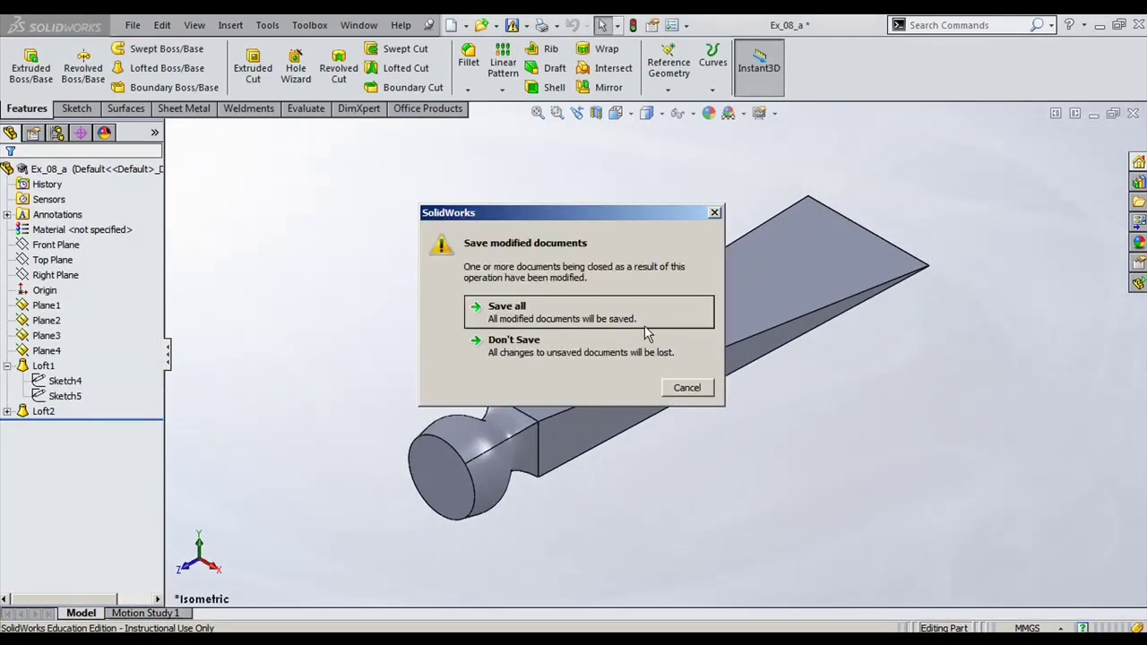
left_click(588, 340)
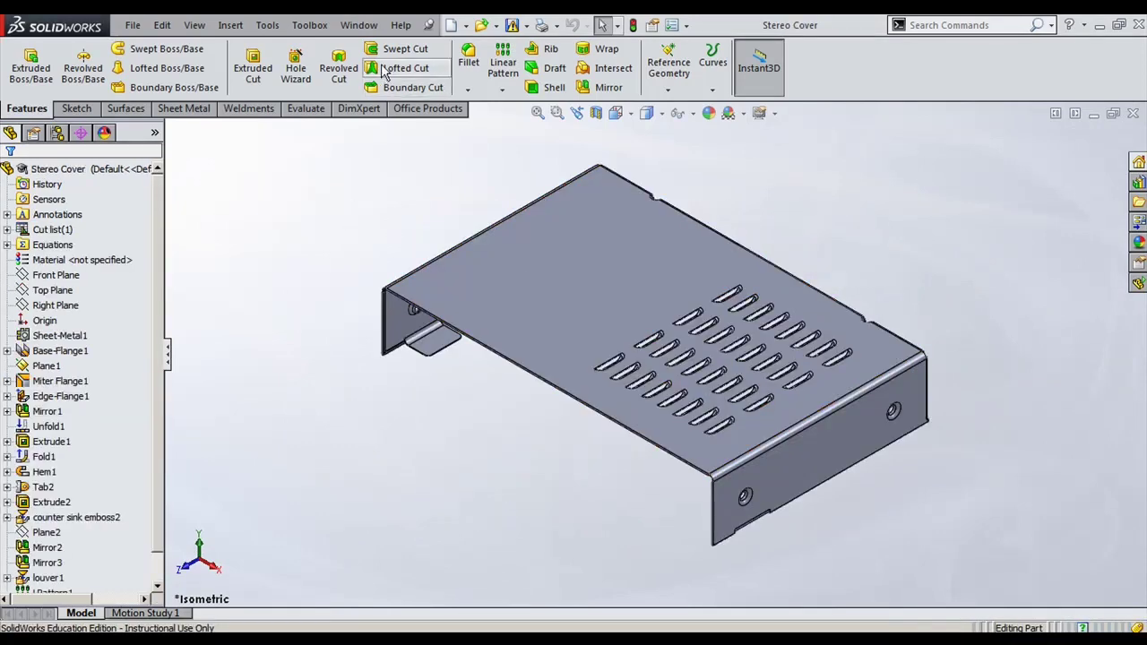
left_click(359, 25)
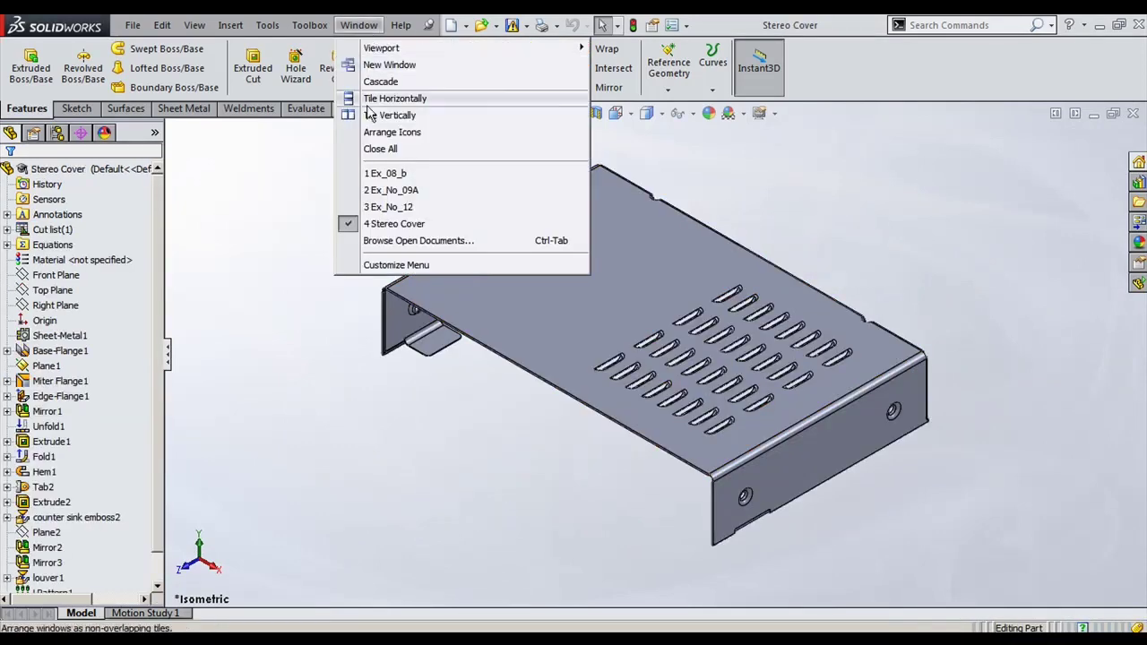
left_click(392, 176)
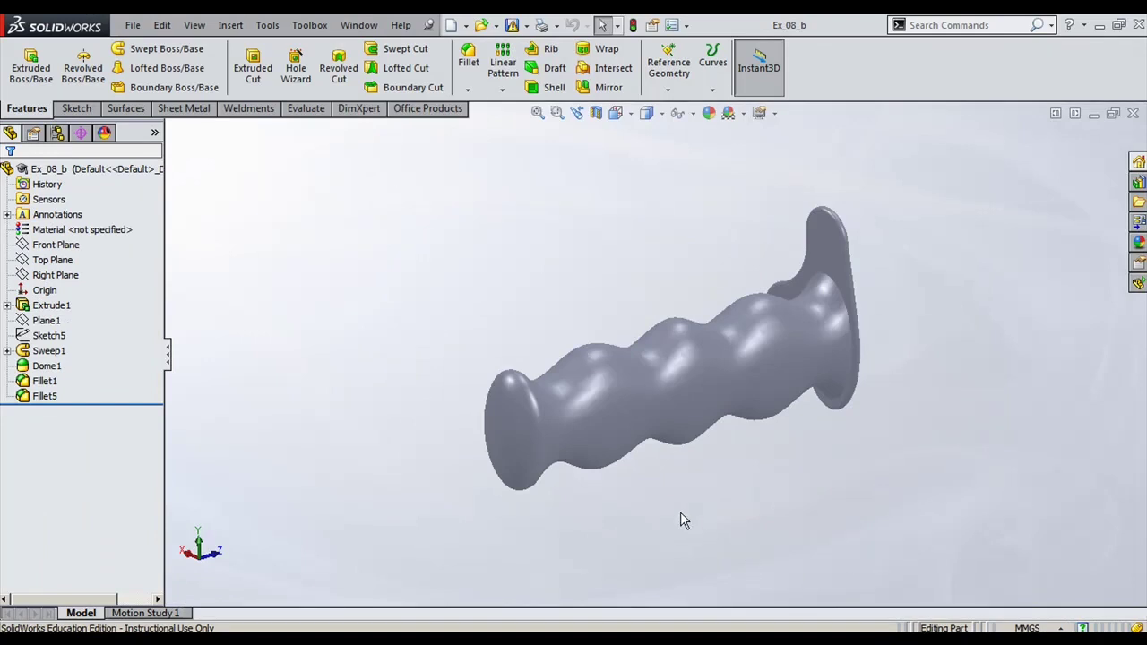
Step: Expand Extrude1 and display Sketch1's dimensioned base profile of the handle
middle_click_drag(678, 511, 804, 550)
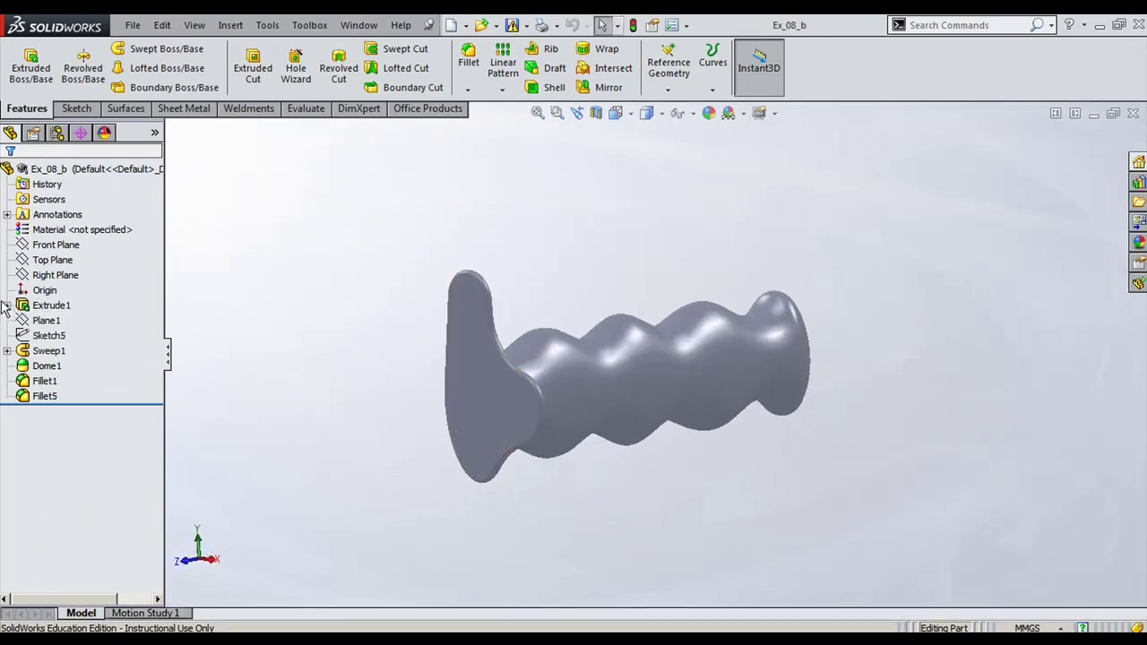
left_click(7, 305)
left_click(62, 320)
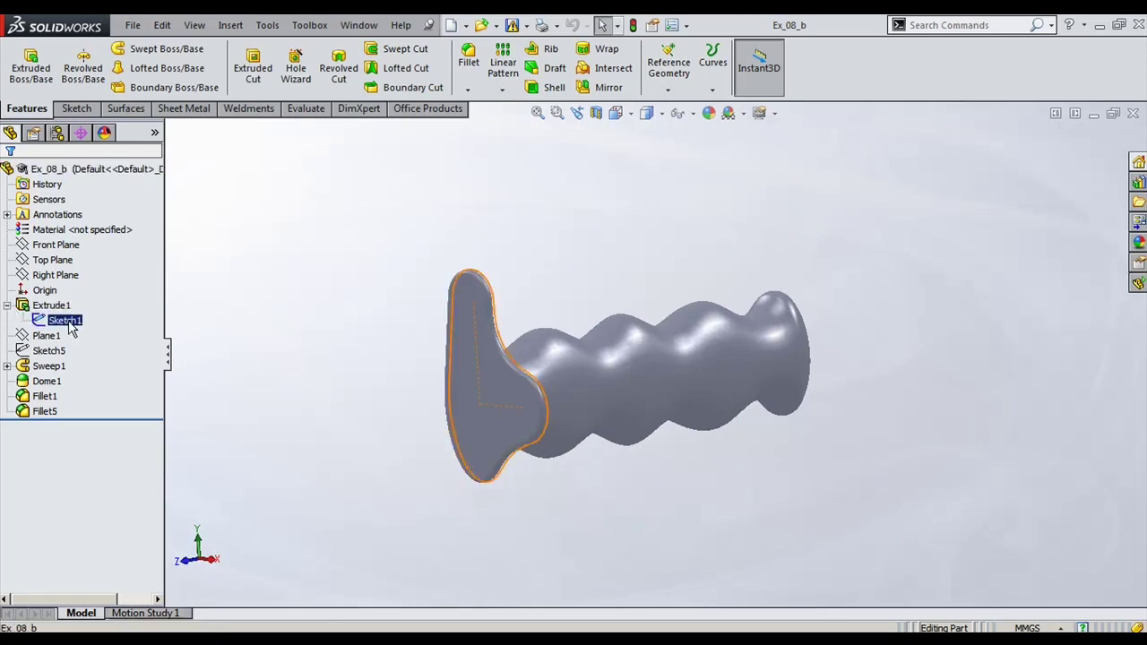
scroll(430, 394, "down", 2)
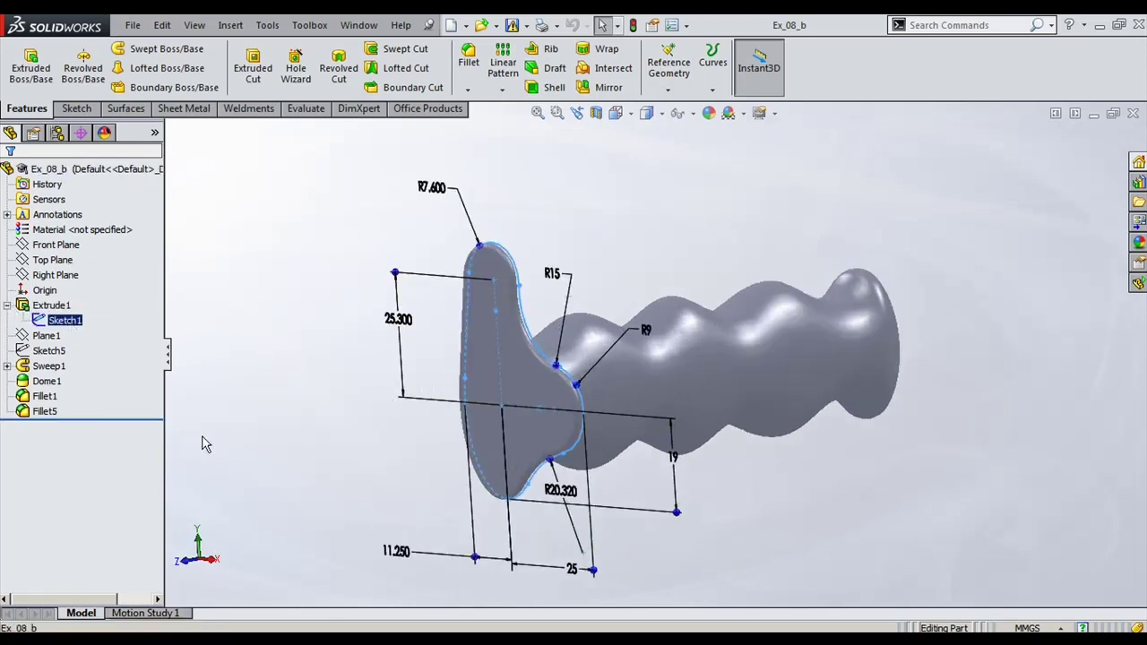
mouse_move(280, 356)
middle_mouse_down()
mouse_move(333, 362)
mouse_move(299, 353)
mouse_move(292, 376)
middle_mouse_up()
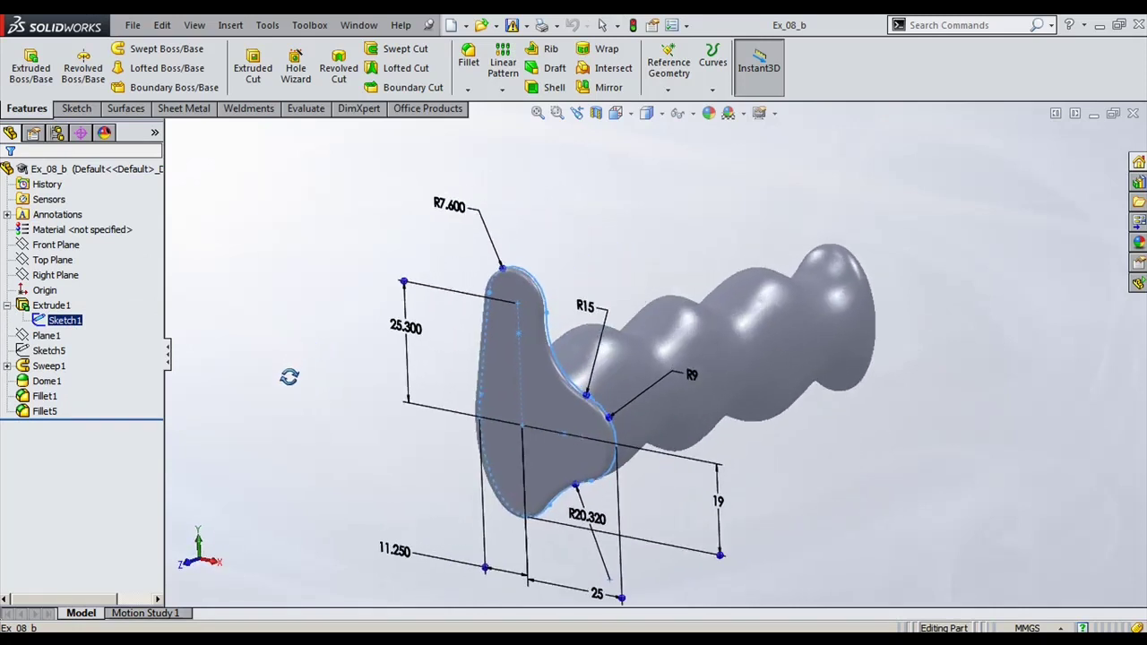
Step: Open Extrude1 for editing to show its 2.00 mm blind depth
left_click(56, 308)
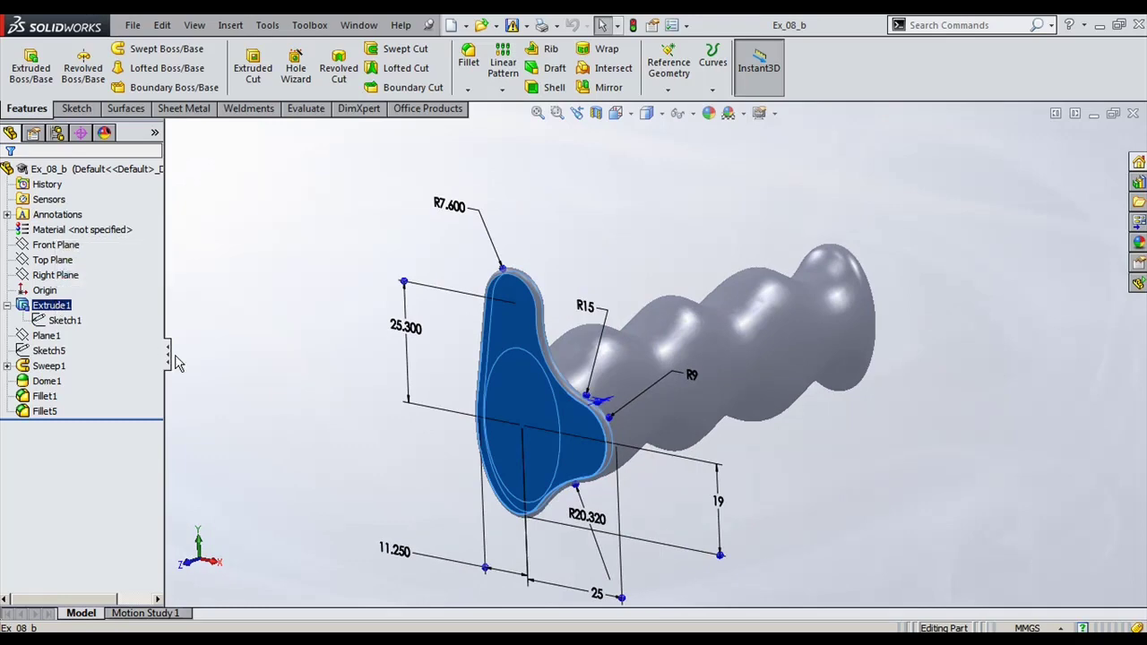
left_click(213, 257)
left_click(52, 304)
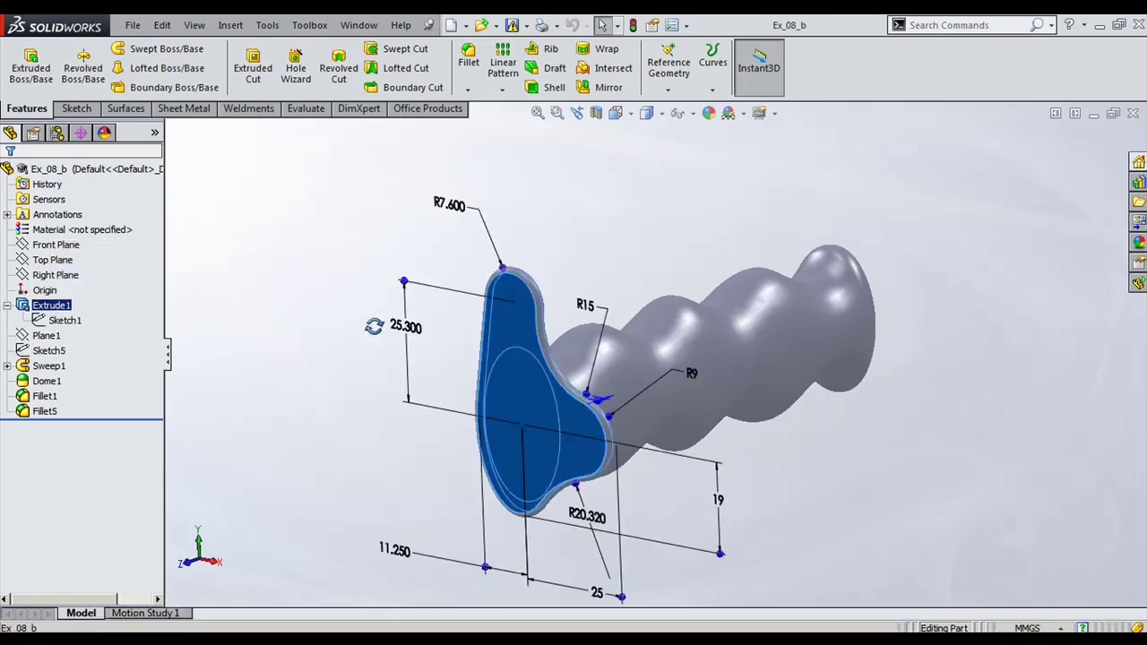
middle_click_drag(383, 327, 320, 341)
left_click(319, 340)
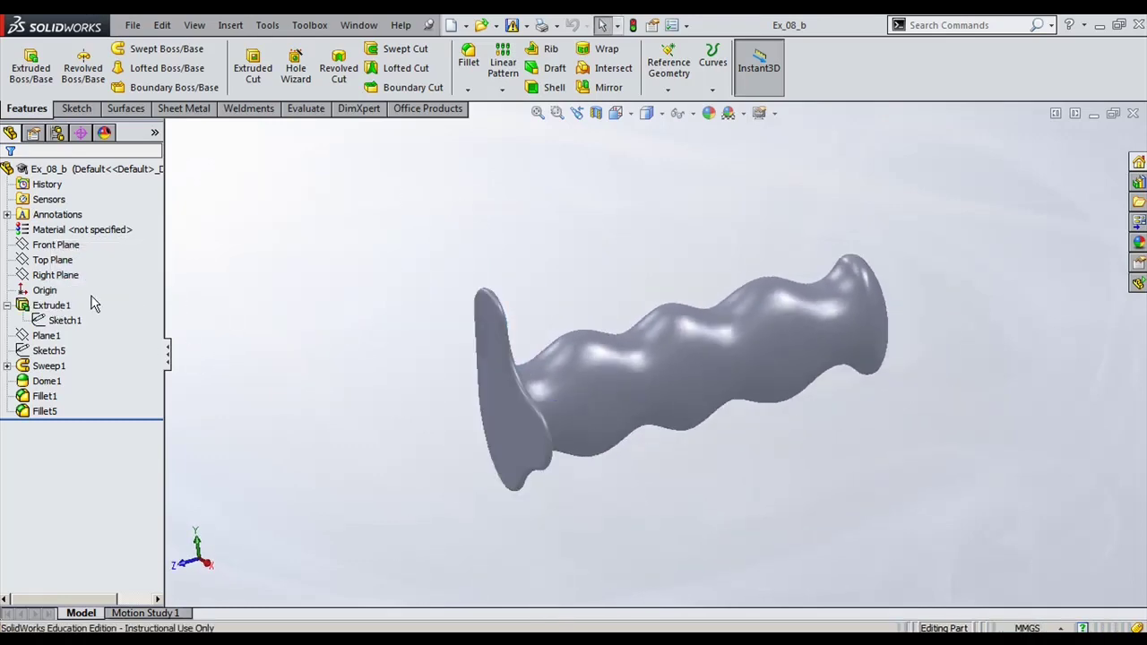
left_click(63, 304)
left_click(72, 259)
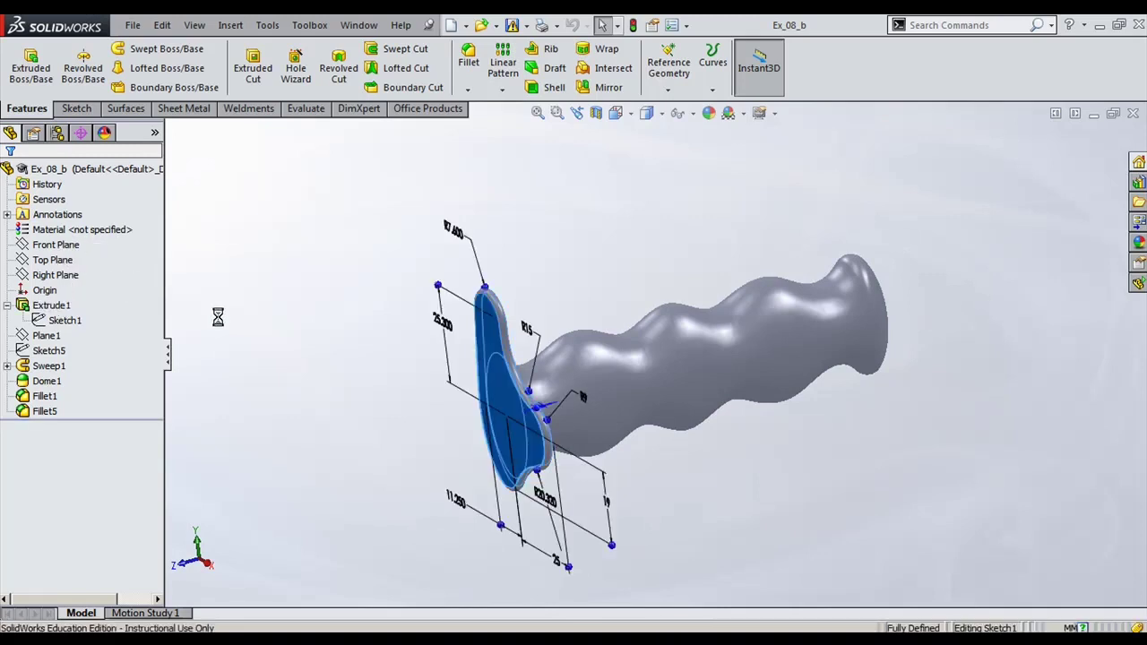
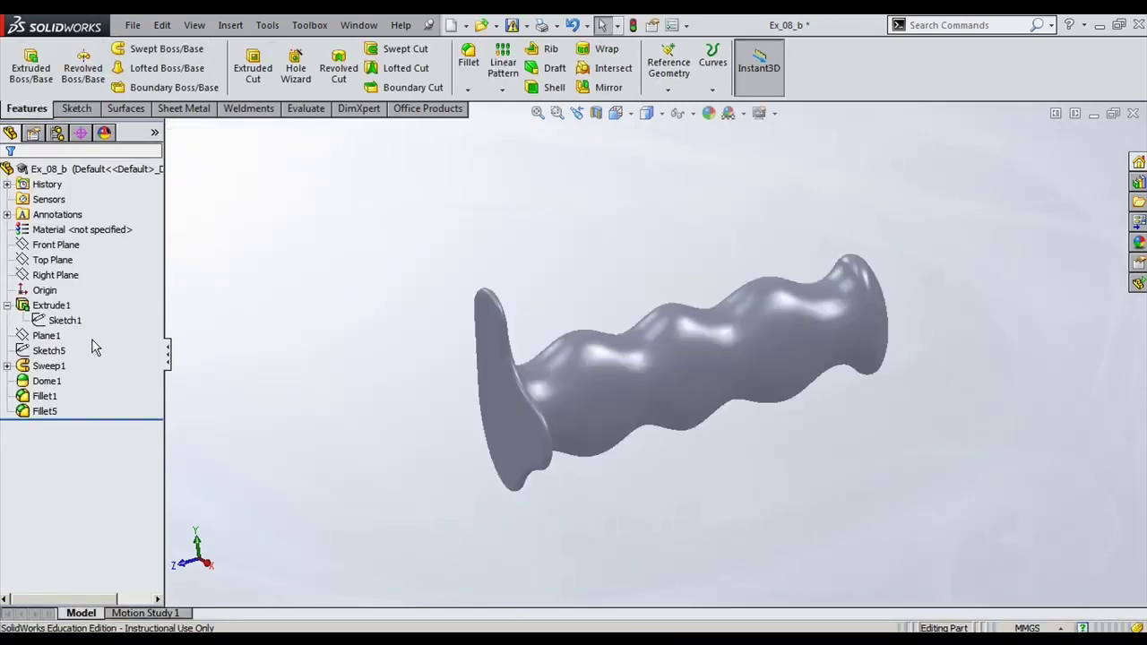
Step: Show Plane1 and the Sketch5 axis line, then expand Sweep1 to list its sketches
left_click(56, 335)
left_click(59, 353, "ctrl")
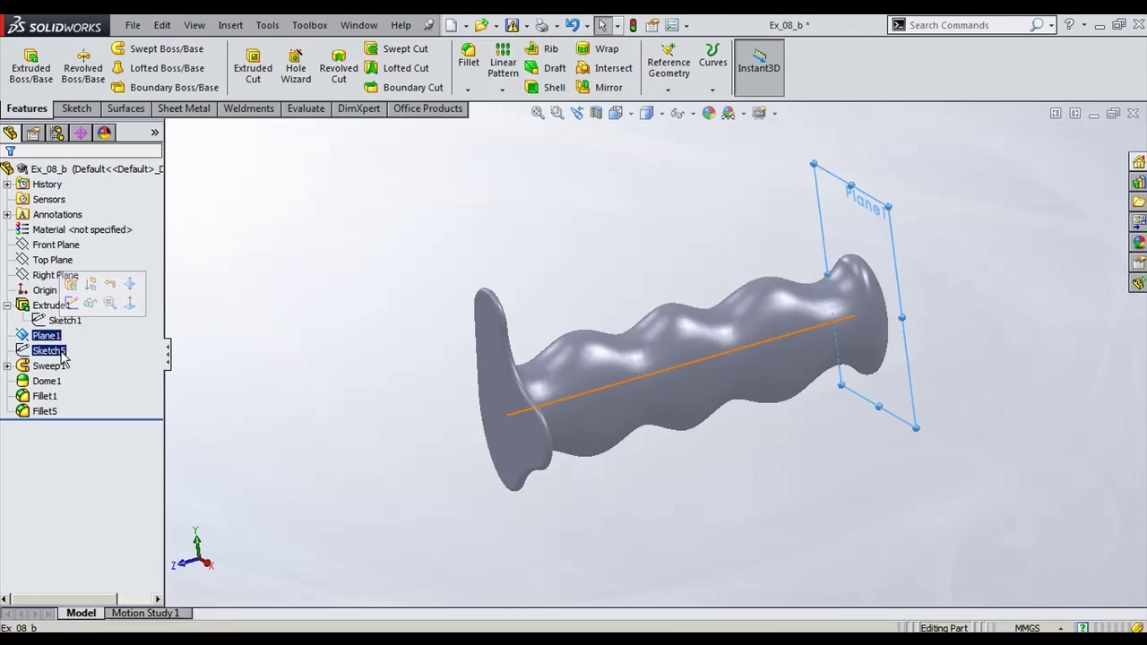
left_click(60, 353)
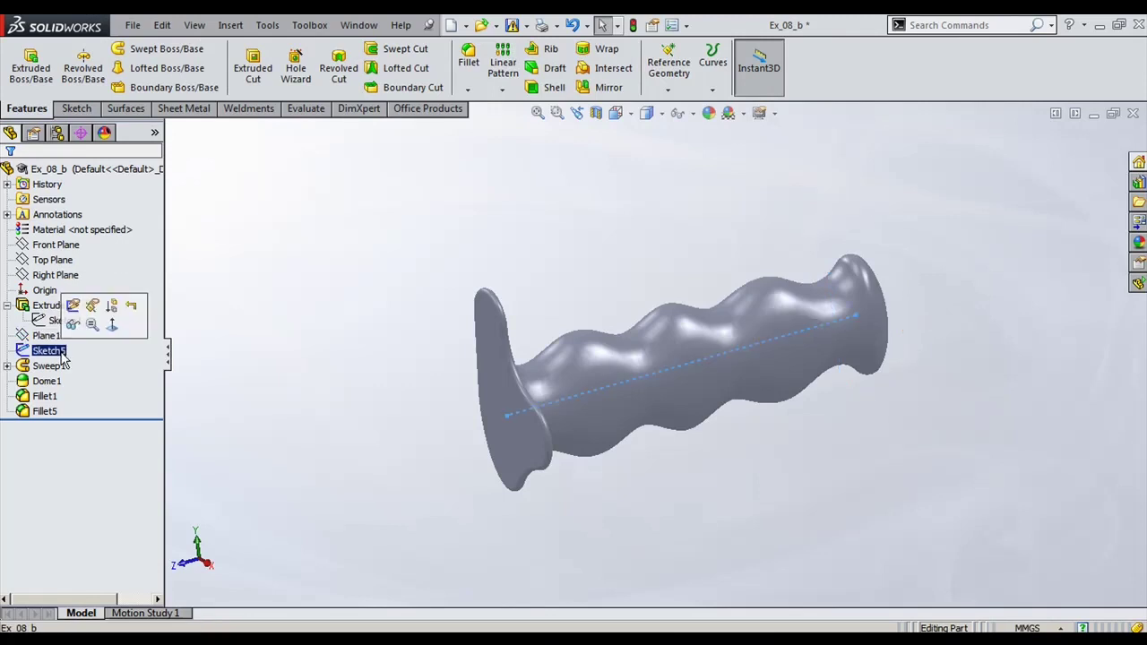
left_click(50, 350)
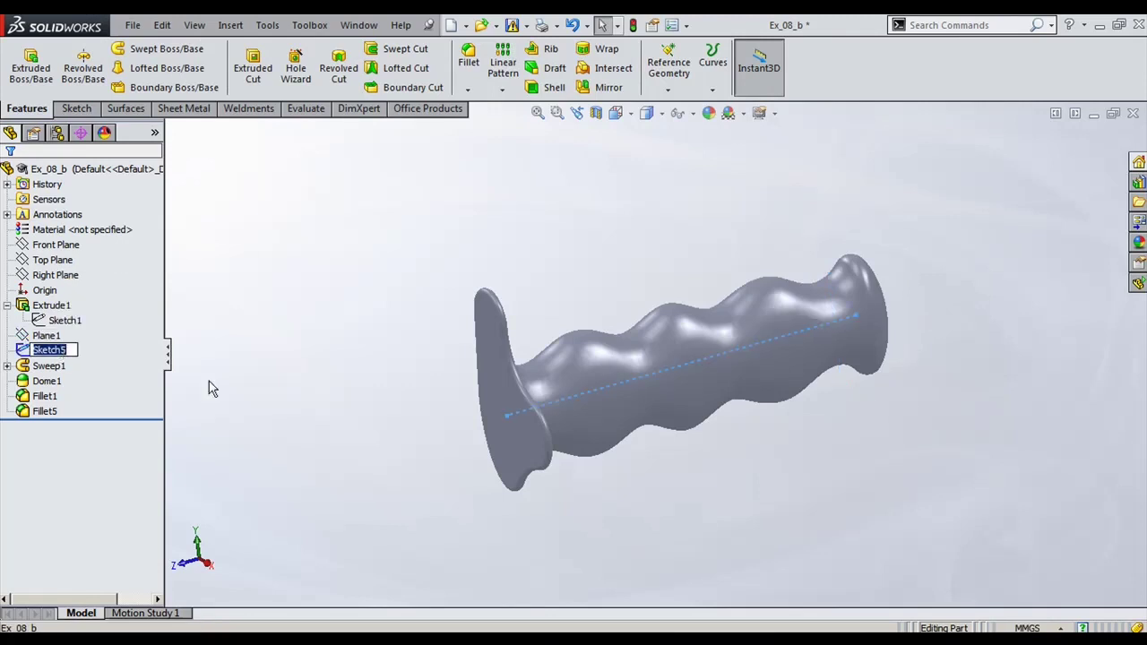
left_click(123, 375)
left_click(50, 351)
left_click(49, 365, "ctrl")
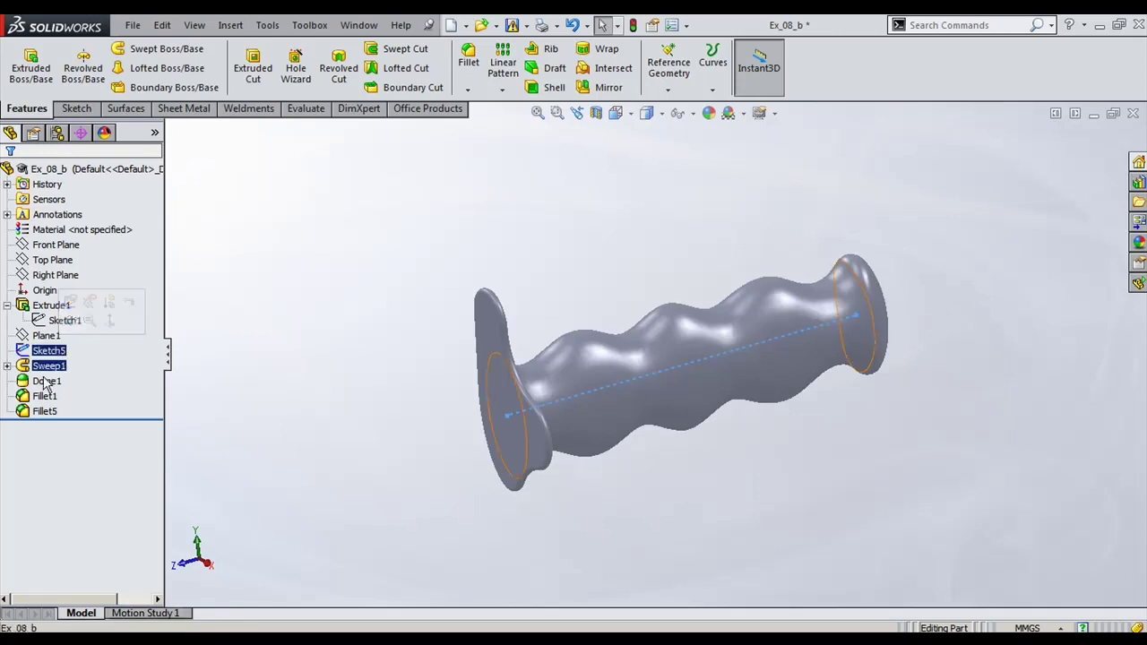
left_click(8, 366)
Step: Inspect Sketch4's profile circle and Sketch3's wavy path dimensions from orbited views
left_click(66, 382)
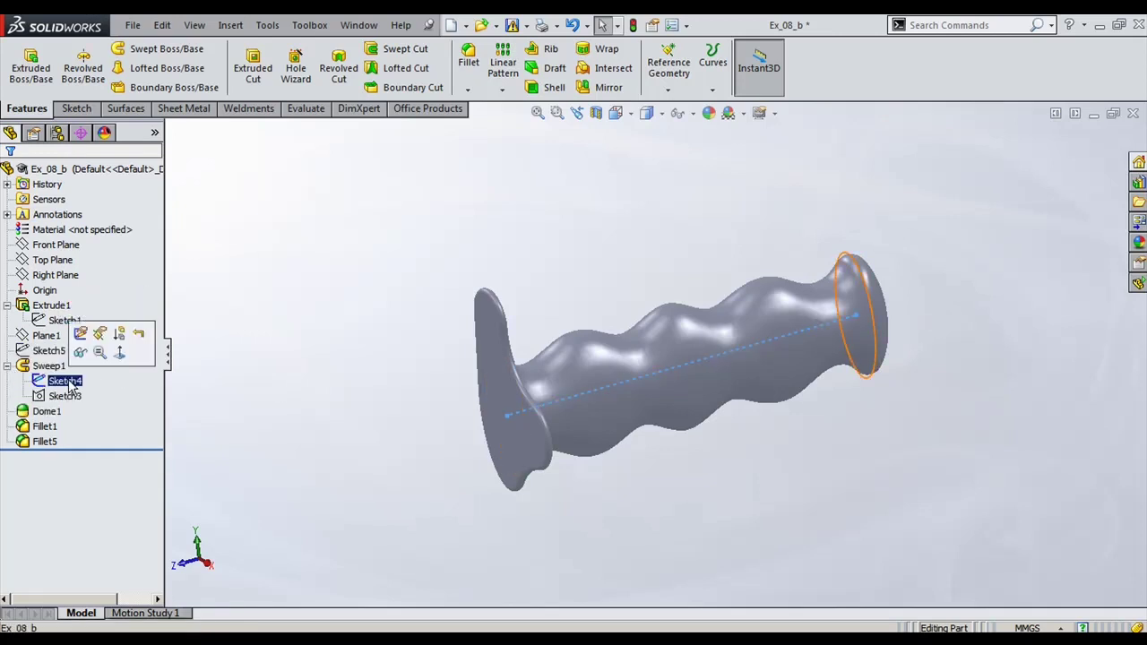
mouse_move(635, 504)
middle_mouse_down()
mouse_move(686, 491)
mouse_move(583, 494)
mouse_move(637, 505)
middle_mouse_up()
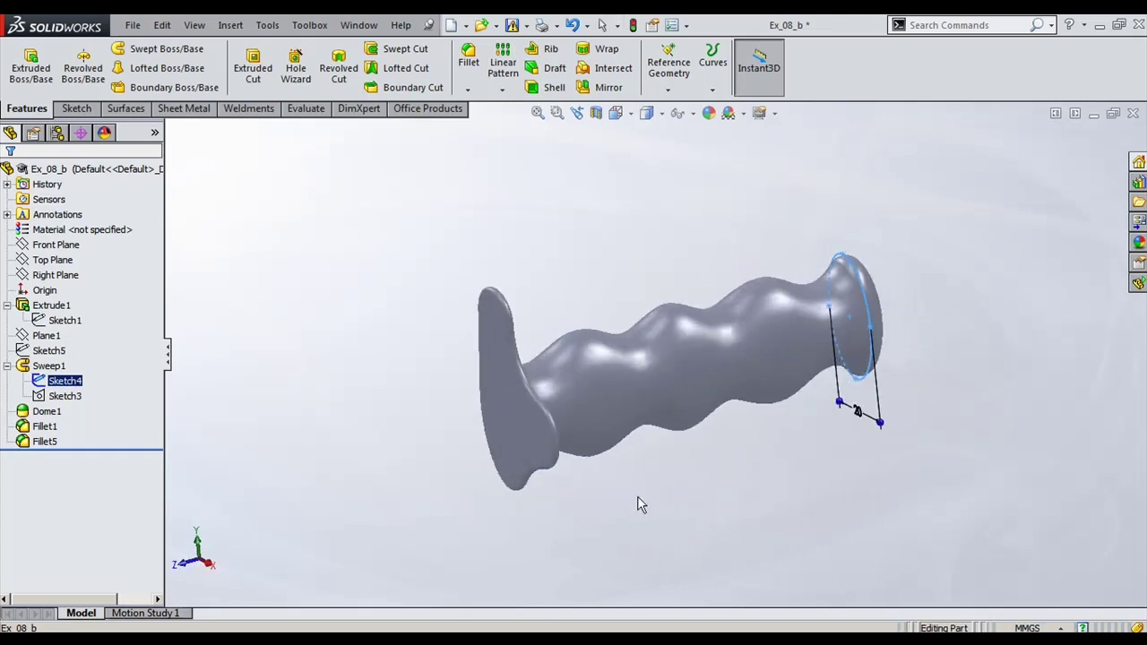
left_click(69, 394)
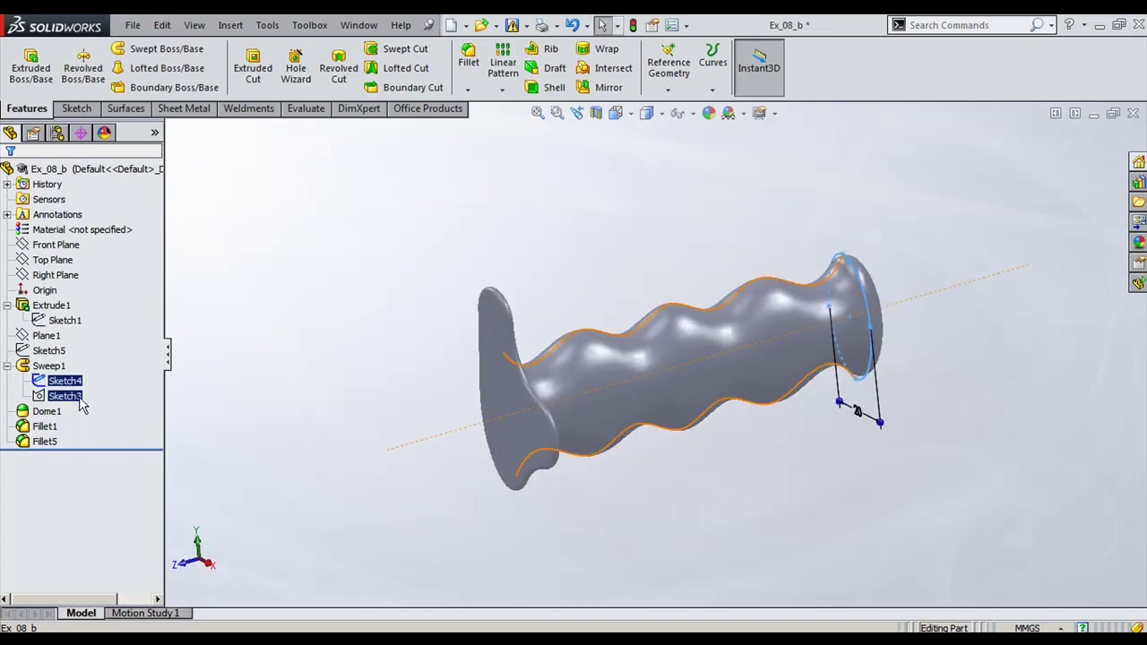
mouse_move(858, 555)
middle_mouse_down()
mouse_move(872, 538)
mouse_move(765, 511)
mouse_move(868, 500)
mouse_move(740, 532)
mouse_move(776, 540)
middle_mouse_up()
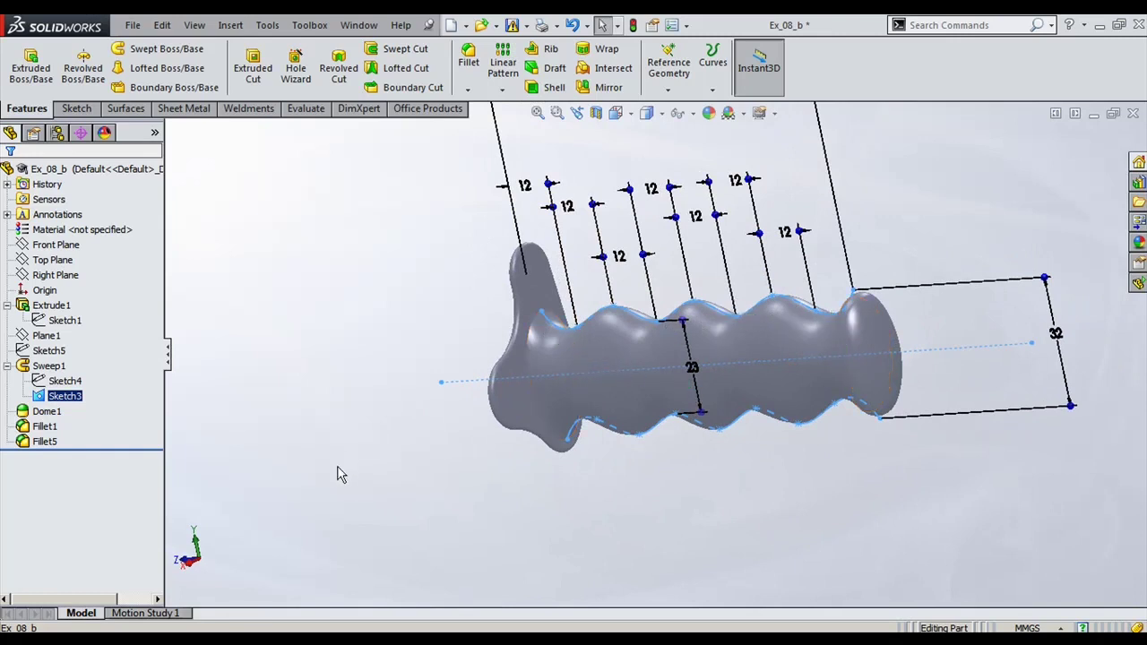
Step: Open Sketch3 to check the wavy path, exit and rebuild, then select Sweep1
left_click(296, 462)
left_click(69, 398)
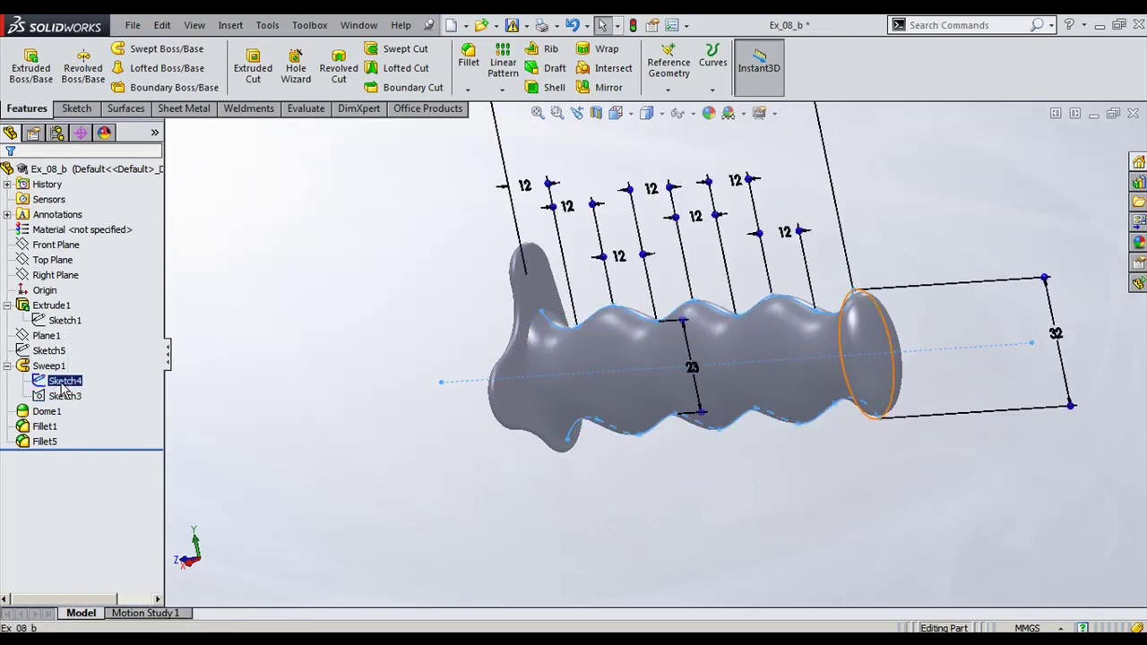
left_click(69, 398)
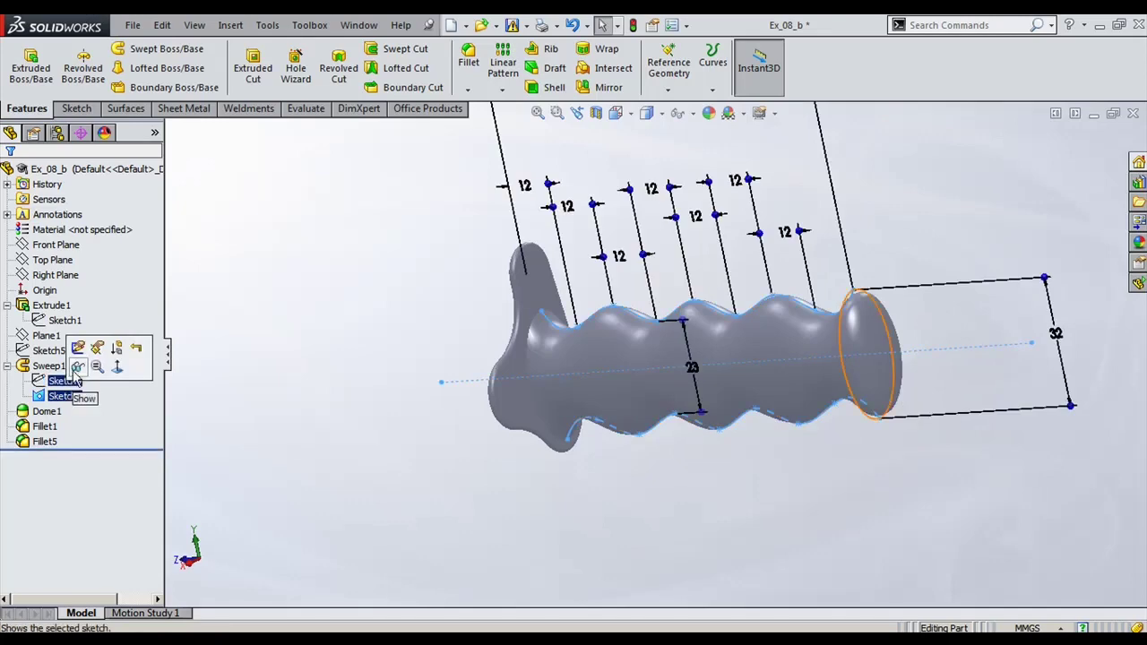
left_click(80, 342)
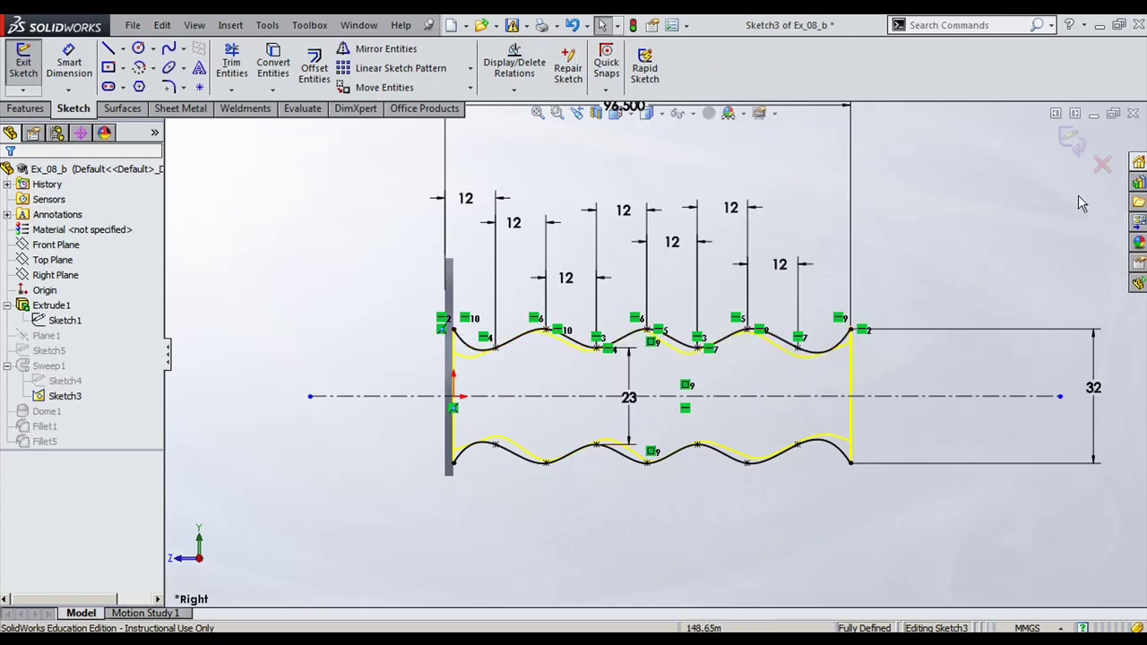
left_click(1071, 139)
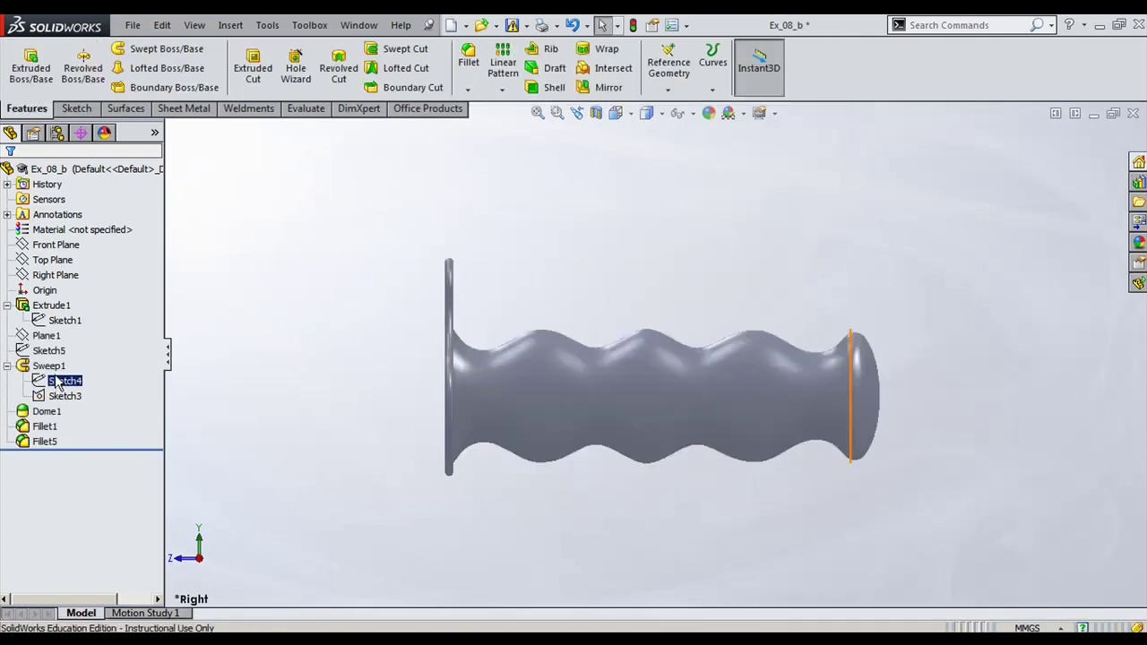
left_click(48, 366)
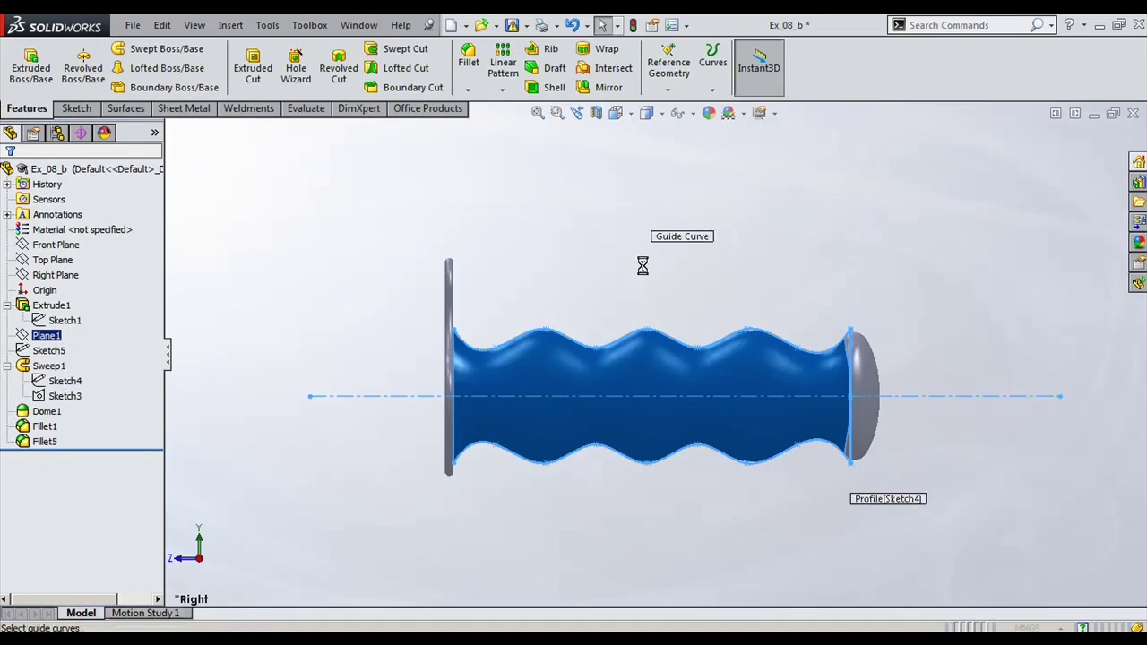
Step: Open Sweep1's definition and review its profile, path and guide curves
key("ctrl+7")
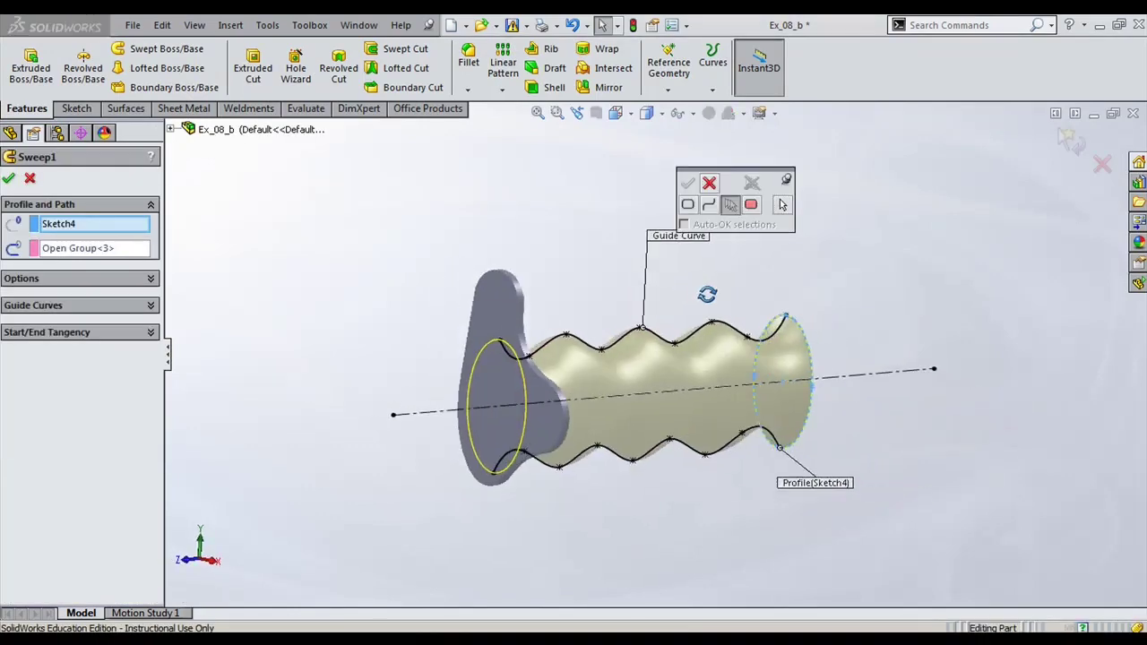
middle_click_drag(692, 320, 653, 327)
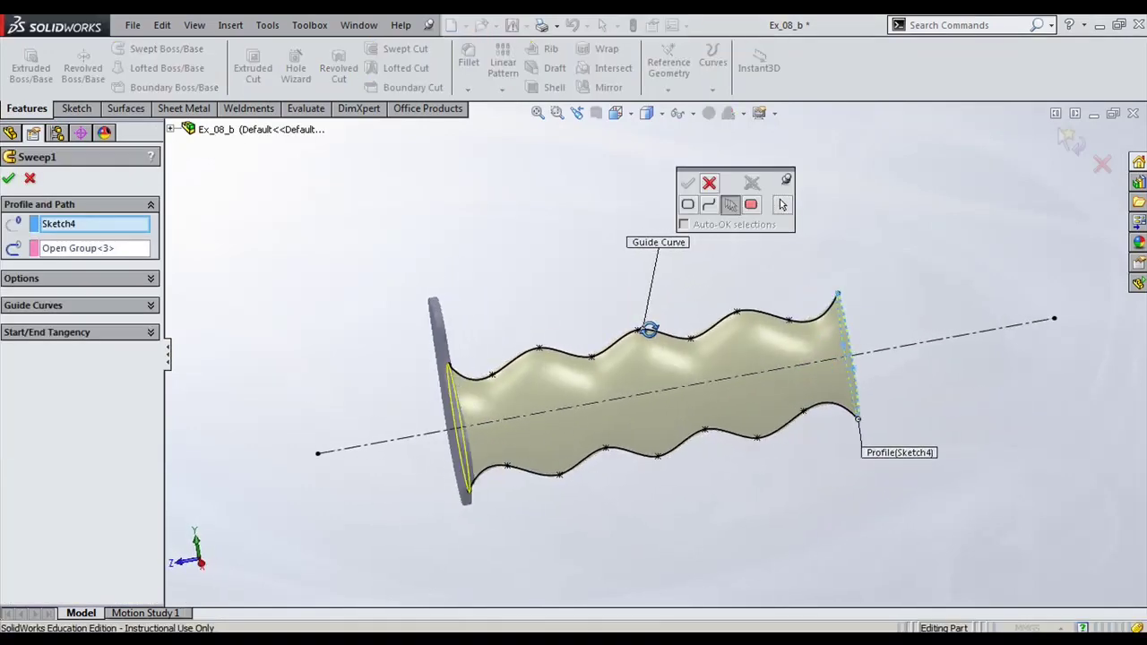
left_click(89, 228)
left_click(75, 250)
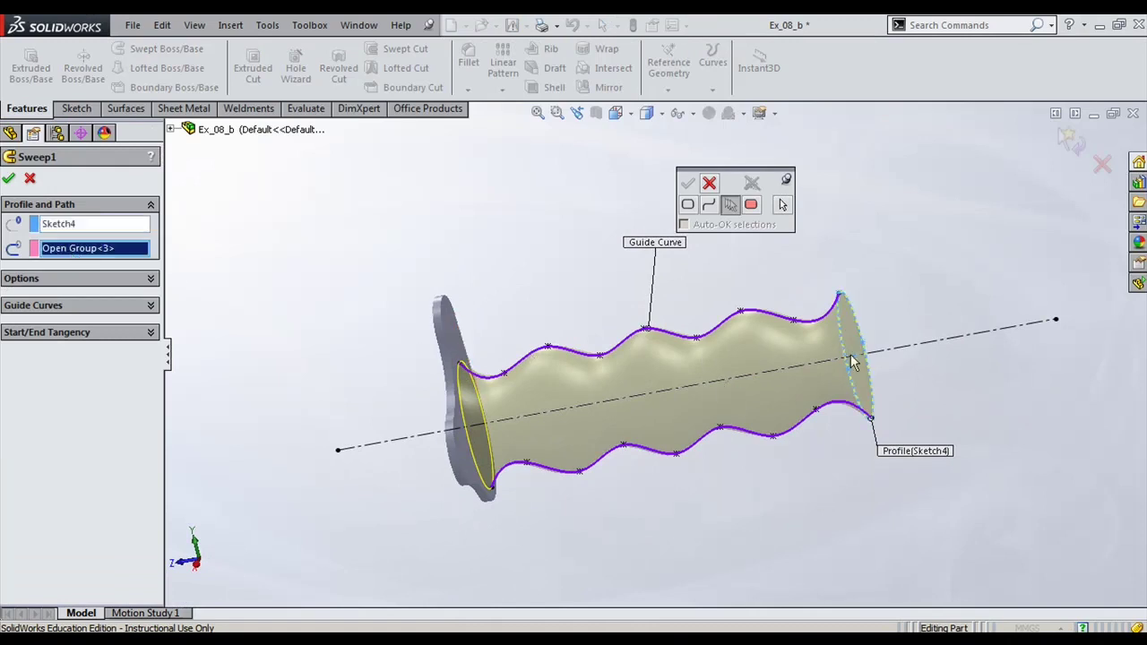
left_click(77, 307)
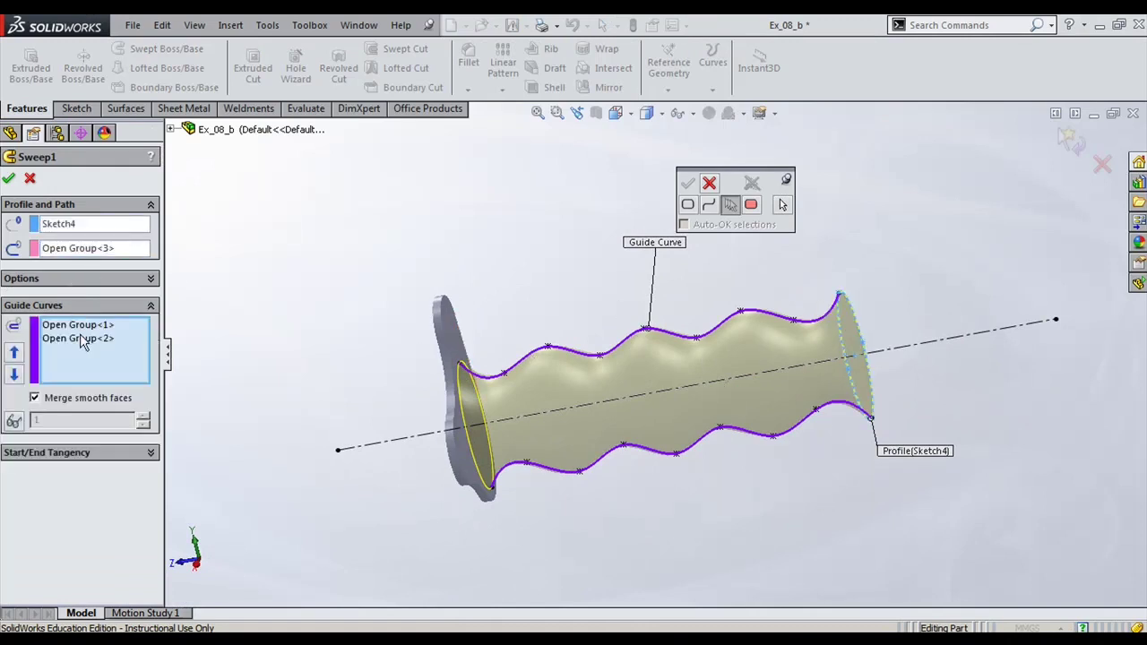
left_click(95, 254)
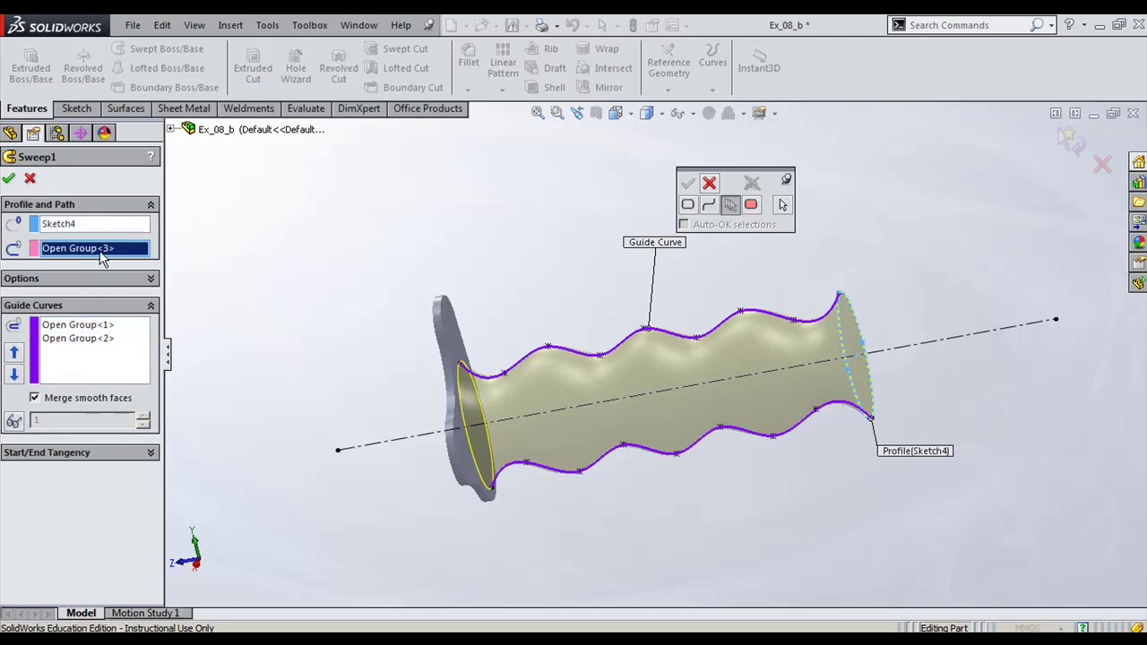
left_click(99, 337)
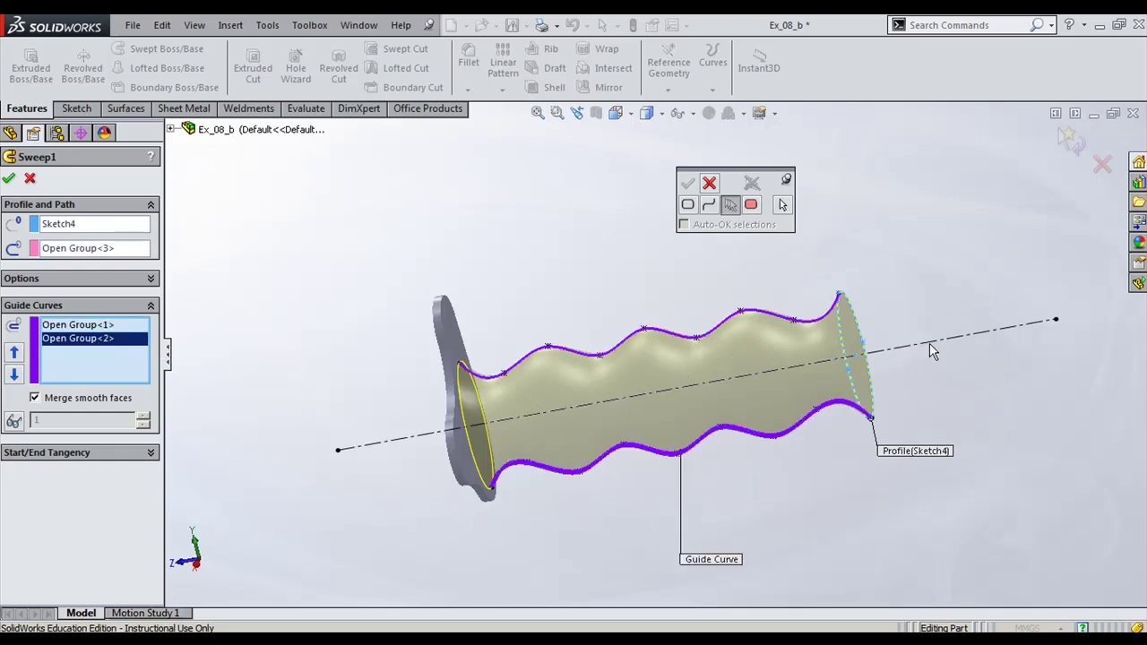
Step: Add Sketch5 as an extra guide curve, apply, then cancel after the rebuild error
left_click(170, 131)
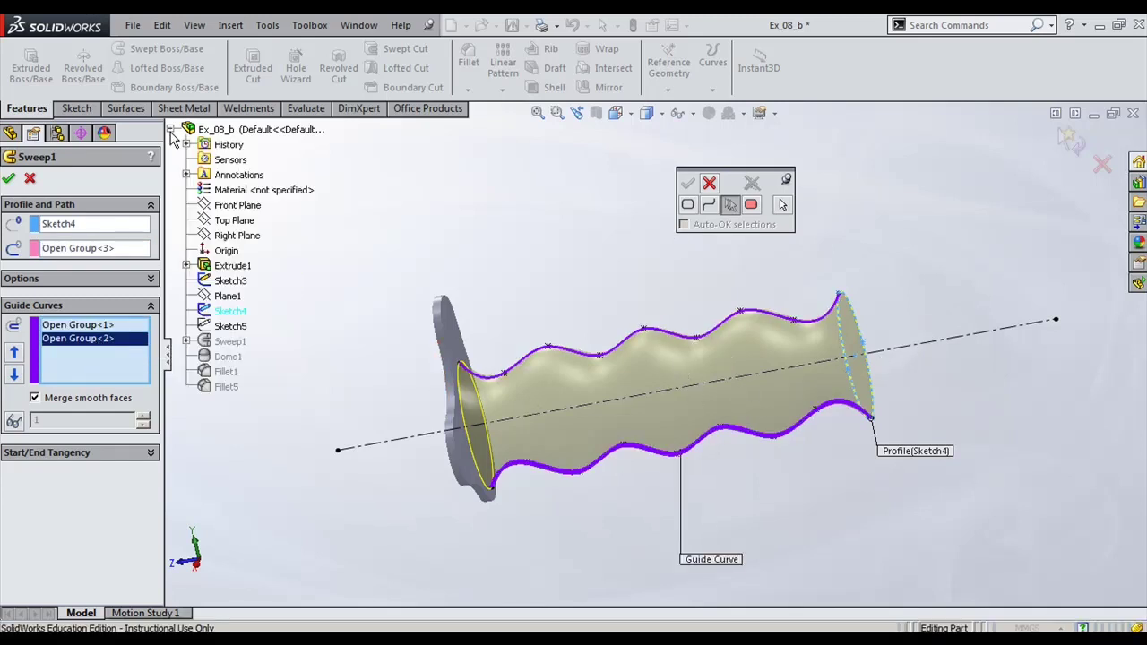
left_click(228, 326)
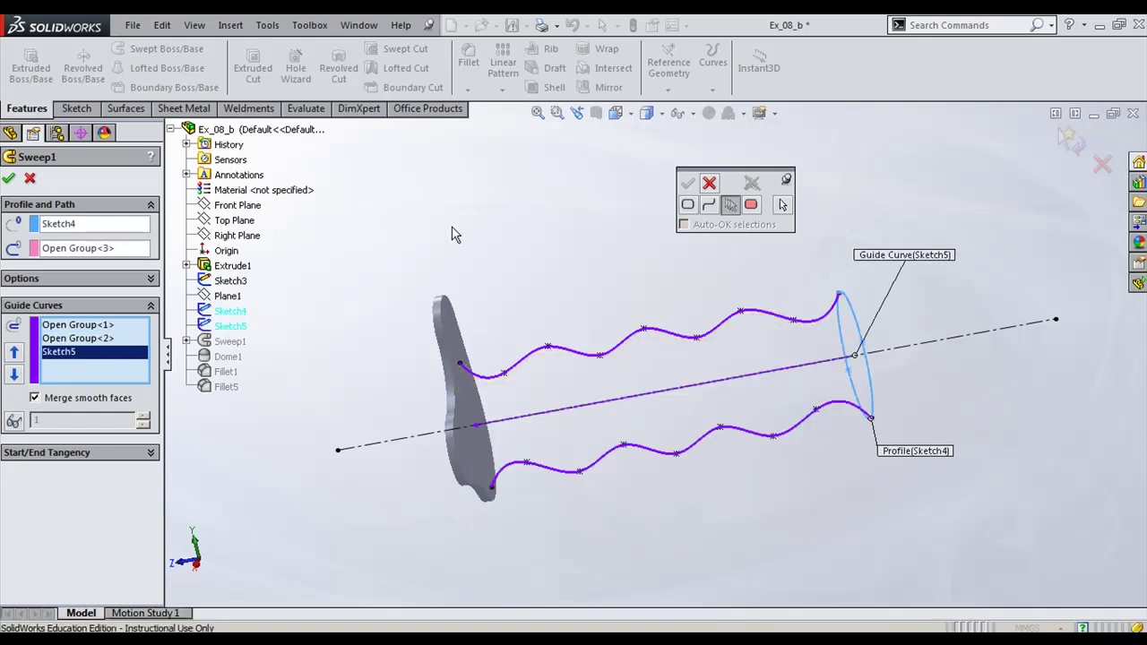
left_click(97, 251)
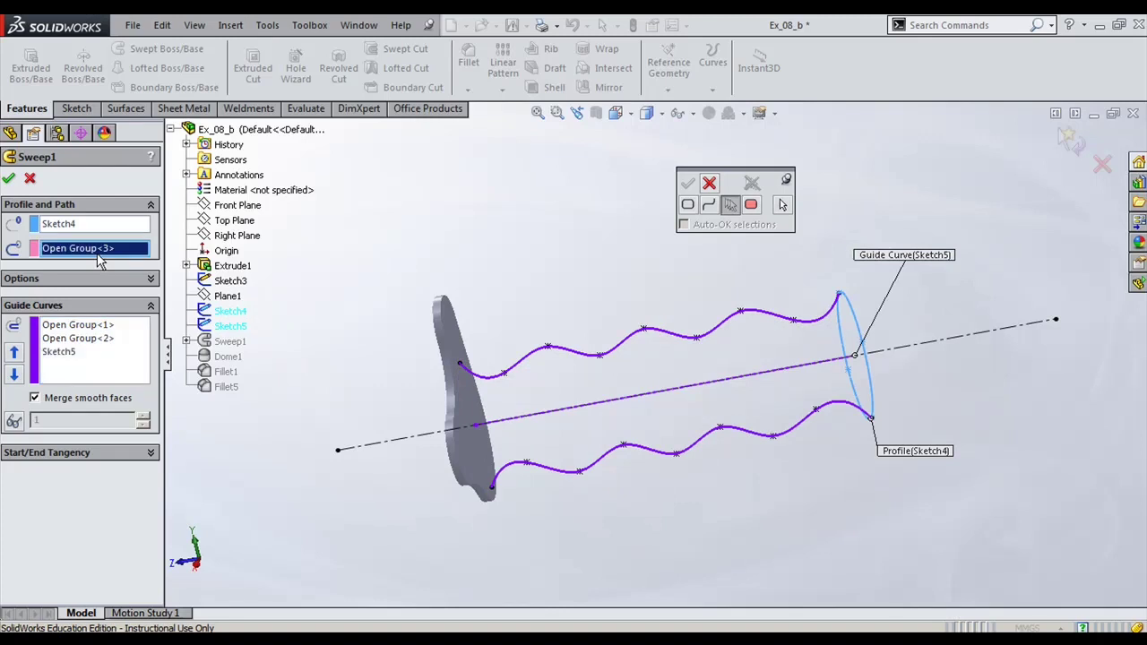
left_click(10, 180)
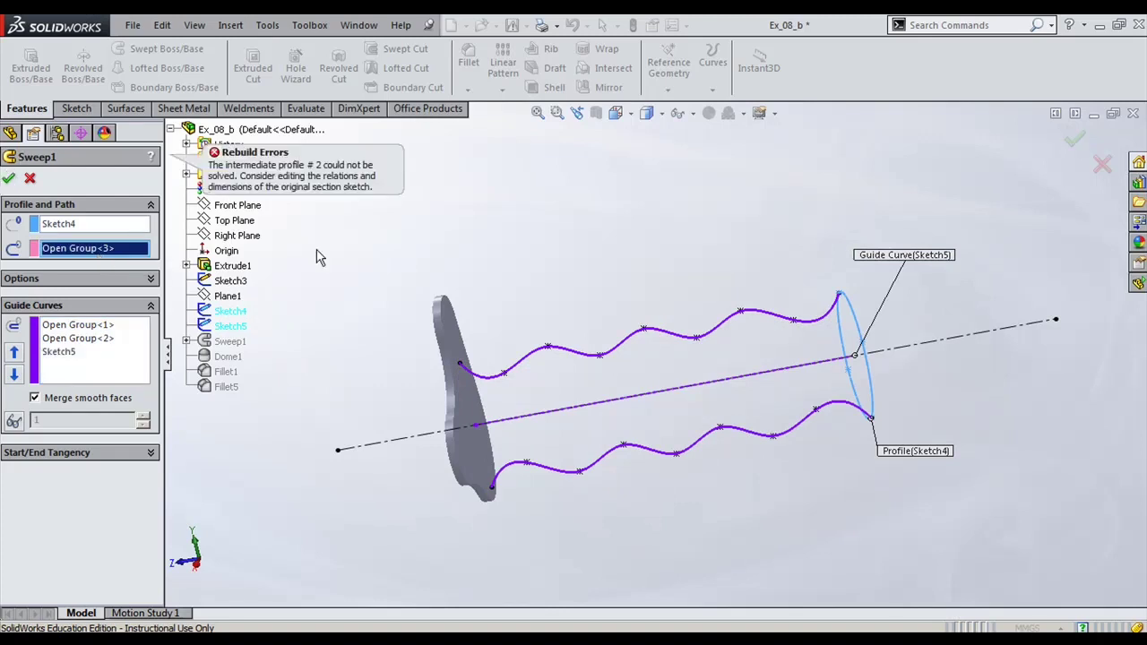
left_click(30, 180)
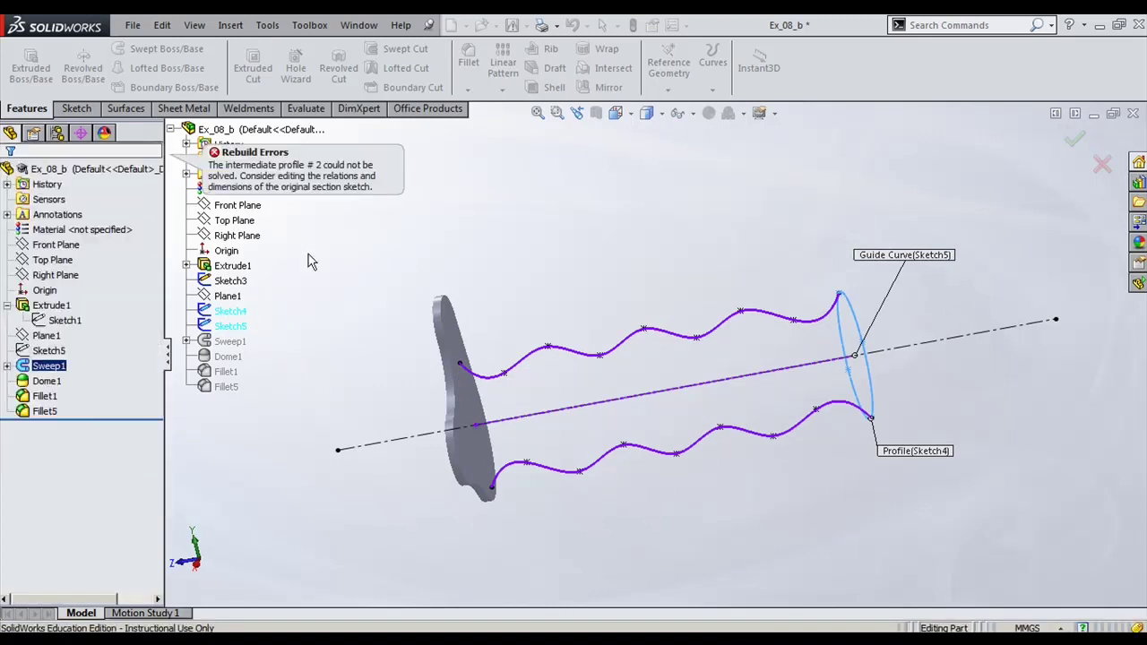
mouse_move(331, 379)
middle_mouse_down()
mouse_move(379, 364)
mouse_move(308, 379)
middle_mouse_up()
Step: Re-select Sweep1's Sketch4, Sketch3 and the Sketch5 axis line from a side view
left_click(7, 365)
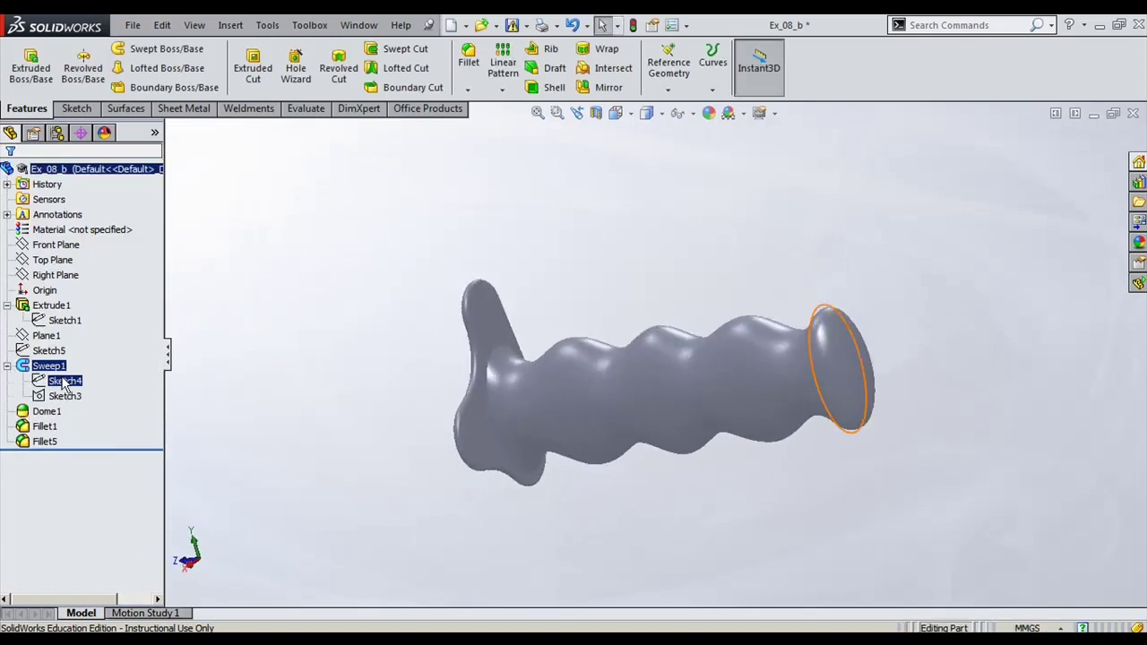
left_click(65, 381)
left_click(64, 395)
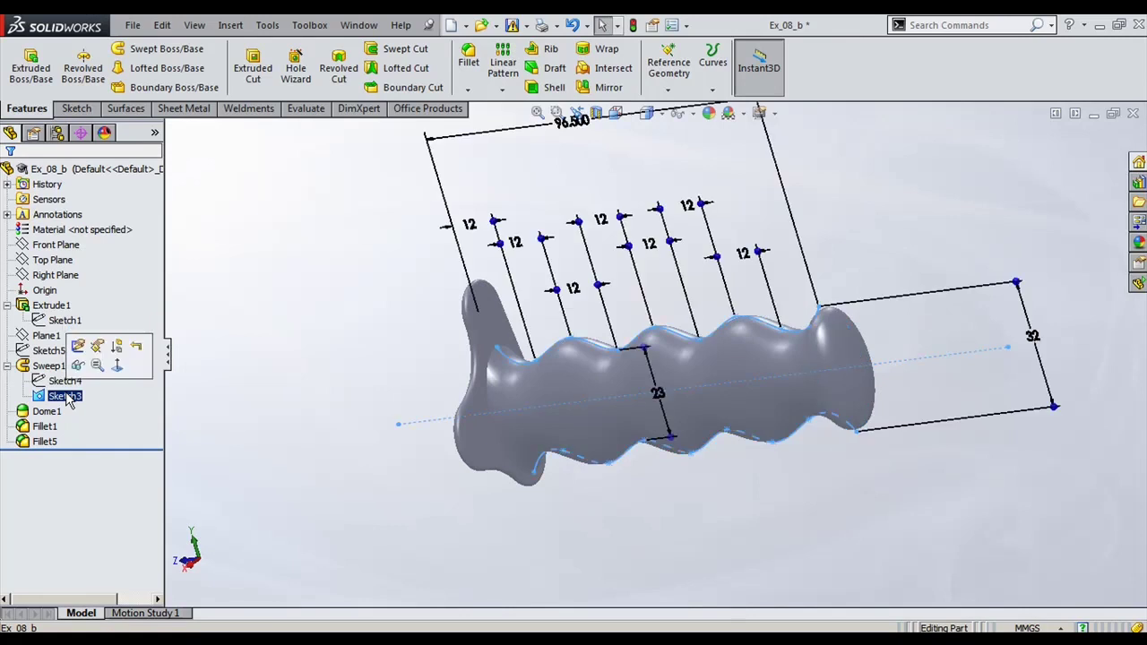
left_click(61, 352)
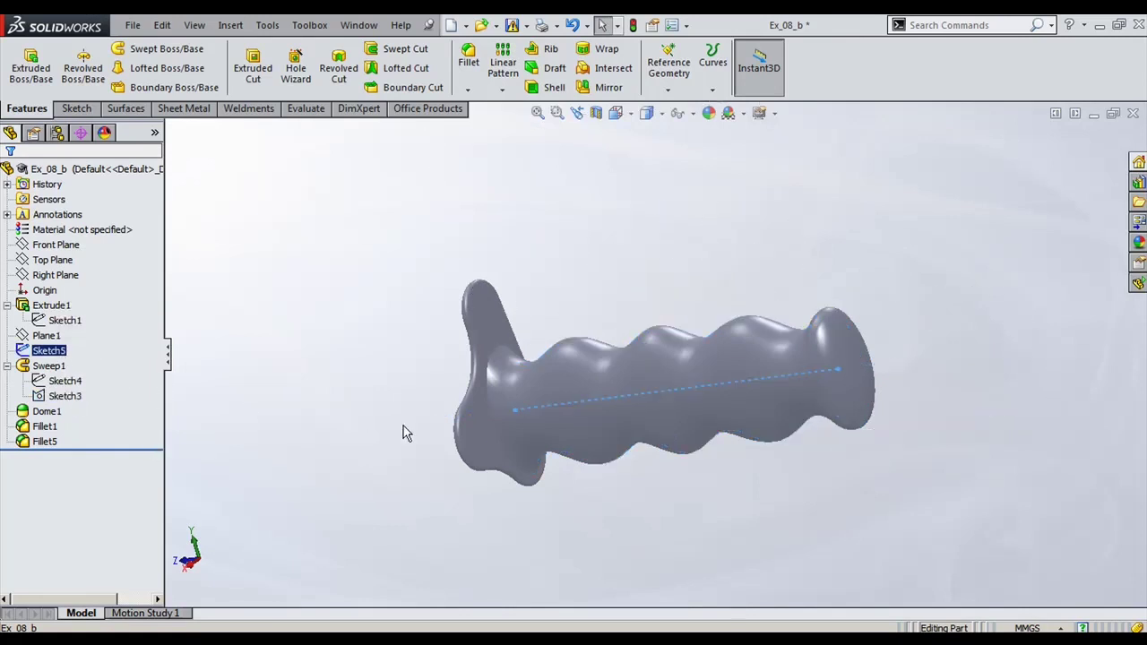
mouse_move(402, 430)
middle_mouse_down()
mouse_move(514, 434)
mouse_move(460, 415)
middle_mouse_up()
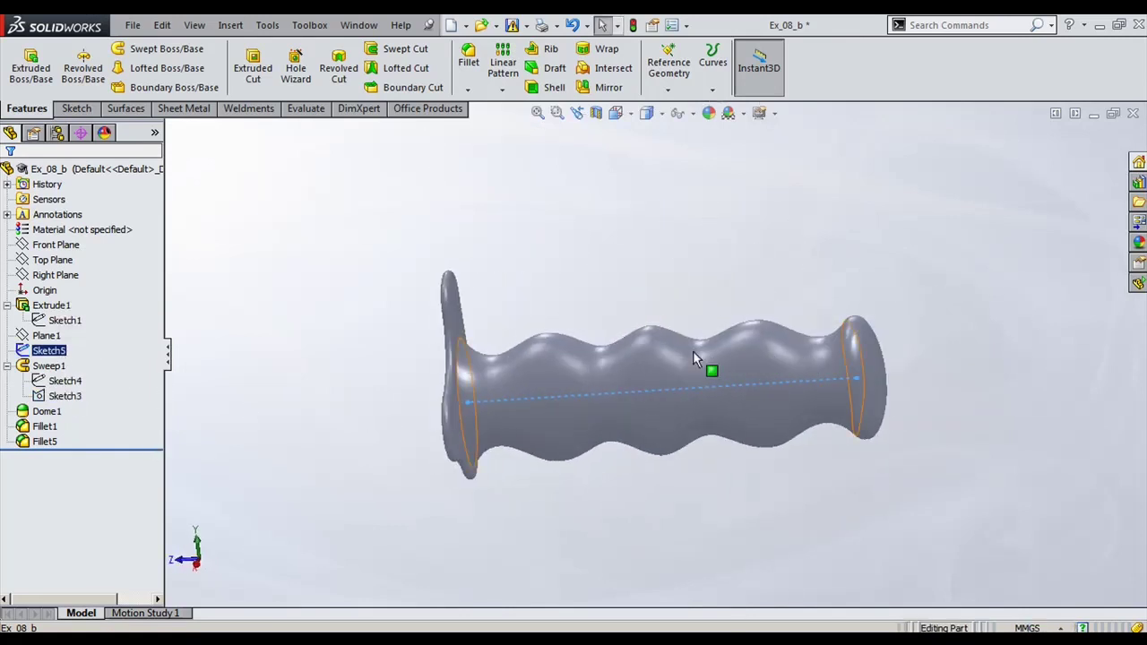
Step: Highlight Fillet1 and Dome1 on the end face, orbiting to inspect fin and end
left_click(43, 425)
left_click(273, 415)
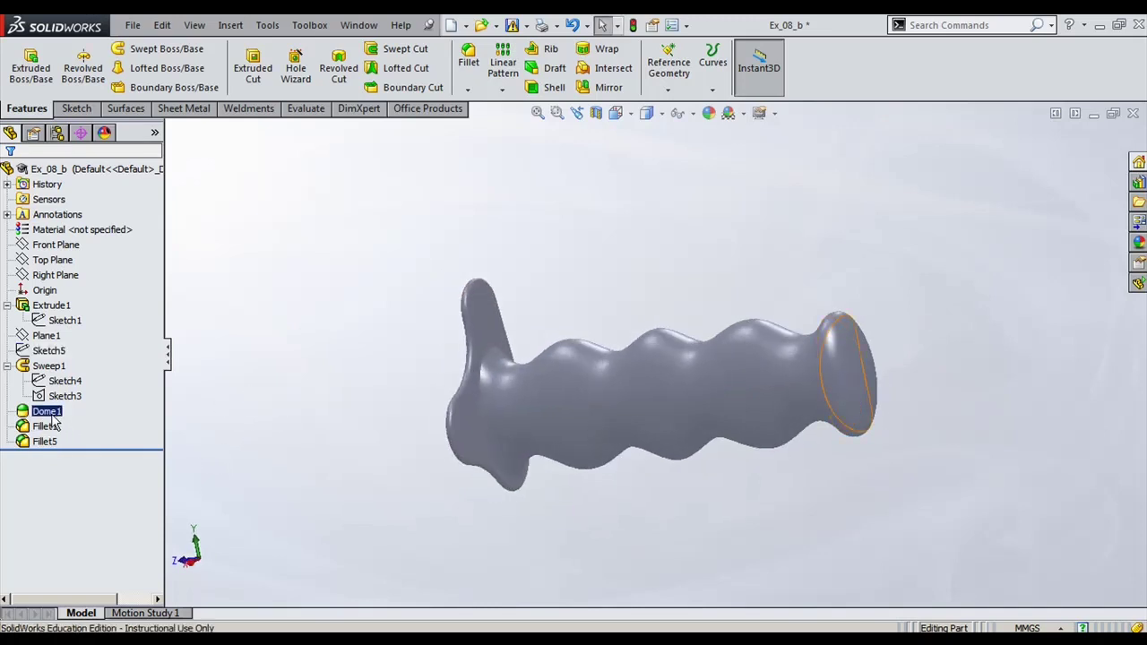
left_click(48, 365)
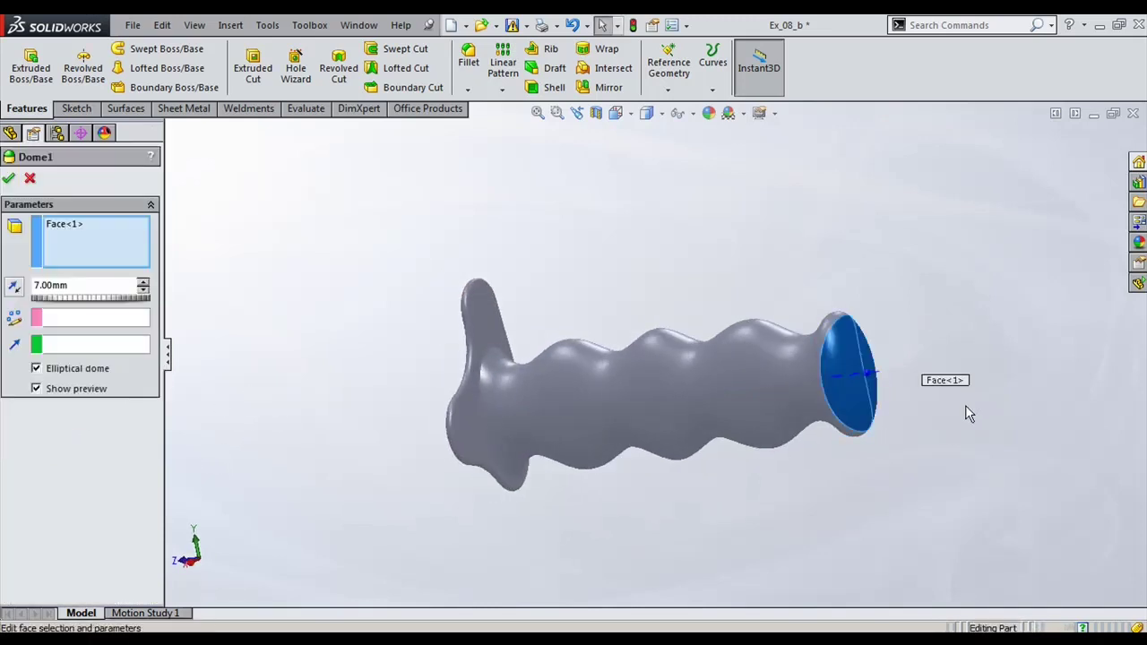
scroll(890, 437, "down", 4)
middle_click_drag(833, 333, 887, 335)
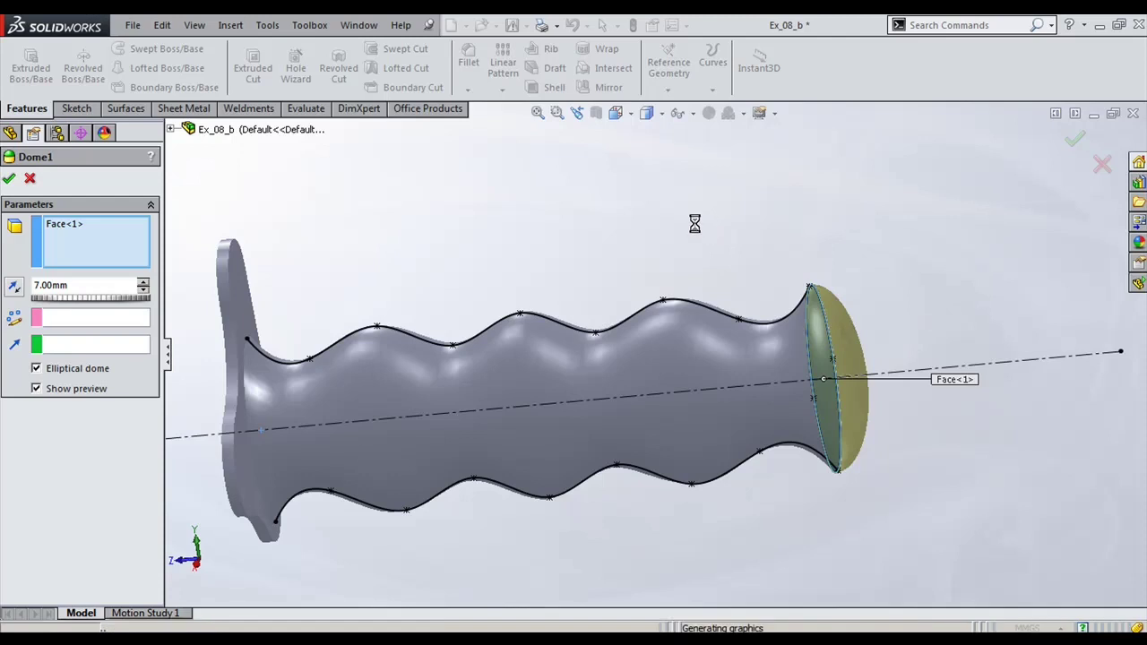
middle_click_drag(678, 226, 649, 250)
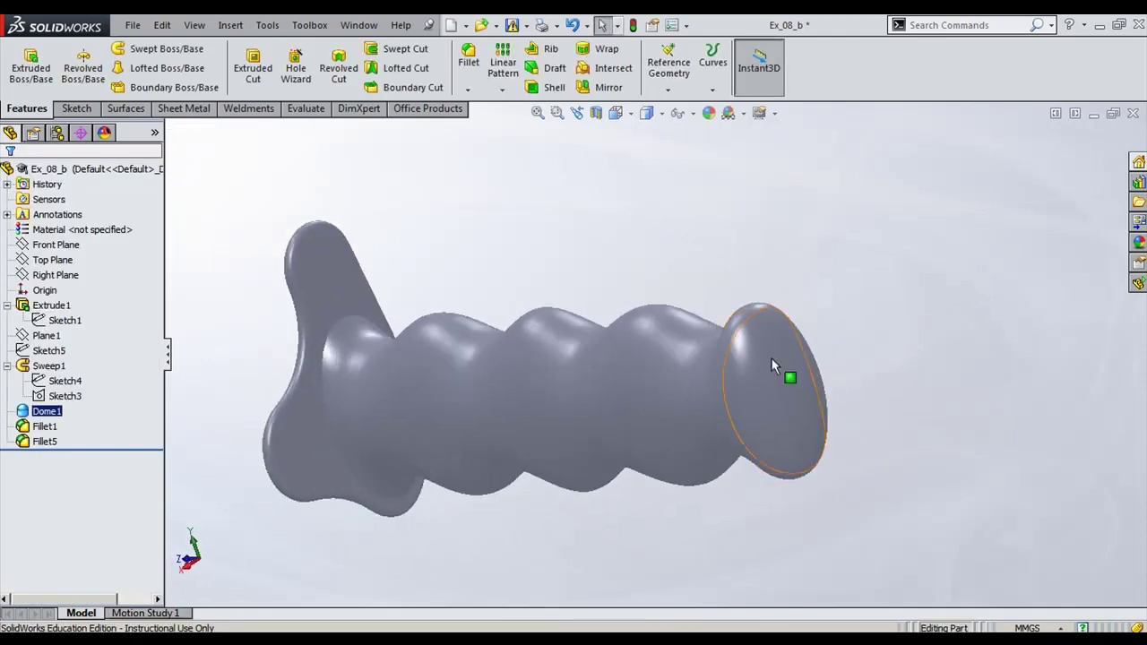
middle_click_drag(685, 315, 480, 318)
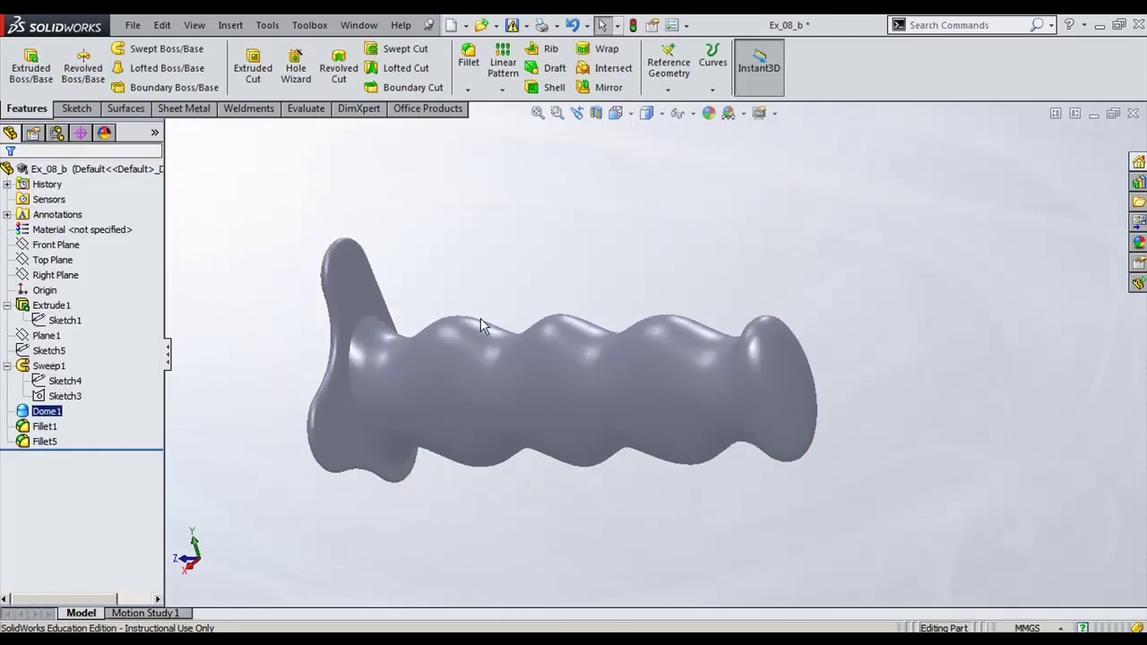
Step: Highlight both fillets, then Fillet5 alone, and set the handle to isometric view
left_click(45, 427)
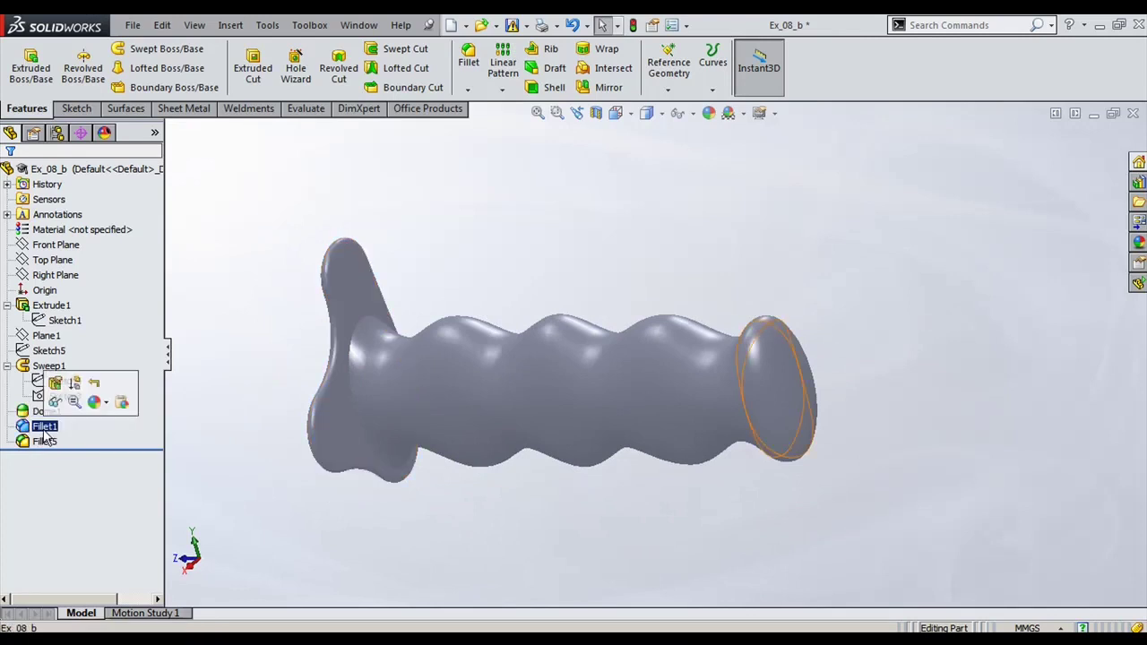
left_click(44, 441, "ctrl")
left_click(52, 442)
right_click_drag(615, 221, 648, 224)
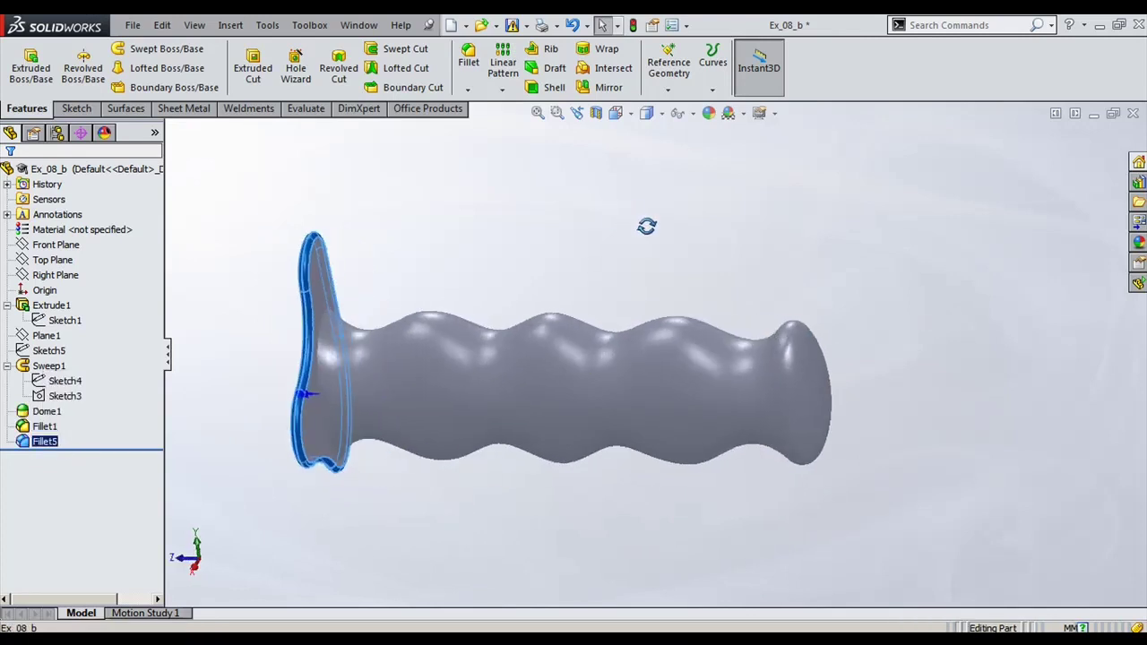
left_click(660, 230)
key("ctrl+7")
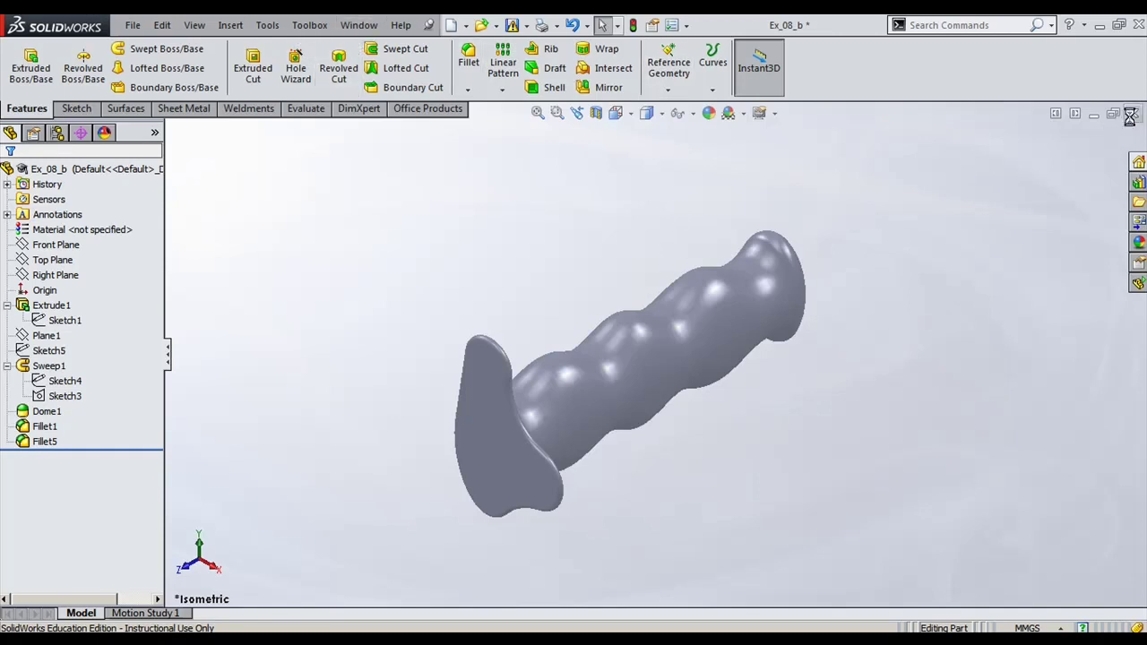
Step: Close Ex_08_b without saving and switch to Ex_No_09A, fitted in view
left_click(1130, 116)
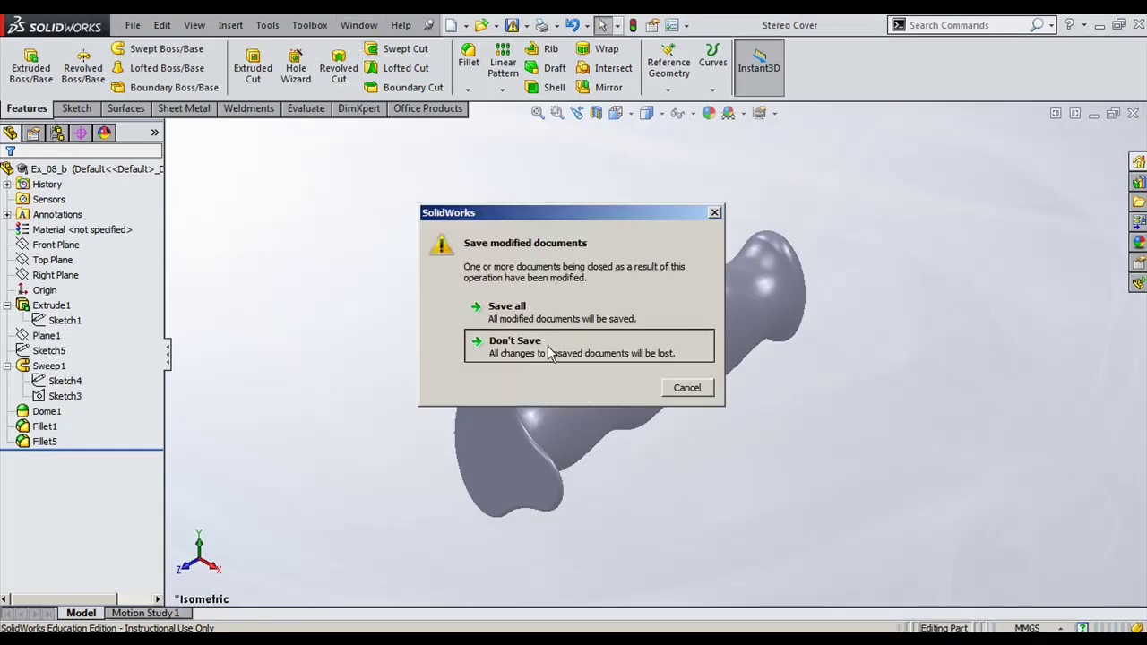
left_click(549, 352)
left_click(358, 25)
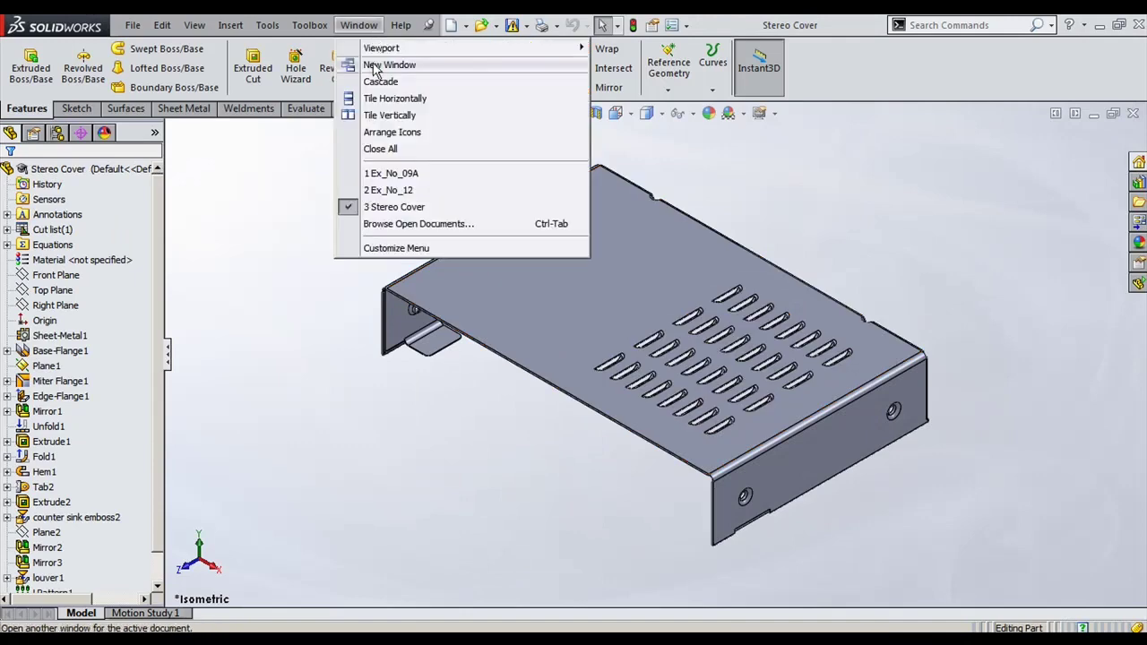
left_click(403, 175)
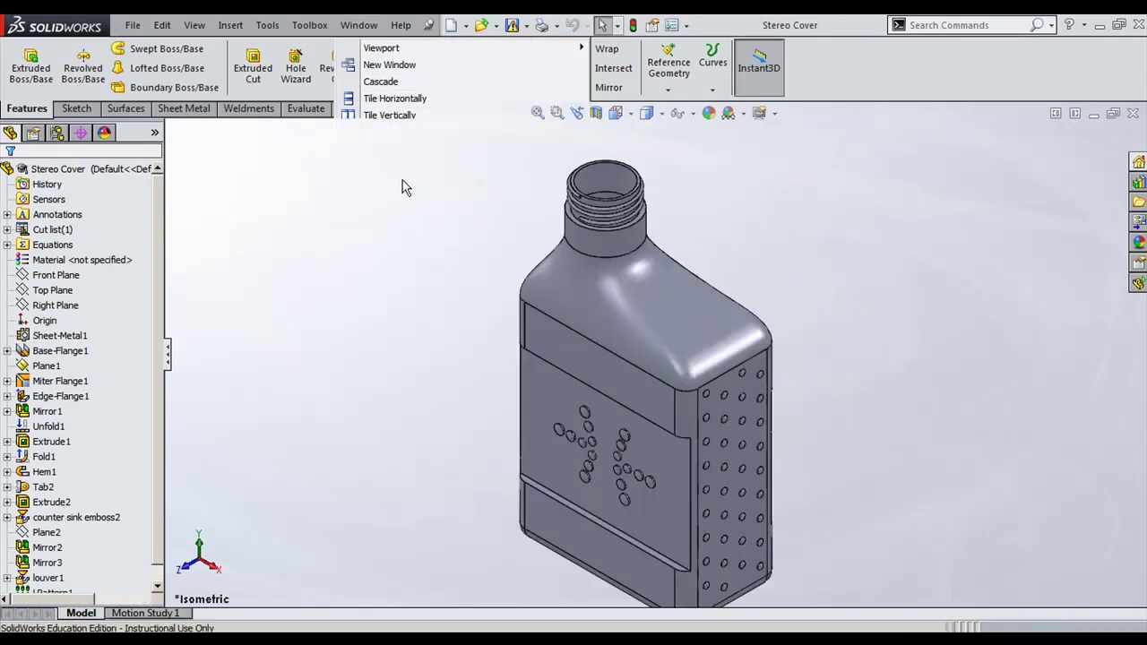
key("f")
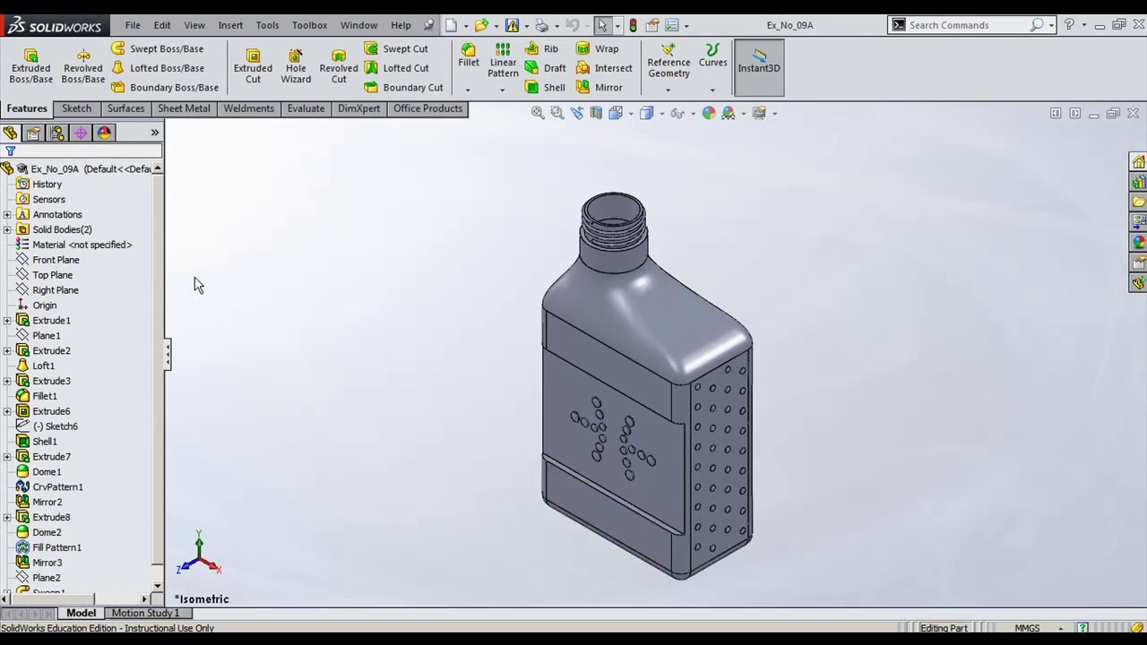
left_click_drag(165, 259, 196, 255)
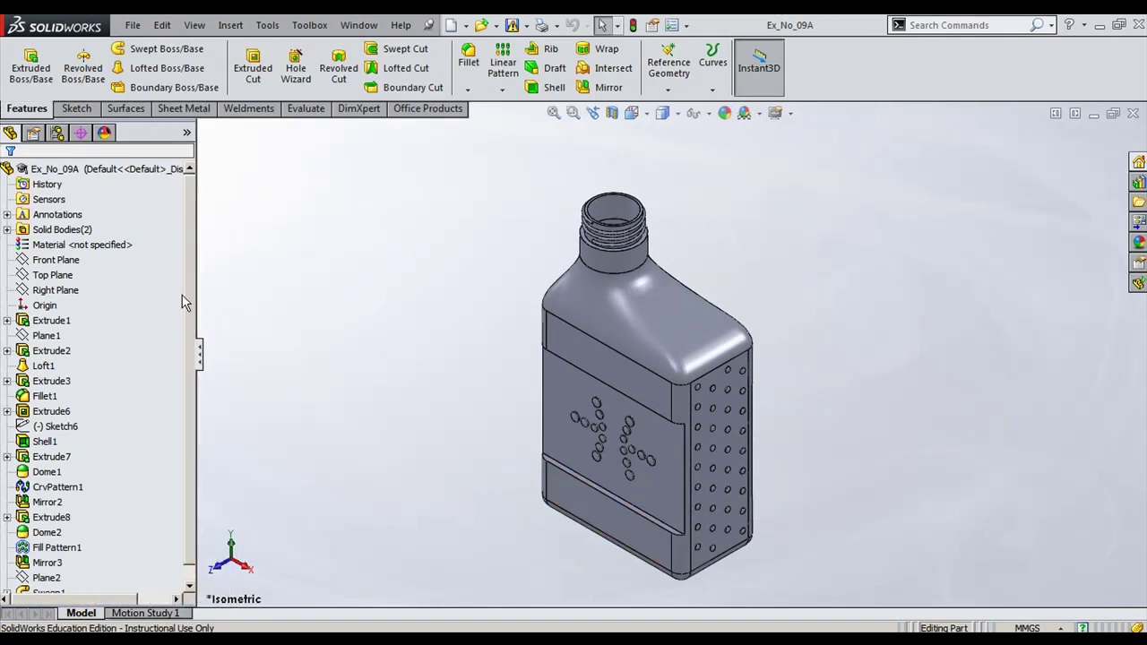
Step: Drag the rollback bar up to just below Extrude1, leaving the rounded base block
scroll(141, 540, "down", 1)
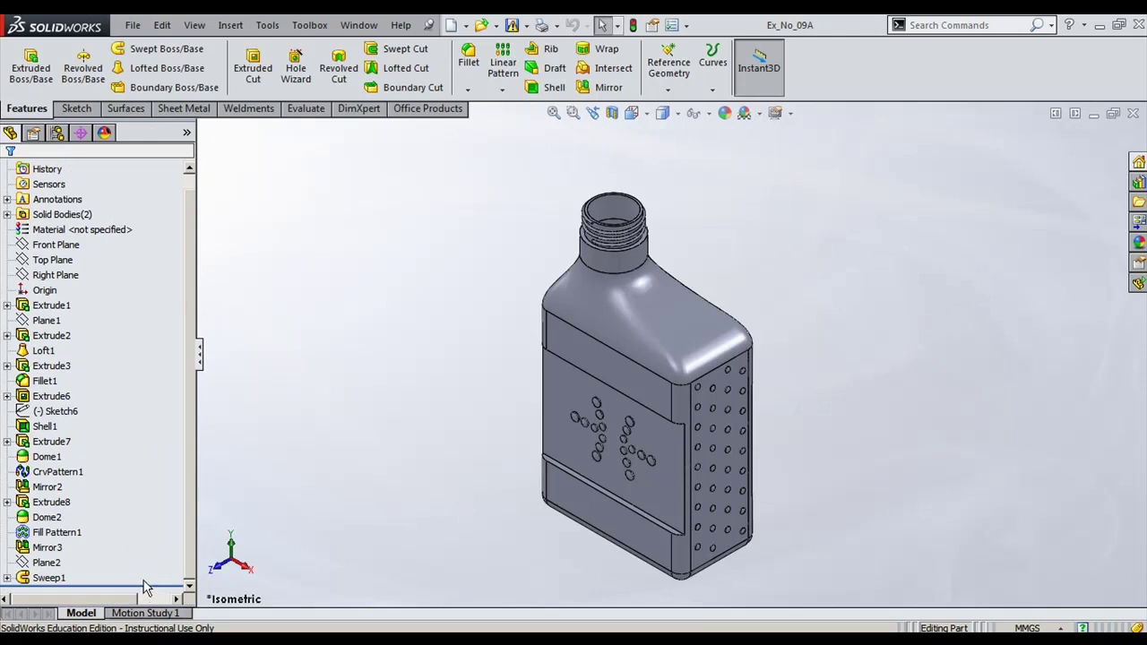
left_click_drag(152, 584, 153, 312)
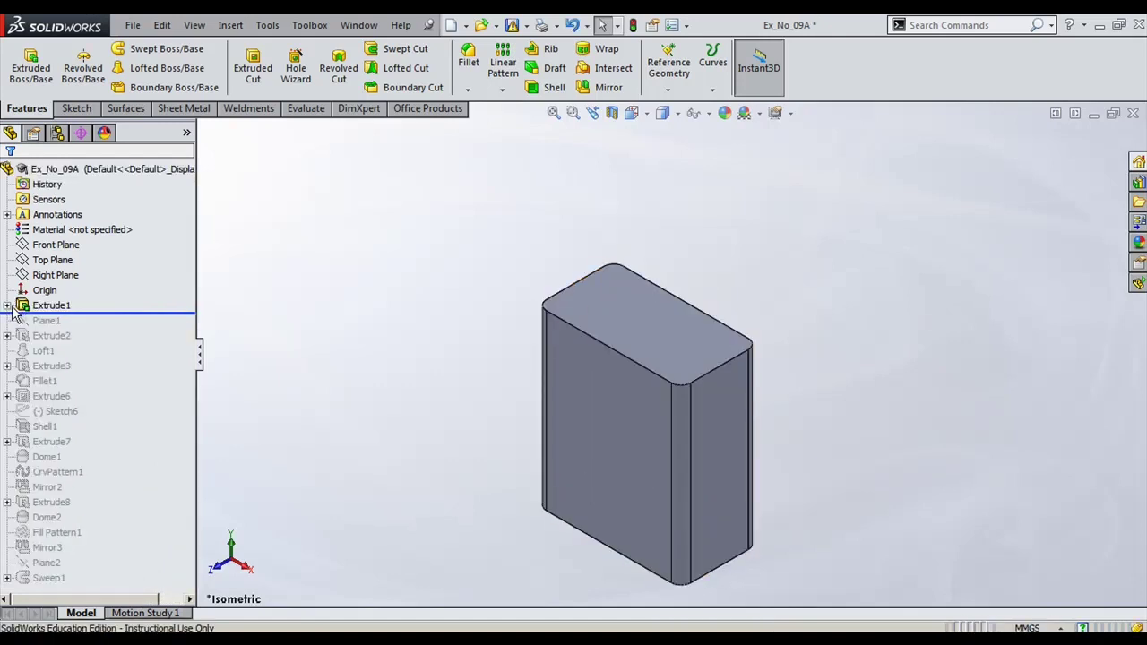
Step: Show Extrude1's Sketch1 and roll the history forward to include Plane1
left_click(6, 306)
left_click(63, 305)
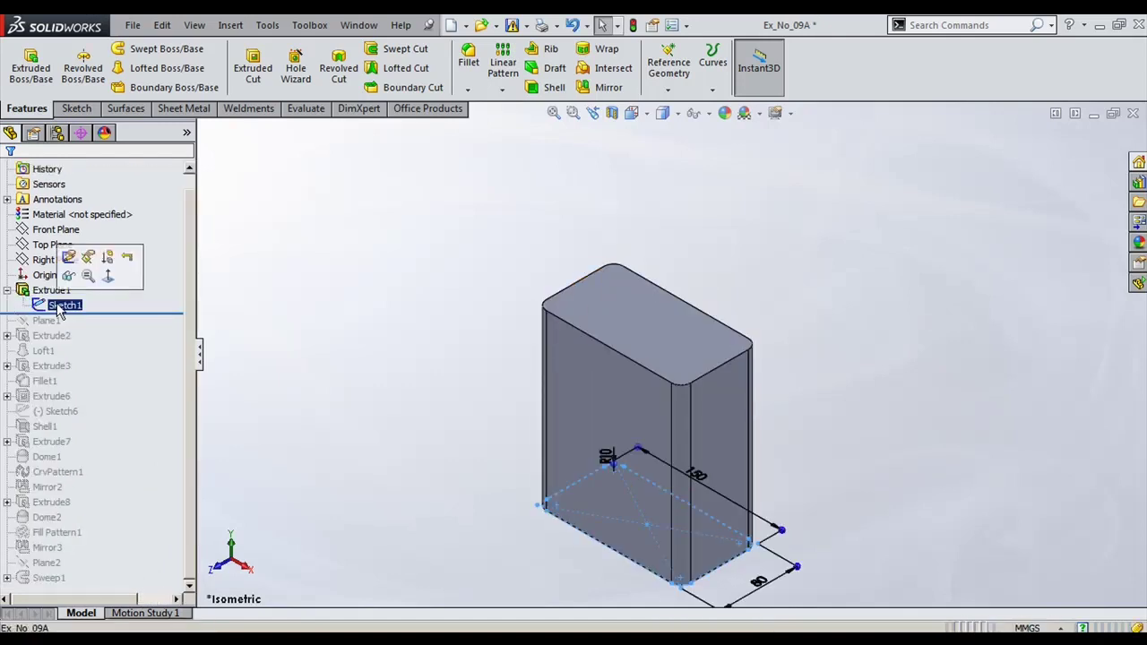
scroll(541, 388, "up", 2)
scroll(686, 476, "down", 2)
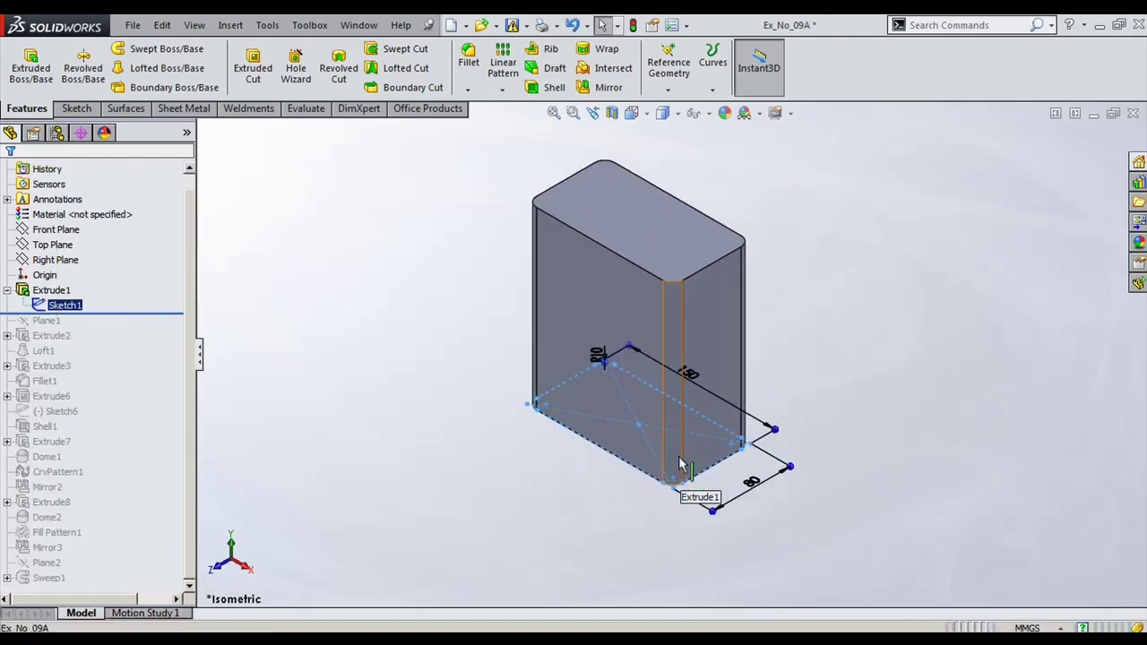
left_click_drag(146, 313, 139, 328)
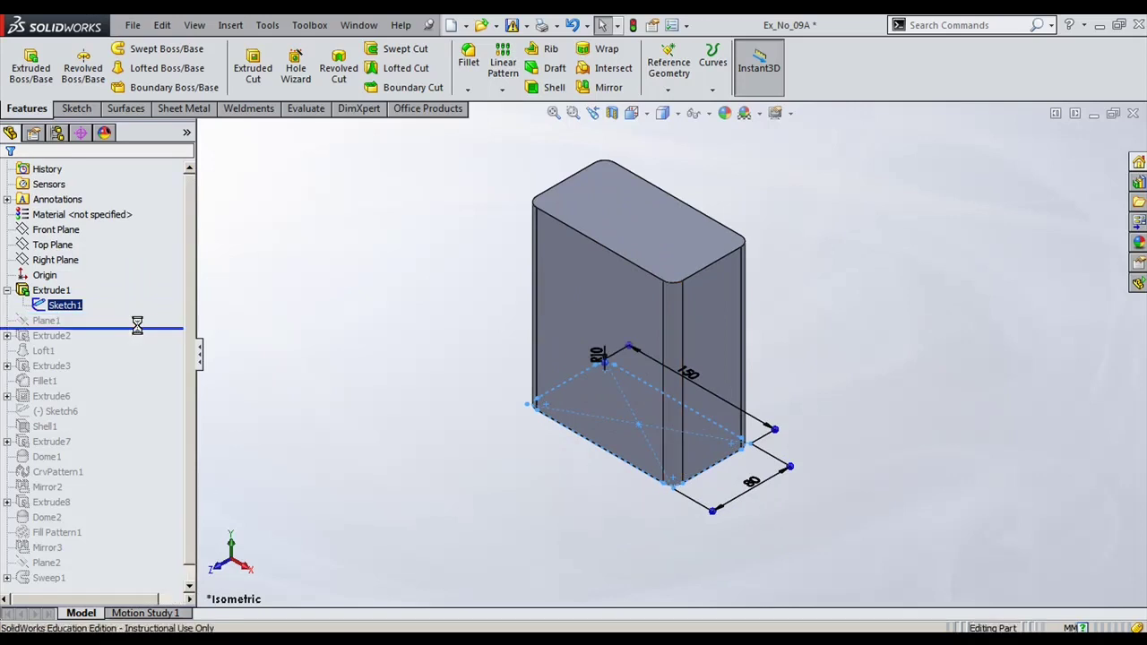
left_click(52, 321)
middle_click_drag(473, 471, 464, 450)
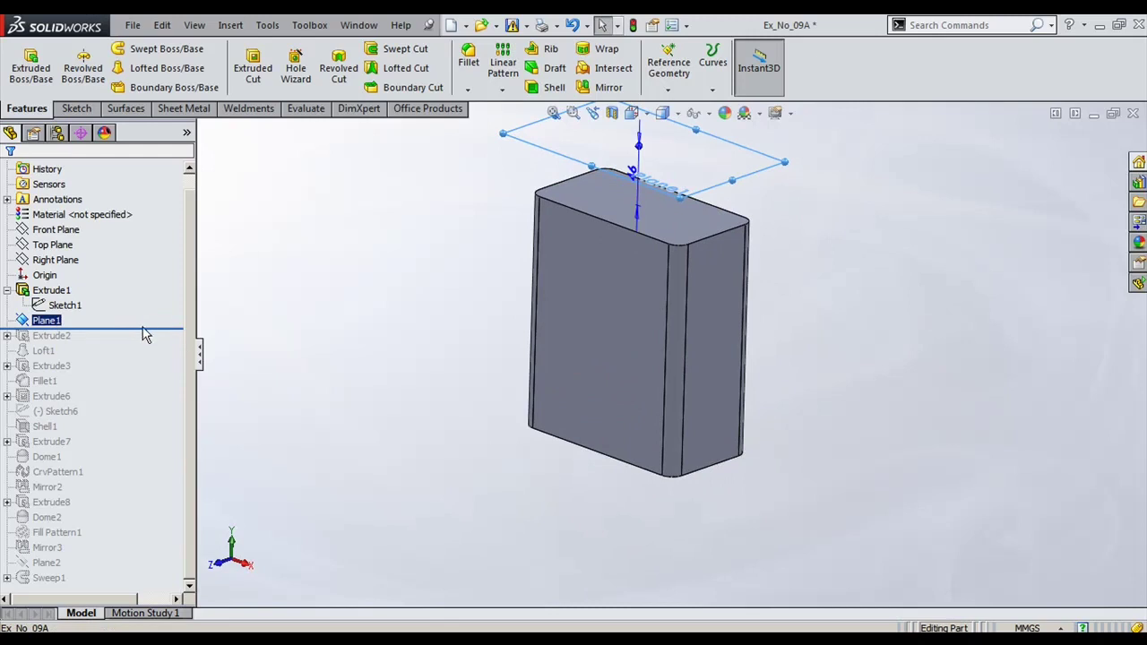
Step: Roll forward through the Extrude2 neck cylinder and Loft1, checking the cylinder's dimensions
left_click_drag(146, 334, 141, 341)
key("z")
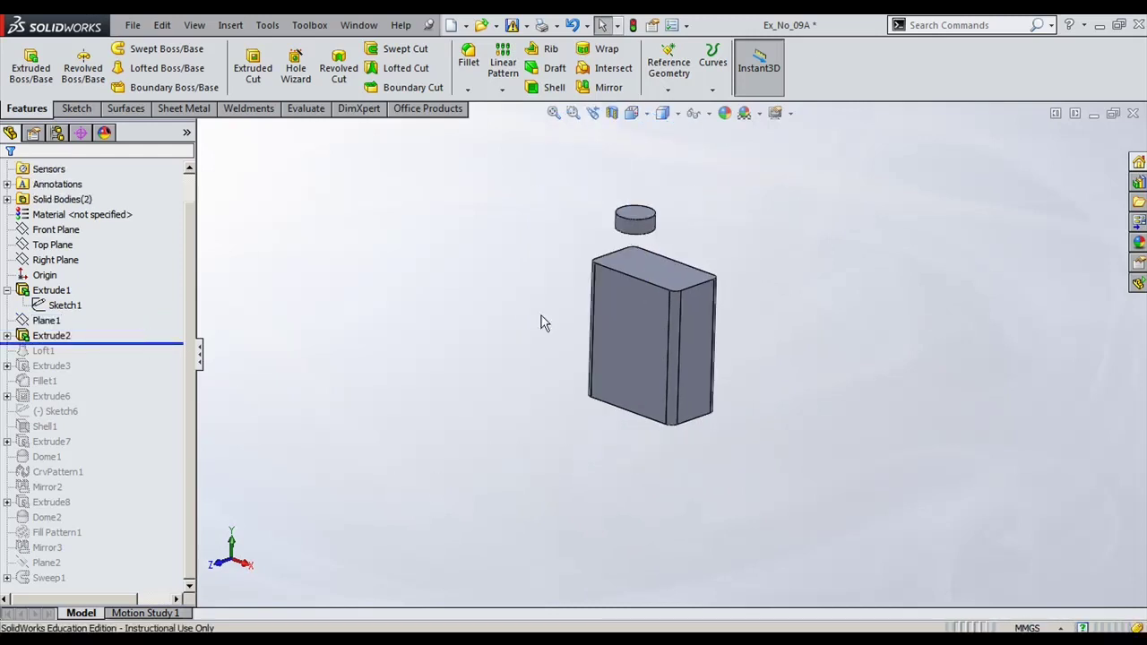
scroll(643, 204, "down", 3)
double_click(647, 251)
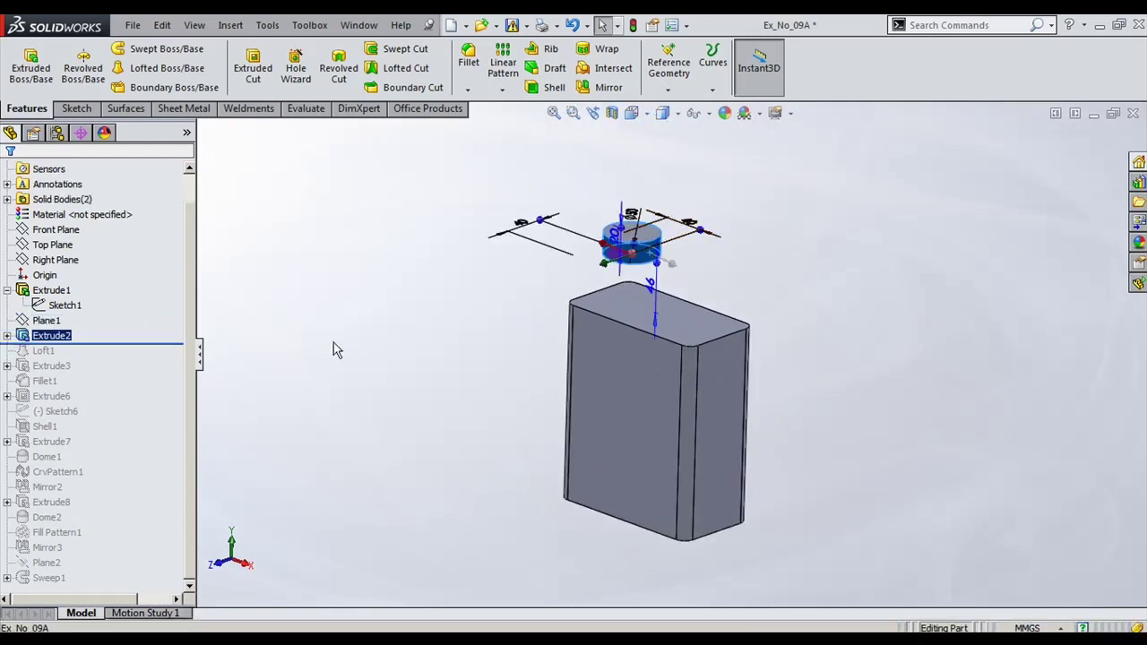
left_click_drag(121, 342, 120, 357)
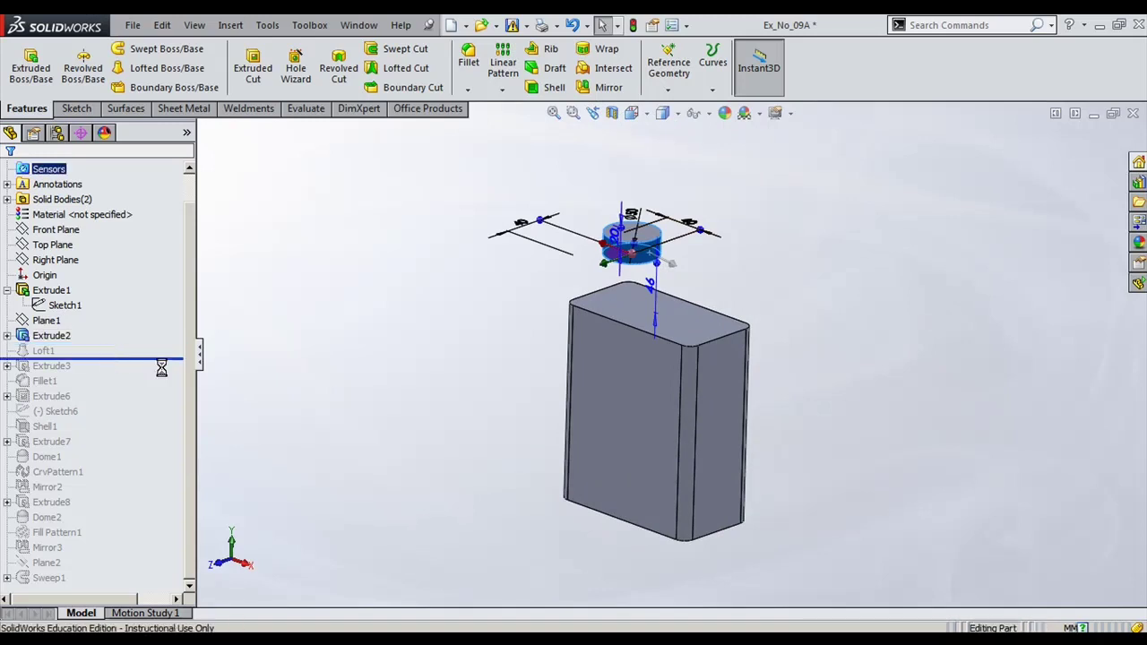
left_click(43, 351)
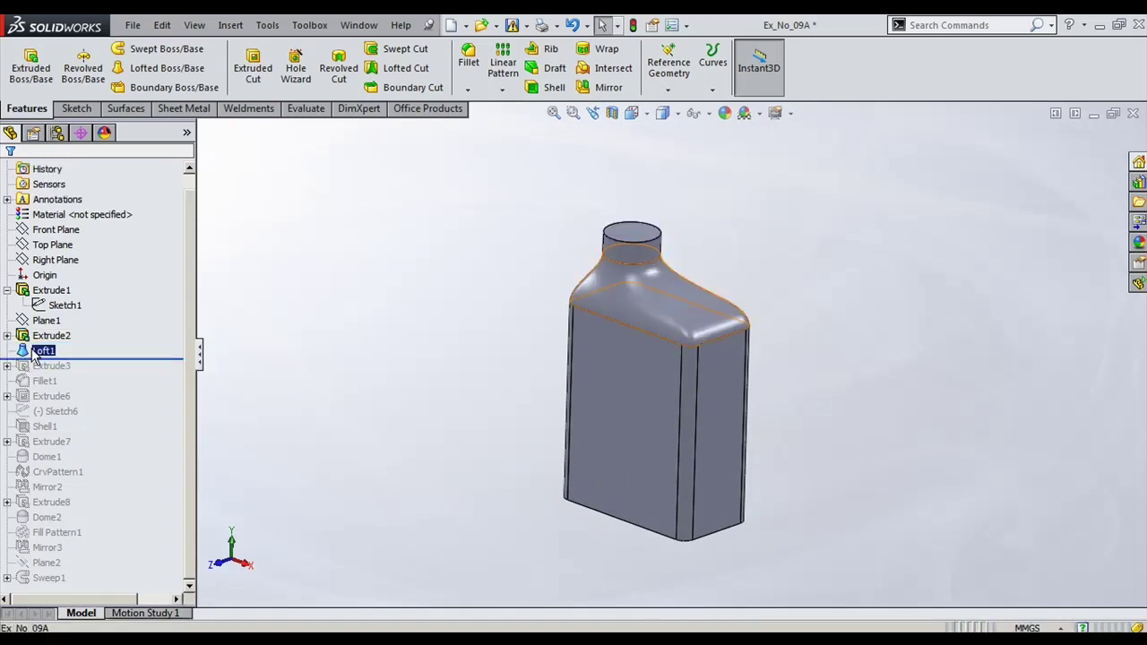
Step: Review Loft1's second profile Face<2> without changes, then roll forward past Extrude3
left_click(41, 305)
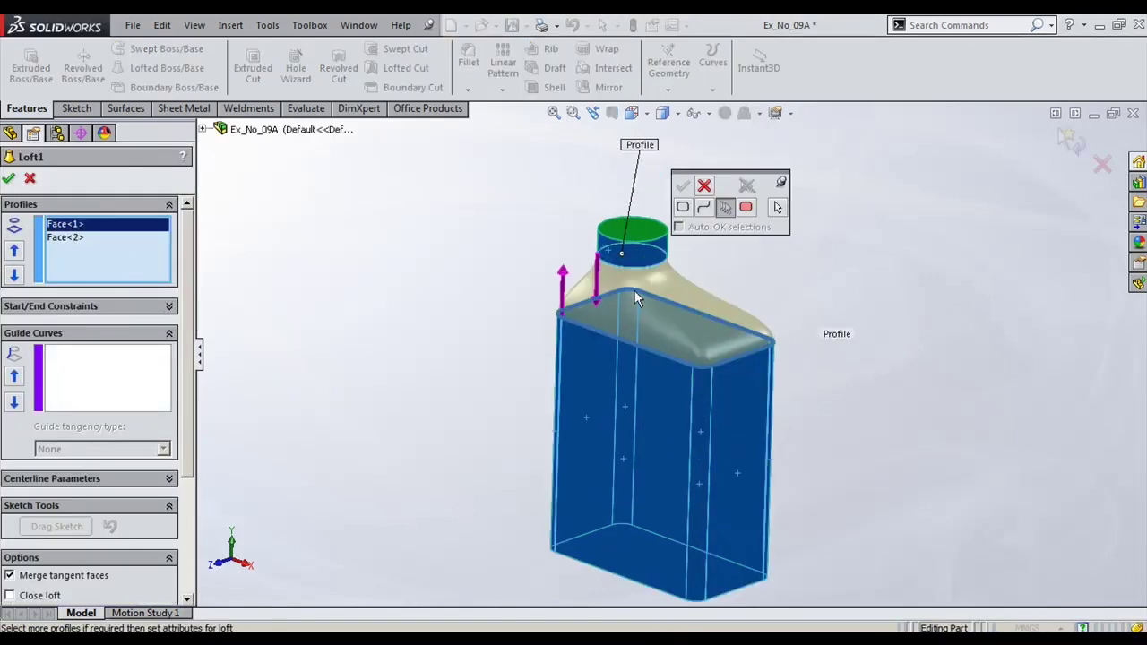
left_click(71, 239)
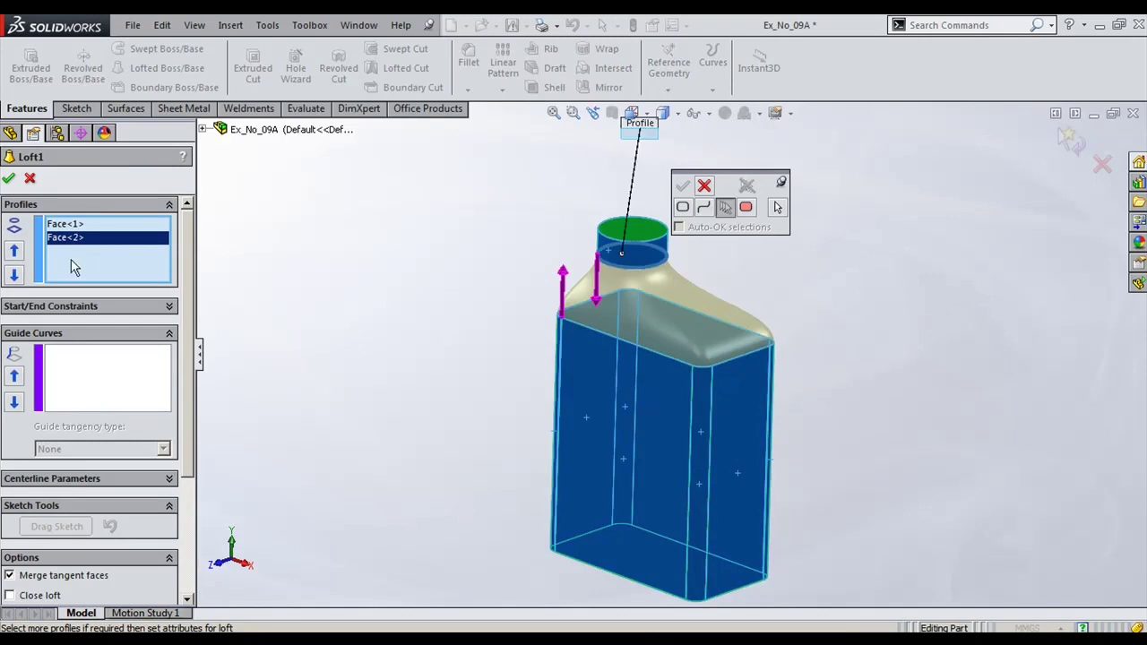
left_click(29, 179)
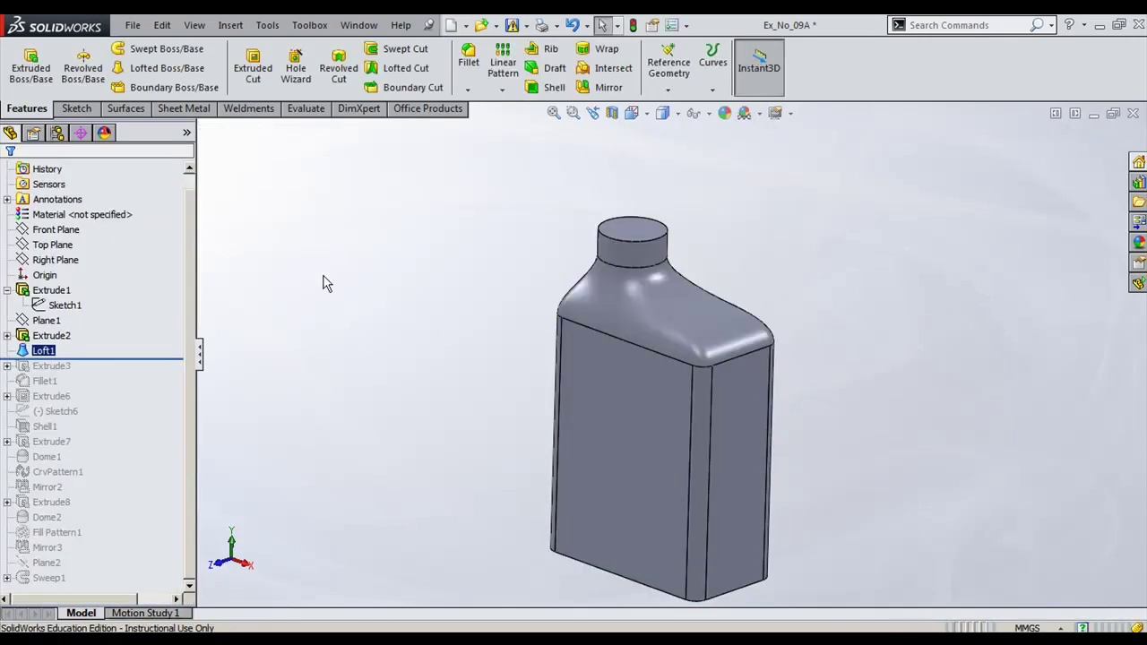
left_click_drag(120, 360, 108, 371)
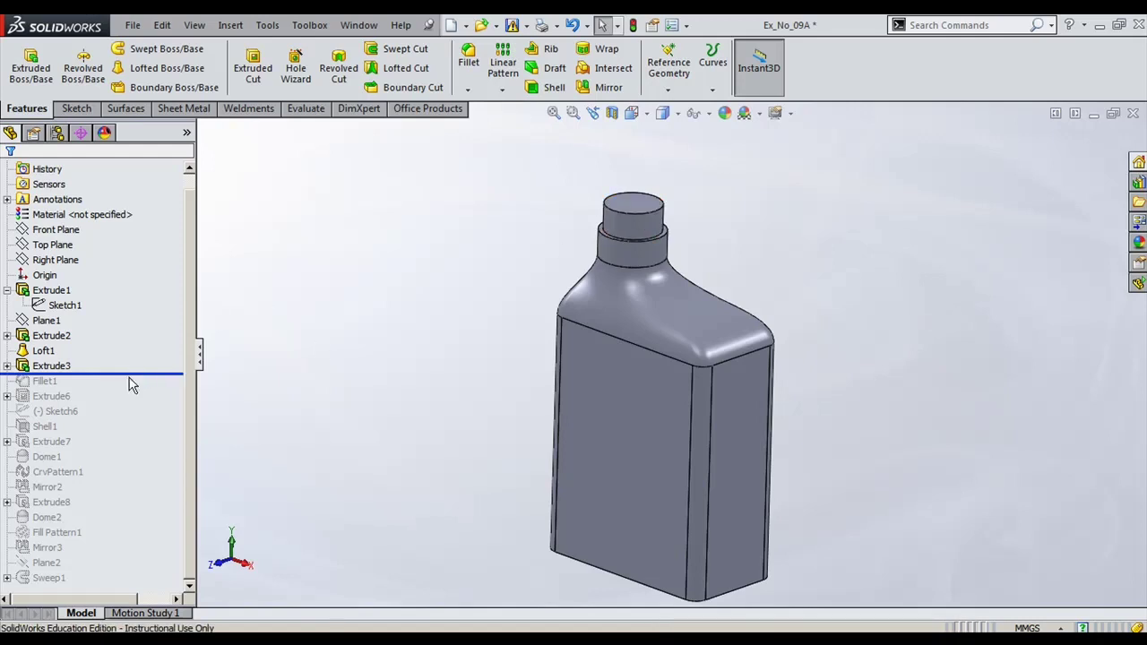
Step: Roll forward through Fillet1 and Extrude6, viewing the bottle's underside and shoulder
left_click_drag(141, 374, 132, 390)
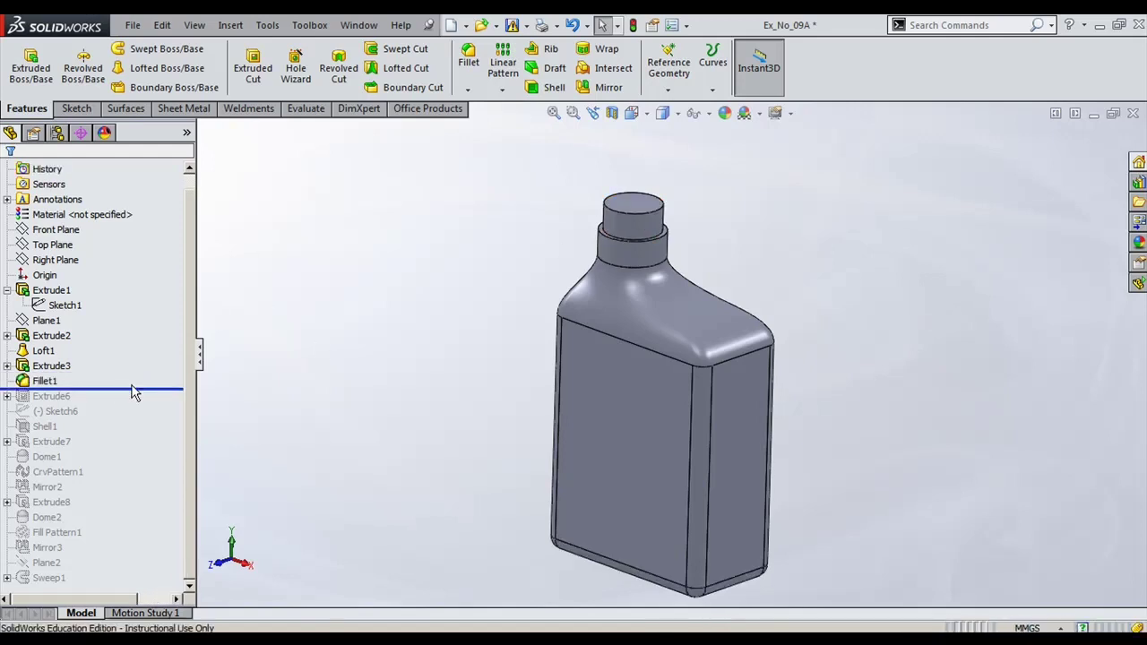
middle_click_drag(517, 509, 598, 401)
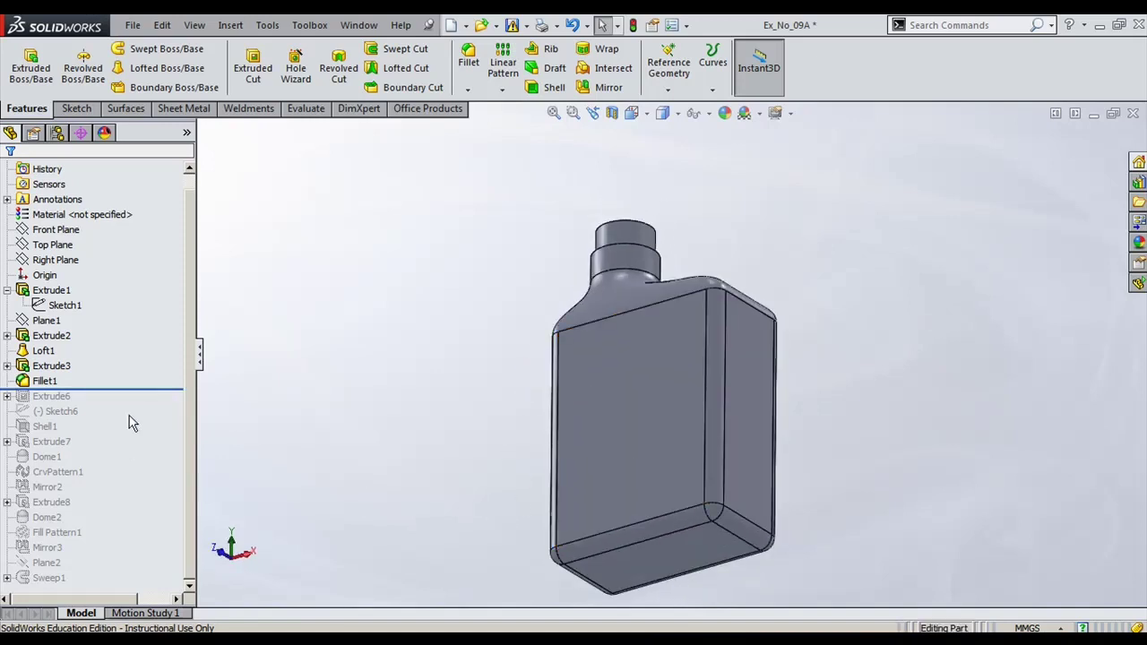
left_click_drag(142, 391, 130, 403)
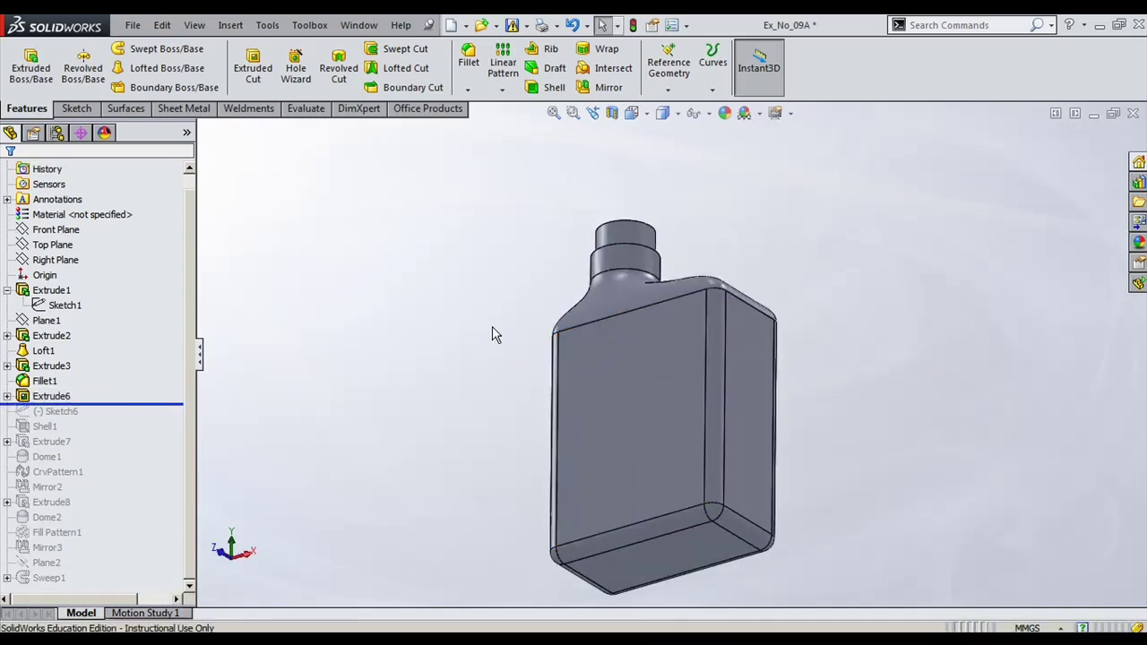
mouse_move(404, 258)
middle_mouse_down()
mouse_move(346, 322)
mouse_move(276, 295)
mouse_move(364, 295)
mouse_move(369, 326)
mouse_move(587, 515)
middle_mouse_up()
Step: Show Sketch6 and Extrude6's Sketch5 lines, then move the rollback bar past Sketch6
left_click(55, 412)
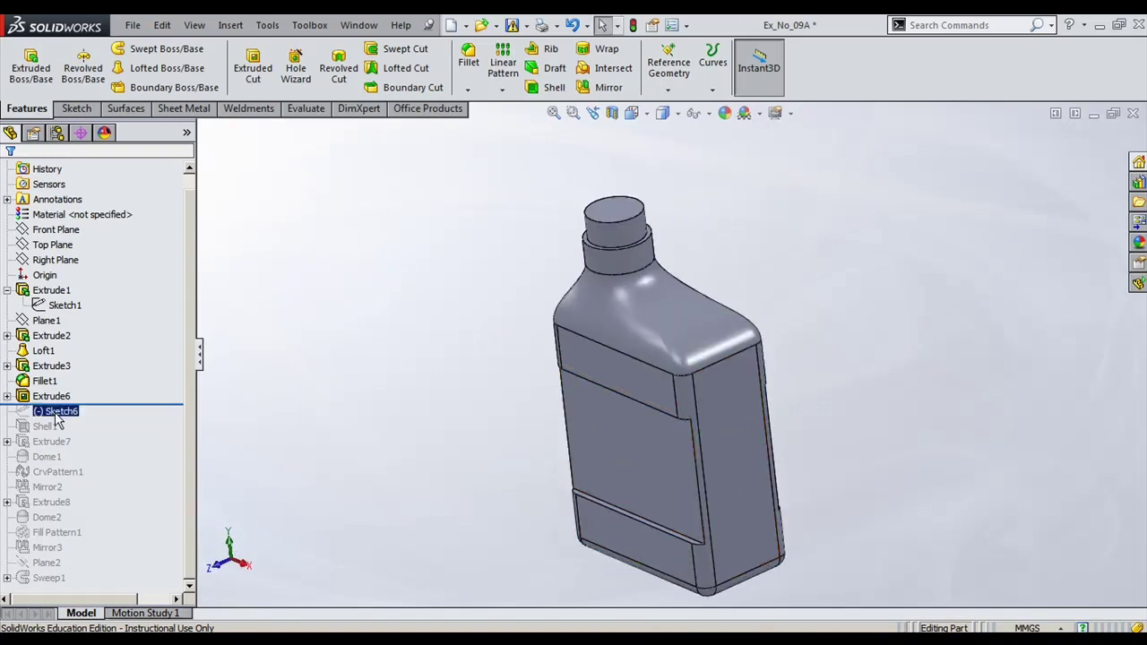
left_click(8, 397)
left_click(64, 410)
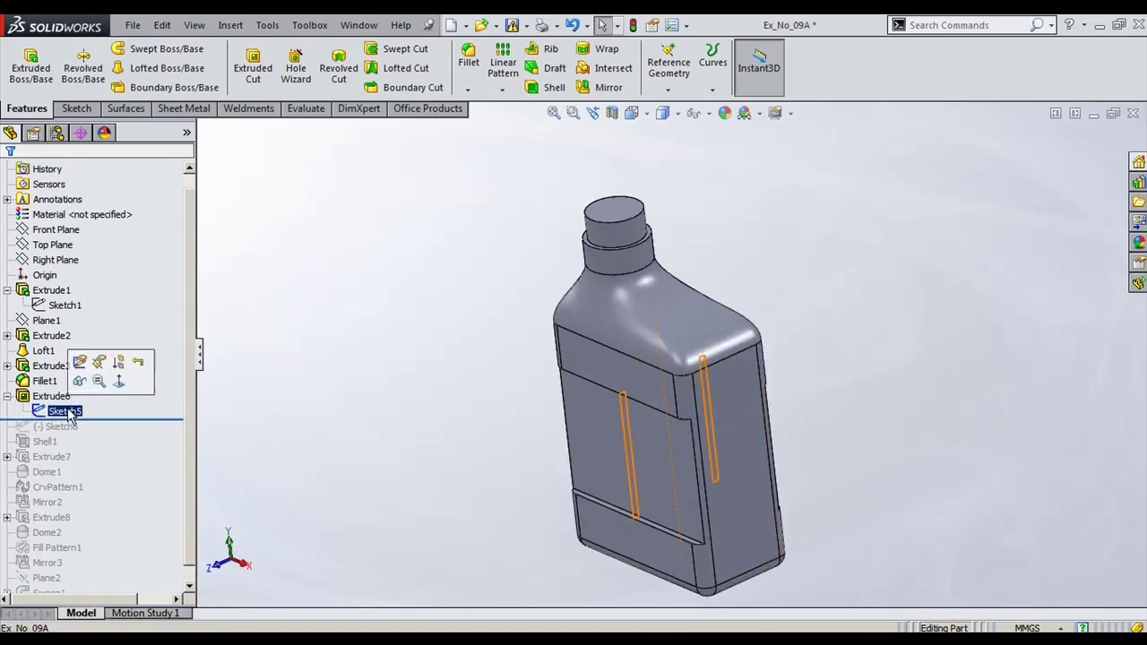
middle_click_drag(505, 423, 481, 420)
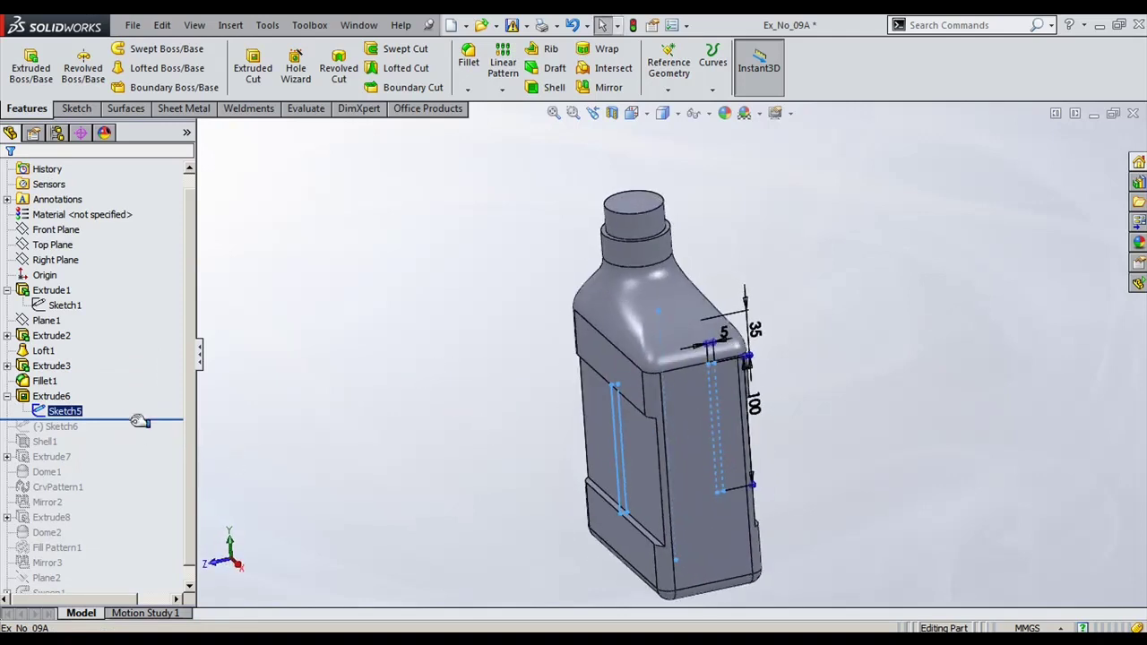
mouse_move(139, 421)
left_mouse_down()
mouse_move(320, 425)
mouse_move(289, 424)
left_mouse_up()
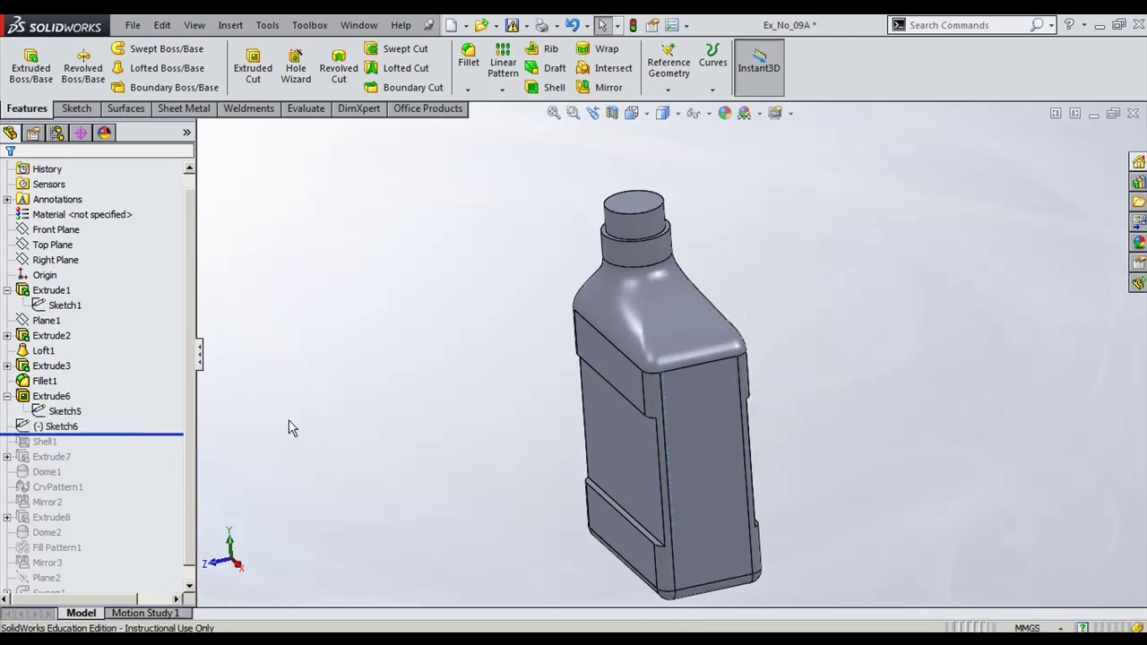
Step: Roll forward to include Shell1 and look into the hollowed neck
left_click(77, 427)
mouse_move(288, 484)
middle_mouse_down()
mouse_move(309, 476)
mouse_move(276, 433)
middle_mouse_up()
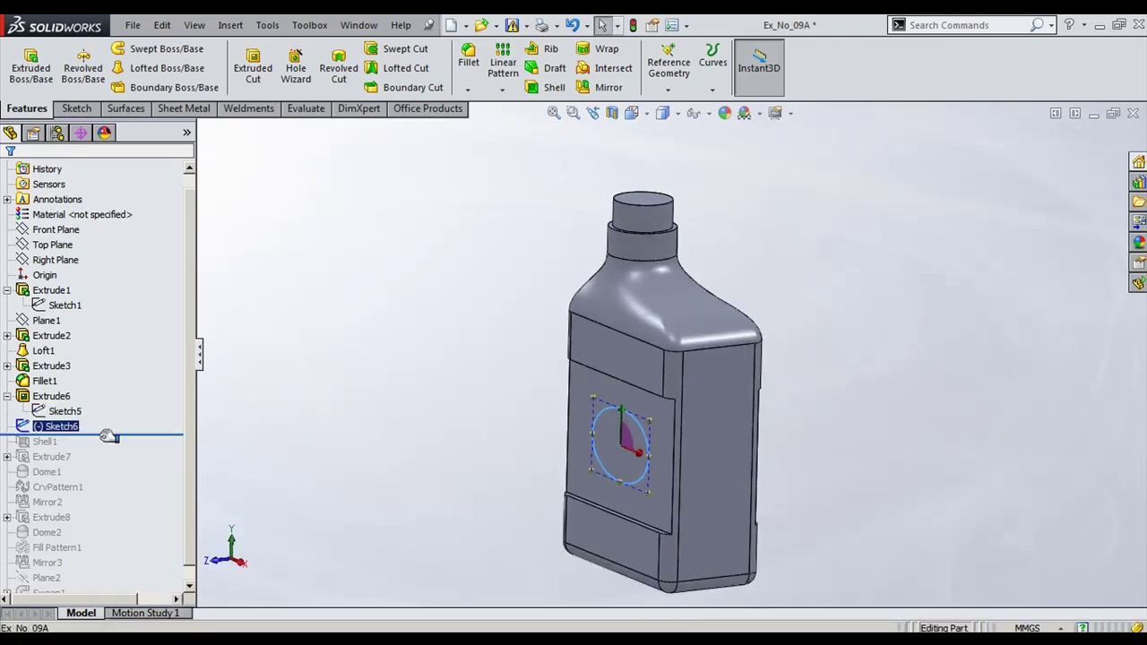
left_click_drag(114, 432, 113, 453)
middle_click_drag(533, 307, 505, 351)
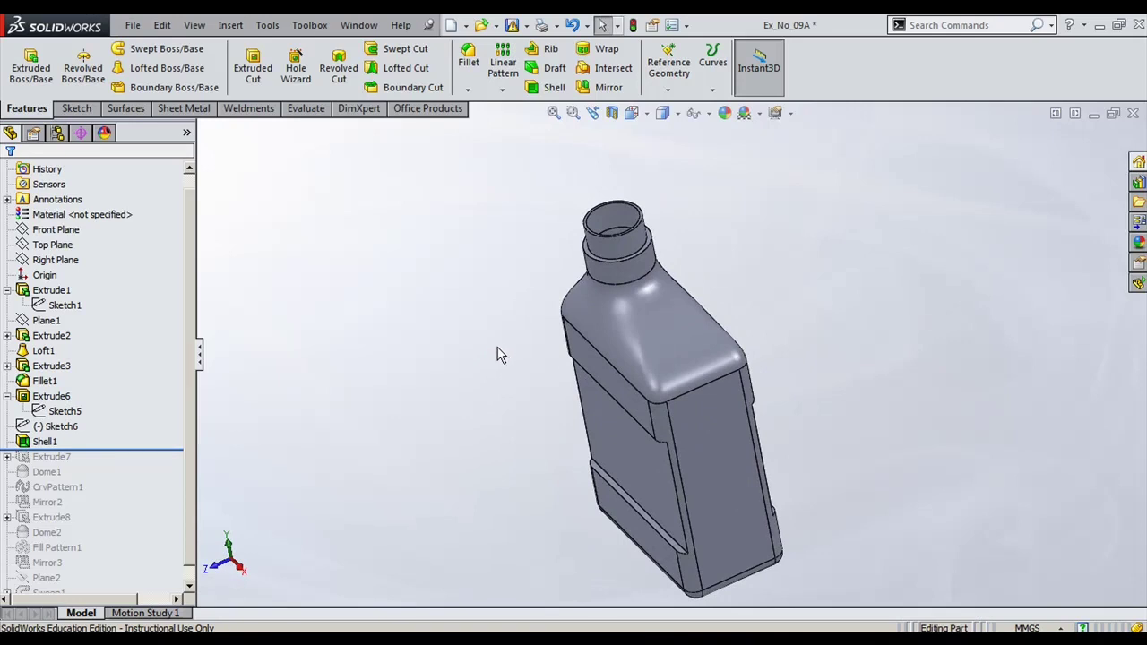
Step: Roll forward to Extrude7 and check the three circular bosses' dimensions
left_click_drag(167, 448, 169, 462)
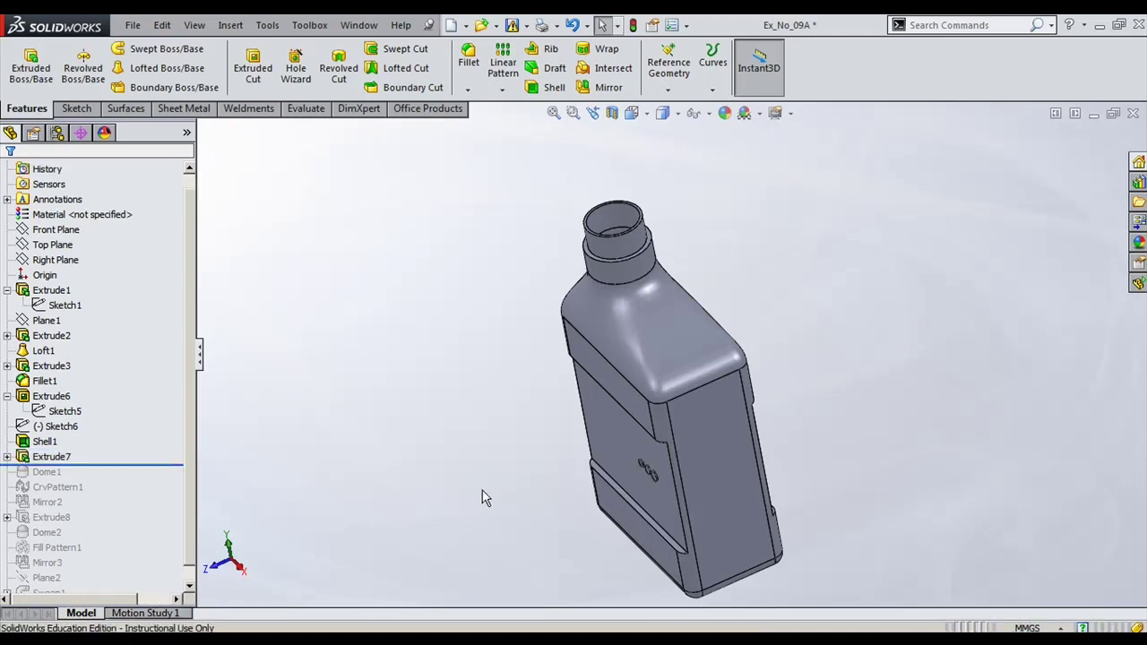
middle_click_drag(483, 498, 559, 411)
scroll(681, 459, "down", 5)
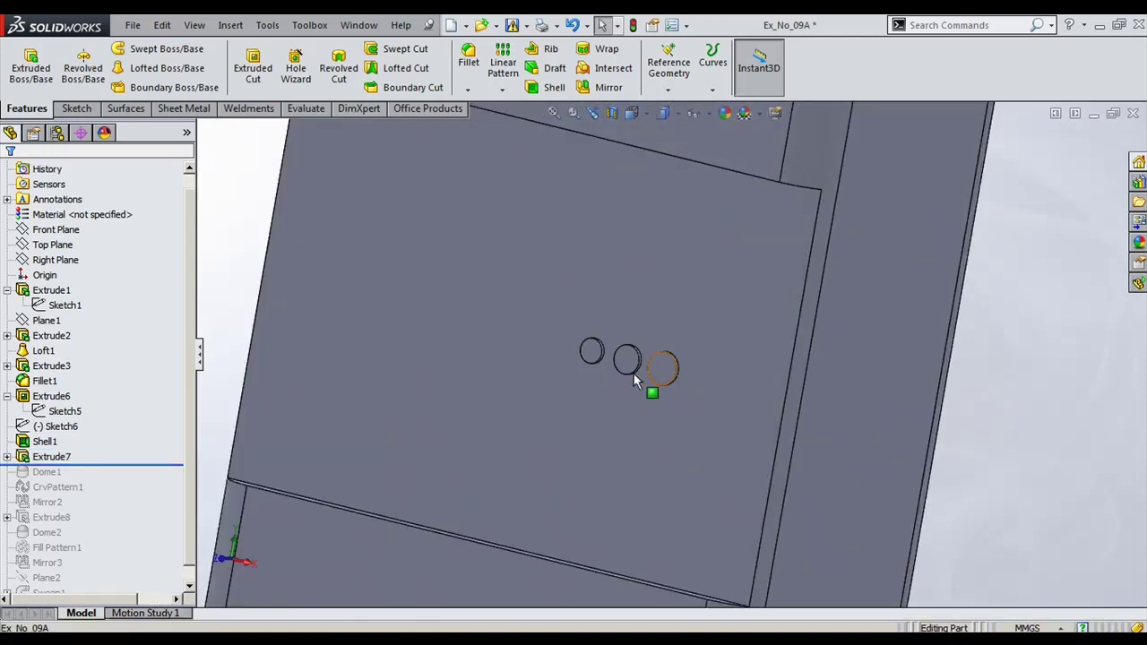
left_click(660, 378)
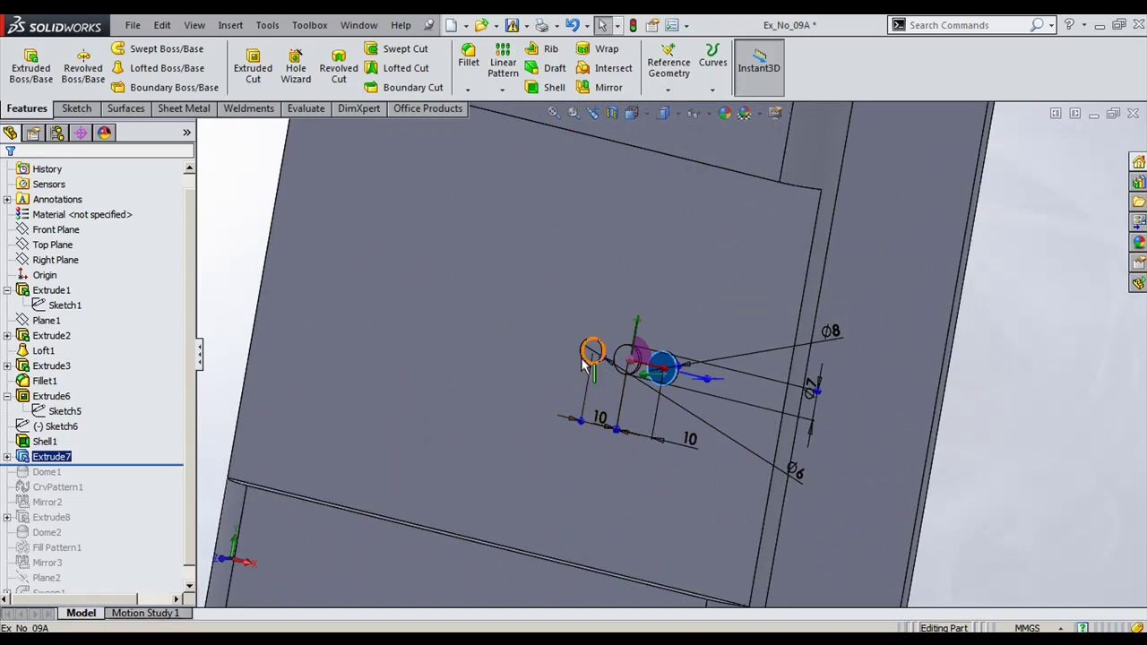
key("Escape")
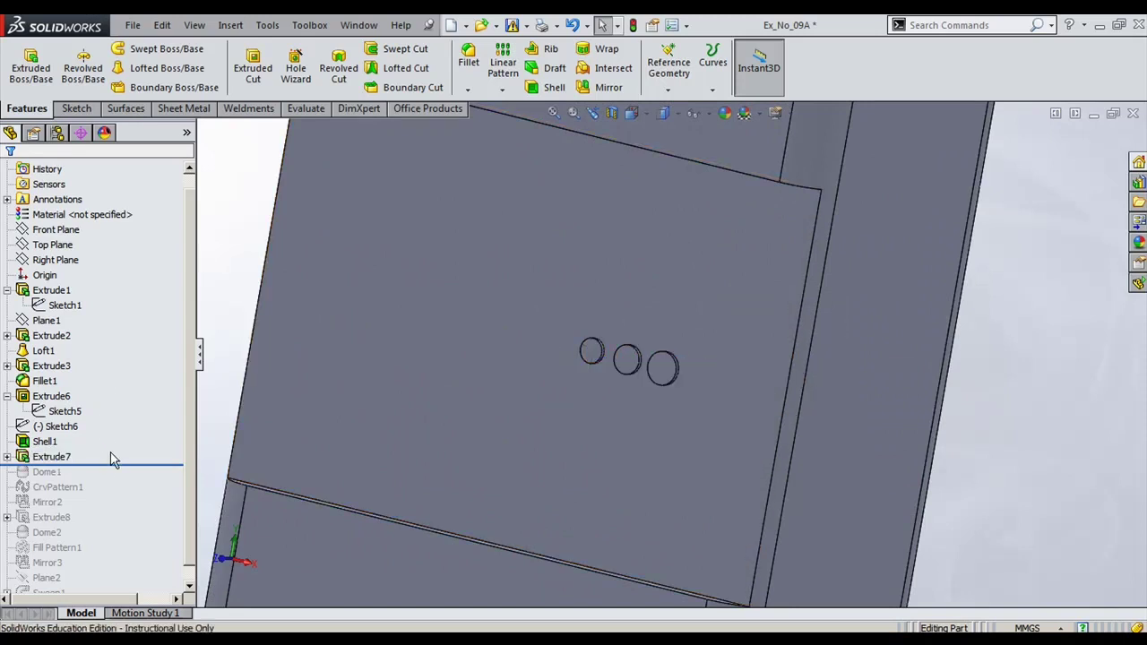
Step: Roll forward through Dome1 and CrvPattern1 so the patterned domes appear
left_click_drag(121, 465, 114, 480)
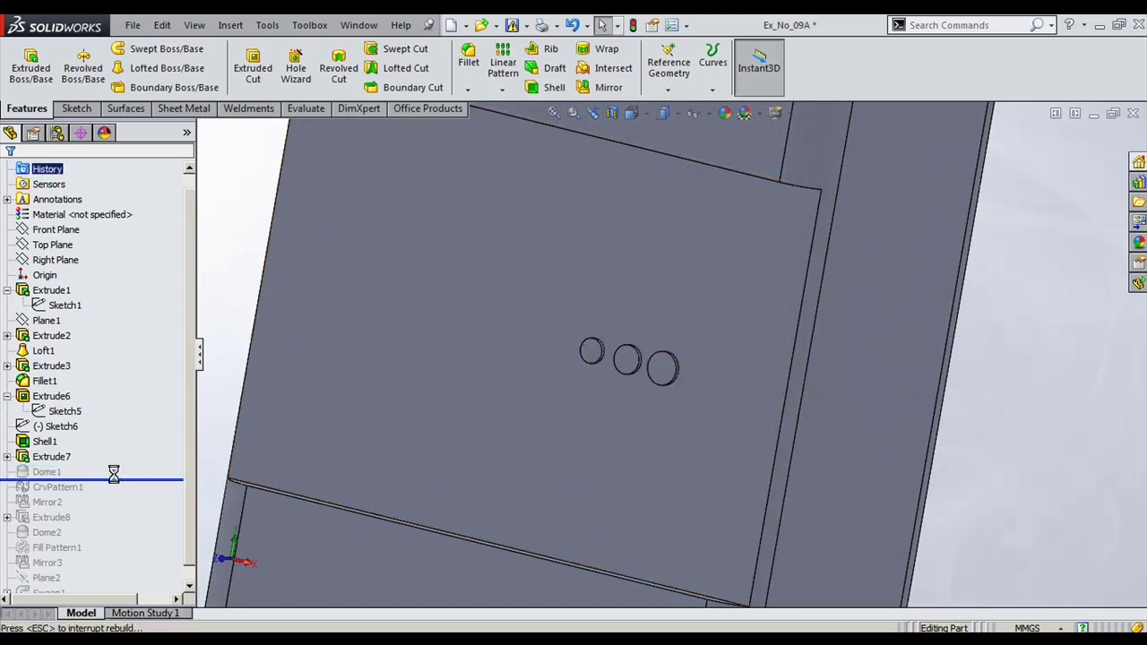
scroll(653, 362, "up", 2)
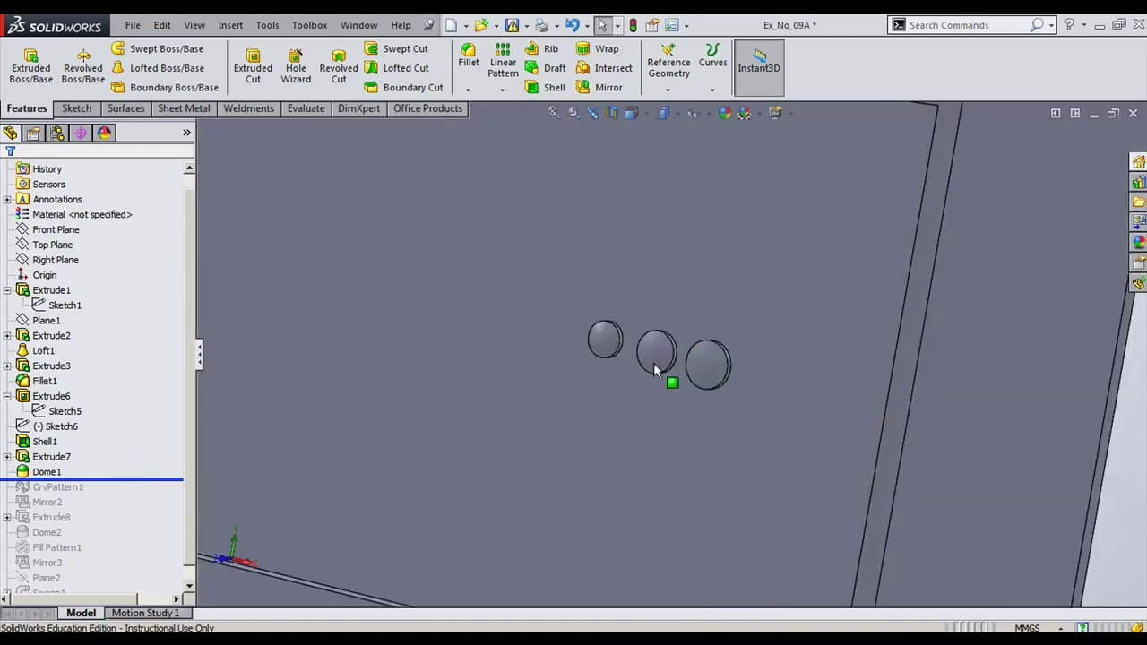
left_click(655, 355)
middle_click_drag(655, 355, 696, 496)
scroll(455, 396, "up", 2)
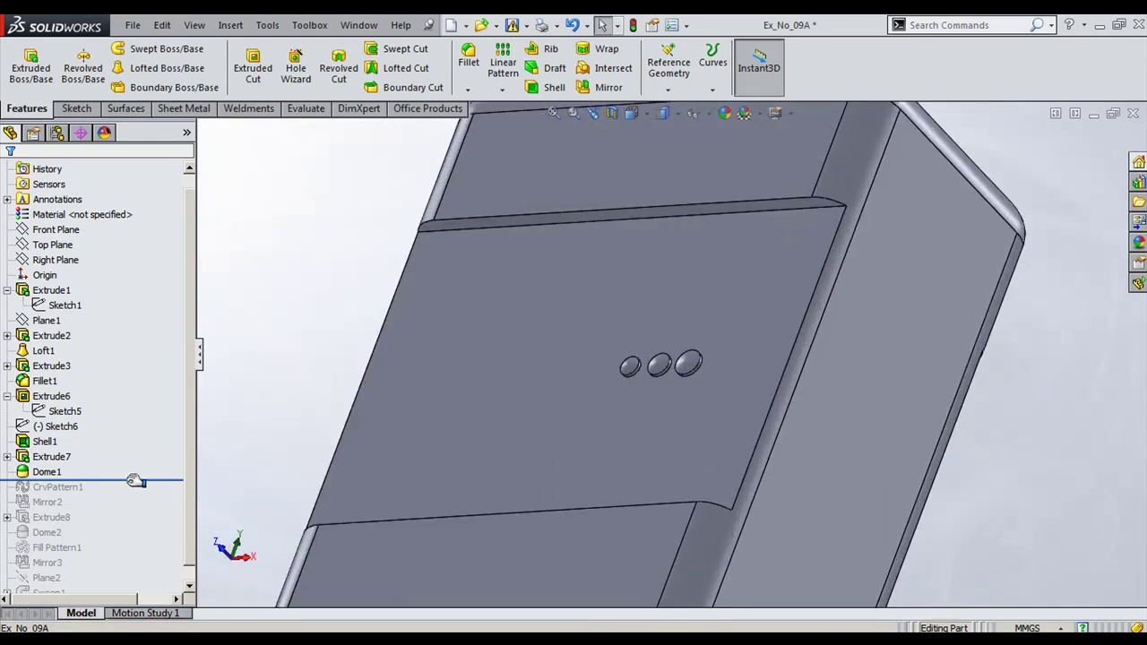
left_click_drag(135, 481, 133, 492)
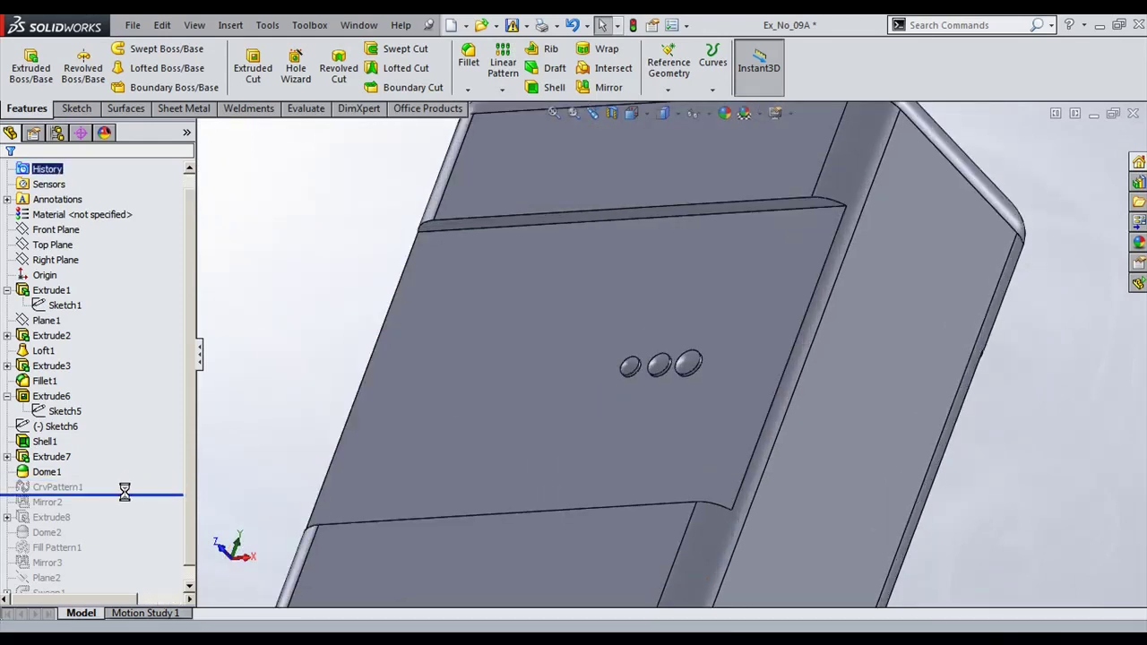
left_click(62, 487)
left_click(78, 488)
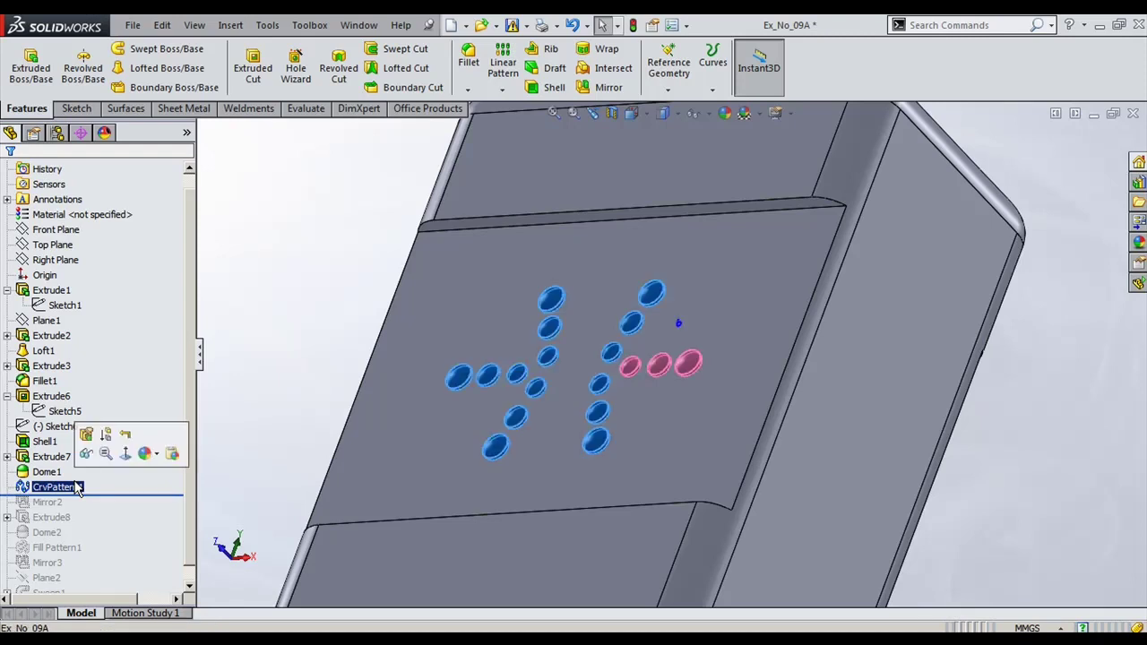
Step: Re-confirm CrvPattern1's six equally spaced instances and roll the history forward past Mirror2 and Extrude8
left_click(274, 358)
left_click(58, 487)
left_click(84, 443)
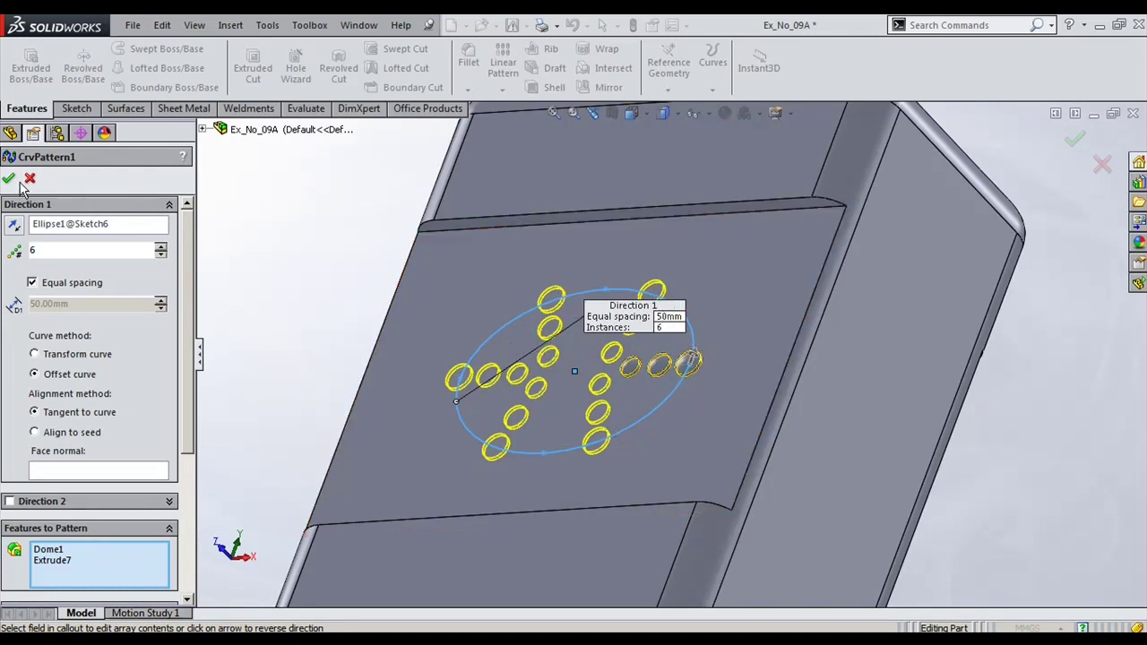
key("Return")
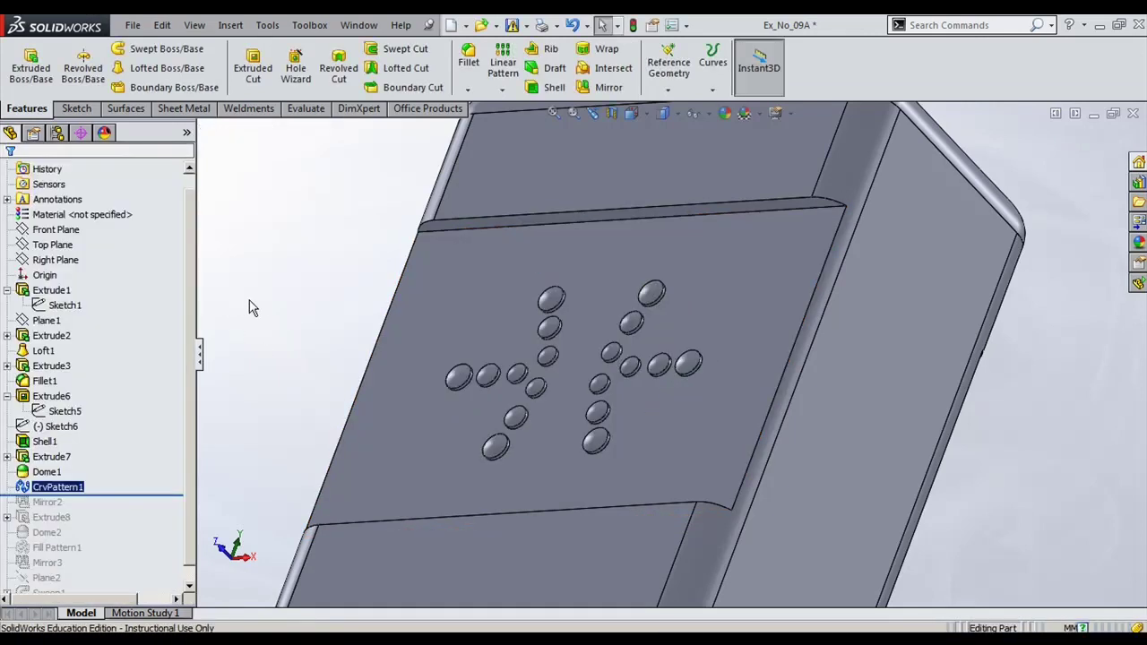
left_click_drag(152, 493, 123, 524)
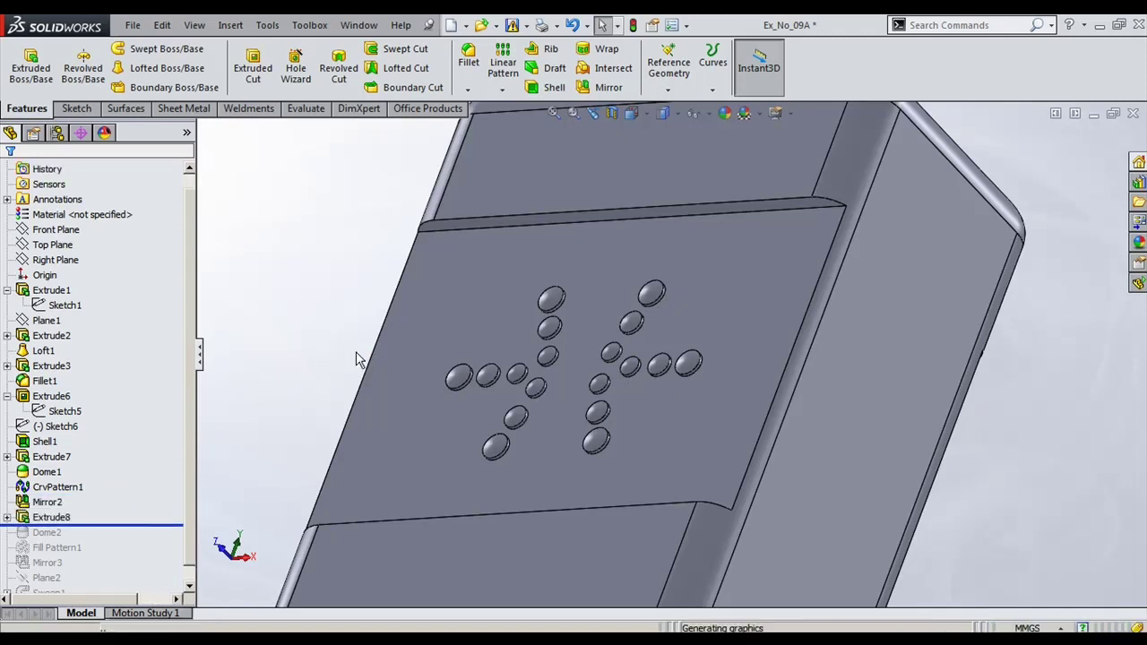
Step: Roll forward through Dome2 and Fill Pattern1, then re-accept the fill pattern of side domes
middle_click_drag(662, 412, 795, 246)
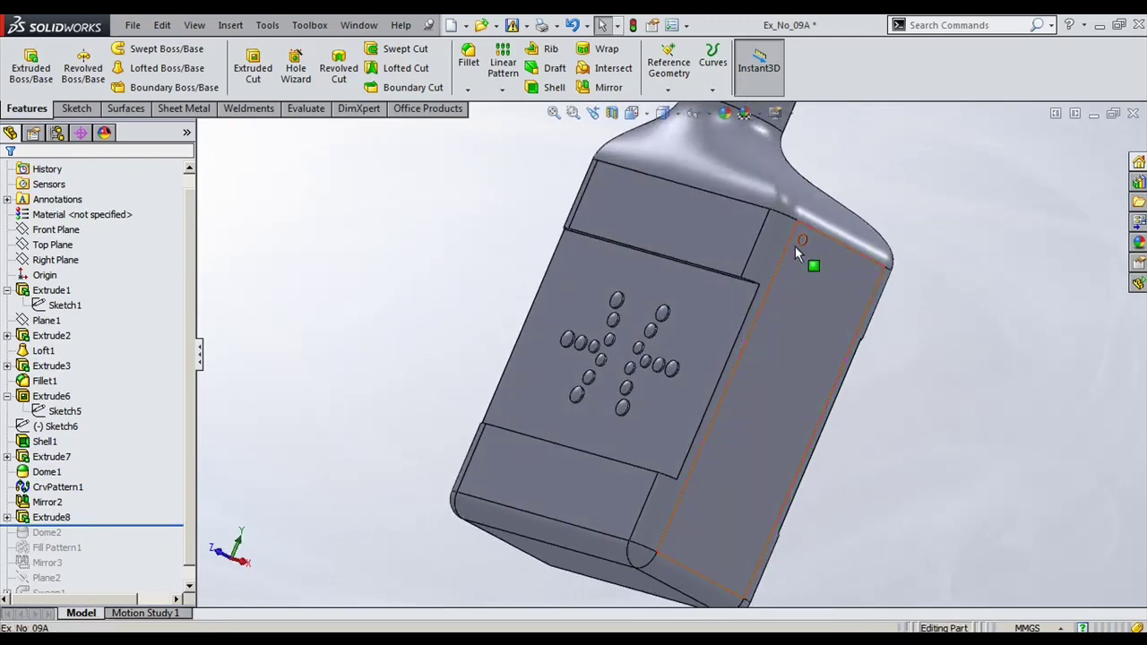
left_click_drag(123, 527, 125, 556)
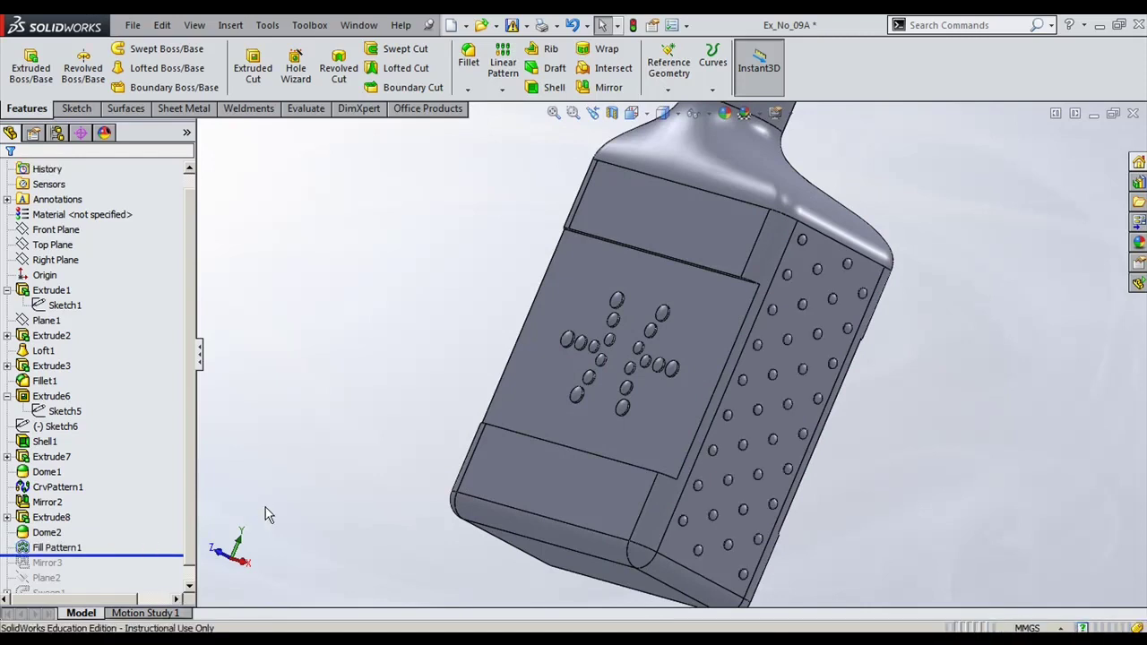
left_click(57, 547)
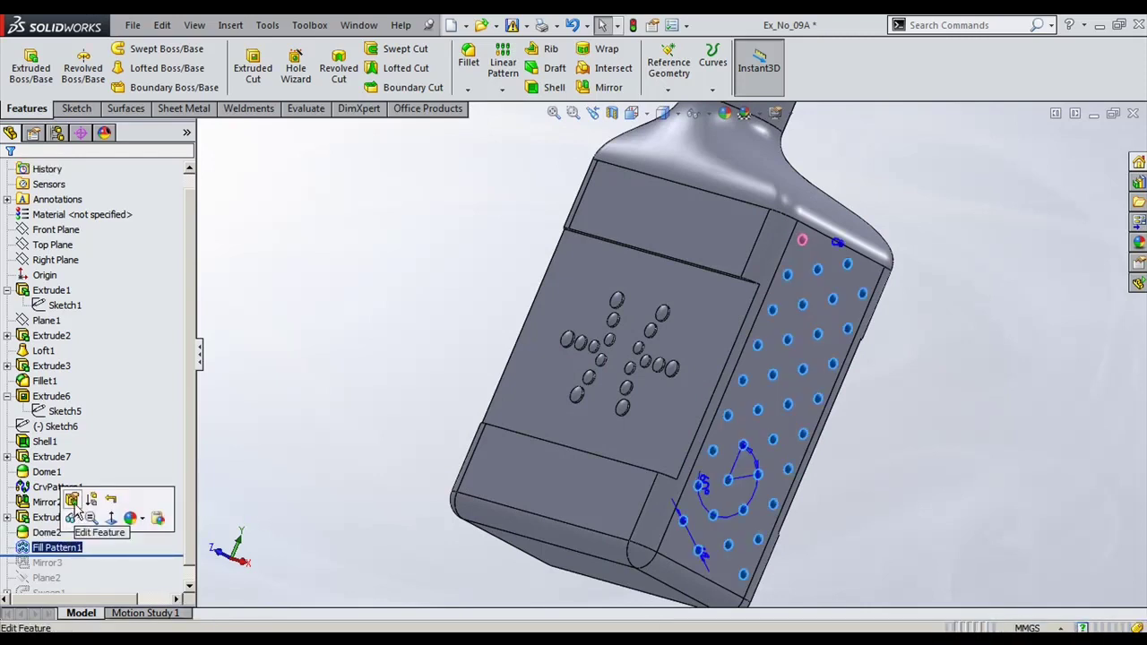
left_click(76, 495)
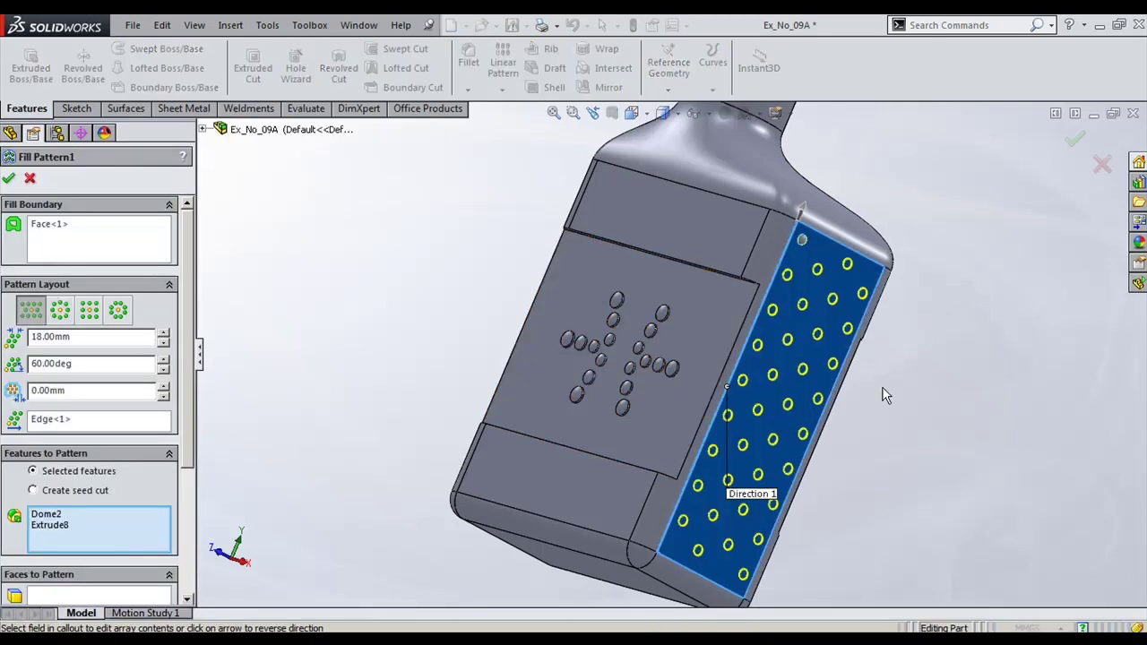
scroll(896, 390, "down", 3)
middle_click_drag(912, 390, 840, 384)
scroll(840, 384, "down", 3)
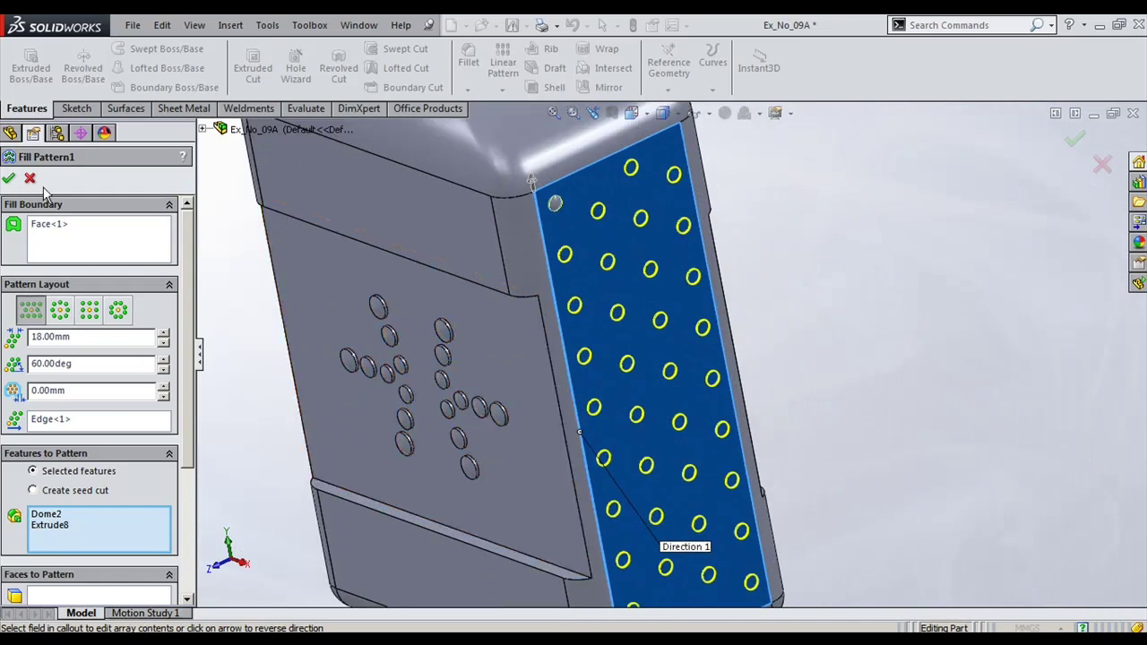
left_click(8, 178)
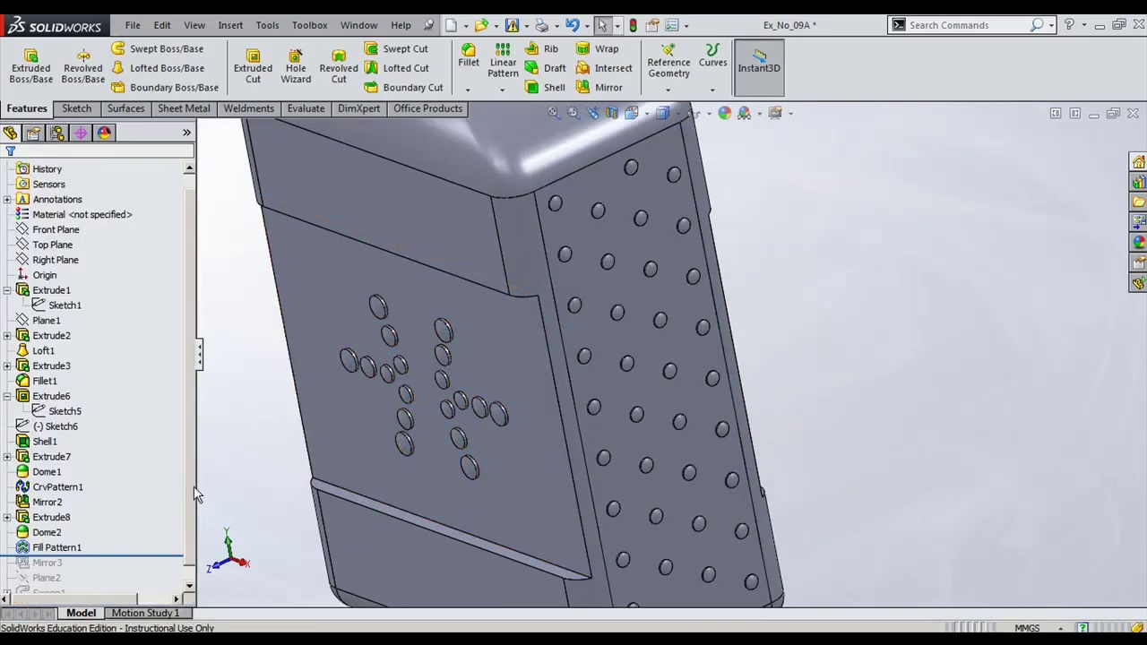
Step: Roll forward past Mirror3, Plane2 and Sweep1 and zoom in on the threaded neck
left_click_drag(159, 557, 148, 558)
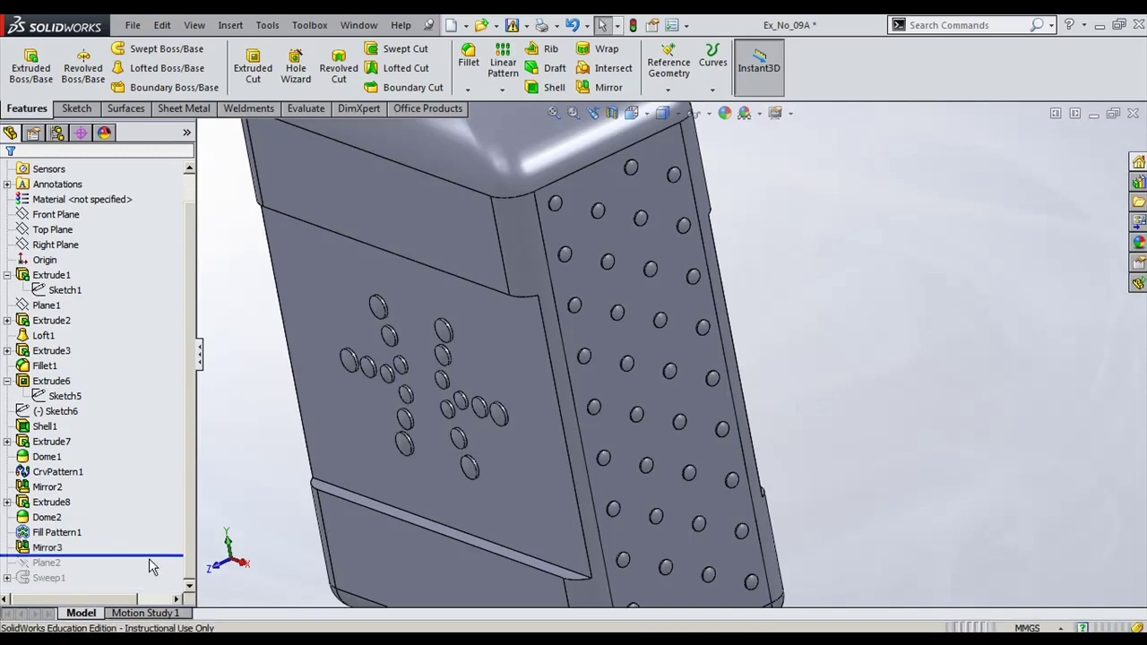
scroll(618, 504, "up", 3)
middle_click_drag(618, 503, 112, 556)
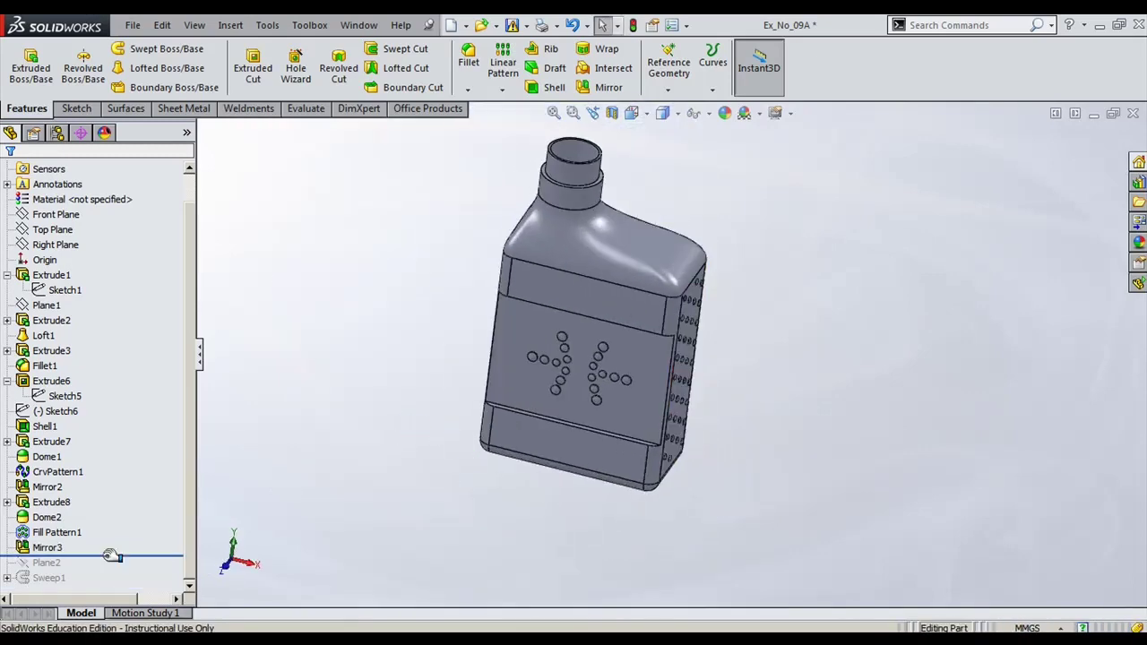
left_click_drag(114, 554, 109, 570)
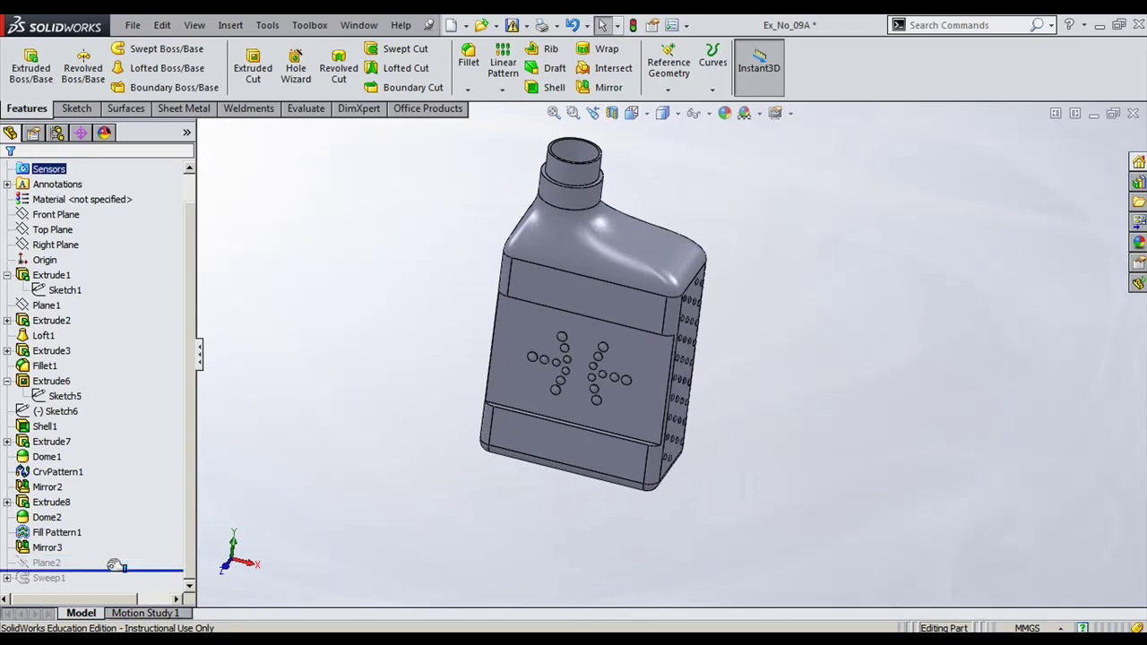
middle_click_drag(397, 533, 355, 514)
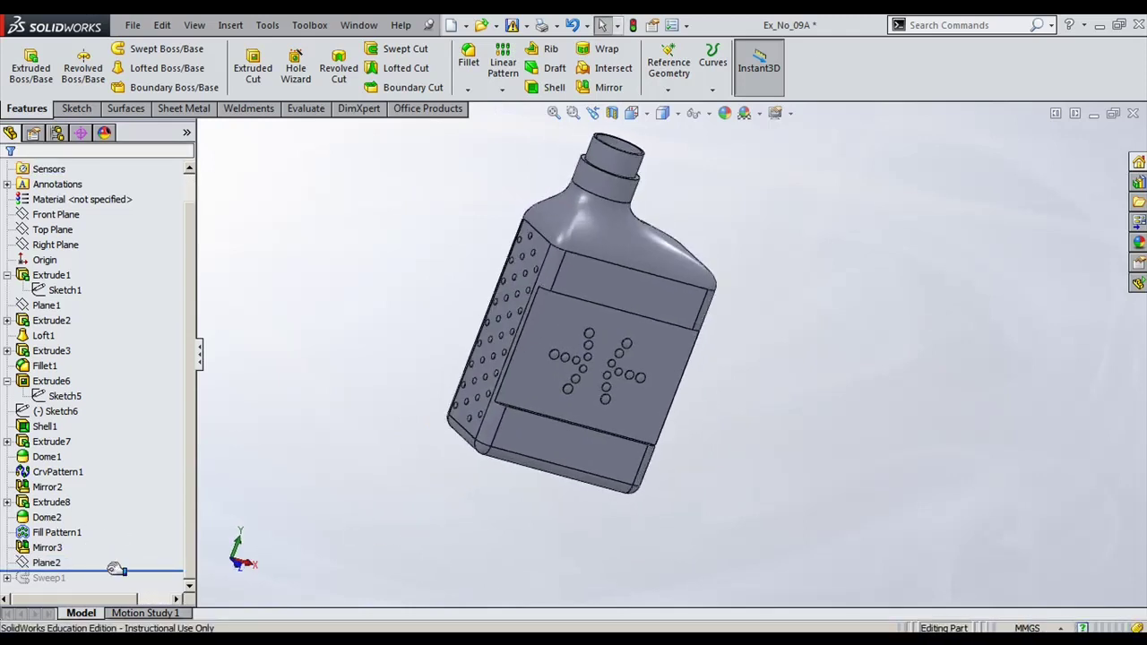
left_click_drag(115, 570, 114, 586)
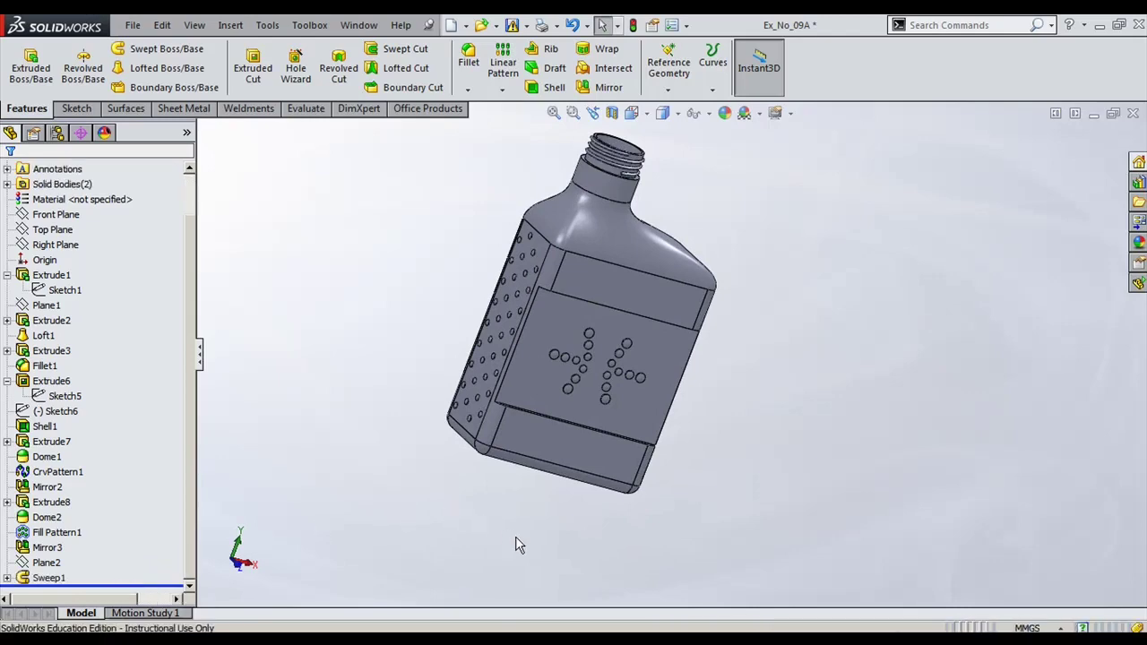
middle_click_drag(517, 544, 538, 430)
scroll(537, 358, "down", 10)
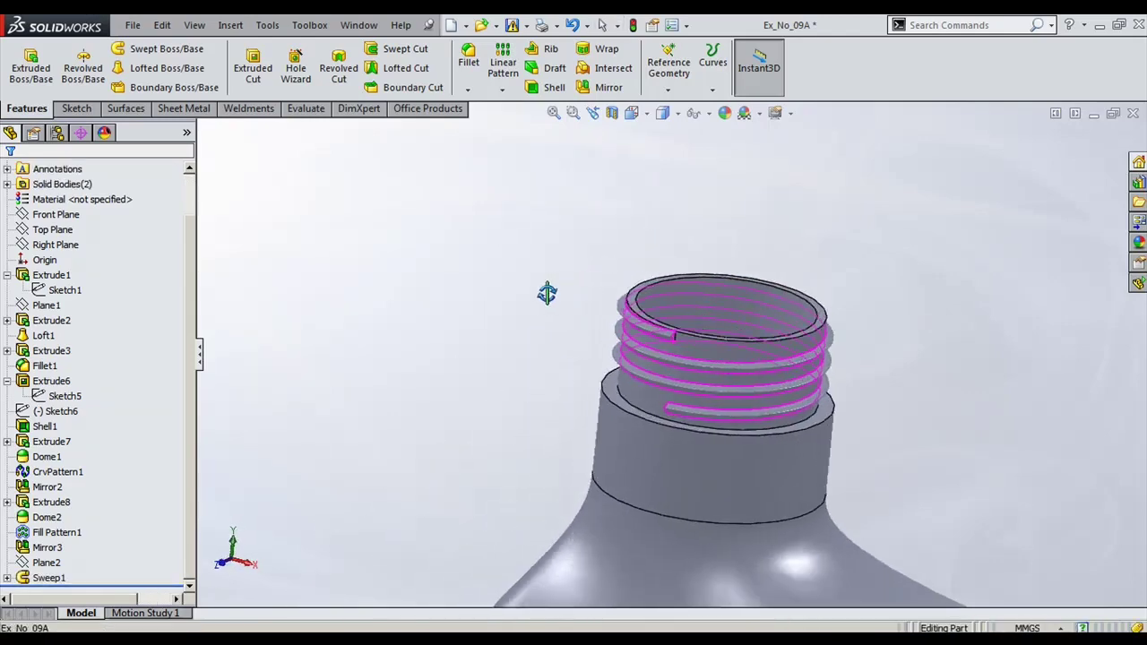
Step: Expand Sweep1 to inspect the R0.200 Sketch10 thread profile and the Helix/Spiral1 path
mouse_move(546, 293)
middle_mouse_down()
mouse_move(525, 319)
mouse_move(581, 317)
middle_mouse_up()
left_click(6, 580)
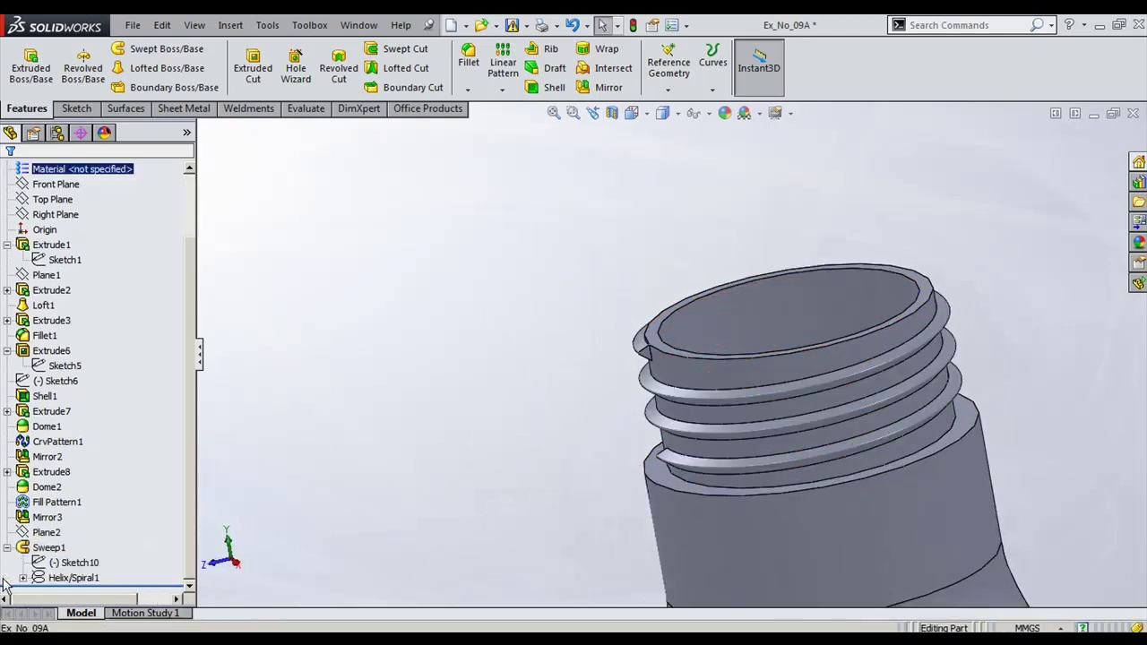
left_click(87, 567)
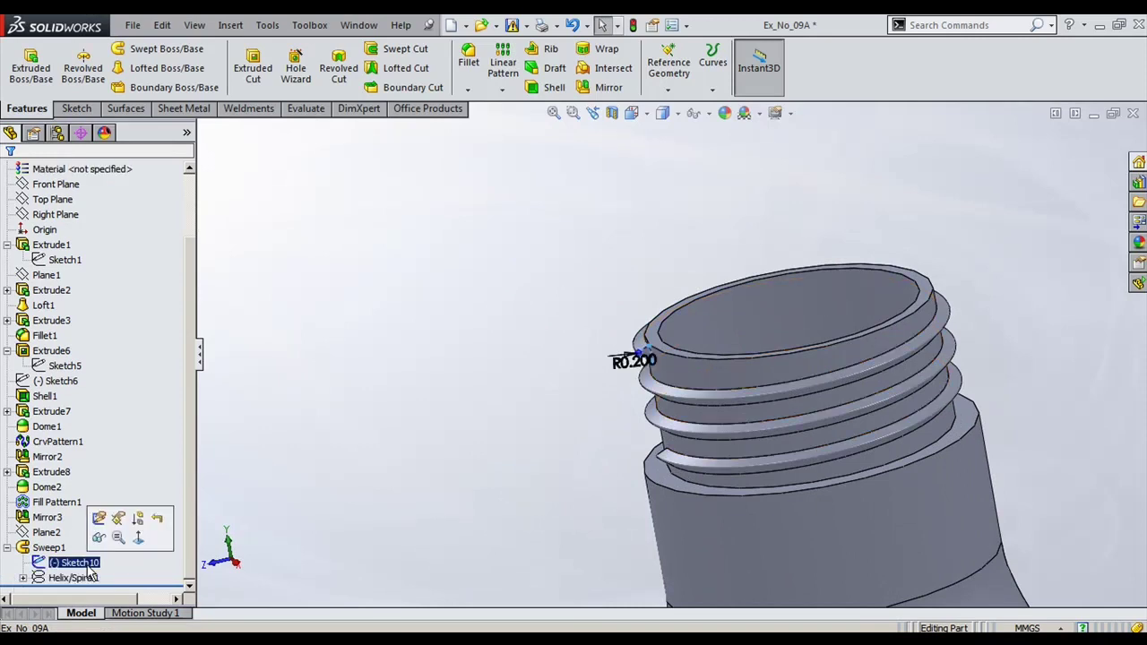
left_click(49, 578)
left_click(24, 578)
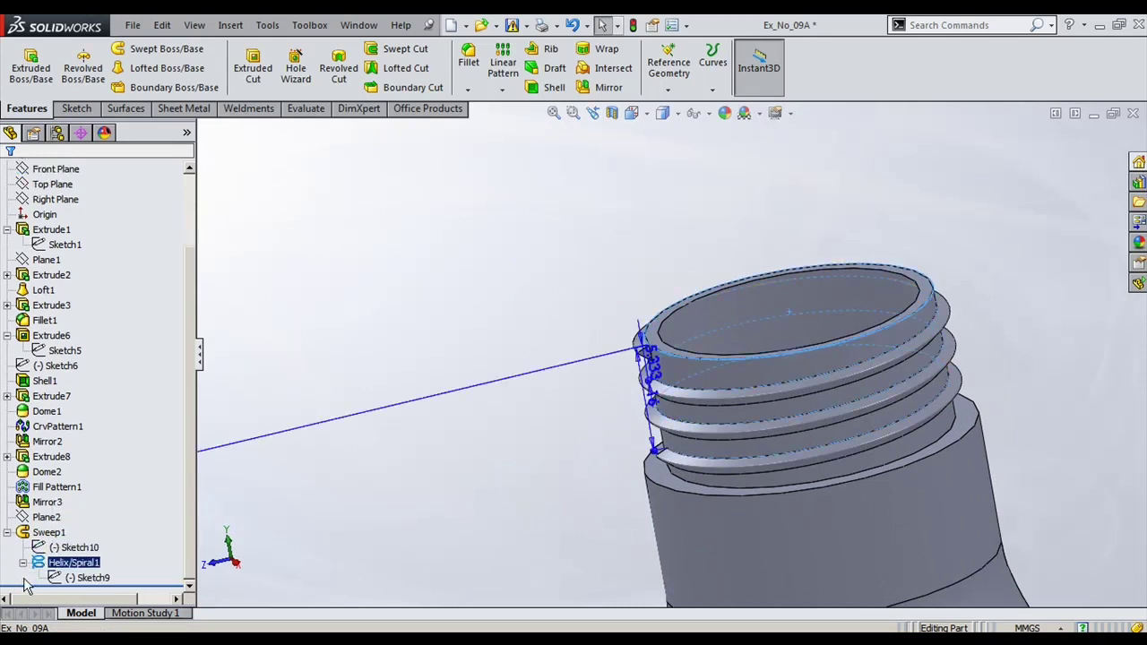
left_click(89, 548, "ctrl")
left_click(92, 553)
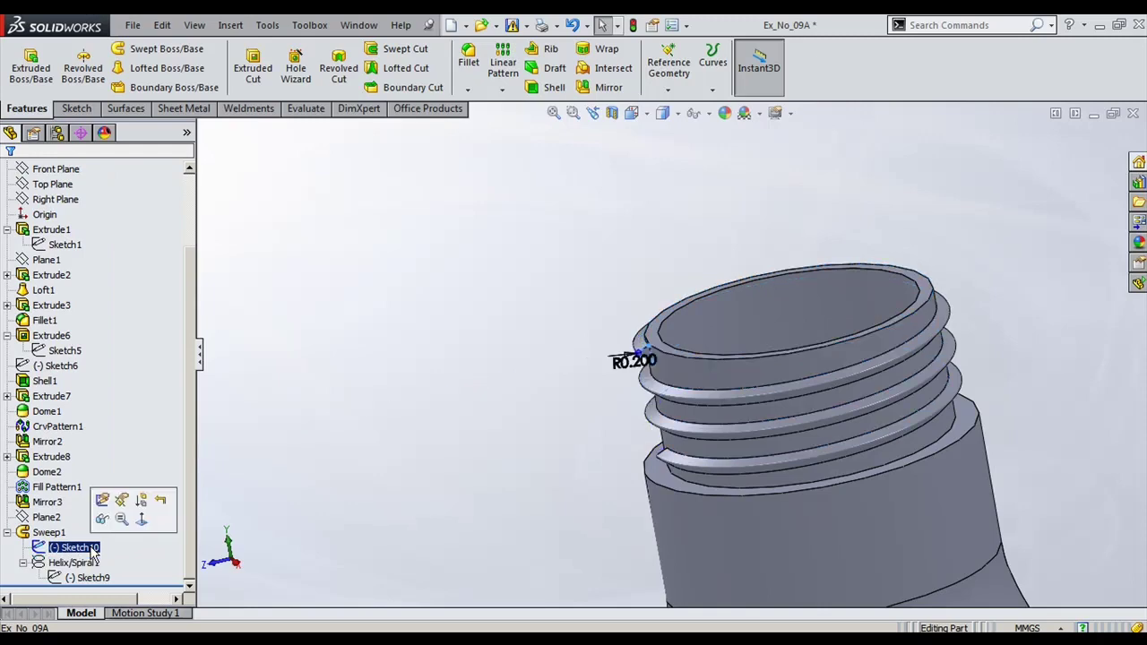
Step: Clear the selection and show the whole bottle in isometric view
scroll(517, 460, "up", 5)
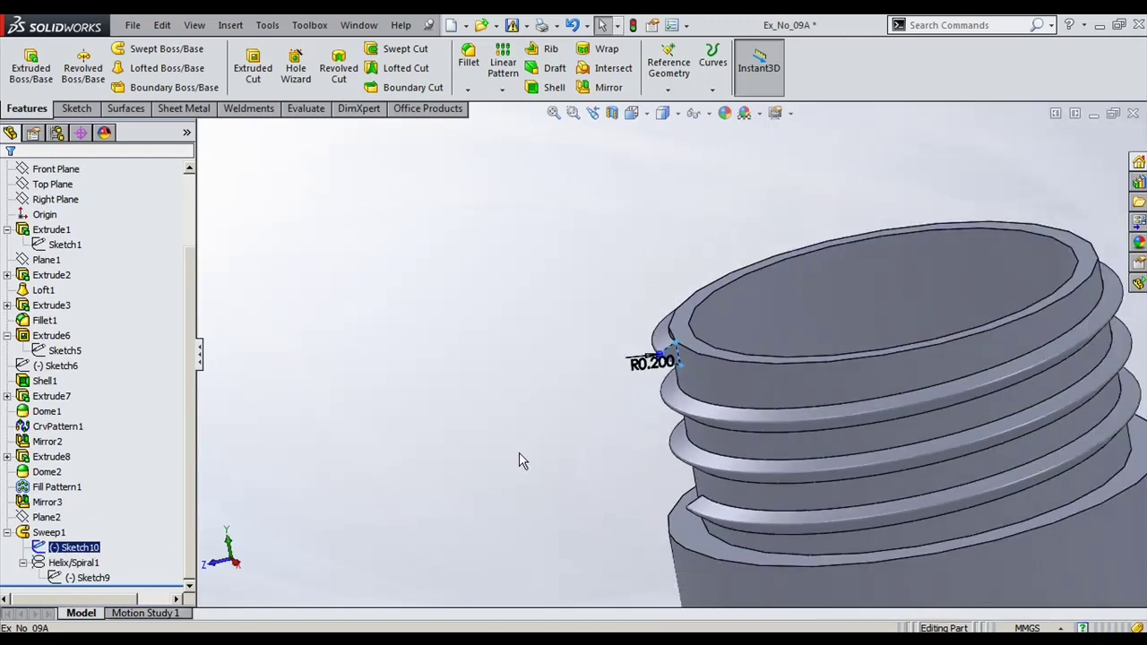
left_click(491, 339)
key("ctrl+7")
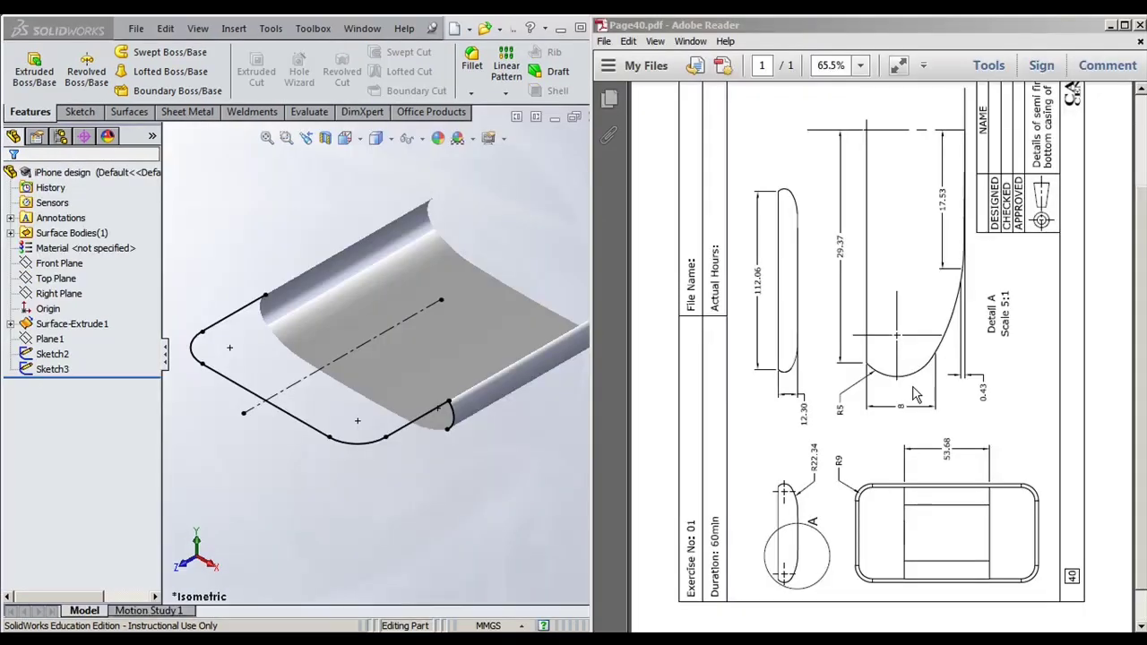
Step: Place the iPhone design part beside the Page40.pdf drawing and expand Surface-Extrude1 to reveal Sketch1
left_click(528, 484)
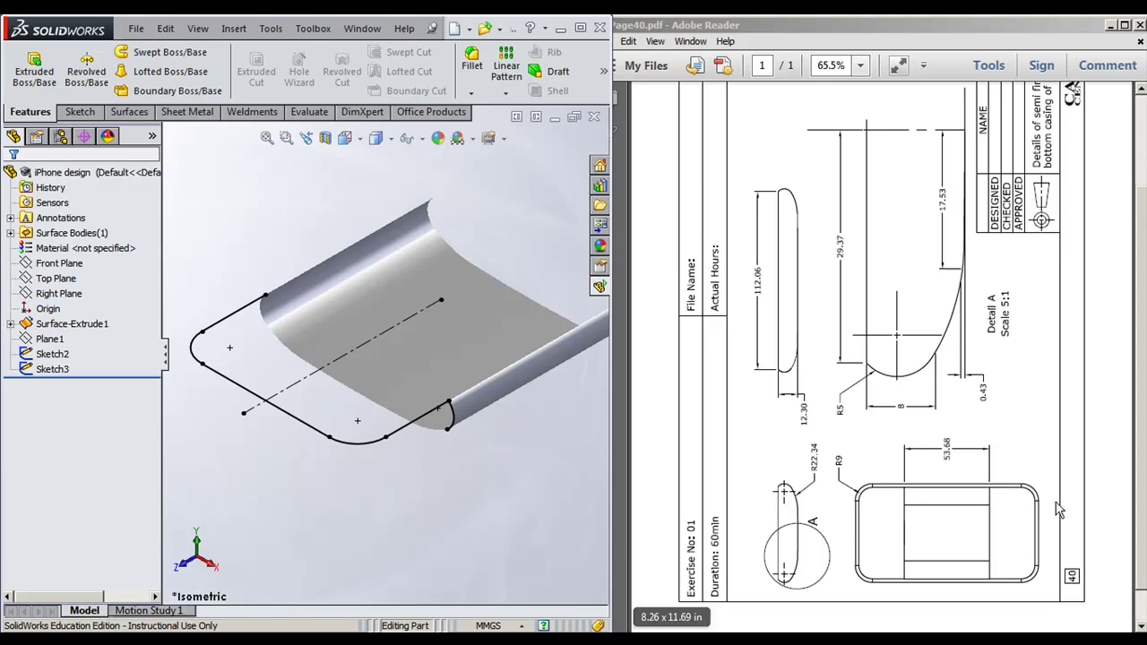
left_click_drag(1143, 433, 1131, 410)
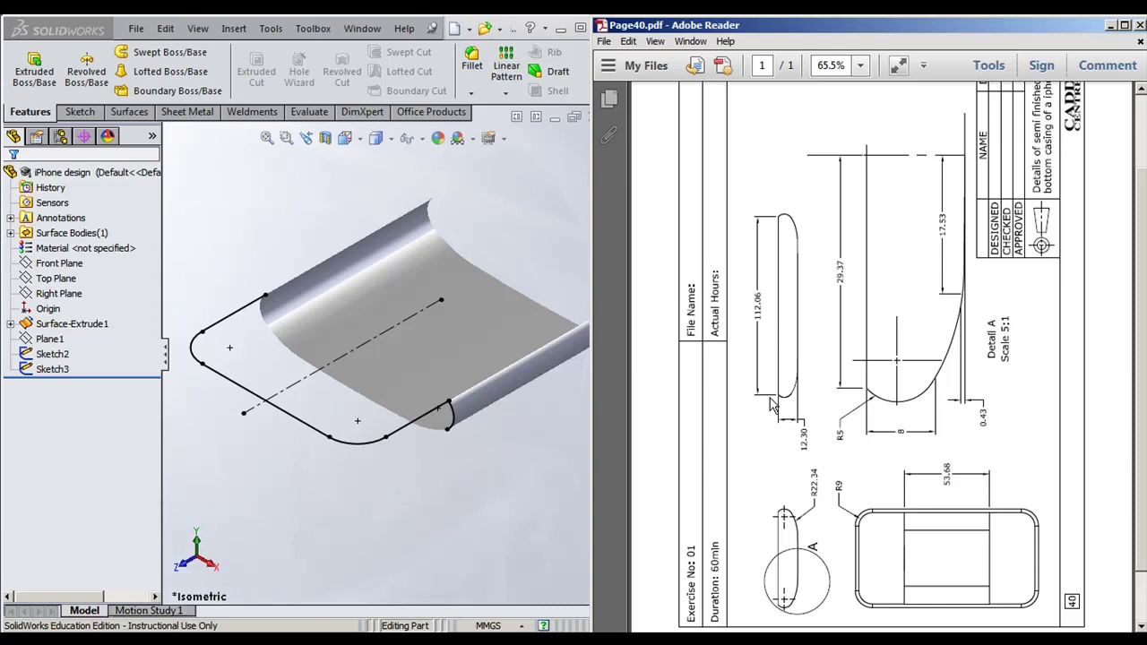
left_click(471, 507)
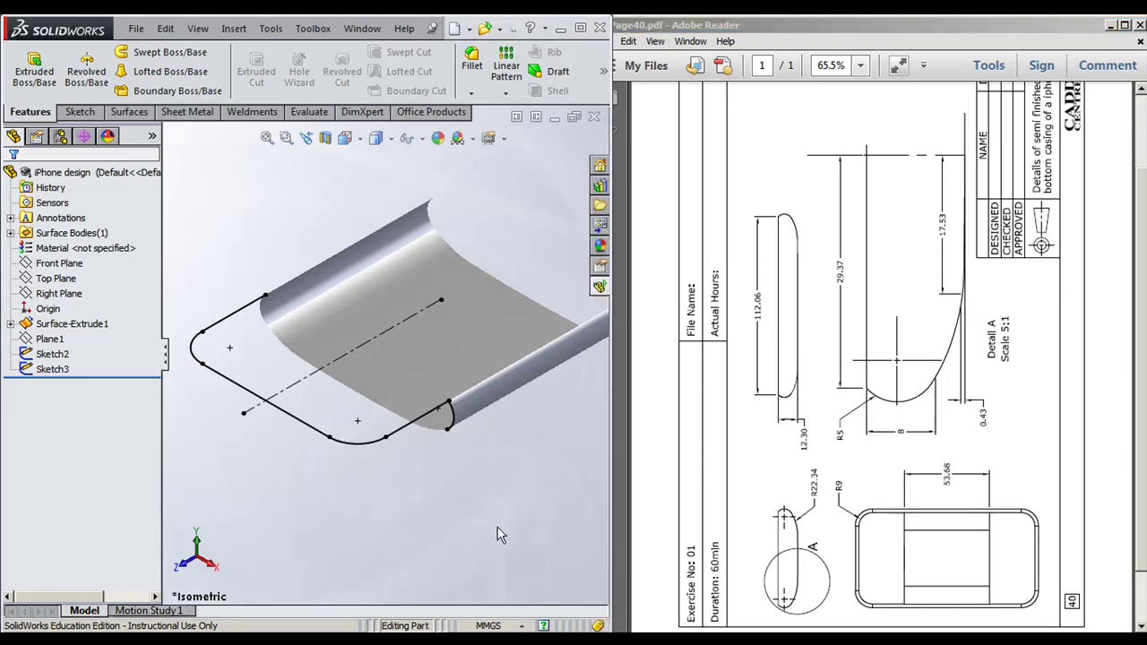
left_click(936, 506)
scroll(937, 478, "down", 2)
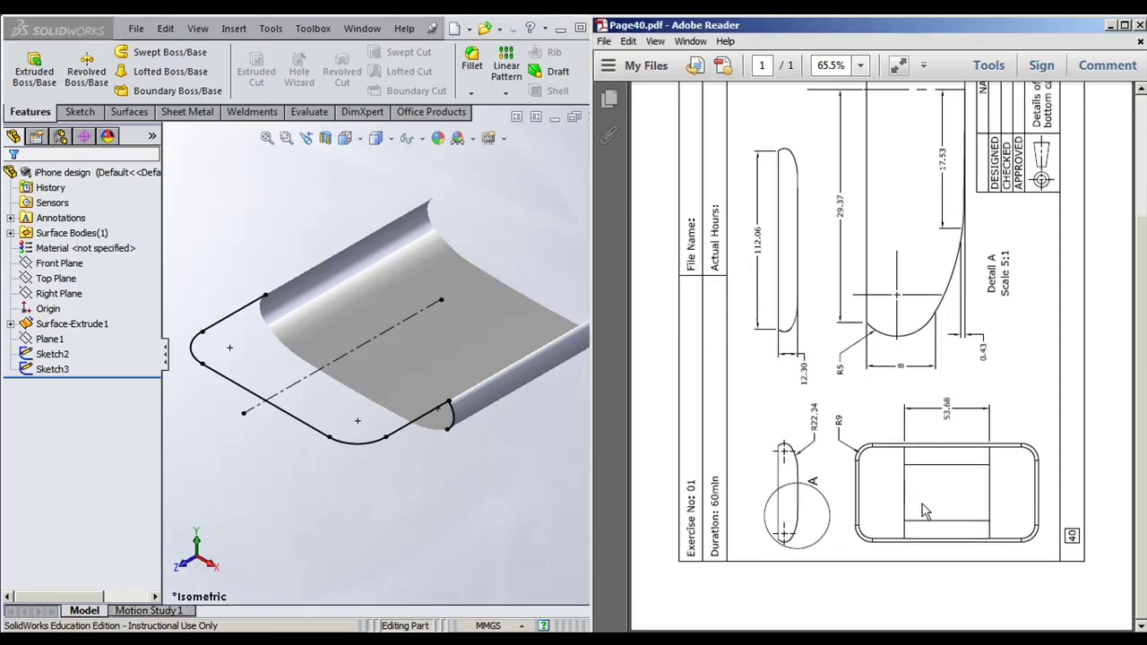
scroll(925, 510, "up", 1)
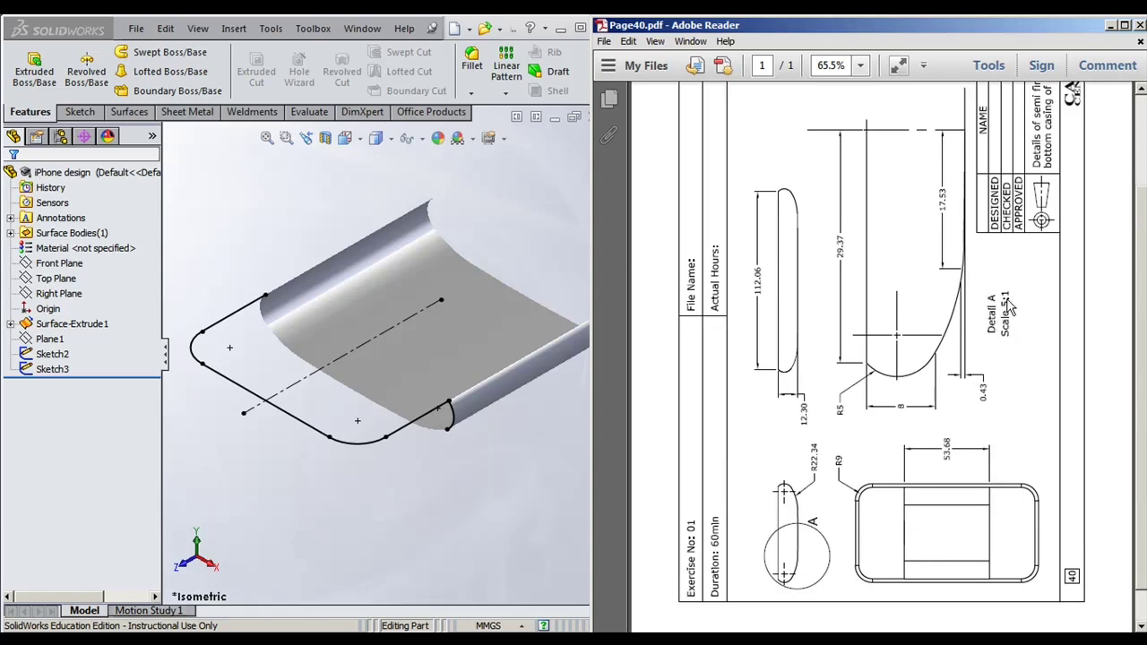
left_click(10, 323)
left_click(50, 339)
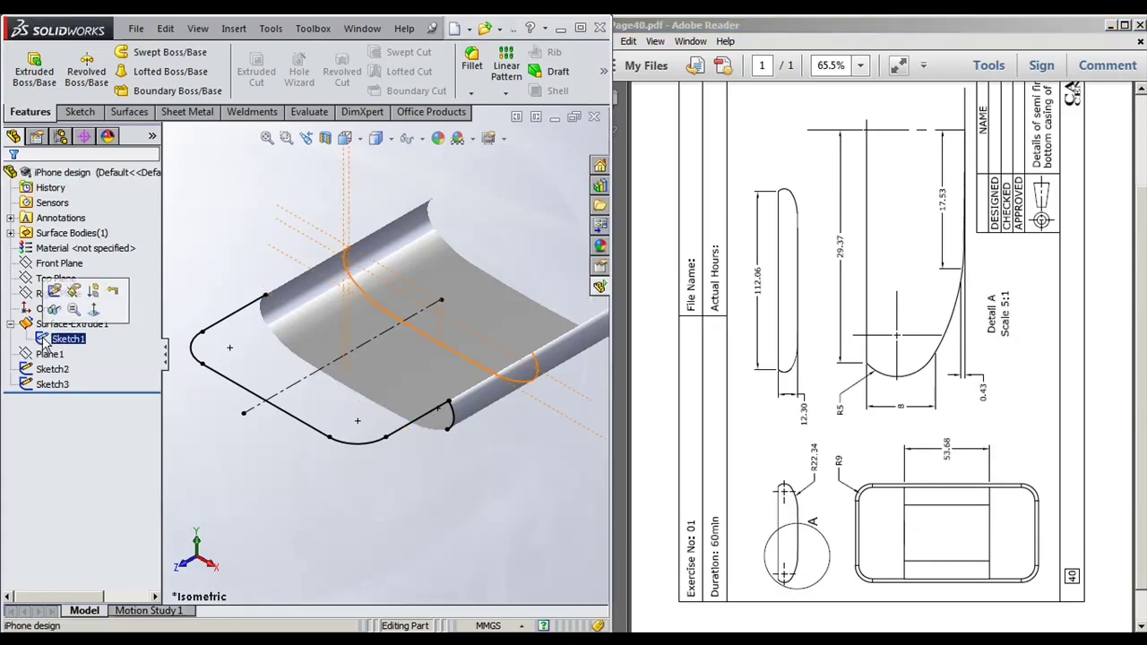
left_click(53, 290)
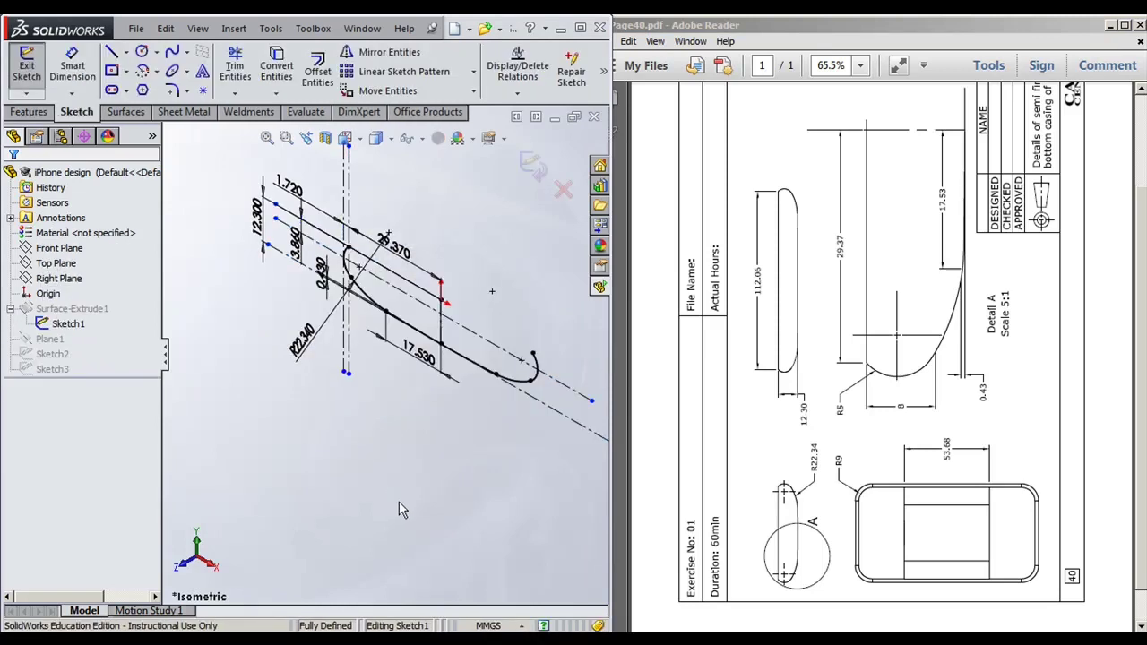
key("ctrl+1")
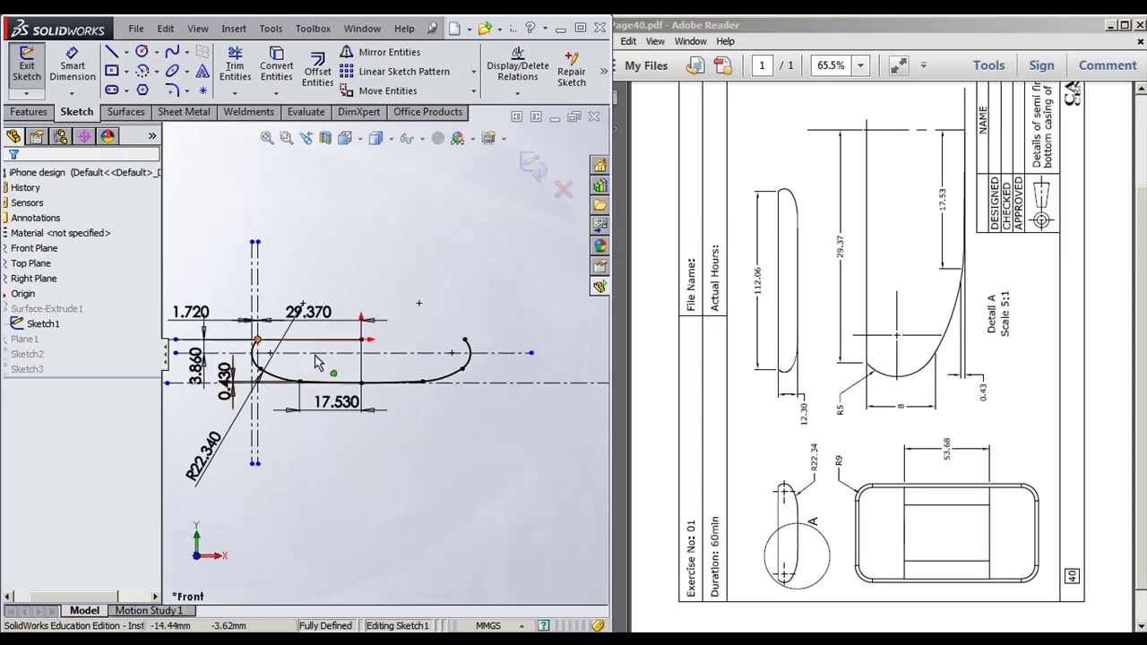
key("f")
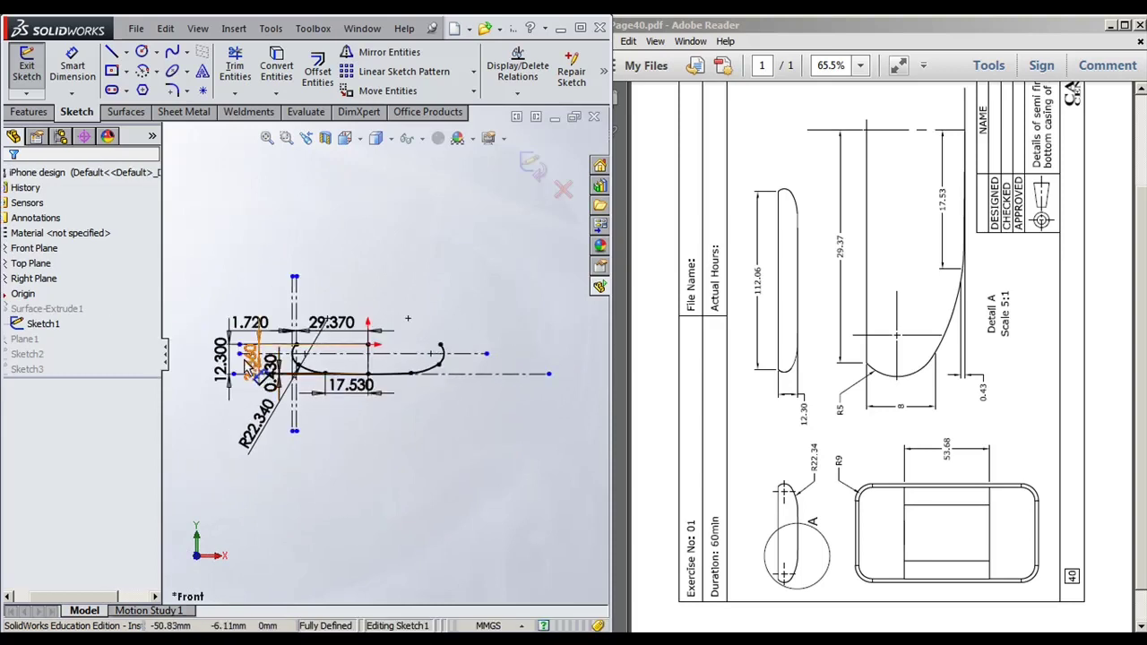
scroll(380, 447, "down", 3)
scroll(374, 367, "down", 1)
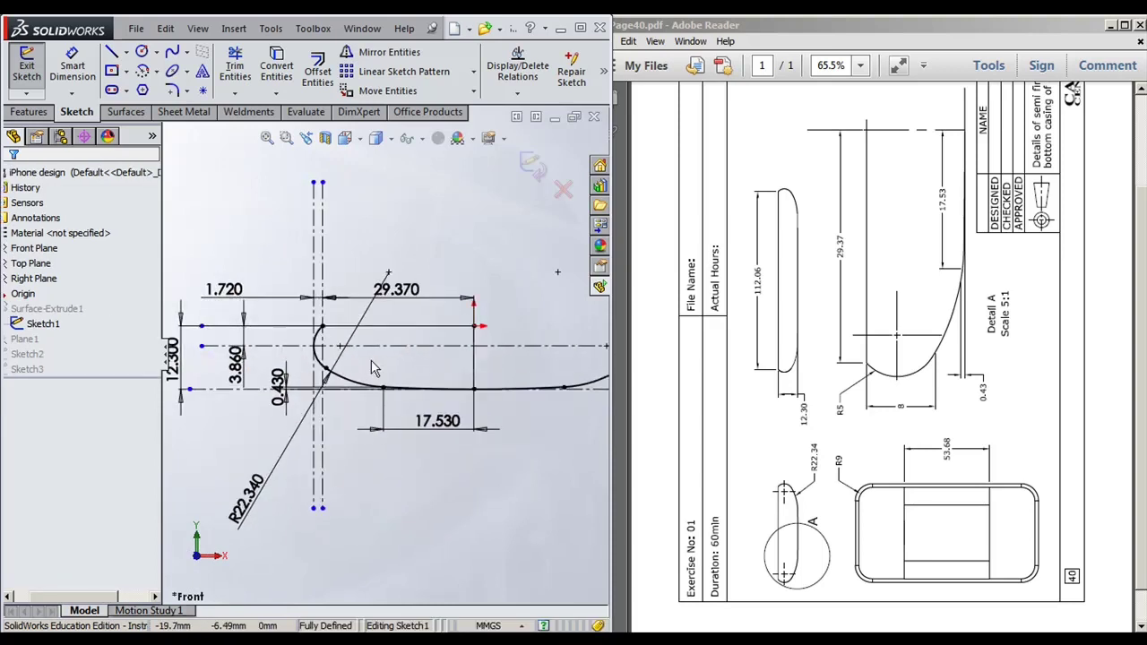
scroll(432, 492, "down", 1)
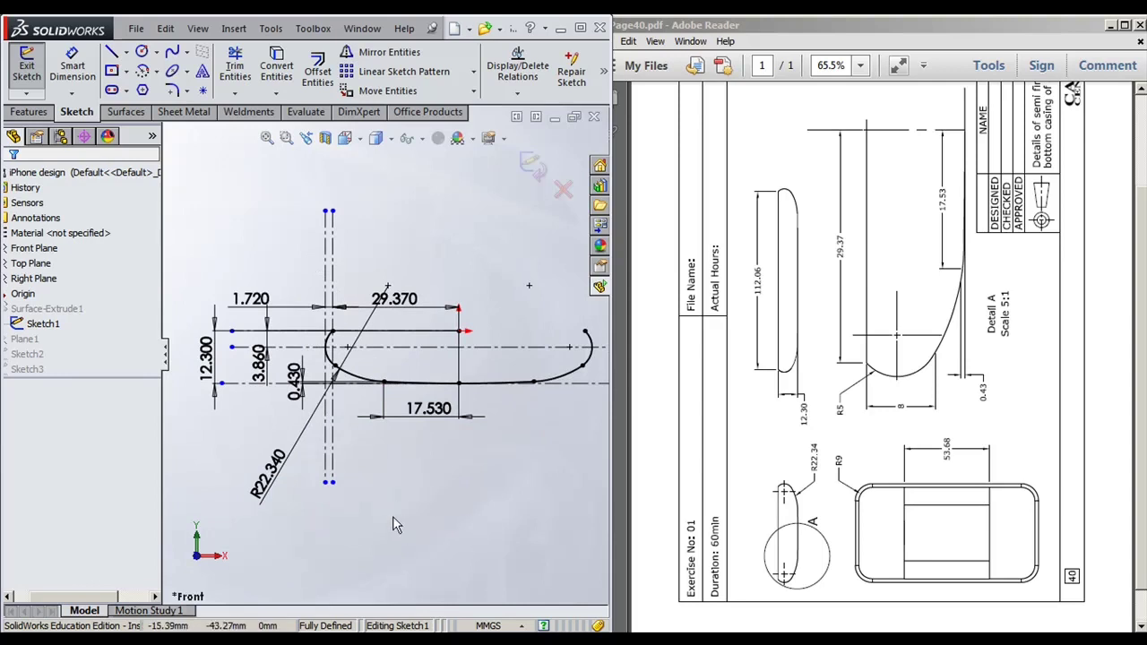
scroll(327, 372, "down", 1)
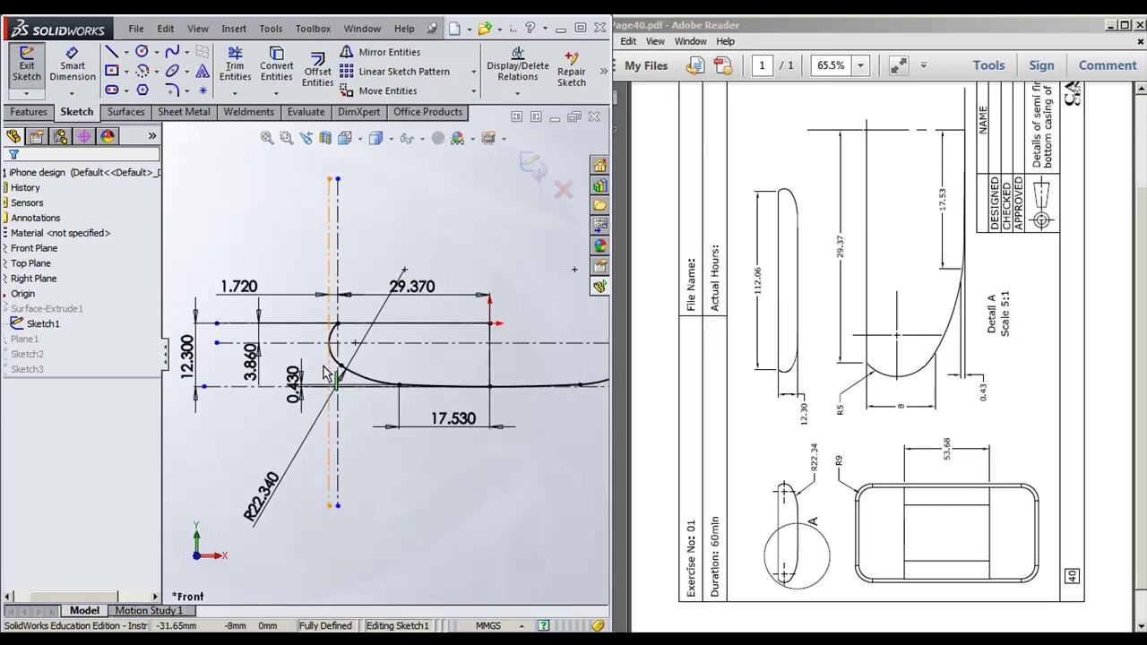
scroll(414, 373, "up", 1)
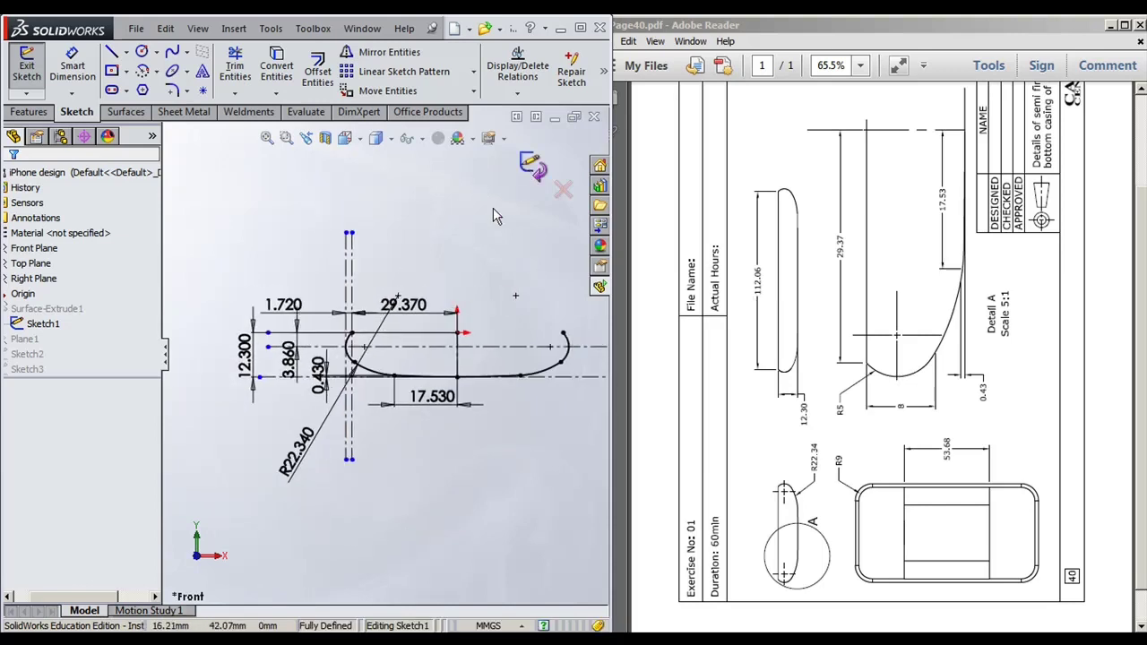
scroll(327, 318, "down", 3)
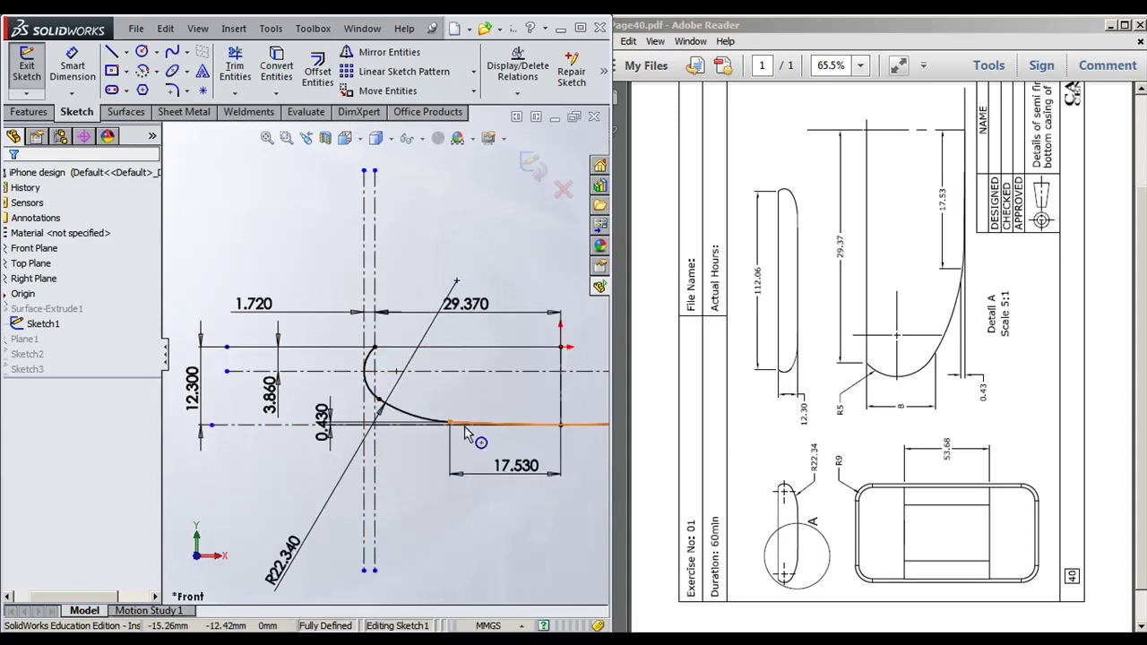
left_click(530, 171)
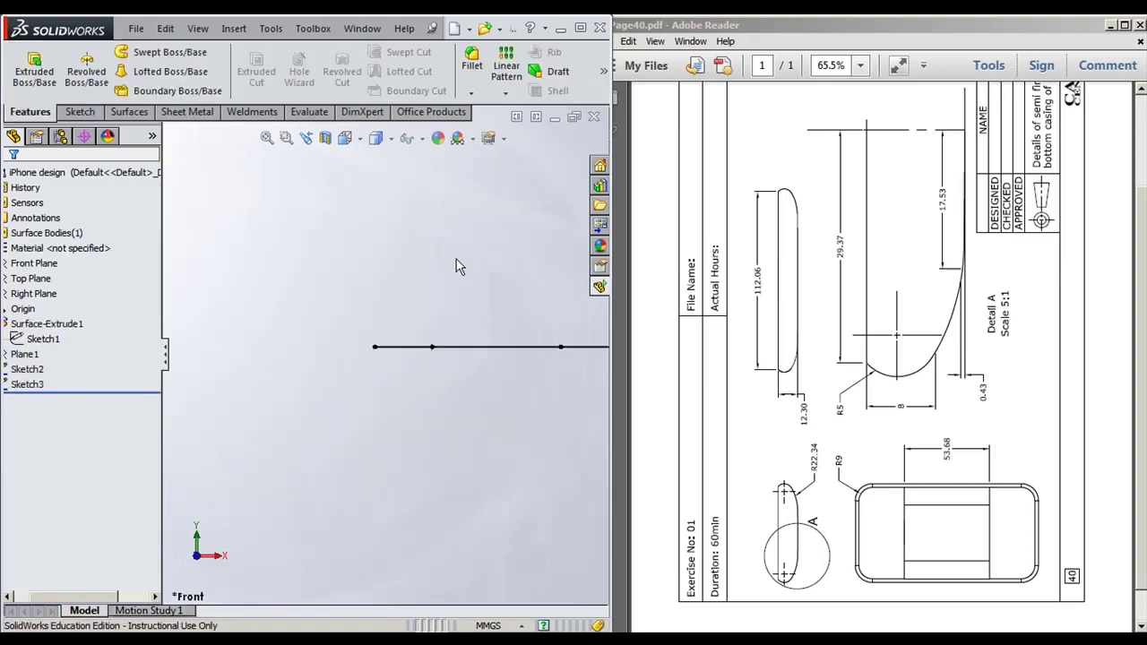
Step: In isometric view, locate Plane1 and show Surface-Extrude1's dimensions while orbiting the curved surface
key("ctrl+7")
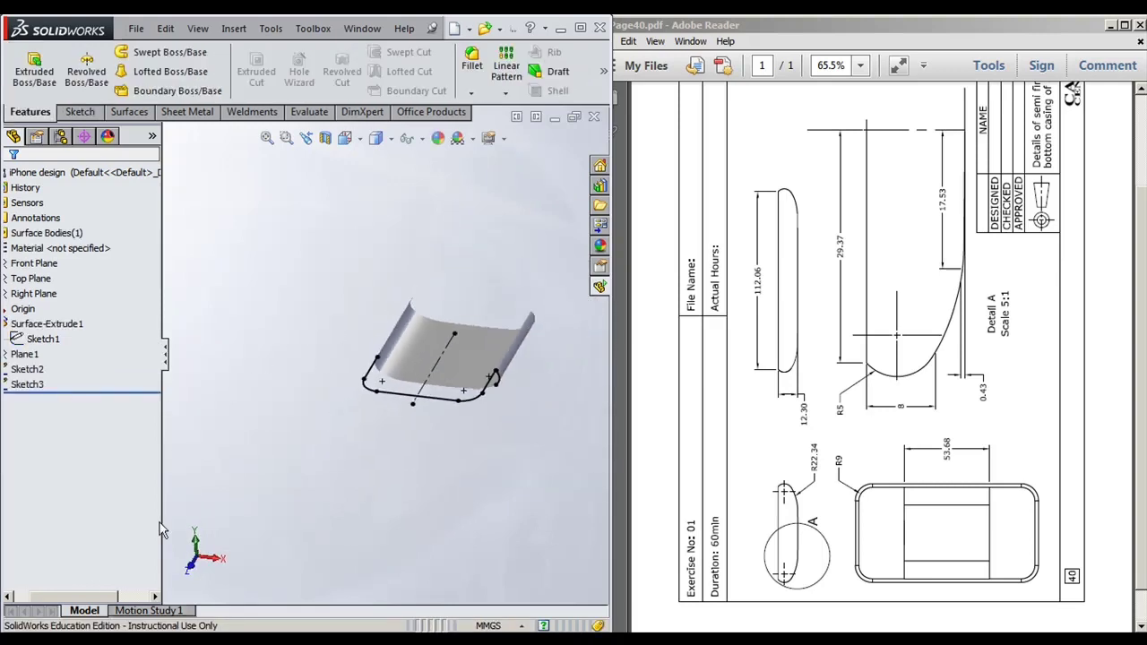
left_click(49, 354)
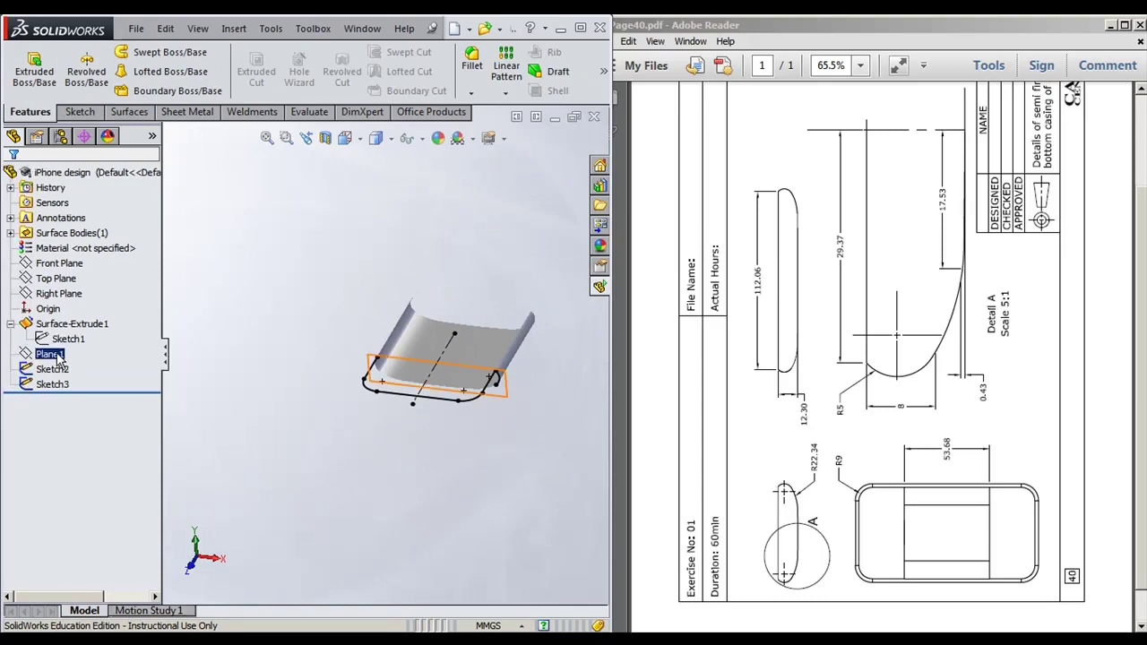
left_click(52, 368, "ctrl")
scroll(487, 484, "down", 4)
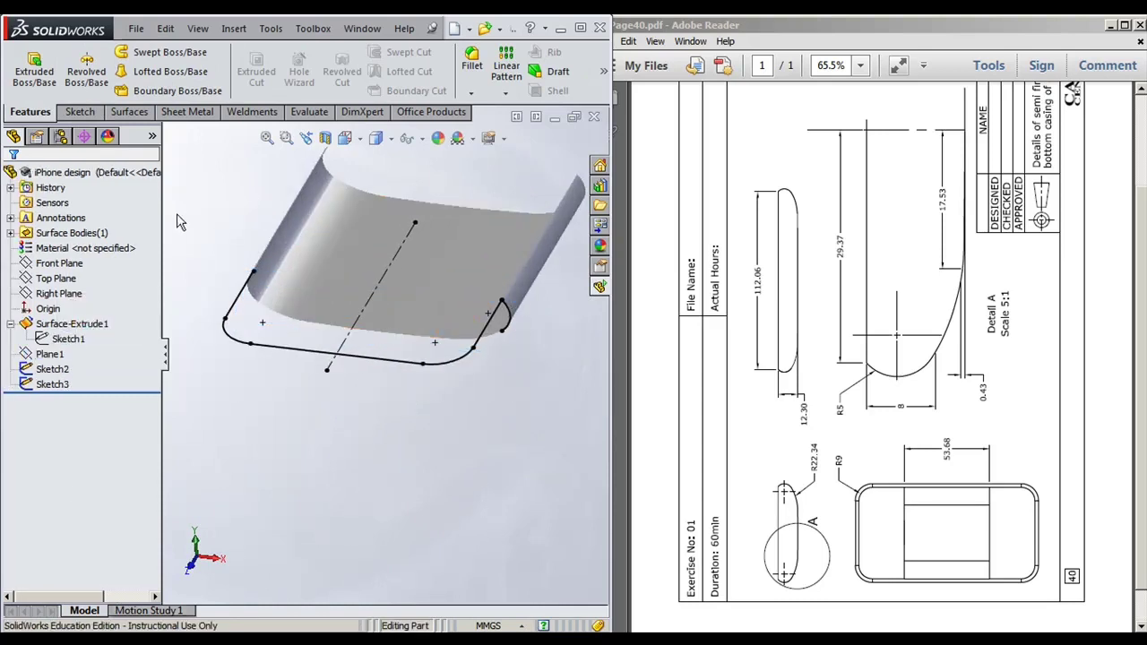
left_click(74, 324)
double_click(76, 327)
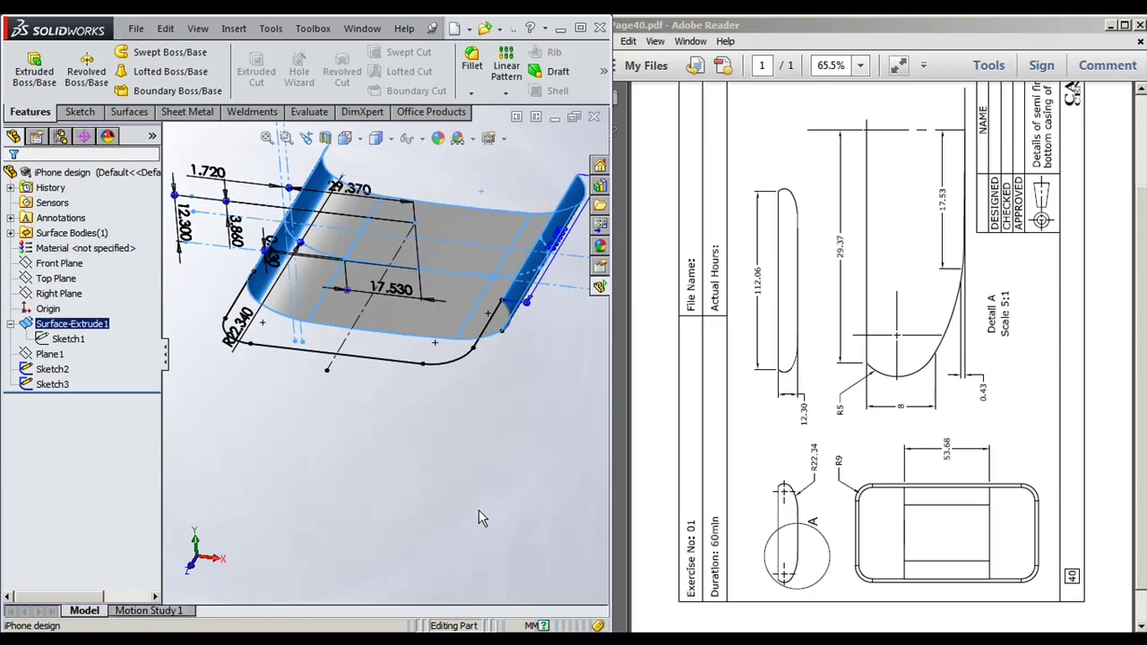
middle_click_drag(479, 509, 350, 233)
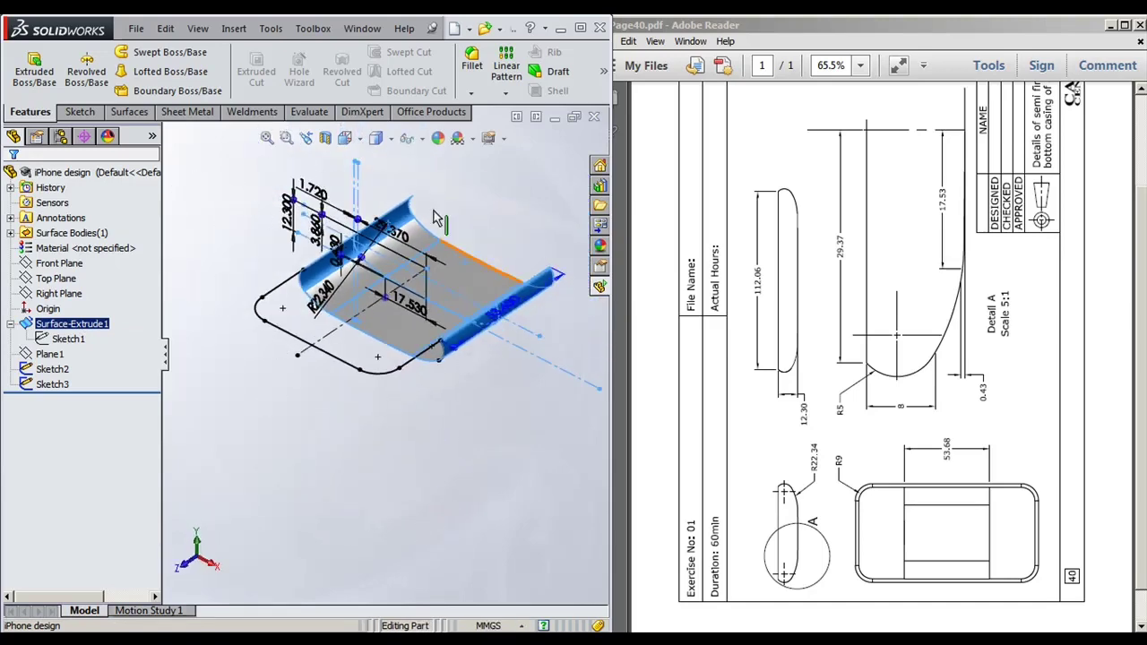
middle_click_drag(330, 189, 302, 338)
scroll(302, 338, "up", 2)
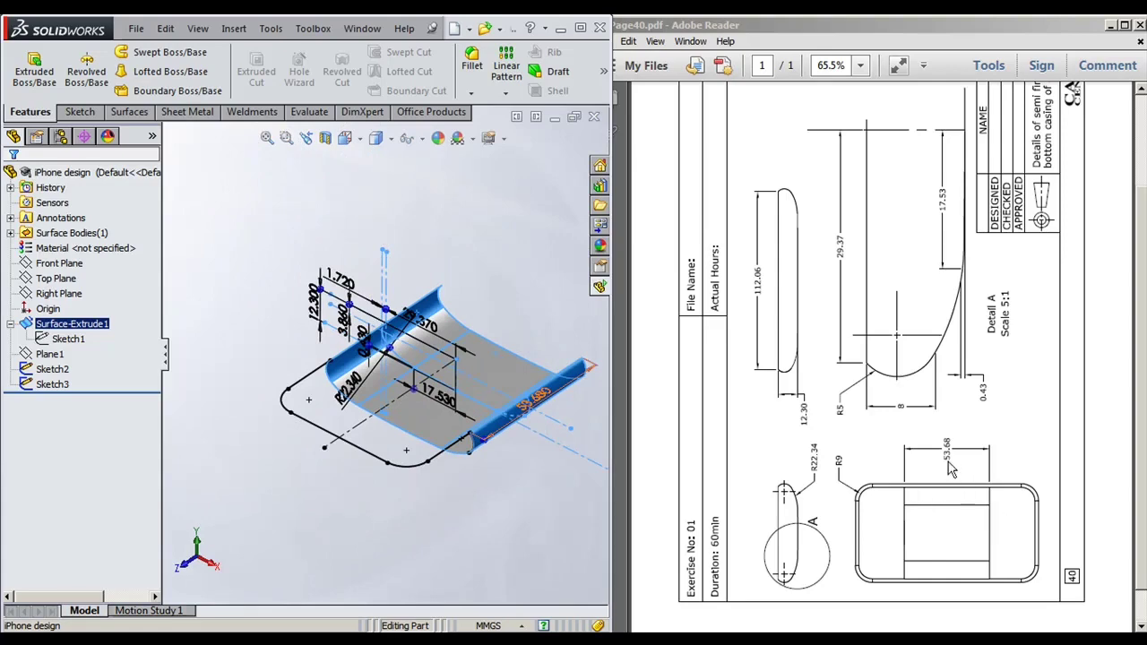
middle_click_drag(588, 403, 443, 464)
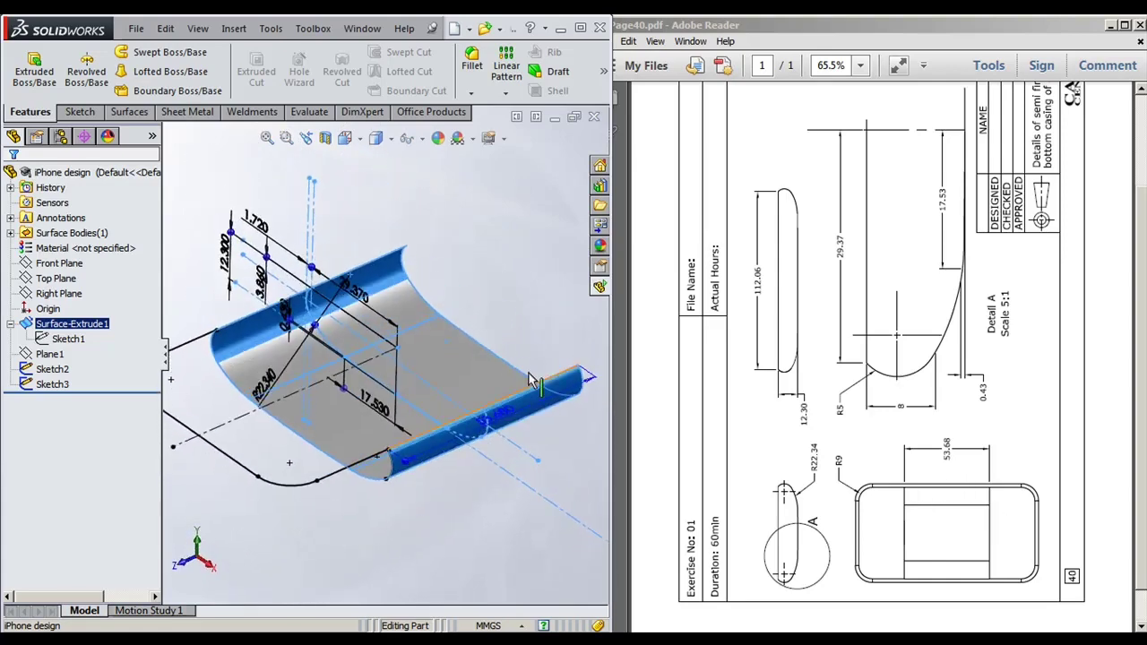
scroll(440, 466, "up", 2)
Step: Check where Plane1 sits on the surface and display Sketch2's dimensions
left_click(439, 464)
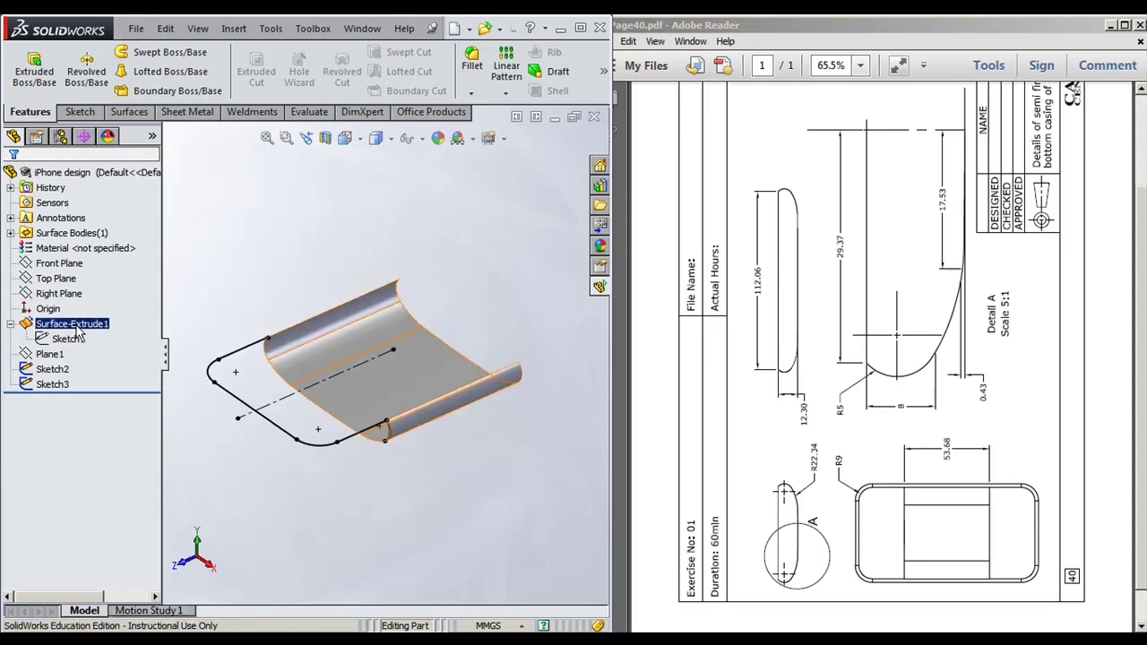
left_click(51, 356)
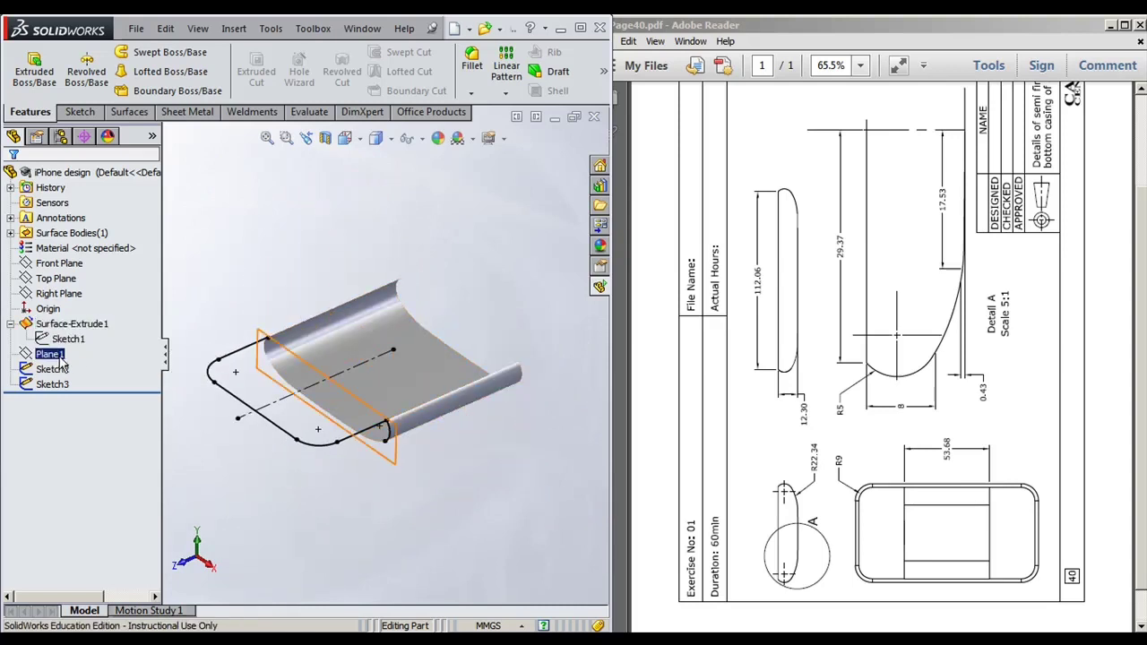
middle_click_drag(428, 480, 394, 448)
scroll(398, 425, "down", 4)
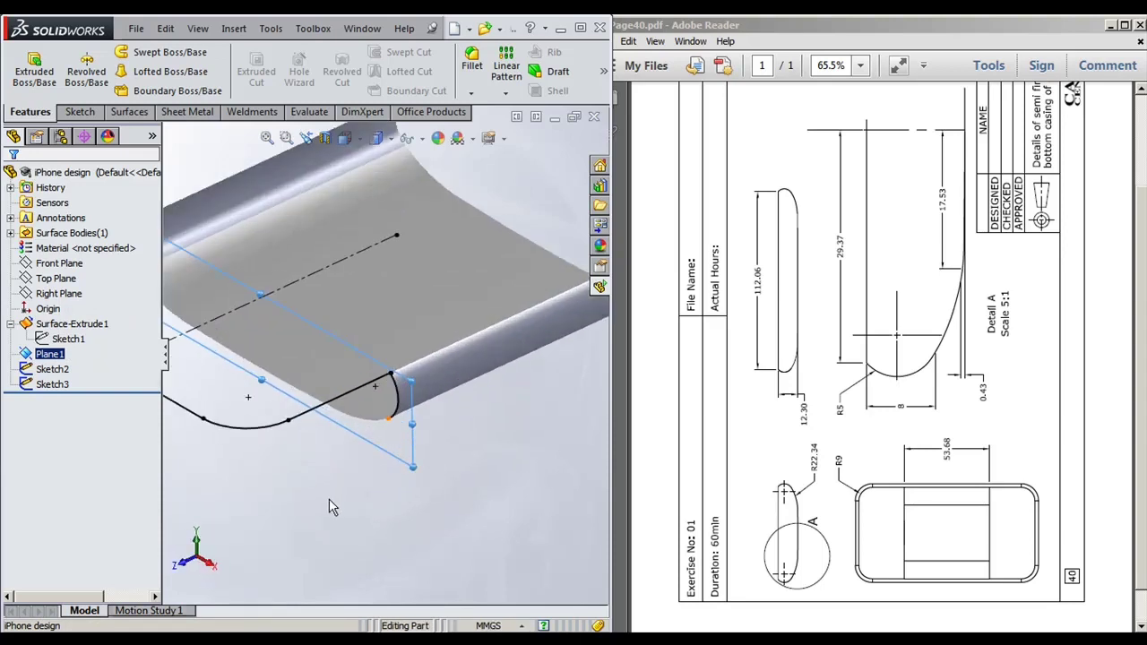
left_click(55, 369)
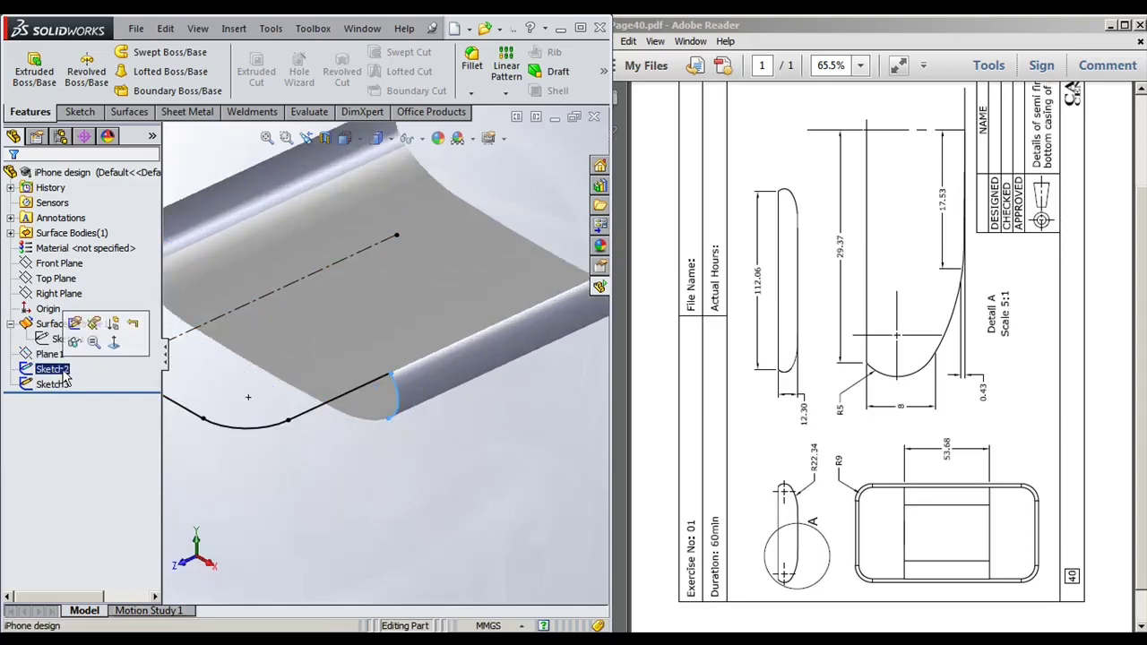
scroll(395, 390, "up", 3)
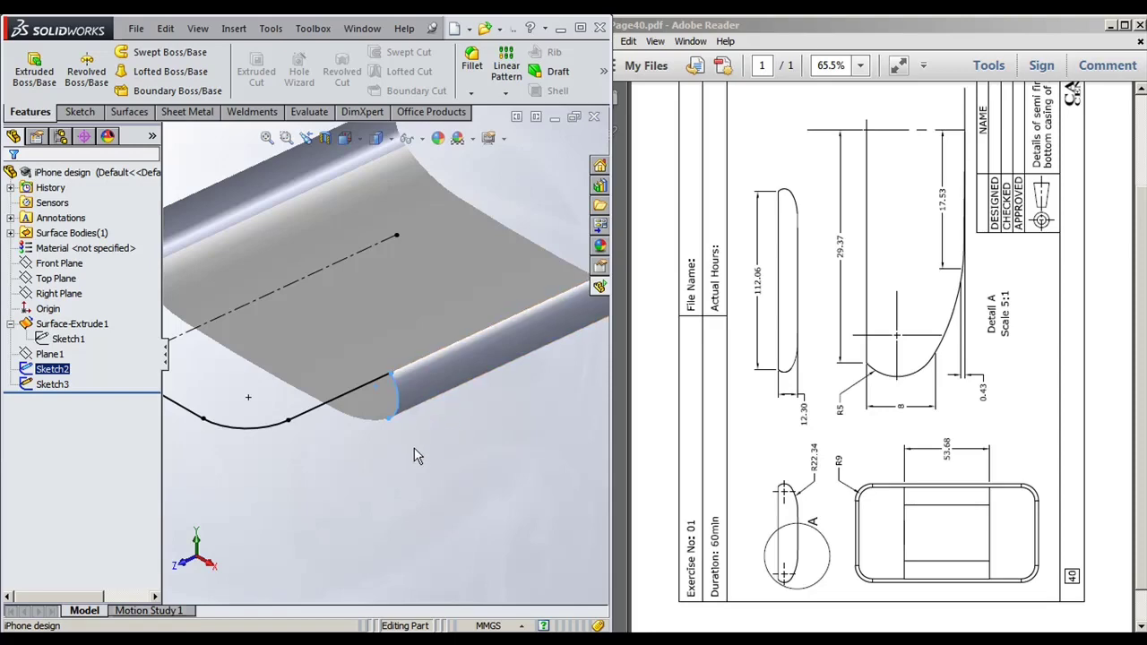
mouse_move(399, 403)
middle_mouse_down()
mouse_move(469, 450)
mouse_move(443, 442)
mouse_move(455, 498)
middle_mouse_up()
scroll(257, 274, "down", 3)
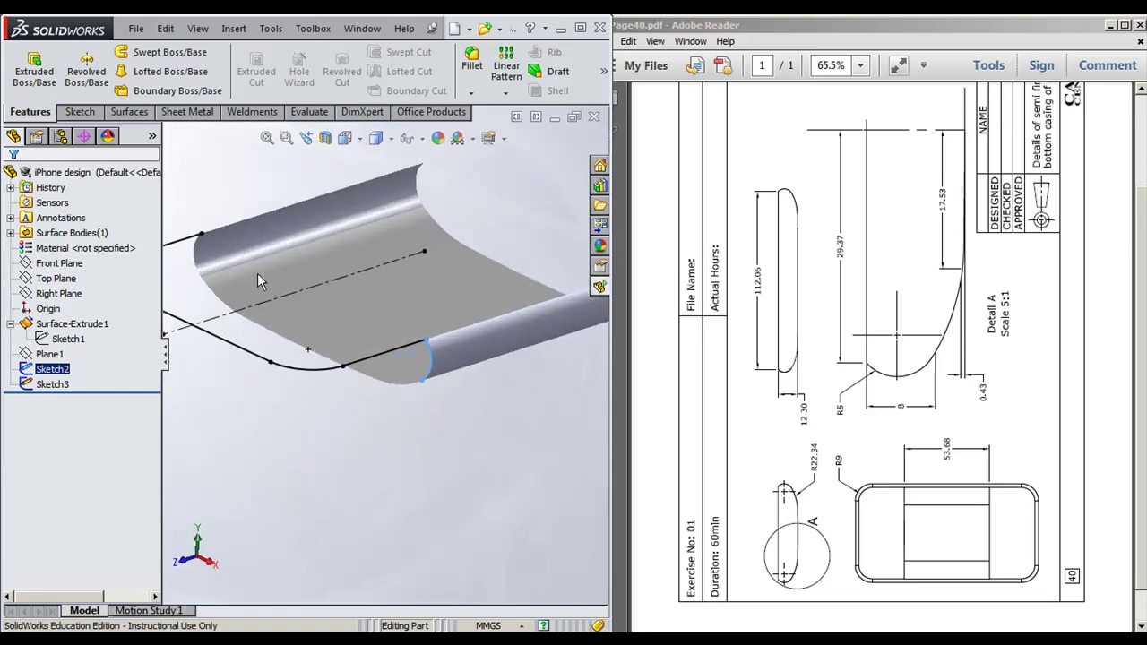
double_click(195, 244)
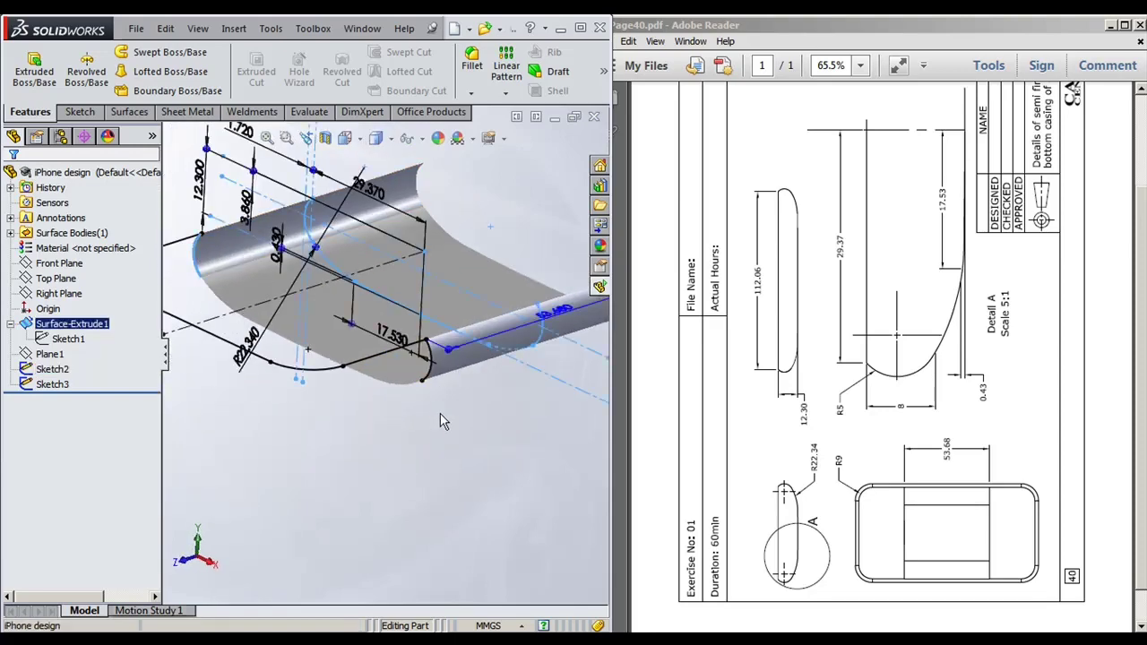
left_click(439, 417)
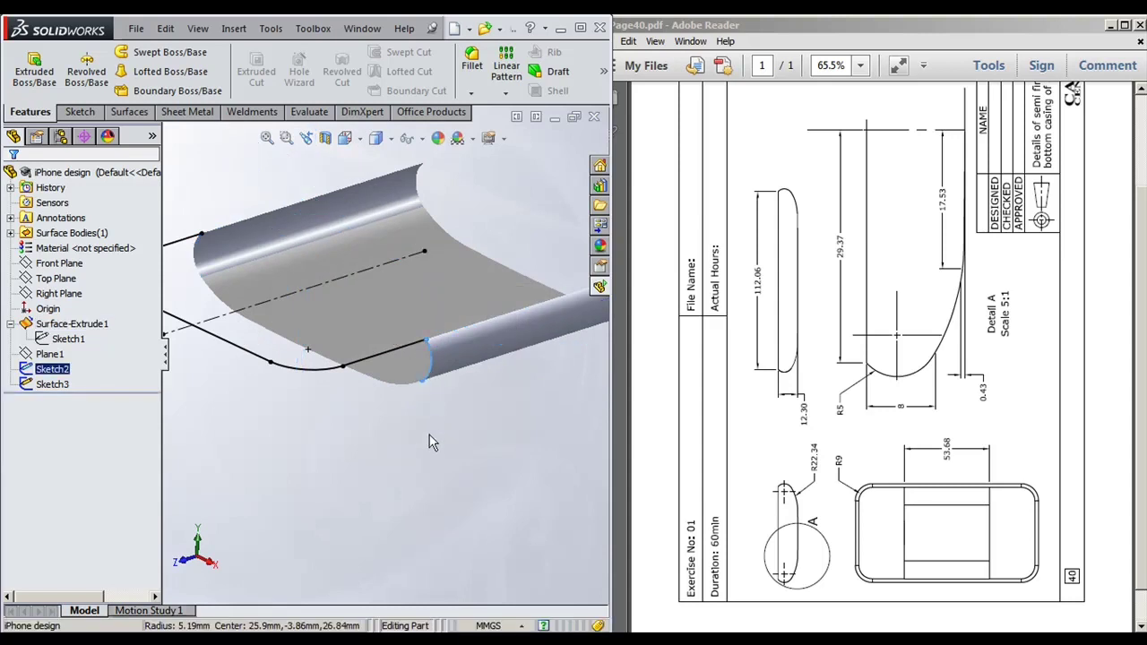
scroll(384, 486, "up", 3)
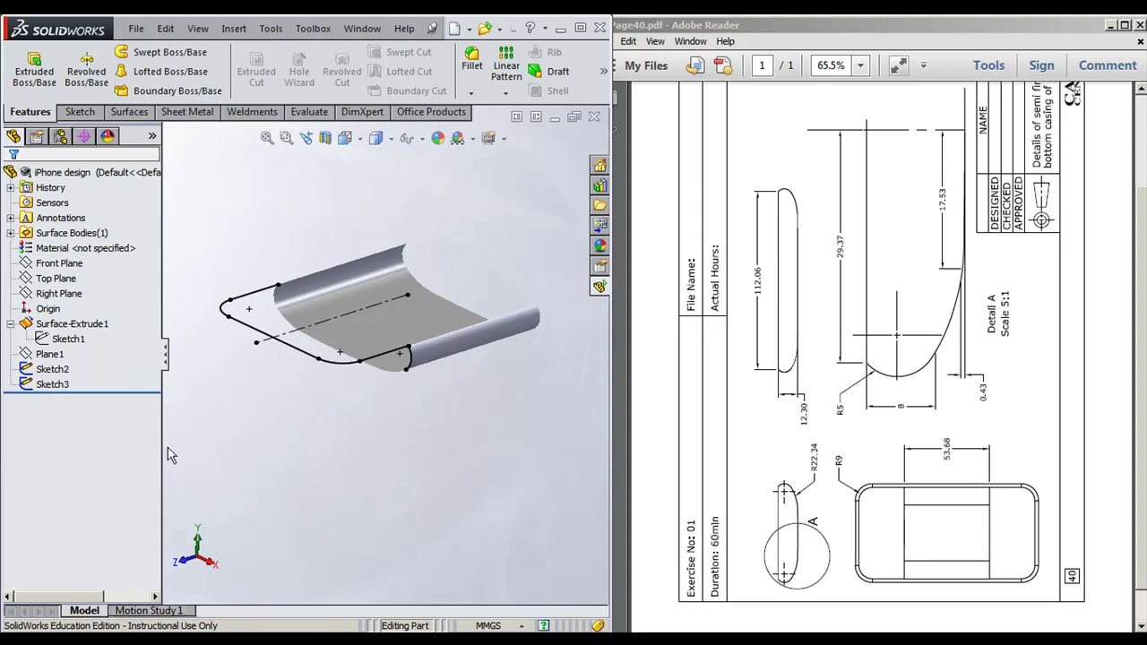
Step: Inspect Sketch3's 56.030 rounded-rectangle path with R8 corners and the Top Plane's position
left_click(54, 385)
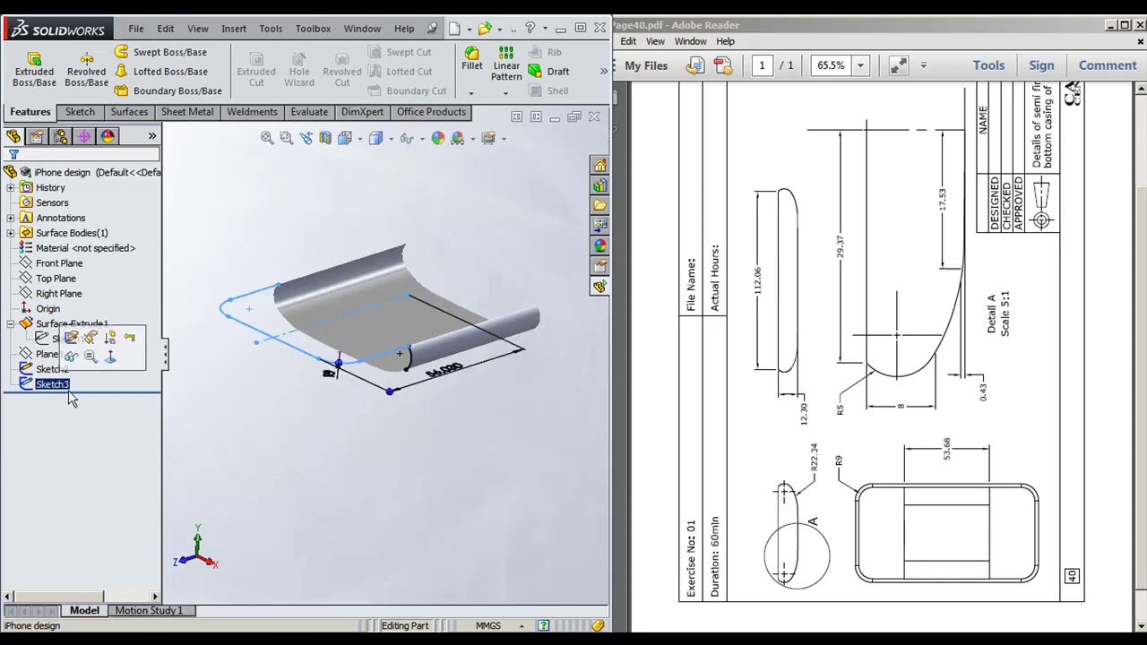
mouse_move(460, 493)
middle_mouse_down()
mouse_move(411, 483)
mouse_move(405, 528)
mouse_move(402, 485)
middle_mouse_up()
scroll(401, 486, "down", 1)
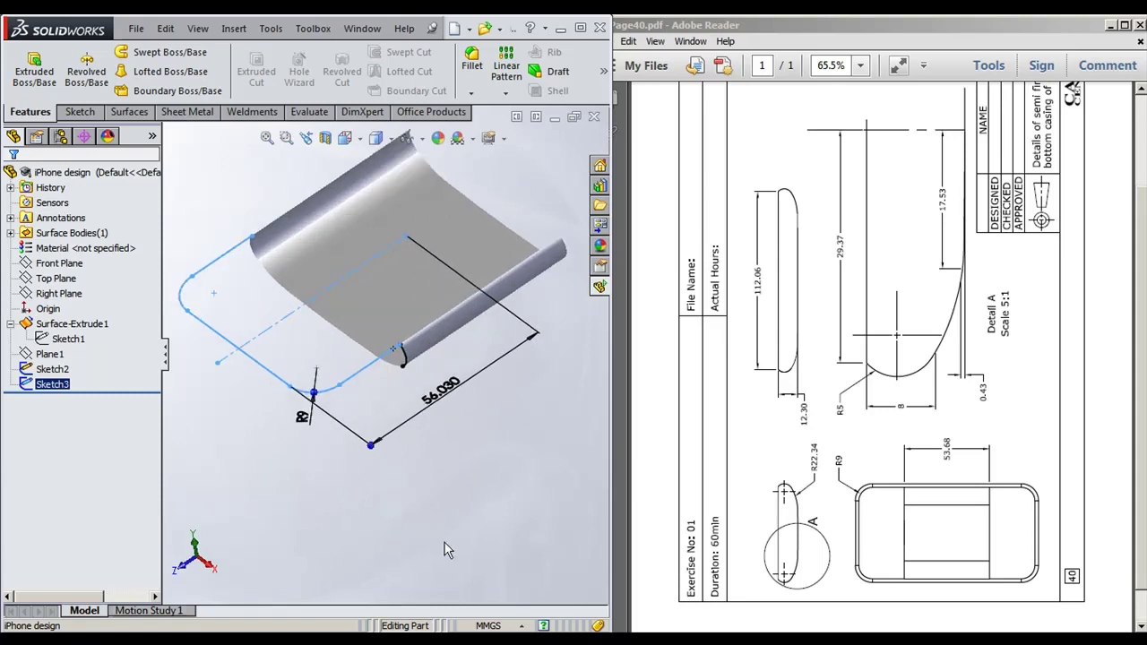
scroll(448, 550, "up", 1)
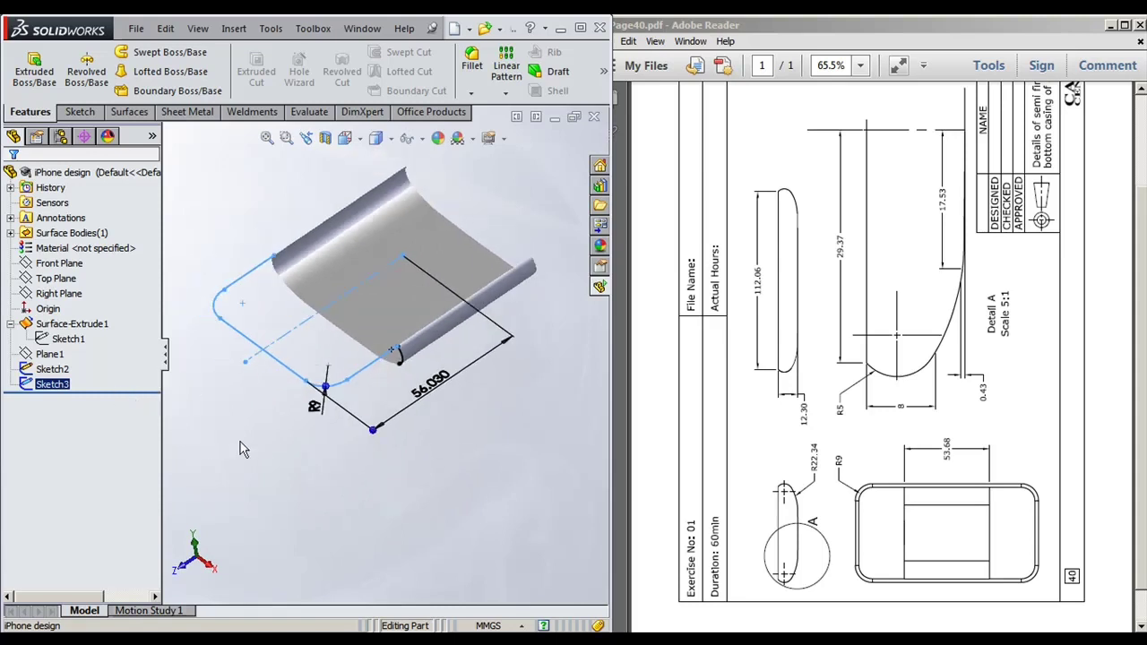
left_click(253, 193)
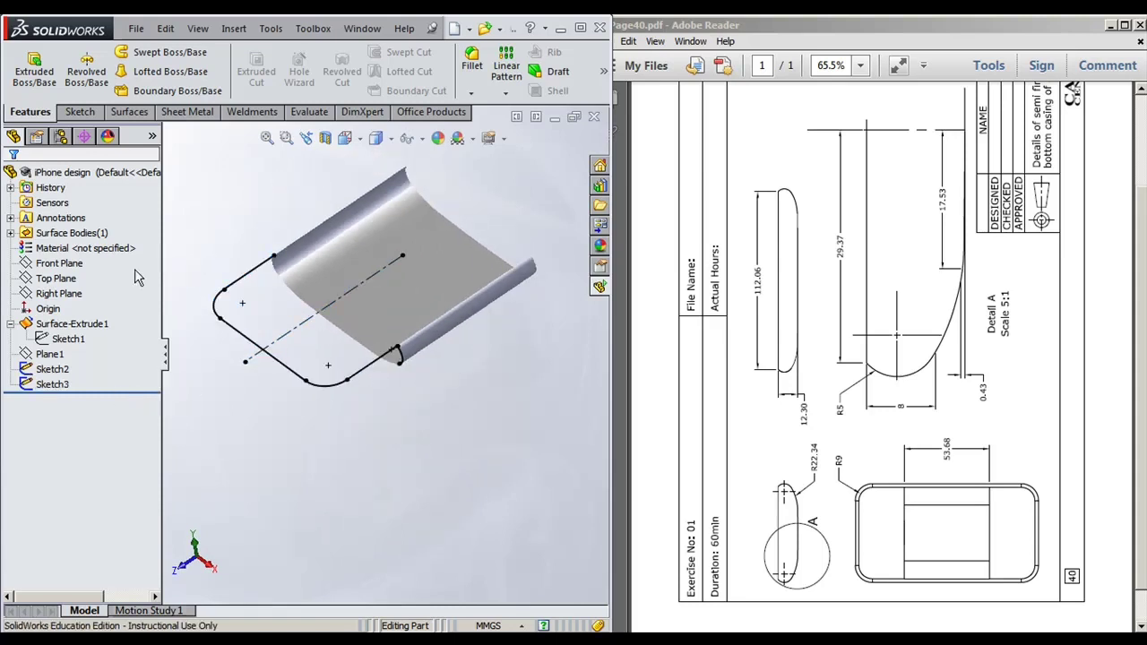
left_click(55, 279)
middle_click_drag(495, 484, 439, 408)
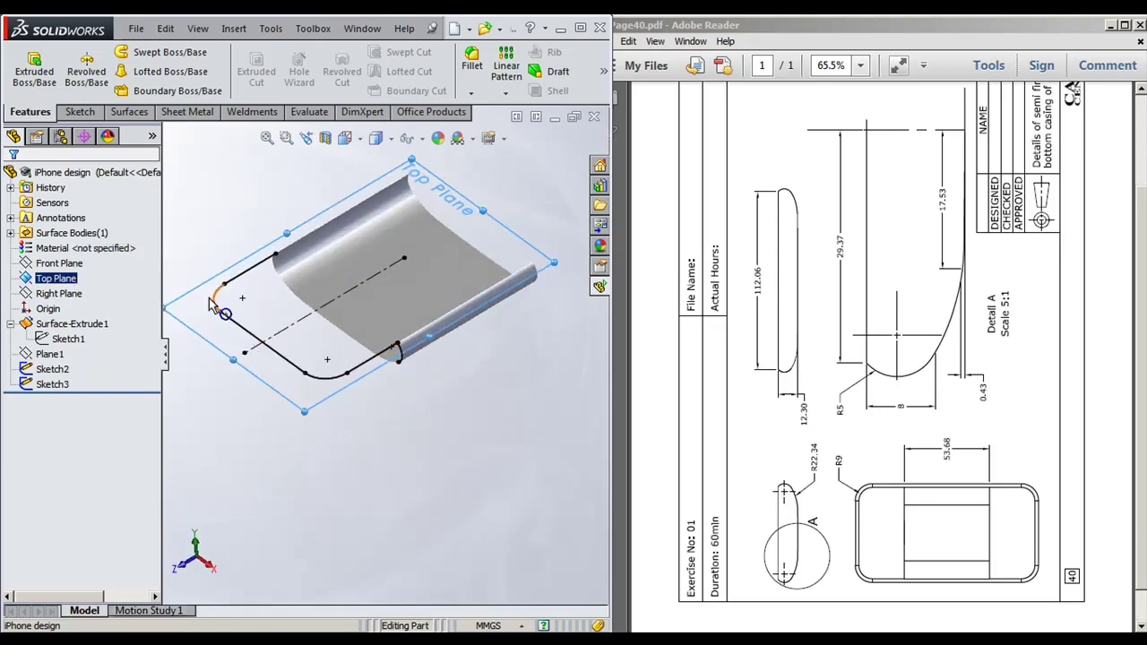
left_click(439, 484)
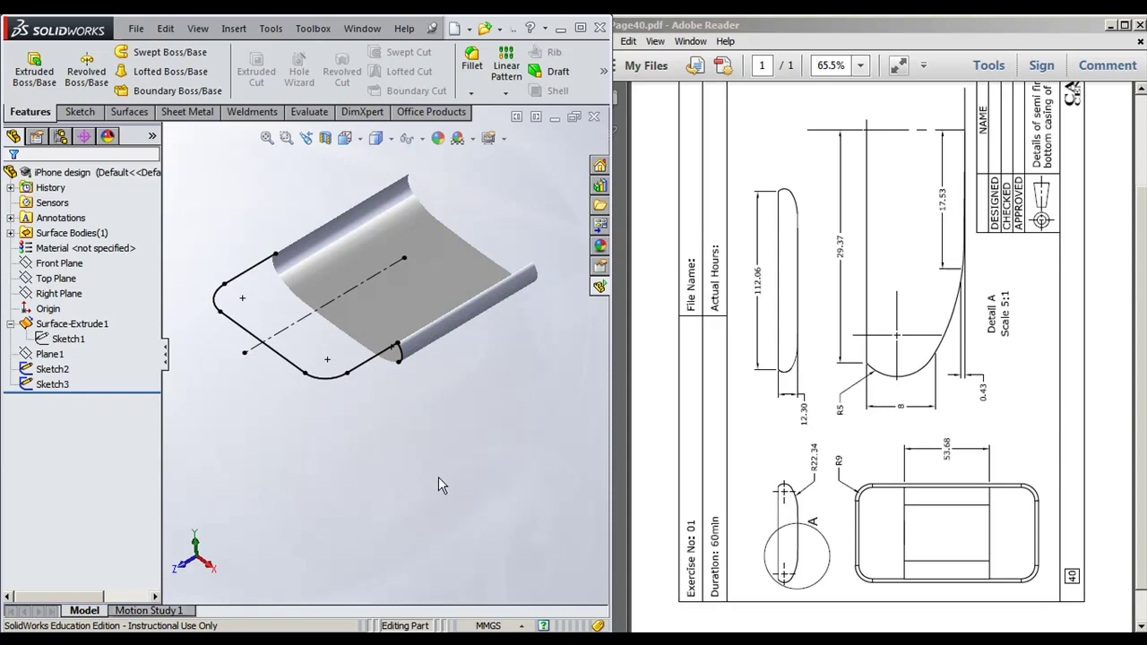
left_click(130, 113)
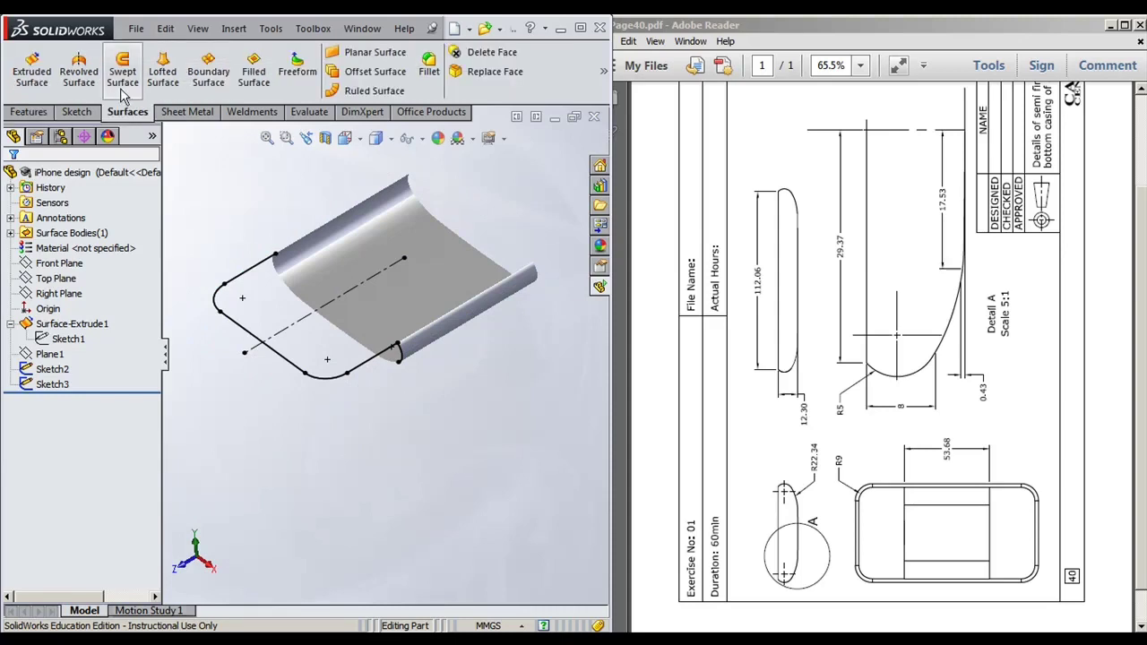
Step: Create Surface-Sweep1 by sweeping arc profile Sketch2 along rounded-rectangle path Sketch3
left_click(122, 80)
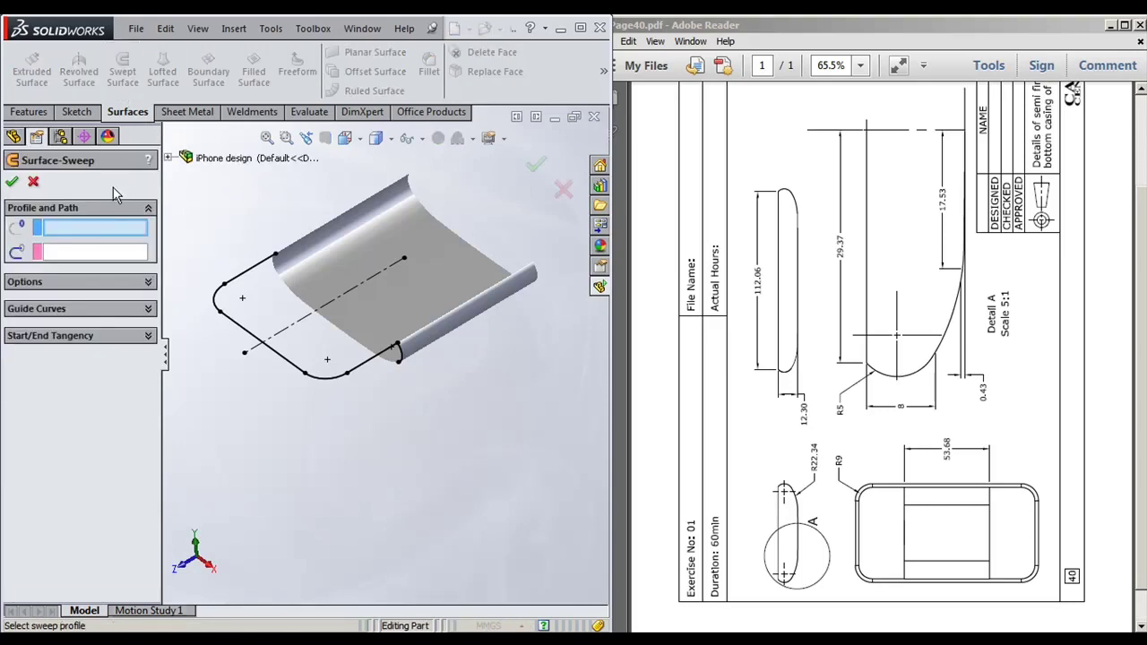
left_click(399, 354)
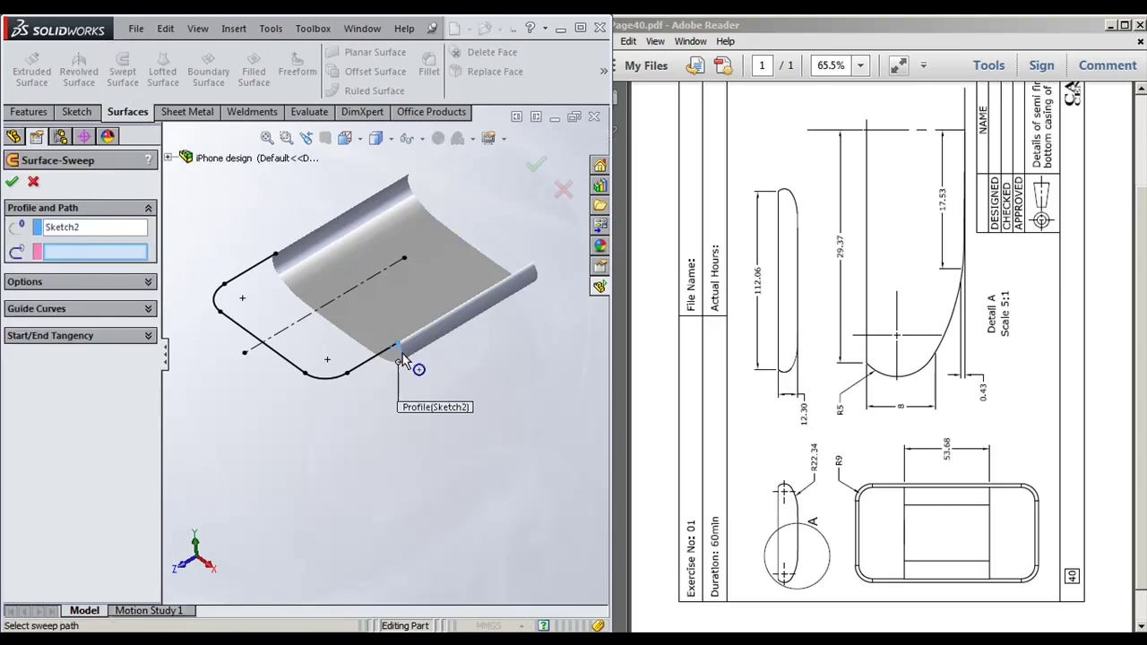
left_click(376, 368)
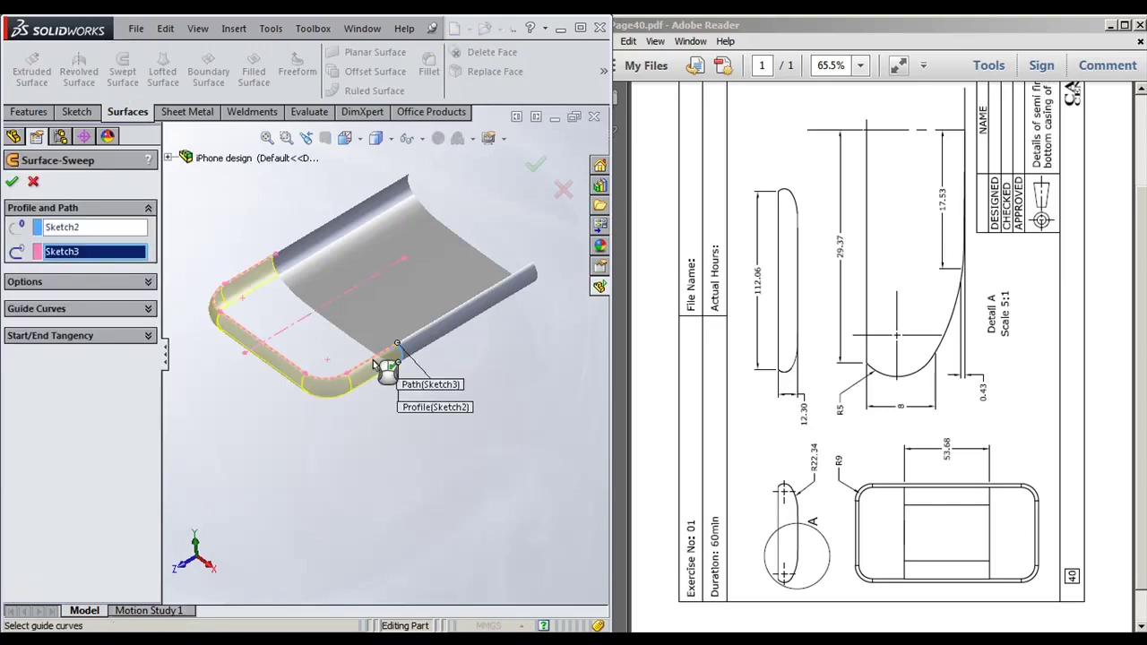
right_click(380, 358)
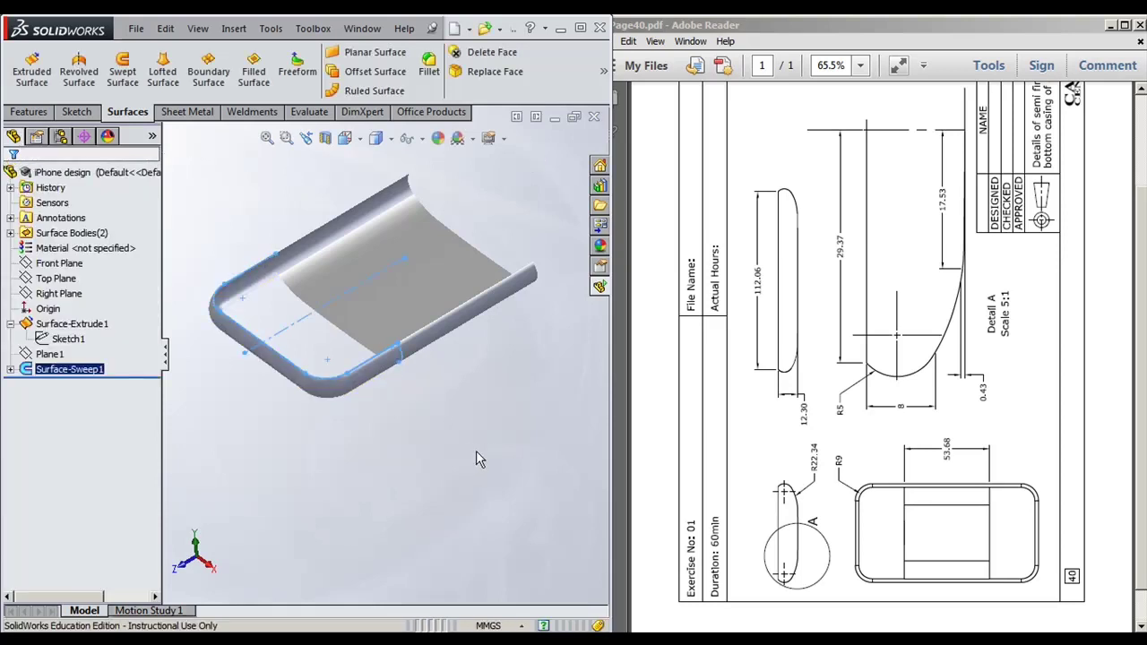
scroll(386, 380, "up", 3)
scroll(386, 380, "down", 5)
middle_click_drag(376, 402, 349, 417)
left_click(366, 436)
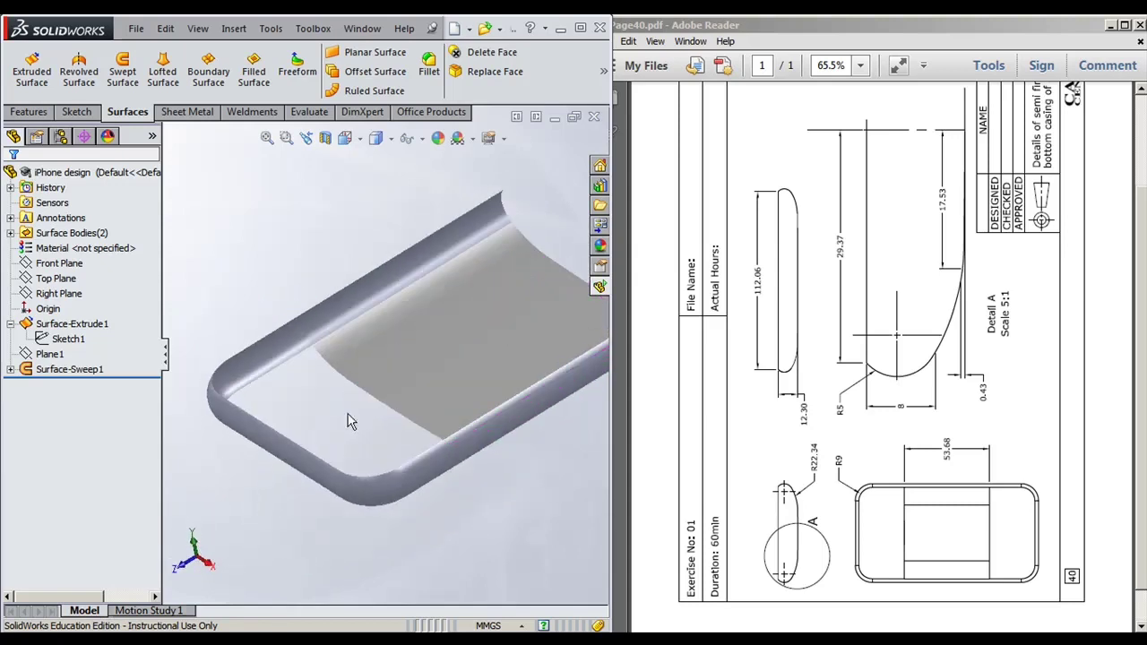
Step: Start a filled surface bounded by the curved surface's end edge and every rim edge and corner arc
left_click(253, 76)
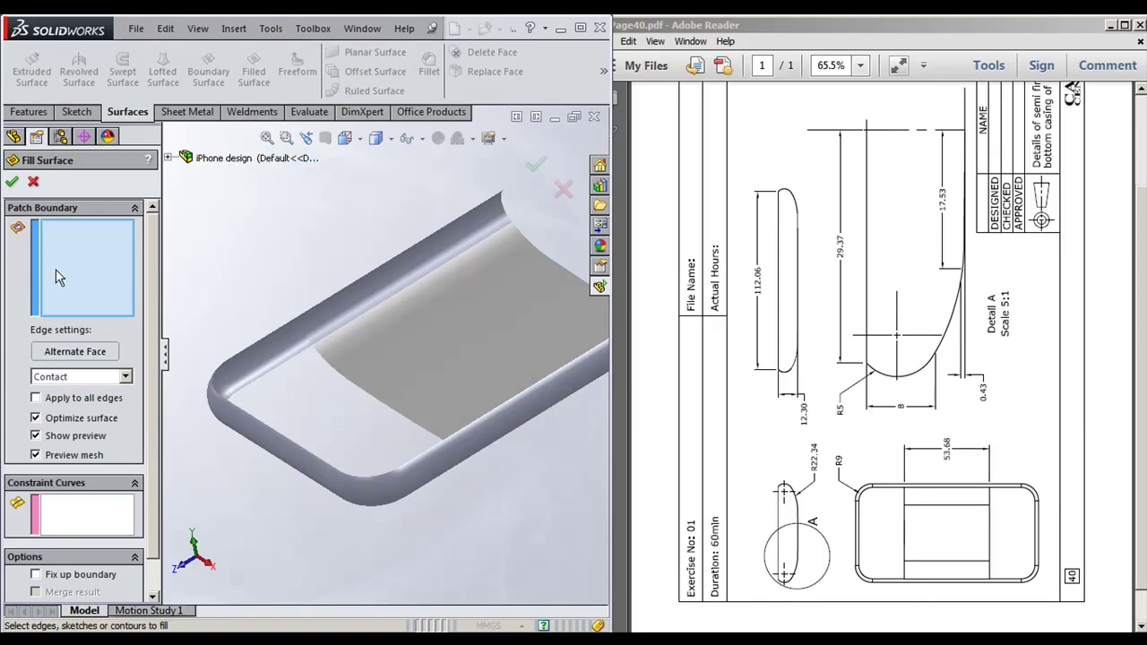
left_click(363, 392)
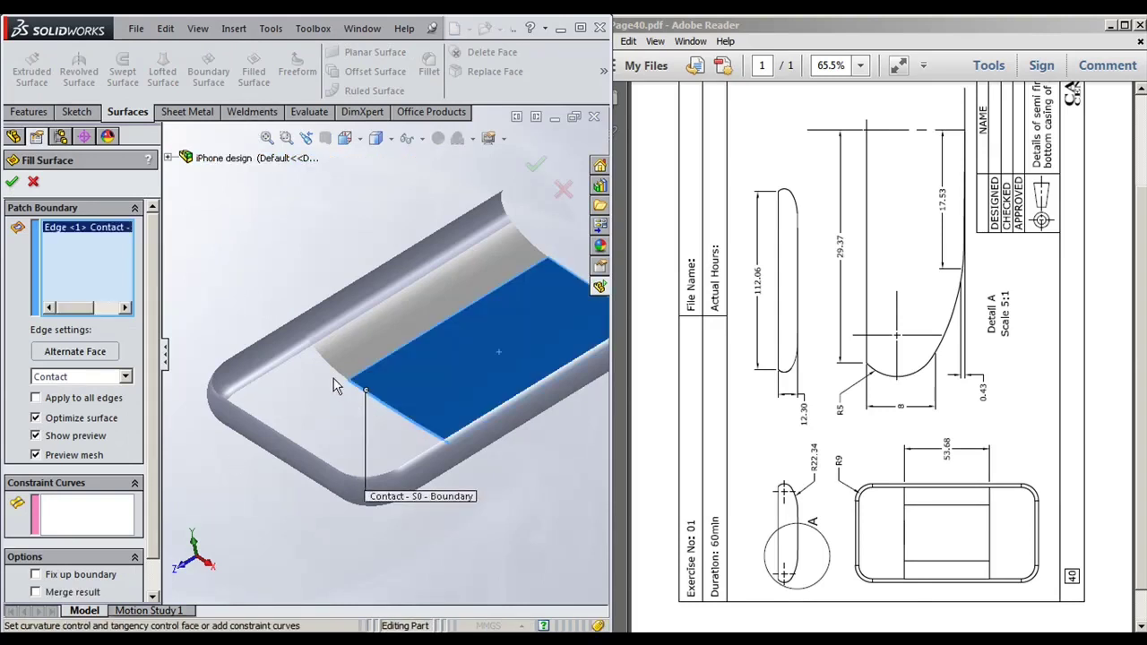
left_click(330, 371)
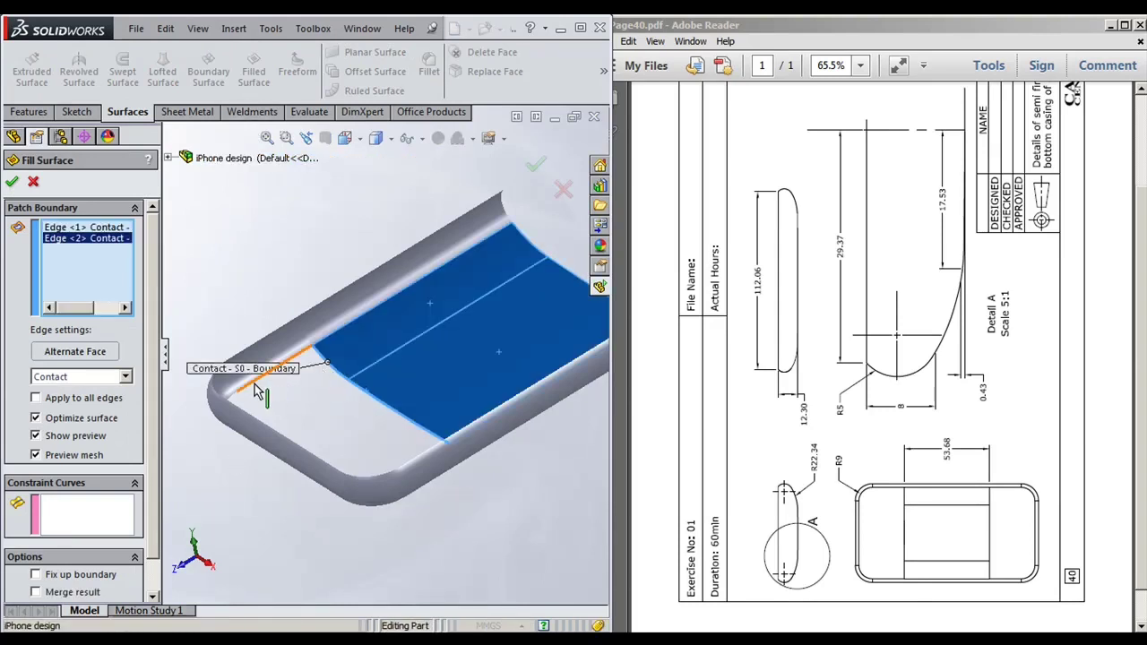
left_click(258, 378)
middle_click_drag(301, 423, 268, 478)
left_click(267, 345)
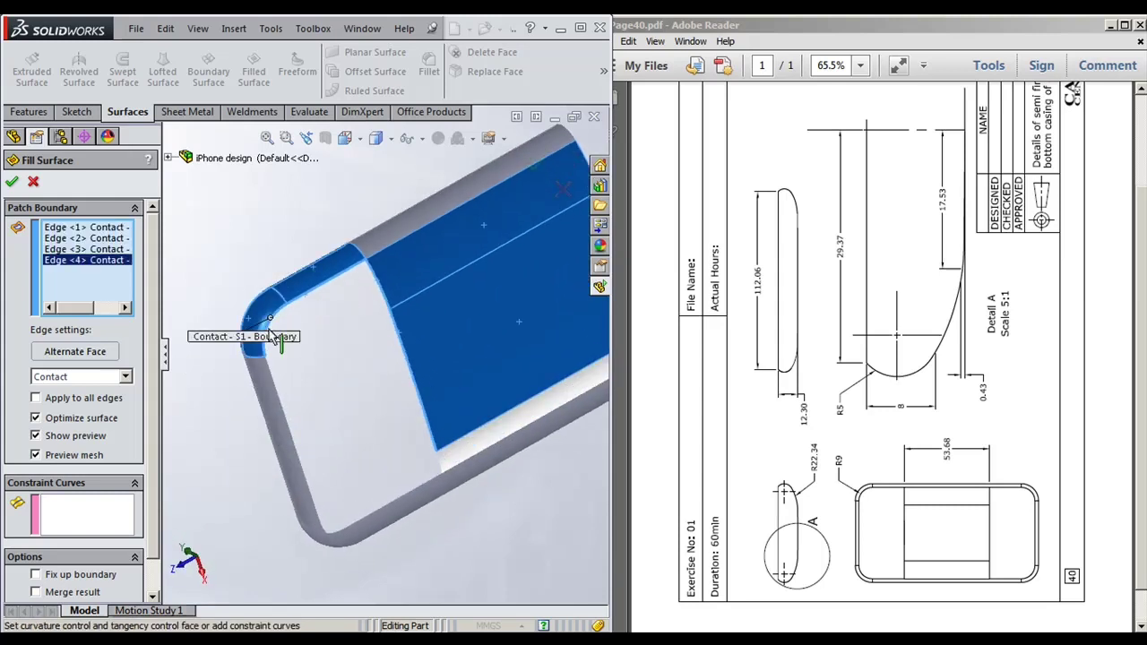
left_click(275, 379)
middle_click_drag(275, 380, 327, 466)
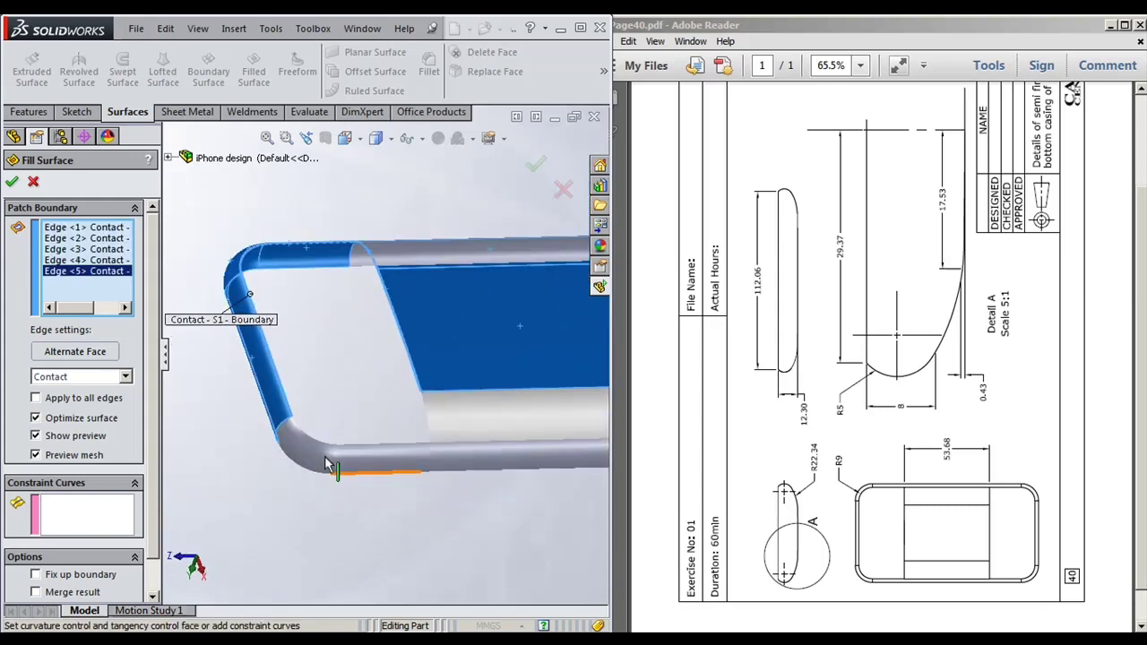
left_click(312, 445)
left_click(371, 448)
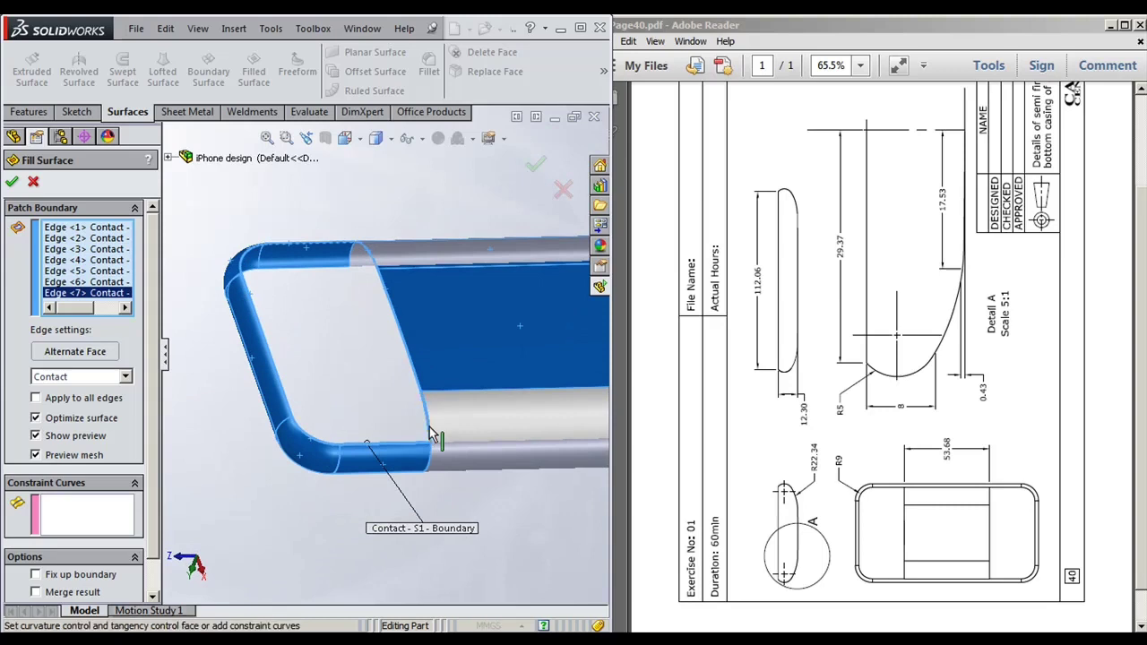
left_click(429, 427)
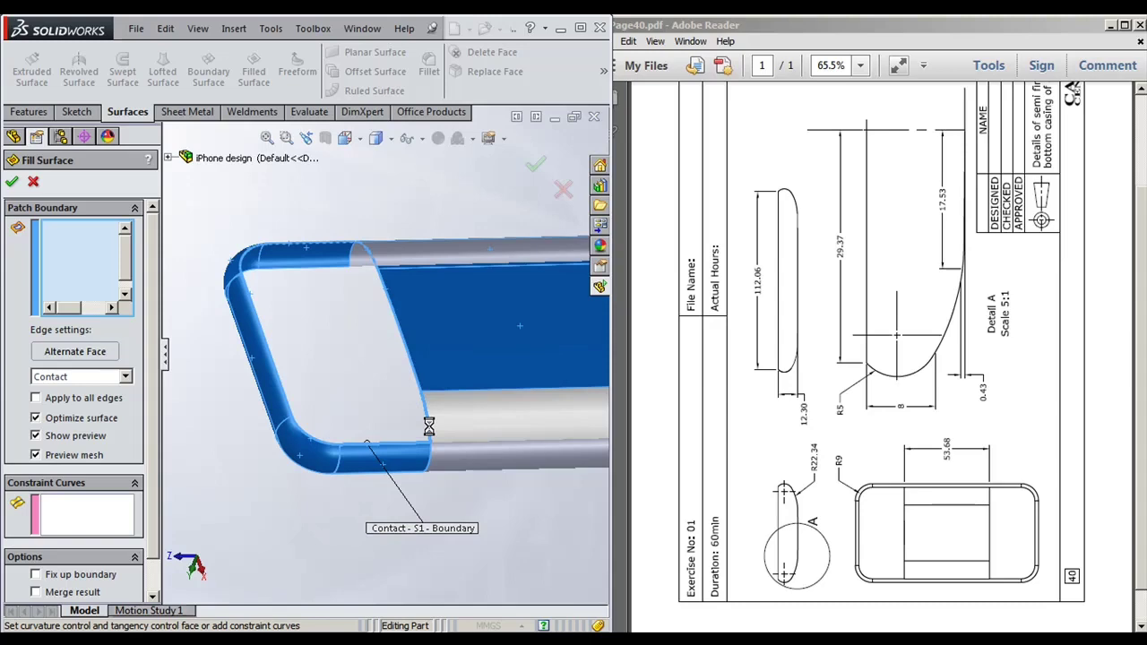
Step: Set the fill's edge condition to Tangent and accept Surface-Fill1
middle_click_drag(365, 578, 399, 378)
left_click(62, 380)
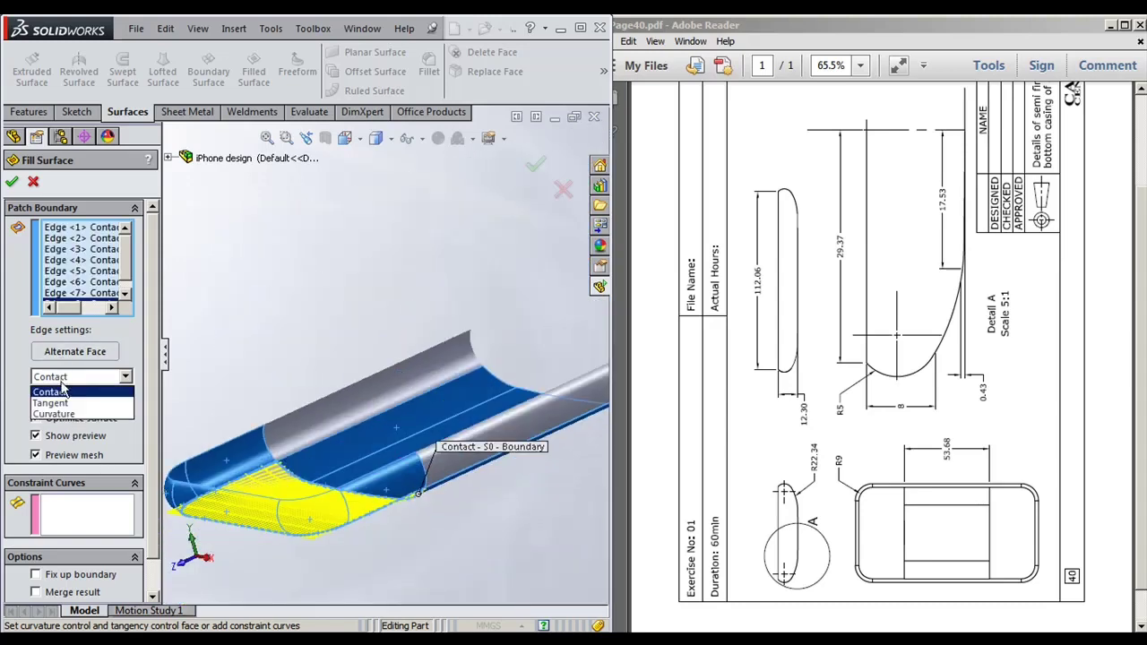
left_click(53, 401)
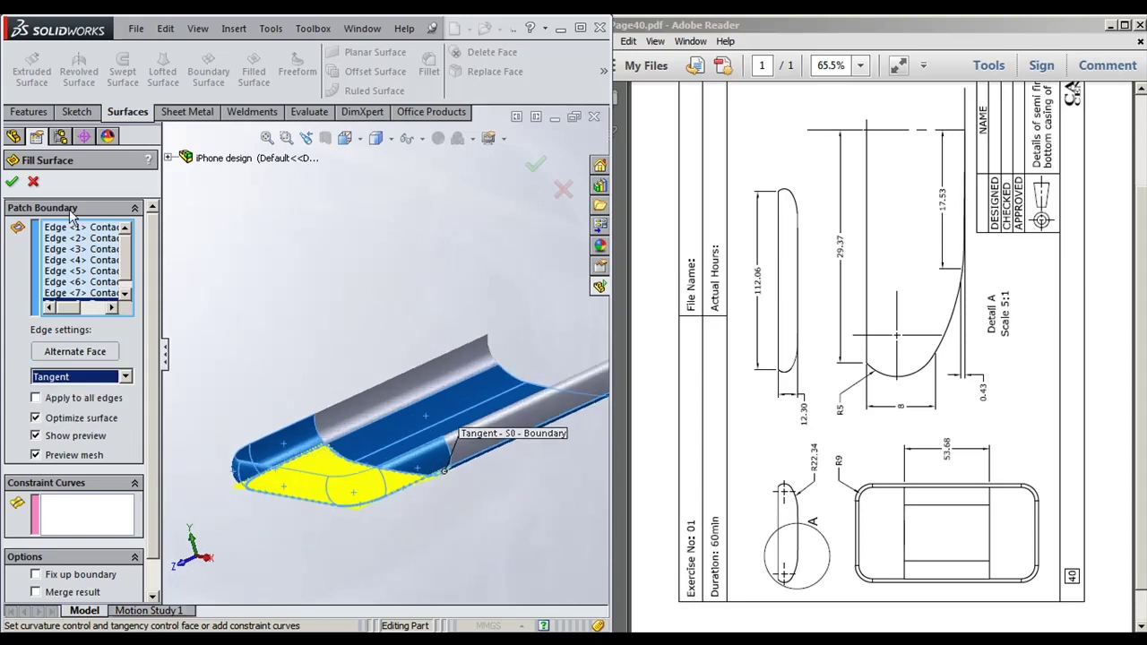
left_click(12, 181)
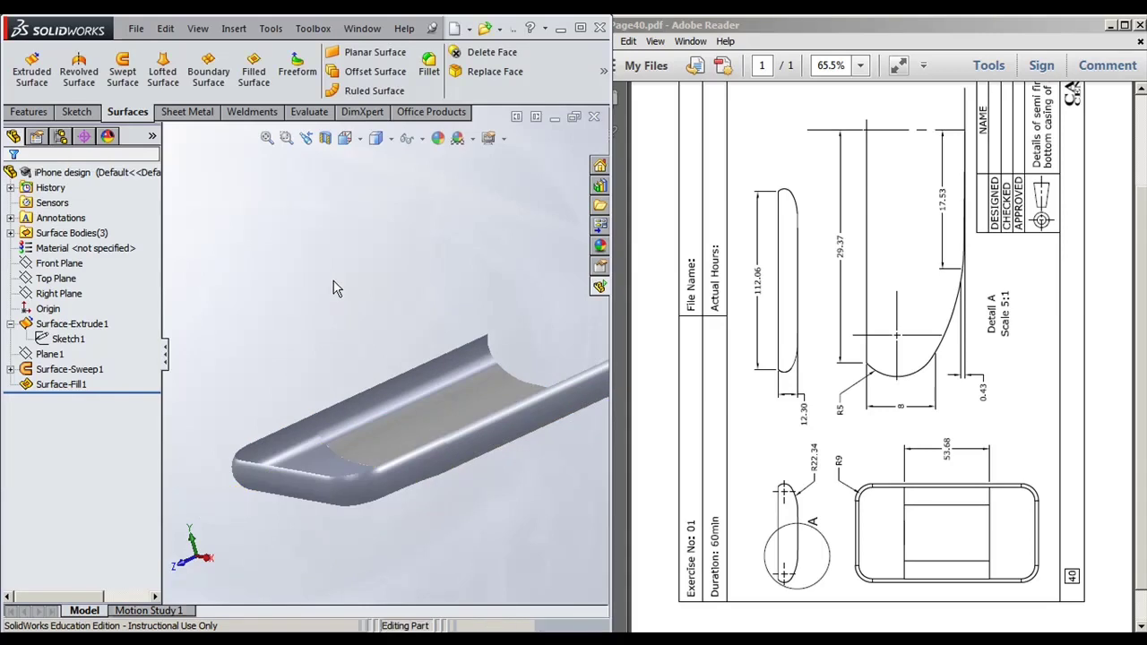
middle_click_drag(333, 287, 380, 212)
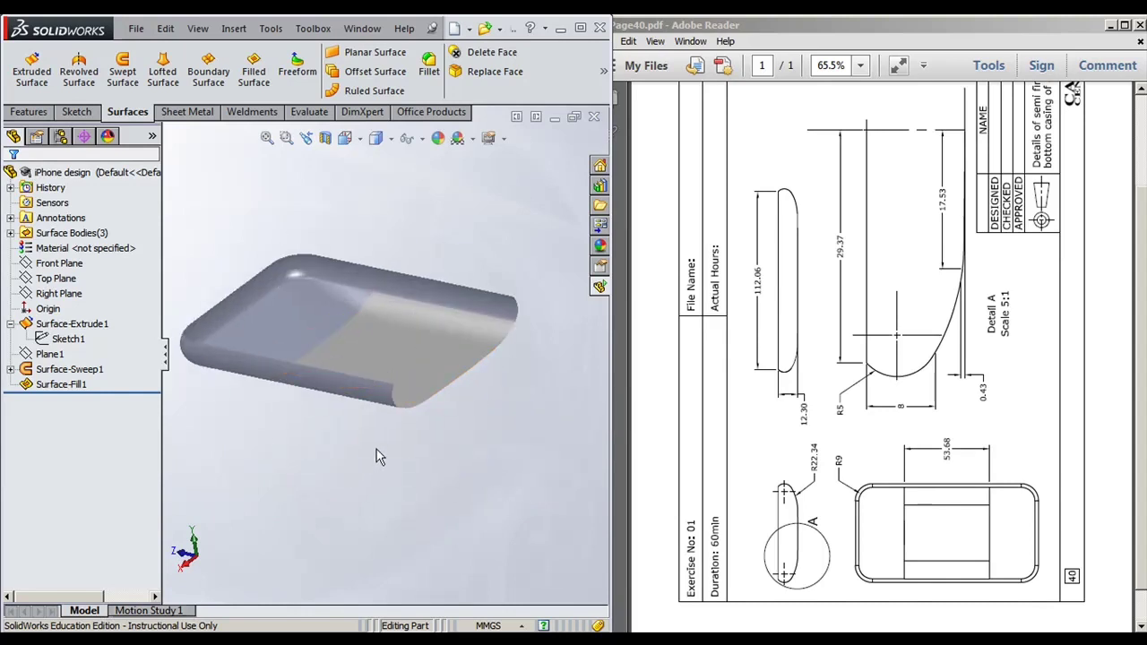
middle_click_drag(430, 429, 377, 430)
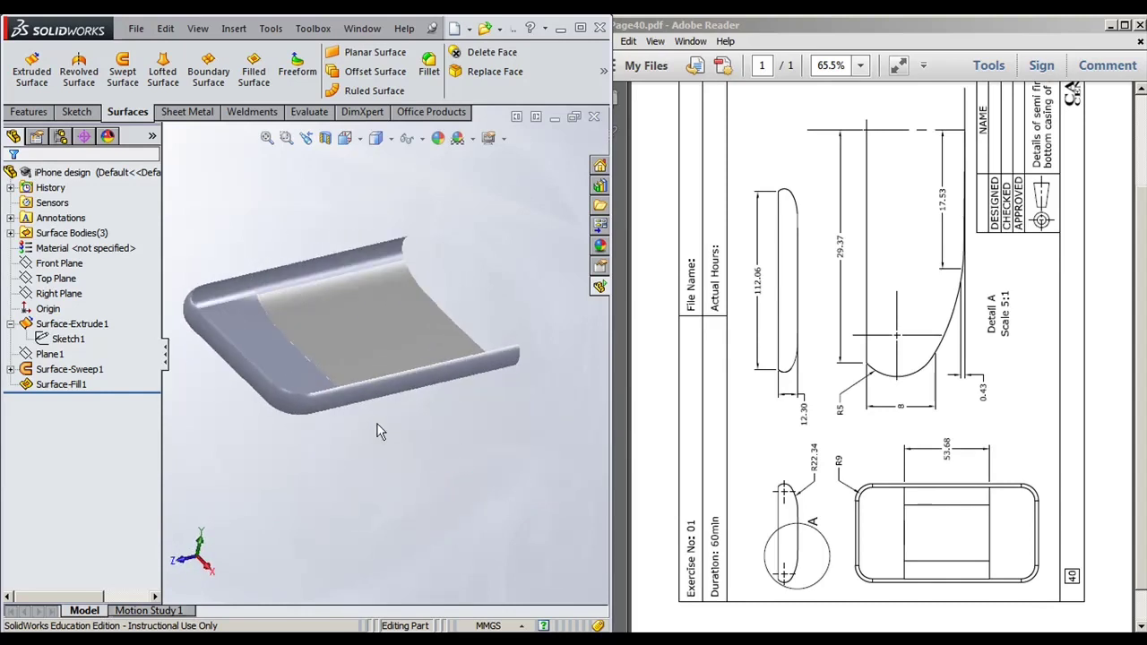
Step: Open the Features tab's pattern dropdown to reach Mirror
left_click(30, 112)
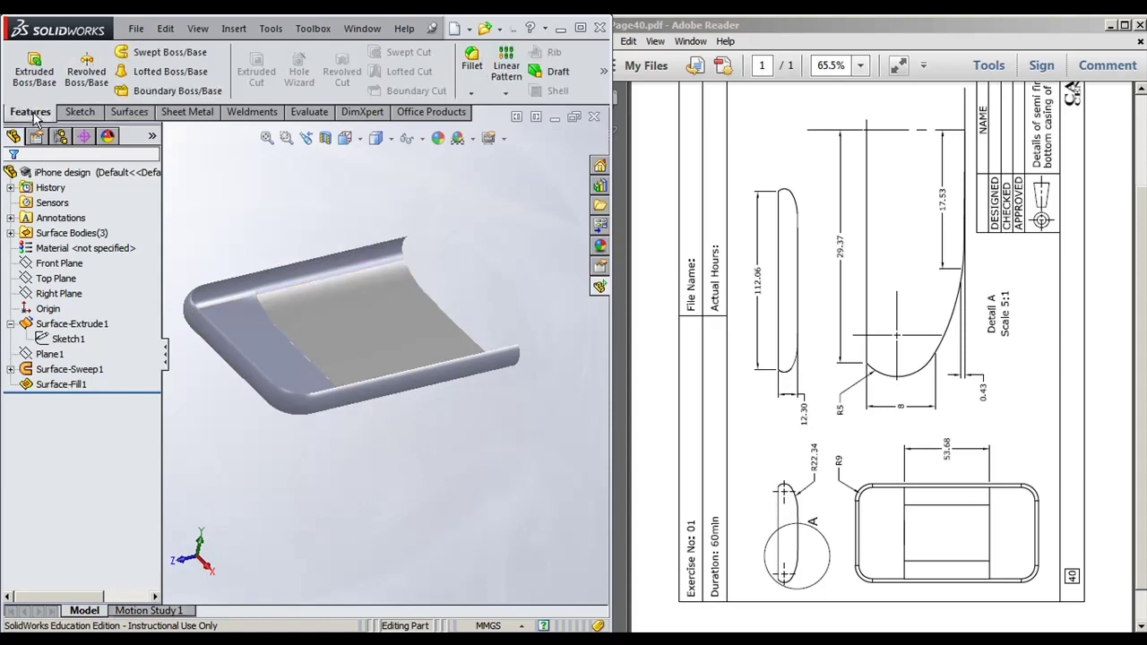
left_click(471, 93)
left_click(505, 94)
Step: Start a mirror about the Front Plane, clearing the picked face and switching to Bodies to Mirror
left_click(527, 142)
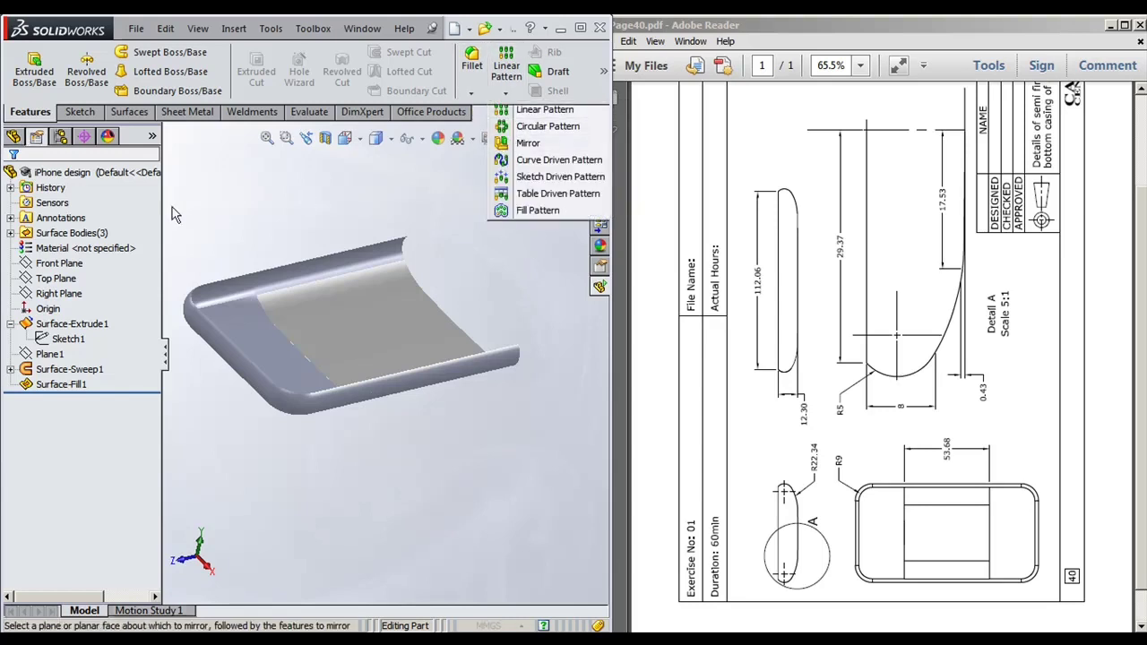
left_click(170, 158)
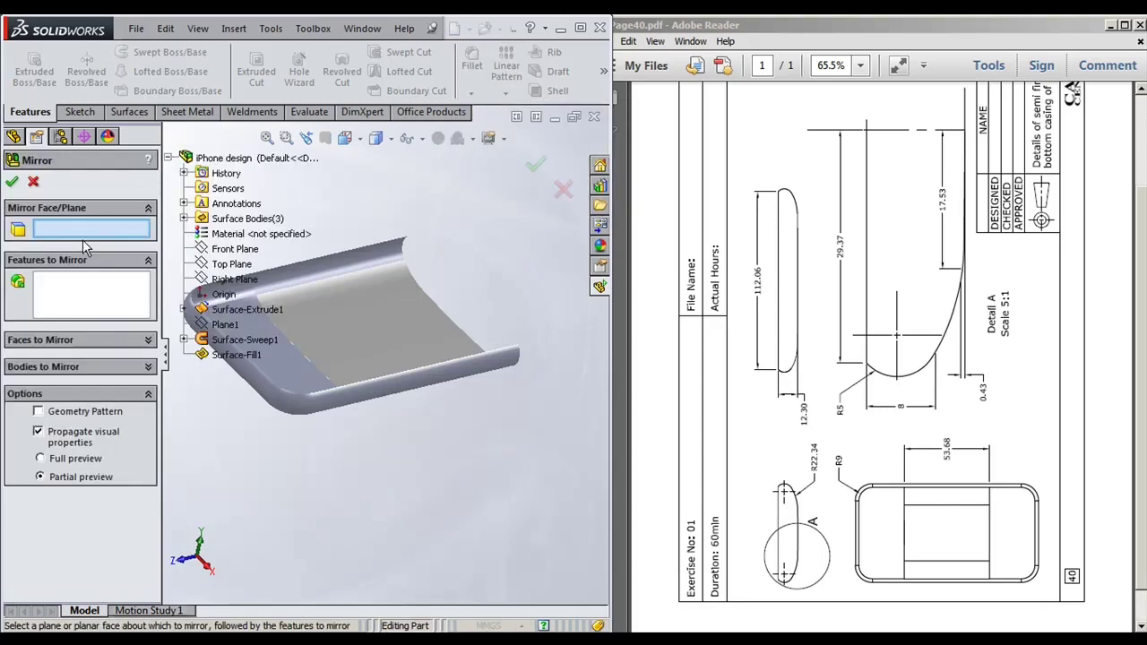
left_click(233, 250)
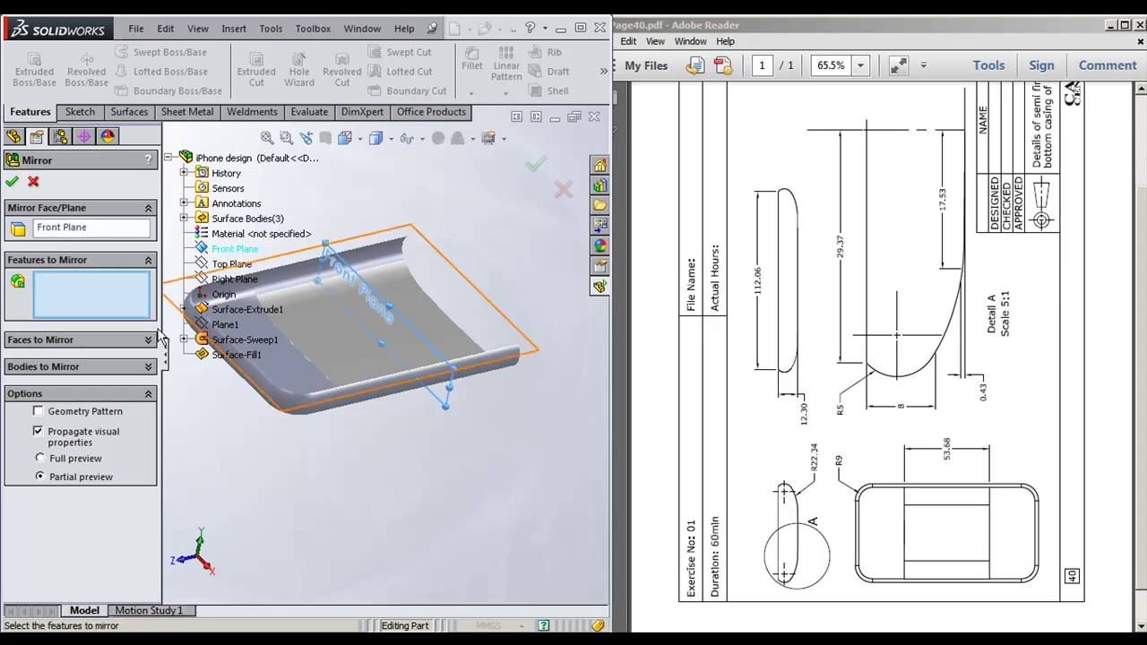
left_click(78, 346)
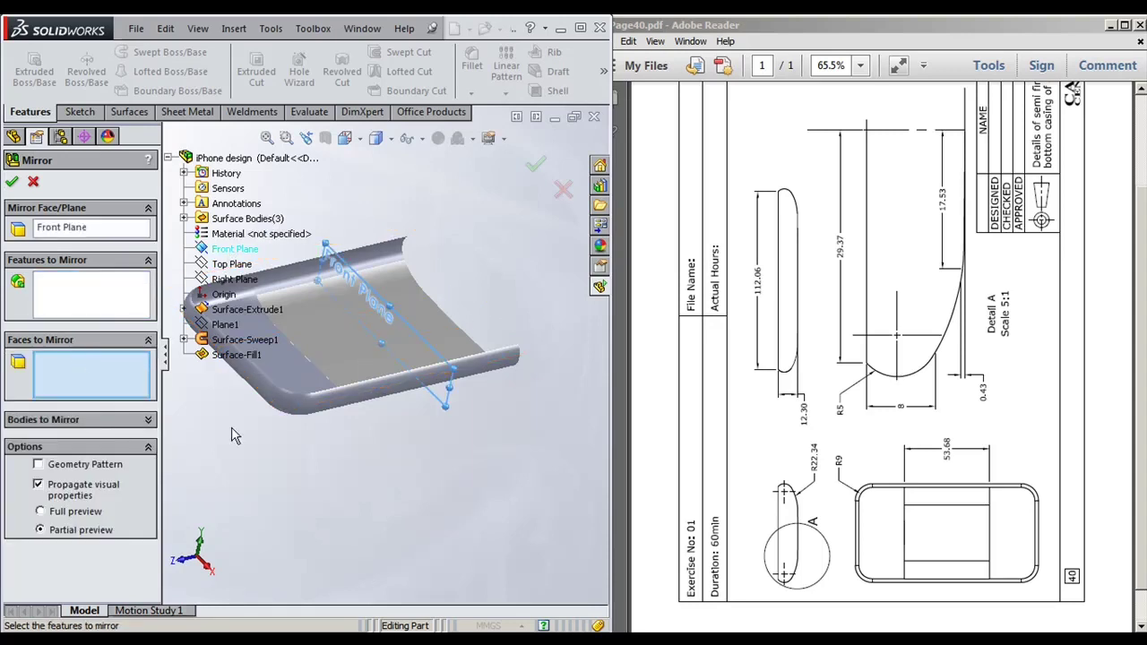
left_click(290, 391)
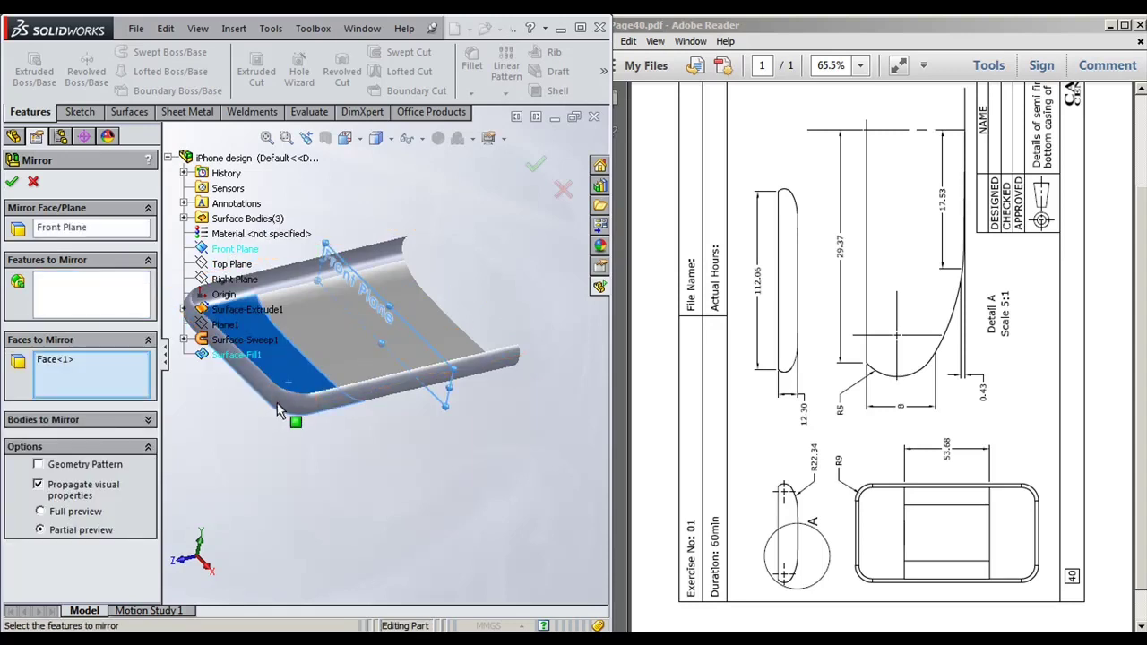
scroll(301, 327, "down", 3)
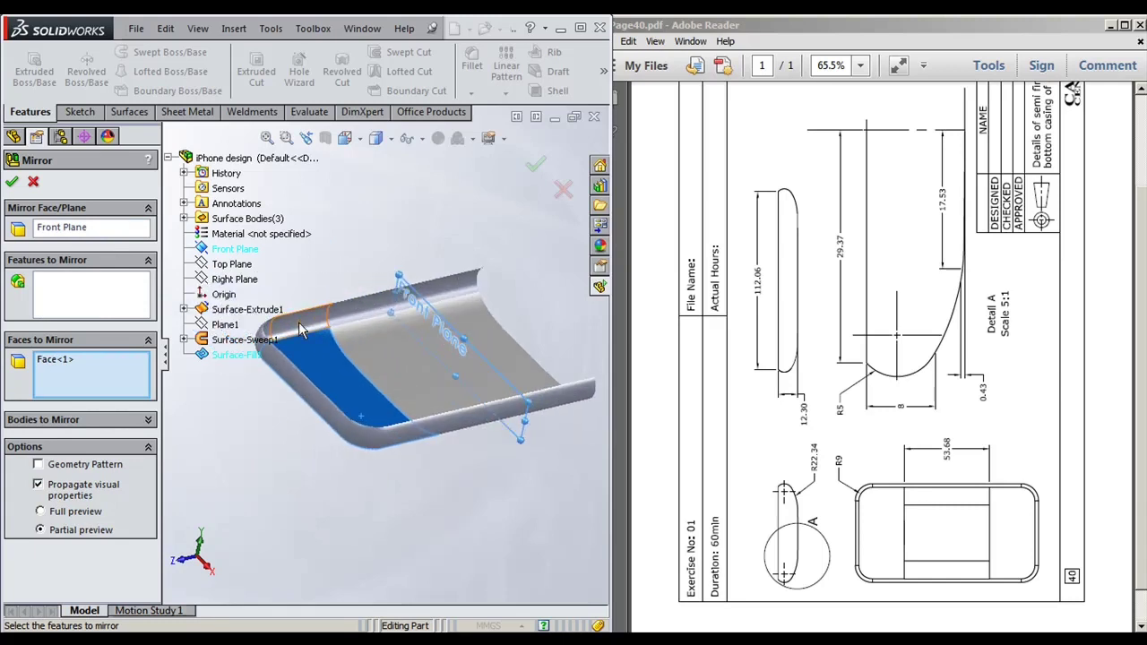
right_click(58, 363)
left_click(112, 367)
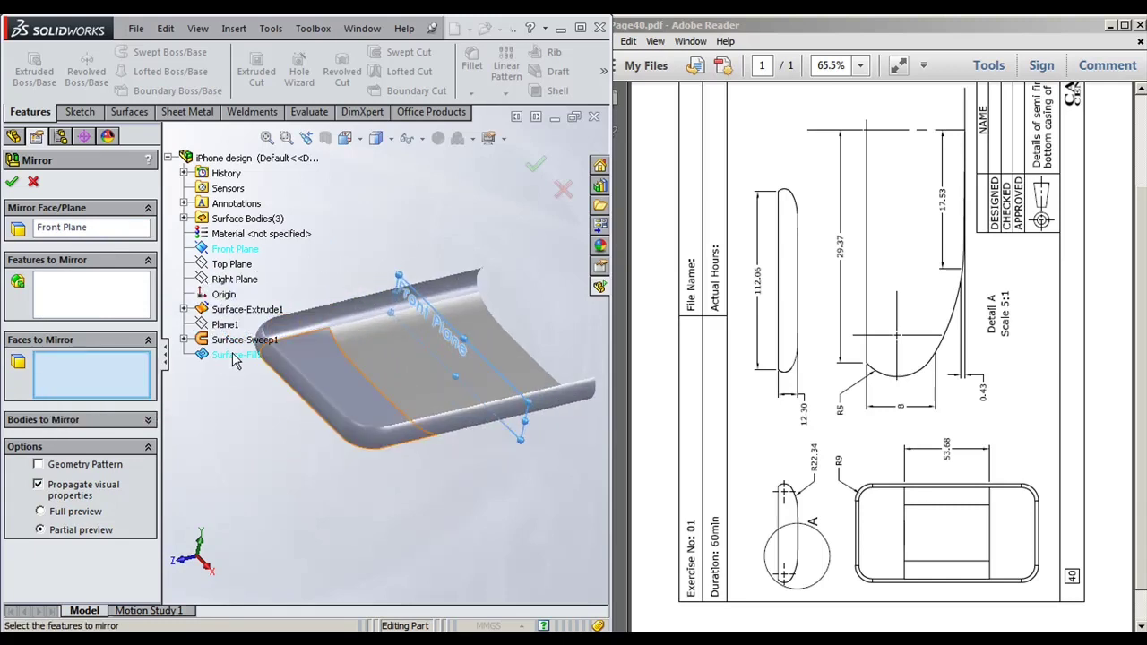
left_click(81, 420)
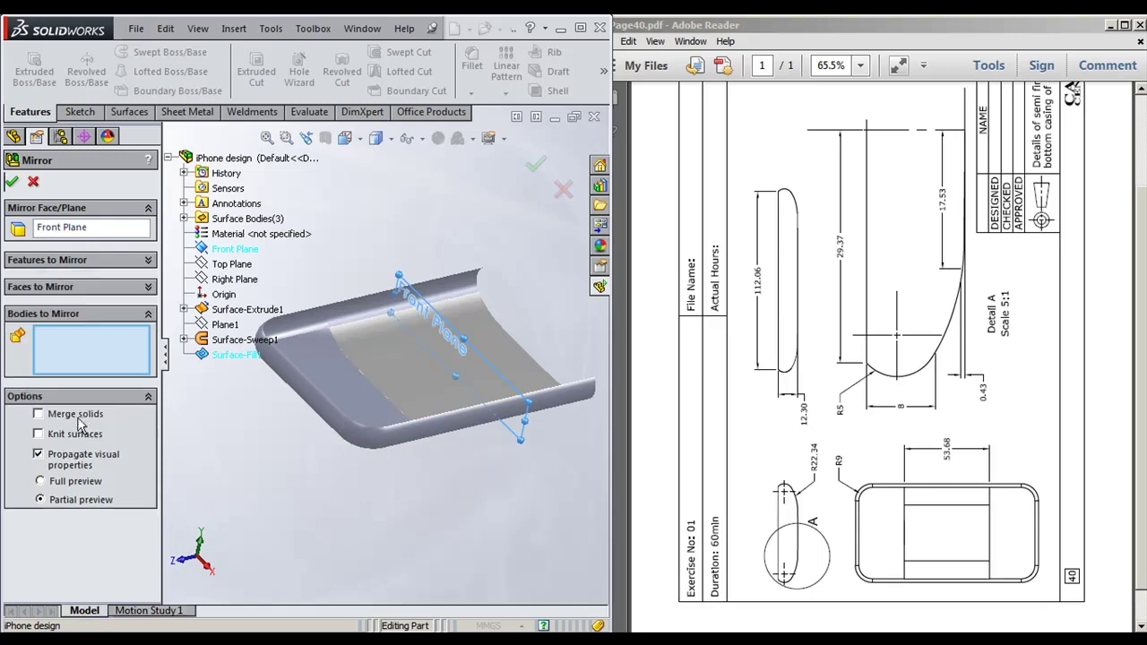
Step: Mirror Surface-Sweep1 and Surface-Fill1 as bodies to create Mirror1
left_click(311, 327)
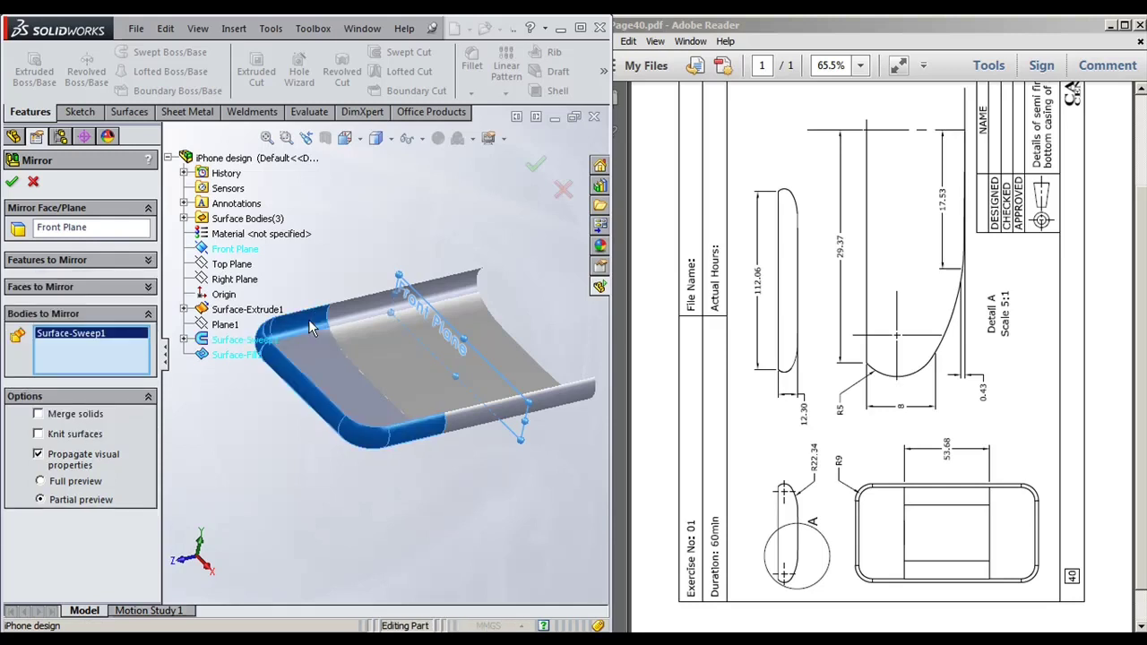
left_click(328, 362)
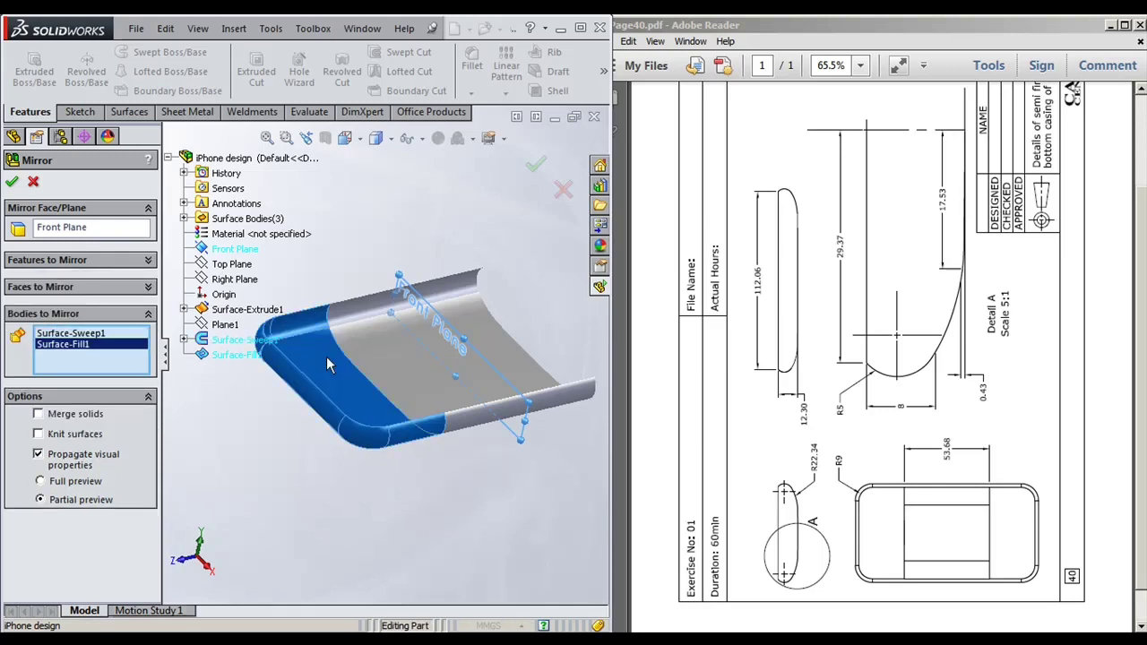
left_click(12, 181)
middle_click_drag(328, 491, 381, 501)
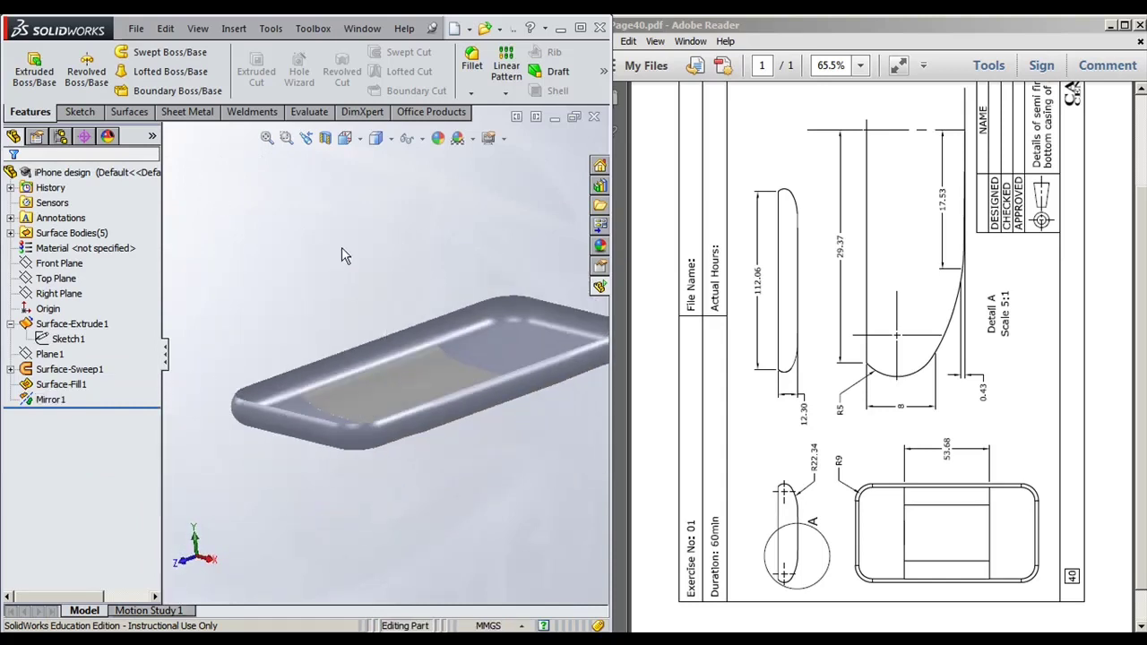
left_click(131, 114)
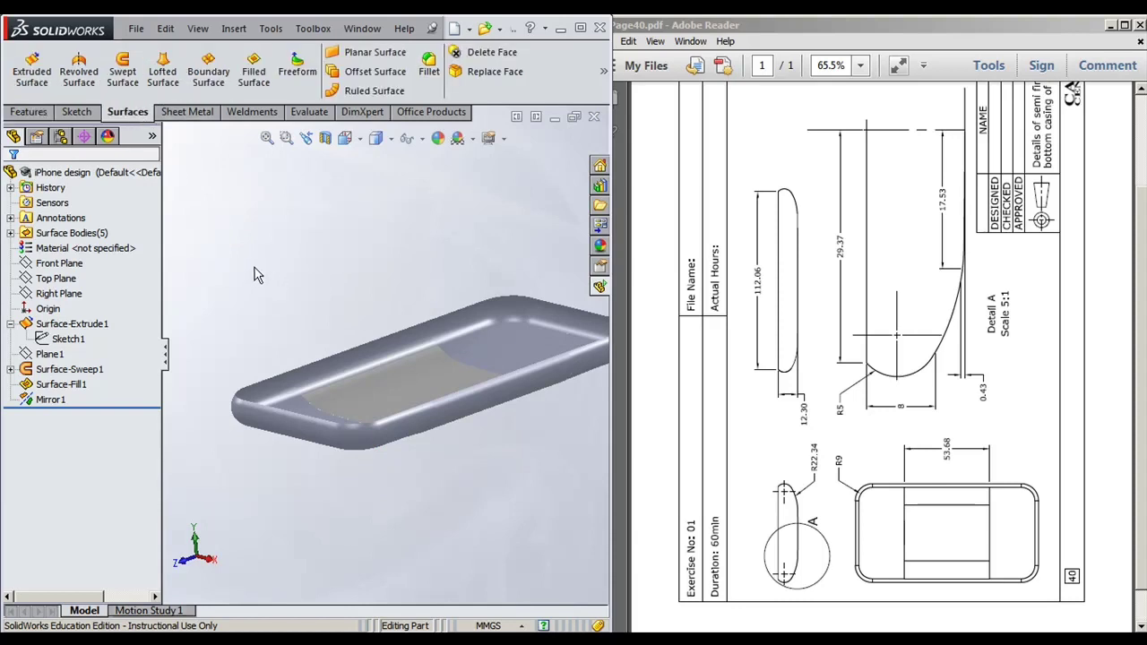
middle_click_drag(238, 257, 254, 269)
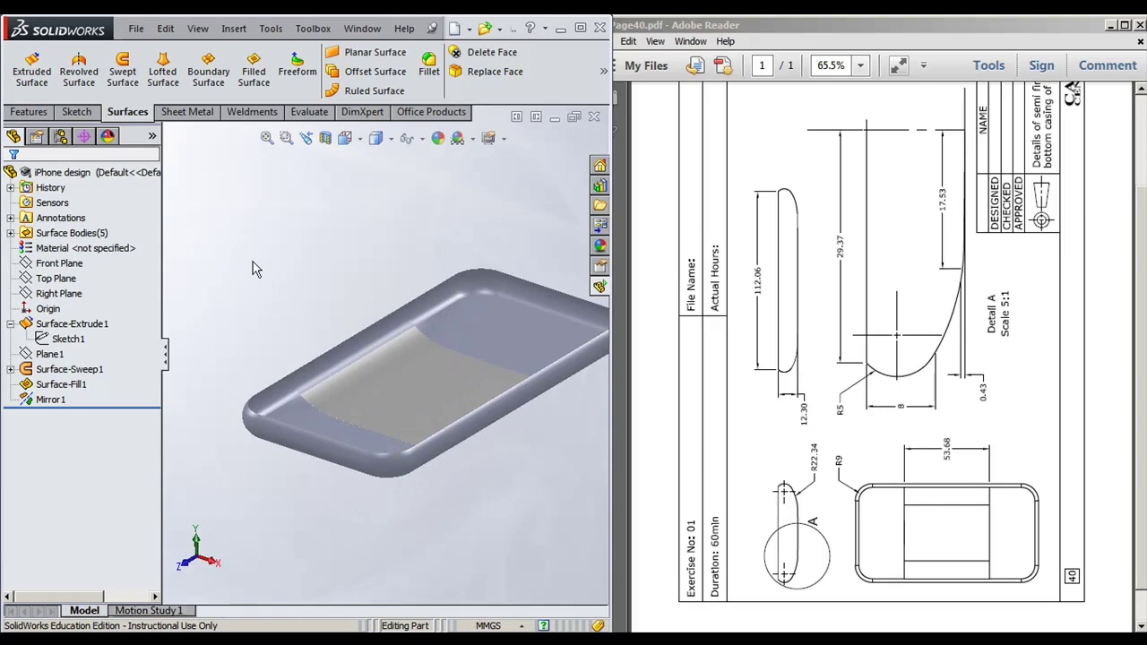
Step: Knit Mirror1's two bodies, Surface-Extrude1, Surface-Fill1 and Surface-Sweep1 into Surface-Knit1
left_click(234, 29)
mouse_move(269, 160)
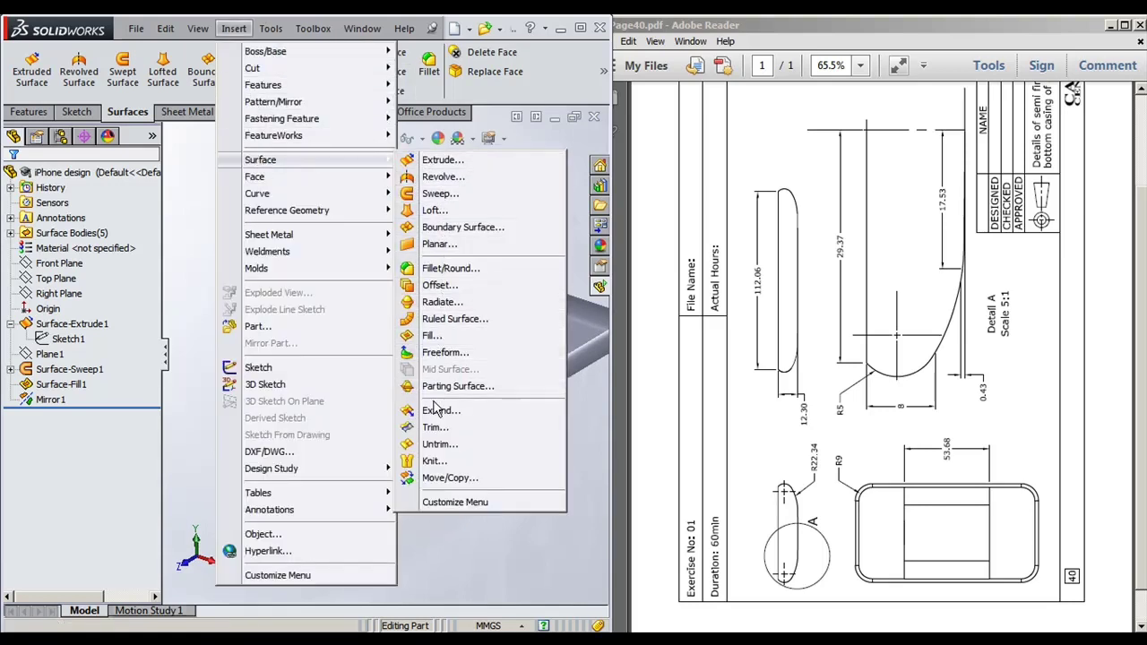
left_click(433, 461)
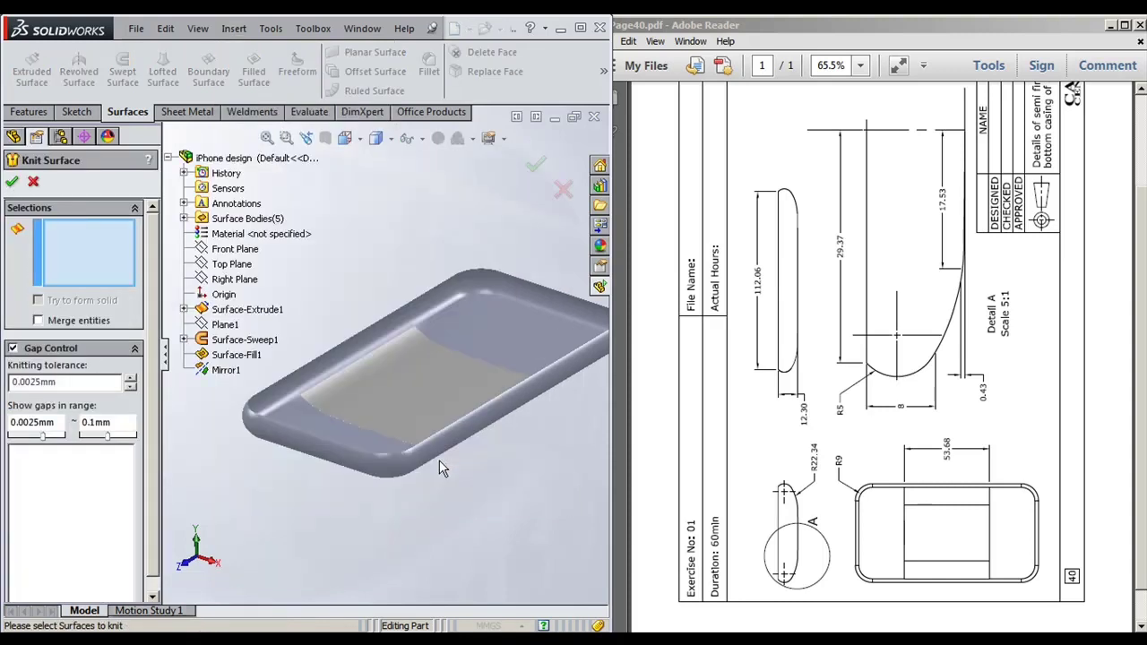
left_click(524, 329)
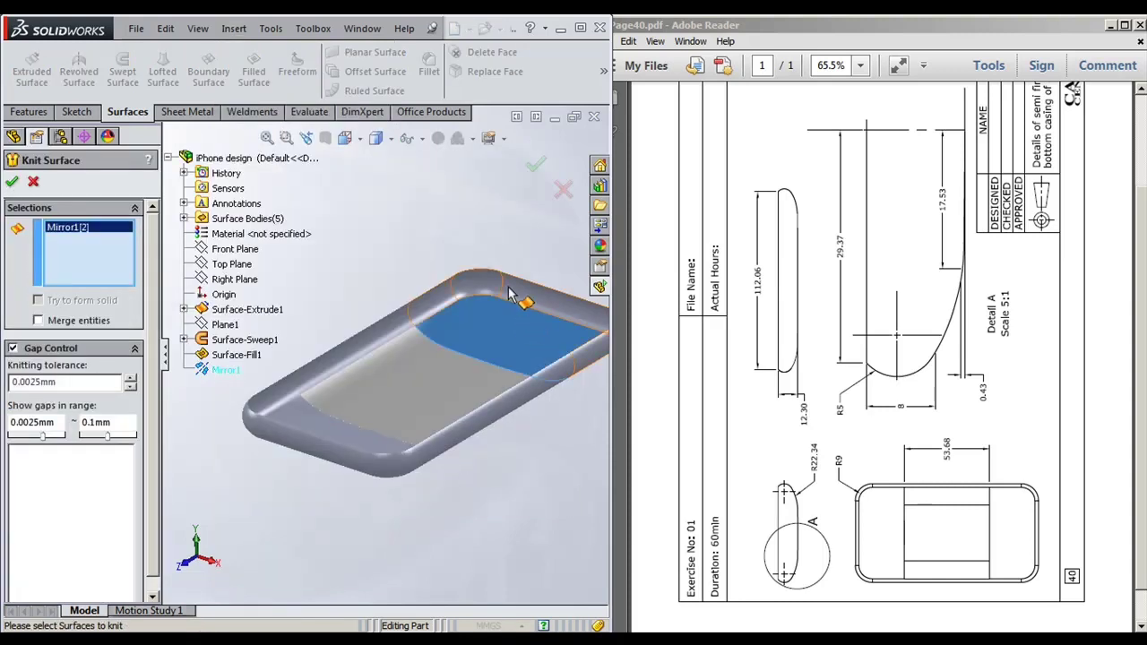
left_click(519, 307)
left_click(376, 362)
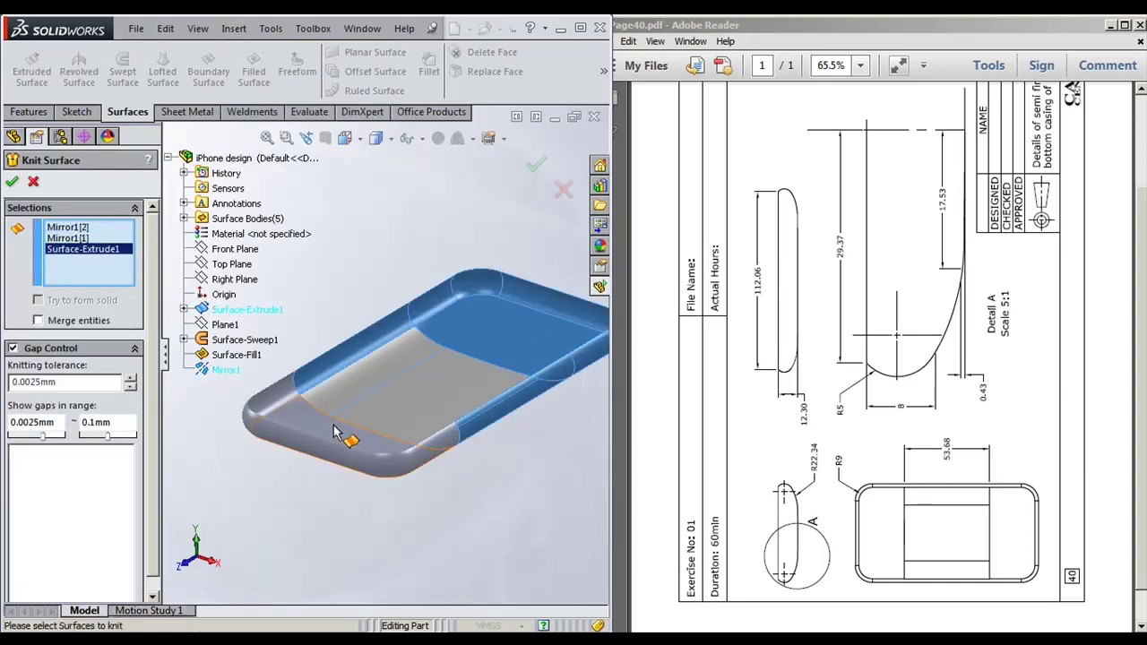
left_click(300, 419)
left_click(272, 402)
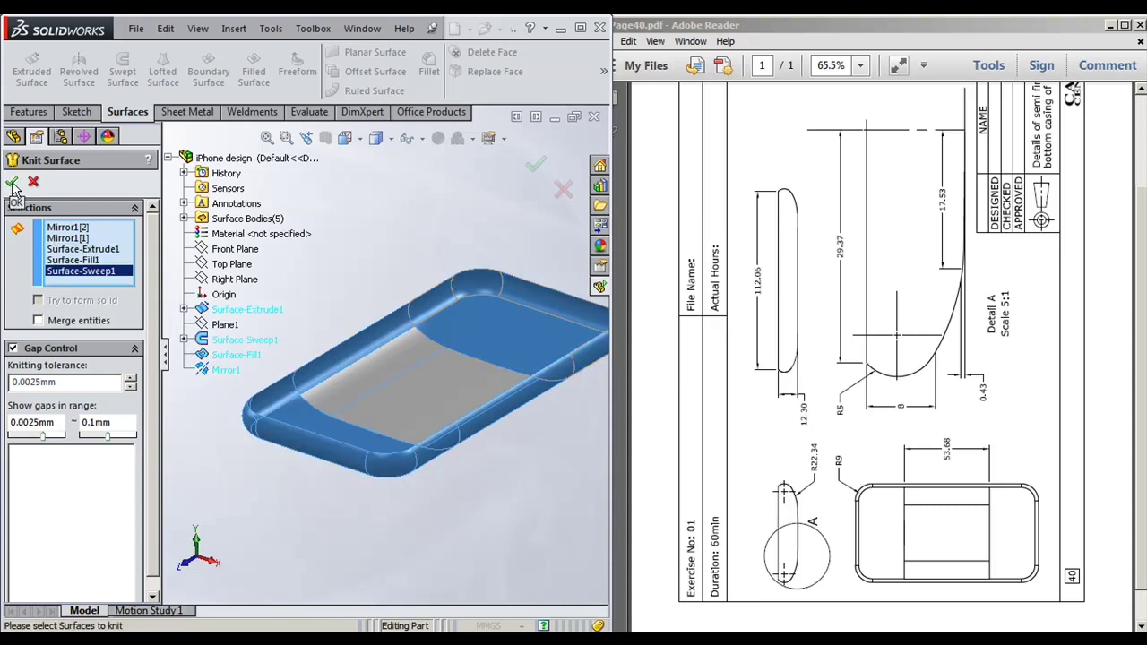
key("Return")
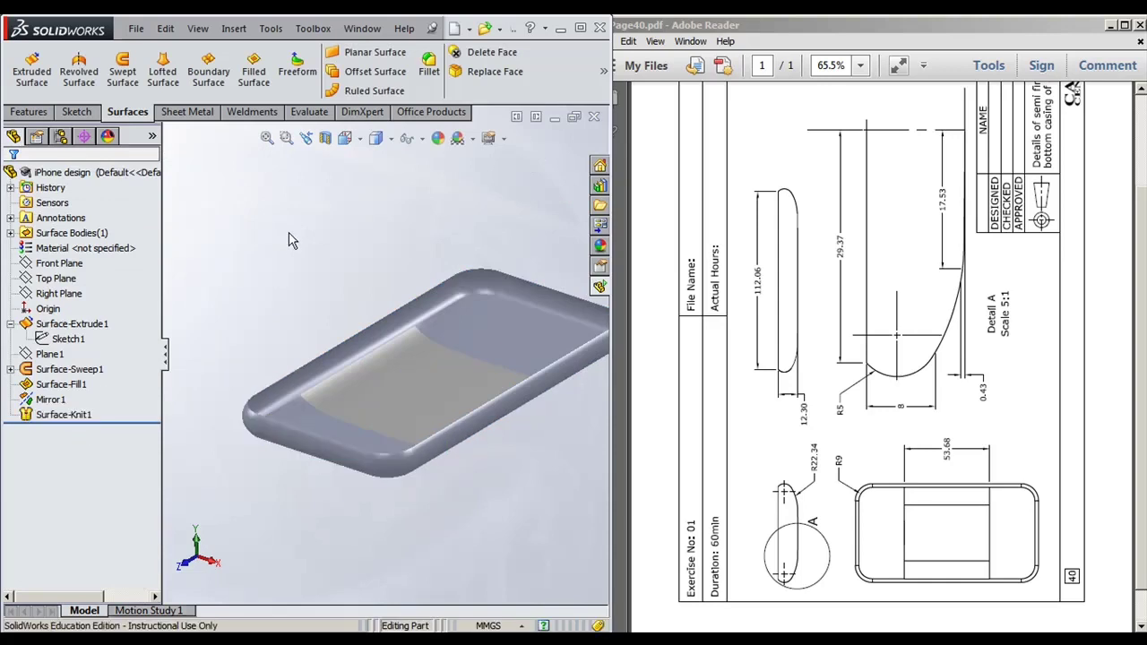
Step: Close the Insert menus and maximise the SolidWorks window over the reference drawing
left_click(28, 111)
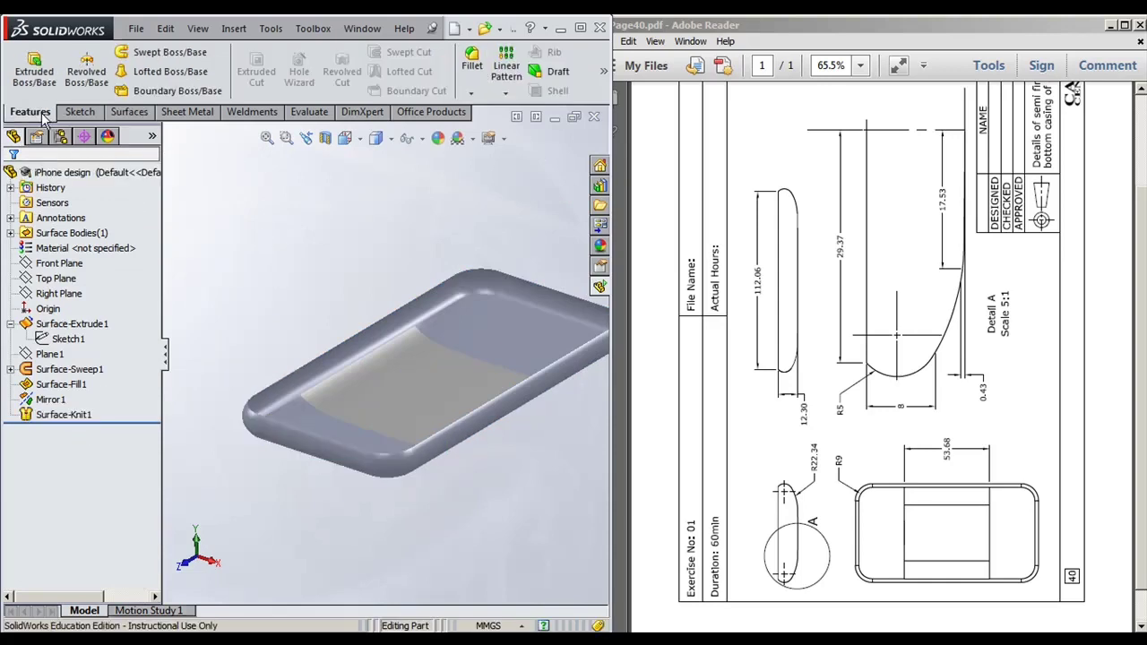
left_click(234, 29)
mouse_move(296, 84)
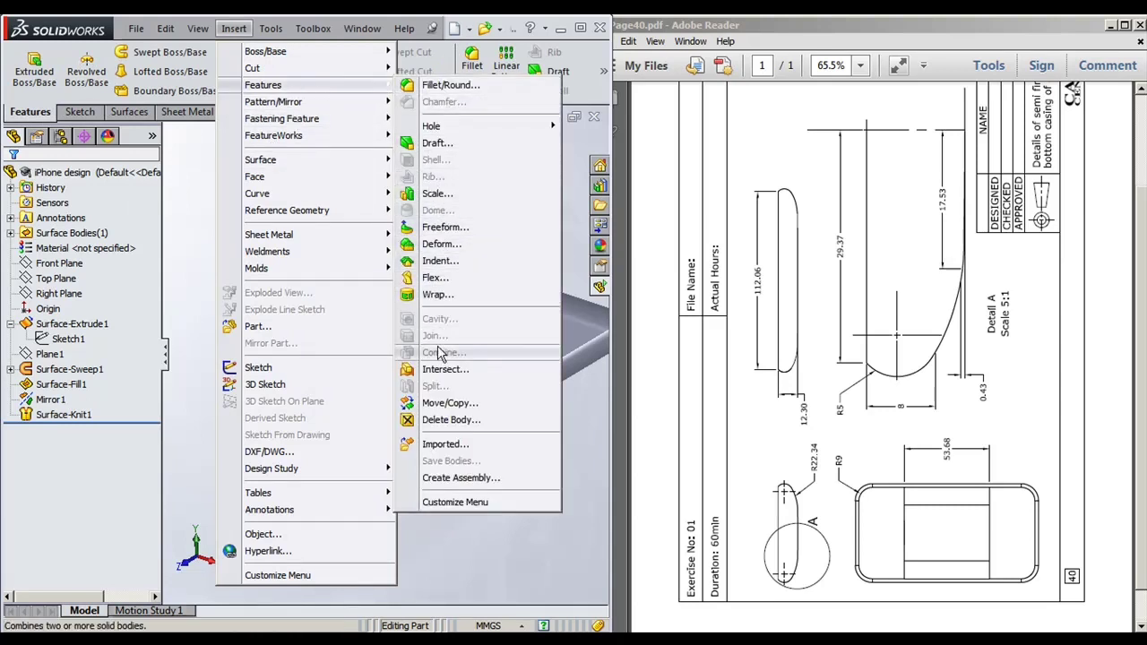
mouse_move(371, 163)
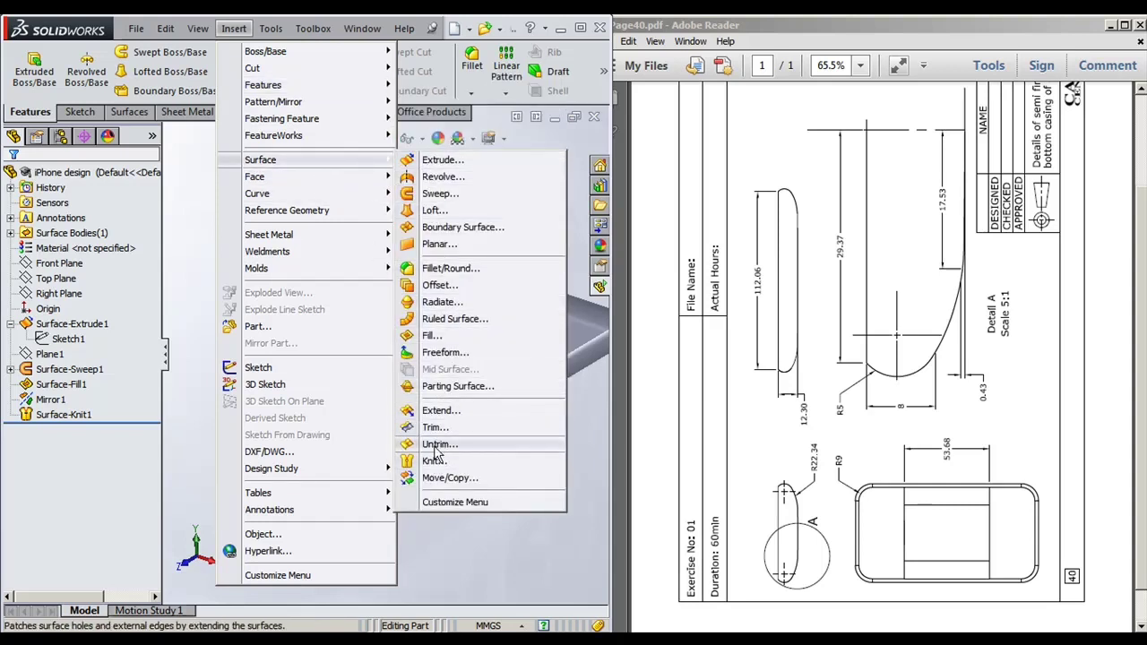
mouse_move(389, 88)
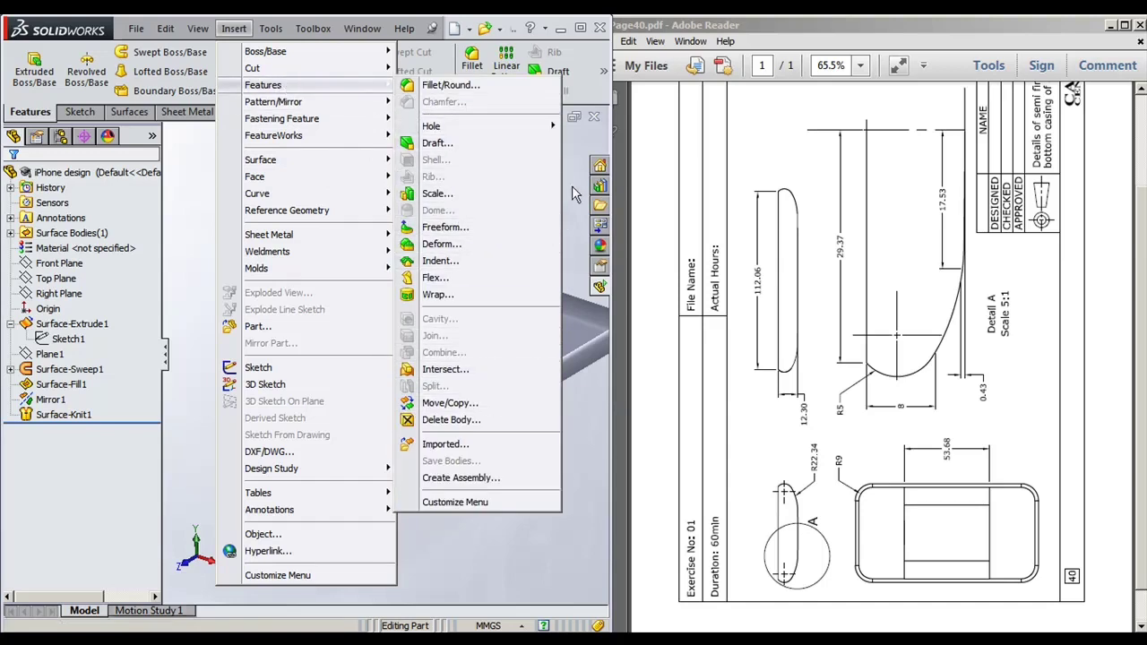
left_click(580, 28)
left_click(580, 28)
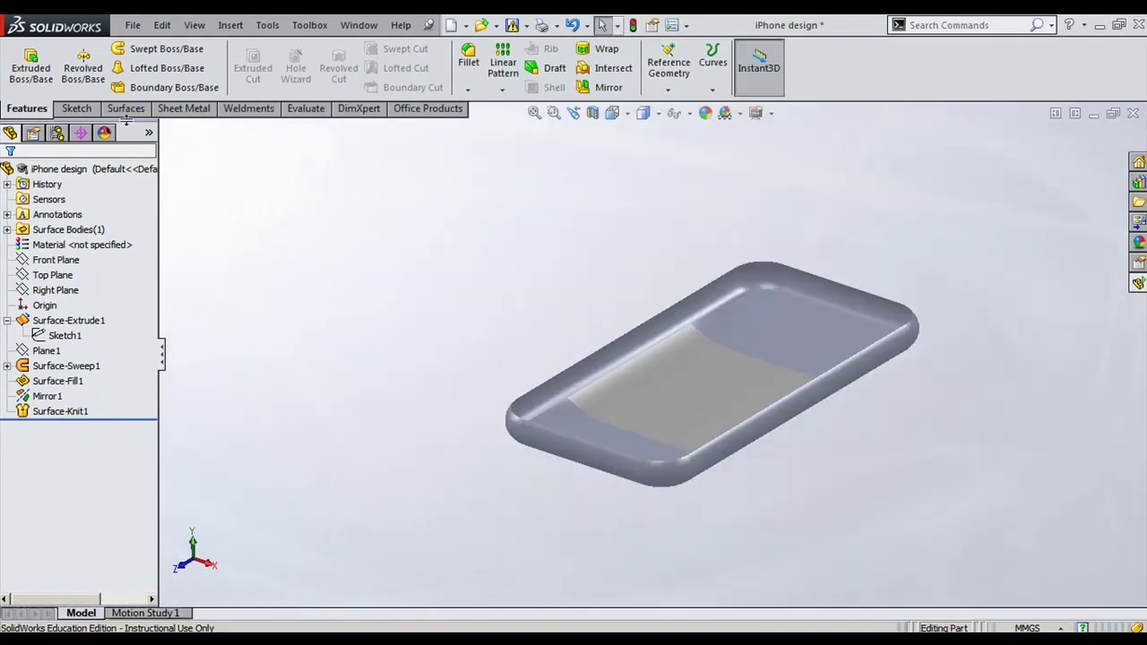
Step: Look for Thicken under Insert > Boss/Base, then close the menu
left_click(127, 109)
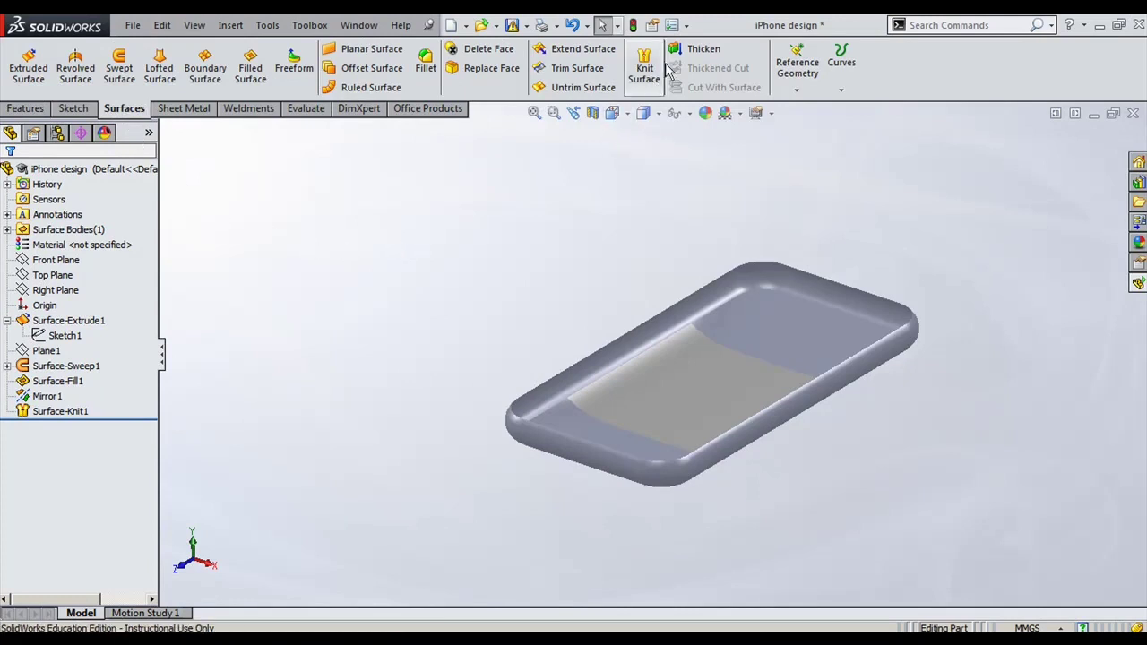
left_click(226, 25)
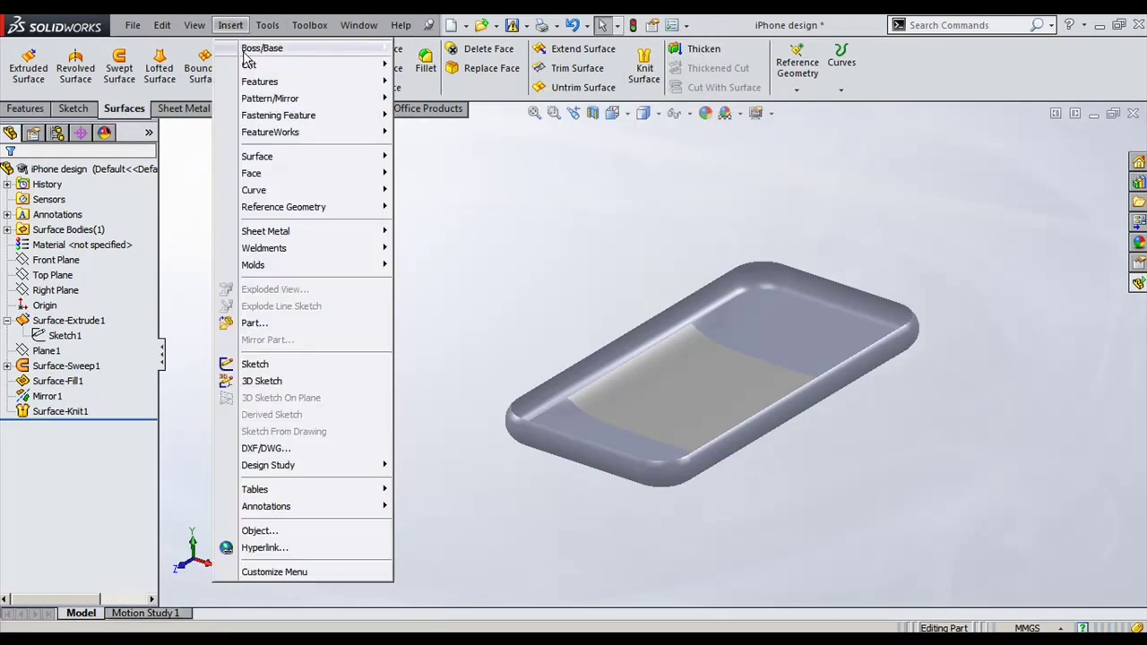
mouse_move(269, 48)
left_click(694, 55)
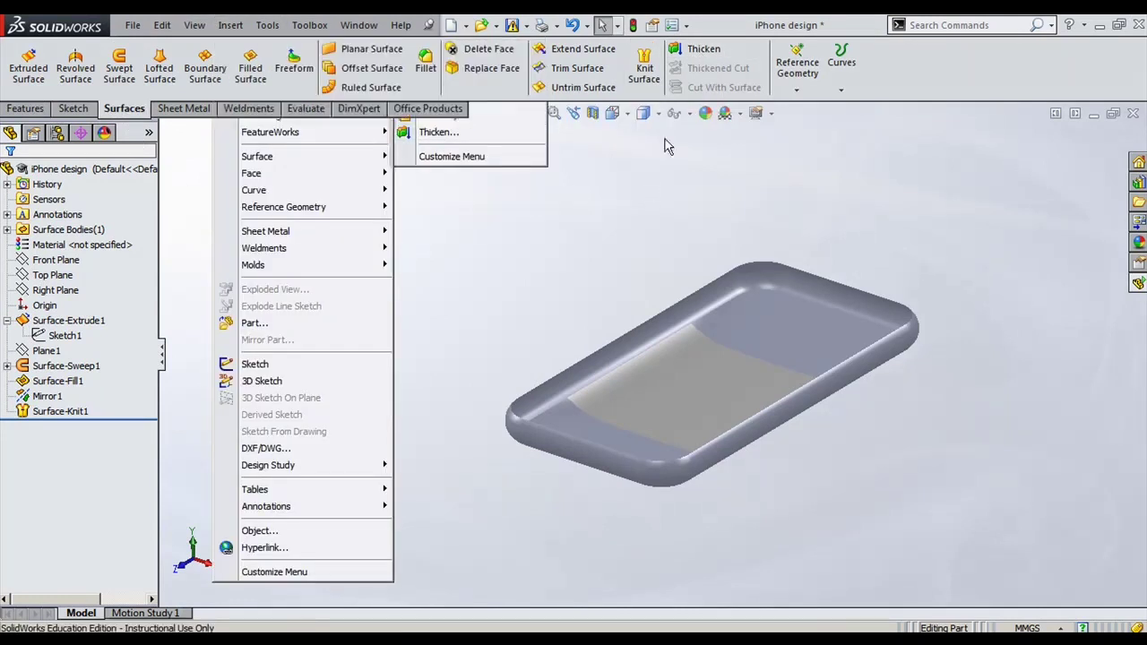
Step: Thicken Surface-Knit1 into a 0.50 mm solid shell, creating Thicken1
left_click(697, 52)
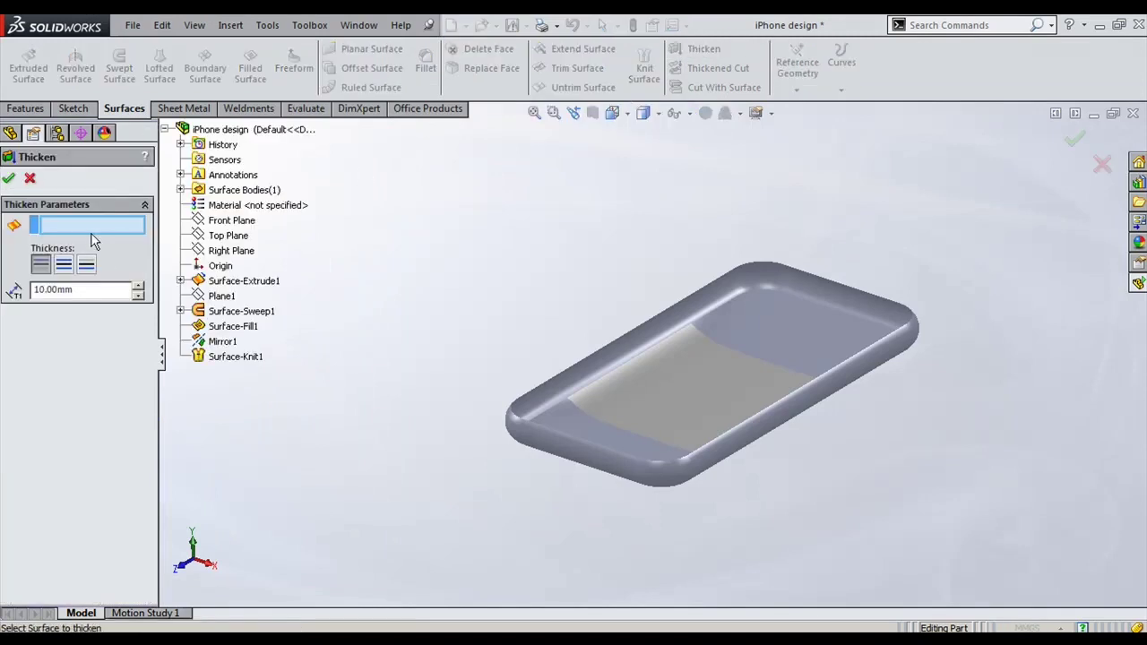
left_click(676, 412)
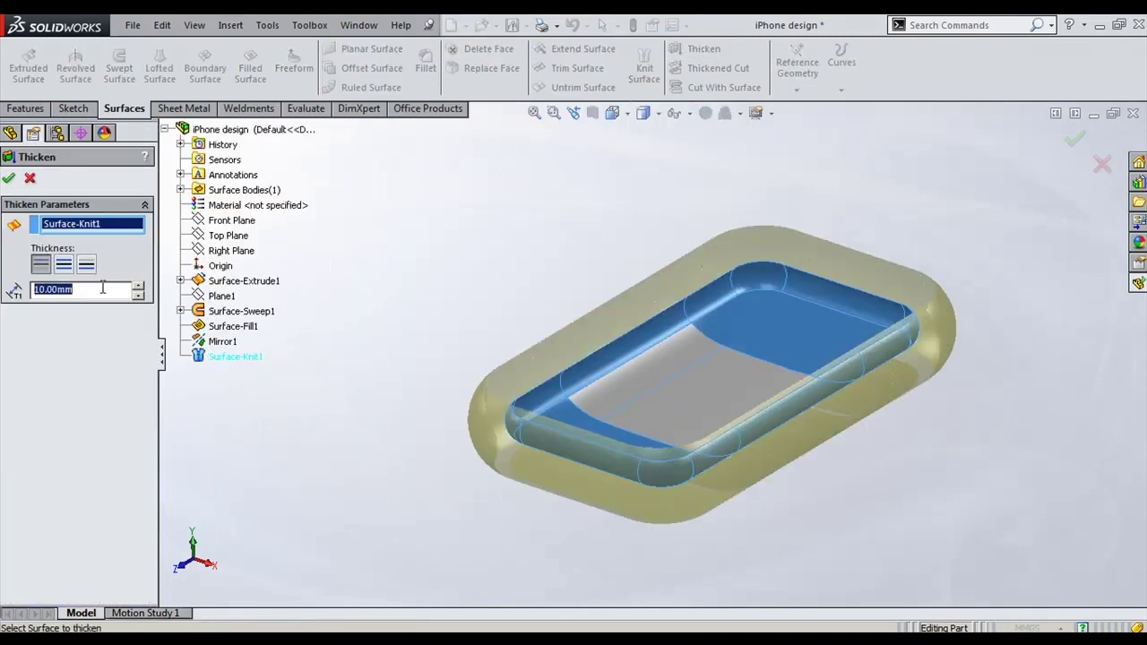
type("10.5")
key("Return")
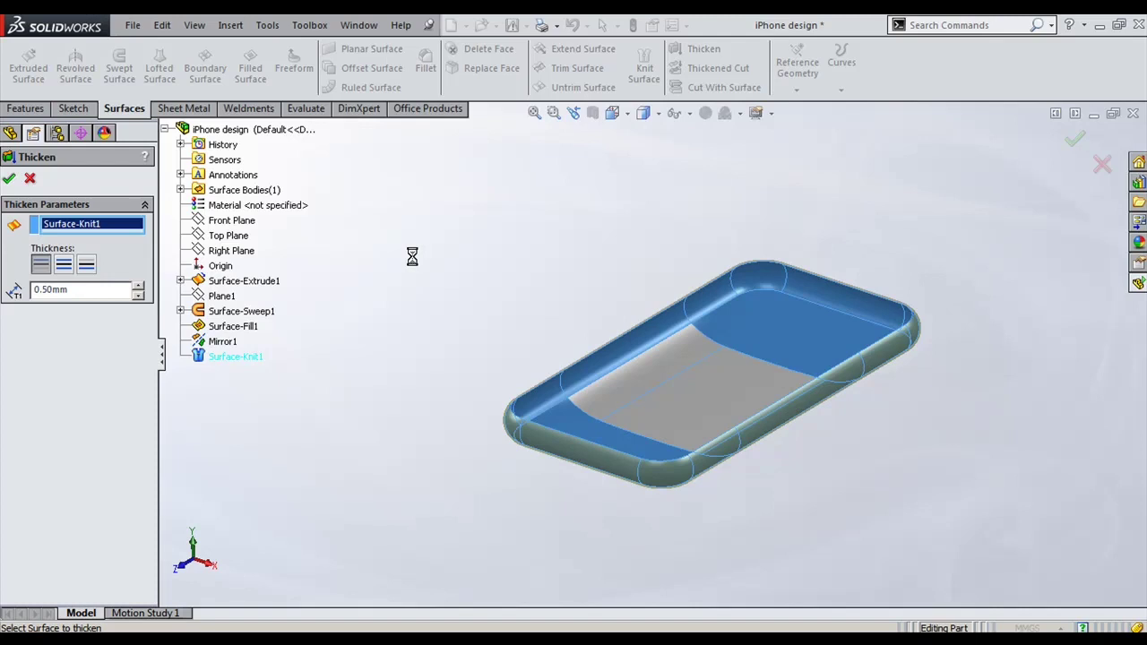
scroll(947, 405, "down", 2)
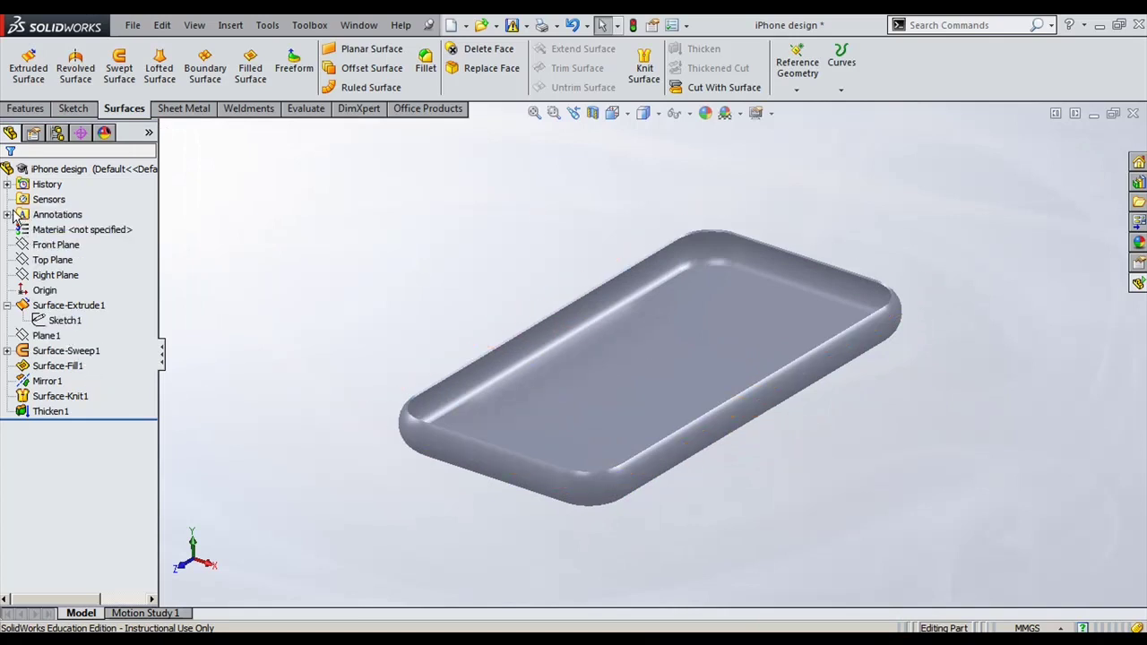
Step: Orbit the tray to inspect its inner side walls and rim
mouse_move(343, 310)
middle_mouse_down()
mouse_move(332, 266)
mouse_move(316, 266)
mouse_move(328, 310)
middle_mouse_up()
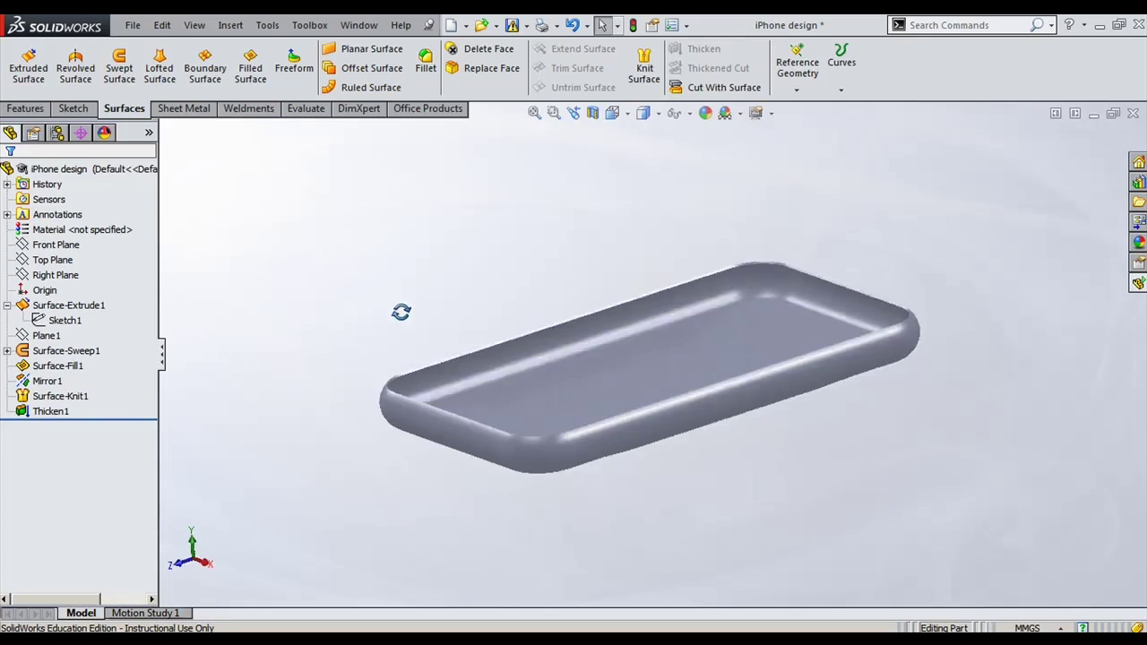
scroll(473, 385, "down", 4)
left_click(412, 387)
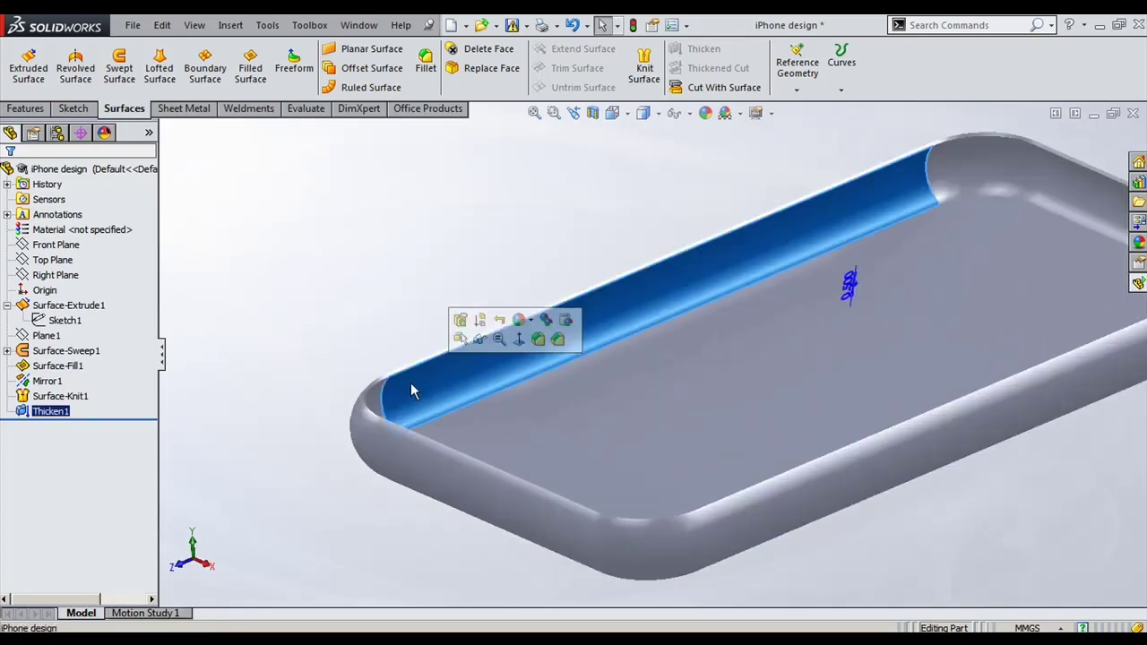
left_click(317, 258)
mouse_move(317, 259)
middle_mouse_down()
mouse_move(371, 287)
mouse_move(376, 239)
mouse_move(320, 242)
middle_mouse_up()
scroll(320, 243, "down", 3)
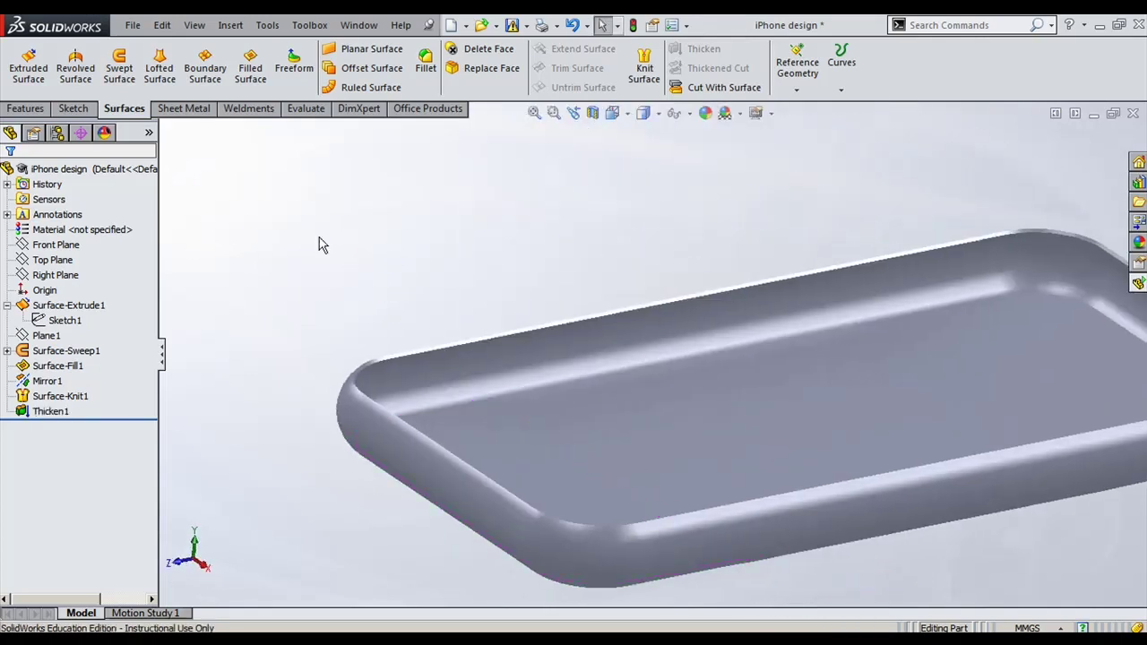
Step: Set the display style to Shaded With Edges and orbit to an isometric-like angle
left_click(657, 113)
left_click(645, 135)
scroll(422, 286, "up", 4)
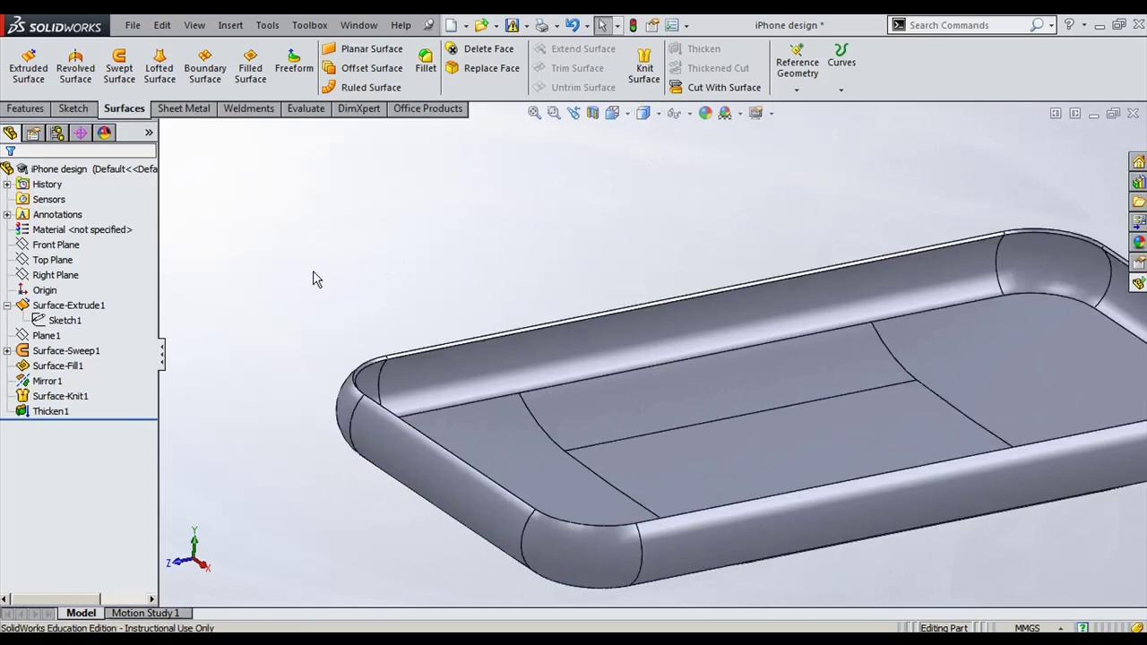
mouse_move(422, 287)
middle_mouse_down()
mouse_move(519, 299)
mouse_move(440, 311)
mouse_move(407, 185)
mouse_move(409, 274)
mouse_move(317, 307)
middle_mouse_up()
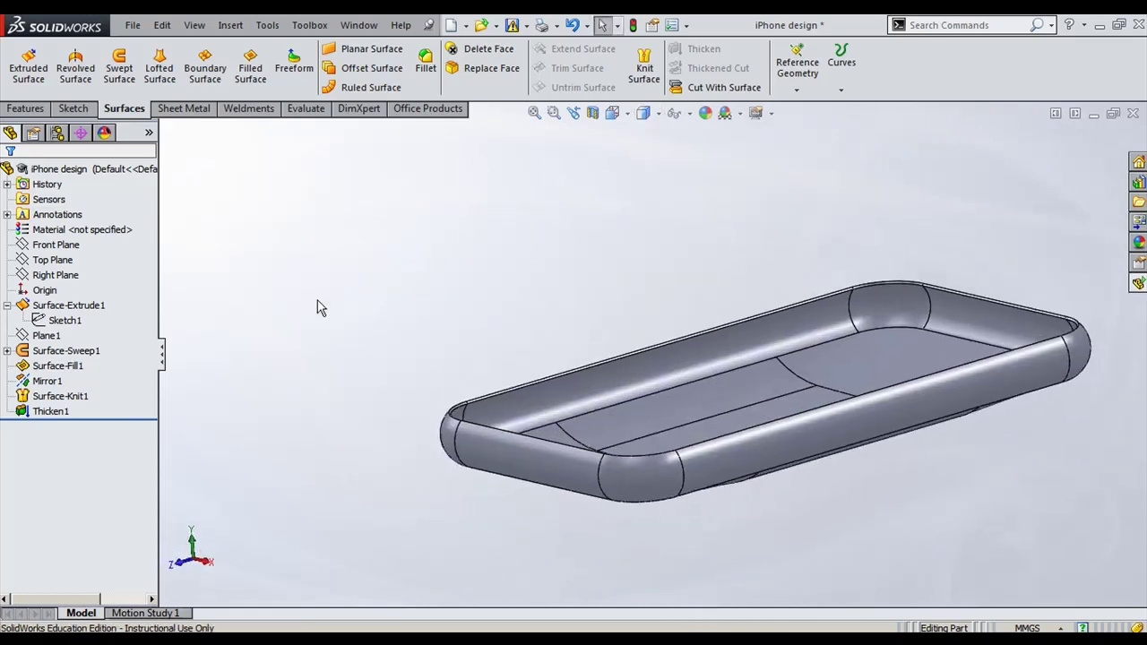
left_click(150, 135)
Step: Show the part's appearances list and orbit the tray to a more top-down view
left_click(104, 134)
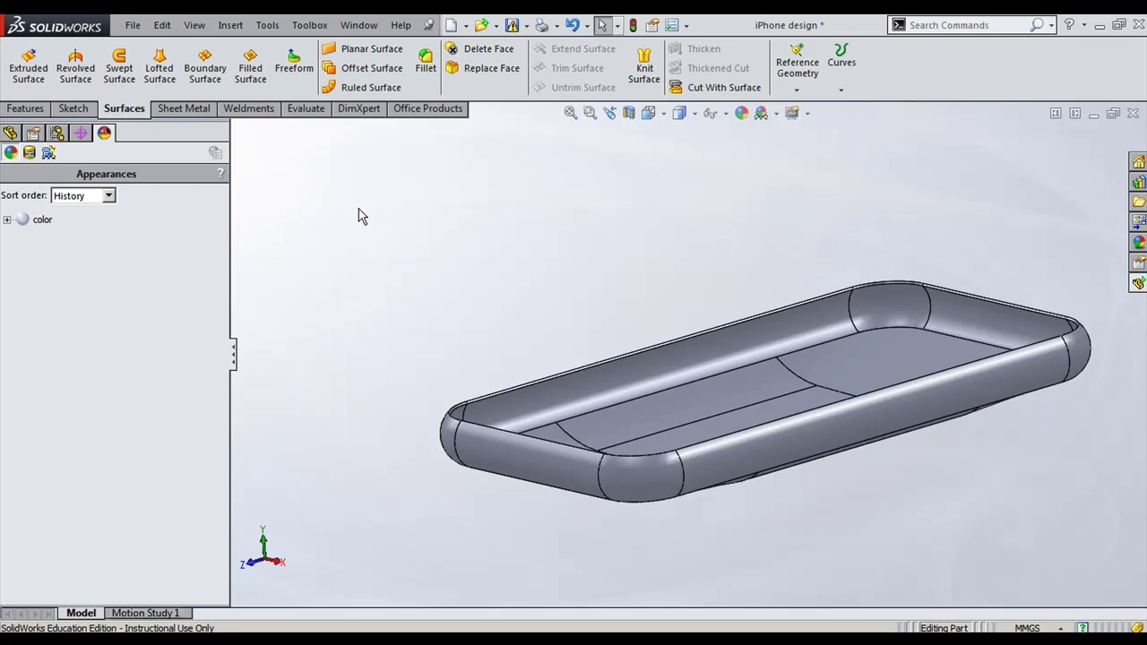
right_click(55, 269)
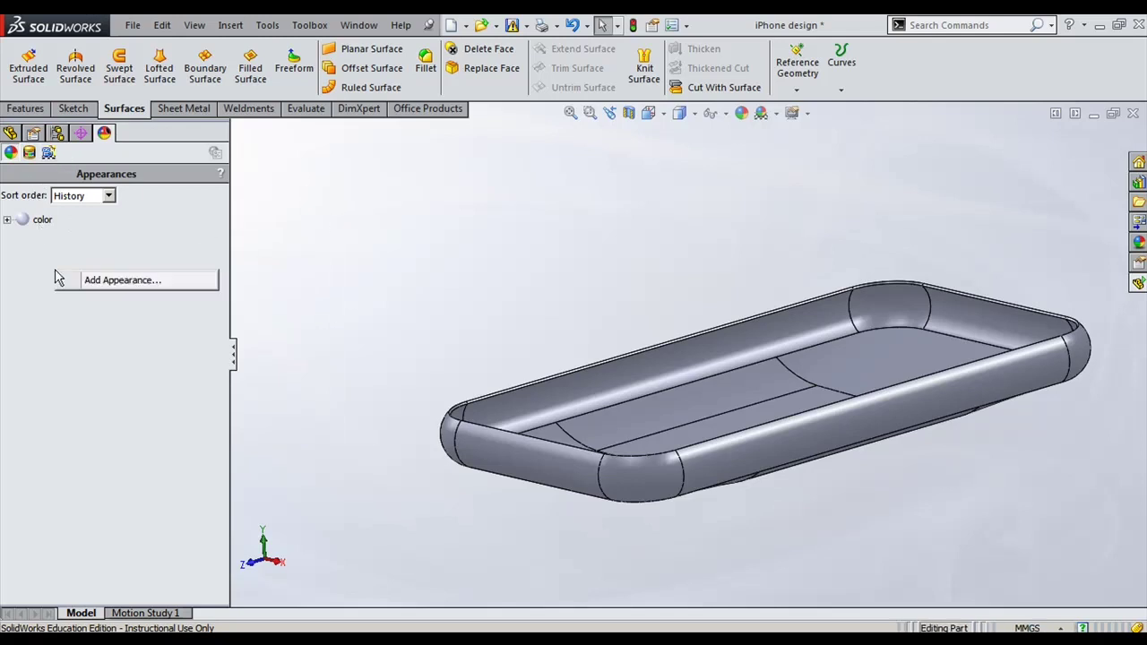
left_click(381, 281)
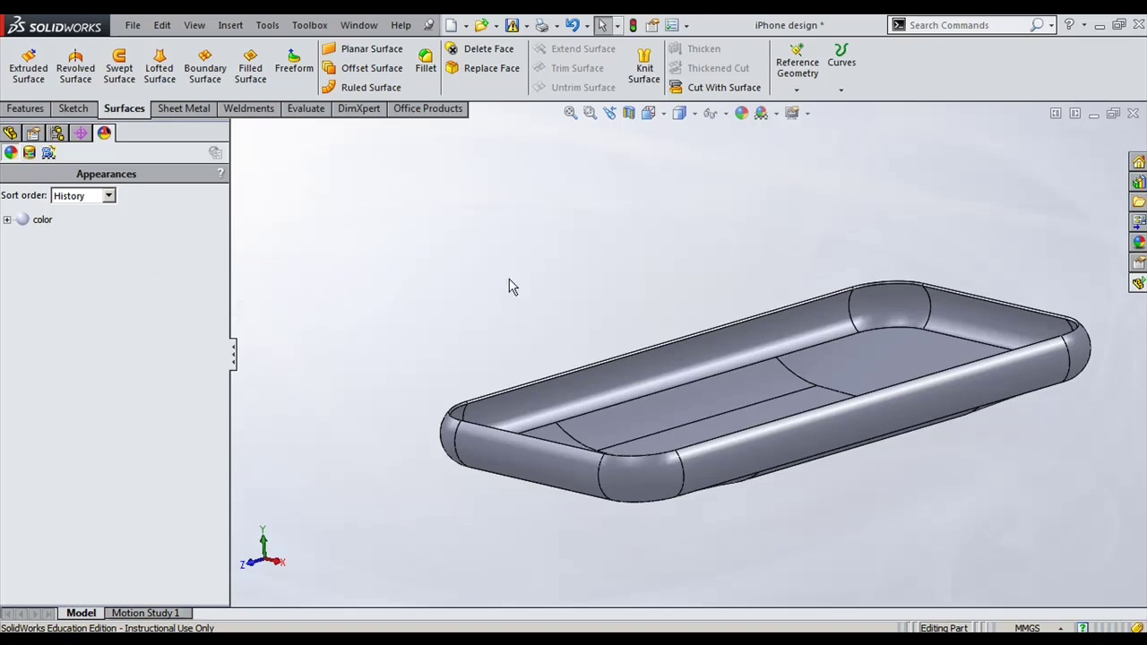
middle_click_drag(508, 285, 494, 324)
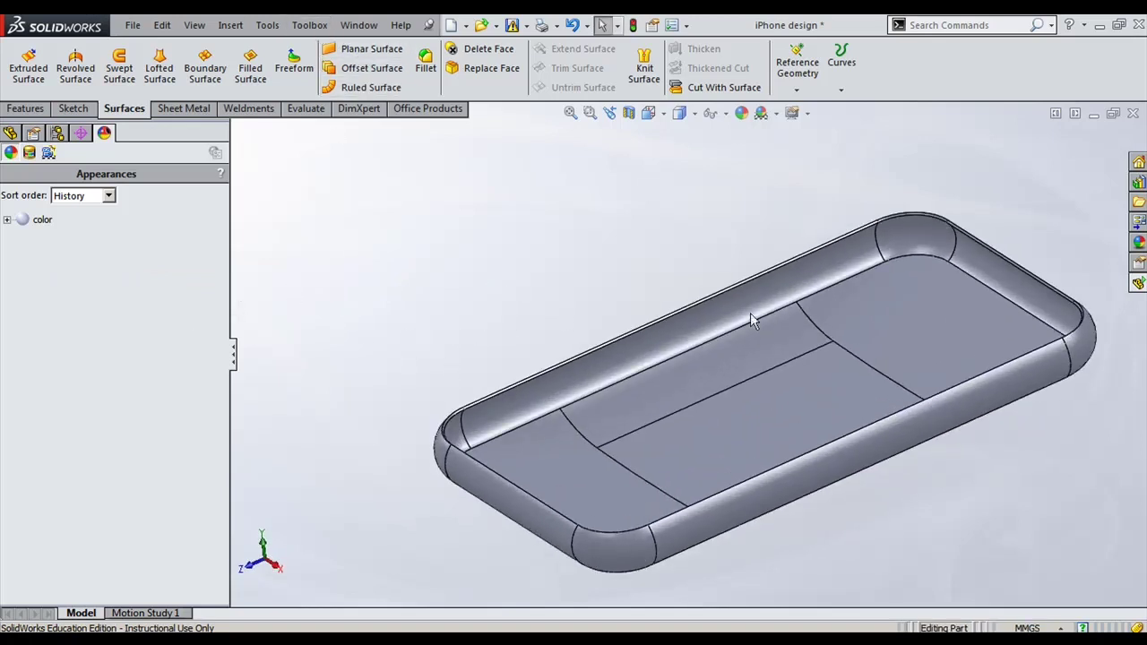
Step: Browse the Plastic finishes in the Appearances library, then return to the FeatureManager tree
left_click(1136, 244)
scroll(636, 234, "up", 3)
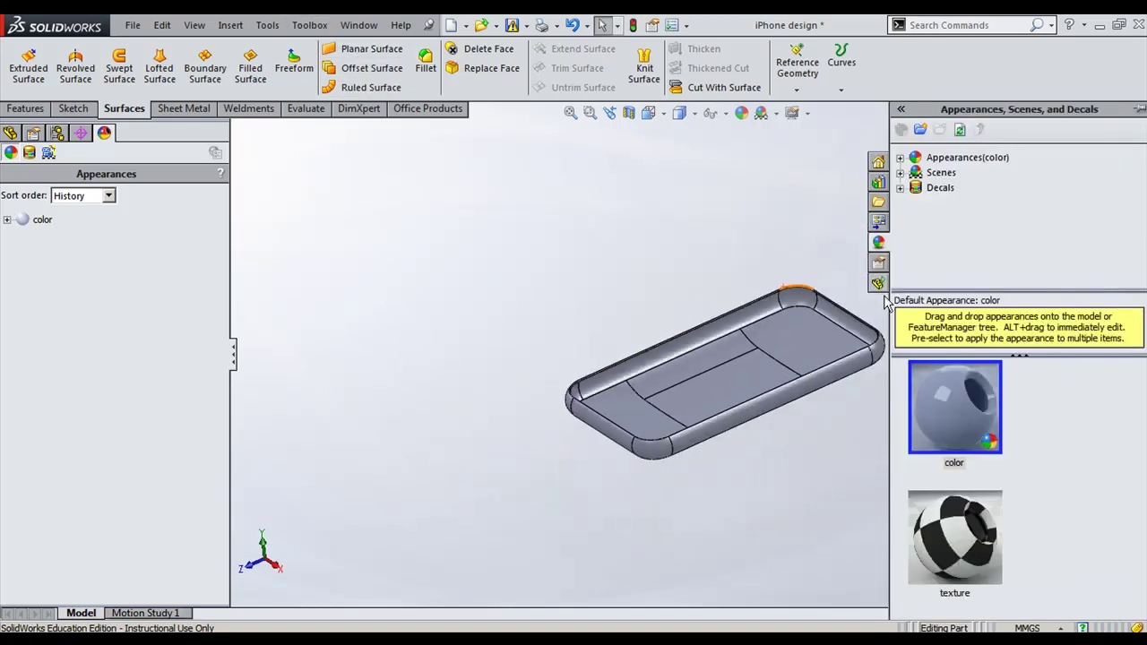
scroll(695, 260, "down", 2)
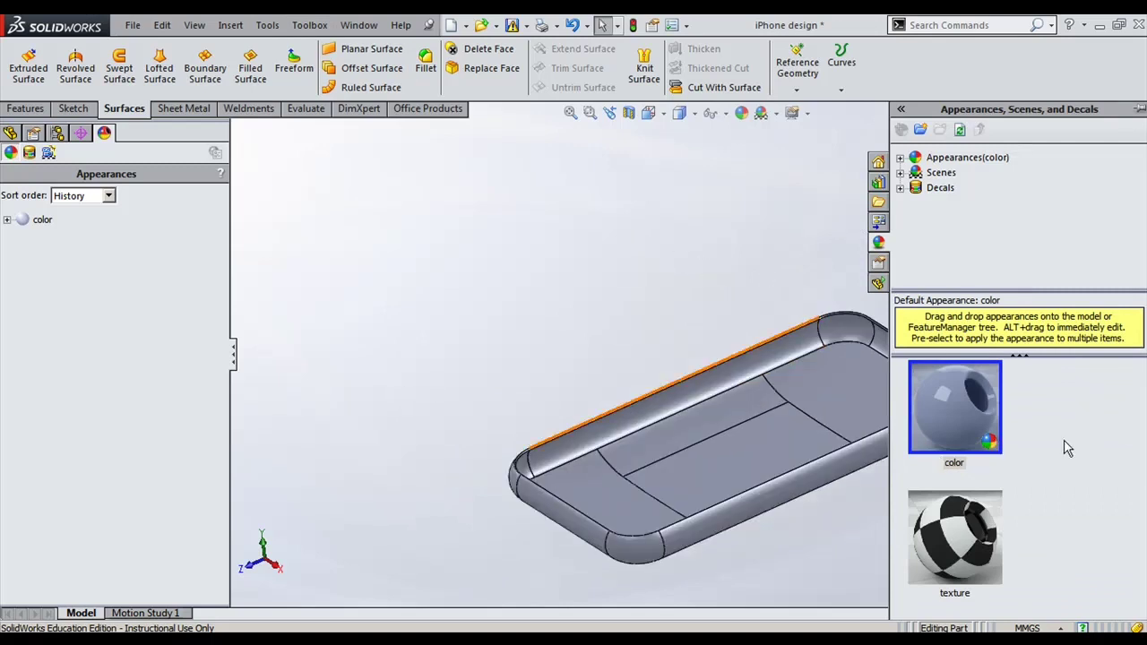
left_click(937, 159)
left_click(900, 158)
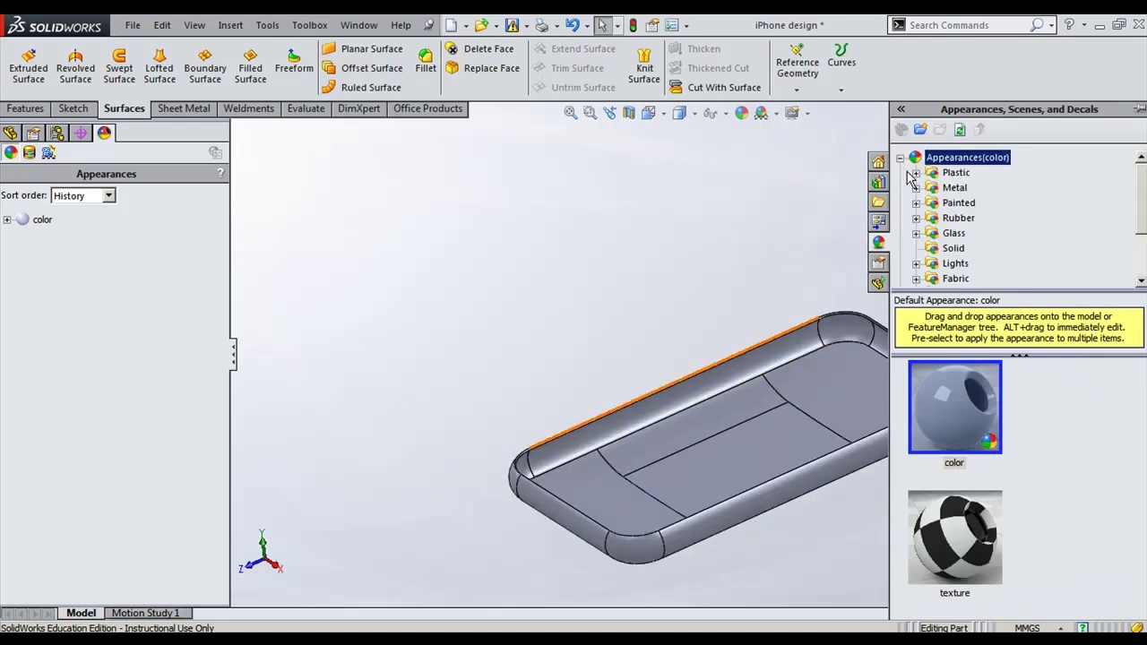
left_click(916, 173)
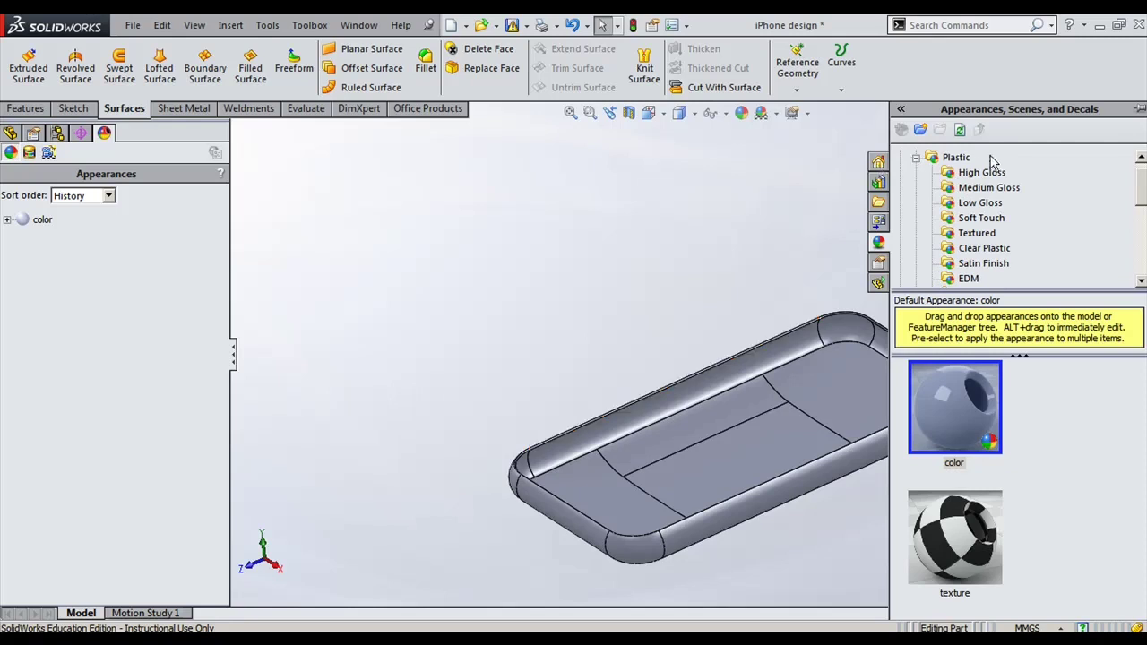
left_click(915, 160)
left_click(371, 281)
left_click(10, 133)
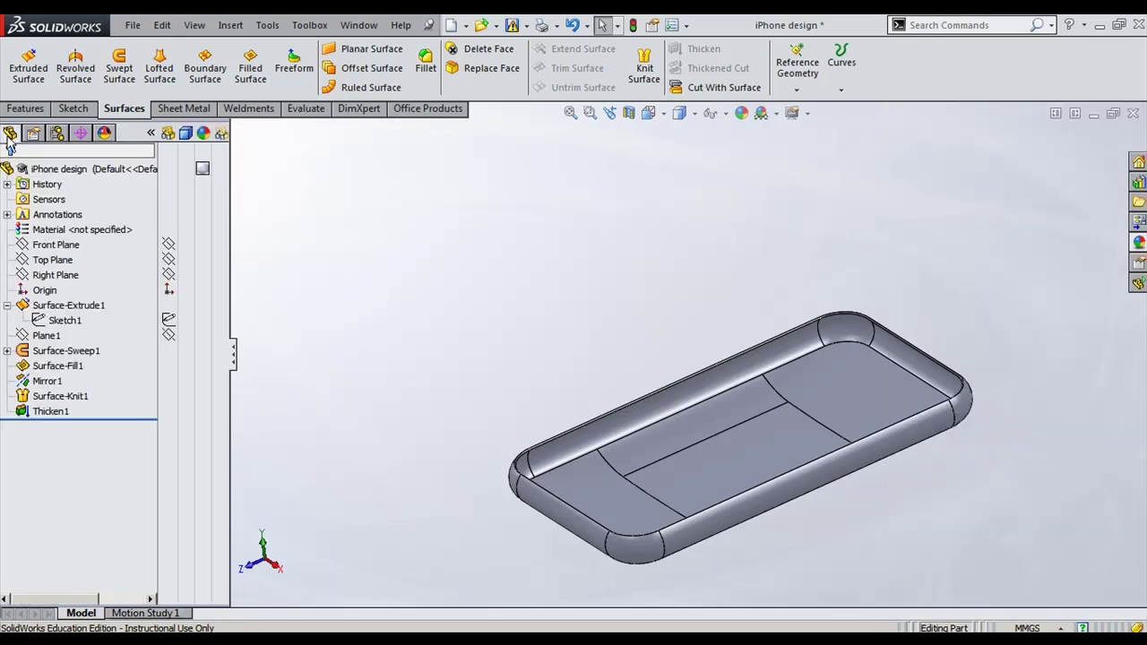
left_click(202, 169)
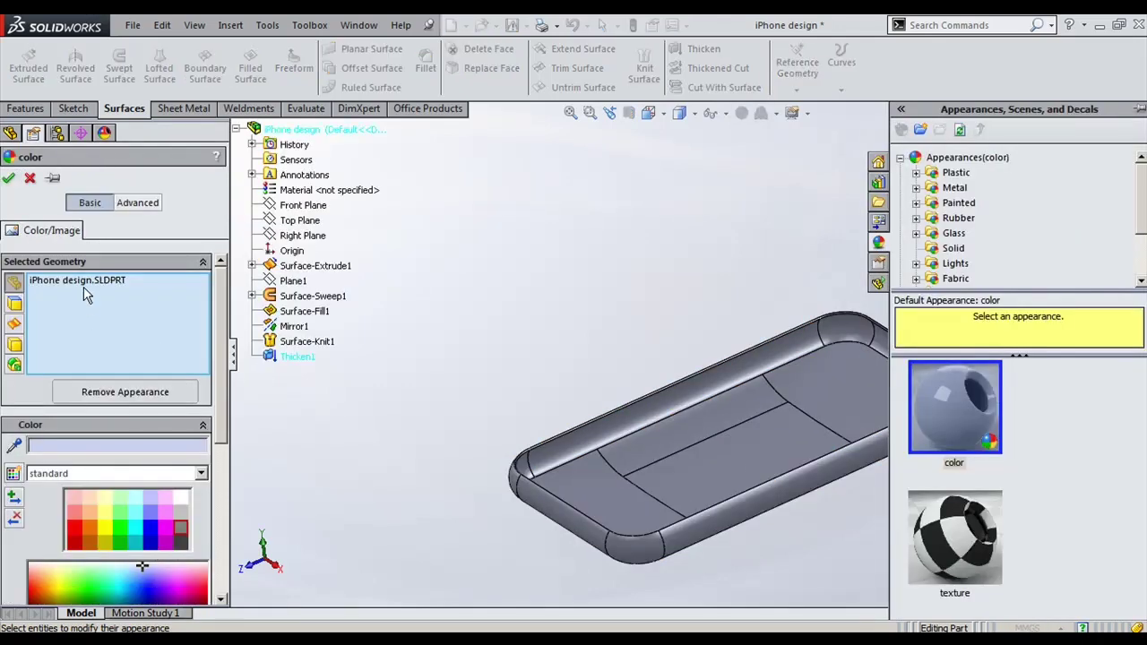
Step: Clear the whole part from the colouring selection and switch to picking individual faces
right_click(101, 287)
left_click(143, 296)
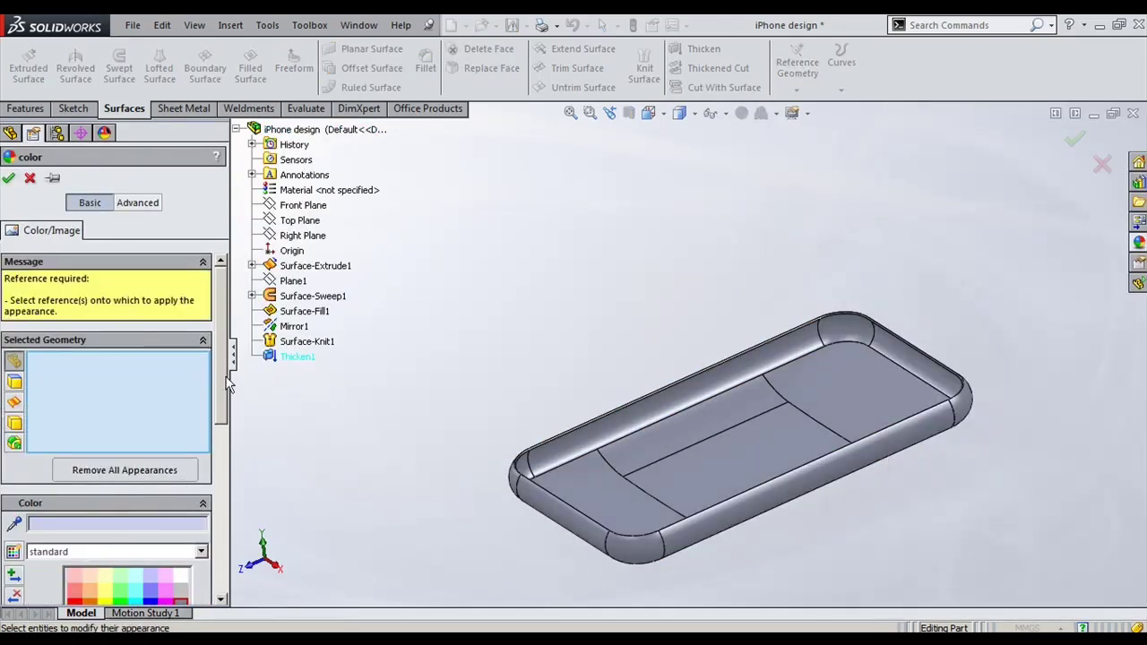
left_click_drag(228, 384, 221, 350)
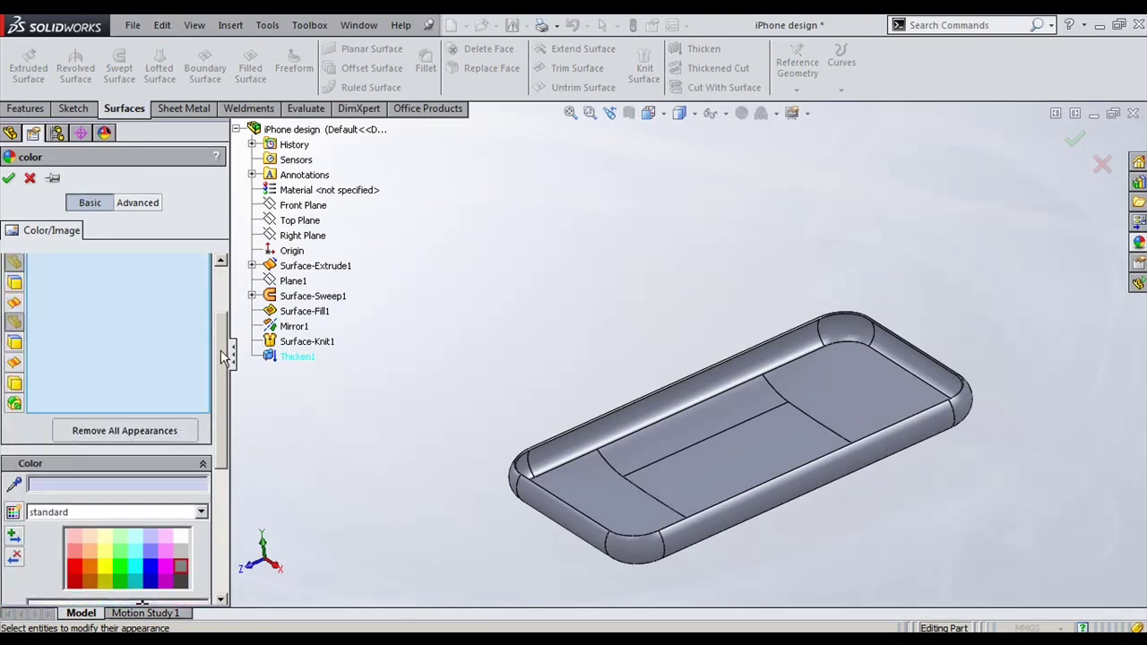
left_click(14, 365)
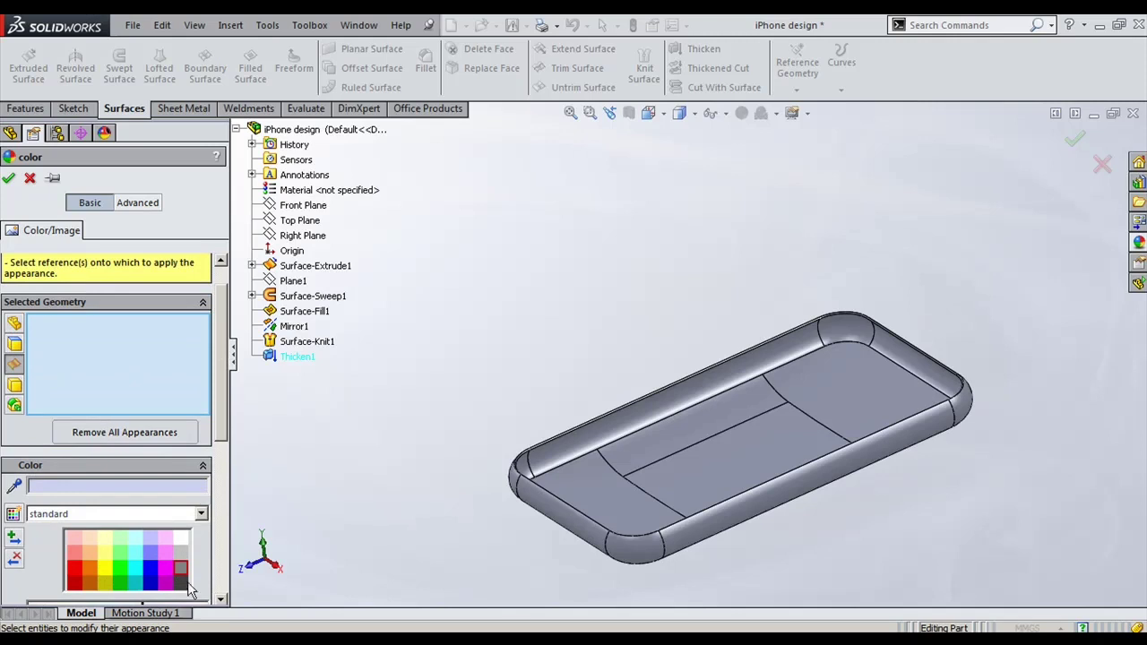
scroll(605, 503, "down", 2)
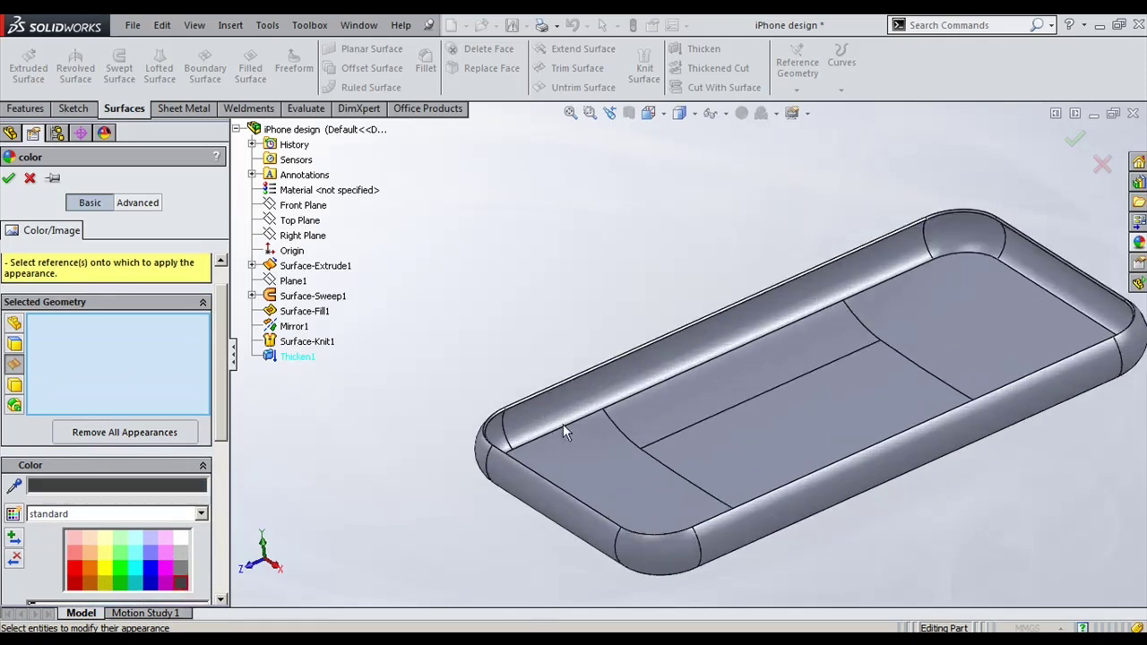
left_click(14, 343)
Step: Colour the end floor faces, top and underside, dark grey, then select Plane1
left_click(606, 442)
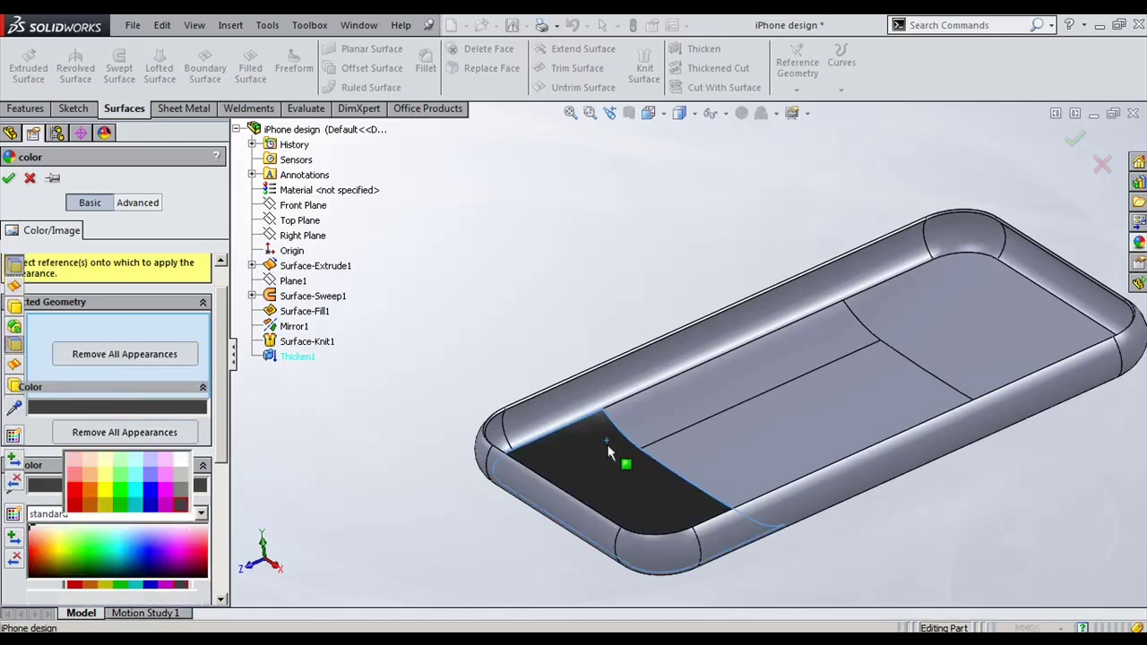
middle_click_drag(729, 480, 678, 370)
middle_click_drag(687, 300, 660, 259)
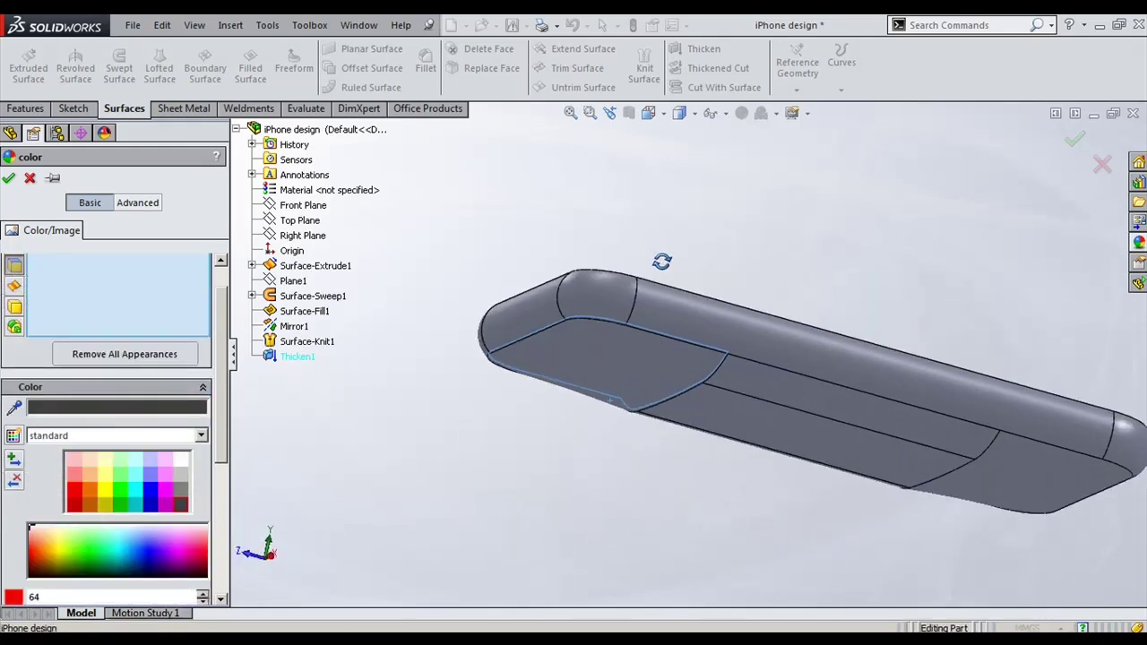
left_click(641, 364)
middle_click_drag(639, 367, 372, 596)
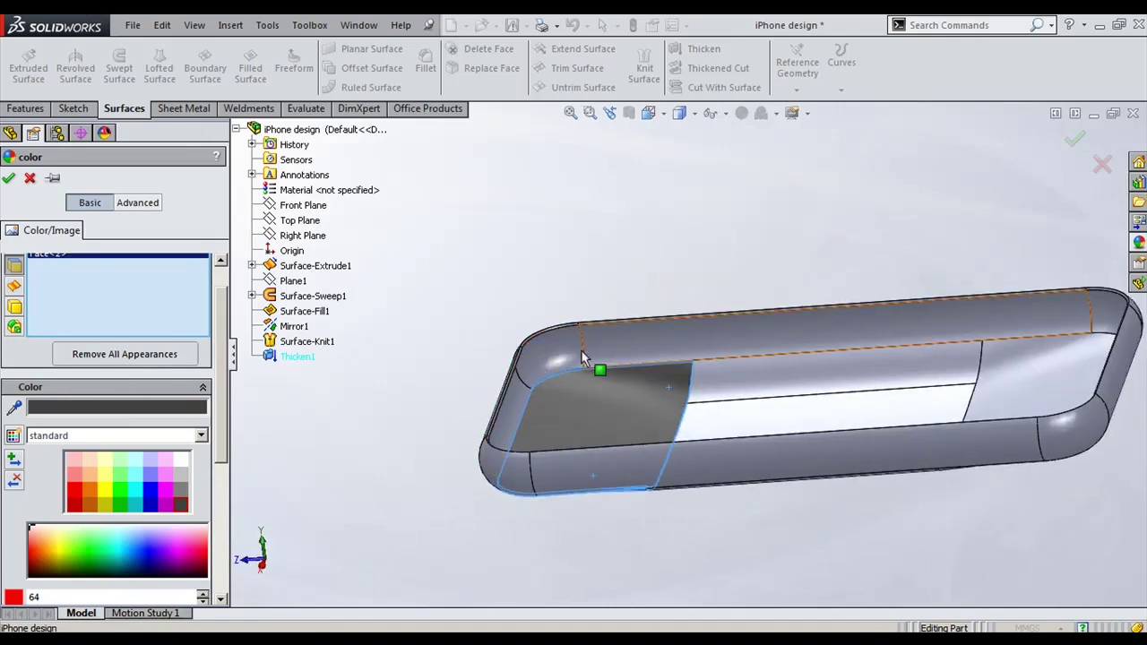
left_click(9, 180)
middle_click_drag(528, 233, 582, 430)
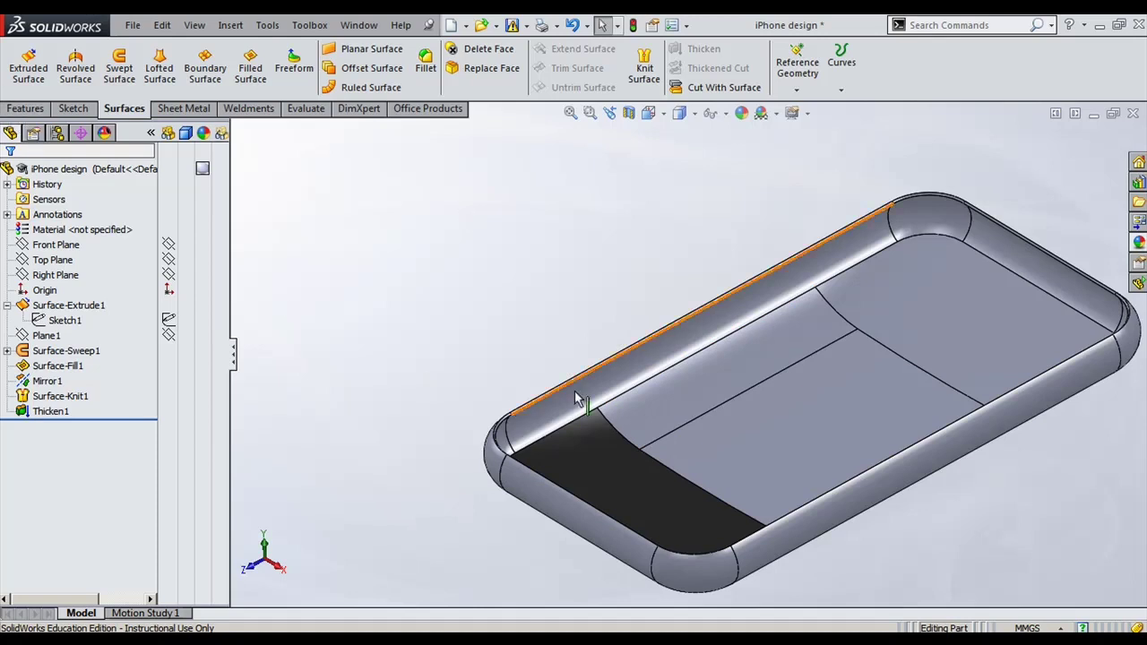
left_click(46, 335)
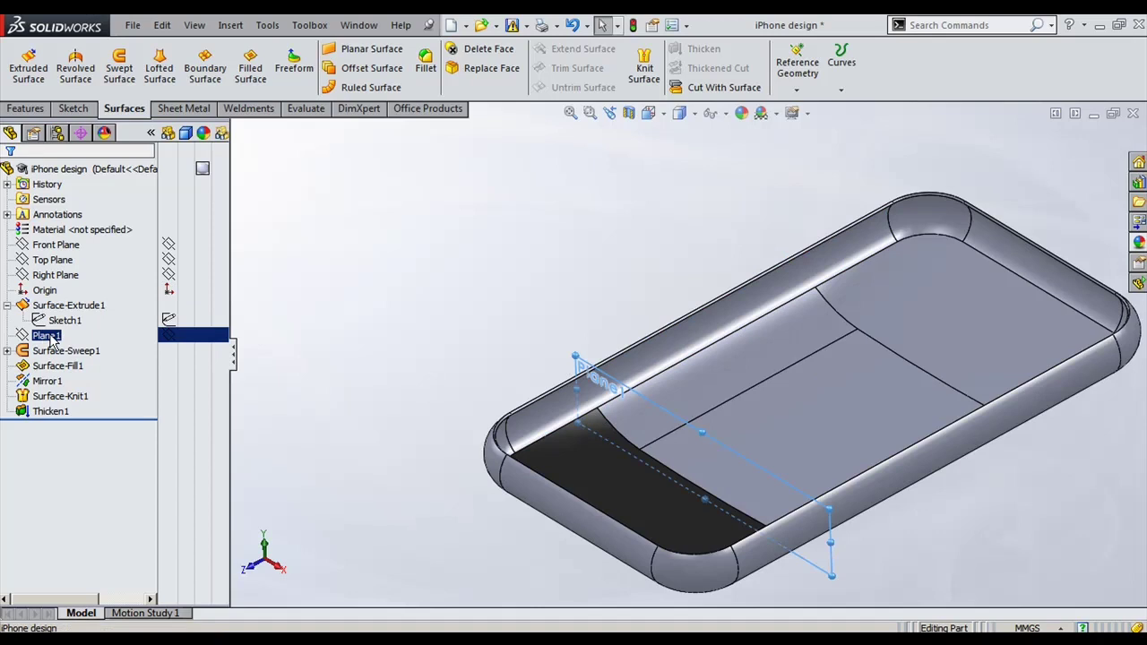
left_click(841, 88)
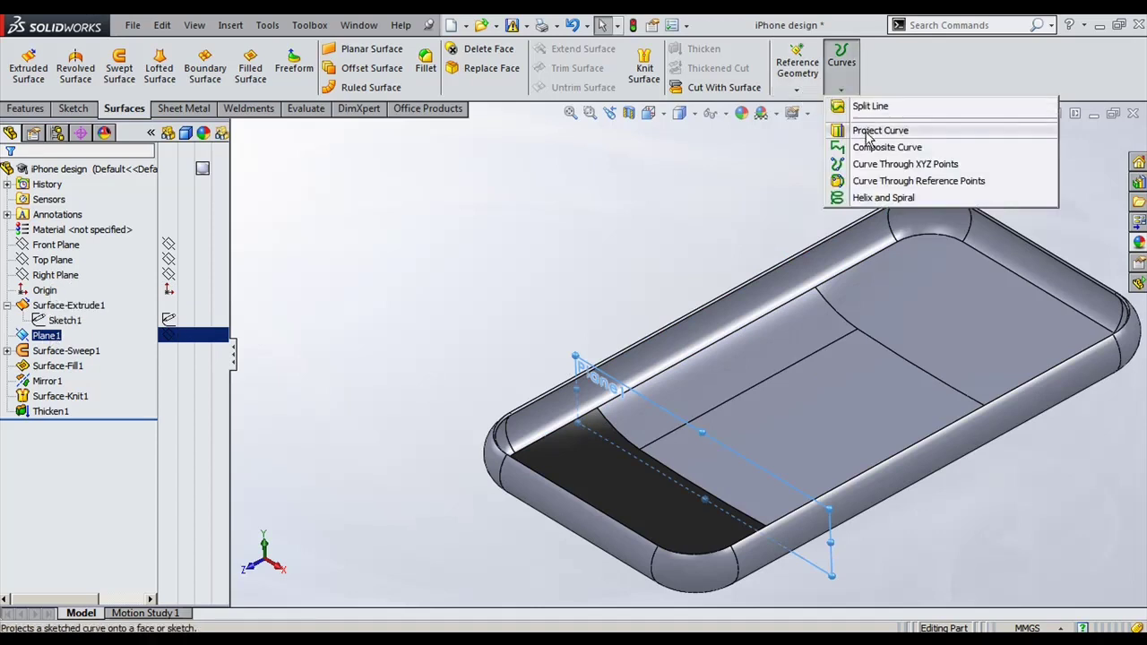
Step: Create Split Line1 intersecting Plane1 with the two rim faces and two side faces
left_click(867, 106)
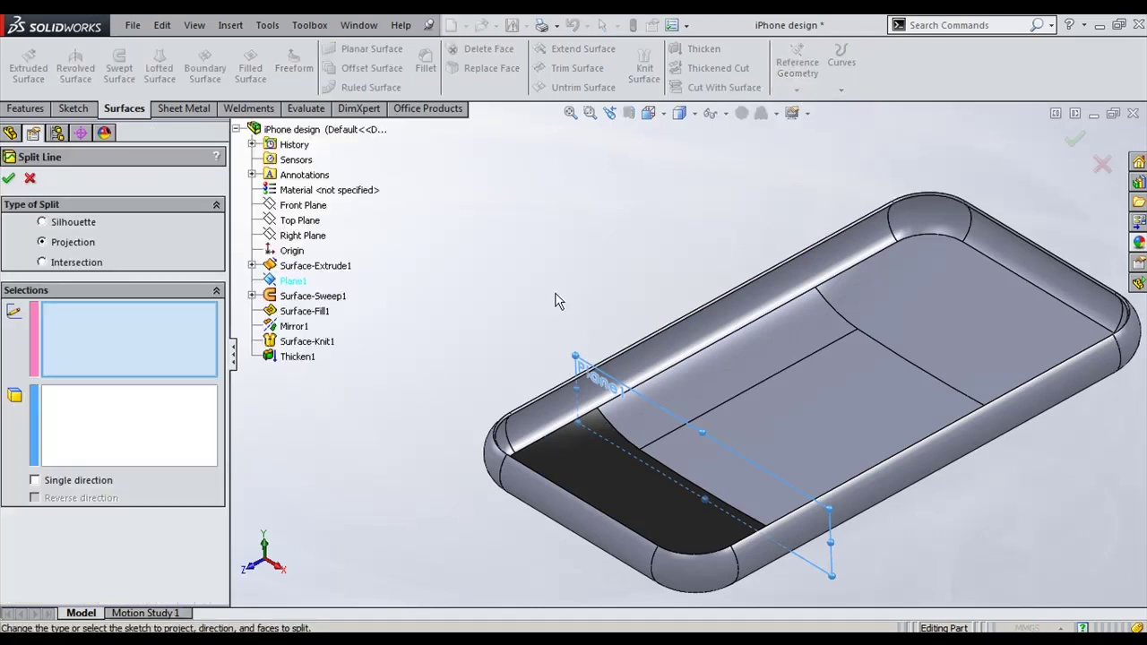
left_click(60, 265)
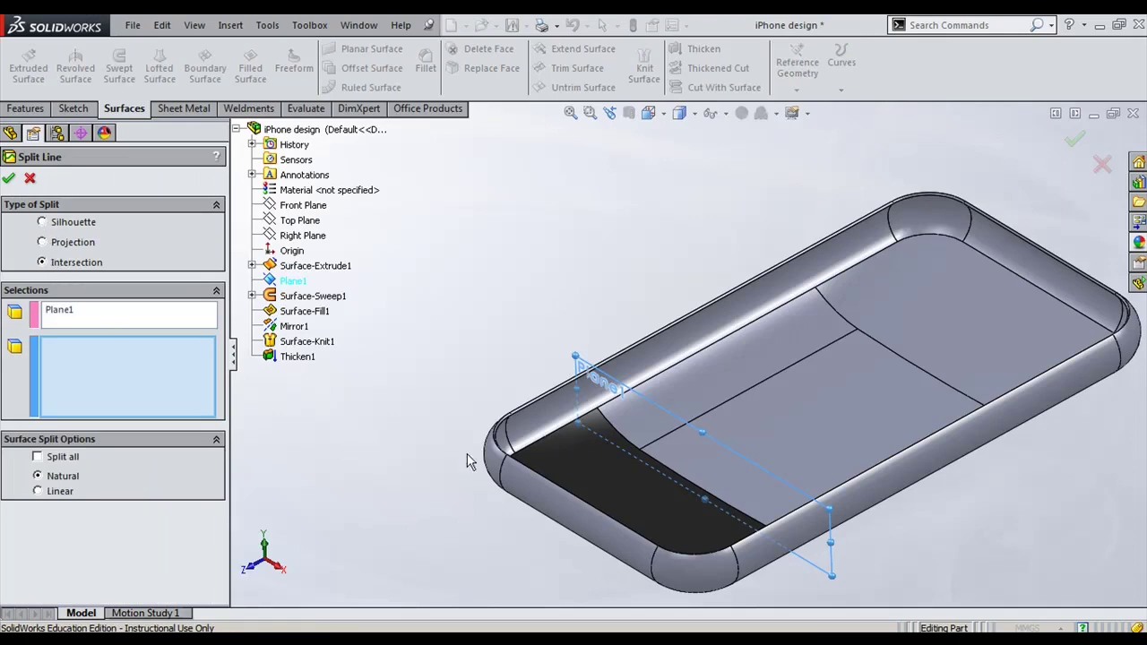
left_click(586, 400)
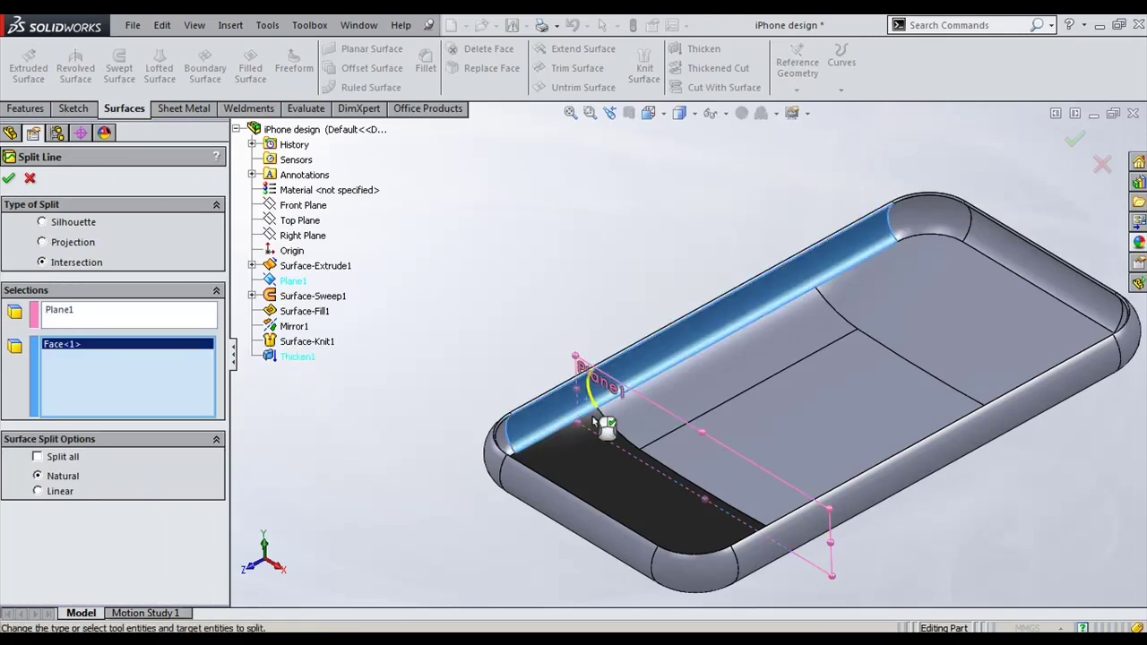
left_click(823, 542)
middle_click_drag(734, 502, 681, 447)
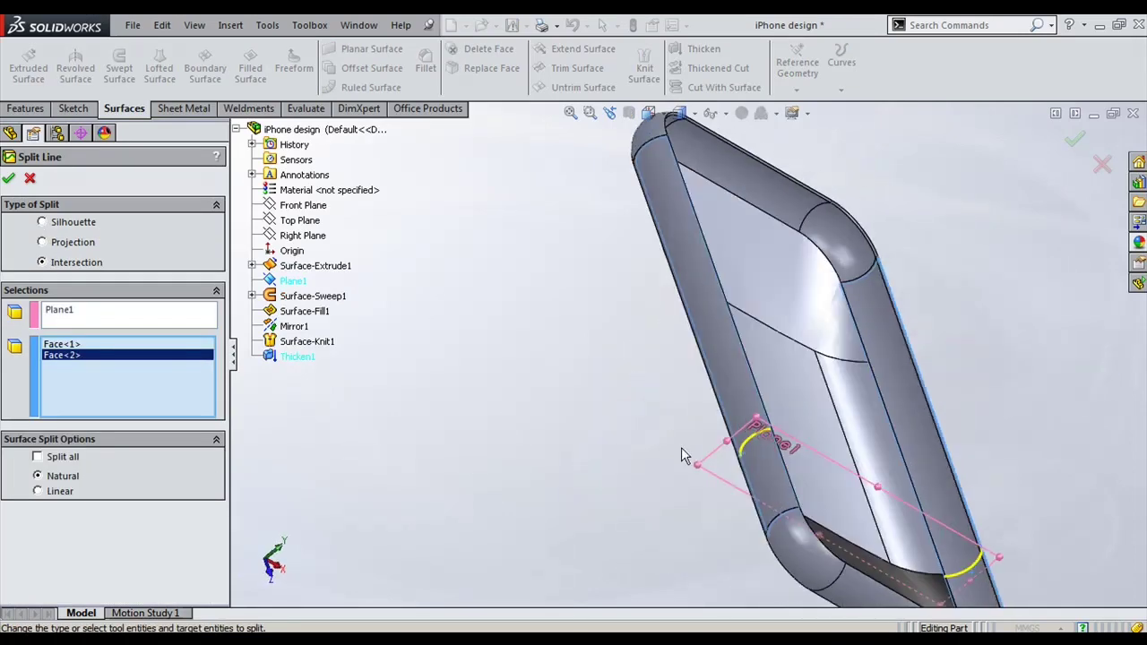
left_click(749, 473)
middle_click_drag(749, 473, 713, 468)
left_click(960, 594)
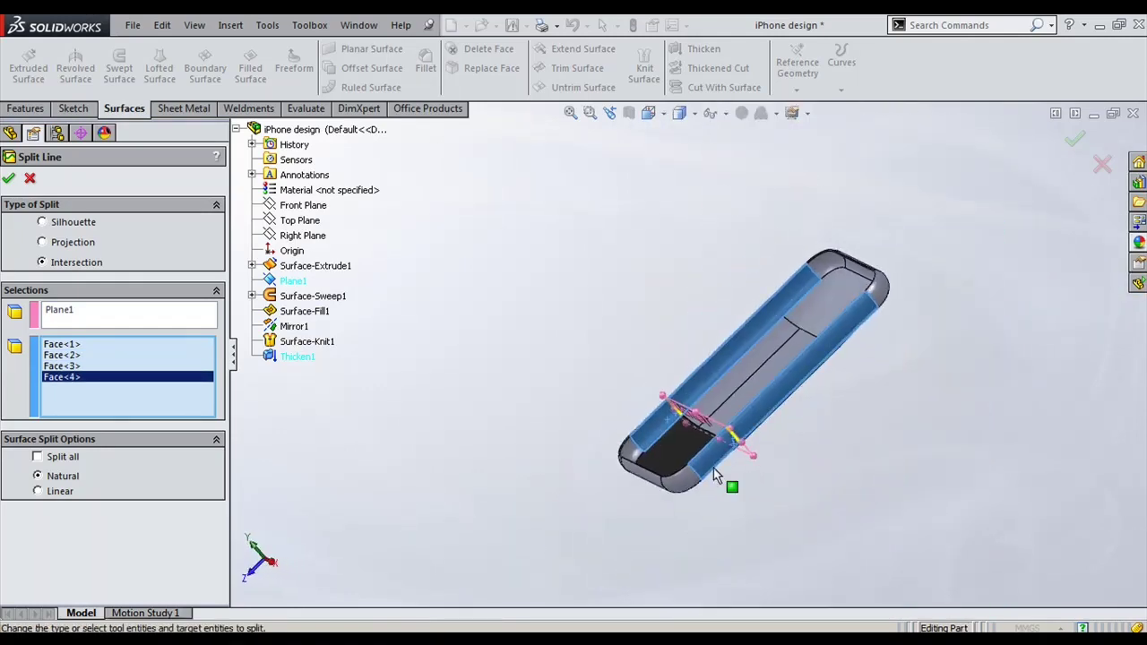
scroll(713, 468, "down", 5)
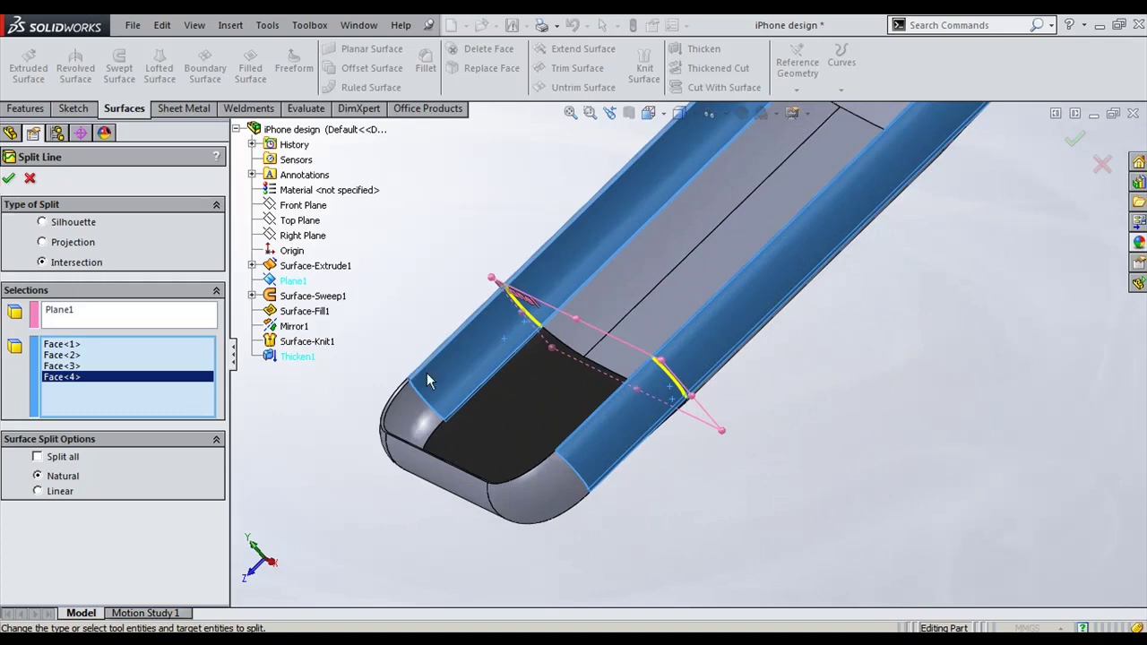
middle_click_drag(426, 373, 501, 421)
left_click(8, 178)
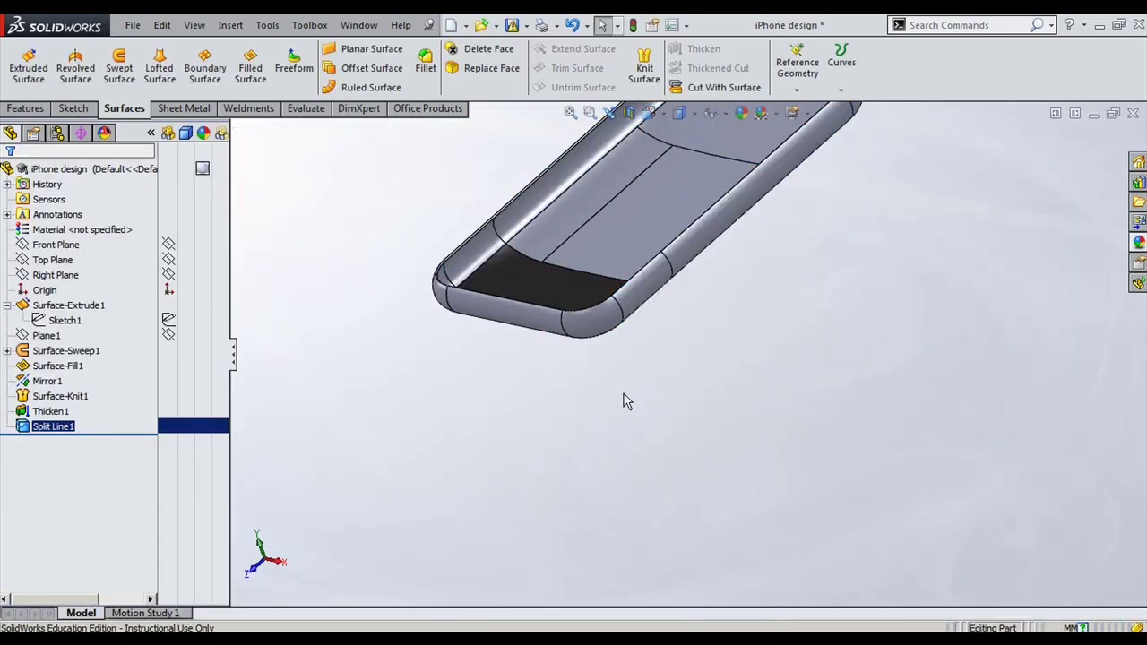
Step: Edit the part's appearance and preview dark and light grey swatches on it
left_click(108, 169)
left_click(211, 173)
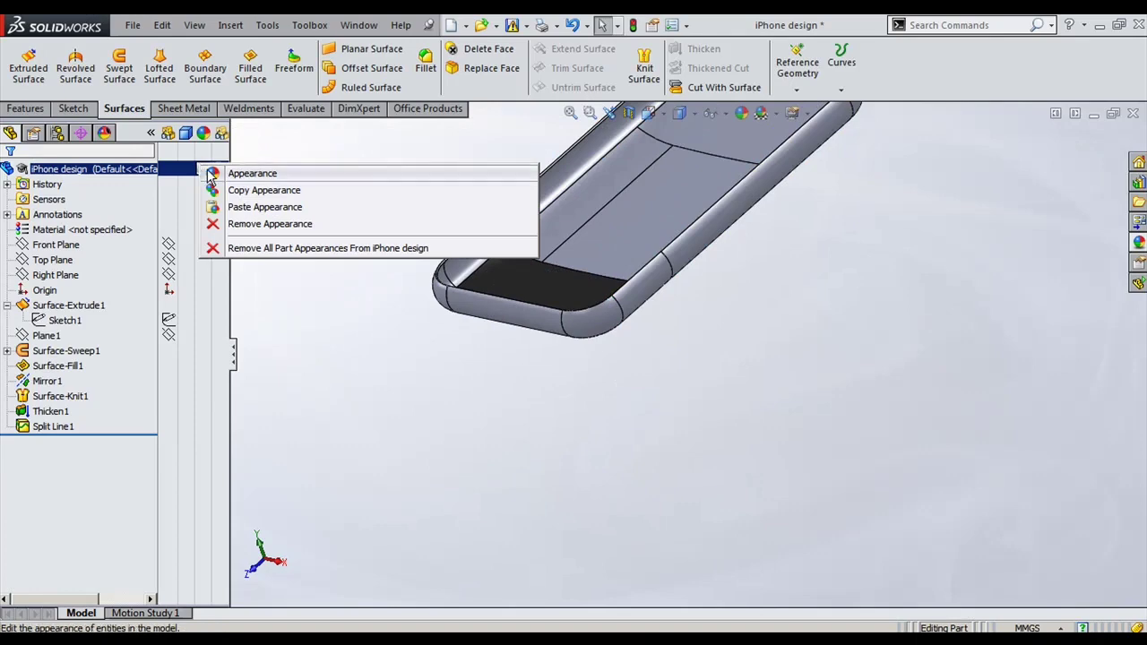
left_click(640, 446)
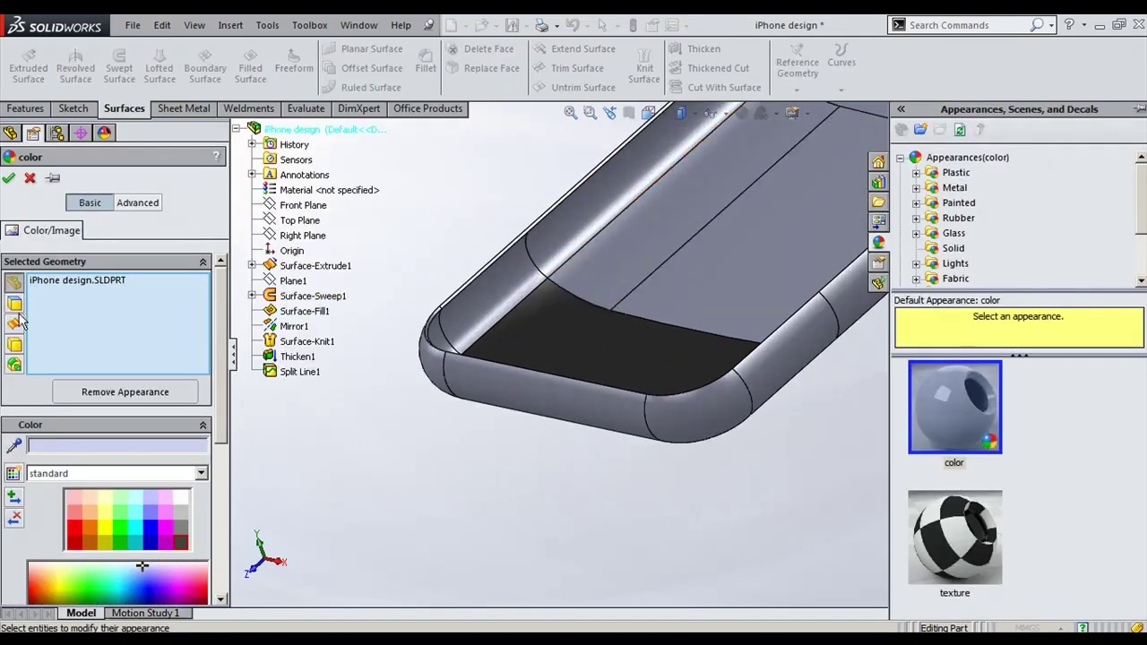
left_click(15, 305)
left_click(180, 545)
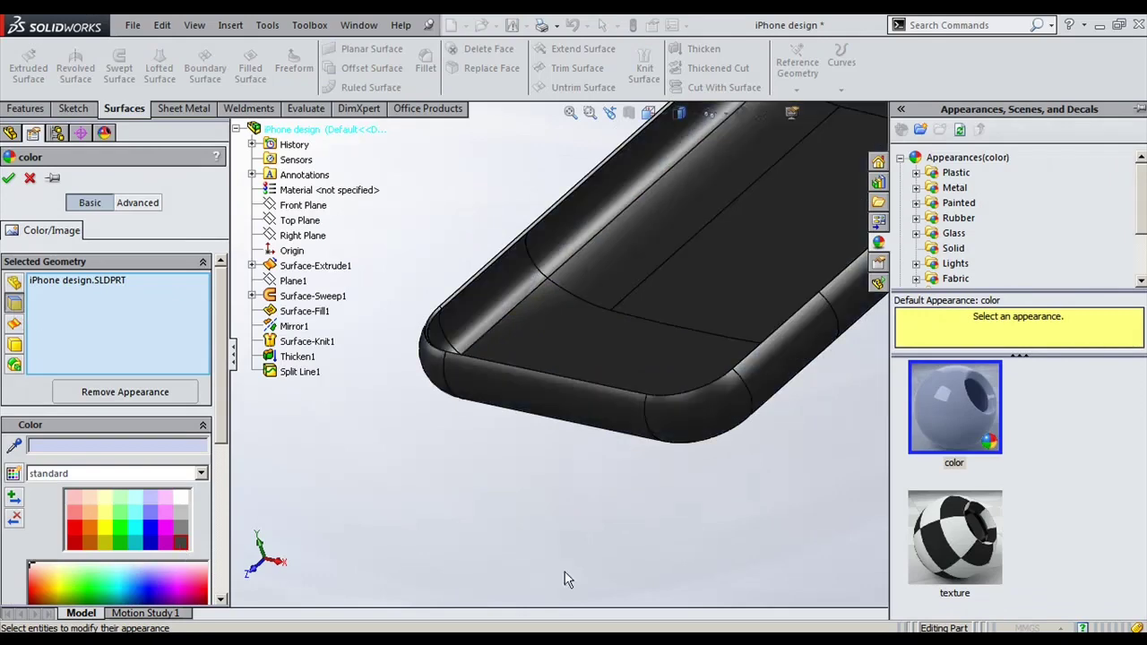
left_click(179, 512)
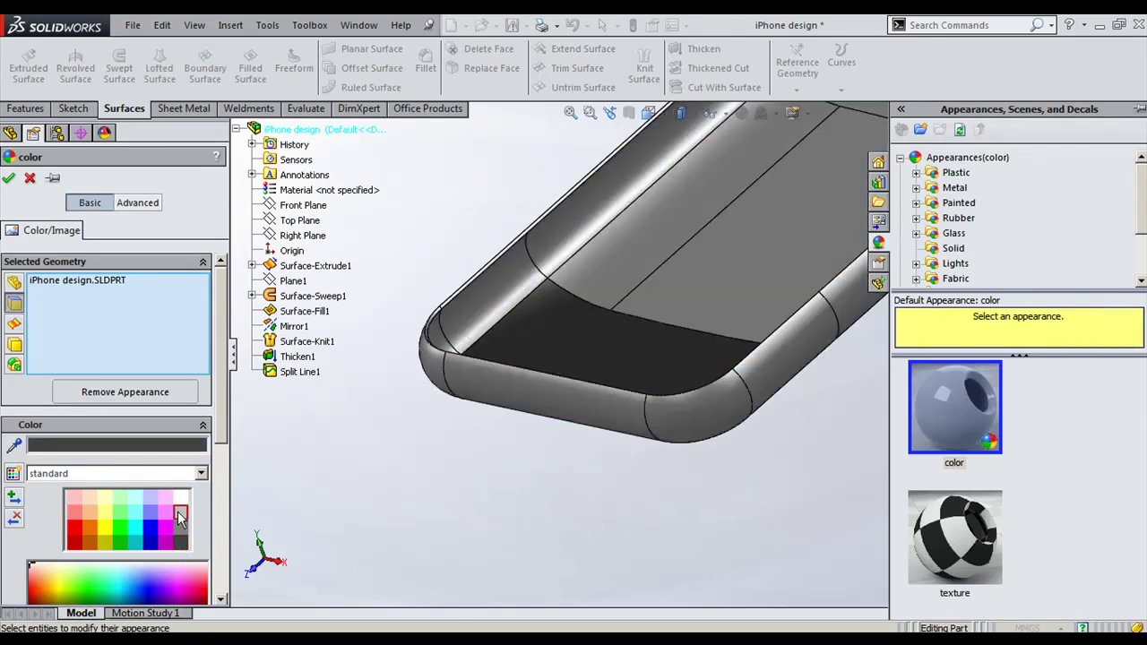
Step: Open and close the Color dialog, remove the part from the geometry, and cancel
middle_click_drag(447, 595, 524, 551)
scroll(298, 345, "down", 4)
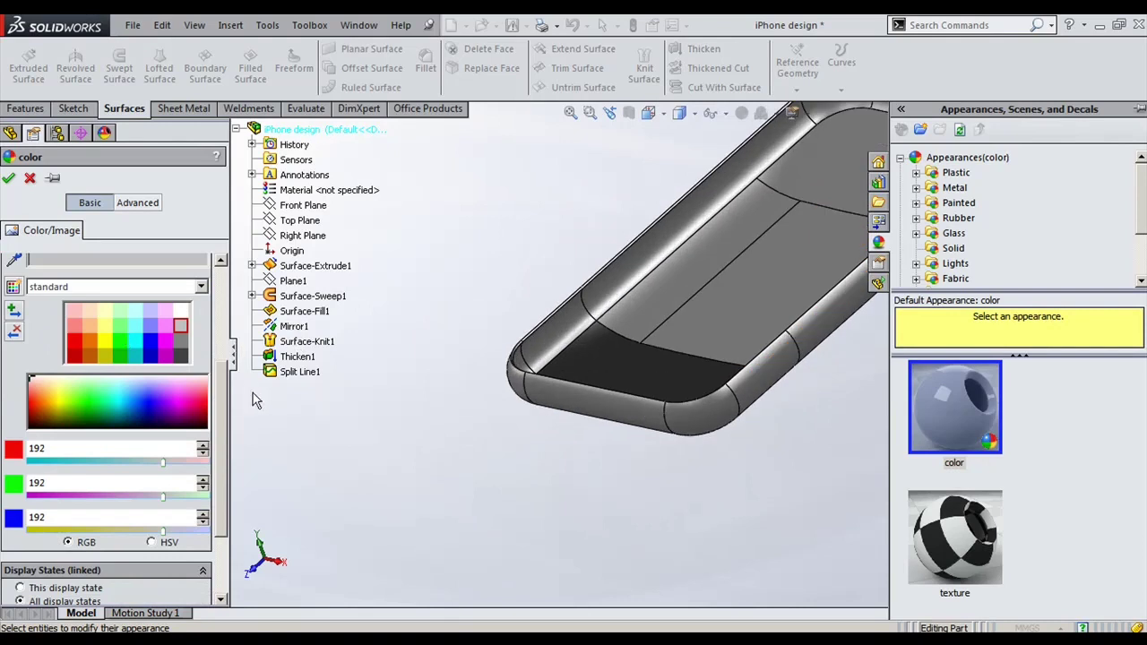
scroll(219, 349, "up", 5)
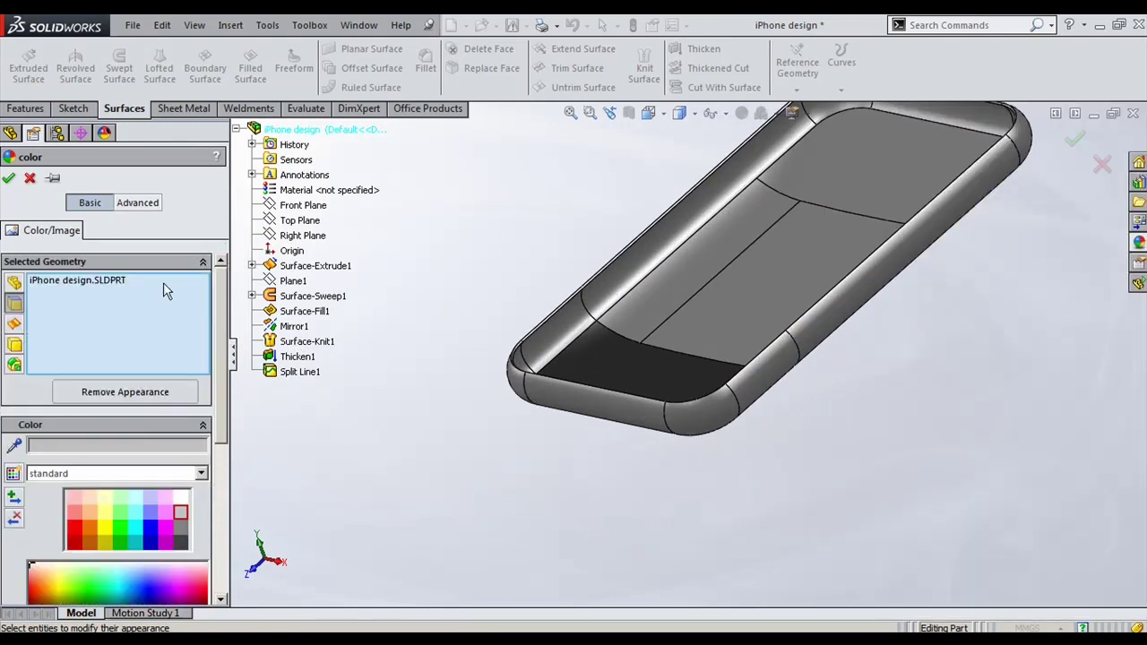
left_click(53, 450)
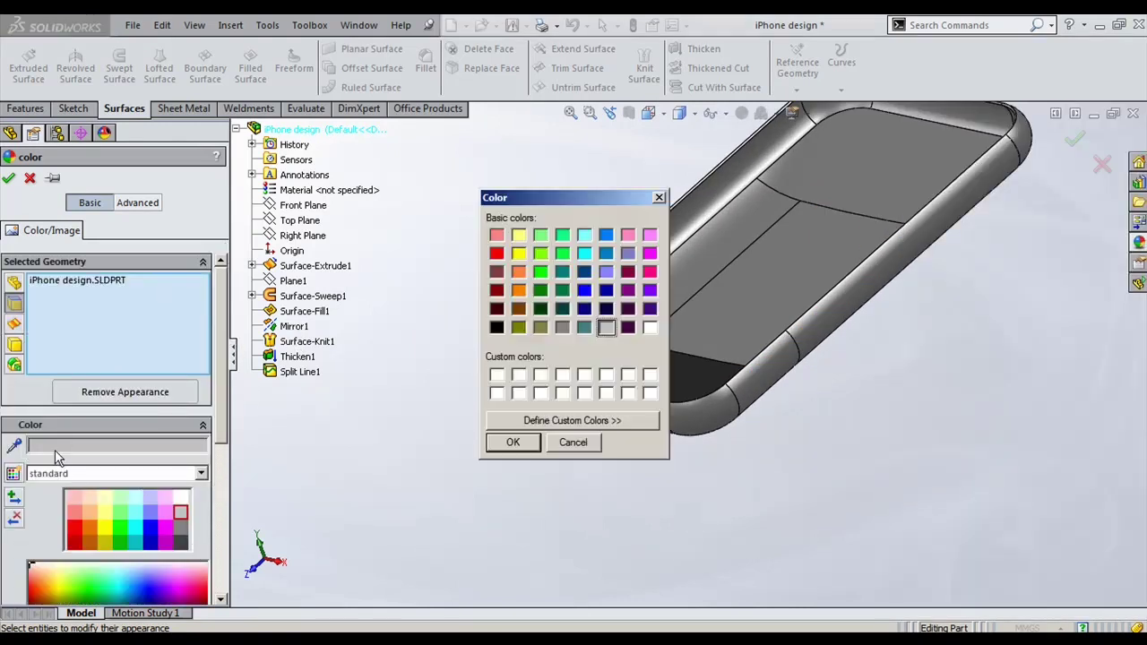
left_click(513, 441)
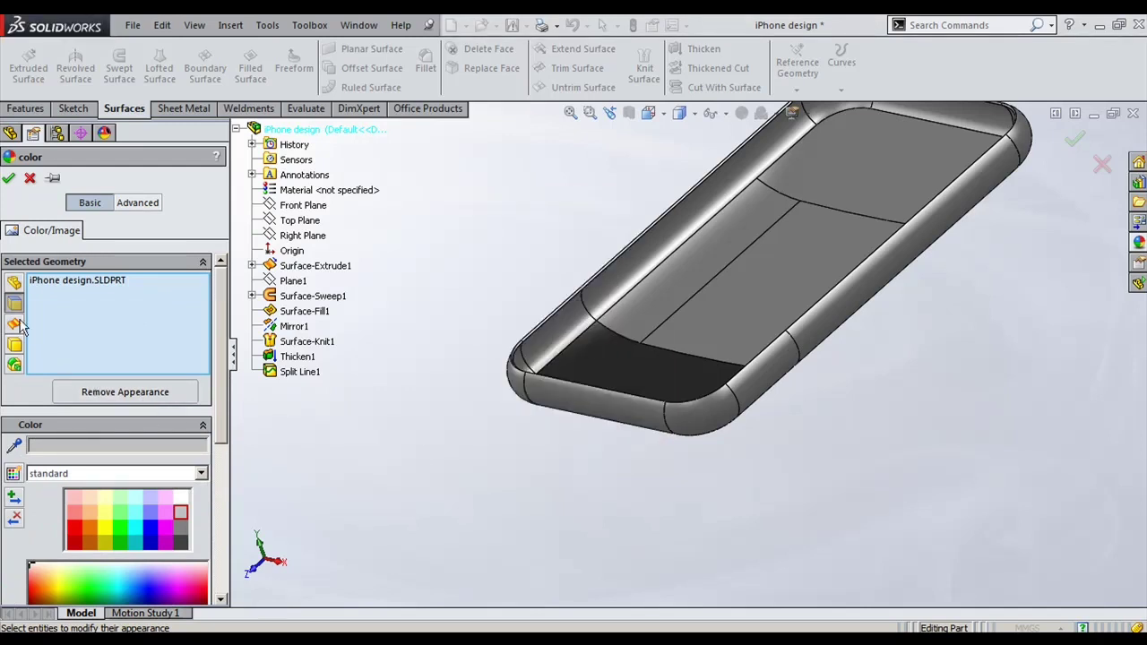
scroll(758, 367, "down", 4)
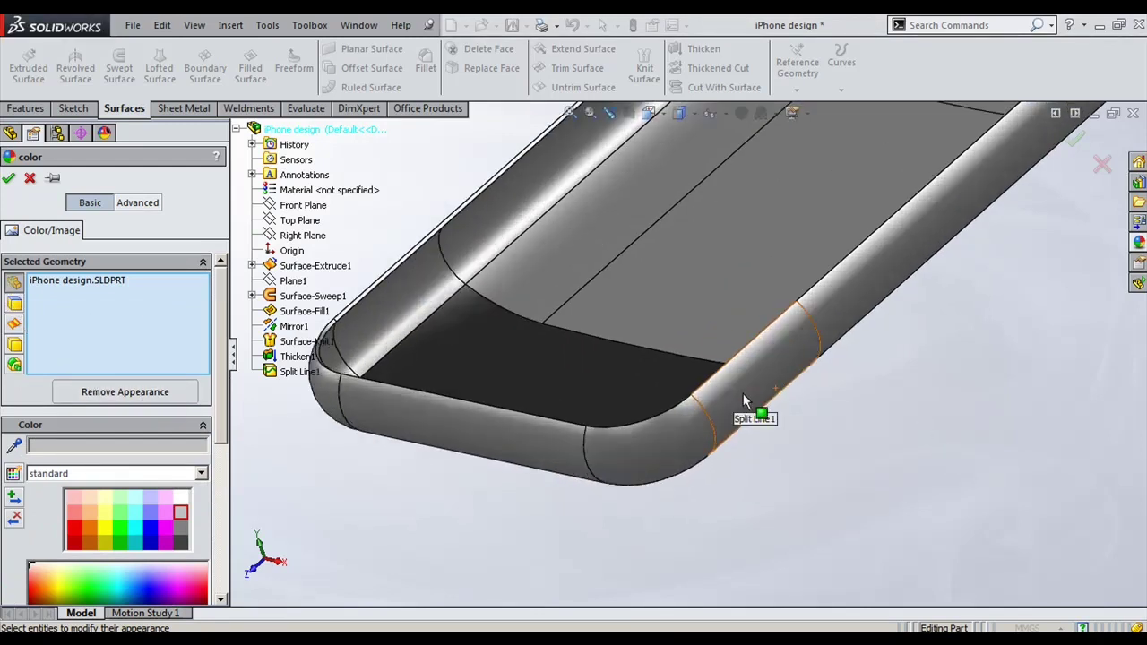
left_click(762, 486)
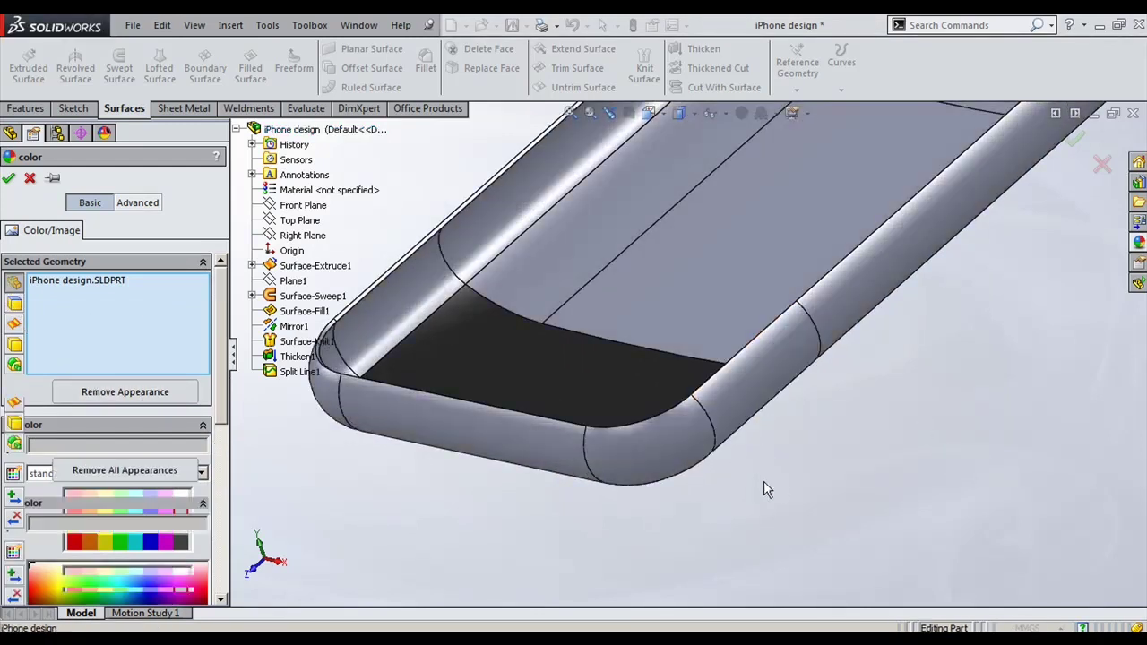
left_click(30, 178)
Step: Remove the part's existing appearance and start a new colour edit picking individual faces
left_click(90, 168)
right_click(197, 167)
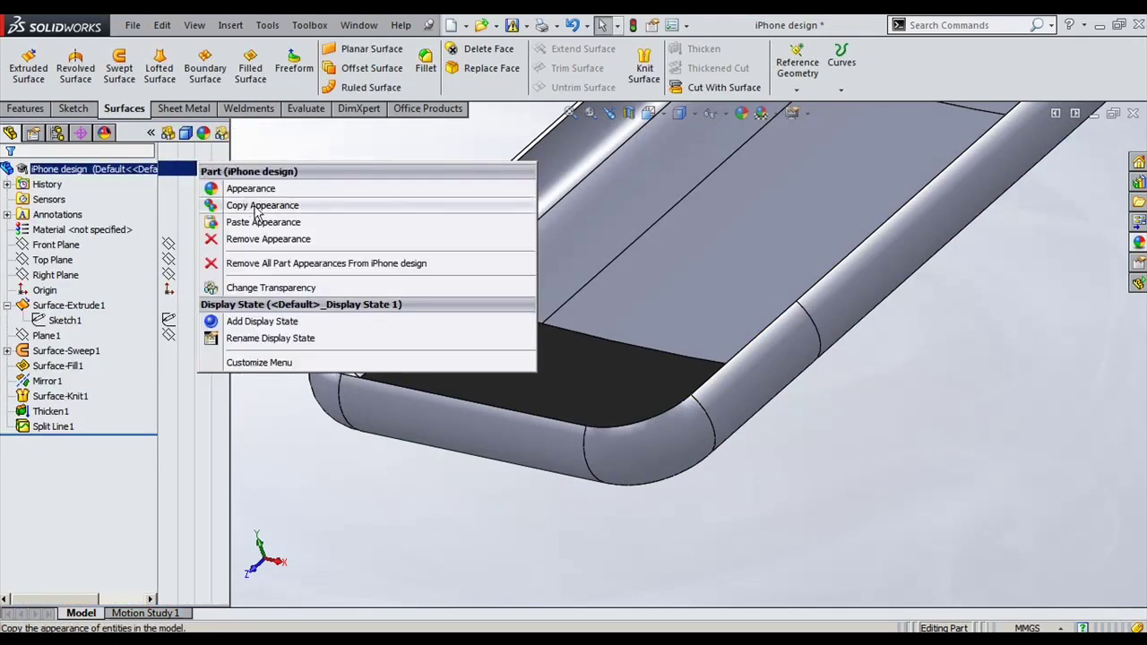
left_click(264, 238)
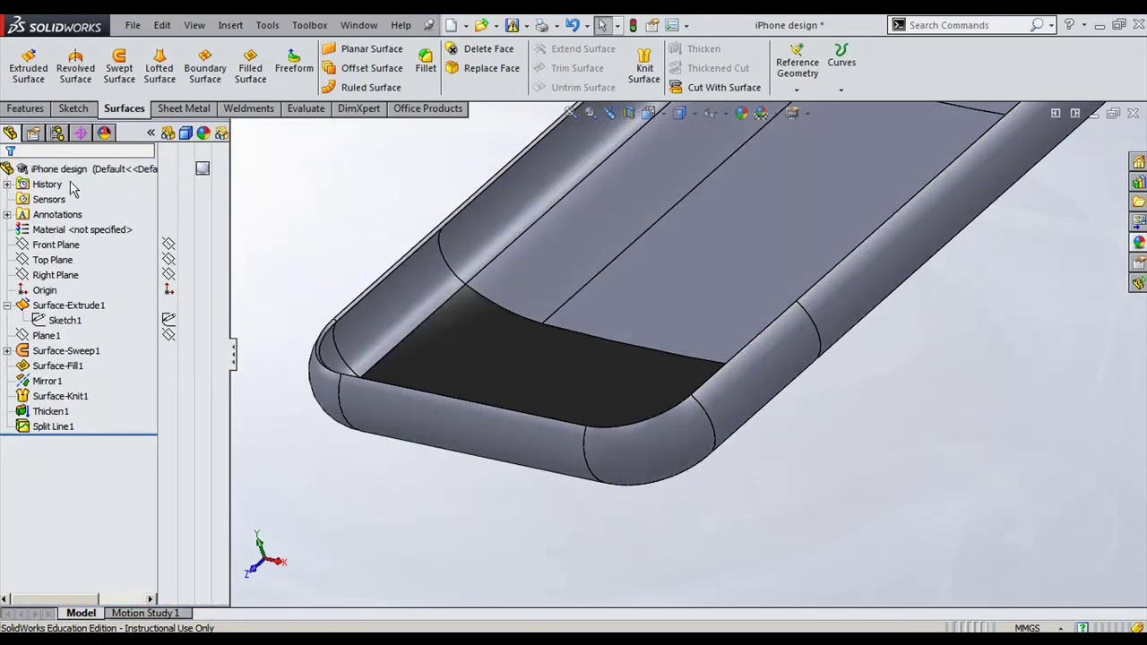
left_click(203, 168)
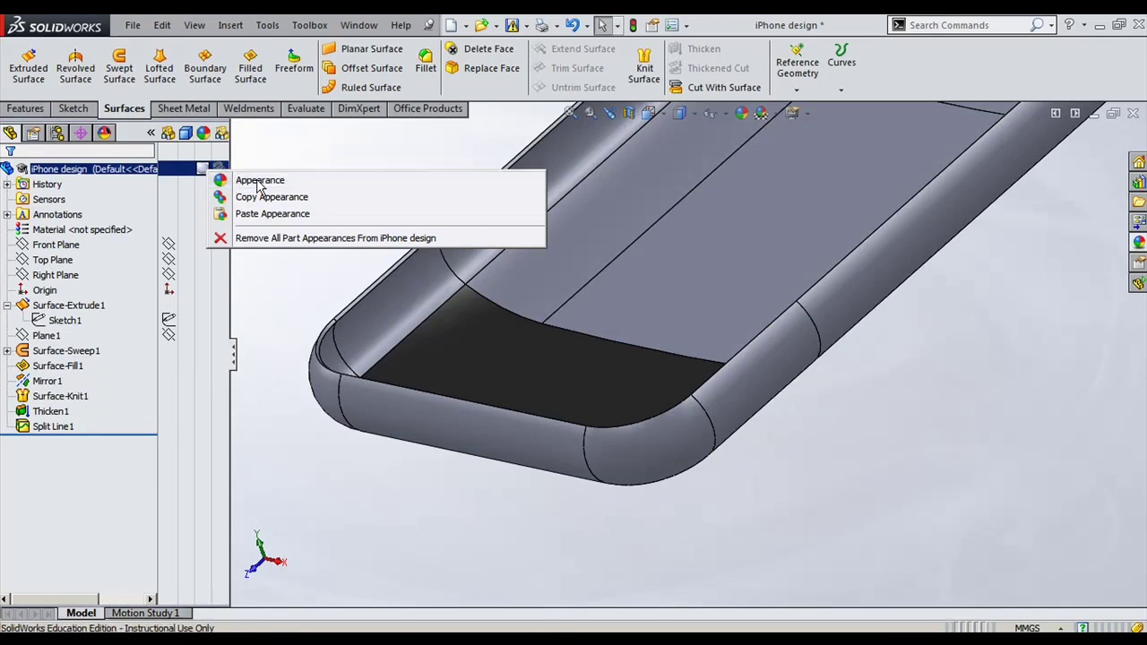
left_click(260, 182)
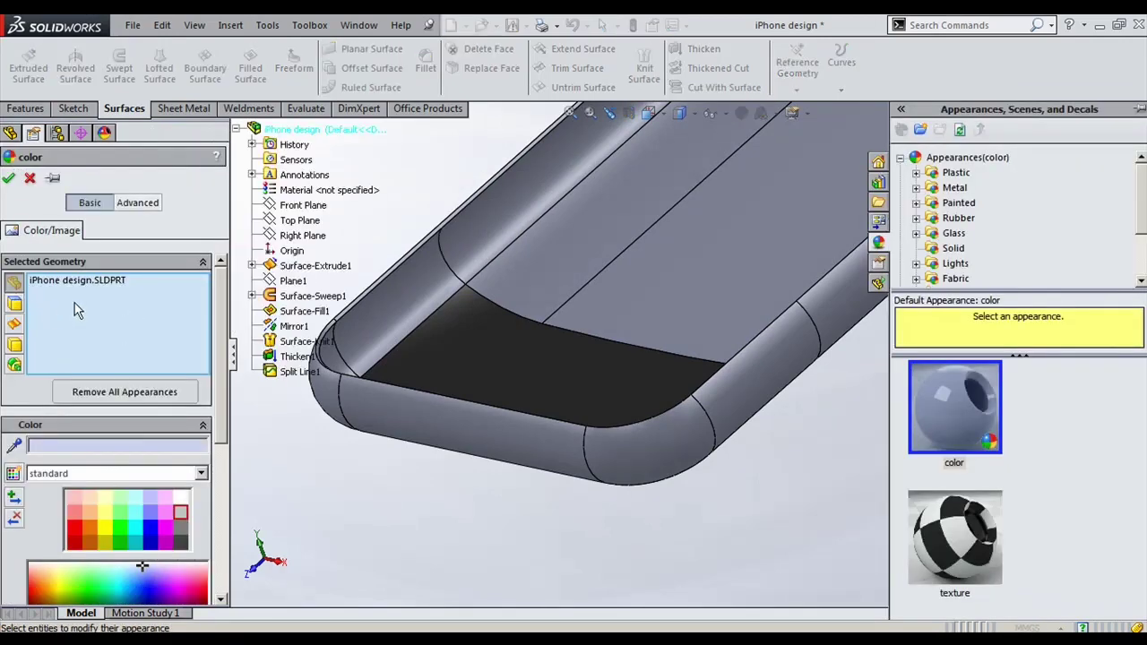
right_click(75, 303)
left_click(130, 305)
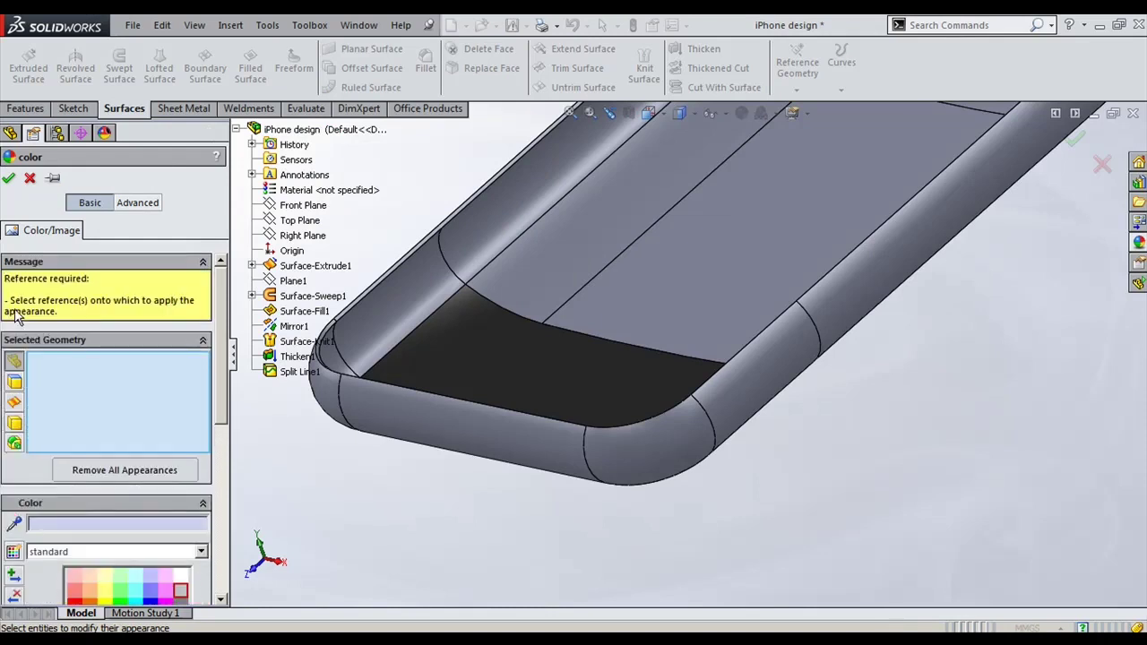
left_click(14, 383)
Step: Colour the end band's rounded side, corner and bottom edge faces dark grey 64,64,64
scroll(217, 448, "down", 5)
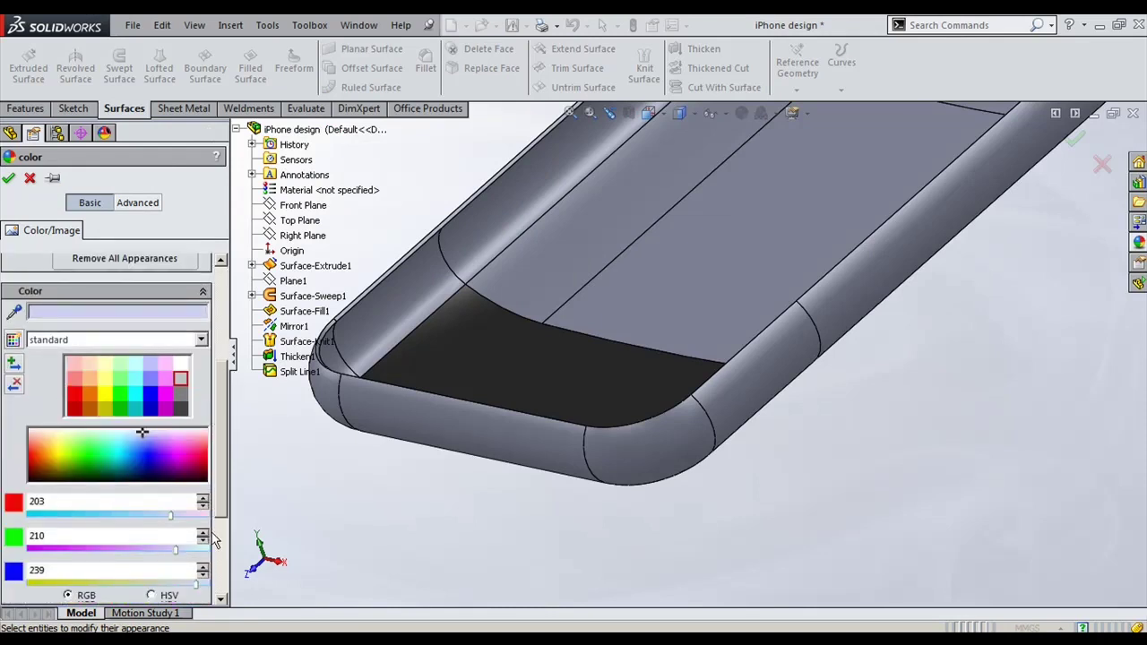
left_click(388, 317)
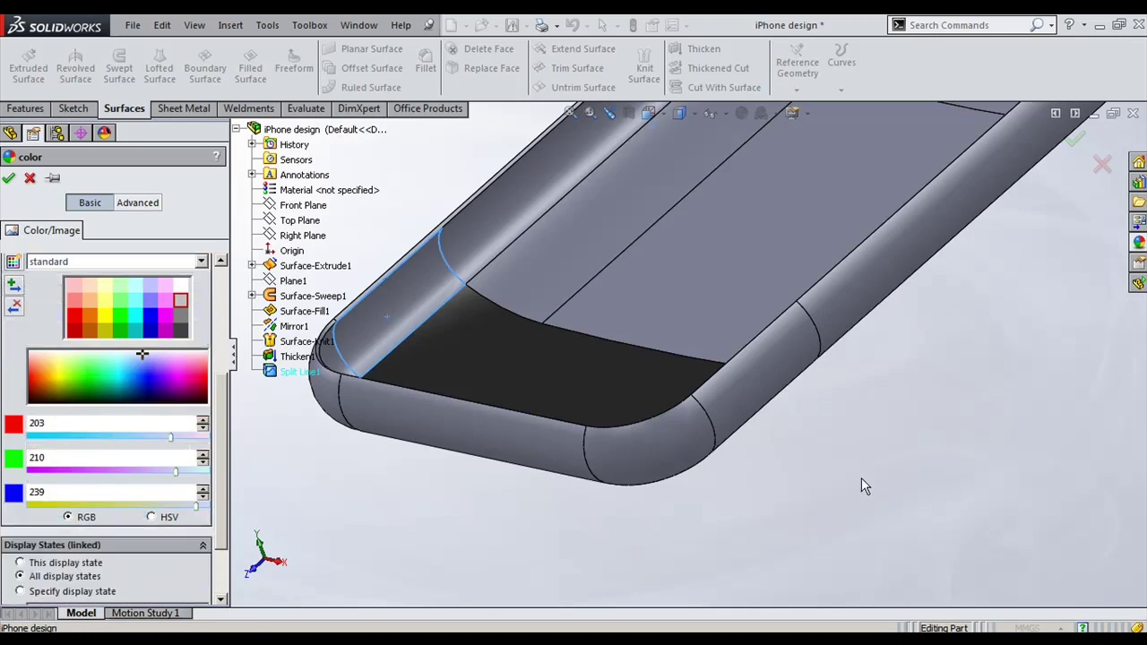
left_click(184, 327)
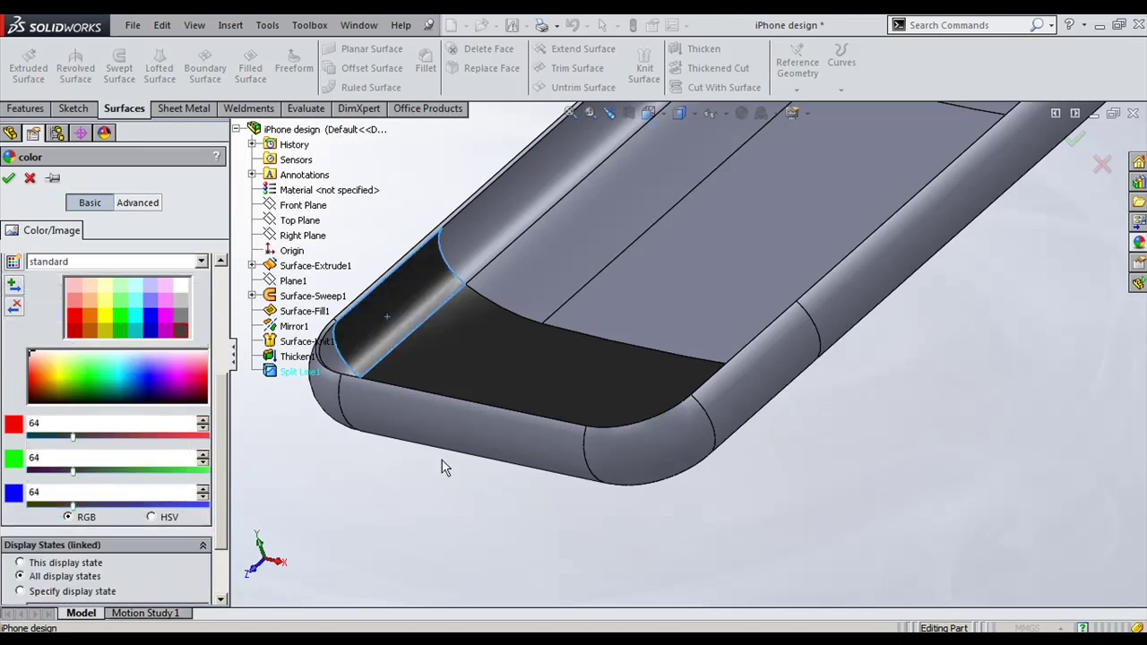
left_click(705, 376)
left_click(678, 439)
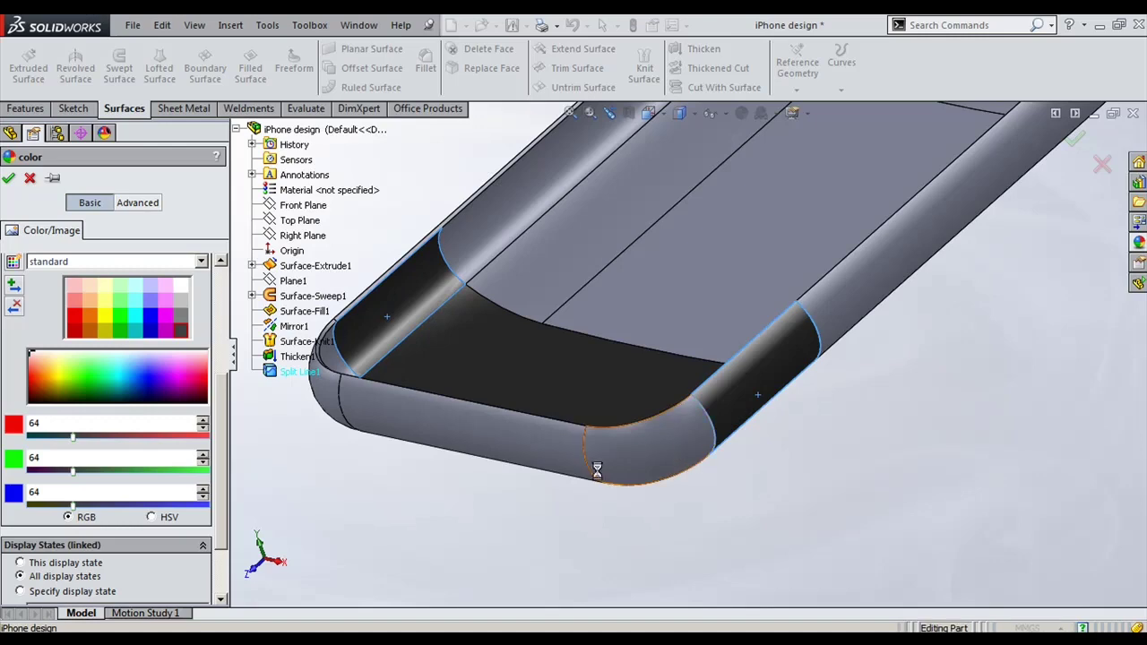
left_click(338, 405)
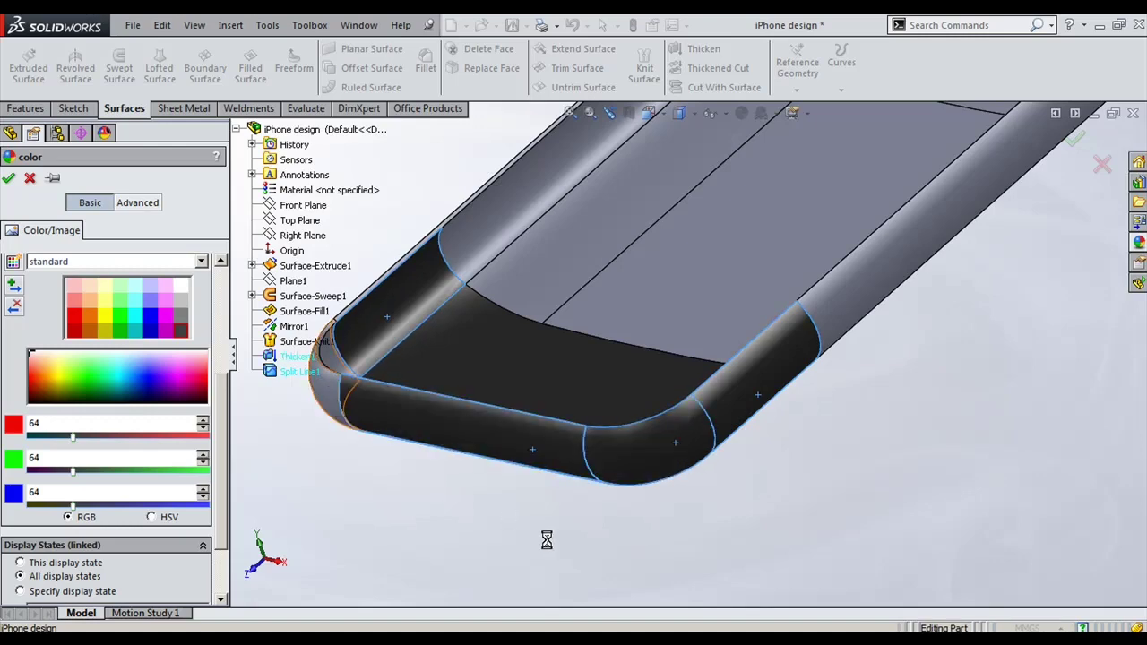
middle_click_drag(532, 537, 582, 340)
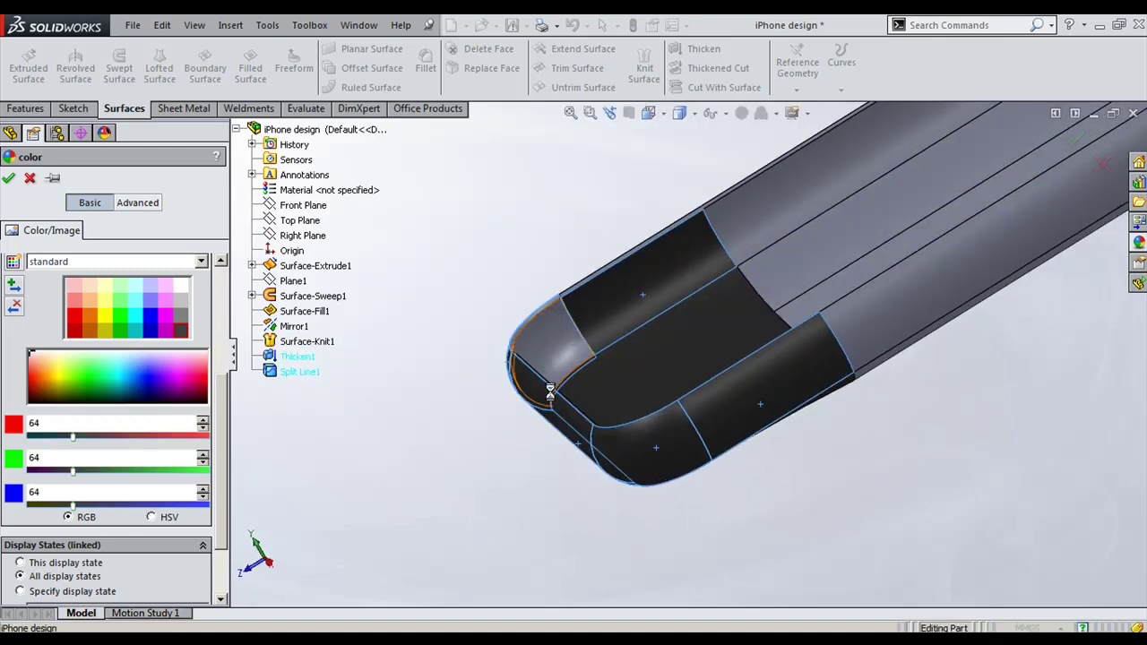
middle_click_drag(584, 542, 231, 309)
scroll(231, 309, "down", 2)
Step: Confirm the dark grey end band, hide the display pane, and switch to isometric view
left_click(8, 177)
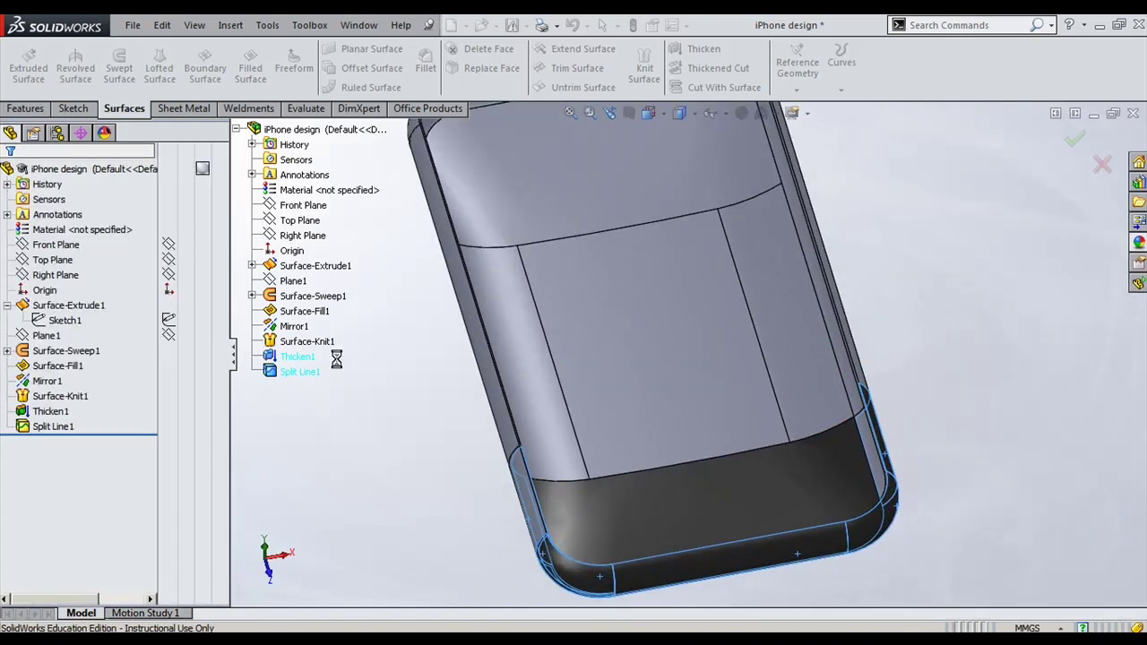
left_click(151, 134)
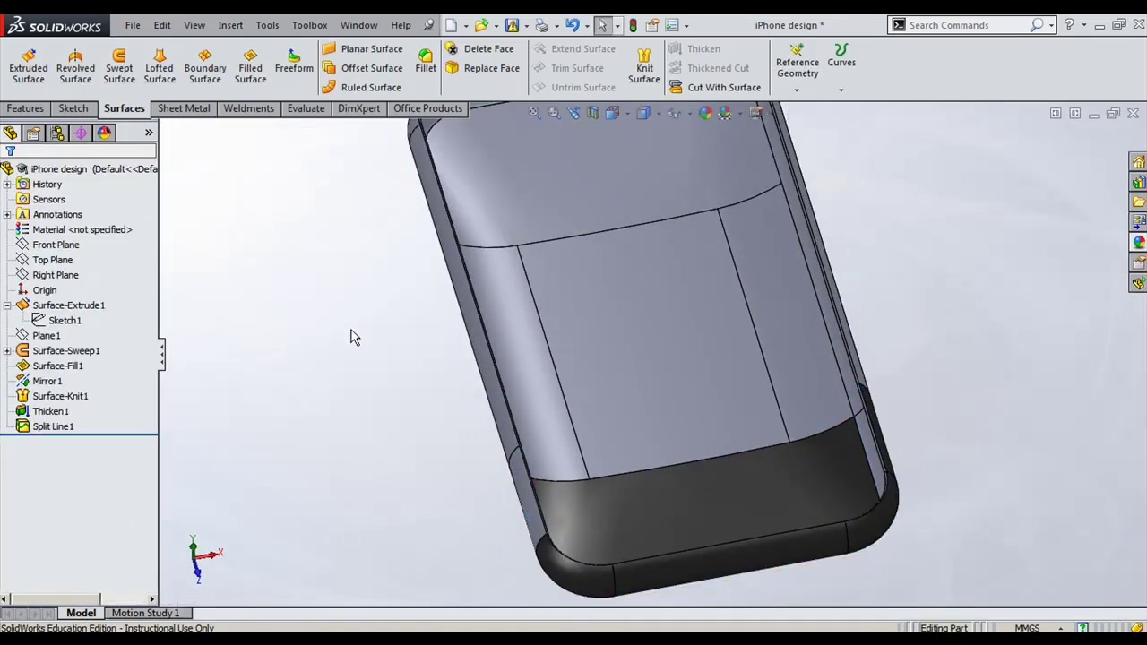
key("ctrl+7")
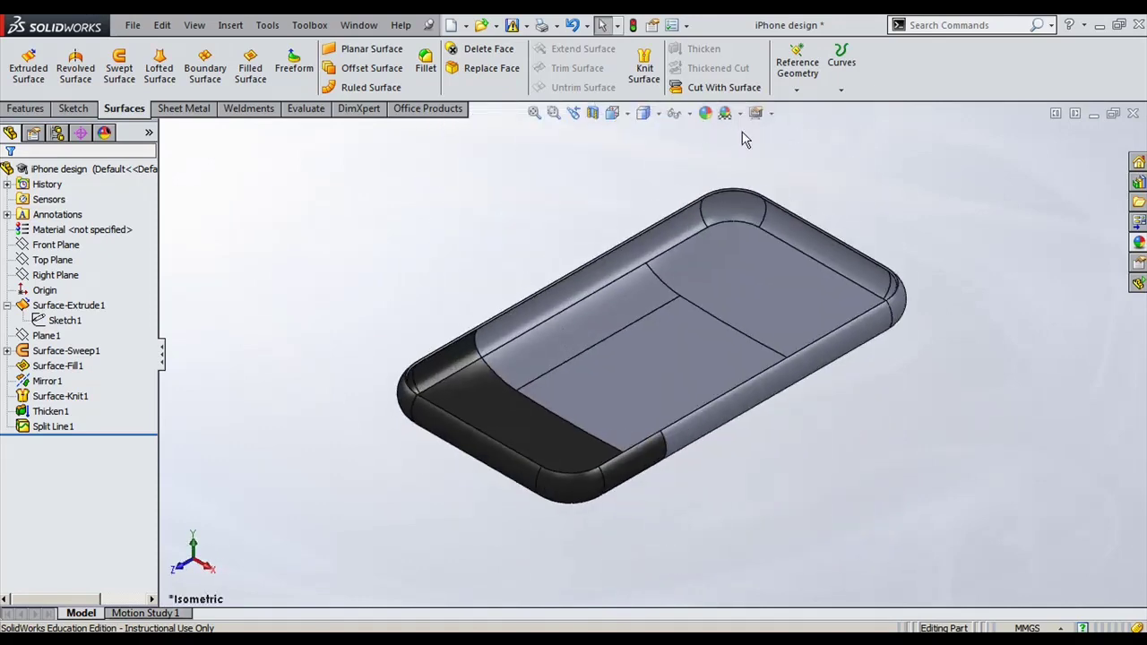
Step: Turn on shadows and perspective, set plain Shaded display, and orbit the casing
left_click(771, 121)
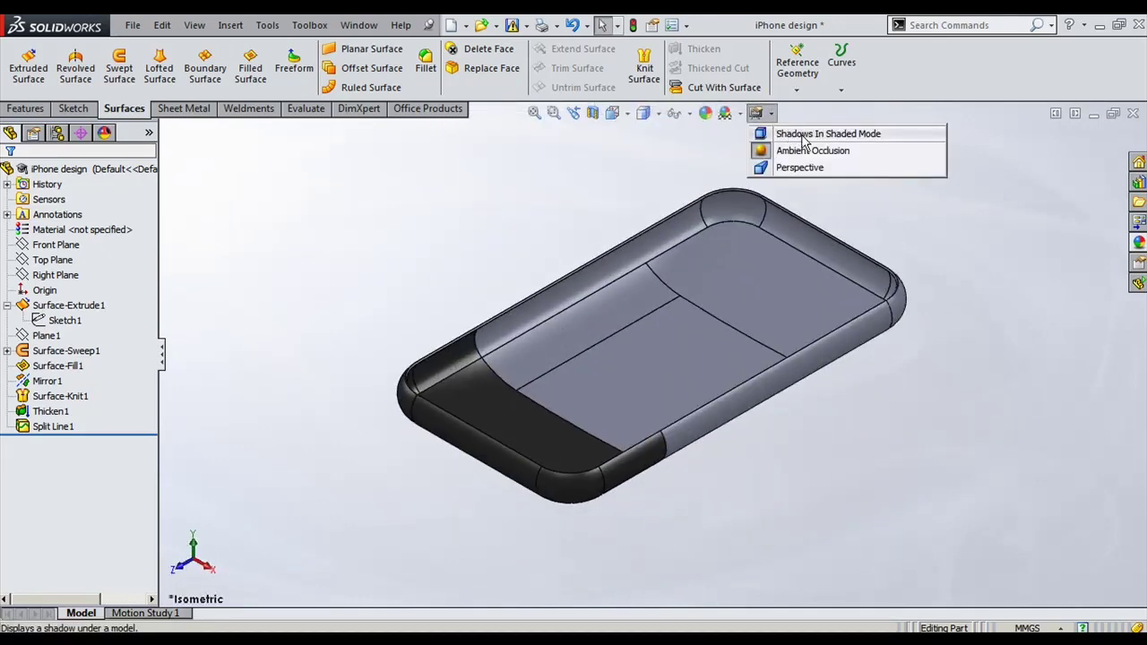
left_click(811, 132)
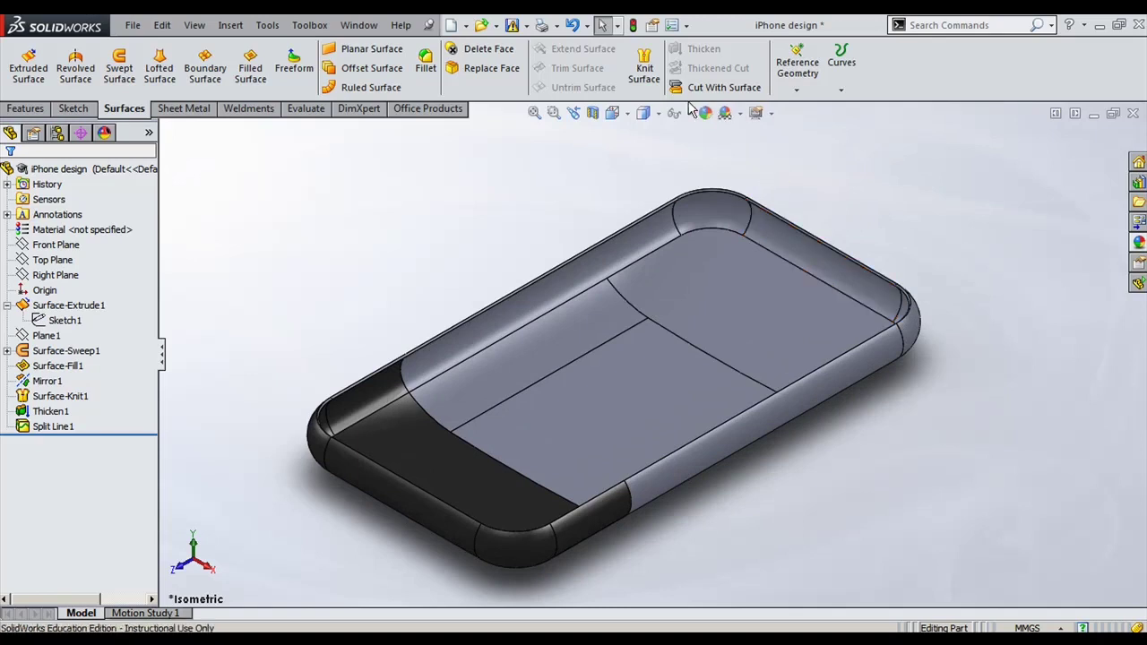
left_click(658, 113)
left_click(645, 155)
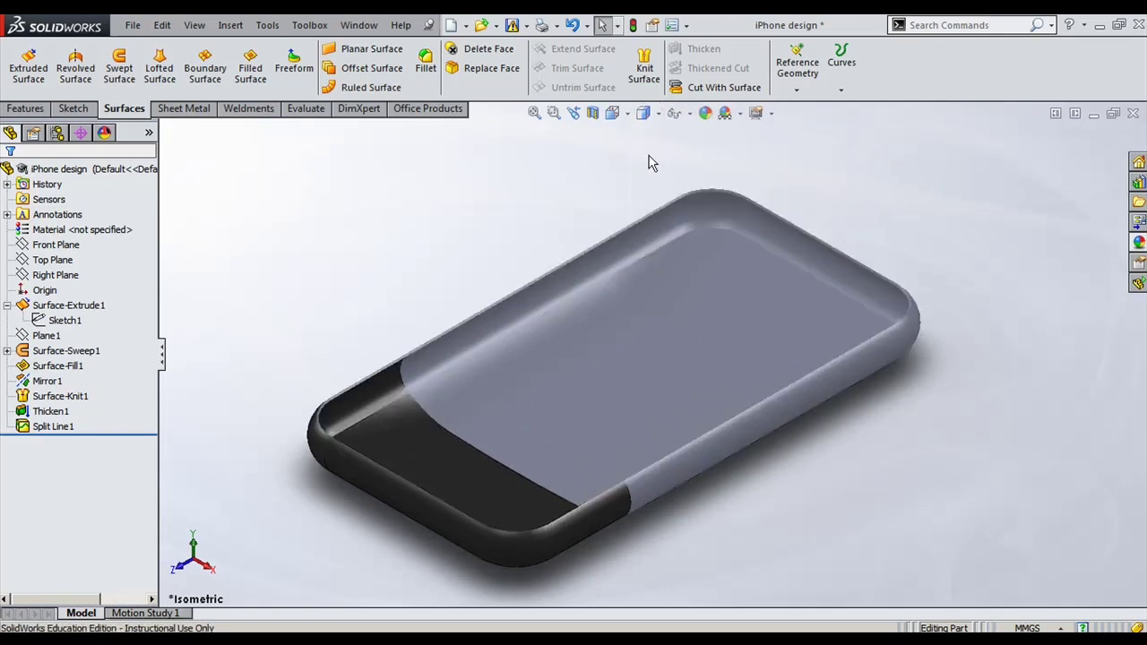
middle_click_drag(686, 558, 627, 544)
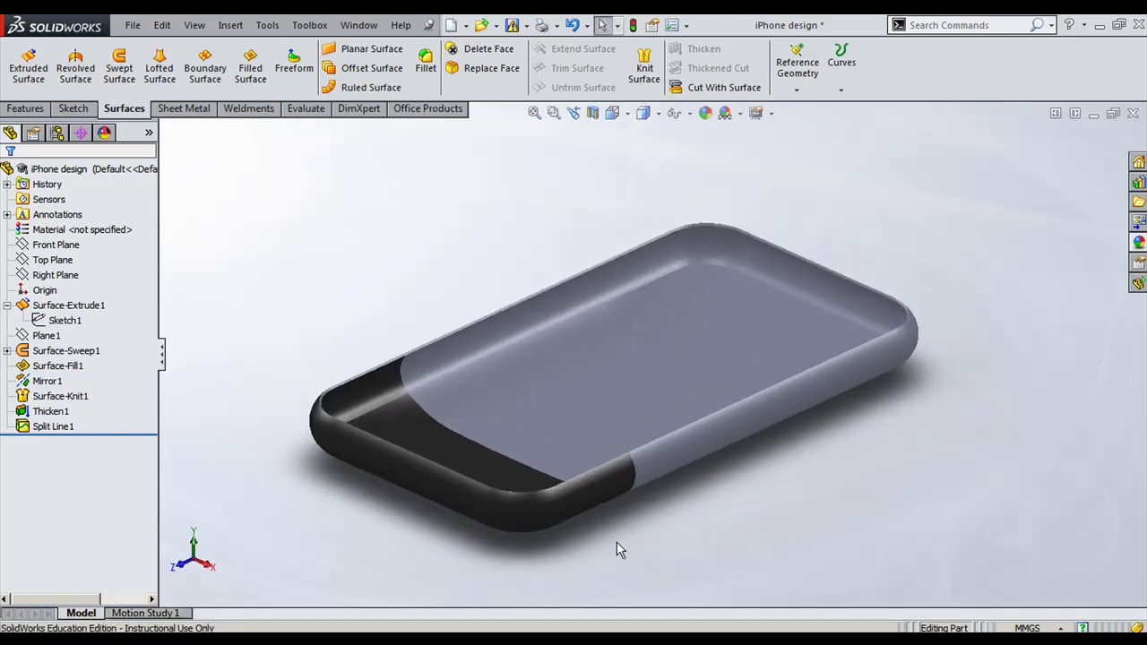
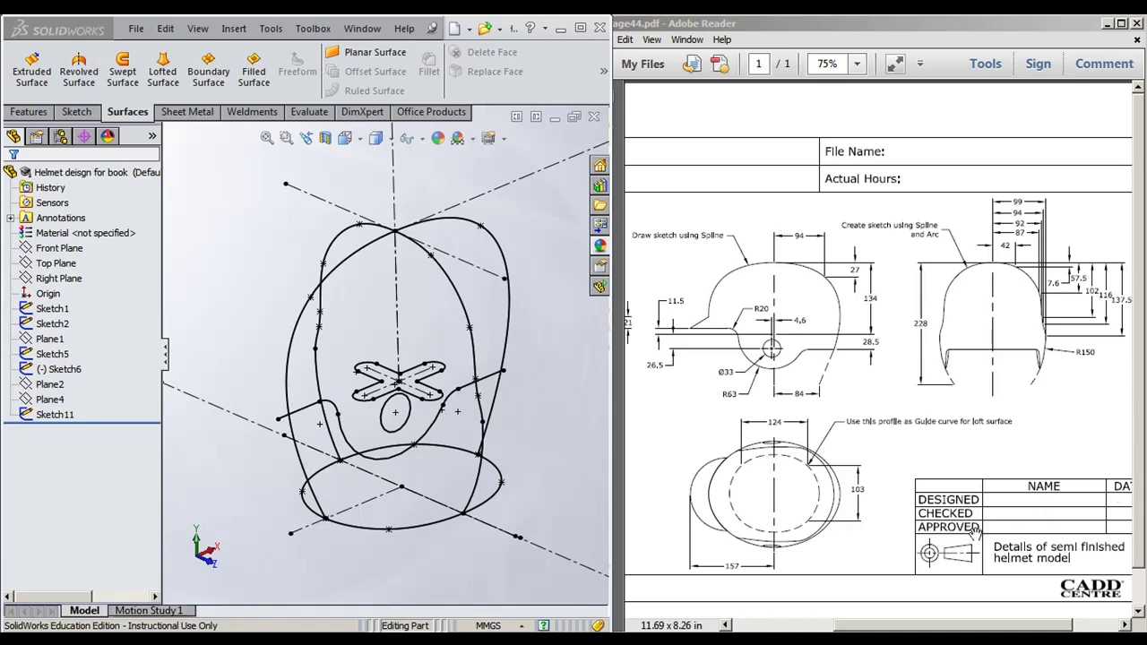
Step: Select Sketch1, the helmet side profile dimensioned 94, 27, 134 and 84, in the tree
mouse_move(1007, 520)
left_mouse_down()
mouse_move(943, 514)
mouse_move(1052, 521)
left_mouse_up()
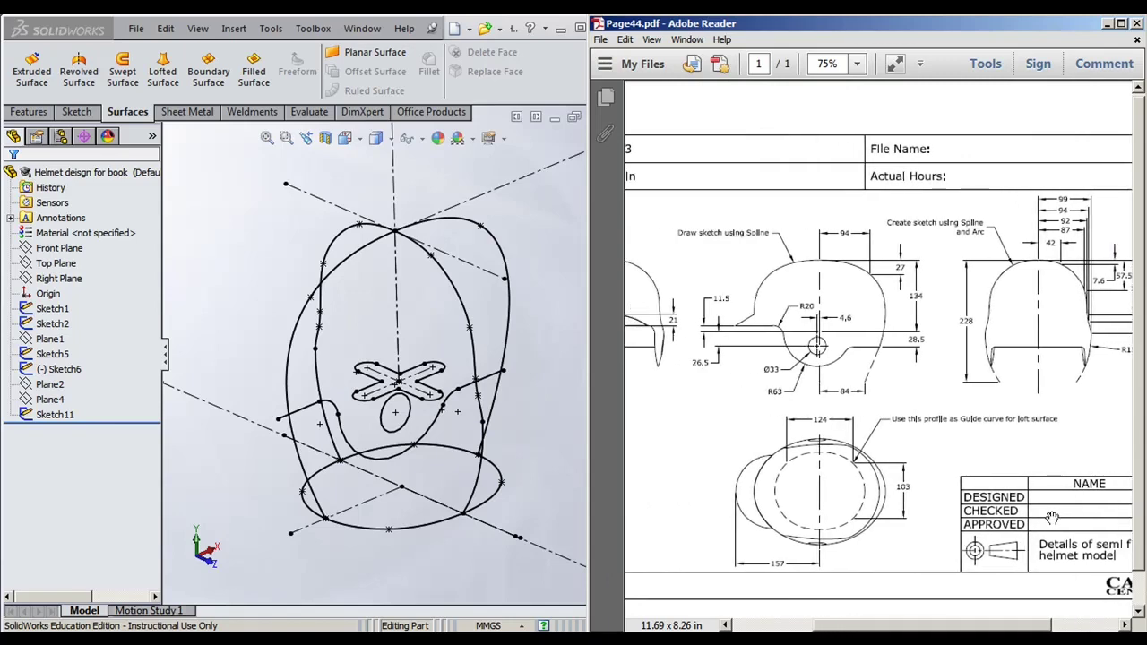
mouse_move(550, 428)
middle_mouse_down()
mouse_move(540, 378)
mouse_move(536, 442)
middle_mouse_up()
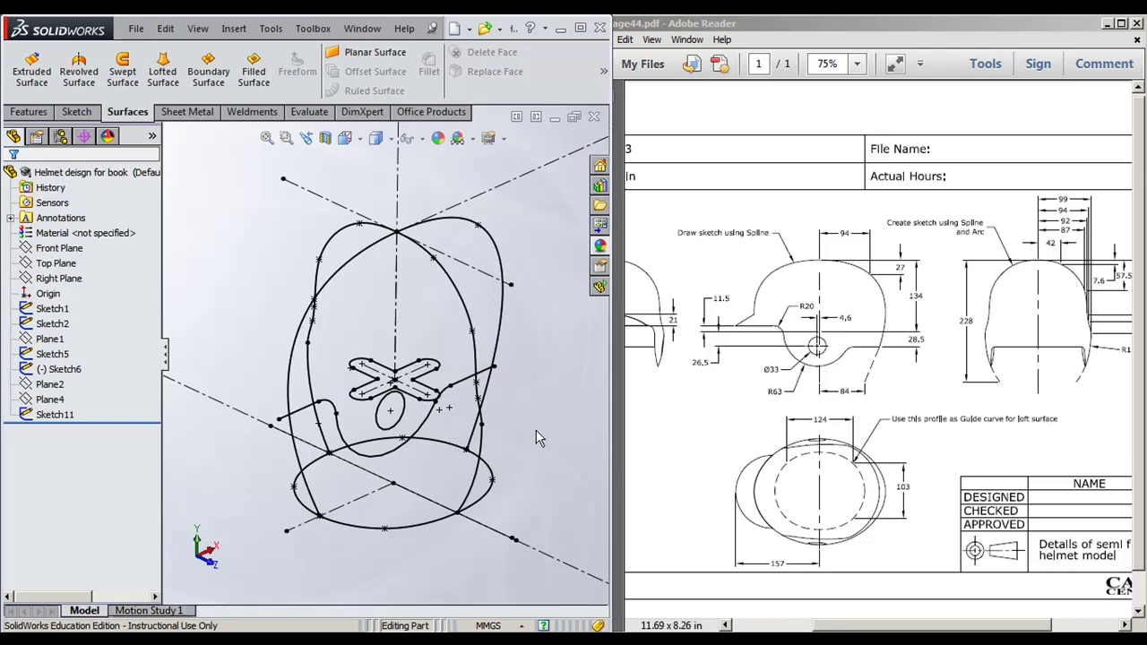
left_click(53, 308)
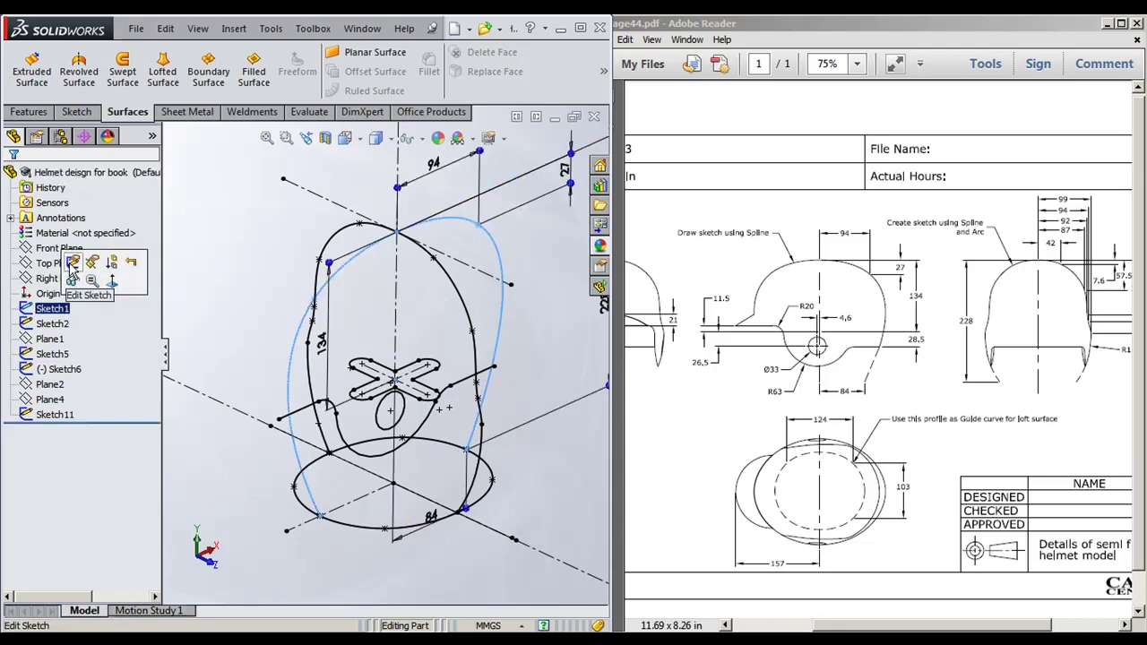
left_click(73, 266)
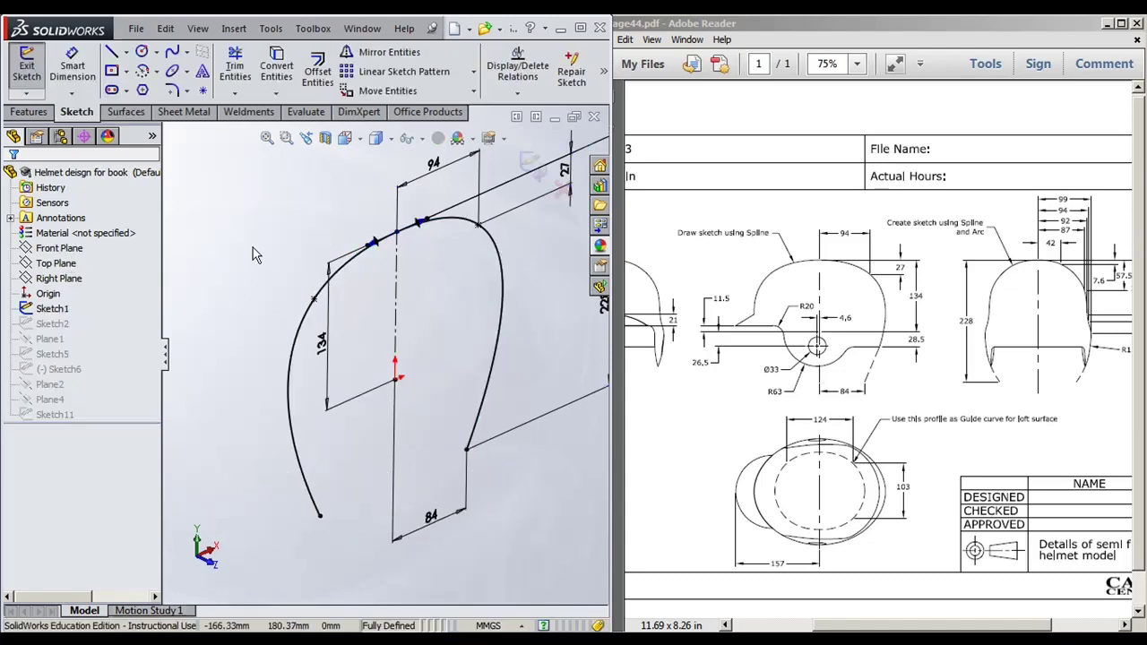
key("ctrl+8")
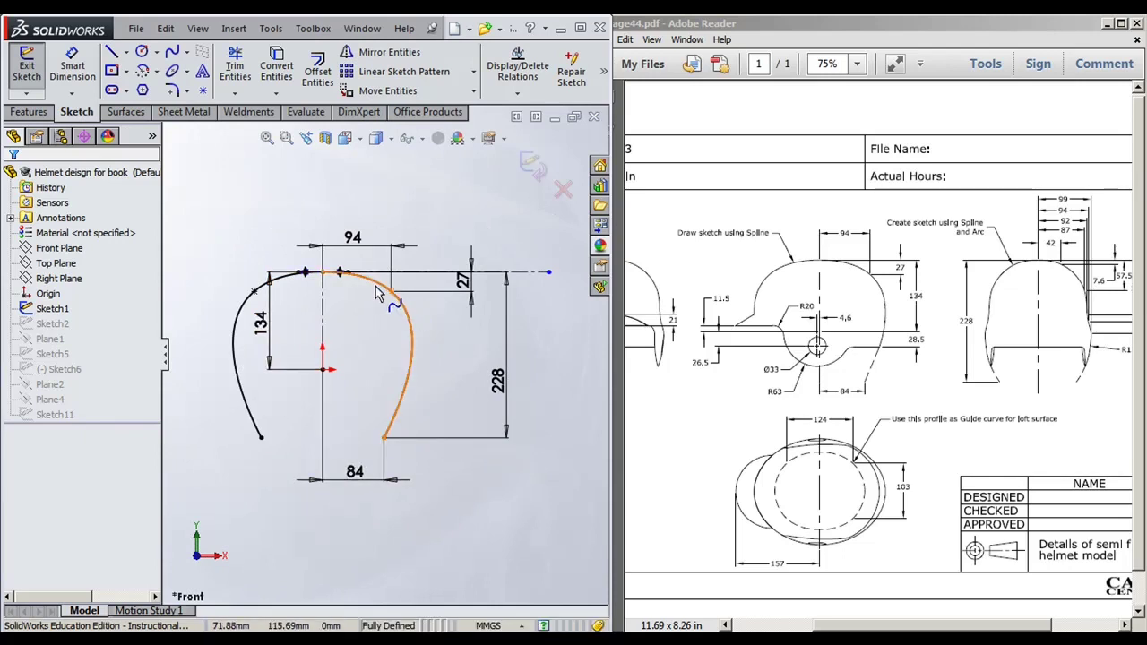
left_click(403, 314)
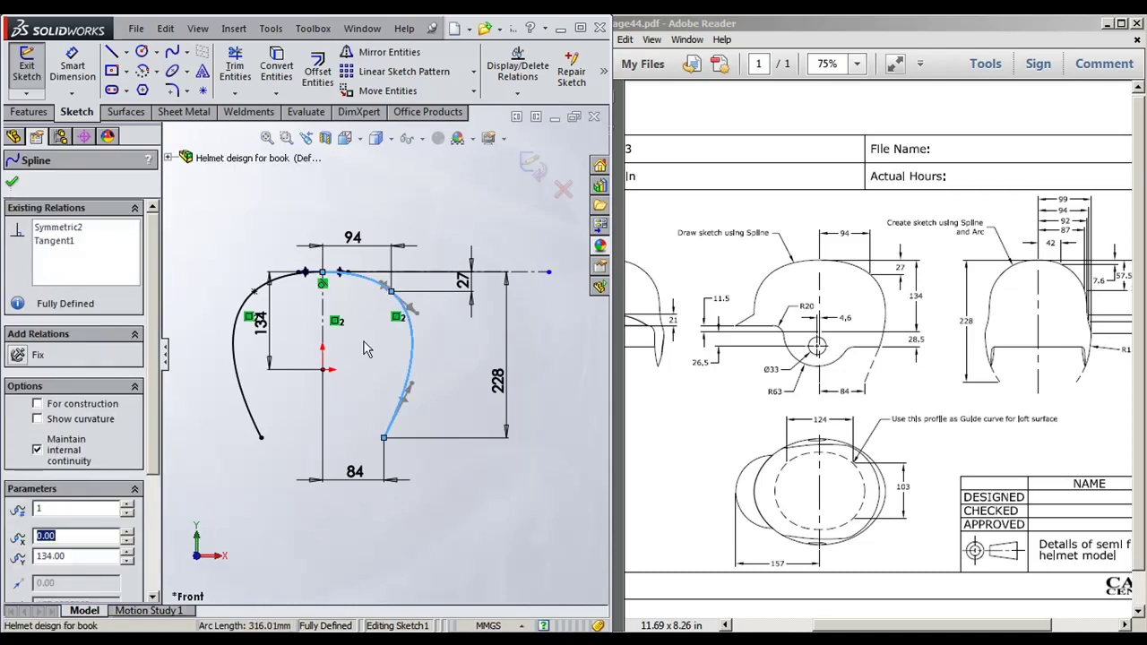
left_click(363, 349)
scroll(351, 288, "down", 4)
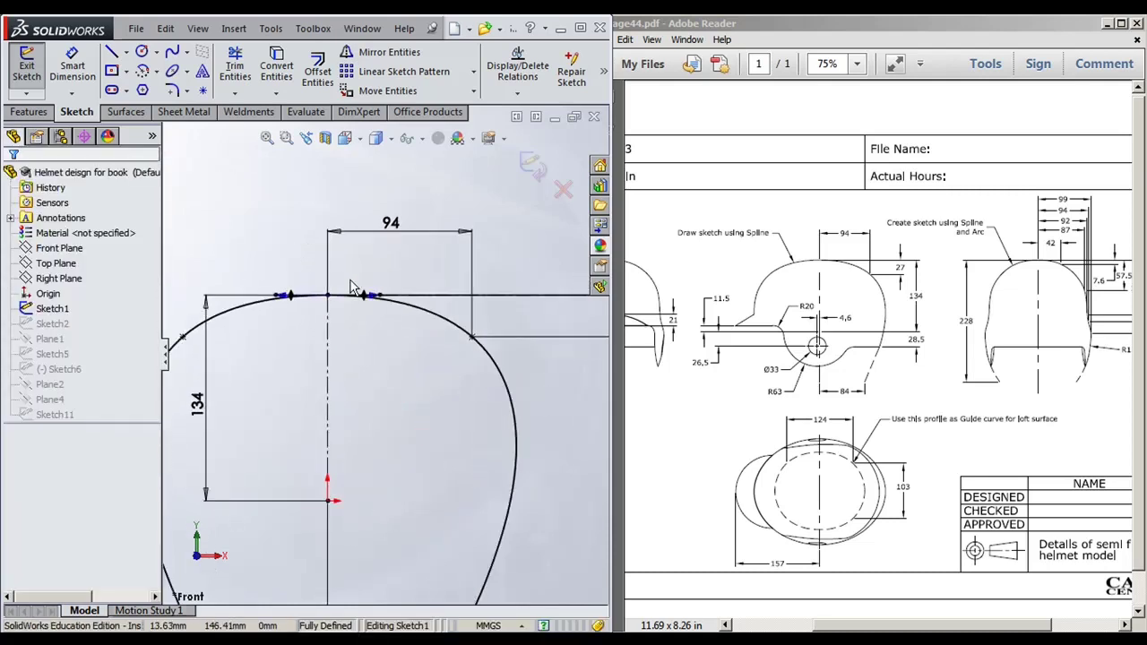
scroll(354, 291, "down", 2)
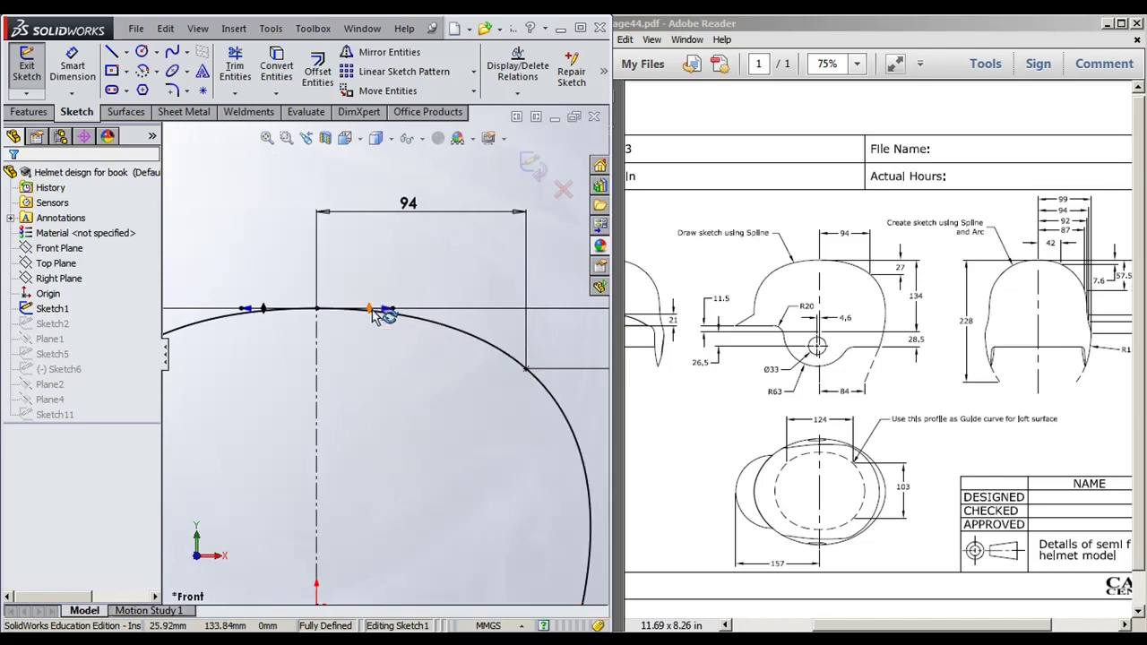
scroll(368, 328, "up", 4)
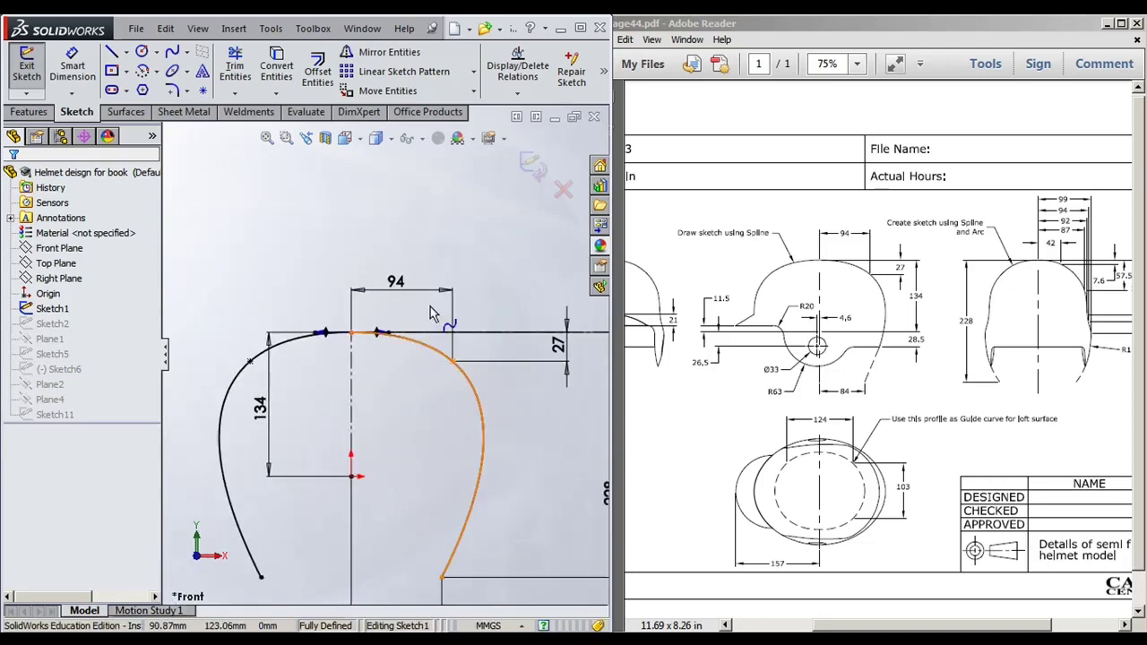
key("f")
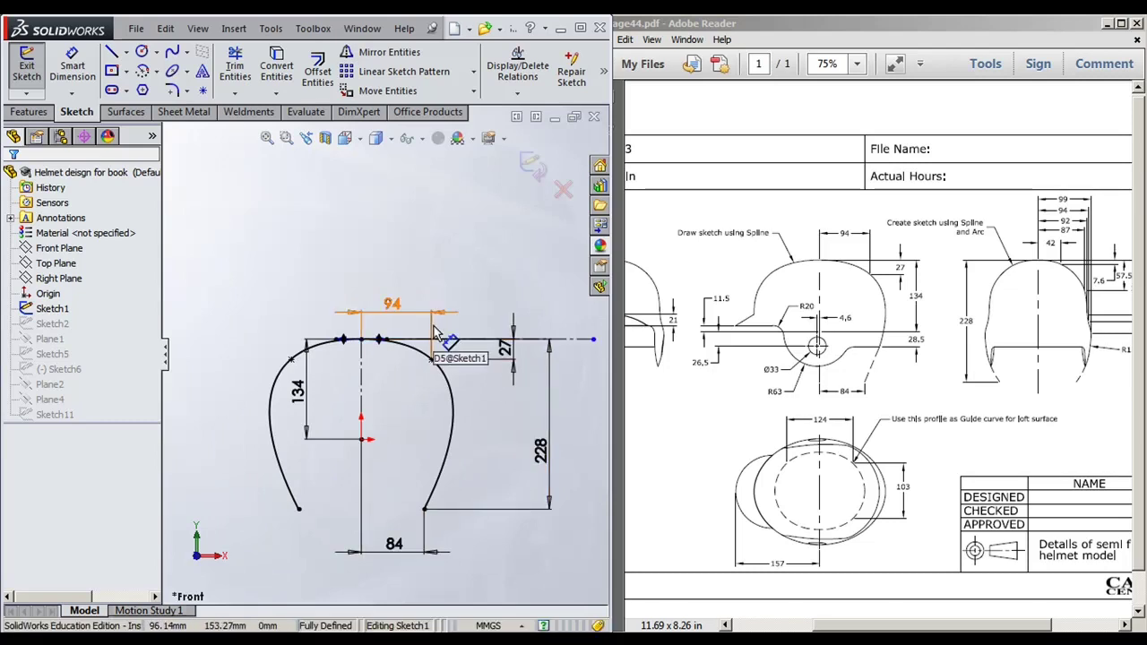
left_click(541, 170)
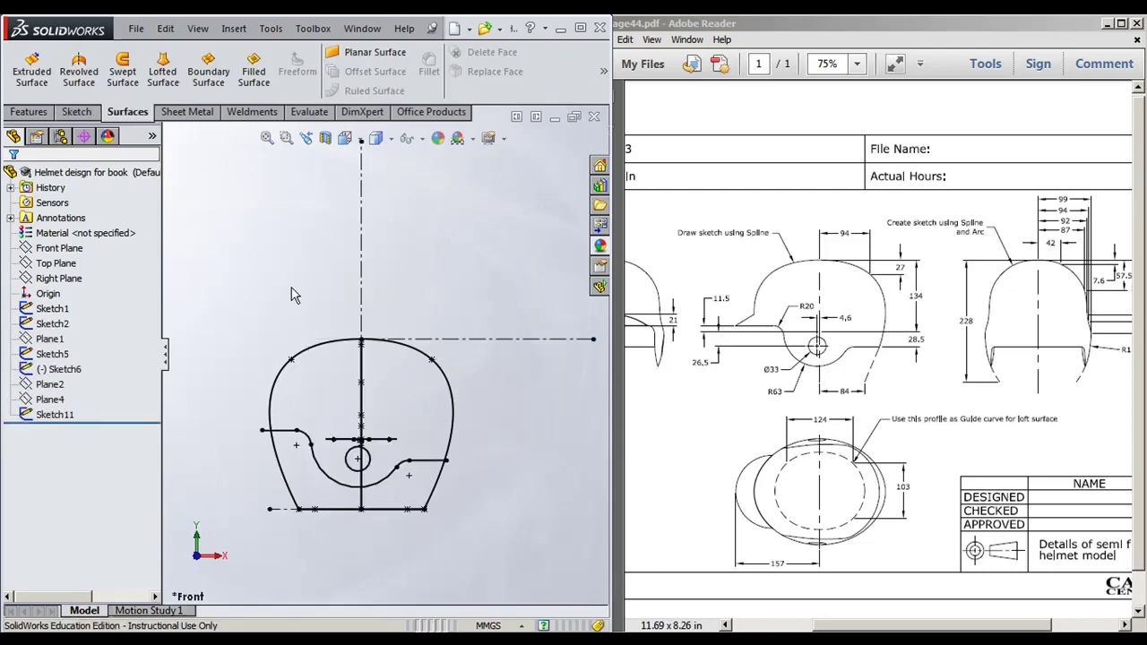
mouse_move(296, 295)
middle_mouse_down()
mouse_move(277, 249)
mouse_move(294, 358)
mouse_move(276, 269)
mouse_move(213, 376)
middle_mouse_up()
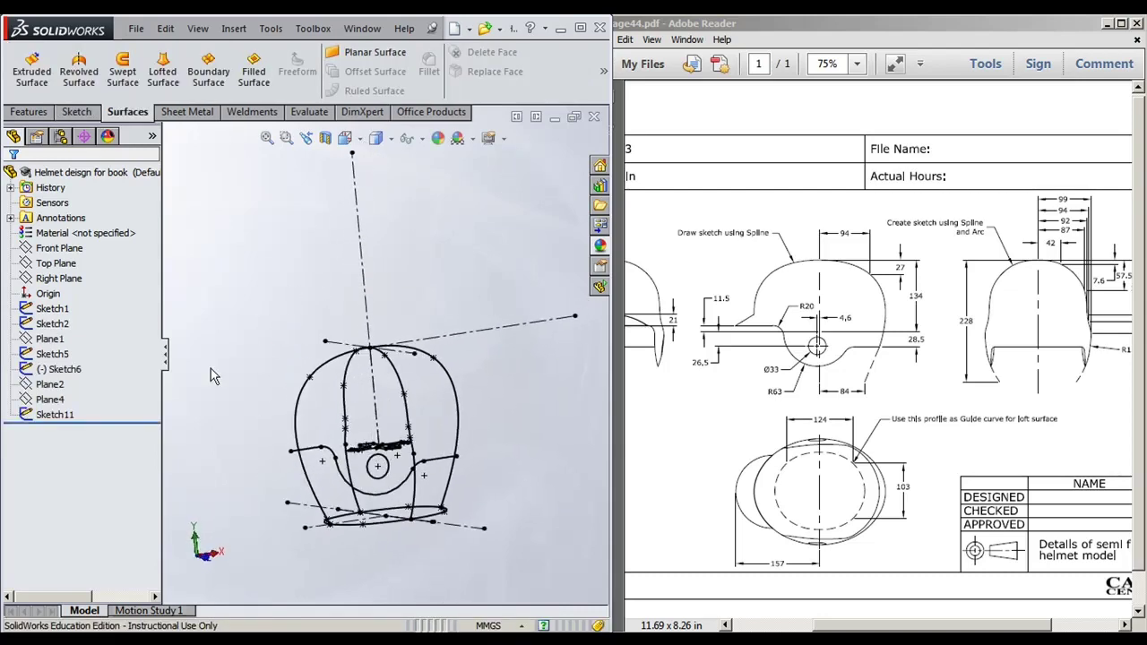
left_click(63, 325)
left_click(63, 327)
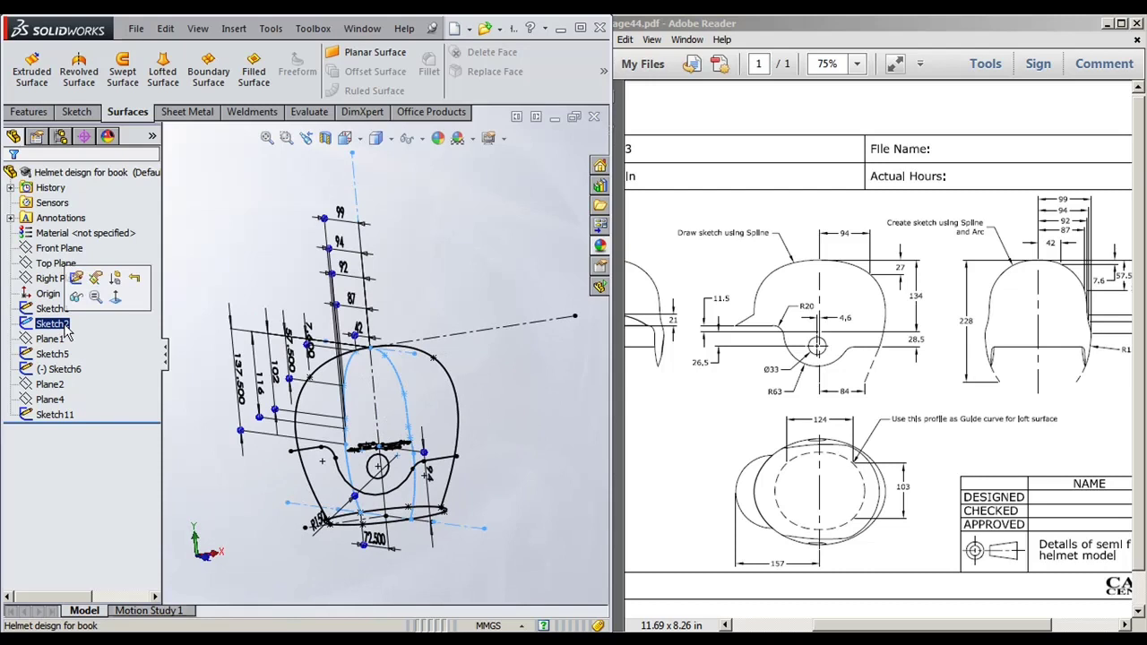
left_click(77, 279)
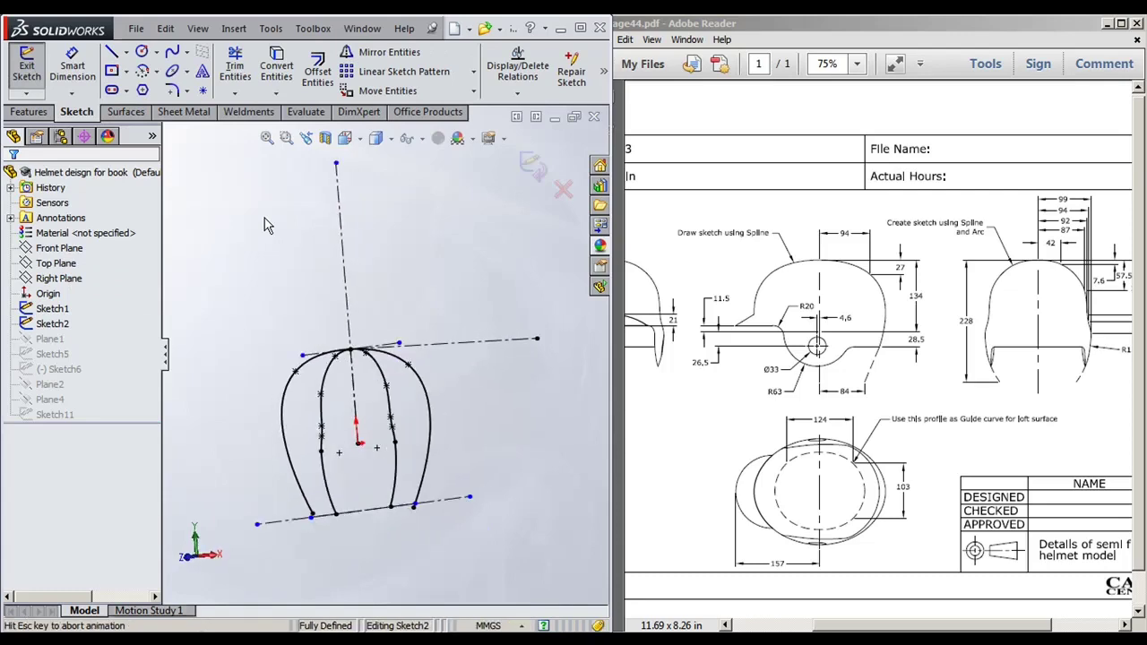
scroll(329, 468, "down", 1)
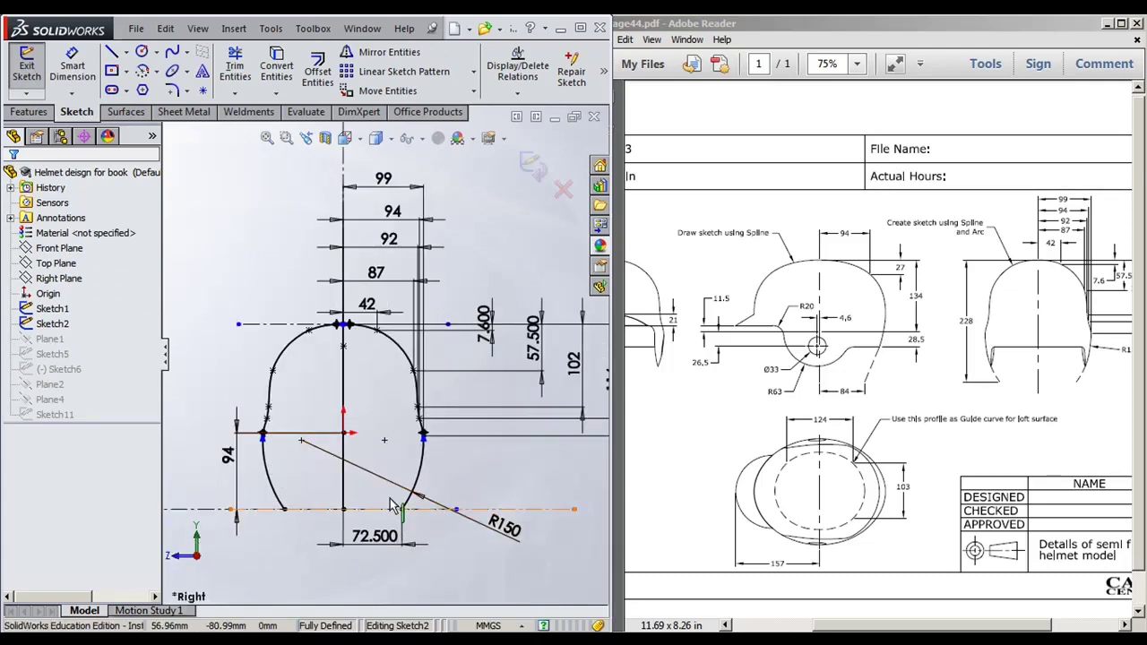
left_click(426, 460)
scroll(429, 459, "down", 4)
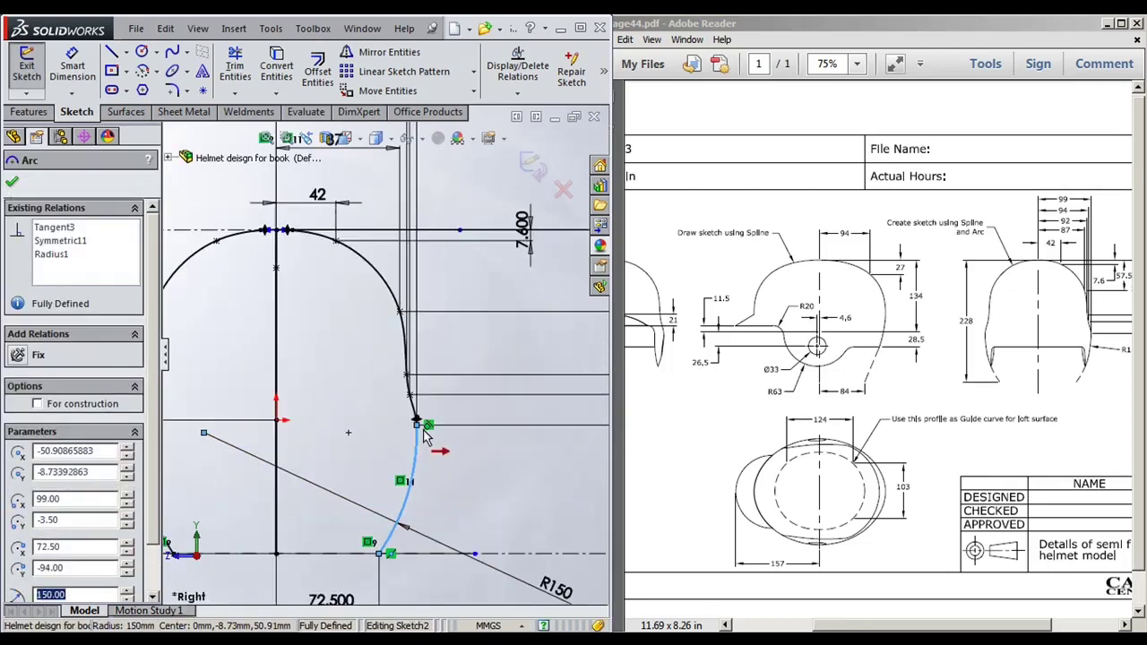
scroll(381, 365, "up", 2)
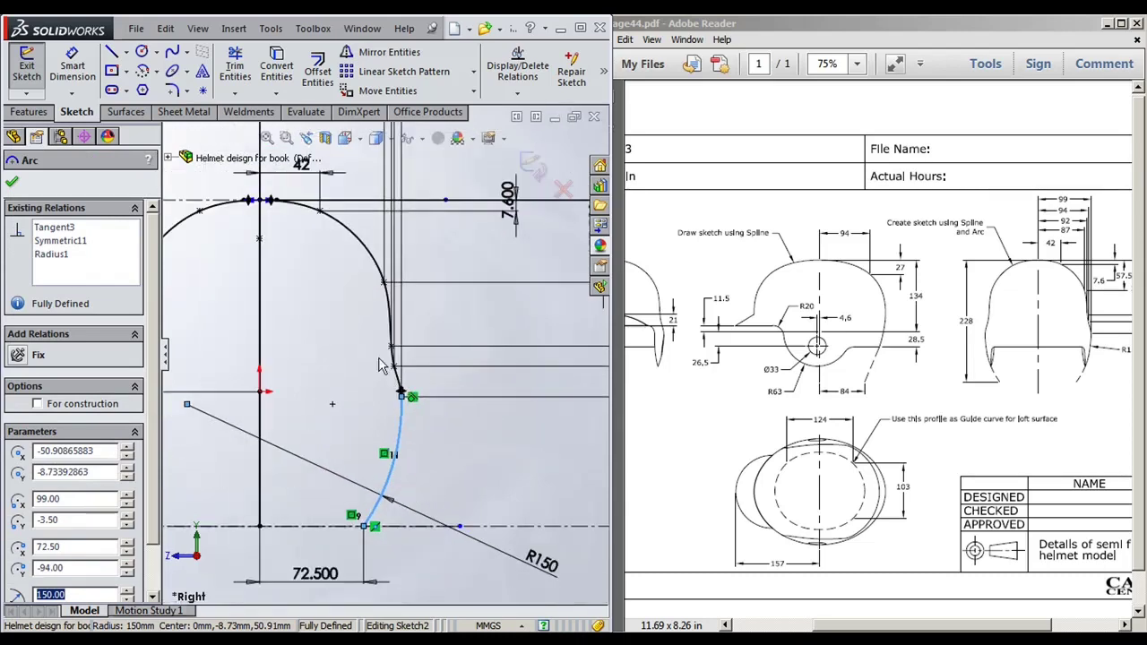
left_click(373, 268)
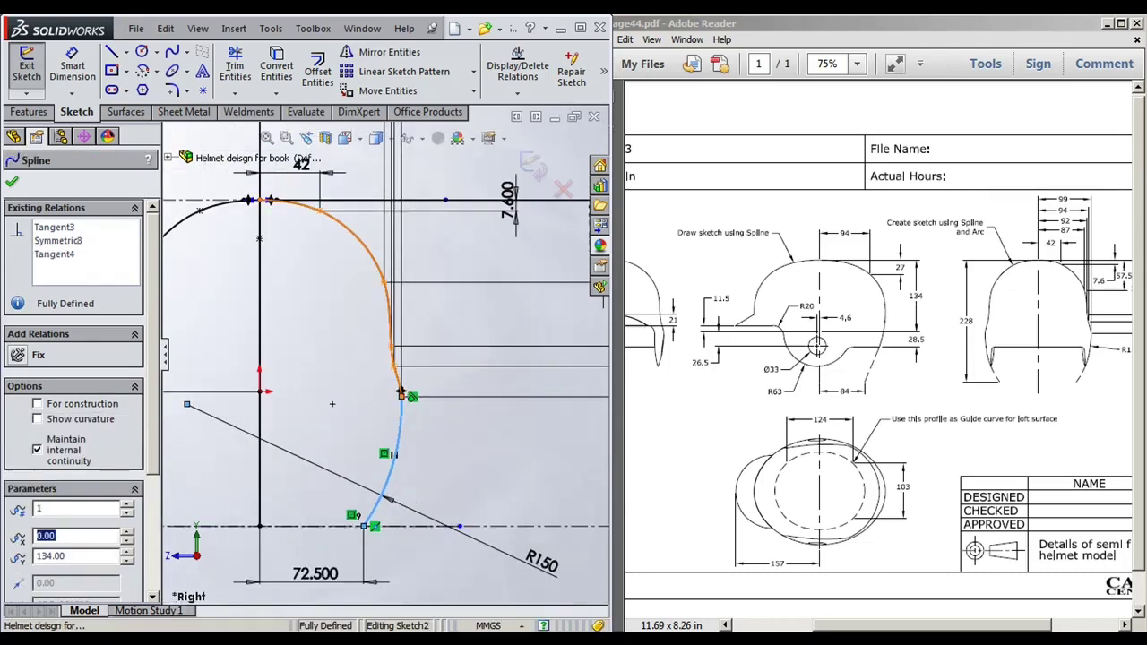
left_click(449, 471)
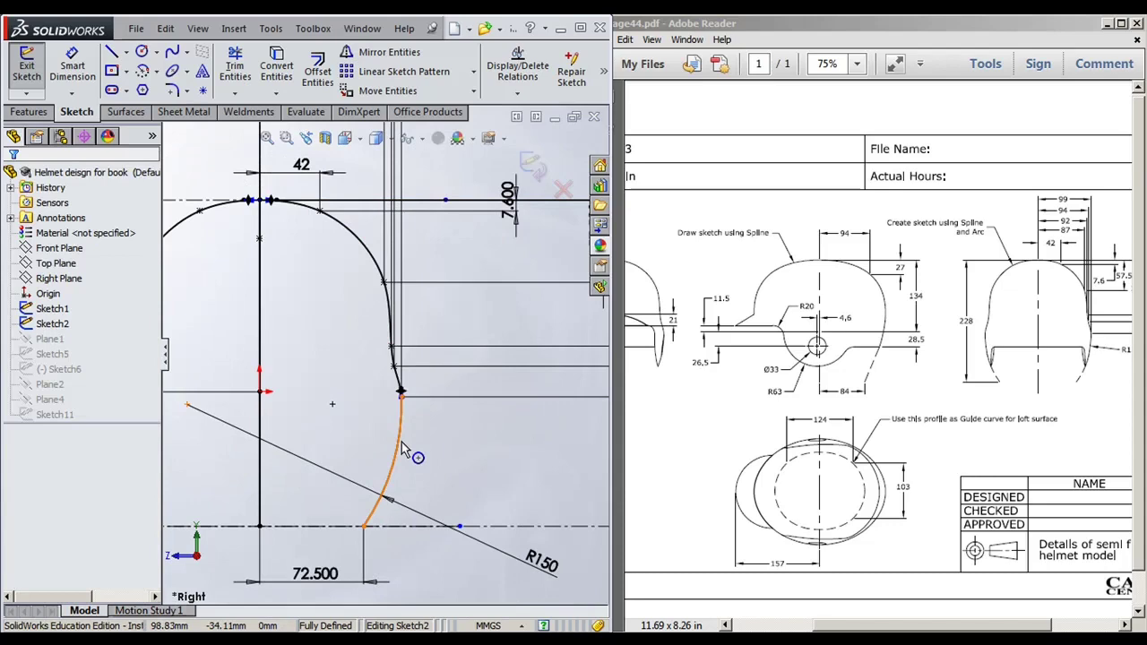
left_click(401, 443)
scroll(401, 453, "up", 5)
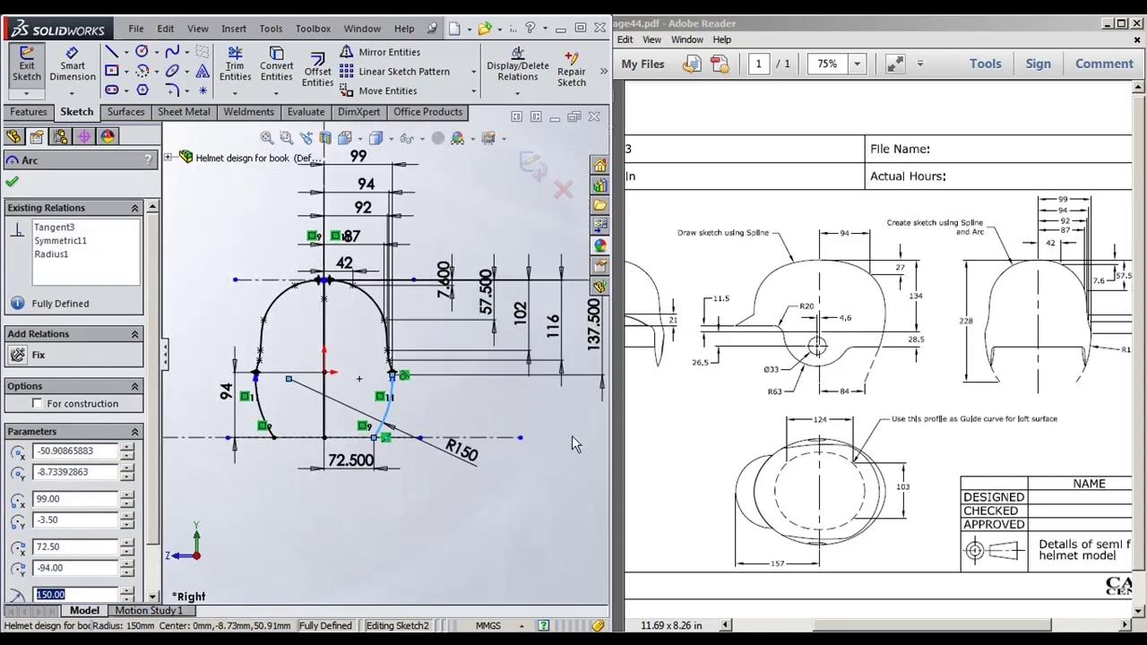
scroll(401, 471, "up", 1)
scroll(323, 547, "down", 1)
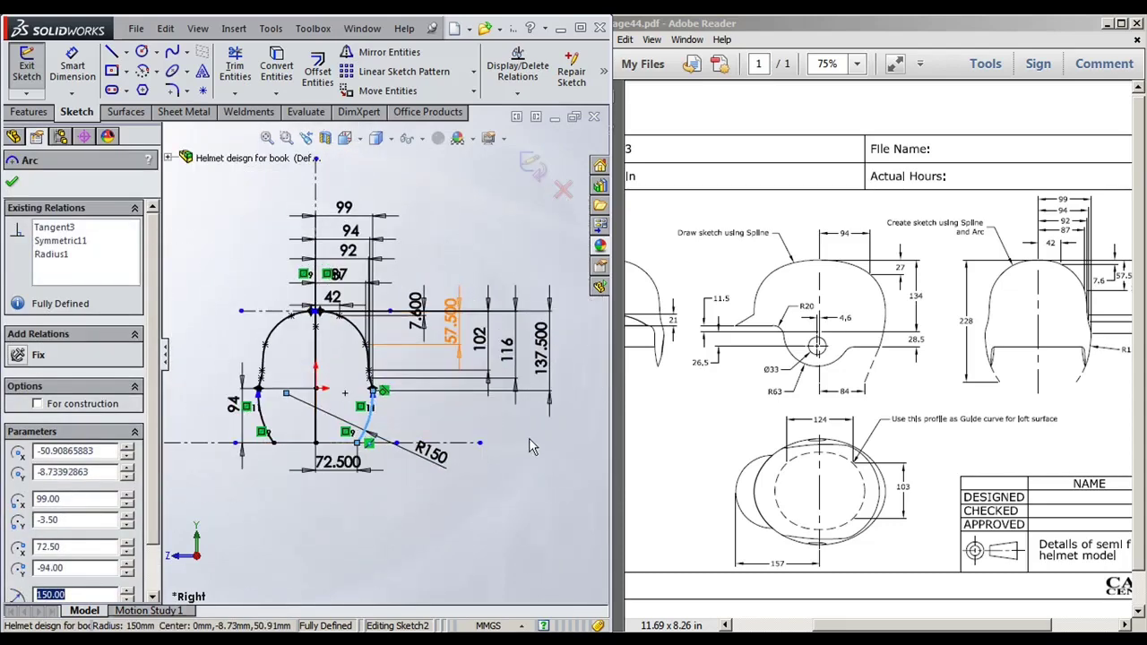
left_click(899, 397)
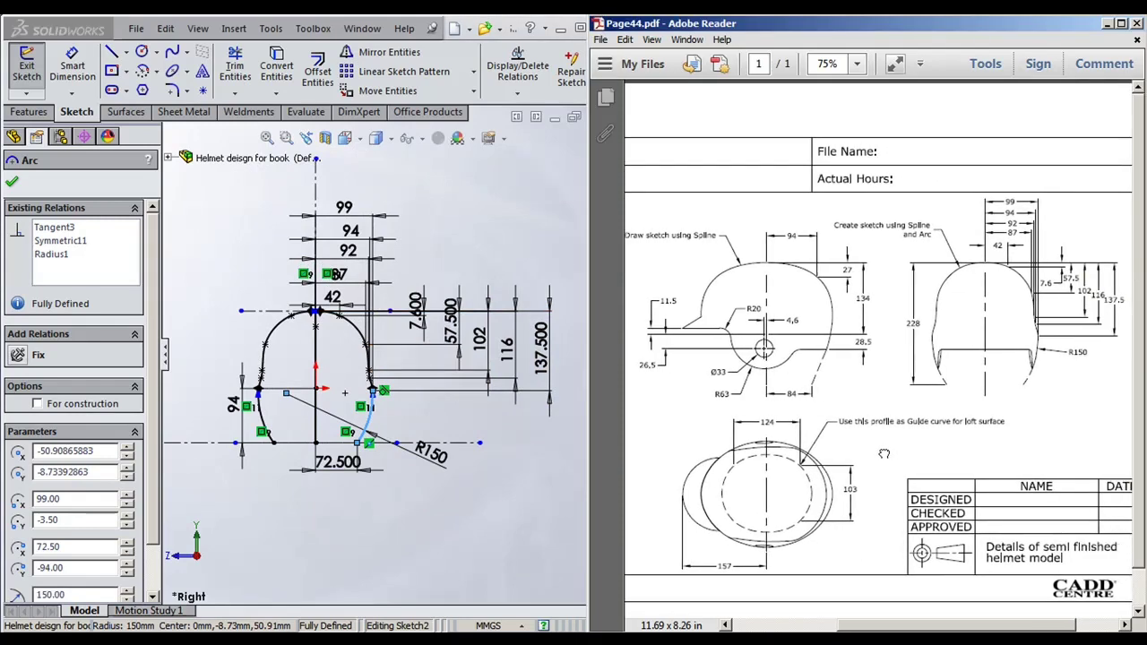
left_click_drag(883, 454, 909, 454)
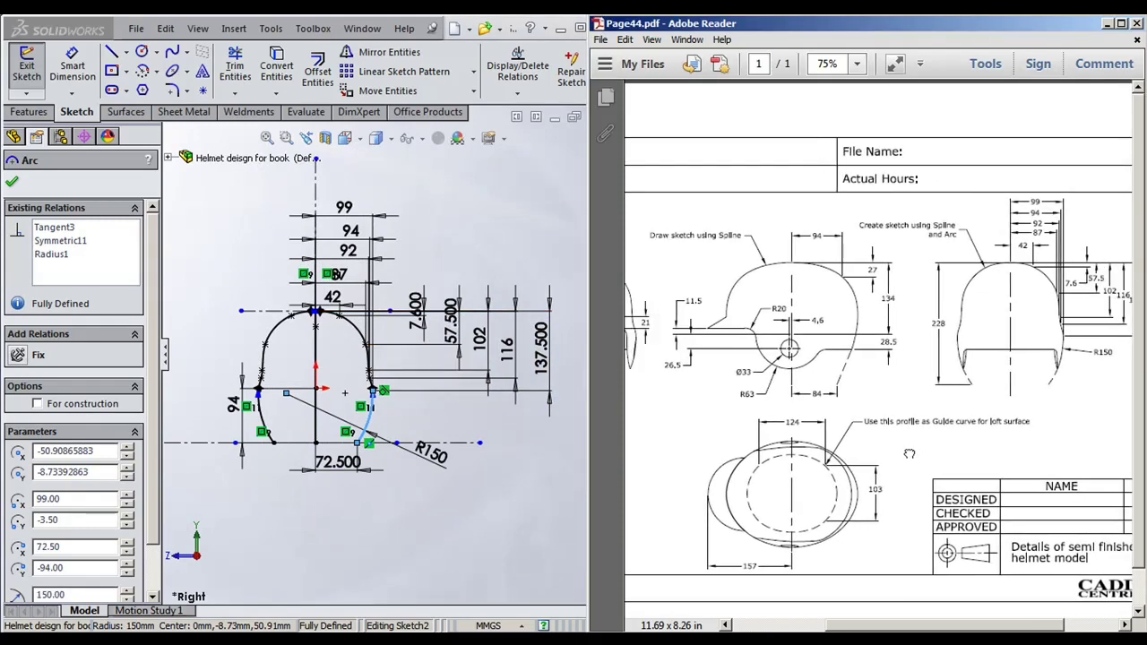
left_click(581, 450)
scroll(348, 405, "down", 3)
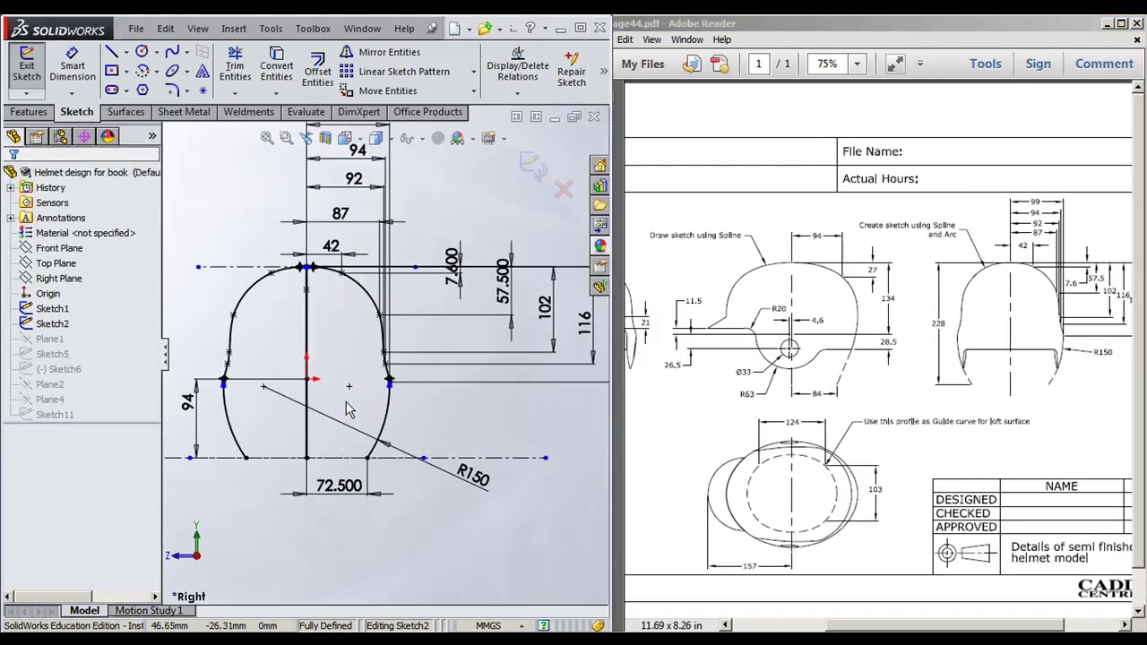
left_click(531, 171)
left_click(128, 111)
left_click(56, 341)
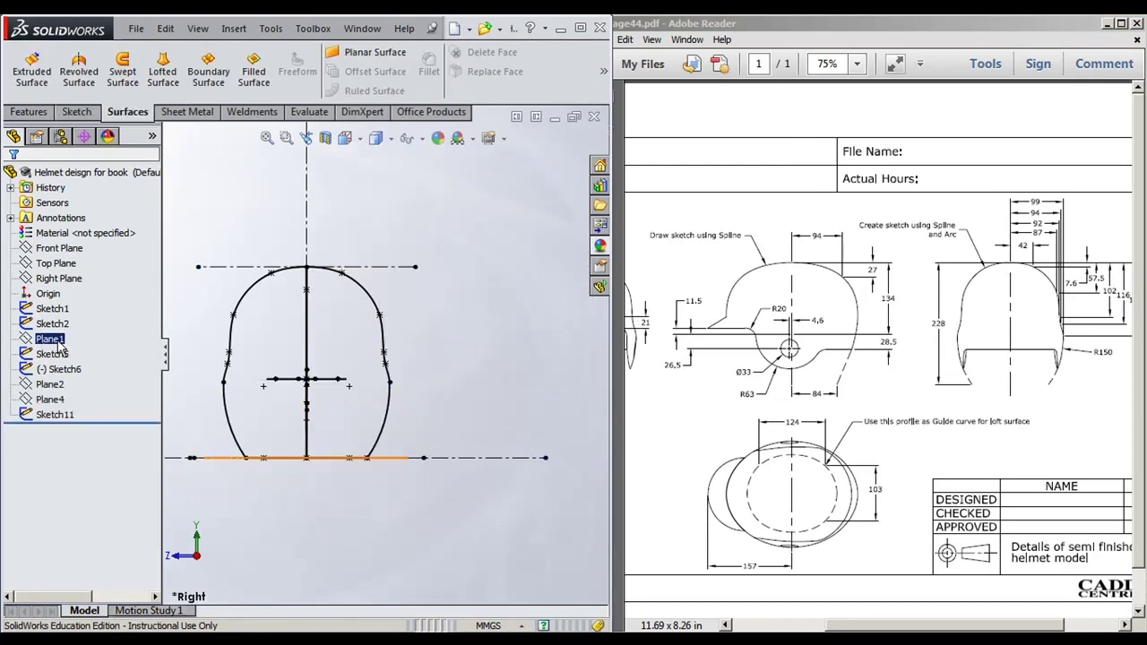
left_click(269, 403)
middle_click_drag(268, 403, 396, 426)
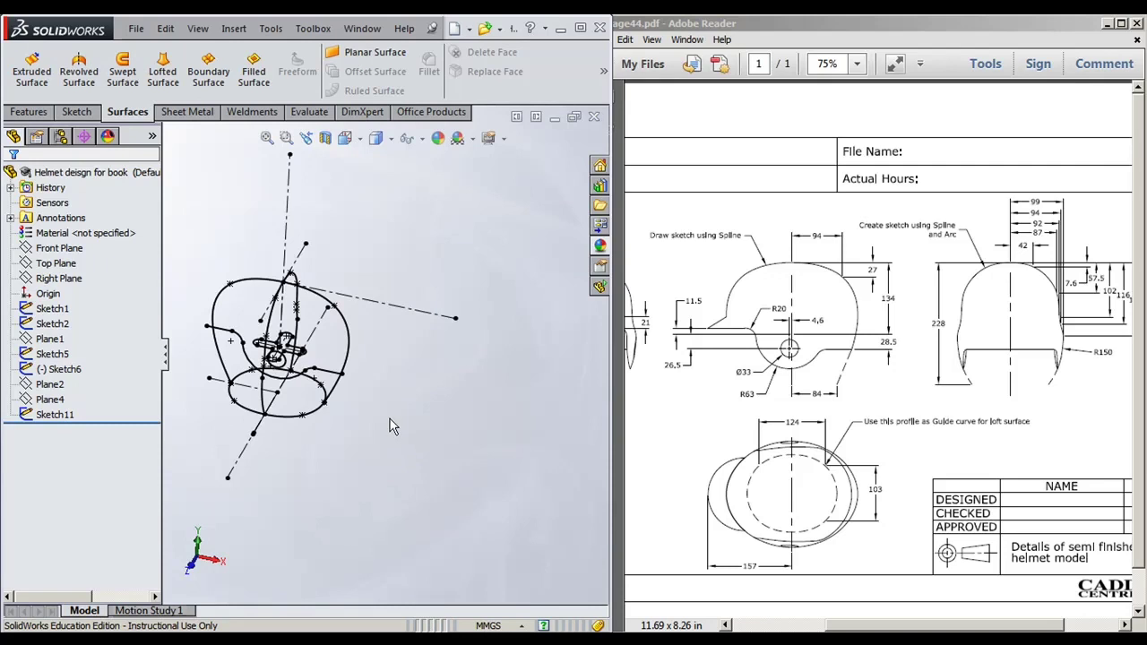
key("ctrl+7")
left_click(49, 339)
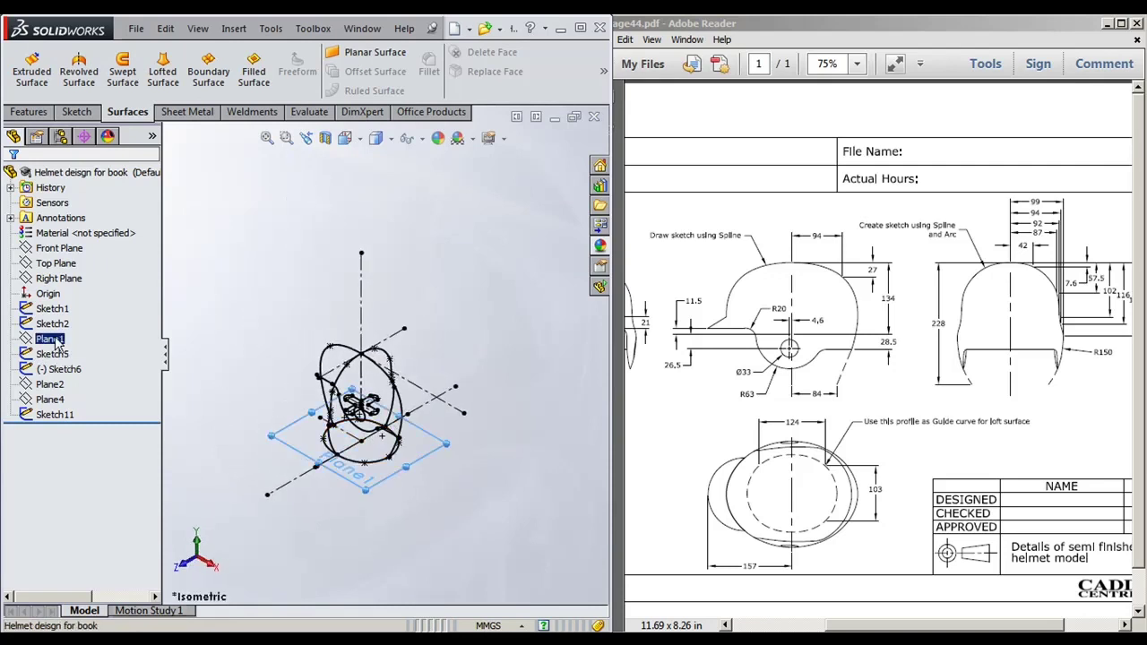
middle_click_drag(348, 528, 291, 438)
scroll(305, 394, "down", 5)
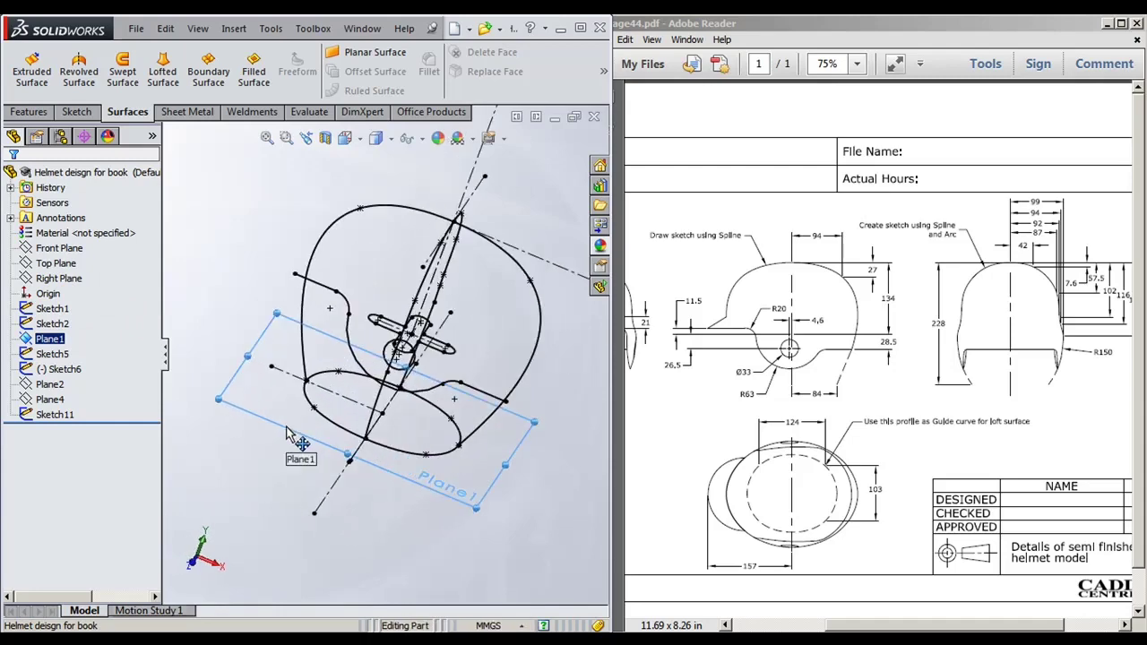
left_click(325, 348)
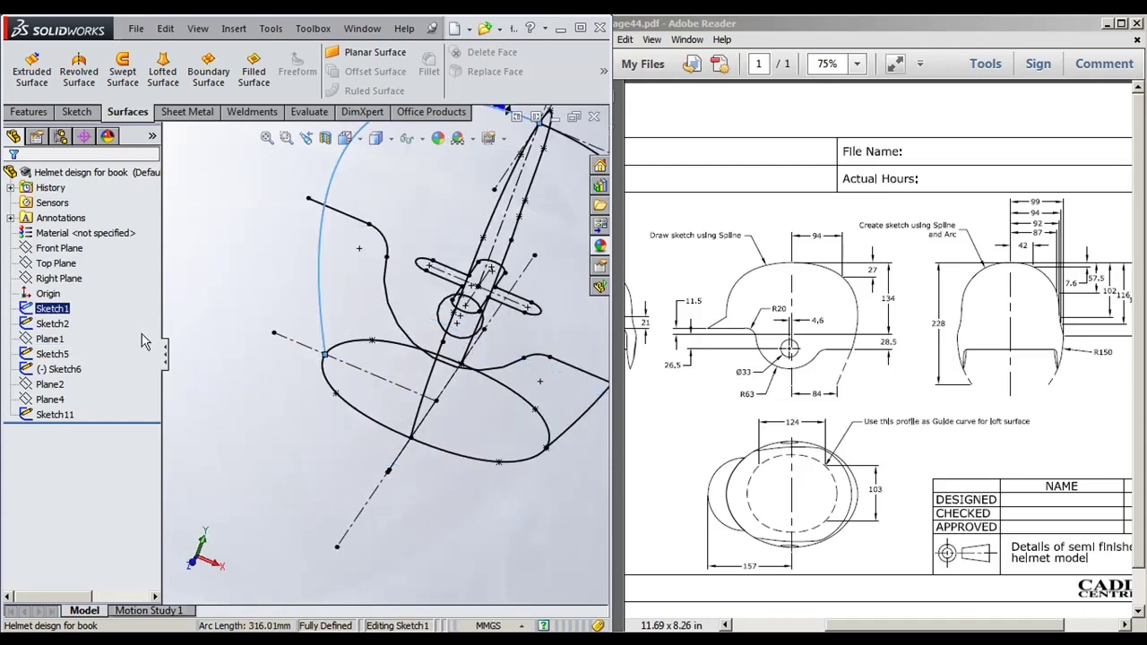
left_click(53, 340, "ctrl")
left_click(52, 340)
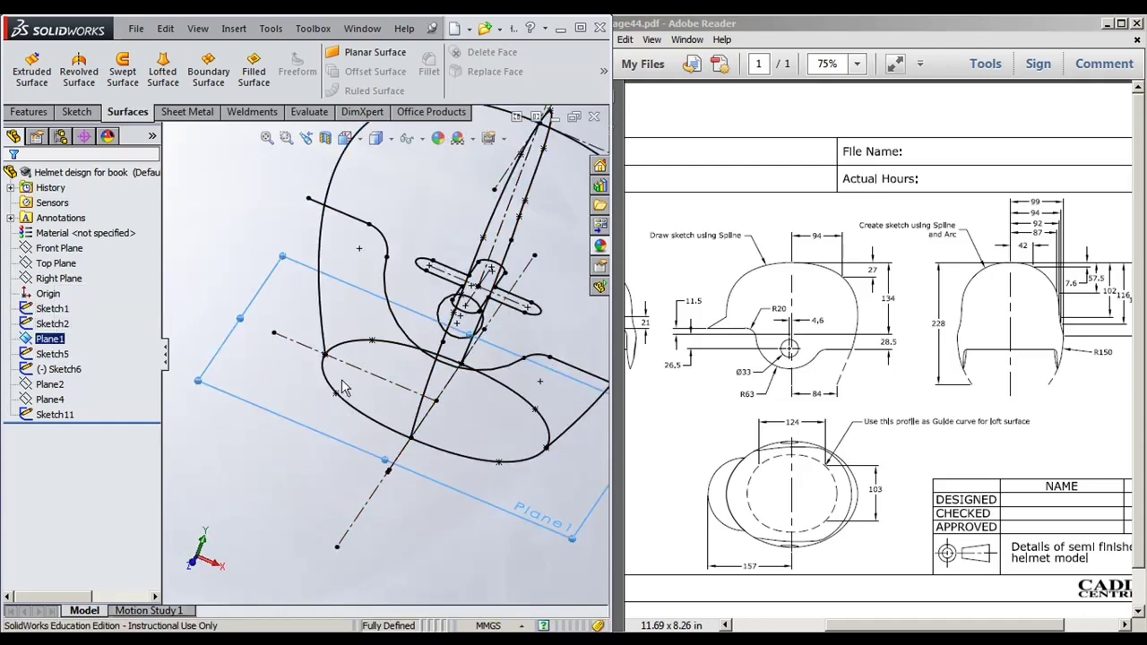
left_click(70, 354)
left_click(74, 308)
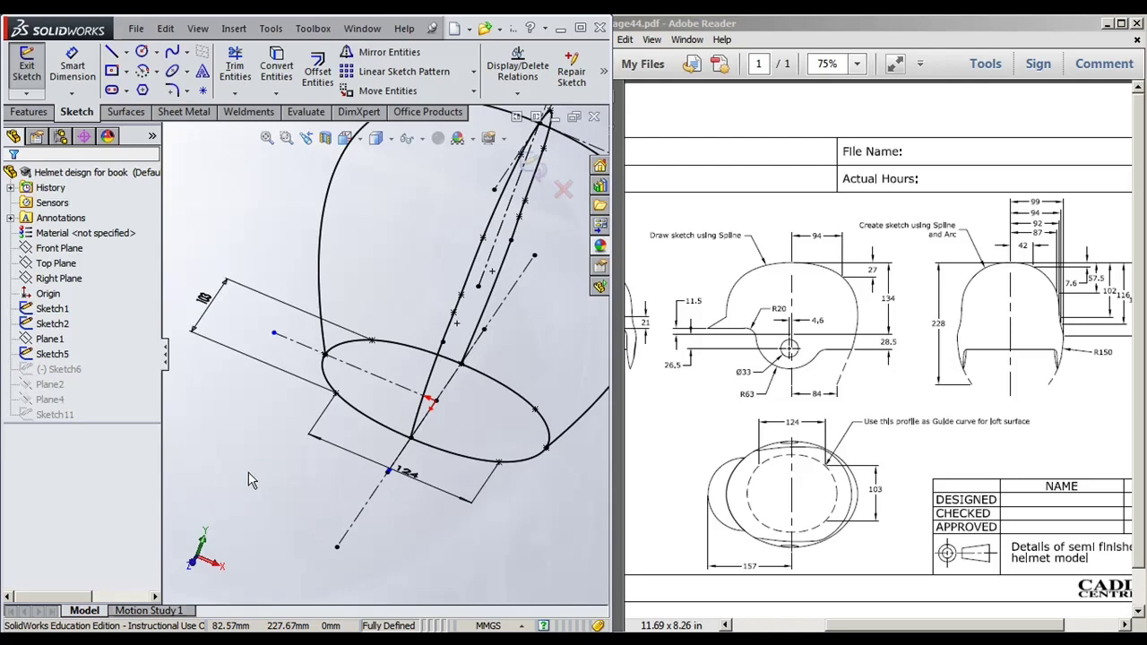
key("ctrl+7")
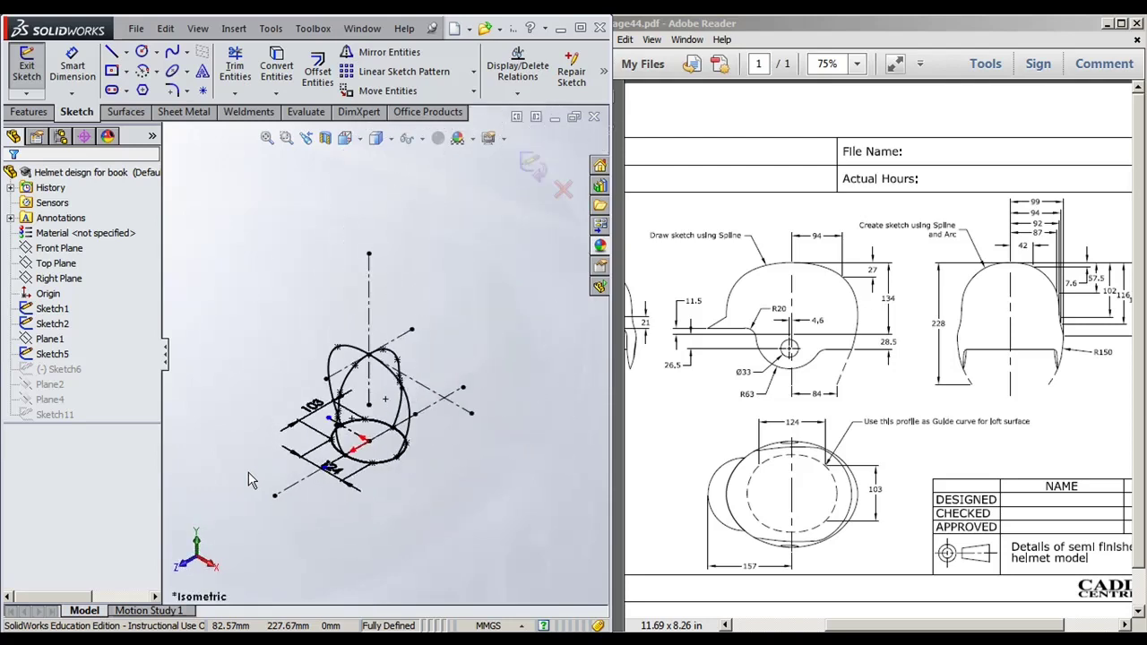
key("ctrl+8")
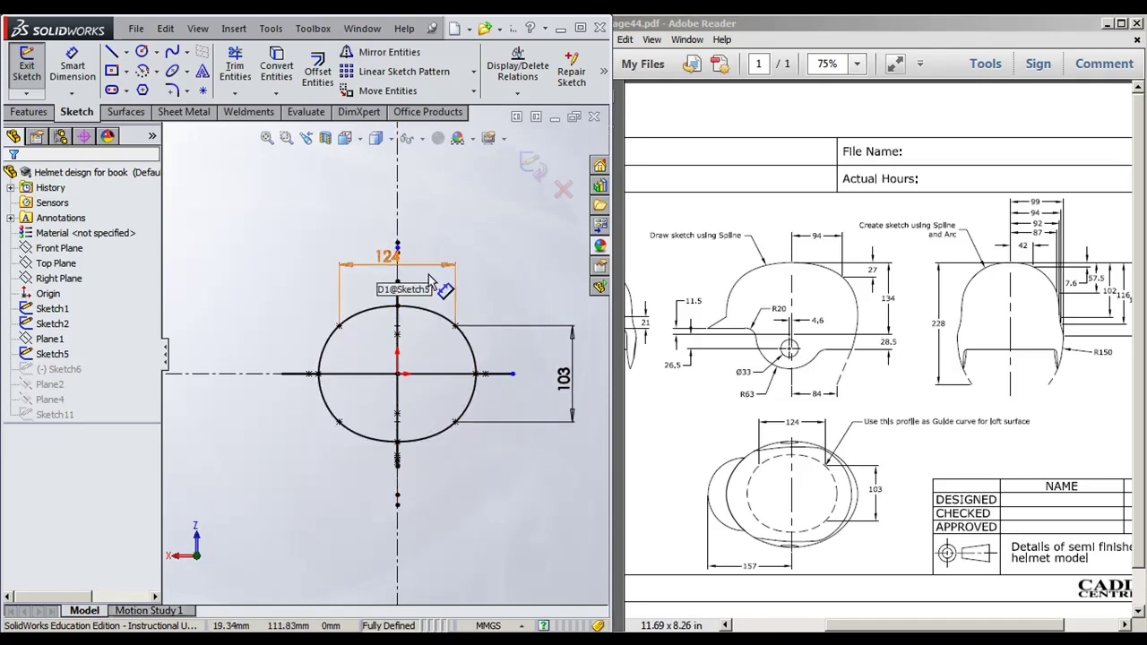
left_click(533, 165)
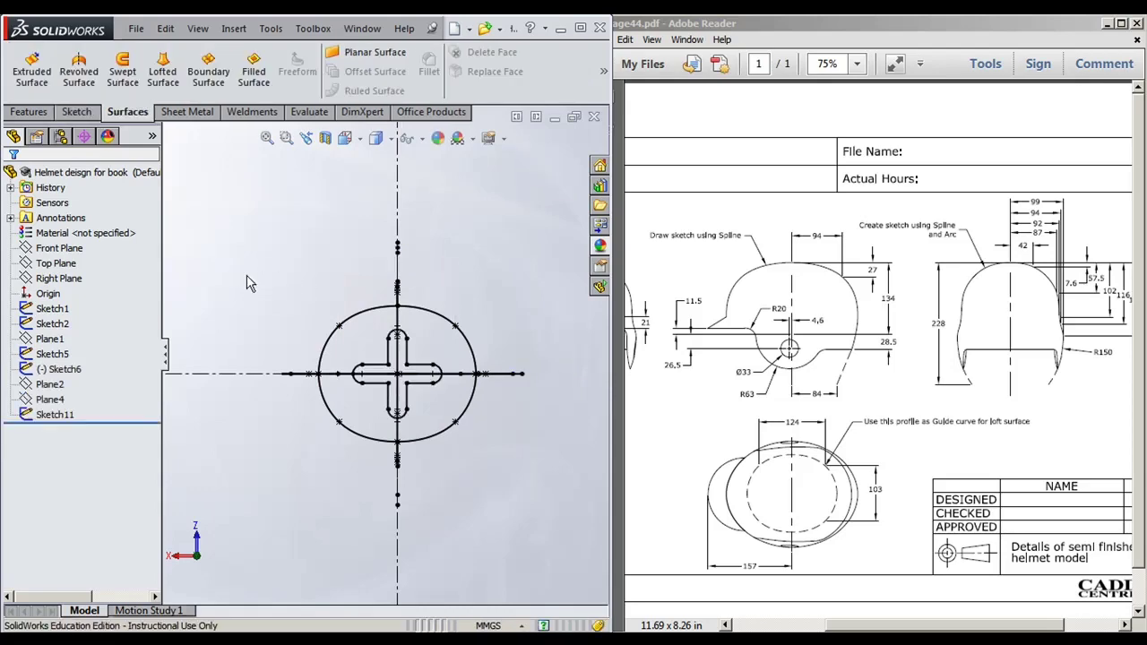
Step: Inspect where Plane2 and Plane4 sit and review the Sketch11 cross sketch's dimensions
left_click(58, 383)
mouse_move(503, 484)
middle_mouse_down()
mouse_move(512, 404)
mouse_move(453, 380)
mouse_move(312, 484)
middle_mouse_up()
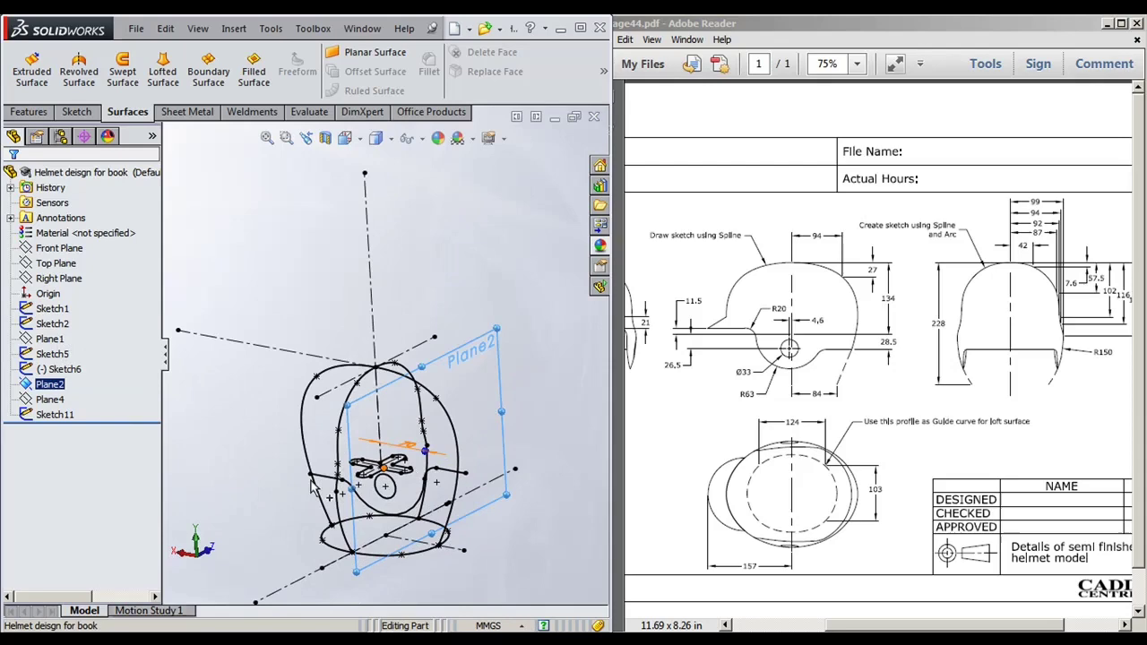
left_click(50, 398)
mouse_move(573, 457)
middle_mouse_down()
mouse_move(525, 440)
mouse_move(509, 494)
middle_mouse_up()
left_click(63, 414)
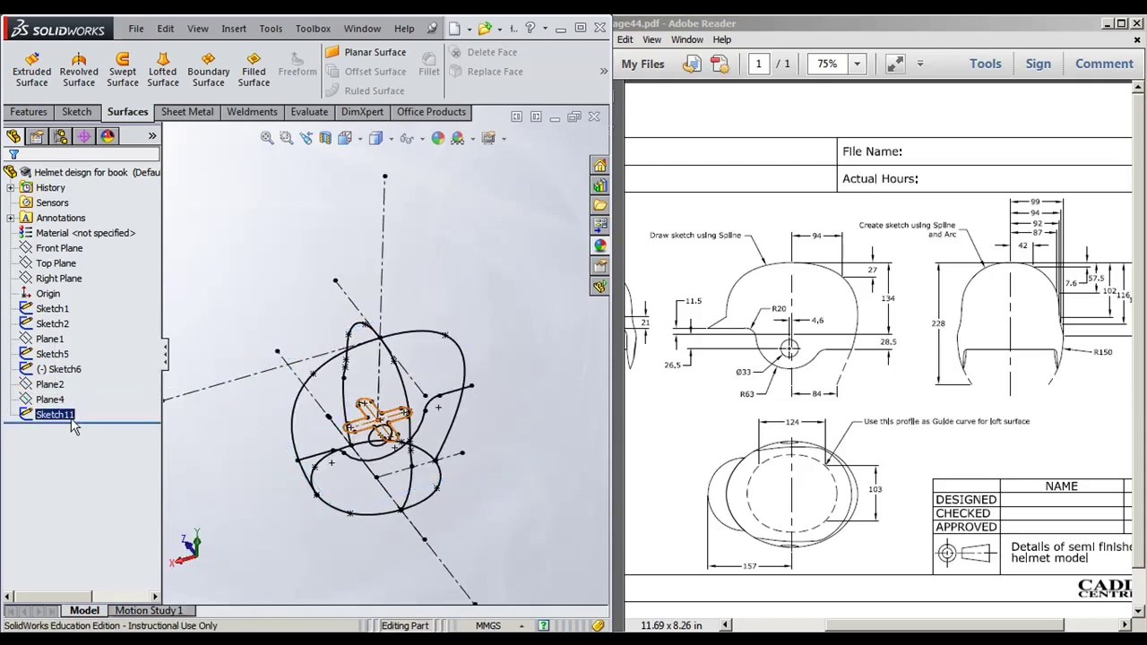
double_click(68, 421)
scroll(253, 461, "down", 2)
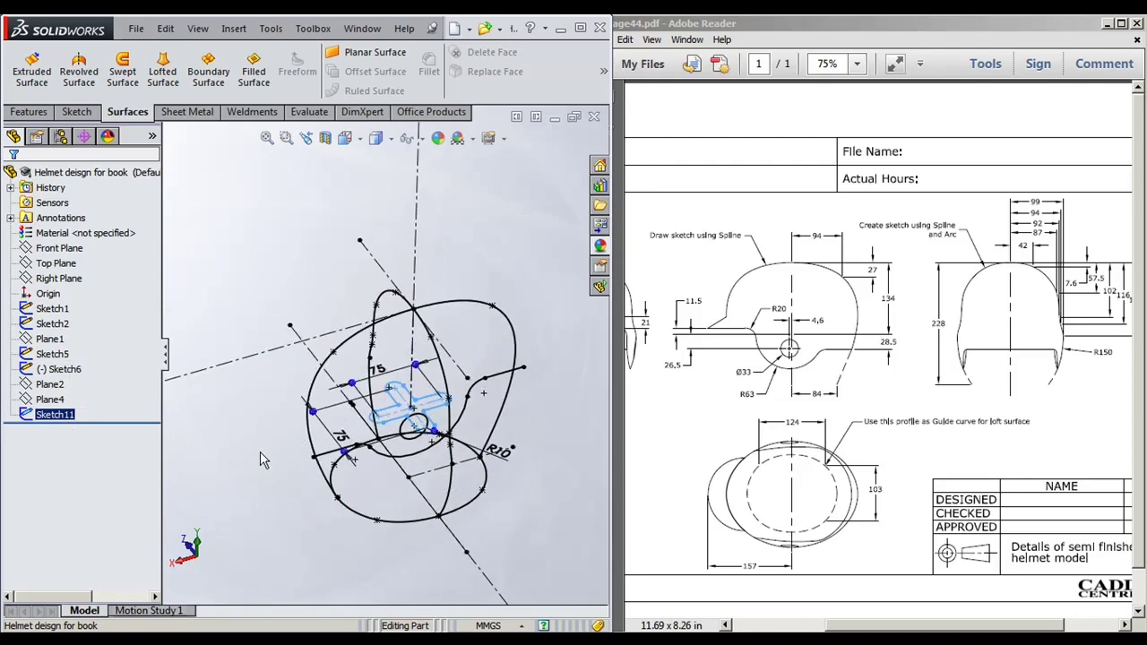
left_click(278, 535)
mouse_move(307, 546)
middle_mouse_down()
mouse_move(385, 484)
mouse_move(361, 441)
middle_mouse_up()
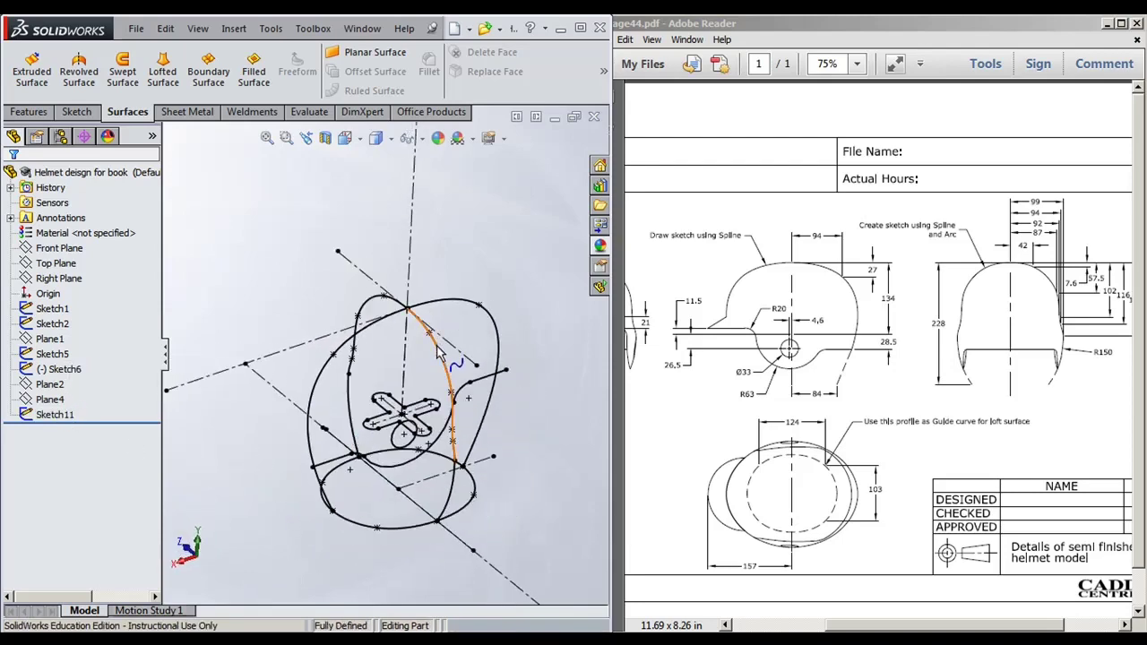
Step: Check the right profile curve and ellipse, return to isometric, and start a Lofted Surface
left_click(493, 376)
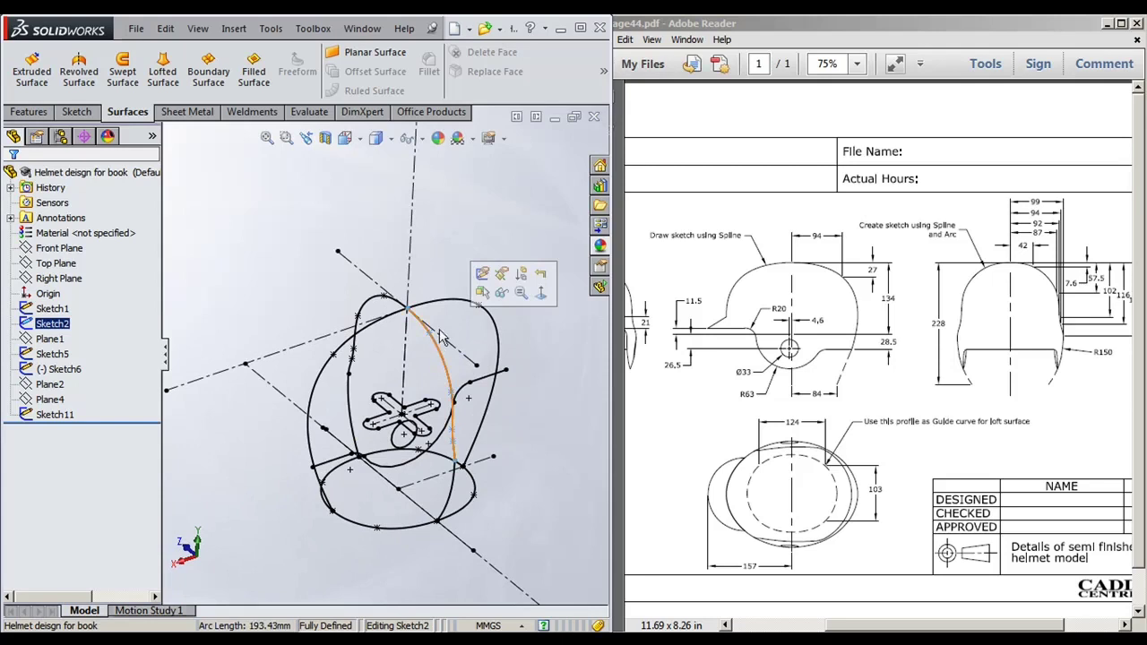
left_click(375, 528)
middle_click_drag(397, 566, 352, 491)
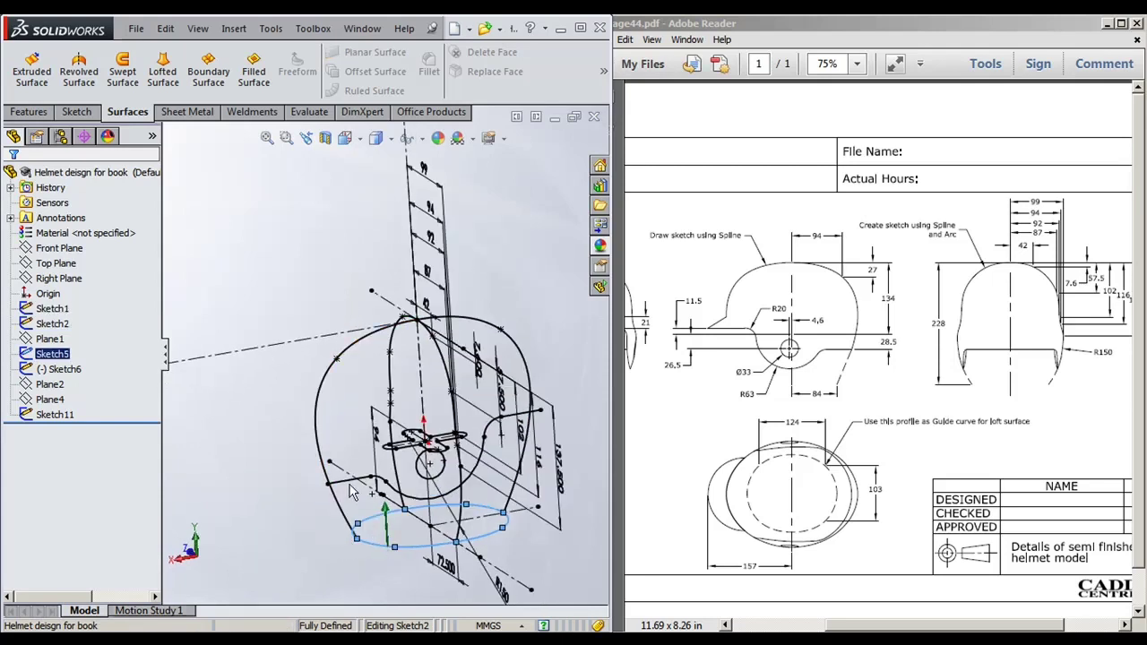
left_click(256, 398)
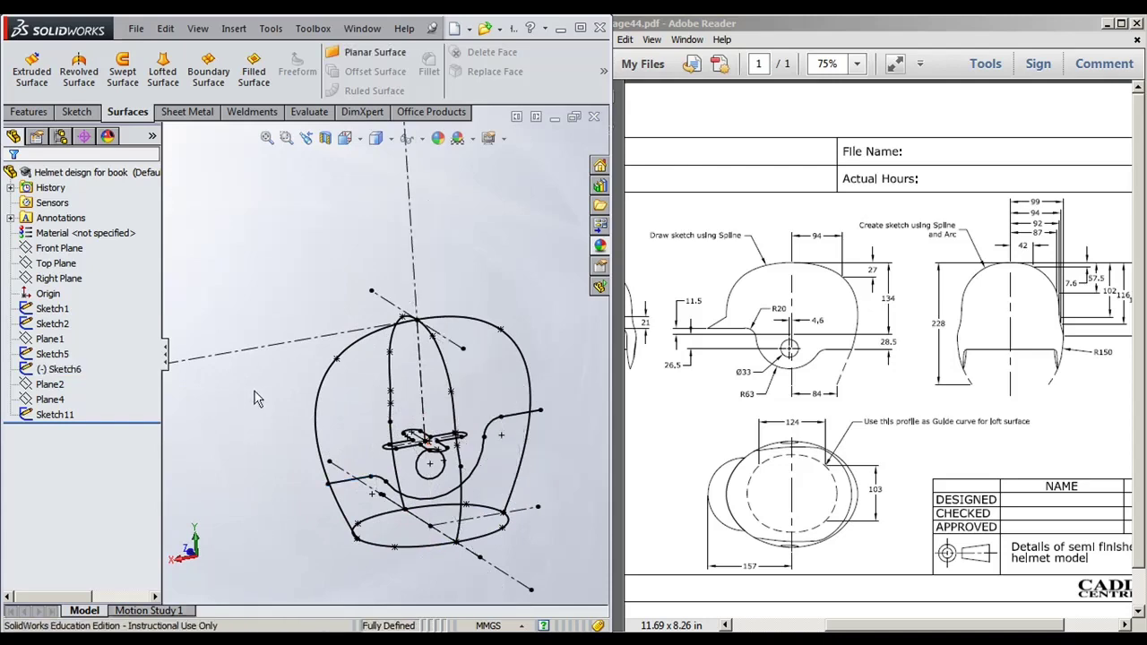
mouse_move(255, 398)
middle_mouse_down()
mouse_move(264, 395)
mouse_move(305, 483)
middle_mouse_up()
scroll(398, 535, "down", 3)
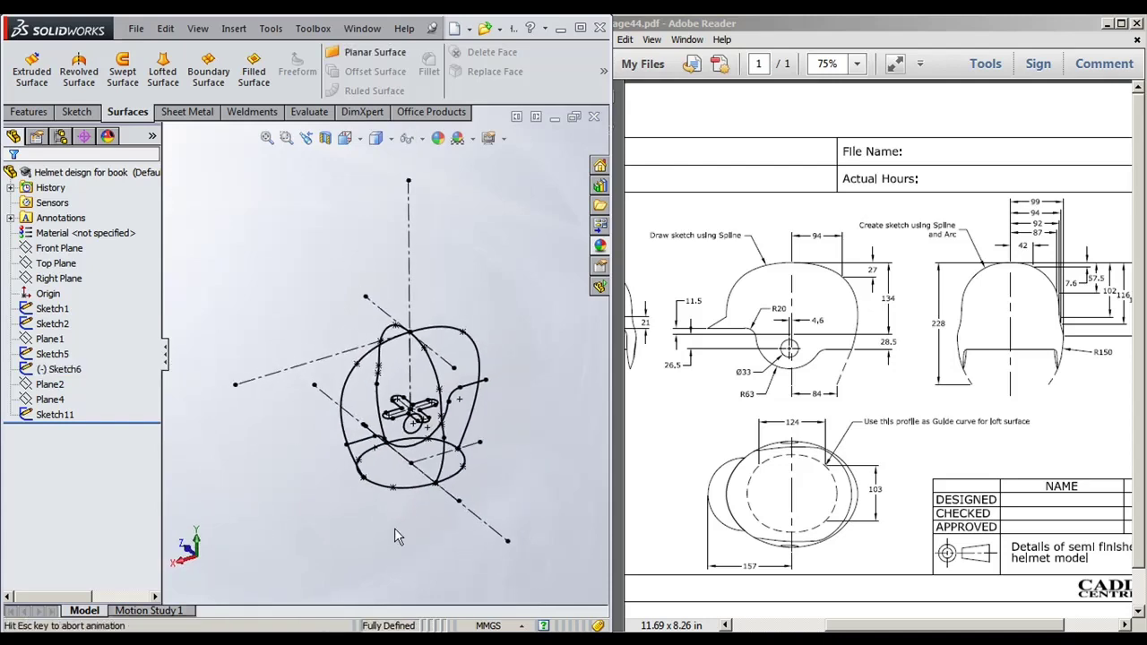
key("ctrl+2")
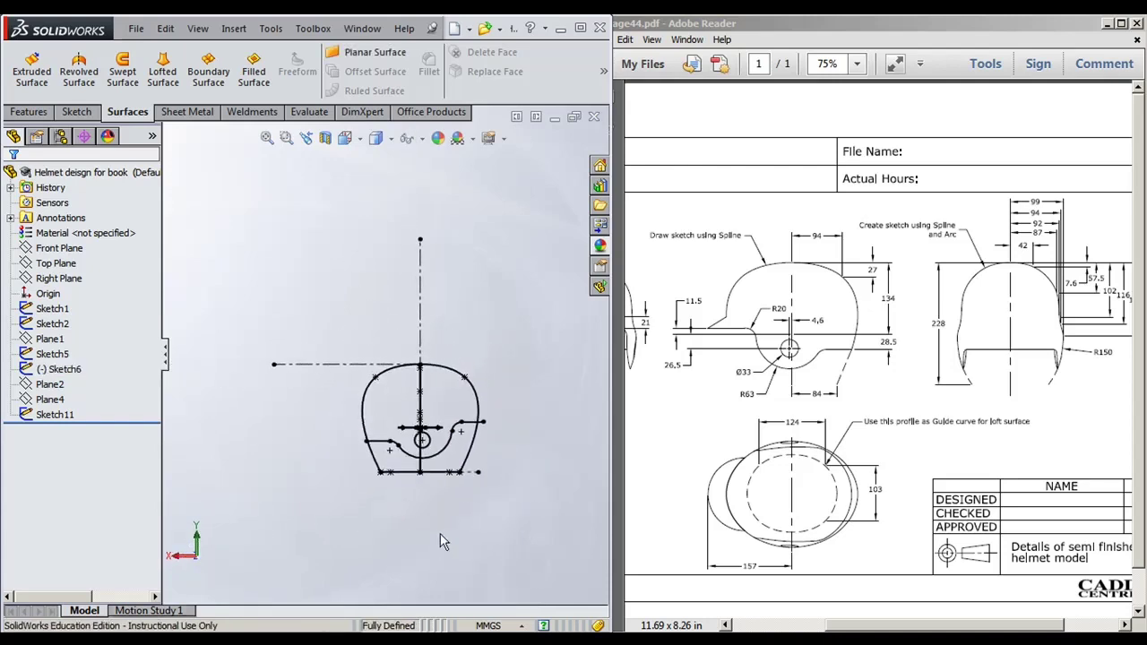
key("ctrl+7")
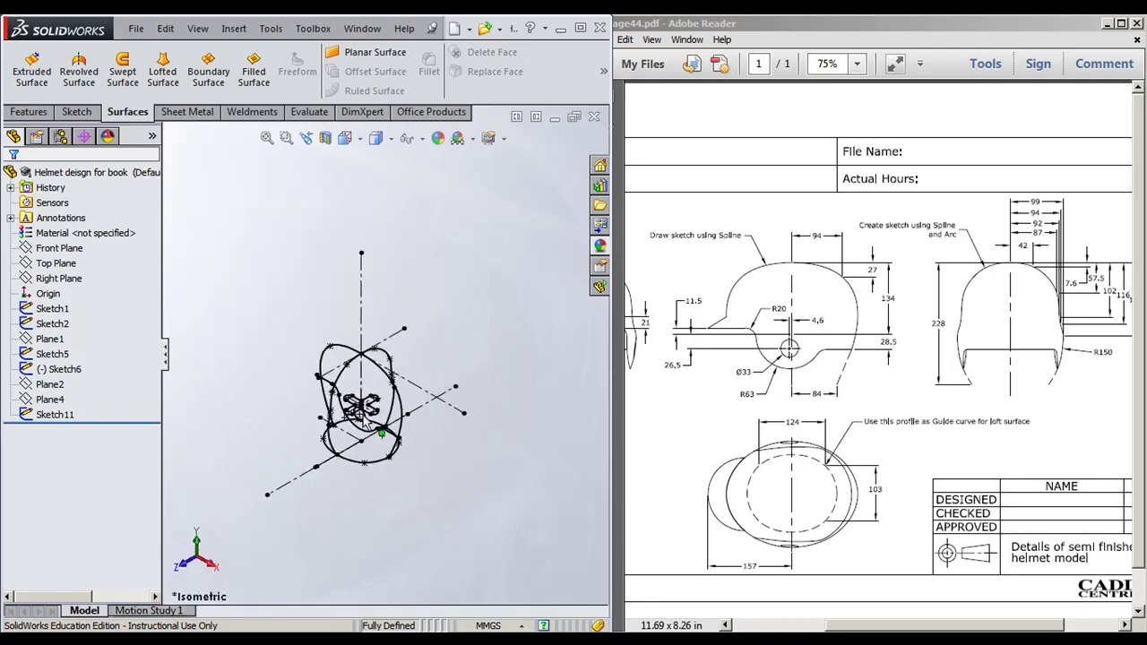
left_click(163, 89)
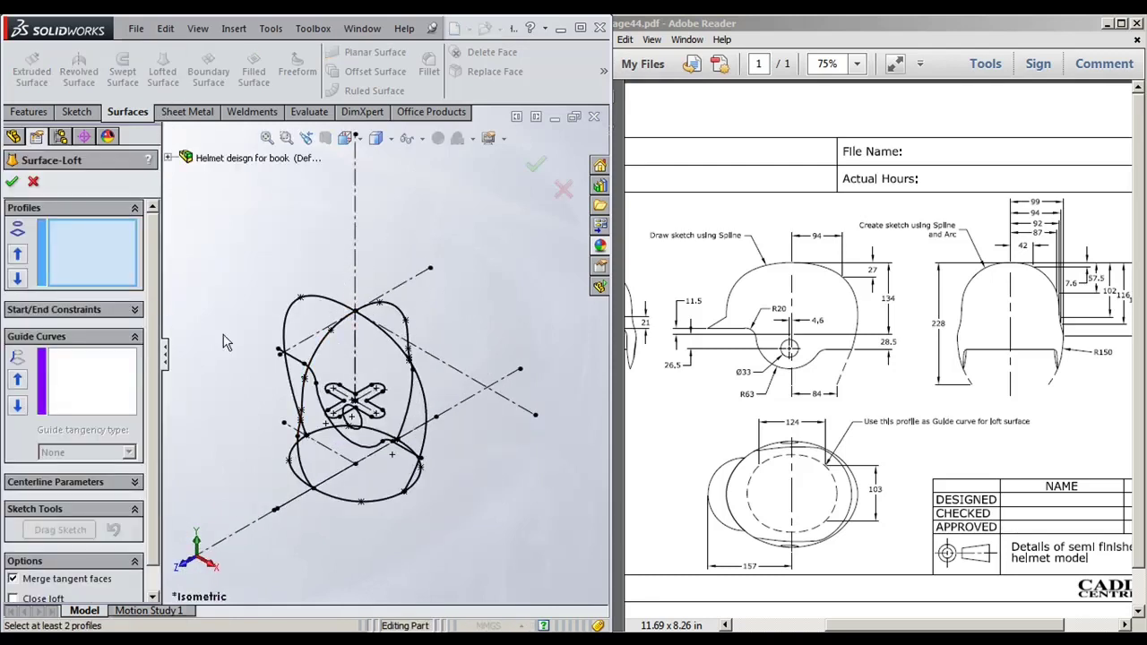
Step: Pick the four helmet profile groups for the loft using SelectionManager
middle_click_drag(375, 470, 442, 249)
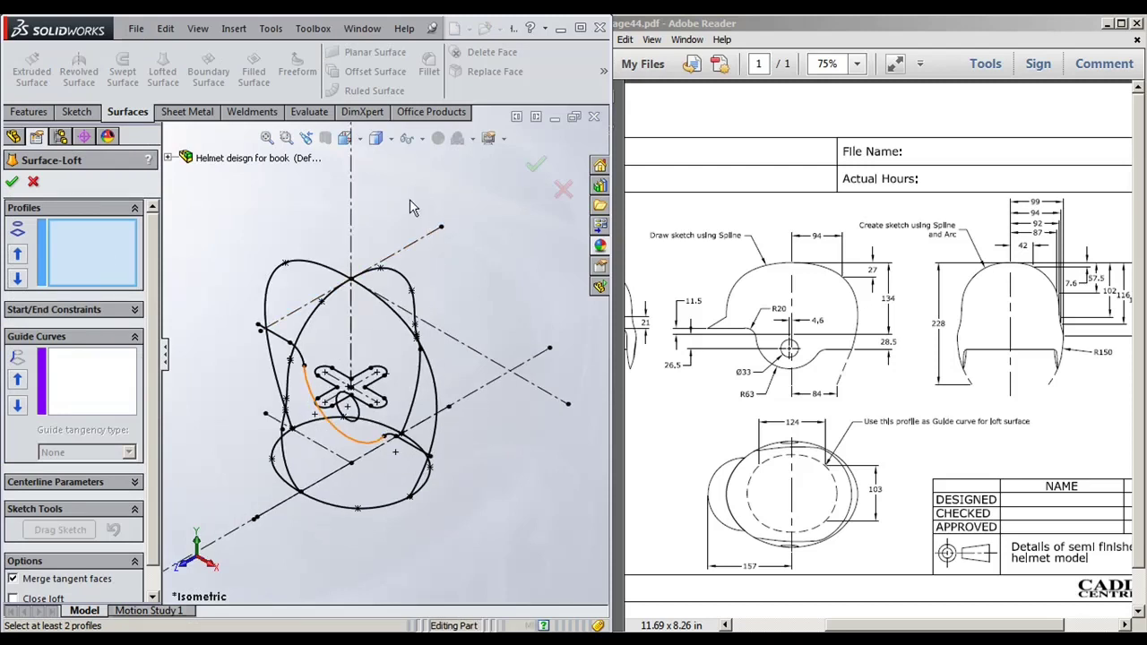
right_click(412, 202)
left_click(474, 243)
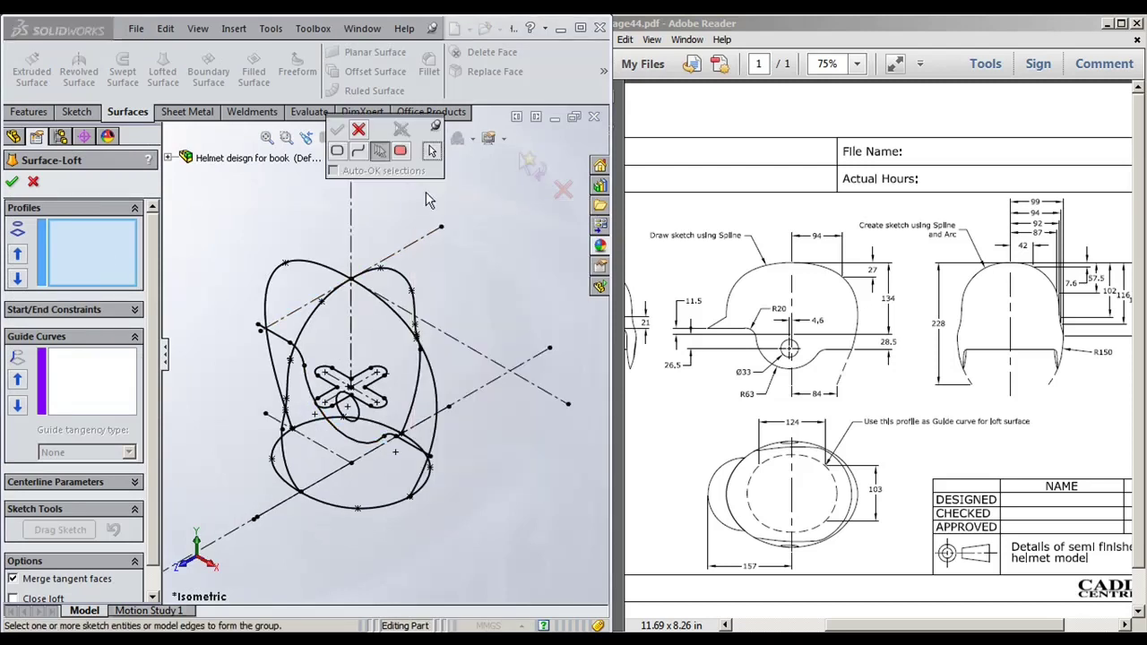
middle_click_drag(475, 429, 439, 428)
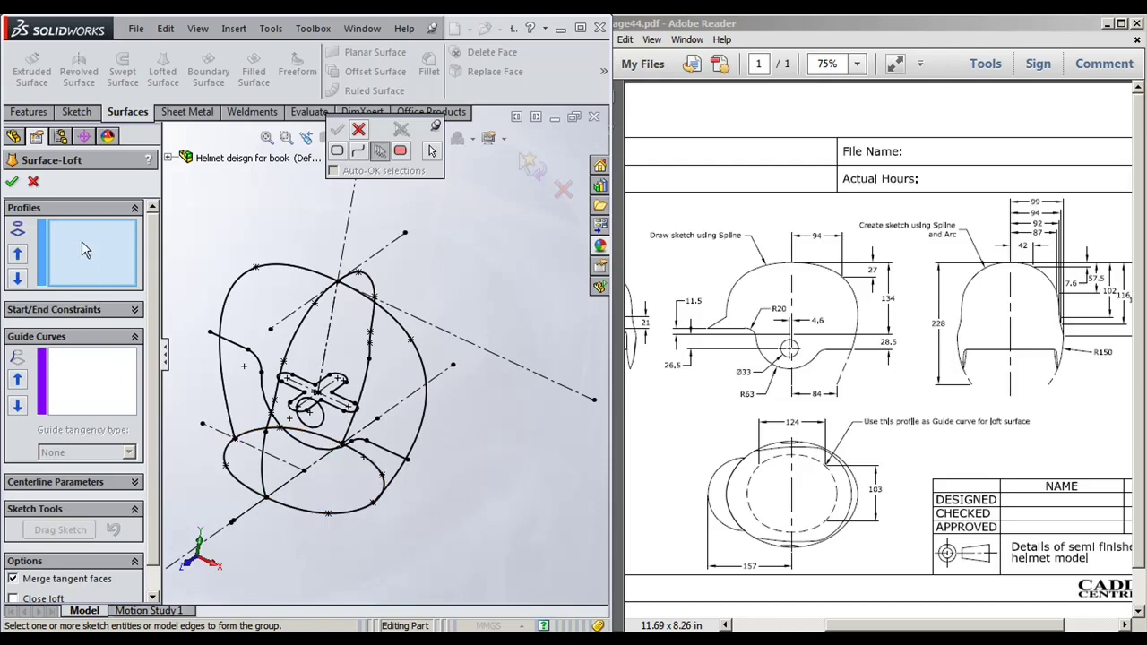
left_click(404, 473)
mouse_move(473, 475)
middle_mouse_down()
mouse_move(440, 463)
mouse_move(428, 477)
middle_mouse_up()
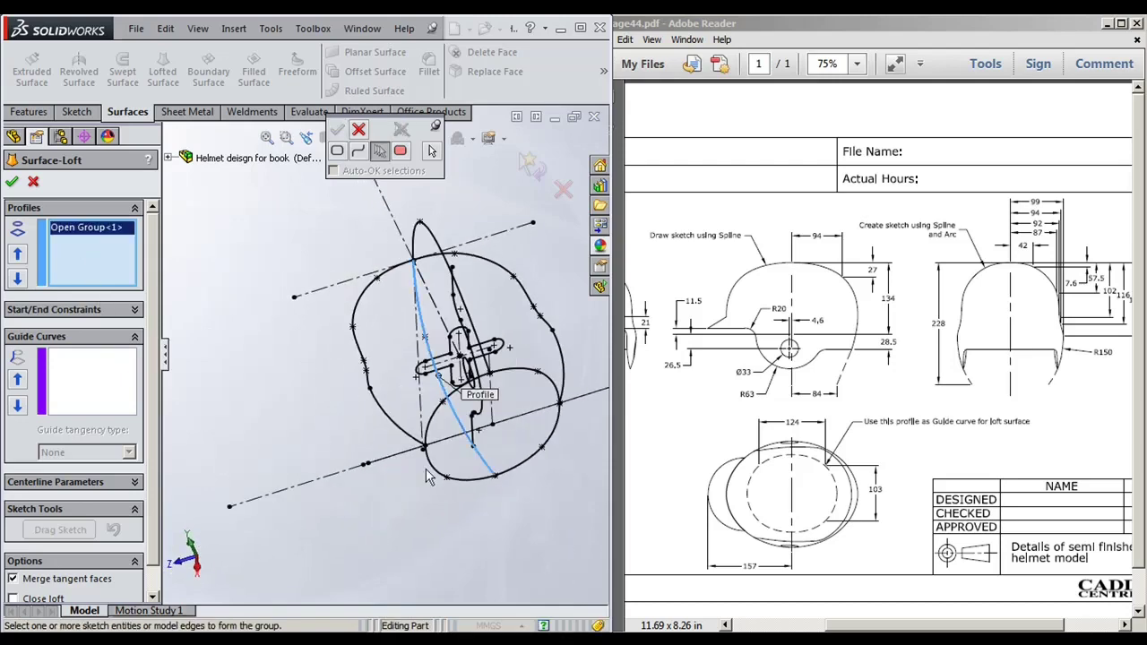
left_click(558, 359)
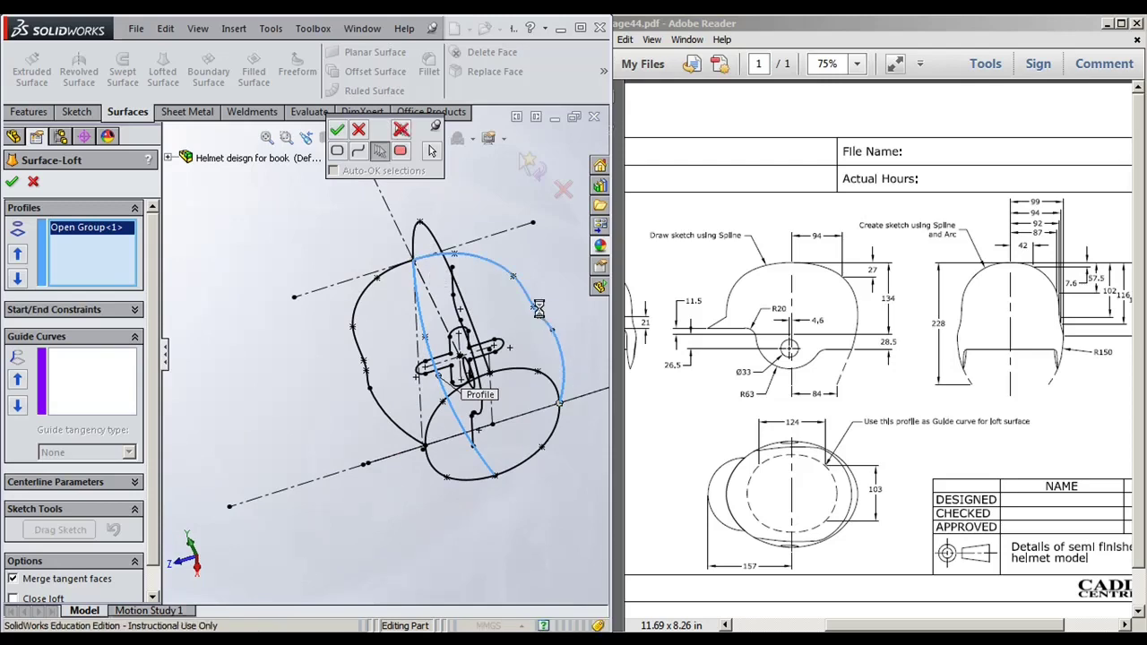
right_click(555, 436)
mouse_move(555, 436)
middle_mouse_down()
mouse_move(502, 382)
mouse_move(397, 466)
mouse_move(551, 394)
middle_mouse_up()
left_click(556, 384)
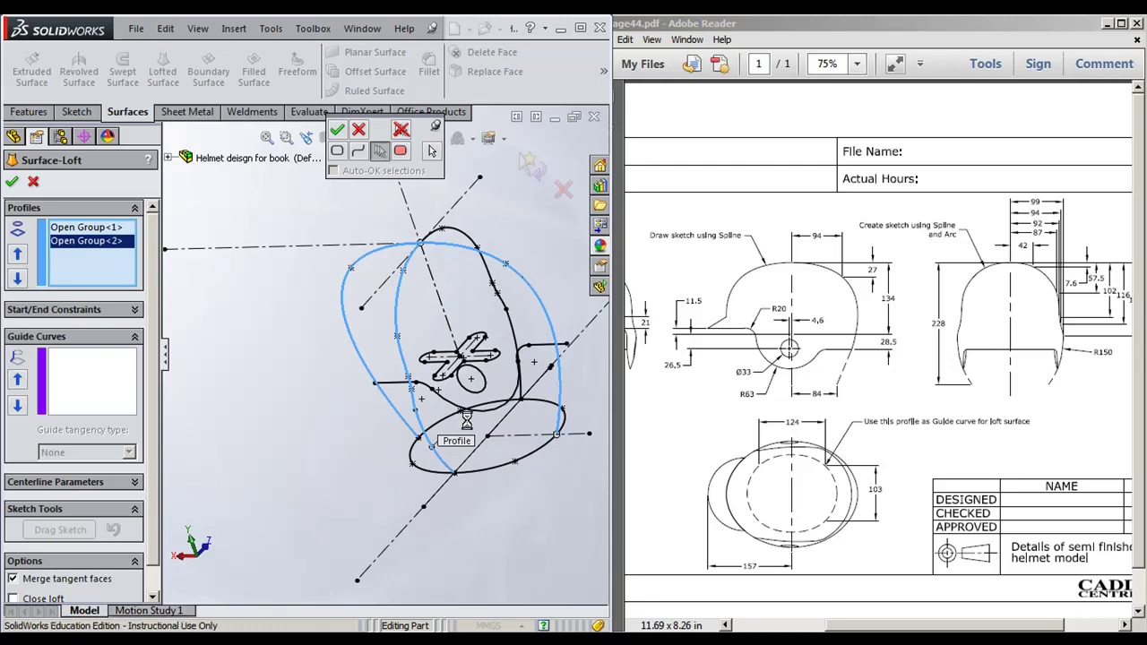
middle_click_drag(408, 374, 358, 448)
right_click(351, 457)
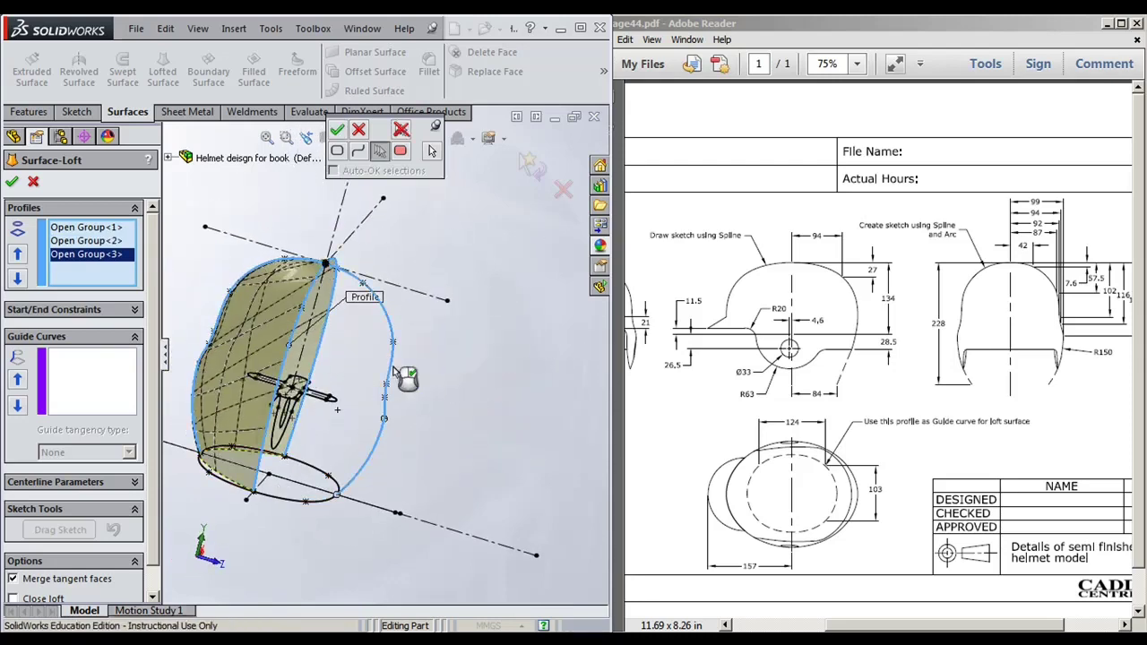
right_click(465, 412)
middle_click_drag(466, 410, 434, 396)
left_click(357, 133)
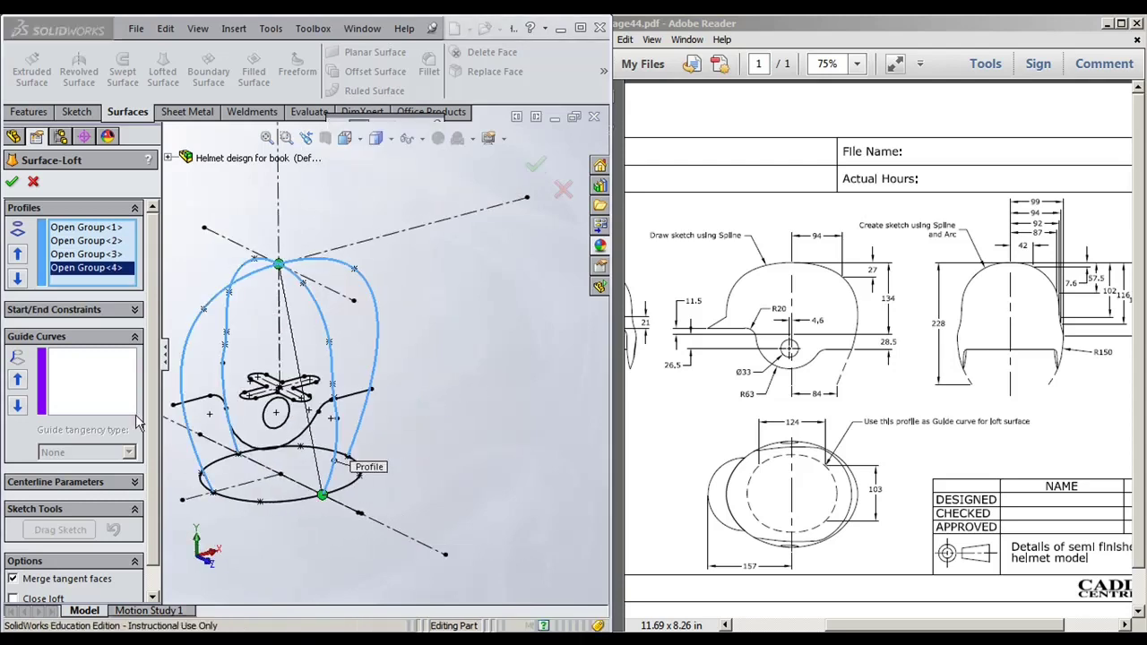
Step: Add Sketch5 as guide curve, enable Close loft, hide the mesh preview, and confirm
left_click(112, 394)
left_click(281, 502)
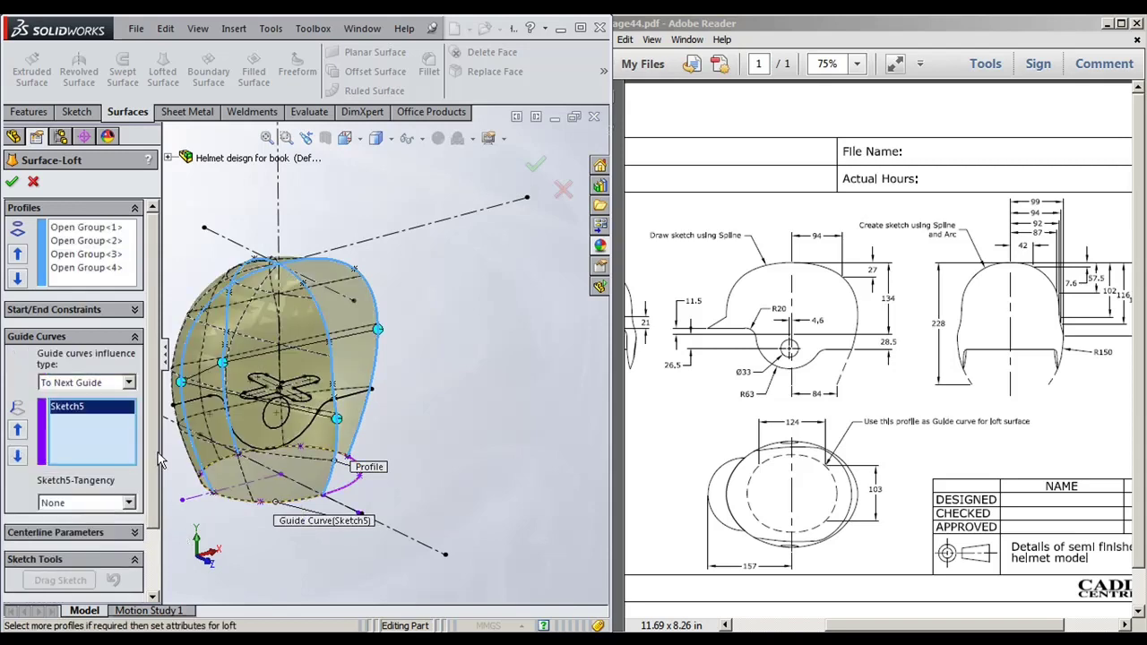
scroll(157, 460, "down", 3)
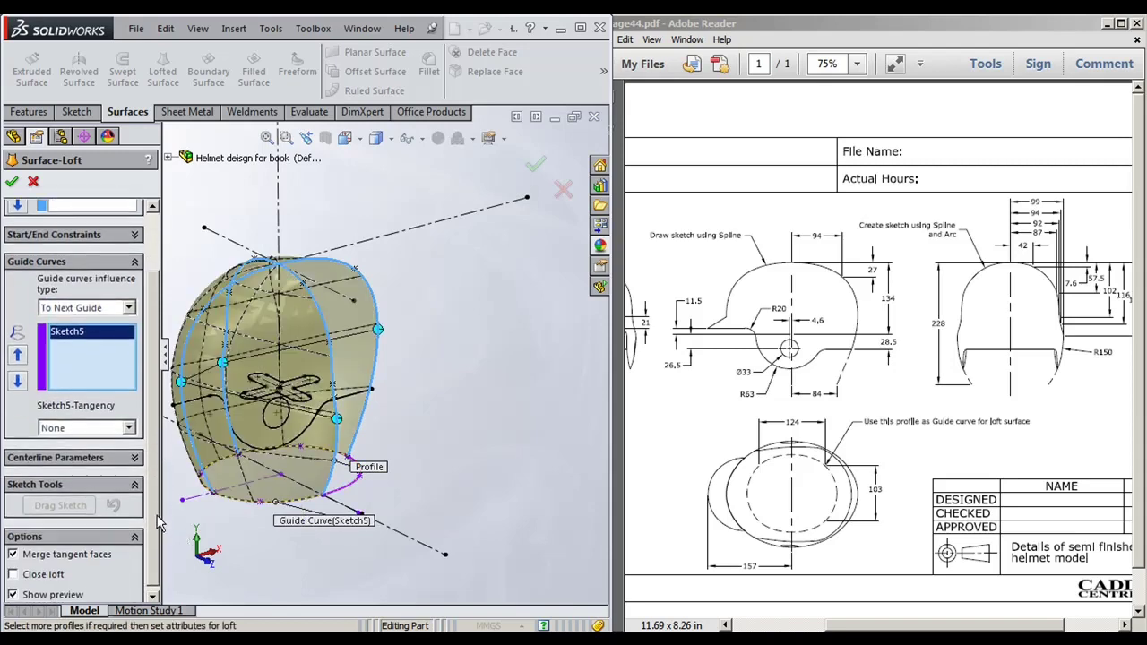
left_click(38, 572)
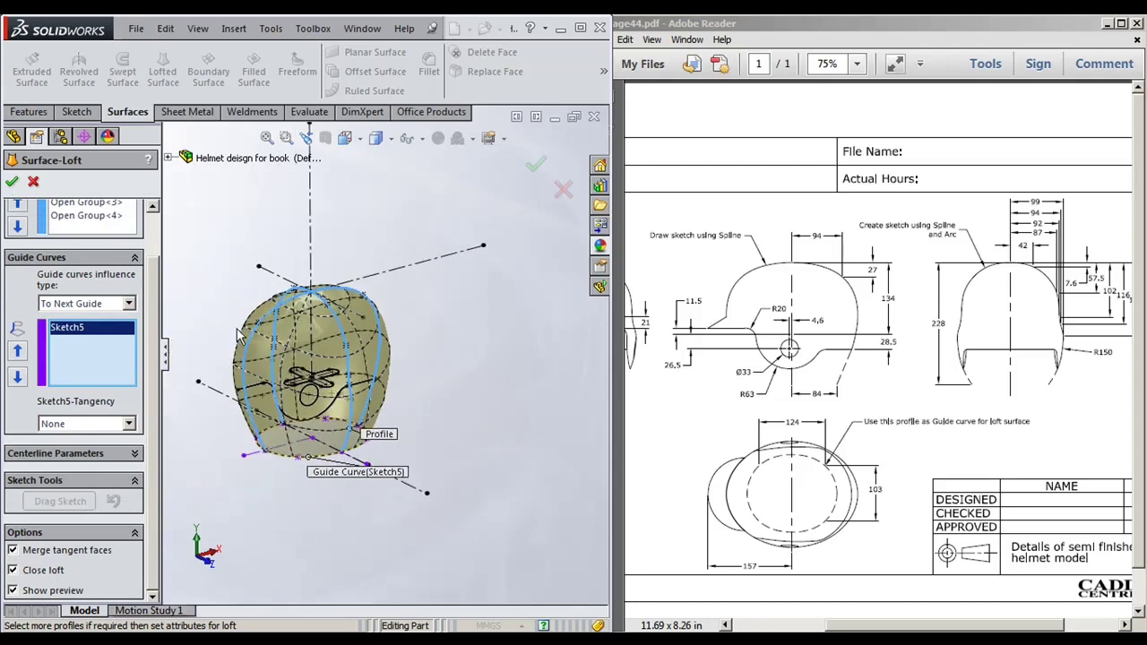
scroll(465, 327, "down", 3)
right_click(516, 291)
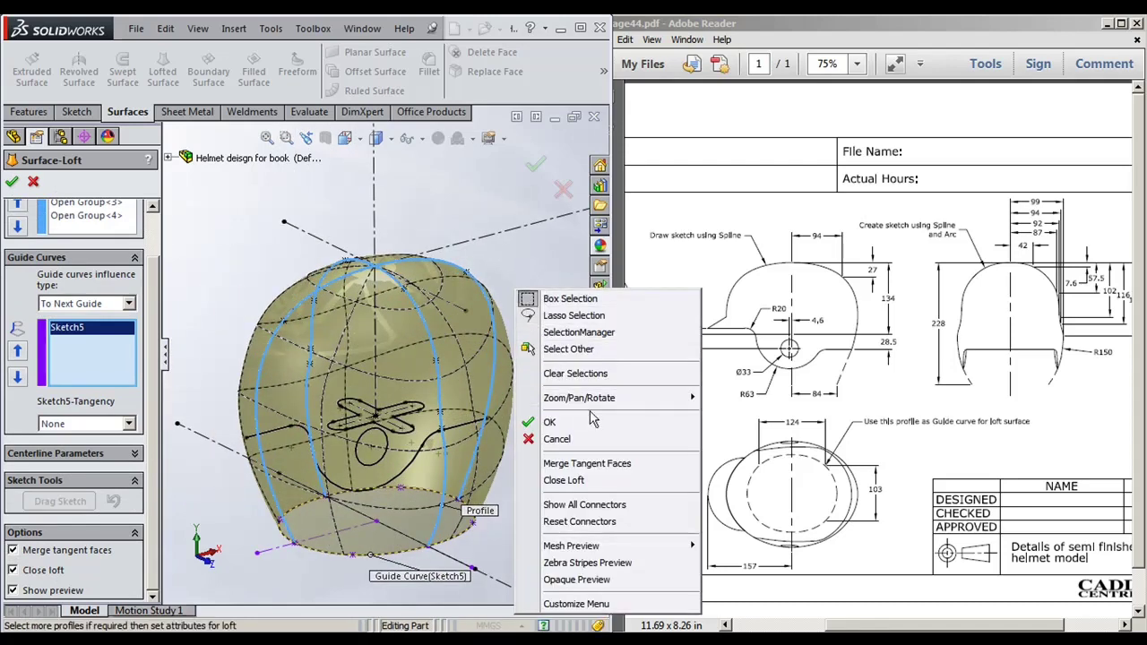
mouse_move(603, 547)
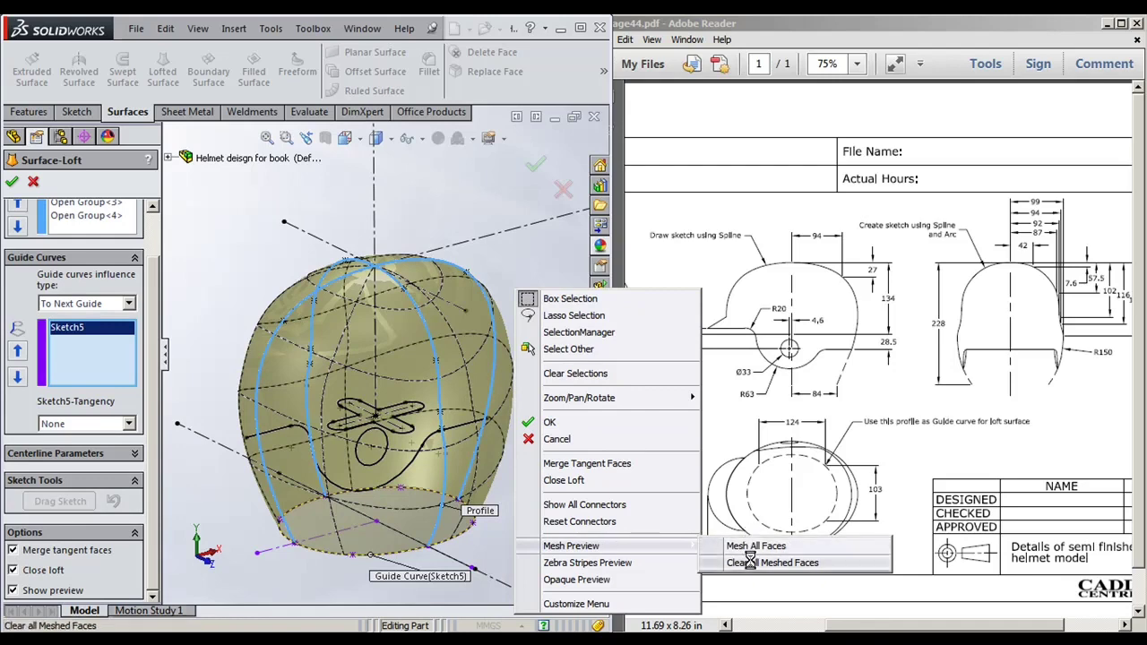
left_click(738, 562)
middle_click_drag(516, 427, 503, 203)
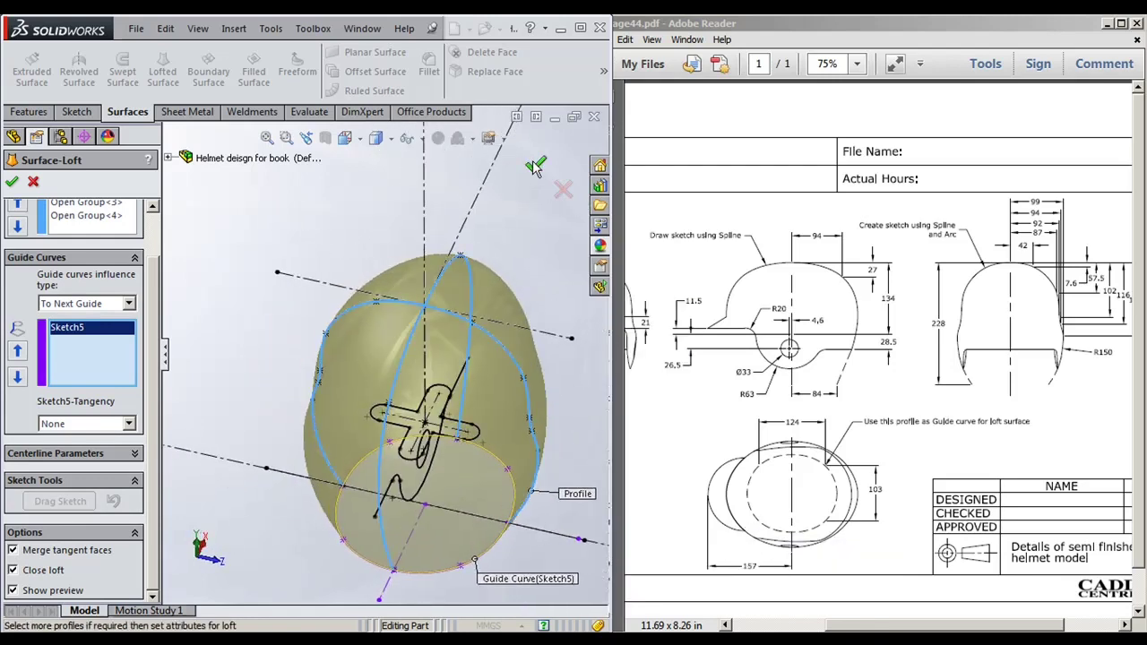
left_click(535, 166)
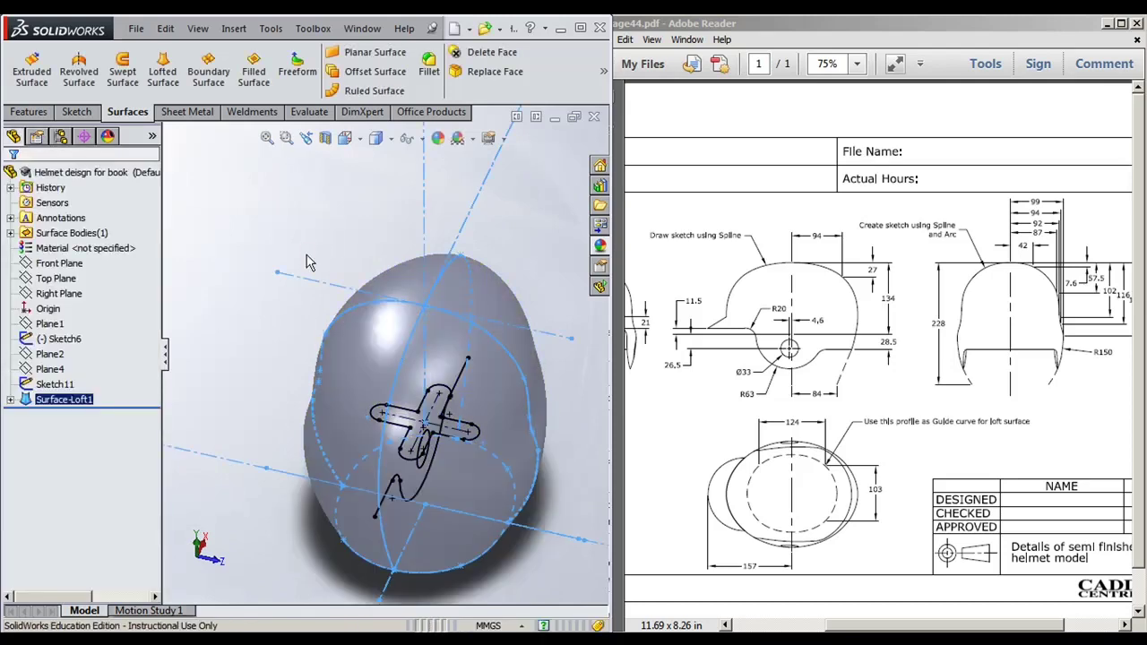
Step: Switch the display style to Shaded With Edges
mouse_move(306, 261)
middle_mouse_down()
mouse_move(269, 333)
mouse_move(269, 412)
middle_mouse_up()
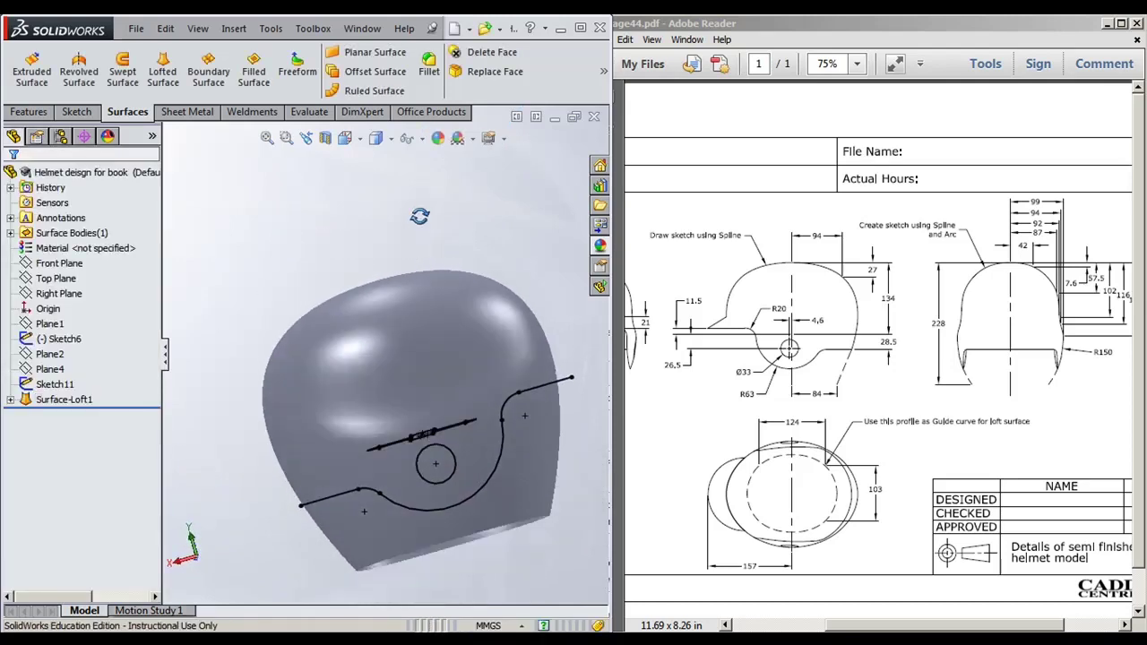
left_click(392, 139)
left_click(378, 163)
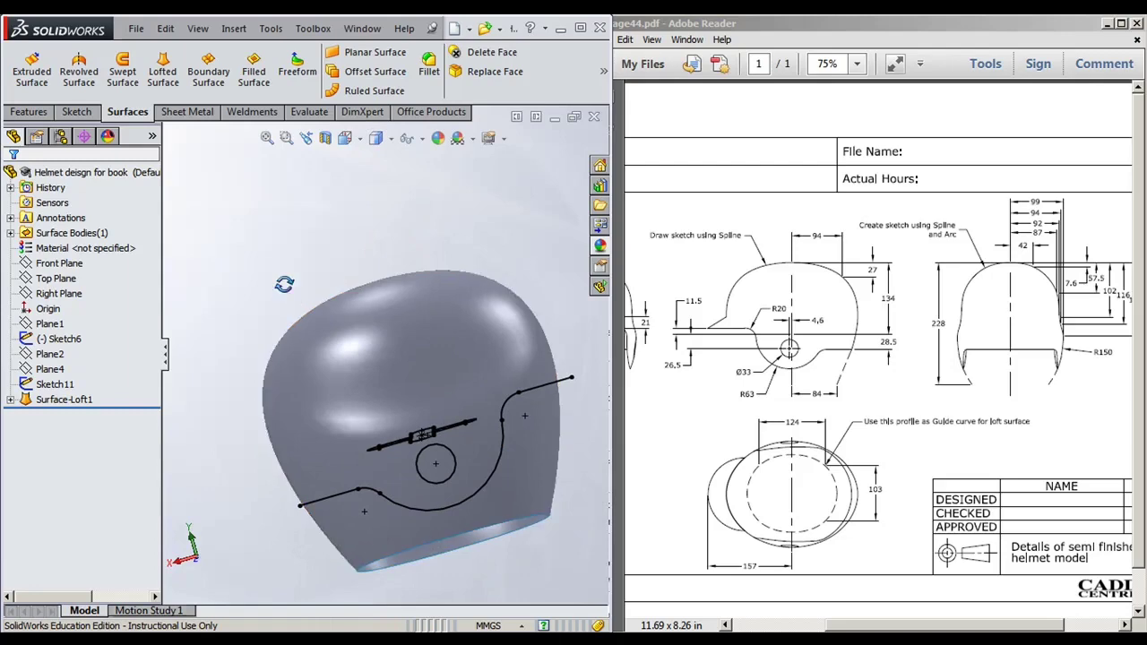
mouse_move(435, 331)
middle_mouse_down()
mouse_move(386, 420)
mouse_move(395, 443)
mouse_move(325, 410)
mouse_move(499, 448)
middle_mouse_up()
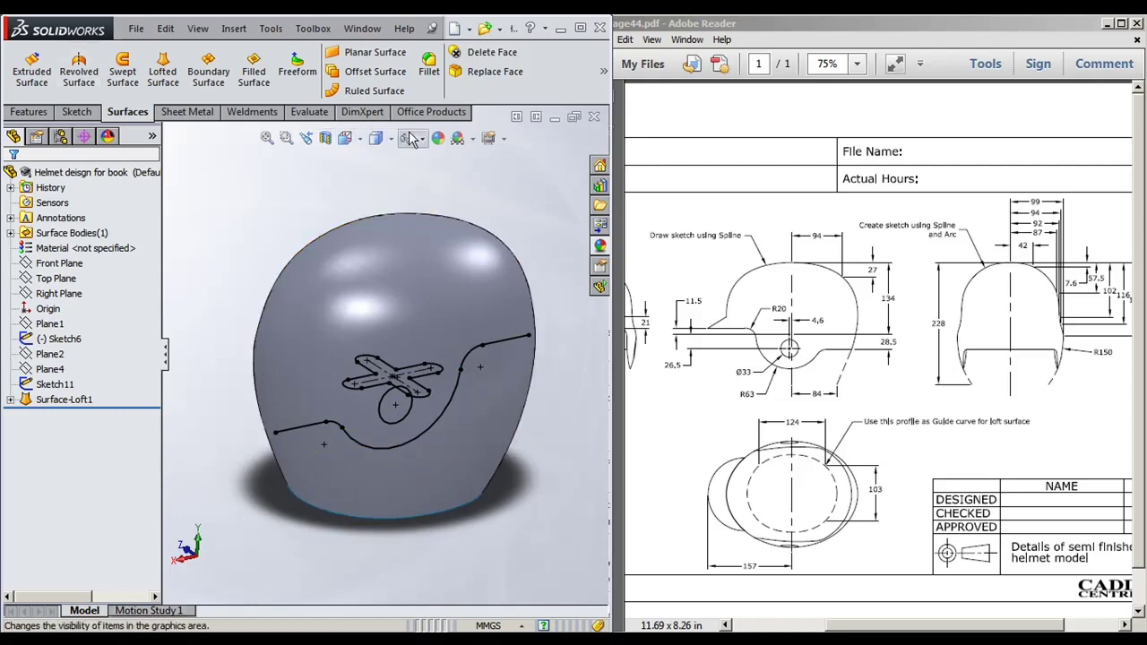
Step: Trim the shell with Sketch6, removing the lower band and the small side patch
left_click(603, 74)
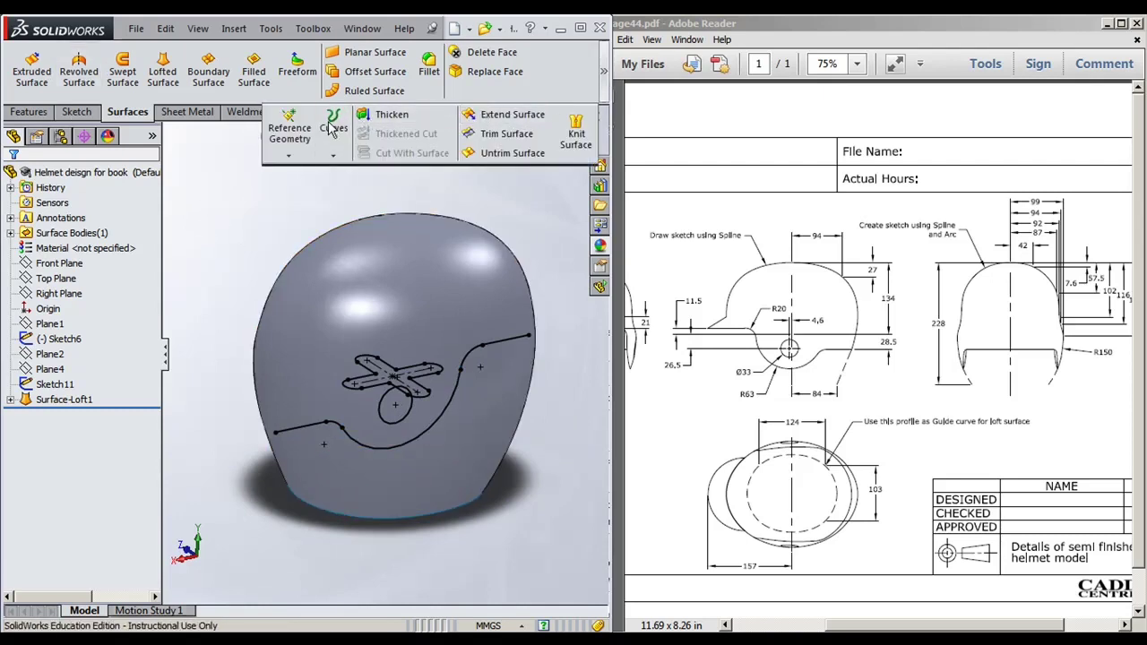
left_click(507, 134)
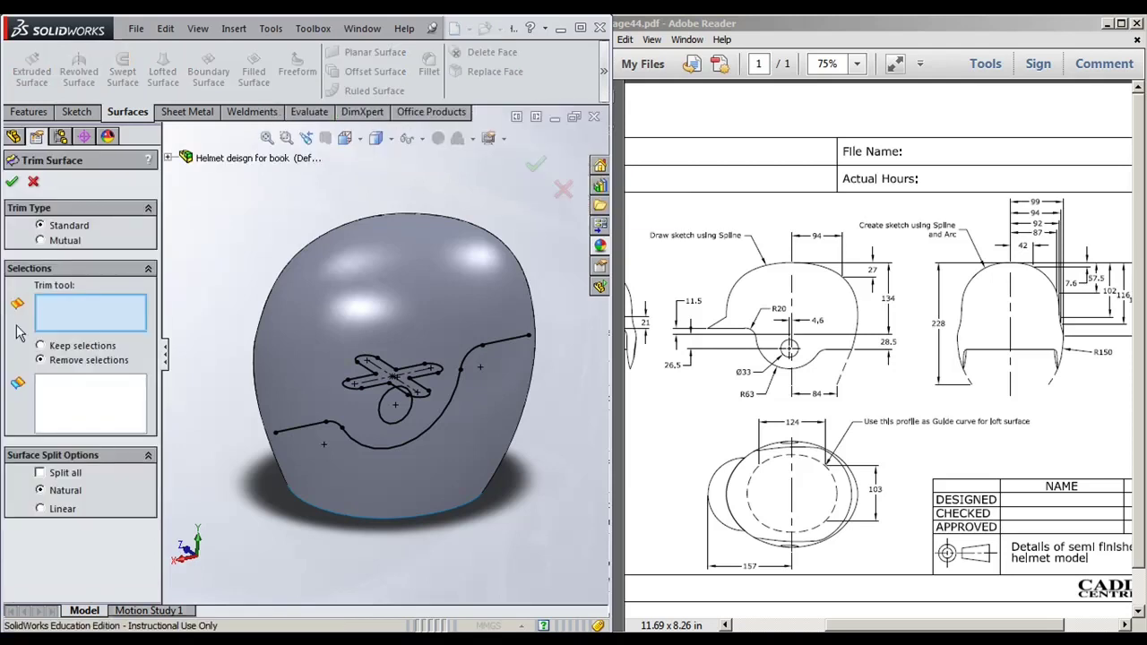
left_click(318, 428)
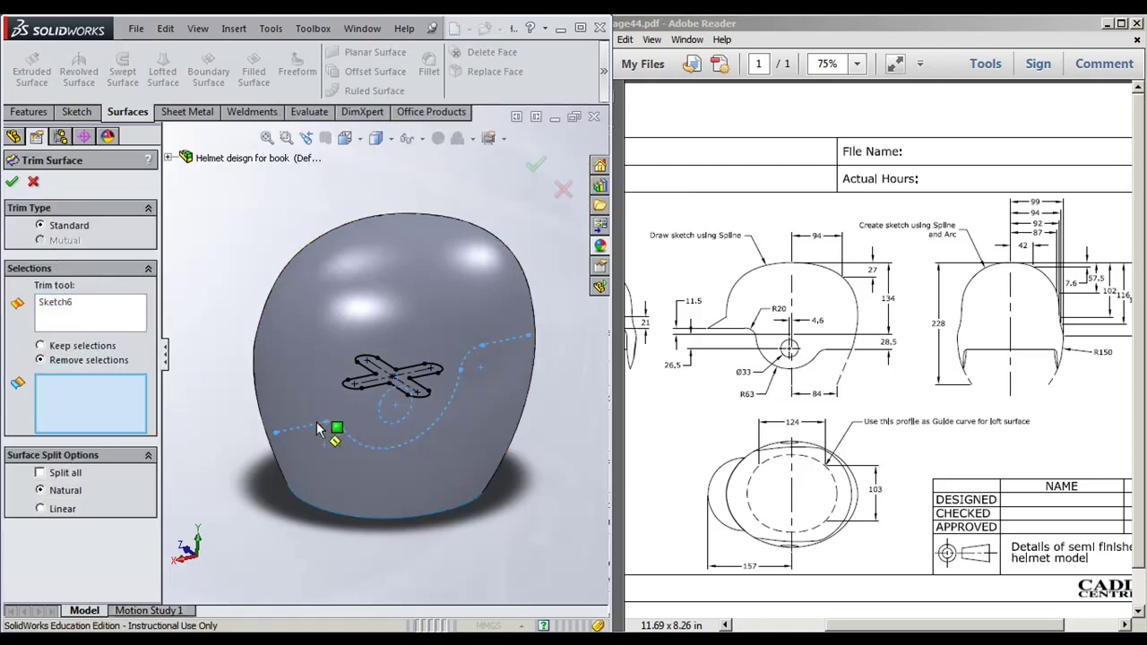
left_click(390, 501)
left_click(463, 448)
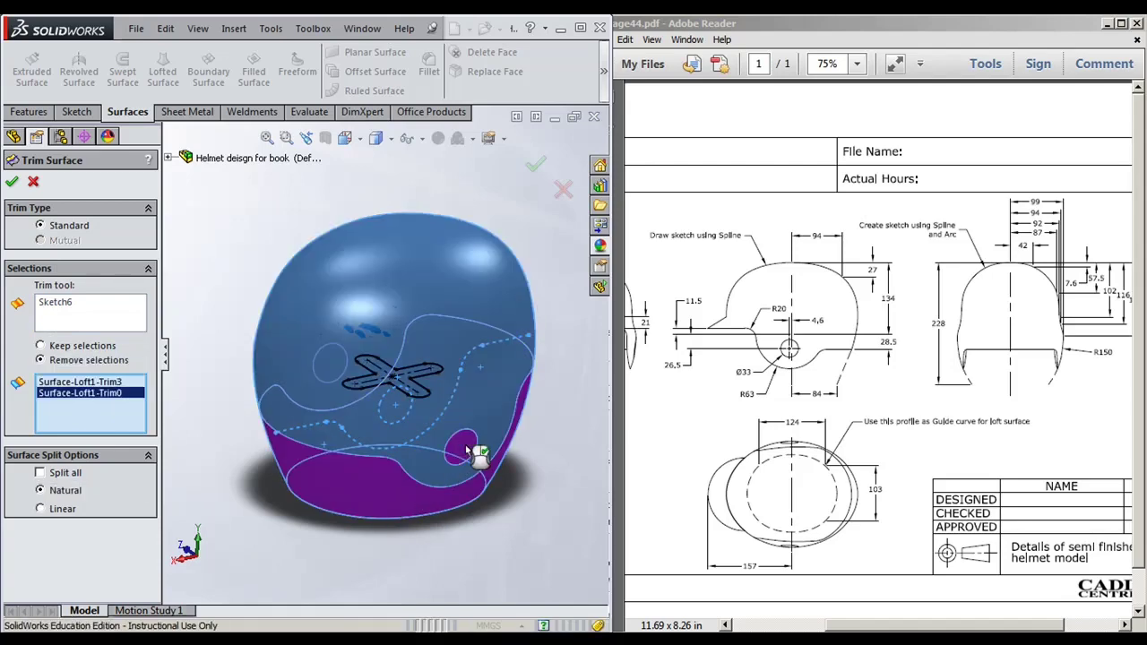
middle_click_drag(505, 504, 439, 522)
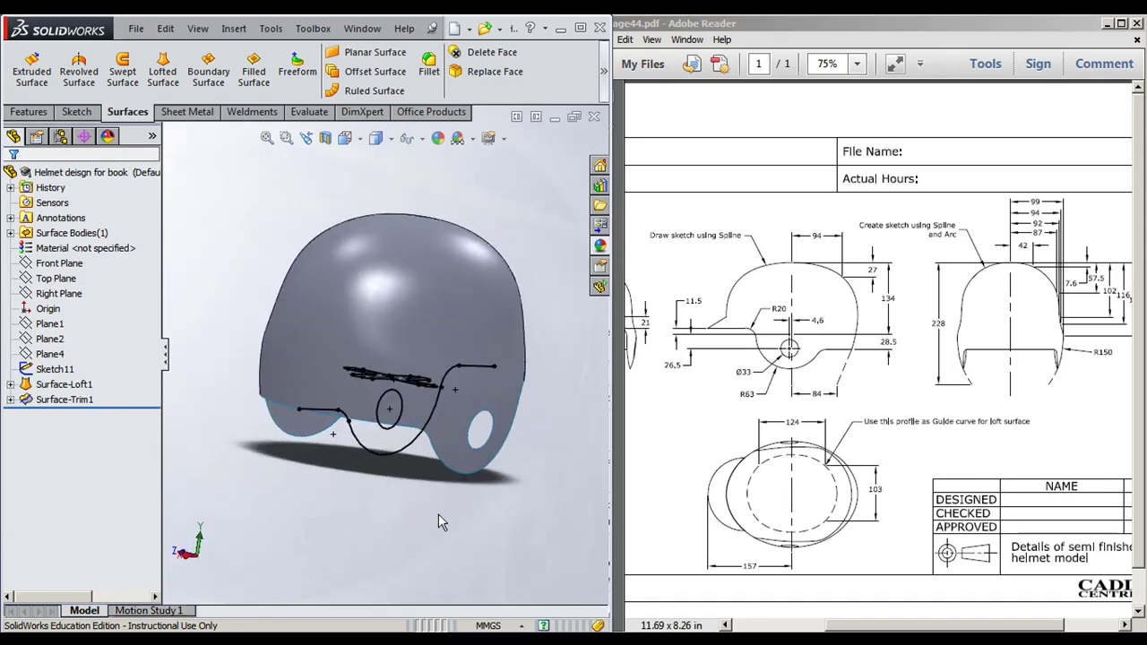
Step: Hide the Sketch6 trim curves on the helmet
left_click(390, 460)
left_click(453, 310)
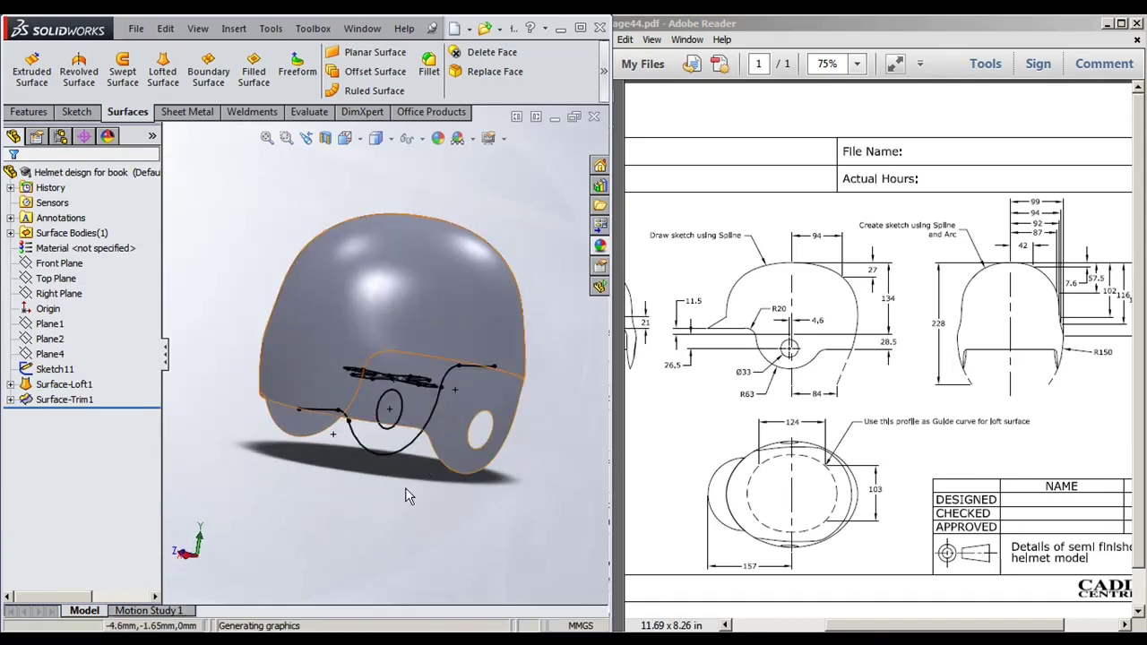
mouse_move(405, 515)
middle_mouse_down()
mouse_move(421, 609)
mouse_move(430, 404)
mouse_move(385, 511)
mouse_move(402, 538)
mouse_move(374, 510)
middle_mouse_up()
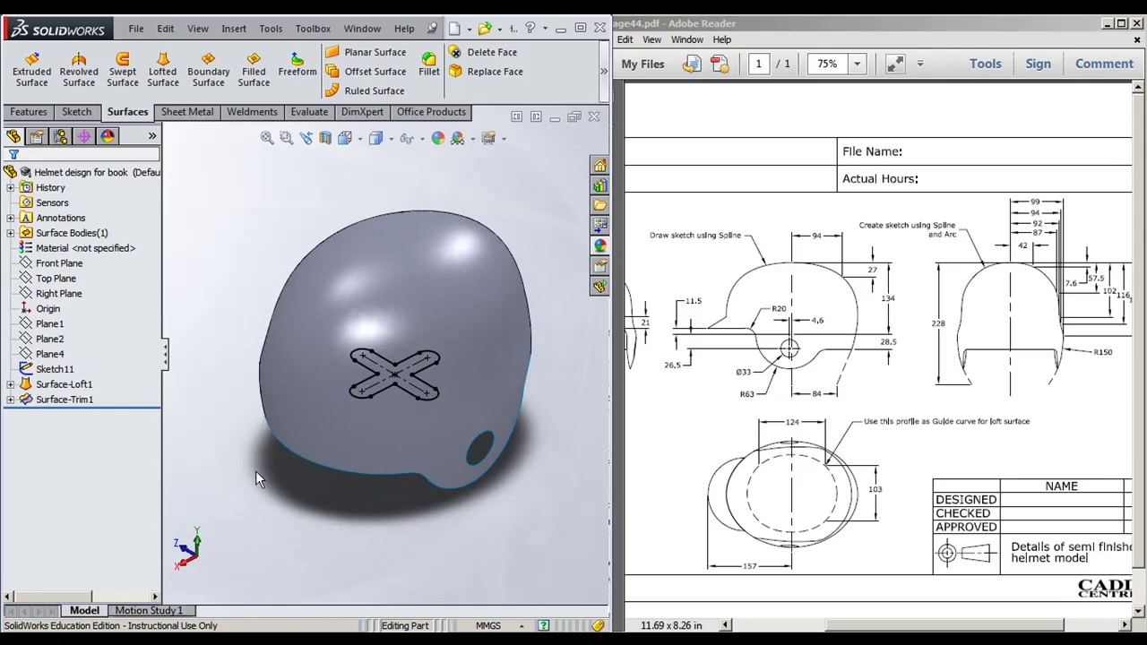
middle_click_drag(255, 470, 379, 539)
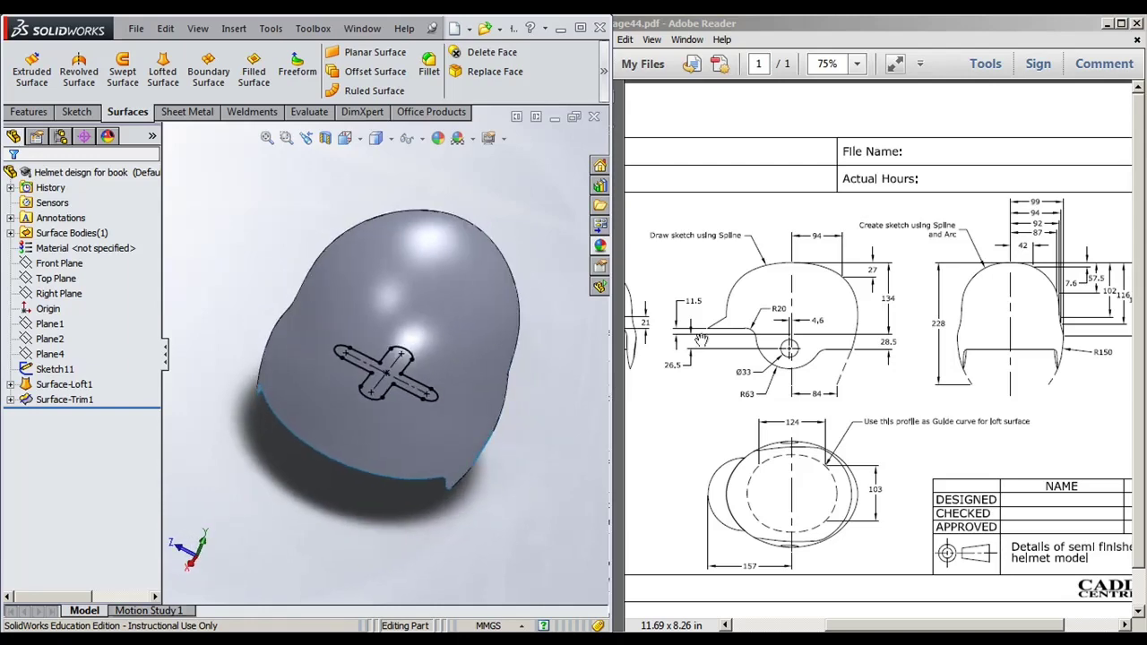
Step: Review the reference drawing, then preview where Plane2 and Plane1 lie on the helmet
left_click_drag(715, 329, 725, 335)
scroll(726, 327, "up", 3, "ctrl")
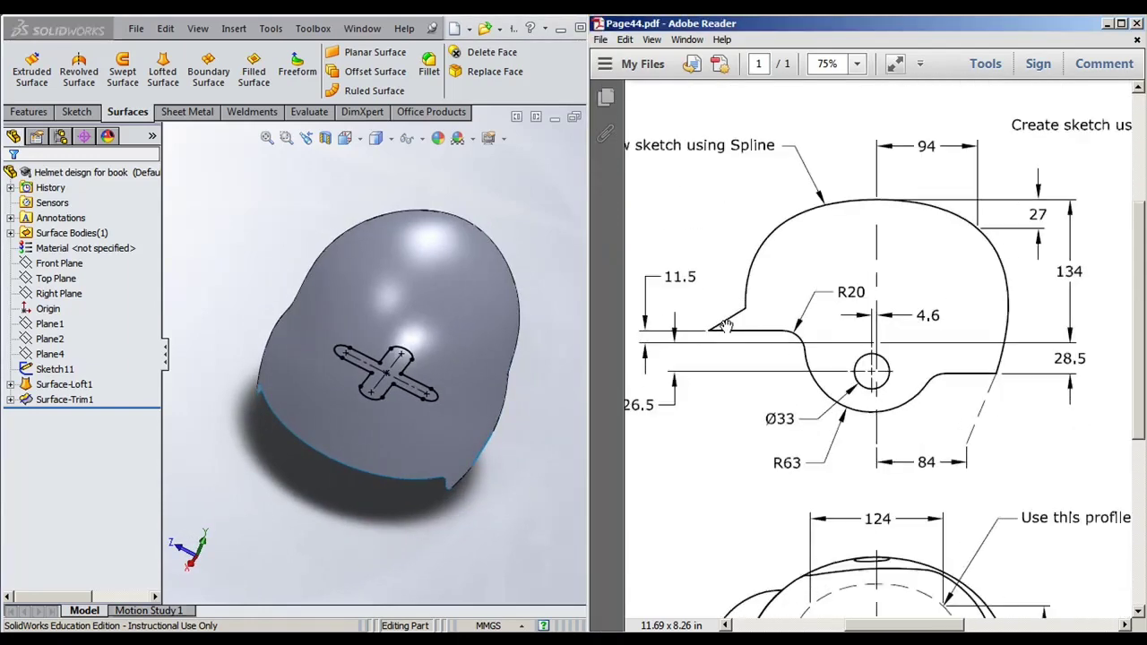
scroll(717, 316, "down", 1, "ctrl")
left_click(372, 532)
middle_click_drag(372, 532, 340, 506)
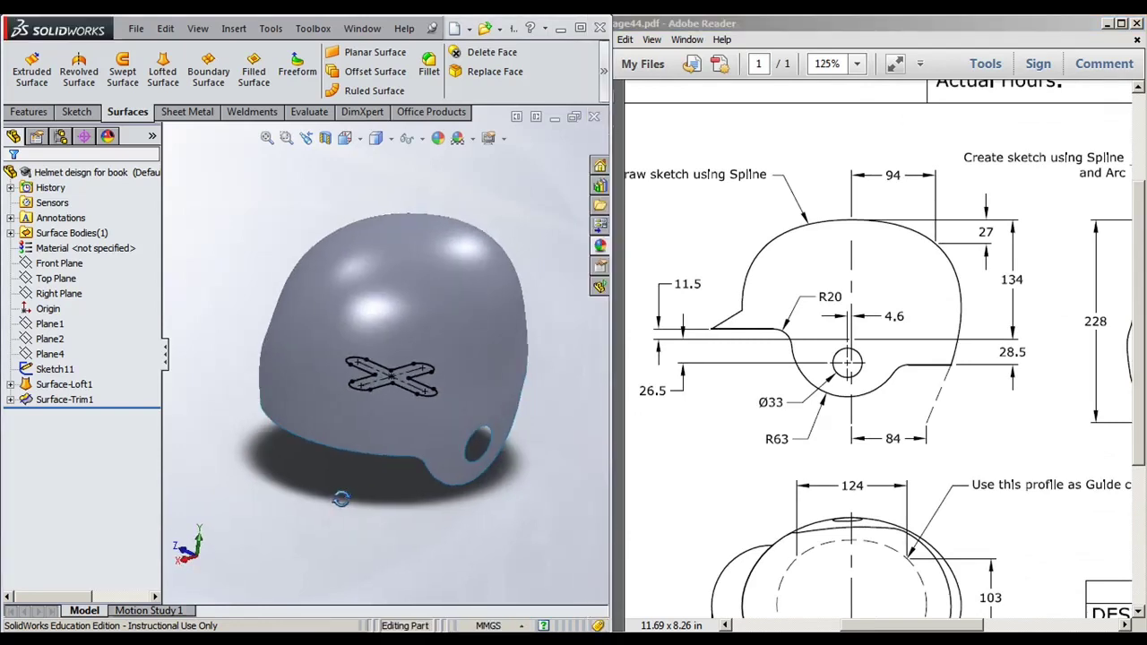
left_click(50, 339)
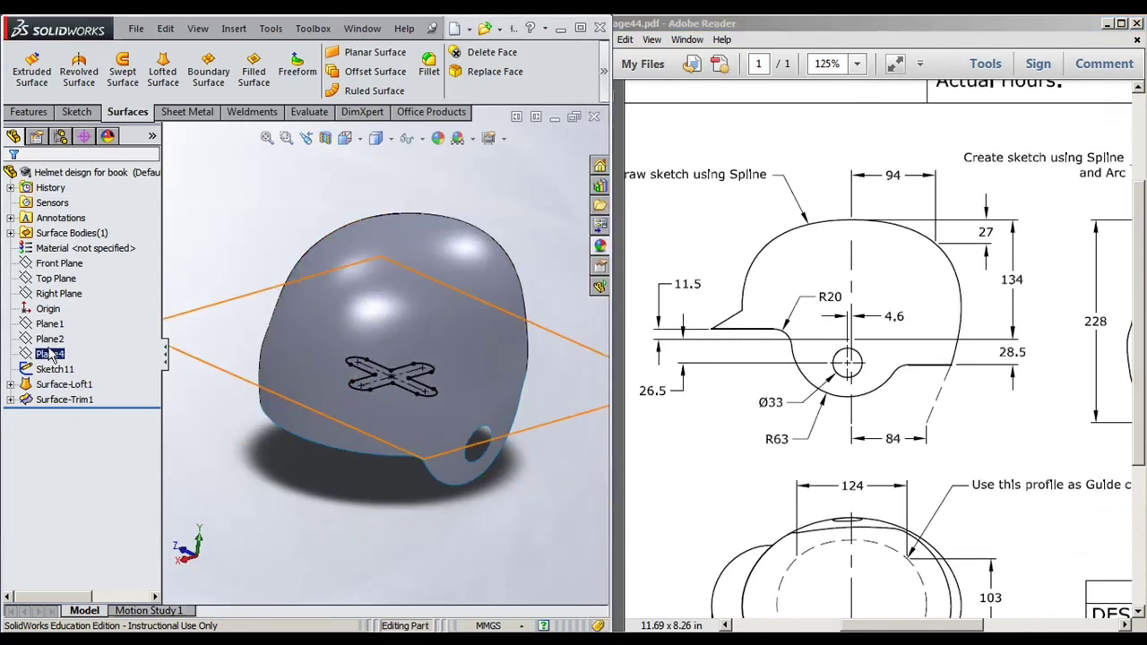
left_click(49, 324)
mouse_move(383, 528)
middle_mouse_down()
mouse_move(371, 502)
mouse_move(377, 525)
middle_mouse_up()
Step: Switch to the Features tab, browse the Insert menu, and resize the SolidWorks window
left_click(29, 111)
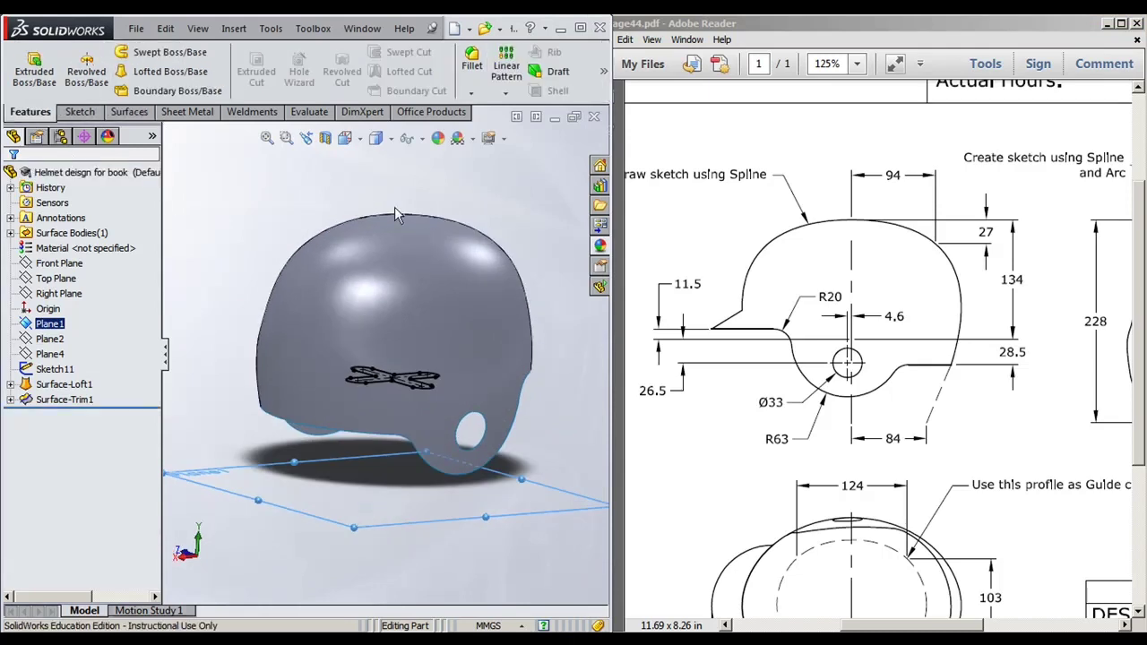
left_click(238, 30)
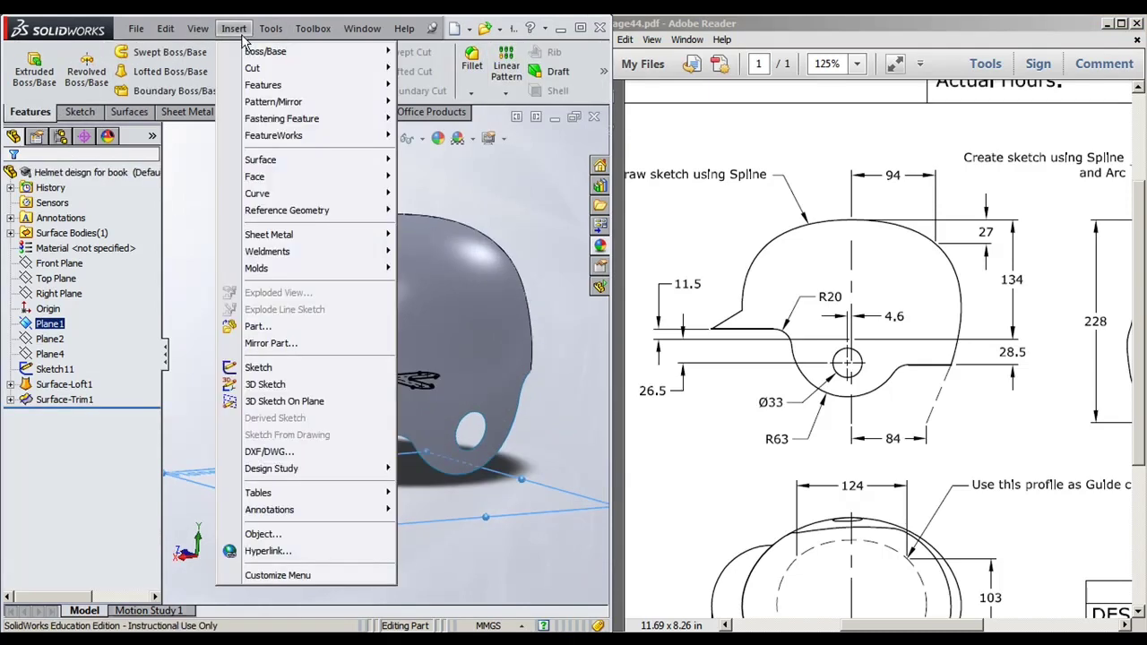
mouse_move(340, 123)
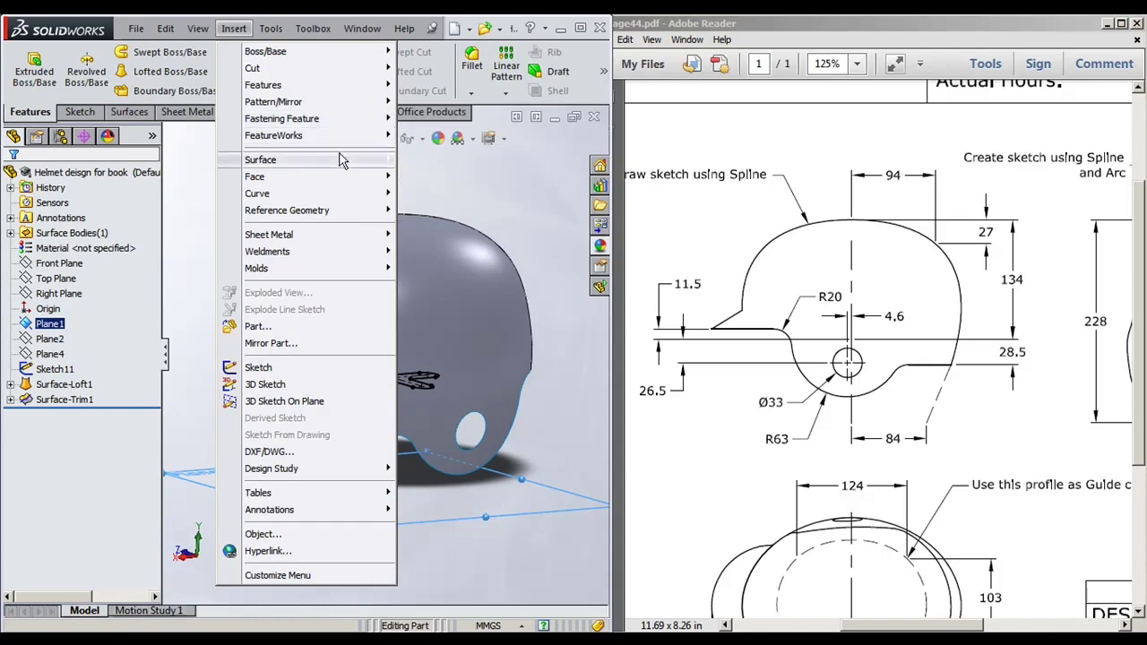
key("Escape")
left_click(578, 29)
Step: Maximize the SolidWorks window and orient the helmet to an isometric view
left_click(578, 29)
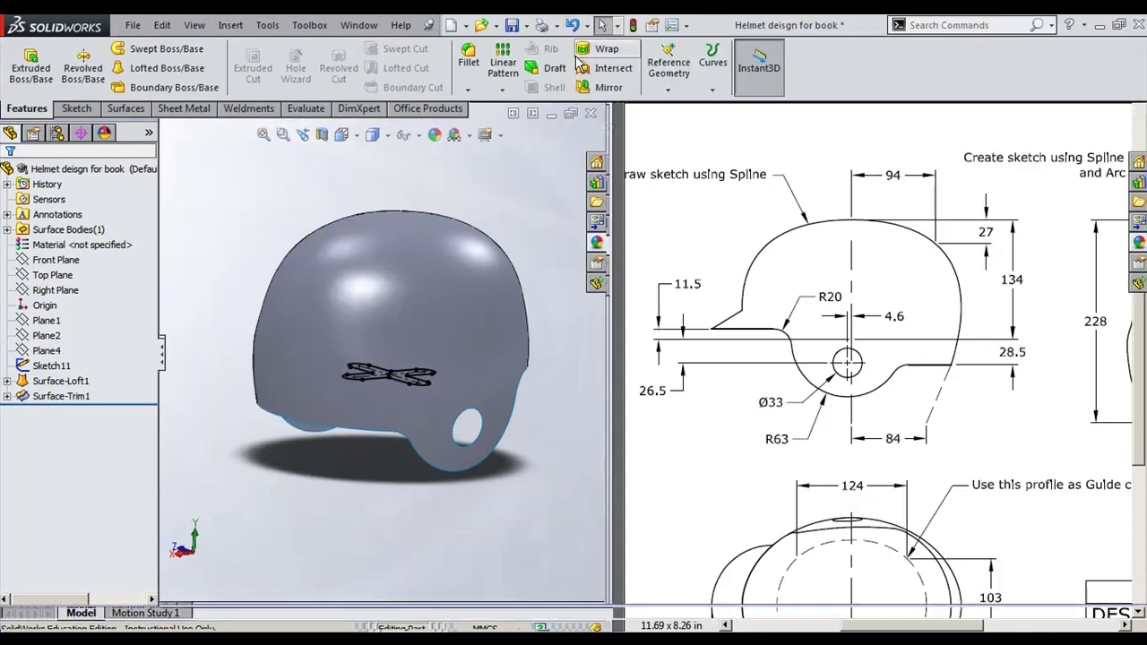
middle_click_drag(731, 210, 215, 258)
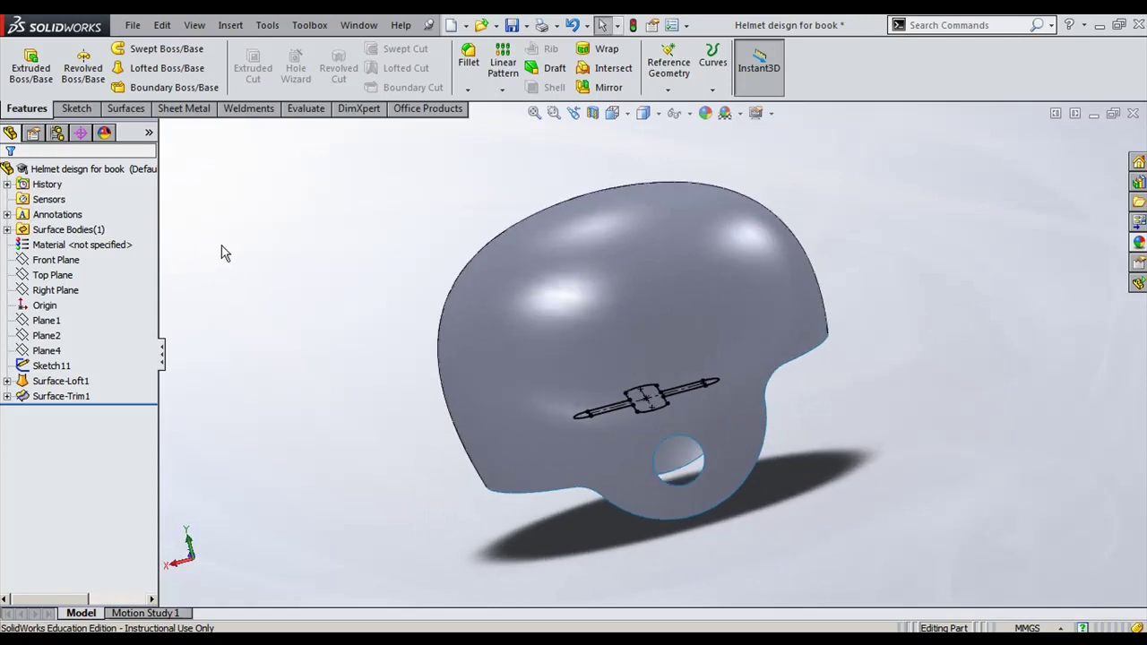
key("ctrl+7")
scroll(707, 504, "down", 3)
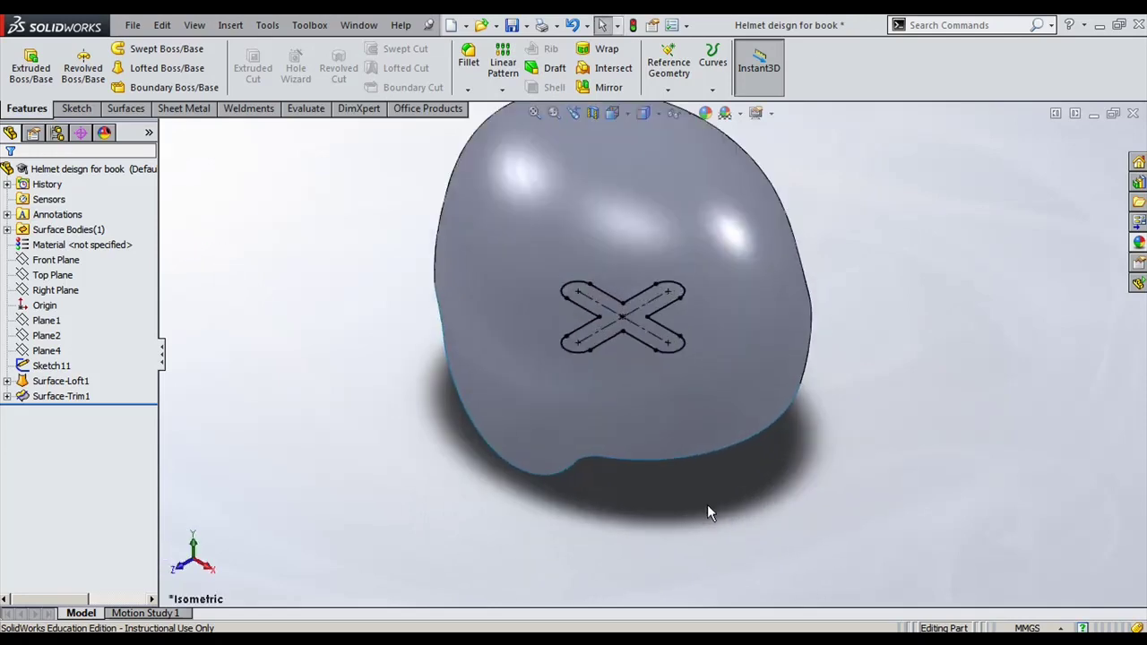
middle_click_drag(707, 504, 456, 340)
scroll(709, 445, "up", 2)
scroll(708, 454, "down", 2)
Step: Create Plane5 parallel to the Top Plane through the notch corner, 10.00 mm offset
left_click(668, 89)
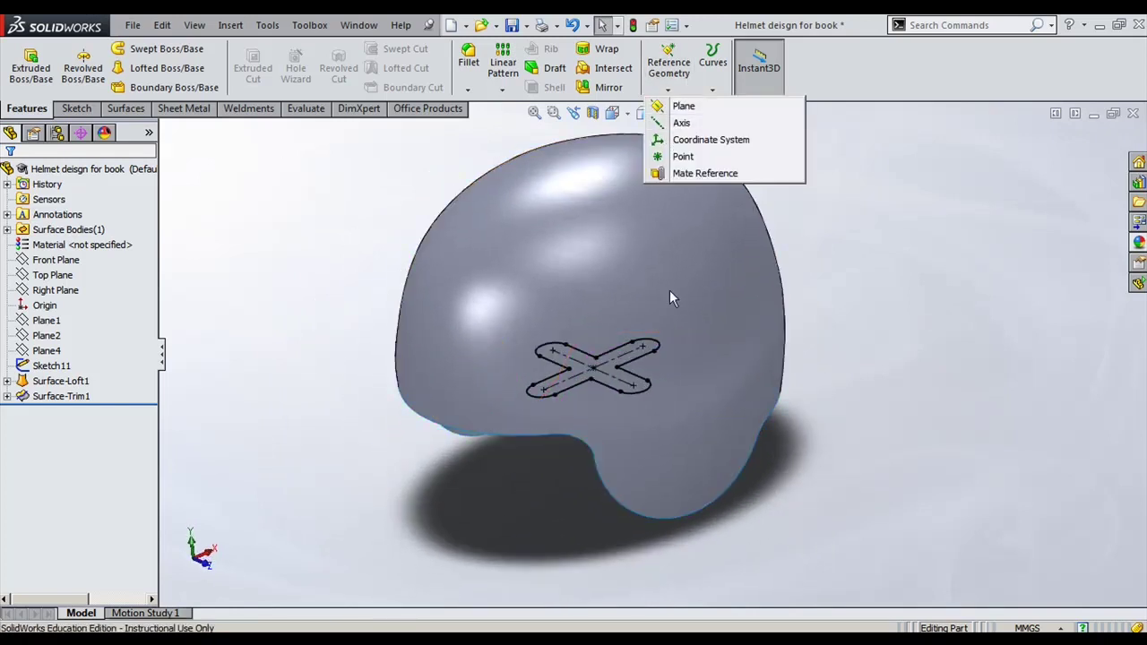
left_click(167, 130)
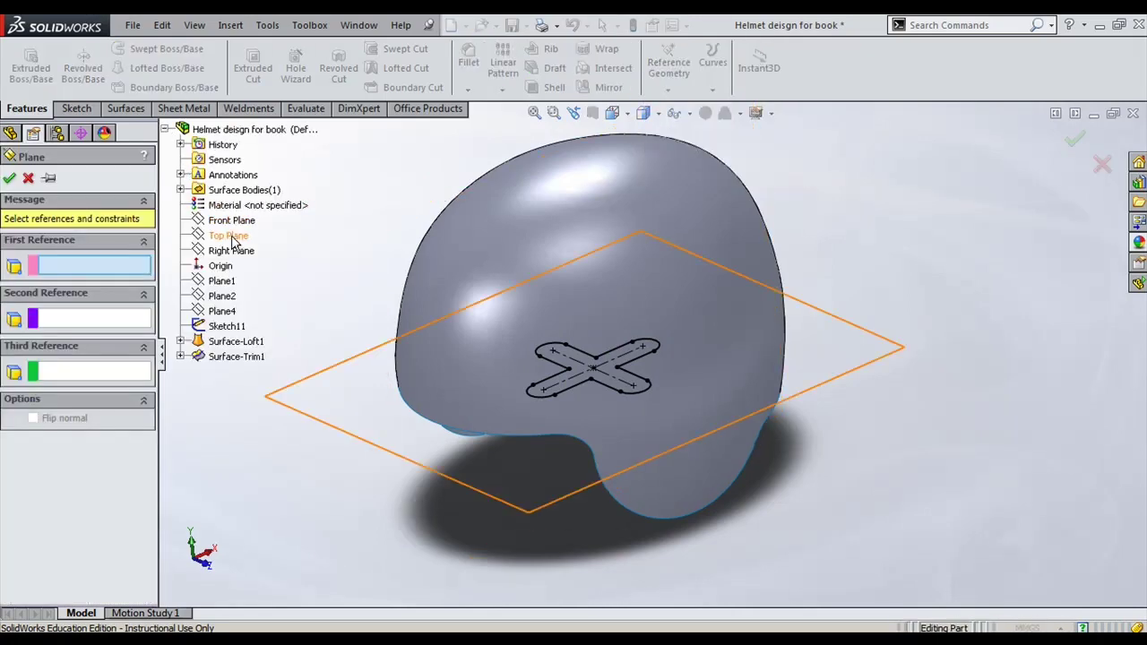
left_click(228, 235)
middle_click_drag(615, 537, 583, 525)
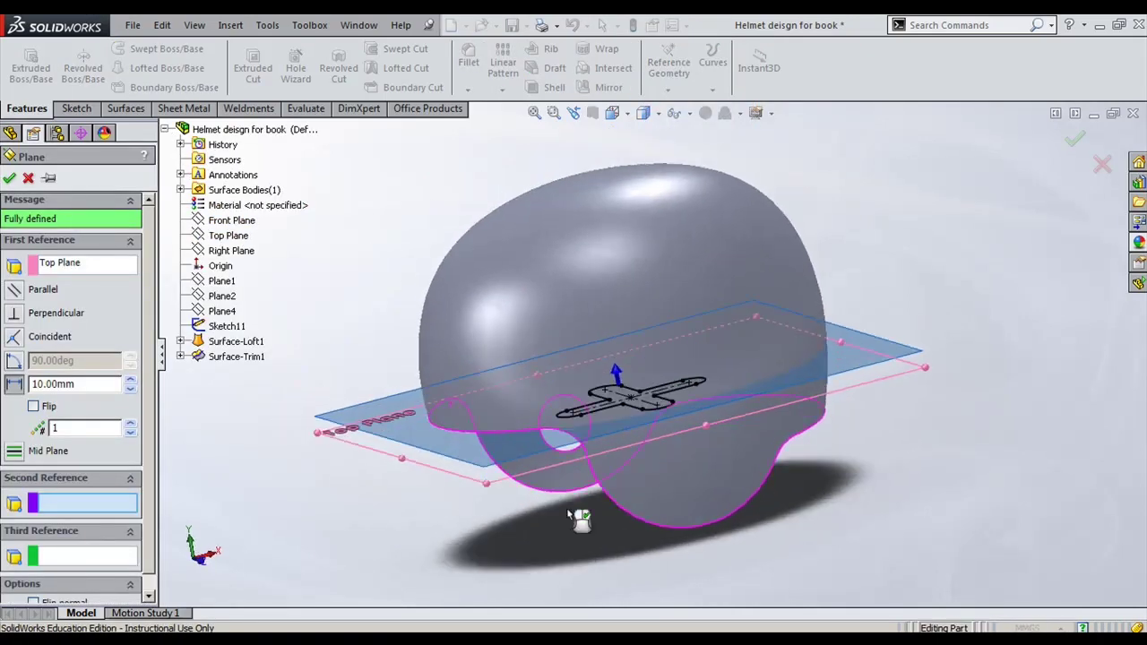
scroll(542, 457, "up", 3)
scroll(556, 430, "up", 2)
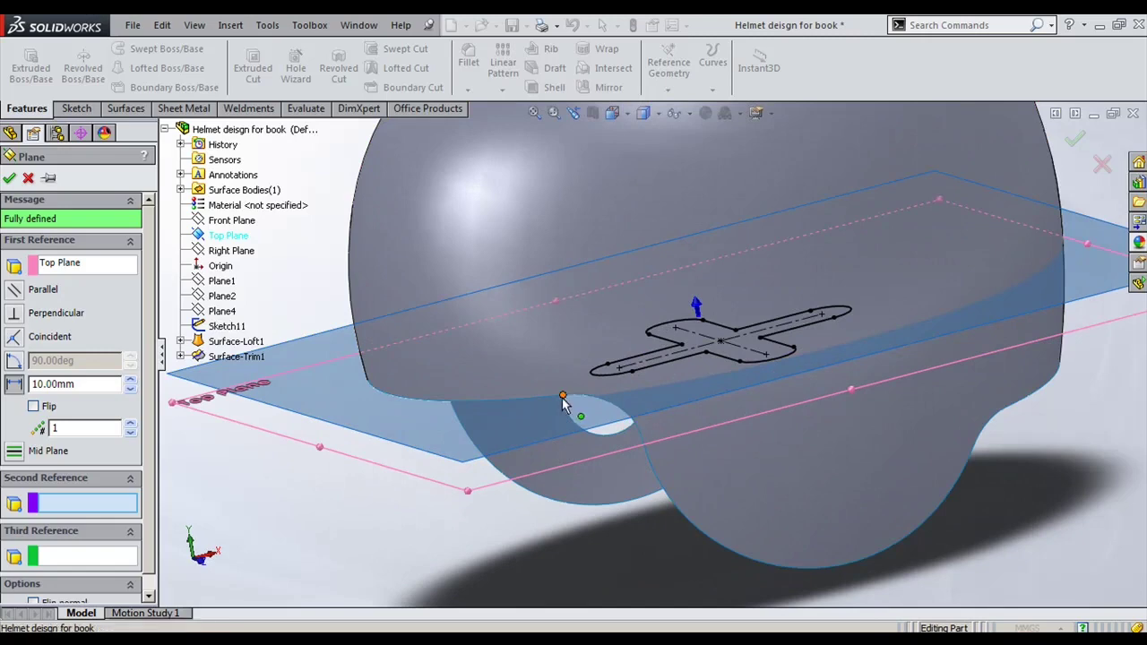
left_click(566, 402)
key("Return")
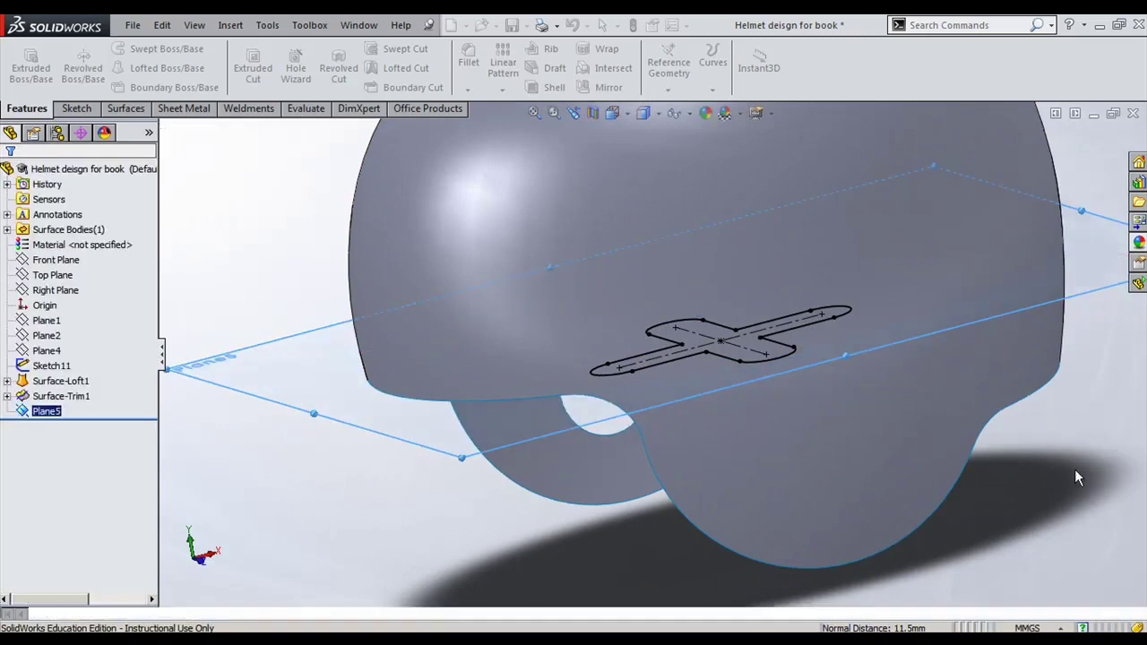
scroll(728, 440, "down", 5)
left_click(876, 315)
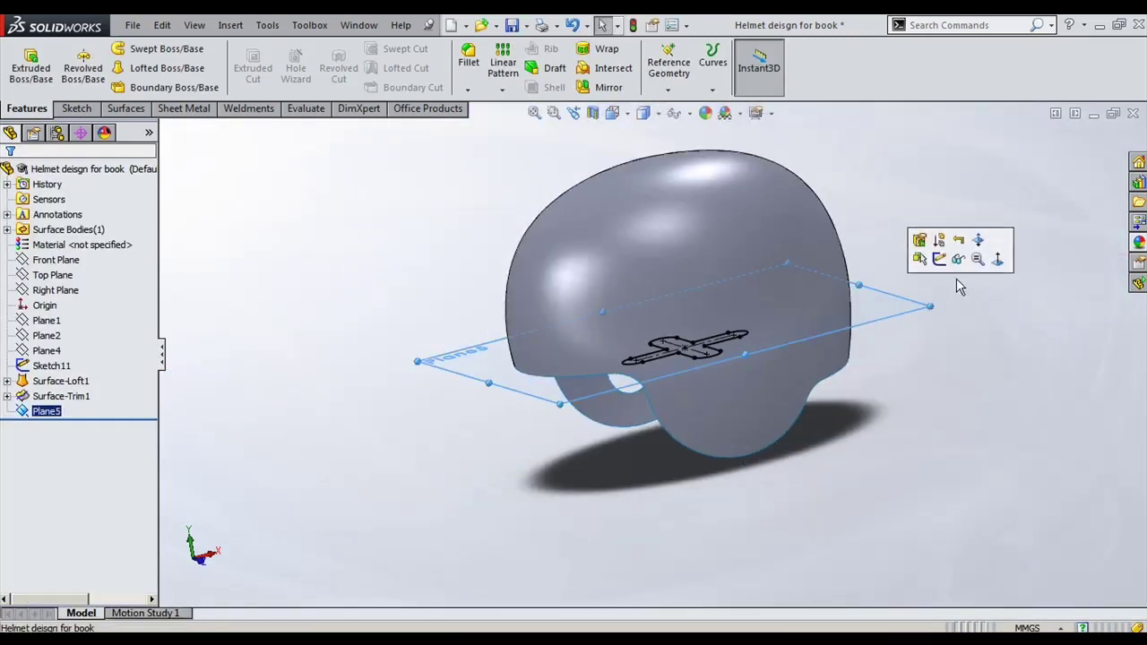
Step: Sketch on Plane5 a 3-point arc from the helmet's upper to lower edge, bulging left
left_click(938, 259)
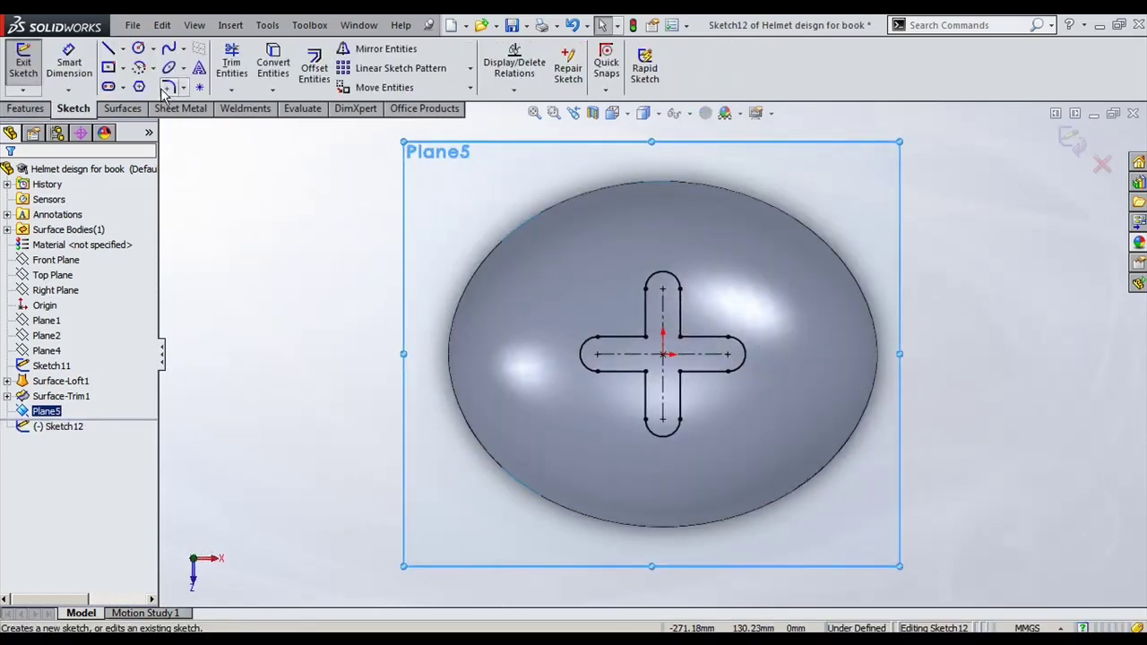
left_click(144, 64)
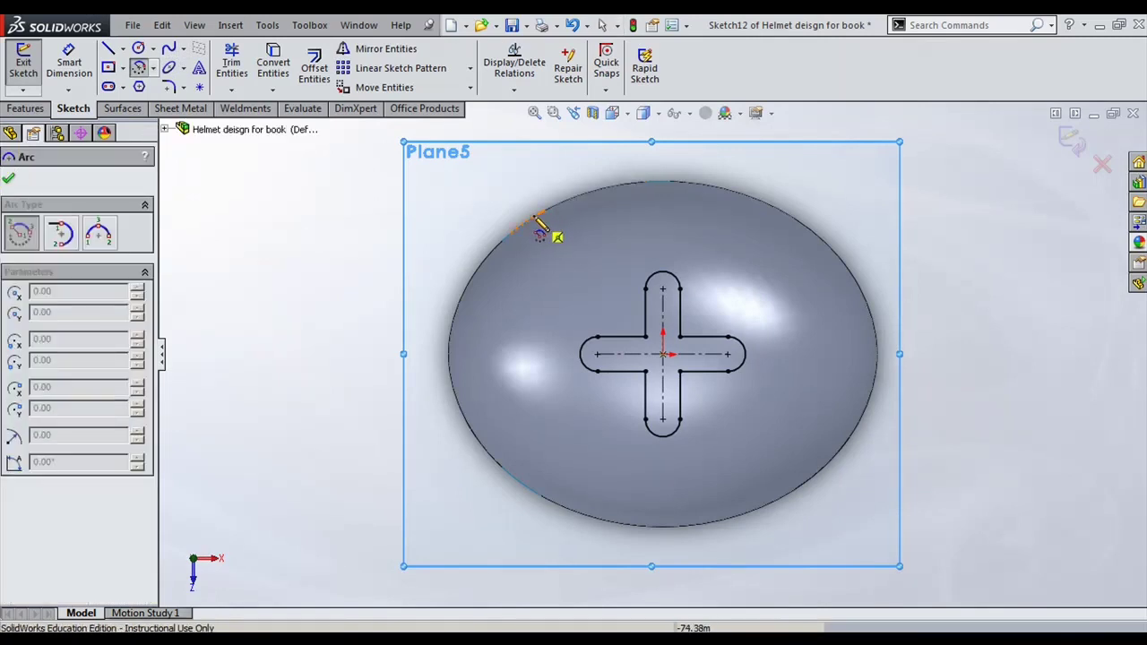
middle_click_drag(558, 231, 537, 219)
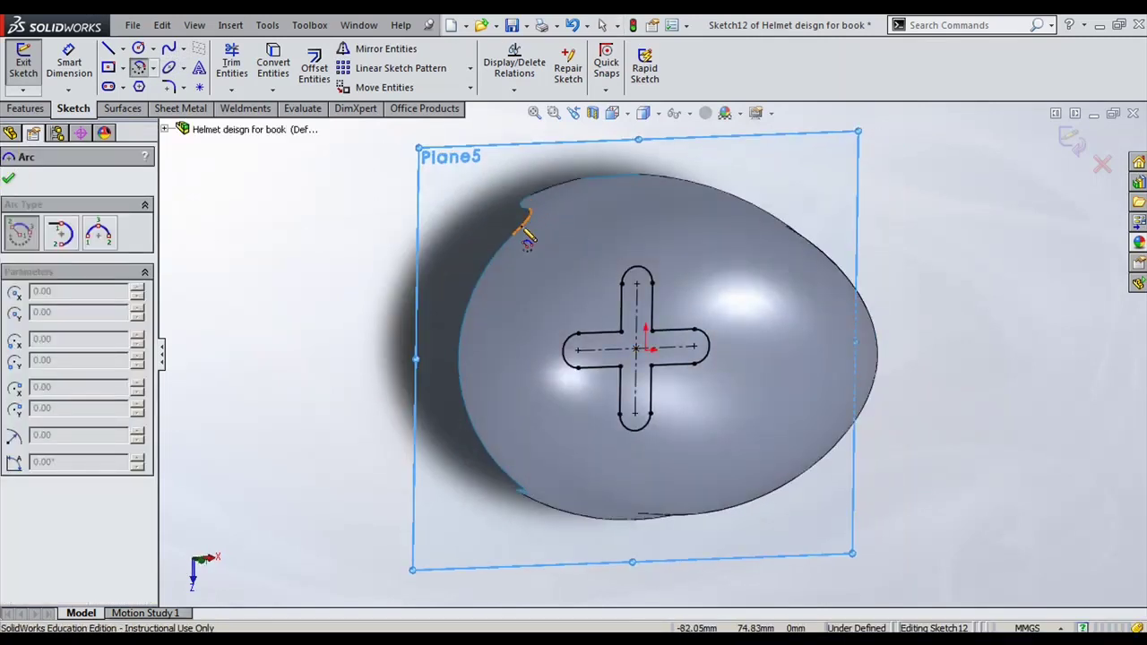
left_click(513, 235)
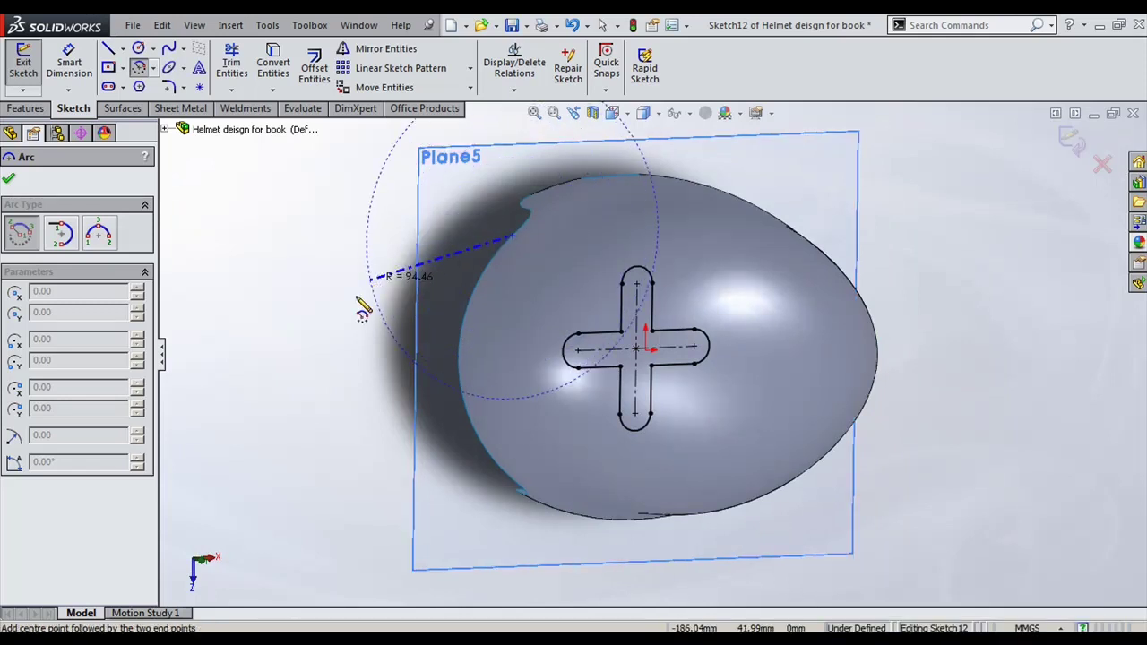
left_click(106, 238)
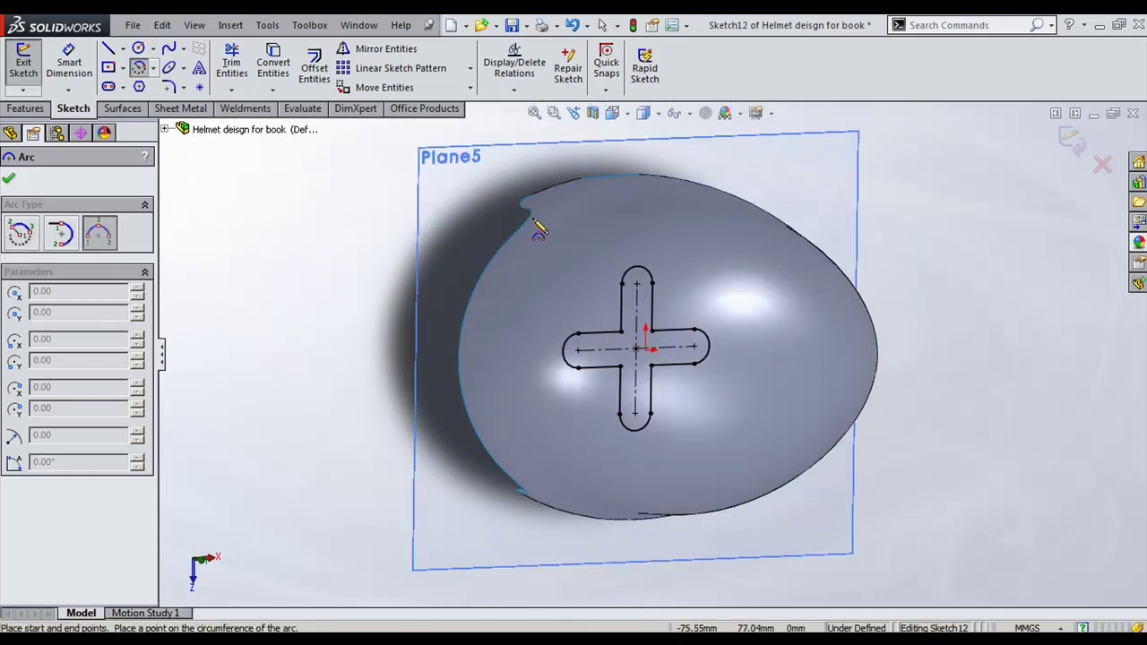
left_click(519, 237)
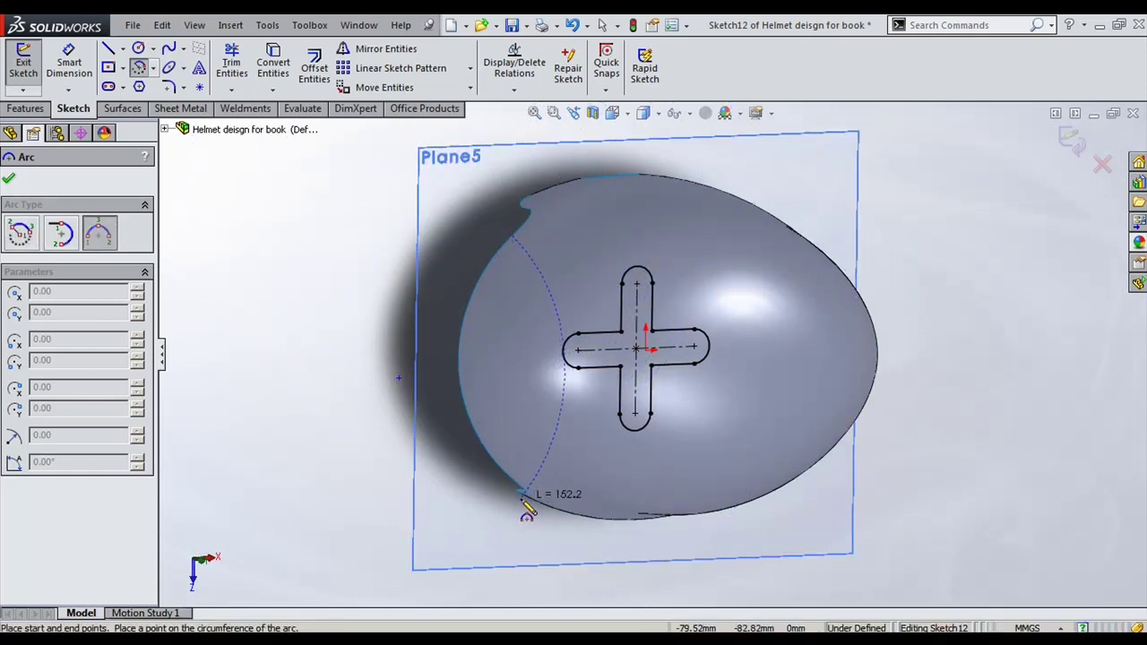
key("alt+Right")
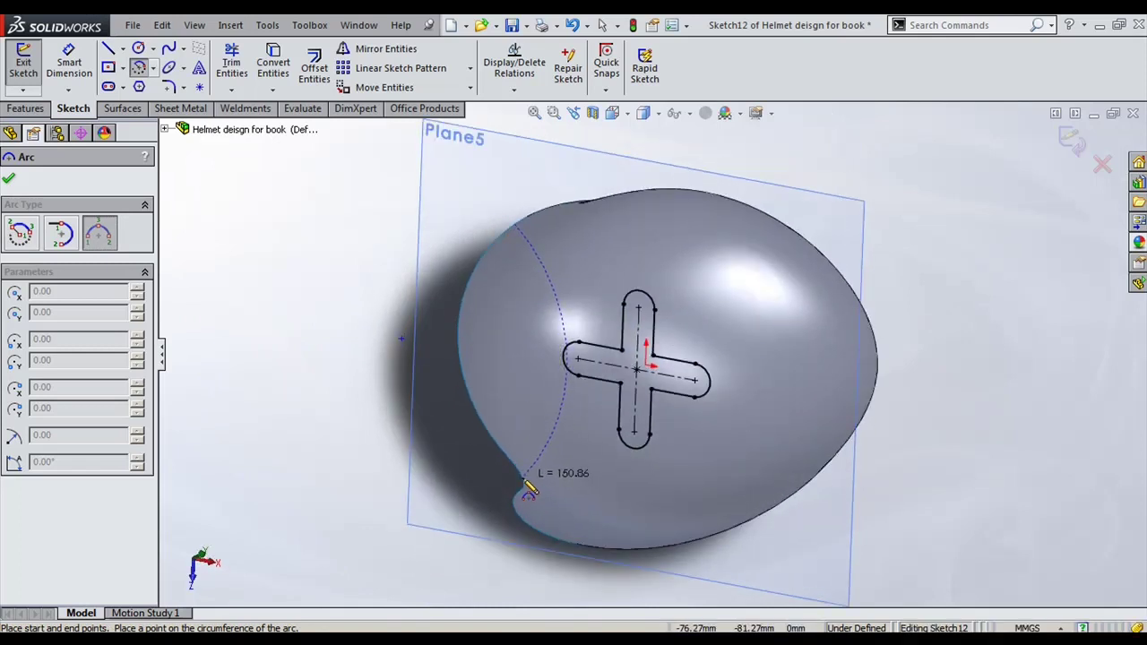
left_click(523, 477)
left_click(387, 395)
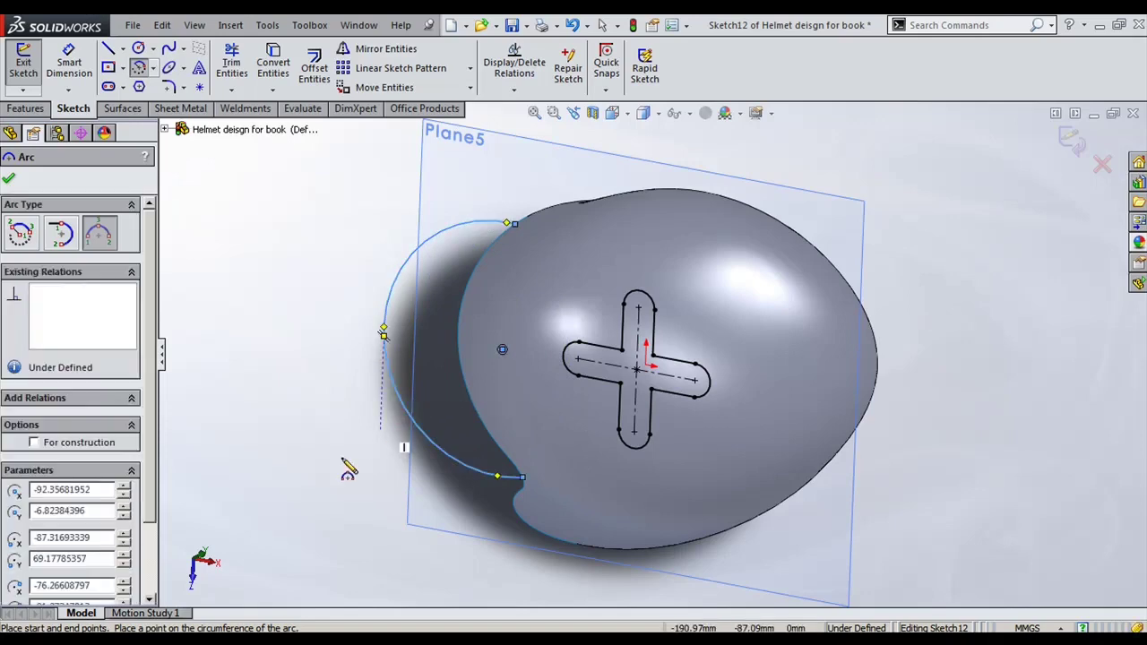
key("Escape")
Step: Pierce the arc's lower endpoint onto the helmet's outer edge
left_click(524, 477)
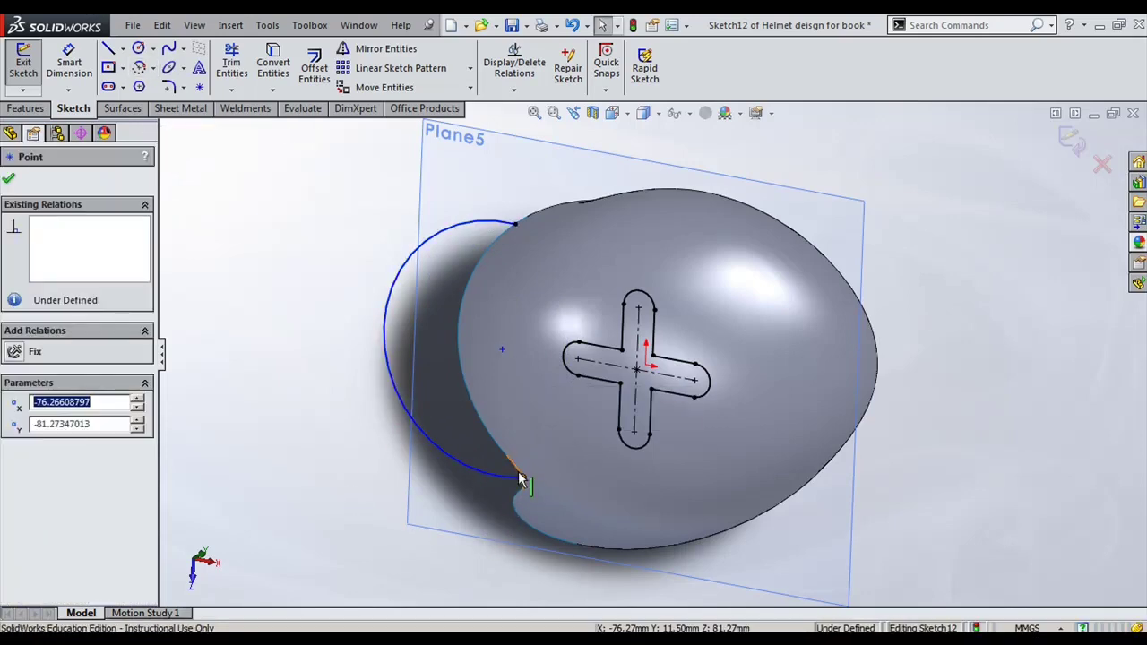
left_click(521, 482, "ctrl")
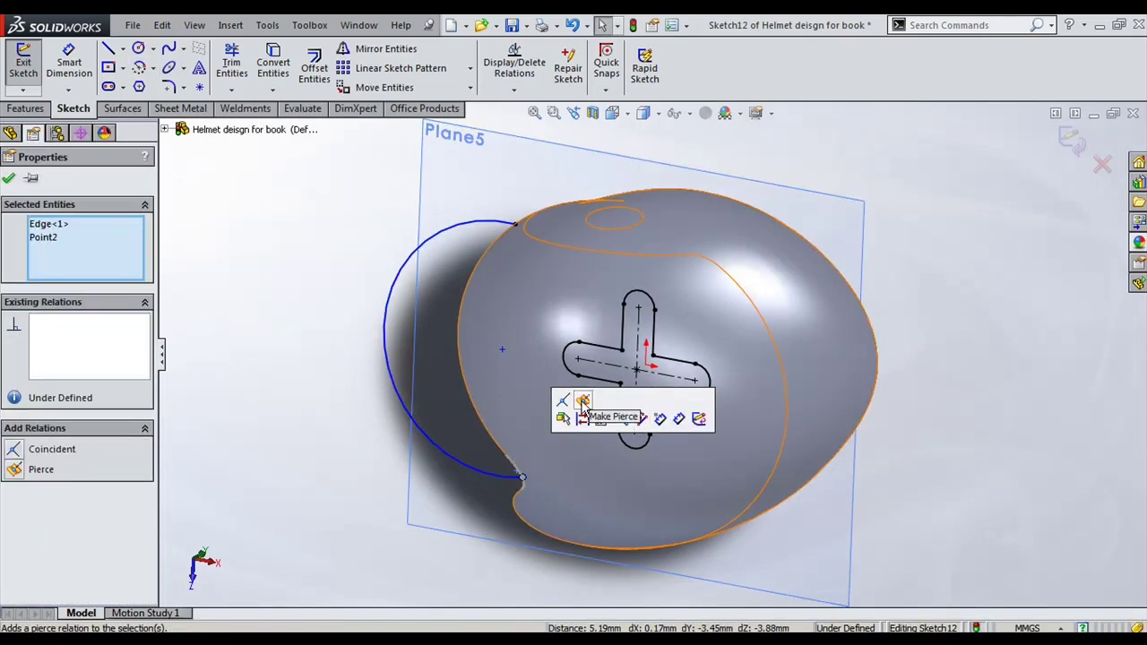
left_click(582, 400)
middle_click_drag(464, 307, 421, 342)
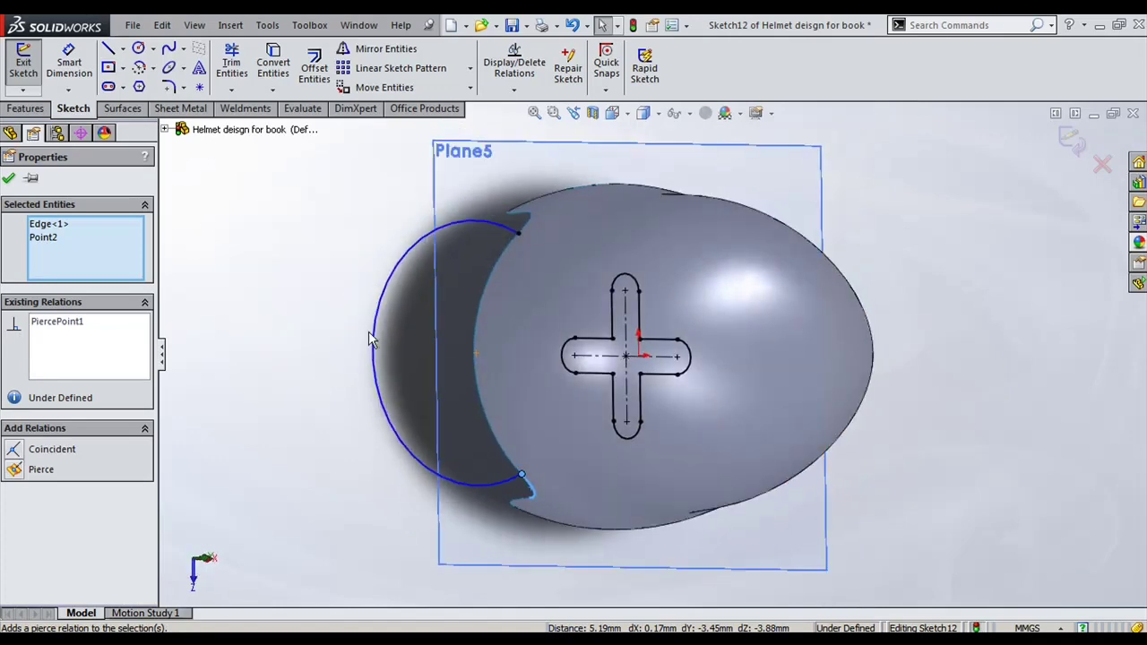
left_click_drag(374, 340, 430, 354)
scroll(502, 233, "down", 2)
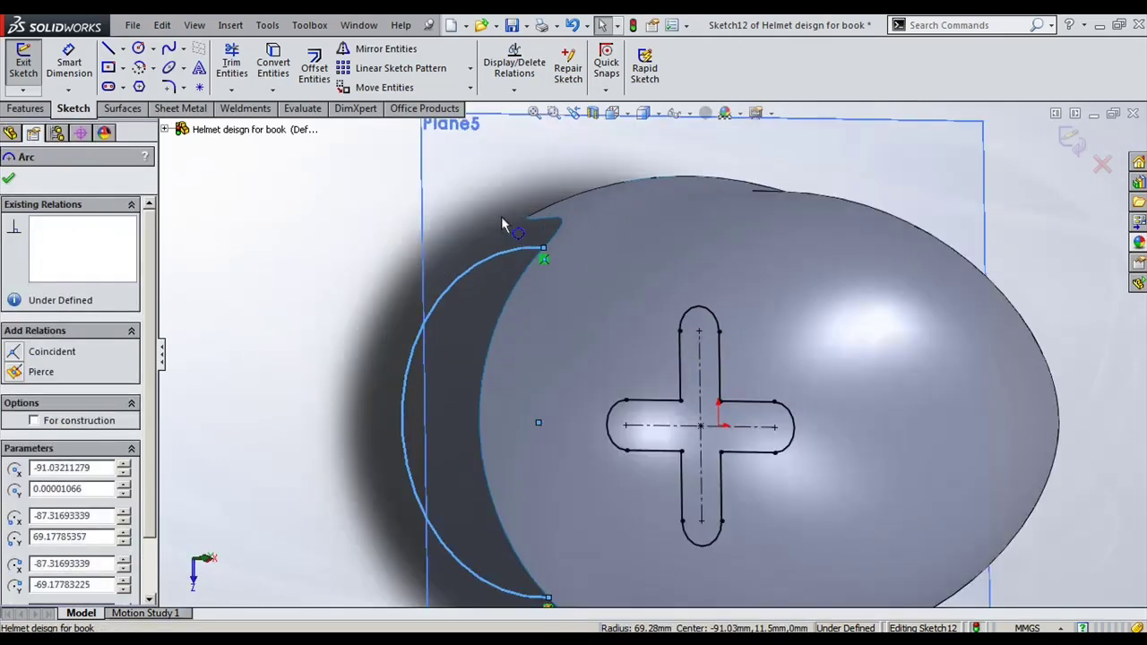
key("Escape")
Step: Relate the arc's upper endpoint to the helmet's outer edge
middle_click_drag(505, 218, 586, 324)
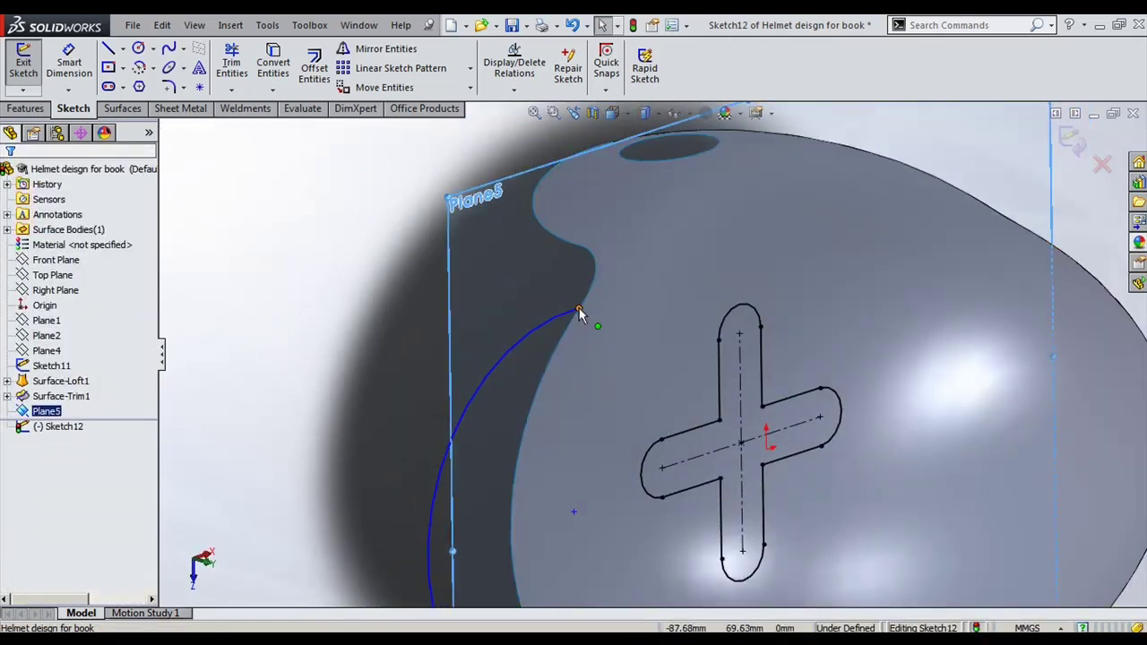
left_click(578, 310, "ctrl")
left_click(562, 336, "ctrl")
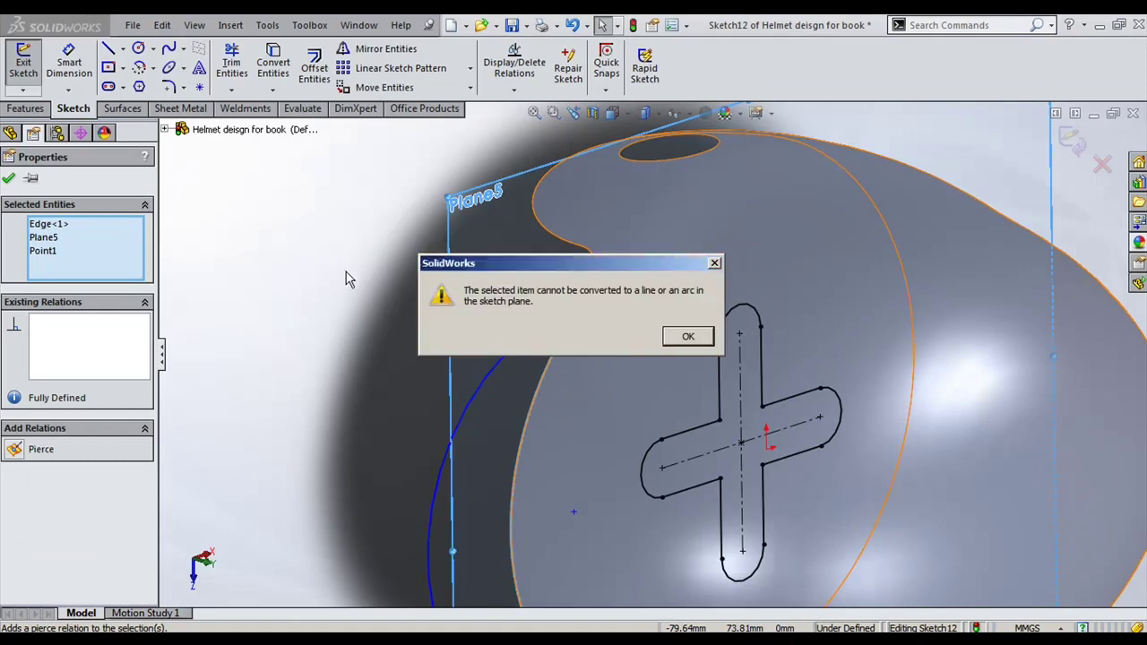
key("Return")
left_click(256, 279)
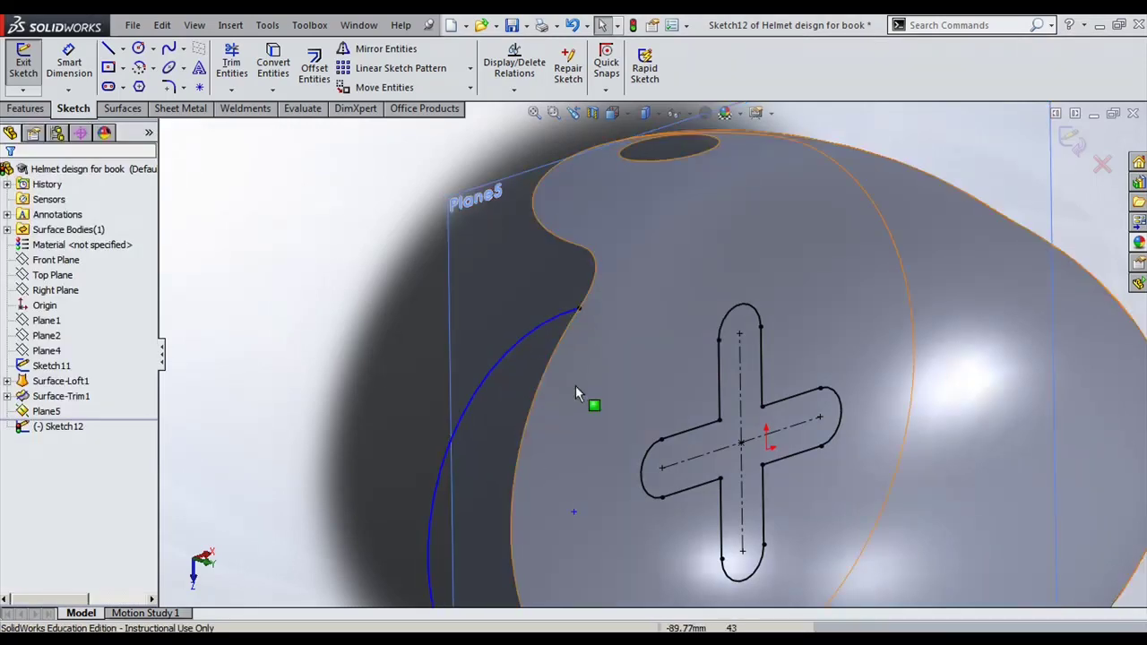
middle_click_drag(575, 385, 417, 269)
scroll(535, 348, "up", 3)
Step: Show sketch relations to verify both arc ends, then exit Sketch12
left_click(192, 25)
mouse_move(162, 25)
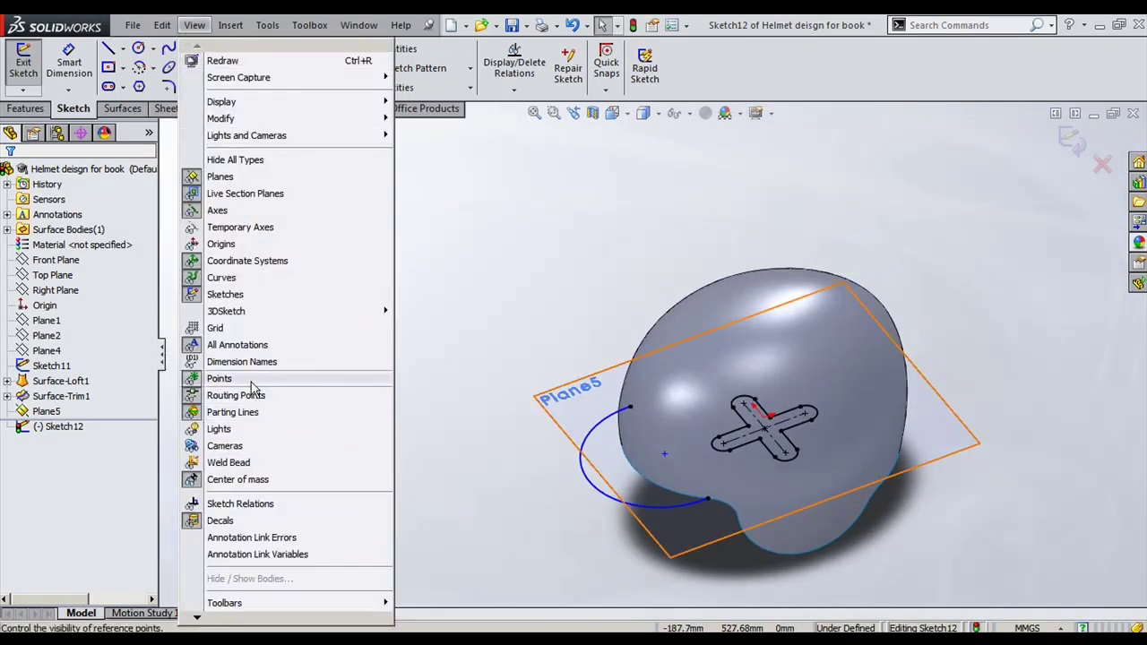
left_click(240, 503)
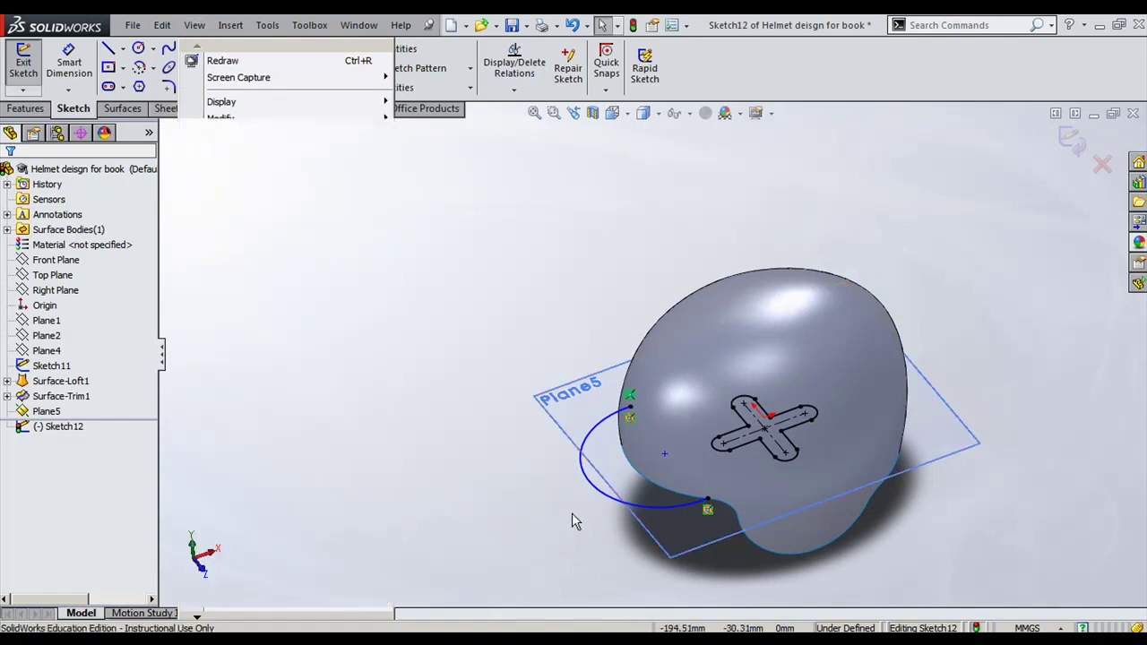
mouse_move(522, 500)
middle_mouse_down()
mouse_move(546, 490)
mouse_move(518, 480)
middle_mouse_up()
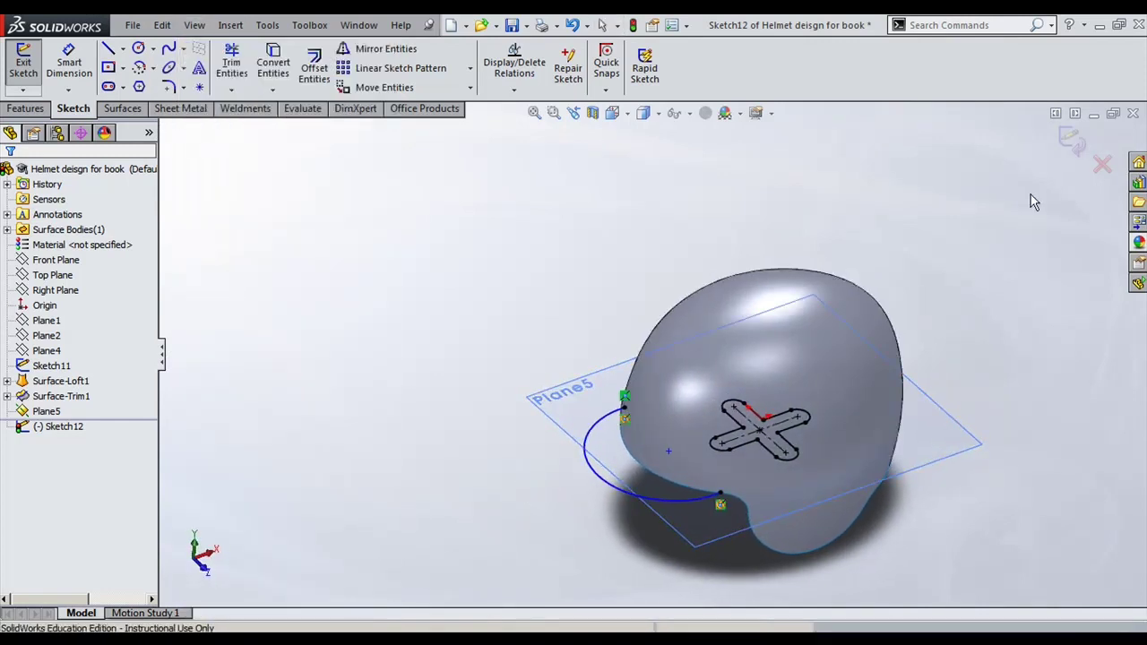
left_click(1068, 143)
mouse_move(868, 530)
middle_mouse_down()
mouse_move(792, 466)
mouse_move(524, 443)
middle_mouse_up()
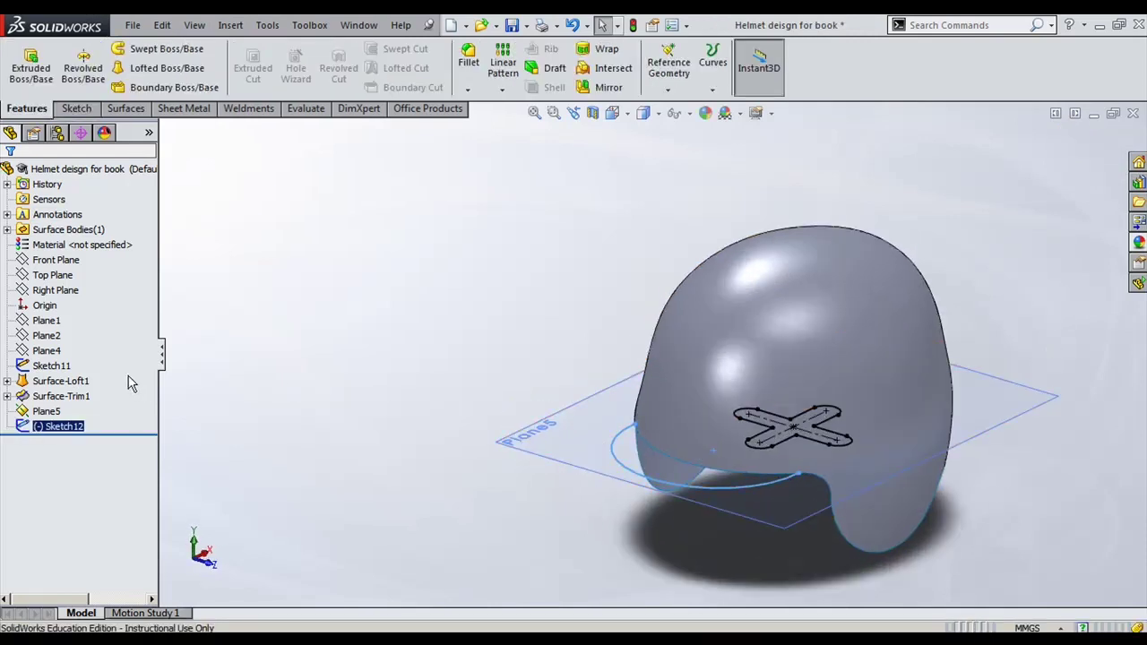
Step: Start a sketch on Plane1 and draw a 3-point arc across the helmet's width
left_click(47, 336)
middle_click_drag(481, 374, 365, 362)
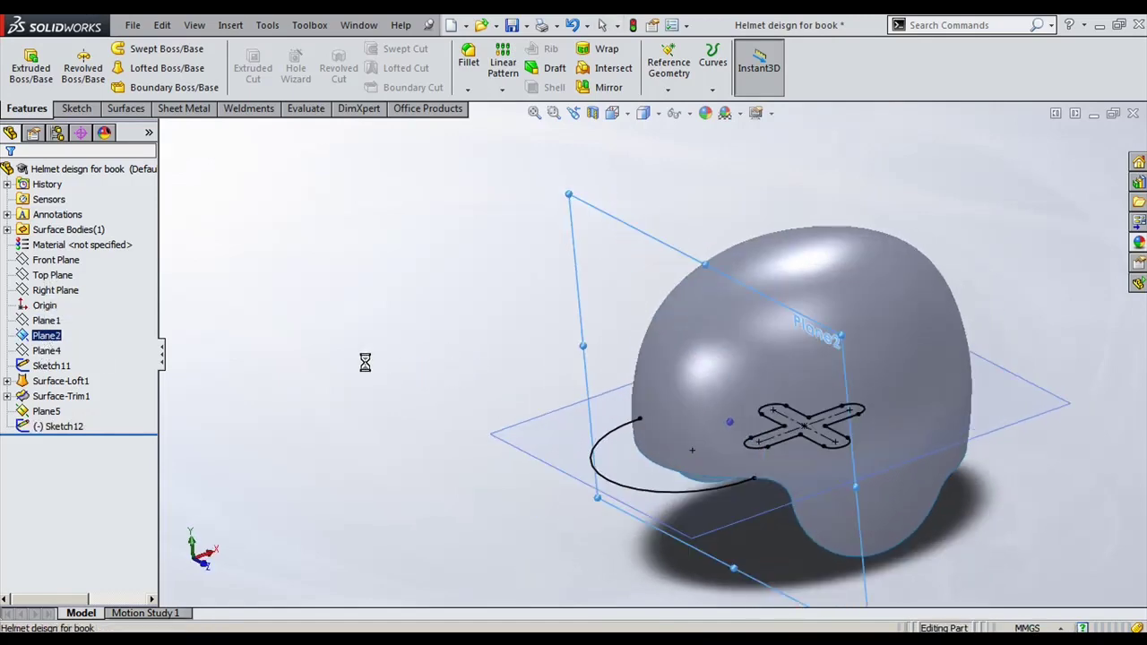
left_click(45, 320, "ctrl")
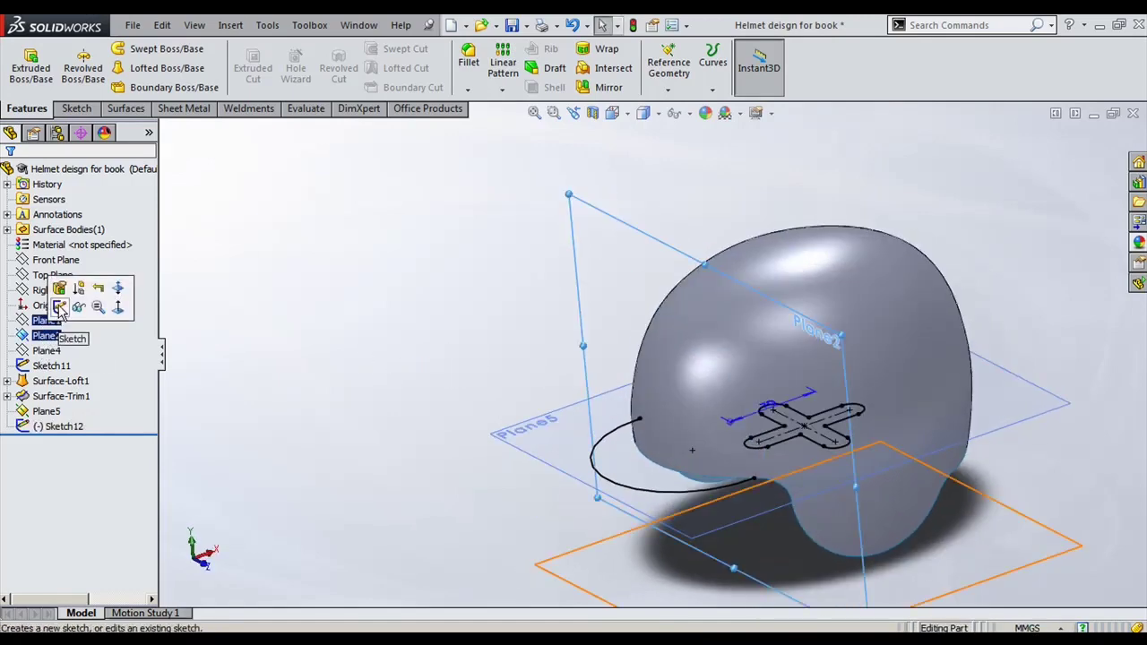
left_click(60, 307)
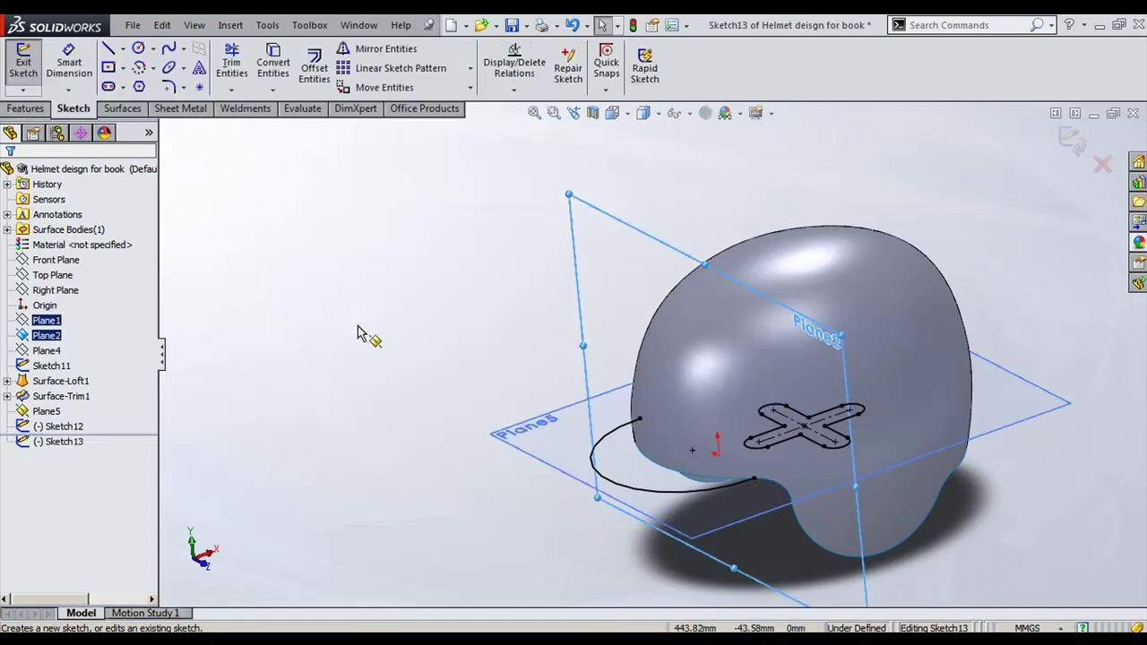
left_click(139, 68)
left_click(494, 397)
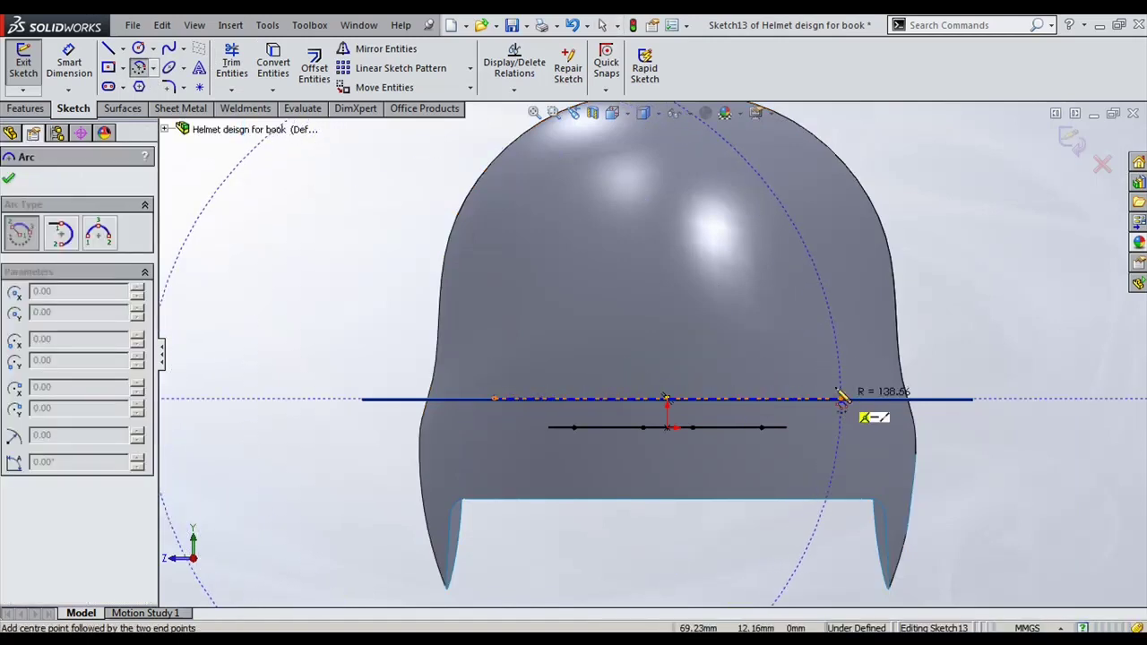
left_click(99, 233)
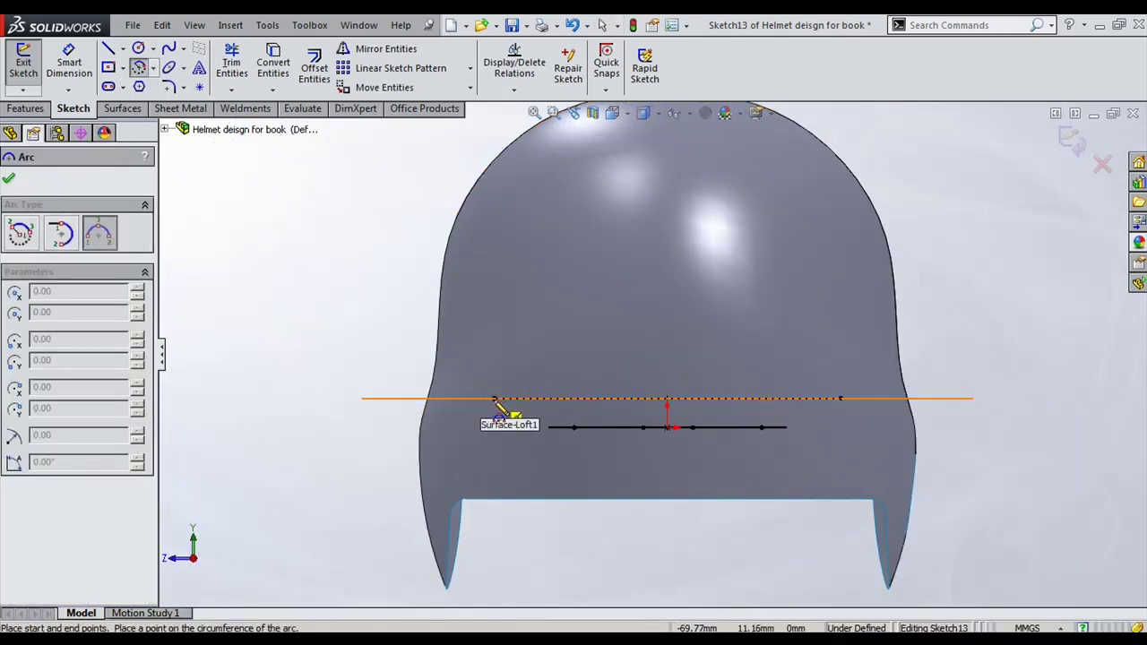
left_click(843, 399)
left_click(729, 340)
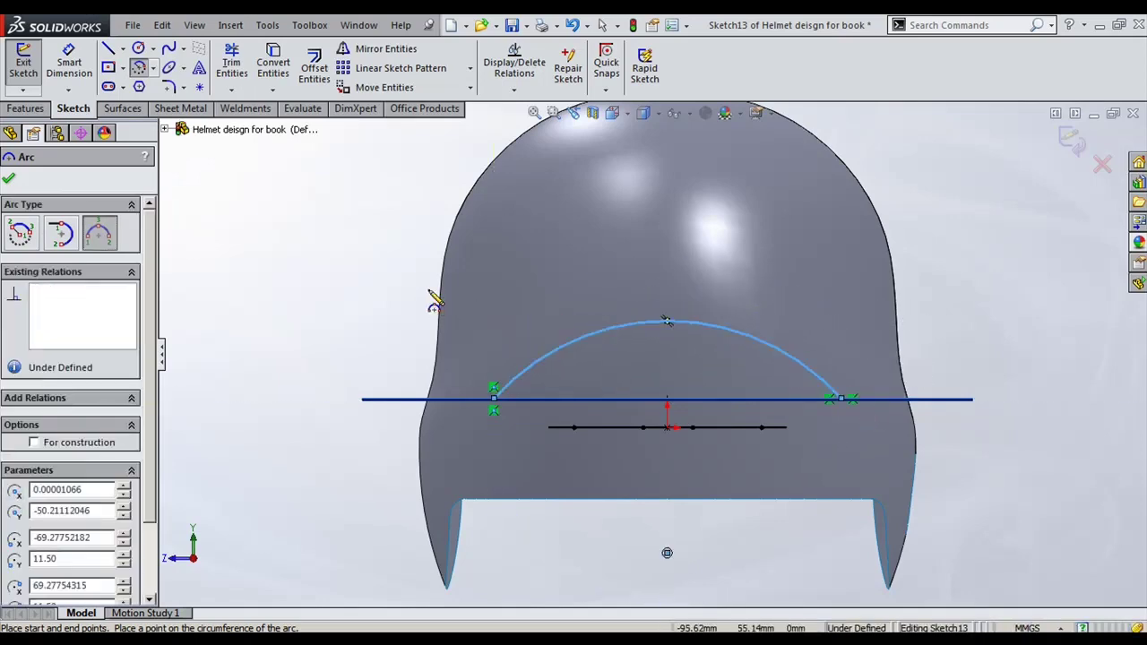
Step: Check the arc's endpoint on the helmet edge and exit Sketch13
mouse_move(435, 295)
middle_mouse_down()
mouse_move(581, 326)
mouse_move(618, 340)
mouse_move(610, 352)
middle_mouse_up()
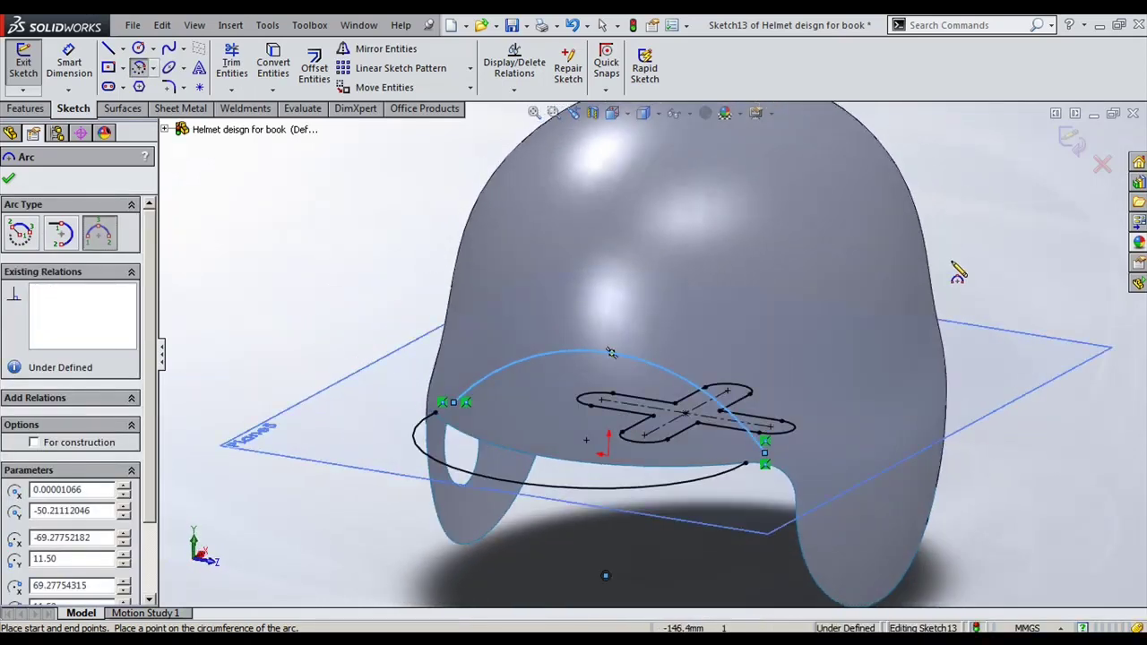
key("Escape")
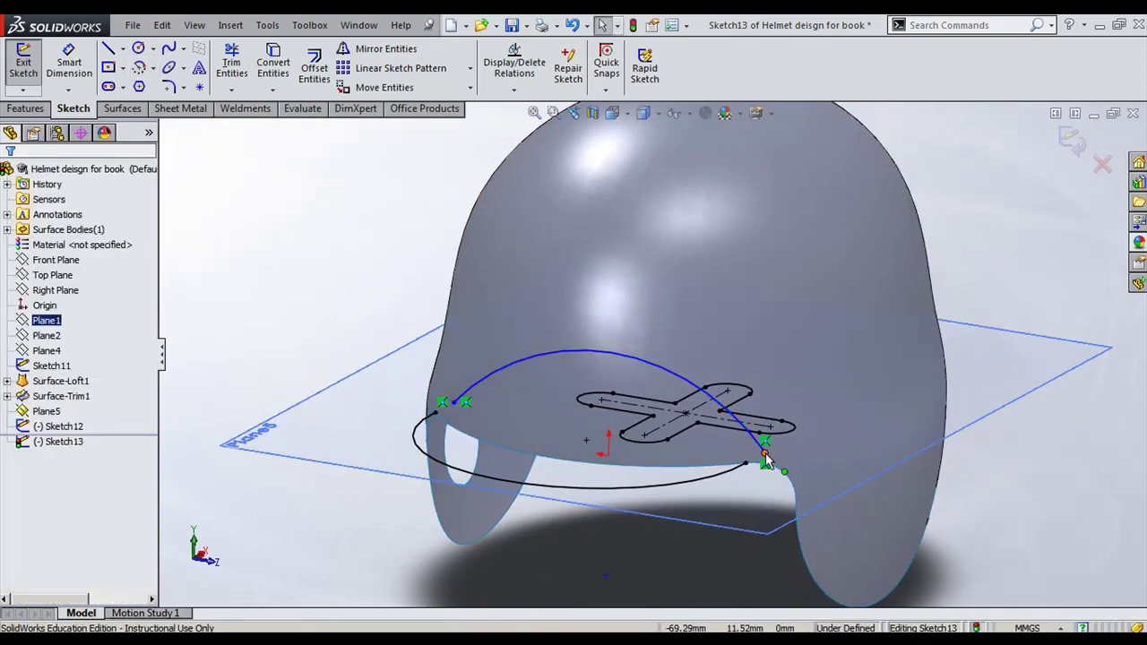
left_click(764, 456)
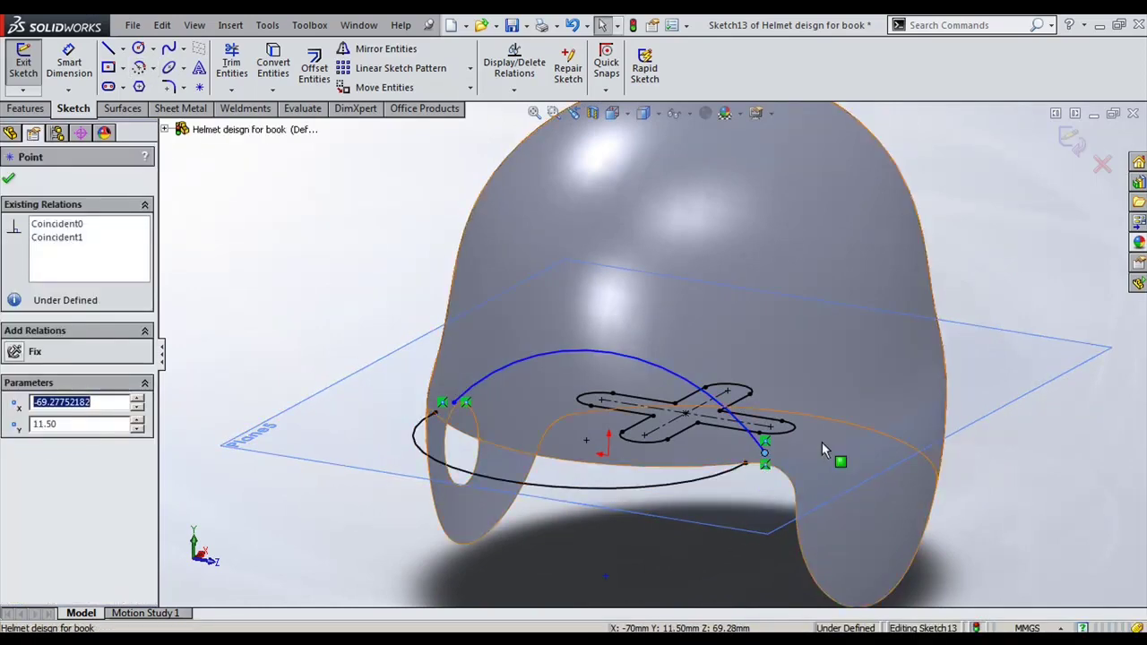
mouse_move(824, 448)
middle_mouse_down()
mouse_move(801, 547)
mouse_move(835, 472)
mouse_move(862, 455)
mouse_move(851, 484)
mouse_move(838, 475)
middle_mouse_up()
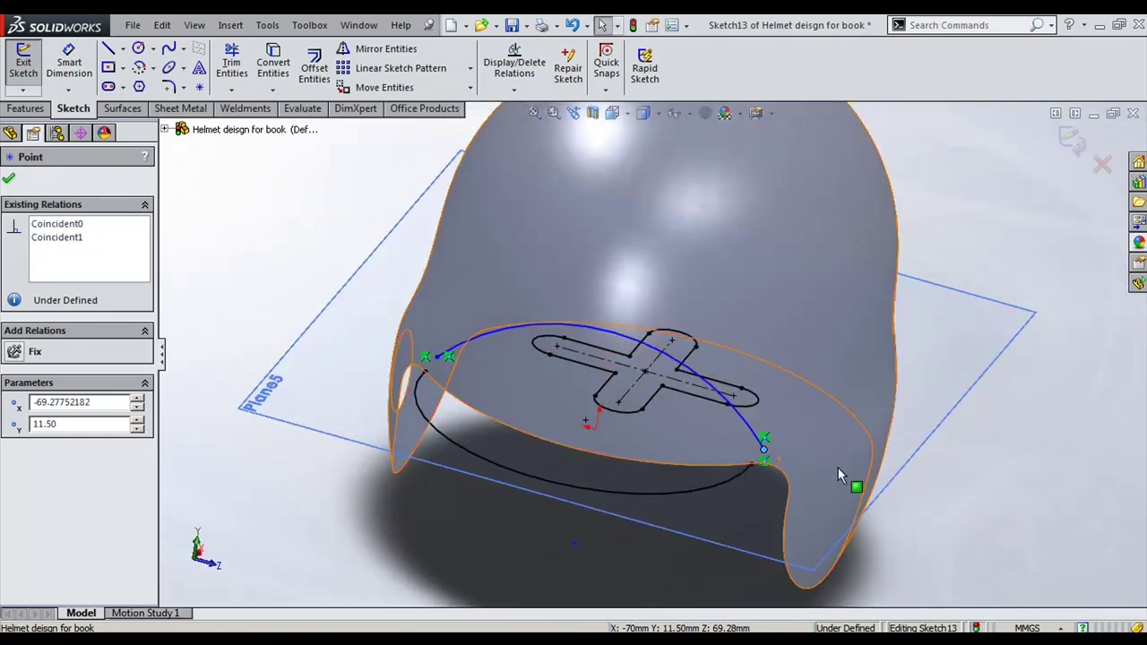
left_click(276, 218)
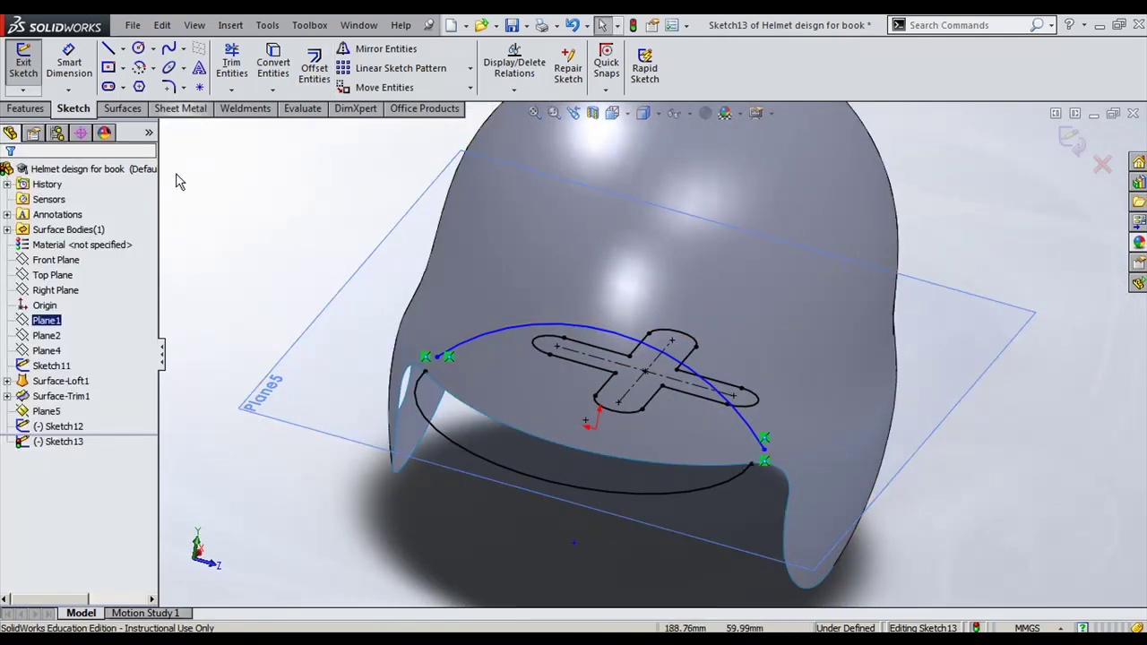
left_click(27, 108)
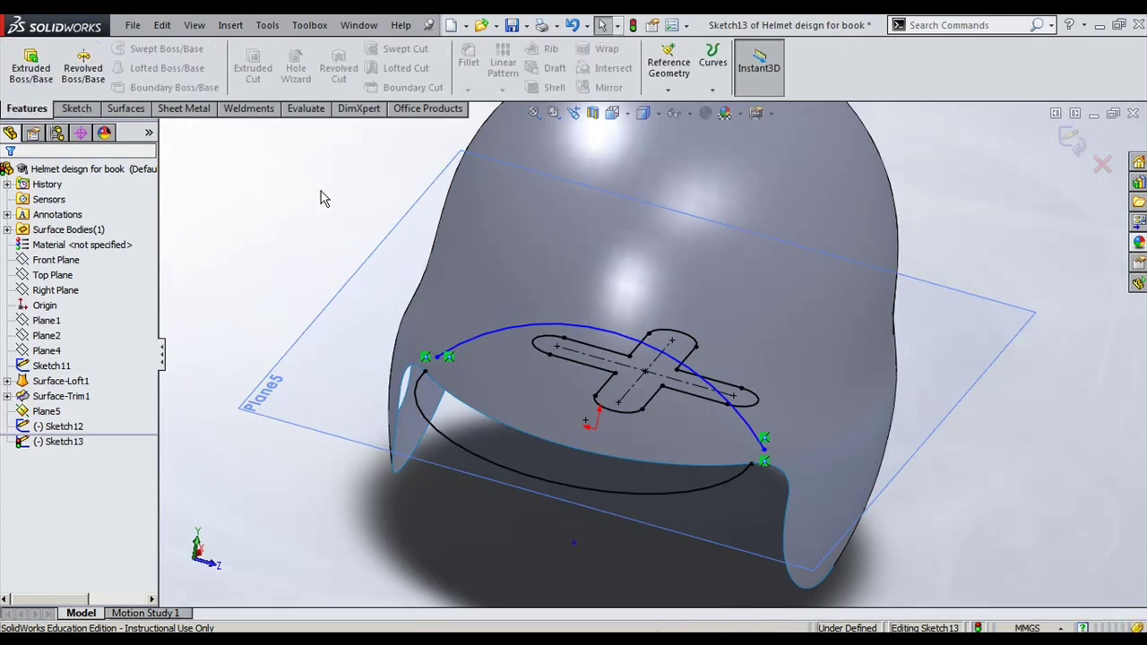
left_click(125, 109)
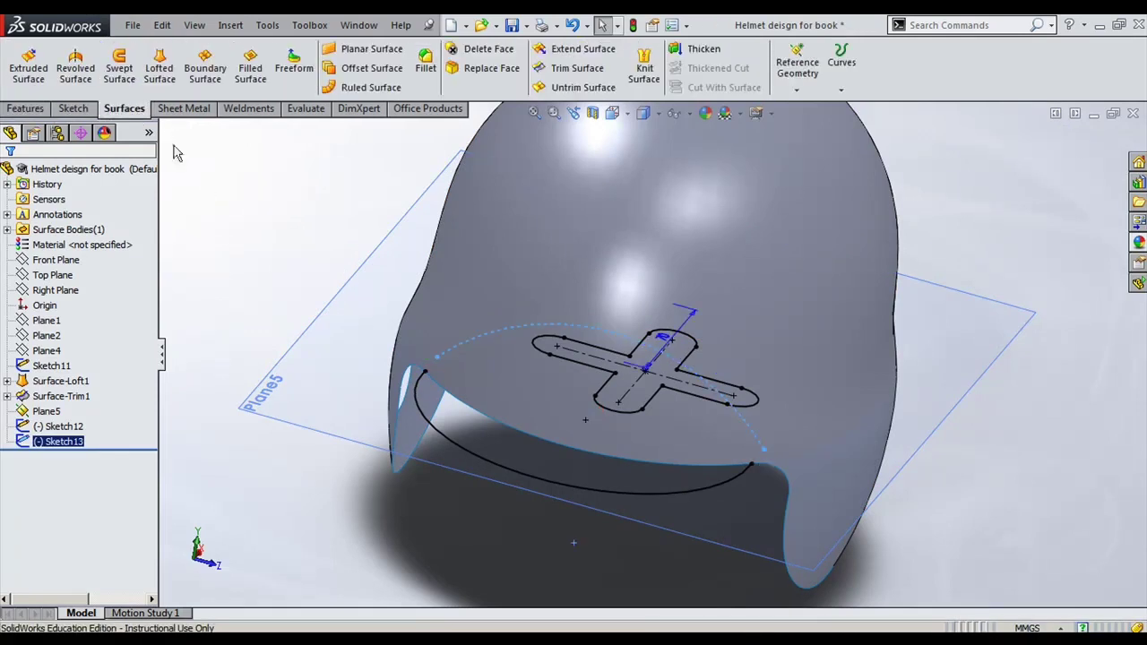
Step: Abandon the pending helmet surface trim and delete Sketch13
left_click(577, 68)
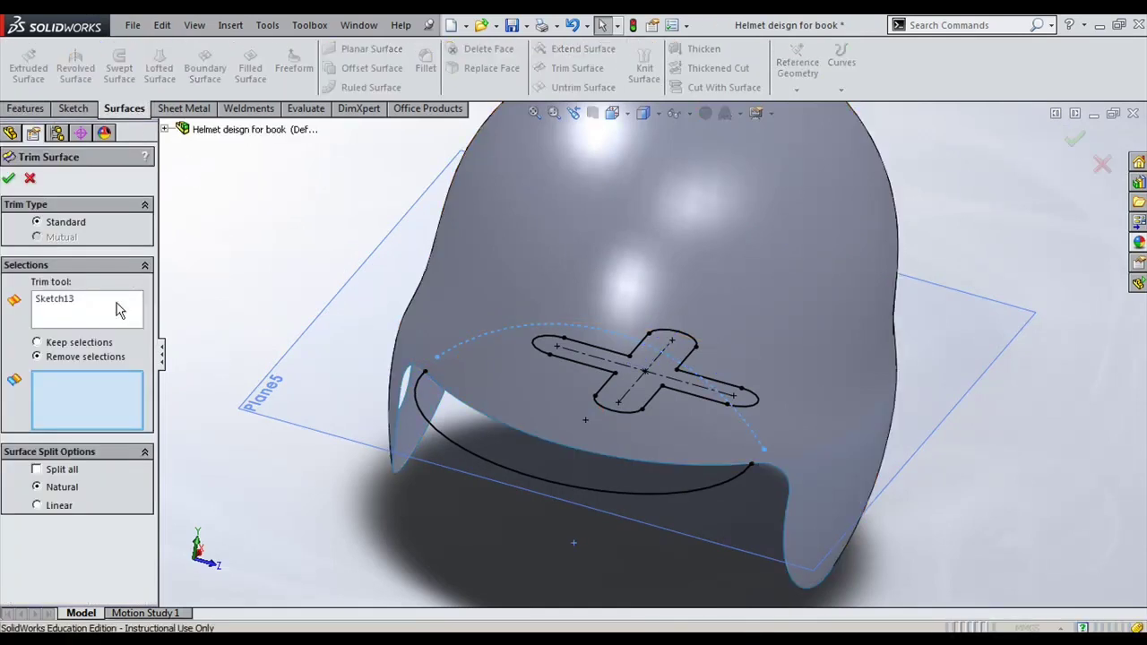
left_click(511, 341)
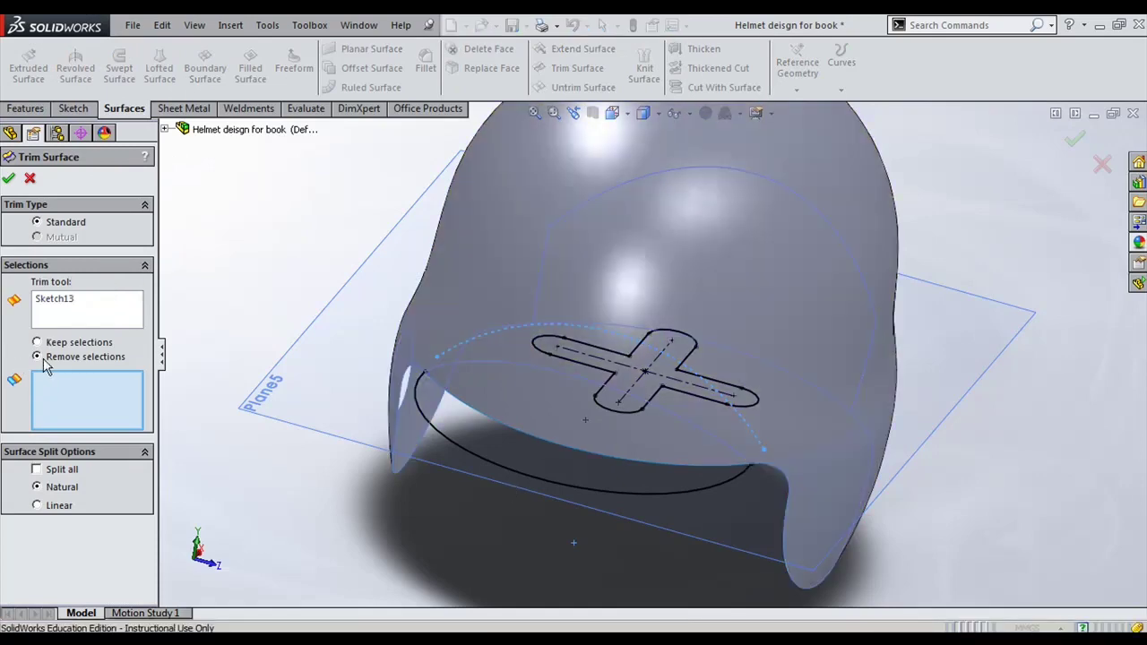
left_click(628, 425)
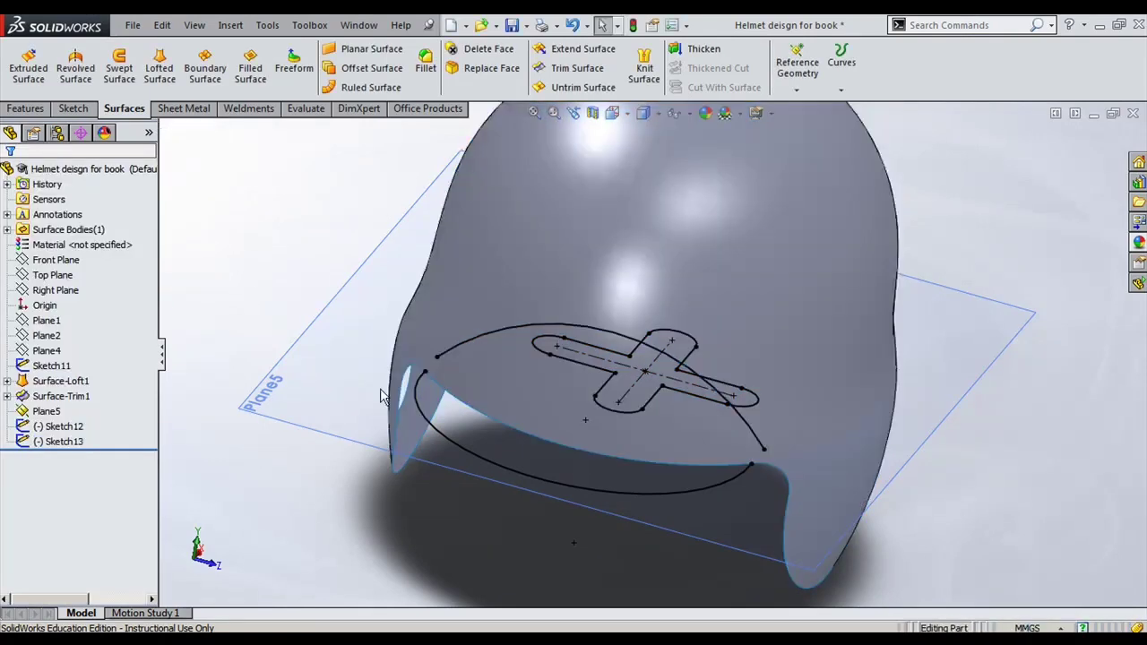
left_click(740, 421)
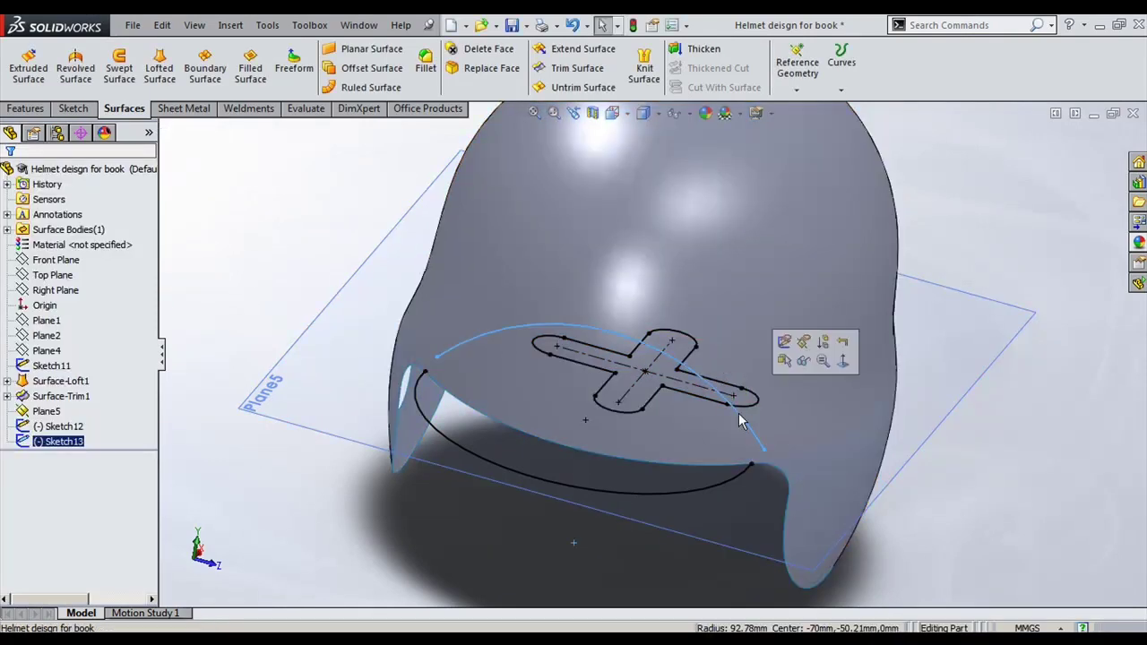
right_click(749, 424)
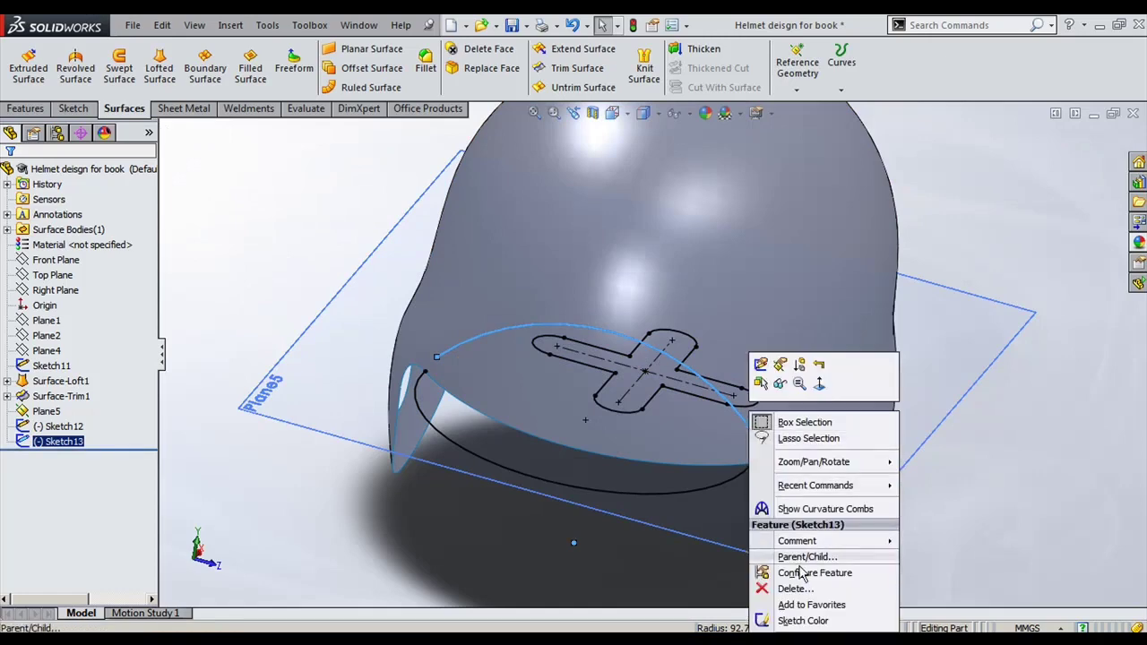
left_click(1004, 474)
Step: Hide Plane5 and select the Right Plane as the reference for a new plane
middle_click_drag(1004, 474, 972, 385)
scroll(967, 368, "down", 2)
left_click(961, 352)
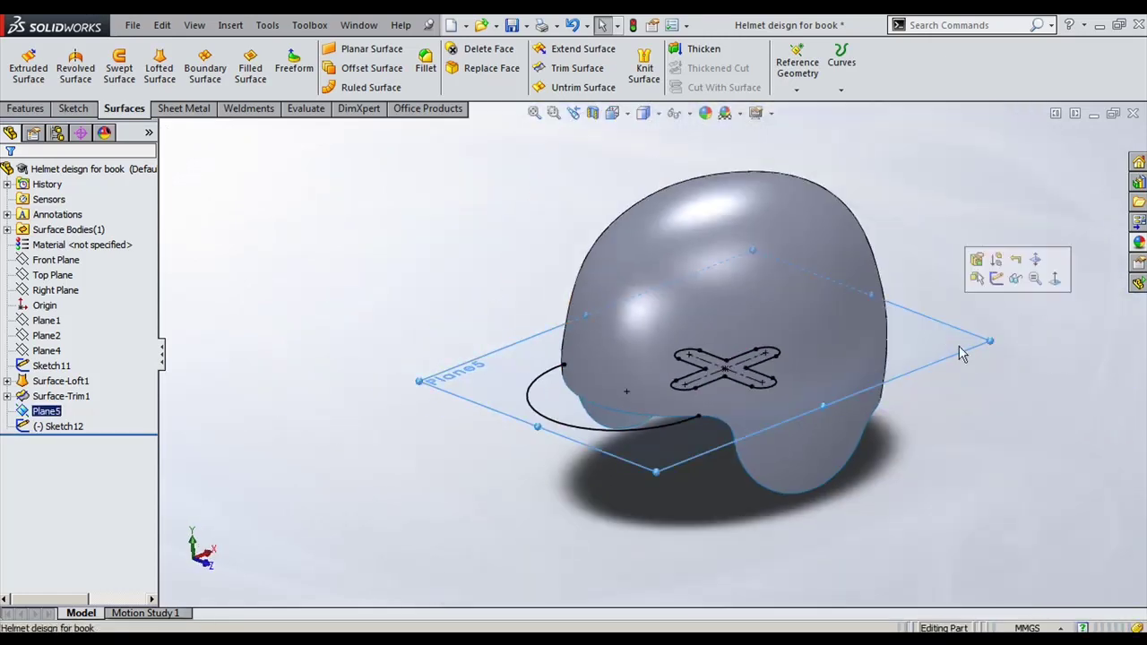
left_click(1014, 277)
left_click(56, 260)
left_click(56, 275)
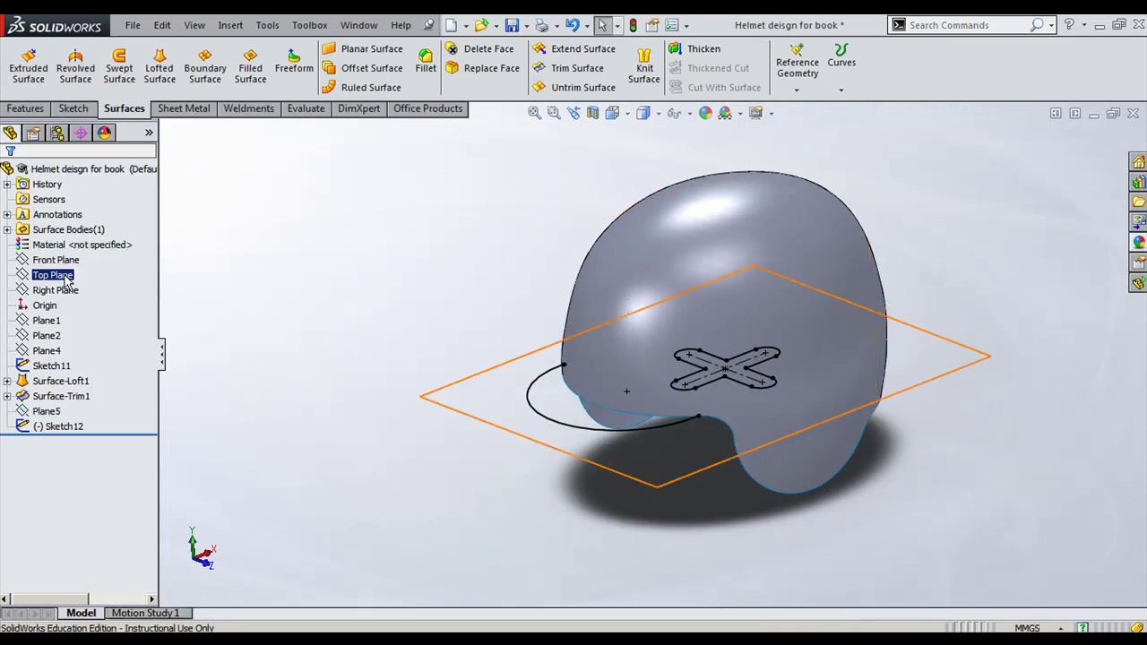
left_click(69, 290)
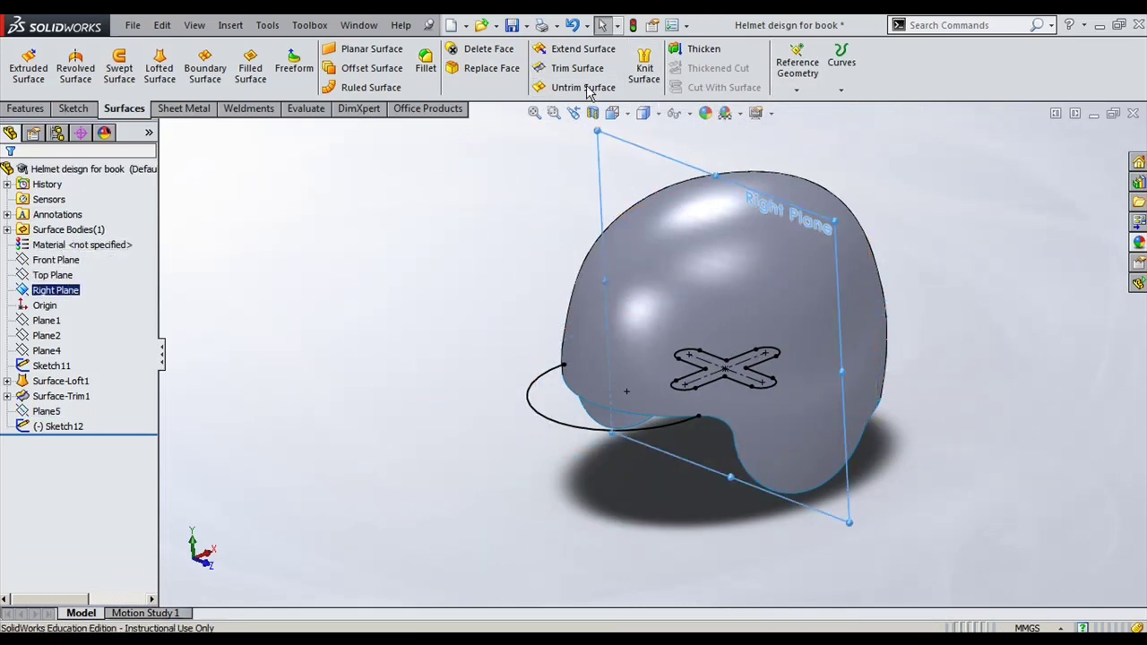
left_click(796, 76)
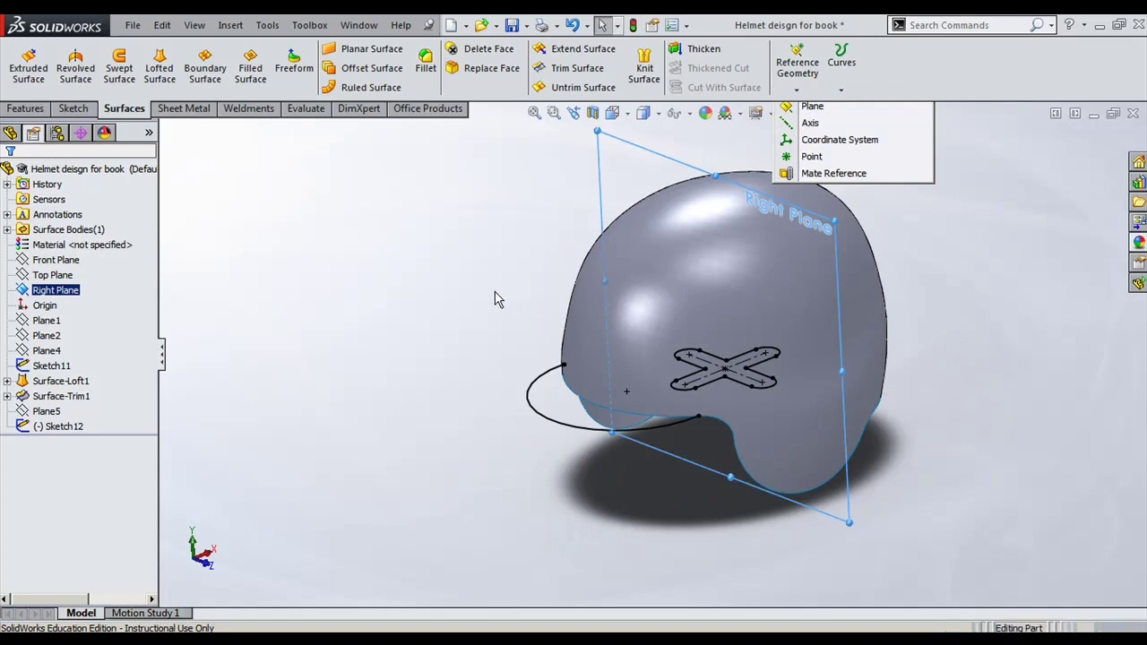
Step: Create Plane6 offset 150 mm from the Right Plane with Flip checked, and start a sketch on it
middle_click_drag(417, 260, 137, 360)
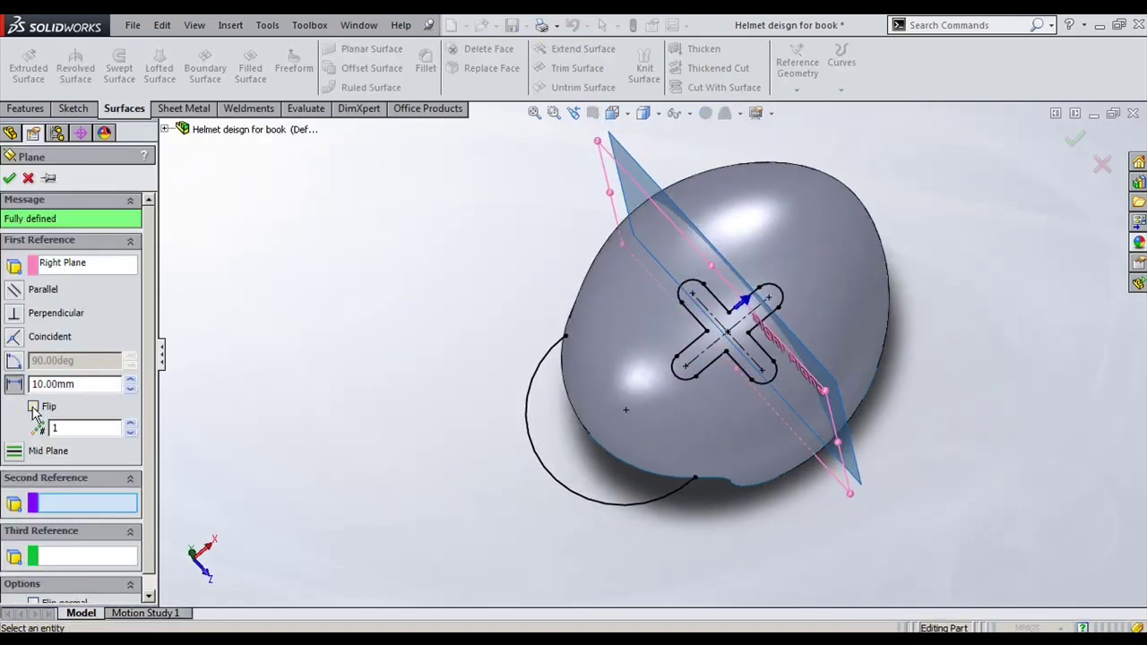
left_click(34, 408)
left_click_drag(131, 381, 131, 382)
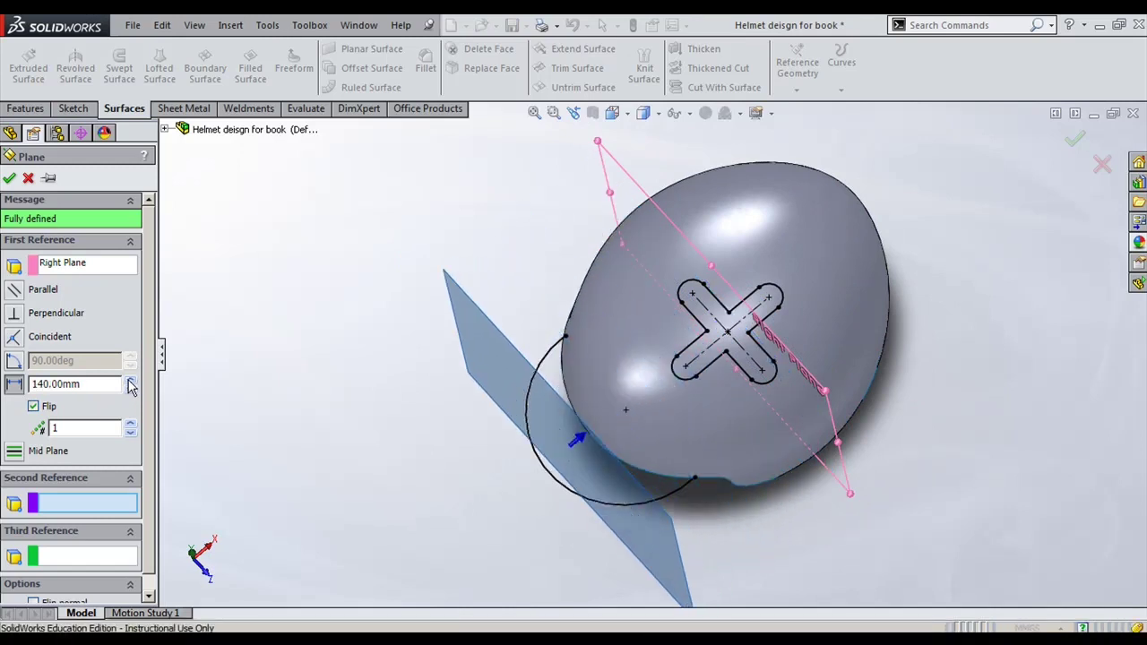
left_click(131, 381)
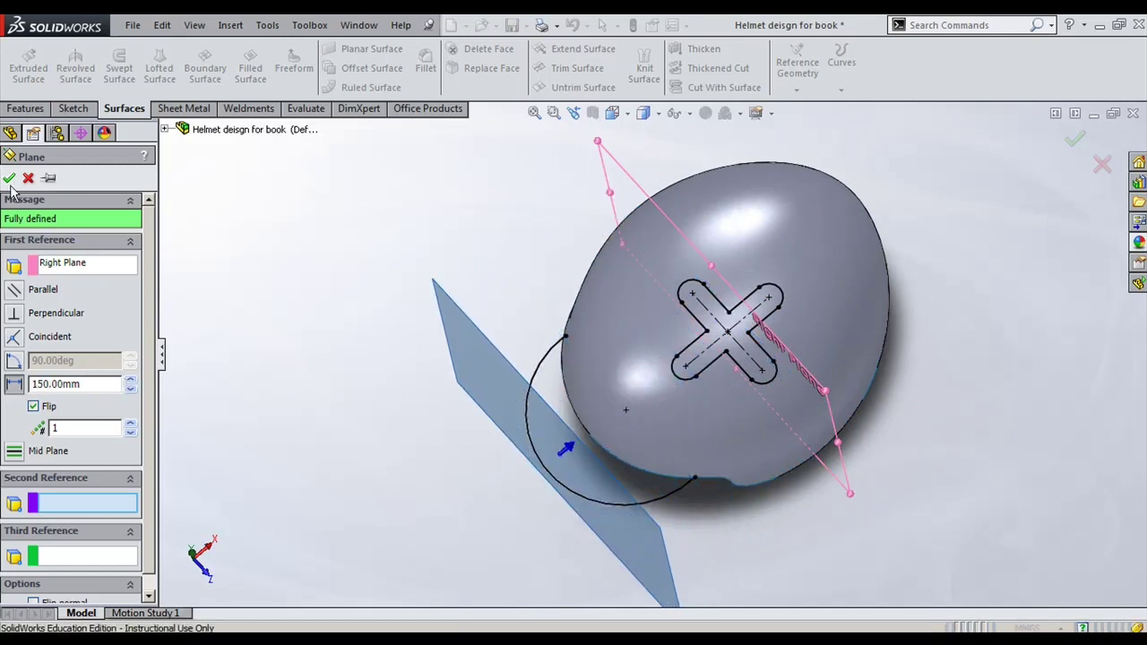
left_click(9, 180)
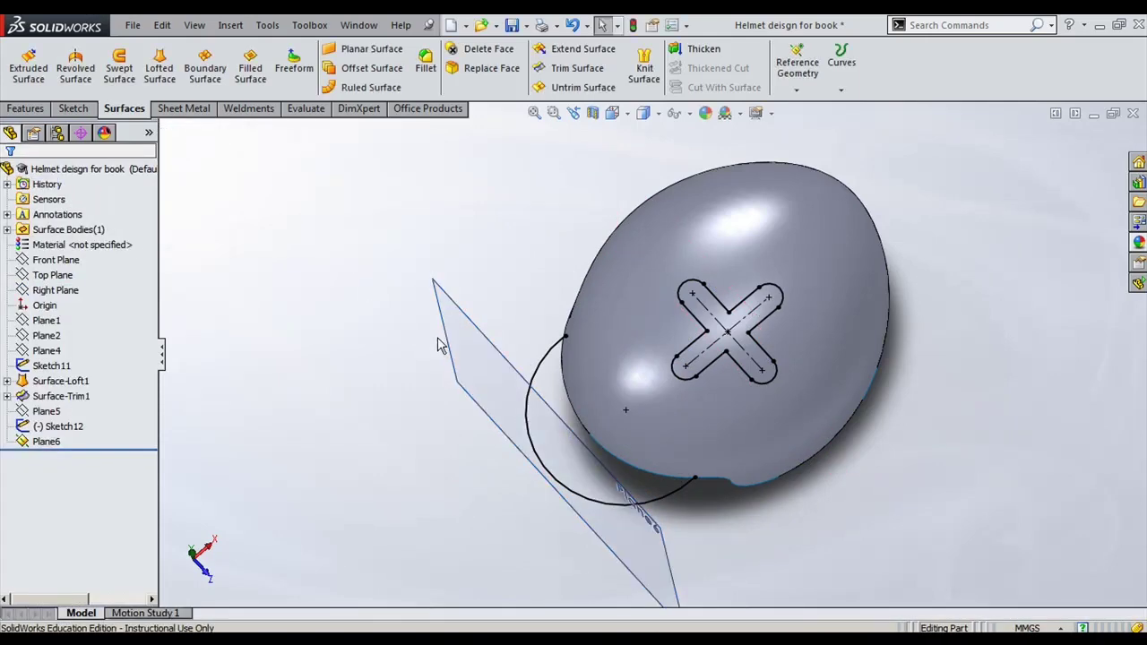
left_click(444, 344)
left_click(512, 285)
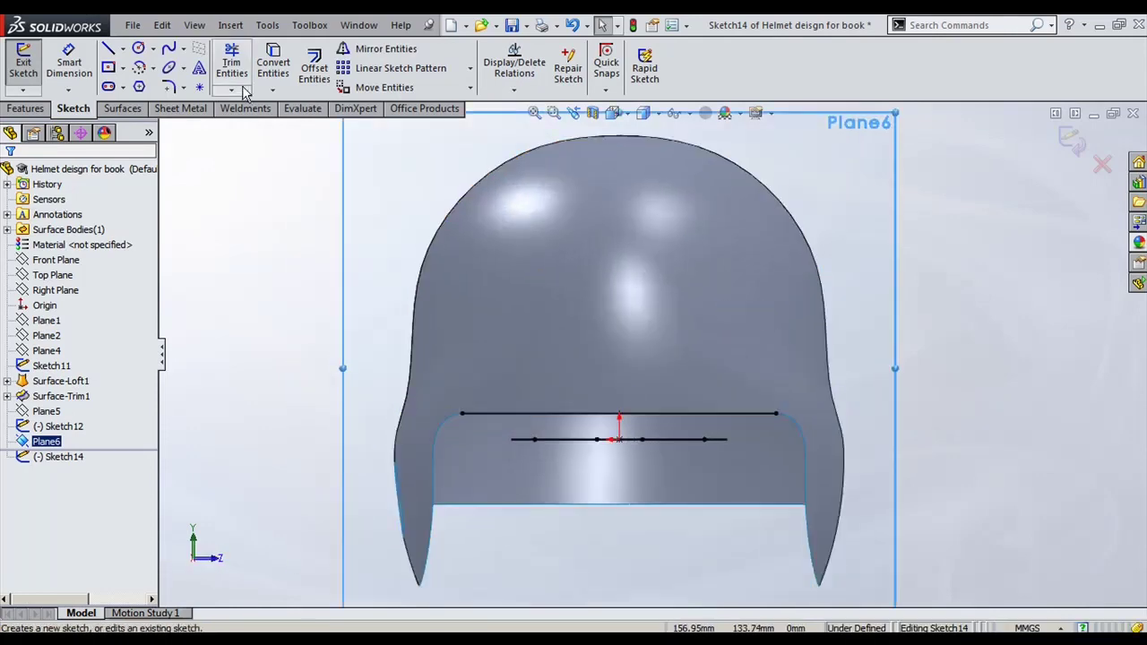
Step: Draw a three-point arc from the line's left end to its right end, bulging upward, then exit Sketch14
left_click(140, 69)
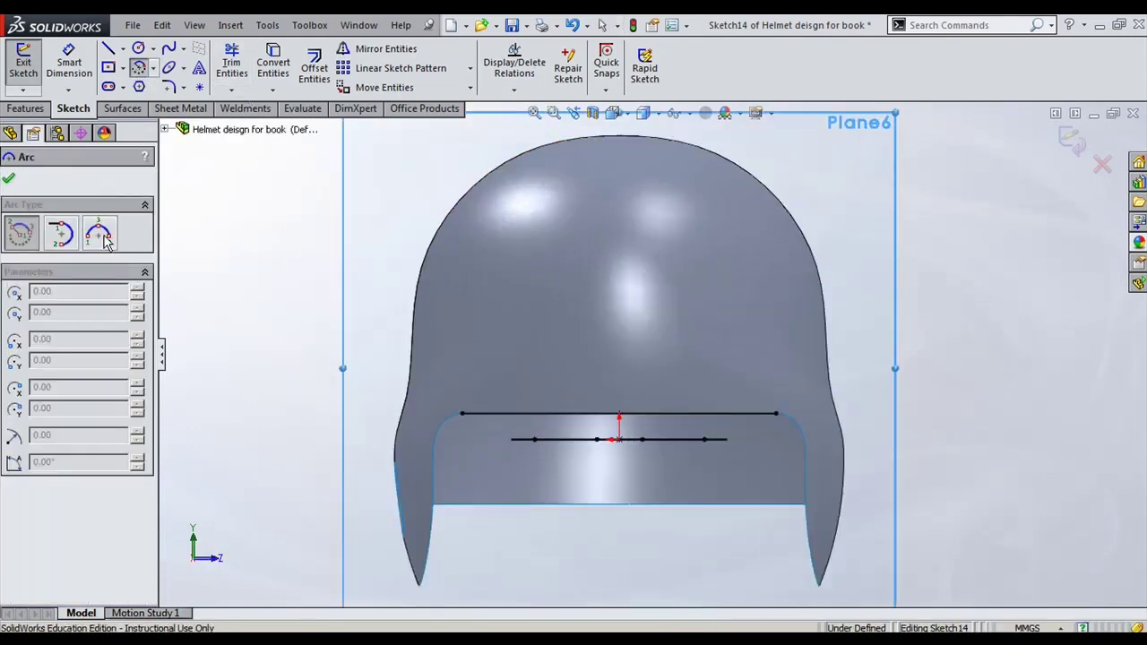
left_click(463, 414)
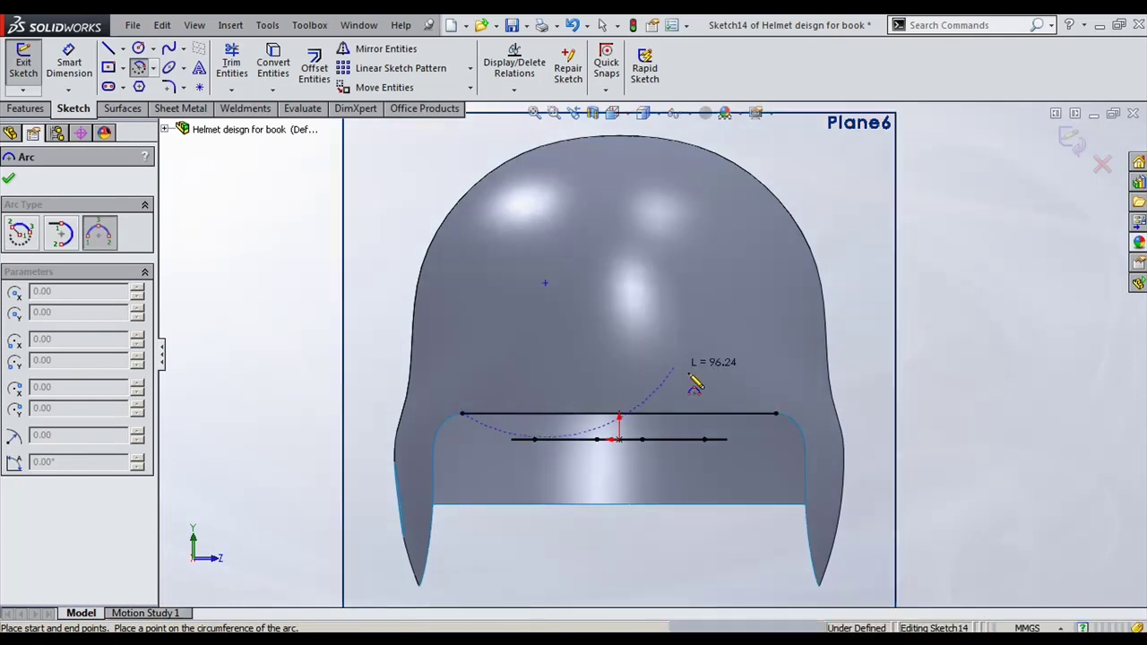
left_click(776, 415)
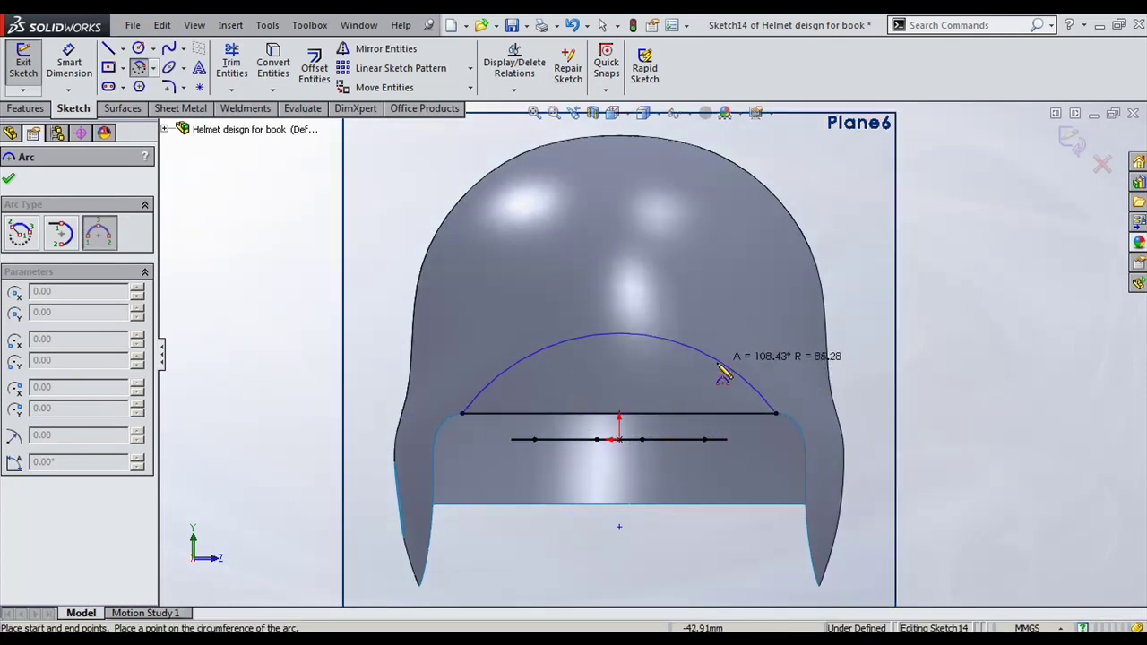
left_click(618, 338)
key("Escape")
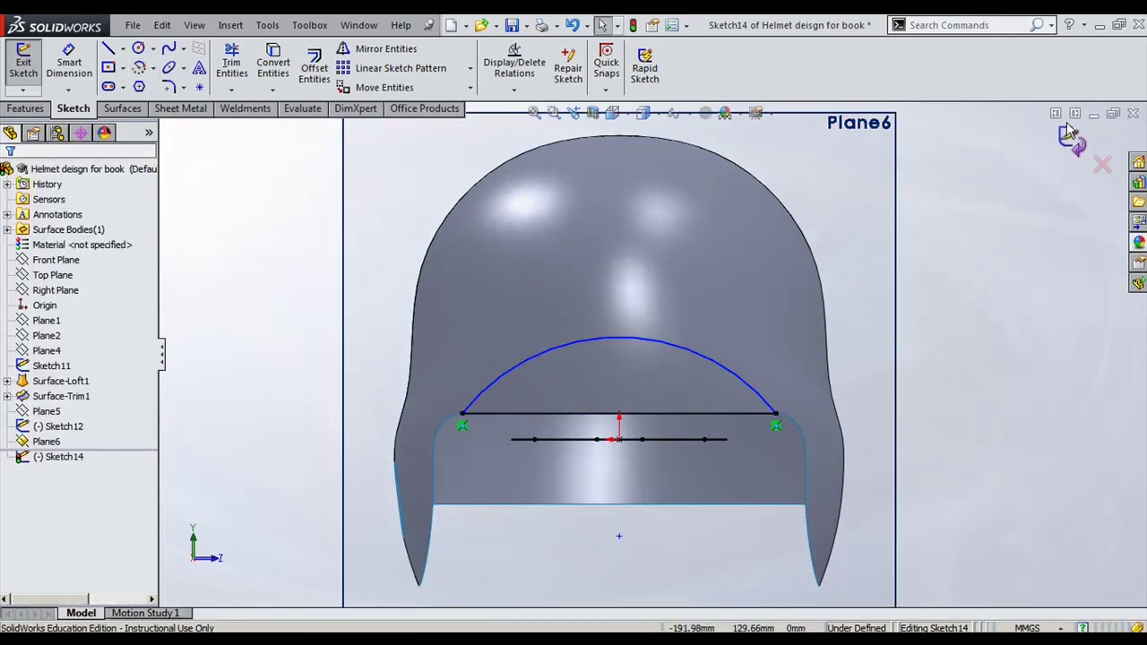
left_click(1068, 146)
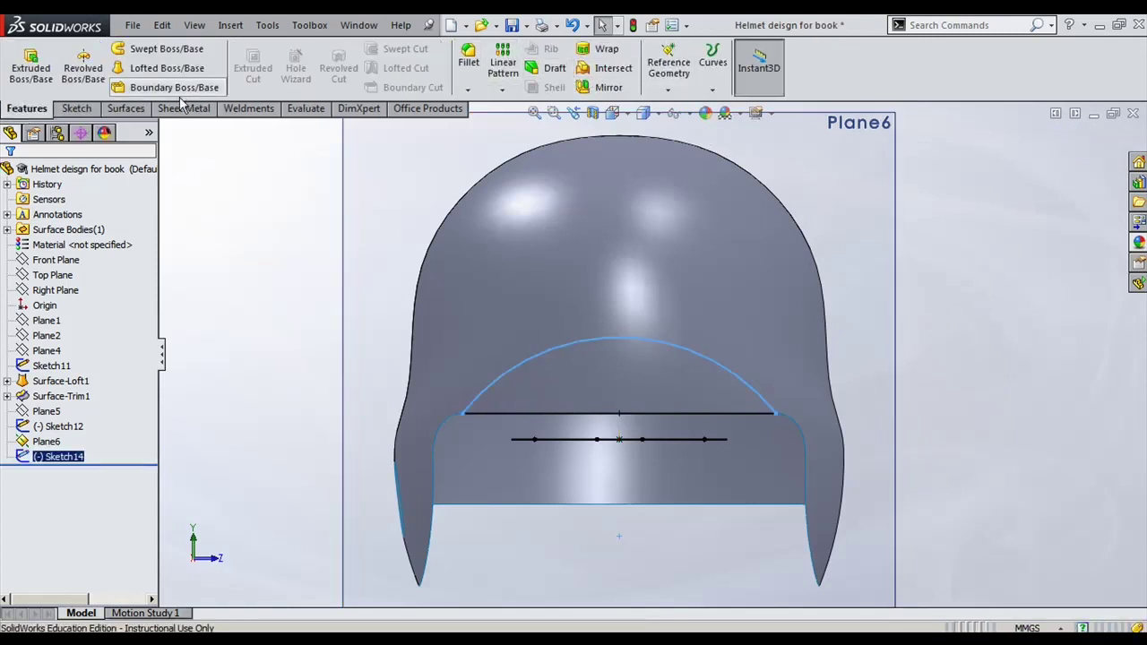
Step: Trim away the arched region above the front opening using Sketch14 as the trim tool
left_click(125, 109)
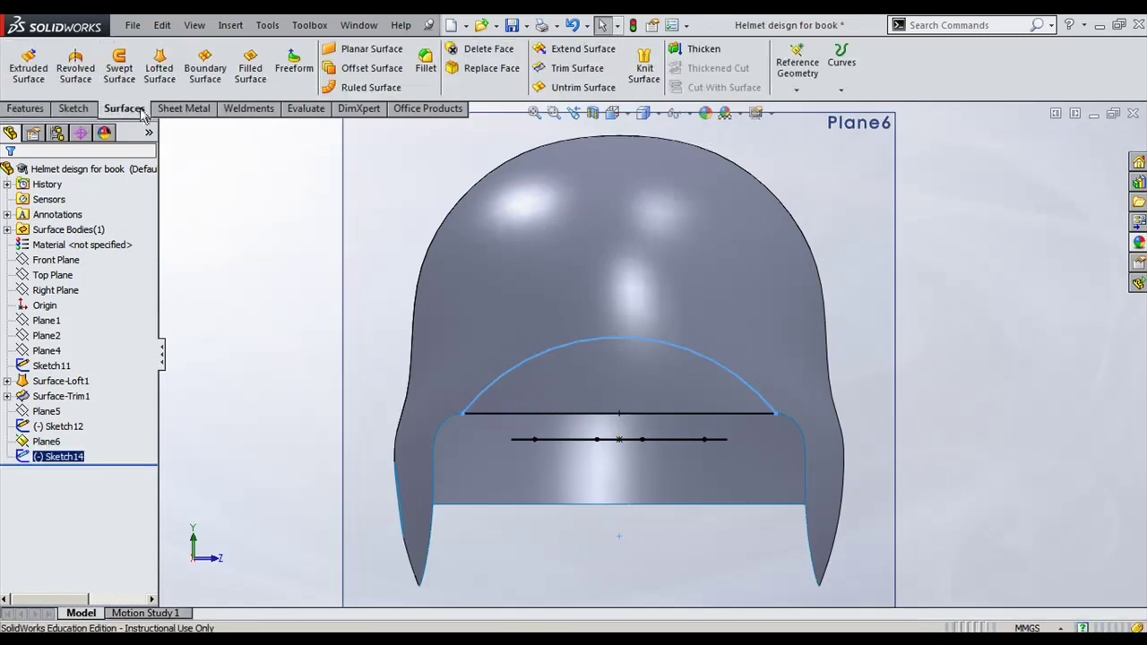
left_click(554, 72)
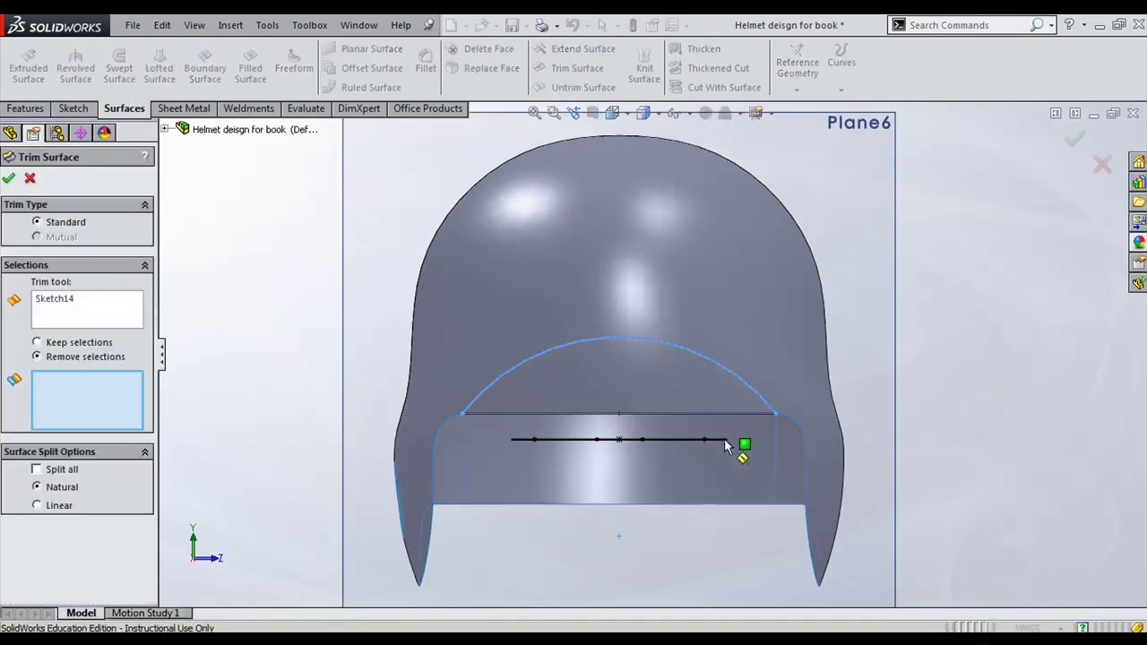
left_click(692, 389)
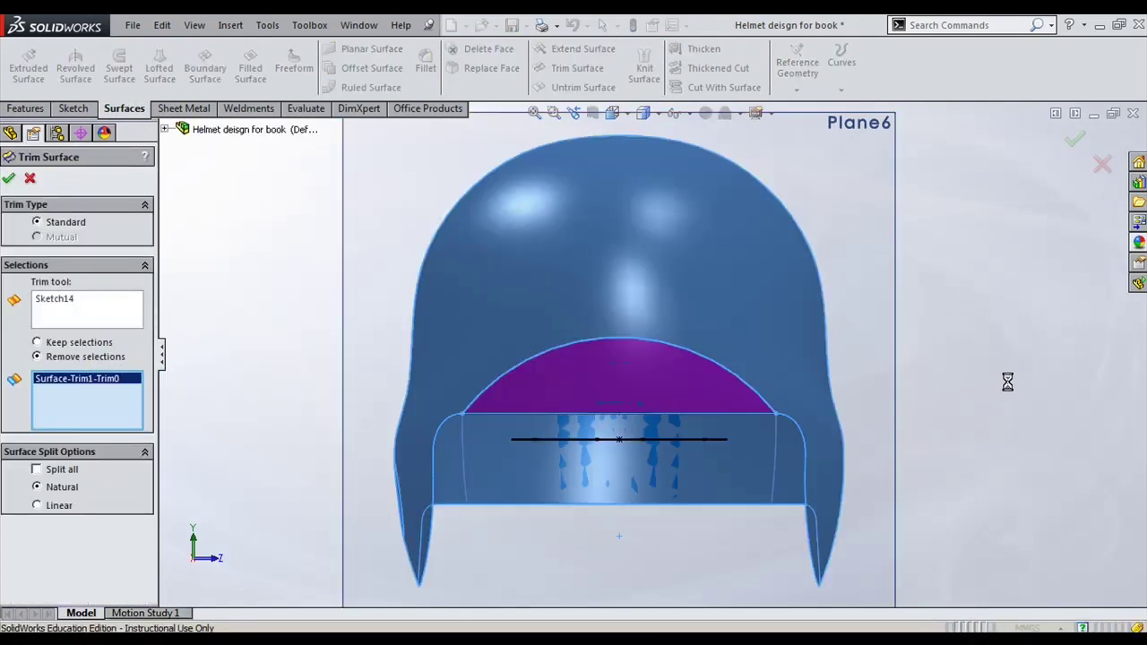
right_click(1009, 383)
middle_click_drag(1009, 383, 947, 450)
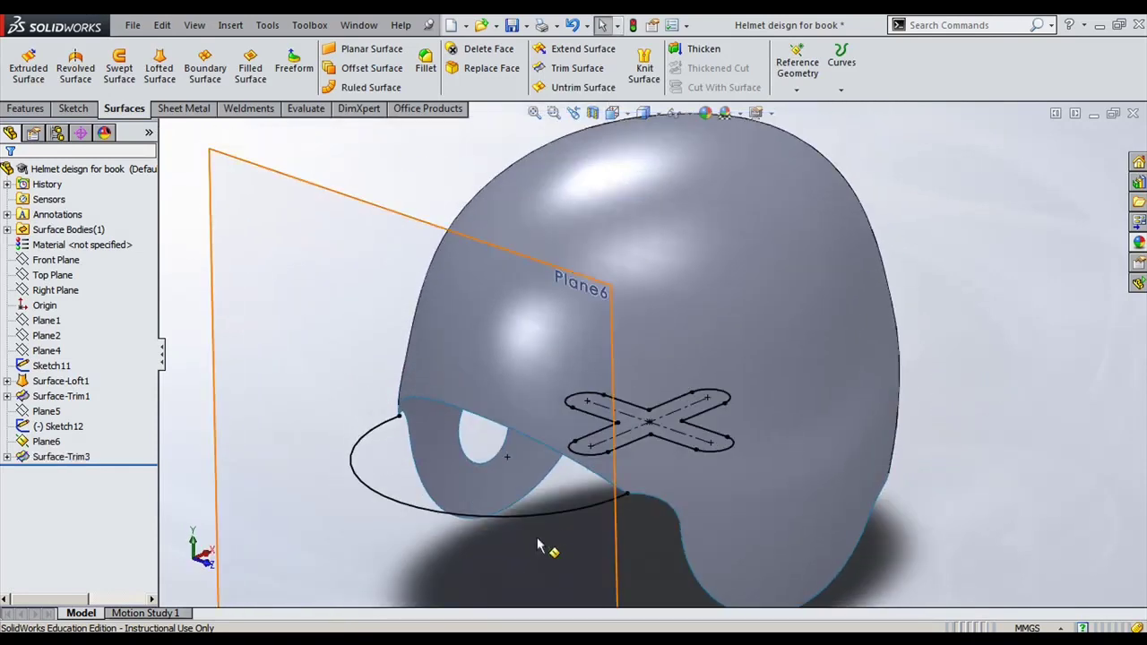
Step: Hide Plane6 and create a filled patch bounded by Sketch12's curve and the helmet's front edge
left_click(395, 221)
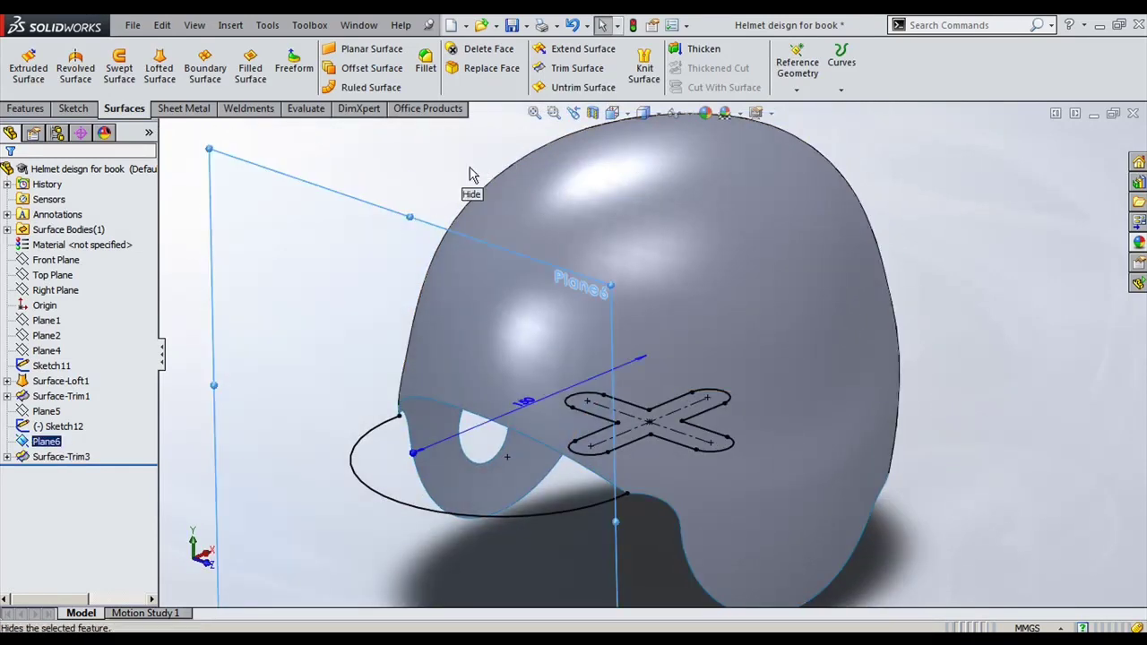
left_click(383, 172)
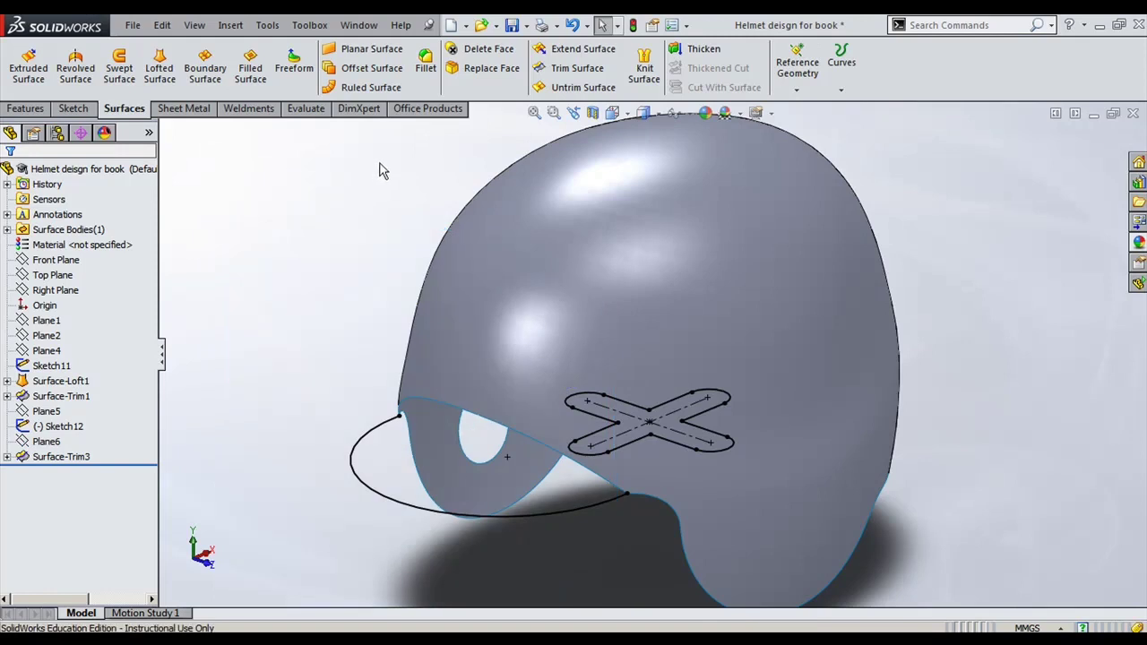
left_click(251, 71)
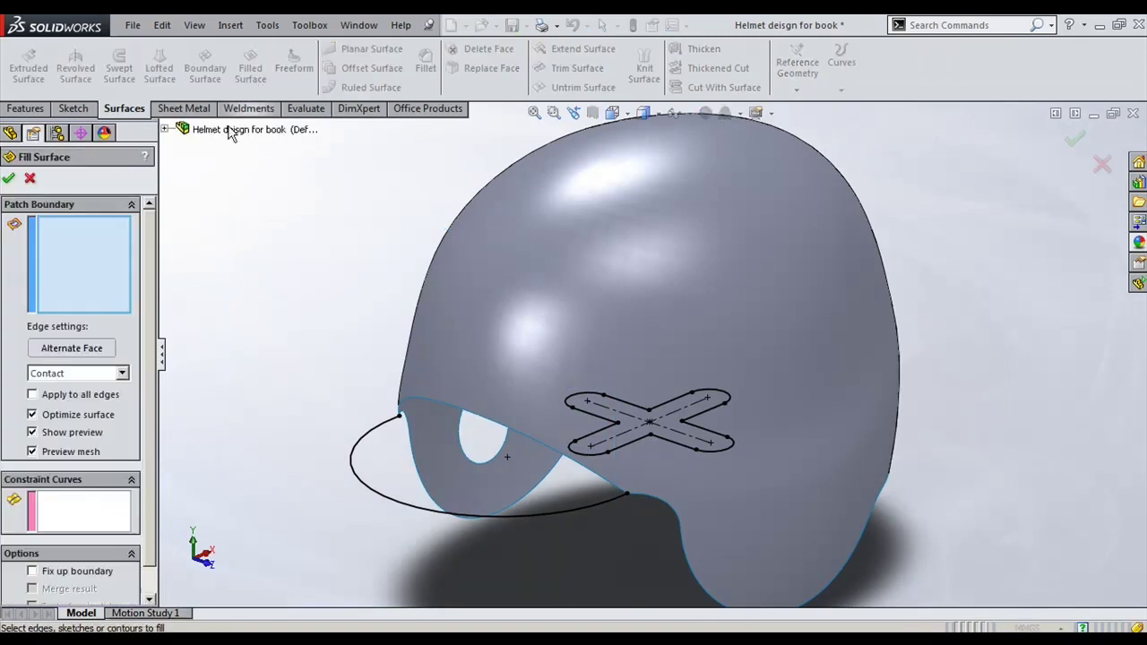
left_click(366, 430)
left_click(412, 402)
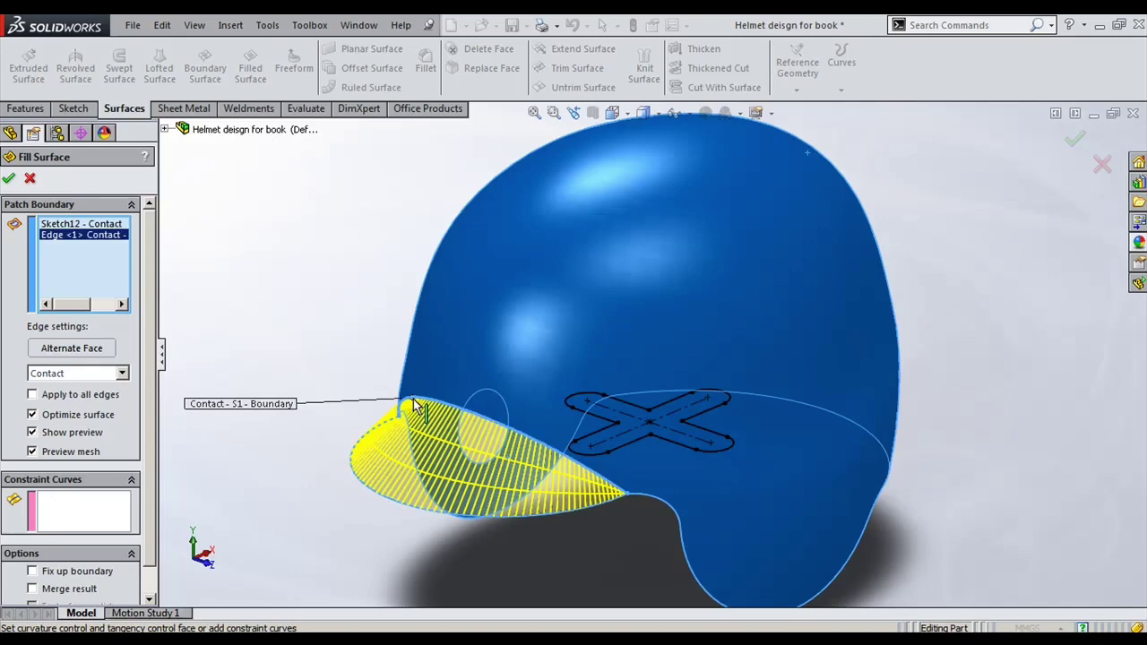
right_click(414, 405)
left_click(498, 267)
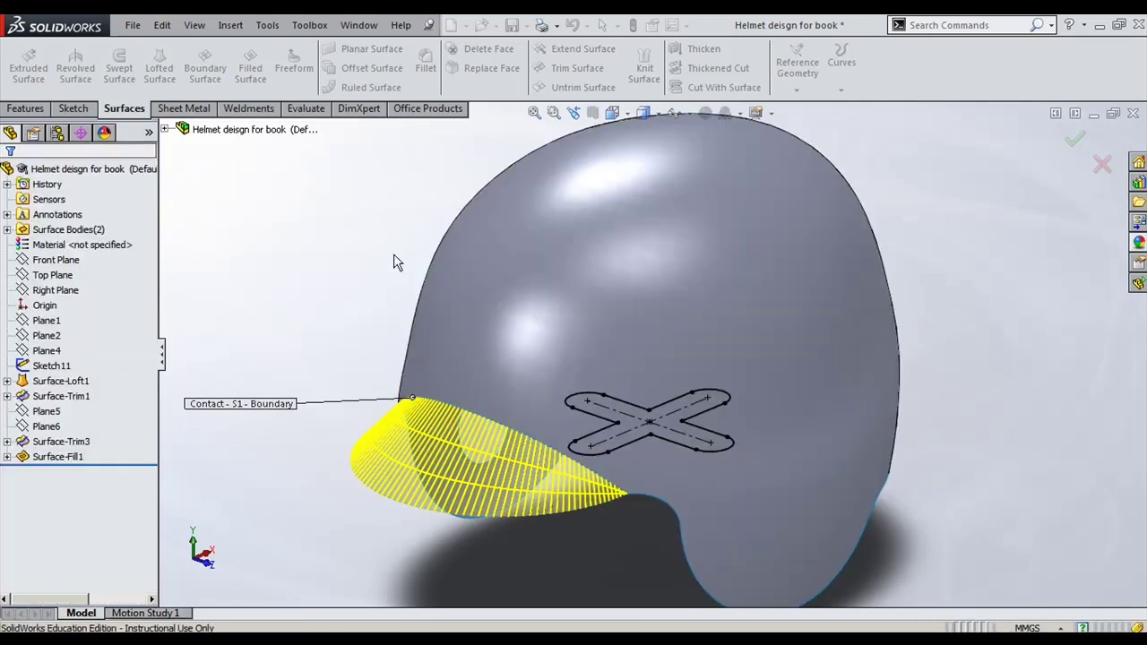
mouse_move(393, 253)
middle_mouse_down()
mouse_move(931, 444)
mouse_move(877, 370)
mouse_move(830, 376)
mouse_move(944, 397)
mouse_move(931, 473)
mouse_move(948, 434)
mouse_move(944, 384)
mouse_move(934, 435)
middle_mouse_up()
Step: Compare the model with the PDF drawing and pick Surface-Trim1 in the feature tree
key("alt+Tab")
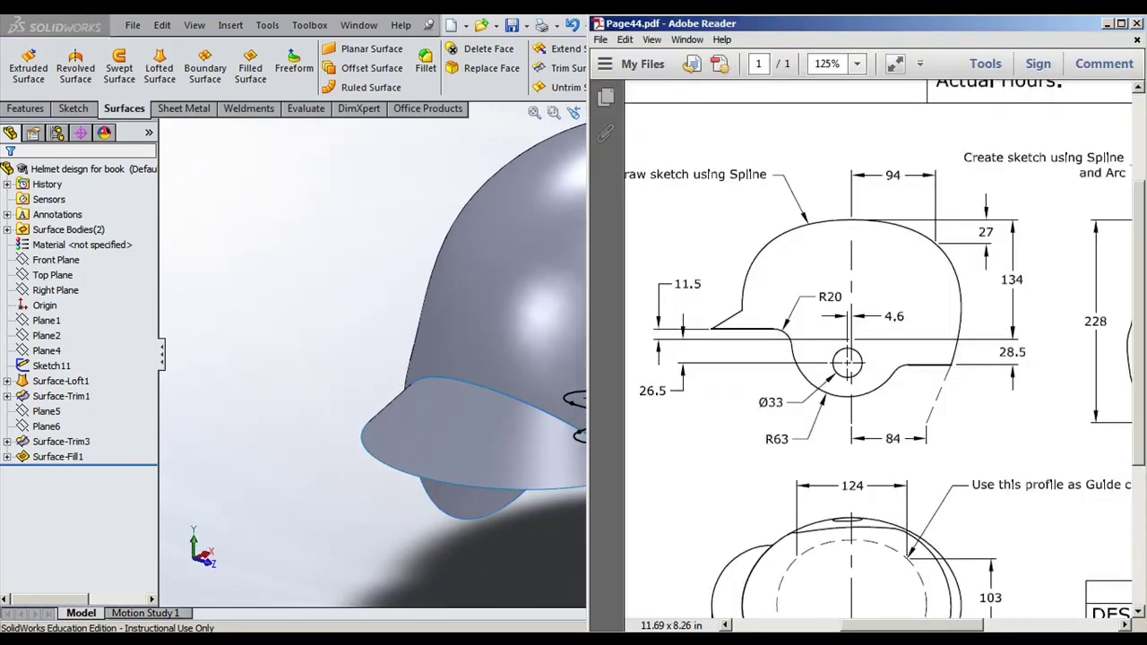
key("alt+Tab")
middle_click_drag(641, 567, 769, 522)
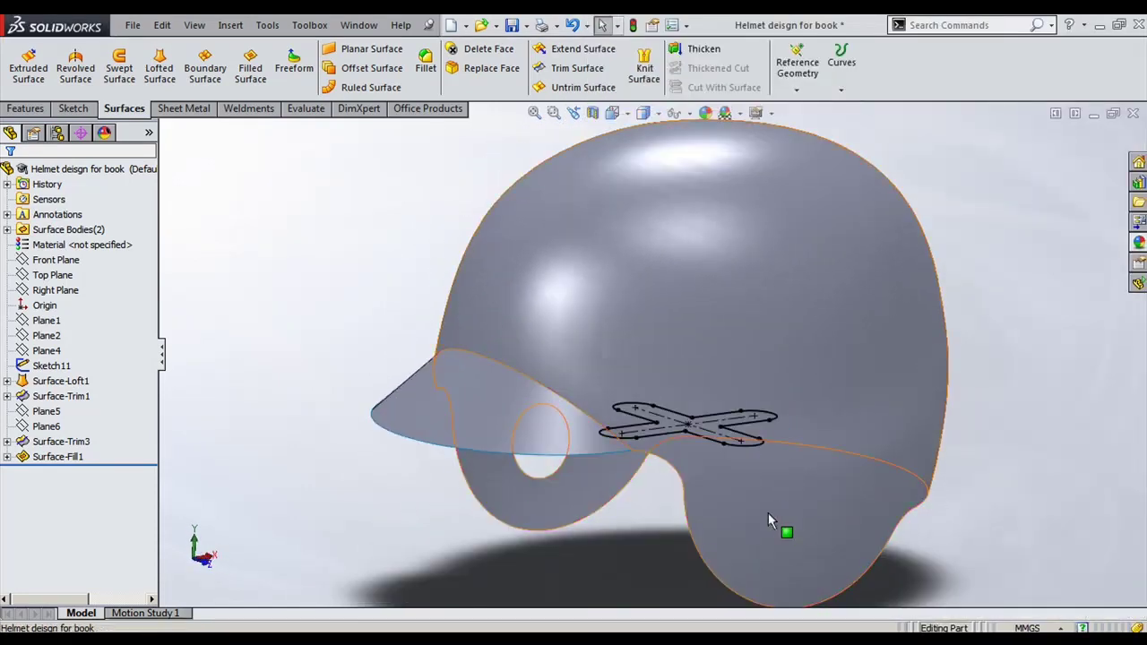
middle_click_drag(586, 534, 882, 475)
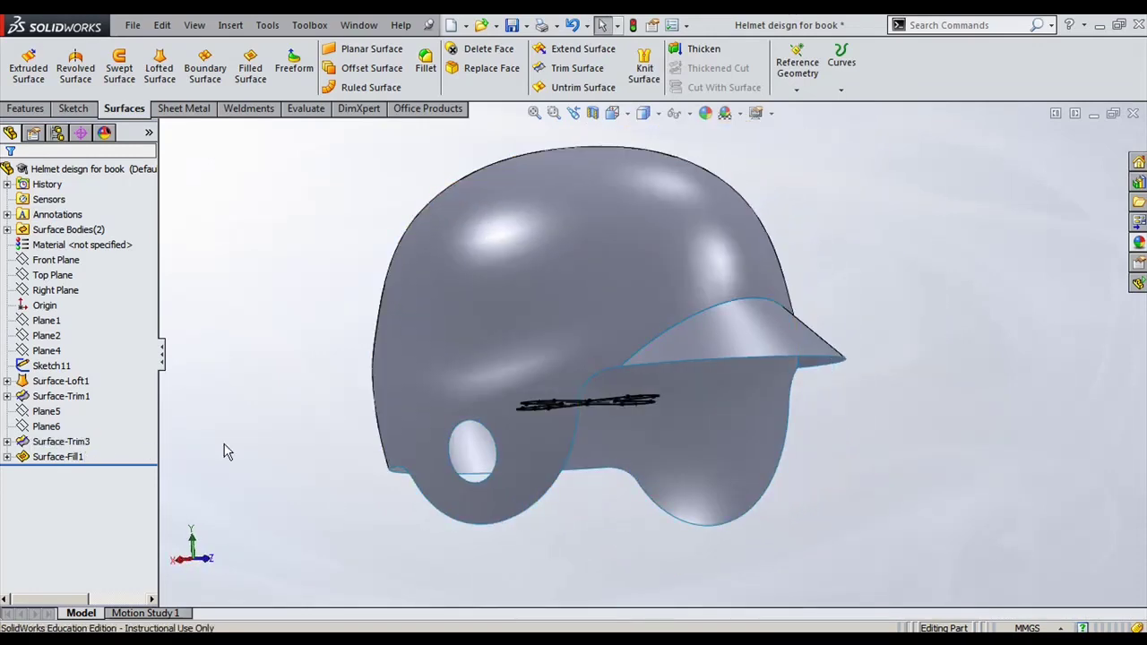
left_click(70, 397)
left_click(63, 381, "ctrl")
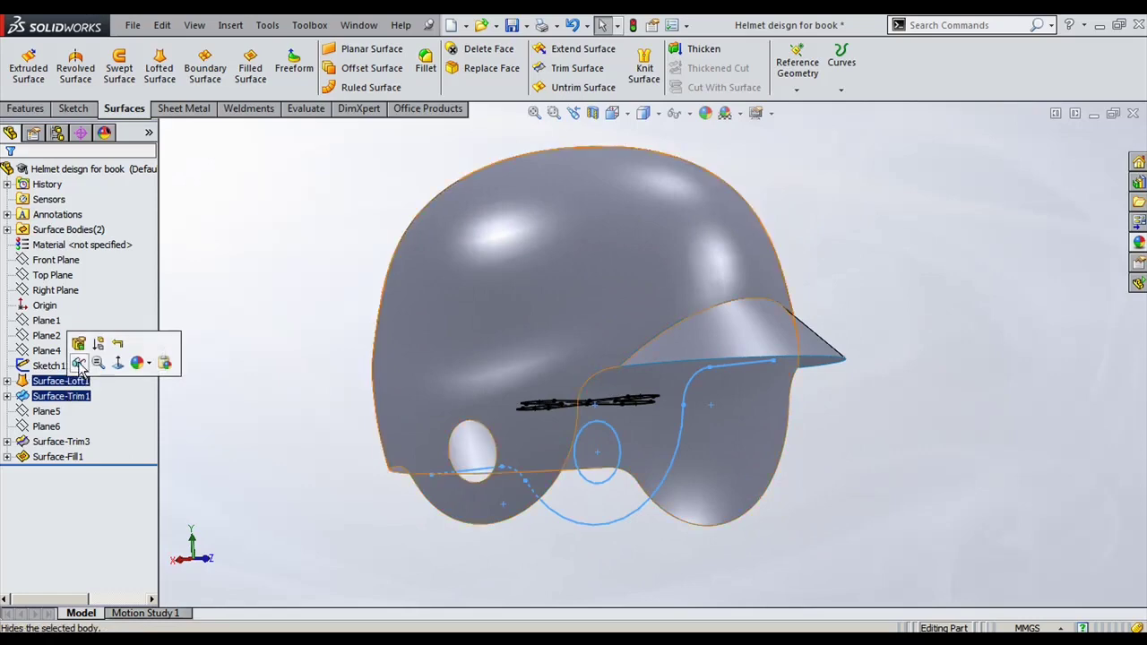
left_click(78, 349)
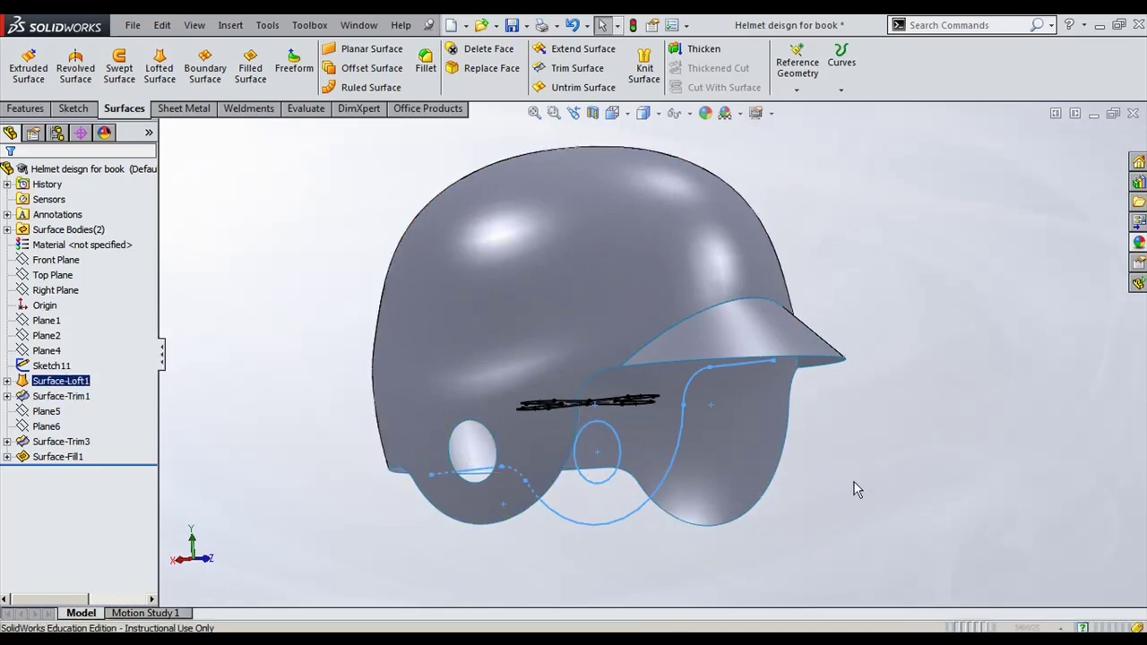
Step: Add the second ear ellipse to Surface-Trim1's removed regions and accept the edit
middle_click_drag(833, 475, 345, 526)
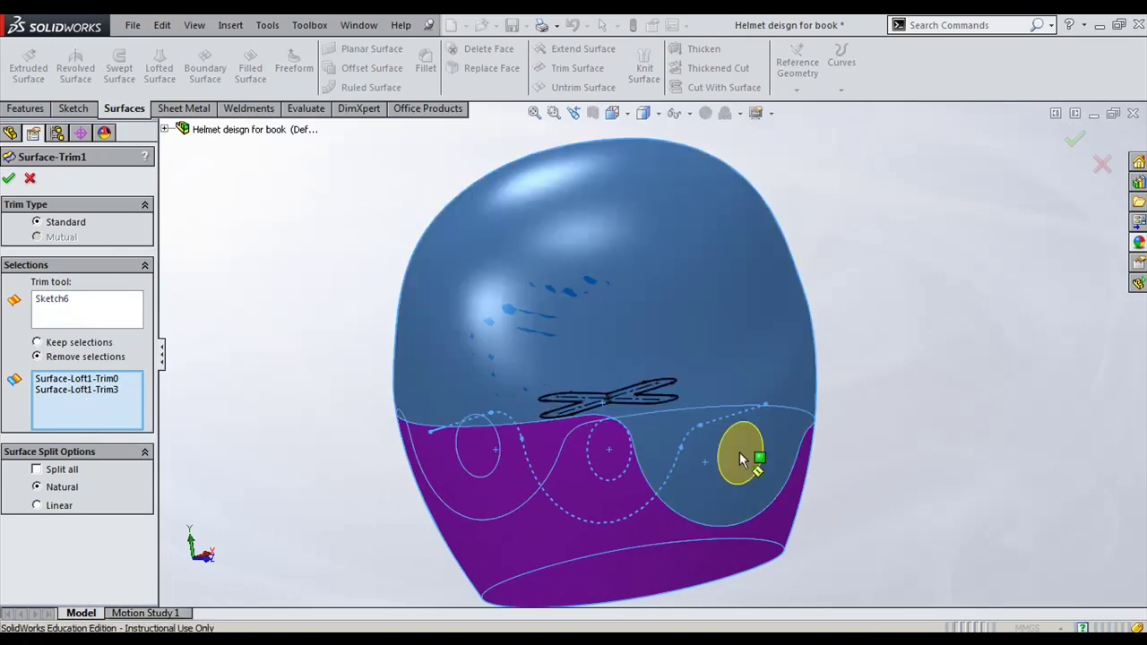
left_click(739, 453)
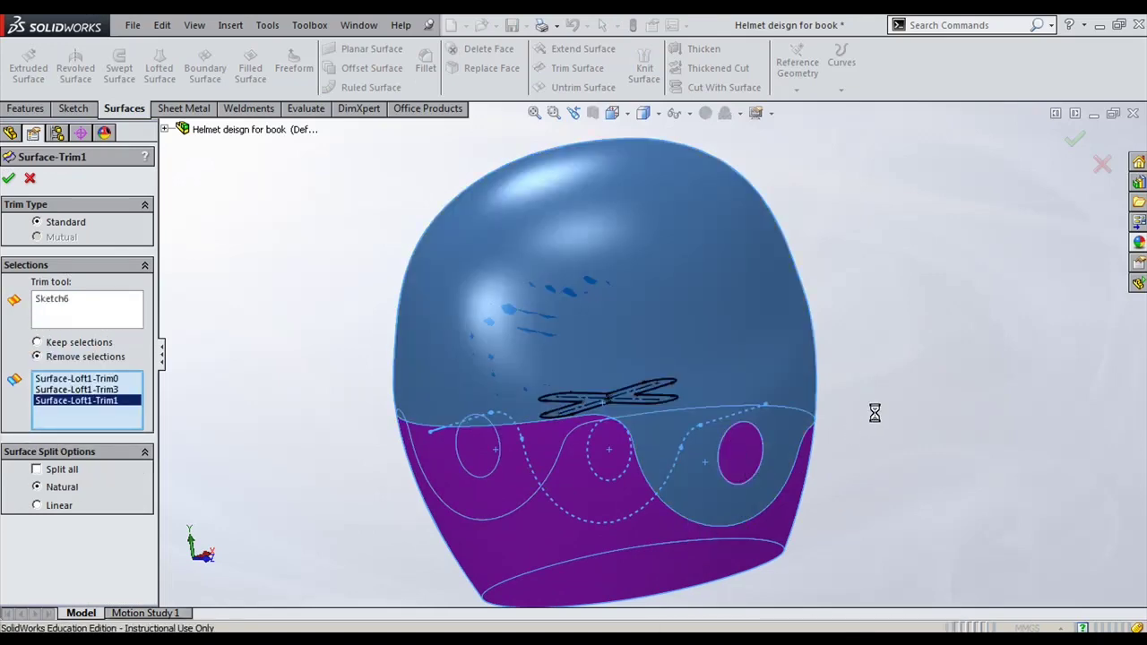
key("Return")
middle_click_drag(902, 404, 891, 459)
Step: Check the helmet against the reference drawing and orbit to a three-quarter view
key("alt+Tab")
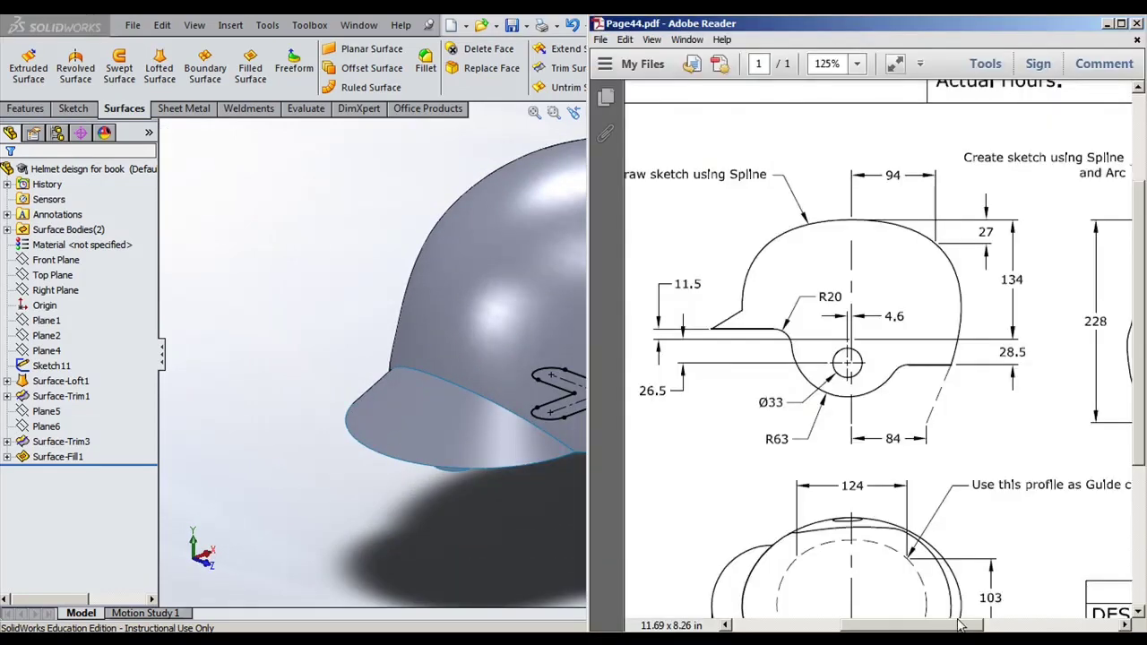
mouse_move(963, 481)
left_mouse_down()
mouse_move(772, 403)
mouse_move(772, 529)
mouse_move(754, 470)
left_mouse_up()
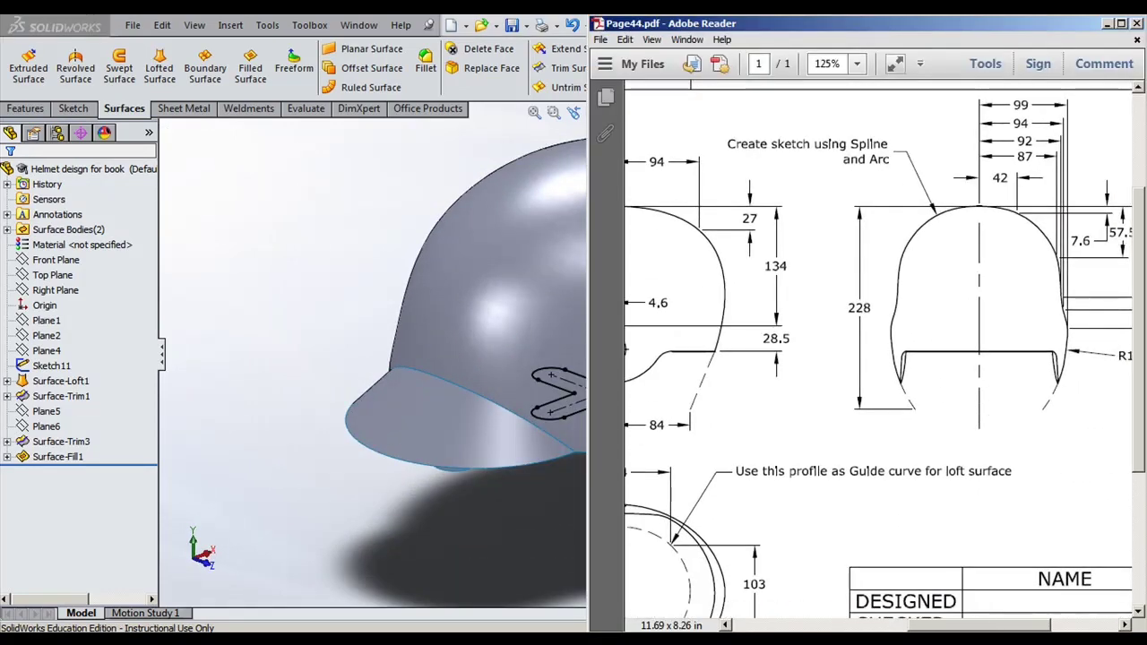
key("alt+Tab")
middle_click_drag(913, 454, 950, 348)
middle_click_drag(617, 471, 583, 525)
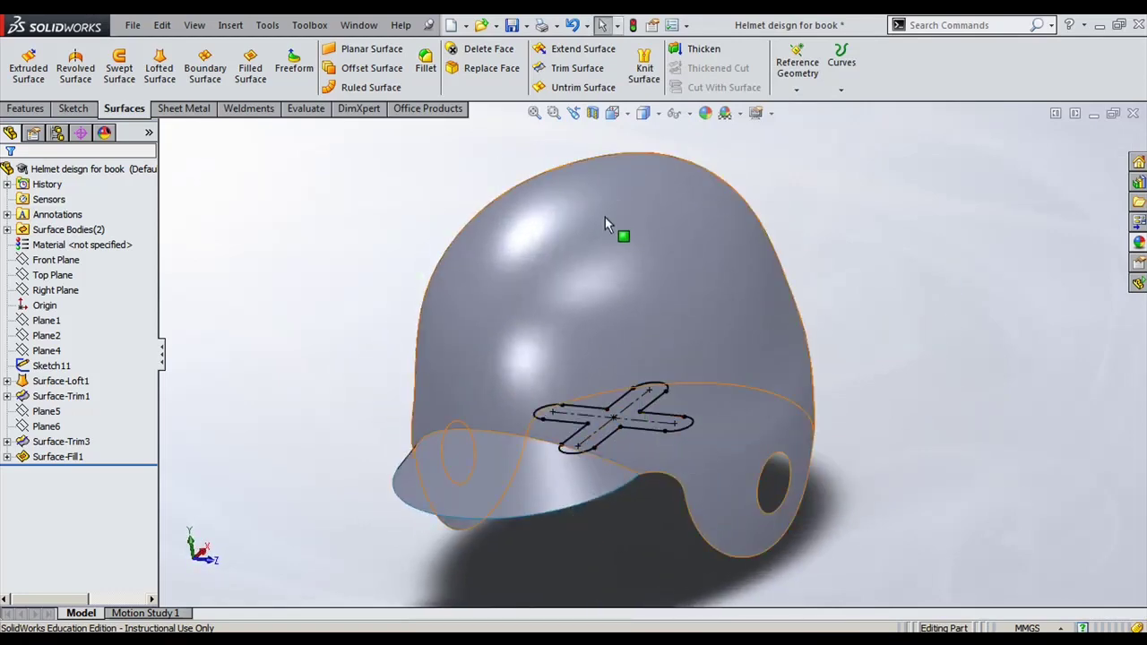
Step: Select the X-shaped Sketch11 and start a blind boss extrusion with a 50 mm depth
mouse_move(817, 347)
middle_mouse_down()
mouse_move(866, 307)
mouse_move(826, 353)
middle_mouse_up()
scroll(664, 383, "down", 2)
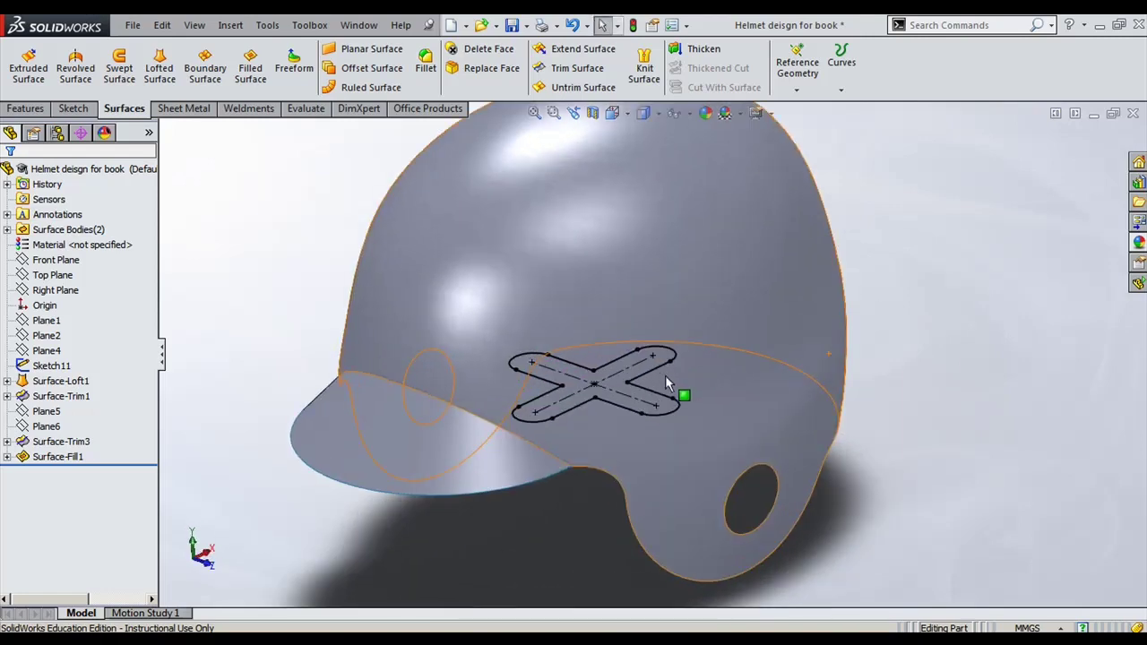
left_click(615, 402)
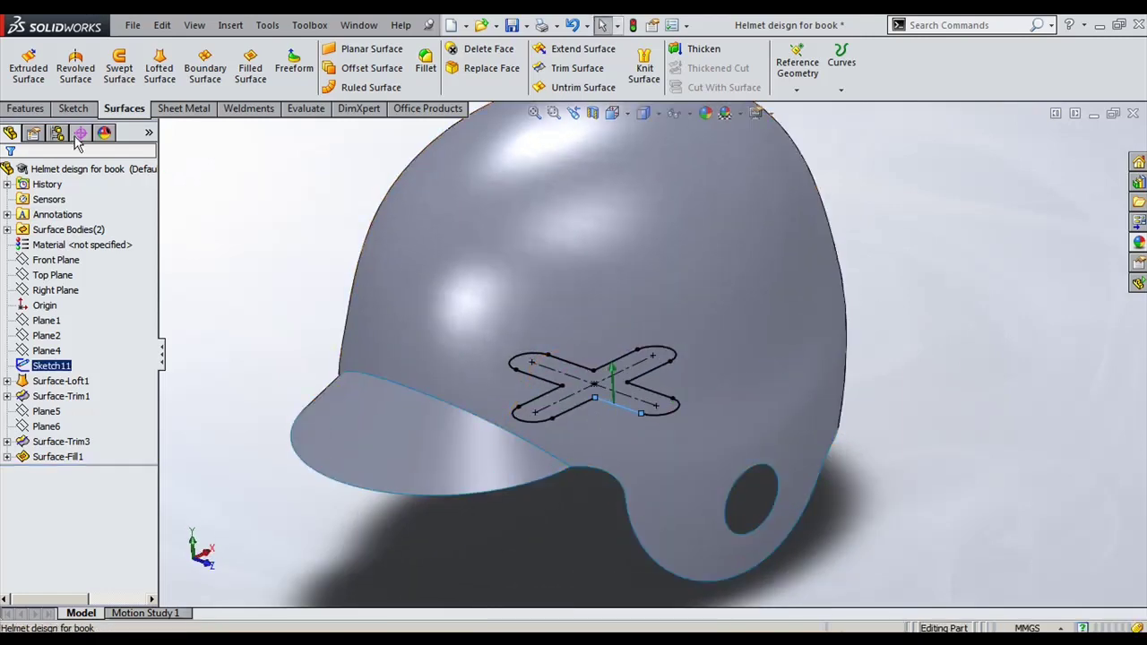
left_click(26, 108)
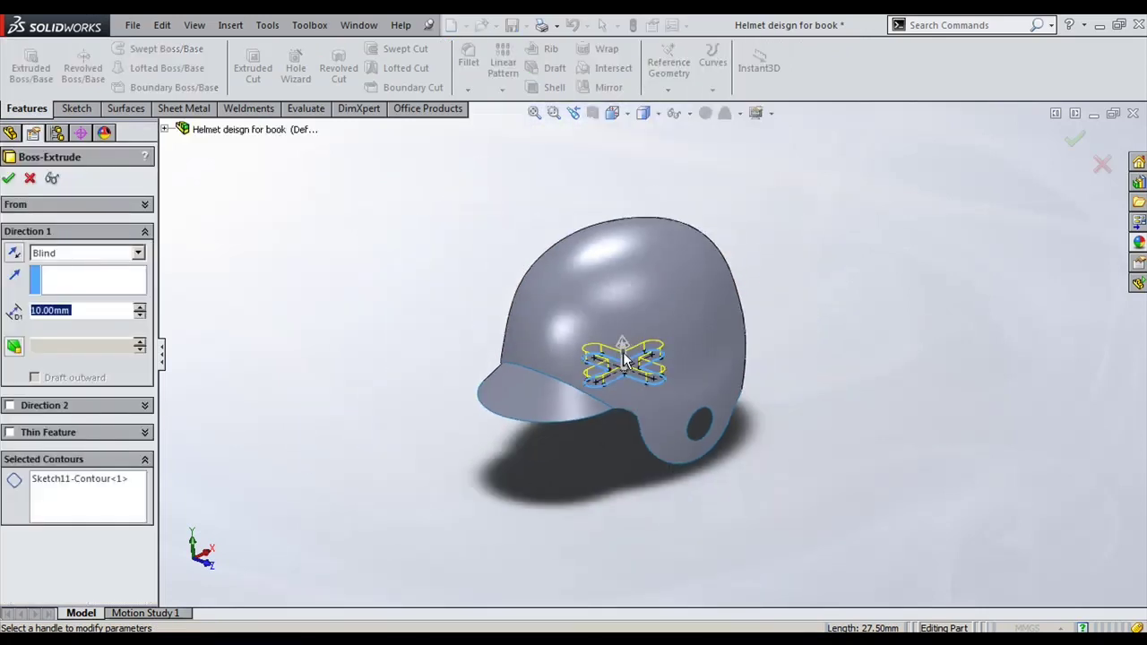
left_click_drag(625, 343, 617, 250)
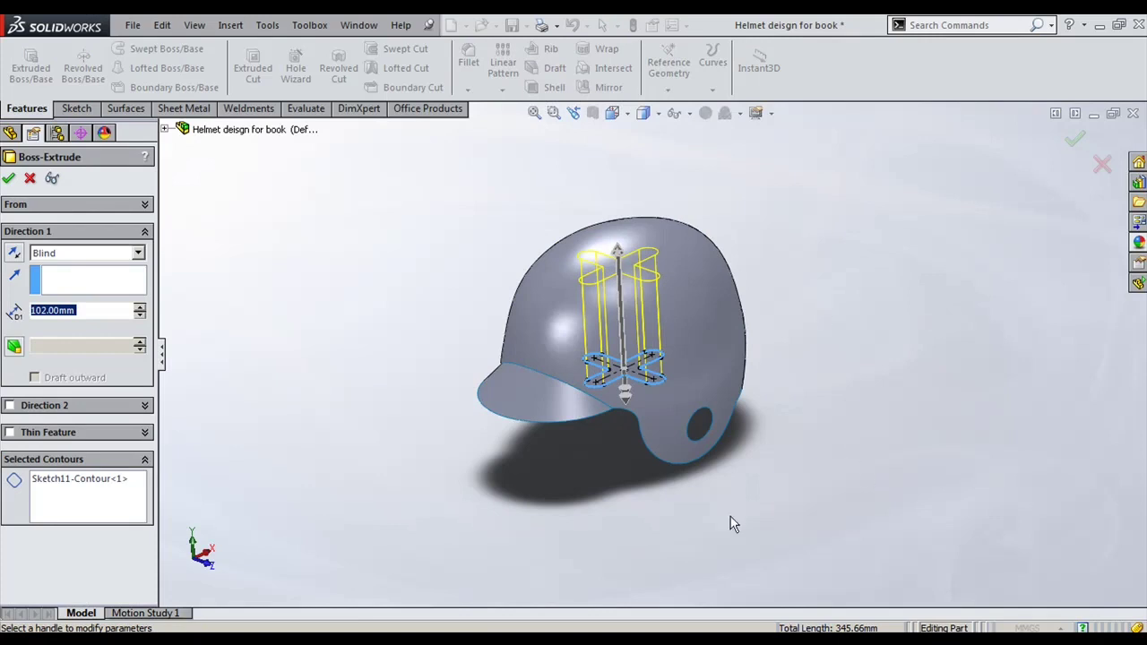
key("BackSpace")
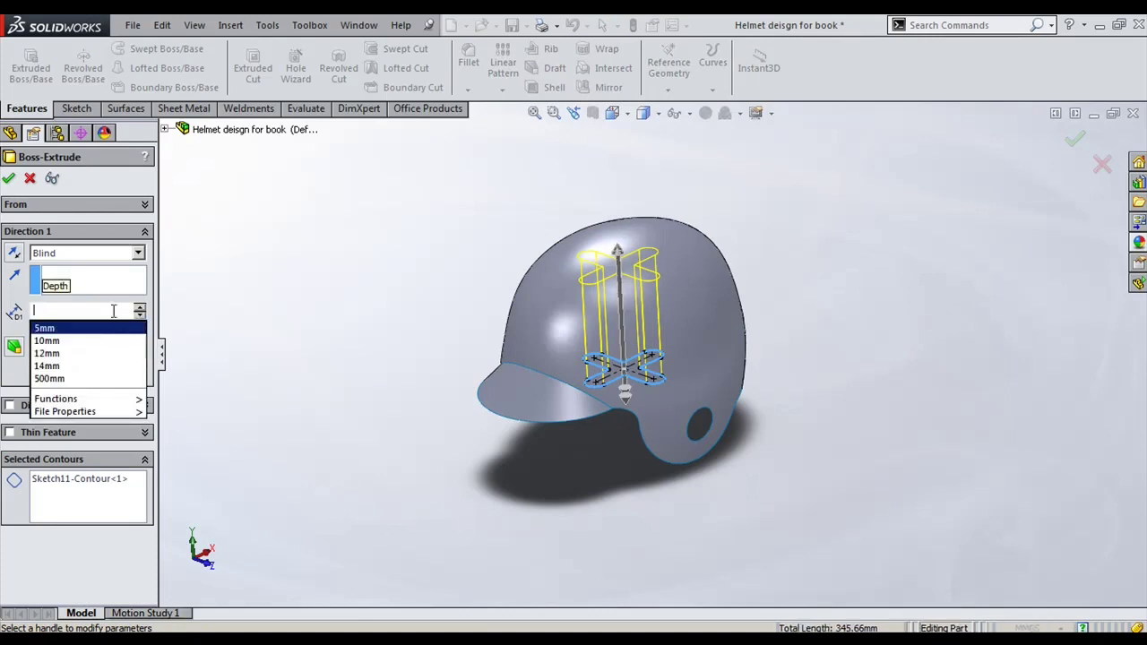
left_click(97, 310)
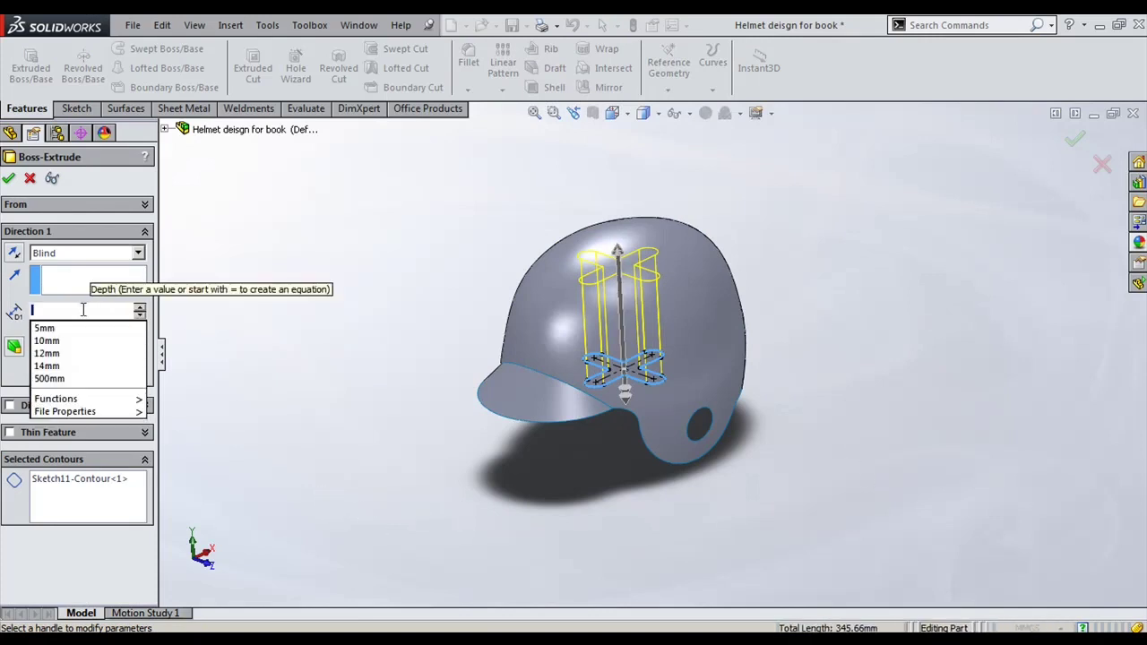
type("50")
key("Return")
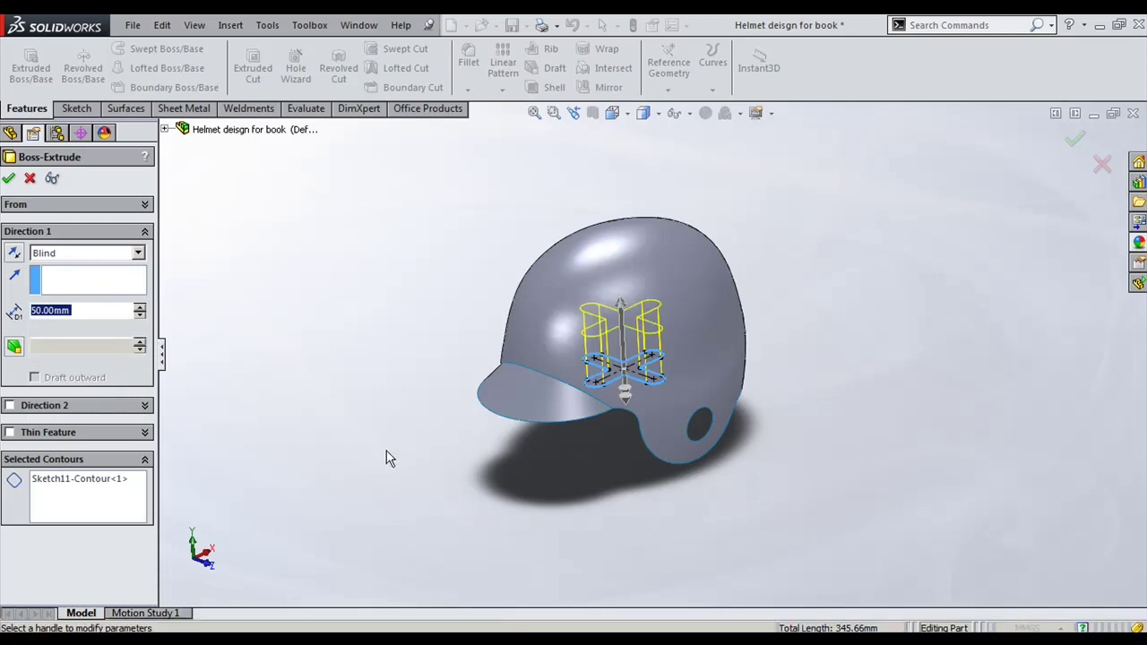
Step: In the Front view, drag the extrusion depth to 116 mm and accept Boss-Extrude1
key("space")
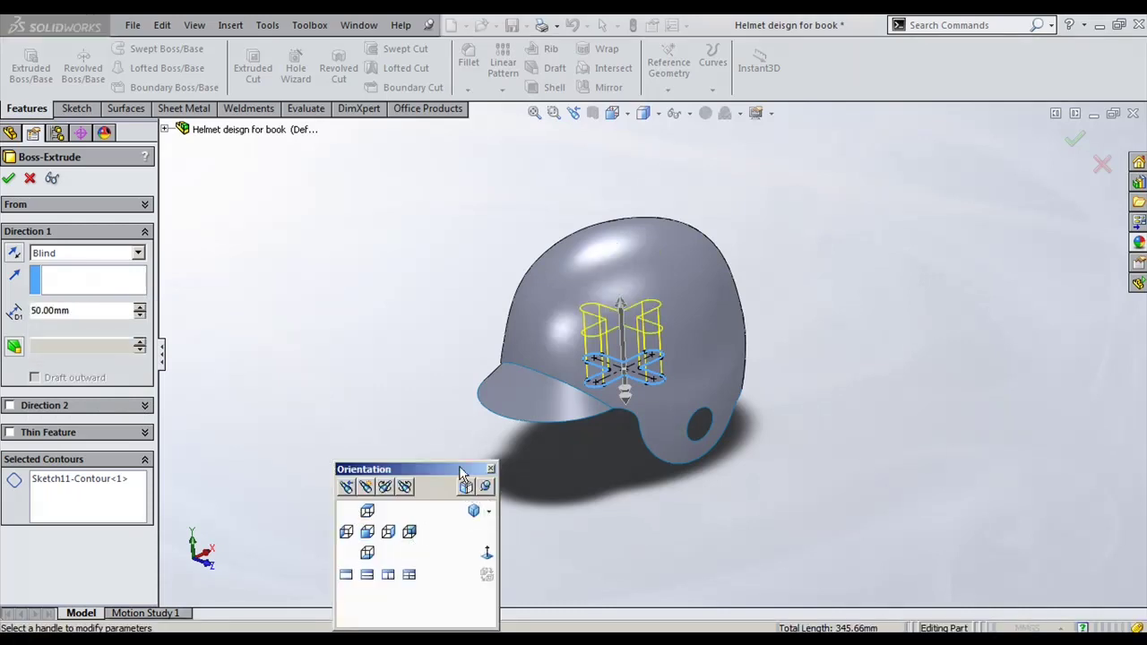
left_click_drag(462, 472, 343, 427)
left_click(251, 464)
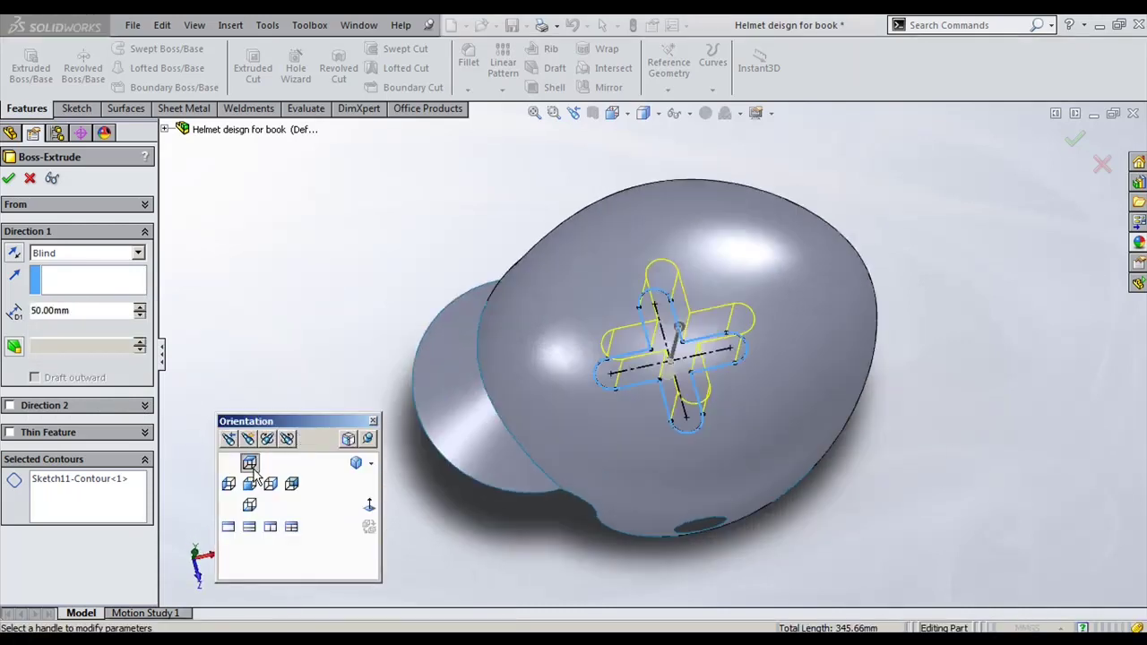
left_click(250, 486)
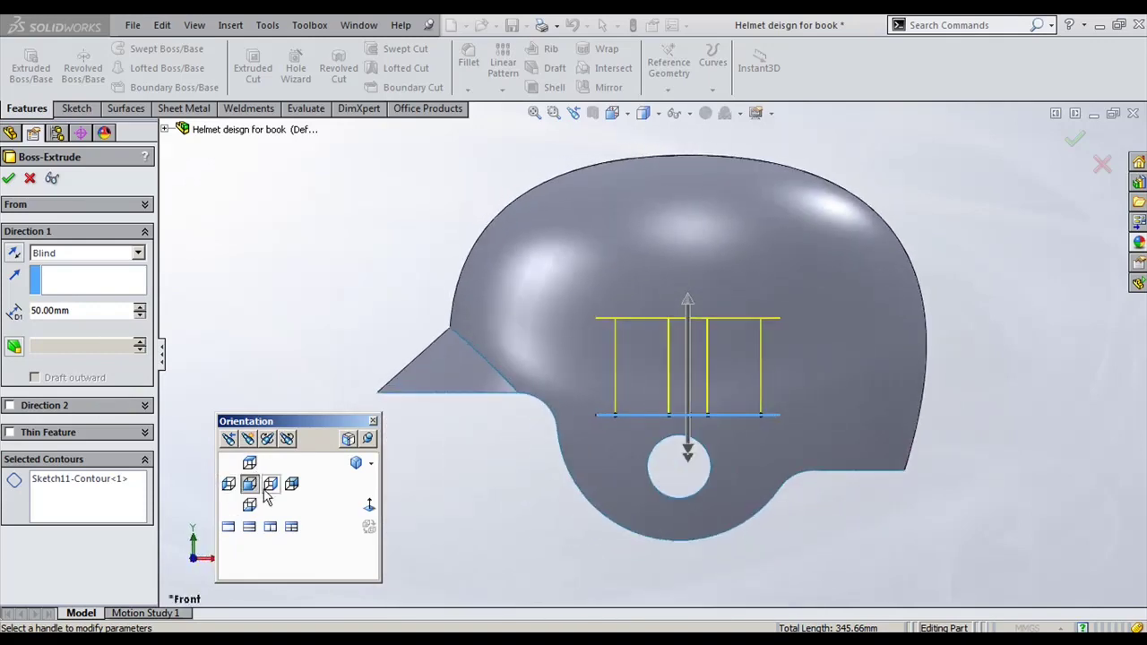
left_click_drag(692, 303, 691, 191)
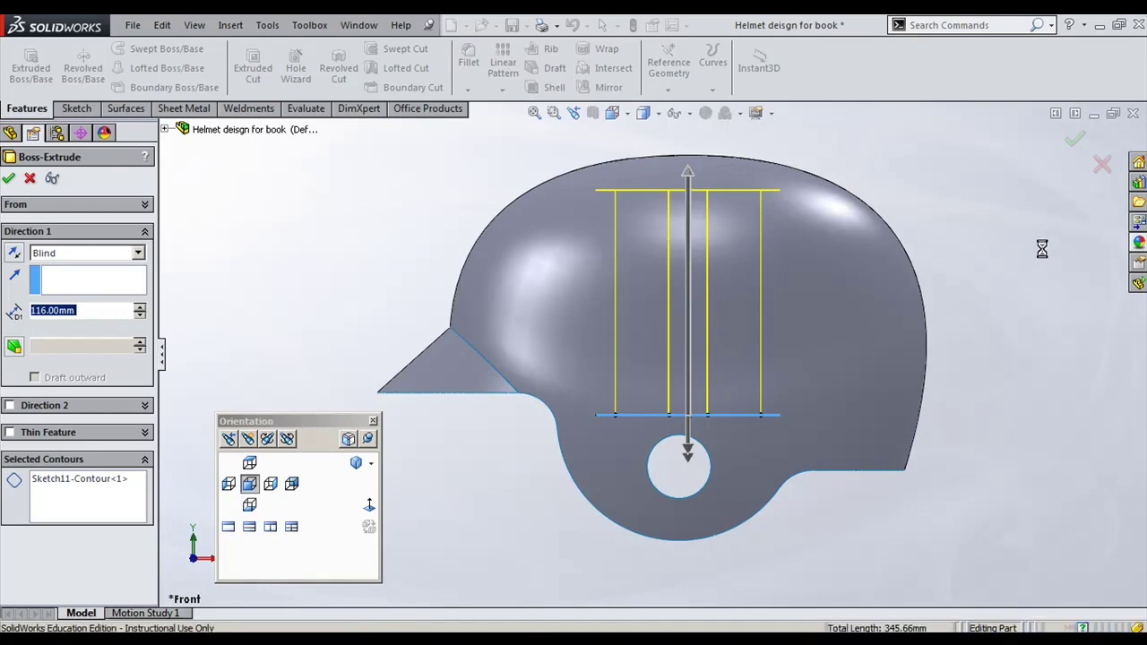
right_click(1042, 308)
middle_click_drag(1032, 303, 1003, 259)
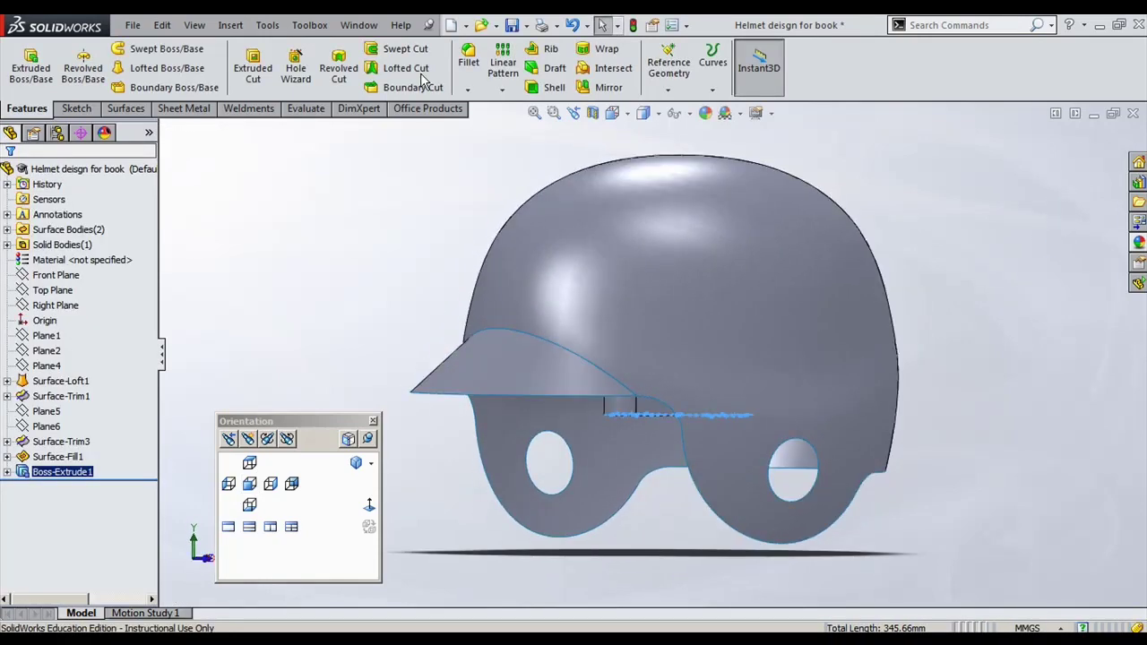
Step: Start a surface-push Deform with Top Plane as push direction and the helmet face as region
left_click(230, 27)
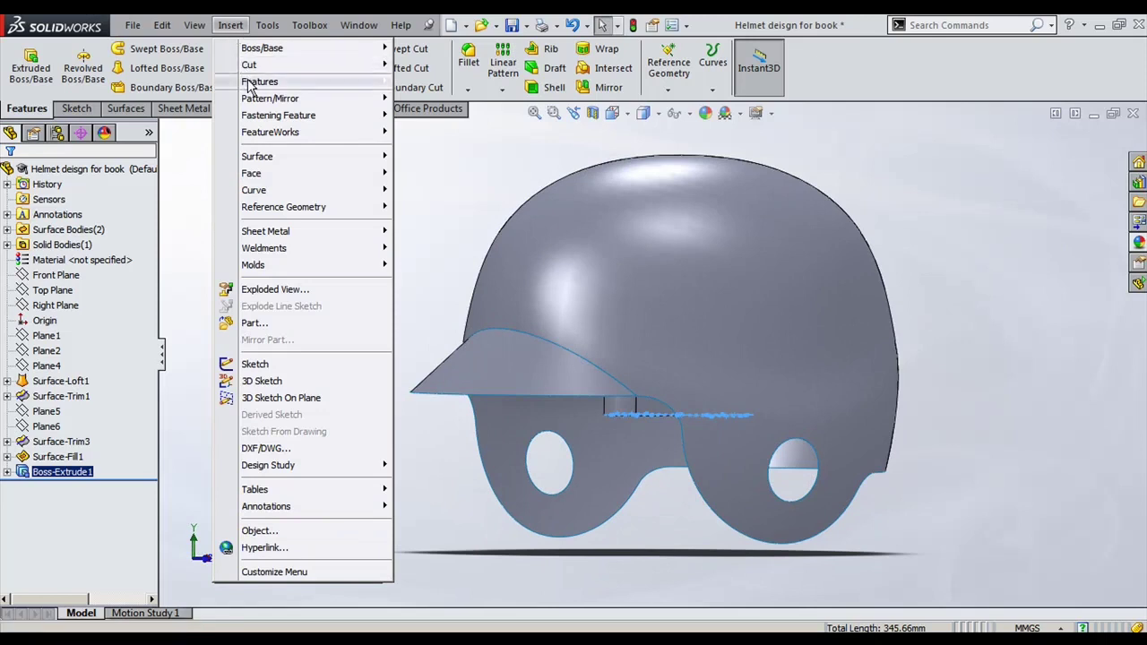
mouse_move(251, 86)
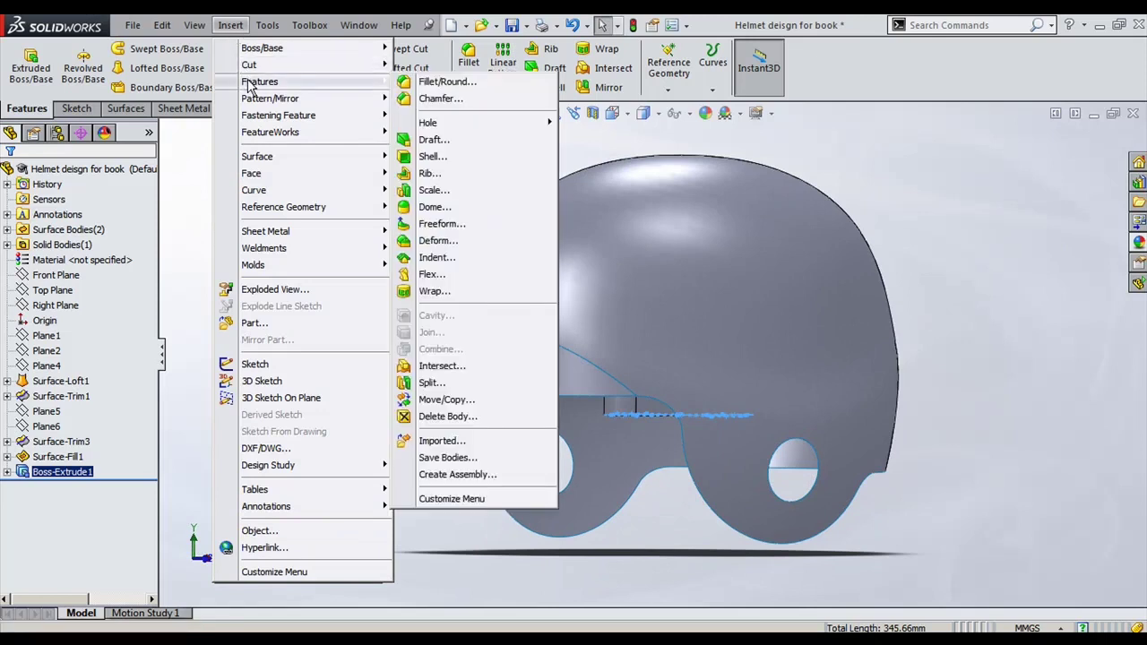
left_click(439, 241)
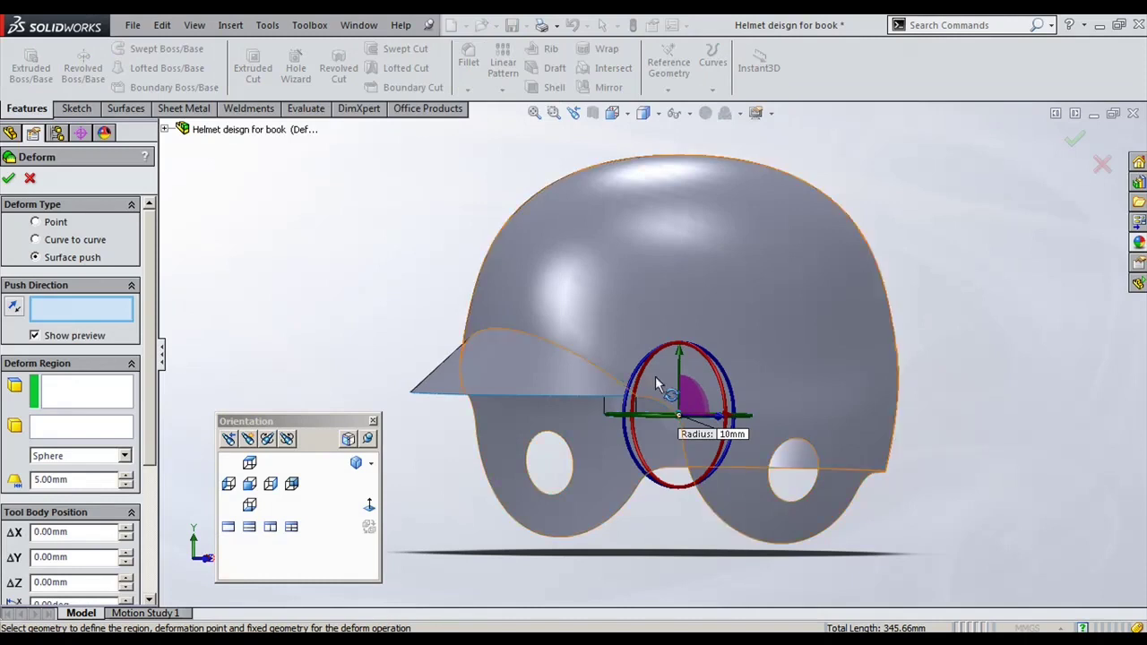
left_click(165, 130)
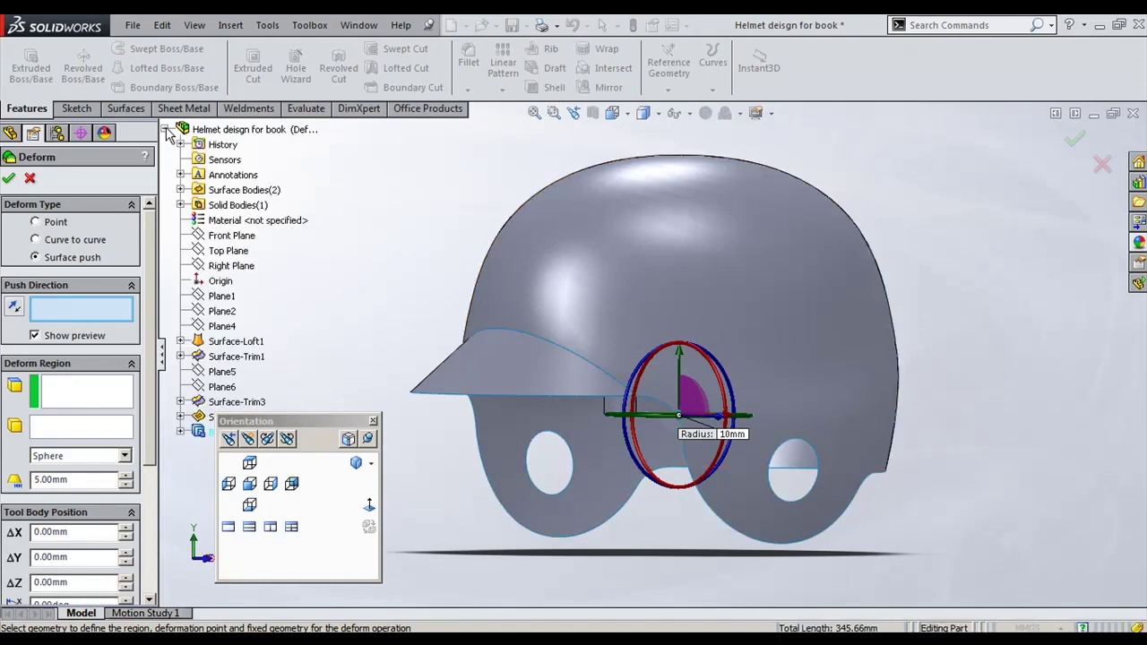
left_click(228, 251)
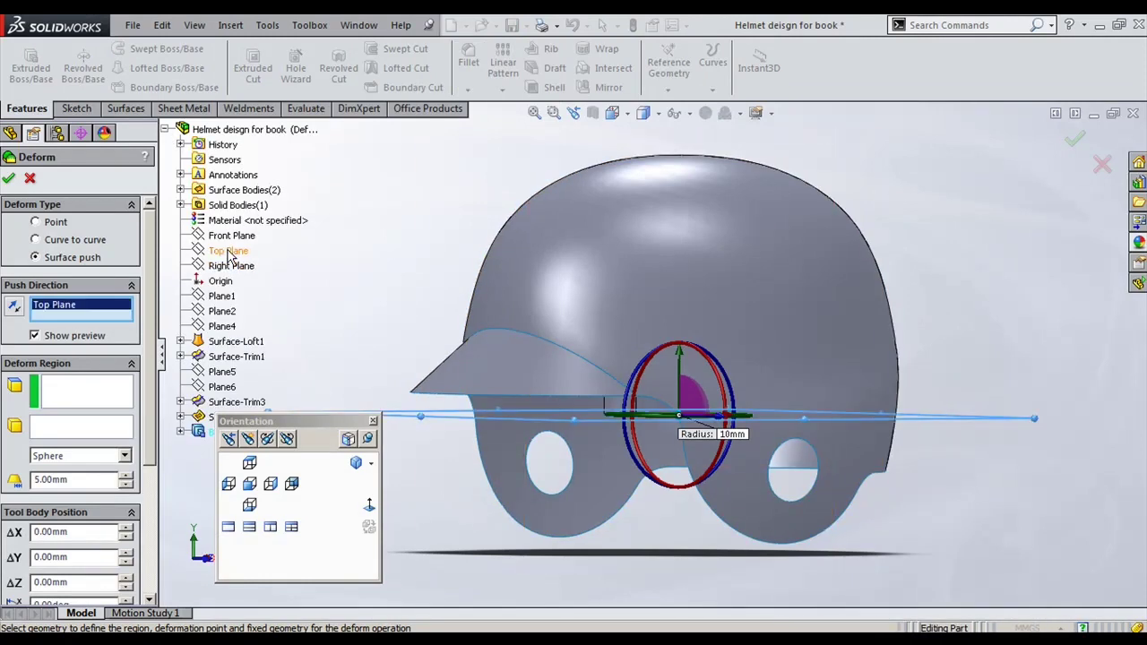
left_click(97, 394)
middle_click_drag(502, 296, 638, 213)
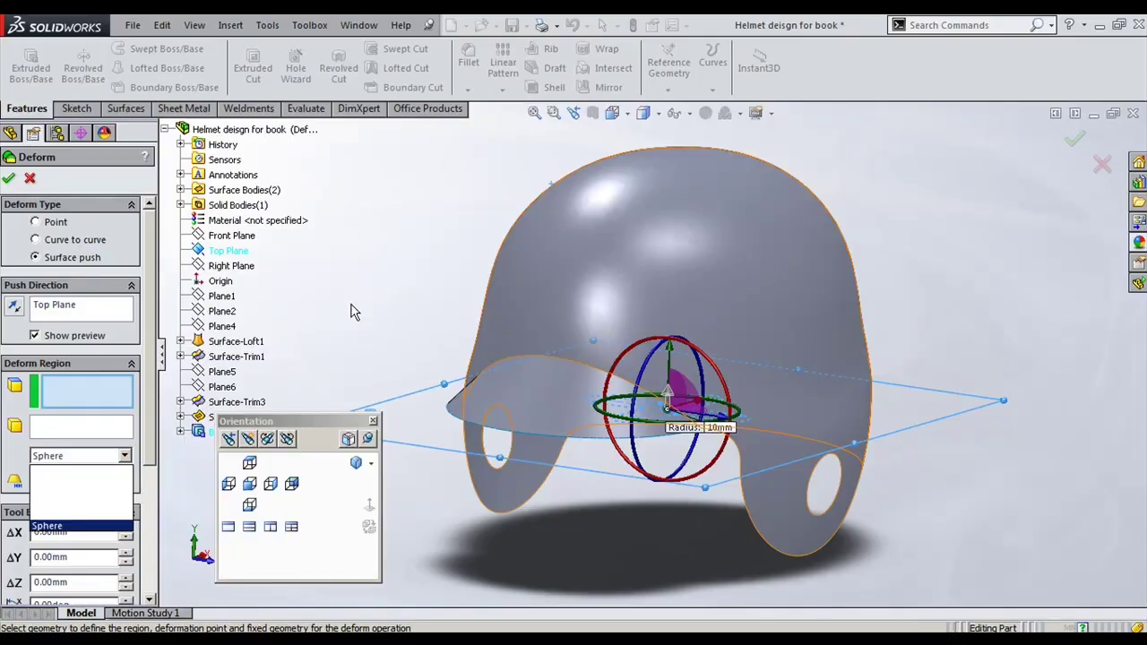
Step: Use the extruded X body as the deform tool and push it upward into the helmet in Front view
left_click(125, 455)
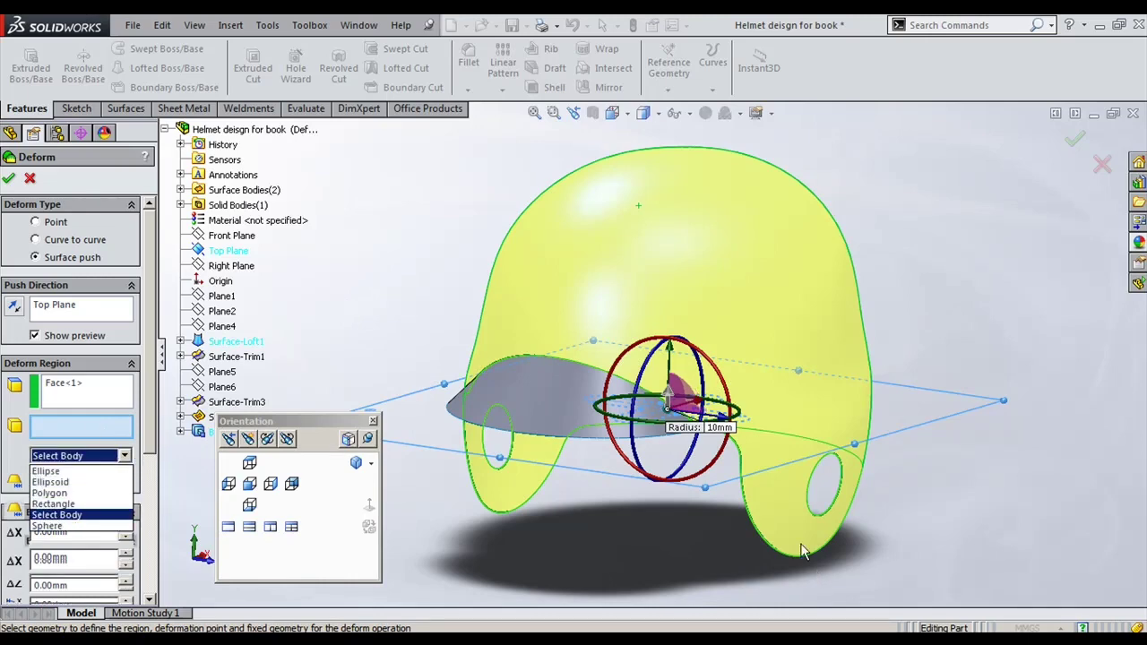
left_click(62, 515)
middle_click_drag(660, 486, 653, 401)
left_click(652, 401)
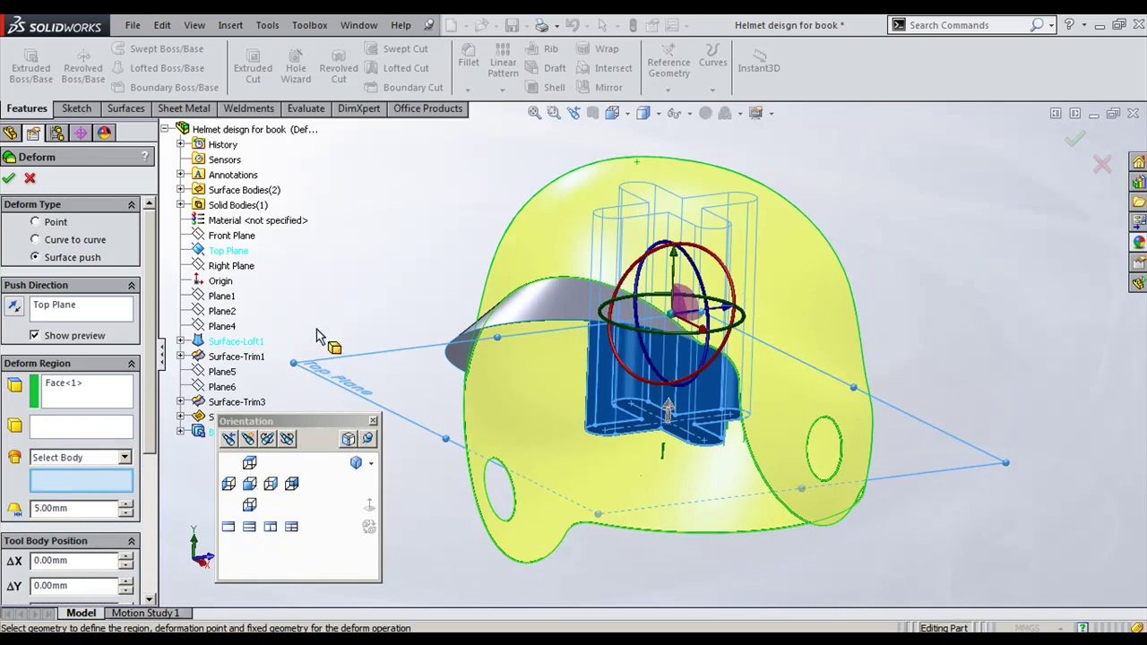
left_click(249, 462)
left_click(249, 484)
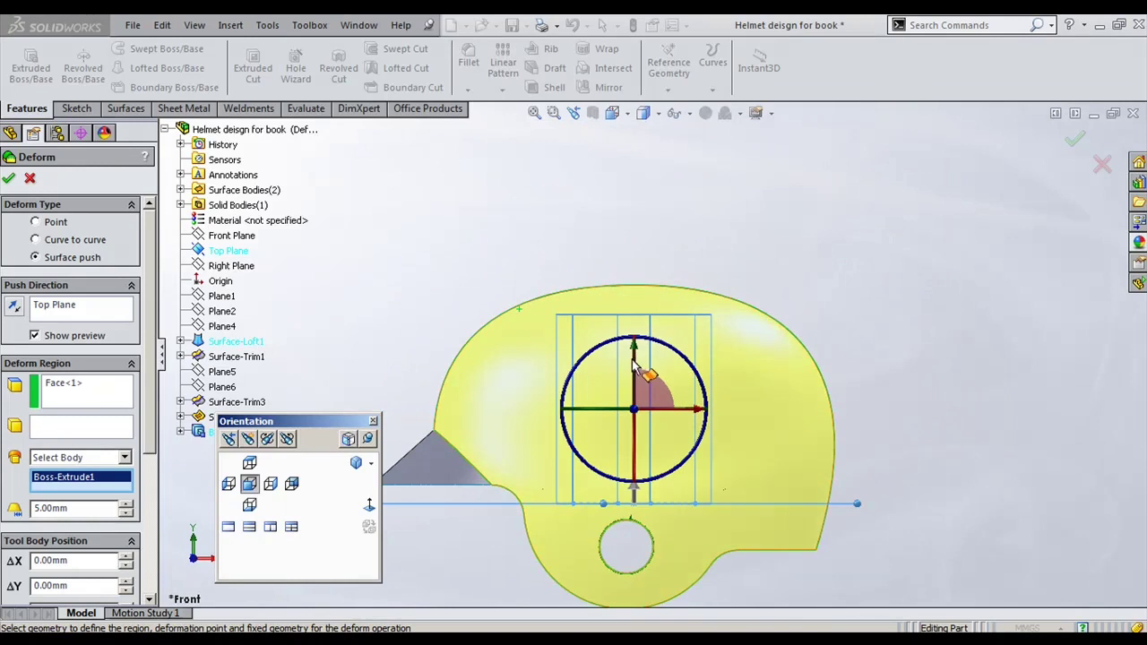
left_click_drag(634, 355, 634, 327)
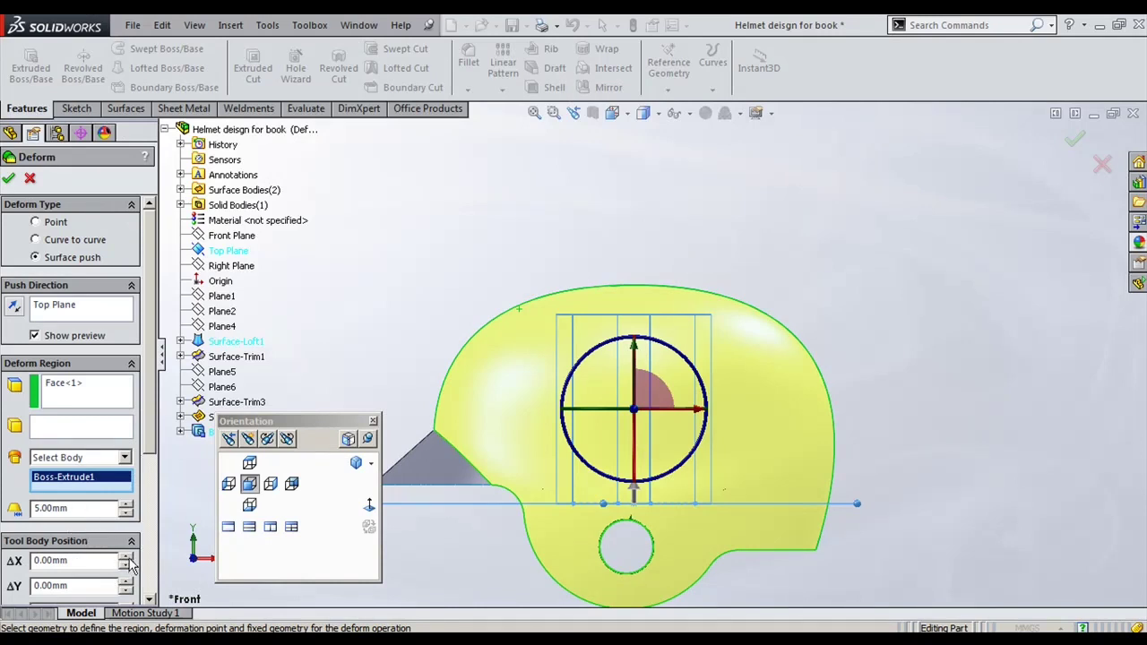
left_click_drag(634, 385, 638, 247)
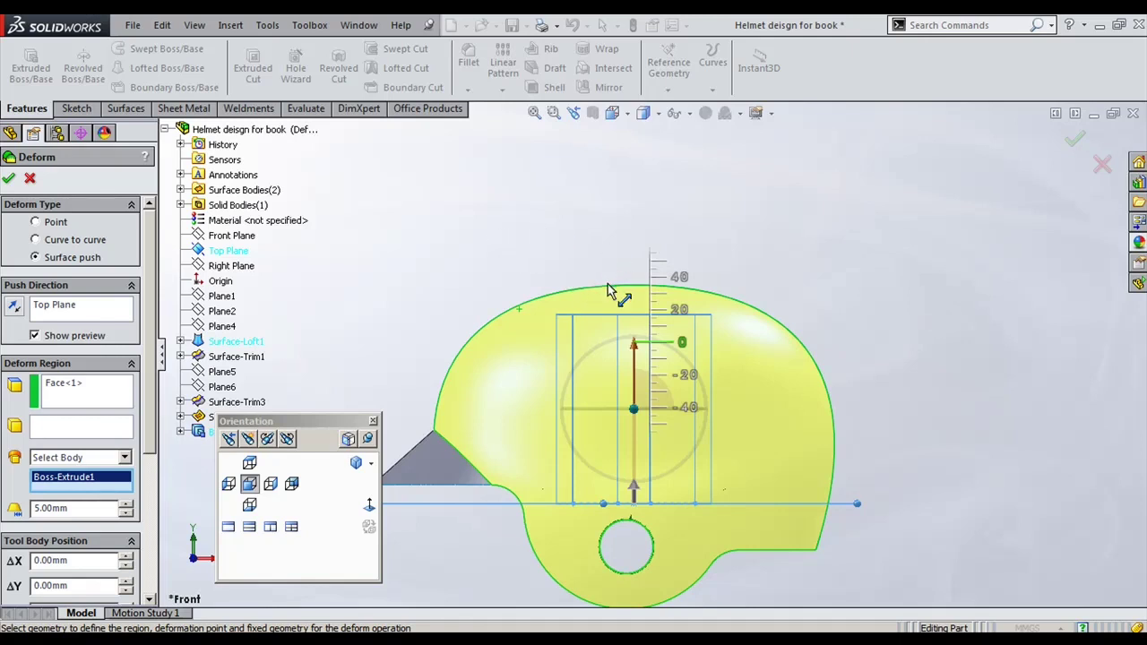
left_click_drag(608, 293, 585, 298)
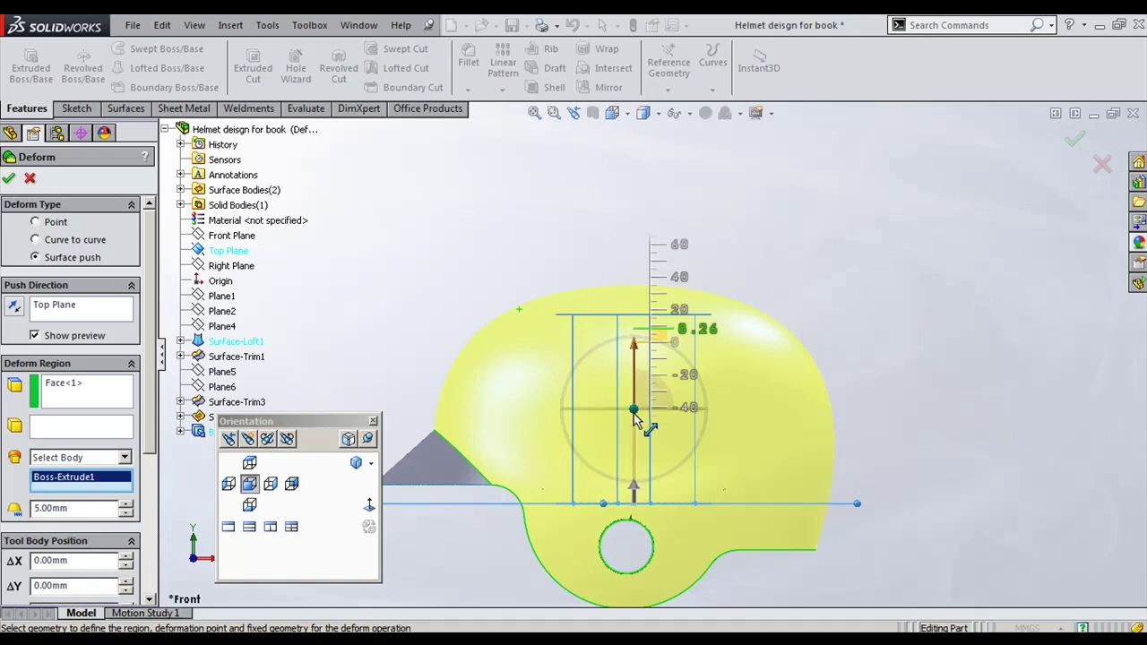
Step: Set the deform deviation to 10 mm, raise the tool body further, and accept Deform2
double_click(77, 509)
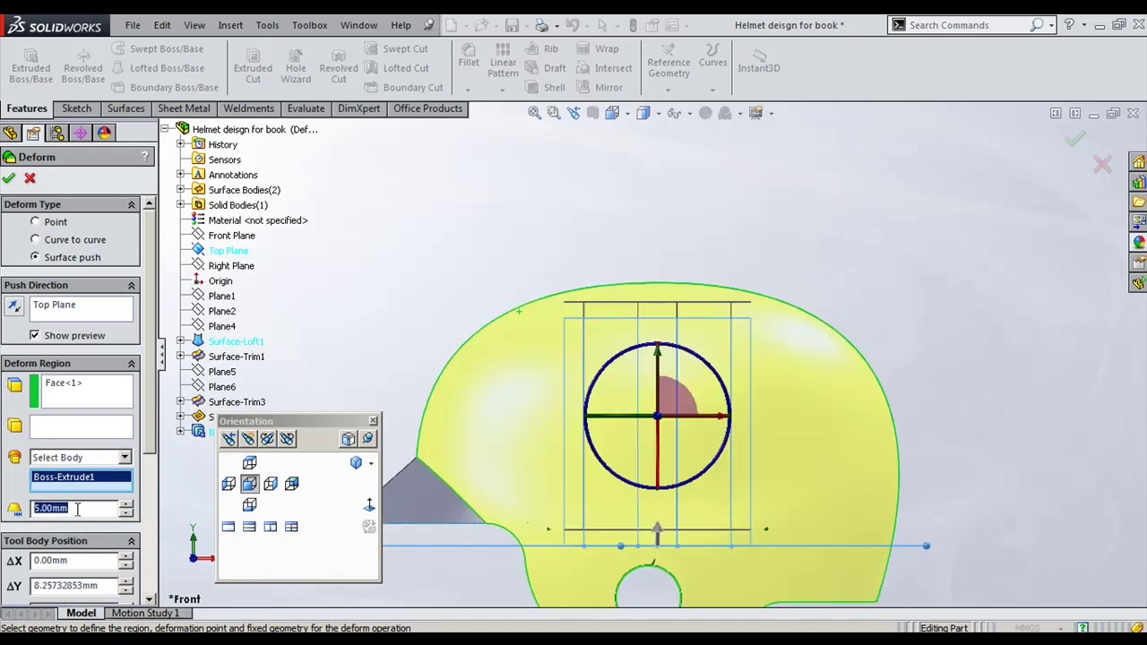
type("50")
key("Return")
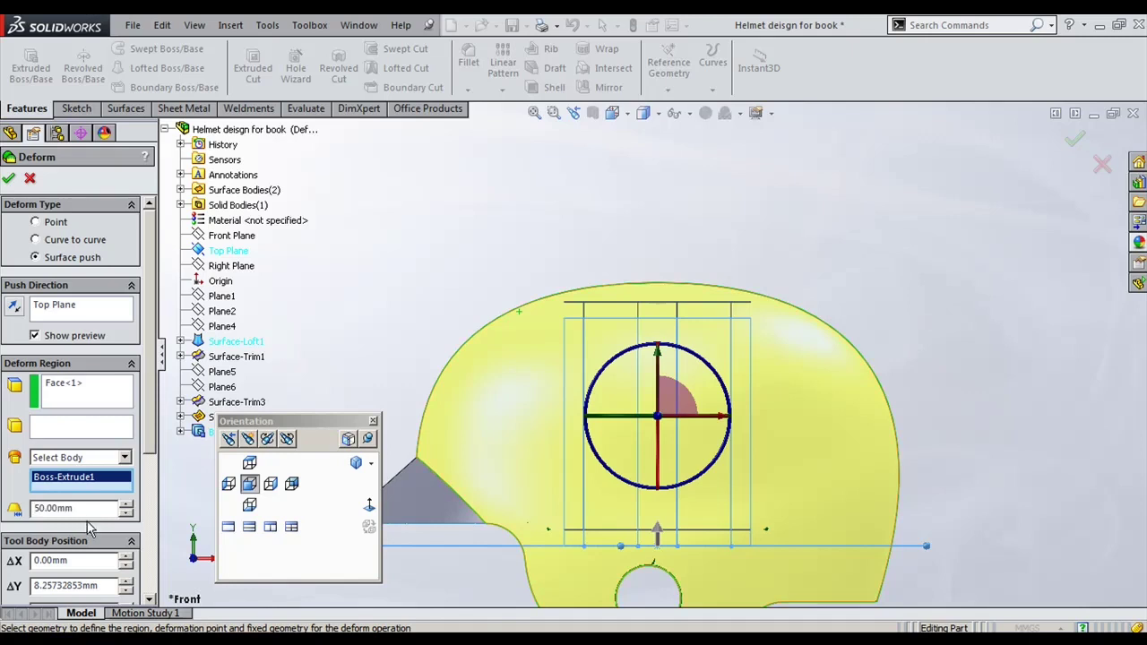
double_click(90, 509)
key("Return")
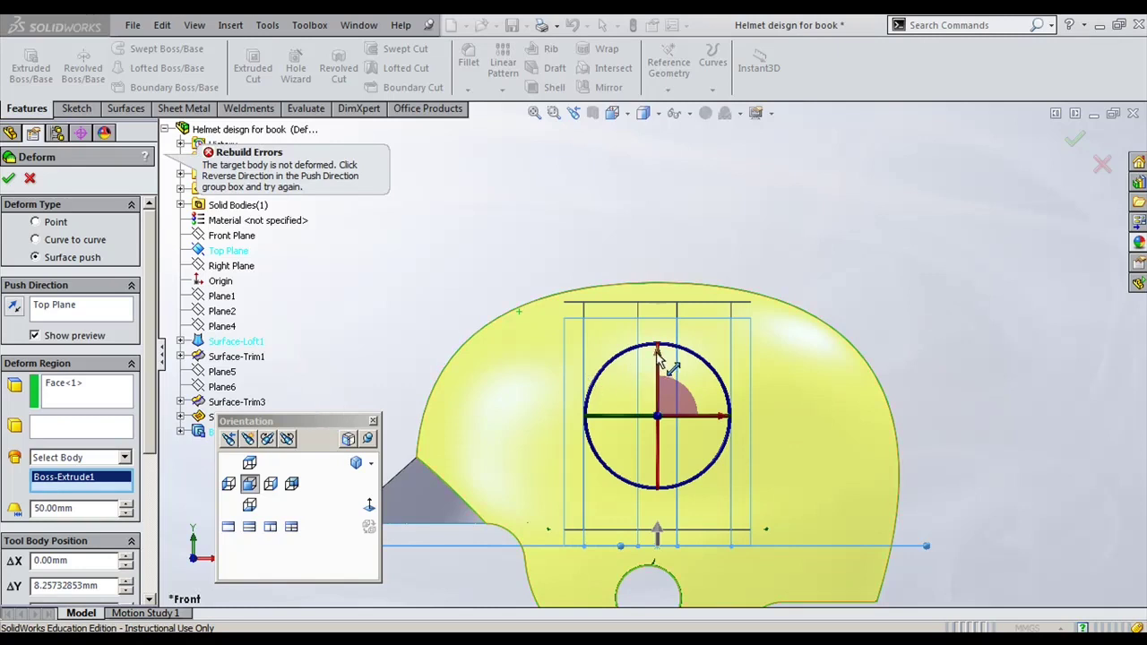
double_click(98, 509)
type("10")
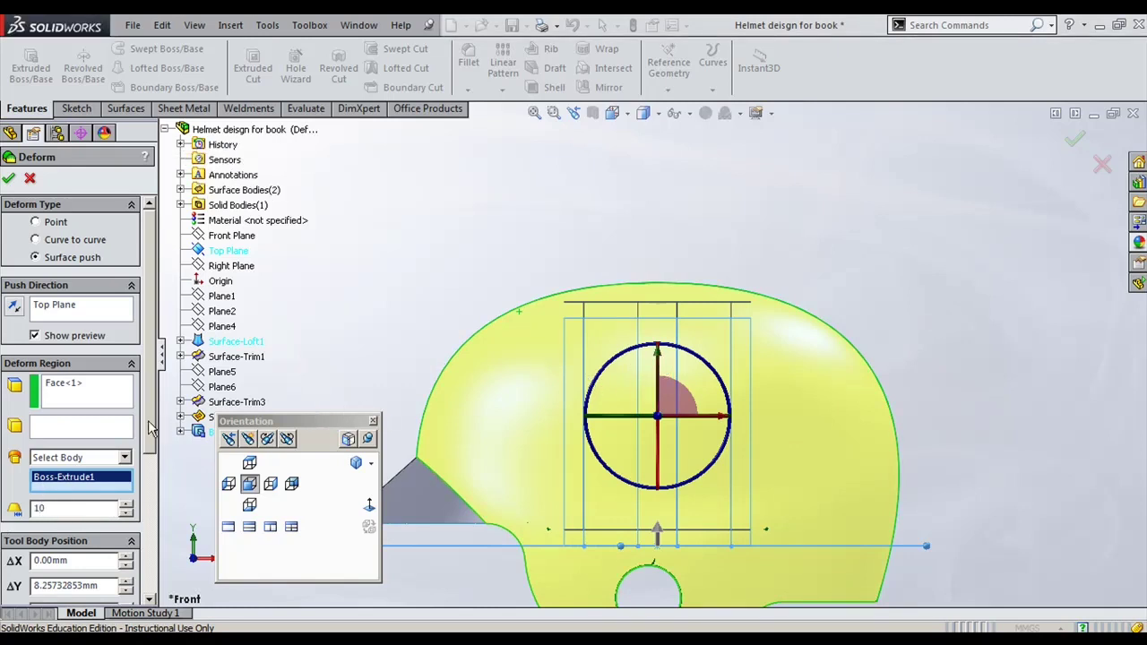
scroll(154, 499, "down", 3)
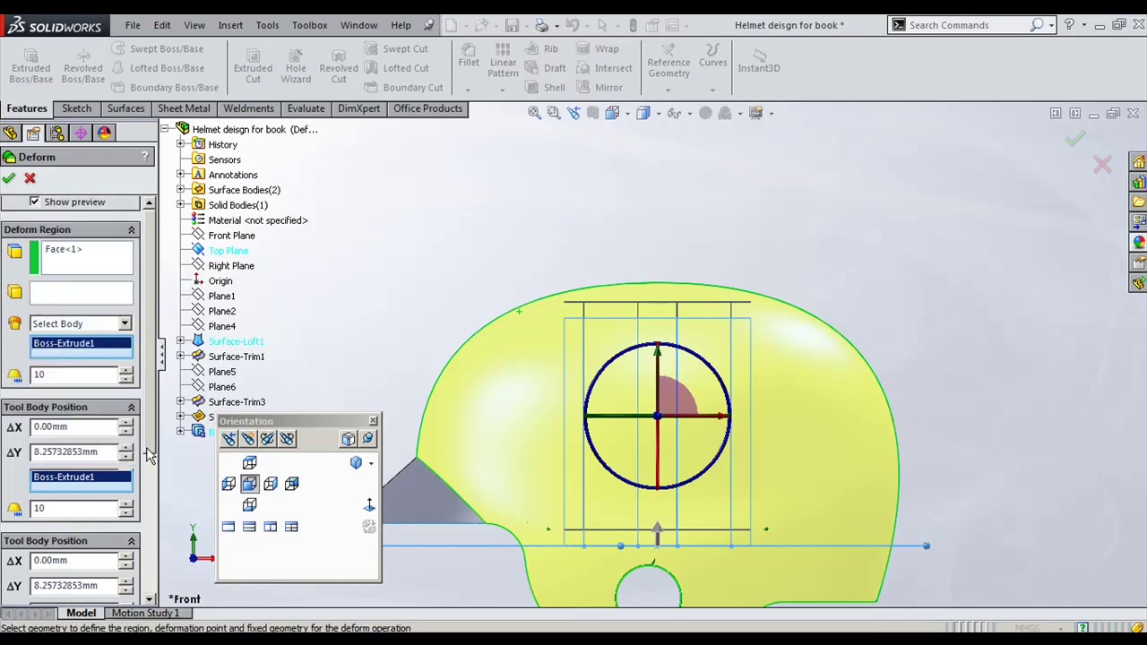
scroll(146, 444, "up", 3)
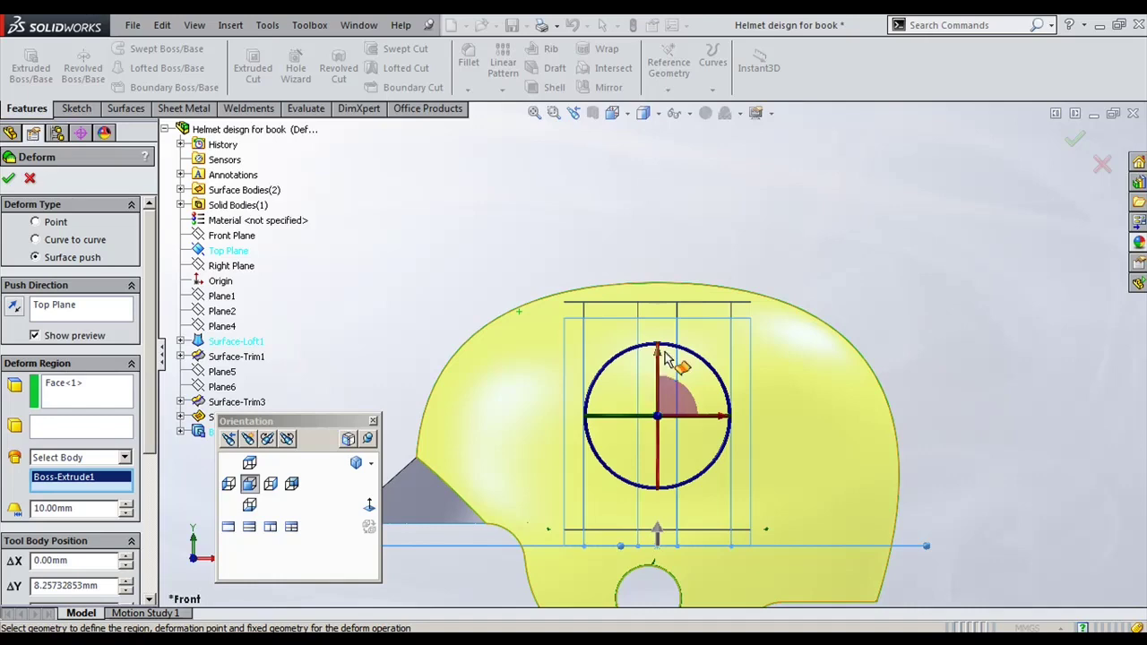
middle_click_drag(659, 358, 625, 341)
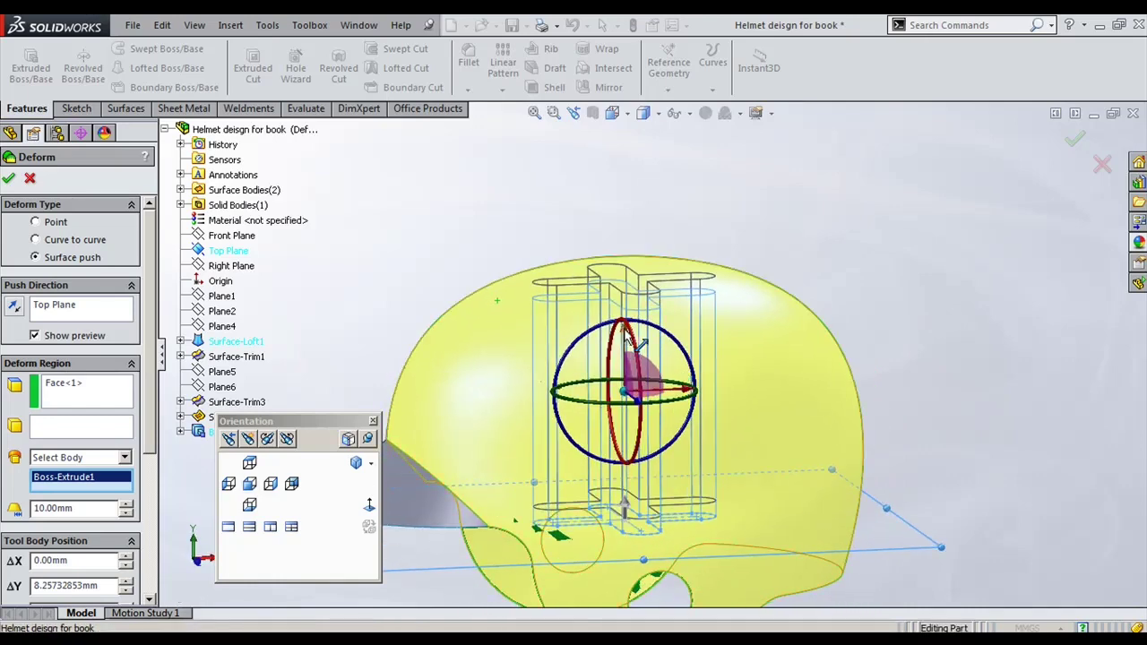
left_click_drag(627, 343, 615, 212)
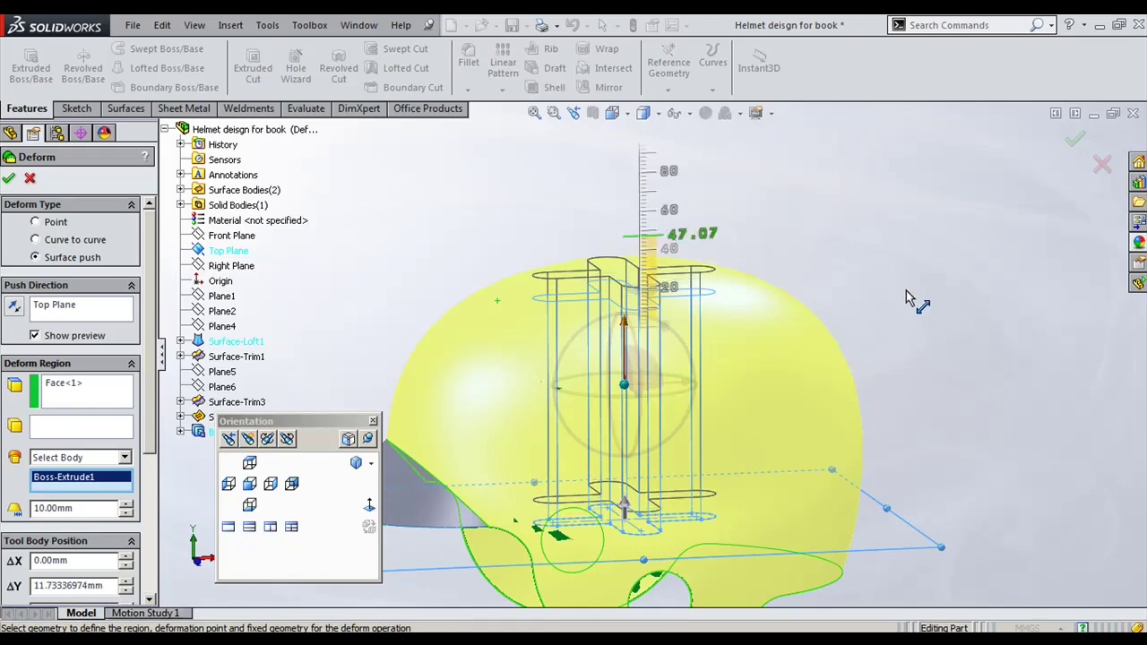
middle_click_drag(905, 289, 956, 317)
left_click(1072, 142)
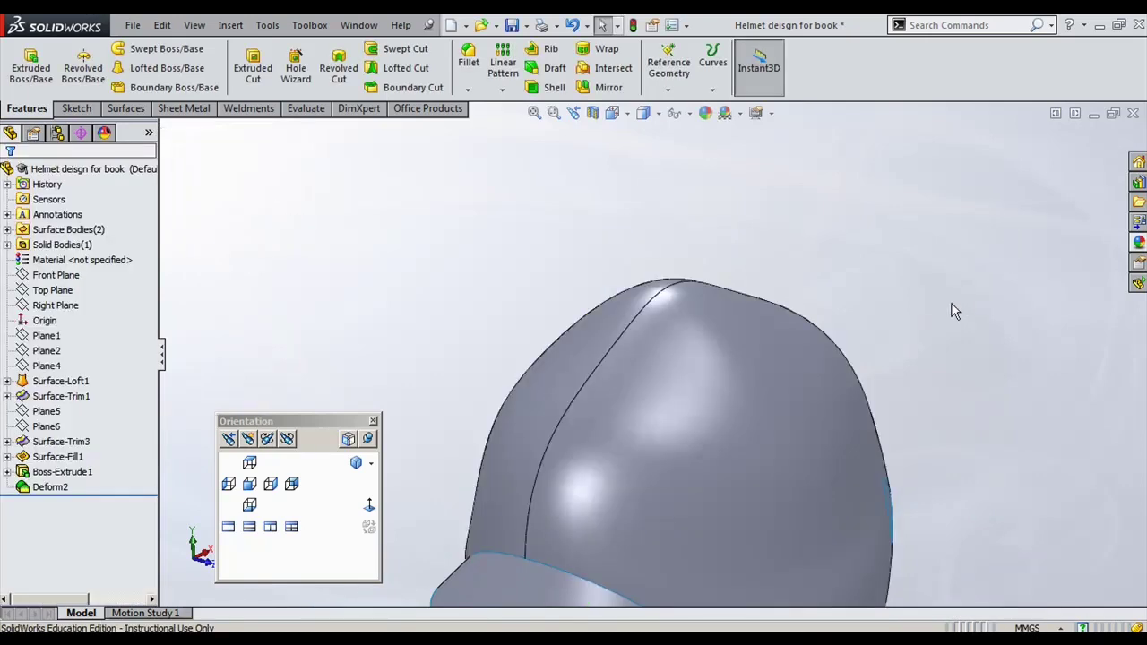
Step: Edit Deform2, change its deviation from 10.00 mm to 5 mm, and rebuild
middle_click_drag(954, 310, 896, 385)
left_click(50, 487)
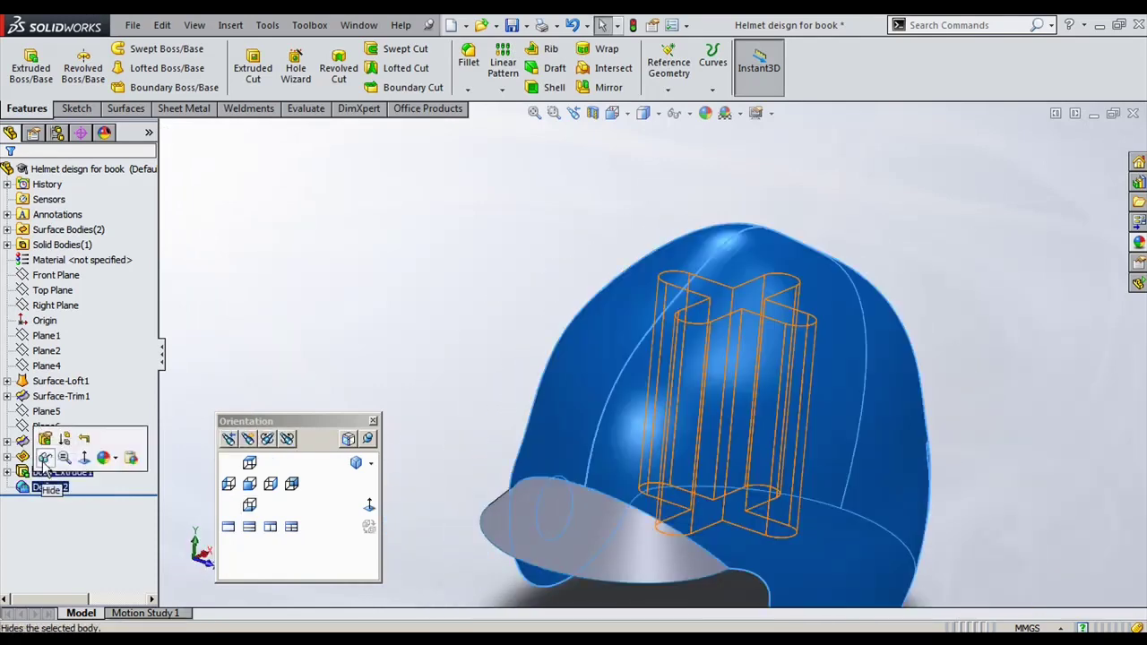
left_click(45, 438)
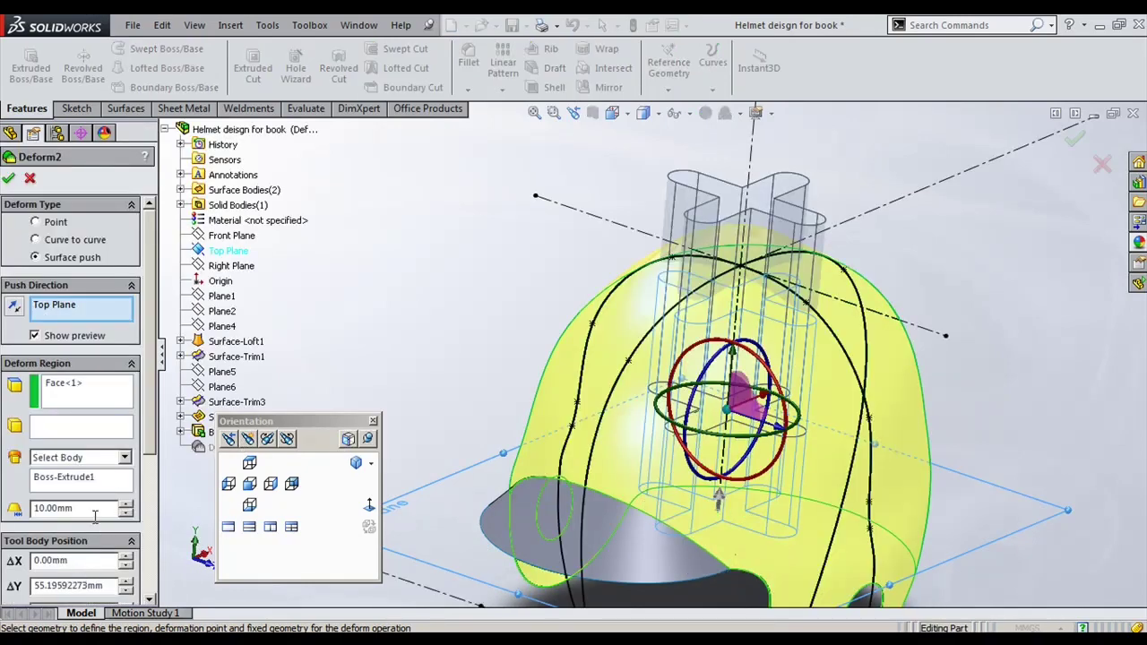
double_click(94, 517)
scroll(490, 296, "up", 3)
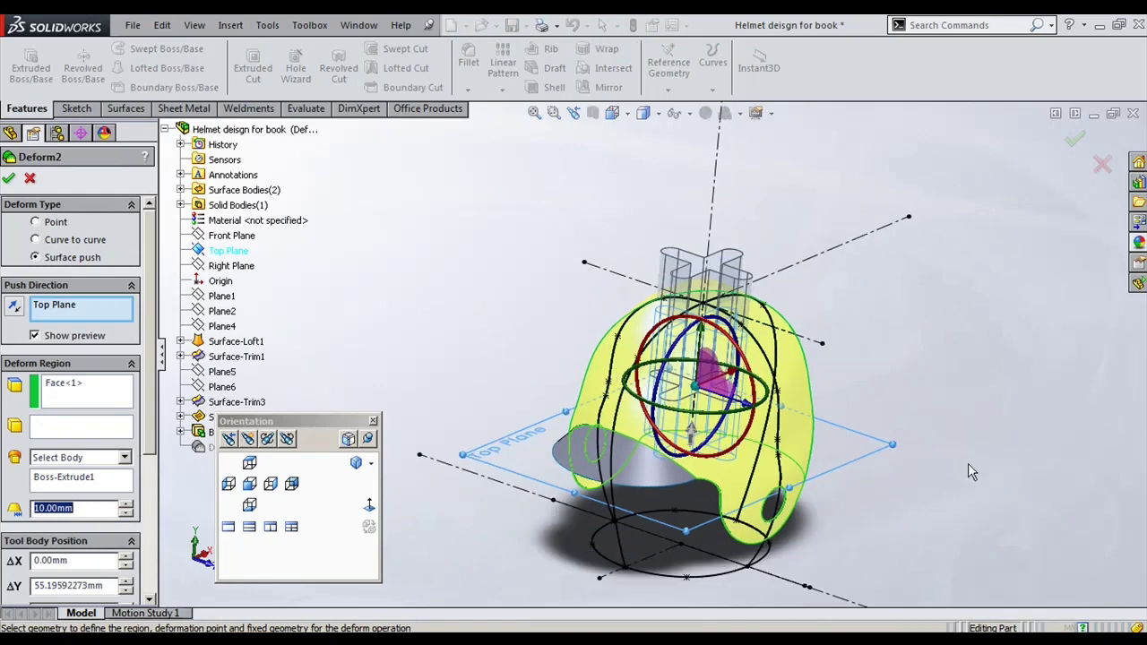
middle_click_drag(968, 464, 681, 305)
scroll(671, 299, "down", 3)
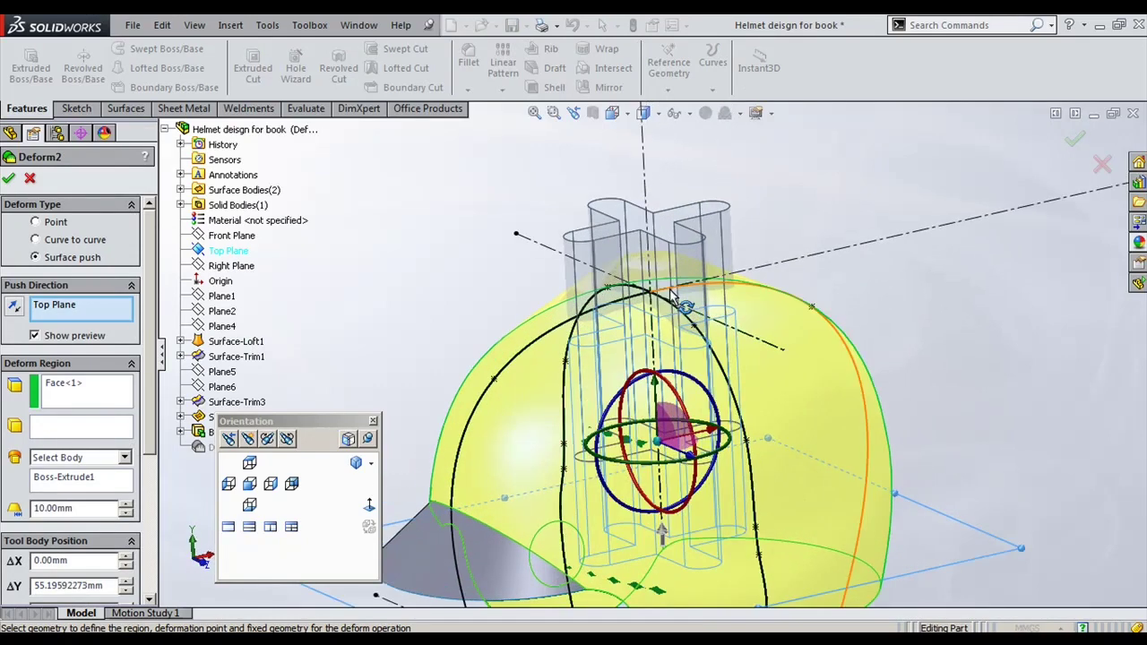
double_click(81, 509)
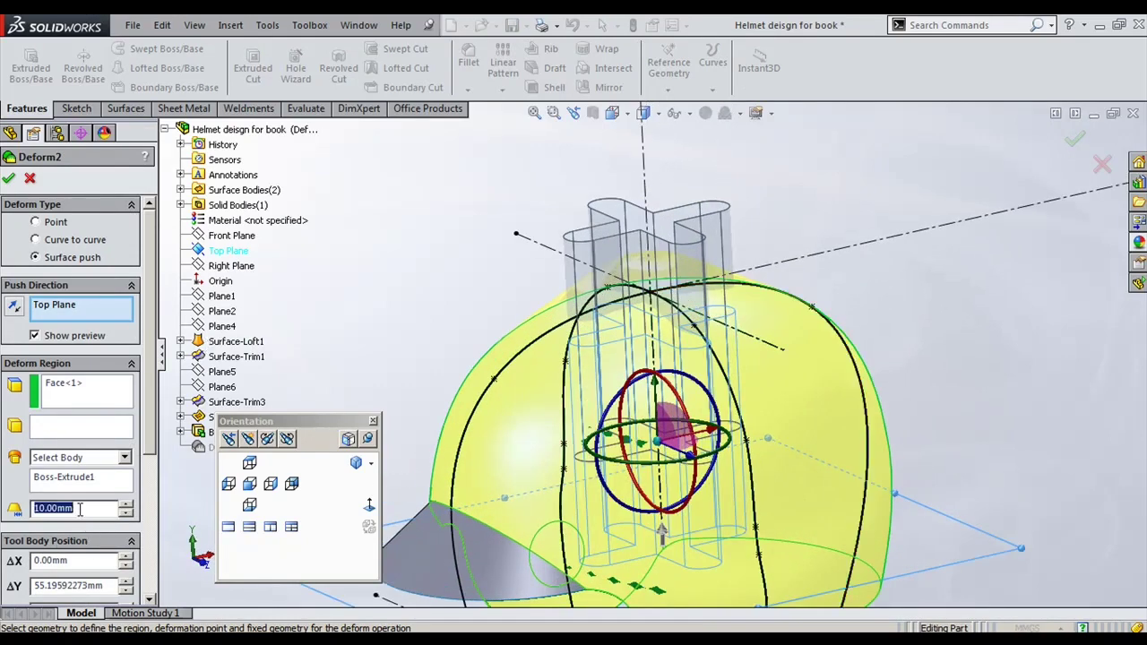
type("5")
key("Return")
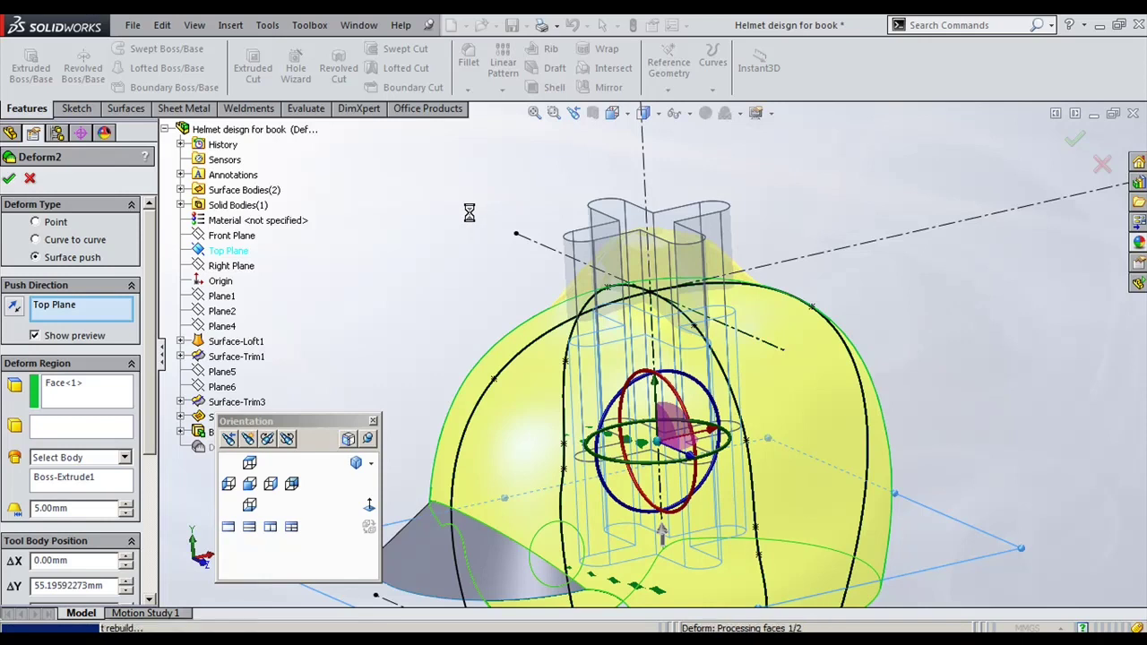
key("Return")
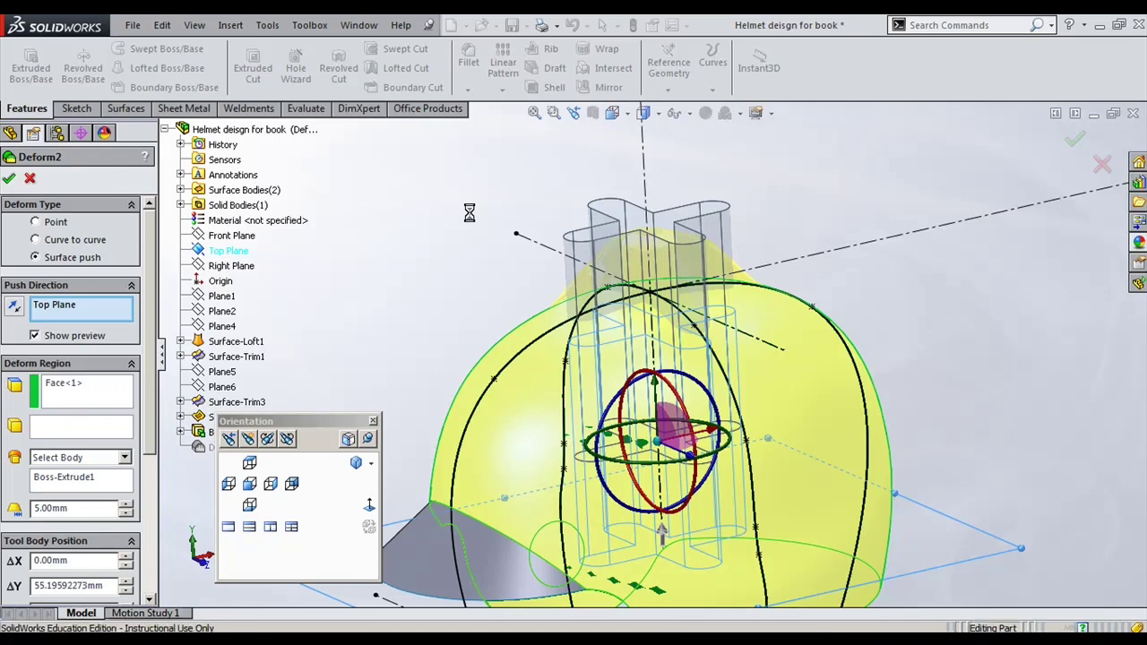
middle_click_drag(527, 277, 726, 175)
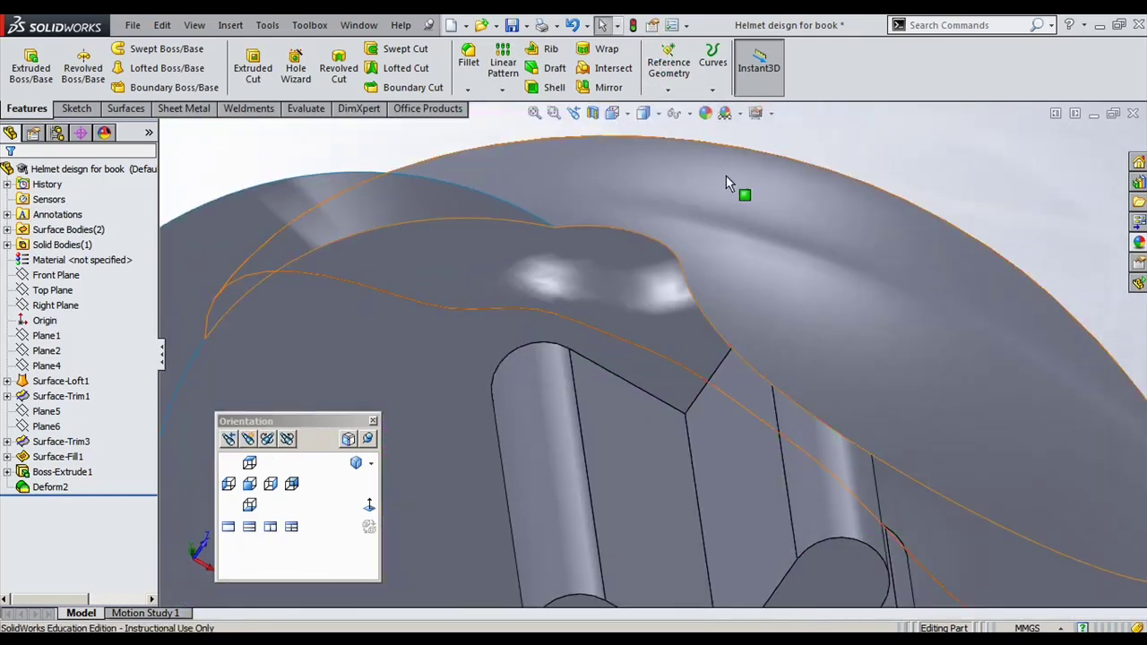
Step: Inspect the helmet's top, then reopen Deform2 from the FeatureManager tree with Edit Feature
scroll(725, 176, "up", 5)
middle_click_drag(680, 268, 674, 320)
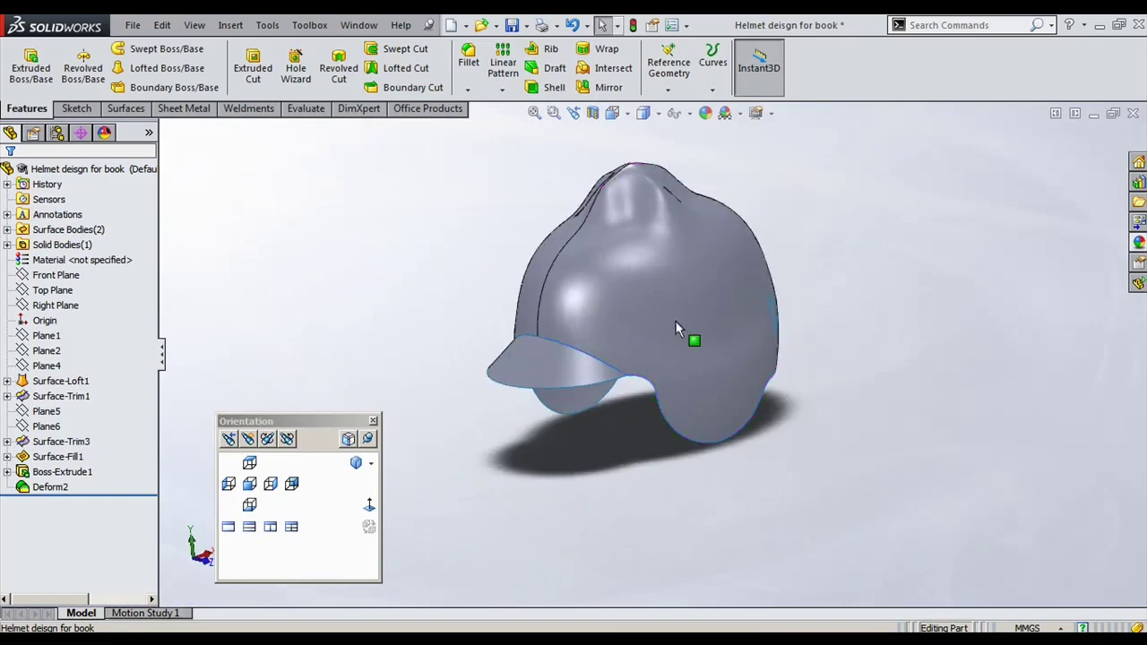
scroll(415, 268, "down", 5)
mouse_move(415, 269)
middle_mouse_down()
mouse_move(445, 307)
mouse_move(418, 248)
middle_mouse_up()
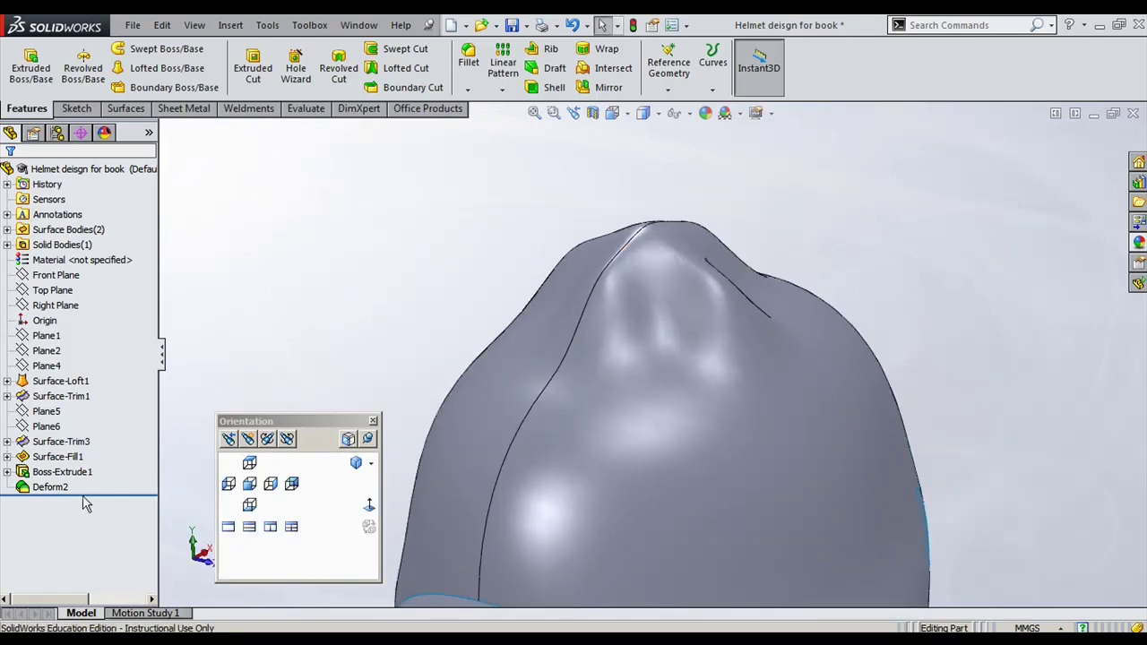
left_click(55, 488)
left_click(70, 443)
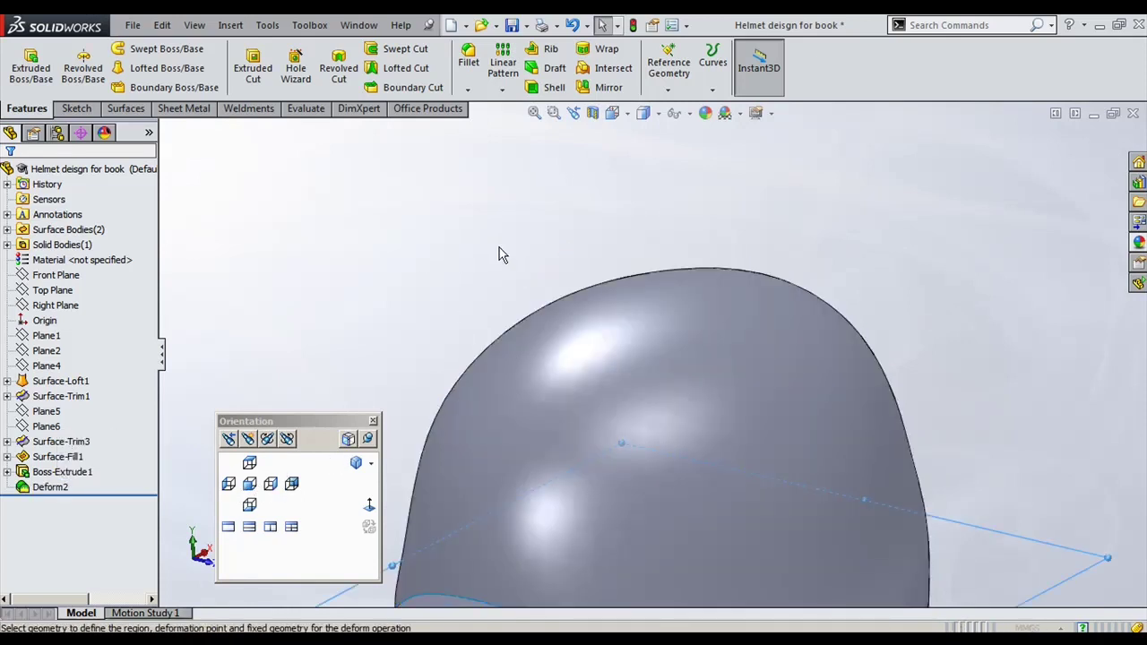
Step: From the Front view, lower the Deform2 tool body, set deviation to 20.00 mm and accept
left_click(249, 489)
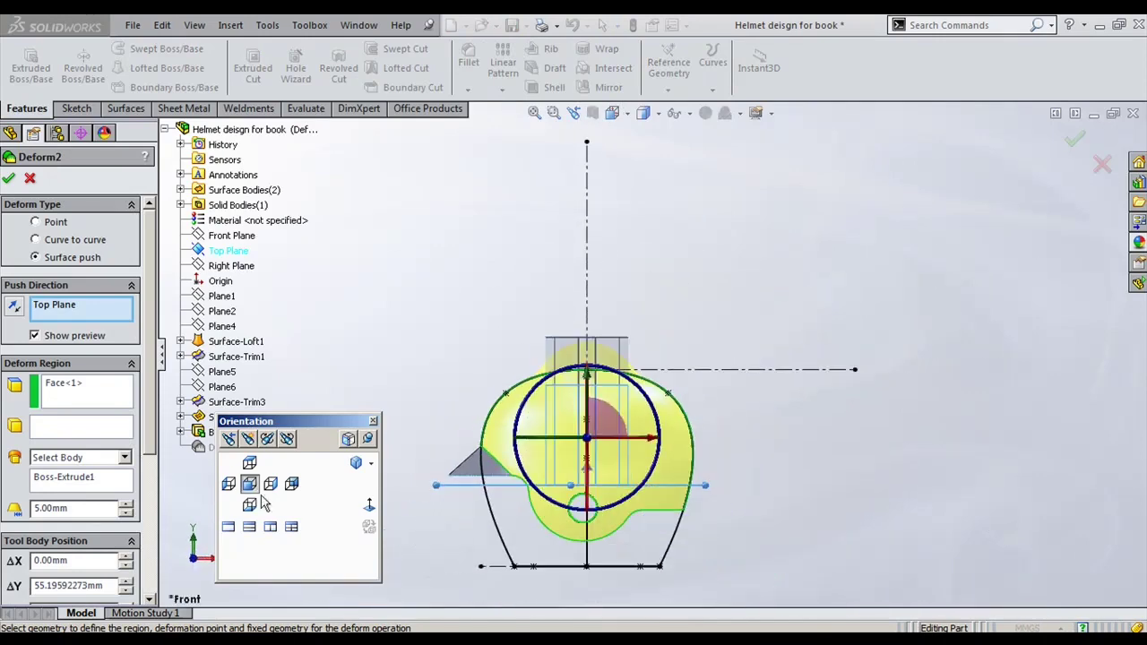
scroll(691, 350, "down", 3)
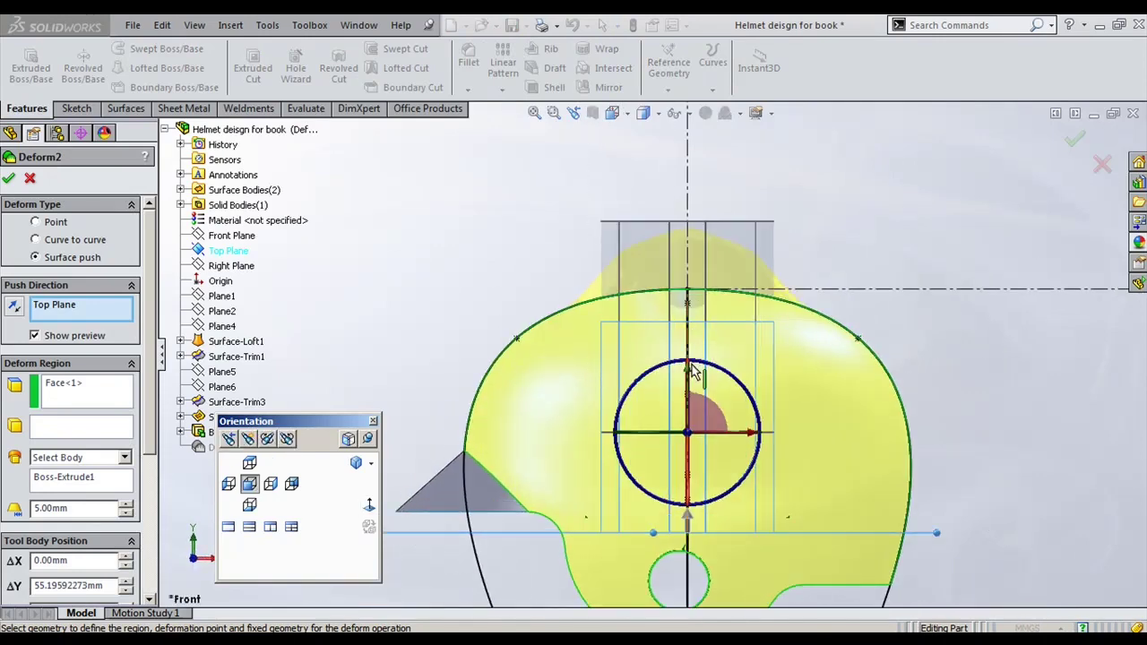
left_click_drag(690, 383, 690, 385)
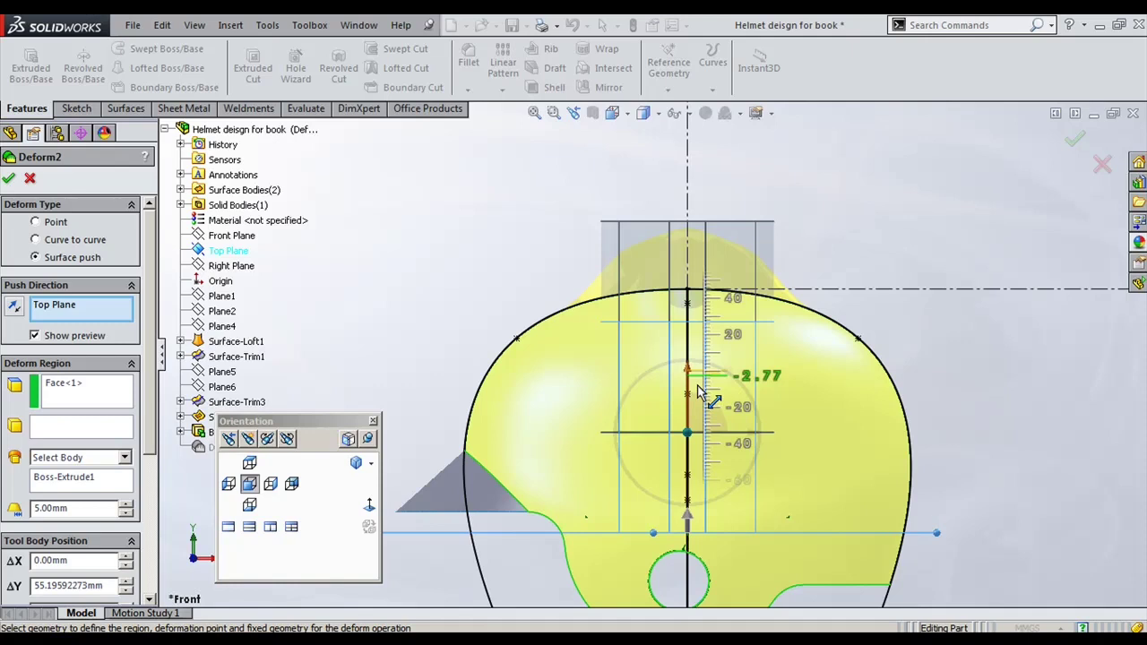
mouse_move(702, 393)
left_mouse_down()
mouse_move(691, 383)
mouse_move(692, 412)
left_mouse_up()
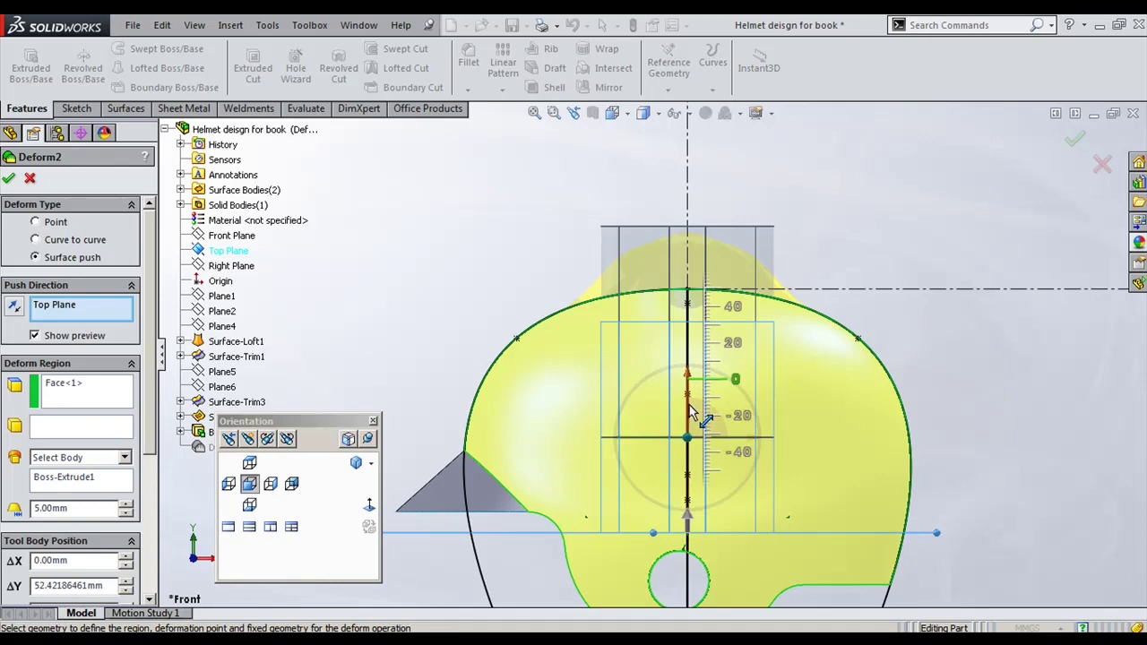
left_click_drag(692, 412, 691, 412)
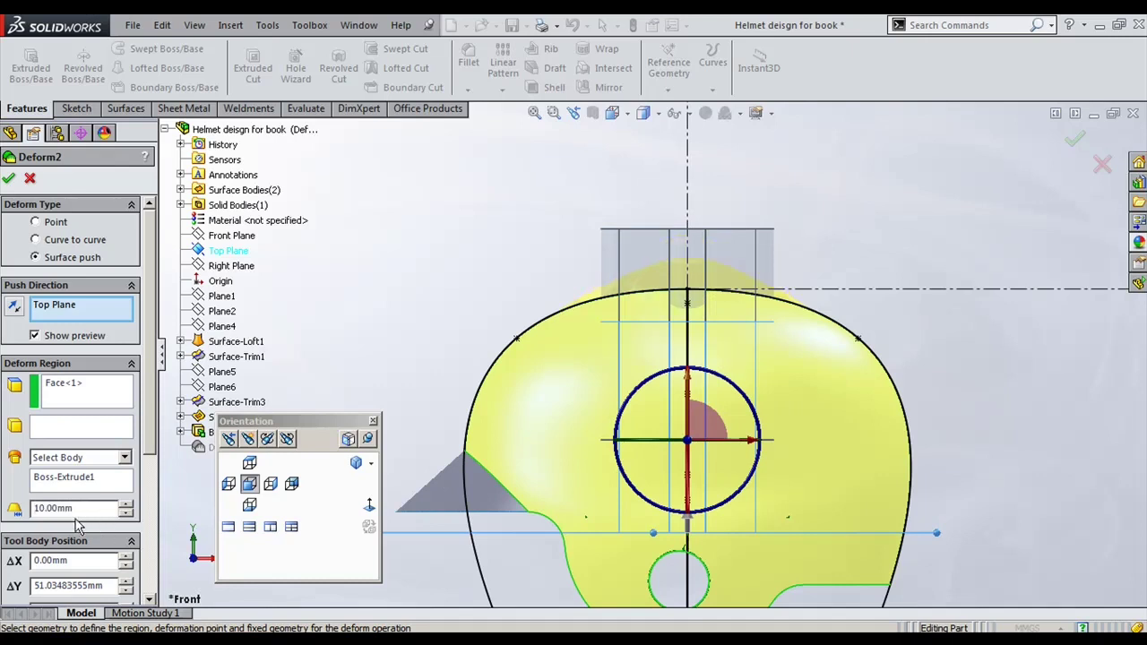
double_click(77, 508)
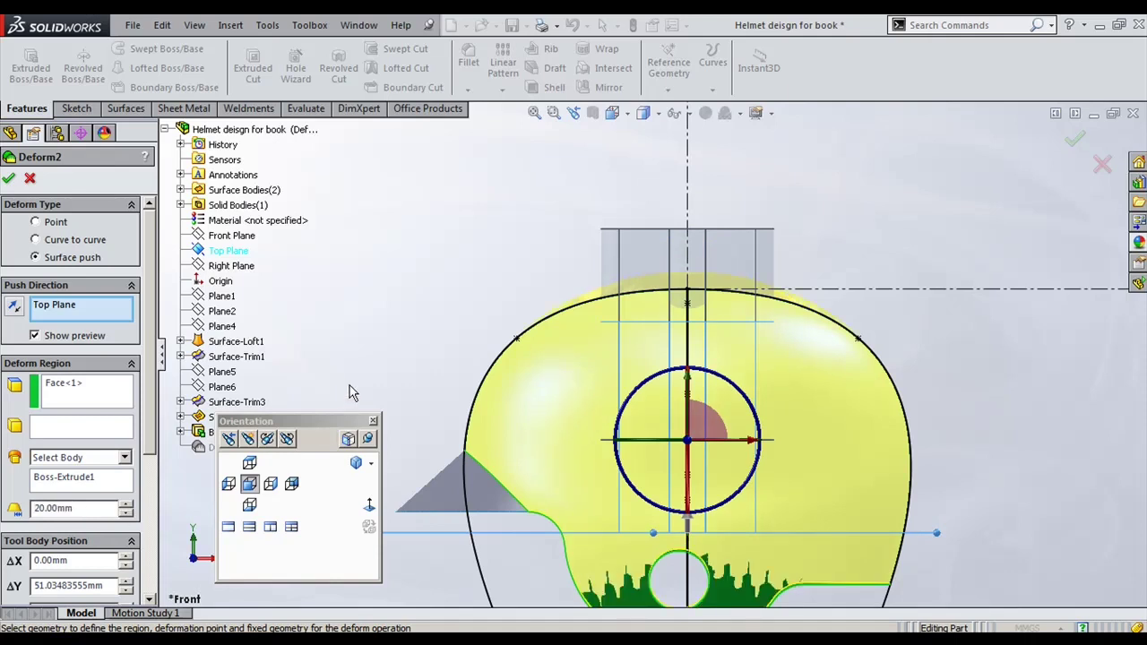
left_click(8, 178)
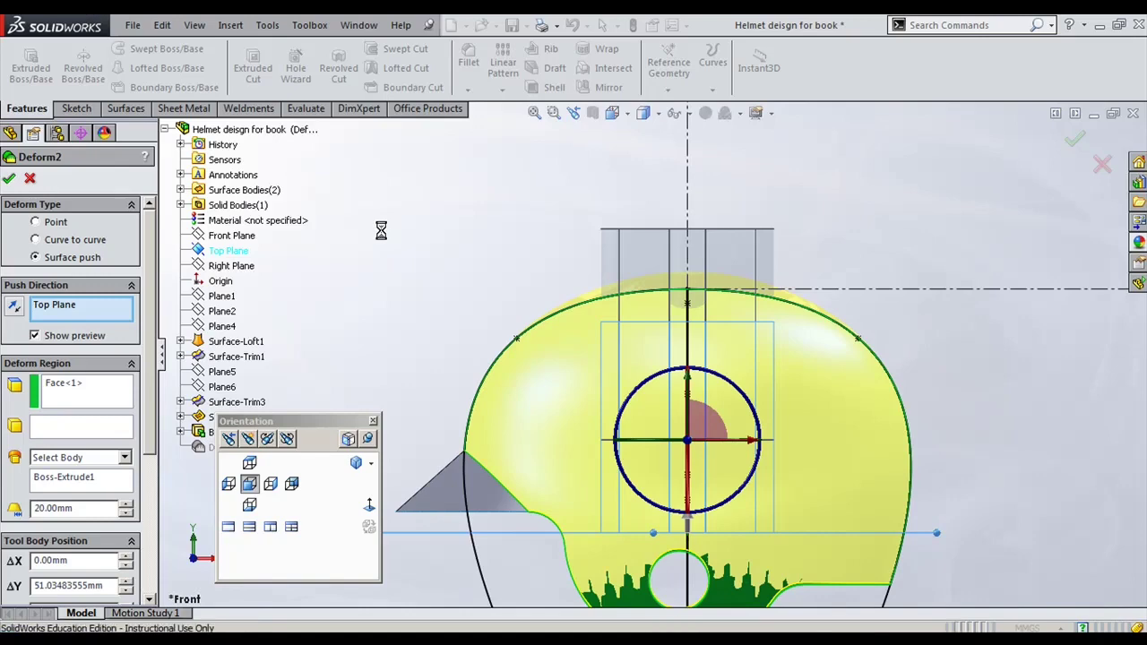
mouse_move(389, 248)
middle_mouse_down()
mouse_move(439, 266)
mouse_move(456, 350)
mouse_move(435, 271)
mouse_move(443, 295)
mouse_move(456, 253)
mouse_move(502, 244)
mouse_move(440, 277)
middle_mouse_up()
Step: After viewing the helmet's underside in isometric, delete Deform2 from the FeatureManager tree
key("ctrl+7")
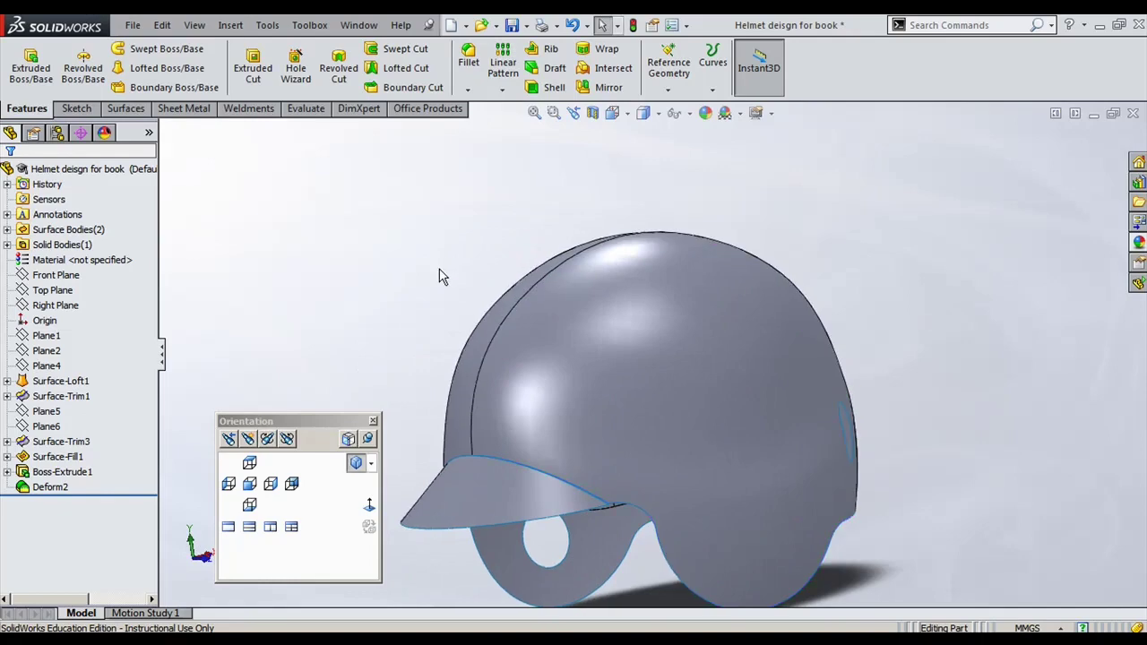
middle_click_drag(621, 478, 627, 403)
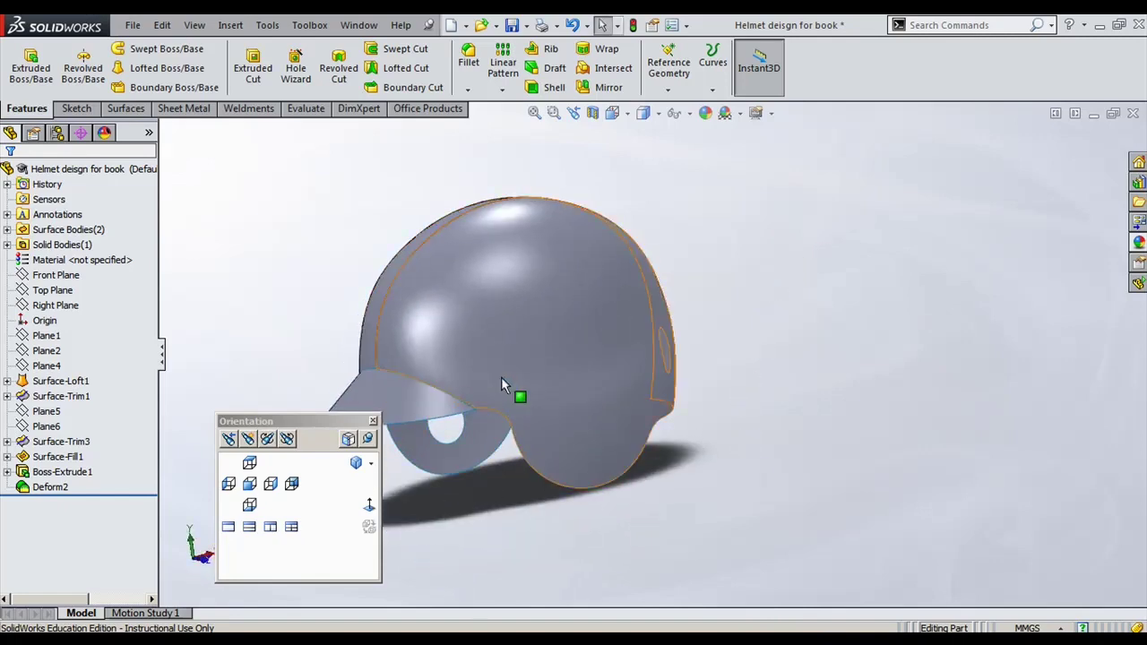
key("Up")
key("Up")
key("Up")
key("Up")
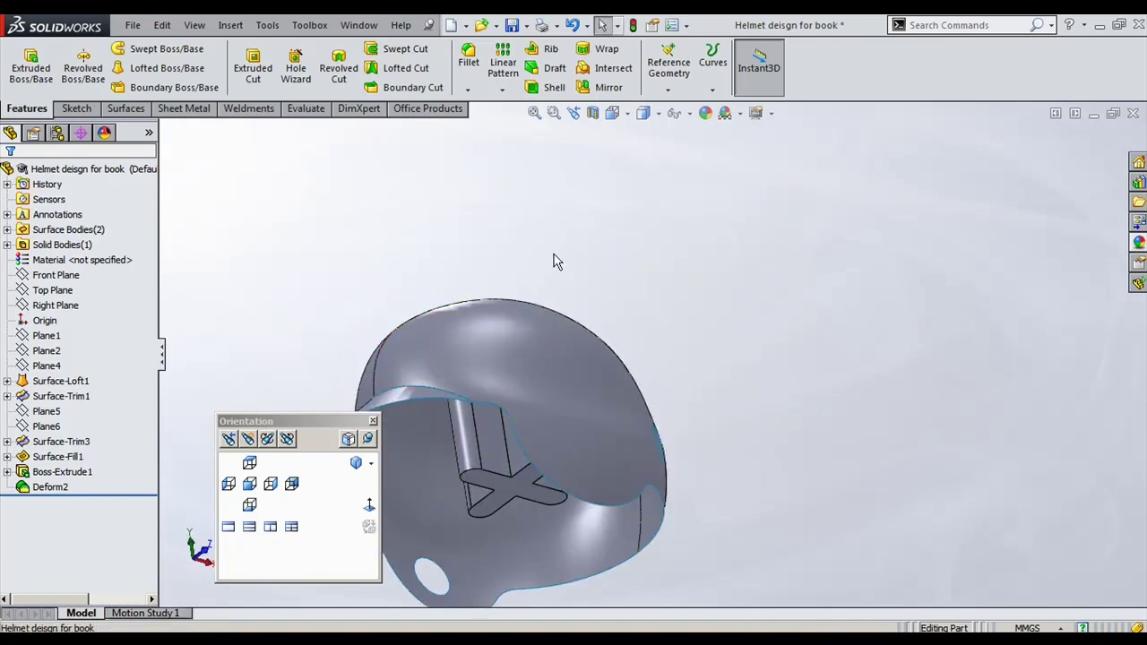
key("Down")
key("Down")
key("Down")
key("Down")
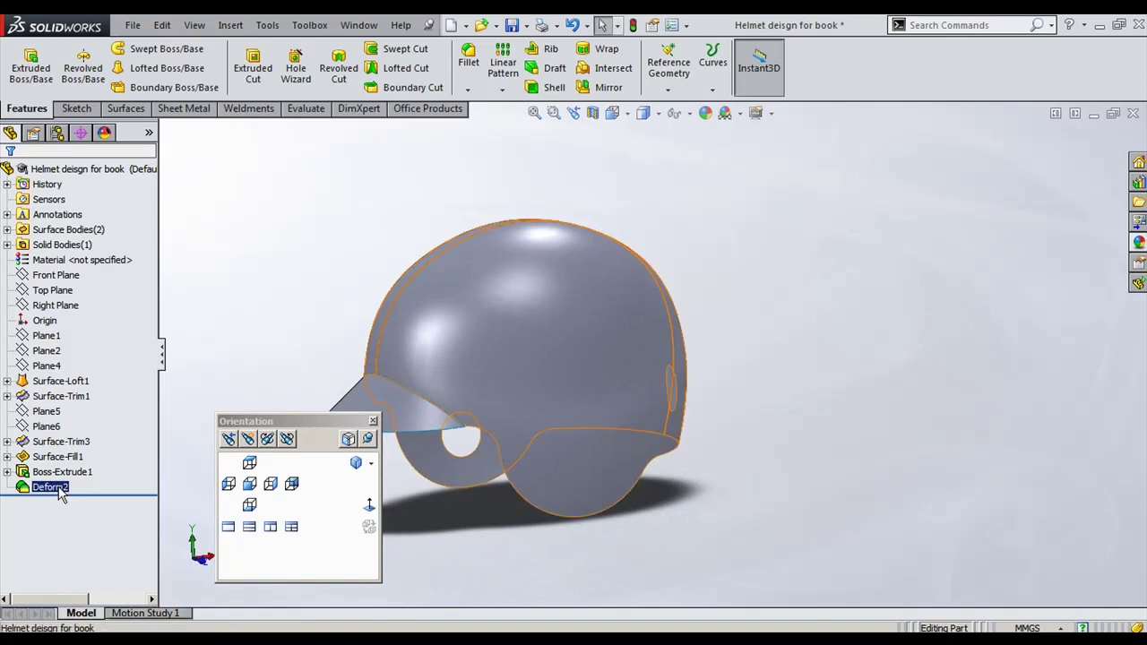
right_click(54, 487)
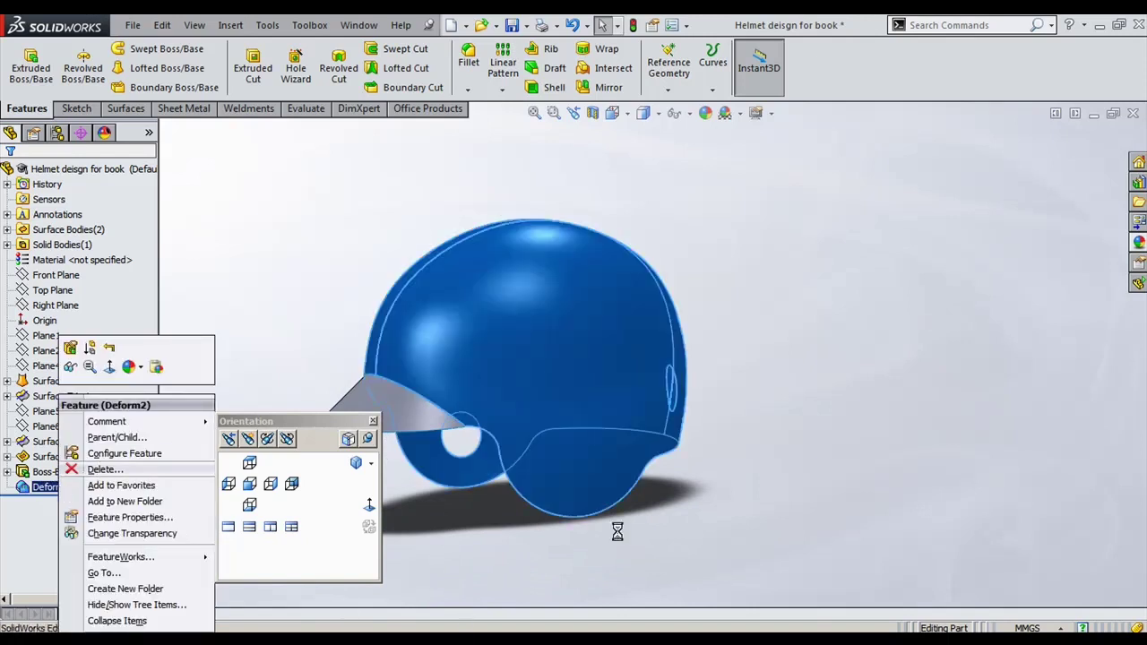
key("Delete")
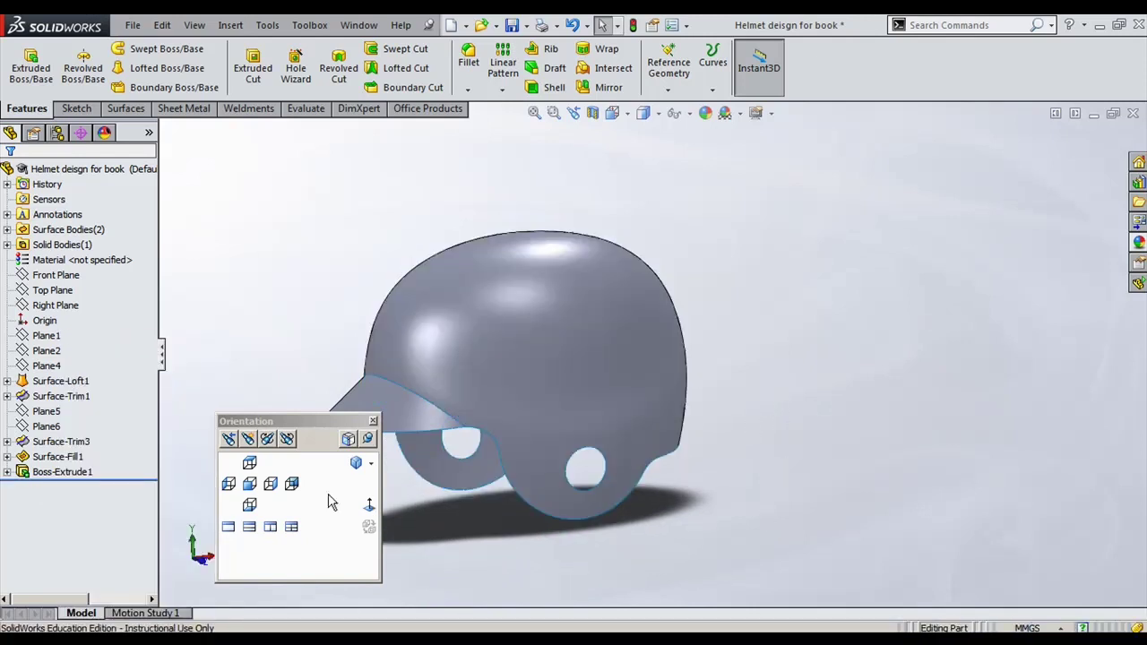
middle_click_drag(518, 374, 443, 386)
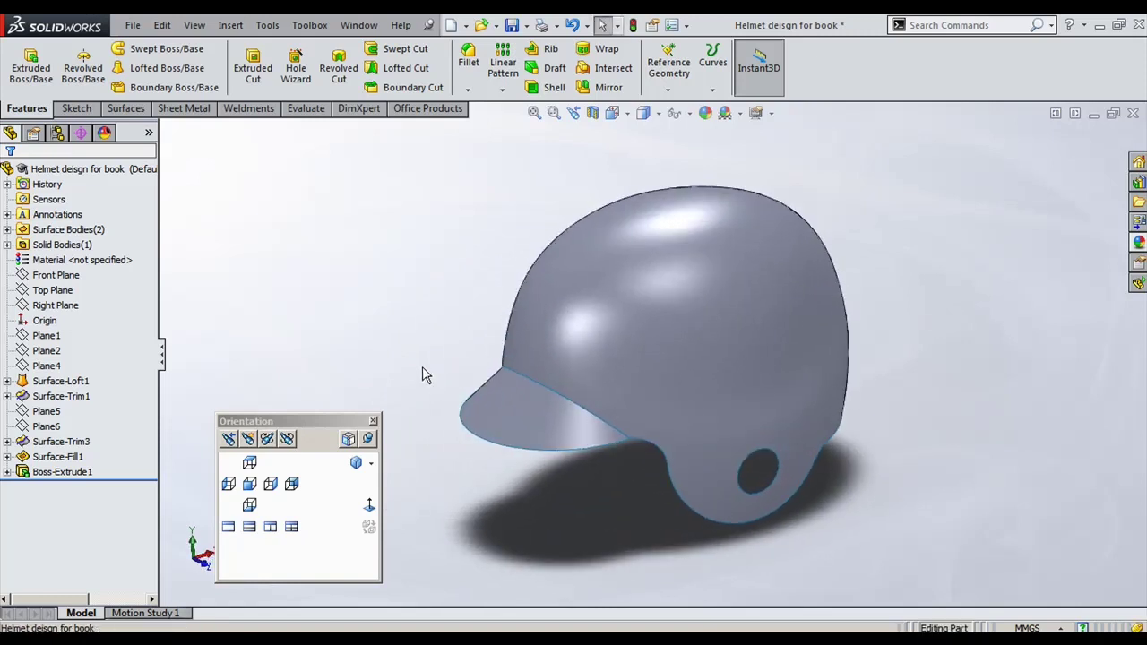
left_click(769, 113)
Step: Turn off Shadows In Shaded Mode under the helmet
left_click(784, 136)
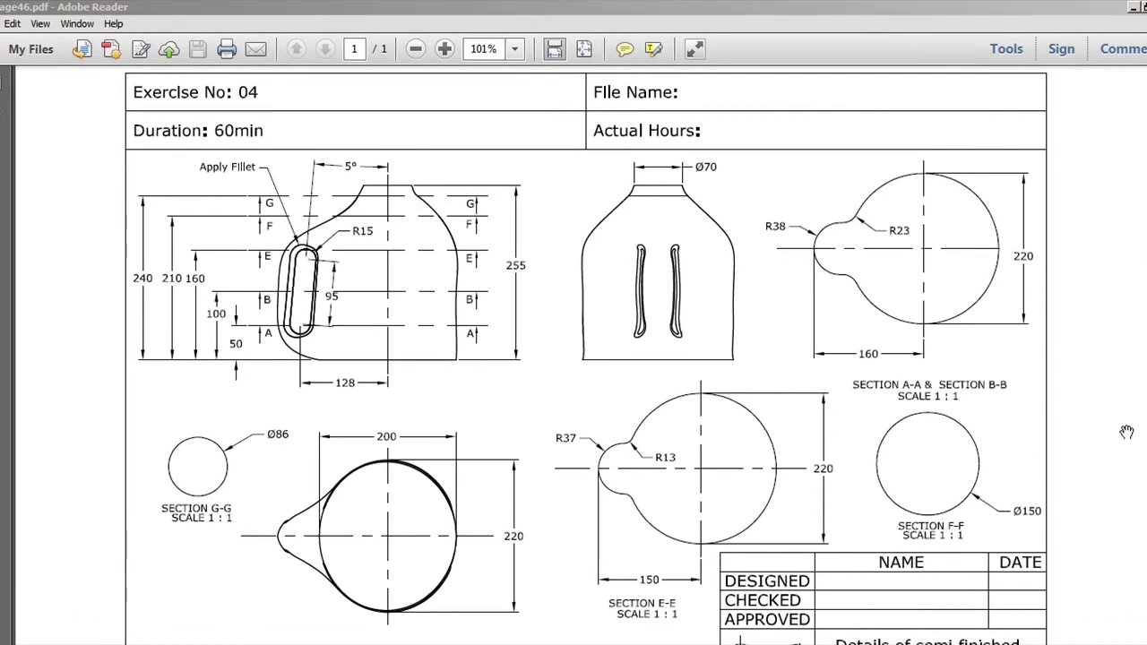
Step: Minimize the bottle drawing and locate Sketch1 on the Surface-Loft1 bottle model
left_click(1132, 8)
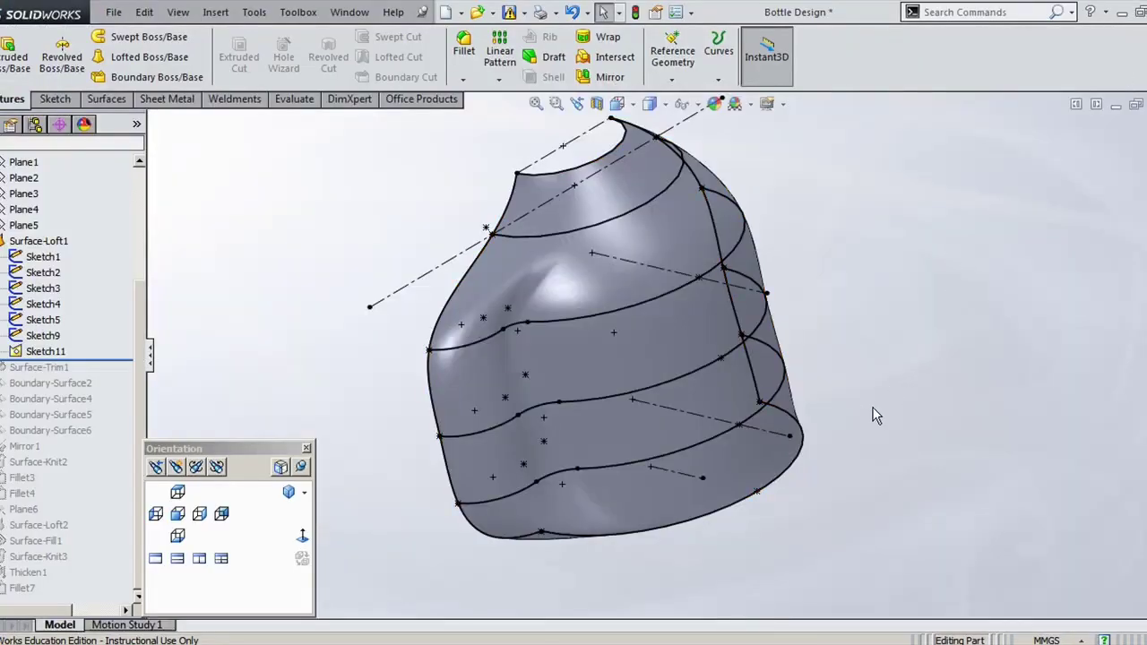
mouse_move(839, 540)
middle_mouse_down()
mouse_move(857, 505)
mouse_move(952, 442)
mouse_move(898, 451)
mouse_move(852, 512)
mouse_move(854, 542)
middle_mouse_up()
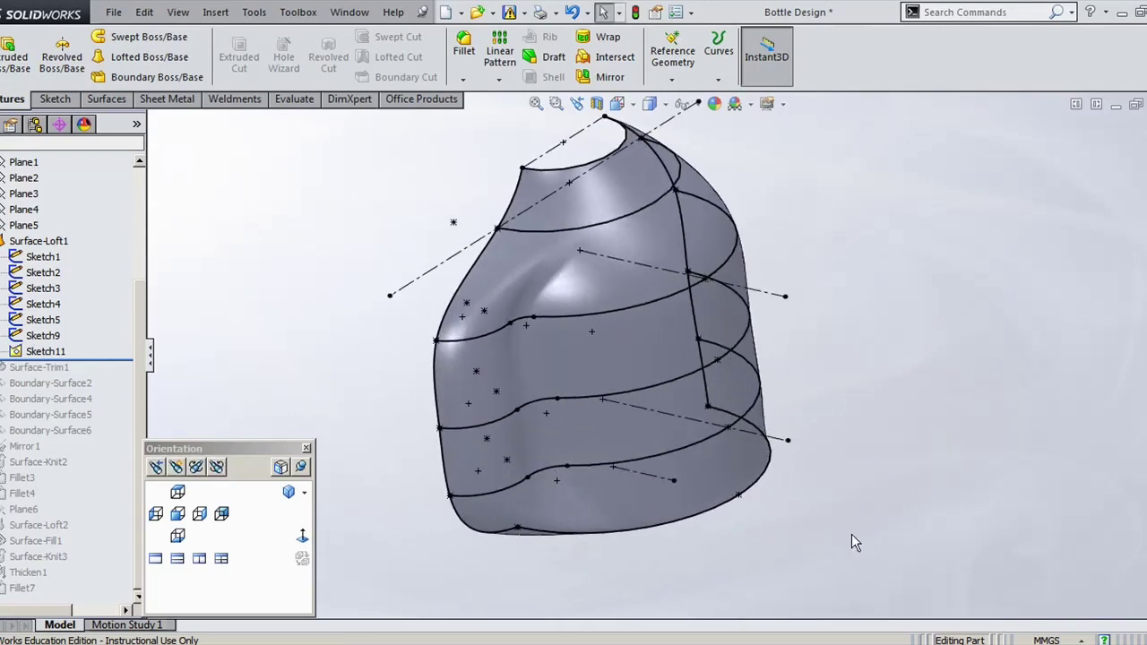
key("alt+Tab")
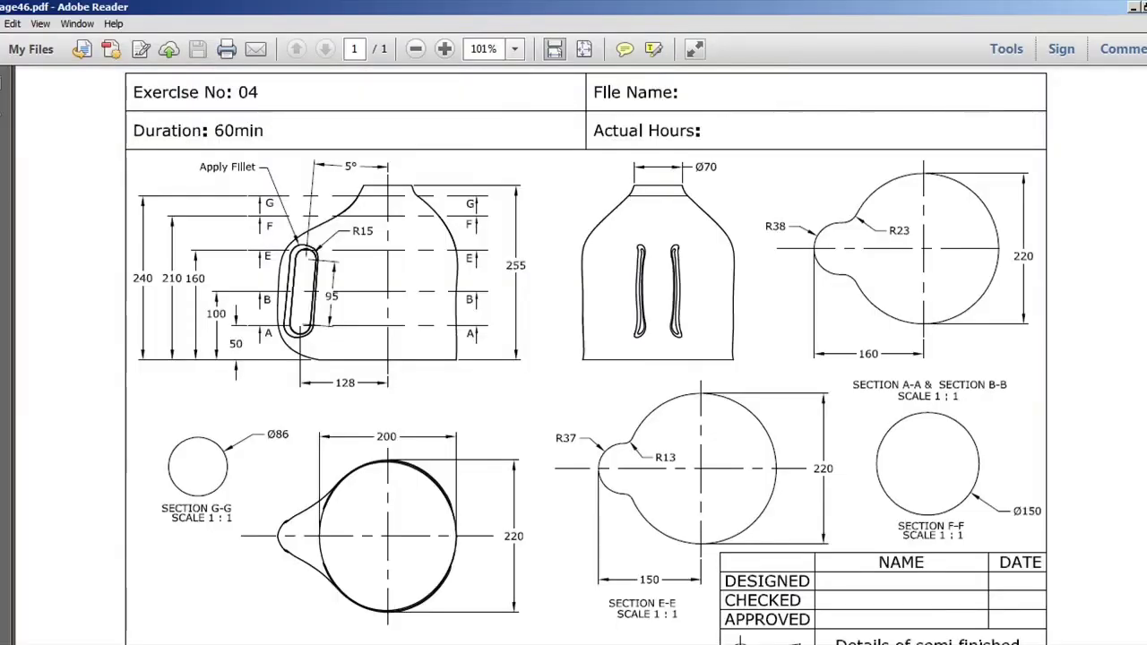
key("alt+Tab")
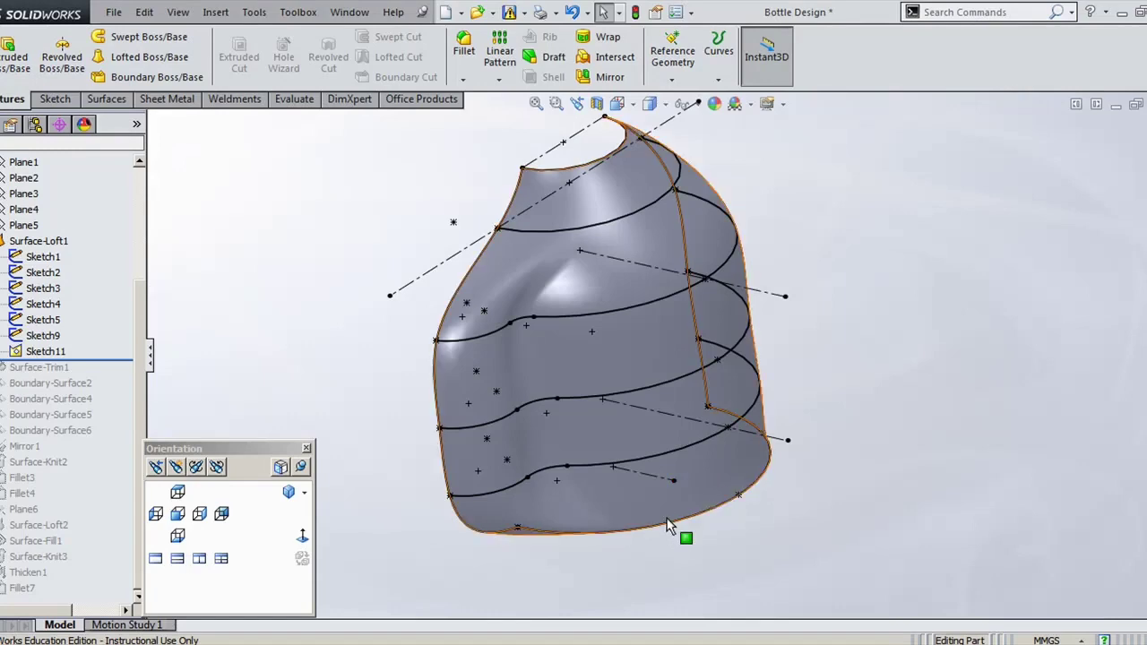
left_click(673, 529)
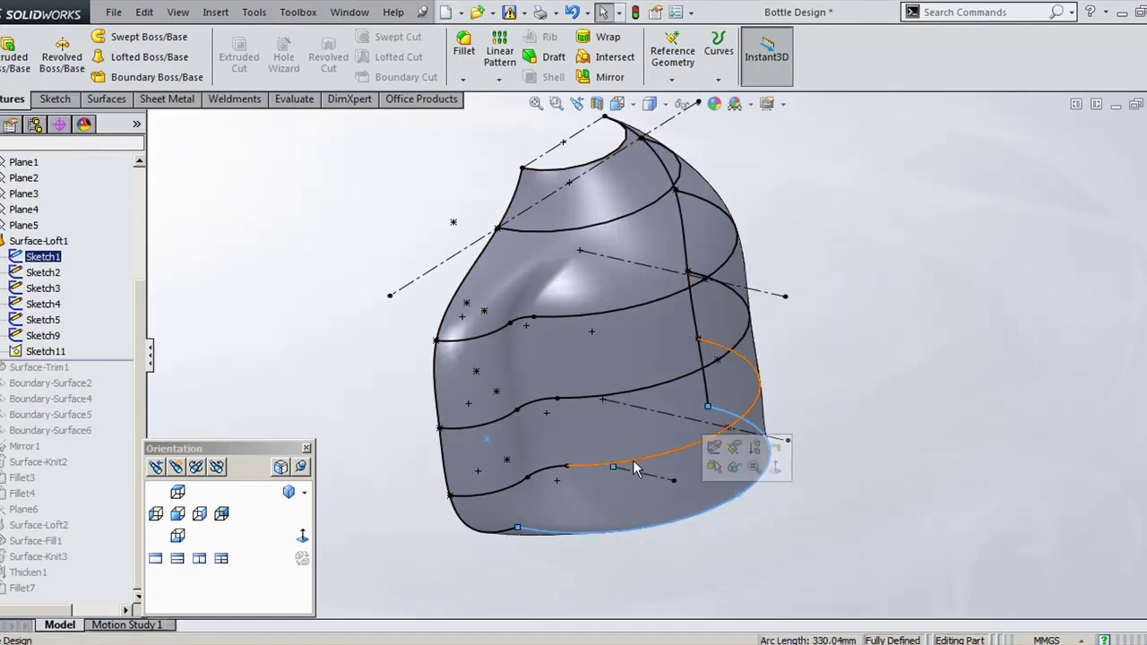
left_click(635, 461)
left_click(502, 385)
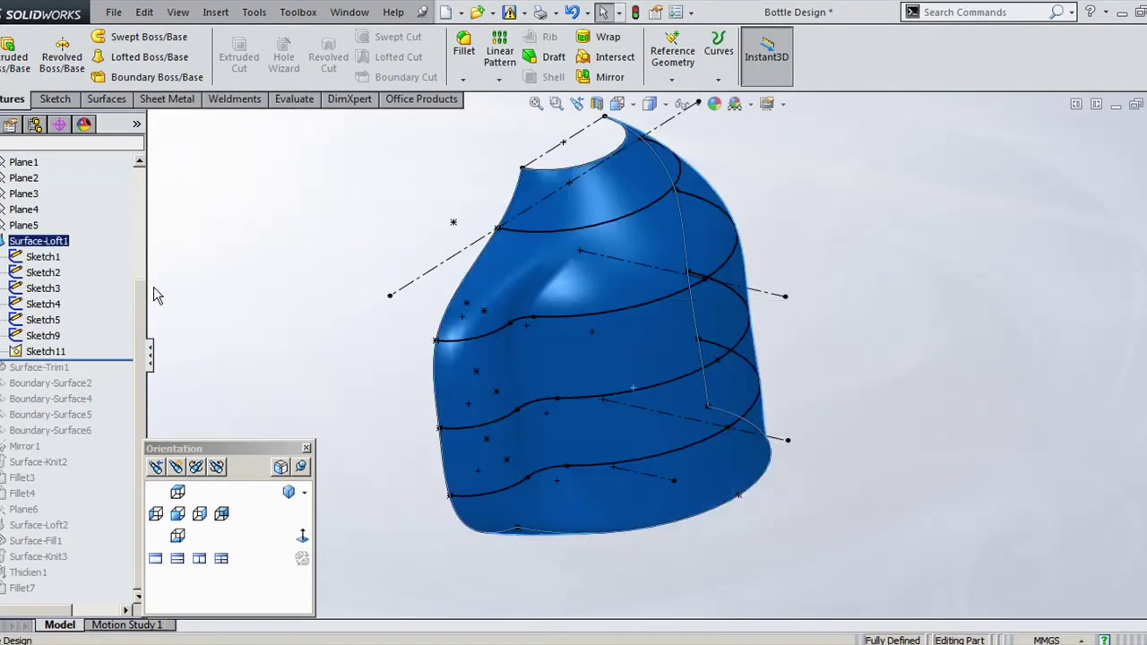
Step: Edit Sketch1 and compare its 110 and 200 dimensions against the bottle drawing PDF
left_click(43, 256)
left_click(56, 202)
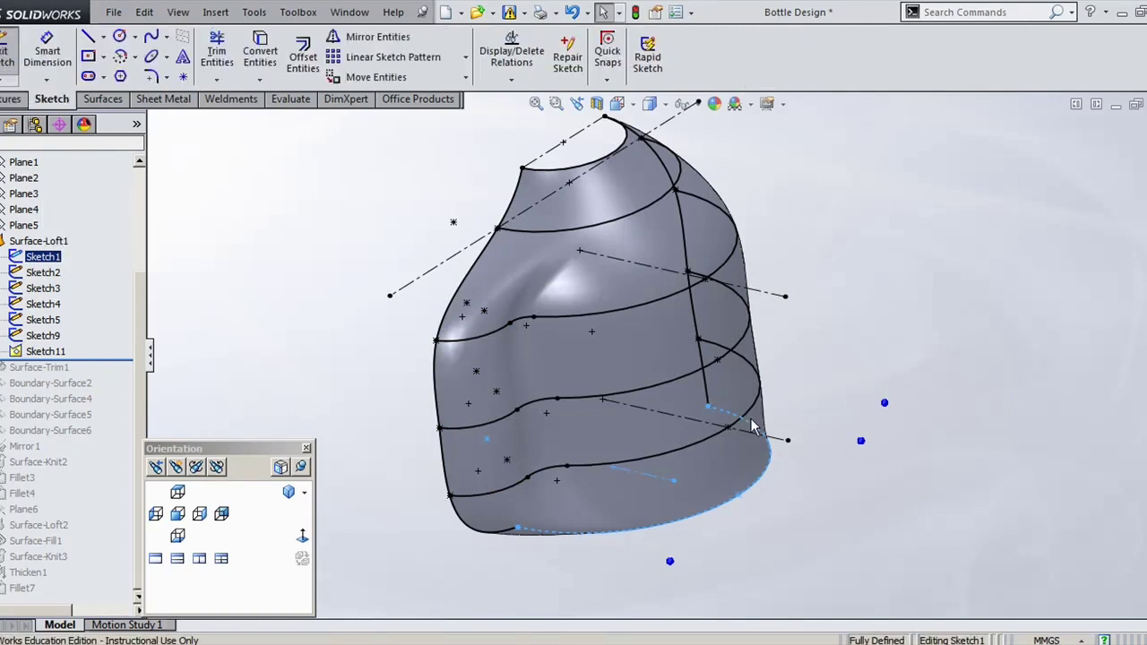
mouse_move(789, 448)
middle_mouse_down()
mouse_move(845, 463)
mouse_move(851, 542)
middle_mouse_up()
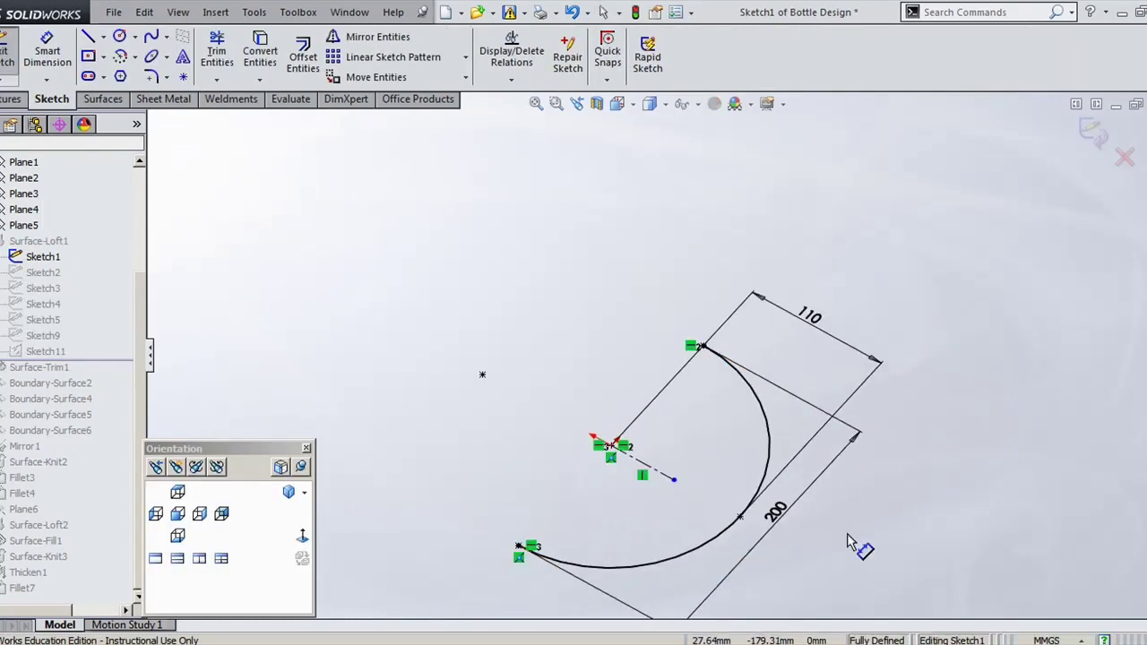
left_click(901, 631)
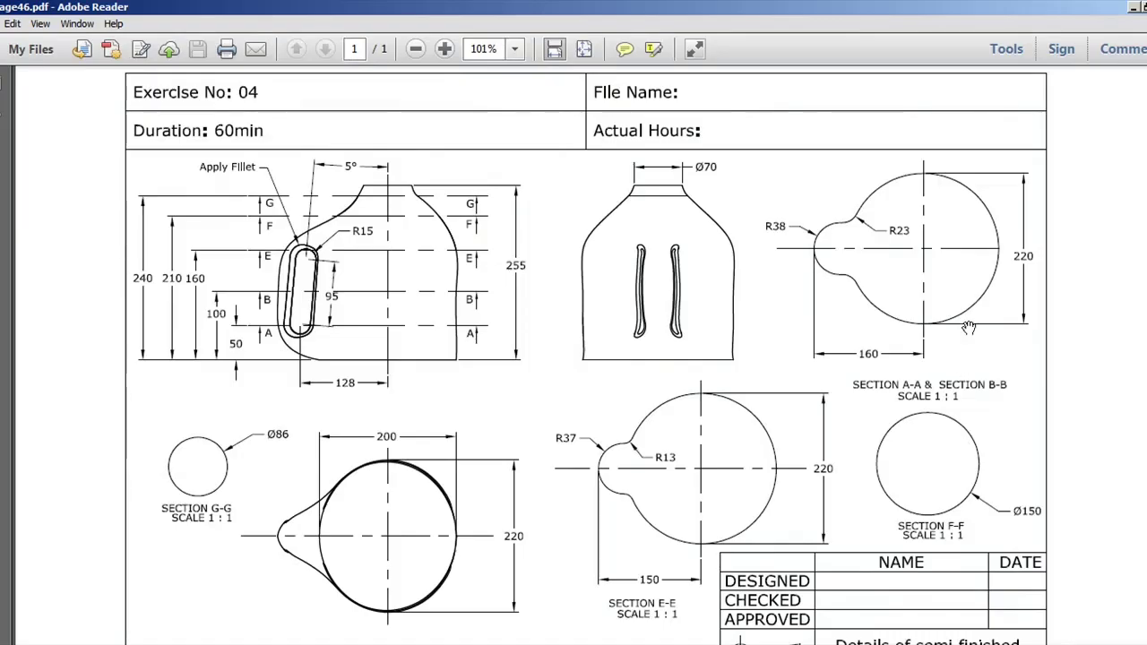
key("alt+Tab")
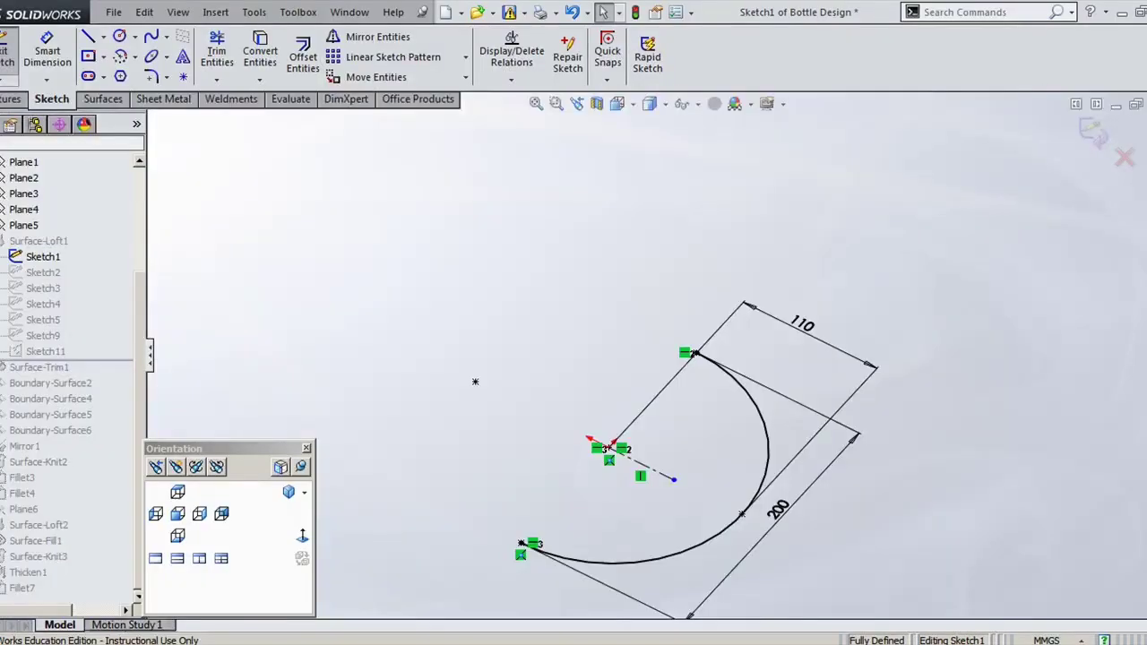
key("alt+Tab")
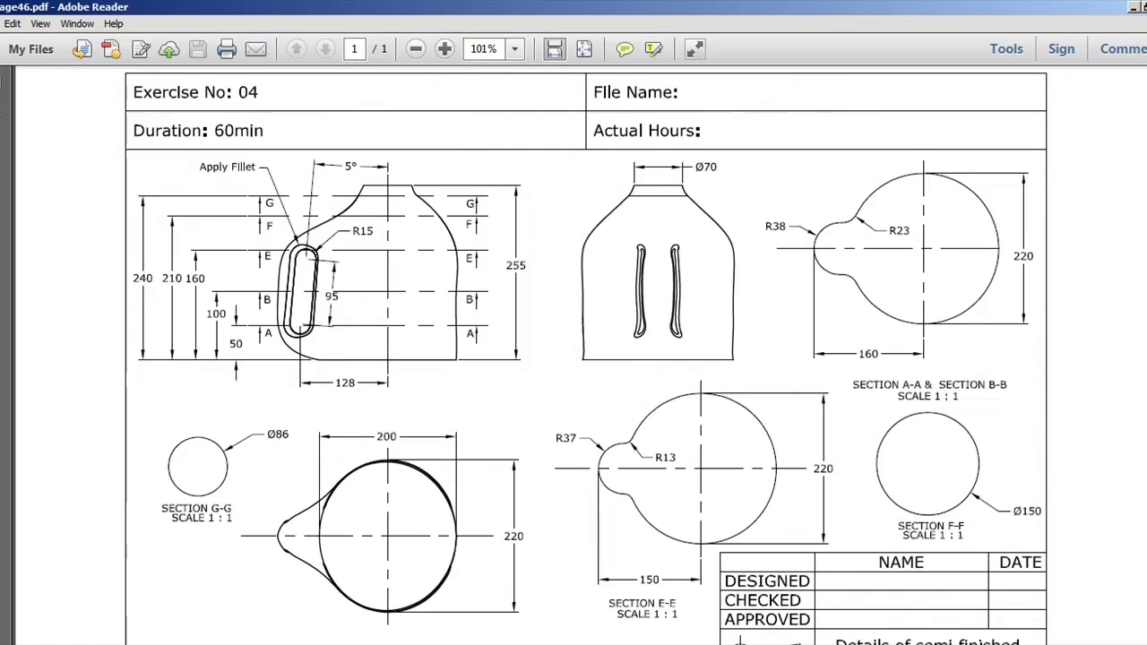
key("alt+Tab")
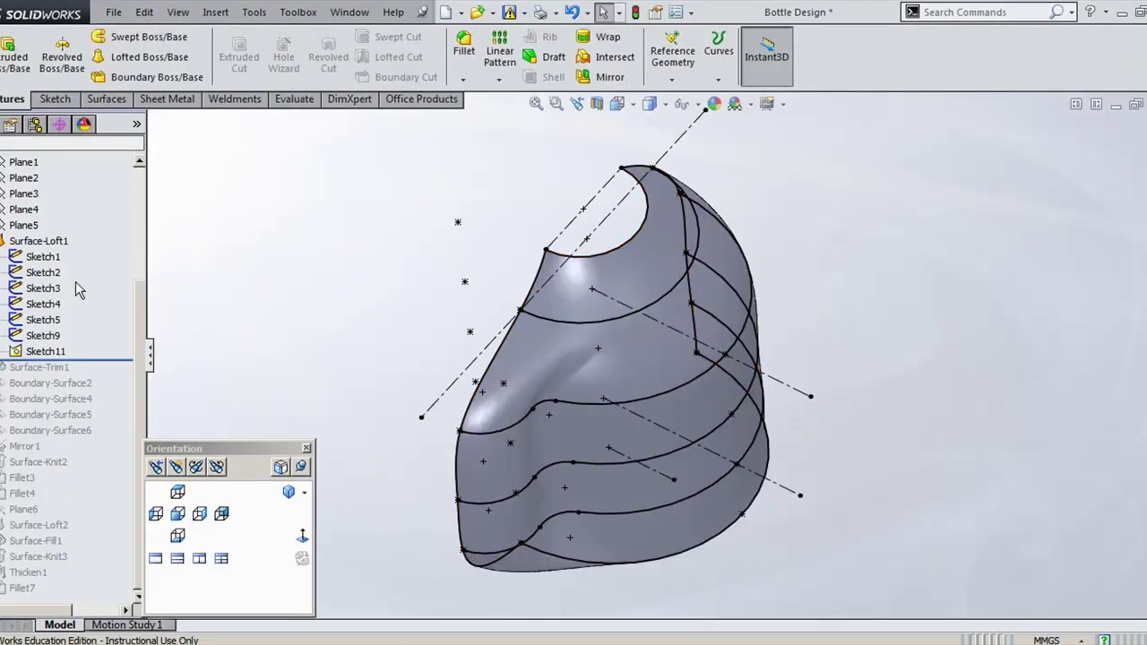
Step: Review Sketch1–Sketch3 and Surface-Loft1's two Open Group guide curves, then close without changes
left_click(43, 256)
left_click(43, 273)
left_click(43, 288, "ctrl")
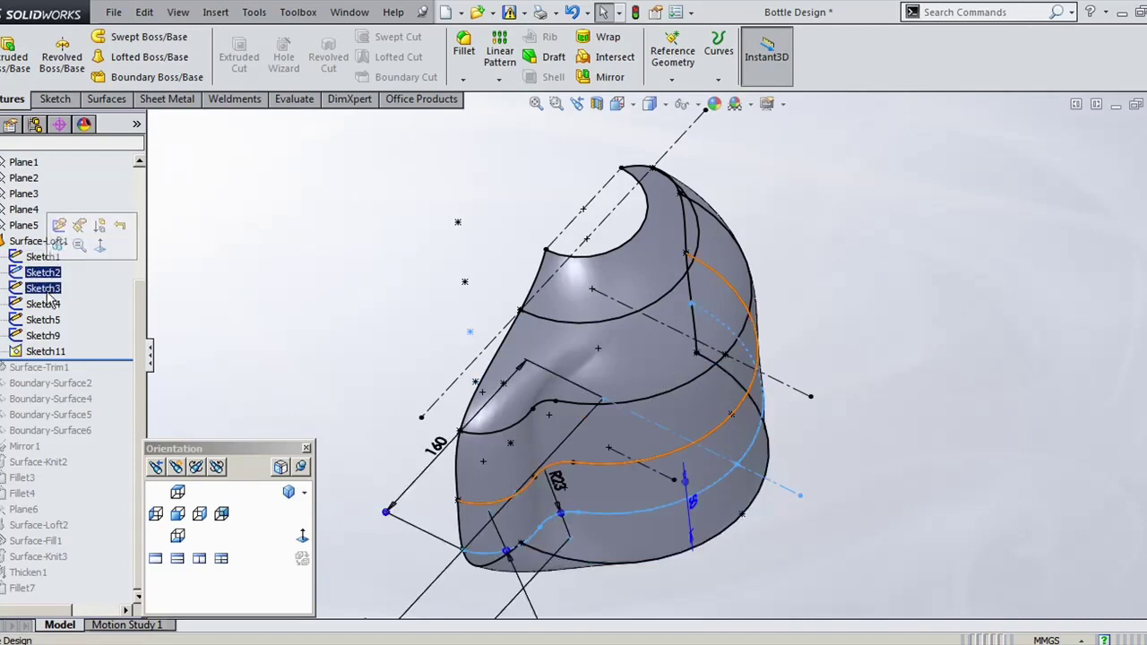
left_click(59, 257)
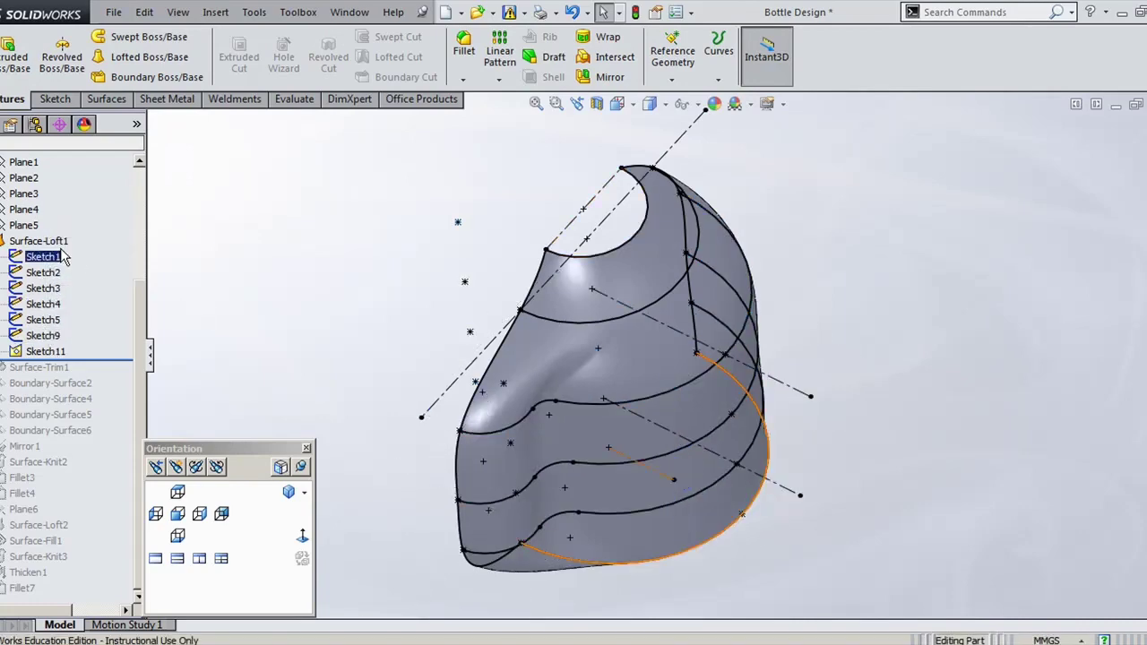
left_click(39, 241)
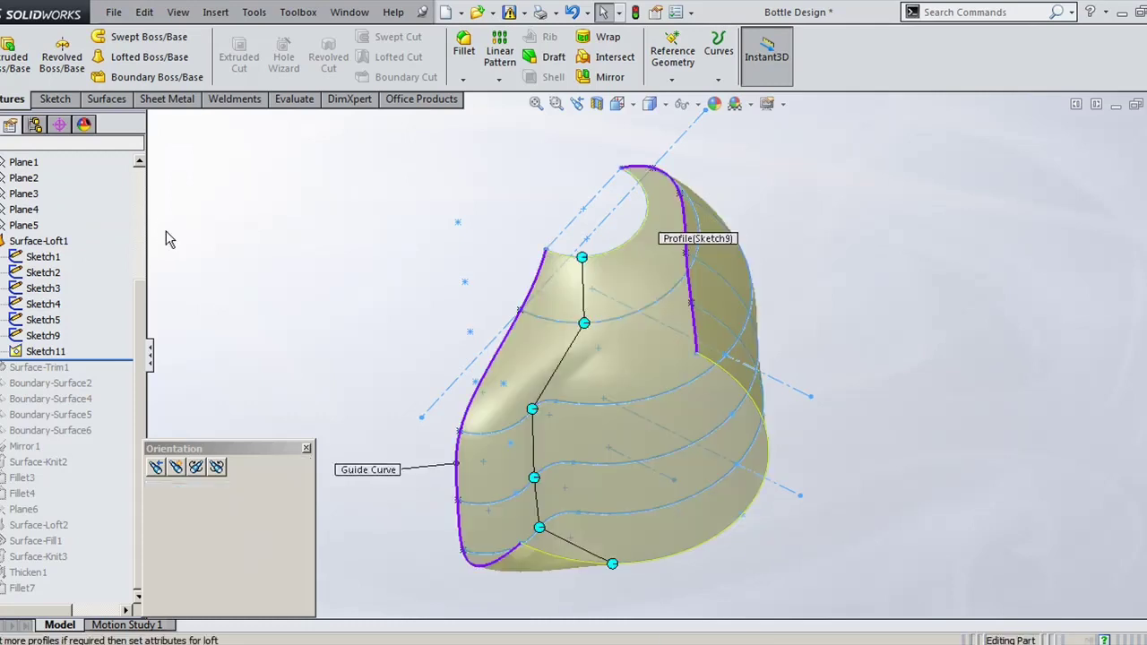
left_click(77, 407)
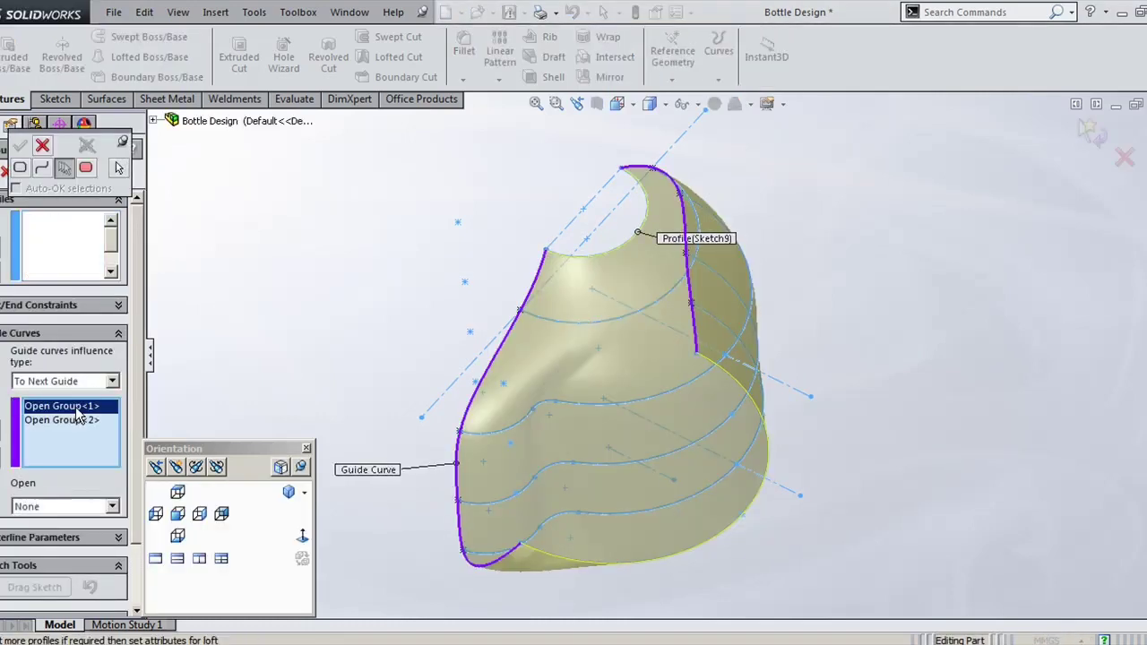
left_click(80, 421)
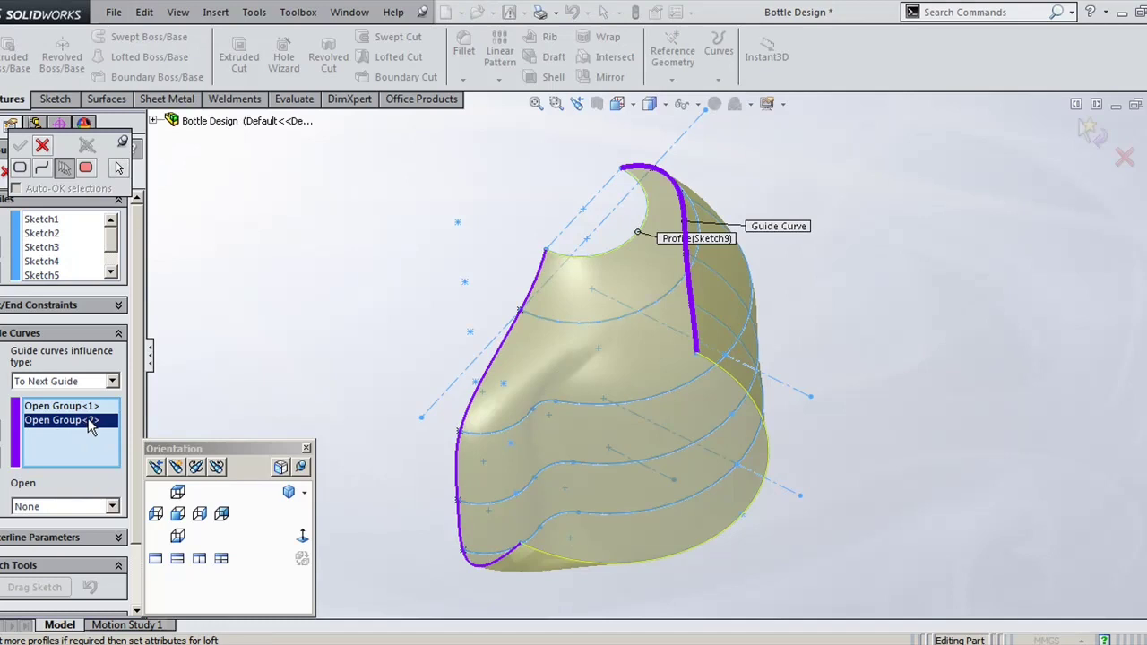
left_click(43, 146)
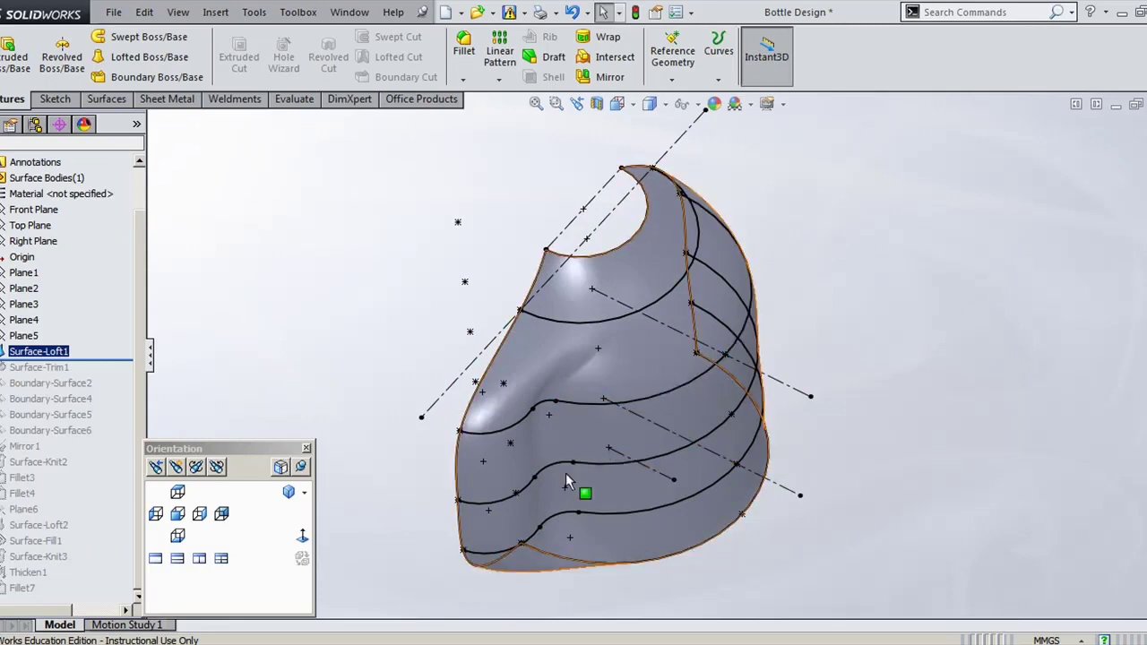
Step: Roll the model forward past Surface-Trim1 and the boundary surfaces, showing Sketch8's slot geometry
left_click_drag(211, 451, 234, 457)
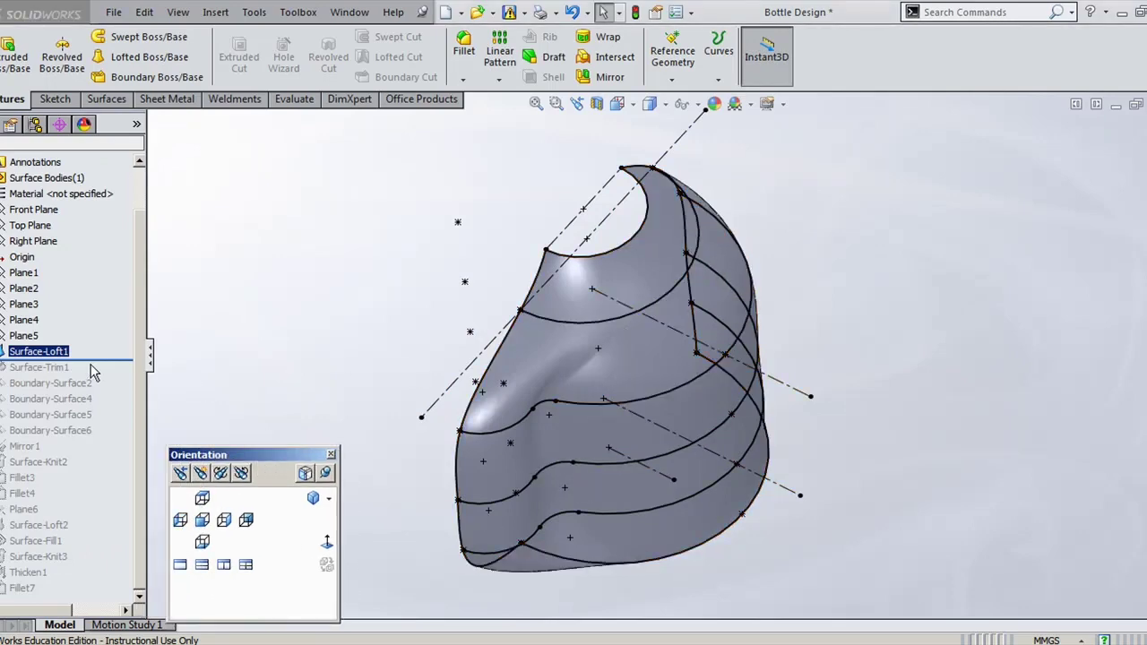
left_click_drag(99, 358, 85, 377)
middle_click_drag(896, 535, 967, 412)
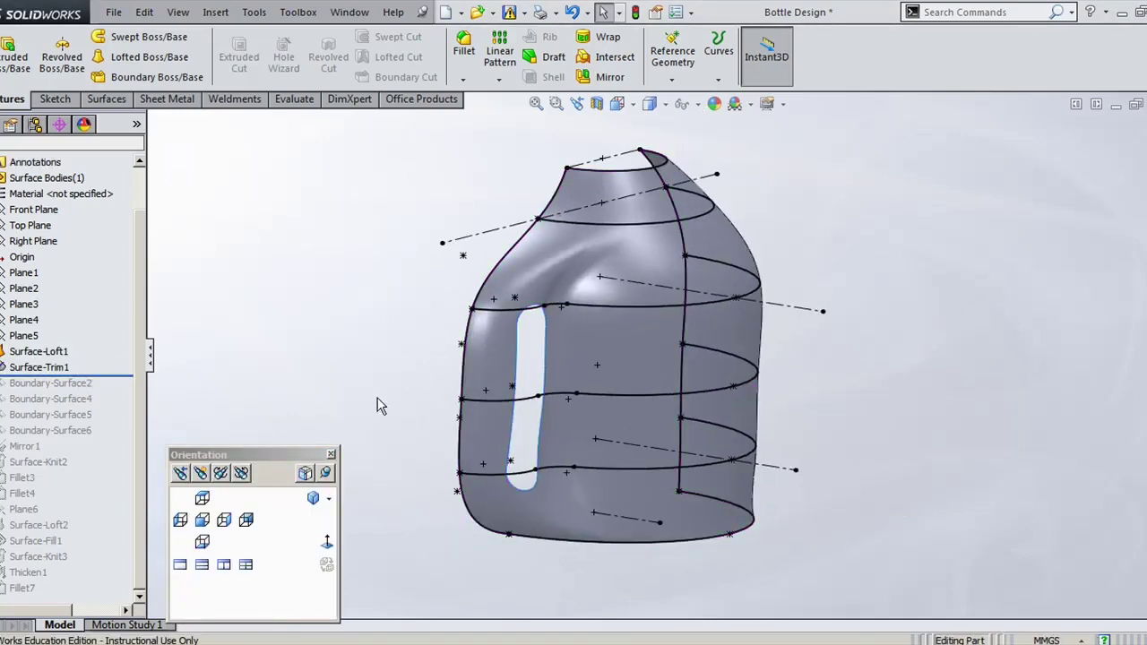
left_click_drag(84, 376, 84, 390)
left_click(42, 383)
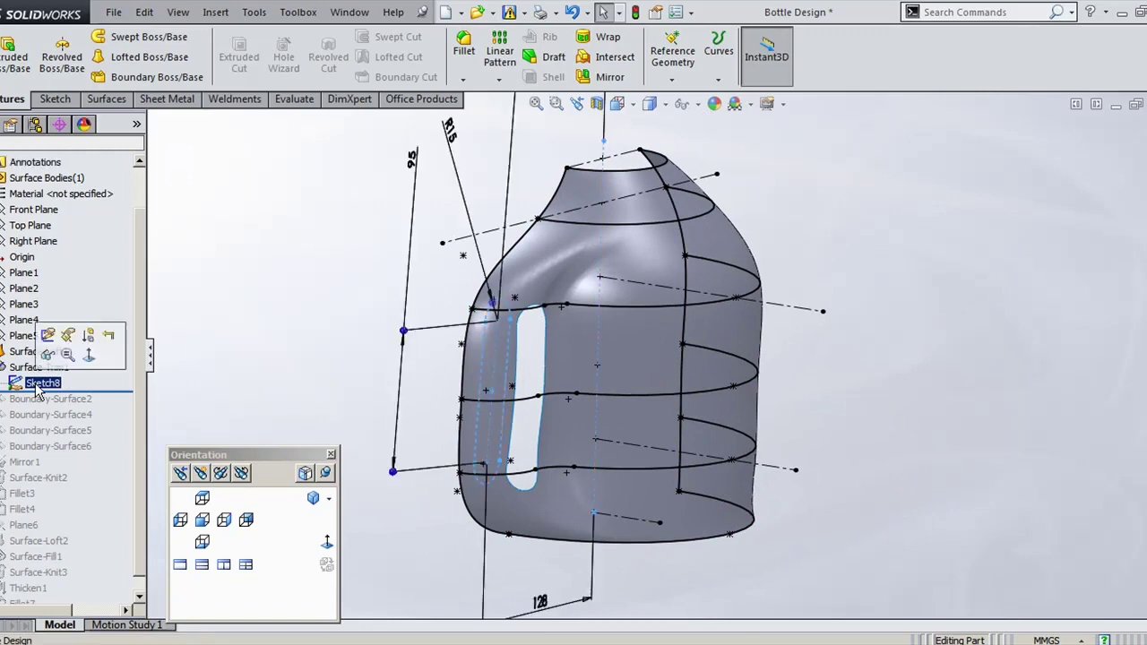
mouse_move(387, 333)
middle_mouse_down()
mouse_move(238, 317)
mouse_move(289, 331)
mouse_move(448, 414)
mouse_move(473, 484)
mouse_move(384, 454)
mouse_move(279, 335)
middle_mouse_up()
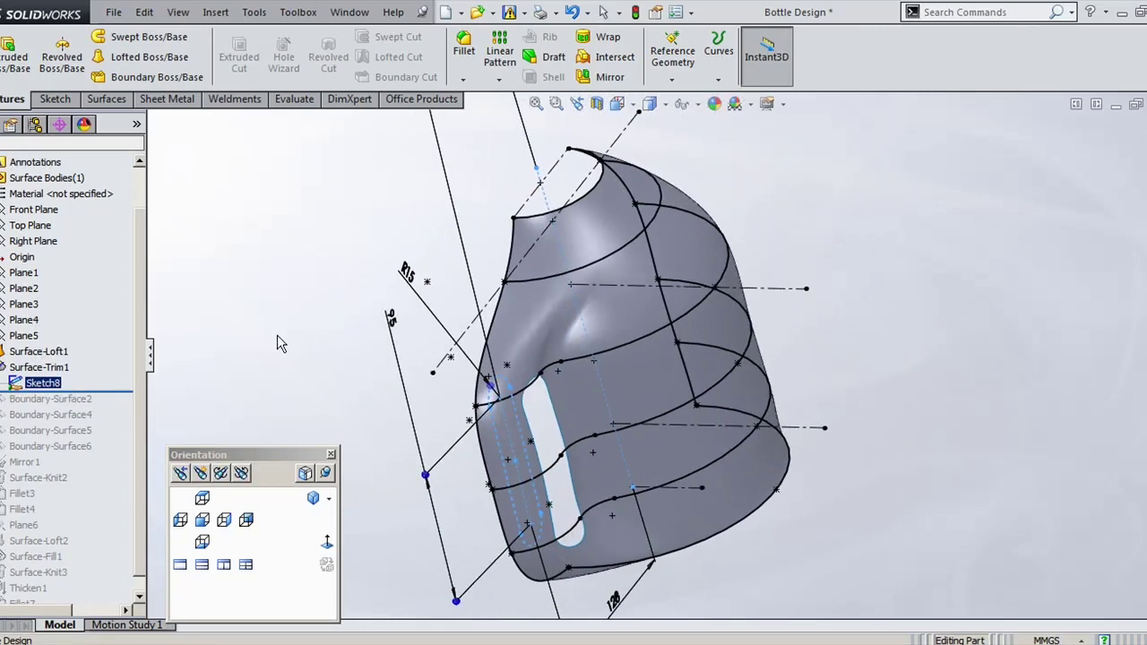
scroll(142, 421, "down", 1)
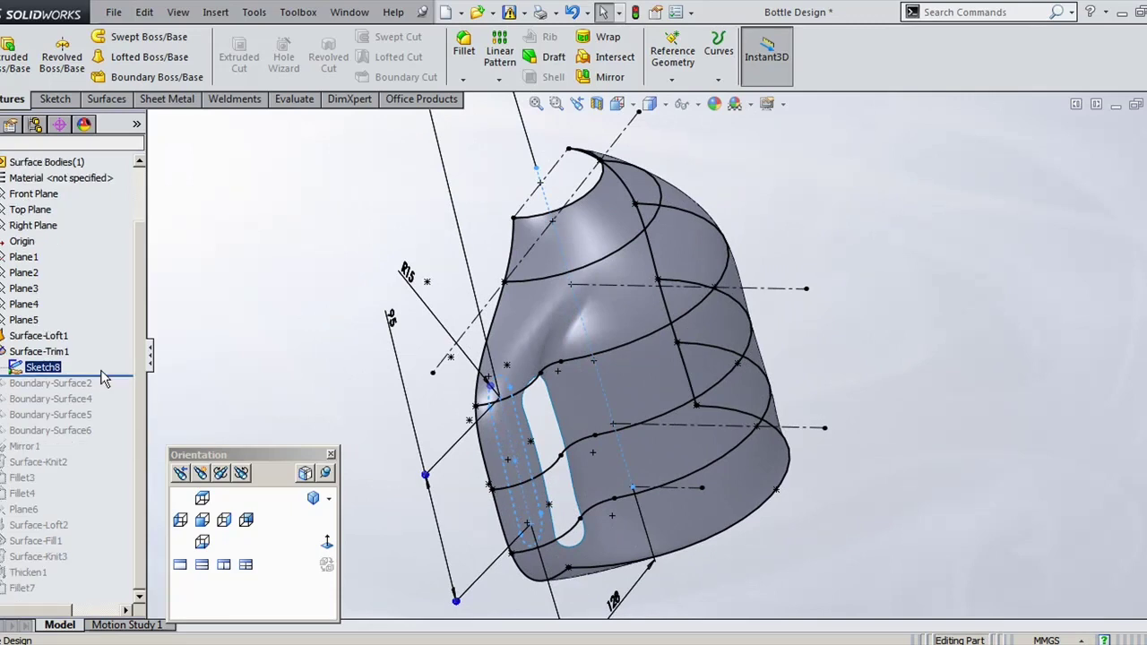
left_click_drag(119, 377, 115, 439)
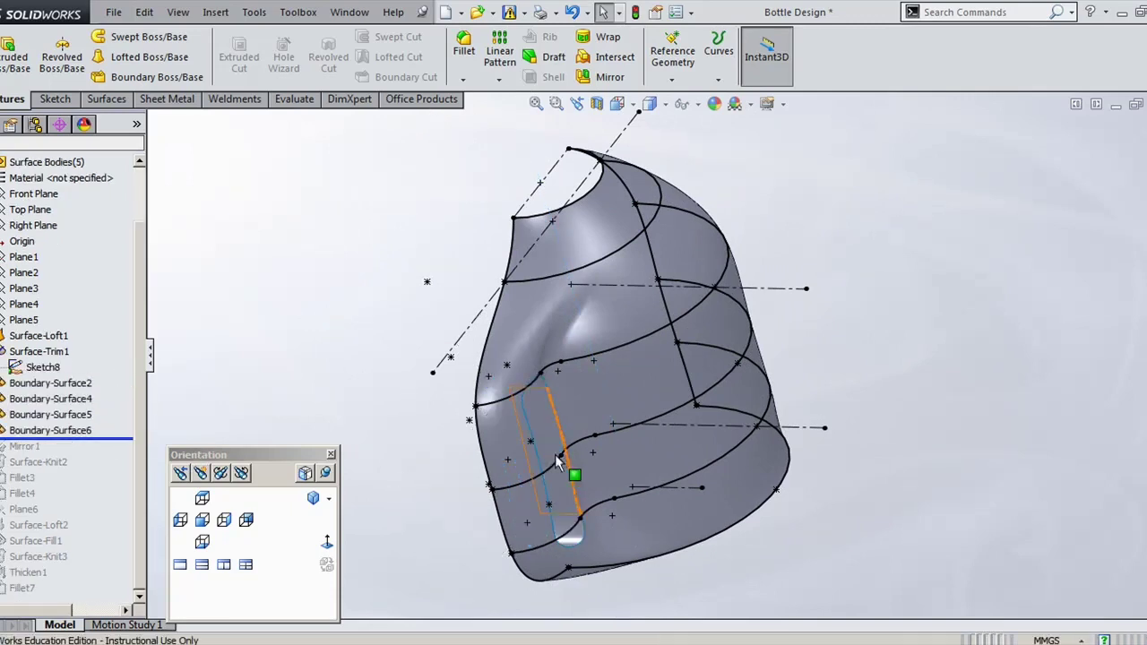
Step: Edit Boundary-Surface6 across the handle slot using its two open curve groups, and accept it
middle_click_drag(557, 460, 623, 375)
scroll(640, 385, "down", 5)
left_click(624, 380)
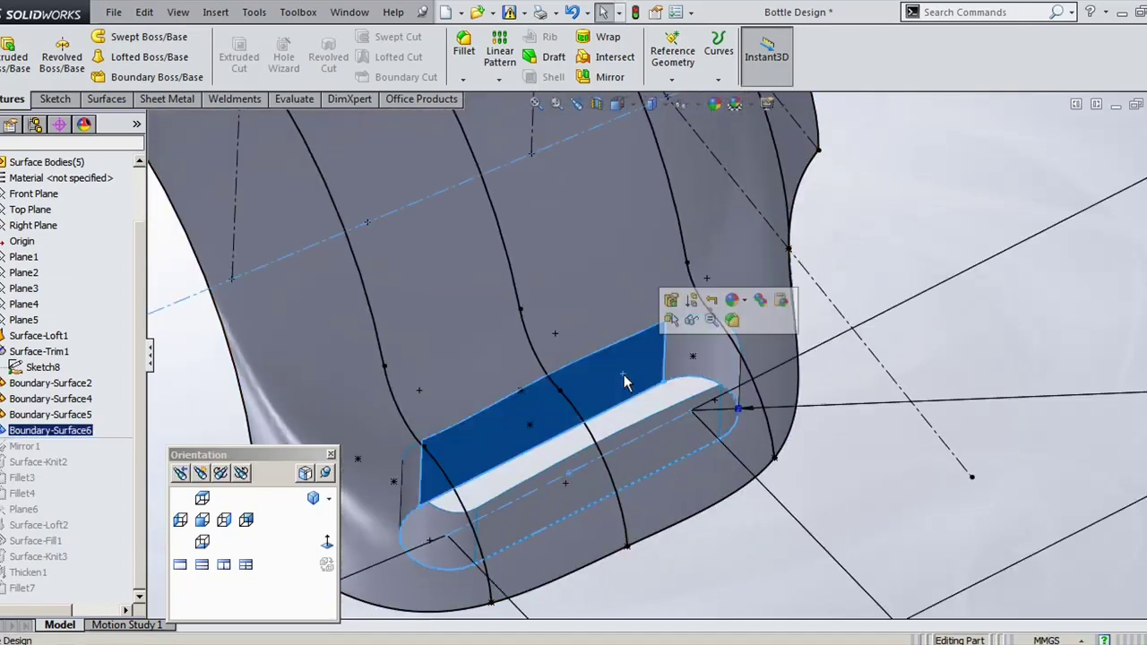
left_click(670, 300)
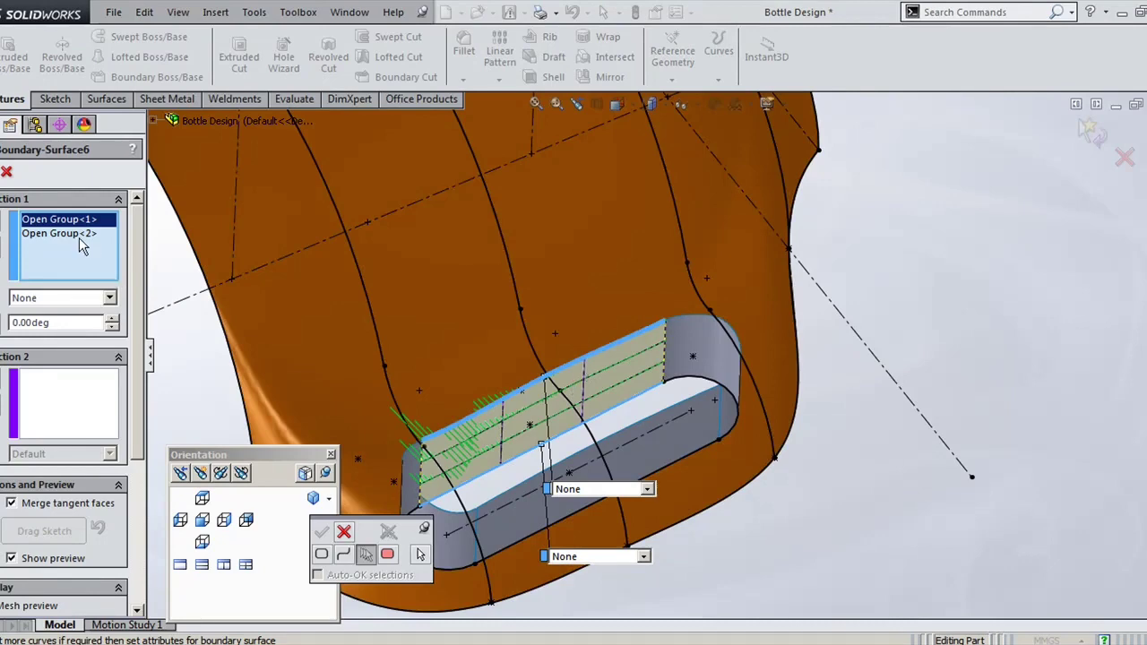
left_click(80, 236)
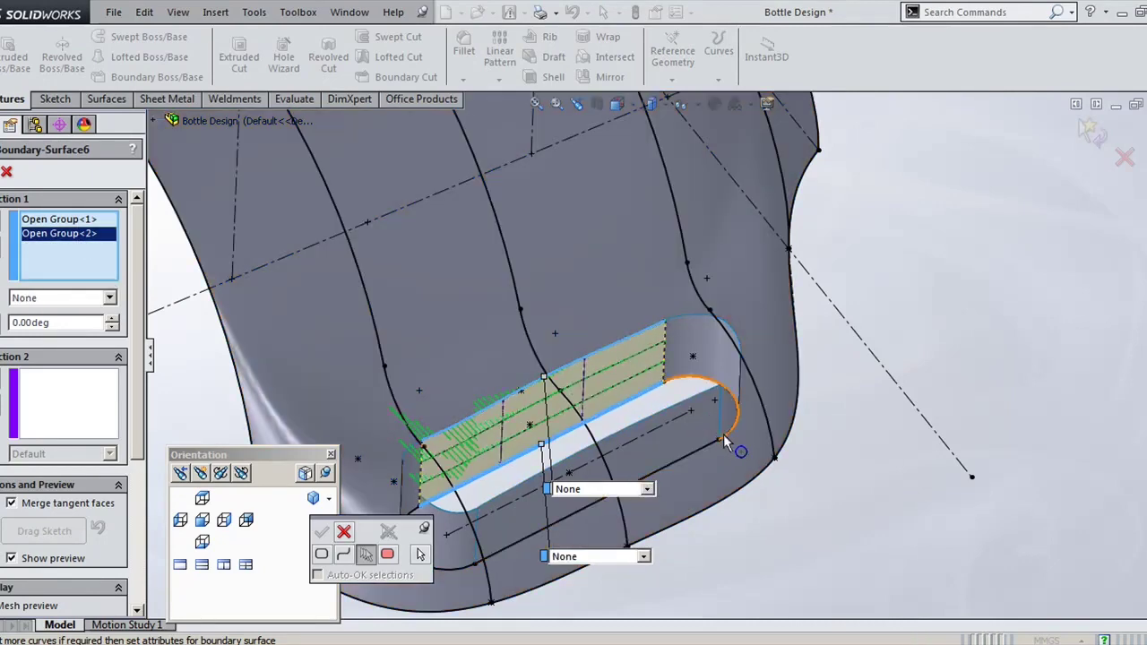
middle_click_drag(726, 440, 502, 367)
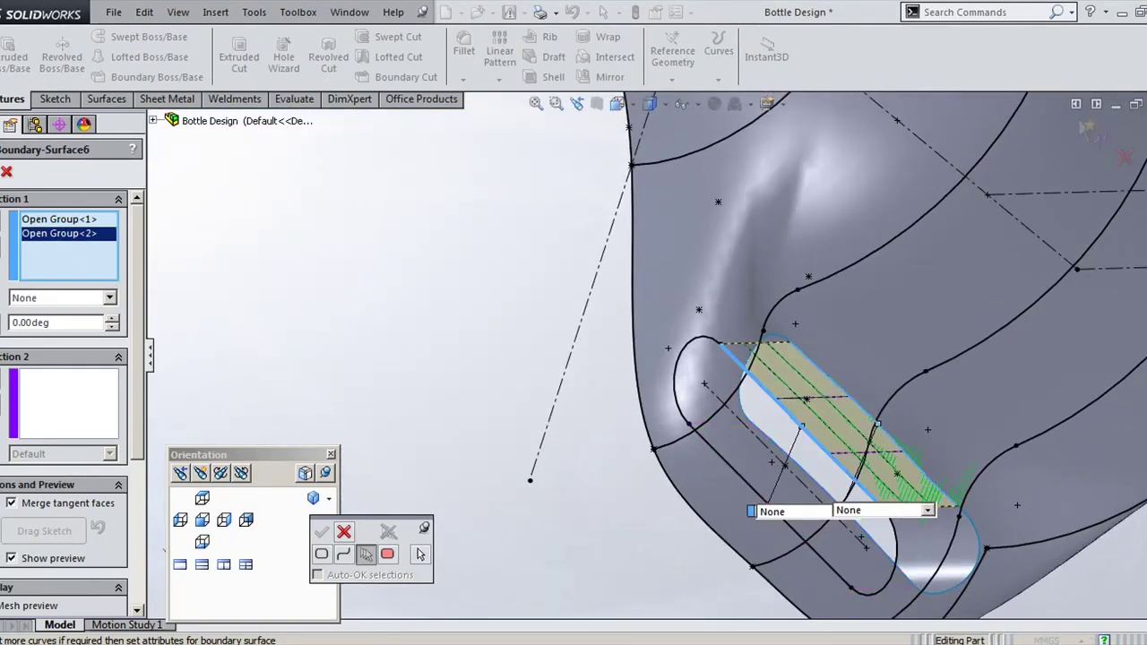
key("Return")
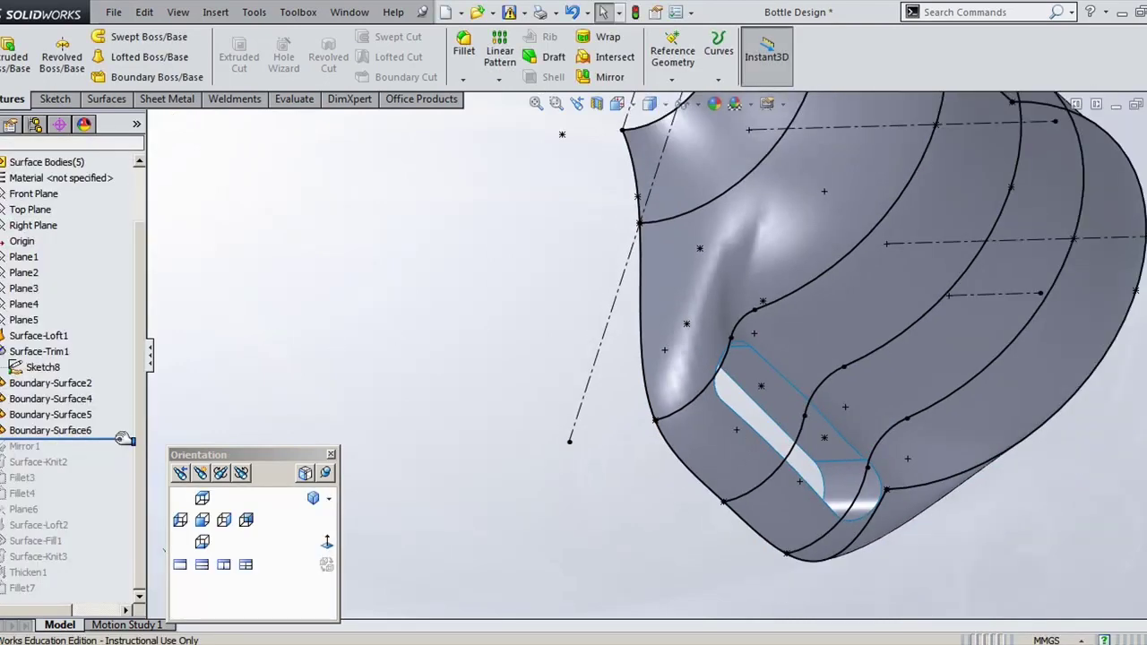
Step: Roll the history forward through Mirror1 and Surface-Knit2
left_click_drag(122, 438, 122, 451)
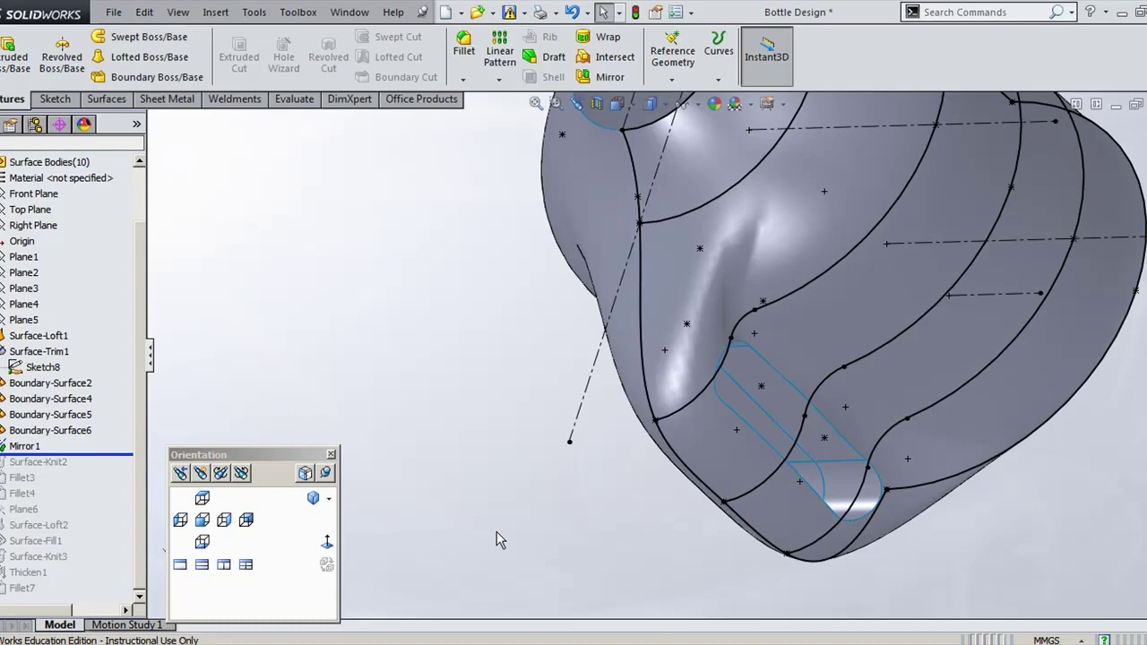
middle_click_drag(496, 531, 502, 495)
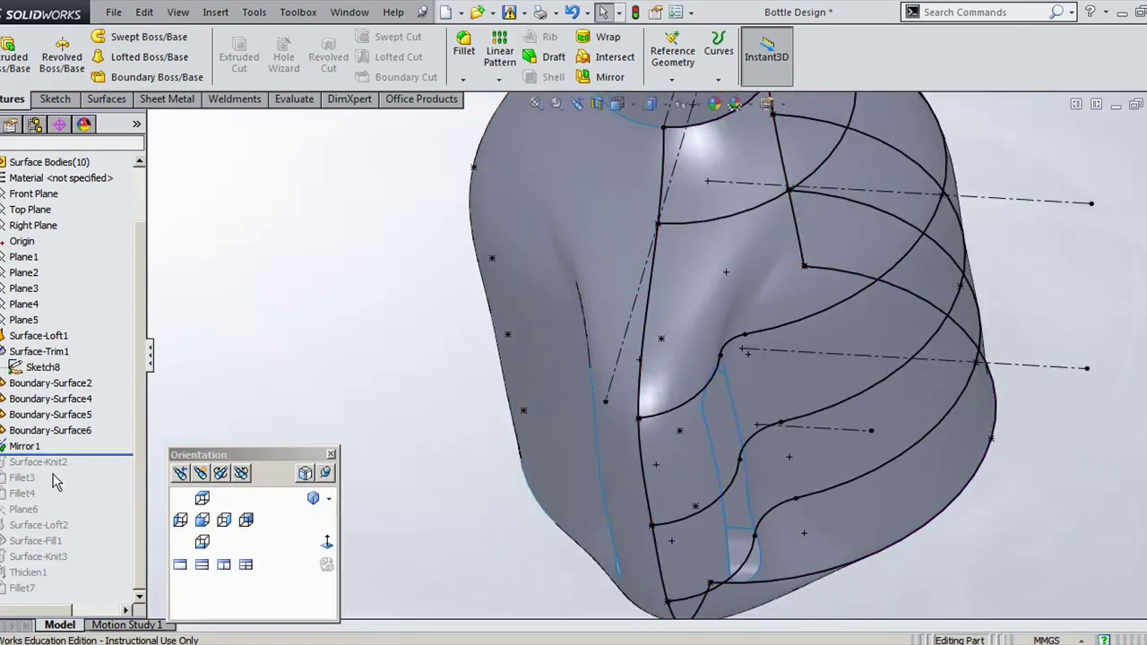
left_click_drag(98, 455, 100, 468)
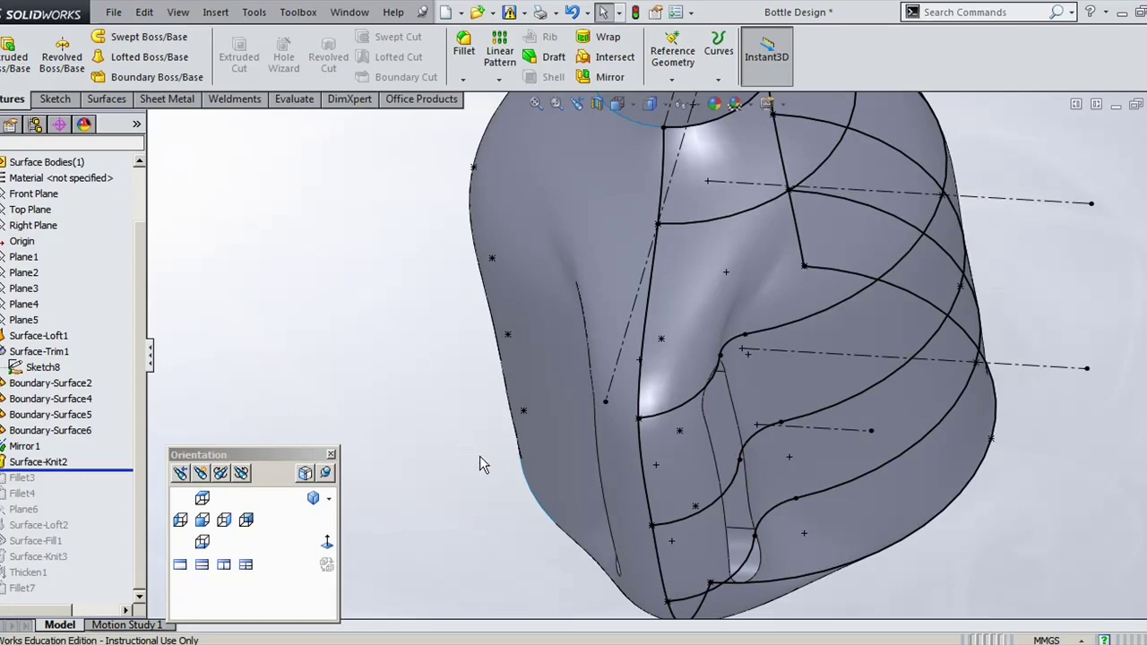
middle_click_drag(480, 464, 468, 414)
scroll(397, 501, "up", 5)
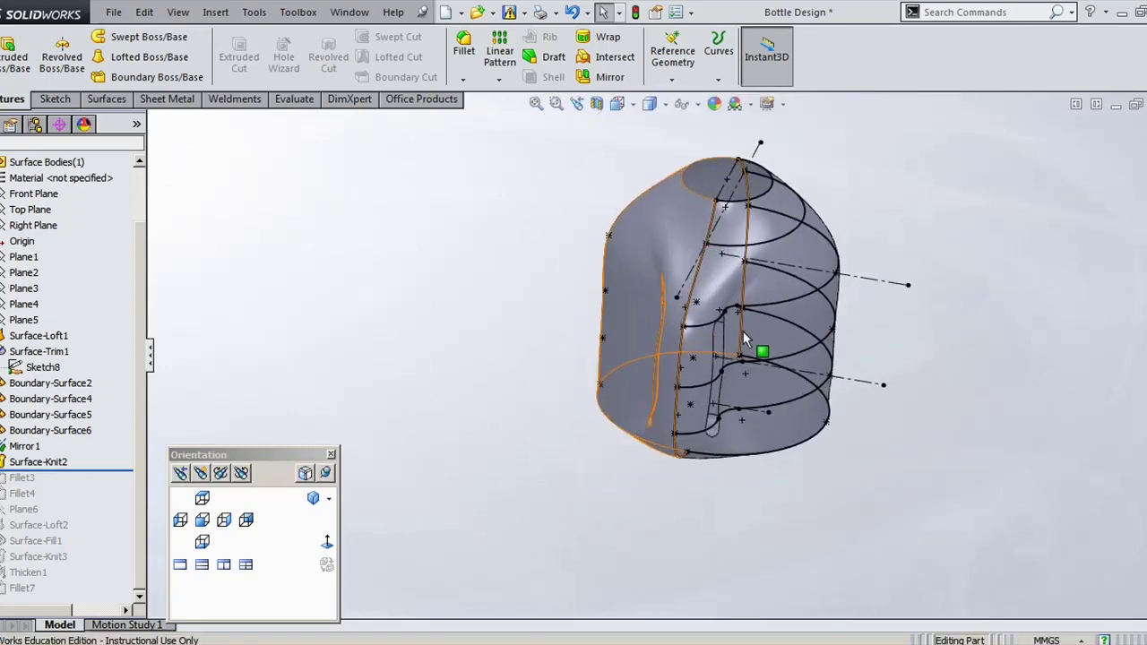
scroll(832, 206, "down", 3)
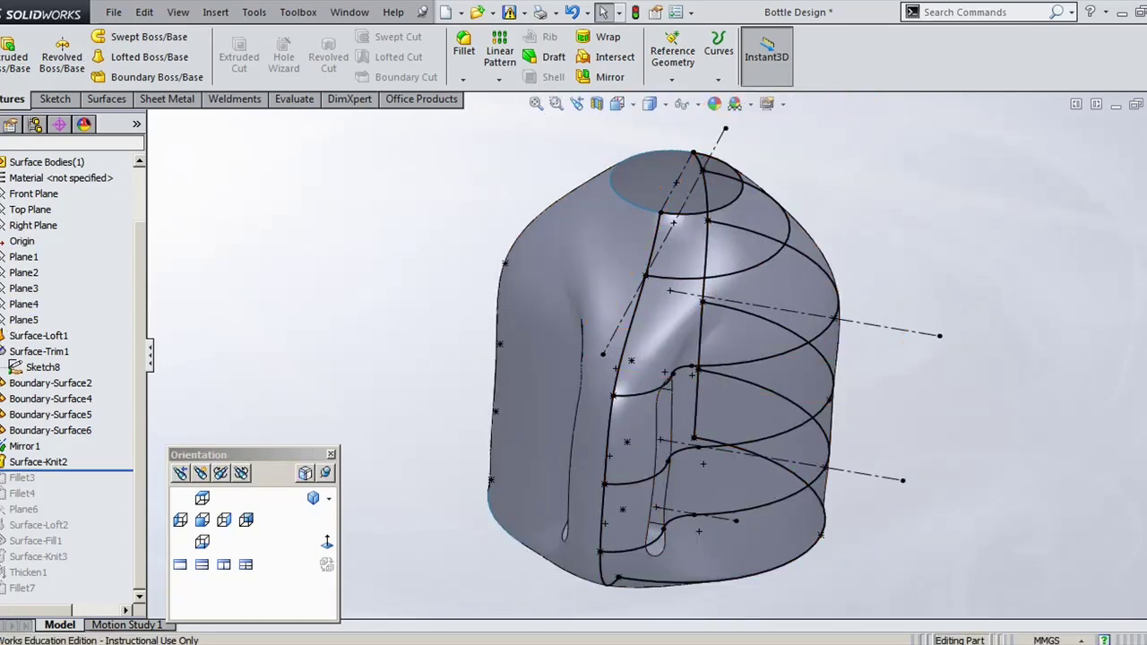
Step: Hide Sketch1 through Sketch11 under Surface-Loft1
left_click(3, 335)
left_click(42, 350)
left_click(45, 445, "shift")
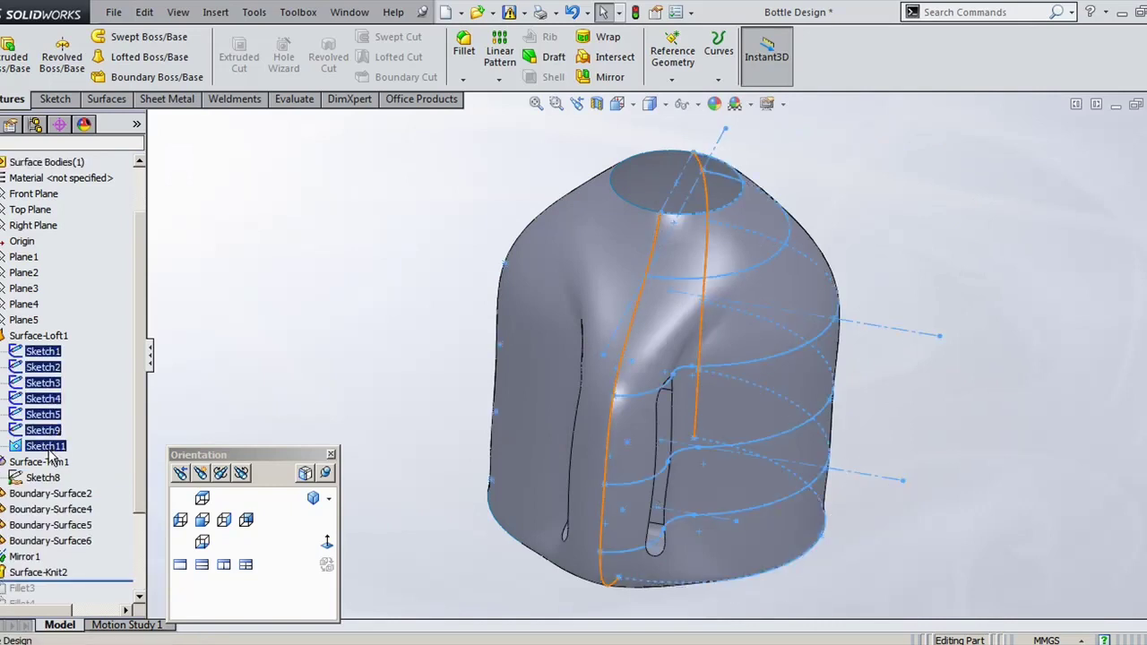
left_click(77, 421)
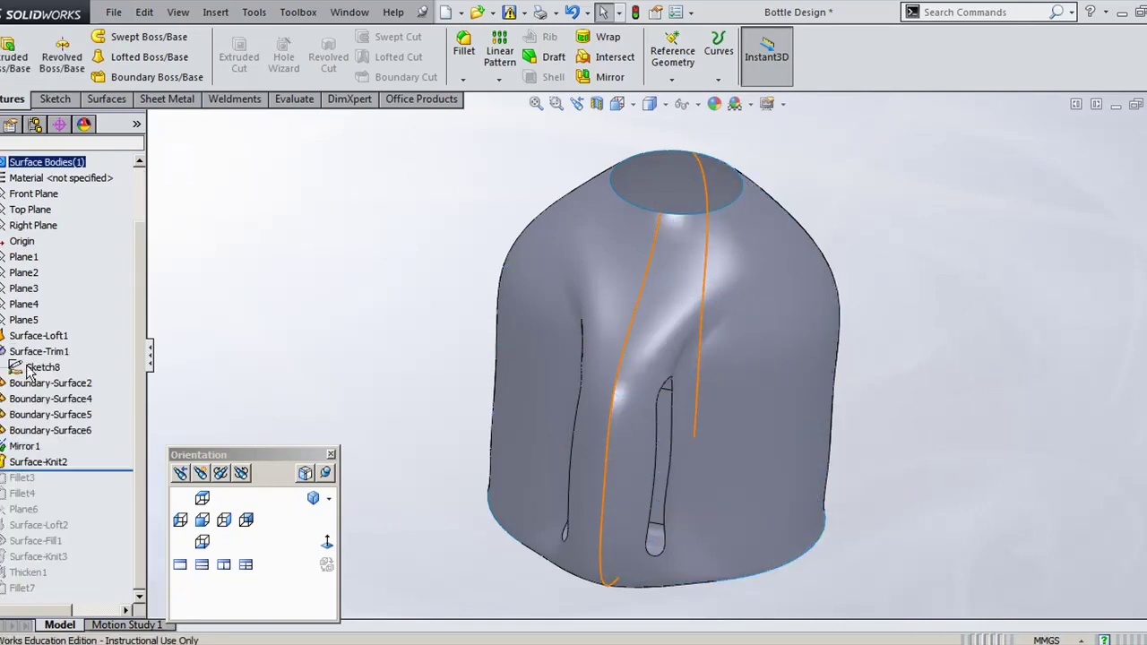
Step: Roll forward through Fillet3, Fillet4 and Plane6 to round the handle slot edges
left_click_drag(76, 468, 77, 482)
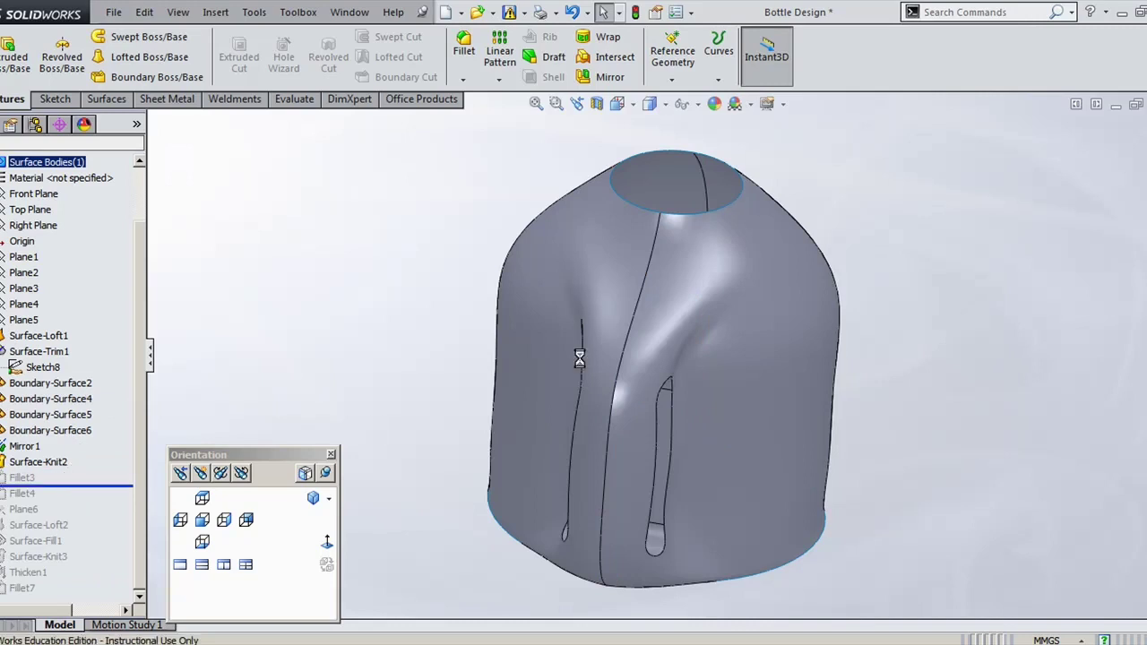
scroll(689, 388, "up", 3)
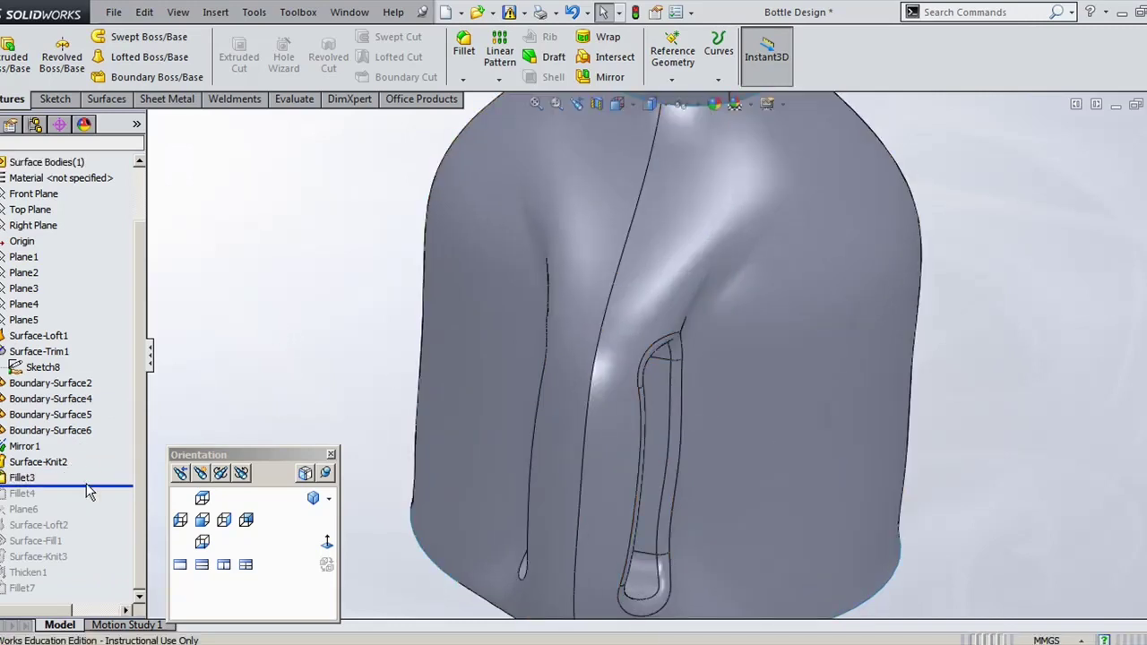
left_click_drag(86, 485, 99, 498)
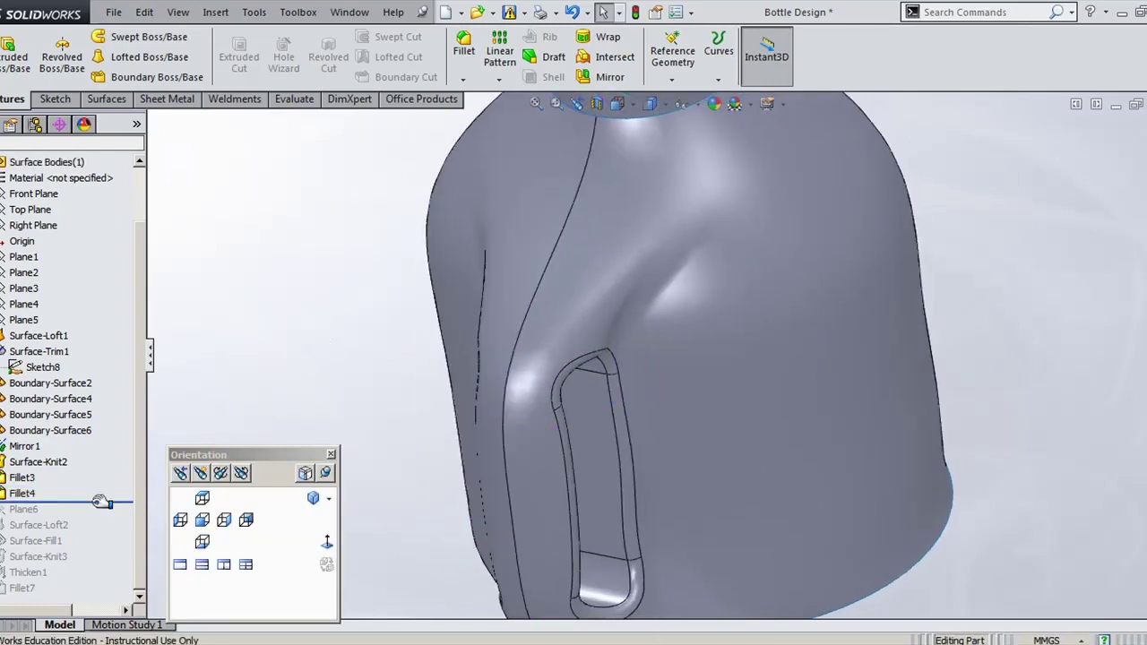
left_click_drag(100, 501, 93, 518)
Step: Roll the history forward past Plane6 to rebuild the neck loft Surface-Loft2
key("f")
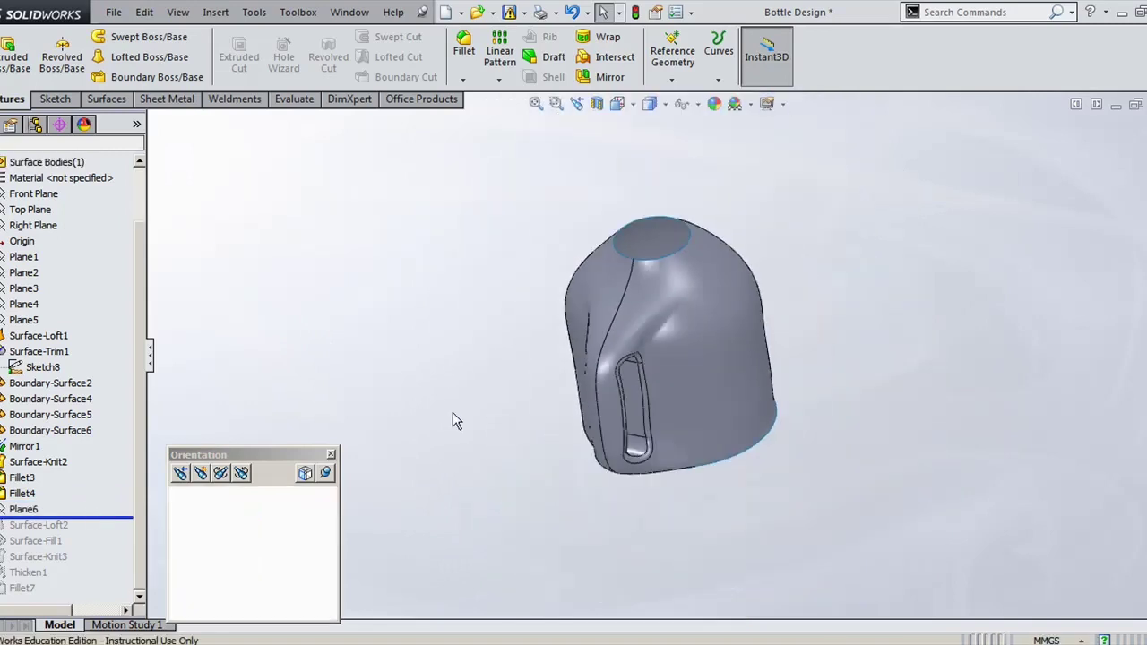
left_click(23, 509)
middle_click_drag(550, 508, 520, 446)
left_click_drag(93, 519, 86, 527)
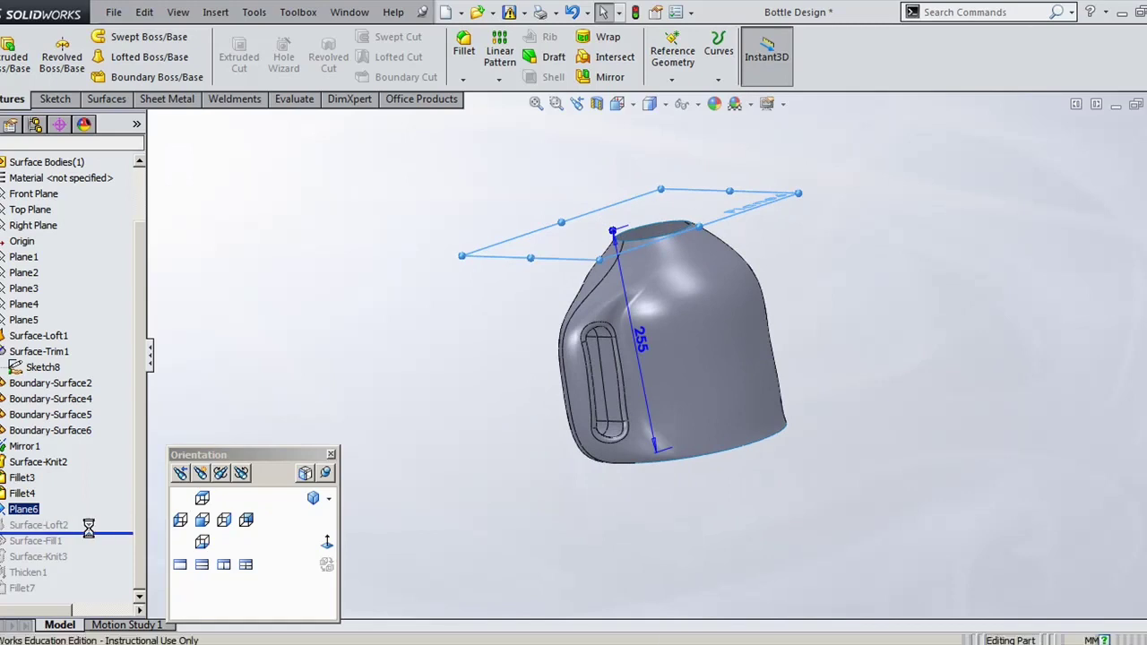
left_click_drag(86, 533, 43, 546)
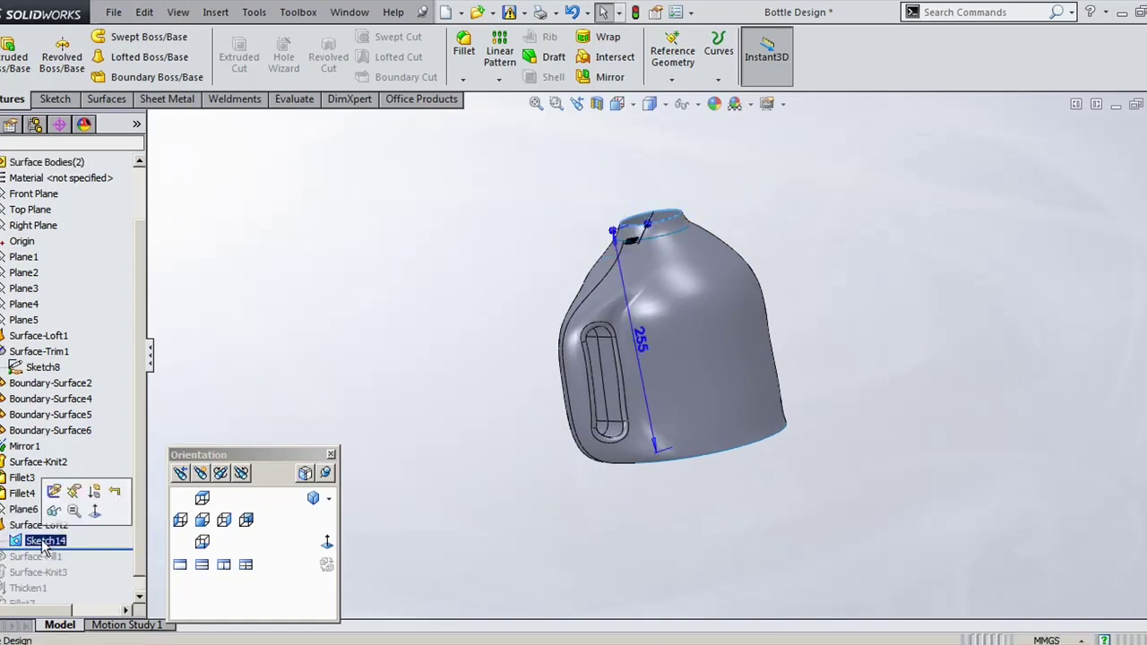
scroll(619, 228, "down", 5)
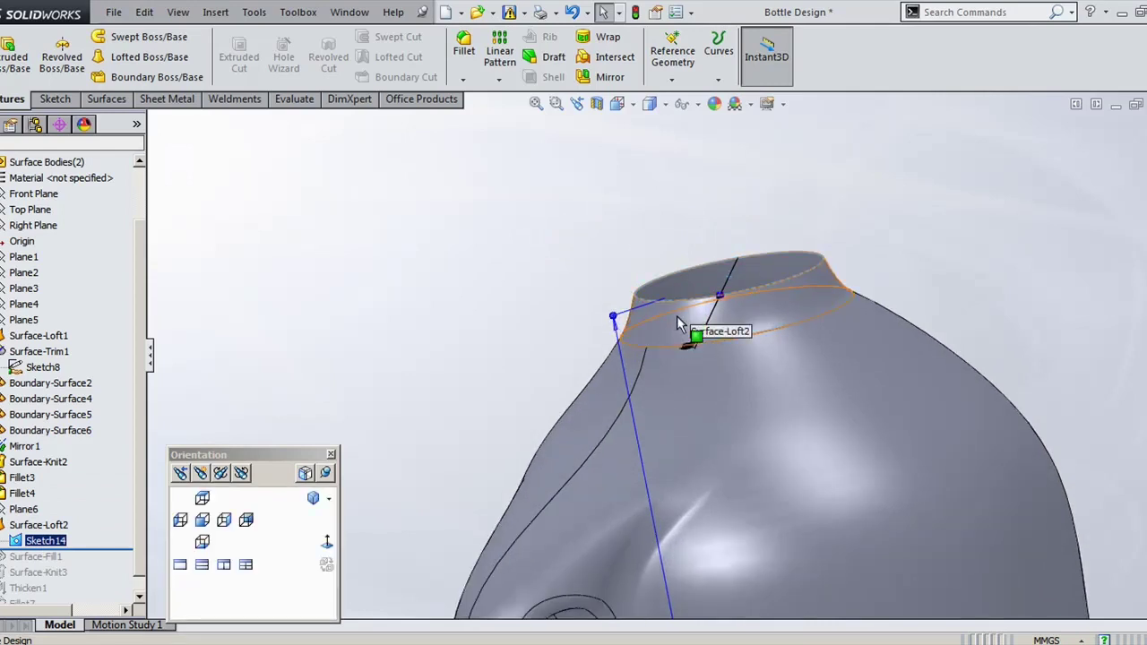
Step: Review Surface-Loft2's neck profiles in Edit Feature and close without changes
left_click(38, 524)
left_click(42, 484)
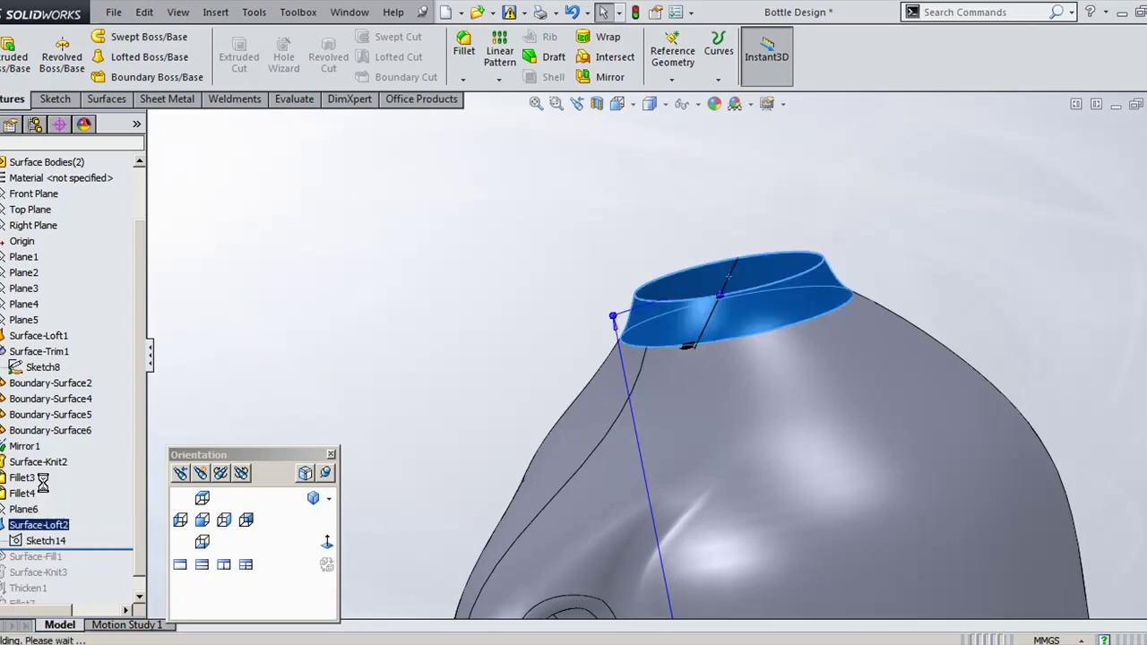
left_click(42, 483)
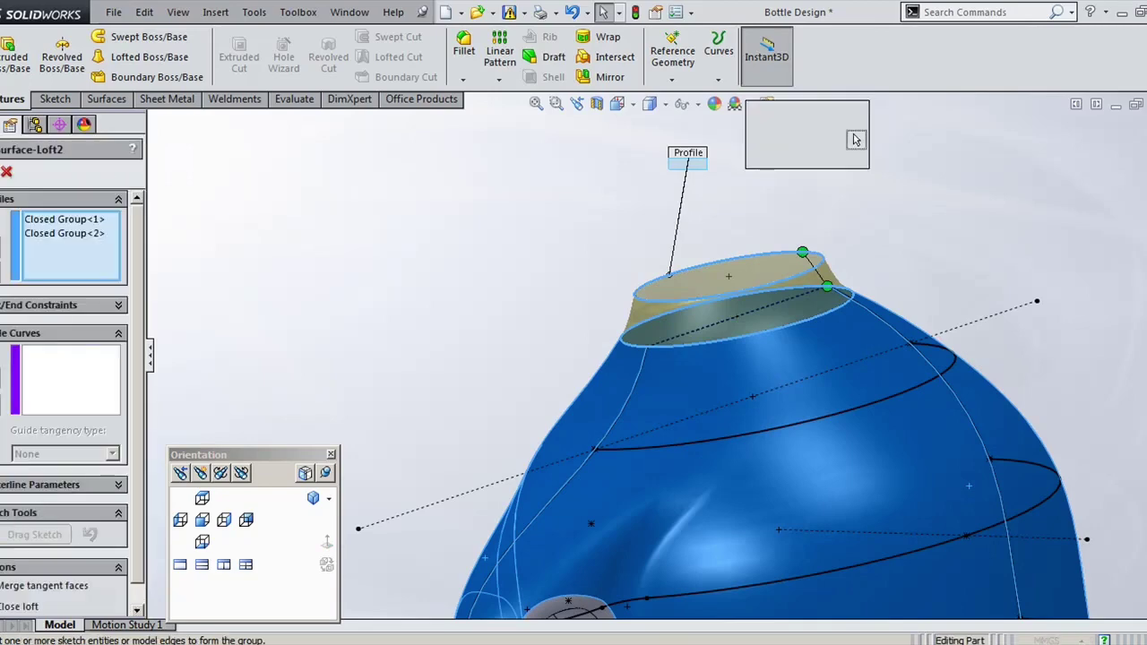
left_click(78, 226)
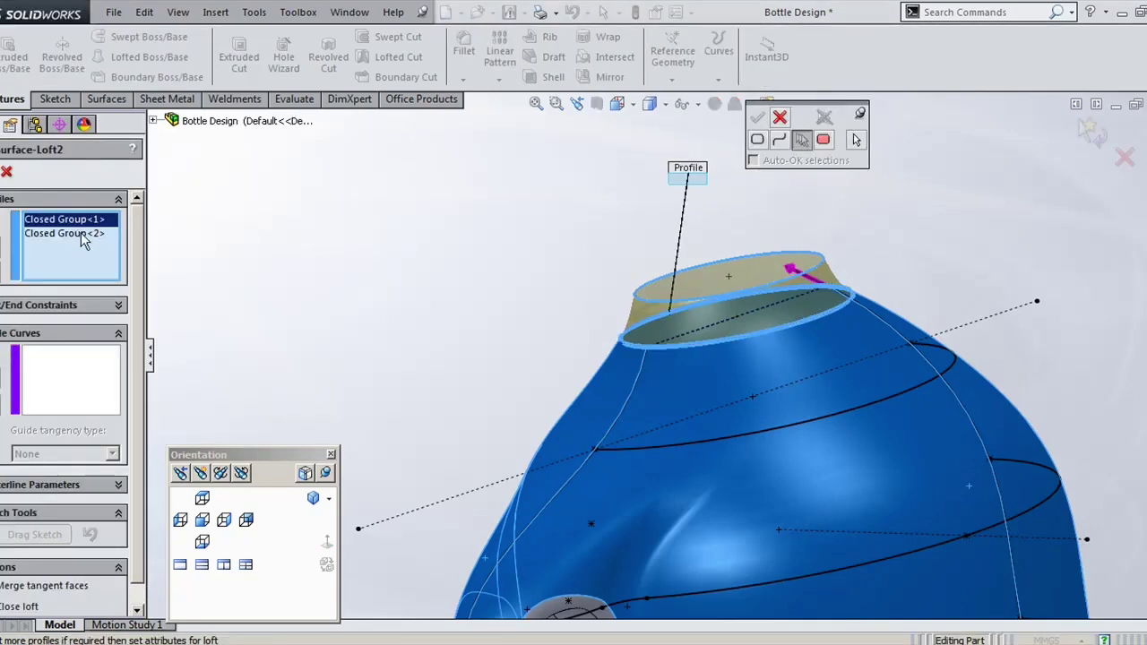
scroll(695, 367, "down", 2)
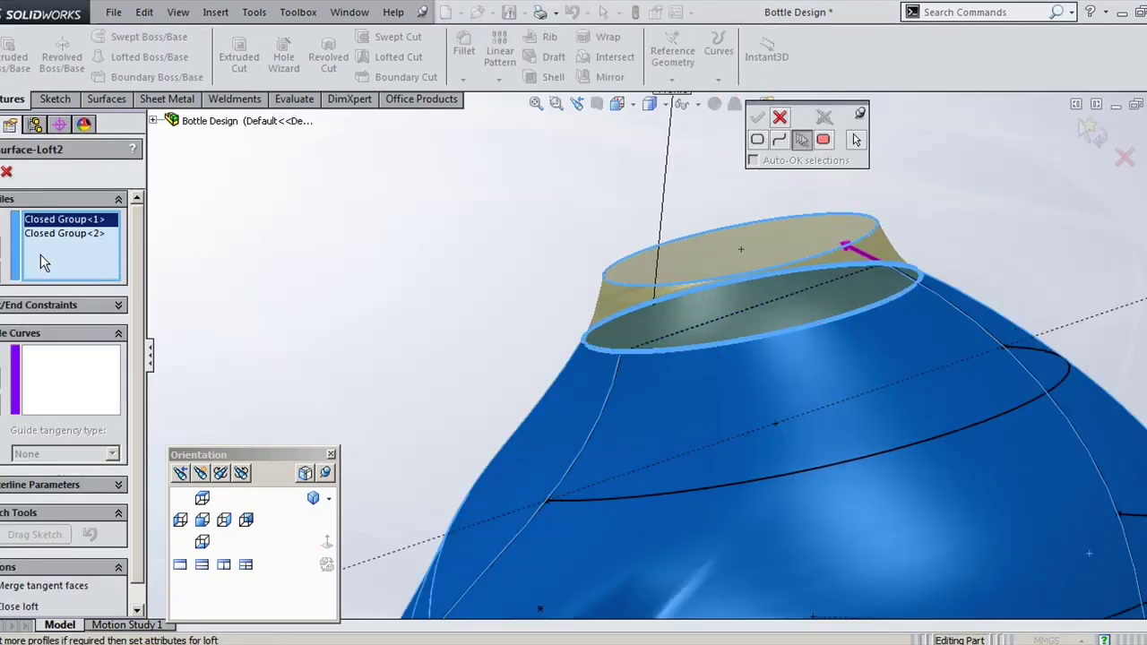
left_click(8, 174)
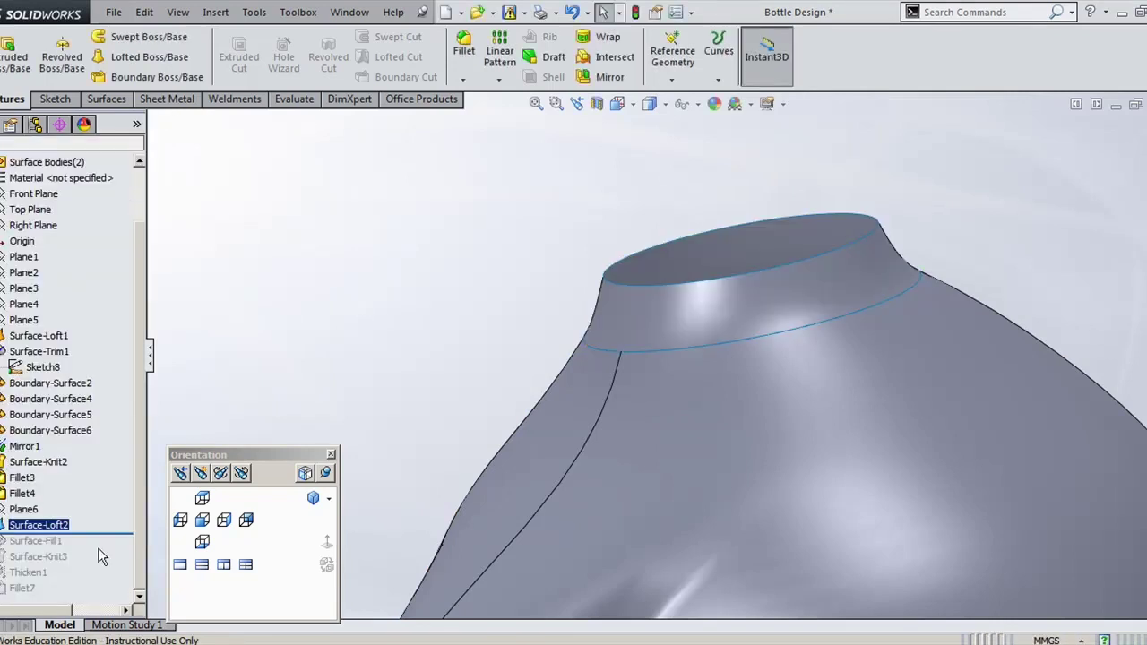
Step: Roll forward through Surface-Fill1, Surface-Knit3, Thicken1 and Fillet7, ending in isometric view
left_click_drag(90, 535, 90, 549)
key("f")
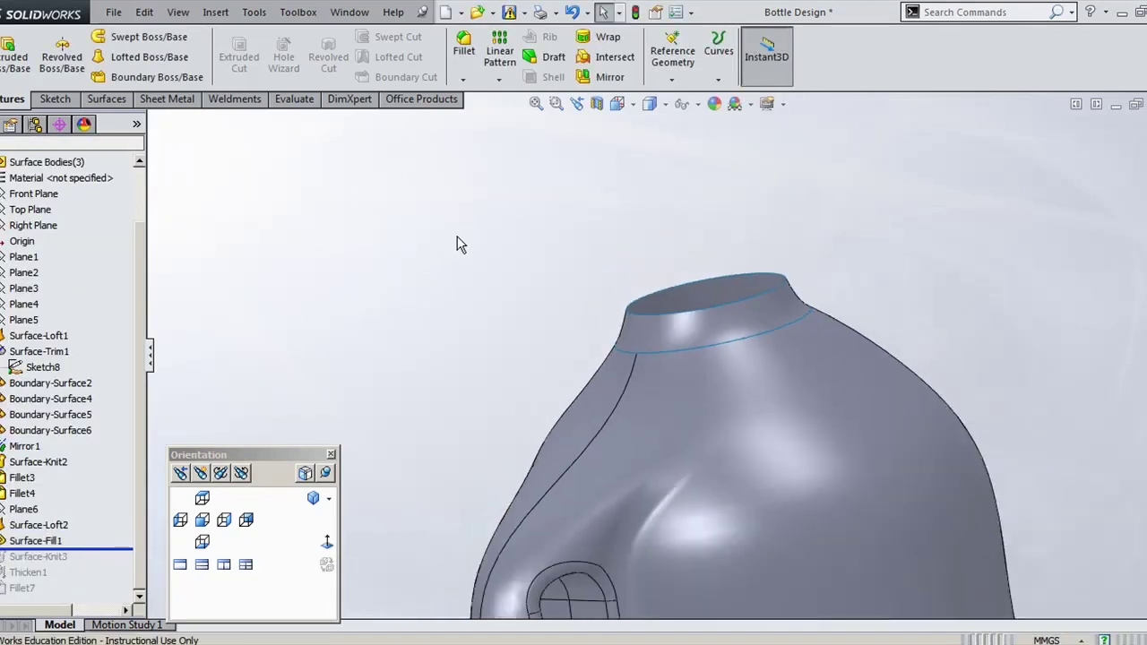
left_click(35, 541)
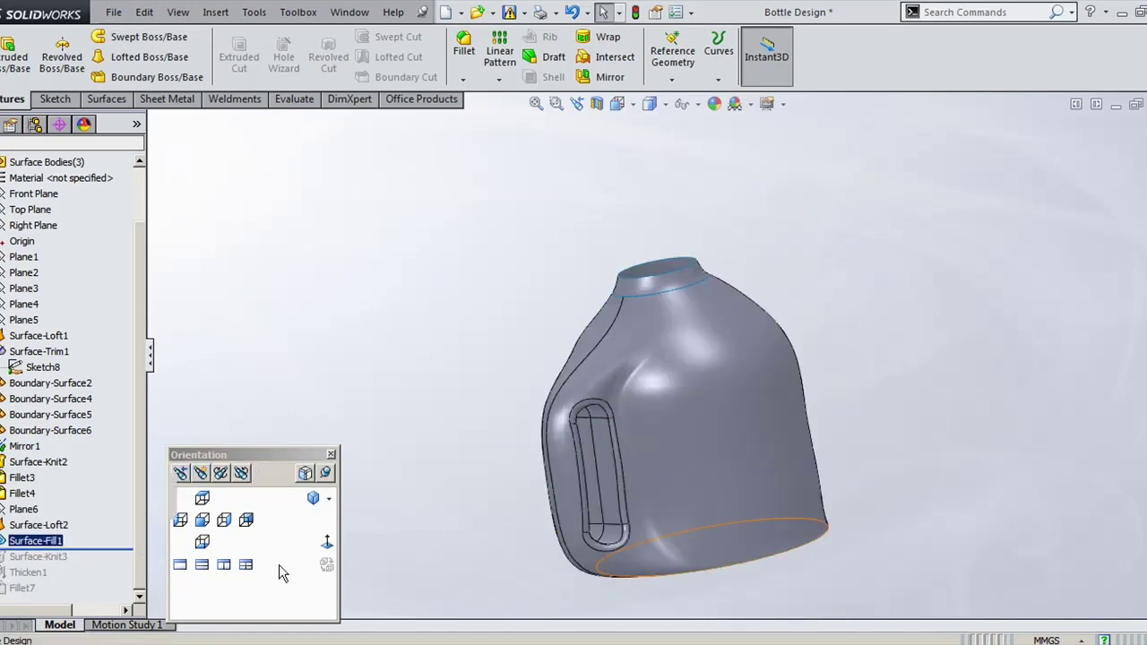
middle_click_drag(943, 445, 934, 397)
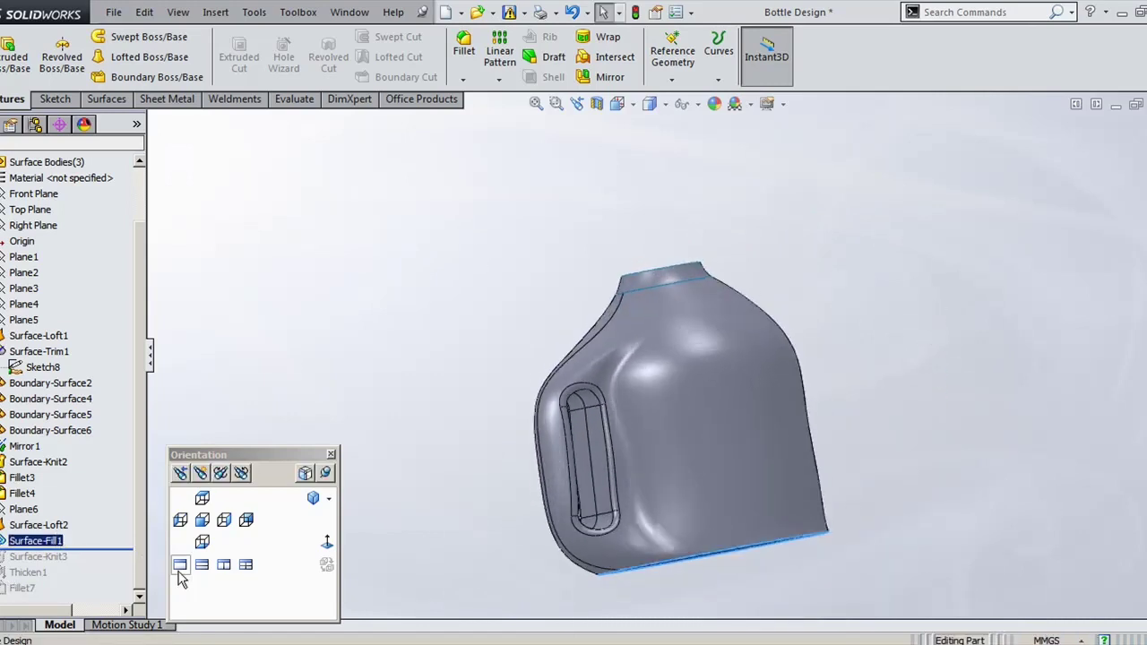
left_click_drag(119, 548, 109, 567)
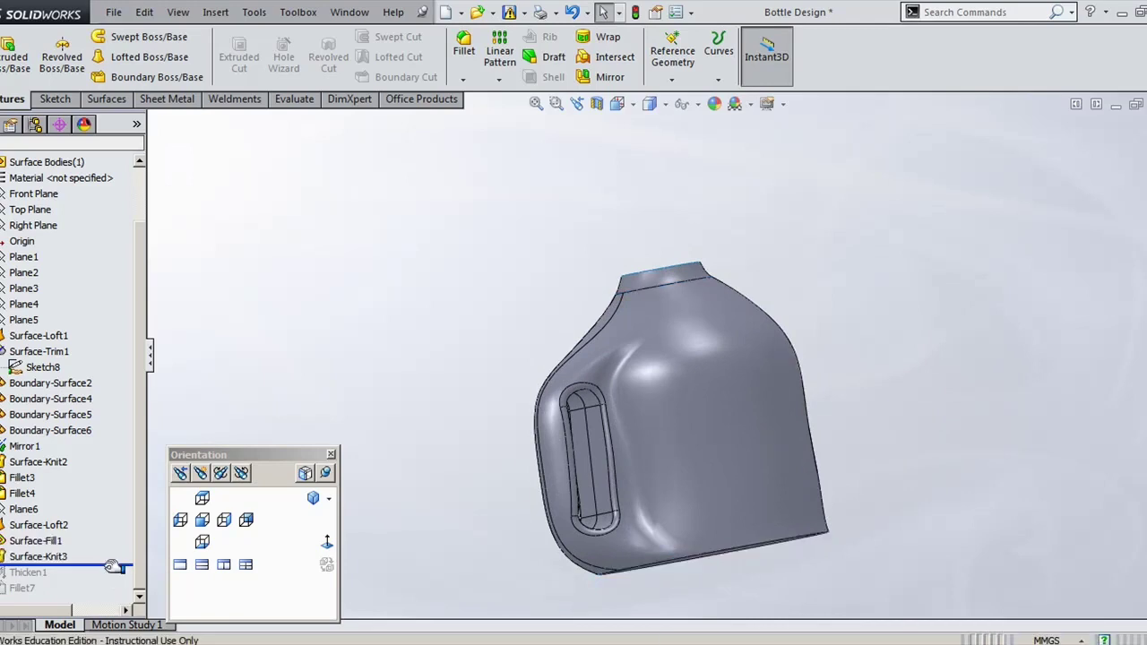
left_click_drag(118, 568, 108, 580)
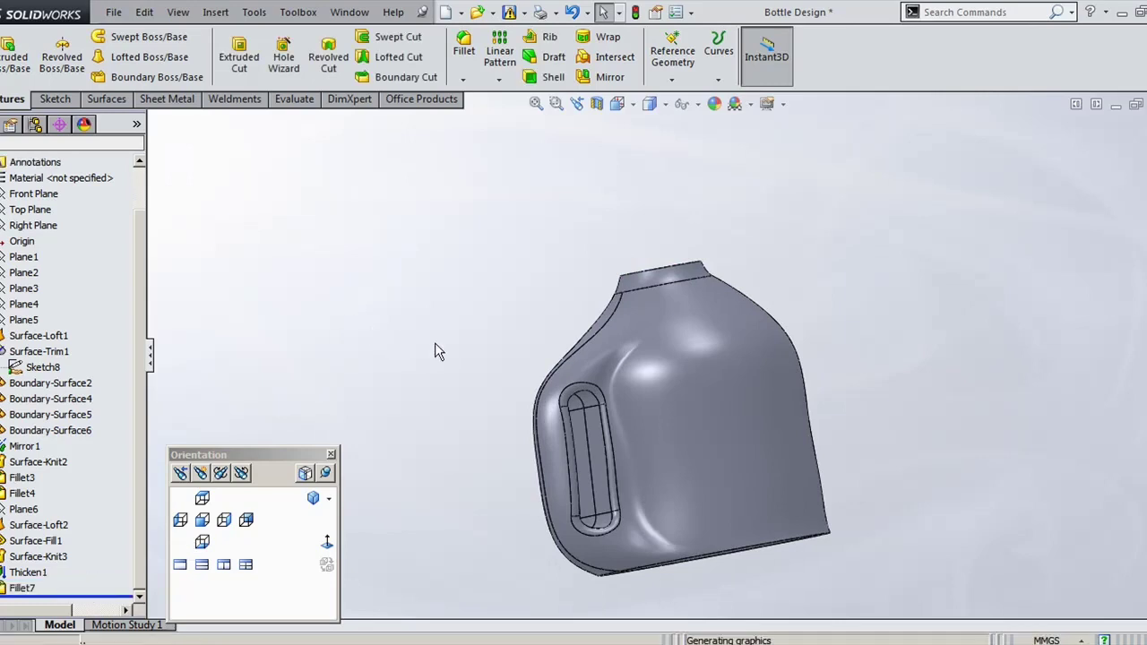
middle_click_drag(389, 328, 403, 367)
key("ctrl+7")
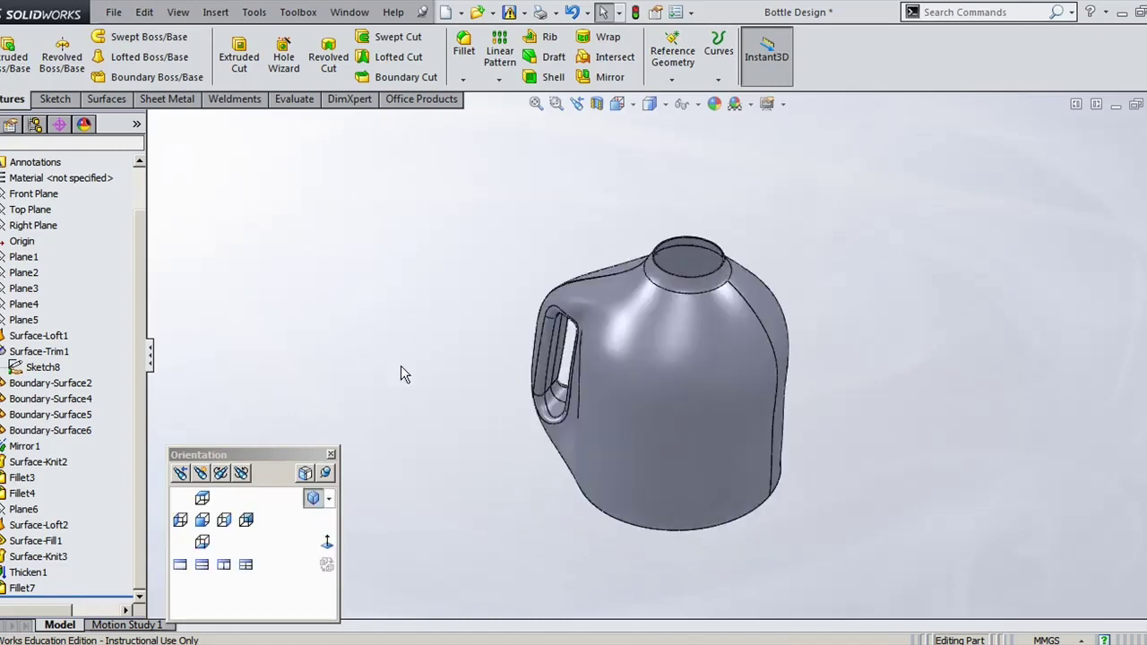